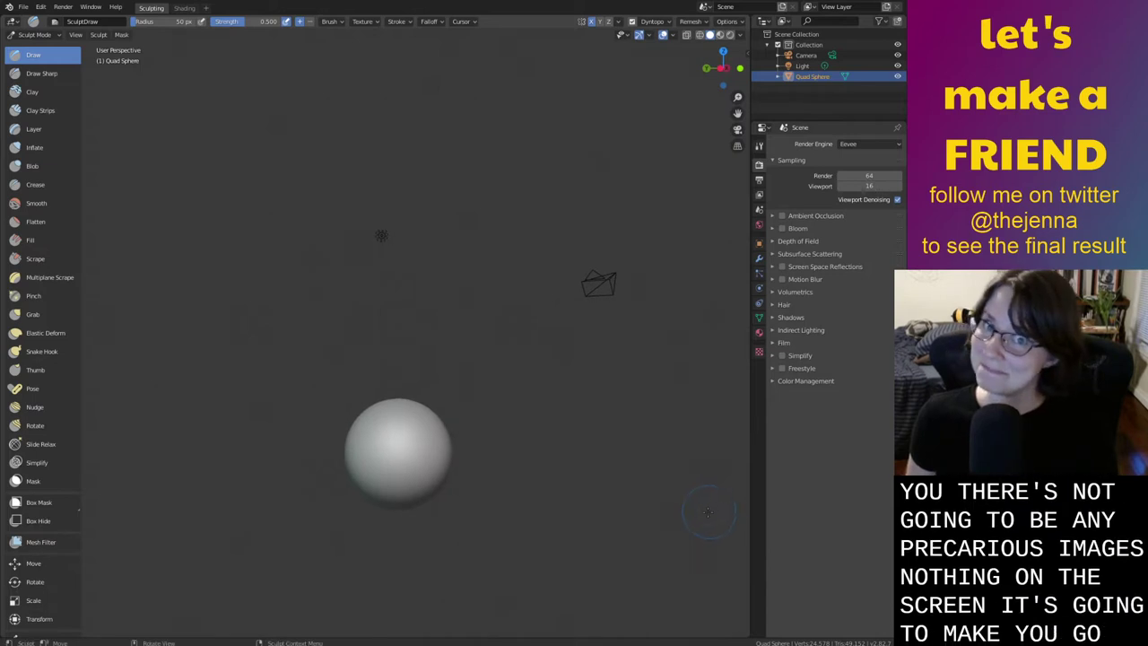
Save the current Blender file containing the quad sphere
middle_drag(623, 523, 523, 500)
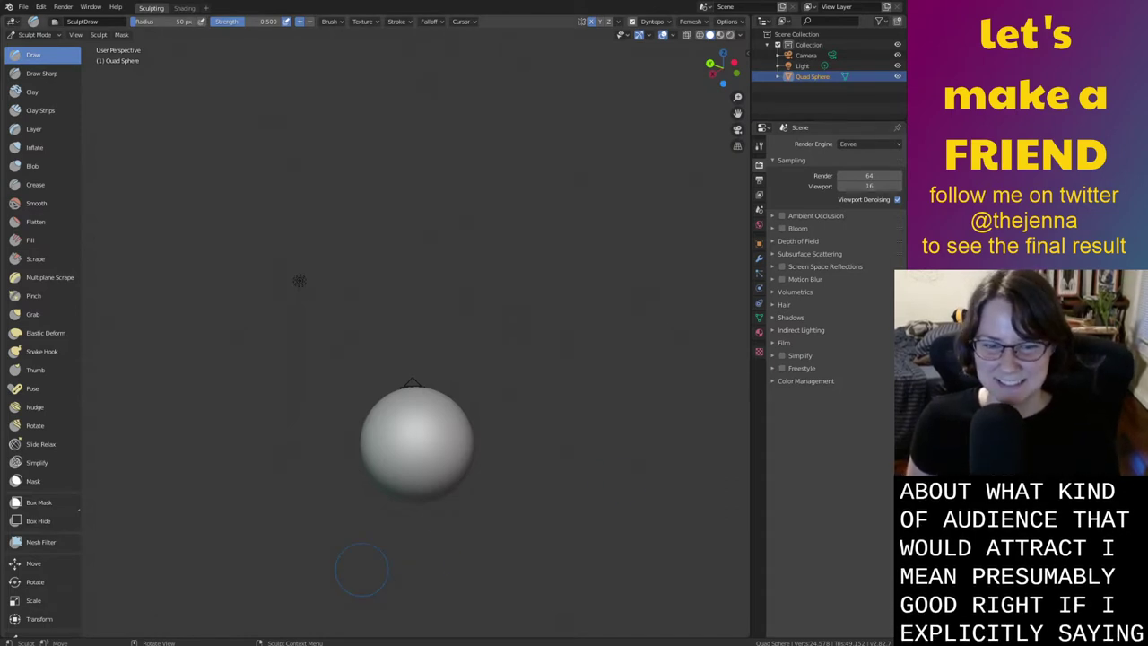
middle_drag(494, 542, 479, 569)
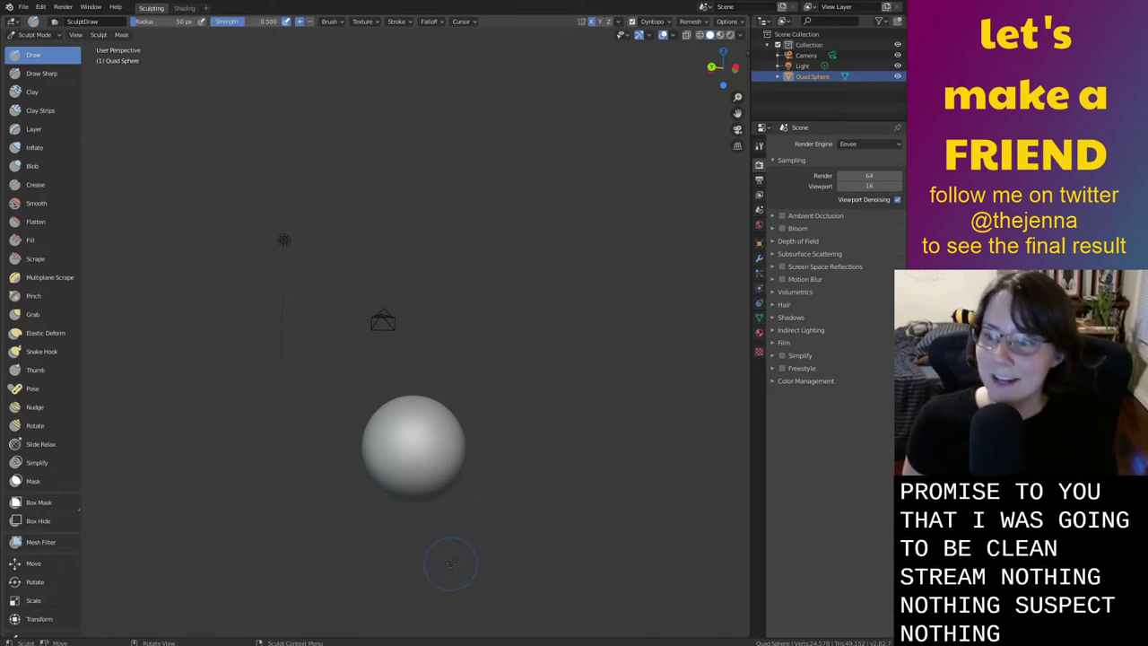
middle_drag(450, 564, 506, 511)
key(ctrl+s)
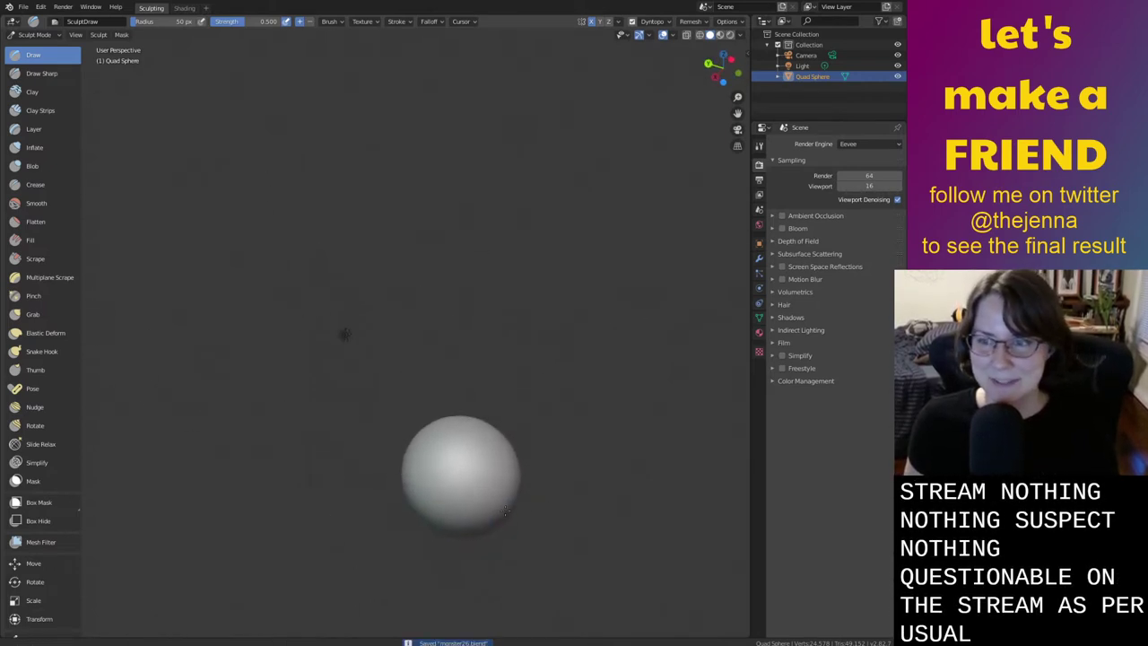
shift+drag(506, 511, 507, 518)
middle_drag(482, 528, 455, 508)
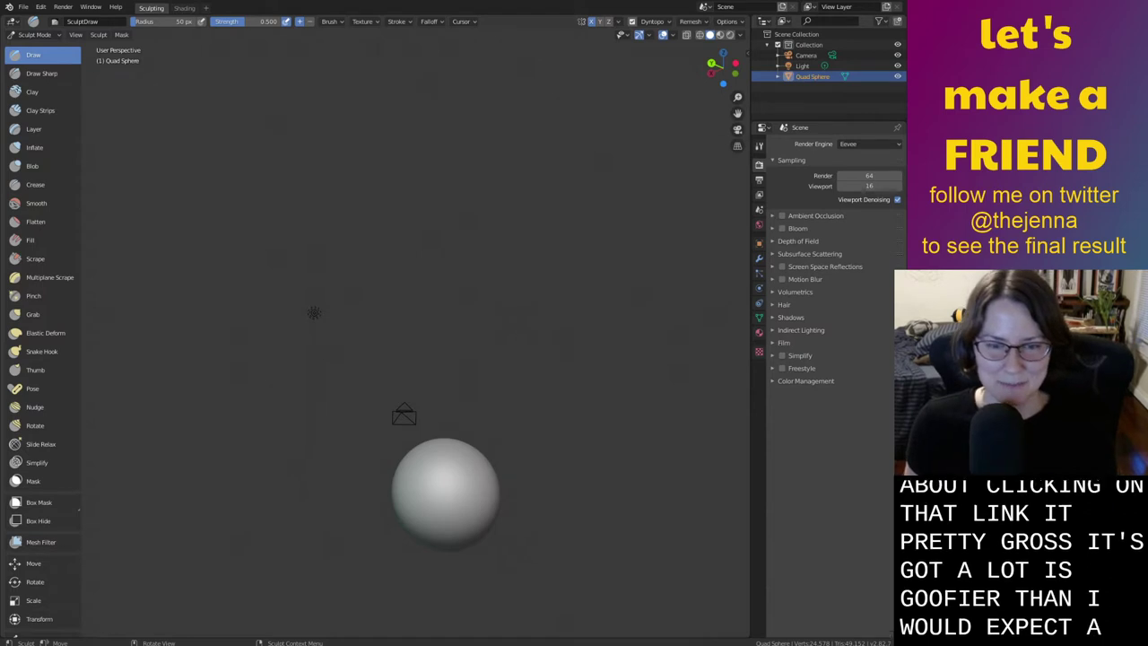
middle_drag(528, 485, 592, 511)
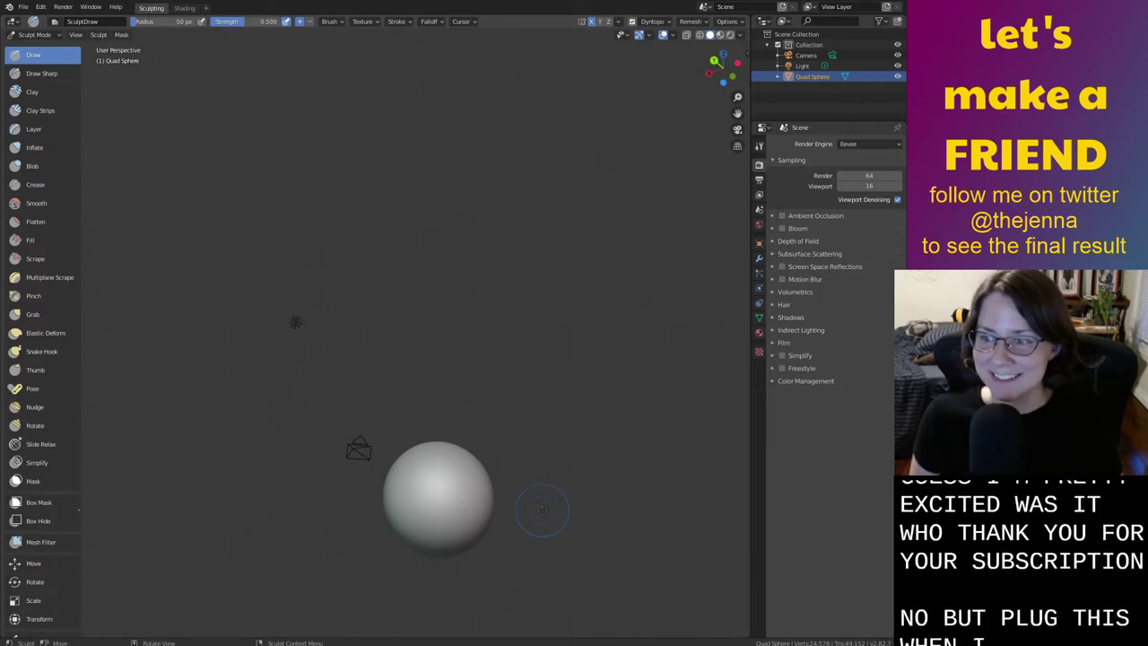
mouse_move(543, 530)
middle_down()
mouse_move(715, 507)
mouse_move(566, 561)
mouse_move(591, 503)
mouse_move(580, 516)
mouse_move(492, 513)
middle_up()
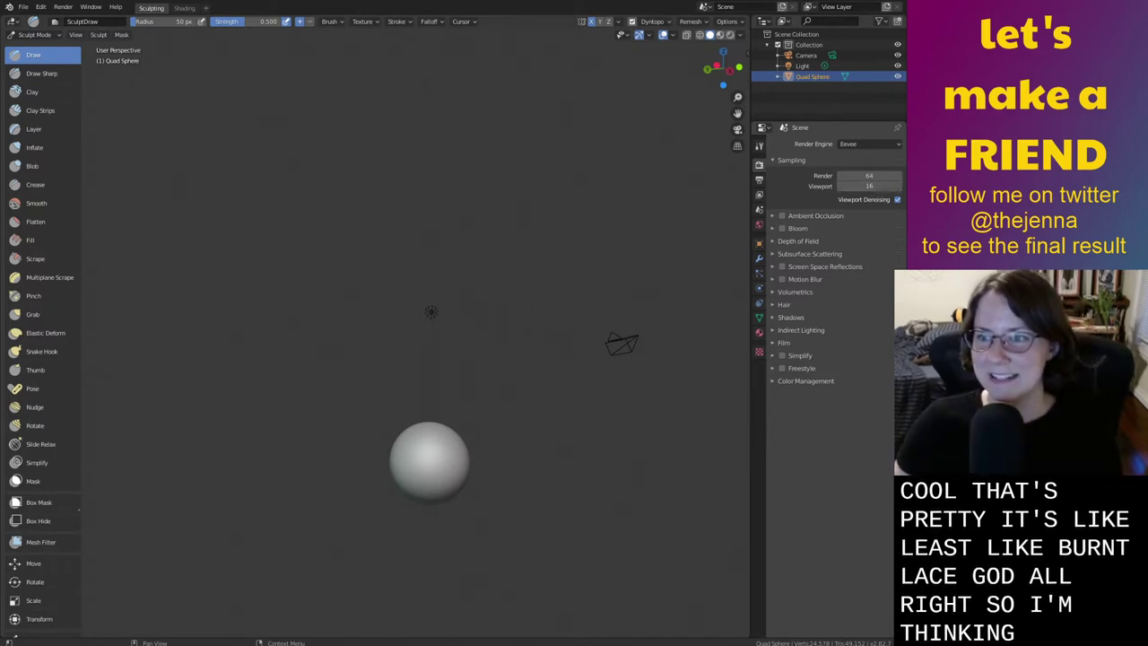
mouse_move(399, 575)
middle_down()
mouse_move(525, 567)
mouse_move(381, 588)
middle_up()
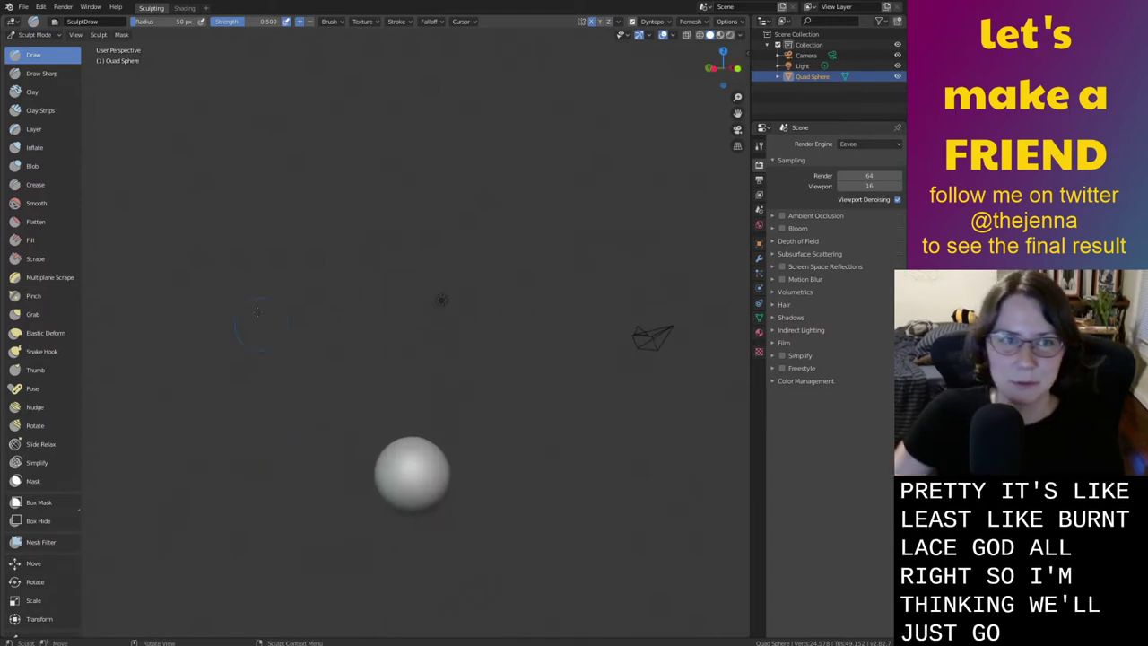
Add a General Layout workspace to the file
click(184, 8)
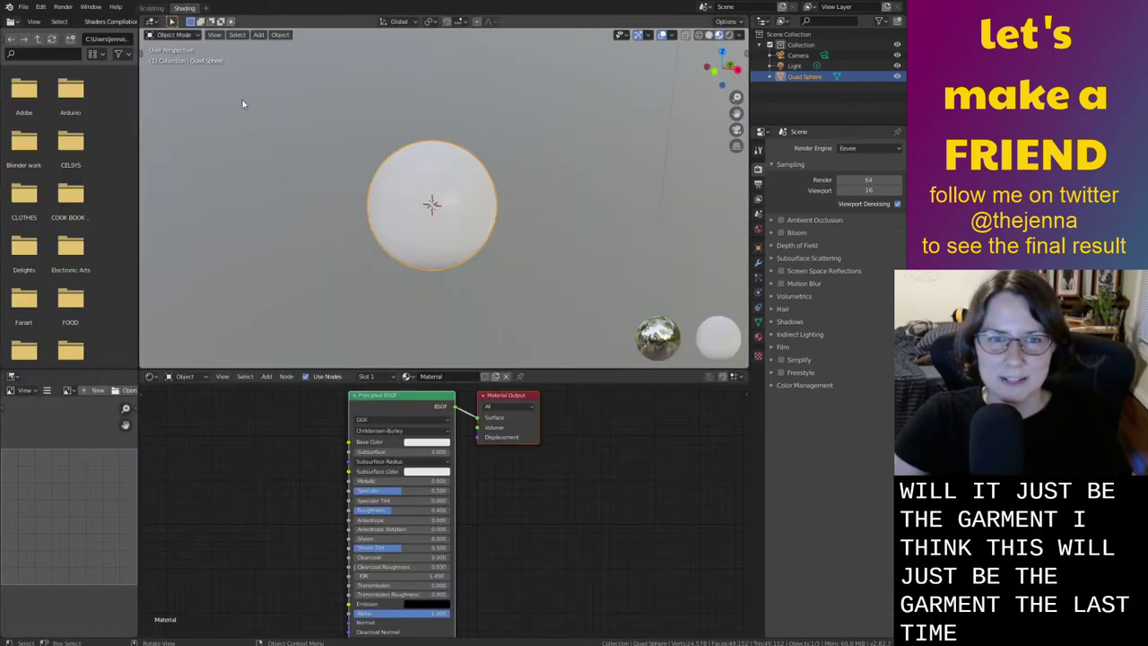
click(203, 8)
mouse_move(207, 27)
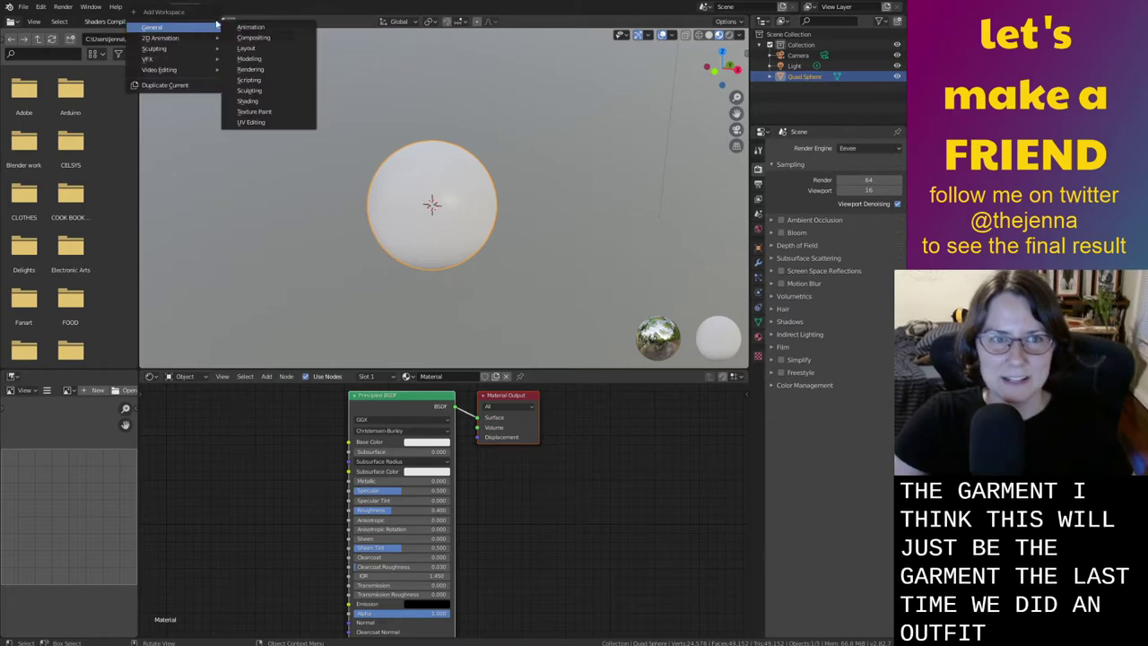
click(248, 48)
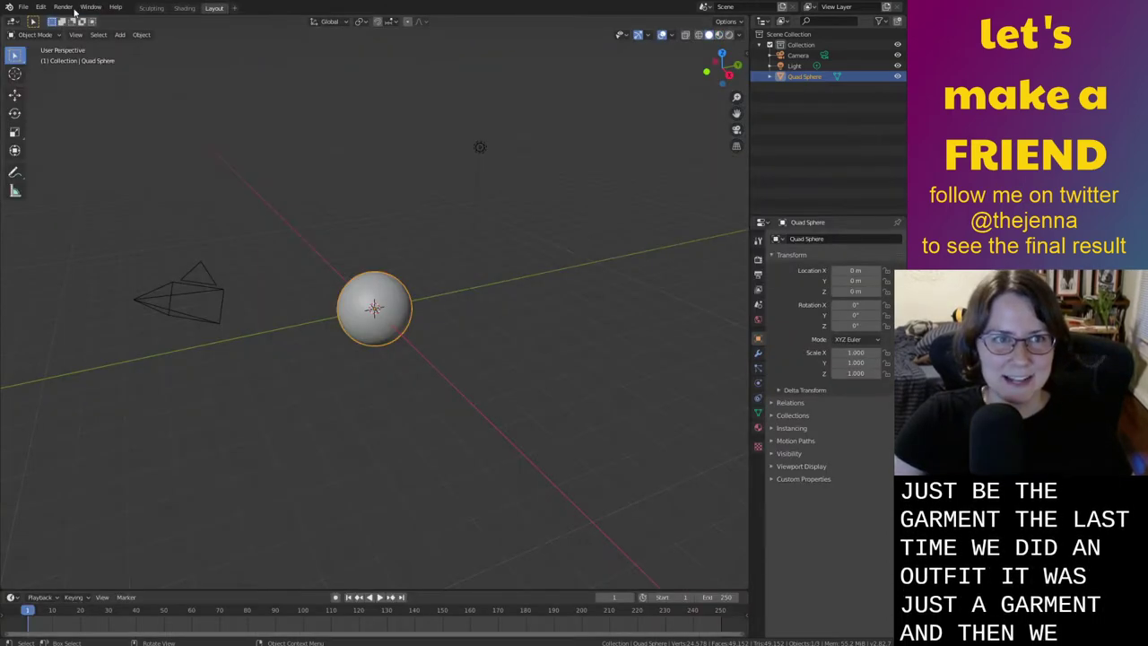
Add a Human (Meta-Rig) armature to the scene
click(141, 35)
mouse_move(120, 35)
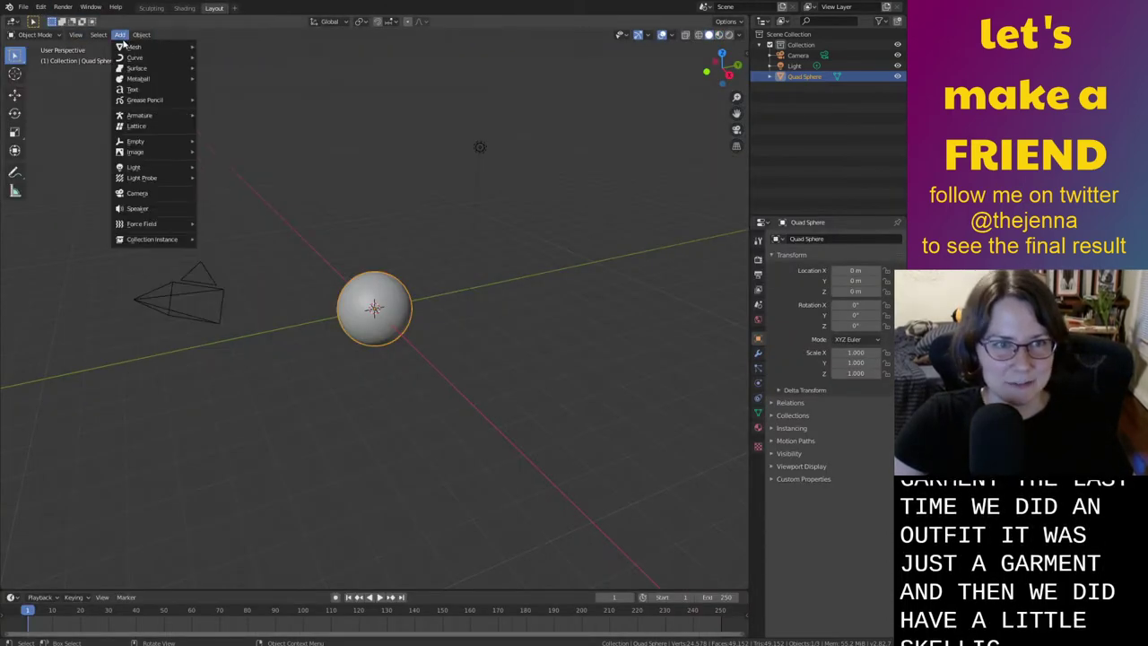
mouse_move(173, 115)
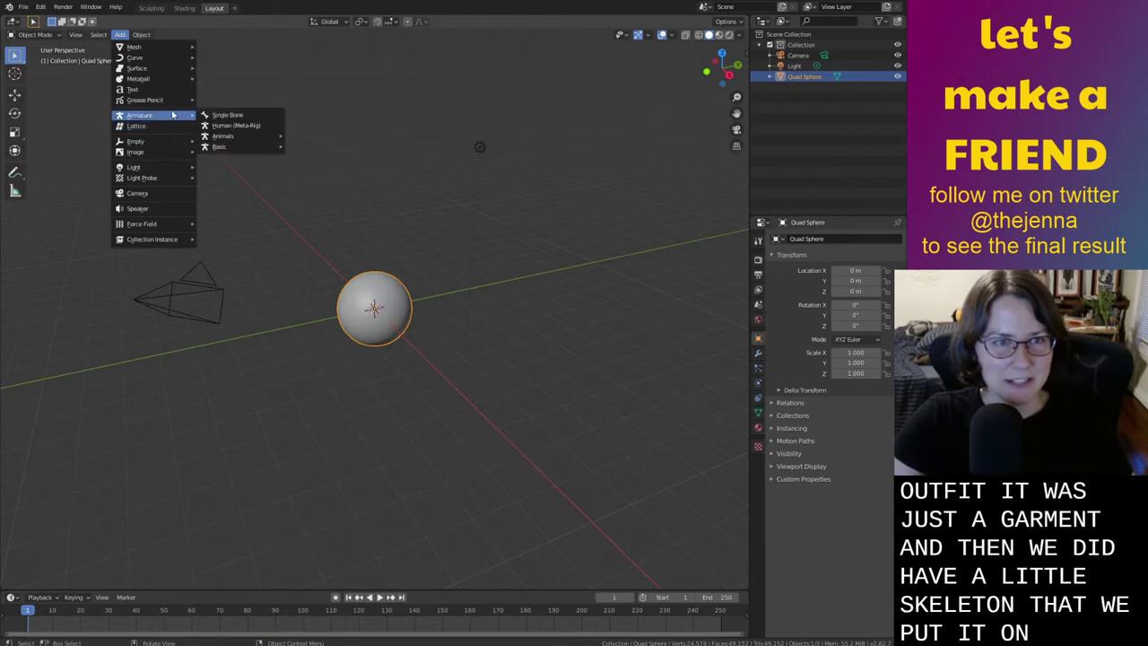
click(257, 131)
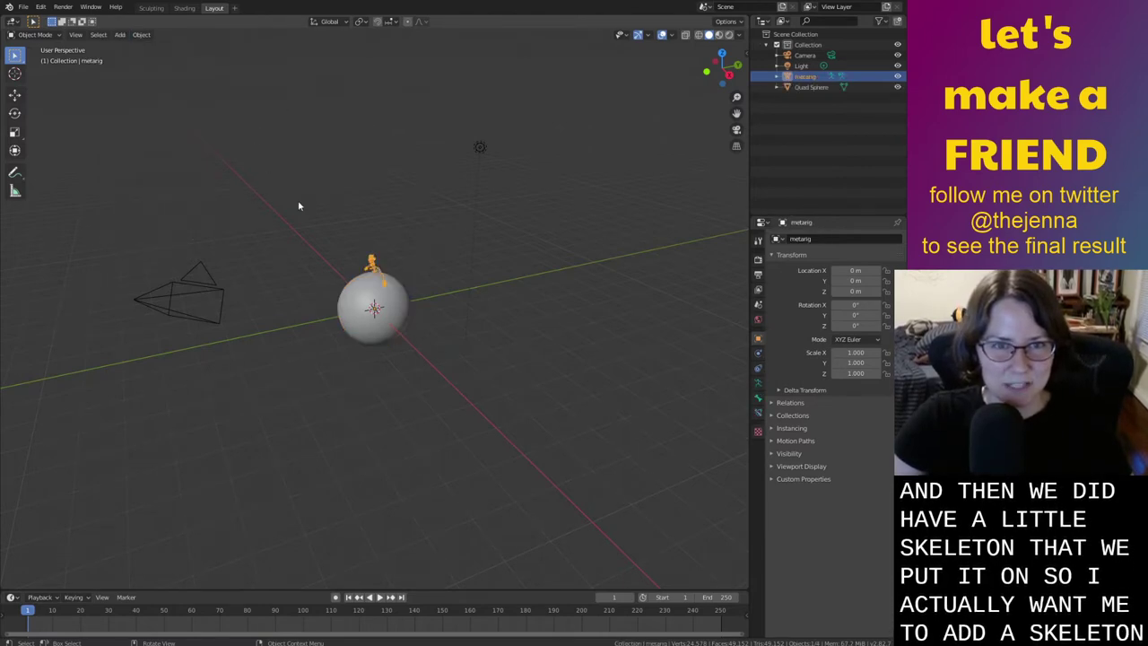
Raise the human meta-rig about 0.48 m along Z and scale it up to stand well above the sphere
middle_drag(500, 358, 650, 273)
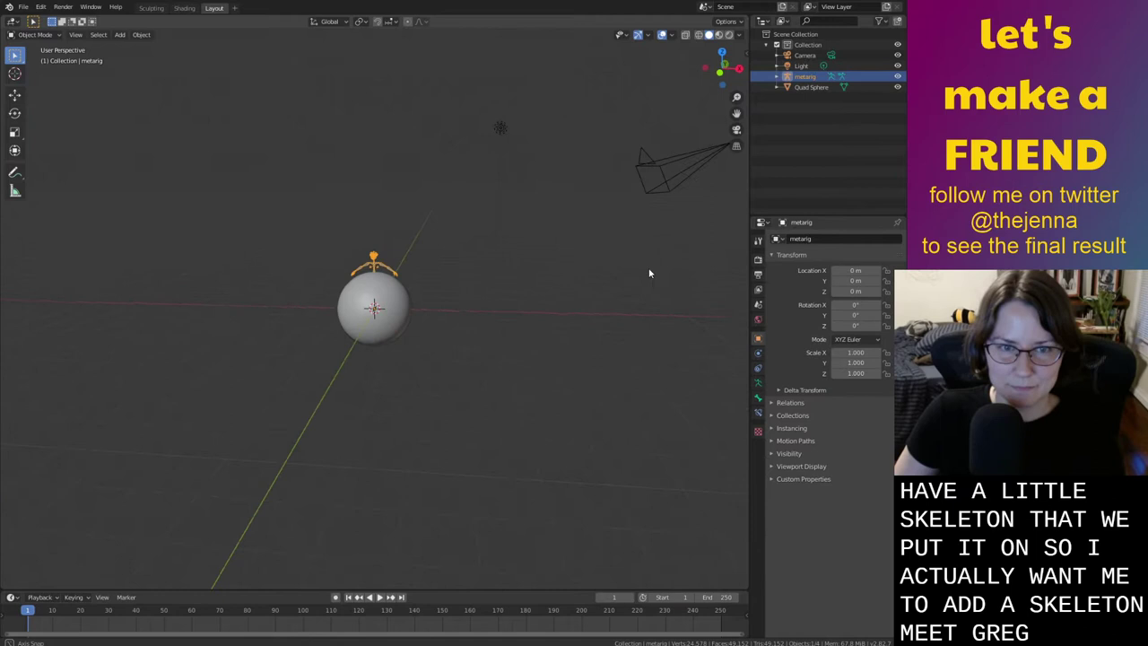
key(g)
key(z)
click(549, 273)
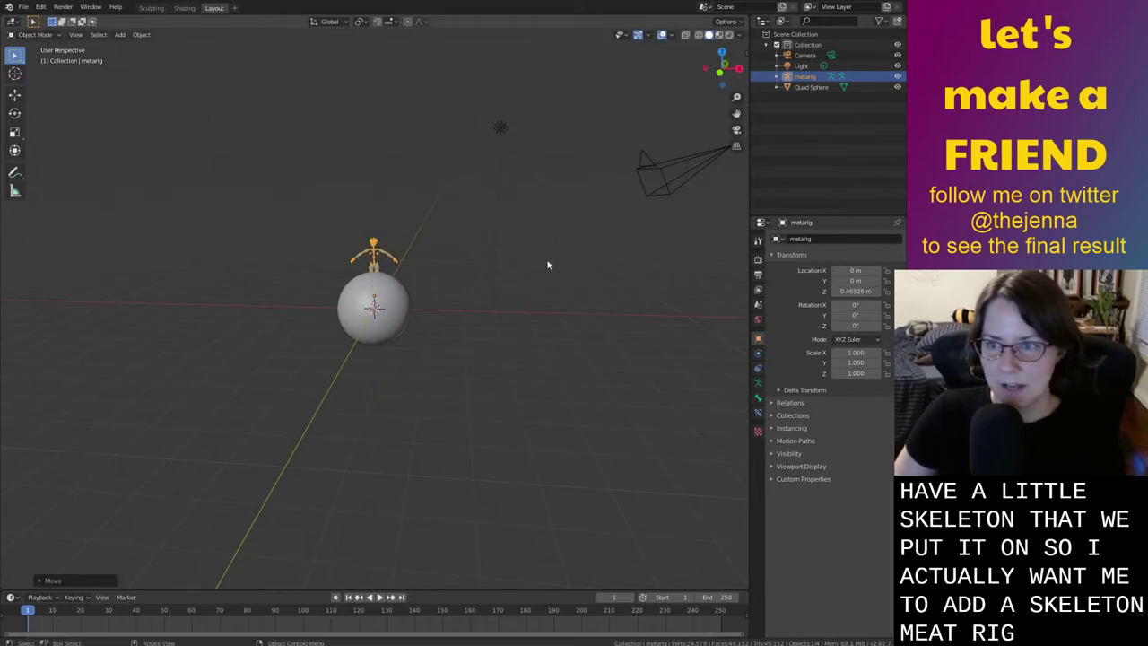
key(s)
click(672, 91)
shift+middle_drag(516, 226, 446, 314)
scroll(501, 325, up, 2)
middle_drag(512, 302, 334, 468)
Select the quad sphere and raise it along Z to about 1.7 m, over the meta-rig's legs
click(328, 438)
key(g)
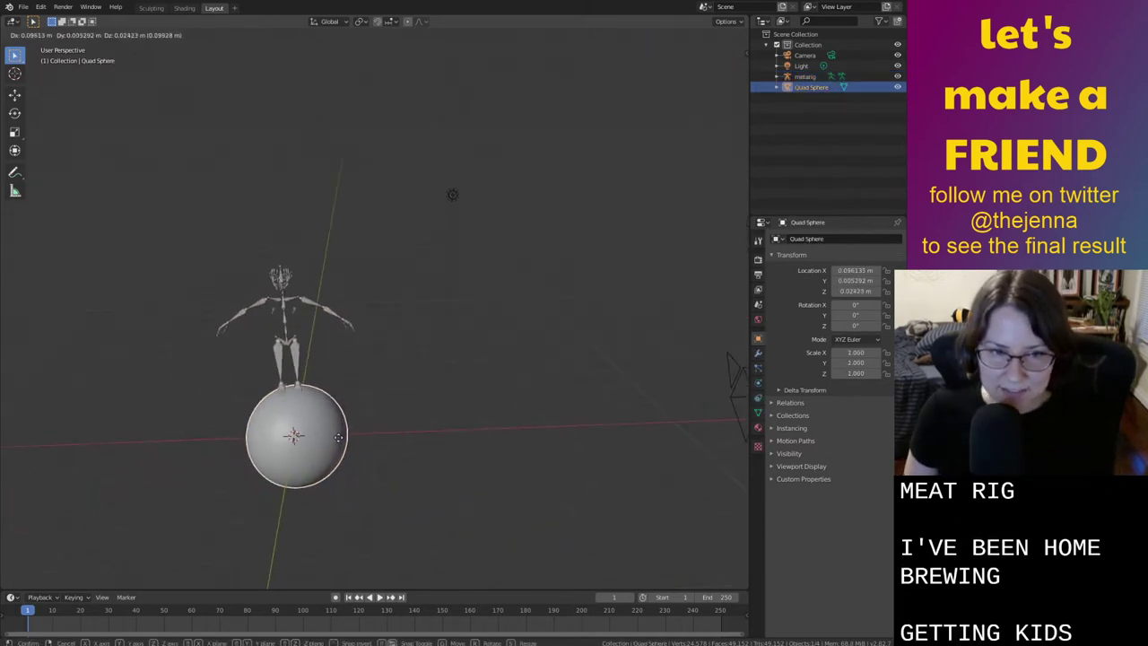
right_click(436, 400)
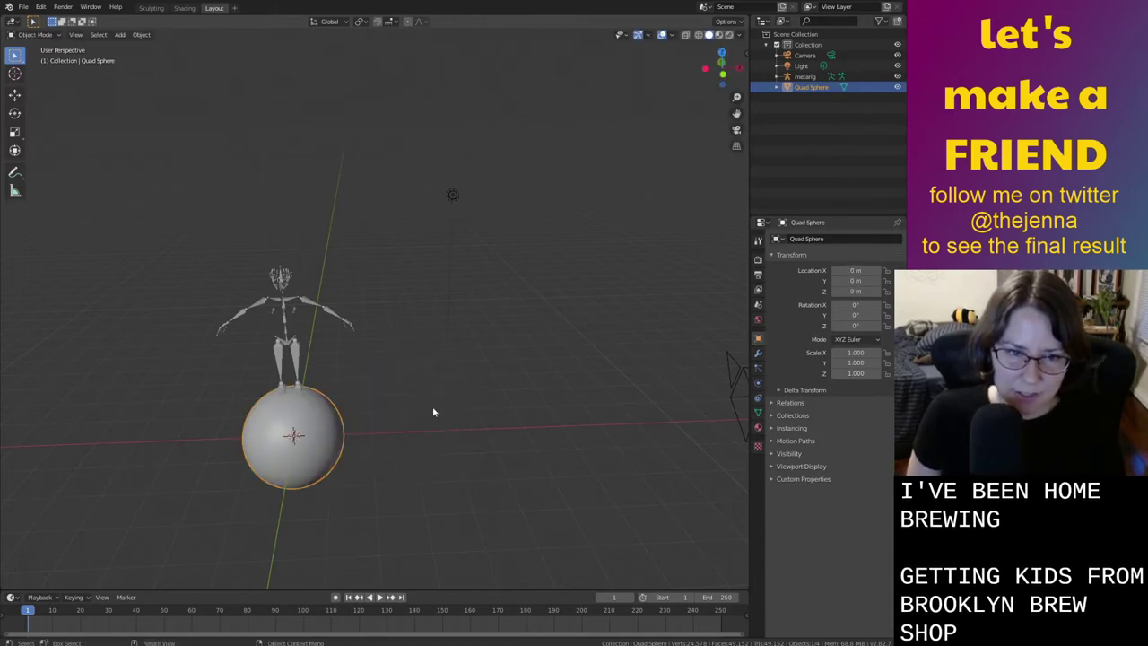
middle_drag(432, 406, 406, 443)
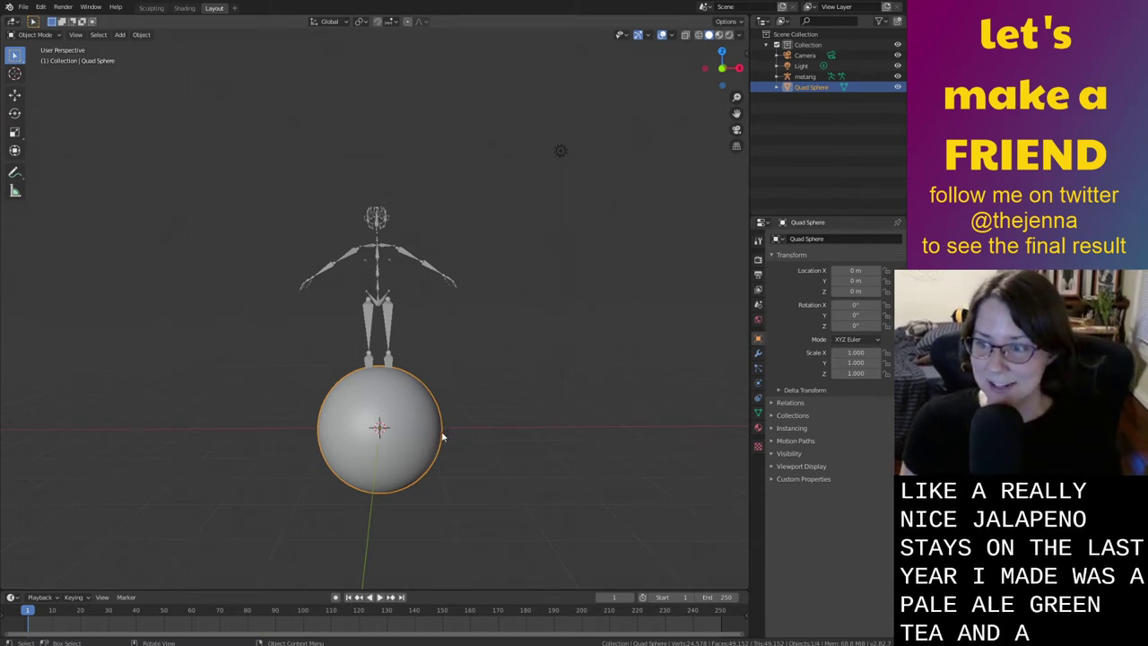
key(g)
key(z)
click(459, 364)
middle_drag(459, 364, 443, 410)
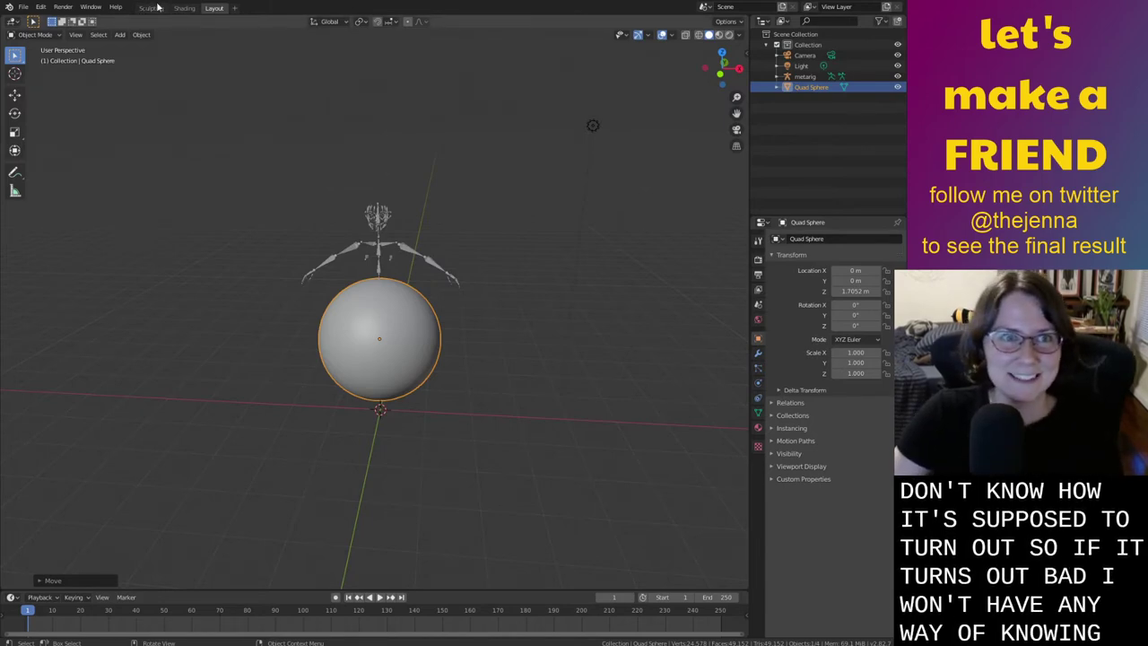
Return to the Sculpting workspace with the quad sphere active and save the file
click(154, 7)
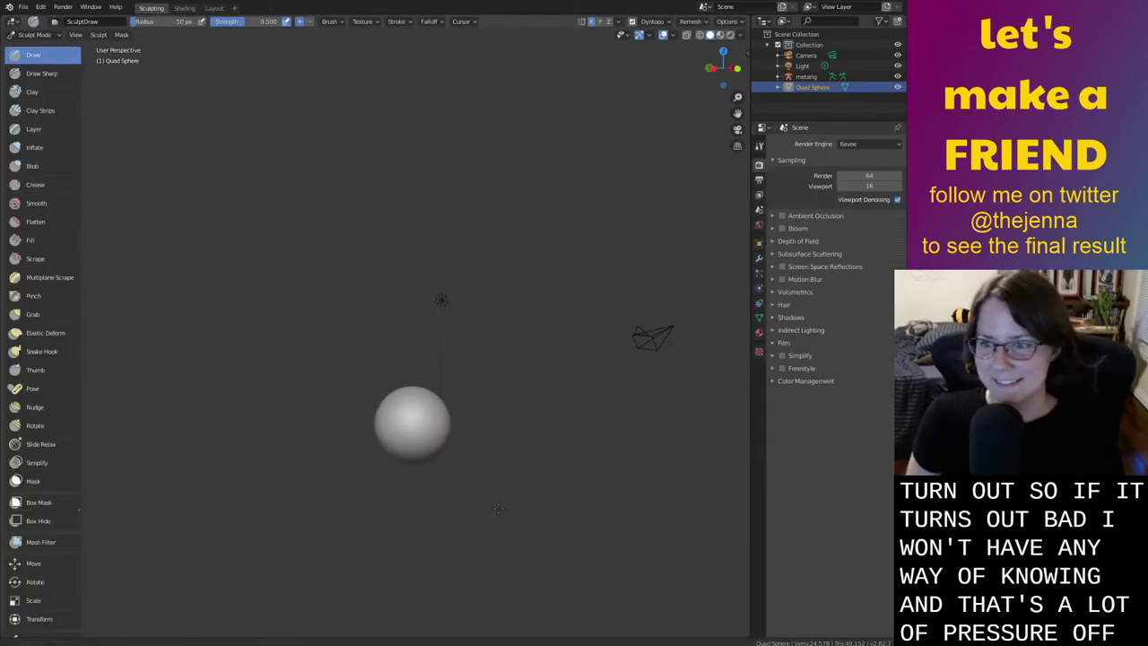
middle_drag(498, 509, 590, 451)
key(ctrl+s)
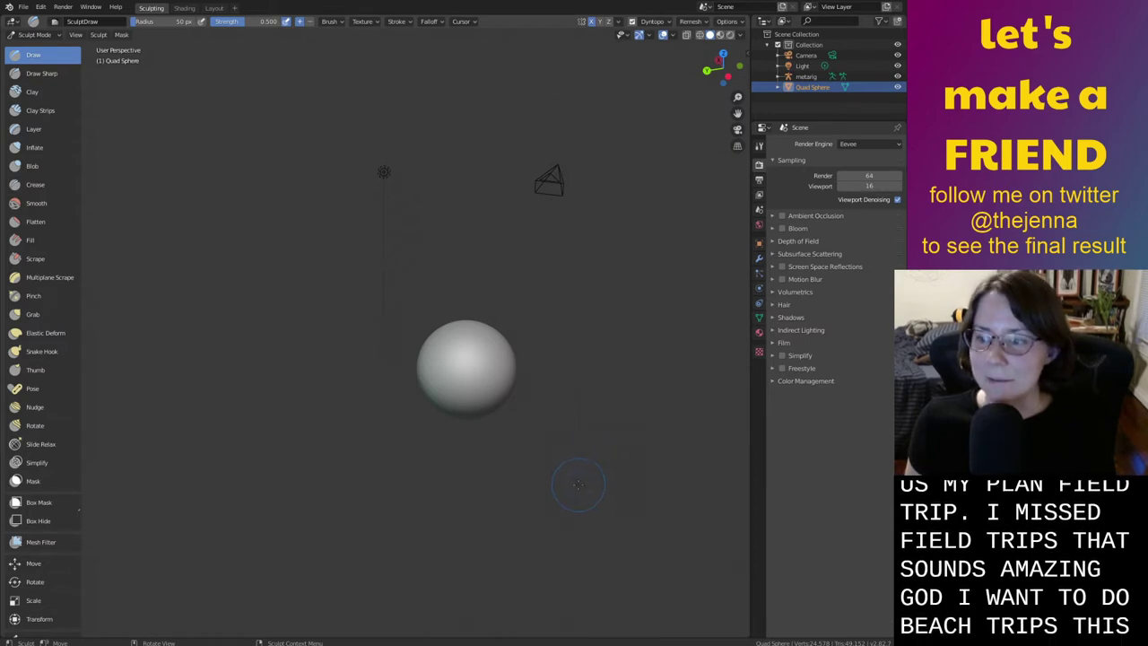
mouse_move(584, 476)
middle_down()
mouse_move(545, 502)
mouse_move(592, 476)
middle_up()
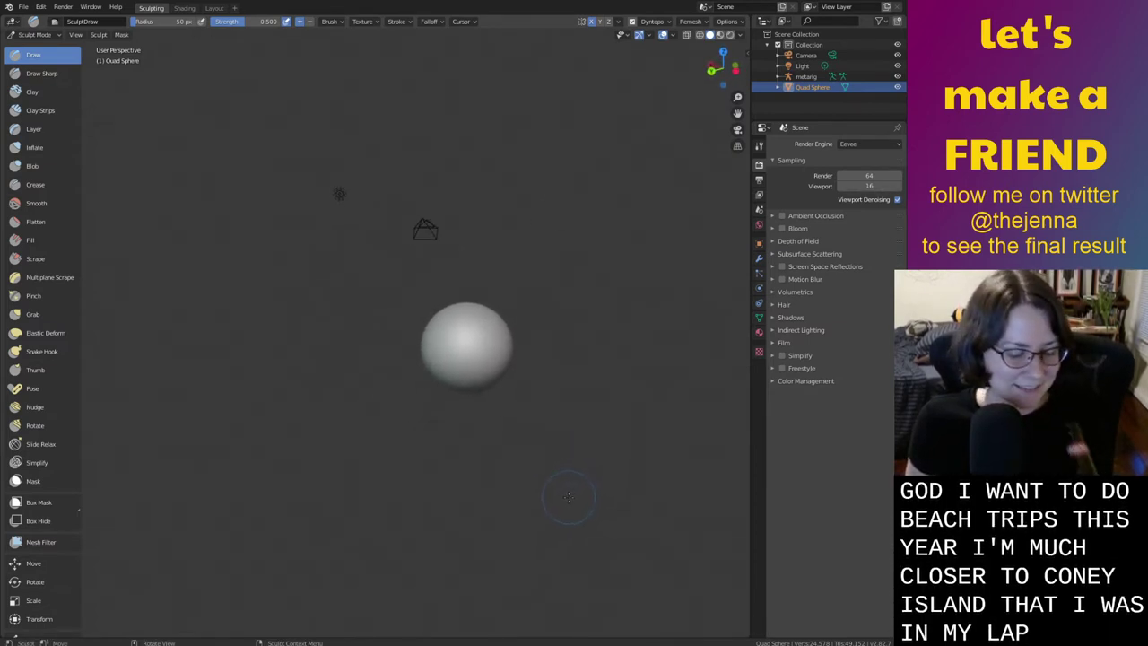
middle_drag(592, 448, 601, 514)
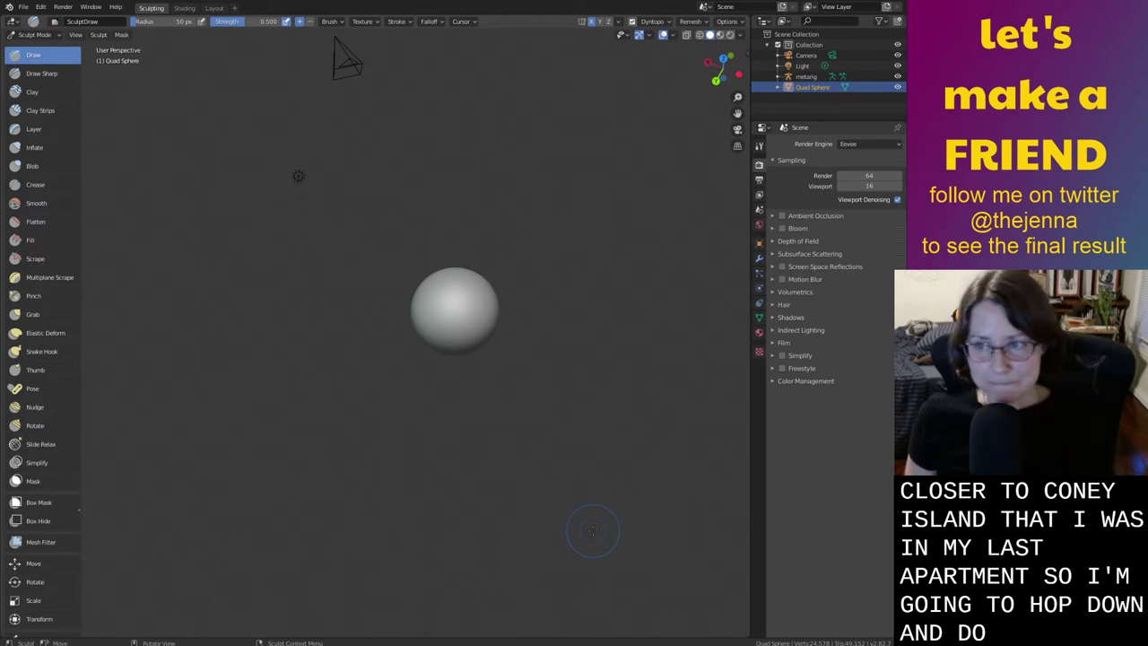
middle_drag(567, 488, 481, 509)
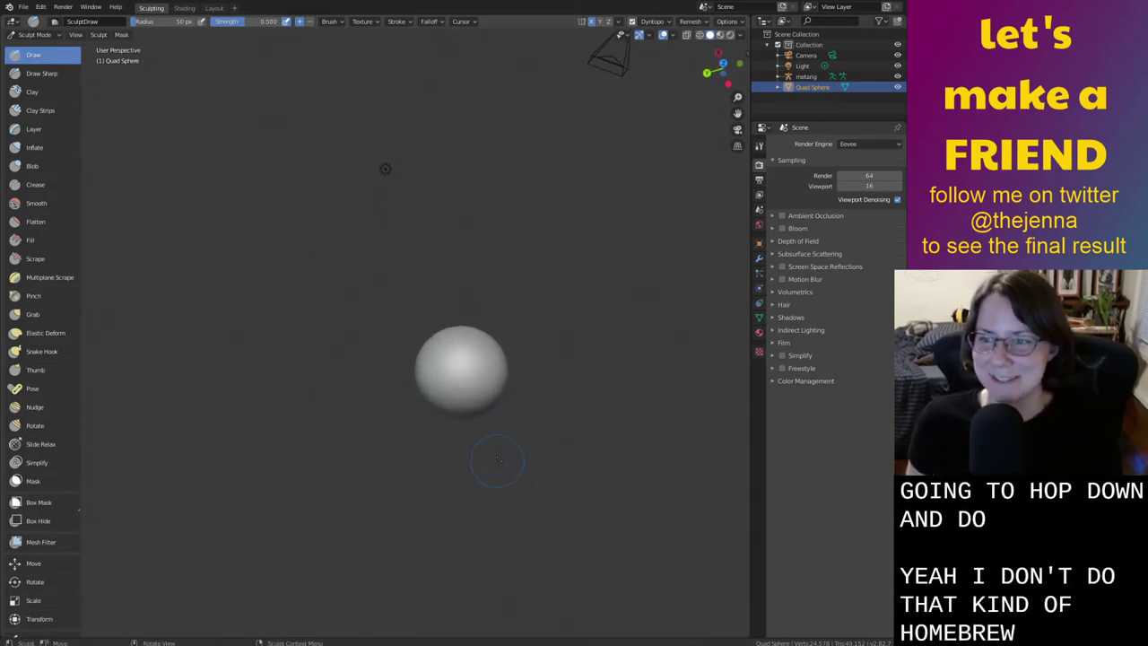
middle_drag(497, 460, 382, 377)
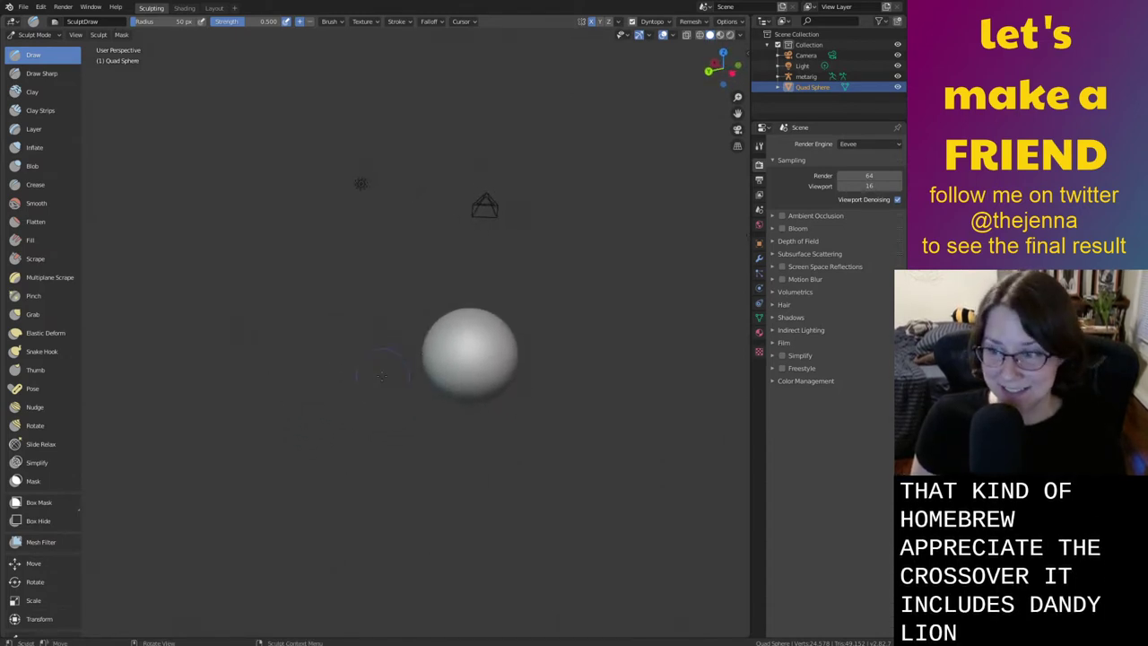
middle_drag(568, 444, 569, 501)
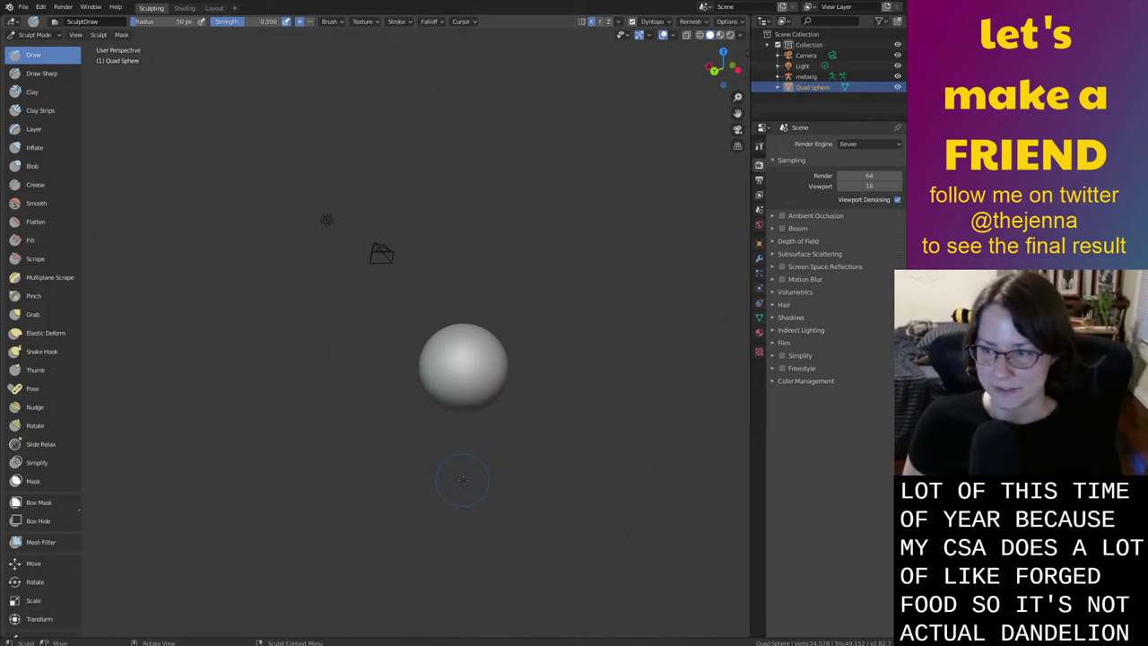
middle_drag(487, 487, 461, 519)
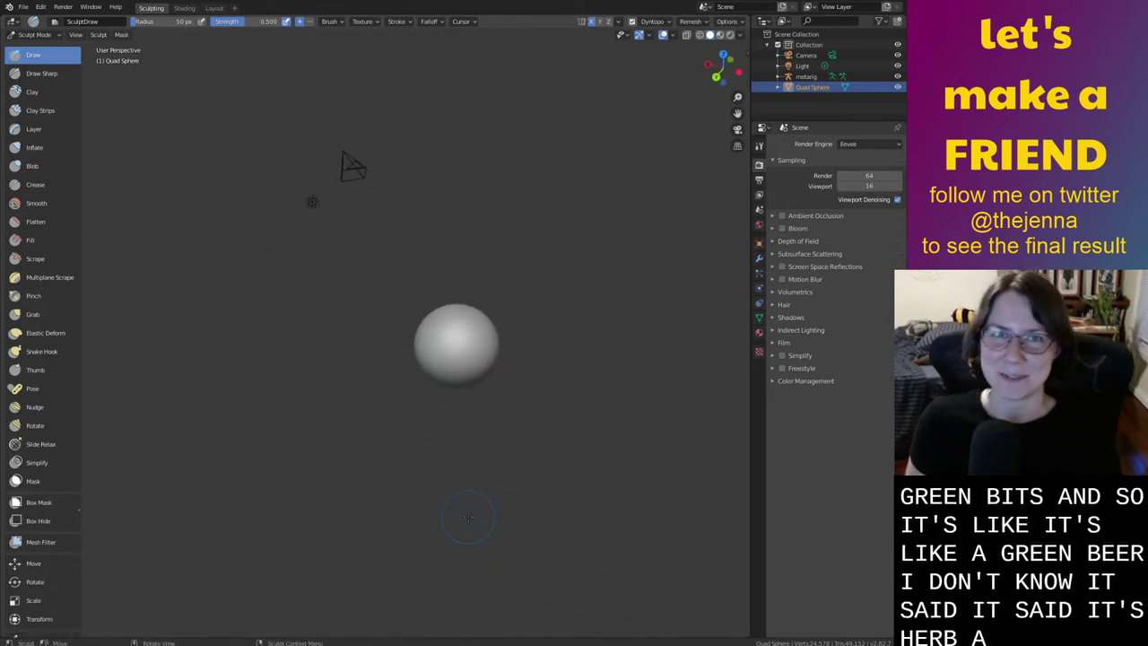
Save the file again before sculpting
middle_drag(511, 464, 521, 497)
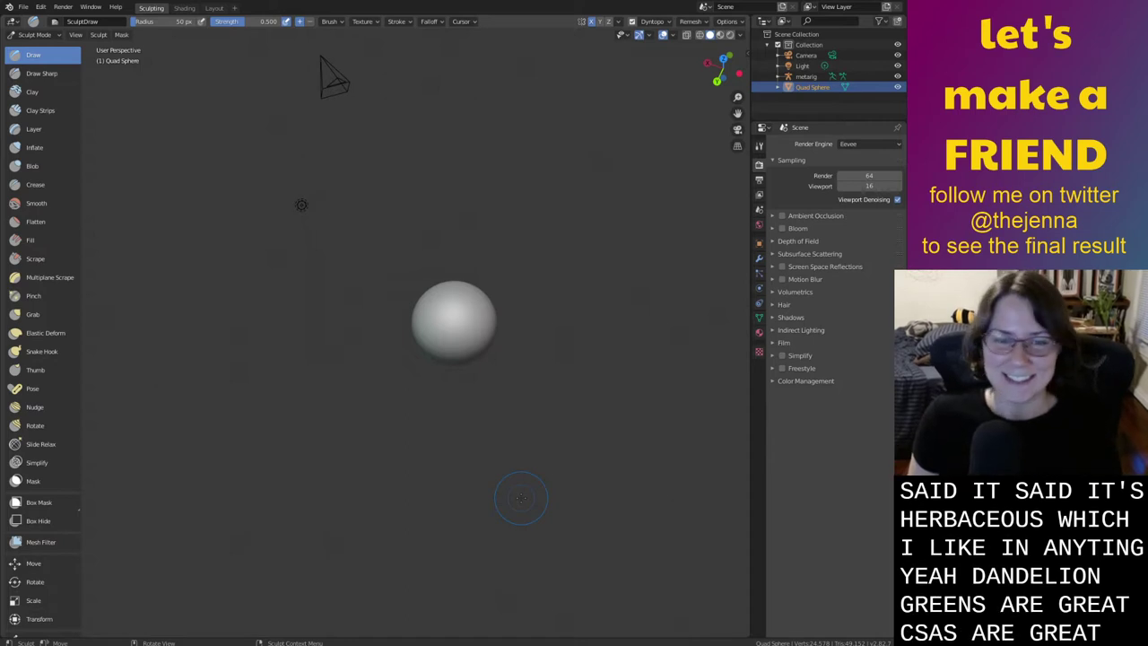
mouse_move(521, 498)
middle_down()
mouse_move(389, 519)
mouse_move(512, 439)
mouse_move(529, 461)
mouse_move(515, 508)
middle_up()
key(ctrl+s)
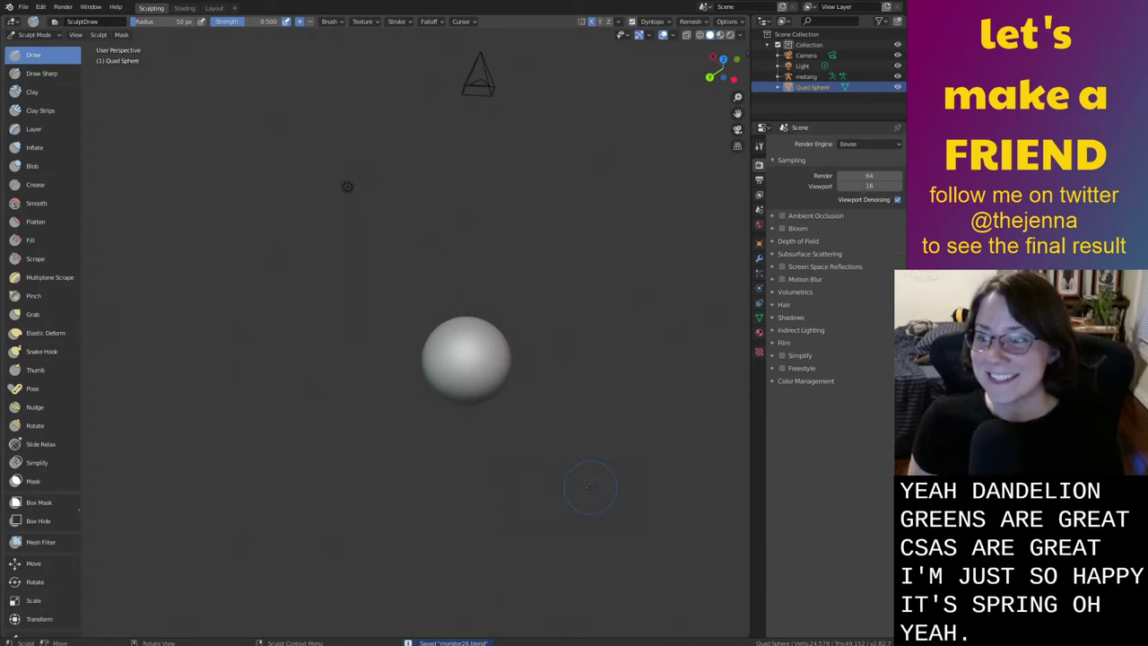
middle_drag(568, 504, 530, 434)
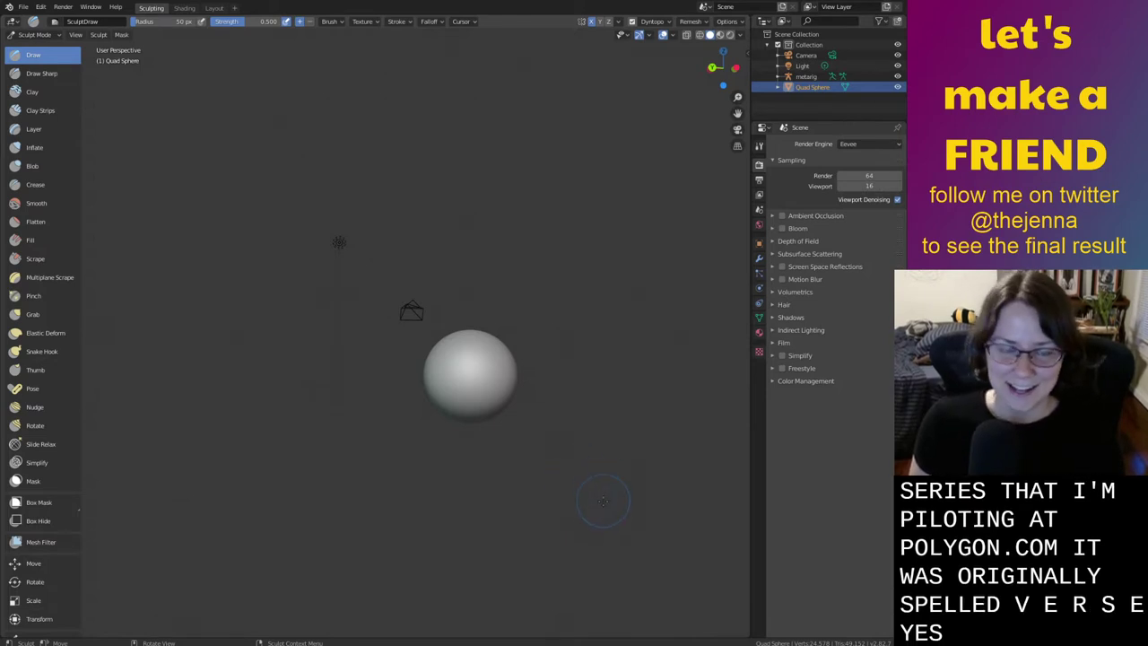
middle_drag(609, 509, 598, 473)
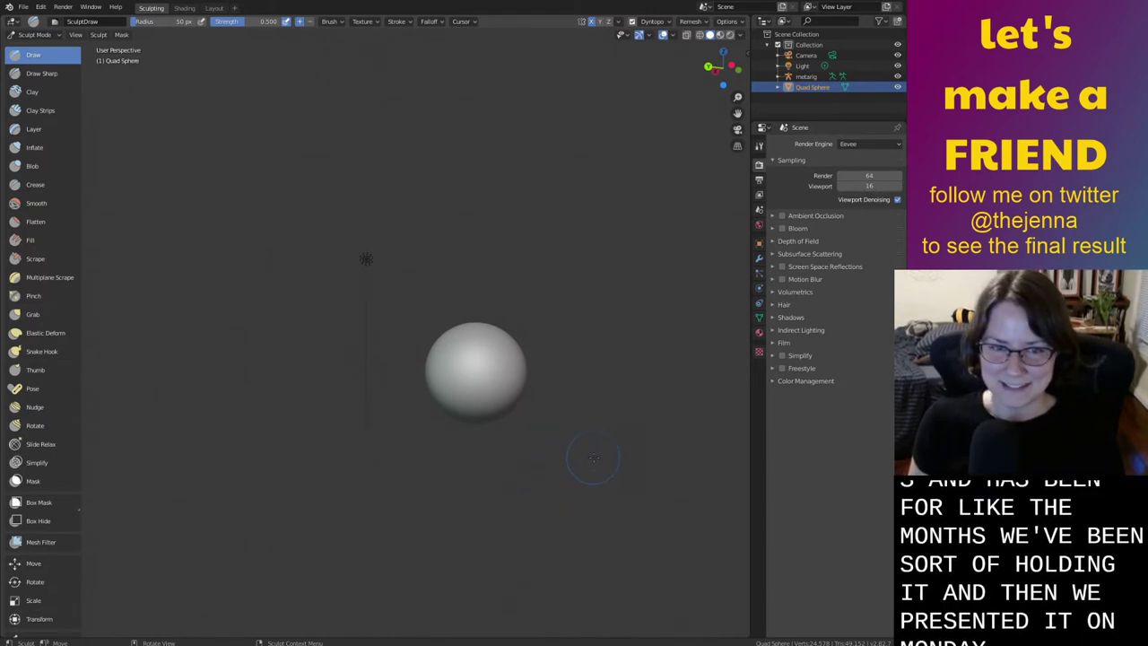
mouse_move(595, 457)
middle_down()
mouse_move(661, 479)
mouse_move(610, 476)
middle_up()
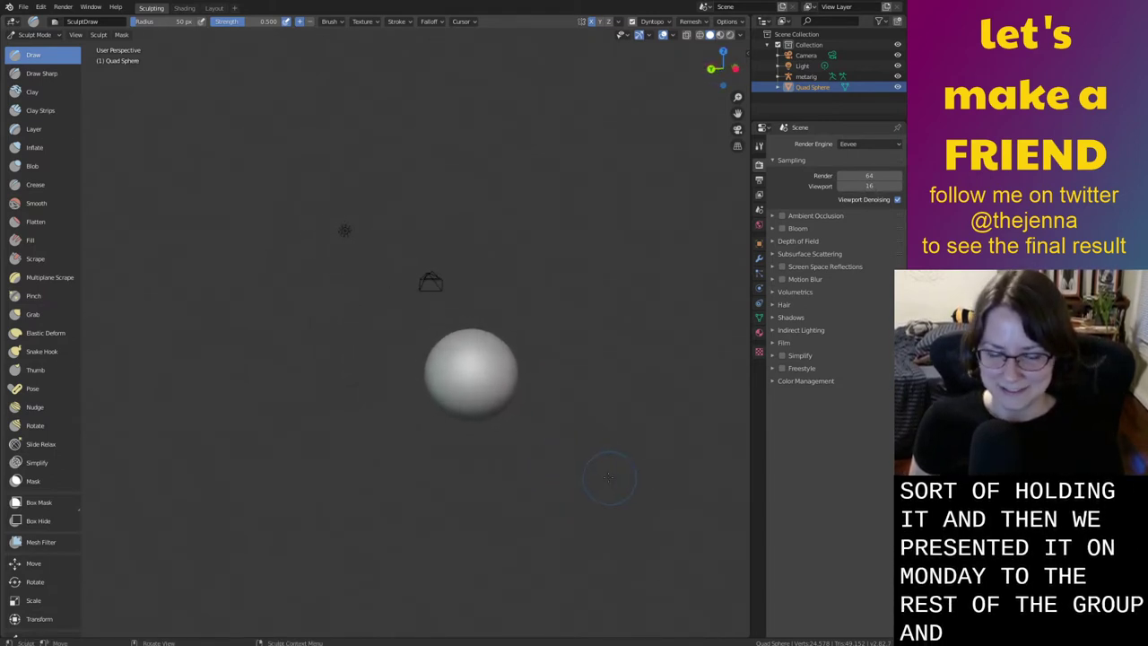
Try a symmetrical Draw brush stroke across the front of the sphere and undo it
drag(470, 365, 507, 374)
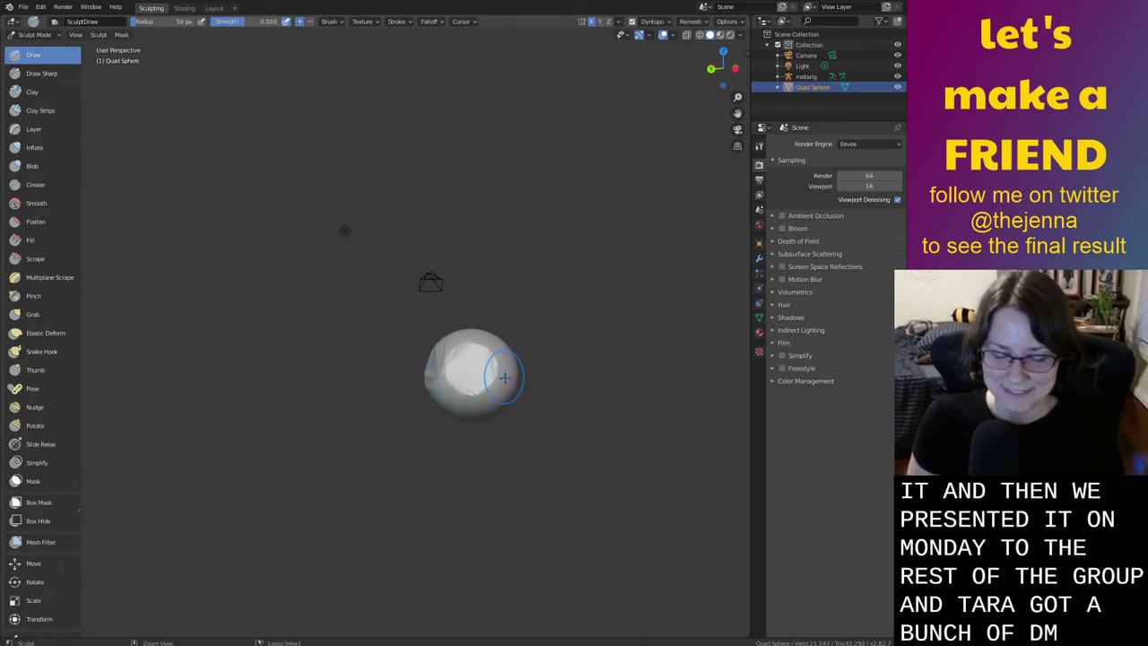
key(ctrl+z)
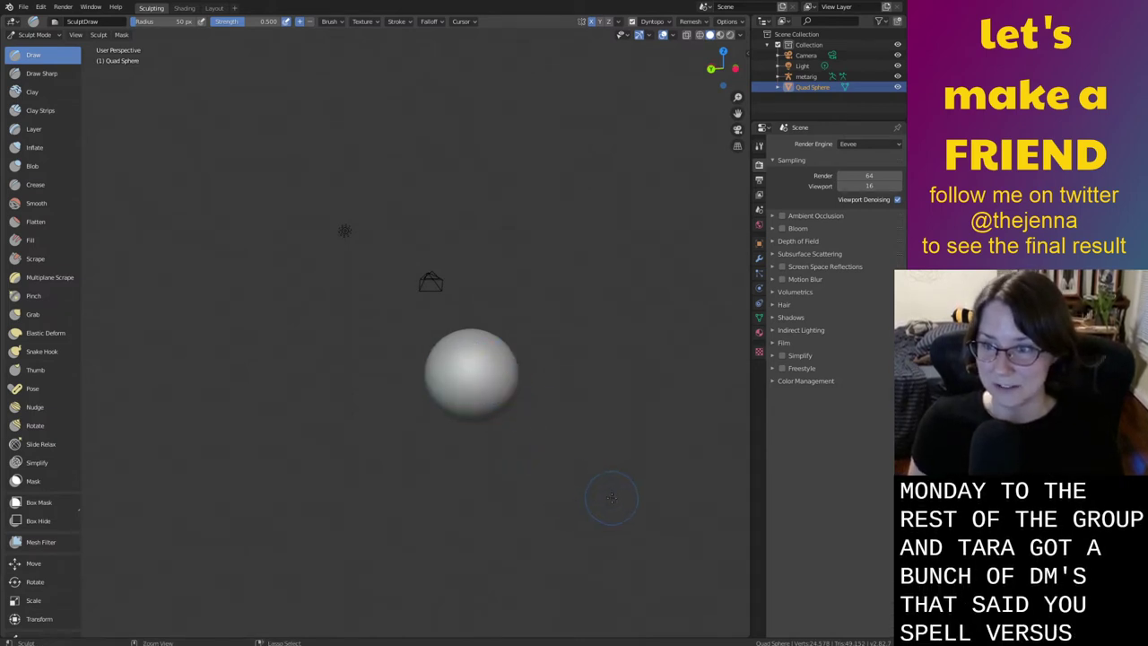
ctrl+middle_drag(612, 497, 589, 454)
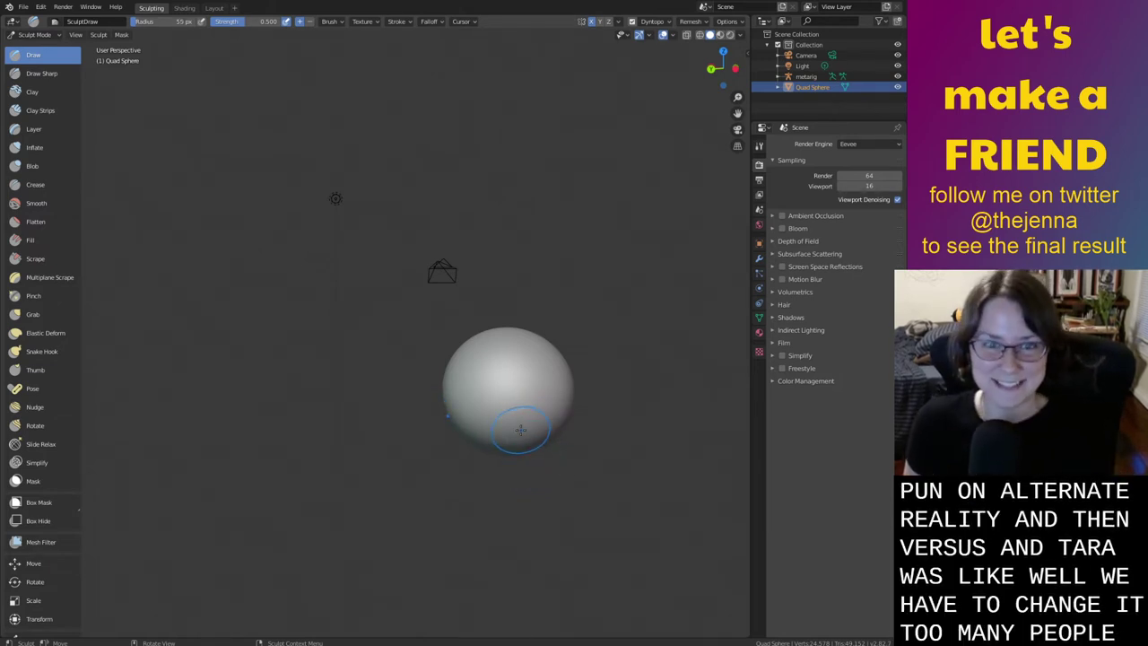
Enlarge the Draw brush radius to 206 px and save the file
key(f)
mouse_move(585, 371)
middle_down()
mouse_move(514, 377)
mouse_move(554, 461)
middle_up()
key(ctrl+s)
middle_drag(516, 387, 574, 368)
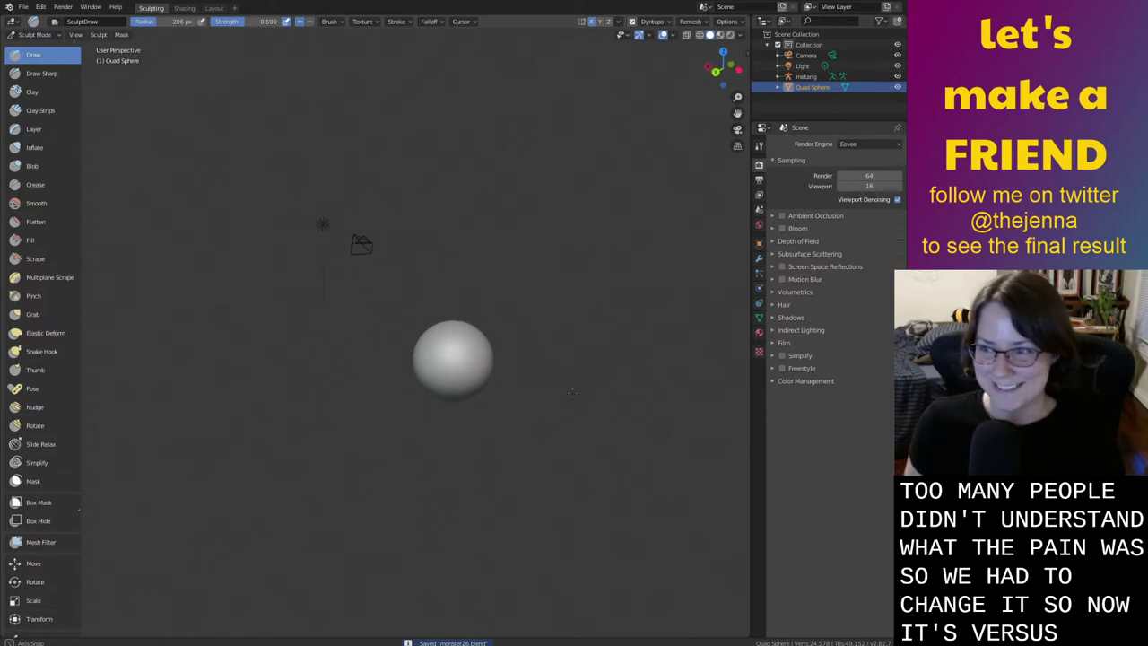
Try to remesh the quad sphere and undo it
middle_drag(550, 404, 662, 401)
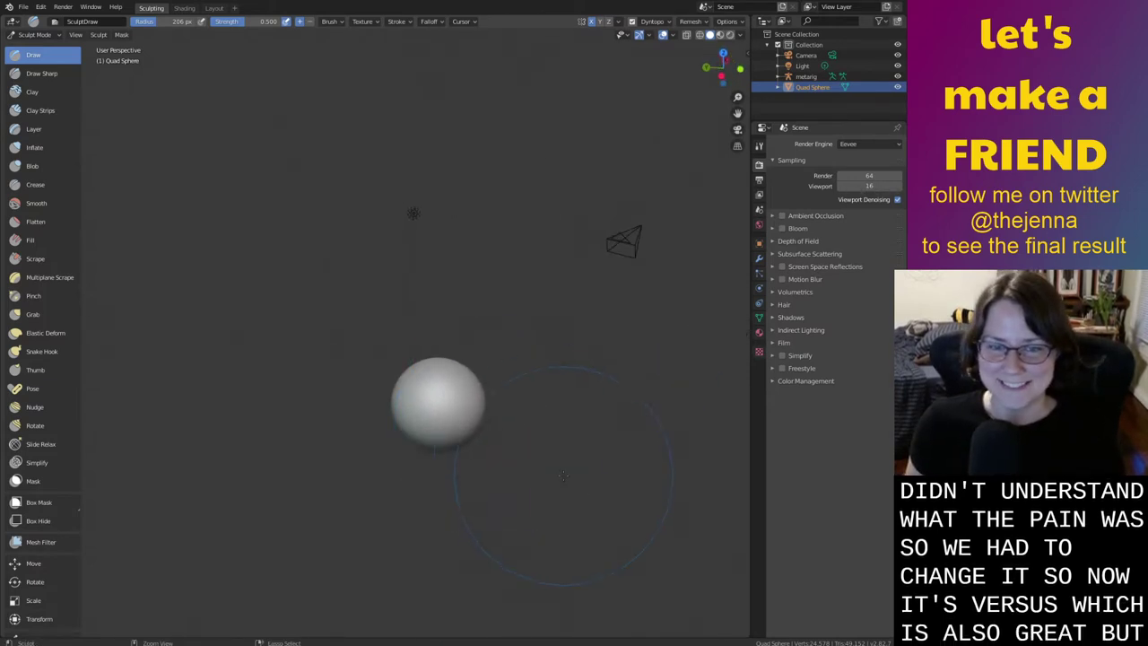
ctrl+middle_drag(574, 466, 461, 397)
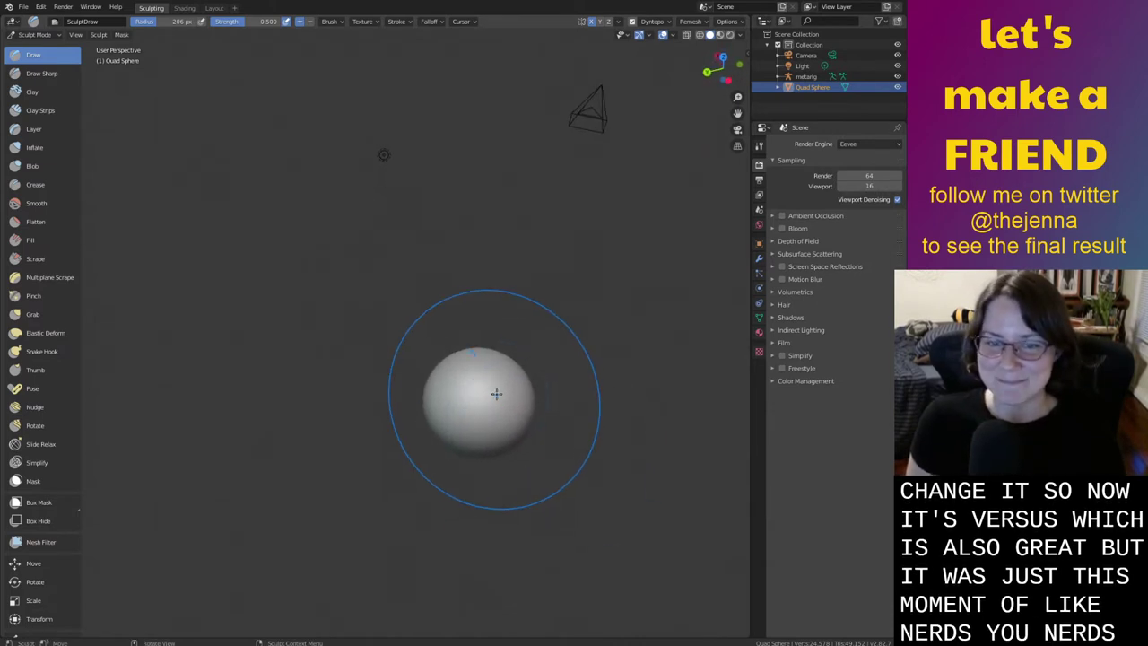
key(ctrl+r)
key(ctrl+z)
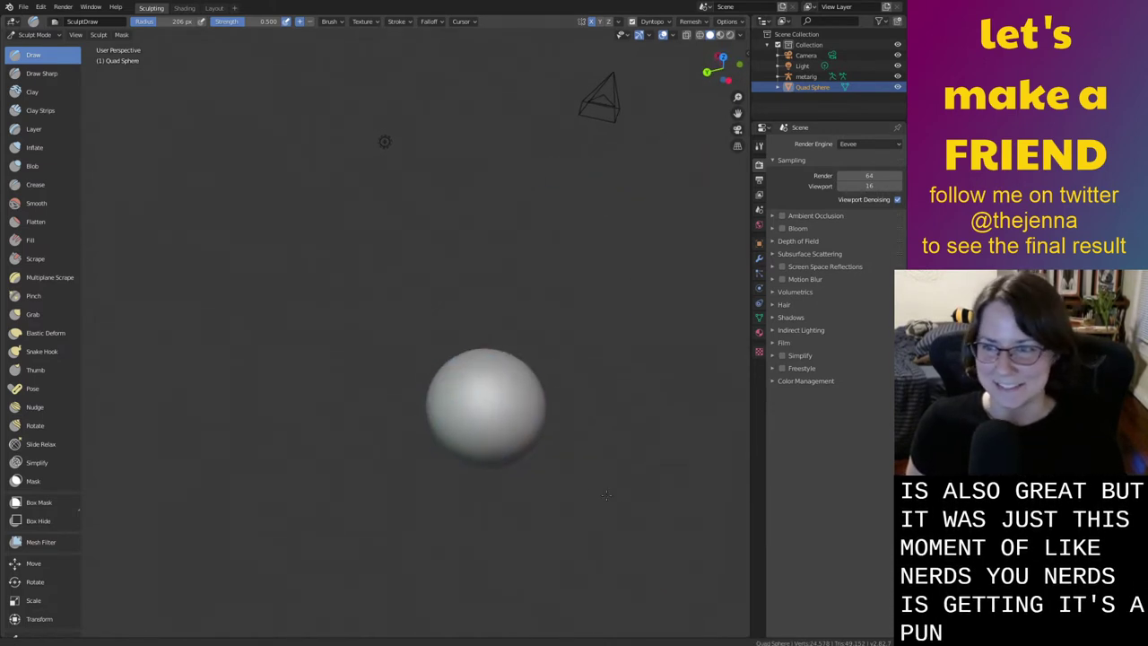
scroll(510, 455, up, 2)
right_click(489, 448)
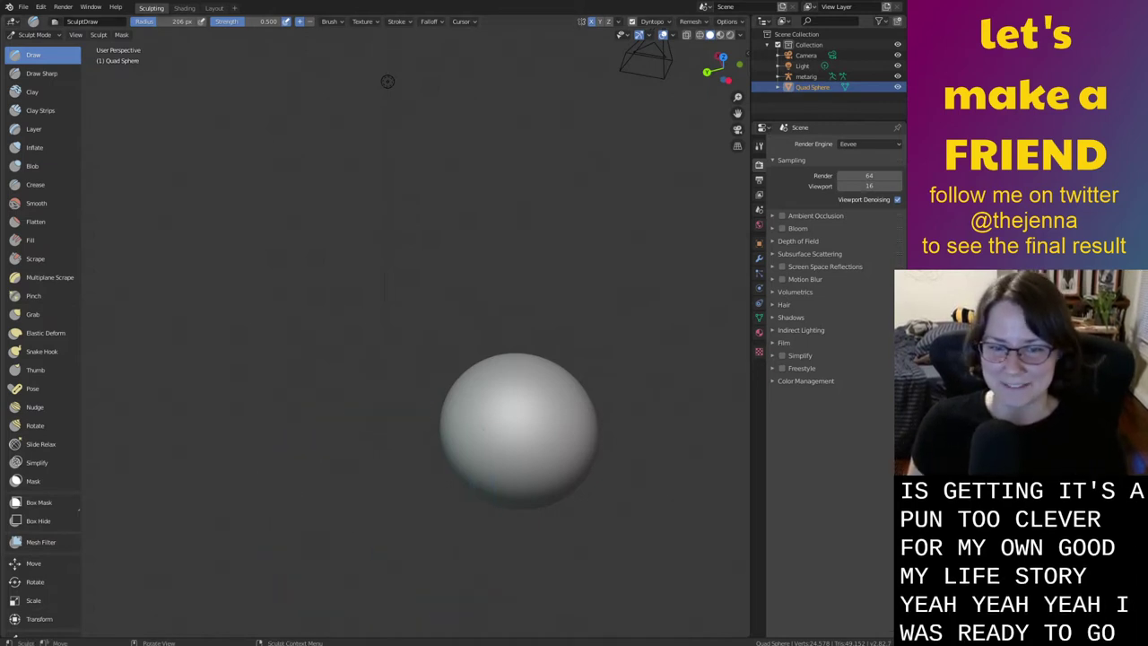
mouse_move(462, 530)
middle_down()
mouse_move(551, 507)
mouse_move(505, 535)
mouse_move(501, 508)
mouse_move(556, 489)
mouse_move(594, 483)
mouse_move(602, 502)
mouse_move(563, 513)
mouse_move(530, 505)
mouse_move(590, 489)
mouse_move(612, 454)
mouse_move(551, 474)
mouse_move(558, 448)
middle_up()
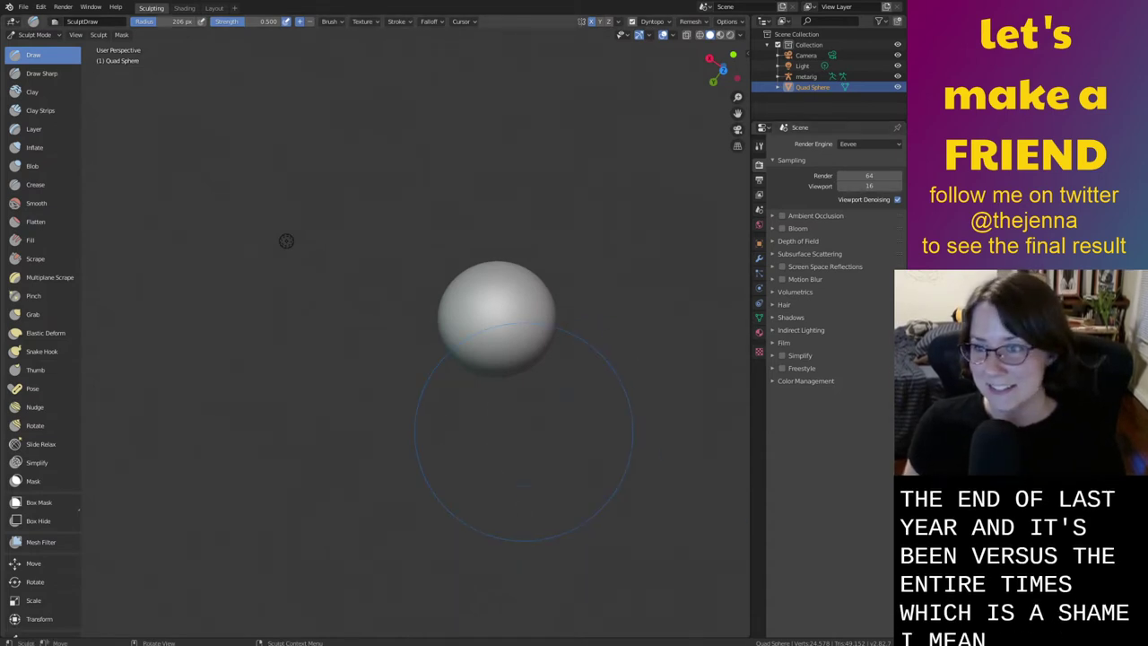
middle_drag(284, 243, 475, 386)
middle_drag(686, 517, 523, 363)
middle_drag(589, 324, 595, 347)
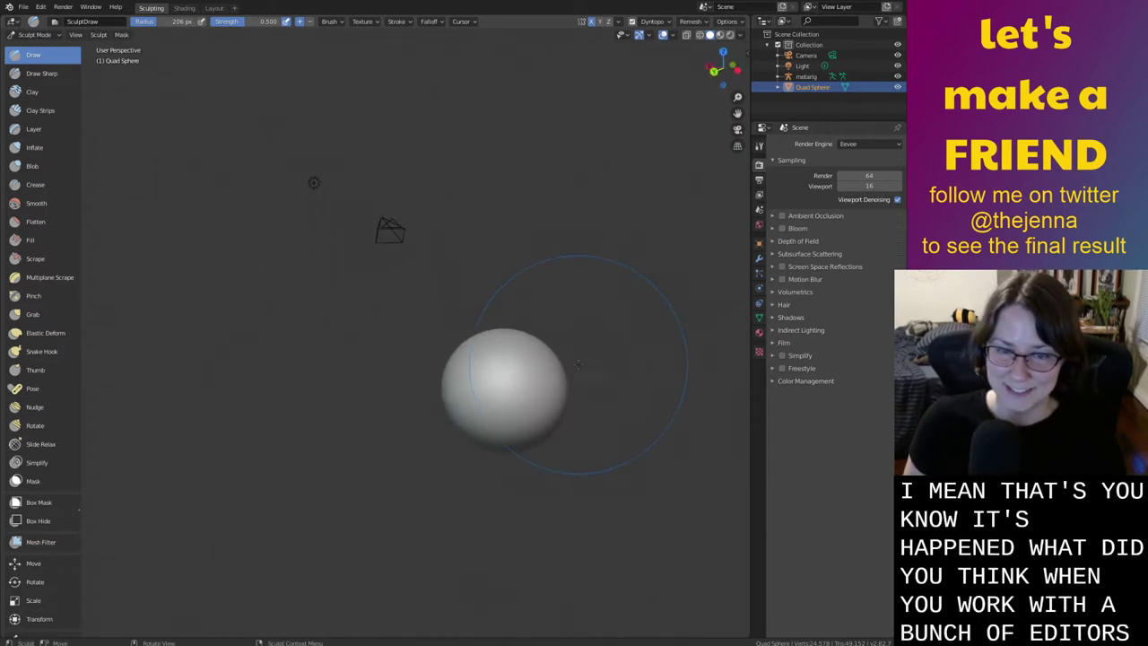
middle_drag(589, 446, 619, 457)
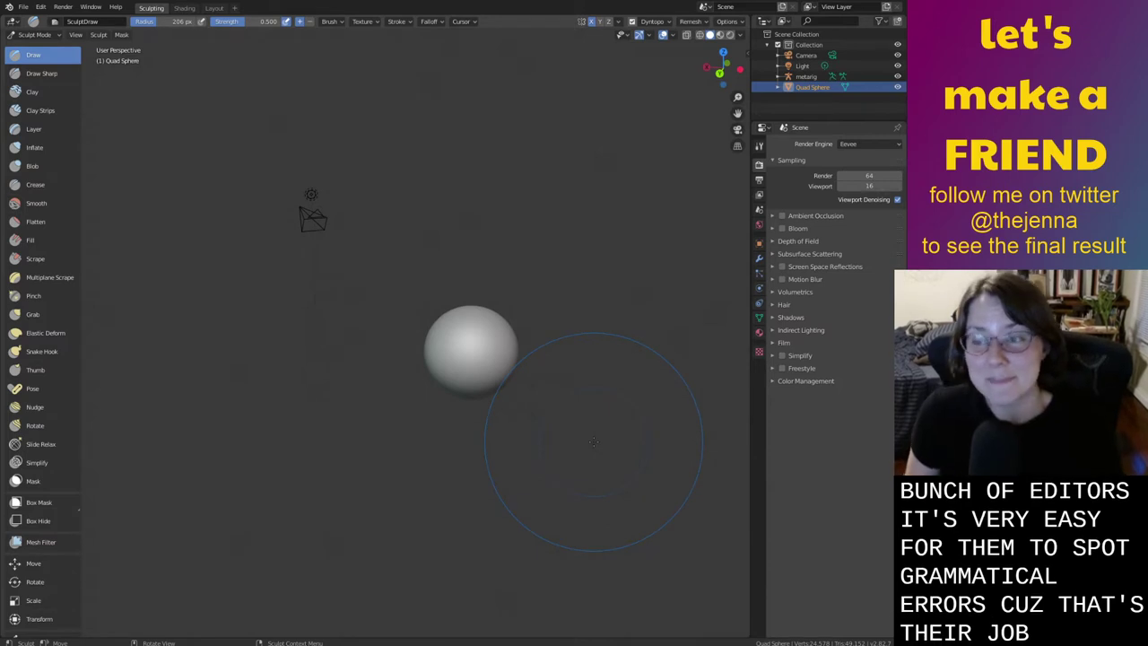
mouse_move(581, 437)
middle_down()
mouse_move(647, 399)
mouse_move(436, 451)
mouse_move(472, 451)
mouse_move(528, 500)
mouse_move(461, 461)
mouse_move(469, 448)
mouse_move(511, 475)
mouse_move(639, 487)
mouse_move(704, 404)
mouse_move(583, 449)
middle_up()
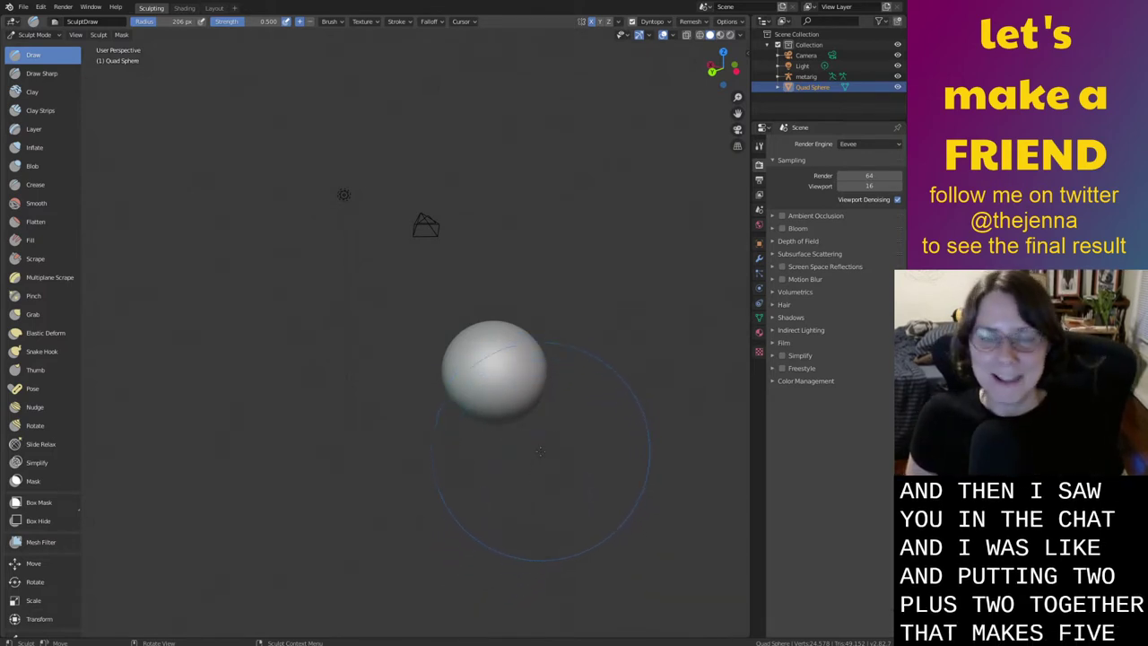
middle_drag(539, 452, 555, 459)
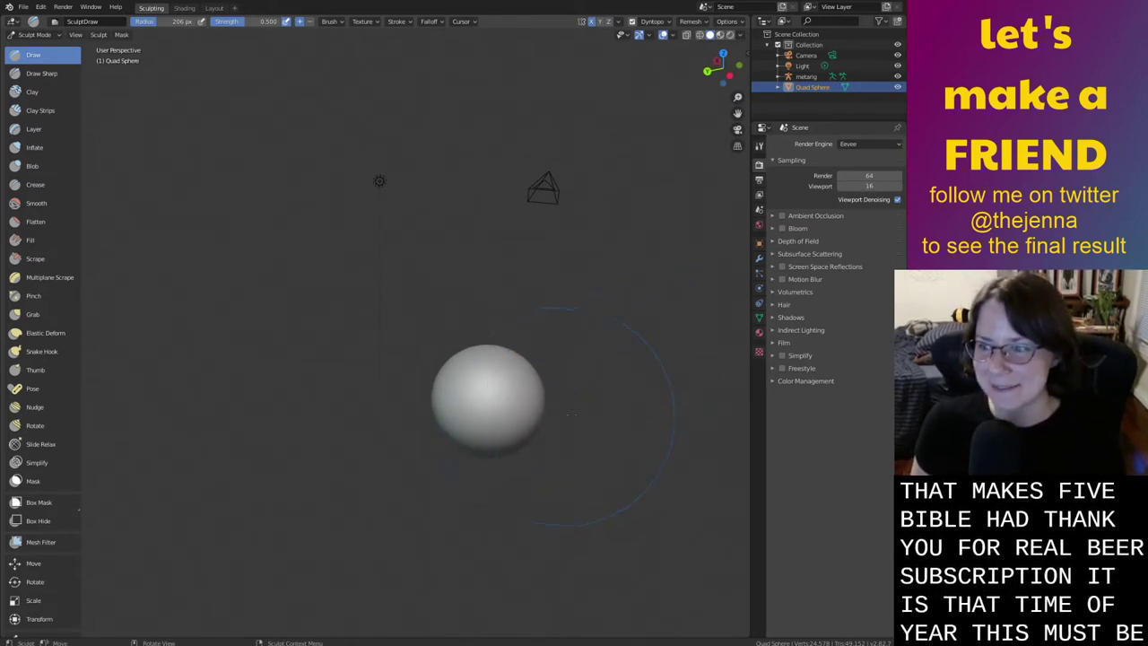
mouse_move(585, 370)
middle_down()
mouse_move(574, 373)
mouse_move(594, 378)
mouse_move(565, 395)
middle_up()
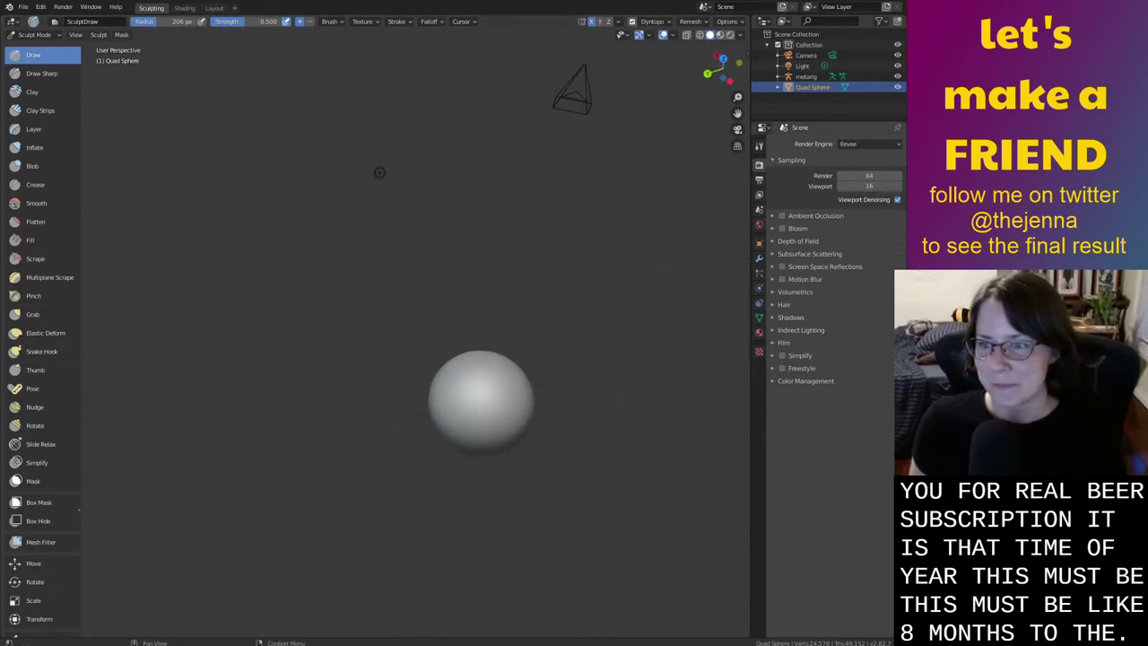
middle_drag(475, 451, 520, 453)
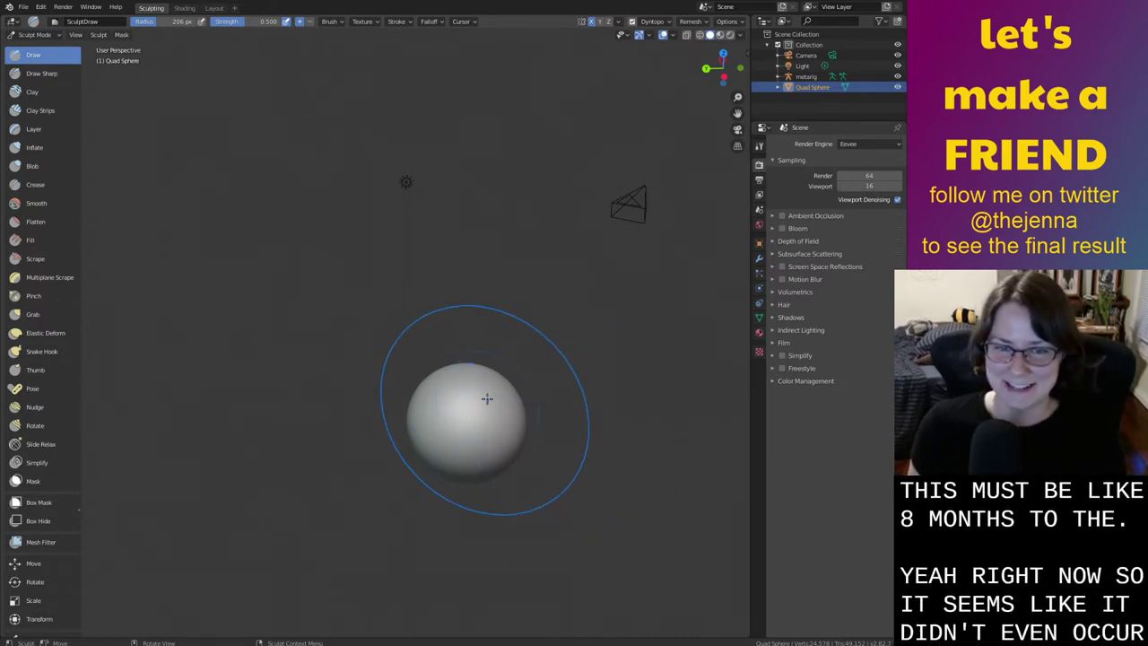
mouse_move(452, 406)
middle_down()
mouse_move(546, 439)
mouse_move(556, 372)
mouse_move(525, 446)
mouse_move(441, 462)
mouse_move(444, 441)
middle_up()
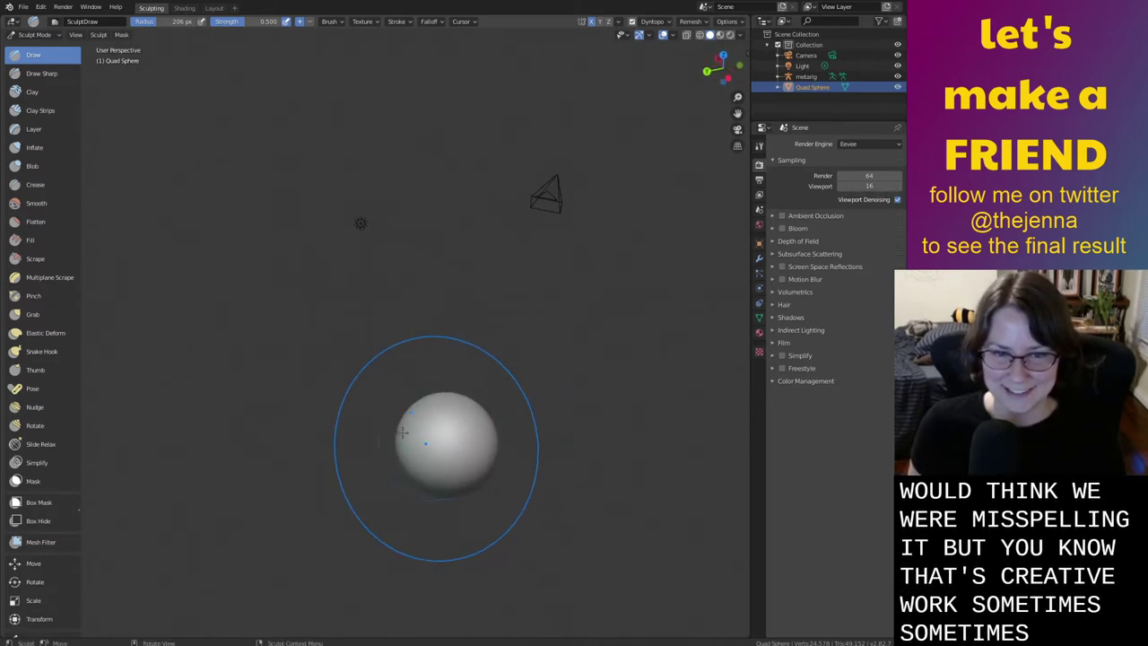
Try a Draw brush stroke off the side of the sphere and undo it
drag(423, 436, 366, 413)
key(ctrl+shift+z)
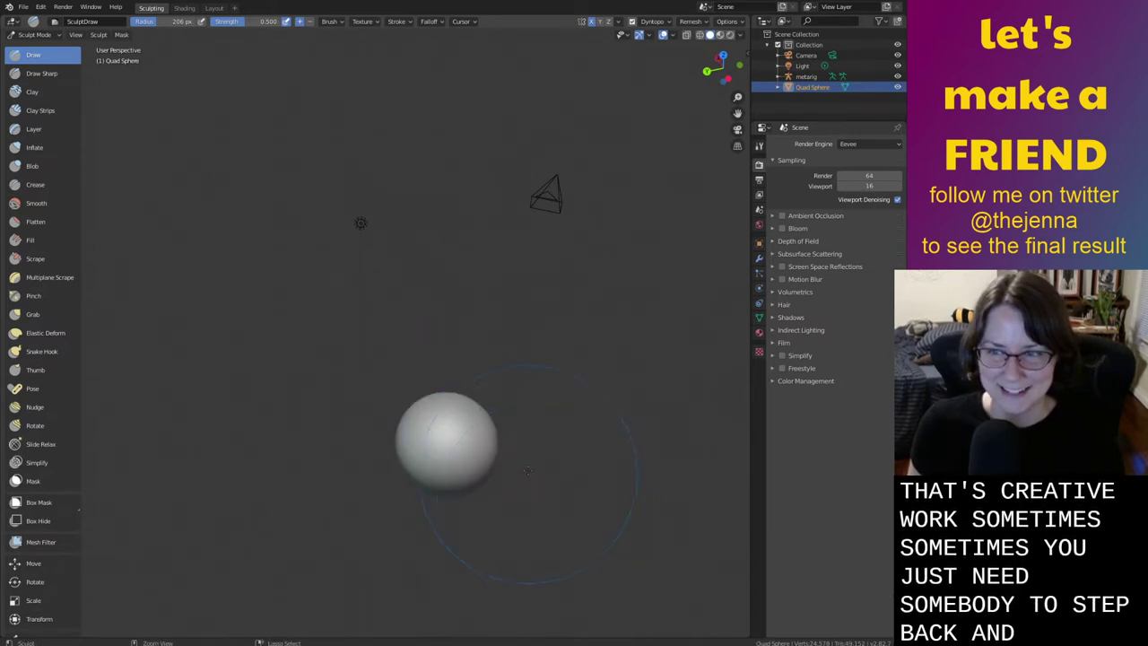
mouse_move(474, 456)
middle_down()
mouse_move(460, 401)
mouse_move(700, 384)
mouse_move(677, 398)
middle_up()
mouse_move(498, 434)
middle_down()
mouse_move(449, 429)
mouse_move(632, 408)
mouse_move(549, 458)
mouse_move(594, 525)
mouse_move(628, 502)
mouse_move(574, 439)
mouse_move(574, 386)
mouse_move(550, 434)
mouse_move(564, 429)
middle_up()
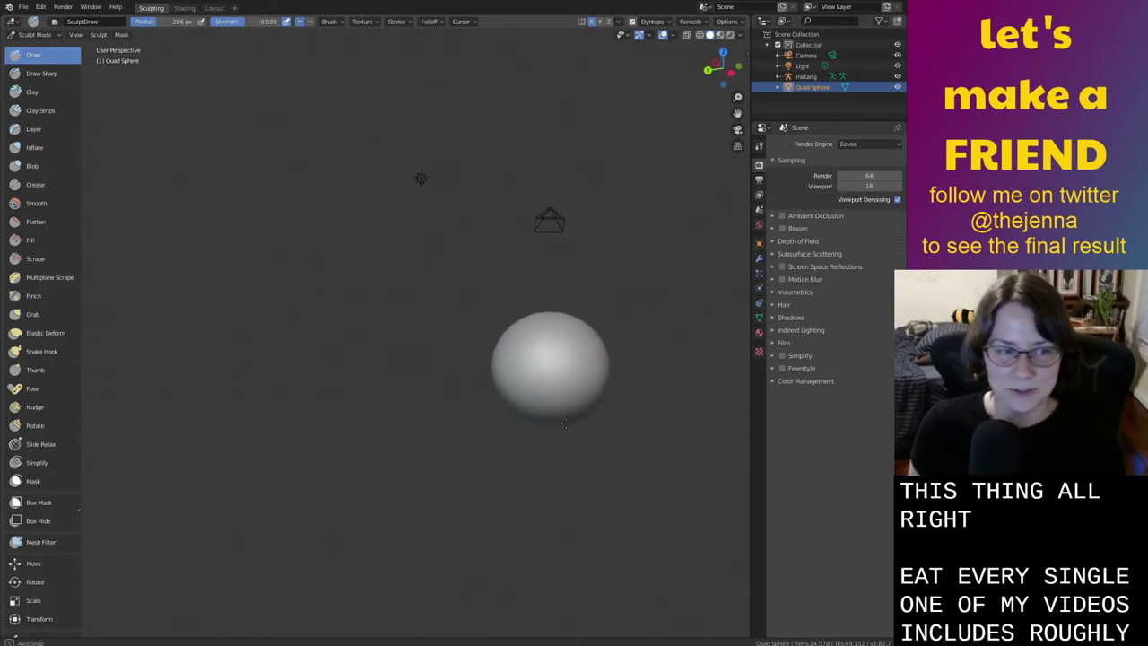
Set the Draw brush radius to 224 px, try a single dab on the sphere and undo it
mouse_move(521, 468)
middle_down()
mouse_move(527, 439)
mouse_move(569, 441)
middle_up()
right_click(565, 441)
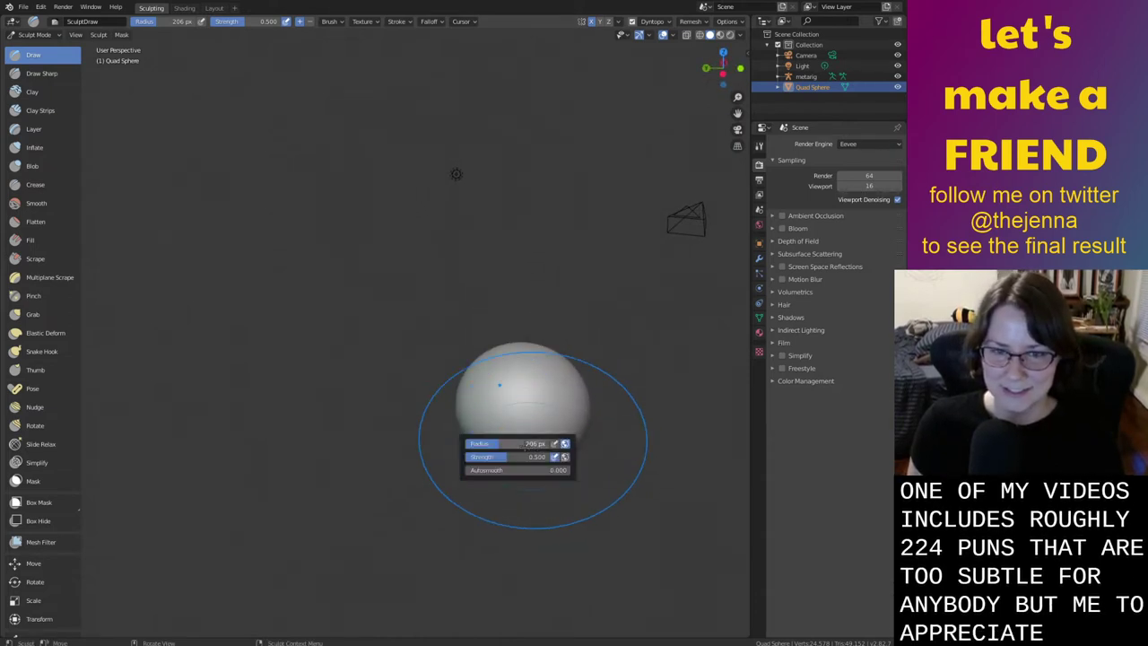
right_click(511, 427)
mouse_move(509, 428)
mouse_down()
mouse_move(529, 429)
mouse_move(461, 428)
mouse_move(525, 429)
mouse_up()
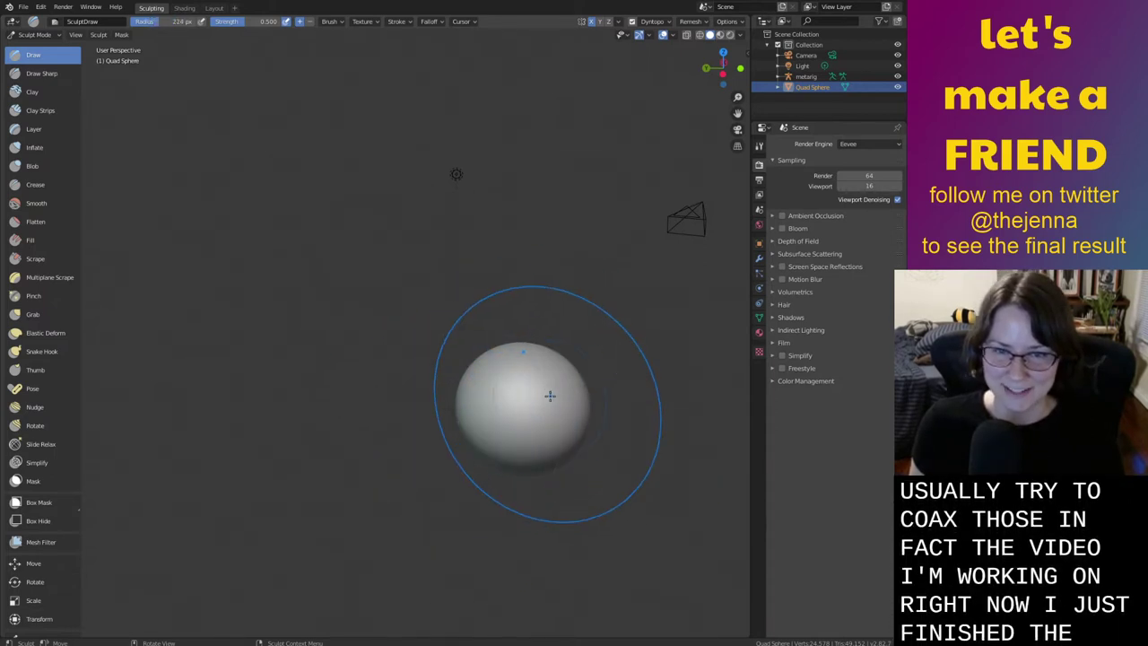
mouse_move(526, 381)
ctrl+middle_down()
mouse_move(523, 412)
mouse_move(545, 441)
mouse_move(548, 420)
mouse_move(599, 417)
ctrl+middle_up()
click(490, 395)
key(ctrl+z)
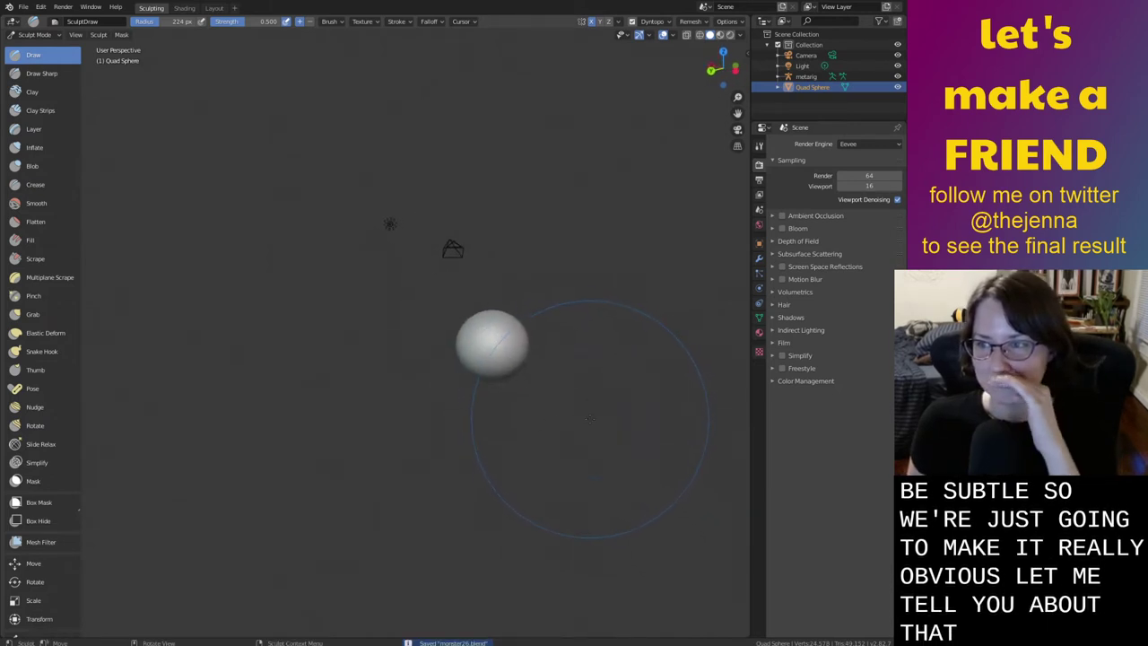
Save the file with the sphere still unsculpted
middle_drag(530, 423, 512, 461)
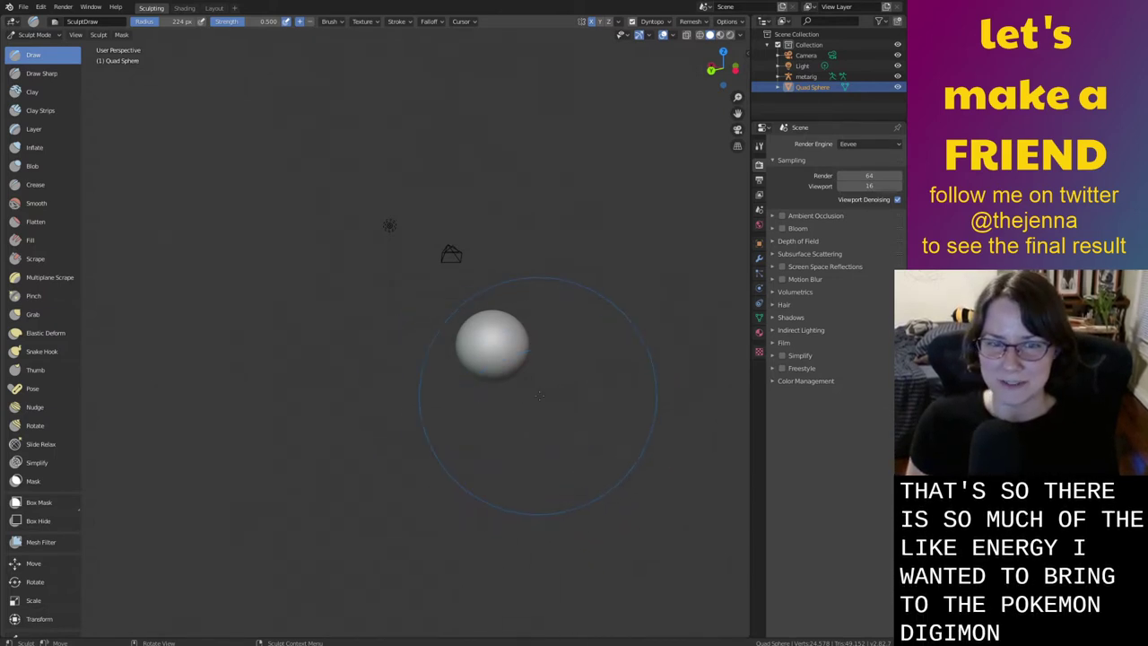
middle_drag(518, 416, 542, 392)
key(ctrl+s)
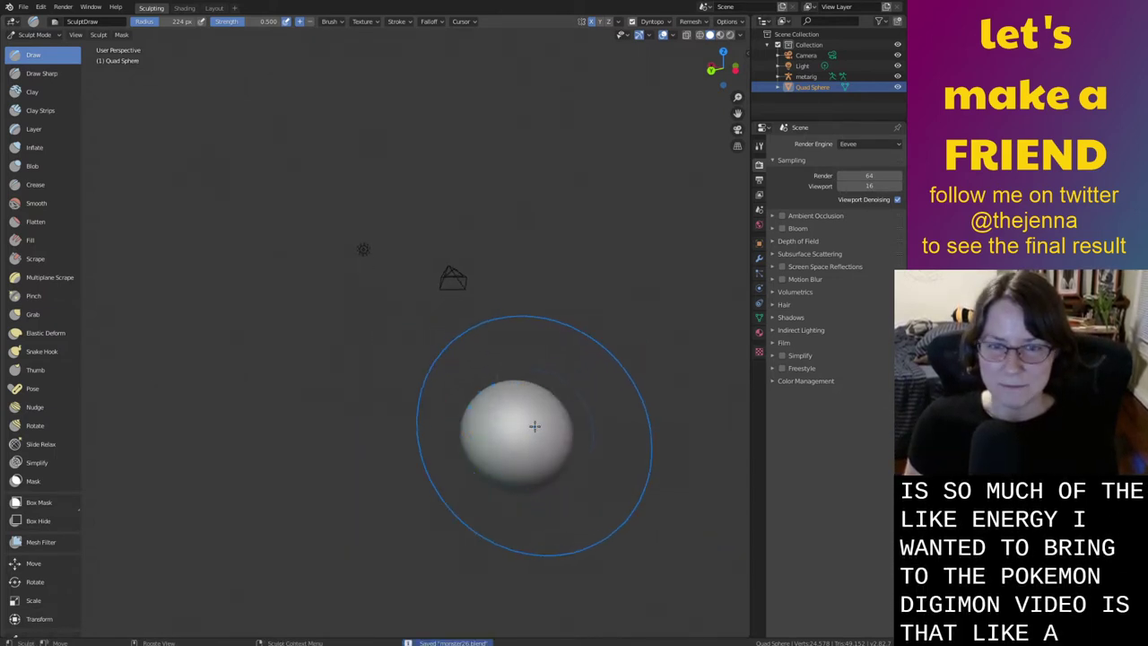
Set the Draw brush radius to 87 px and its strength to 0.663
right_click(459, 449)
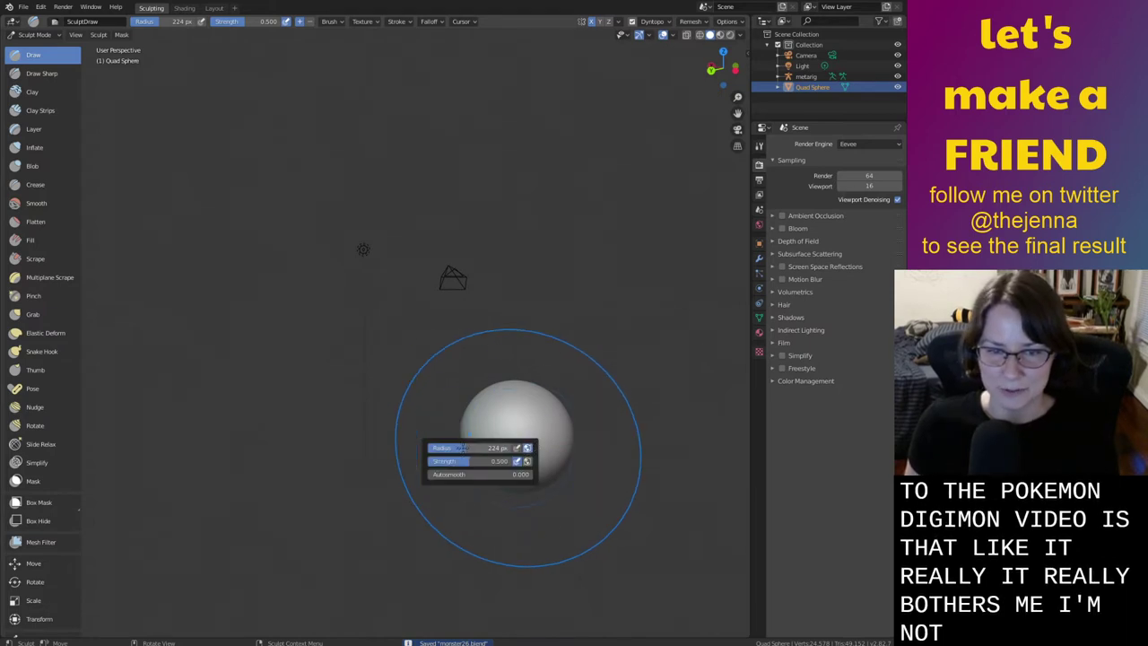
mouse_move(461, 448)
mouse_down()
mouse_move(429, 448)
mouse_move(484, 460)
mouse_up()
mouse_move(511, 445)
middle_down()
mouse_move(511, 461)
mouse_move(512, 438)
mouse_move(507, 445)
middle_up()
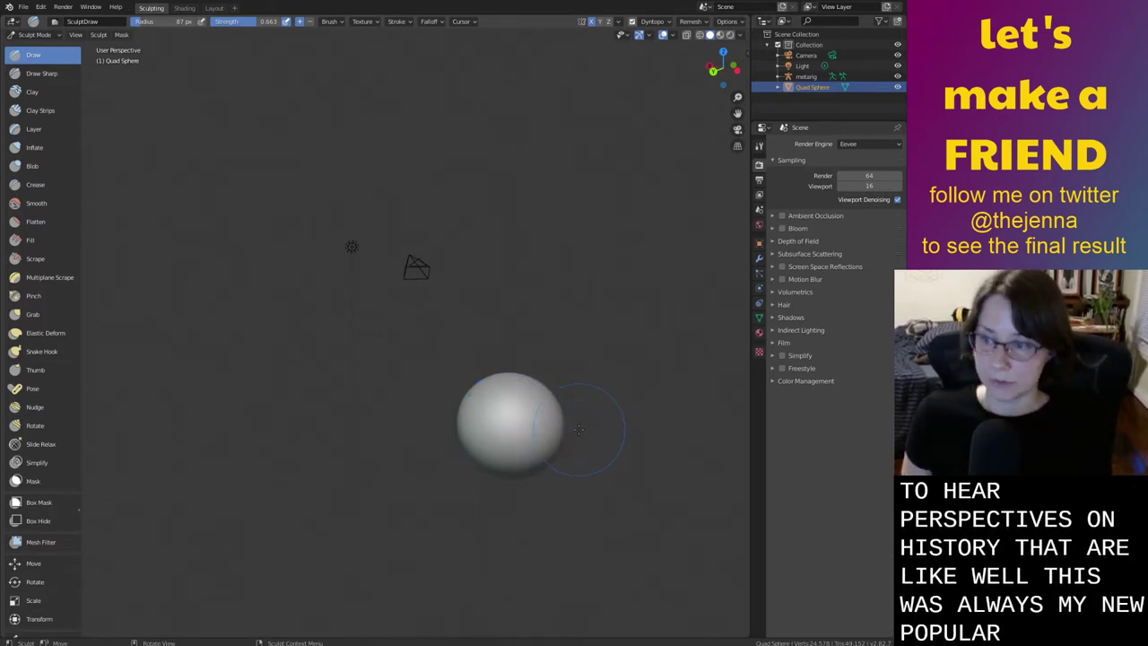
middle_drag(549, 397, 523, 438)
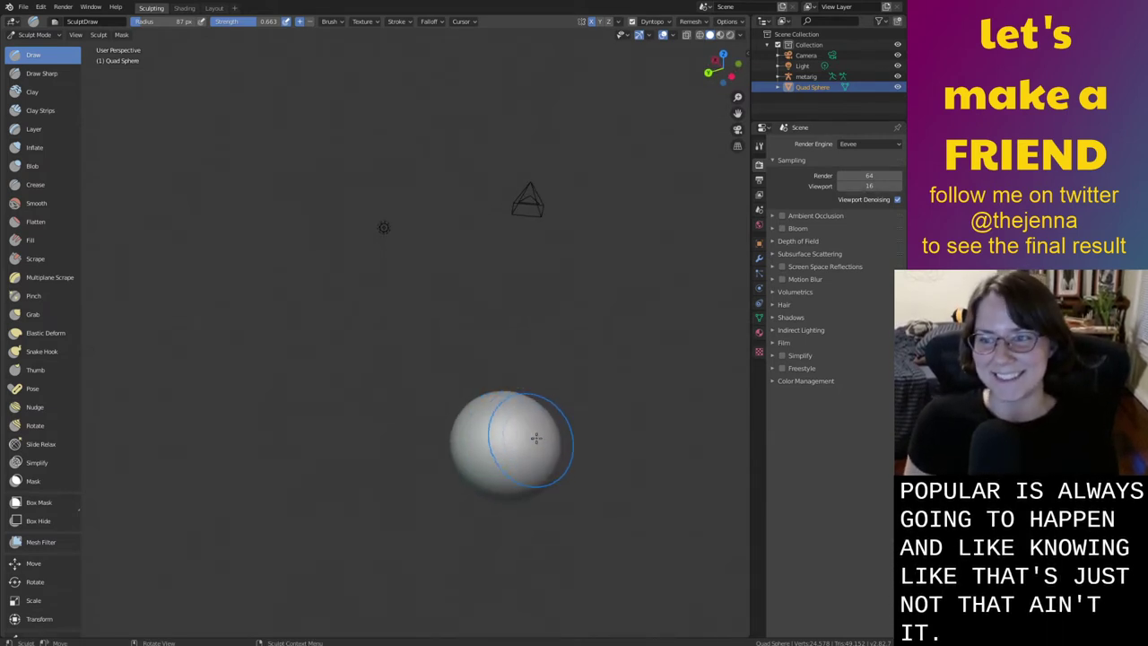
middle_drag(602, 421, 554, 444)
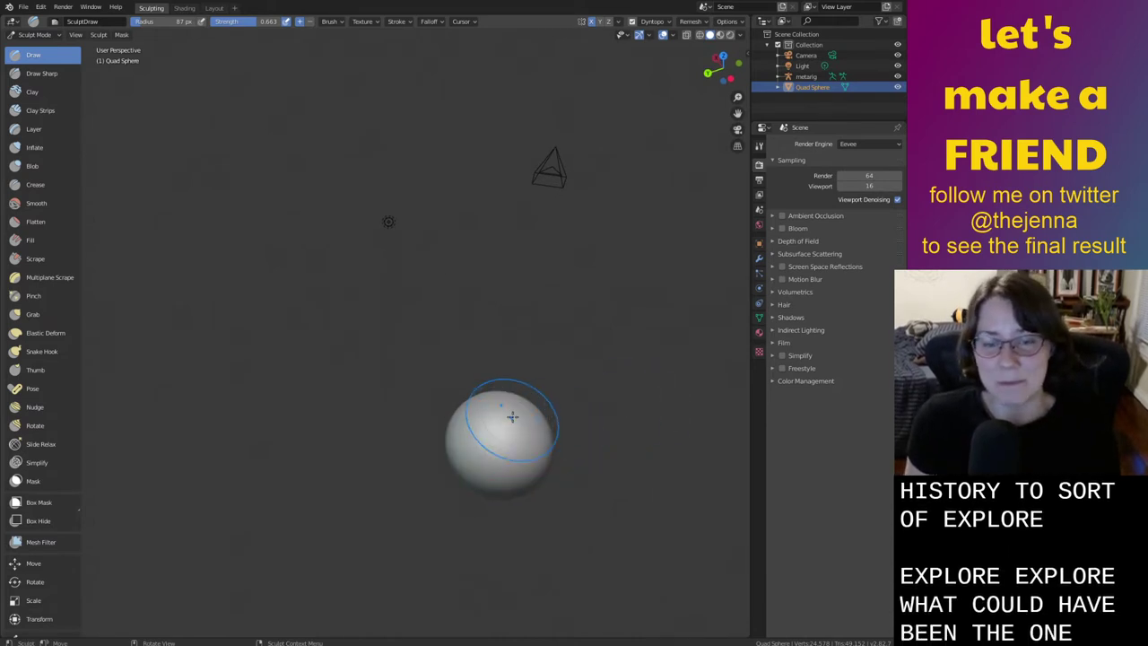
middle_drag(525, 441, 507, 476)
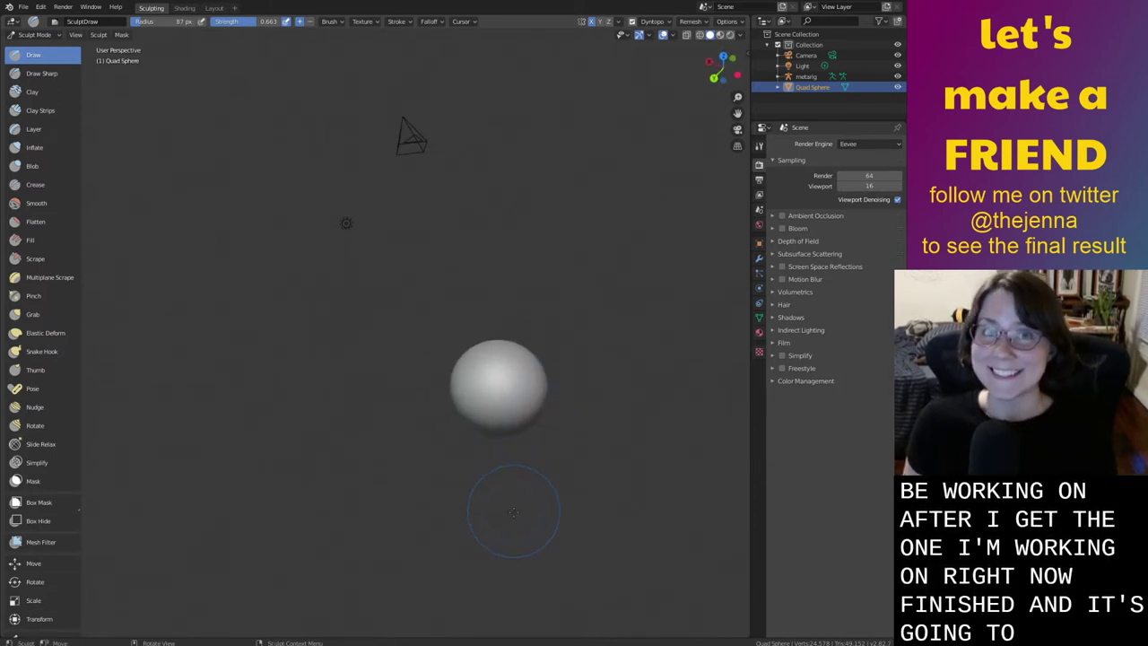
middle_drag(573, 441, 528, 445)
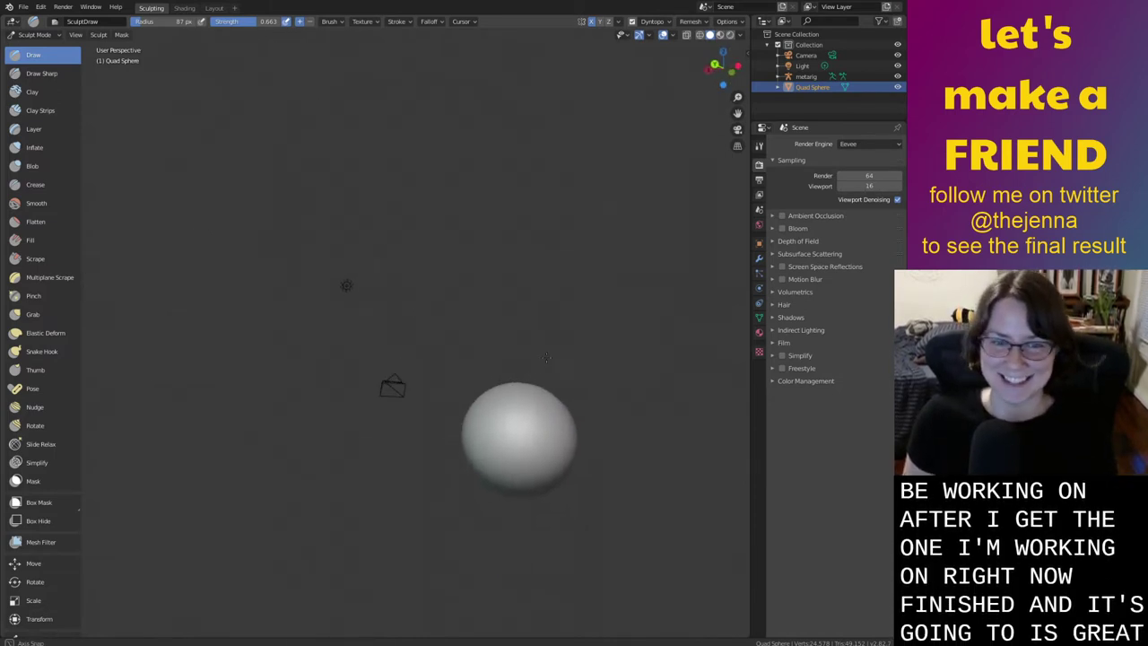
middle_drag(546, 357, 579, 409)
mouse_move(562, 369)
middle_down()
mouse_move(500, 366)
mouse_move(525, 383)
middle_up()
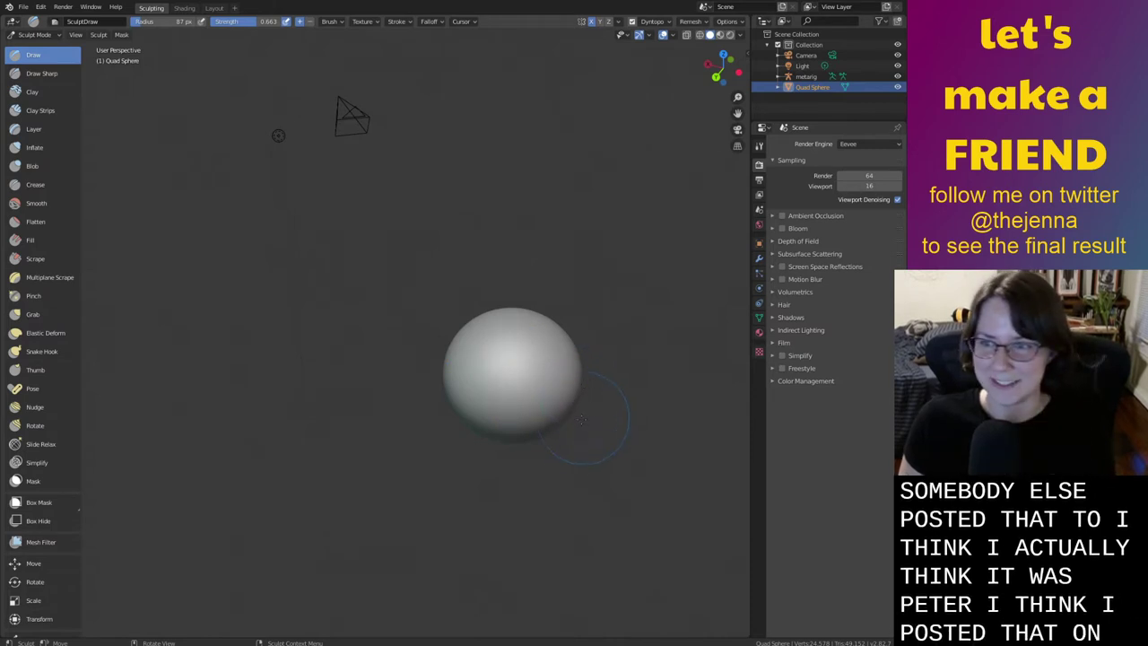
mouse_move(589, 453)
middle_down()
mouse_move(520, 458)
mouse_move(587, 451)
middle_up()
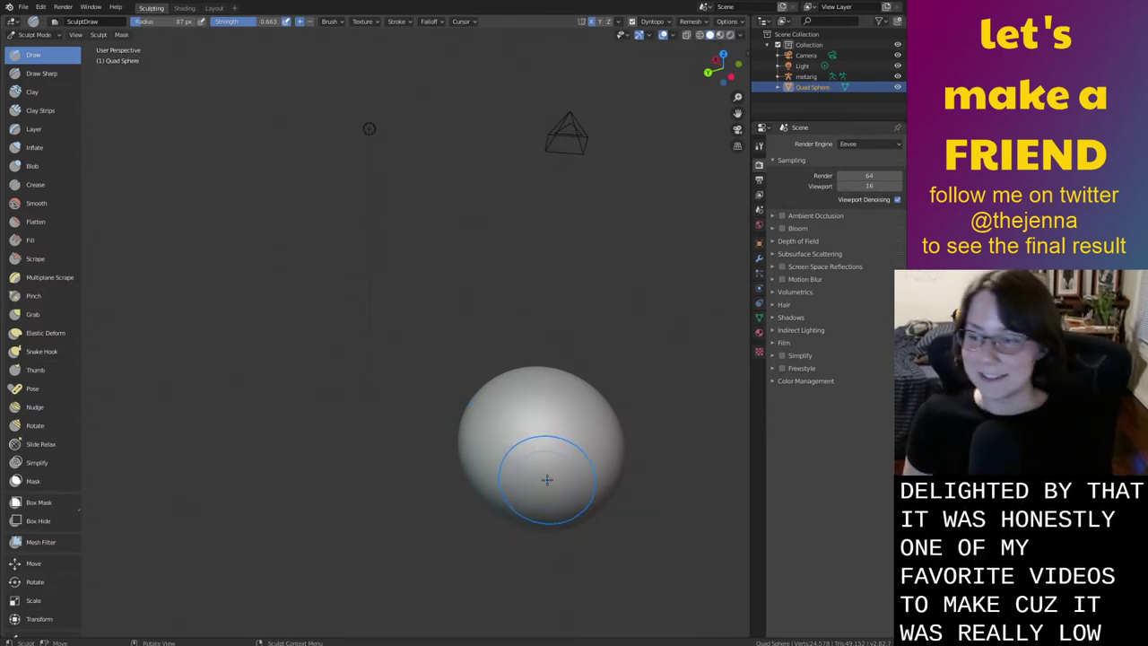
middle_drag(546, 479, 541, 469)
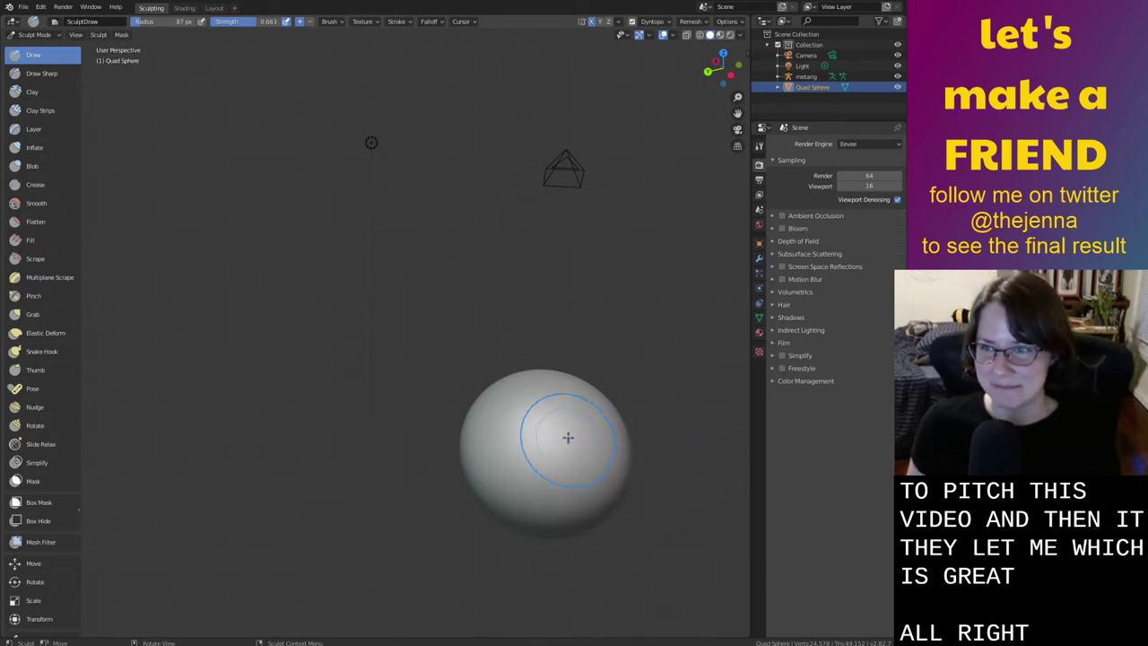
Try a short symmetrical Draw stroke on the upper part of the sphere and undo it
drag(565, 408, 570, 424)
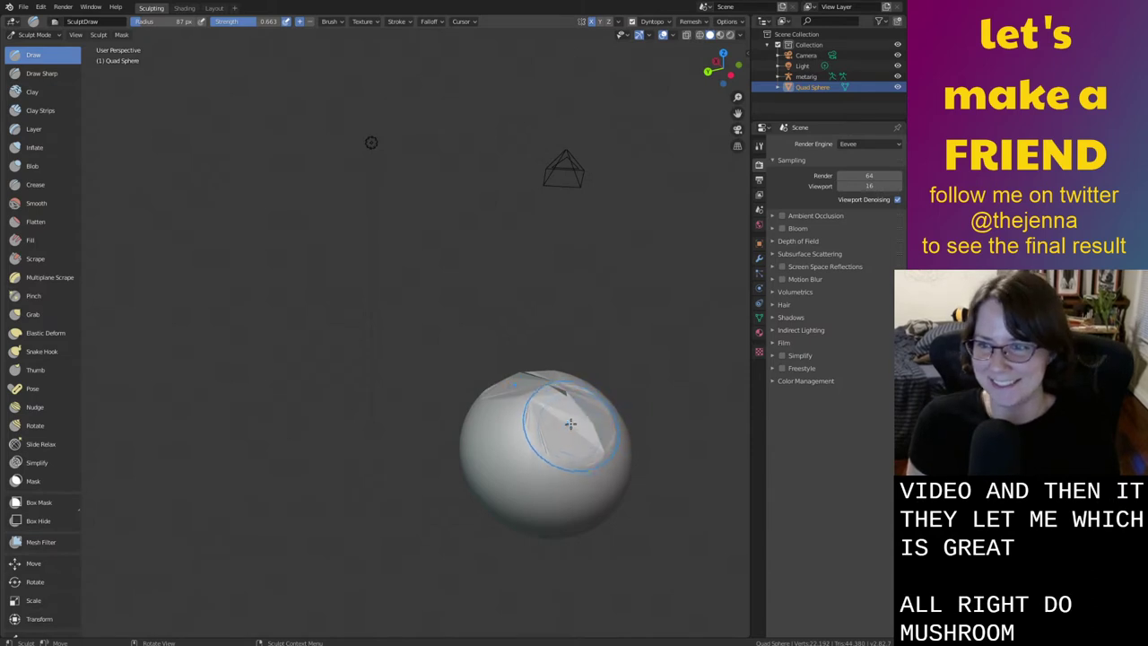
key(ctrl+z)
scroll(565, 487, down, 3)
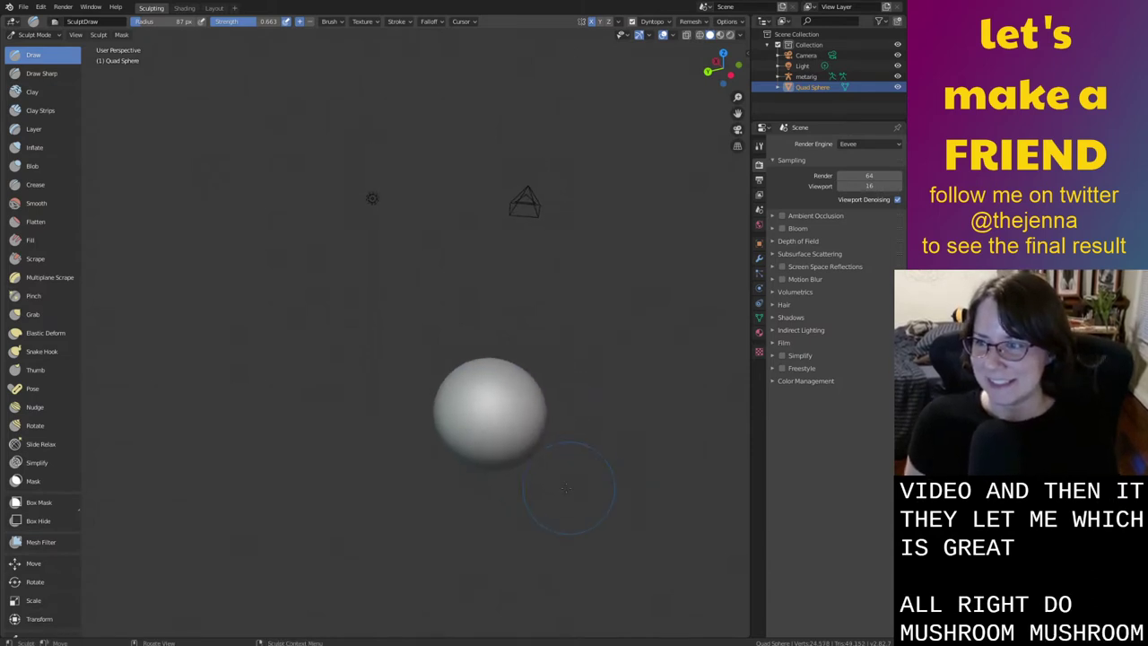
Set the Draw brush radius to 327 px and make one long stroke from the sphere's upper front outwards past its side
middle_drag(545, 458, 519, 459)
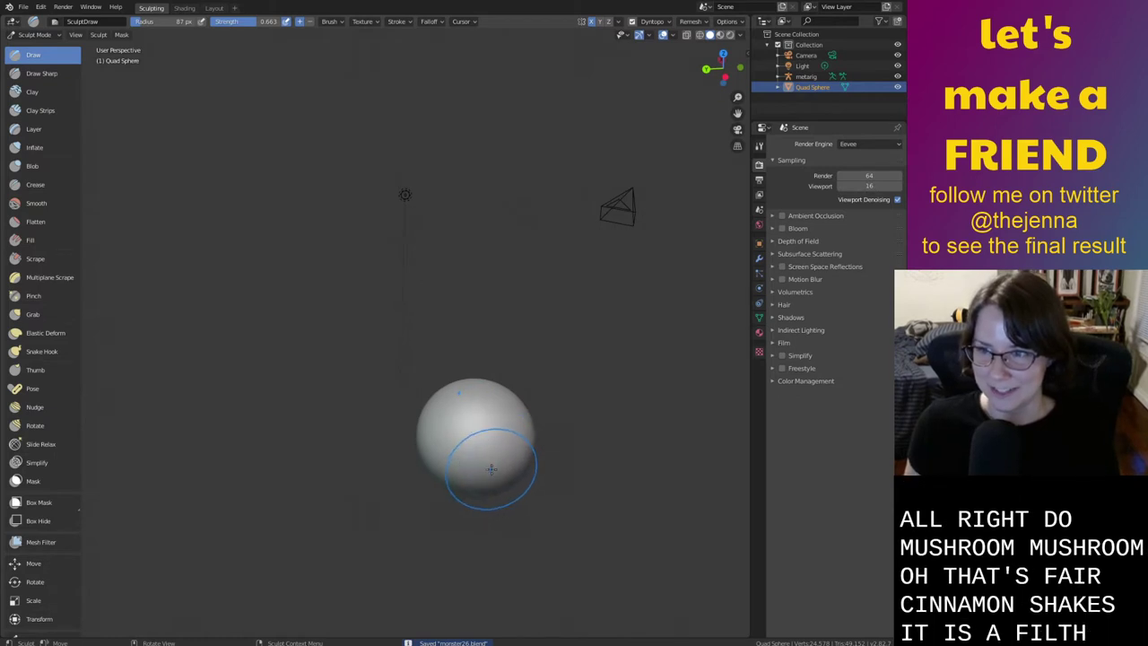
right_click(495, 463)
mouse_move(420, 463)
mouse_down()
mouse_move(488, 463)
mouse_move(464, 463)
mouse_up()
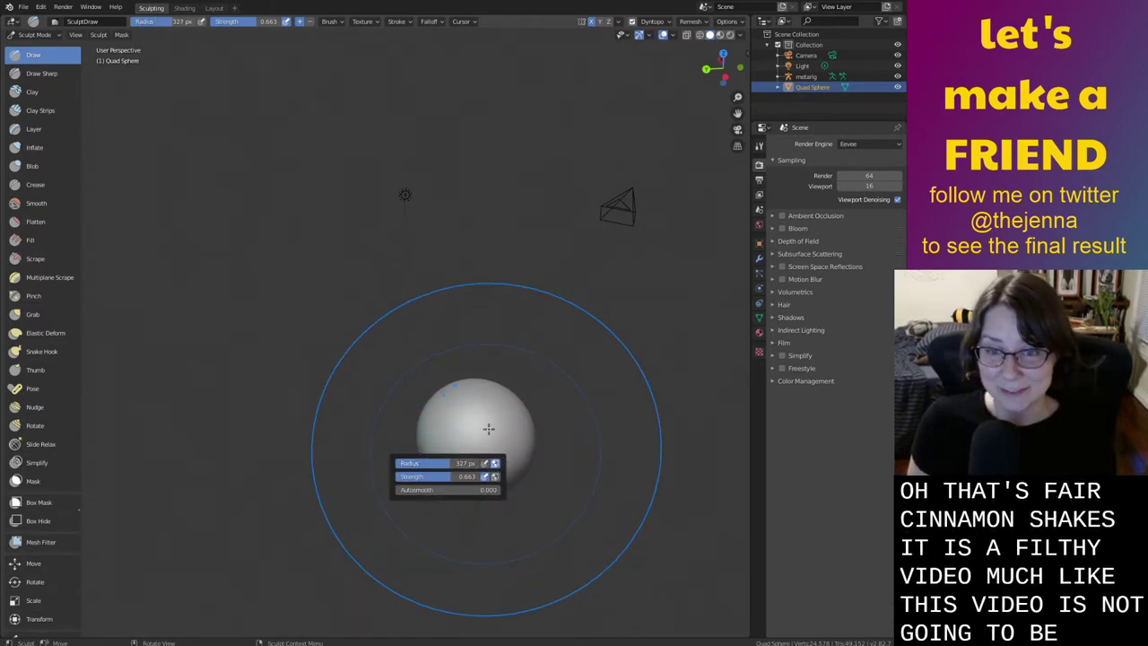
click(488, 425)
middle_drag(489, 432, 534, 402)
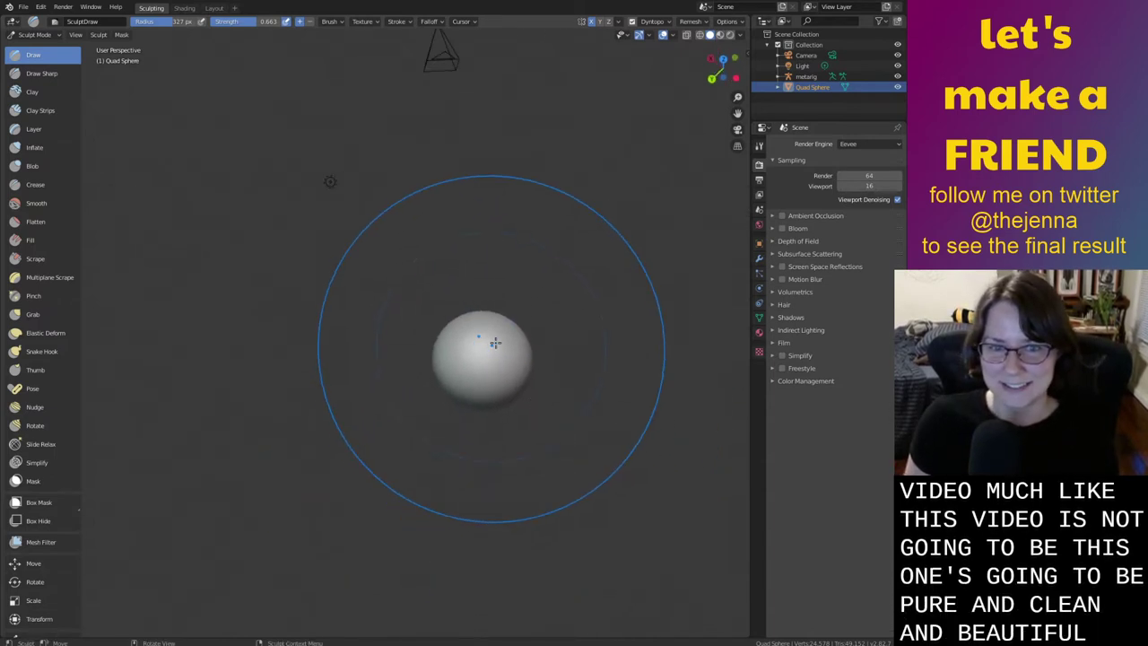
drag(495, 344, 670, 320)
middle_drag(589, 387, 585, 470)
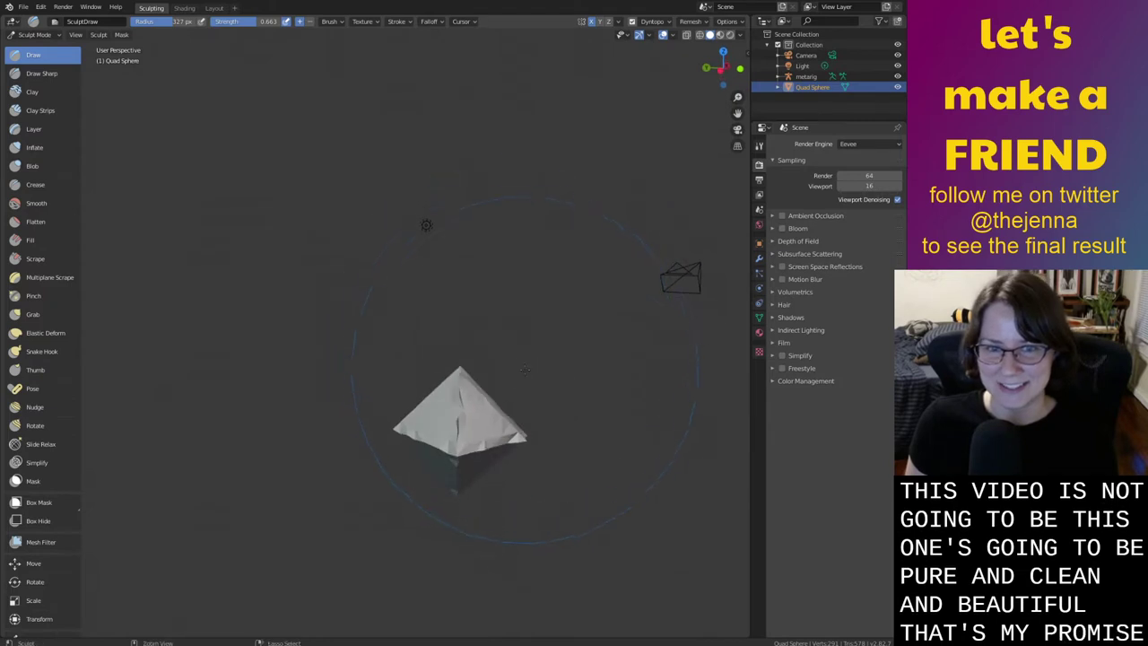
Undo the long Draw stroke on the sphere and set the Draw brush radius to 115 px
key(ctrl+z)
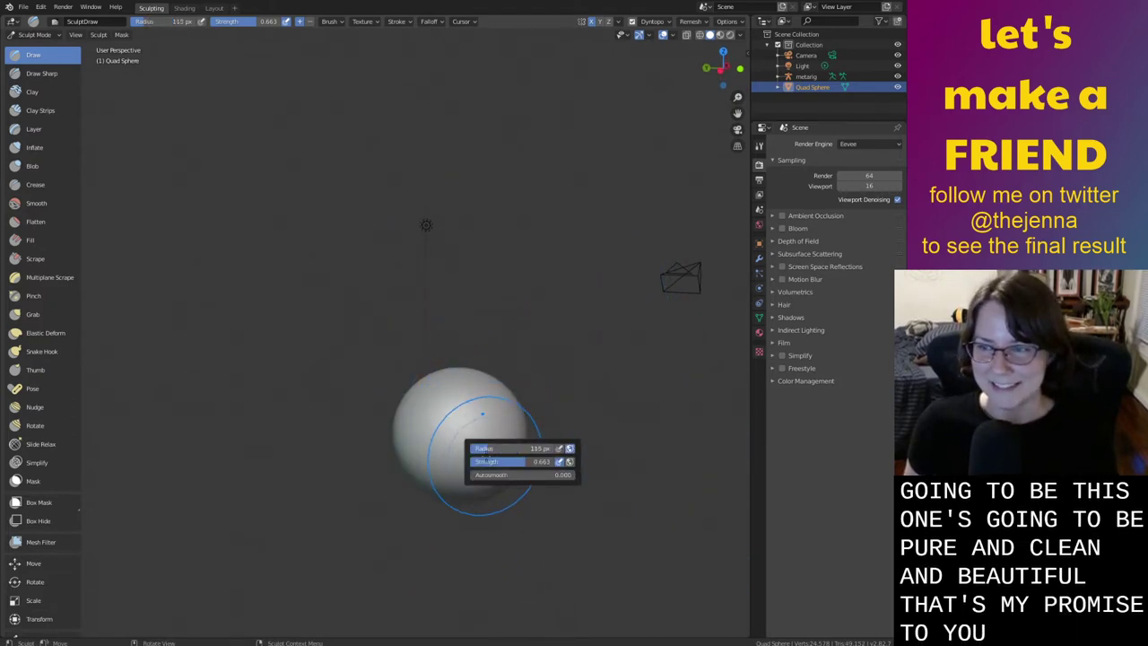
mouse_move(479, 427)
middle_down()
mouse_move(451, 436)
mouse_move(469, 448)
mouse_move(408, 462)
mouse_move(427, 451)
middle_up()
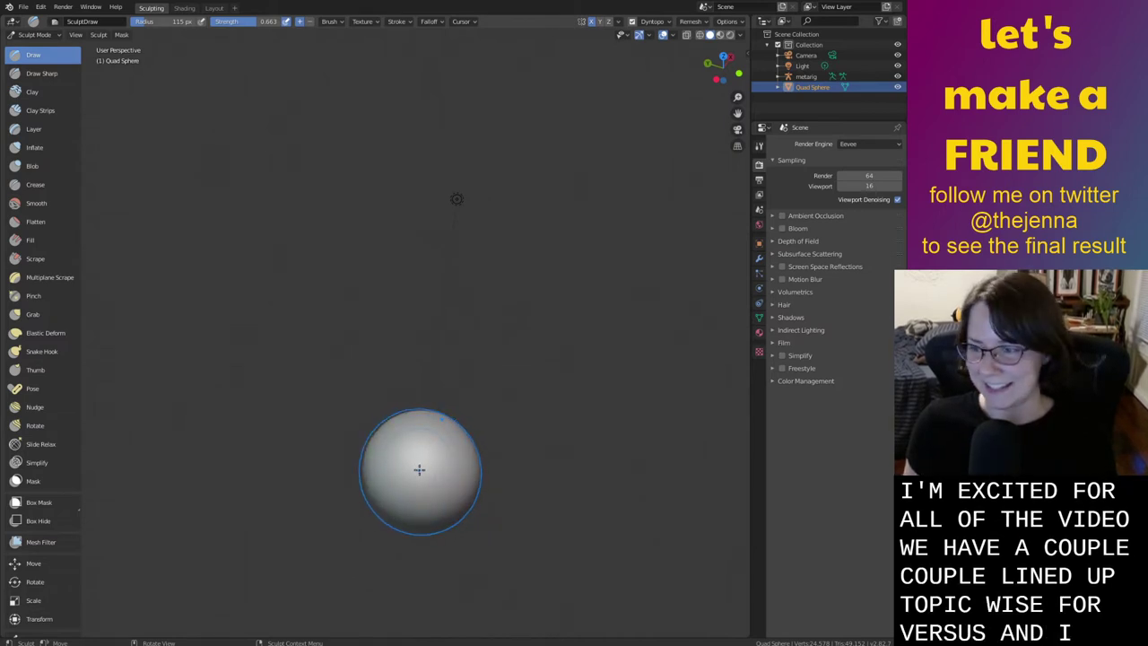
middle_drag(419, 469, 422, 435)
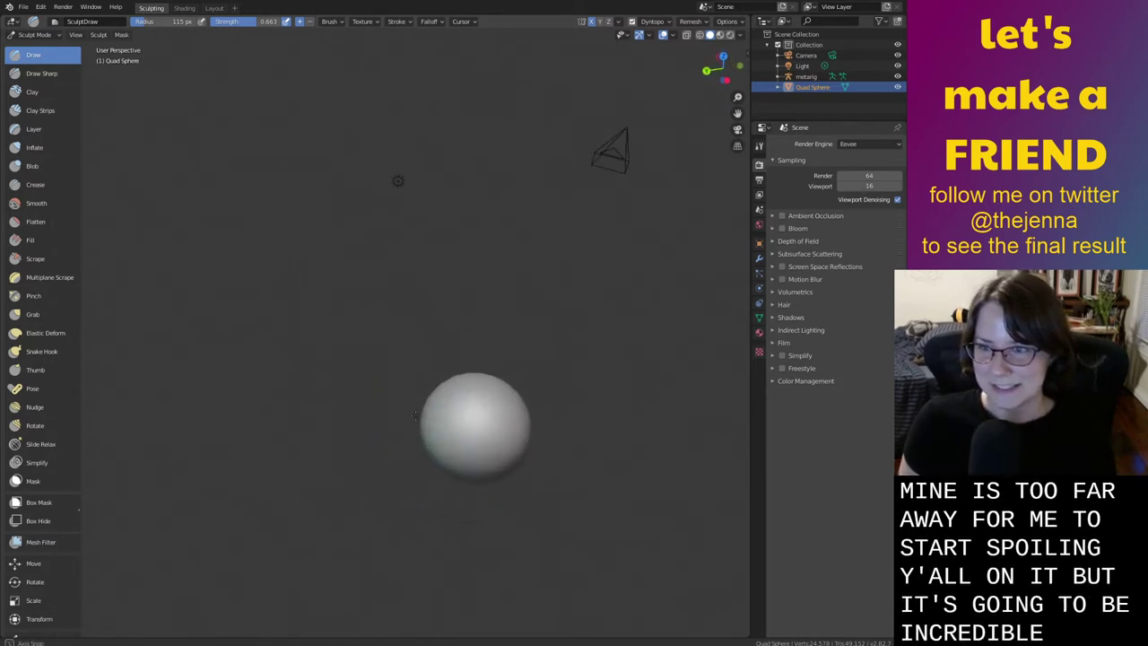
ctrl+middle_drag(564, 458, 503, 434)
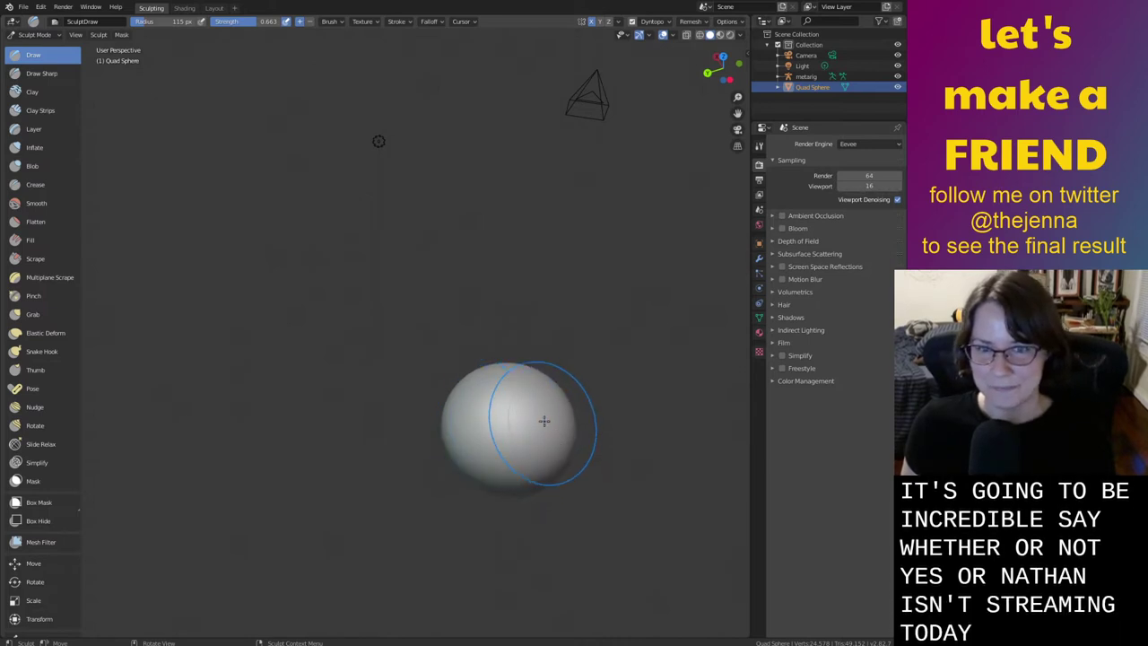
Try a short Draw stroke near the top of the sphere and undo it
middle_drag(525, 447, 551, 460)
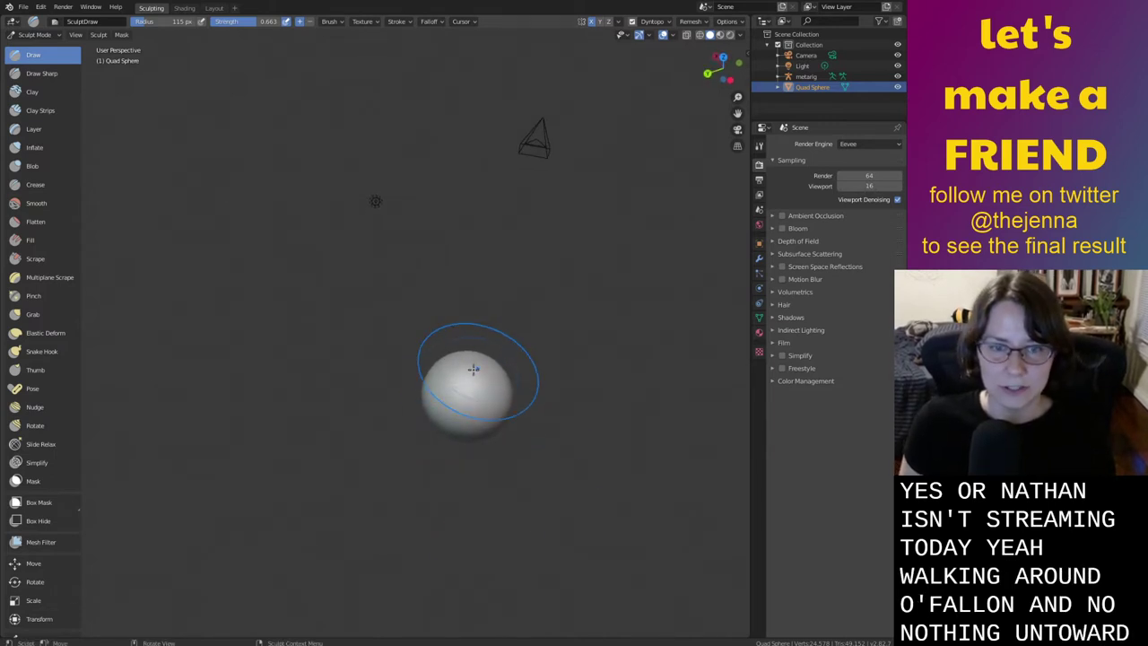
drag(473, 369, 465, 384)
key(ctrl+z)
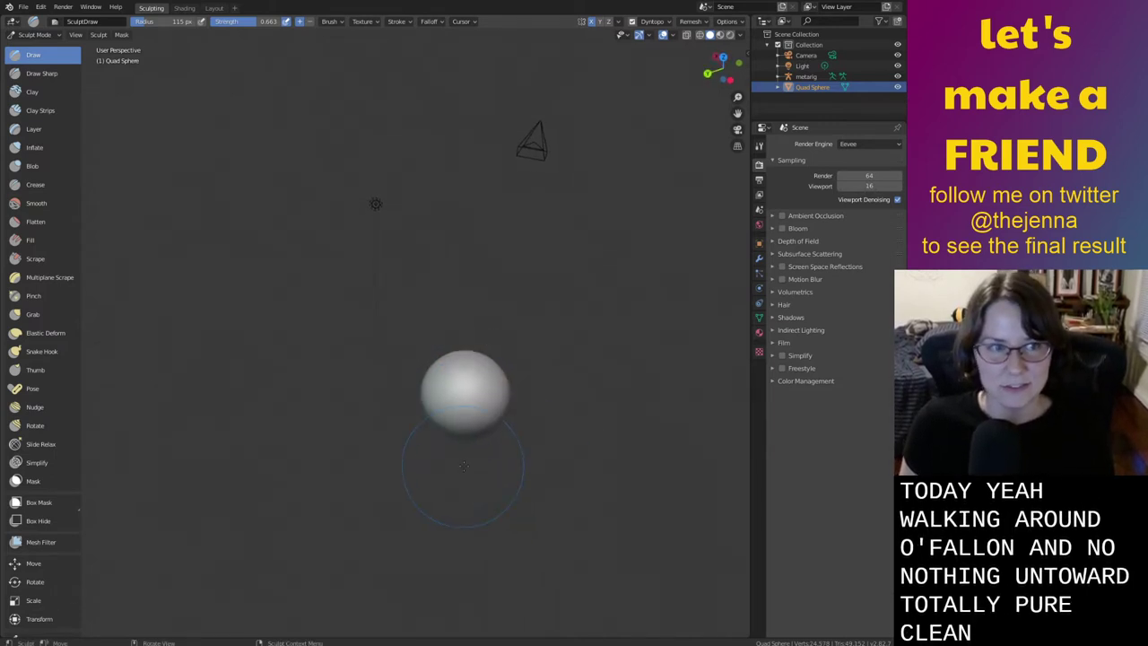
middle_drag(461, 456, 517, 441)
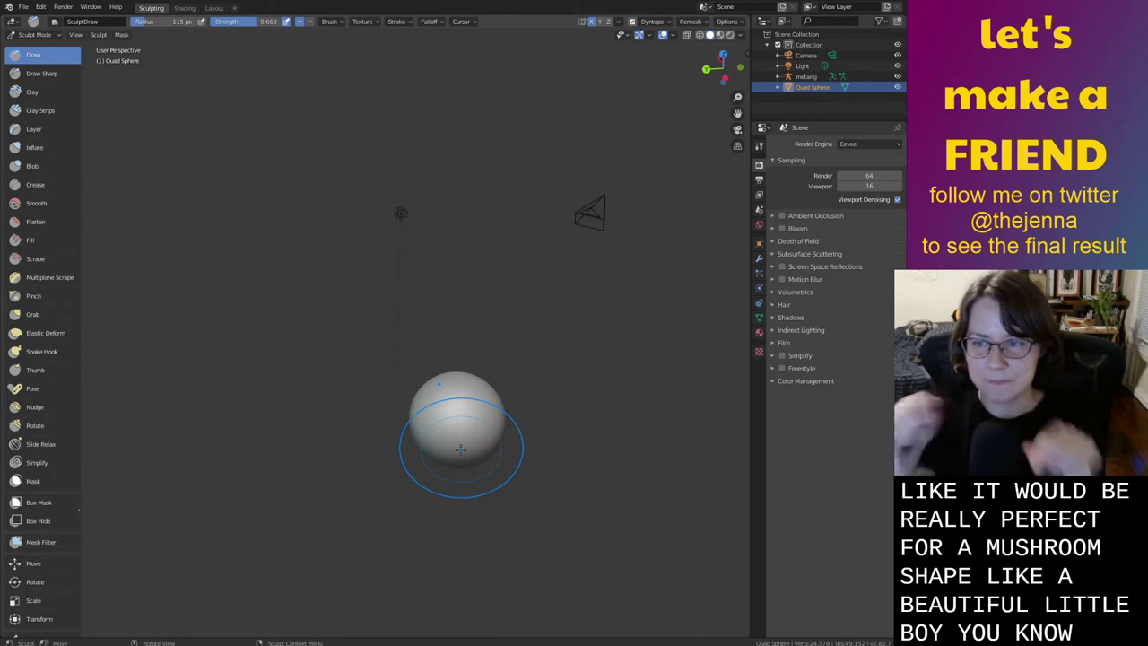
middle_drag(539, 509, 569, 456)
scroll(487, 428, up, 3)
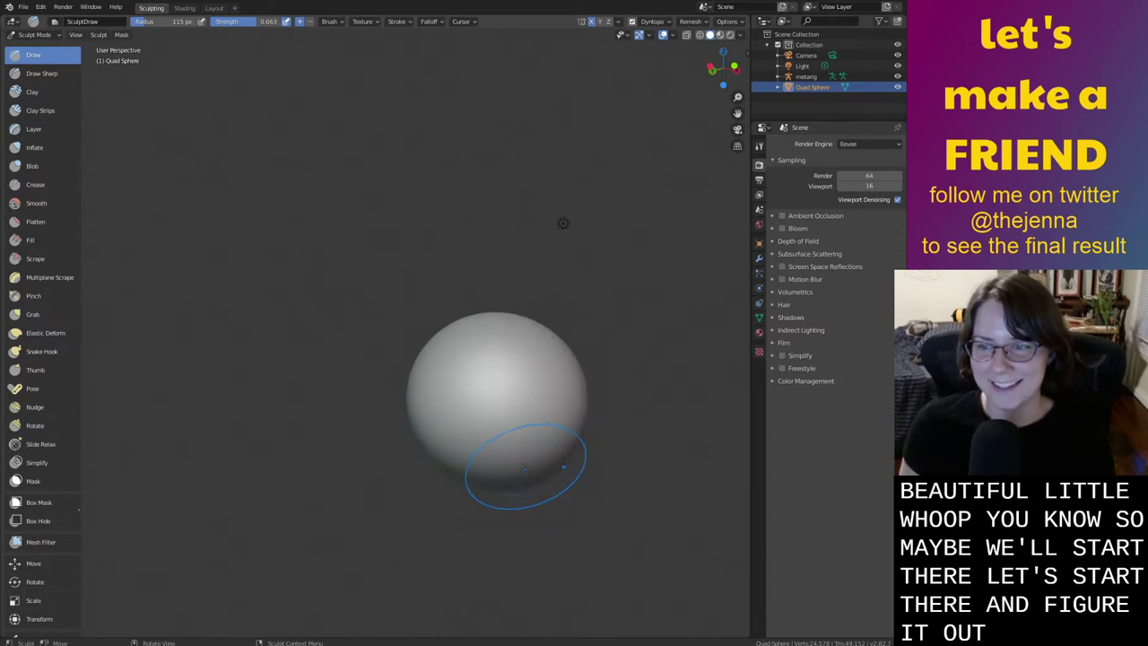
scroll(543, 432, down, 3)
middle_drag(538, 430, 546, 466)
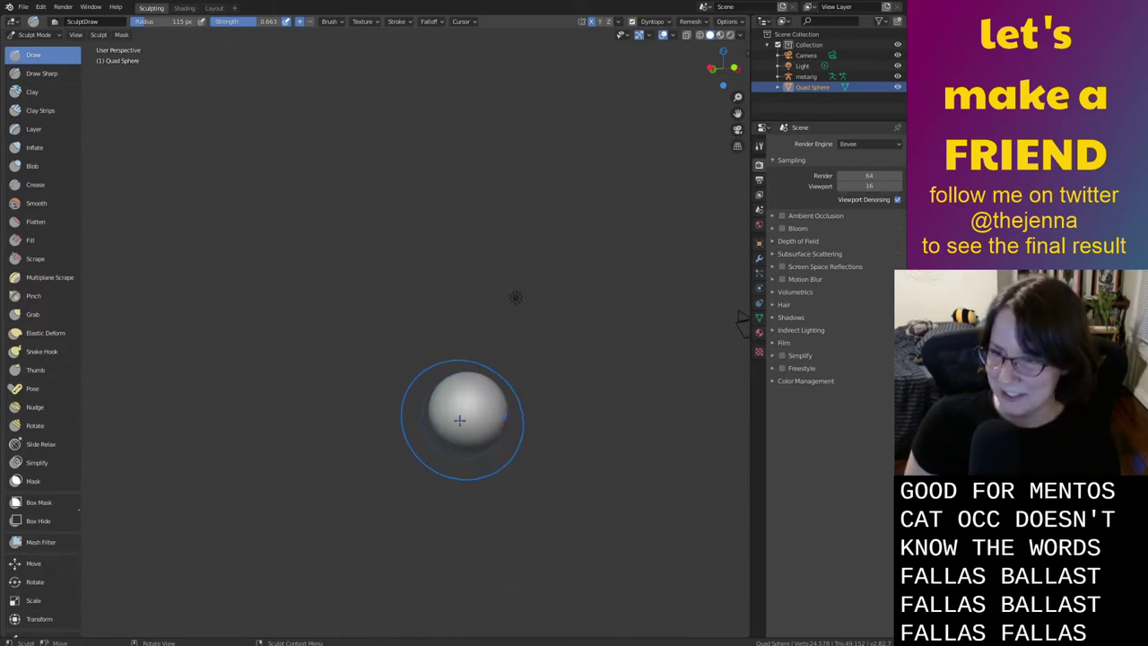
middle_drag(461, 469, 402, 467)
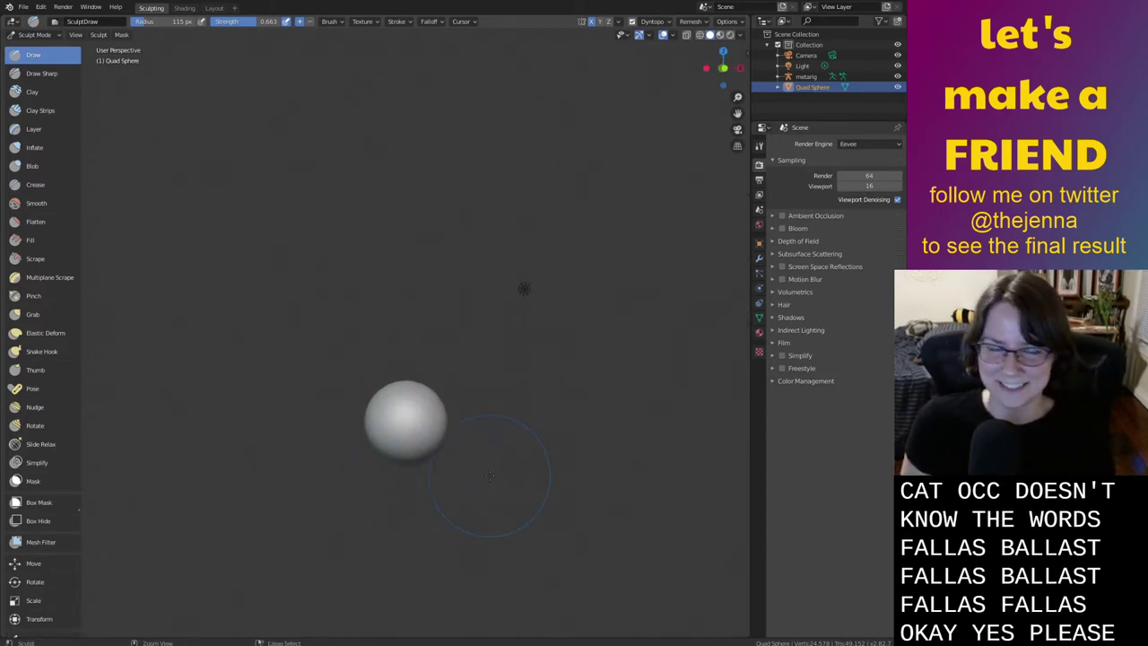
middle_drag(490, 475, 433, 440)
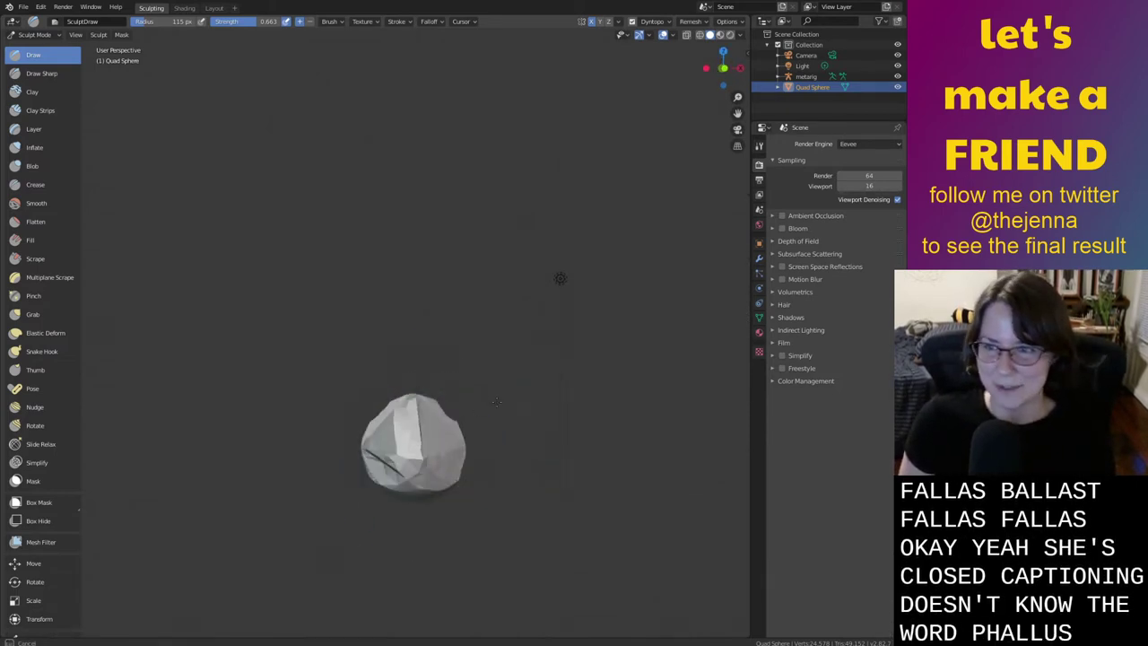
Switch to the Grab brush and set its radius to 193 px
key(g)
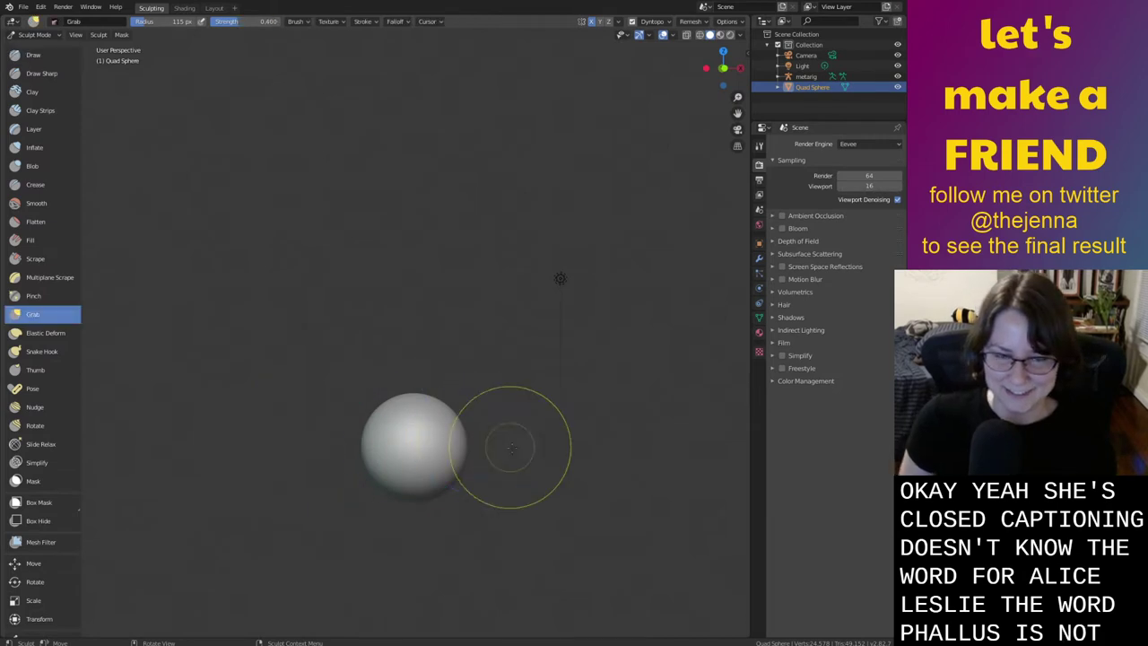
right_click(457, 468)
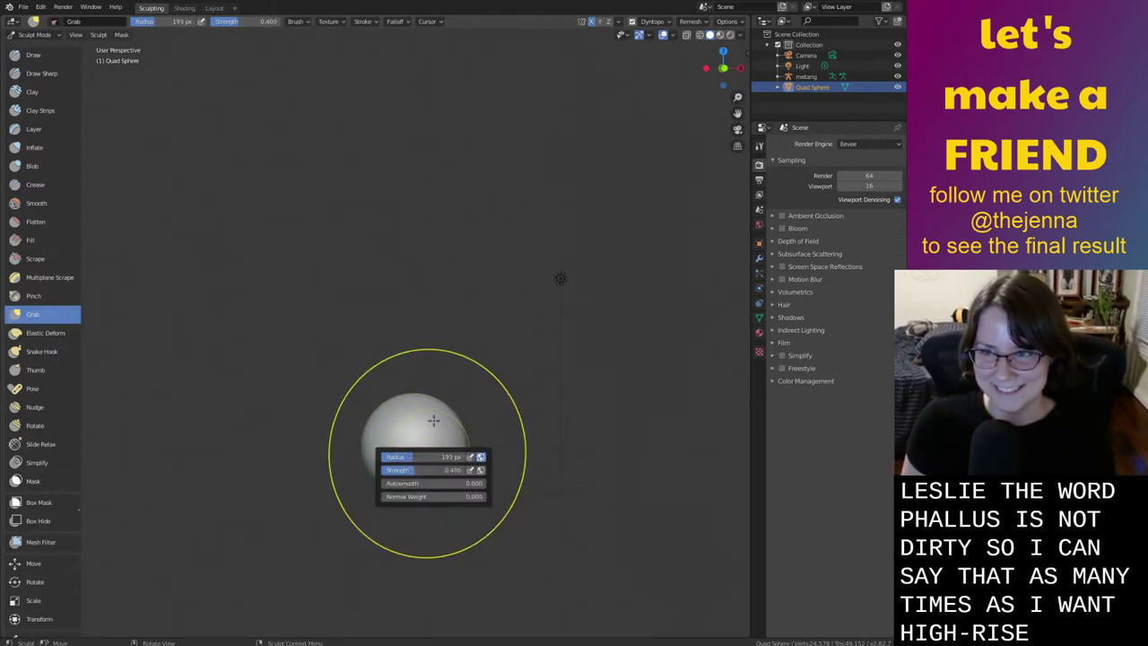
key(f)
Try pulling the side of the sphere outwards with the Grab brush and undo it
middle_drag(460, 409, 485, 443)
drag(480, 449, 572, 408)
middle_drag(529, 432, 542, 450)
key(ctrl+z)
key(ctrl+z)
Pull the sphere's sides outwards and its underside down with Grab to form a wide-topped, tapering shape
mouse_move(449, 401)
middle_down()
mouse_move(445, 452)
mouse_move(403, 487)
mouse_move(501, 471)
middle_up()
drag(503, 471, 518, 468)
drag(410, 536, 463, 629)
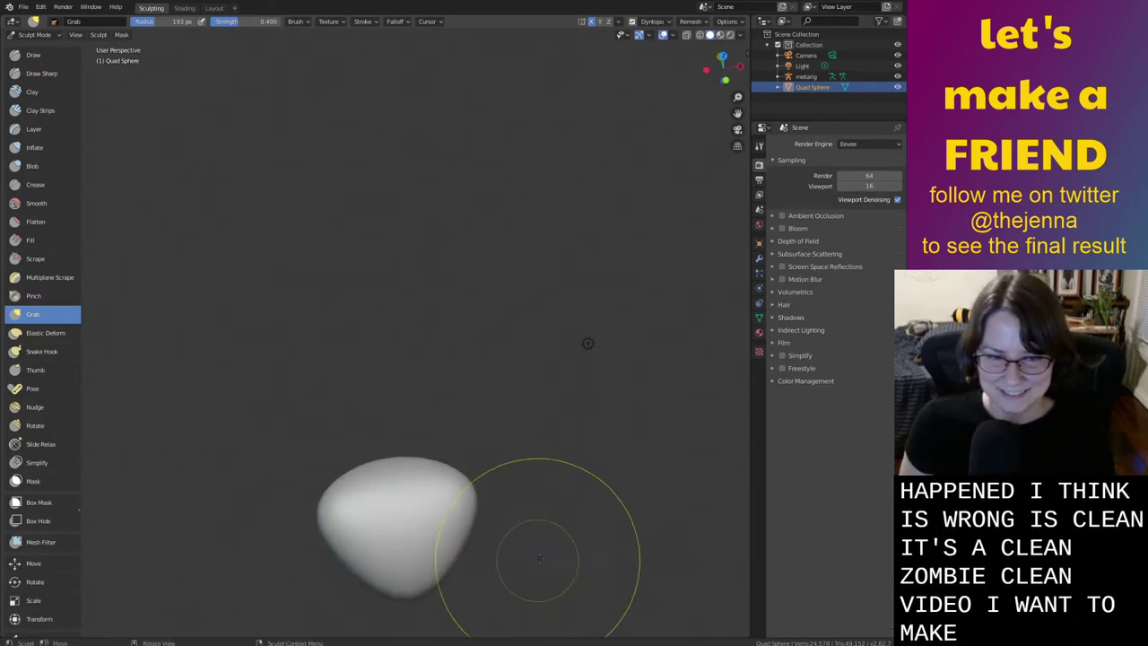
middle_drag(537, 558, 628, 540)
mouse_move(485, 415)
mouse_down()
mouse_move(359, 400)
mouse_move(290, 416)
mouse_up()
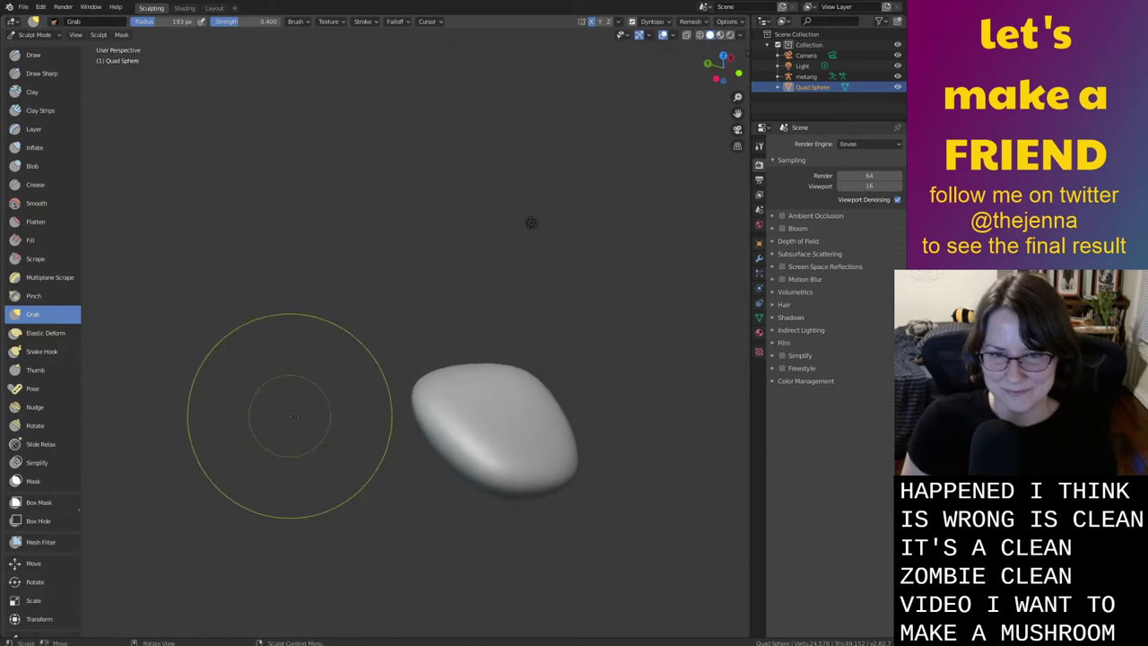
Raise the upper surface and shoulders of the form with several Grab strokes to give it a domed top
drag(543, 433, 559, 398)
mouse_move(558, 398)
middle_down()
mouse_move(566, 325)
mouse_move(523, 423)
middle_up()
drag(529, 418, 564, 373)
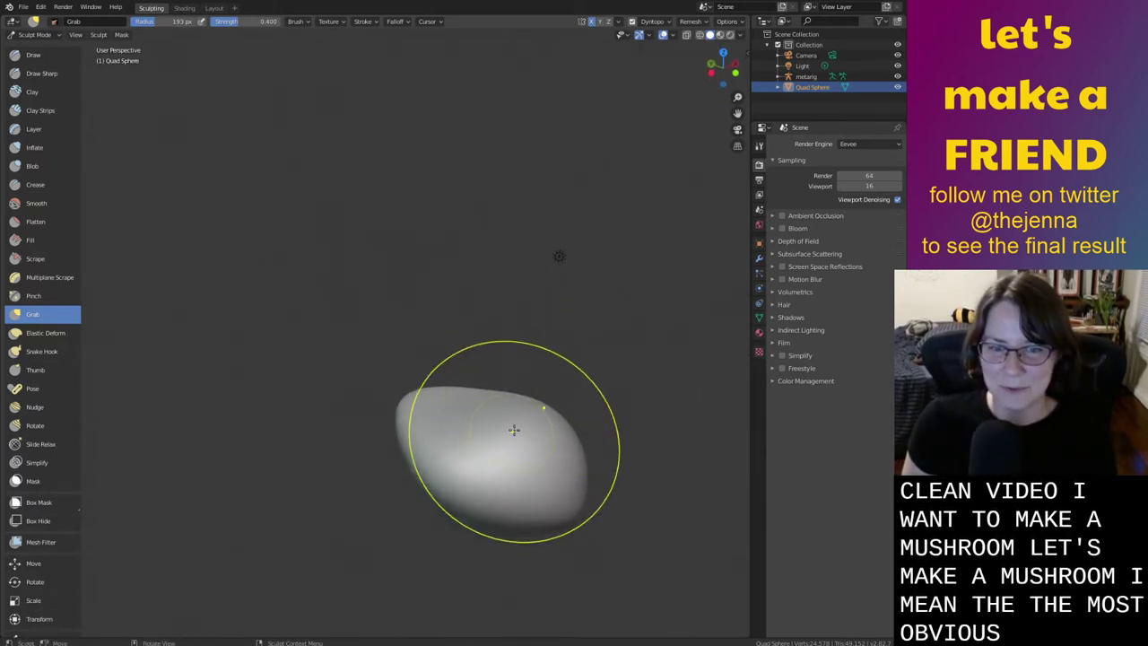
middle_drag(515, 432, 520, 402)
drag(515, 398, 502, 345)
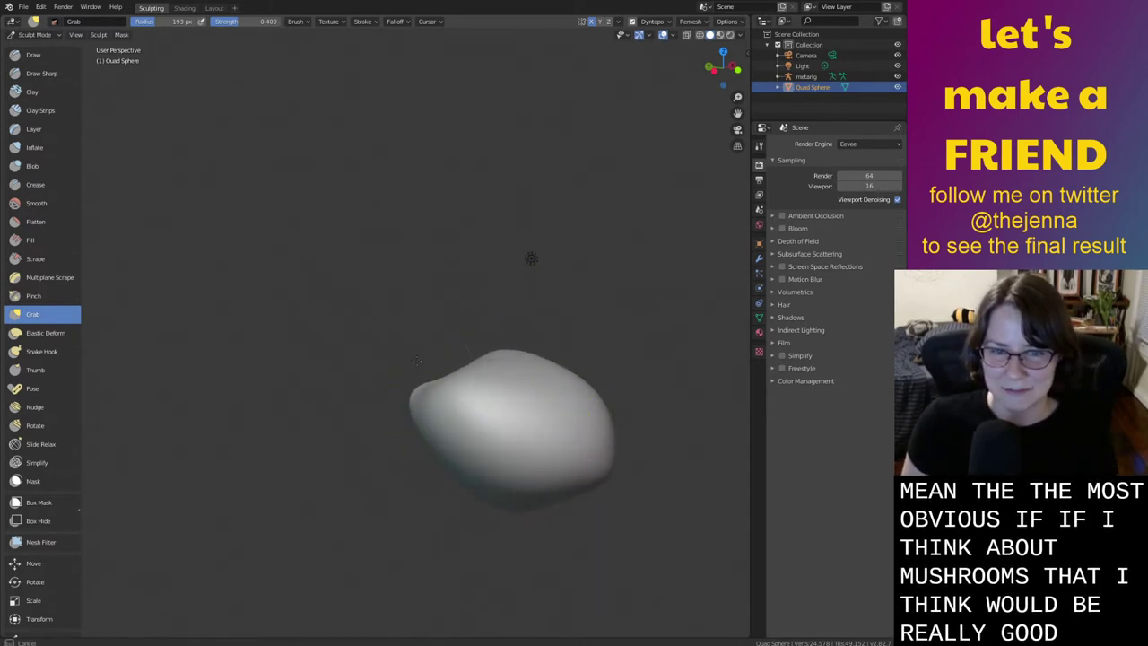
middle_drag(502, 411, 468, 348)
drag(466, 354, 454, 346)
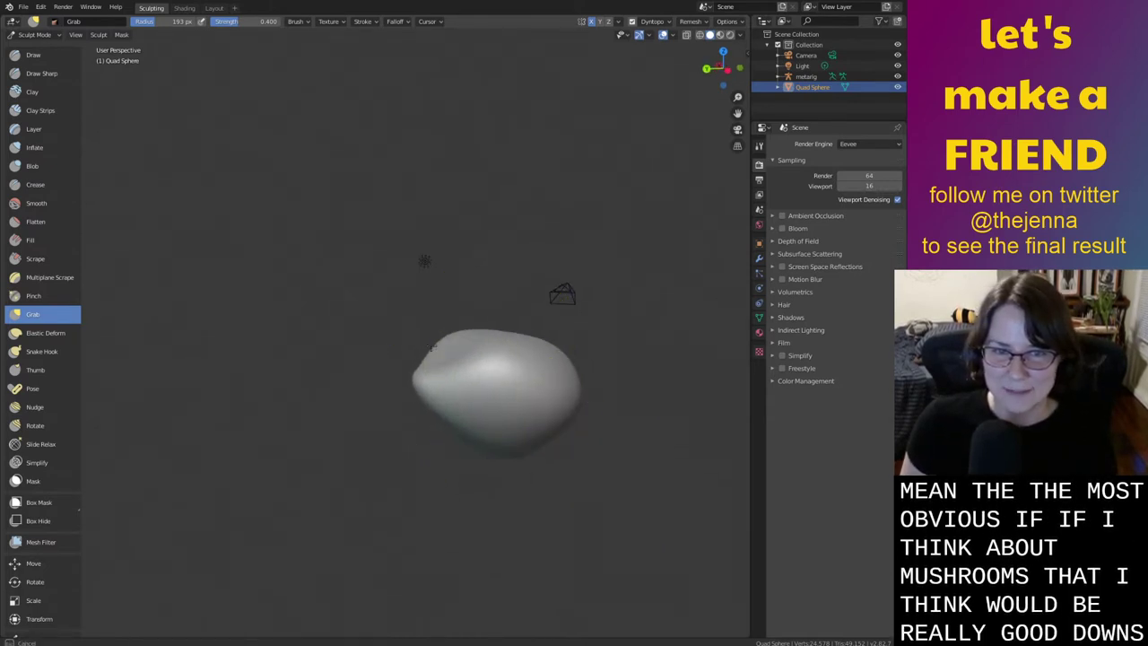
middle_drag(439, 378, 370, 385)
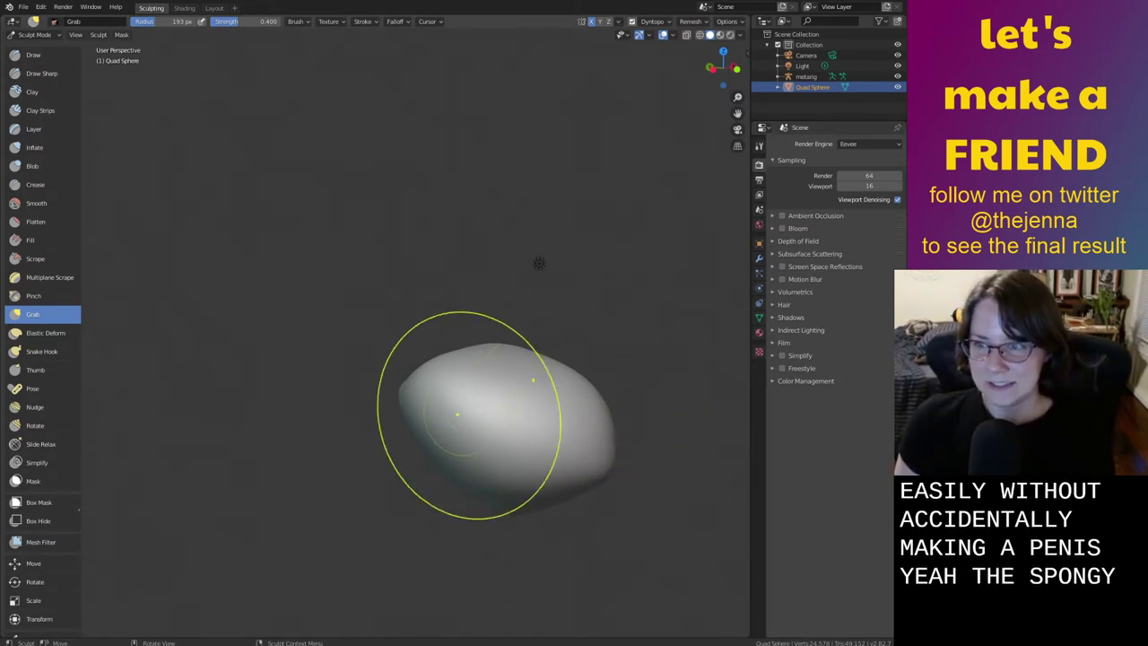
Grab the top, front and side of the form from several angles to reshape it into a boxier, rounded mass
mouse_move(553, 439)
middle_down()
mouse_move(470, 446)
mouse_move(505, 490)
mouse_move(461, 371)
mouse_move(431, 393)
mouse_move(568, 386)
mouse_move(507, 379)
mouse_move(401, 421)
middle_up()
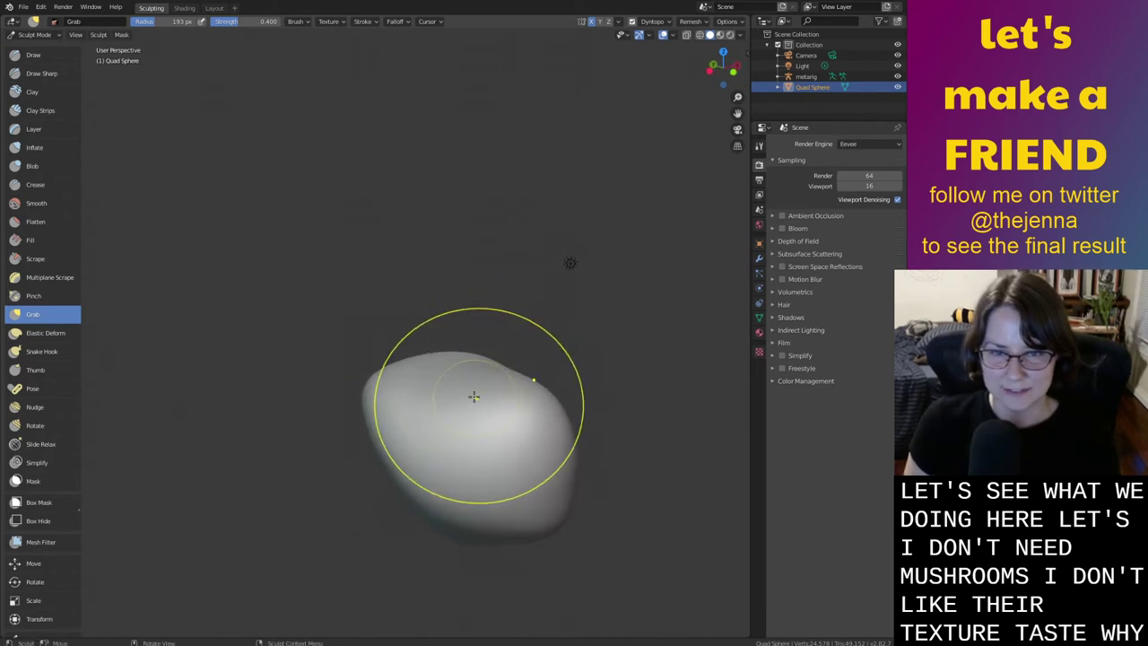
mouse_move(475, 399)
mouse_down()
mouse_move(471, 360)
mouse_move(421, 330)
mouse_up()
mouse_move(421, 330)
middle_down()
mouse_move(490, 341)
mouse_move(525, 364)
middle_up()
mouse_move(431, 409)
mouse_down()
mouse_move(421, 456)
mouse_move(432, 478)
mouse_up()
mouse_move(505, 474)
middle_down()
mouse_move(477, 451)
mouse_move(482, 464)
mouse_move(457, 472)
mouse_move(486, 440)
mouse_move(503, 509)
middle_up()
mouse_move(503, 509)
middle_down()
mouse_move(485, 449)
mouse_move(439, 394)
middle_up()
mouse_move(413, 393)
mouse_down()
mouse_move(463, 405)
mouse_move(504, 461)
mouse_up()
middle_drag(502, 471, 591, 477)
middle_drag(626, 515, 615, 499)
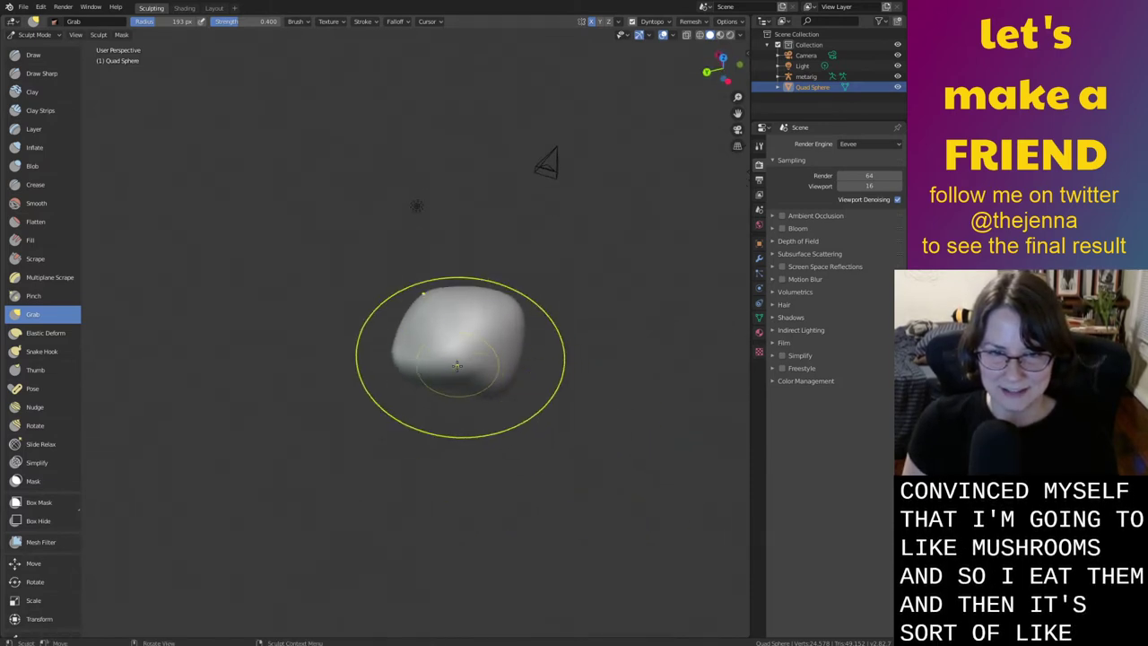
Pull the form's upper shoulder and lower corner outwards with Grab to broaden its outline
drag(446, 340, 419, 311)
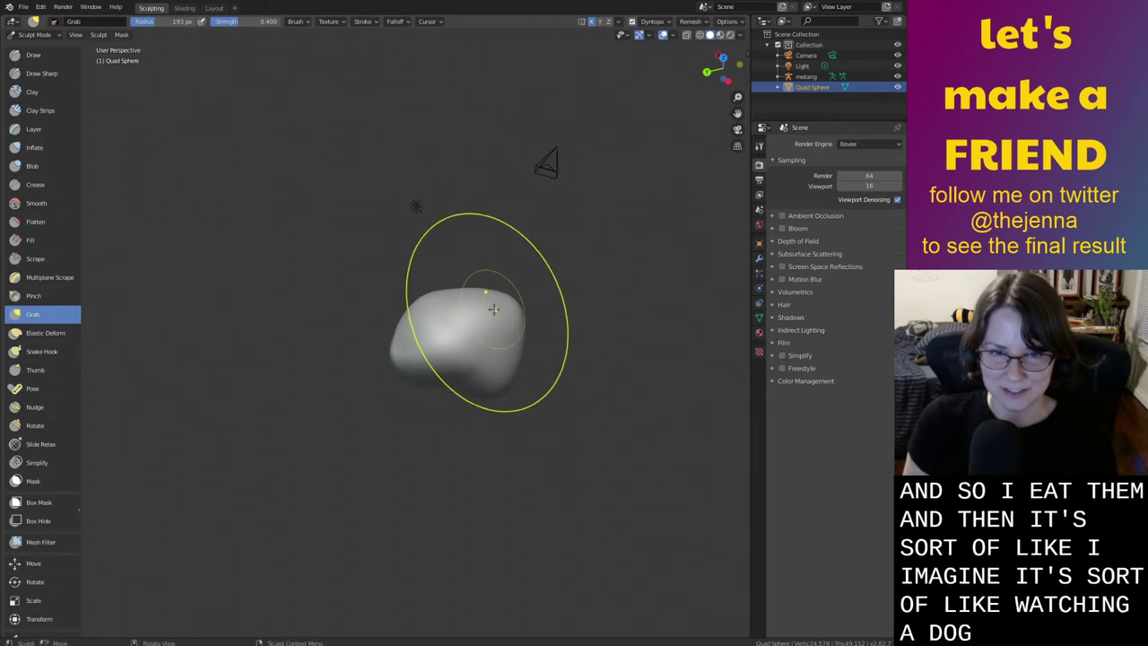
middle_drag(461, 328, 454, 297)
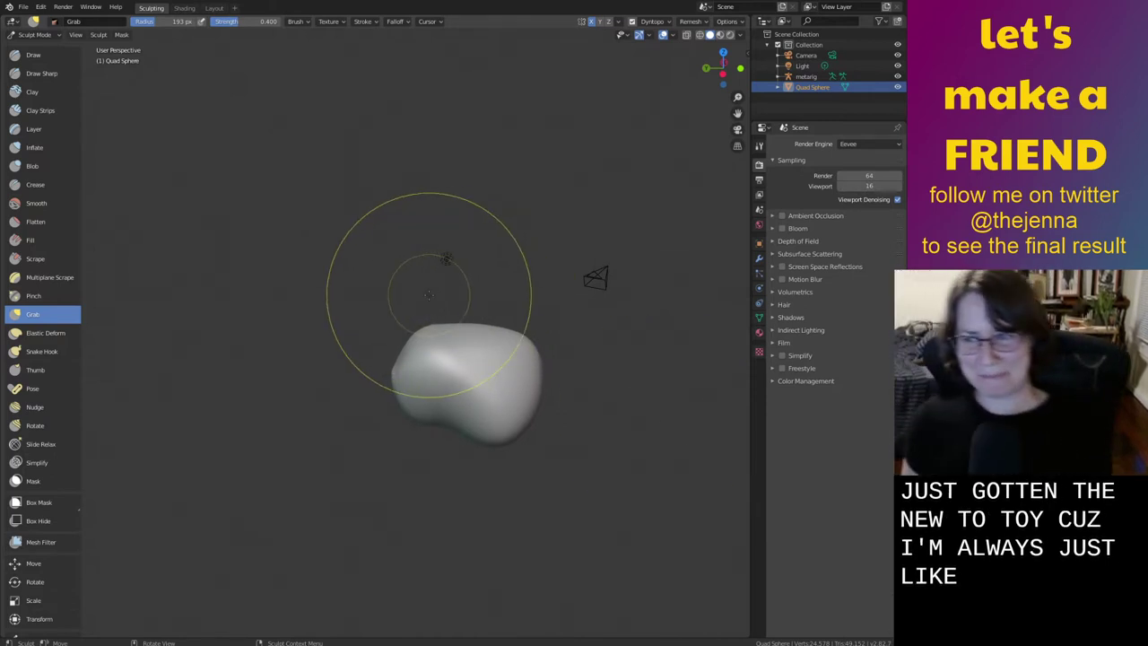
mouse_move(494, 443)
middle_down()
mouse_move(511, 358)
mouse_move(502, 399)
mouse_move(518, 380)
mouse_move(473, 397)
middle_up()
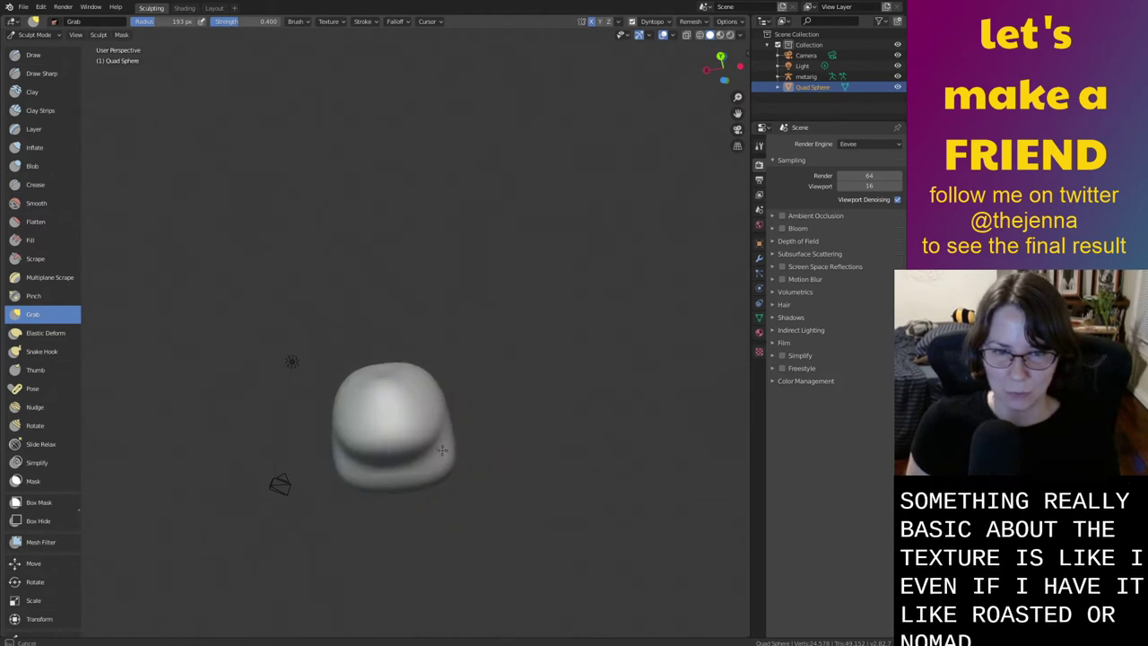
mouse_move(467, 408)
middle_down()
mouse_move(316, 463)
mouse_move(503, 366)
mouse_move(395, 409)
middle_up()
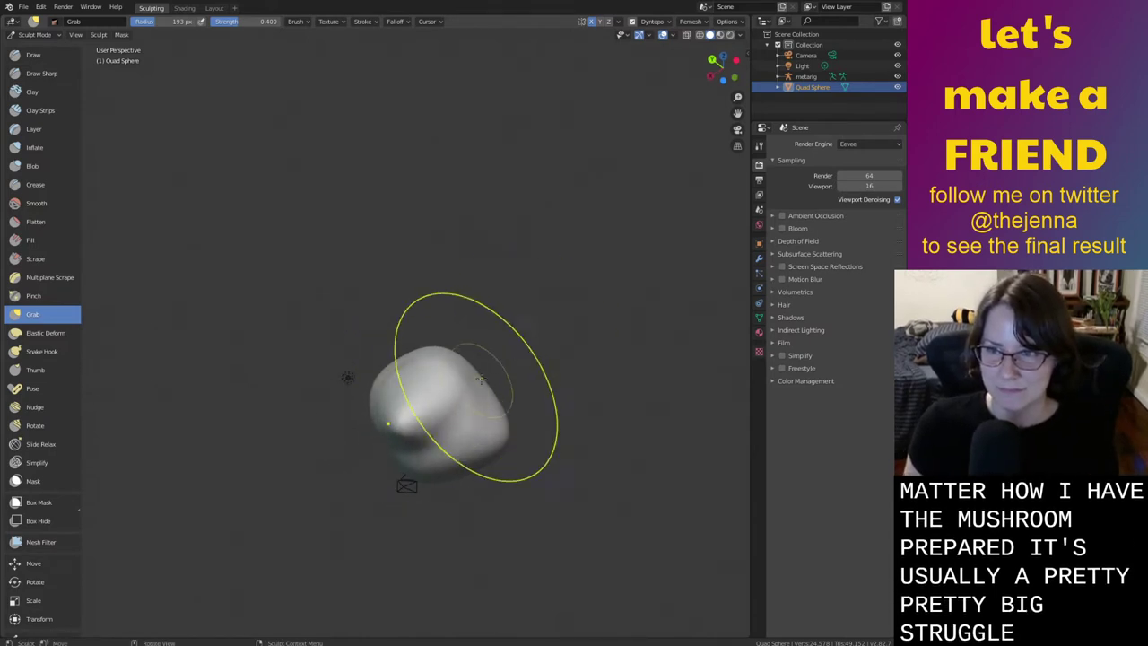
middle_drag(331, 495, 409, 476)
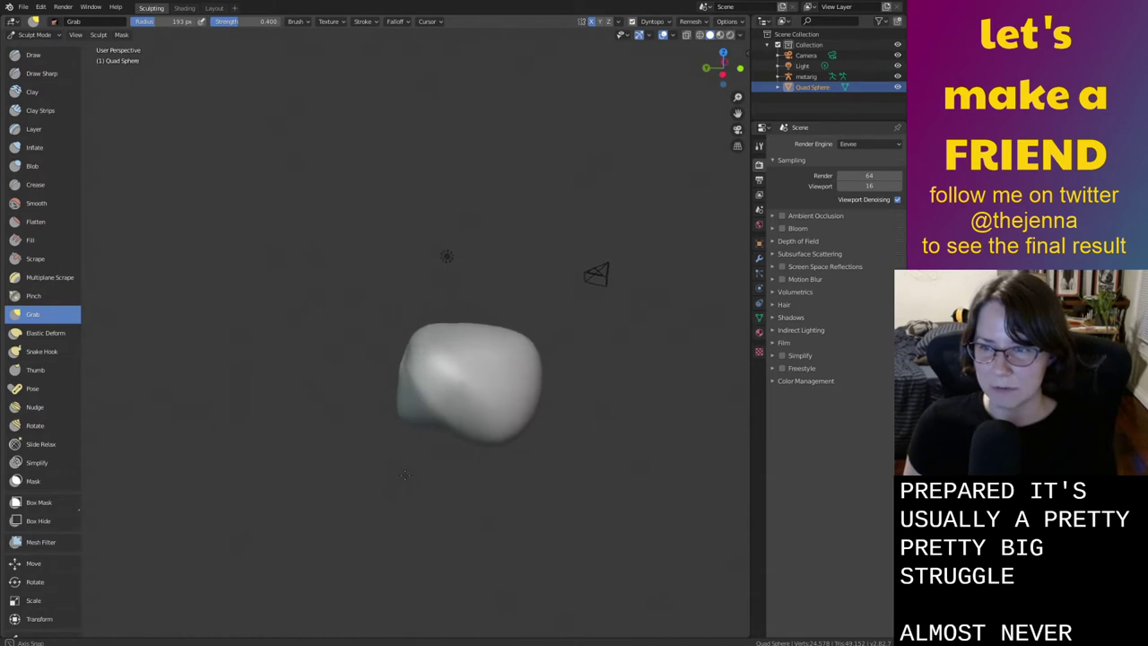
mouse_move(405, 476)
middle_down()
mouse_move(512, 371)
mouse_move(425, 508)
middle_up()
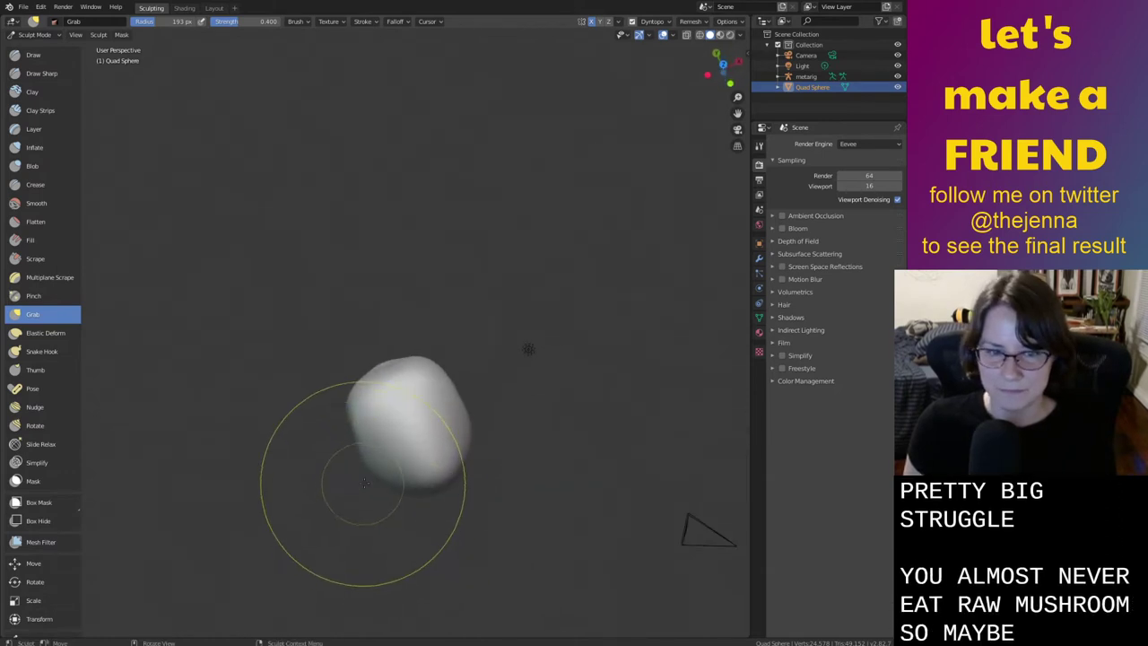
drag(388, 465, 362, 502)
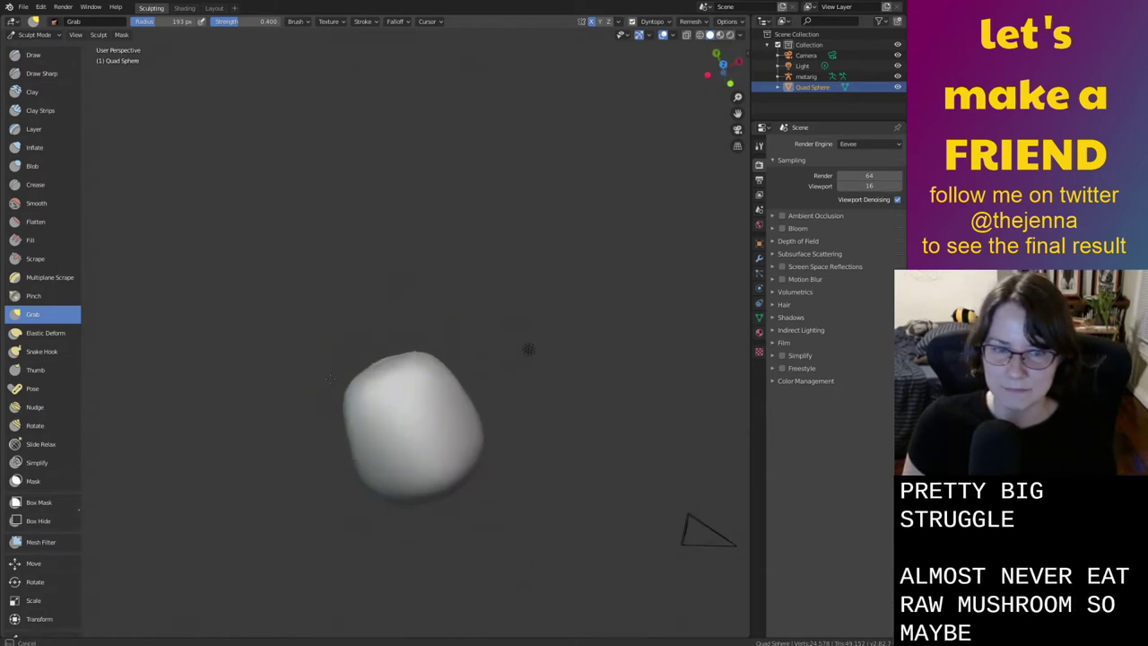
middle_drag(244, 380, 408, 311)
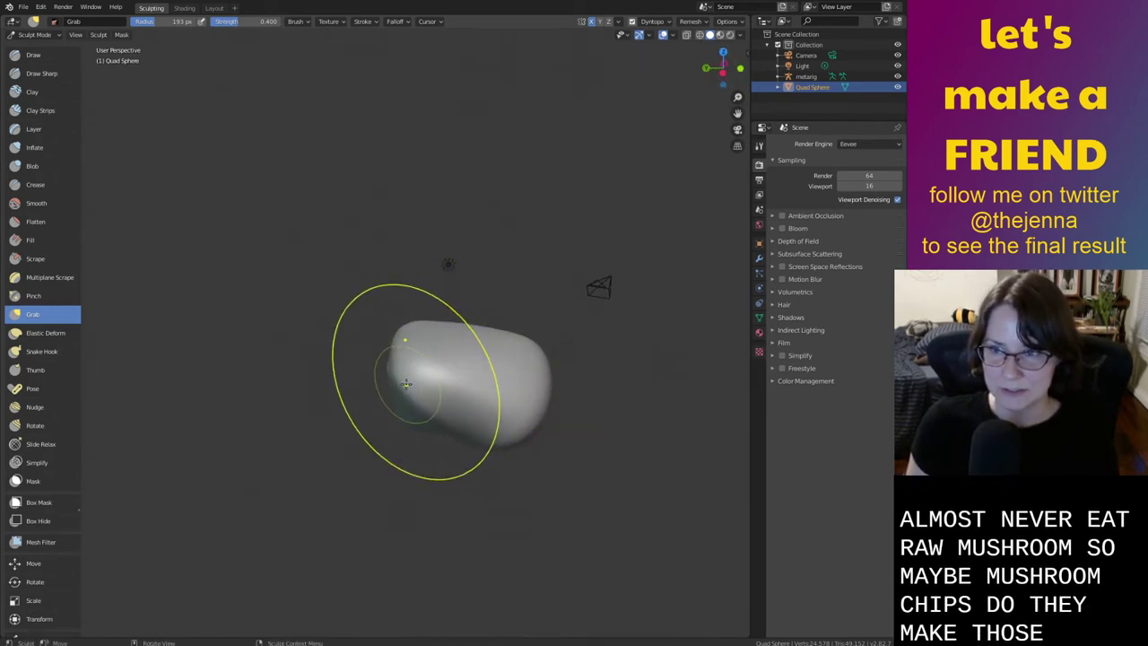
Pull the lower rim of the form outwards and down with Grab to shape a broad, cushion-like mushroom cap
middle_drag(462, 352, 468, 352)
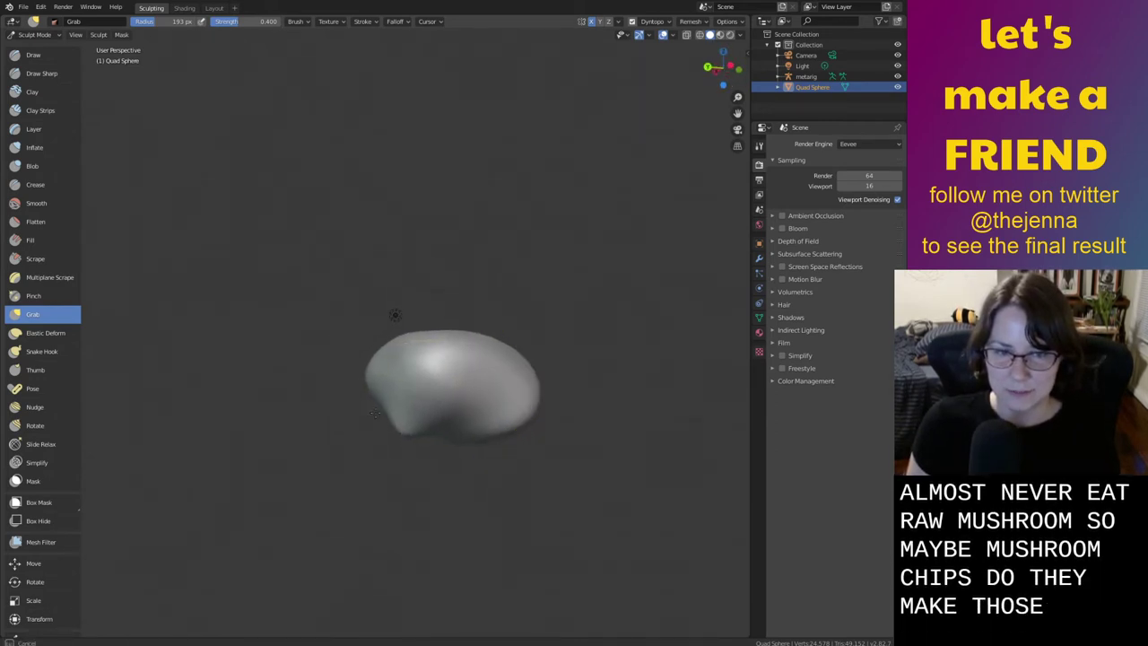
drag(394, 408, 371, 439)
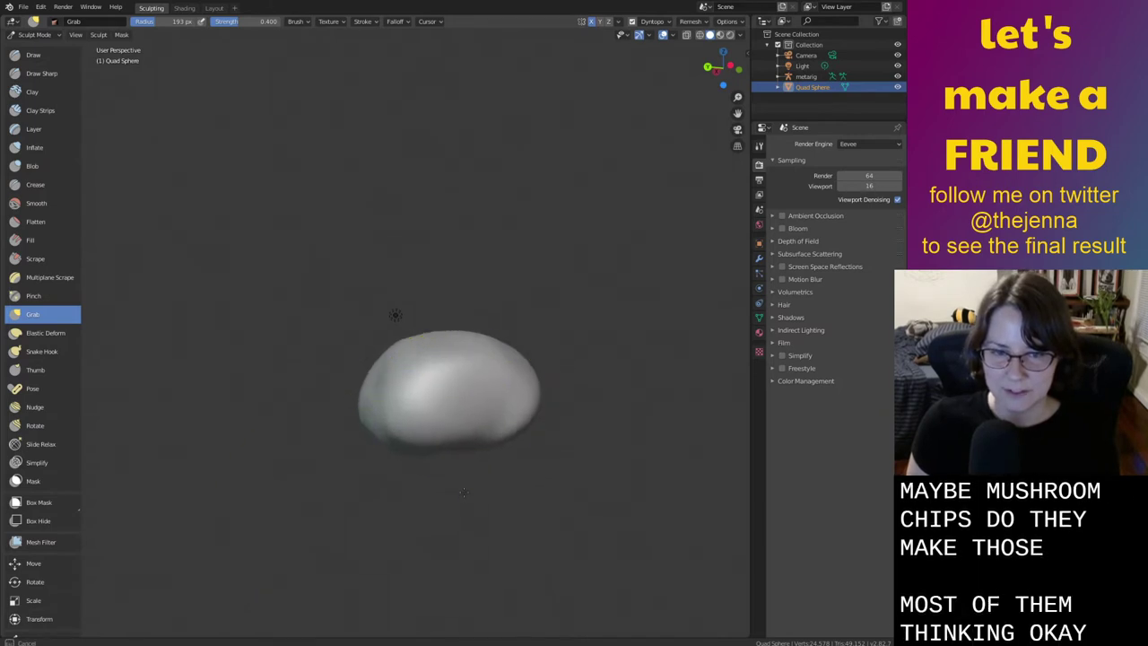
drag(464, 492, 464, 502)
middle_drag(523, 428, 408, 432)
drag(412, 458, 408, 498)
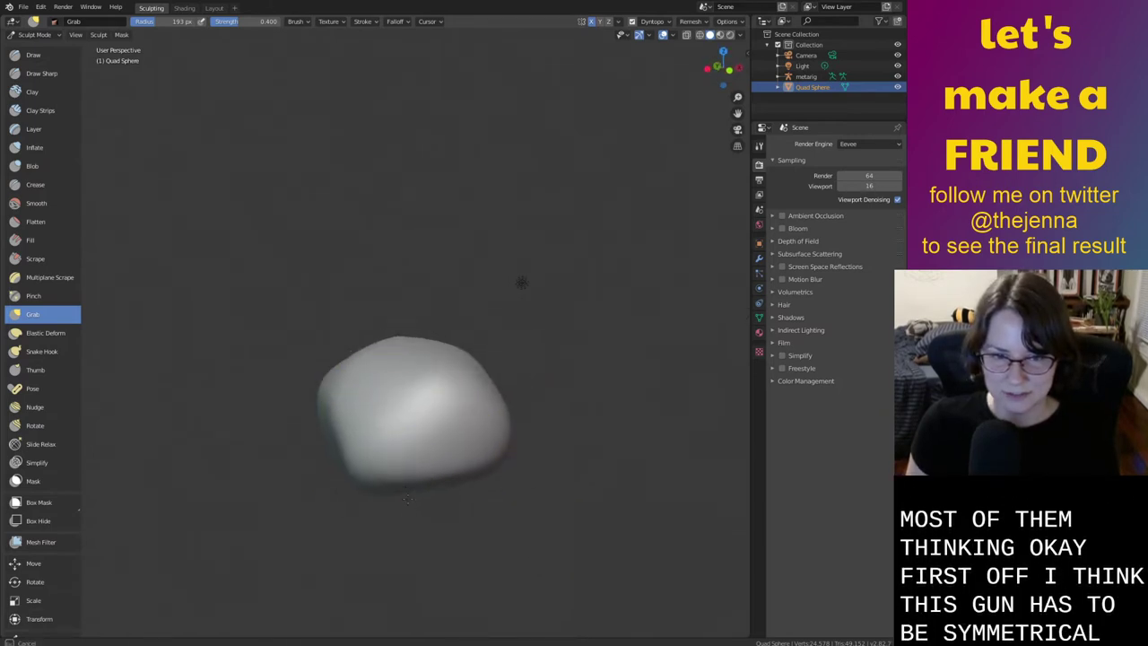
mouse_move(406, 564)
middle_down()
mouse_move(514, 559)
mouse_move(488, 410)
mouse_move(425, 369)
mouse_move(474, 347)
mouse_move(313, 437)
mouse_move(372, 386)
mouse_move(344, 392)
mouse_move(441, 331)
mouse_move(436, 350)
middle_up()
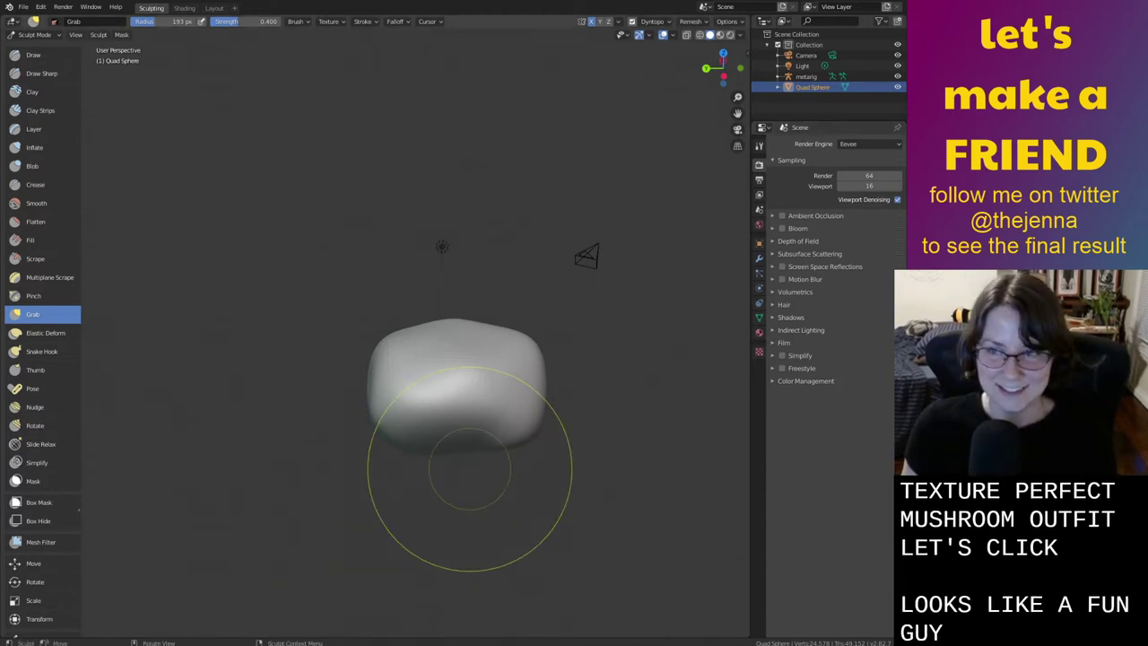
mouse_move(469, 469)
middle_down()
mouse_move(512, 411)
mouse_move(413, 446)
middle_up()
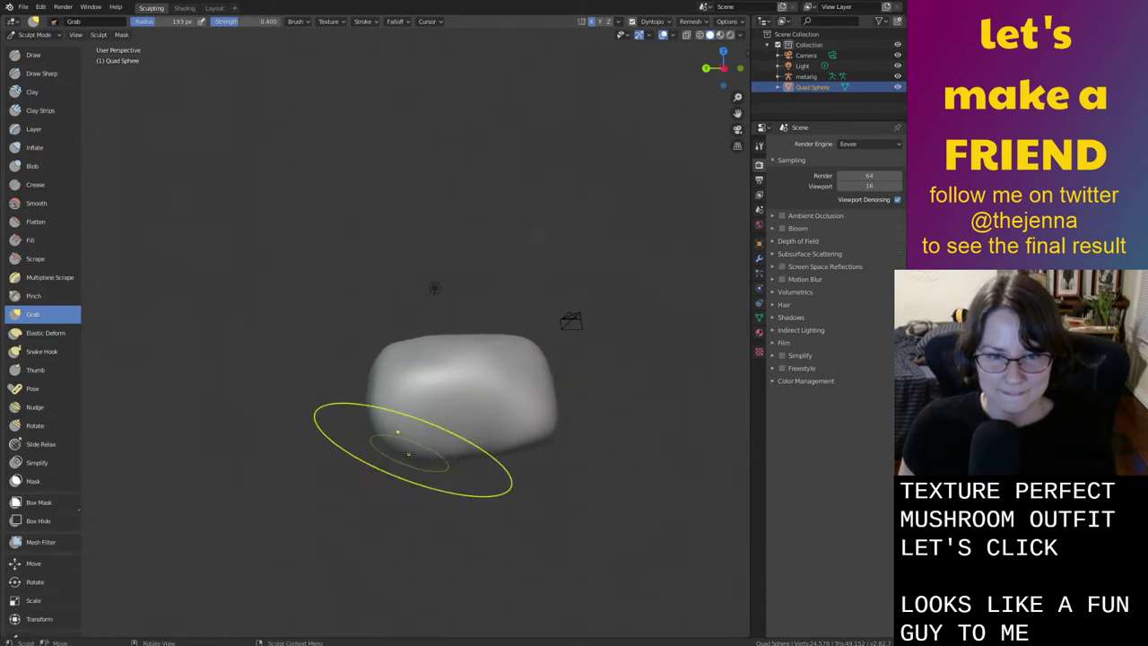
mouse_move(308, 415)
middle_down()
mouse_move(423, 508)
mouse_move(398, 487)
middle_up()
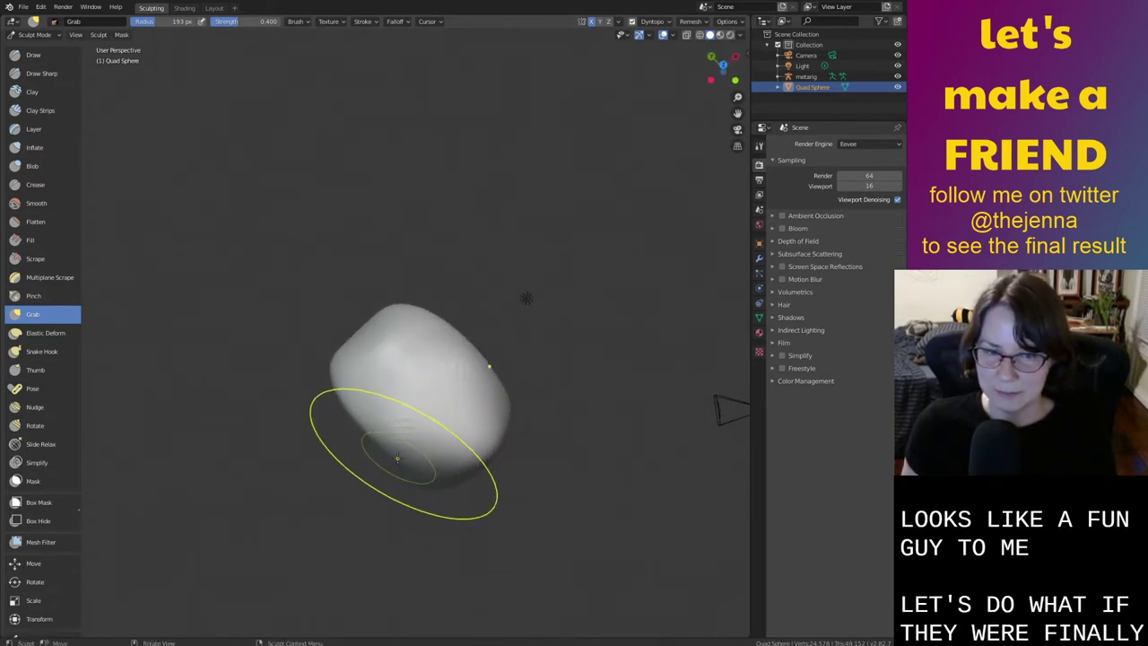
Pull the lower corner and side of the cap outwards with Grab to broaden its outline
drag(400, 455, 338, 489)
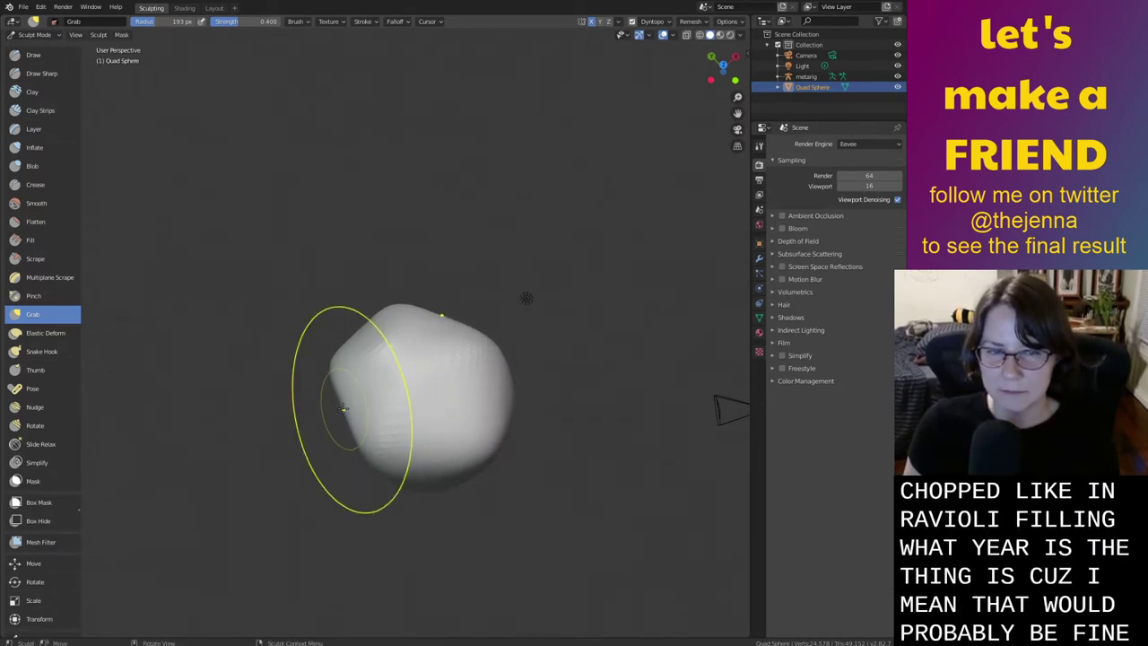
mouse_move(317, 416)
mouse_down()
mouse_move(348, 403)
mouse_move(323, 411)
mouse_up()
middle_drag(323, 412, 481, 340)
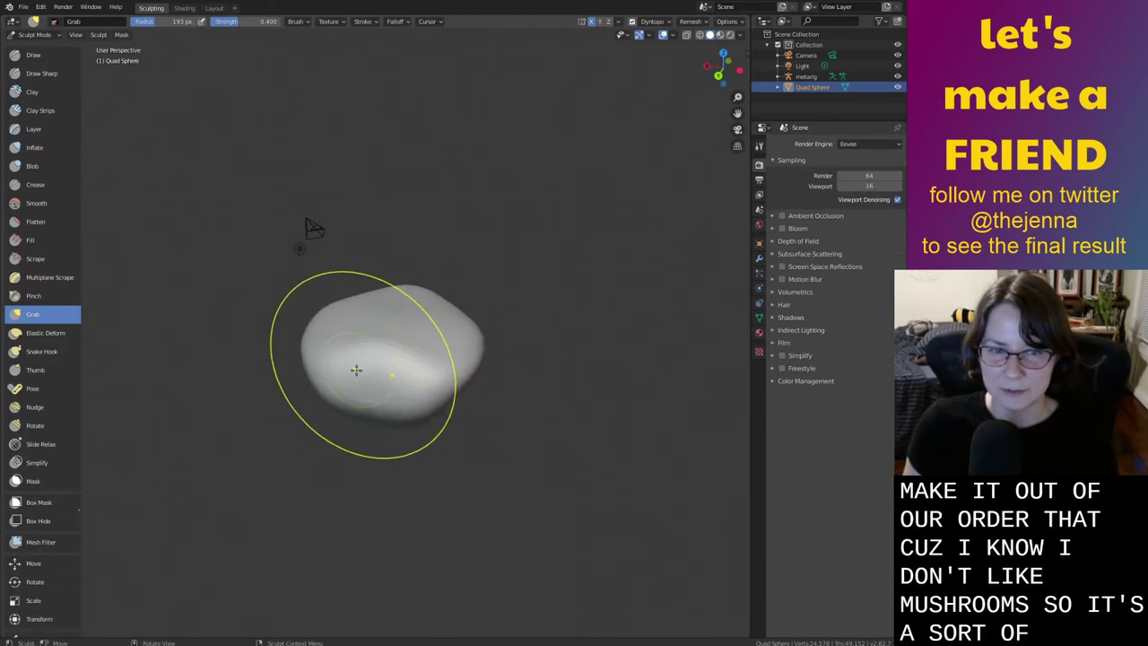
drag(357, 373, 359, 394)
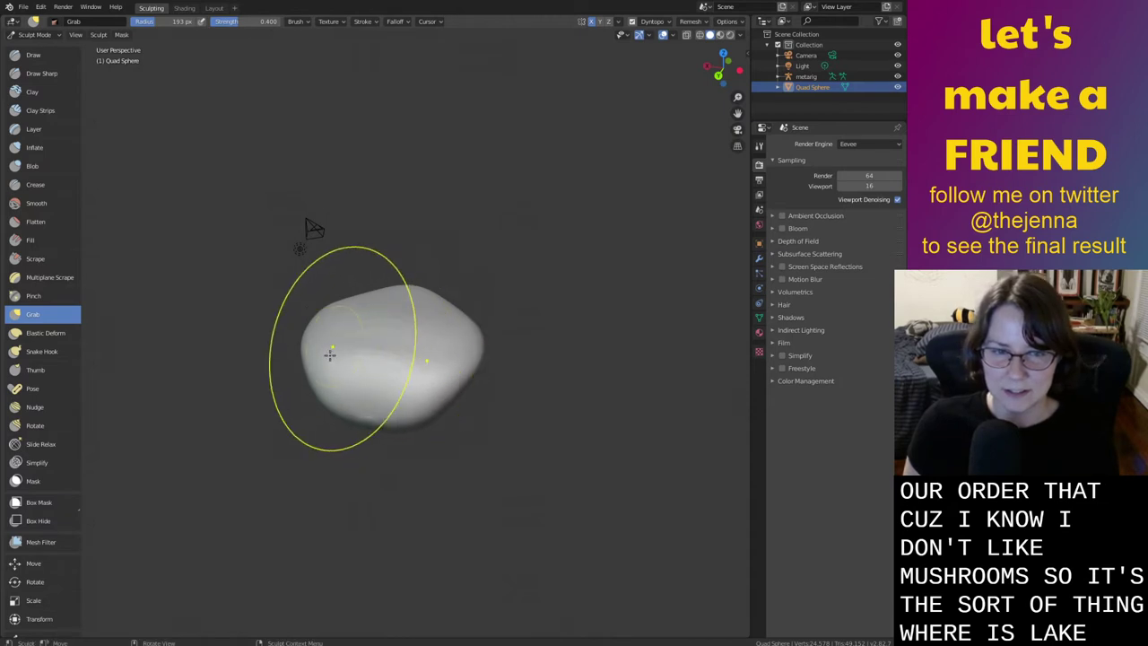
Drag the cap's raised side and rim downwards with Grab so the form slopes from a central peak
middle_drag(353, 348, 212, 314)
middle_drag(407, 386, 381, 418)
mouse_move(366, 415)
mouse_down()
mouse_move(367, 457)
mouse_move(408, 475)
mouse_up()
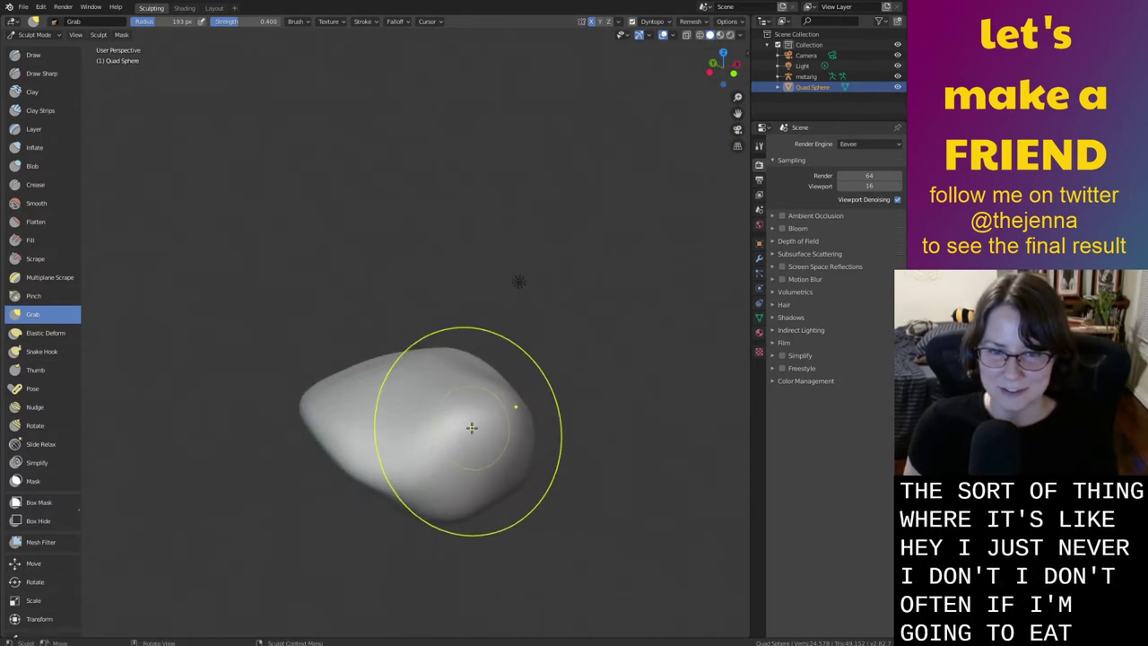
drag(472, 432, 471, 515)
mouse_move(455, 455)
mouse_down()
mouse_move(443, 479)
mouse_move(460, 484)
mouse_up()
mouse_move(460, 485)
middle_down()
mouse_move(525, 426)
mouse_move(661, 423)
middle_up()
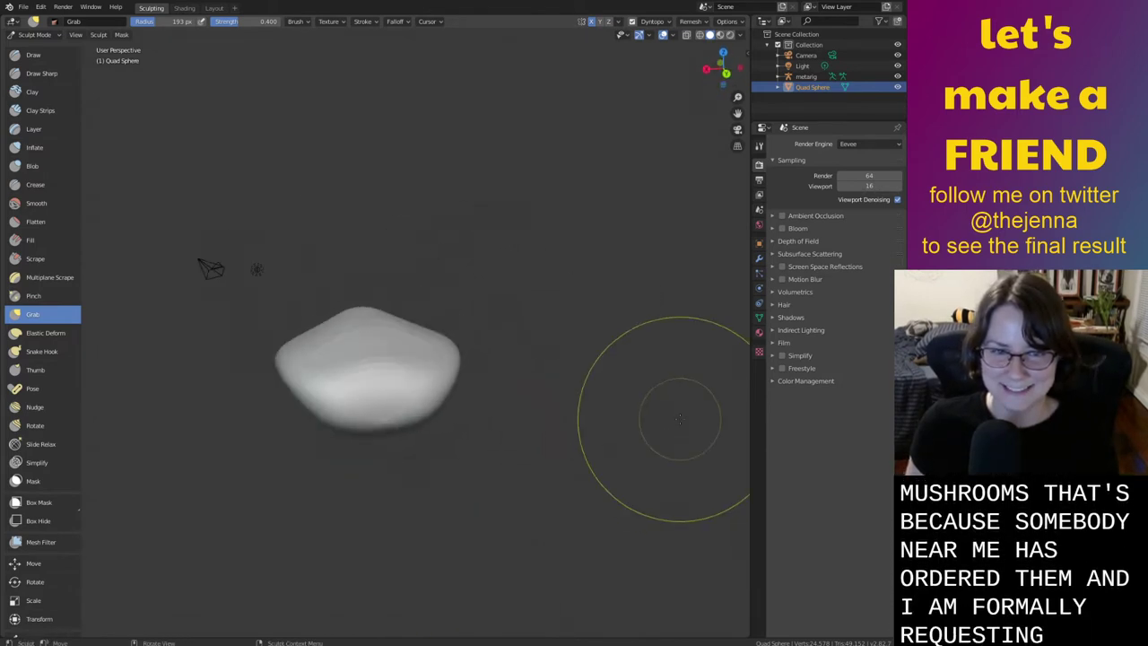
Adjust the cap's side edge and lower rim with Grab to flatten the underside
mouse_move(296, 383)
middle_down()
mouse_move(380, 415)
mouse_move(302, 398)
mouse_move(292, 377)
middle_up()
drag(278, 361, 277, 376)
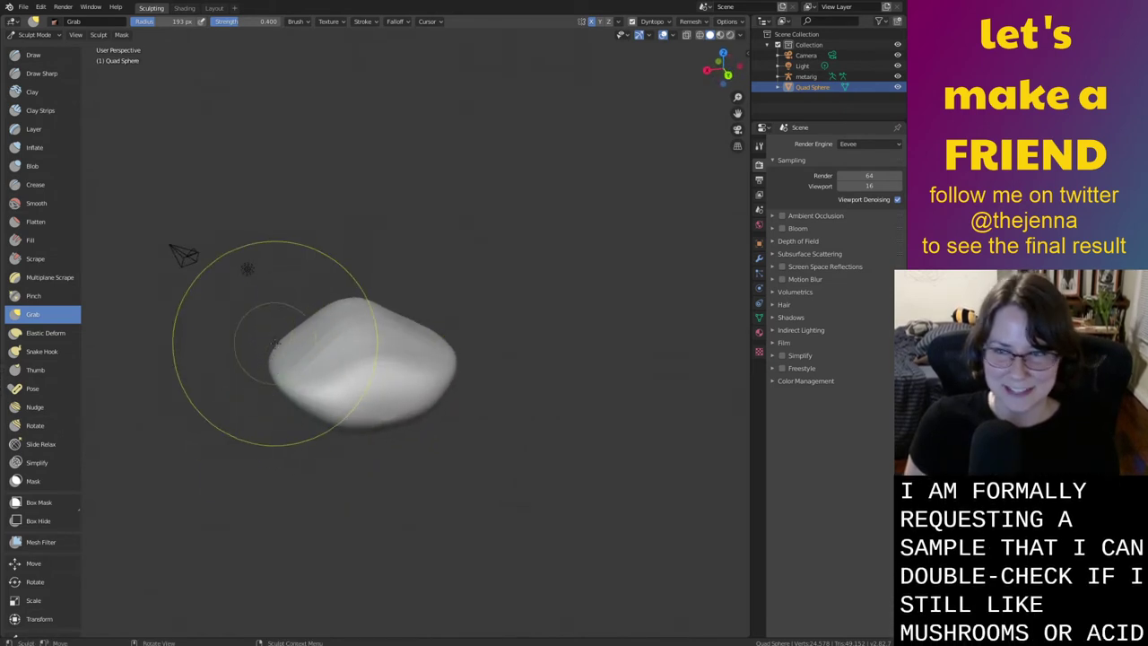
mouse_move(371, 419)
mouse_down()
mouse_move(389, 397)
mouse_move(377, 405)
mouse_up()
mouse_move(377, 404)
middle_down()
mouse_move(350, 417)
mouse_move(230, 416)
middle_up()
mouse_move(441, 420)
middle_down()
mouse_move(449, 387)
mouse_move(385, 397)
middle_up()
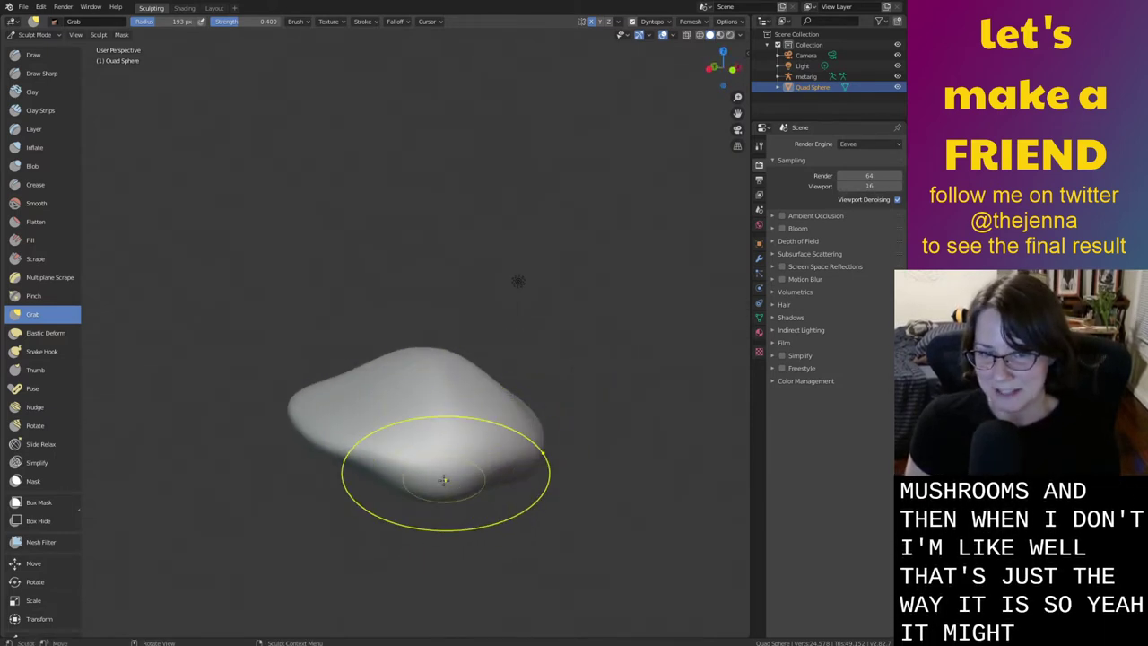
mouse_move(430, 473)
middle_down()
mouse_move(443, 428)
mouse_move(423, 469)
mouse_move(414, 536)
mouse_move(418, 494)
middle_up()
mouse_move(368, 525)
mouse_down()
mouse_move(335, 562)
mouse_move(371, 525)
mouse_up()
mouse_move(371, 526)
middle_down()
mouse_move(476, 475)
mouse_move(527, 426)
middle_up()
mouse_move(528, 426)
middle_down()
mouse_move(507, 434)
mouse_move(430, 364)
middle_up()
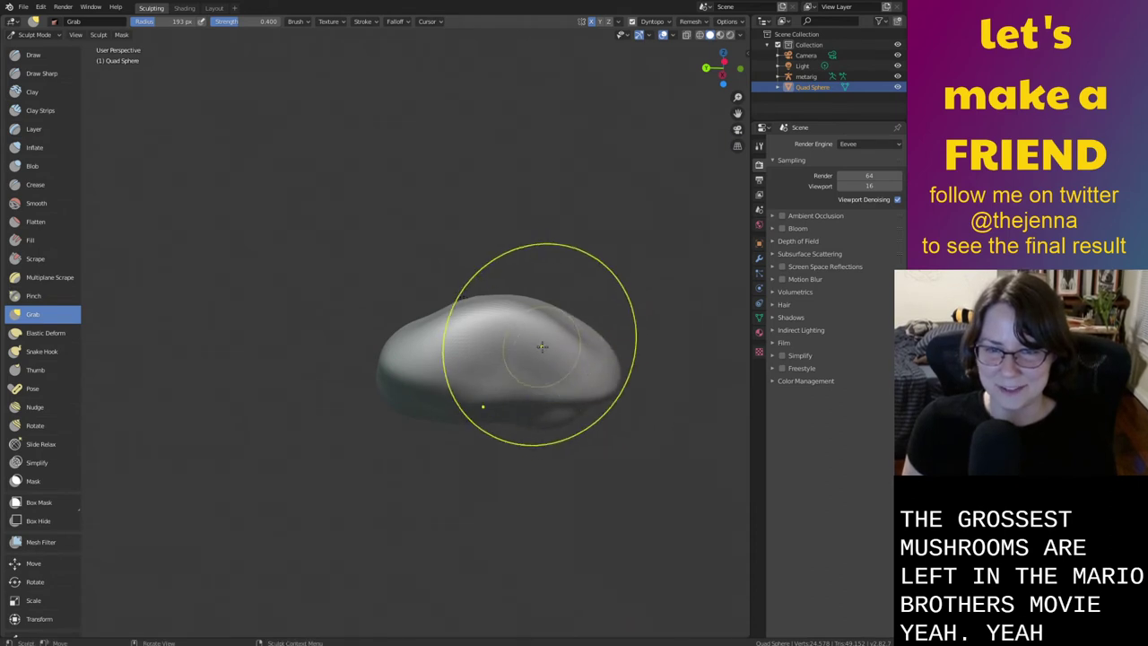
Pull one face of the cap down along its width with Grab to form an overhanging rim
drag(542, 346, 540, 406)
drag(448, 347, 447, 414)
drag(399, 366, 395, 429)
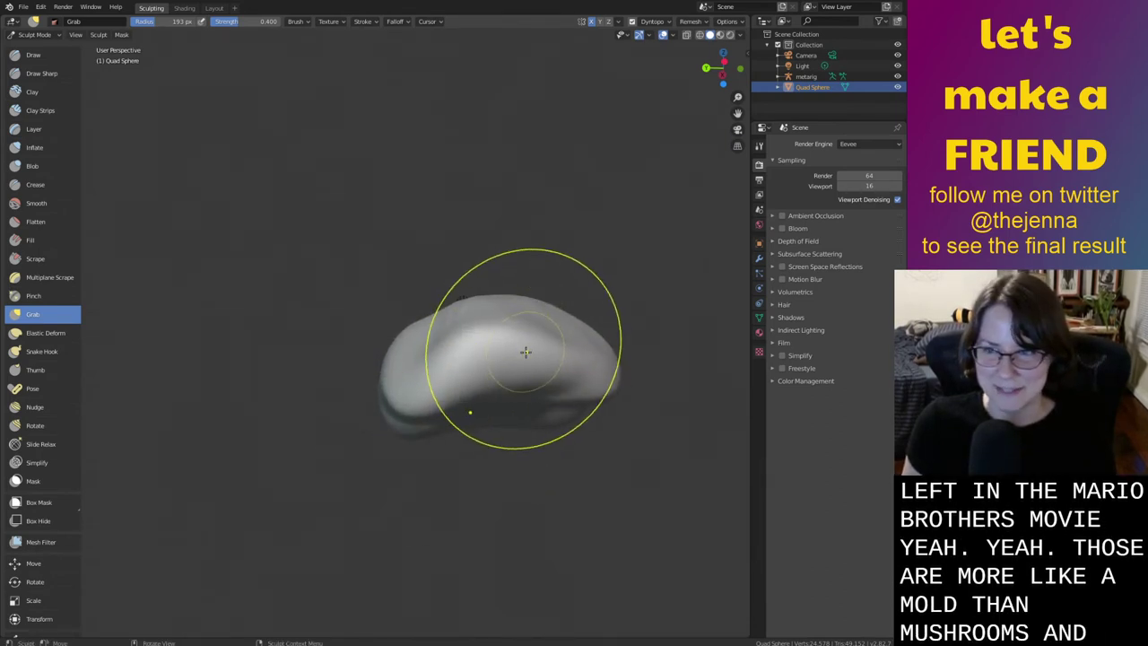
drag(525, 351, 523, 420)
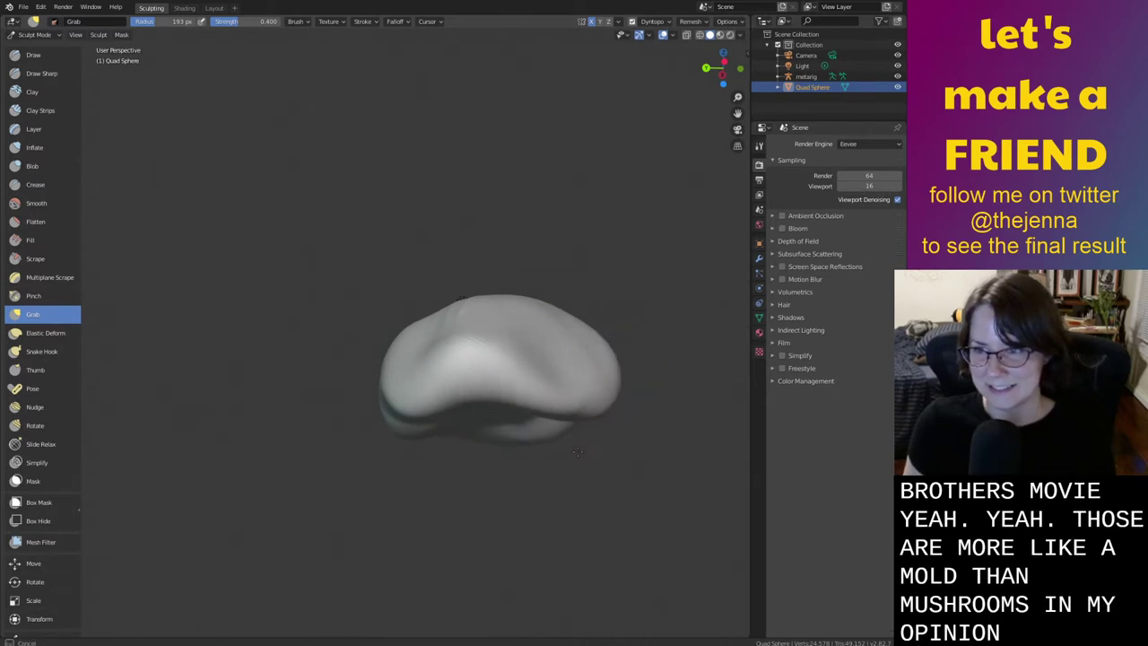
mouse_move(491, 440)
middle_down()
mouse_move(581, 440)
mouse_move(474, 377)
middle_up()
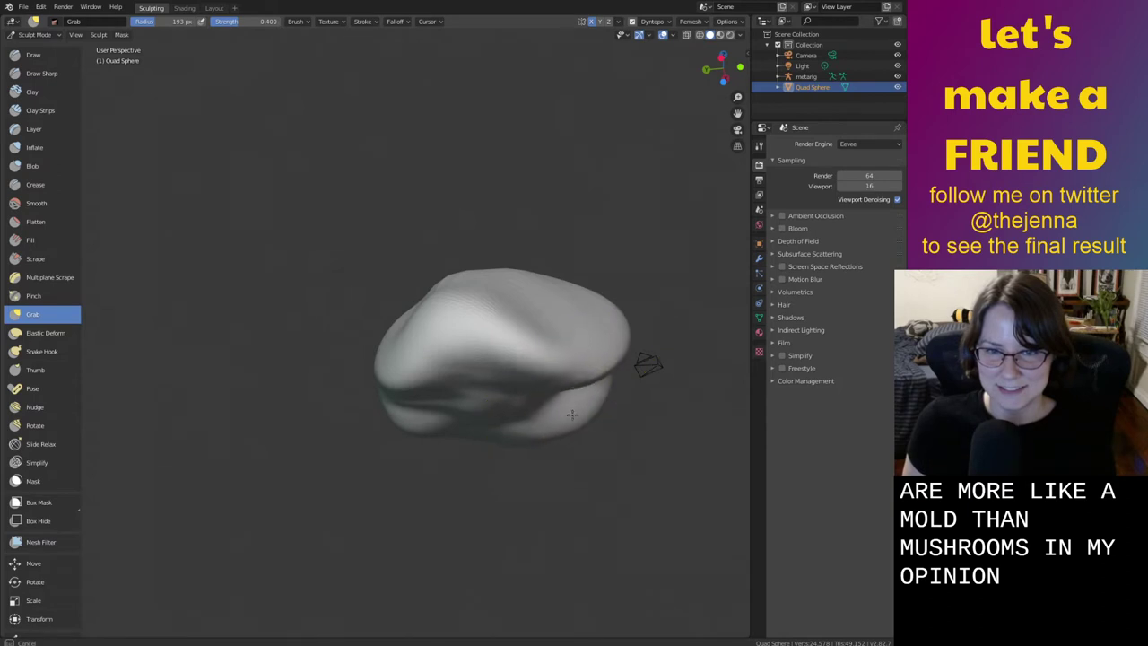
Pull the remaining sections of the overhanging rim down and outwards with Grab to form drooping lobes
middle_drag(572, 414, 426, 422)
mouse_move(409, 412)
mouse_down()
mouse_move(416, 459)
mouse_move(432, 472)
mouse_up()
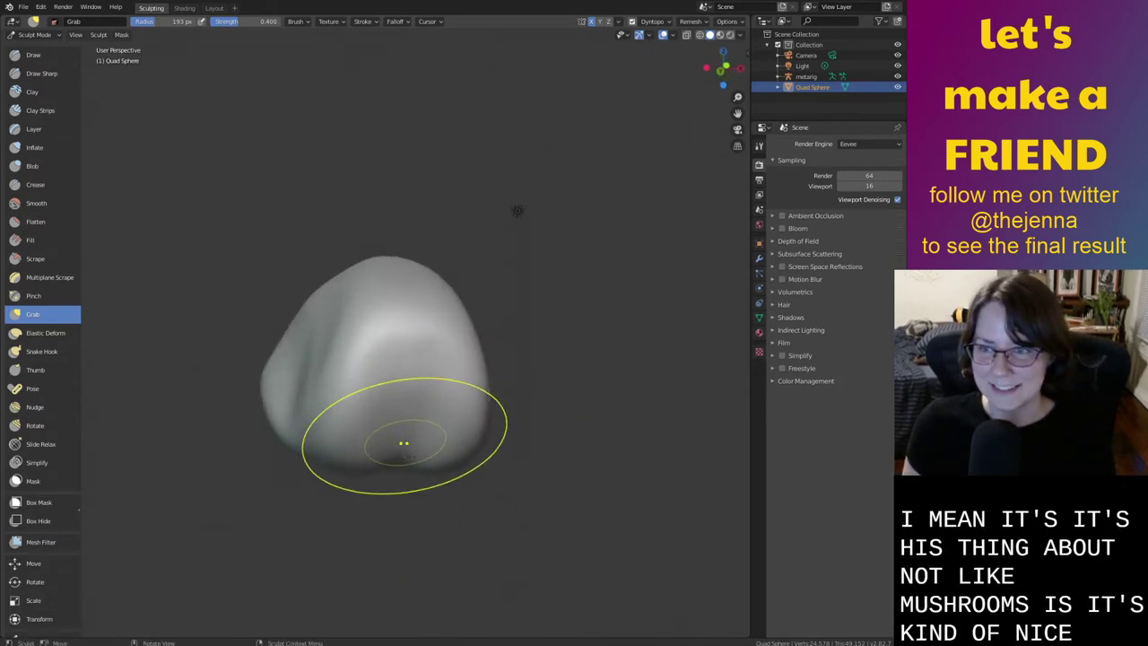
mouse_move(397, 448)
middle_down()
mouse_move(691, 308)
mouse_move(415, 299)
mouse_move(550, 403)
mouse_move(601, 475)
middle_up()
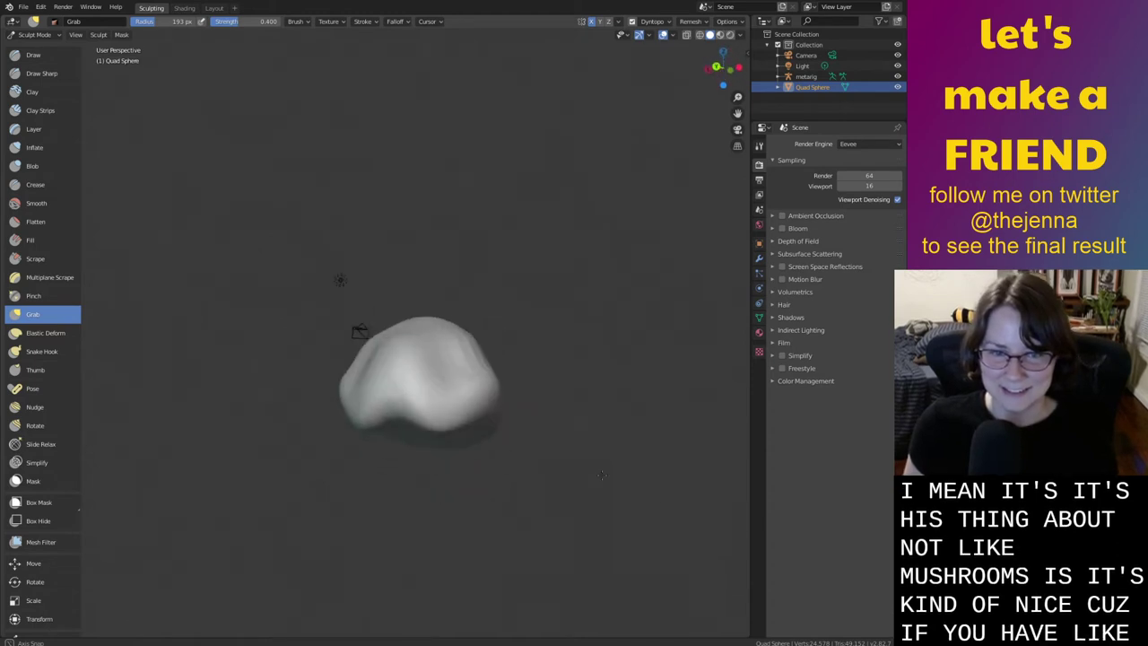
mouse_move(403, 432)
mouse_down()
mouse_move(388, 430)
mouse_move(389, 467)
mouse_up()
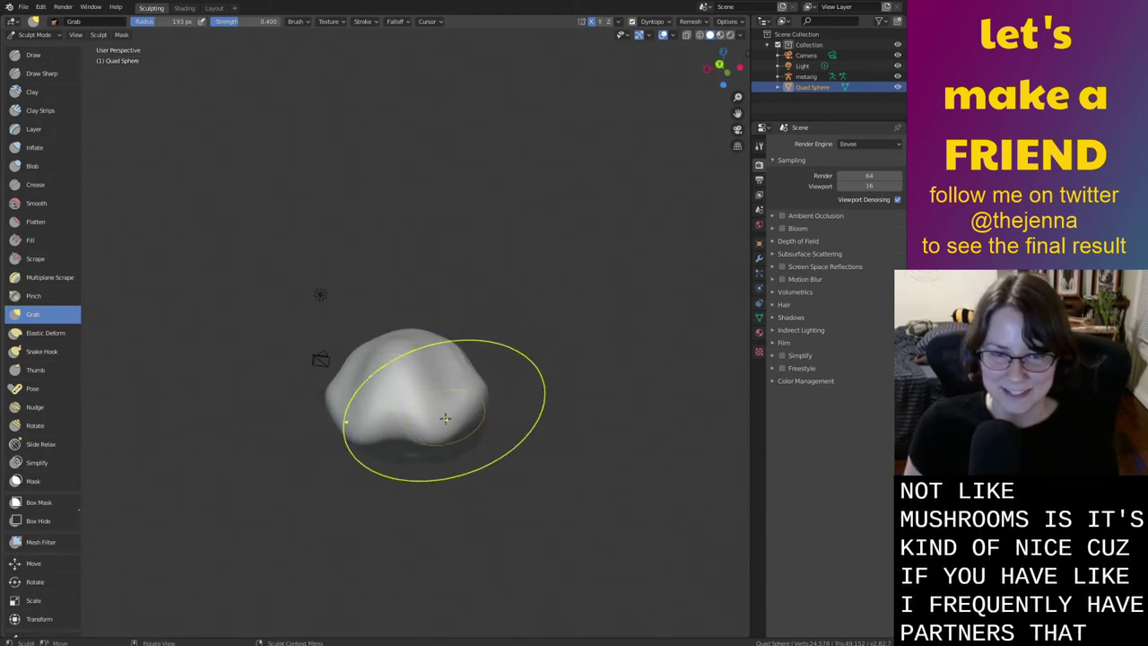
drag(445, 417, 472, 436)
middle_drag(539, 408, 487, 386)
Inflate the drooping lower sides of the cap with the Inflate brush to fill them out
key(s)
key(i)
drag(495, 390, 446, 415)
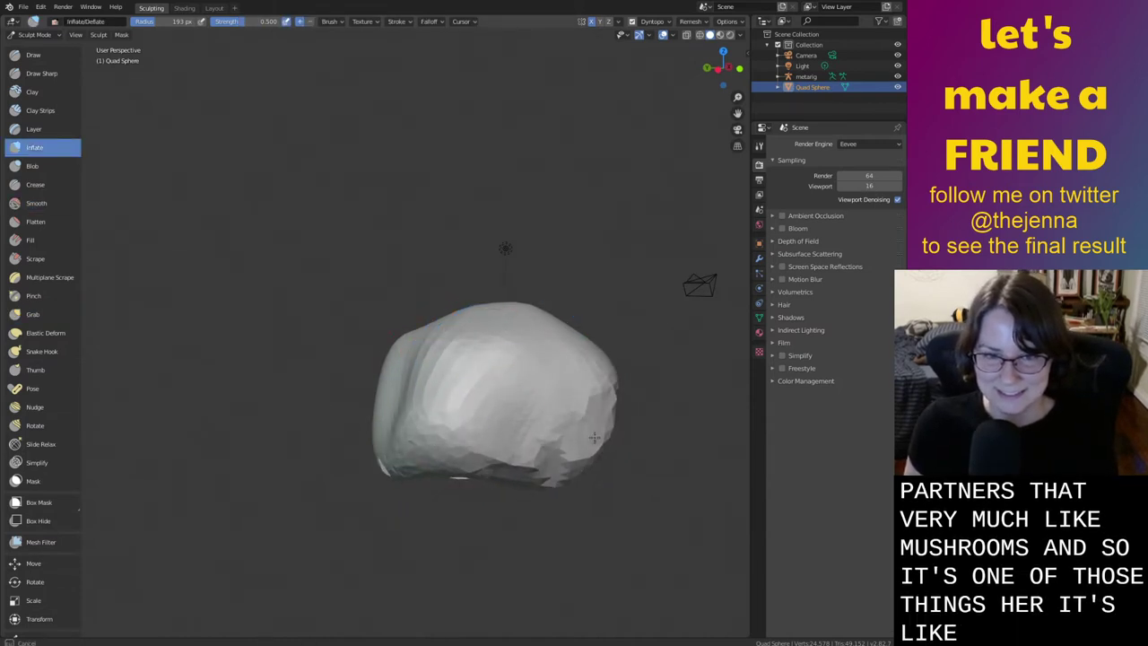
mouse_move(560, 412)
shift+middle_down()
mouse_move(468, 403)
mouse_move(470, 434)
shift+middle_up()
scroll(461, 418, up, 2)
mouse_move(431, 425)
mouse_down()
mouse_move(394, 448)
mouse_move(448, 398)
mouse_up()
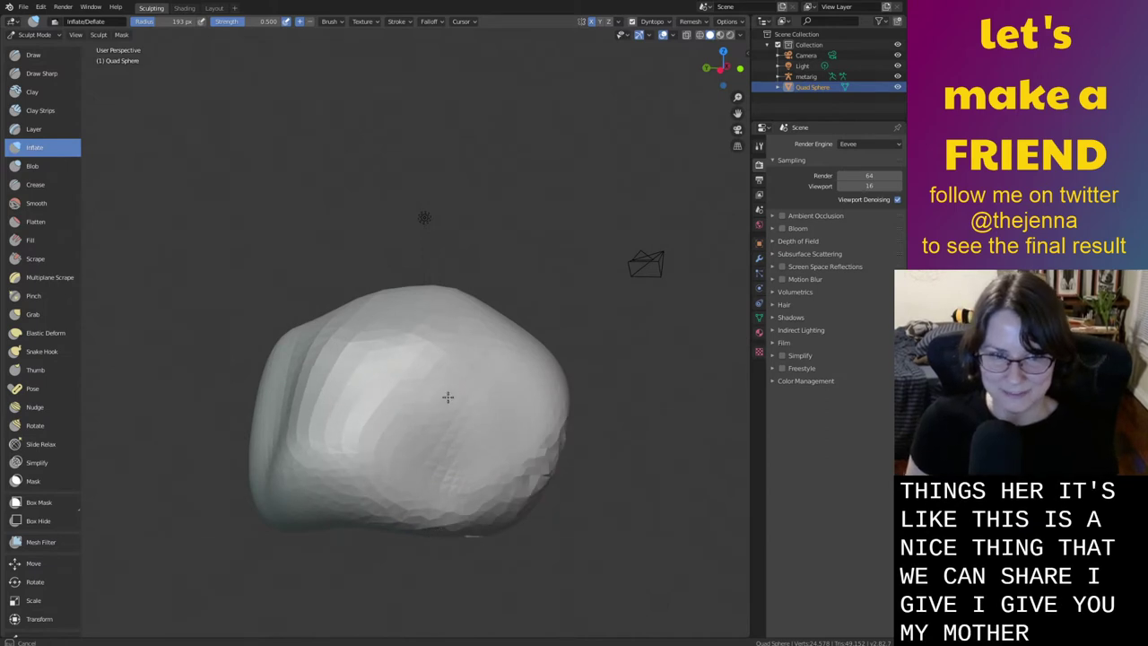
Smooth the rough, inflated surface along the cap's sides and lower rim with the Smooth brush
key(s)
drag(258, 477, 427, 404)
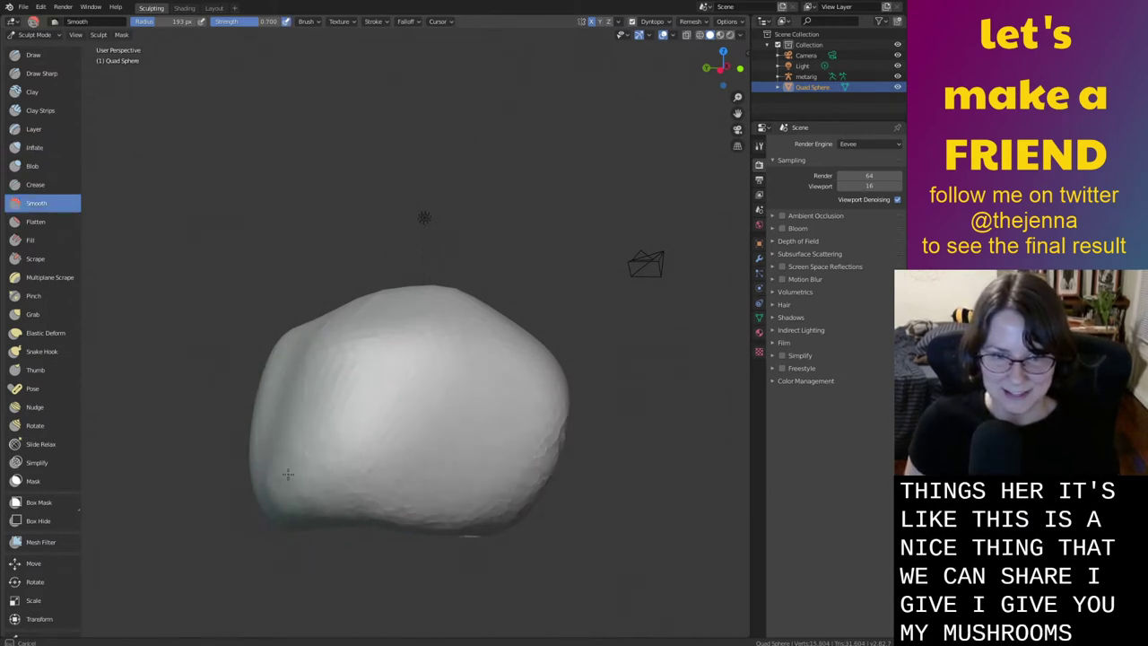
drag(288, 475, 525, 462)
middle_drag(519, 455, 372, 464)
drag(338, 469, 372, 466)
middle_drag(381, 462, 316, 458)
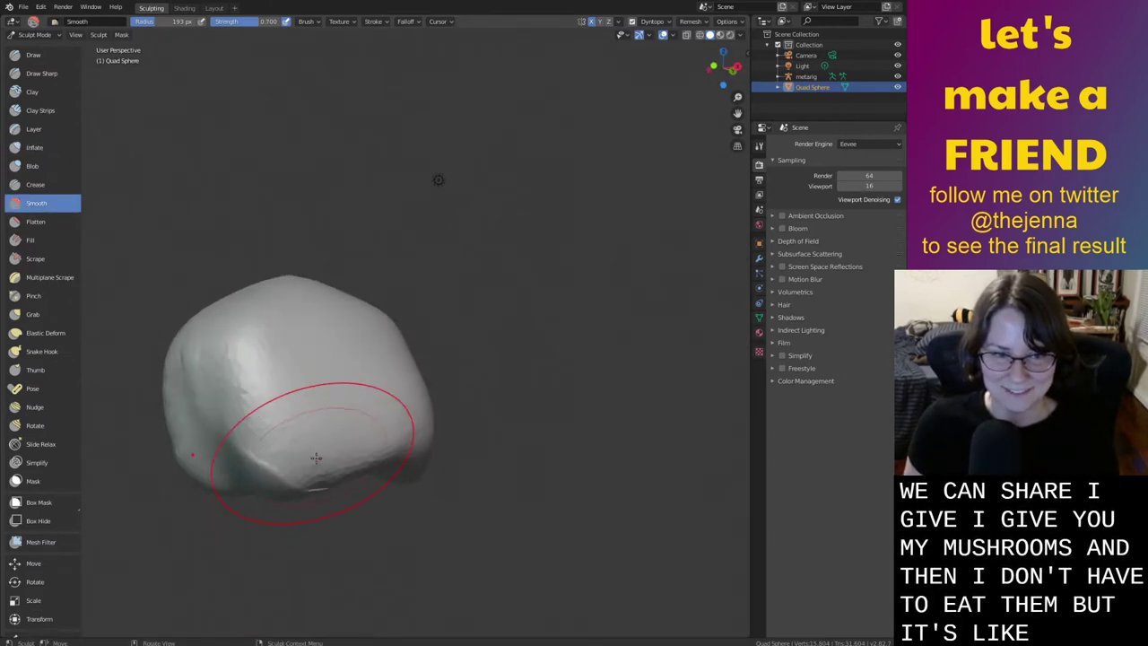
drag(316, 457, 359, 455)
middle_drag(361, 454, 289, 449)
Inflate the underside of the form from below and switch to the Smooth brush to even it out
key(i)
mouse_move(375, 459)
middle_down()
mouse_move(400, 468)
mouse_move(335, 375)
middle_up()
mouse_move(287, 324)
mouse_down()
mouse_move(332, 376)
mouse_move(348, 367)
mouse_move(287, 430)
mouse_move(386, 489)
mouse_up()
key(shift+s)
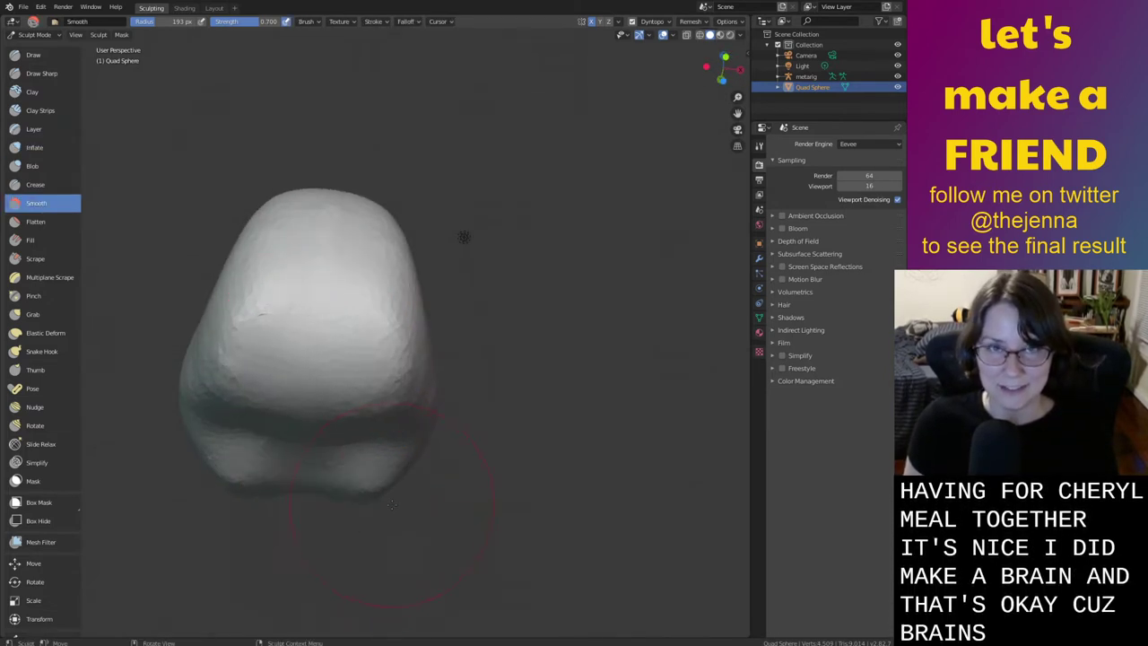
middle_drag(312, 484, 323, 376)
Reshape the hollow on the form's underside with Grab and save the file
key(g)
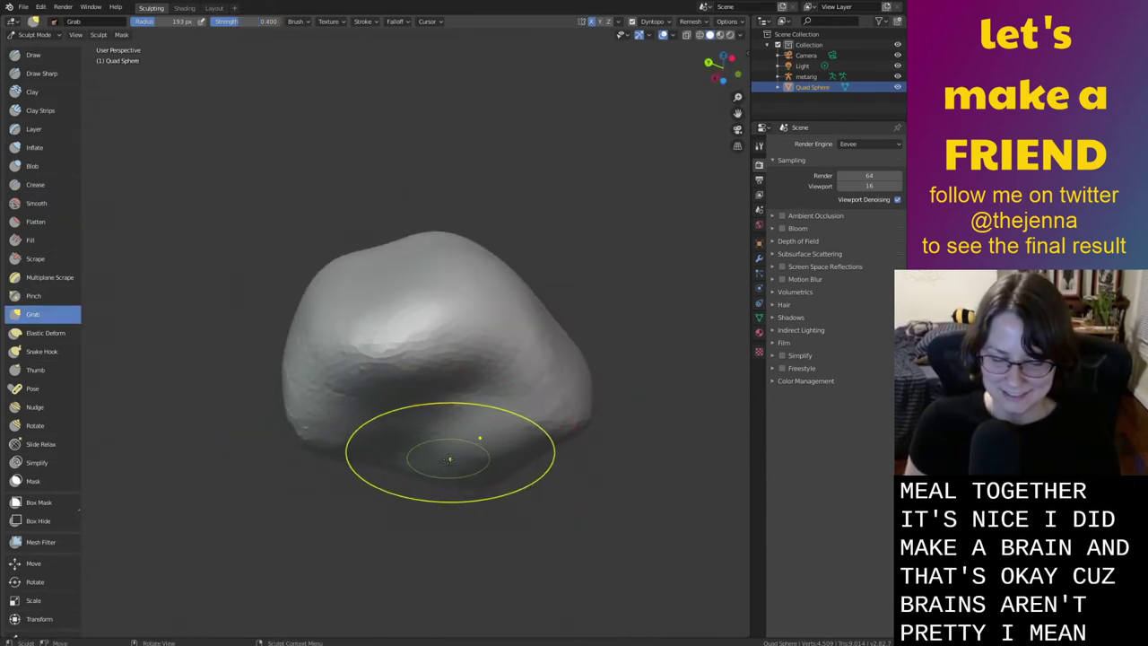
middle_drag(449, 453, 408, 409)
drag(408, 406, 416, 463)
middle_drag(474, 440, 430, 470)
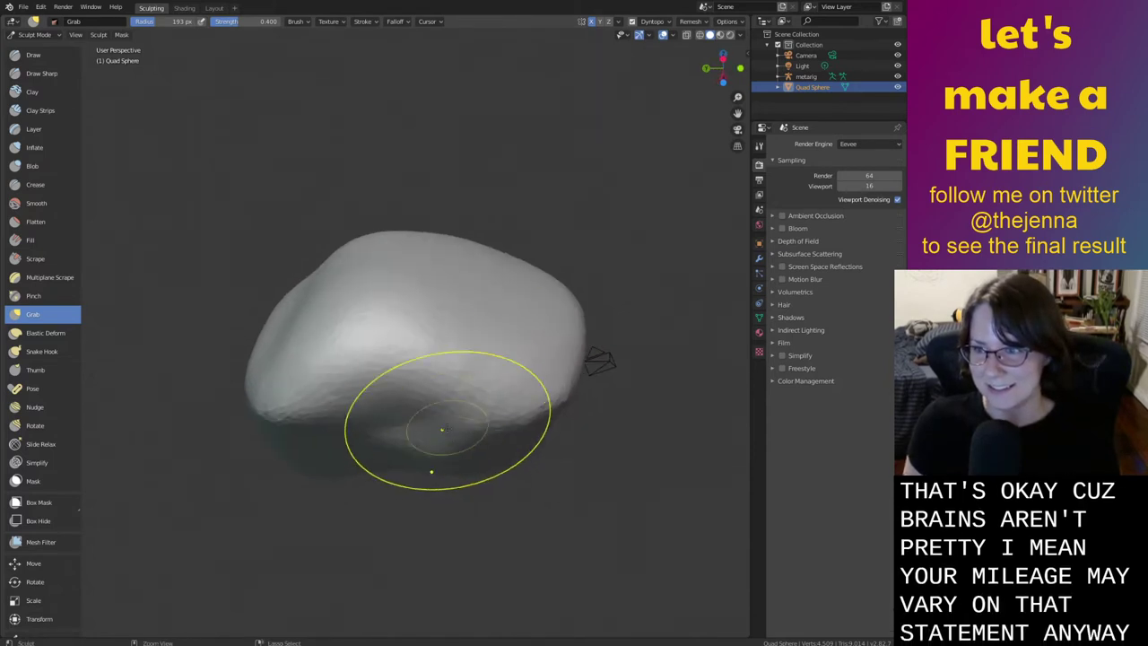
key(ctrl+s)
mouse_move(423, 359)
middle_down()
mouse_move(428, 395)
mouse_move(504, 405)
middle_up()
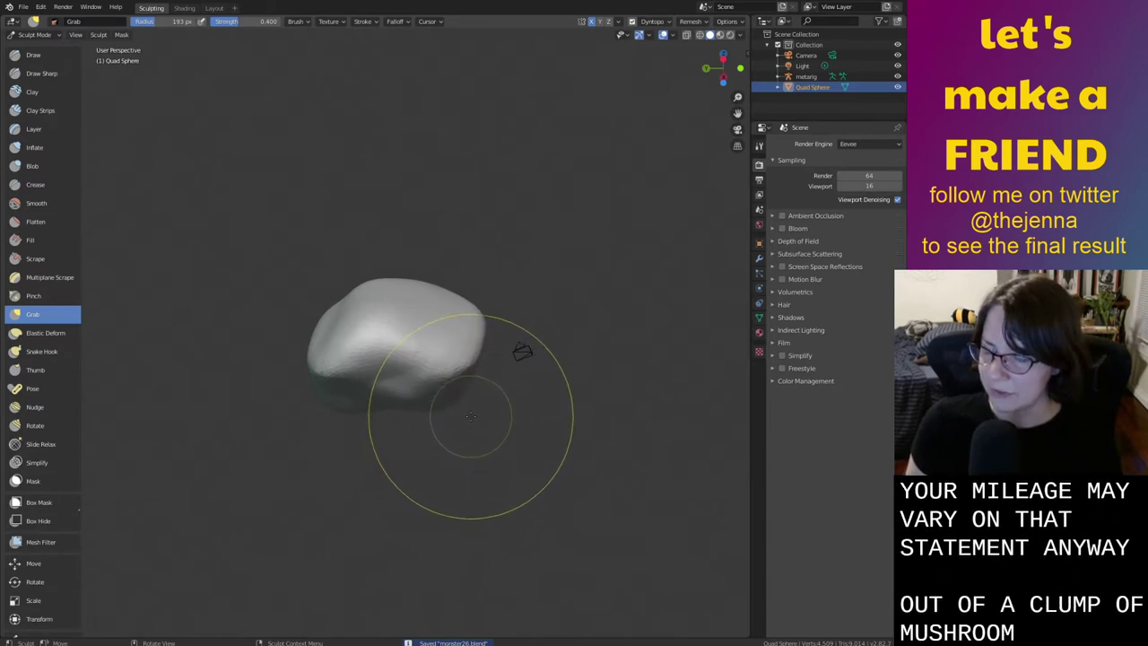
mouse_move(484, 404)
middle_down()
mouse_move(477, 472)
mouse_move(477, 444)
middle_up()
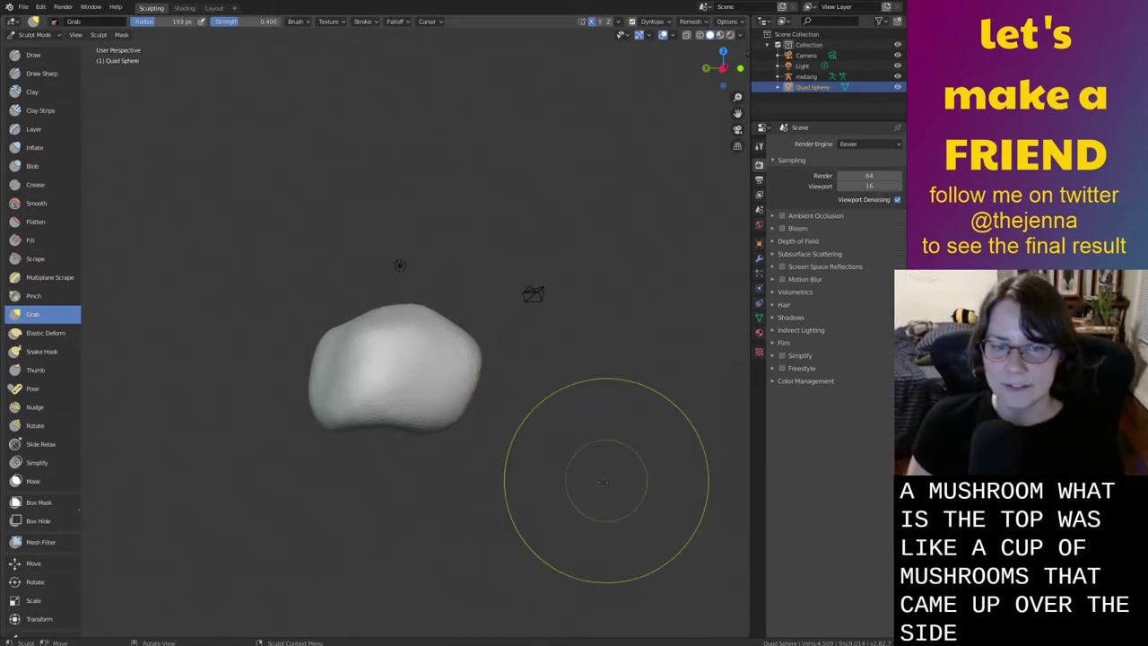
Pull the form's lower side corners outwards with Grab to flare it like a mushroom skirt
mouse_move(604, 481)
middle_down()
mouse_move(561, 489)
mouse_move(588, 503)
mouse_move(546, 512)
middle_up()
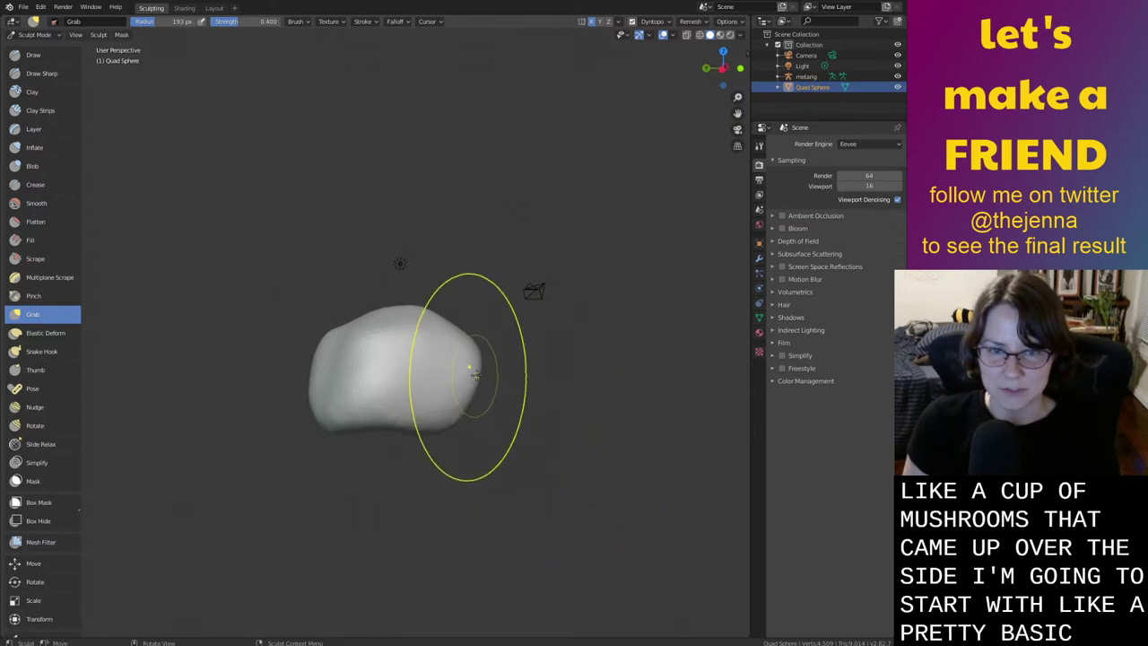
drag(476, 375, 497, 422)
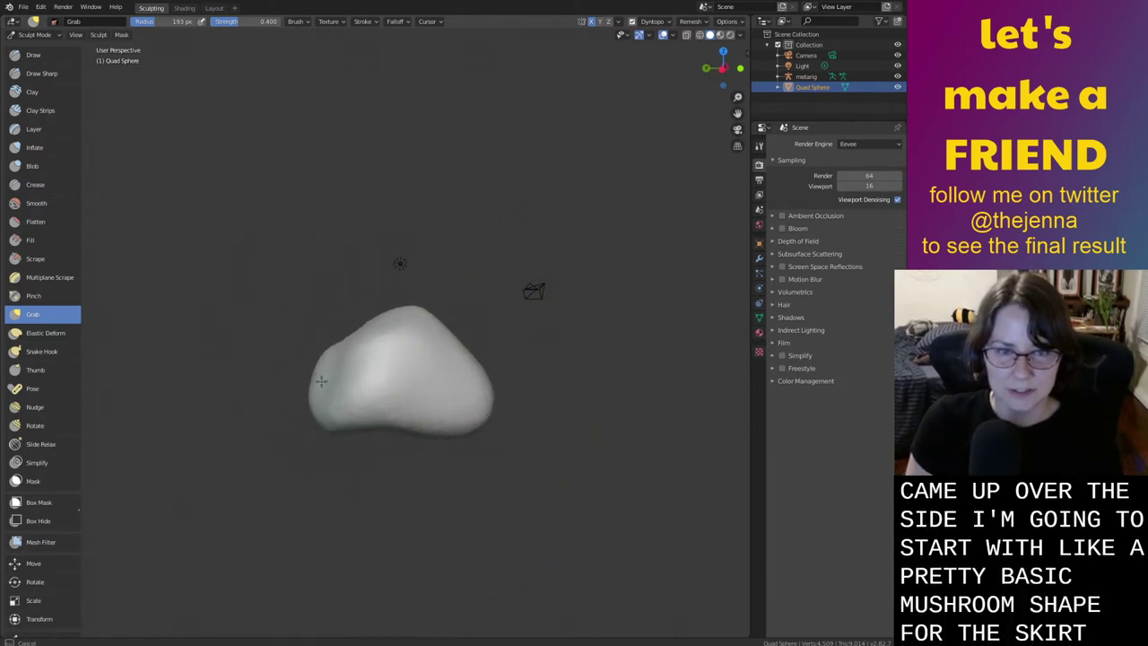
mouse_move(312, 405)
middle_down()
mouse_move(386, 399)
mouse_move(381, 356)
middle_up()
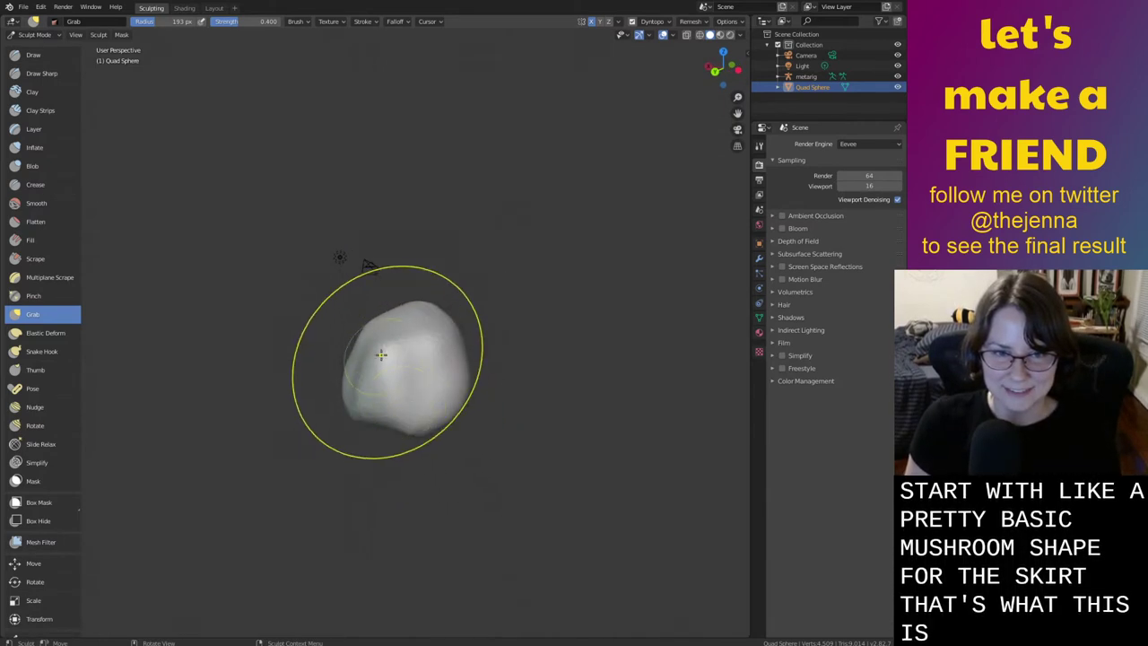
mouse_move(389, 421)
middle_down()
mouse_move(426, 384)
mouse_move(262, 446)
middle_up()
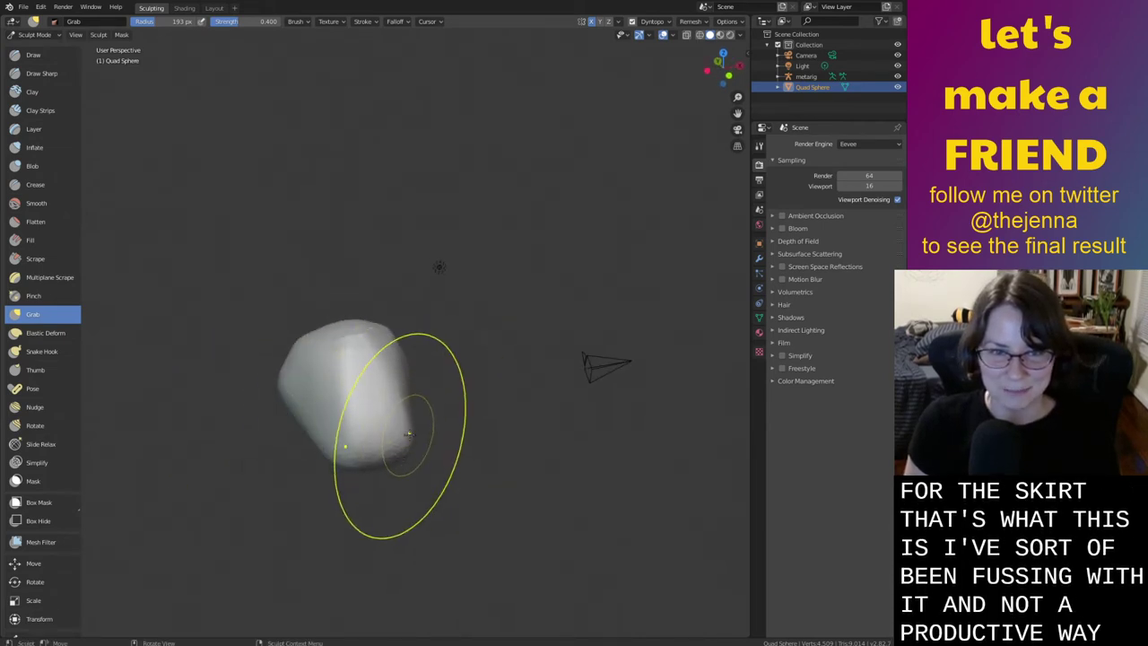
mouse_move(400, 436)
mouse_down()
mouse_move(441, 439)
mouse_move(466, 425)
mouse_up()
middle_drag(467, 421, 598, 487)
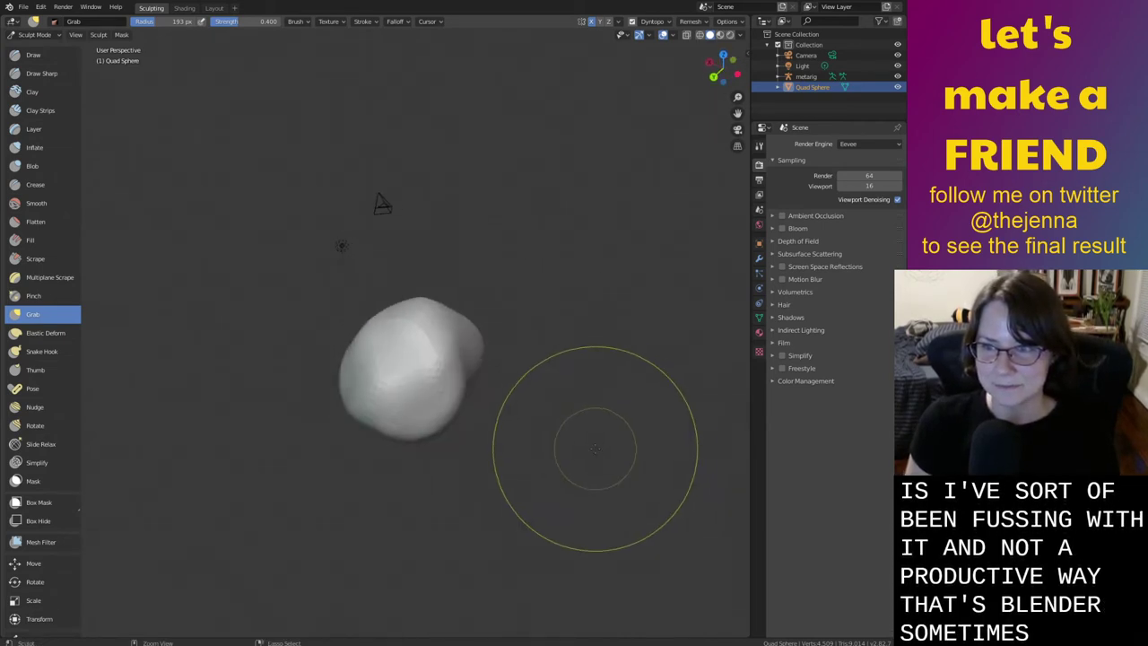
Pull the form's dented edge outwards with Grab to round its outline, and soften the surface with Smooth
key(shift+s)
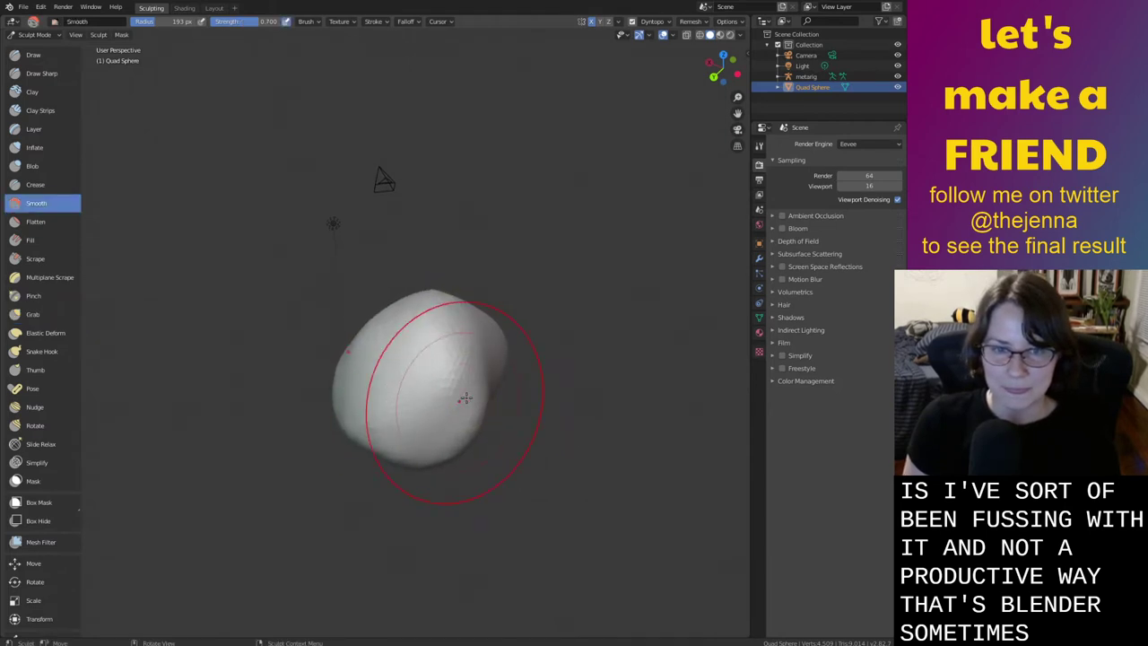
mouse_move(465, 397)
middle_down()
mouse_move(377, 364)
mouse_move(469, 402)
mouse_move(457, 425)
mouse_move(447, 362)
mouse_move(461, 352)
mouse_move(436, 328)
mouse_move(410, 359)
mouse_move(551, 327)
mouse_move(521, 324)
mouse_move(526, 254)
mouse_move(515, 252)
middle_up()
key(g)
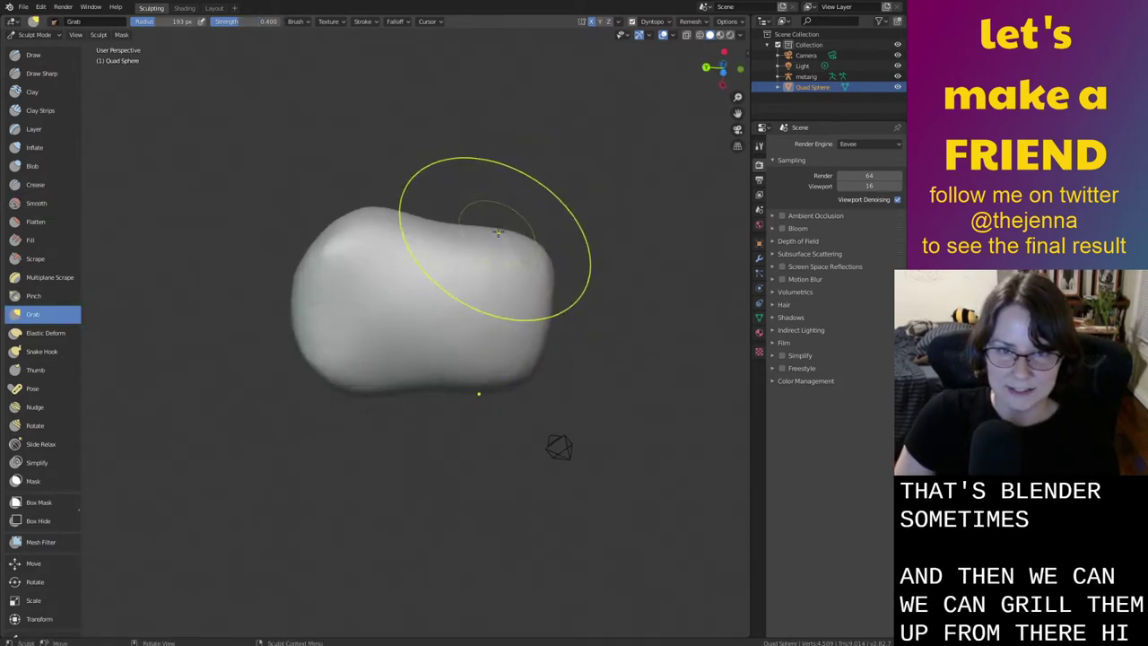
drag(497, 233, 503, 215)
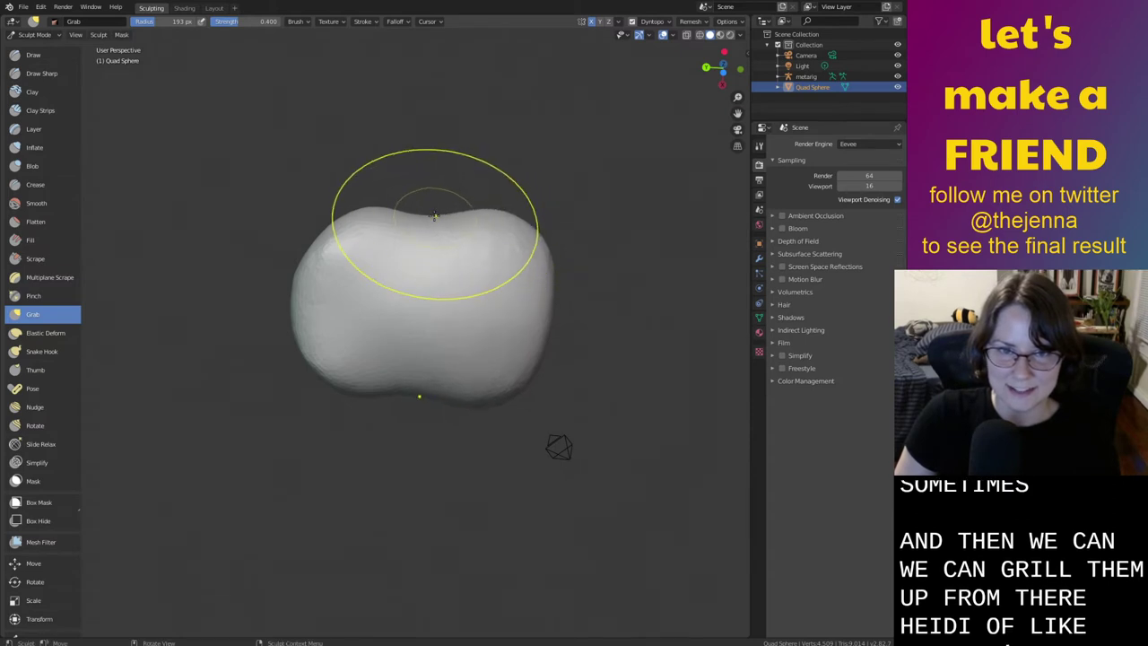
drag(435, 223, 435, 187)
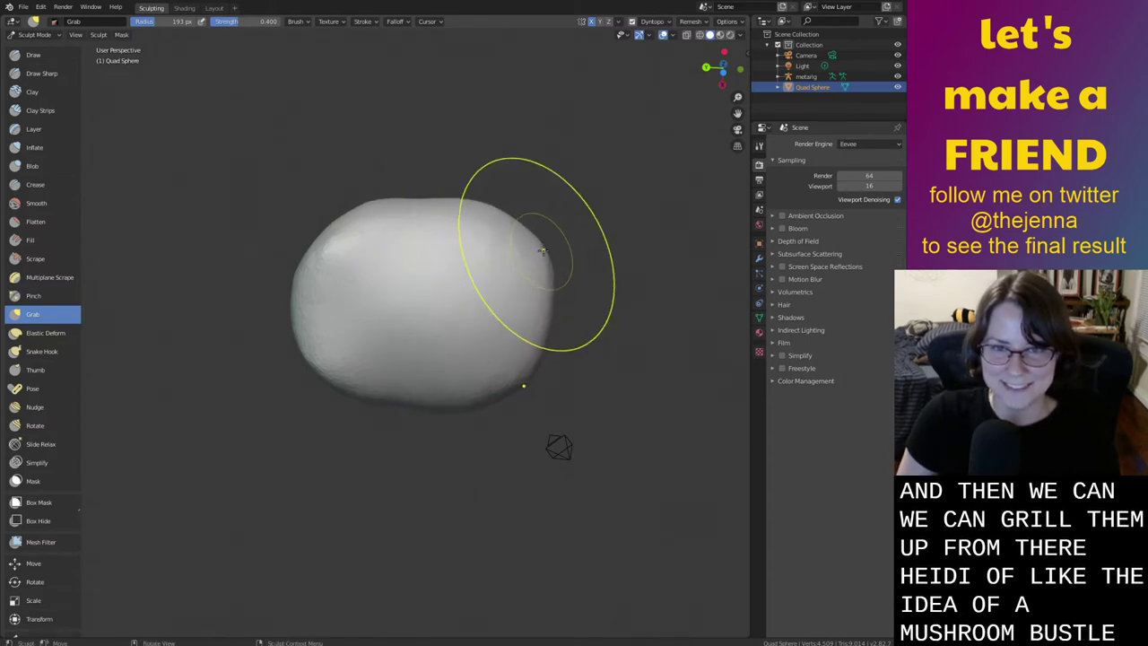
shift+drag(327, 252, 325, 260)
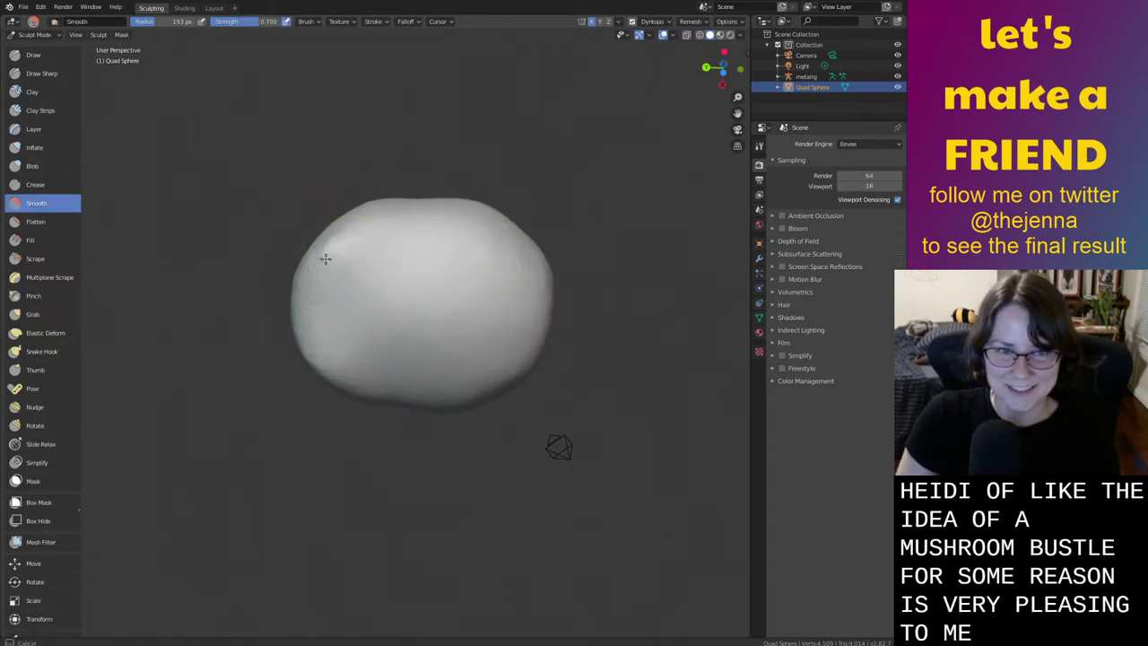
middle_drag(414, 238, 431, 400)
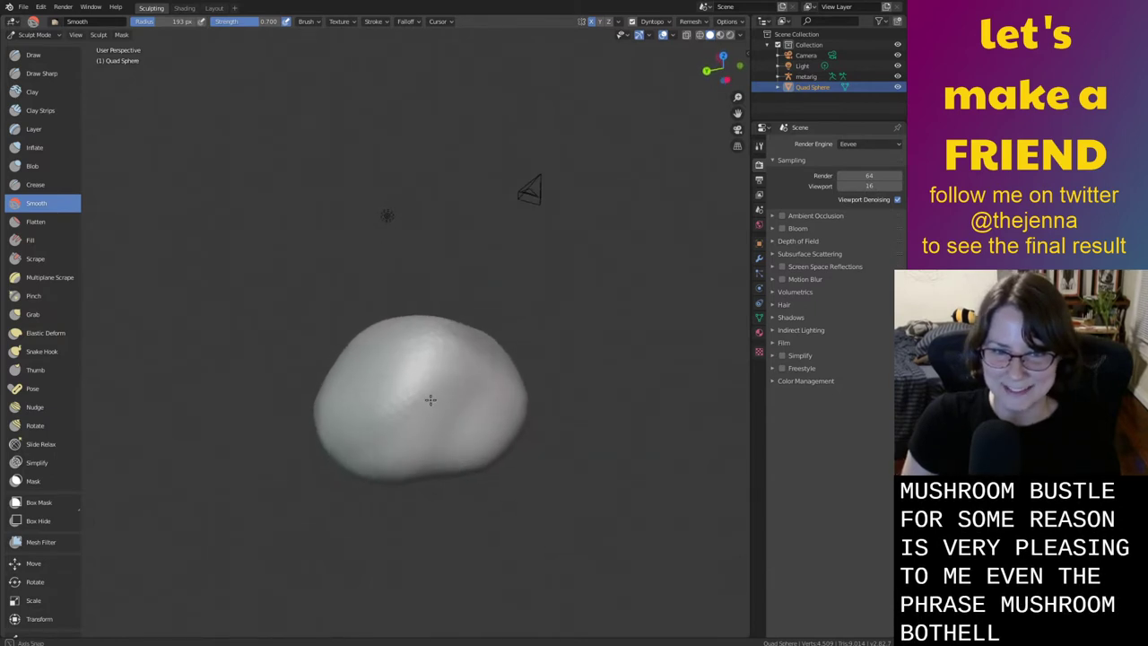
Adjust the form's upper side with Grab and even out its flattened top with the Smooth brush
key(g)
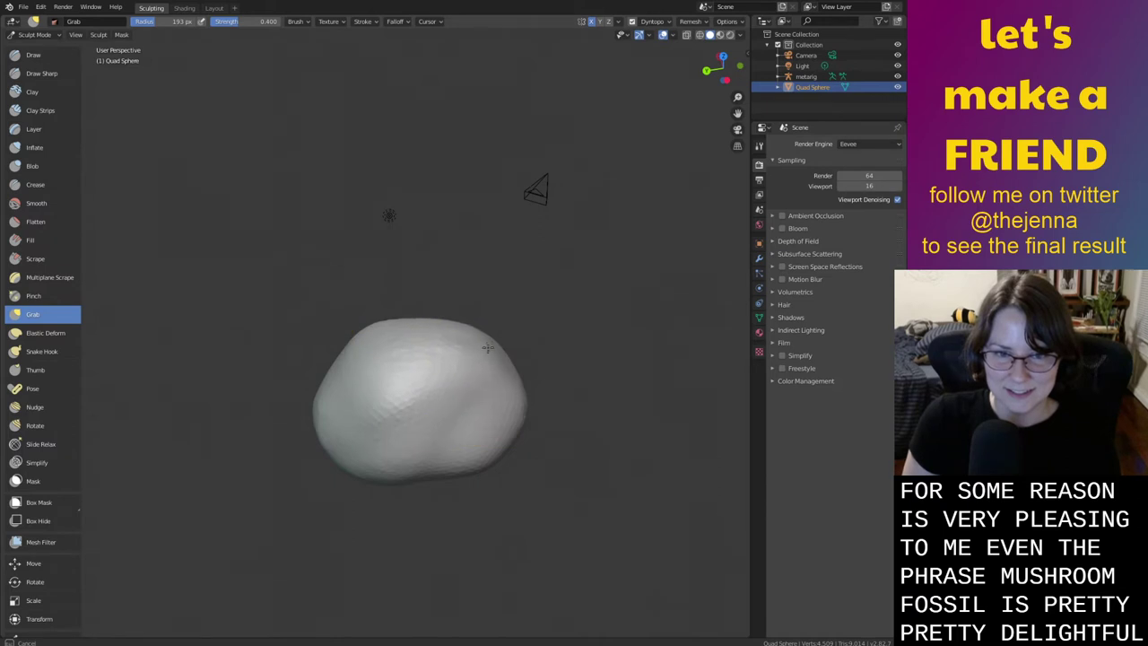
drag(488, 347, 490, 348)
mouse_move(448, 330)
middle_down()
mouse_move(459, 331)
mouse_move(452, 355)
mouse_move(491, 377)
mouse_move(492, 391)
middle_up()
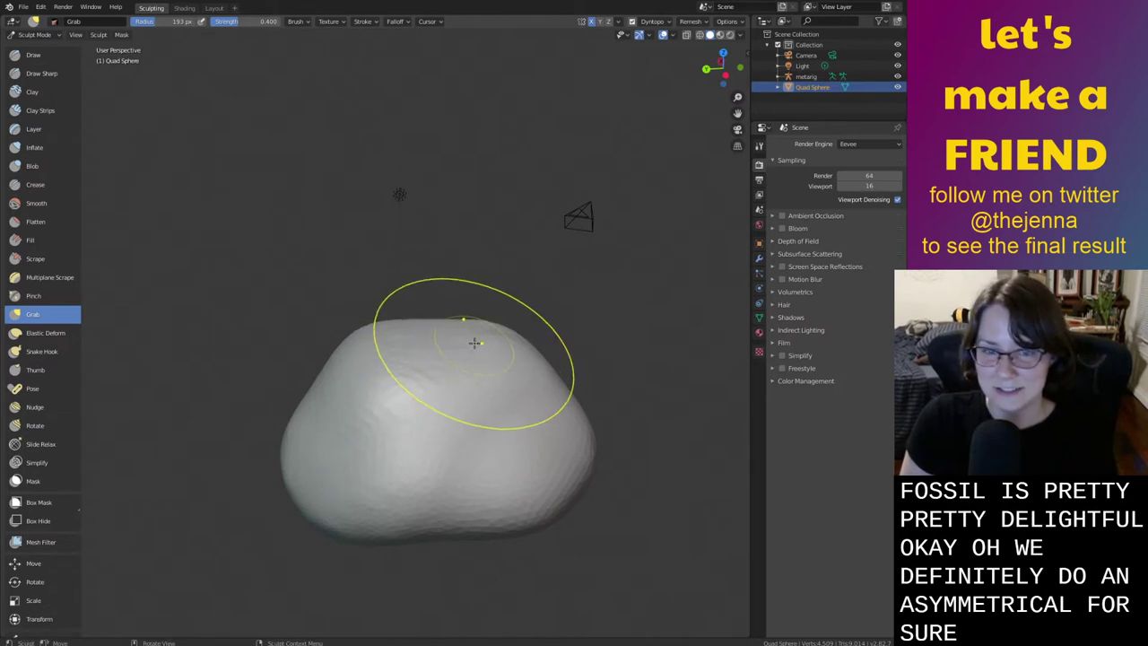
middle_drag(475, 342, 463, 325)
key(shift+s)
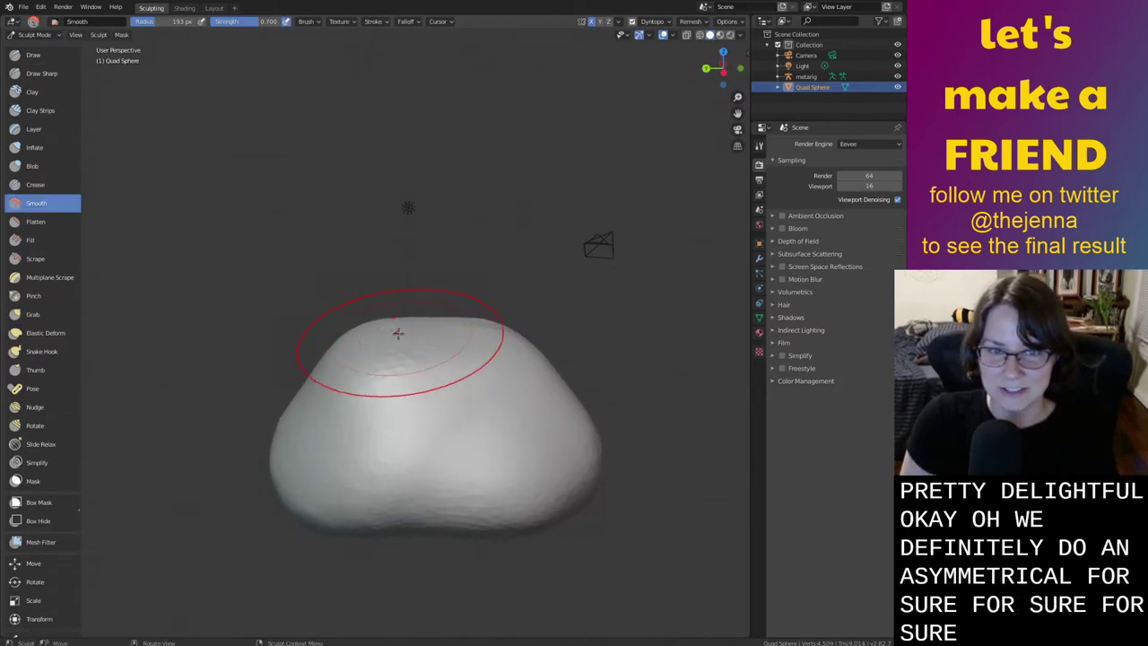
mouse_move(504, 392)
middle_down()
mouse_move(523, 392)
mouse_move(513, 451)
mouse_move(496, 445)
middle_up()
Add mesh detail across the form's upper surface with Inflate, smooth the roughness, and save the file
key(g)
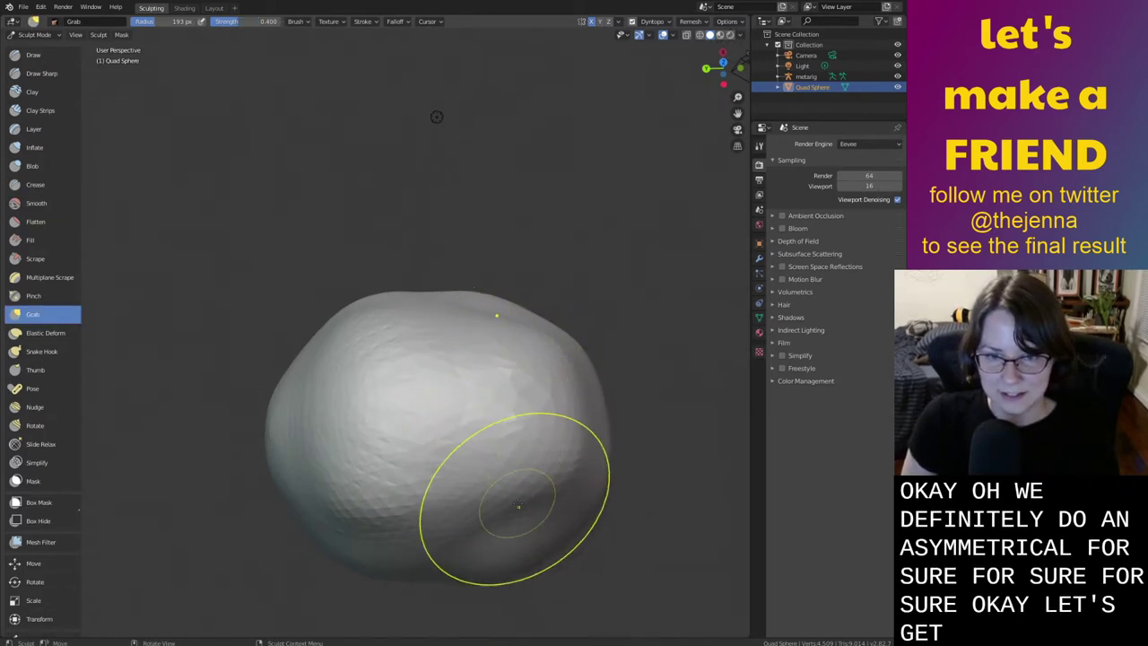
mouse_move(525, 490)
middle_down()
mouse_move(481, 404)
mouse_move(490, 476)
mouse_move(517, 464)
mouse_move(560, 472)
mouse_move(546, 463)
middle_up()
mouse_move(542, 357)
middle_down()
mouse_move(562, 428)
mouse_move(508, 403)
mouse_move(508, 461)
mouse_move(589, 465)
mouse_move(548, 389)
mouse_move(512, 358)
mouse_move(539, 389)
middle_up()
key(i)
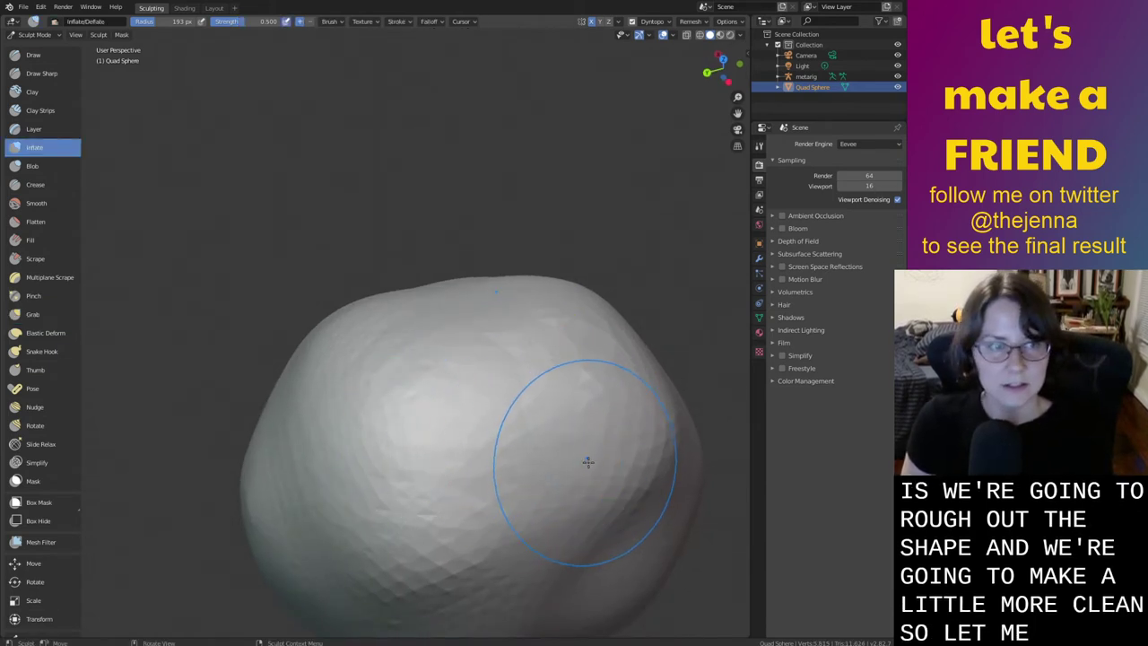
mouse_move(587, 459)
shift+middle_down()
mouse_move(580, 382)
mouse_move(574, 443)
mouse_move(580, 412)
mouse_move(455, 386)
mouse_move(568, 505)
shift+middle_up()
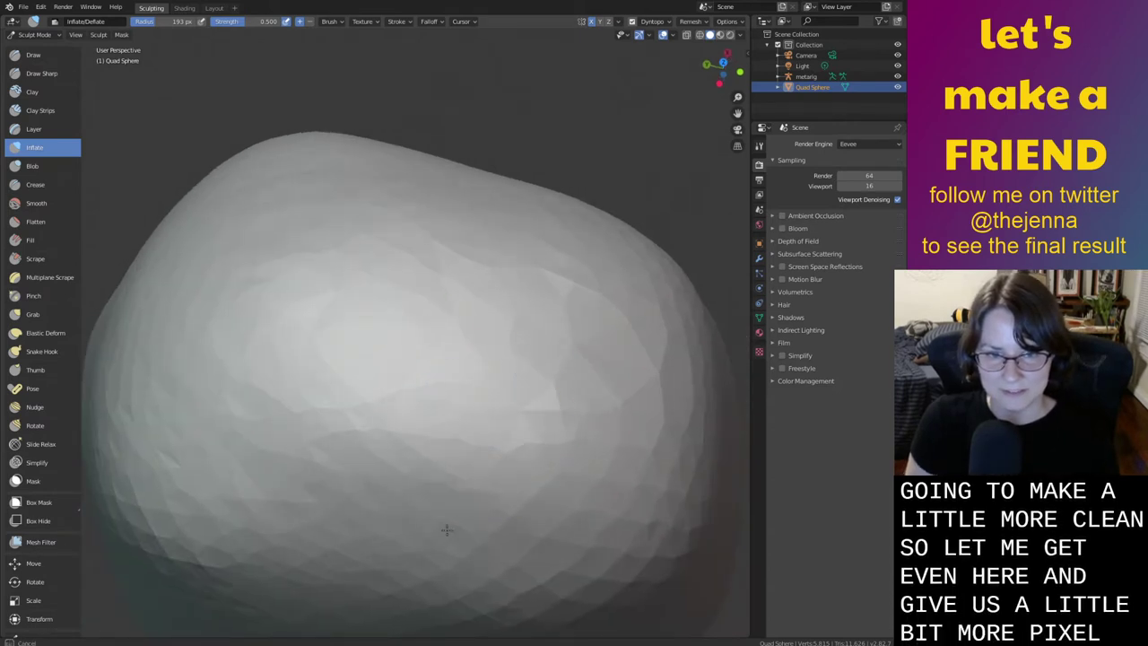
key(shift+s)
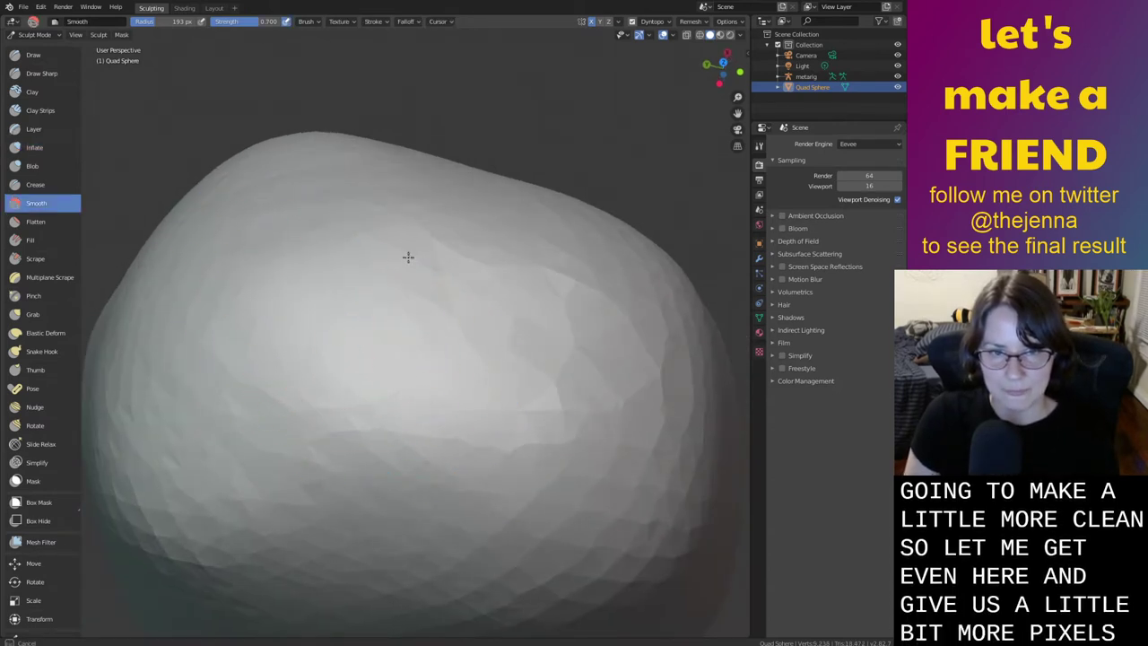
scroll(454, 456, down, 4)
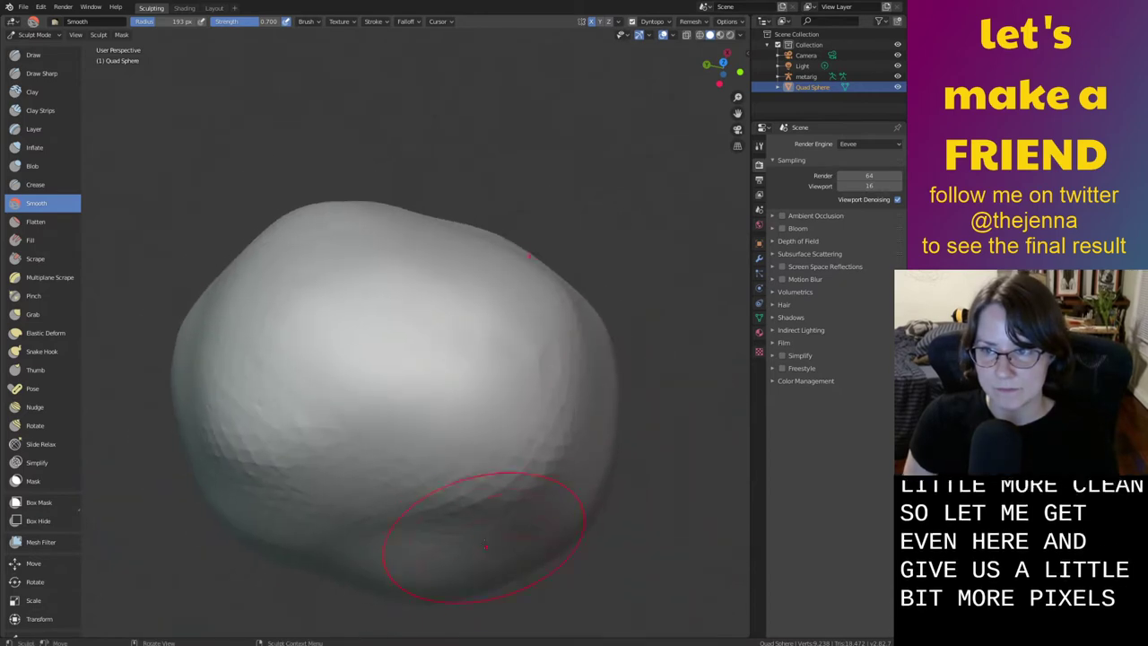
key(ctrl+s)
mouse_move(473, 458)
middle_down()
mouse_move(521, 415)
mouse_move(487, 415)
middle_up()
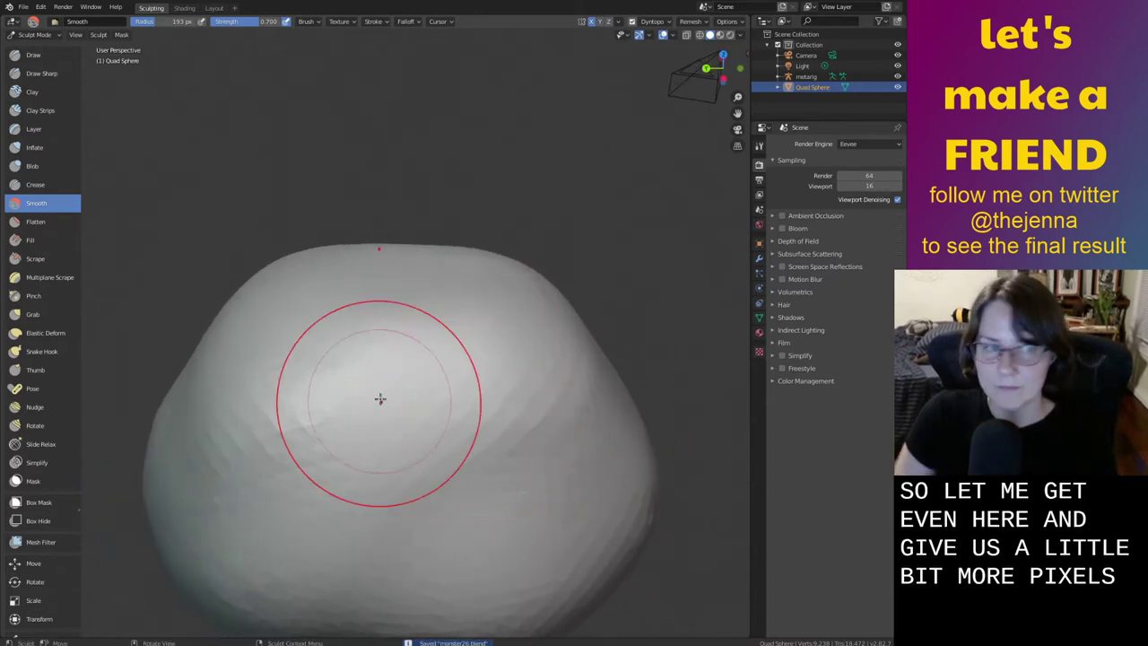
Switch to the Snake Hook brush with a radius of 109 px and a strength of 0.569, and save the file
key(g)
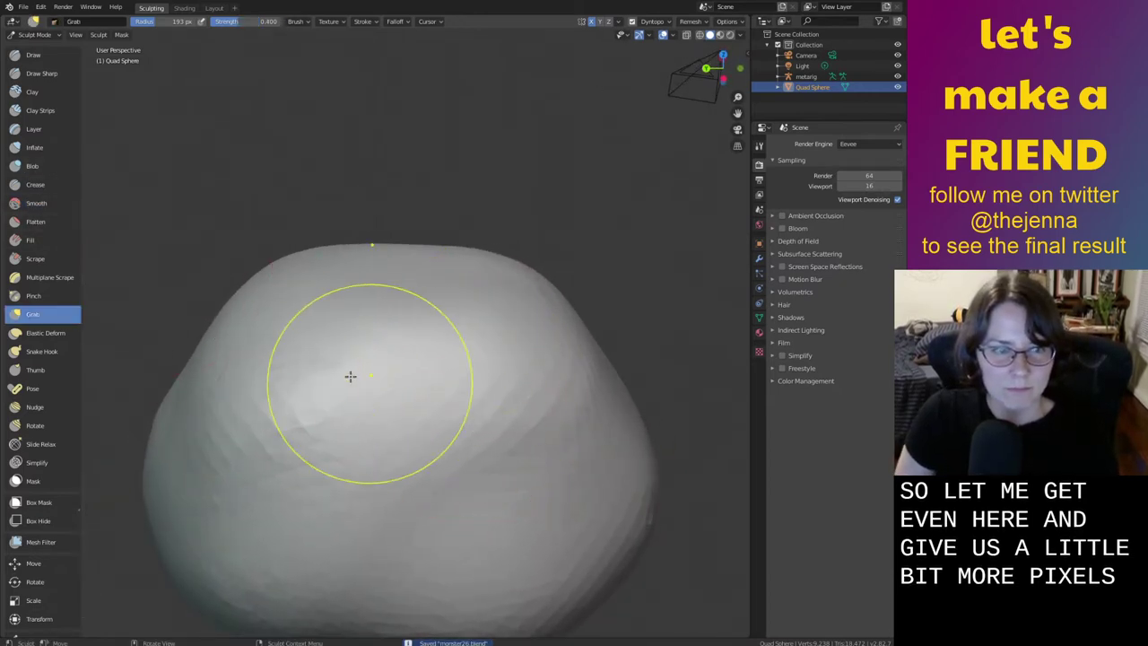
click(70, 350)
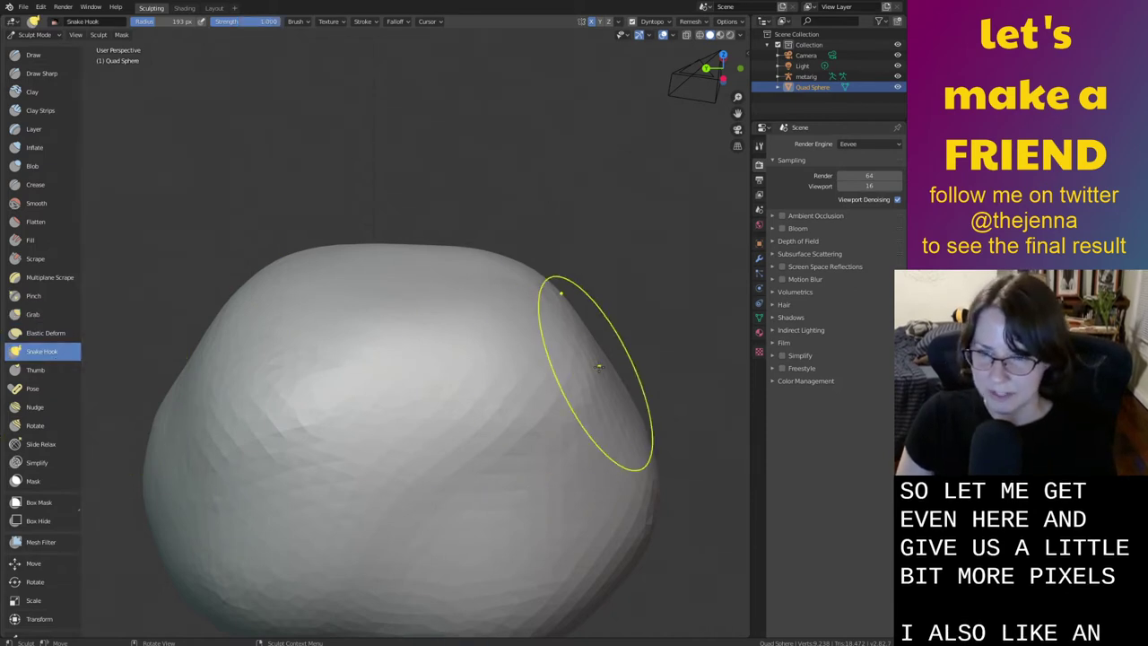
right_click(435, 455)
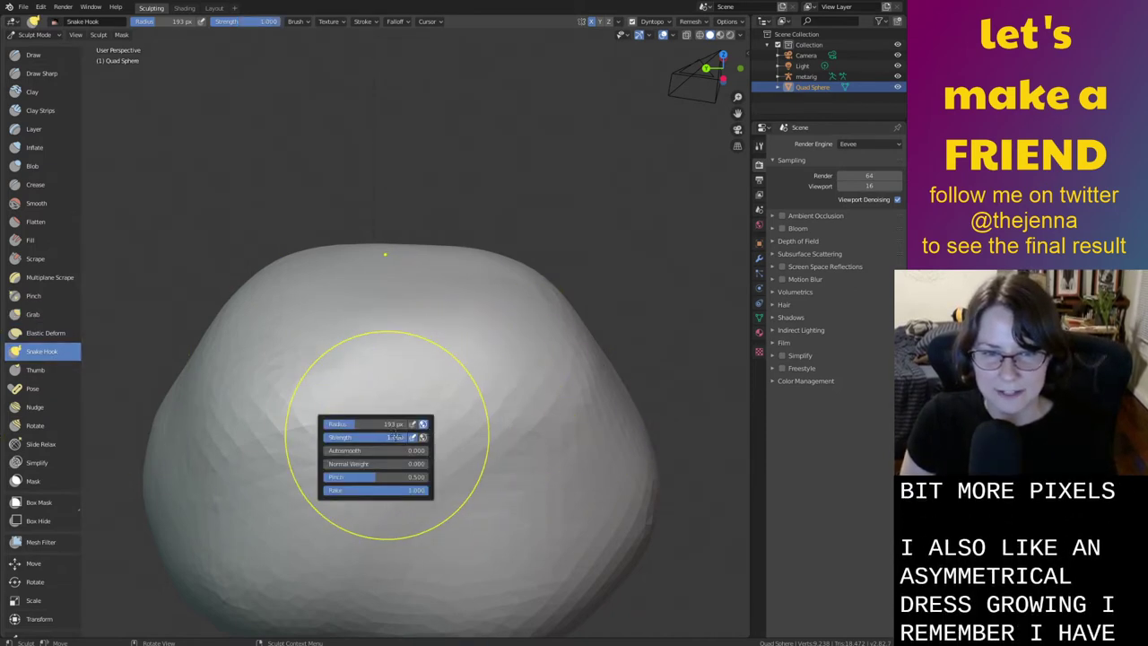
mouse_move(399, 437)
mouse_down()
mouse_move(356, 439)
mouse_move(336, 421)
mouse_up()
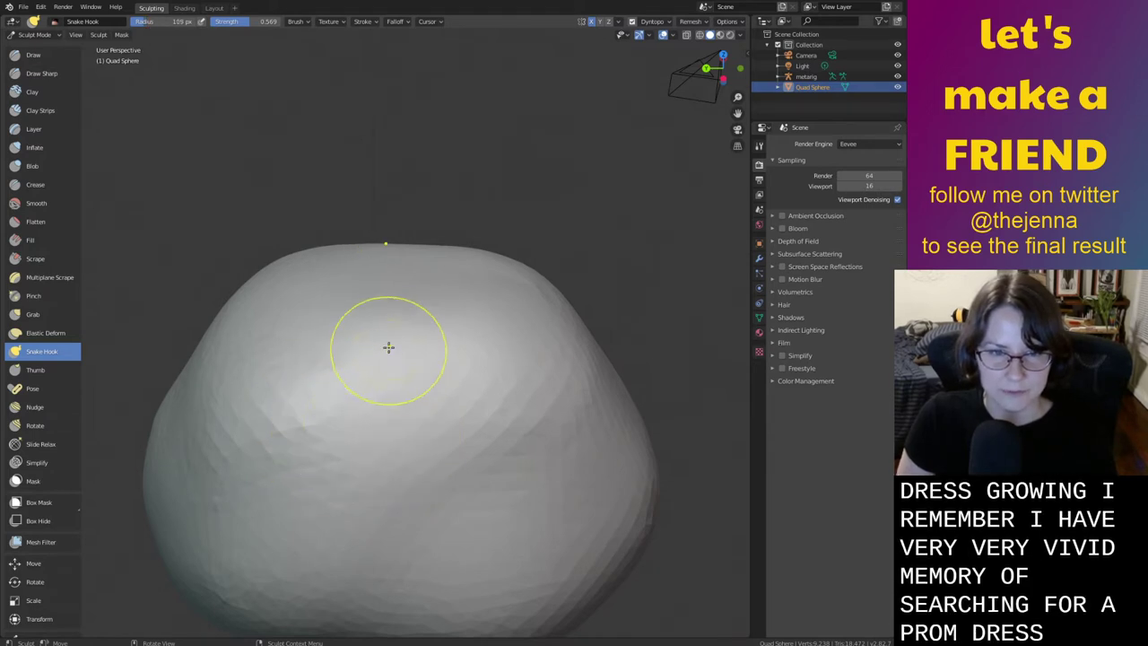
key(ctrl+s)
mouse_move(424, 366)
middle_down()
mouse_move(422, 380)
mouse_move(396, 388)
middle_up()
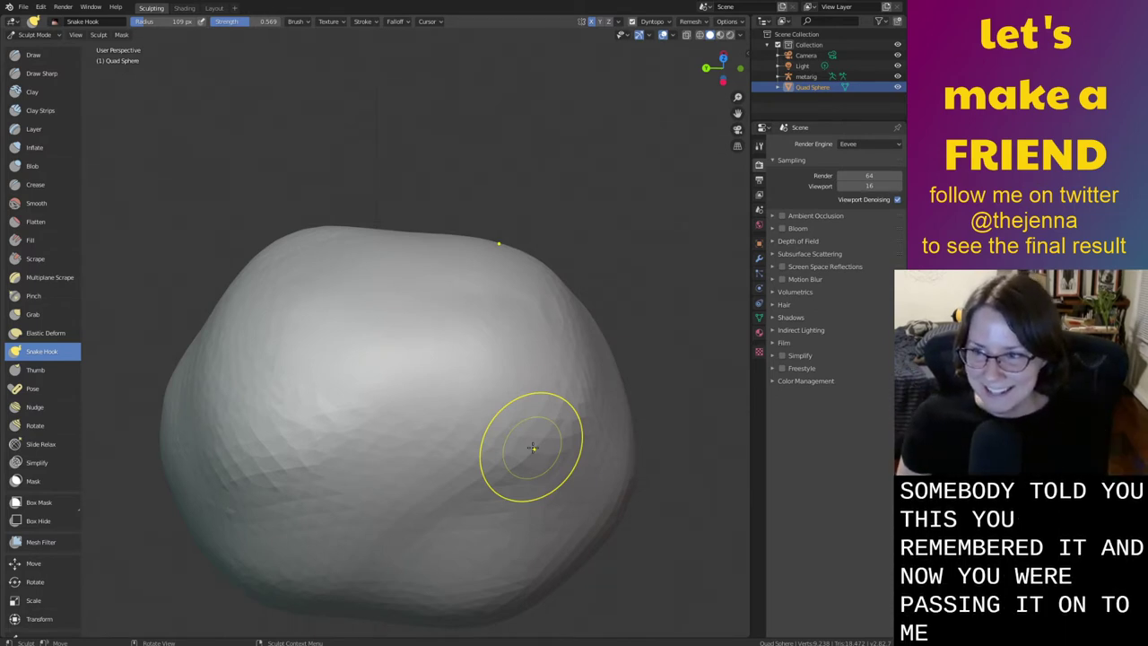
mouse_move(532, 447)
middle_down()
mouse_move(415, 376)
mouse_move(448, 349)
mouse_move(434, 348)
mouse_move(533, 389)
mouse_move(530, 415)
mouse_move(577, 472)
middle_up()
key(ctrl+s)
middle_drag(410, 422, 464, 445)
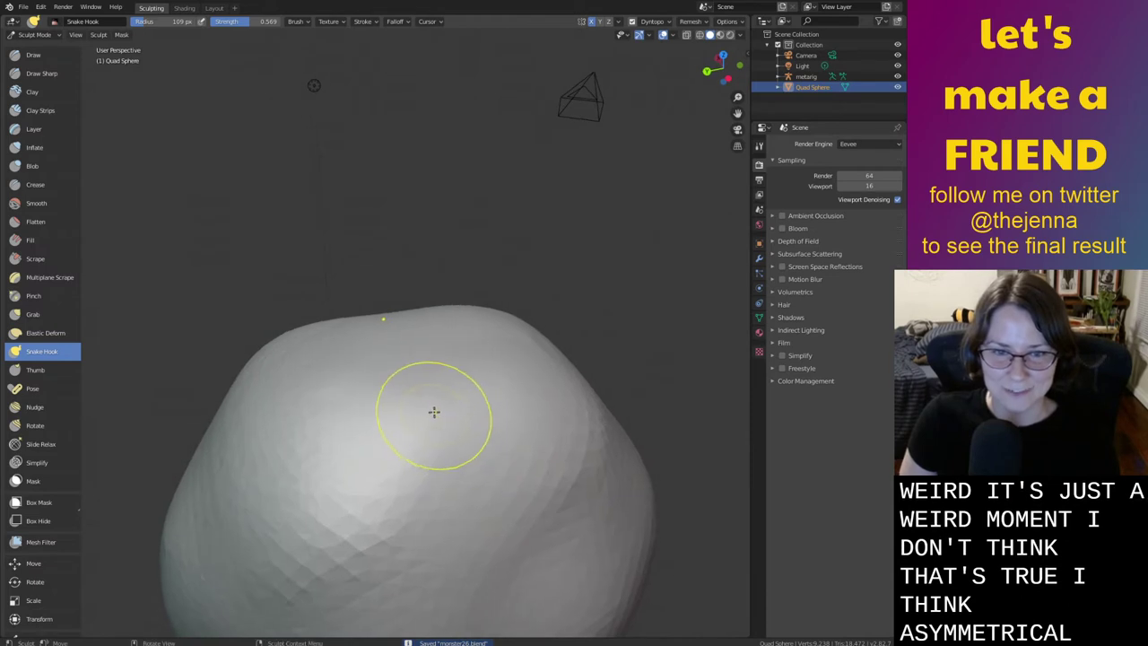
Undo a trial Snake Hook pull on the form's top and turn off X-axis mirroring
drag(433, 414, 466, 394)
key(ctrl+z)
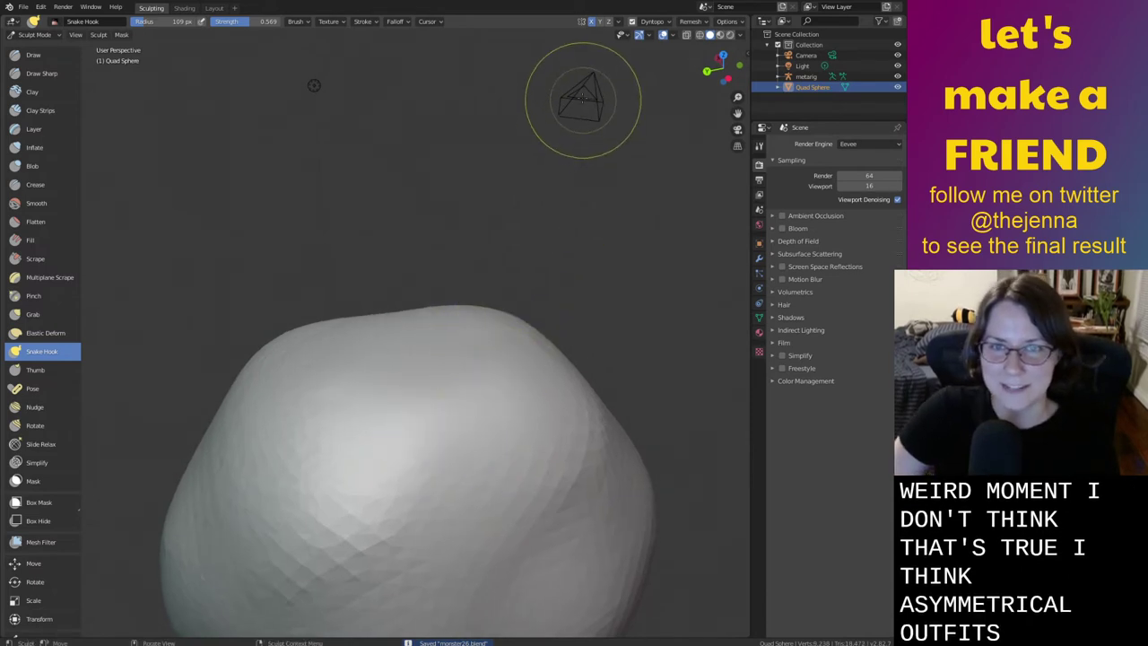
click(591, 22)
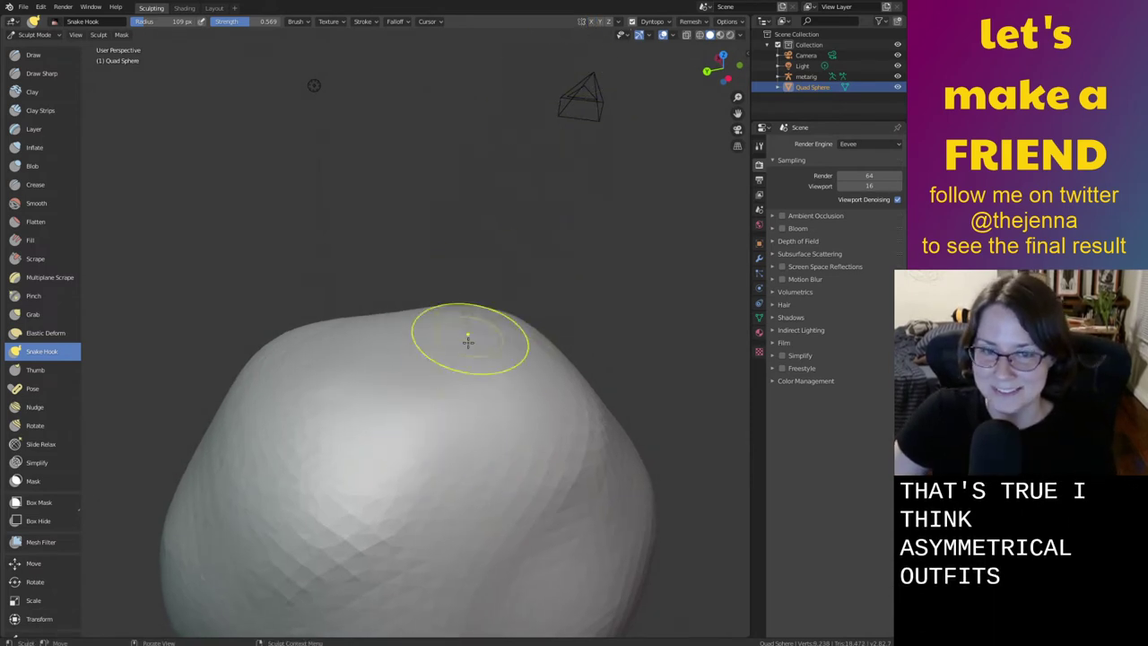
drag(398, 423, 477, 314)
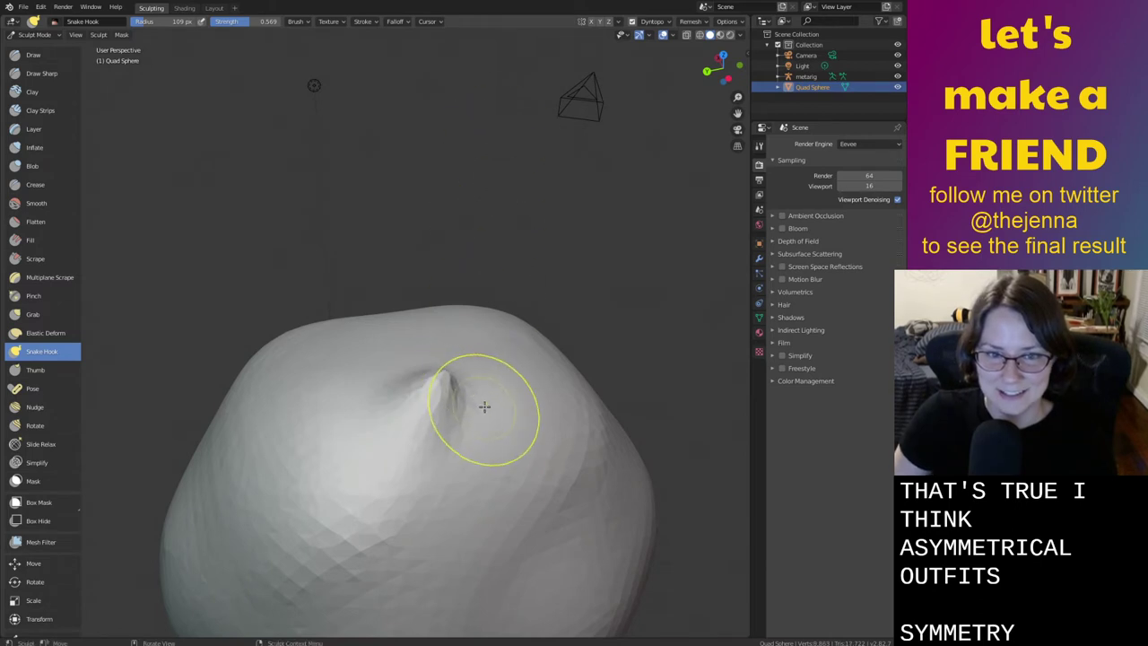
drag(484, 407, 534, 159)
middle_drag(487, 386, 464, 367)
key(ctrl+z)
scroll(528, 413, up, 1)
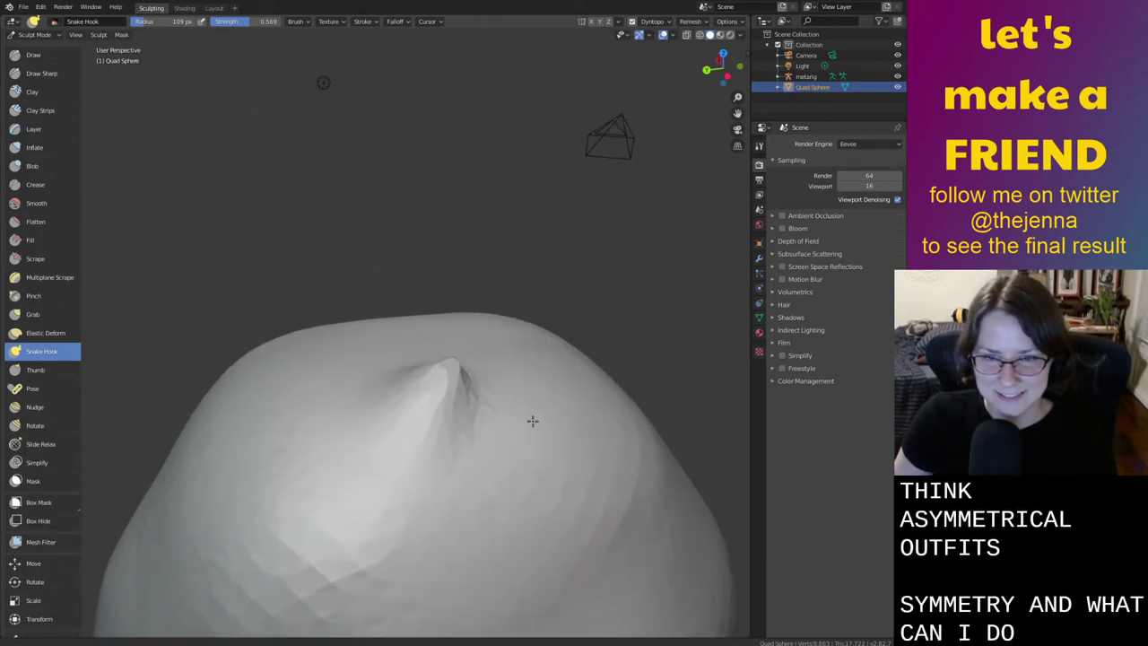
key(ctrl+z)
Save the file and pull three pointed stems up from the top of the form with Snake Hook
mouse_move(526, 454)
middle_down()
mouse_move(493, 451)
mouse_move(508, 446)
mouse_move(527, 402)
mouse_move(532, 440)
mouse_move(546, 446)
middle_up()
key(ctrl+s)
mouse_move(424, 380)
mouse_down()
mouse_move(454, 354)
mouse_move(472, 295)
mouse_up()
middle_drag(470, 331, 445, 308)
drag(441, 304, 455, 242)
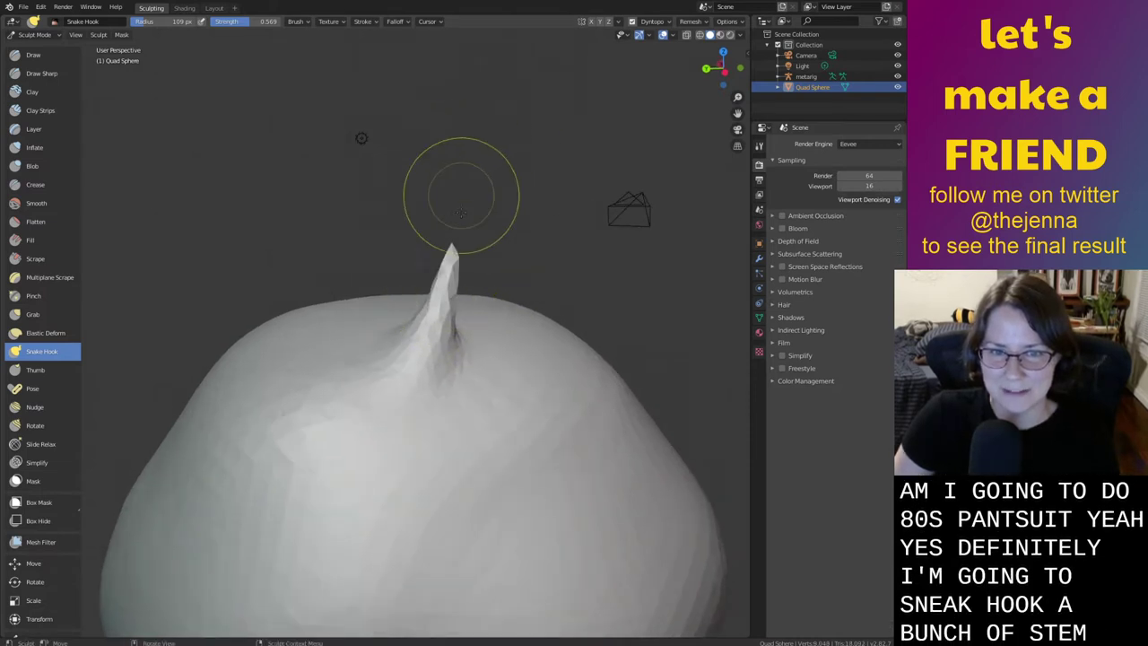
drag(487, 354, 513, 252)
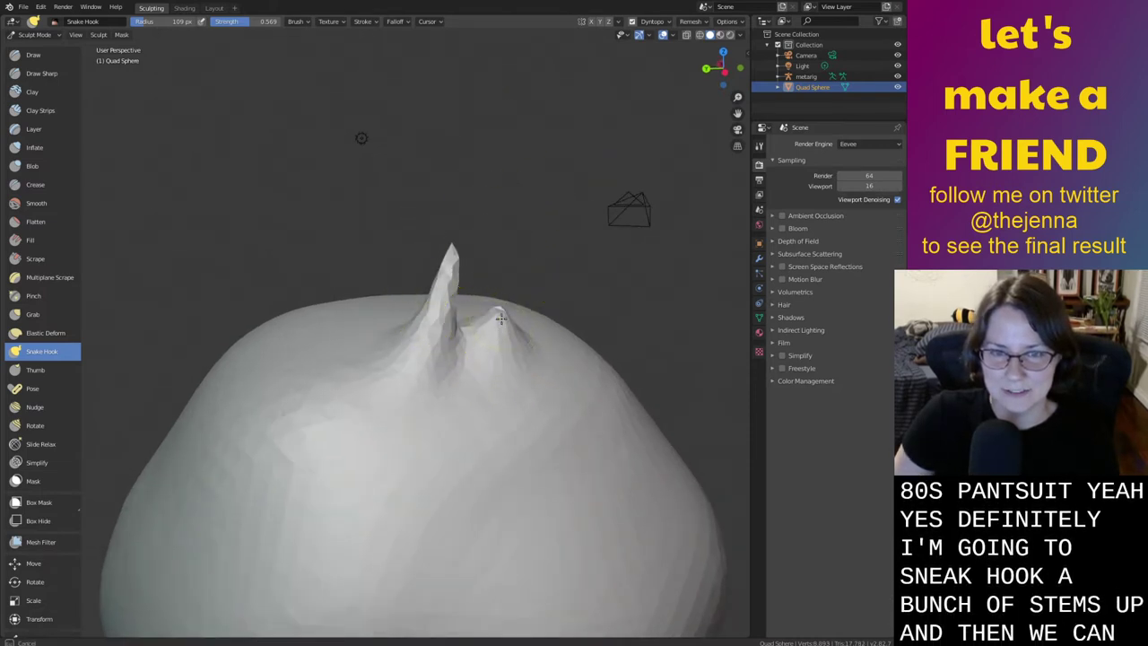
drag(550, 355, 551, 289)
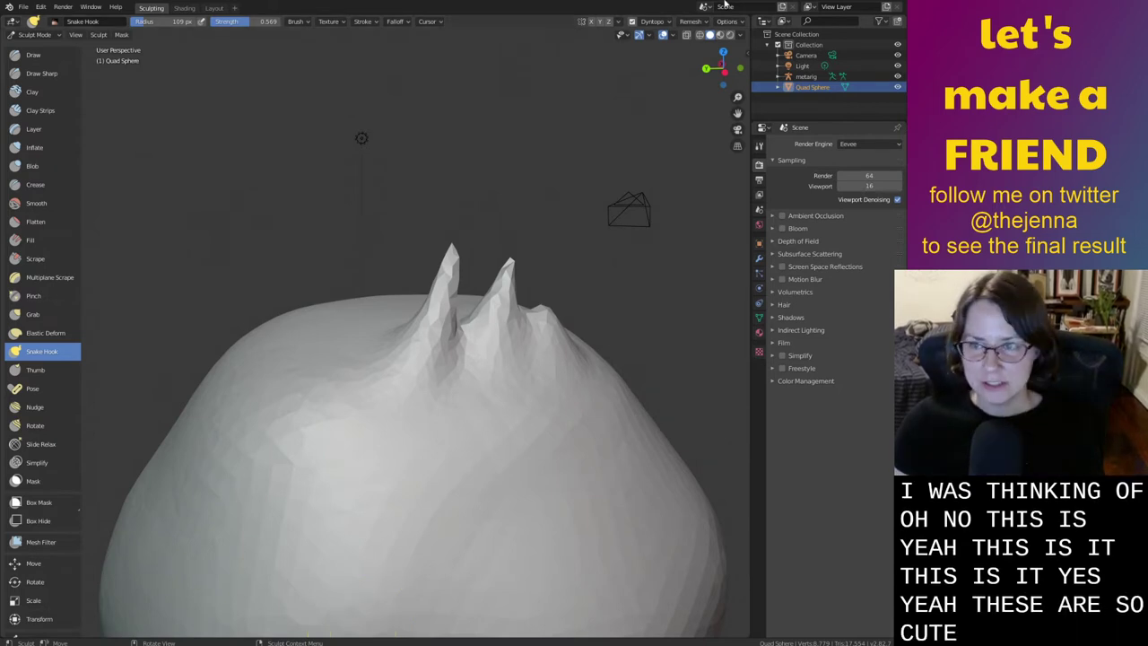
Pull the three pointed stems on top of the form taller with the Snake Hook brush
scroll(451, 451, down, 4)
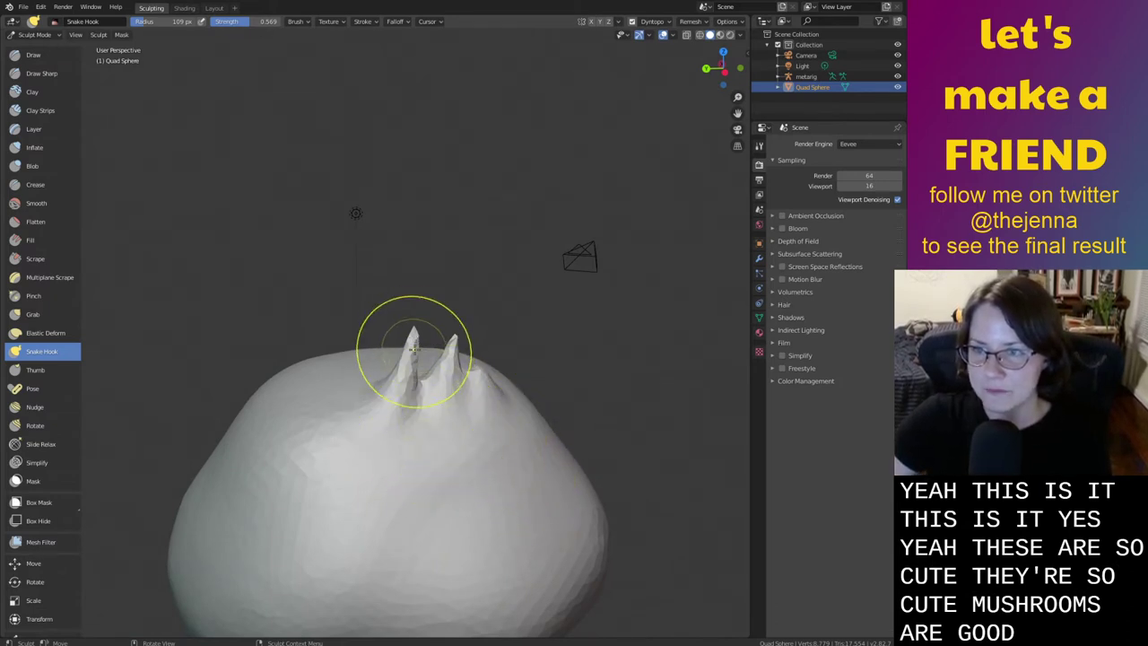
middle_drag(410, 346, 412, 346)
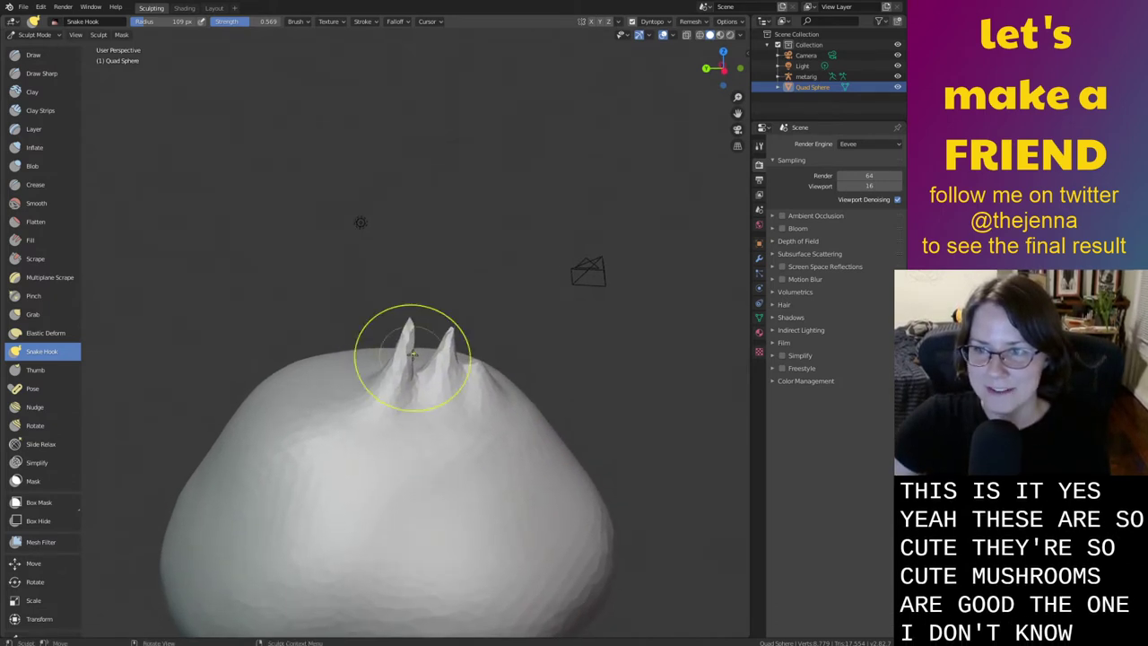
middle_drag(487, 398, 440, 367)
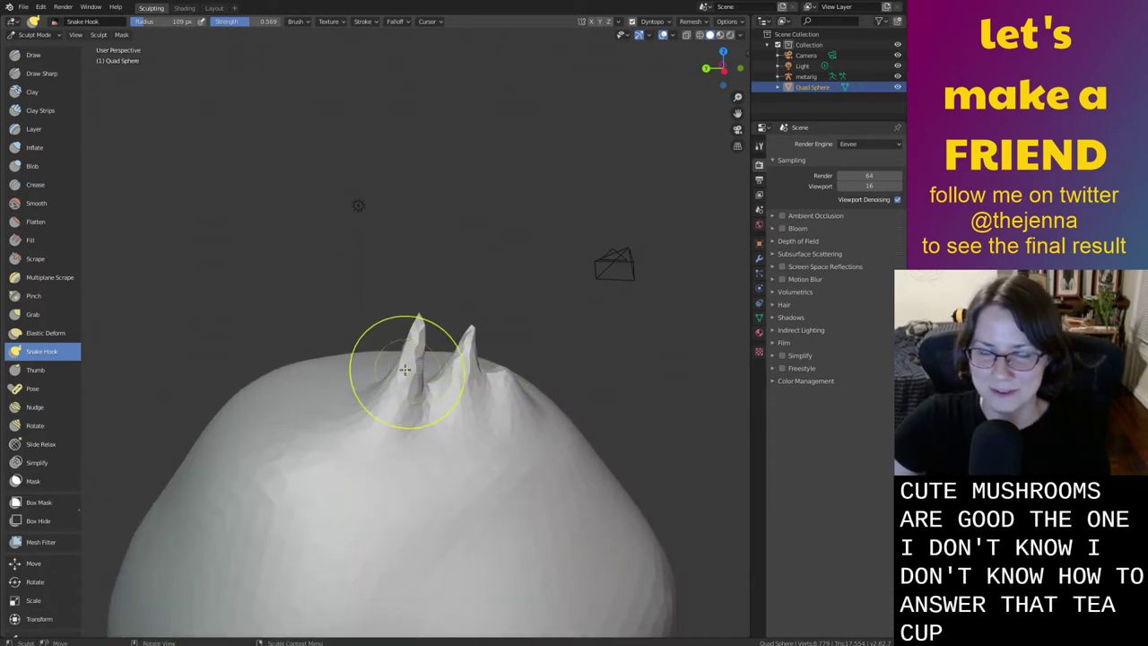
drag(419, 331, 432, 266)
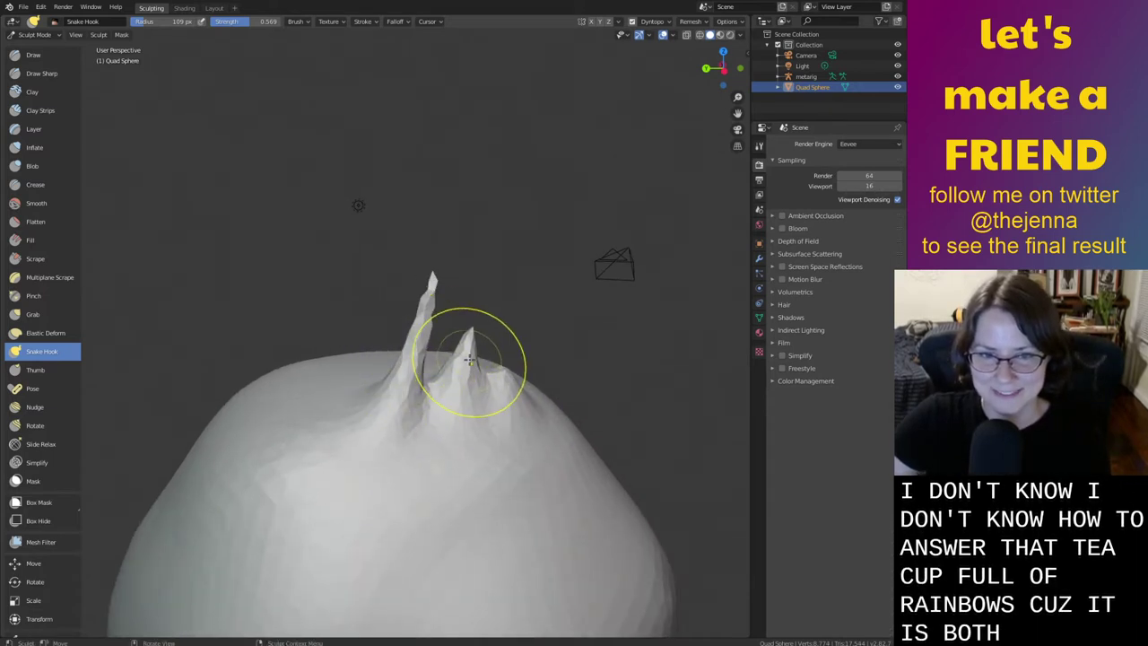
drag(475, 359, 482, 224)
mouse_move(518, 381)
mouse_down()
mouse_move(513, 355)
mouse_move(483, 401)
mouse_up()
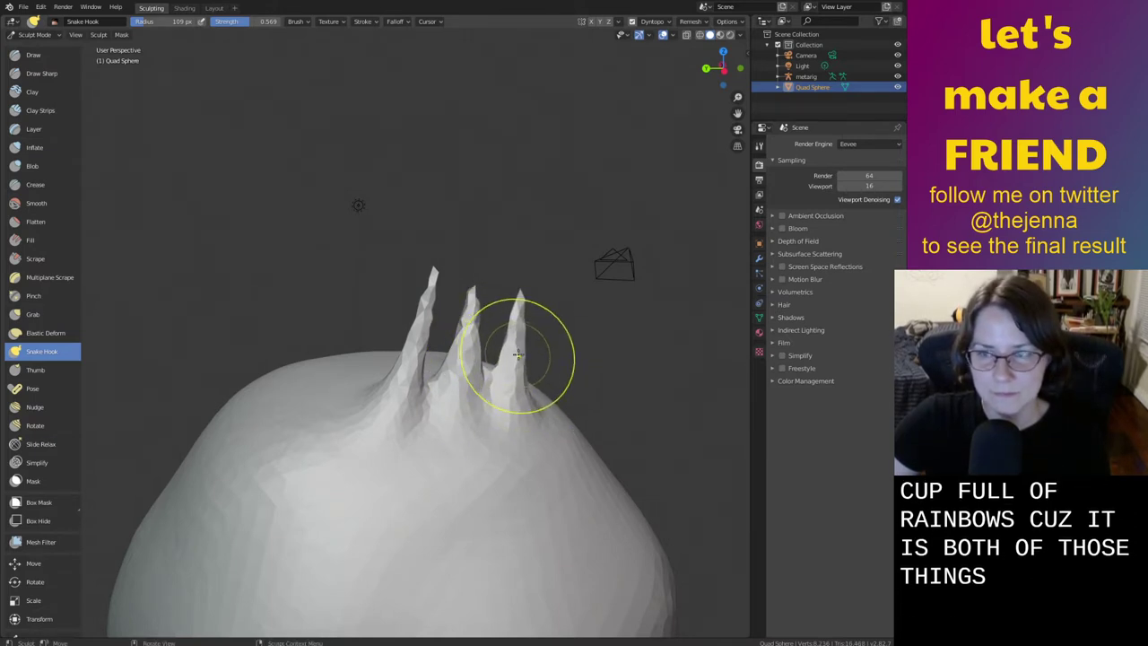
Lengthen the three stems further into tall, thin spikes with repeated Snake Hook pulls
shift+middle_drag(563, 400, 520, 387)
scroll(524, 335, up, 3)
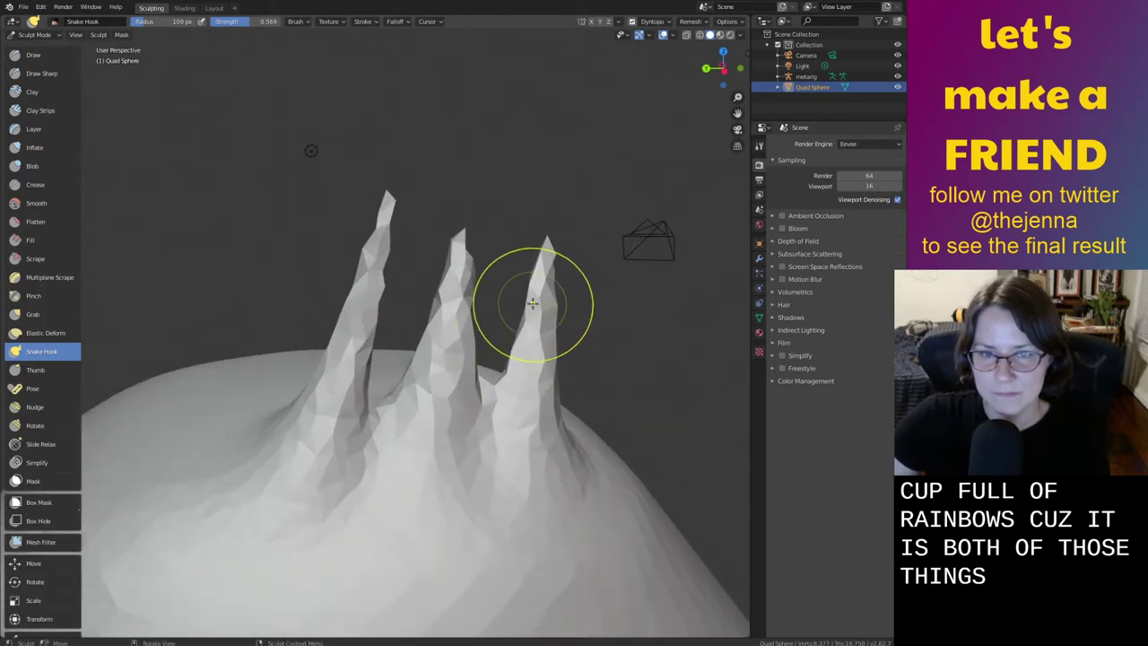
drag(470, 297, 466, 249)
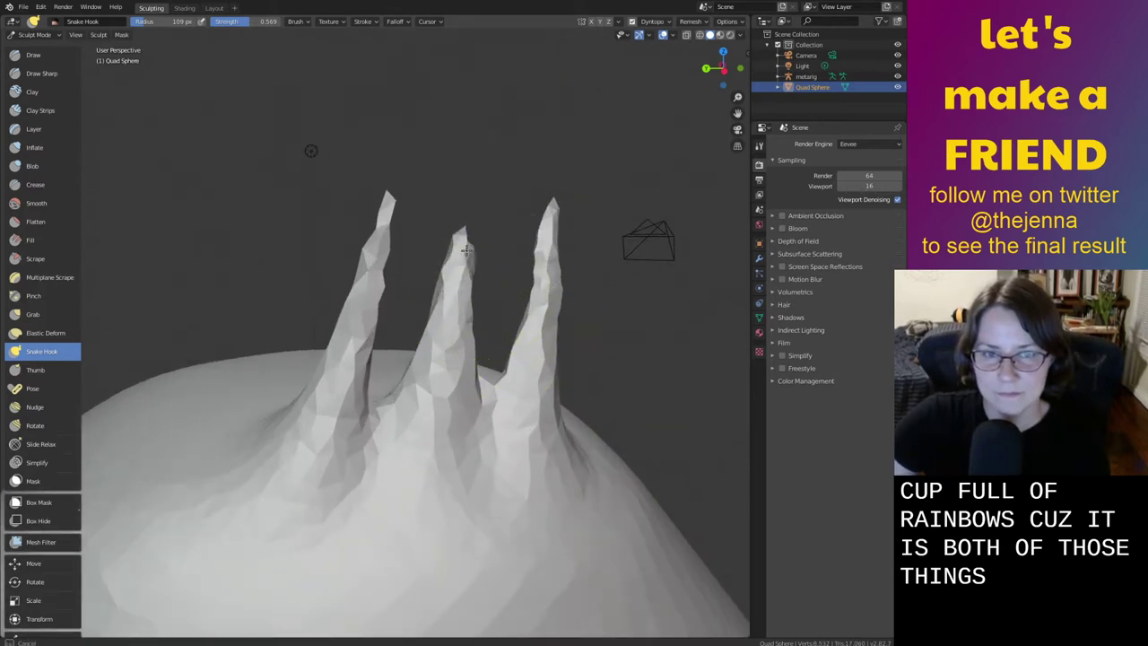
drag(349, 369, 390, 154)
drag(382, 261, 419, 92)
drag(380, 225, 425, 74)
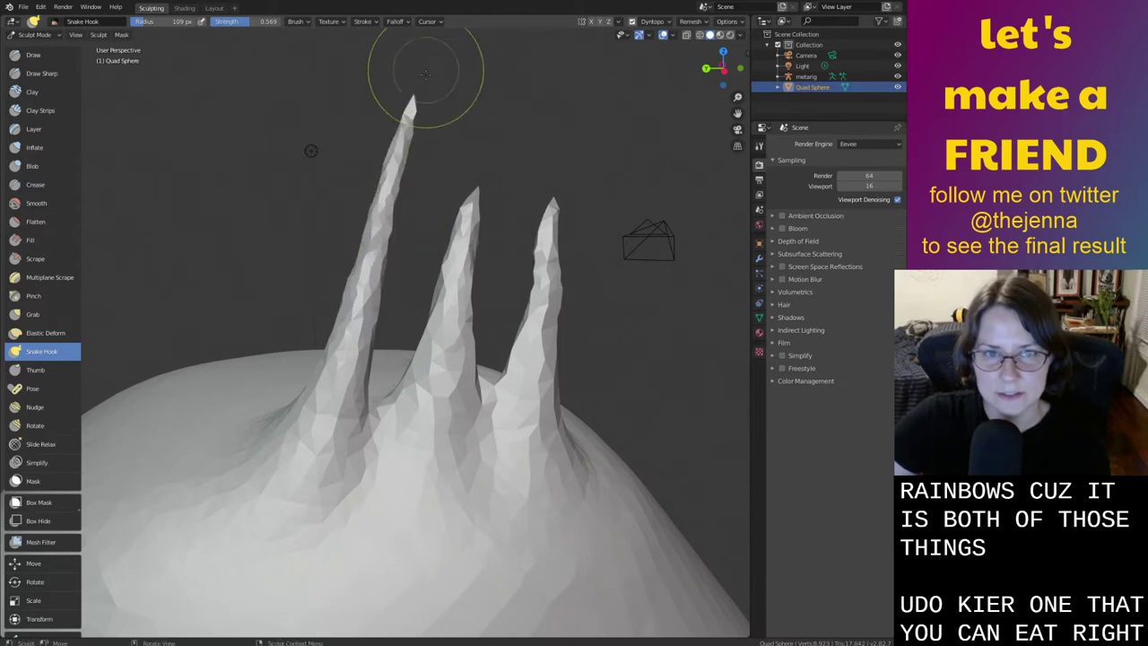
drag(456, 240, 491, 173)
drag(542, 254, 571, 86)
Pull a fourth, shorter stem from the surface beside the three spikes with Snake Hook, undoing the last trial pull on it
mouse_move(505, 400)
middle_down()
mouse_move(525, 394)
mouse_move(495, 403)
mouse_move(597, 421)
mouse_move(636, 461)
mouse_move(553, 410)
mouse_move(585, 462)
mouse_move(510, 431)
mouse_move(552, 330)
middle_up()
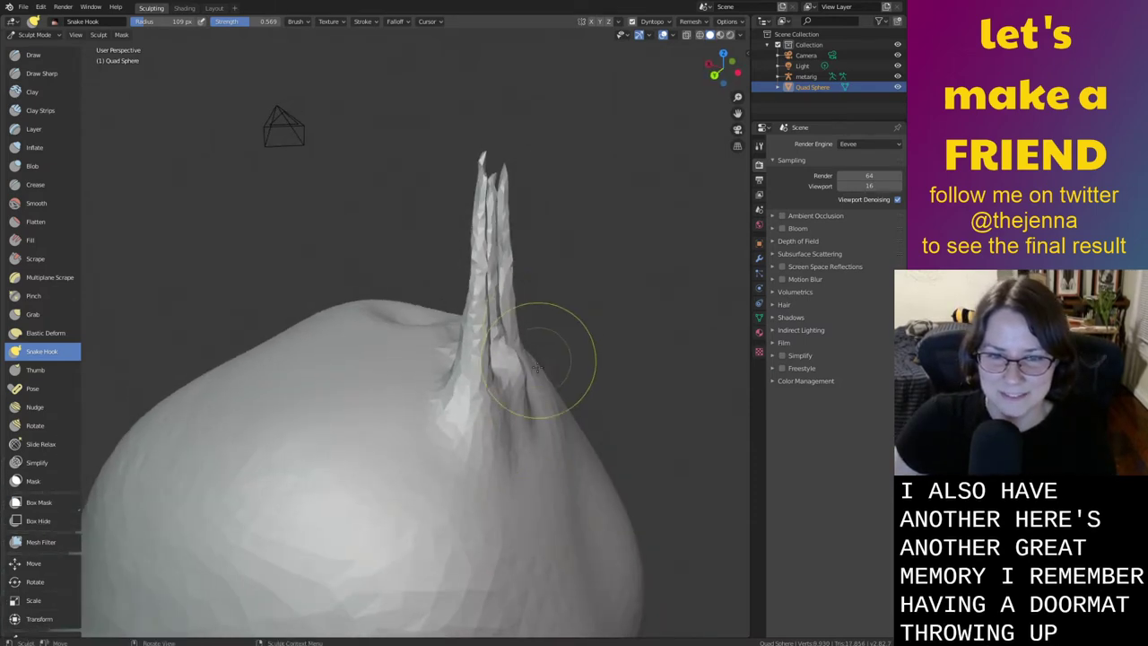
middle_drag(537, 368, 515, 390)
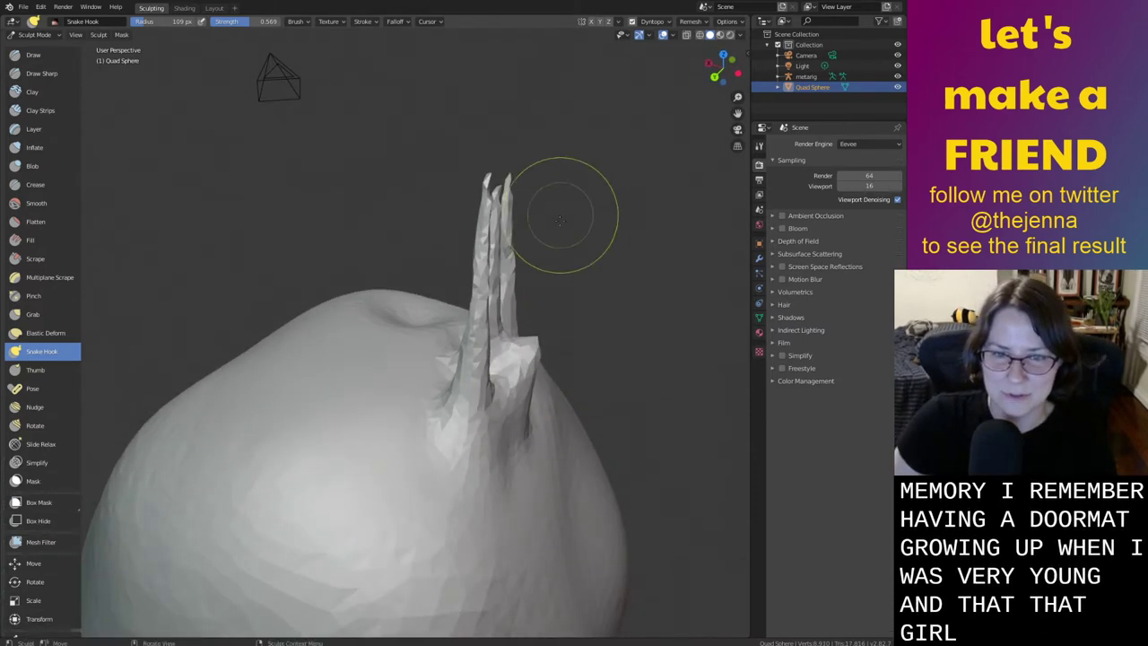
middle_drag(564, 205, 469, 339)
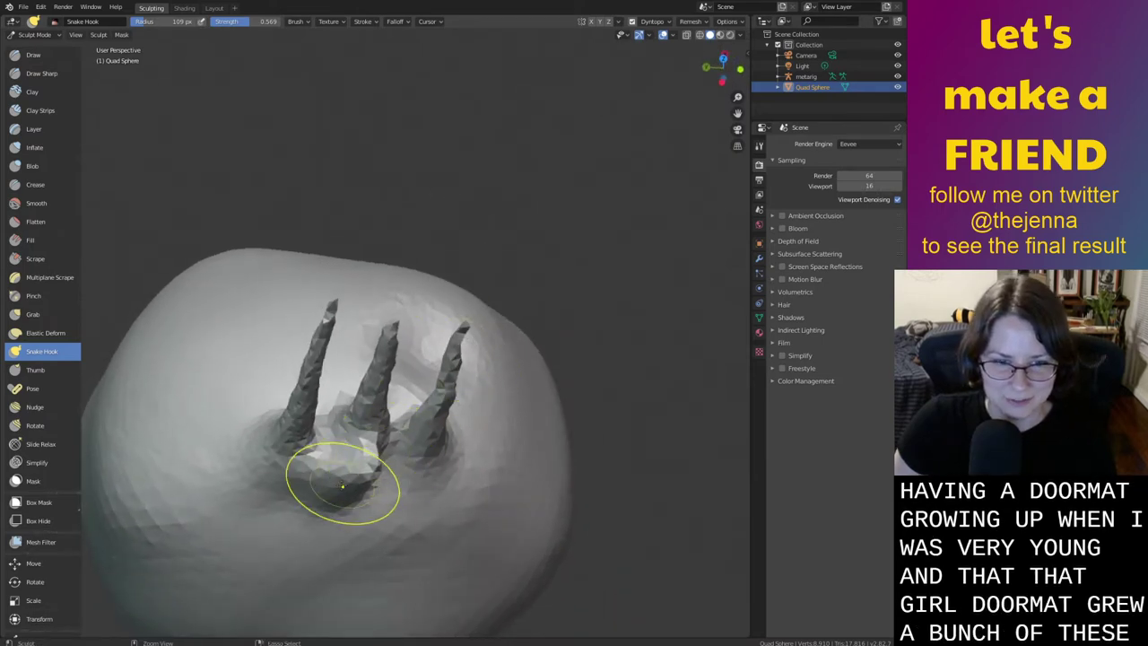
mouse_move(341, 487)
middle_down()
mouse_move(438, 456)
mouse_move(422, 456)
mouse_move(512, 403)
middle_up()
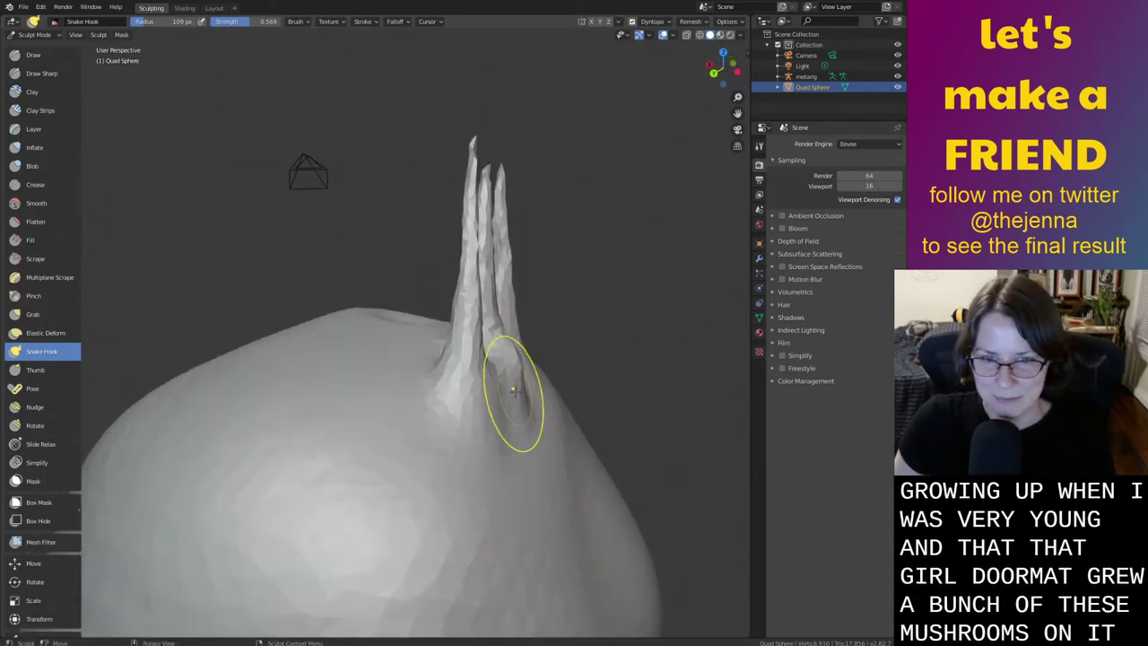
mouse_move(520, 372)
mouse_down()
mouse_move(512, 291)
mouse_move(533, 303)
mouse_move(532, 321)
mouse_move(538, 259)
mouse_up()
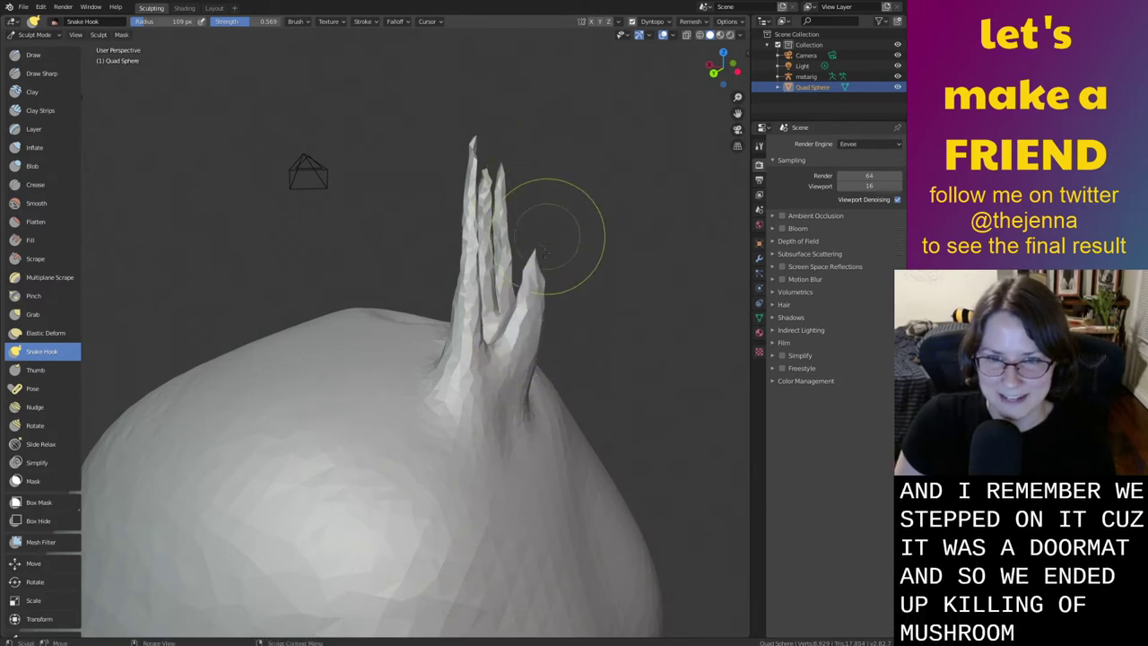
drag(533, 324, 548, 237)
middle_drag(563, 275, 421, 282)
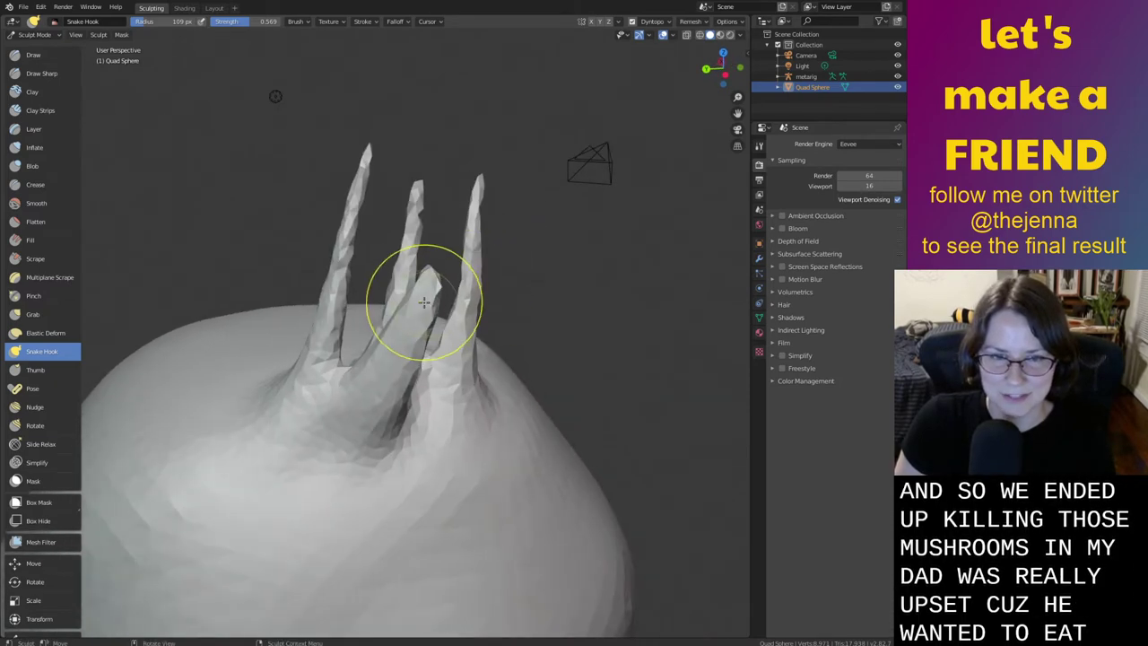
drag(418, 281, 414, 187)
key(ctrl+z)
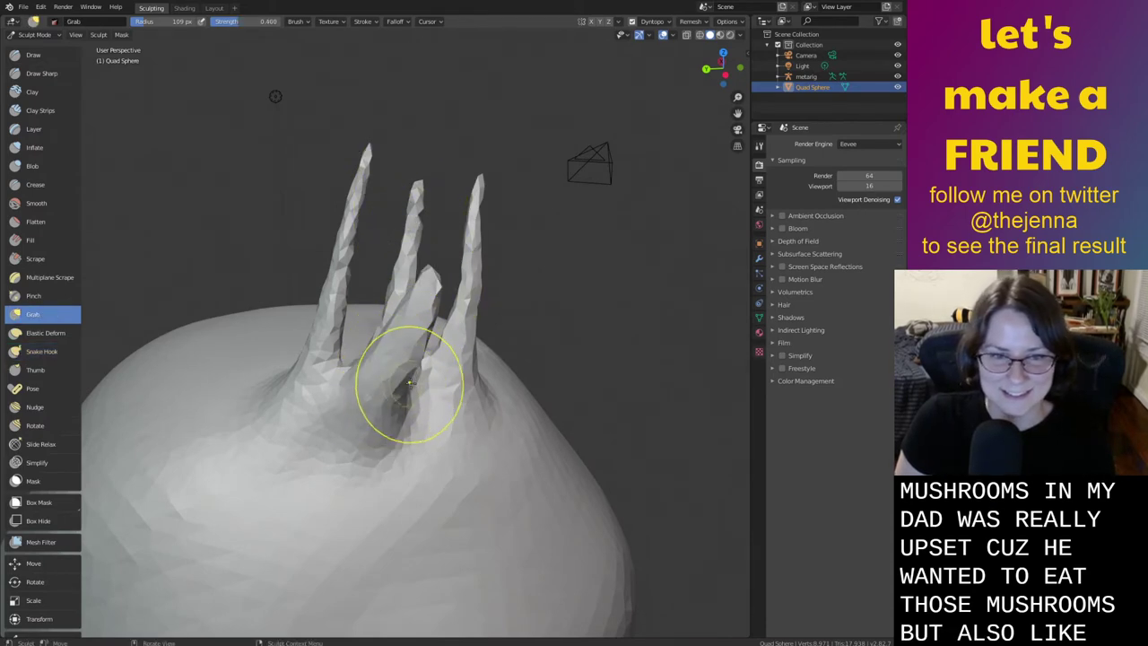
Reposition the fourth stem with the Grab brush so it stands more upright among the taller stems, and check it from several angles
key(g)
drag(380, 365, 376, 345)
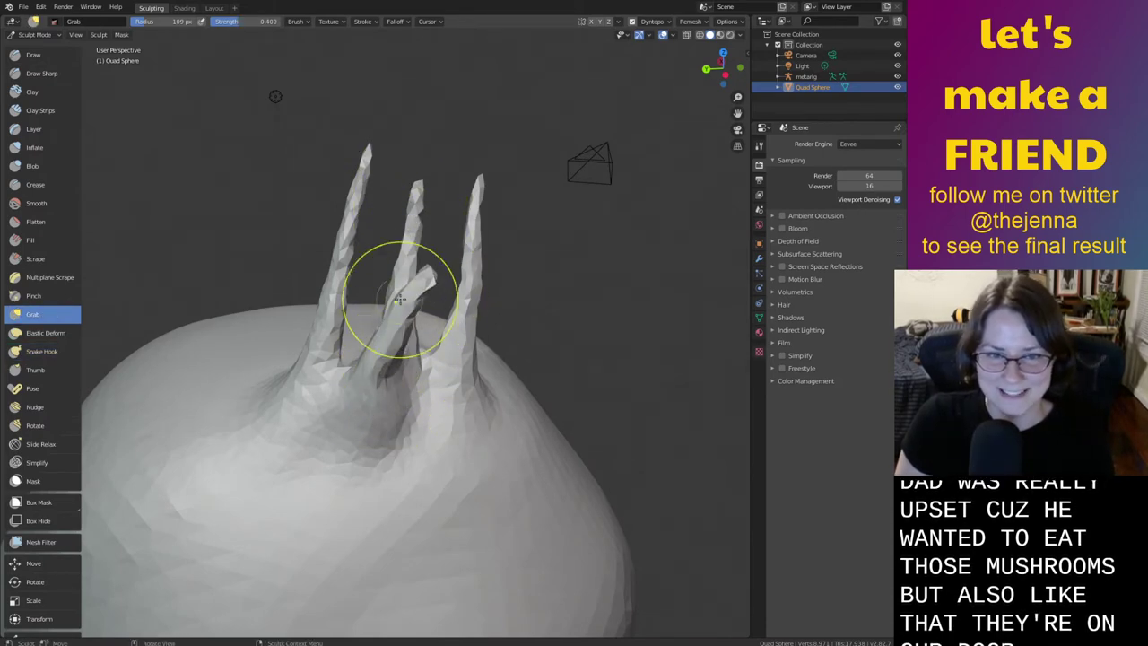
drag(434, 284, 425, 268)
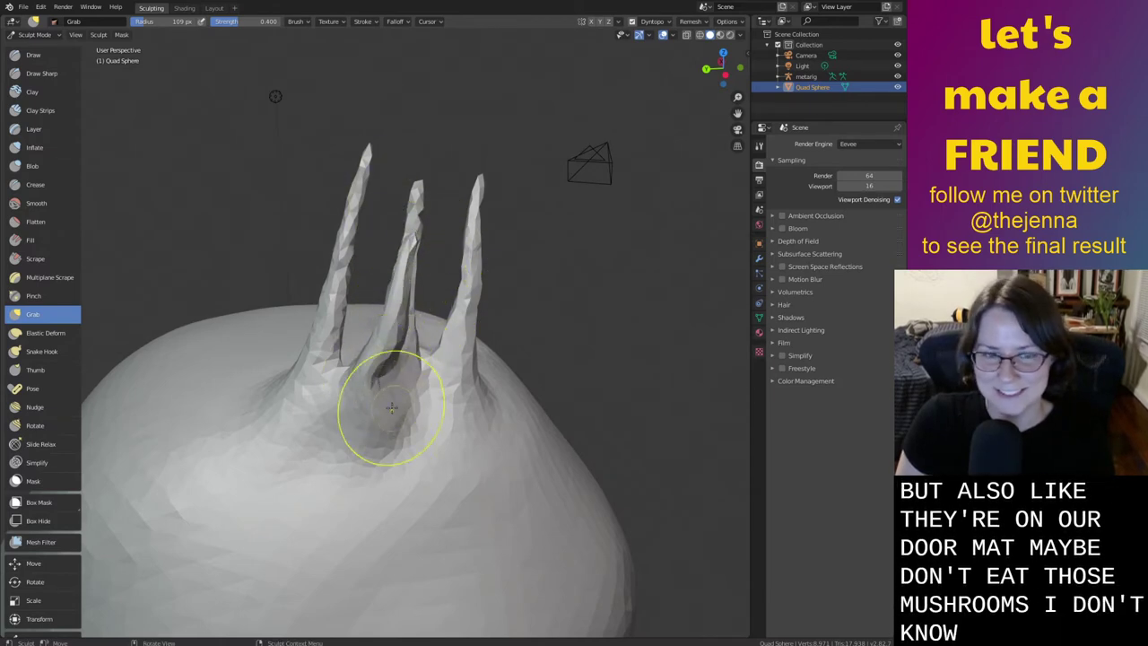
middle_drag(374, 413, 381, 424)
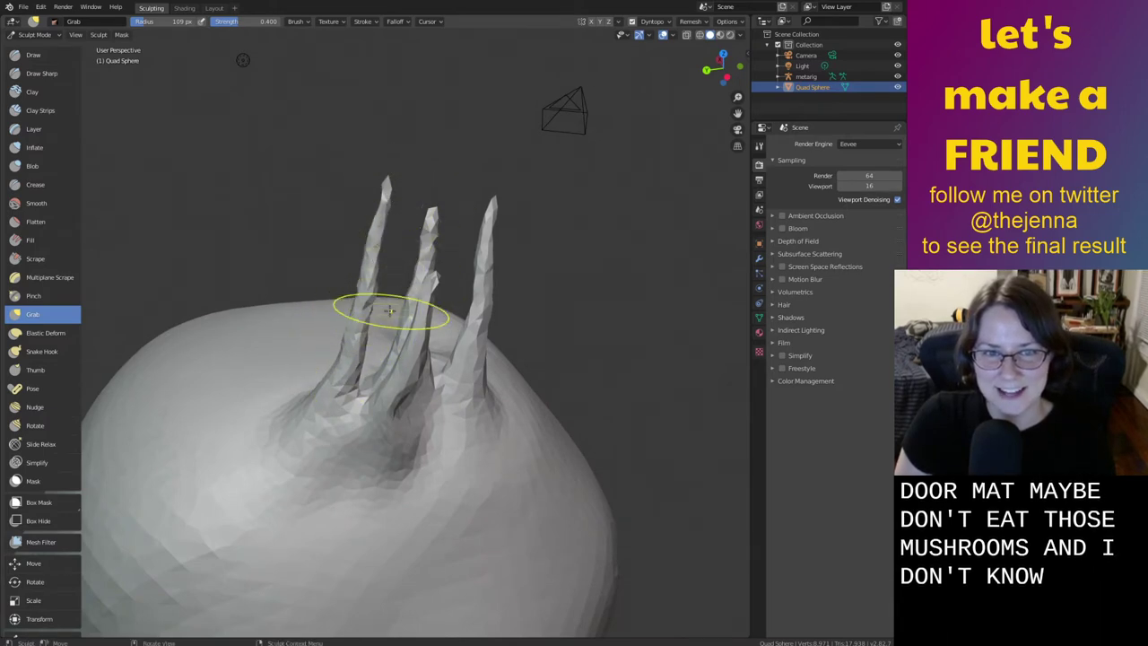
middle_drag(397, 342, 422, 359)
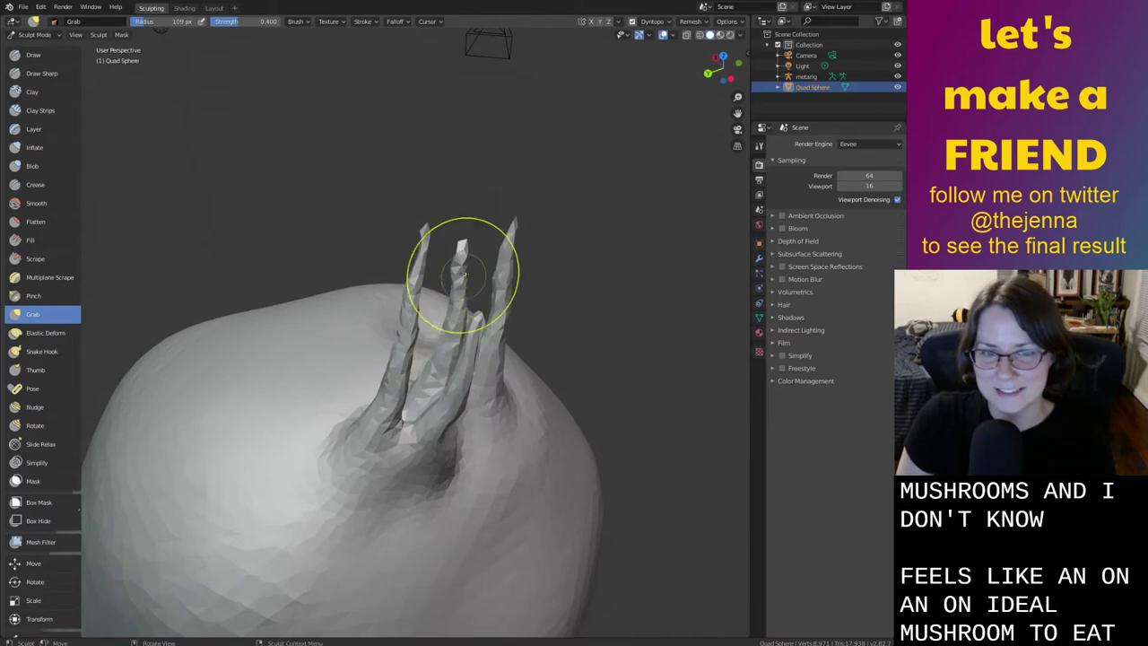
middle_drag(465, 256, 424, 310)
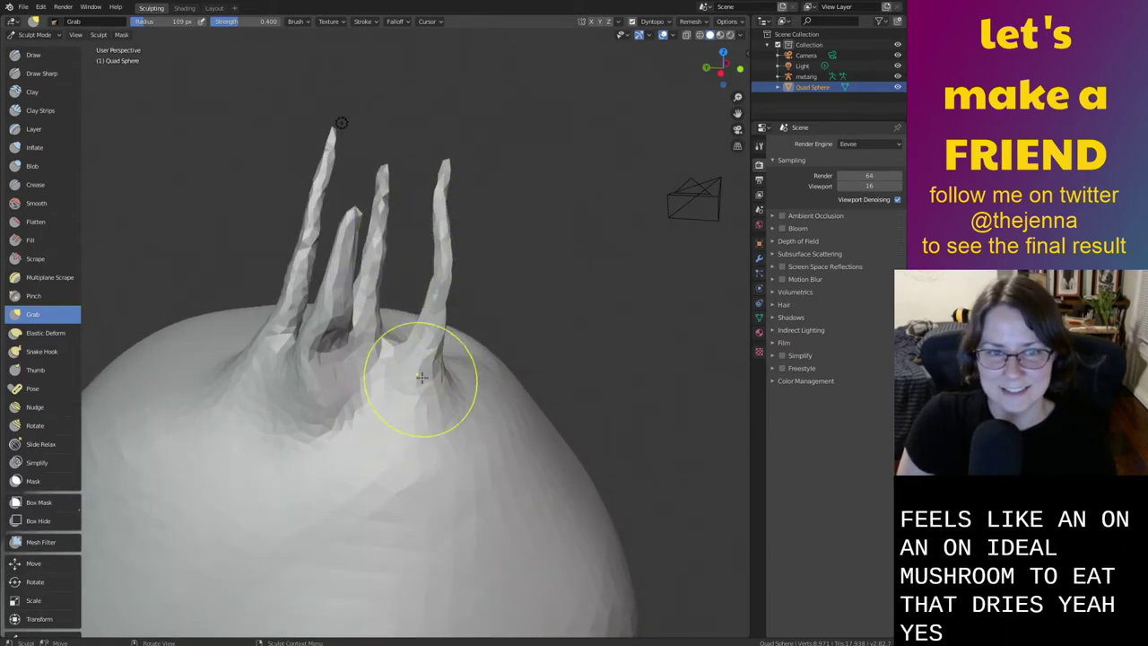
Smooth the fourth stem and the hollow around its base with the Smooth brush at strength 0.700
scroll(422, 377, up, 2)
mouse_move(422, 377)
middle_down()
mouse_move(369, 366)
mouse_move(419, 367)
middle_up()
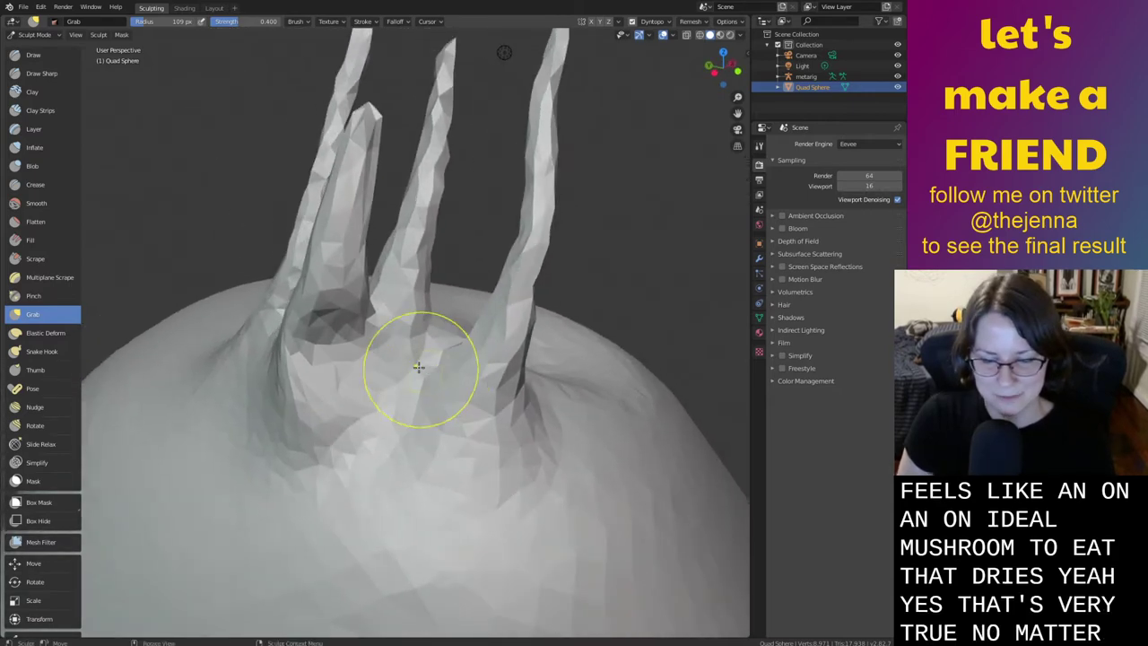
key(i)
key(s)
drag(340, 404, 357, 188)
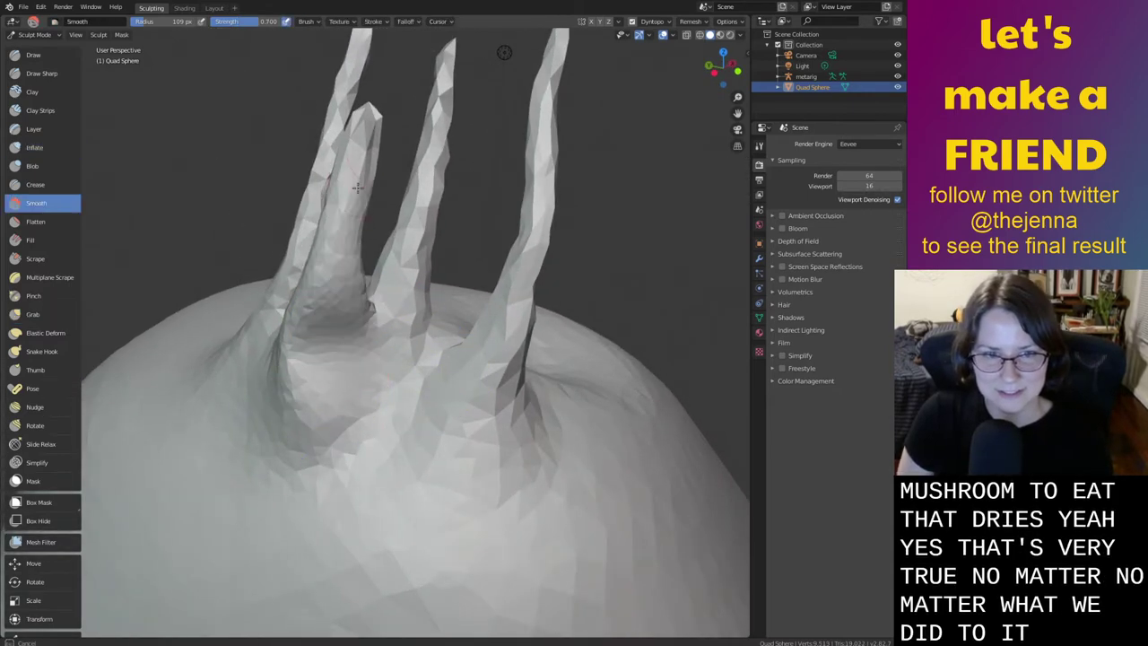
drag(356, 234, 364, 305)
Add mesh detail along the tall stems with Inflate, smooth the middle one, and save the file
mouse_move(366, 305)
shift+middle_down()
mouse_move(395, 412)
mouse_move(418, 428)
mouse_move(461, 429)
mouse_move(399, 359)
mouse_move(346, 485)
shift+middle_up()
key(i)
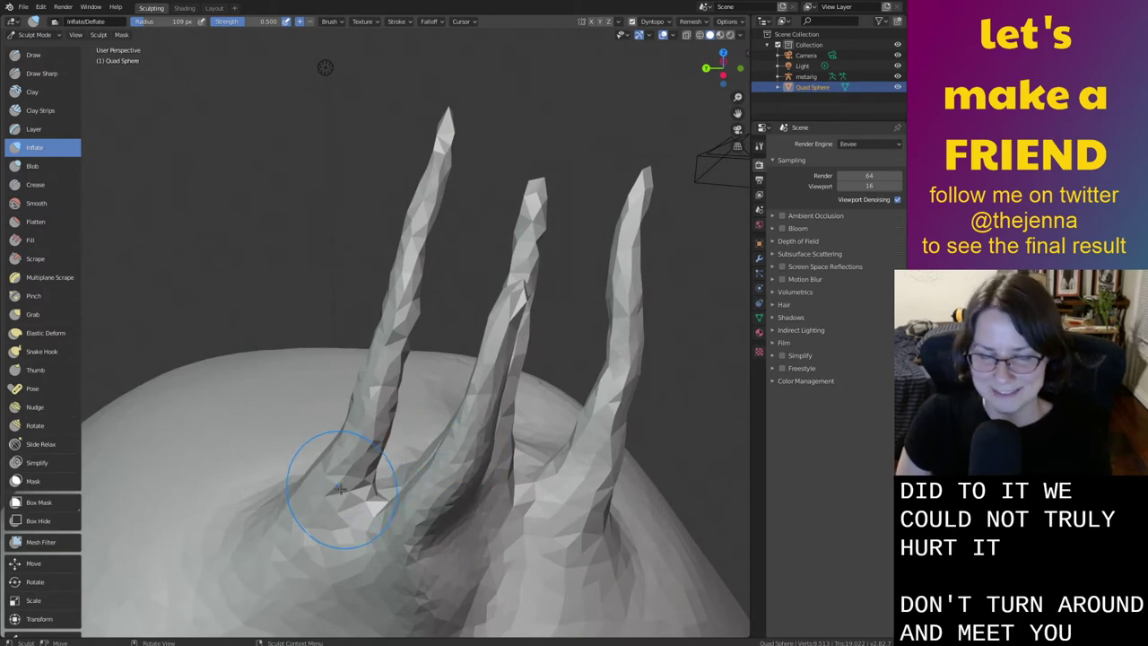
drag(355, 448, 444, 144)
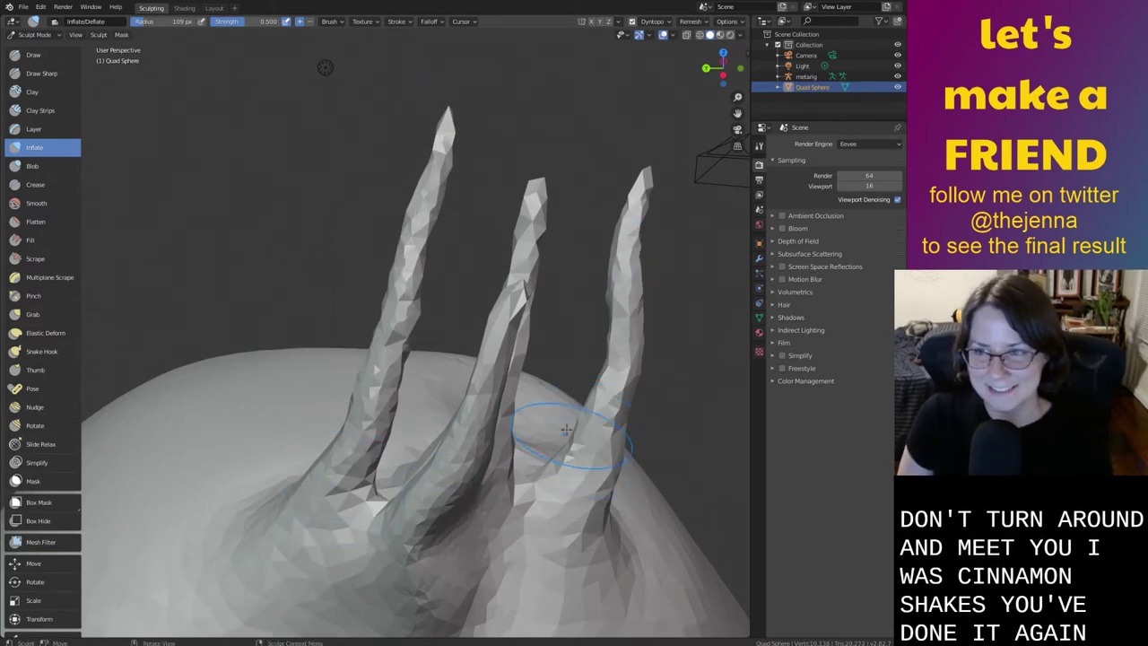
middle_drag(566, 430, 477, 411)
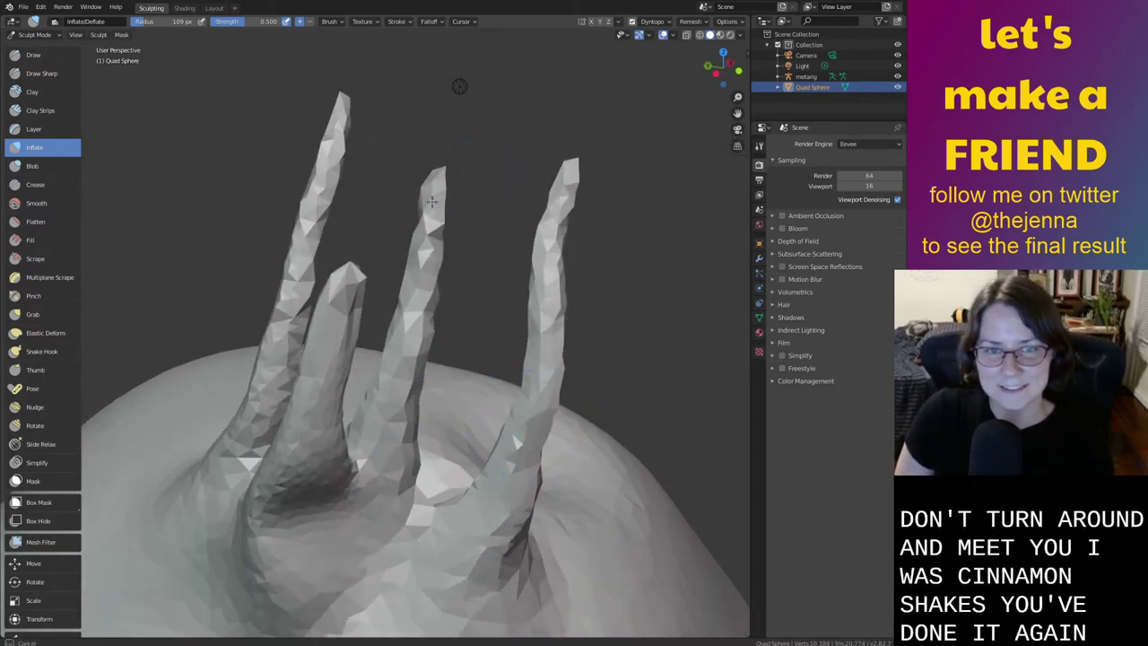
key(s)
drag(398, 346, 370, 441)
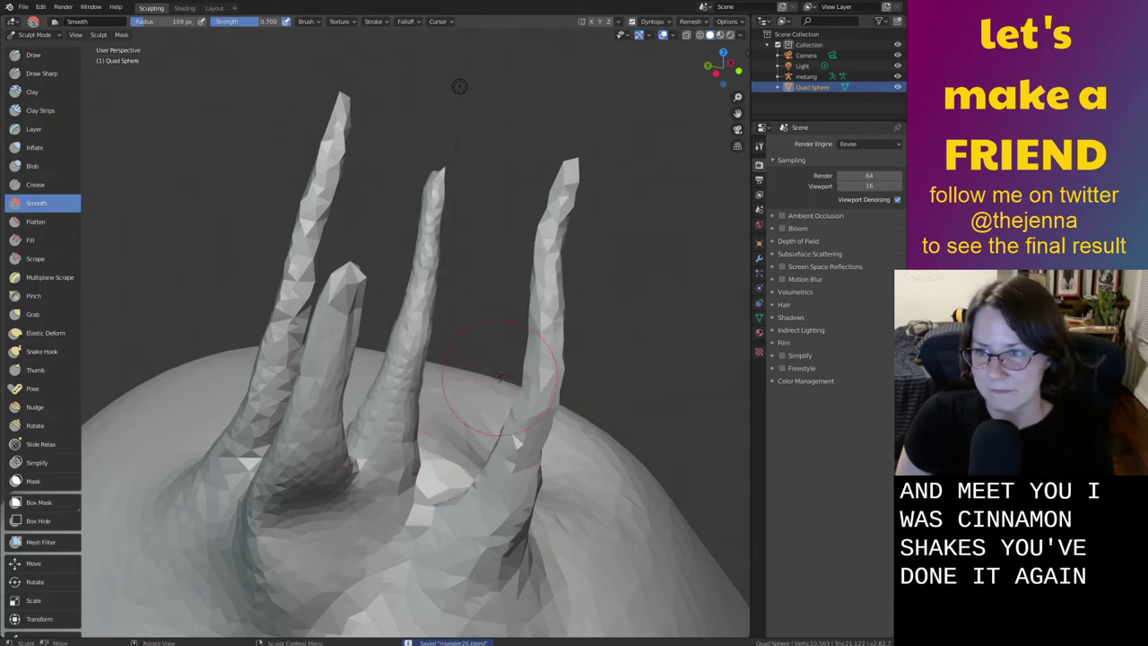
Refine the tallest stem with the Inflate brush and smooth its rough surface along its length
mouse_move(500, 375)
middle_down()
mouse_move(509, 363)
mouse_move(497, 356)
middle_up()
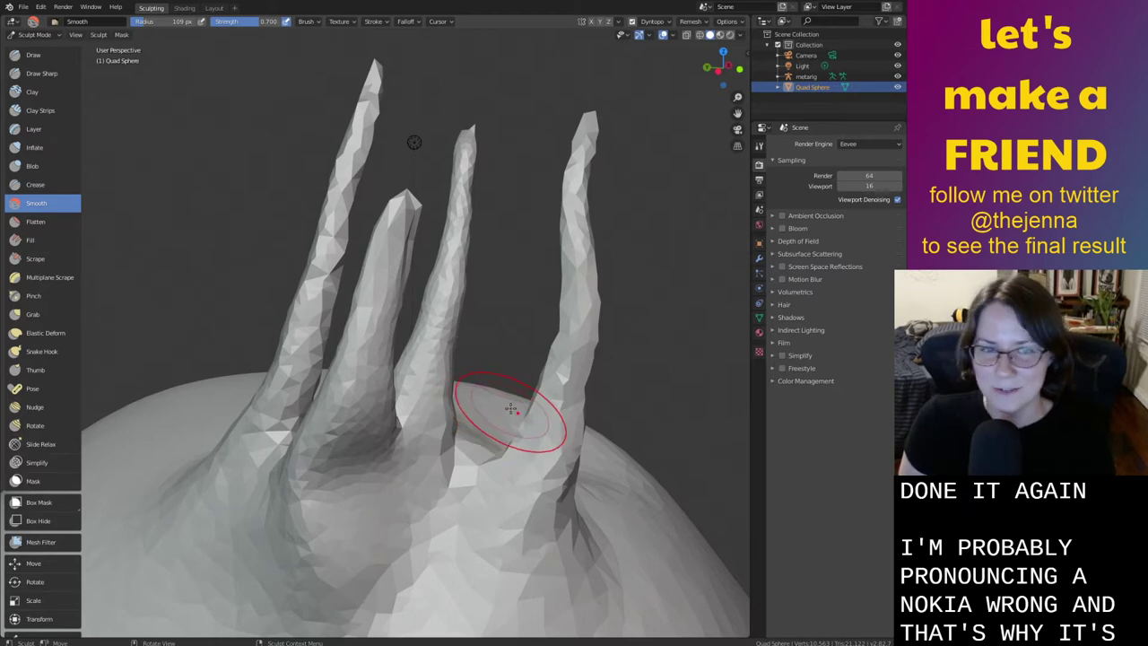
mouse_move(511, 408)
middle_down()
mouse_move(530, 410)
mouse_move(475, 415)
middle_up()
key(i)
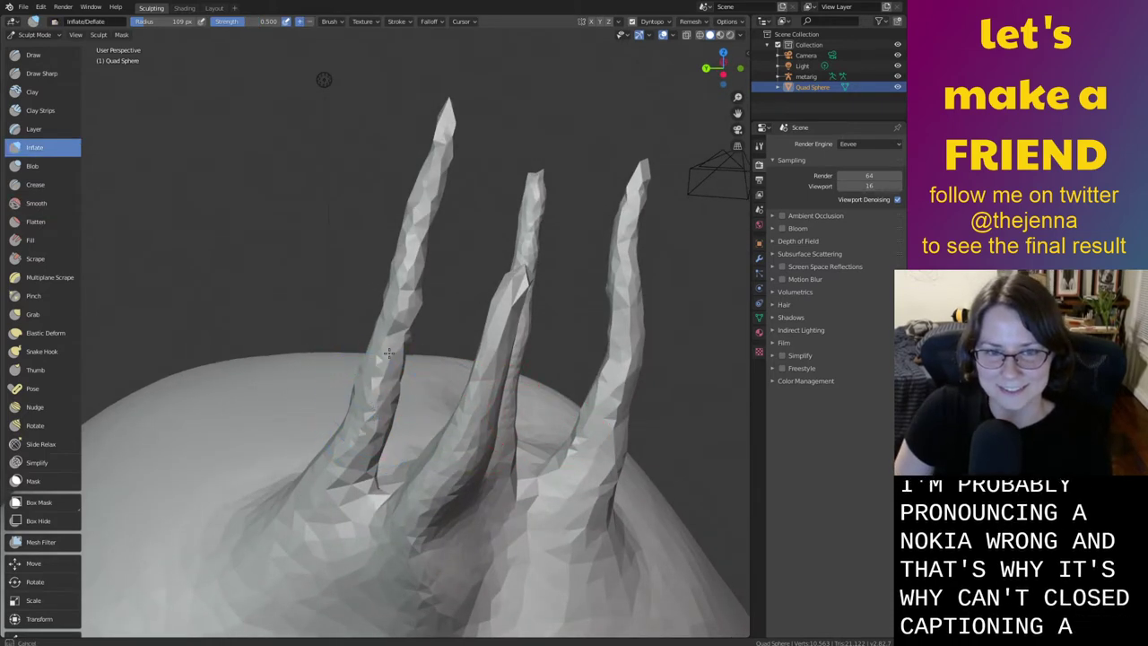
key(shift+s)
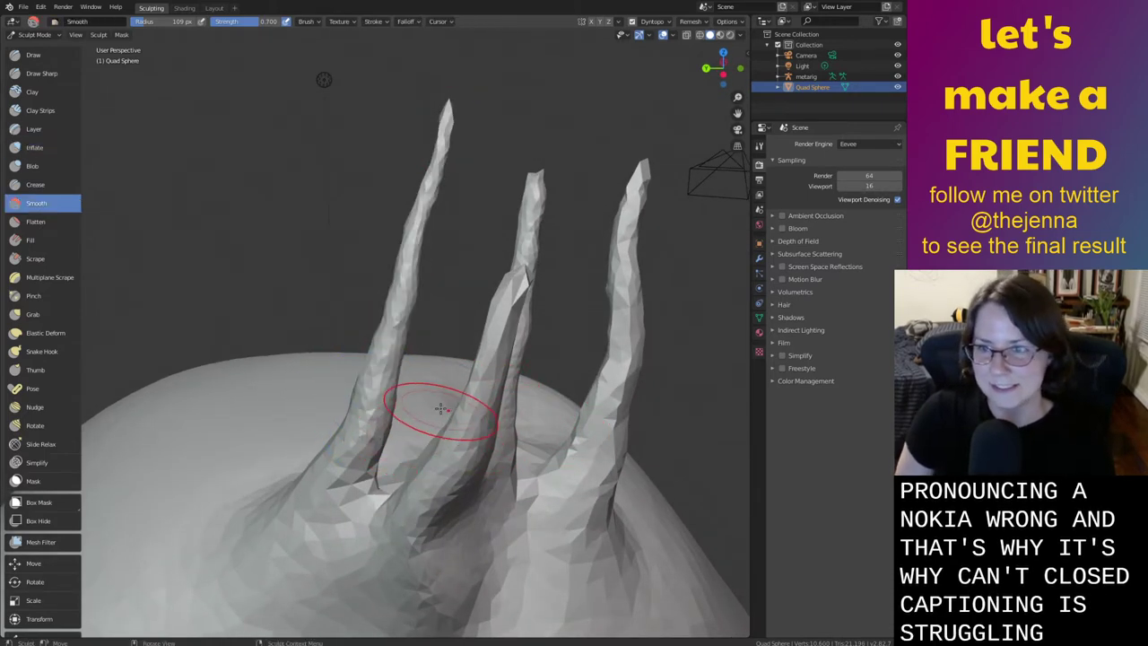
scroll(437, 400, down, 3)
mouse_move(461, 464)
middle_down()
mouse_move(428, 446)
mouse_move(454, 448)
mouse_move(422, 453)
mouse_move(454, 444)
middle_up()
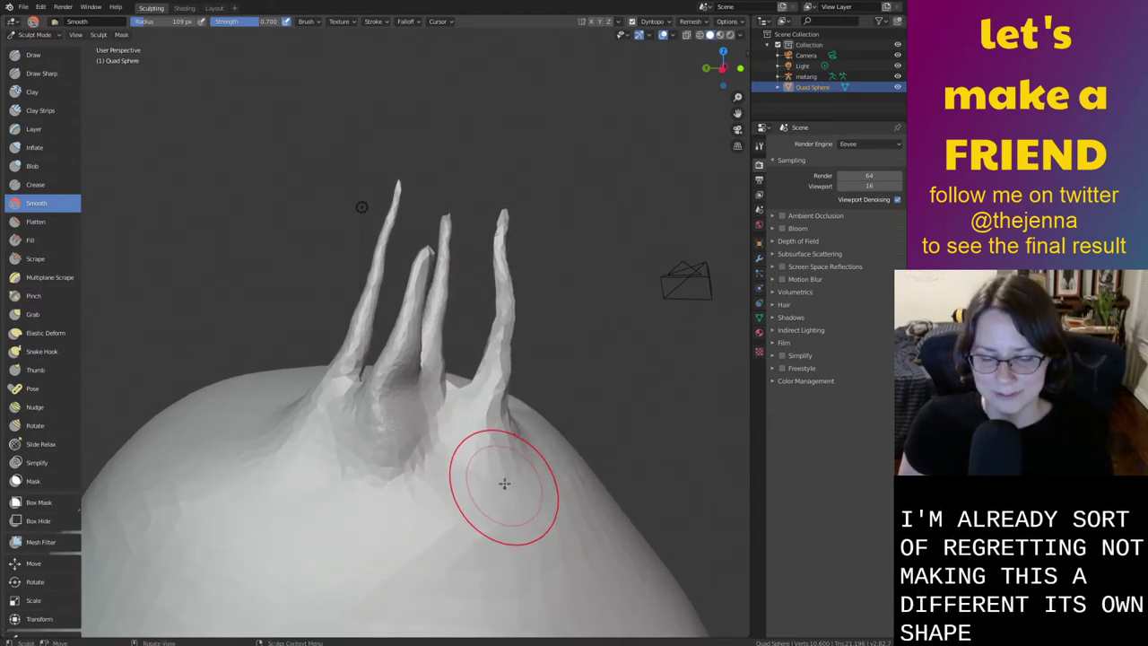
Return to the Snake Hook brush and pull a fifth stem up from the surface beside the outermost tall stem
click(45, 277)
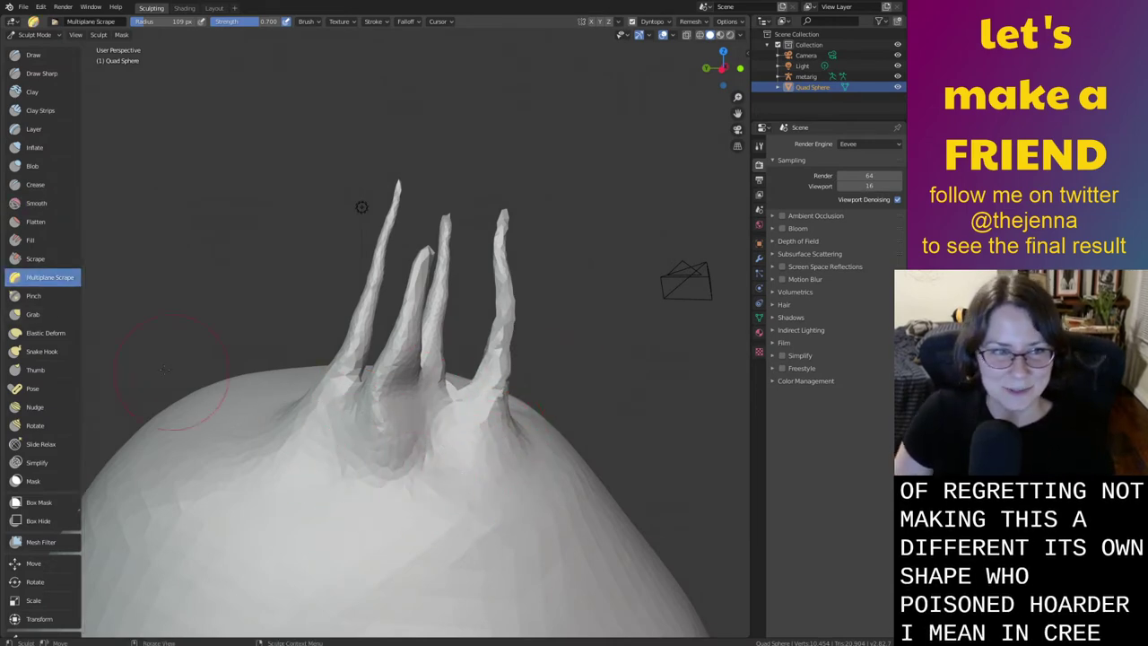
click(59, 353)
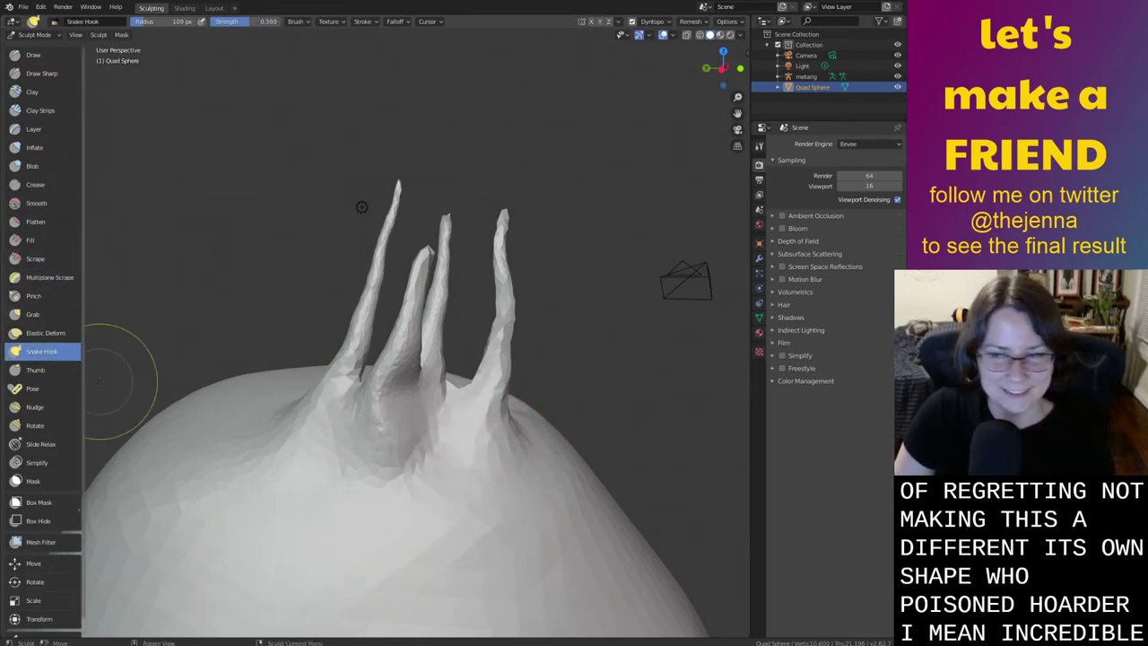
mouse_move(549, 458)
middle_down()
mouse_move(457, 437)
mouse_move(524, 454)
middle_up()
scroll(489, 480, up, 2)
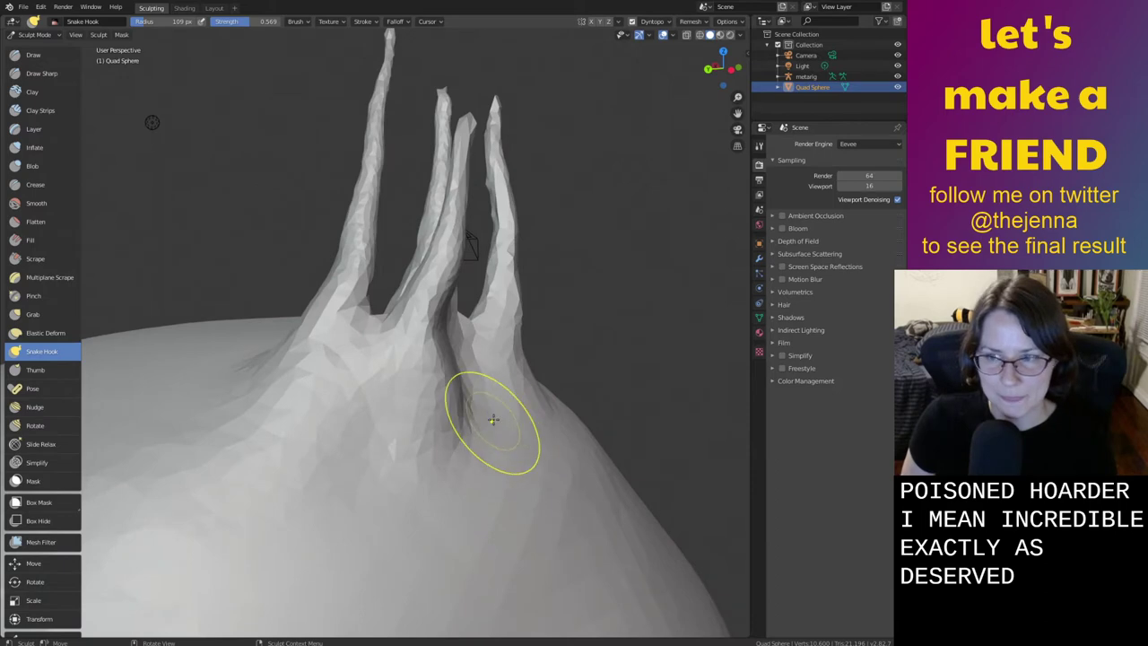
middle_drag(505, 399, 523, 428)
key(ctrl+z)
mouse_move(503, 430)
mouse_down()
mouse_move(547, 383)
mouse_move(529, 387)
mouse_up()
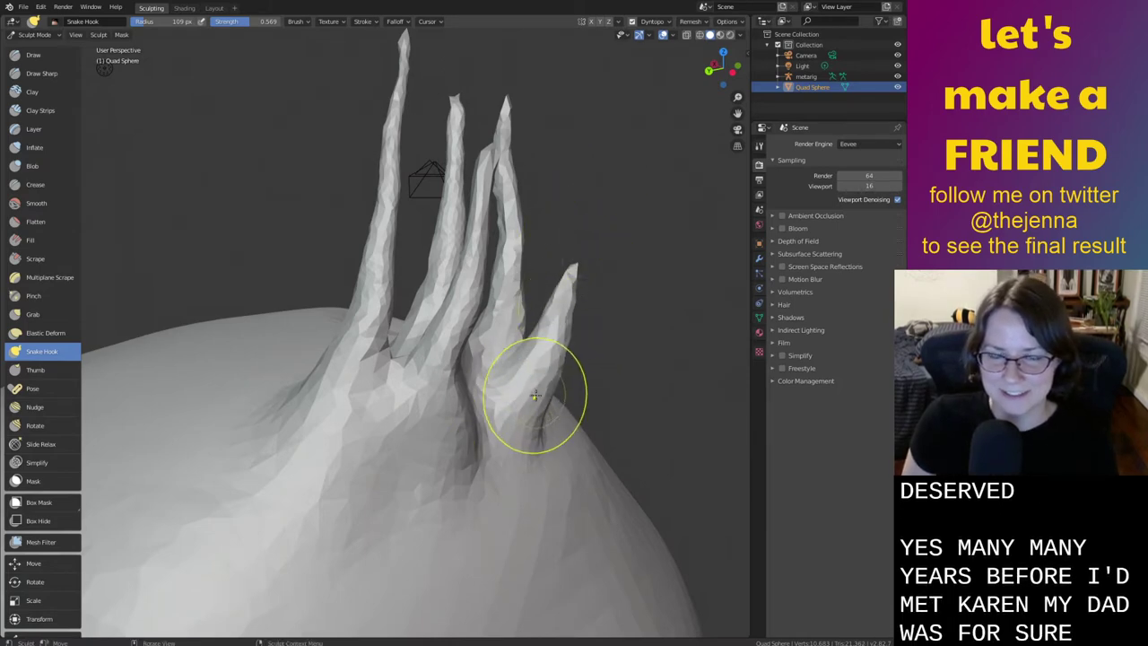
middle_drag(525, 384, 449, 384)
drag(428, 296, 392, 172)
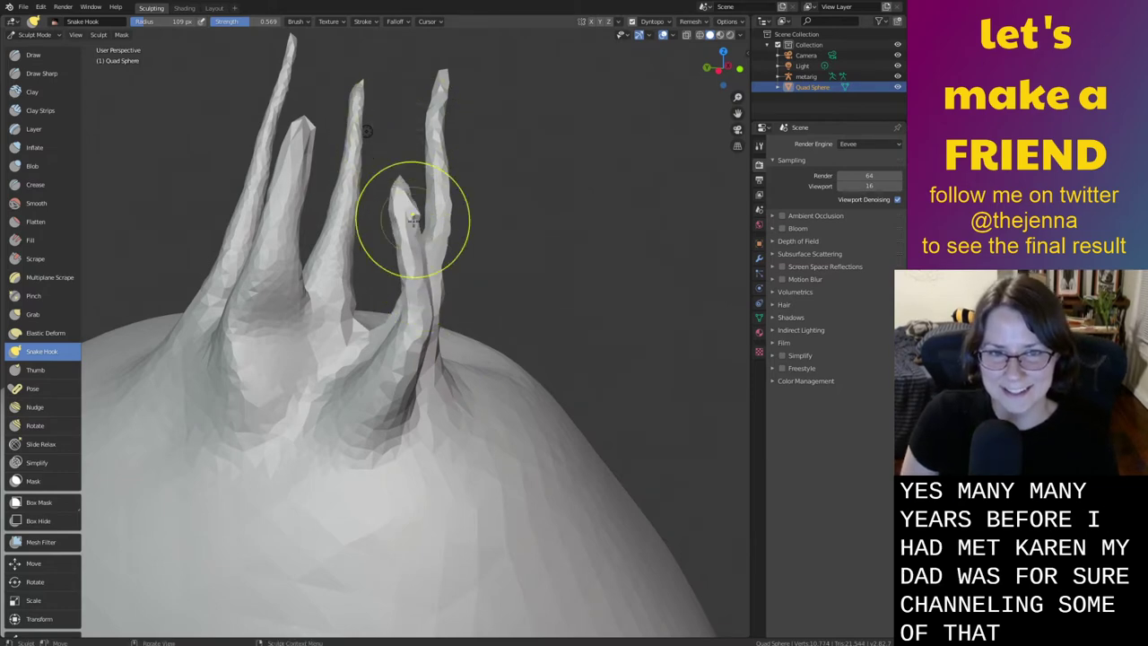
Reshape the newly pulled fifth stem and shift its base with the Grab brush
key(g)
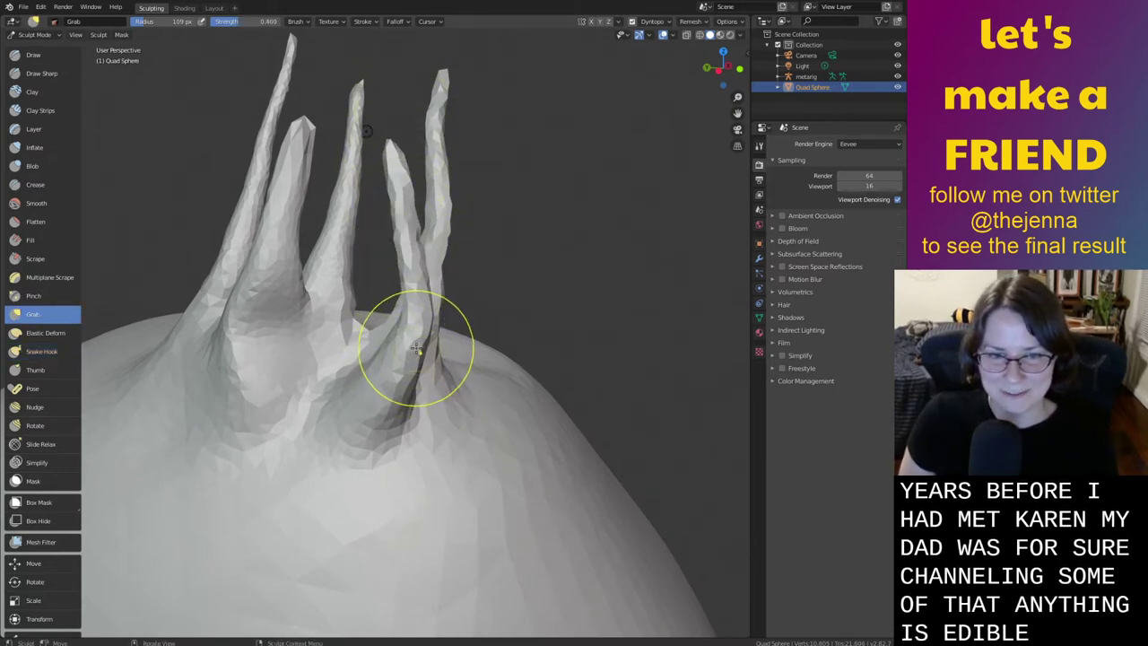
drag(392, 339, 366, 398)
mouse_move(359, 409)
middle_down()
mouse_move(331, 405)
mouse_move(416, 403)
mouse_move(367, 394)
middle_up()
Add mesh detail around the bases of the stems with Inflate and smooth that surface at strength 0.700
key(i)
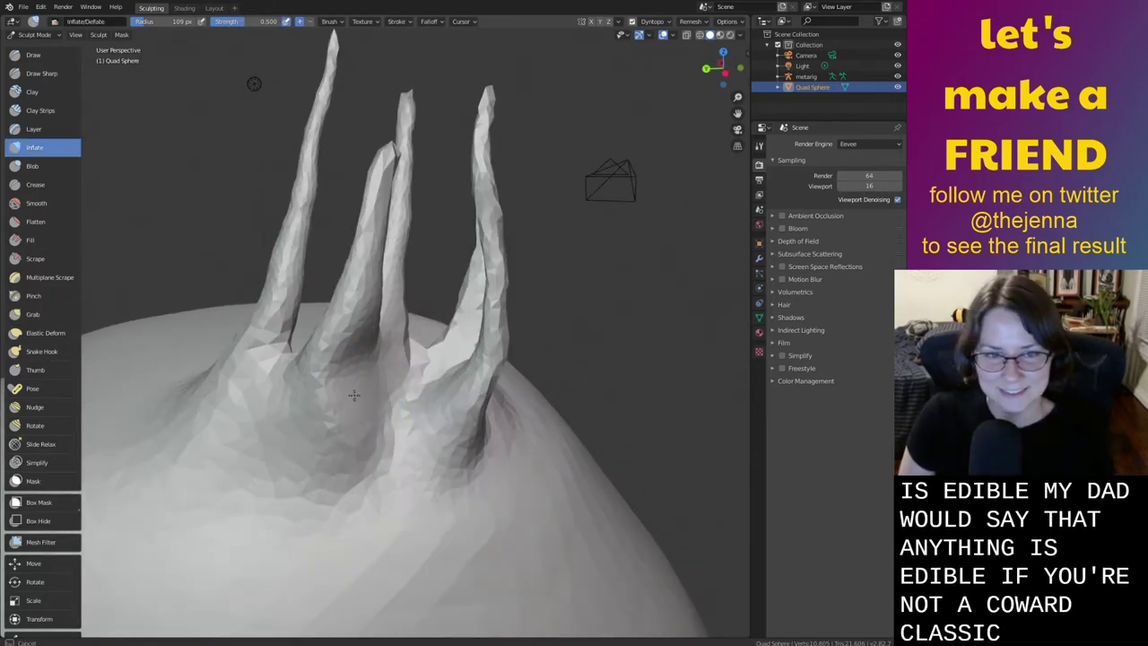
key(shift+s)
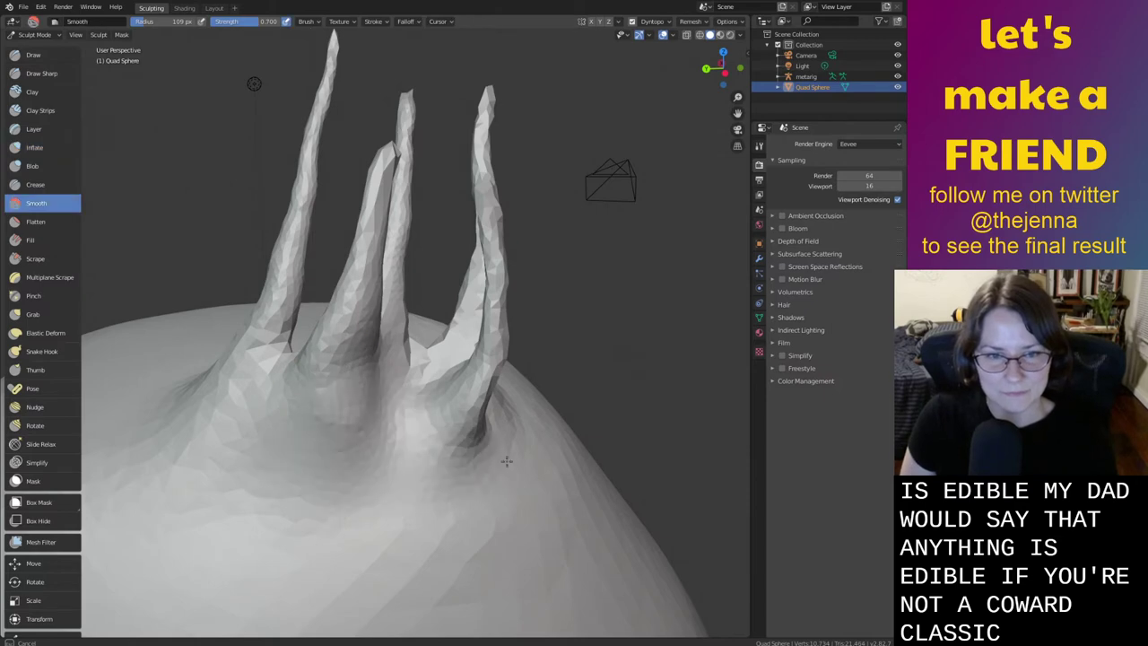
mouse_move(368, 470)
middle_down()
mouse_move(492, 506)
mouse_move(530, 487)
mouse_move(493, 355)
middle_up()
mouse_move(326, 374)
middle_down()
mouse_move(392, 396)
mouse_move(472, 492)
mouse_move(493, 467)
middle_up()
Set the Grab brush radius to 237 px and push a shallow divot into the top beside the stems
key(g)
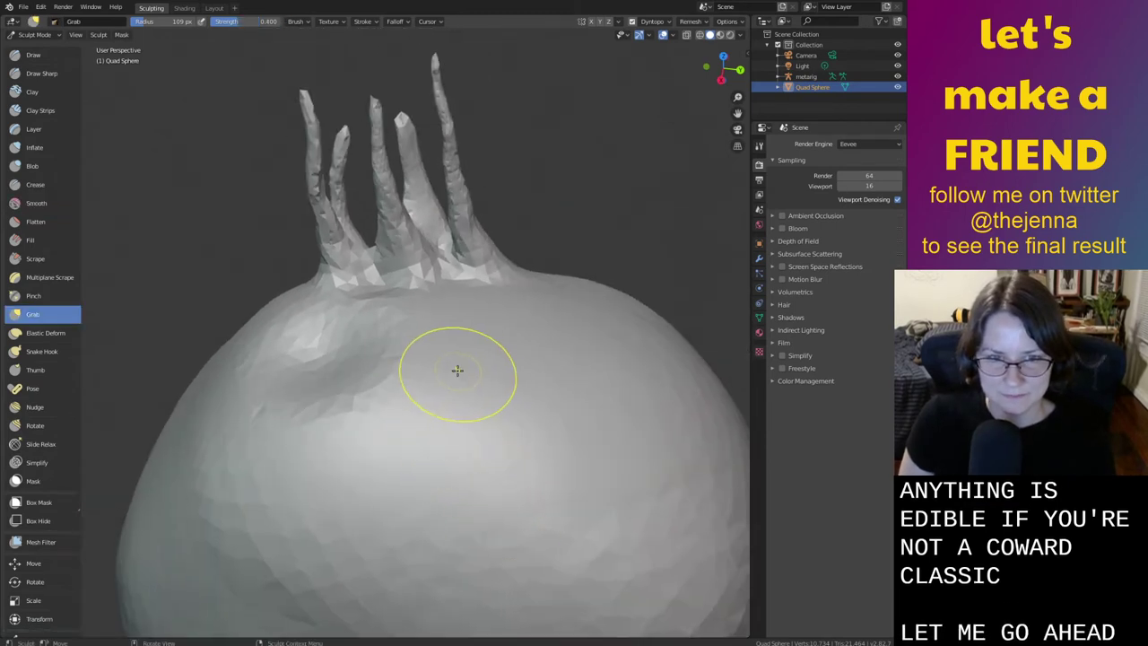
mouse_move(479, 374)
middle_down()
mouse_move(472, 400)
mouse_move(513, 440)
middle_up()
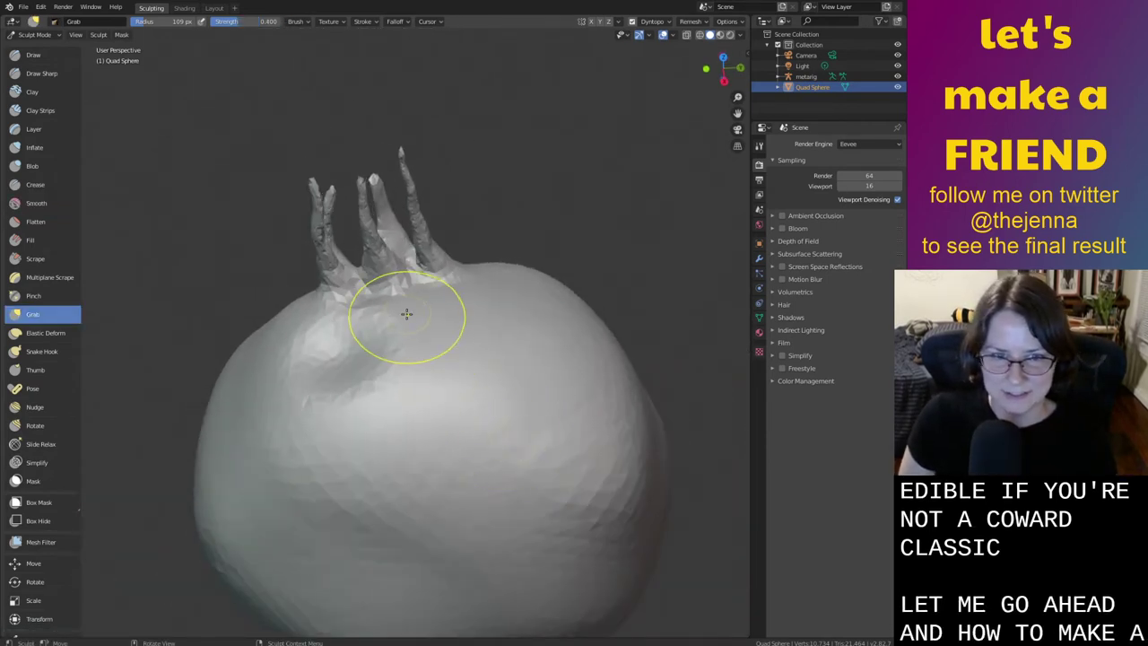
right_click(410, 335)
drag(329, 332, 359, 330)
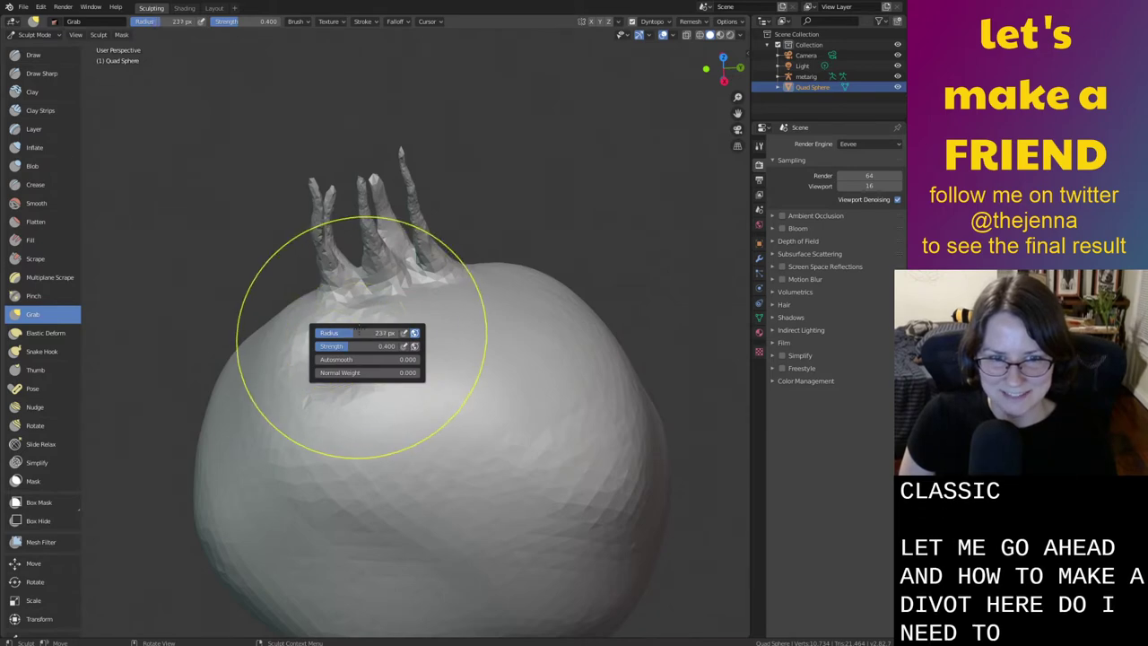
mouse_move(435, 332)
mouse_down()
mouse_move(422, 354)
mouse_move(430, 436)
mouse_move(394, 383)
mouse_up()
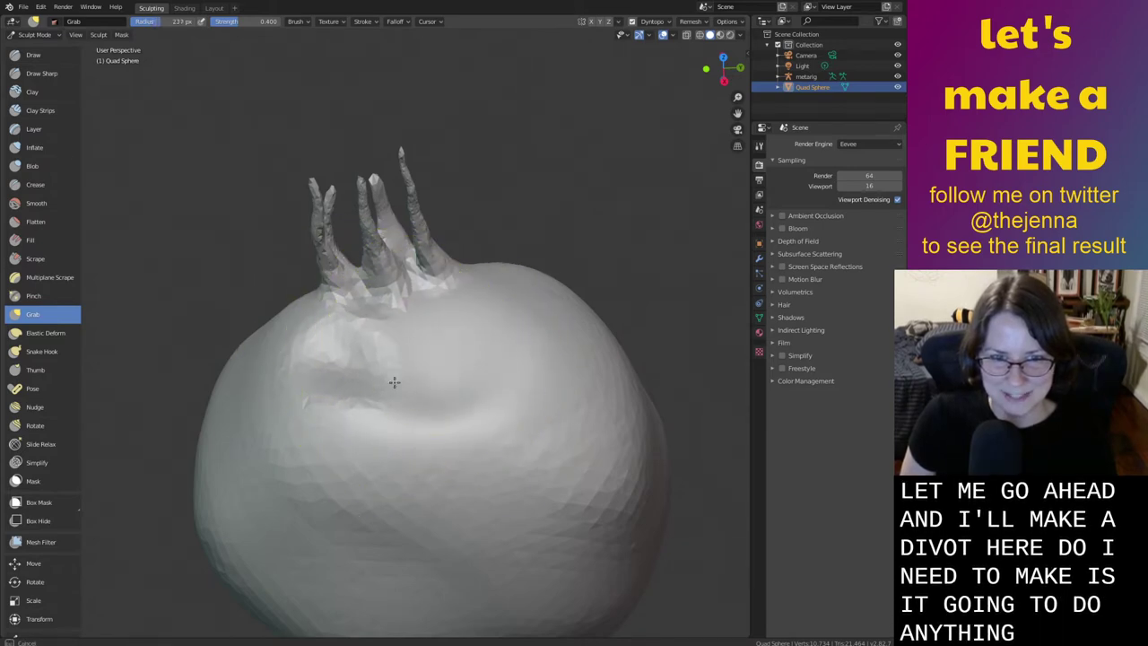
Deepen the divot beside the stems into a wide hollow with the Grab brush and check it from several sides
mouse_move(481, 384)
middle_down()
mouse_move(351, 389)
mouse_move(332, 354)
middle_up()
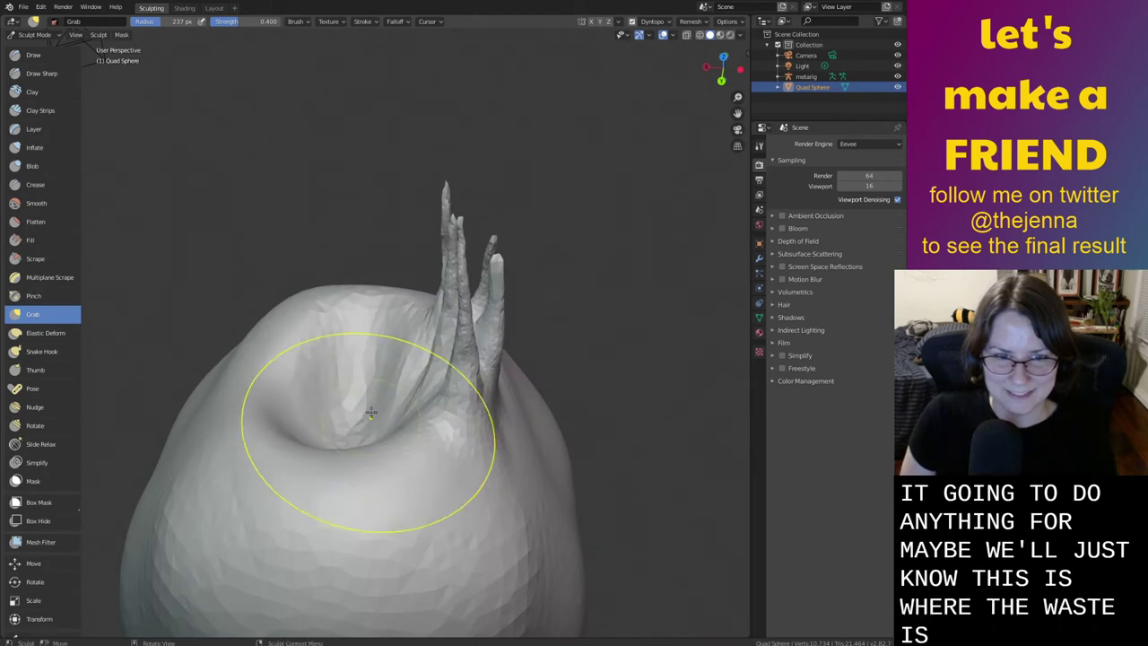
mouse_move(360, 418)
middle_down()
mouse_move(381, 433)
mouse_move(379, 392)
middle_up()
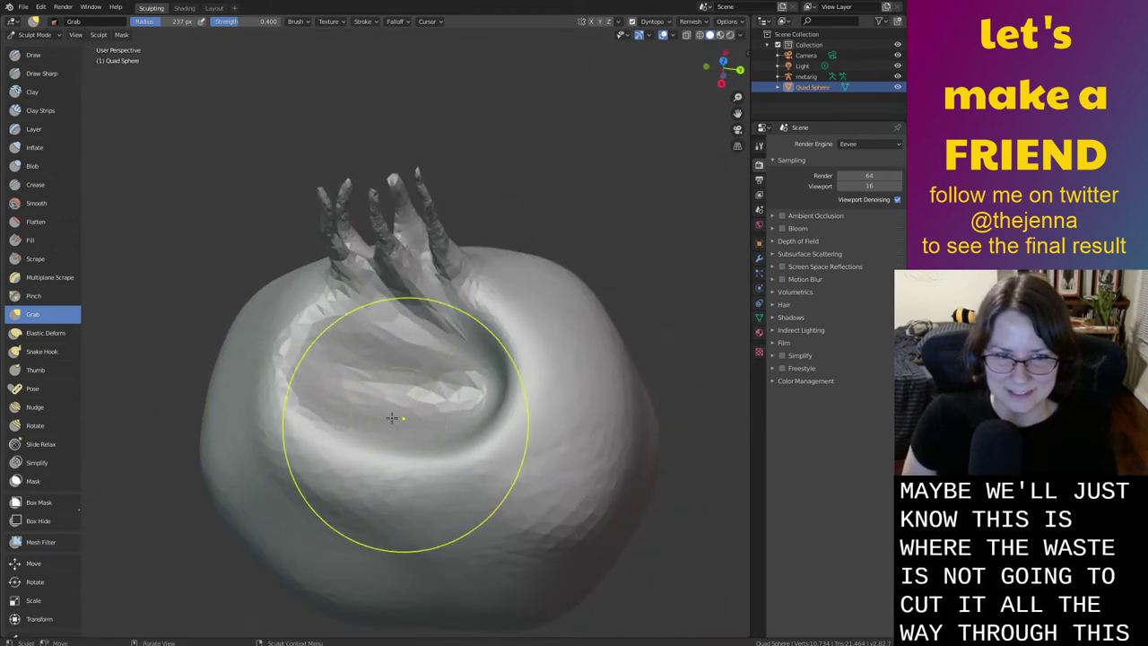
middle_drag(390, 427, 305, 372)
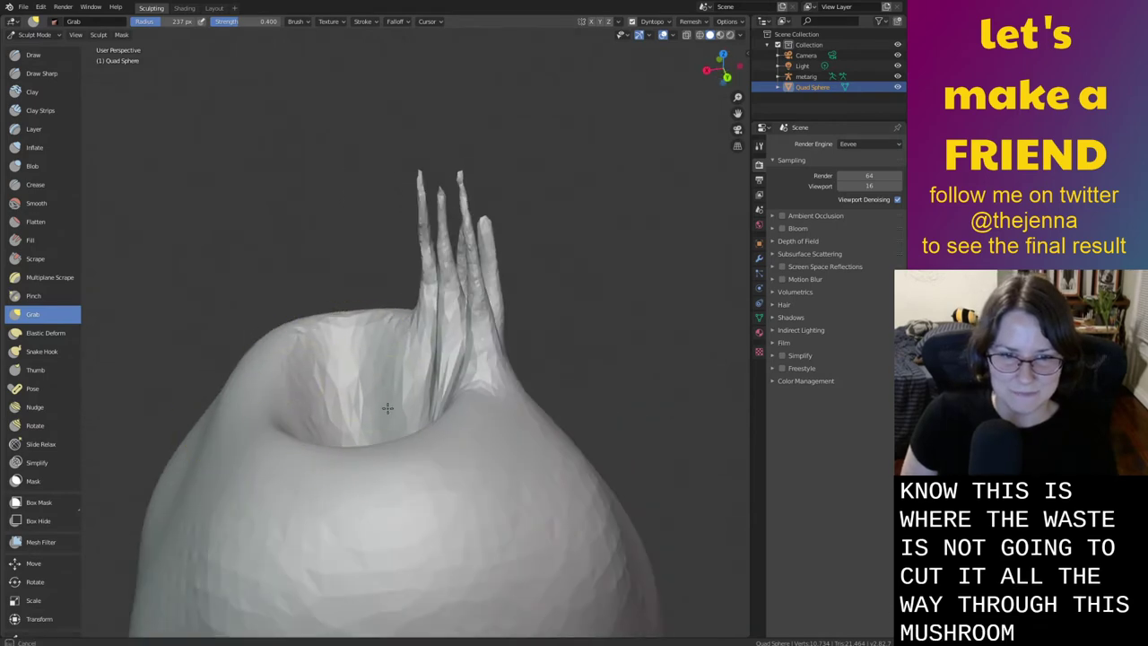
mouse_move(388, 408)
middle_down()
mouse_move(367, 356)
mouse_move(408, 395)
mouse_move(505, 415)
mouse_move(491, 421)
mouse_move(527, 378)
mouse_move(476, 355)
middle_up()
middle_drag(447, 393, 179, 296)
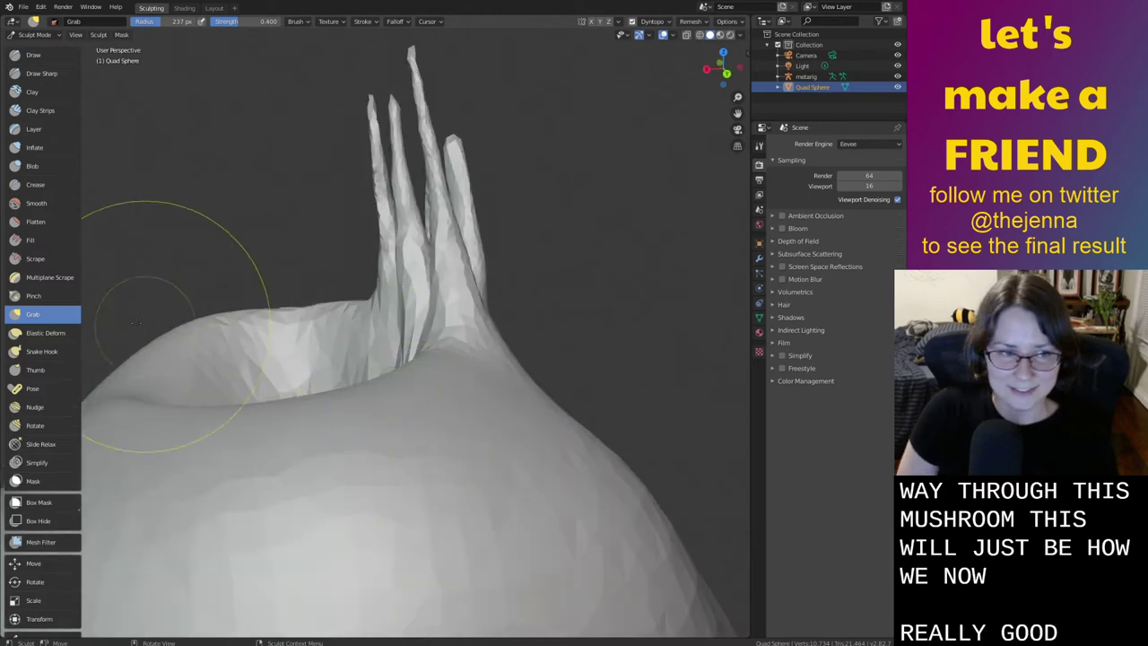
Try to pull another stem from the dip between the stem bases with the Snake Hook brush and undo it
click(41, 351)
mouse_move(667, 392)
middle_down()
mouse_move(502, 389)
mouse_move(500, 440)
mouse_move(484, 380)
mouse_move(449, 398)
mouse_move(541, 418)
middle_up()
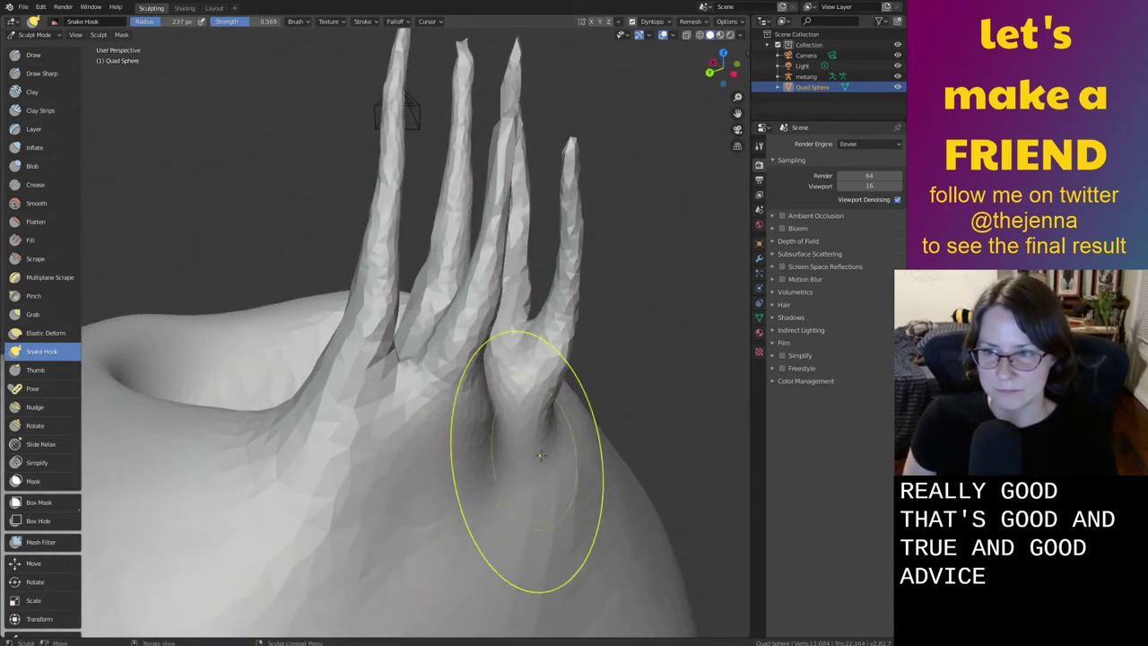
scroll(541, 456, up, 3)
shift+middle_drag(474, 402, 423, 377)
scroll(494, 402, up, 2)
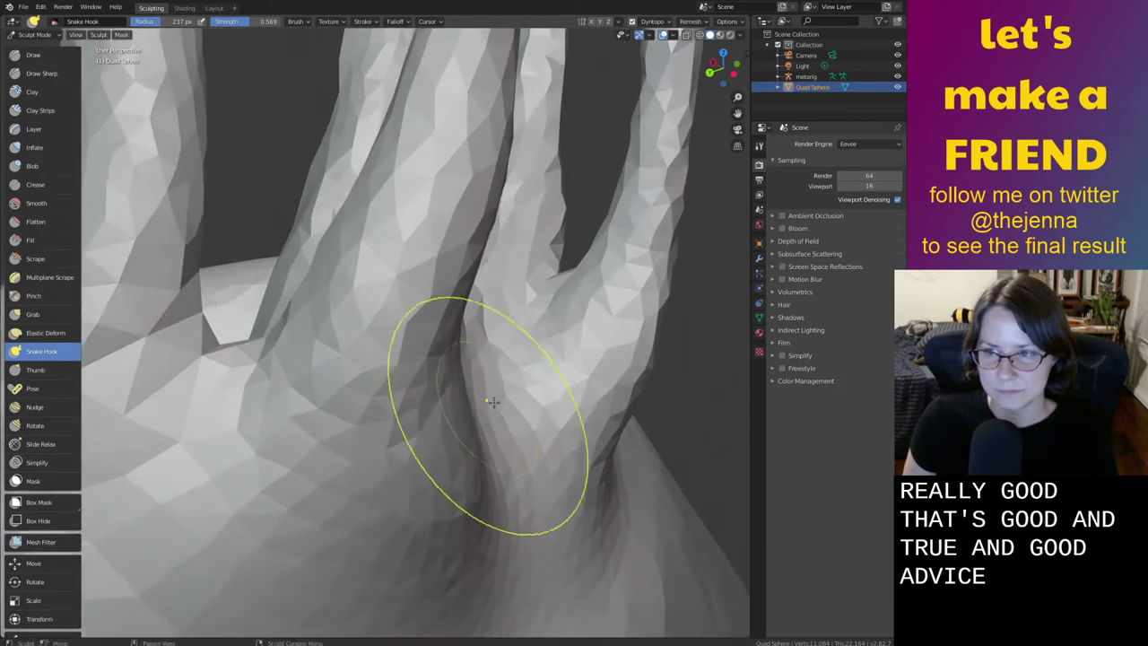
mouse_move(493, 402)
middle_down()
mouse_move(461, 410)
mouse_move(449, 380)
middle_up()
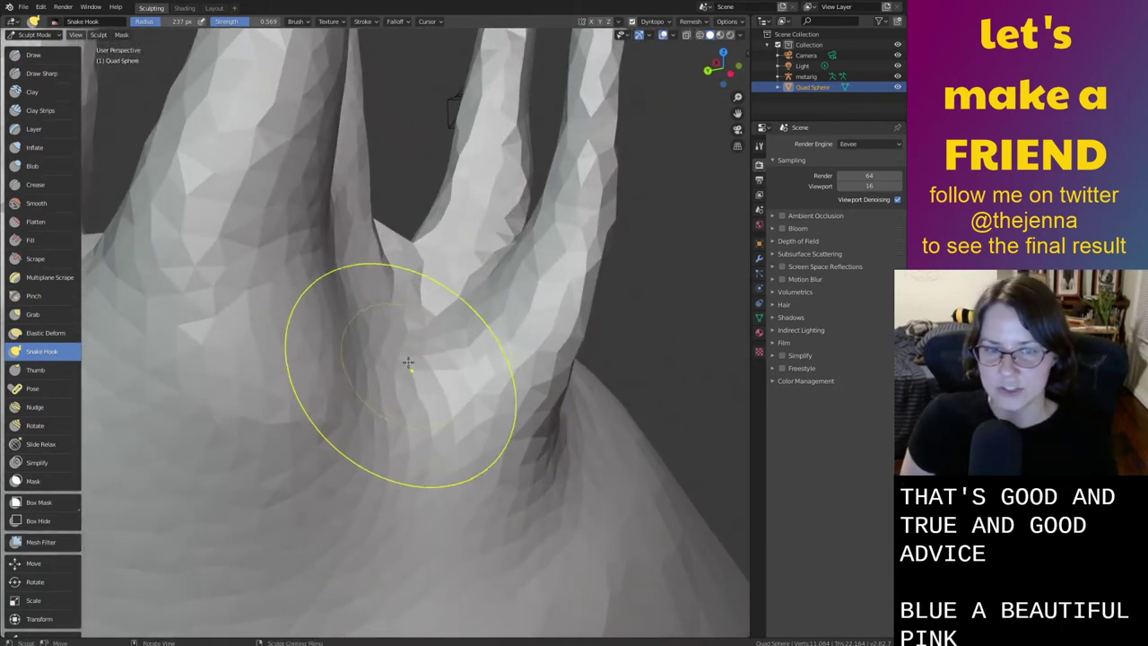
mouse_move(420, 361)
mouse_down()
mouse_move(458, 288)
mouse_move(463, 248)
mouse_move(441, 261)
mouse_up()
key(ctrl+z)
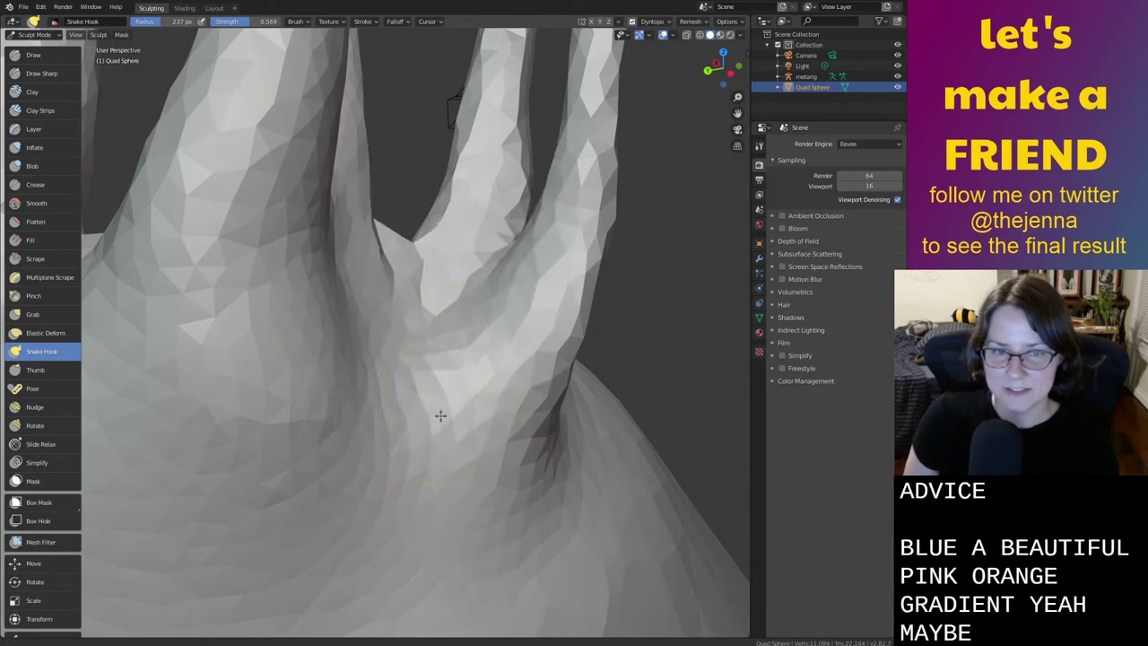
Inflate the dip between the stem bases for more mesh detail and smooth it at strength 0.700
scroll(441, 415, down, 2)
mouse_move(441, 415)
middle_down()
mouse_move(458, 443)
mouse_move(443, 379)
mouse_move(441, 479)
mouse_move(443, 434)
middle_up()
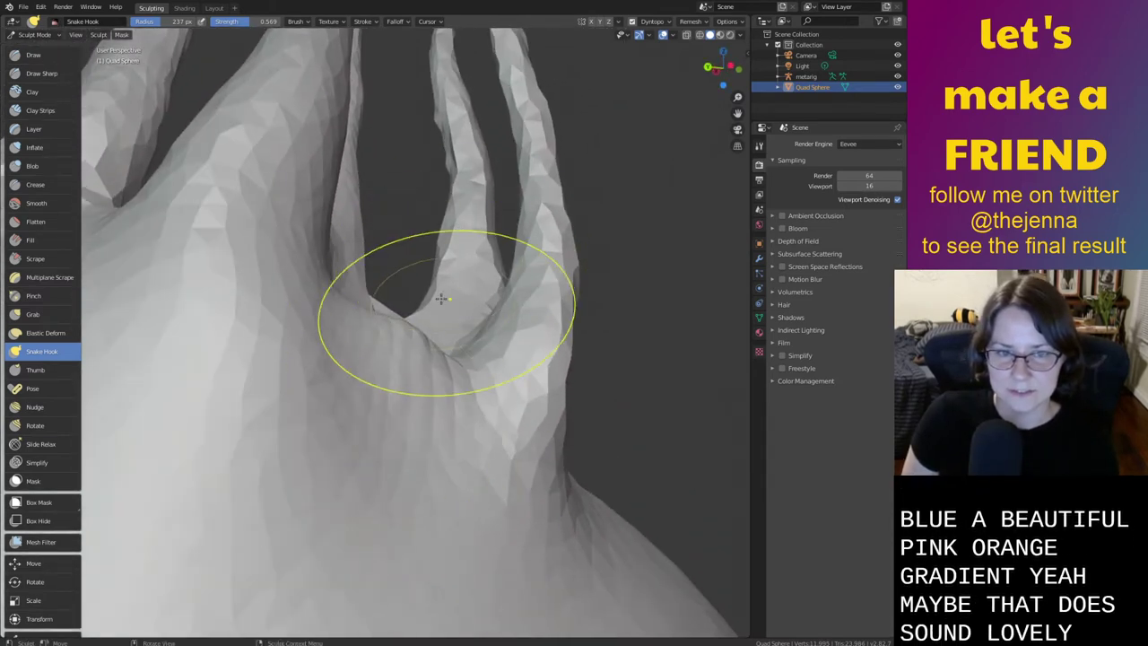
key(i)
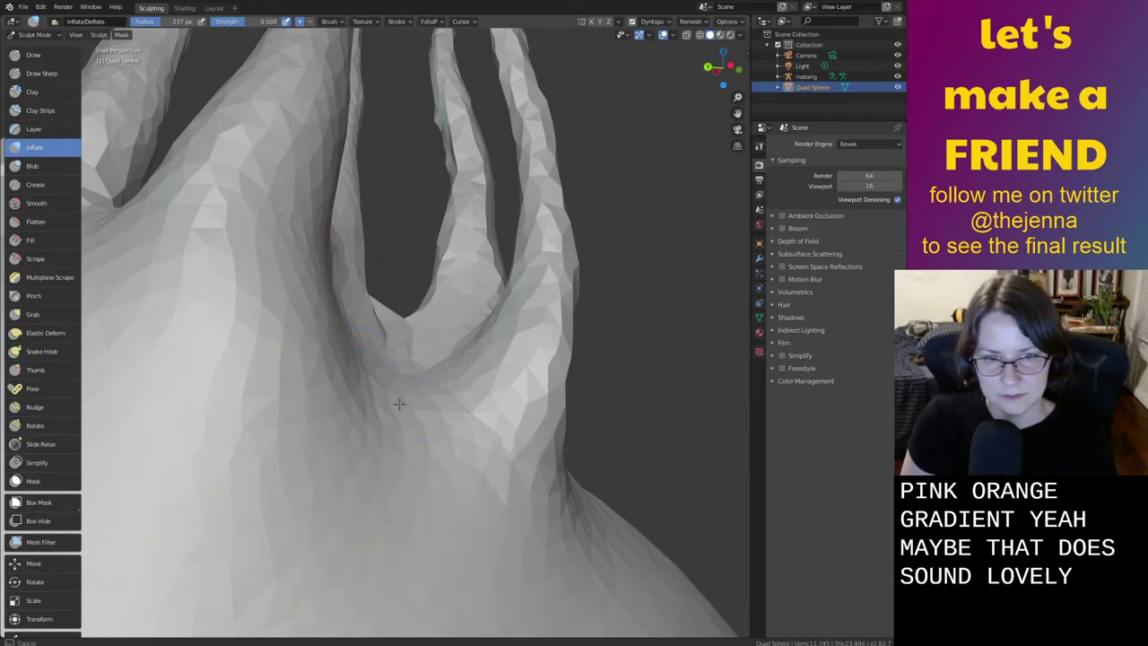
key(shift+s)
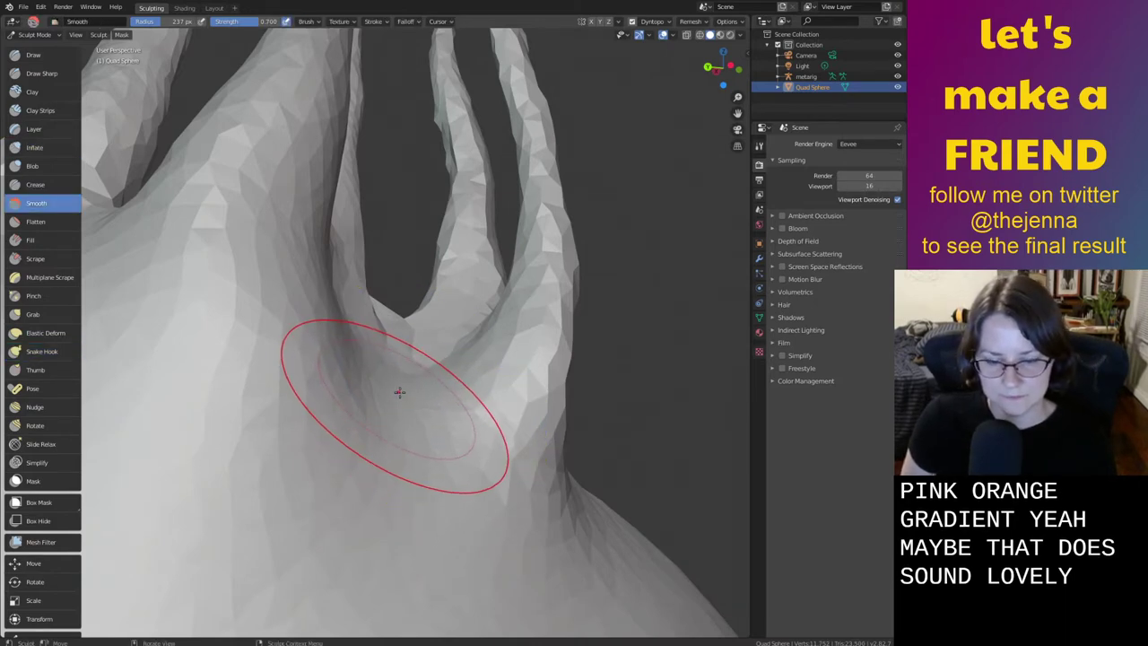
Set the Snake Hook brush to strength 1.000 and radius 122 px, try pulling a stem from the dip, and undo it
click(54, 351)
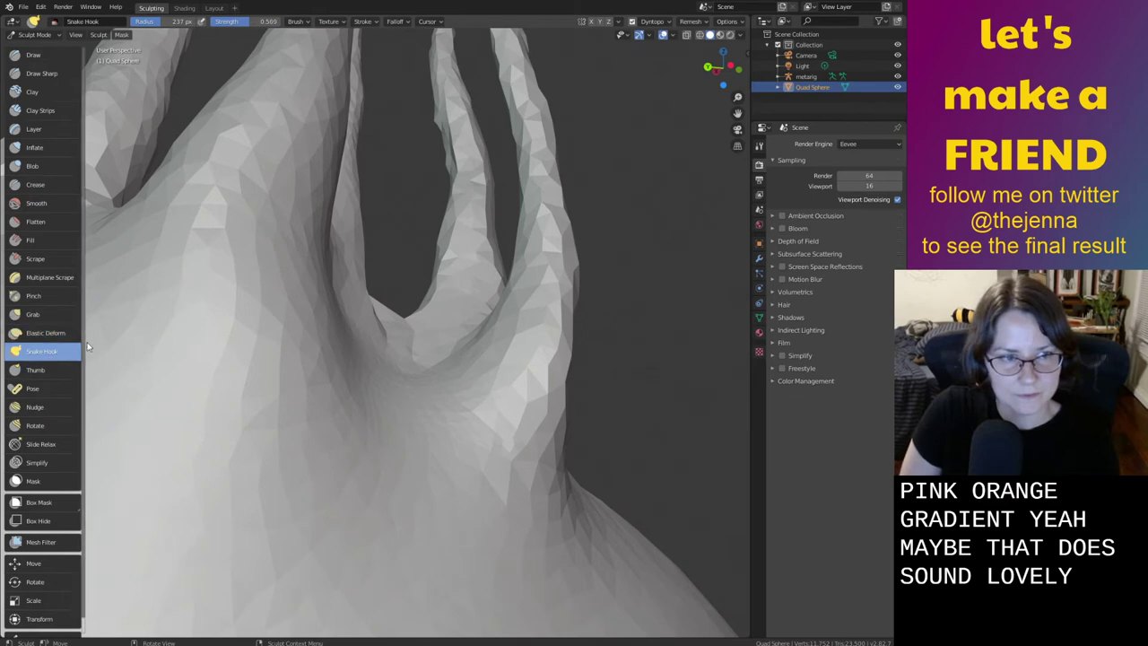
right_click(395, 384)
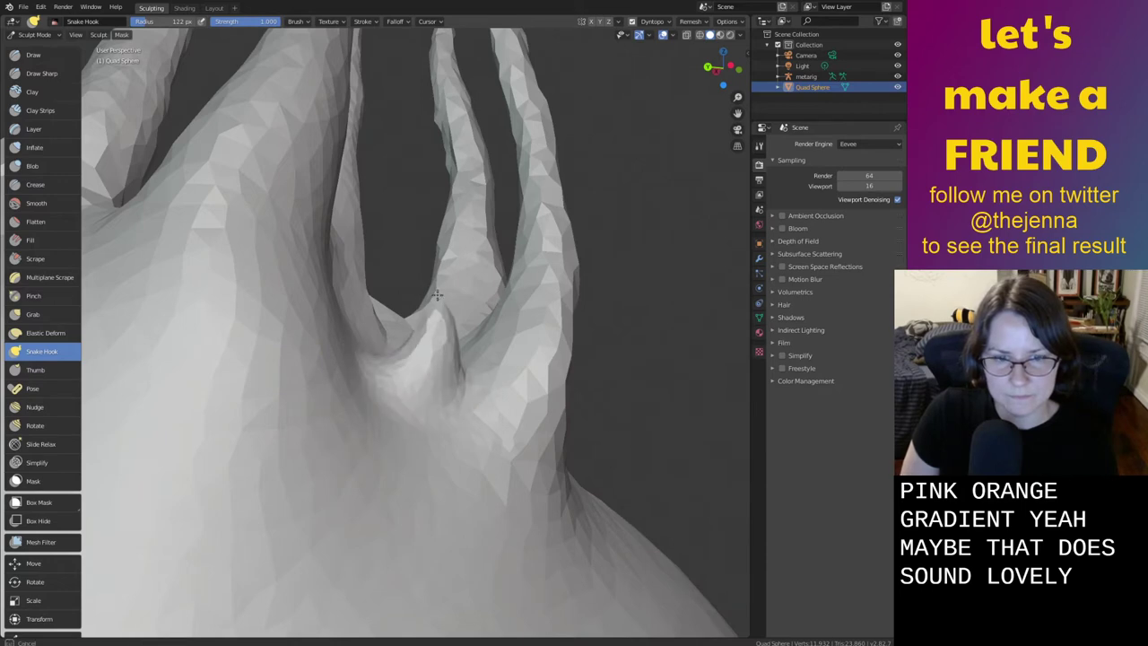
drag(437, 296, 473, 154)
key(ctrl+z)
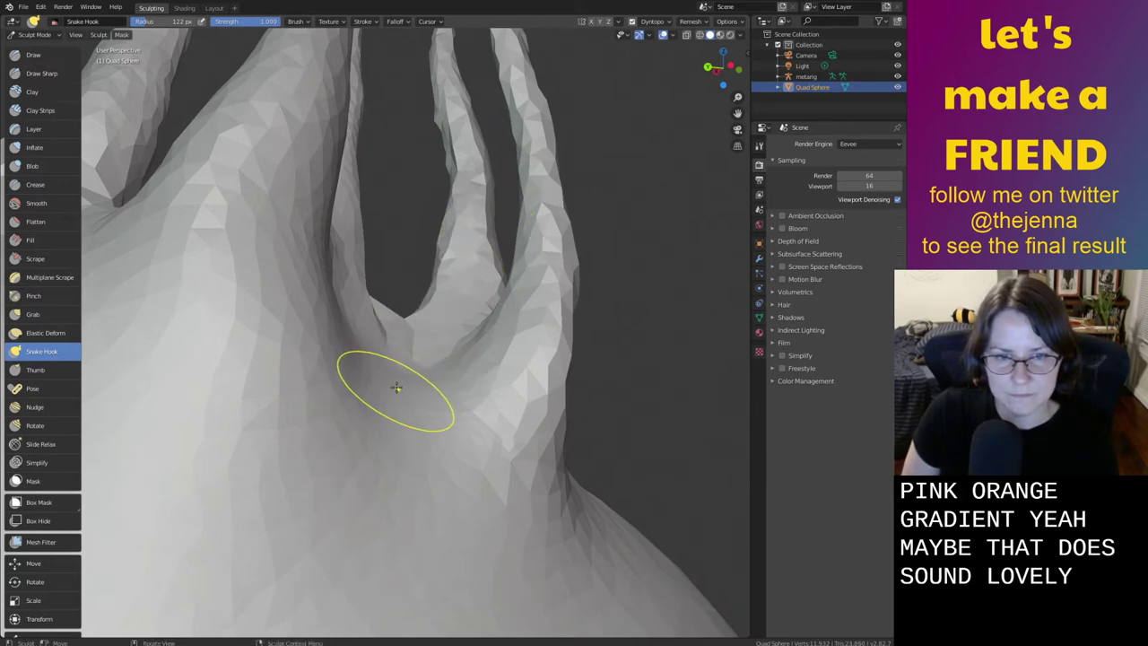
With the Snake Hook radius at 187 px, pull a slender sixth stem from the dip and lengthen the blunt-tipped stem nearby
right_click(370, 375)
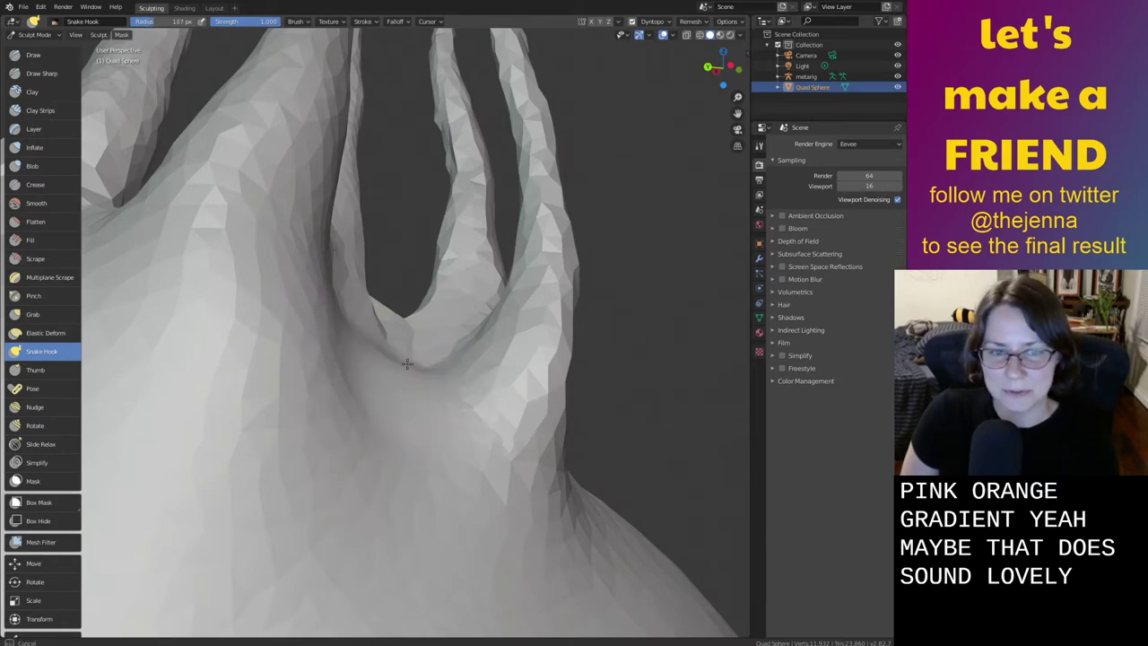
mouse_move(406, 363)
mouse_down()
mouse_move(436, 260)
mouse_move(456, 64)
mouse_up()
mouse_move(455, 210)
middle_down()
mouse_move(372, 387)
mouse_move(397, 376)
mouse_move(382, 332)
middle_up()
scroll(398, 372, up, 2)
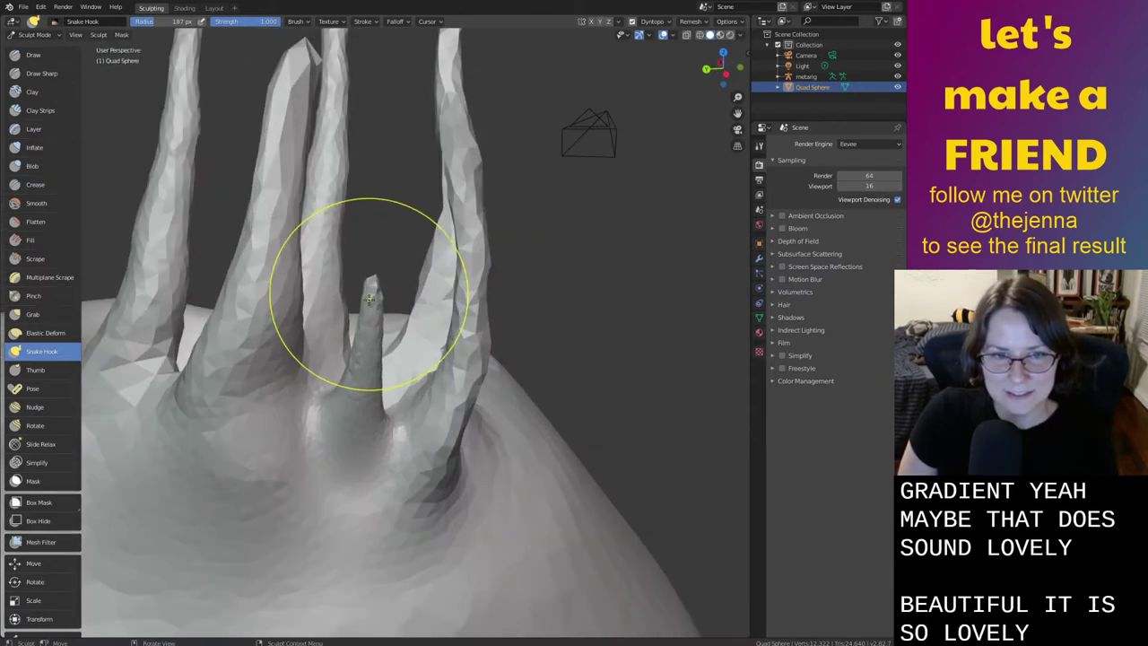
mouse_move(368, 253)
mouse_down()
mouse_move(384, 129)
mouse_move(397, 192)
mouse_up()
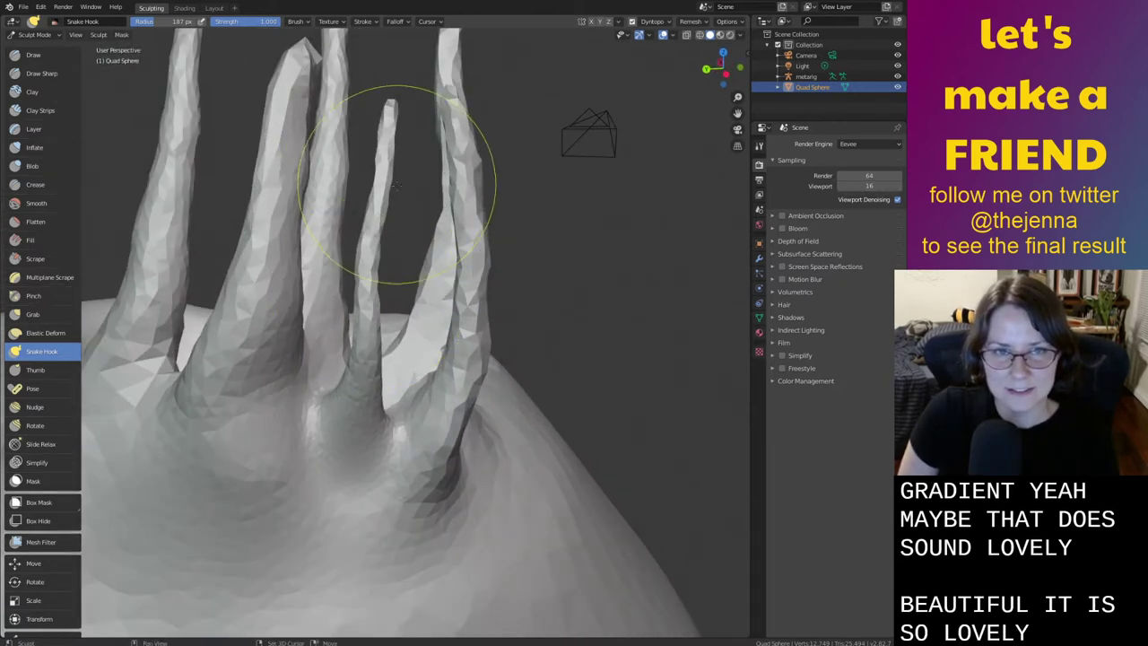
mouse_move(398, 192)
middle_down()
mouse_move(444, 358)
mouse_move(410, 347)
middle_up()
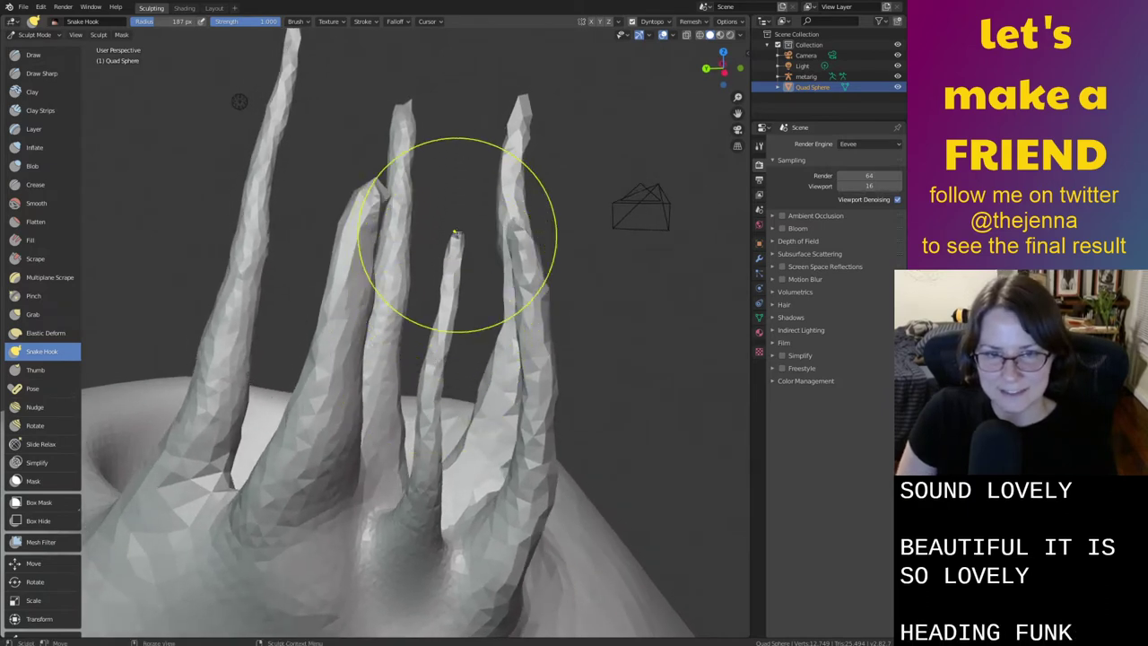
mouse_move(375, 220)
mouse_down()
mouse_move(395, 86)
mouse_move(383, 54)
mouse_up()
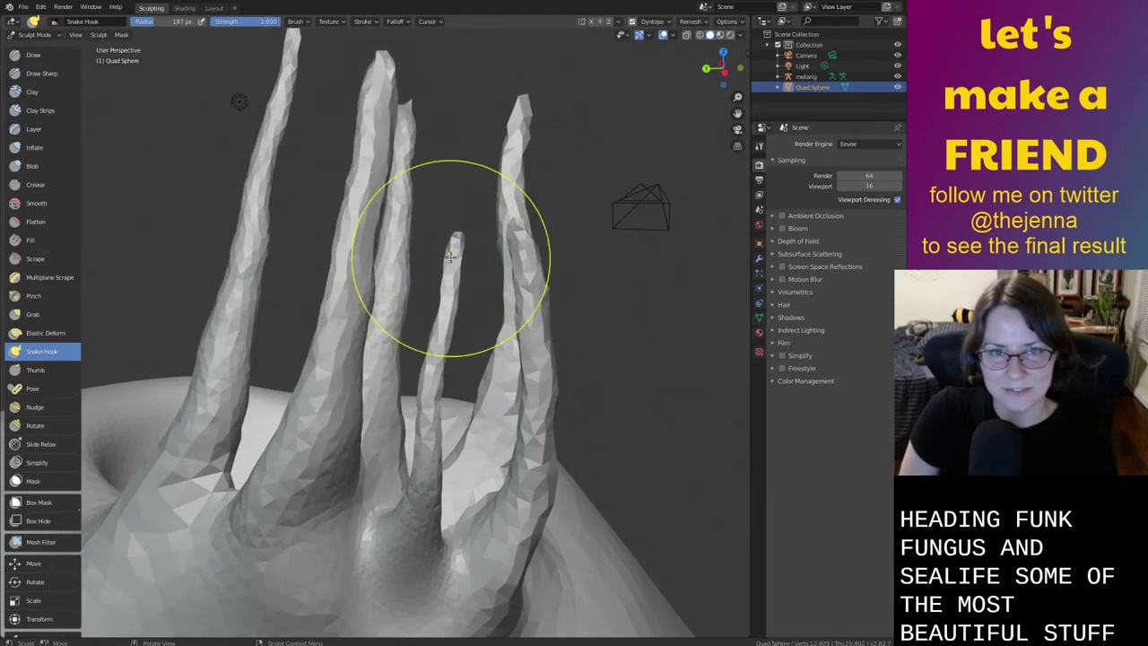
Thicken the slender sixth stem with the Inflate brush and lengthen it with the Grab brush
key(i)
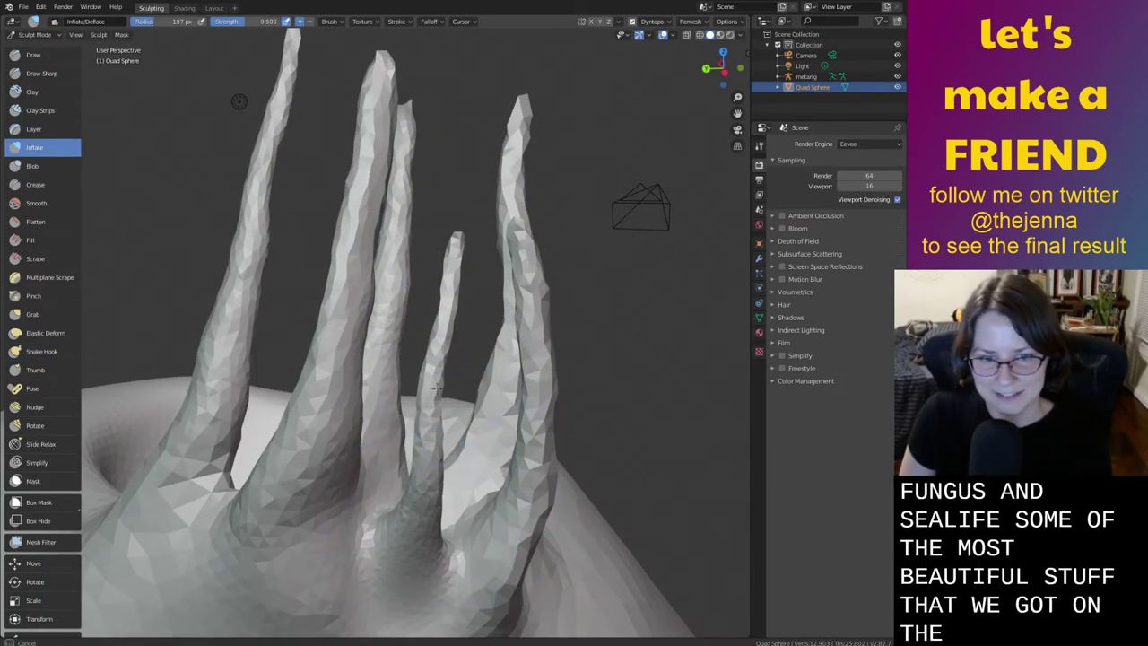
drag(421, 486, 430, 420)
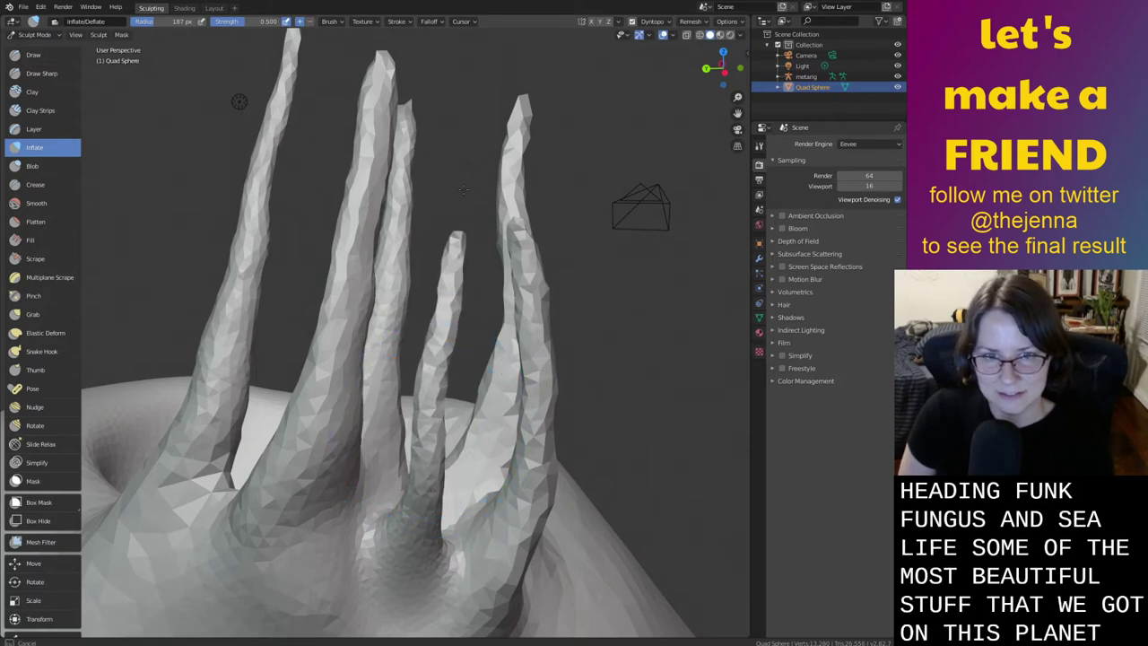
key(g)
drag(456, 219, 459, 159)
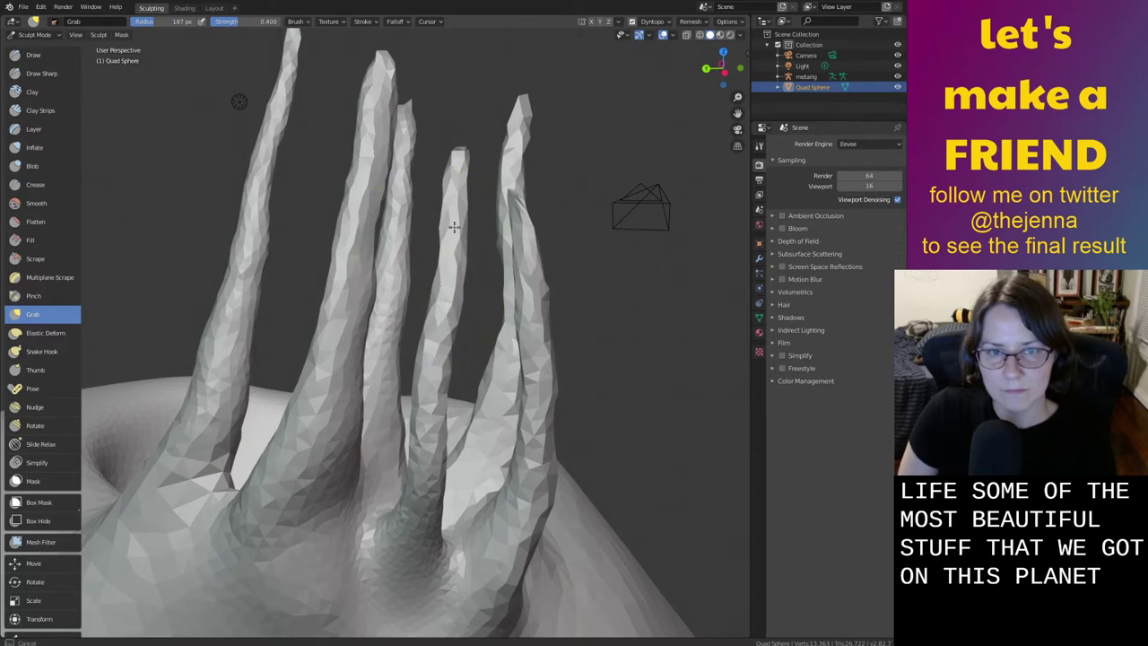
Smooth the sixth stem along its length with the Smooth brush at strength 0.700 and save the file
key(s)
drag(458, 182, 455, 238)
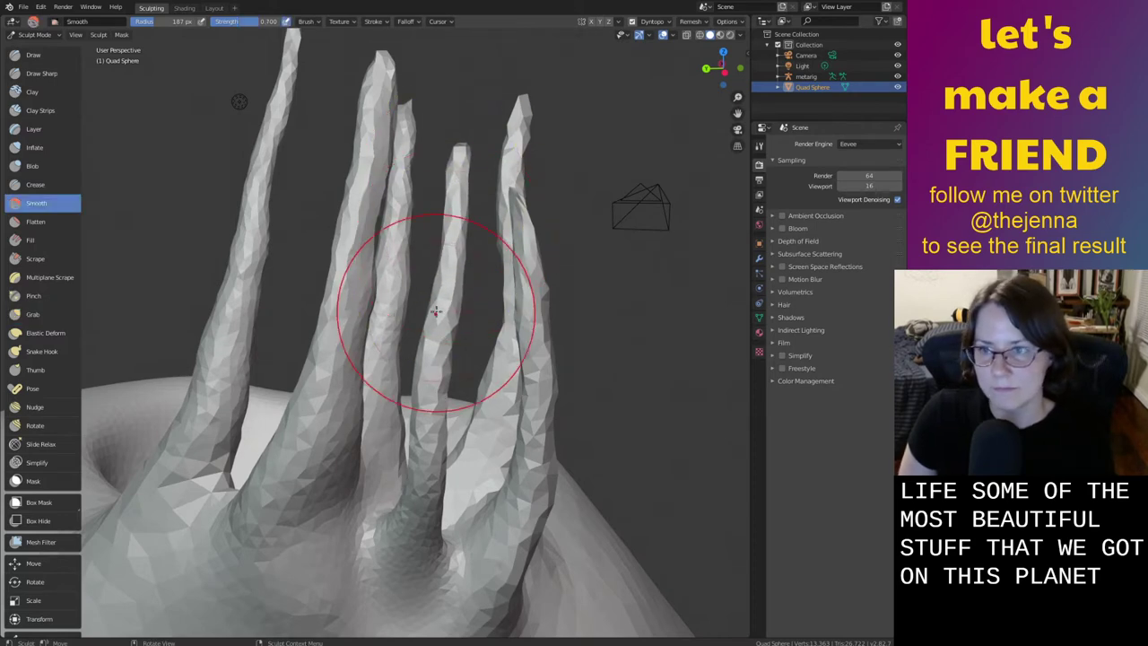
middle_drag(436, 313, 266, 341)
key(ctrl+s)
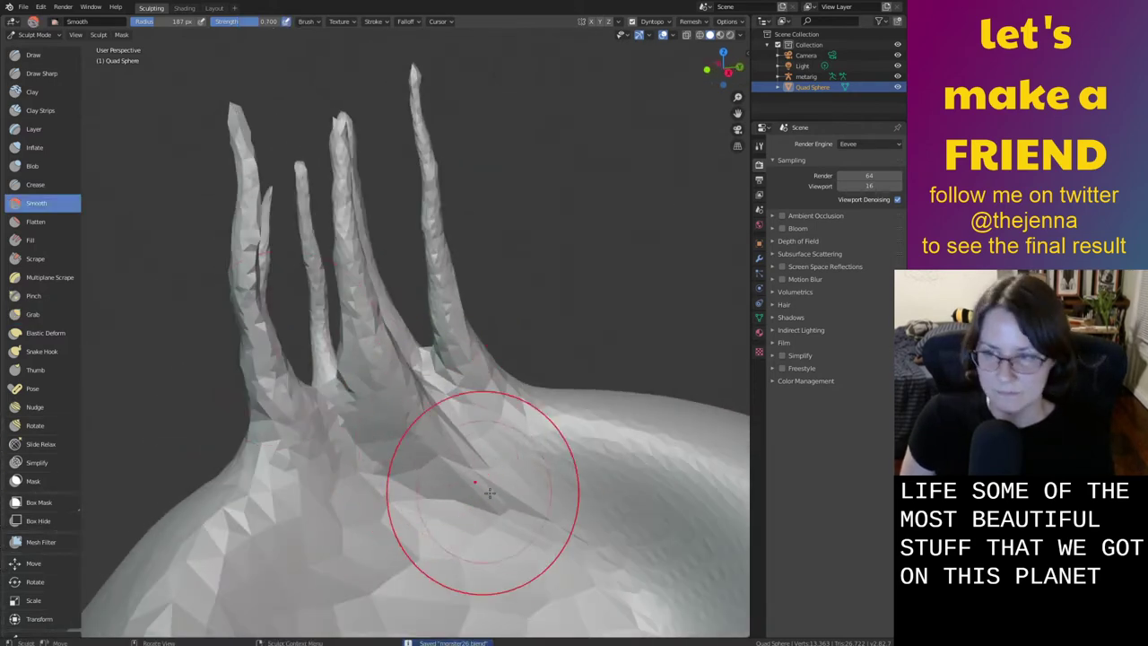
Add mesh detail with the Inflate brush to the creased surface at the stem bases facing the hollow
key(g)
key(i)
scroll(589, 541, up, 5)
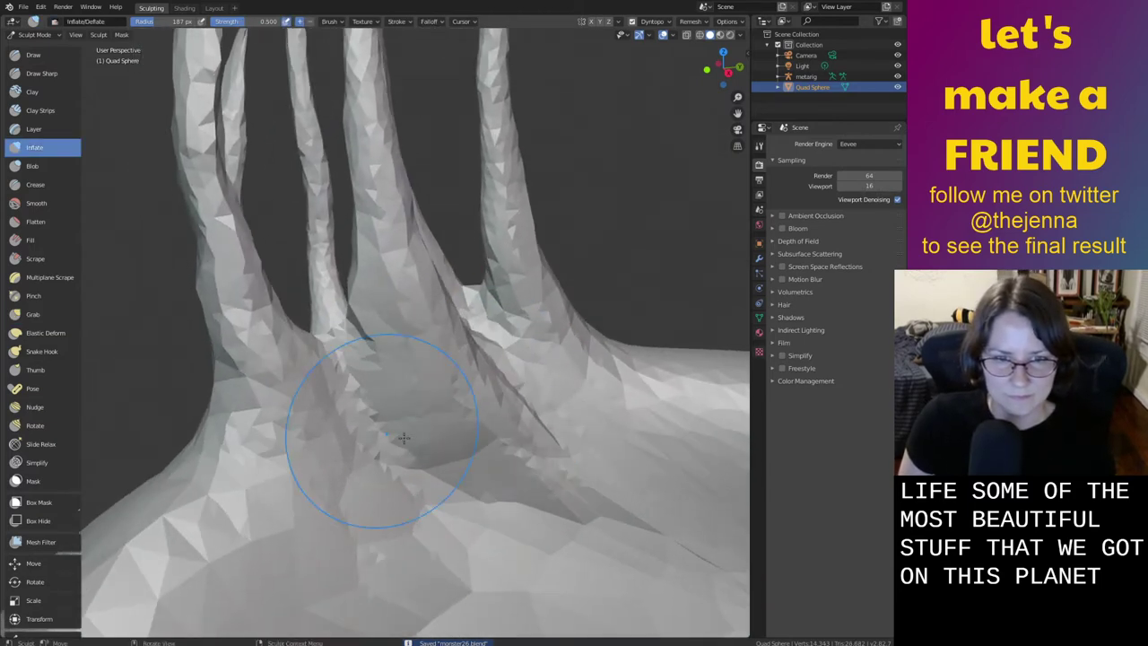
middle_drag(404, 438, 321, 486)
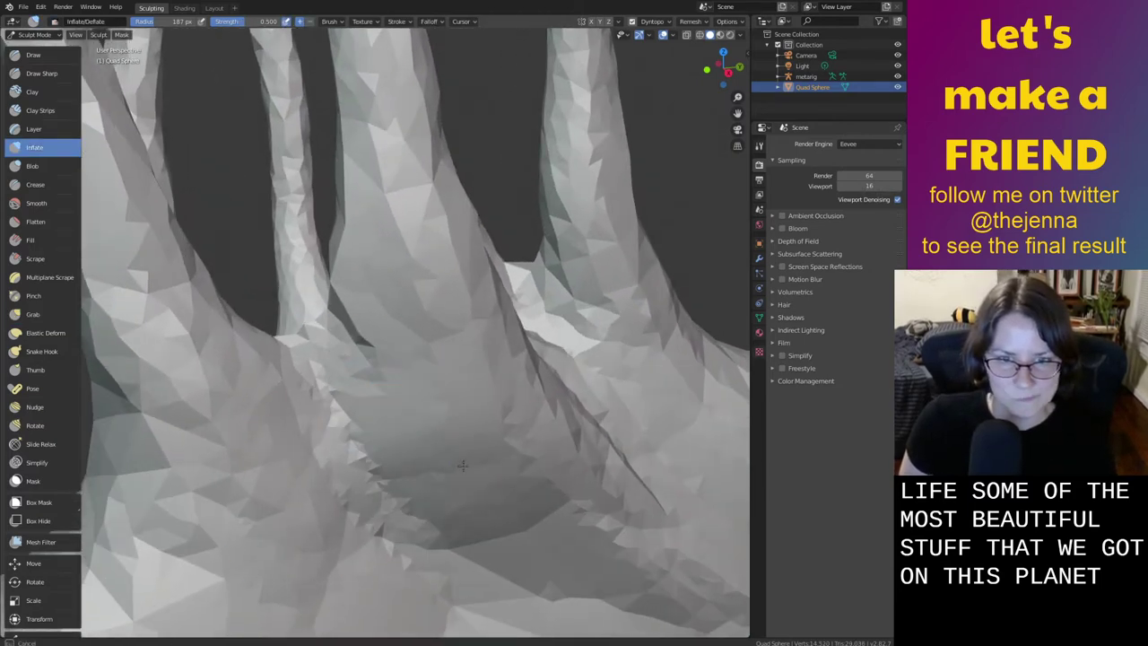
Smooth the creases between the stem bases and along the hollow's edge with the Smooth brush
key(shift+s)
mouse_move(569, 494)
mouse_down()
mouse_move(502, 394)
mouse_move(367, 430)
mouse_move(414, 541)
mouse_move(448, 574)
mouse_up()
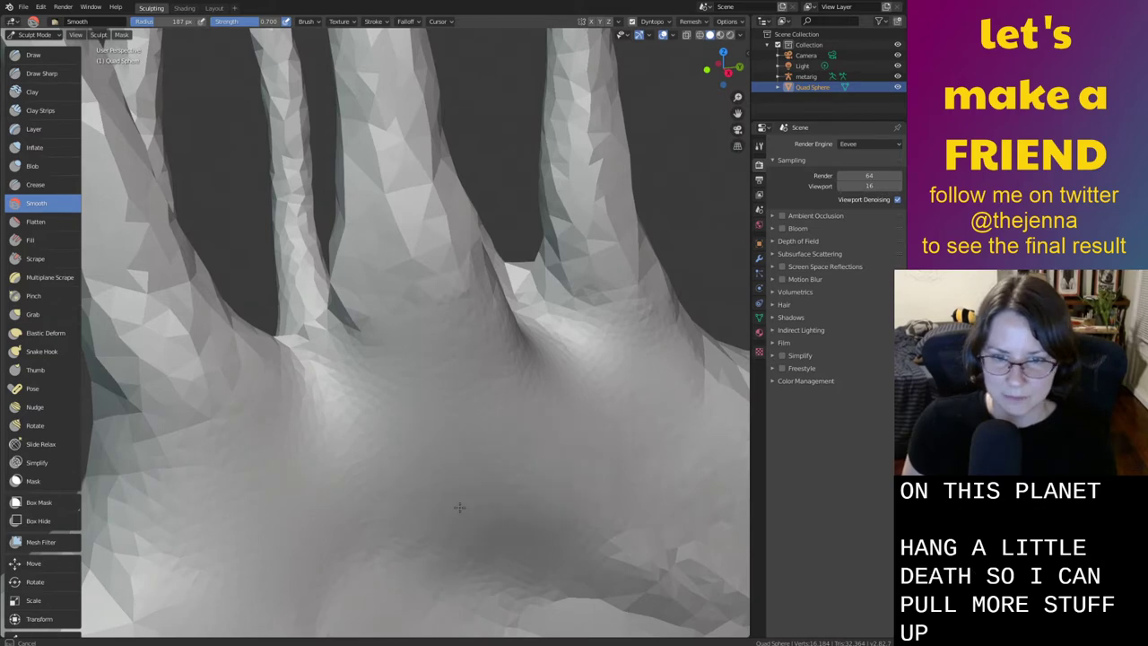
middle_drag(487, 493, 435, 462)
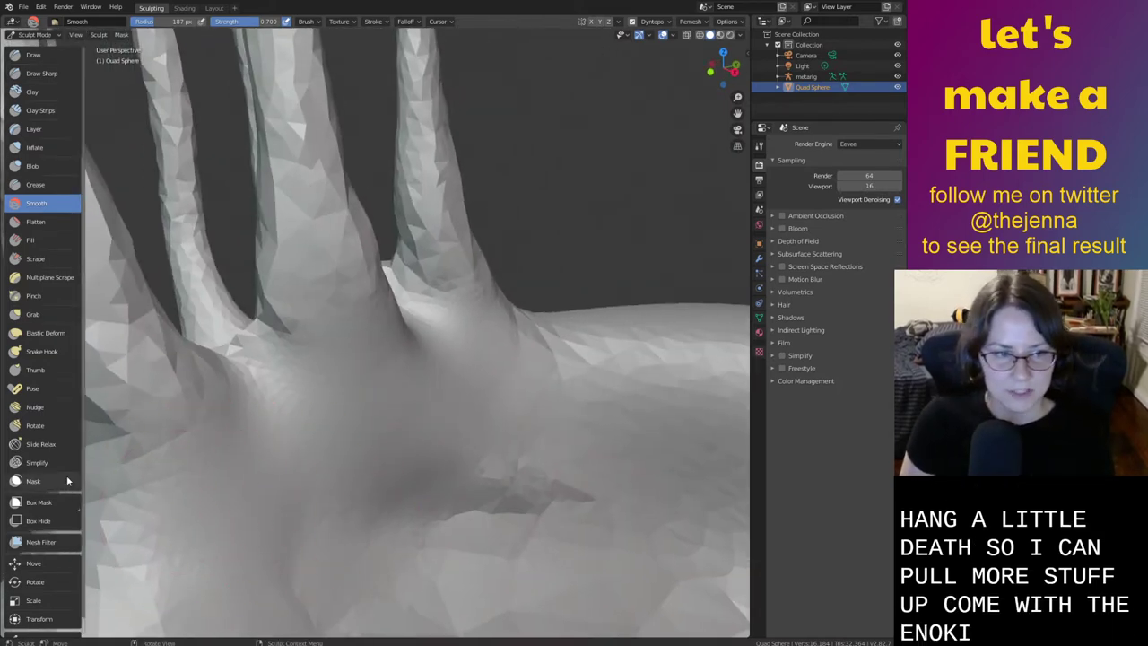
Try to pull a new stem out of the smooth surface below the stem bases with the Snake Hook brush
click(43, 352)
middle_drag(167, 422, 371, 475)
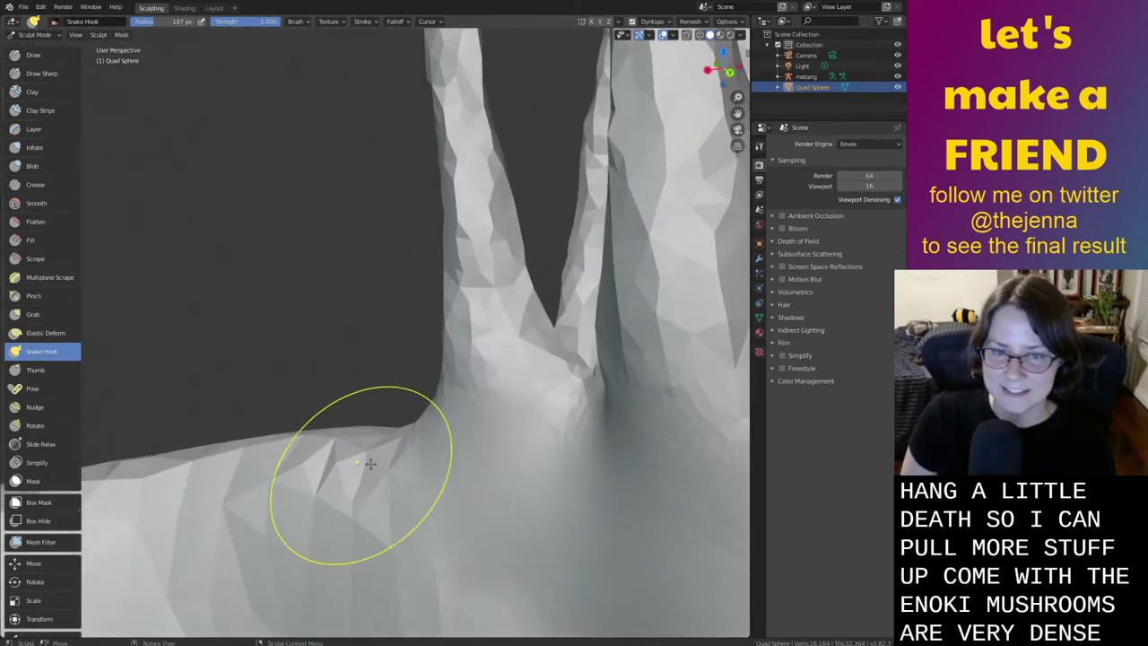
middle_drag(545, 460, 575, 554)
mouse_move(595, 516)
middle_down()
mouse_move(446, 449)
mouse_move(526, 464)
mouse_move(295, 349)
mouse_move(530, 391)
mouse_move(610, 354)
mouse_move(575, 381)
middle_up()
drag(335, 401, 431, 379)
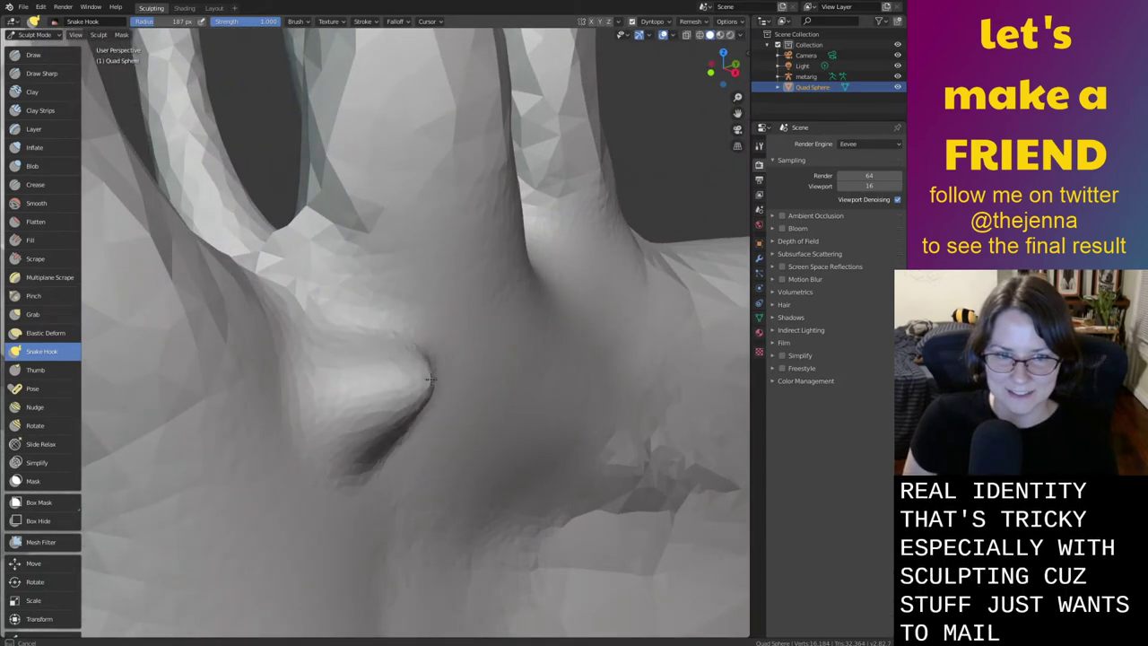
middle_drag(437, 376, 204, 366)
mouse_move(426, 450)
middle_down()
mouse_move(461, 425)
mouse_move(479, 384)
middle_up()
key(ctrl+z)
Pull a slender seventh stem out of the surface in front of the stem bases and draw it upward with the Snake Hook brush
drag(479, 383, 461, 409)
middle_drag(394, 439, 429, 370)
drag(431, 468, 432, 442)
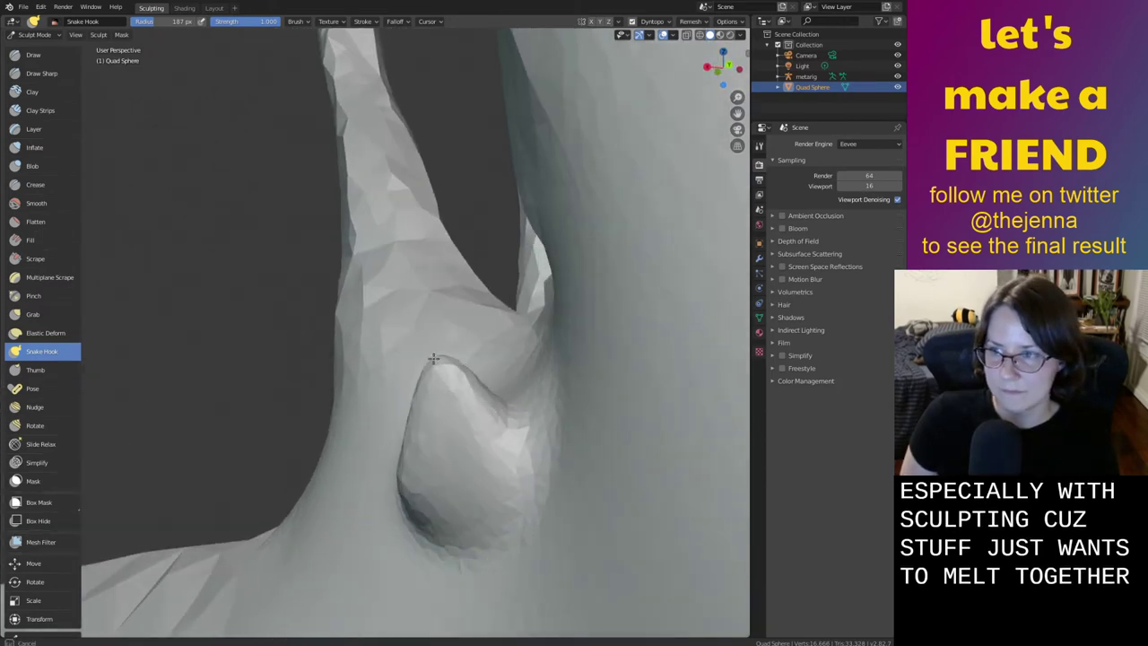
mouse_move(412, 259)
middle_down()
mouse_move(453, 320)
mouse_move(505, 341)
mouse_move(530, 438)
middle_up()
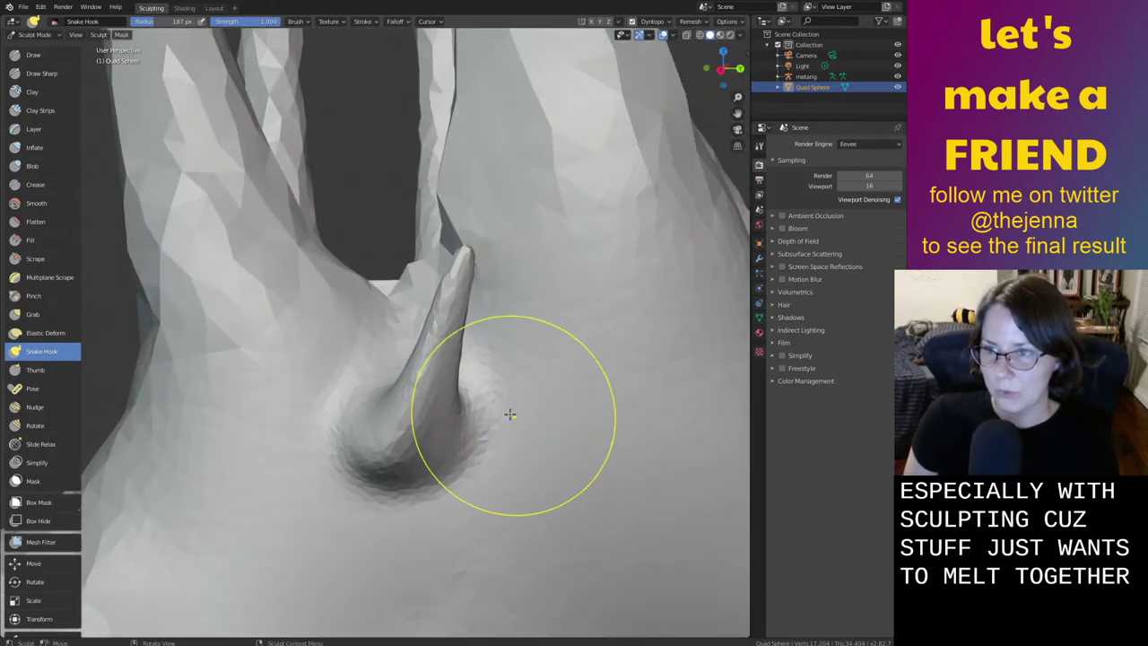
middle_drag(469, 398, 498, 399)
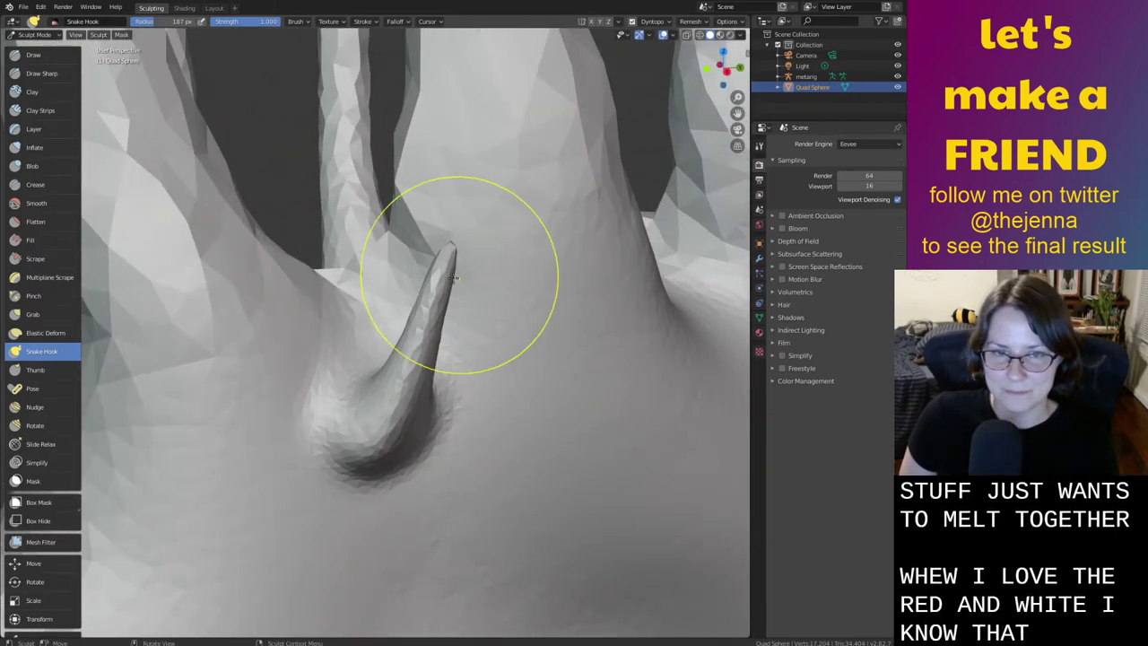
drag(445, 265, 385, 116)
middle_drag(385, 116, 392, 264)
drag(441, 344, 403, 346)
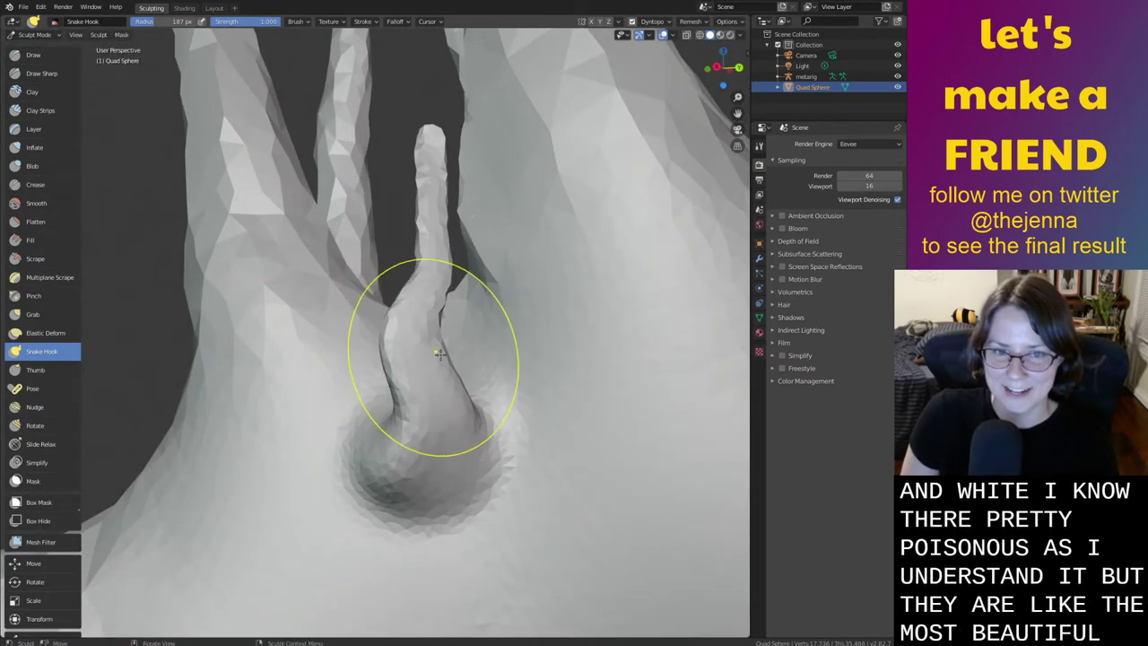
mouse_move(425, 249)
mouse_down()
mouse_move(436, 201)
mouse_move(400, 126)
mouse_up()
Thicken the seventh stem from its base to its tip with the Inflate brush at strength 0.500
key(s)
drag(468, 158, 474, 238)
key(i)
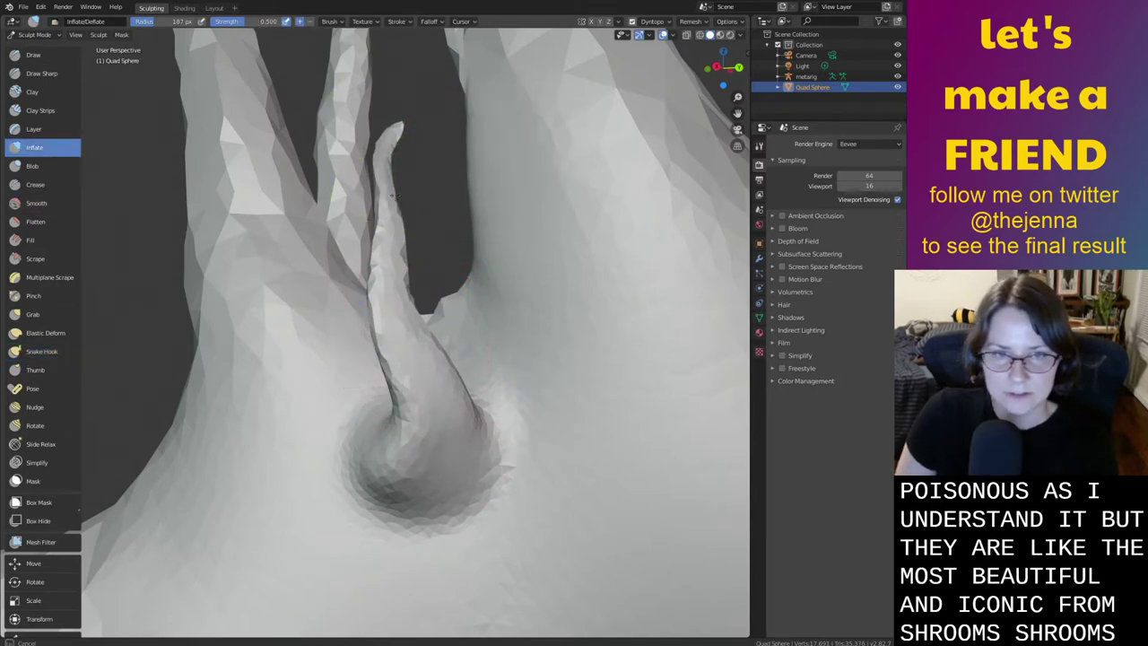
mouse_move(409, 244)
middle_down()
mouse_move(440, 303)
mouse_move(467, 308)
mouse_move(505, 359)
mouse_move(464, 367)
mouse_move(457, 356)
middle_up()
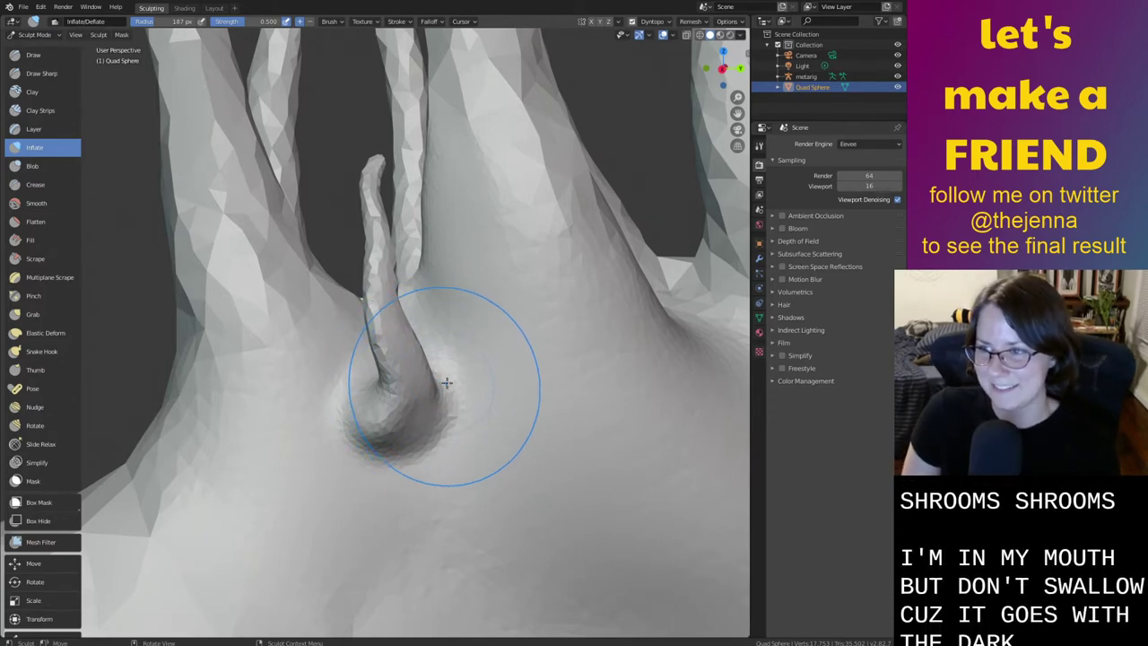
mouse_move(436, 410)
mouse_down()
mouse_move(397, 418)
mouse_move(399, 397)
mouse_up()
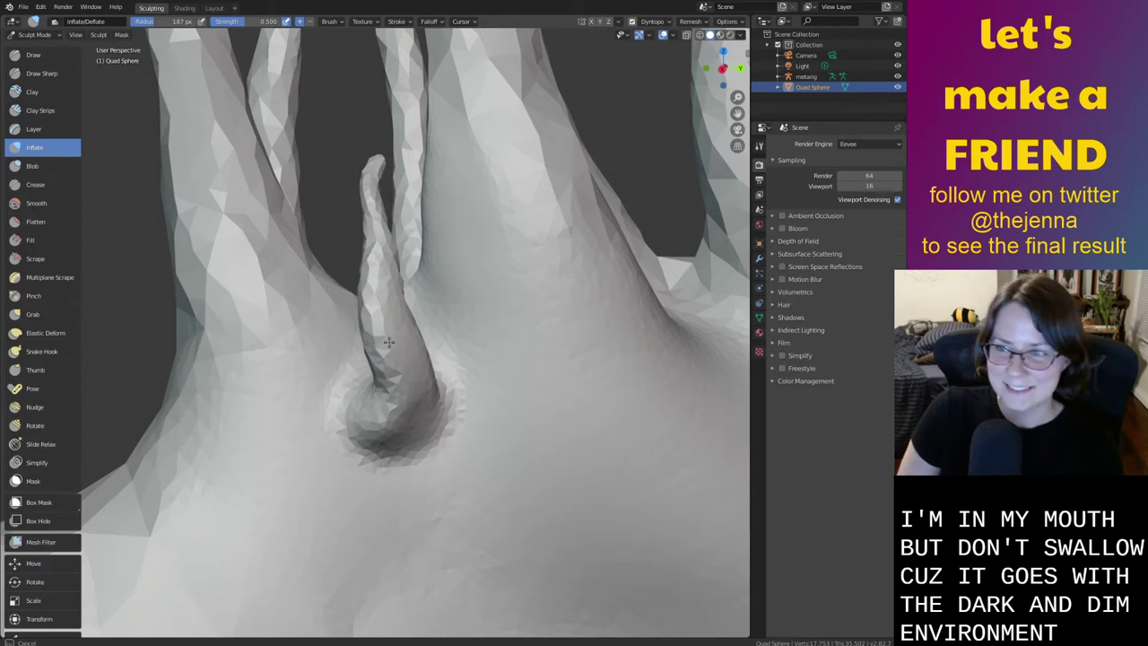
drag(368, 294, 378, 194)
Lengthen the seventh stem upward with the Grab brush at strength 0.400
key(g)
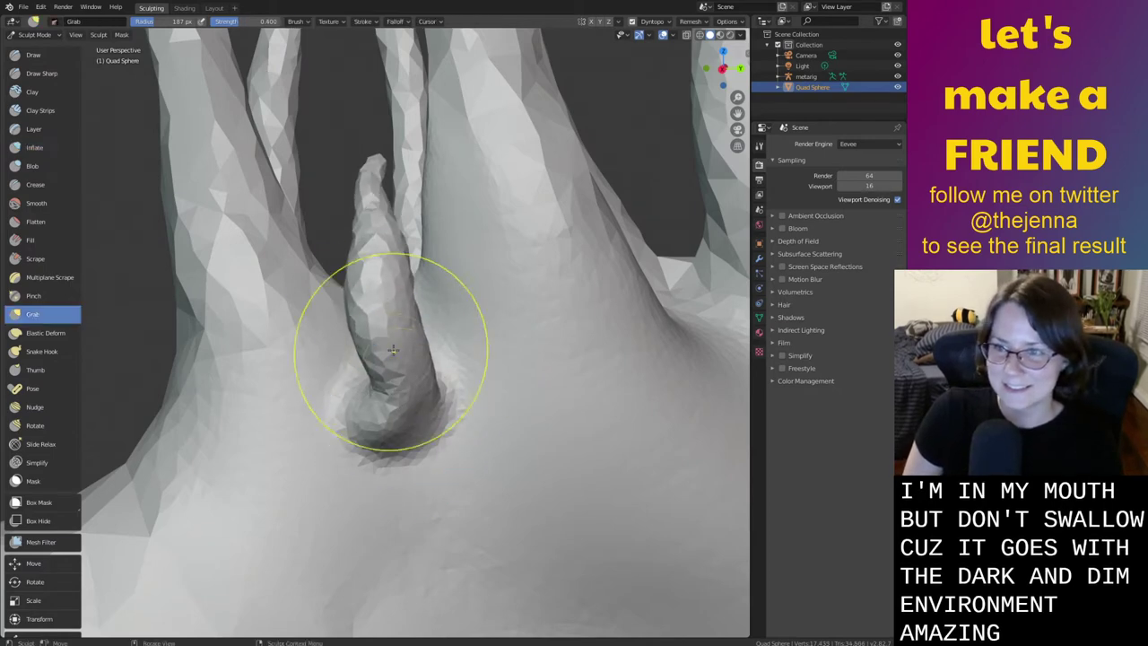
mouse_move(385, 371)
middle_down()
mouse_move(457, 440)
mouse_move(438, 280)
mouse_move(380, 271)
middle_up()
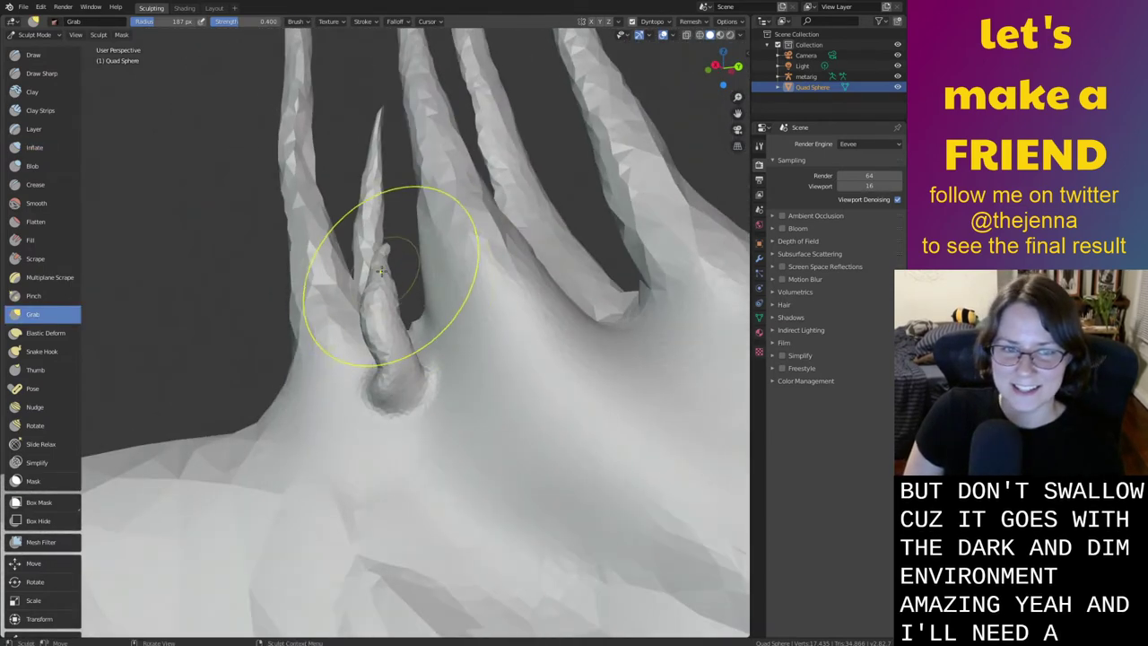
middle_drag(364, 154, 656, 290)
mouse_move(503, 292)
ctrl+middle_down()
mouse_move(407, 164)
mouse_move(413, 408)
ctrl+middle_up()
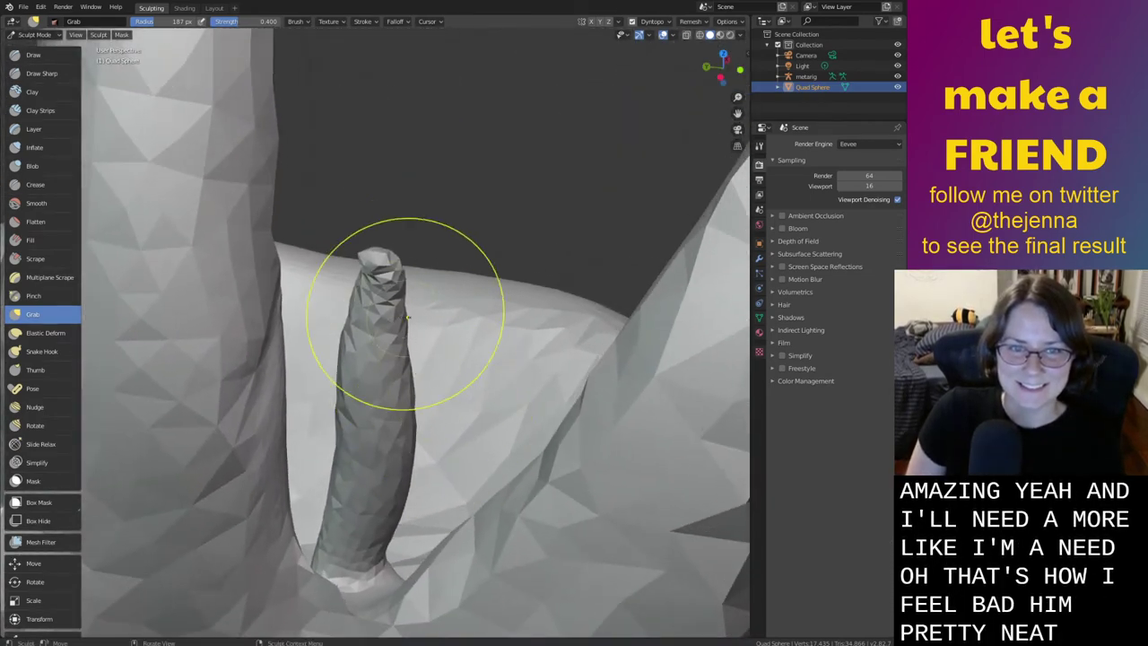
drag(393, 252, 402, 231)
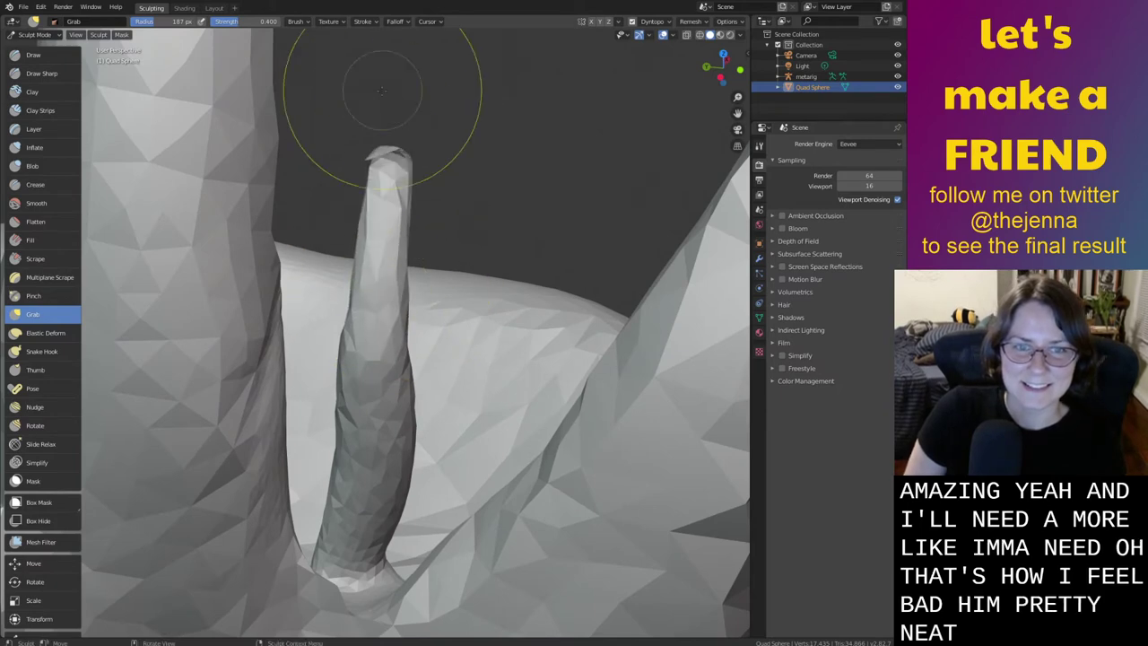
Smooth the seventh stem's upper end, round out its tip with the Inflate brush, and adjust it with the Grab brush
key(shift+s)
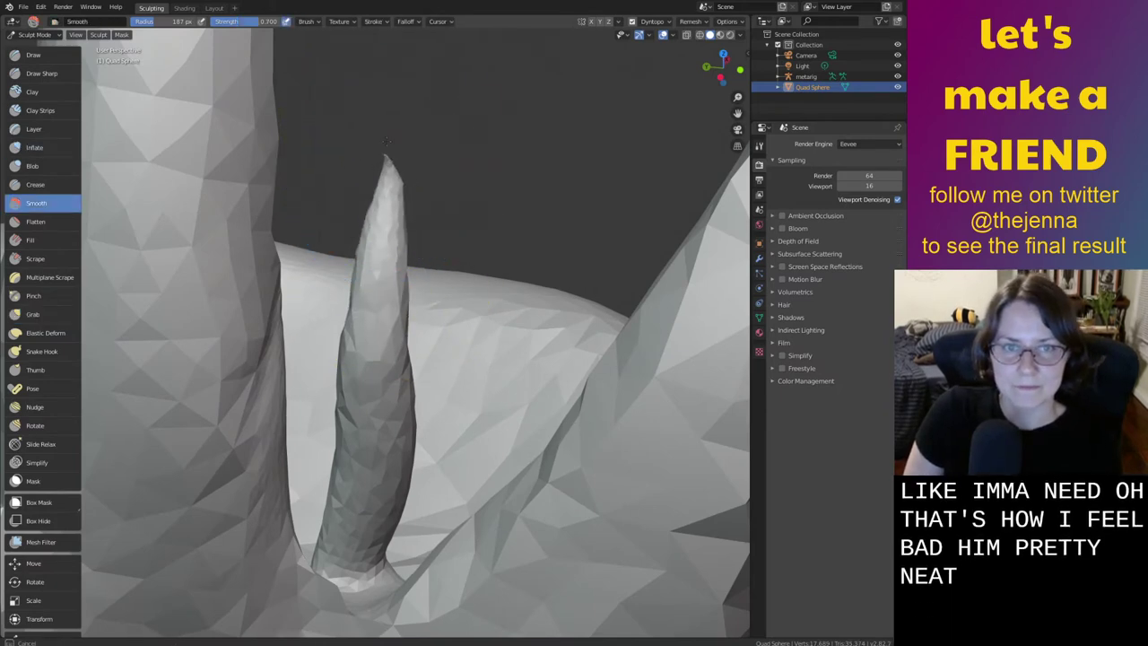
key(i)
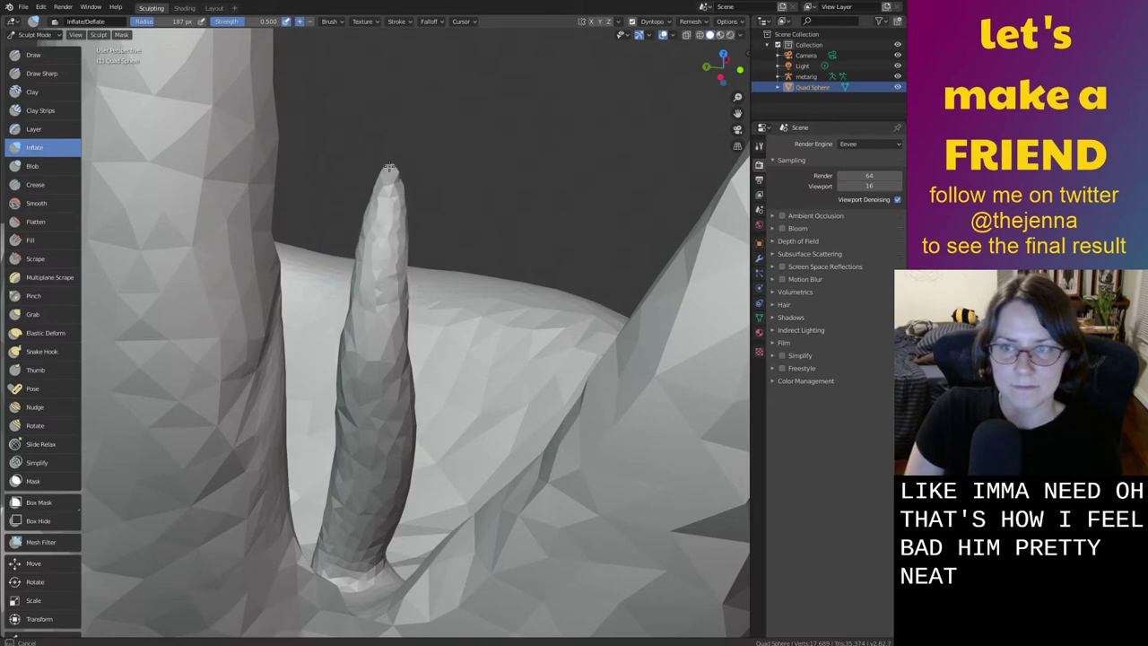
key(g)
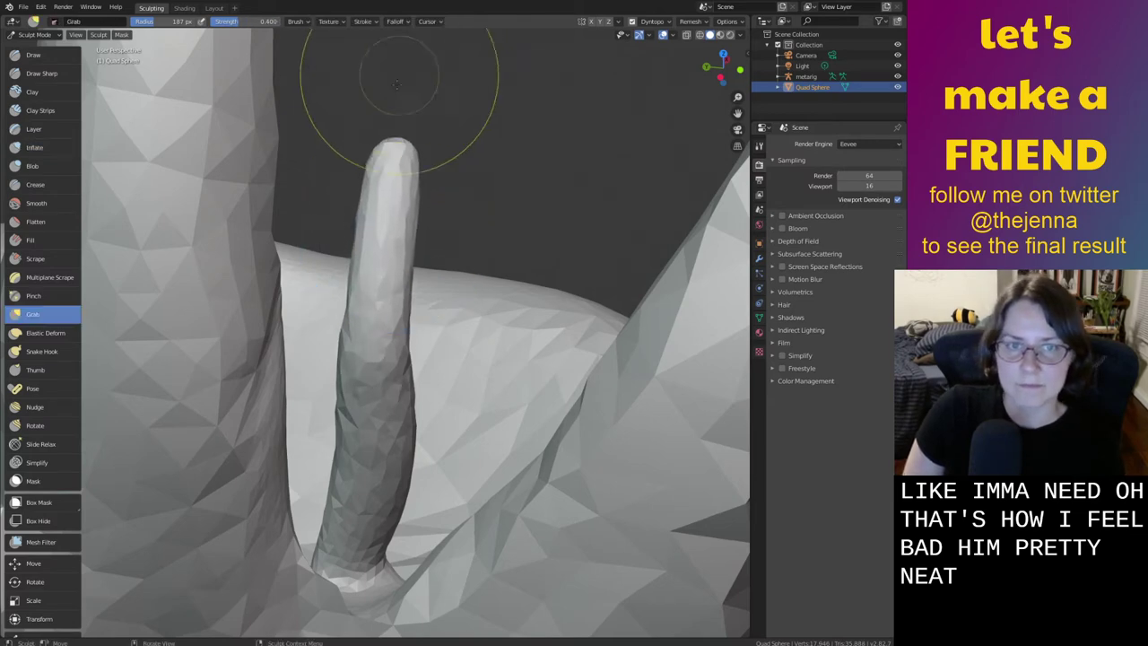
scroll(398, 84, down, 8)
mouse_move(488, 367)
middle_down()
mouse_move(384, 339)
mouse_move(368, 296)
middle_up()
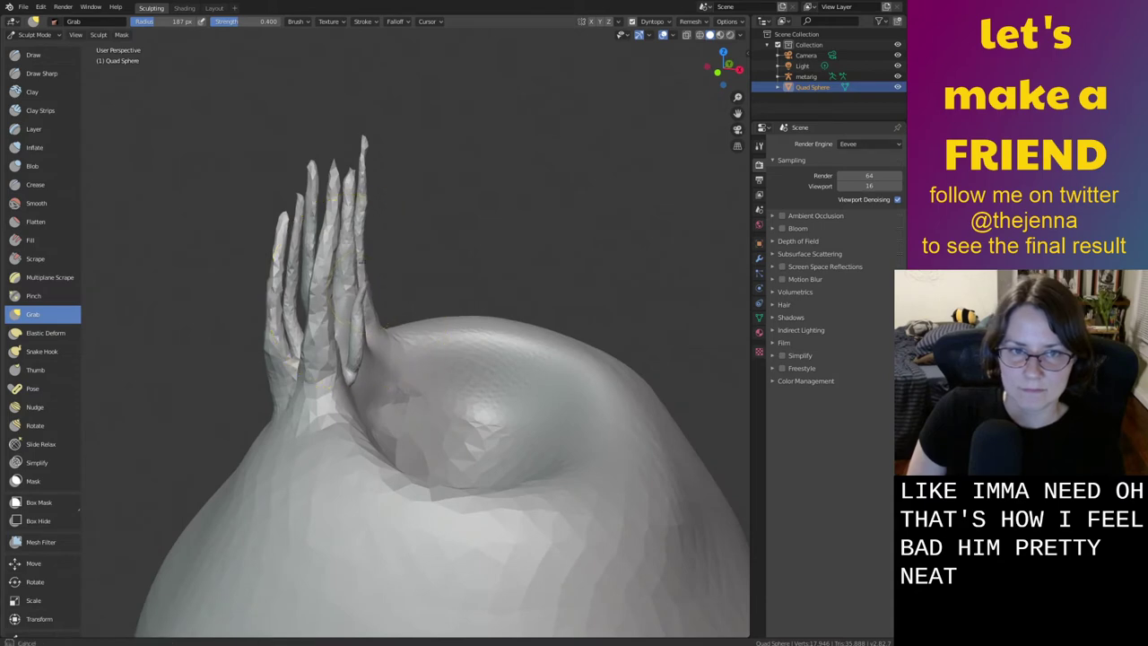
middle_drag(358, 269, 410, 359)
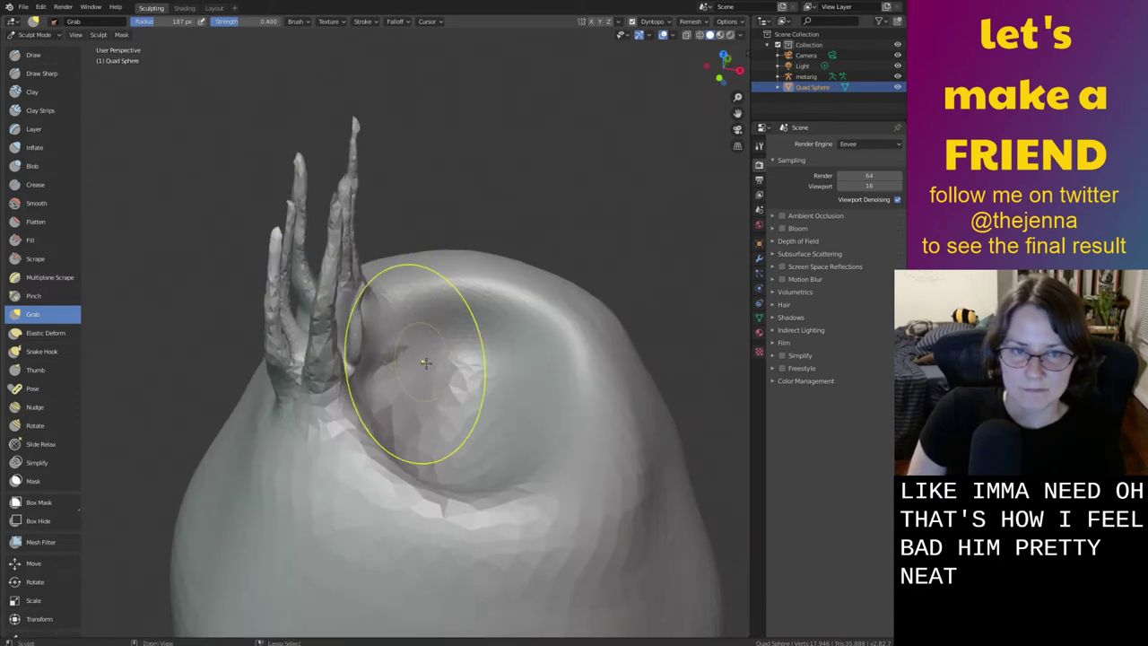
scroll(378, 236, up, 6)
middle_drag(378, 236, 359, 285)
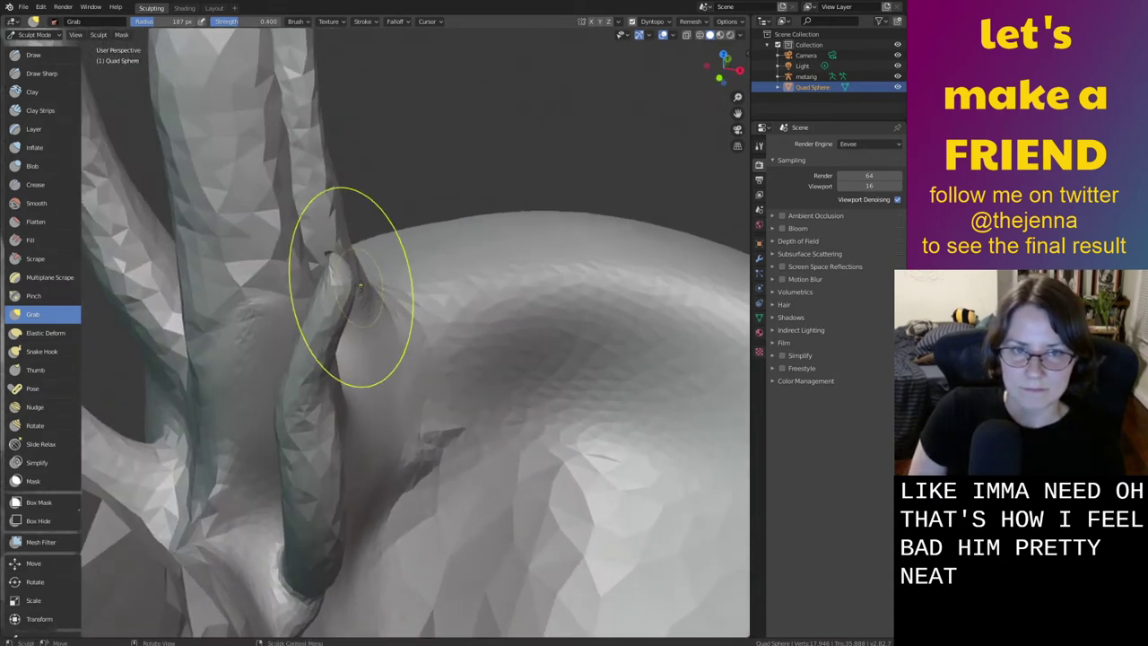
Add detail to the seventh stem's tip with the Inflate brush and smooth it at strength 0.700
key(i)
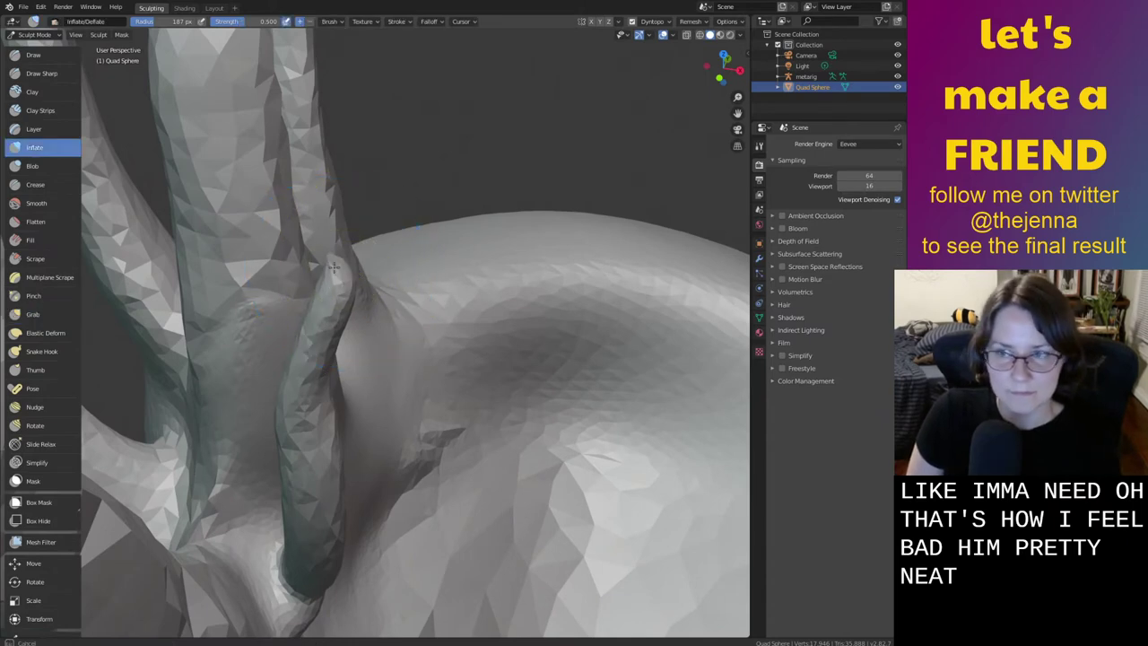
key(shift+s)
drag(334, 292, 328, 261)
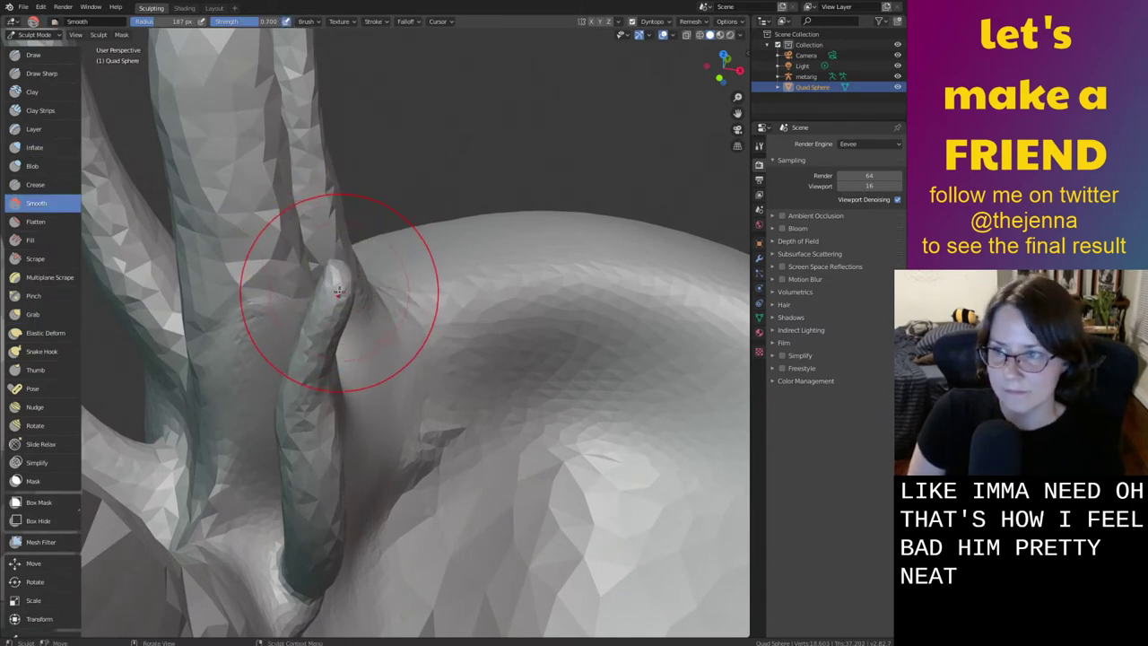
Draw the seventh stem further upward into a long, thin stalk with the Grab brush
key(g)
mouse_move(340, 291)
ctrl+middle_down()
mouse_move(356, 360)
mouse_move(372, 341)
ctrl+middle_up()
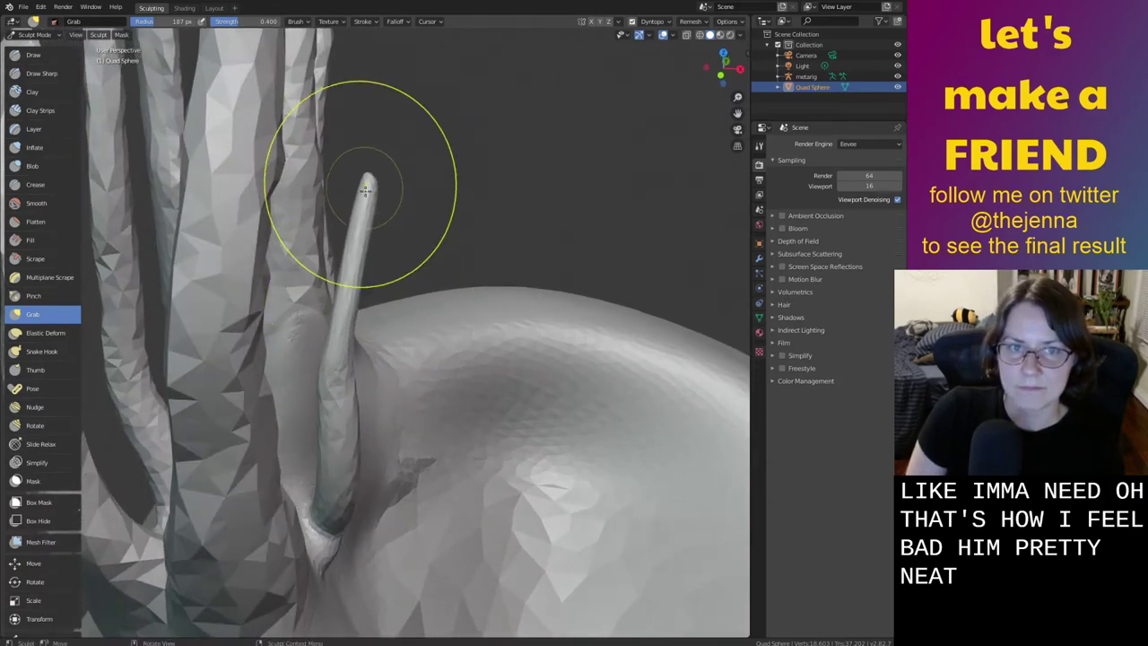
drag(366, 185, 350, 108)
mouse_move(344, 361)
middle_down()
mouse_move(214, 378)
mouse_move(302, 358)
middle_up()
Smooth the seventh stem's base and the tall outer stem beside it with the Smooth brush at strength 0.700
key(s)
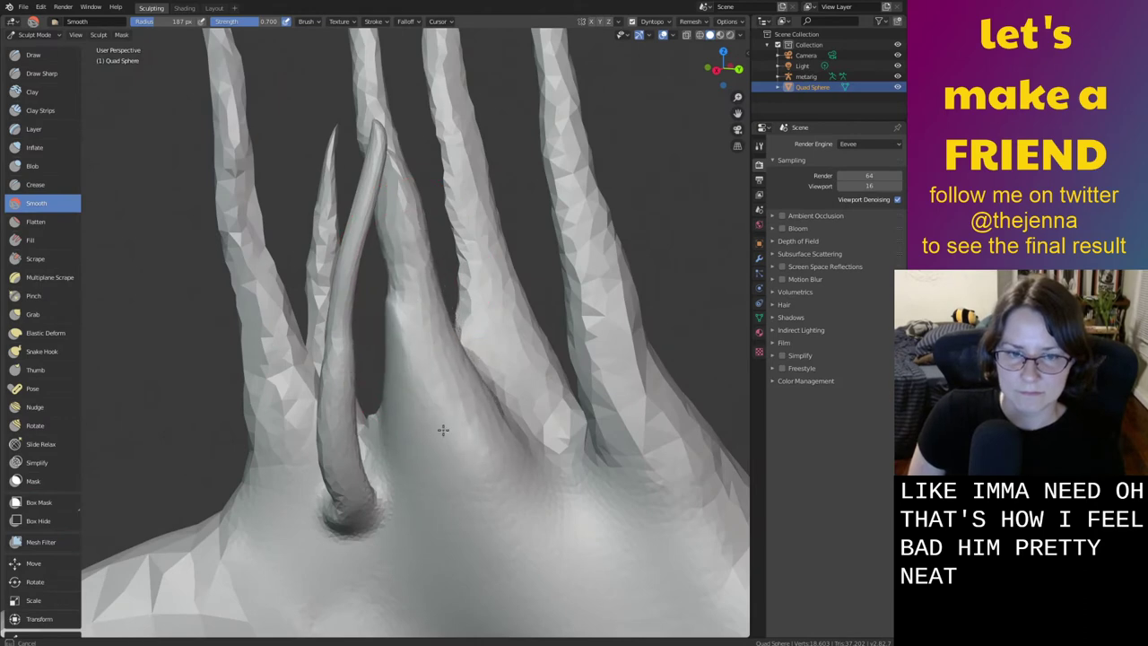
drag(253, 423, 223, 177)
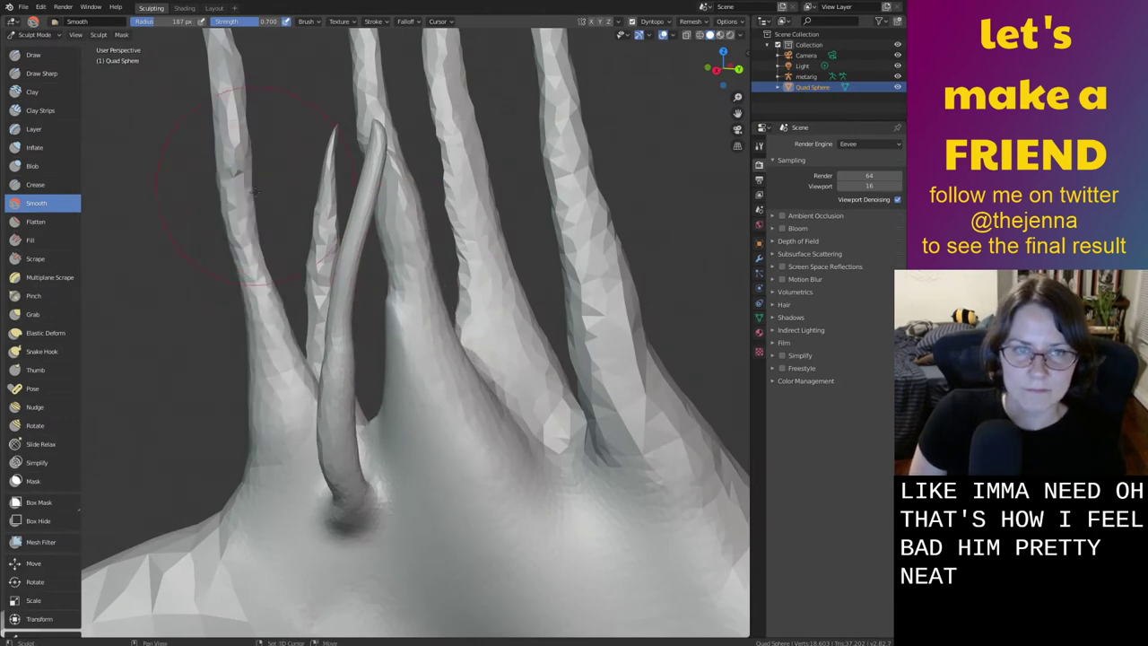
middle_drag(255, 190, 274, 85)
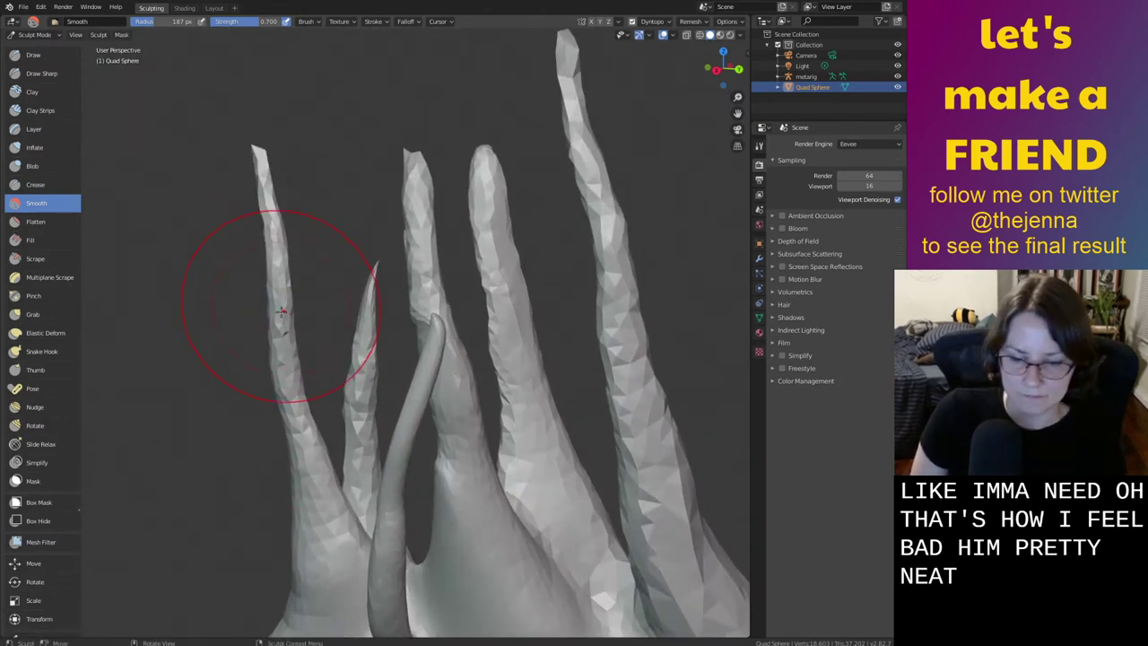
Thicken the outer stem along its length and the short pointed stem next to it with the Inflate brush
key(i)
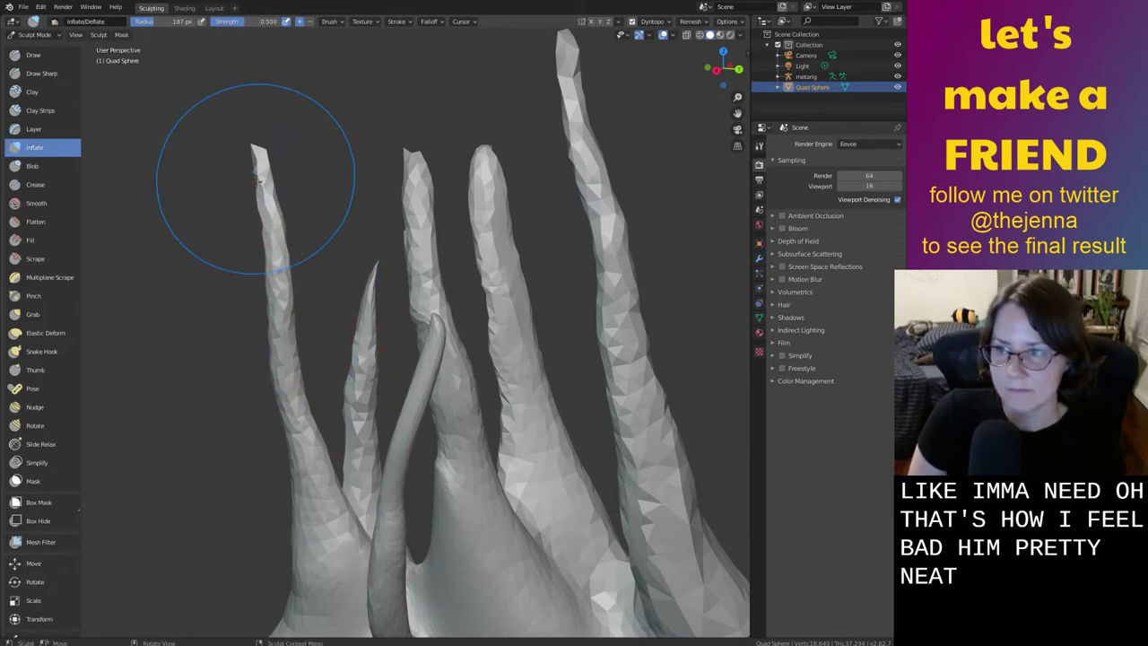
drag(255, 143, 294, 467)
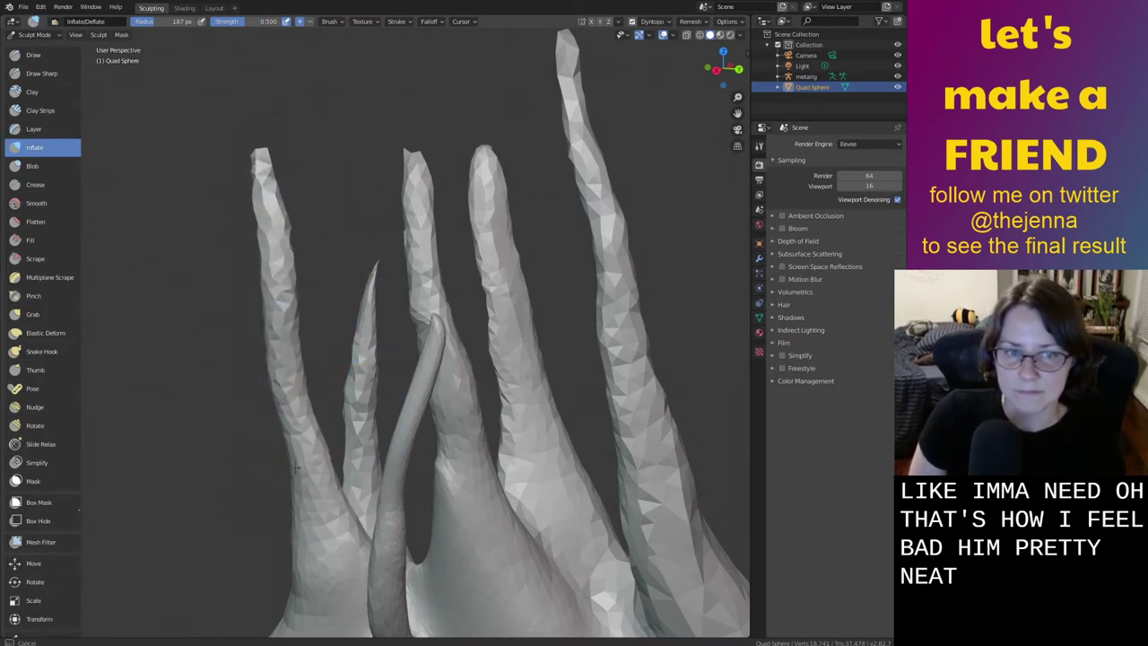
drag(362, 400, 376, 484)
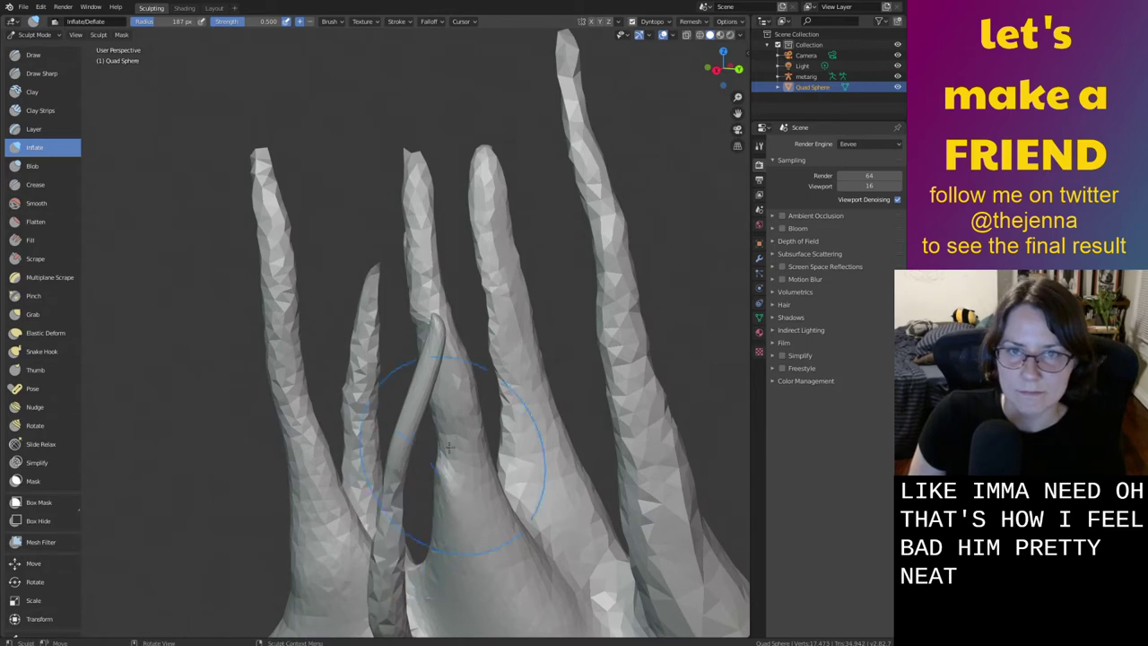
Move the seventh stem's upper part away from the neighbouring thick stem and straighten it with the Grab brush
key(g)
mouse_move(425, 386)
middle_down()
mouse_move(473, 381)
mouse_move(437, 364)
middle_up()
scroll(431, 356, down, 1)
drag(416, 337, 379, 325)
drag(397, 378, 398, 362)
mouse_move(397, 362)
middle_down()
mouse_move(316, 346)
mouse_move(402, 287)
mouse_move(435, 296)
middle_up()
Smooth the thick stem beside the seventh stem up toward its tip with the Smooth brush
key(shift+s)
mouse_move(435, 301)
mouse_down()
mouse_move(405, 268)
mouse_move(458, 133)
mouse_up()
middle_drag(515, 395, 464, 285)
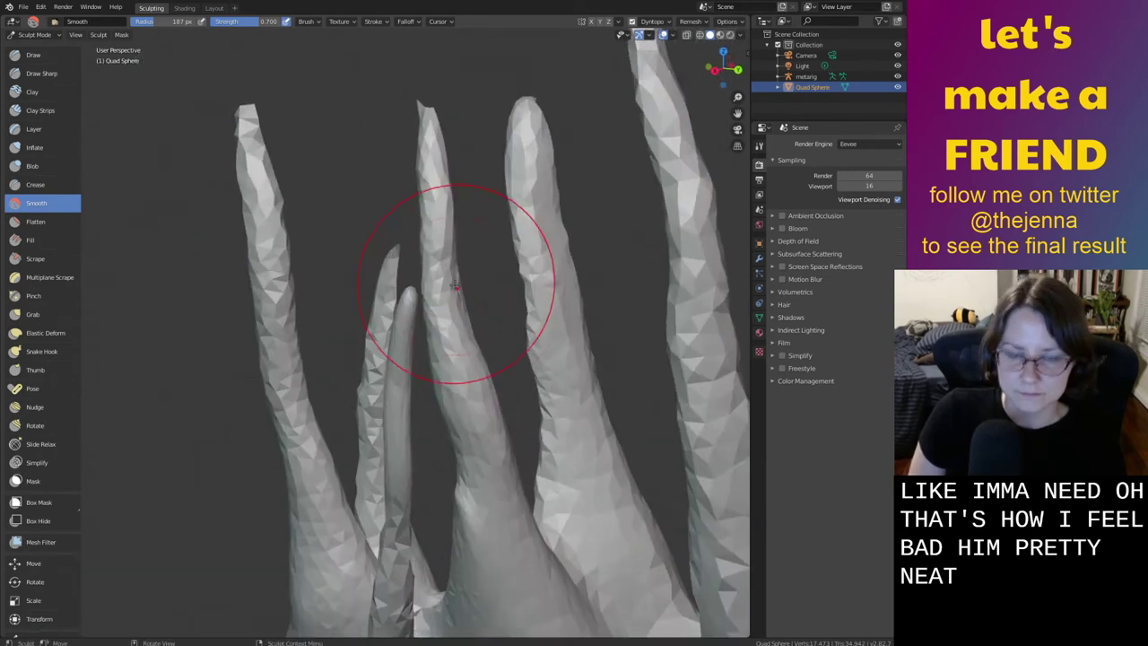
Fill out the narrow tip of the stem beside the seventh with the Inflate brush and refine the adjacent stem's upper end
key(i)
drag(432, 135, 436, 111)
mouse_move(436, 111)
shift+middle_down()
mouse_move(446, 247)
mouse_move(519, 193)
mouse_move(536, 158)
shift+middle_up()
scroll(448, 247, up, 6)
scroll(493, 233, down, 2)
scroll(500, 230, down, 4)
mouse_move(552, 143)
mouse_down()
mouse_move(528, 112)
mouse_move(530, 85)
mouse_move(523, 188)
mouse_up()
middle_drag(405, 494, 472, 473)
scroll(516, 543, down, 2)
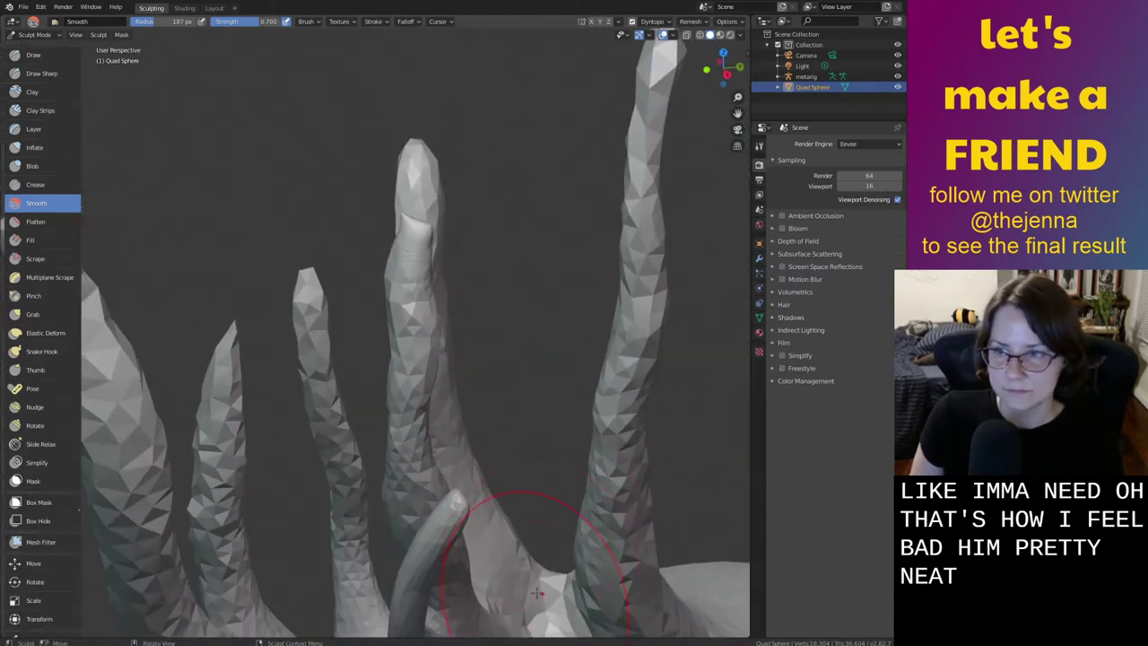
Thicken the lower part and base of the seventh stem with the Inflate brush at strength 0.500
shift+middle_drag(536, 583, 441, 138)
mouse_move(465, 339)
middle_down()
mouse_move(479, 223)
mouse_move(470, 374)
mouse_move(402, 351)
mouse_move(436, 415)
mouse_move(433, 401)
mouse_move(464, 421)
mouse_move(541, 410)
mouse_move(487, 376)
mouse_move(421, 298)
middle_up()
key(i)
mouse_move(421, 299)
mouse_down()
mouse_move(405, 352)
mouse_move(382, 338)
mouse_up()
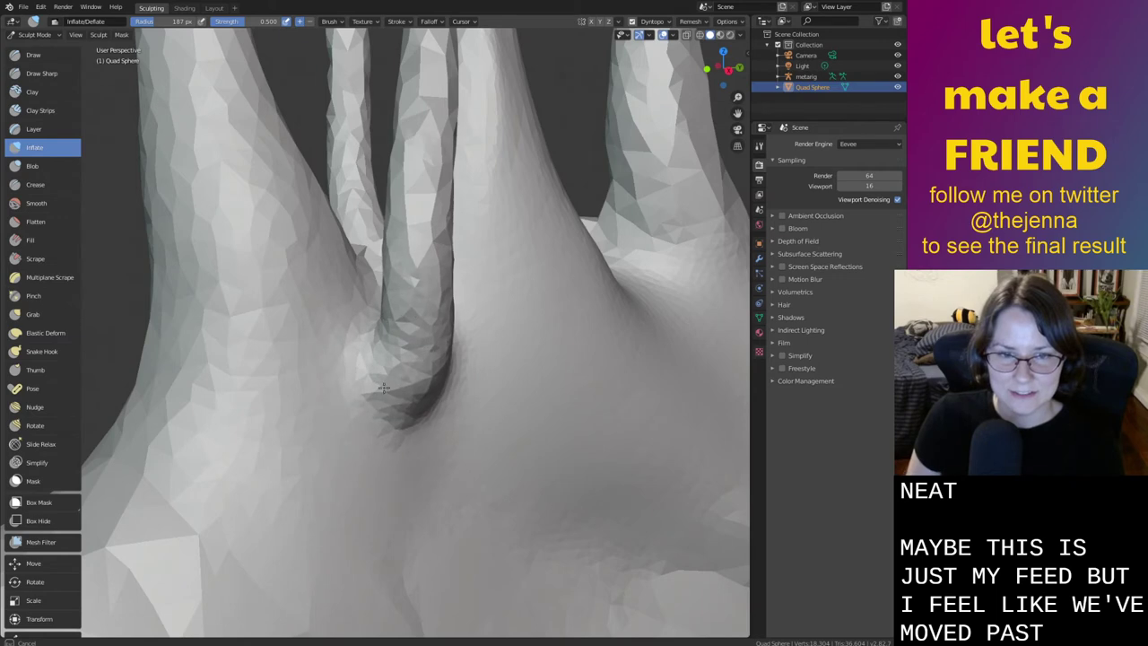
middle_drag(553, 392, 464, 387)
mouse_move(535, 405)
middle_down()
mouse_move(87, 243)
mouse_move(410, 218)
mouse_move(520, 461)
mouse_move(547, 356)
mouse_move(569, 326)
mouse_move(539, 300)
mouse_move(594, 462)
mouse_move(529, 356)
mouse_move(552, 359)
mouse_move(546, 332)
middle_up()
Reshape the surface between the seventh stem's base and its neighbour with the Grab brush
key(g)
mouse_move(546, 332)
mouse_down()
mouse_move(493, 357)
mouse_move(464, 389)
mouse_up()
middle_drag(442, 289, 346, 320)
mouse_move(479, 350)
mouse_down()
mouse_move(491, 355)
mouse_move(458, 431)
mouse_up()
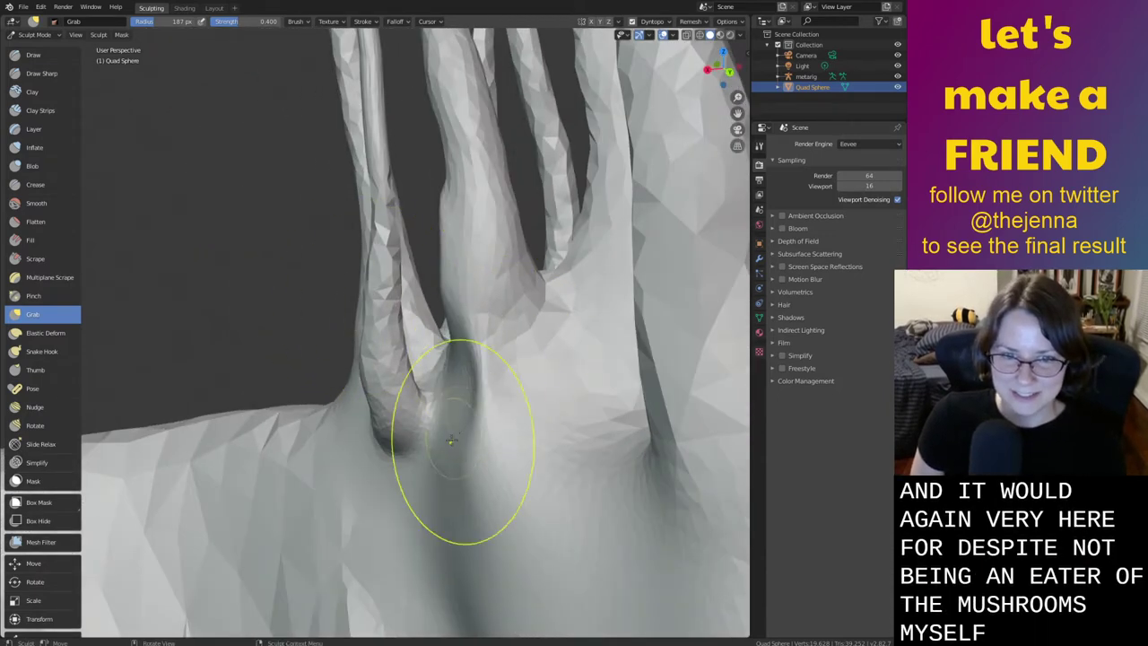
Smooth the surface around the seventh stem's base and the adjacent stem bases with the Smooth brush
key(shift+s)
mouse_move(512, 487)
mouse_down()
mouse_move(479, 239)
mouse_move(492, 395)
mouse_up()
middle_drag(494, 437, 542, 419)
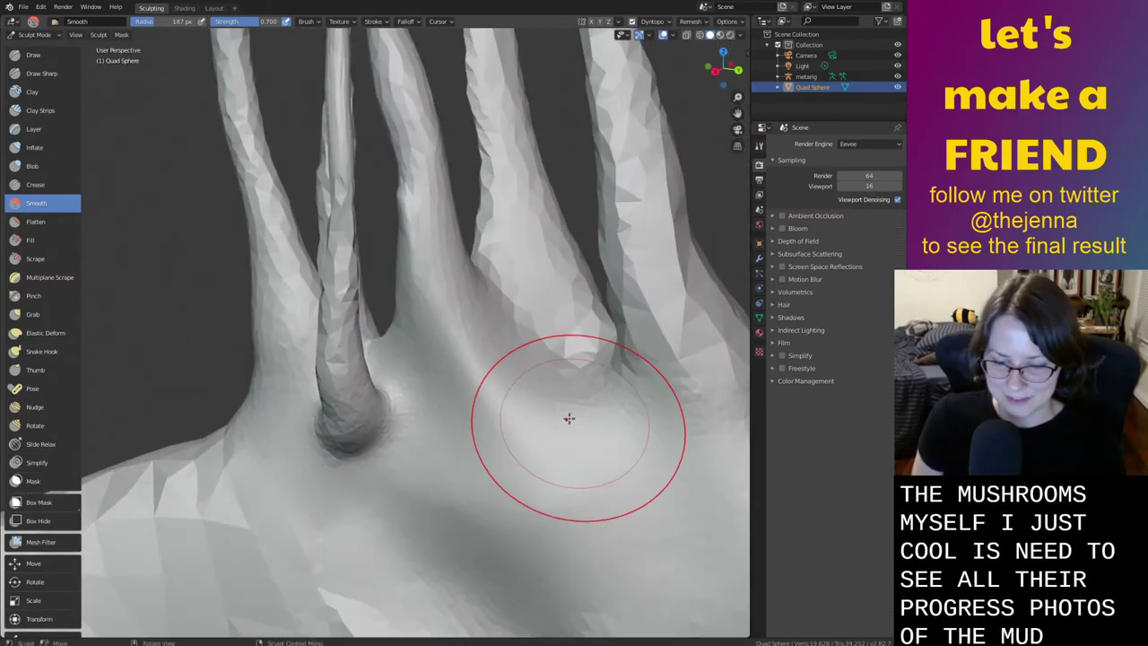
Pull an eighth stem upward from the surface between the thick stem bases with the Snake Hook brush
click(58, 356)
mouse_move(98, 385)
middle_down()
mouse_move(308, 456)
mouse_move(369, 461)
mouse_move(537, 414)
mouse_move(557, 422)
mouse_move(496, 393)
mouse_move(558, 380)
mouse_move(541, 377)
mouse_move(536, 533)
mouse_move(397, 425)
mouse_move(179, 430)
mouse_move(311, 386)
mouse_move(388, 391)
middle_up()
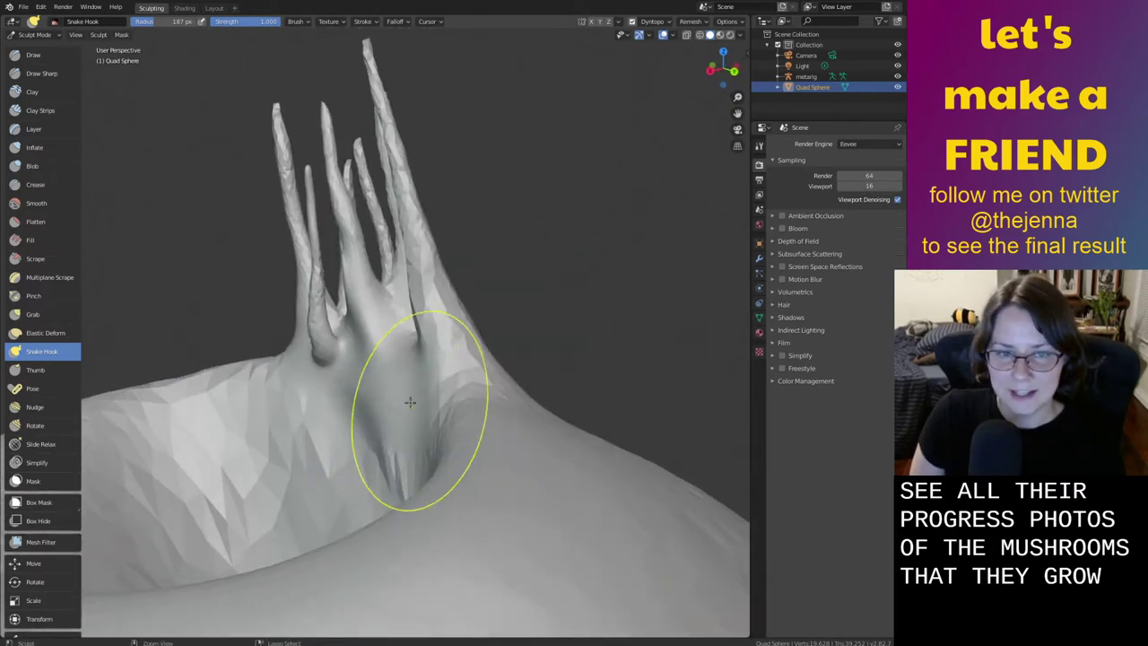
scroll(418, 400, up, 3)
mouse_move(377, 348)
middle_down()
mouse_move(415, 359)
mouse_move(426, 378)
mouse_move(346, 371)
middle_up()
mouse_move(426, 368)
middle_down()
mouse_move(441, 346)
mouse_move(415, 275)
mouse_move(464, 381)
middle_up()
drag(484, 245, 463, 93)
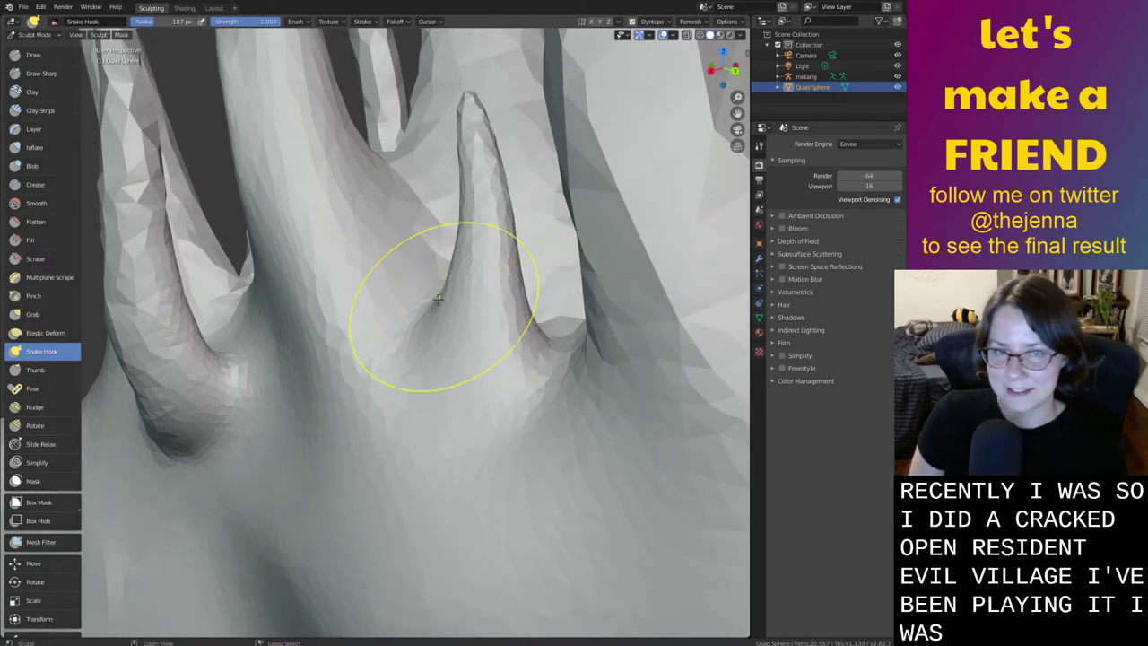
Extend the eighth stem further upward between the thick stems with the Snake Hook brush
middle_drag(422, 282, 461, 313)
key(g)
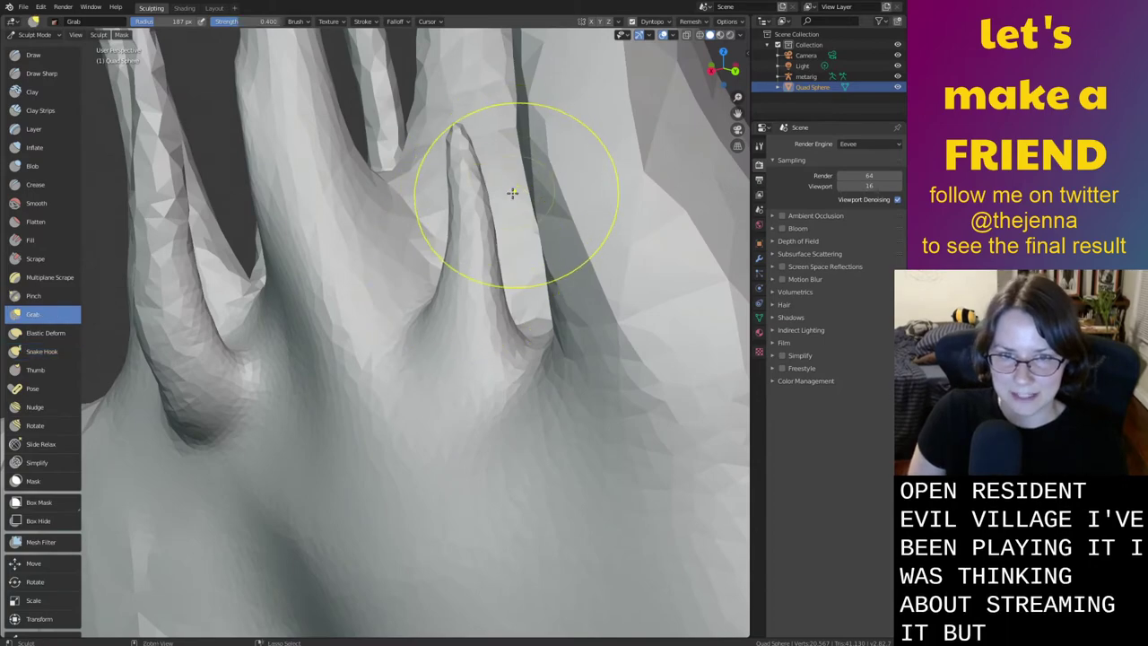
middle_drag(512, 192, 305, 345)
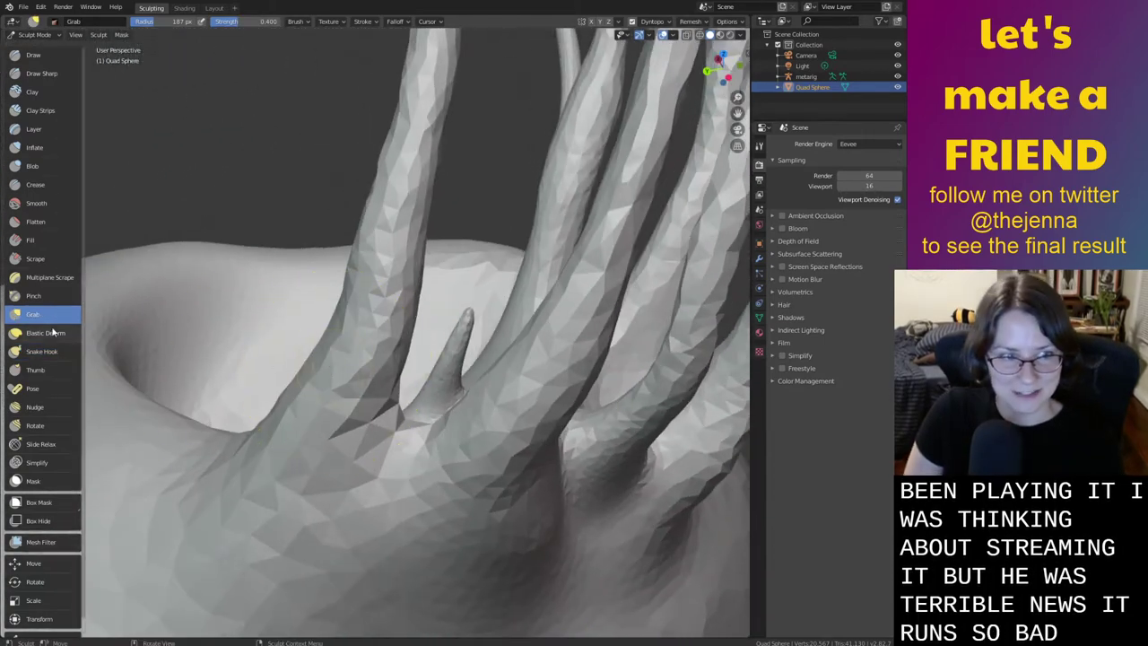
key(k)
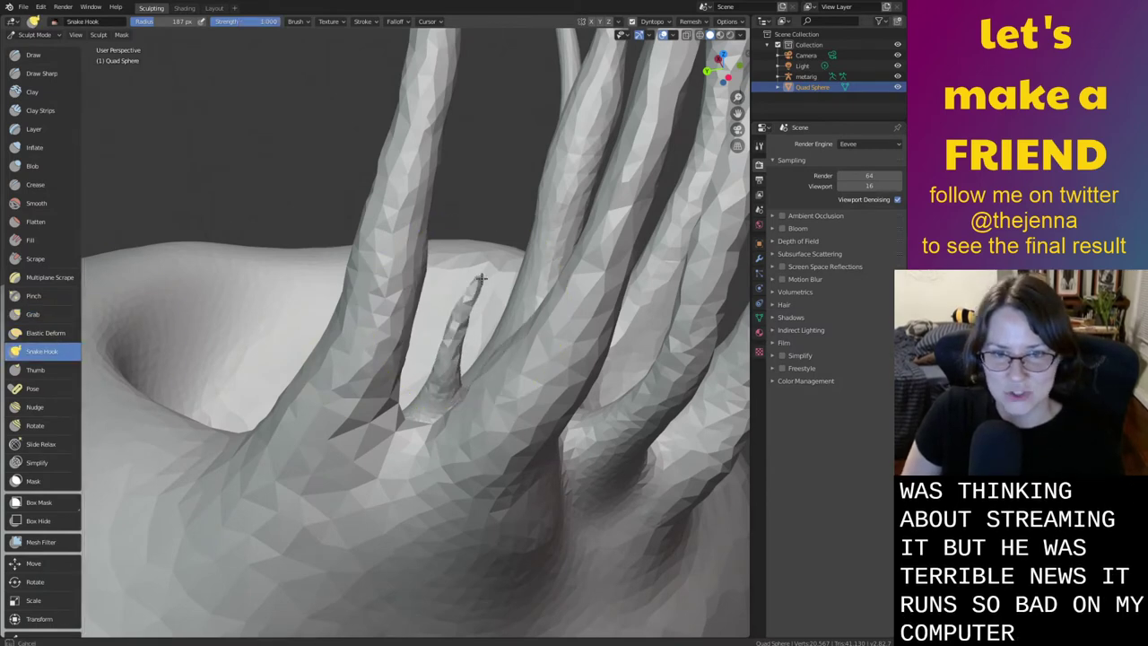
drag(485, 231, 499, 157)
Thicken the eighth stem with the Inflate brush at strength 0.500 and even it out with the Smooth brush
key(i)
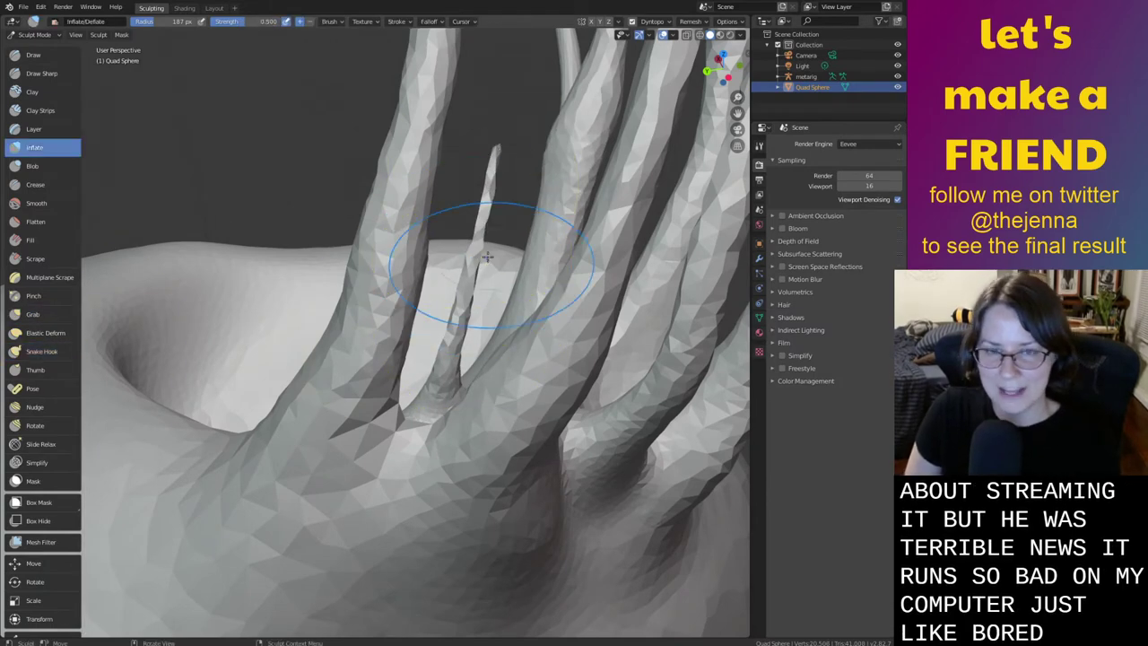
mouse_move(432, 353)
mouse_down()
mouse_move(489, 184)
mouse_move(447, 370)
mouse_up()
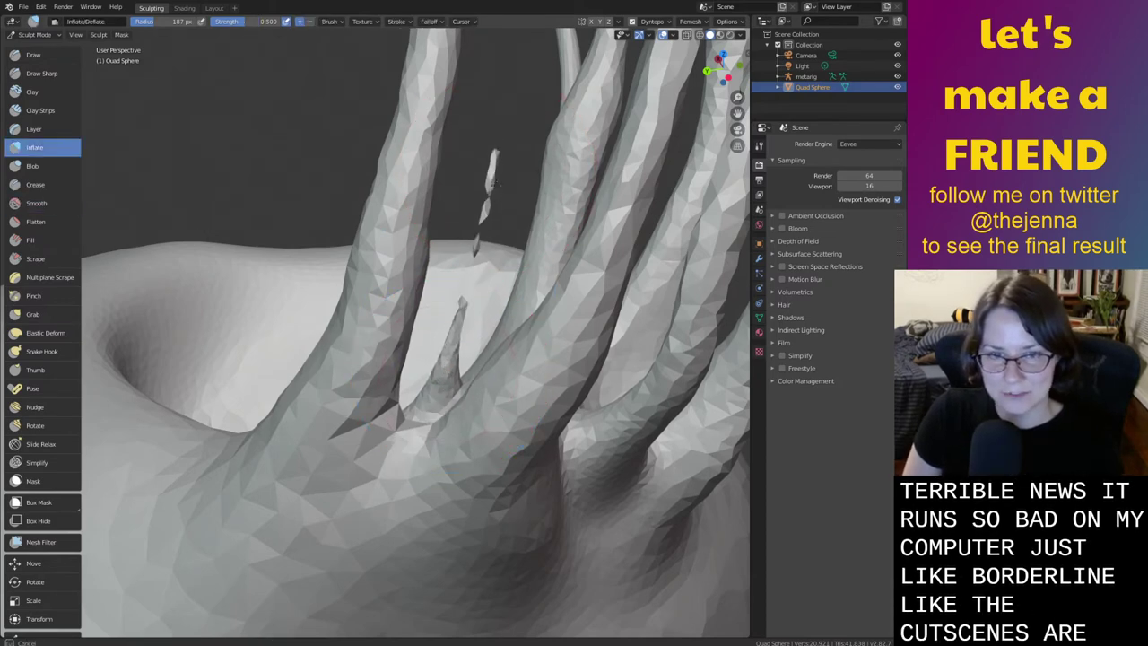
mouse_move(495, 184)
mouse_down()
mouse_move(448, 269)
mouse_move(449, 348)
mouse_up()
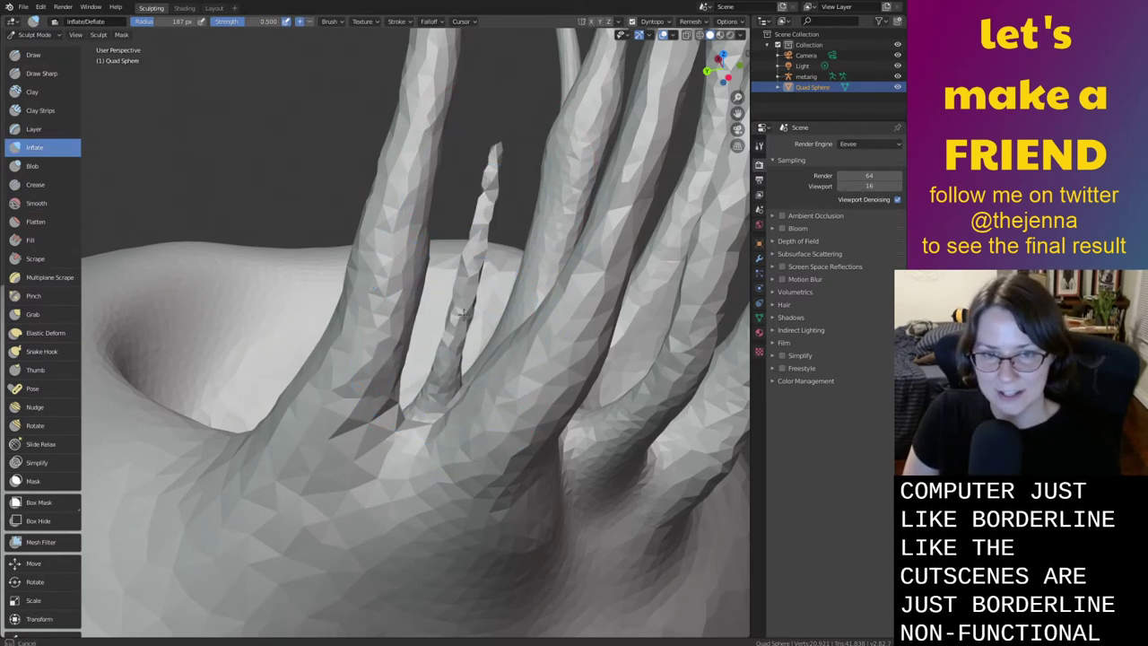
mouse_move(462, 279)
mouse_down()
mouse_move(451, 346)
mouse_move(496, 171)
mouse_up()
key(s)
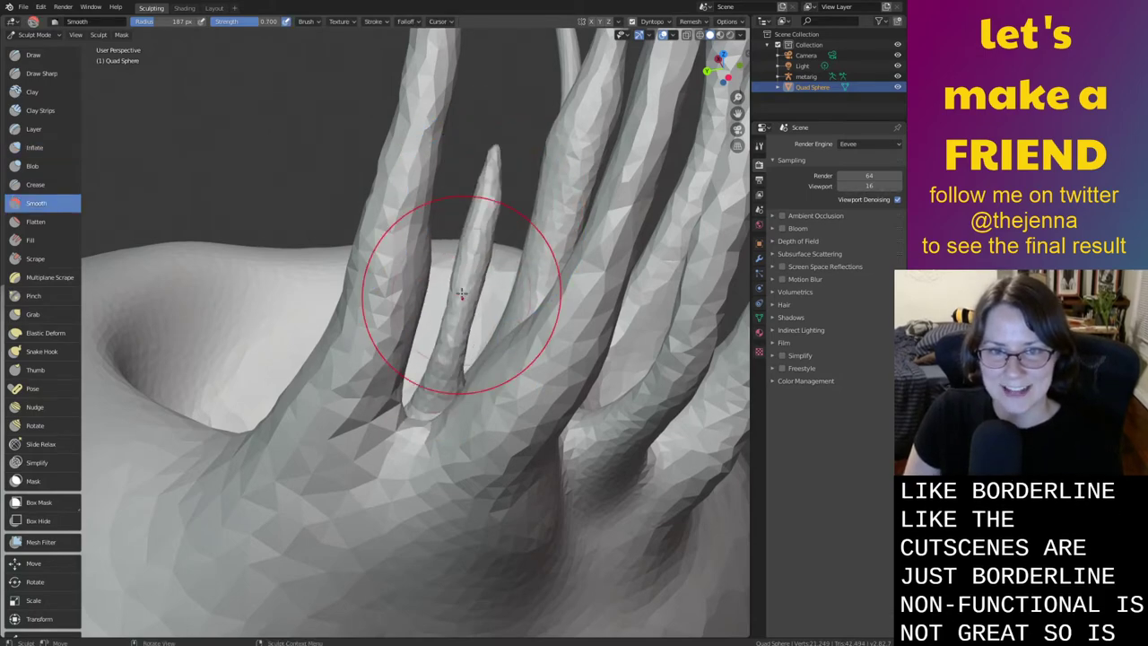
mouse_move(461, 293)
middle_down()
mouse_move(522, 258)
mouse_move(467, 296)
middle_up()
Reduce the Grab brush radius to 78 px and pull the eighth stem's tip upward
key(g)
scroll(444, 304, up, 3)
right_click(444, 303)
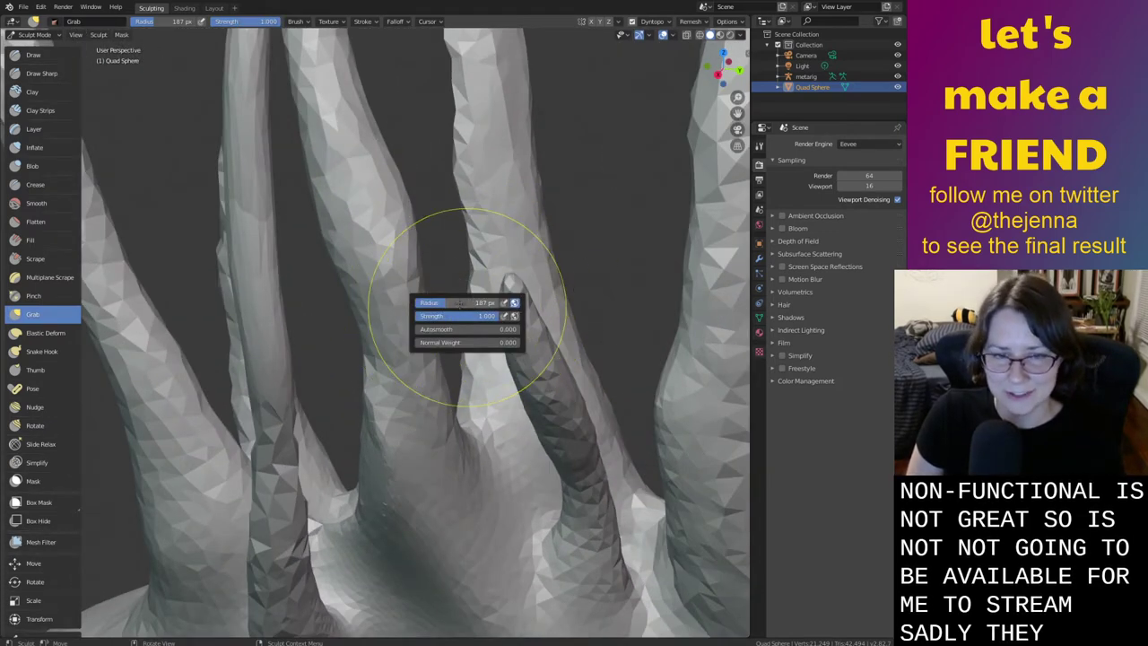
drag(459, 303, 429, 303)
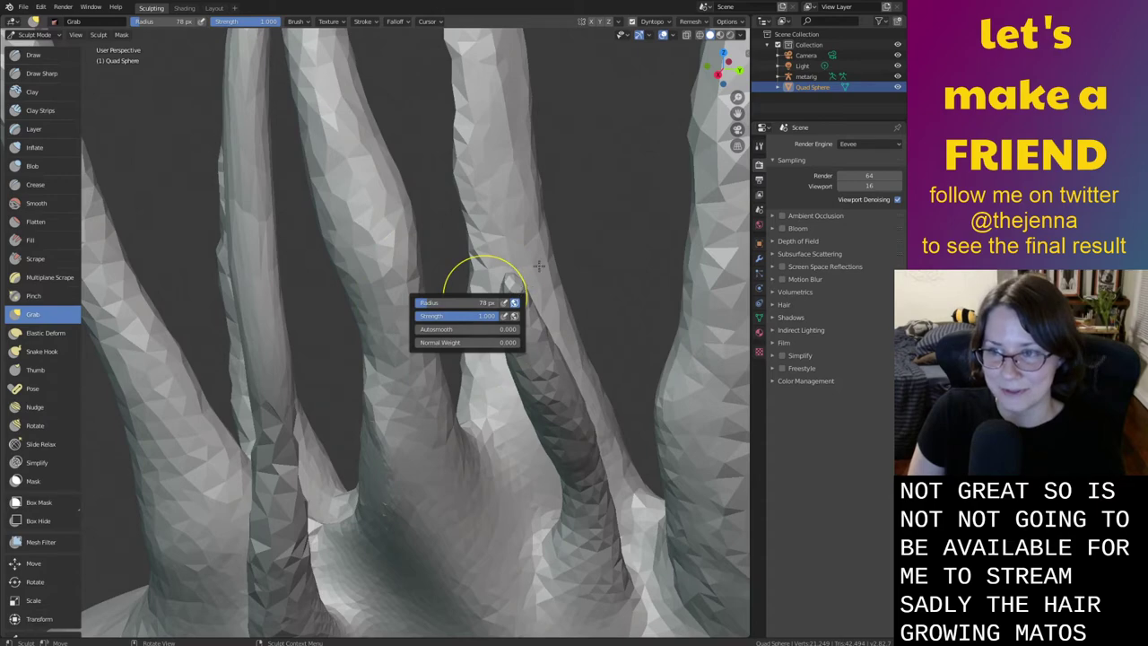
mouse_move(531, 258)
middle_down()
mouse_move(364, 300)
mouse_move(488, 290)
mouse_move(400, 311)
middle_up()
drag(429, 191, 412, 166)
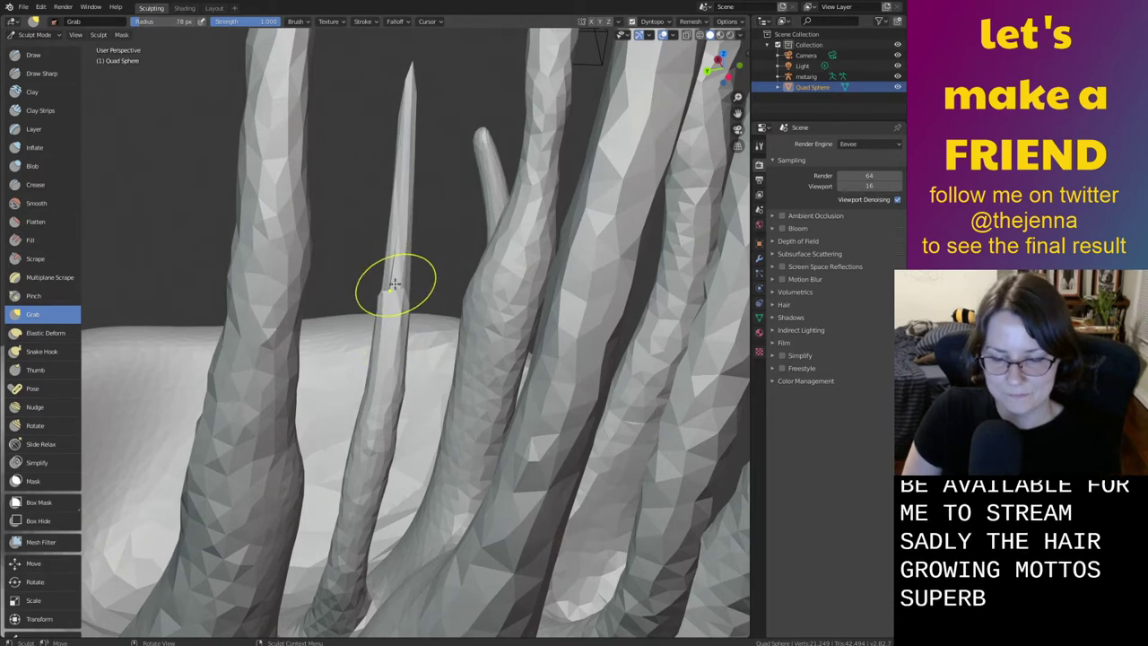
Thicken the stretched upper part of the eighth stem with the Inflate brush until its thin, broken sections are filled out
key(i)
drag(406, 136, 390, 244)
key(shift+s)
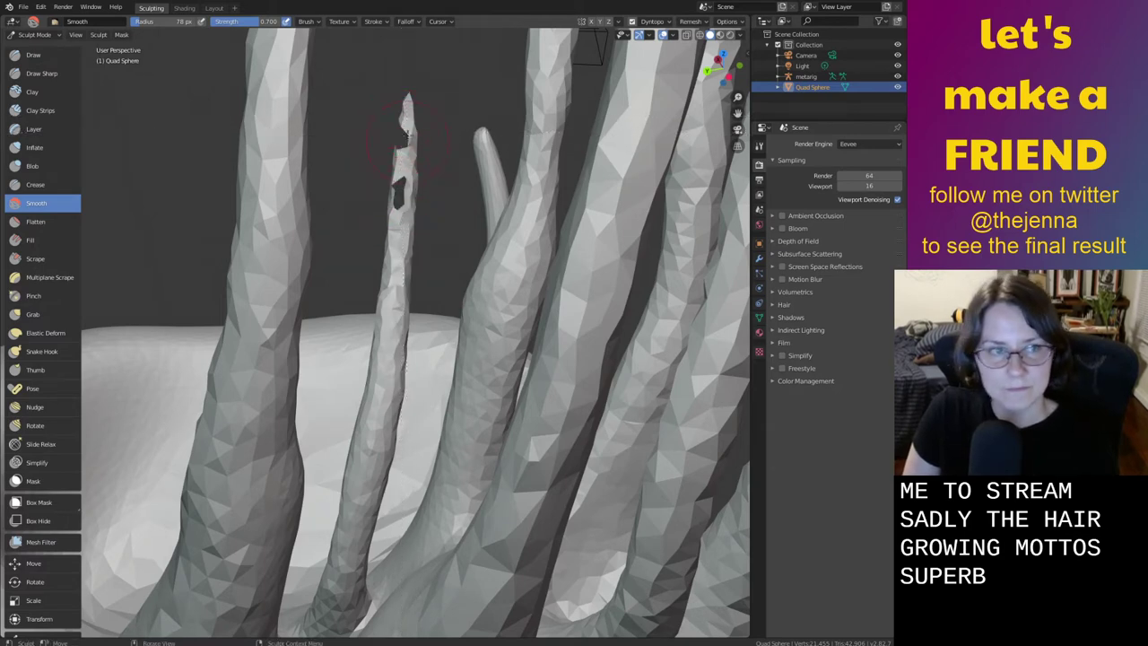
key(i)
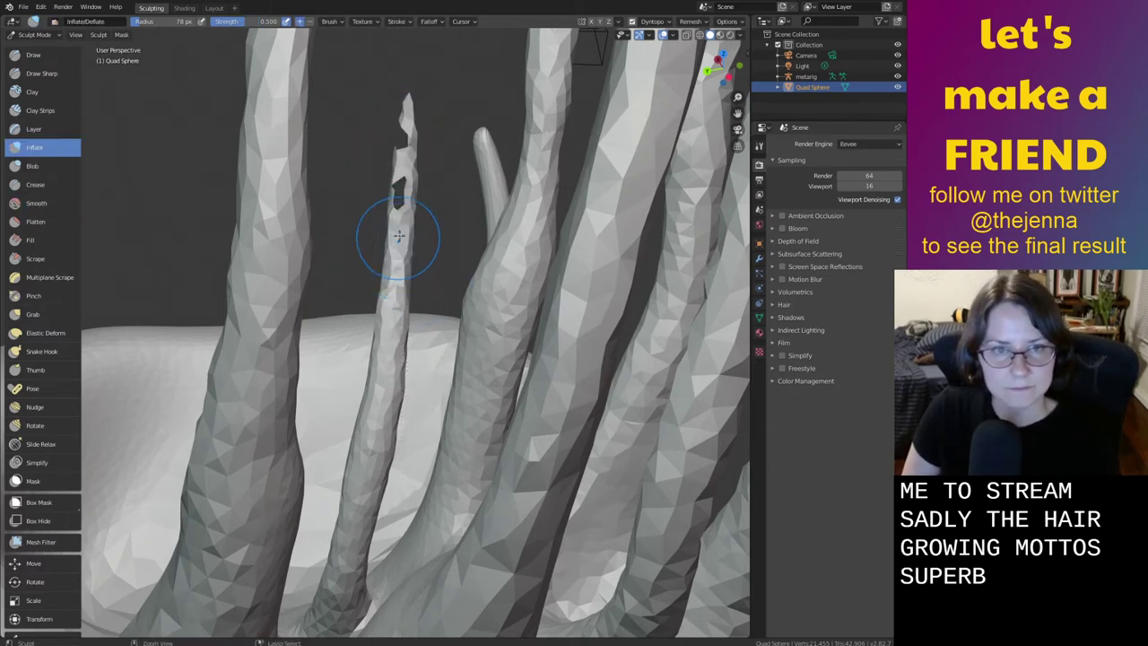
mouse_move(410, 233)
mouse_down()
mouse_move(405, 175)
mouse_move(367, 392)
mouse_up()
drag(397, 232, 404, 155)
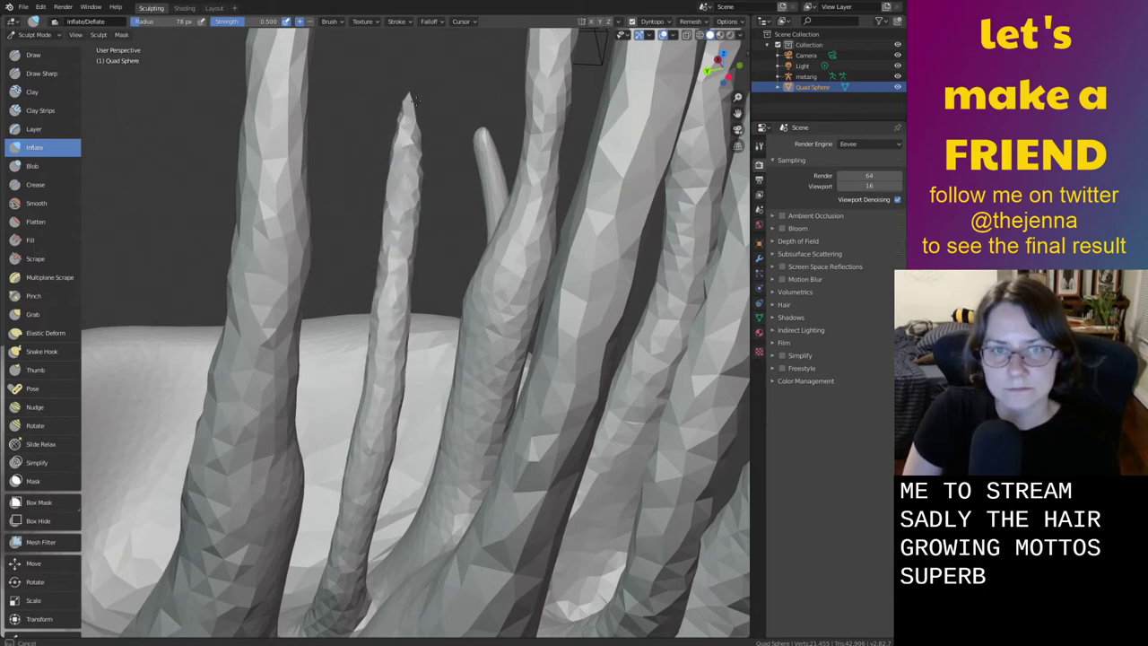
mouse_move(407, 181)
shift+middle_down()
mouse_move(382, 333)
mouse_move(389, 380)
shift+middle_up()
key(shift+s)
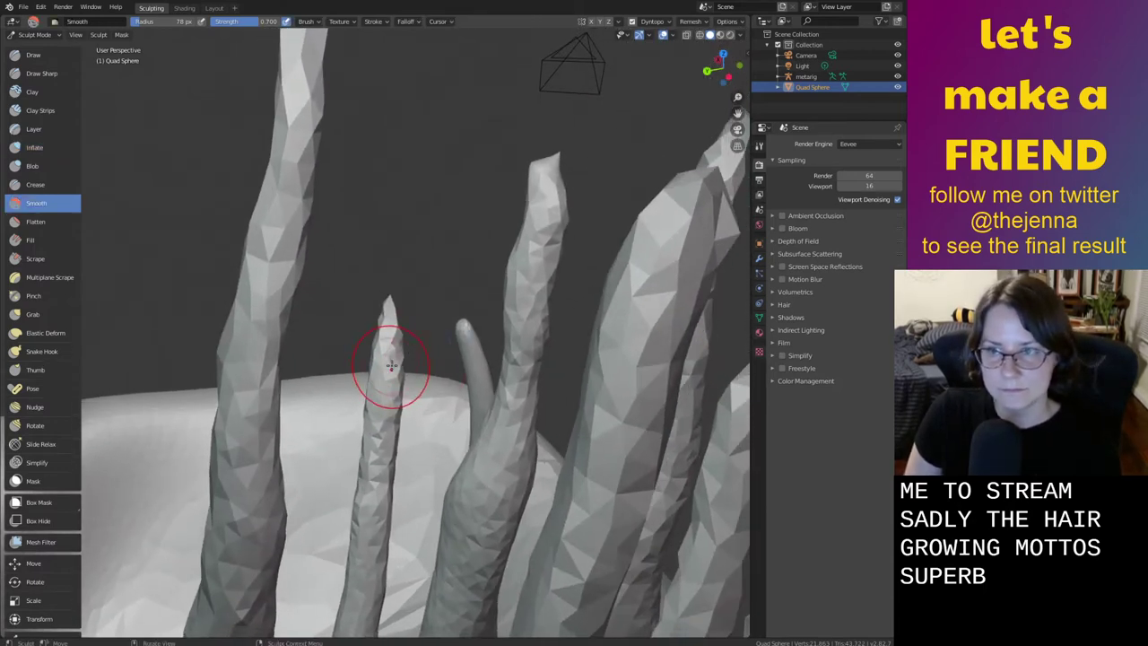
Pull the eighth stem's tip higher with the Grab brush and inflate the newly stretched section
key(g)
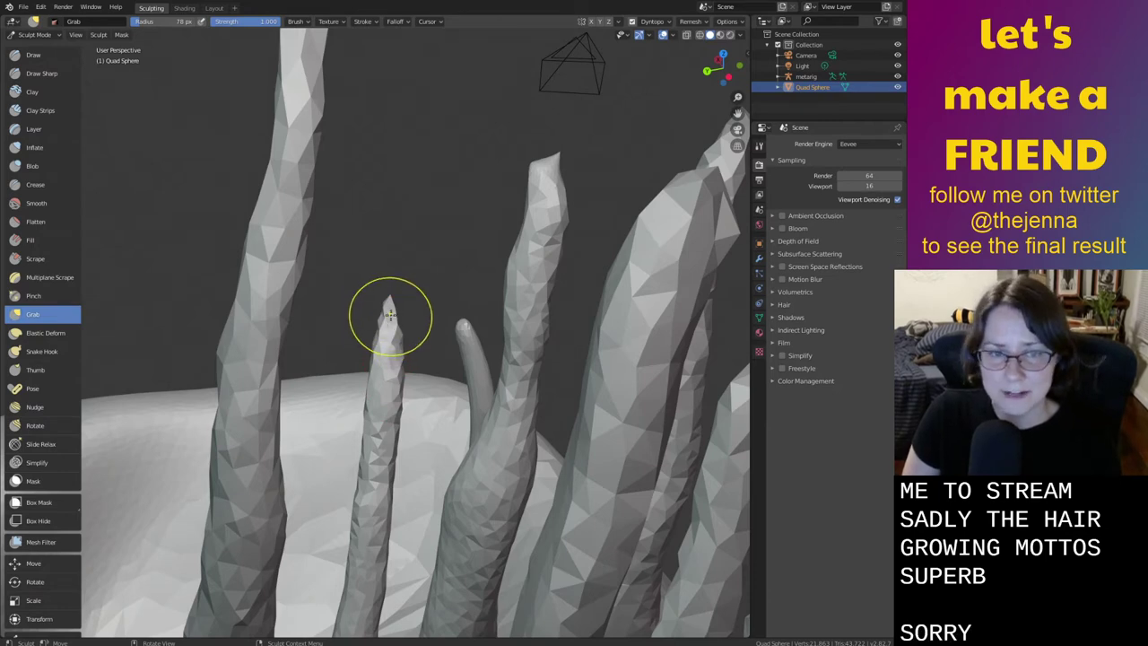
drag(389, 316, 444, 71)
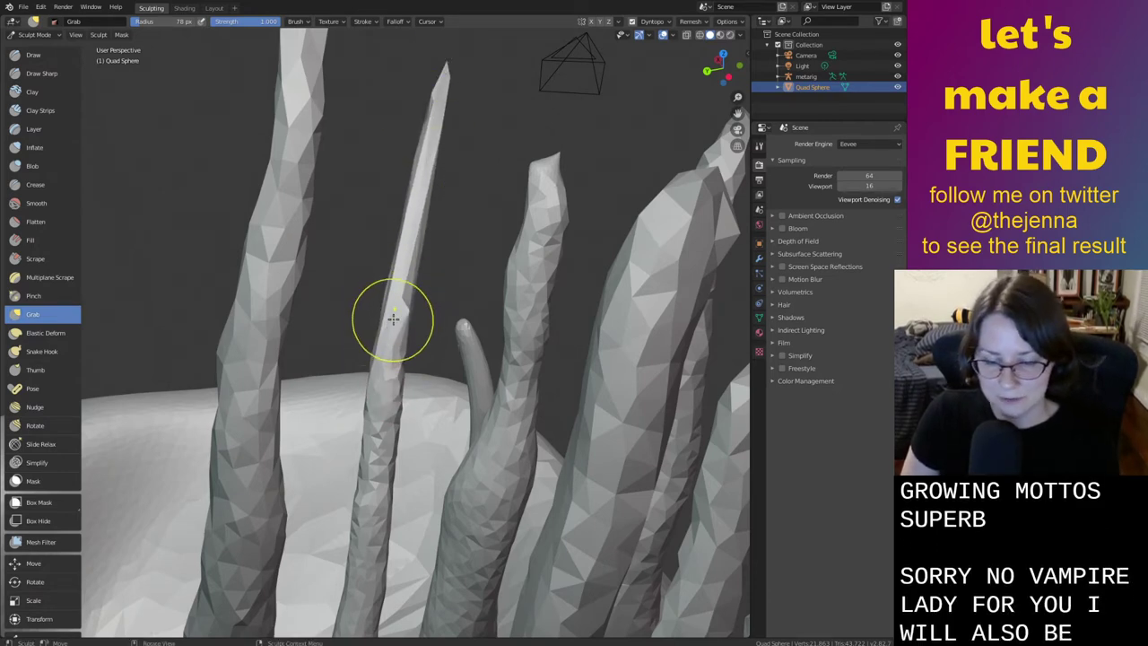
key(i)
mouse_move(386, 381)
mouse_down()
mouse_move(436, 106)
mouse_move(387, 426)
mouse_move(428, 130)
mouse_move(374, 439)
mouse_move(415, 166)
mouse_up()
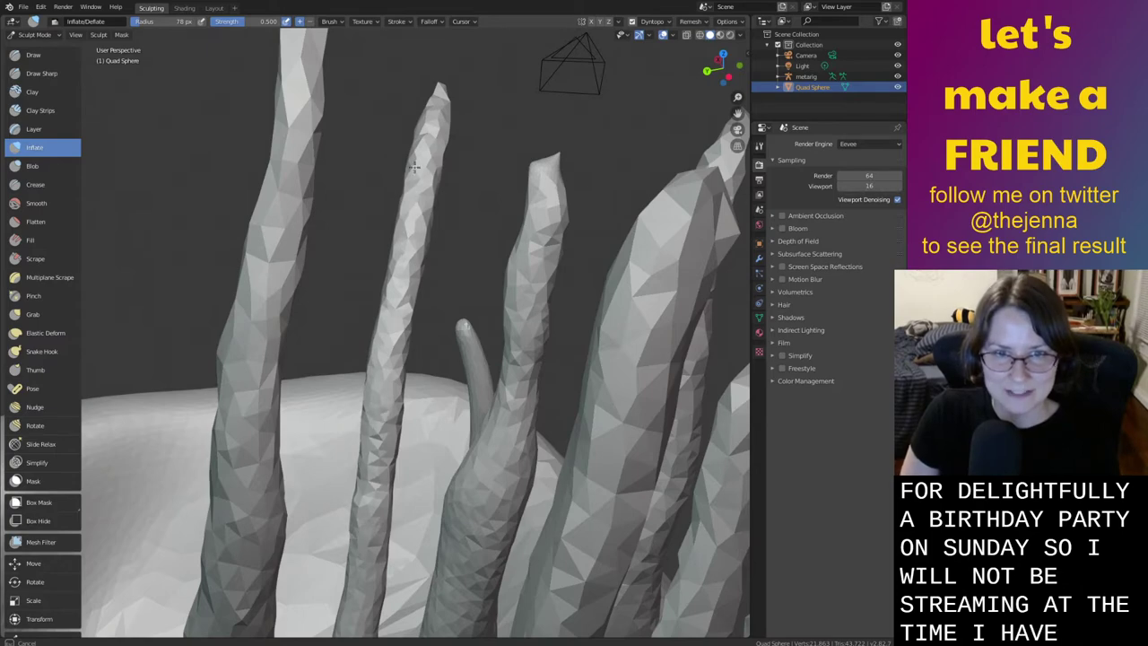
Inflate the lower length and base of the slender stem beside the hollow's inner wall, and save the file
key(g)
mouse_move(479, 200)
middle_down()
mouse_move(472, 281)
mouse_move(497, 387)
mouse_move(487, 333)
middle_up()
middle_drag(374, 526, 571, 531)
ctrl+middle_drag(523, 569, 592, 376)
mouse_move(652, 562)
ctrl+middle_down()
mouse_move(588, 467)
mouse_move(554, 366)
mouse_move(538, 392)
ctrl+middle_up()
key(i)
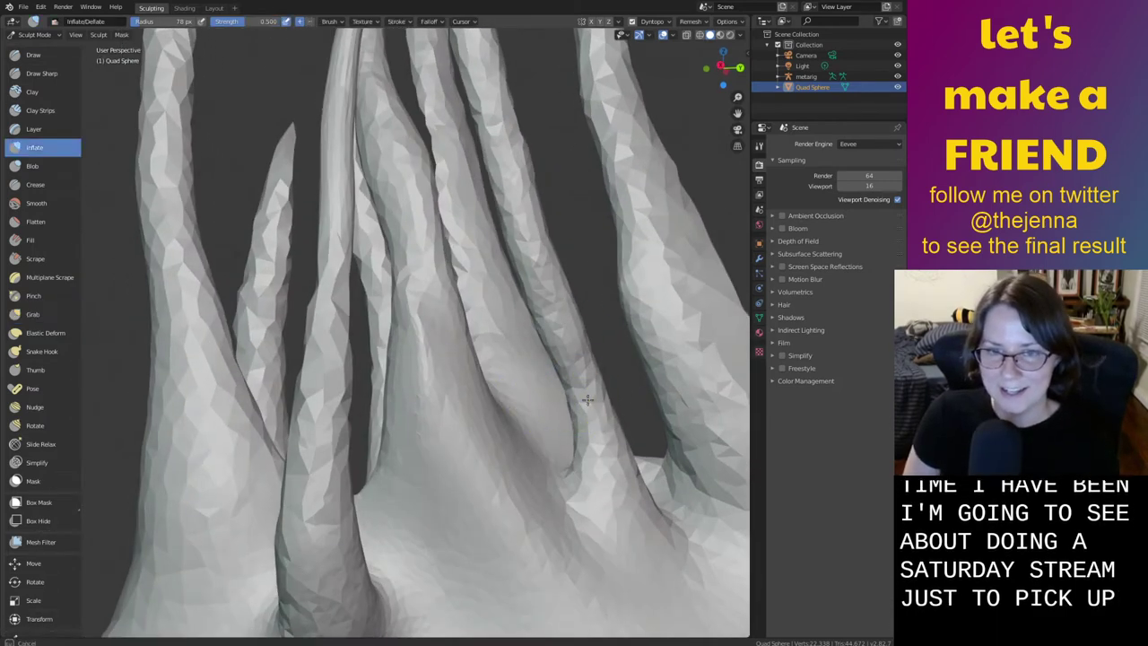
drag(587, 400, 588, 441)
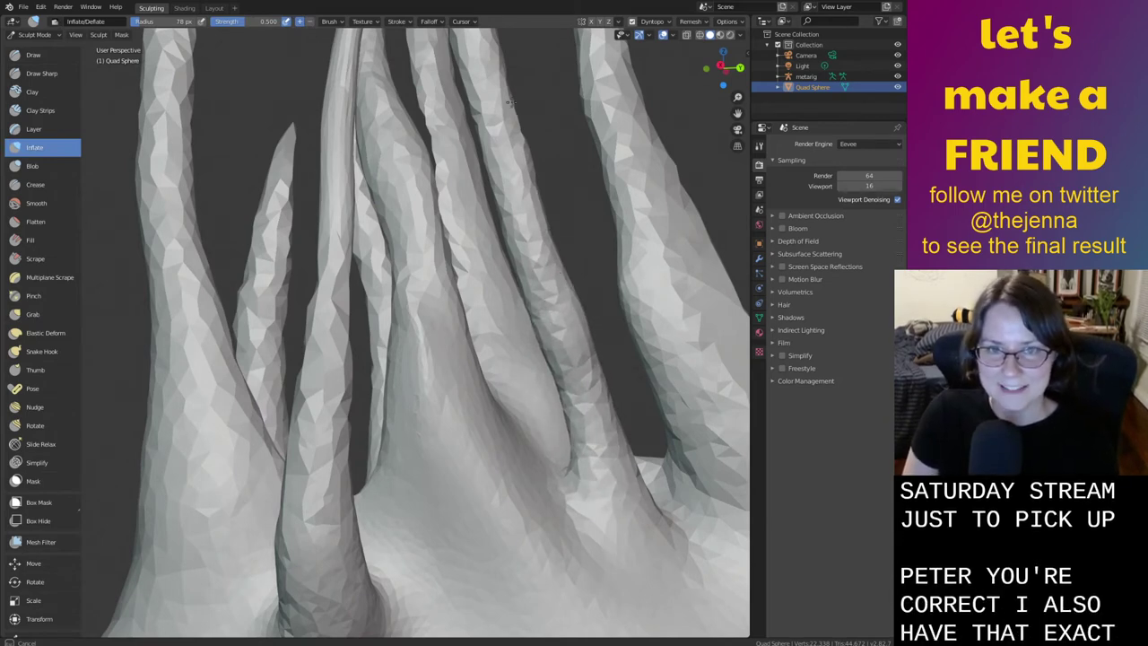
mouse_move(531, 229)
mouse_down()
mouse_move(610, 470)
mouse_move(604, 502)
mouse_up()
key(ctrl+s)
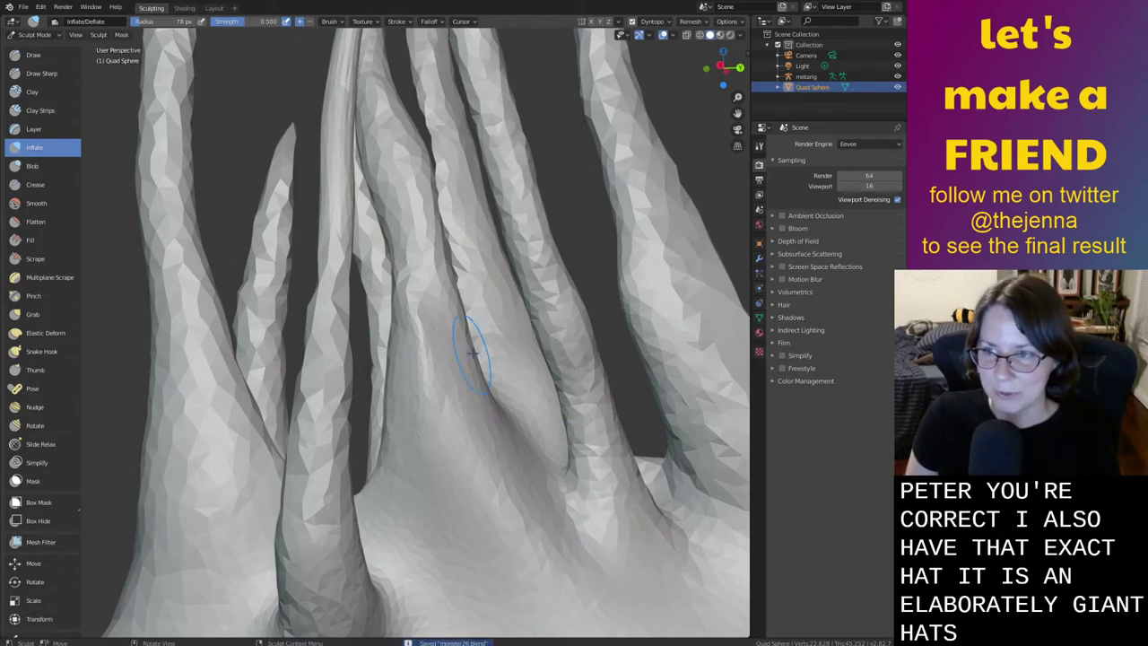
Save the file and reshape the base of the thin stem at the cluster's outer edge with the Grab brush
mouse_move(469, 346)
middle_down()
mouse_move(428, 460)
mouse_move(379, 455)
mouse_move(441, 475)
mouse_move(571, 356)
mouse_move(536, 398)
mouse_move(473, 404)
mouse_move(454, 426)
mouse_move(584, 392)
middle_up()
key(shift+s)
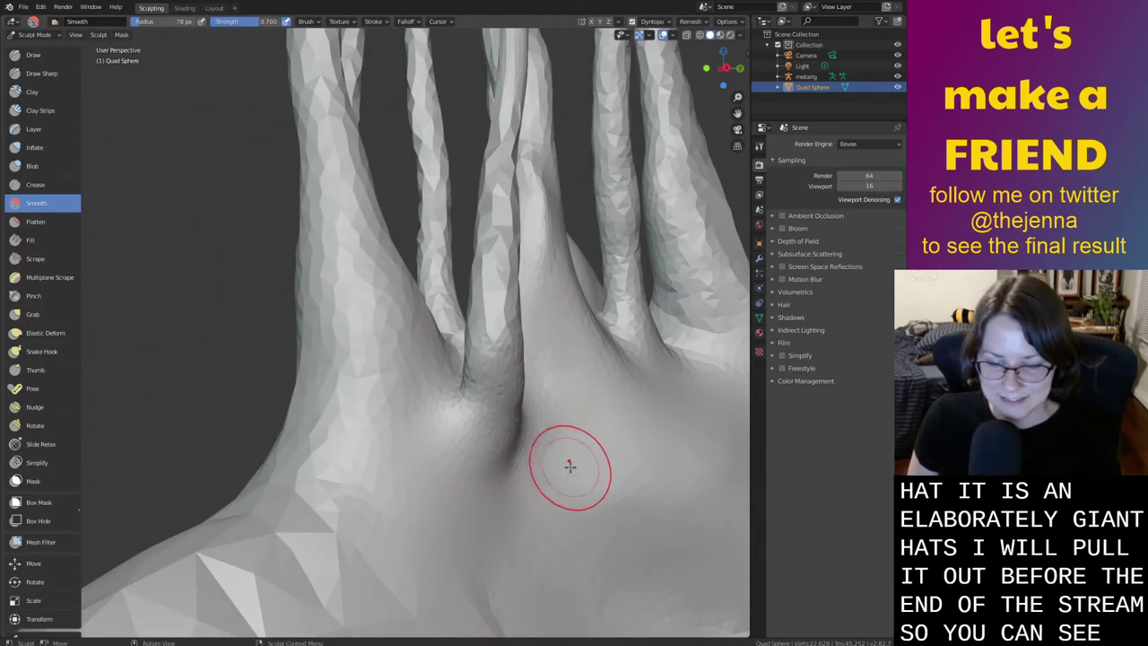
key(i)
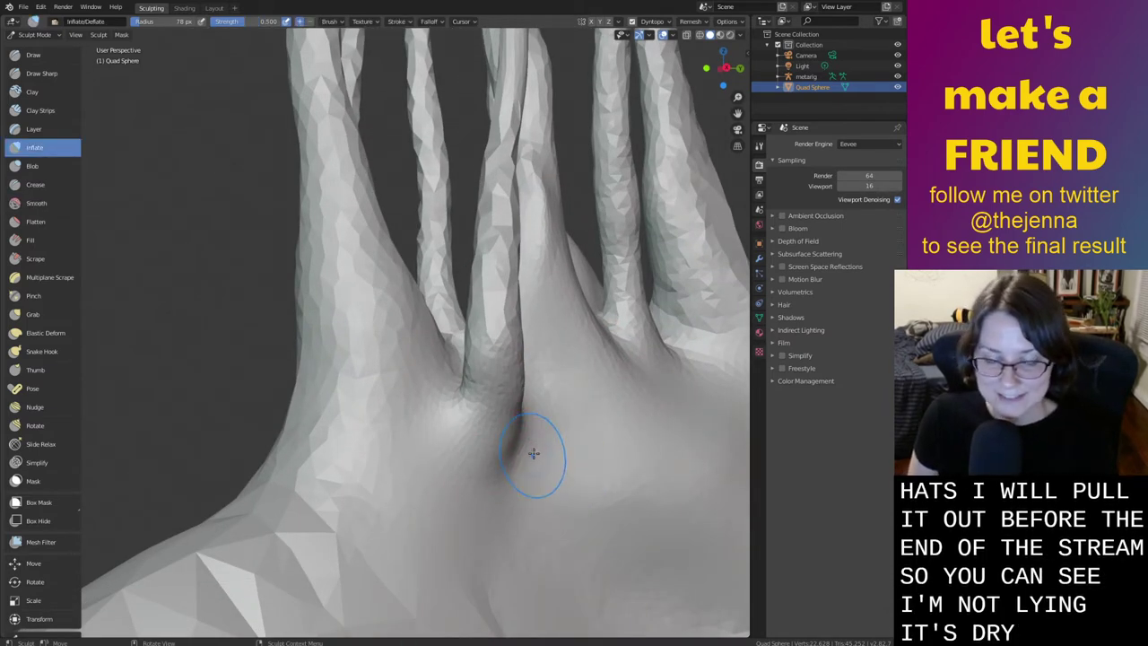
mouse_move(530, 456)
middle_down()
mouse_move(512, 441)
mouse_move(597, 526)
middle_up()
key(ctrl+s)
mouse_move(498, 434)
middle_down()
mouse_move(554, 443)
mouse_move(380, 456)
middle_up()
key(g)
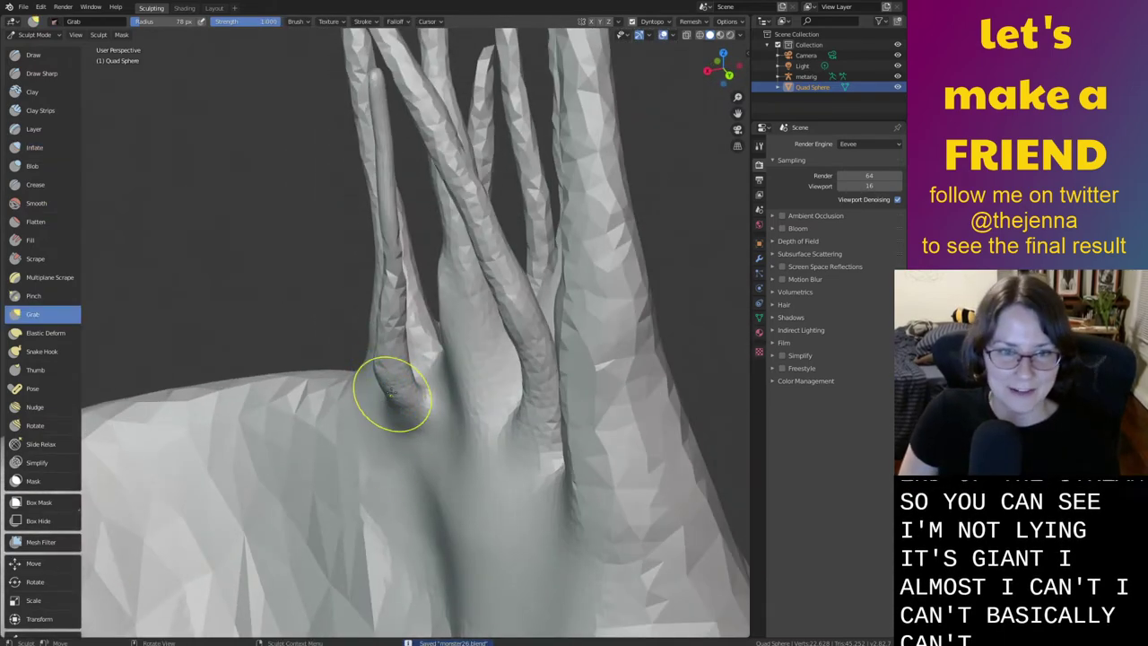
drag(371, 359, 395, 393)
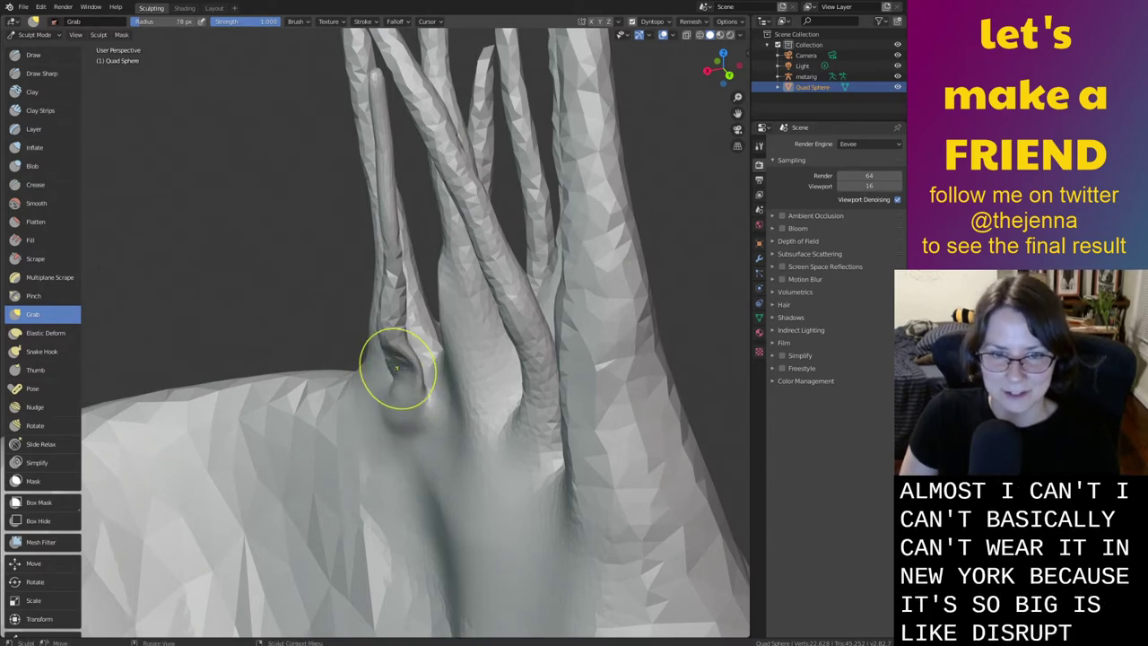
Thicken the thin outer stem from its base to its tip with the Inflate brush, and save the file
key(i)
drag(398, 346, 409, 388)
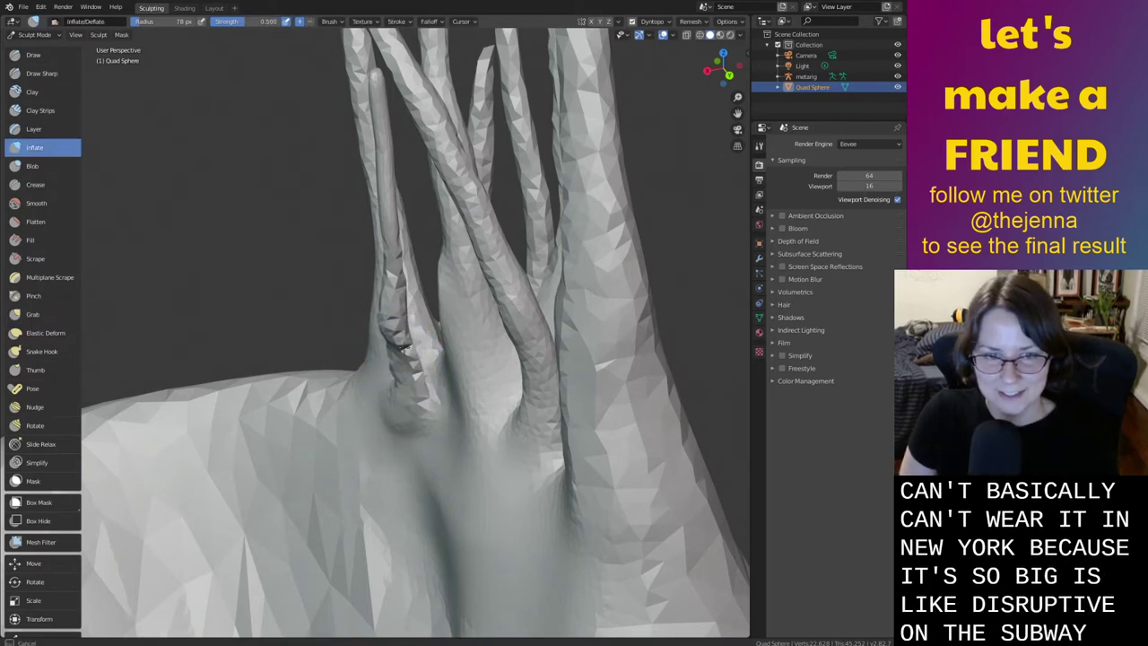
mouse_move(404, 348)
mouse_down()
mouse_move(377, 86)
mouse_move(393, 295)
mouse_move(385, 260)
mouse_move(377, 297)
mouse_up()
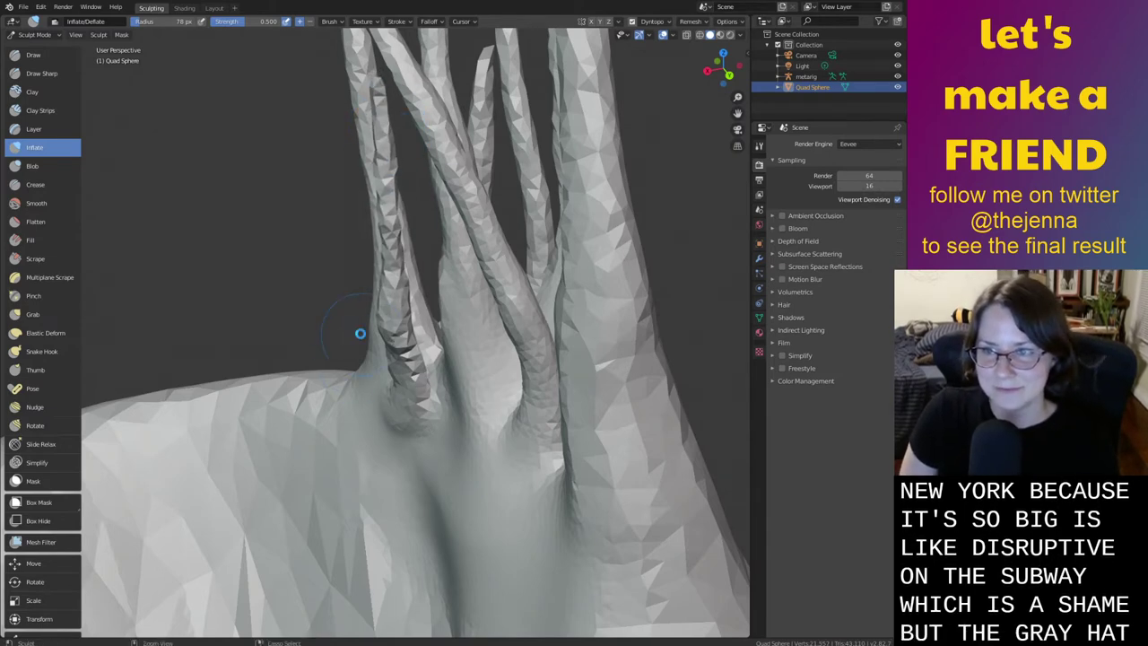
key(ctrl+s)
Build up the base of the thin outer stem where it joins the body with the Inflate brush
scroll(360, 332, down, 3)
mouse_move(361, 332)
middle_down()
mouse_move(439, 315)
mouse_move(498, 321)
middle_up()
scroll(496, 325, up, 4)
mouse_move(470, 357)
mouse_down()
mouse_move(489, 260)
mouse_move(476, 336)
mouse_move(509, 246)
mouse_move(492, 328)
mouse_move(513, 284)
mouse_move(506, 296)
mouse_up()
middle_drag(507, 296, 440, 272)
mouse_move(440, 272)
mouse_down()
mouse_move(507, 365)
mouse_move(449, 444)
mouse_up()
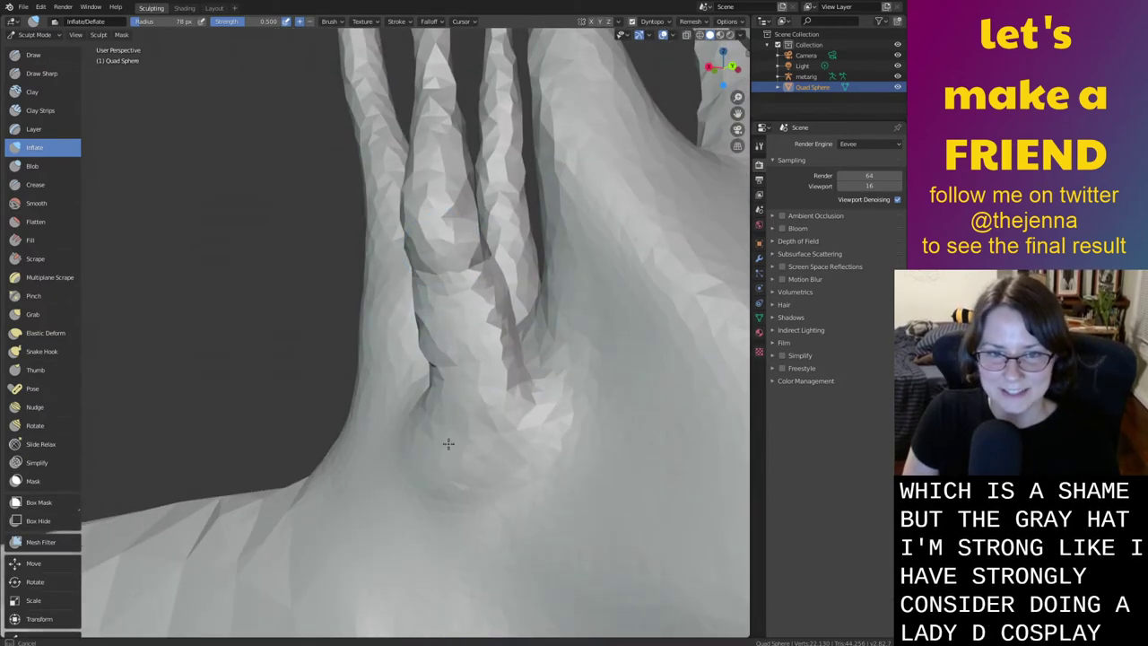
drag(443, 323, 469, 397)
Inflate the upper lengths of the thin stems in the cluster and save the file
mouse_move(469, 397)
middle_down()
mouse_move(520, 405)
mouse_move(528, 395)
middle_up()
mouse_move(528, 394)
shift+mouse_down()
mouse_move(502, 340)
mouse_move(459, 448)
mouse_move(534, 141)
shift+mouse_up()
key(i)
mouse_move(505, 167)
middle_down()
mouse_move(462, 475)
mouse_move(469, 399)
middle_up()
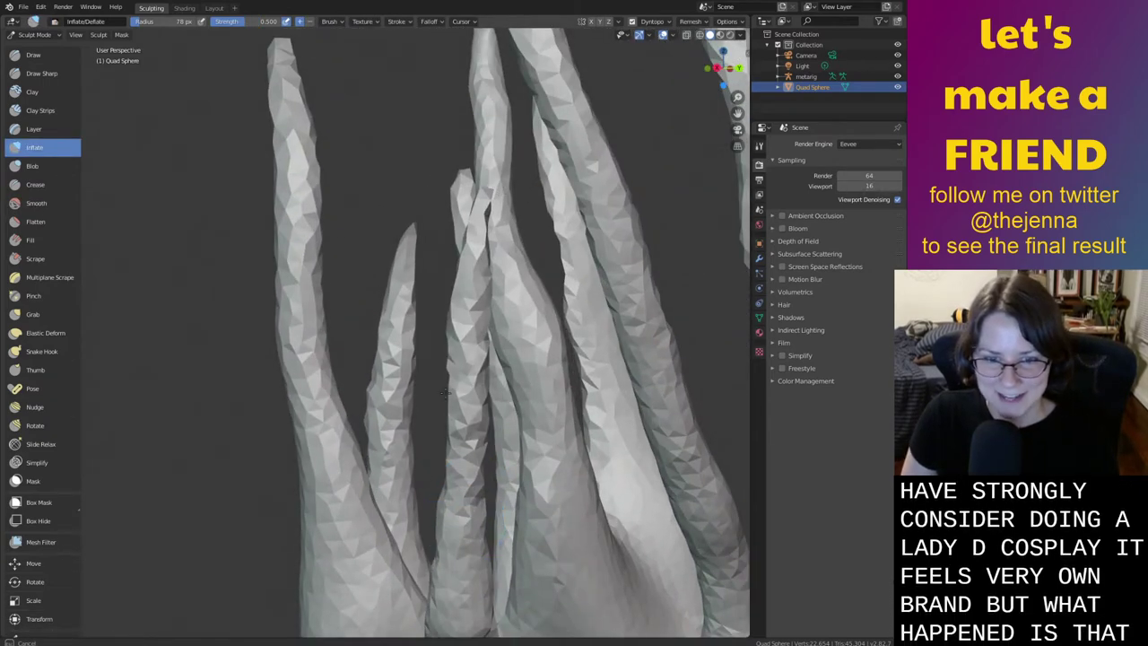
key(ctrl+s)
Adjust the surface around the bases of the inner stems with the Grab brush
middle_drag(430, 583, 600, 404)
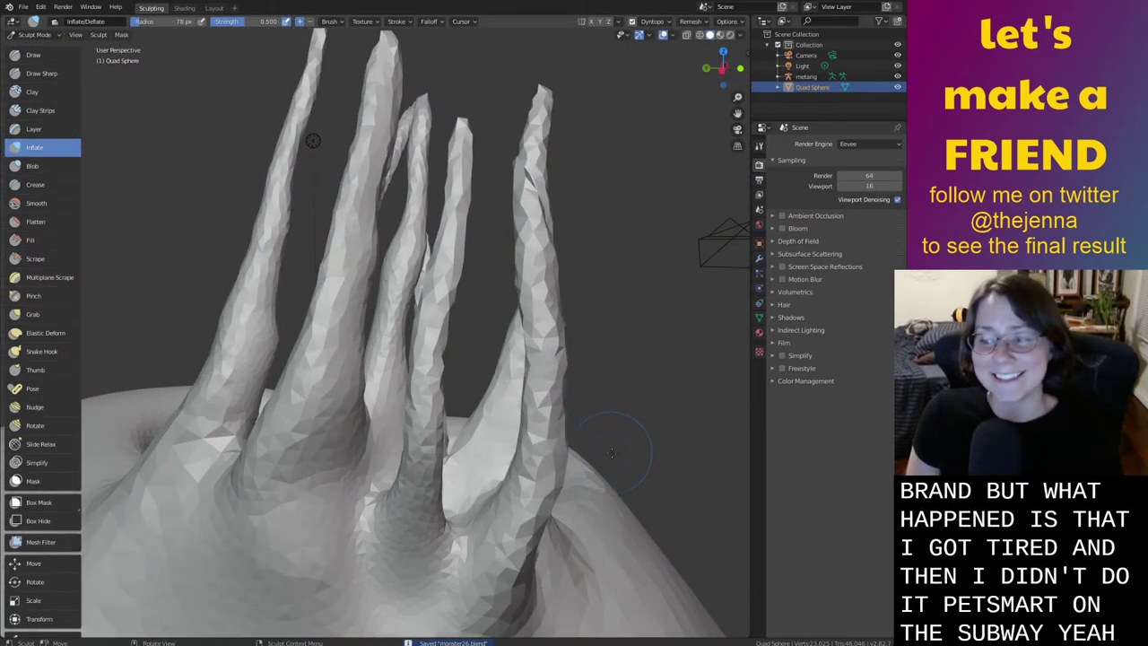
middle_drag(611, 453, 619, 484)
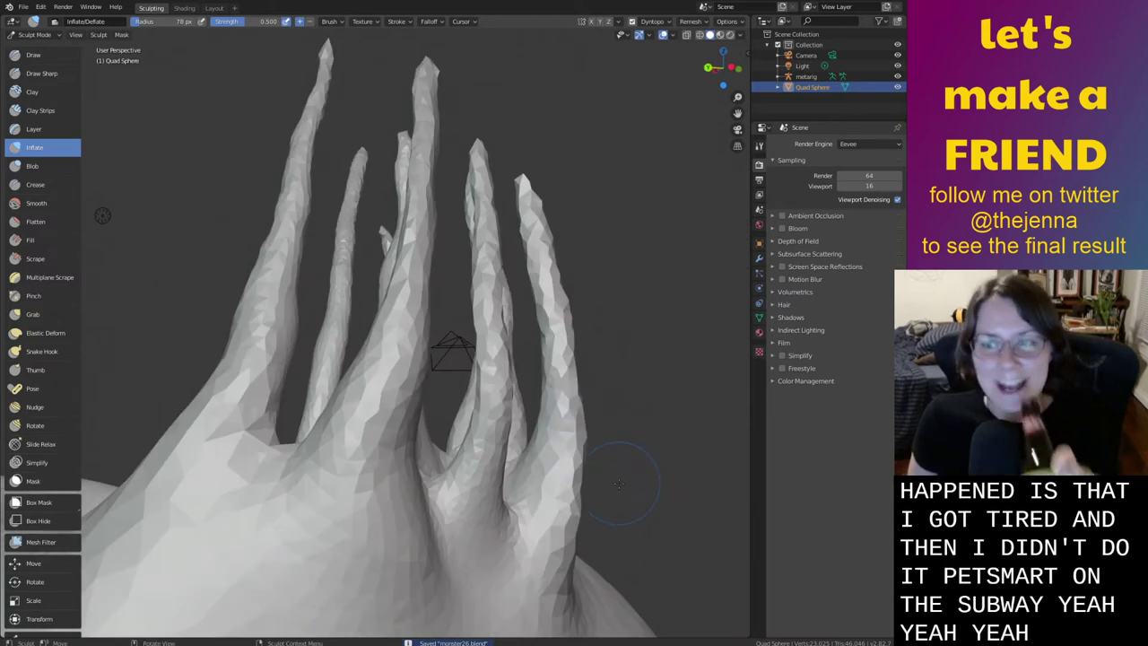
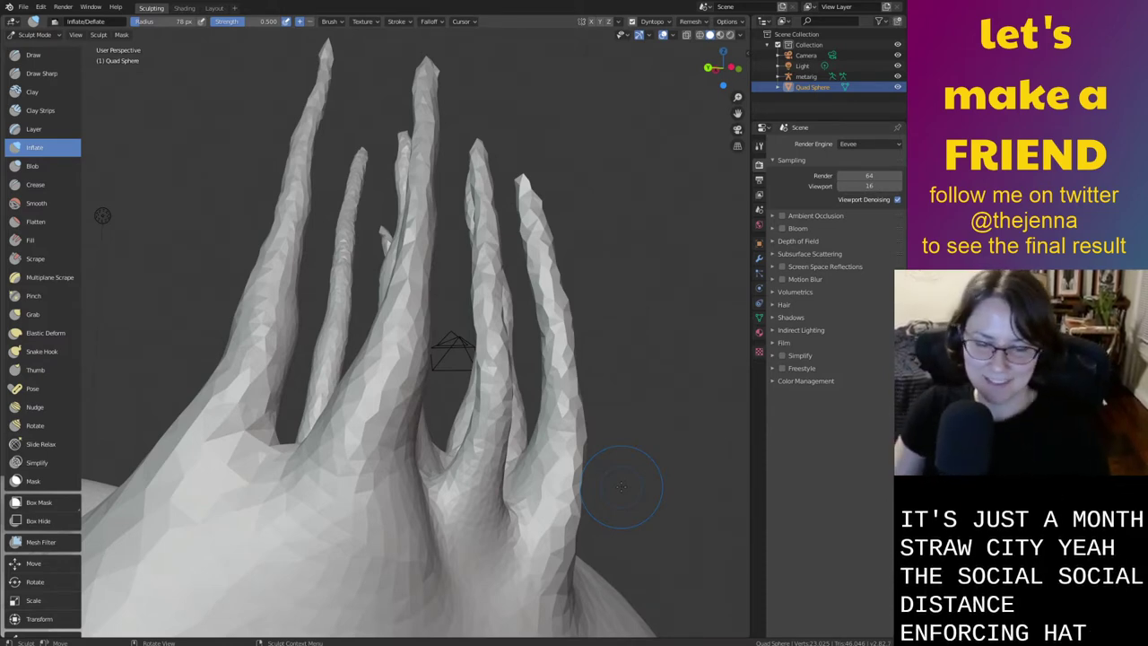
middle_drag(627, 413, 558, 418)
scroll(560, 431, down, 2)
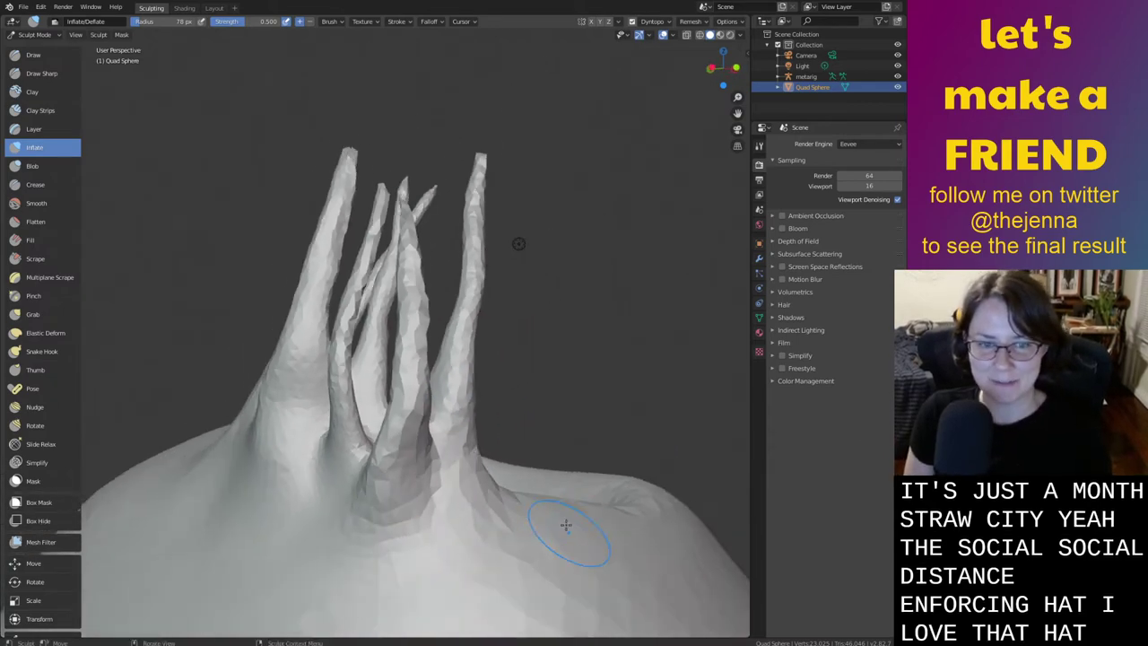
mouse_move(557, 528)
middle_down()
mouse_move(585, 480)
mouse_move(565, 498)
middle_up()
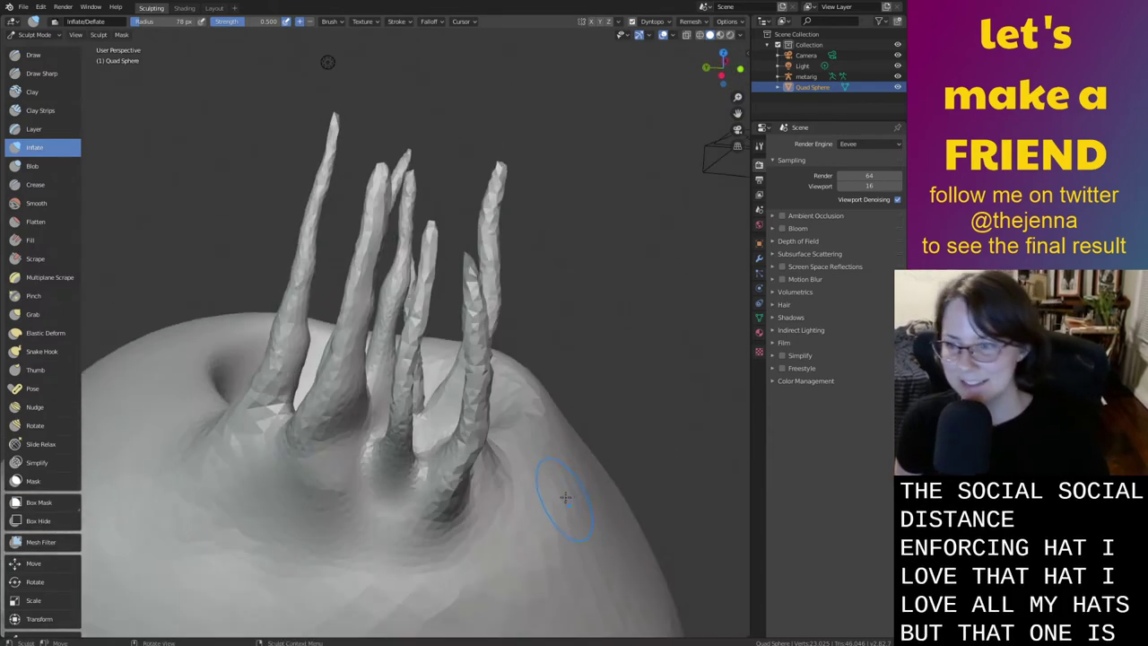
mouse_move(593, 438)
middle_down()
mouse_move(244, 458)
mouse_move(561, 405)
mouse_move(617, 466)
middle_up()
key(g)
middle_drag(534, 458, 423, 397)
mouse_move(421, 404)
mouse_down()
mouse_move(417, 446)
mouse_move(431, 425)
mouse_move(425, 435)
mouse_up()
Smooth the bases of the inner stems and the surface between them with the Smooth brush, and save the file
key(i)
key(s)
mouse_move(425, 435)
middle_down()
mouse_move(339, 422)
mouse_move(298, 345)
middle_up()
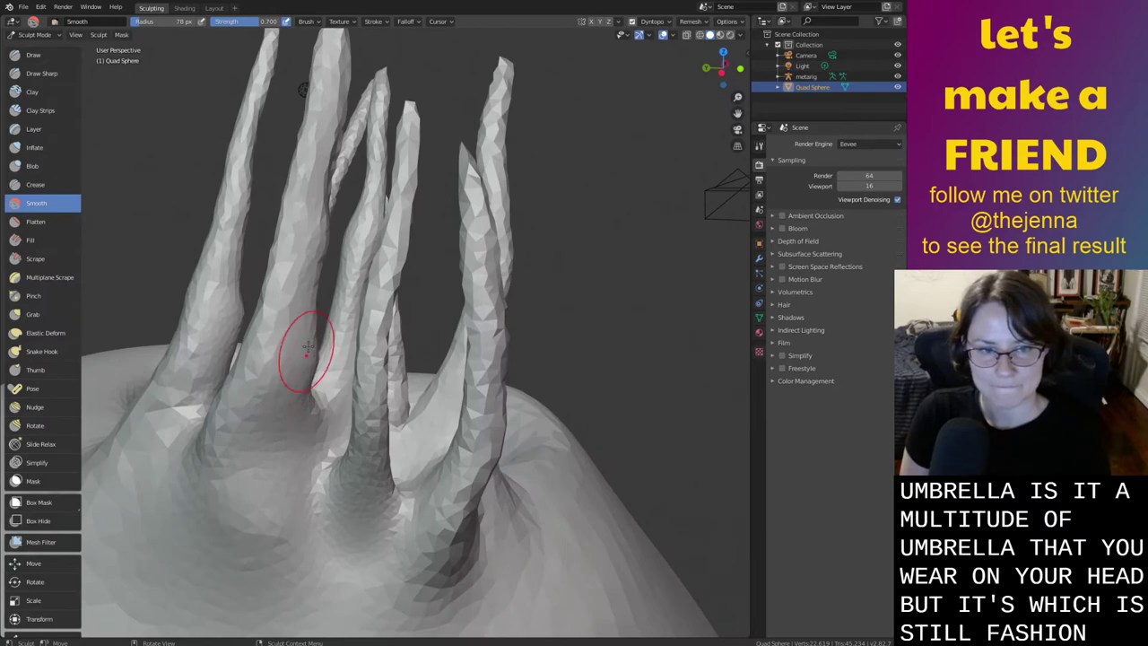
drag(308, 347, 300, 423)
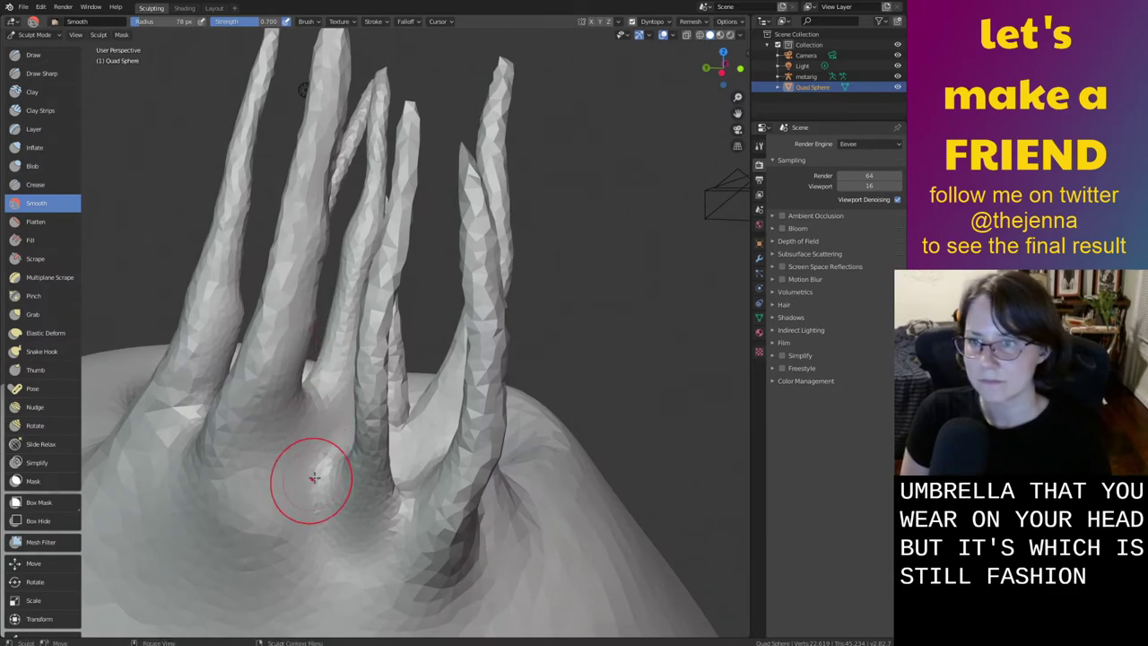
mouse_move(320, 436)
middle_down()
mouse_move(458, 444)
mouse_move(525, 430)
mouse_move(504, 466)
mouse_move(480, 356)
middle_up()
key(i)
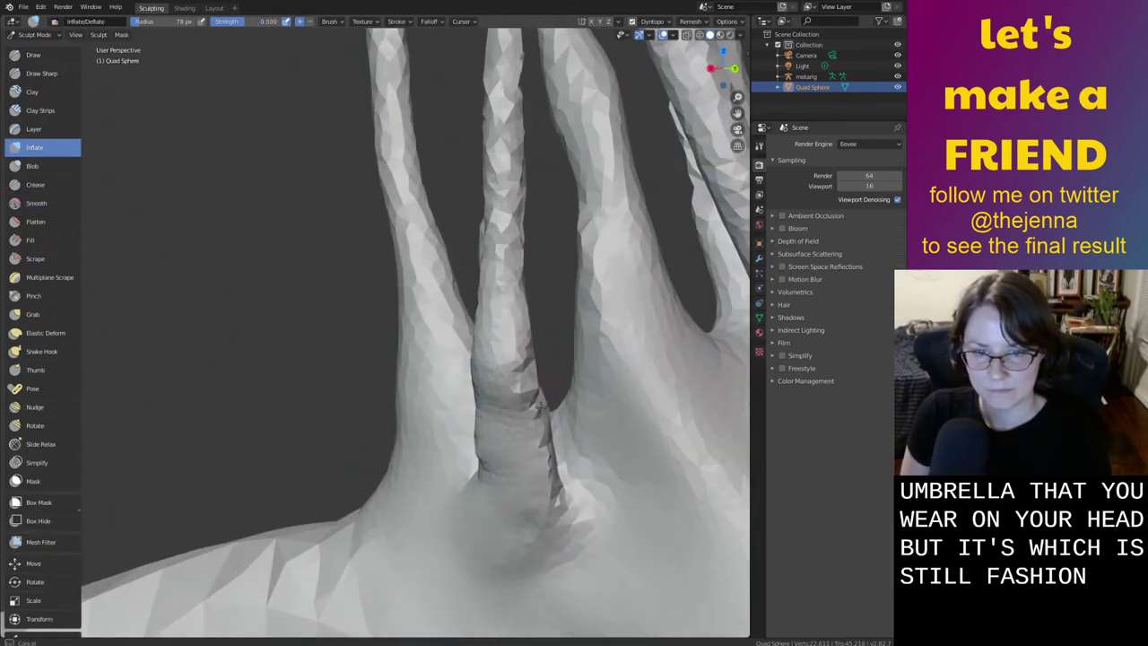
key(shift+s)
mouse_move(503, 405)
middle_down()
mouse_move(458, 433)
mouse_move(520, 515)
mouse_move(525, 453)
mouse_move(655, 395)
mouse_move(461, 454)
mouse_move(568, 448)
mouse_move(551, 248)
mouse_move(454, 421)
mouse_move(575, 454)
middle_up()
key(ctrl+s)
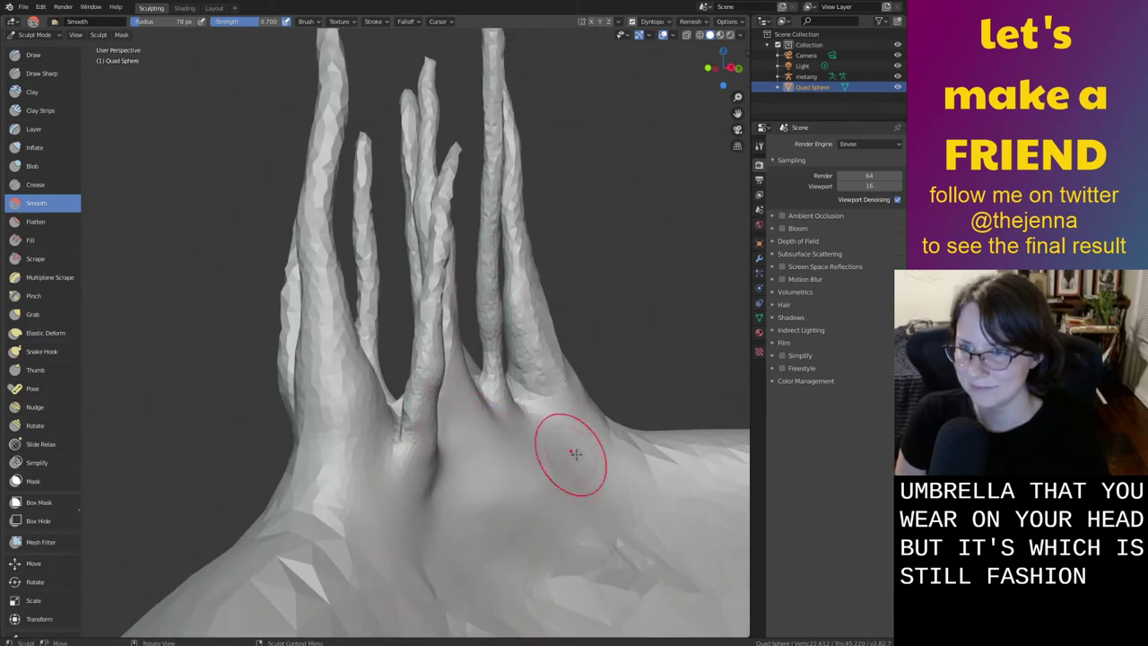
Examine the stem cluster and the surface around its bases from several sides, and save the file
mouse_move(651, 486)
middle_down()
mouse_move(530, 456)
mouse_move(566, 441)
mouse_move(565, 393)
middle_up()
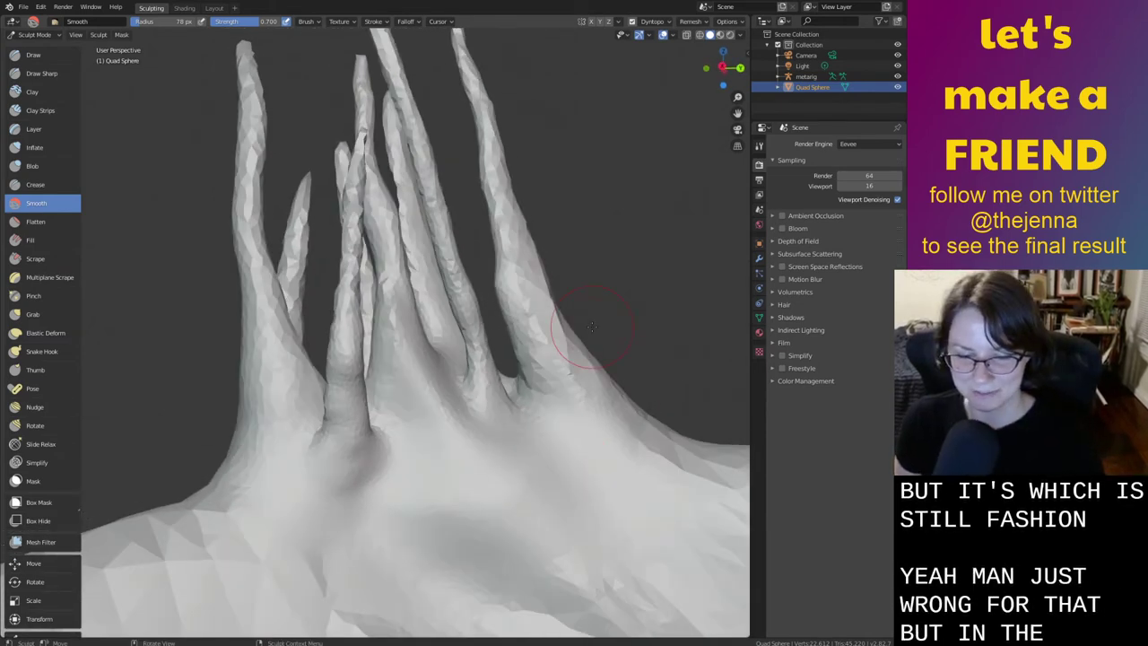
mouse_move(557, 500)
middle_down()
mouse_move(416, 423)
mouse_move(264, 489)
mouse_move(525, 515)
mouse_move(466, 462)
middle_up()
scroll(467, 539, up, 6)
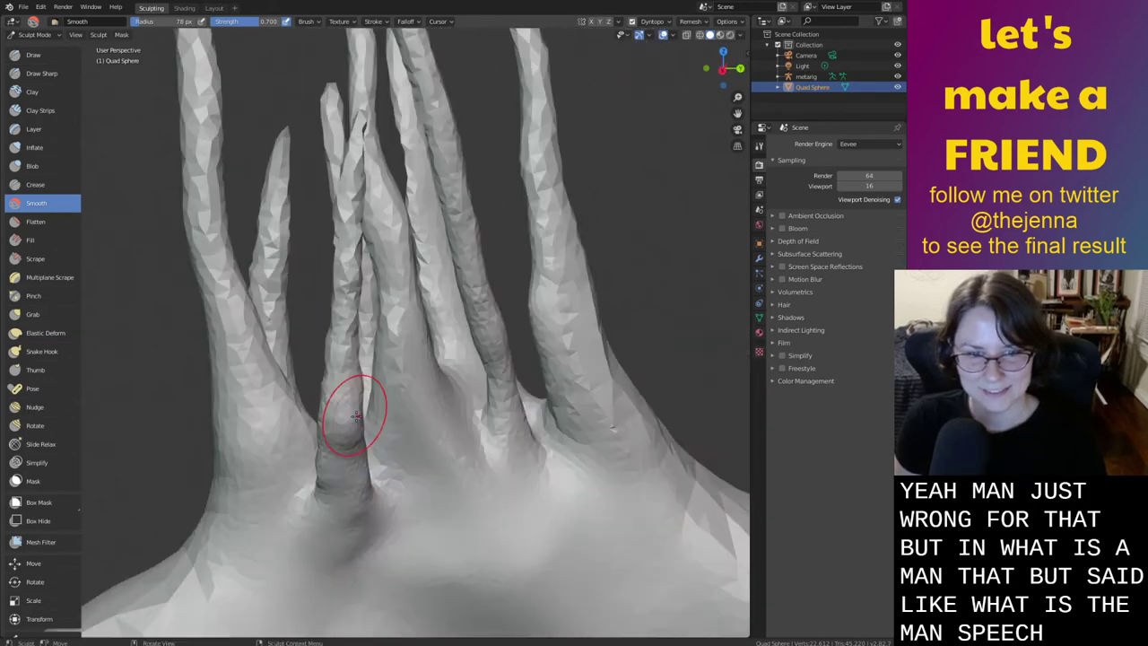
mouse_move(356, 415)
middle_down()
mouse_move(461, 466)
mouse_move(436, 460)
middle_up()
middle_drag(432, 563, 555, 469)
key(i)
mouse_move(601, 400)
middle_down()
mouse_move(453, 445)
mouse_move(512, 481)
mouse_move(502, 428)
mouse_move(544, 454)
mouse_move(501, 464)
mouse_move(541, 469)
mouse_move(510, 470)
mouse_move(541, 446)
mouse_move(566, 451)
mouse_move(569, 490)
mouse_move(526, 461)
mouse_move(399, 471)
mouse_move(293, 449)
mouse_move(479, 441)
mouse_move(548, 454)
mouse_move(546, 439)
middle_up()
key(ctrl+s)
Try to pull another stem out of the surface beside the cluster with the Grab brush
key(g)
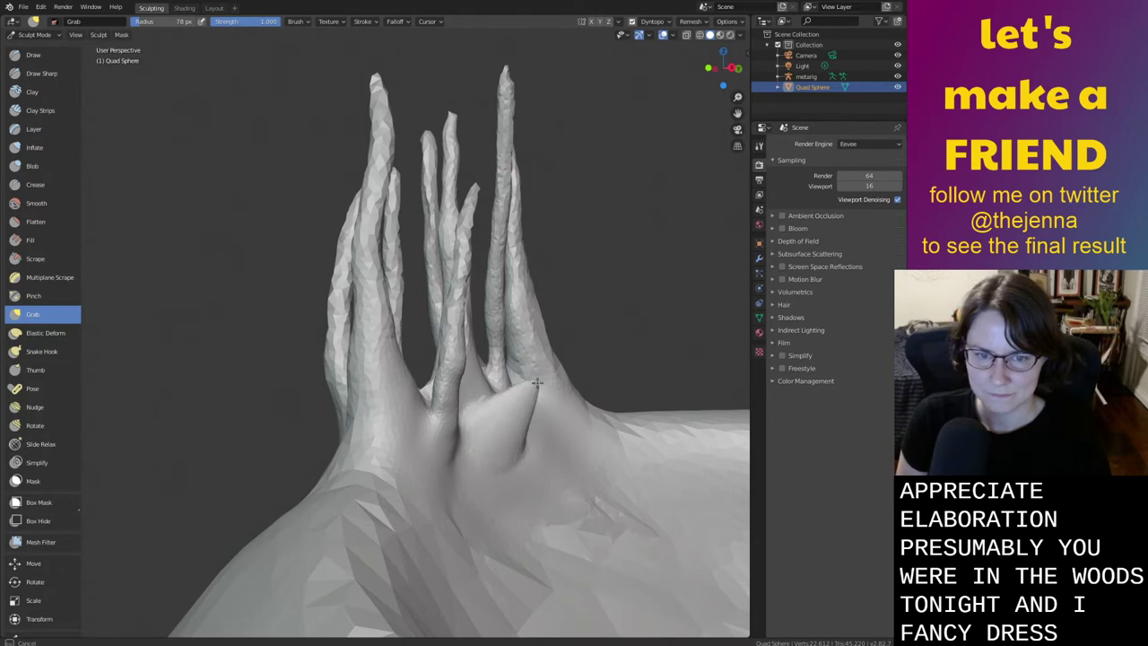
drag(536, 383, 513, 429)
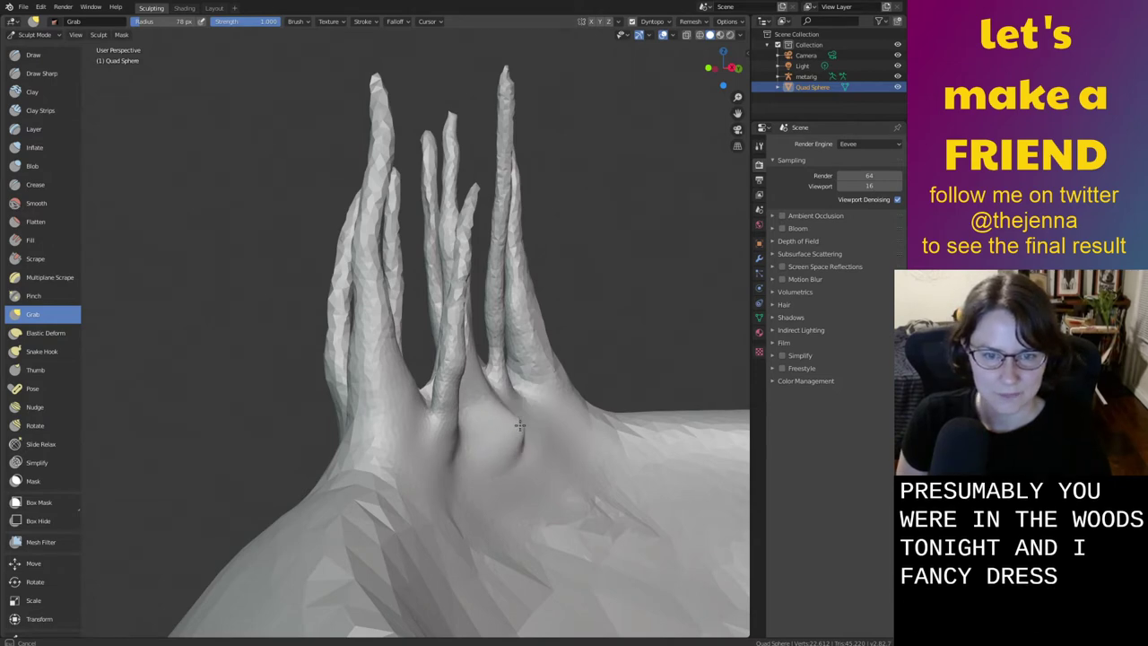
middle_drag(508, 266, 205, 300)
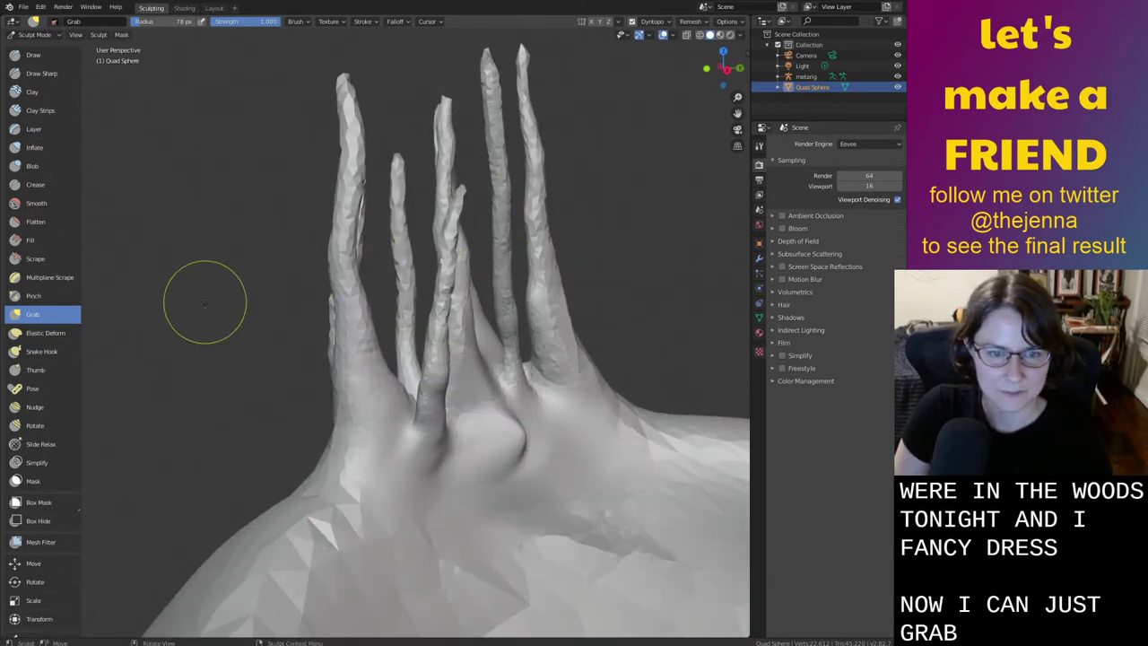
Pull a short stub for a new stem out of the surface on the cluster's hollow-facing side with the Snake Hook brush
click(41, 351)
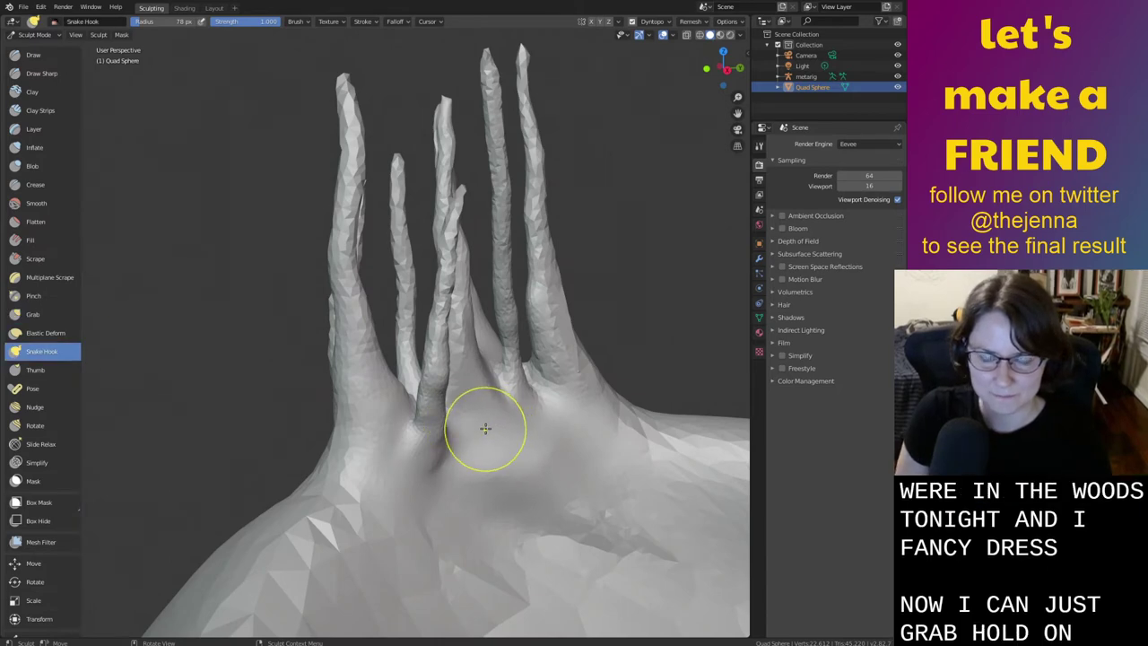
middle_drag(457, 428, 516, 424)
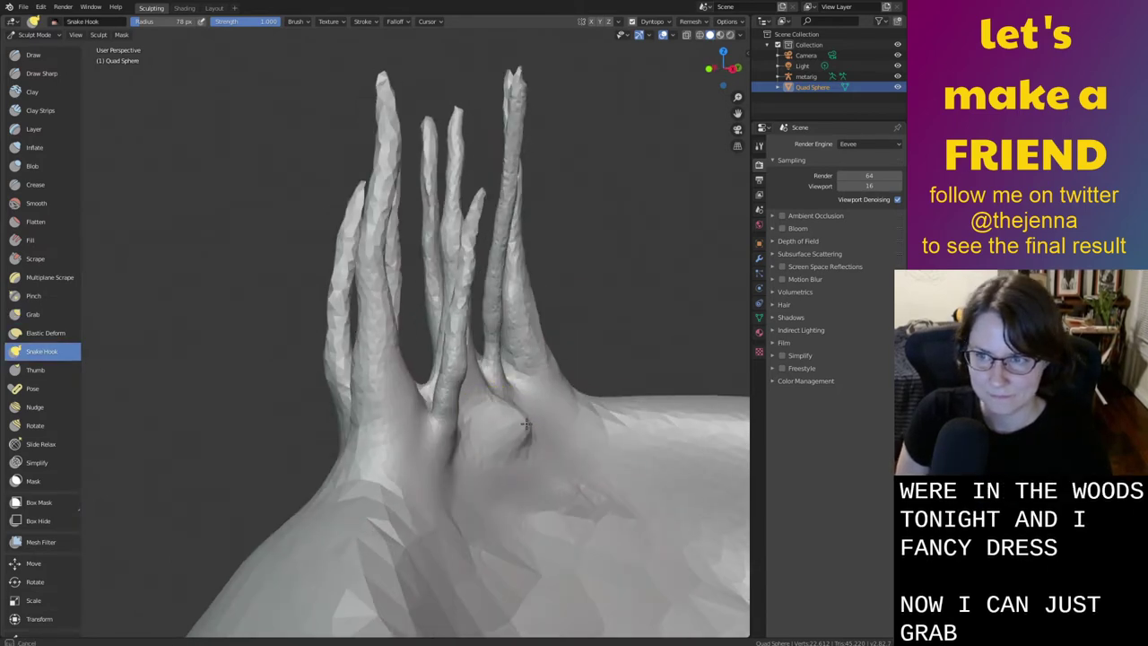
mouse_move(538, 371)
middle_down()
mouse_move(458, 480)
mouse_move(487, 474)
mouse_move(518, 407)
mouse_move(505, 469)
mouse_move(523, 453)
middle_up()
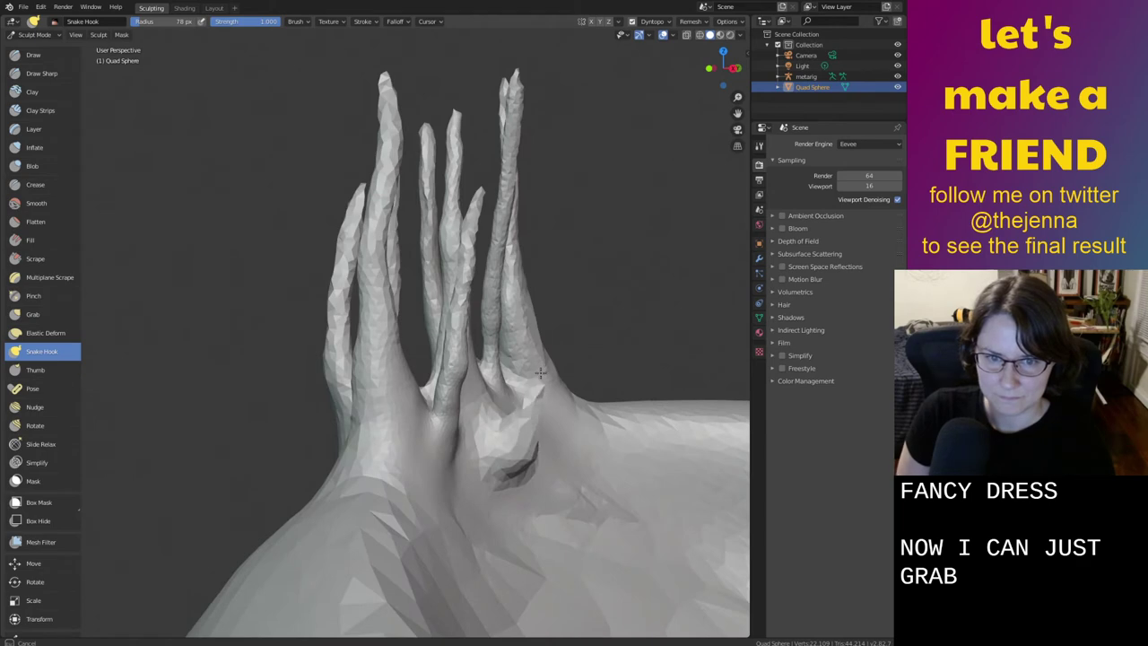
scroll(619, 485, up, 3)
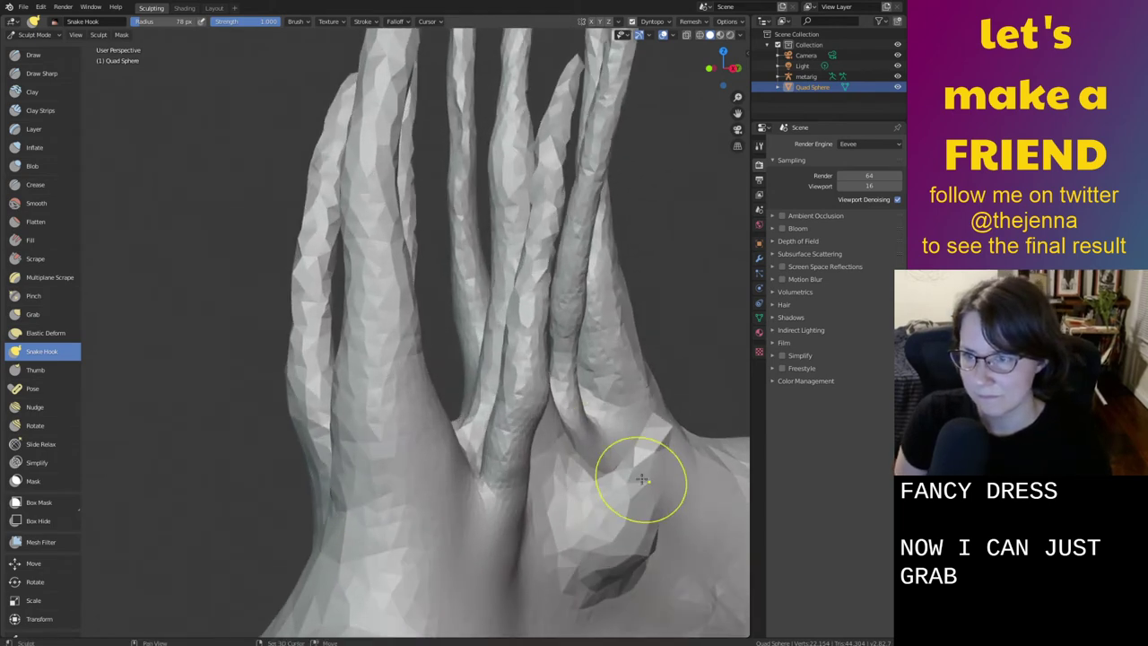
Thicken the new stub from its base to its tip with the Inflate brush
mouse_move(640, 481)
shift+middle_down()
mouse_move(561, 397)
mouse_move(586, 418)
shift+middle_up()
scroll(586, 418, up, 1)
key(i)
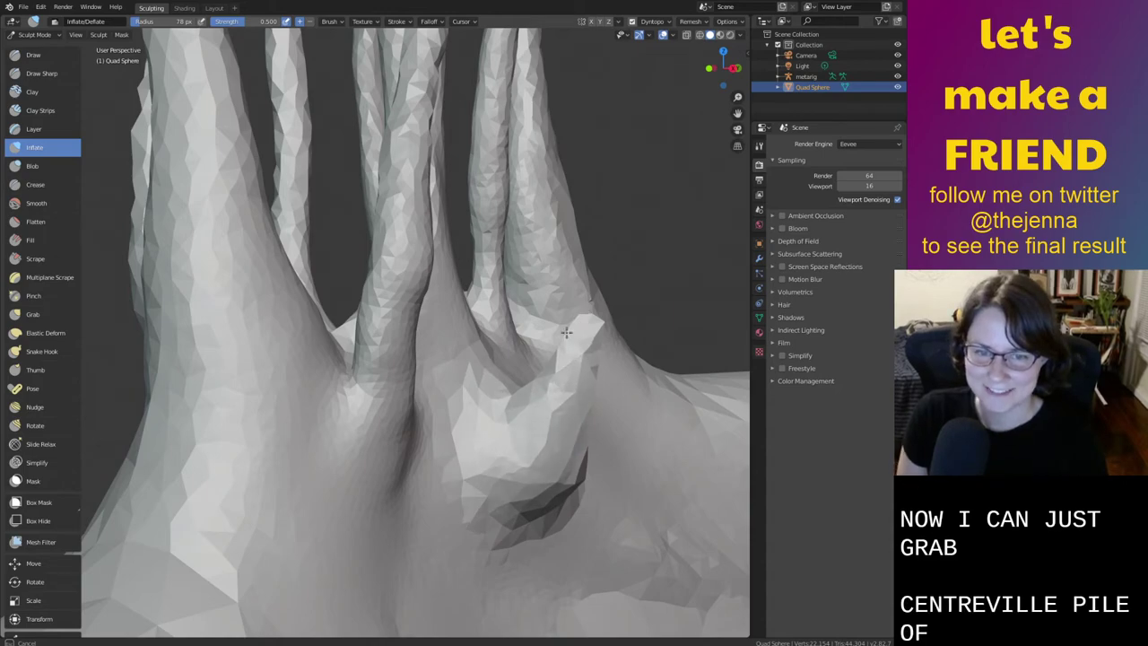
middle_drag(585, 482, 353, 412)
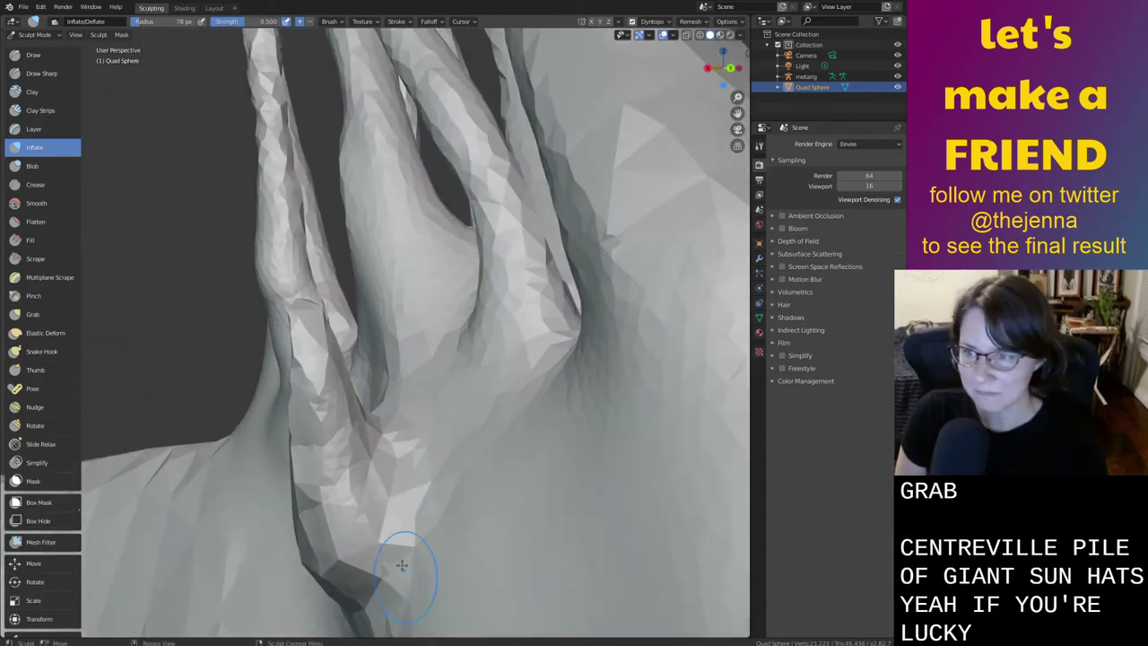
mouse_move(402, 563)
middle_down()
mouse_move(544, 443)
mouse_move(494, 352)
middle_up()
Try to stretch the stub straight up into a tall stem with the Grab brush, and undo the stretch
key(g)
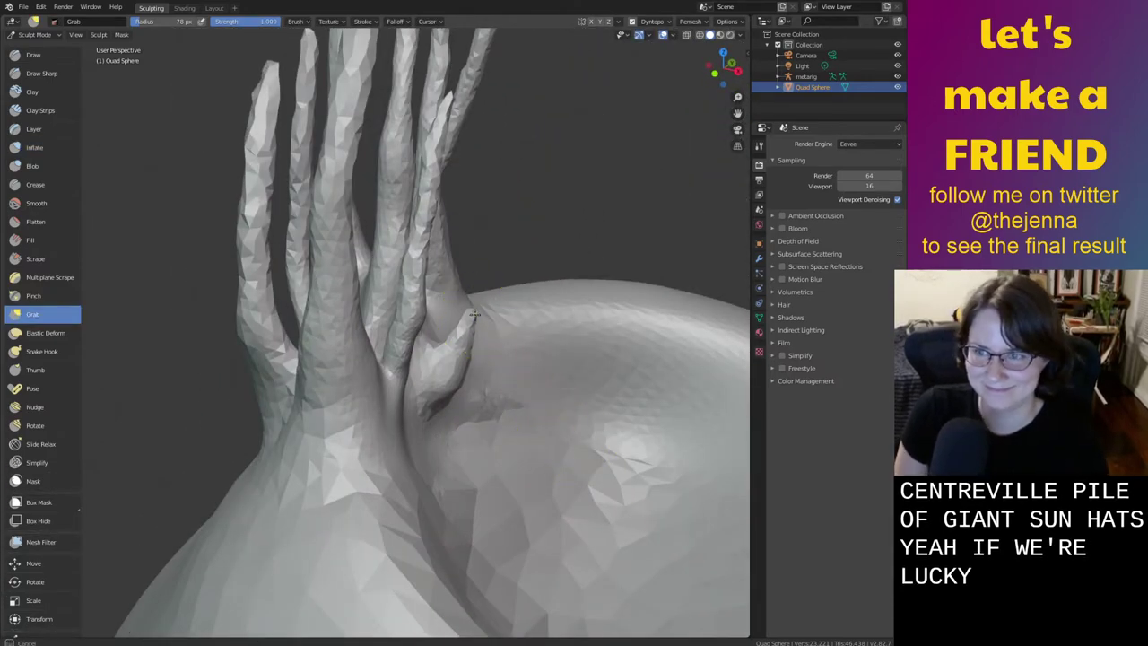
drag(470, 224, 485, 67)
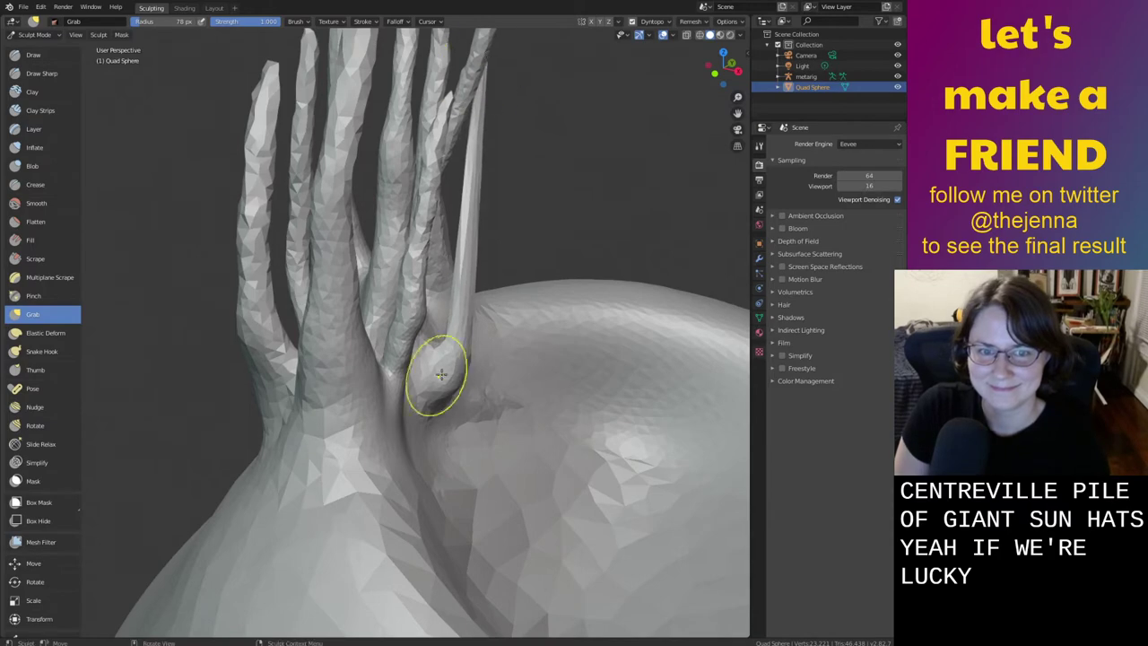
middle_drag(455, 345, 346, 331)
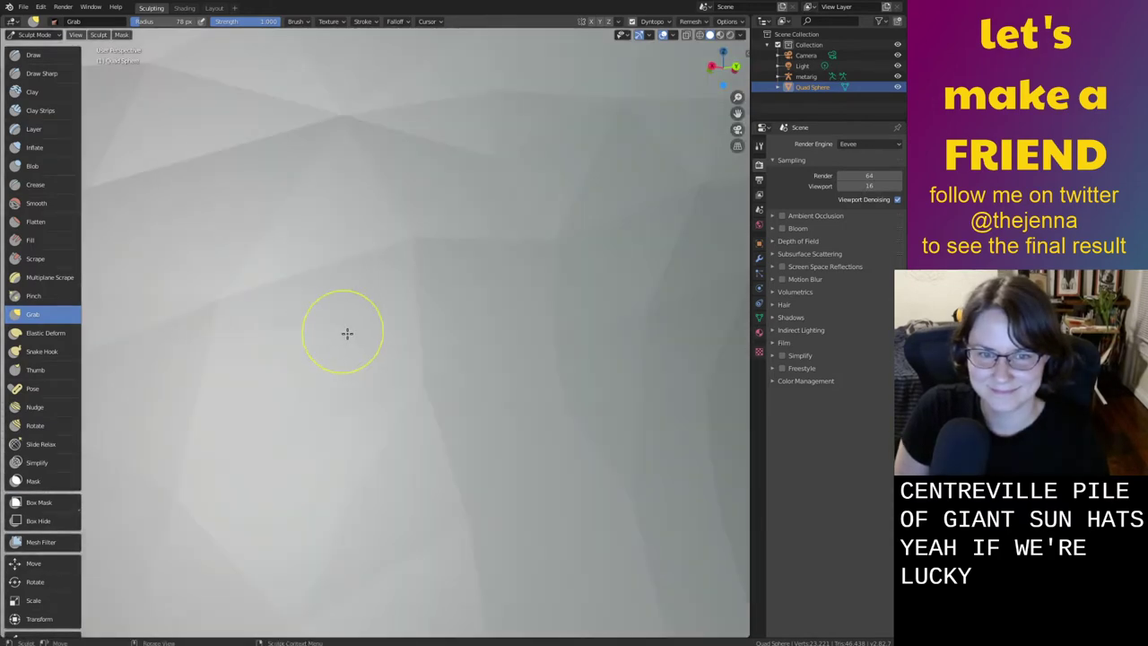
mouse_move(422, 352)
middle_down()
mouse_move(464, 404)
mouse_move(485, 391)
middle_up()
key(ctrl+z)
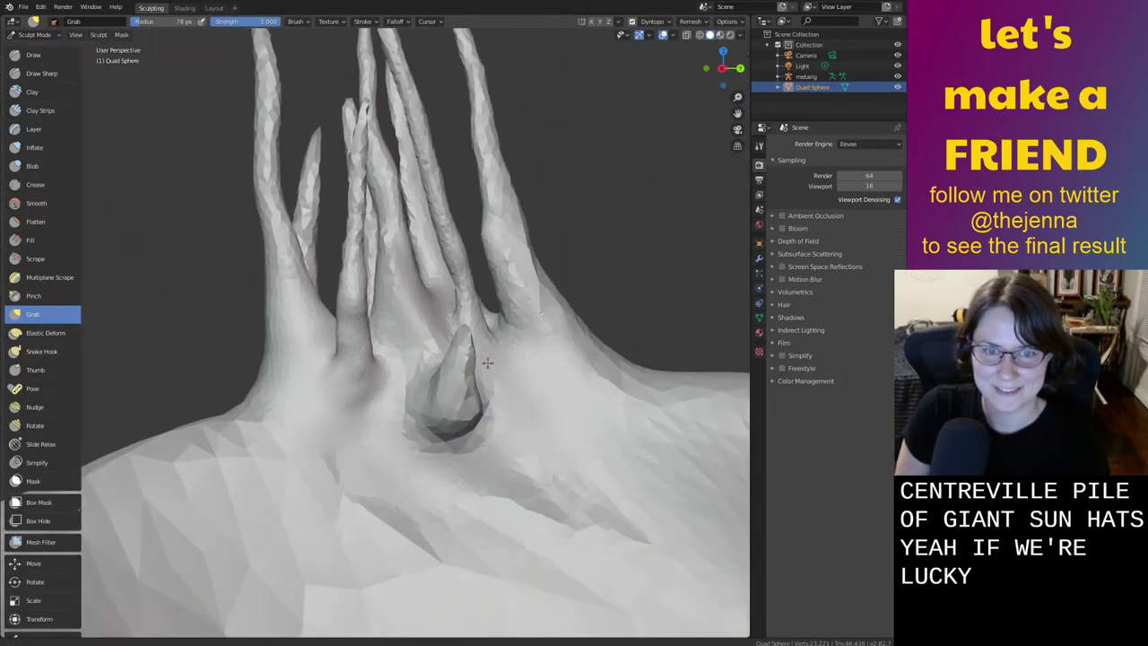
Stretch the stub's tip up to about the height of the tallest stems with the Grab brush
middle_drag(467, 341, 459, 377)
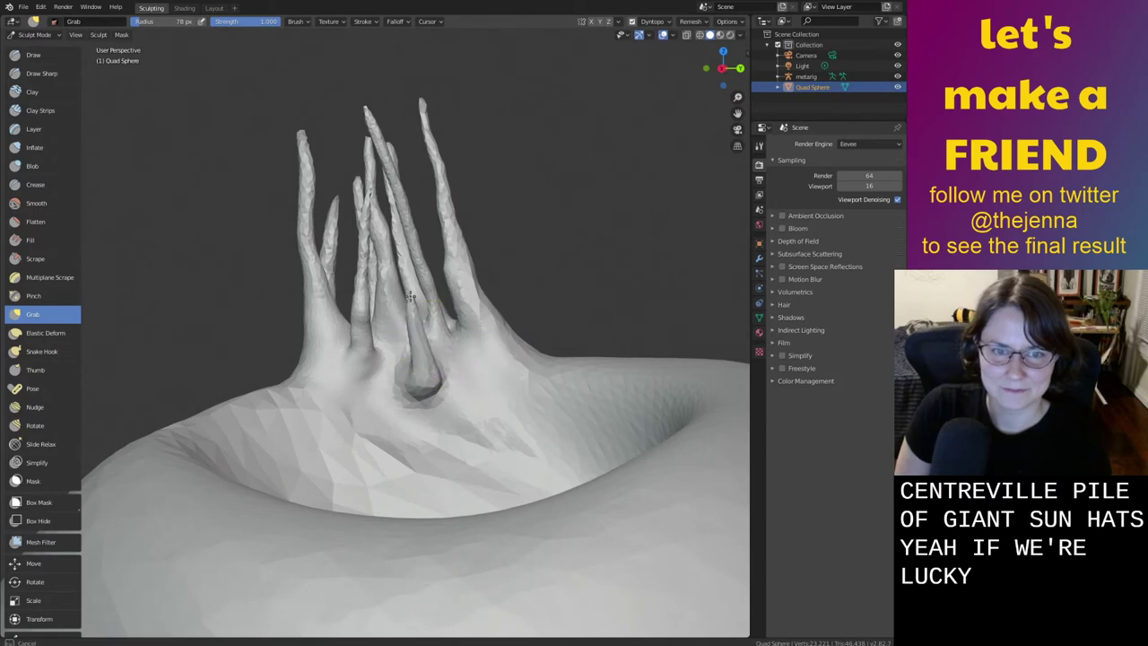
drag(378, 144, 363, 101)
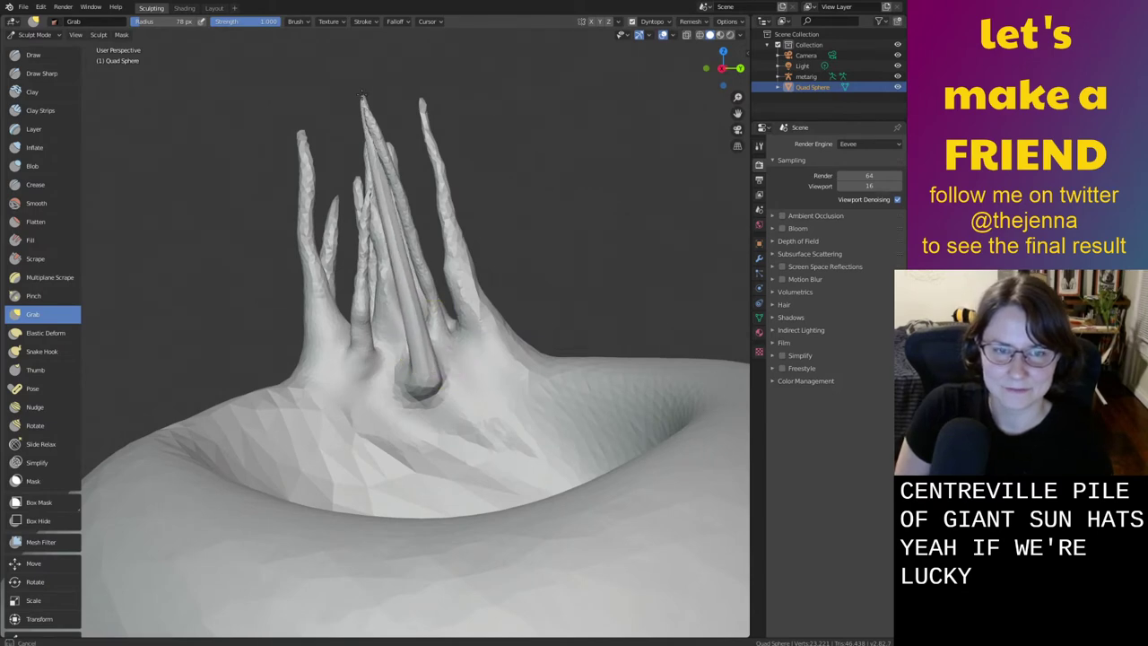
mouse_move(363, 96)
middle_down()
mouse_move(365, 196)
mouse_move(444, 262)
mouse_move(453, 303)
middle_up()
Thicken the lower part of the new tall stem with the Inflate brush and smooth the crease at its base
key(i)
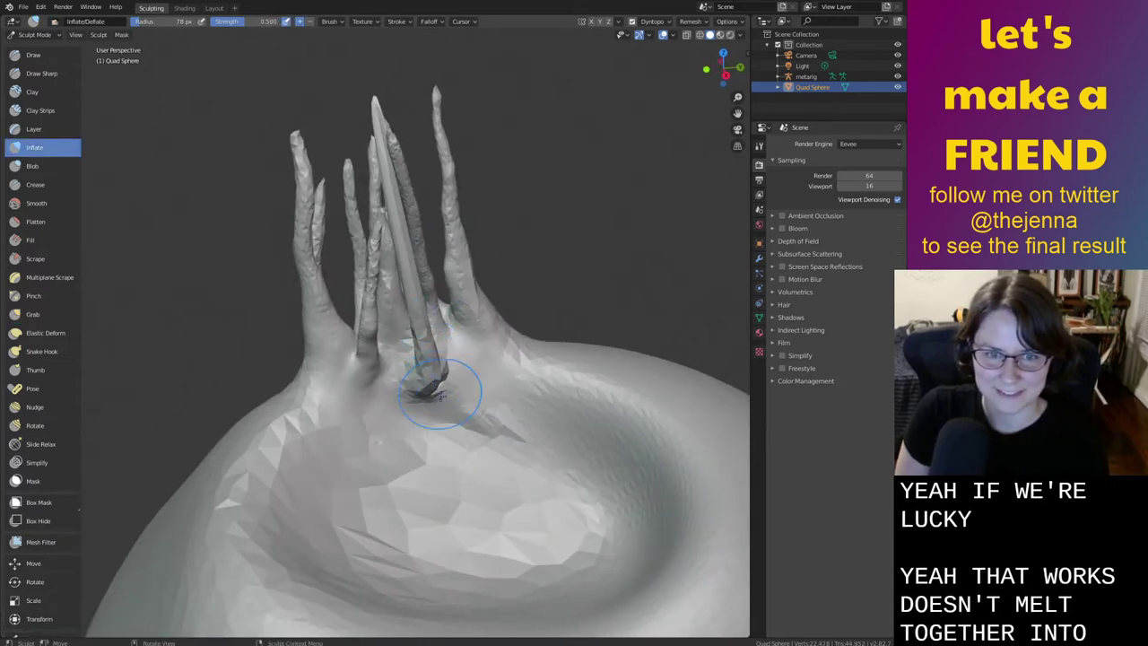
scroll(476, 370, up, 5)
scroll(476, 370, up, 1)
drag(504, 449, 505, 265)
key(shift+s)
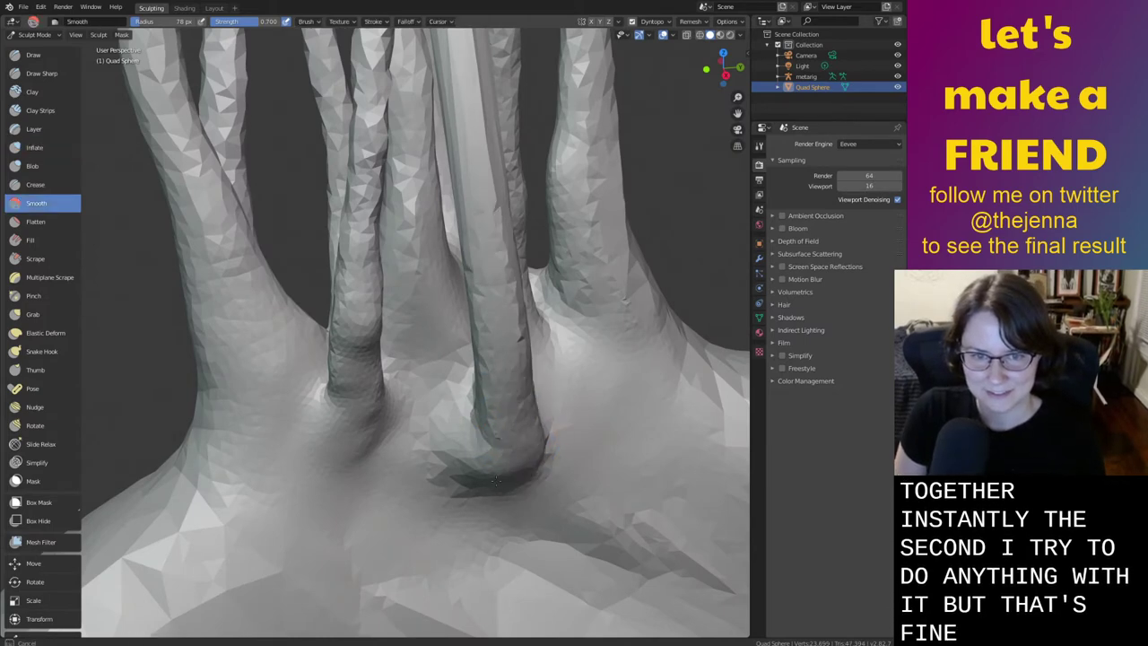
drag(506, 410, 494, 184)
key(i)
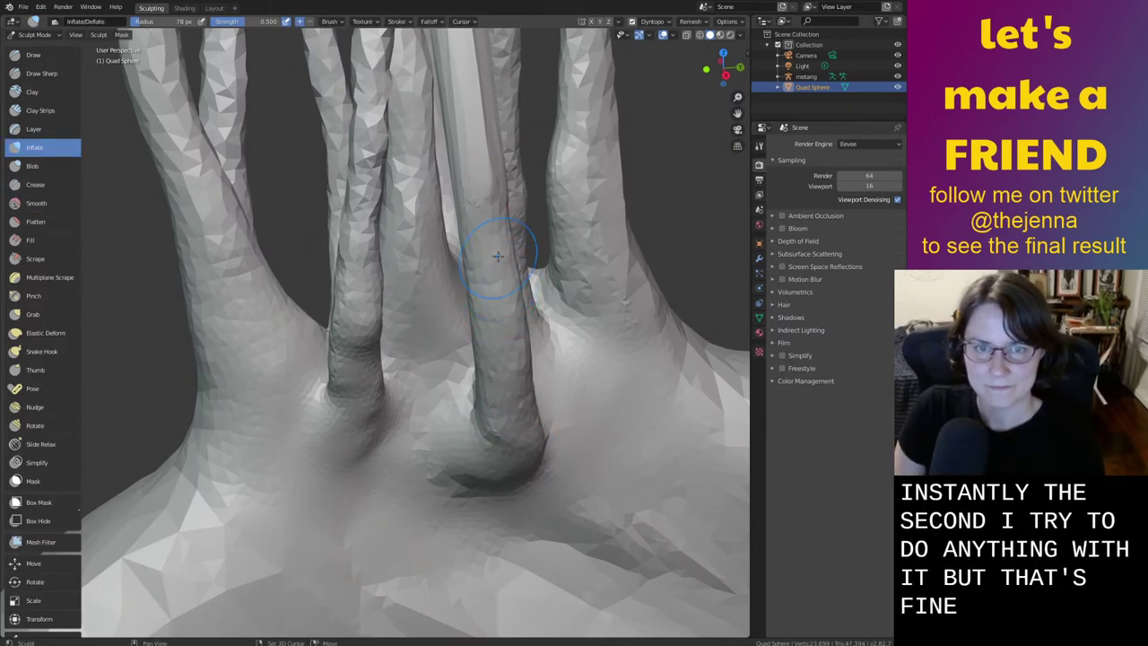
Inflate the rest of the new tall stem up to its tip, and save the file
middle_drag(487, 248, 563, 489)
drag(544, 462, 498, 153)
ctrl+middle_drag(513, 192, 504, 296)
drag(432, 285, 407, 161)
middle_drag(406, 158, 472, 233)
mouse_move(523, 348)
middle_down()
mouse_move(487, 385)
mouse_move(601, 411)
middle_up()
key(ctrl+s)
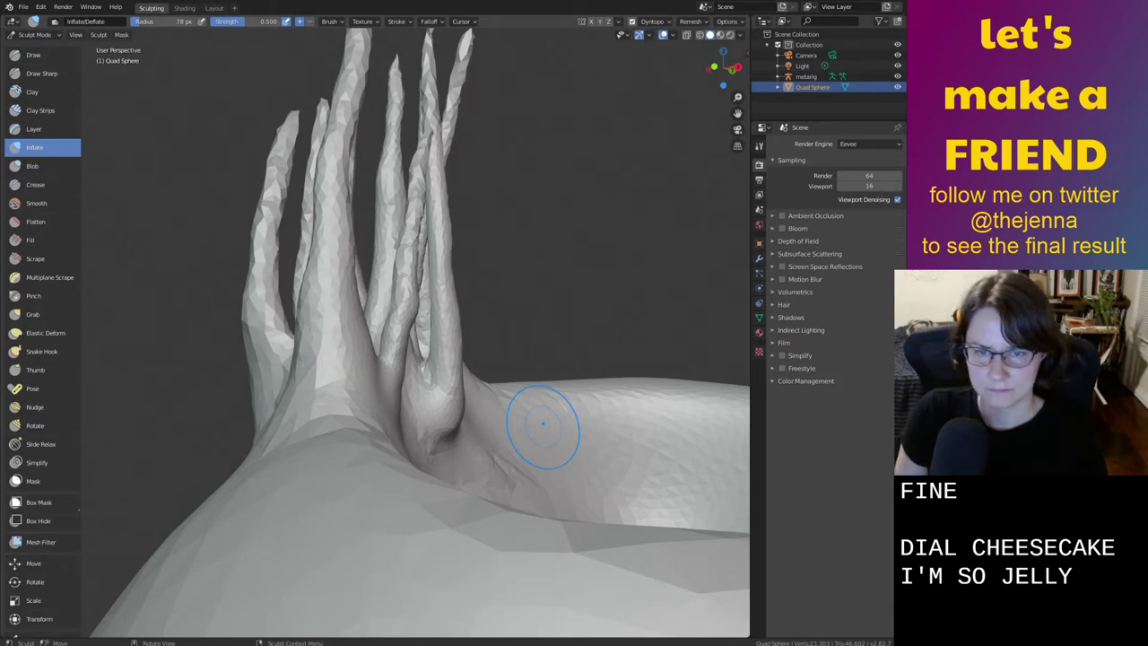
Blend the bulging base of the new tall stem into the body with the Smooth brush, and save the file
middle_drag(534, 468, 451, 479)
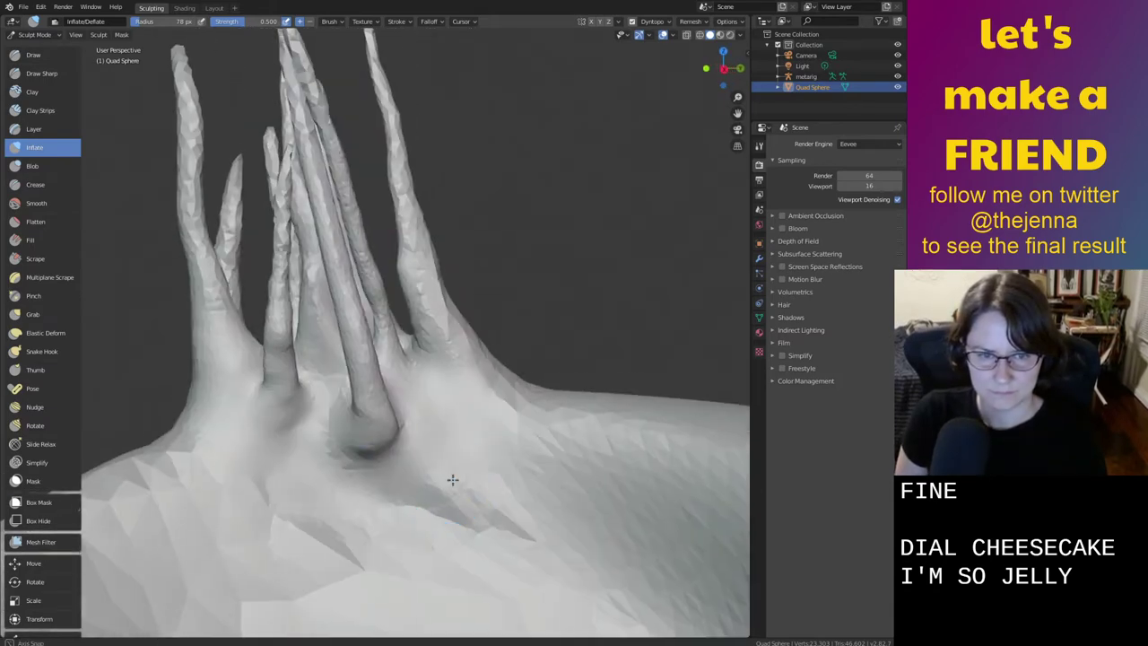
key(shift+s)
mouse_move(491, 524)
shift+middle_down()
mouse_move(512, 421)
mouse_move(541, 369)
mouse_move(525, 296)
shift+middle_up()
mouse_move(478, 245)
mouse_down()
mouse_move(488, 216)
mouse_move(517, 498)
mouse_up()
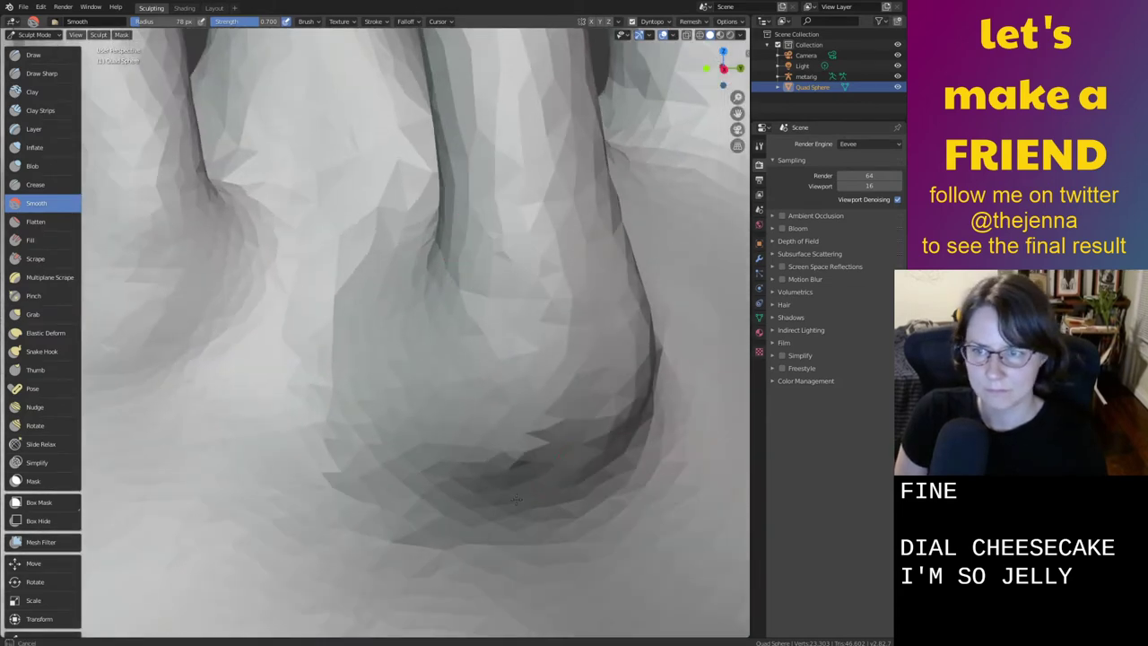
ctrl+middle_drag(577, 411, 560, 538)
mouse_move(508, 359)
mouse_down()
mouse_move(516, 376)
mouse_move(464, 346)
mouse_move(395, 418)
mouse_up()
key(ctrl+s)
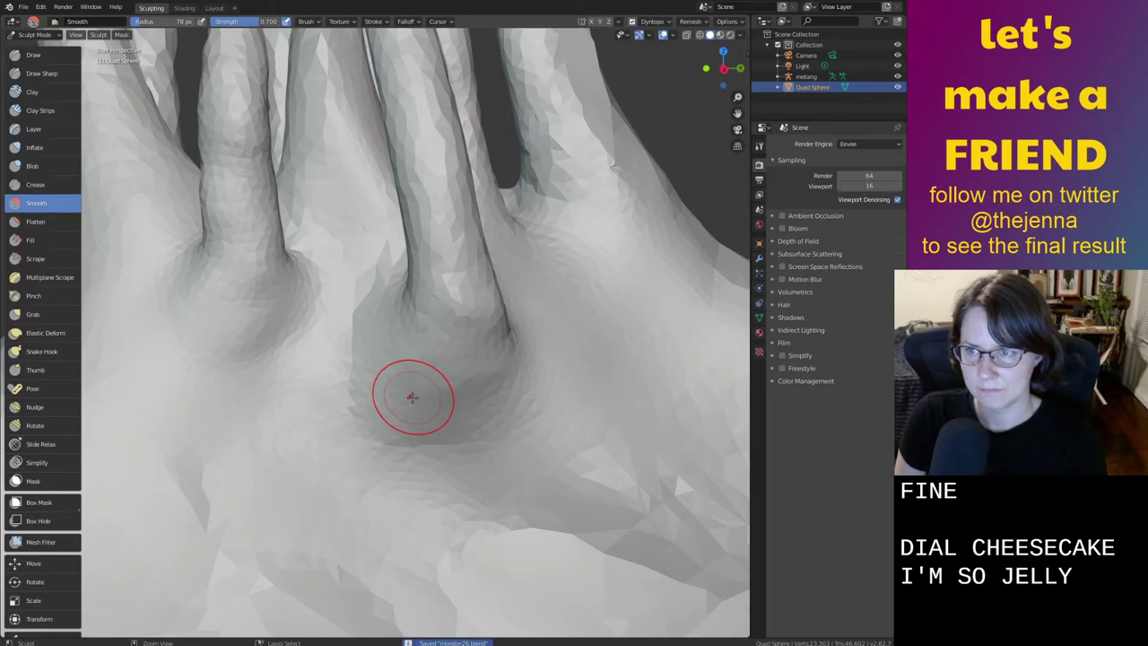
Pull another stub out of the surface in front of the cluster, beside the new tall stem's base, with the Snake Hook brush
middle_drag(410, 397, 532, 486)
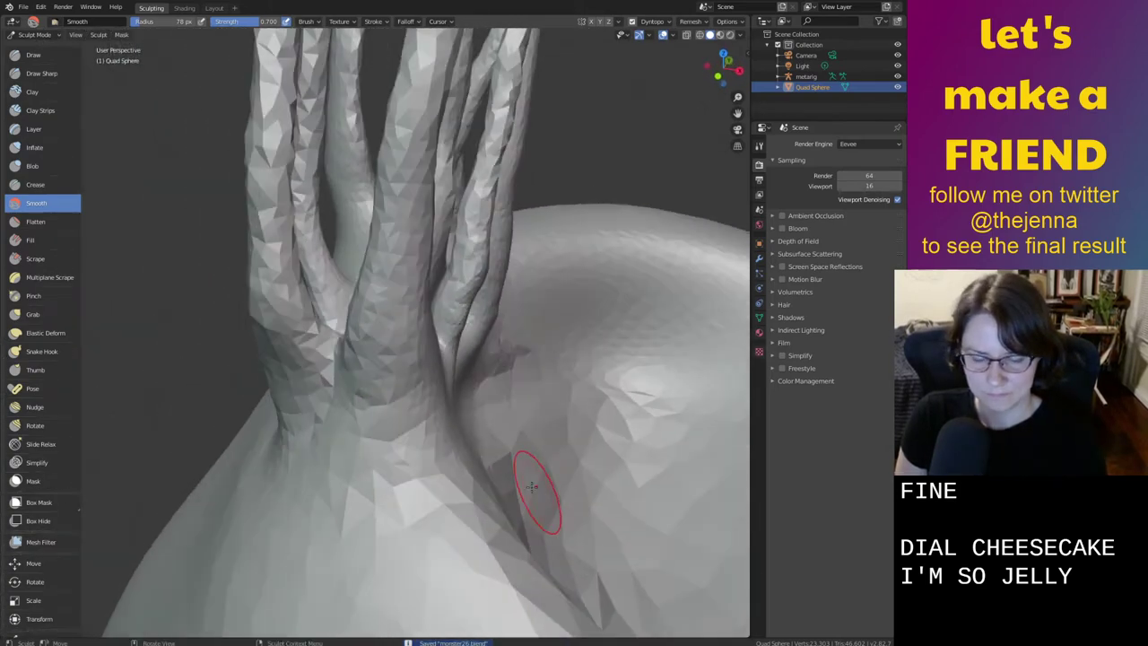
click(43, 351)
mouse_move(359, 412)
middle_down()
mouse_move(419, 427)
mouse_move(420, 437)
mouse_move(318, 477)
mouse_move(281, 341)
mouse_move(282, 384)
middle_up()
drag(291, 387, 250, 349)
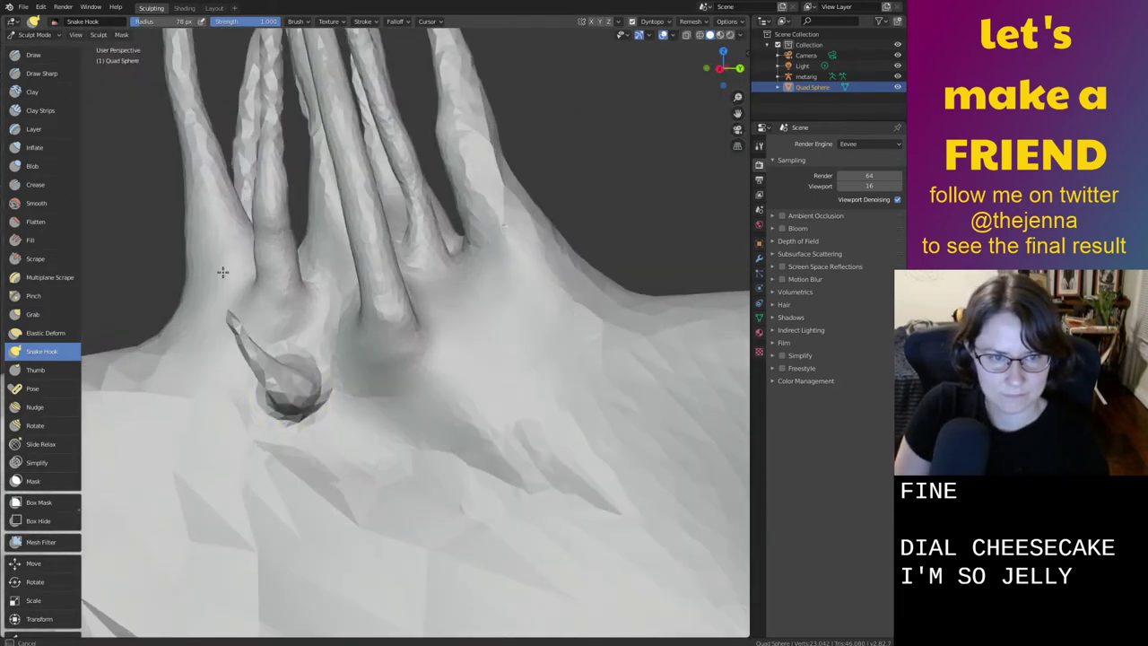
Thicken the second stub with the Inflate brush
key(i)
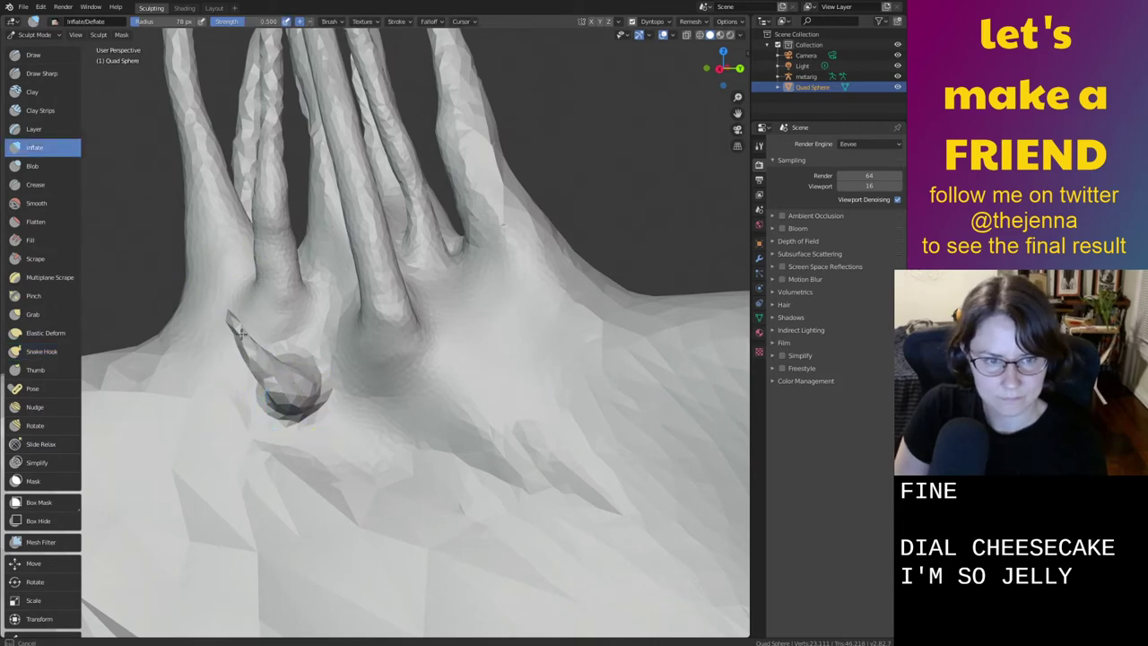
shift+middle_drag(345, 400, 436, 370)
scroll(454, 400, up, 3)
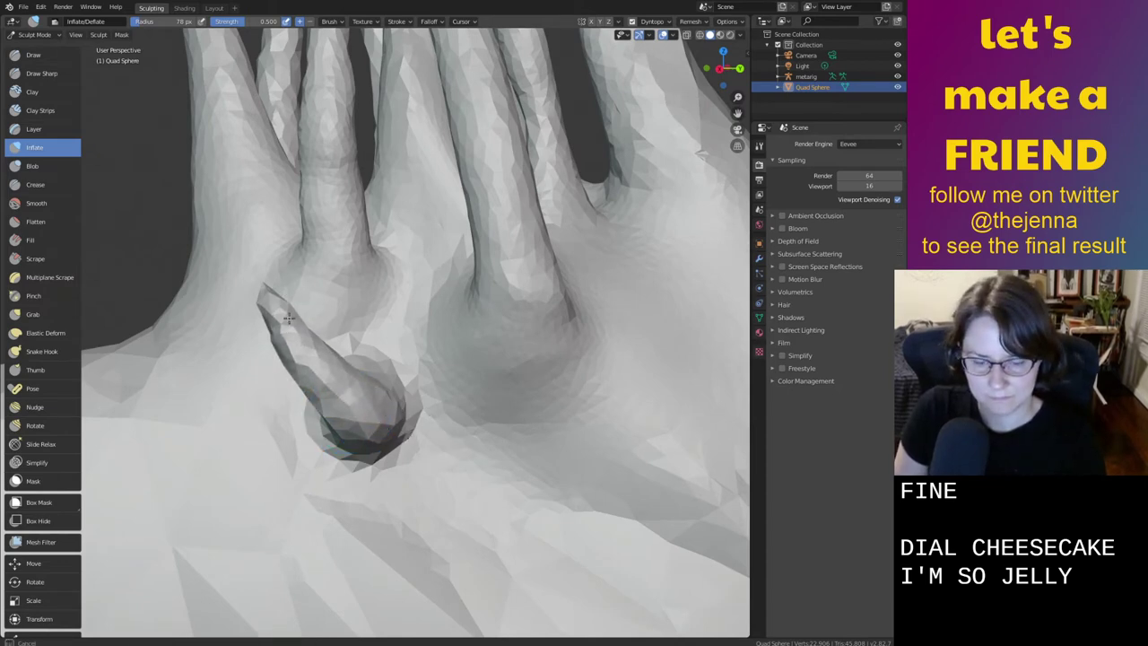
Stretch the second stub's tip up and outward into a long thin stem with the Grab brush
key(g)
mouse_move(382, 430)
middle_down()
mouse_move(326, 403)
mouse_move(359, 479)
mouse_move(283, 357)
middle_up()
mouse_move(280, 314)
mouse_down()
mouse_move(260, 179)
mouse_move(231, 94)
mouse_move(192, 65)
mouse_up()
Thicken the thin second stem along its length with the Inflate brush, evening out its surface
key(i)
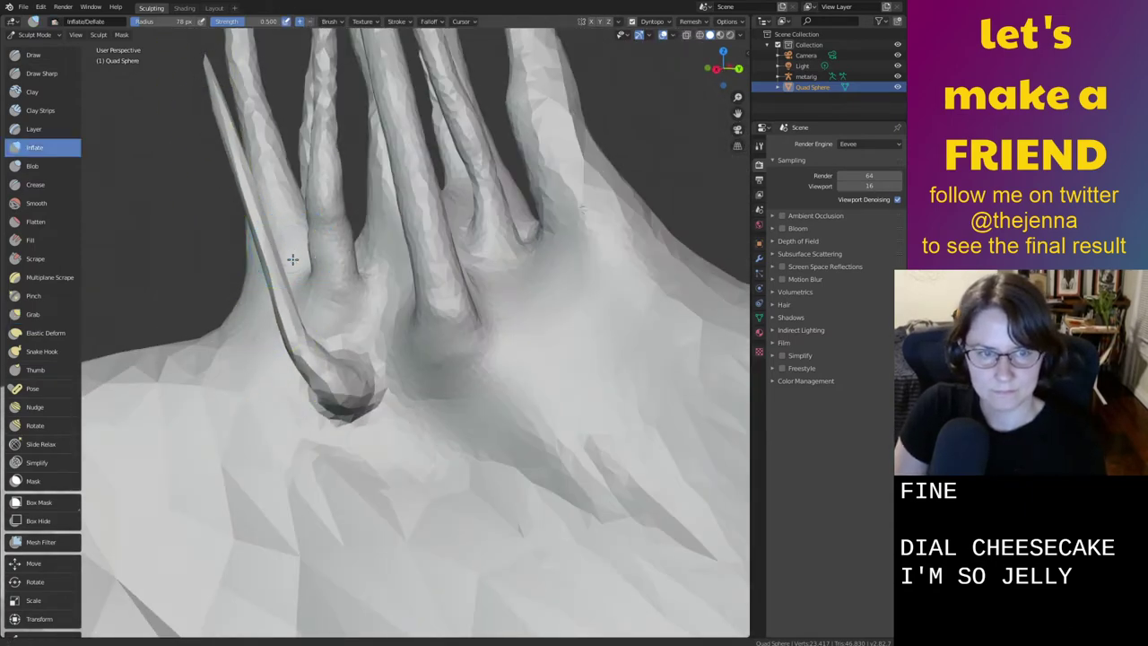
middle_drag(294, 257, 414, 481)
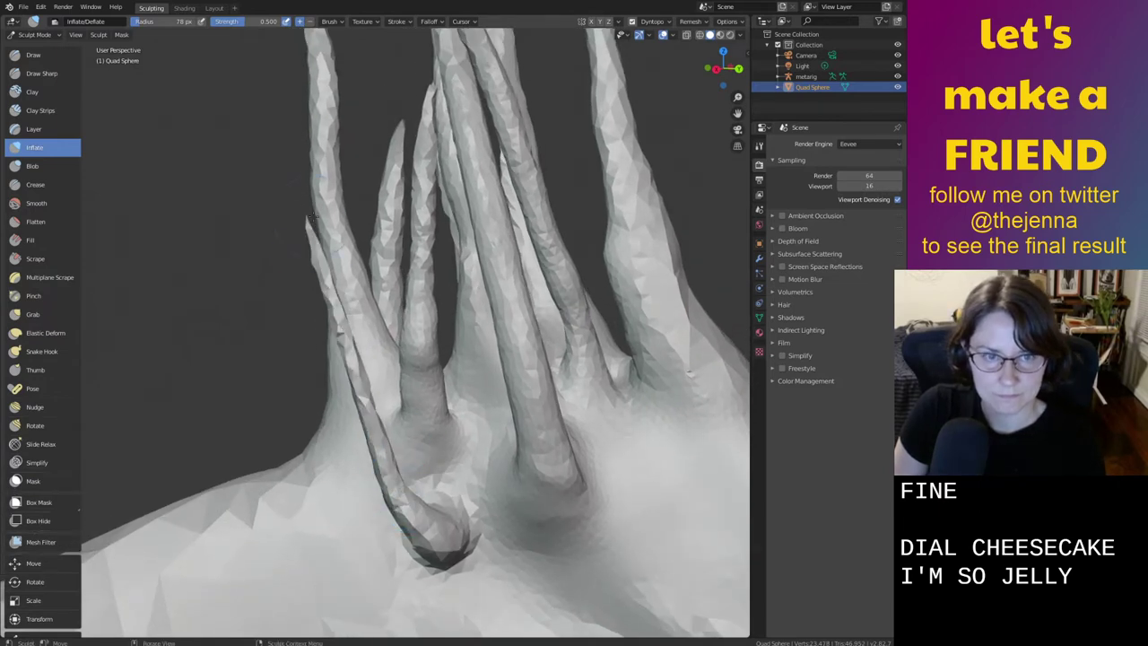
key(shift+s)
key(i)
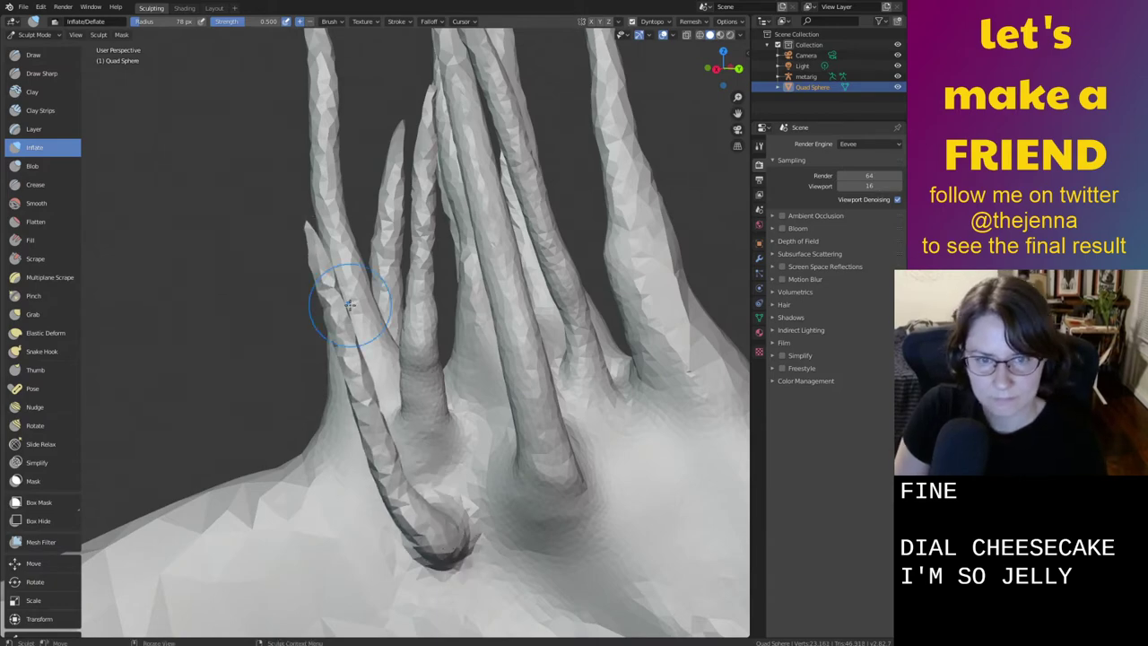
mouse_move(350, 305)
middle_down()
mouse_move(500, 140)
mouse_move(574, 388)
mouse_move(632, 396)
mouse_move(601, 404)
middle_up()
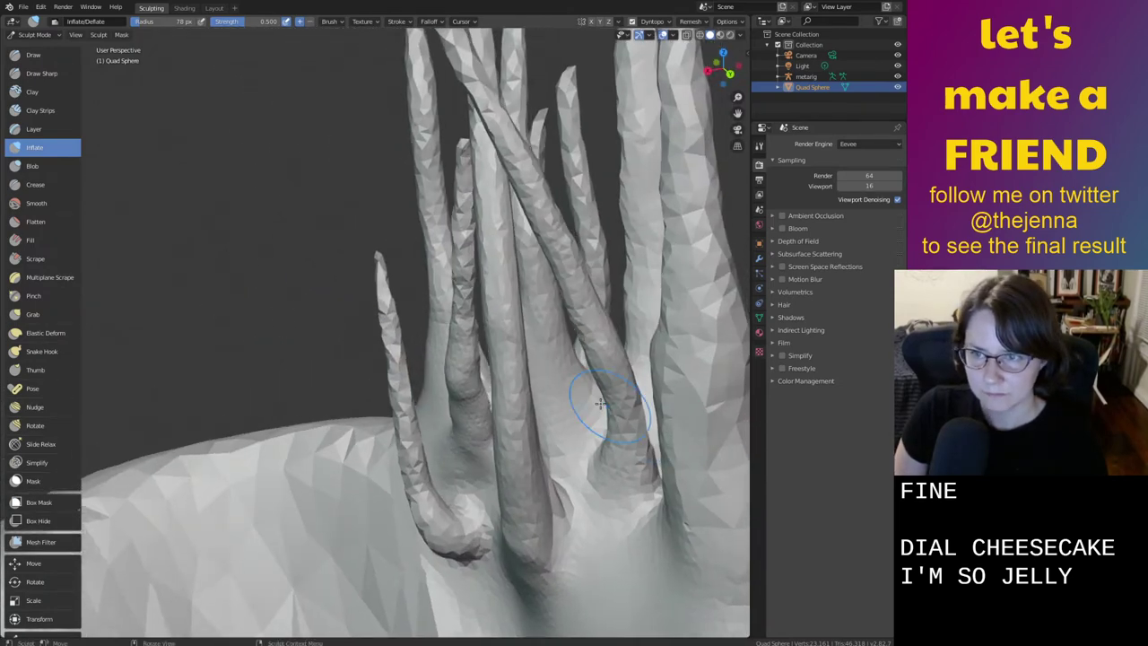
key(g)
key(i)
middle_drag(388, 293, 409, 298)
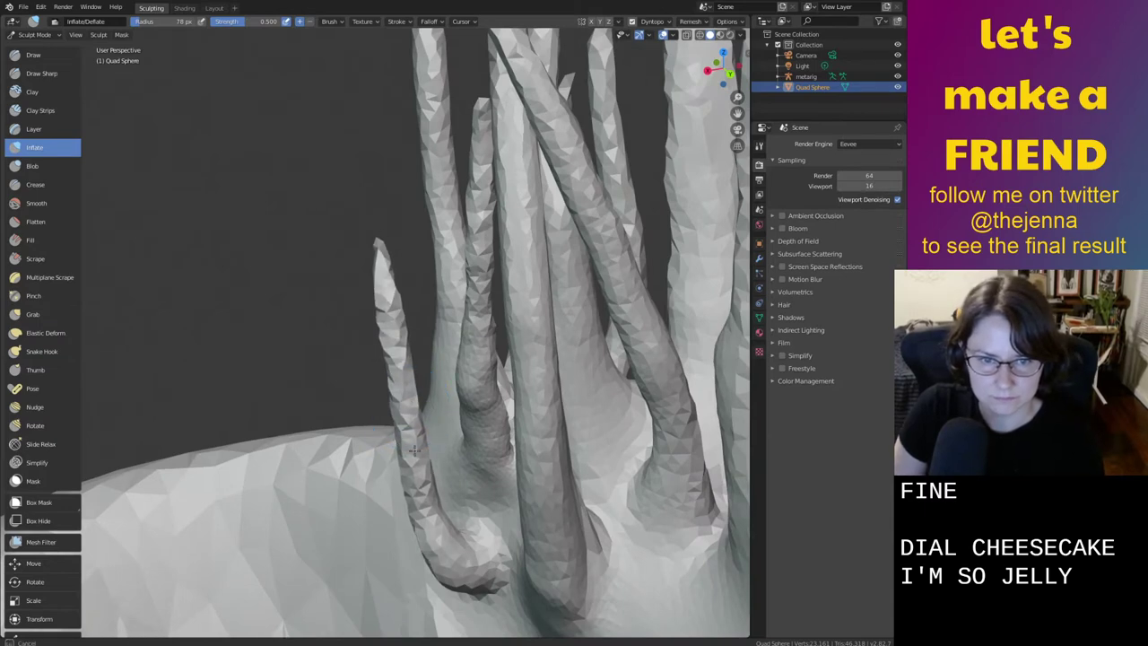
Stretch the second stem's tip further upward with the Grab brush, bringing it near the height of the neighbouring stems
scroll(385, 339, down, 1)
shift+middle_drag(386, 339, 488, 400)
scroll(475, 384, up, 2)
key(g)
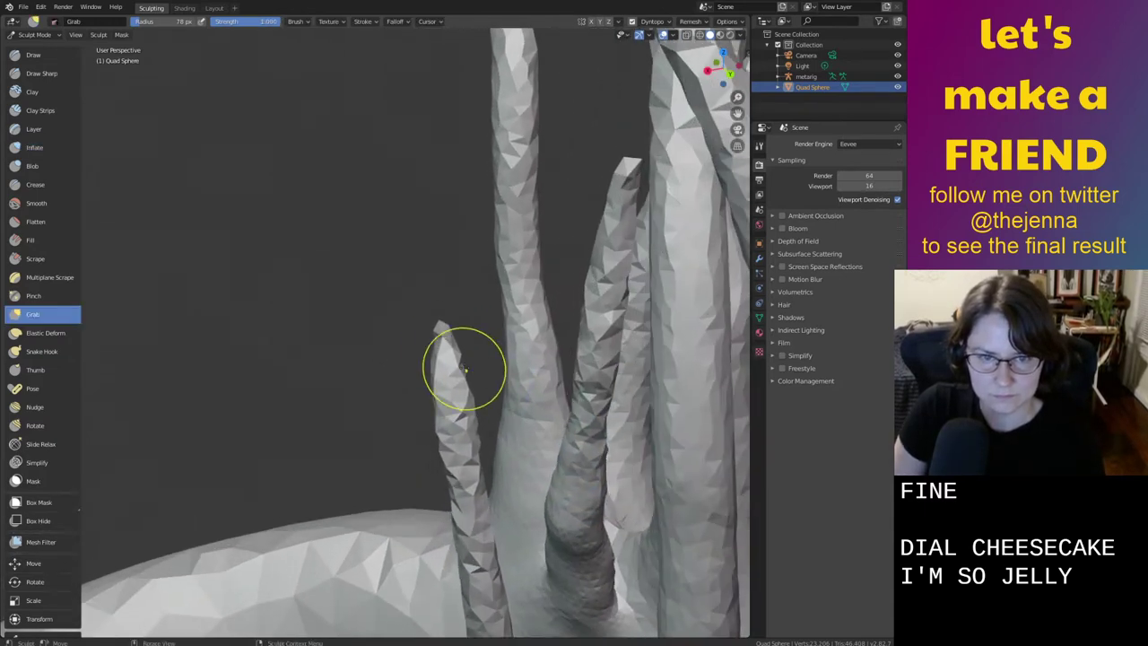
drag(435, 140, 423, 55)
scroll(440, 197, down, 4)
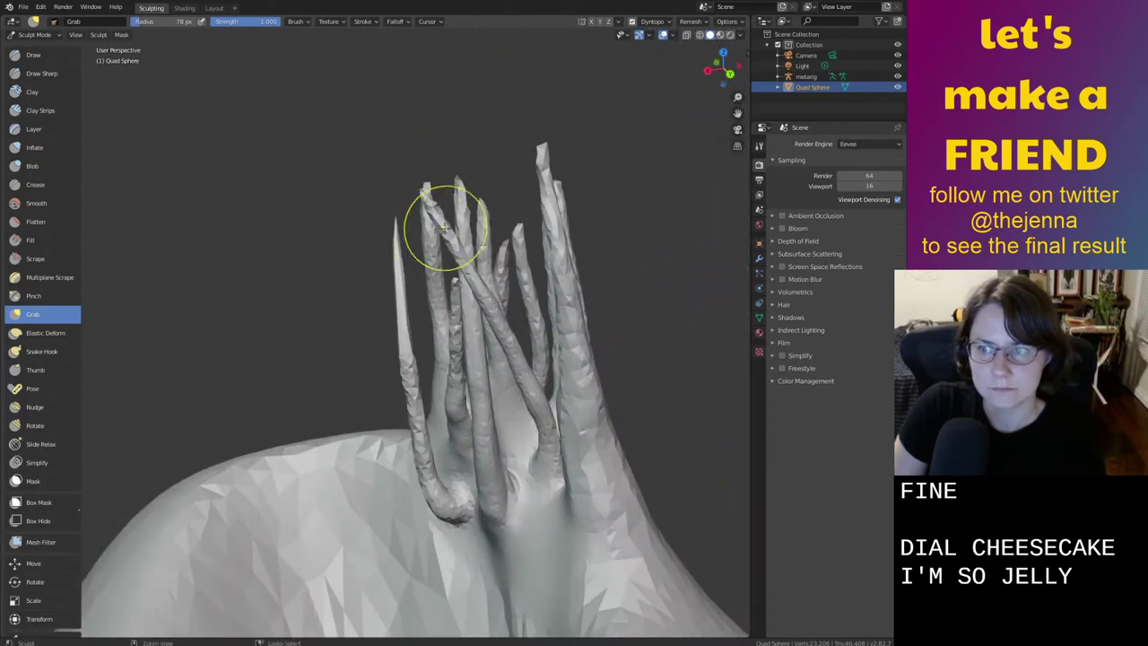
middle_drag(436, 224, 403, 281)
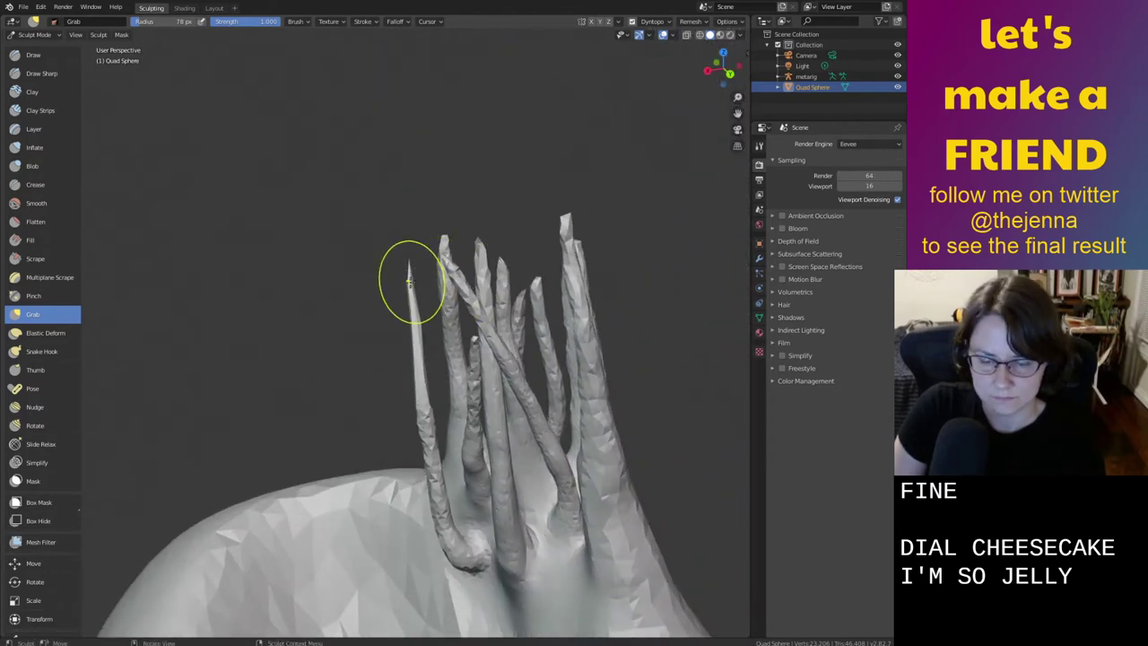
Thicken the stretched upper part of the second stem with the Inflate brush, and save the file
key(i)
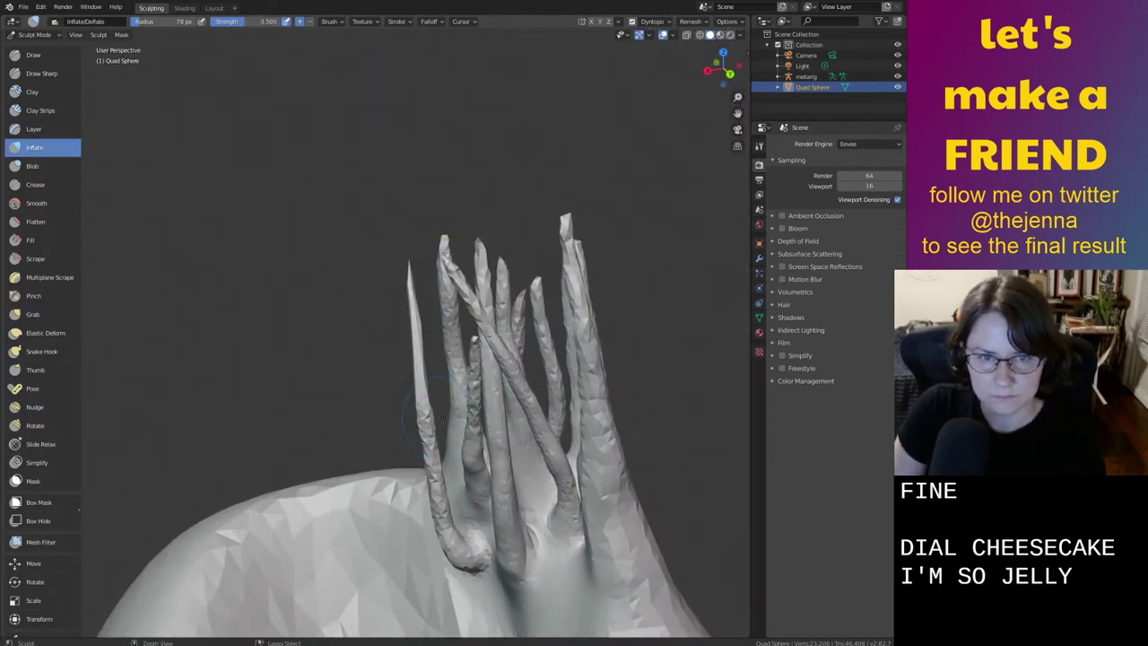
ctrl+middle_drag(442, 419, 481, 407)
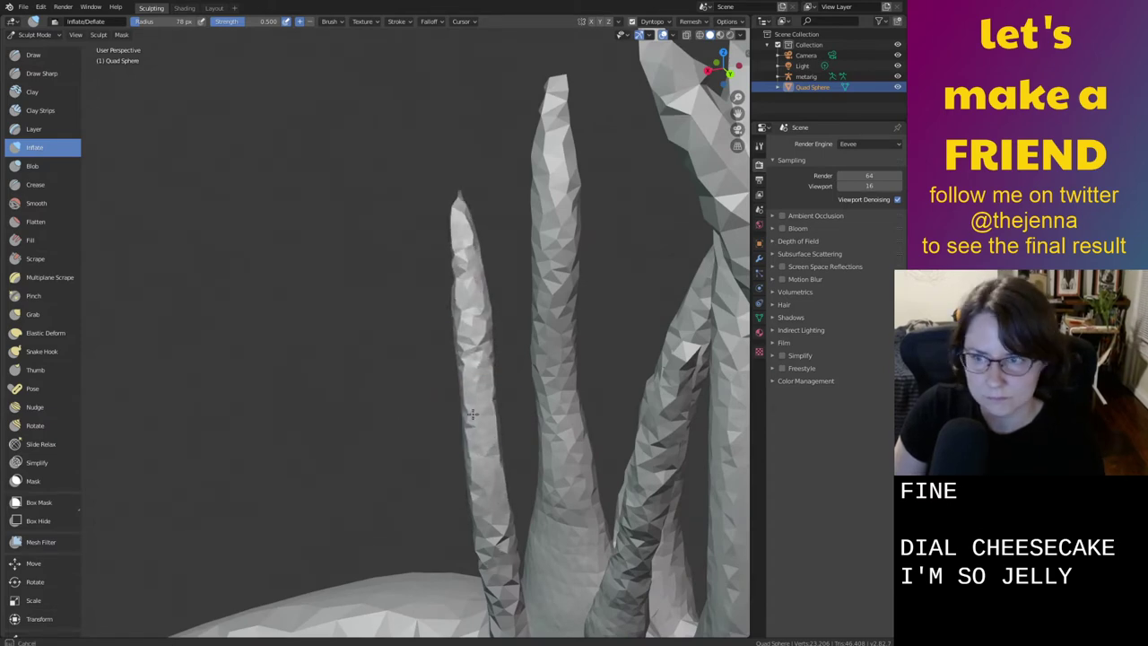
scroll(397, 382, down, 4)
middle_drag(397, 383, 549, 491)
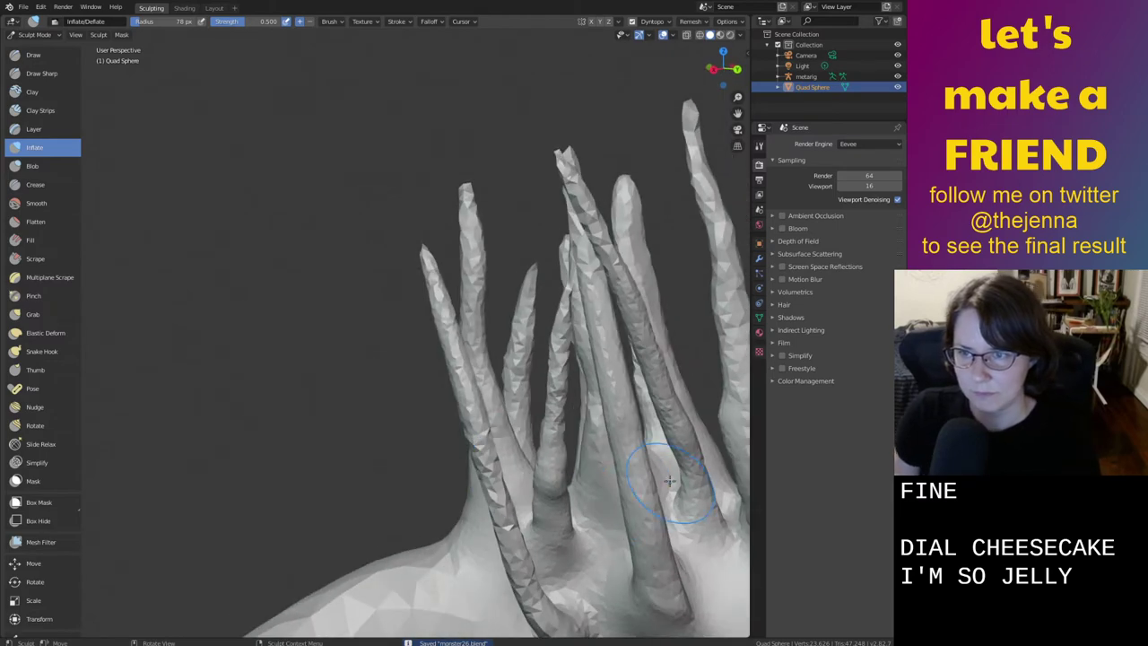
shift+middle_drag(618, 512, 578, 395)
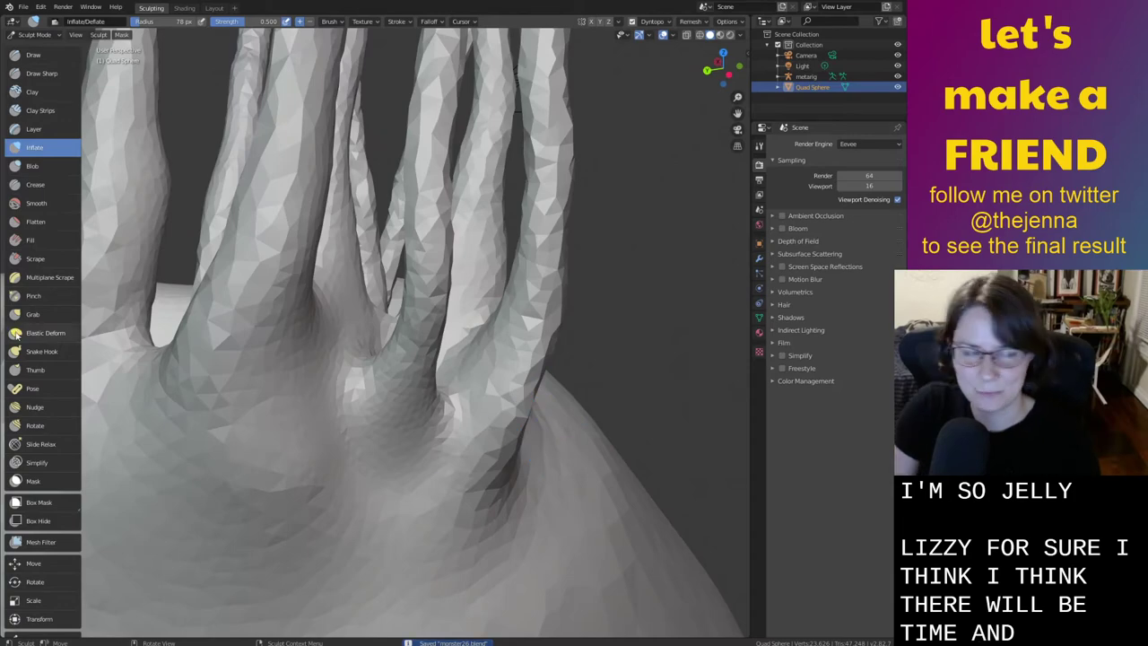
Set the Snake Hook brush radius to 165 px and pull a new stub outward from the surface behind the cluster
click(60, 351)
mouse_move(269, 430)
middle_down()
mouse_move(422, 476)
mouse_move(339, 520)
mouse_move(446, 367)
mouse_move(525, 415)
middle_up()
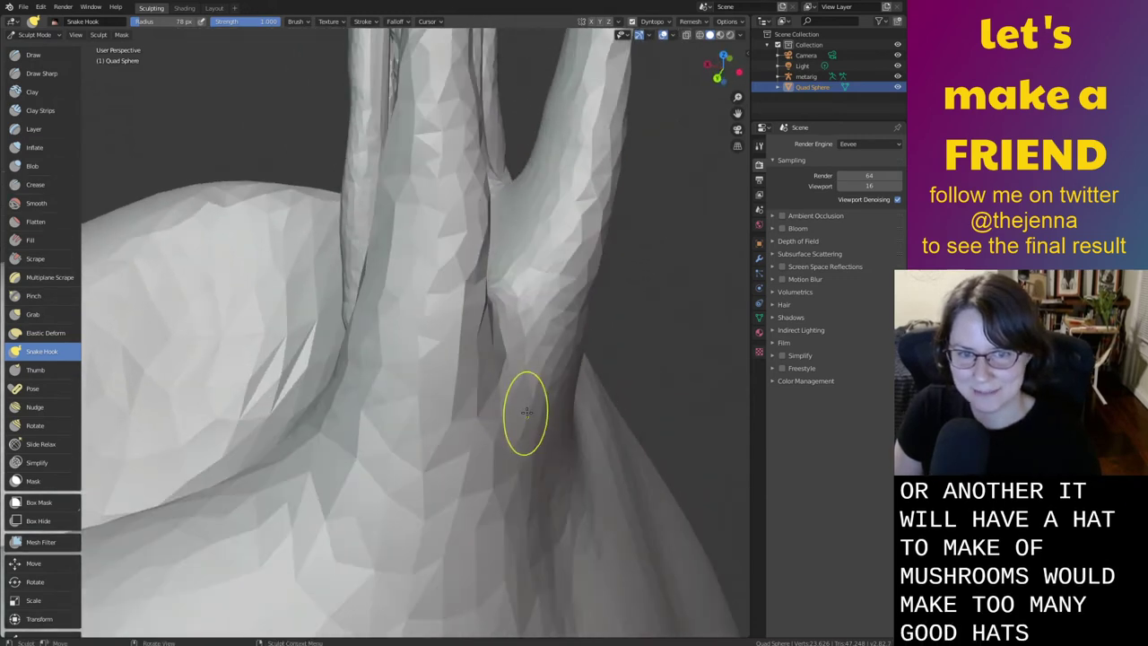
drag(604, 446, 578, 439)
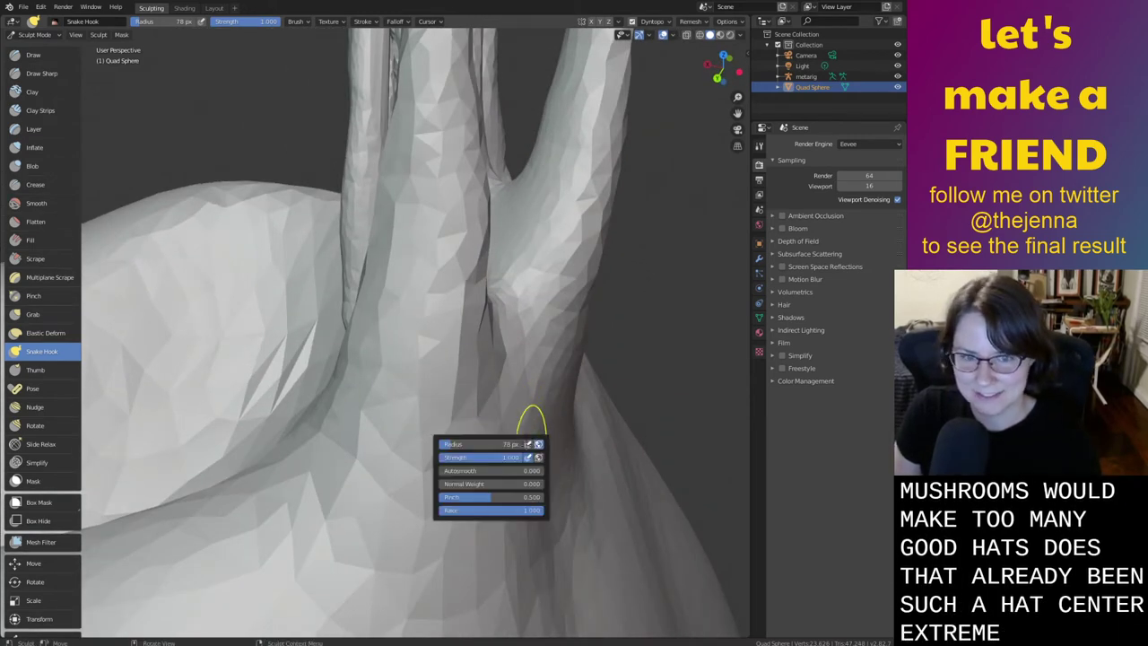
drag(459, 444, 473, 444)
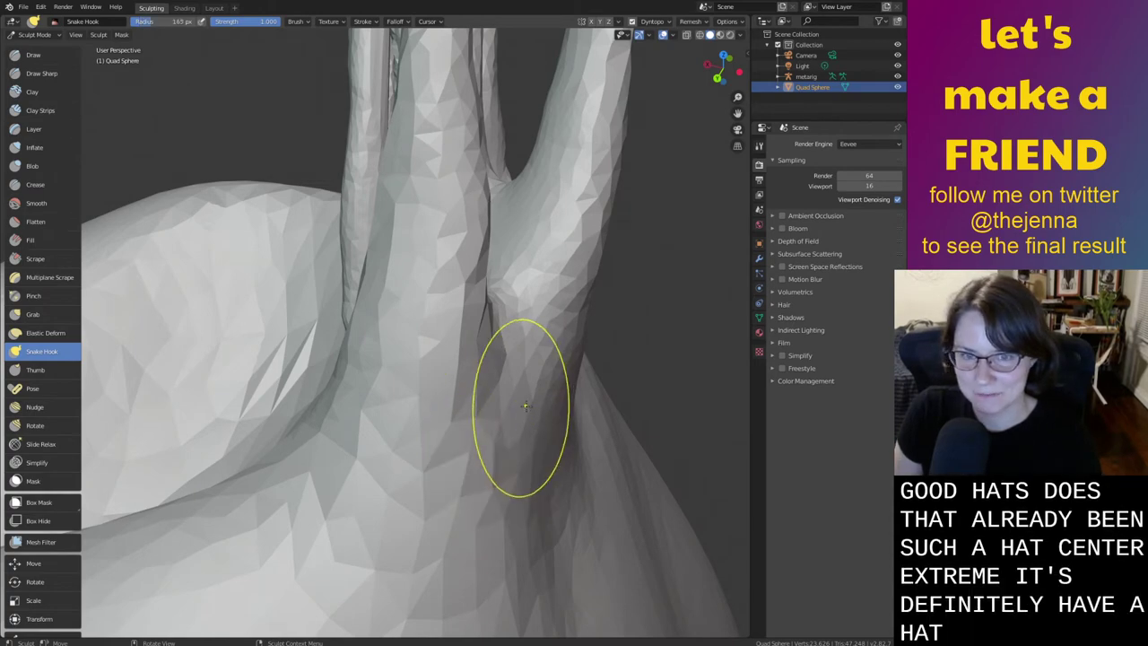
drag(614, 433, 666, 435)
mouse_move(666, 434)
middle_down()
mouse_move(592, 426)
mouse_move(536, 437)
mouse_move(553, 451)
middle_up()
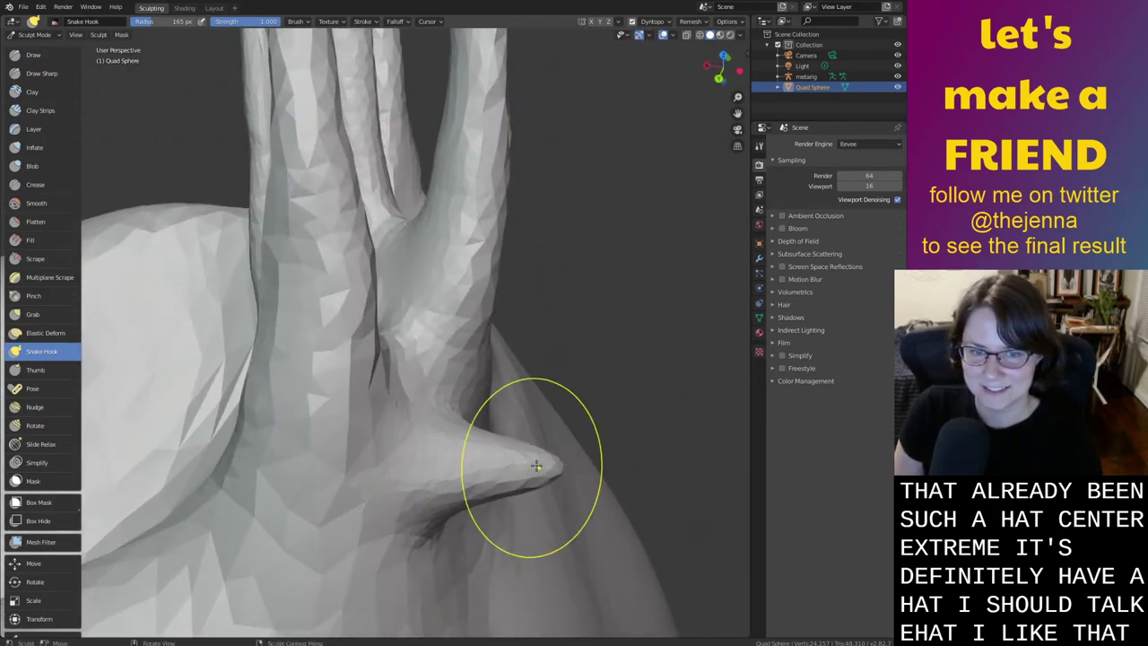
Try to bend the new stub upward into a curved stem with the Snake Hook brush, and undo the bend
scroll(554, 328, down, 3)
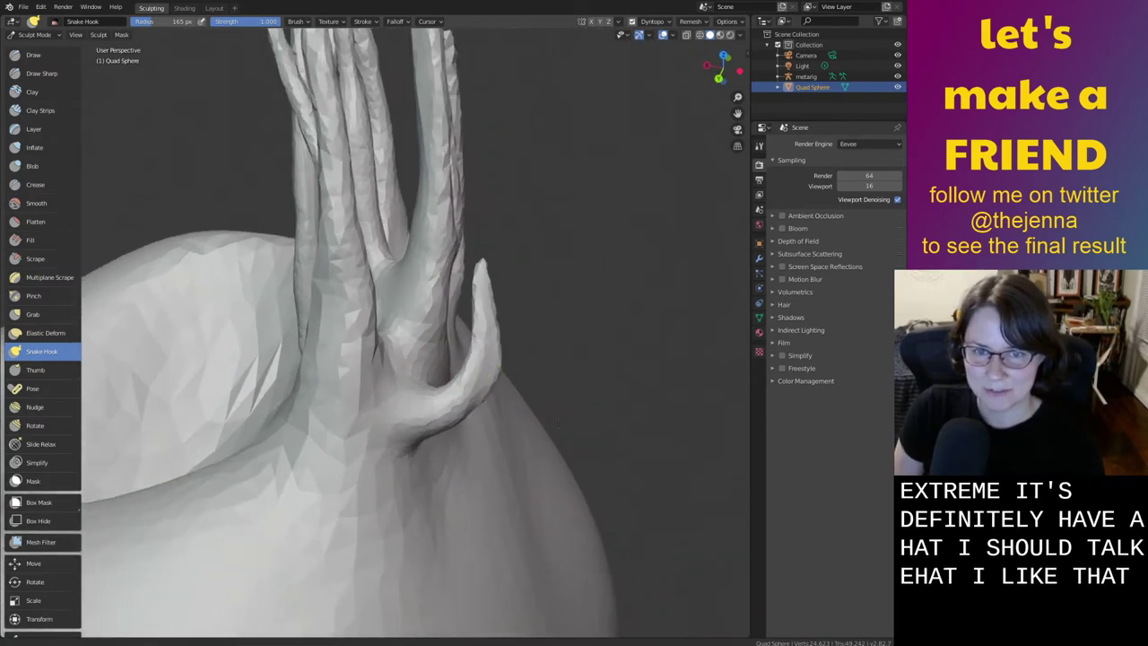
mouse_move(543, 403)
middle_down()
mouse_move(549, 415)
mouse_move(507, 431)
mouse_move(373, 409)
mouse_move(615, 503)
mouse_move(666, 458)
middle_up()
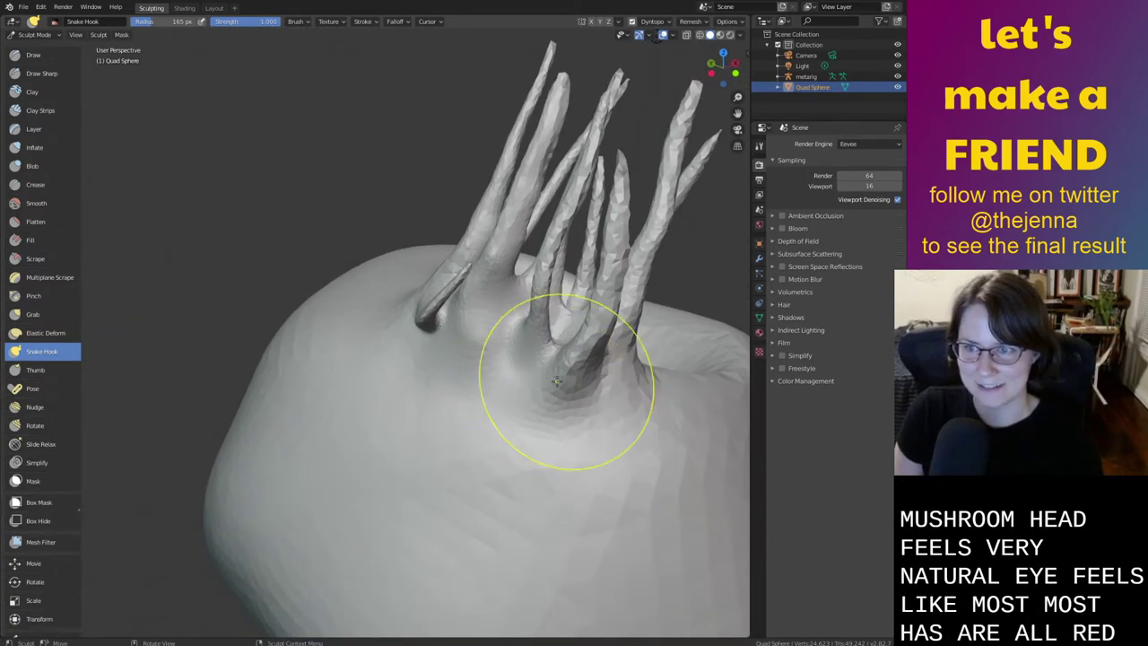
scroll(529, 269, up, 5)
mouse_move(538, 231)
middle_down()
mouse_move(572, 232)
mouse_move(510, 225)
middle_up()
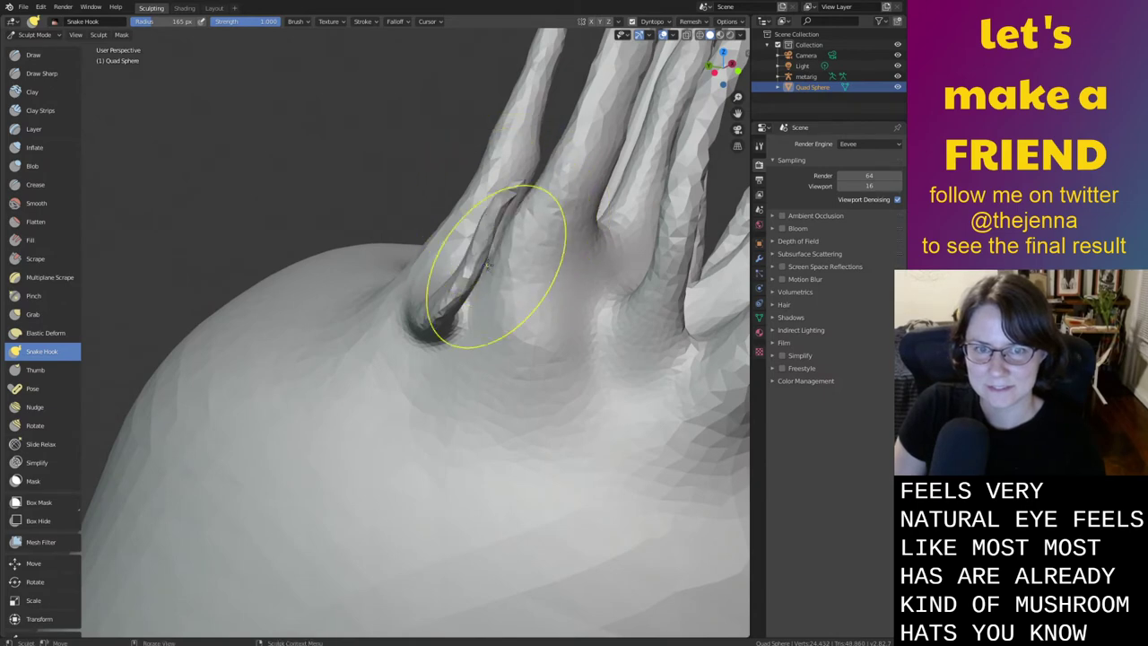
key(ctrl+z)
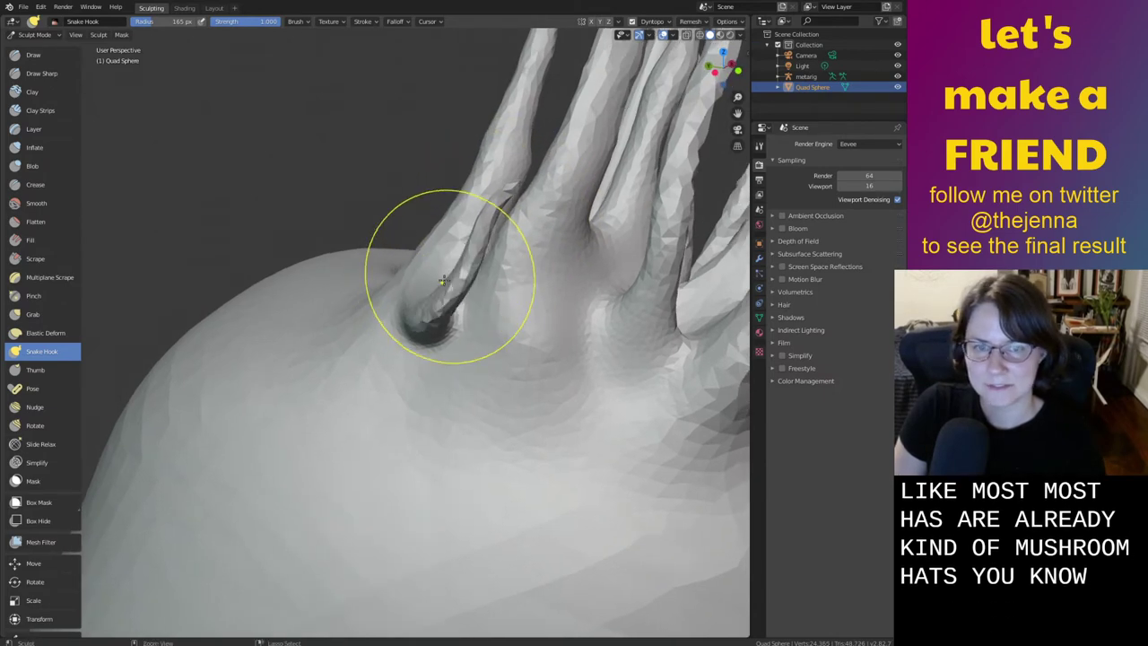
scroll(467, 292, down, 3)
Pull the stub's tip up along the neighbouring stem with the Snake Hook brush, and thicken it with the Inflate brush
middle_drag(467, 291, 526, 400)
scroll(527, 400, up, 3)
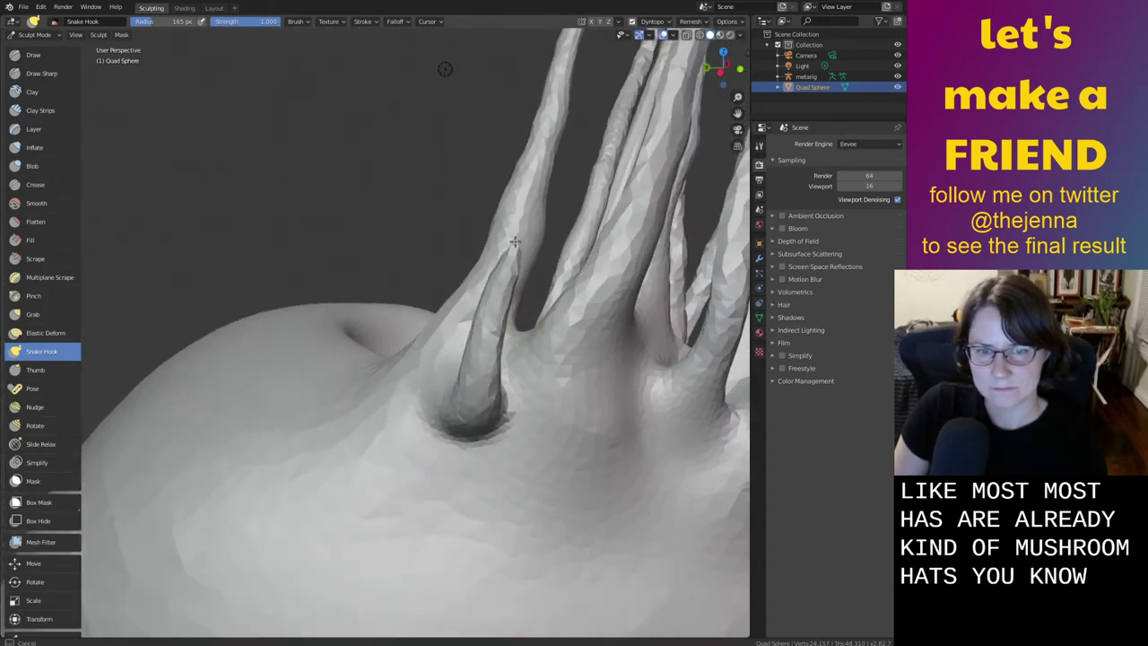
ctrl+middle_drag(661, 316, 579, 404)
key(i)
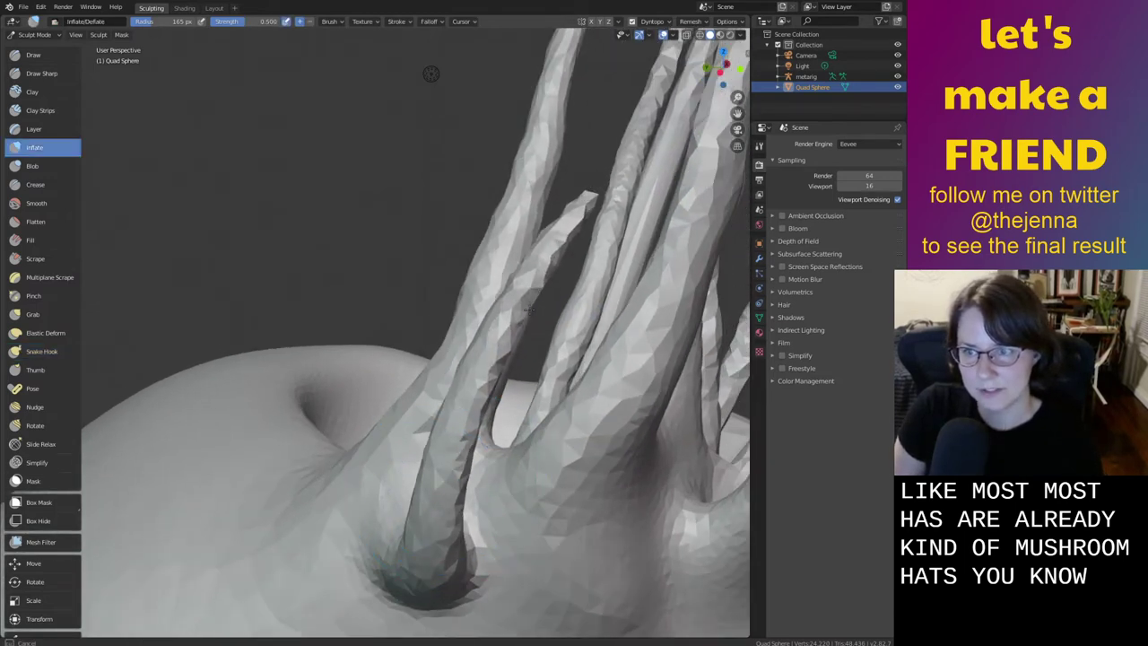
drag(489, 381, 543, 260)
Try to lengthen the new rear stem by pulling its tip upward with the Grab brush, and undo the stretch
key(g)
mouse_move(489, 274)
middle_down()
mouse_move(666, 313)
mouse_move(711, 358)
mouse_move(477, 260)
middle_up()
drag(498, 249, 647, 43)
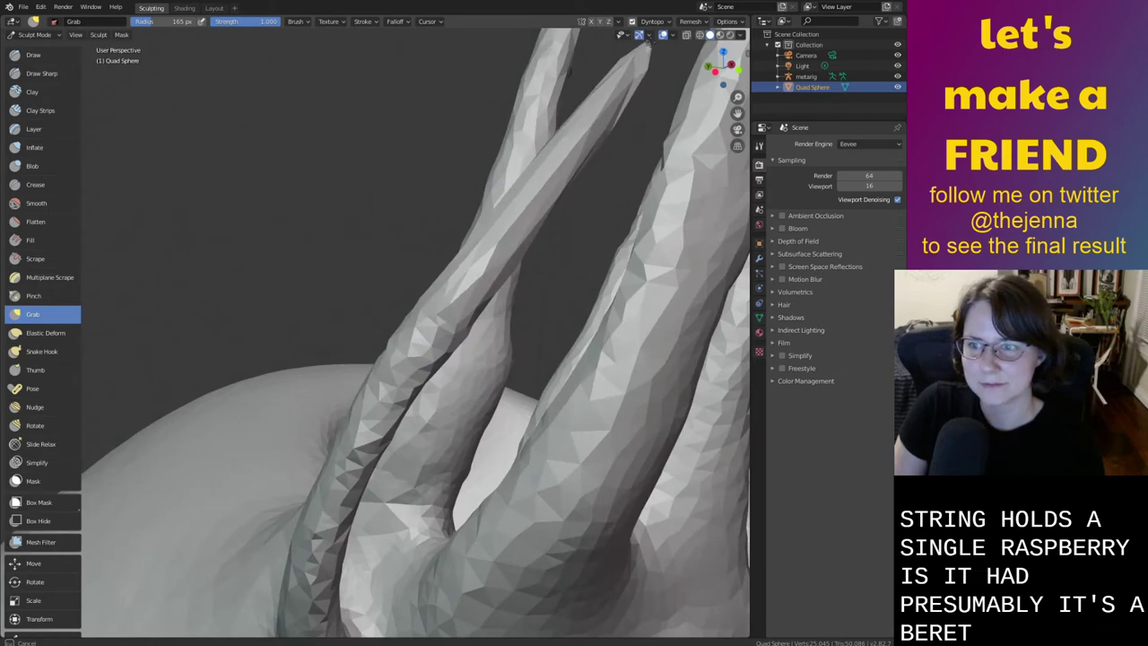
shift+middle_drag(598, 118, 527, 310)
ctrl+middle_drag(559, 257, 547, 345)
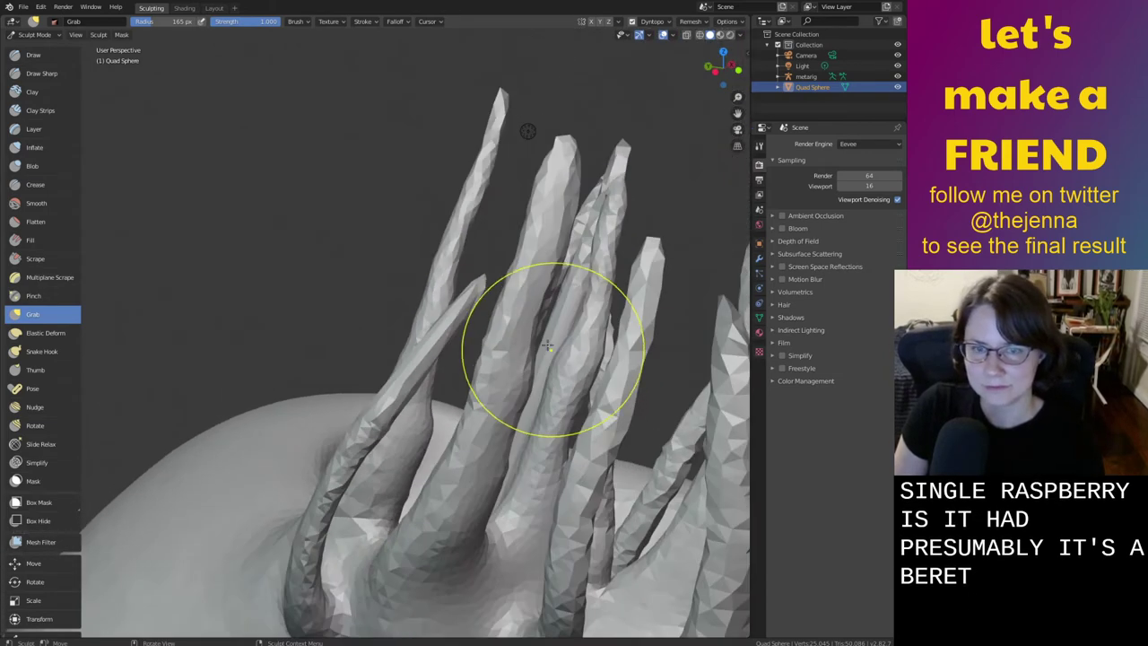
drag(480, 279, 474, 251)
key(ctrl+z)
key(ctrl+z)
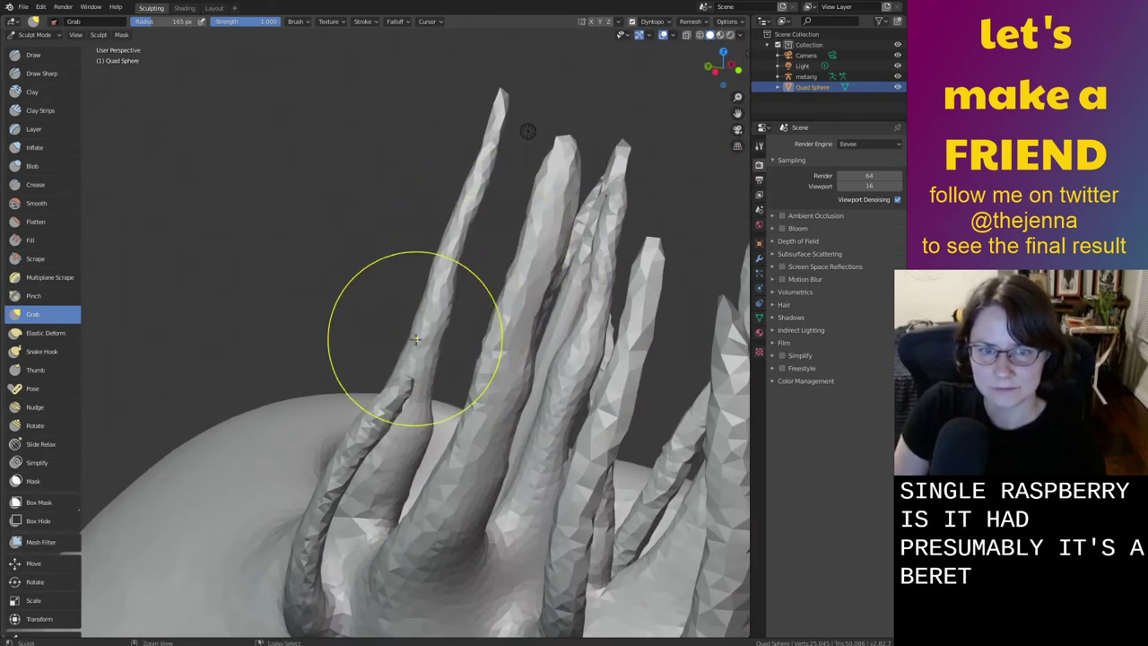
Stretch the rear stem's tip up along the neighbouring tall stem with the Grab brush, and thicken its length with the Inflate brush
mouse_move(408, 367)
mouse_down()
mouse_move(453, 202)
mouse_move(499, 130)
mouse_up()
middle_drag(467, 184, 441, 258)
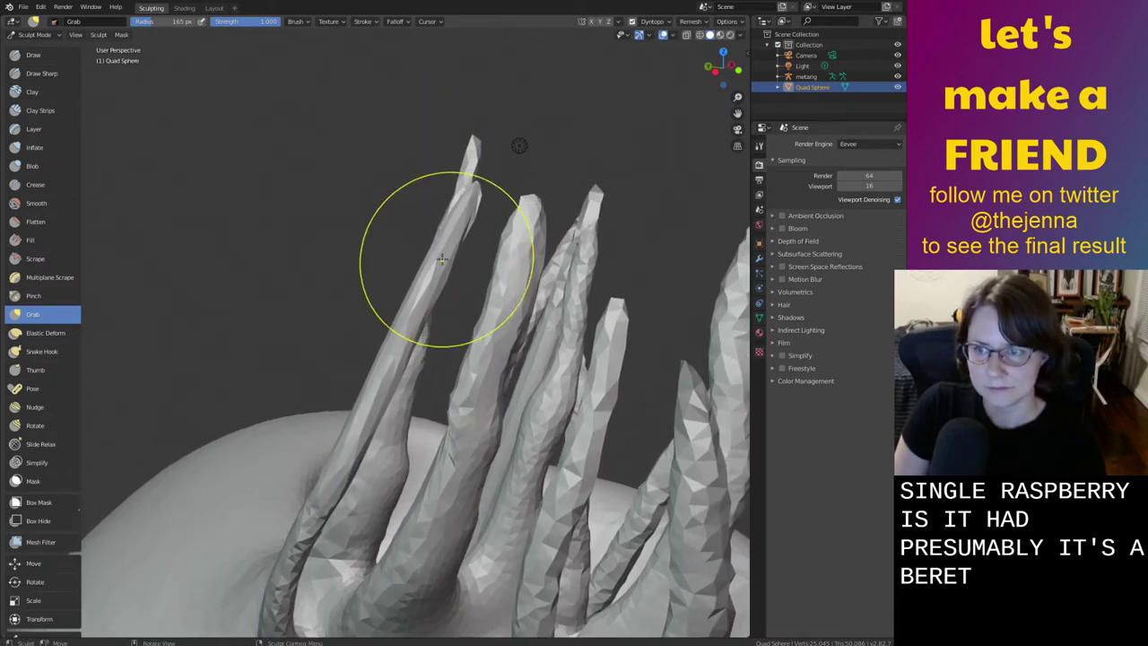
key(i)
mouse_move(397, 400)
mouse_down()
mouse_move(389, 455)
mouse_move(329, 499)
mouse_move(480, 179)
mouse_up()
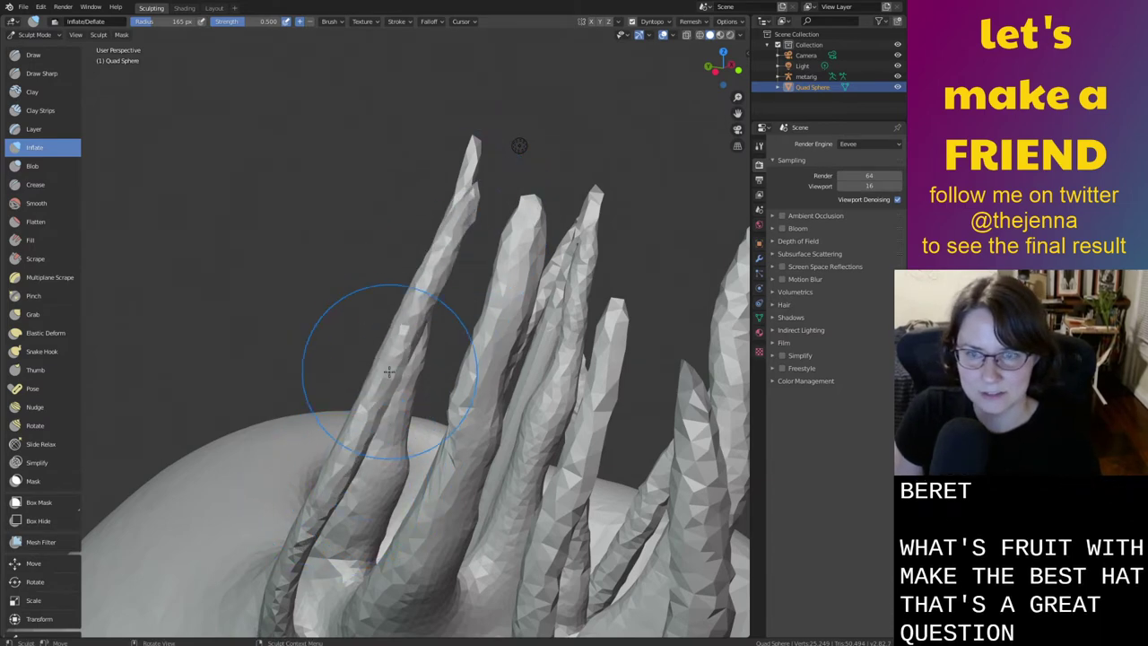
middle_drag(342, 505, 437, 335)
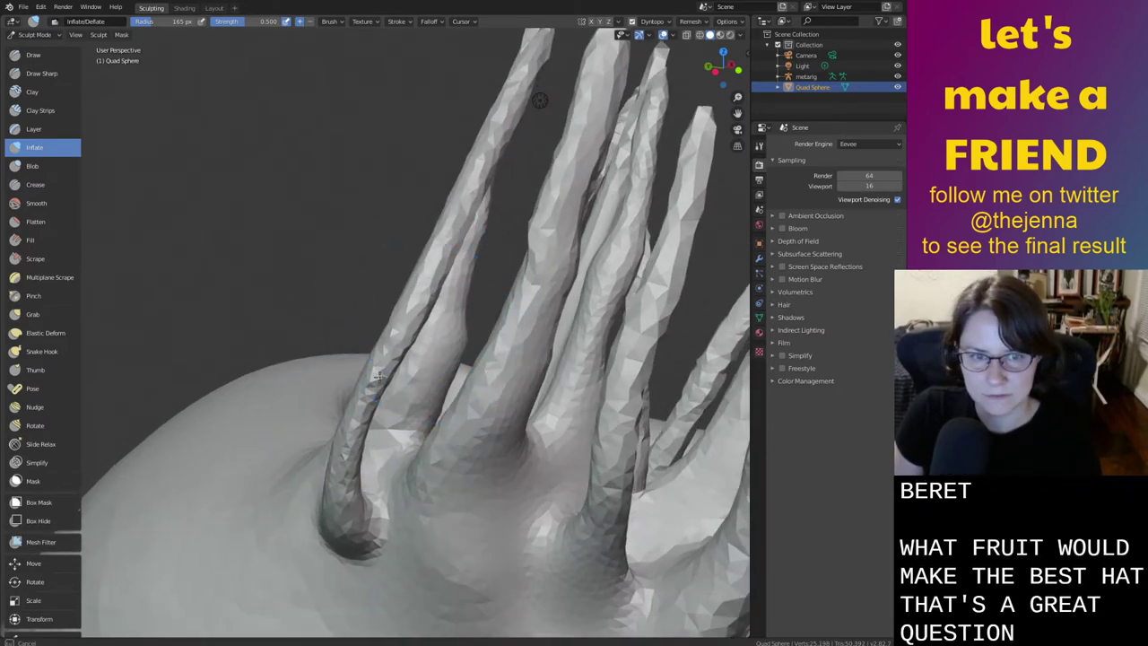
drag(360, 562, 434, 242)
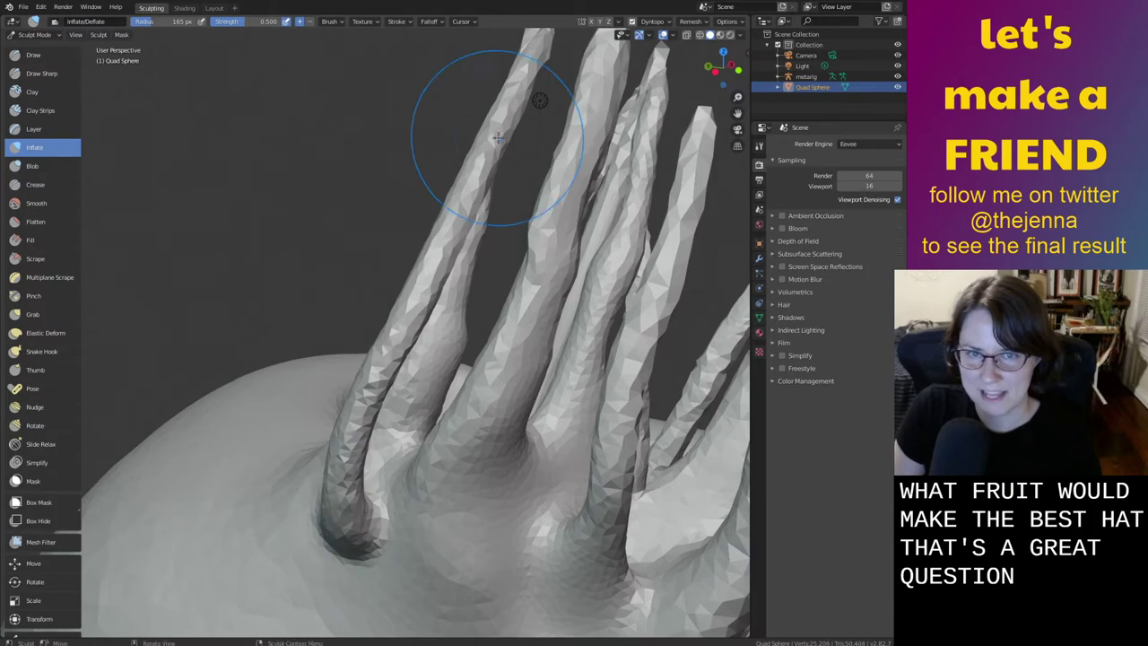
Smooth the broad base of the thick stem beside the new rear stem with the Smooth brush, and save the file
middle_drag(362, 364, 392, 406)
middle_drag(341, 446, 427, 396)
key(s)
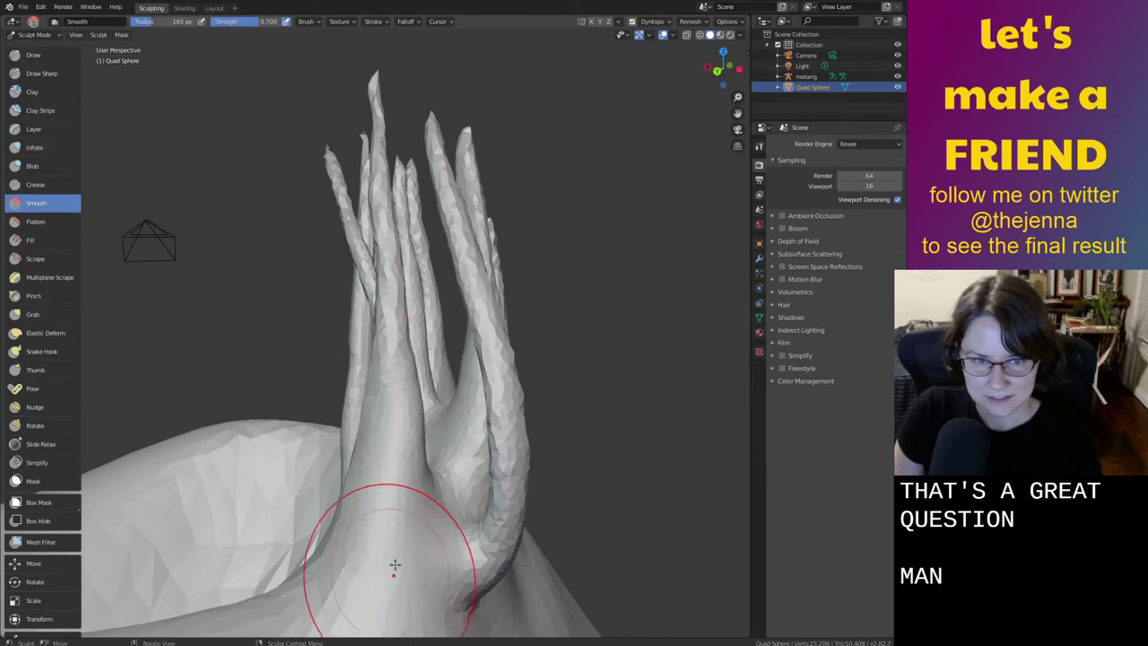
shift+middle_drag(395, 565, 463, 360)
scroll(457, 341, up, 2)
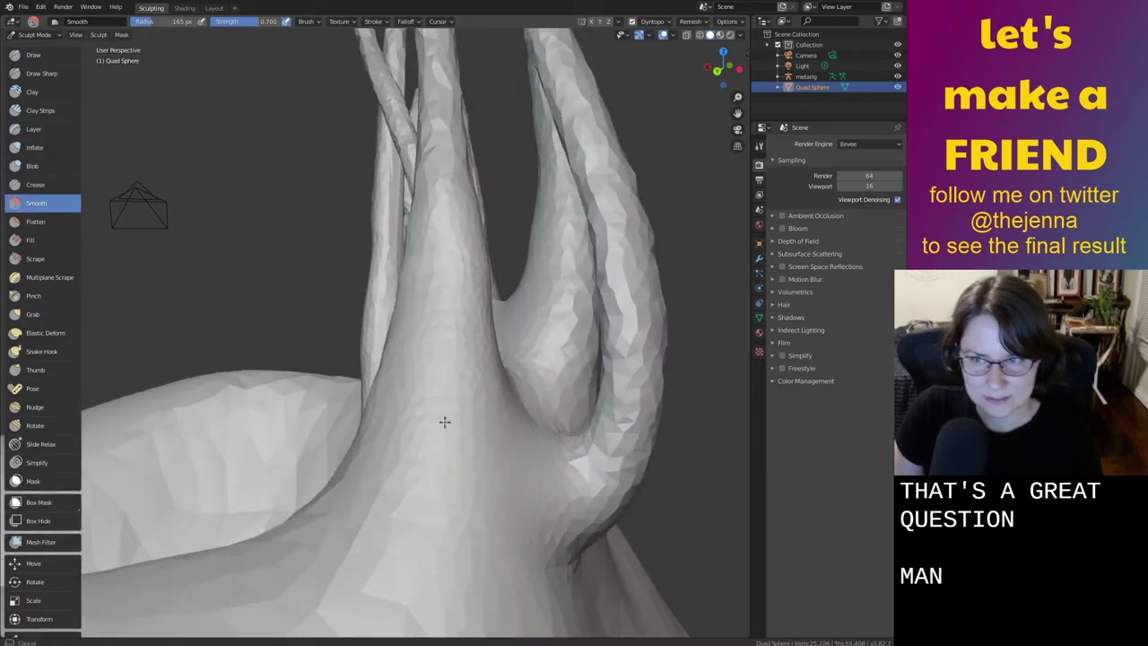
mouse_move(394, 463)
middle_down()
mouse_move(563, 467)
mouse_move(484, 489)
middle_up()
key(ctrl+s)
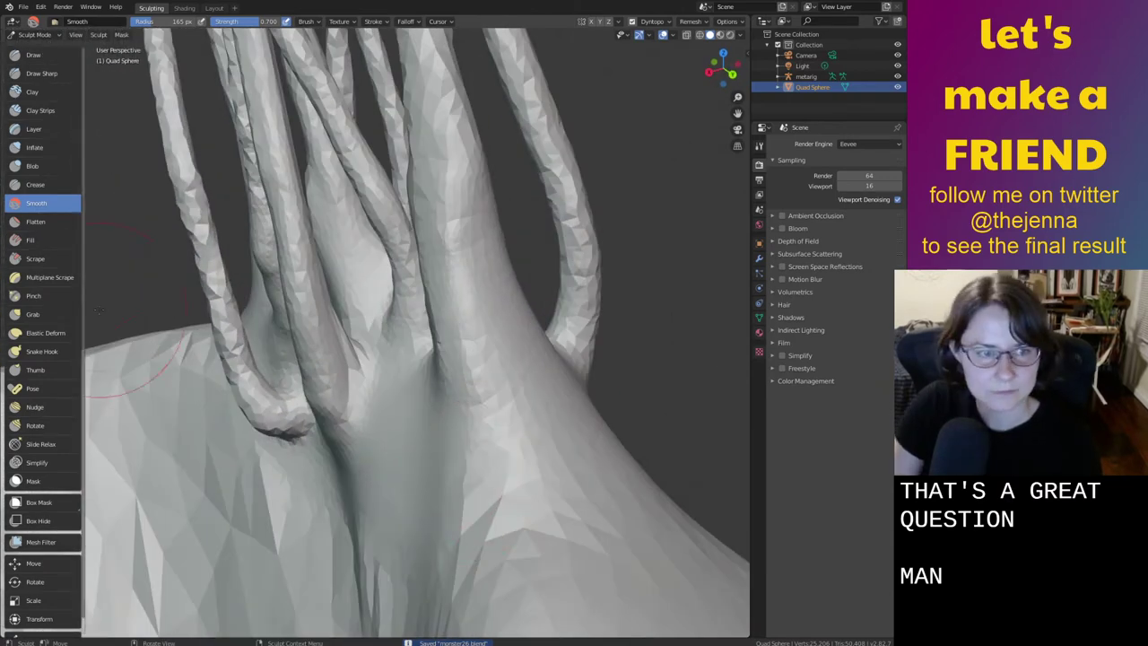
Pull a new stub out of the ridge between the thick stem and the hollow, bending its tip upward, with the Snake Hook brush
click(41, 352)
mouse_move(269, 403)
middle_down()
mouse_move(376, 410)
mouse_move(384, 350)
middle_up()
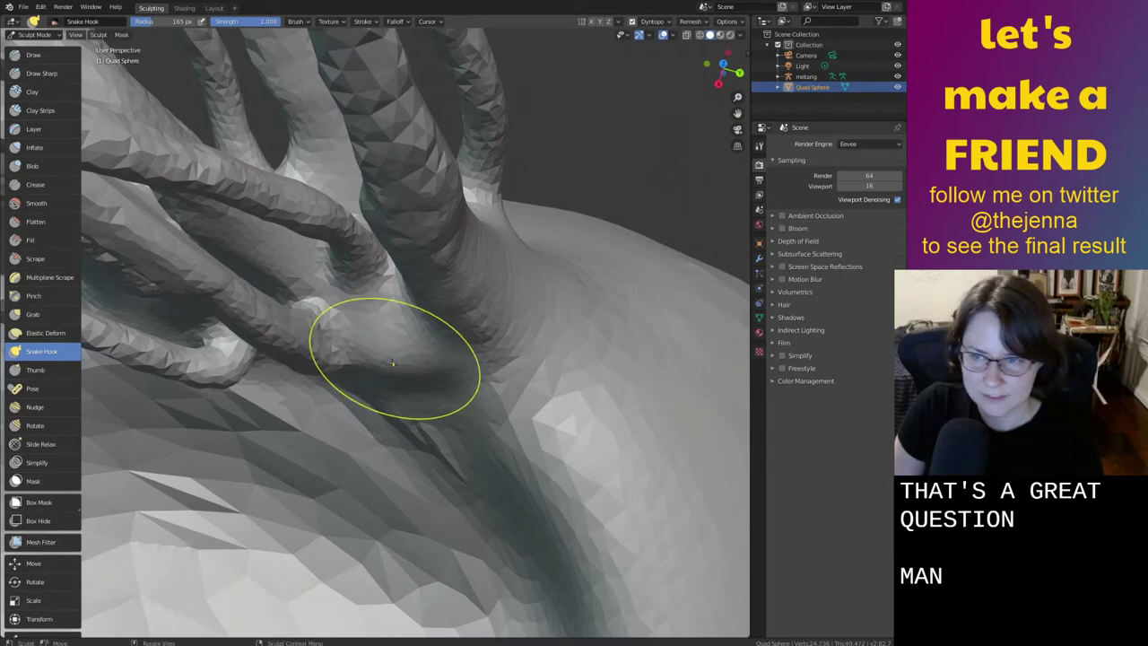
middle_drag(512, 472, 426, 324)
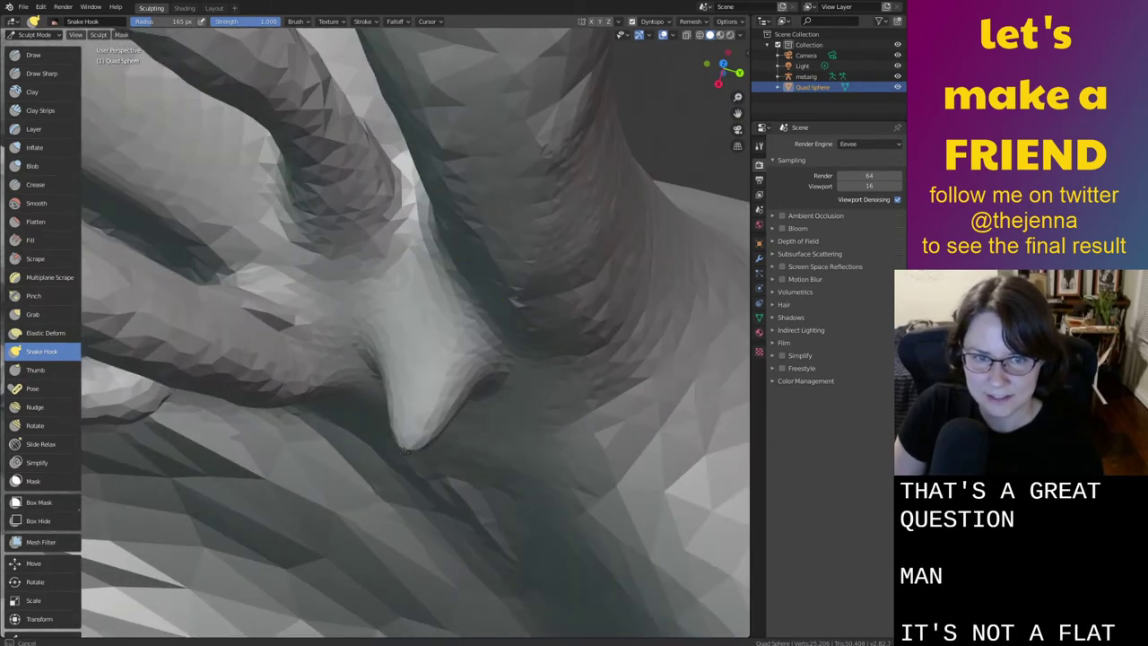
drag(405, 450, 385, 553)
middle_drag(395, 539, 416, 428)
middle_drag(420, 557, 392, 378)
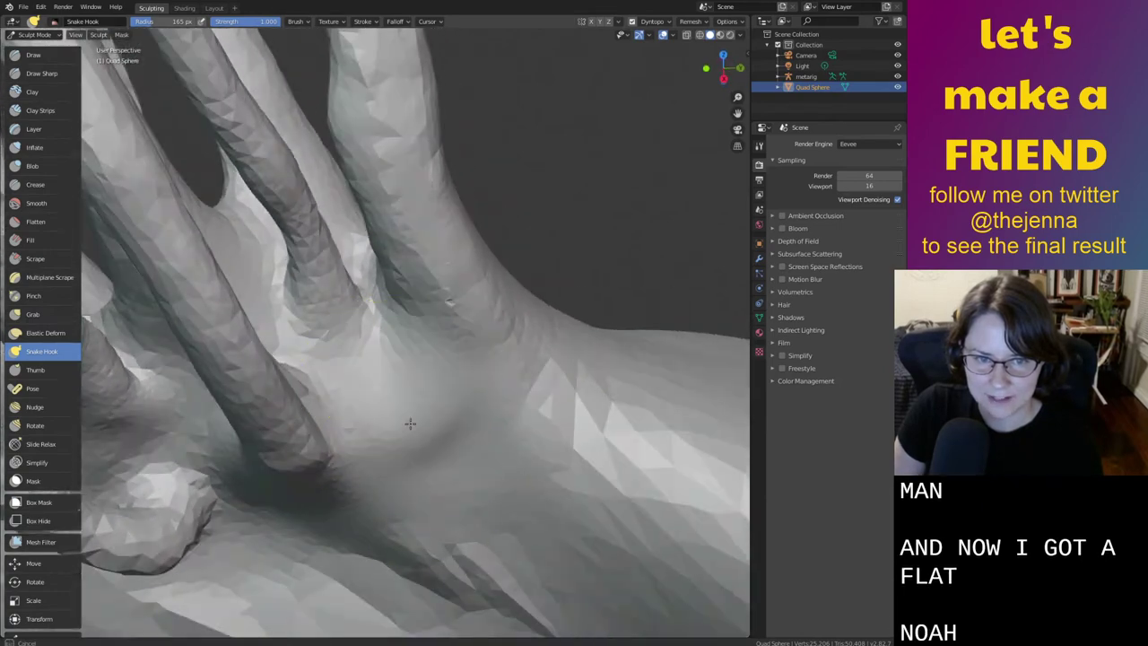
middle_drag(402, 458, 405, 375)
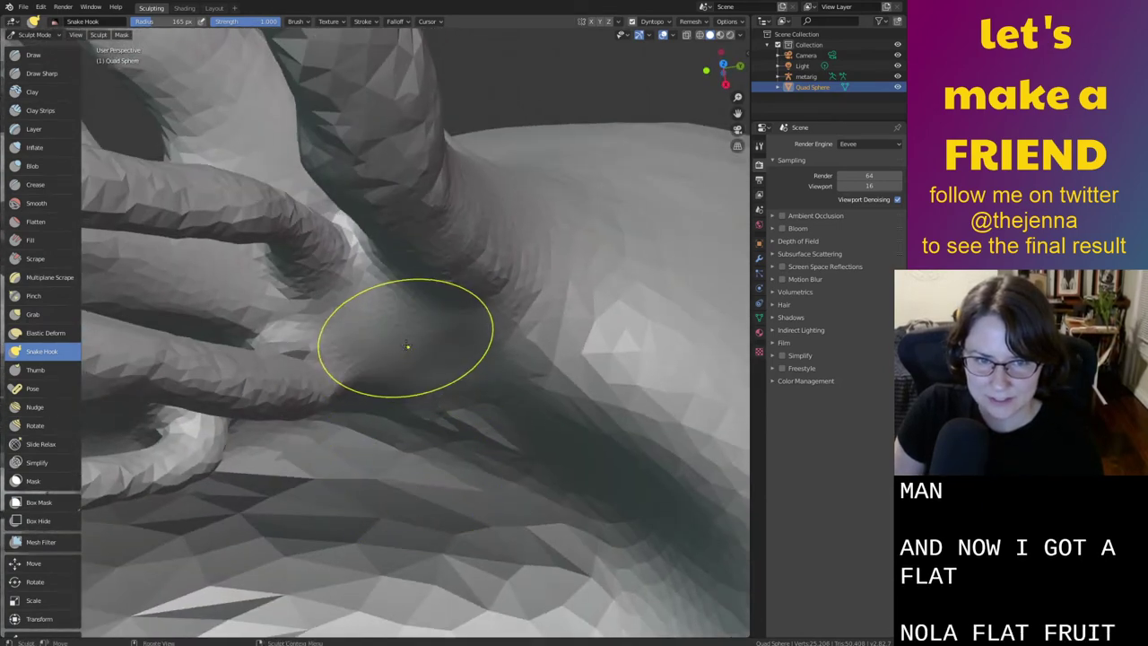
mouse_move(389, 454)
middle_down()
mouse_move(338, 397)
mouse_move(385, 526)
middle_up()
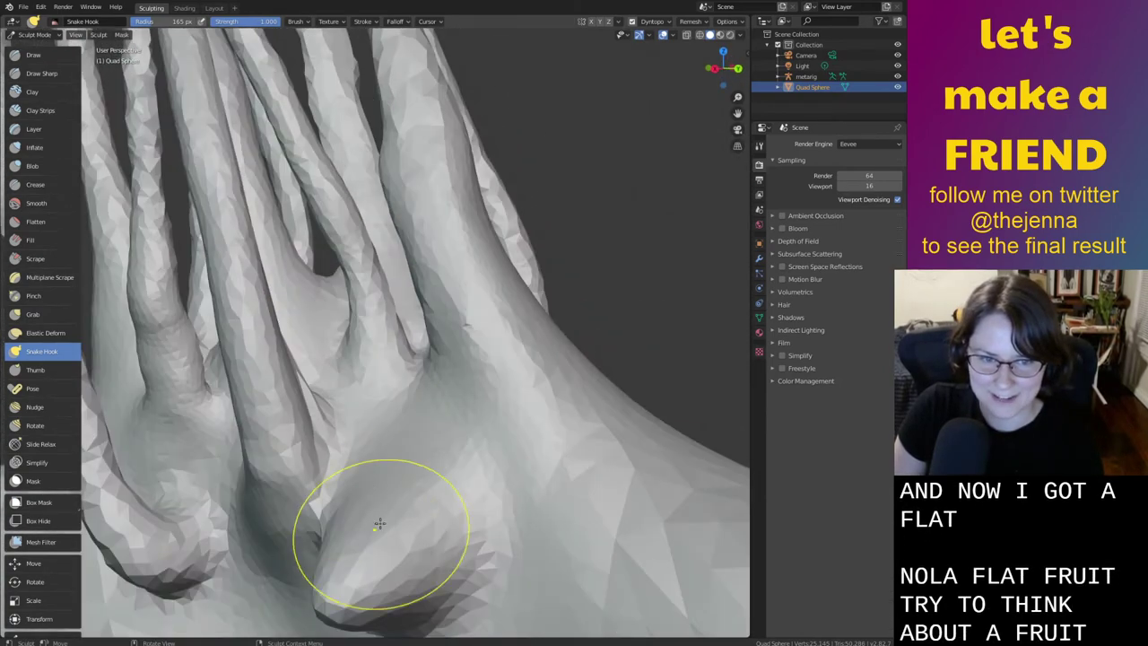
mouse_move(356, 588)
middle_down()
mouse_move(346, 287)
mouse_move(403, 436)
mouse_move(329, 457)
mouse_move(312, 410)
middle_up()
Thicken the new stub with the Inflate brush, and pull its tip up into a tapered spike with the Grab brush
key(i)
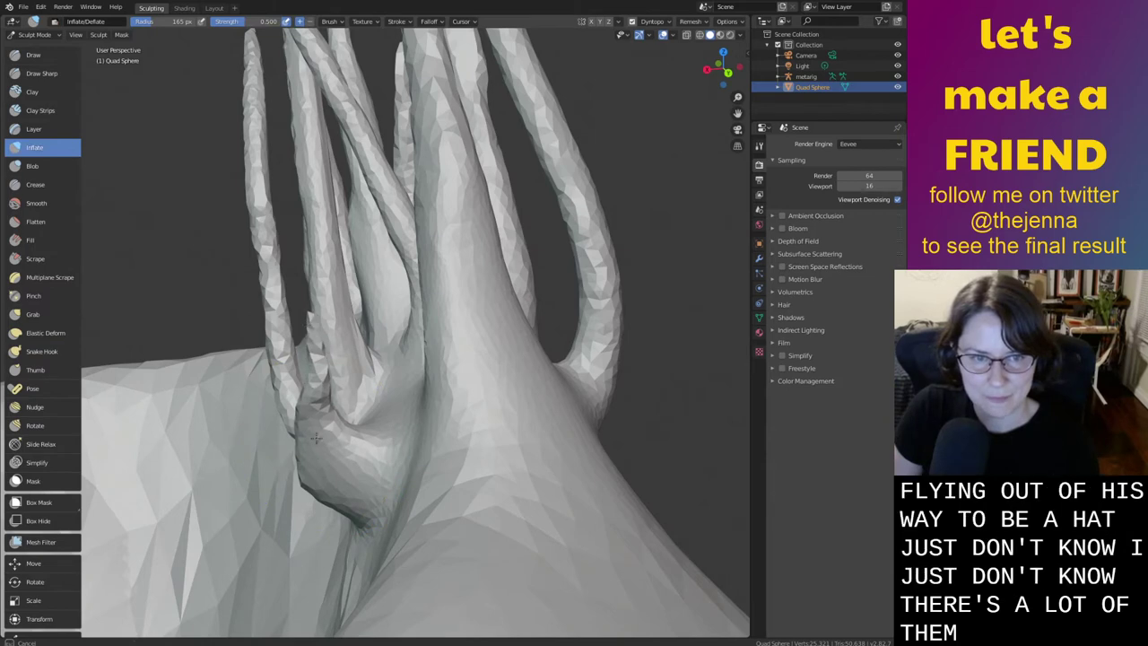
middle_drag(349, 468, 404, 341)
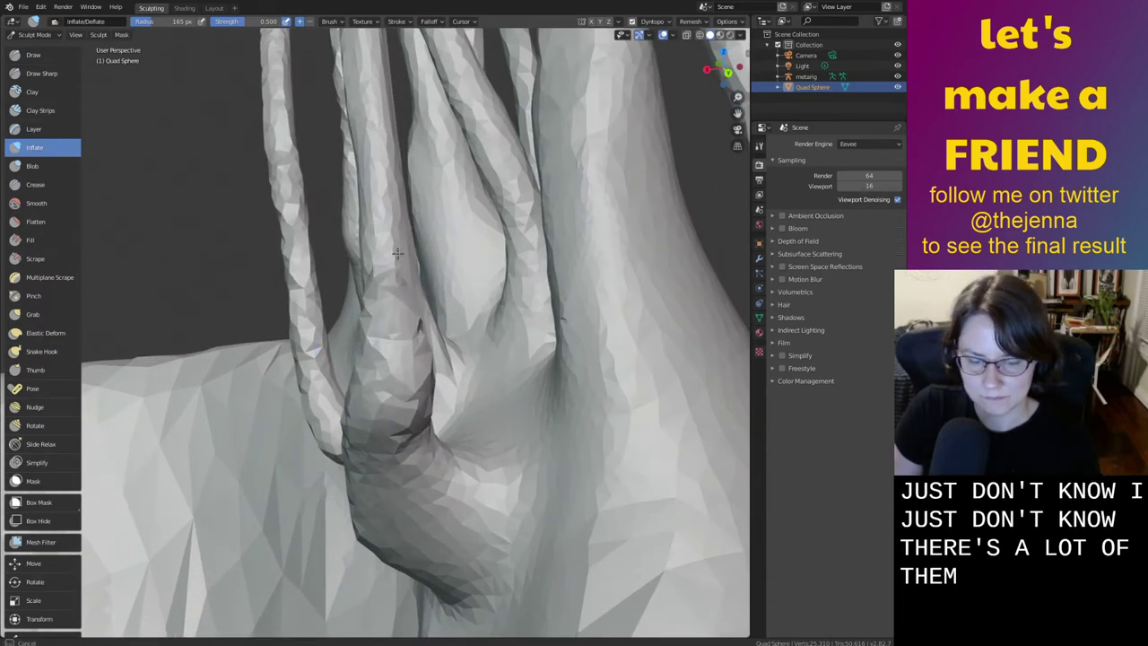
key(g)
middle_drag(413, 392, 359, 308)
mouse_move(359, 308)
mouse_down()
mouse_move(341, 243)
mouse_move(336, 70)
mouse_up()
mouse_move(356, 321)
middle_down()
mouse_move(394, 385)
mouse_move(450, 408)
middle_up()
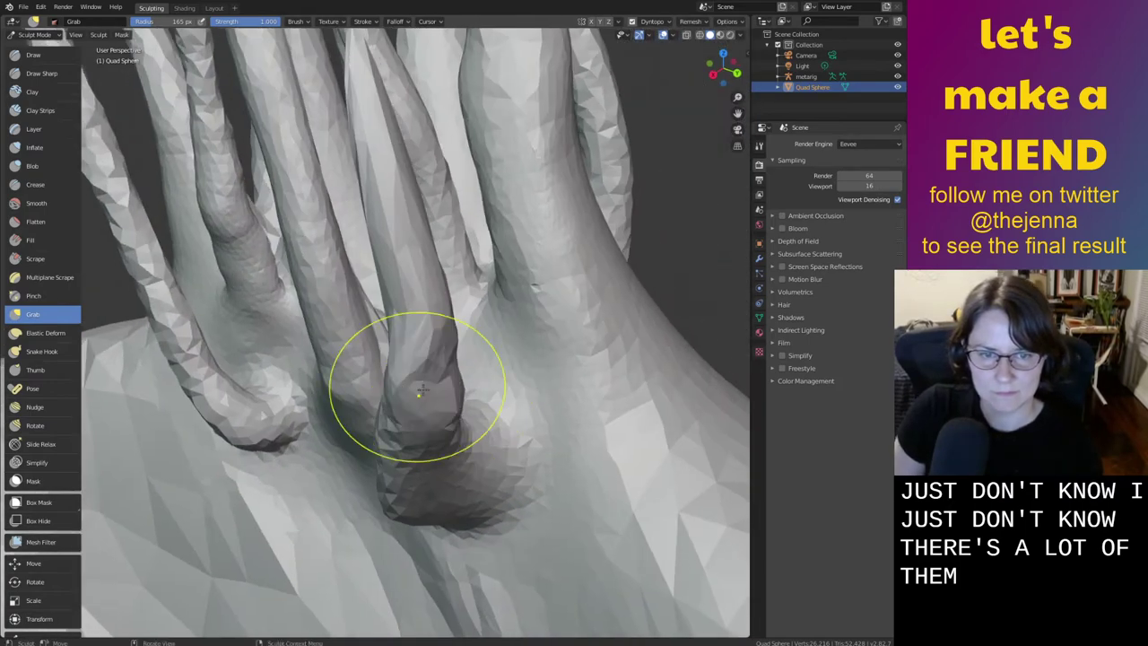
Shift the spike's base closer to the thick stem and stretch its tip up to nearly the neighbouring stems' height with the Grab brush
drag(418, 388, 443, 337)
middle_drag(474, 386, 348, 371)
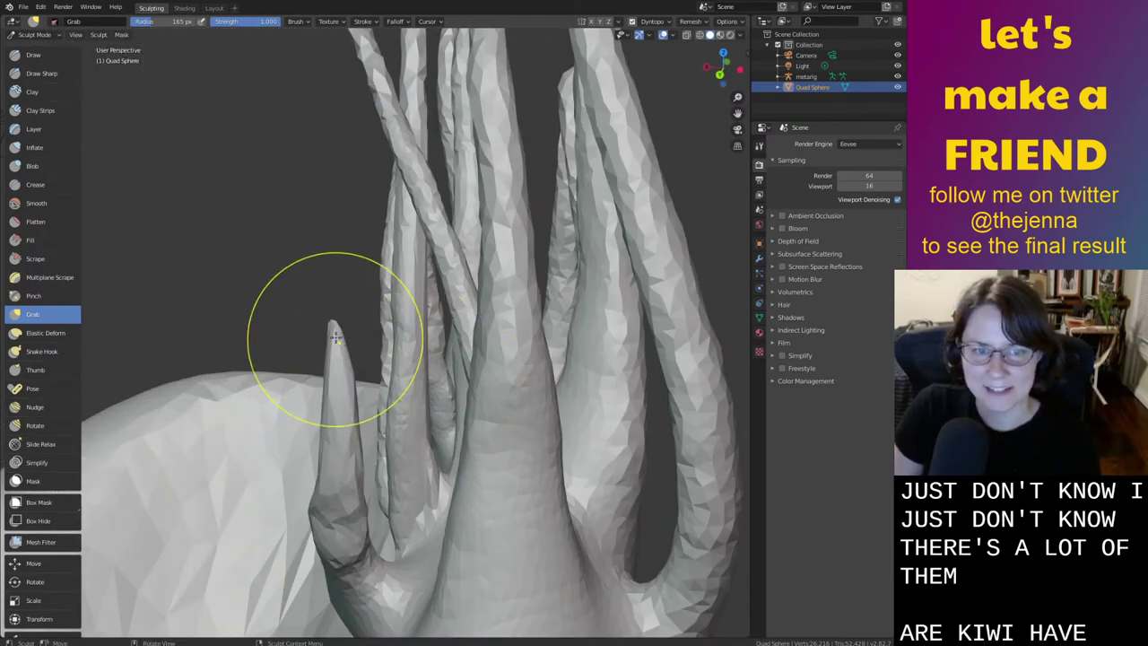
drag(334, 337, 310, 56)
scroll(508, 329, down, 5)
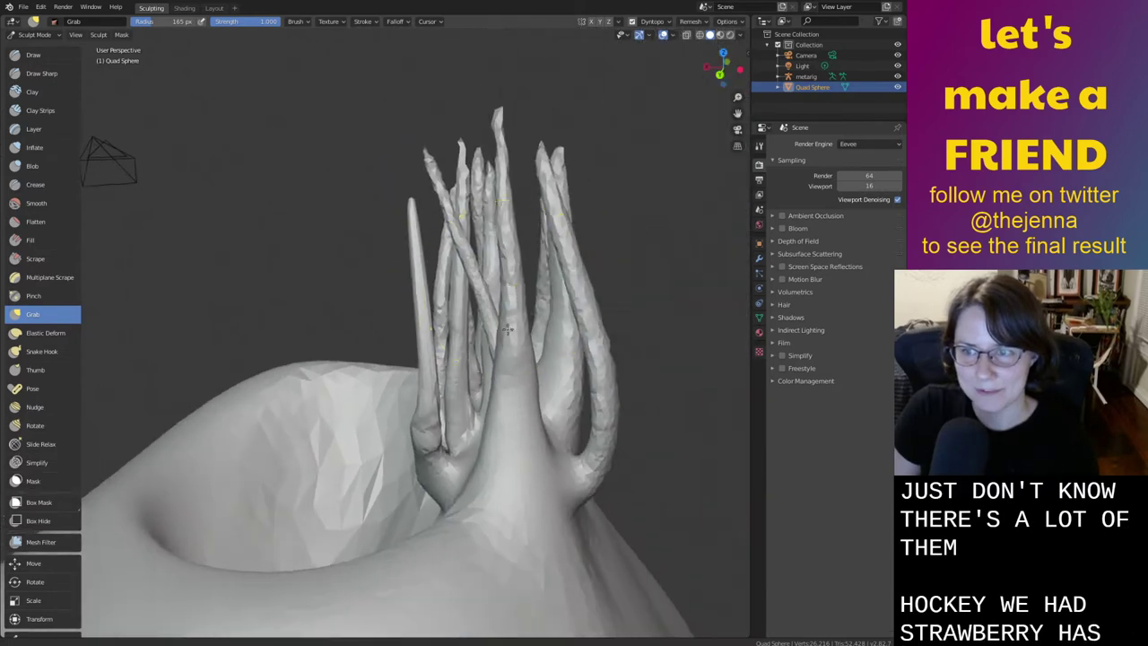
middle_drag(508, 329, 520, 368)
scroll(421, 321, up, 3)
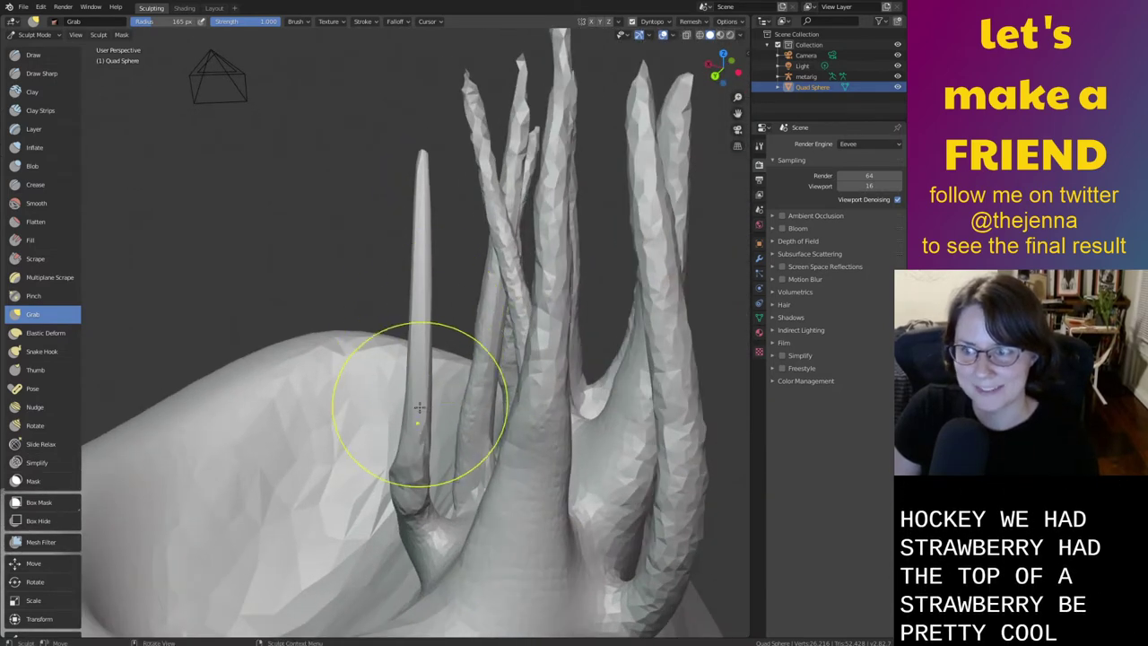
Thicken the new stem along its whole length with the Inflate brush, and slim its lower bulge with the Smooth brush
key(i)
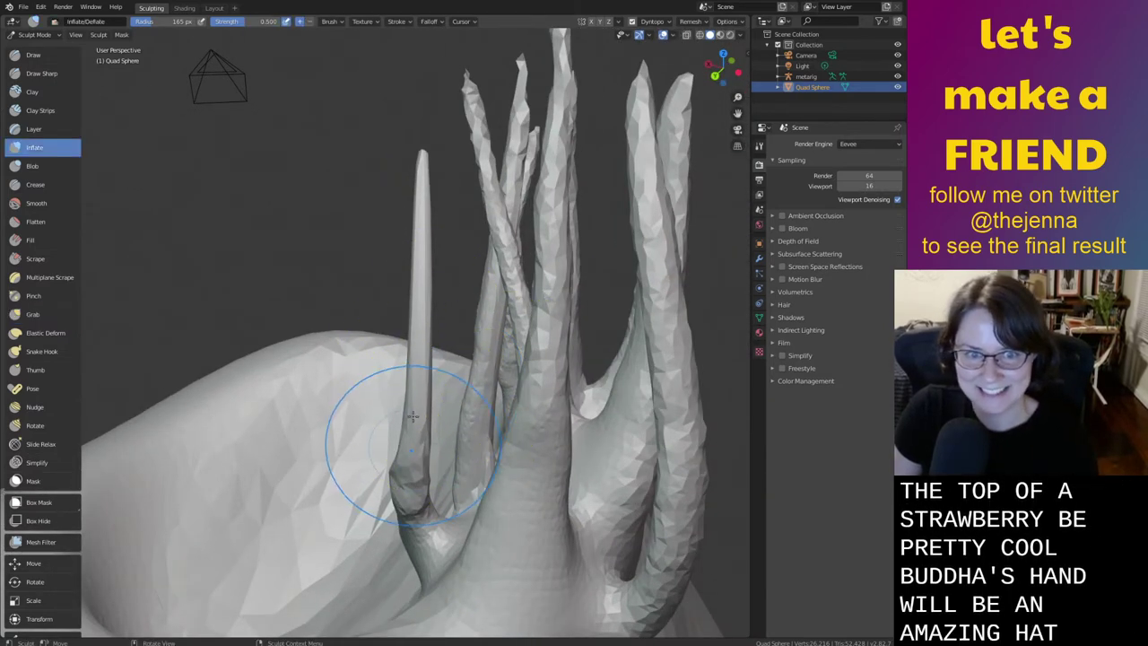
drag(424, 170, 403, 518)
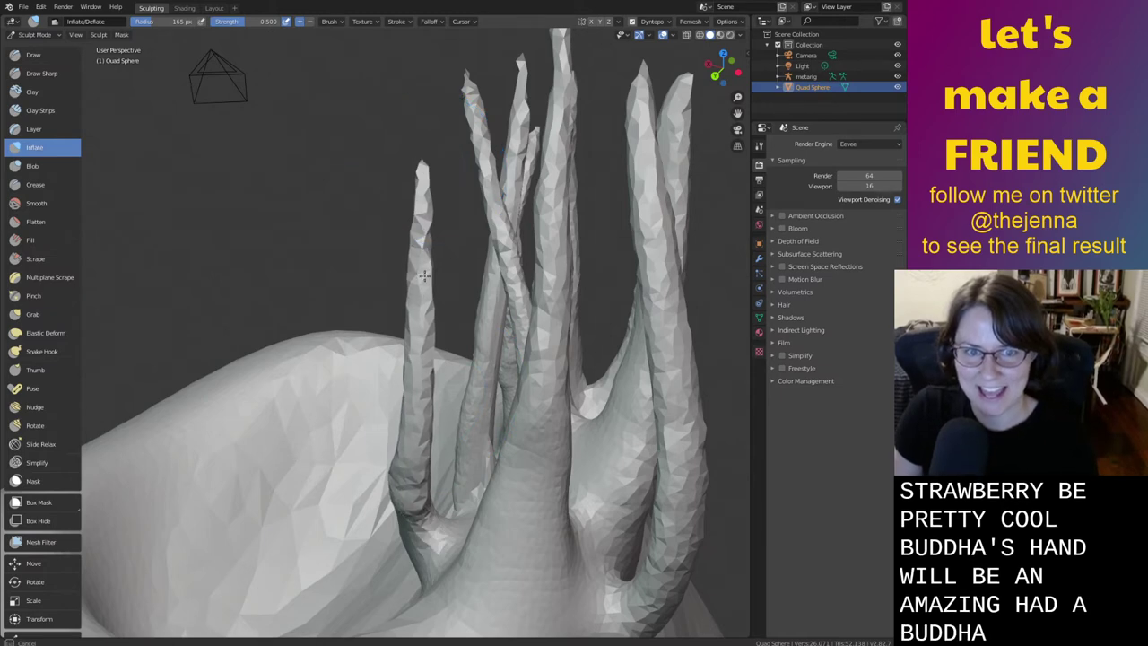
key(shift+s)
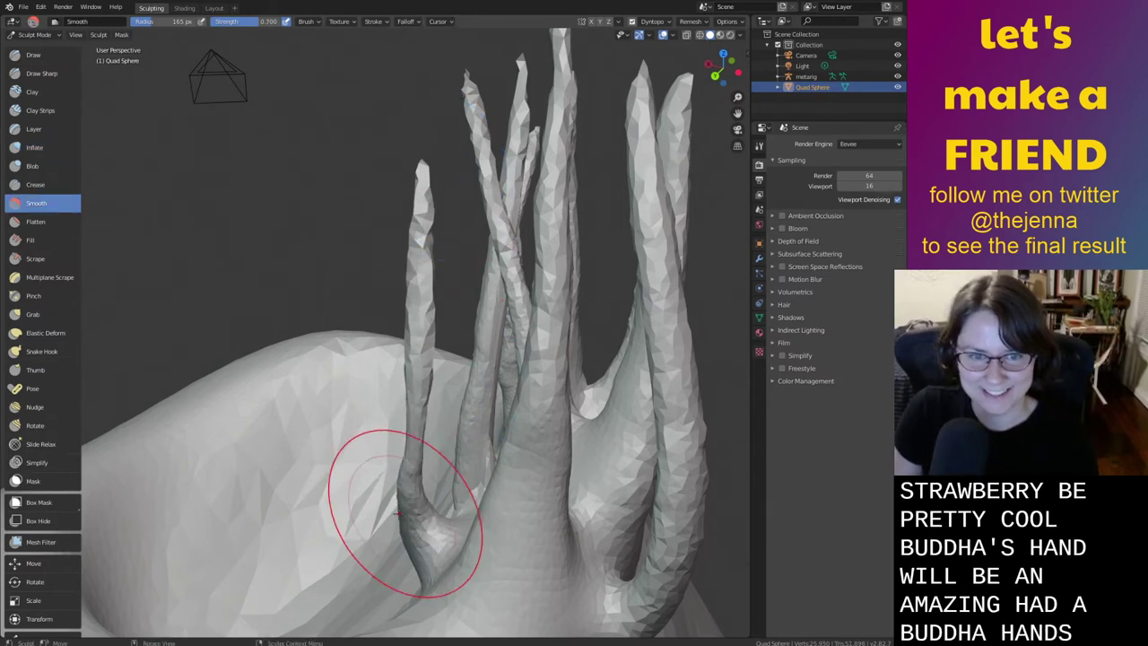
key(i)
drag(406, 513, 414, 500)
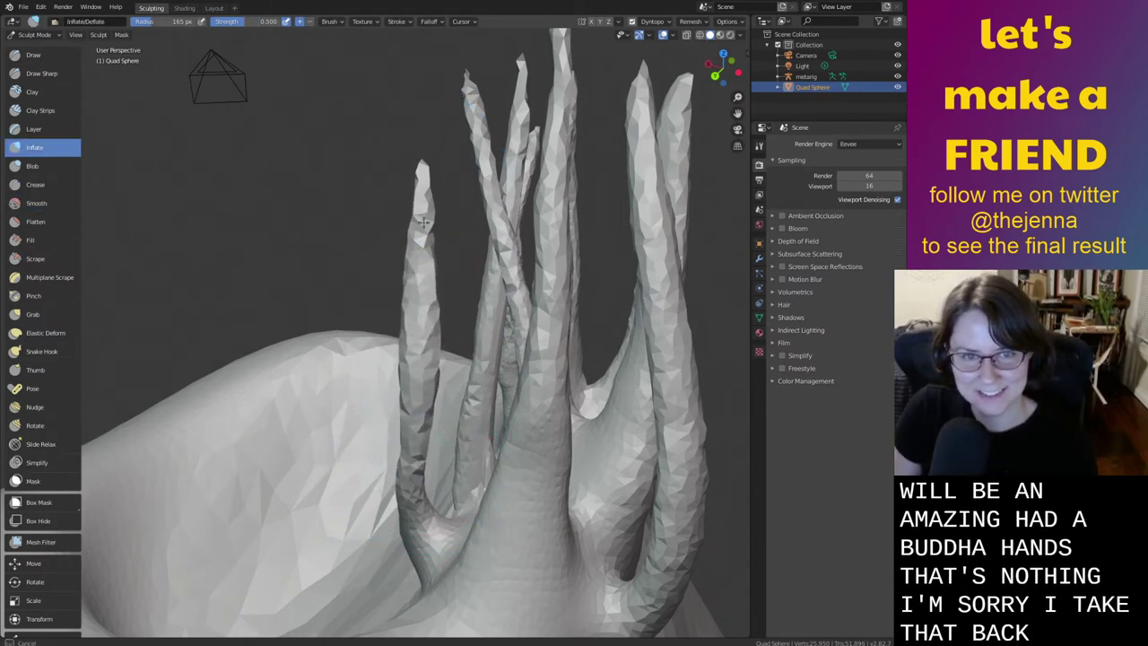
Gather the stems into a tighter cluster with the Grab brush
mouse_move(420, 375)
middle_down()
mouse_move(479, 373)
mouse_move(344, 352)
mouse_move(376, 377)
mouse_move(393, 439)
mouse_move(443, 426)
middle_up()
key(g)
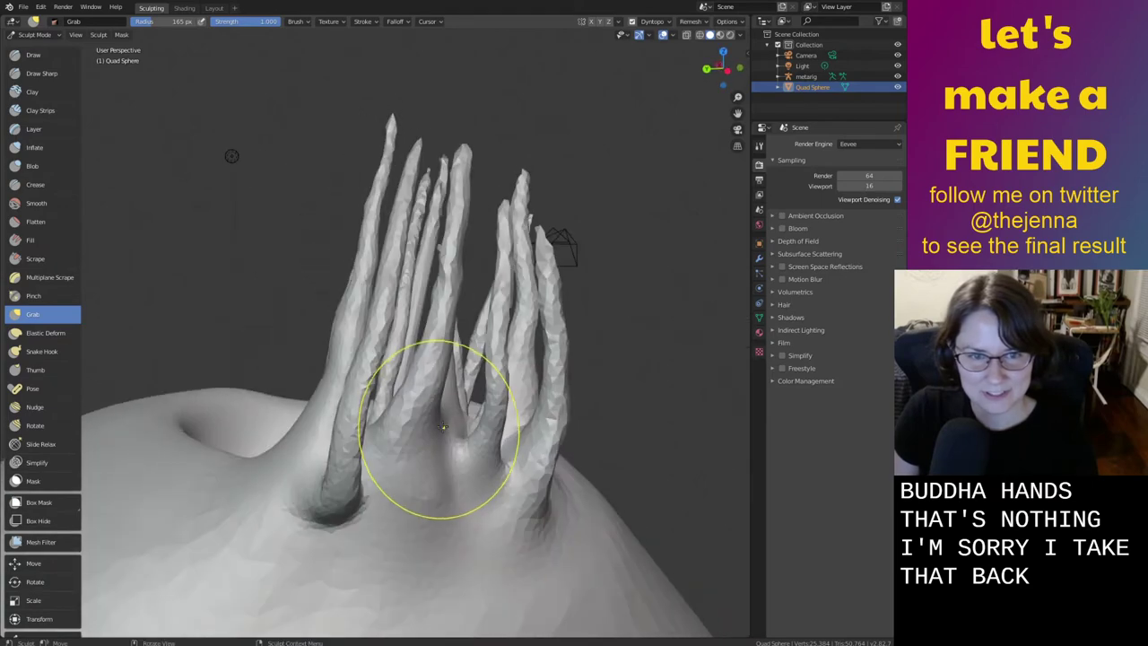
mouse_move(495, 501)
middle_down()
mouse_move(553, 436)
mouse_move(596, 472)
mouse_move(518, 386)
mouse_move(534, 431)
mouse_move(499, 437)
mouse_move(518, 470)
mouse_move(497, 485)
middle_up()
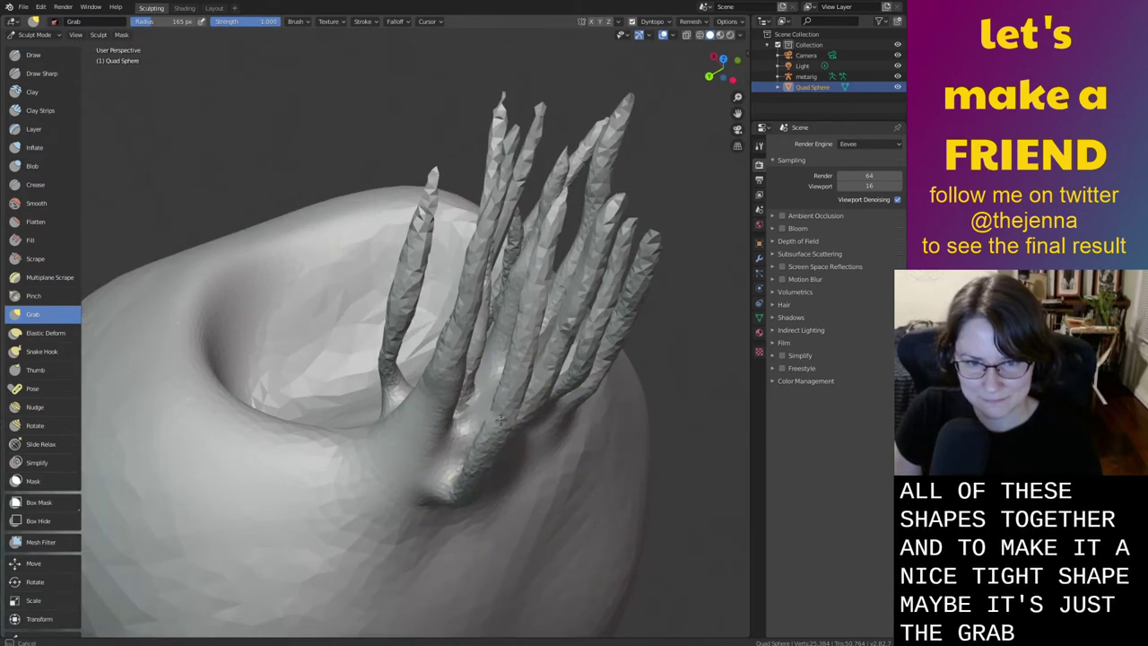
middle_drag(516, 330, 438, 311)
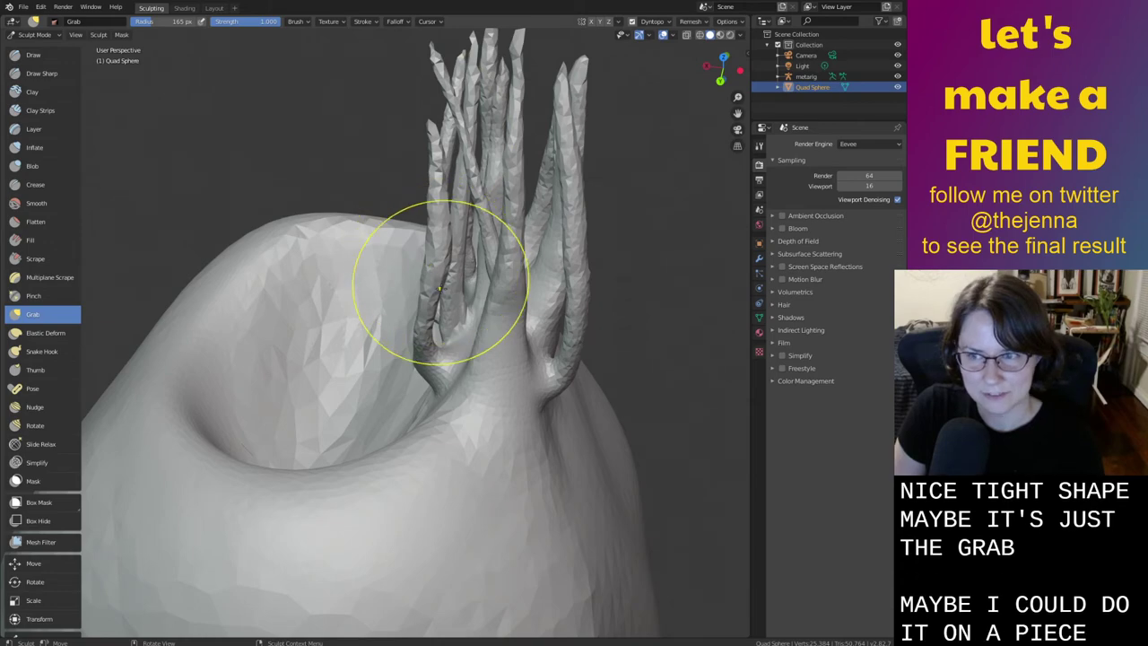
Try to pull a new strand out of the body at the base of the strand cluster with the Snake Hook brush
middle_drag(431, 266, 529, 436)
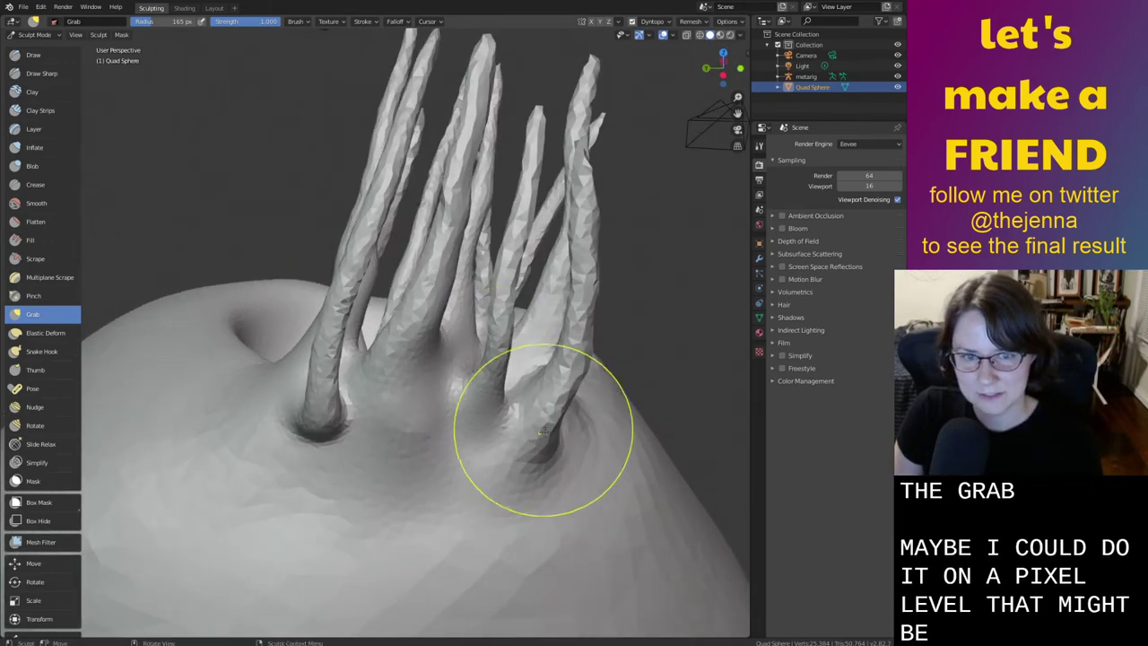
scroll(479, 385, up, 5)
middle_drag(479, 359, 359, 389)
click(42, 351)
mouse_move(112, 379)
middle_down()
mouse_move(528, 498)
mouse_move(560, 425)
mouse_move(525, 385)
middle_up()
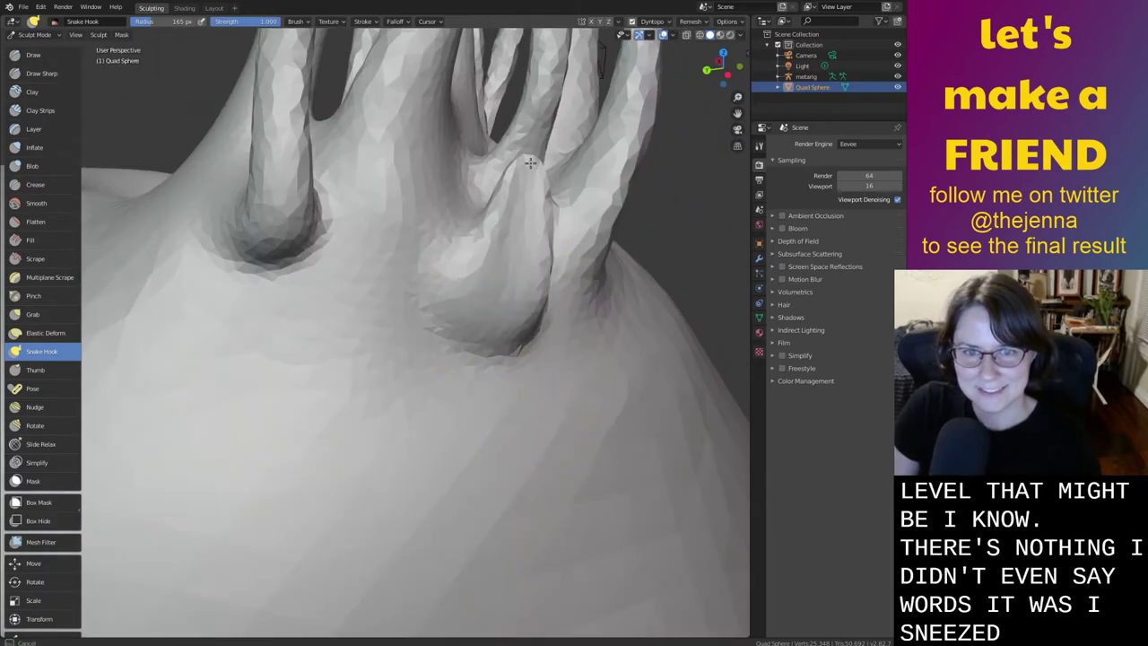
middle_drag(534, 289, 530, 318)
drag(530, 321, 556, 244)
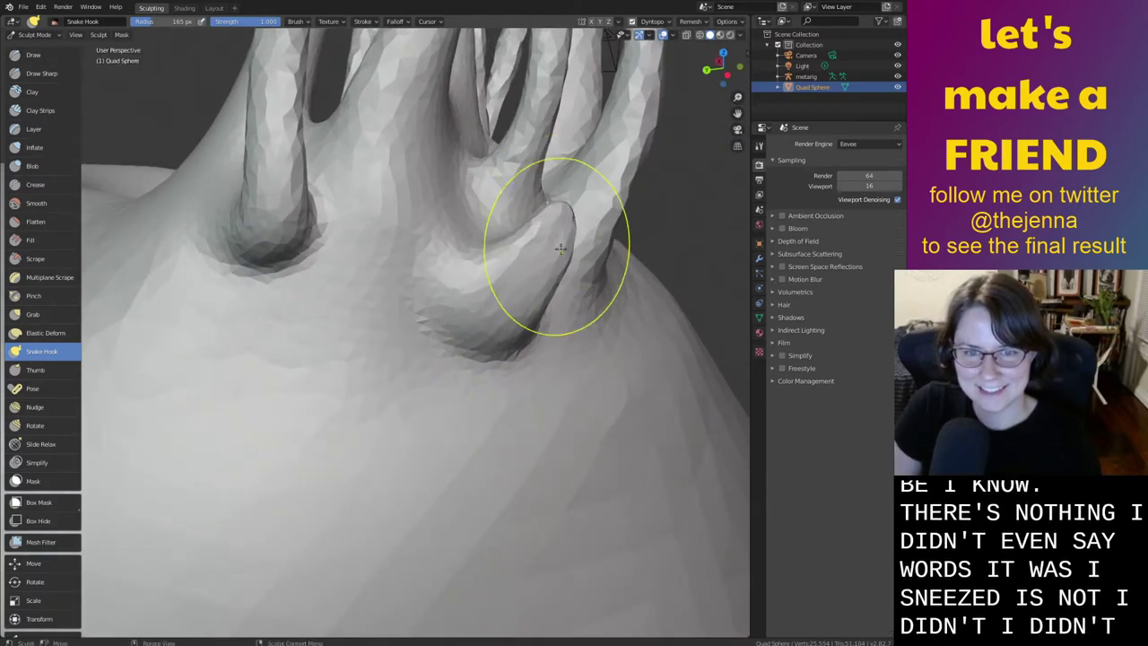
mouse_move(556, 249)
middle_down()
mouse_move(458, 236)
mouse_move(520, 474)
mouse_move(485, 492)
middle_up()
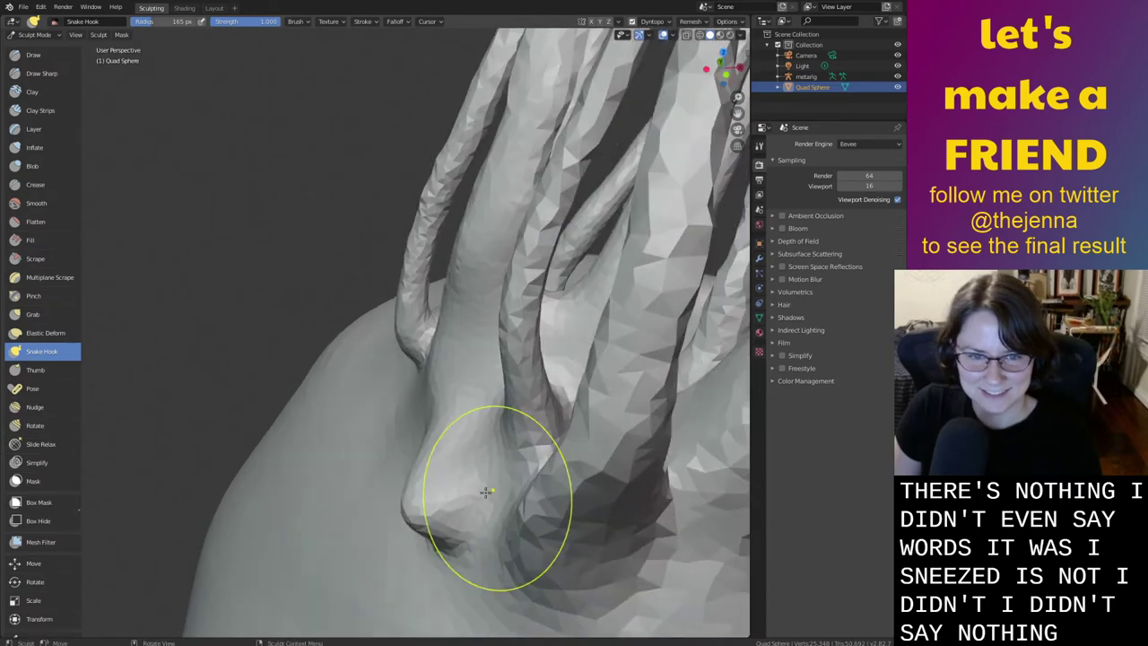
middle_drag(418, 446, 494, 302)
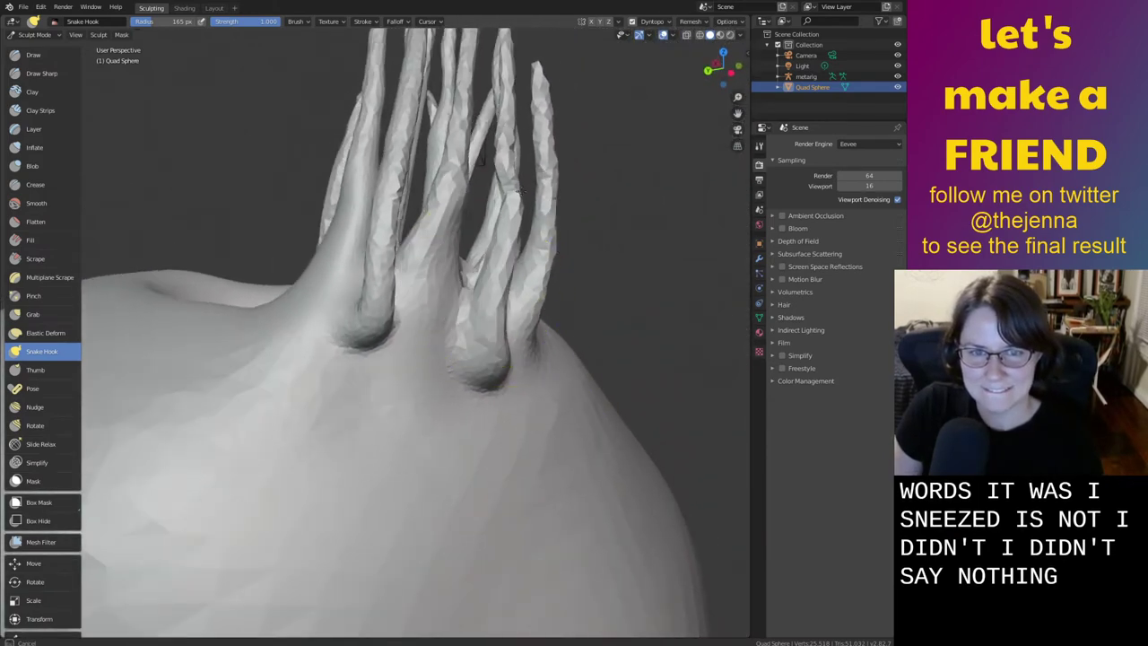
middle_drag(505, 238, 379, 264)
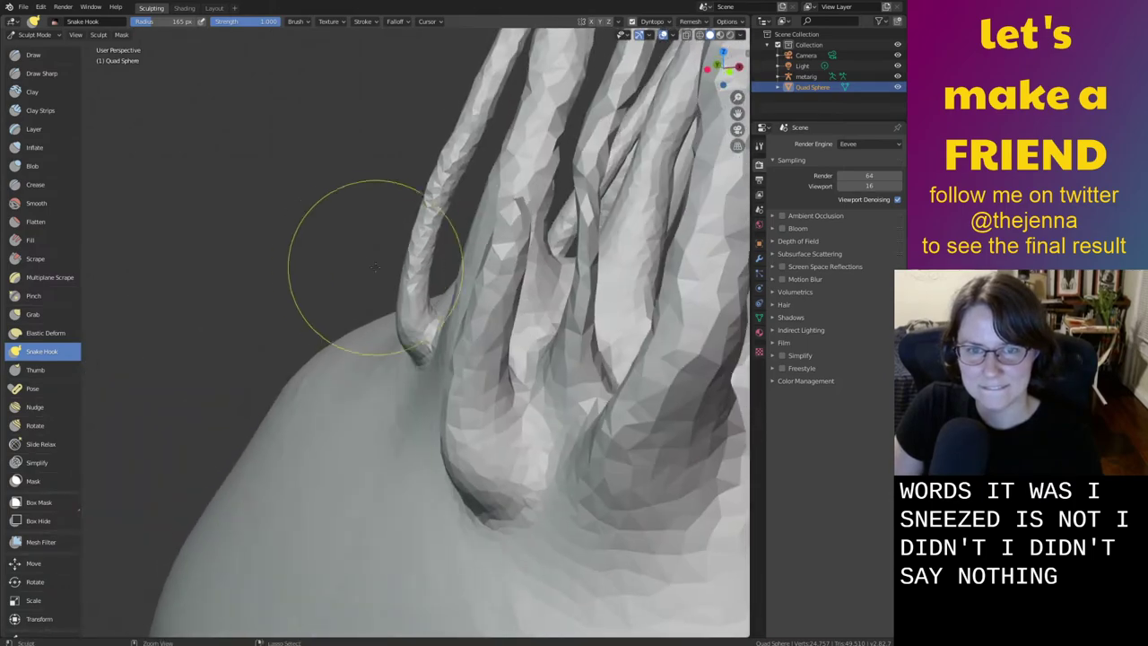
mouse_move(493, 310)
middle_down()
mouse_move(403, 328)
mouse_move(508, 362)
mouse_move(385, 351)
mouse_move(413, 339)
mouse_move(457, 346)
mouse_move(406, 422)
middle_up()
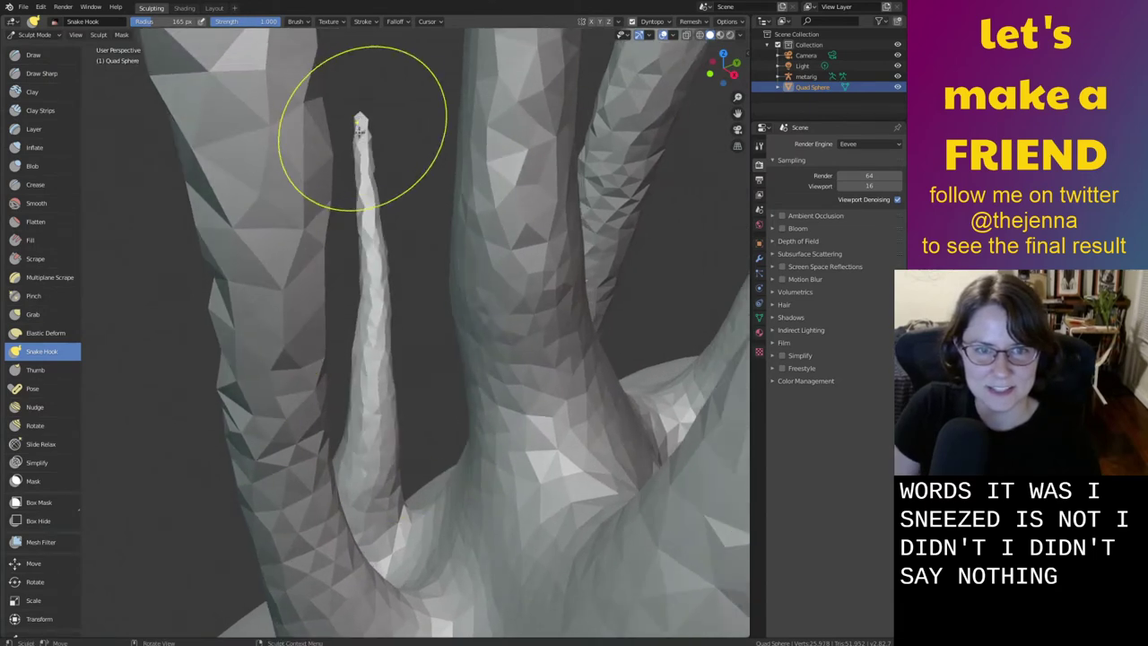
Try to thicken the thin new strand with the Inflate brush
key(i)
middle_drag(403, 306, 378, 425)
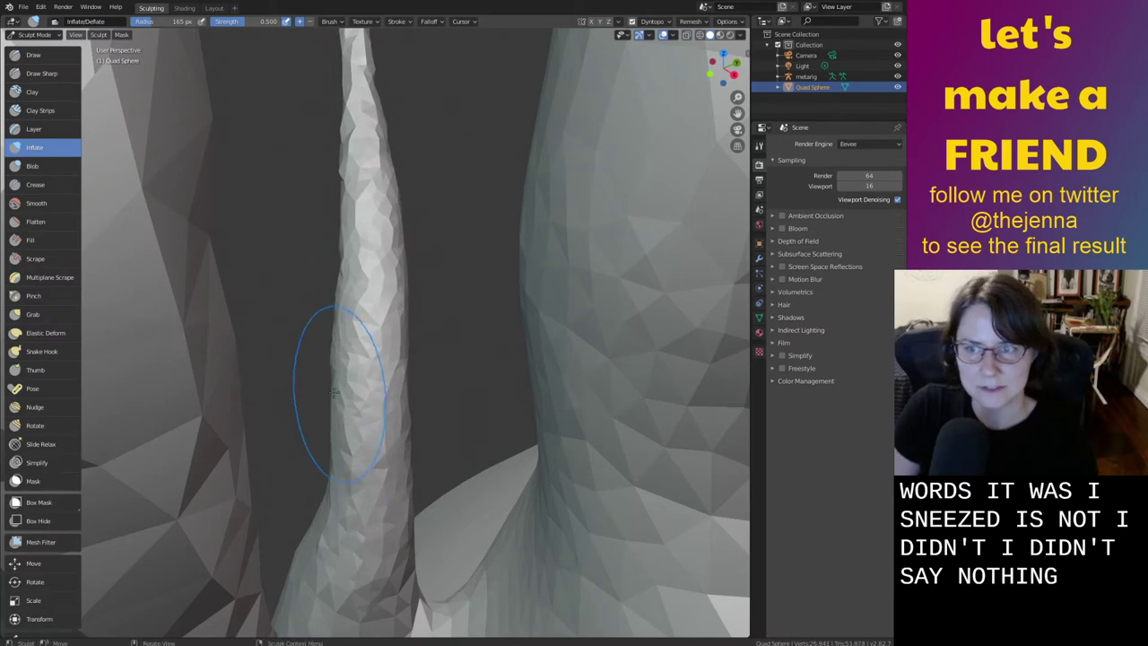
shift+middle_drag(384, 267, 391, 397)
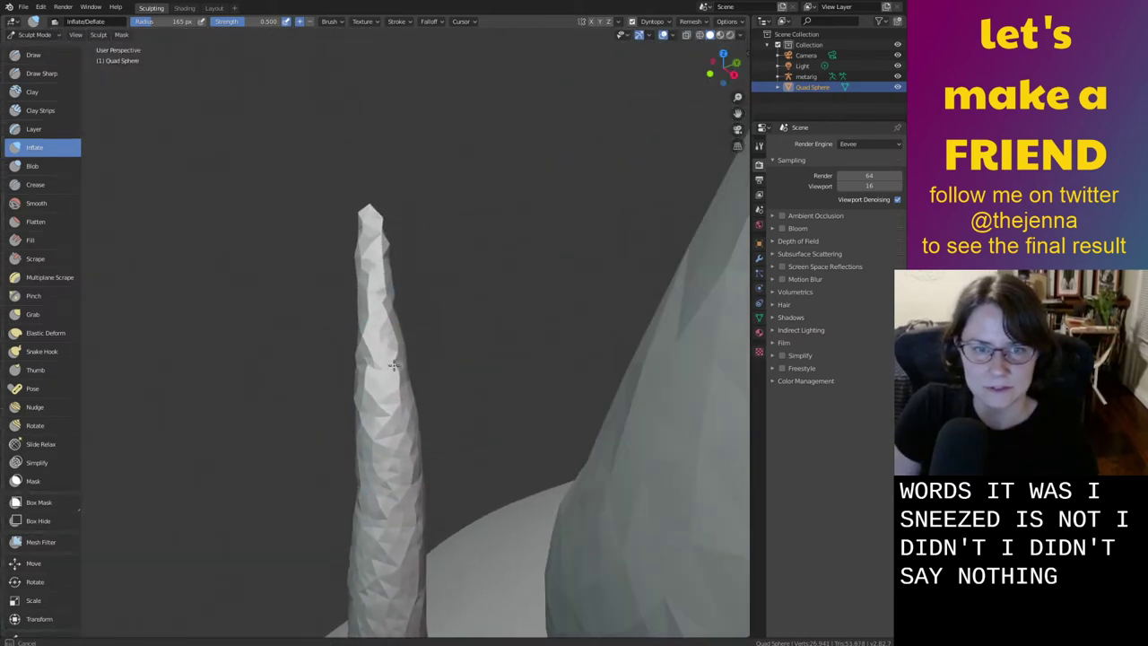
mouse_move(378, 337)
middle_down()
mouse_move(490, 425)
mouse_move(490, 493)
mouse_move(541, 474)
mouse_move(512, 487)
mouse_move(497, 523)
mouse_move(412, 472)
mouse_move(127, 400)
middle_up()
Pull a long new strand up from the body at the front base of the cluster with the Snake Hook brush
key(g)
click(48, 351)
mouse_move(359, 449)
middle_down()
mouse_move(404, 467)
mouse_move(487, 449)
middle_up()
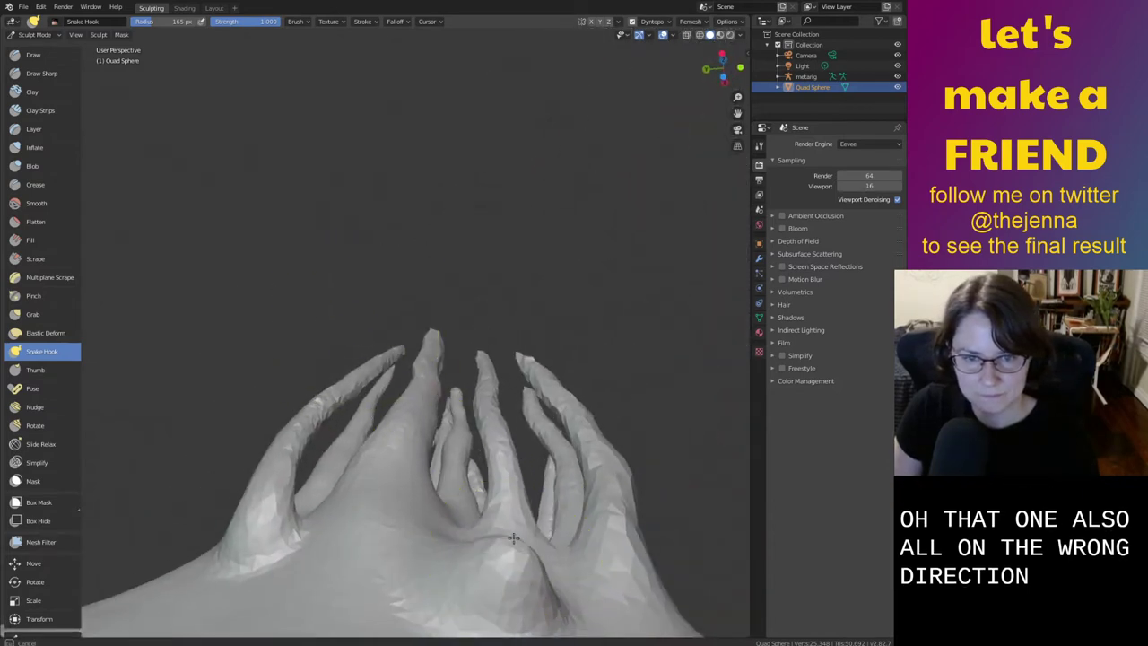
middle_drag(512, 507, 504, 568)
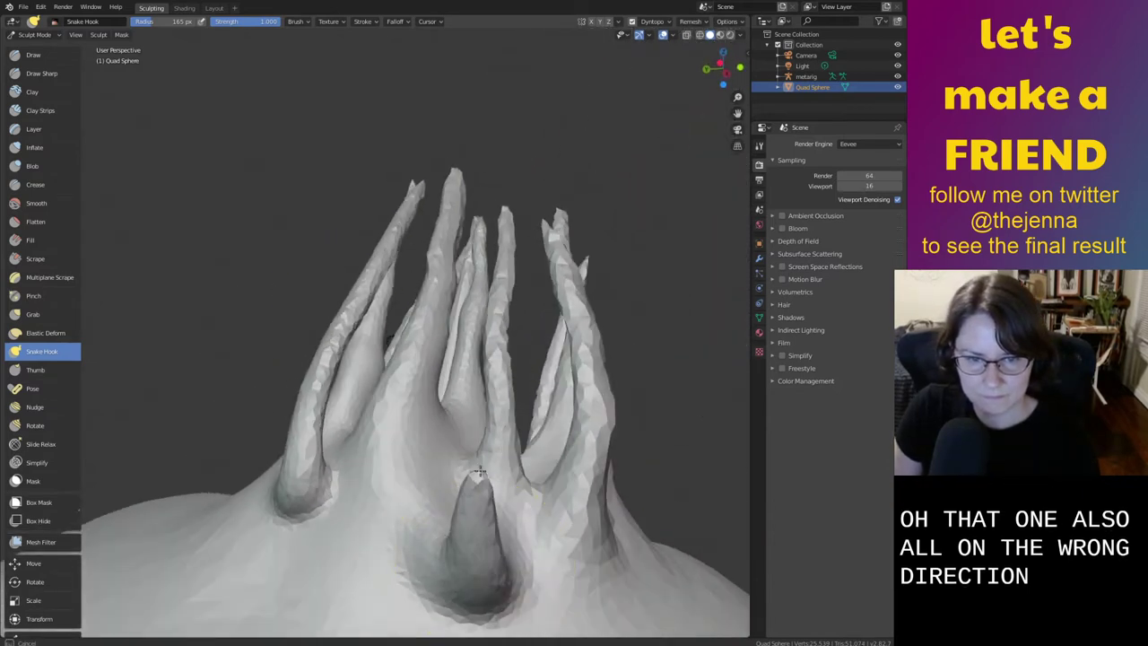
middle_drag(480, 471, 455, 480)
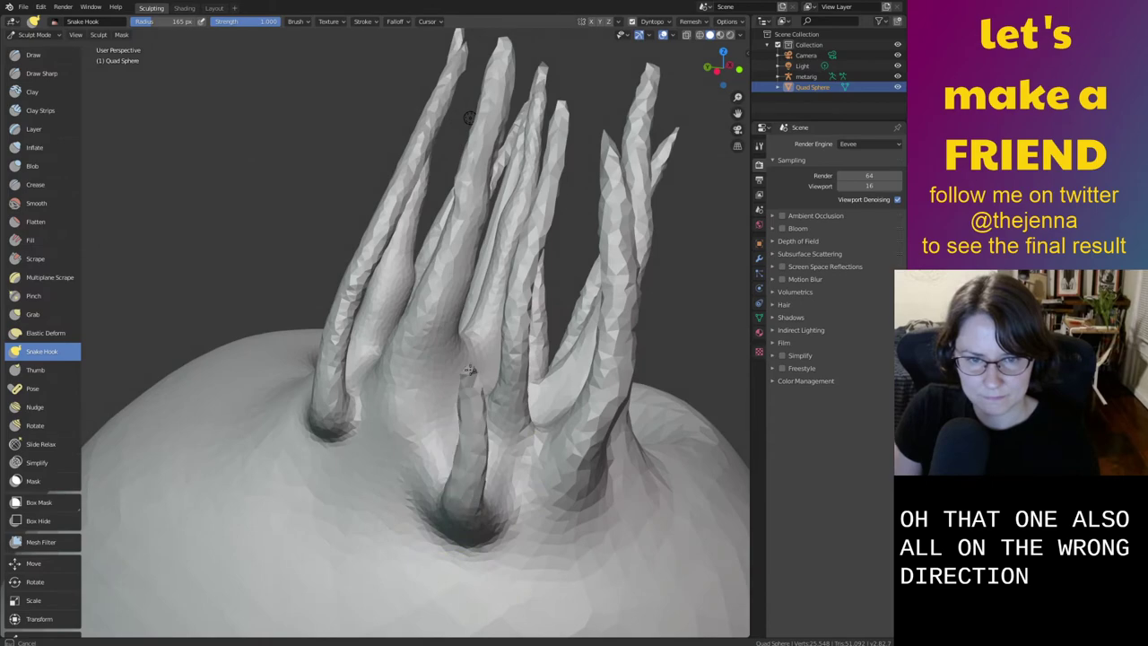
middle_drag(469, 369, 429, 407)
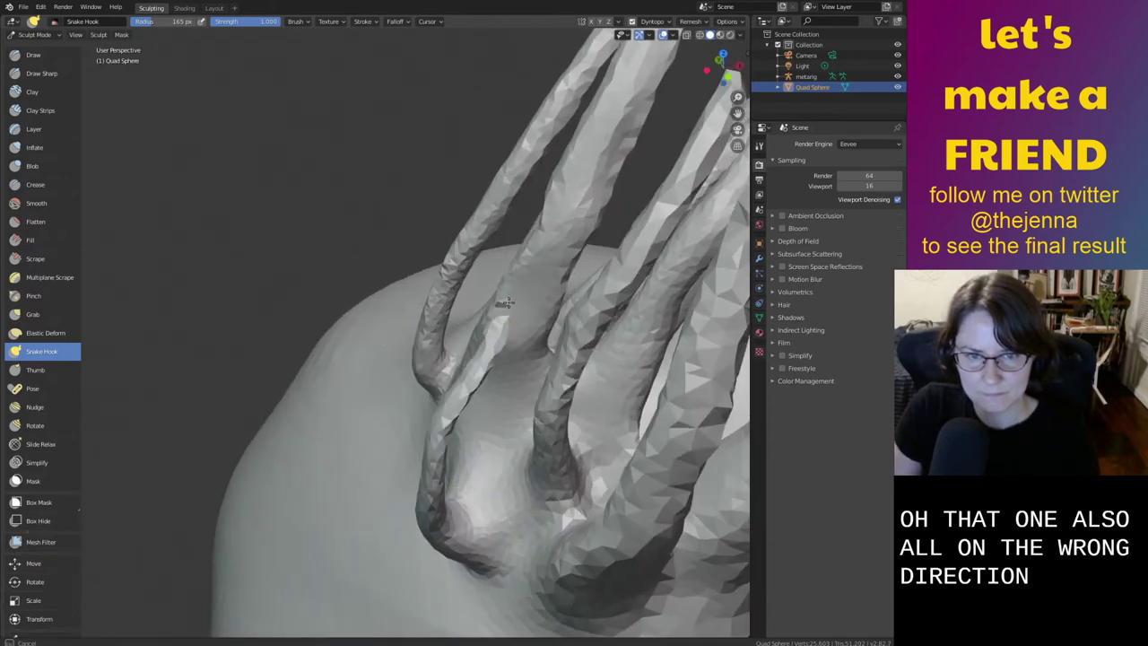
middle_drag(494, 325, 423, 415)
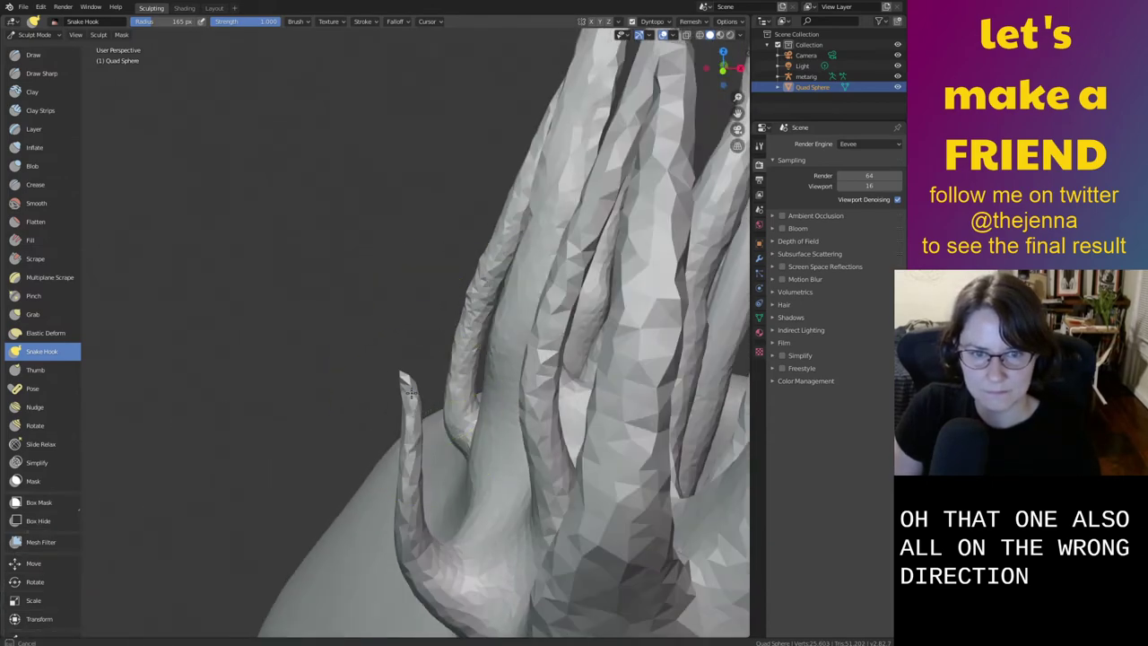
mouse_move(459, 282)
middle_down()
mouse_move(579, 304)
mouse_move(517, 480)
middle_up()
middle_drag(567, 476, 492, 414)
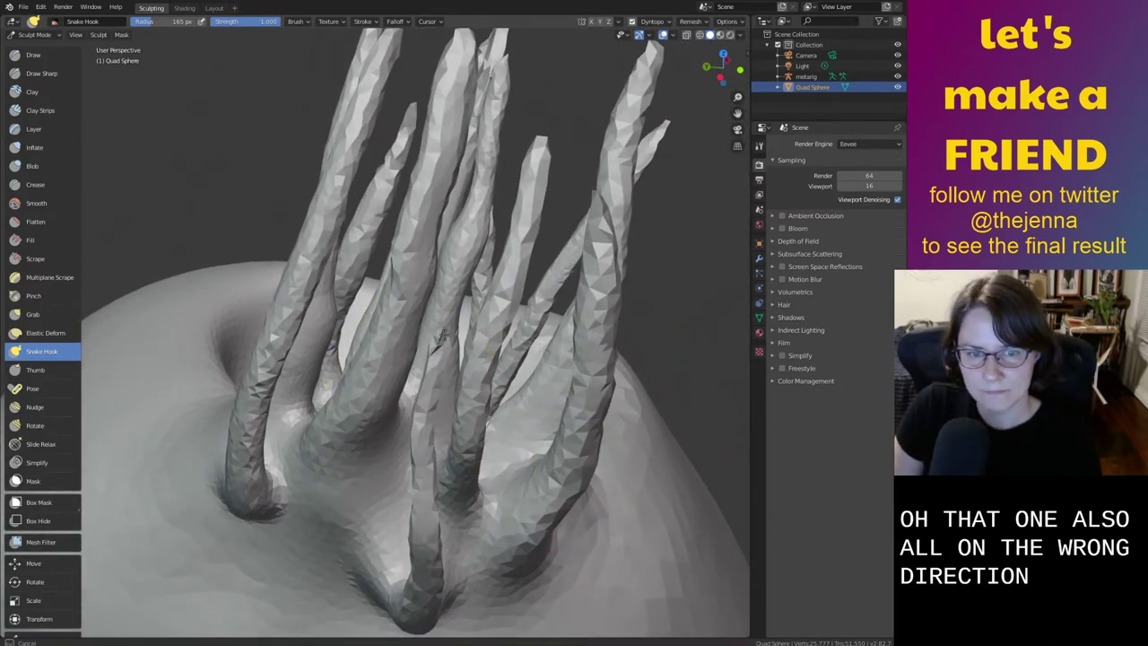
Thicken the new front strand with the Inflate brush and bend it in toward the bundle with the Grab brush
key(i)
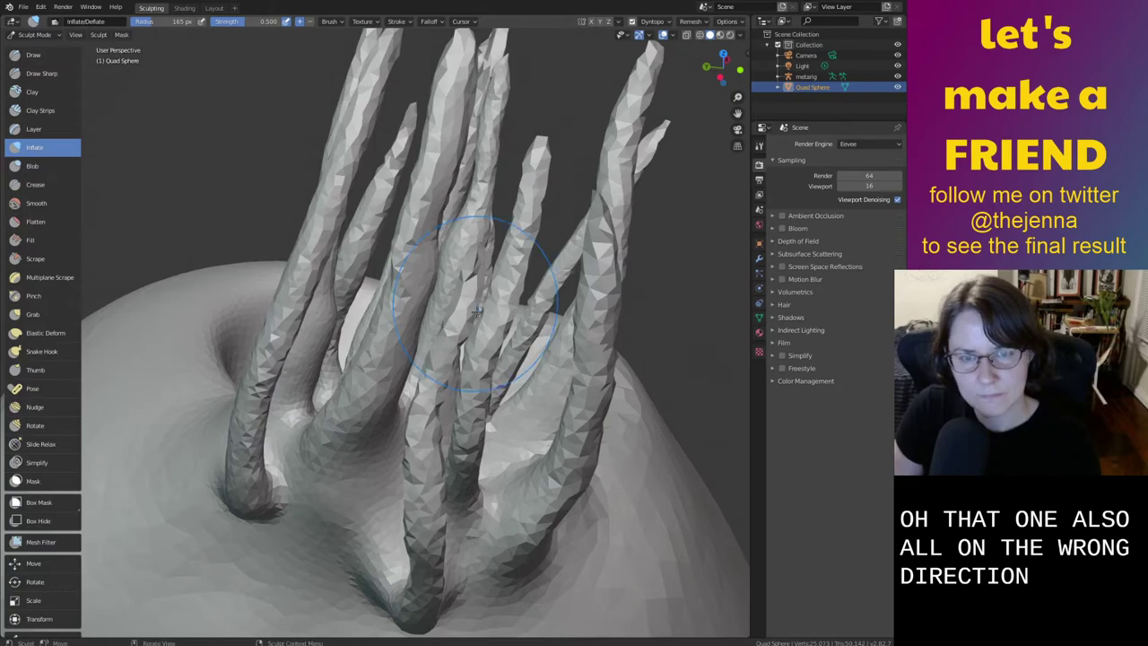
mouse_move(477, 308)
middle_down()
mouse_move(441, 251)
mouse_move(505, 253)
mouse_move(505, 201)
mouse_move(558, 328)
mouse_move(559, 526)
mouse_move(574, 409)
middle_up()
key(g)
mouse_move(574, 408)
ctrl+middle_down()
mouse_move(579, 544)
mouse_move(556, 512)
ctrl+middle_up()
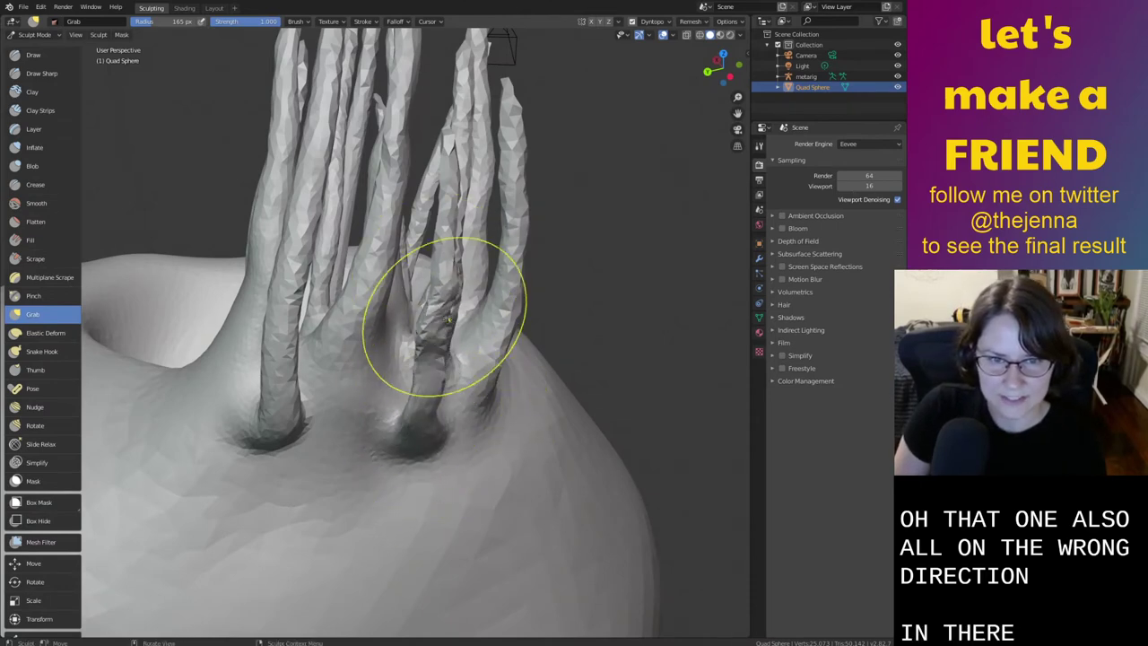
mouse_move(446, 296)
middle_down()
mouse_move(421, 305)
mouse_move(422, 325)
mouse_move(388, 370)
middle_up()
Inflate the new front strand further and soften its lower part with the Smooth brush
key(i)
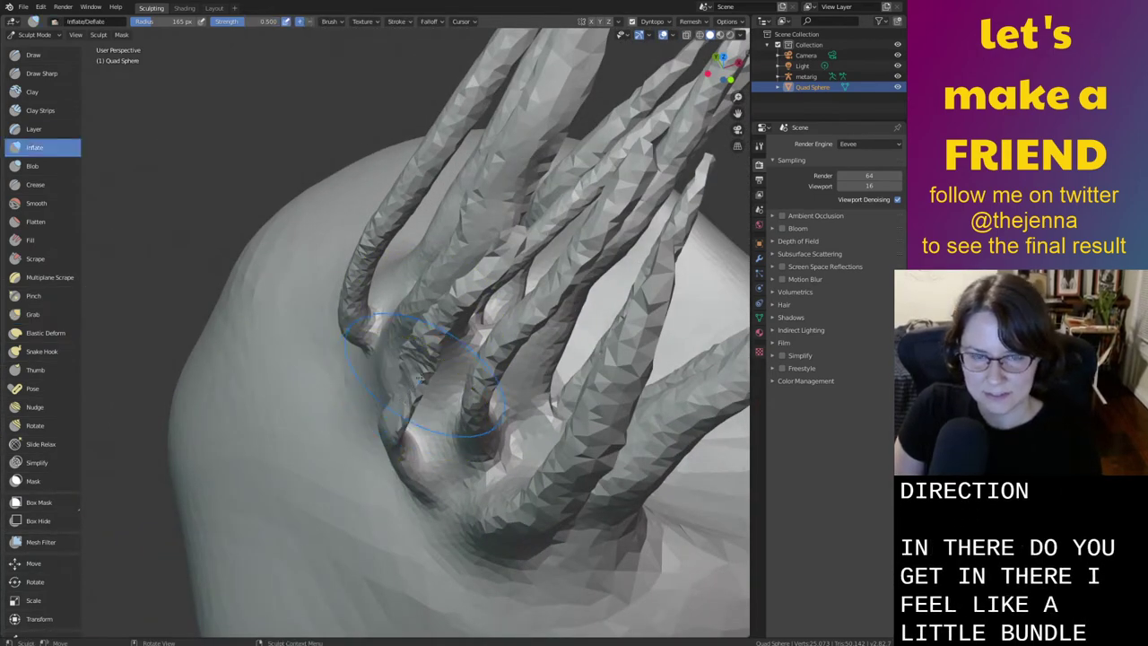
middle_drag(394, 323, 491, 191)
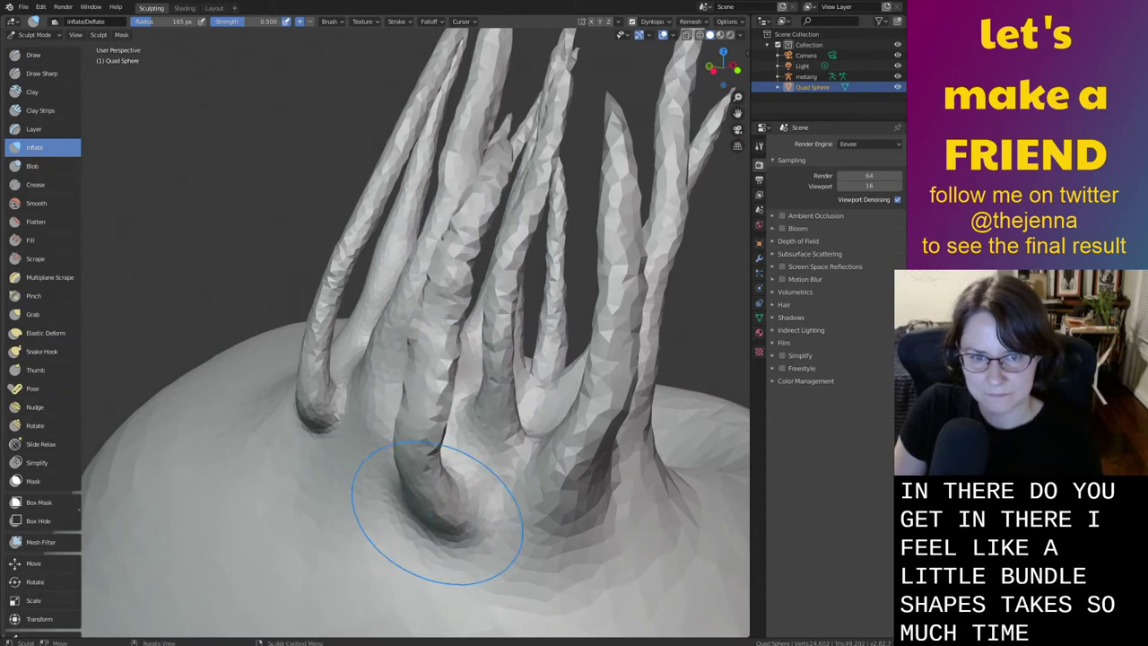
key(g)
key(s)
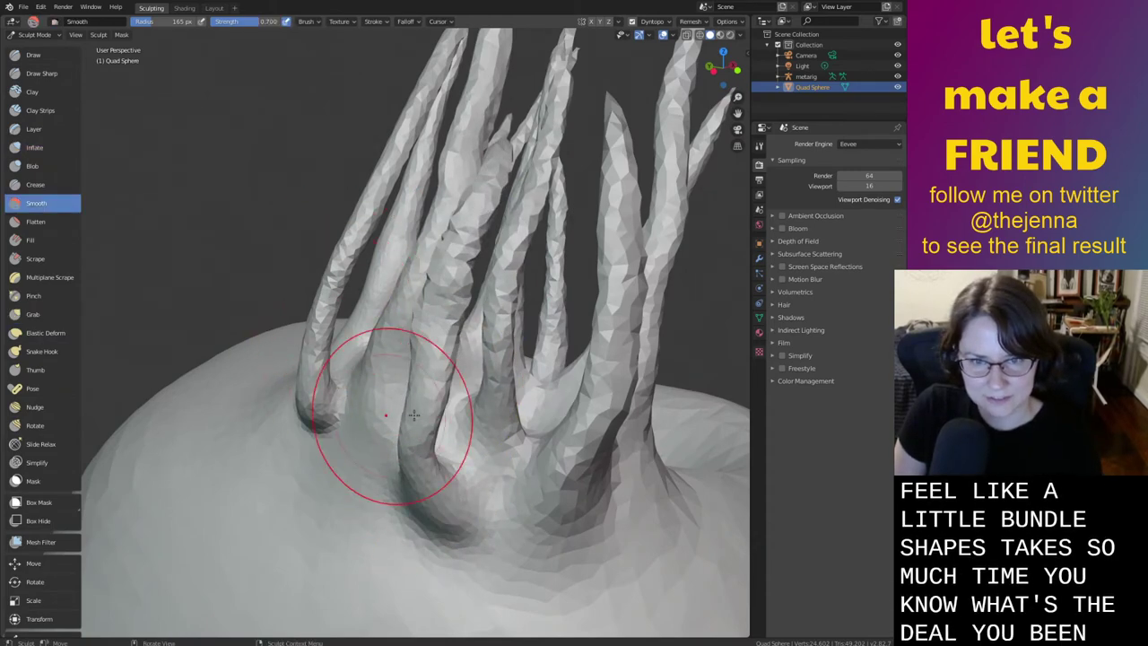
mouse_move(414, 415)
middle_down()
mouse_move(556, 417)
mouse_move(574, 364)
mouse_move(371, 402)
mouse_move(509, 376)
mouse_move(474, 410)
mouse_move(563, 373)
mouse_move(410, 348)
mouse_move(464, 428)
mouse_move(313, 432)
mouse_move(383, 485)
mouse_move(546, 448)
mouse_move(462, 391)
mouse_move(591, 361)
middle_up()
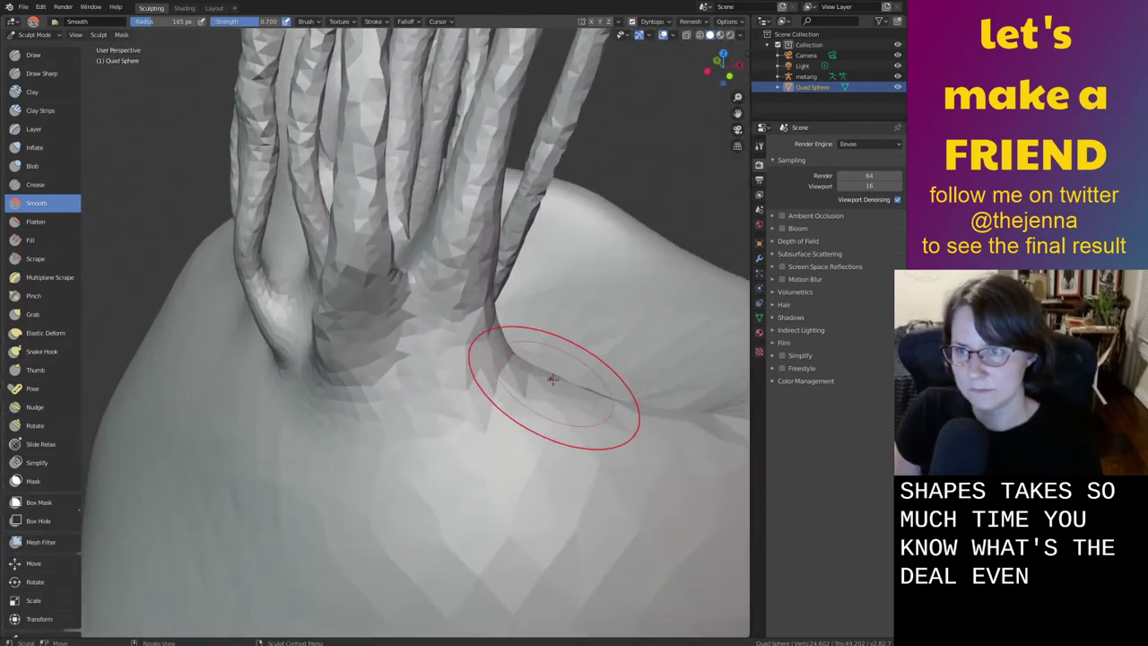
mouse_move(553, 408)
middle_down()
mouse_move(535, 428)
mouse_move(523, 400)
mouse_move(474, 398)
mouse_move(592, 491)
mouse_move(633, 382)
middle_up()
Curve the outer strands upright alongside their neighbours with the Grab brush, and save the file
key(g)
mouse_move(558, 345)
middle_down()
mouse_move(511, 348)
mouse_move(418, 429)
mouse_move(368, 410)
mouse_move(320, 419)
mouse_move(320, 473)
mouse_move(323, 404)
middle_up()
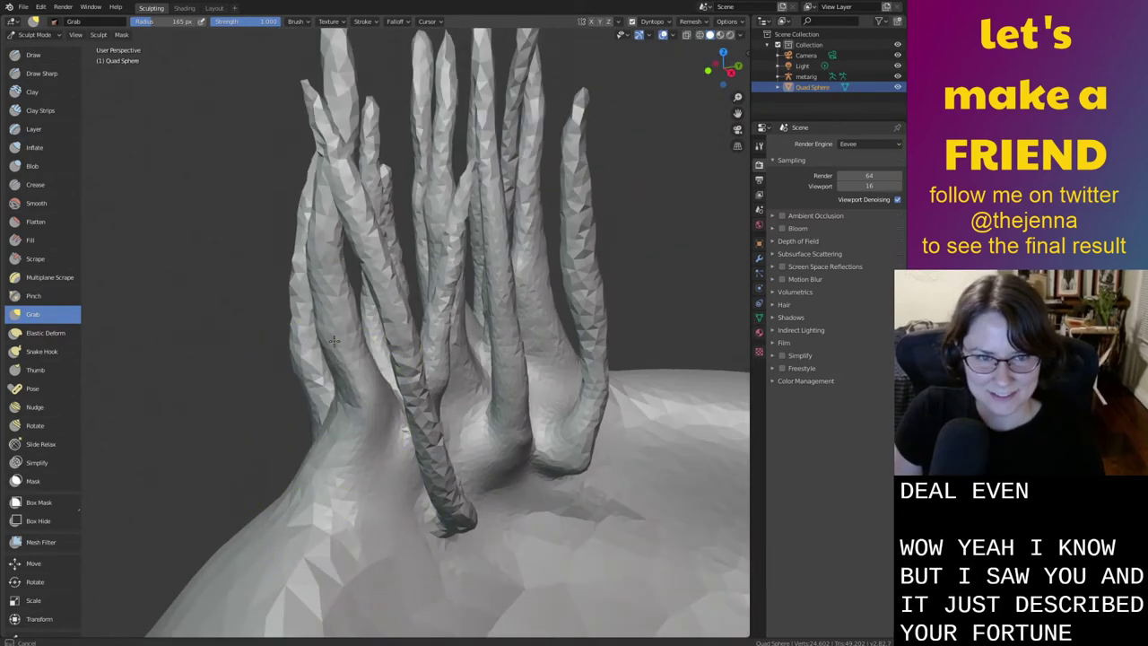
mouse_move(334, 340)
middle_down()
mouse_move(333, 410)
mouse_move(456, 388)
middle_up()
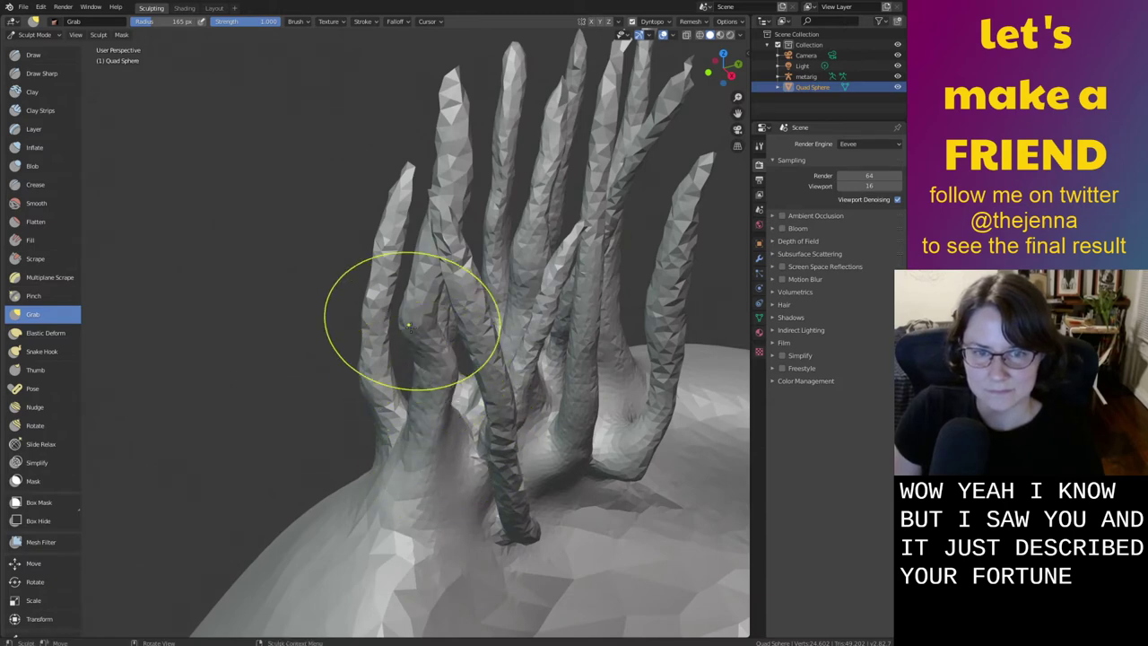
middle_drag(421, 366, 360, 426)
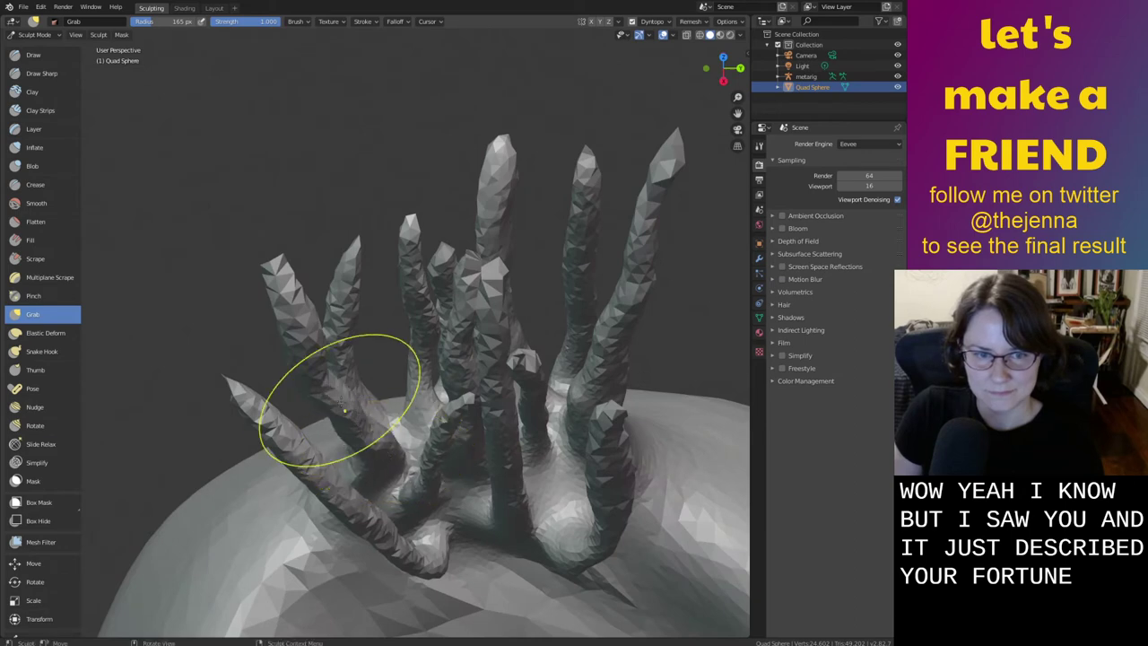
drag(316, 271, 303, 310)
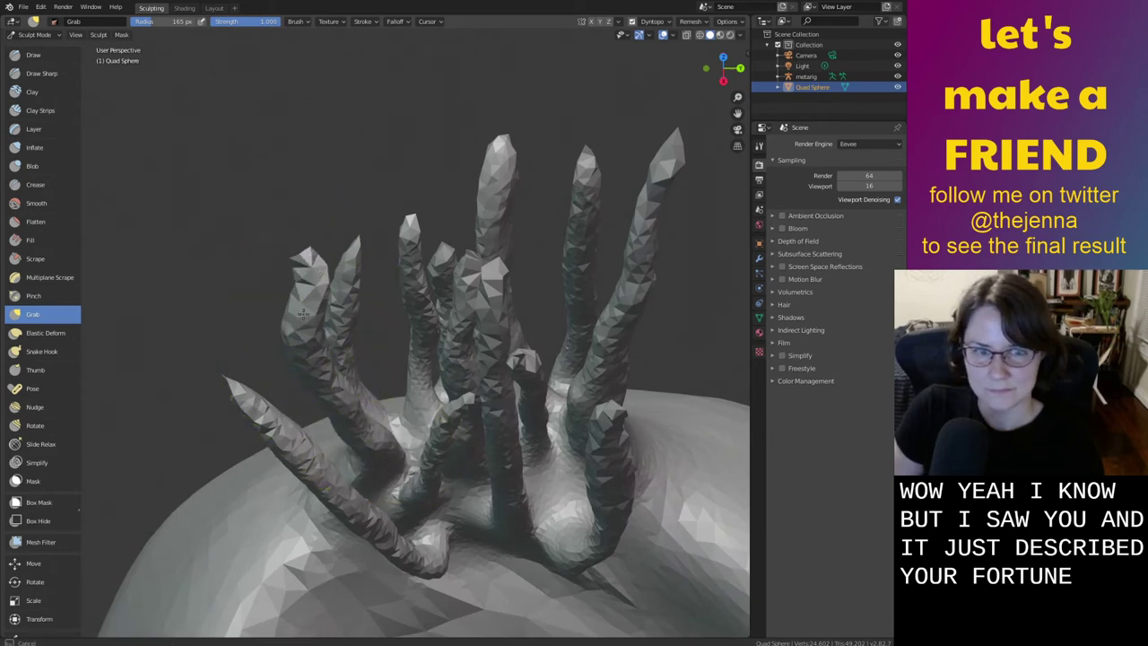
middle_drag(296, 334, 420, 345)
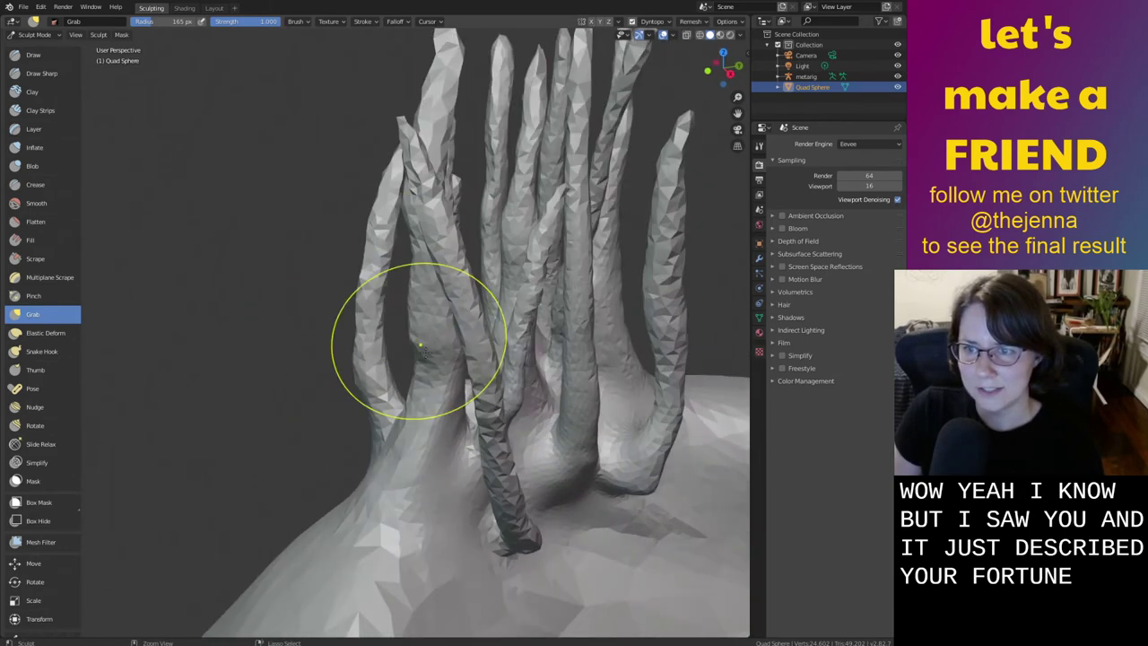
middle_drag(539, 480, 559, 453)
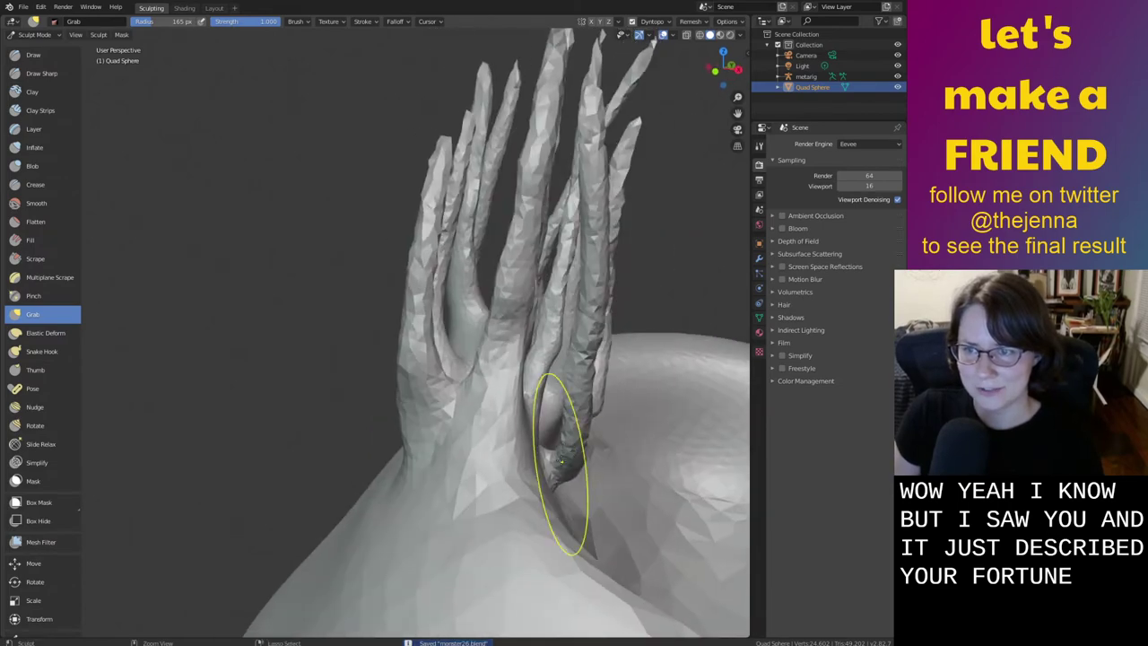
scroll(484, 360, up, 4)
mouse_move(544, 390)
middle_down()
mouse_move(556, 424)
mouse_move(473, 430)
mouse_move(472, 369)
mouse_move(589, 385)
mouse_move(464, 371)
mouse_move(524, 424)
mouse_move(538, 422)
mouse_move(516, 438)
middle_up()
scroll(473, 369, down, 3)
key(ctrl+s)
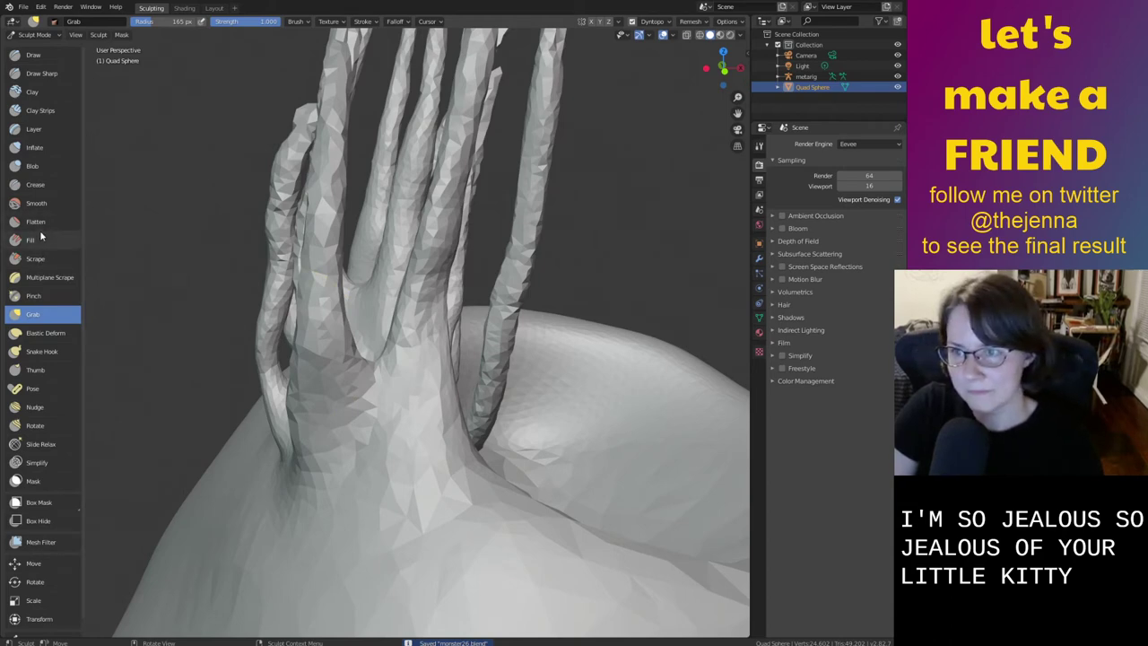
Pull another strand up from the ridge of the body beside the cluster with the Snake Hook brush
click(43, 351)
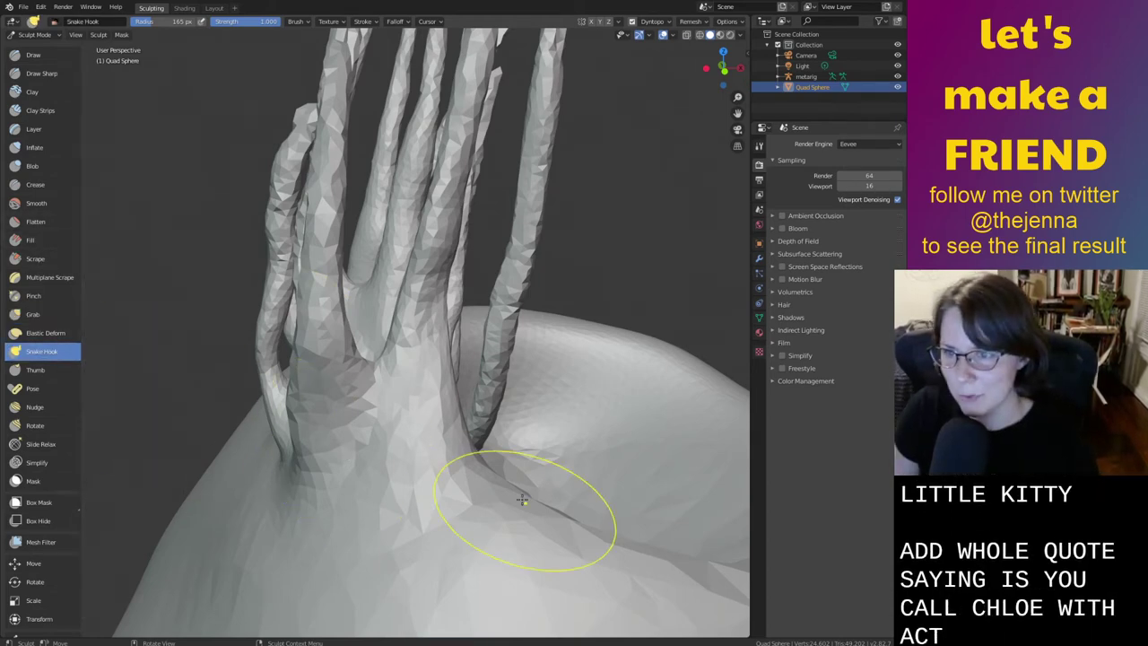
middle_drag(538, 523, 574, 515)
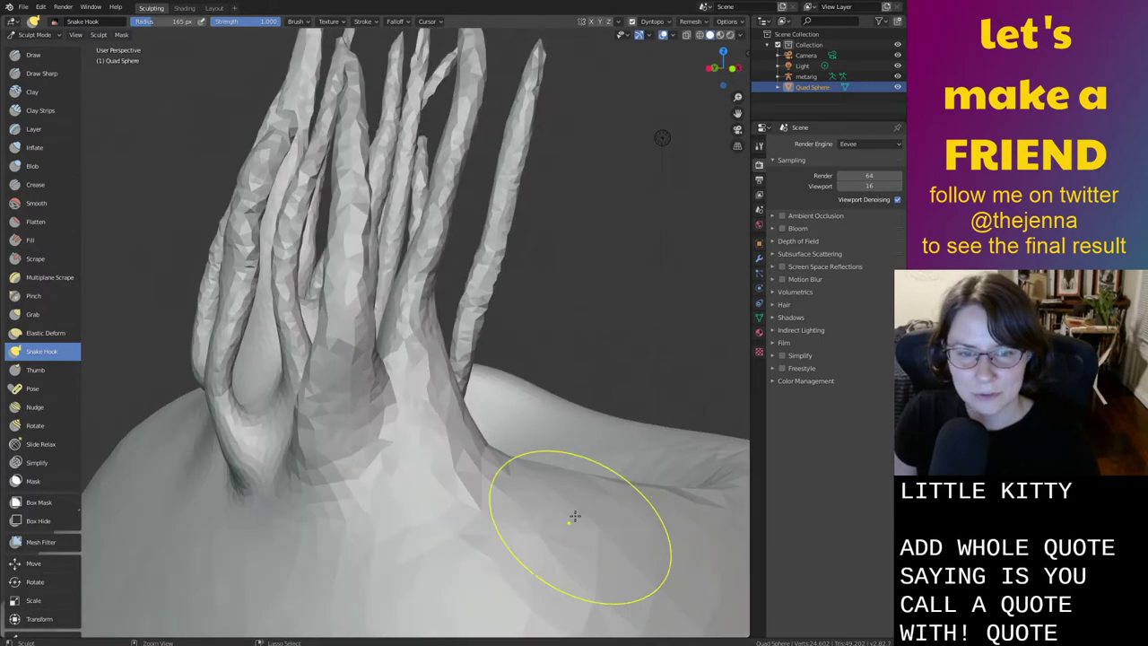
scroll(538, 489, up, 2)
mouse_move(504, 462)
middle_down()
mouse_move(463, 487)
mouse_move(475, 526)
mouse_move(503, 445)
mouse_move(494, 422)
mouse_move(467, 415)
middle_up()
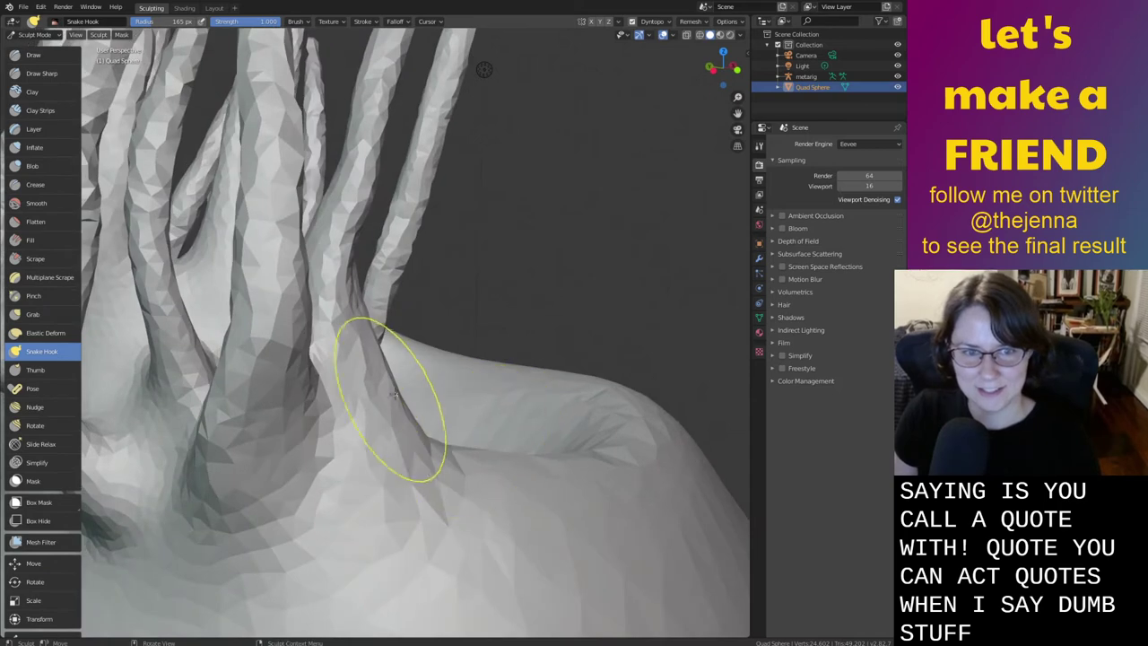
drag(470, 340, 491, 219)
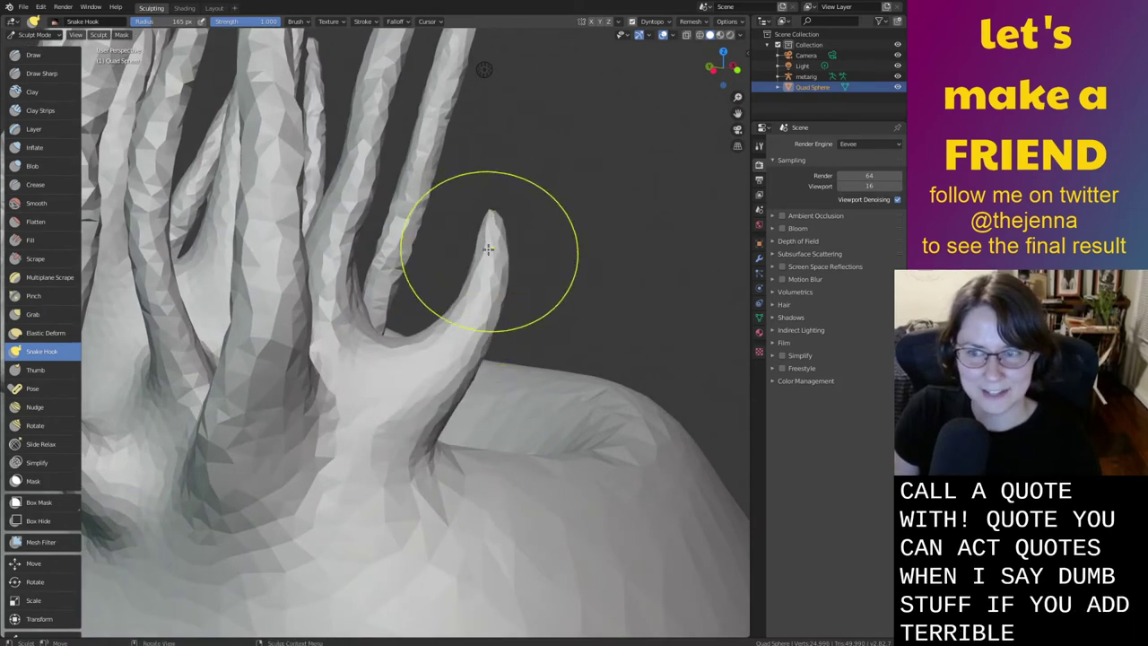
key(ctrl+z)
drag(370, 375, 500, 90)
mouse_move(485, 69)
middle_down()
mouse_move(469, 134)
mouse_move(490, 212)
mouse_move(280, 428)
mouse_move(287, 423)
middle_up()
Bend the ridge strand and its base closer to the cluster with the Grab brush
key(g)
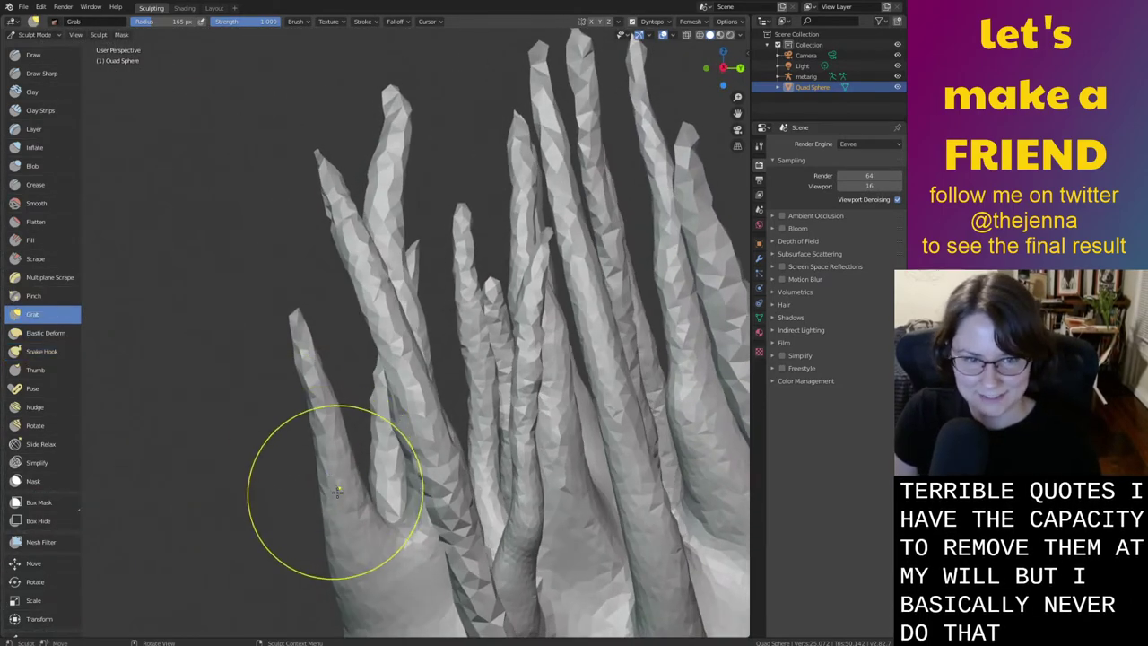
mouse_move(302, 363)
middle_down()
mouse_move(308, 309)
mouse_move(497, 392)
middle_up()
drag(455, 380, 428, 376)
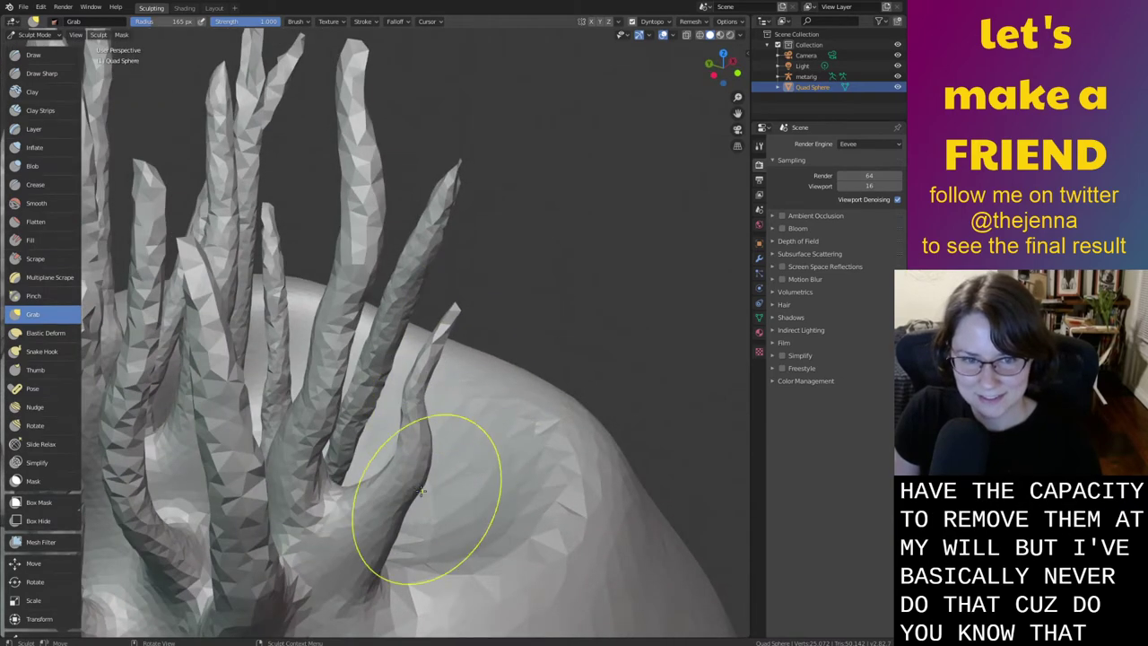
mouse_move(387, 490)
middle_down()
mouse_move(431, 431)
mouse_move(505, 379)
mouse_move(423, 400)
middle_up()
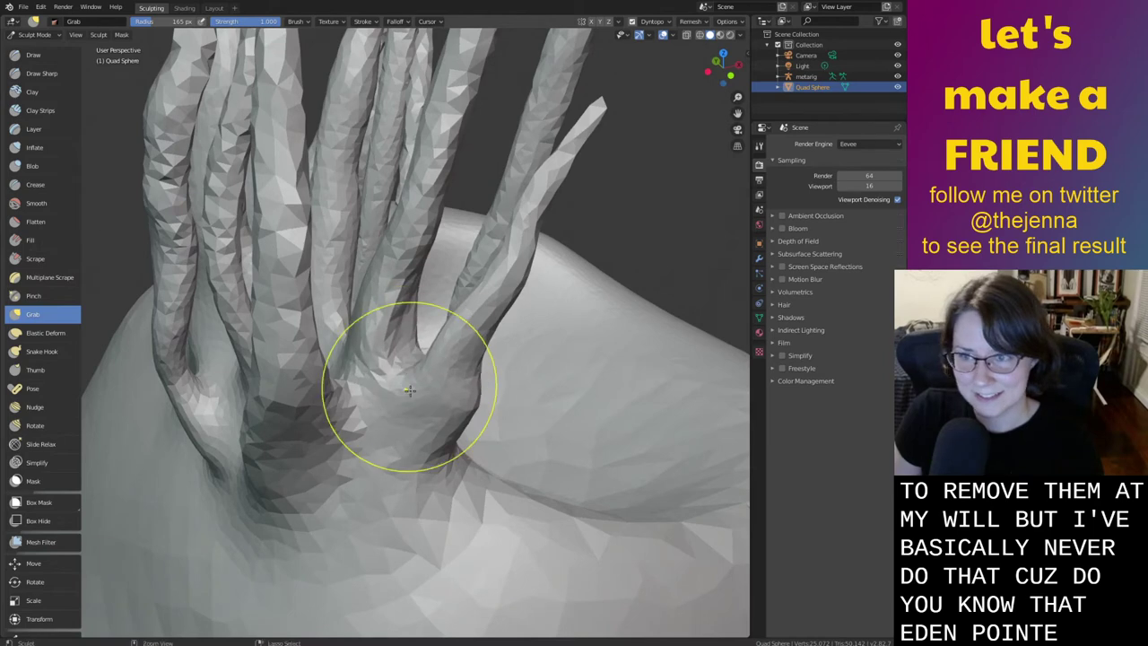
Push the web between the ridge strand and its neighbour down with the Grab brush, and smooth the resulting gap
ctrl+middle_drag(512, 469, 462, 397)
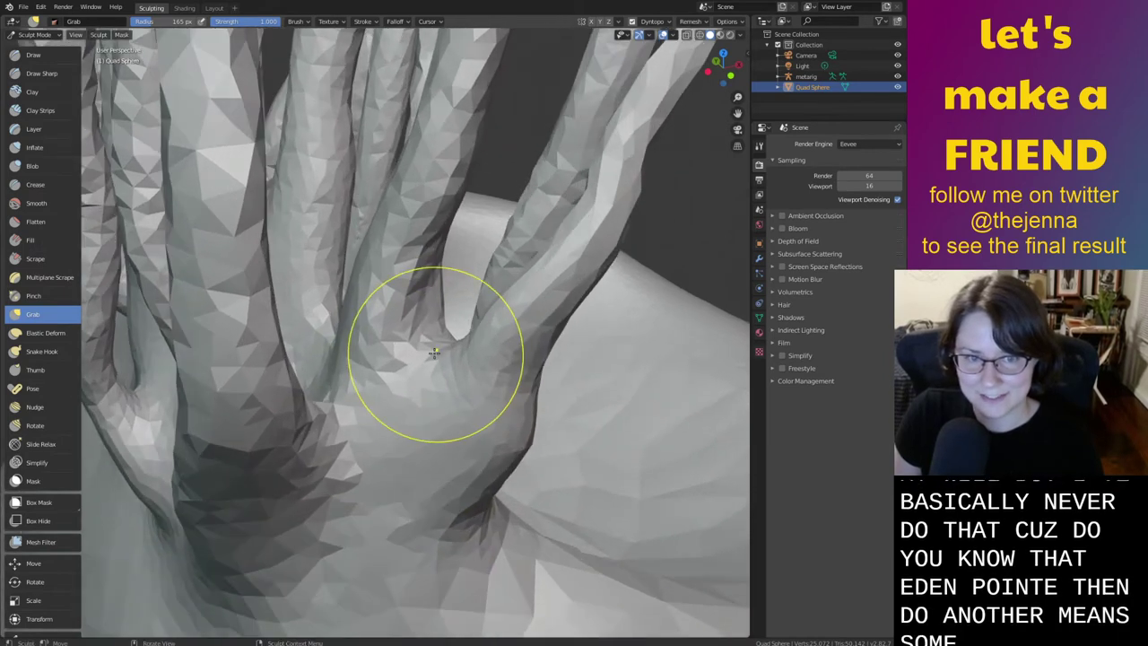
drag(429, 356, 408, 475)
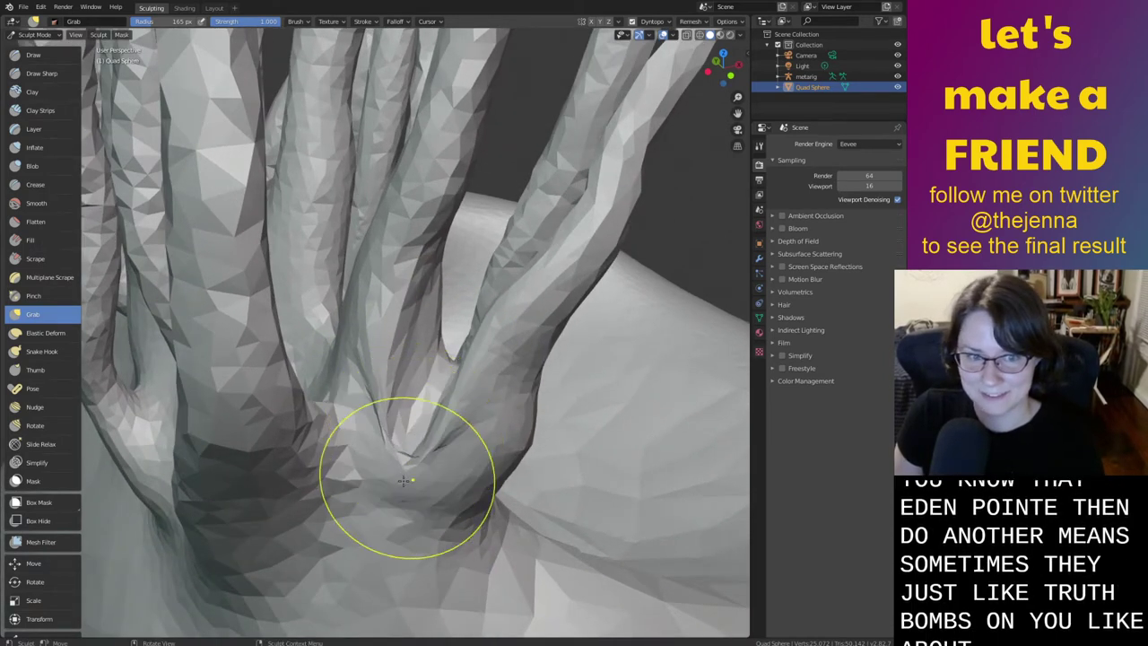
drag(372, 426, 384, 484)
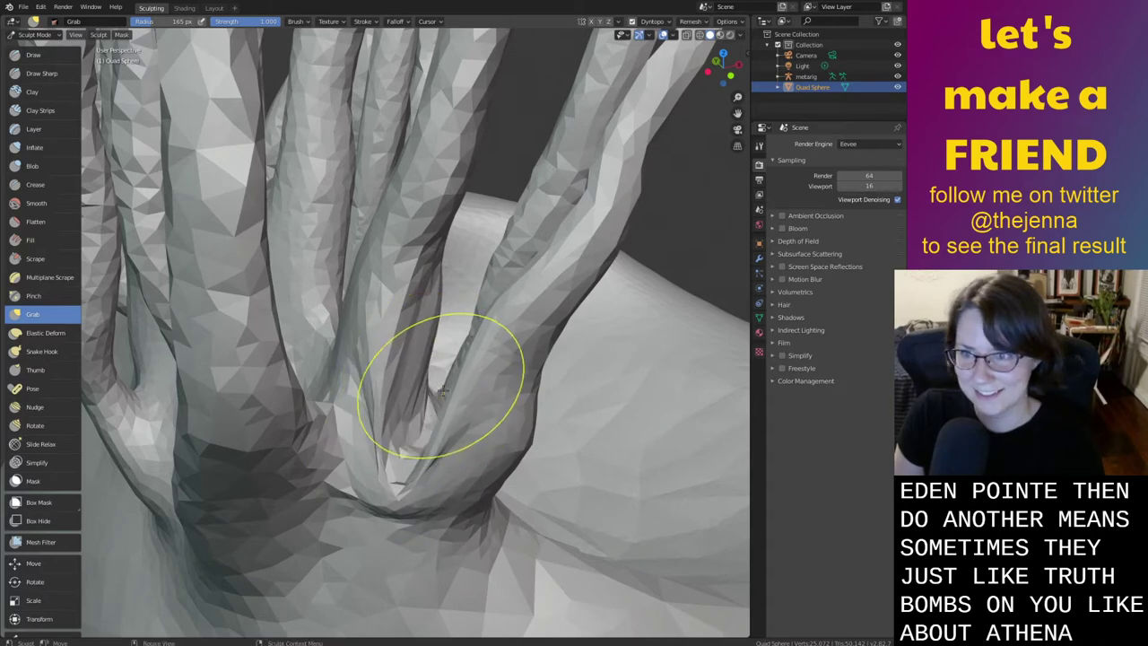
shift+drag(417, 428, 389, 469)
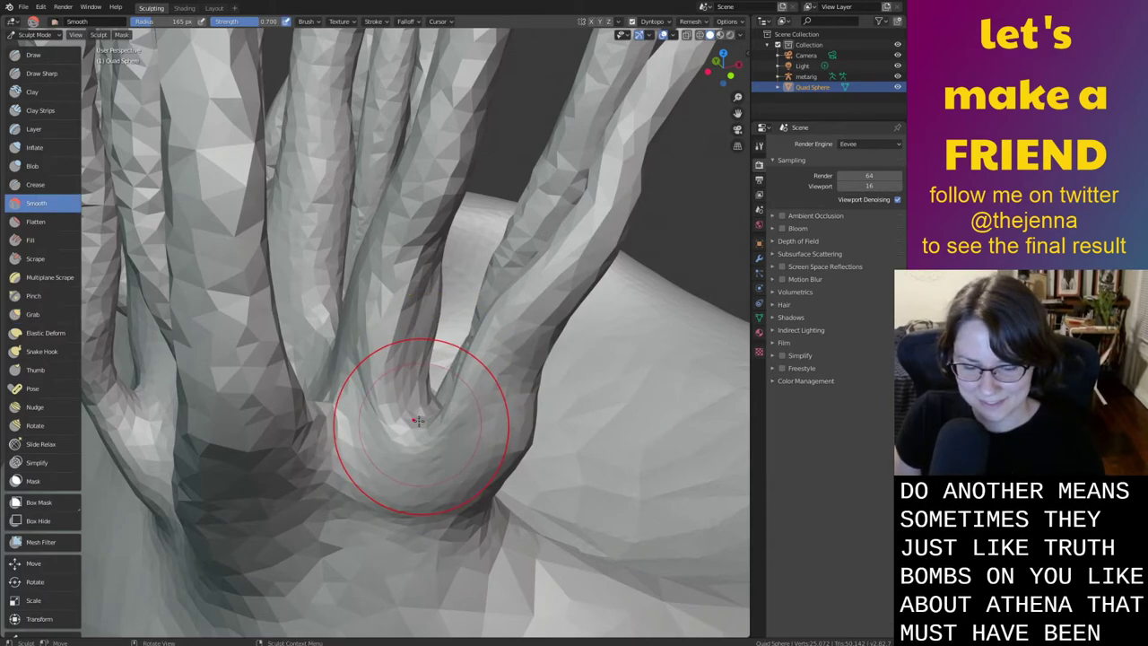
drag(411, 418, 408, 446)
Inflate and smooth the base of the ridge strand where it joins the cluster, and save the file
mouse_move(401, 474)
middle_down()
mouse_move(359, 432)
mouse_move(402, 447)
middle_up()
key(i)
mouse_move(402, 448)
mouse_down()
mouse_move(400, 500)
mouse_move(418, 380)
mouse_move(403, 469)
mouse_up()
mouse_move(400, 467)
middle_down()
mouse_move(448, 477)
mouse_move(507, 464)
middle_up()
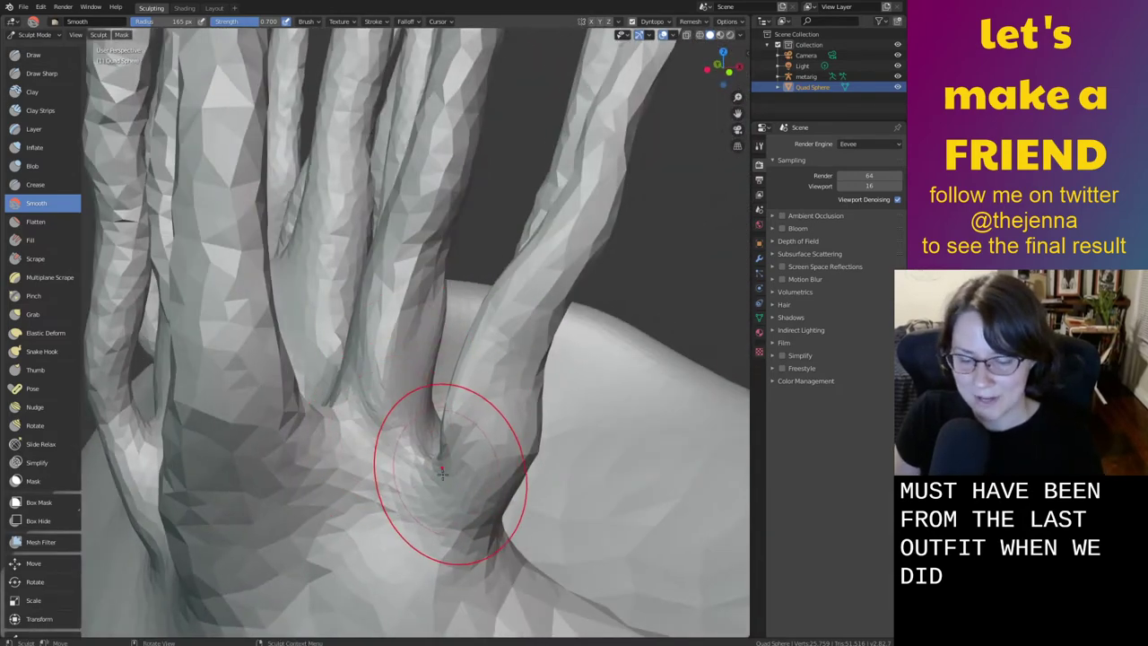
key(i)
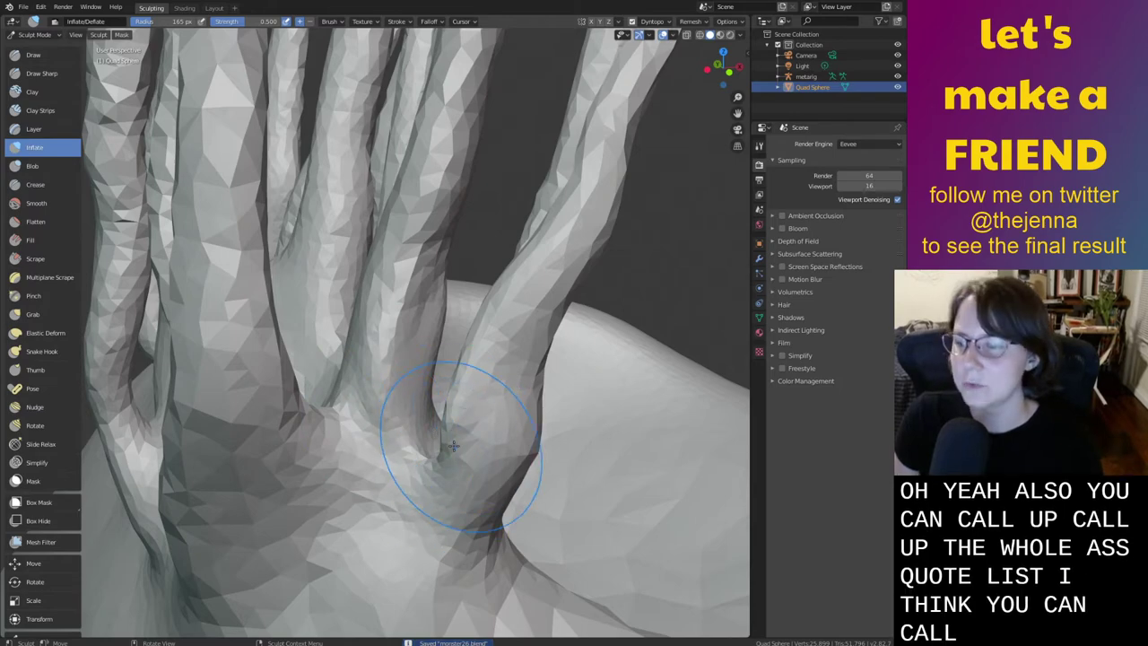
Adjust the bend of the ridge strand with the Grab brush, and save the file
mouse_move(461, 415)
middle_down()
mouse_move(448, 422)
mouse_move(481, 461)
mouse_move(451, 385)
mouse_move(500, 458)
mouse_move(524, 453)
mouse_move(502, 431)
mouse_move(500, 386)
middle_up()
key(g)
drag(500, 385, 490, 414)
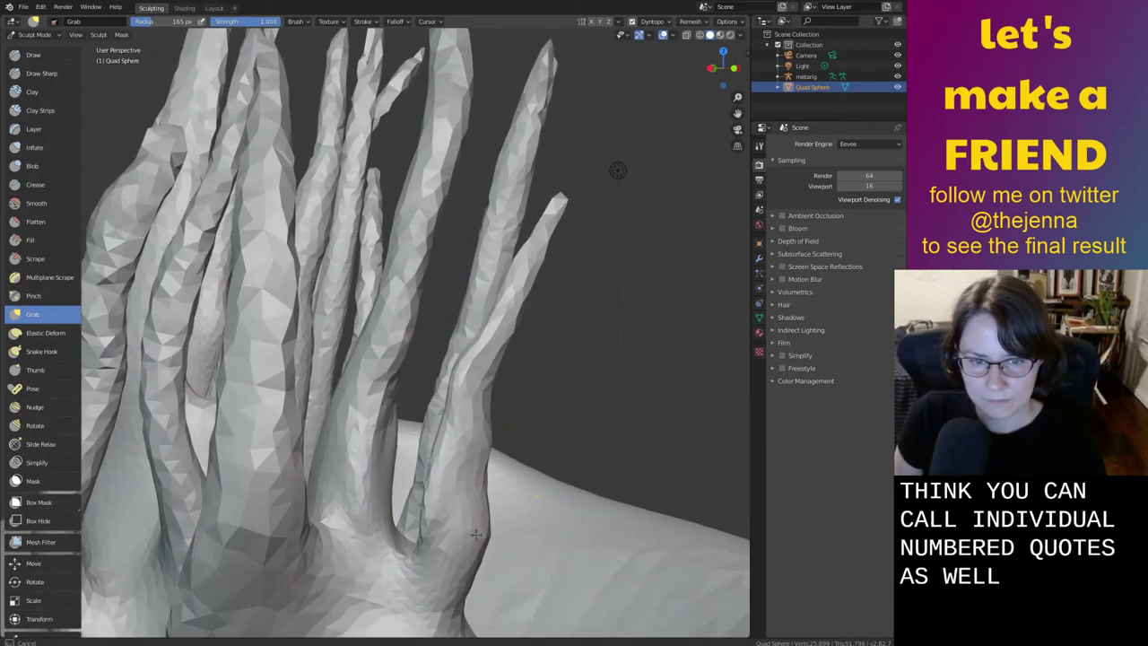
middle_drag(446, 563, 484, 541)
scroll(448, 543, down, 4)
key(ctrl+s)
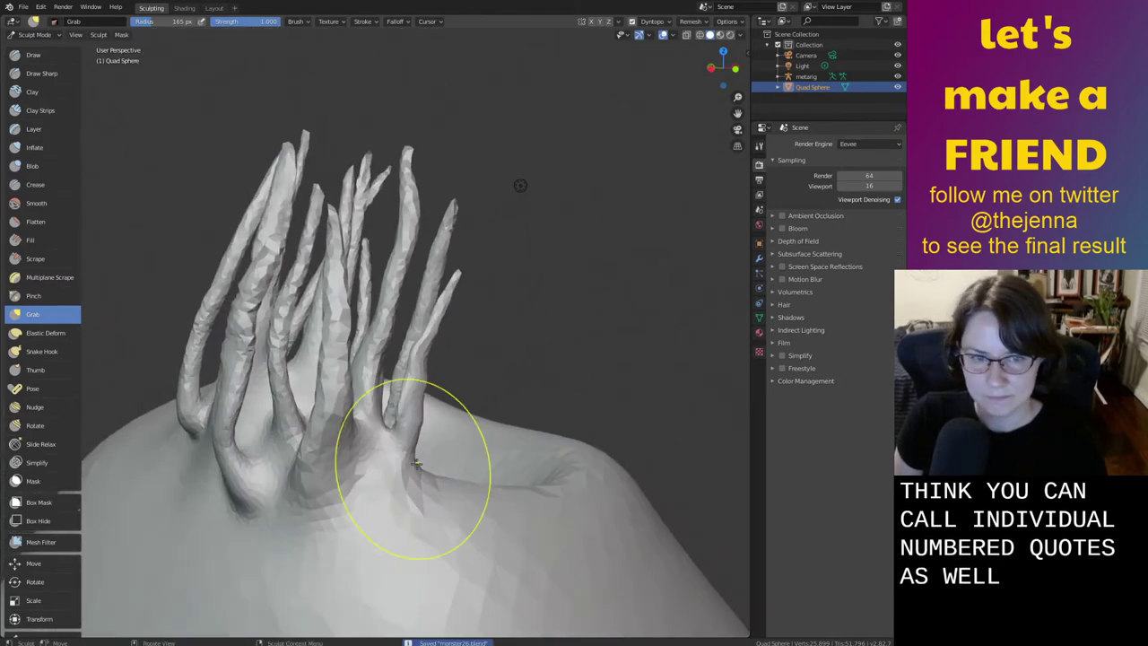
Pull a new short strand out of the body surface at the foot of the cluster with the Snake Hook brush
mouse_move(416, 469)
middle_down()
mouse_move(491, 466)
mouse_move(473, 500)
mouse_move(535, 436)
mouse_move(546, 461)
mouse_move(592, 490)
middle_up()
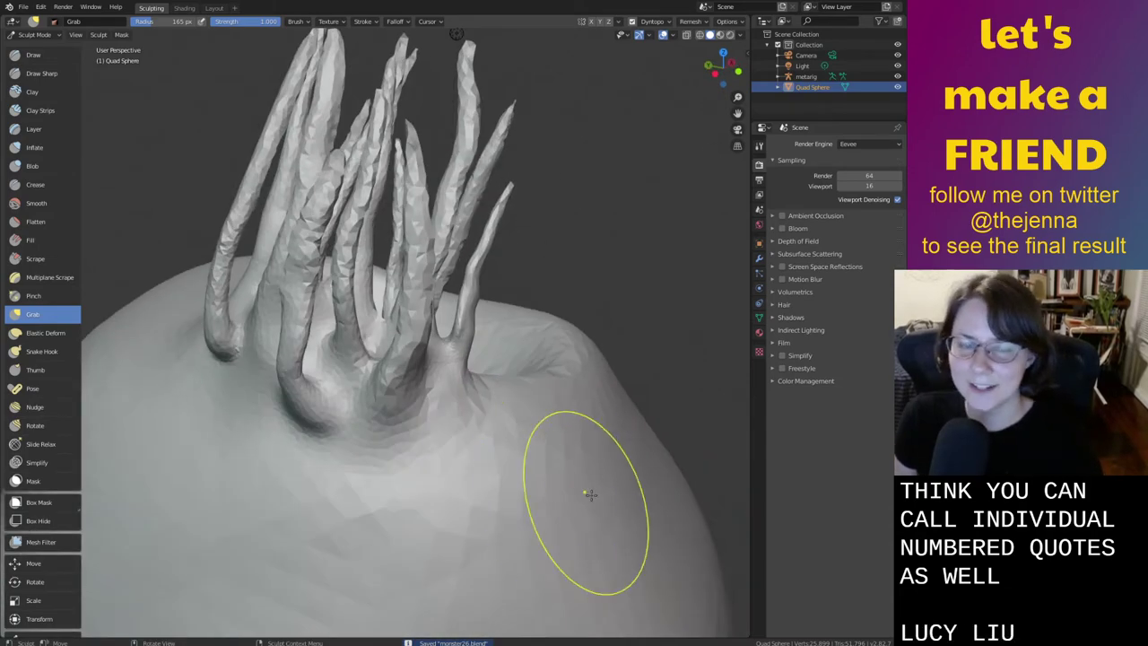
scroll(502, 410, up, 3)
middle_drag(503, 410, 214, 457)
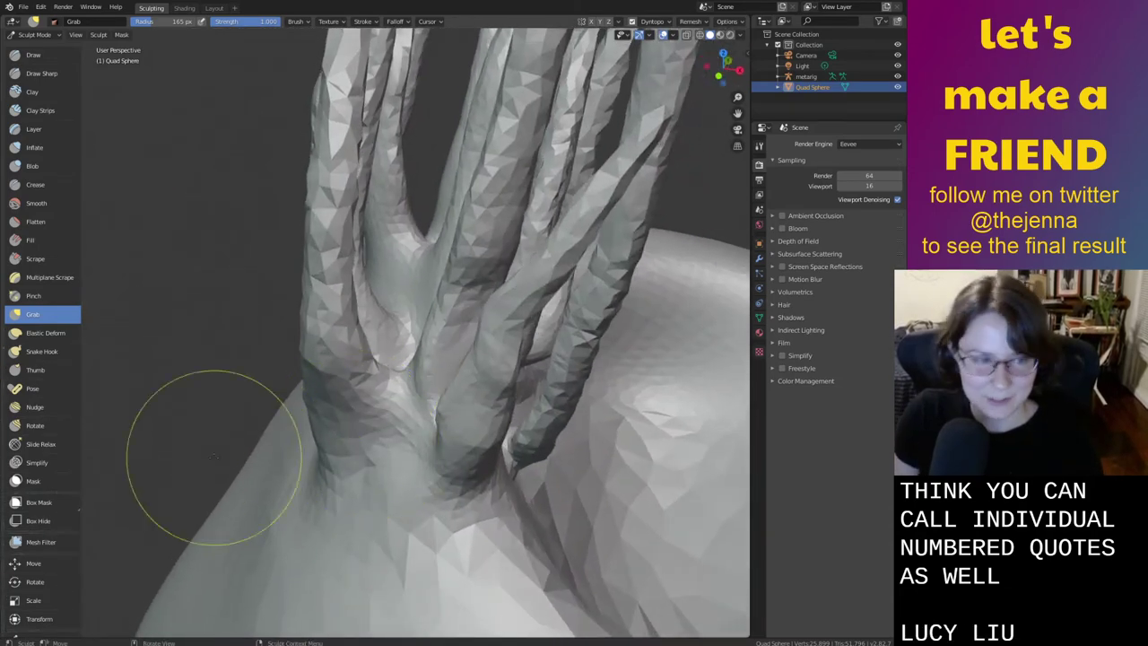
click(36, 351)
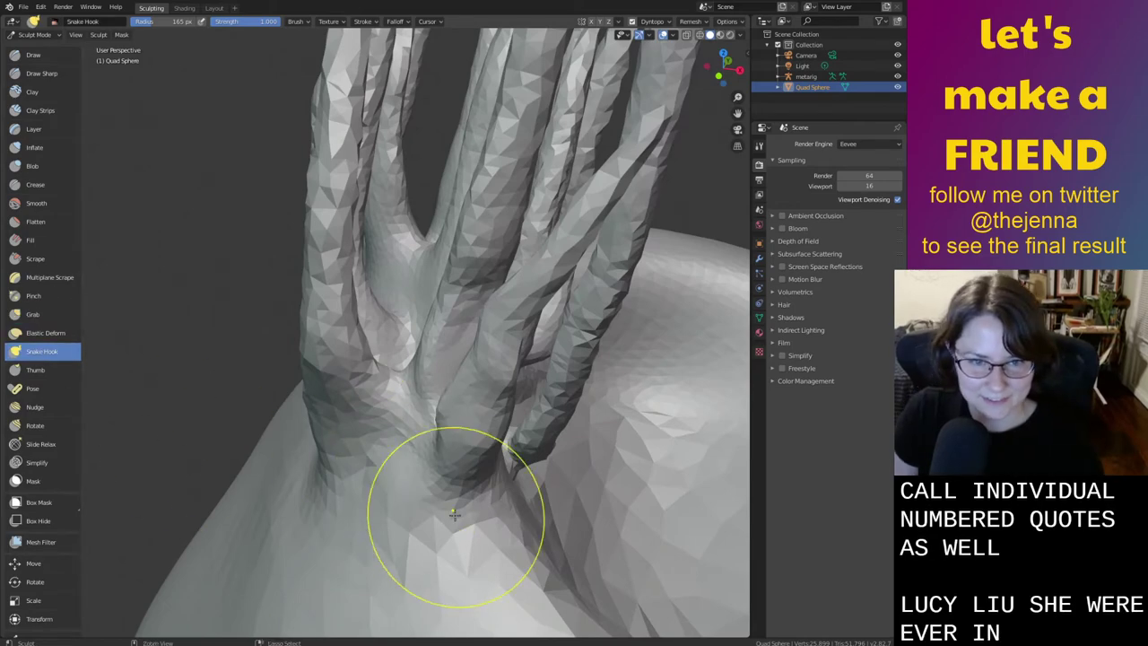
mouse_move(454, 513)
middle_down()
mouse_move(410, 457)
mouse_move(470, 389)
mouse_move(478, 500)
middle_up()
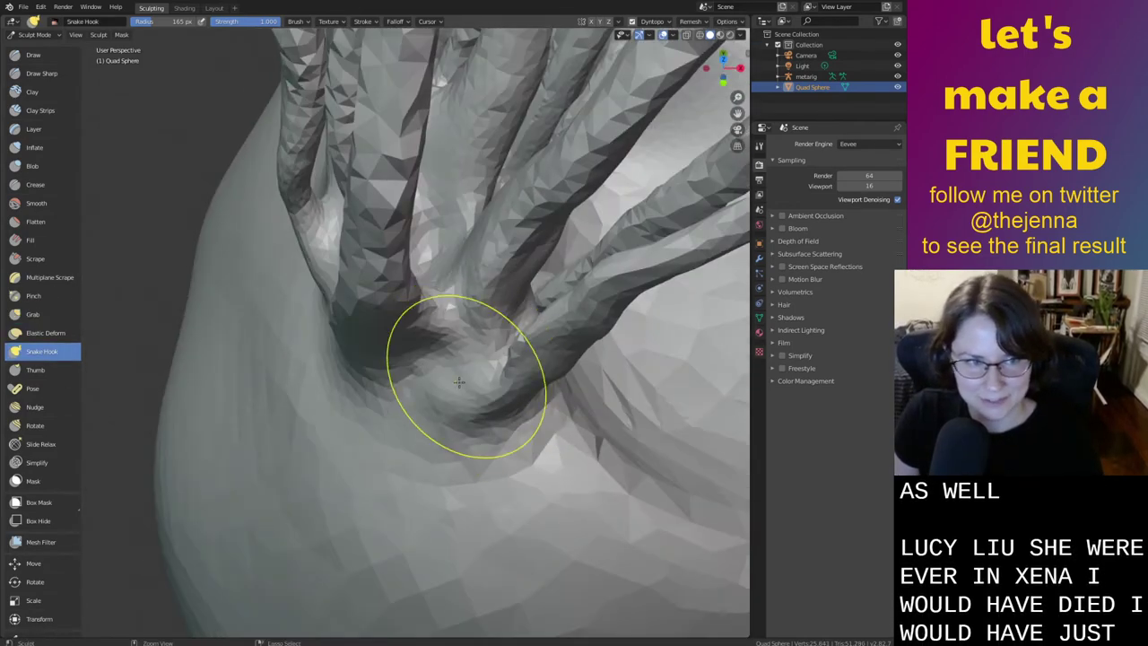
middle_drag(461, 385, 527, 372)
drag(519, 378, 467, 491)
drag(458, 531, 459, 528)
mouse_move(459, 528)
middle_down()
mouse_move(476, 485)
mouse_move(374, 438)
middle_up()
middle_drag(397, 140, 357, 416)
Thicken and soften the new short strand with the Inflate and Smooth brushes, adjusting its shape with the Grab brush
key(shift+s)
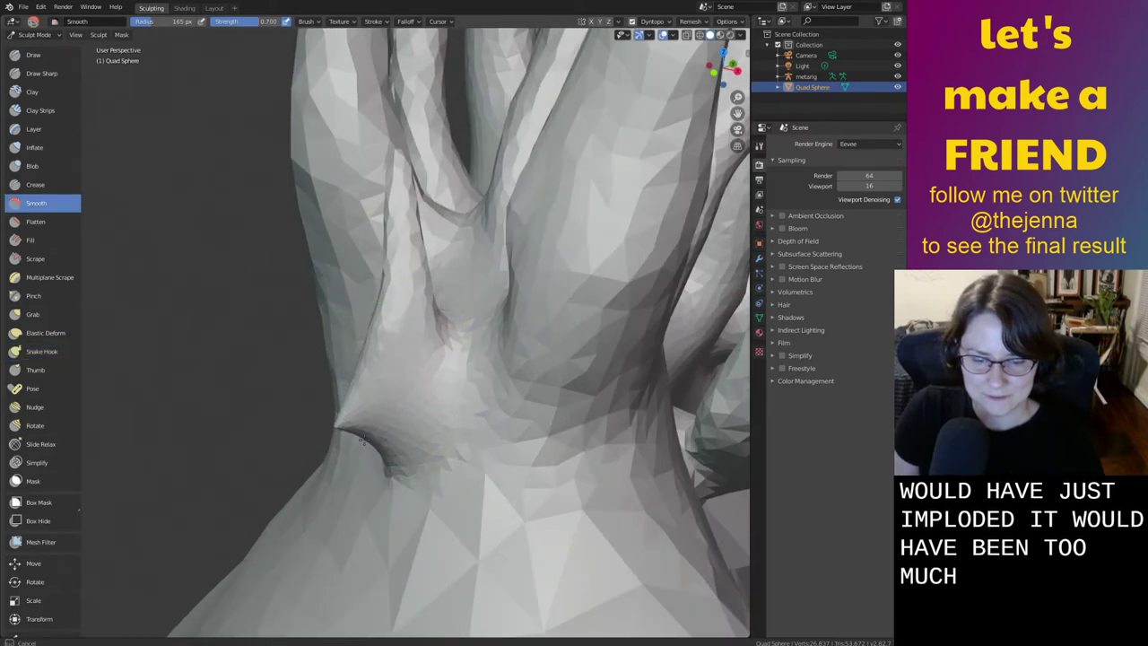
key(i)
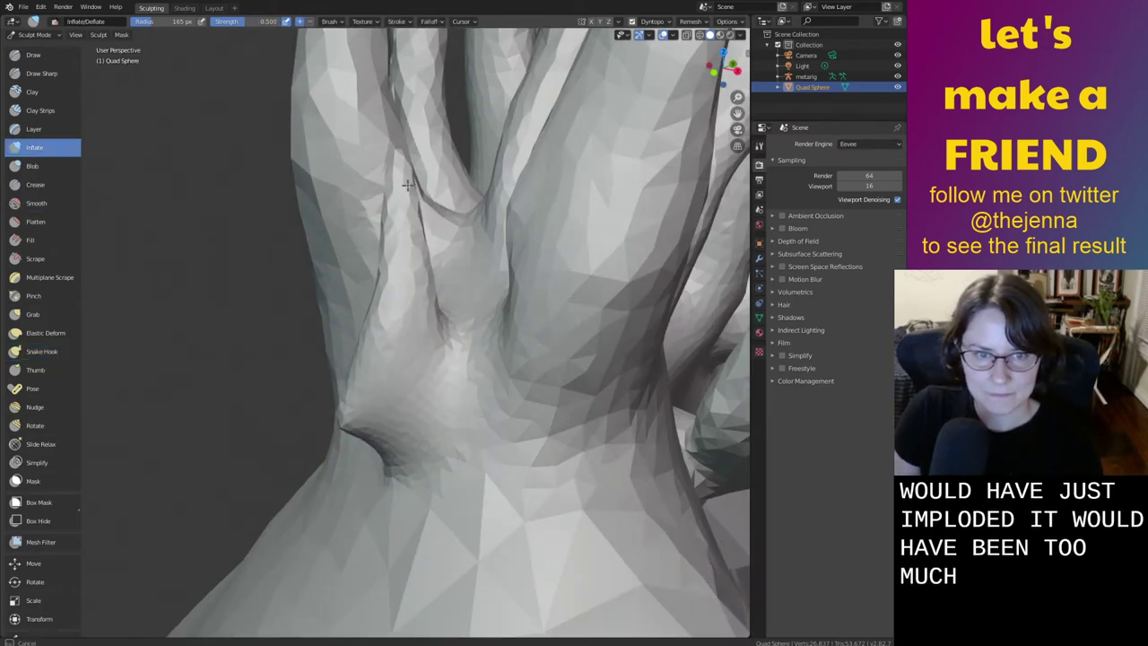
mouse_move(462, 336)
middle_down()
mouse_move(456, 436)
mouse_move(533, 413)
mouse_move(615, 414)
mouse_move(457, 385)
middle_up()
key(g)
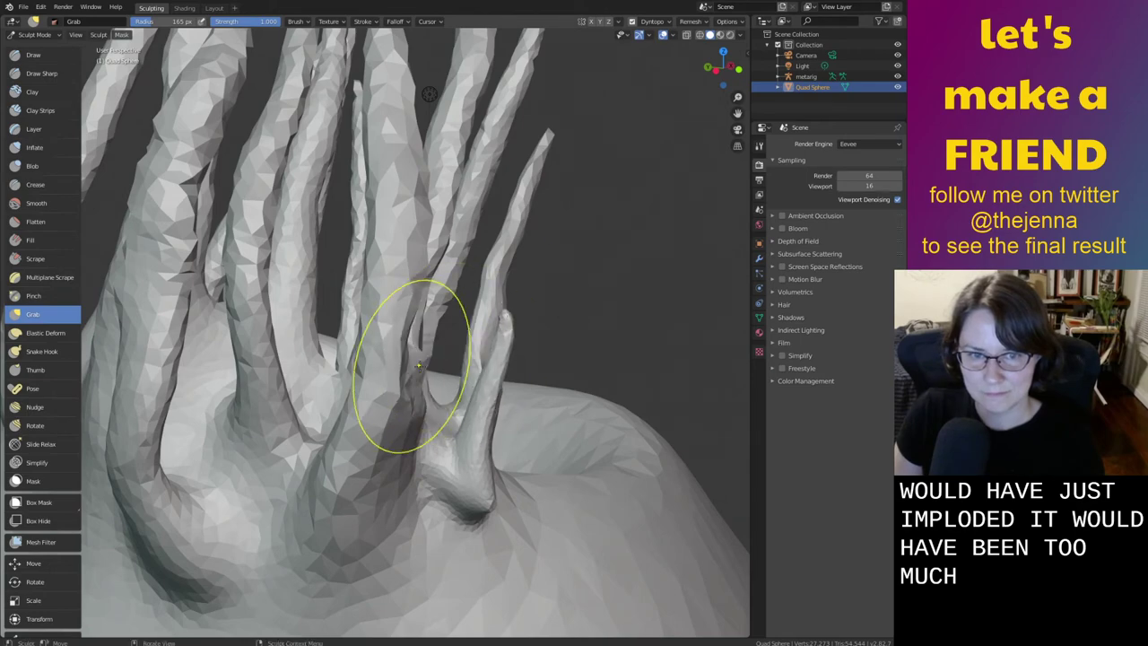
middle_drag(418, 365, 392, 356)
key(shift+s)
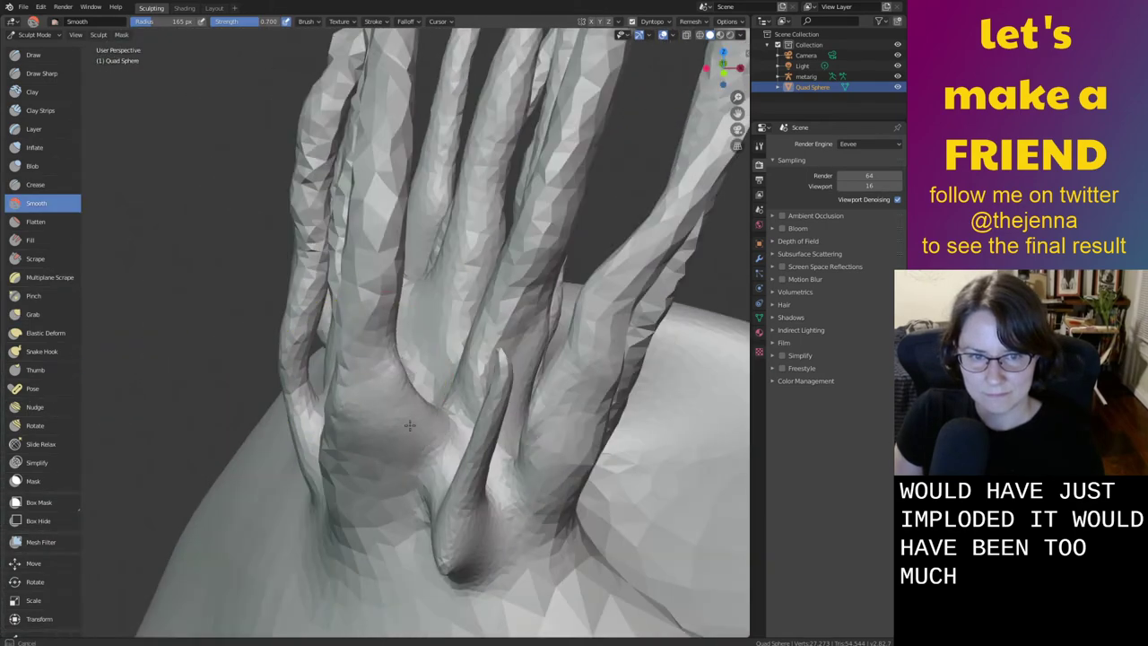
mouse_move(409, 425)
middle_down()
mouse_move(551, 453)
mouse_move(517, 414)
middle_up()
key(i)
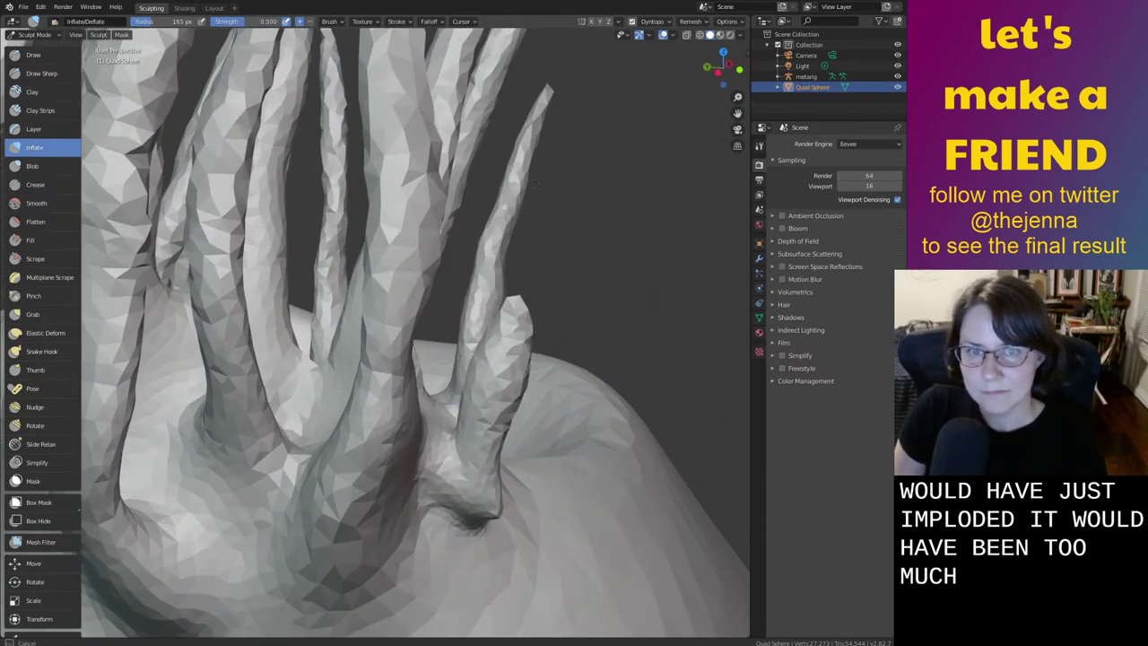
Stretch the short strand upward with the Grab brush until it is as tall as the strand beside it
key(g)
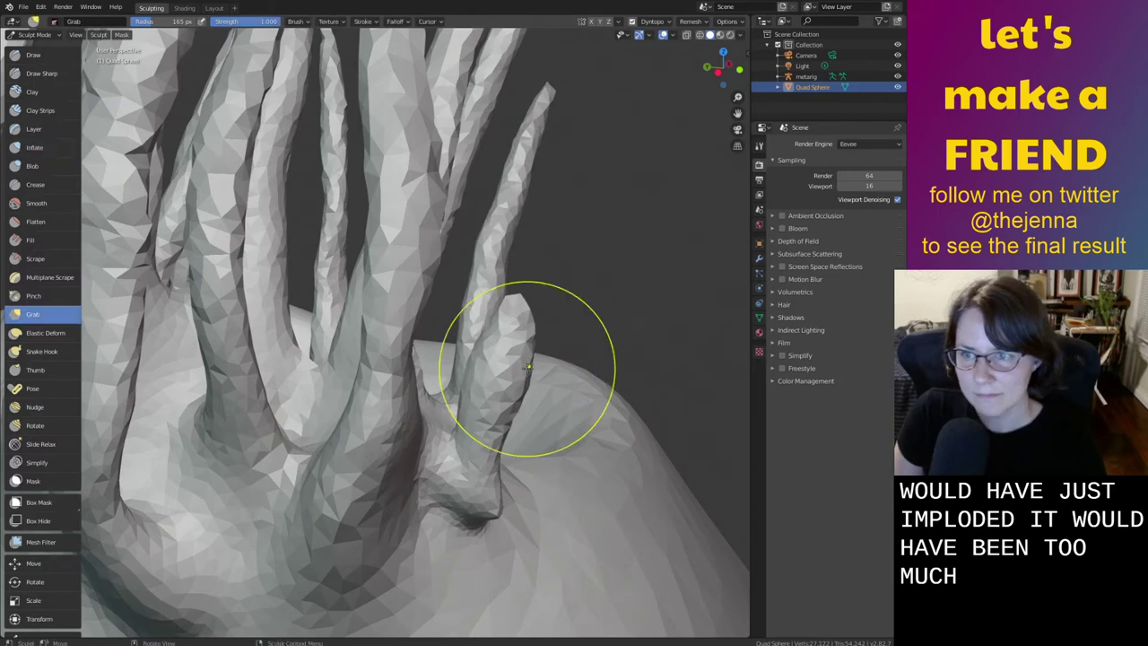
drag(561, 232, 561, 204)
mouse_move(543, 358)
middle_down()
mouse_move(543, 328)
mouse_move(590, 346)
mouse_move(553, 464)
mouse_move(461, 436)
mouse_move(466, 424)
middle_up()
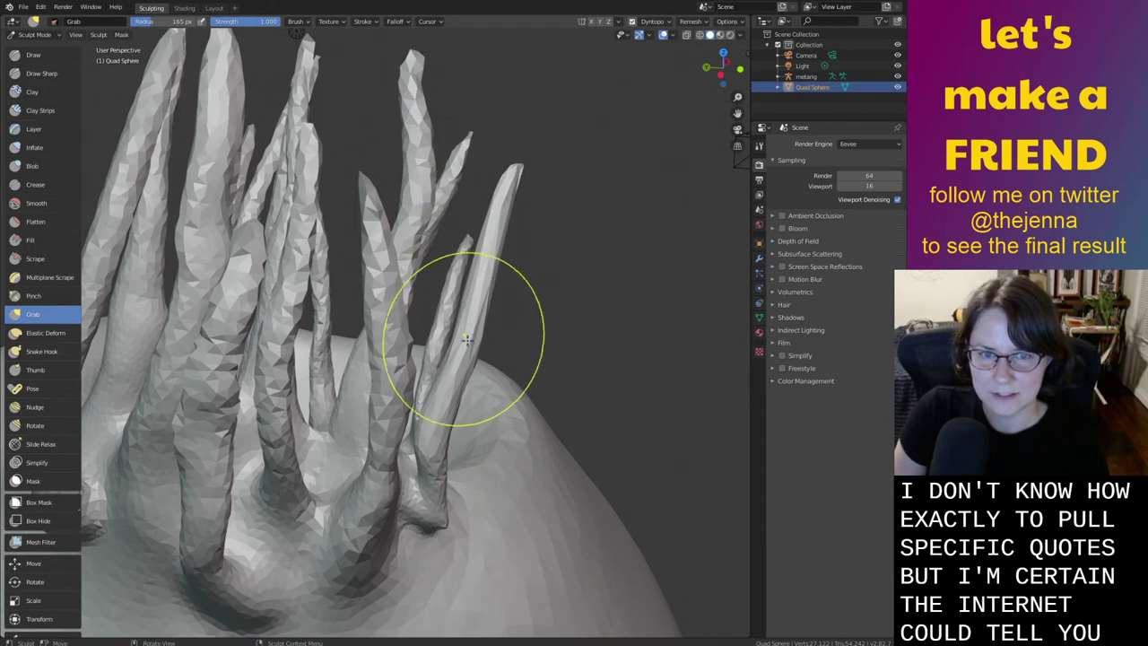
Inflate and smooth the lengthened outer strand to even out its thickness, and save the file
key(i)
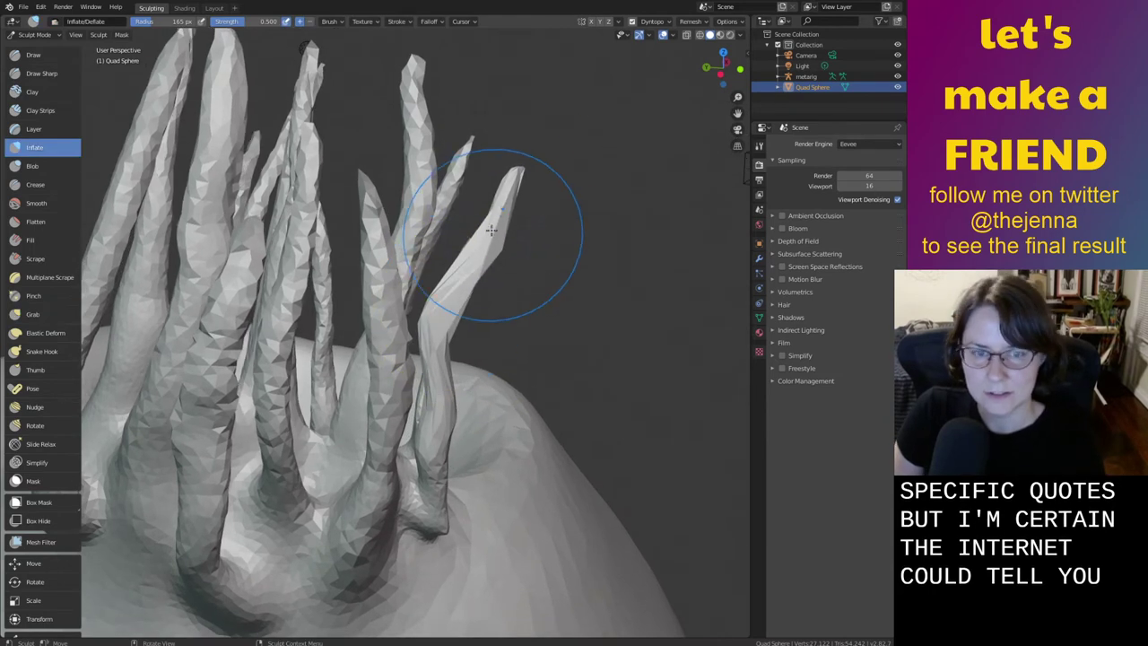
key(shift+s)
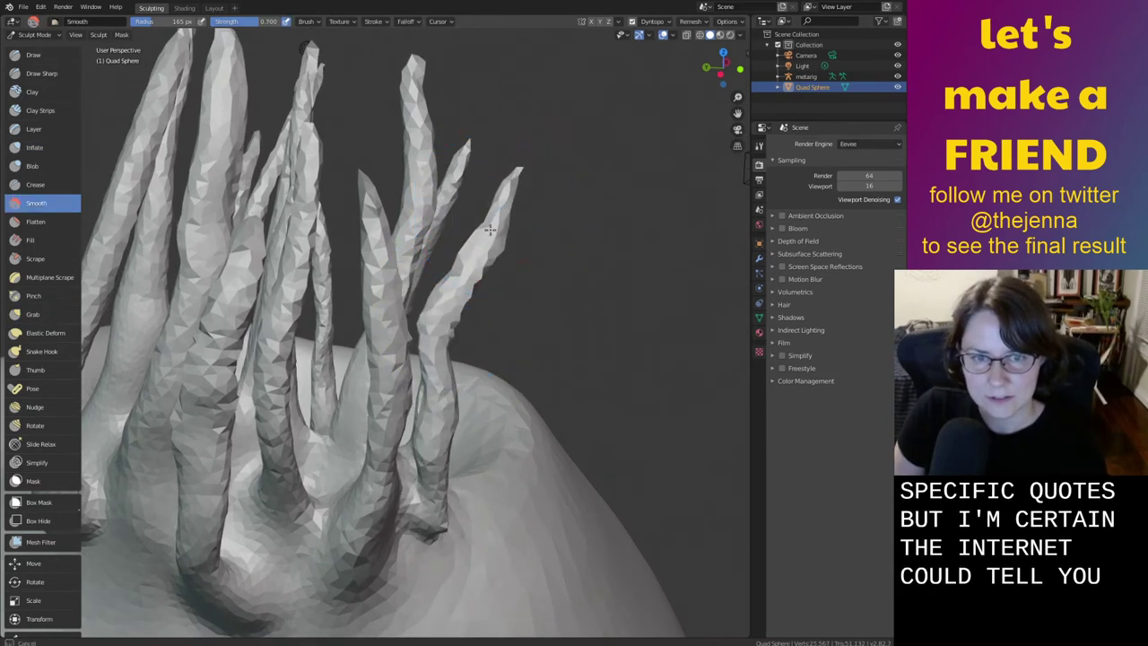
scroll(447, 464, down, 3)
middle_drag(446, 463, 628, 422)
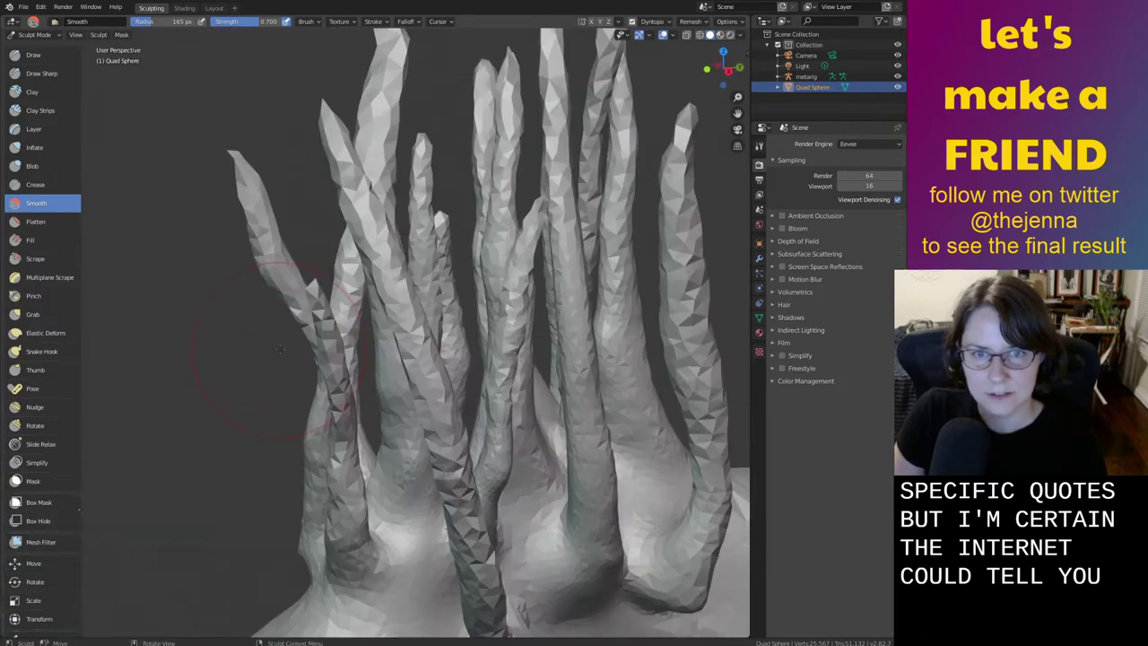
scroll(274, 264, up, 3)
mouse_move(274, 264)
middle_down()
mouse_move(418, 316)
mouse_move(648, 334)
mouse_move(627, 426)
mouse_move(570, 432)
mouse_move(700, 437)
mouse_move(390, 431)
mouse_move(639, 427)
mouse_move(599, 431)
mouse_move(593, 507)
mouse_move(579, 429)
middle_up()
mouse_move(563, 397)
middle_down()
mouse_move(564, 432)
mouse_move(515, 422)
mouse_move(416, 466)
mouse_move(547, 468)
mouse_move(543, 457)
mouse_move(584, 492)
mouse_move(331, 495)
mouse_move(446, 479)
mouse_move(469, 487)
mouse_move(579, 421)
mouse_move(551, 423)
mouse_move(538, 386)
middle_up()
key(ctrl+s)
key(ctrl+s)
Switch to the Layout workspace, put the body mesh in Edit Mode, and hide the metarig
click(214, 8)
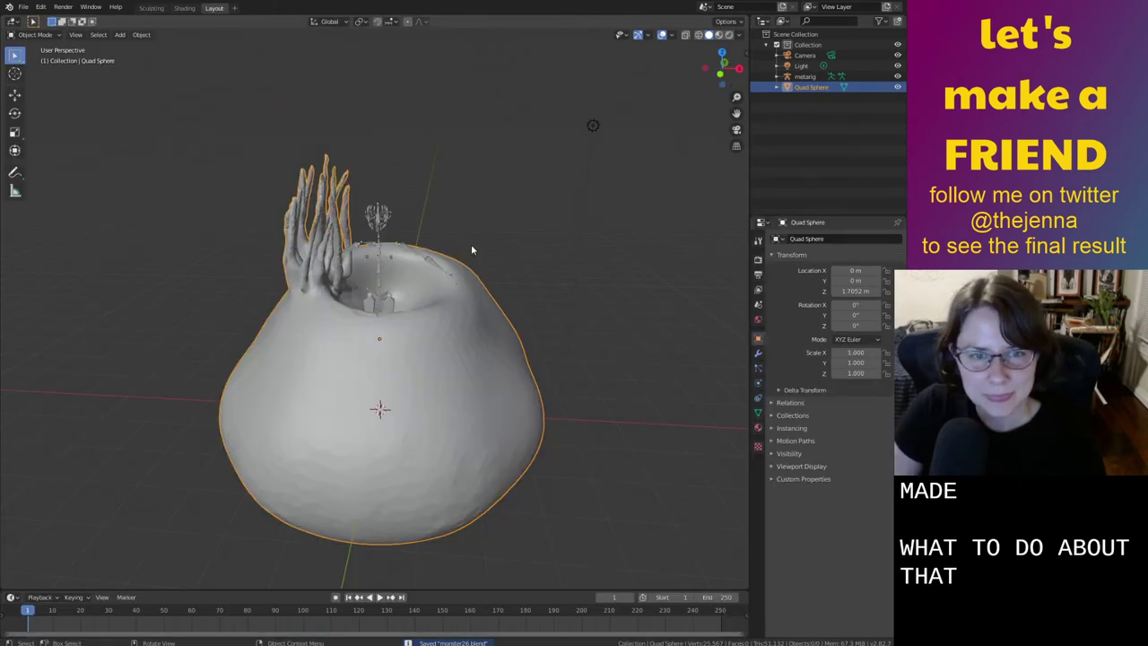
mouse_move(471, 244)
middle_down()
mouse_move(655, 278)
mouse_move(613, 315)
mouse_move(676, 311)
middle_up()
key(Tab)
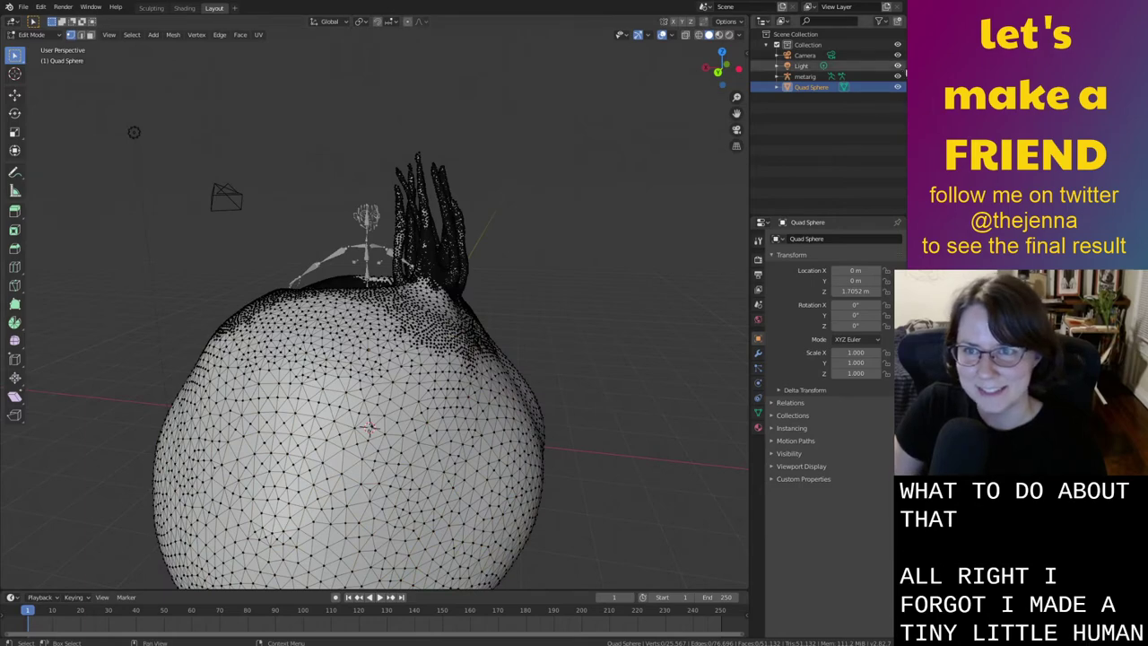
click(897, 76)
middle_drag(574, 251, 441, 205)
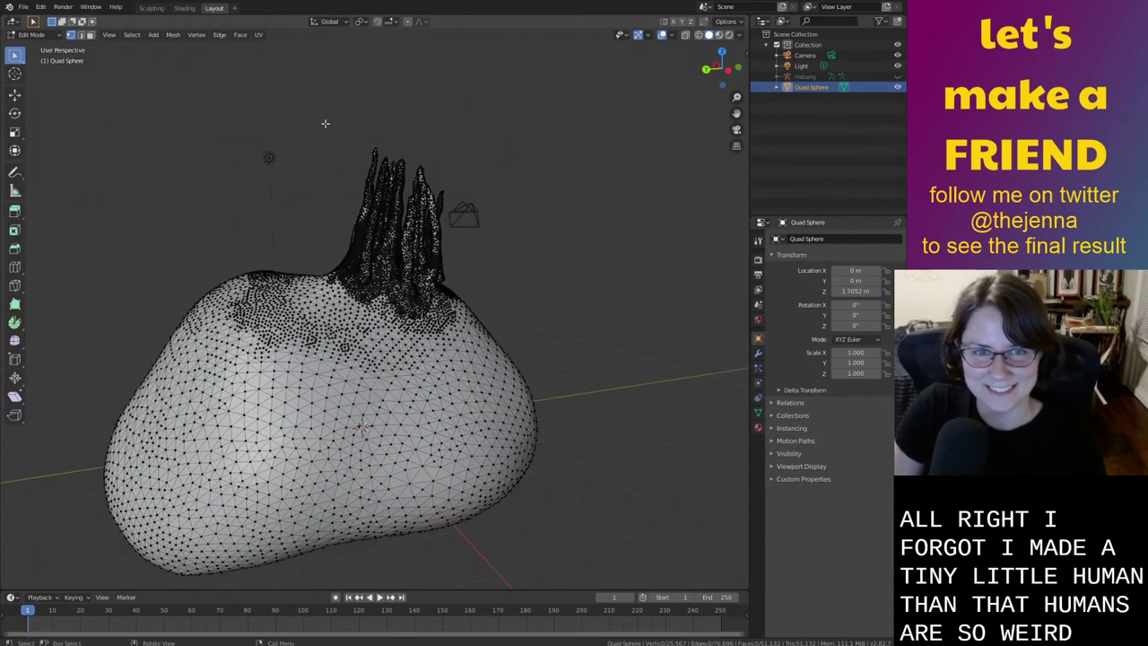
Enable X-ray and select all hair strand vertices down to their bases with box and circle selection
drag(318, 122, 474, 282)
middle_drag(459, 287, 560, 328)
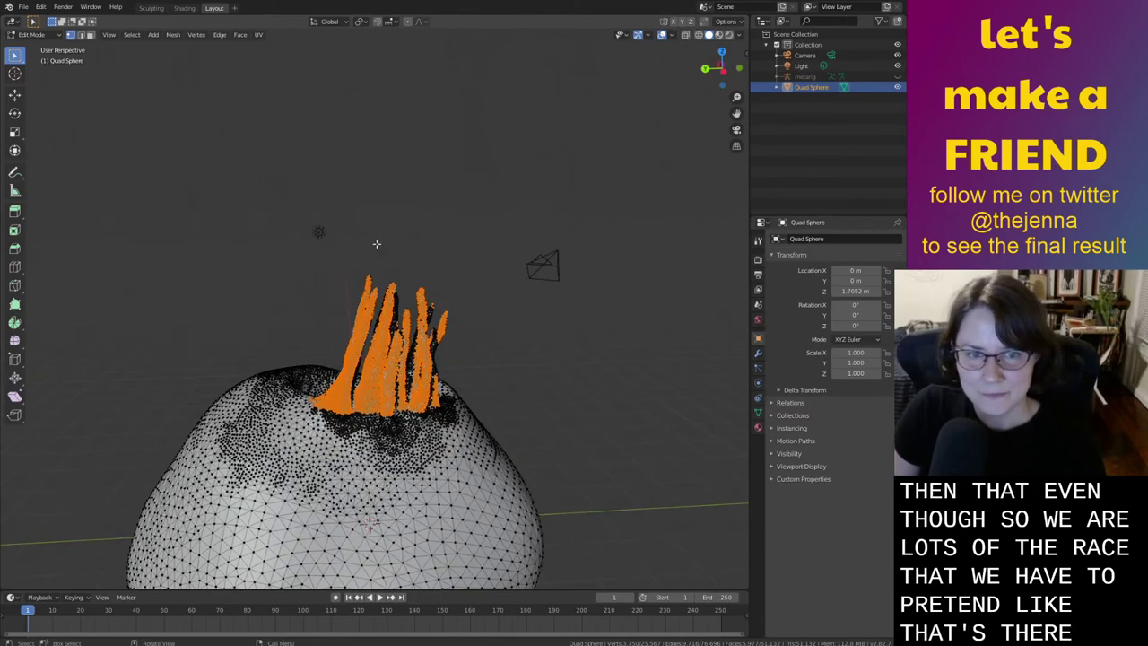
click(687, 36)
click(342, 255)
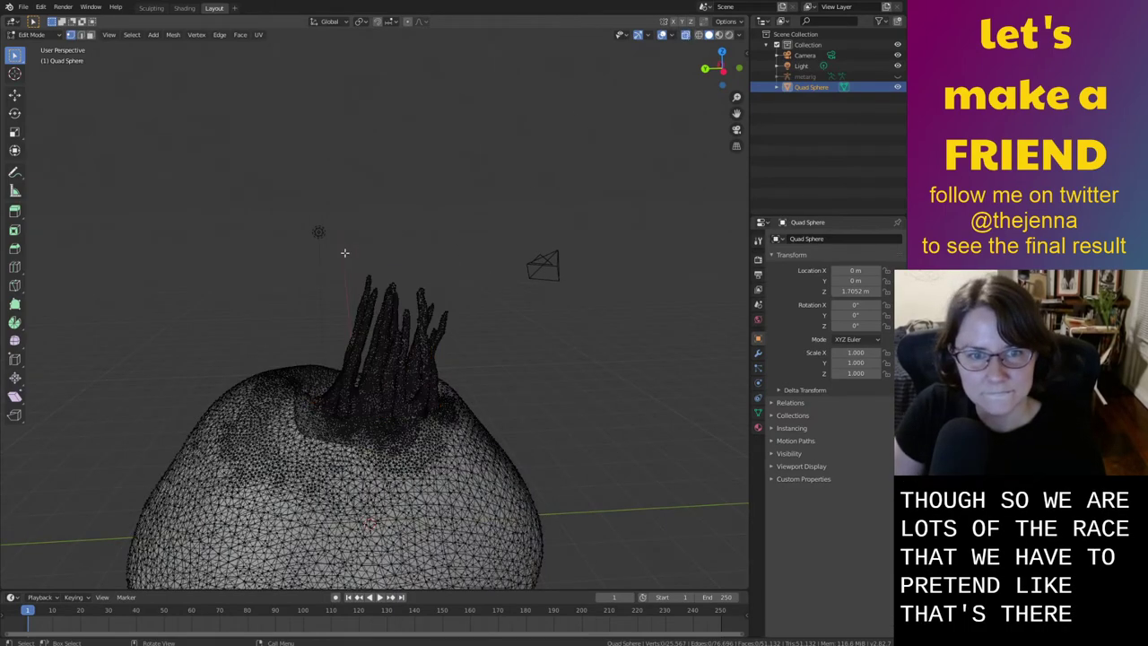
drag(340, 258, 441, 391)
middle_drag(447, 377, 478, 314)
drag(316, 188, 460, 341)
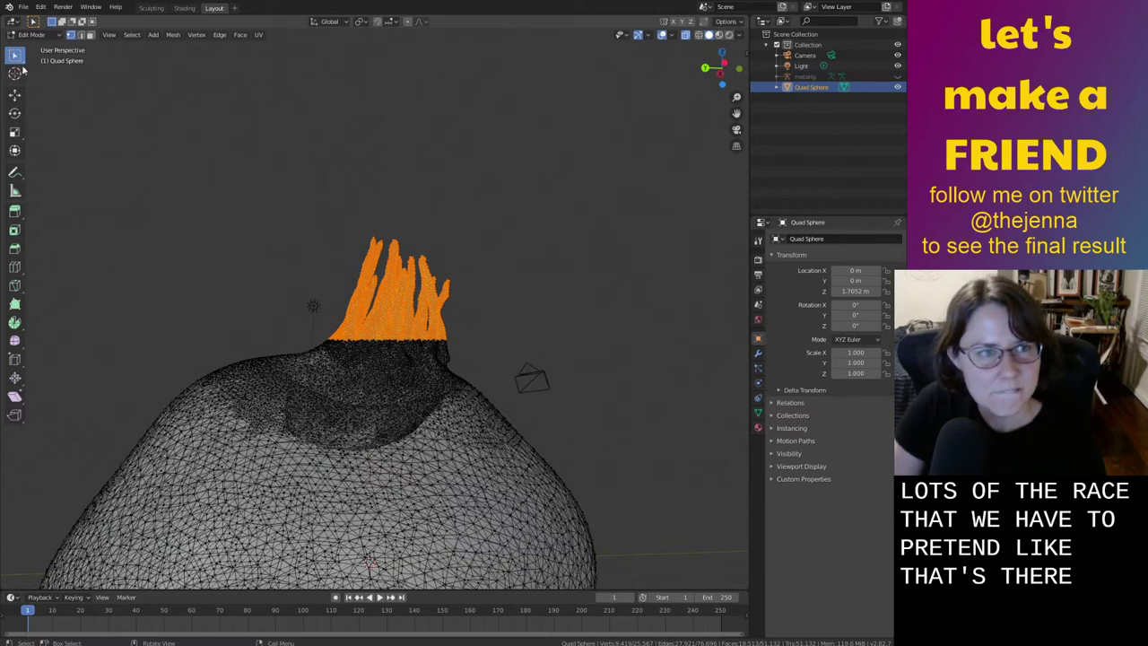
drag(14, 56, 49, 99)
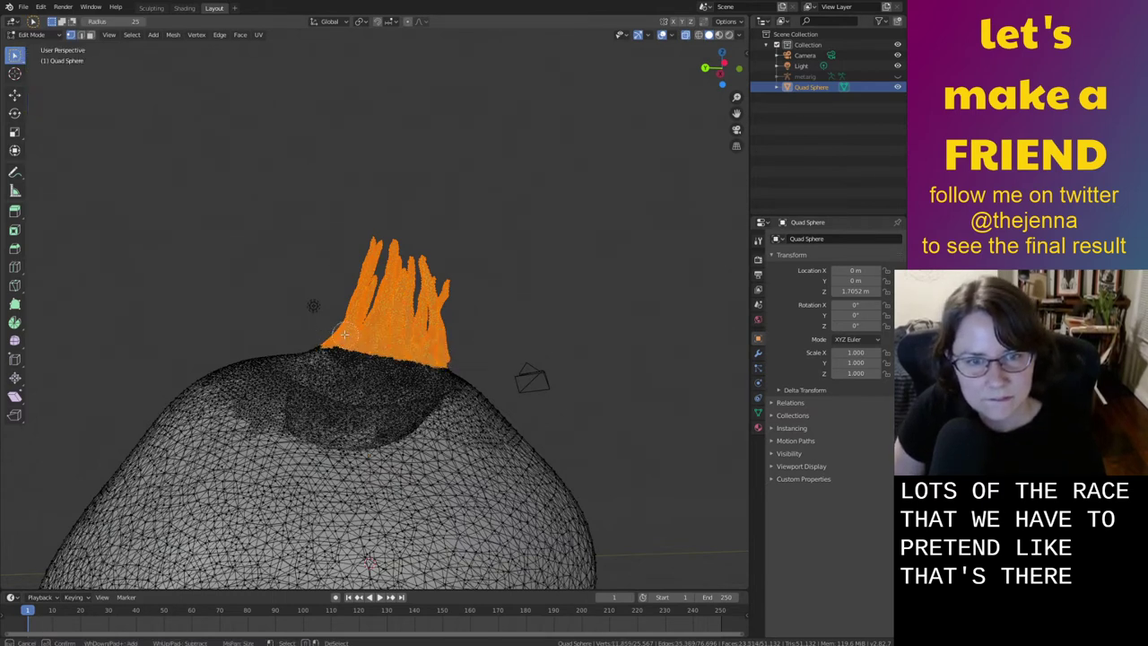
middle_drag(487, 321, 586, 290)
Try to enlarge the selected strands uniformly, and undo the scaling
key(s)
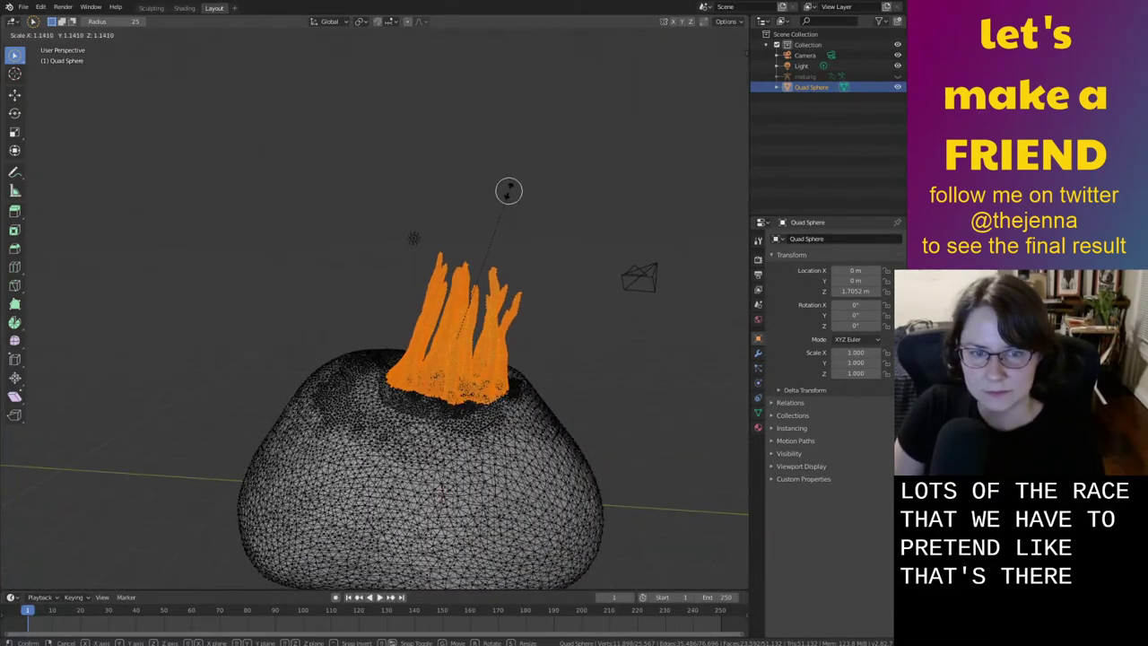
click(510, 183)
key(ctrl+z)
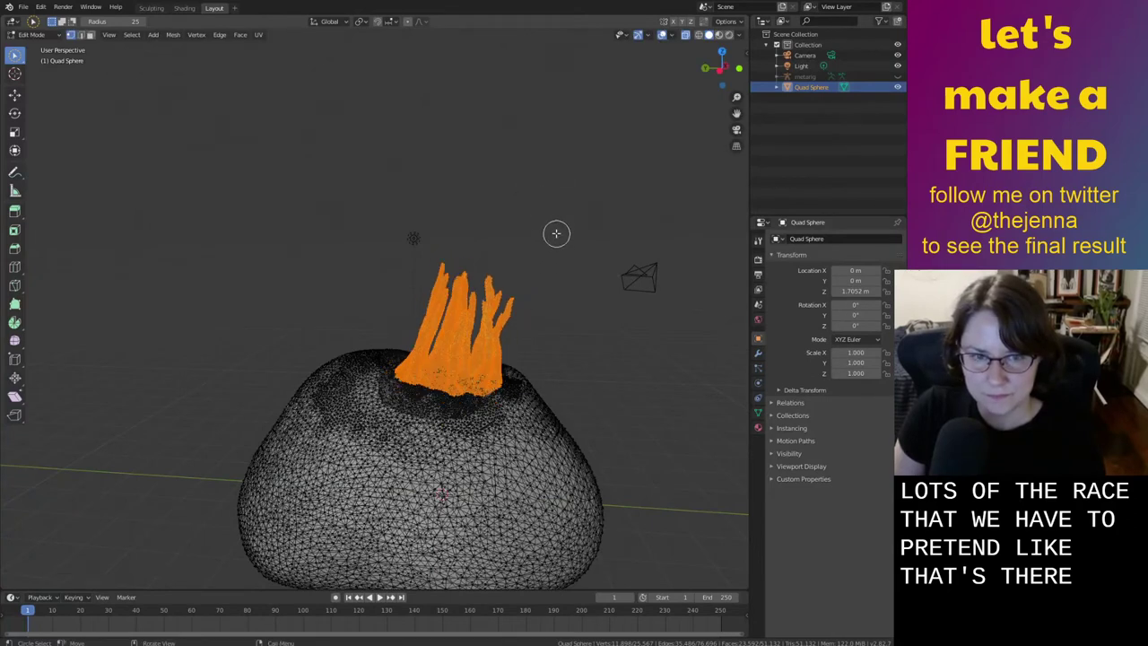
Stretch the selected strands by a factor of about 1.3 along the Z axis and raise them slightly along Z
key(s)
key(z)
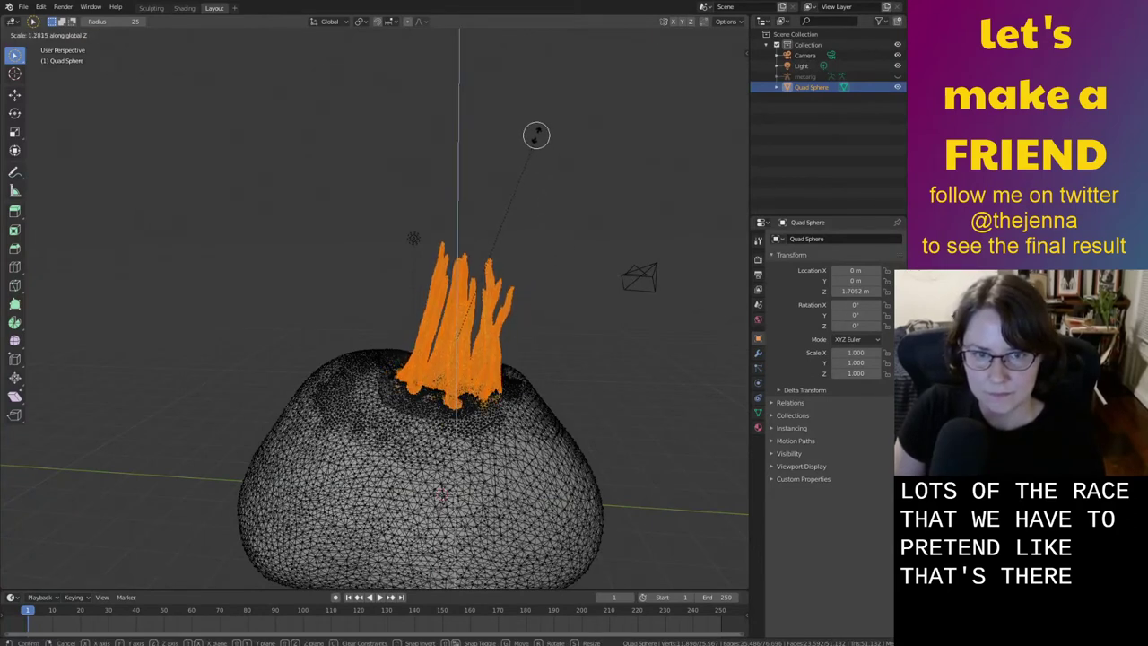
click(543, 113)
key(g)
key(z)
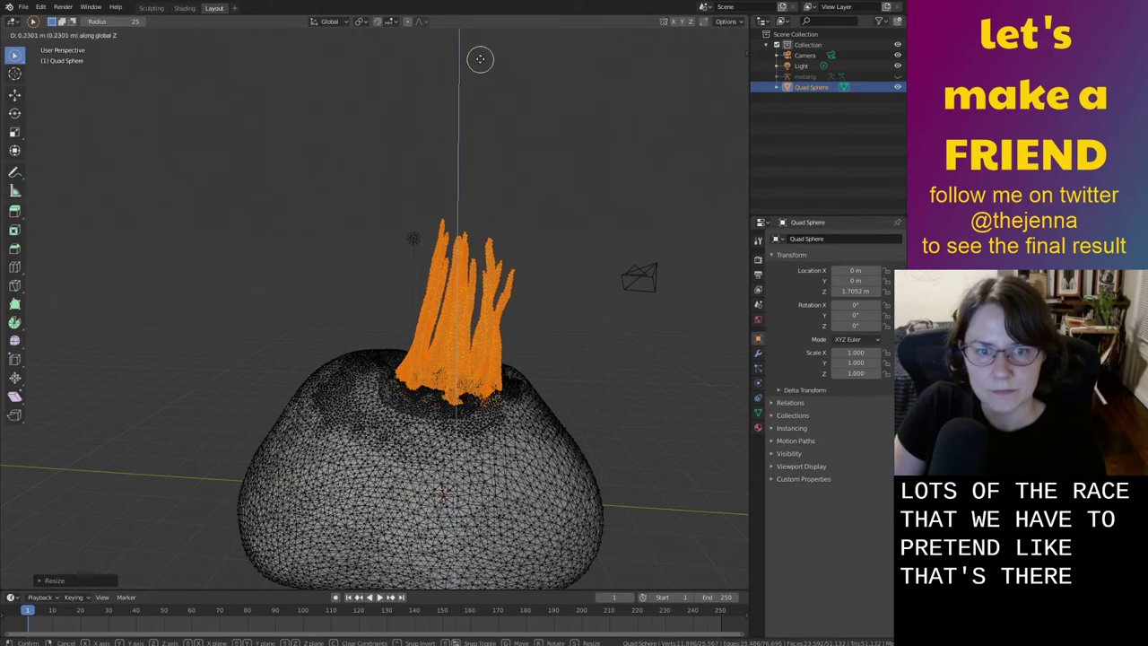
click(481, 50)
key(Tab)
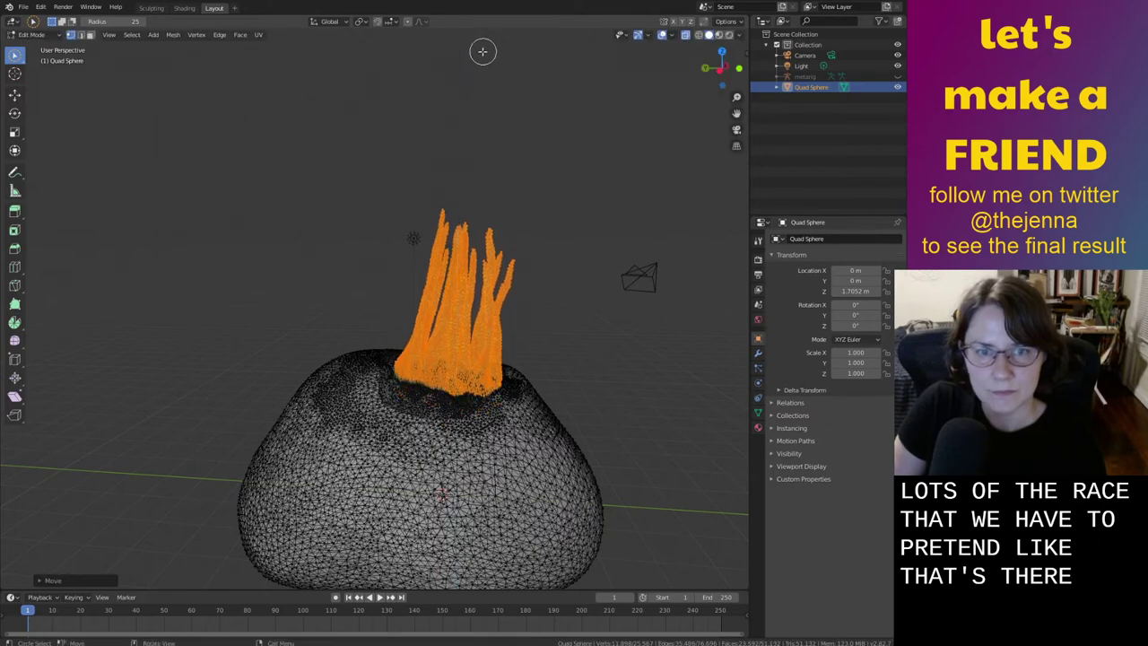
middle_drag(544, 195, 468, 273)
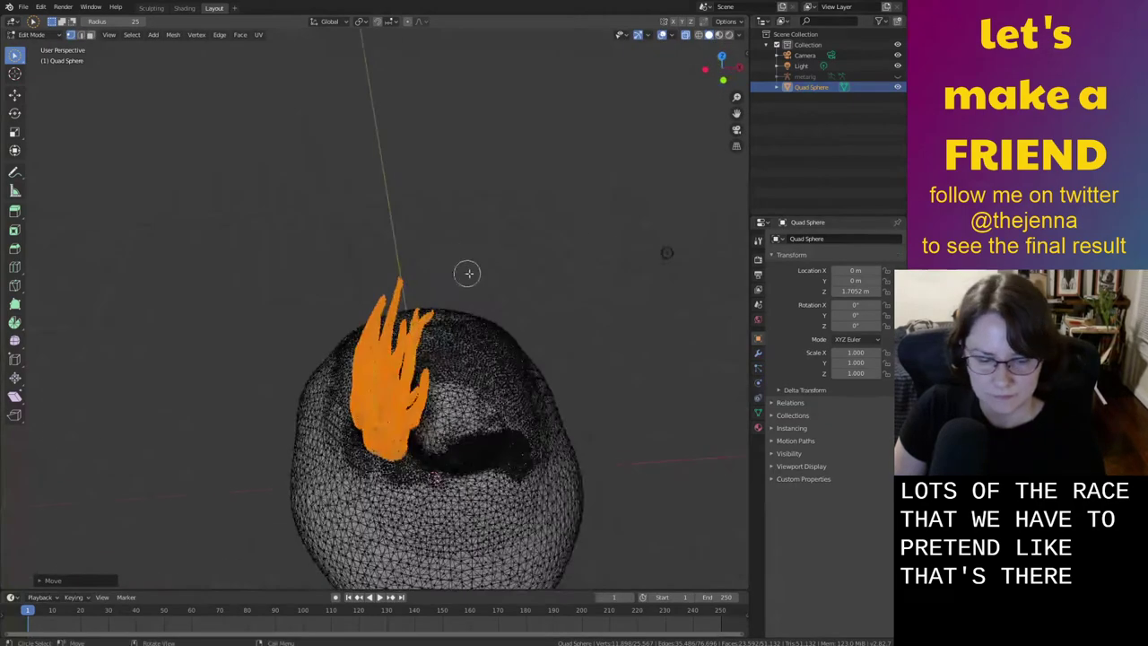
Narrow the selected strands along the global X axis by a factor of about 0.74 and clear the selection
key(s)
key(x)
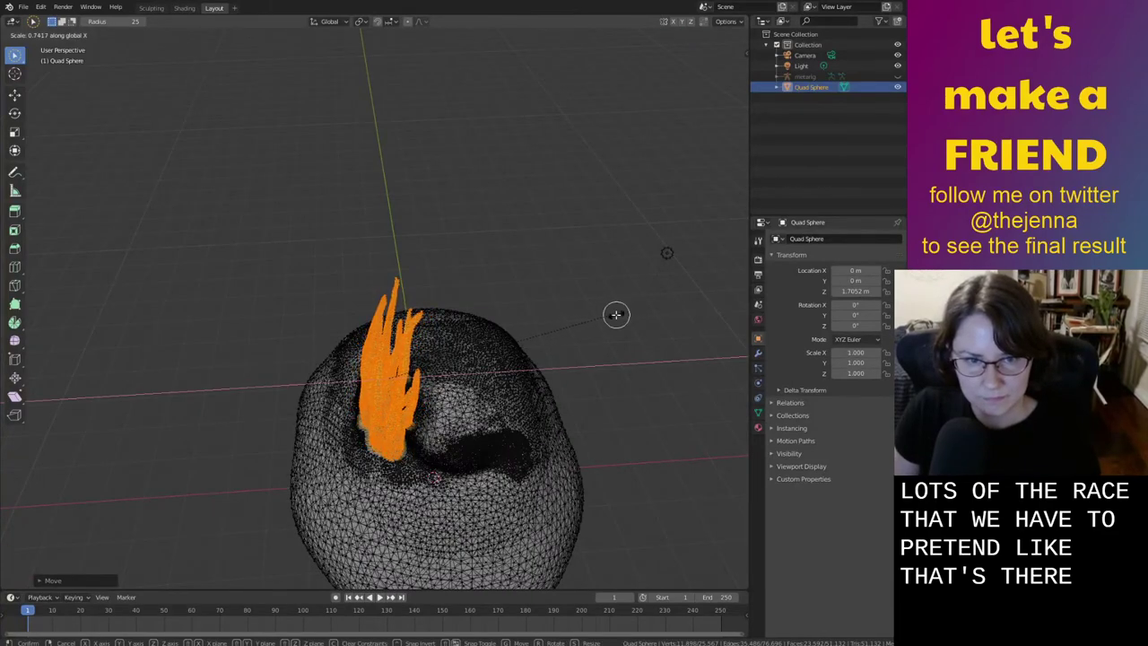
click(616, 315)
middle_drag(616, 314, 731, 274)
click(667, 319)
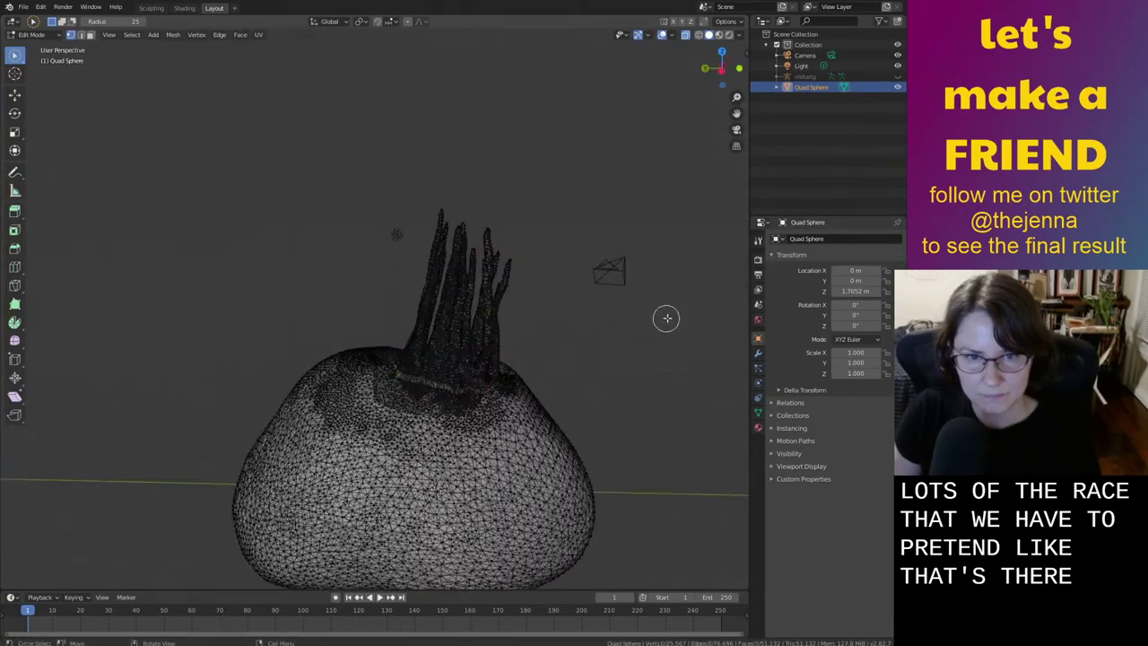
middle_drag(666, 318, 654, 271)
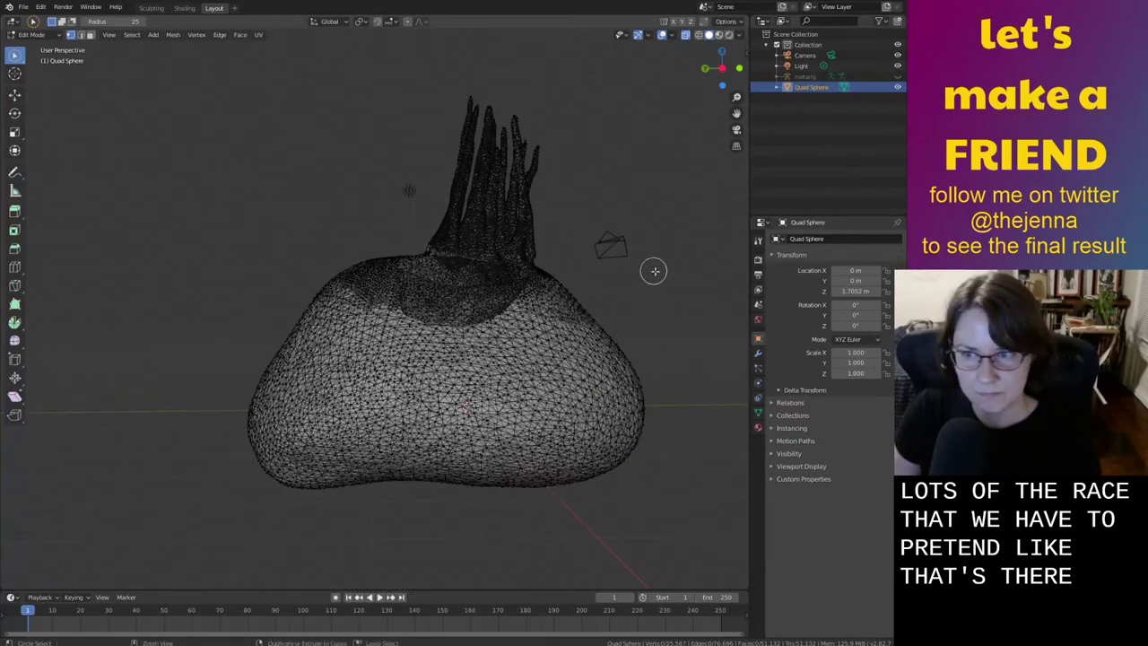
Box-select the whole body mesh up to the bases of the hair strands
scroll(508, 373, down, 3)
click(14, 57)
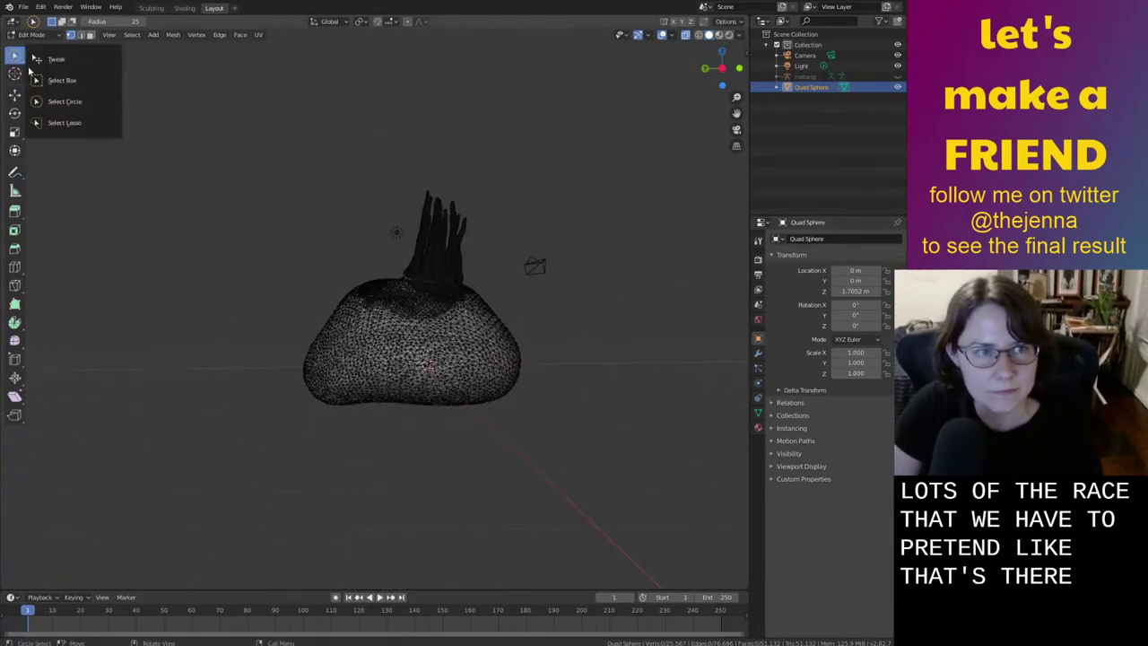
click(36, 62)
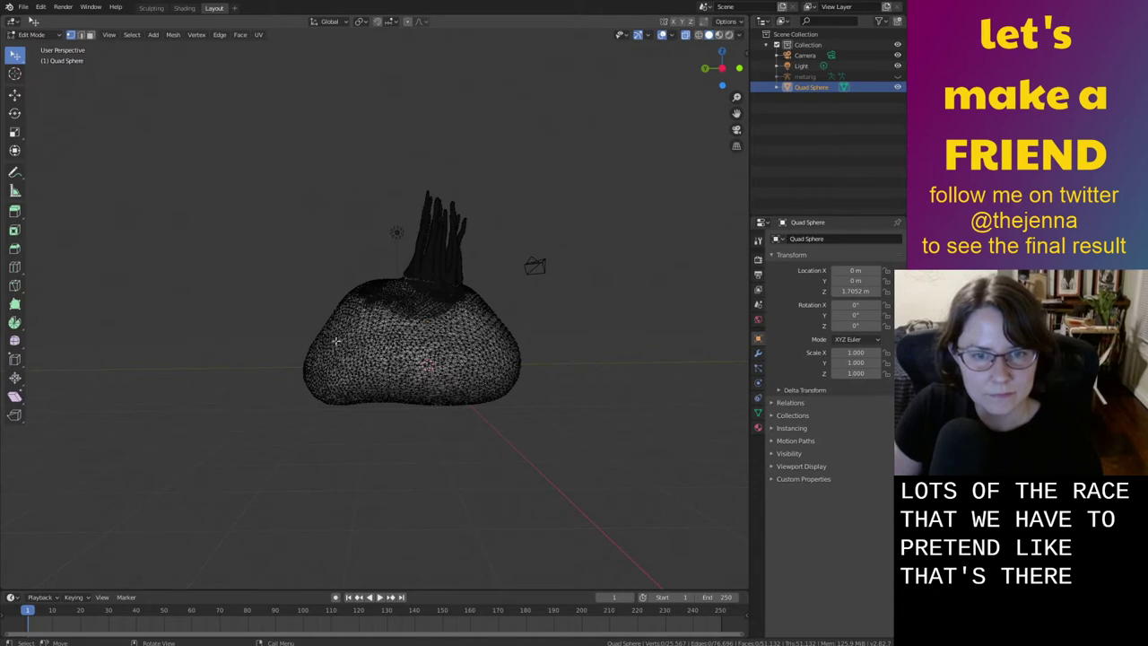
click(14, 56)
click(40, 79)
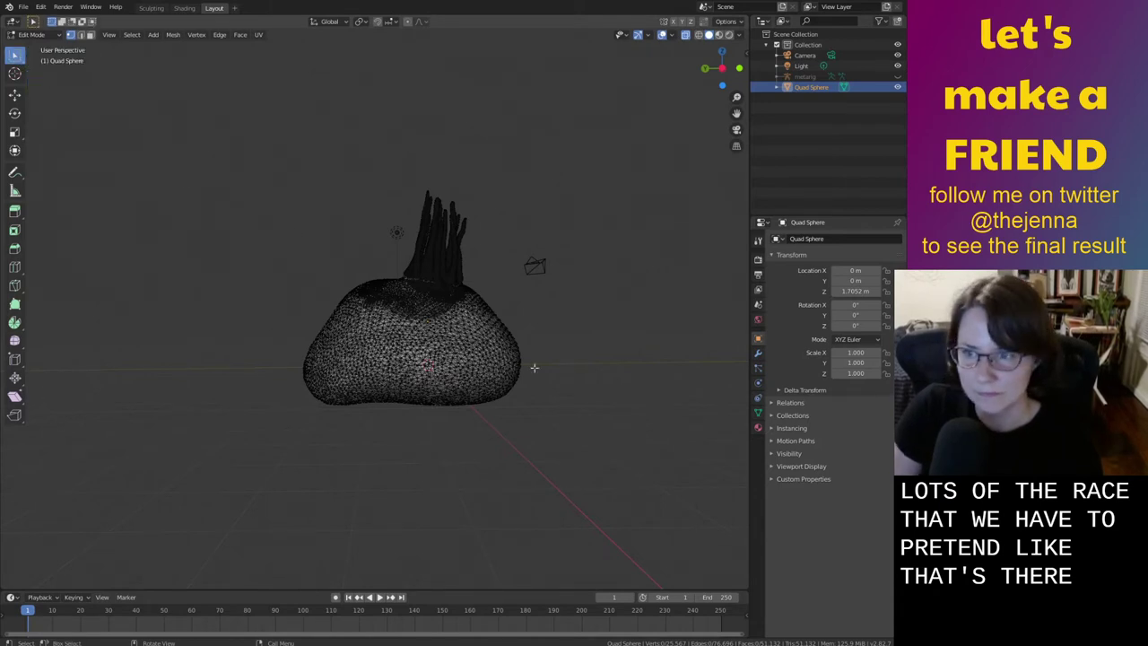
drag(613, 453, 251, 276)
scroll(628, 309, up, 6)
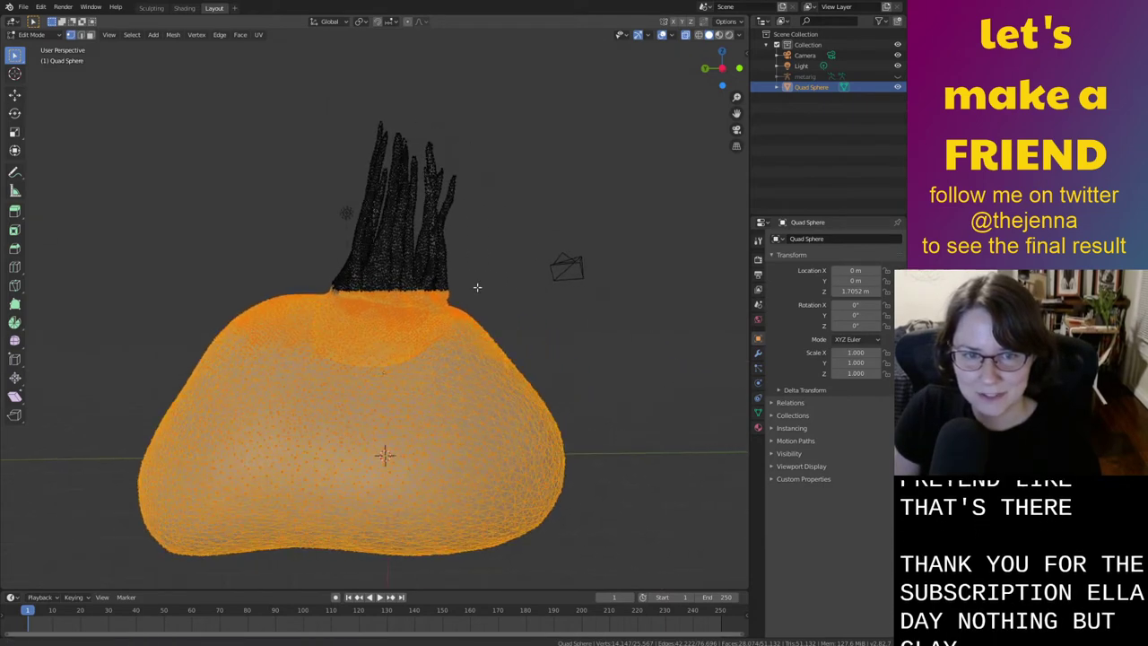
Deselect the lower ends of the strands along the seam with circle selection, leaving the body vertices selected
scroll(607, 304, up, 2)
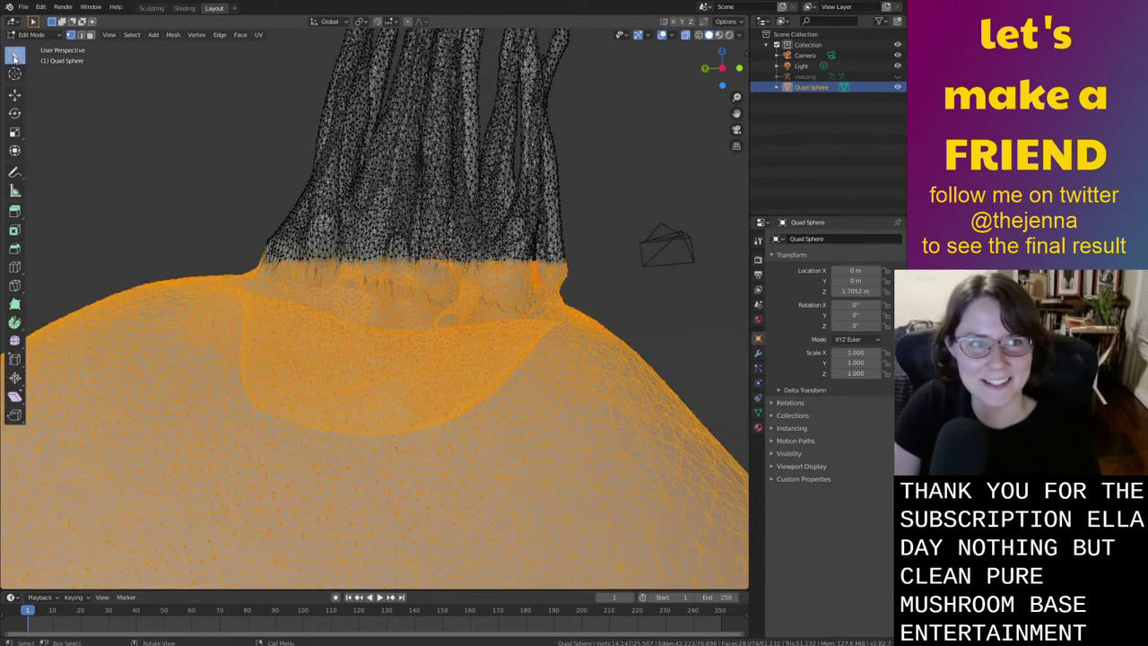
click(14, 54)
click(54, 101)
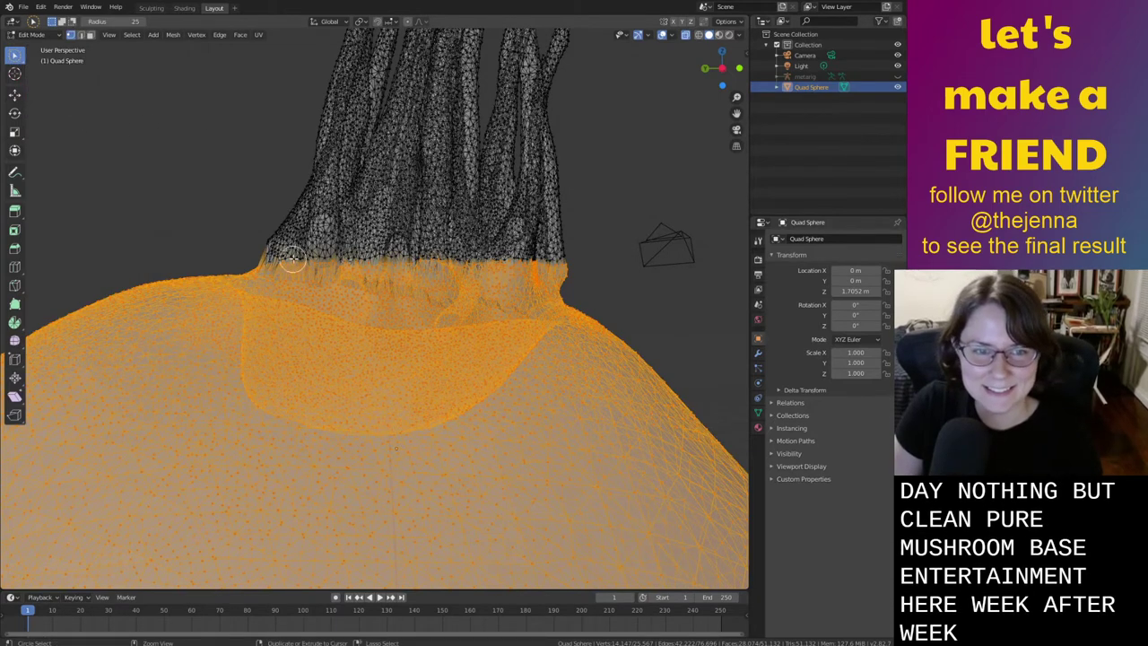
mouse_move(292, 258)
mouse_down()
mouse_move(444, 261)
mouse_move(259, 236)
mouse_up()
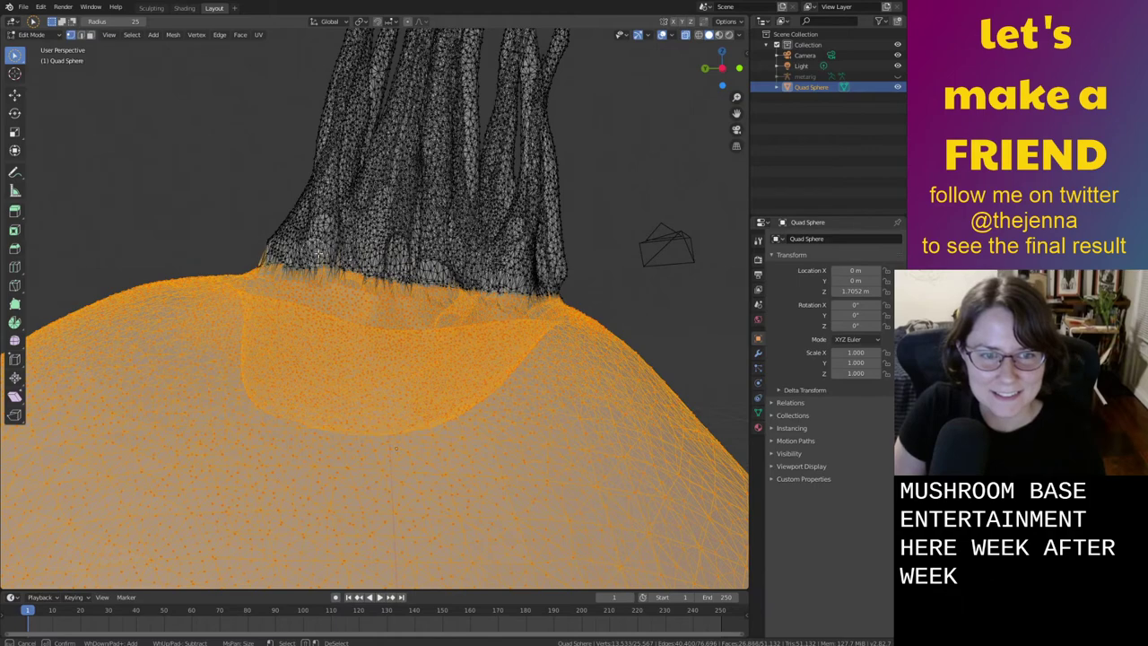
middle_drag(317, 253, 451, 260)
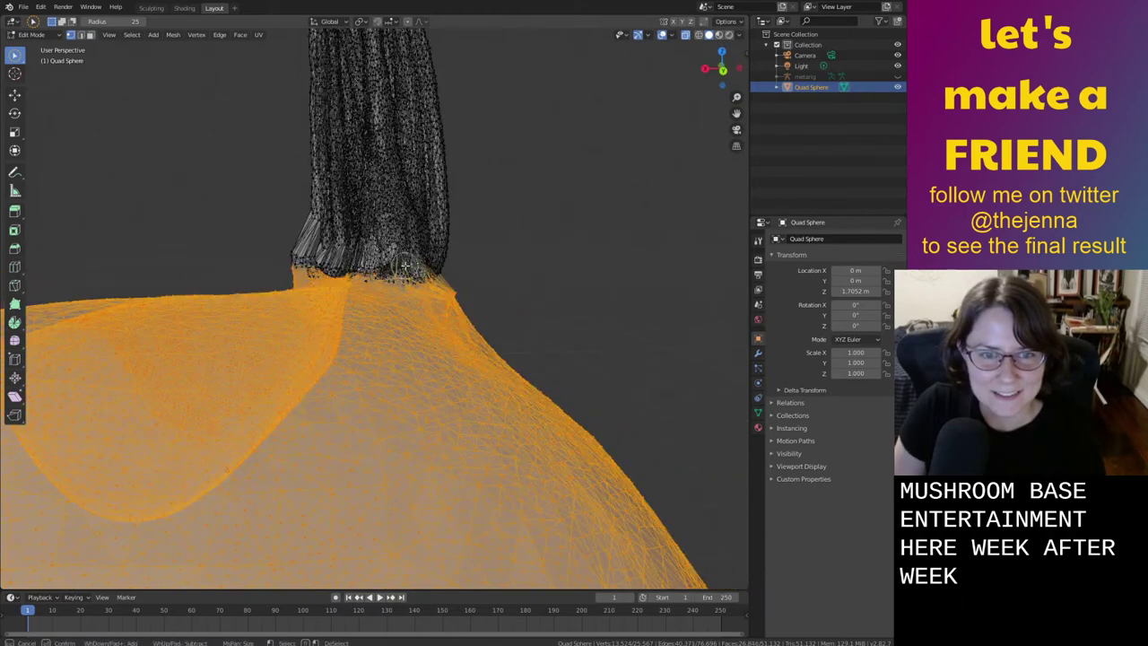
scroll(584, 398, down, 6)
middle_drag(584, 398, 657, 410)
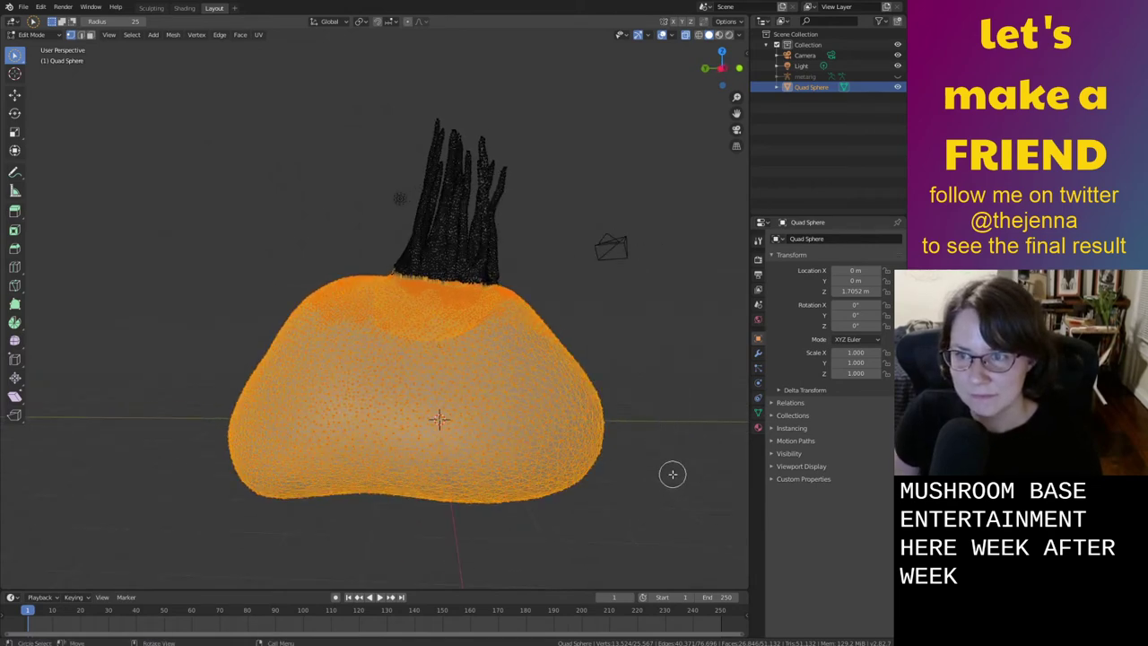
Shrink the selected body slightly in all directions and move it slightly along the Z axis
key(s)
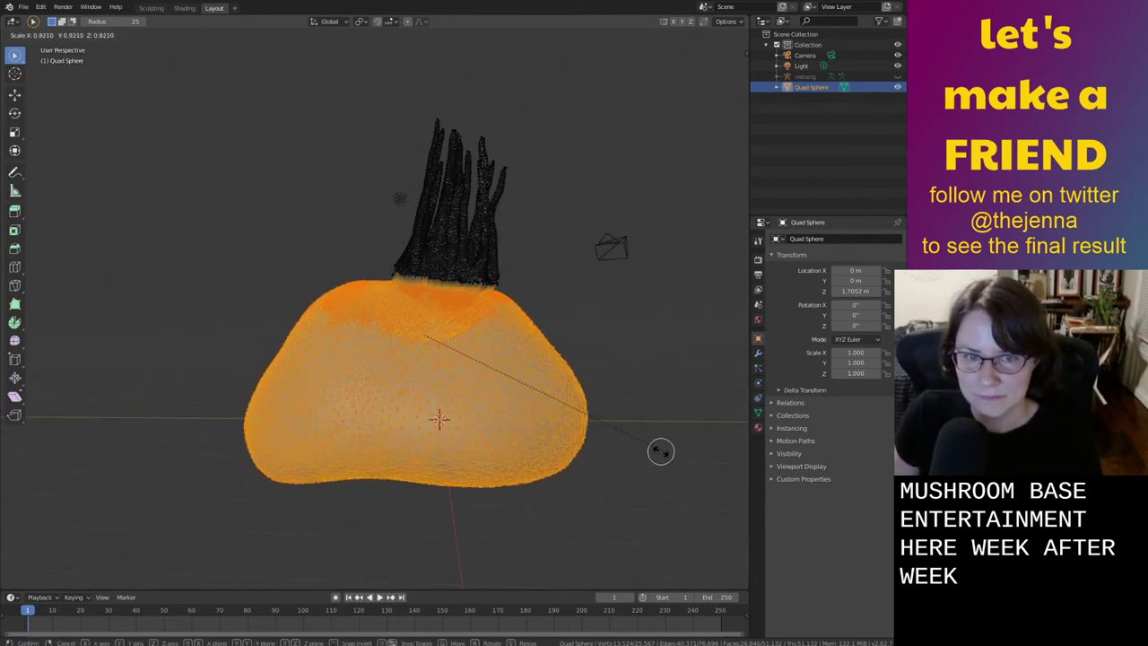
click(674, 449)
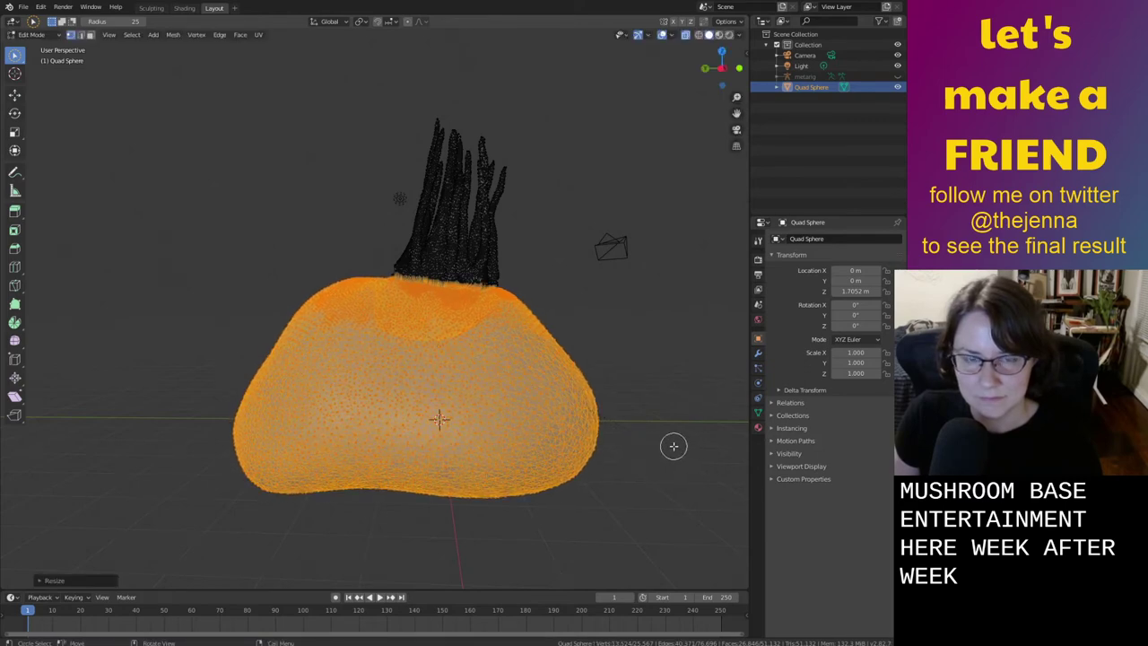
key(g)
key(z)
click(674, 439)
Scale the selected body by a further factor of about 0.94 and raise it about 0.085 m along Z
key(s)
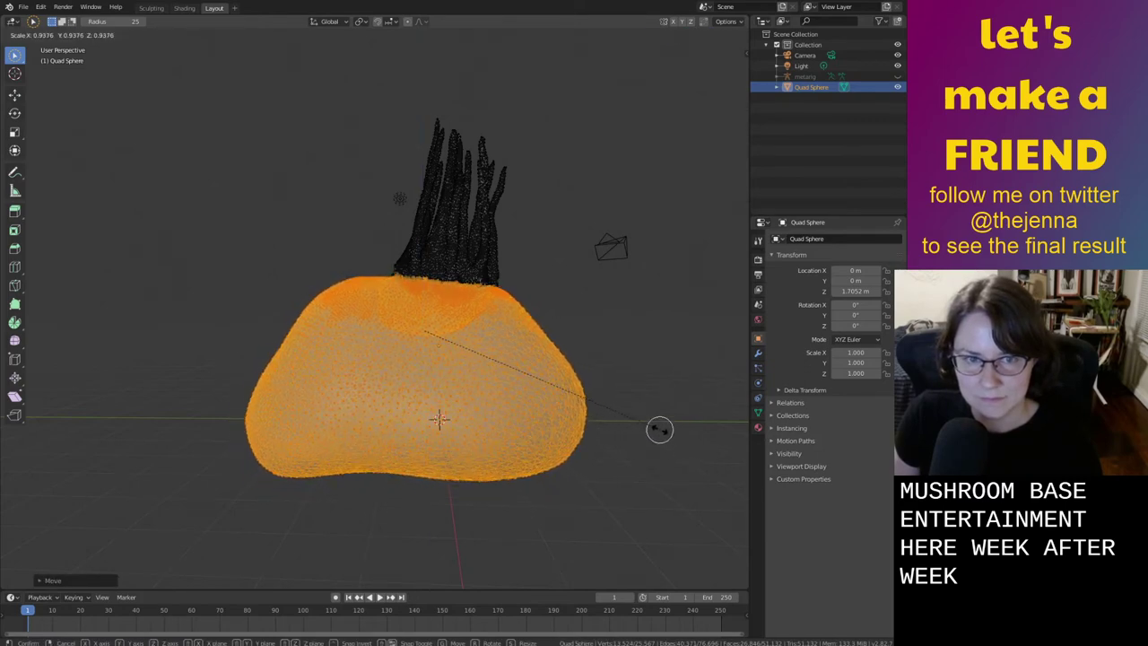
click(660, 430)
key(g)
key(z)
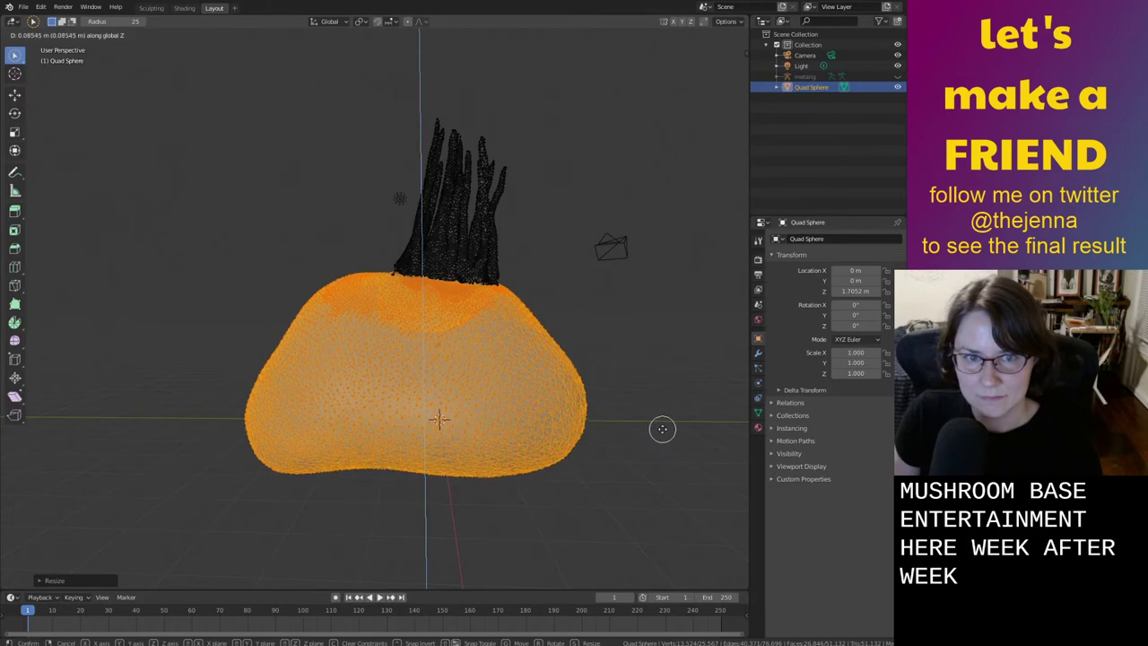
click(662, 429)
Return to the Sculpting workspace and close the jagged seam along the outer strand bases with Inflate and Smooth strokes
middle_drag(659, 405, 643, 425)
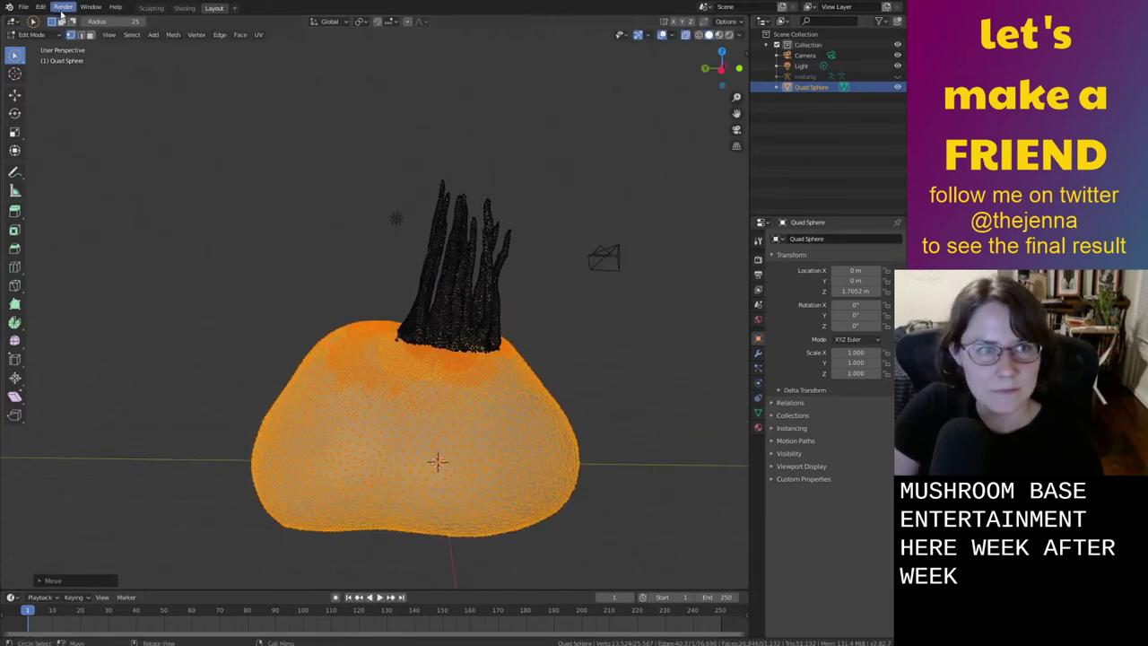
click(151, 8)
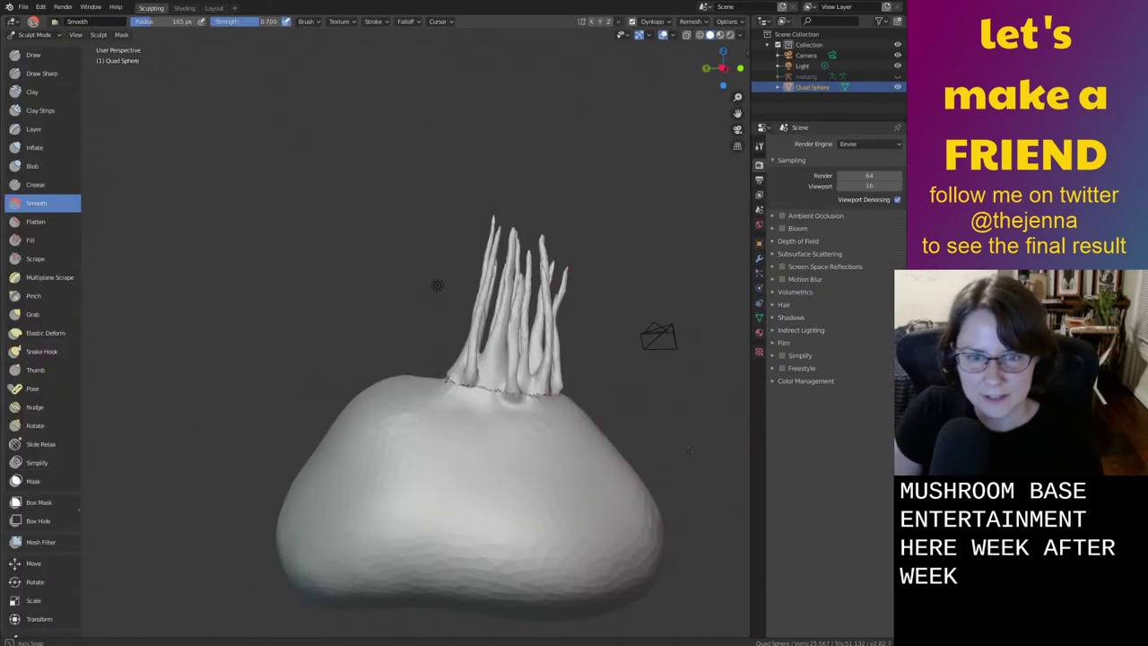
mouse_move(688, 451)
middle_down()
mouse_move(671, 502)
mouse_move(648, 440)
middle_up()
scroll(619, 386, up, 3)
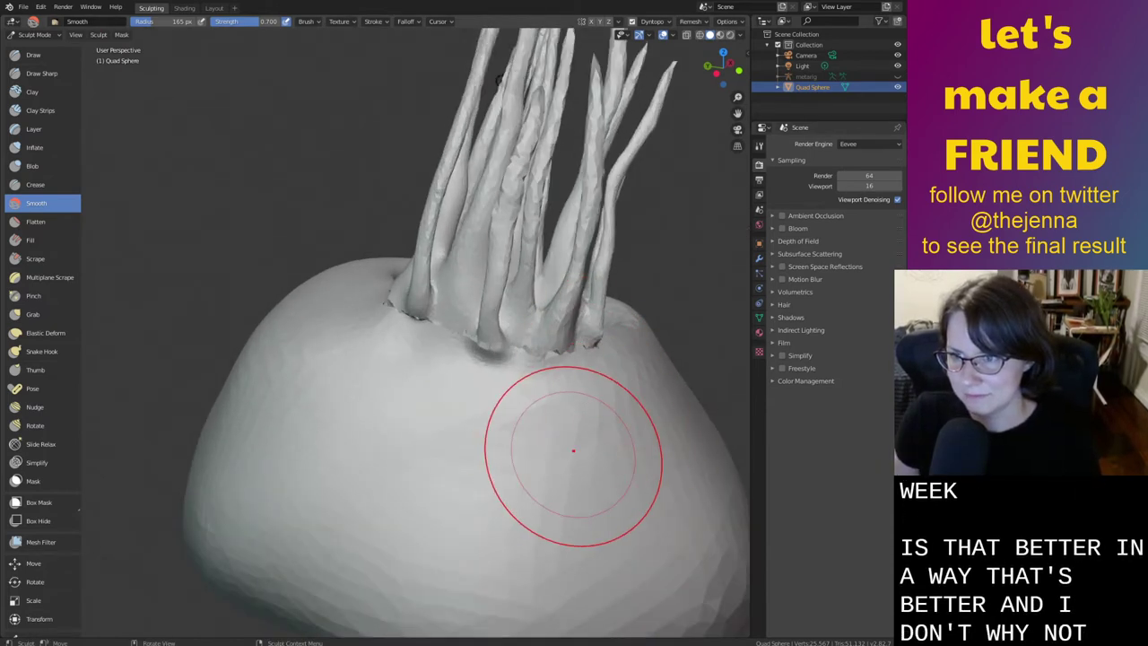
mouse_move(573, 451)
middle_down()
mouse_move(610, 487)
mouse_move(597, 466)
mouse_move(630, 477)
mouse_move(673, 428)
middle_up()
scroll(627, 403, up, 1)
shift+middle_drag(601, 395, 551, 387)
scroll(610, 386, up, 1)
mouse_move(672, 368)
shift+middle_down()
mouse_move(612, 422)
mouse_move(584, 415)
shift+middle_up()
key(i)
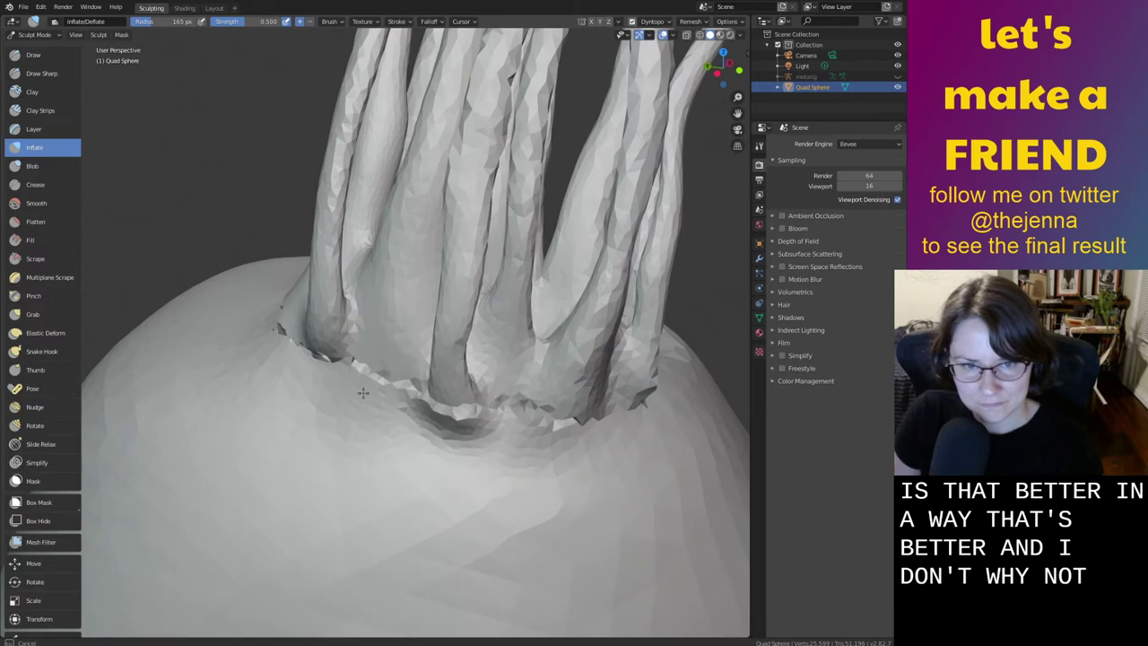
key(s)
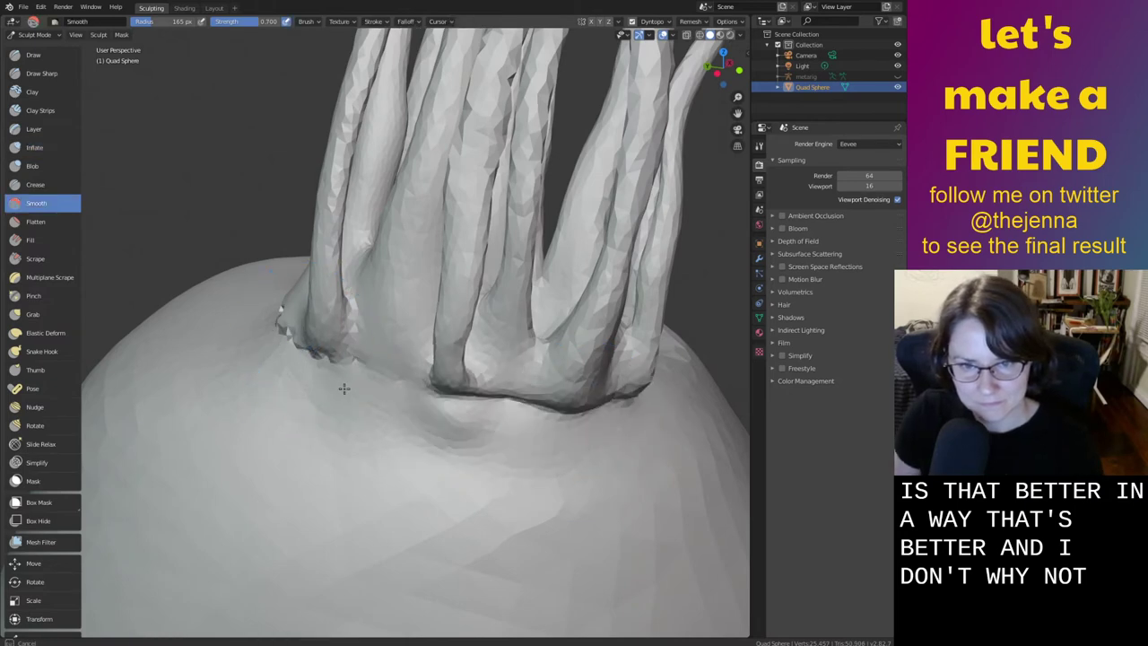
Inflate and smooth the jagged seam around the strand bases at the side of the bundle near the body's hollow
mouse_move(343, 388)
middle_down()
mouse_move(451, 380)
mouse_move(399, 339)
middle_up()
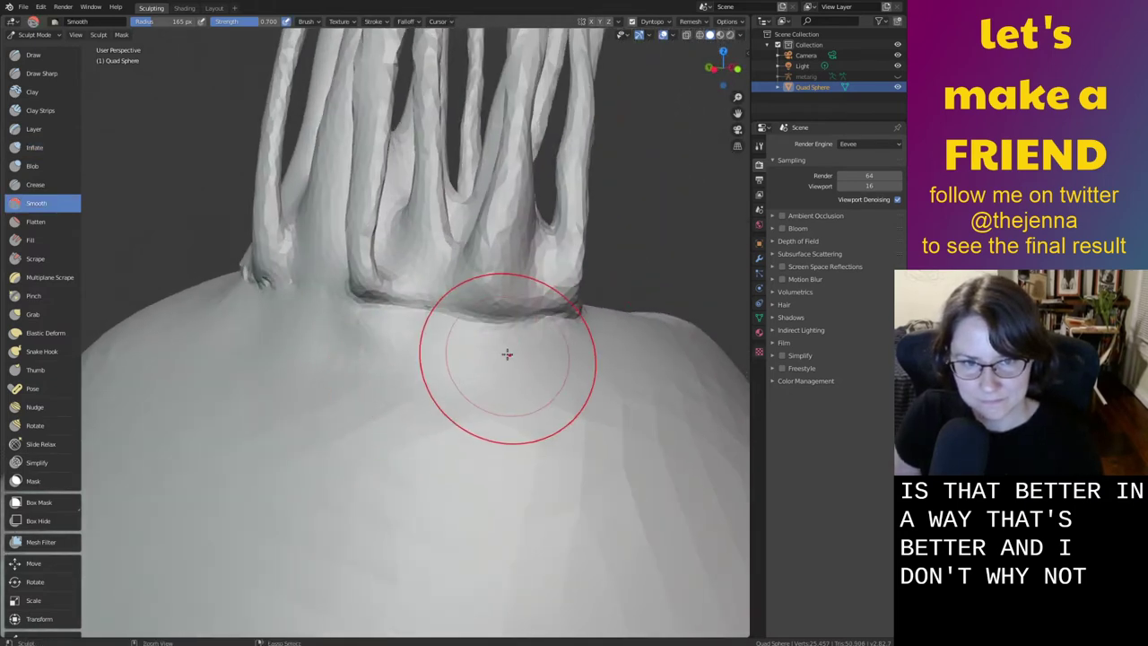
mouse_move(439, 376)
middle_down()
mouse_move(487, 367)
mouse_move(558, 395)
mouse_move(502, 385)
mouse_move(523, 355)
mouse_move(450, 341)
mouse_move(534, 376)
middle_up()
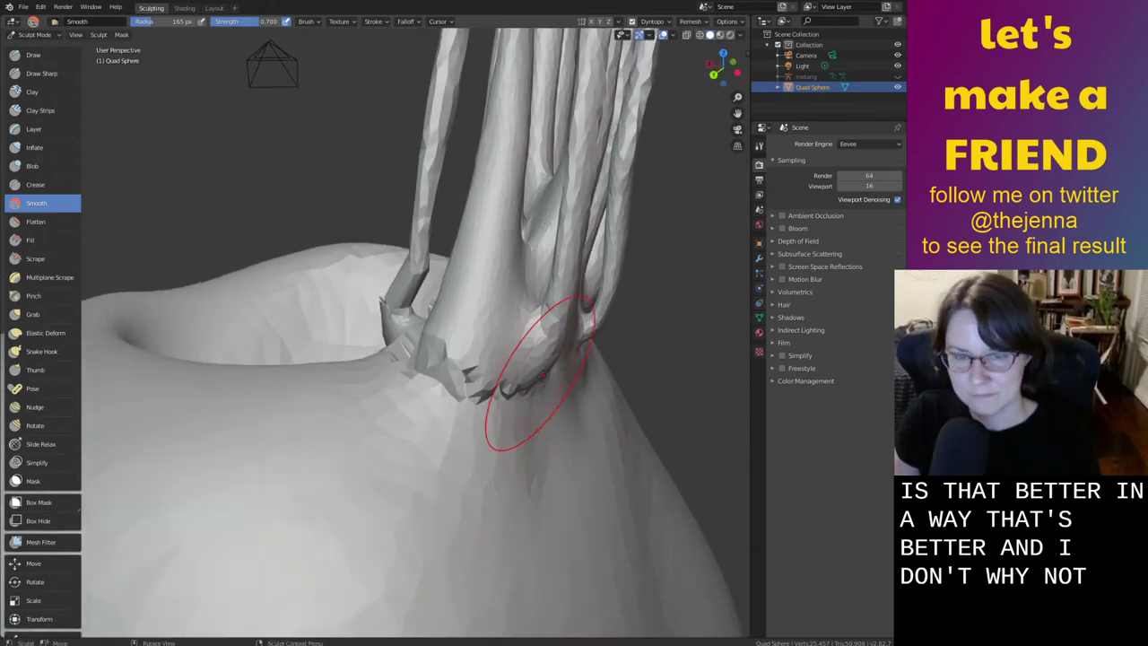
key(i)
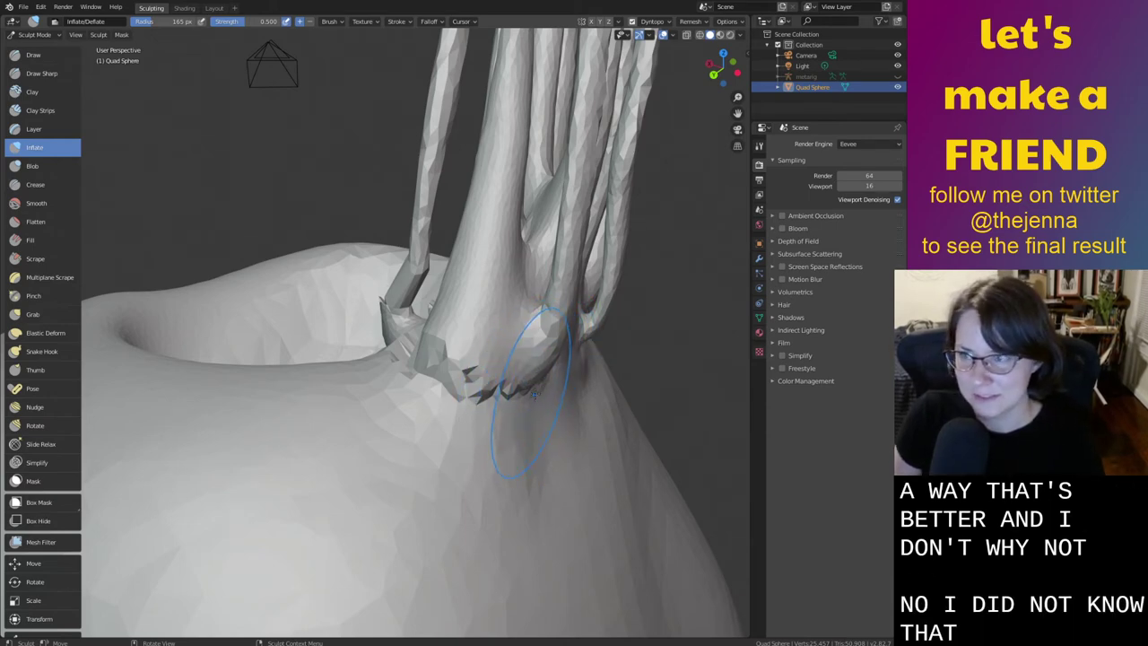
key(ctrl+z)
key(ctrl+z)
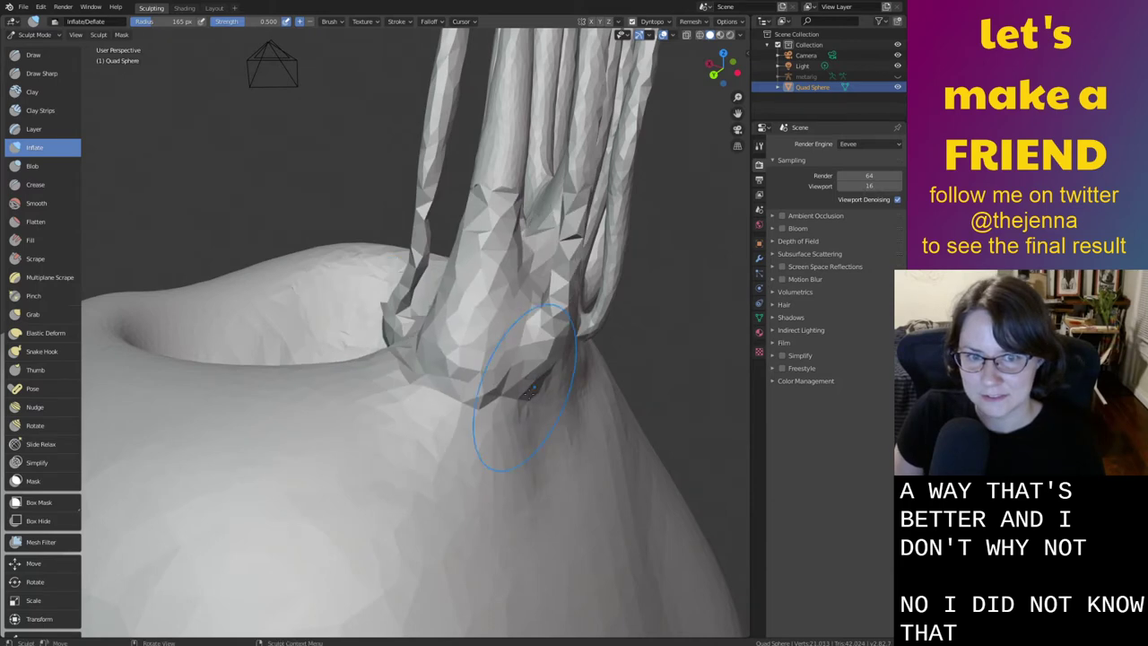
key(ctrl+shift+z)
key(ctrl+shift+z)
scroll(549, 402, up, 2)
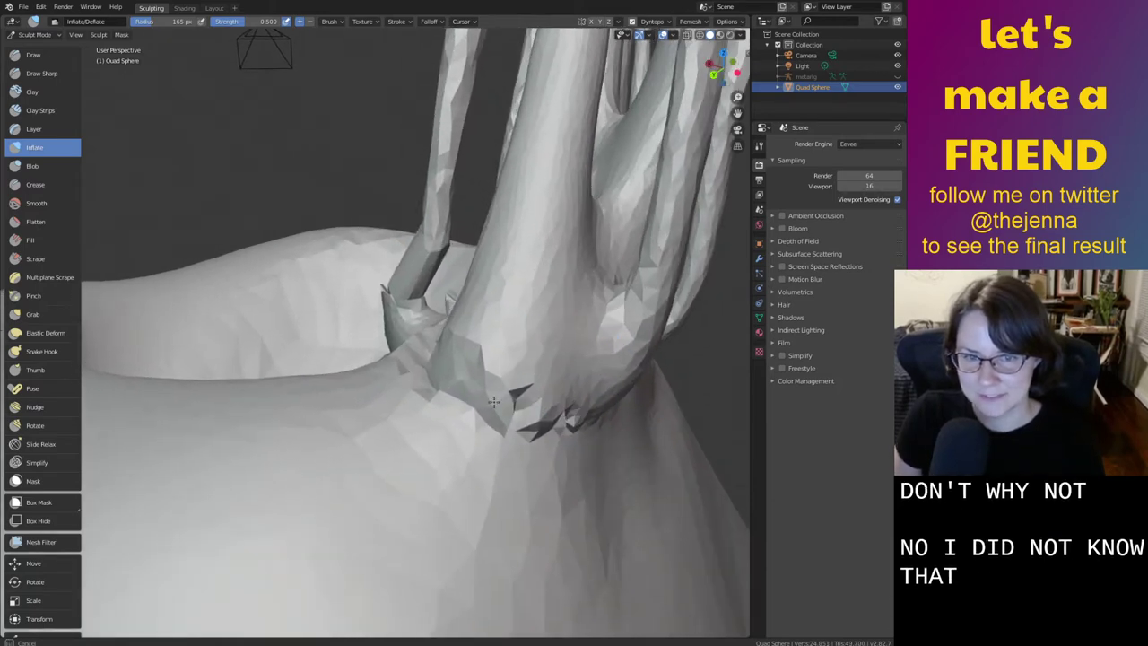
key(s)
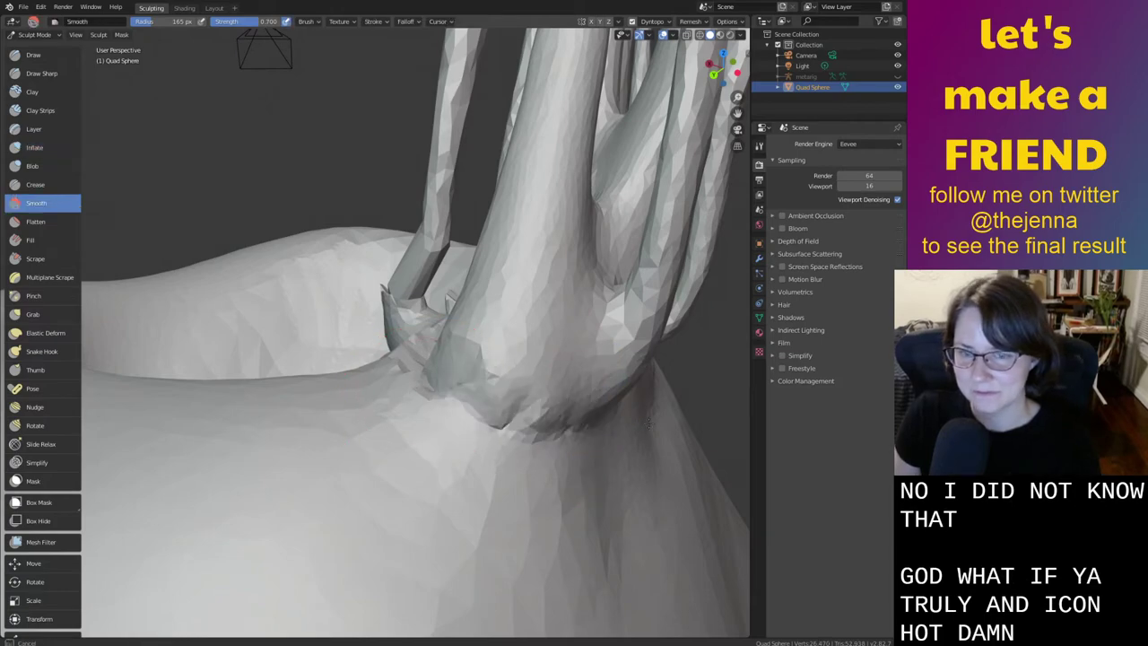
Inflate and smooth the broken seam behind the thin strands on the side facing the hollow
mouse_move(385, 358)
middle_down()
mouse_move(457, 389)
mouse_move(564, 397)
mouse_move(468, 335)
mouse_move(662, 431)
middle_up()
mouse_move(590, 405)
middle_down()
mouse_move(539, 415)
mouse_move(545, 359)
mouse_move(500, 449)
middle_up()
key(i)
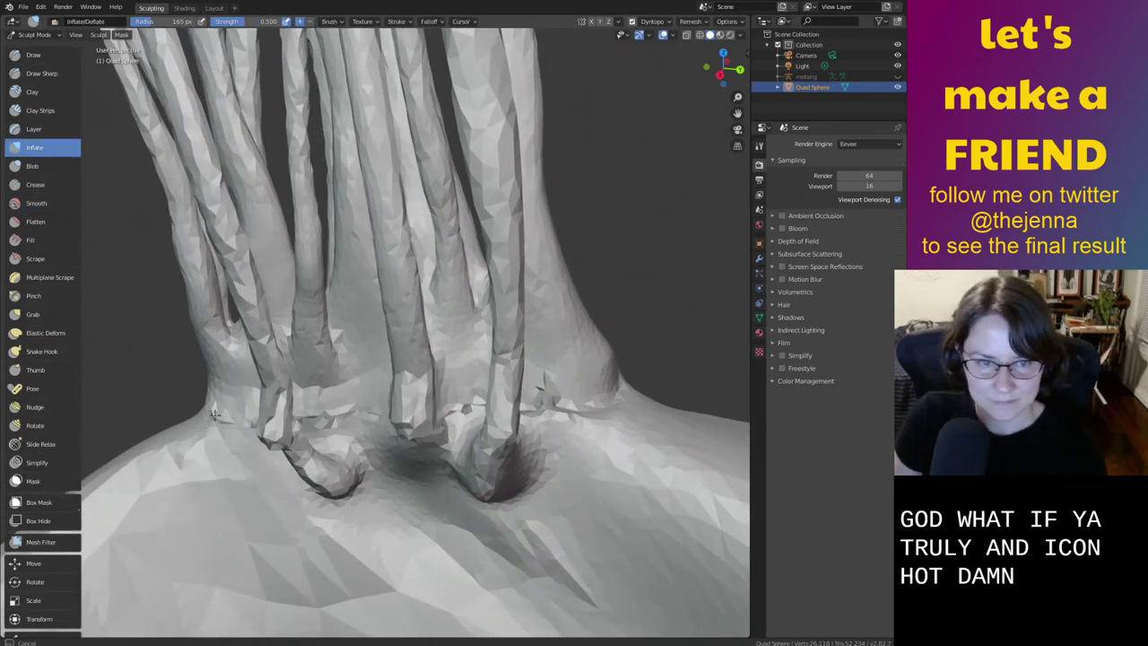
key(shift+s)
mouse_move(218, 419)
mouse_down()
mouse_move(502, 391)
mouse_move(606, 404)
mouse_move(208, 462)
mouse_up()
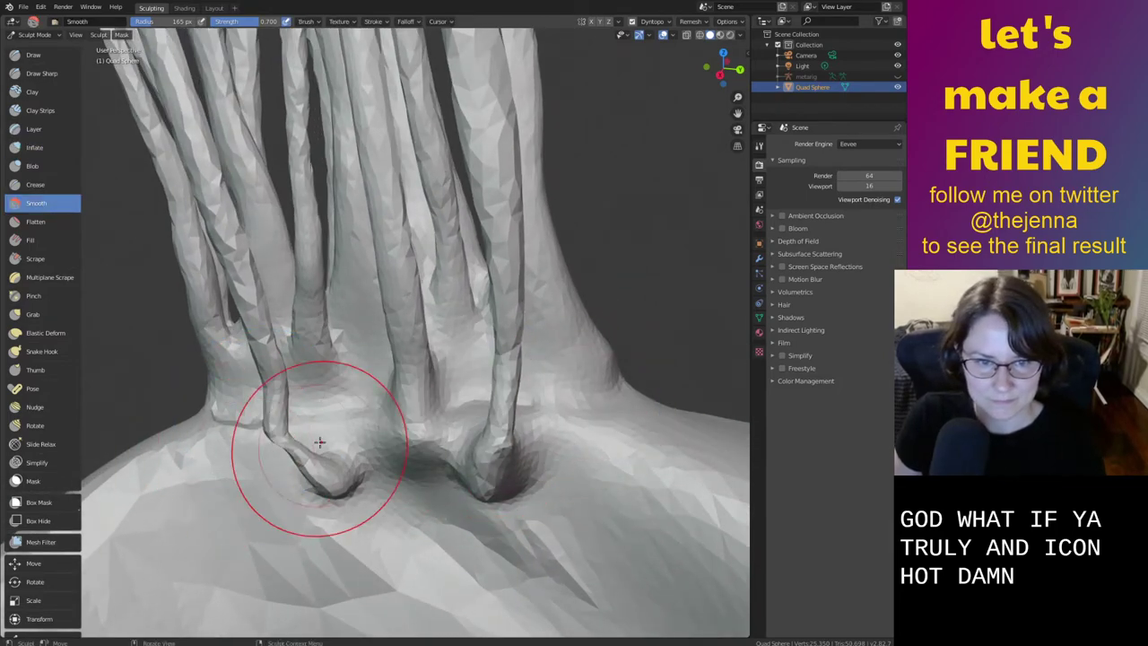
Thicken the two curved strand bases that bend into the hollow, using Inflate with light smoothing
mouse_move(319, 442)
middle_down()
mouse_move(592, 415)
mouse_move(399, 347)
middle_up()
key(i)
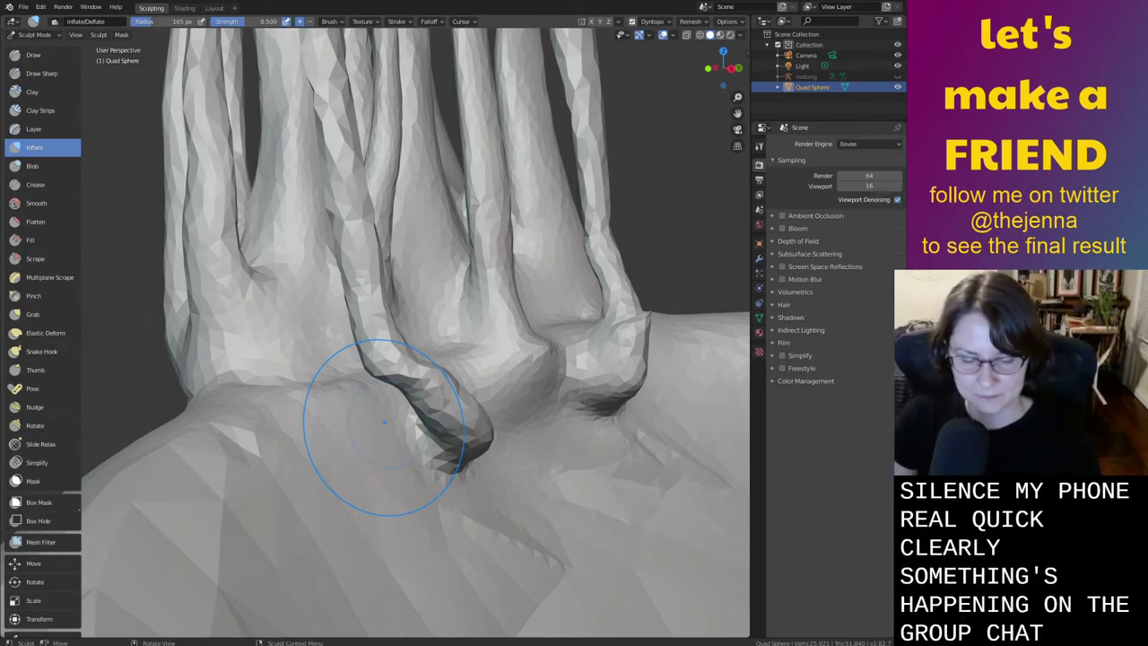
middle_drag(639, 395, 526, 410)
key(shift+s)
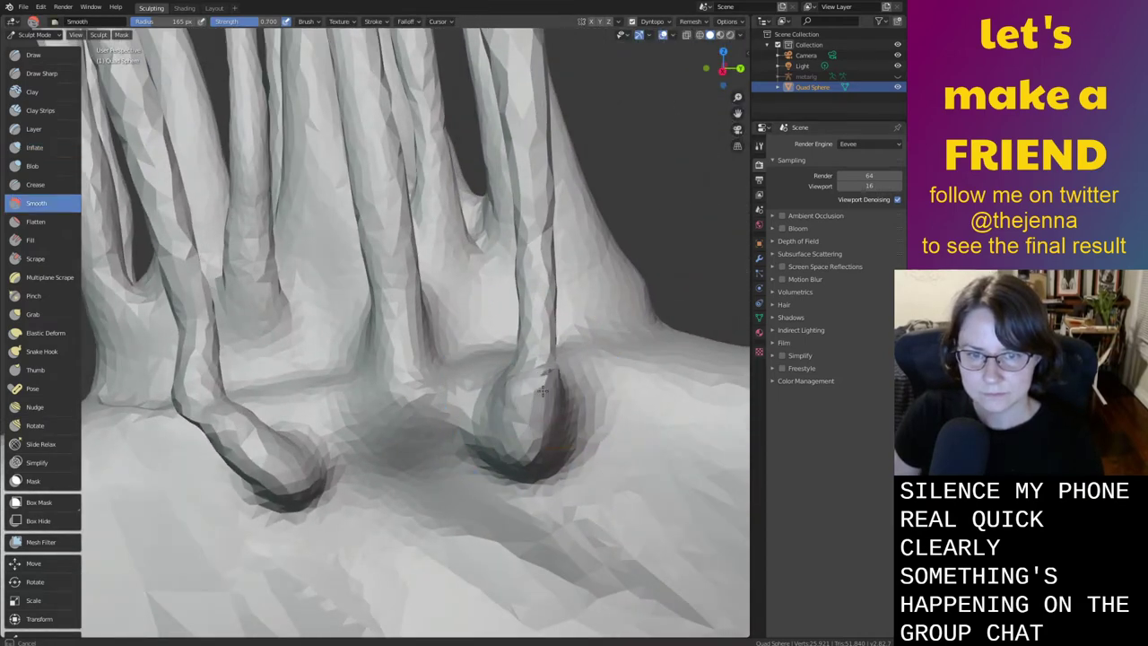
key(i)
mouse_move(550, 239)
mouse_down()
mouse_move(541, 310)
mouse_move(547, 284)
mouse_up()
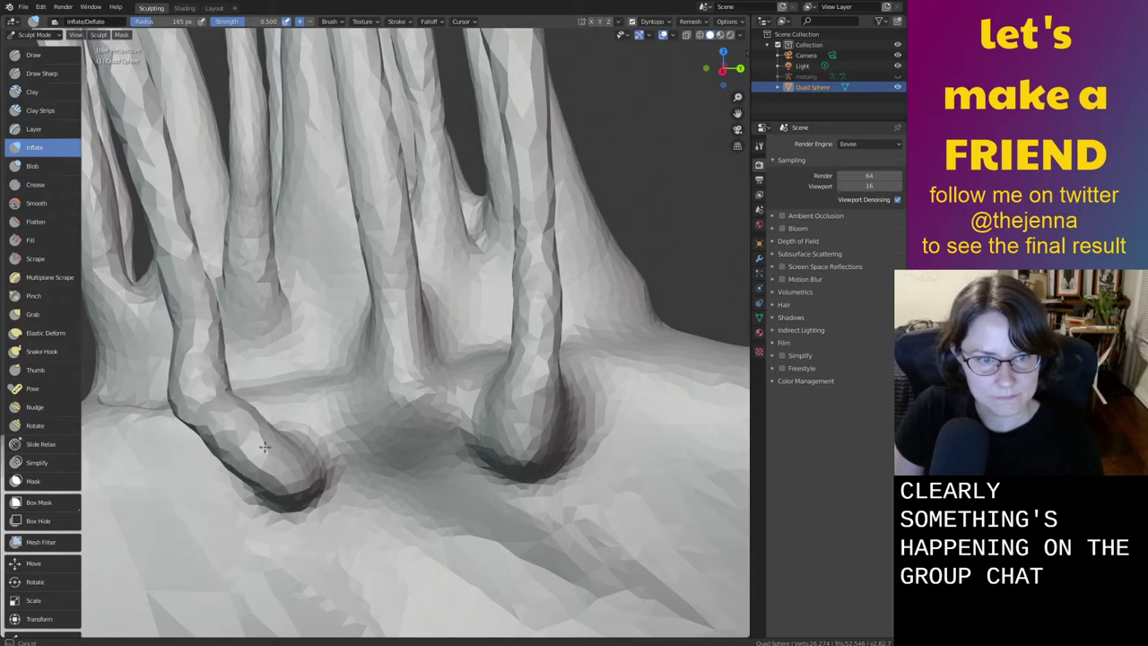
drag(204, 373, 226, 411)
middle_drag(231, 414, 381, 417)
Smooth the swollen ends of the two curved strand bases into the body and save the file
key(shift+s)
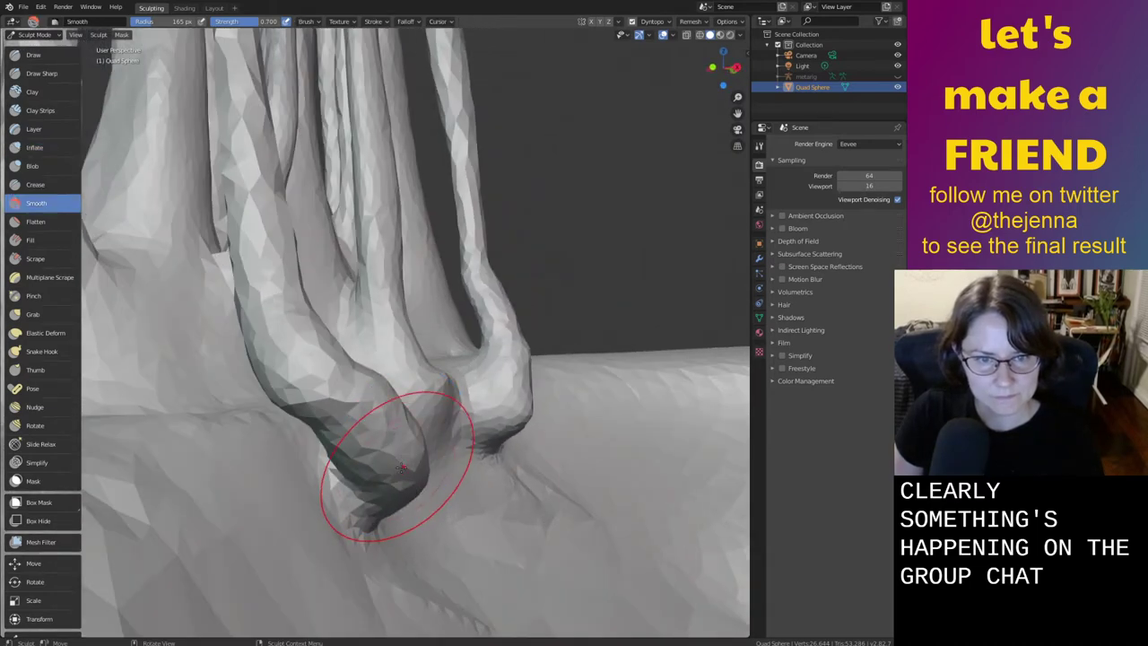
mouse_move(395, 464)
mouse_down()
mouse_move(409, 464)
mouse_move(388, 449)
mouse_up()
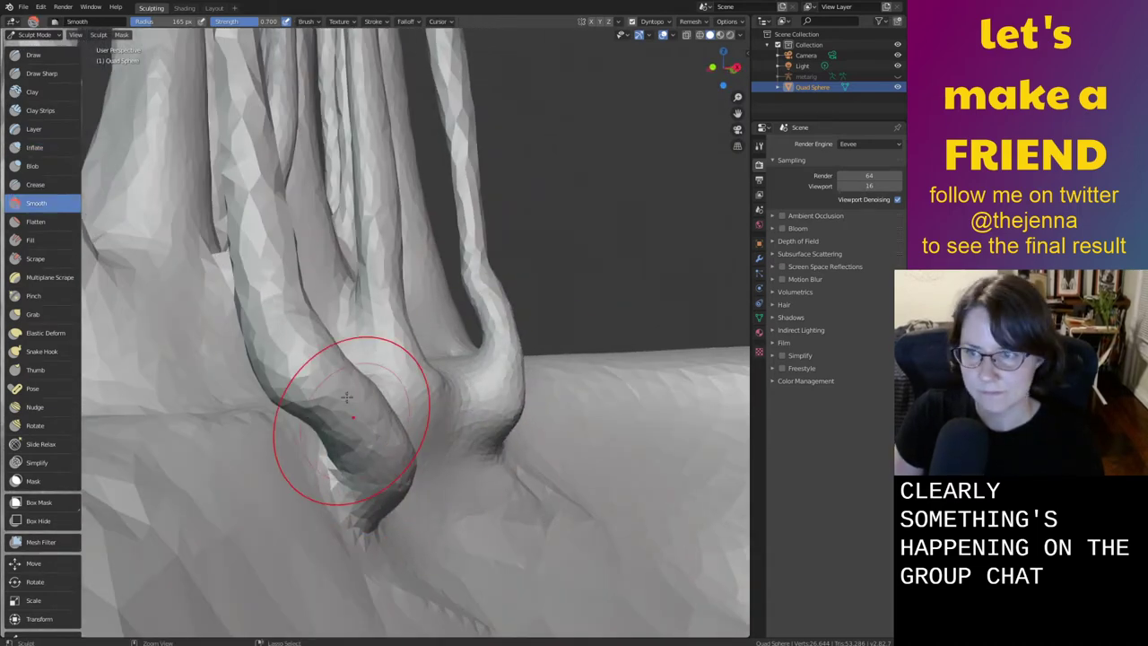
key(ctrl+s)
ctrl+middle_drag(348, 399, 425, 525)
middle_drag(399, 421, 363, 361)
middle_drag(323, 440, 424, 404)
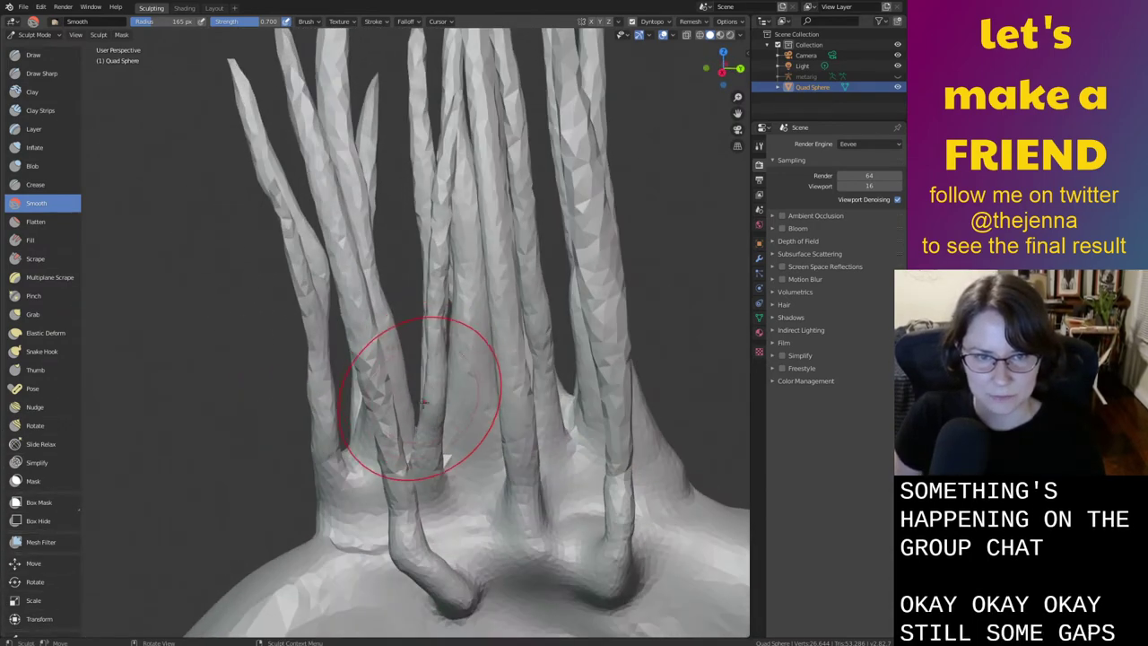
Thicken the thin curved strand at the outer edge of the bundle above the hollow, using Inflate with light smoothing
mouse_move(404, 164)
middle_down()
mouse_move(420, 365)
mouse_move(408, 291)
middle_up()
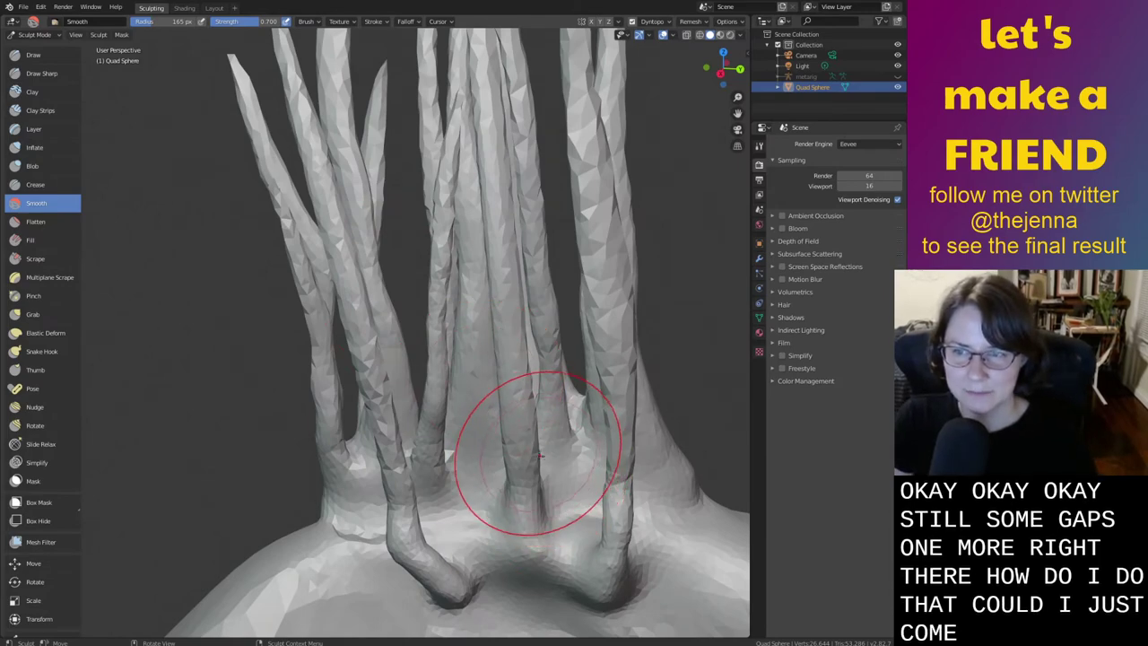
middle_drag(536, 472, 204, 389)
click(43, 350)
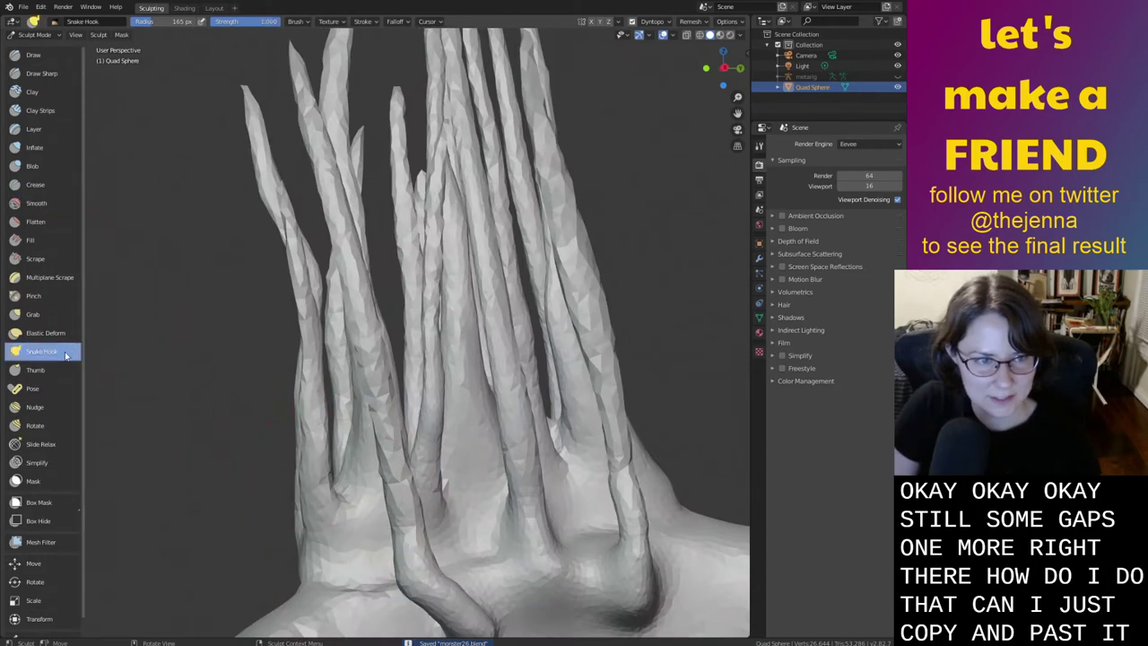
mouse_move(296, 413)
middle_down()
mouse_move(425, 493)
mouse_move(422, 431)
mouse_move(429, 495)
mouse_move(367, 454)
mouse_move(397, 455)
mouse_move(383, 457)
middle_up()
key(g)
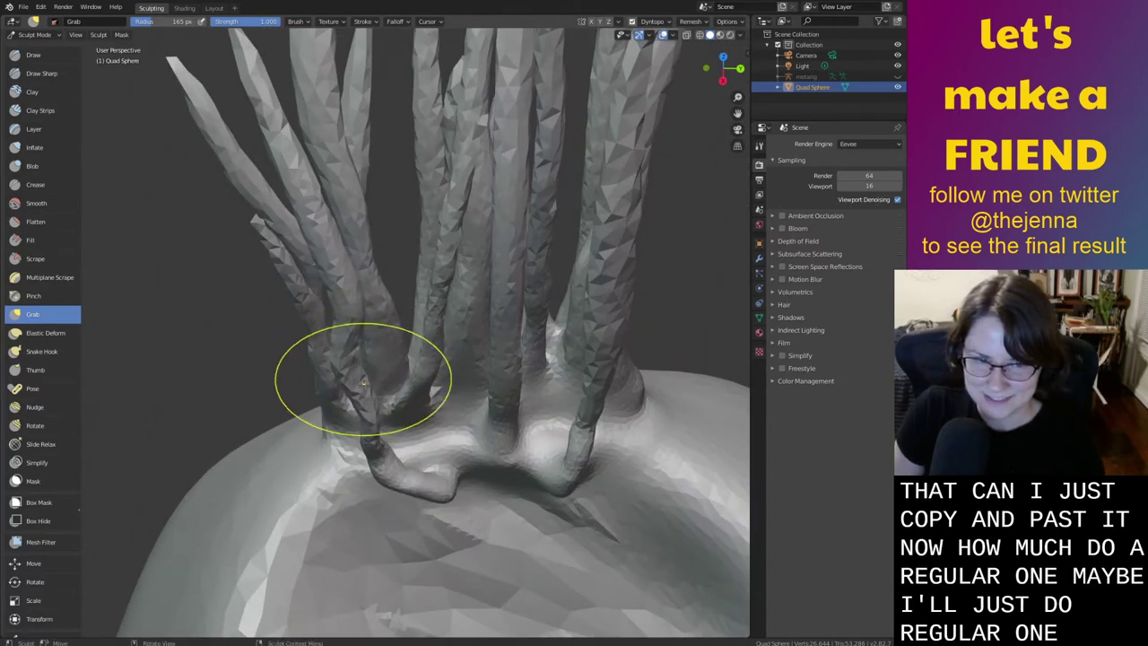
key(i)
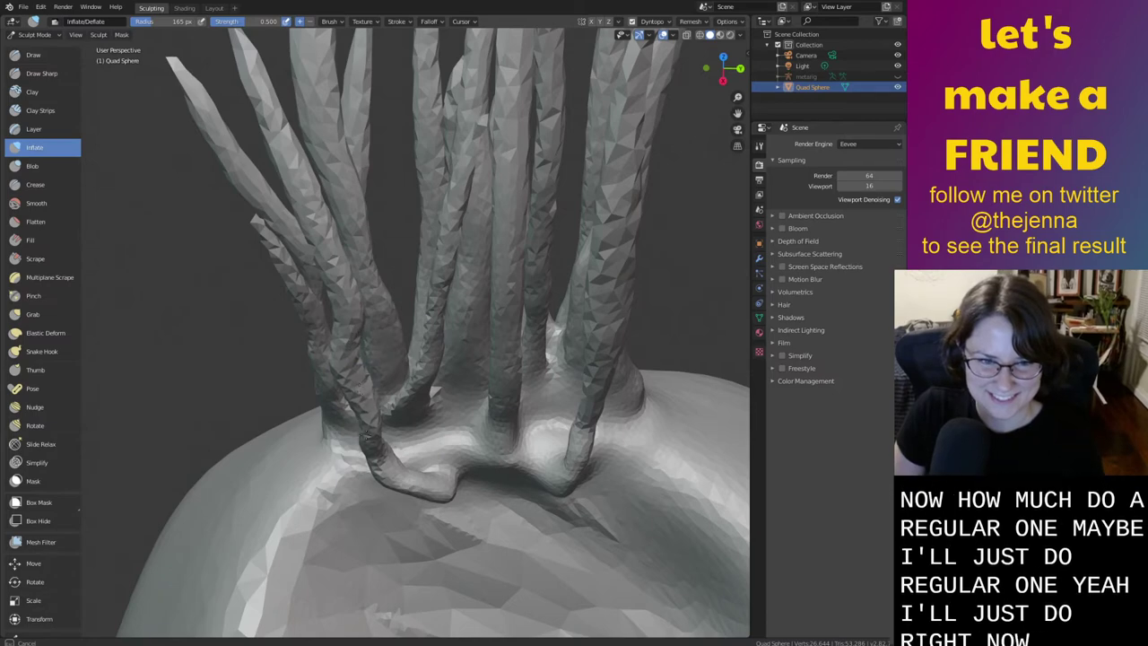
key(shift+s)
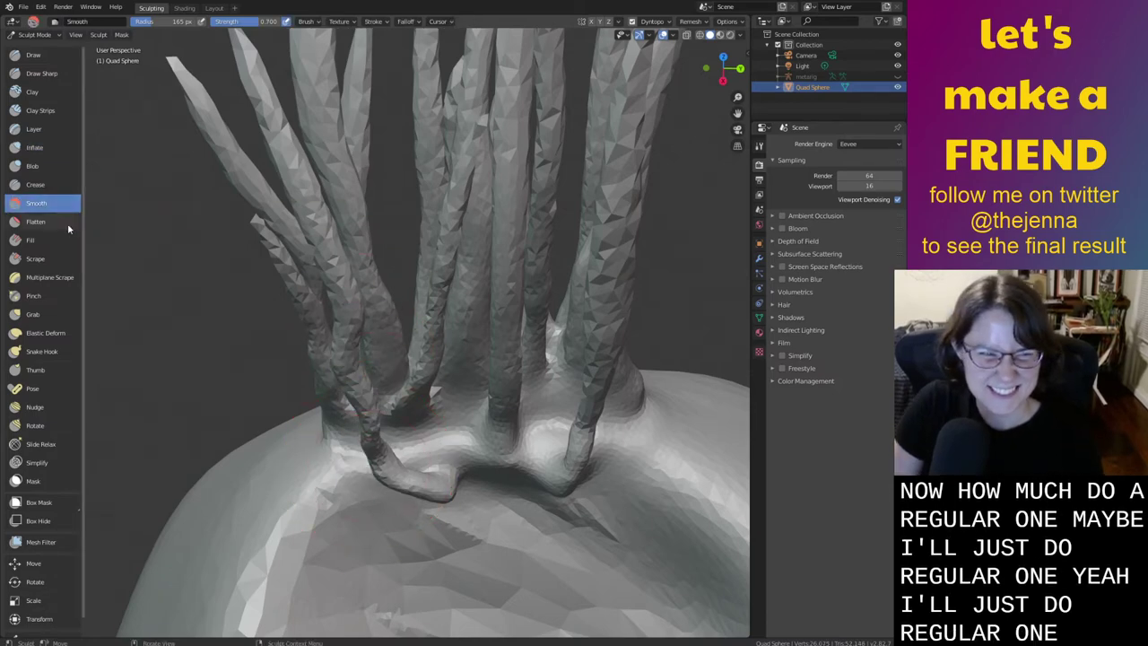
Pull a new strand upward from the body between the strand bases with Snake Hook, and inflate and smooth its base
click(41, 351)
mouse_move(516, 509)
middle_down()
mouse_move(504, 432)
mouse_move(428, 366)
middle_up()
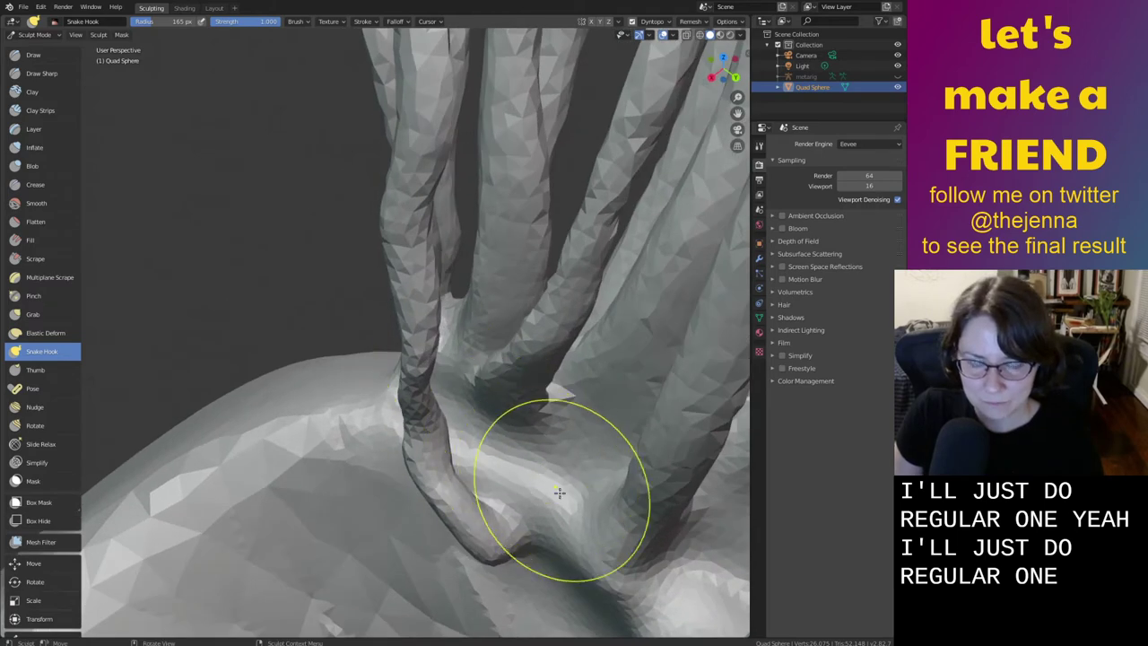
middle_drag(560, 492, 550, 333)
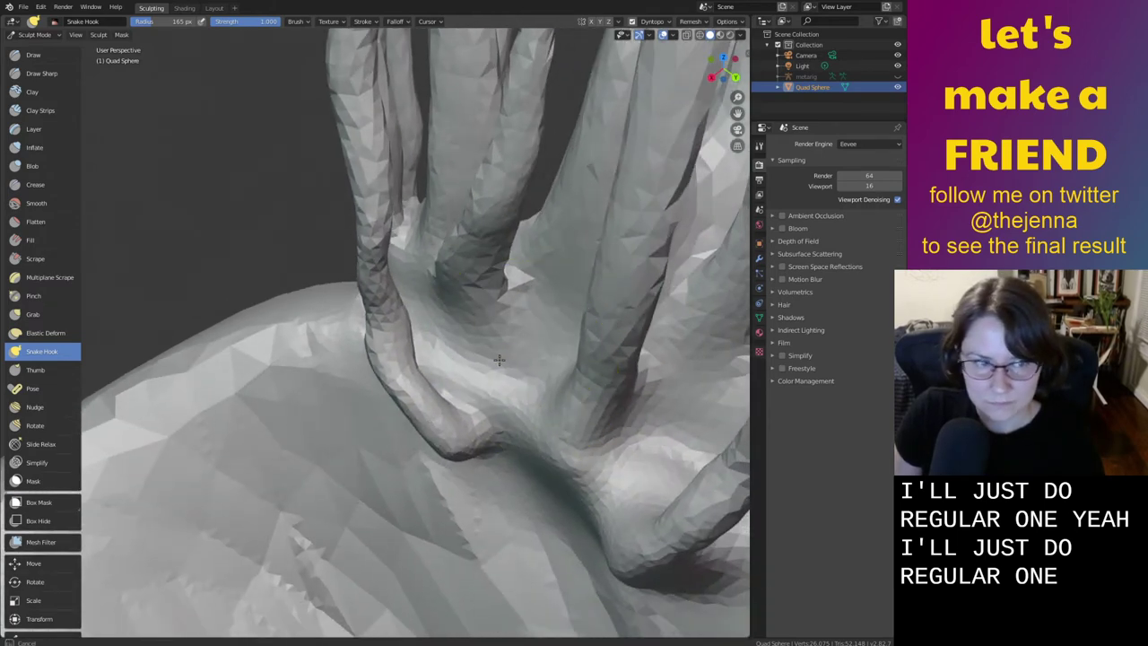
mouse_move(500, 360)
middle_down()
mouse_move(551, 371)
mouse_move(565, 346)
mouse_move(538, 351)
mouse_move(529, 430)
mouse_move(546, 489)
mouse_move(486, 259)
mouse_move(556, 339)
mouse_move(682, 342)
mouse_move(444, 466)
middle_up()
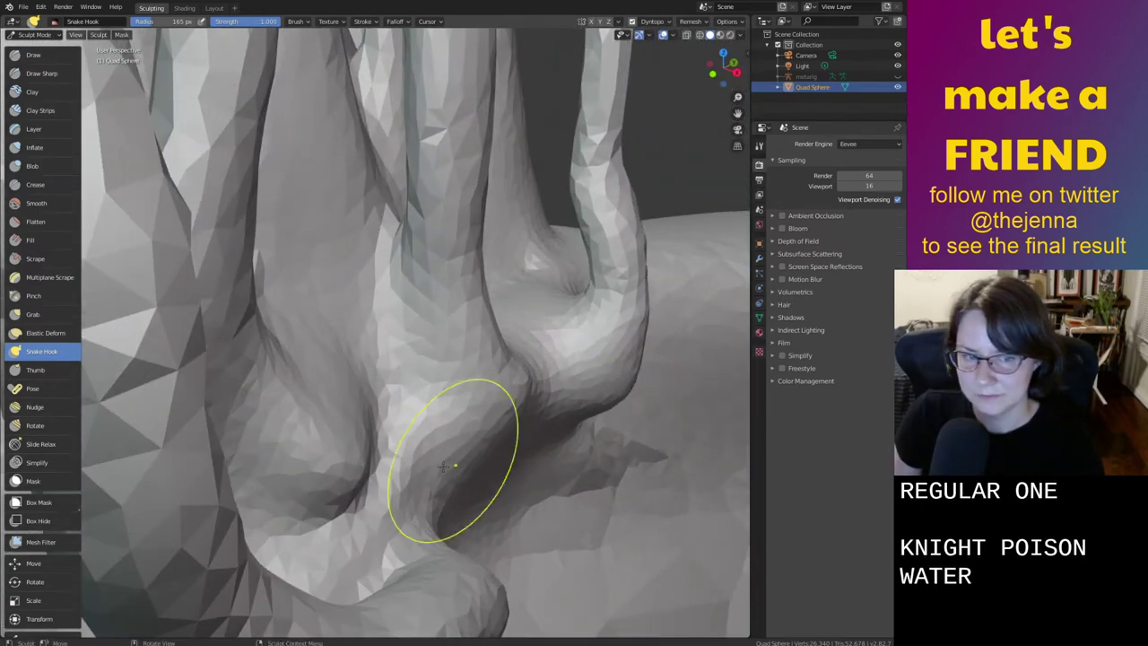
mouse_move(334, 463)
mouse_down()
mouse_move(400, 466)
mouse_move(426, 407)
mouse_up()
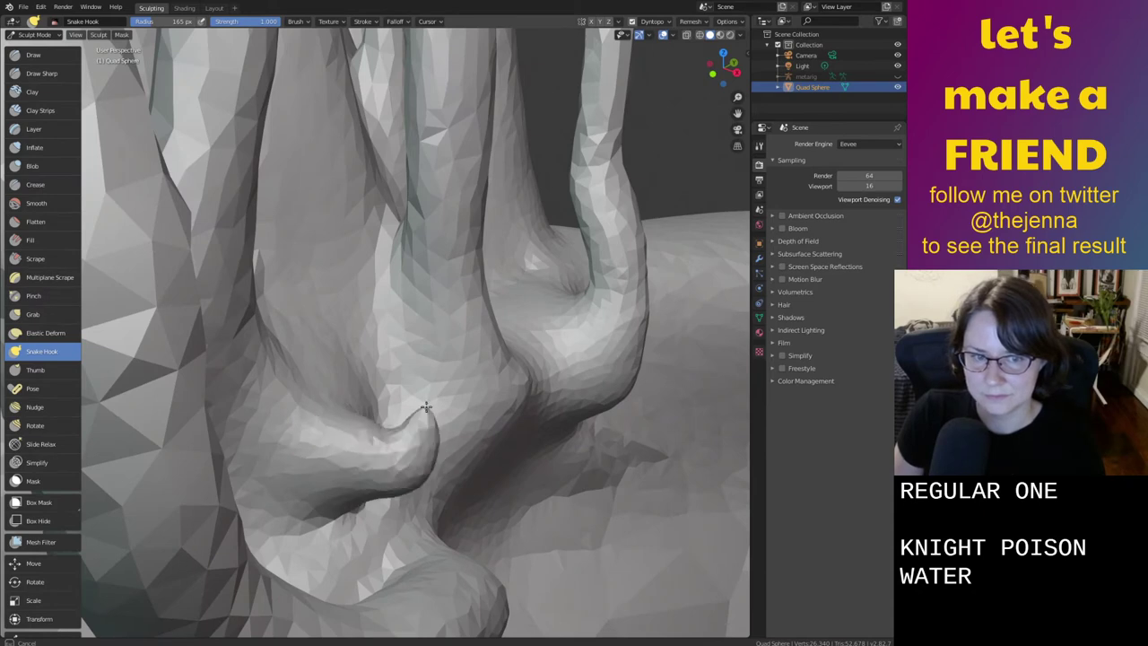
middle_drag(431, 367, 407, 400)
key(i)
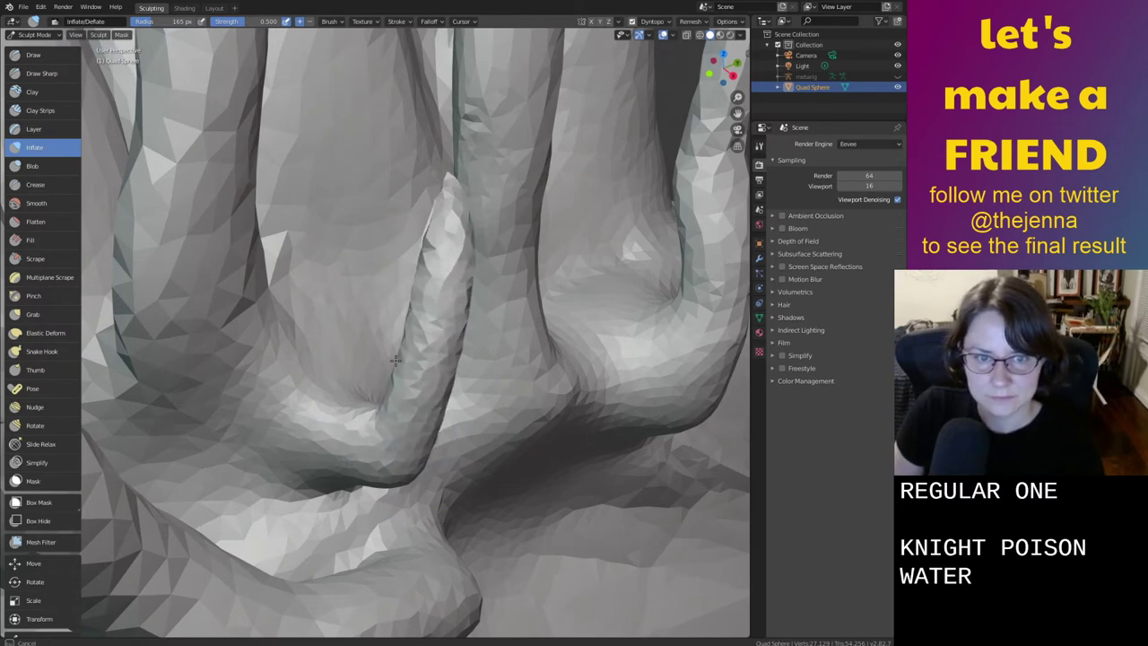
key(s)
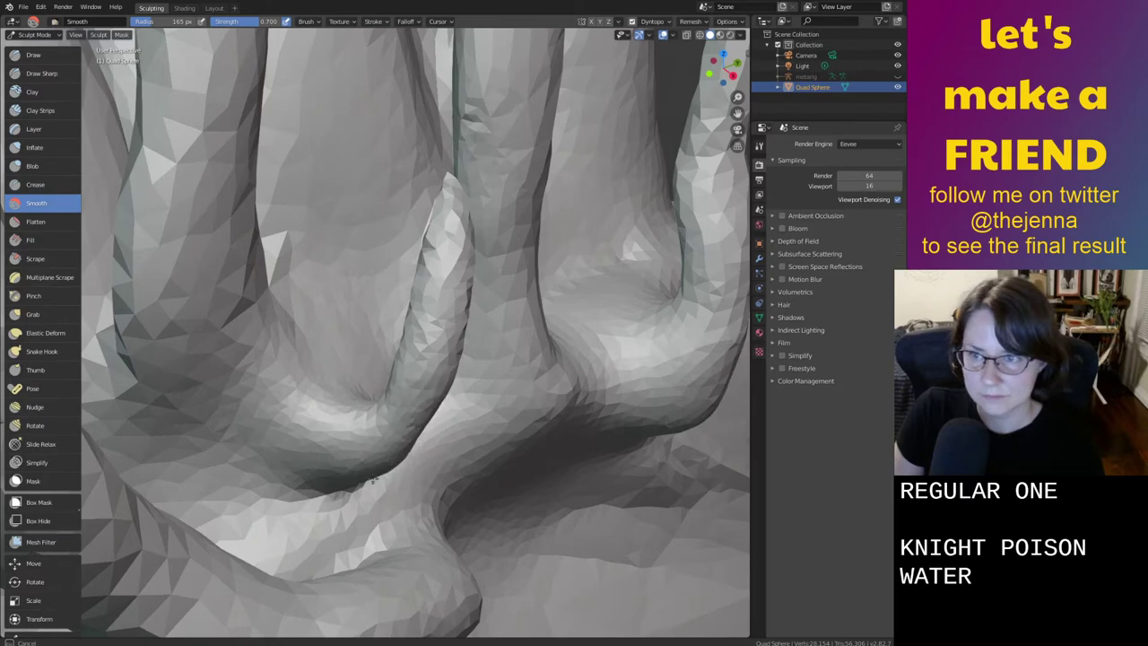
Straighten and lengthen the new short strand upward between its neighbours with Grab, smoothing its tip
key(g)
middle_drag(520, 371, 429, 303)
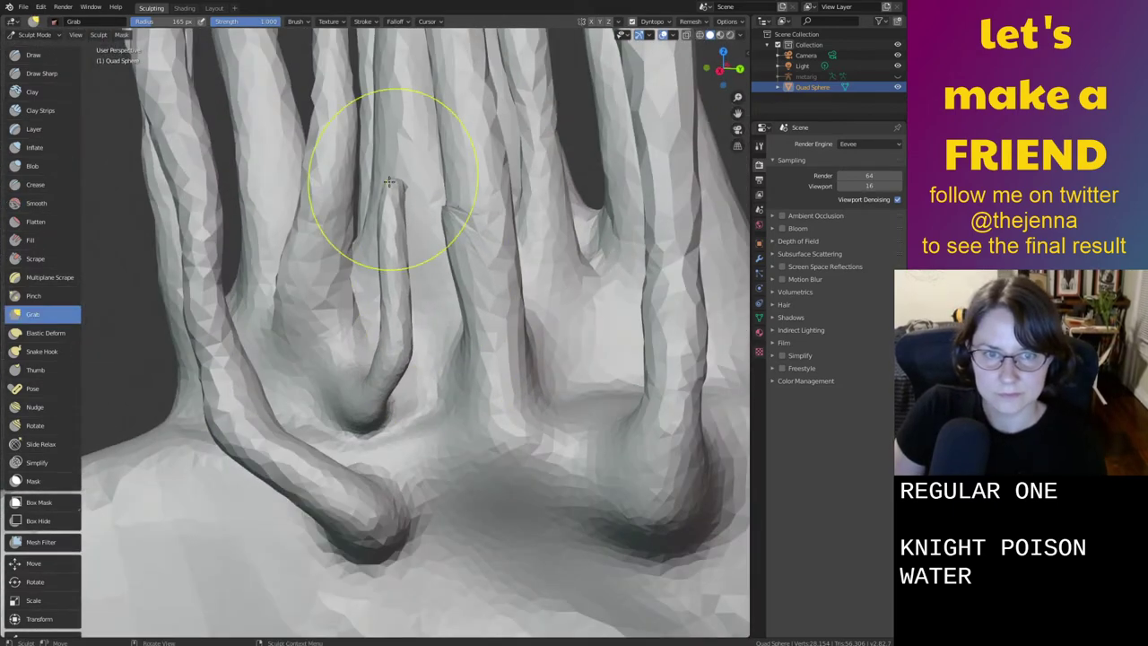
key(s)
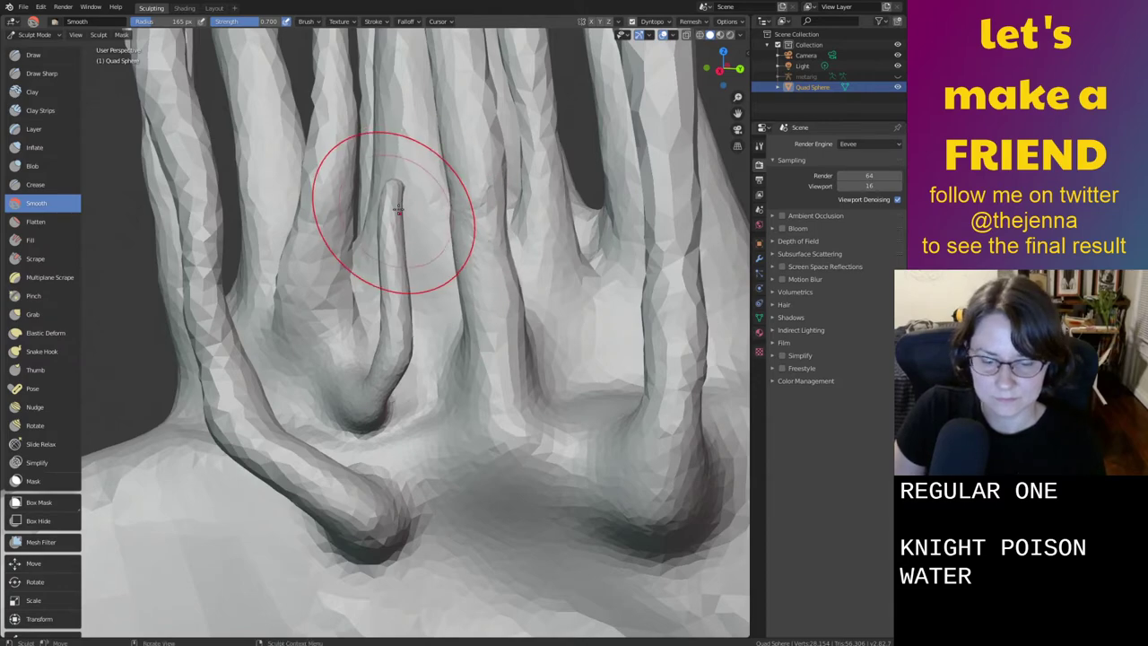
key(g)
middle_drag(400, 209, 448, 427)
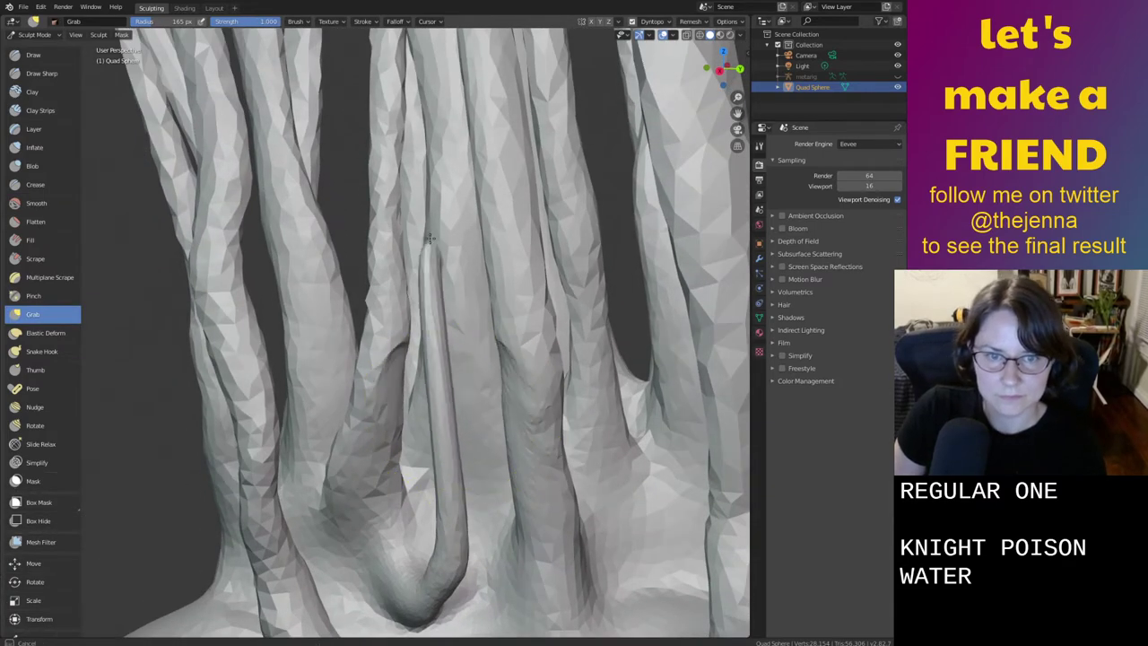
mouse_move(423, 133)
middle_down()
mouse_move(454, 171)
mouse_move(419, 195)
mouse_move(429, 381)
middle_up()
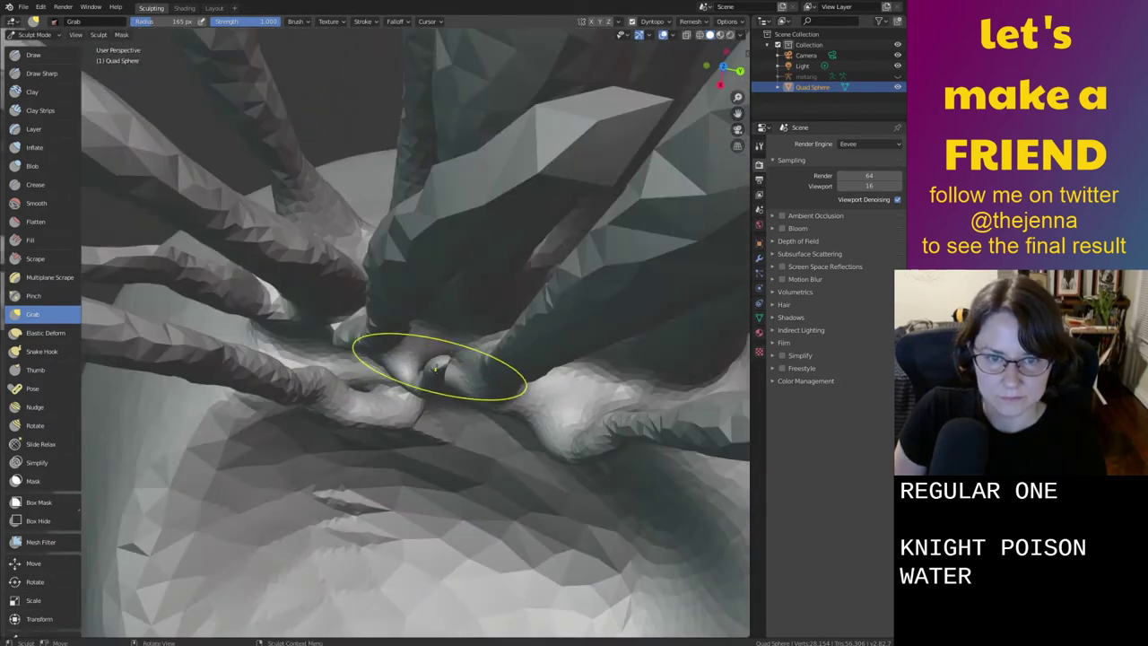
Thicken the new short strand along its length with Inflate and save the file
key(i)
drag(439, 369, 440, 371)
mouse_move(444, 480)
middle_down()
mouse_move(472, 387)
mouse_move(463, 457)
middle_up()
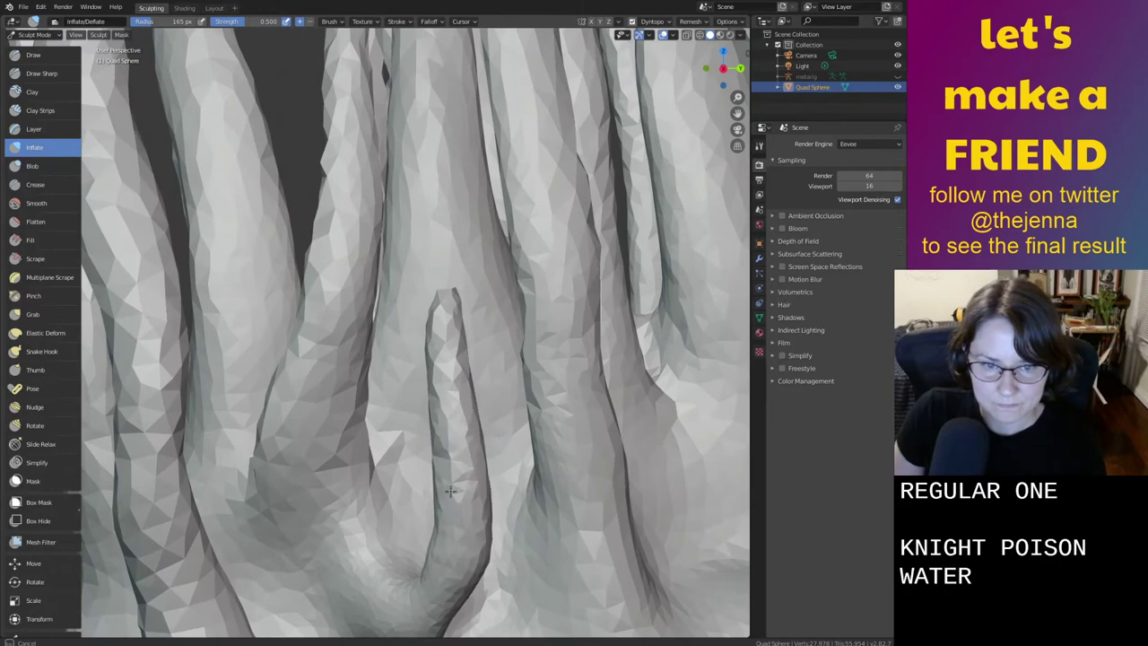
mouse_move(446, 330)
middle_down()
mouse_move(476, 413)
mouse_move(638, 411)
mouse_move(568, 447)
mouse_move(546, 442)
middle_up()
key(ctrl+s)
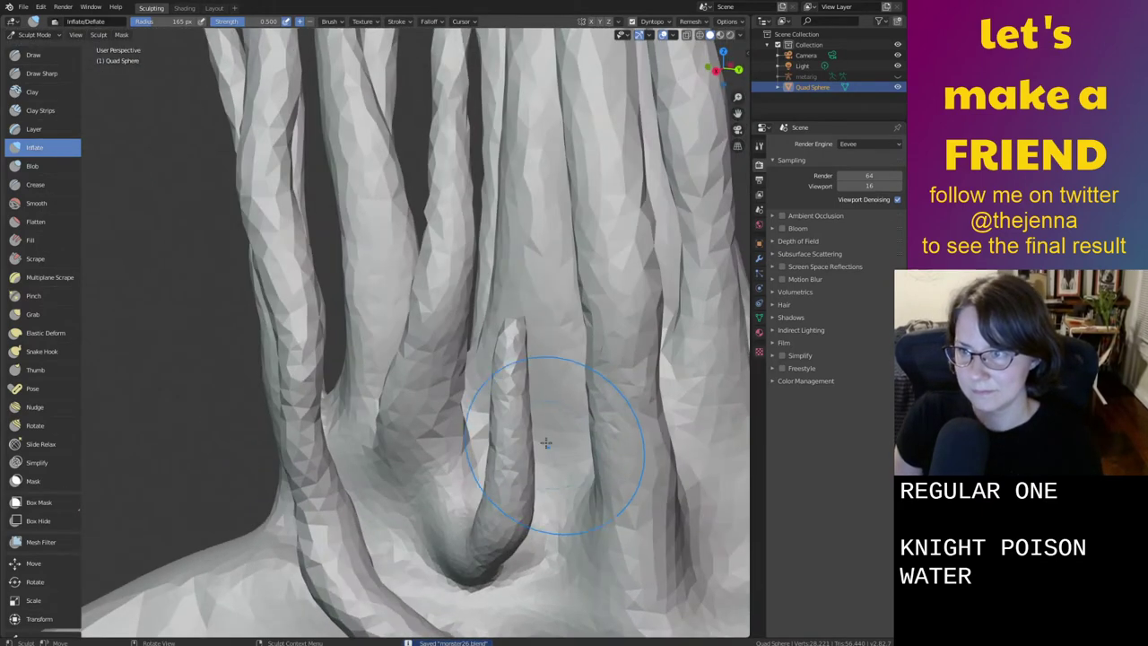
Shift the lower part of the short strand sideways toward the outer strands with Grab
mouse_move(529, 383)
middle_down()
mouse_move(564, 422)
mouse_move(557, 445)
mouse_move(523, 410)
mouse_move(578, 462)
mouse_move(549, 455)
mouse_move(592, 448)
mouse_move(543, 462)
mouse_move(514, 496)
middle_up()
key(g)
scroll(549, 455, down, 2)
scroll(567, 456, up, 2)
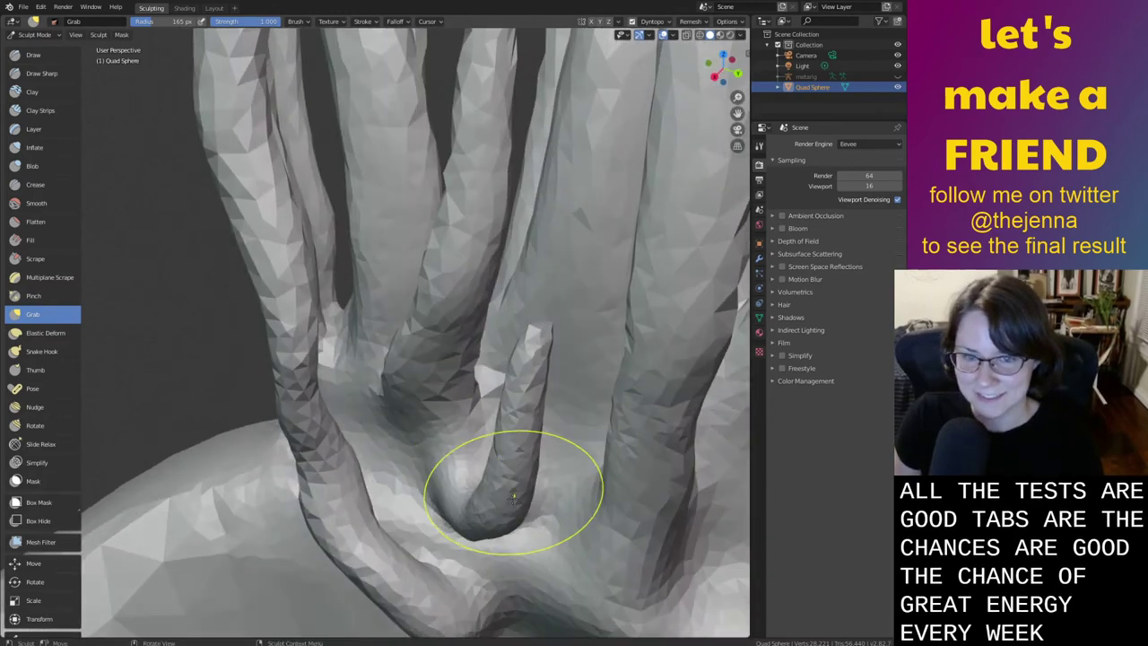
drag(508, 517, 461, 487)
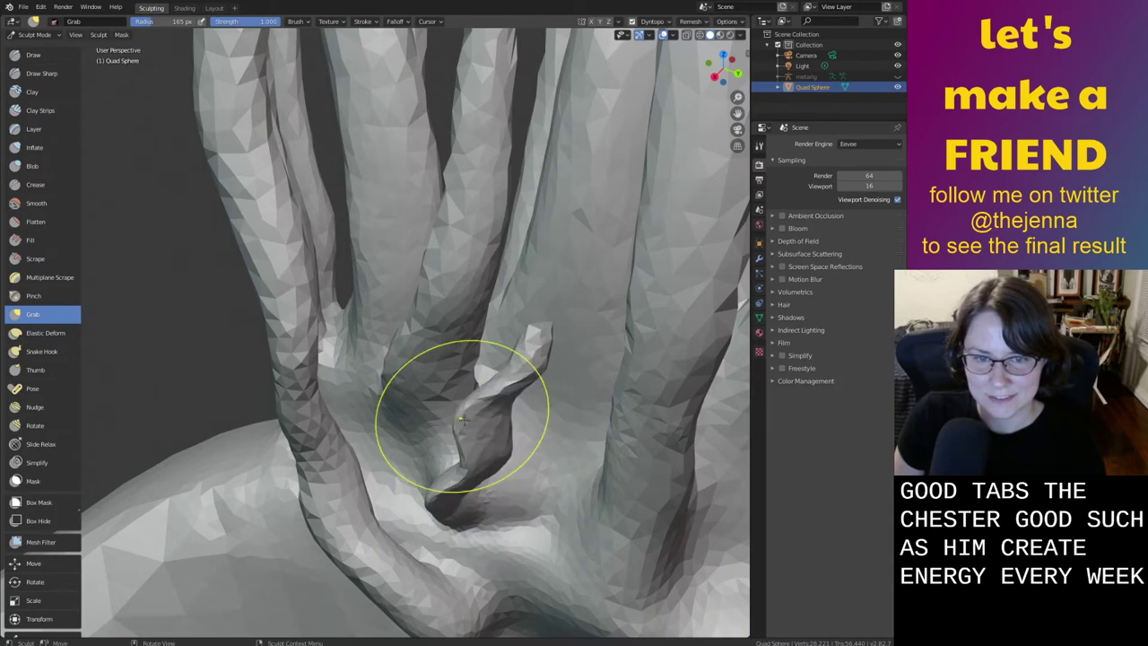
Inflate and smooth the bent short strand from its base to its tip, and save the file
key(i)
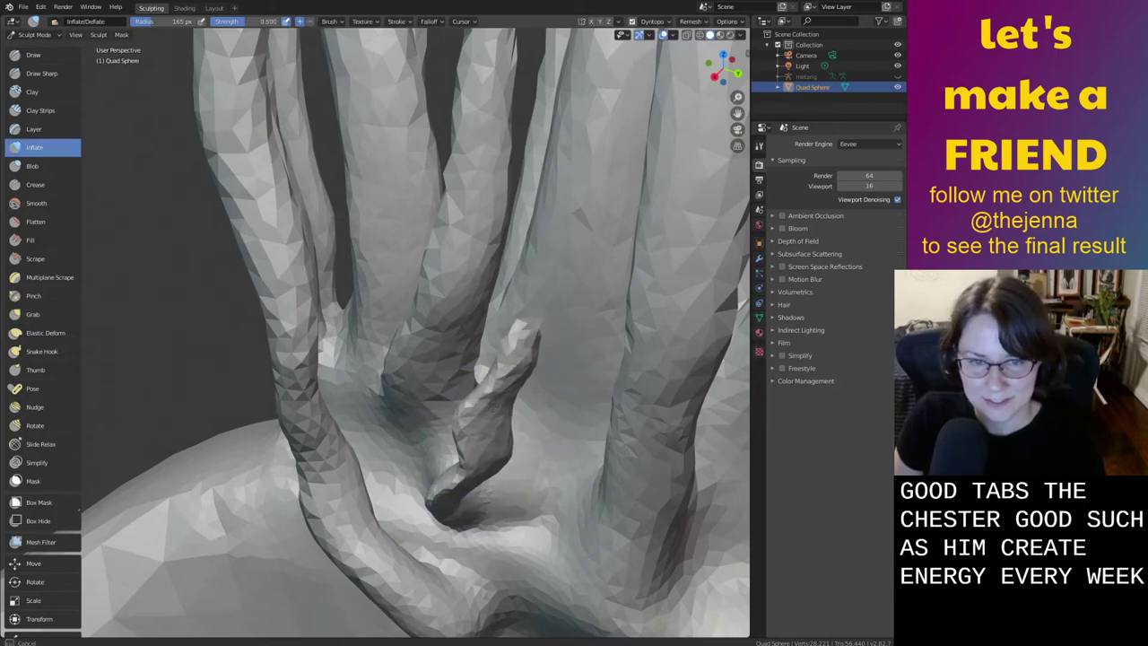
middle_drag(470, 453, 447, 454)
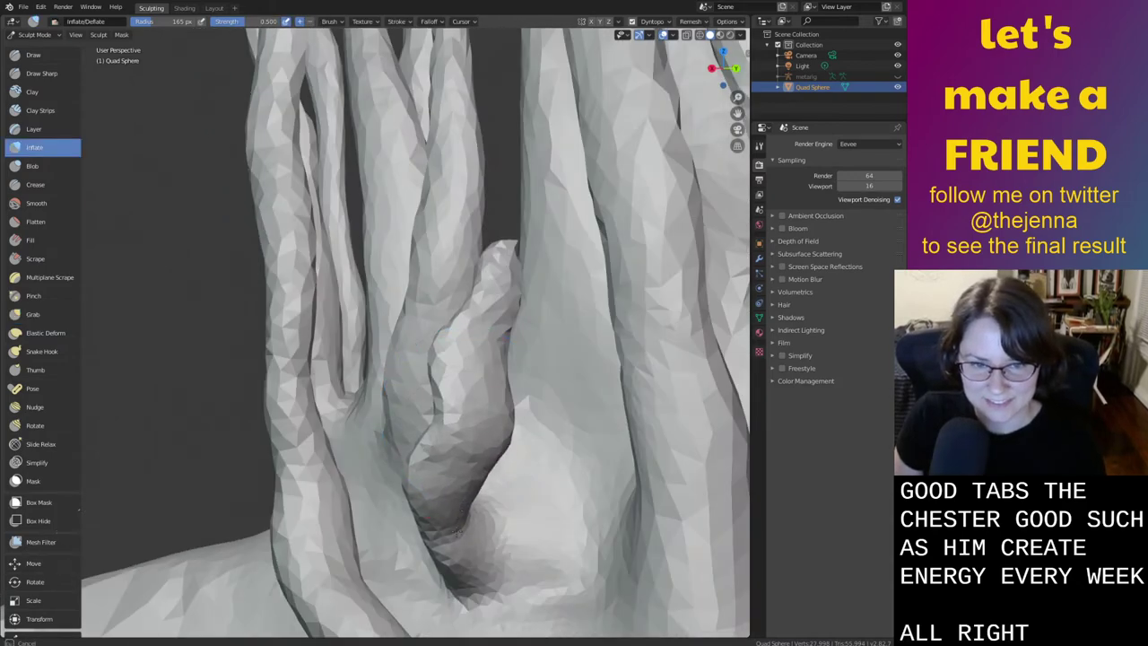
key(s)
drag(458, 532, 465, 396)
key(i)
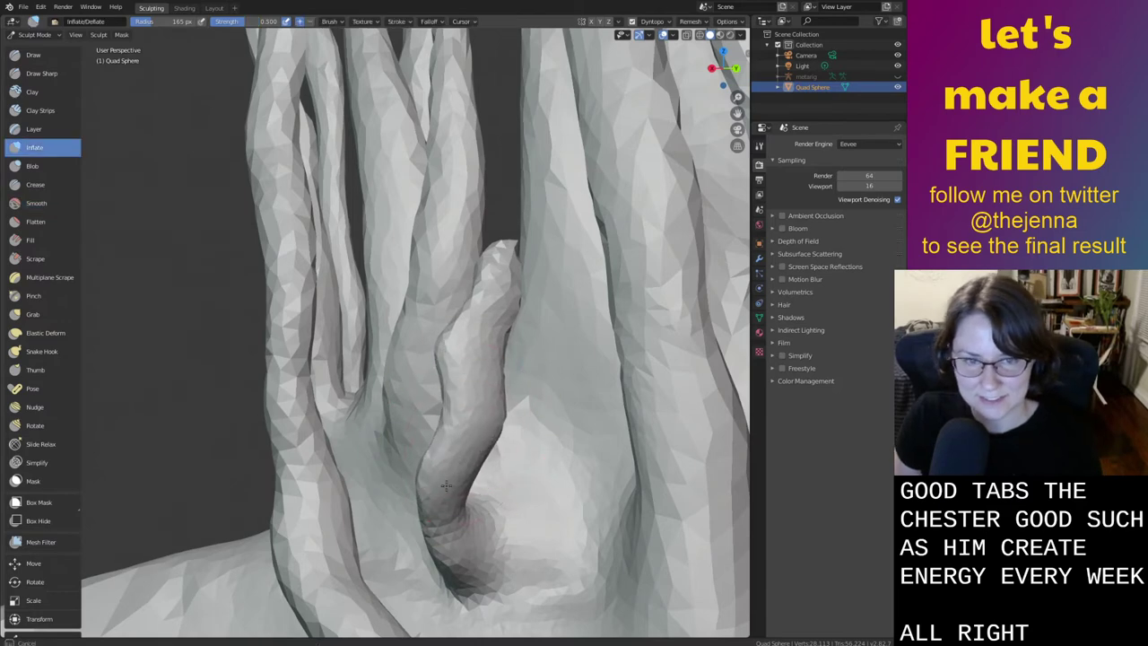
key(s)
drag(481, 400, 494, 303)
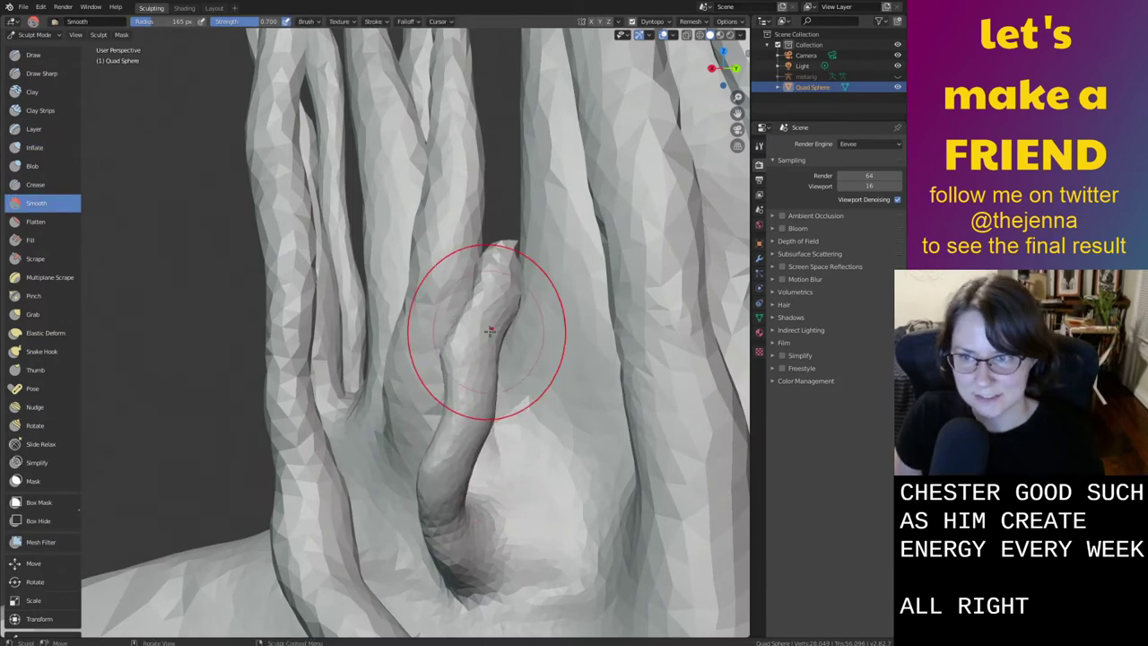
mouse_move(483, 354)
middle_down()
mouse_move(510, 368)
mouse_move(482, 415)
mouse_move(444, 443)
middle_up()
scroll(509, 368, down, 4)
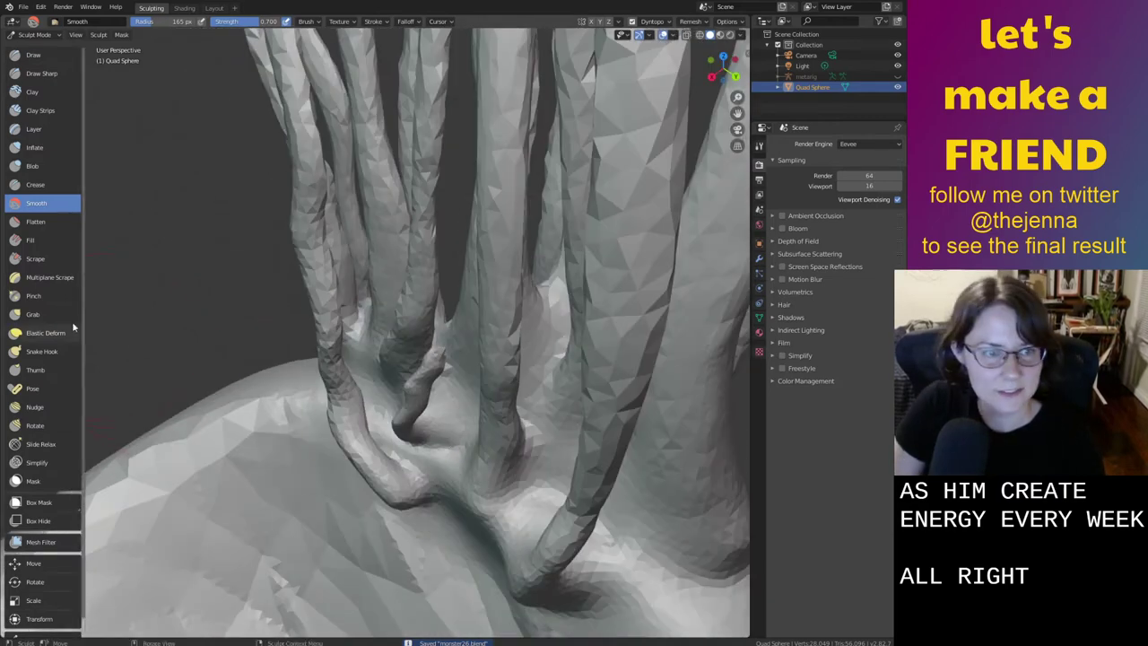
Reshape the short strand with Grab, moving its bend and pulling its tip up alongside the neighbouring strands
click(45, 352)
key(g)
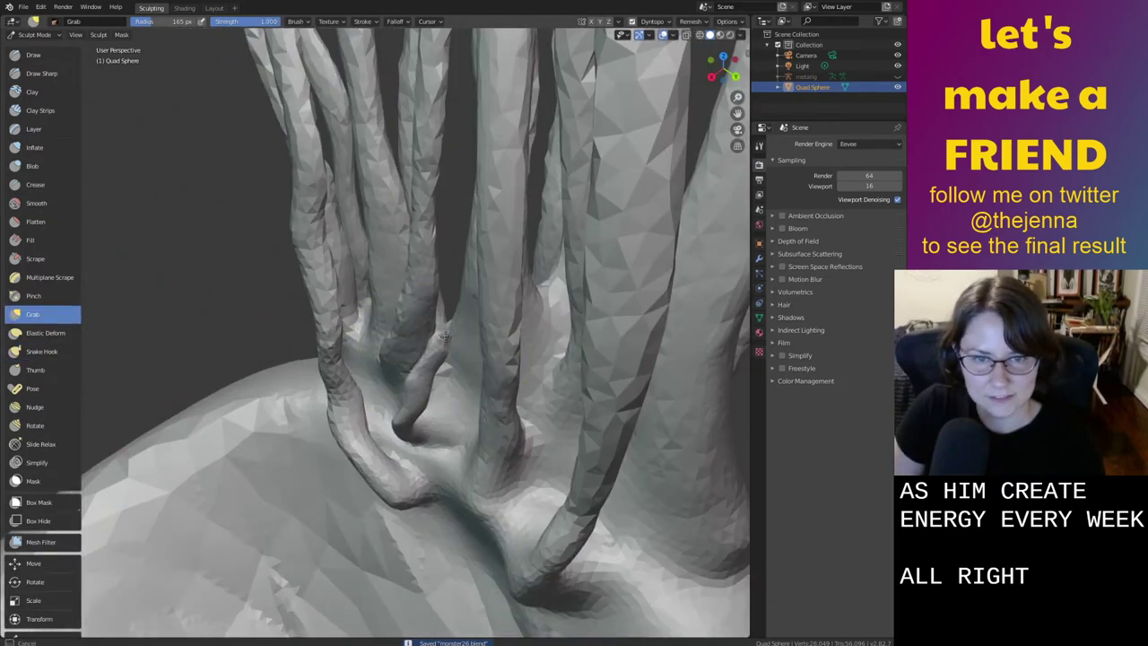
mouse_move(443, 368)
middle_down()
mouse_move(385, 359)
mouse_move(462, 410)
mouse_move(558, 308)
mouse_move(575, 368)
middle_up()
key(i)
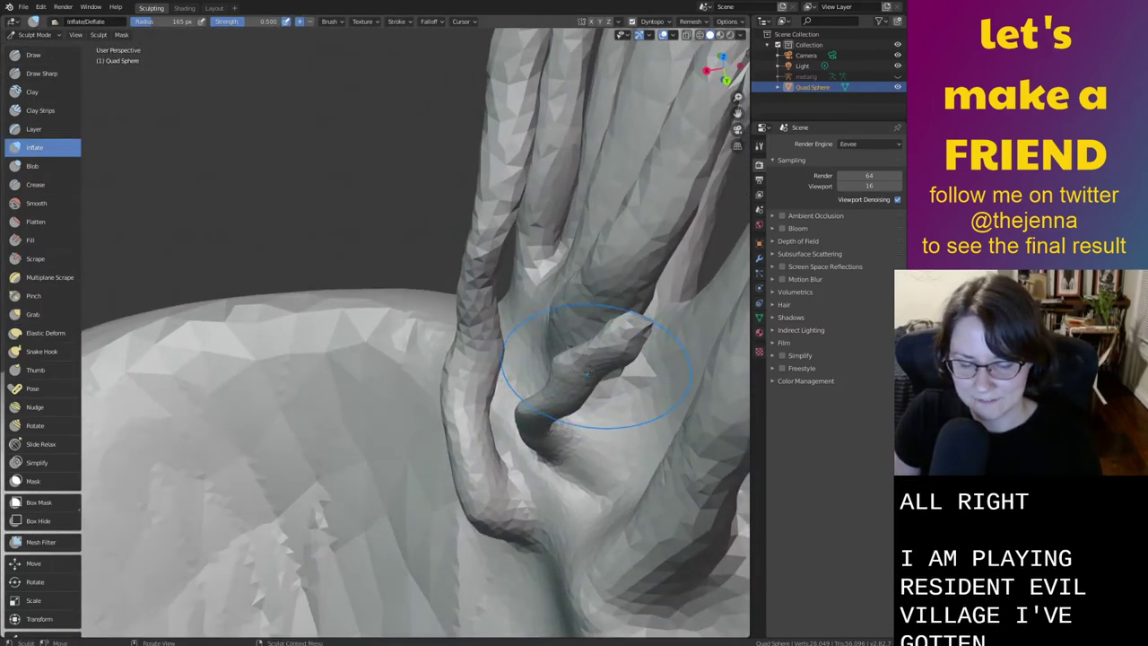
key(g)
mouse_move(569, 341)
mouse_down()
mouse_move(617, 320)
mouse_move(573, 395)
mouse_up()
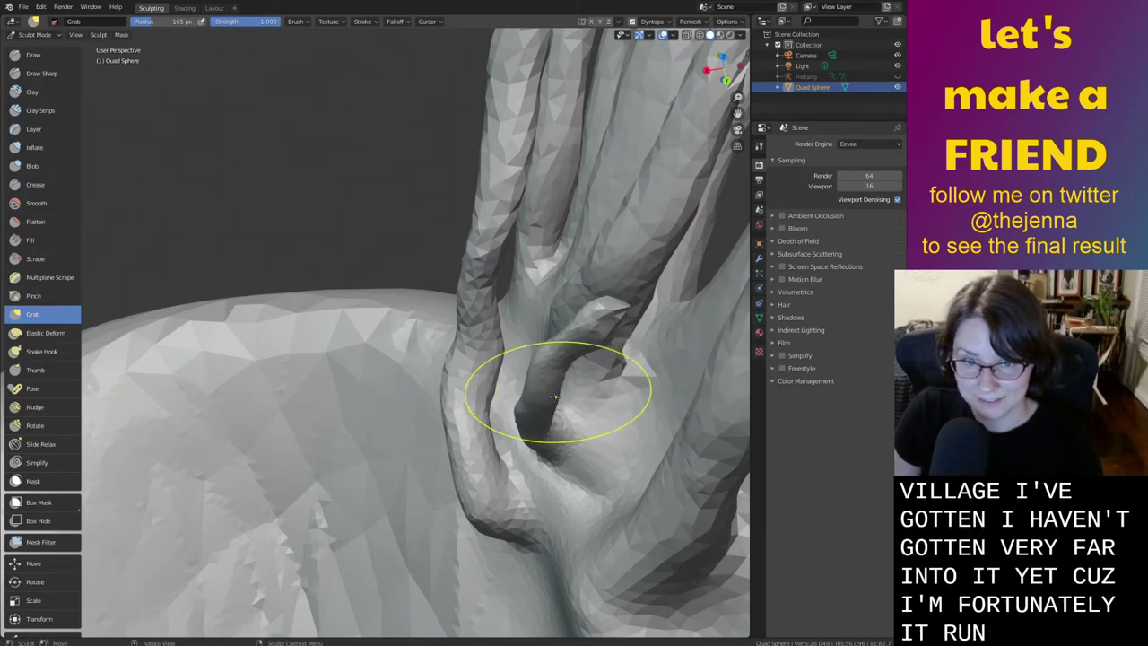
middle_drag(604, 316, 592, 302)
mouse_move(591, 246)
mouse_down()
mouse_move(567, 152)
mouse_move(570, 237)
mouse_up()
Thicken the raised strand along its stretched length with Inflate and smooth its surface
key(i)
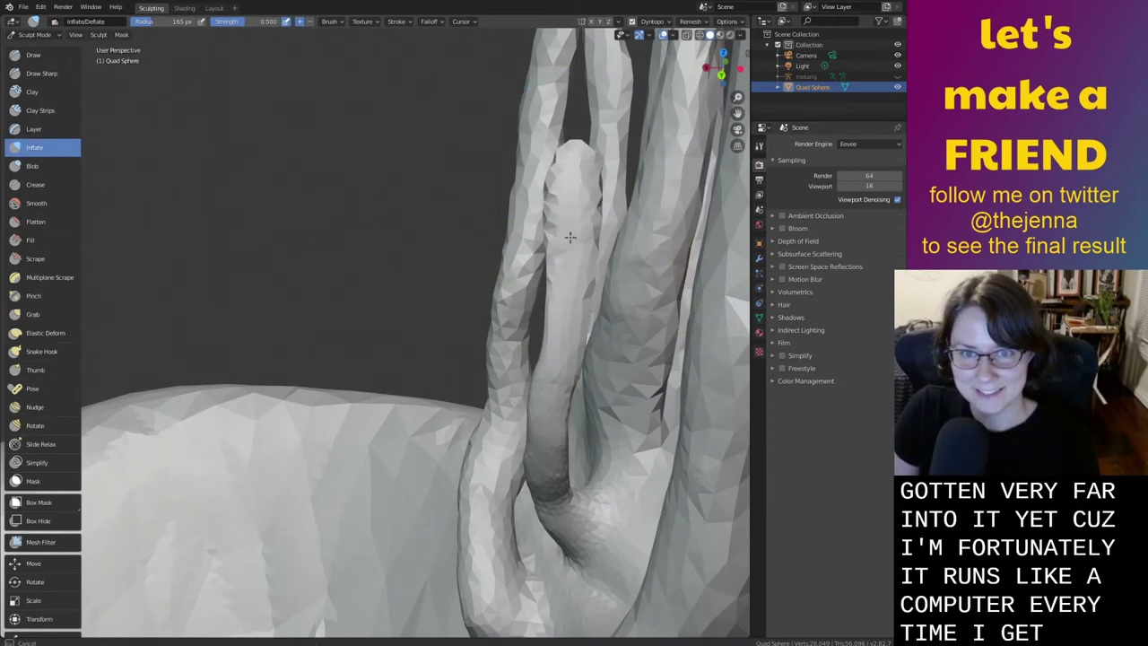
key(g)
mouse_move(589, 185)
middle_down()
mouse_move(564, 257)
mouse_move(661, 276)
mouse_move(538, 300)
middle_up()
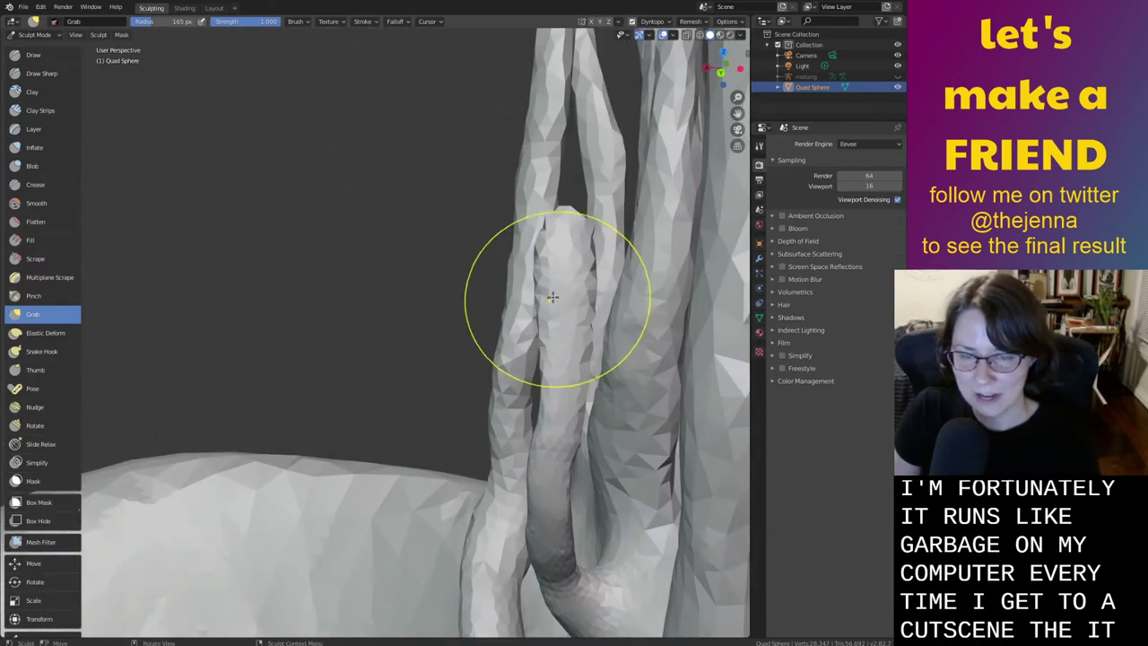
key(i)
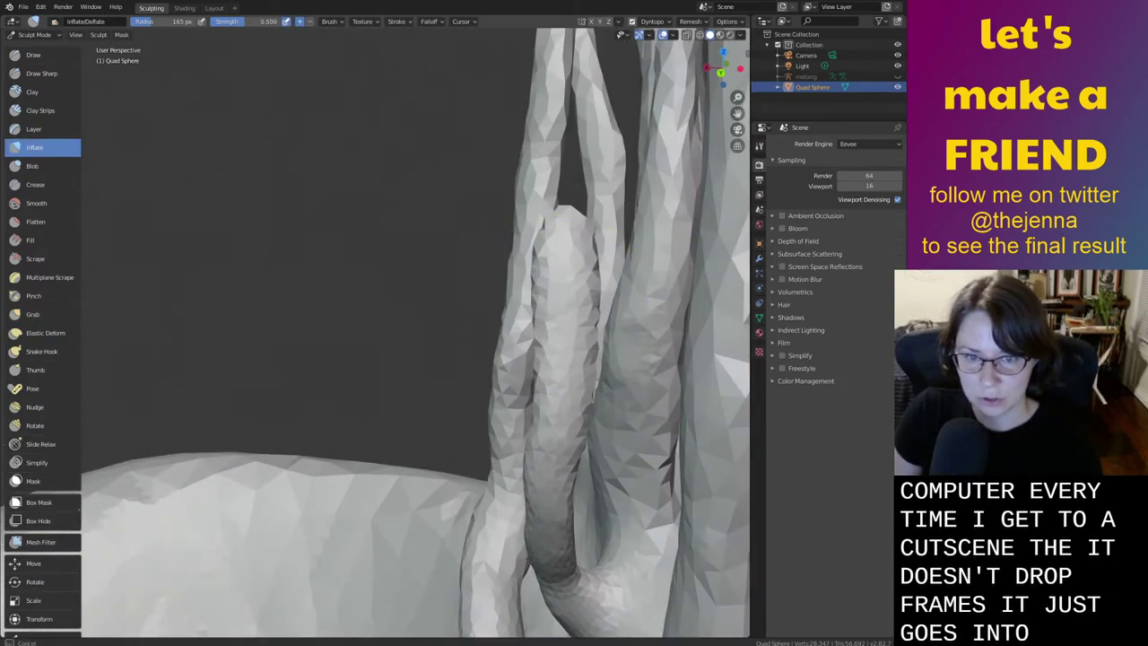
key(shift+s)
middle_drag(555, 344, 623, 295)
Stretch the strand's tip farther upward between the taller neighbouring strands with Grab
key(g)
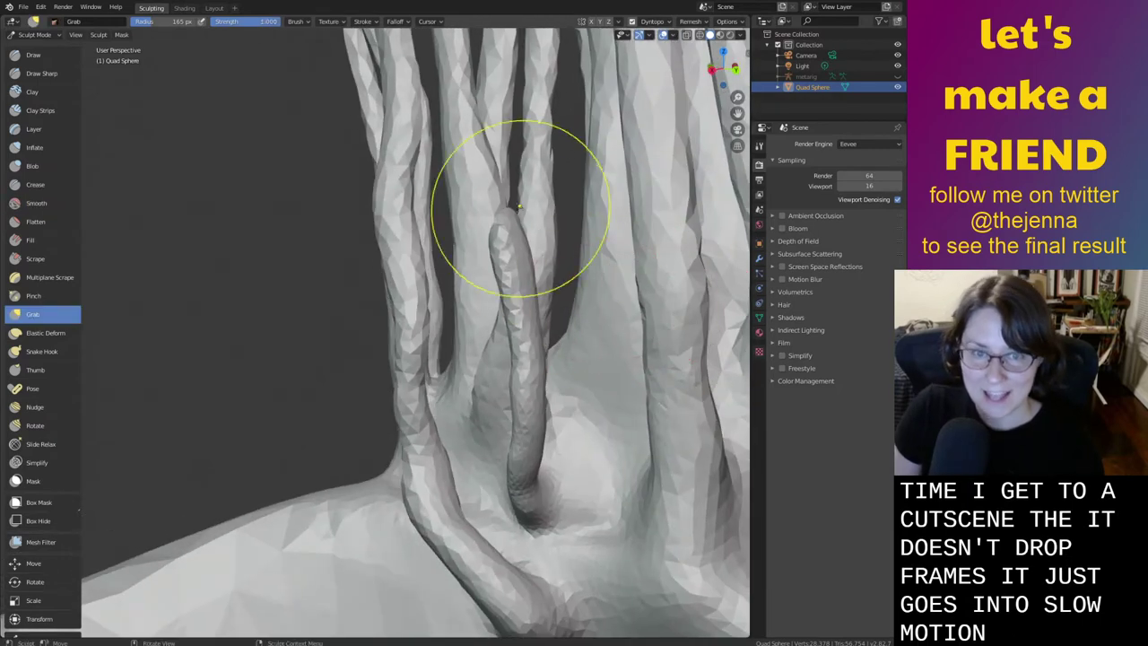
middle_drag(491, 149, 531, 475)
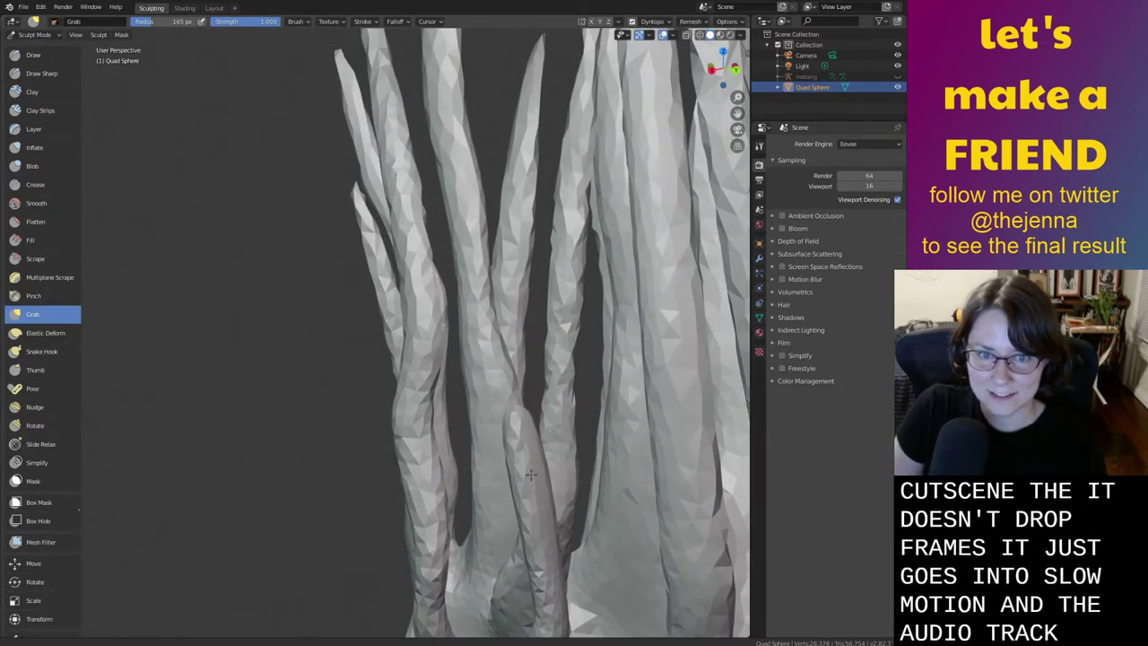
drag(516, 409, 500, 219)
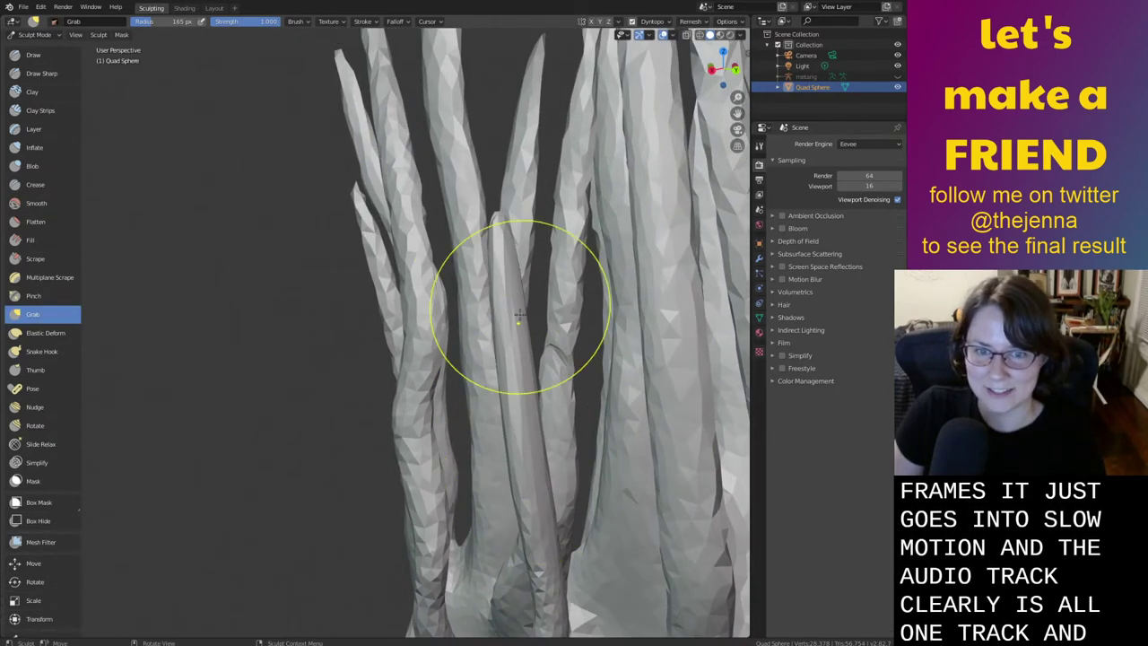
Inflate and smooth the newly stretched upper section of the strand
mouse_move(523, 308)
middle_down()
mouse_move(507, 380)
mouse_move(562, 359)
middle_up()
key(i)
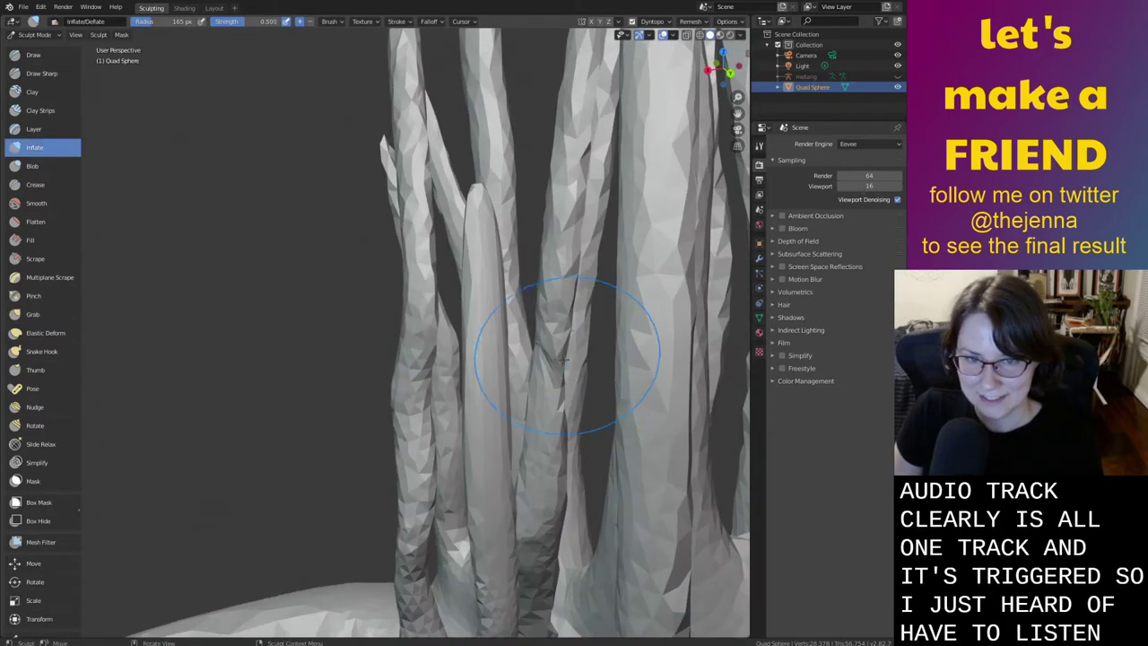
key(s)
mouse_move(544, 391)
mouse_down()
mouse_move(533, 421)
mouse_move(512, 335)
mouse_up()
mouse_move(514, 325)
middle_down()
mouse_move(520, 362)
mouse_move(507, 347)
middle_up()
key(g)
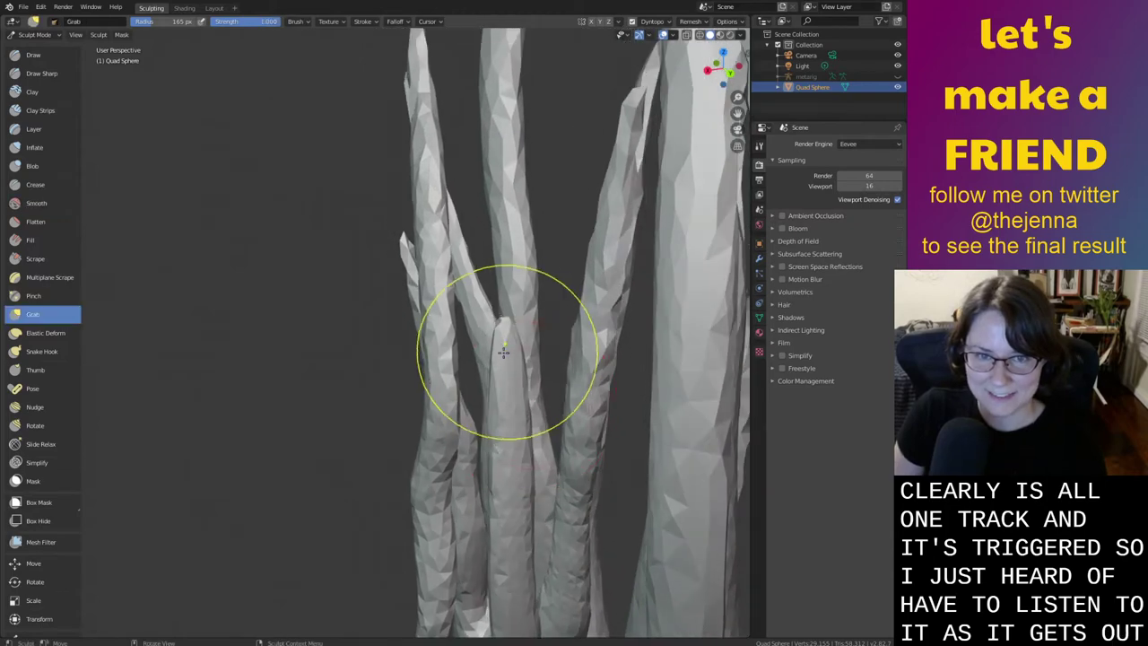
Stretch the short strand farther upward with Grab and thicken its new upper section with Inflate
mouse_move(510, 268)
middle_down()
mouse_move(551, 294)
mouse_move(487, 359)
middle_up()
key(shift+s)
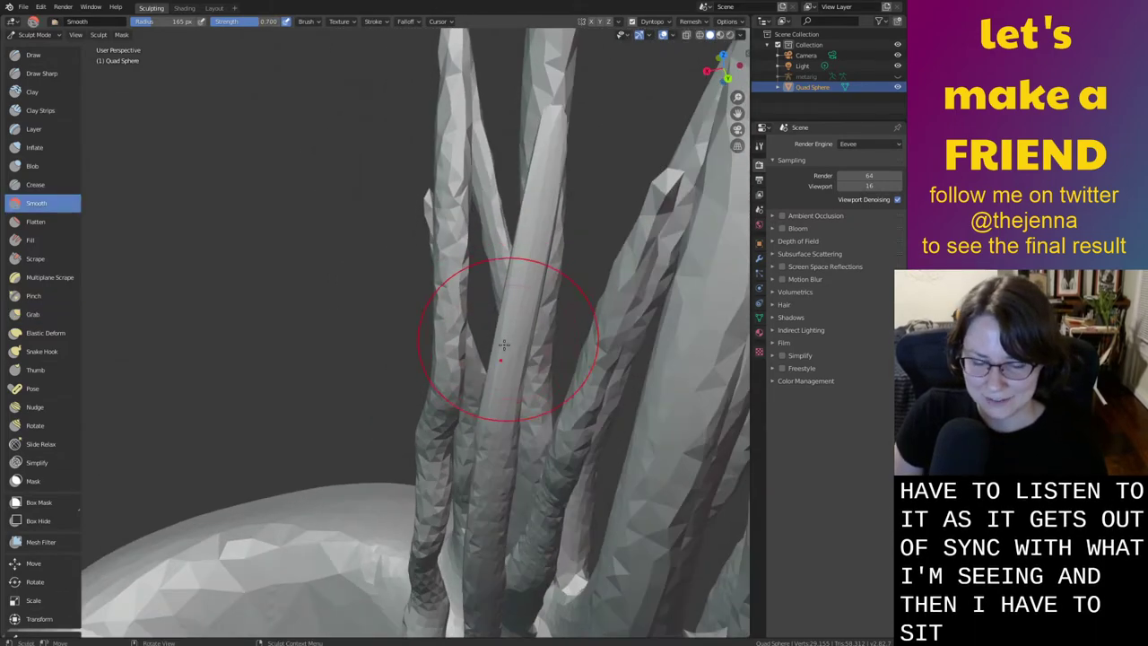
key(i)
drag(530, 210, 499, 393)
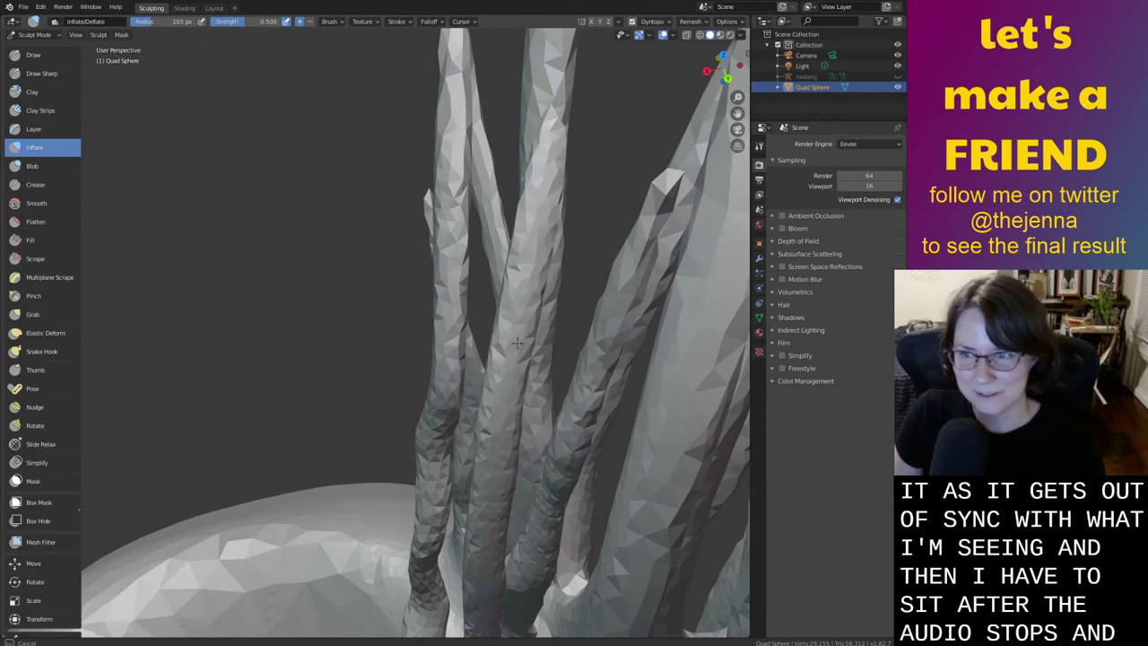
mouse_move(517, 342)
middle_down()
mouse_move(550, 359)
mouse_move(485, 423)
mouse_move(476, 399)
middle_up()
Reposition the thickened strand with Grab, bending it into the open space between its neighbours
key(g)
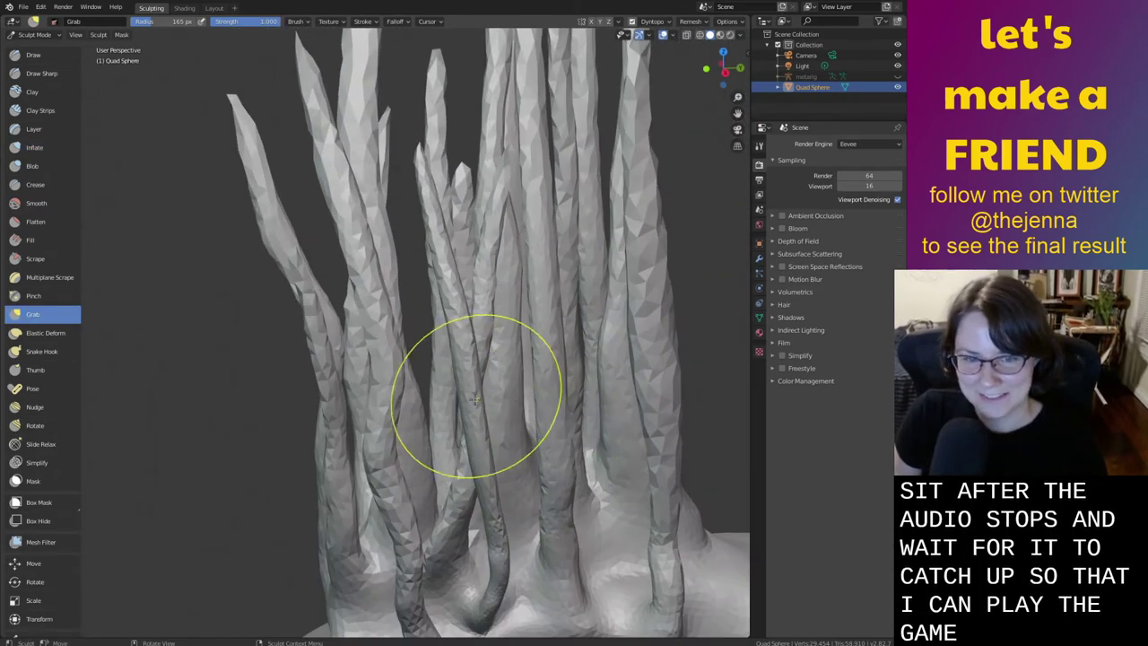
middle_drag(470, 341, 510, 370)
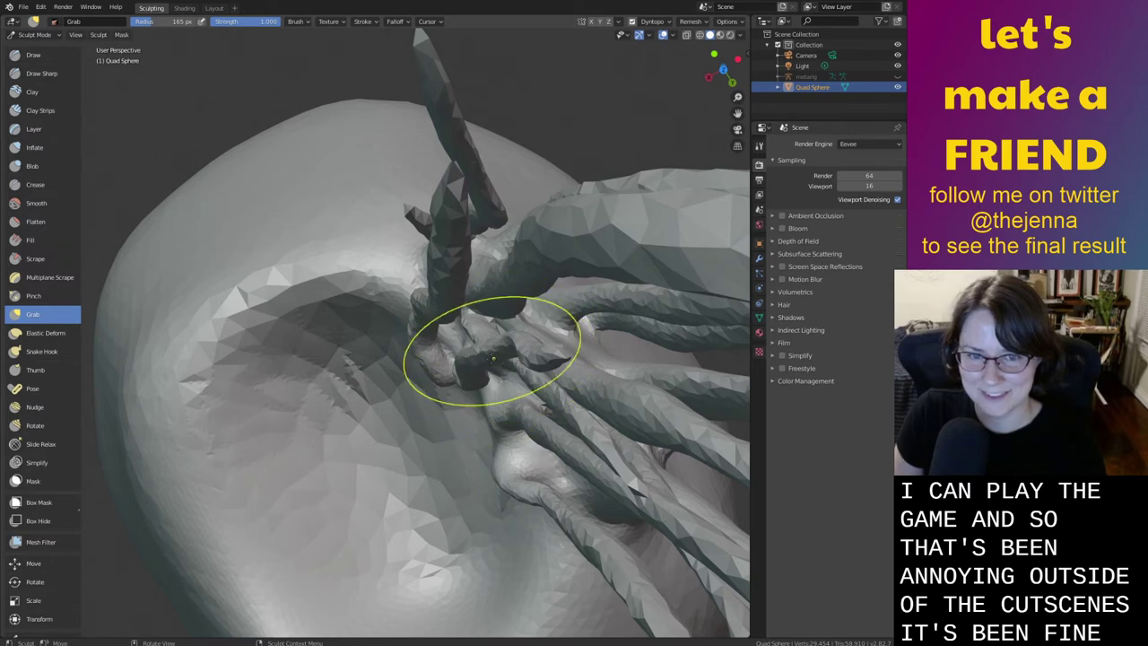
drag(492, 357, 471, 332)
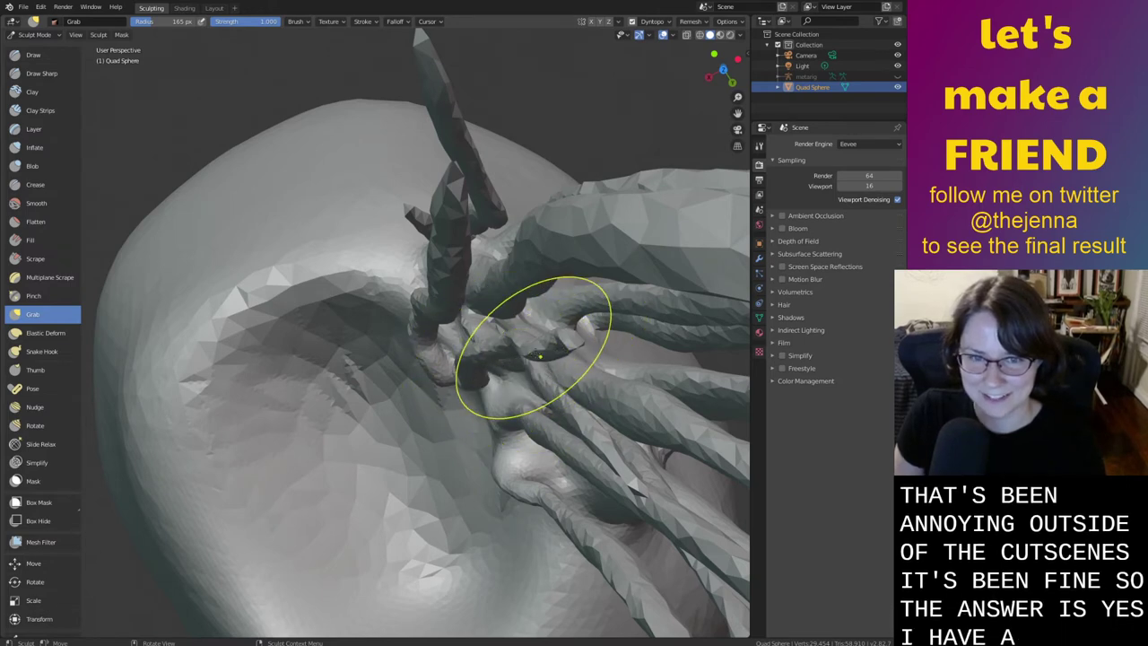
middle_drag(557, 340, 539, 282)
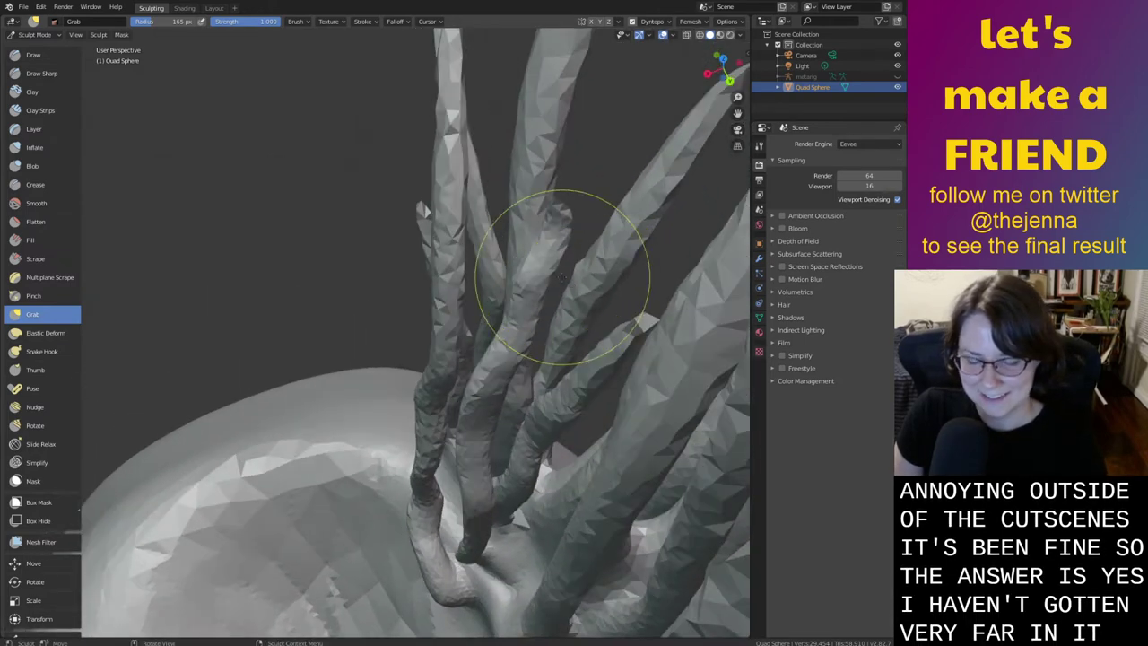
Inflate and smooth the upper part of the bent strand, and save the file
key(i)
mouse_move(538, 270)
mouse_down()
mouse_move(492, 381)
mouse_move(565, 232)
mouse_up()
key(shift+s)
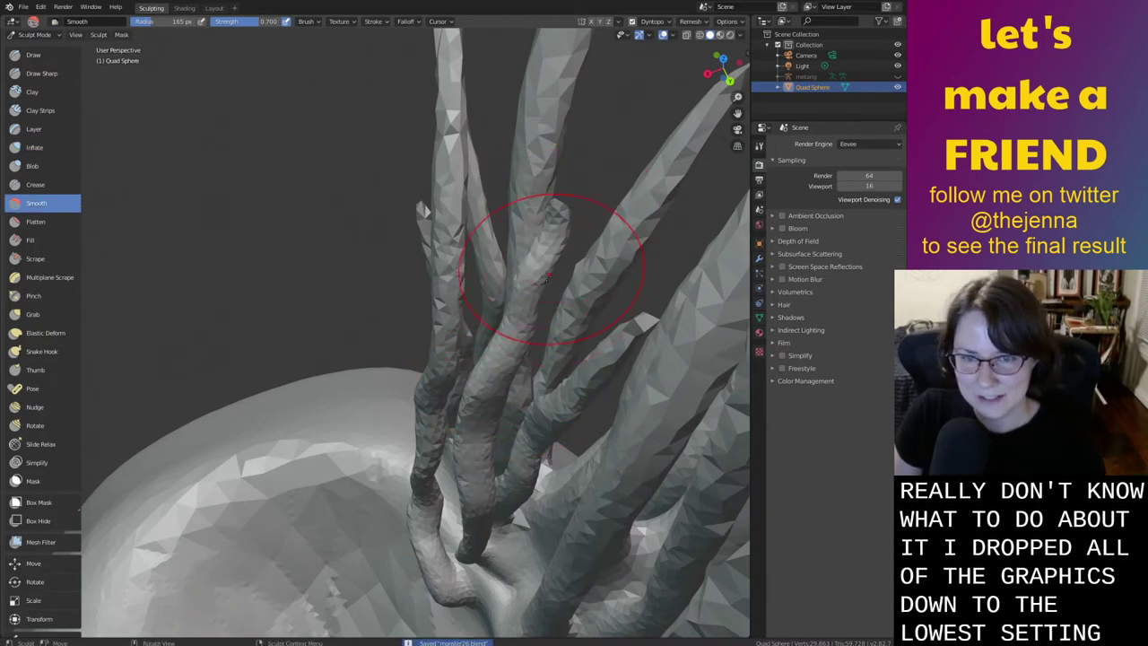
Straighten the small strand beside the thick one with Grab, pulling its bent tip upward
mouse_move(549, 276)
middle_down()
mouse_move(577, 231)
mouse_move(559, 390)
mouse_move(547, 366)
mouse_move(558, 358)
mouse_move(534, 373)
mouse_move(556, 359)
middle_up()
key(g)
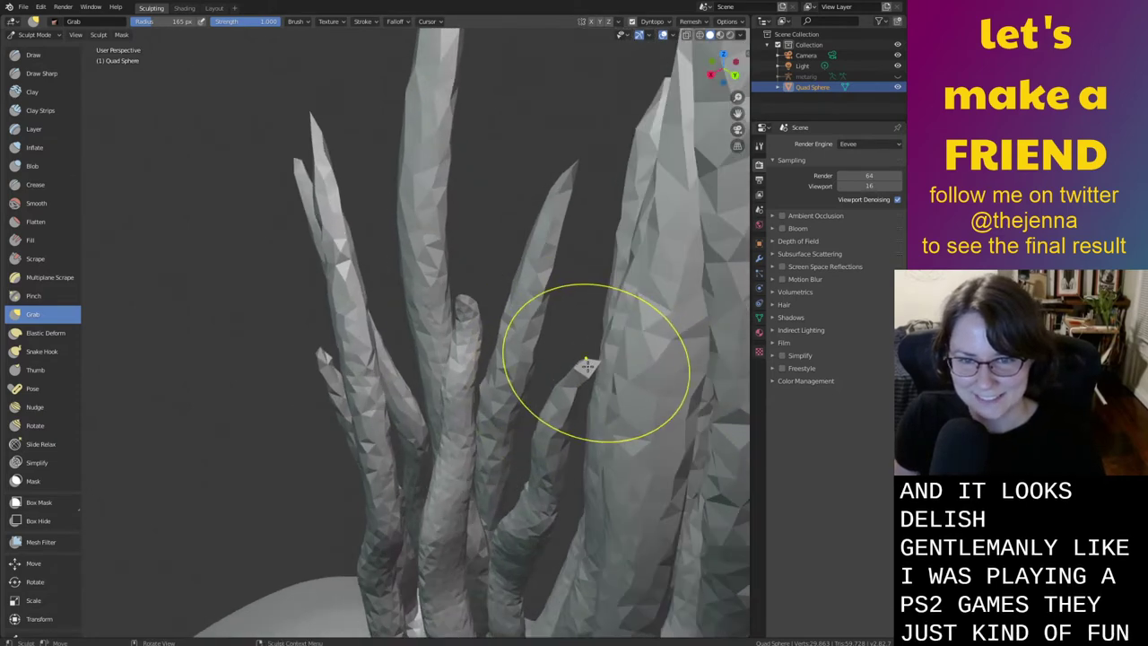
key(shift+s)
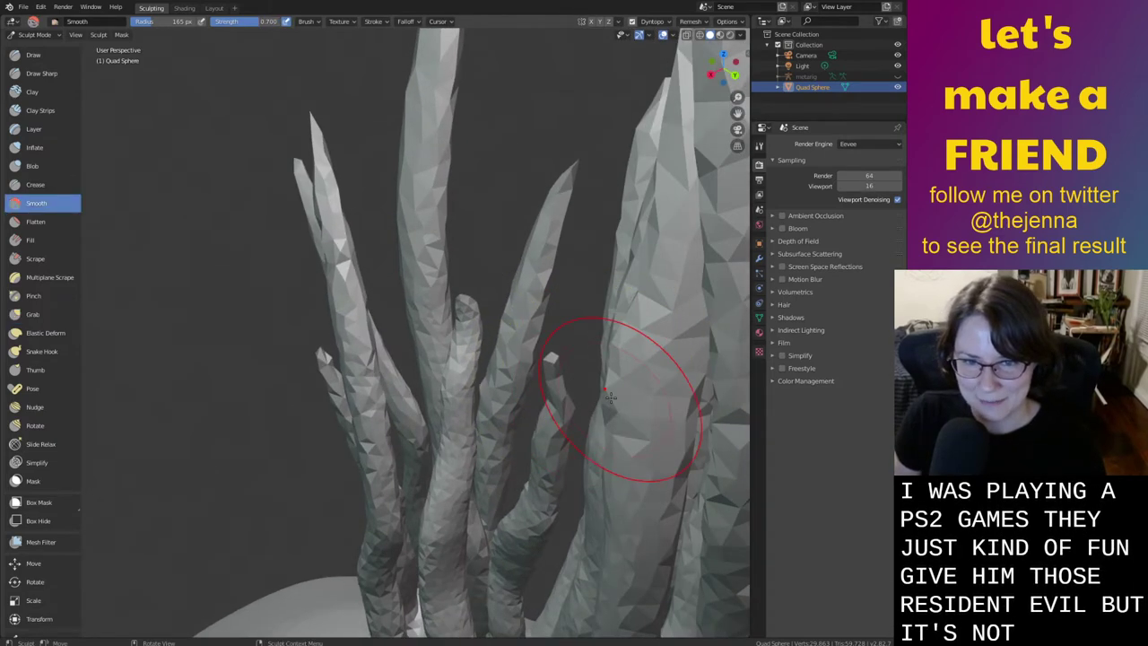
mouse_move(564, 372)
middle_down()
mouse_move(547, 341)
mouse_move(538, 396)
mouse_move(525, 362)
mouse_move(557, 408)
middle_up()
key(g)
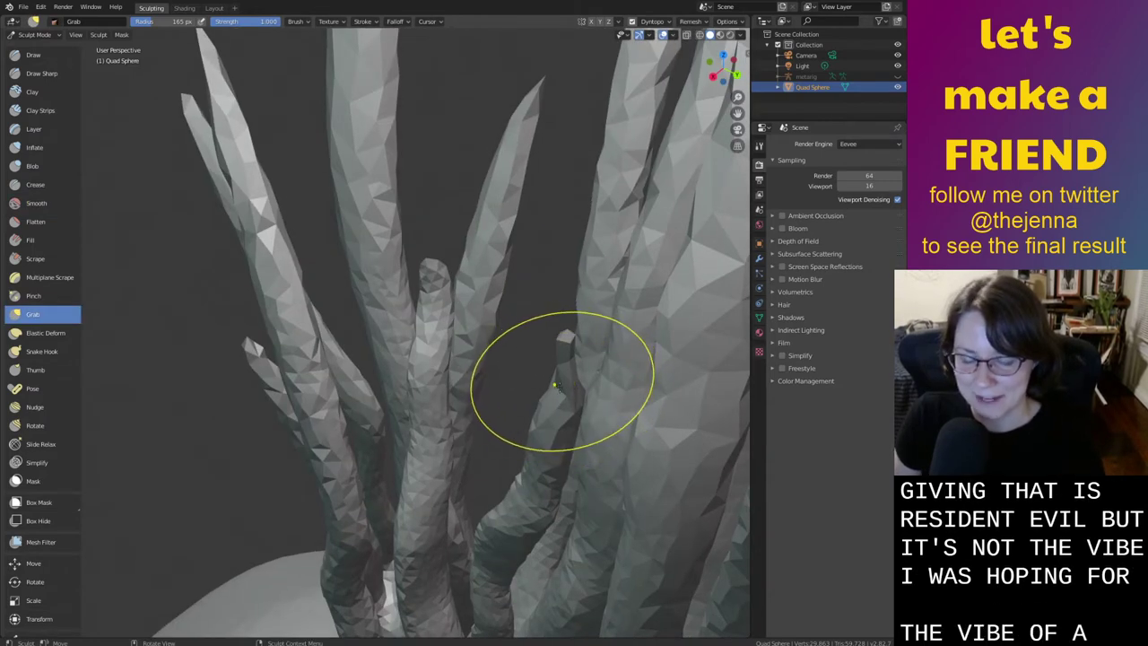
Thicken the small strand's upper end with Inflate and smooth its thin tip into a rounded end
key(i)
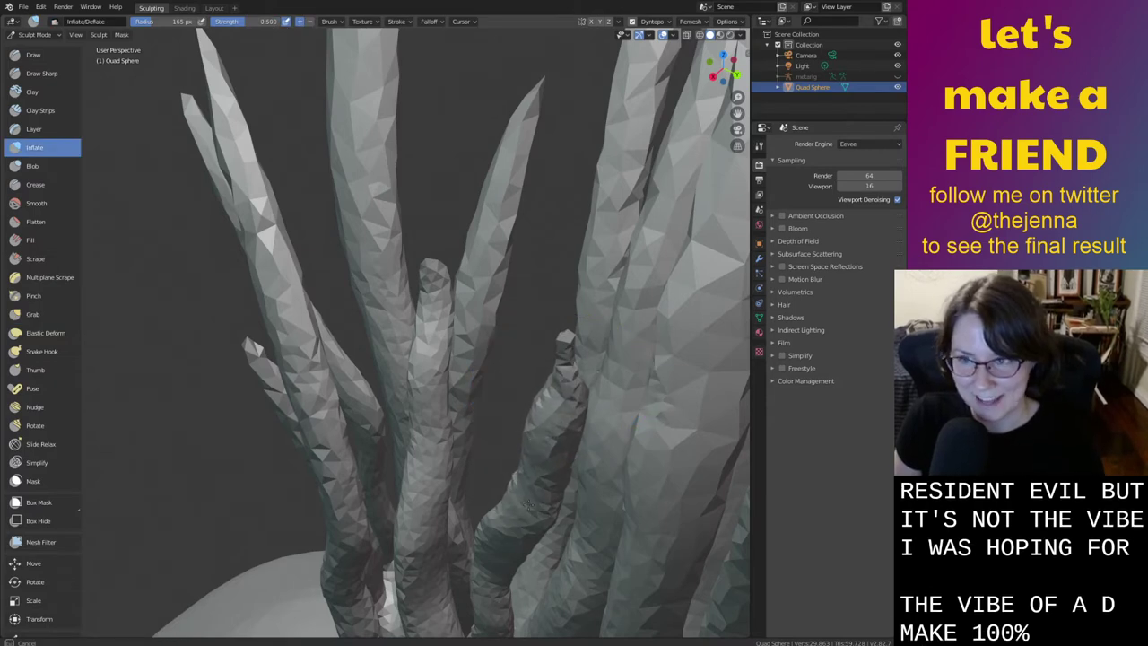
key(g)
middle_drag(582, 364, 578, 362)
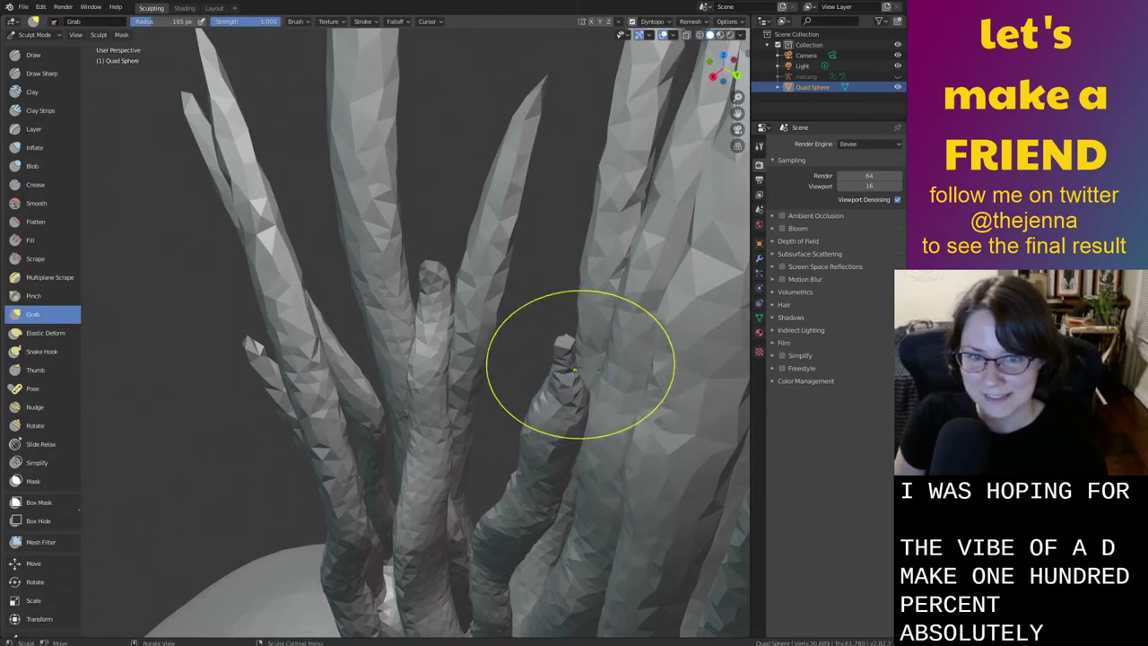
key(s)
drag(568, 359, 533, 372)
key(i)
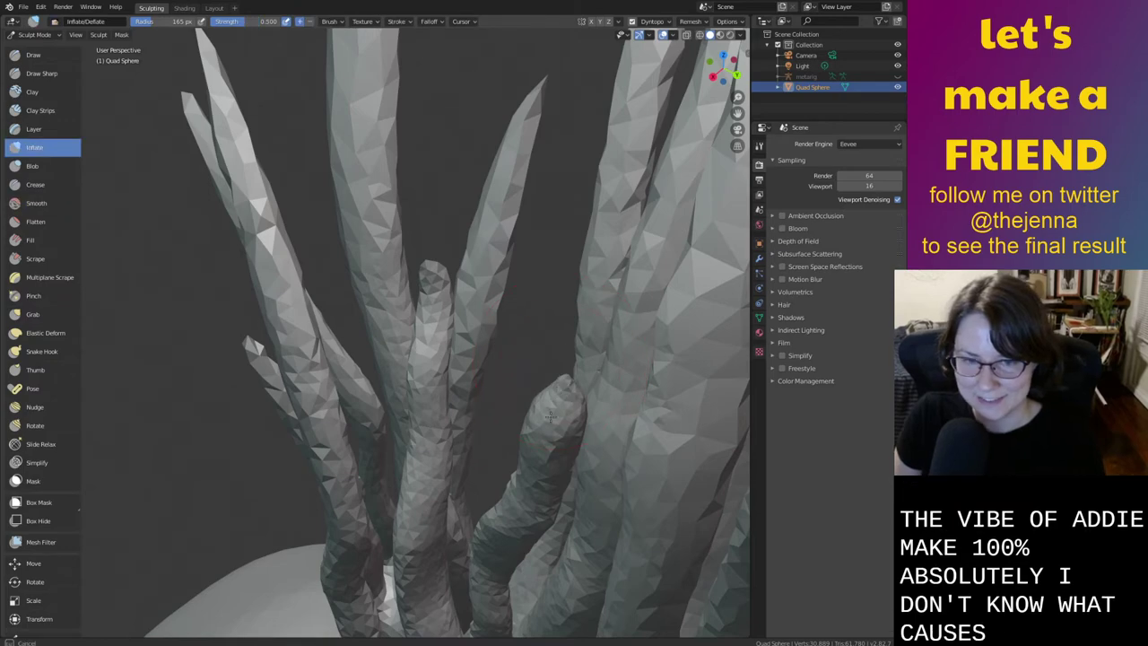
mouse_move(547, 437)
mouse_down()
mouse_move(509, 530)
mouse_move(550, 406)
mouse_up()
key(s)
key(g)
Reduce the Grab brush radius to 46 px and pull the small strand's rounded tip away from its neighbour
mouse_move(538, 359)
middle_down()
mouse_move(538, 436)
mouse_move(516, 348)
middle_up()
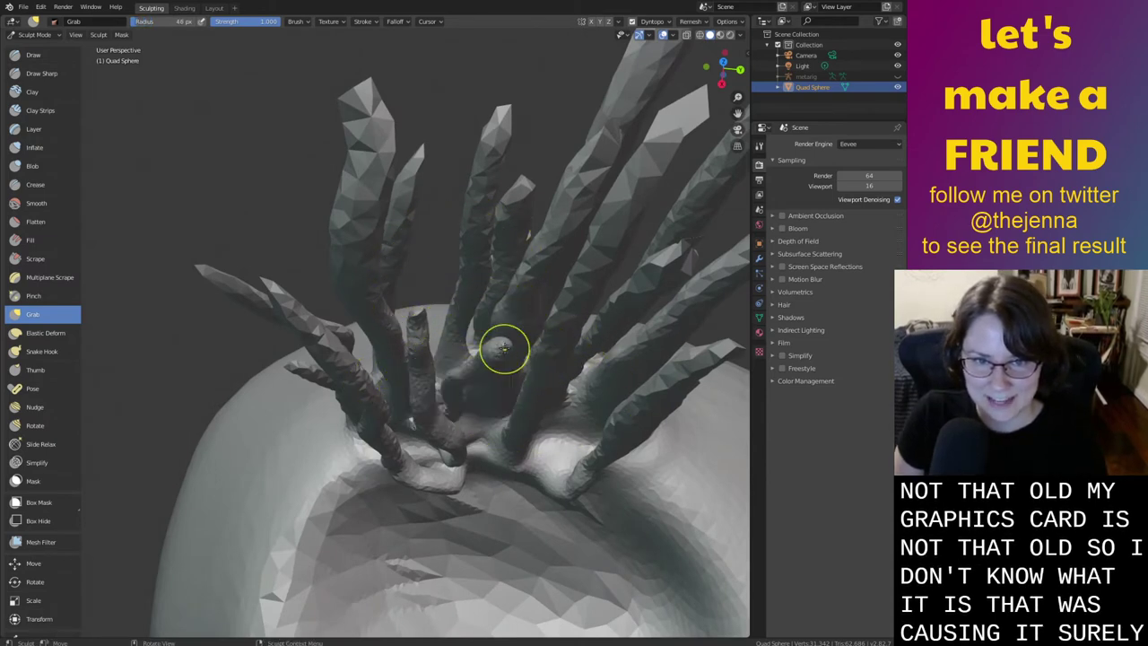
drag(505, 350, 490, 357)
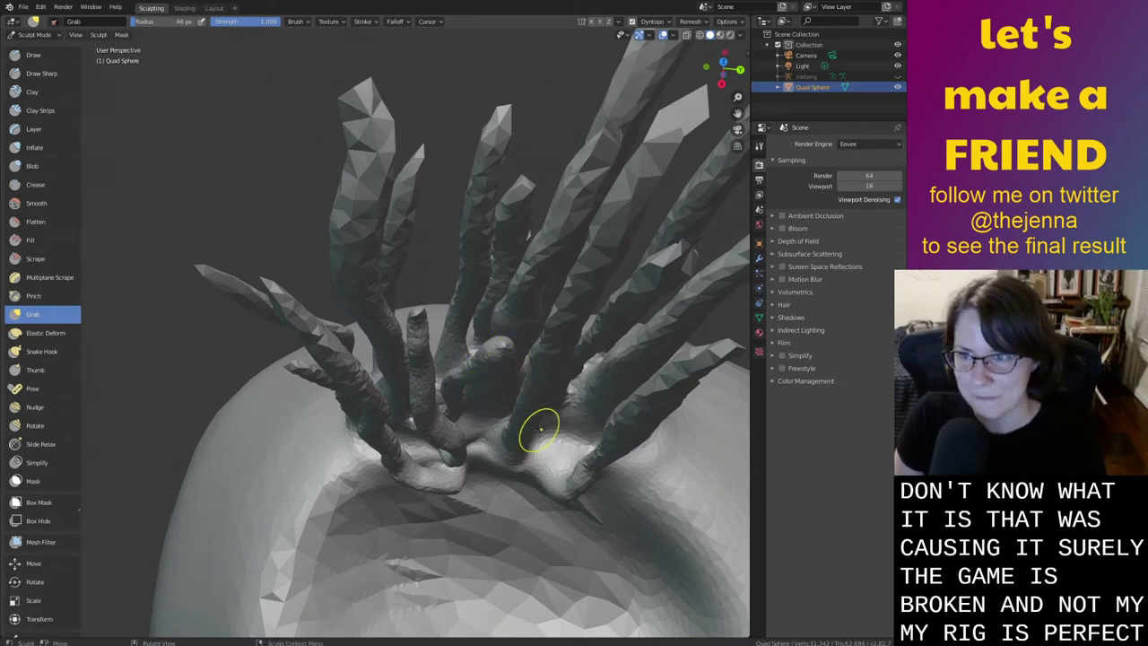
Save the file and examine the strand bundle from several sides for gaps and shape
middle_drag(568, 474, 537, 337)
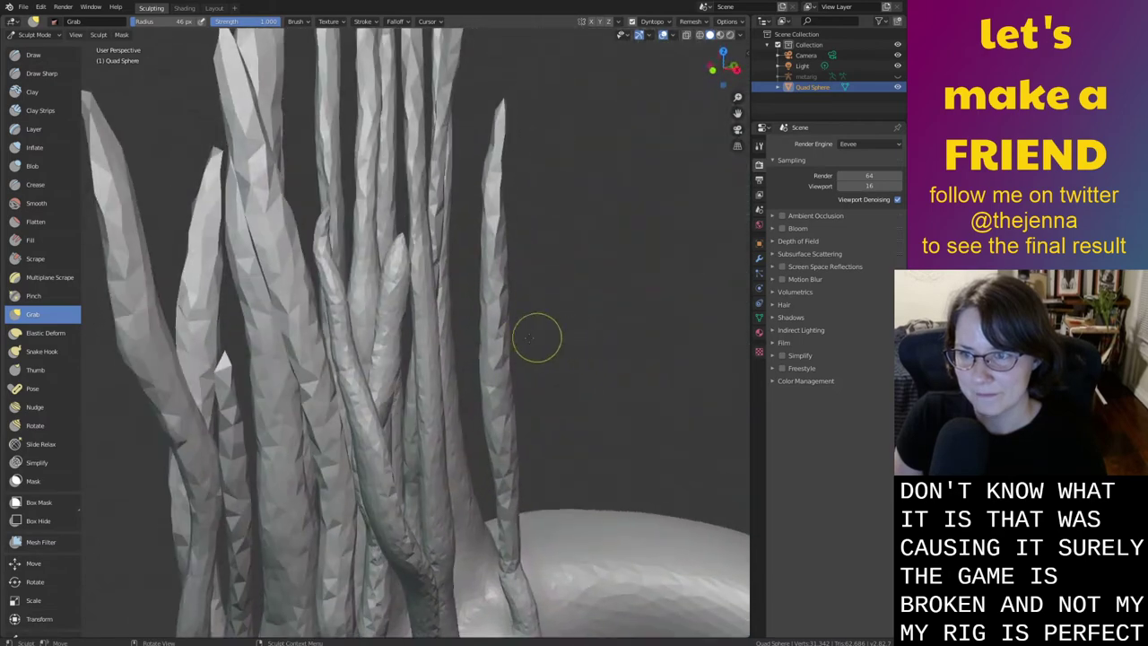
scroll(536, 337, down, 3)
key(ctrl+s)
middle_drag(587, 503, 684, 353)
scroll(531, 487, up, 3)
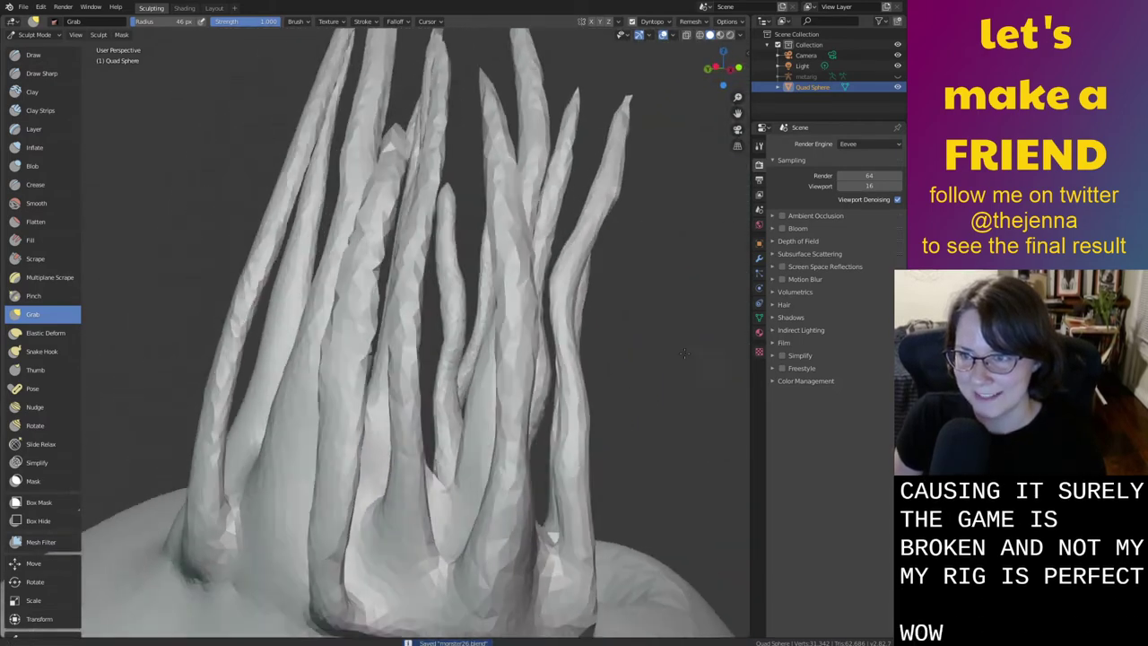
scroll(683, 354, down, 5)
middle_drag(526, 418, 584, 446)
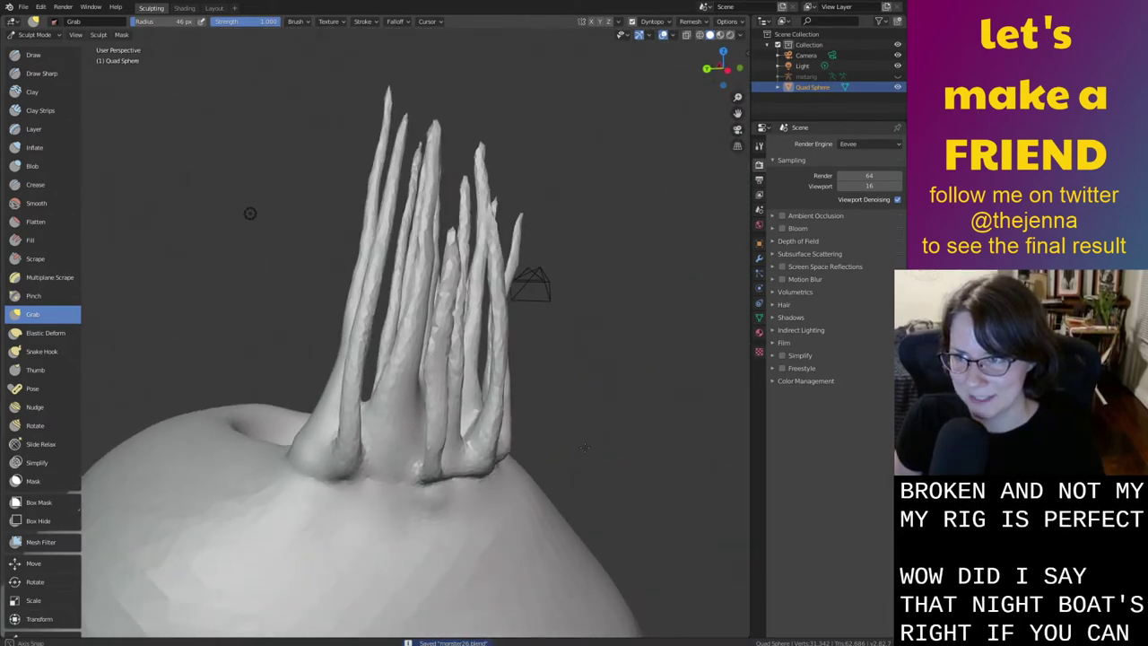
mouse_move(574, 494)
middle_down()
mouse_move(539, 511)
mouse_move(508, 418)
mouse_move(590, 493)
mouse_move(509, 504)
mouse_move(541, 505)
mouse_move(457, 531)
mouse_move(521, 513)
mouse_move(348, 502)
mouse_move(533, 479)
mouse_move(526, 382)
mouse_move(602, 423)
mouse_move(599, 439)
mouse_move(628, 418)
middle_up()
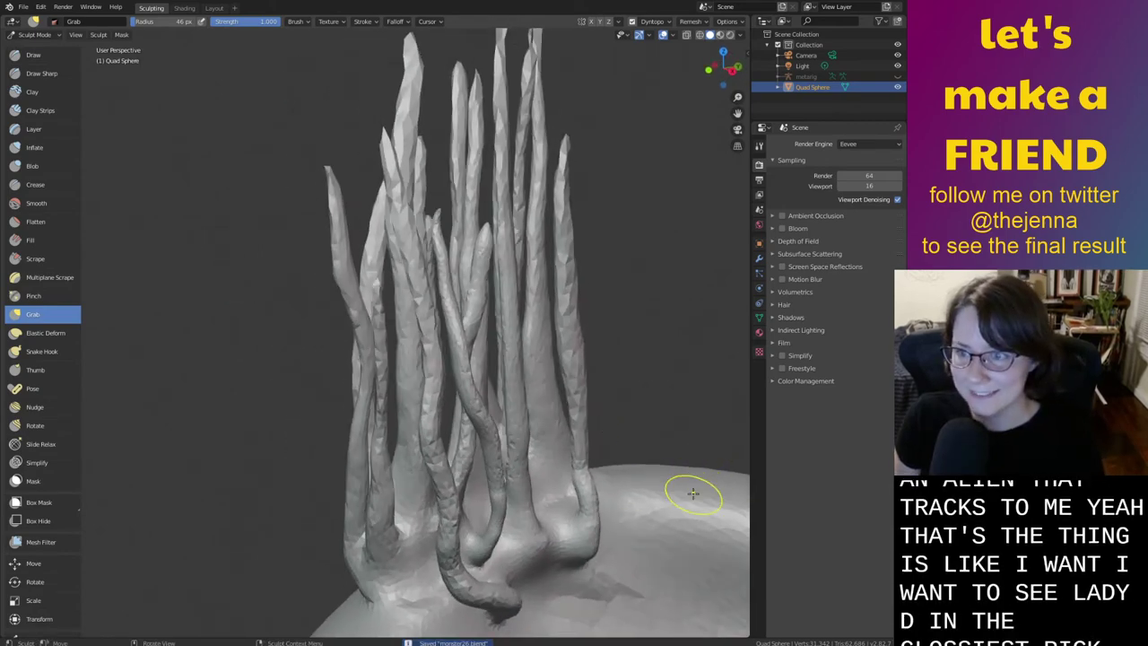
Stretch the small strand's rounded tip far upward beside the central strands with Grab
mouse_move(687, 487)
middle_down()
mouse_move(623, 461)
mouse_move(659, 543)
mouse_move(668, 511)
mouse_move(717, 483)
mouse_move(709, 467)
mouse_move(533, 481)
mouse_move(571, 453)
mouse_move(610, 491)
middle_up()
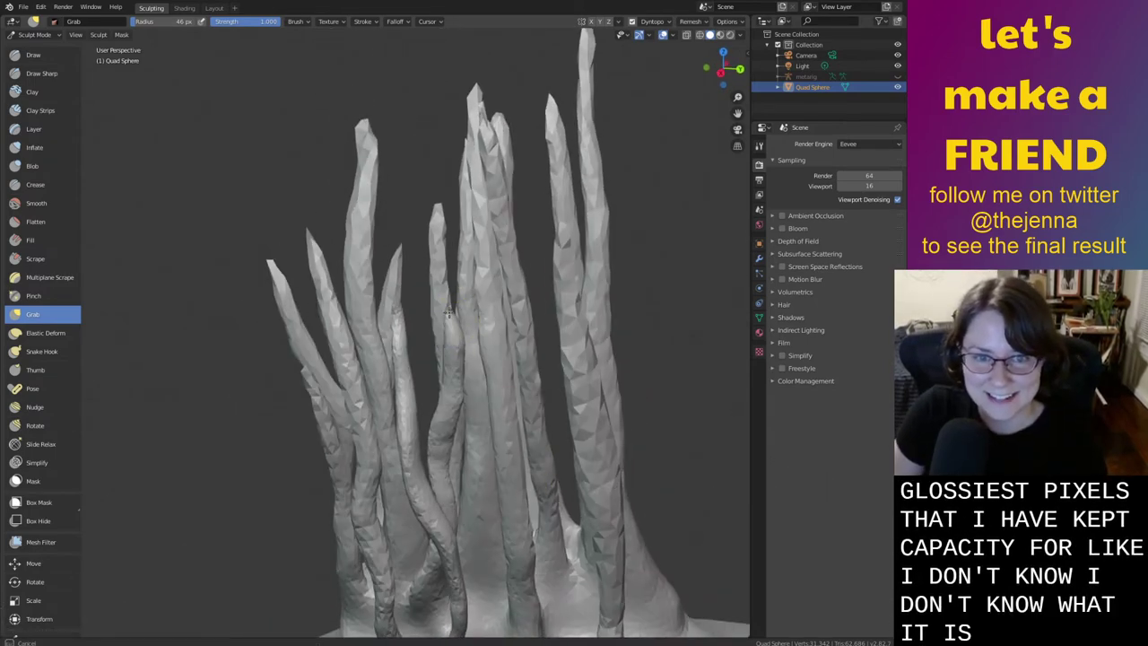
drag(458, 292, 455, 289)
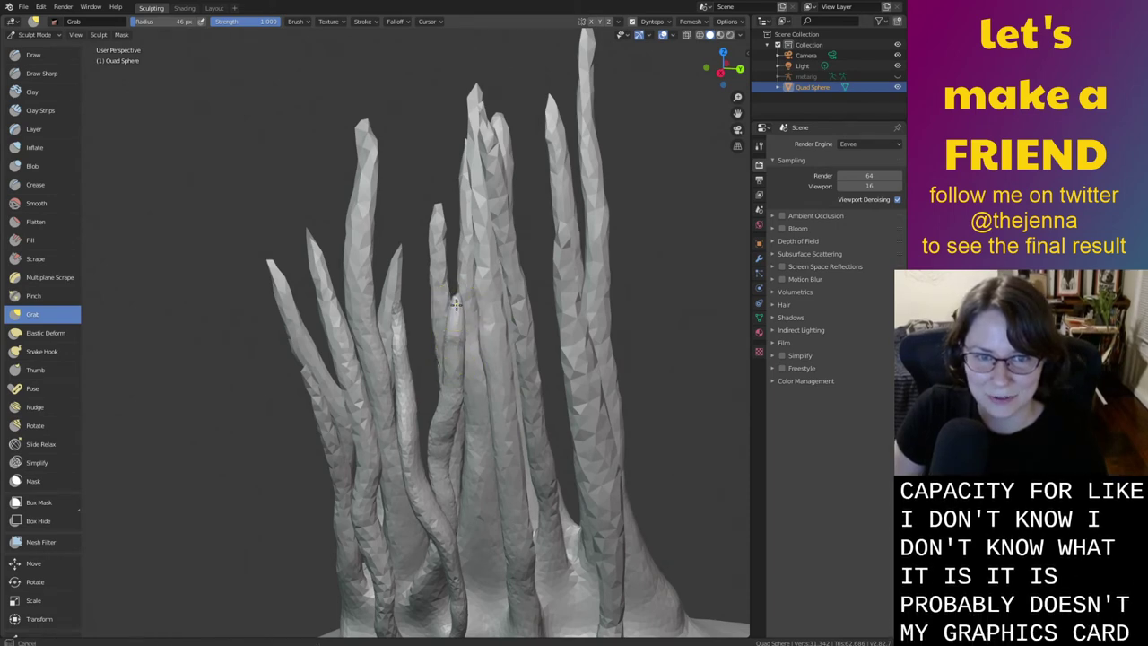
middle_drag(456, 305, 454, 311)
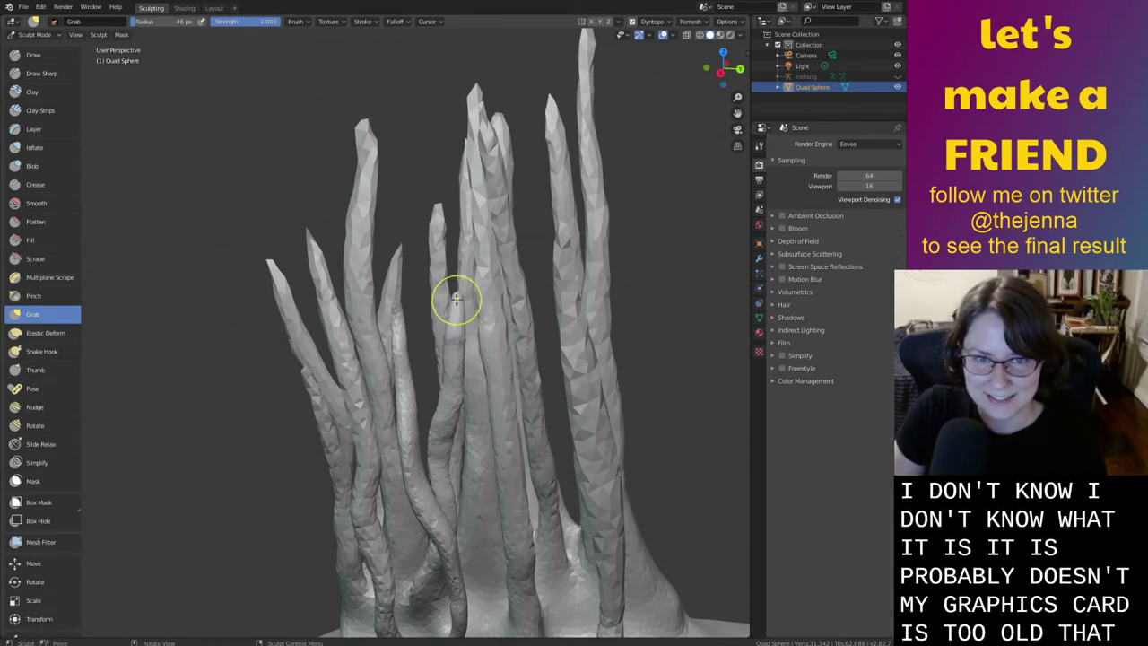
drag(456, 299, 433, 134)
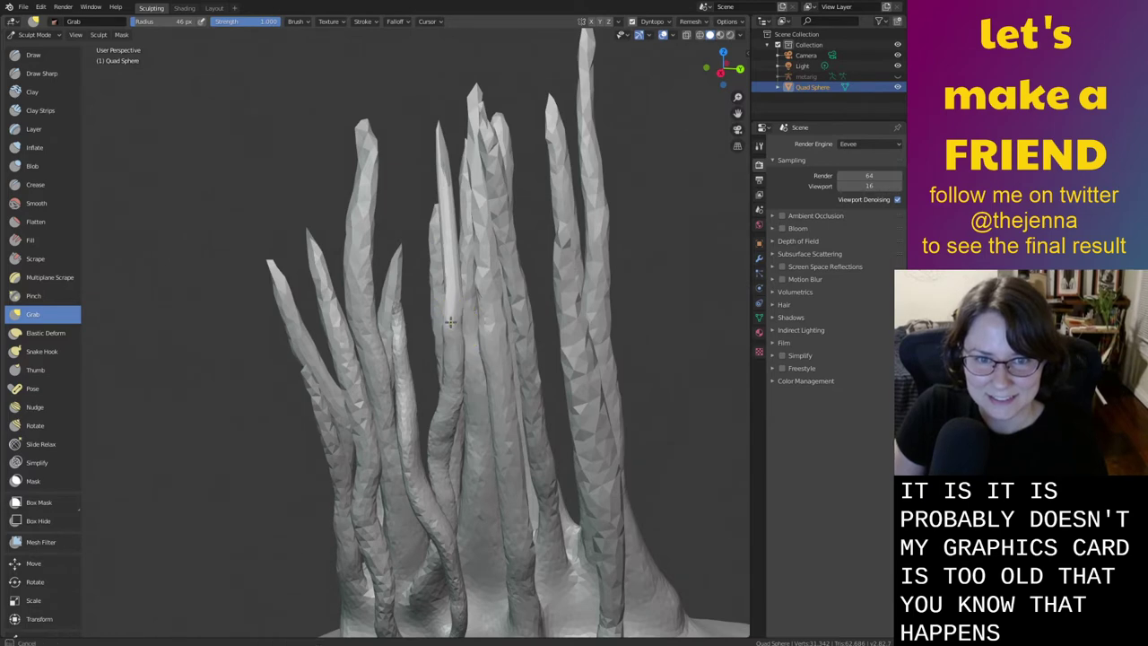
Thicken the newly stretched strand along its length with Inflate and smooth its thin upper tip
key(i)
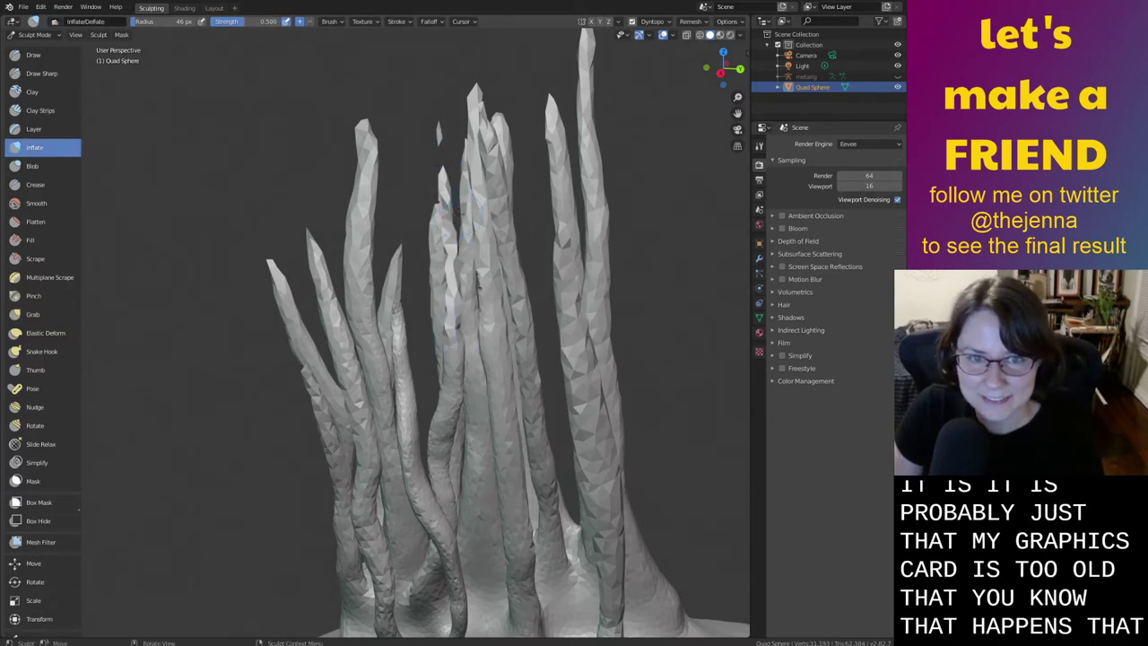
mouse_move(453, 323)
middle_down()
mouse_move(524, 408)
mouse_move(492, 381)
middle_up()
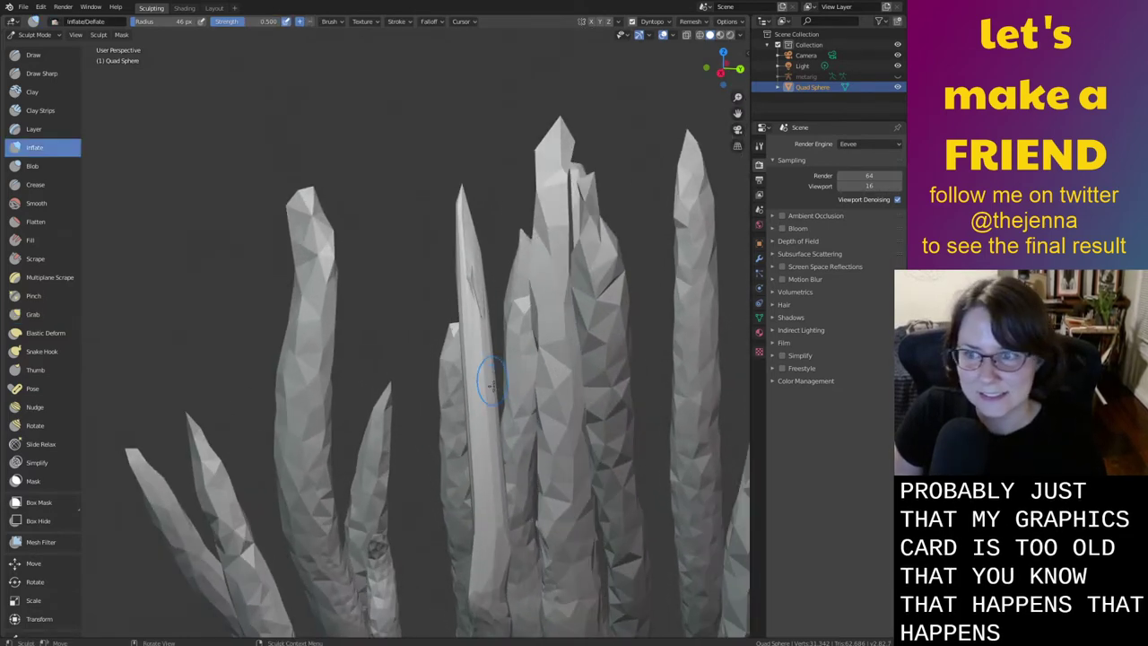
middle_drag(489, 584, 457, 430)
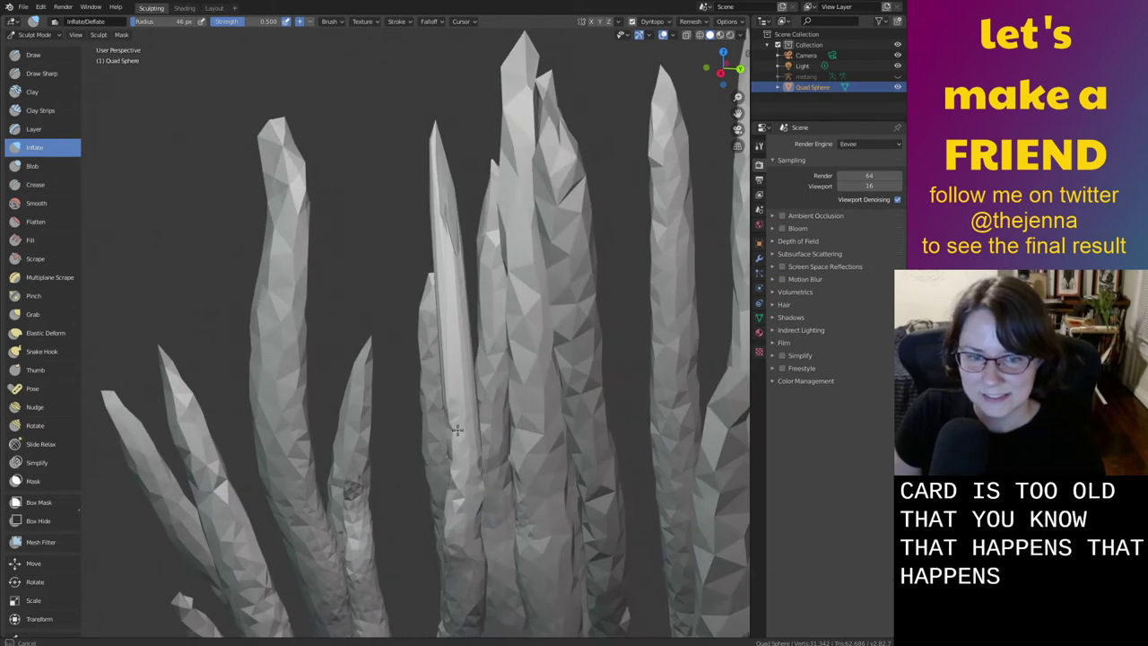
key(s)
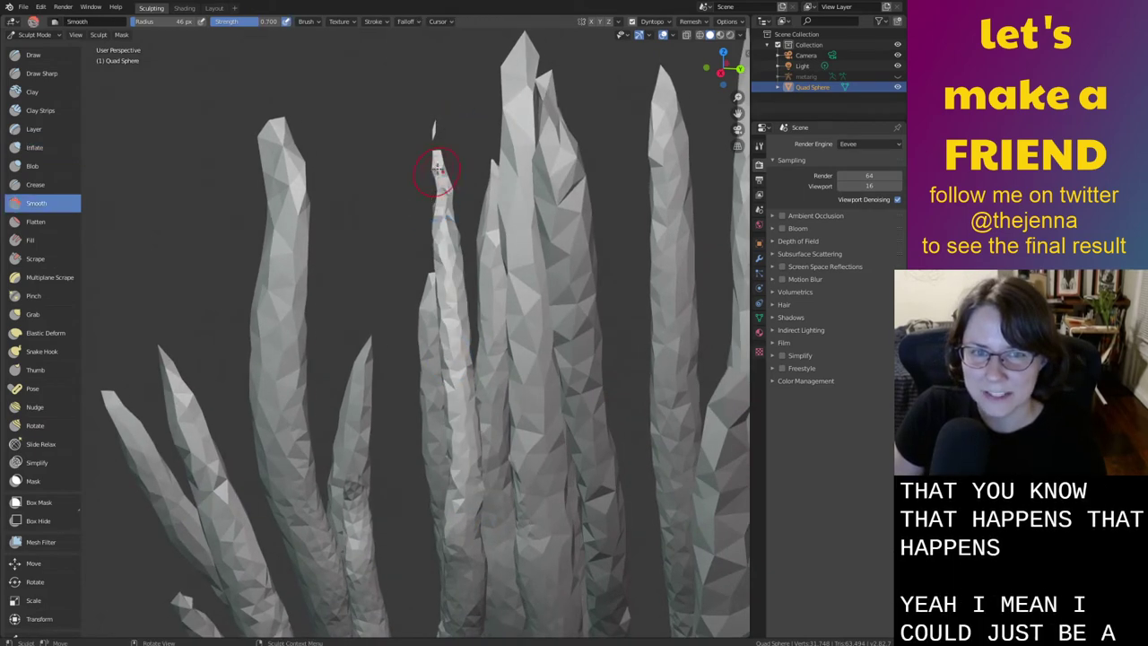
drag(436, 166, 441, 204)
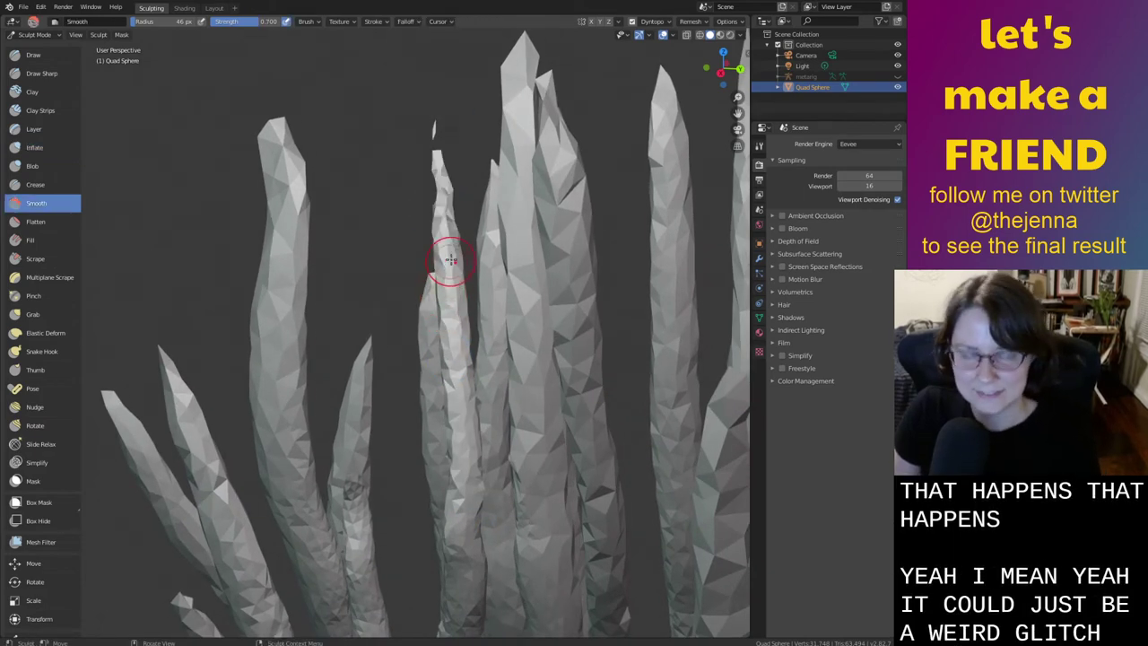
key(i)
mouse_move(447, 253)
mouse_down()
mouse_move(439, 170)
mouse_move(448, 244)
mouse_up()
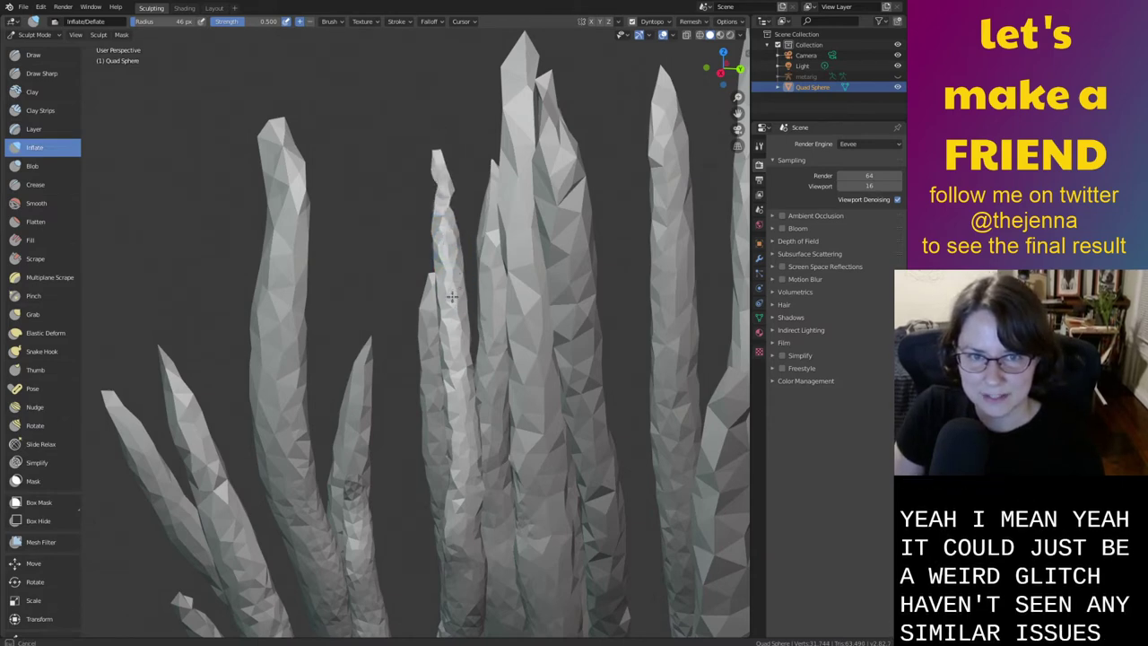
drag(452, 297, 444, 232)
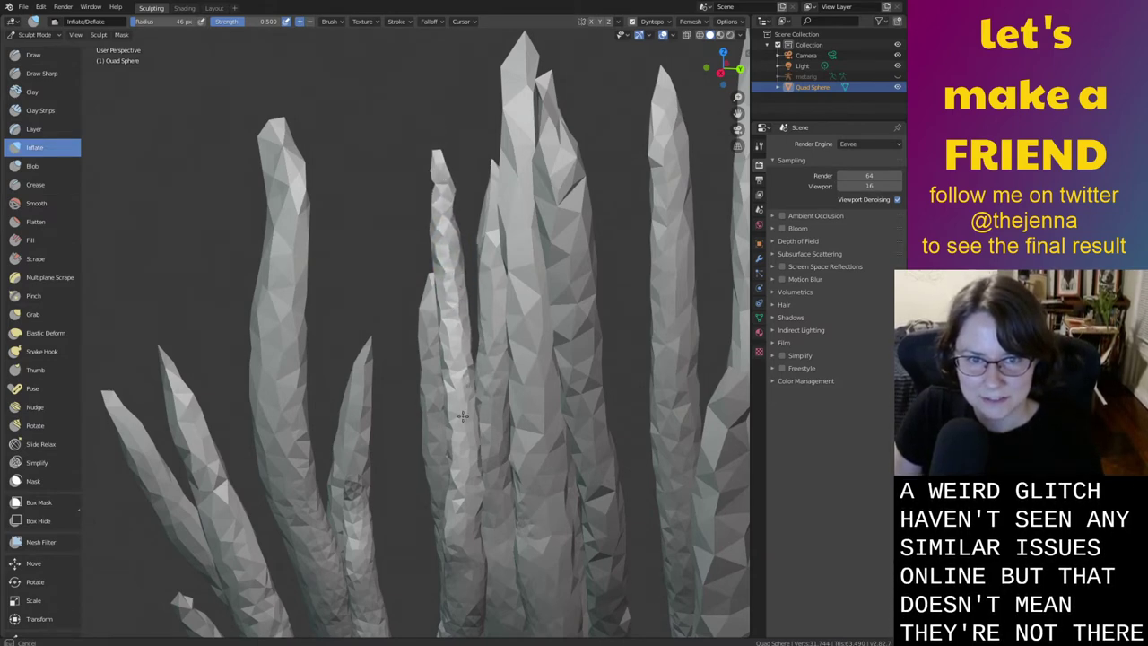
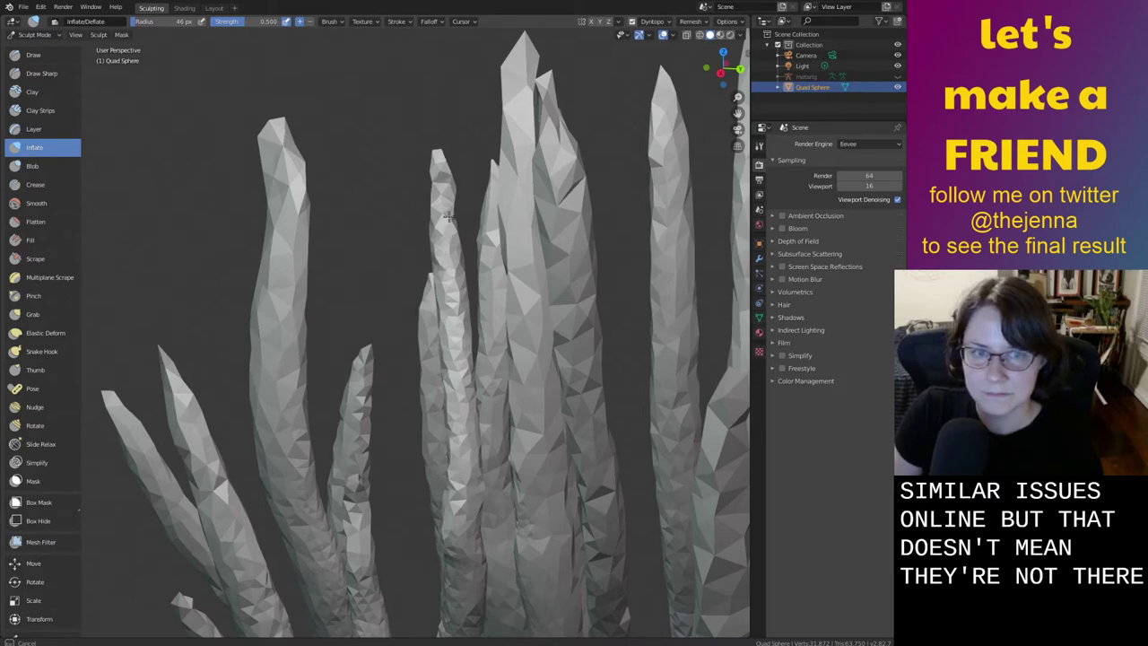
Thicken the upper section of the slender strand at the front of the bundle with Inflate, and save the file
middle_drag(448, 615, 535, 366)
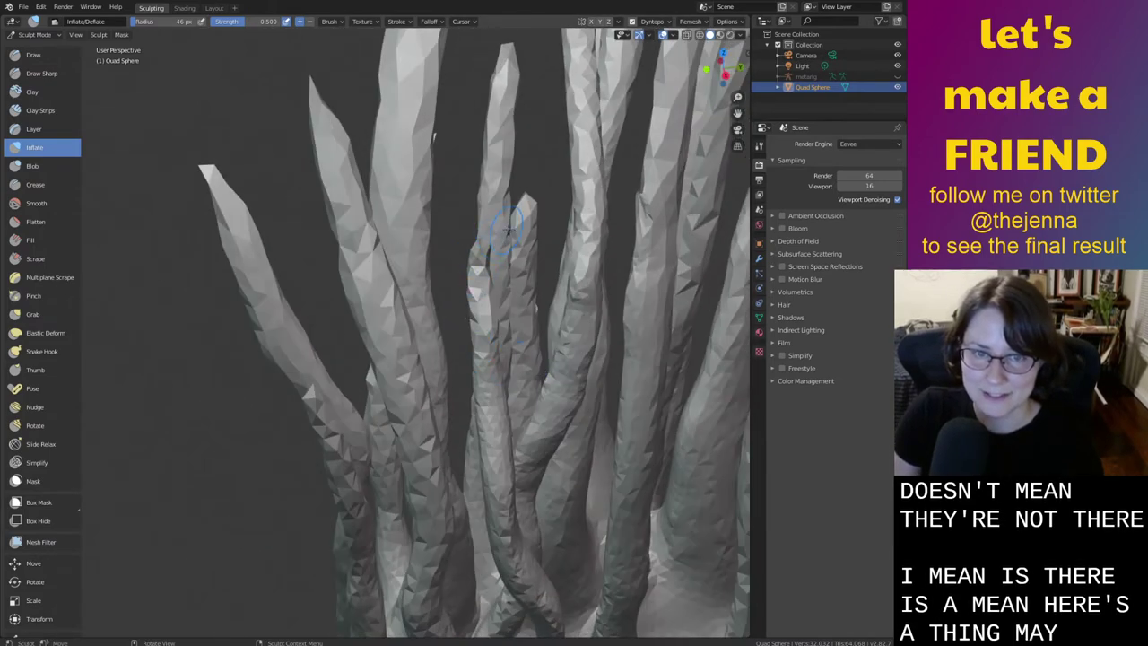
drag(484, 259, 487, 390)
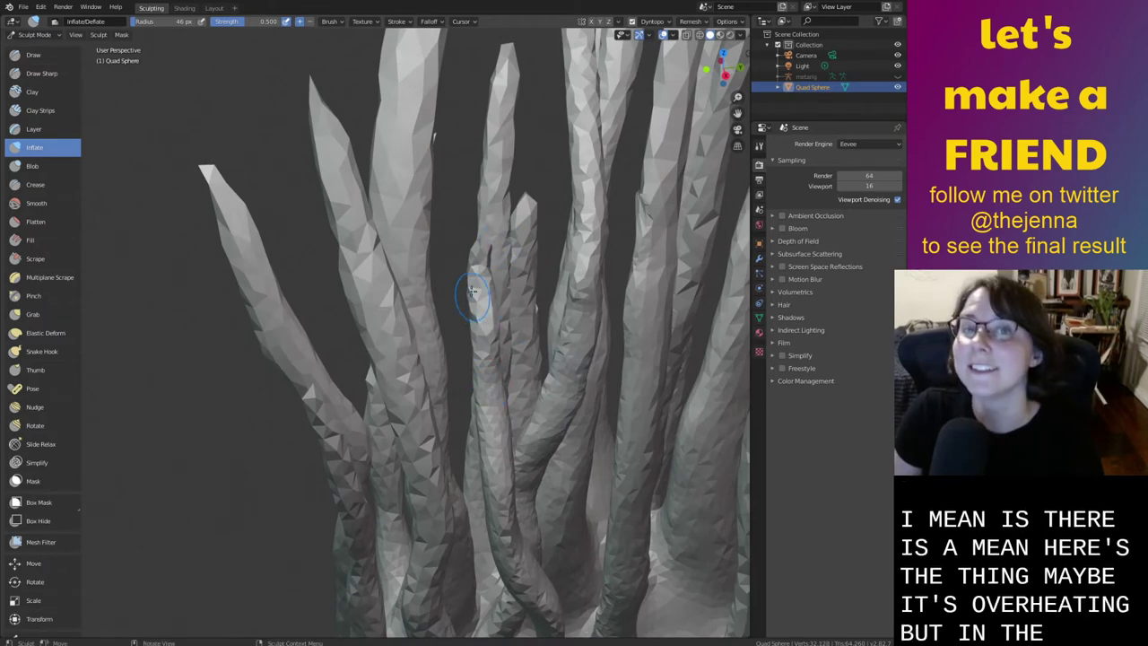
key(g)
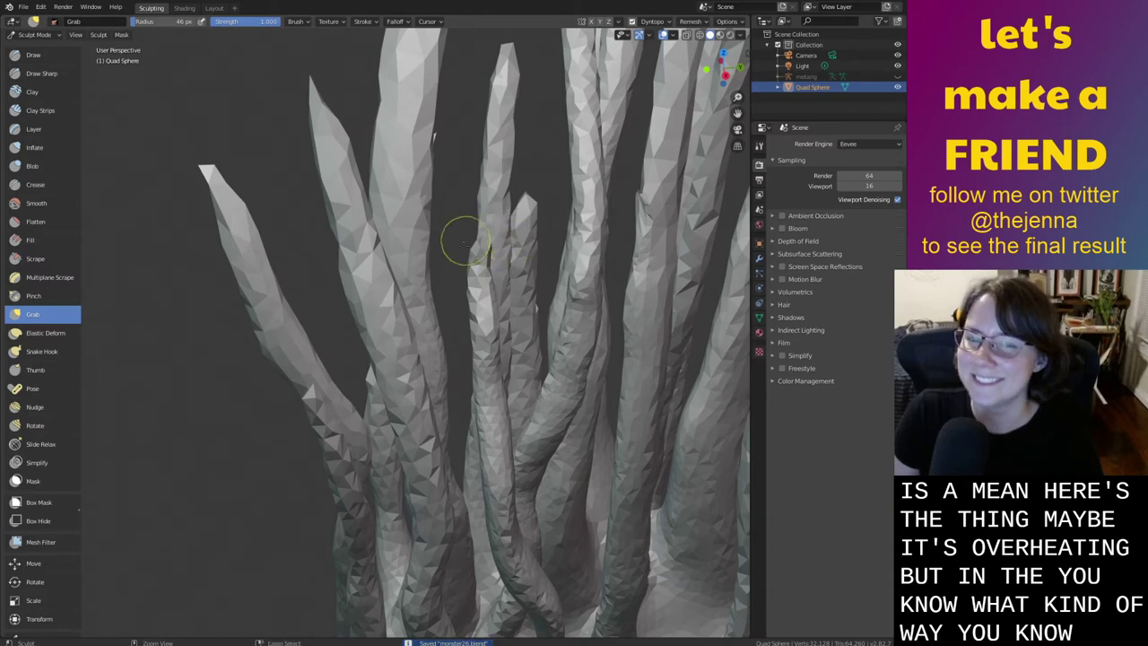
mouse_move(466, 242)
ctrl+middle_down()
mouse_move(476, 484)
mouse_move(547, 448)
mouse_move(630, 341)
mouse_move(622, 420)
mouse_move(575, 411)
ctrl+middle_up()
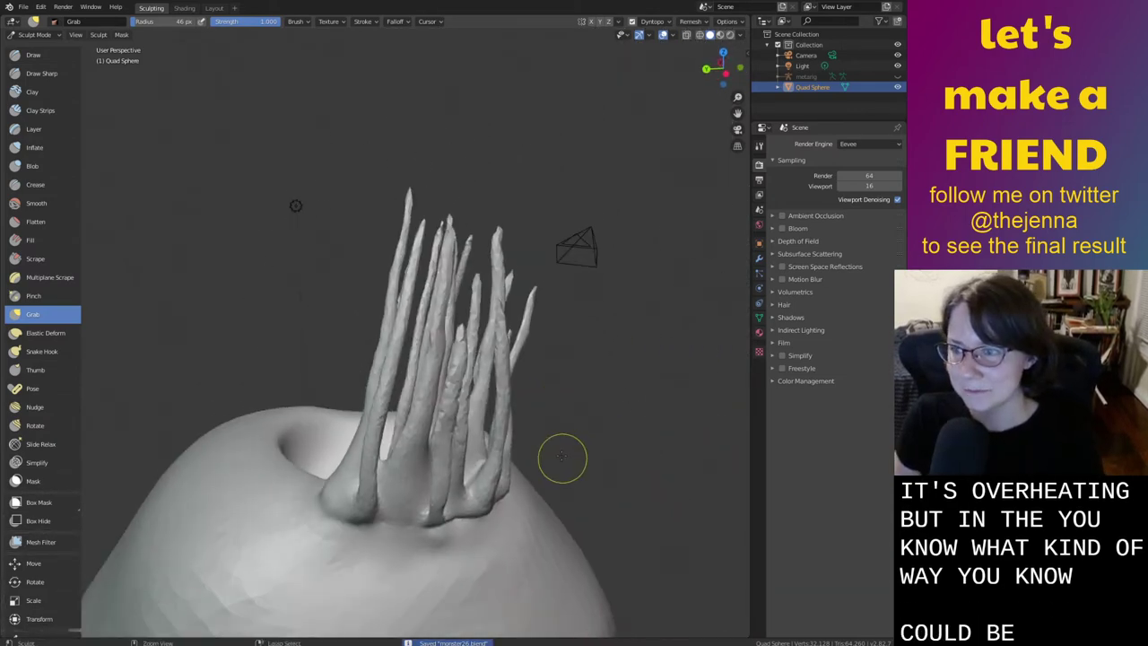
Enlarge the Grab brush radius to 186 px, reshape the wall of the hollow beside the strand bundle, and save the file
mouse_move(495, 370)
ctrl+middle_down()
mouse_move(546, 467)
mouse_move(640, 321)
mouse_move(556, 349)
ctrl+middle_up()
mouse_move(484, 405)
middle_down()
mouse_move(538, 461)
mouse_move(514, 557)
mouse_move(389, 487)
mouse_move(427, 498)
middle_up()
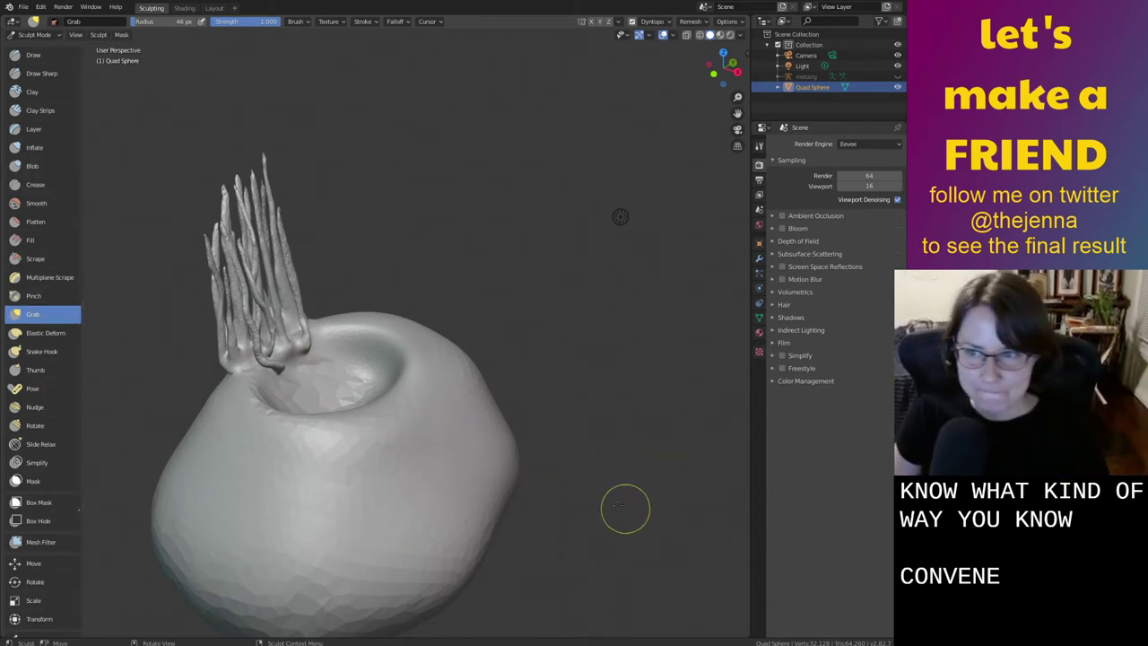
mouse_move(432, 363)
middle_down()
mouse_move(425, 409)
mouse_move(440, 358)
mouse_move(456, 397)
mouse_move(351, 448)
middle_up()
scroll(457, 397, up, 2)
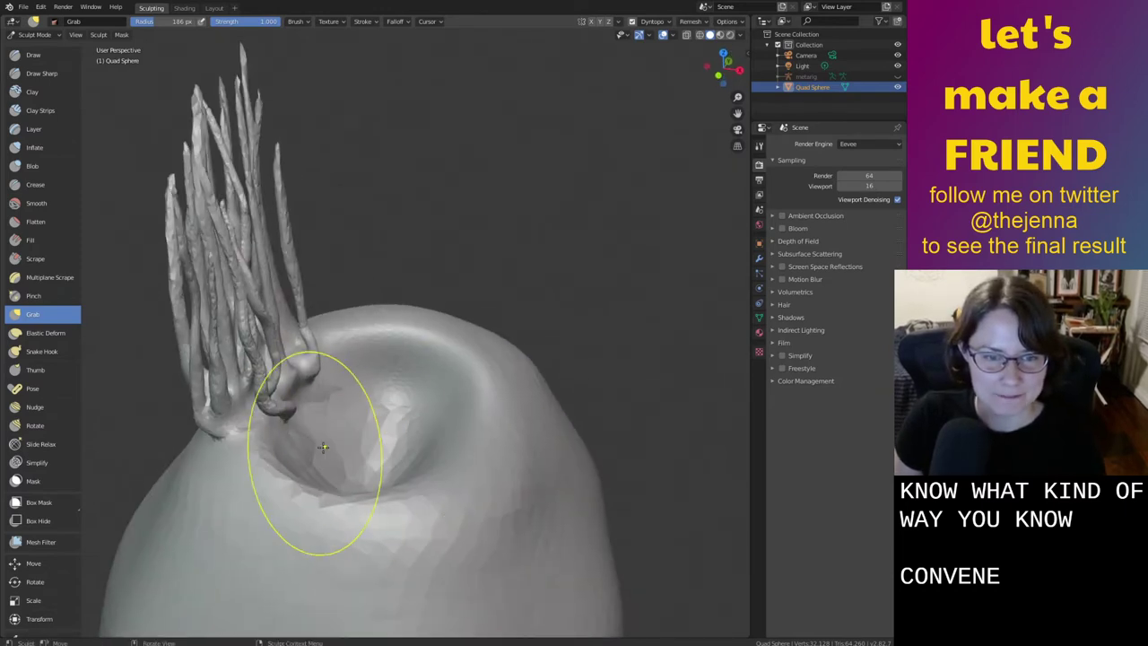
mouse_move(303, 472)
mouse_down()
mouse_move(340, 425)
mouse_move(346, 397)
mouse_up()
mouse_move(347, 390)
middle_down()
mouse_move(333, 470)
mouse_move(243, 421)
mouse_move(358, 338)
mouse_move(464, 349)
mouse_move(535, 112)
middle_up()
scroll(445, 343, up, 2)
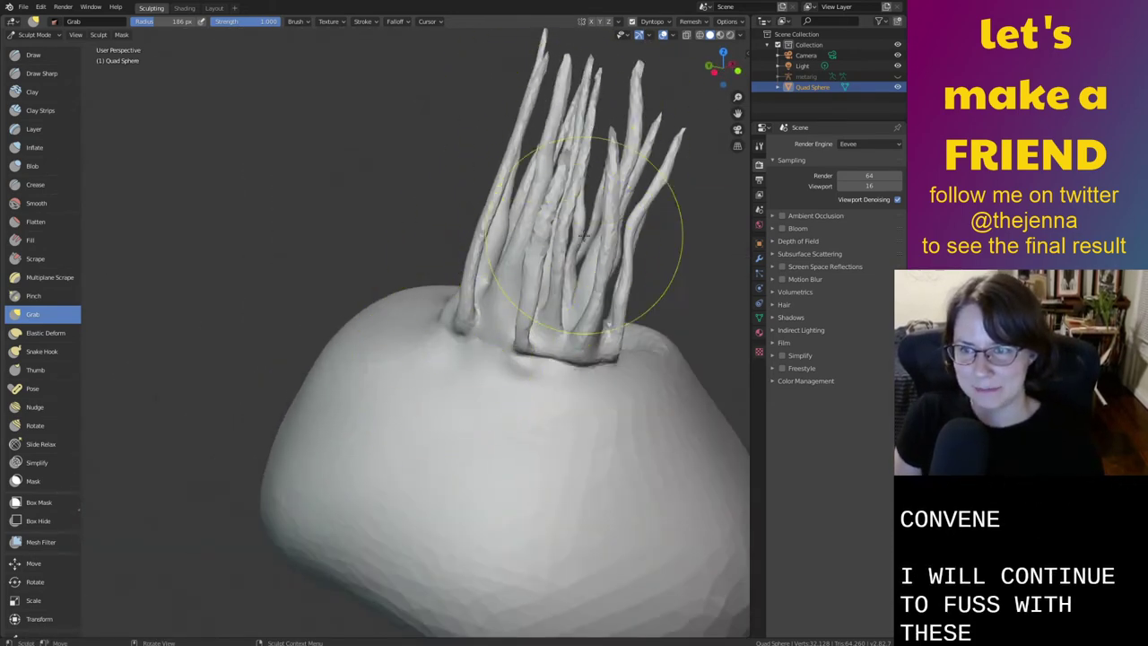
key(ctrl+s)
Pull the floor and front wall of the hollow outward with several Grab strokes along the near rim
middle_drag(588, 273, 525, 386)
mouse_move(530, 434)
middle_down()
mouse_move(579, 431)
mouse_move(558, 428)
mouse_move(577, 400)
mouse_move(606, 431)
mouse_move(636, 436)
mouse_move(436, 149)
mouse_move(586, 249)
mouse_move(467, 556)
mouse_move(409, 526)
mouse_move(636, 329)
middle_up()
scroll(576, 400, down, 3)
scroll(554, 397, up, 5)
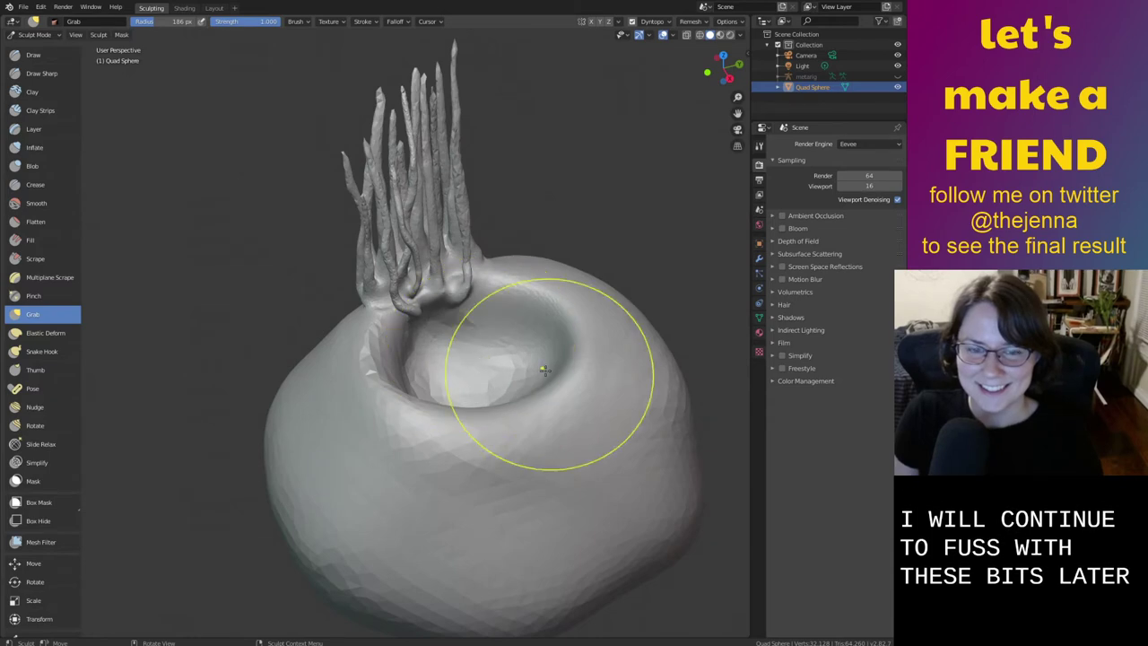
scroll(538, 422, up, 5)
middle_drag(556, 391, 512, 440)
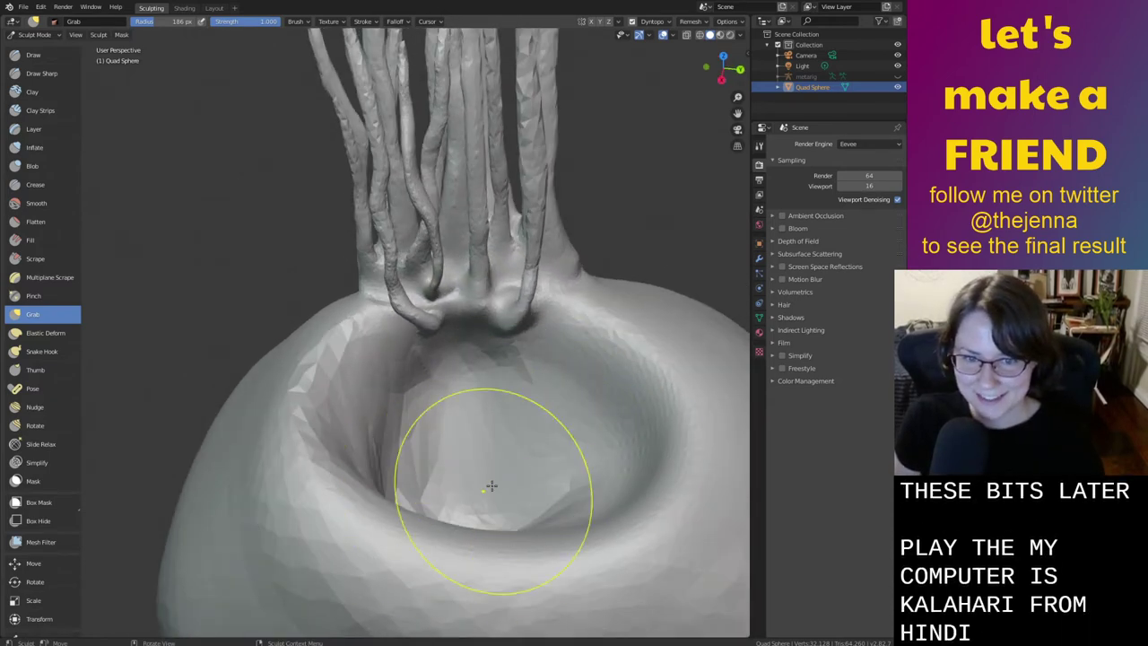
drag(607, 491, 612, 517)
drag(548, 503, 549, 529)
drag(475, 485, 459, 520)
drag(434, 501, 399, 535)
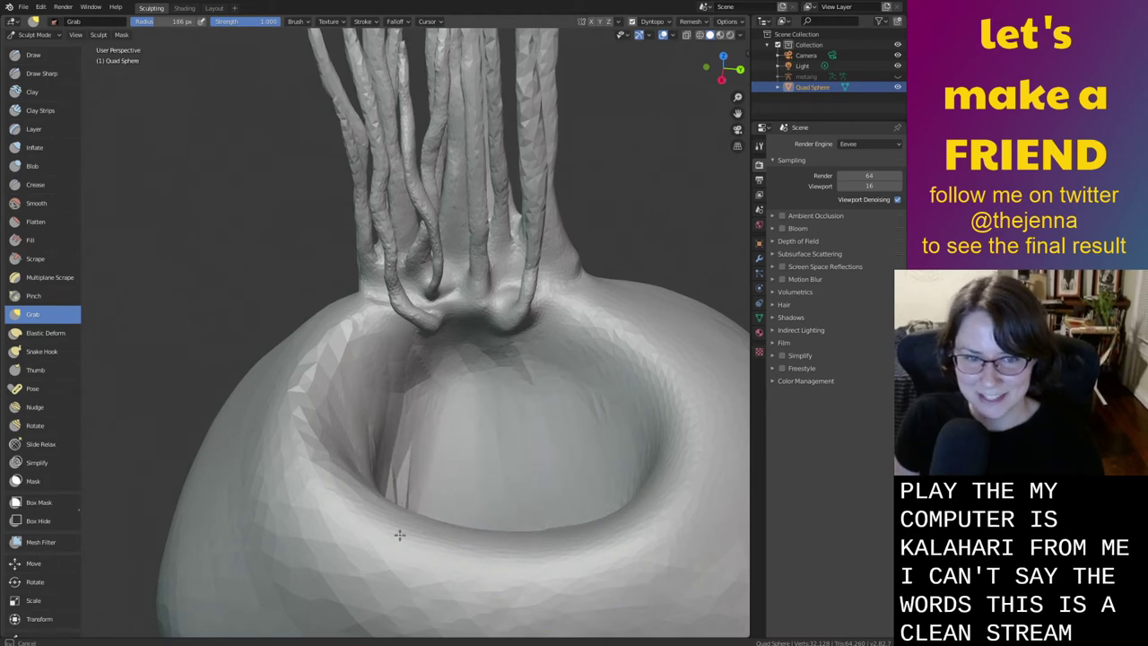
Rework the stretched surface inside the hollow with Inflate at strength 0.500 and smooth out its jagged floor
middle_drag(463, 505, 422, 520)
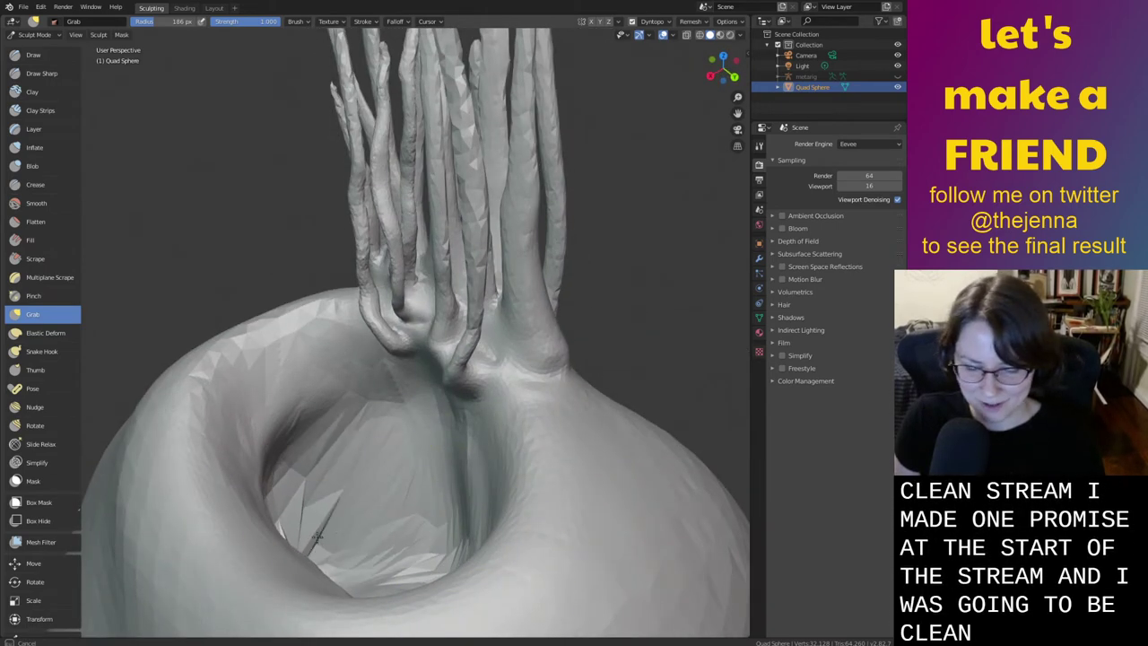
key(i)
mouse_move(406, 551)
middle_down()
mouse_move(380, 595)
mouse_move(406, 525)
mouse_move(511, 508)
middle_up()
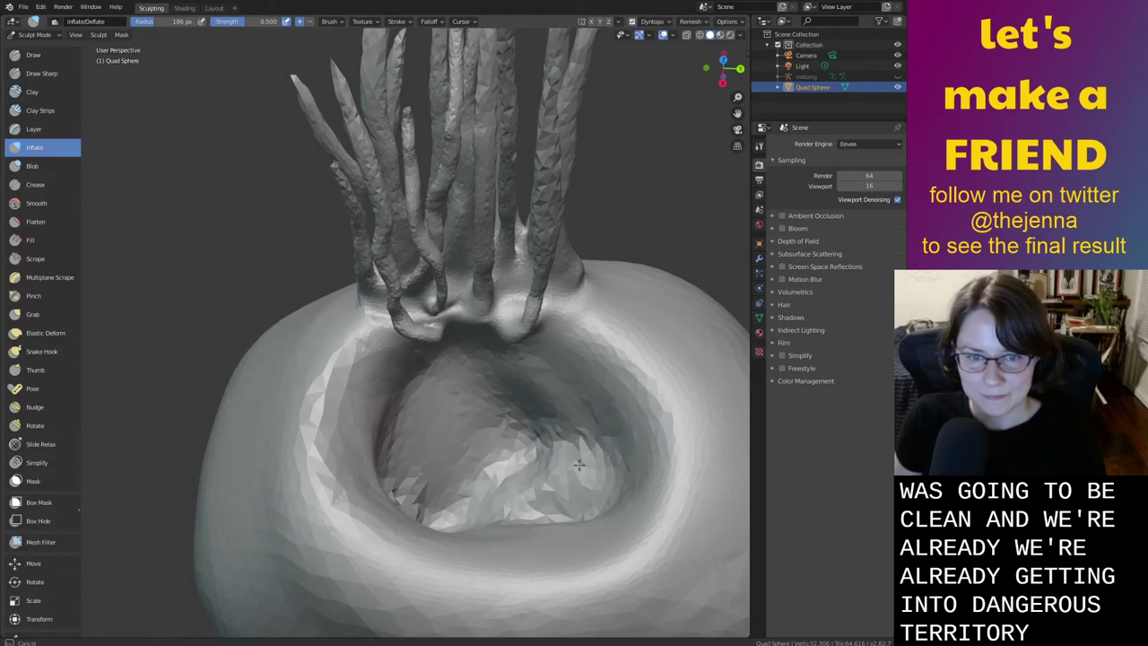
key(s)
mouse_move(578, 464)
mouse_down()
mouse_move(556, 423)
mouse_move(427, 520)
mouse_up()
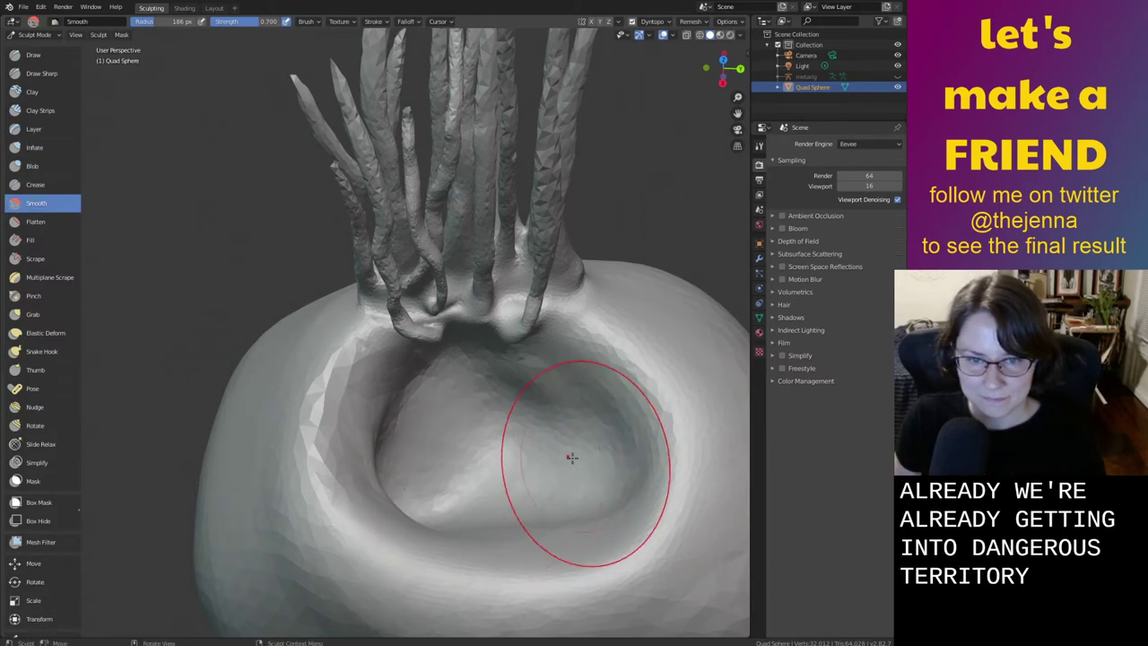
Press a shallow dent into the middle of the body's underside with inward Inflate strokes at strength 0.500
mouse_move(571, 457)
middle_down()
mouse_move(502, 456)
mouse_move(518, 356)
mouse_move(466, 292)
mouse_move(466, 189)
mouse_move(451, 218)
middle_up()
scroll(451, 218, down, 6)
mouse_move(485, 377)
middle_down()
mouse_move(488, 365)
mouse_move(473, 374)
mouse_move(461, 346)
middle_up()
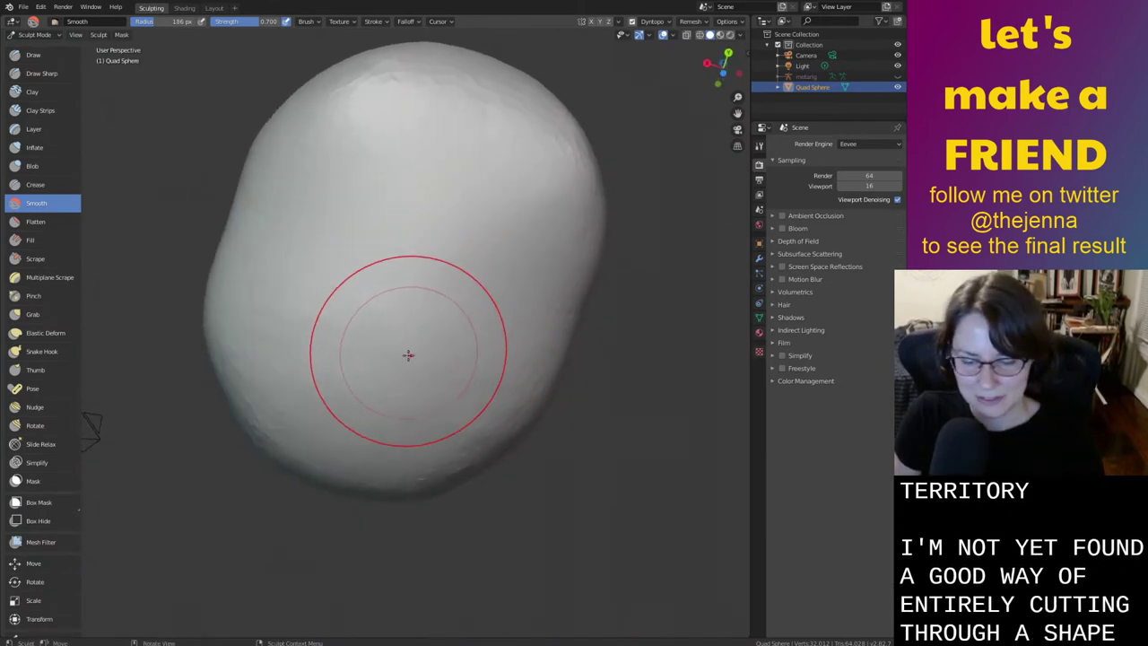
key(i)
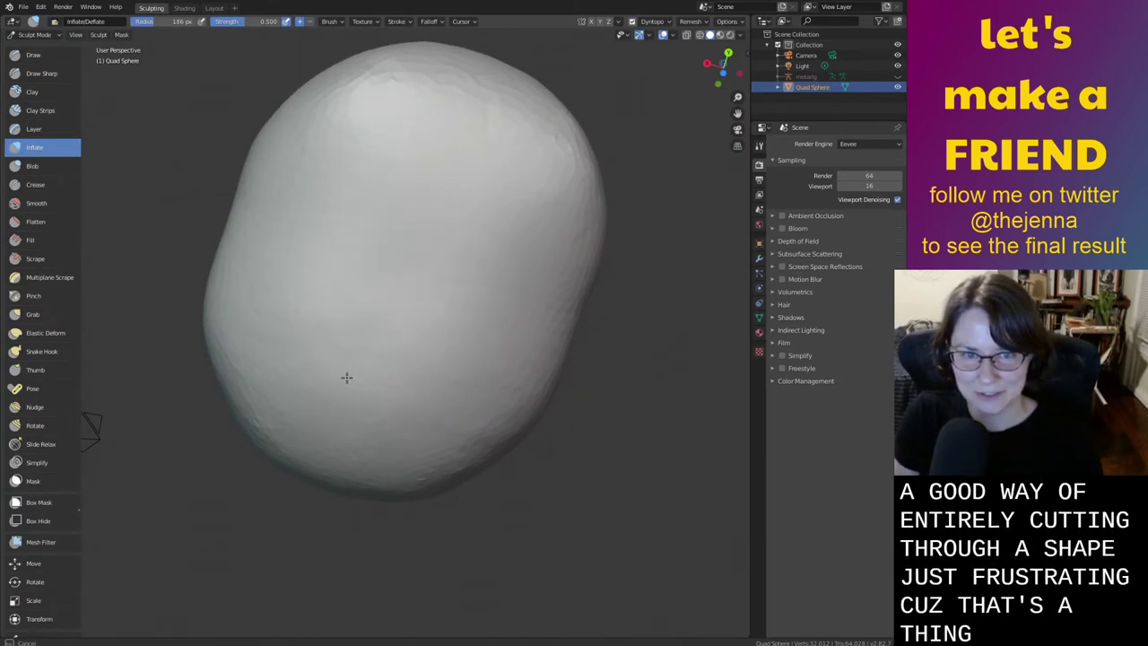
middle_drag(398, 326, 507, 347)
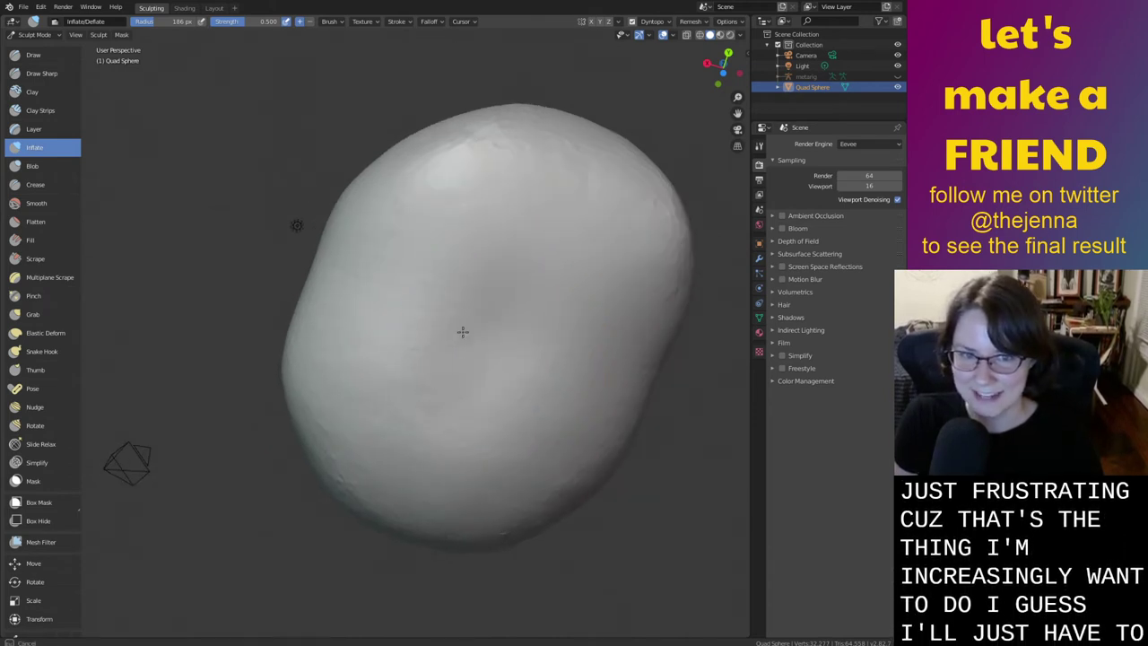
Set the Inflate strength to 1.000, carve a broad, deeper hollow across the body's underside, and save the file
right_click(492, 397)
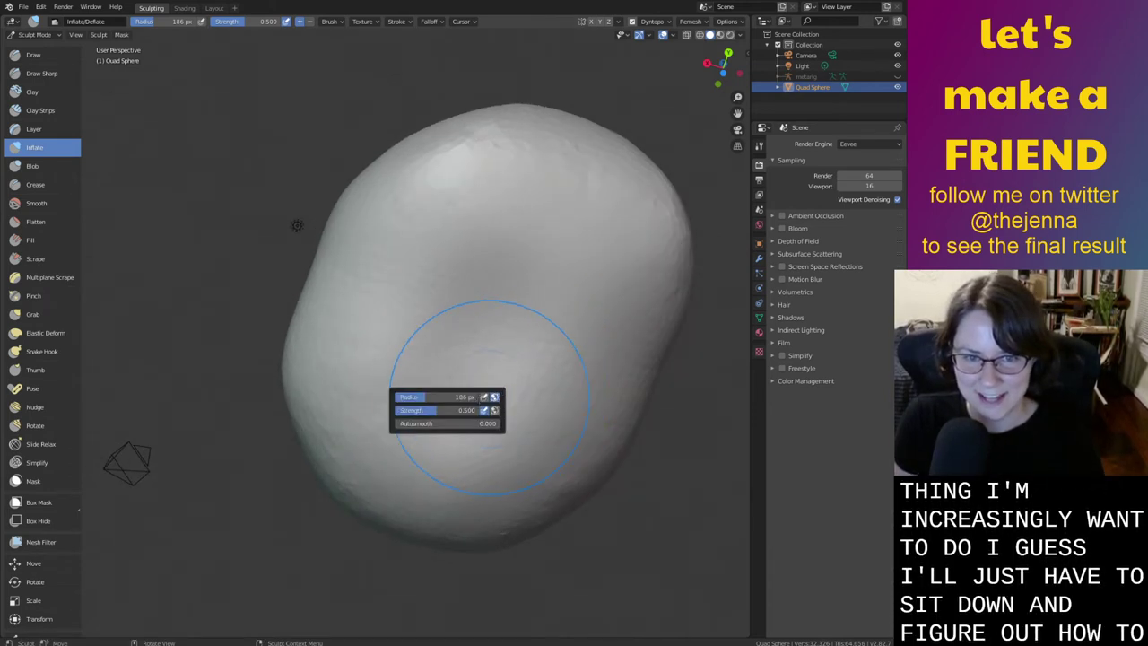
drag(440, 413, 446, 414)
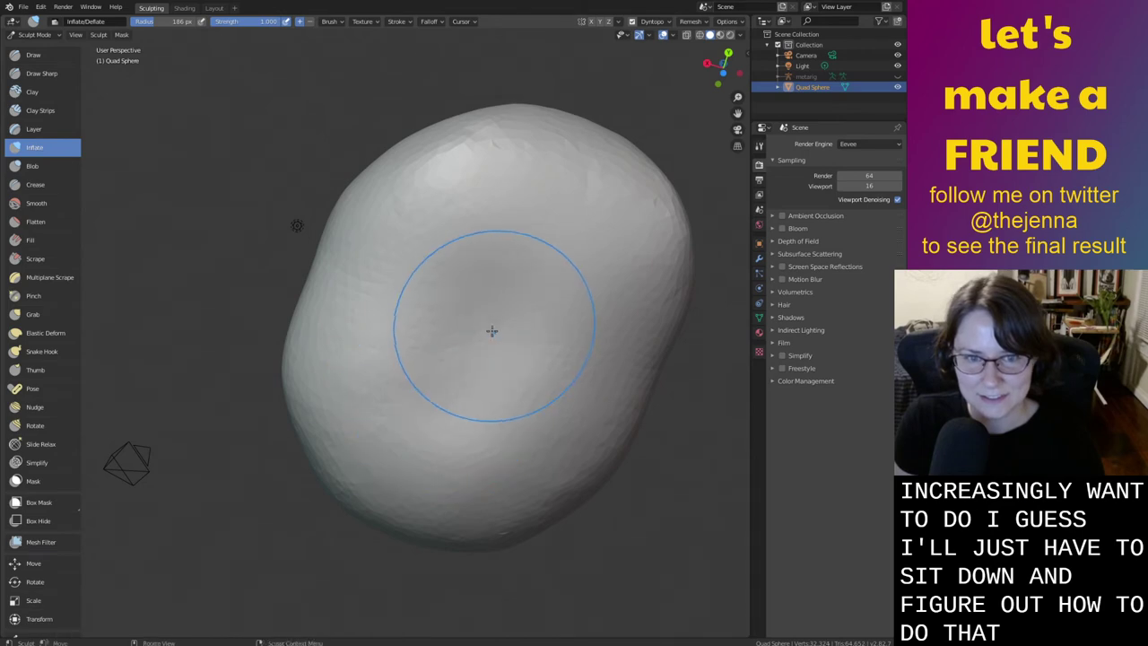
mouse_move(517, 338)
mouse_down()
mouse_move(380, 320)
mouse_move(512, 215)
mouse_move(512, 305)
mouse_move(563, 317)
mouse_move(413, 461)
mouse_move(471, 375)
mouse_up()
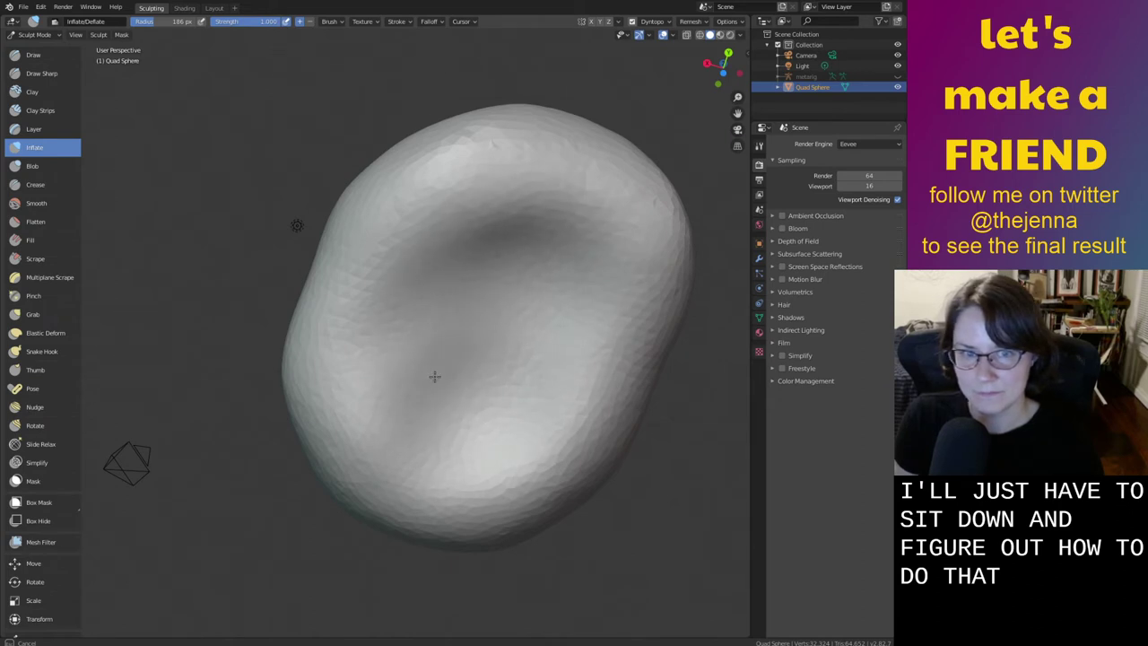
drag(434, 285, 589, 260)
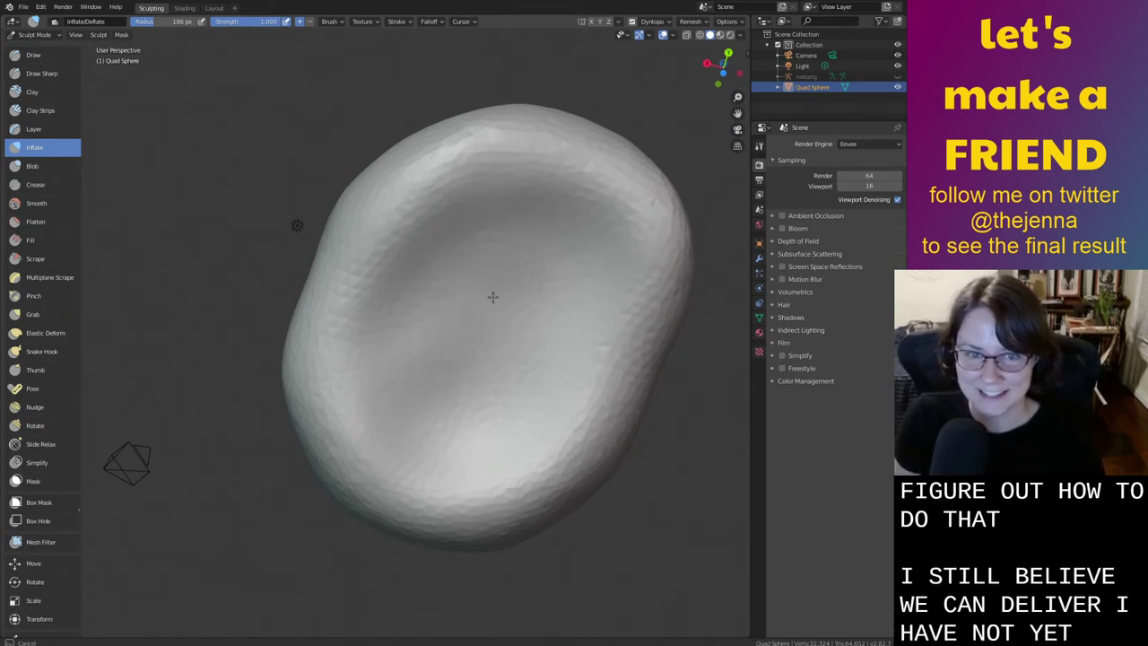
drag(377, 344, 605, 226)
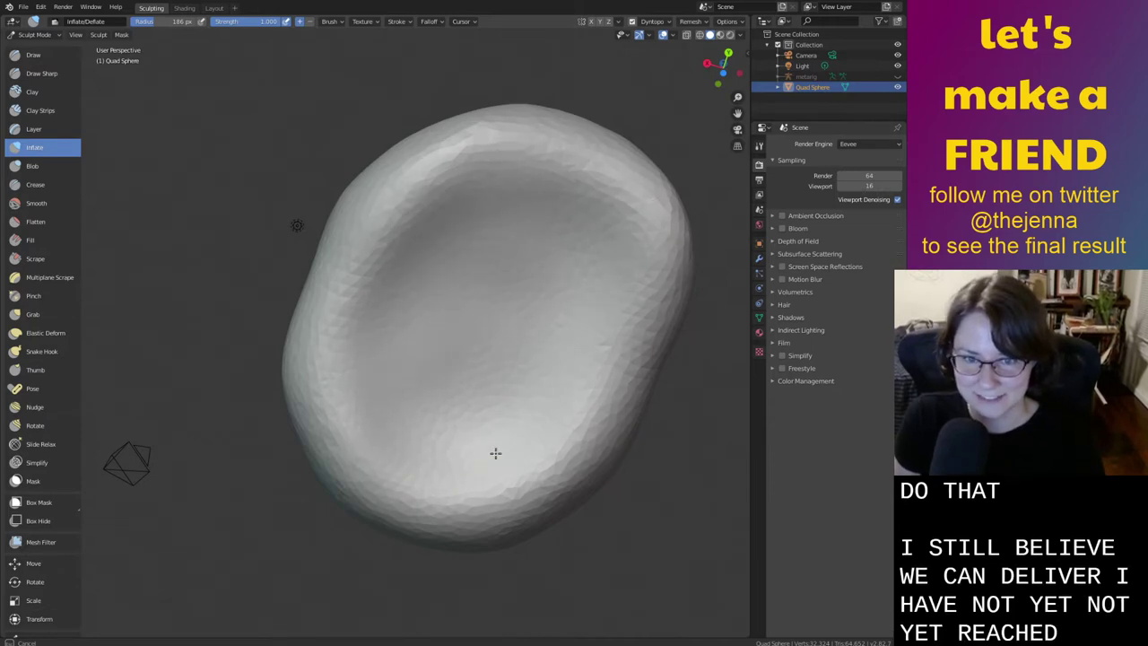
mouse_move(541, 428)
middle_down()
mouse_move(472, 464)
mouse_move(530, 513)
mouse_move(469, 469)
mouse_move(381, 489)
mouse_move(395, 482)
middle_up()
middle_drag(464, 406, 420, 466)
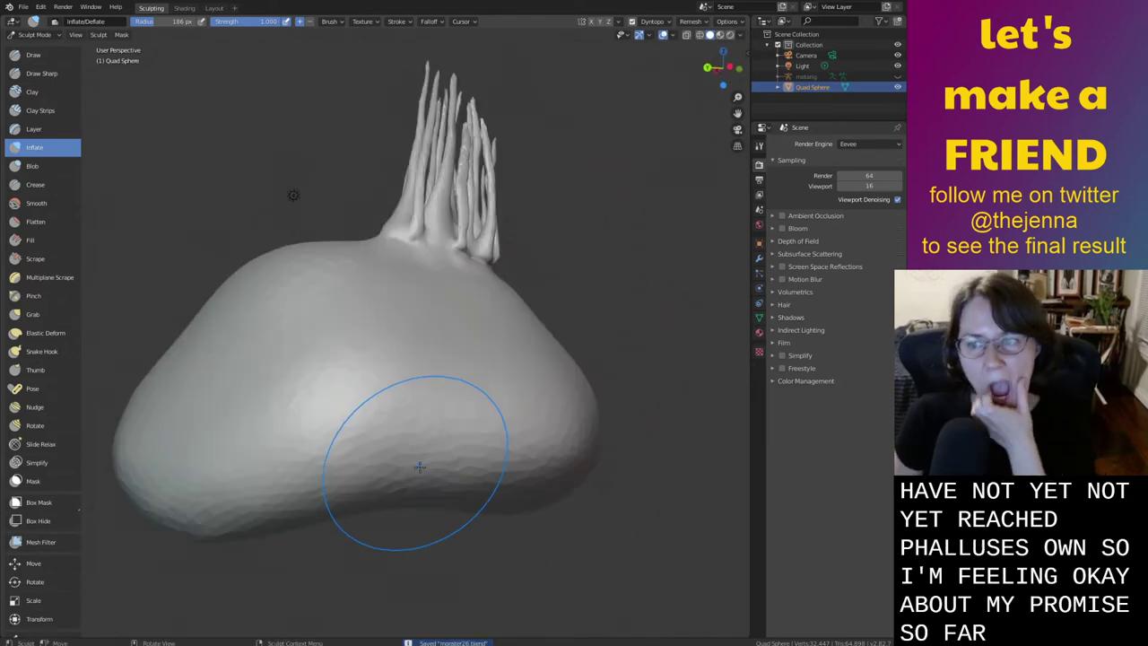
Deepen the underside hollow further toward its rim and undo the stroke that breaks through the body
mouse_move(502, 463)
middle_down()
mouse_move(469, 461)
mouse_move(622, 455)
mouse_move(619, 403)
mouse_move(595, 461)
mouse_move(616, 465)
mouse_move(636, 373)
mouse_move(692, 469)
mouse_move(623, 545)
mouse_move(509, 333)
middle_up()
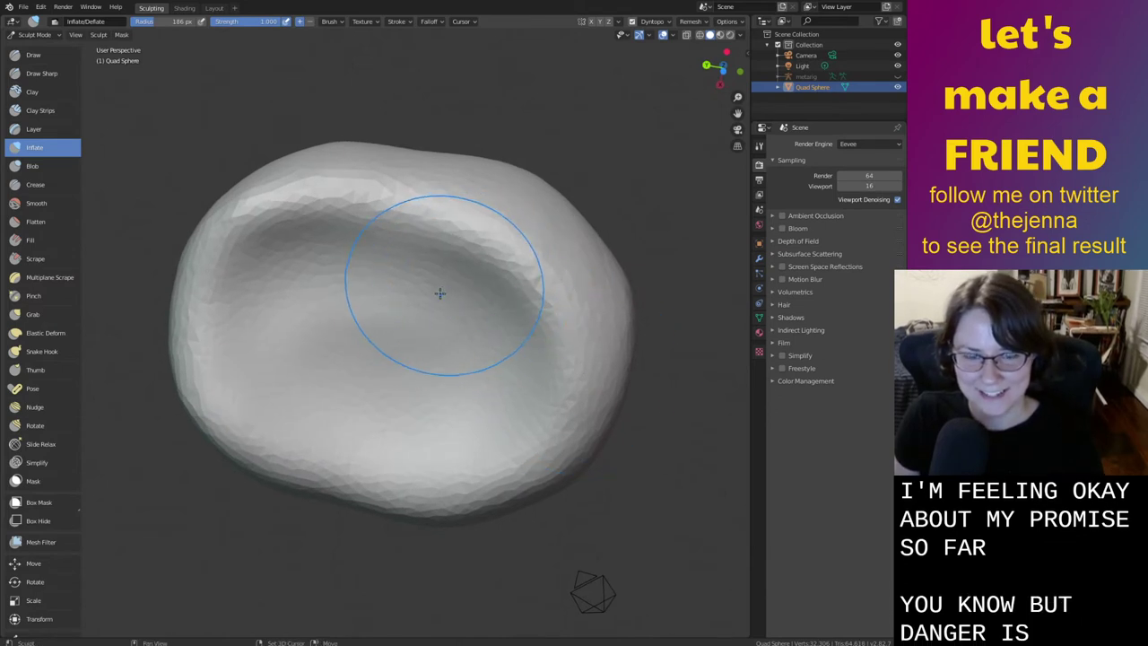
middle_drag(428, 271, 475, 199)
mouse_move(399, 234)
shift+mouse_down()
mouse_move(497, 270)
mouse_move(515, 405)
mouse_move(472, 328)
mouse_move(390, 360)
shift+mouse_up()
middle_drag(390, 360, 293, 316)
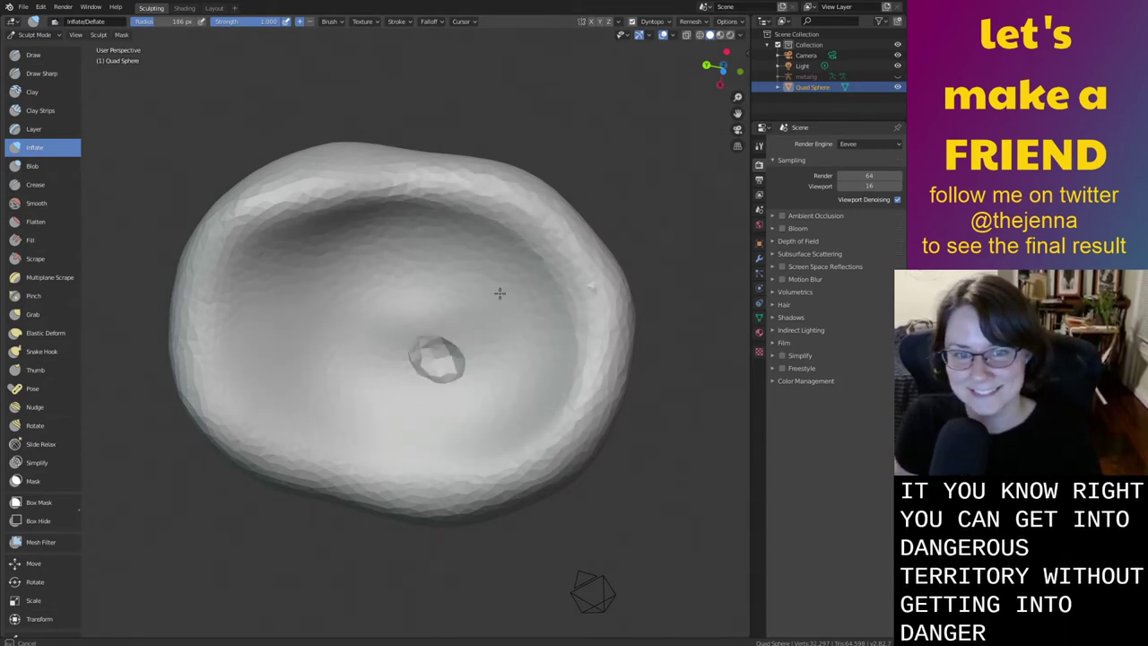
key(ctrl+z)
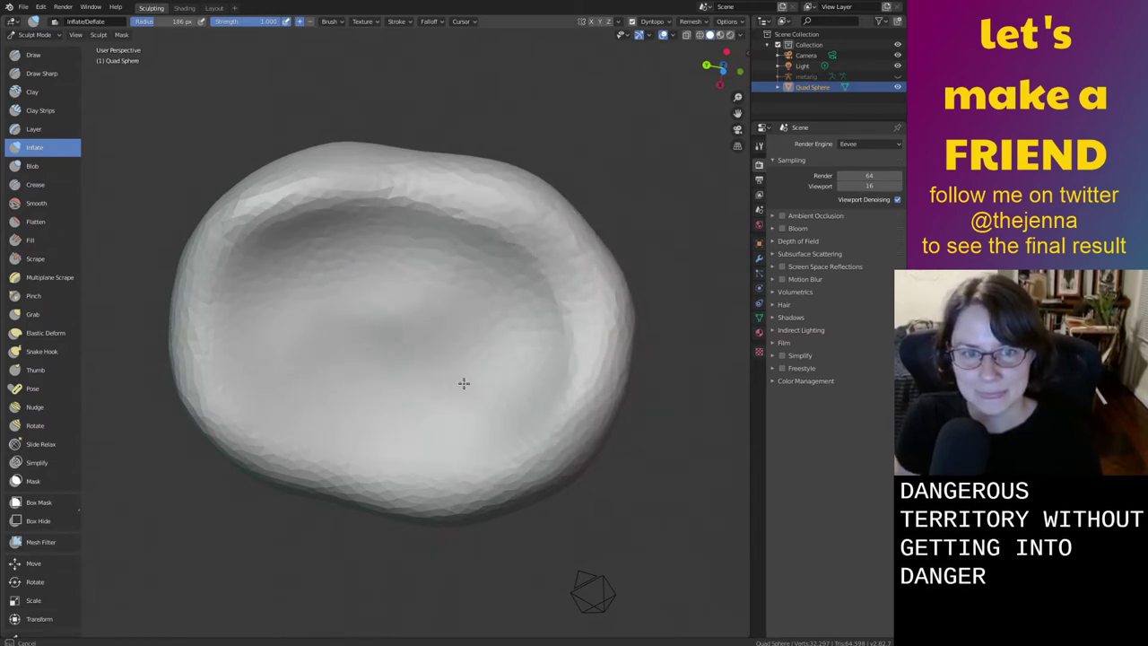
Smooth the inside of the underside hollow at strength 0.700 and save the file
key(shift+s)
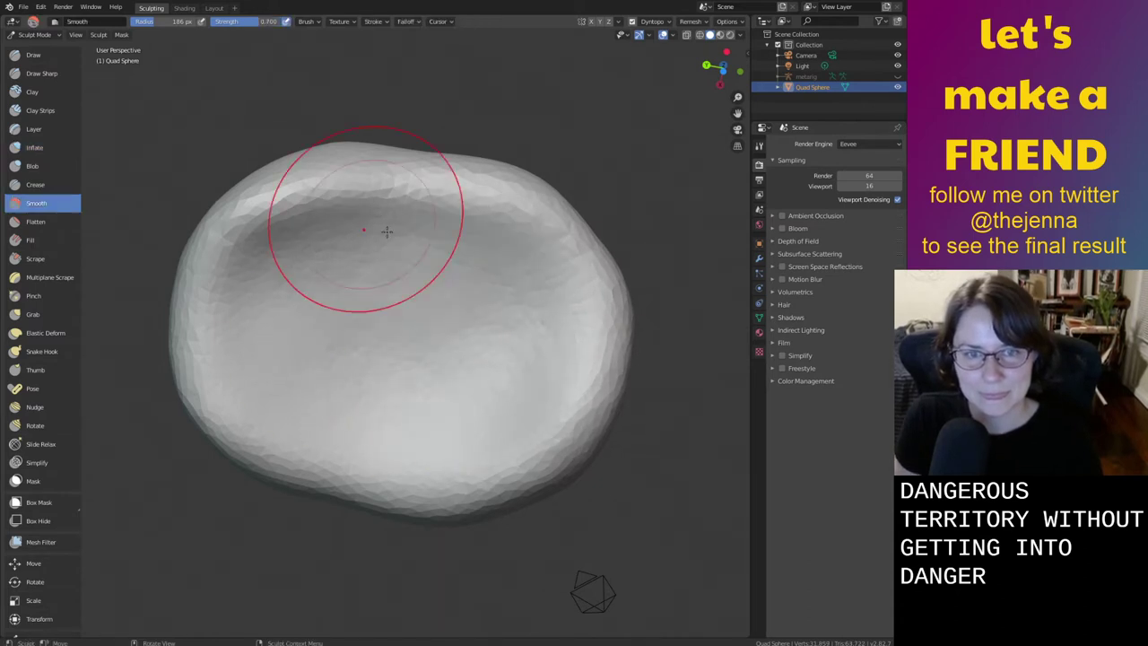
mouse_move(417, 284)
middle_down()
mouse_move(459, 348)
mouse_move(568, 372)
mouse_move(490, 351)
mouse_move(277, 366)
mouse_move(308, 385)
mouse_move(376, 328)
mouse_move(455, 331)
mouse_move(382, 356)
mouse_move(434, 441)
mouse_move(398, 371)
mouse_move(460, 383)
mouse_move(476, 405)
mouse_move(538, 359)
mouse_move(576, 410)
mouse_move(543, 418)
mouse_move(528, 442)
middle_up()
key(ctrl+s)
key(ctrl+s)
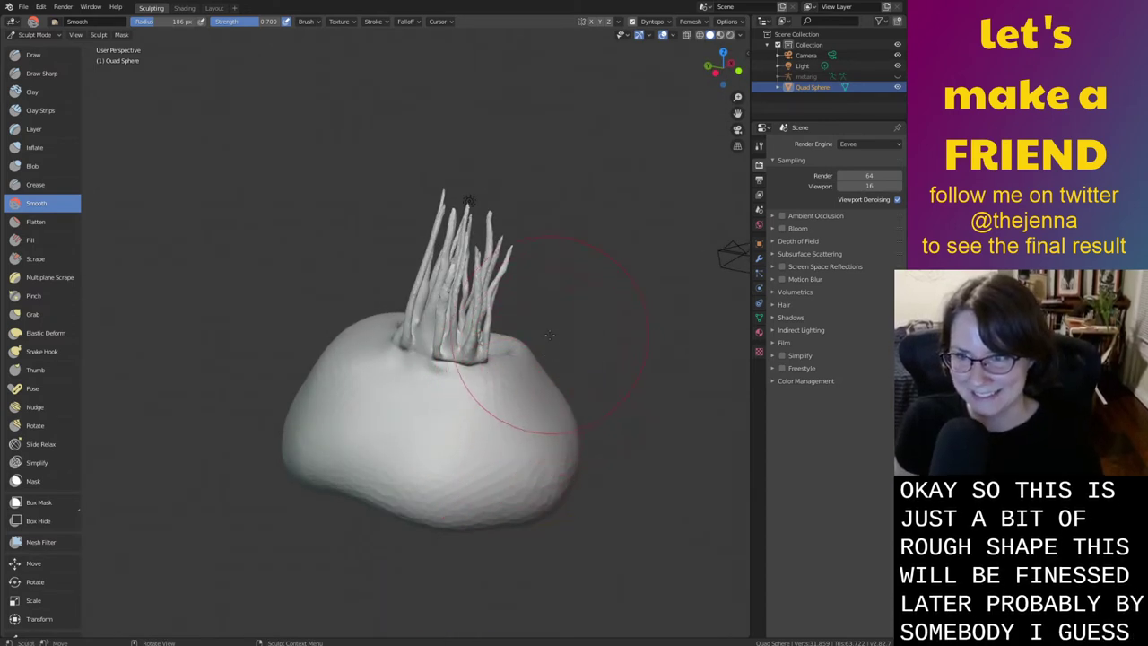
Save the file again and examine the strand bundle and its base from the front and side
scroll(504, 237, up, 4)
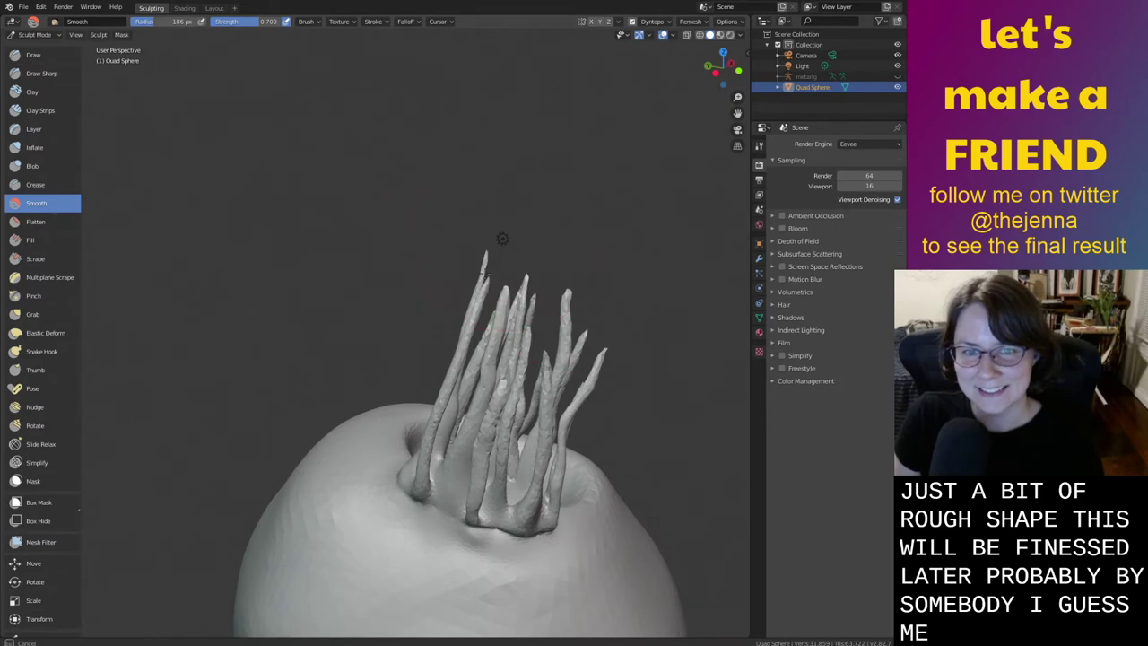
mouse_move(503, 238)
middle_down()
mouse_move(531, 250)
mouse_move(474, 239)
mouse_move(433, 255)
middle_up()
key(ctrl+s)
scroll(552, 278, up, 4)
shift+middle_drag(636, 304, 540, 366)
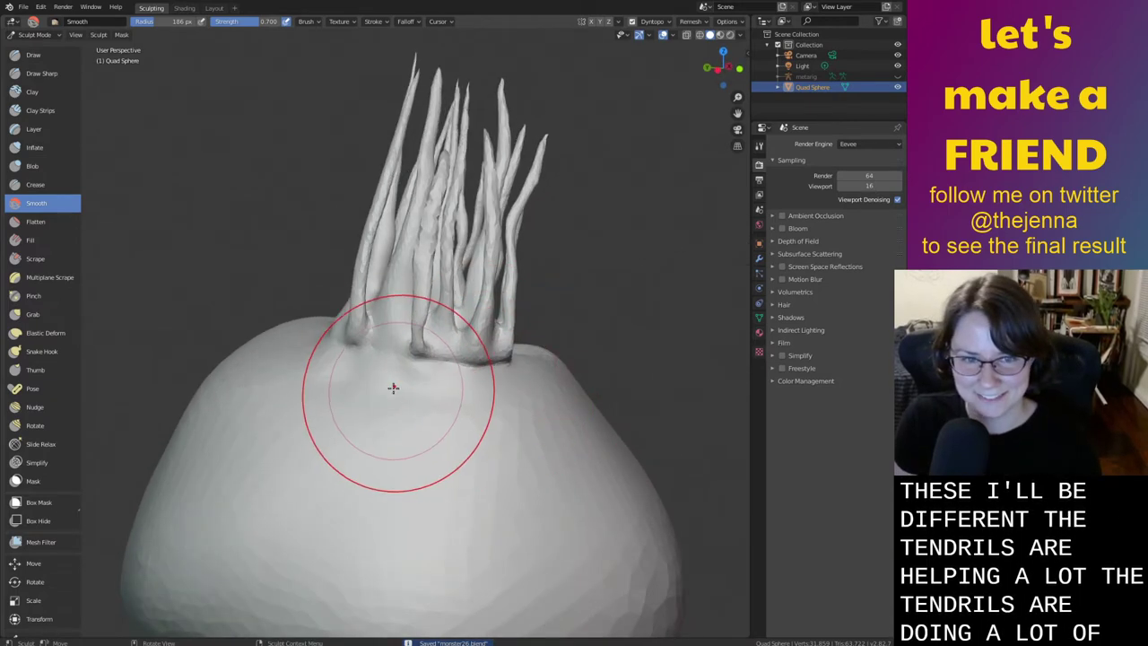
middle_drag(390, 384, 496, 409)
middle_drag(552, 437, 573, 456)
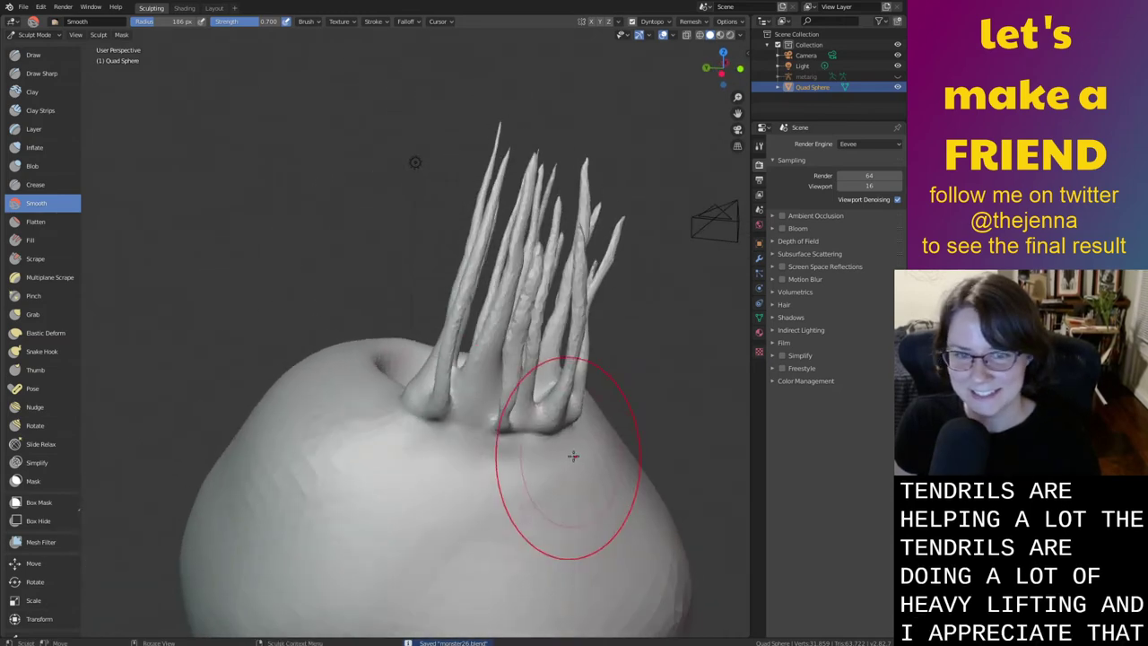
Pull a small pointed spike out of the bundle's base between two strands with Snake Hook
click(41, 351)
scroll(577, 392, up, 6)
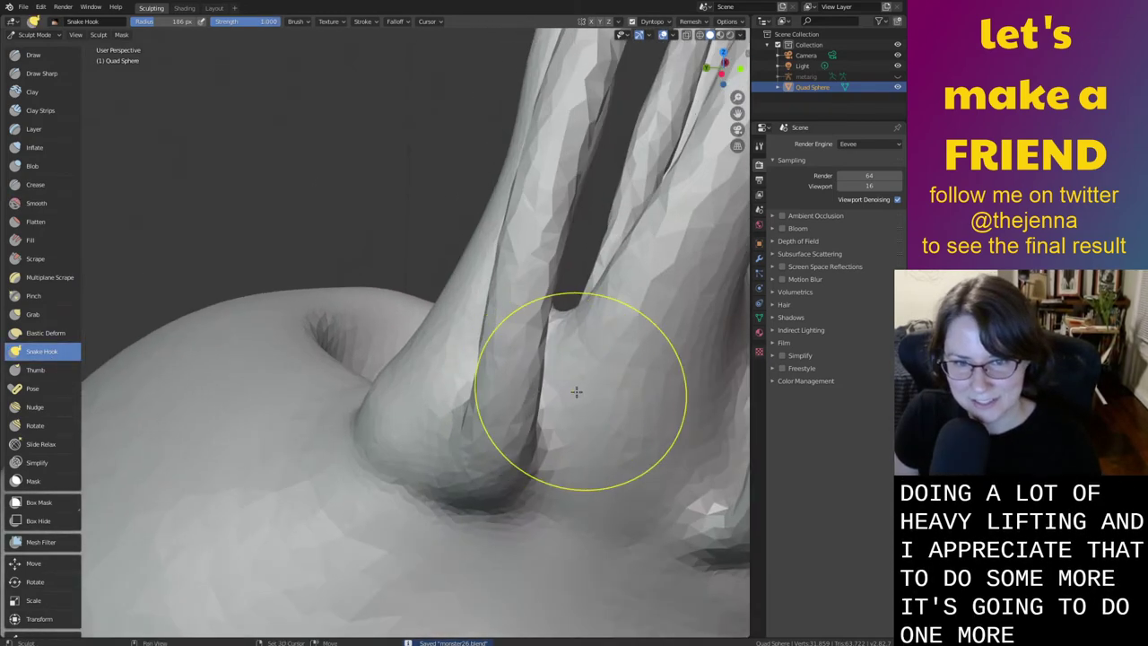
shift+middle_drag(577, 392, 475, 190)
scroll(475, 233, down, 7)
mouse_move(522, 334)
middle_down()
mouse_move(575, 499)
mouse_move(610, 423)
middle_up()
scroll(610, 423, up, 7)
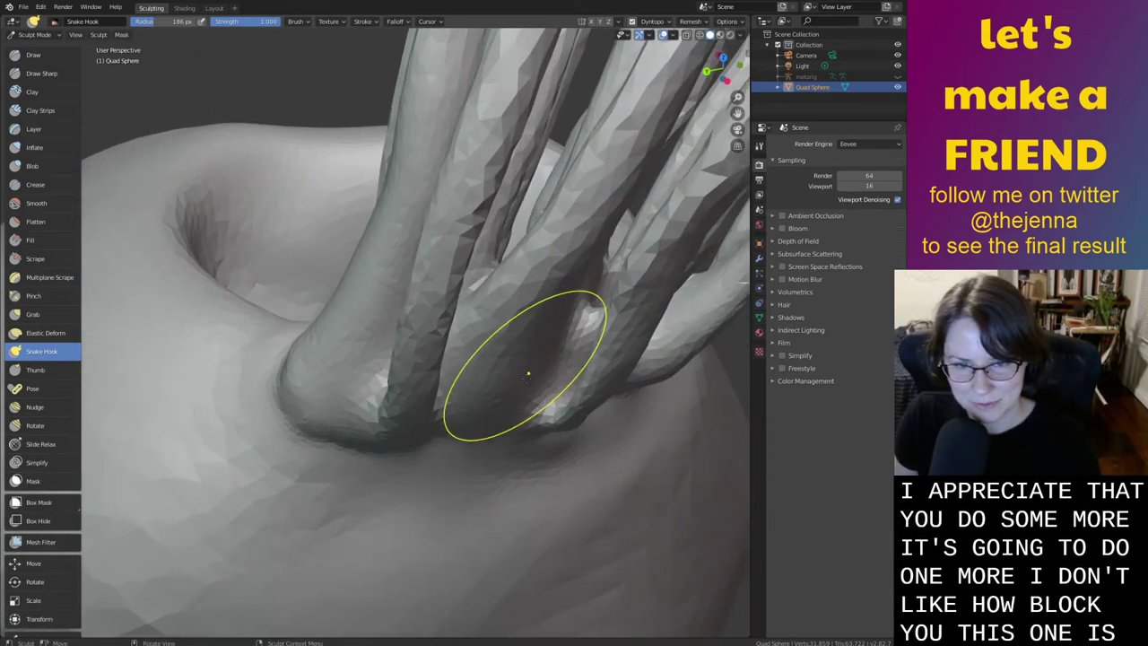
middle_drag(528, 373, 526, 418)
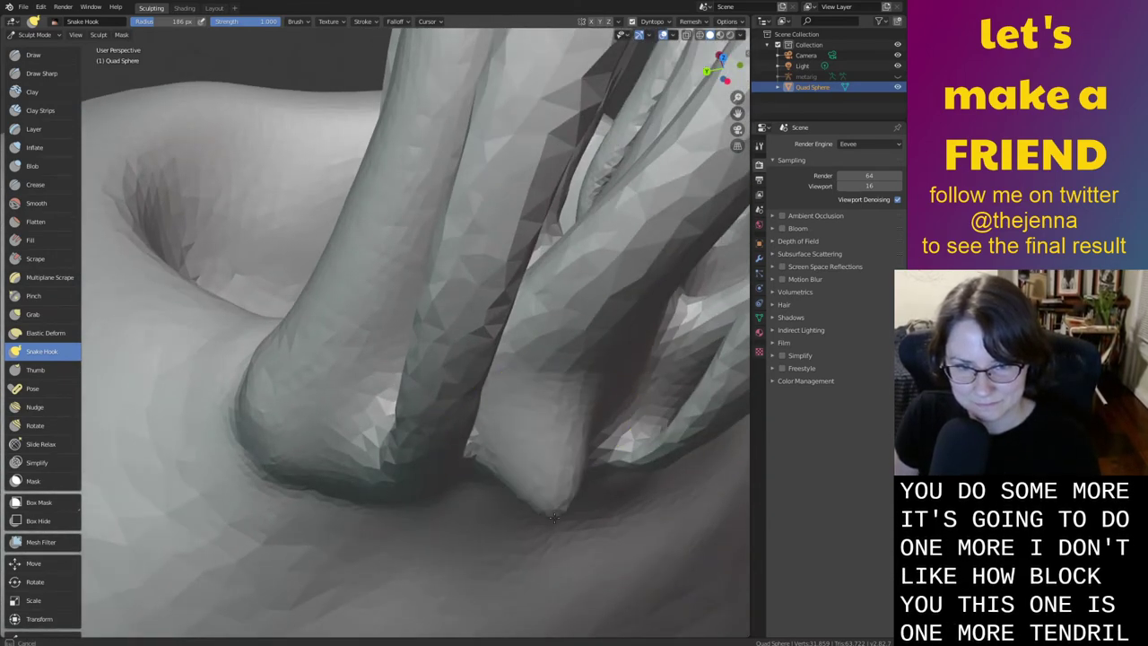
middle_drag(579, 537, 589, 508)
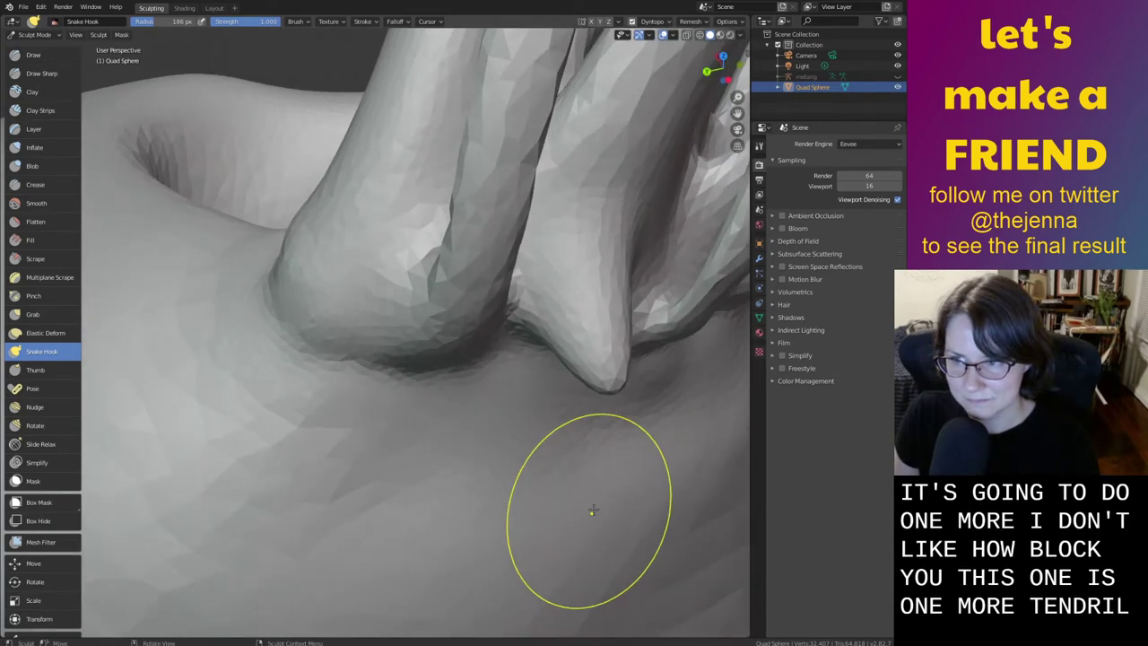
middle_drag(644, 351, 592, 318)
scroll(584, 332, down, 4)
shift+middle_drag(561, 376, 480, 418)
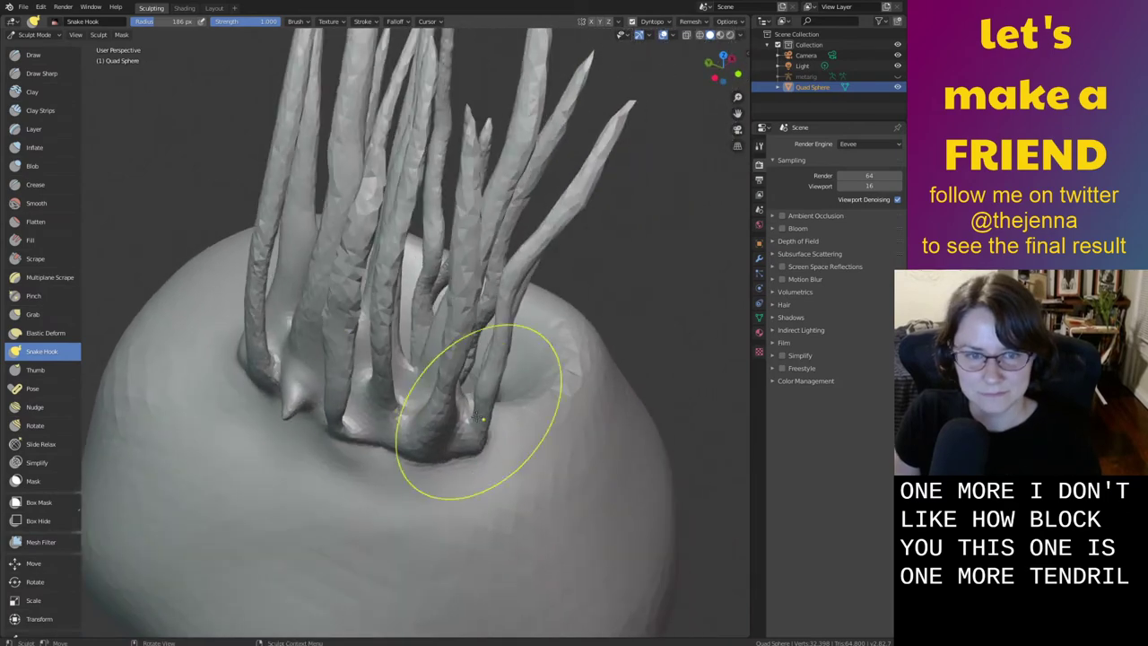
Try to draw the new spike's tip upward into a strand from a side view, and undo the stroke
scroll(414, 440, up, 5)
middle_drag(363, 399, 374, 544)
mouse_move(484, 424)
middle_down()
mouse_move(518, 411)
mouse_move(468, 331)
middle_up()
mouse_move(459, 365)
middle_down()
mouse_move(574, 350)
mouse_move(498, 349)
middle_up()
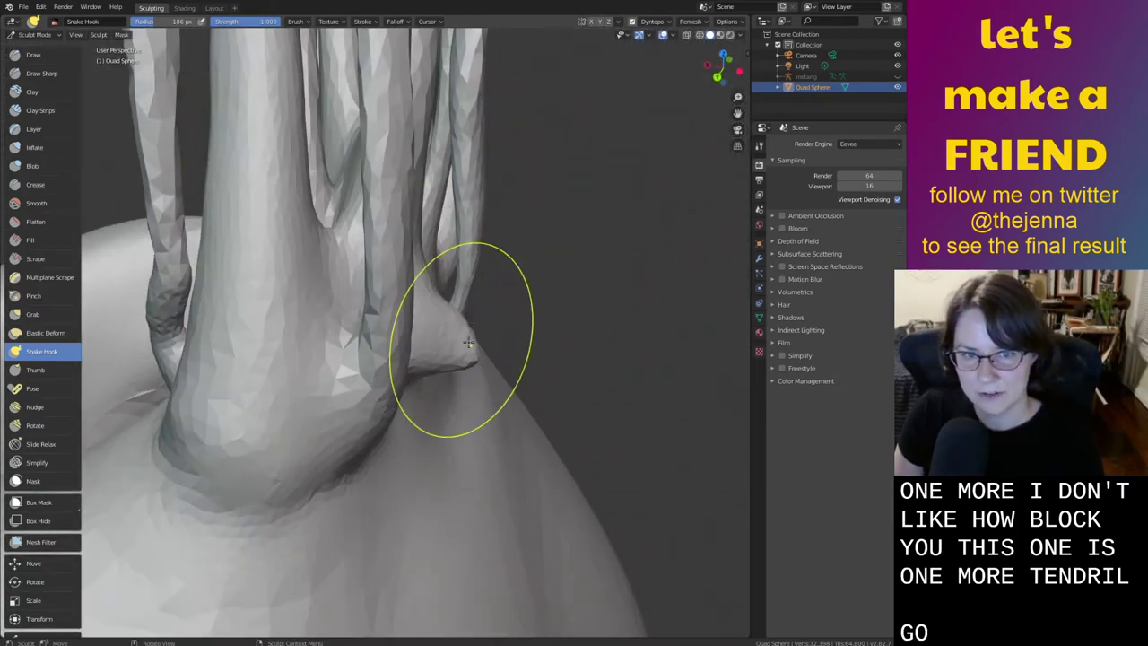
drag(525, 209, 531, 105)
mouse_move(547, 170)
middle_down()
mouse_move(489, 159)
mouse_move(448, 184)
mouse_move(466, 269)
mouse_move(485, 256)
mouse_move(600, 434)
mouse_move(530, 403)
middle_up()
key(ctrl+z)
Stretch the small spike upward into a short, thin strand with Snake Hook and check its shape
mouse_move(426, 426)
middle_down()
mouse_move(439, 442)
mouse_move(370, 433)
middle_up()
mouse_move(311, 411)
mouse_down()
mouse_move(309, 453)
mouse_move(296, 444)
mouse_move(302, 148)
mouse_up()
mouse_move(302, 149)
middle_down()
mouse_move(313, 218)
mouse_move(359, 230)
mouse_move(402, 272)
mouse_move(375, 205)
middle_up()
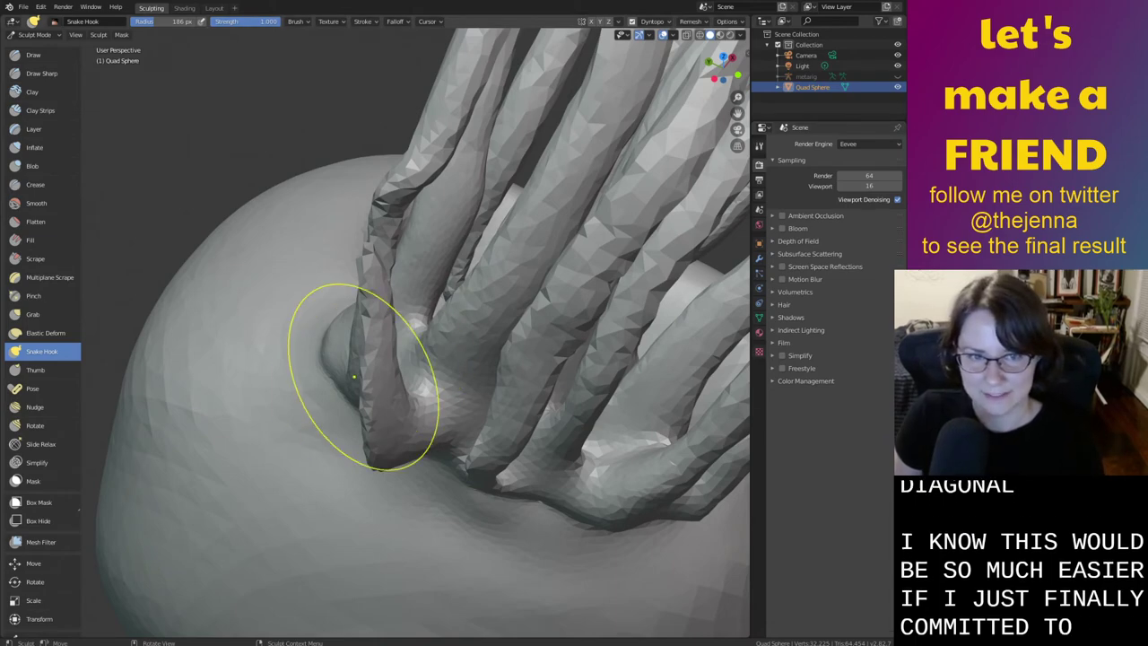
mouse_move(355, 377)
middle_down()
mouse_move(453, 408)
mouse_move(461, 434)
middle_up()
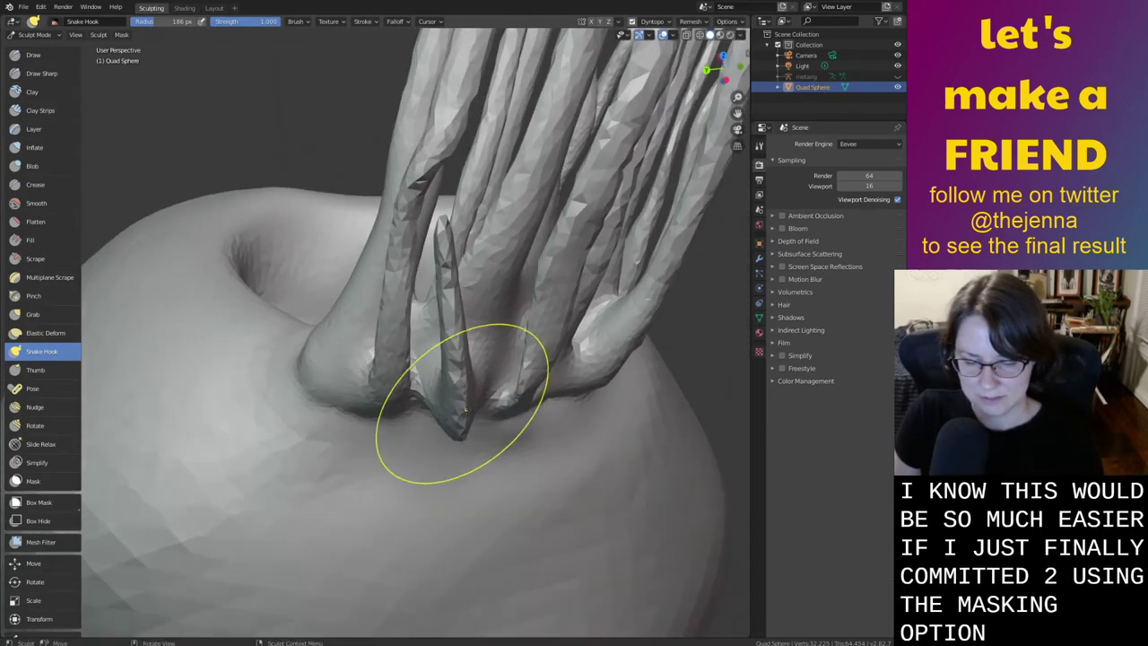
Inflate the new short, thin strand at the bundle's base along its length to thicken it
key(i)
mouse_move(423, 385)
middle_down()
mouse_move(496, 381)
mouse_move(486, 409)
middle_up()
drag(428, 278, 380, 502)
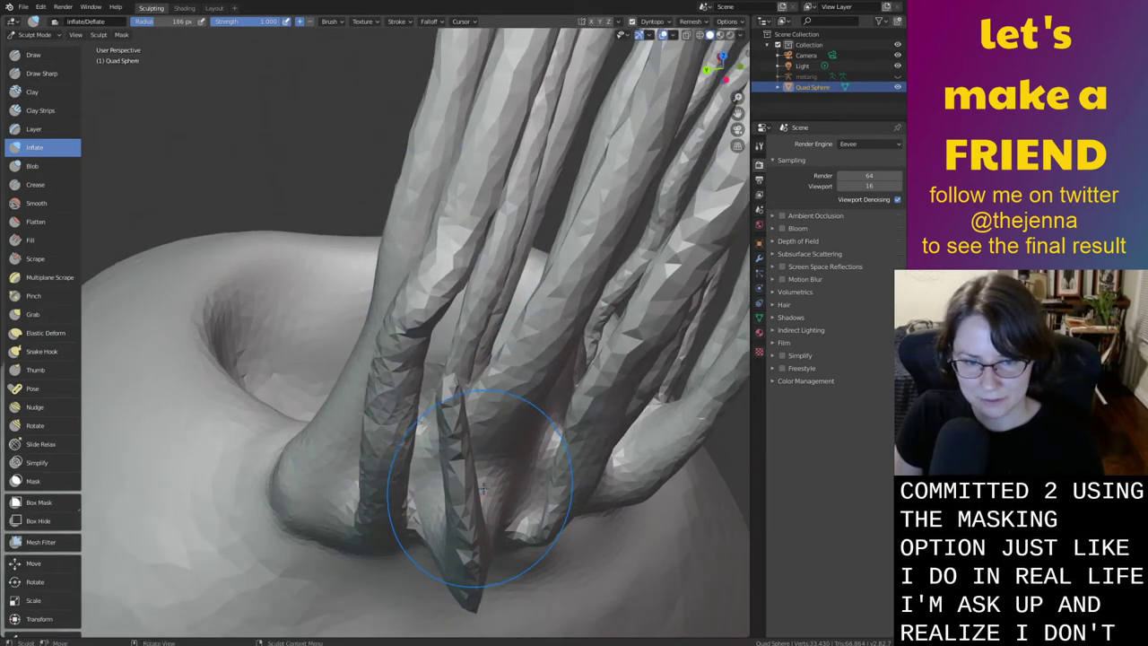
Try to pull the short strand's tip up and outward with Grab from a side view, and undo the stroke
key(g)
mouse_move(459, 388)
middle_down()
mouse_move(468, 403)
mouse_move(556, 386)
middle_up()
mouse_move(579, 305)
mouse_down()
mouse_move(633, 244)
mouse_move(664, 160)
mouse_up()
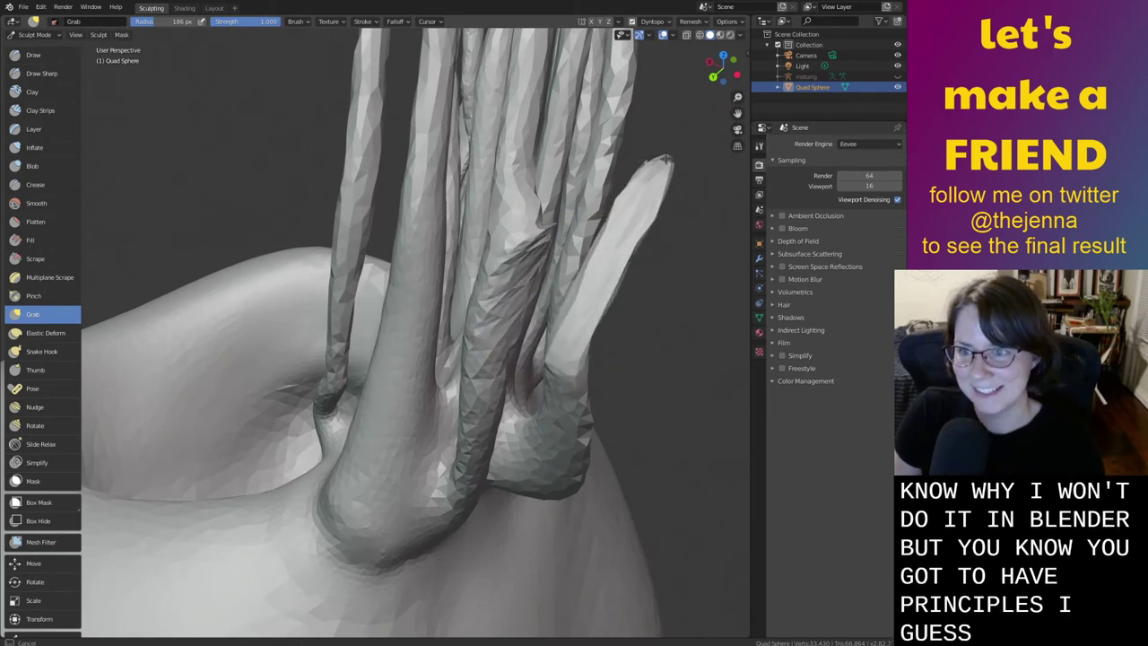
key(ctrl+z)
mouse_move(651, 305)
middle_down()
mouse_move(661, 350)
mouse_move(588, 278)
mouse_move(623, 280)
middle_up()
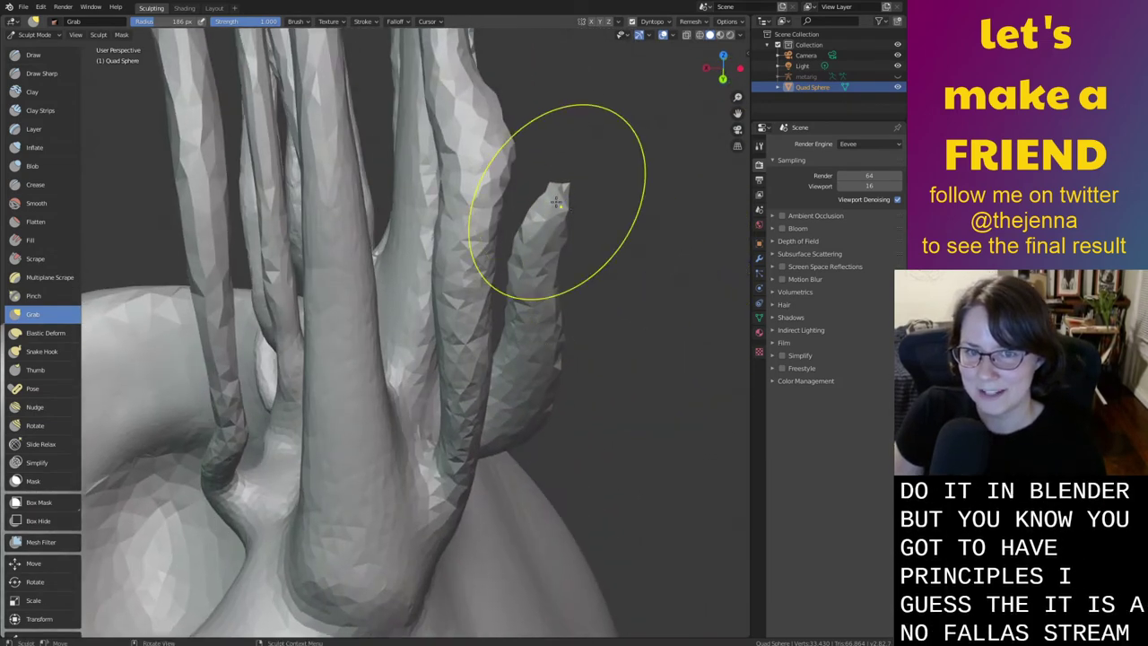
Pull the short strand's tip upward with Grab and smooth the bump on the neighbouring strand
mouse_move(557, 197)
mouse_down()
mouse_move(575, 117)
mouse_move(547, 121)
mouse_up()
middle_drag(547, 121, 525, 192)
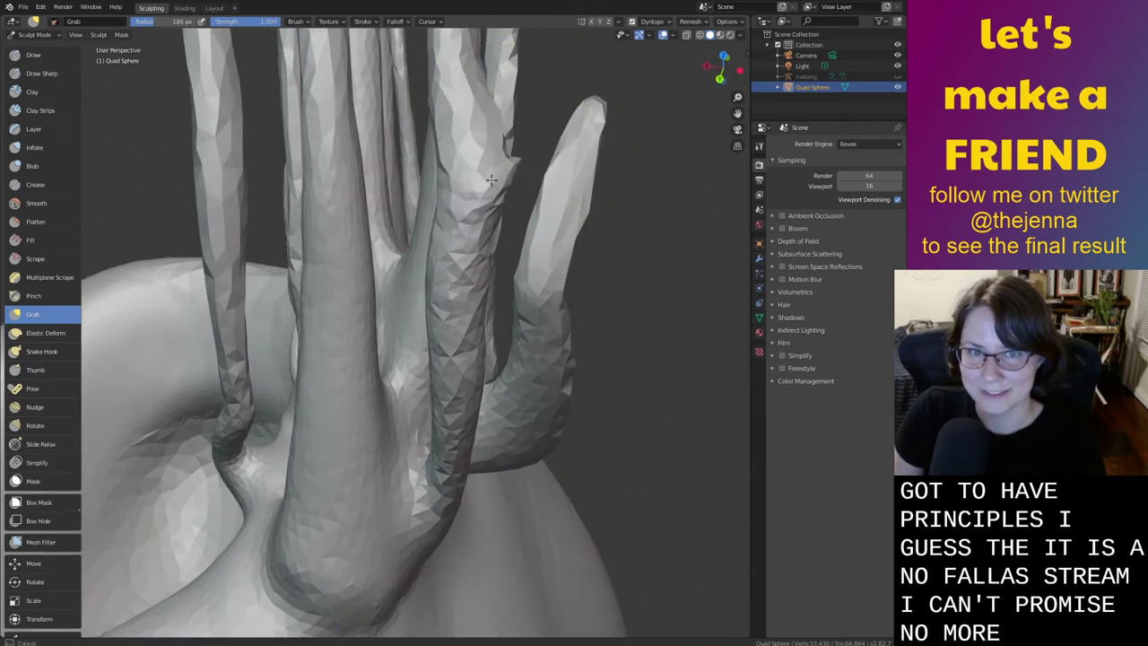
key(s)
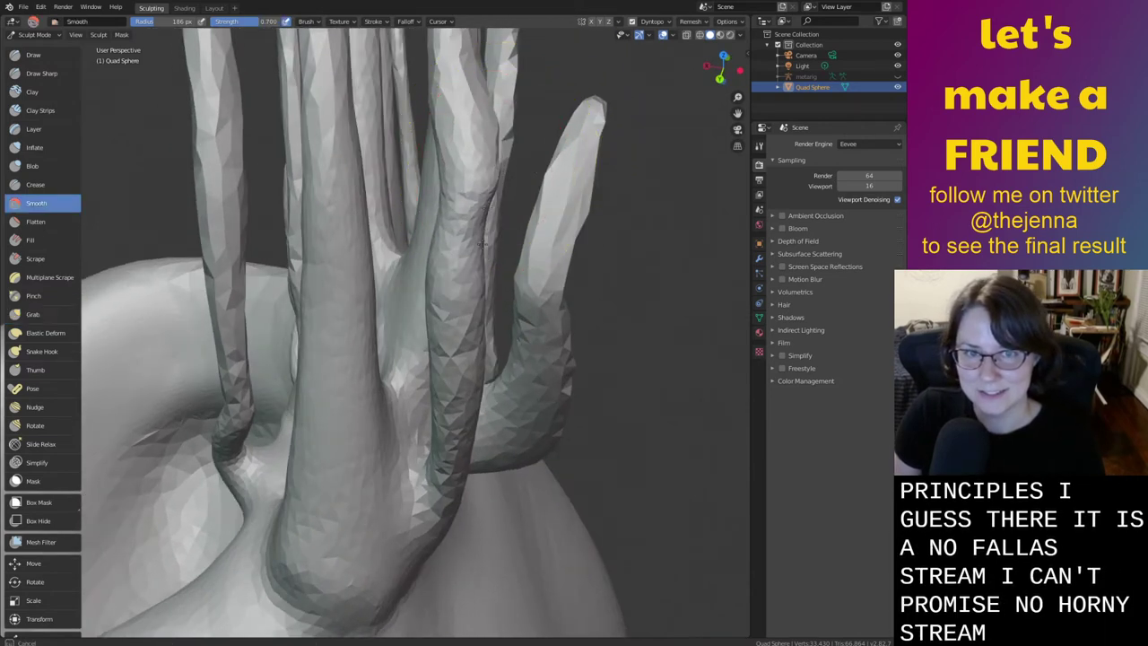
Stretch the strand's tip further upward with Grab into a long, thin strand beside its neighbours
key(g)
mouse_move(589, 180)
middle_down()
mouse_move(538, 243)
mouse_move(591, 317)
mouse_move(448, 281)
mouse_move(545, 449)
middle_up()
middle_drag(445, 454, 430, 434)
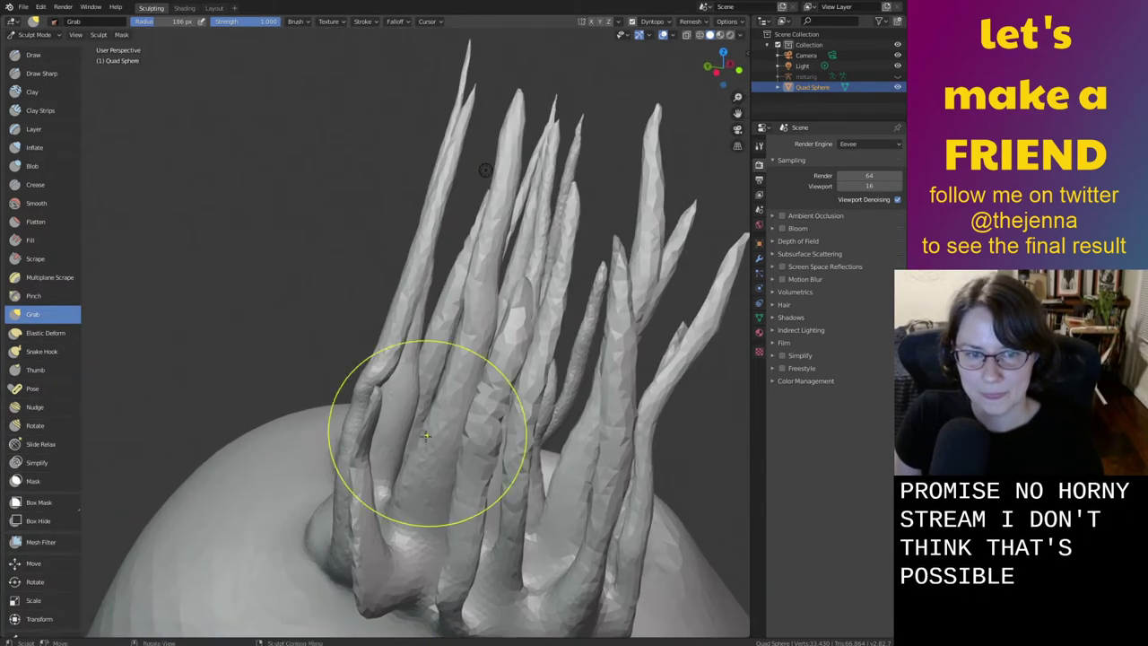
ctrl+middle_drag(435, 484, 402, 403)
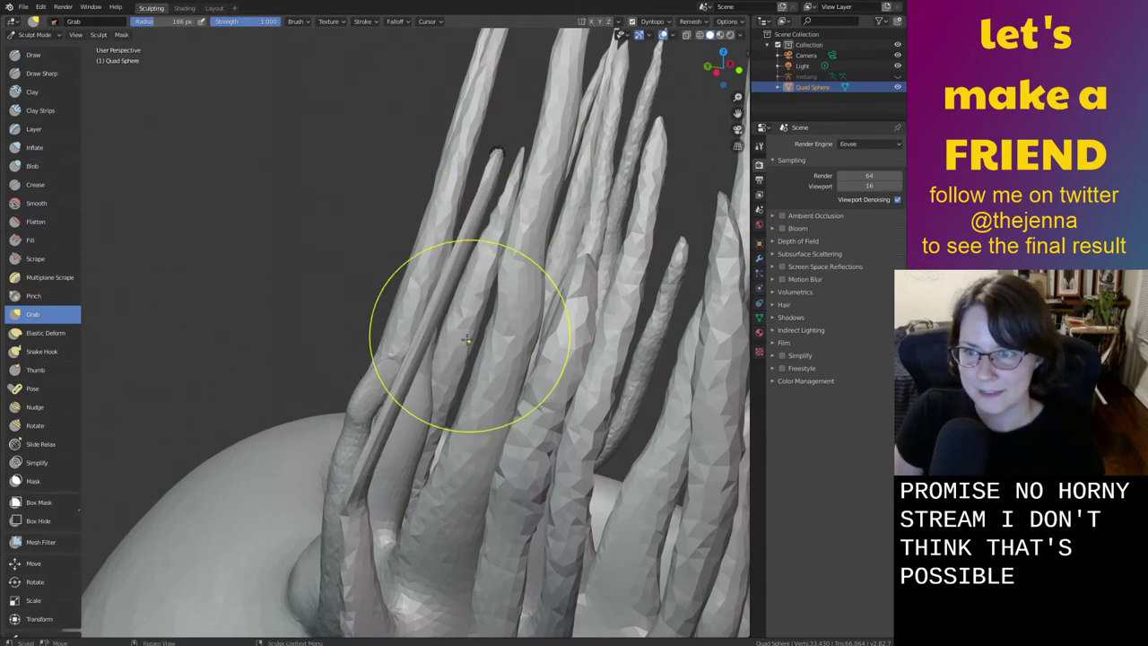
middle_drag(467, 340, 575, 384)
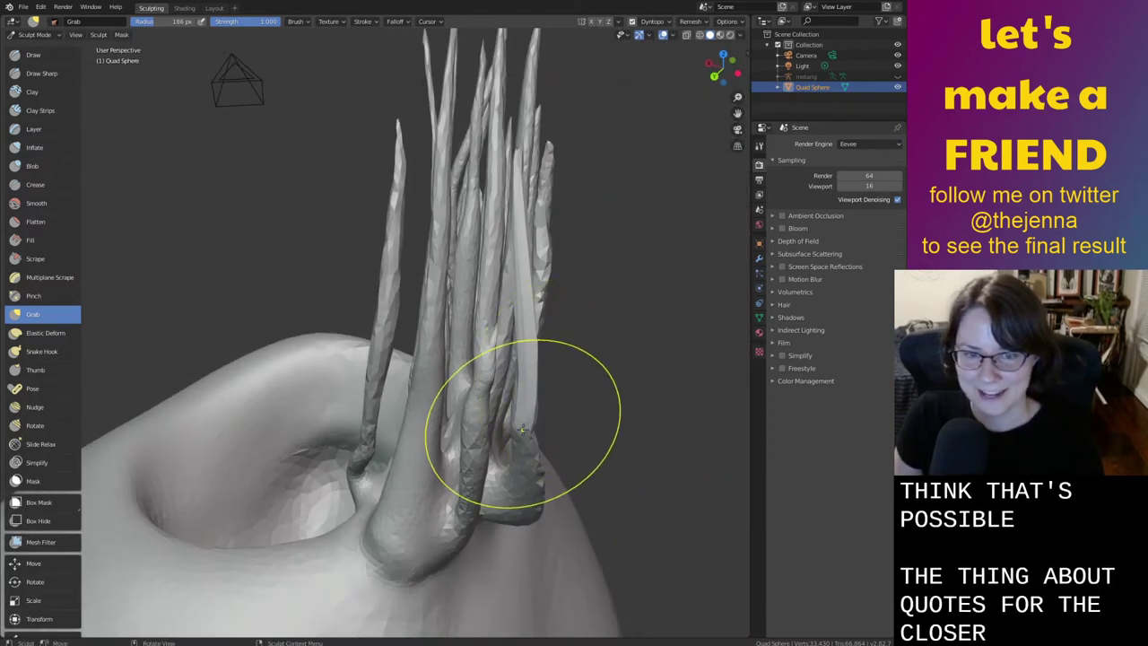
scroll(593, 460, up, 2)
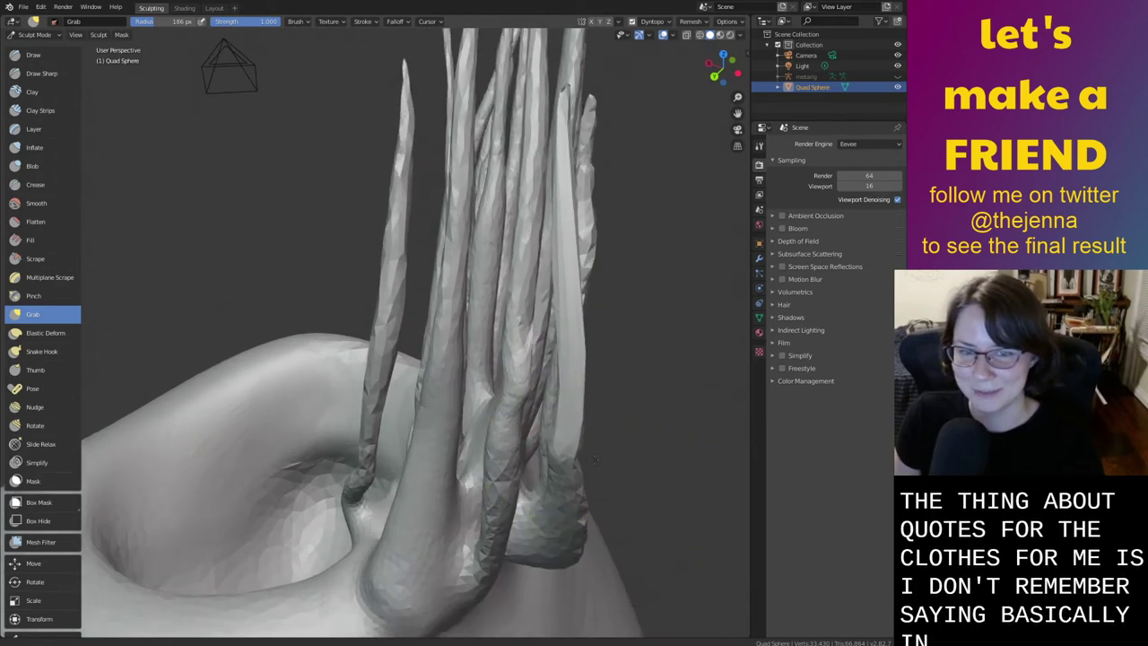
Inflate the stretched thin strand from base to tip and smooth its surface
key(i)
mouse_move(577, 455)
middle_down()
mouse_move(583, 436)
mouse_move(555, 439)
middle_up()
drag(589, 465, 578, 478)
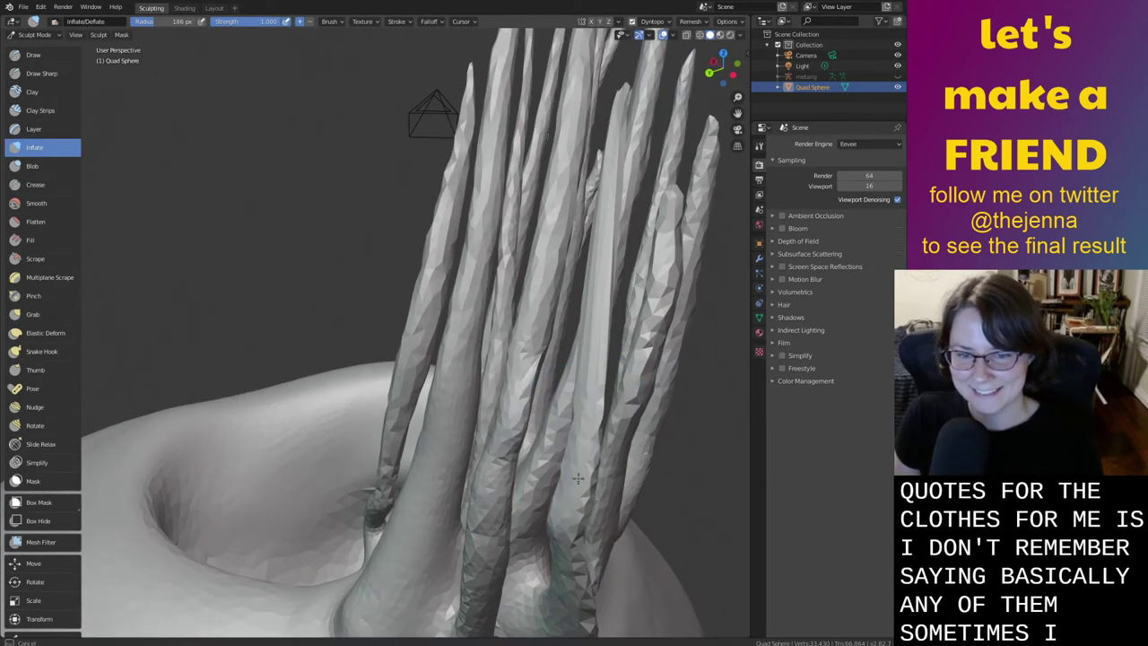
scroll(615, 230, up, 2)
middle_drag(616, 231, 547, 305)
drag(484, 371, 551, 213)
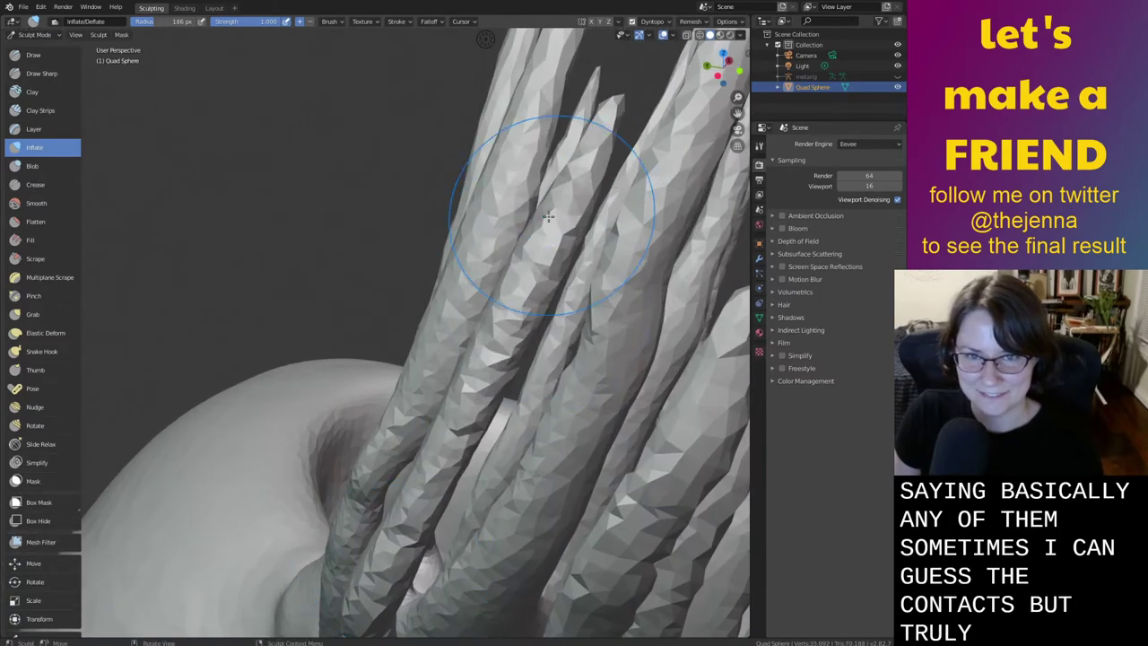
shift+middle_drag(551, 212, 561, 121)
drag(562, 121, 449, 502)
middle_drag(447, 512, 449, 462)
key(shift+s)
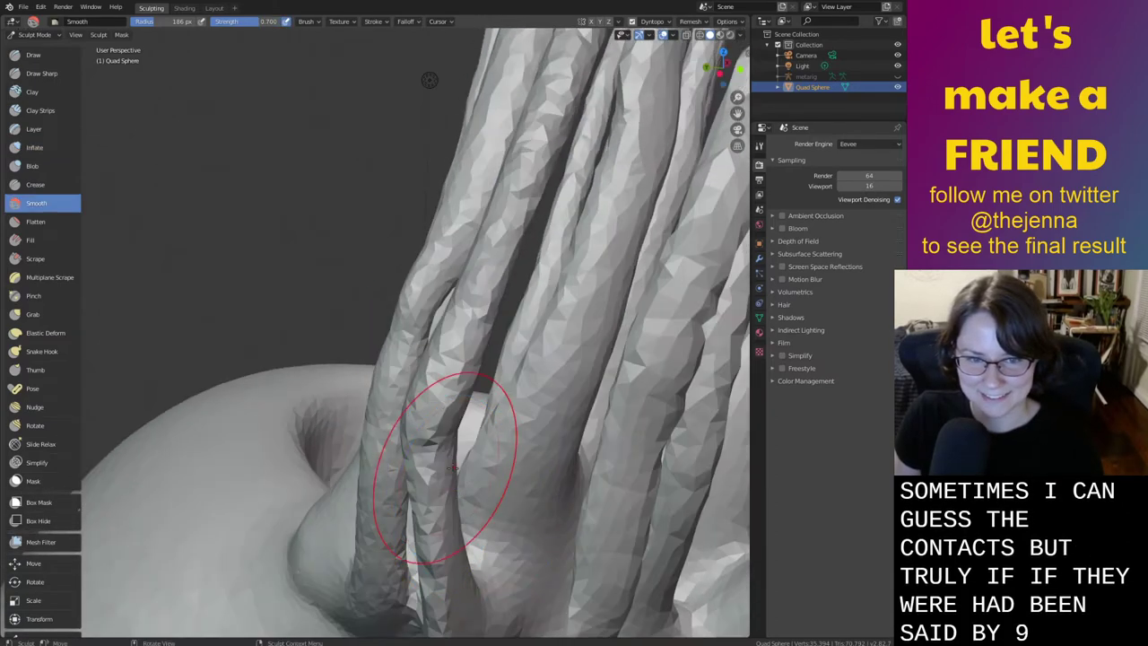
mouse_move(442, 557)
middle_down()
mouse_move(472, 518)
mouse_move(474, 436)
middle_up()
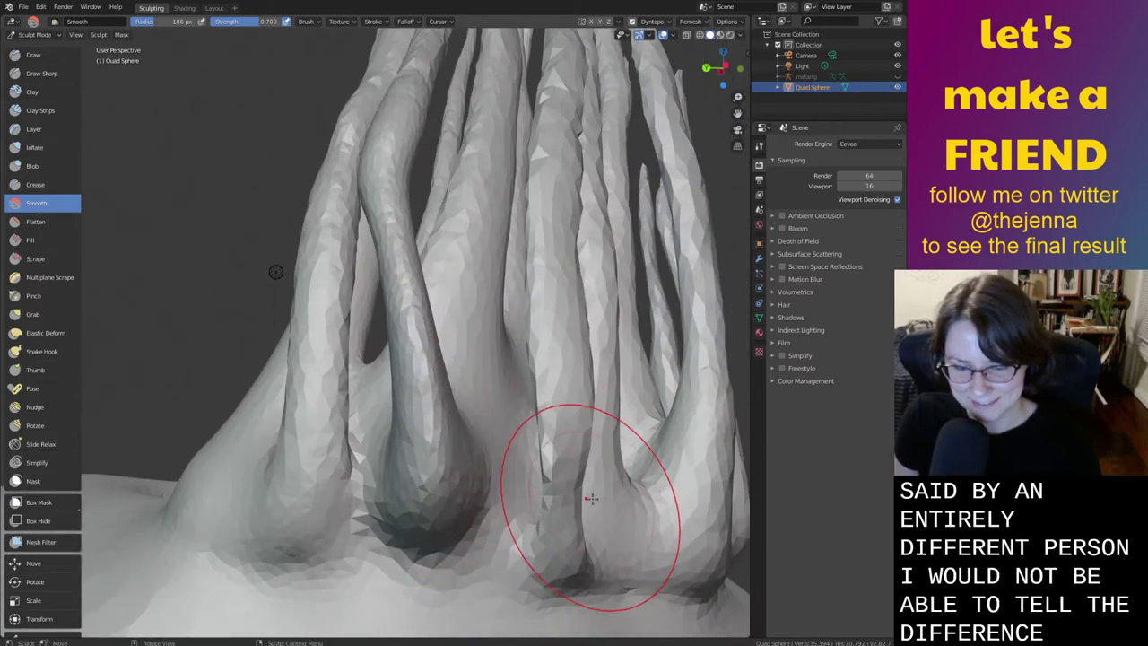
Inflate and smooth the lower end of the front strand beside the new one, and save the file
key(i)
key(shift+s)
drag(551, 567, 557, 587)
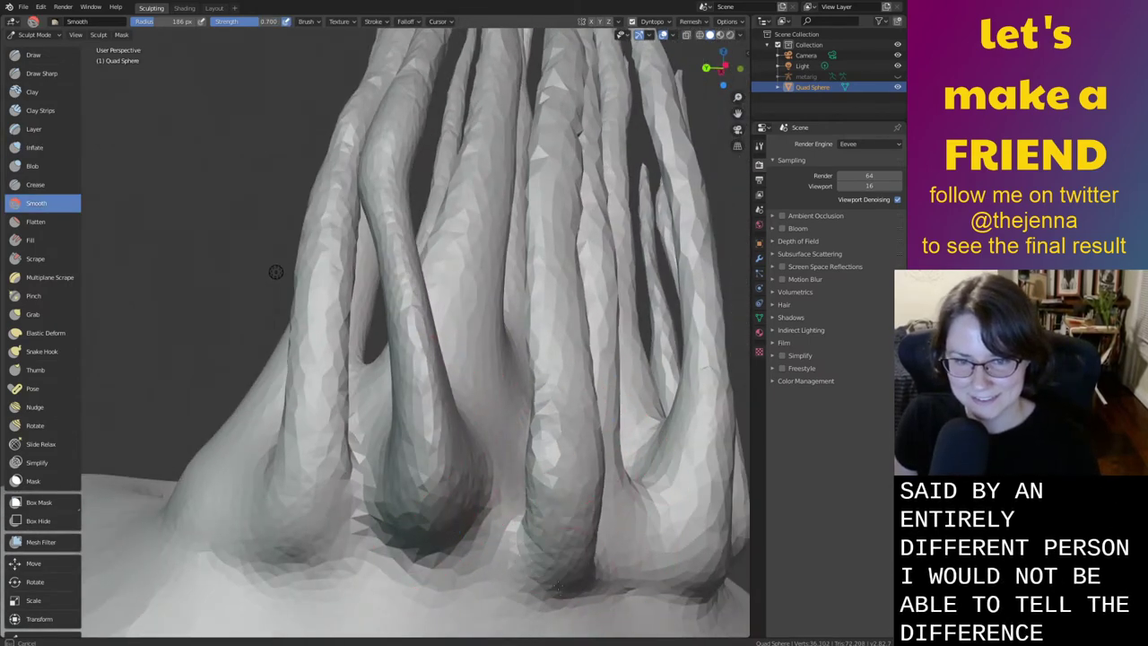
key(ctrl+s)
scroll(579, 448, down, 6)
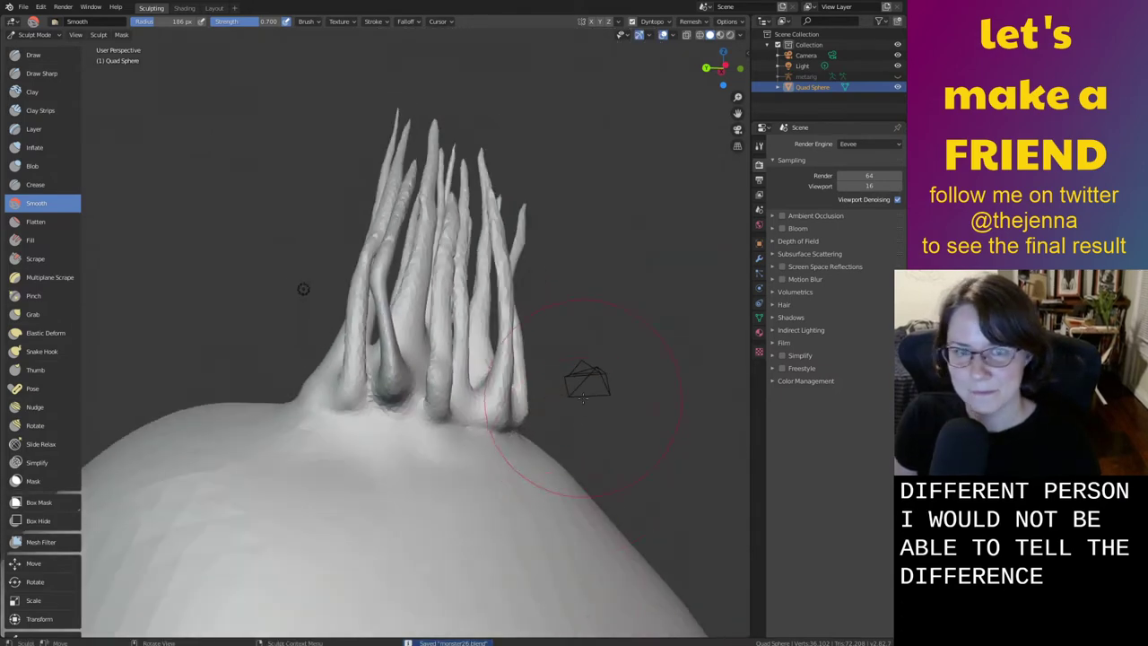
Inflate the narrow bend of the curved new strand and smooth it together with the surrounding strands
mouse_move(579, 402)
middle_down()
mouse_move(575, 436)
mouse_move(350, 441)
mouse_move(385, 385)
mouse_move(272, 407)
mouse_move(188, 218)
mouse_move(346, 174)
middle_up()
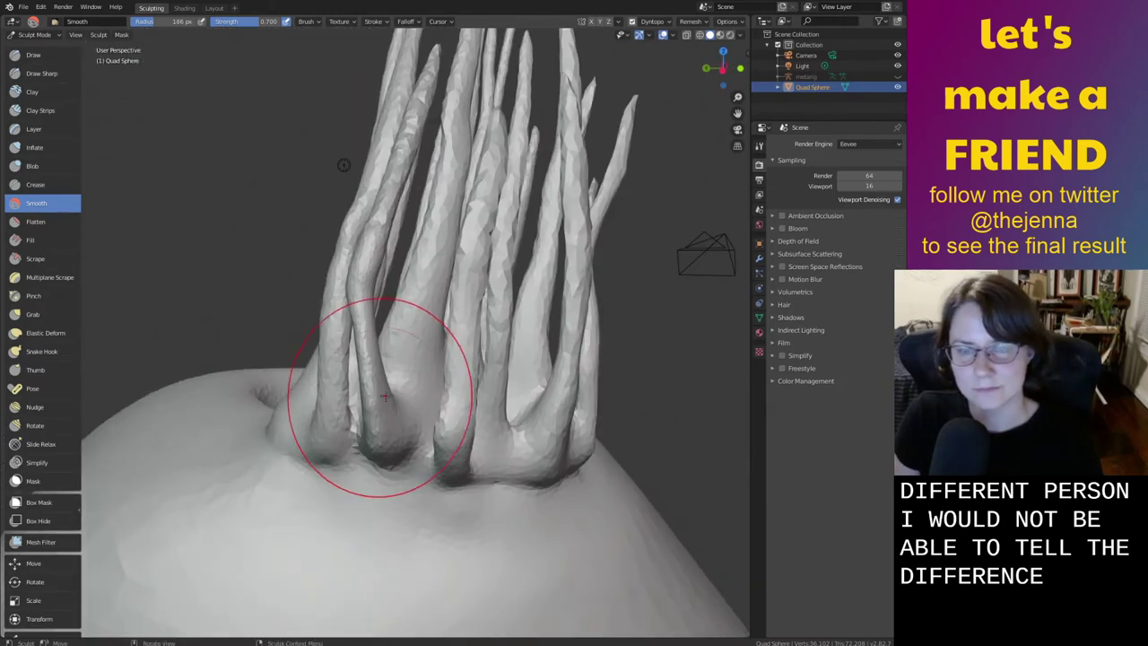
middle_drag(380, 410, 420, 413)
key(i)
mouse_move(569, 448)
middle_down()
mouse_move(574, 487)
mouse_move(553, 411)
middle_up()
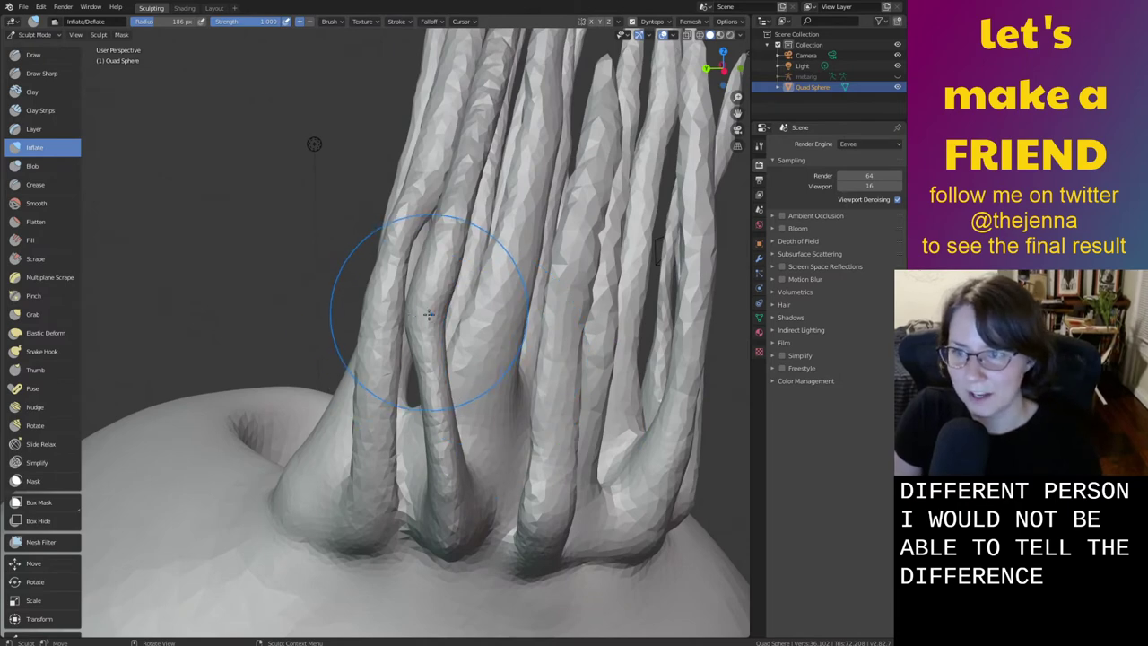
mouse_move(429, 314)
mouse_down()
mouse_move(437, 386)
mouse_move(431, 276)
mouse_move(431, 303)
mouse_up()
key(s)
mouse_move(516, 255)
mouse_down()
mouse_move(482, 333)
mouse_move(492, 386)
mouse_up()
mouse_move(503, 431)
middle_down()
mouse_move(479, 434)
mouse_move(592, 549)
mouse_move(565, 445)
middle_up()
drag(565, 446, 583, 331)
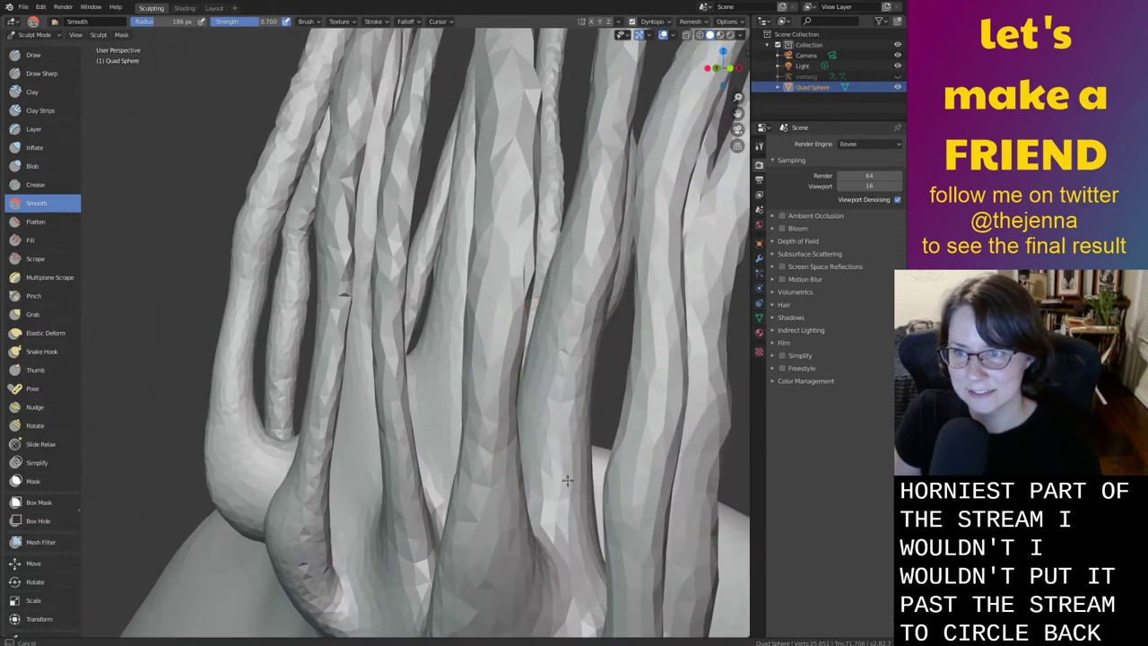
Reposition the middle and lower part of the curved strand with Grab from the front and side
scroll(531, 352, down, 3)
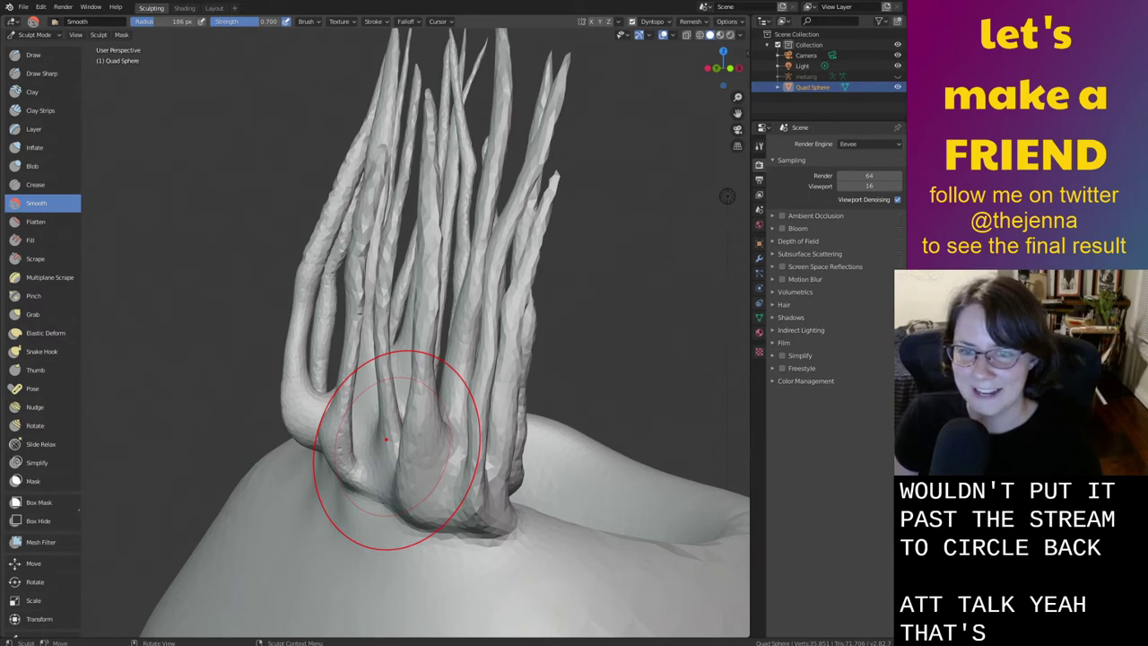
middle_drag(617, 399, 719, 403)
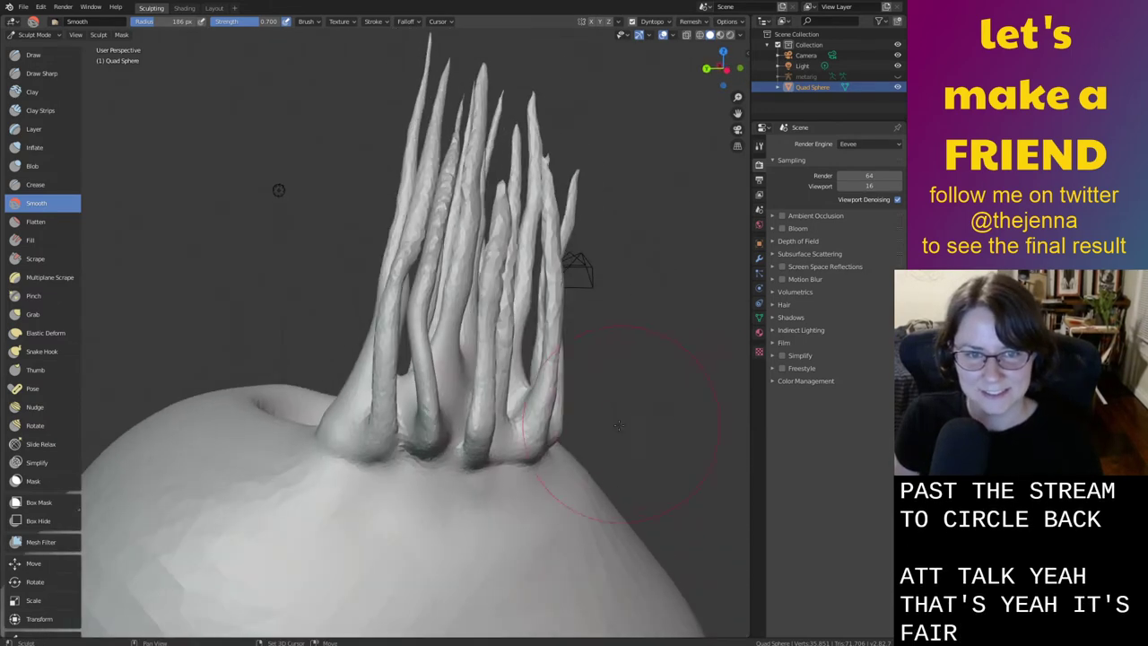
shift+middle_drag(583, 436, 413, 393)
key(g)
drag(400, 388, 425, 395)
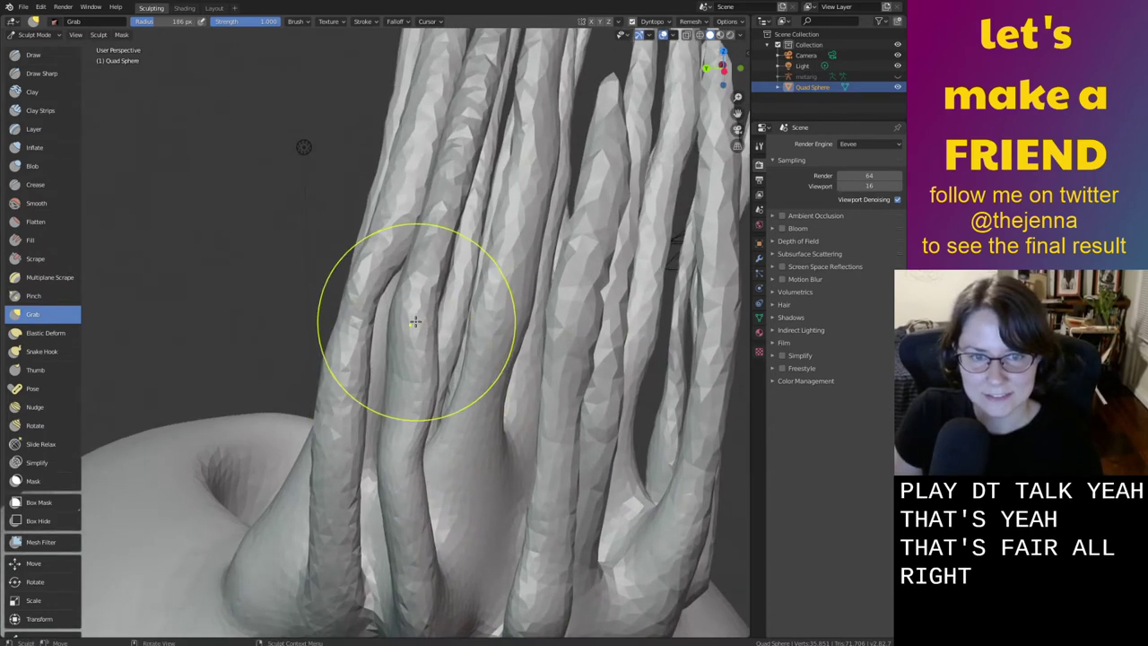
mouse_move(420, 321)
mouse_down()
mouse_move(431, 330)
mouse_move(432, 306)
mouse_up()
middle_drag(398, 474, 518, 461)
drag(506, 514, 485, 514)
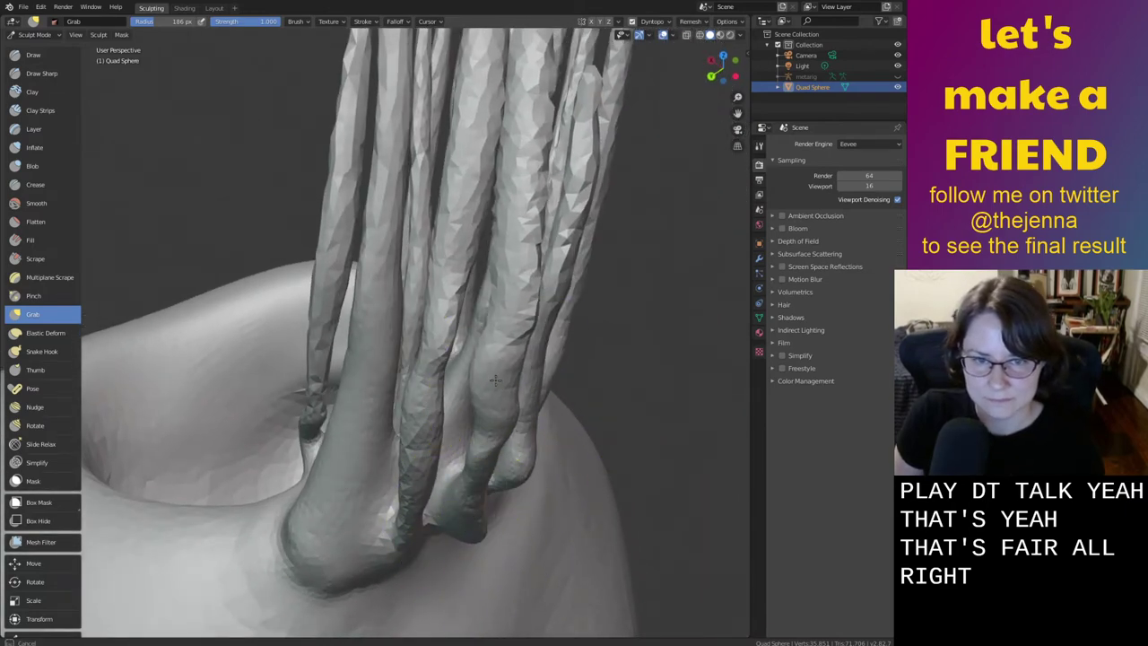
Inflate the curved strand's lower part, smooth the strand, and save the file
middle_drag(499, 438, 356, 482)
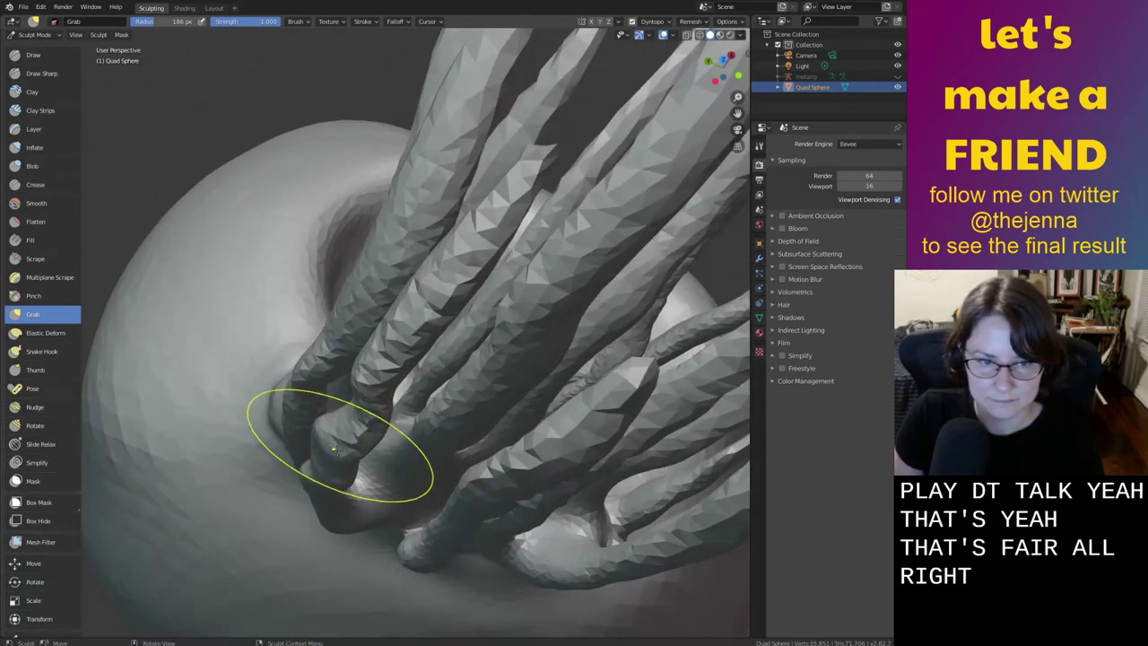
middle_drag(328, 439, 366, 454)
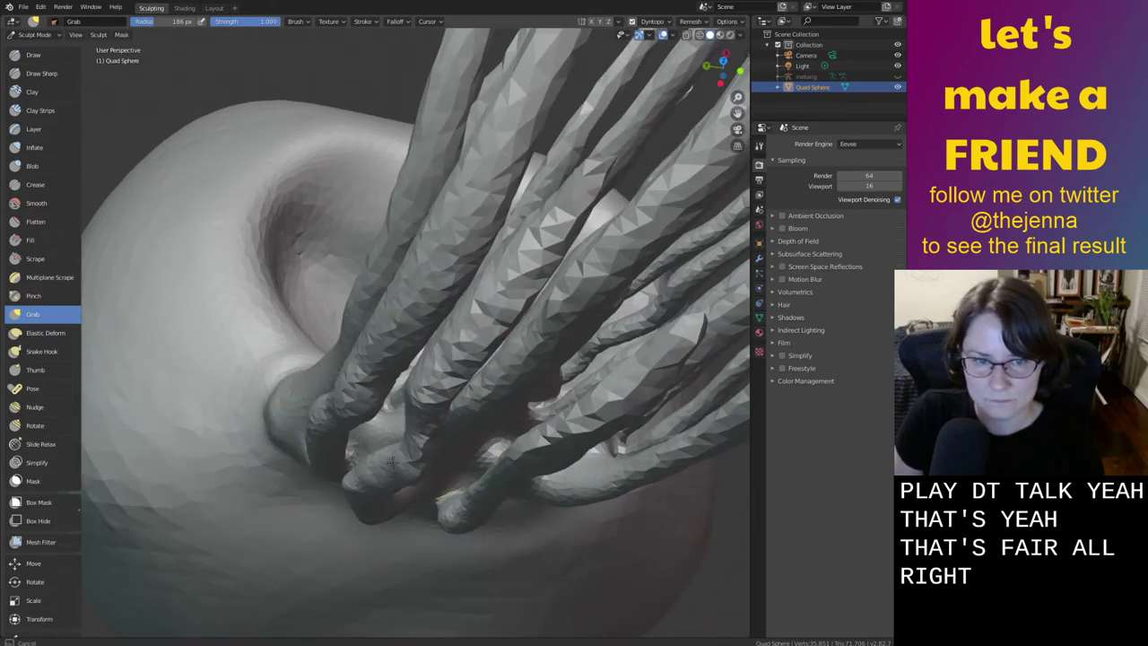
key(i)
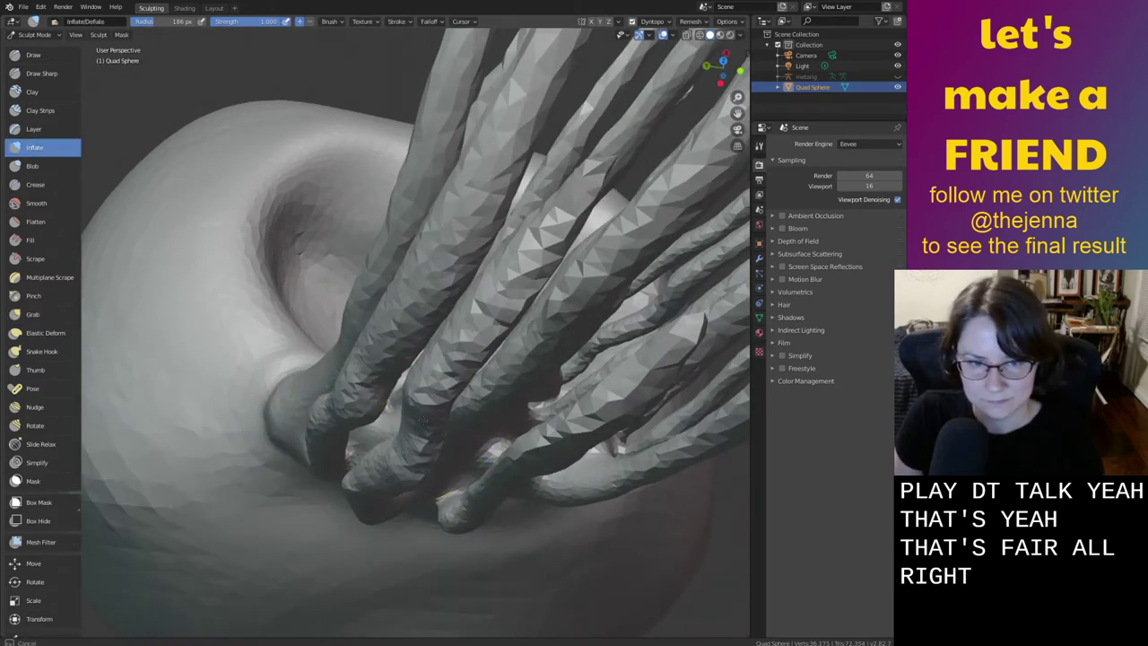
key(shift+s)
middle_drag(381, 496, 410, 409)
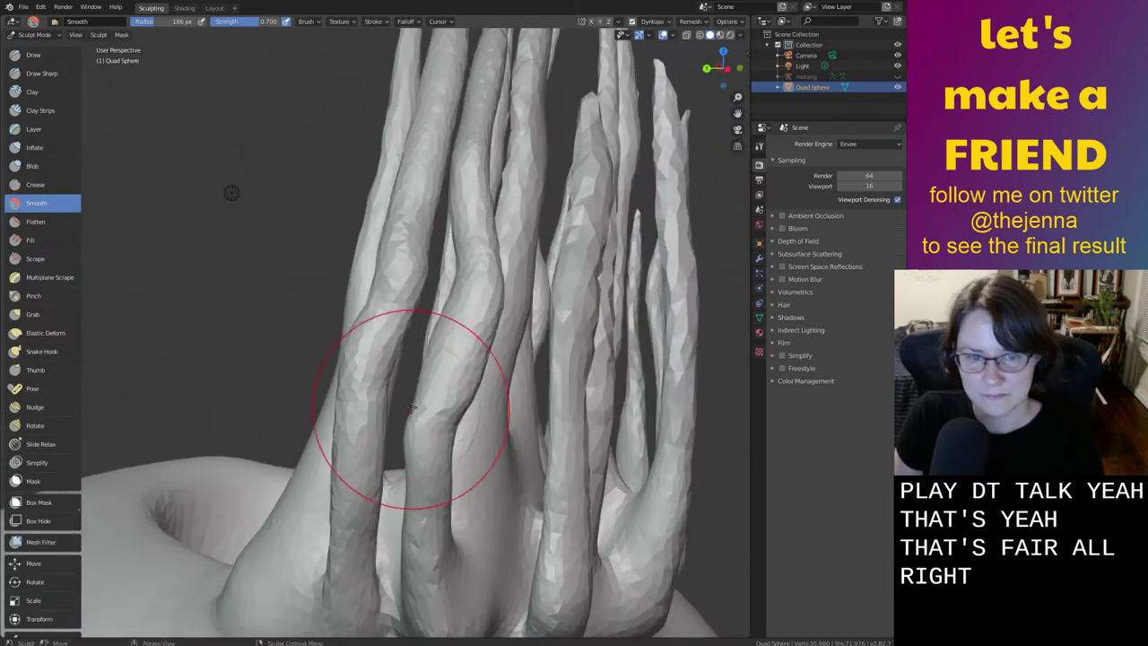
key(ctrl+s)
Inflate the short strand in the middle of the bundle and pull its tip far upward with Grab
scroll(441, 446, down, 5)
mouse_move(492, 440)
middle_down()
mouse_move(439, 444)
mouse_move(479, 436)
mouse_move(451, 454)
mouse_move(448, 487)
middle_up()
scroll(489, 358, up, 3)
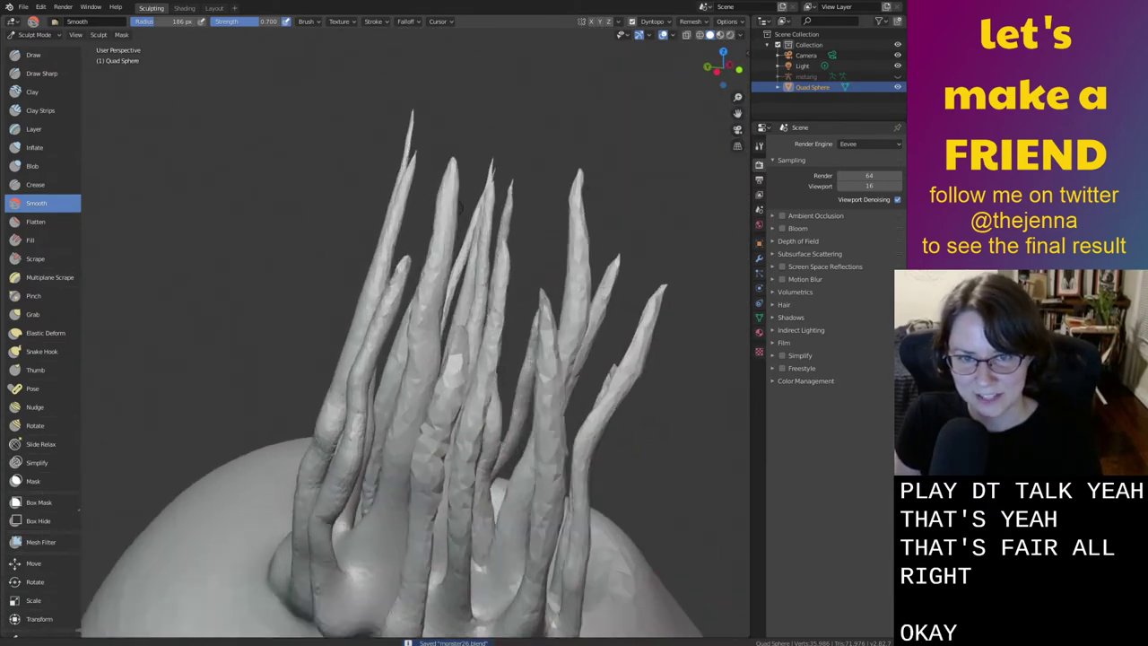
key(i)
scroll(538, 350, up, 3)
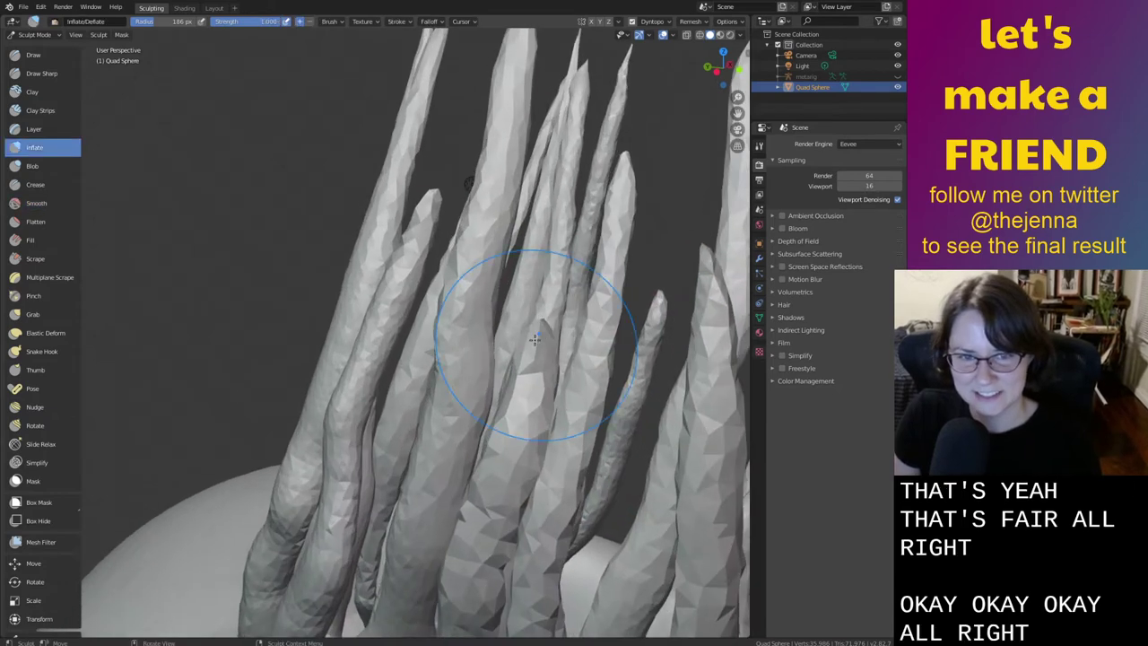
key(g)
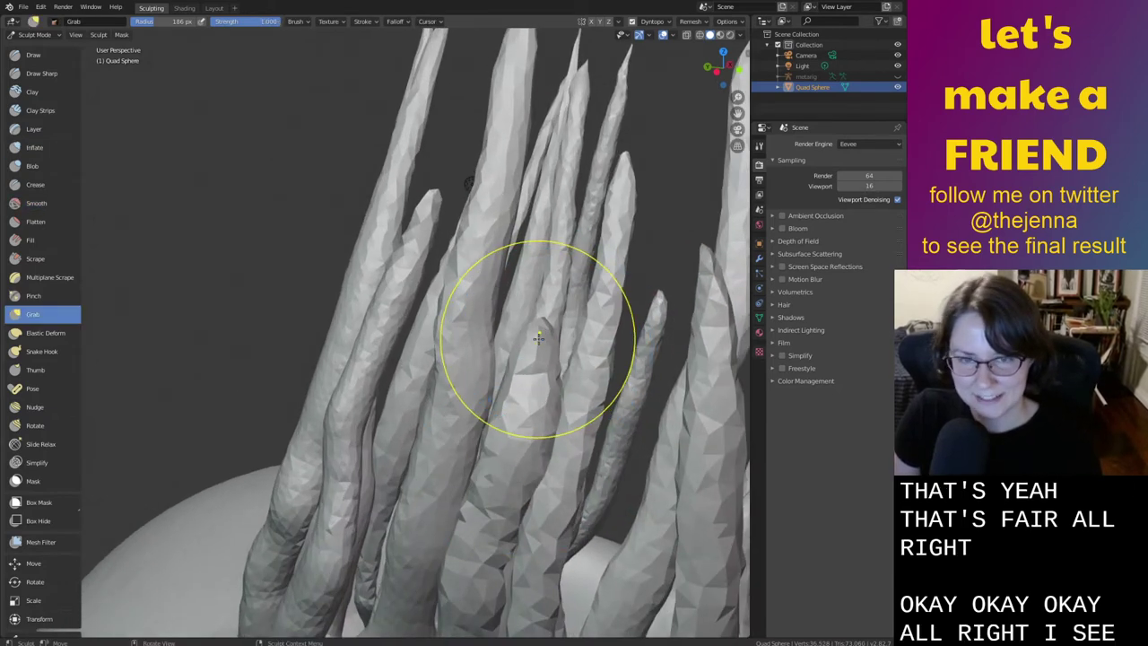
drag(544, 335, 603, 57)
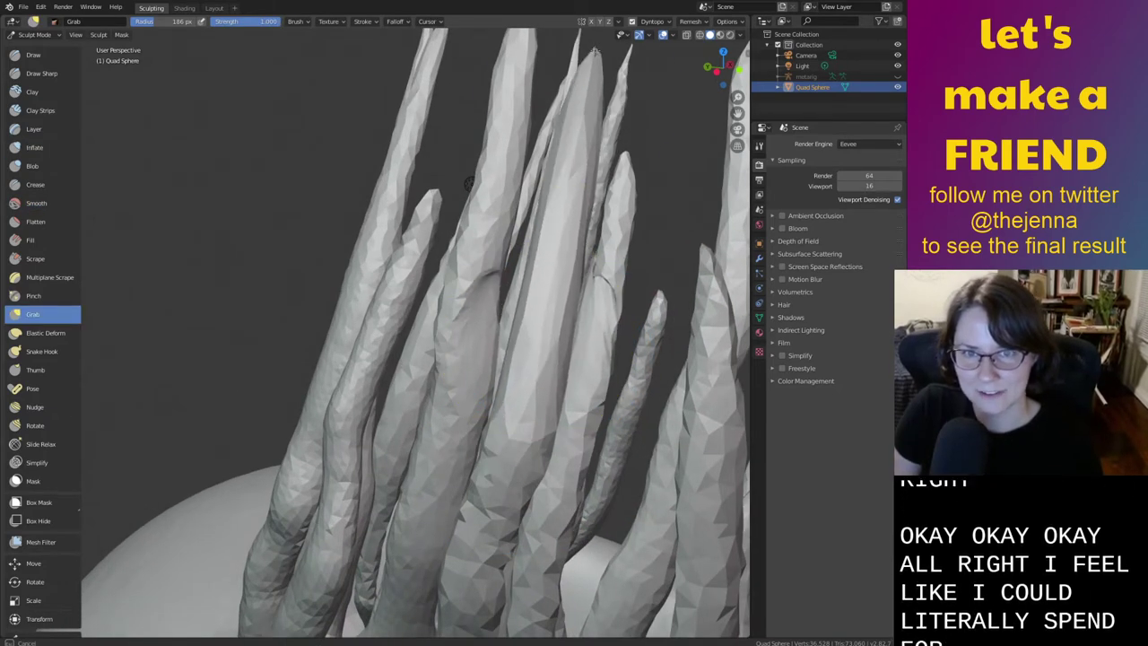
Inflate the stretched middle strand and smooth the creases on the strands beside it
middle_drag(606, 340, 566, 351)
key(i)
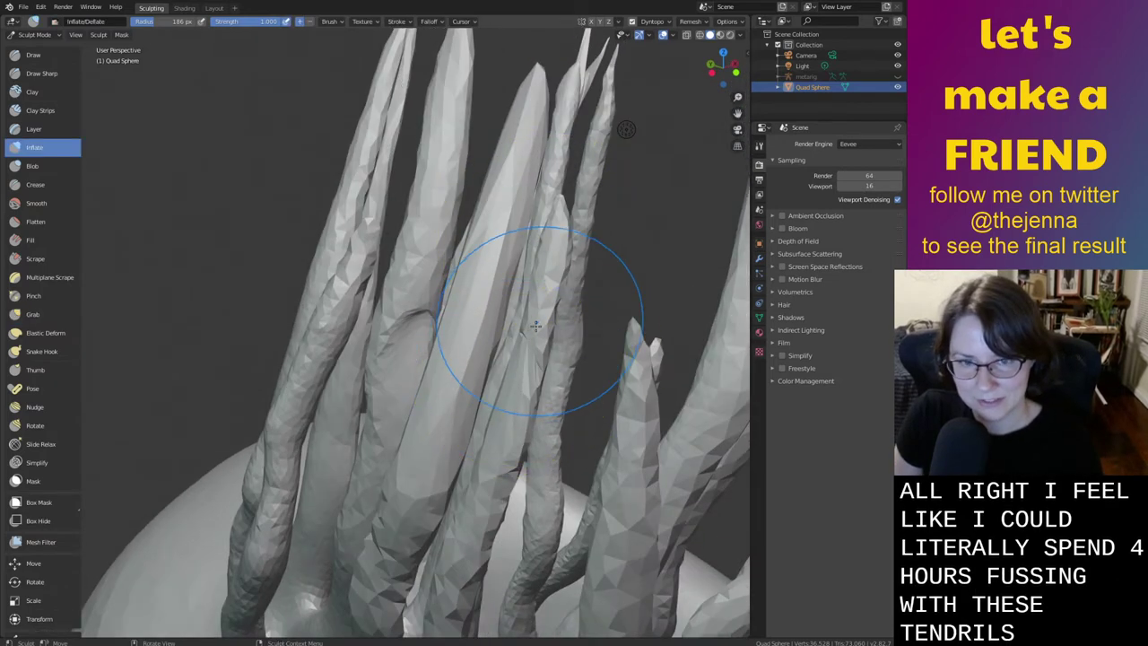
key(s)
drag(402, 399, 395, 402)
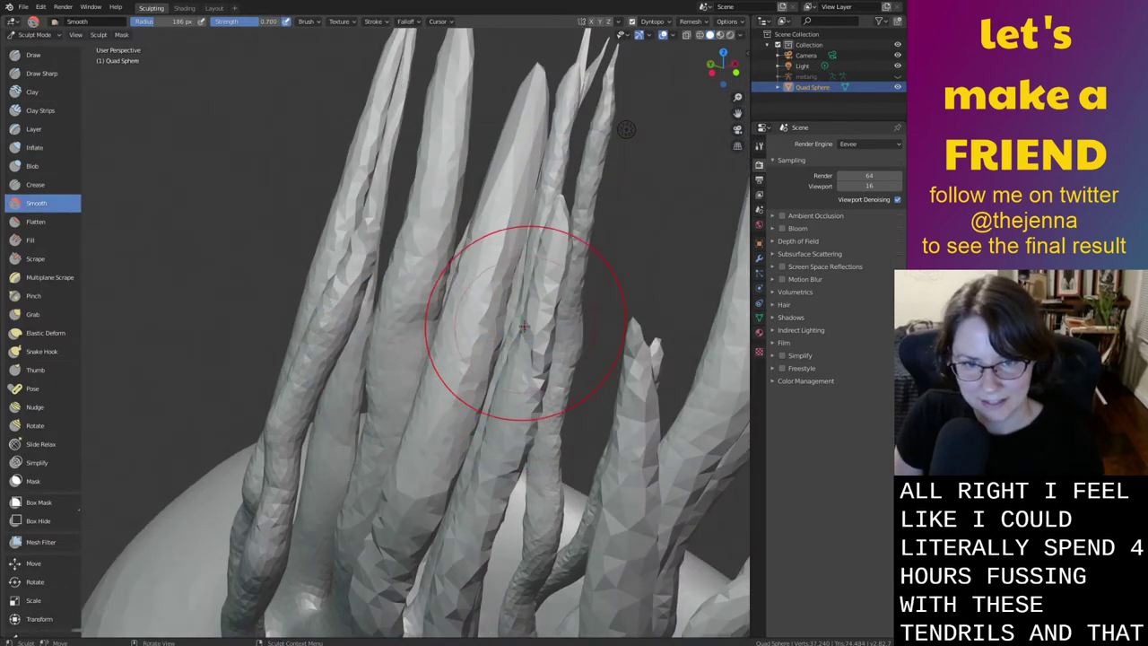
Inflate the thin strands next to the stretched middle strand and smooth them
mouse_move(513, 371)
middle_down()
mouse_move(563, 350)
mouse_move(550, 348)
middle_up()
key(i)
drag(601, 258, 590, 330)
middle_drag(595, 275, 615, 282)
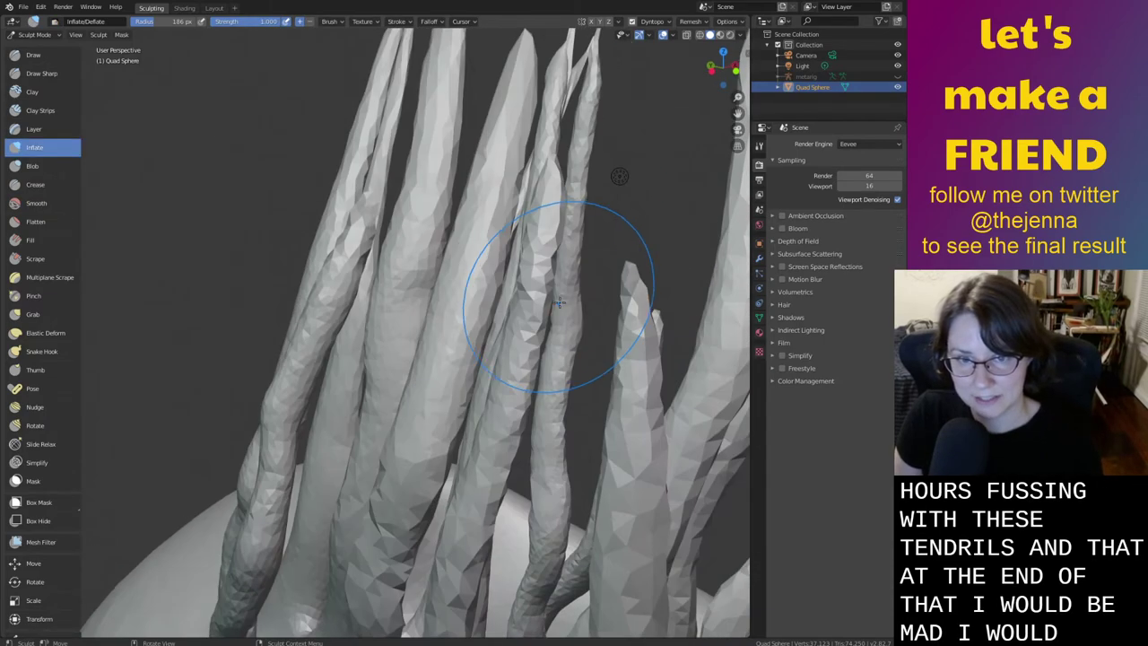
key(s)
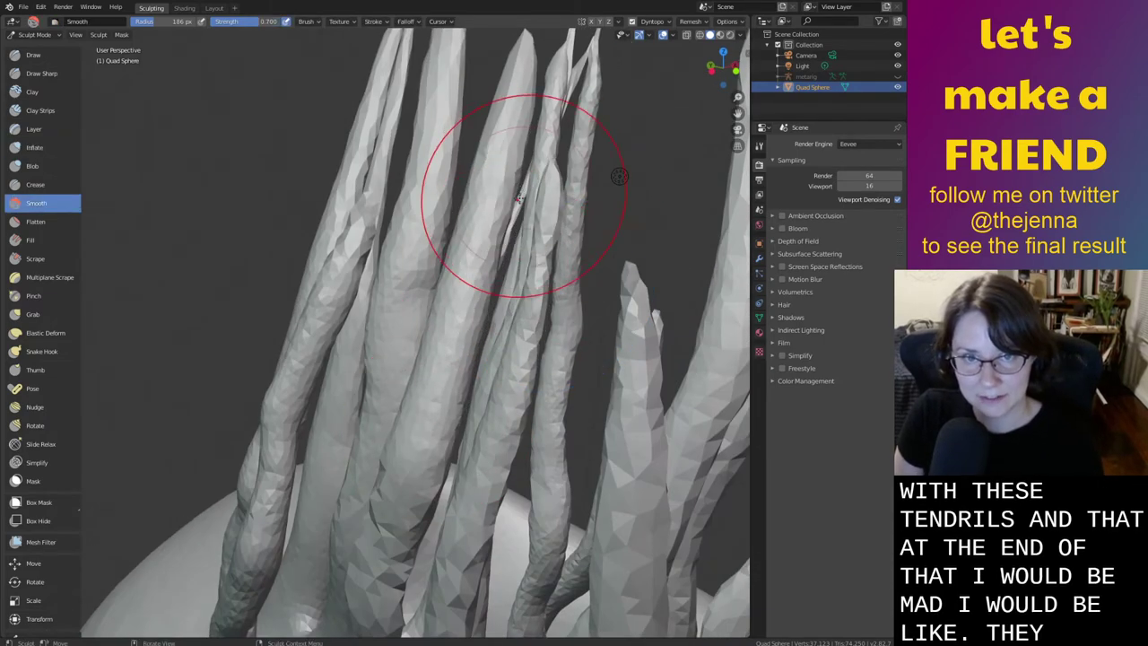
mouse_move(620, 176)
middle_down()
mouse_move(602, 205)
mouse_move(620, 386)
middle_up()
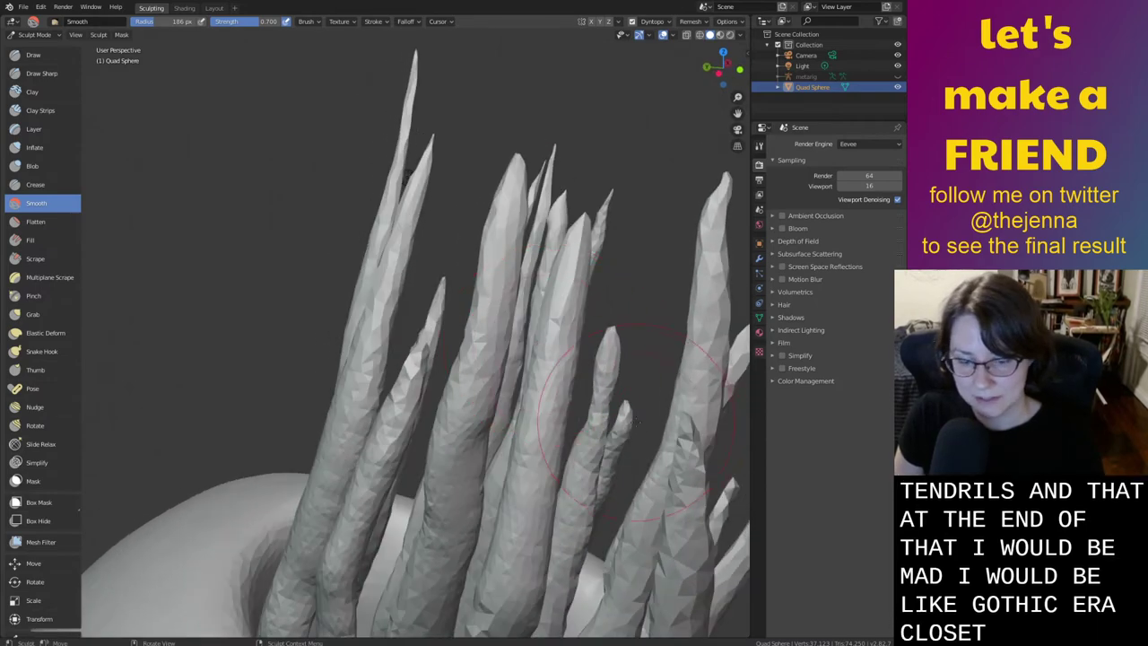
Inflate the two short strands in the bundle and the thin, jagged strands around its middle
key(i)
drag(621, 386, 617, 399)
mouse_move(630, 363)
middle_down()
mouse_move(571, 347)
mouse_move(404, 359)
mouse_move(308, 325)
middle_up()
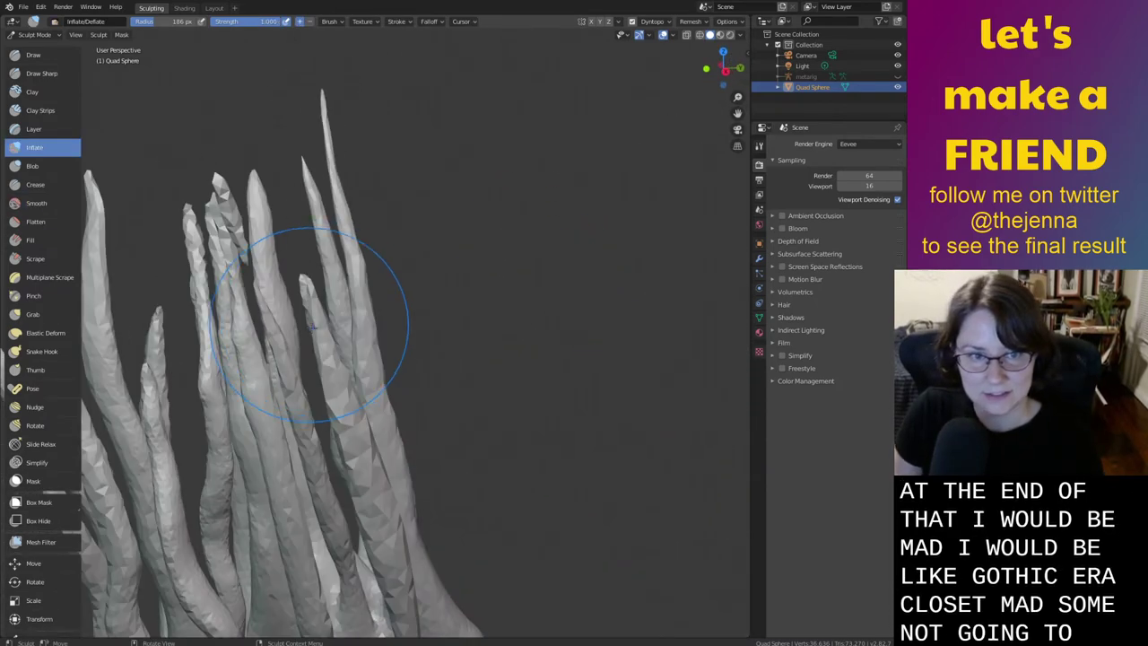
drag(306, 296, 269, 267)
middle_drag(269, 266, 454, 336)
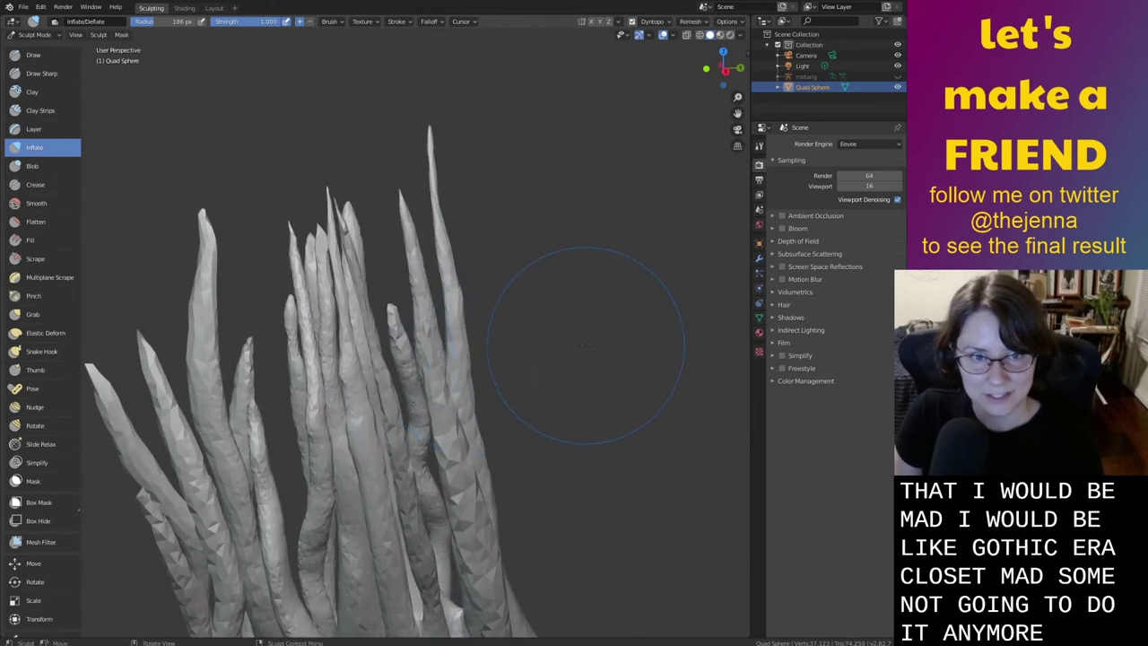
middle_drag(616, 333, 504, 282)
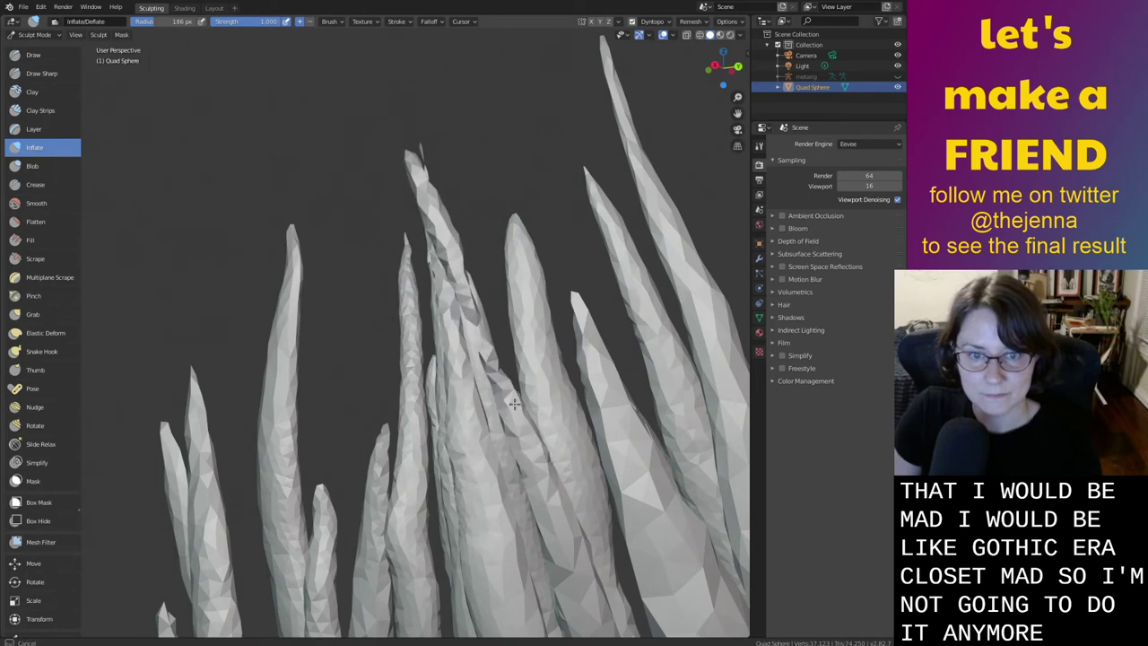
mouse_move(514, 404)
middle_down()
mouse_move(487, 487)
mouse_move(487, 384)
mouse_move(507, 362)
middle_up()
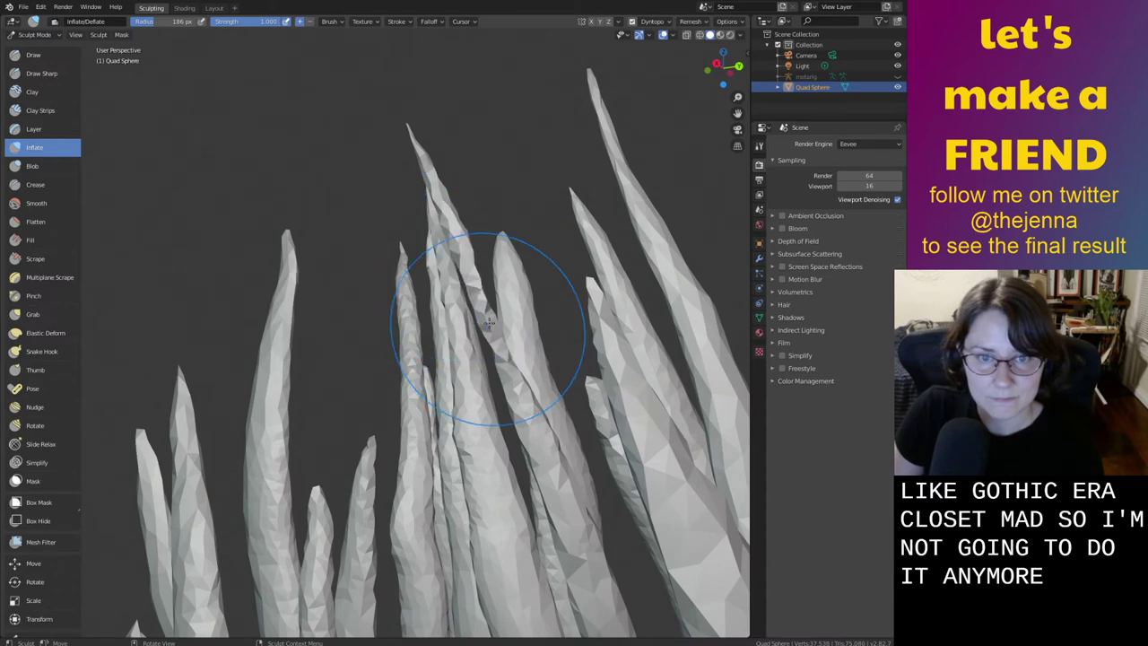
middle_drag(418, 142, 465, 265)
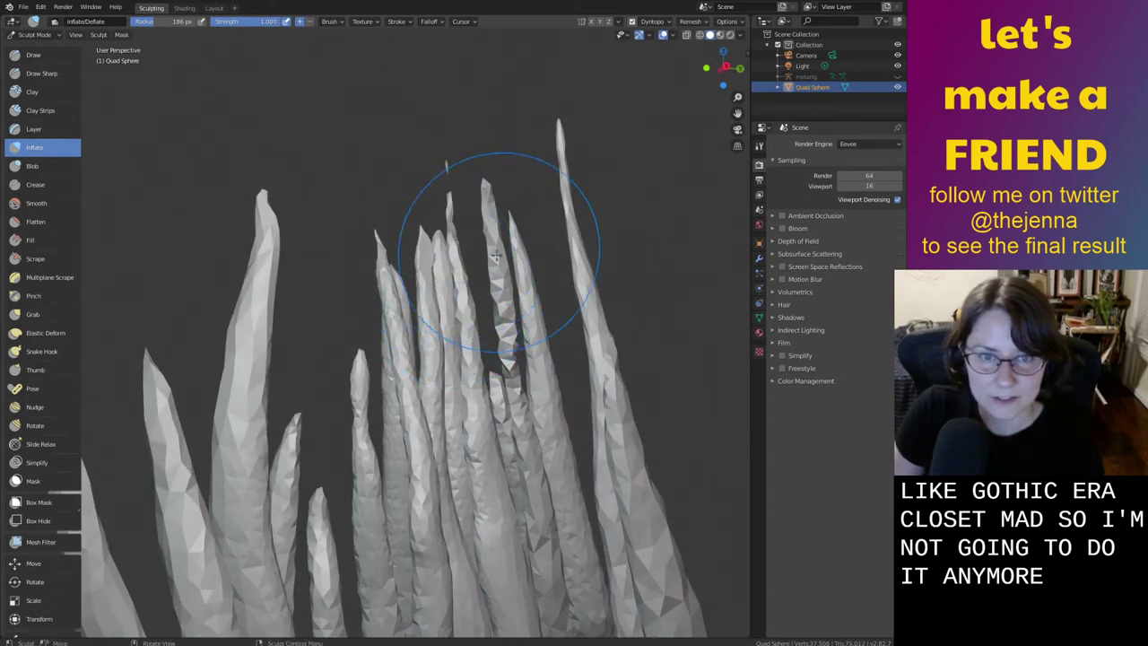
Inflate the thin, broken-looking strand tips in the middle of the bundle and smooth them
shift+middle_drag(496, 255, 458, 226)
scroll(500, 251, down, 3)
scroll(476, 206, up, 7)
shift+middle_drag(470, 188, 479, 503)
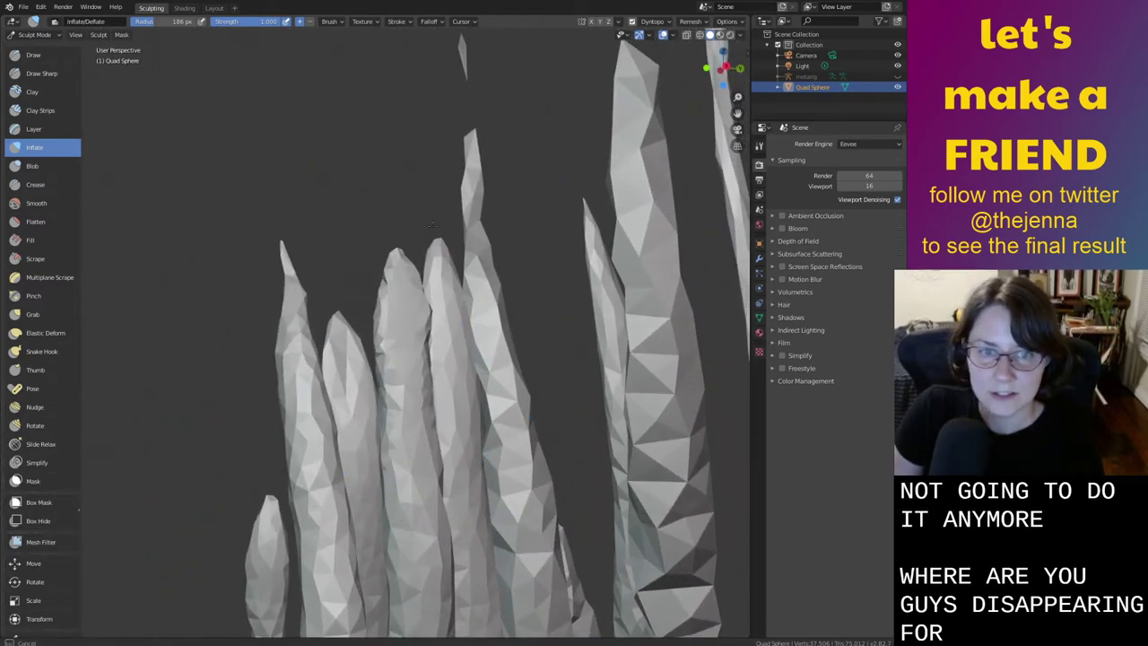
key(shift+s)
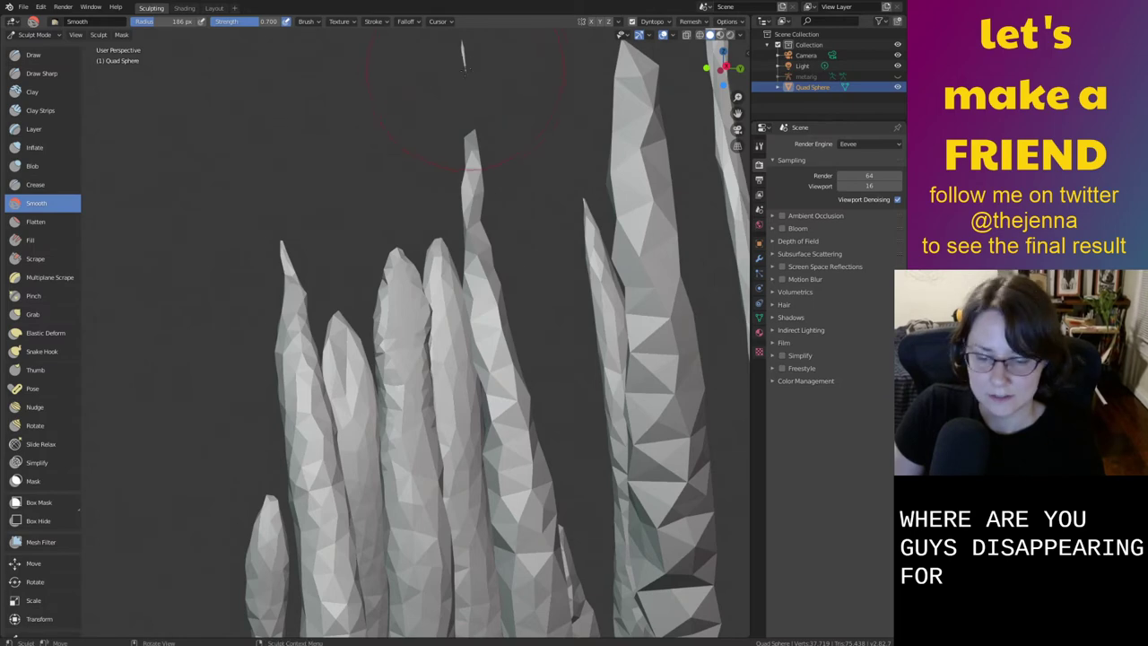
key(i)
mouse_move(463, 125)
mouse_down()
mouse_move(475, 206)
mouse_move(556, 350)
mouse_up()
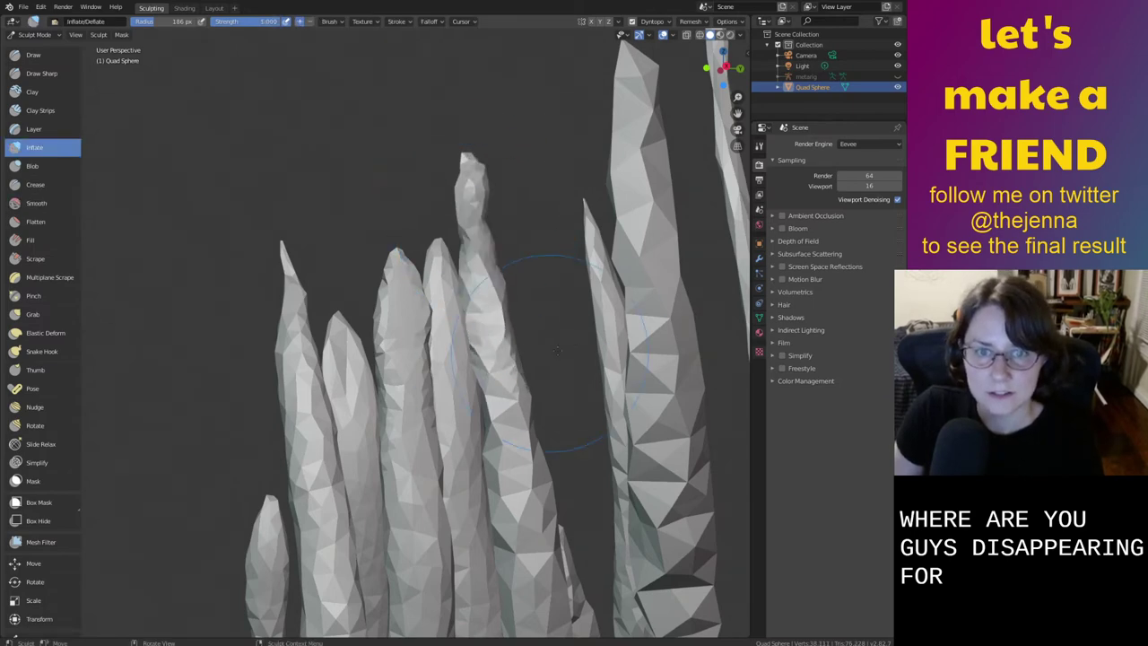
drag(590, 242, 599, 296)
drag(292, 288, 309, 408)
shift+drag(350, 361, 544, 294)
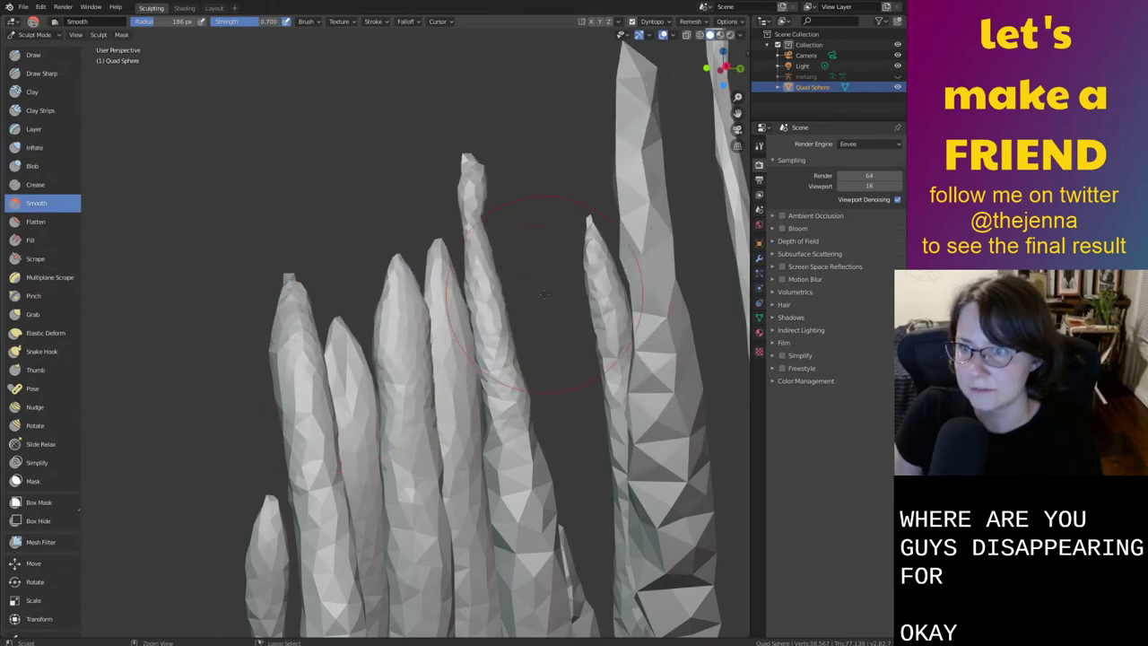
Inflate the tall, thin outer strand from its tip downward and save the file
mouse_move(260, 386)
middle_down()
mouse_move(475, 295)
mouse_move(638, 462)
middle_up()
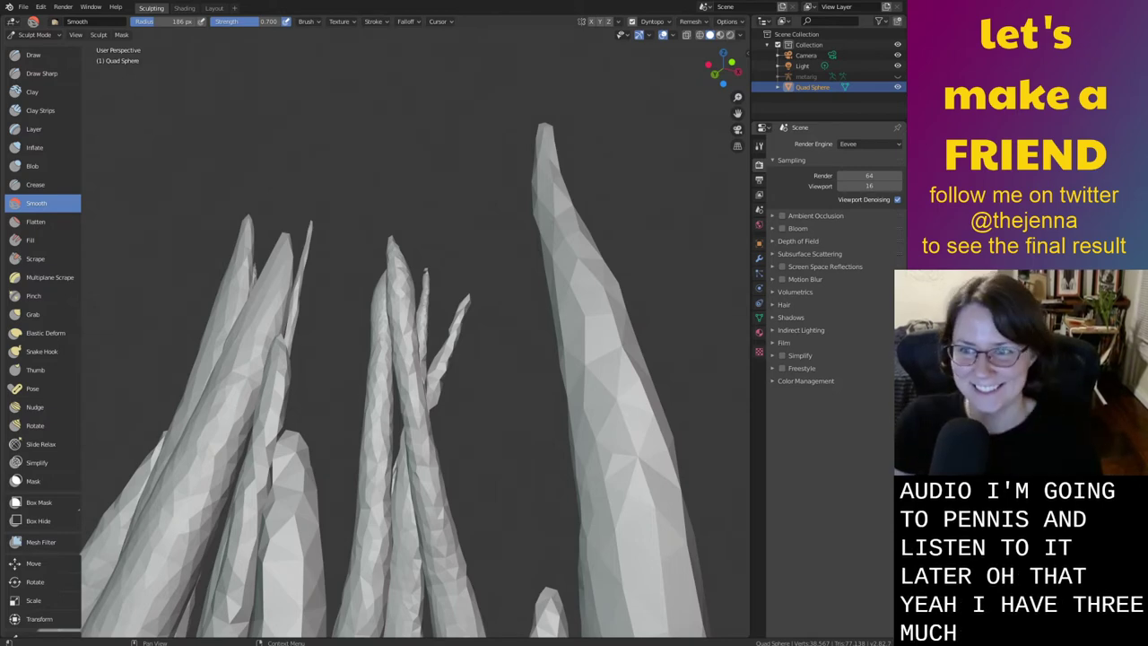
middle_drag(672, 368, 512, 512)
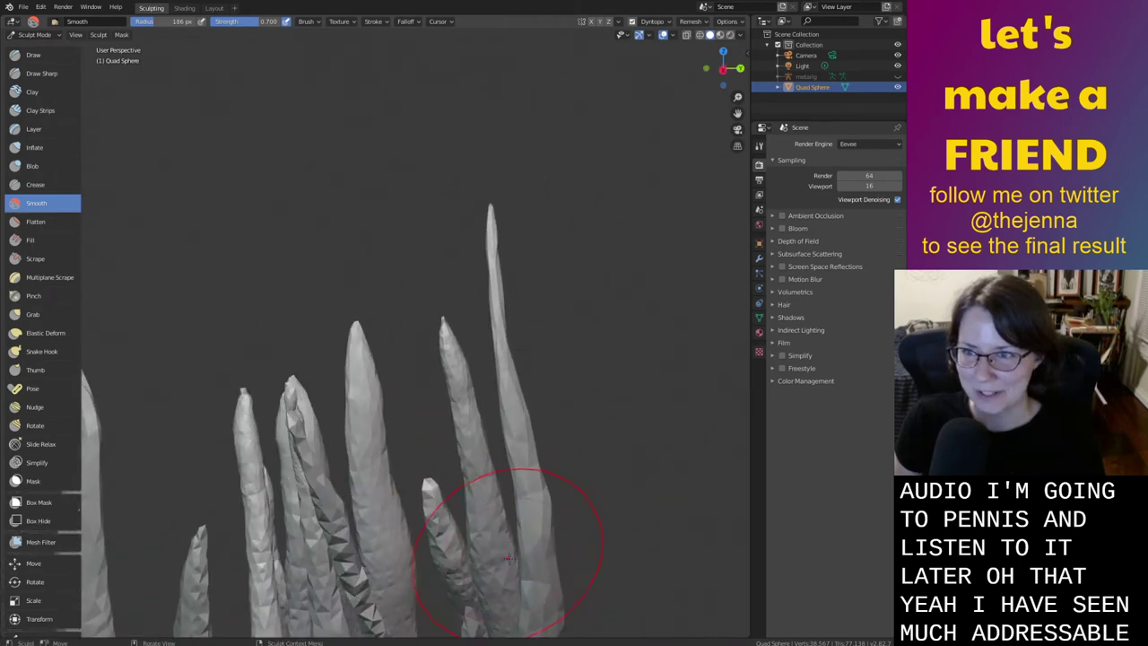
middle_drag(628, 371, 538, 199)
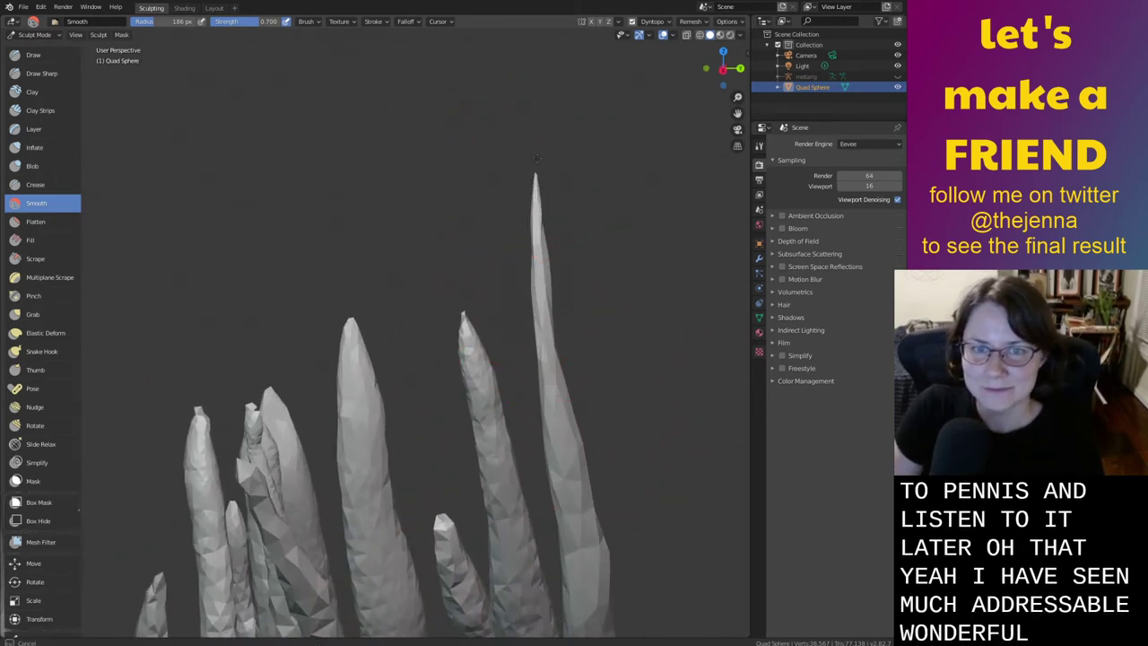
key(i)
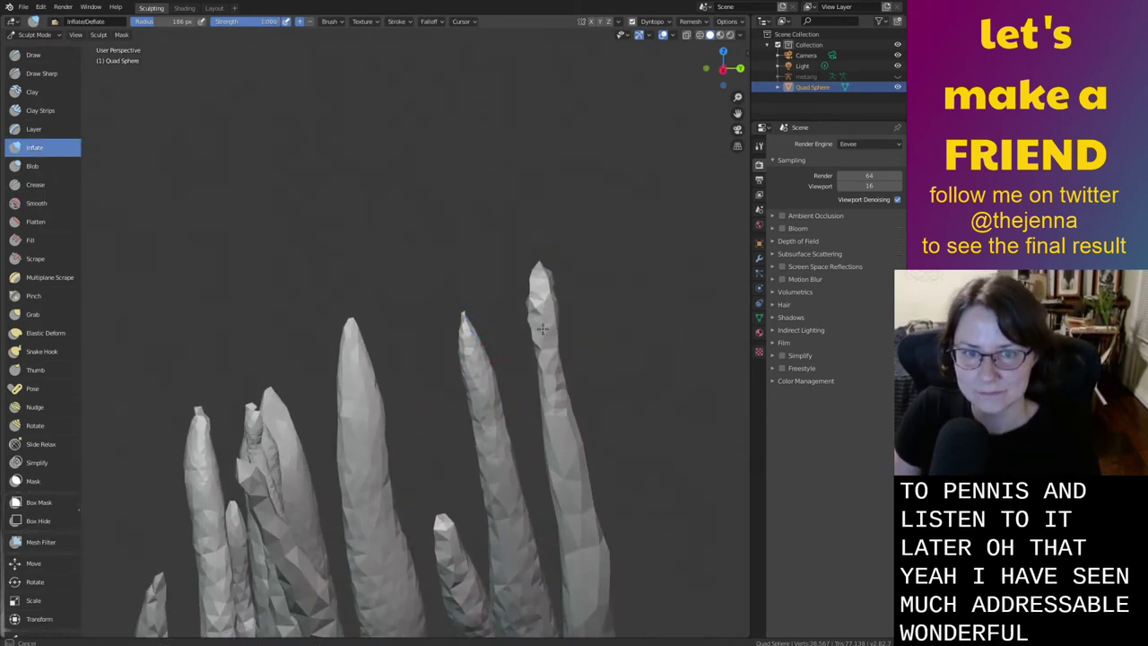
mouse_move(542, 329)
mouse_down()
mouse_move(574, 466)
mouse_move(570, 345)
mouse_up()
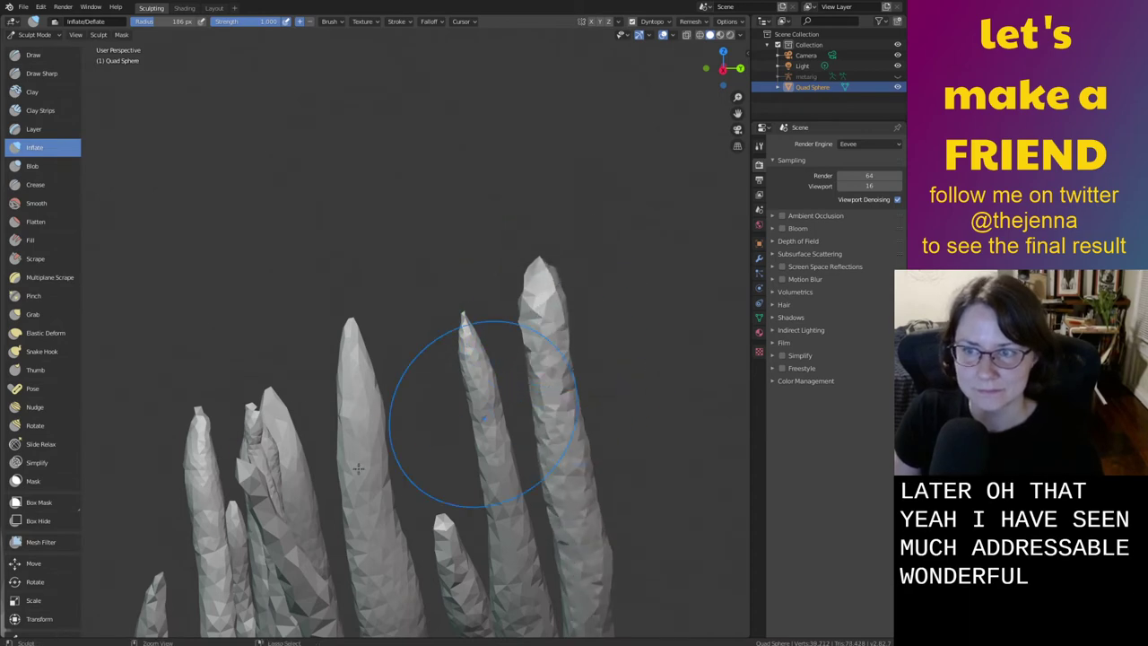
key(ctrl+s)
Examine the strands, their base and the whole body from several sides, and save the file
scroll(358, 467, up, 8)
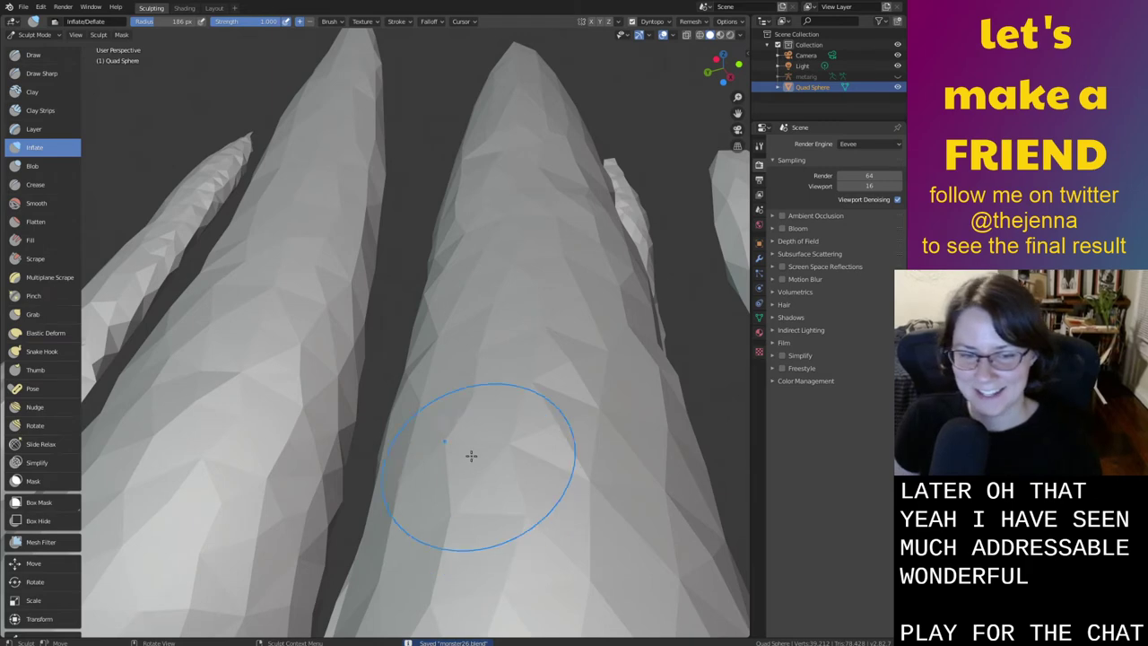
scroll(652, 428, down, 7)
mouse_move(441, 473)
middle_down()
mouse_move(584, 321)
mouse_move(559, 323)
middle_up()
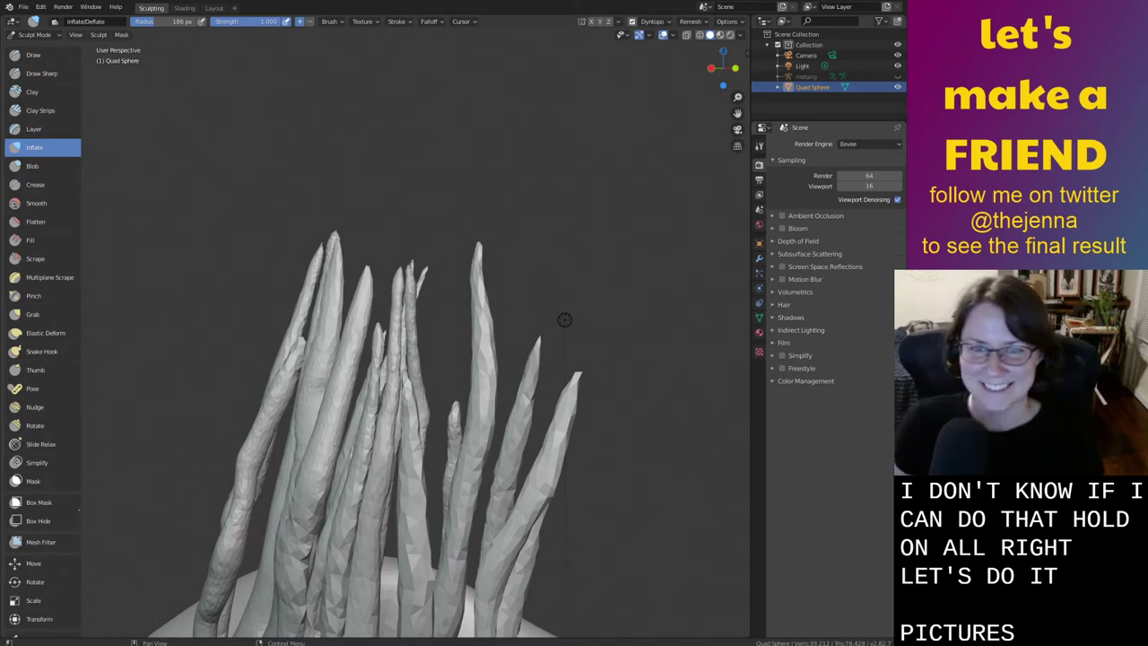
mouse_move(605, 498)
middle_down()
mouse_move(588, 442)
mouse_move(653, 278)
mouse_move(633, 337)
mouse_move(597, 381)
mouse_move(559, 403)
middle_up()
key(ctrl+s)
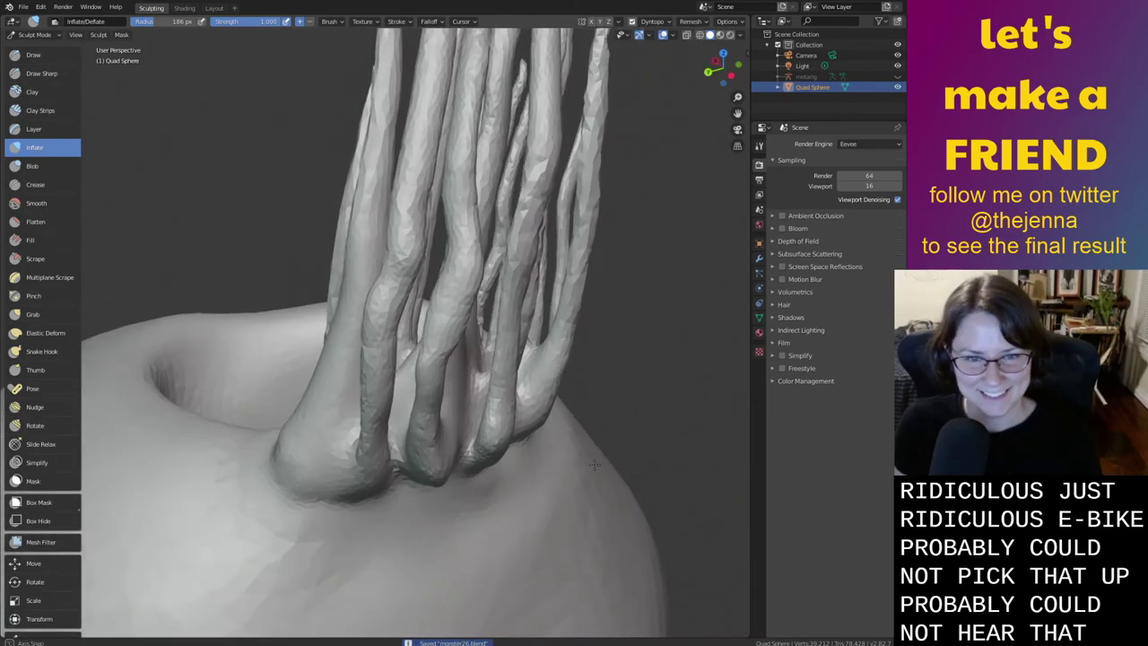
middle_drag(594, 464, 494, 417)
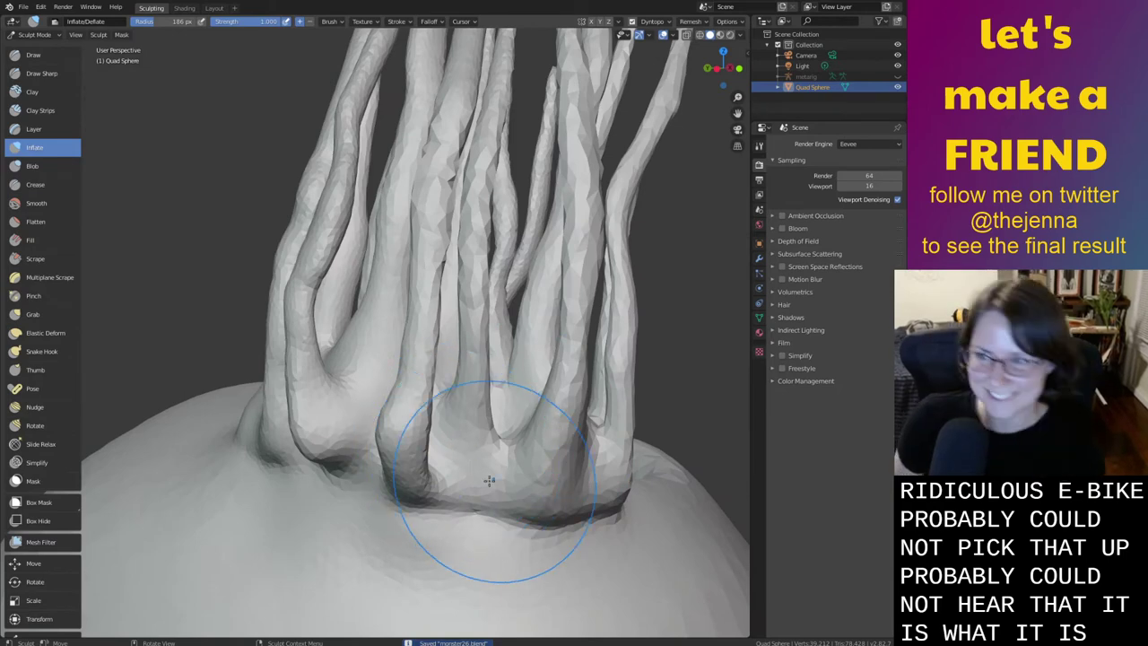
scroll(513, 460, down, 6)
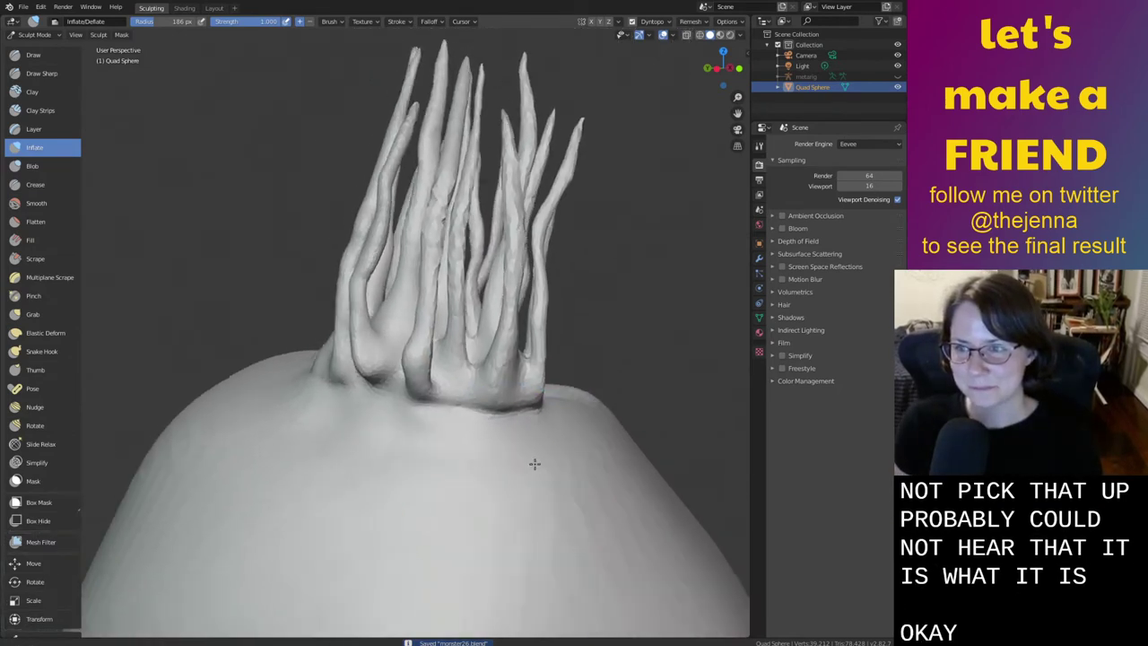
scroll(516, 458, down, 3)
mouse_move(512, 436)
middle_down()
mouse_move(487, 427)
mouse_move(482, 440)
middle_up()
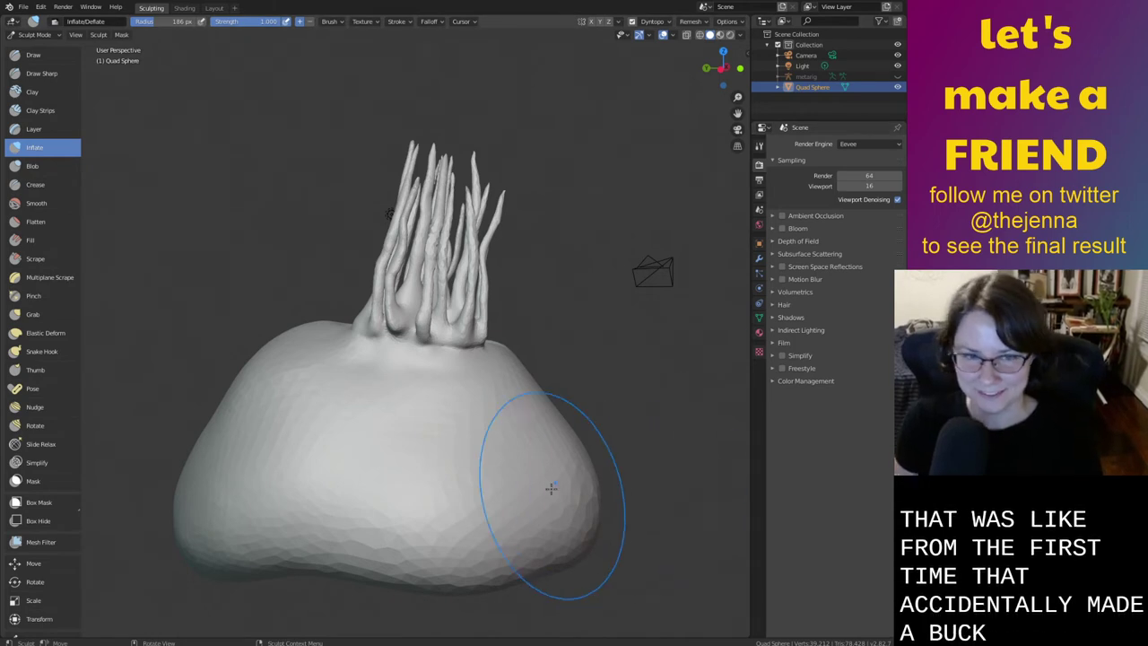
key(ctrl+s)
Smooth the outer wall and lower part of the body below the hollow
middle_drag(523, 441, 565, 520)
key(g)
middle_drag(374, 423, 379, 556)
key(shift+s)
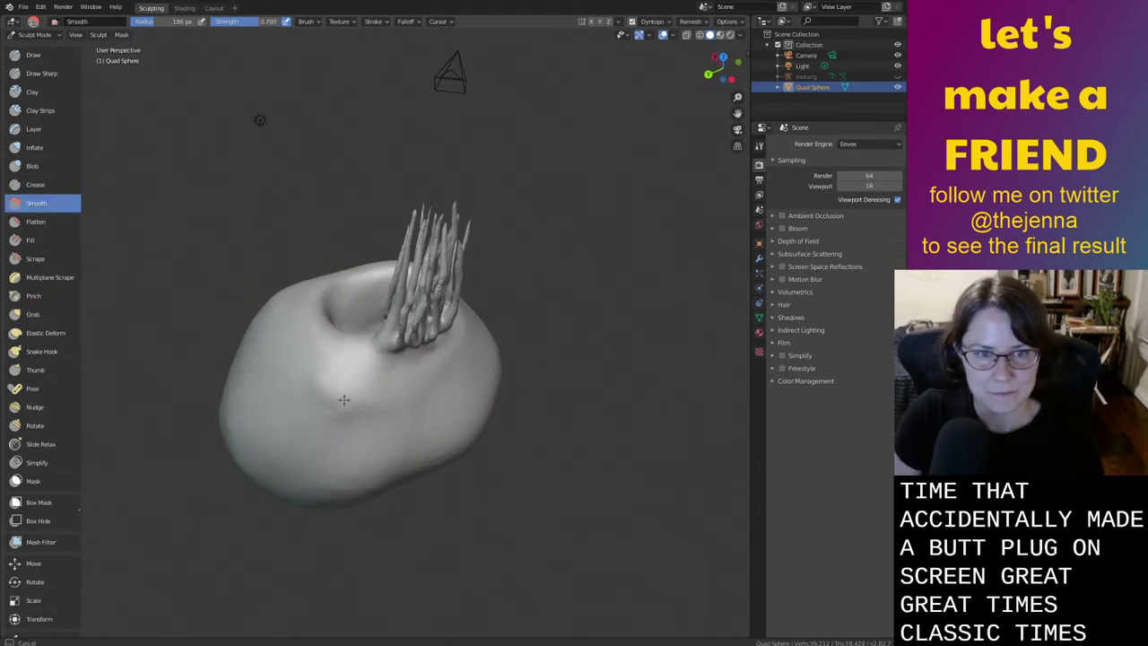
mouse_move(321, 423)
middle_down()
mouse_move(410, 418)
mouse_move(418, 469)
mouse_move(455, 348)
middle_up()
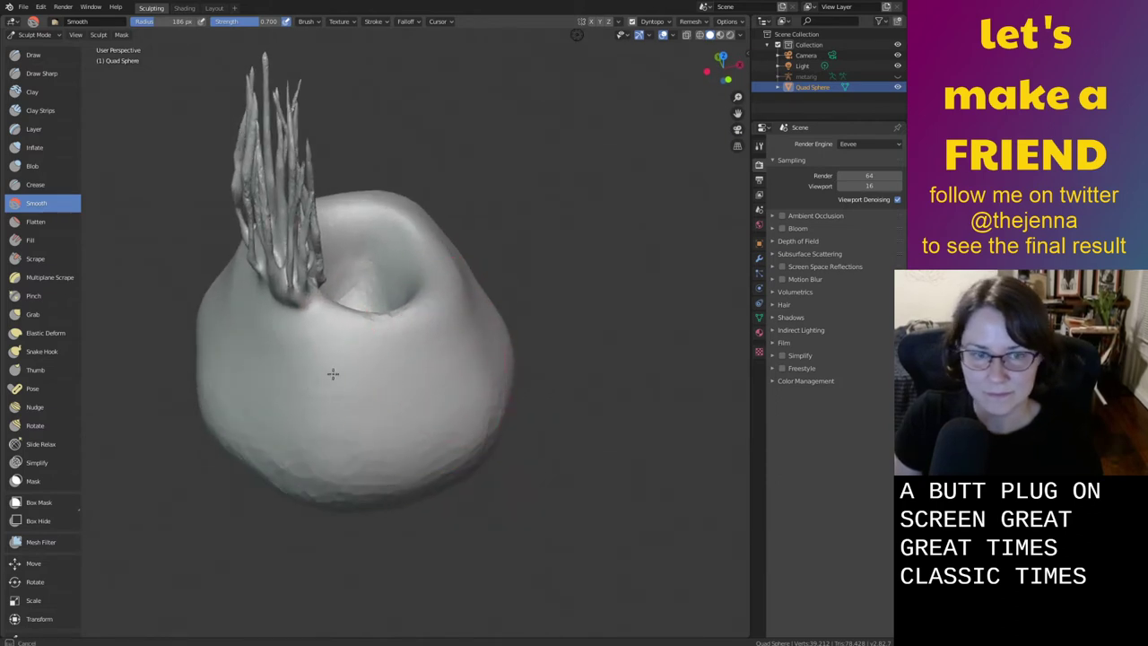
drag(492, 344, 327, 440)
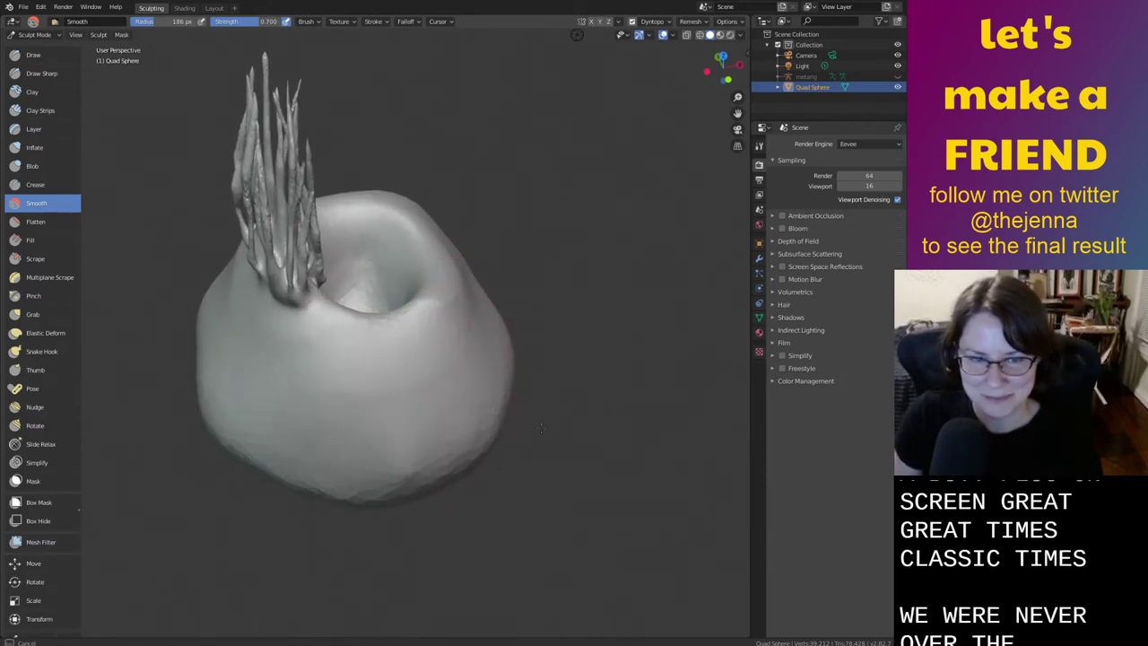
Reshape the rim of the body's hollow with Grab, raising its front edge and widening its side outward
key(g)
drag(412, 310, 387, 311)
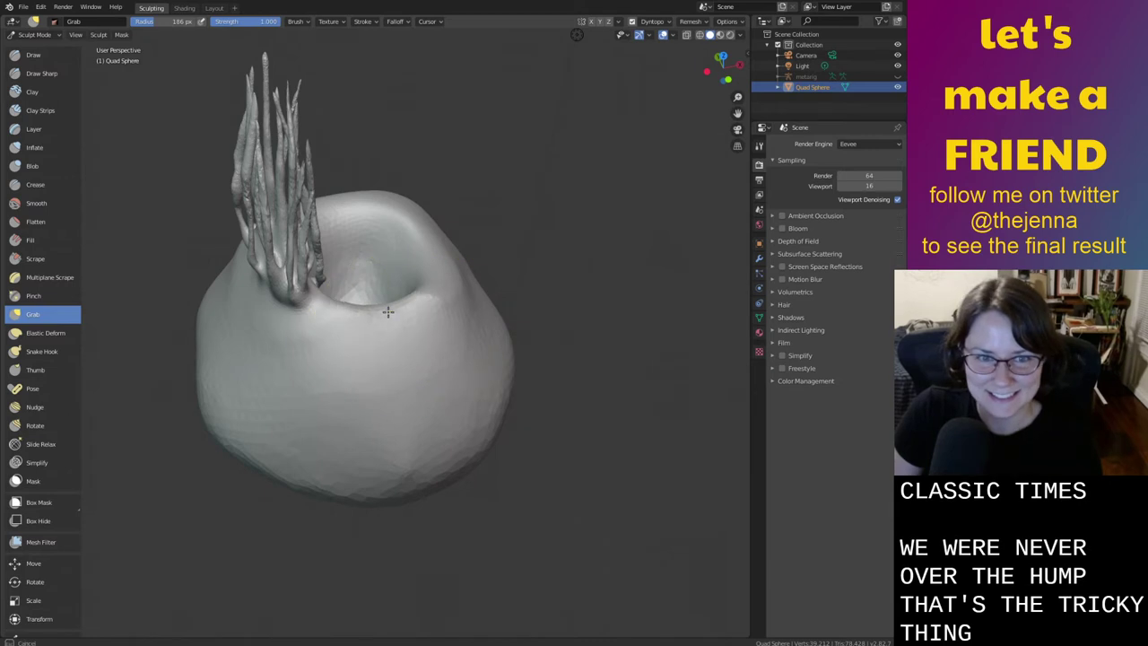
mouse_move(387, 307)
middle_down()
mouse_move(351, 307)
mouse_move(410, 358)
middle_up()
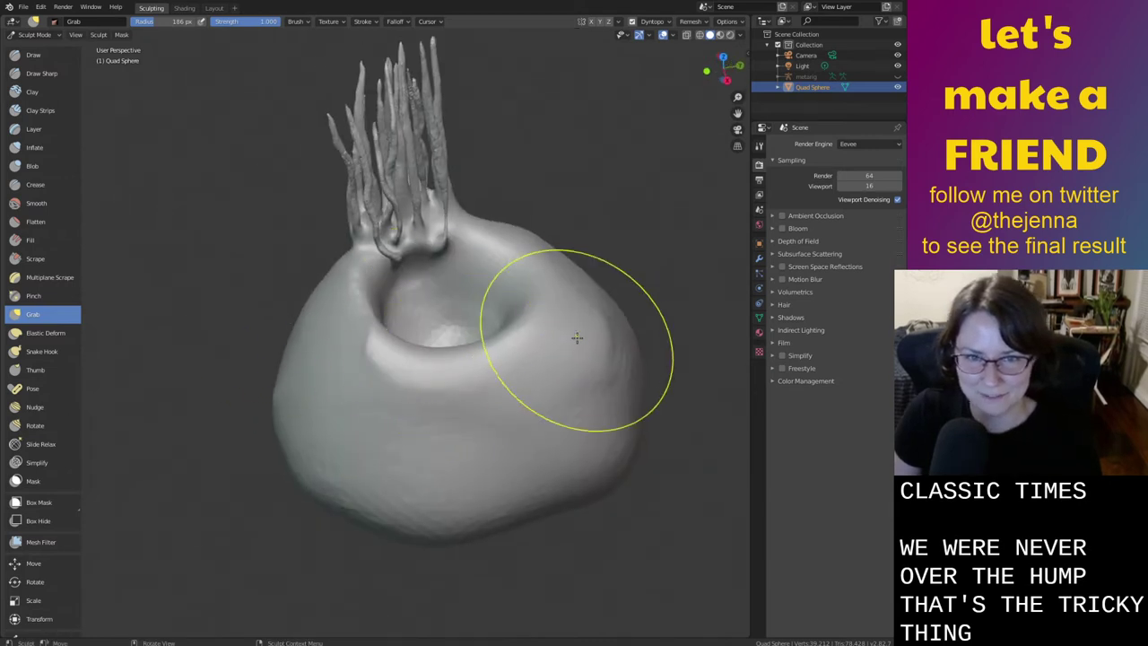
middle_drag(577, 336, 527, 397)
mouse_move(531, 400)
mouse_down()
mouse_move(515, 397)
mouse_move(539, 347)
mouse_up()
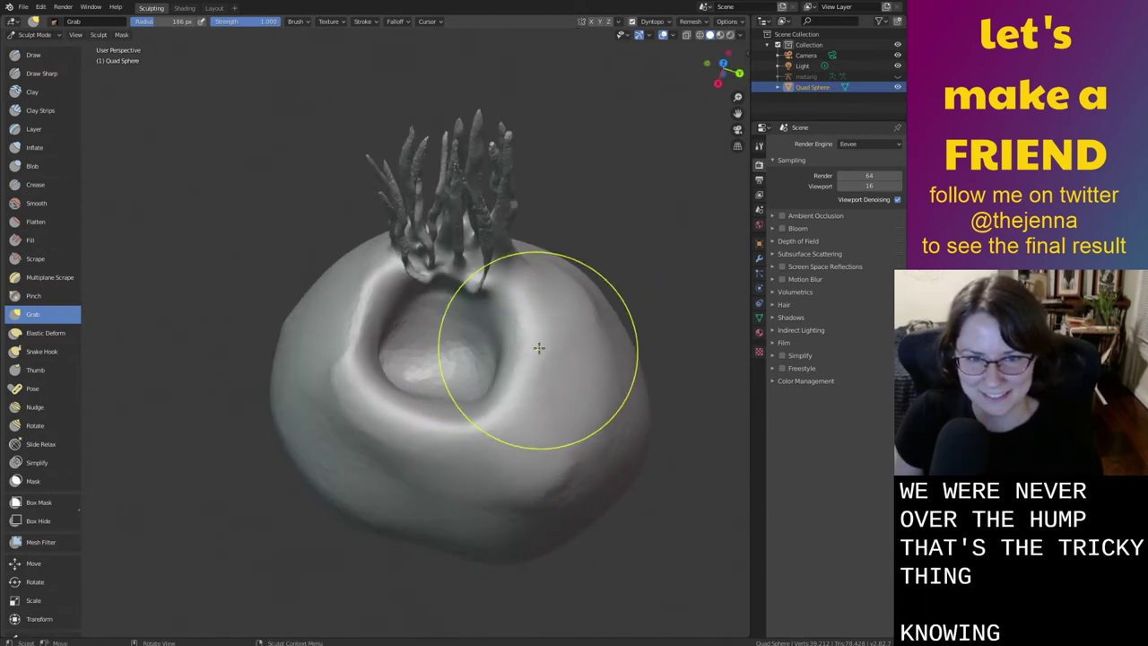
mouse_move(505, 432)
mouse_down()
mouse_move(492, 428)
mouse_move(533, 338)
mouse_move(520, 346)
mouse_up()
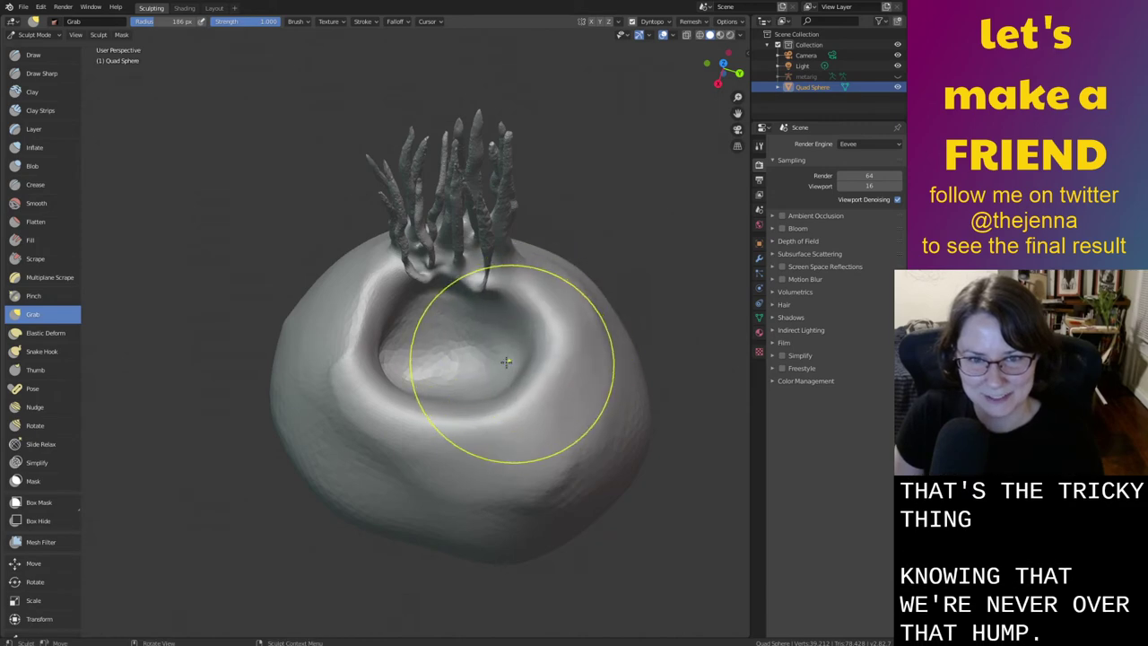
mouse_move(467, 395)
middle_down()
mouse_move(494, 344)
mouse_move(476, 316)
middle_up()
Smooth the reshaped rim and the front and side walls of the body
shift+drag(439, 345, 515, 396)
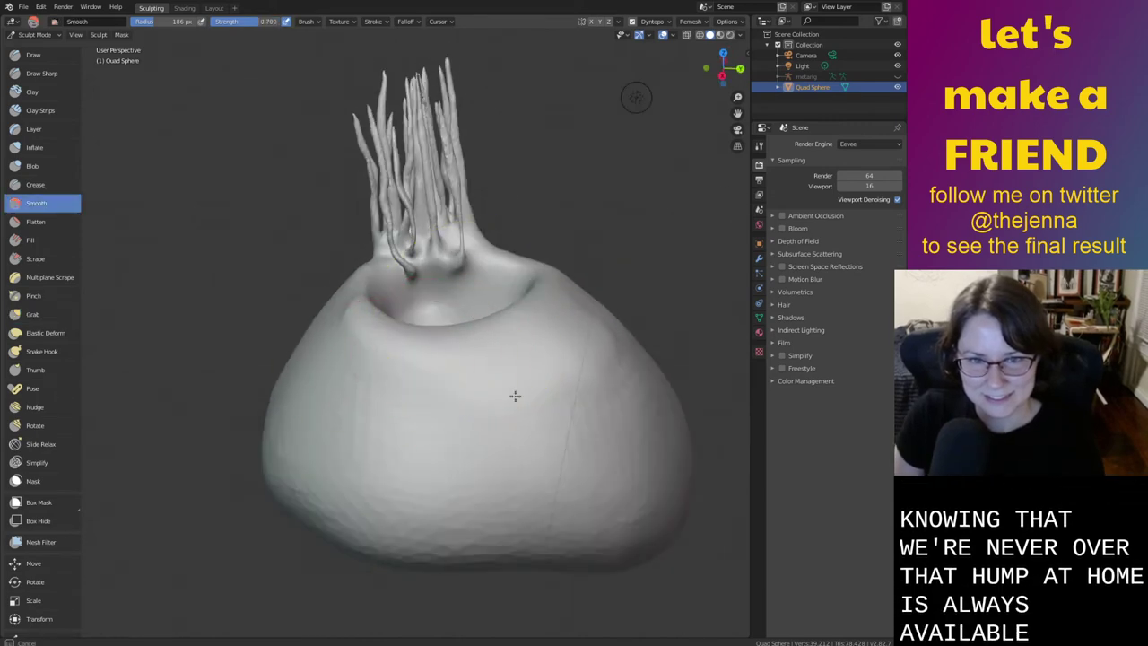
drag(515, 542, 641, 462)
mouse_move(647, 465)
shift+middle_down()
mouse_move(615, 418)
mouse_move(561, 399)
shift+middle_up()
ctrl+middle_drag(561, 399, 558, 441)
middle_drag(558, 442, 514, 401)
Set the Smooth brush strength to 1.000 and smooth the bulging lower side of the body
right_click(514, 401)
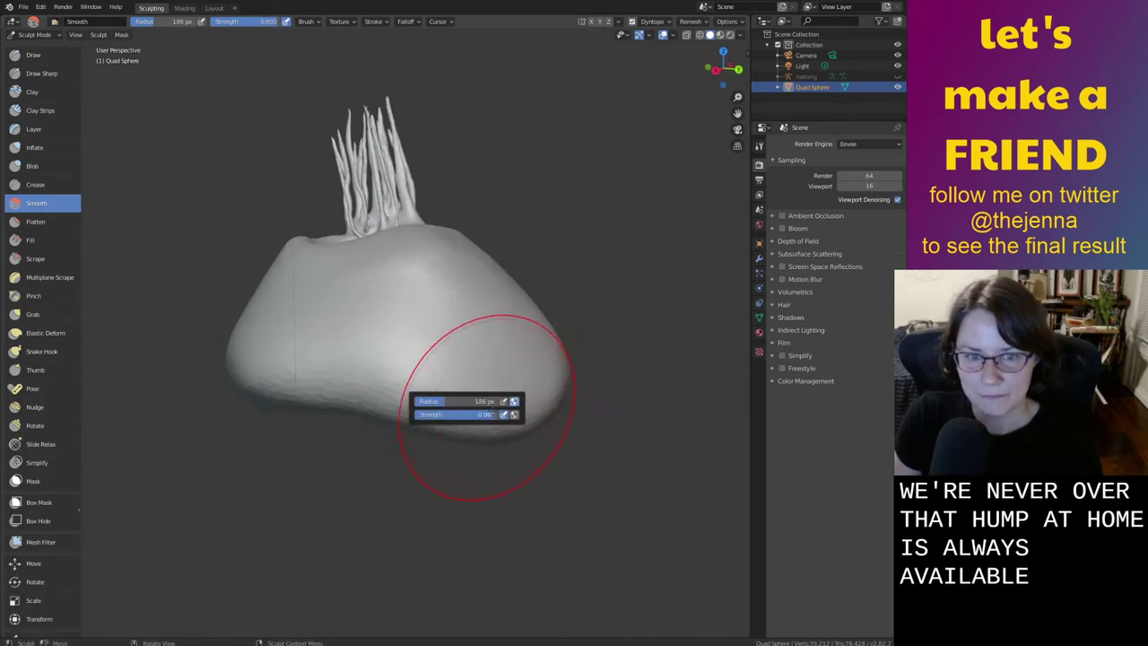
drag(492, 414, 499, 412)
drag(475, 369, 451, 352)
drag(502, 395, 499, 395)
middle_drag(499, 394, 463, 388)
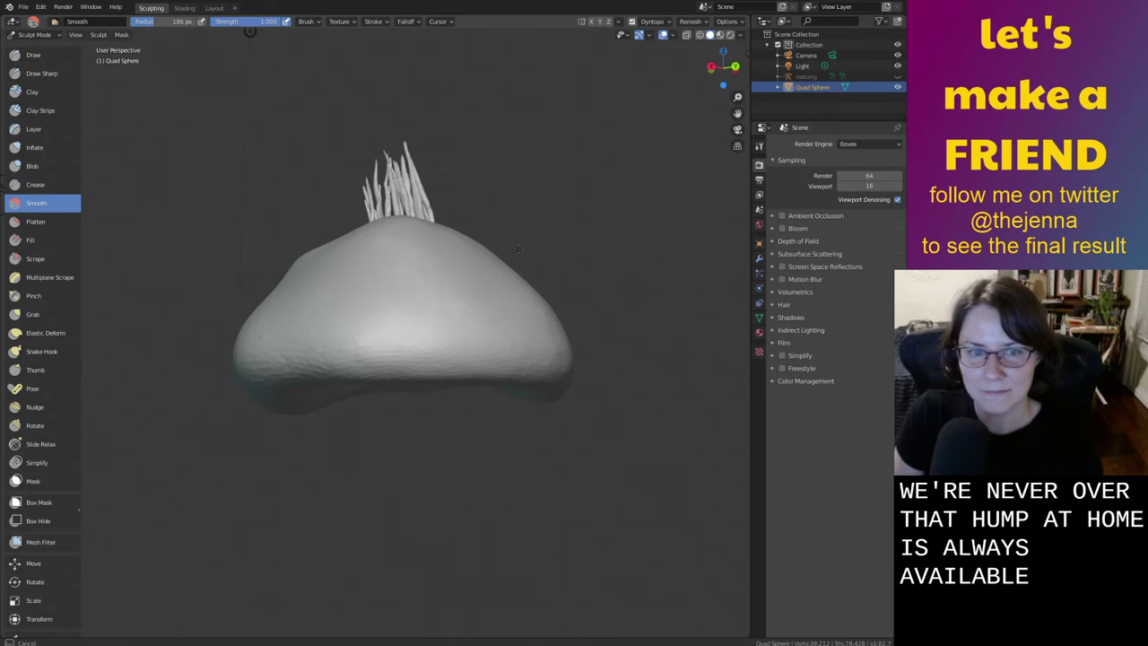
Examine the body's rim, outer walls and underside for remaining unevenness
middle_drag(518, 250, 457, 417)
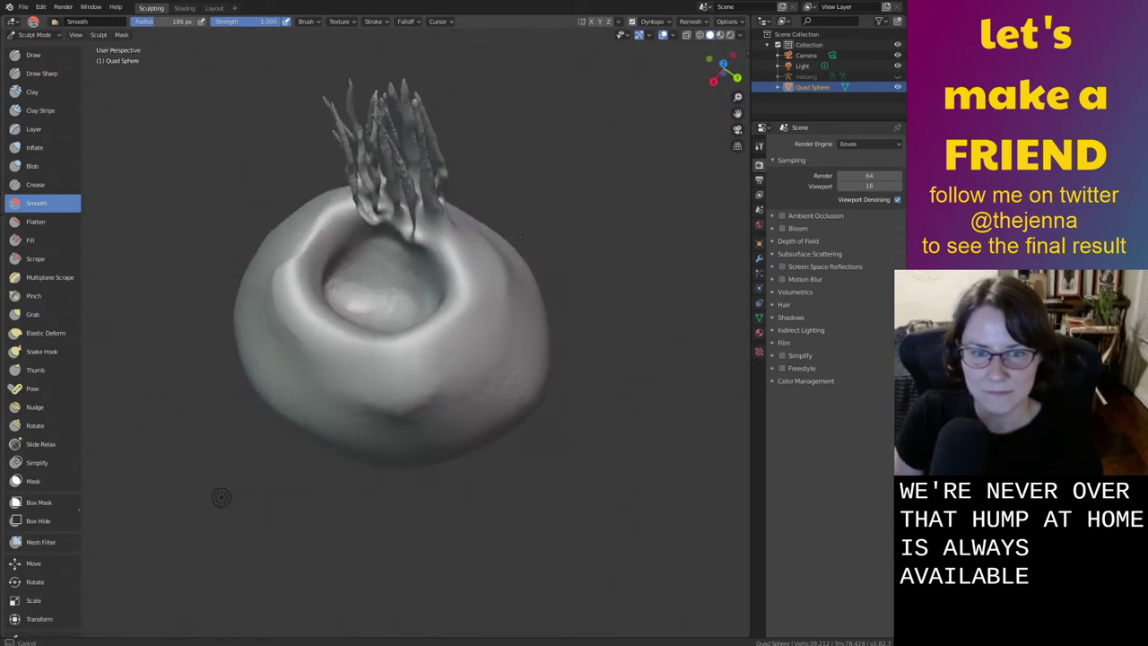
scroll(347, 377, up, 5)
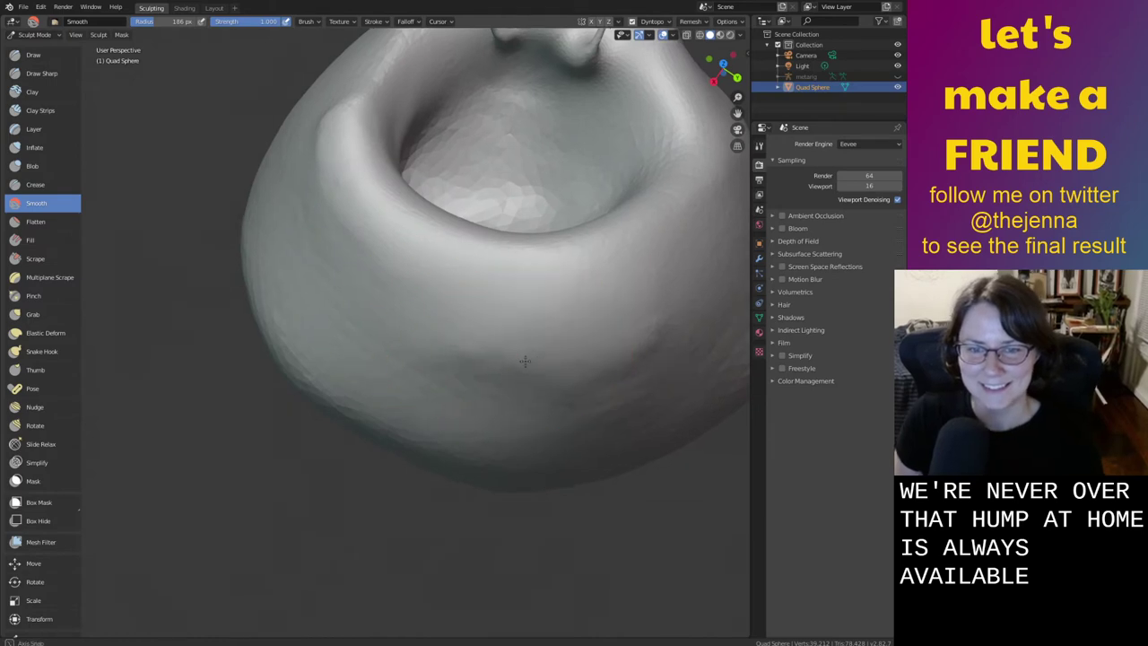
middle_drag(606, 360, 427, 326)
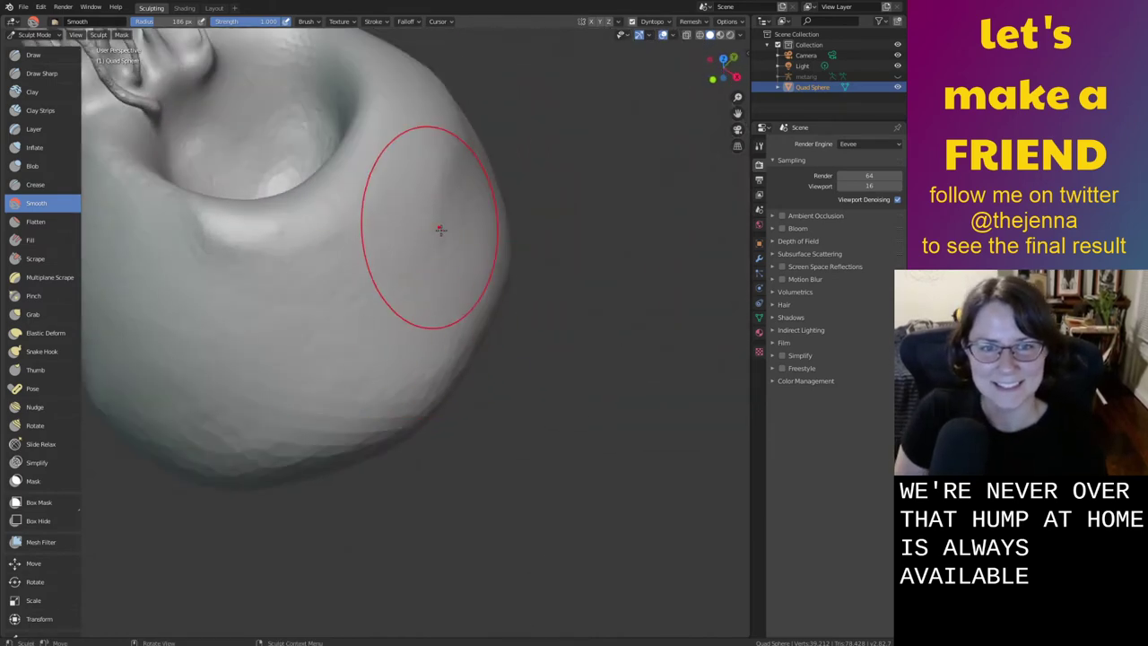
mouse_move(441, 230)
middle_down()
mouse_move(421, 242)
mouse_move(410, 231)
mouse_move(516, 189)
middle_up()
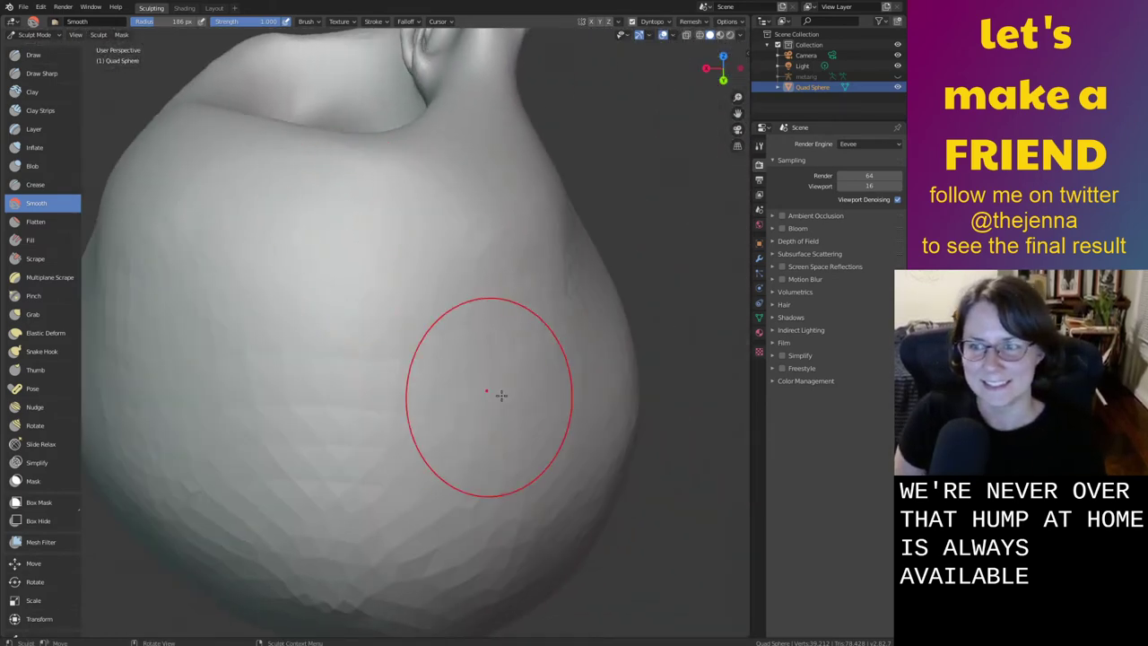
mouse_move(679, 344)
middle_down()
mouse_move(521, 305)
mouse_move(564, 407)
mouse_move(377, 305)
mouse_move(302, 284)
middle_up()
scroll(520, 307, down, 2)
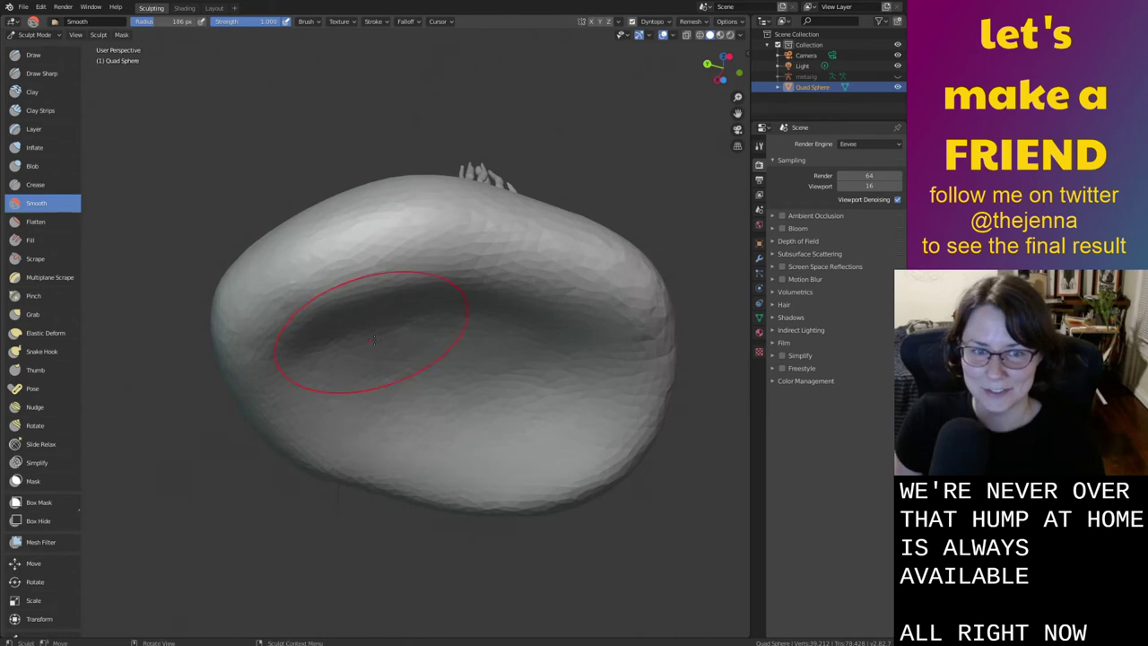
Save the sculpt after smoothing the body
middle_drag(374, 339, 448, 439)
shift+middle_drag(503, 313, 561, 303)
key(ctrl+s)
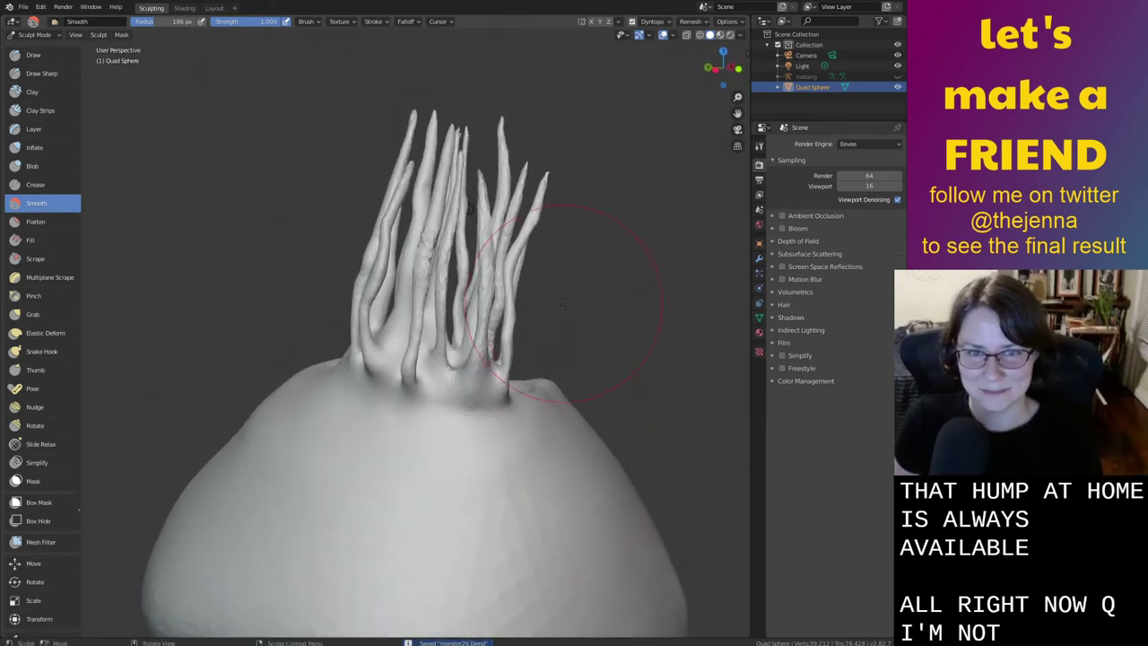
Use Grab to shift the strand tips over and stretch the bundle's base out along the body's slope
scroll(562, 303, down, 3)
mouse_move(562, 359)
middle_down()
mouse_move(586, 446)
mouse_move(569, 434)
mouse_move(562, 453)
mouse_move(558, 439)
middle_up()
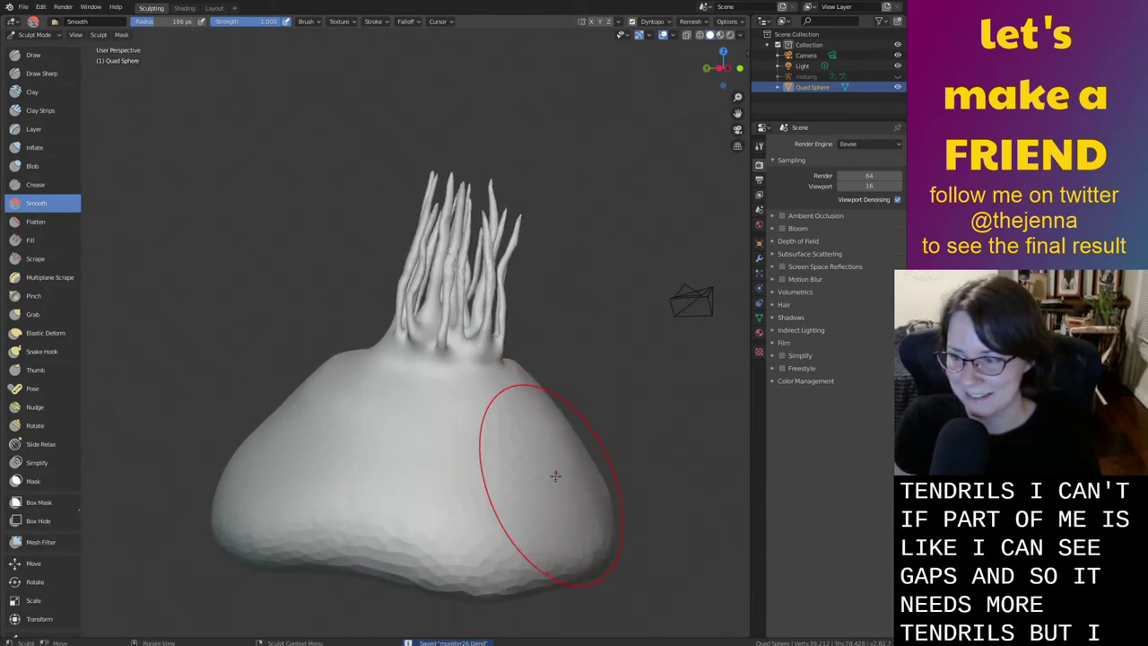
shift+middle_drag(566, 438, 626, 456)
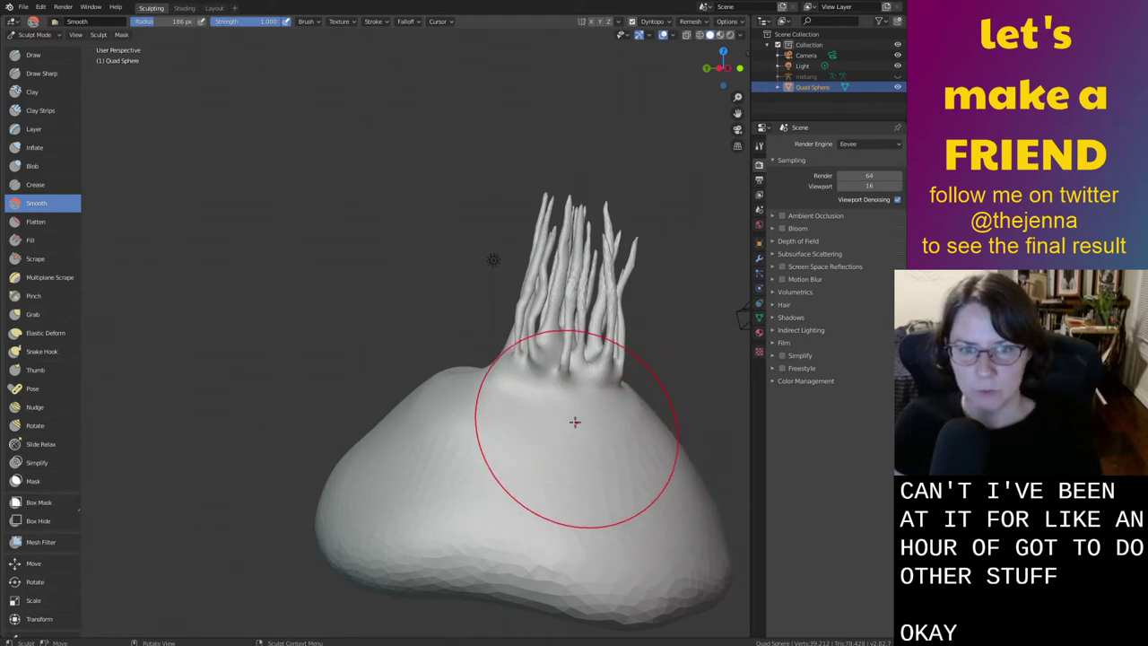
middle_drag(541, 437, 520, 359)
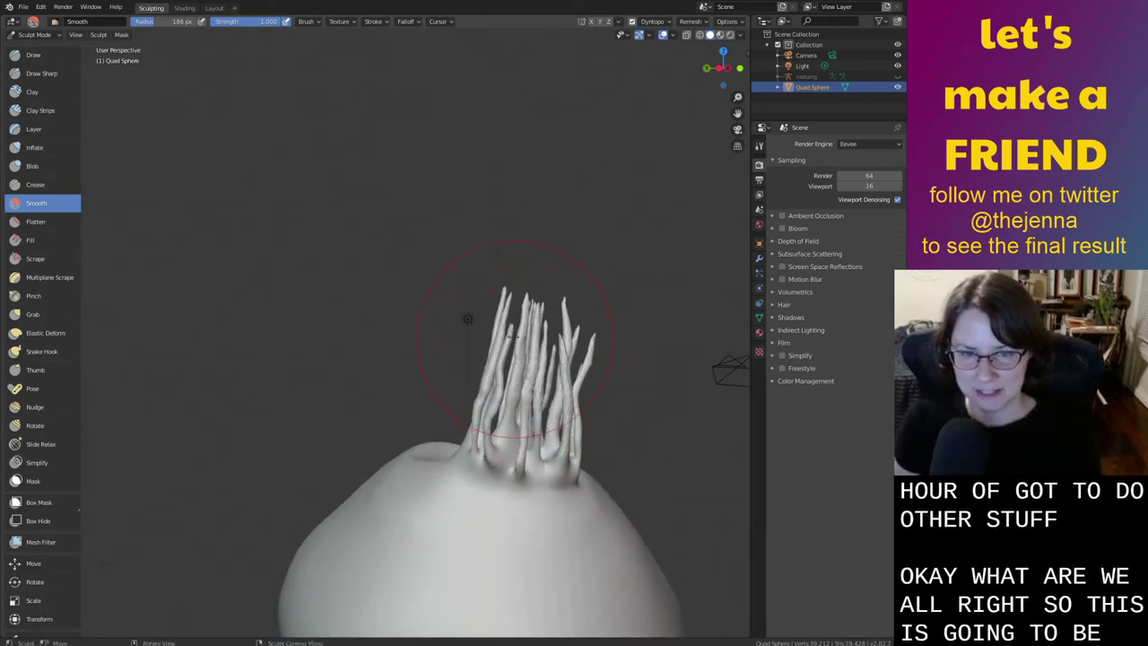
mouse_move(600, 437)
shift+middle_down()
mouse_move(595, 419)
mouse_move(618, 415)
mouse_move(622, 436)
mouse_move(630, 423)
mouse_move(508, 365)
shift+middle_up()
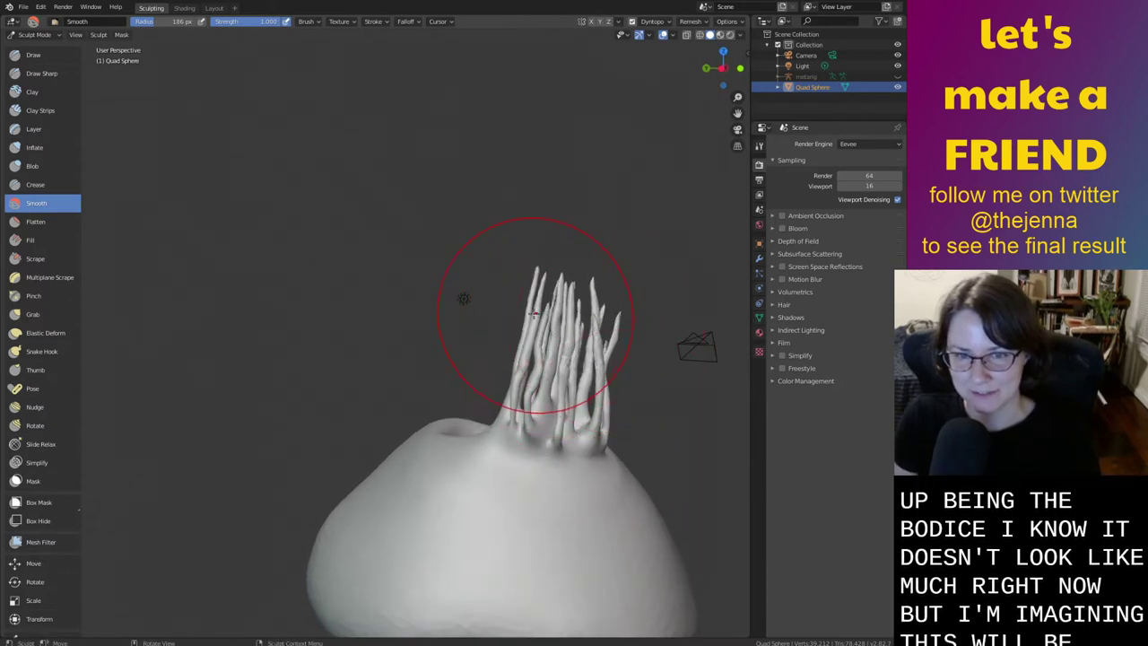
key(g)
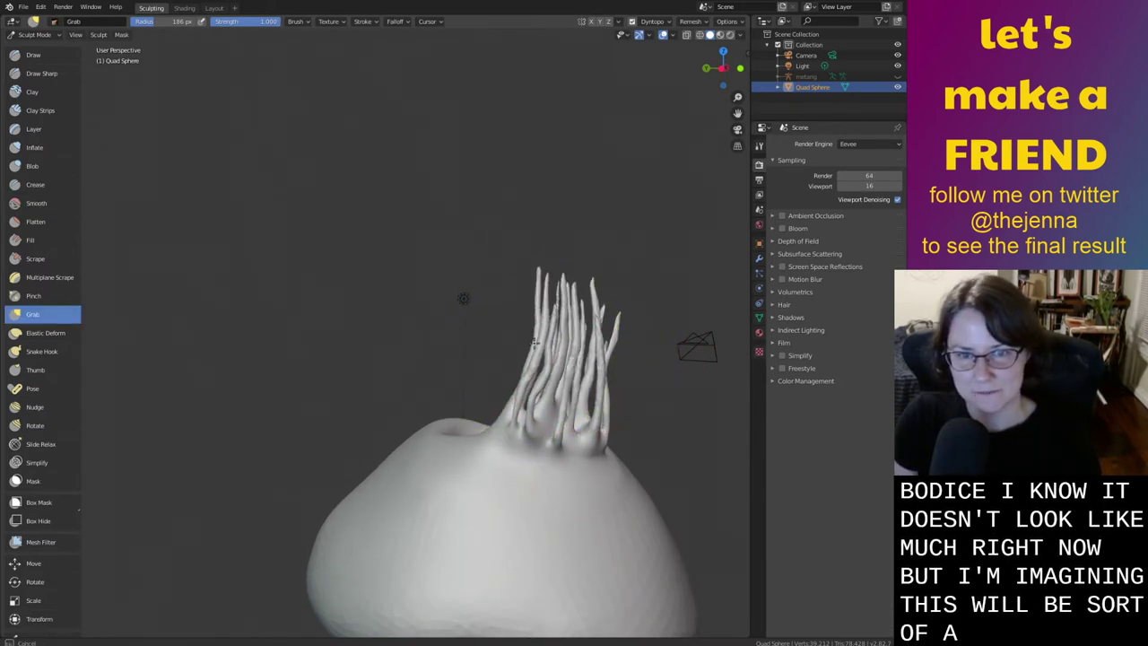
drag(535, 342, 536, 339)
drag(545, 283, 563, 279)
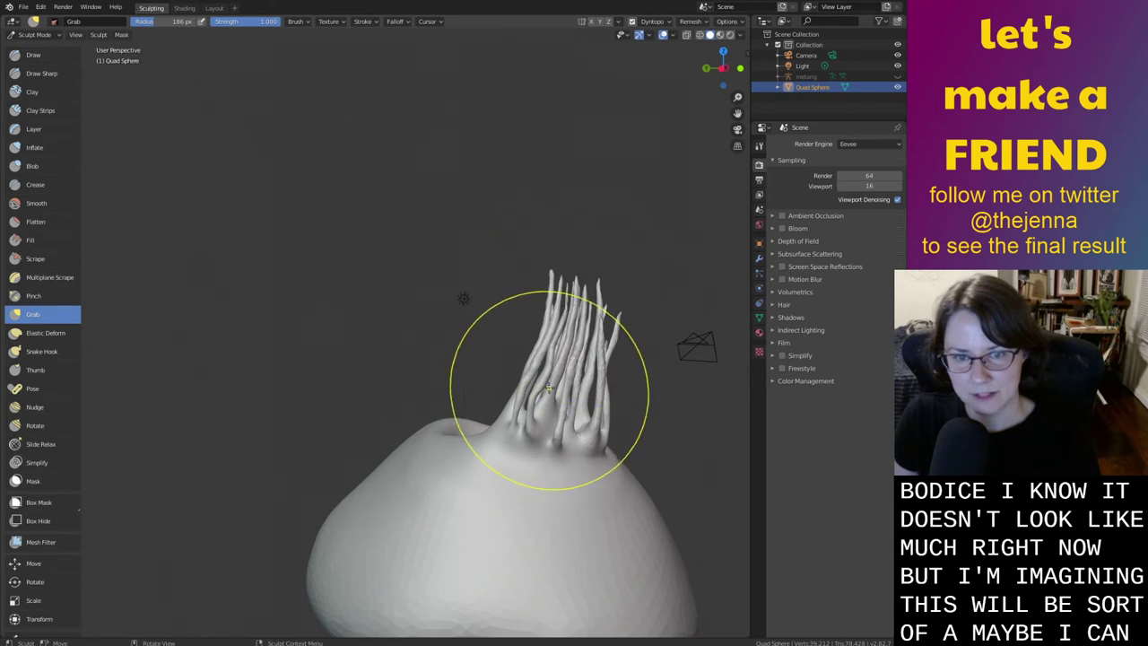
middle_drag(560, 385, 563, 397)
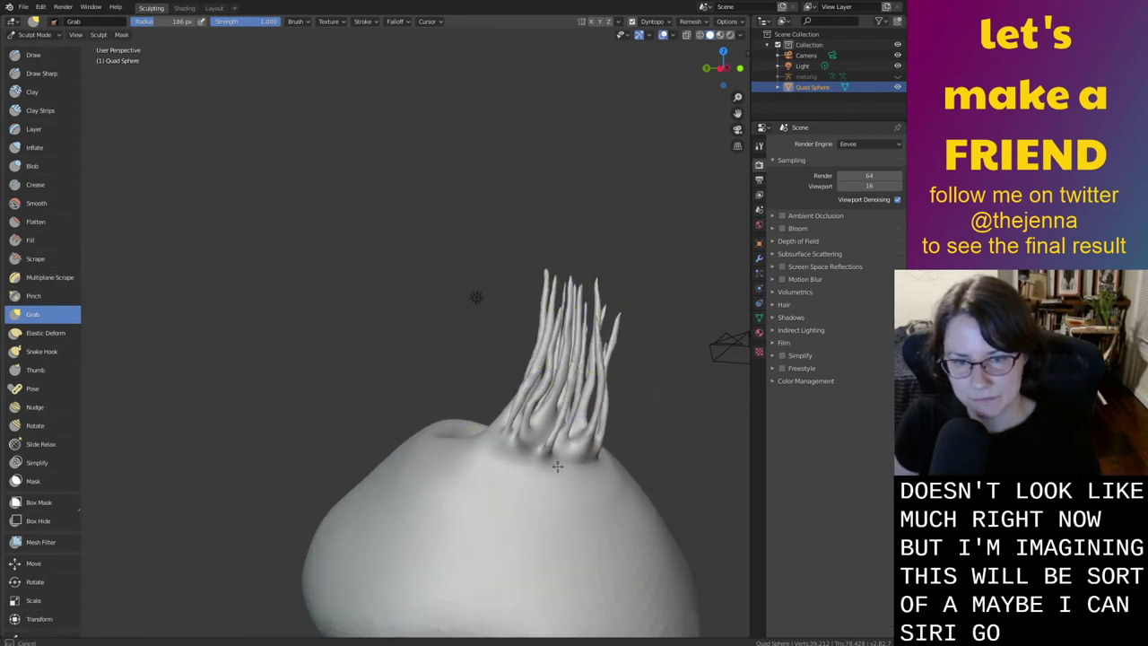
middle_drag(531, 487, 561, 492)
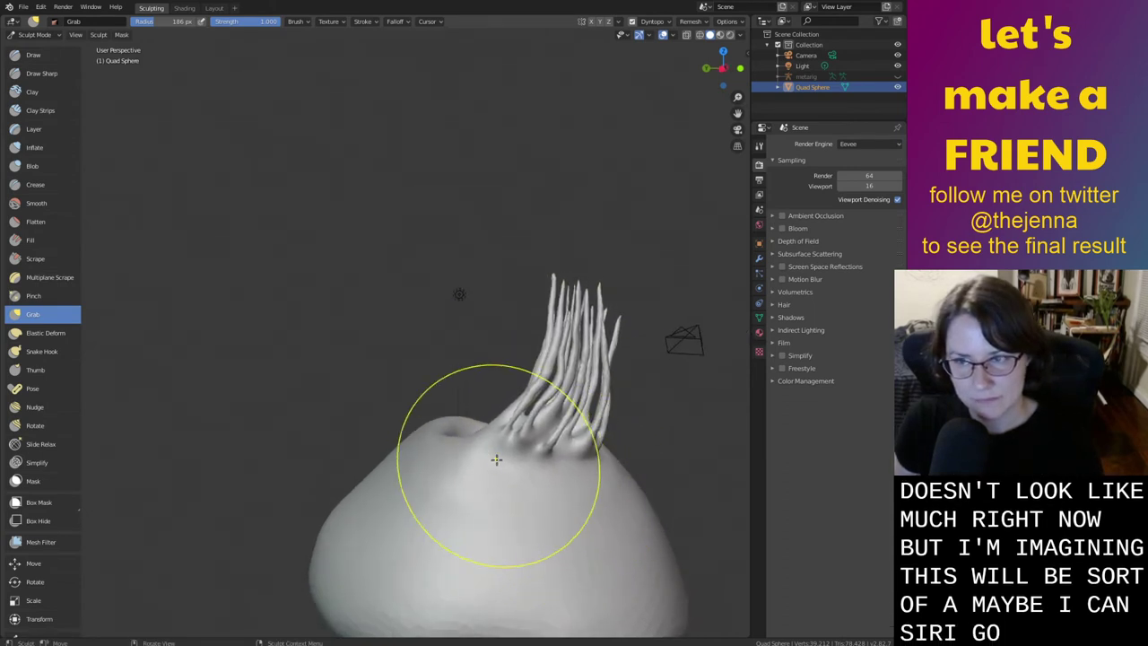
middle_drag(496, 460, 494, 470)
mouse_move(592, 528)
ctrl+middle_down()
mouse_move(522, 385)
mouse_move(577, 473)
mouse_move(625, 408)
mouse_move(607, 397)
ctrl+middle_up()
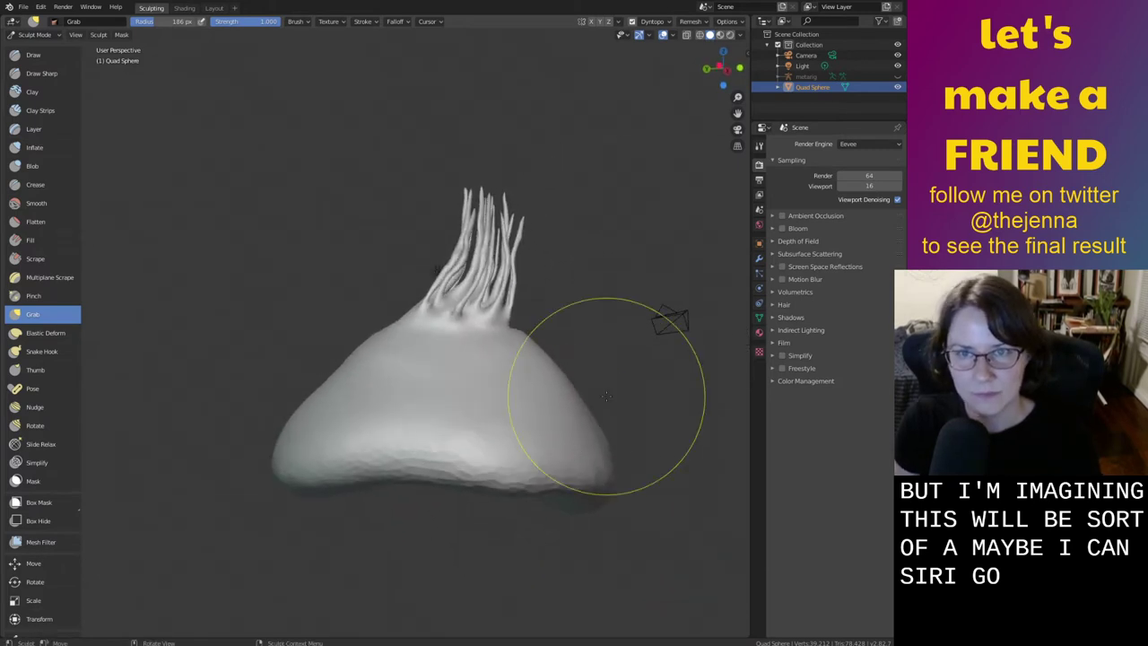
Raise and straighten the strands with Grab in the left orthographic view, and save the file
click(728, 69)
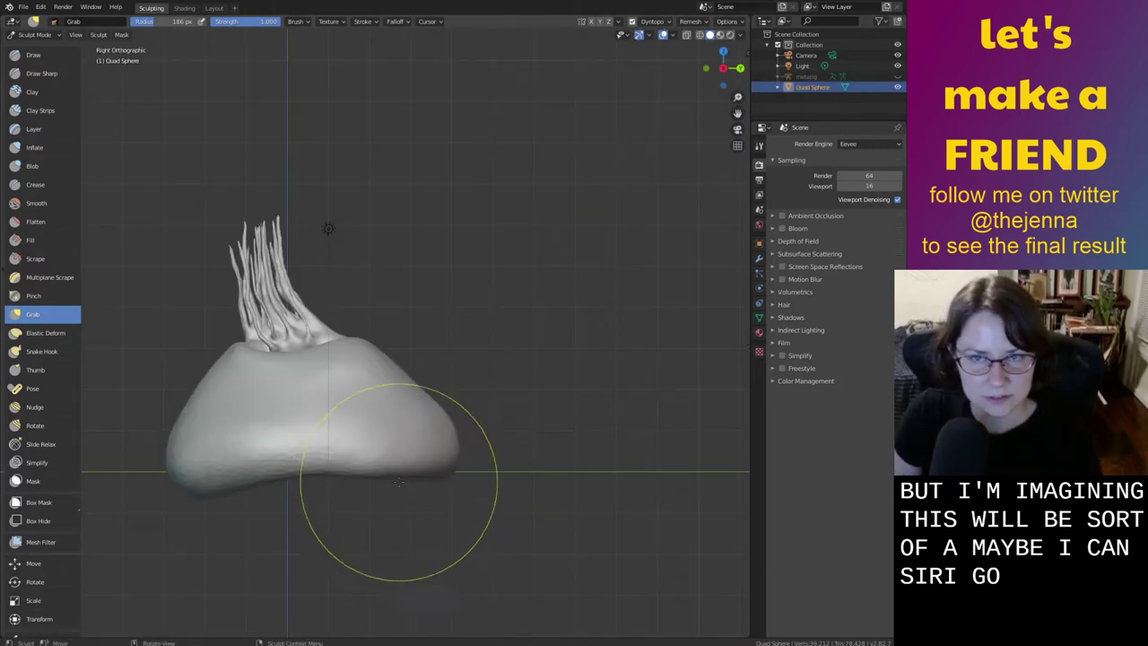
click(723, 69)
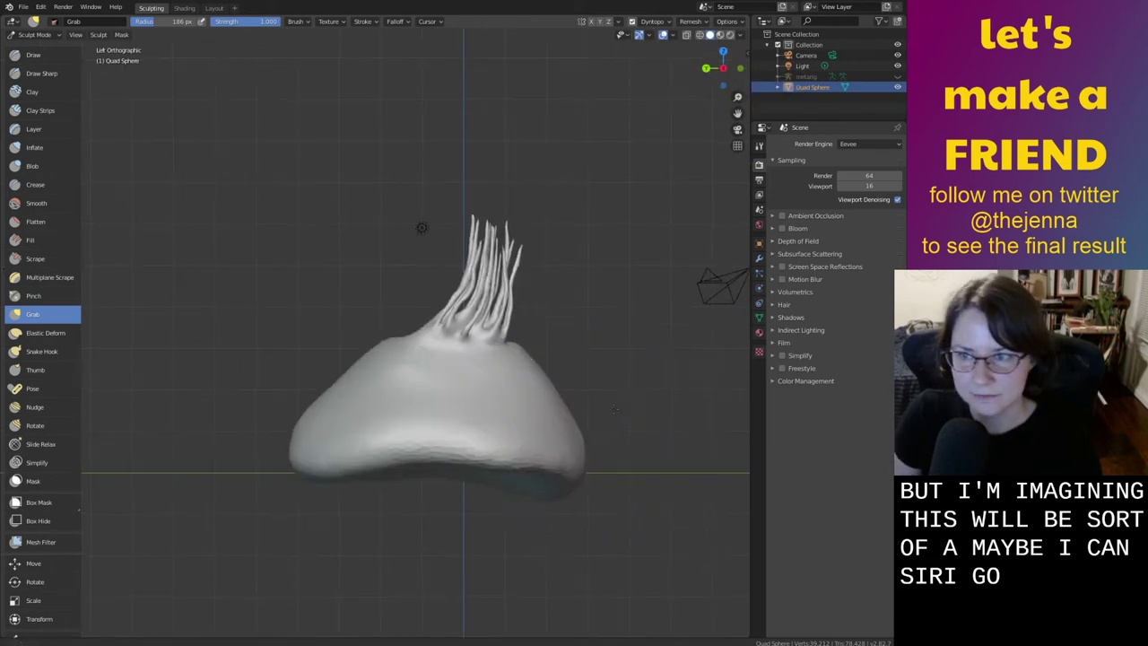
scroll(564, 363, up, 1)
mouse_move(563, 363)
shift+middle_down()
mouse_move(551, 442)
mouse_move(590, 388)
shift+middle_up()
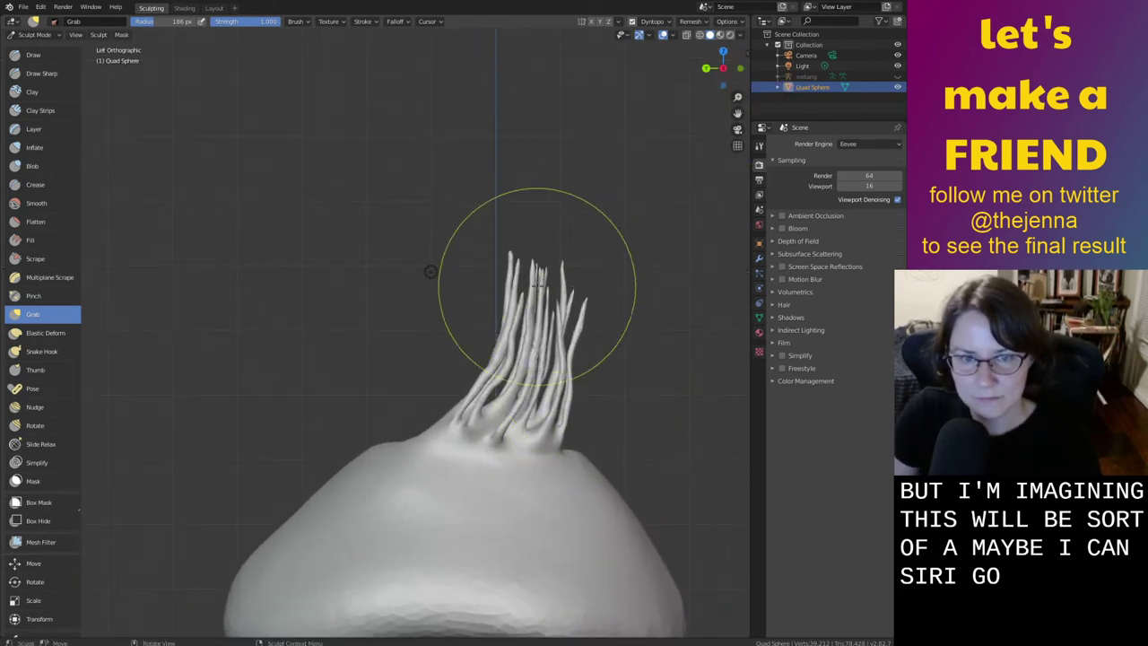
drag(533, 307, 566, 270)
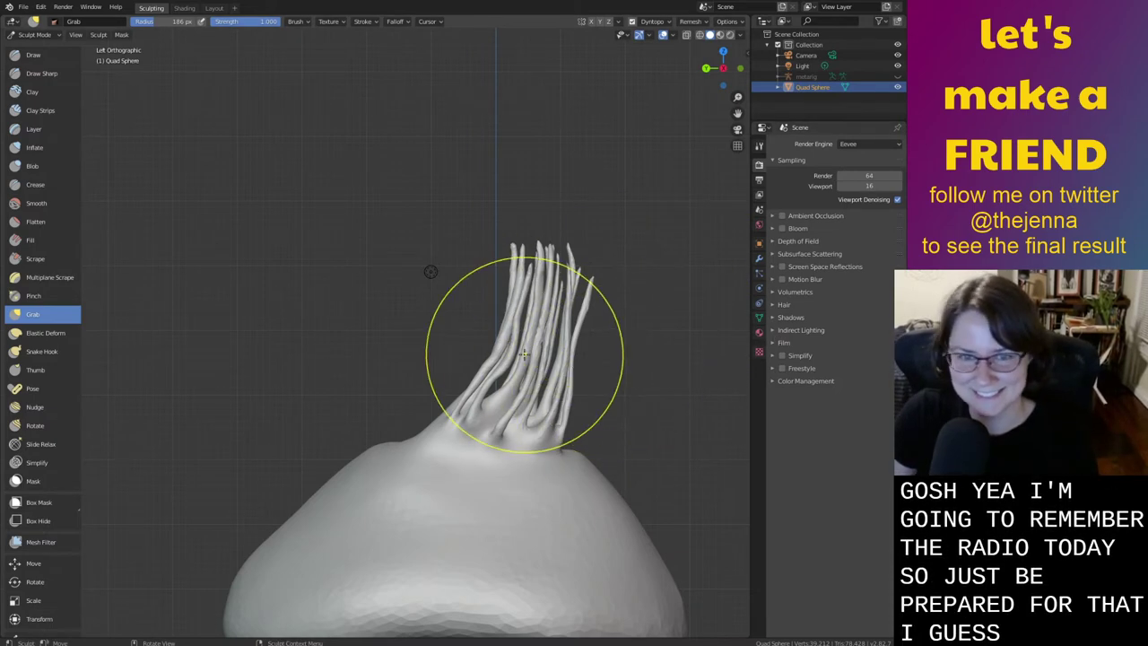
scroll(525, 386, up, 4)
middle_drag(524, 386, 523, 418)
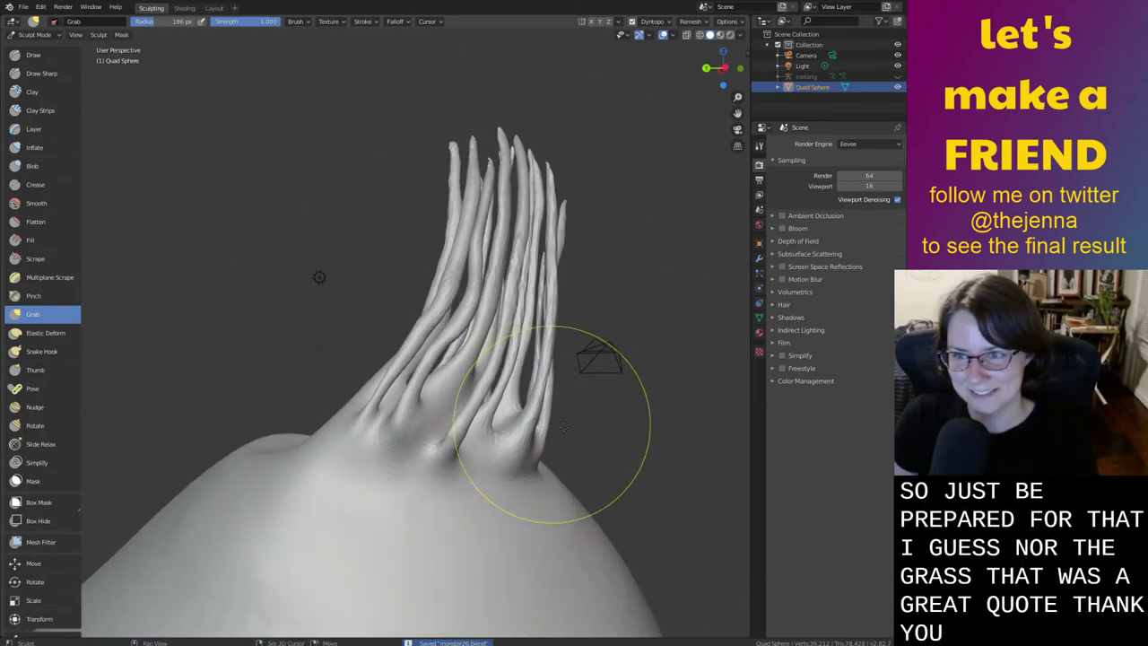
key(ctrl+s)
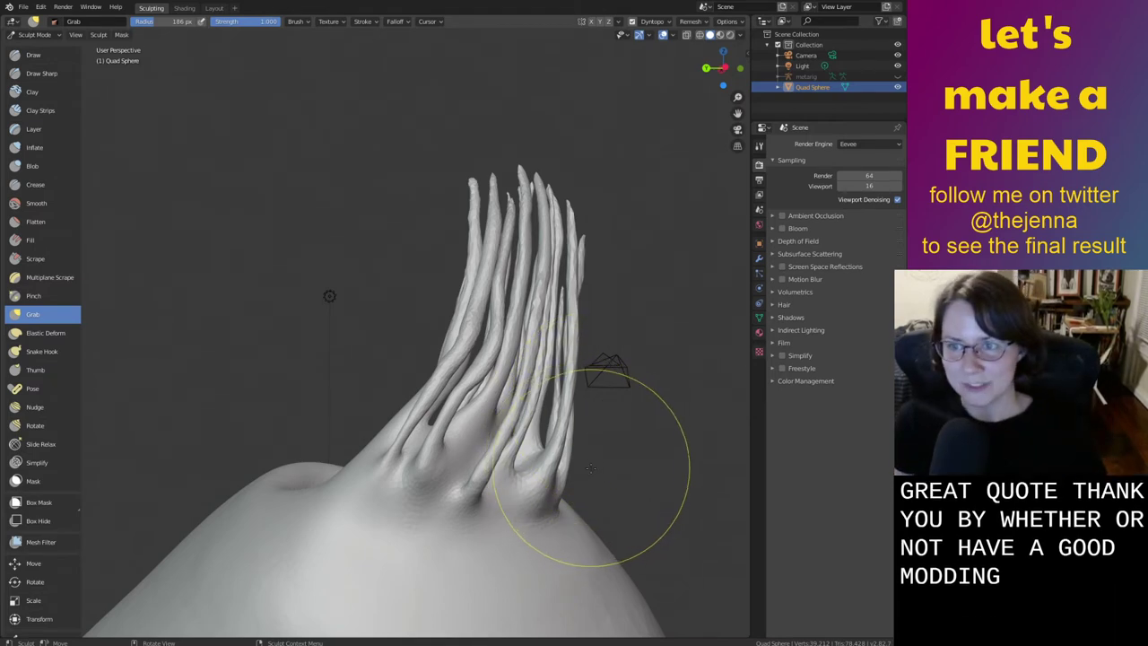
Try to thicken the thin lower part of the strand beside the hollow with Inflate and smooth the bulge
middle_drag(577, 460, 554, 453)
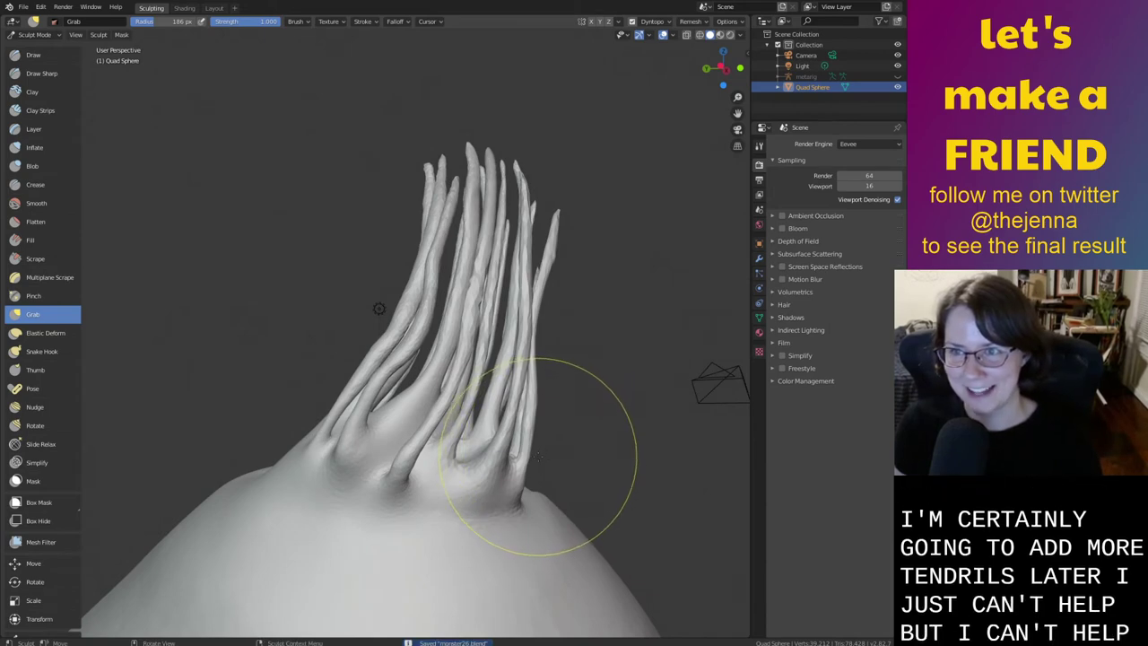
mouse_move(514, 482)
middle_down()
mouse_move(503, 484)
mouse_move(552, 488)
mouse_move(499, 492)
mouse_move(621, 503)
mouse_move(682, 529)
middle_up()
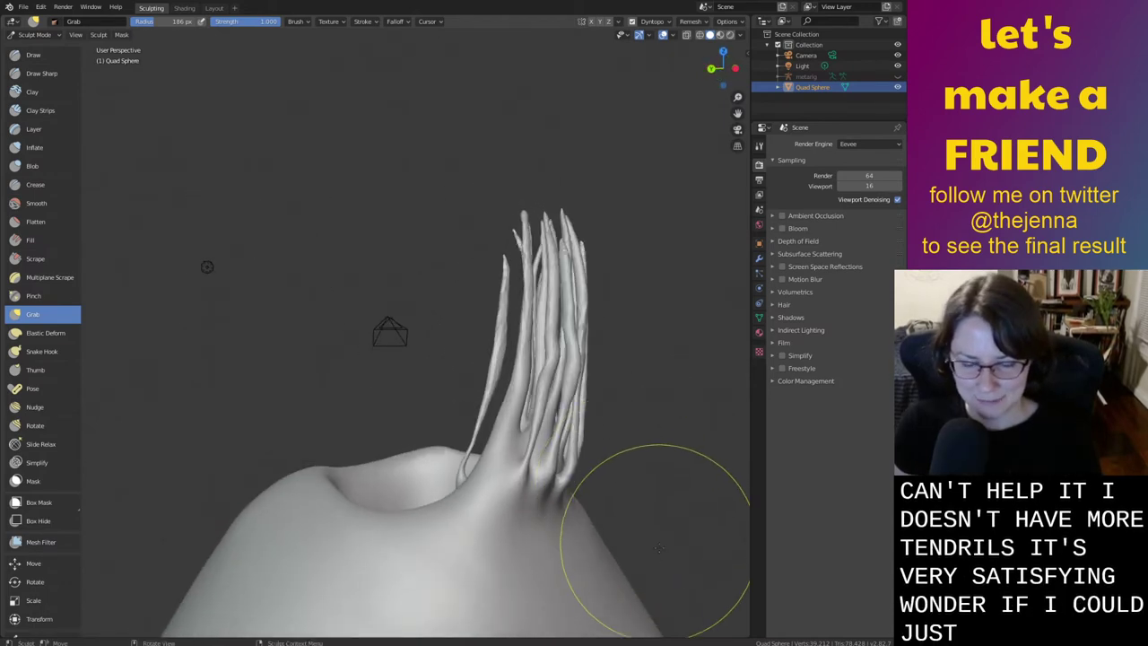
key(i)
scroll(529, 410, up, 2)
middle_drag(529, 410, 546, 391)
scroll(558, 384, up, 3)
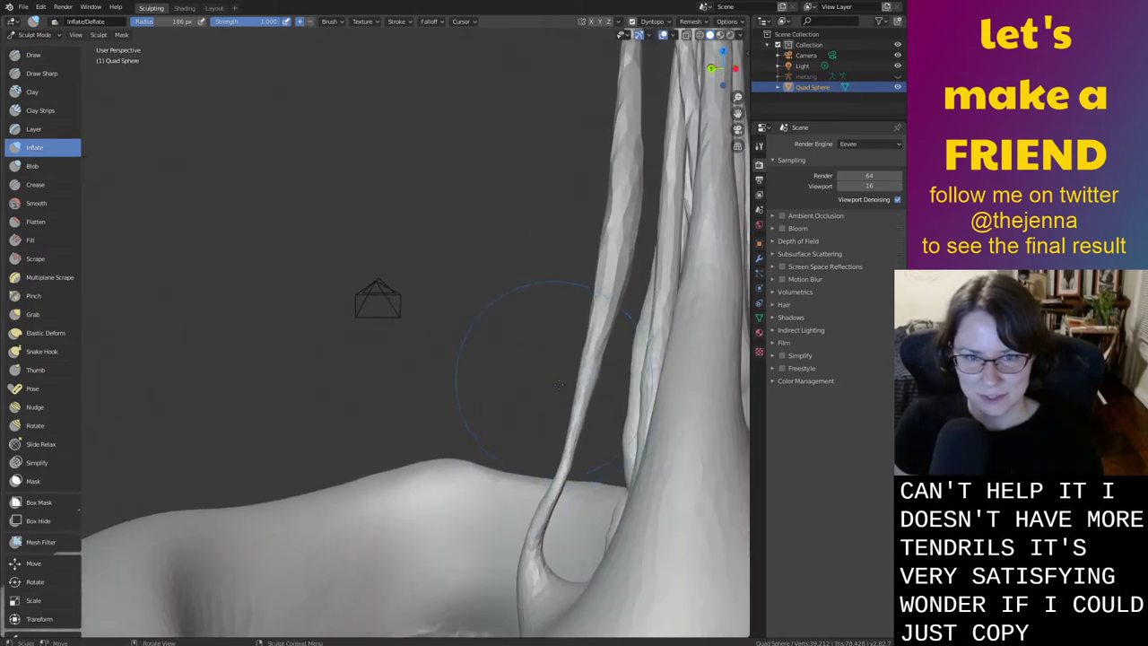
mouse_move(559, 464)
mouse_down()
mouse_move(584, 377)
mouse_move(573, 446)
mouse_up()
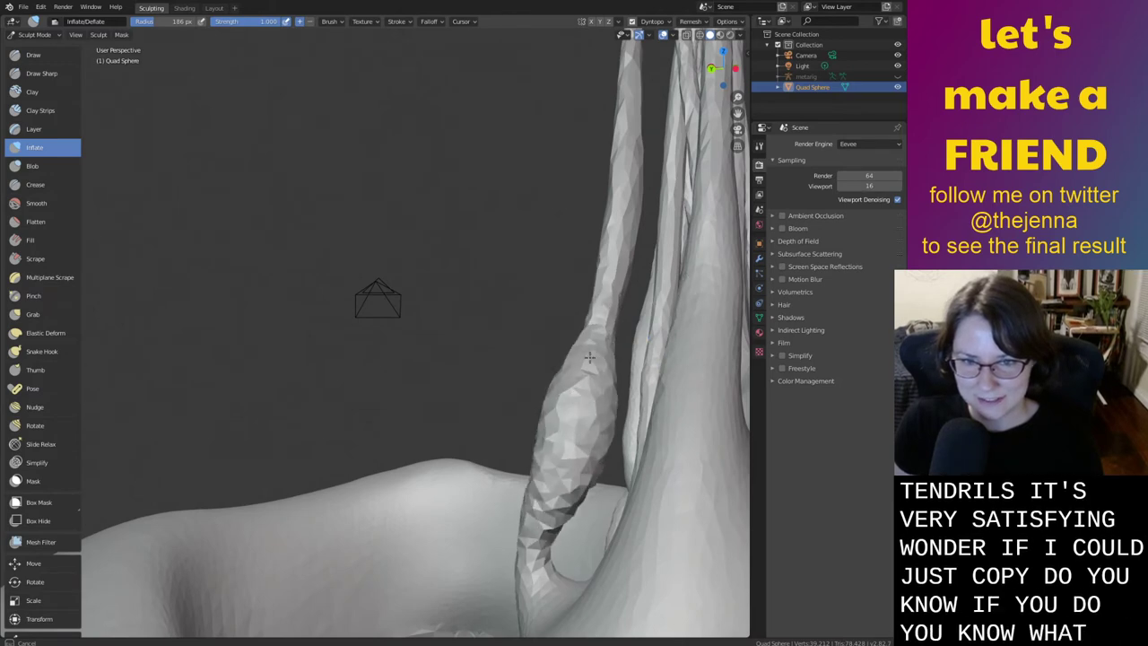
key(shift+s)
drag(587, 357, 576, 431)
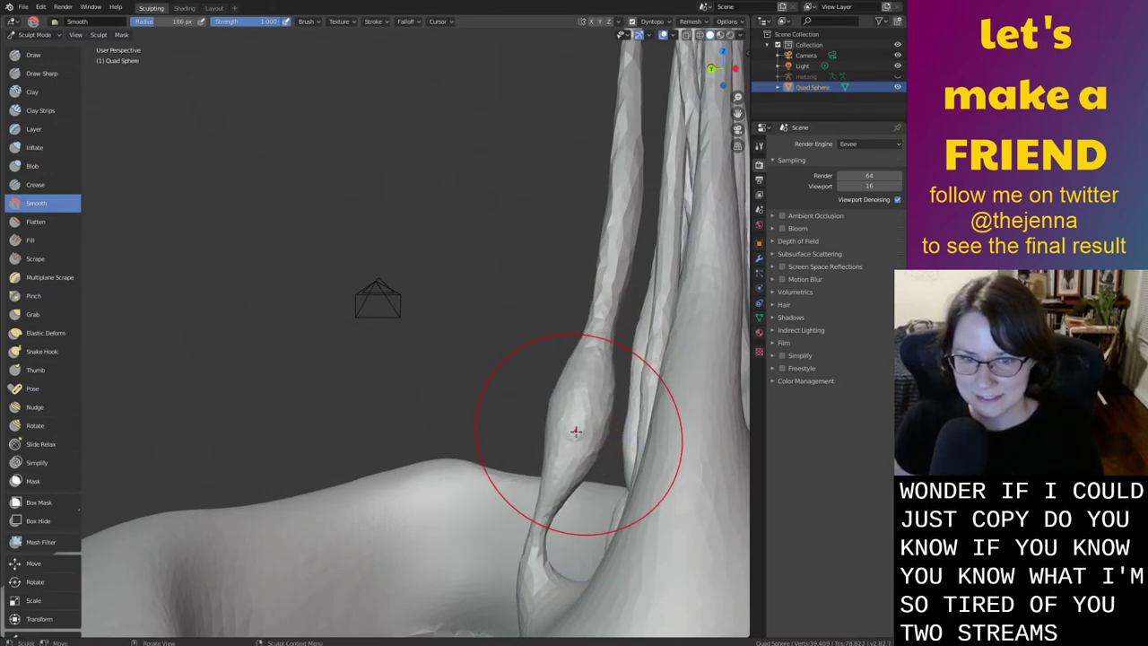
Undo the inflating and smoothing on the strand beside the hollow
key(ctrl+z)
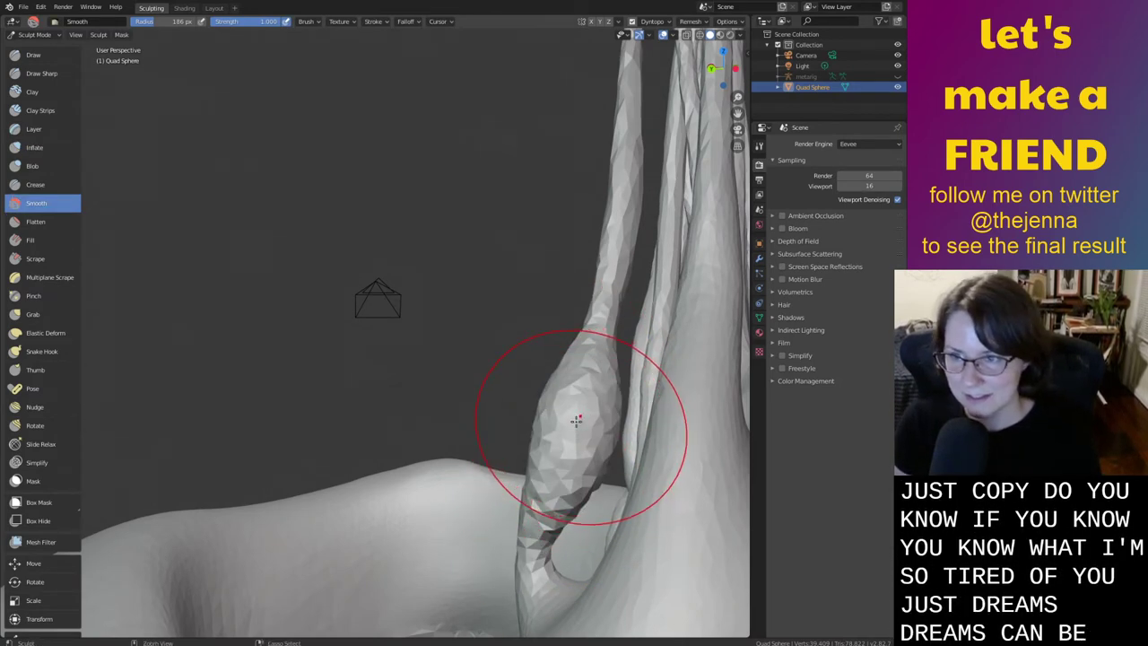
key(ctrl+z)
key(ctrl+z)
Inflate the thin strand beside the hollow evenly down to its base, smooth it, and save the file
key(i)
mouse_move(592, 366)
mouse_down()
mouse_move(563, 489)
mouse_move(615, 300)
mouse_move(537, 556)
mouse_up()
key(shift+s)
key(i)
key(shift+s)
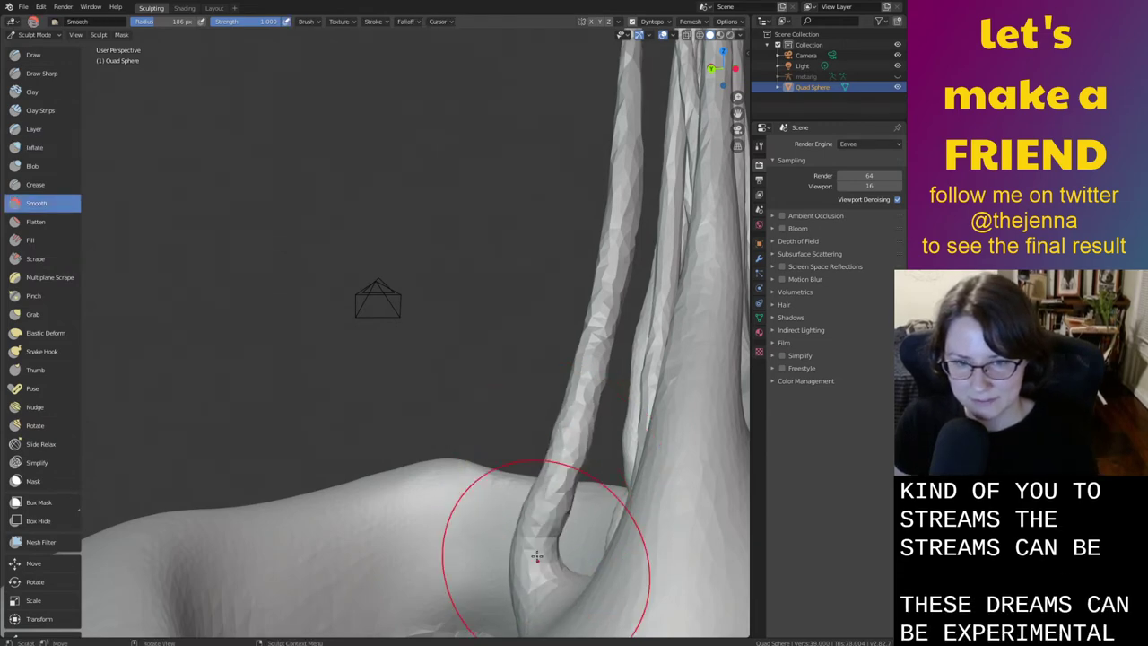
key(ctrl+s)
Switch to the Layout workspace and turn off X-ray display for the sculpted body
middle_drag(589, 384, 541, 474)
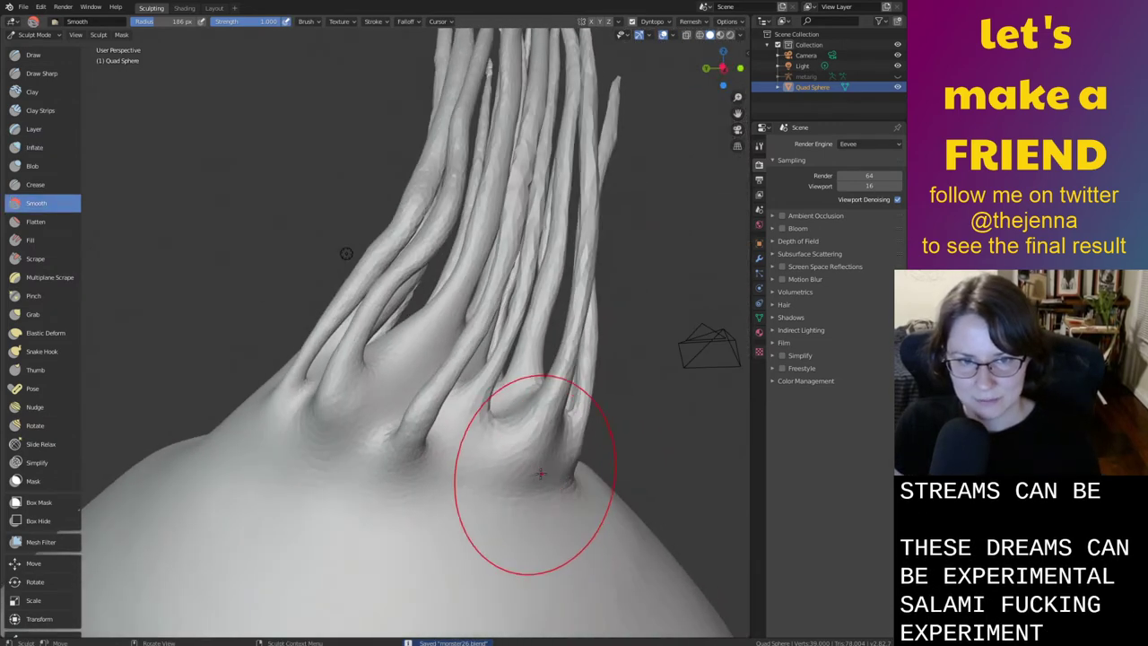
scroll(541, 473, down, 3)
shift+middle_drag(473, 215, 475, 347)
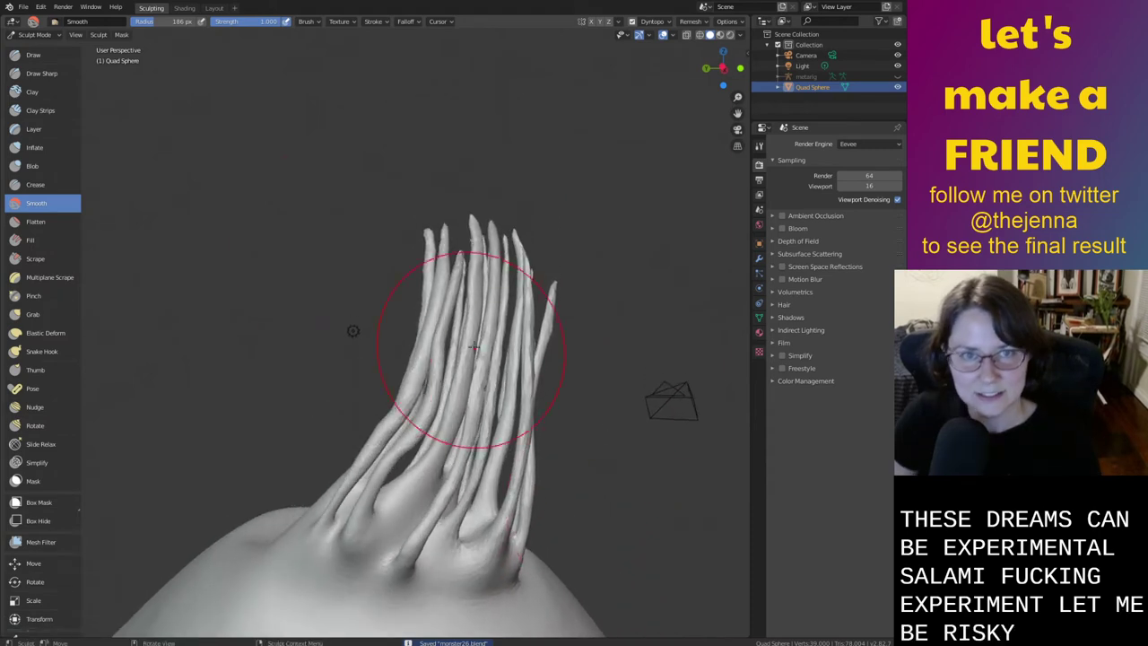
click(214, 8)
click(615, 367)
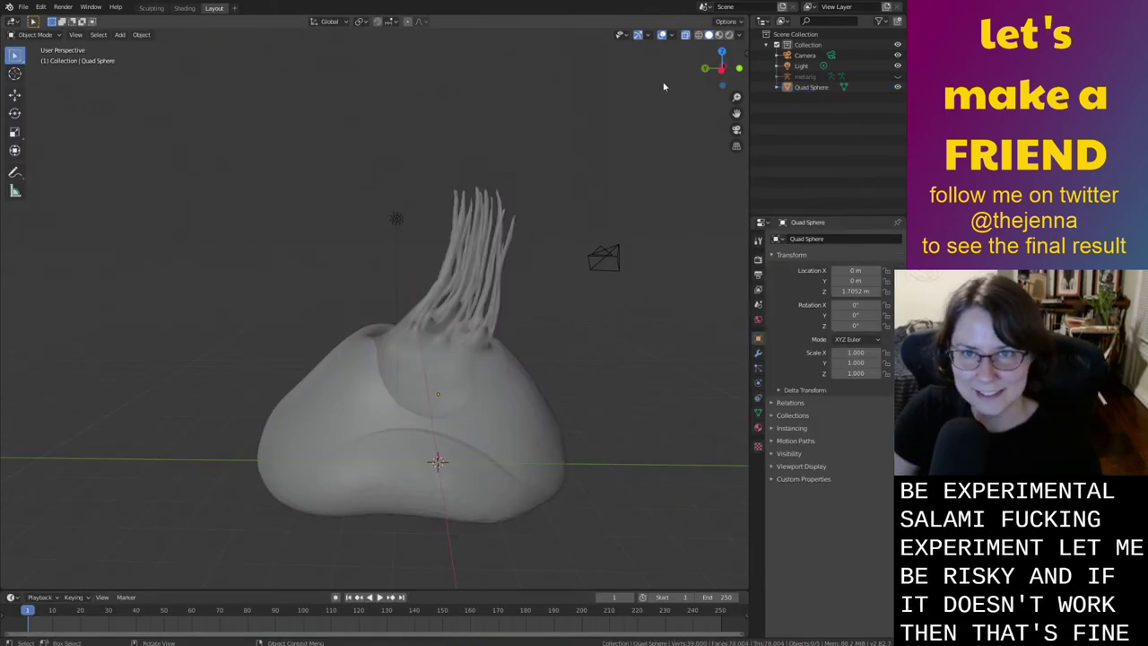
click(686, 34)
middle_drag(592, 359, 628, 358)
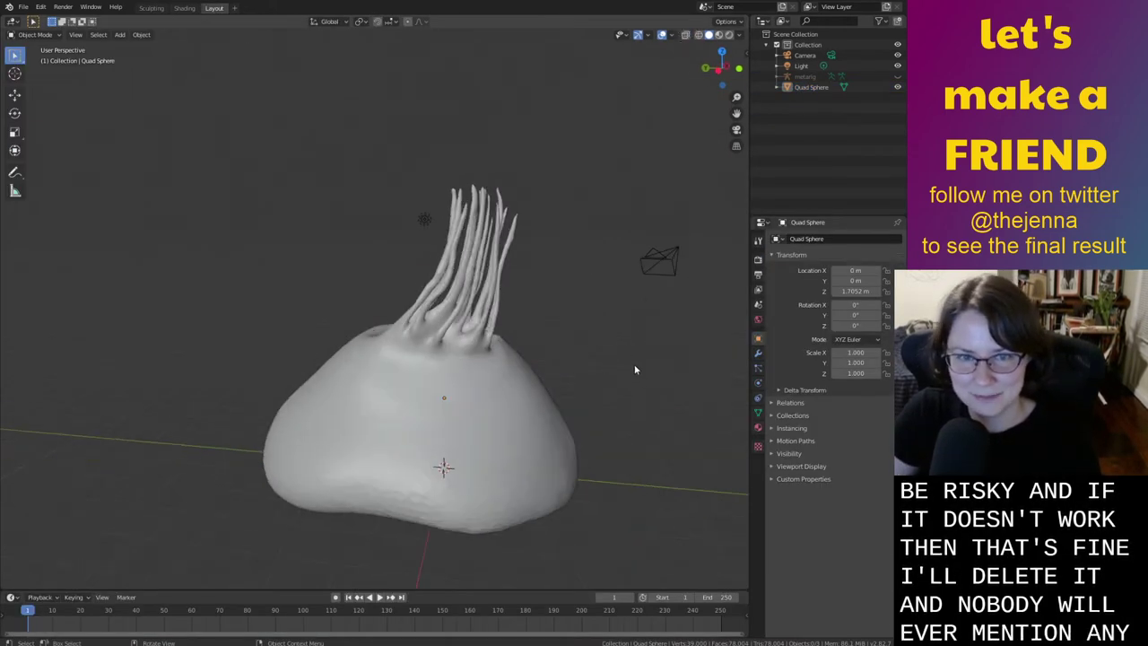
Put the body's mesh in Edit Mode with X-ray on, framing the strands in the left orthographic view
key(Tab)
key(c)
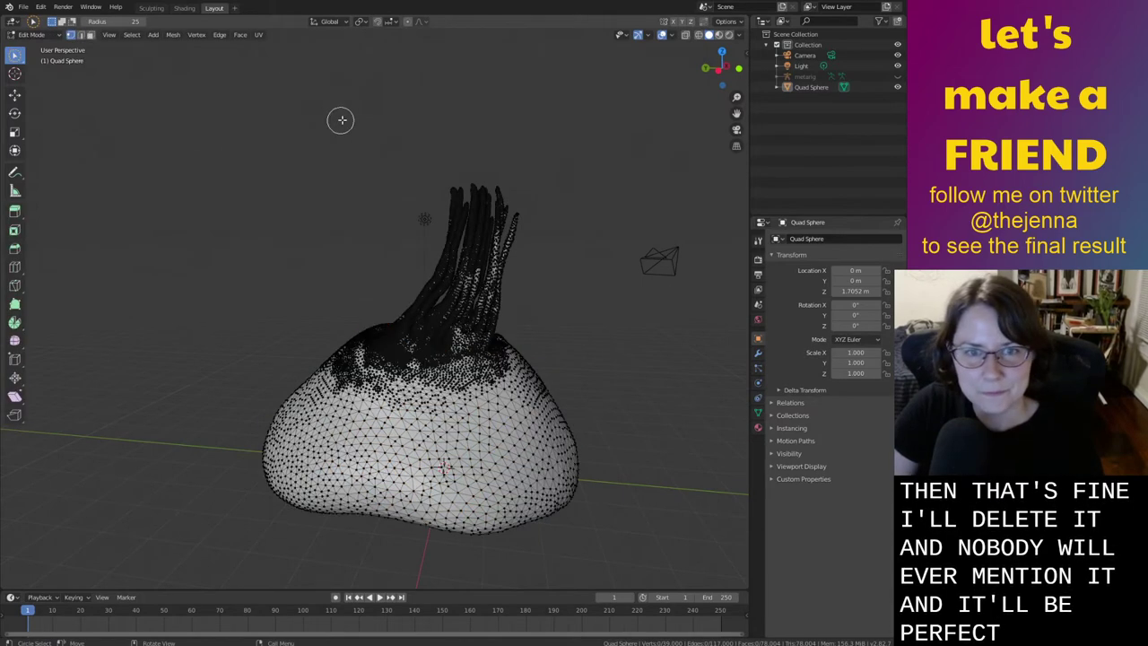
click(686, 34)
click(717, 68)
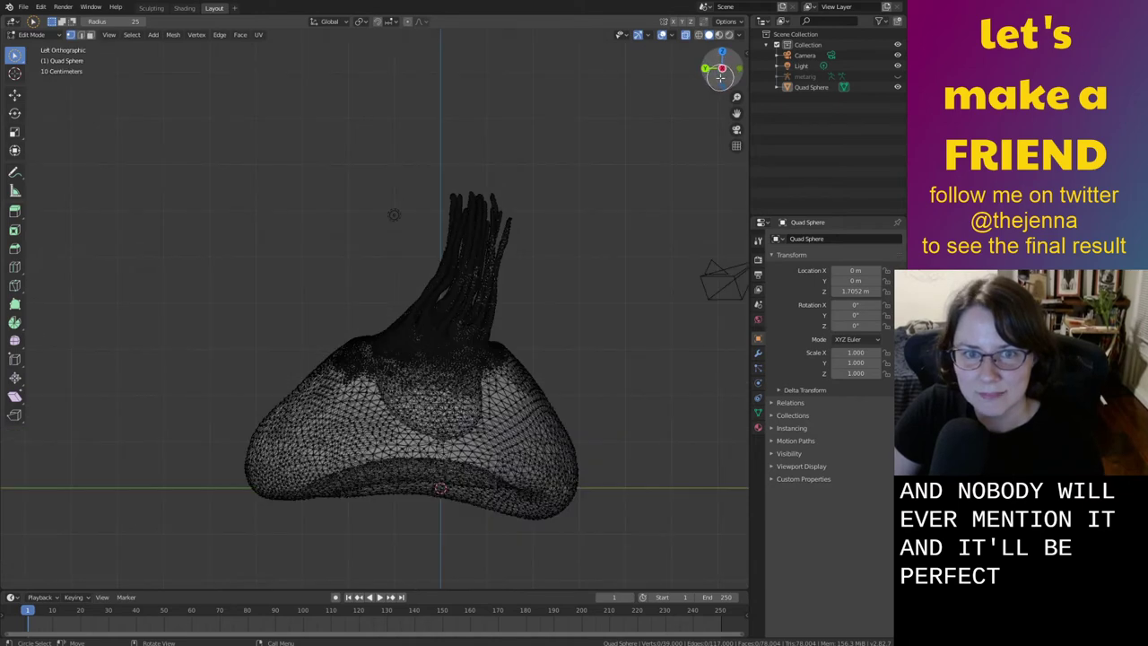
scroll(485, 188, up, 5)
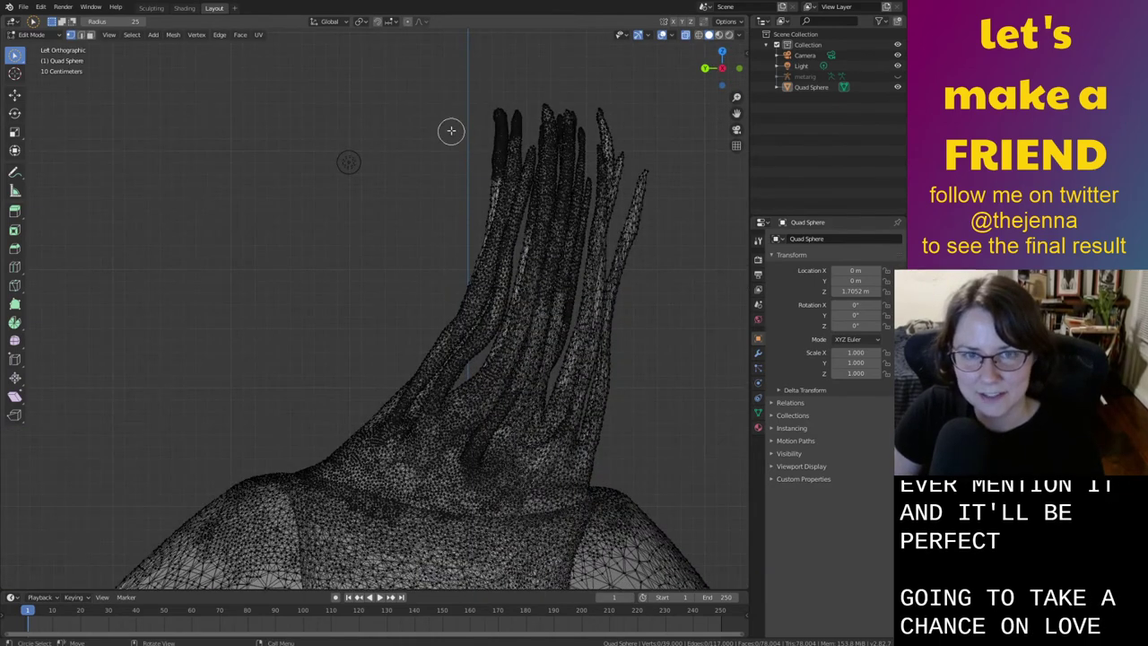
Select the vertices of all the strands down to just above the body, including the sloping edge of their base
drag(498, 114, 549, 108)
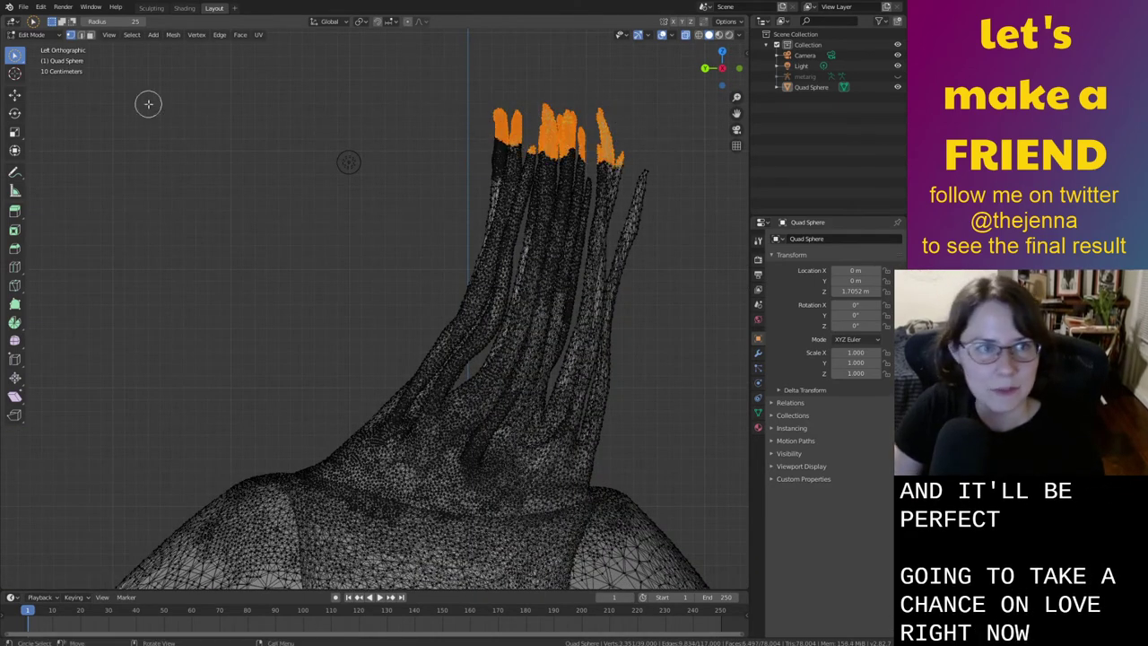
drag(13, 57, 54, 77)
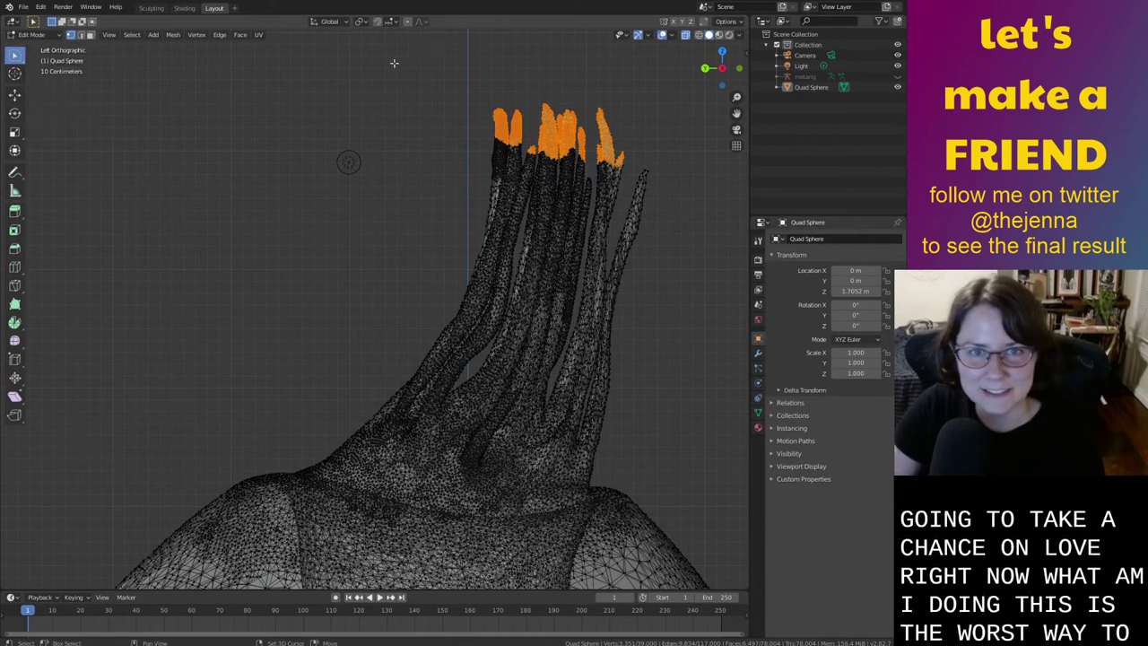
drag(373, 86, 653, 438)
drag(655, 461, 656, 462)
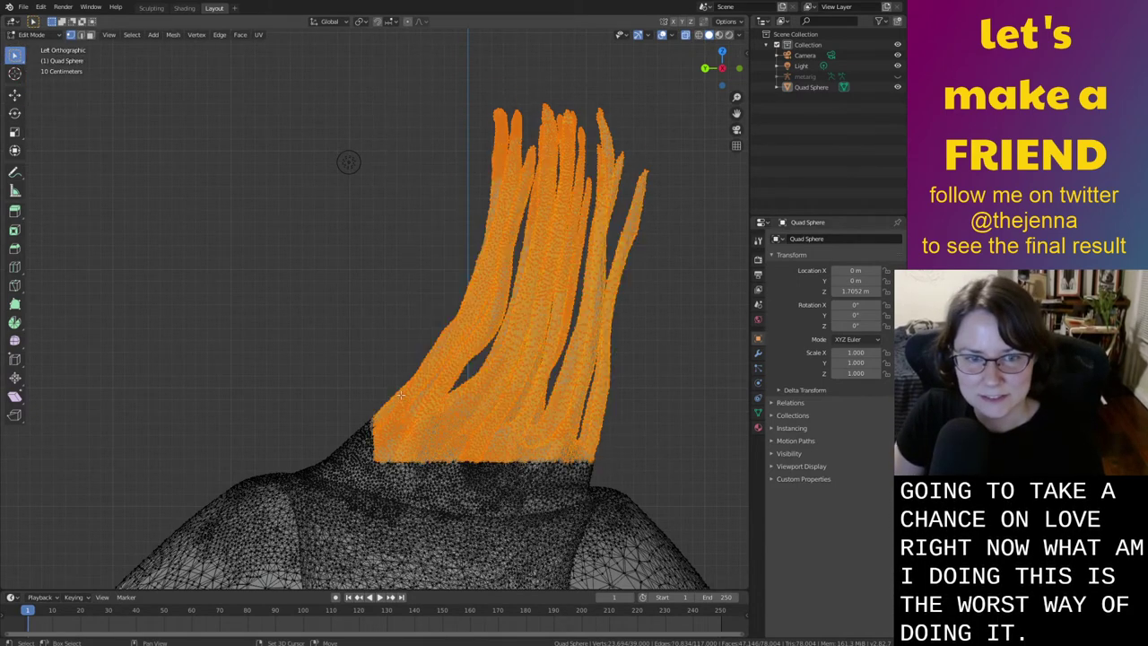
drag(392, 459, 392, 459)
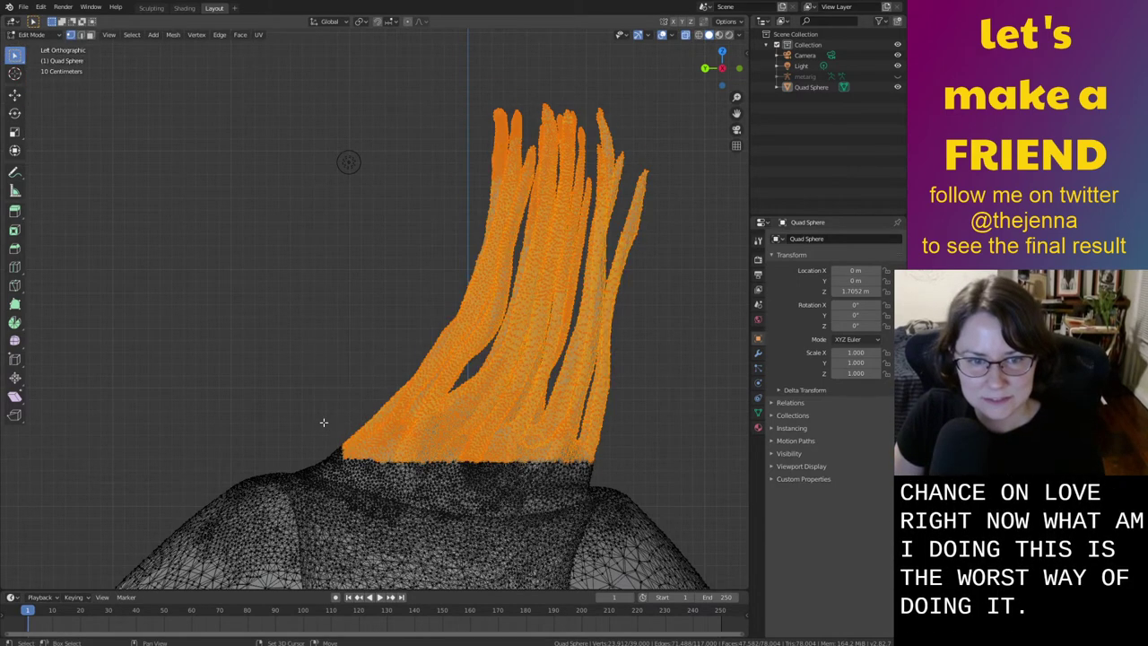
drag(319, 418, 350, 453)
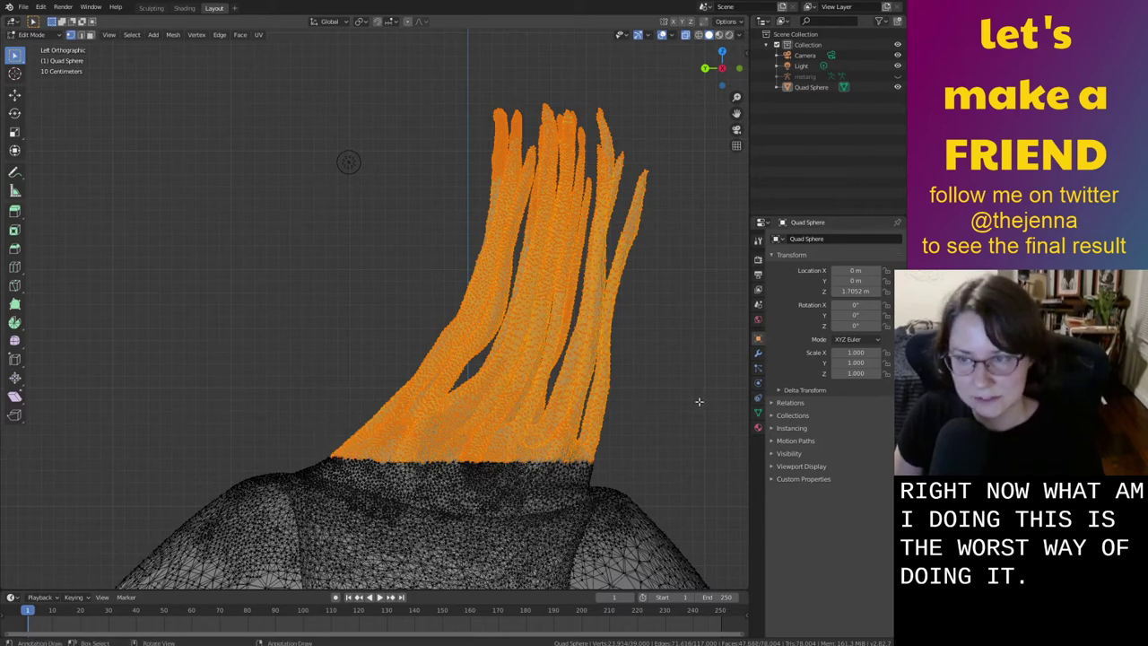
Separate the selected strands from the body into their own object and copy that object in Object Mode
middle_drag(698, 400, 556, 404)
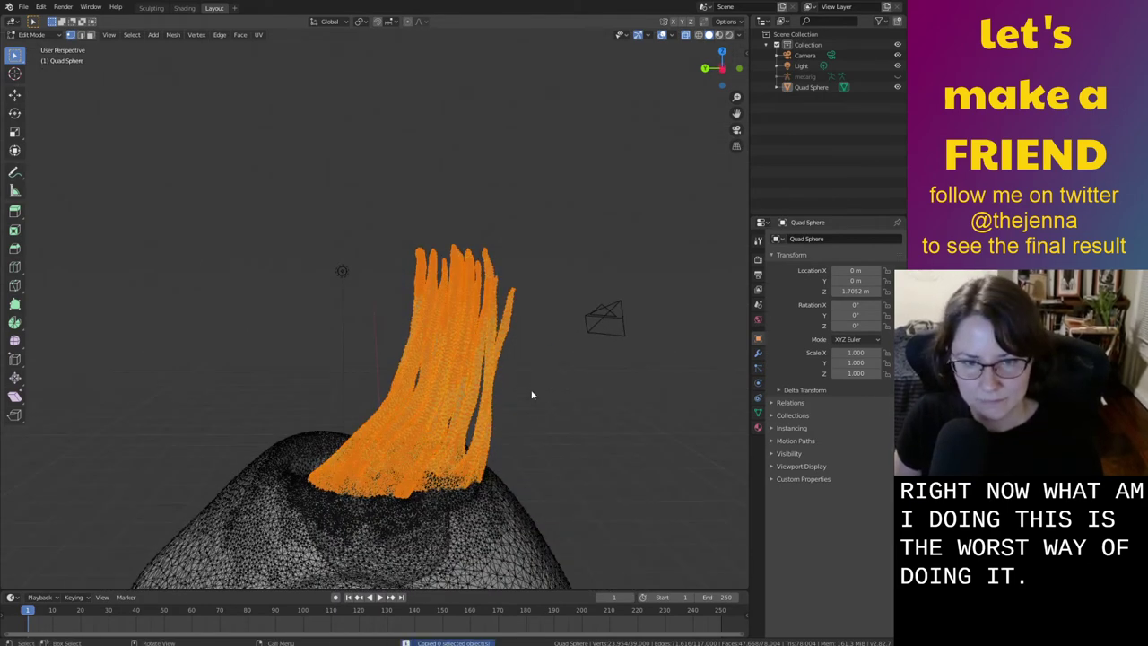
right_click(532, 395)
mouse_move(538, 560)
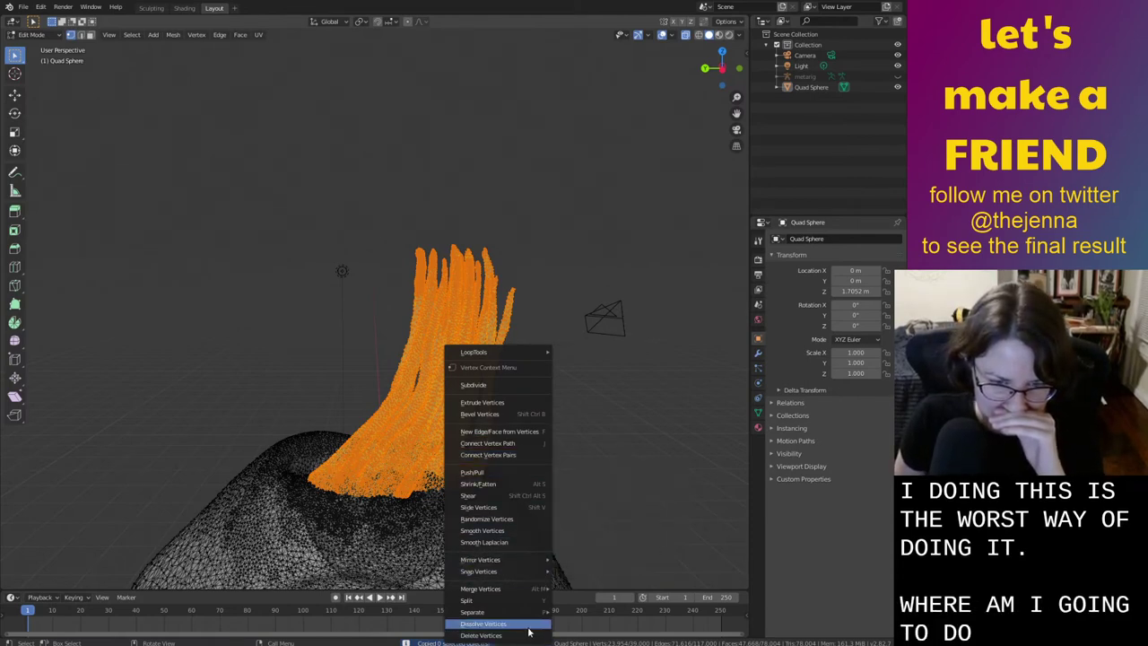
mouse_move(539, 612)
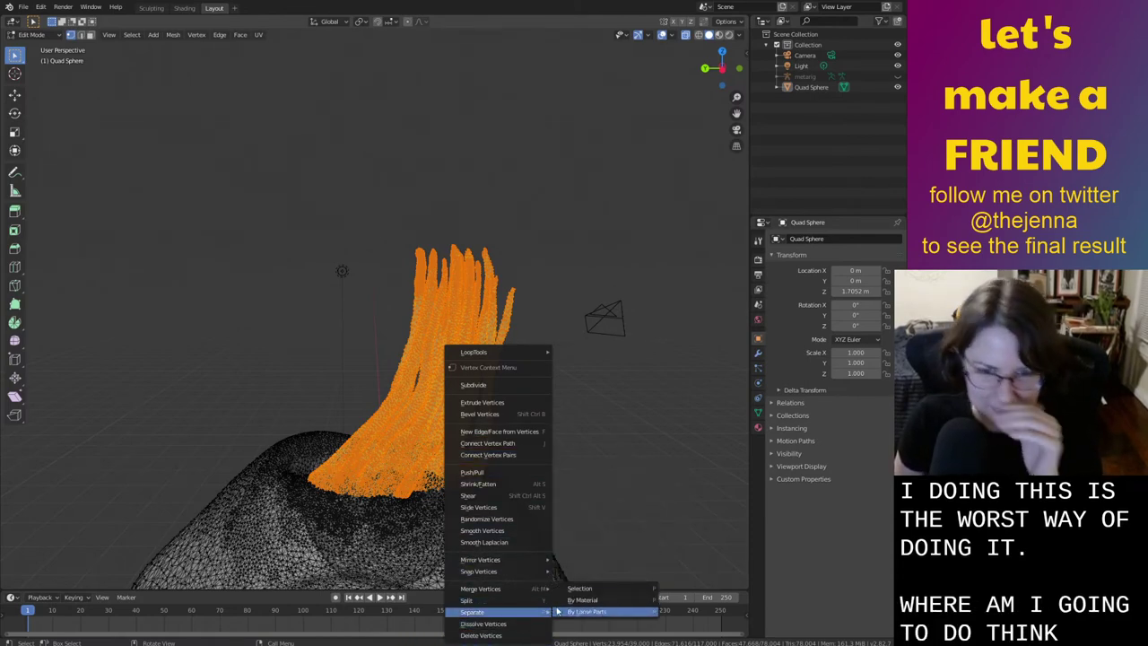
click(578, 589)
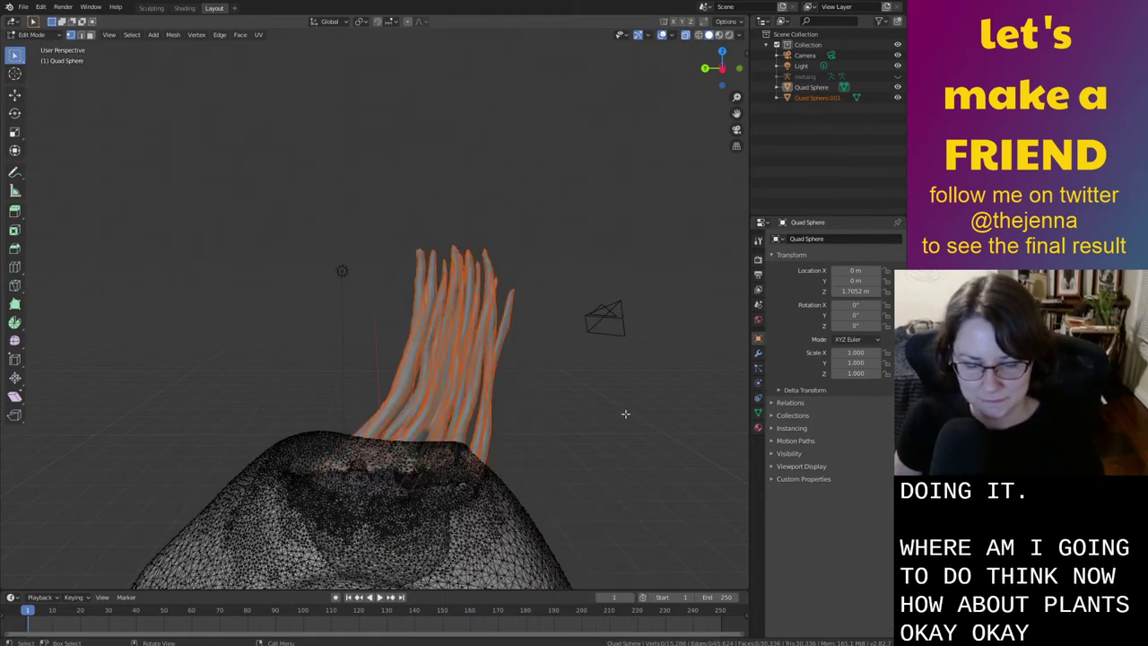
key(Tab)
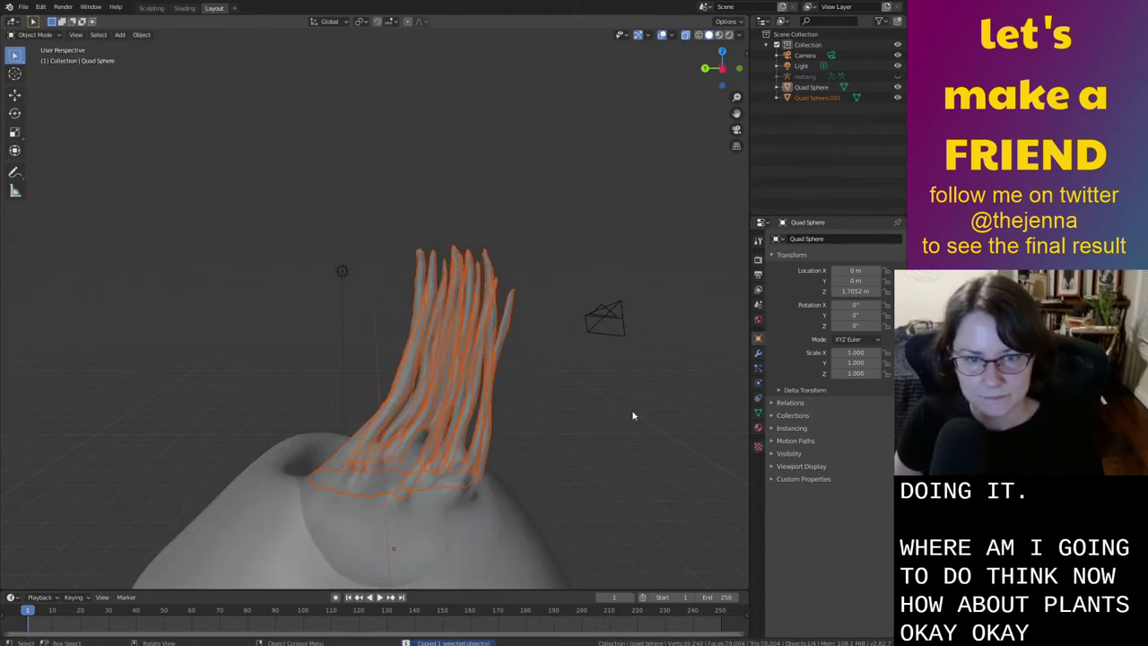
Try pasting a duplicate of the separated strands and moving it along the global Y axis
key(alt+a)
key(ctrl+v)
key(g)
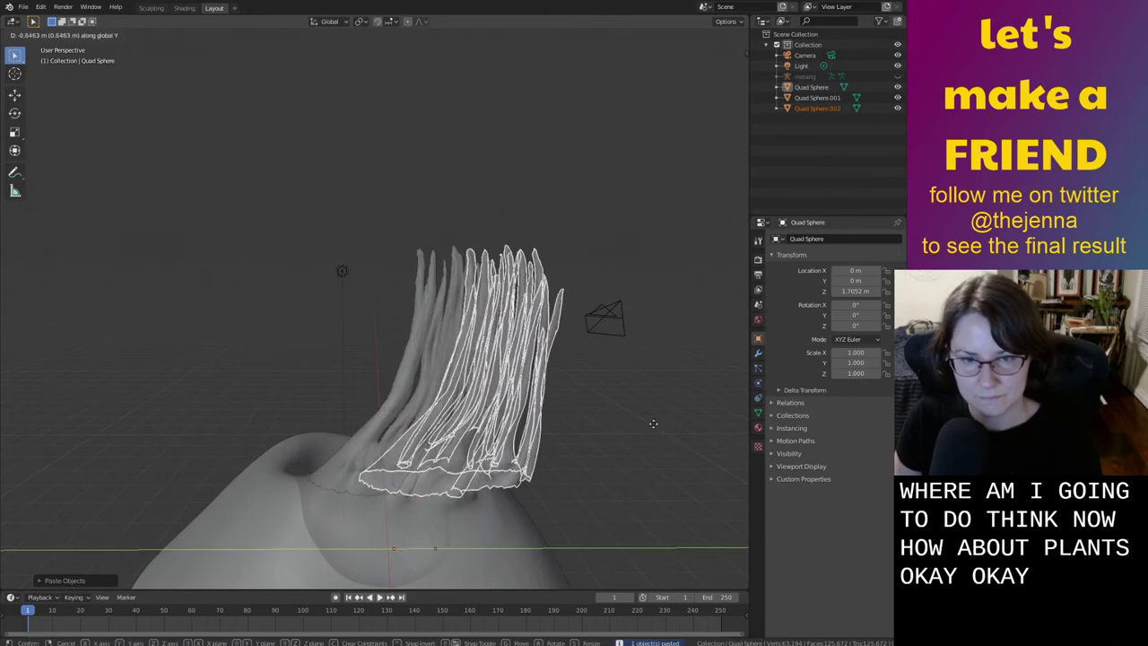
click(703, 437)
Undo the move, the paste and the separation so the original strands are part of the body again
key(ctrl+z)
key(ctrl+z)
key(ctrl+z)
key(ctrl+z)
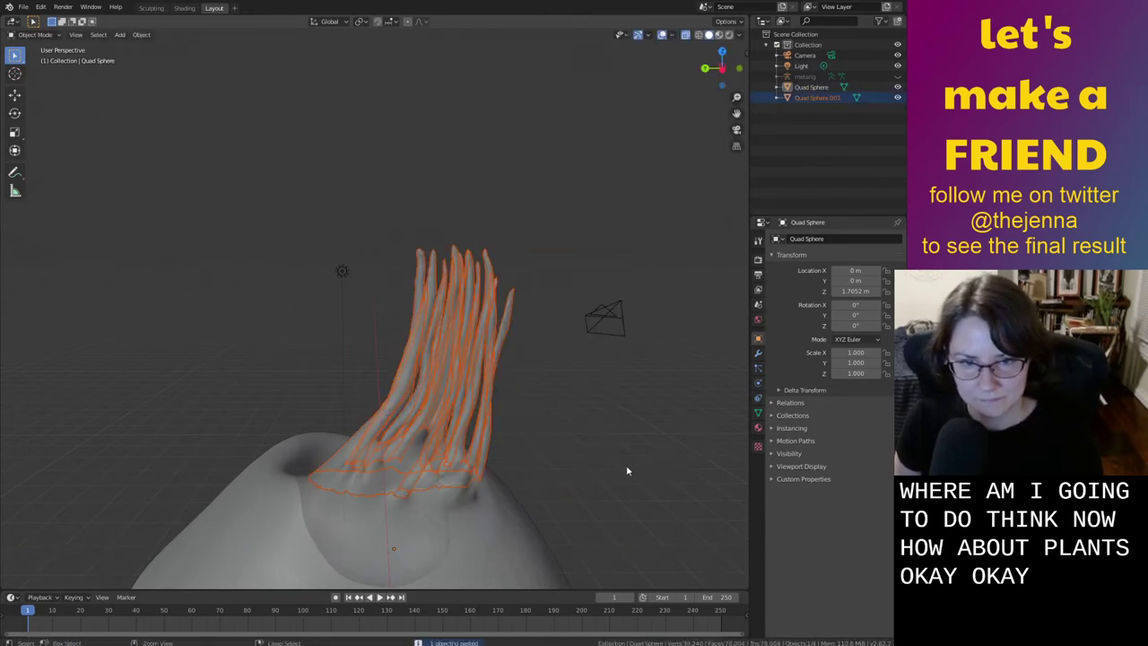
key(ctrl+z)
key(ctrl+z)
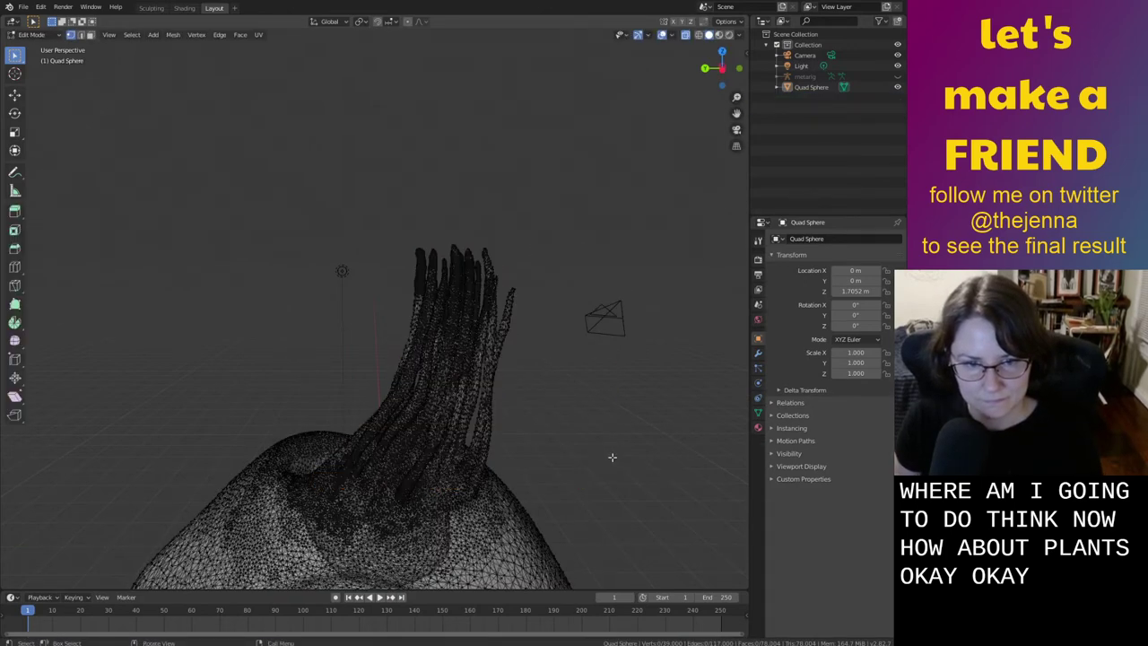
key(ctrl+z)
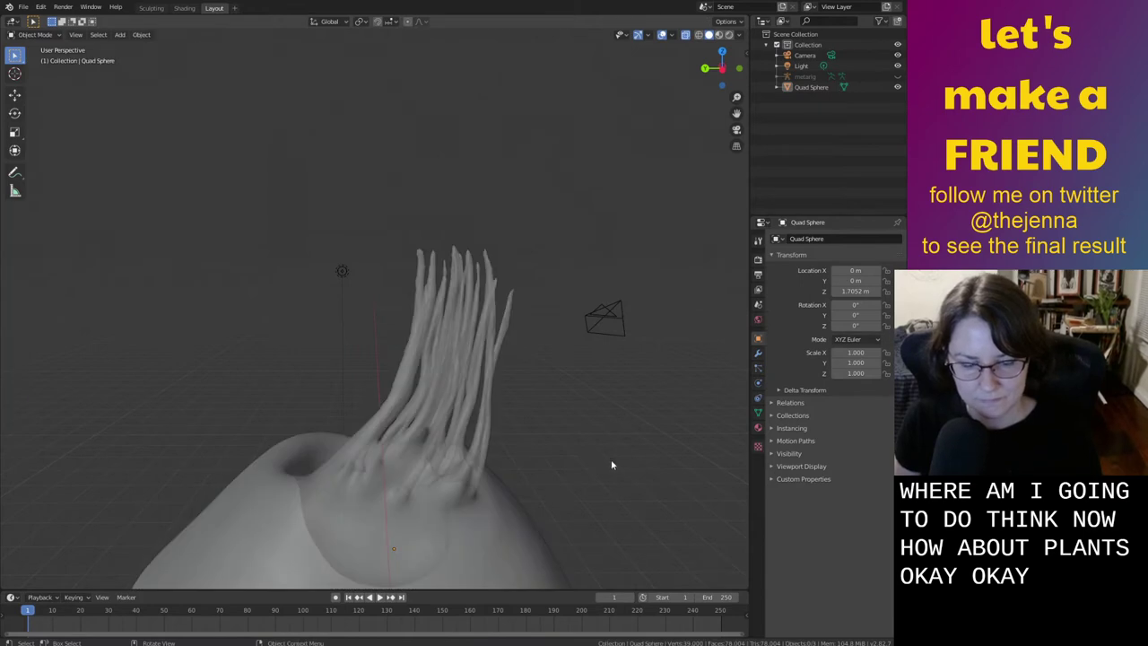
Paste the copied strands as a new object and shift it about 0.6 m along X, beside the originals
key(ctrl+v)
key(g)
key(y)
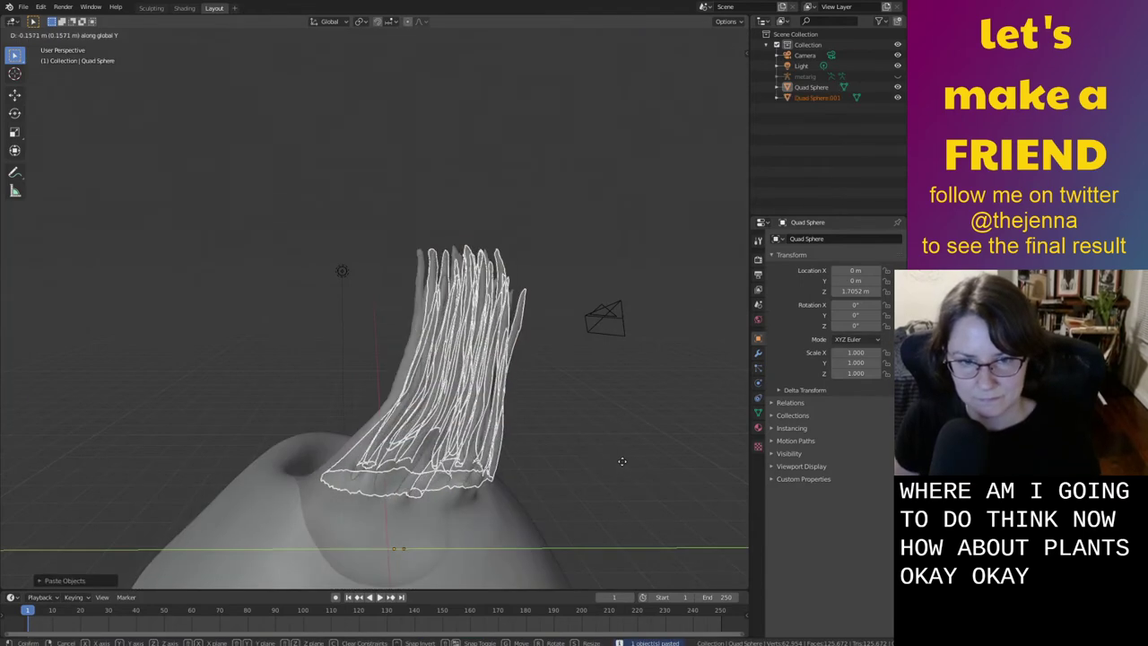
click(607, 458)
middle_drag(603, 456, 466, 484)
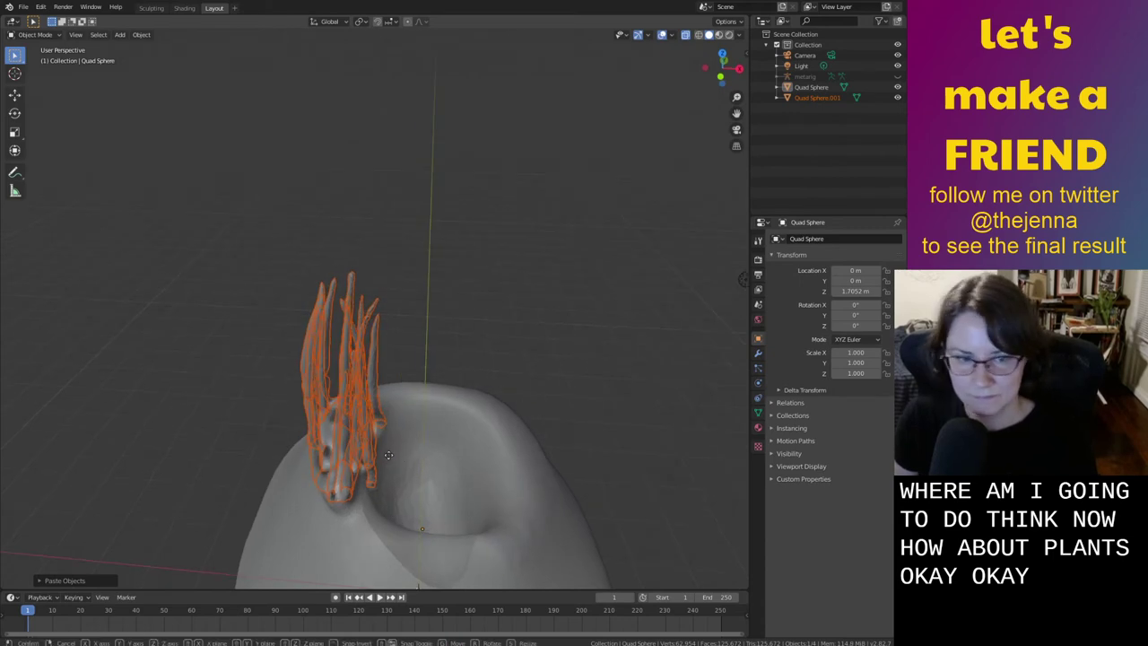
click(426, 467)
mouse_move(426, 468)
middle_down()
mouse_move(330, 452)
mouse_move(322, 438)
mouse_move(436, 404)
mouse_move(449, 418)
mouse_move(420, 455)
middle_up()
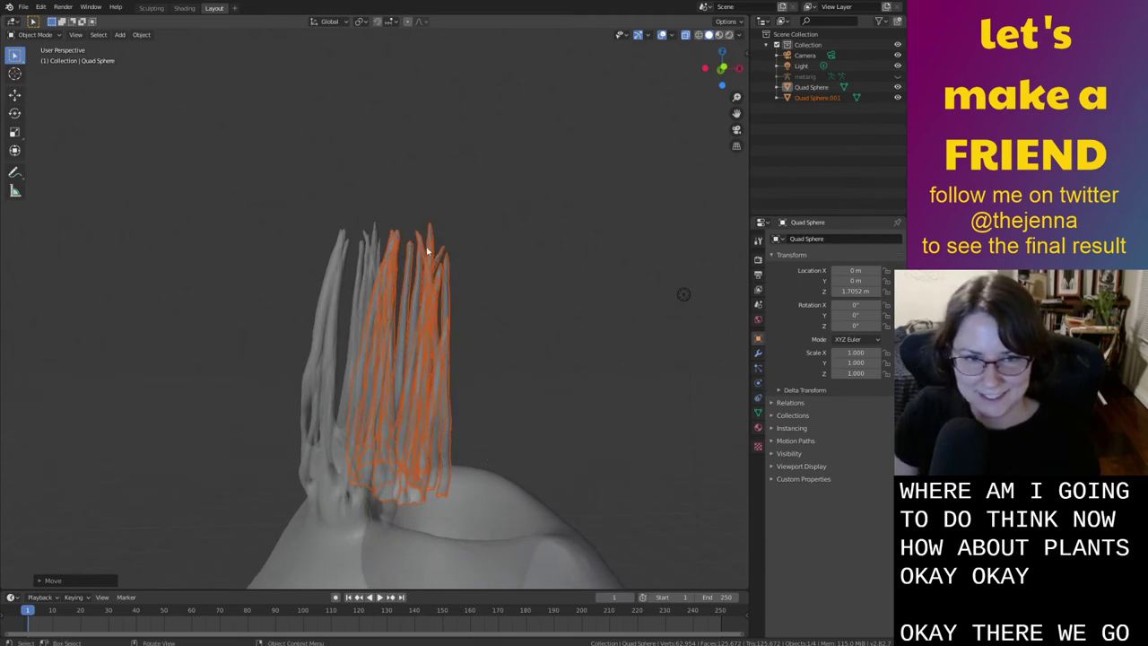
Stretch the pasted strands to about 1.18 along Z and narrow them to about 0.82 along X
key(s)
key(z)
click(438, 276)
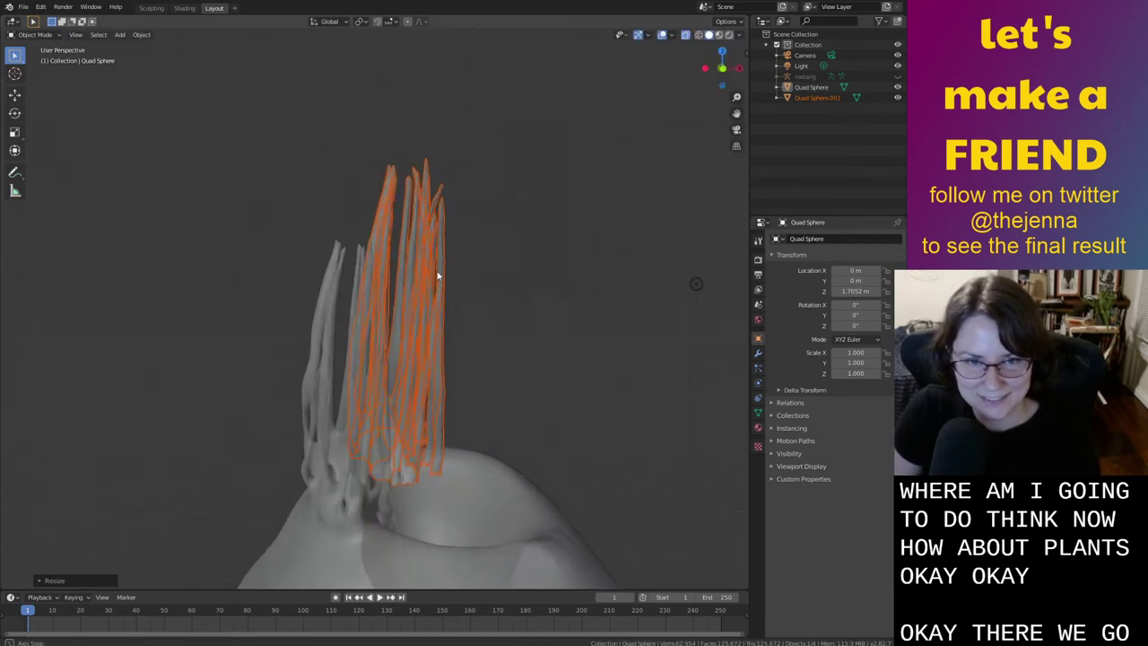
middle_drag(437, 275, 637, 445)
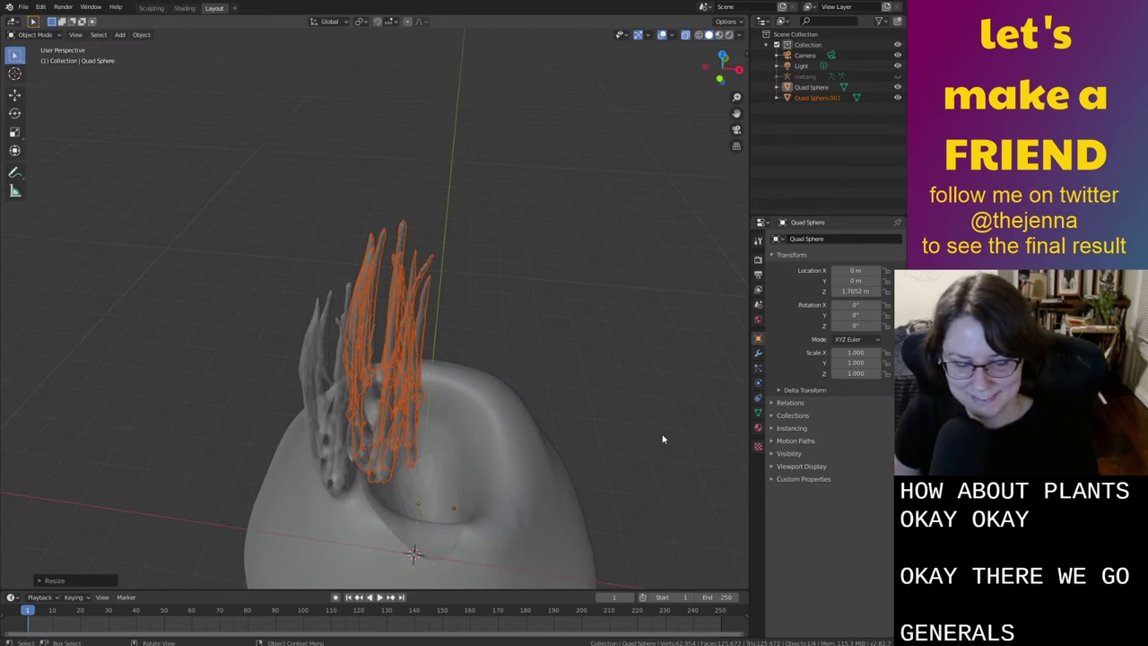
key(s)
key(x)
click(612, 431)
middle_drag(618, 427, 536, 437)
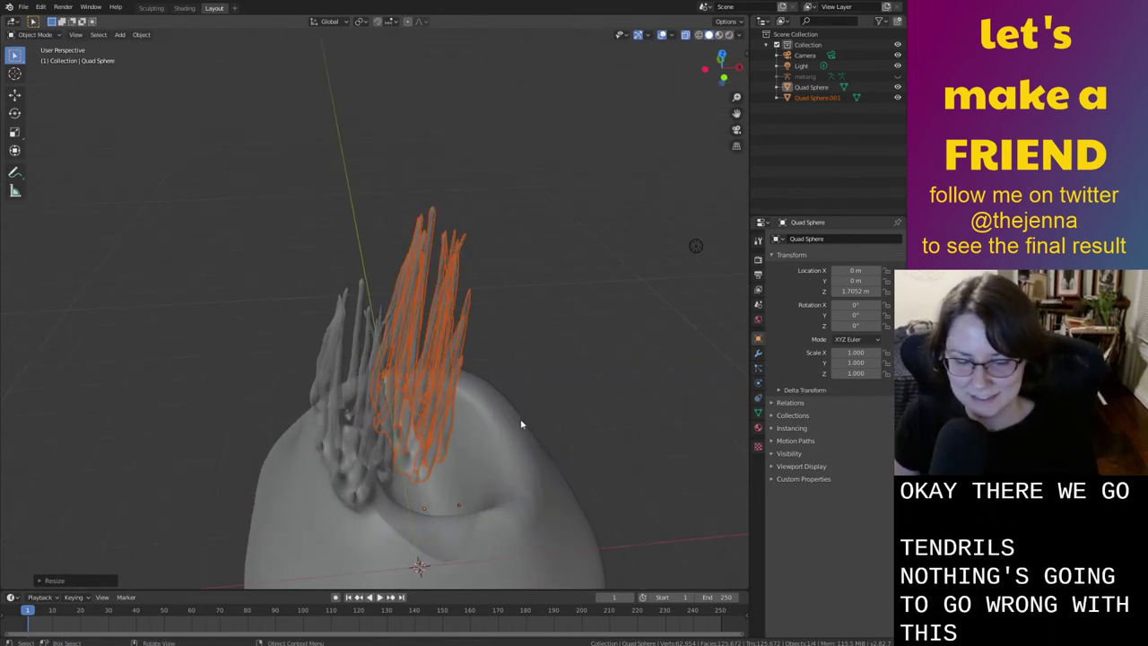
middle_drag(518, 412, 494, 351)
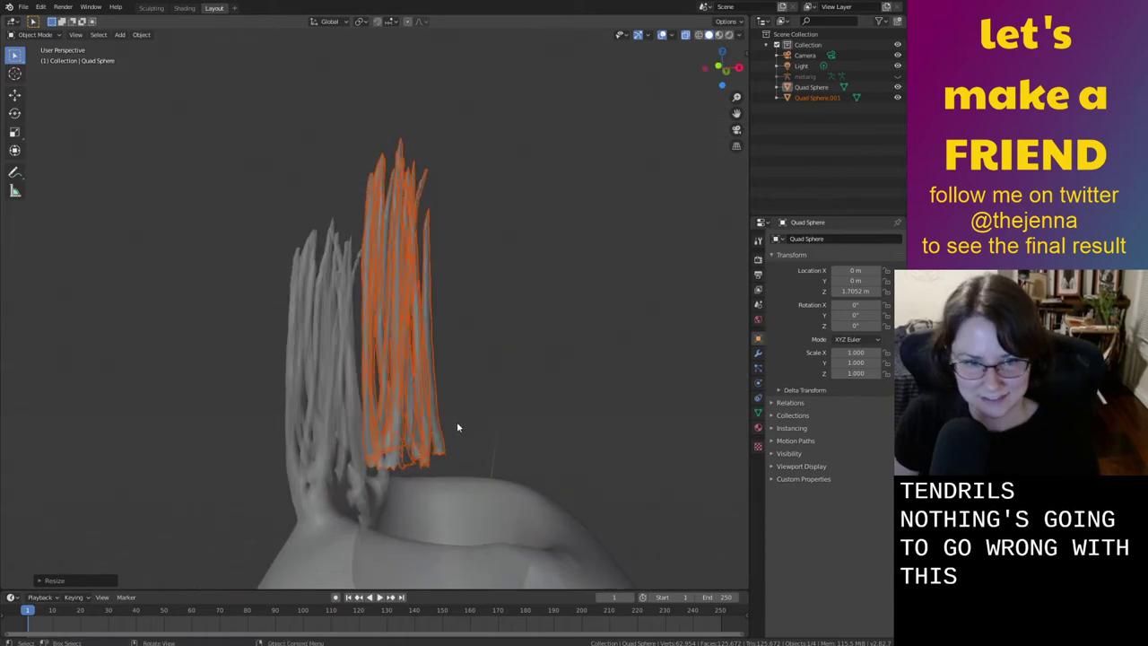
Lower the pasted strands along Z to about 1.16 m so their base meets the body
key(g)
key(z)
click(458, 485)
middle_drag(458, 486, 471, 517)
Deselect the pasted strands and turn off X-ray display, ending in Object Mode
click(596, 389)
middle_drag(597, 389, 613, 341)
key(Tab)
click(685, 35)
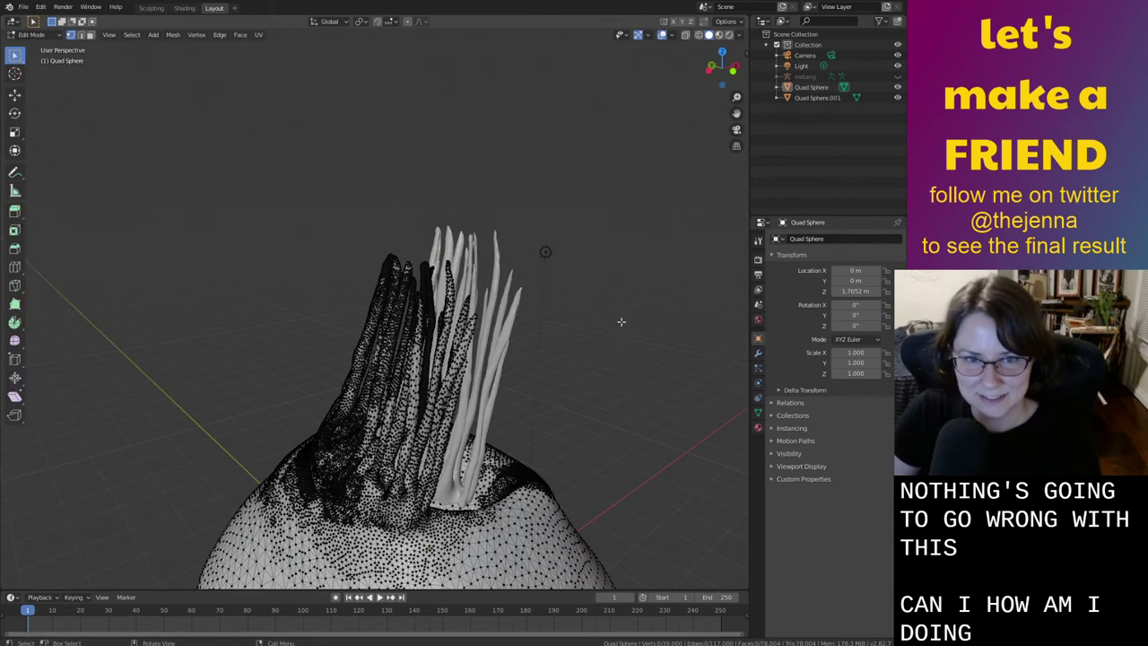
key(Tab)
middle_drag(617, 415, 541, 417)
Select the pasted strands and rotate them slightly, to about -1.39° around Z
click(818, 99)
key(r)
click(645, 236)
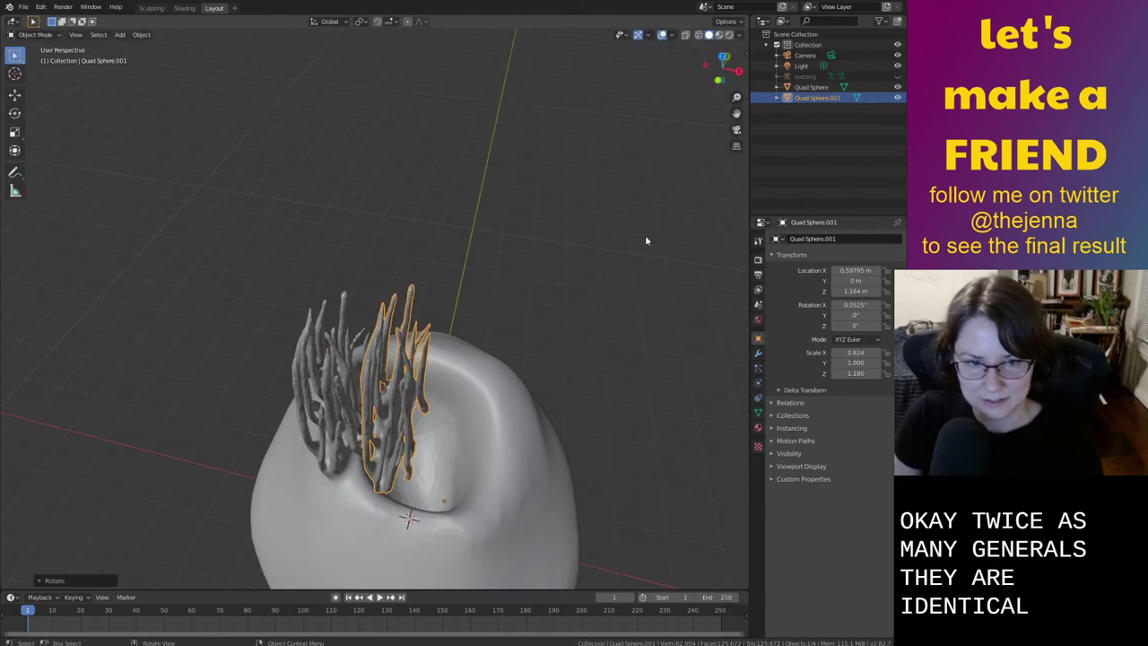
click(613, 289)
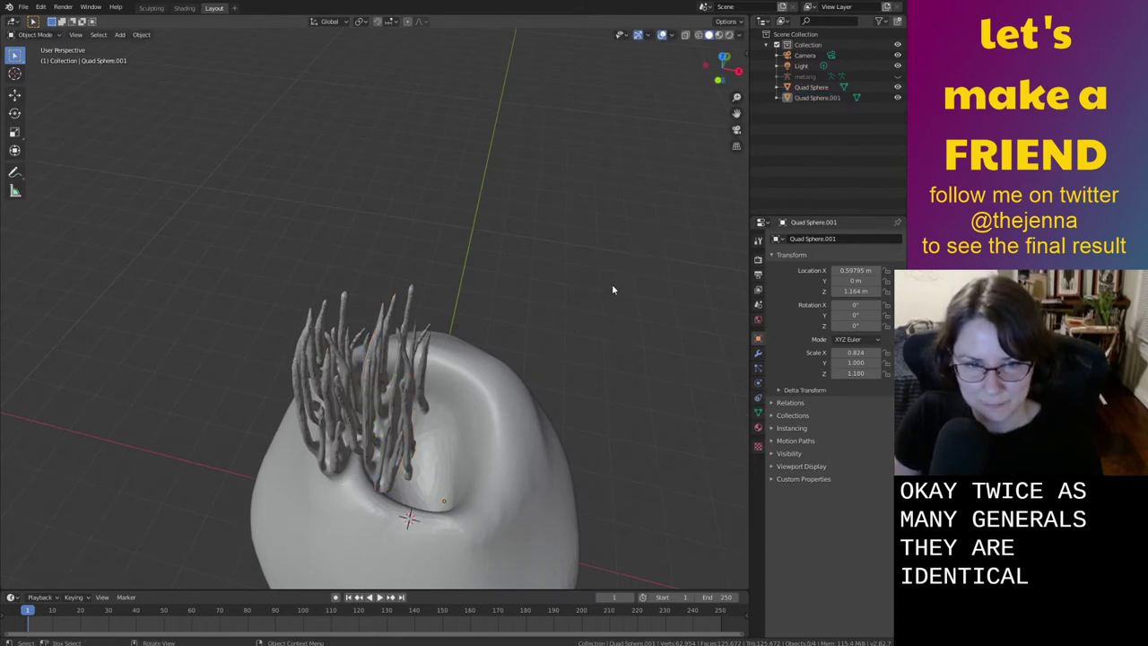
click(412, 411)
key(r)
click(597, 253)
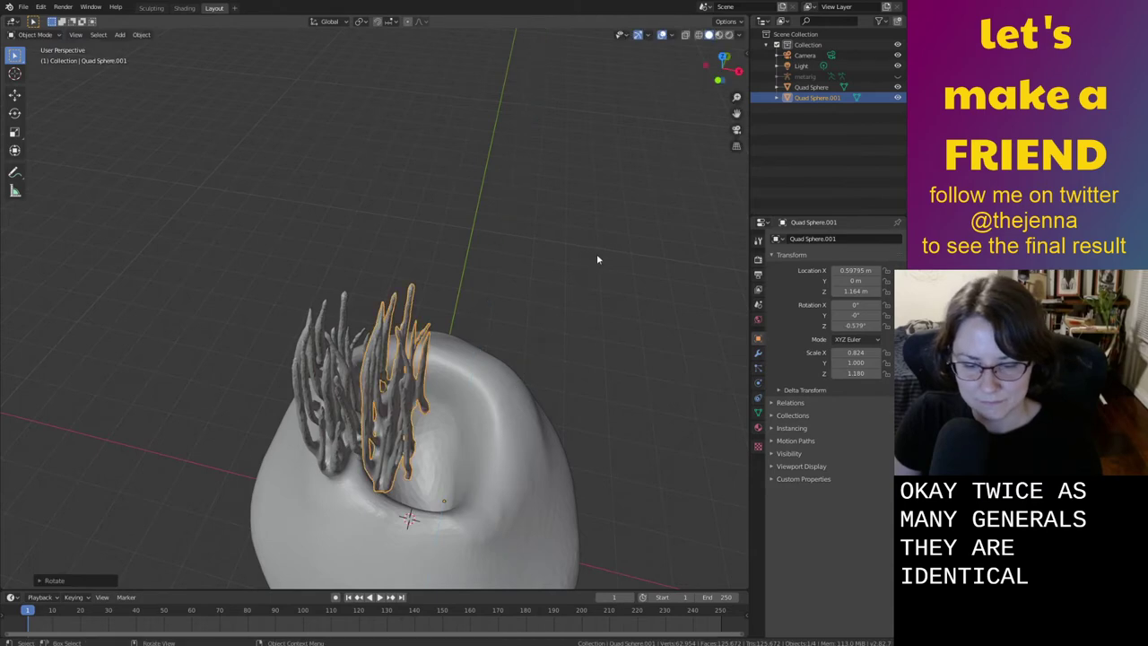
key(r)
click(594, 309)
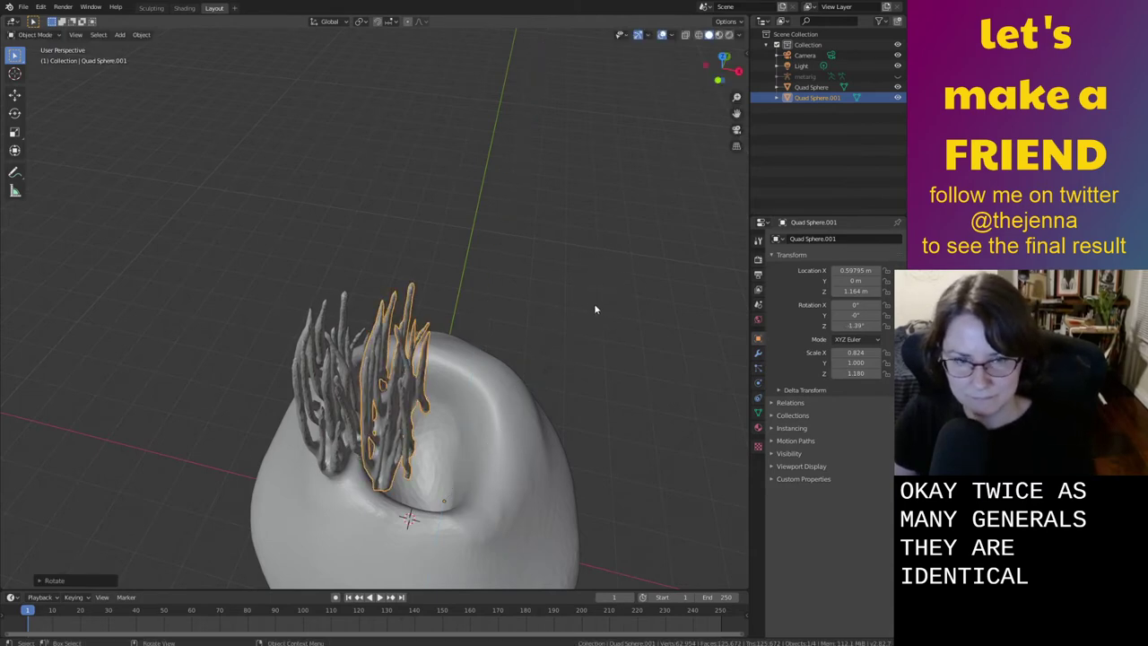
Try rotating the pasted strands 180° around the global Z axis
text(rz)
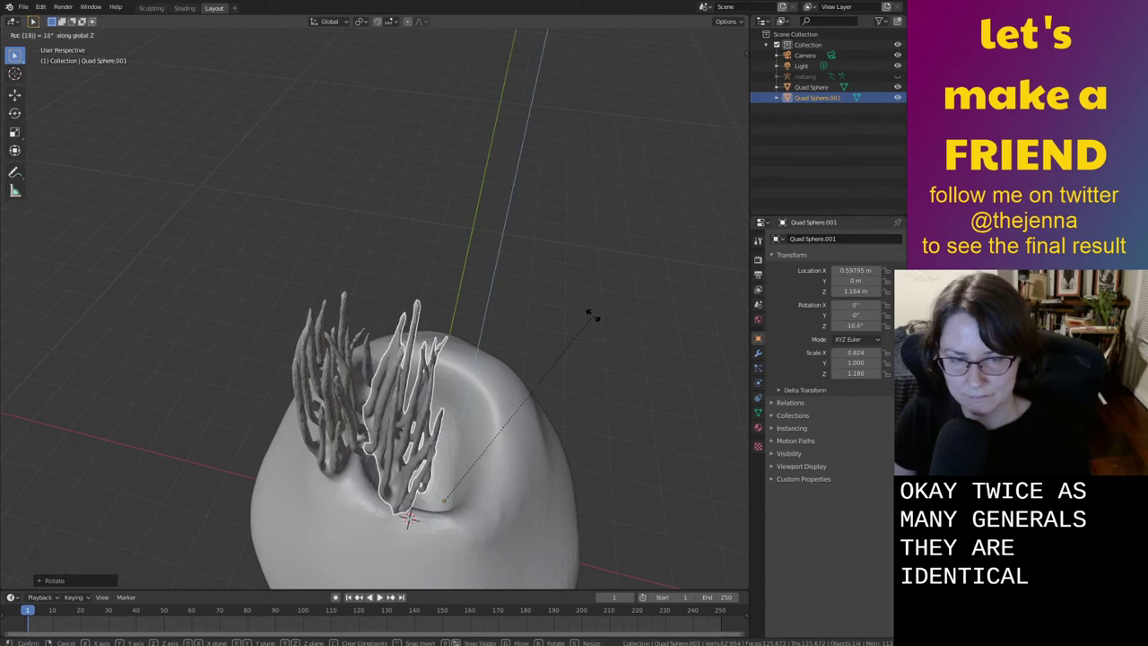
text(180)
key(Return)
mouse_move(593, 315)
middle_down()
mouse_move(667, 280)
mouse_move(653, 269)
mouse_move(737, 282)
mouse_move(723, 285)
middle_up()
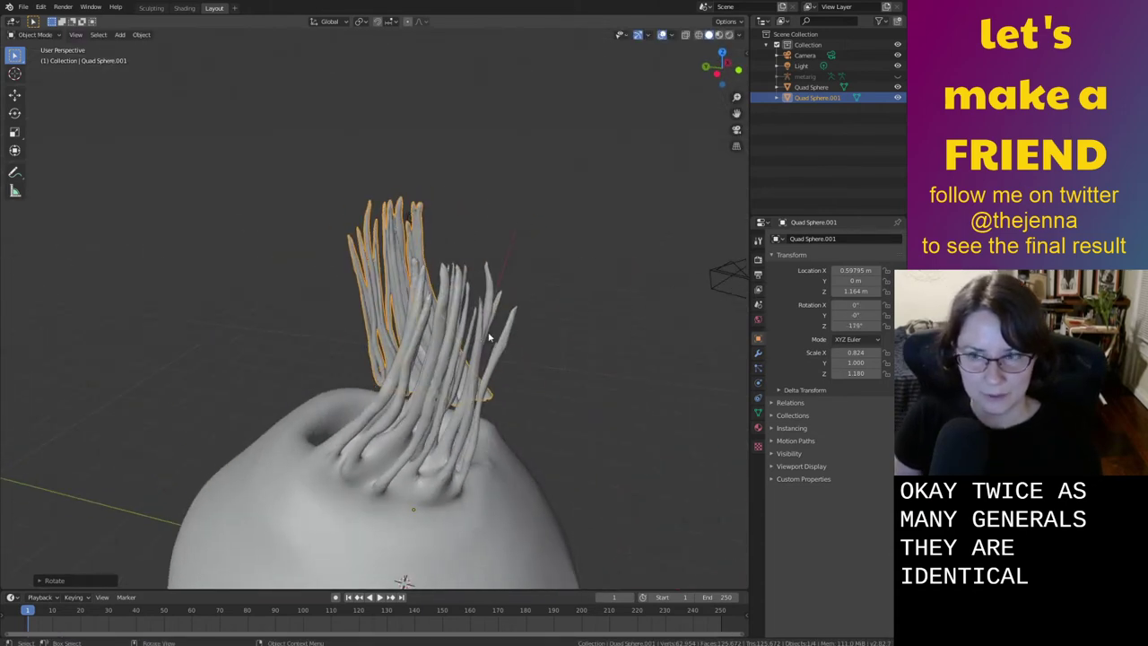
mouse_move(488, 337)
middle_down()
mouse_move(607, 296)
mouse_move(599, 308)
middle_up()
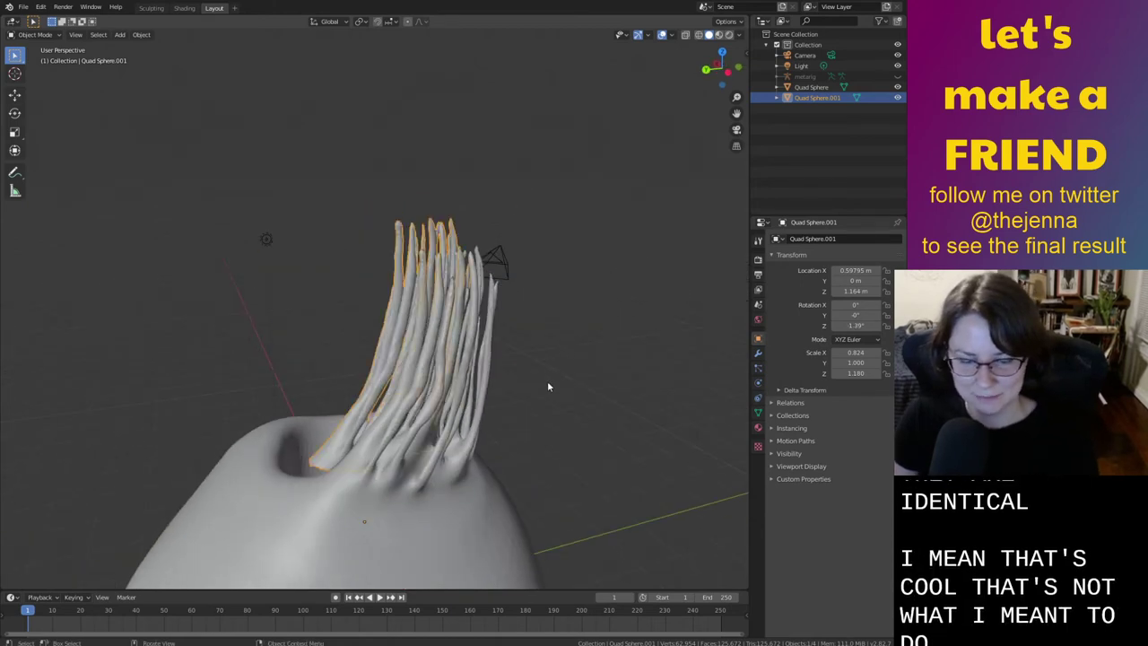
Move the pasted strands along Y to about 1.18 m and along X to about 0.08 m, extending the original row
key(g)
key(y)
click(504, 424)
mouse_move(506, 428)
middle_down()
mouse_move(617, 418)
mouse_move(635, 381)
mouse_move(490, 436)
middle_up()
key(g)
key(y)
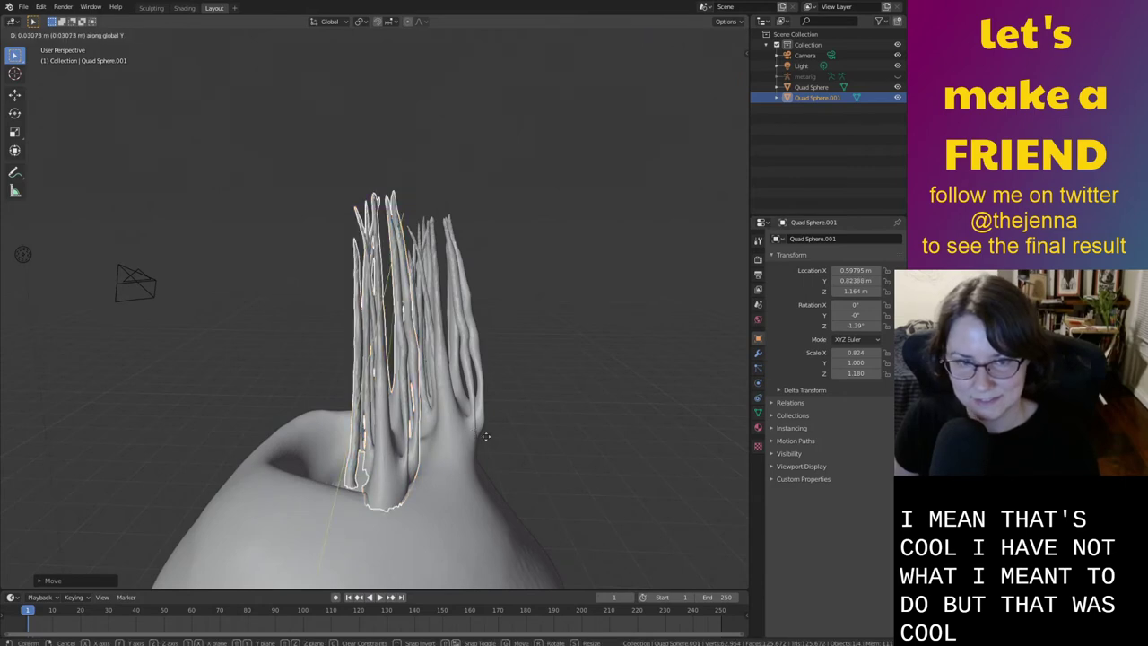
click(486, 458)
key(g)
key(x)
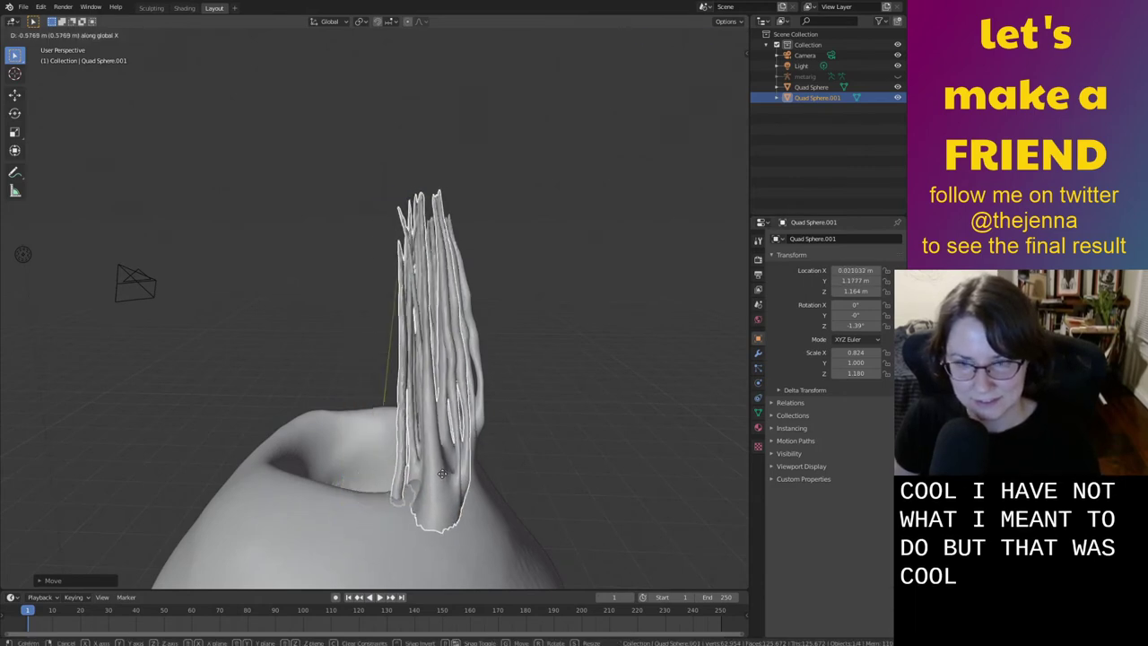
click(404, 470)
middle_drag(404, 470, 336, 474)
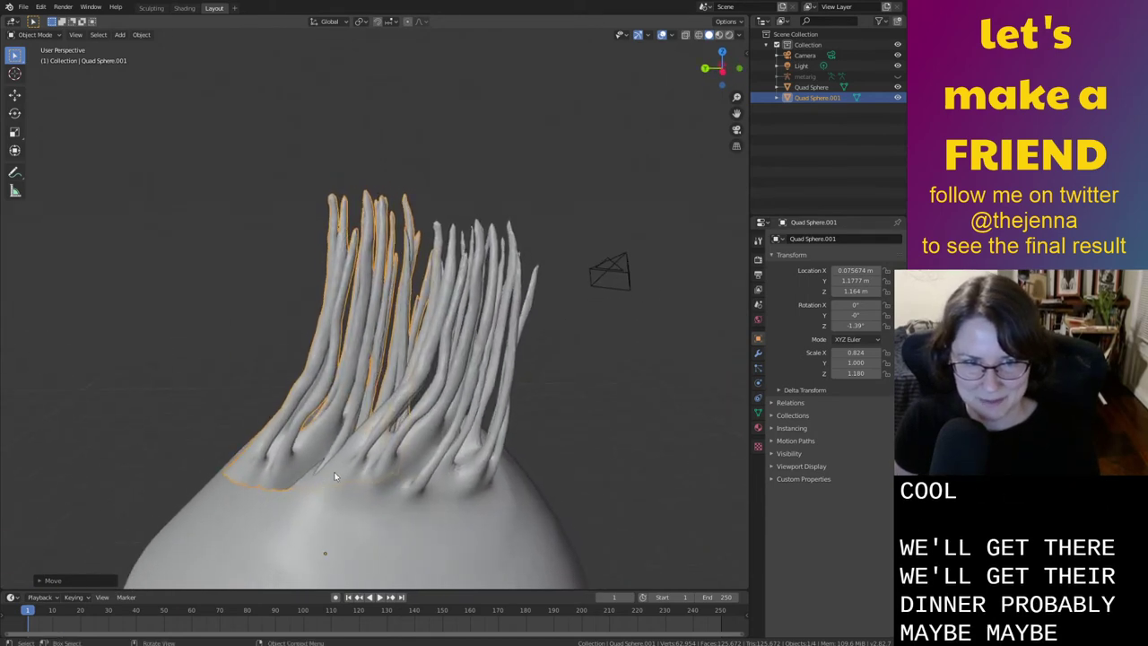
Narrow the pasted strands to about 0.88 along the Y axis
key(s)
right_click(596, 370)
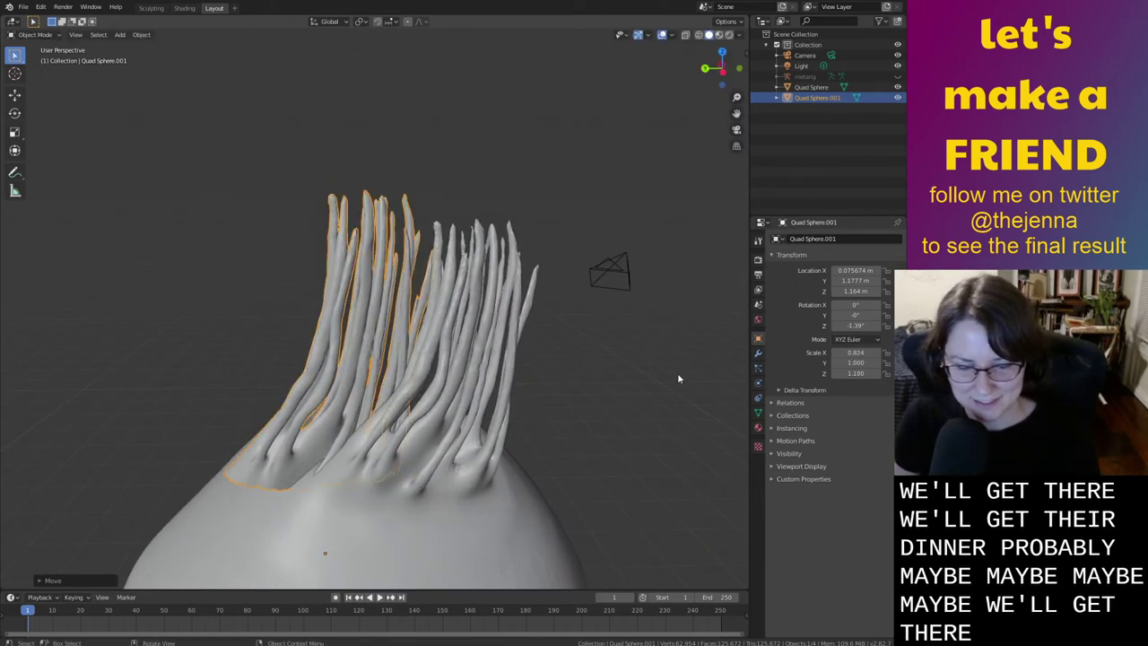
key(s)
key(y)
click(597, 398)
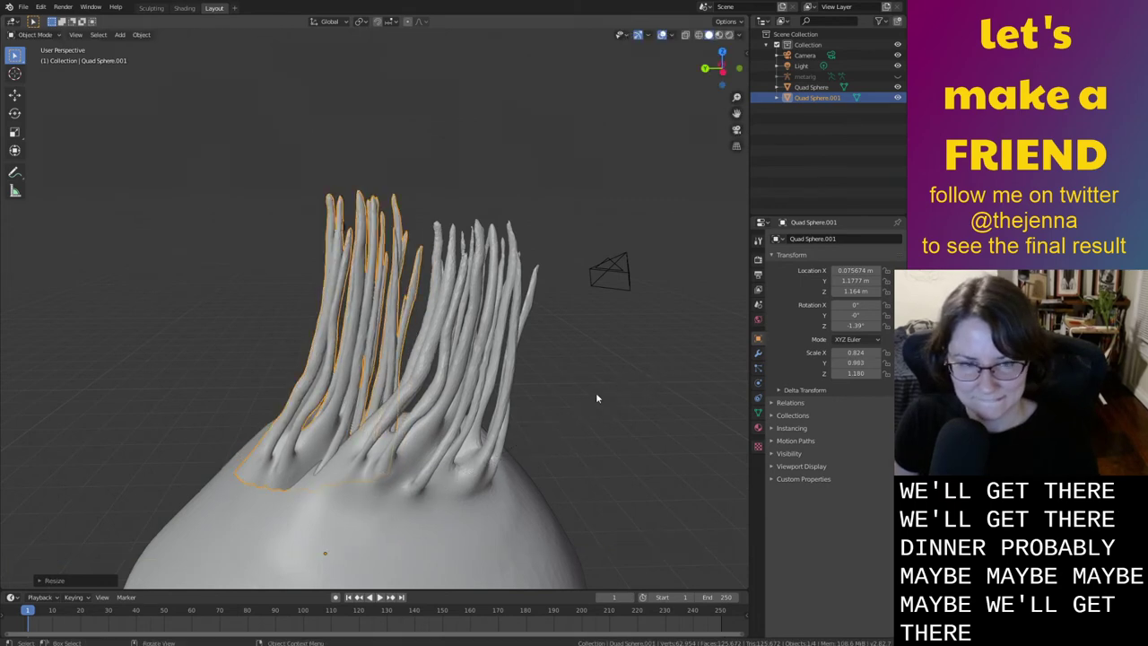
Move the pasted strands closer to the originals and down to about 1.09 m in Z, then deselect them
key(g)
click(625, 401)
middle_drag(625, 401, 534, 408)
click(645, 424)
Select the main body object in Object Mode and switch to the Sculpting workspace
key(Tab)
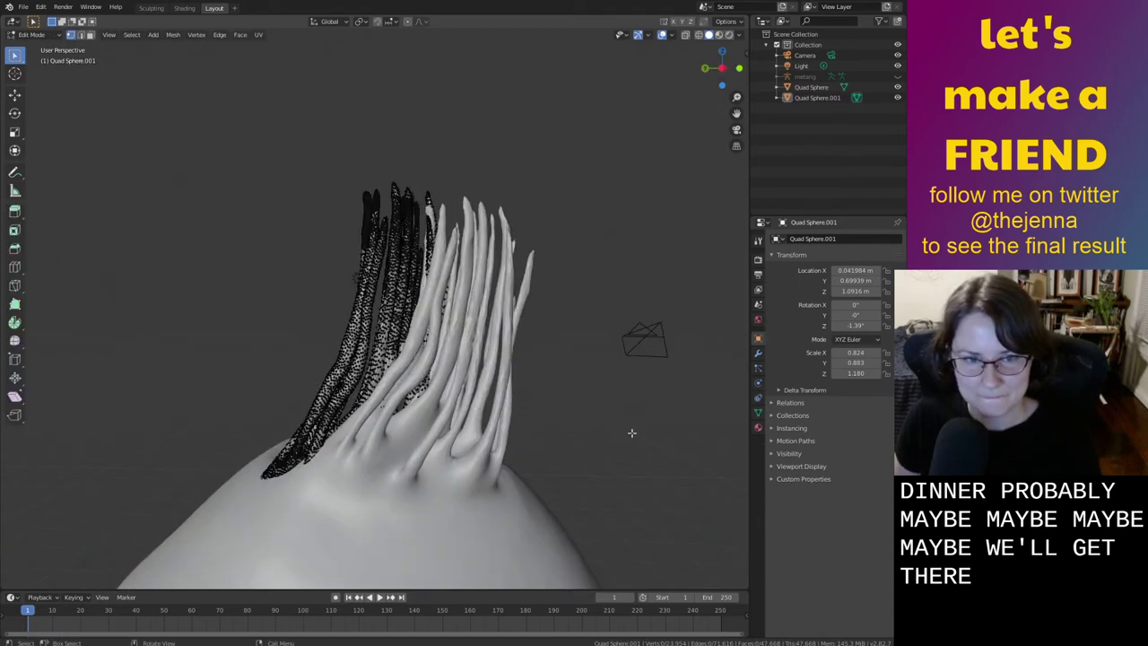
key(Tab)
click(303, 506)
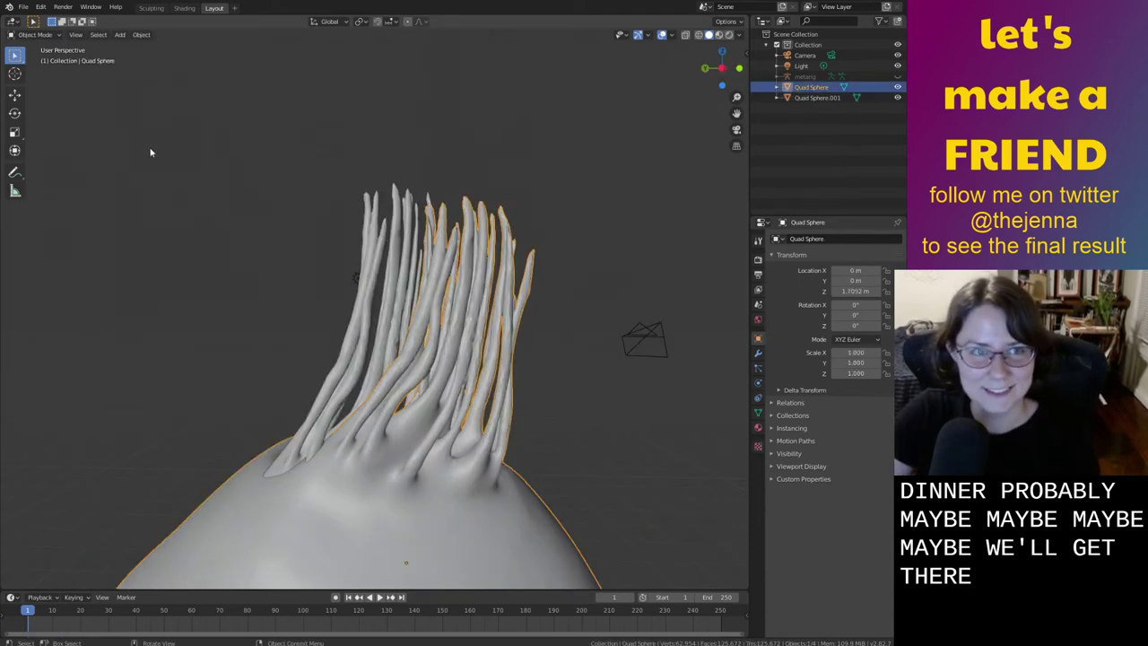
click(150, 9)
mouse_move(653, 494)
middle_down()
mouse_move(623, 464)
mouse_move(650, 467)
mouse_move(640, 475)
middle_up()
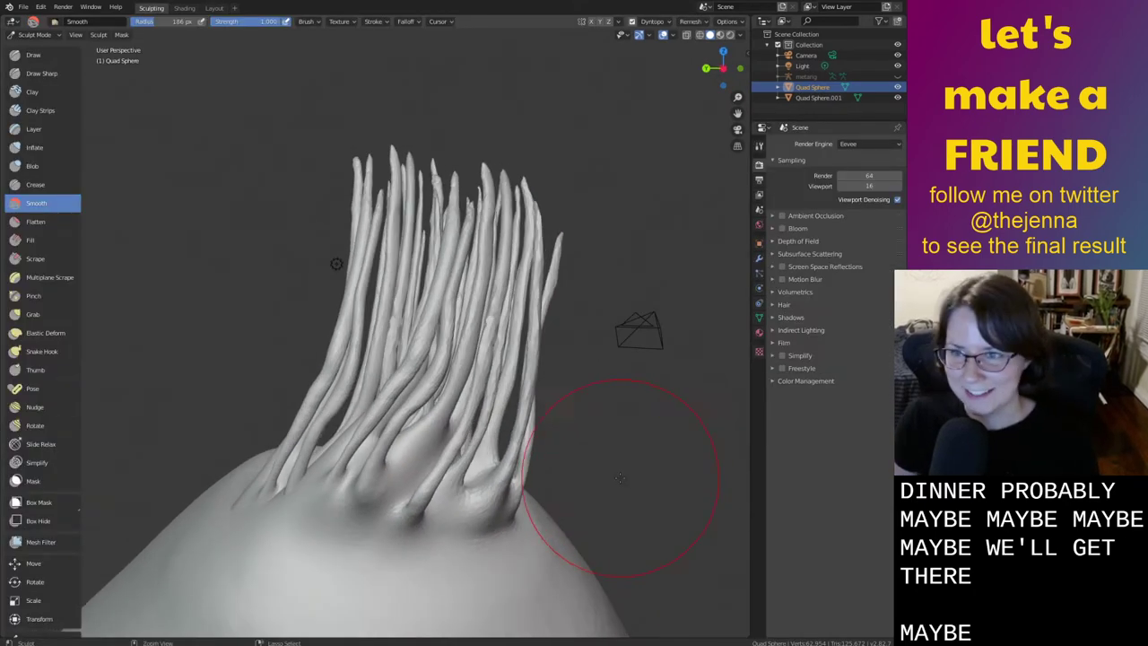
mouse_move(573, 495)
middle_down()
mouse_move(774, 496)
mouse_move(538, 487)
mouse_move(448, 456)
mouse_move(374, 456)
mouse_move(359, 435)
middle_up()
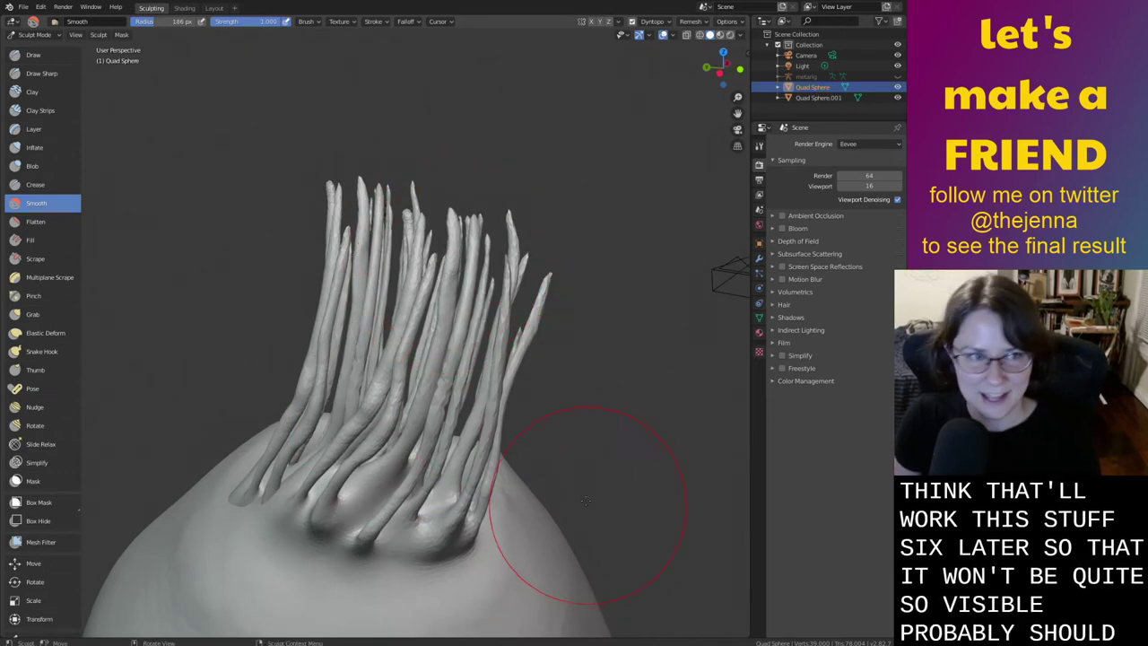
Nudge the lower part of the main body's strands toward the copied bundle with the Grab brush
key(g)
middle_drag(442, 301, 473, 319)
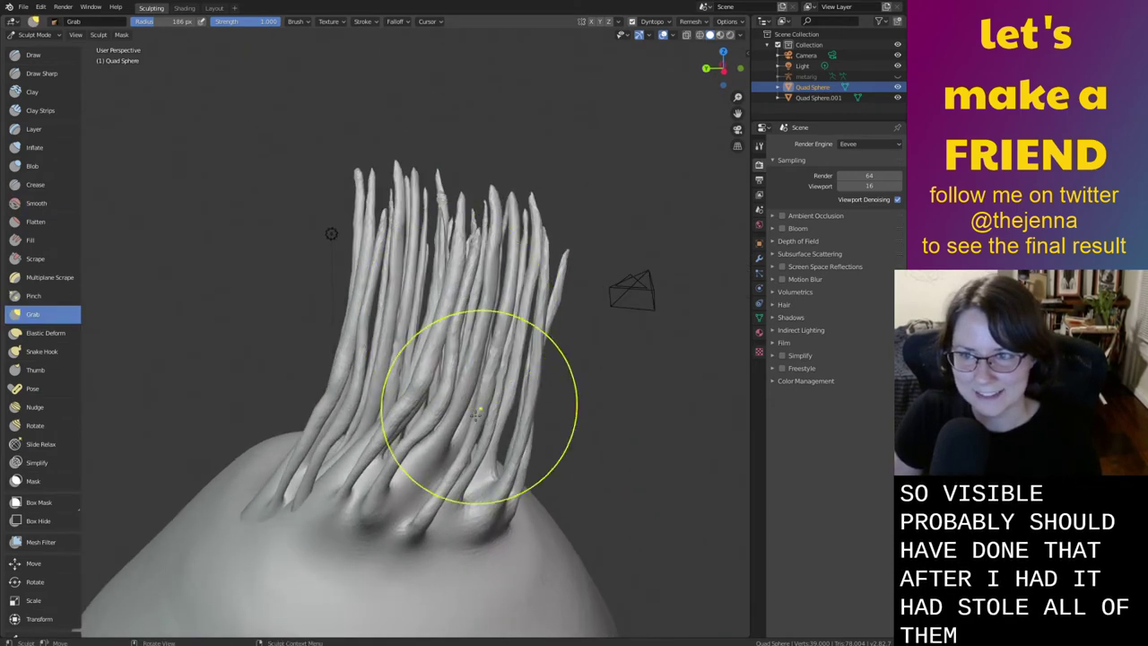
drag(476, 445, 410, 468)
mouse_move(460, 458)
middle_down()
mouse_move(425, 457)
mouse_move(421, 414)
middle_up()
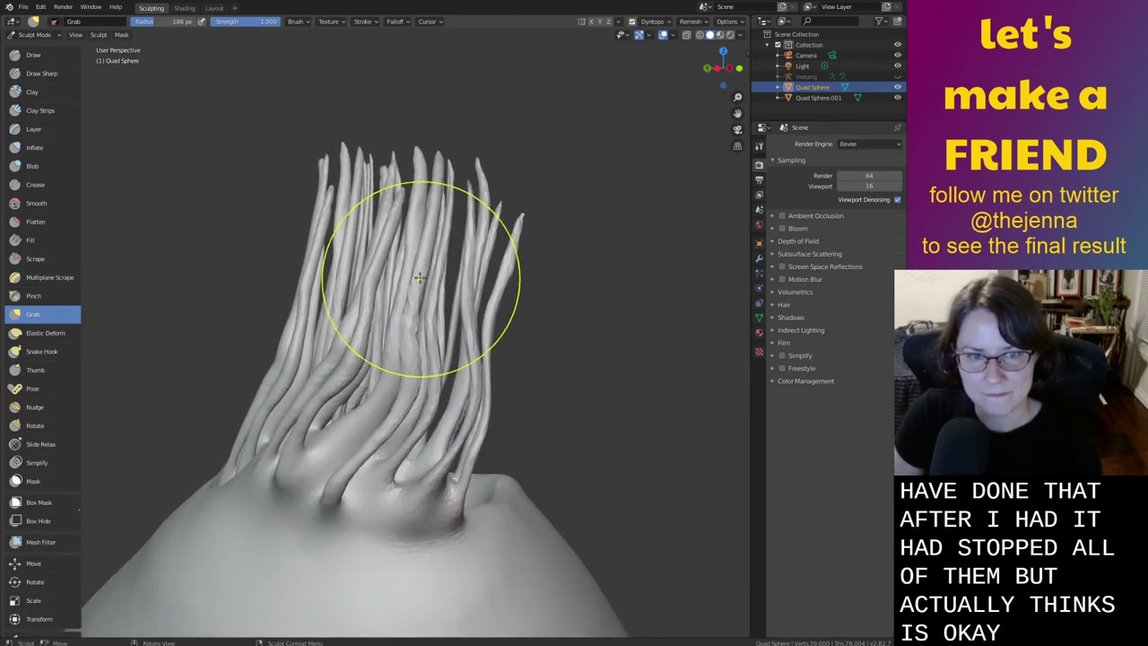
mouse_move(424, 314)
ctrl+middle_down()
mouse_move(397, 347)
mouse_move(411, 379)
ctrl+middle_up()
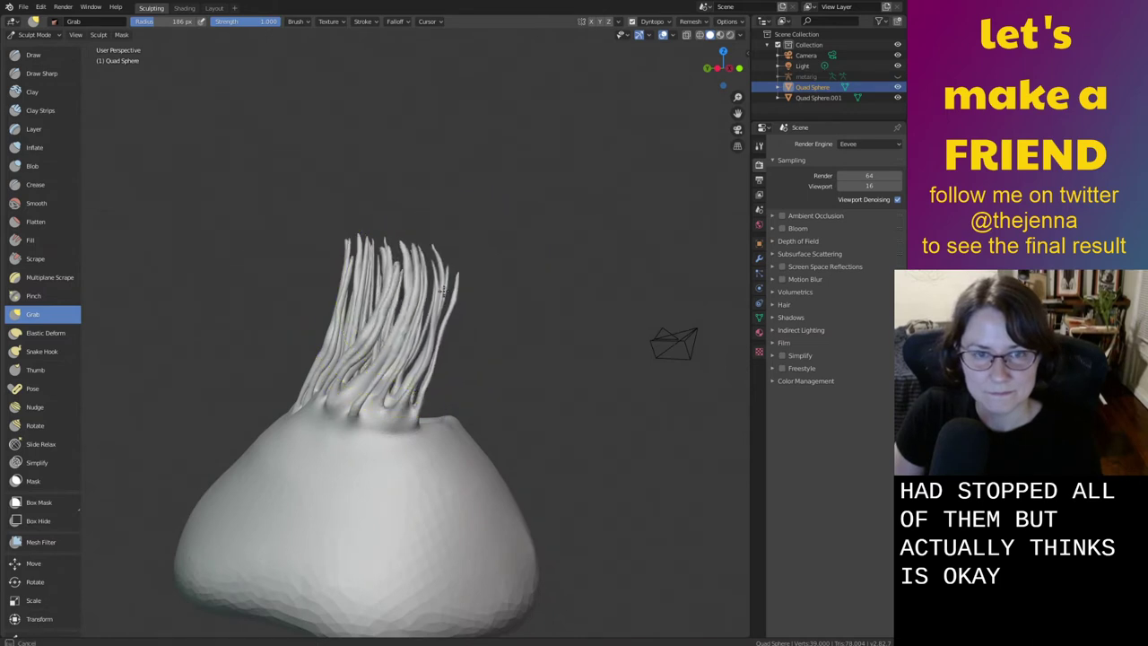
mouse_move(441, 292)
middle_down()
mouse_move(440, 260)
mouse_move(539, 227)
mouse_move(361, 229)
middle_up()
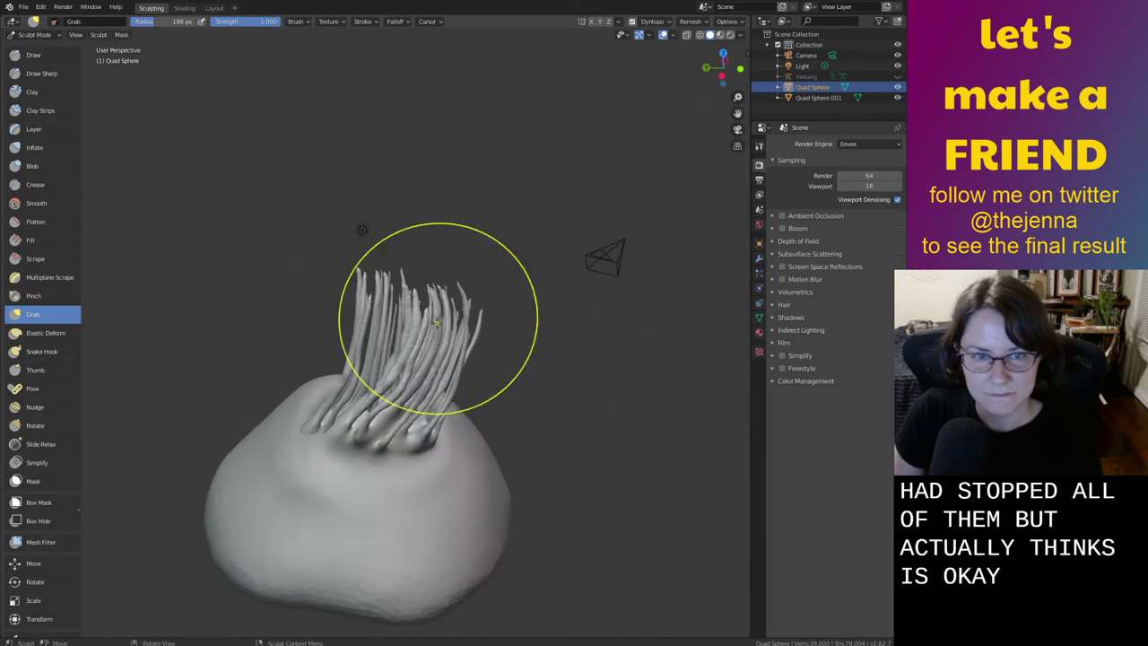
Make the copied strand bundle the active object in the Layout workspace and return to the Sculpting workspace
key(Tab)
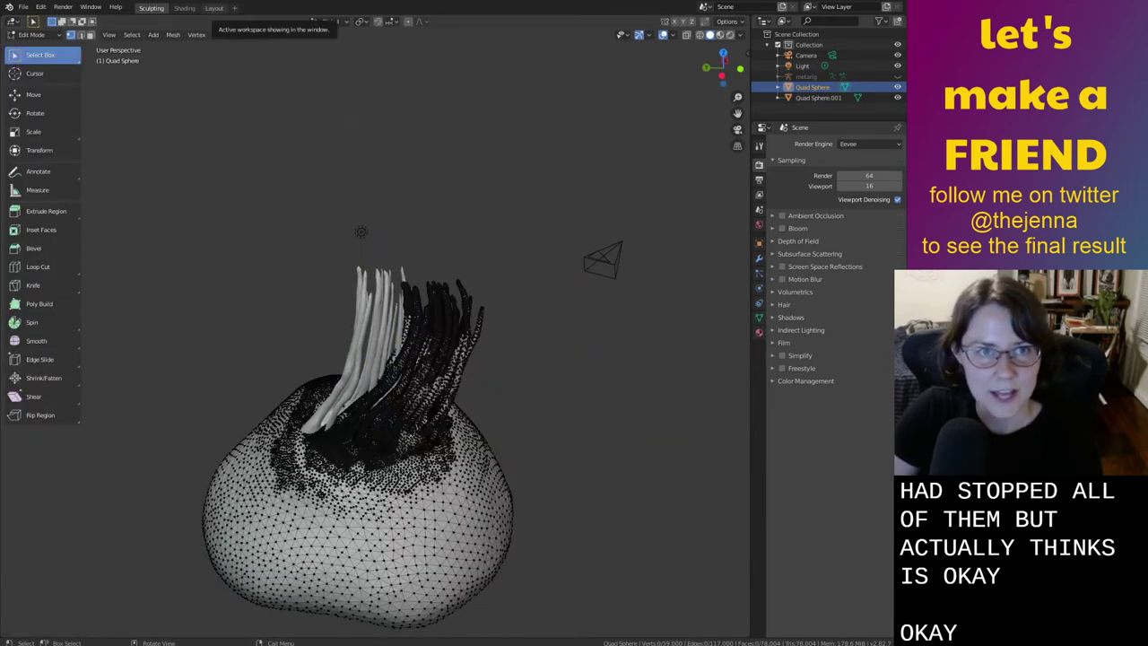
click(213, 8)
click(420, 299)
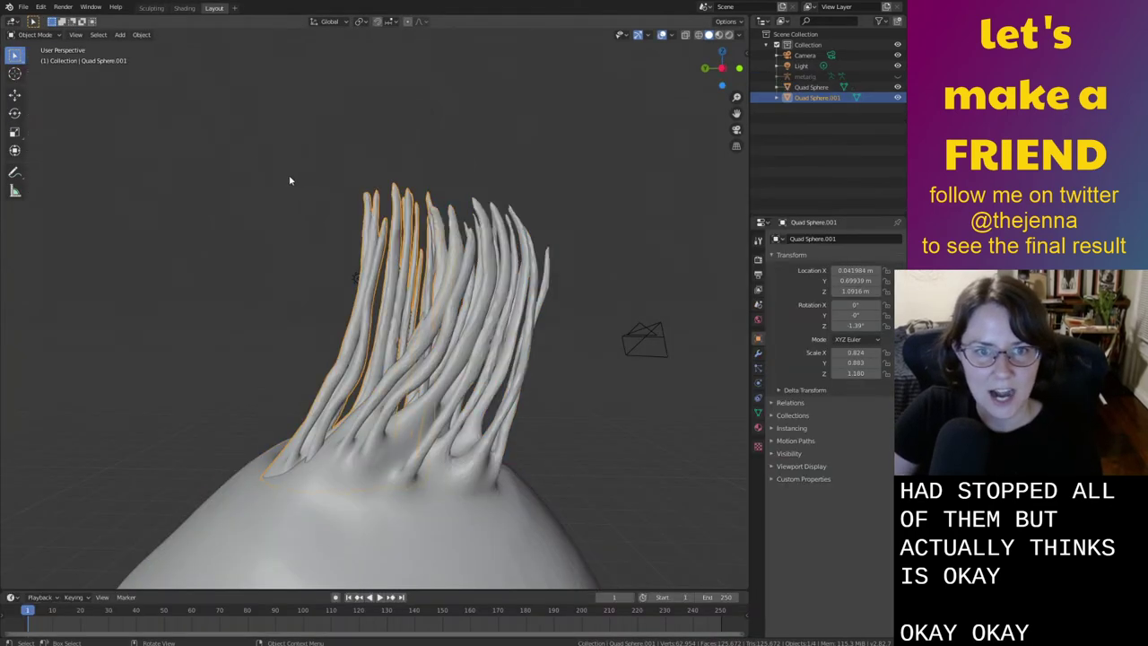
click(151, 9)
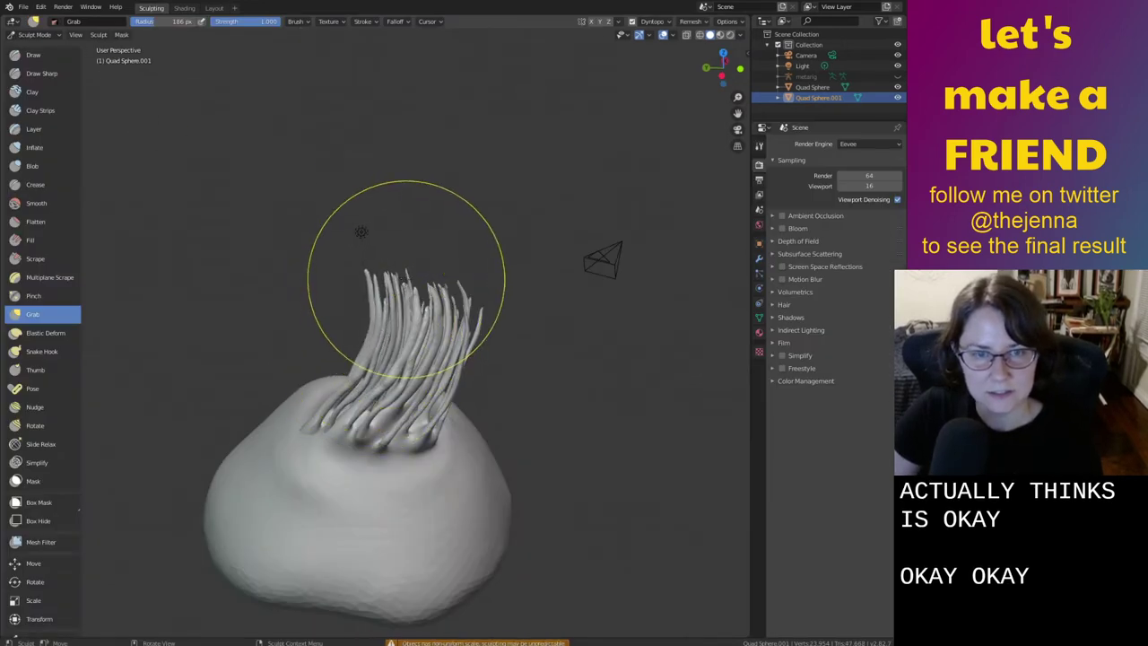
Try to bend the tips of the copied strands toward the original bundle with the Grab brush
ctrl+middle_drag(490, 309, 485, 225)
middle_drag(484, 224, 459, 214)
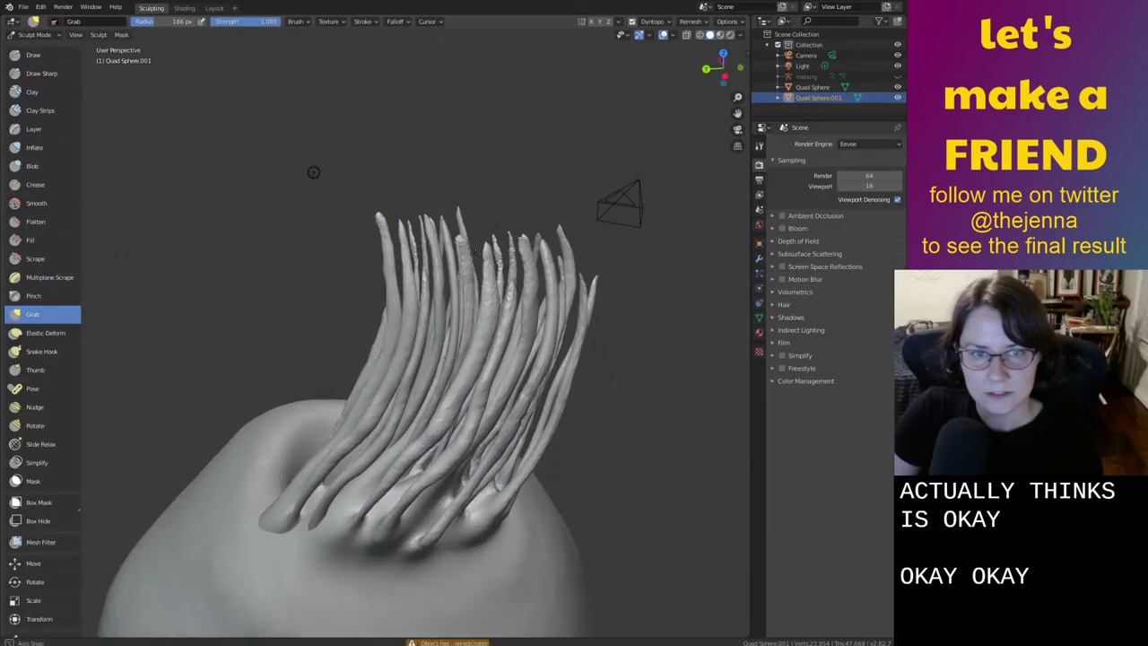
drag(375, 213, 388, 209)
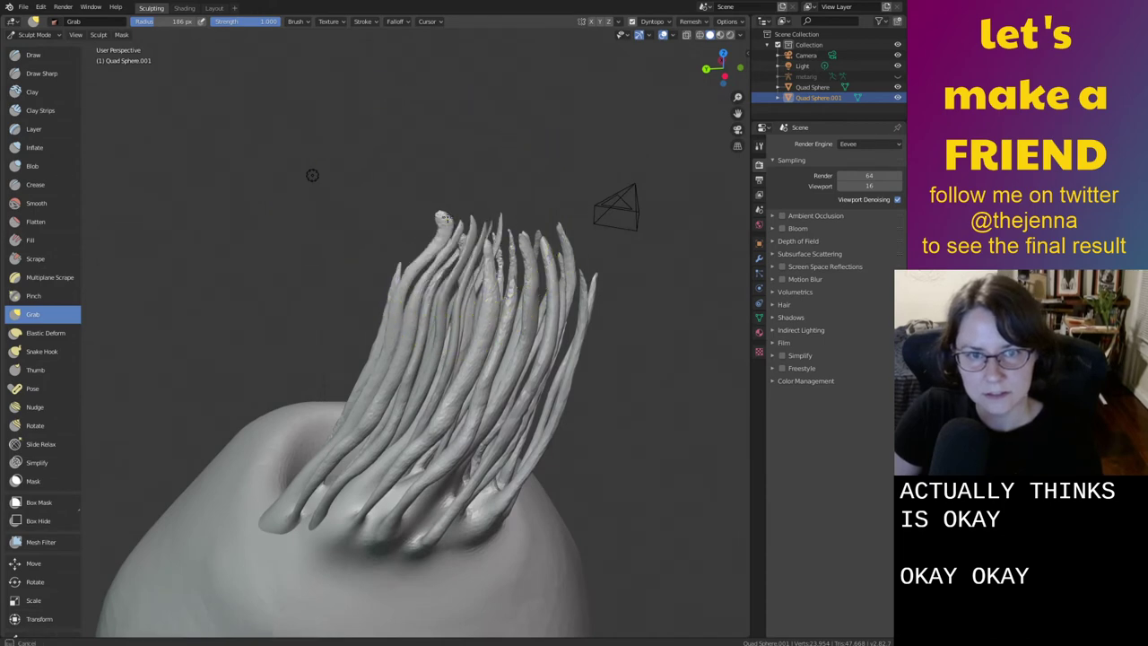
middle_drag(448, 229, 471, 350)
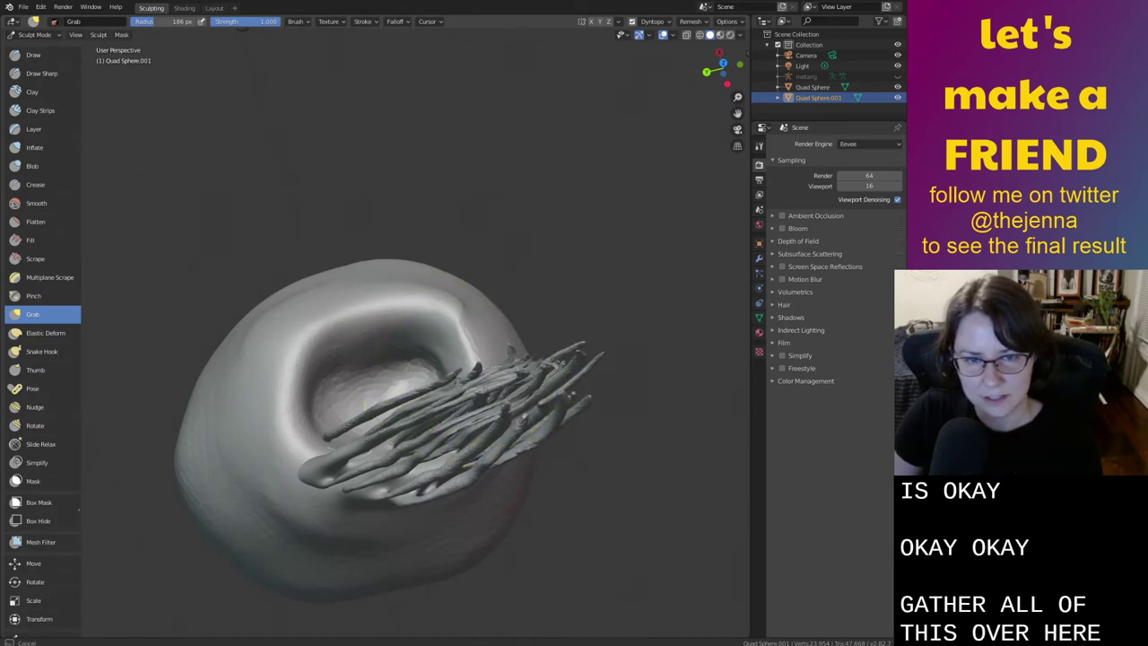
middle_drag(487, 346, 485, 269)
middle_drag(472, 310, 398, 295)
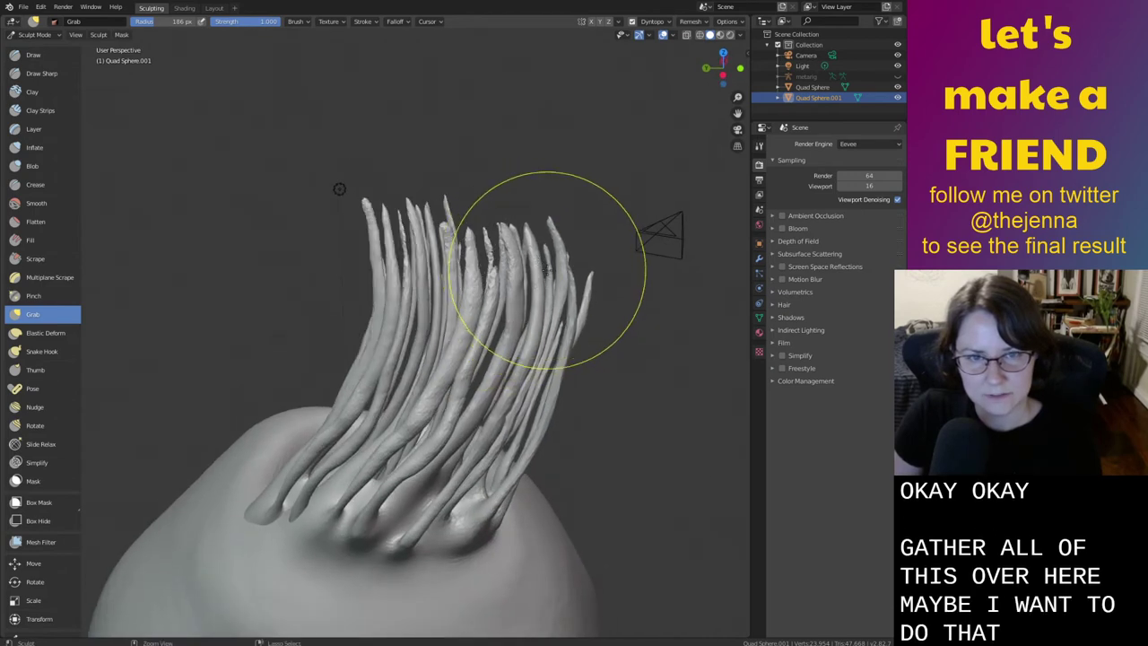
mouse_move(526, 236)
middle_down()
mouse_move(562, 282)
mouse_move(384, 263)
middle_up()
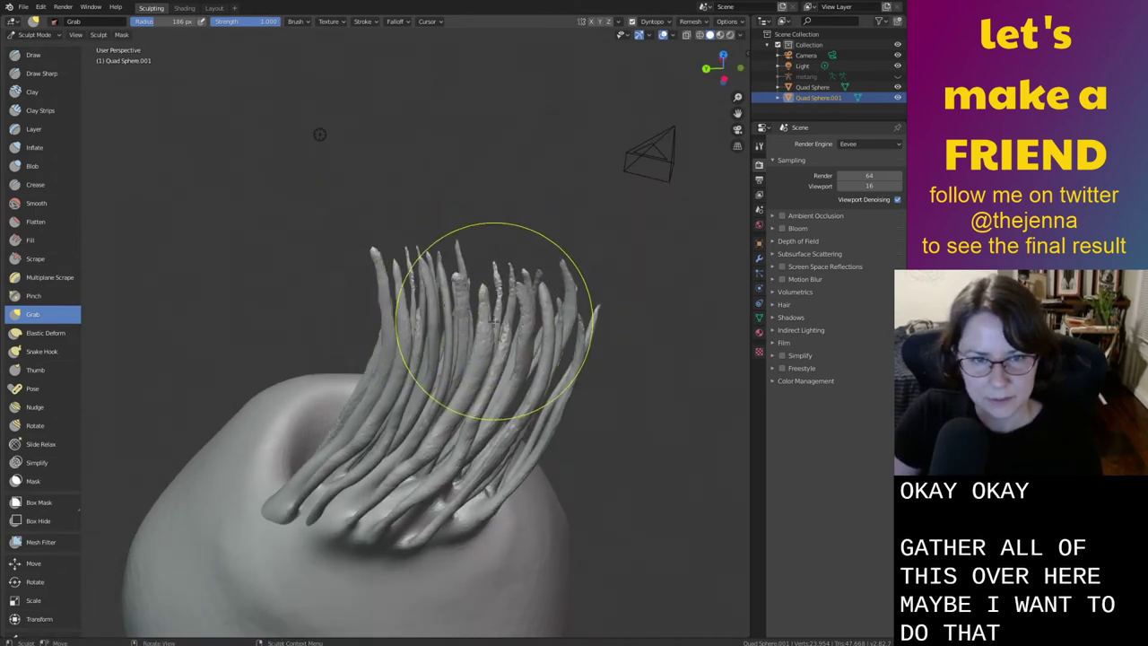
mouse_move(503, 320)
ctrl+middle_down()
mouse_move(418, 276)
mouse_move(449, 406)
mouse_move(444, 382)
ctrl+middle_up()
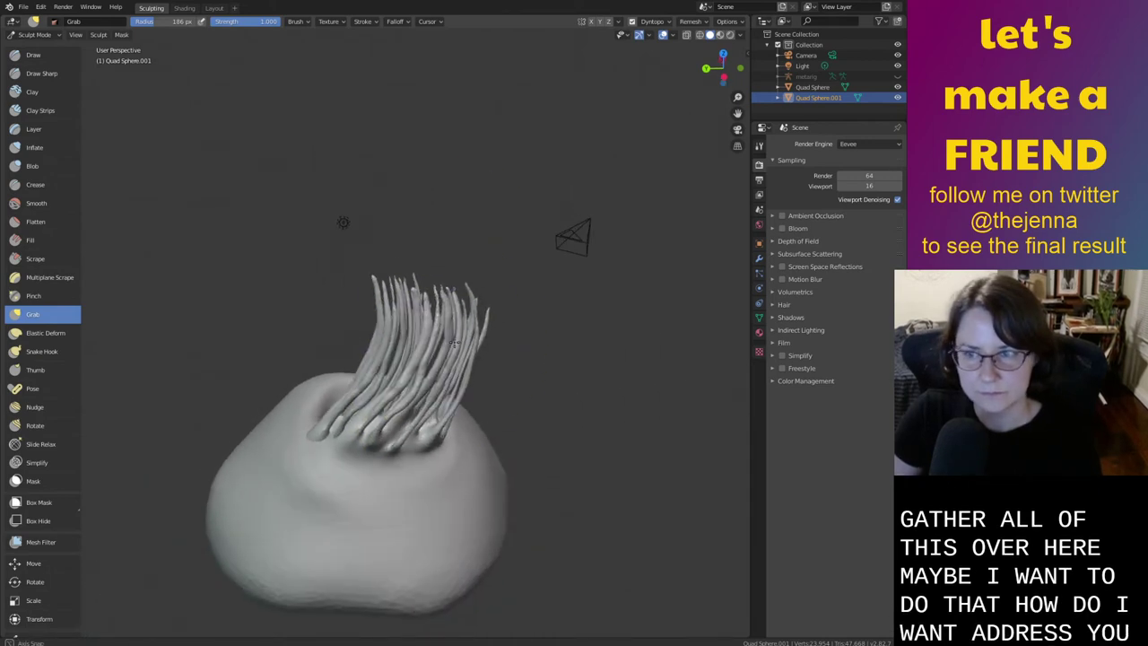
Pull the upper part of the copied strands in against the original bundle, checking their shape from several angles
mouse_move(389, 288)
mouse_down()
mouse_move(414, 288)
mouse_move(404, 276)
mouse_up()
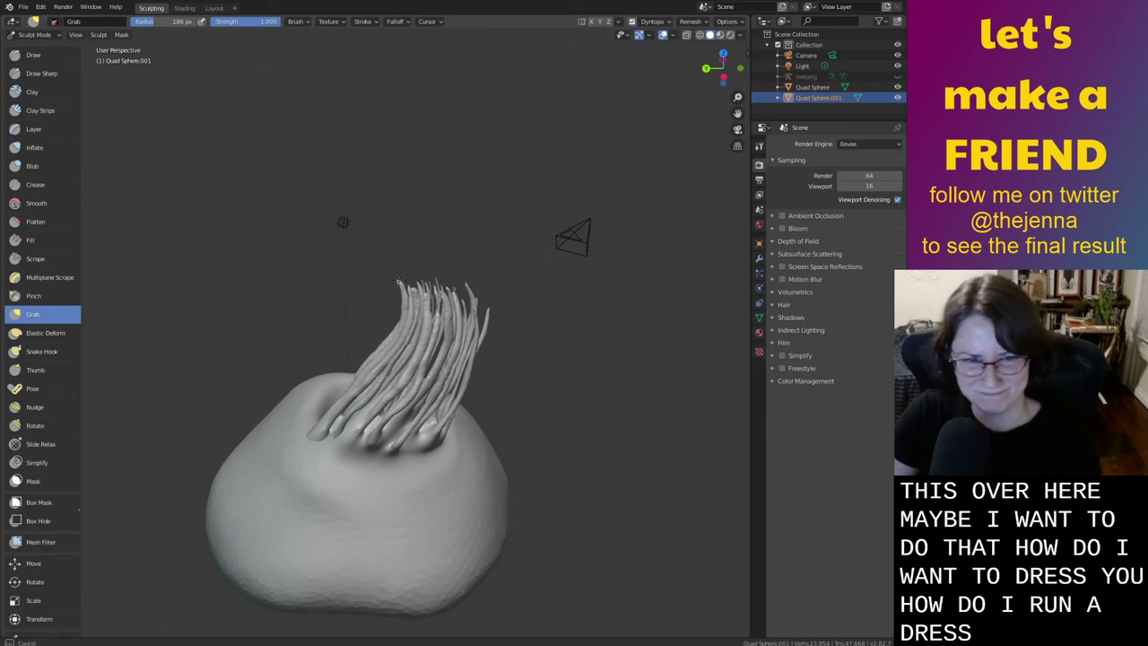
mouse_move(402, 284)
middle_down()
mouse_move(390, 321)
mouse_move(412, 316)
mouse_move(475, 371)
mouse_move(409, 389)
middle_up()
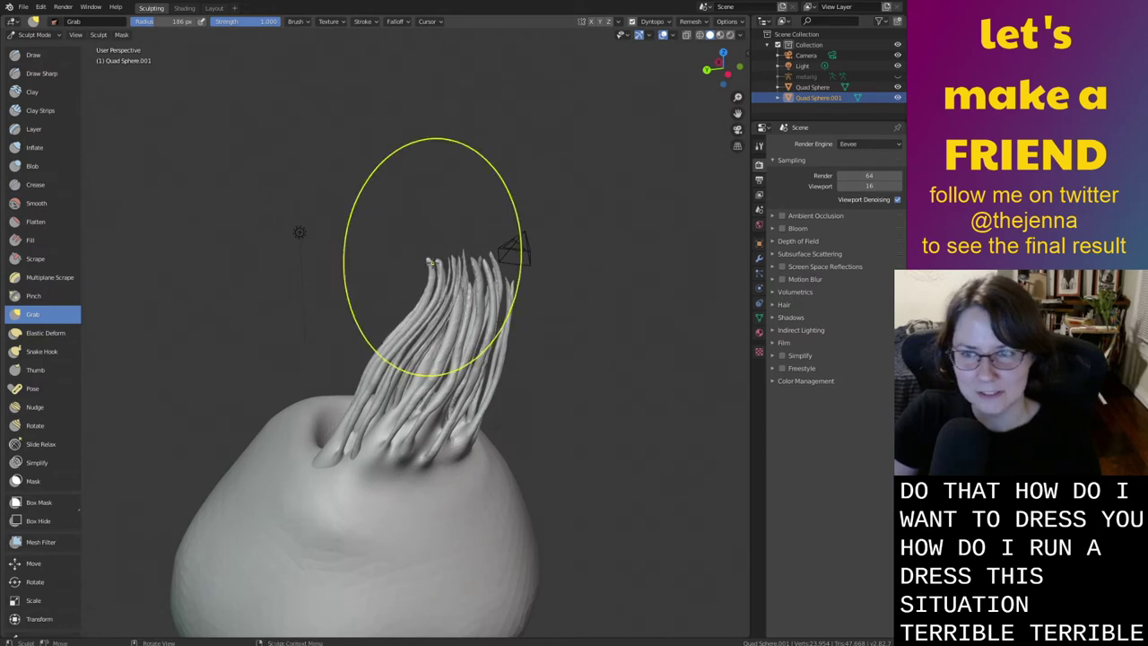
mouse_move(429, 261)
middle_down()
mouse_move(399, 426)
mouse_move(408, 422)
middle_up()
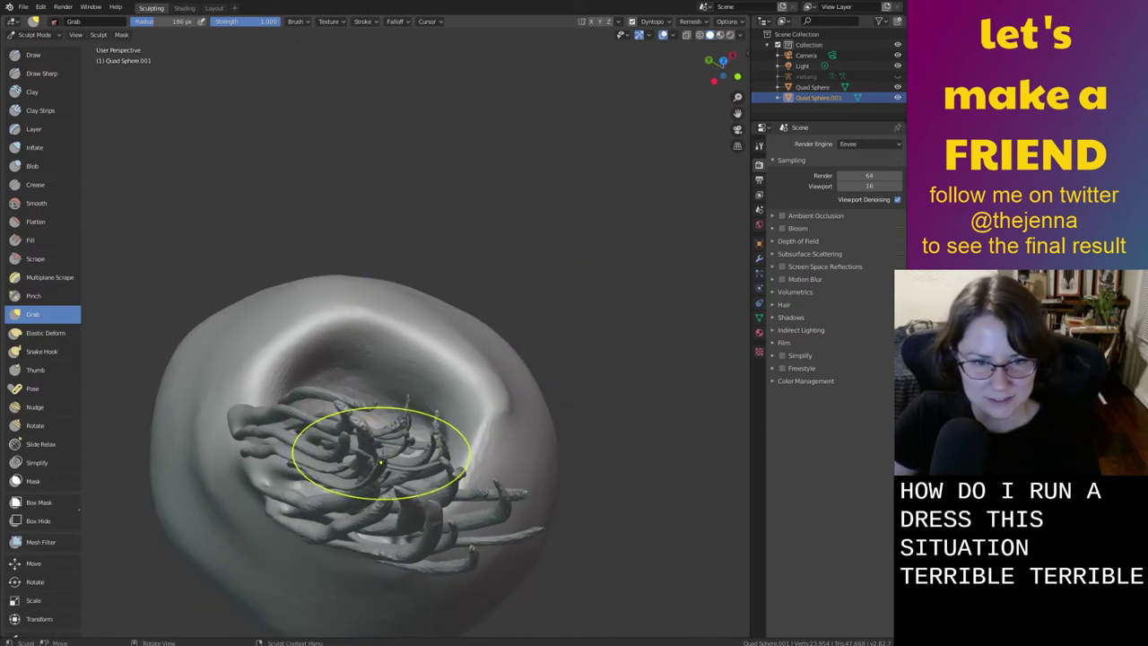
middle_drag(380, 462, 463, 256)
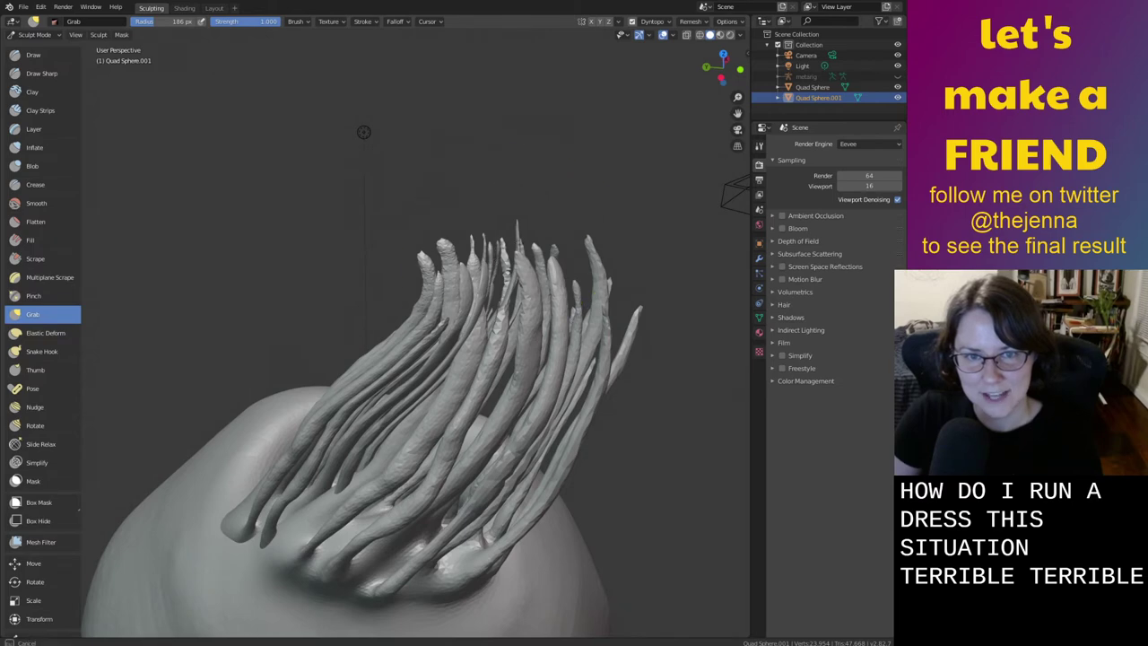
middle_drag(495, 260, 495, 260)
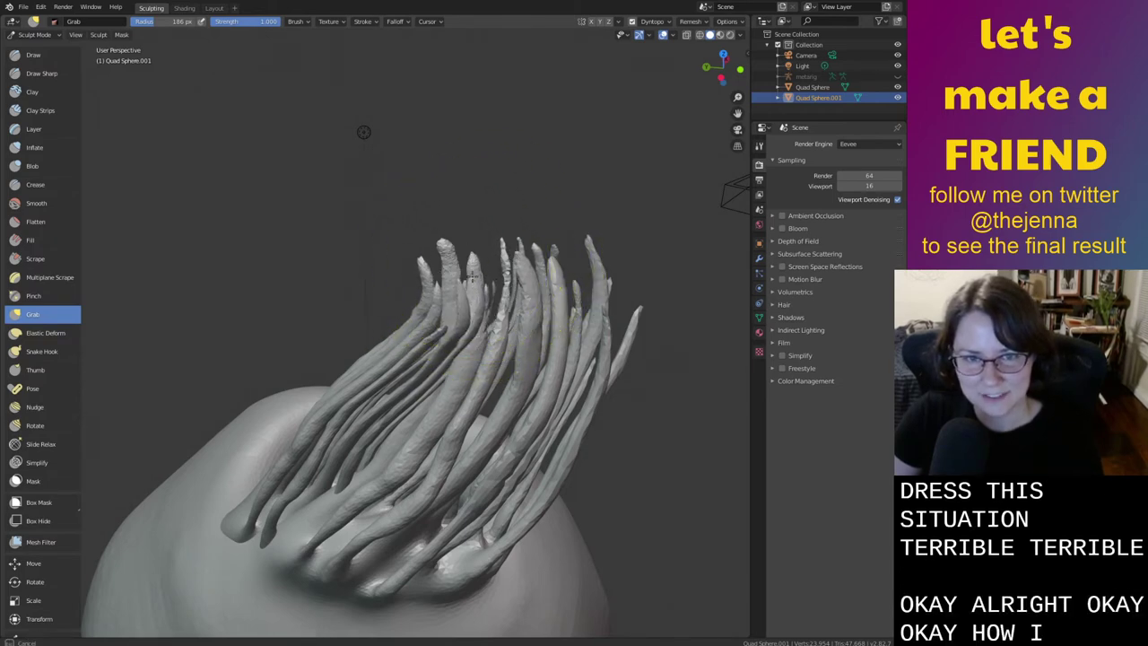
mouse_move(495, 269)
middle_down()
mouse_move(482, 283)
mouse_move(492, 259)
middle_up()
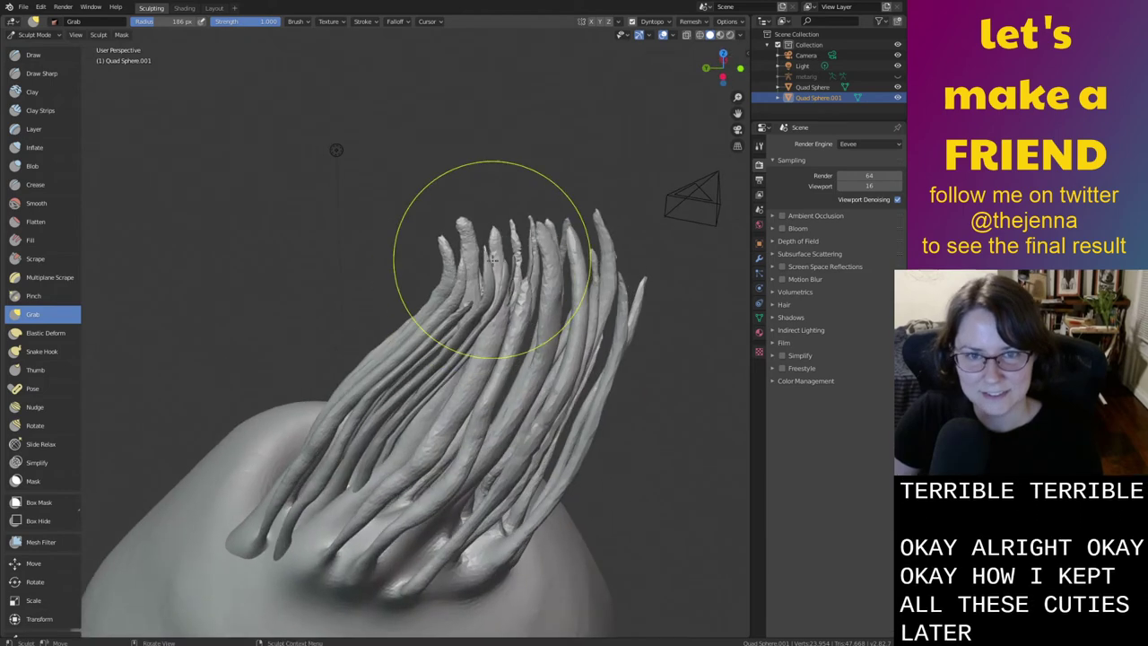
middle_drag(558, 234, 538, 200)
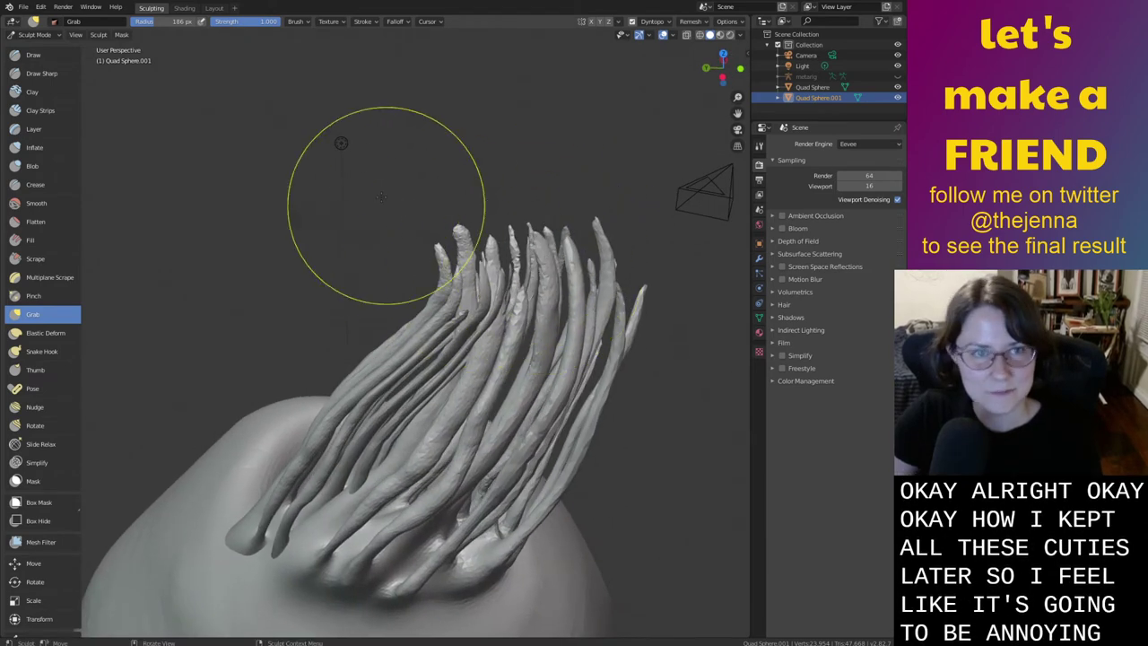
Select the main body object in the Layout workspace and reopen it for sculpting
click(213, 8)
click(300, 517)
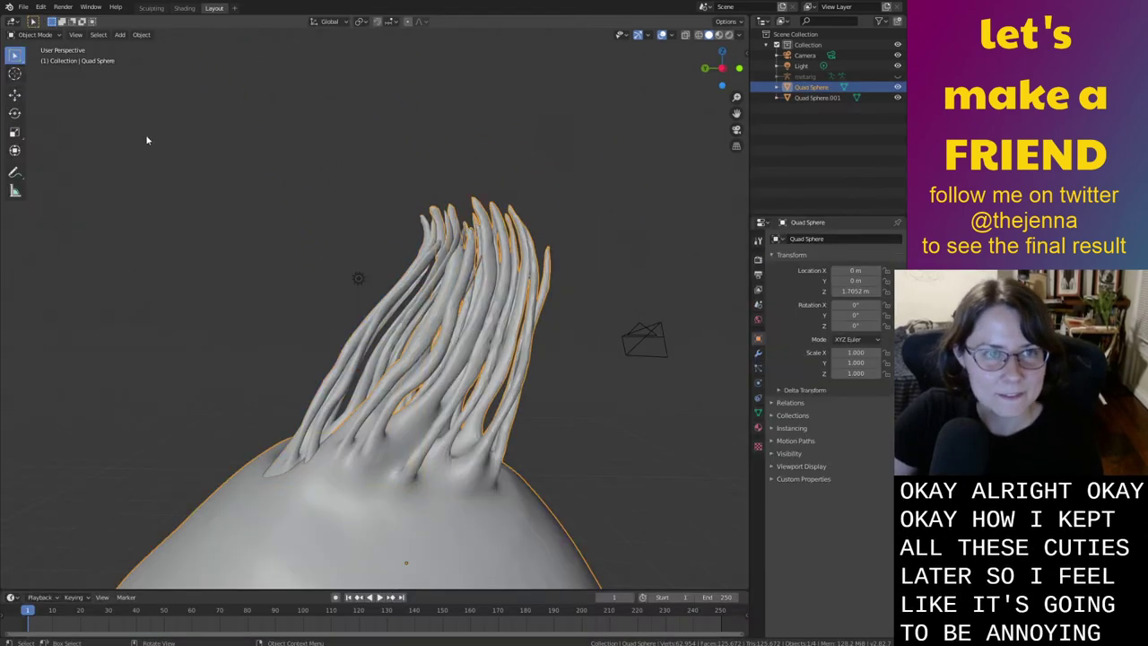
click(151, 8)
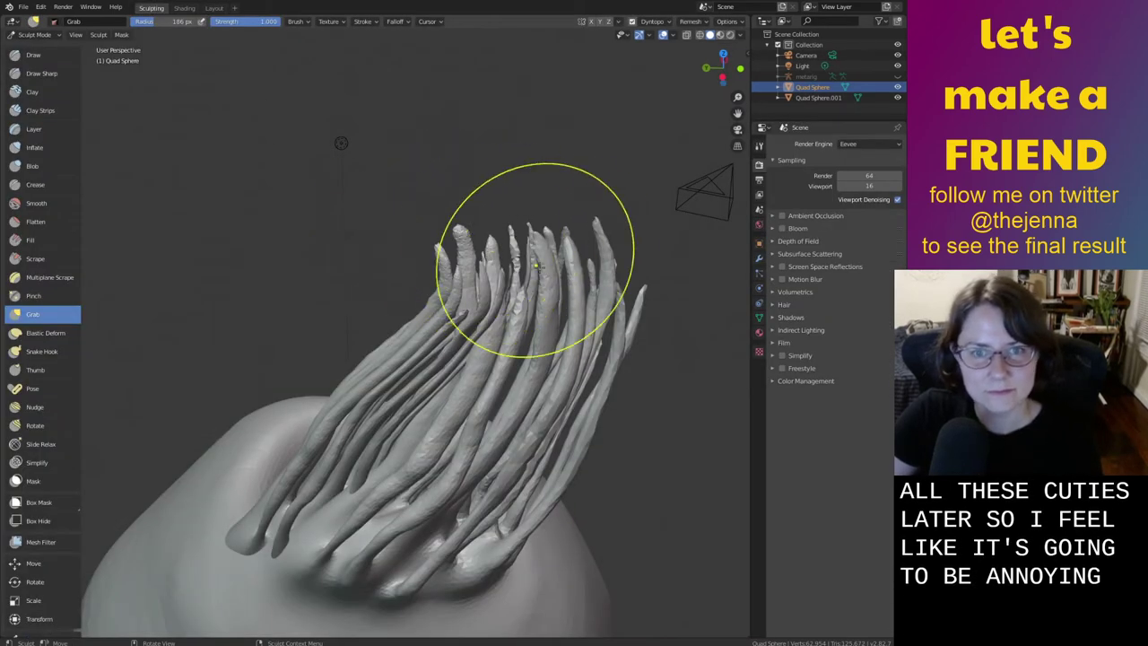
Bend the tips of the main body's strands sideways with the Grab brush to match the lean of the copied strands
drag(547, 231, 580, 228)
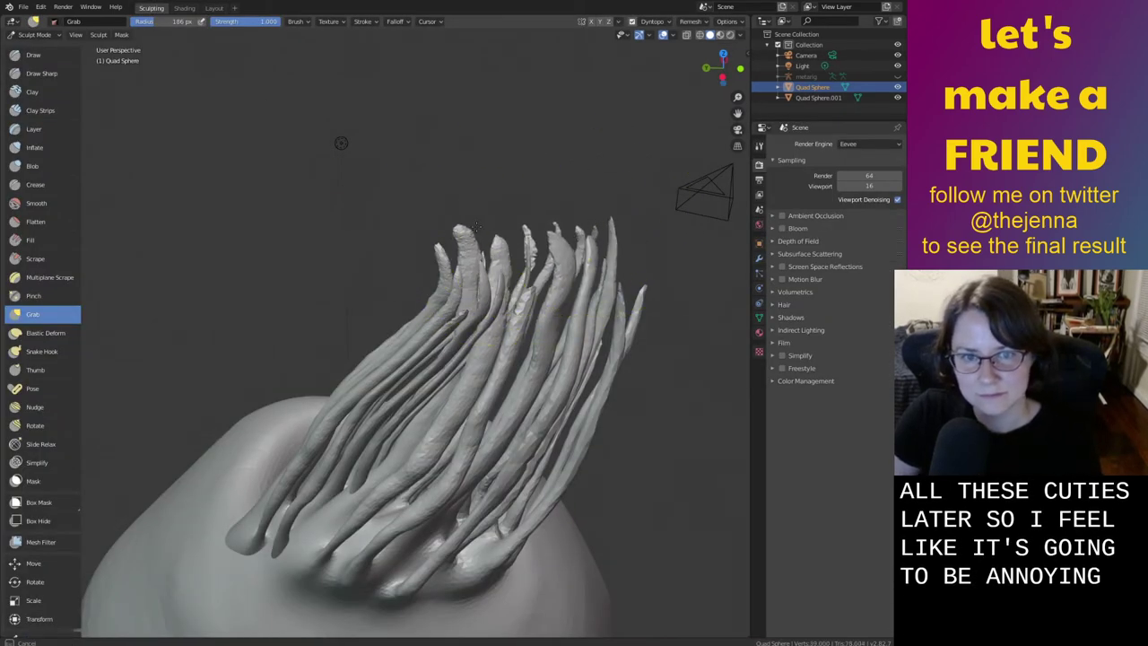
drag(463, 231, 485, 233)
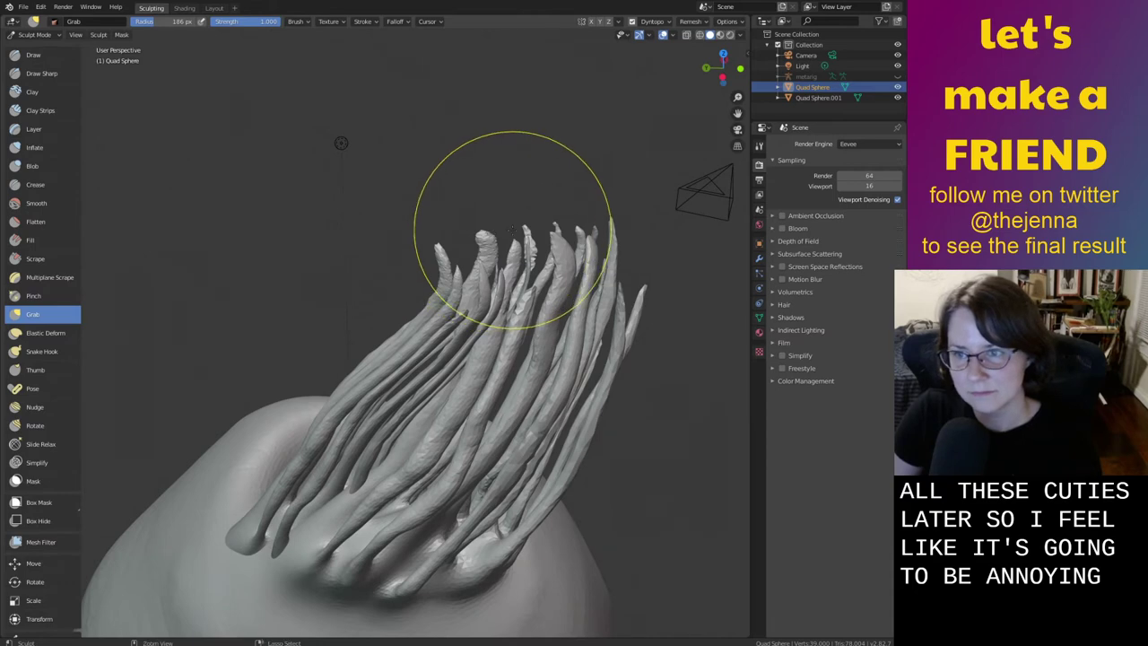
scroll(526, 221, down, 5)
mouse_move(541, 269)
middle_down()
mouse_move(587, 282)
mouse_move(541, 256)
middle_up()
scroll(575, 311, up, 5)
drag(452, 252, 530, 244)
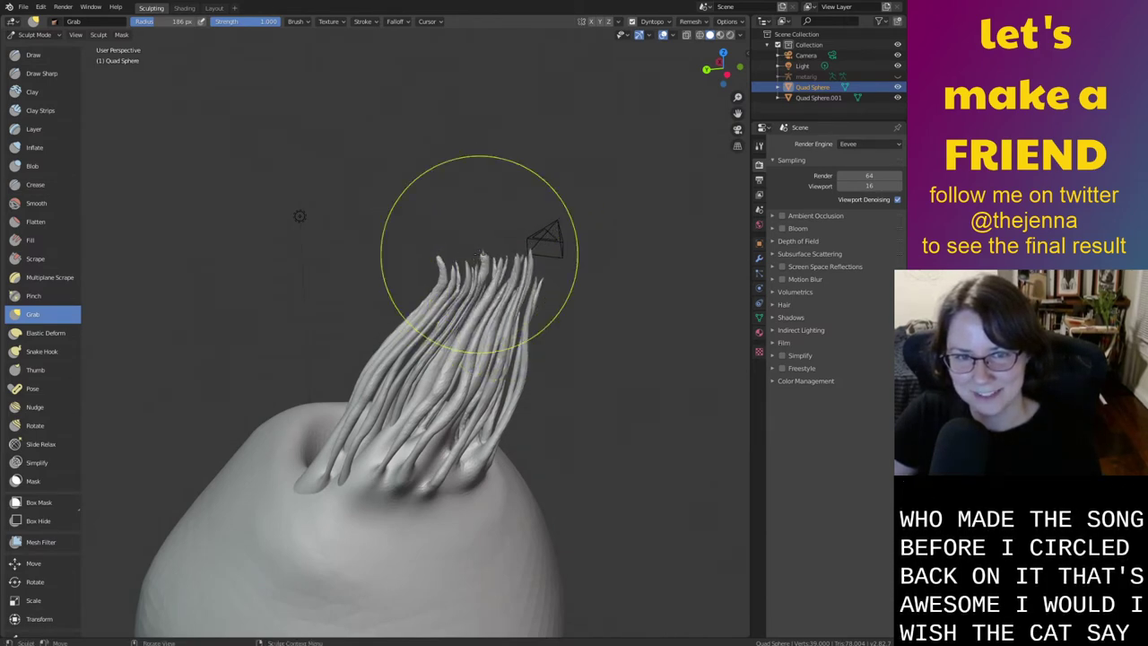
mouse_move(482, 256)
middle_down()
mouse_move(511, 269)
mouse_move(487, 257)
mouse_move(488, 303)
mouse_move(477, 302)
middle_up()
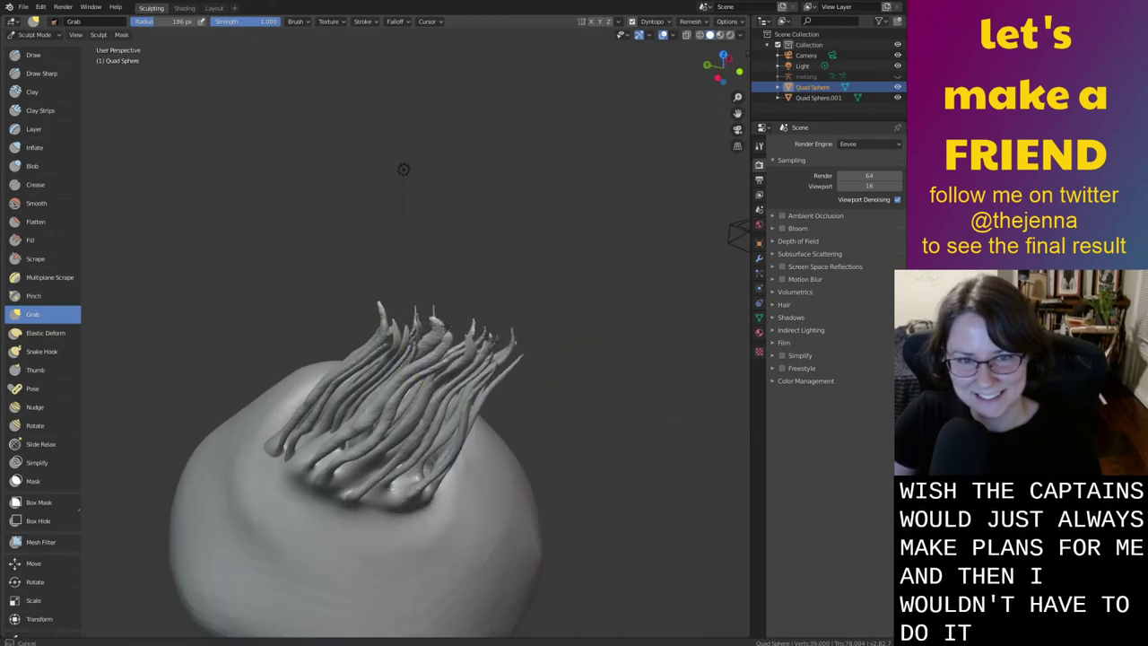
Smooth the distorted tips of the main body's strands with the Smooth brush and save the file
key(shift+s)
mouse_move(574, 448)
ctrl+middle_down()
mouse_move(560, 332)
mouse_move(500, 290)
ctrl+middle_up()
drag(500, 289, 444, 287)
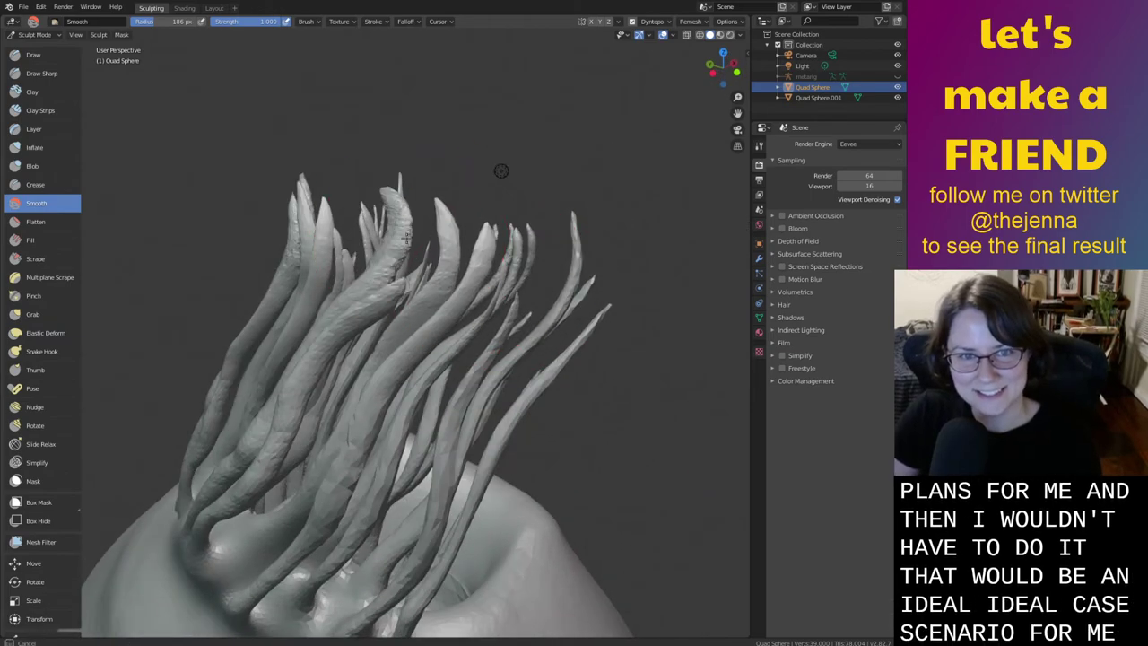
mouse_move(421, 251)
middle_down()
mouse_move(592, 199)
mouse_move(664, 272)
middle_up()
middle_drag(550, 310, 520, 325)
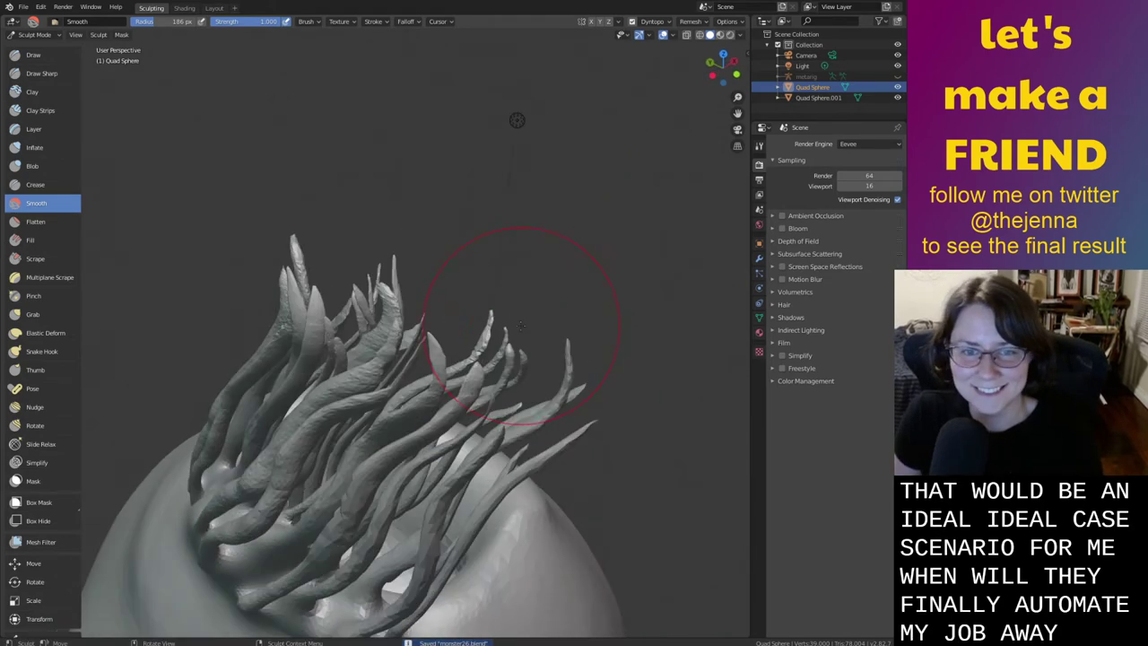
Smooth the remaining jagged surfaces along the upper strands from the opposite side and save the file again
mouse_move(593, 412)
middle_down()
mouse_move(410, 320)
mouse_move(705, 367)
mouse_move(499, 256)
mouse_move(623, 364)
mouse_move(605, 433)
mouse_move(529, 358)
mouse_move(418, 305)
middle_up()
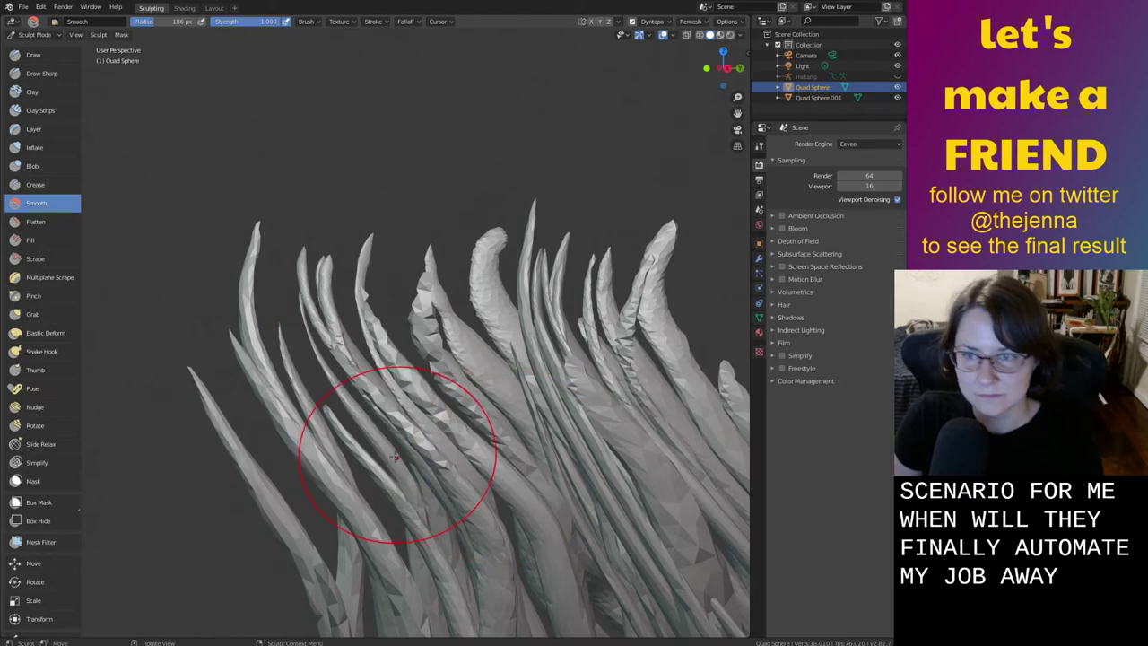
middle_drag(356, 431, 438, 384)
scroll(438, 384, down, 12)
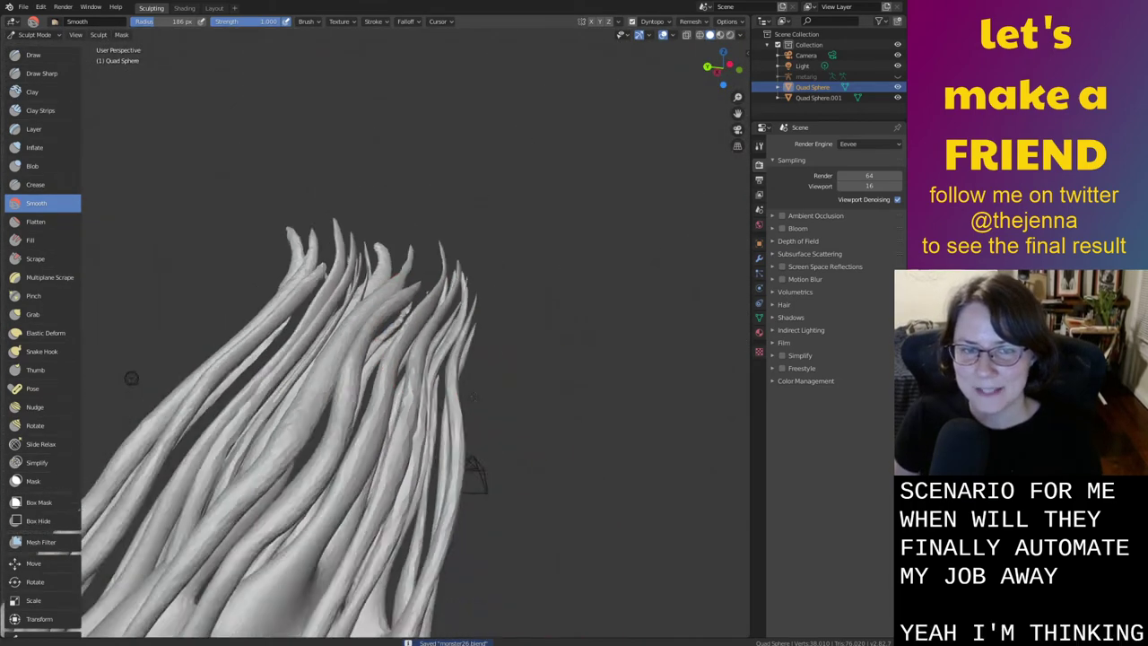
middle_drag(508, 432, 533, 430)
scroll(528, 502, down, 2)
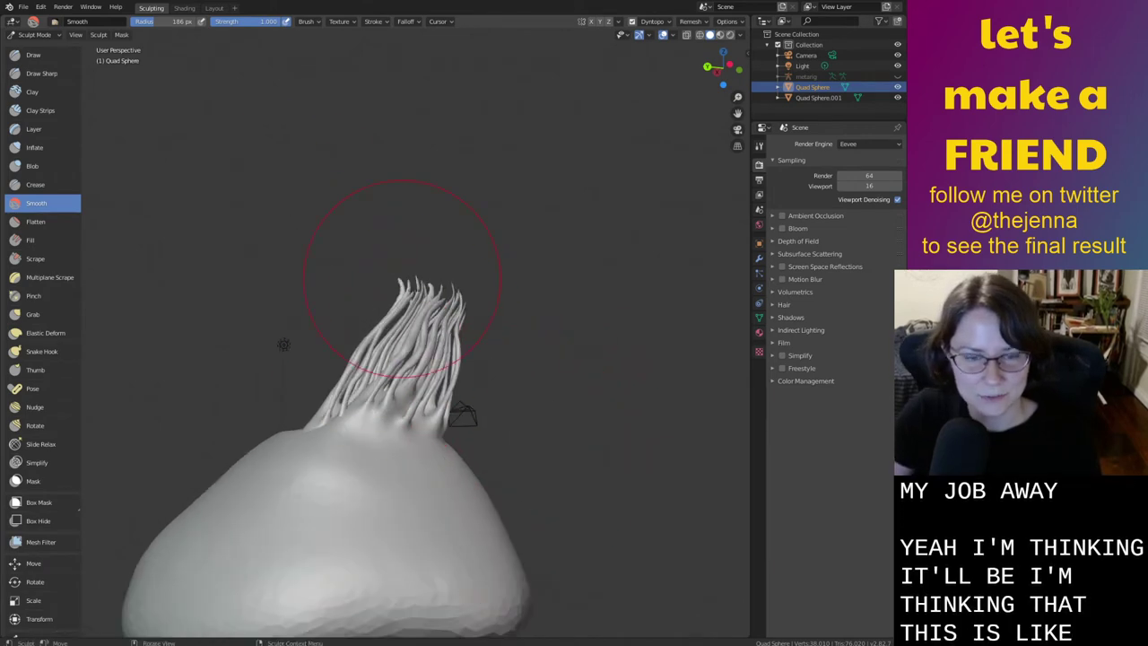
Return to the Layout workspace and unhide the metarig armature
mouse_move(420, 394)
middle_down()
mouse_move(474, 459)
mouse_move(504, 405)
middle_up()
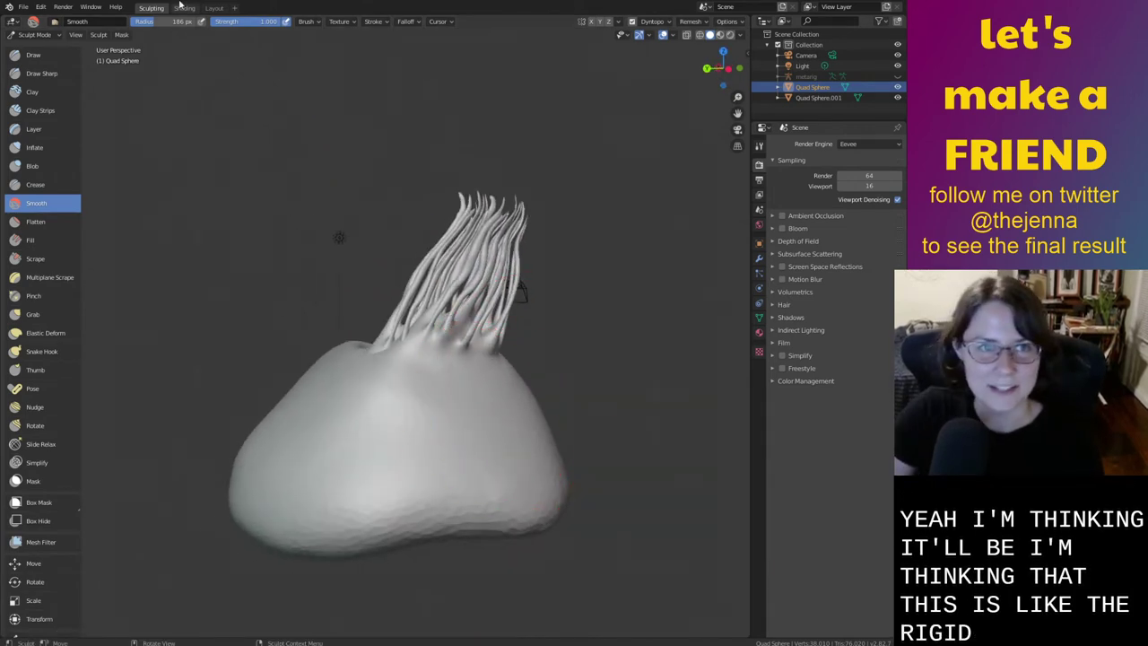
click(213, 8)
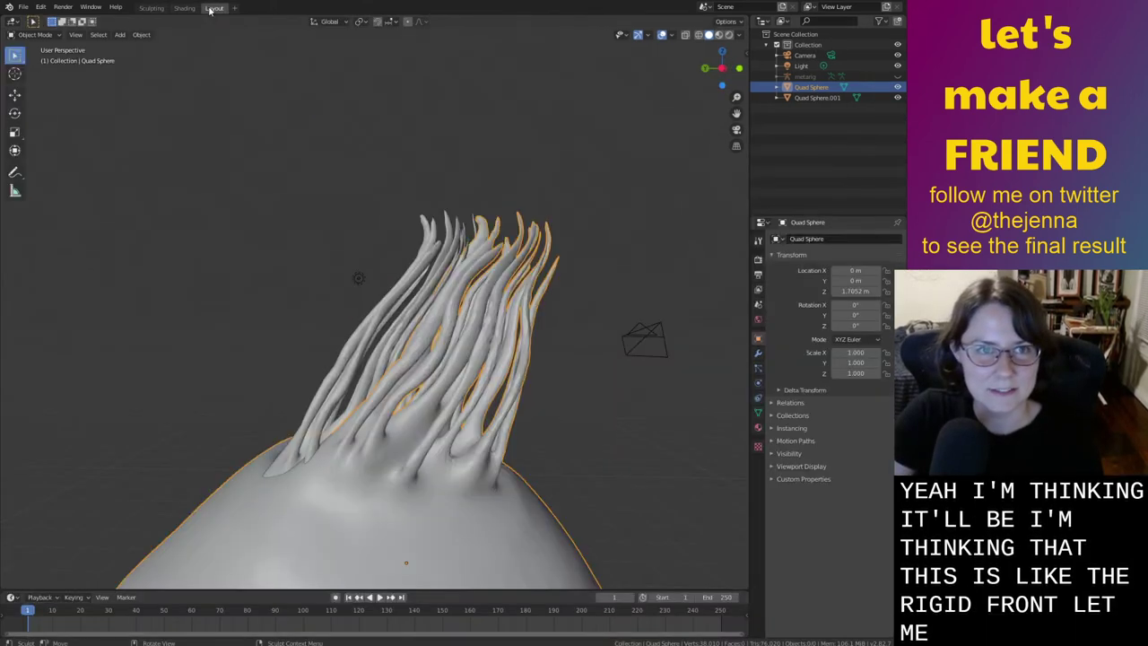
click(897, 77)
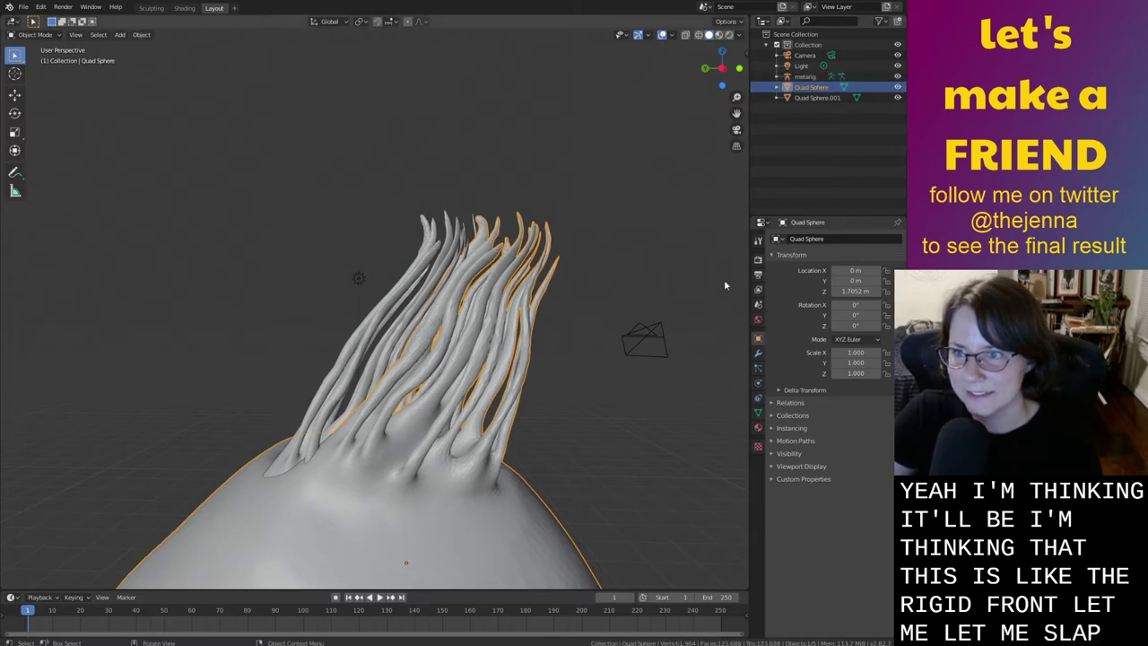
Select the metarig and scale it up uniformly to about 3.55
click(580, 370)
middle_drag(579, 378, 530, 331)
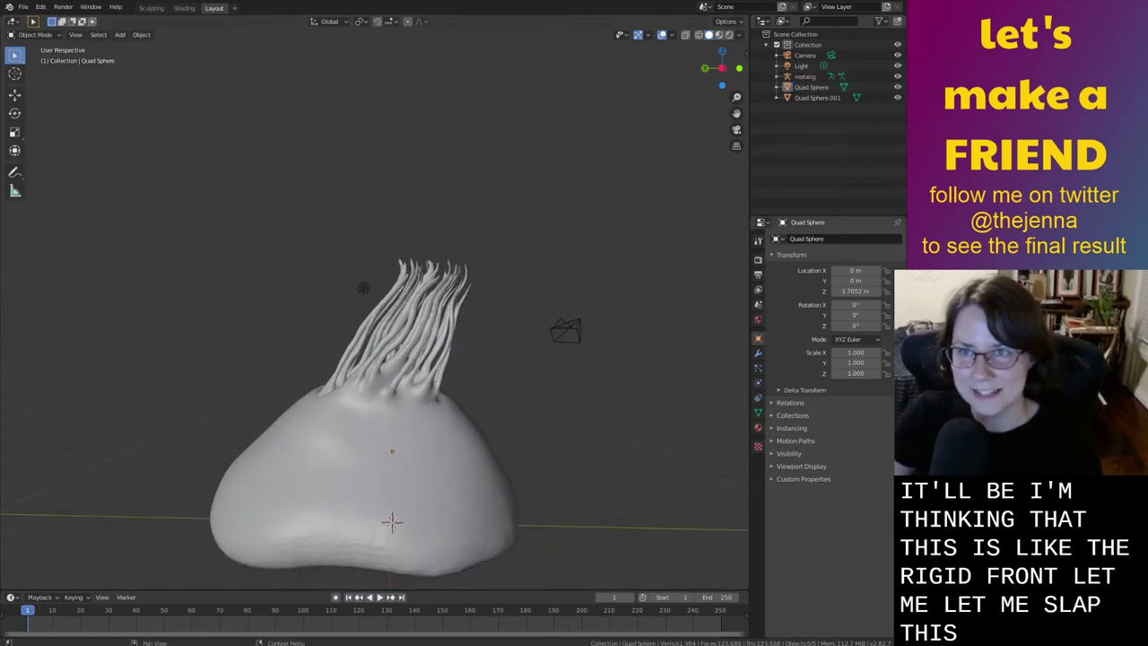
click(860, 76)
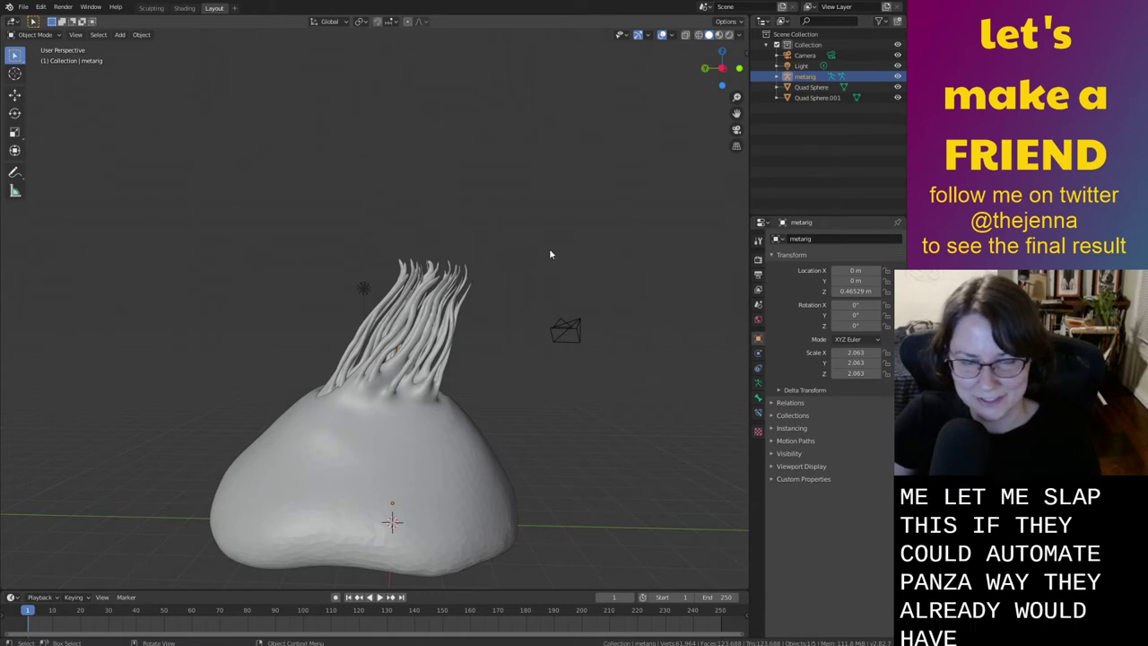
key(s)
click(644, 90)
middle_drag(644, 90, 592, 189)
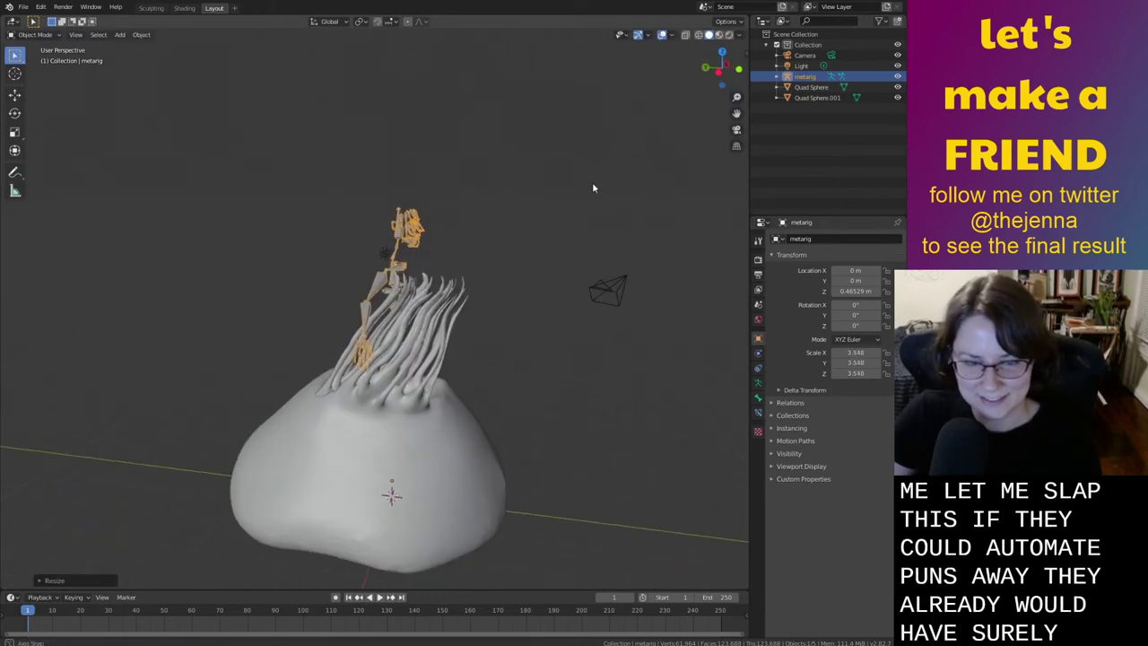
Rotate the metarig to 90° about the global Z axis
key(r)
key(z)
click(593, 215)
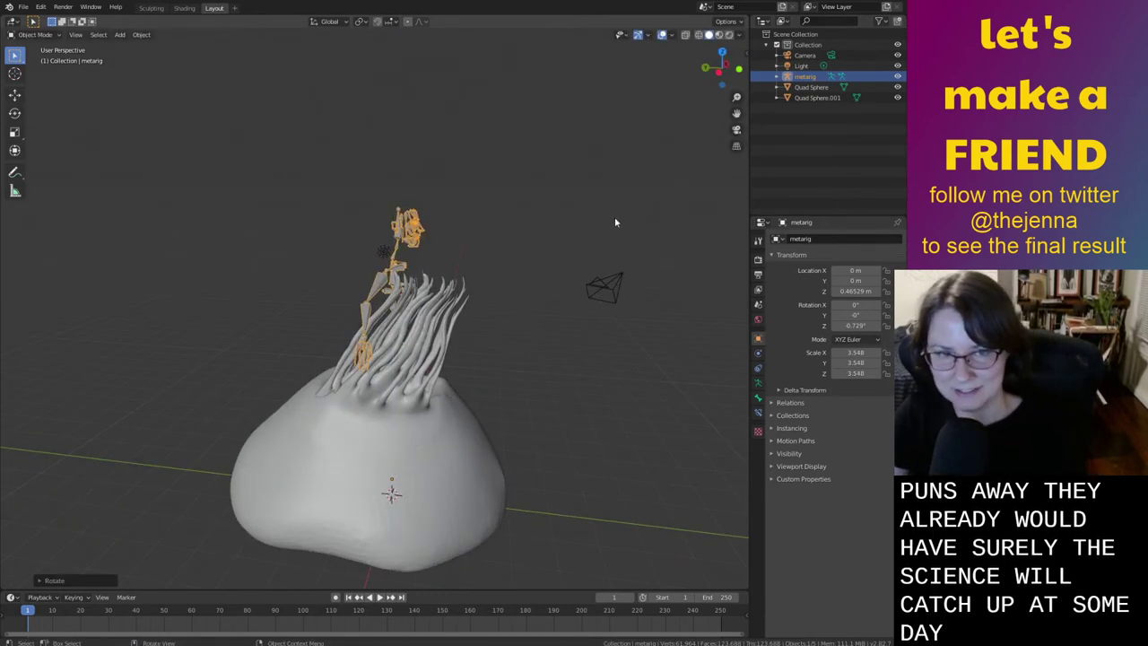
text(rz90)
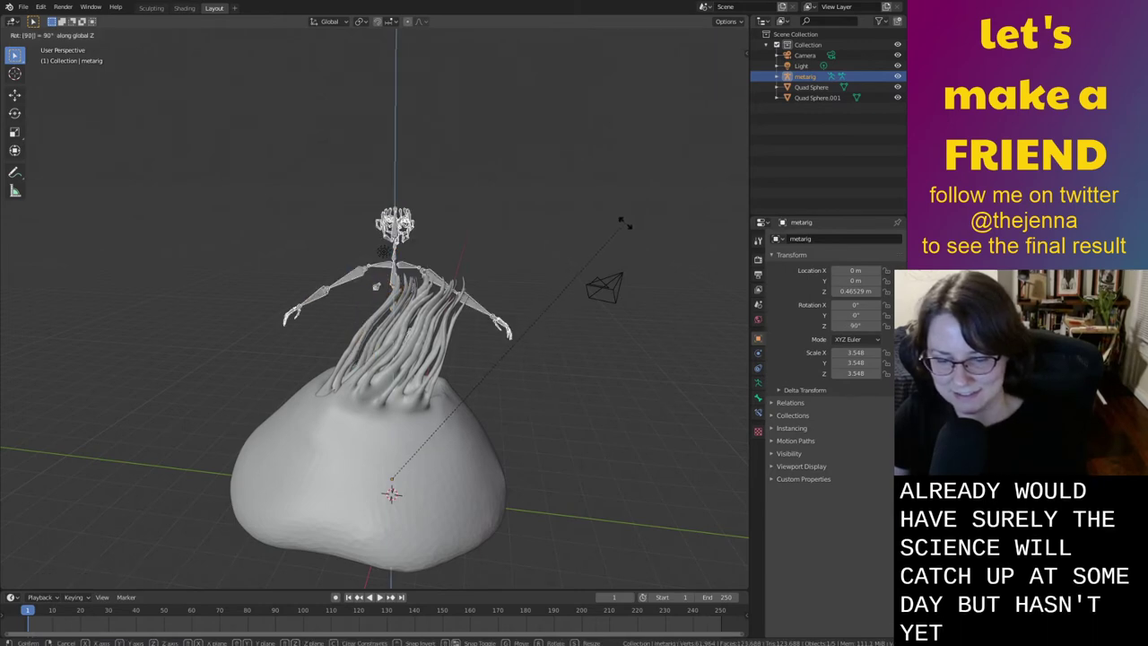
key(Return)
Enlarge the metarig to a scale of about 5.02 and lower it along Z toward the mushroom body
middle_drag(620, 226, 552, 231)
key(g)
key(z)
click(546, 242)
key(s)
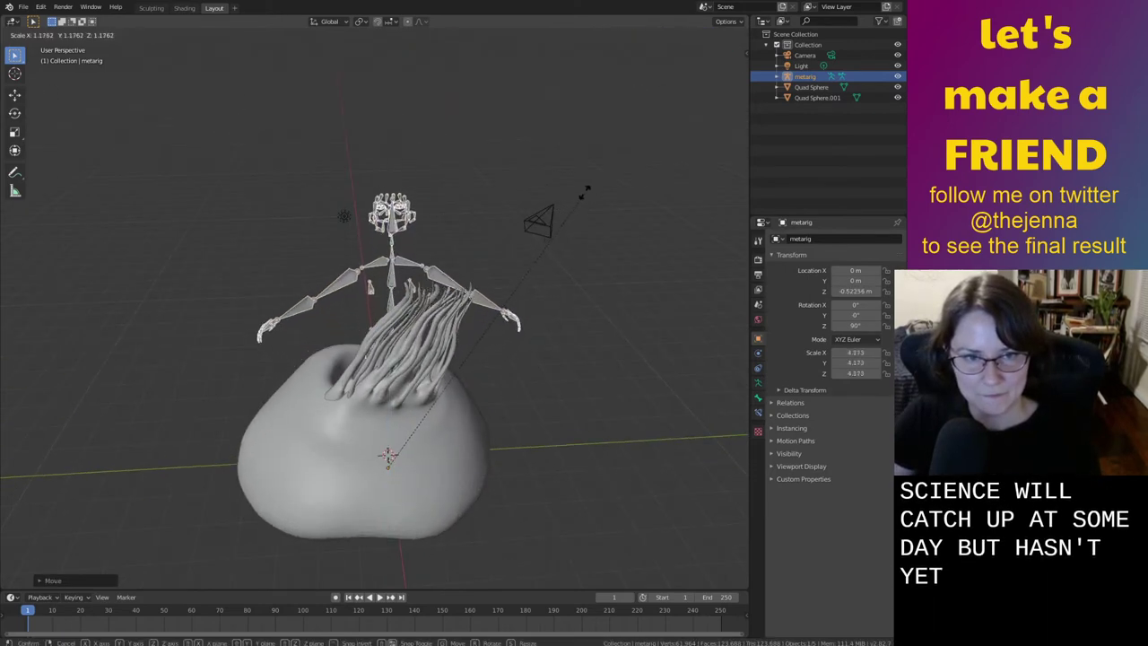
click(619, 138)
key(g)
key(z)
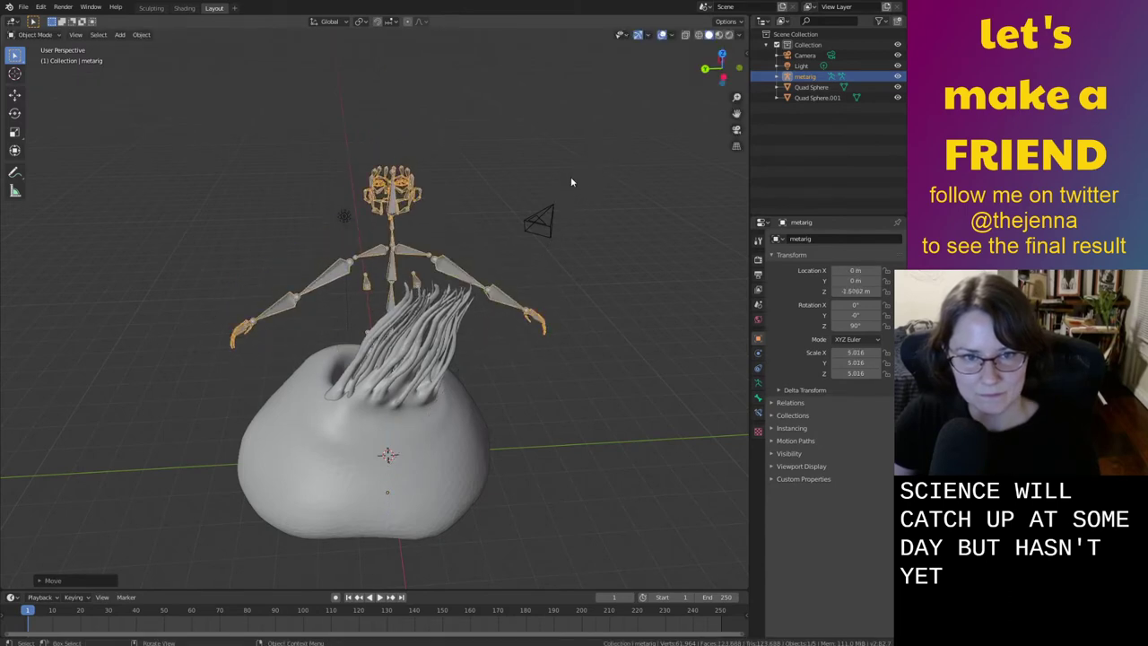
click(571, 176)
Move the metarig along Y to about 0.53 m and lower it to about -2.54 m in Z
key(g)
key(y)
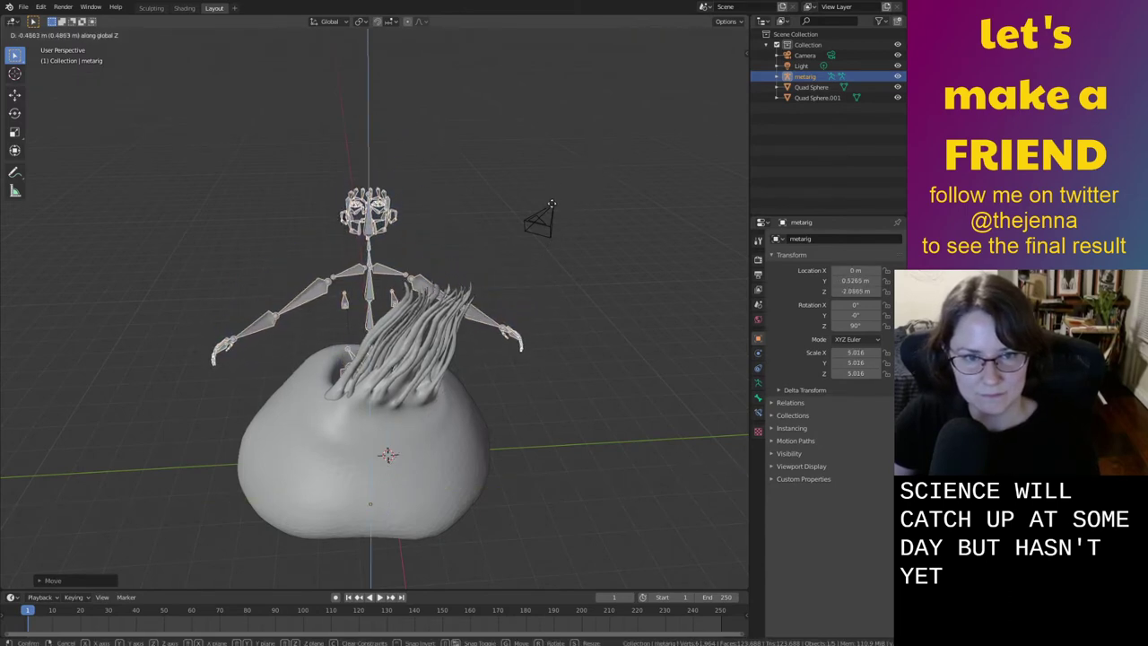
click(550, 217)
Scale the metarig up to about 6.1 and lower it along Z to about -4 m
middle_drag(550, 218, 628, 199)
key(s)
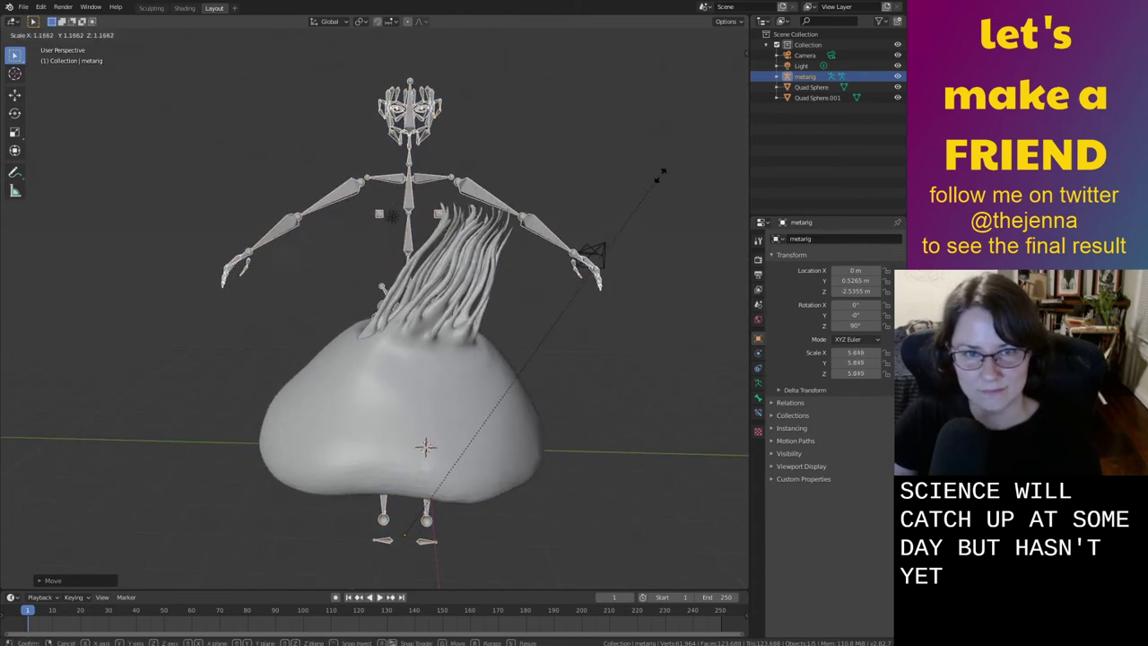
click(673, 162)
middle_drag(673, 162, 666, 197)
key(g)
key(z)
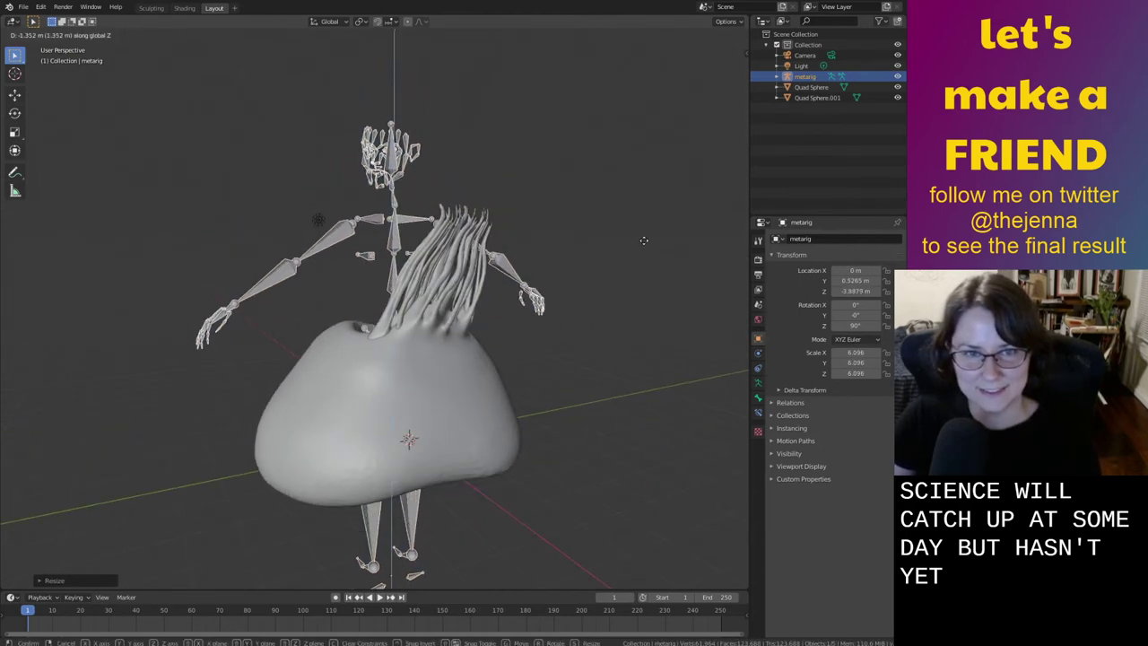
click(652, 246)
Turn the metarig 180° about the global Z axis so it faces the opposite way
middle_drag(651, 246, 375, 311)
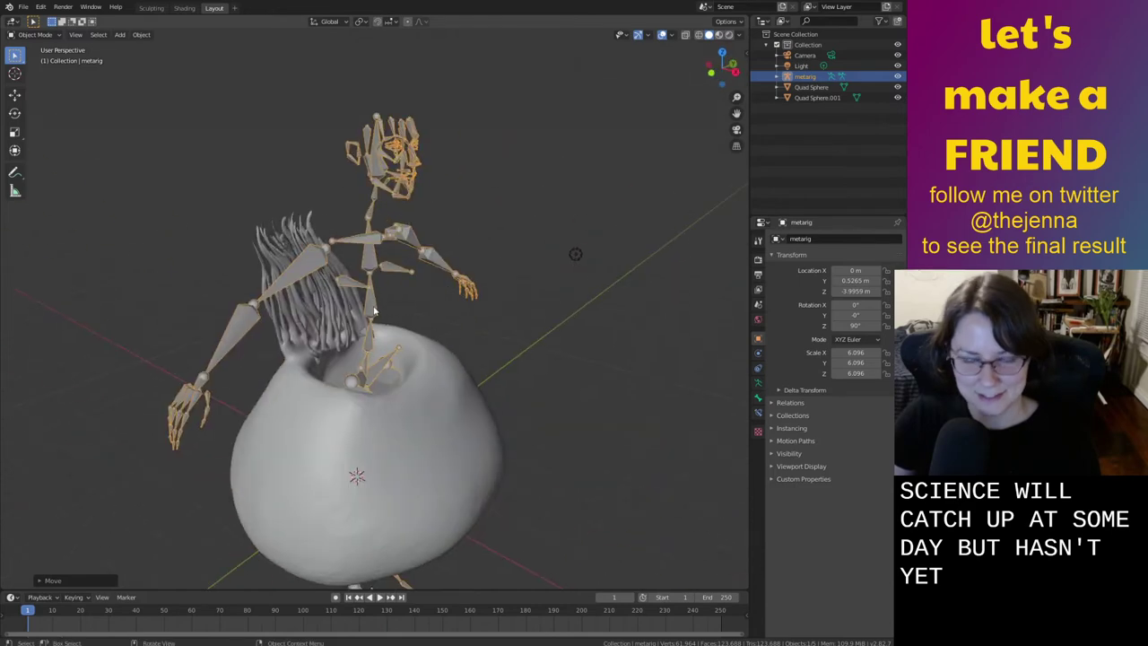
text(rz180)
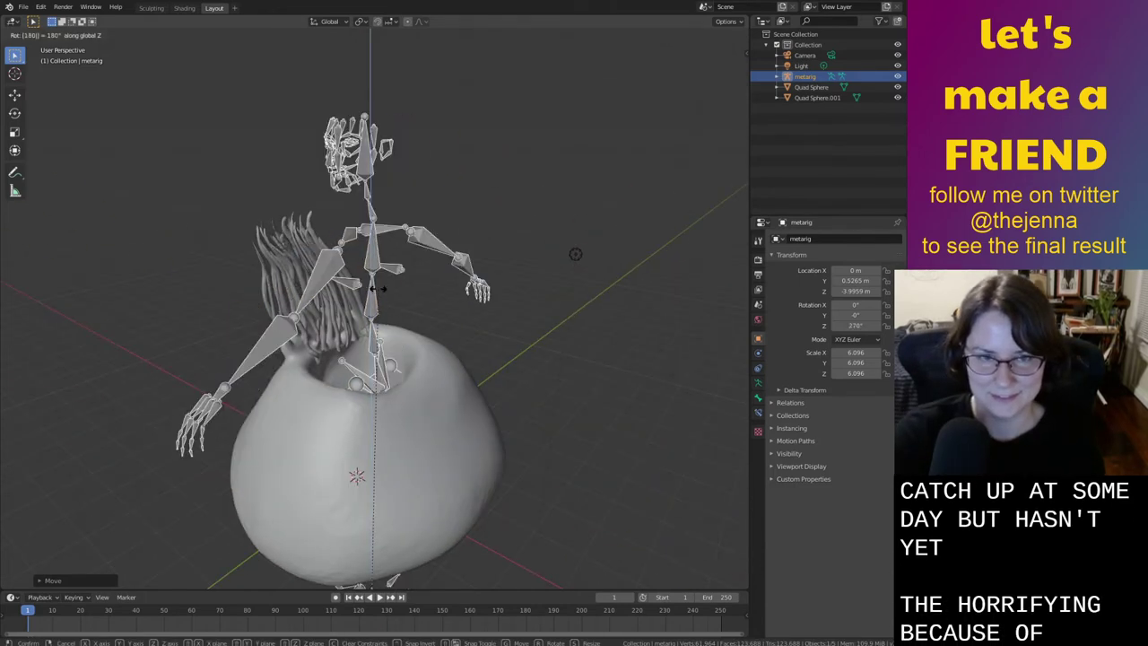
key(Return)
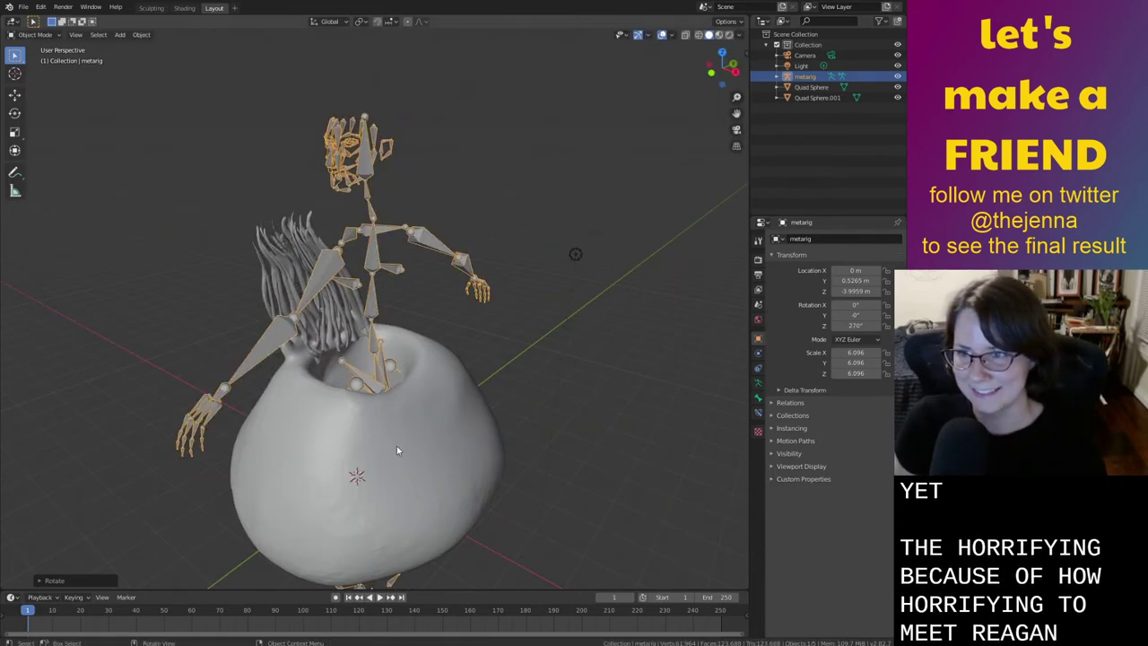
middle_drag(396, 446, 585, 384)
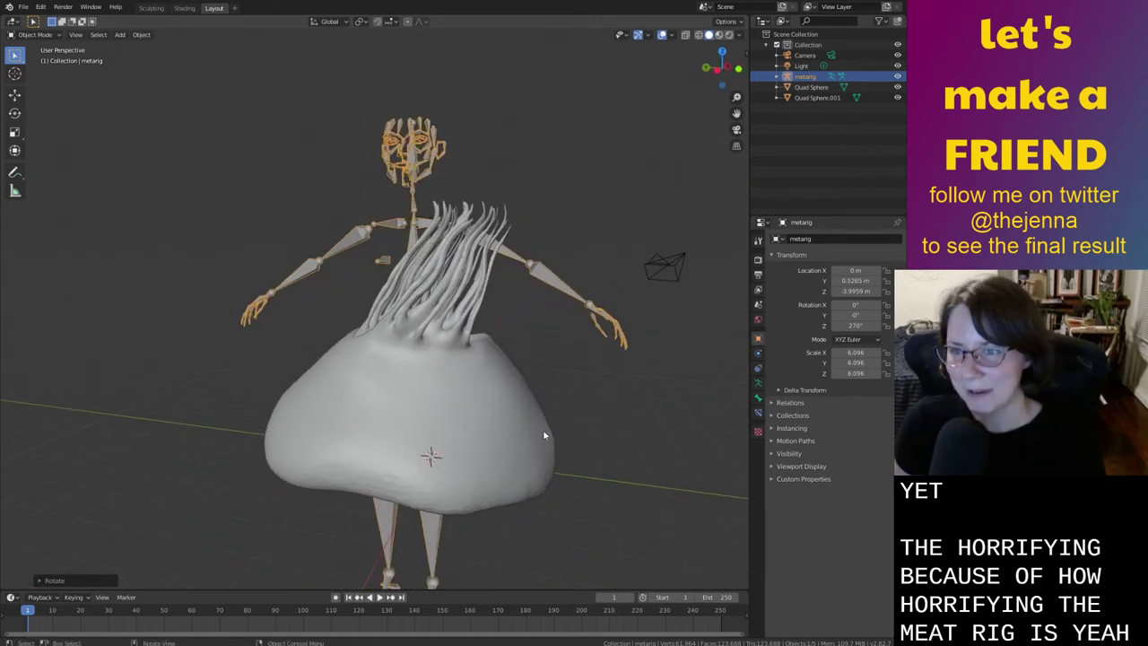
Position the metarig in the body's opening at about X -0.11 m, Y -0.16 m and Z -3.93 m
middle_drag(508, 443, 567, 474)
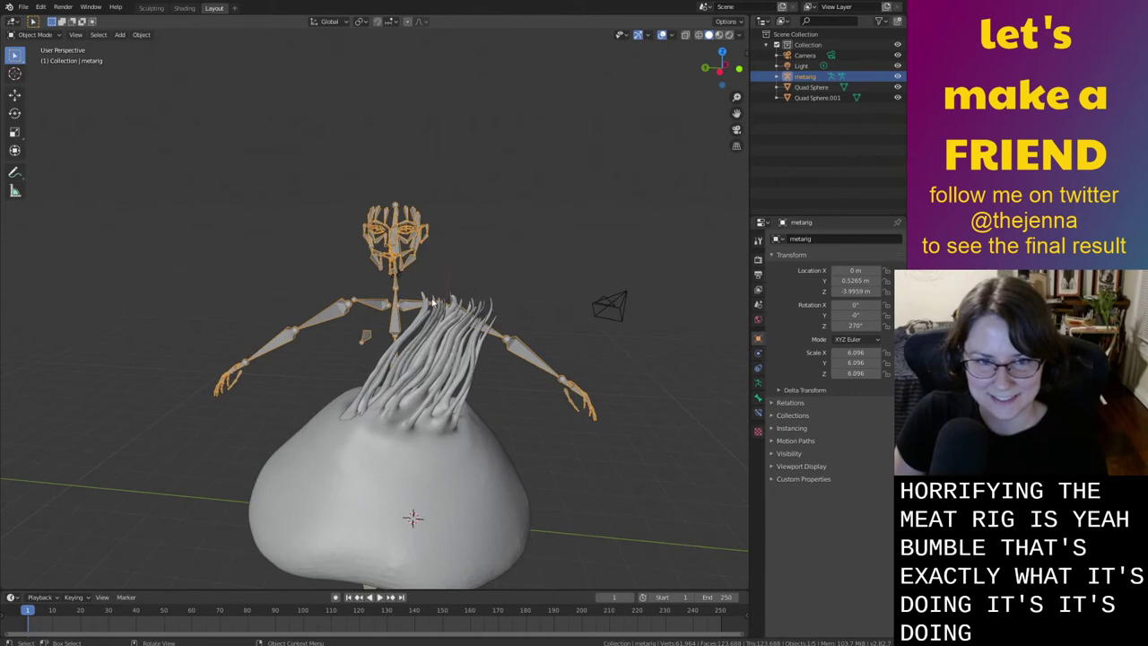
key(g)
key(z)
key(x)
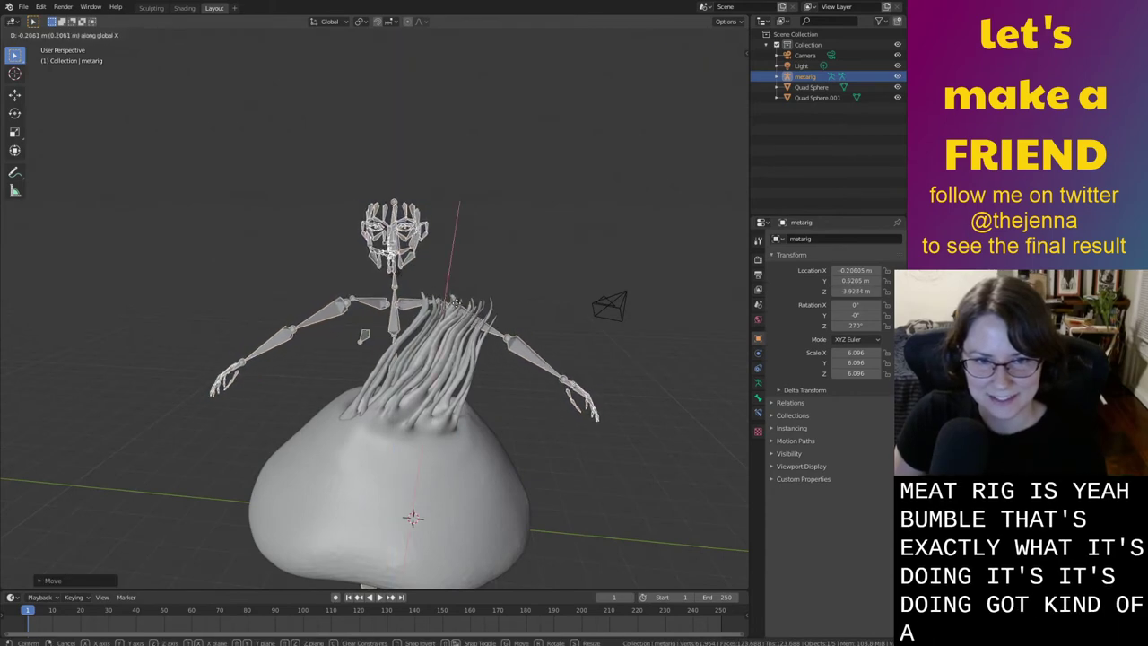
key(y)
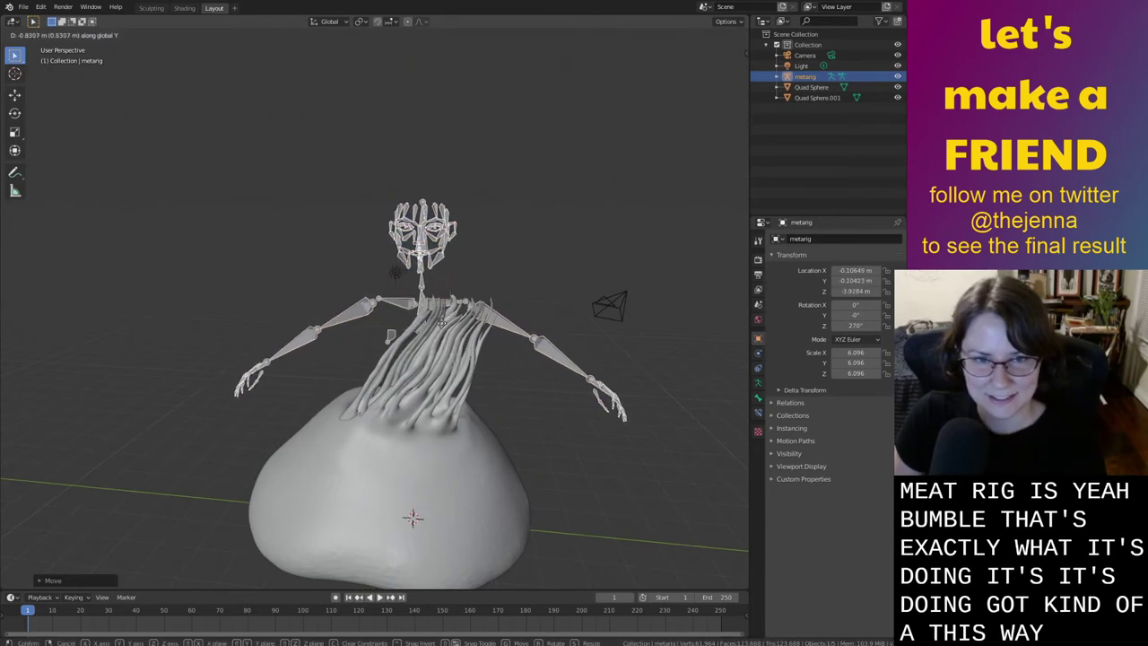
click(446, 315)
middle_drag(446, 318, 263, 414)
key(g)
key(y)
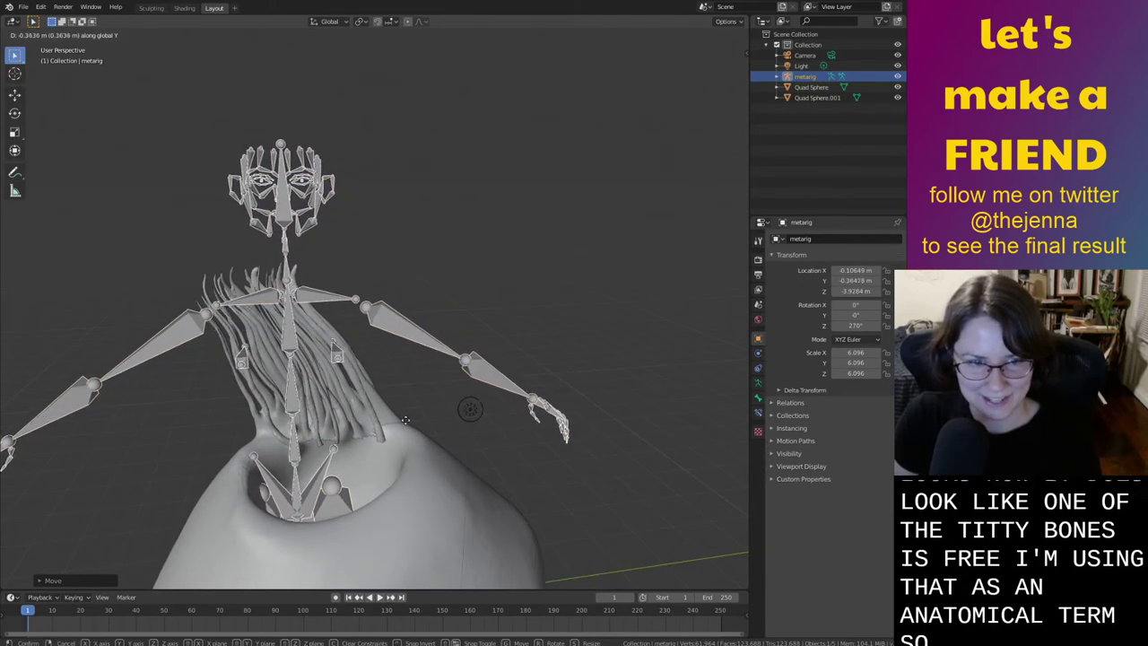
click(418, 420)
Select the hollow mushroom body and smooth its outer surface with the Smooth brush in the Sculpting workspace
middle_drag(418, 420, 593, 291)
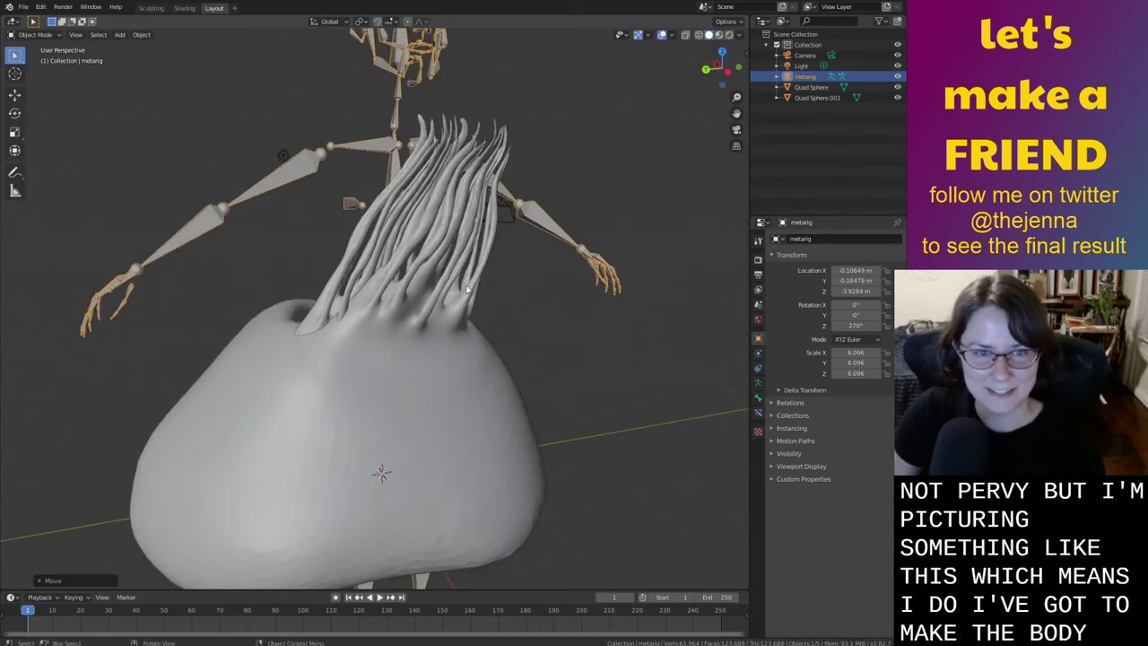
click(285, 372)
click(150, 7)
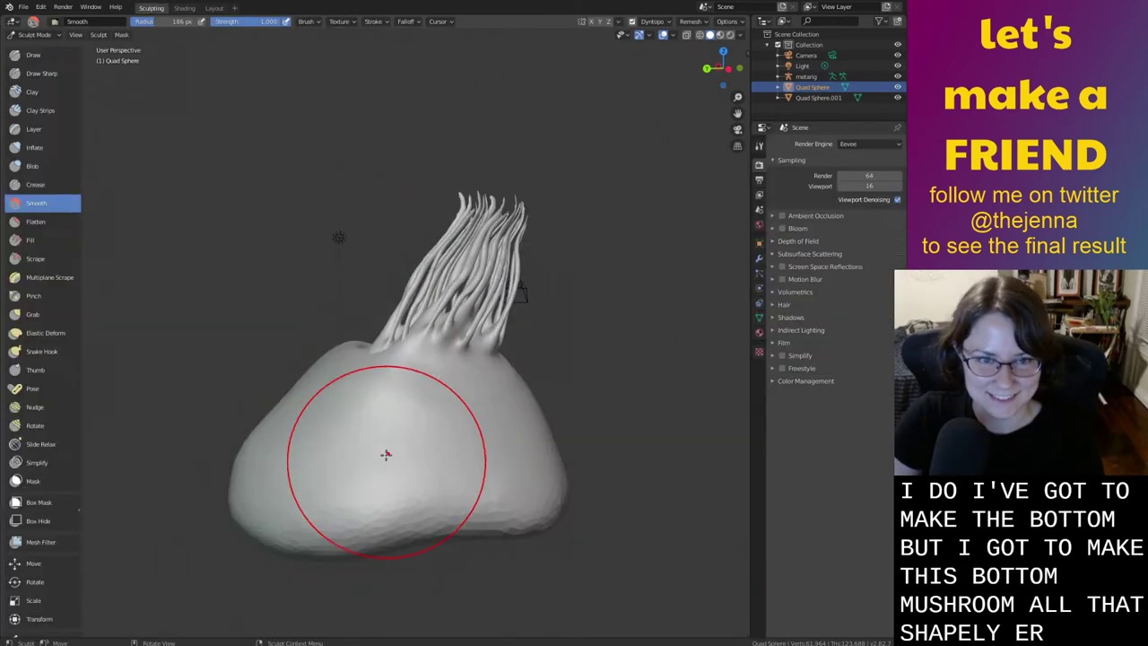
mouse_move(316, 474)
middle_down()
mouse_move(346, 495)
mouse_move(333, 505)
mouse_move(371, 371)
mouse_move(313, 467)
mouse_move(386, 481)
middle_up()
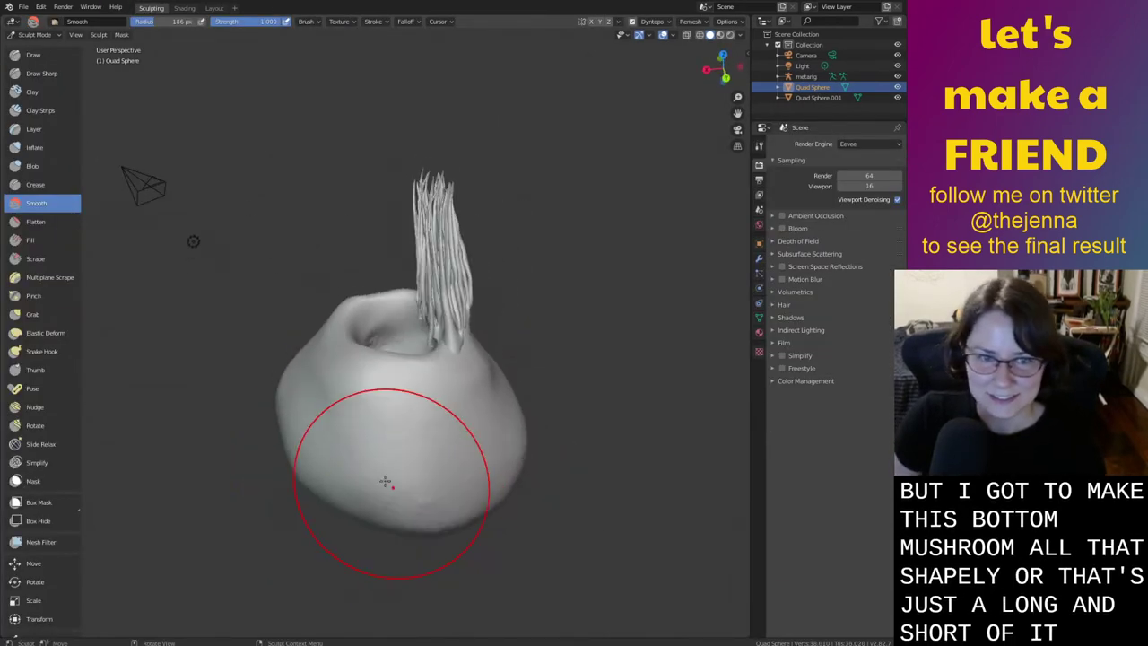
Pull the rim and sides of the body inward with the Grab brush to give the opening a more angular outline
key(g)
mouse_move(379, 390)
middle_down()
mouse_move(328, 398)
mouse_move(342, 348)
middle_up()
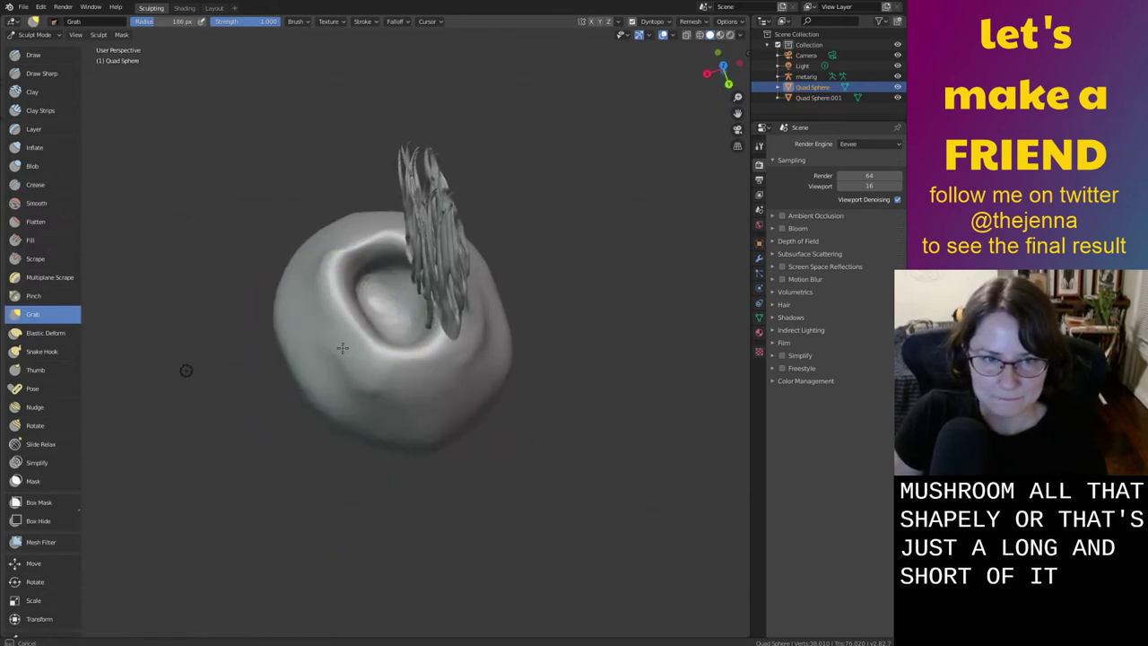
drag(341, 325, 295, 301)
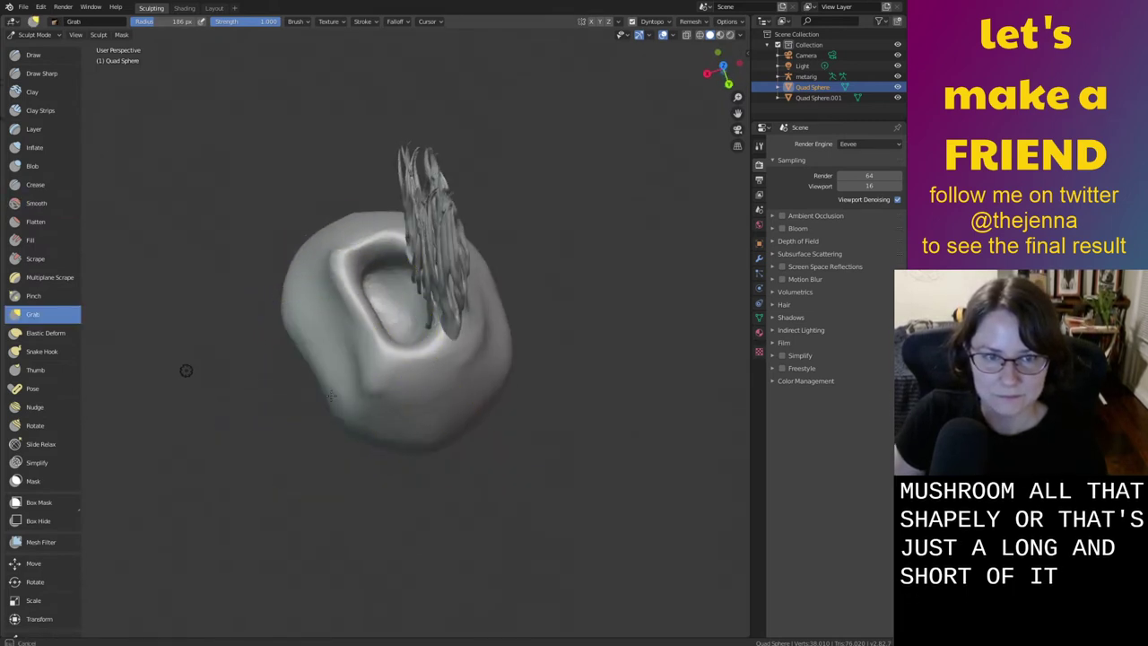
middle_drag(330, 396, 374, 430)
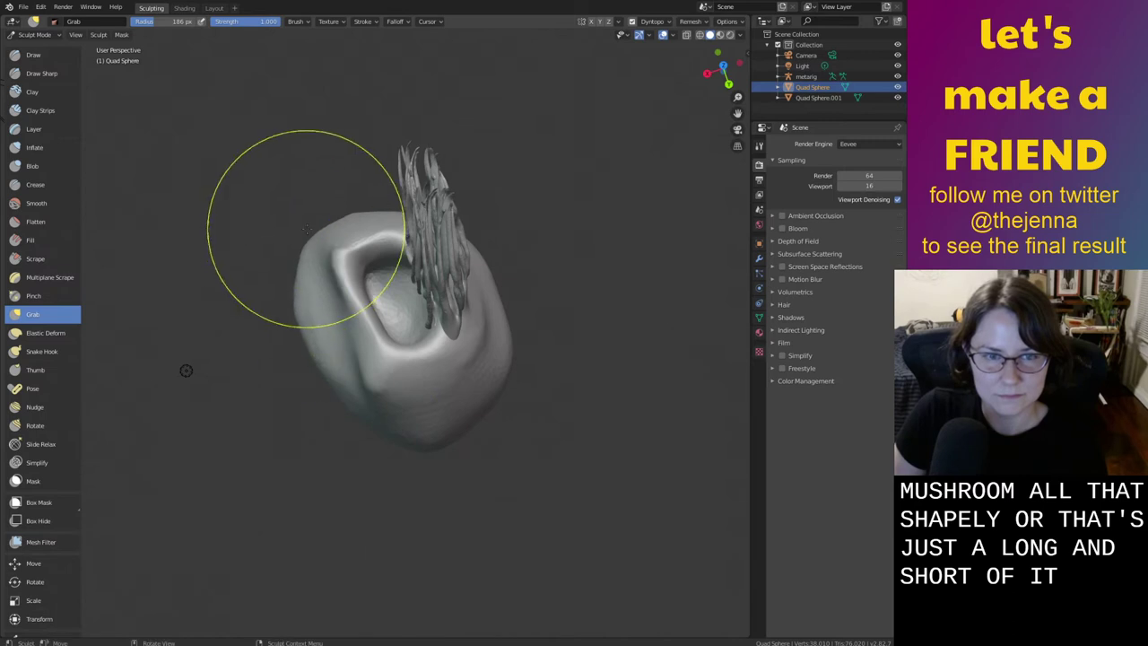
middle_drag(341, 260, 542, 464)
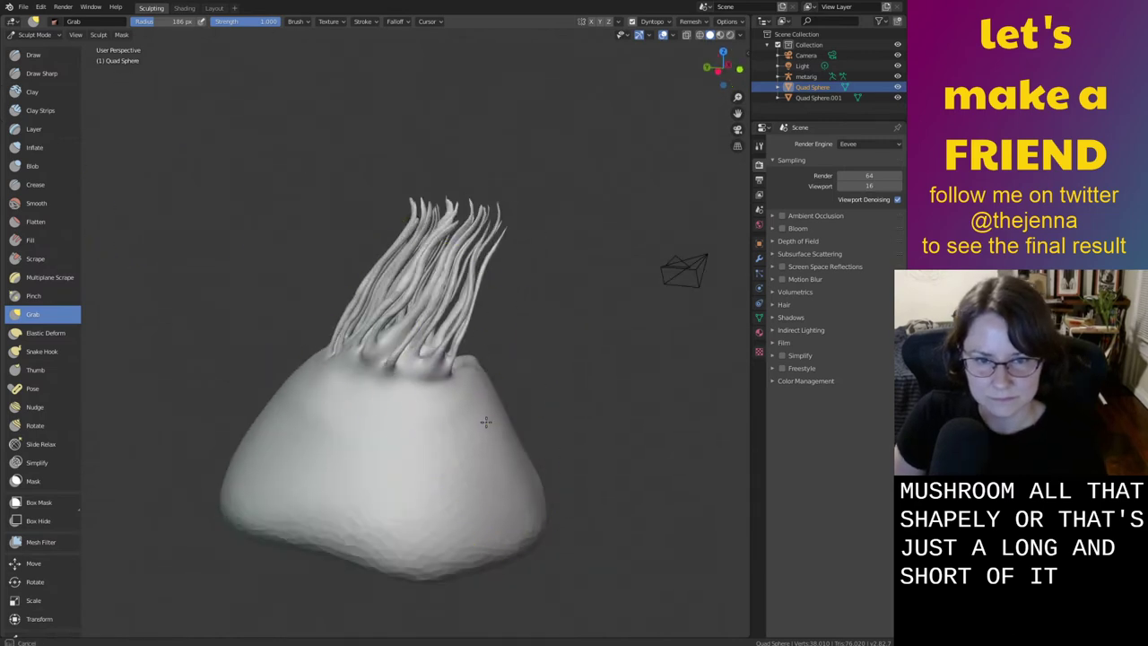
middle_drag(485, 421, 487, 359)
middle_drag(521, 463, 497, 418)
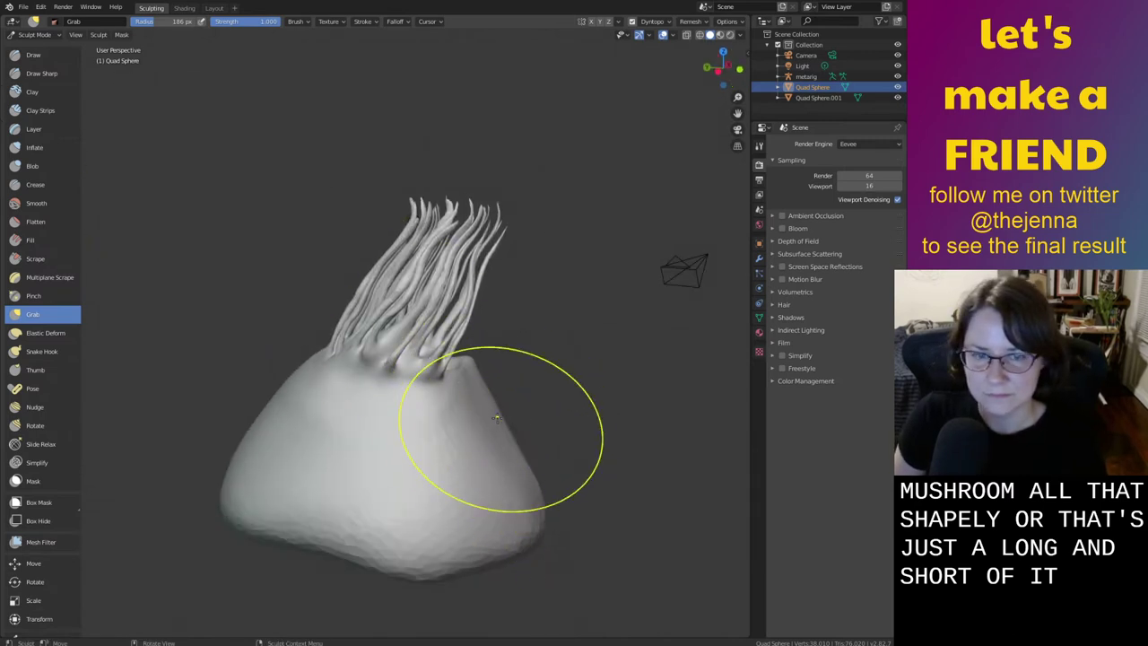
mouse_move(475, 484)
middle_down()
mouse_move(335, 428)
mouse_move(367, 481)
mouse_move(351, 474)
middle_up()
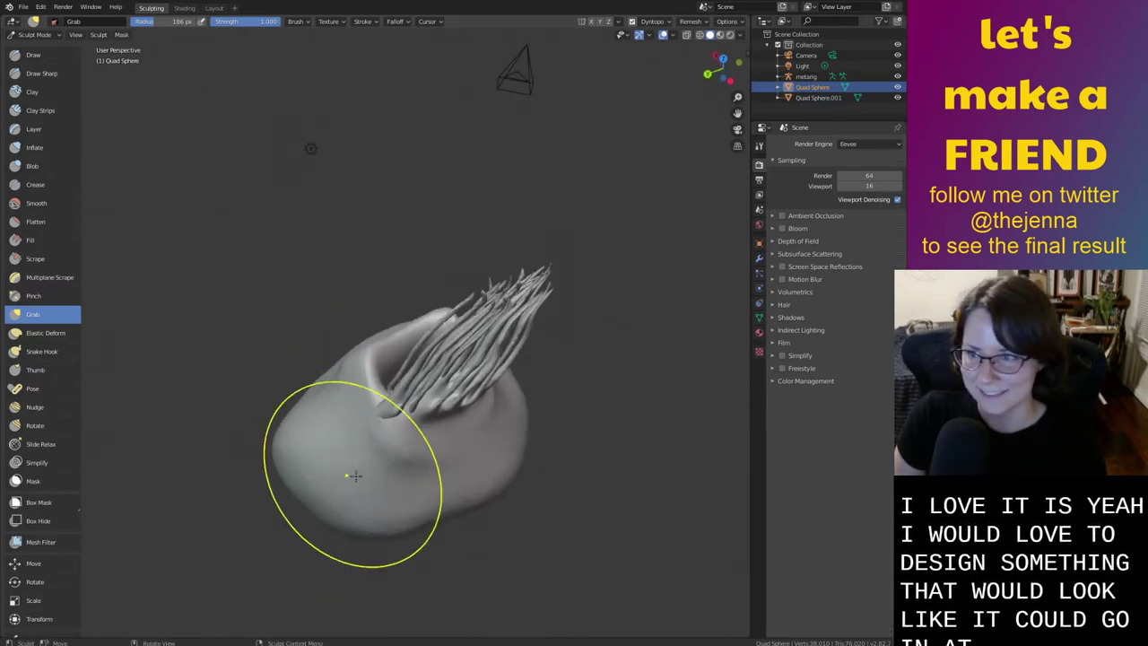
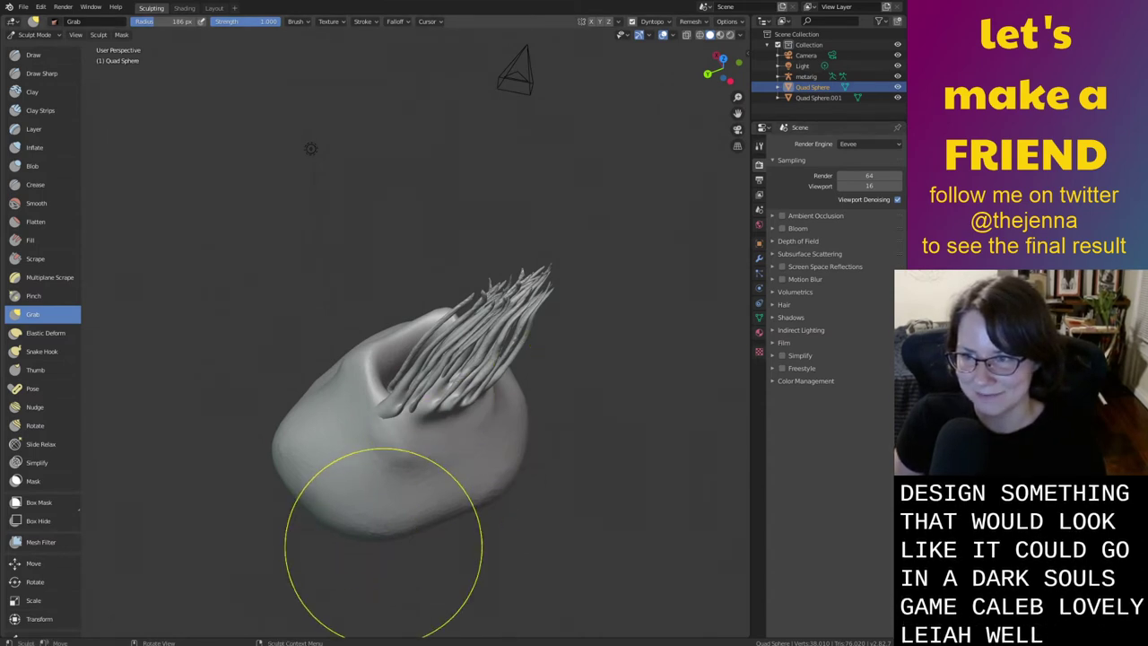
Reshape the rim's corner and the lower sides of the body with the Grab brush
mouse_move(379, 576)
middle_down()
mouse_move(290, 478)
mouse_move(487, 520)
mouse_move(480, 433)
mouse_move(285, 340)
middle_up()
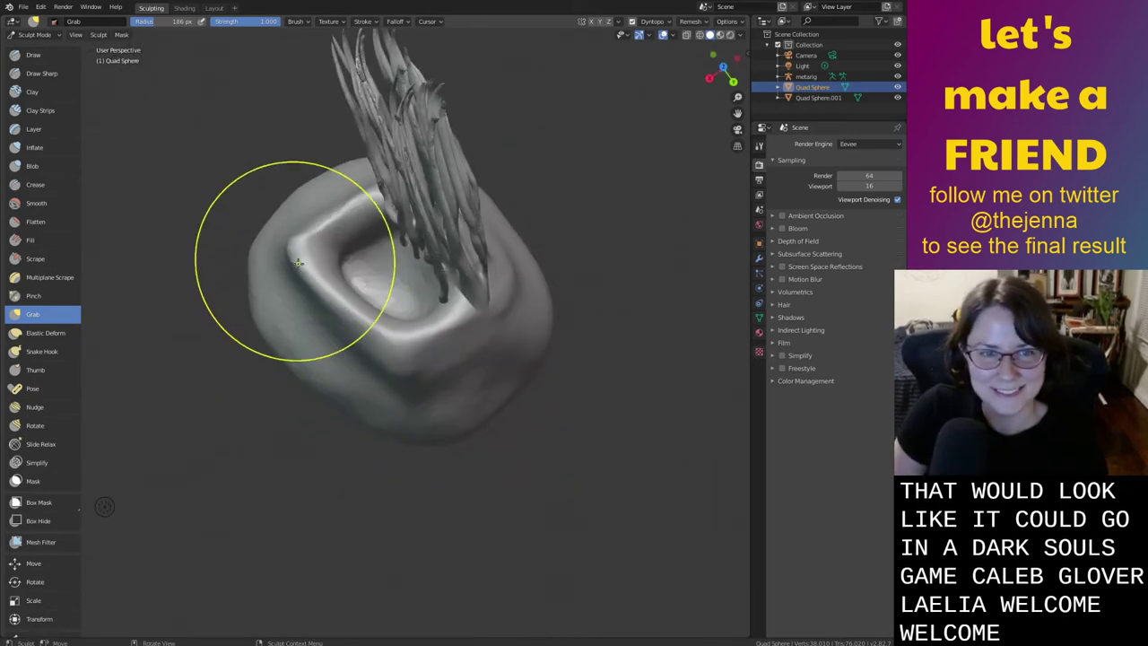
drag(298, 260, 317, 253)
middle_drag(402, 373, 239, 308)
mouse_move(450, 450)
middle_down()
mouse_move(454, 413)
mouse_move(541, 306)
middle_up()
mouse_move(526, 369)
middle_down()
mouse_move(546, 389)
mouse_move(542, 419)
mouse_move(556, 404)
mouse_move(356, 508)
middle_up()
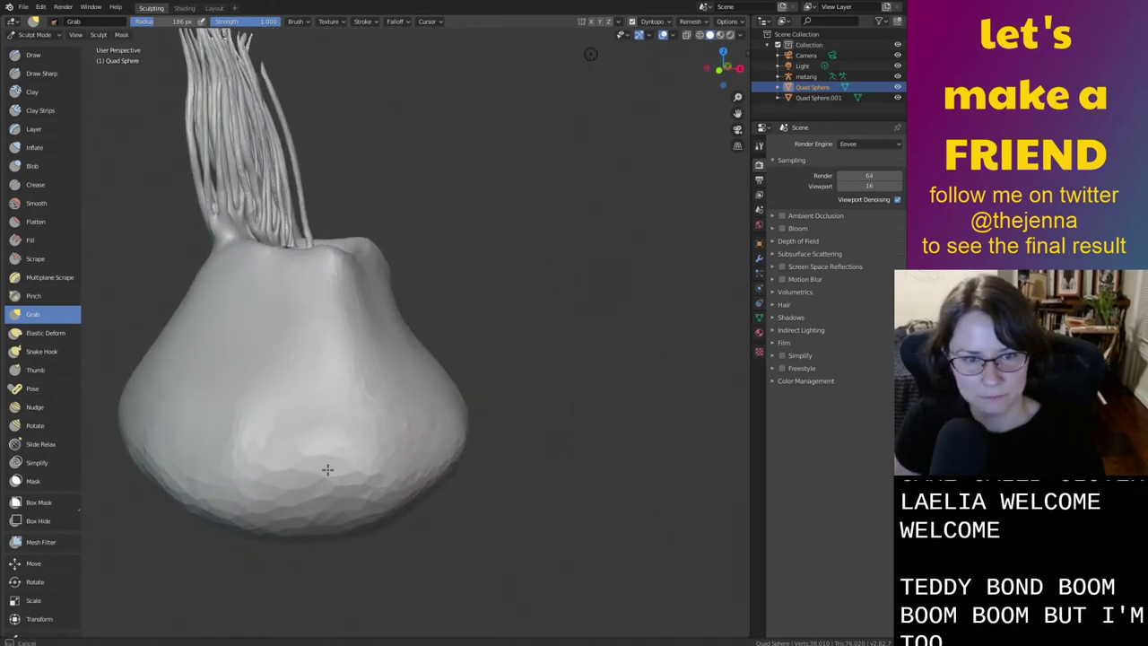
mouse_move(354, 550)
middle_down()
mouse_move(429, 548)
mouse_move(426, 404)
middle_up()
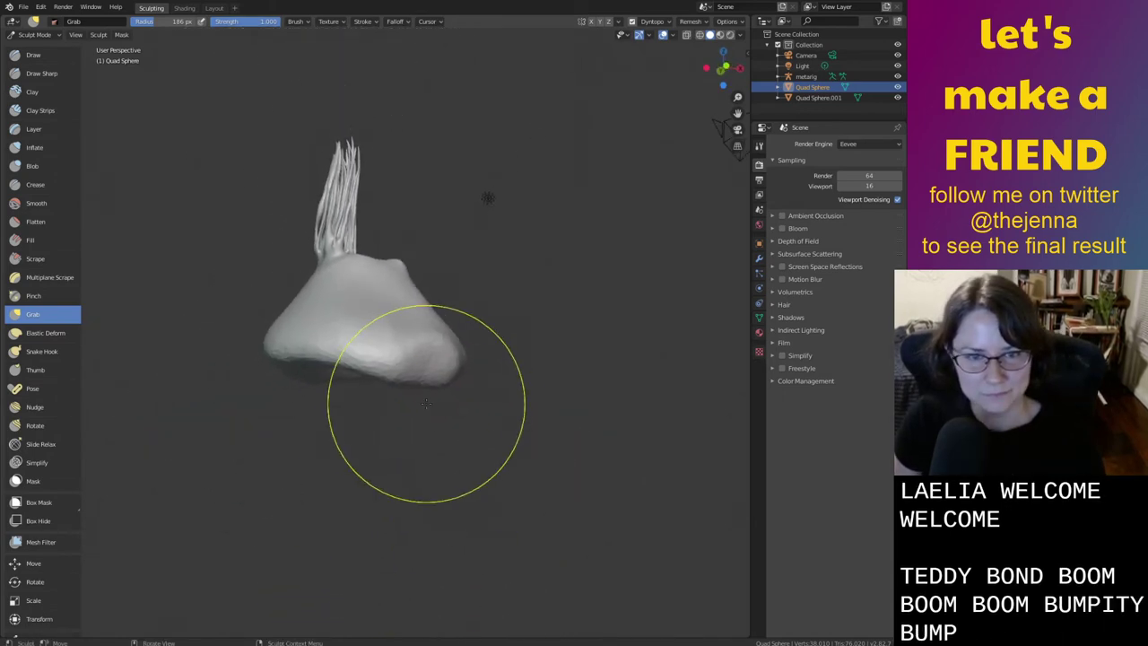
mouse_move(397, 360)
middle_down()
mouse_move(341, 382)
mouse_move(287, 382)
mouse_move(364, 389)
middle_up()
Smooth the lower edge of the body with the Smooth brush and save the file
key(i)
key(s)
drag(292, 393, 367, 410)
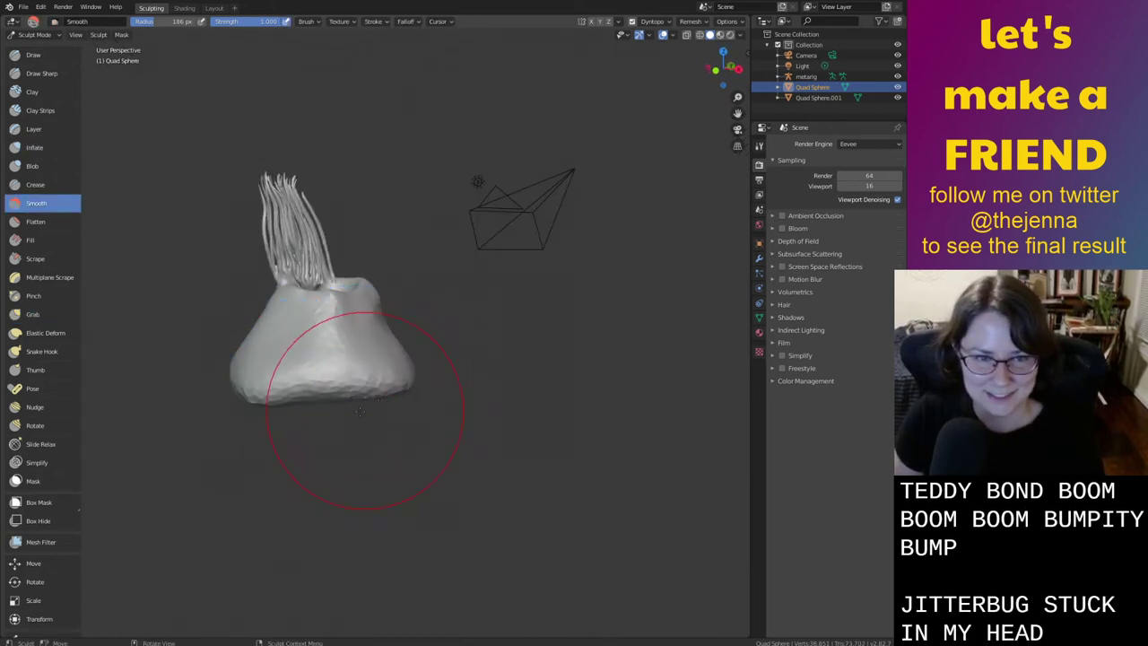
mouse_move(367, 410)
middle_down()
mouse_move(478, 412)
mouse_move(551, 438)
mouse_move(583, 502)
mouse_move(547, 442)
mouse_move(551, 454)
mouse_move(524, 461)
middle_up()
middle_drag(644, 482, 584, 490)
key(ctrl+s)
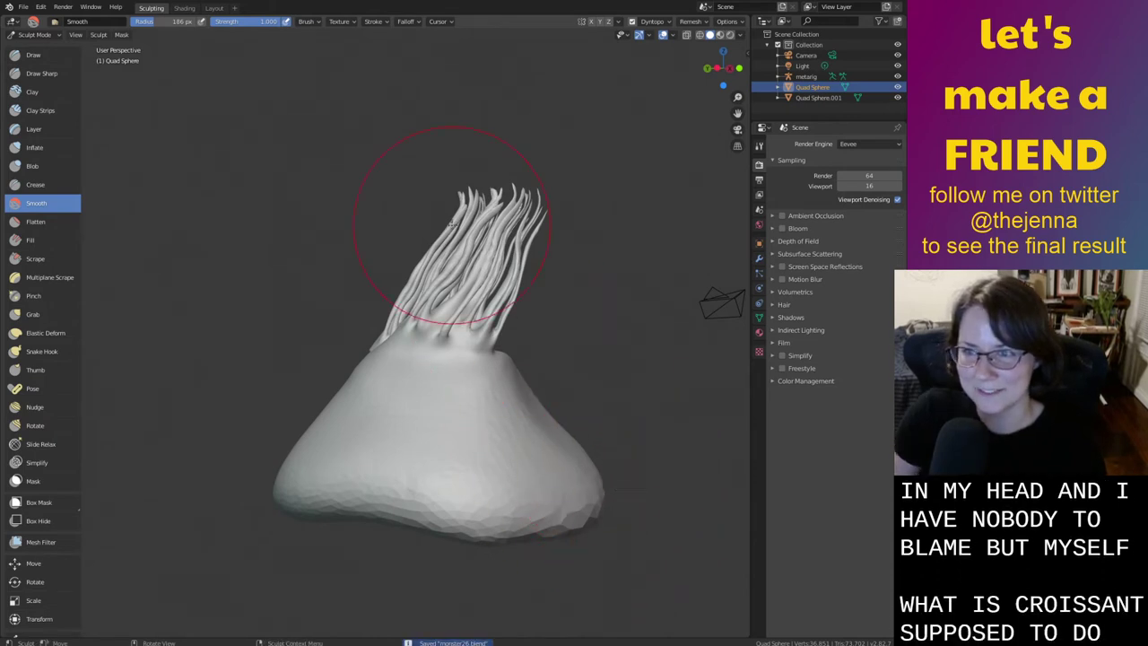
Check the reshaped body against the metarig in the Layout workspace and return to the Sculpting workspace
click(215, 8)
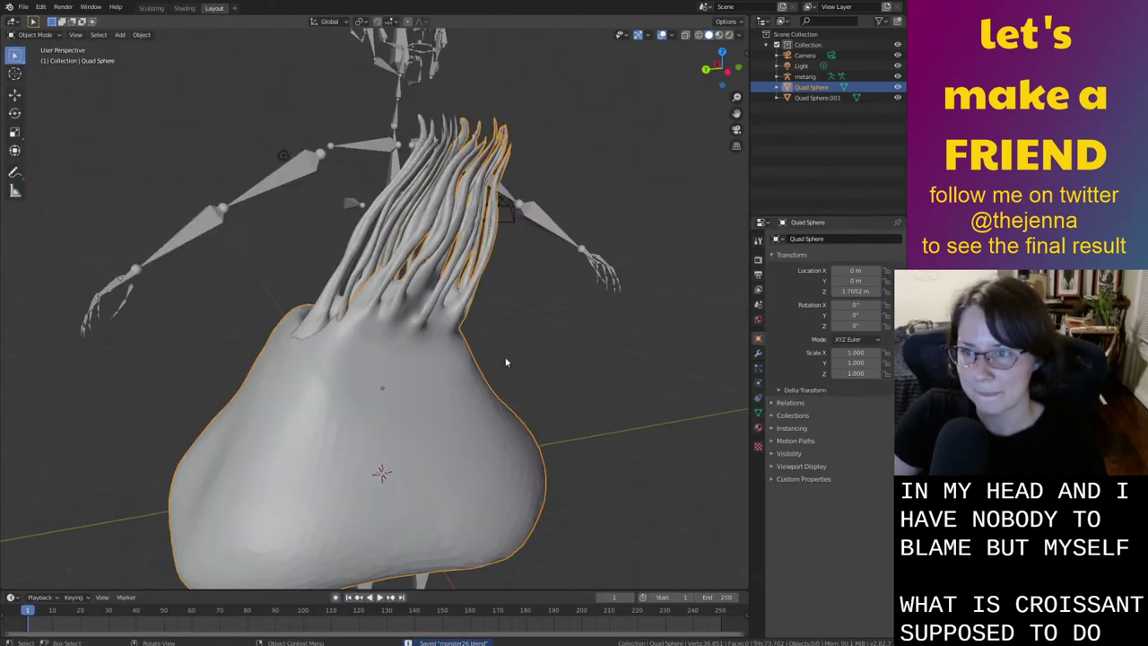
middle_drag(544, 484, 502, 436)
click(520, 457)
click(151, 9)
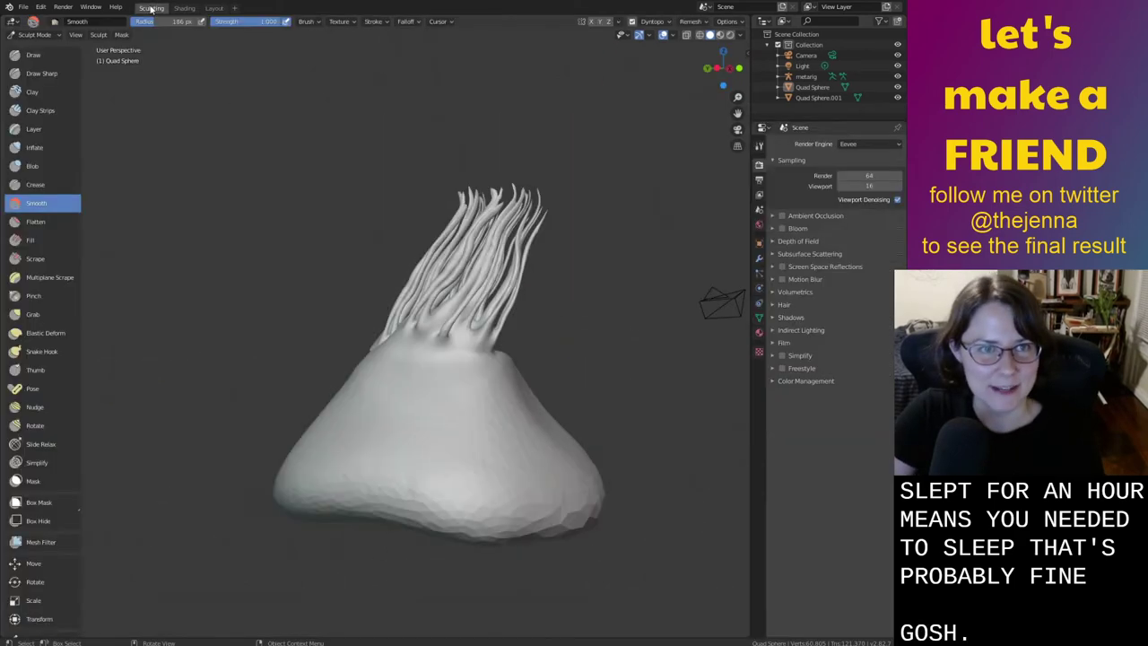
Smooth the lower edge of the body with the Smooth brush, checking it from the side and underneath
middle_drag(368, 493, 366, 513)
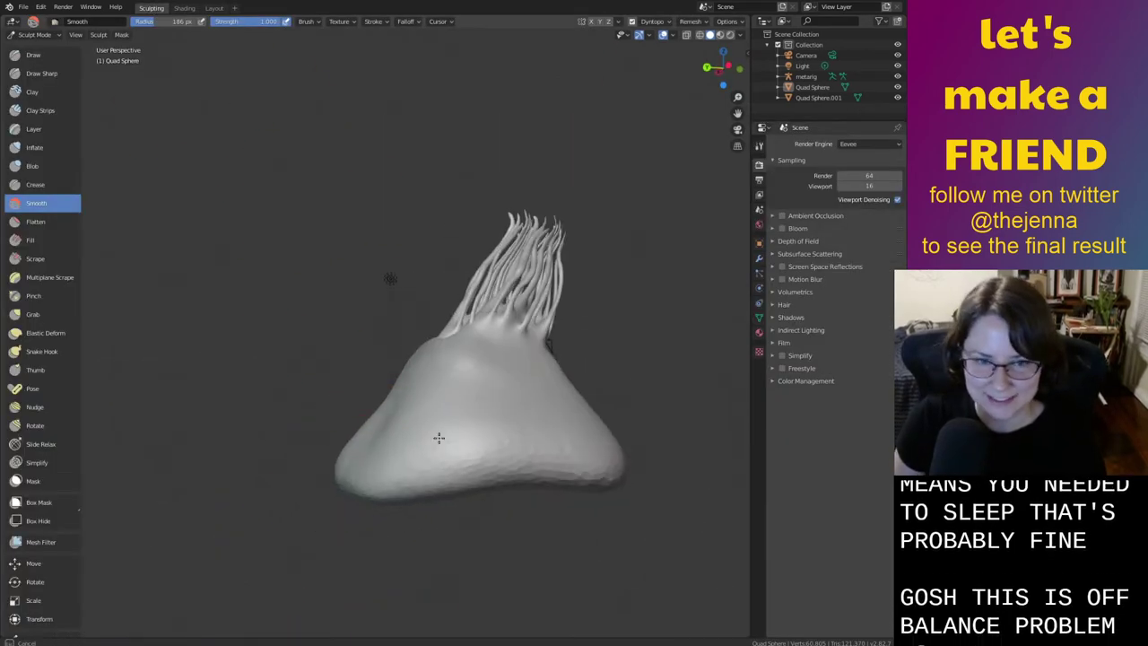
mouse_move(422, 478)
middle_down()
mouse_move(455, 486)
mouse_move(447, 454)
middle_up()
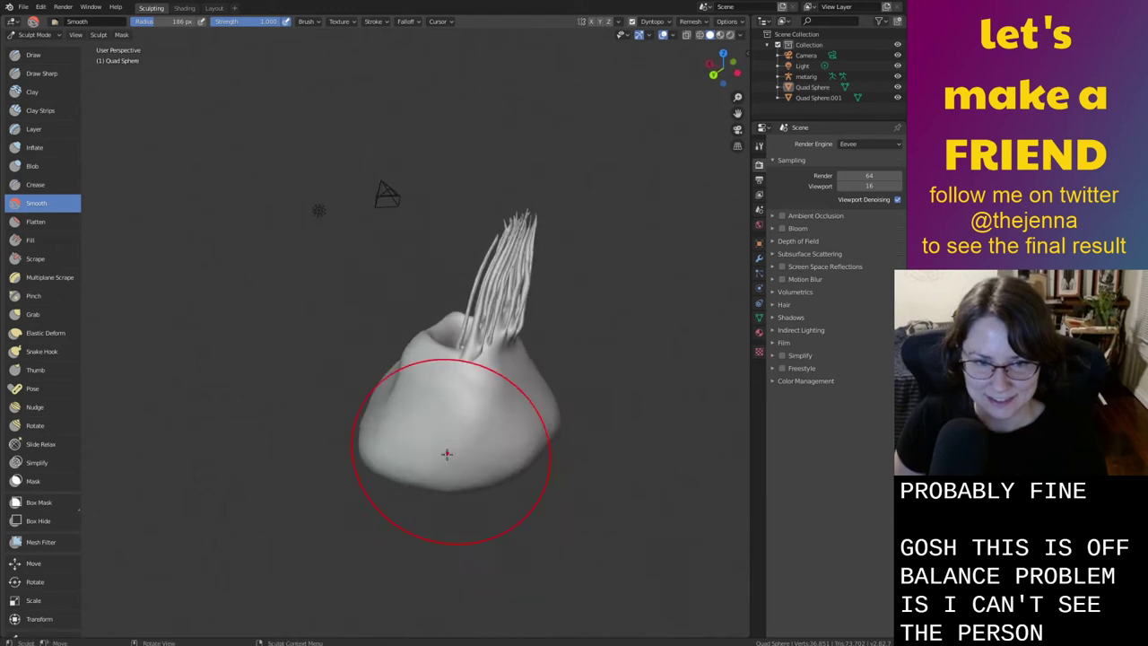
mouse_move(384, 429)
middle_down()
mouse_move(488, 423)
mouse_move(454, 359)
middle_up()
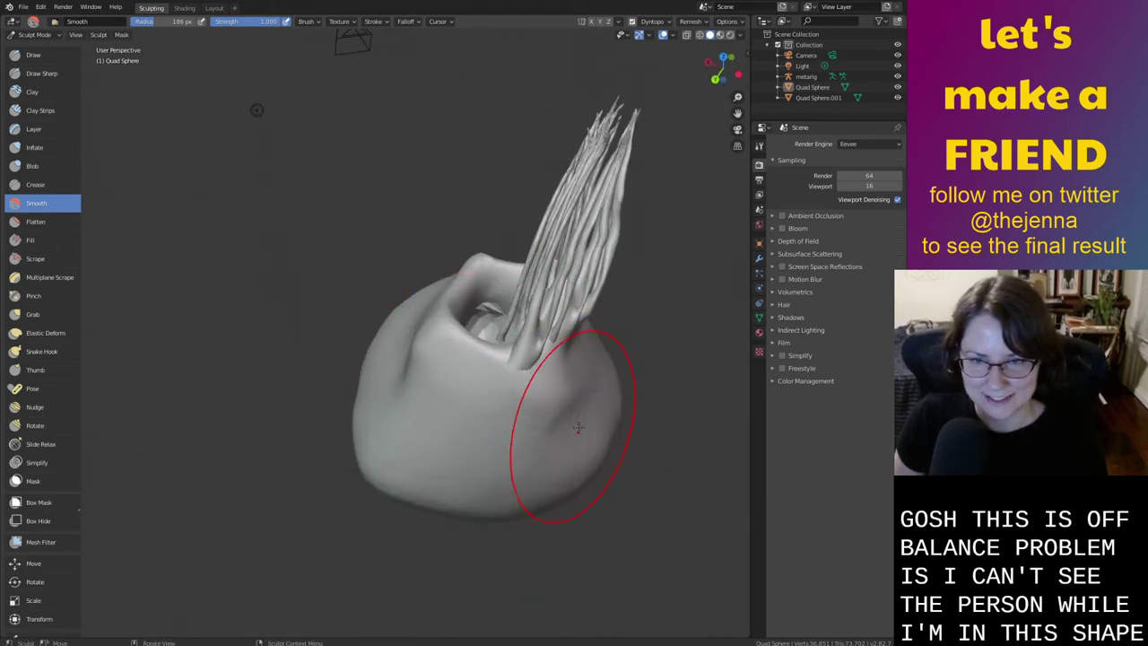
middle_drag(579, 427, 507, 411)
drag(522, 535, 583, 555)
mouse_move(618, 572)
middle_down()
mouse_move(567, 431)
mouse_move(502, 350)
middle_up()
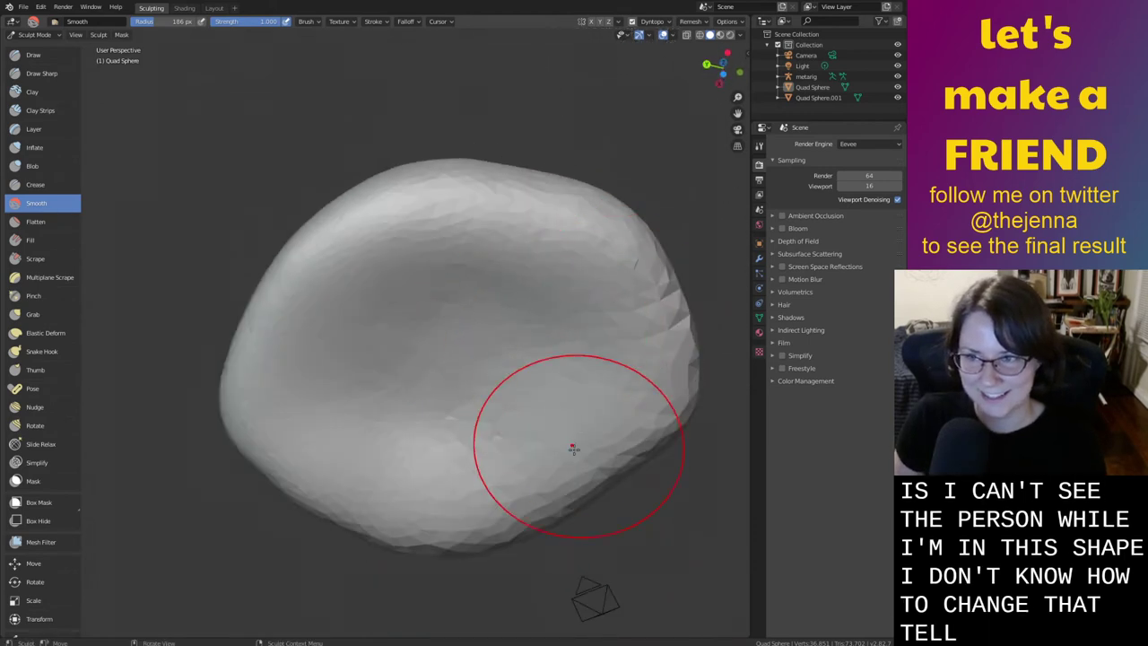
Thicken the inner wall of the body's hollow underside with the Inflate brush, undoing the stroke that breaks through the middle
key(i)
mouse_move(477, 374)
mouse_down()
mouse_move(472, 300)
mouse_move(536, 341)
mouse_move(410, 440)
mouse_move(346, 362)
mouse_up()
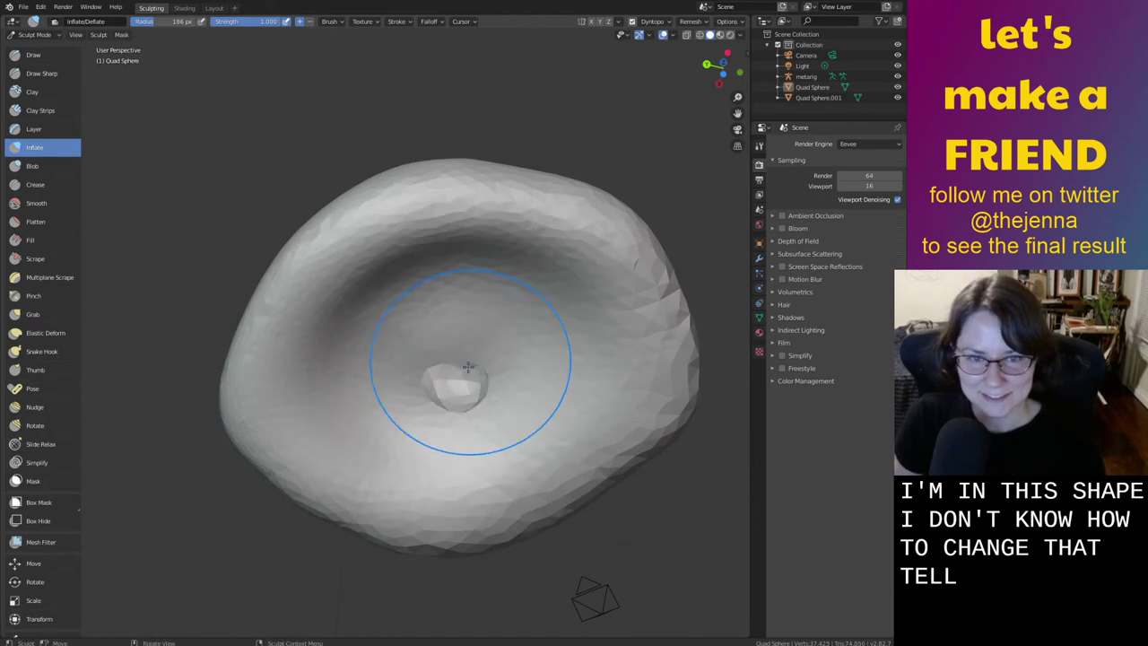
key(ctrl+z)
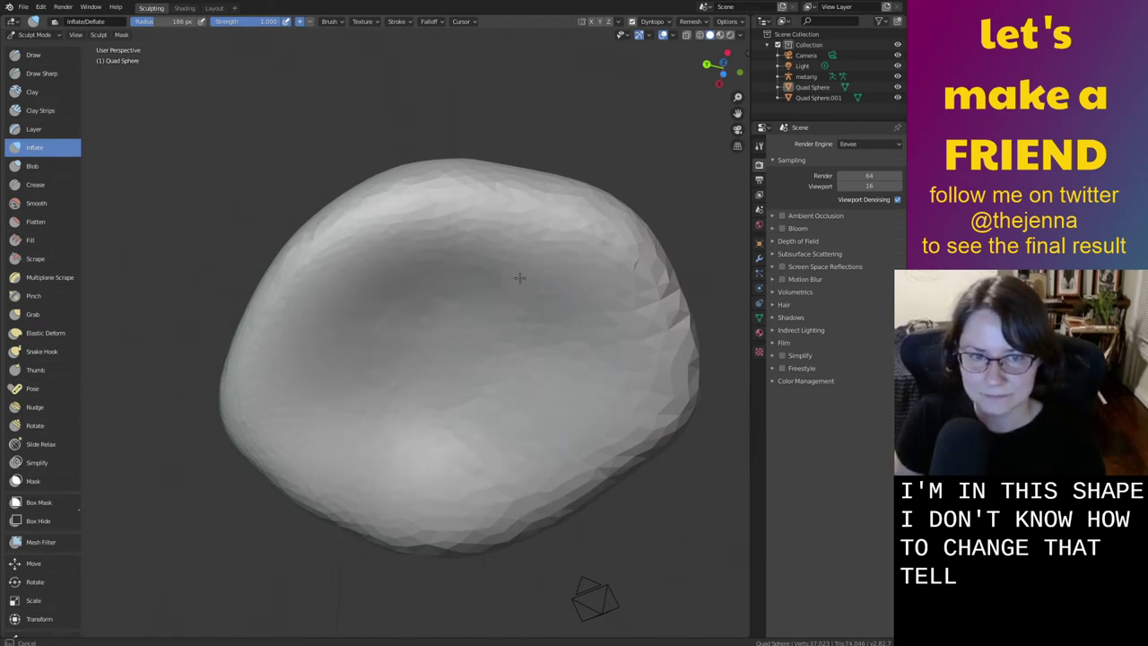
drag(519, 278, 538, 235)
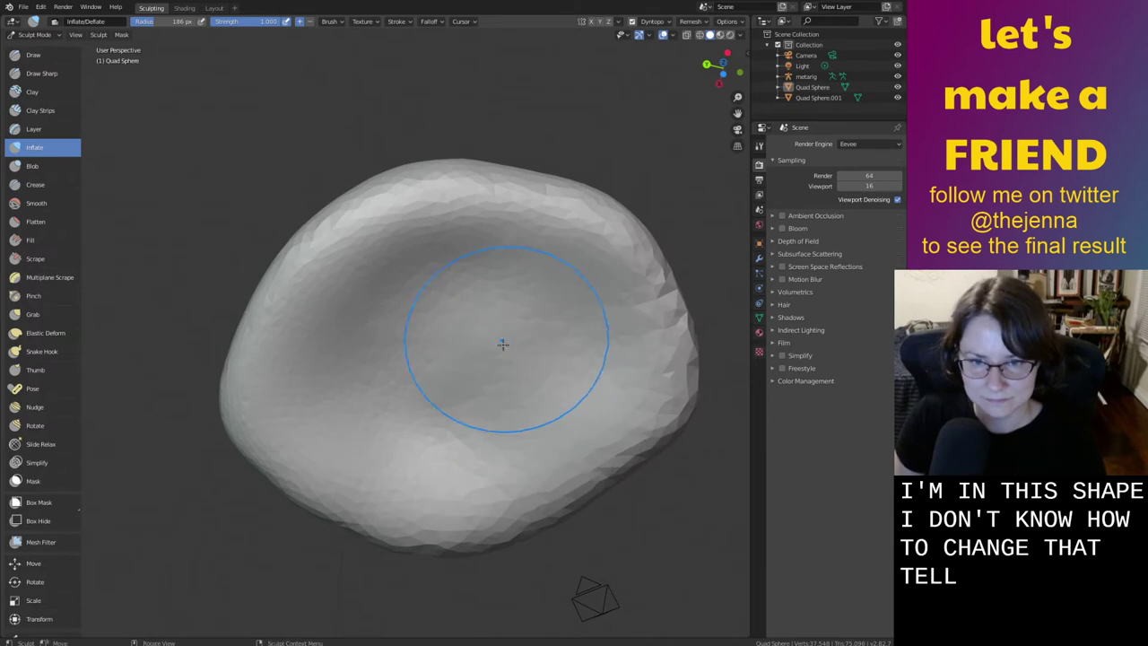
mouse_move(518, 327)
middle_down()
mouse_move(499, 443)
mouse_move(523, 351)
mouse_move(461, 505)
mouse_move(551, 452)
mouse_move(471, 439)
middle_up()
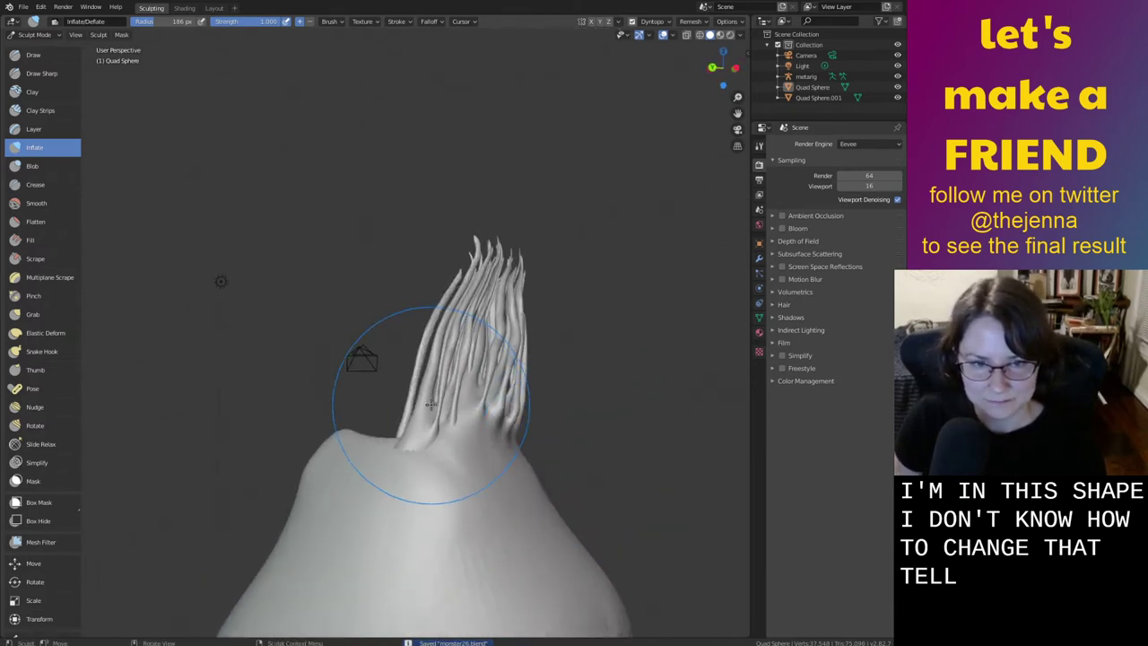
Move the separate tendril object, Quad Sphere.001, along Y to about 0.537 m in the Layout workspace
click(214, 8)
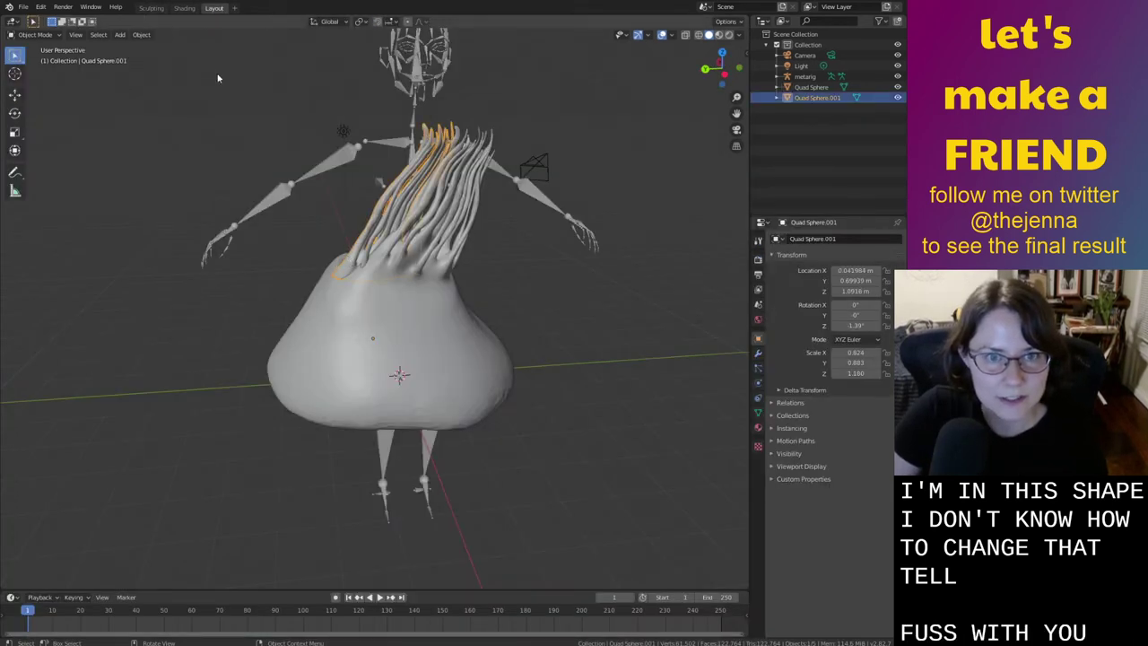
click(401, 250)
key(g)
key(y)
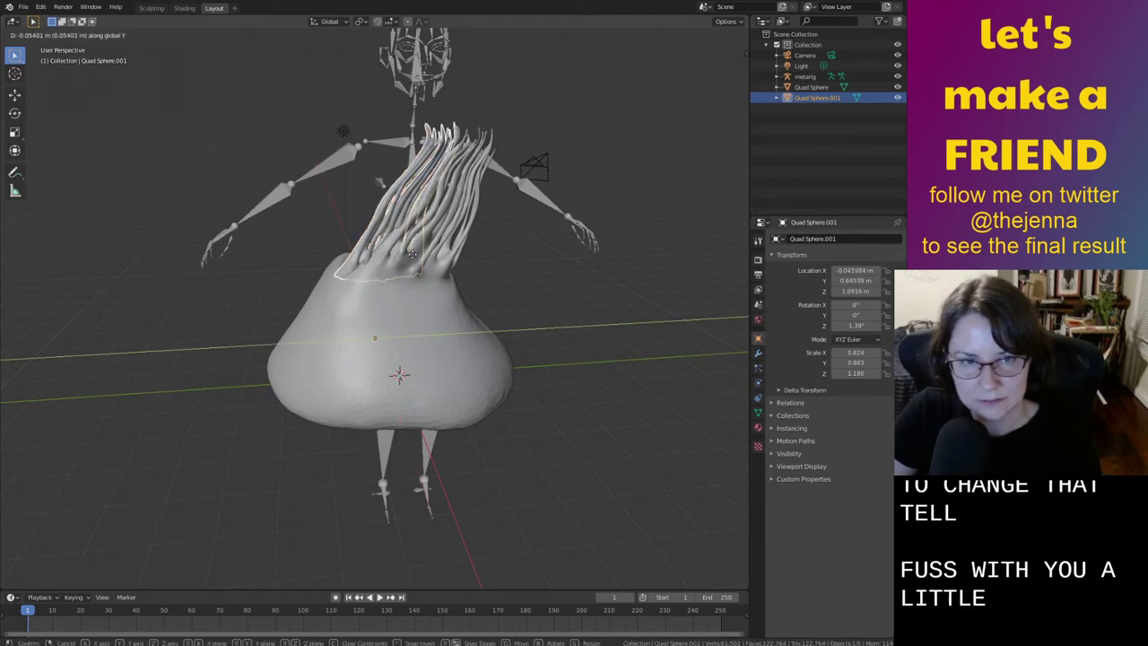
click(521, 313)
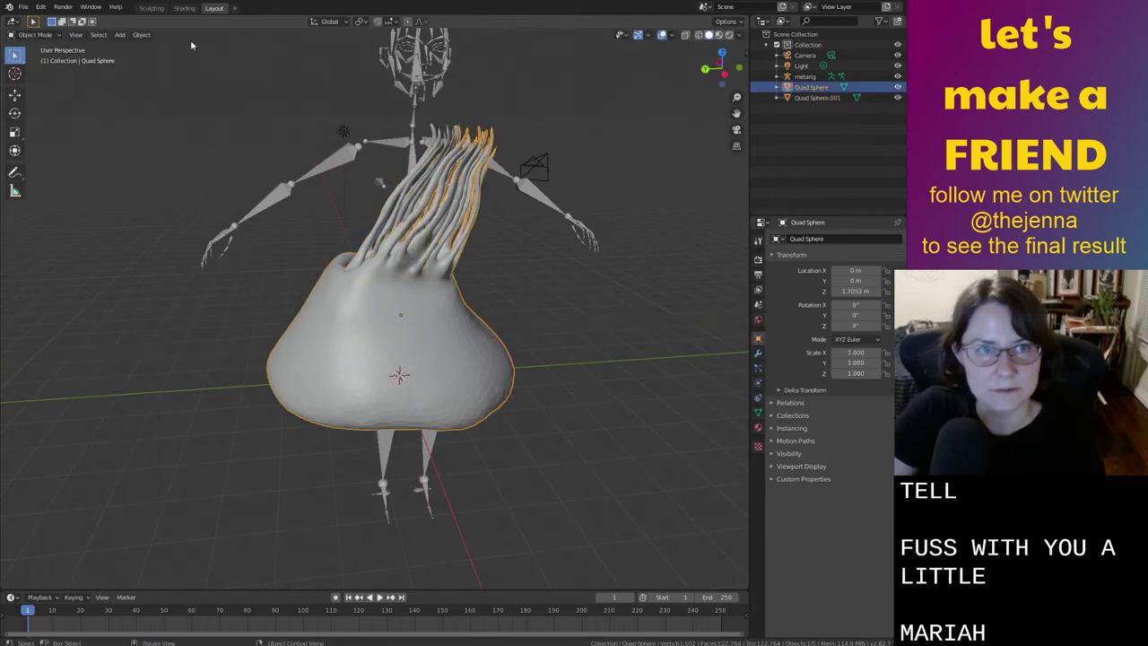
Save the file and check the body and shifted tendrils against the metarig in the Layout workspace
click(150, 9)
mouse_move(624, 370)
middle_down()
mouse_move(494, 367)
mouse_move(534, 412)
mouse_move(583, 435)
mouse_move(524, 429)
mouse_move(566, 434)
middle_up()
scroll(498, 381, down, 3)
key(ctrl+s)
click(219, 11)
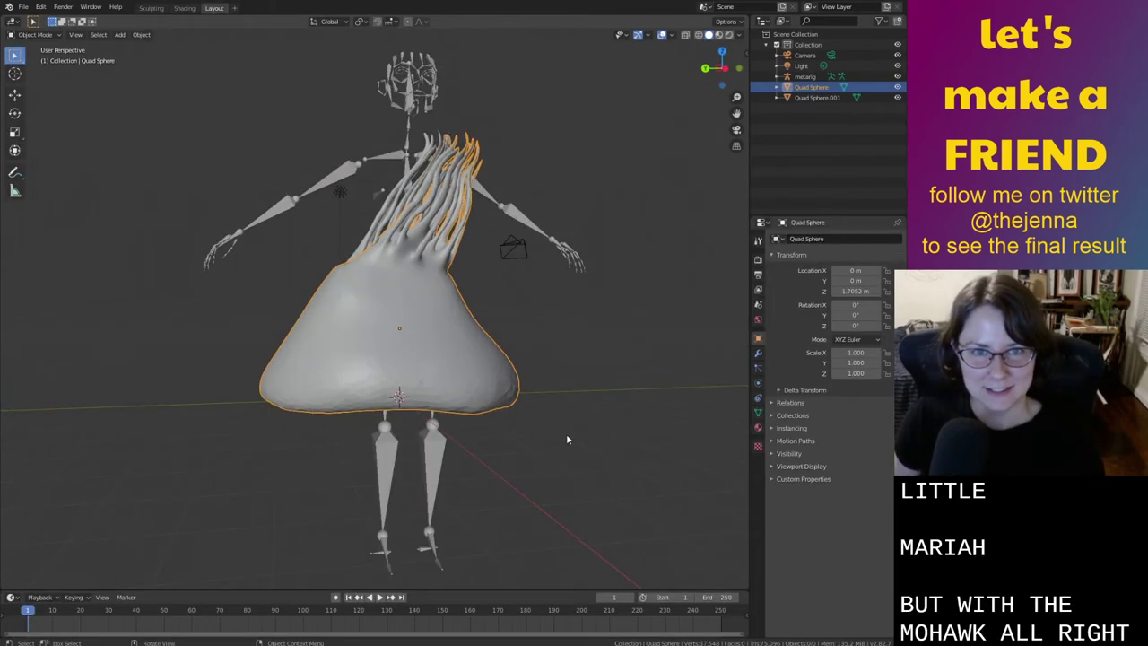
click(566, 435)
middle_drag(494, 451, 558, 515)
scroll(573, 421, up, 2)
middle_drag(573, 420, 435, 254)
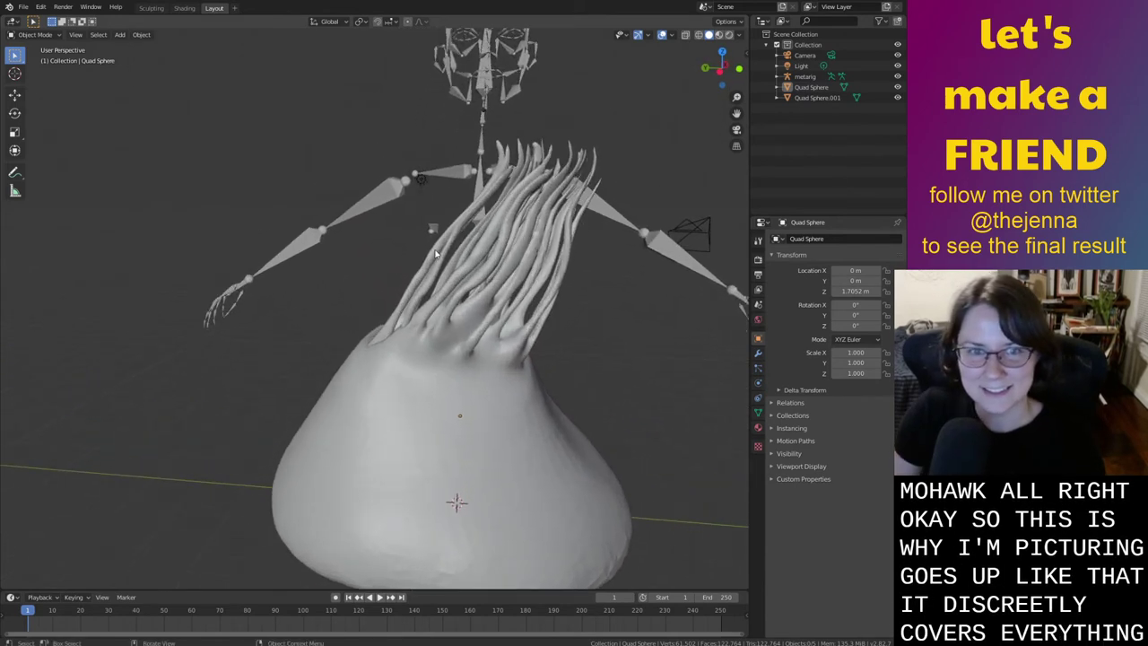
Bow the outer tendrils of Quad Sphere.001 outward with the Grab brush in the Sculpting workspace
click(158, 10)
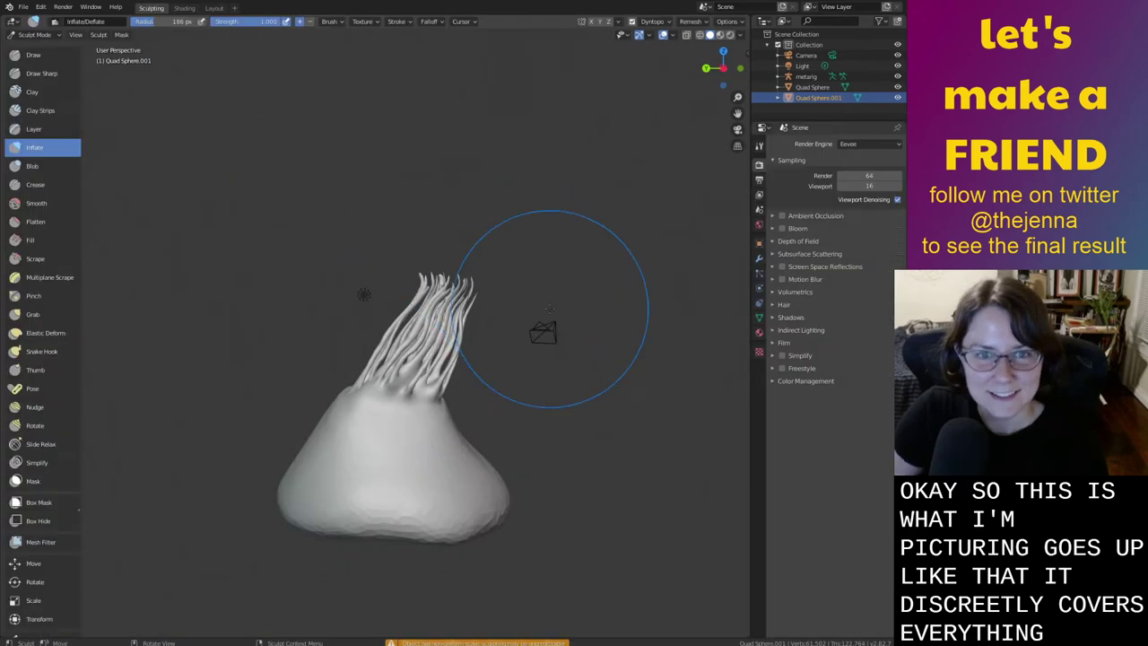
scroll(556, 403, up, 4)
mouse_move(555, 403)
middle_down()
mouse_move(473, 393)
mouse_move(481, 386)
middle_up()
middle_drag(574, 341, 461, 343)
key(g)
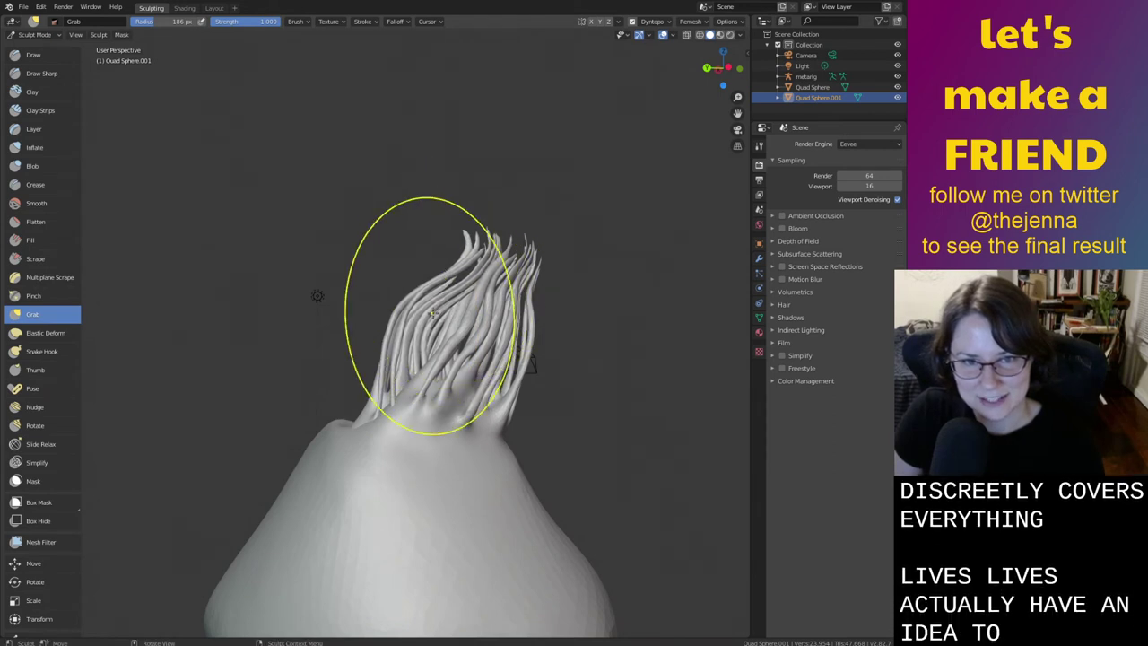
drag(384, 378, 376, 375)
mouse_move(413, 315)
mouse_down()
mouse_move(412, 274)
mouse_move(402, 296)
mouse_up()
Refine the curve of the bowed tendrils from the open side of the body with the Grab brush
mouse_move(402, 296)
middle_down()
mouse_move(456, 353)
mouse_move(426, 320)
mouse_move(494, 354)
mouse_move(348, 285)
middle_up()
drag(306, 262, 316, 249)
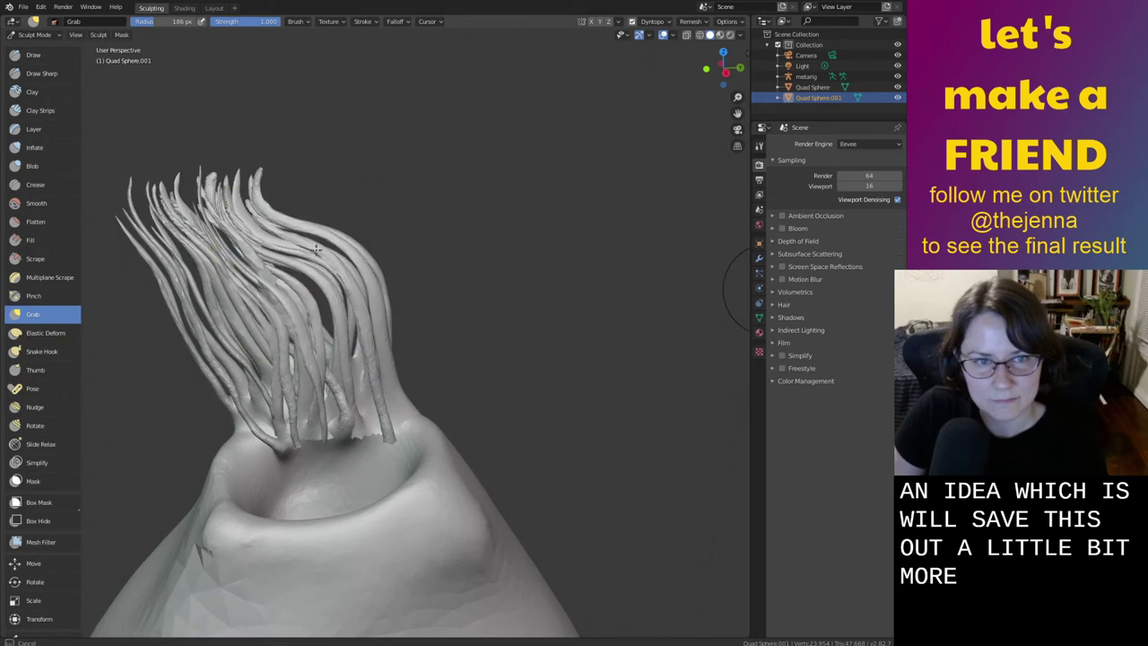
mouse_move(342, 282)
middle_down()
mouse_move(359, 287)
mouse_move(348, 267)
mouse_move(377, 262)
mouse_move(370, 255)
middle_up()
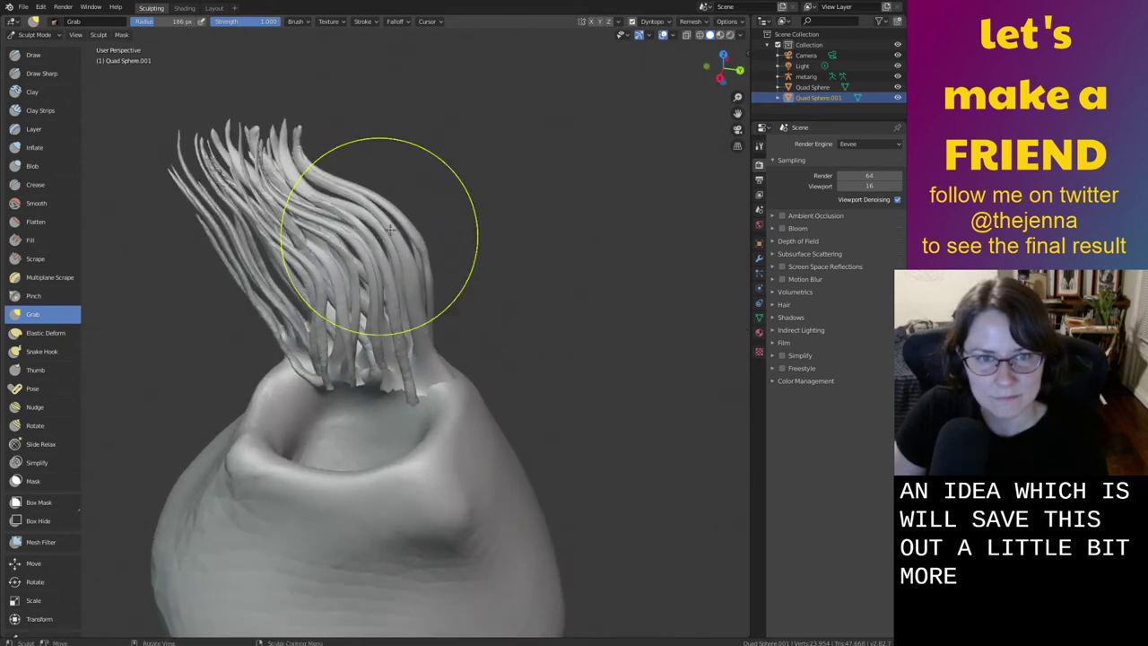
middle_drag(416, 215, 256, 209)
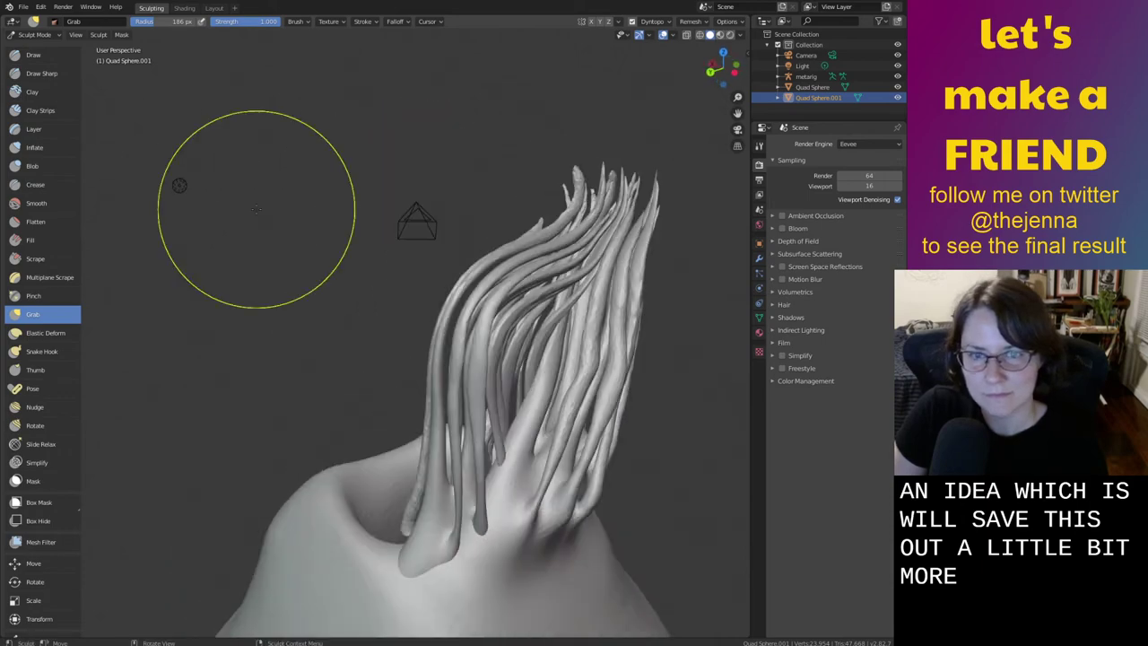
mouse_move(439, 235)
middle_down()
mouse_move(459, 267)
mouse_move(431, 277)
middle_up()
Examine how the reshaped tendrils and body cover the metarig's torso from above and from the front
key(Tab)
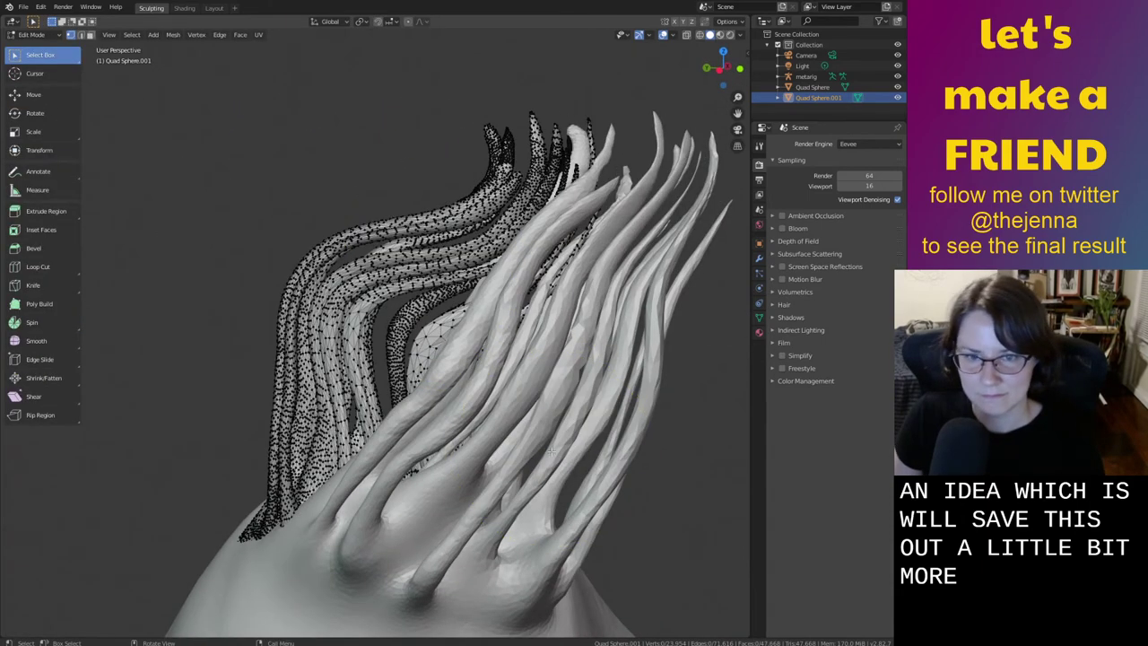
click(213, 8)
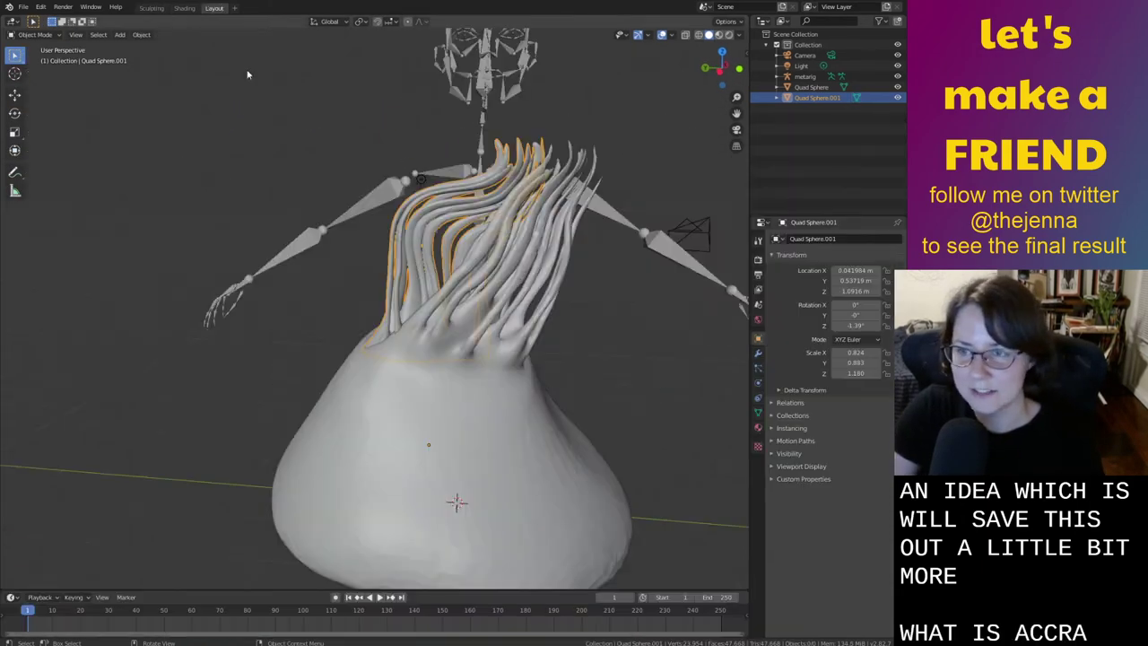
click(547, 459)
middle_drag(530, 441, 453, 471)
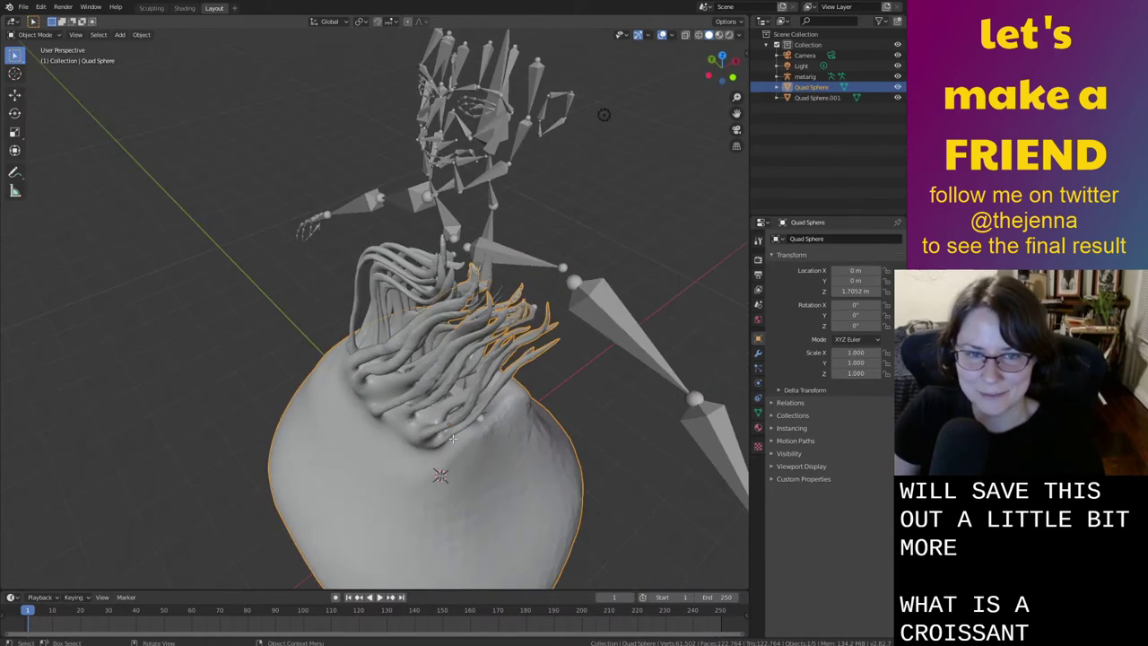
key(Tab)
key(Tab)
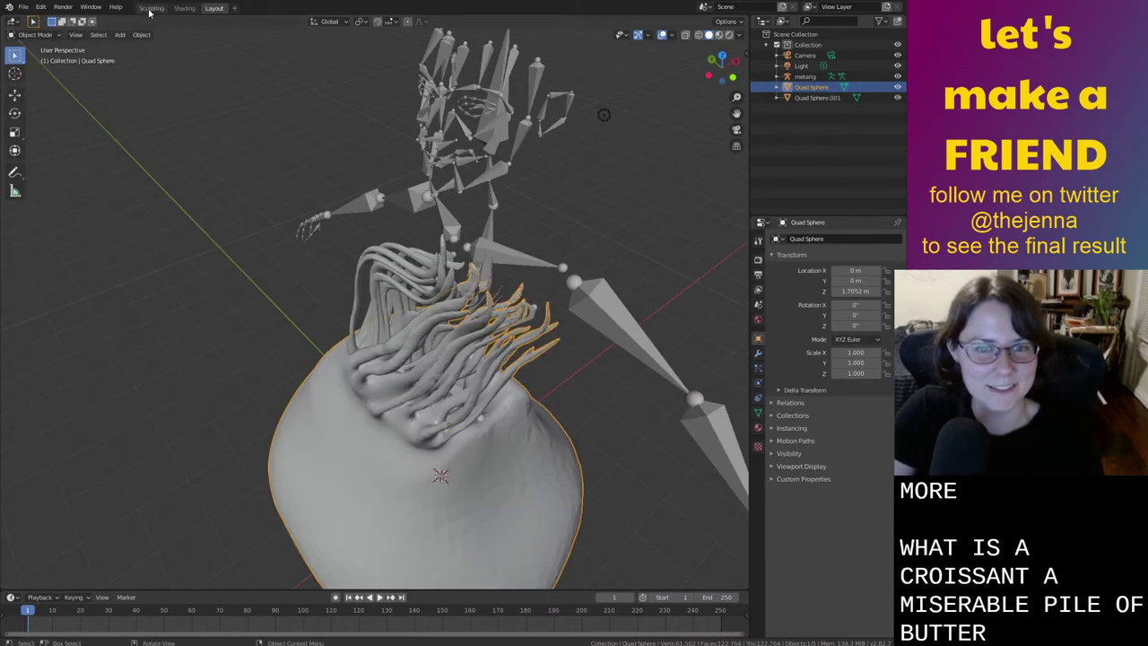
click(151, 8)
mouse_move(410, 410)
middle_down()
mouse_move(477, 457)
mouse_move(400, 441)
mouse_move(440, 487)
mouse_move(335, 502)
mouse_move(368, 557)
middle_up()
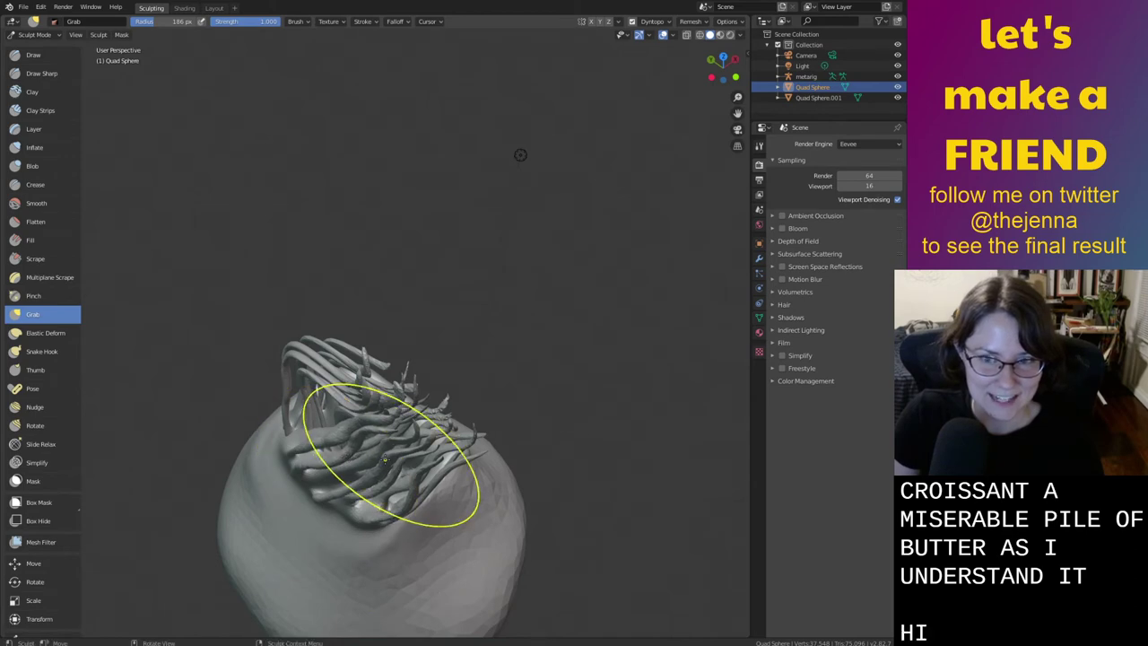
middle_drag(384, 461, 346, 150)
click(214, 7)
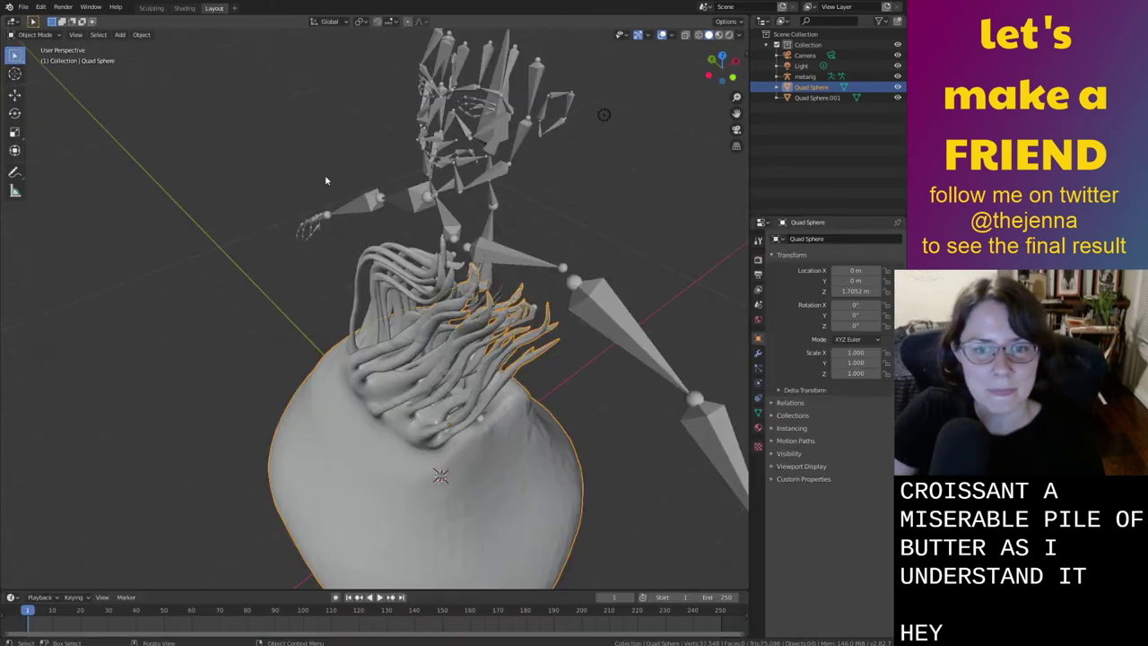
mouse_move(574, 341)
middle_down()
mouse_move(591, 349)
mouse_move(589, 384)
mouse_move(677, 352)
middle_up()
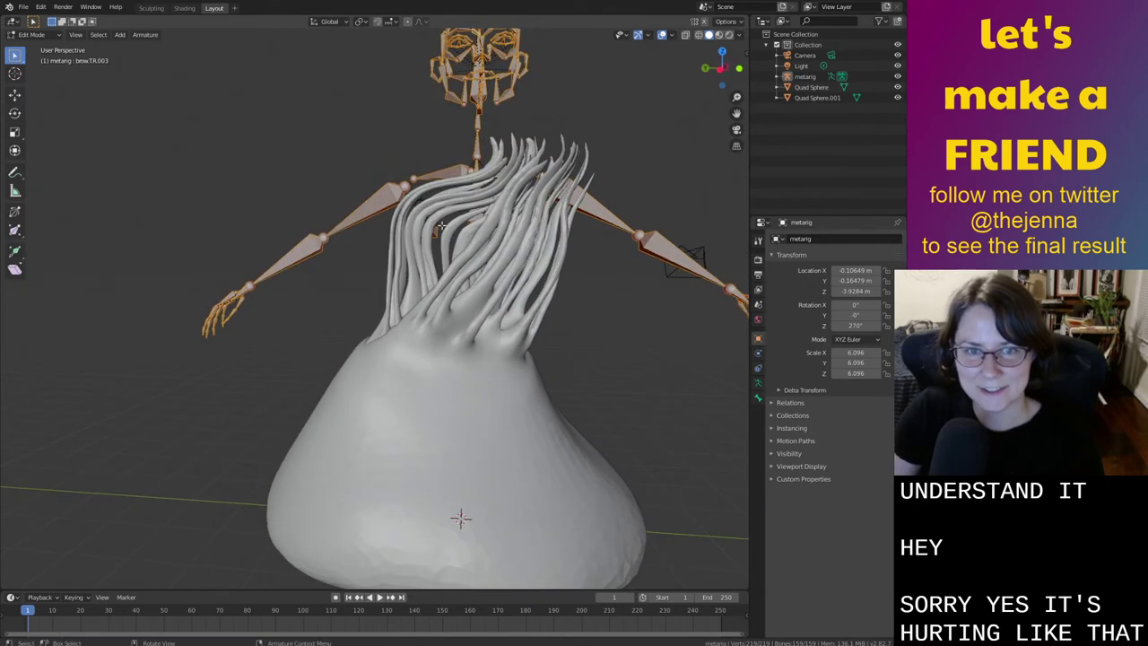
middle_drag(696, 87, 436, 236)
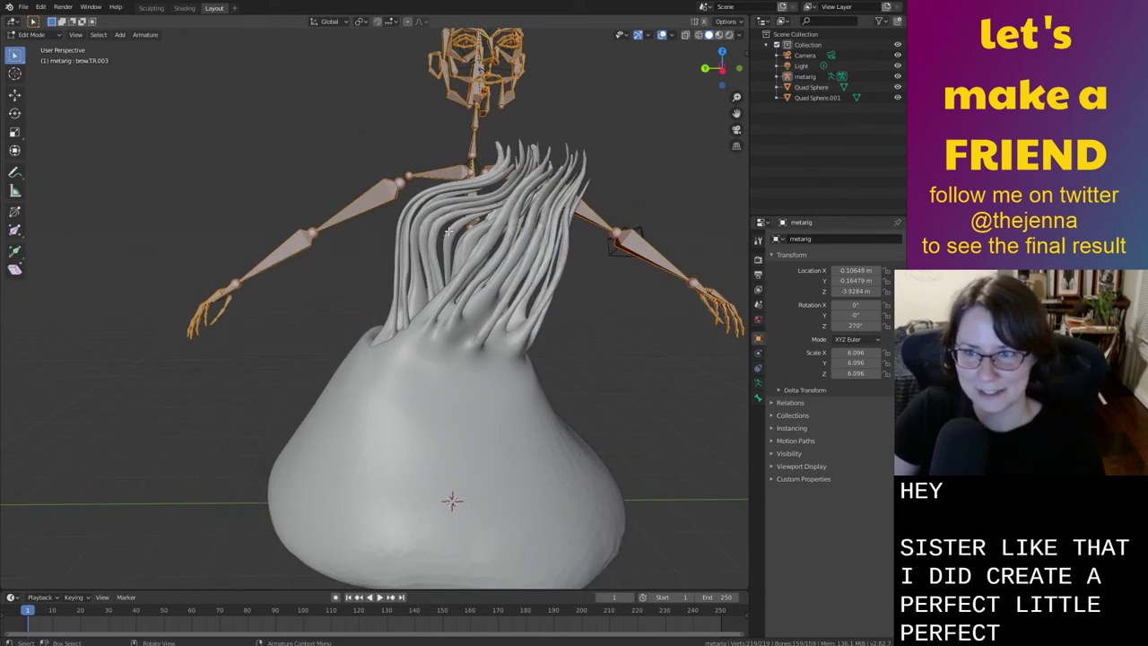
Save the file, clear the bone selection and line the model up in the Left orthographic view
key(ctrl+s)
scroll(579, 394, down, 2)
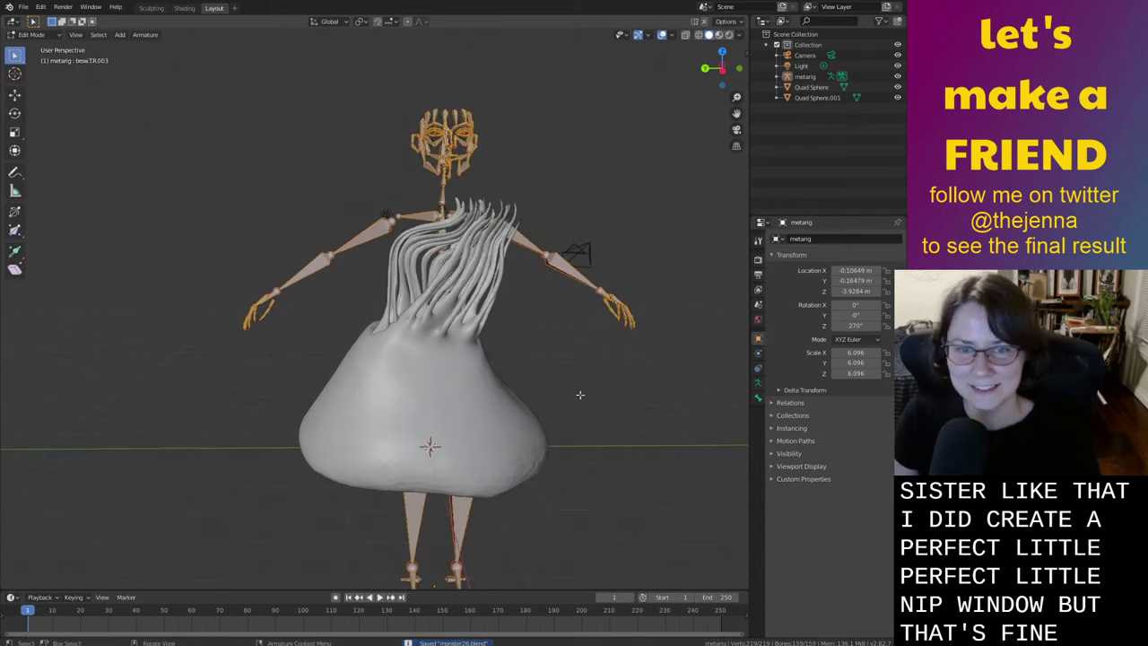
click(608, 367)
middle_drag(580, 395, 709, 212)
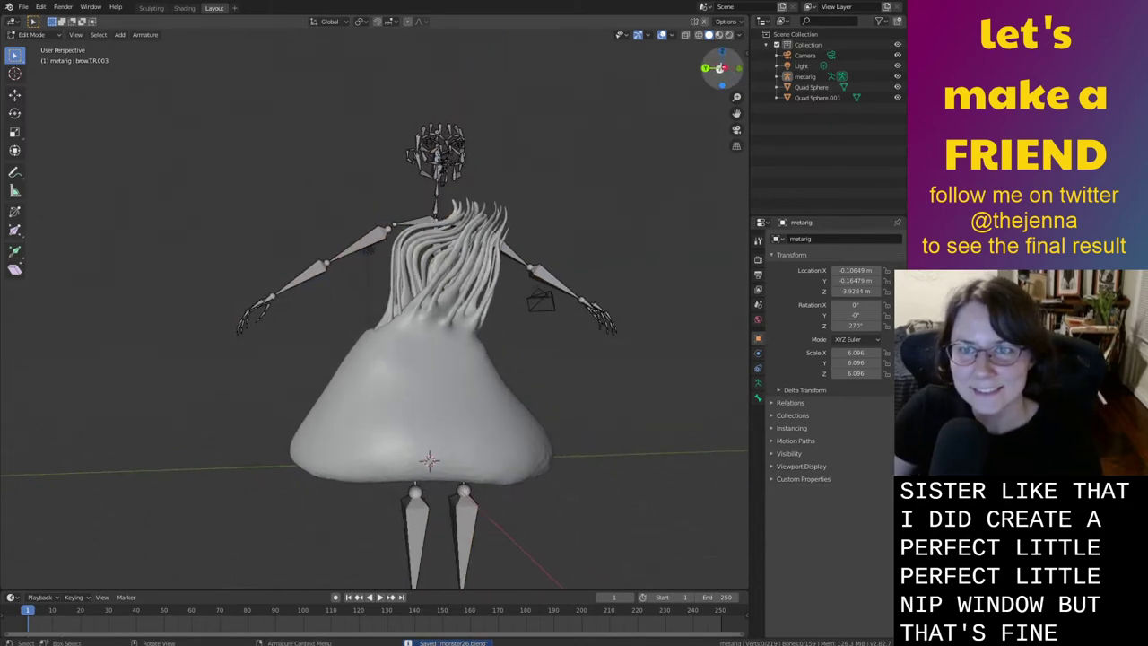
click(721, 70)
ctrl+middle_drag(681, 382, 610, 327)
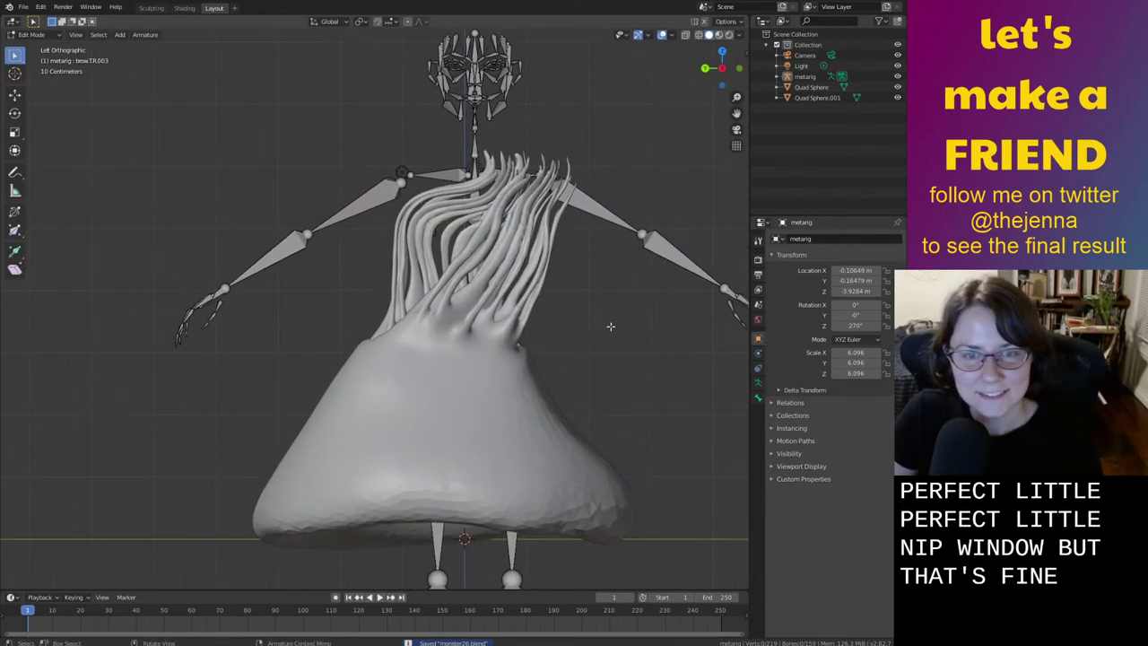
Return to Object Mode and shift the body and the separate tendril object together along X
key(Tab)
click(489, 444)
shift+click(426, 303)
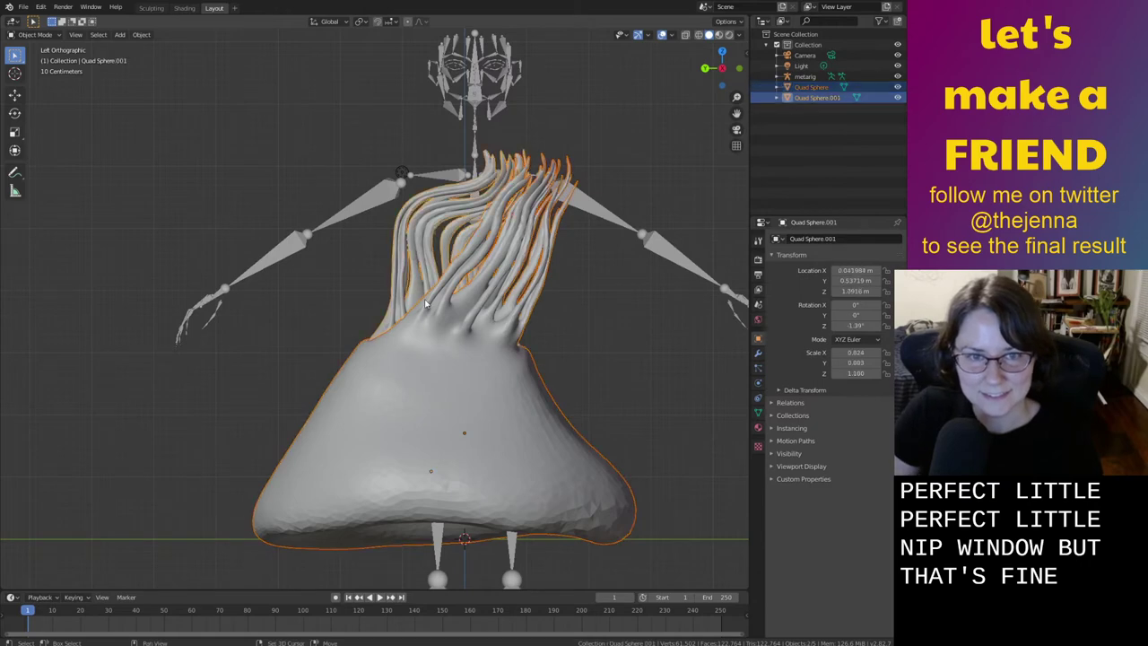
key(g)
key(x)
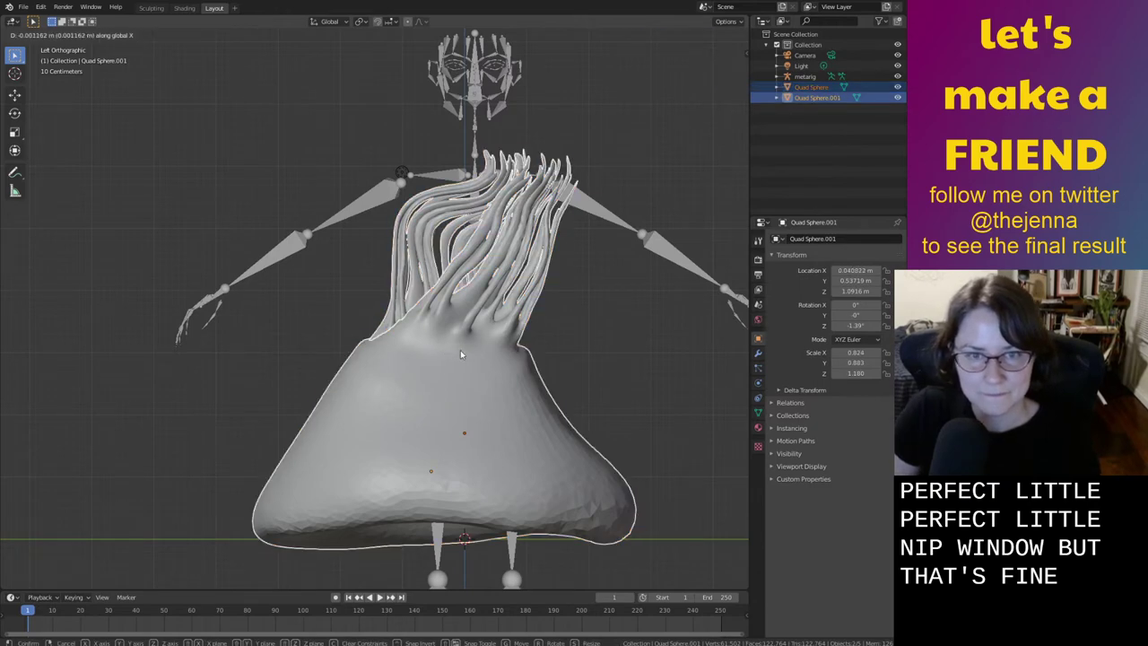
click(460, 350)
Move the metarig to about 0.155 m on X and 0.142 m on Y, and save the file
click(470, 135)
key(g)
key(x)
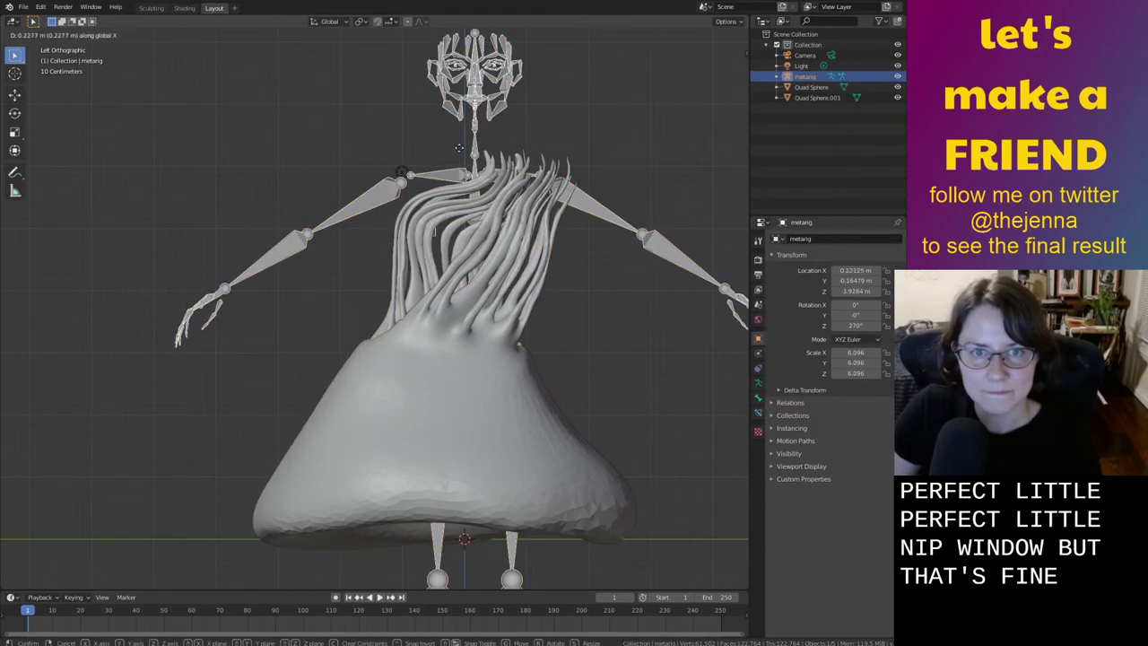
key(y)
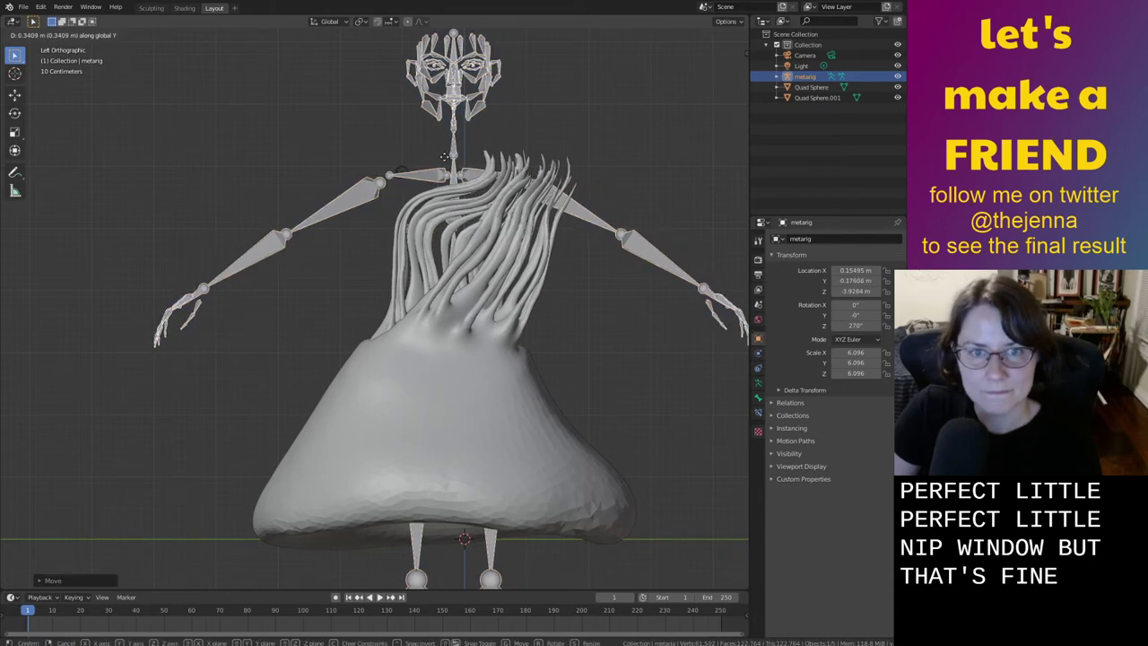
click(448, 158)
click(566, 113)
key(ctrl+s)
Add a UV sphere to the scene as the base for a new piece
middle_drag(559, 310, 566, 371)
middle_drag(598, 235, 689, 411)
key(shift+a)
mouse_move(689, 412)
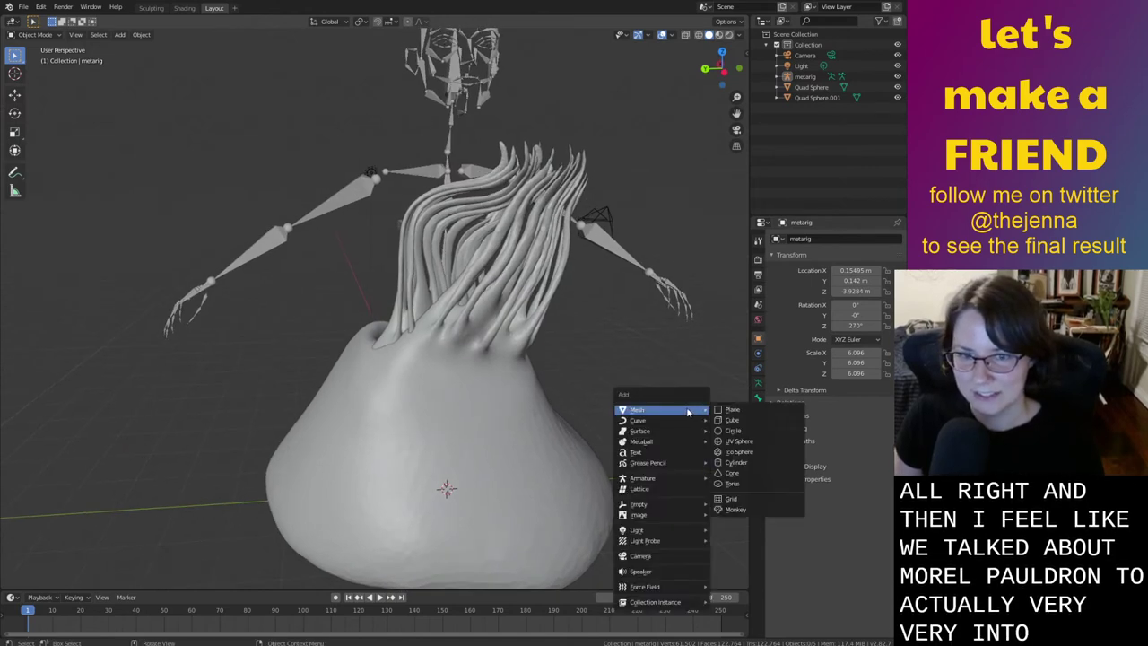
click(749, 443)
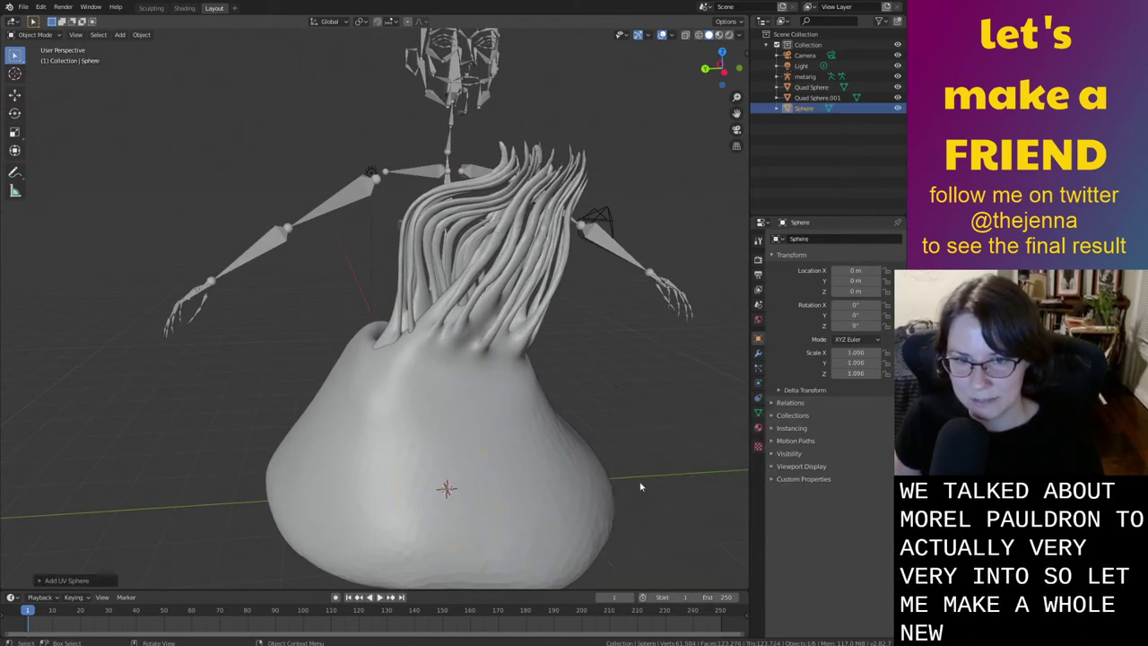
Raise the sphere to about 5.68 m on Z and move it to about -1.44 m on Y, near the rig's shoulder
click(664, 168)
middle_drag(664, 169, 527, 344)
key(g)
key(y)
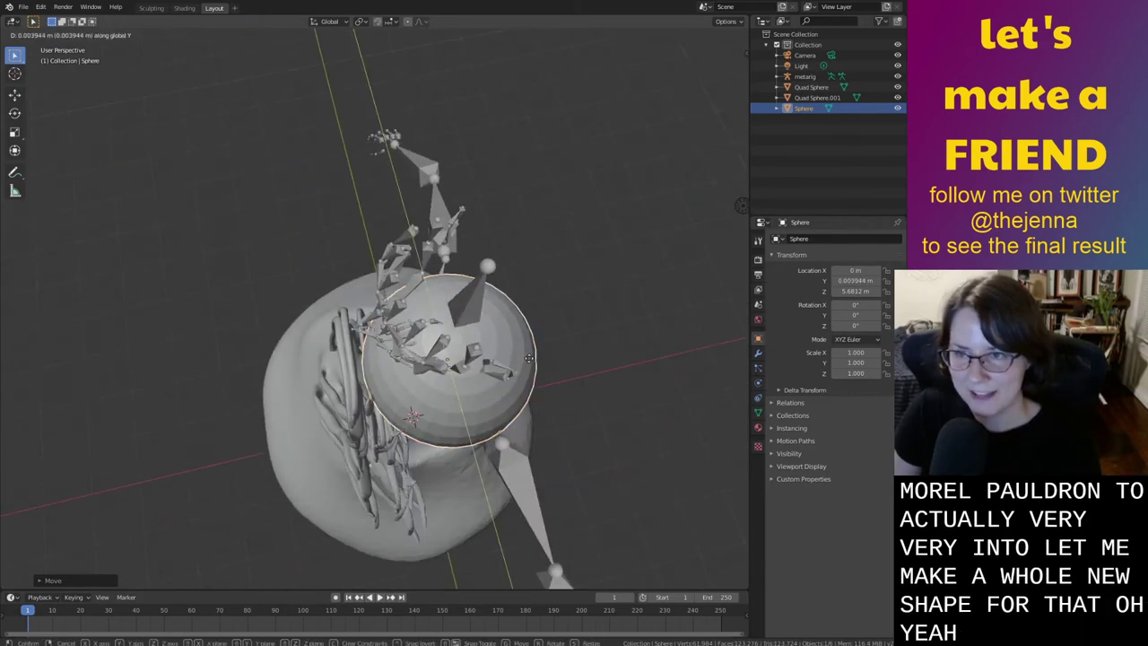
click(586, 469)
Scale the sphere to about 0.62 and reposition it over the shoulder at about 0.045 m on X and -1.06 m on Y
middle_drag(587, 469, 587, 416)
key(s)
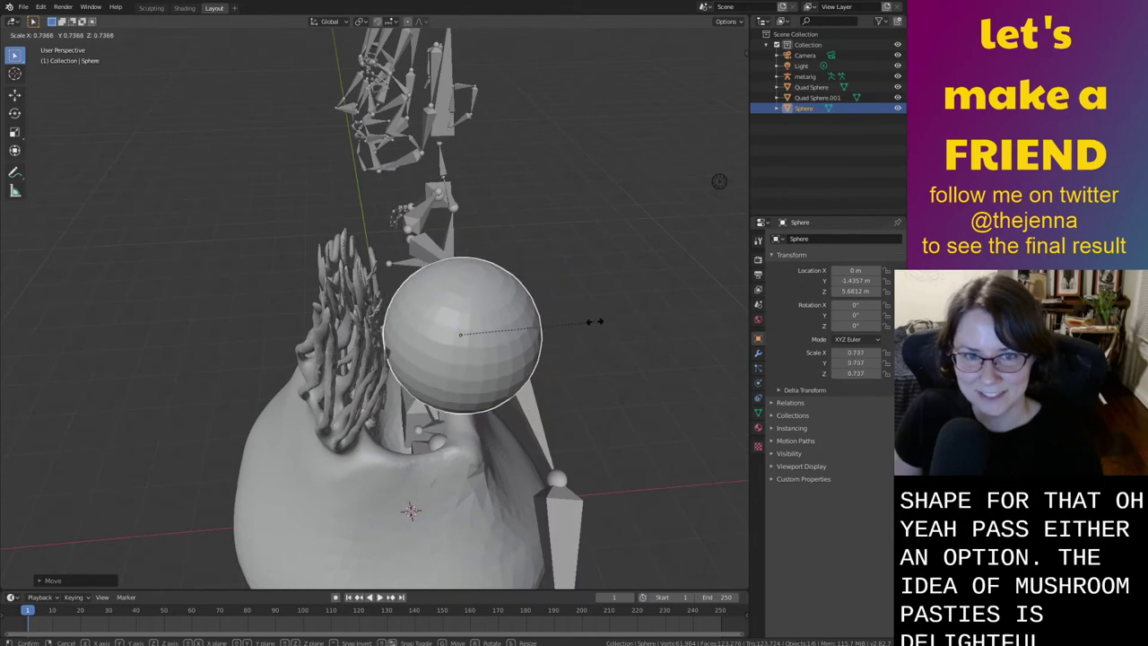
click(572, 328)
middle_drag(572, 328, 610, 382)
key(g)
key(y)
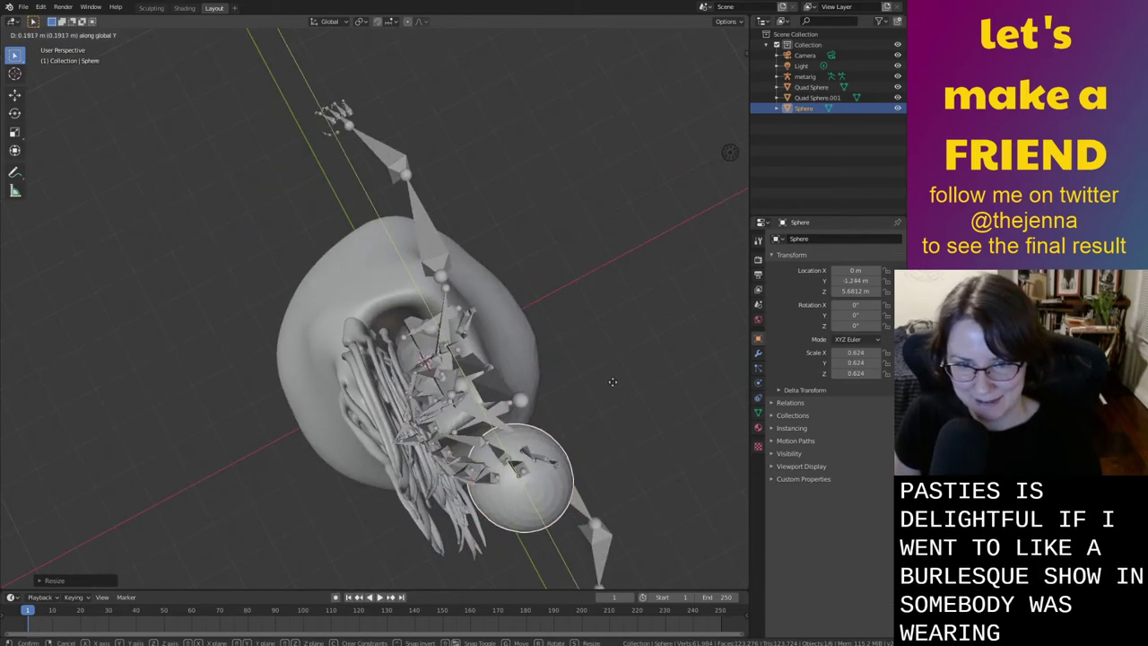
click(547, 456)
key(g)
middle_drag(552, 463, 484, 354)
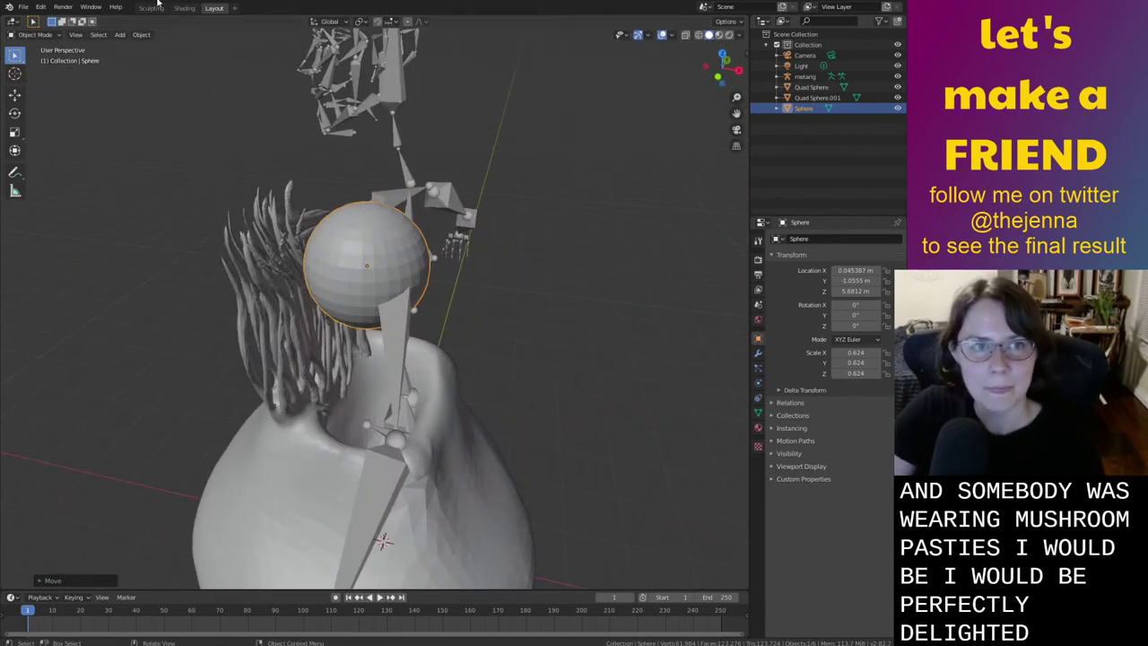
Switch to the Sculpting workspace with the sphere active and save the file
click(150, 8)
mouse_move(615, 379)
middle_down()
mouse_move(672, 389)
mouse_move(682, 249)
middle_up()
shift+middle_drag(429, 396, 617, 437)
middle_drag(619, 437, 527, 377)
scroll(448, 308, up, 4)
scroll(431, 308, down, 5)
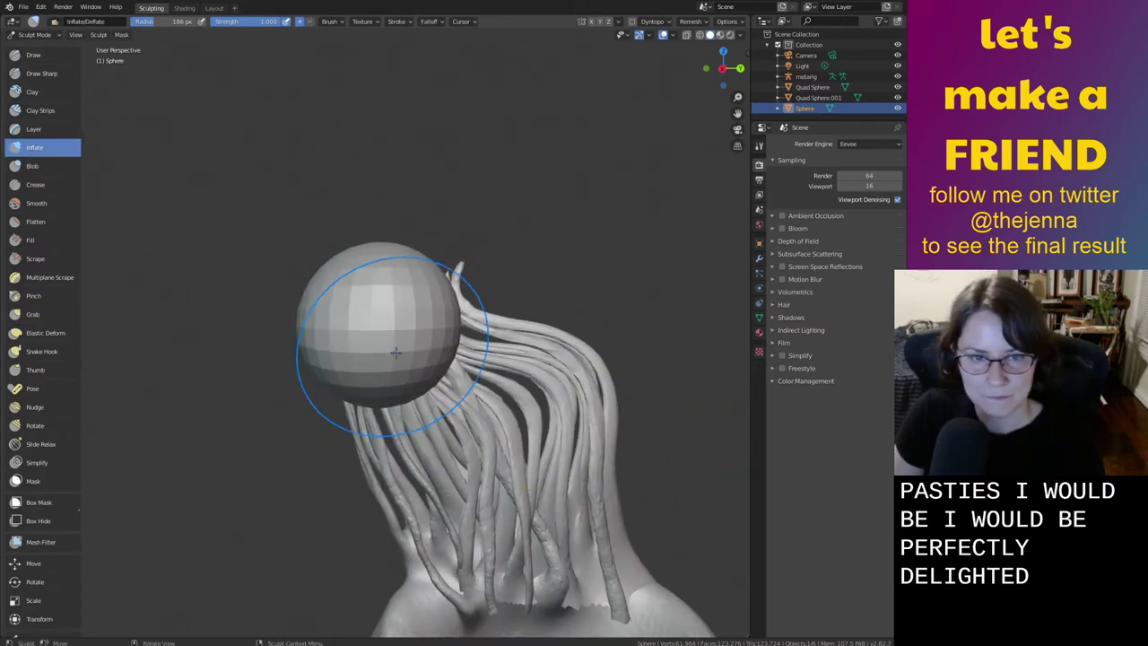
middle_drag(396, 352, 533, 387)
key(ctrl+s)
key(ctrl+z)
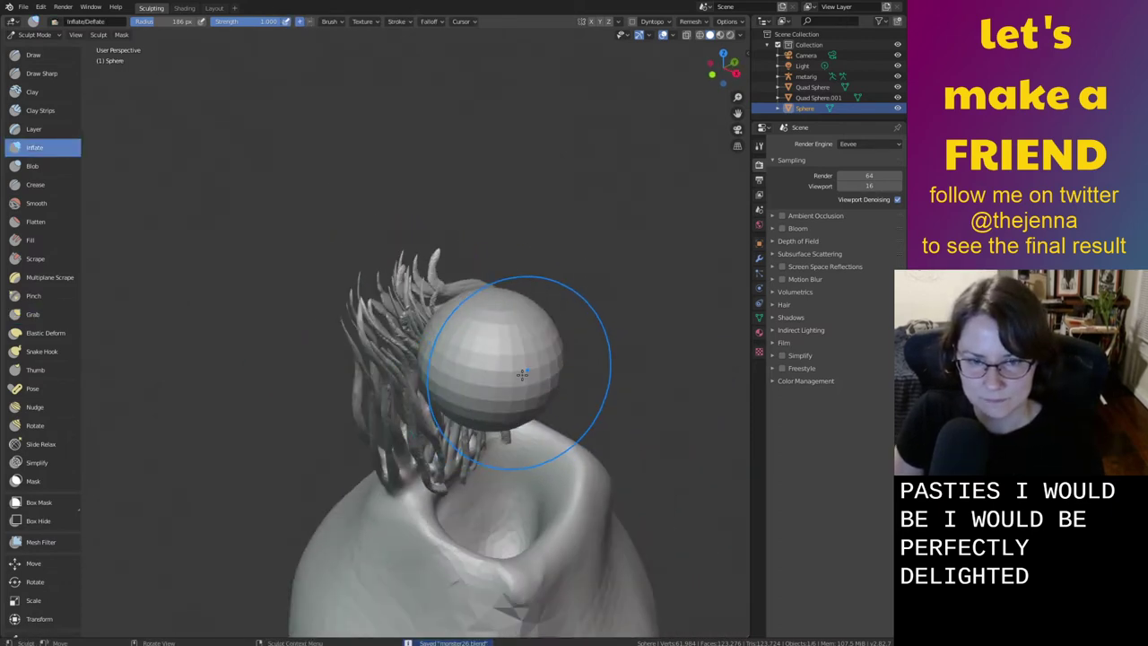
Enable dynamic topology for sculpting on the sphere
click(622, 35)
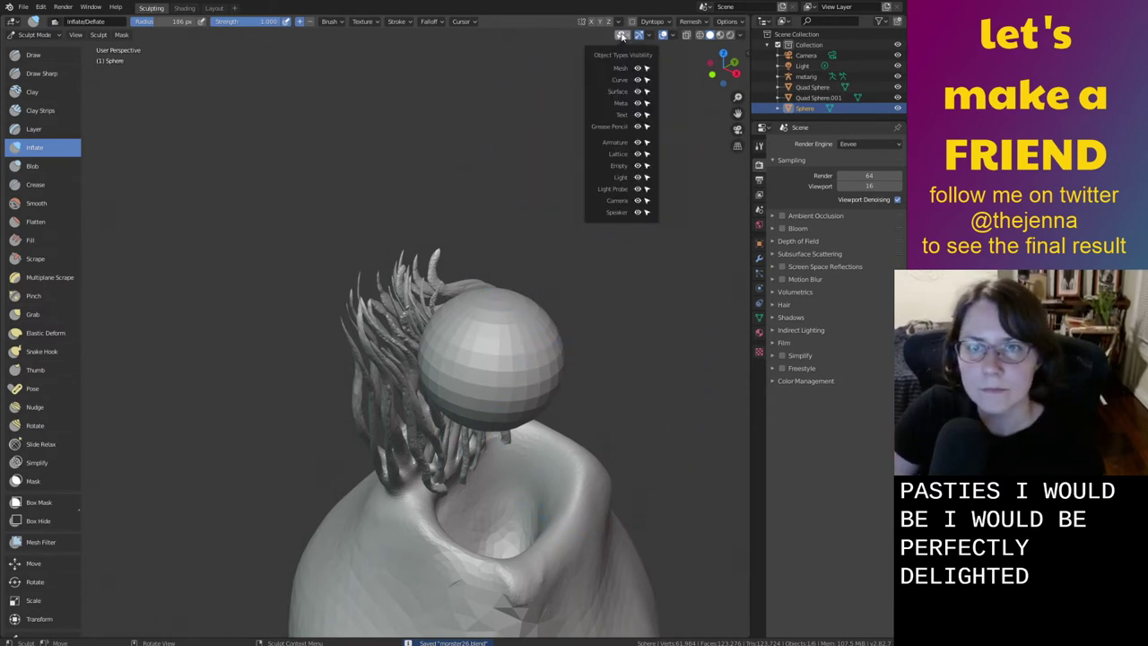
click(632, 22)
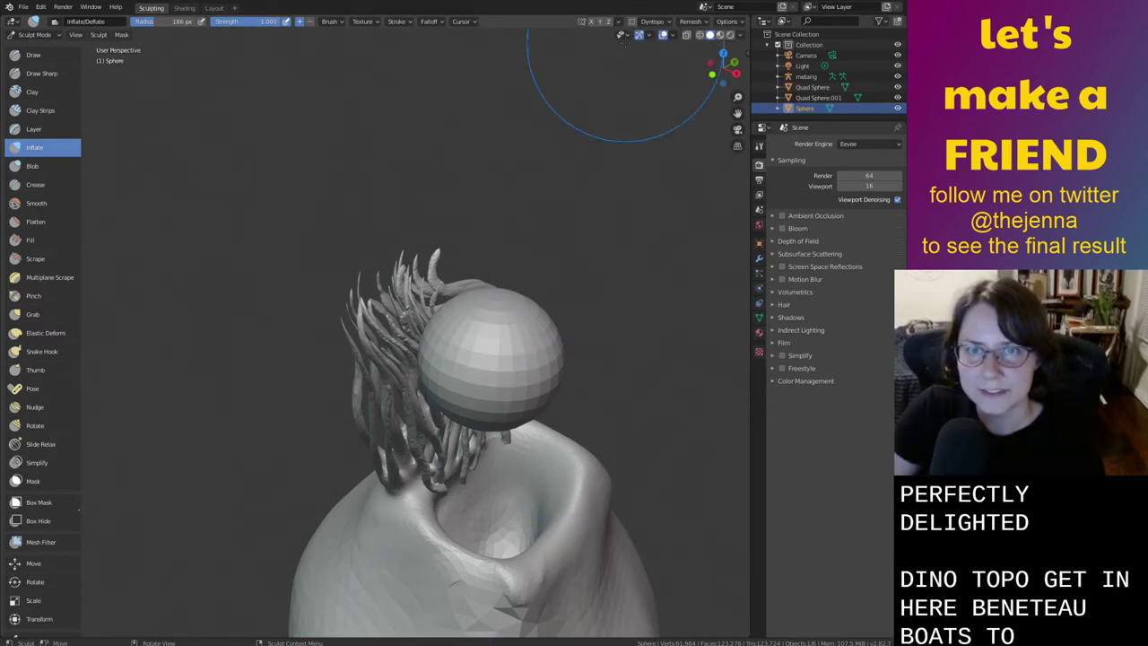
click(632, 22)
click(628, 57)
middle_drag(584, 269, 529, 254)
middle_drag(443, 349, 409, 421)
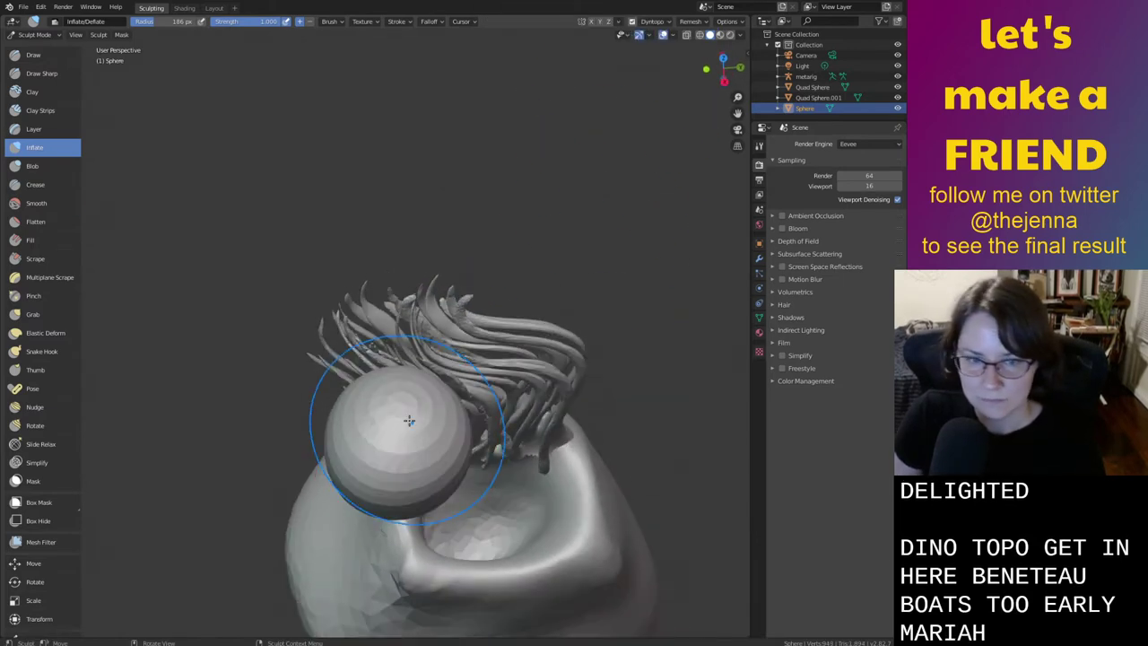
Swell the sphere's surface with the Inflate brush, working around it from several sides
mouse_move(454, 456)
middle_down()
mouse_move(398, 464)
mouse_move(444, 430)
mouse_move(575, 408)
mouse_move(515, 347)
mouse_move(560, 299)
middle_up()
key(i)
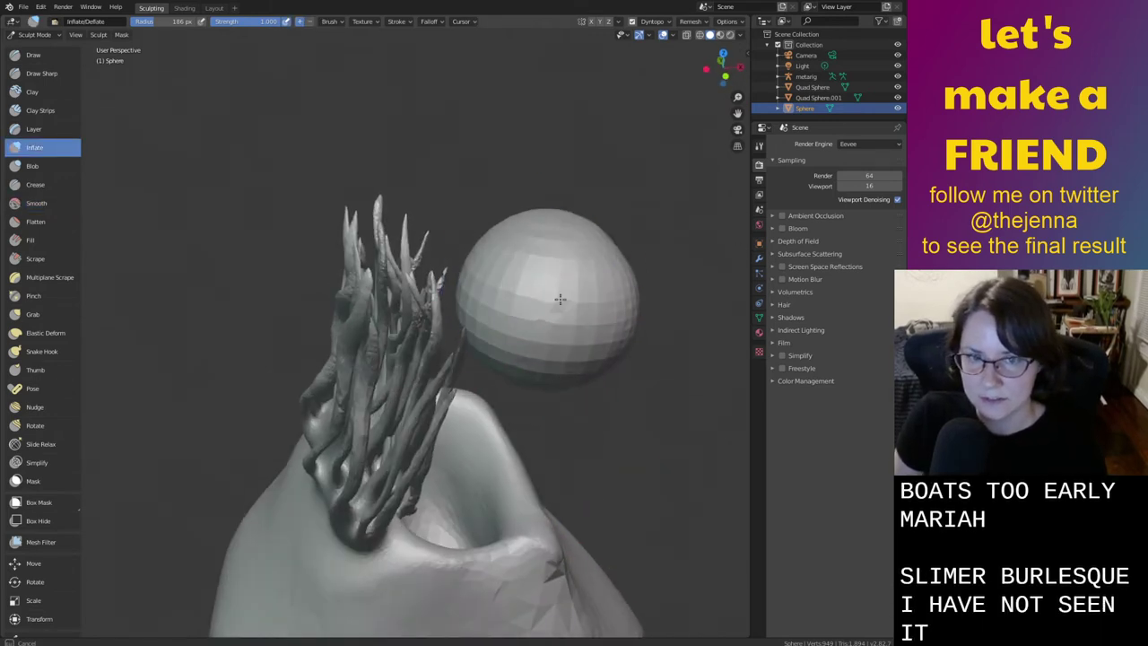
middle_drag(457, 321, 372, 229)
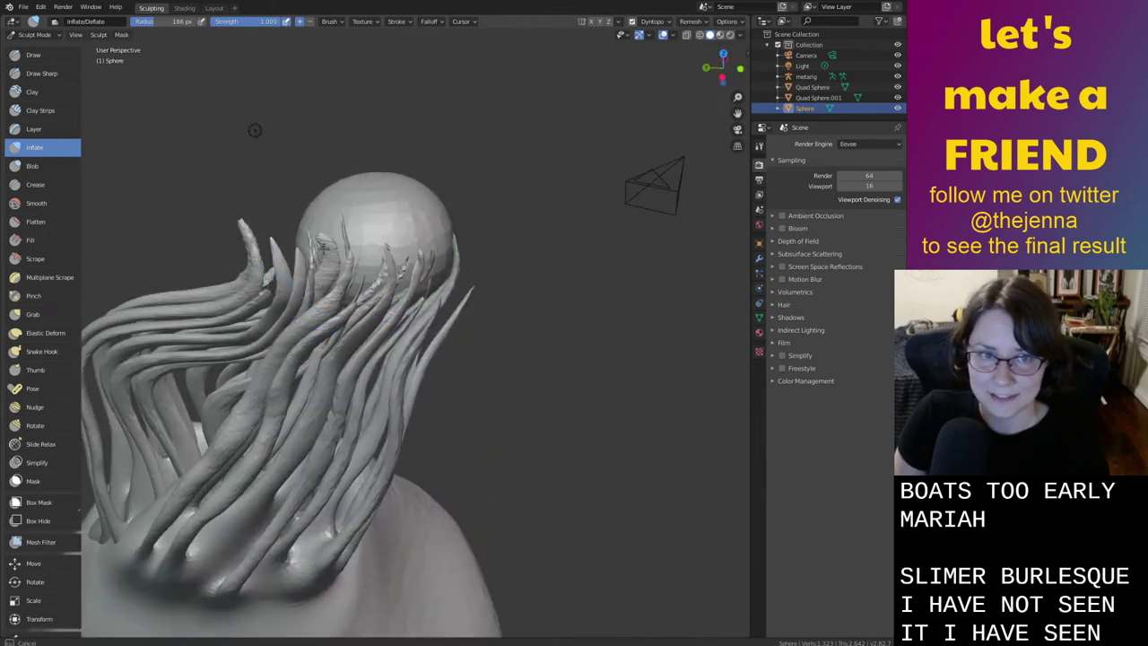
middle_drag(255, 130, 287, 359)
Smooth the sphere's sides and underside, and inflate its outward-facing side a little more
key(s)
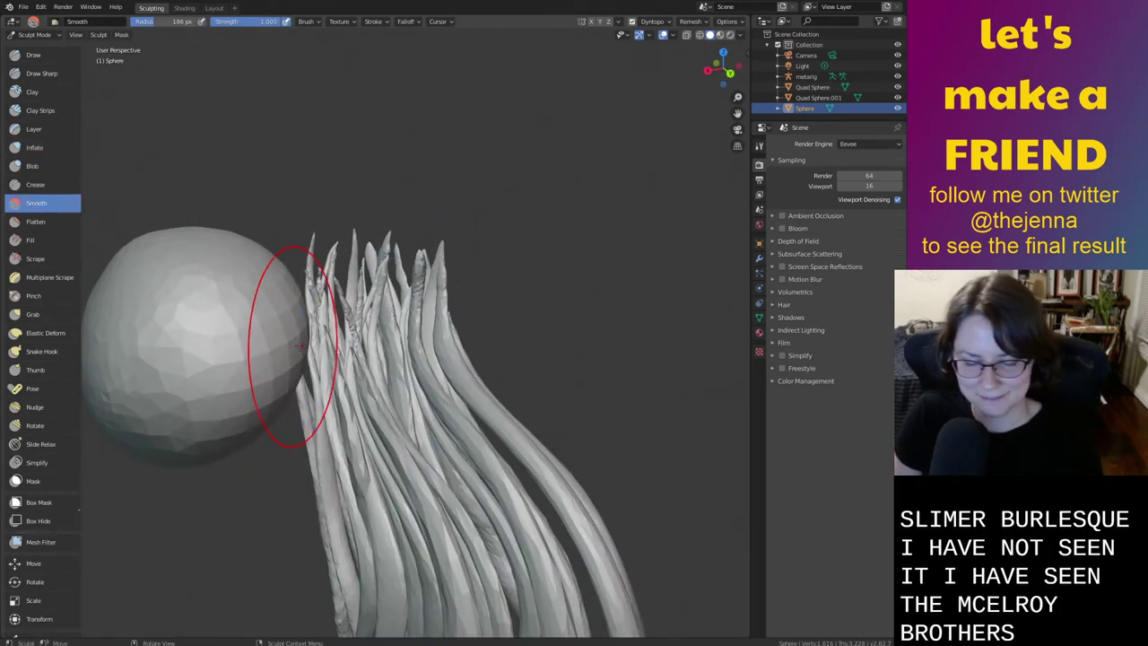
mouse_move(281, 410)
middle_down()
mouse_move(256, 269)
mouse_move(215, 245)
middle_up()
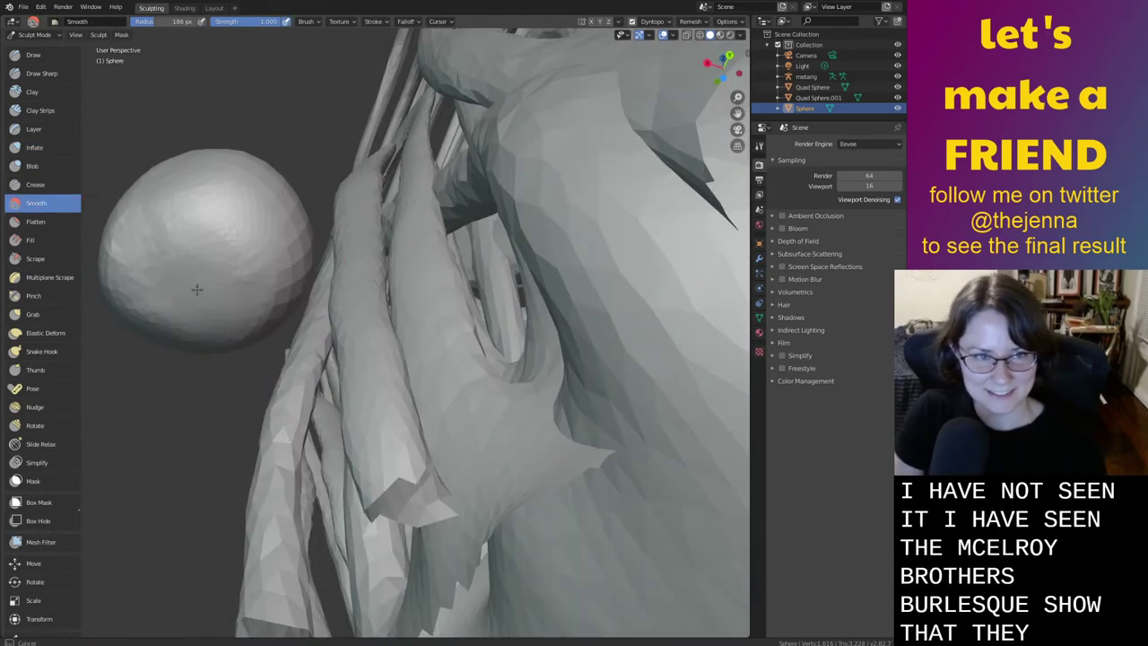
middle_drag(222, 296, 230, 205)
drag(243, 206, 253, 245)
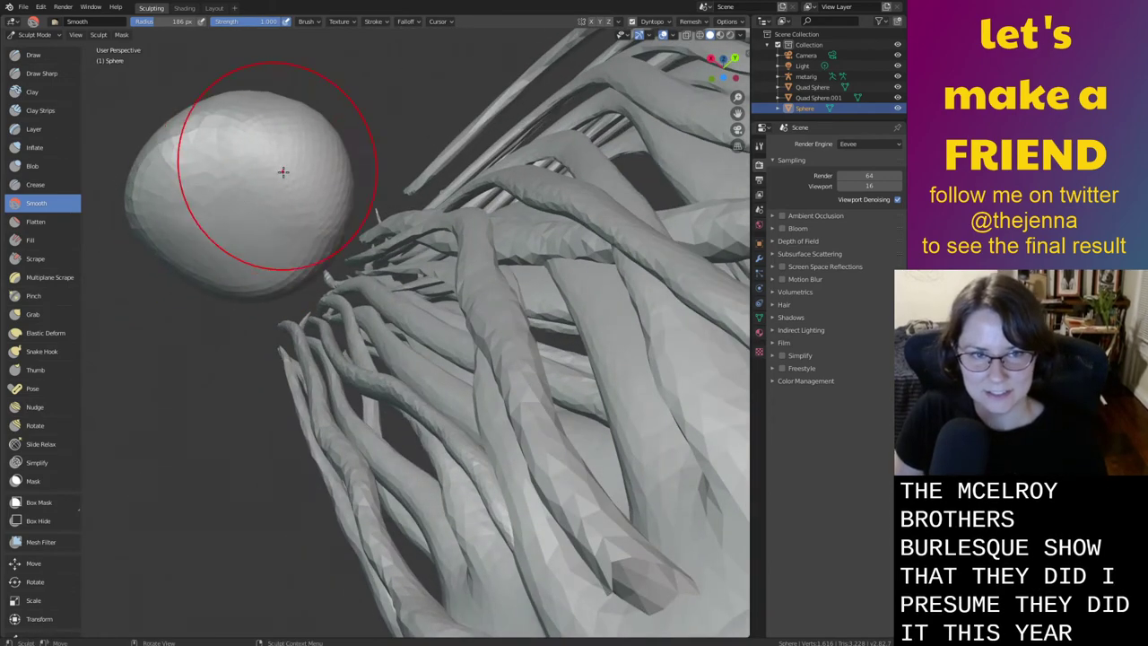
middle_drag(283, 171, 347, 260)
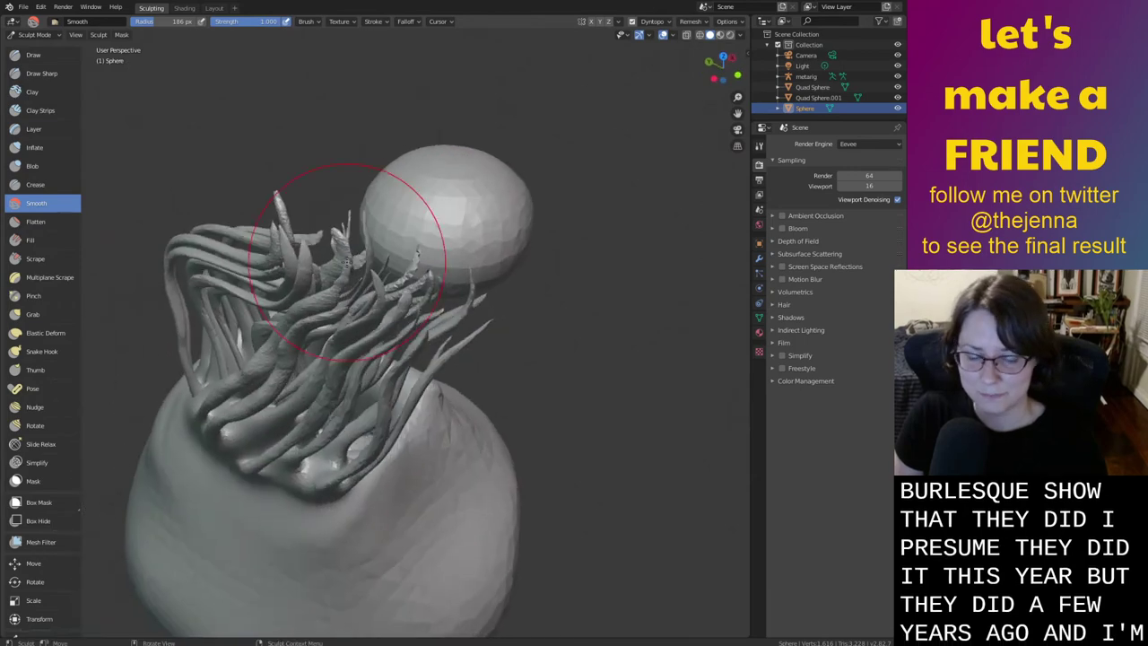
key(i)
mouse_move(474, 211)
middle_down()
mouse_move(499, 257)
mouse_move(541, 272)
mouse_move(296, 408)
mouse_move(448, 359)
mouse_move(557, 342)
middle_up()
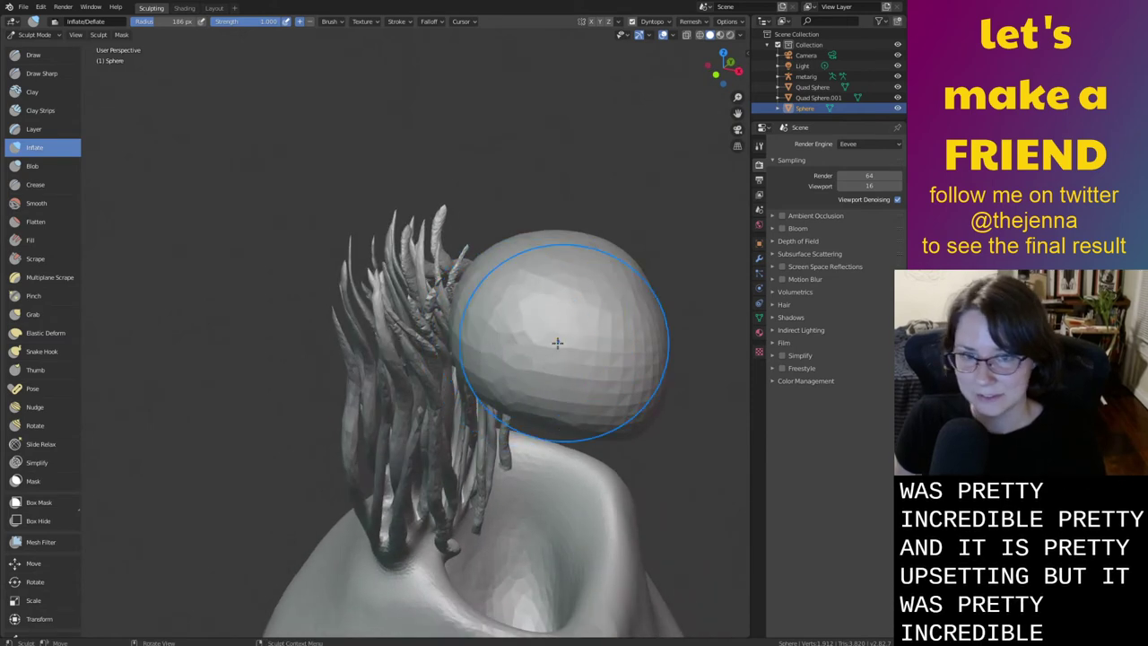
Save the file and push the sphere's underside upward with the Grab brush to hollow it into a cap
key(g)
key(ctrl+s)
scroll(538, 358, down, 4)
mouse_move(583, 425)
middle_down()
mouse_move(600, 392)
mouse_move(469, 404)
middle_up()
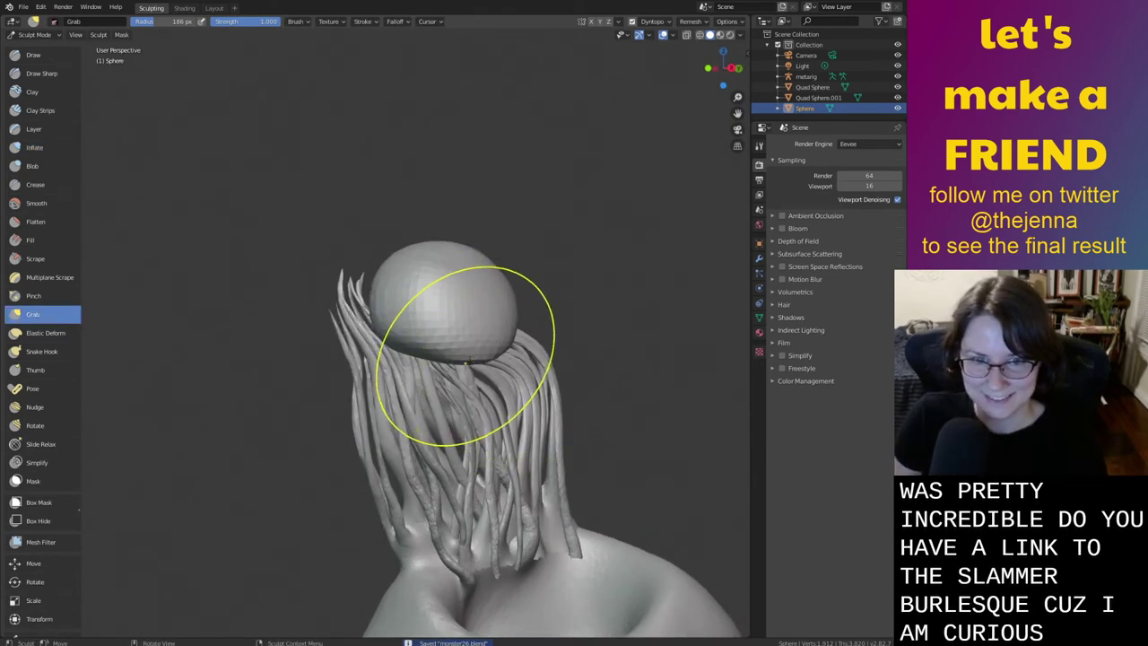
middle_drag(471, 339, 404, 305)
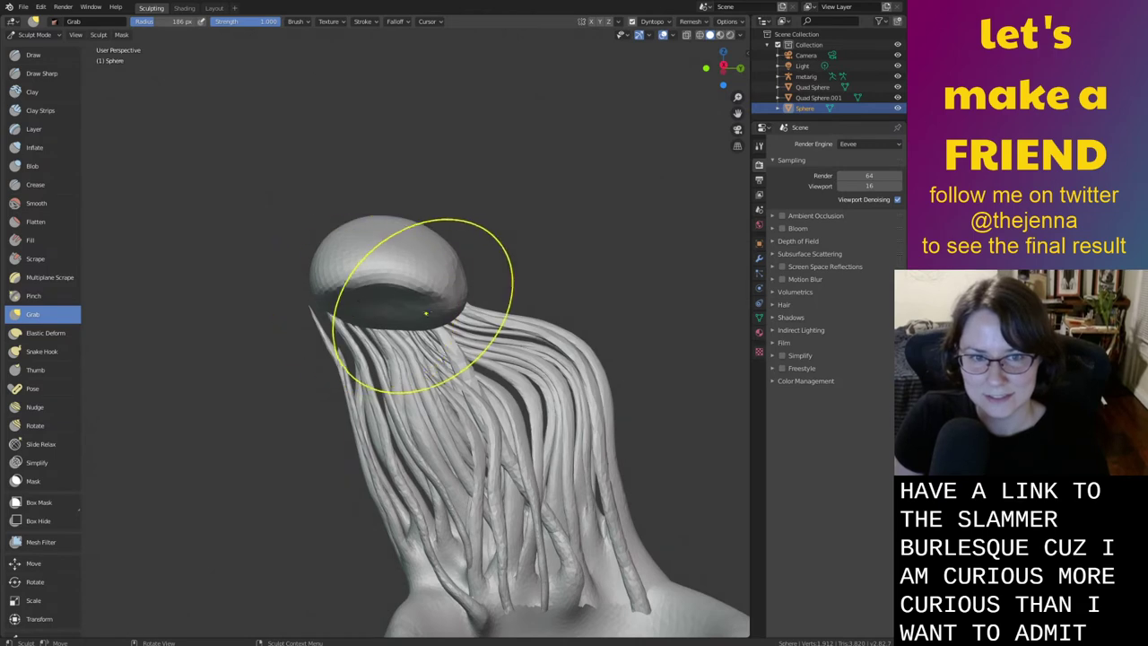
drag(425, 313, 427, 288)
mouse_move(437, 304)
middle_down()
mouse_move(490, 390)
mouse_move(462, 296)
mouse_move(512, 310)
mouse_move(462, 382)
middle_up()
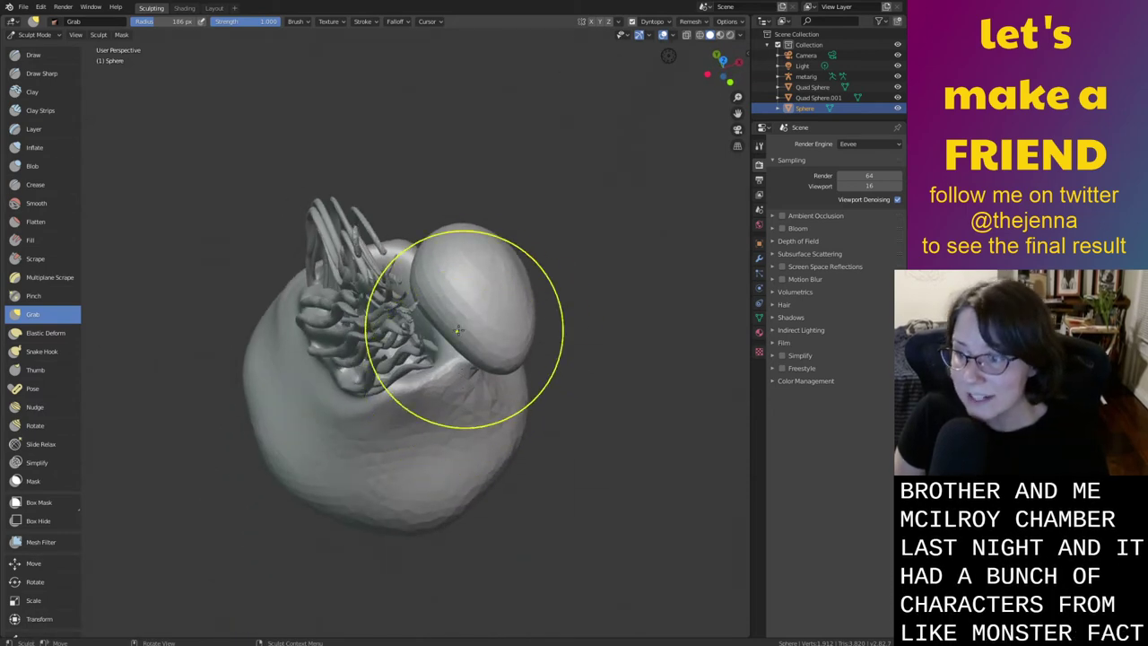
Adjust the cap's upper surface with the Grab brush and save the file
middle_drag(458, 331, 458, 320)
drag(447, 269, 449, 279)
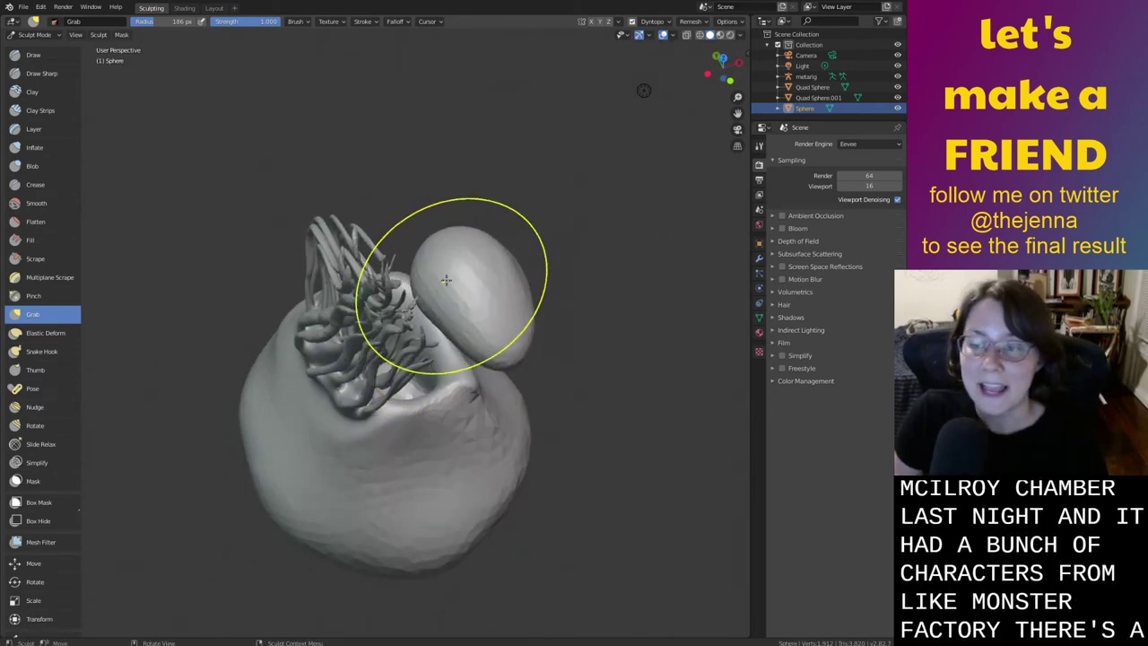
mouse_move(448, 279)
middle_down()
mouse_move(433, 296)
mouse_move(372, 281)
mouse_move(431, 419)
mouse_move(441, 418)
mouse_move(408, 368)
mouse_move(456, 334)
mouse_move(510, 410)
middle_up()
key(ctrl+s)
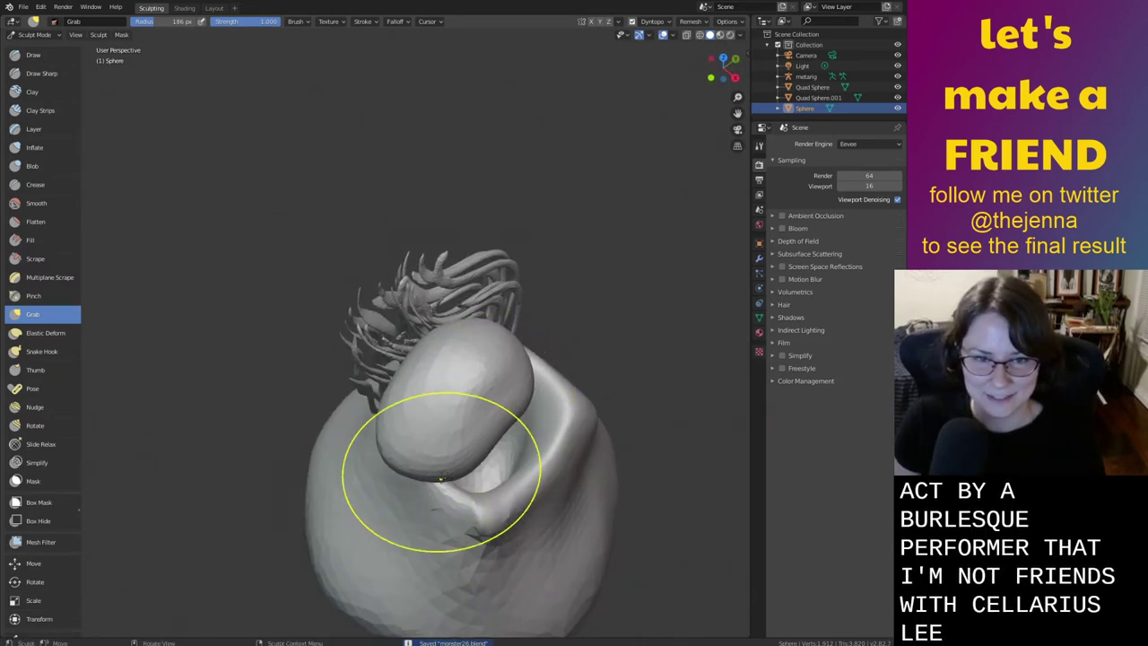
Stretch the cap outward over the shoulder with the Grab brush into an elongated pauldron shape, and save the file
mouse_move(440, 478)
middle_down()
mouse_move(469, 436)
mouse_move(574, 385)
mouse_move(521, 335)
mouse_move(523, 358)
middle_up()
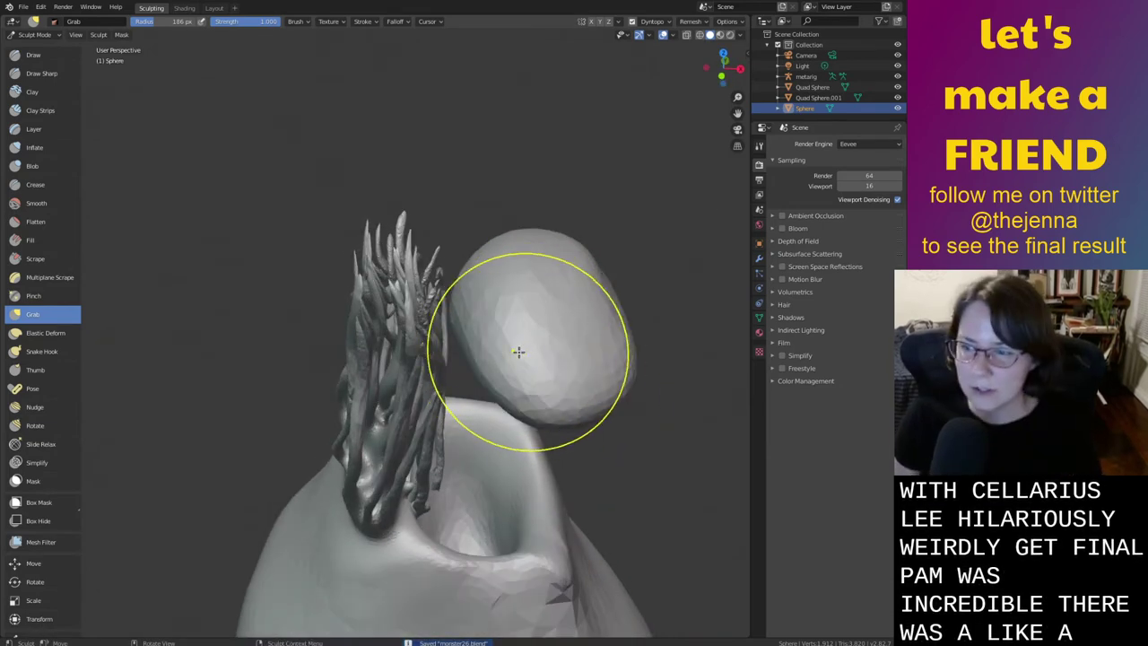
middle_drag(537, 395, 547, 422)
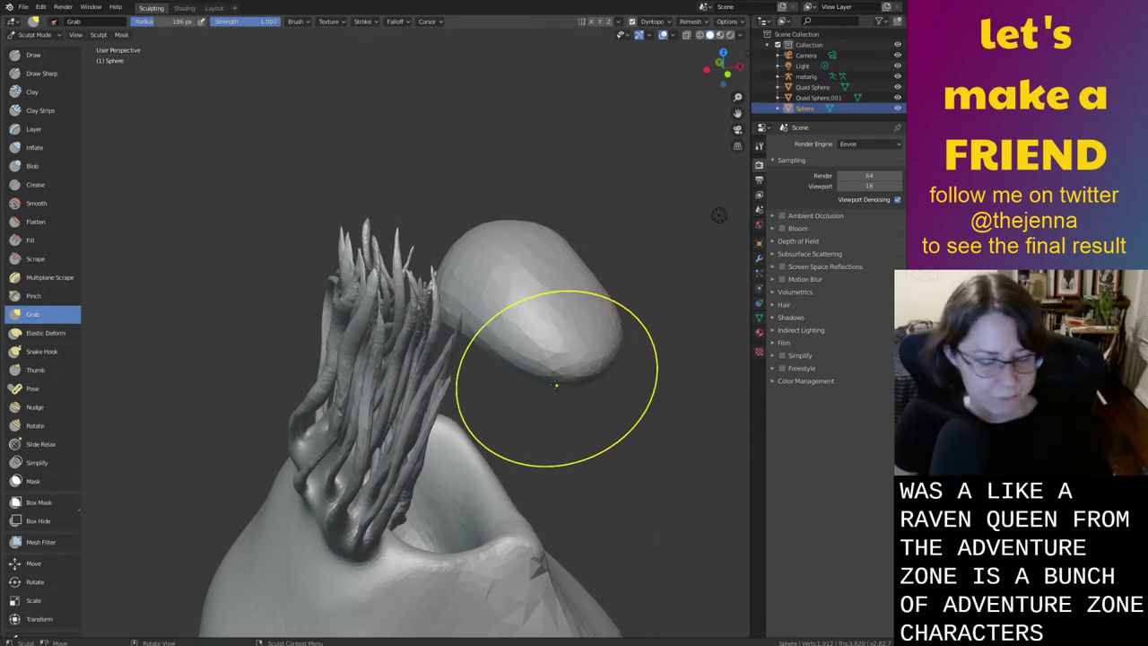
mouse_move(537, 387)
middle_down()
mouse_move(514, 379)
mouse_move(520, 366)
mouse_move(473, 366)
mouse_move(482, 384)
mouse_move(451, 383)
mouse_move(513, 364)
mouse_move(551, 385)
mouse_move(615, 391)
mouse_move(562, 398)
middle_up()
key(ctrl+s)
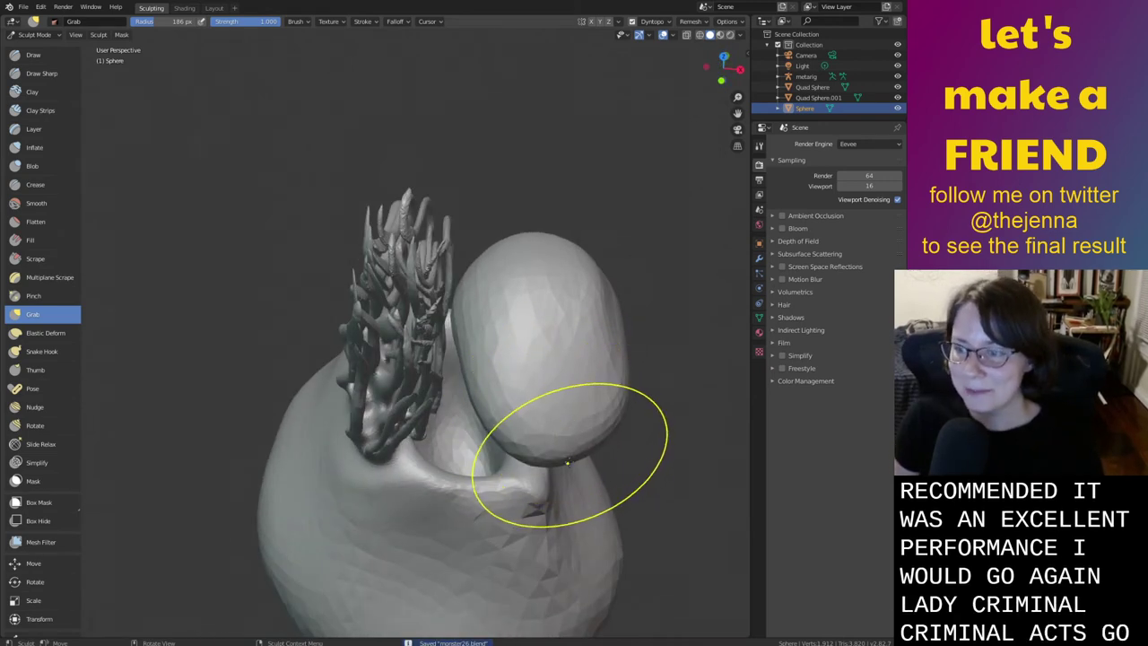
Refine the pauldron's hollow and outer end with the Grab brush, and smooth its top surface
mouse_move(573, 457)
middle_down()
mouse_move(535, 427)
mouse_move(577, 419)
mouse_move(478, 363)
mouse_move(526, 353)
middle_up()
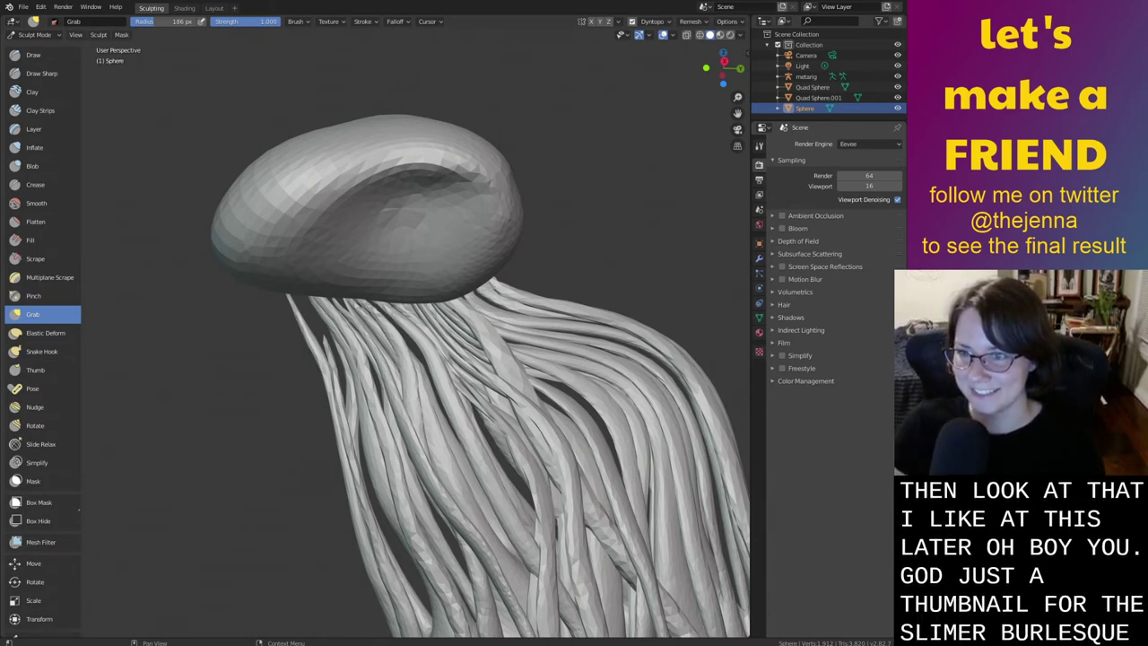
mouse_move(518, 502)
middle_down()
mouse_move(528, 428)
mouse_move(601, 459)
mouse_move(563, 484)
middle_up()
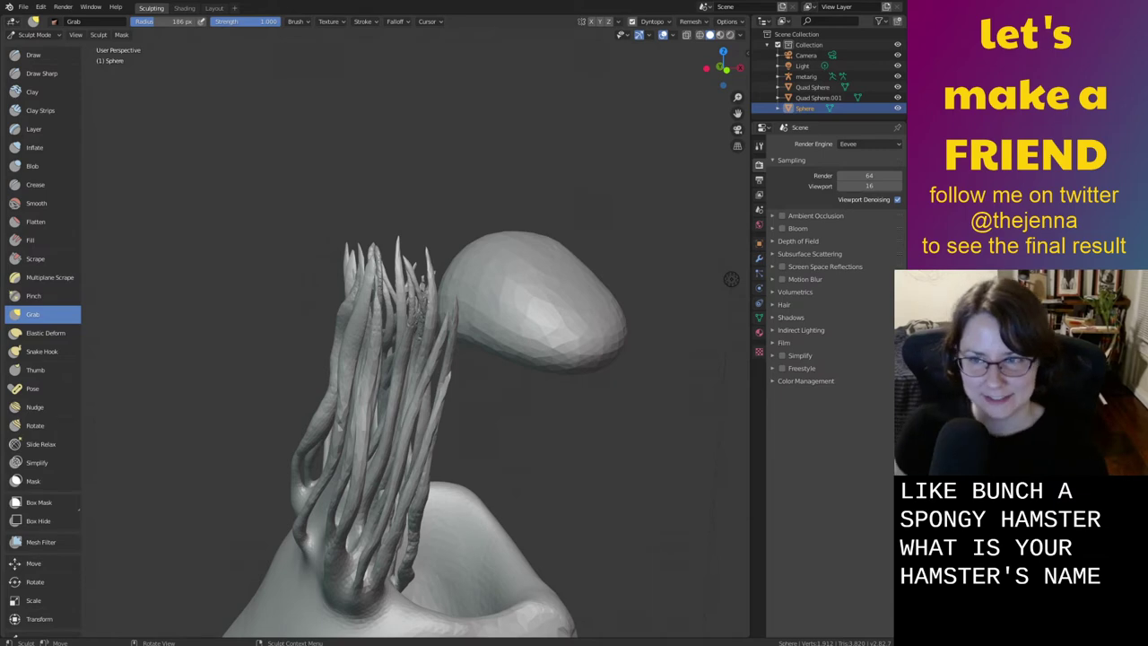
middle_drag(592, 440, 491, 495)
drag(505, 533, 472, 506)
key(shift+s)
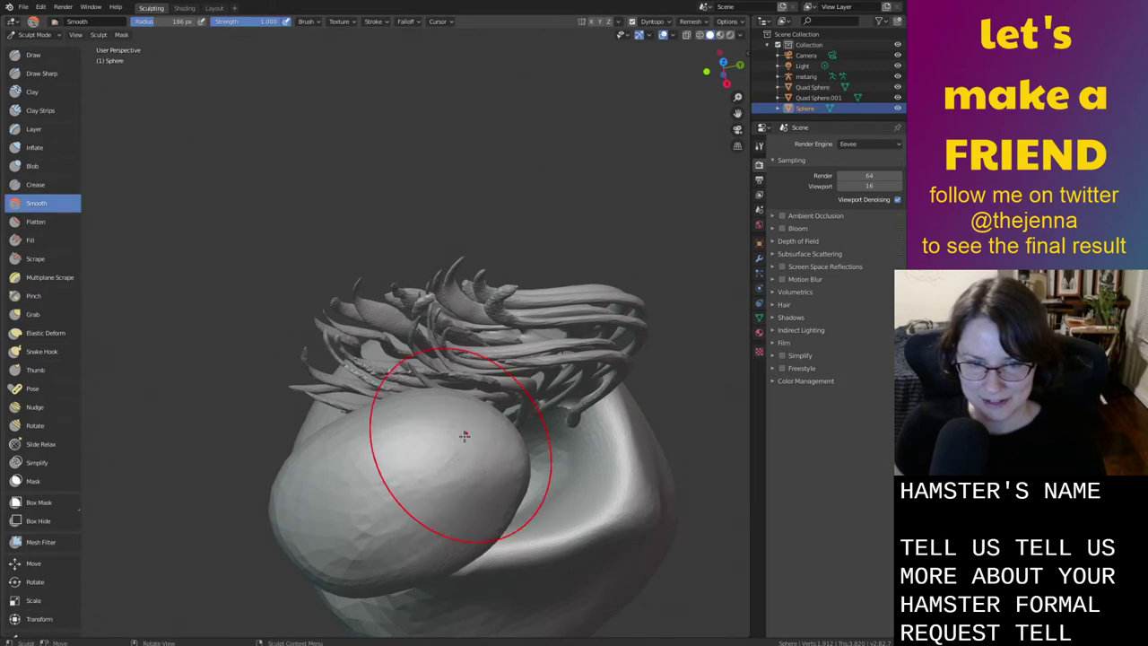
mouse_move(461, 436)
middle_down()
mouse_move(453, 427)
mouse_move(494, 306)
middle_up()
middle_drag(422, 371, 359, 418)
Reshape the pauldron's dome and push its lower rim upward with the Grab brush
key(g)
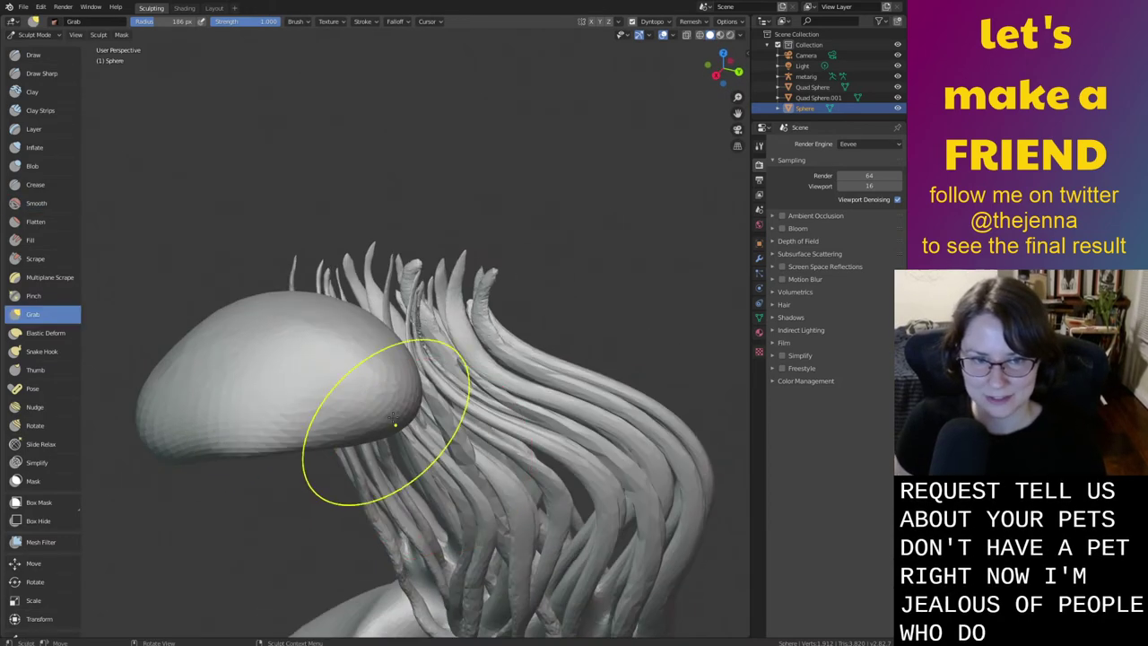
mouse_move(385, 328)
middle_down()
mouse_move(282, 477)
mouse_move(262, 393)
middle_up()
drag(242, 319, 251, 325)
mouse_move(268, 386)
mouse_down()
mouse_move(265, 364)
mouse_move(186, 349)
mouse_up()
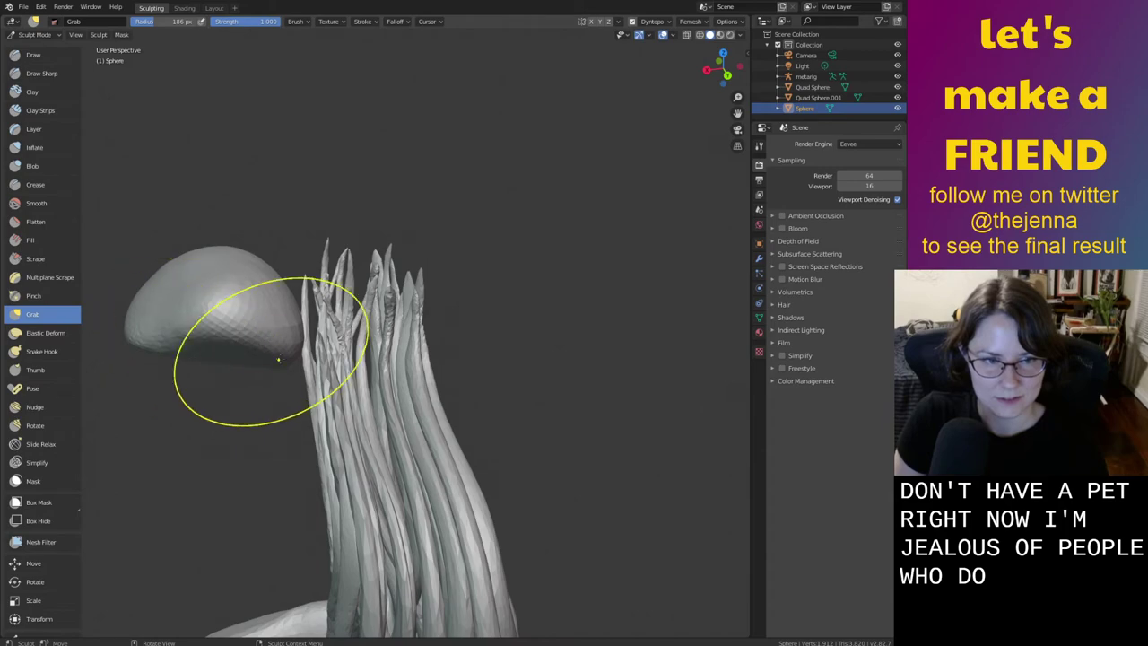
drag(277, 359, 275, 336)
Pull the pauldron's outer lower edge downward with the Grab brush to round out its end
mouse_move(274, 335)
middle_down()
mouse_move(377, 274)
mouse_move(325, 282)
mouse_move(341, 323)
mouse_move(482, 406)
middle_up()
key(shift+s)
key(i)
key(g)
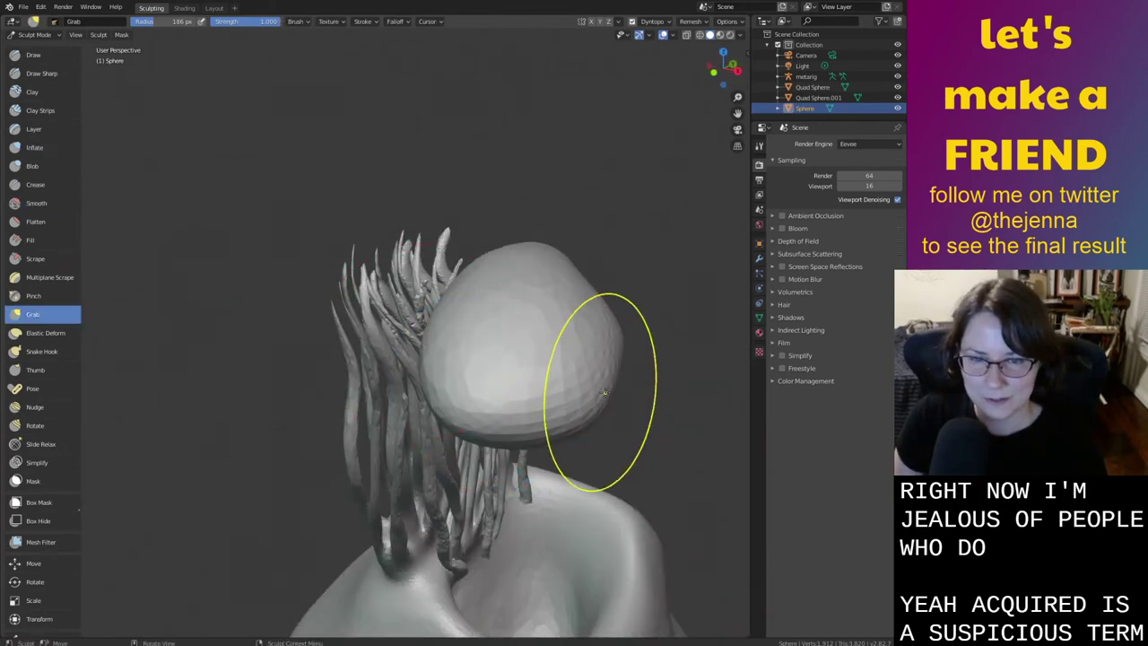
mouse_move(592, 395)
mouse_down()
mouse_move(593, 423)
mouse_move(587, 416)
mouse_up()
middle_drag(598, 440, 633, 445)
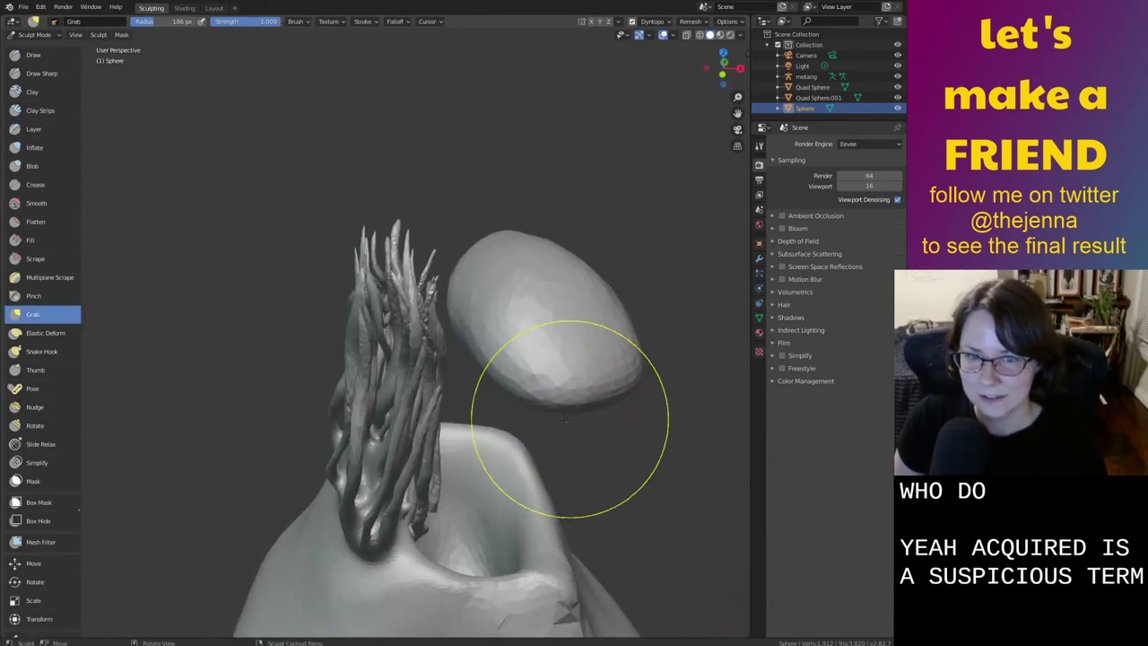
drag(550, 403, 551, 409)
drag(622, 387, 618, 401)
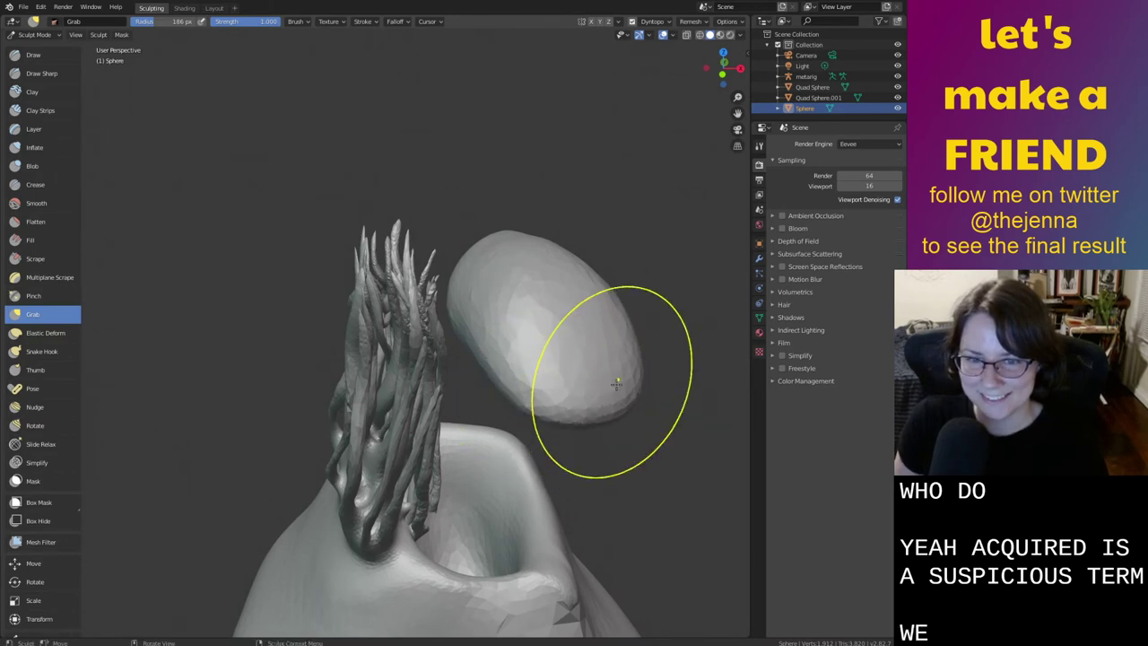
middle_drag(626, 403, 592, 411)
Inflate the pauldron's outer surface to add volume and geometry, and smooth the result
key(i)
scroll(610, 404, up, 2)
mouse_move(604, 377)
mouse_down()
mouse_move(604, 485)
mouse_move(656, 566)
mouse_move(635, 359)
mouse_move(682, 375)
mouse_move(654, 381)
mouse_up()
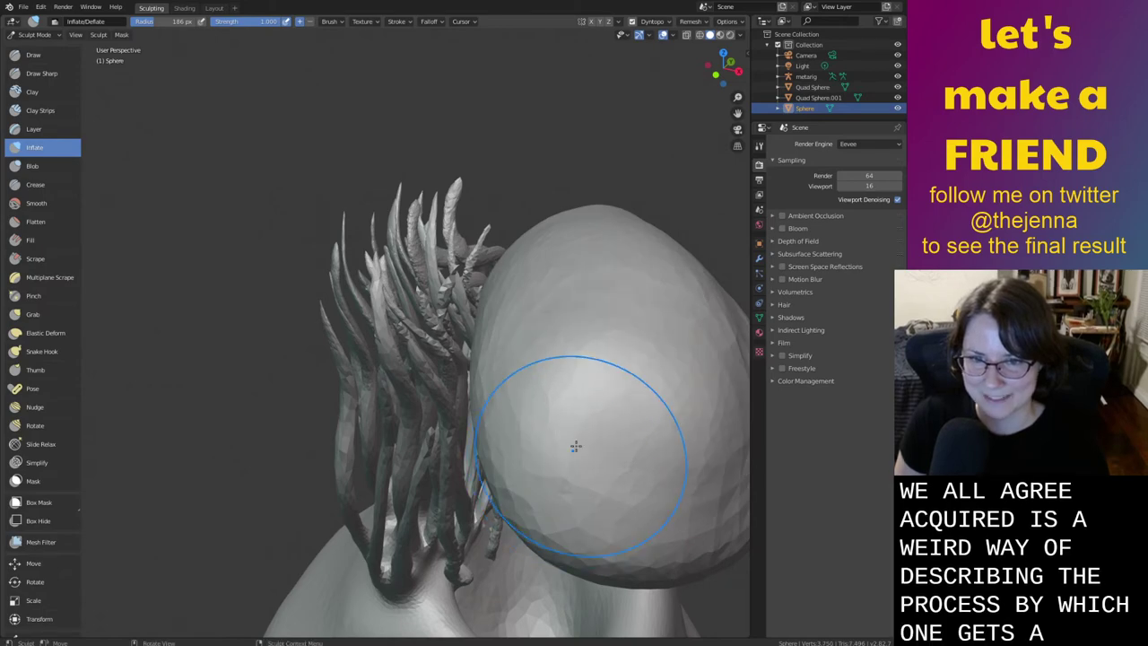
middle_drag(583, 395, 662, 430)
key(shift+s)
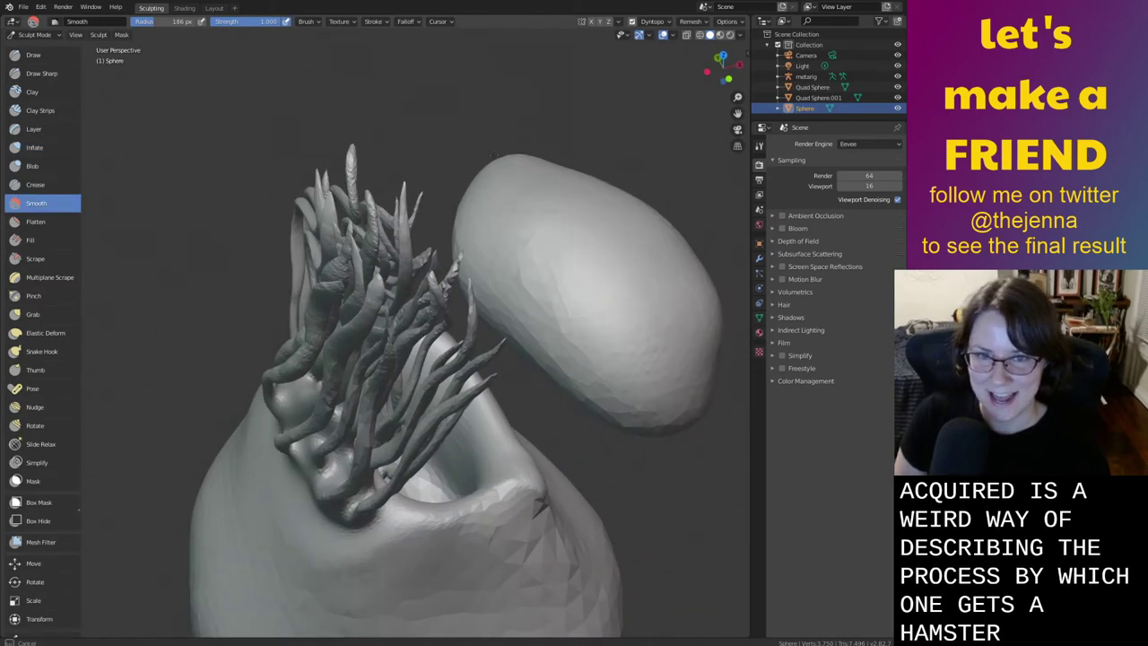
mouse_move(492, 154)
middle_down()
mouse_move(559, 274)
mouse_move(517, 243)
middle_up()
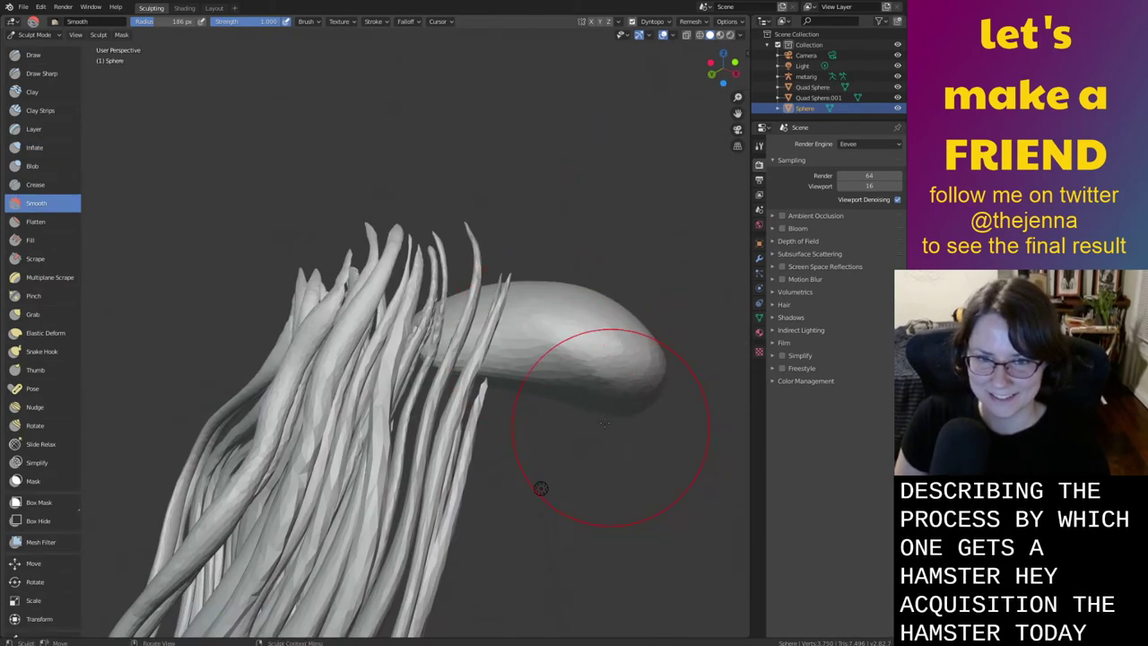
Raise the pauldron slightly along the Z axis in the Layout workspace and return to sculpting it
mouse_move(604, 421)
middle_down()
mouse_move(359, 487)
mouse_move(478, 422)
mouse_move(532, 409)
mouse_move(655, 426)
middle_up()
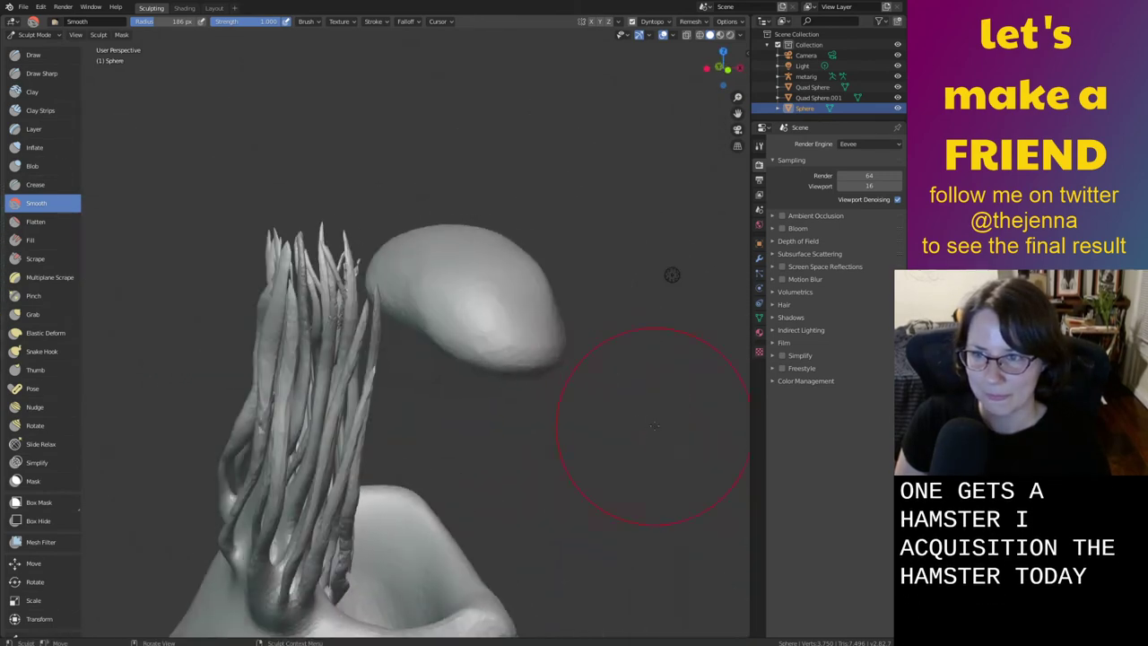
mouse_move(513, 409)
middle_down()
mouse_move(697, 367)
mouse_move(731, 390)
mouse_move(743, 368)
middle_up()
middle_drag(575, 433, 538, 439)
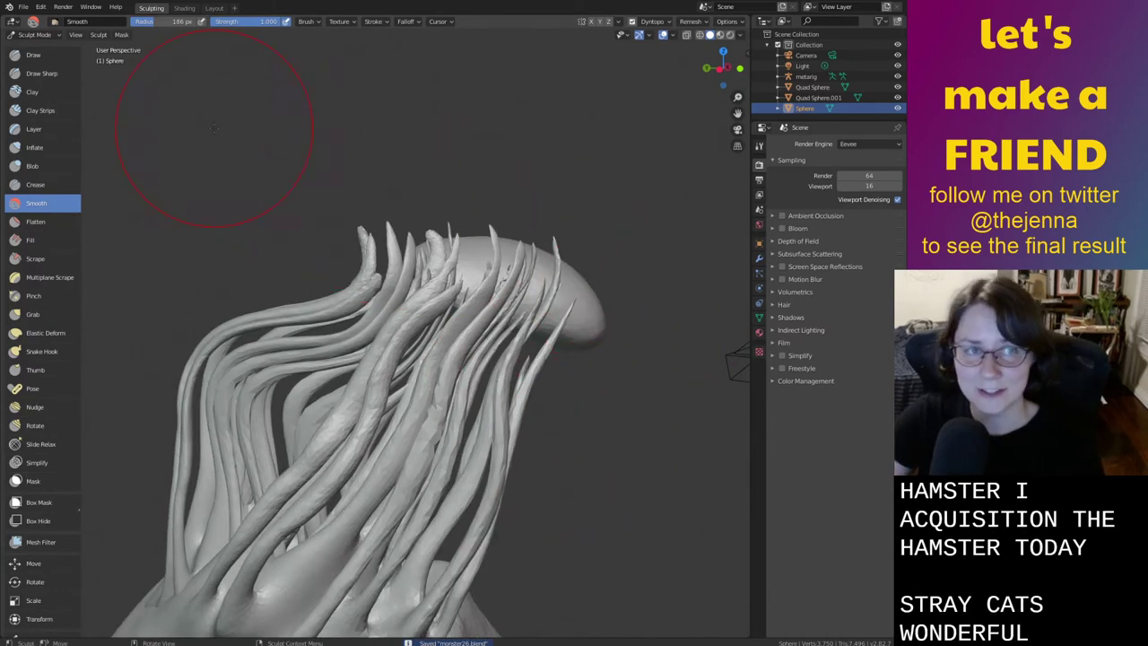
click(213, 8)
mouse_move(404, 276)
middle_down()
mouse_move(493, 328)
mouse_move(536, 304)
mouse_move(572, 243)
middle_up()
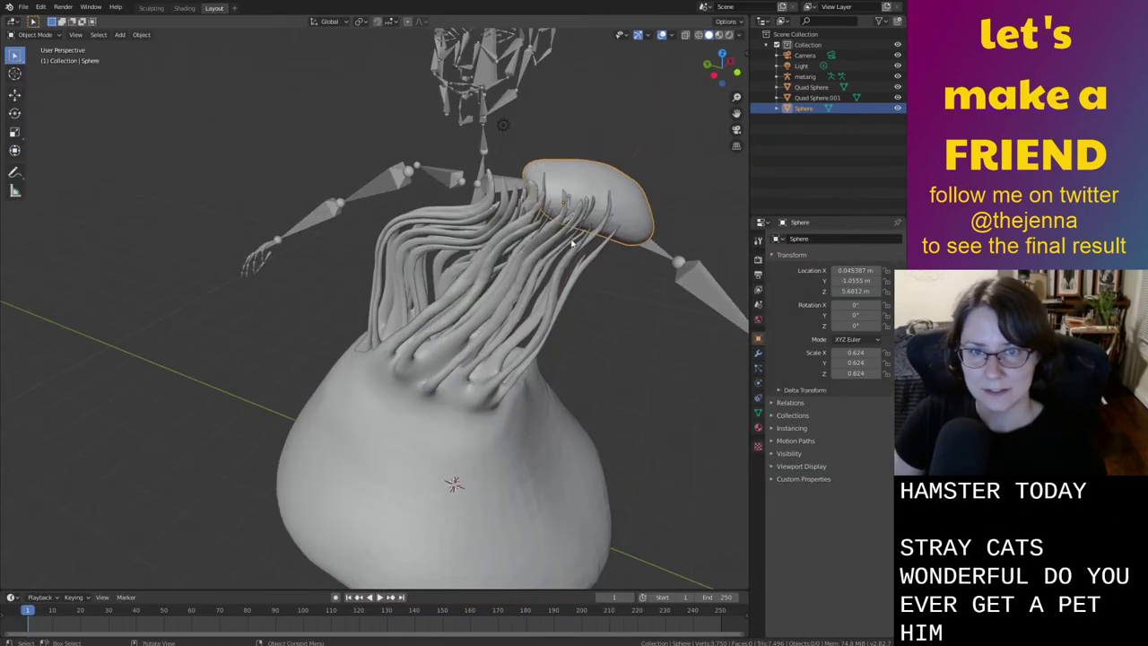
key(g)
key(z)
click(604, 171)
mouse_move(605, 171)
middle_down()
mouse_move(627, 189)
mouse_move(671, 190)
mouse_move(525, 205)
middle_up()
click(152, 8)
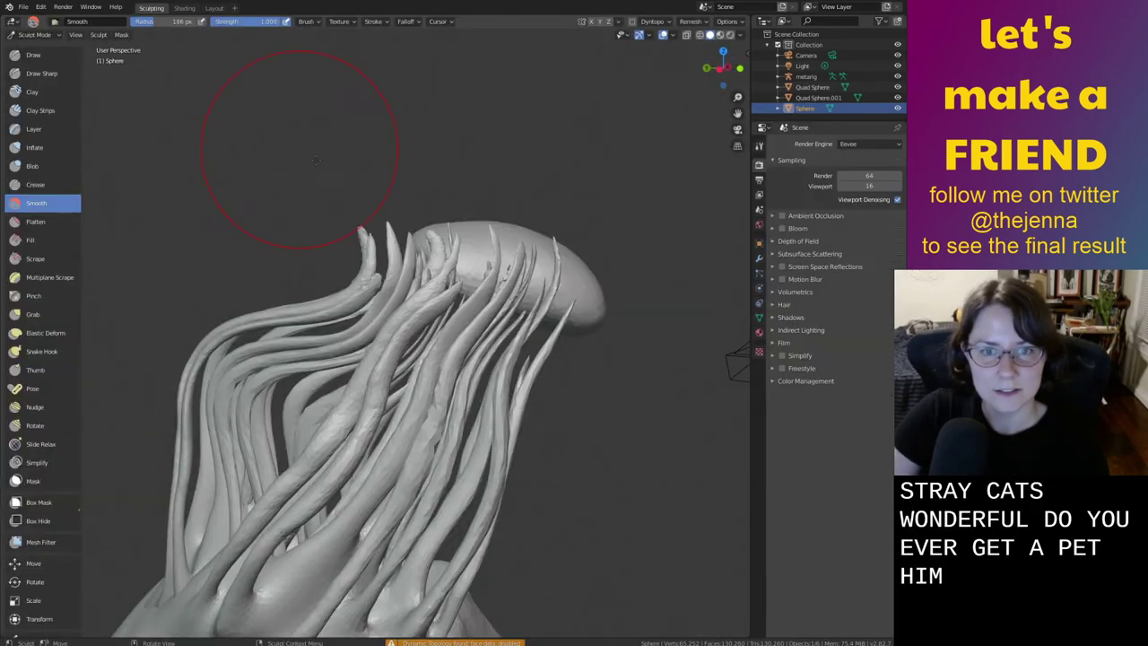
Set the Inflate brush radius to 27 px and carve a first small pit into the pauldron's outer face
mouse_move(316, 160)
middle_down()
mouse_move(467, 372)
mouse_move(541, 427)
mouse_move(551, 371)
mouse_move(385, 333)
middle_up()
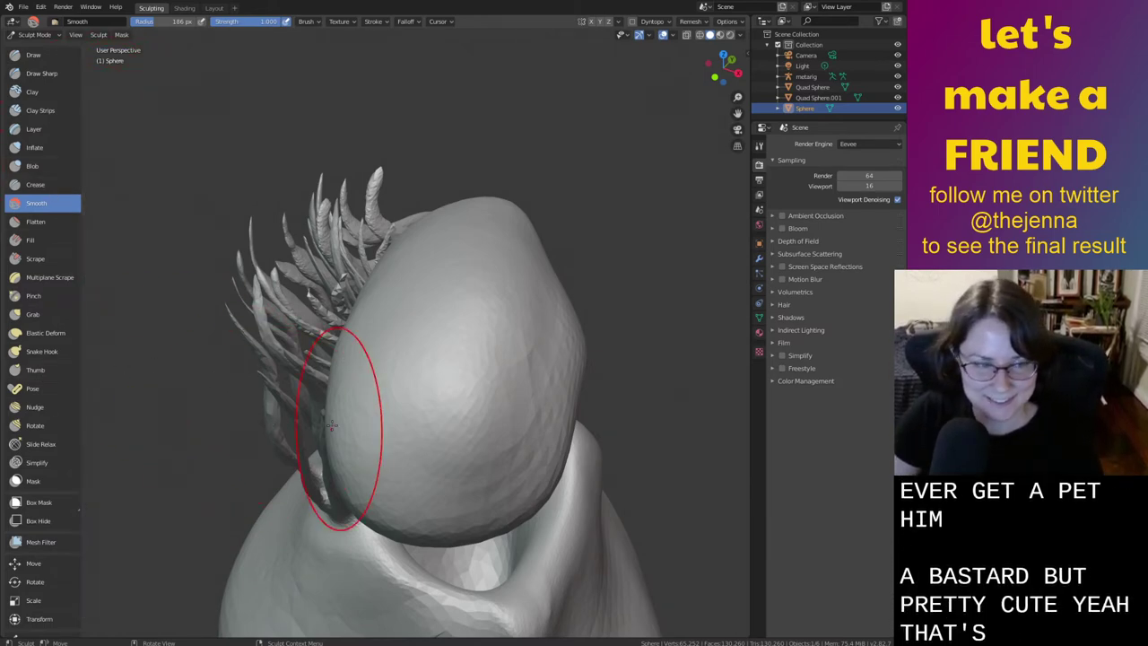
key(i)
right_click(425, 412)
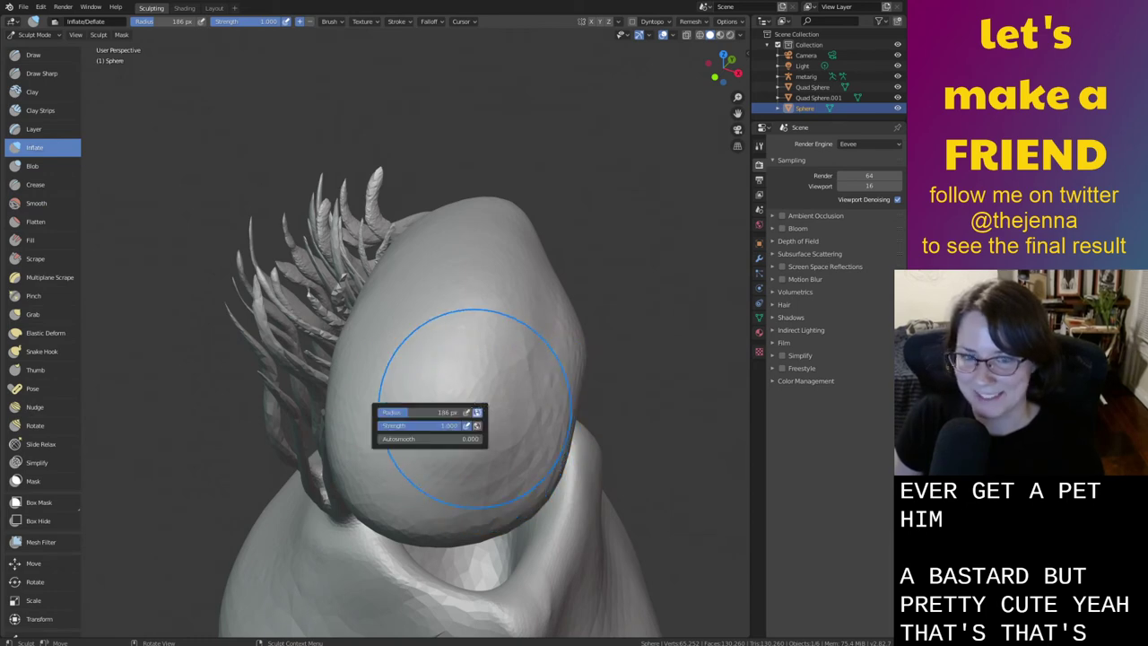
drag(412, 412, 405, 412)
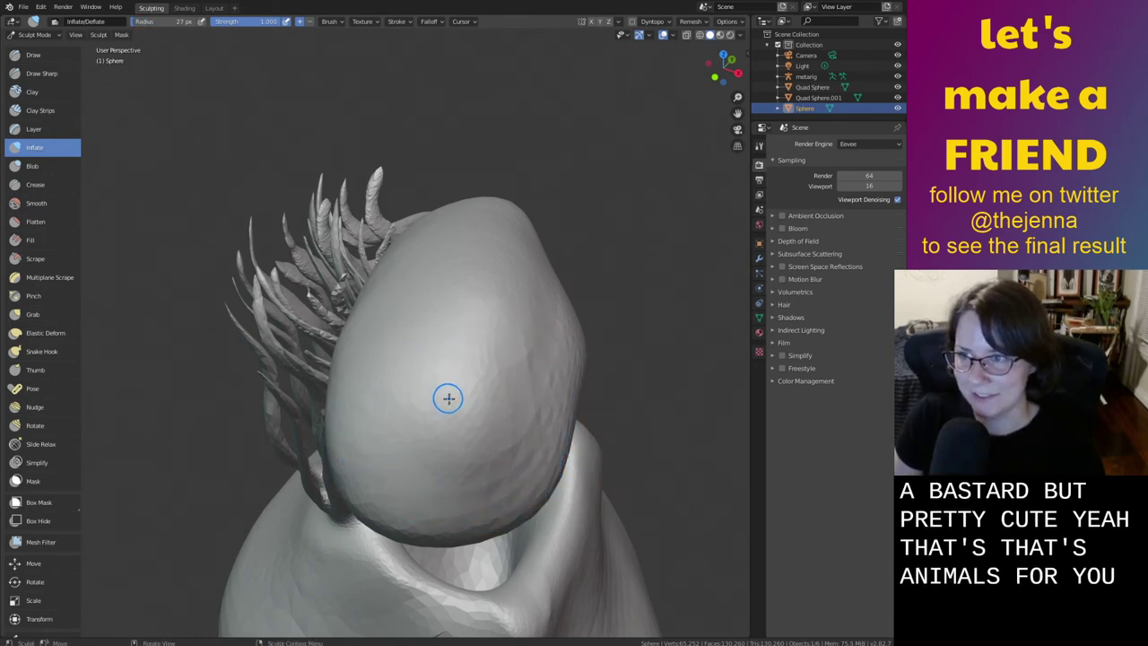
mouse_move(446, 397)
middle_down()
mouse_move(430, 400)
mouse_move(562, 411)
mouse_move(559, 457)
middle_up()
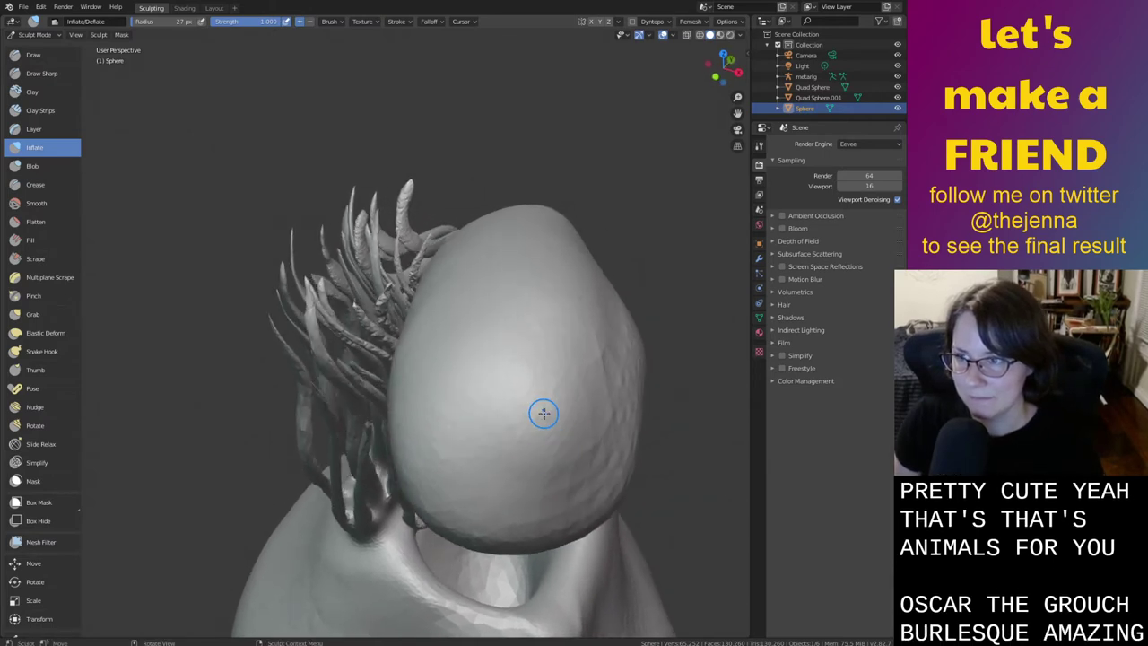
drag(527, 421, 536, 393)
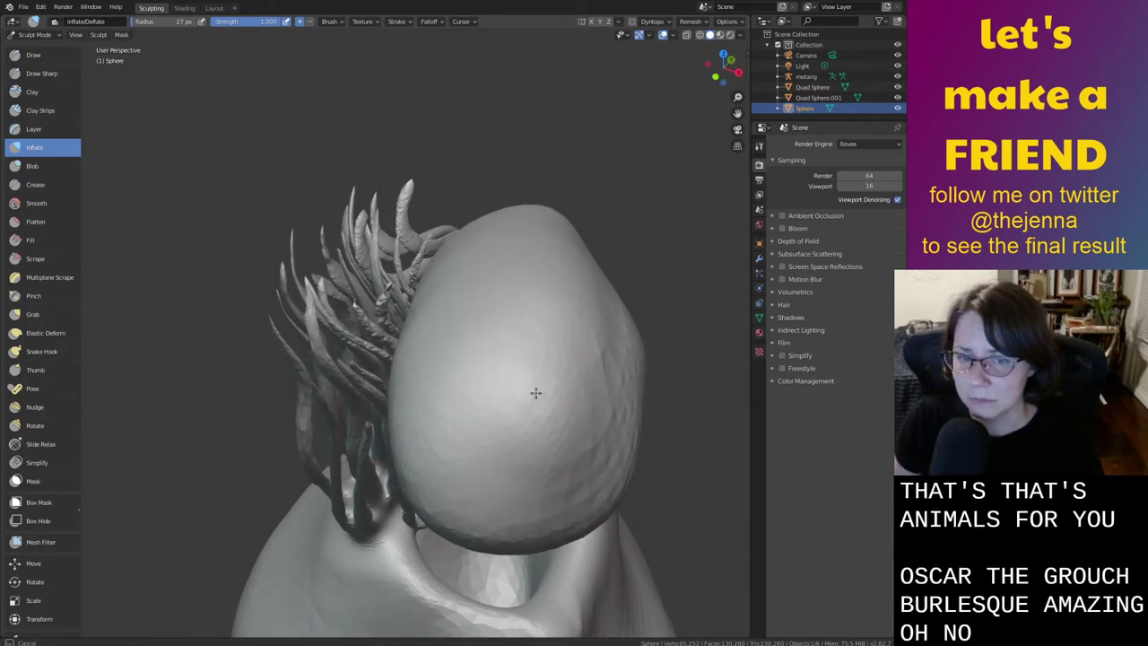
middle_drag(533, 404, 517, 439)
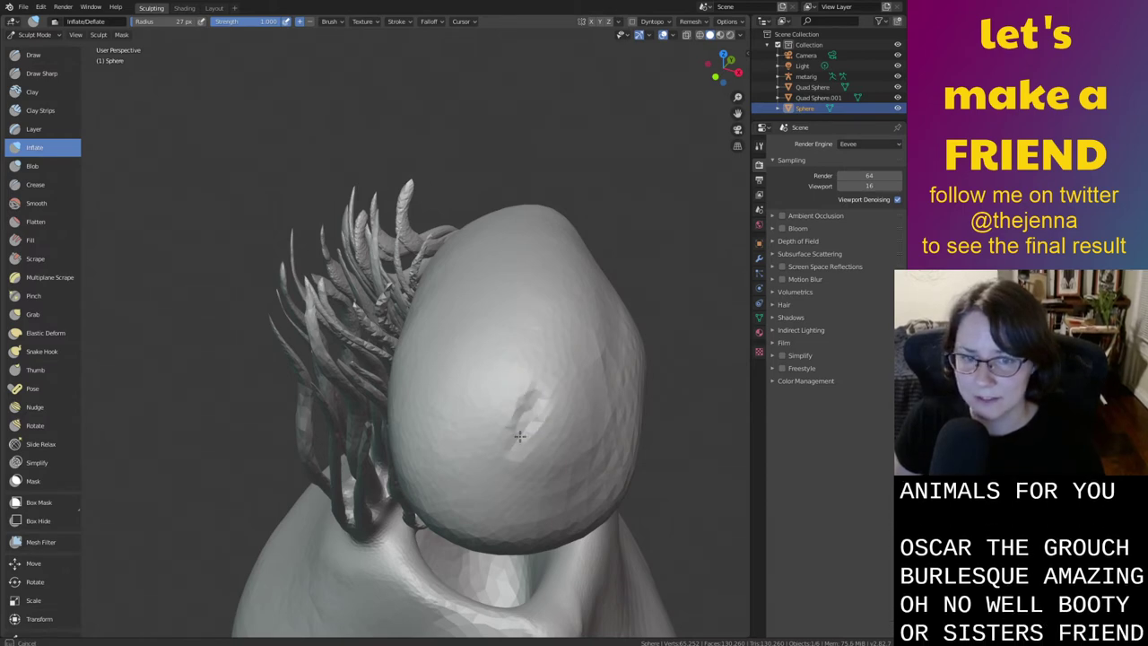
drag(520, 437, 519, 431)
middle_drag(586, 476, 581, 462)
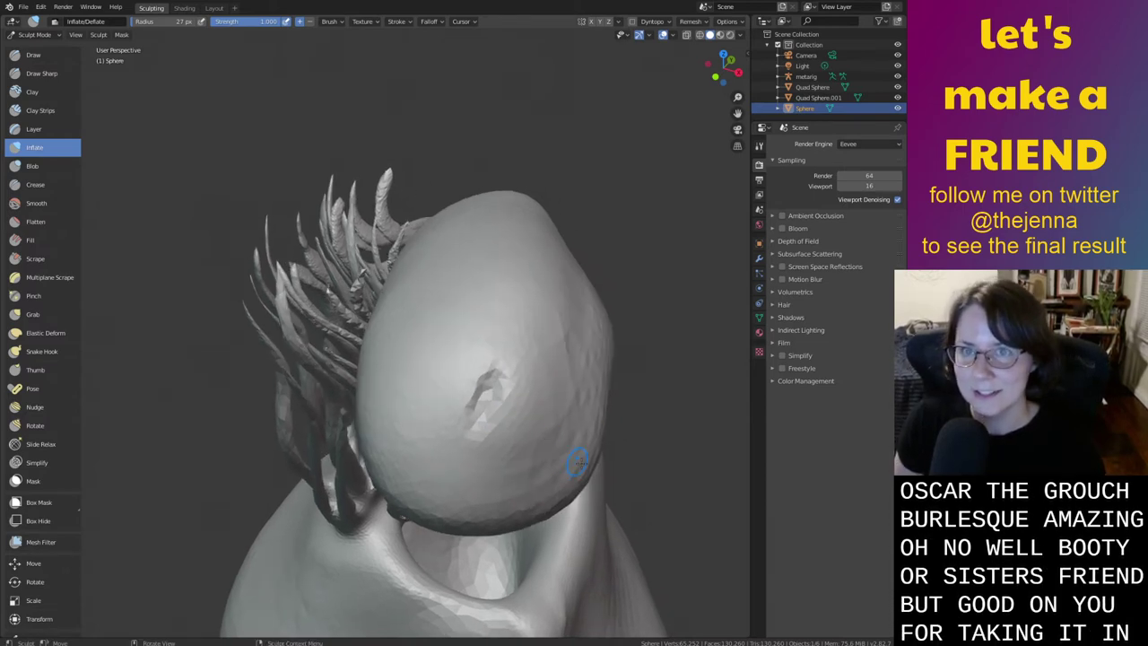
Enable Dyntopo on the pauldron and deepen the first pit with the Inflate brush
click(632, 21)
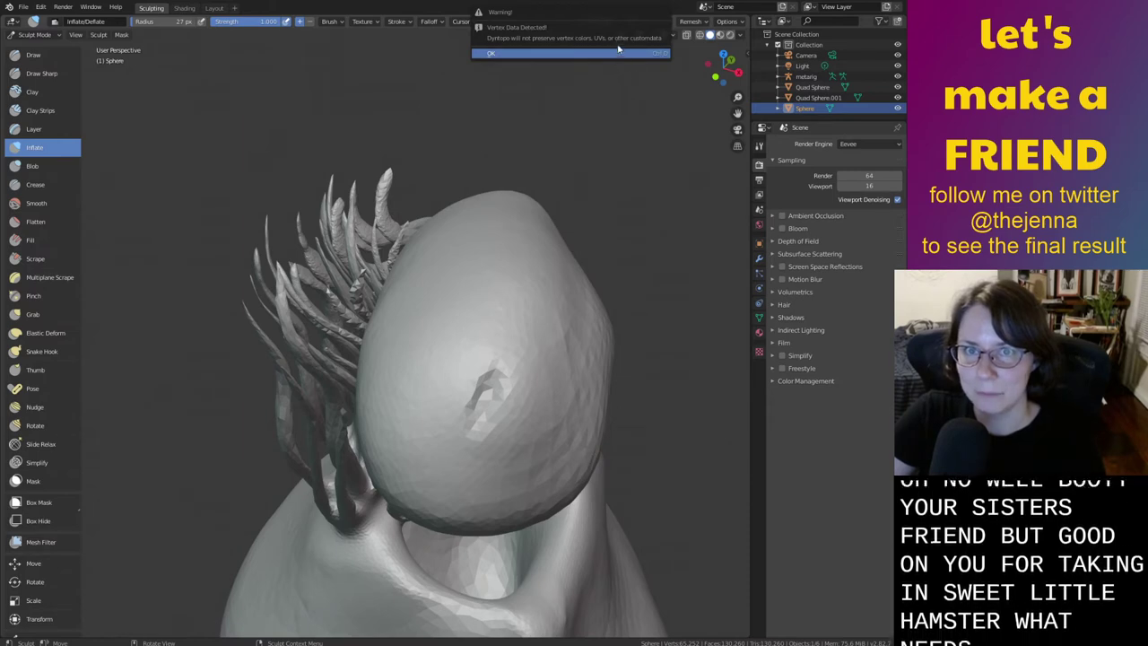
click(618, 52)
mouse_move(627, 508)
middle_down()
mouse_move(579, 458)
mouse_move(549, 448)
middle_up()
drag(551, 386, 532, 424)
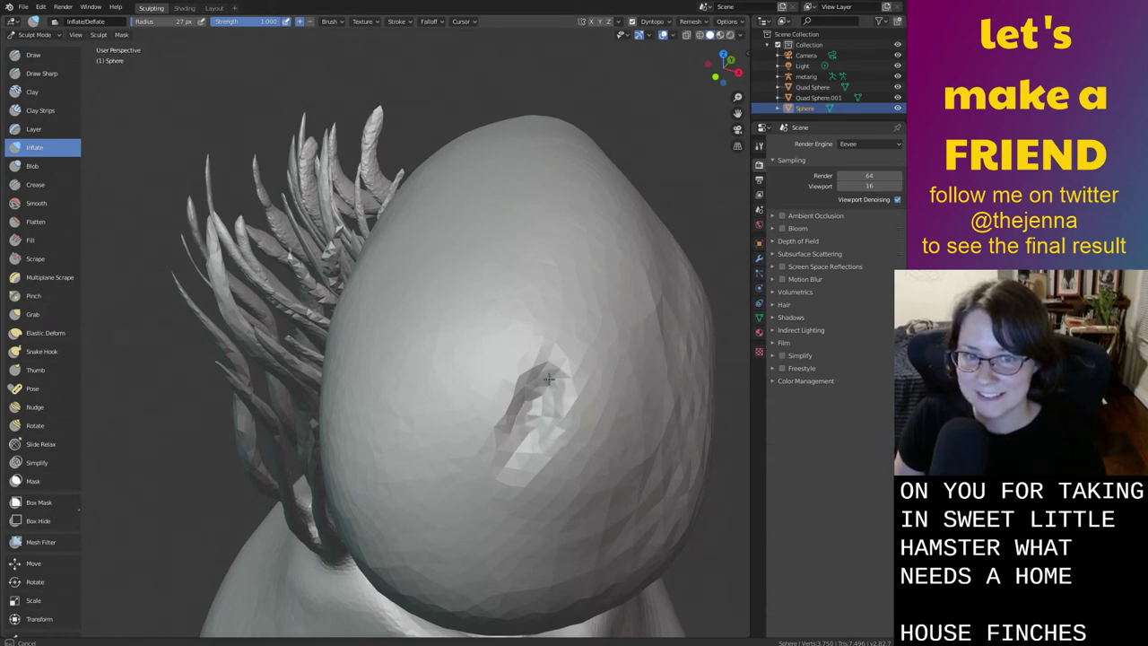
drag(549, 379, 521, 440)
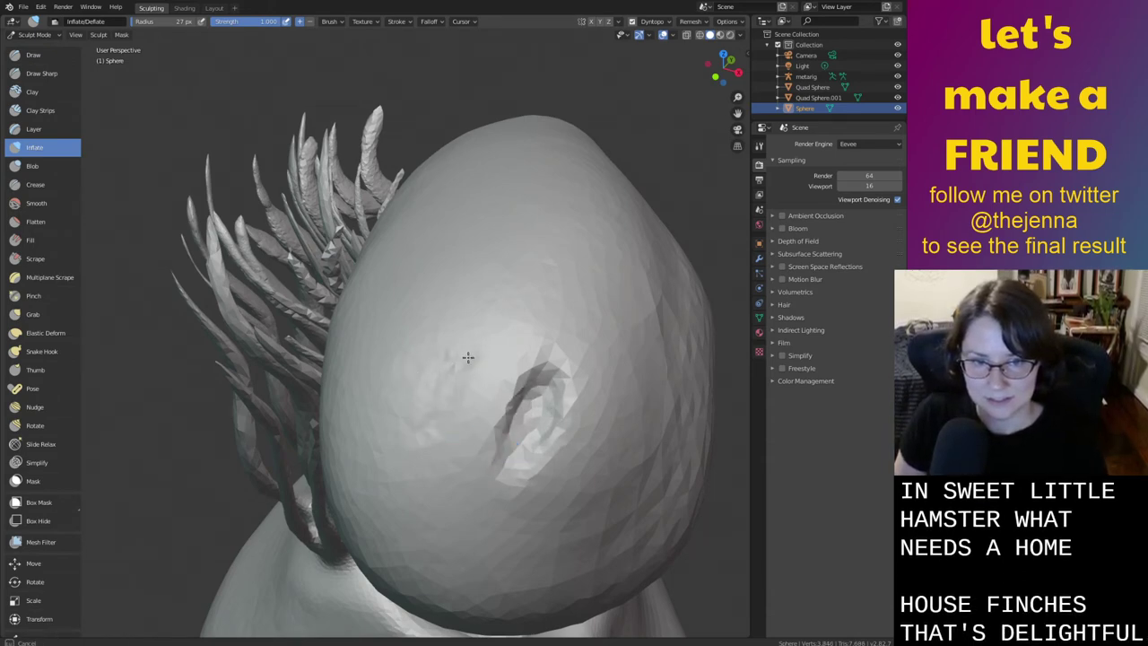
Carve a second oval pit beside the first, enlarging the Inflate brush radius to 49 px
drag(453, 382, 418, 366)
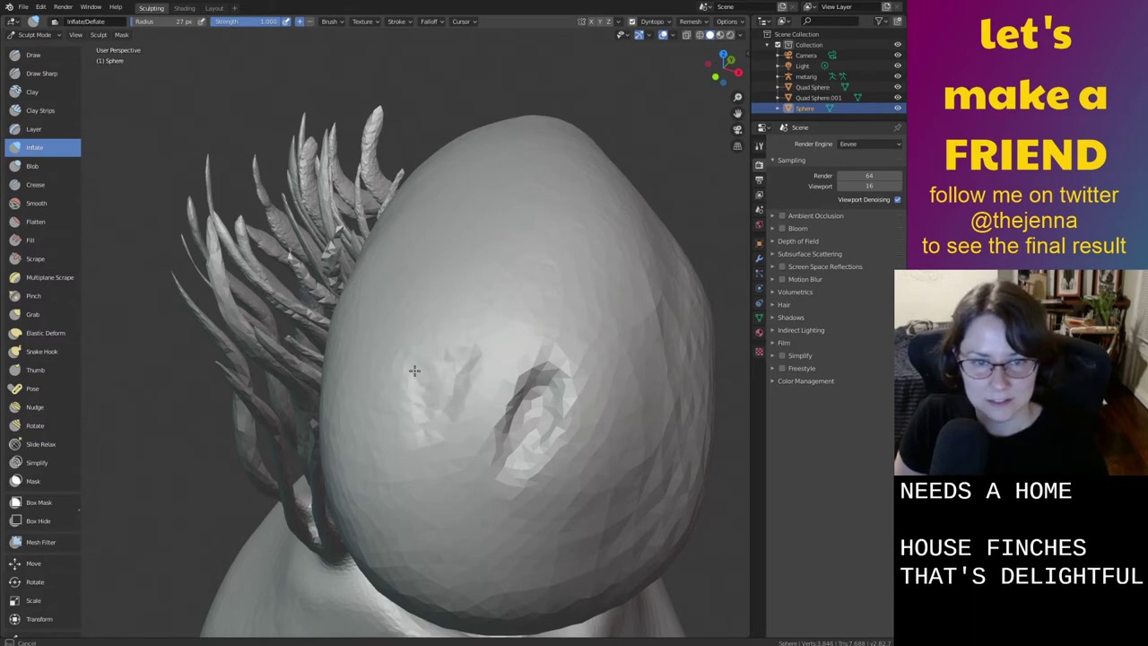
right_click(432, 413)
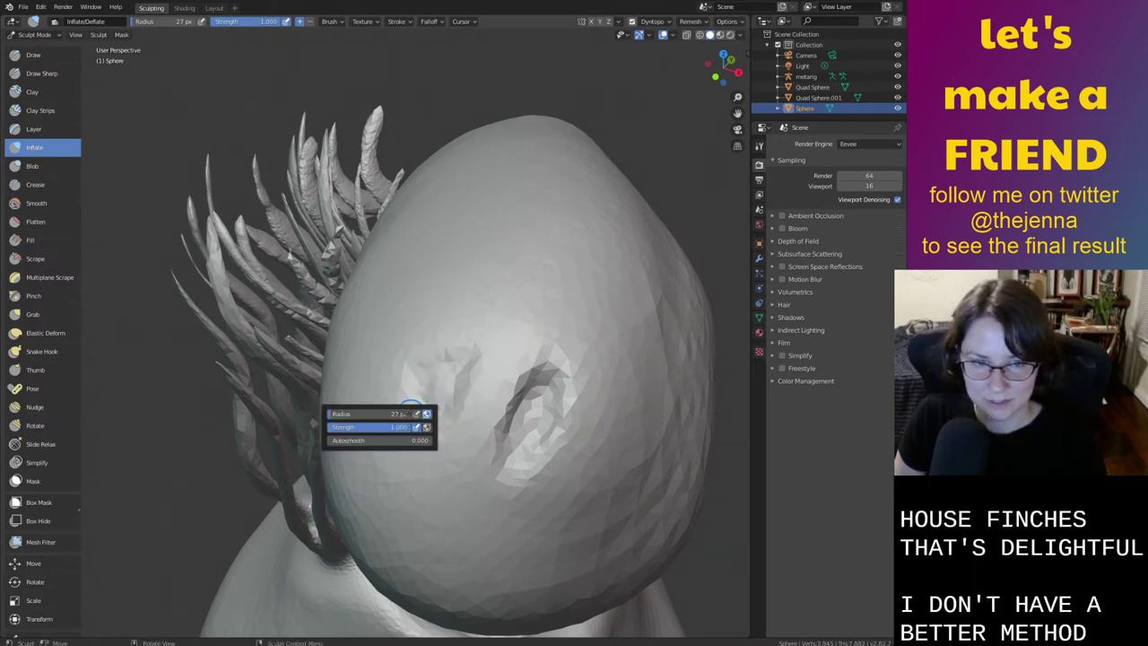
drag(335, 411, 342, 412)
click(438, 376)
drag(440, 377, 440, 393)
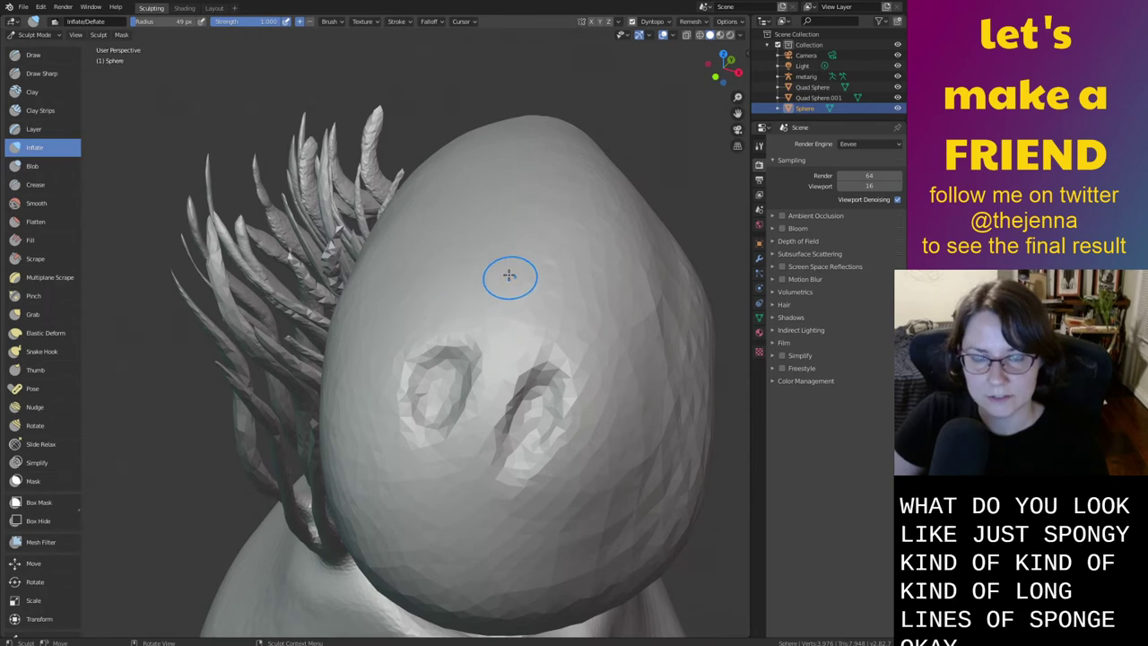
Carve a second pair of pits just above the first two and deepen their hollows
drag(494, 286, 485, 263)
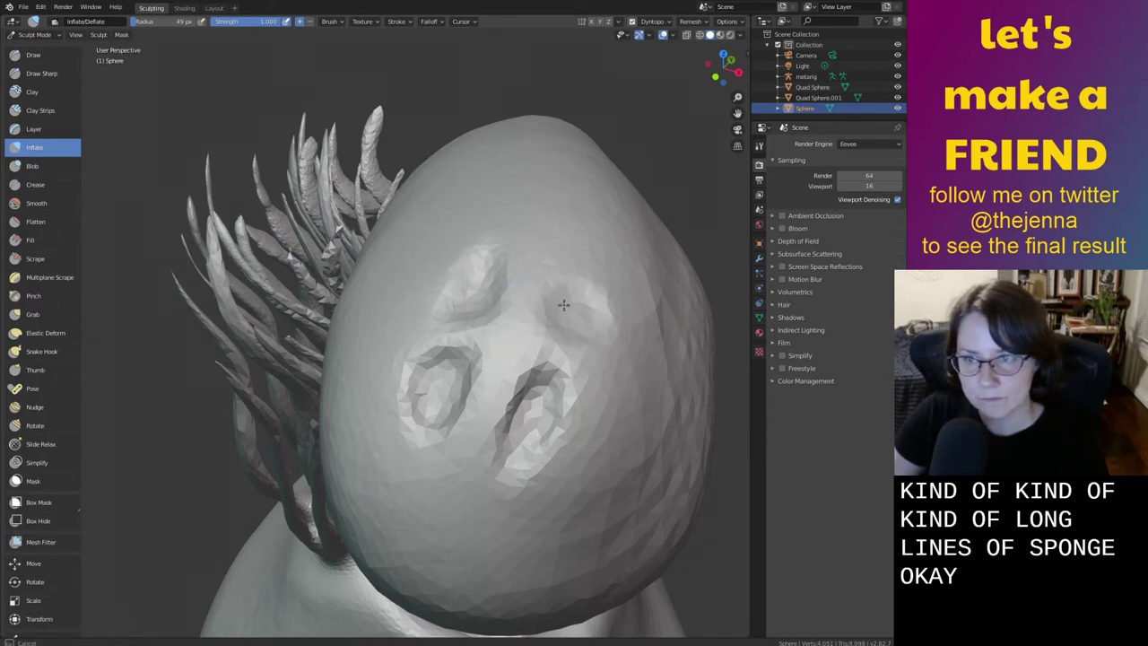
drag(586, 323, 585, 320)
middle_drag(585, 292, 582, 322)
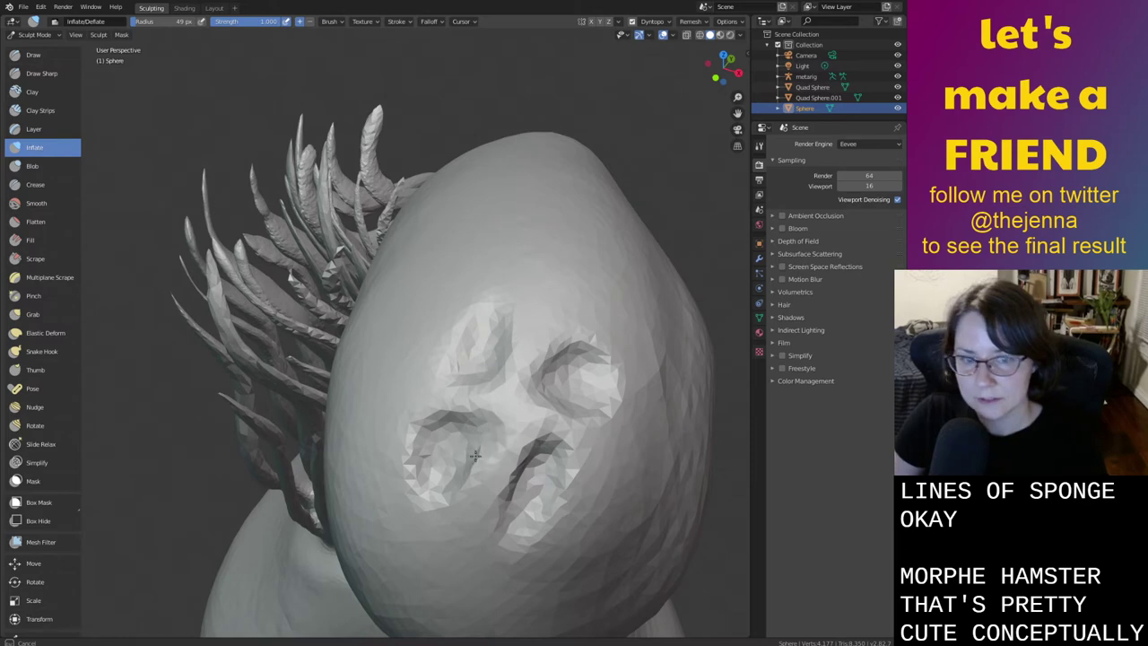
drag(472, 357, 473, 333)
Carve a tall oval pit further up the pauldron, above the second pair
mouse_move(574, 369)
middle_down()
mouse_move(559, 376)
mouse_move(561, 395)
middle_up()
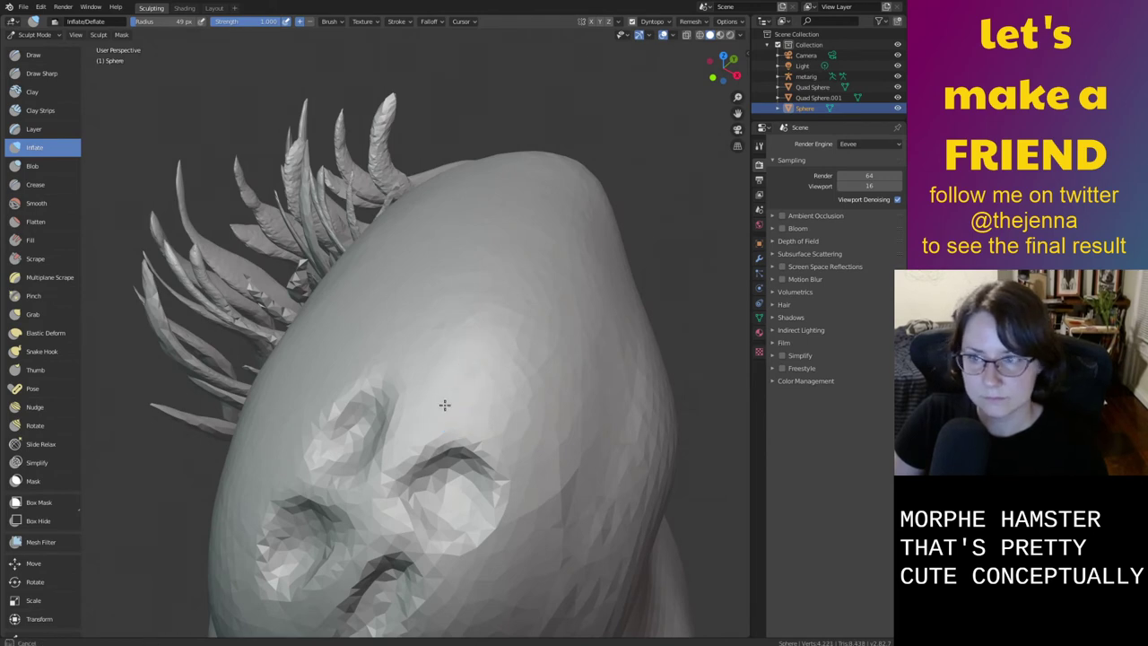
drag(462, 407, 496, 361)
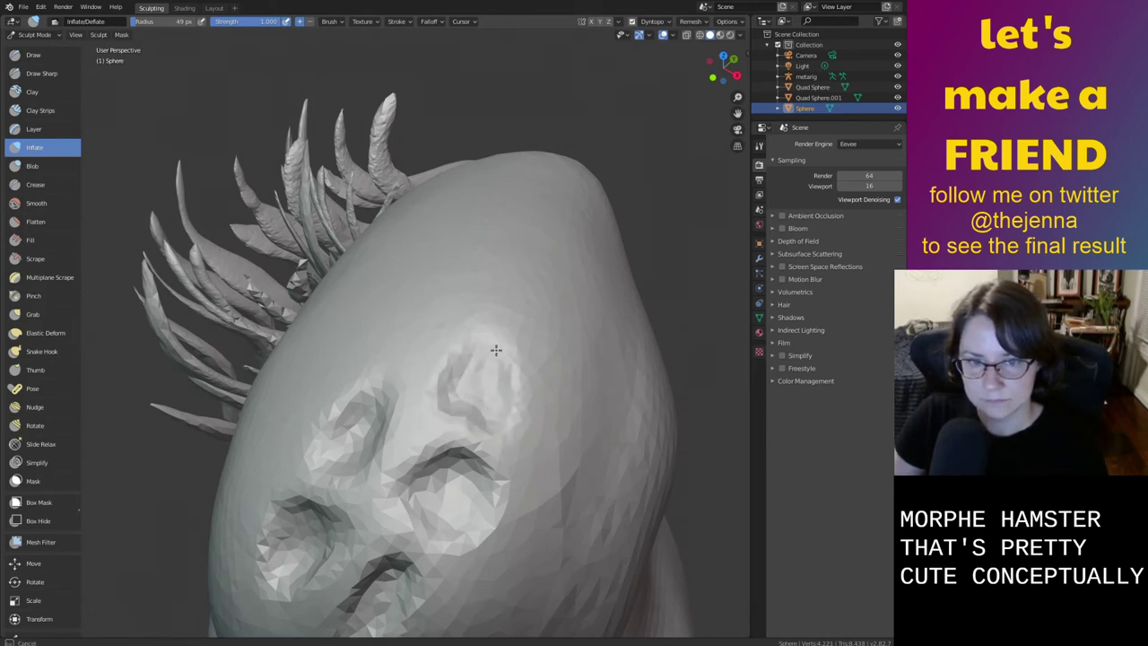
drag(447, 392, 495, 341)
middle_drag(434, 321, 467, 337)
mouse_move(542, 373)
middle_down()
mouse_move(543, 393)
mouse_move(476, 364)
middle_up()
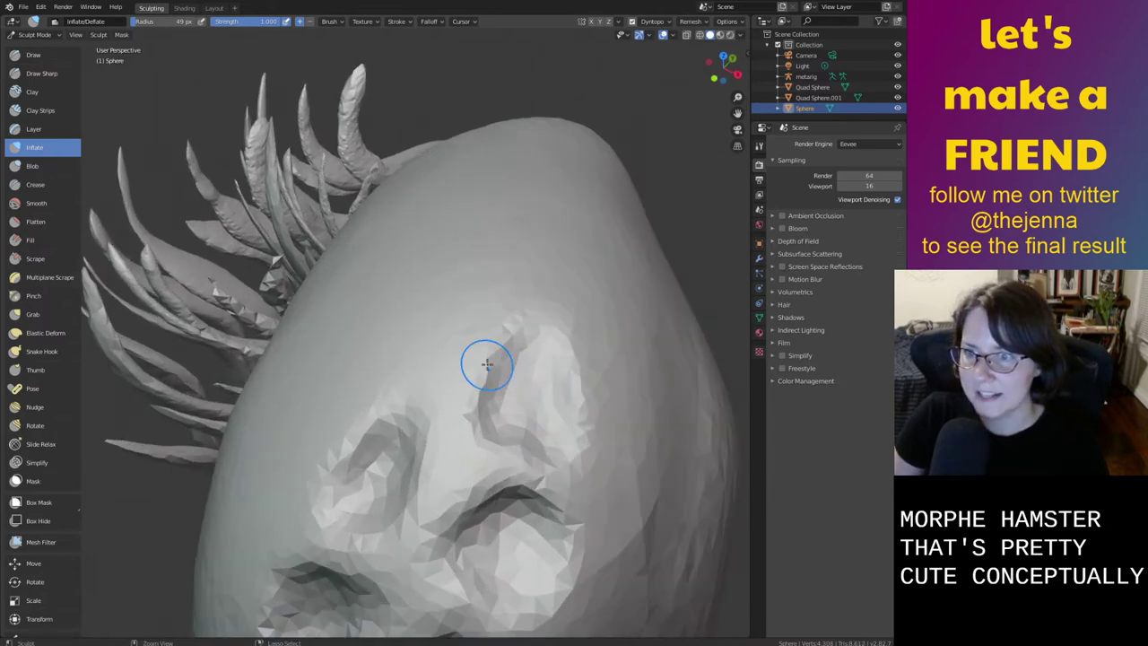
Carve an oval pit on the tendril side of the tall one and a small round pit above it, undoing one stray stroke
mouse_move(438, 307)
mouse_down()
mouse_move(423, 300)
mouse_move(450, 321)
mouse_move(440, 347)
mouse_move(404, 364)
mouse_up()
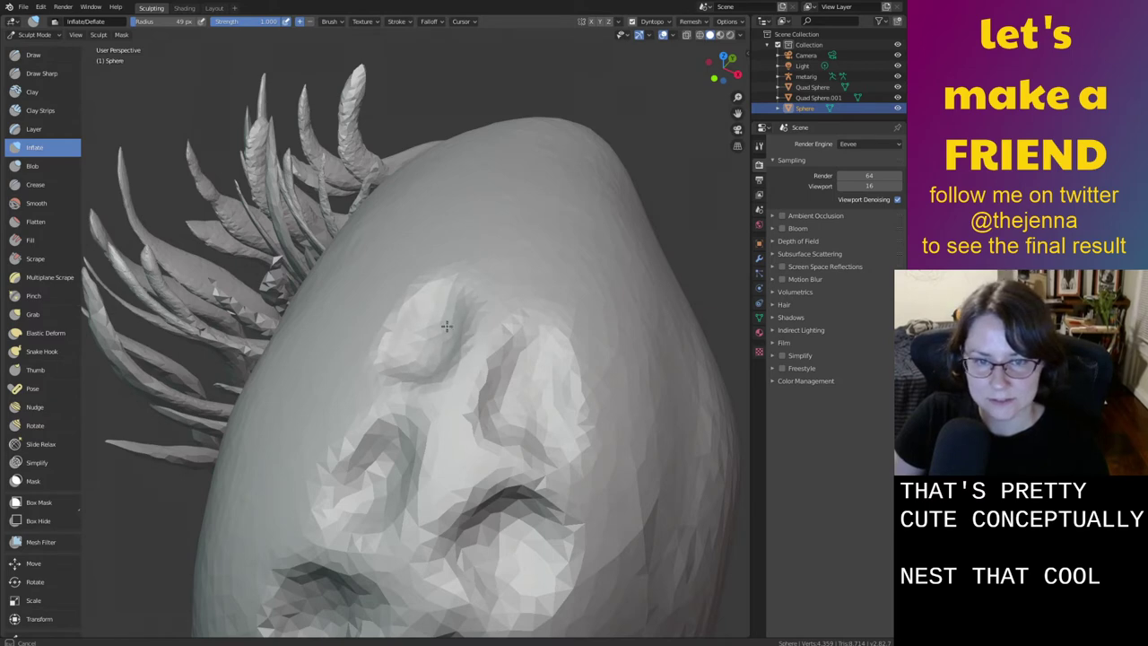
drag(447, 326, 457, 335)
mouse_move(538, 273)
mouse_down()
mouse_move(523, 282)
mouse_move(577, 297)
mouse_move(533, 283)
mouse_up()
key(ctrl+z)
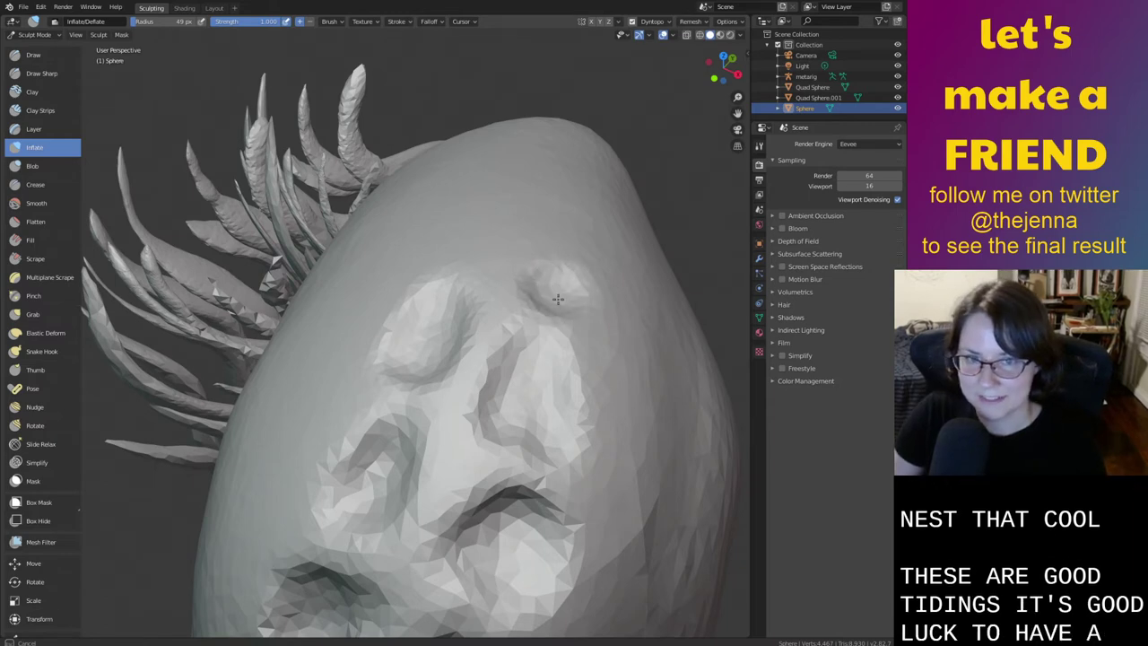
mouse_move(557, 298)
mouse_down()
mouse_move(572, 329)
mouse_move(593, 330)
mouse_move(551, 290)
mouse_move(557, 281)
mouse_move(559, 305)
mouse_move(575, 293)
mouse_move(561, 299)
mouse_up()
middle_drag(555, 277, 557, 304)
Carve two more rows of two round pits up toward the top of the pauldron
mouse_move(523, 351)
mouse_down()
mouse_move(476, 361)
mouse_move(497, 379)
mouse_move(481, 362)
mouse_up()
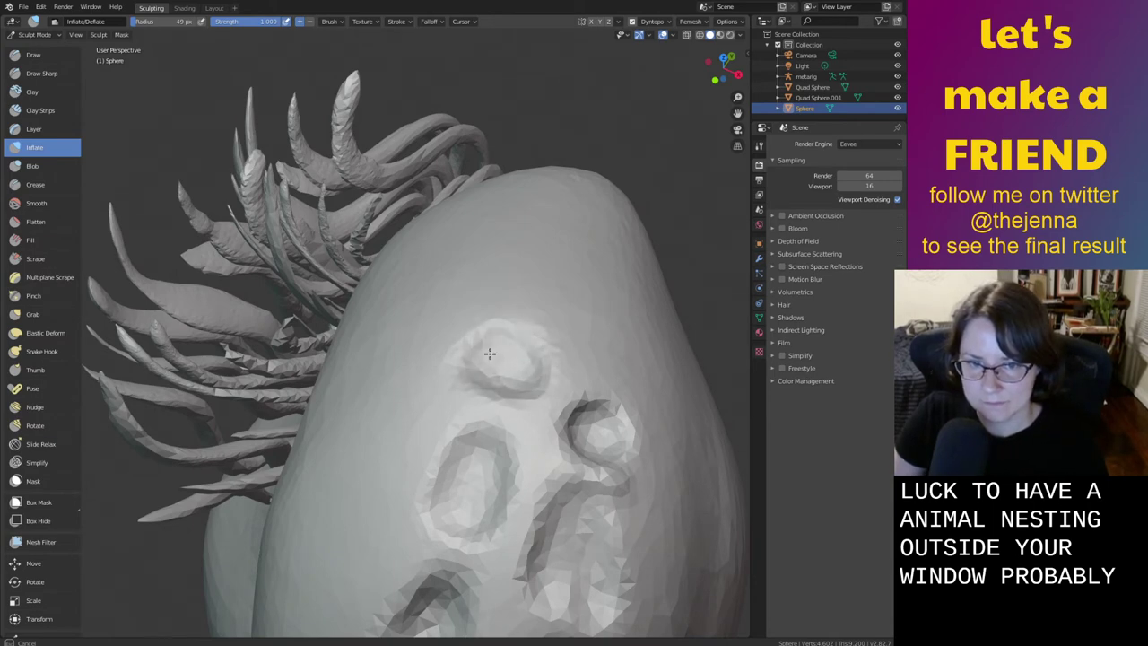
drag(487, 352, 489, 356)
middle_drag(618, 376, 470, 389)
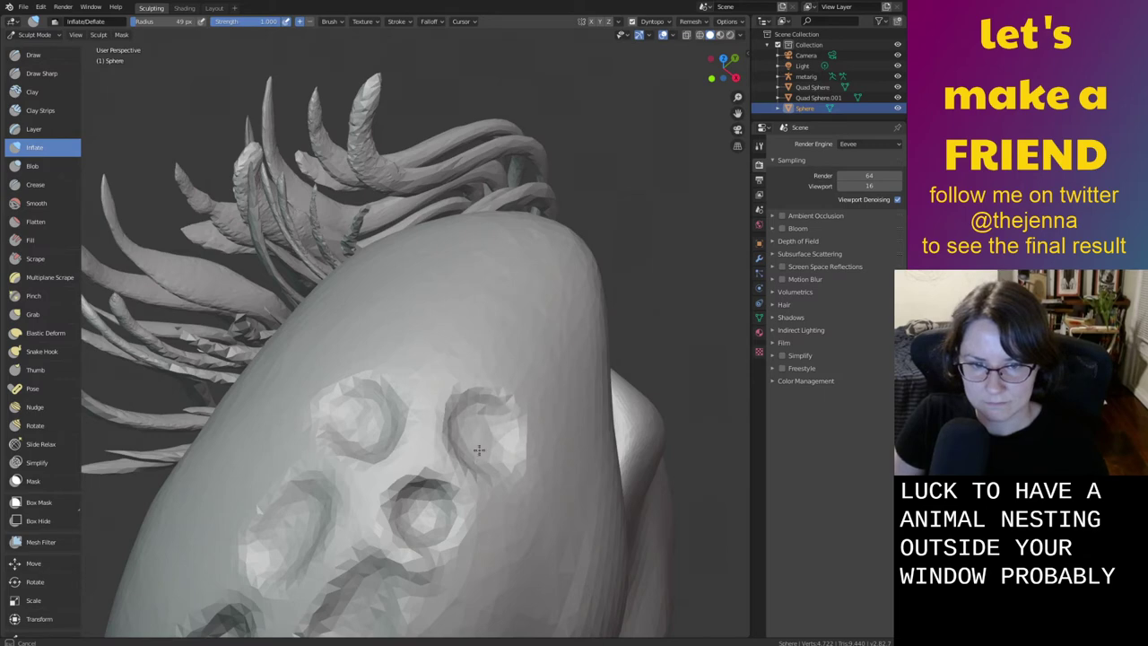
mouse_move(440, 309)
mouse_down()
mouse_move(388, 342)
mouse_move(443, 296)
mouse_move(438, 331)
mouse_up()
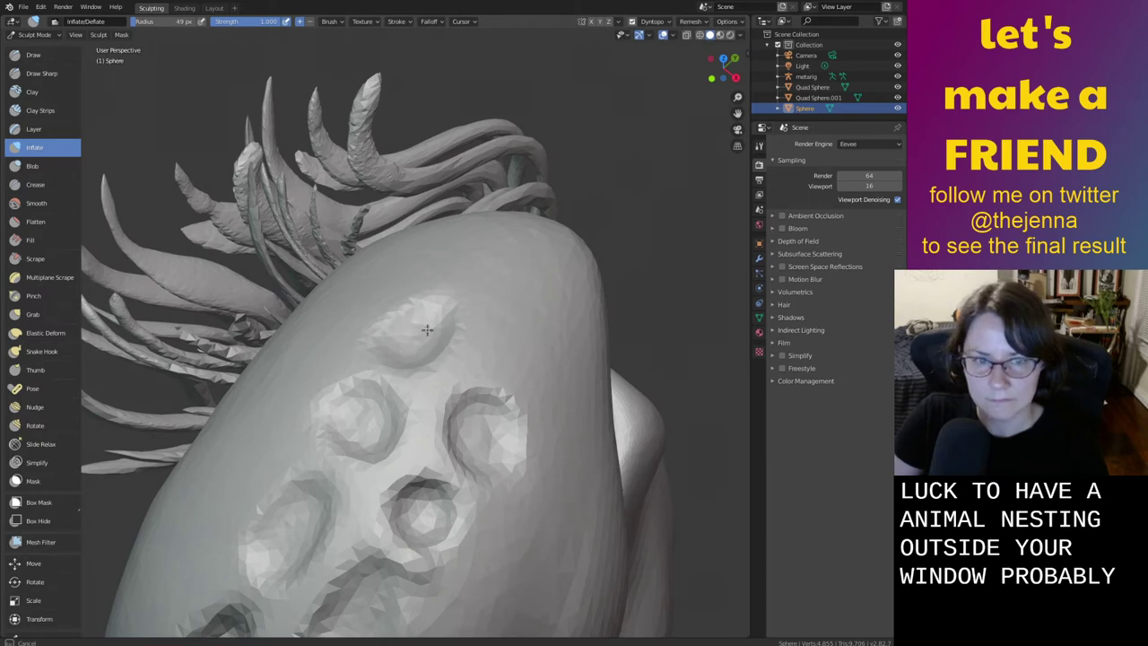
mouse_move(434, 338)
mouse_down()
mouse_move(502, 341)
mouse_move(499, 355)
mouse_up()
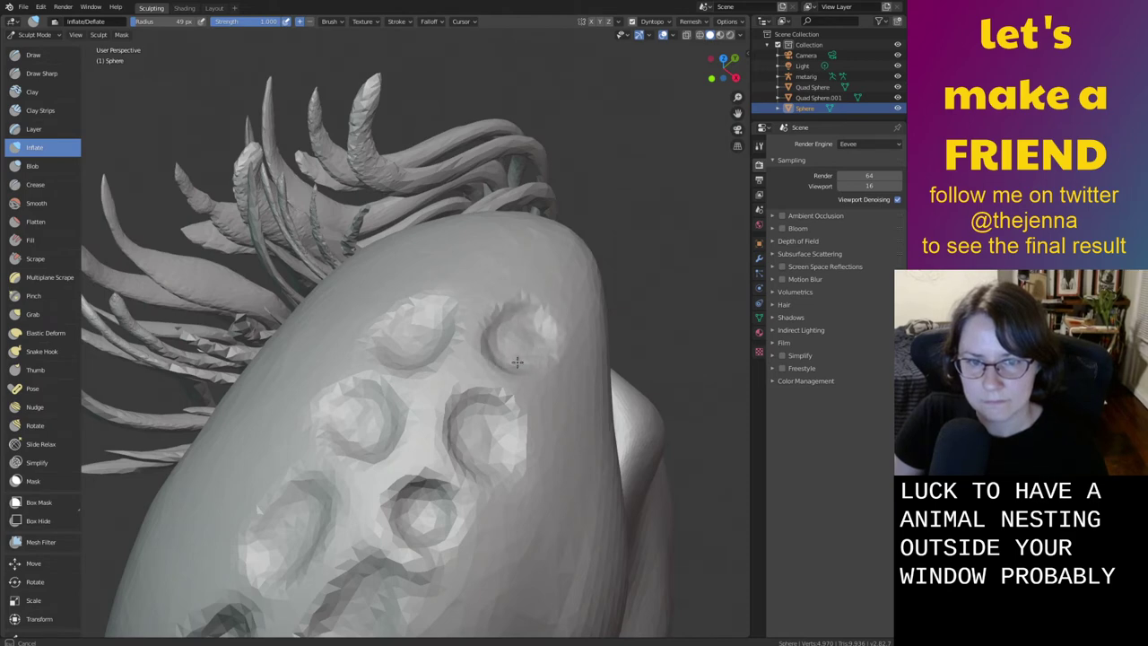
Carve a last pair of small pits near the pauldron's upper end with the Inflate brush
click(494, 259)
mouse_move(495, 259)
middle_down()
mouse_move(540, 284)
mouse_move(521, 297)
middle_up()
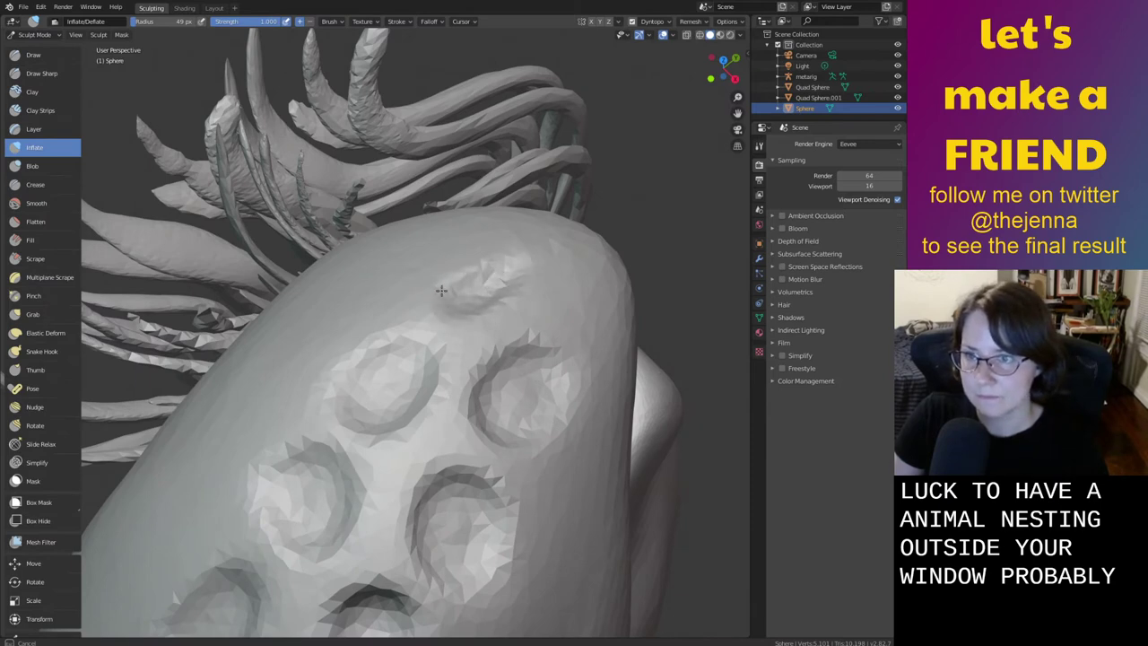
mouse_move(441, 290)
mouse_down()
mouse_move(503, 266)
mouse_move(455, 285)
mouse_move(484, 285)
mouse_up()
drag(573, 291, 580, 311)
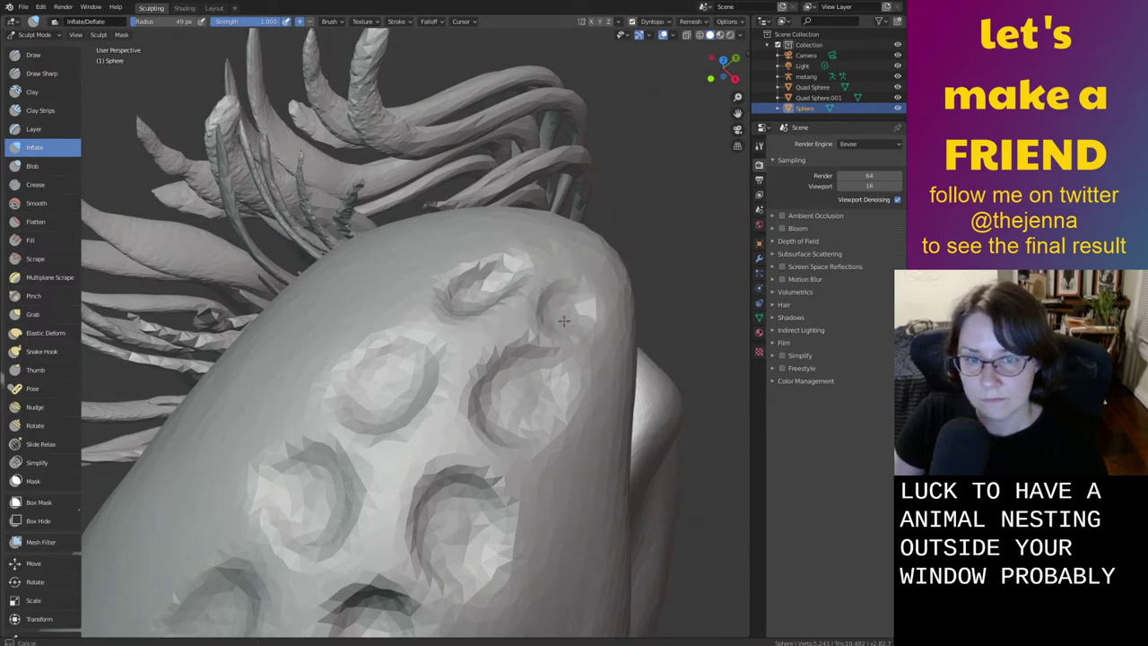
mouse_move(564, 320)
mouse_down()
mouse_move(550, 345)
mouse_move(573, 361)
mouse_up()
drag(577, 297, 568, 326)
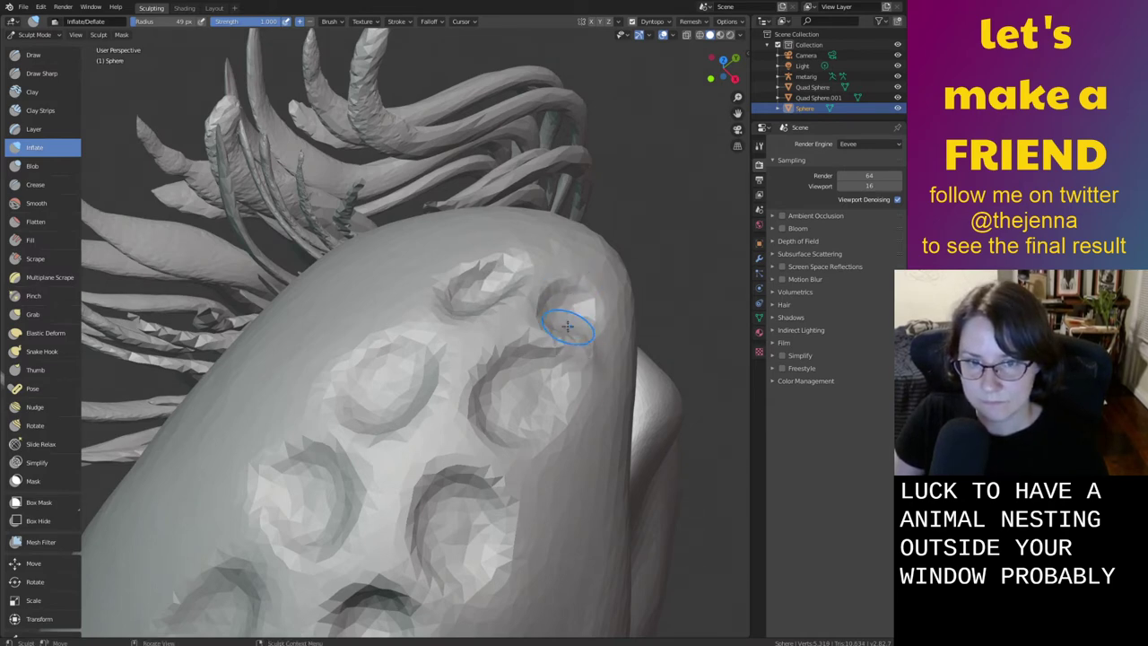
Carve two pits on the pauldron's tendril-facing side, one above the other over the lowest pit there, with the Inflate brush
mouse_move(568, 327)
middle_down()
mouse_move(607, 308)
mouse_move(633, 313)
mouse_move(554, 266)
mouse_move(568, 363)
mouse_move(479, 323)
middle_up()
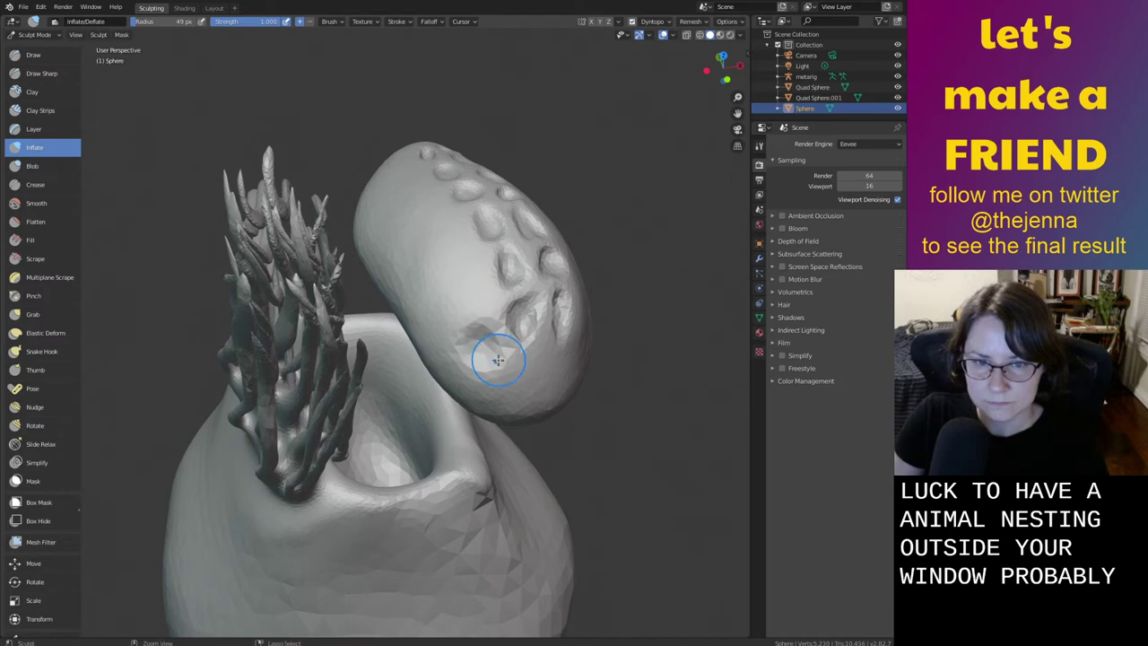
scroll(492, 350, up, 2)
middle_drag(525, 364, 548, 346)
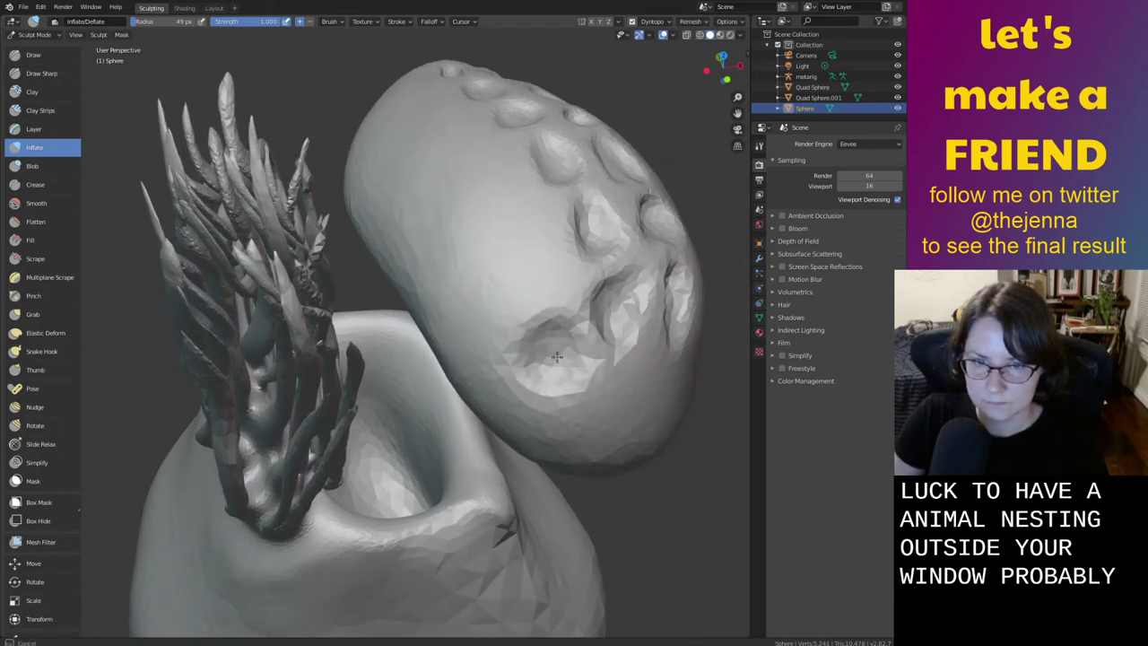
ctrl+drag(553, 274, 523, 280)
ctrl+drag(530, 220, 529, 209)
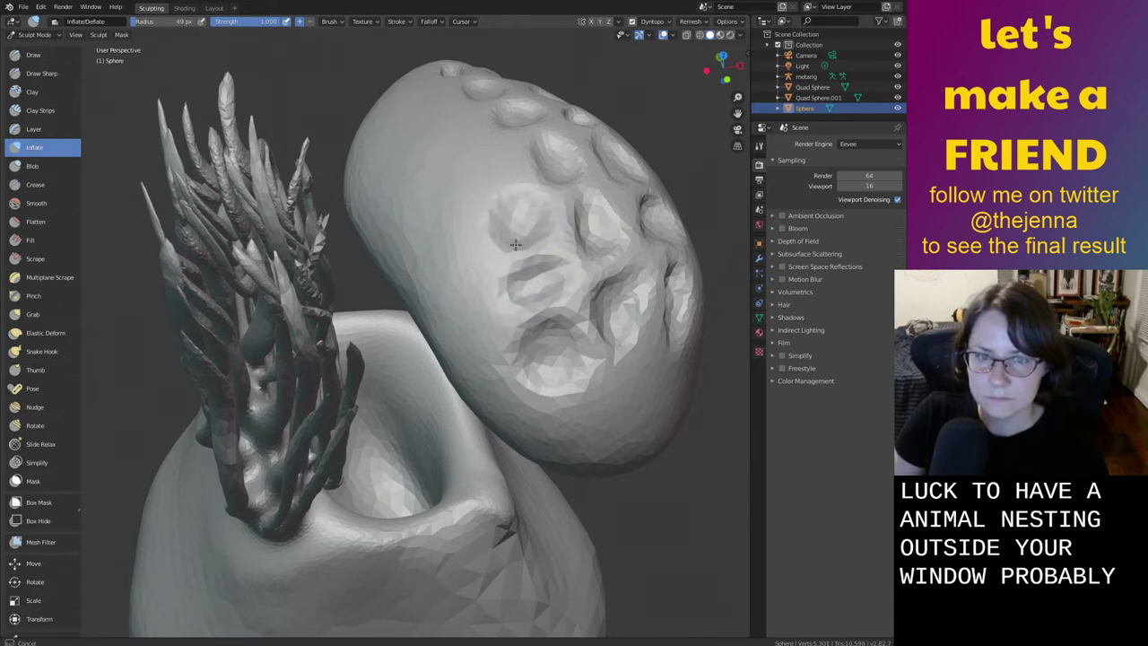
Extend that column with three more rounded pits climbing toward the pauldron's upper end
mouse_move(512, 223)
middle_down()
mouse_move(512, 248)
mouse_move(498, 252)
middle_up()
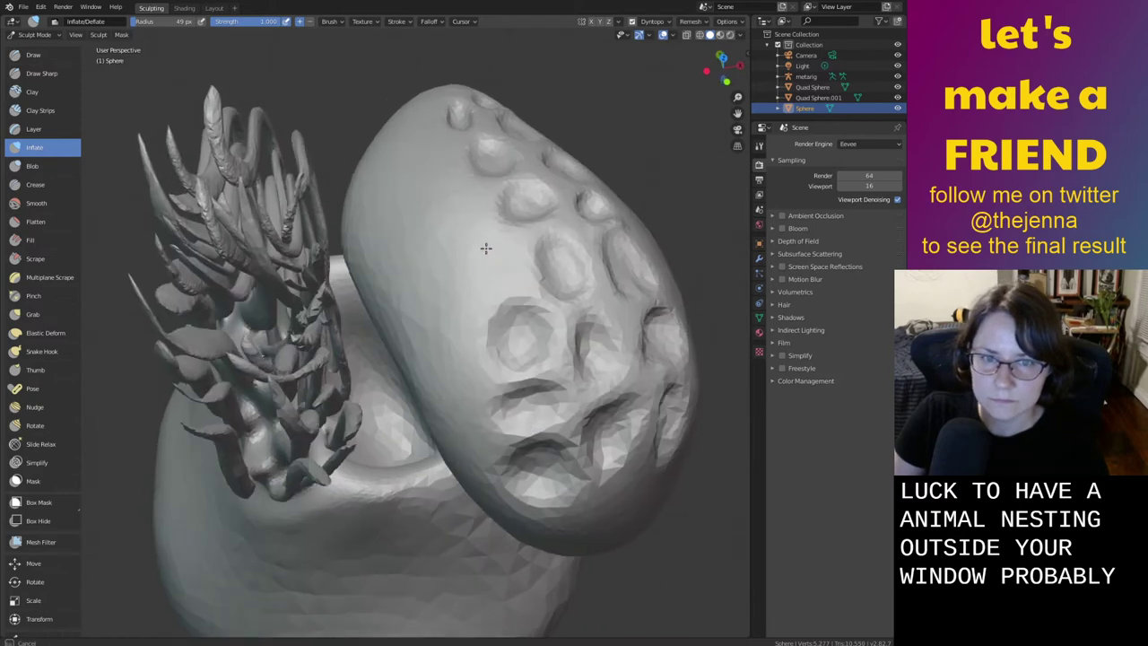
drag(485, 247, 474, 240)
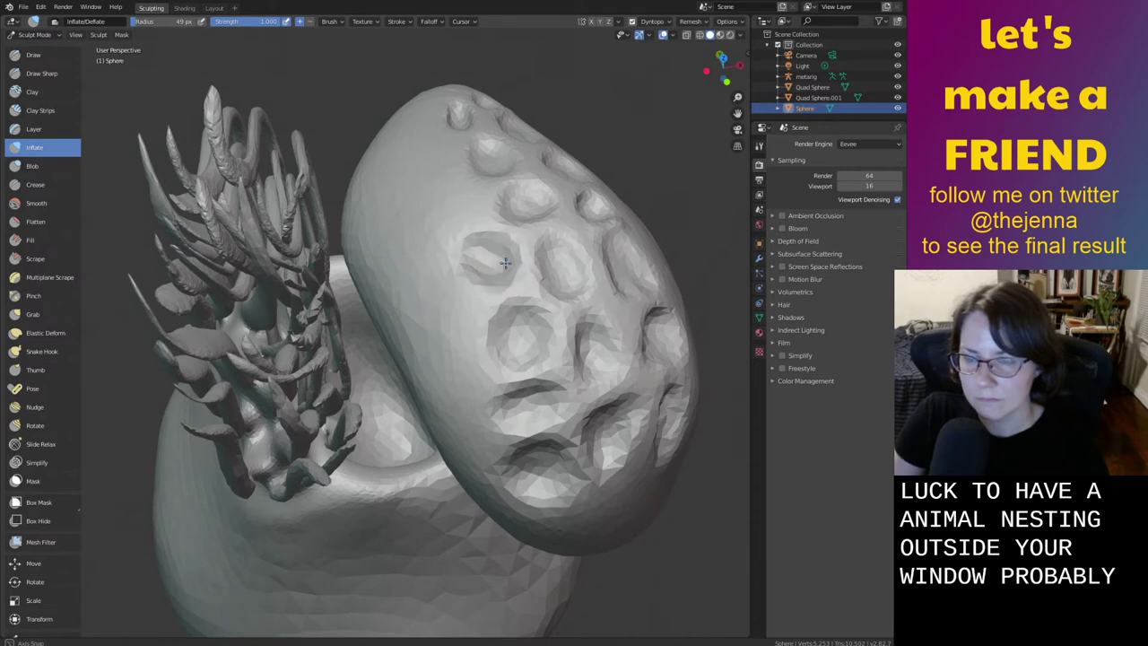
mouse_move(505, 262)
middle_down()
mouse_move(525, 290)
mouse_move(533, 270)
middle_up()
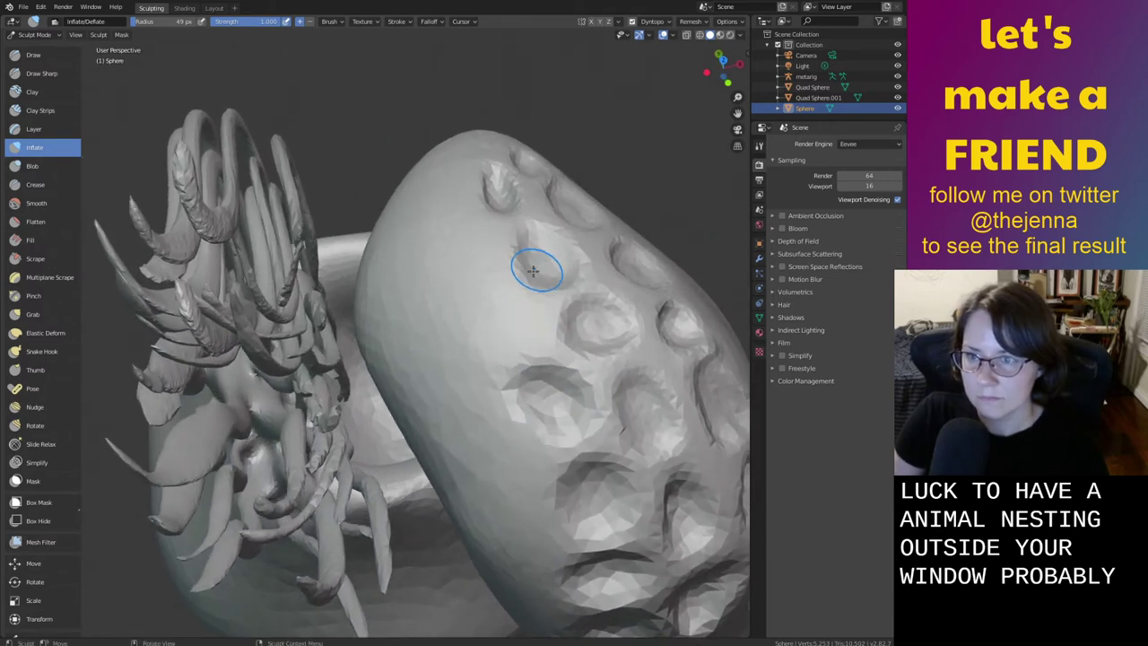
mouse_move(509, 316)
mouse_down()
mouse_move(495, 307)
mouse_move(476, 352)
mouse_up()
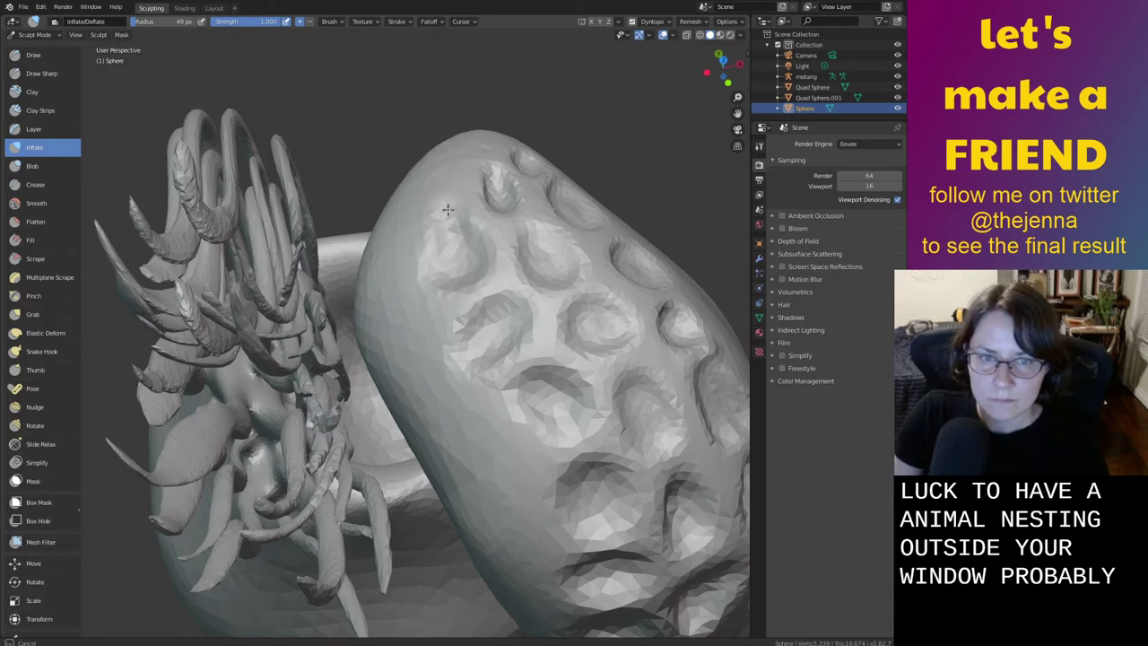
Carve an elongated pit on the tendril-facing side of the pauldron's upper tip and save the file
middle_drag(457, 287, 475, 297)
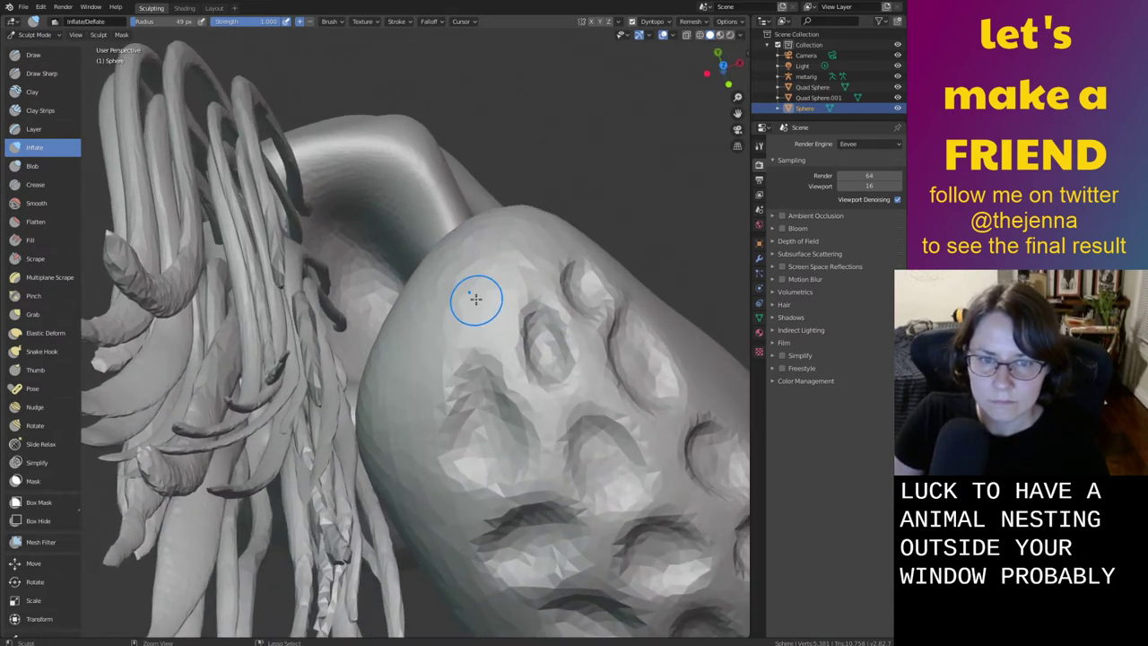
mouse_move(470, 285)
mouse_down()
mouse_move(491, 250)
mouse_move(464, 295)
mouse_up()
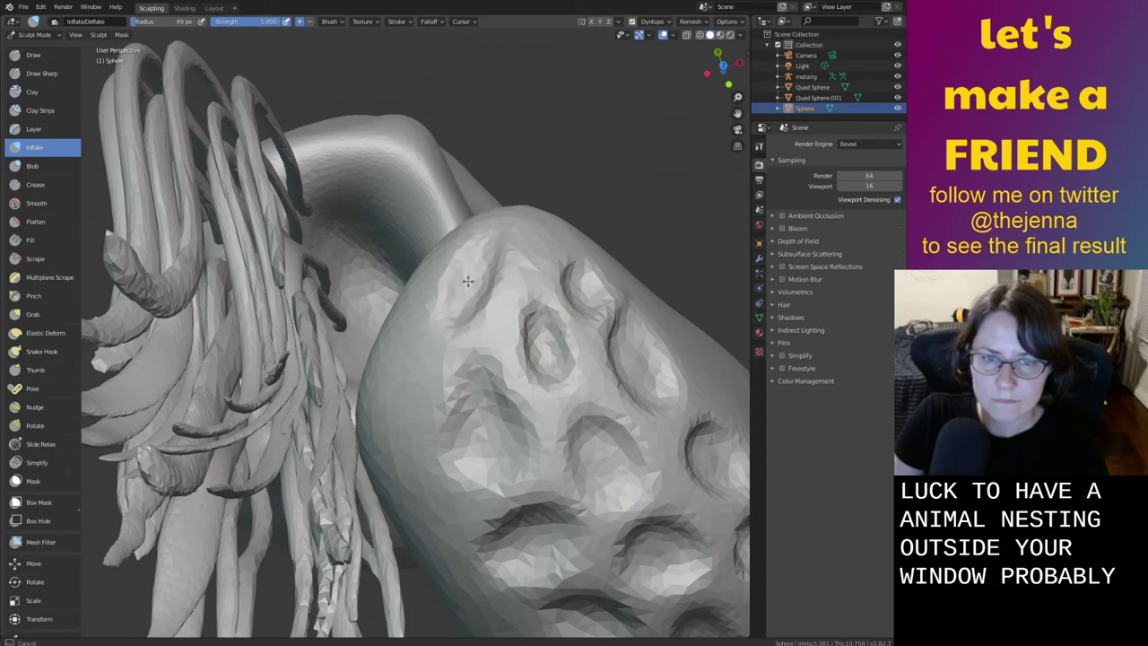
mouse_move(441, 333)
middle_down()
mouse_move(469, 274)
mouse_move(492, 298)
mouse_move(467, 300)
middle_up()
key(ctrl+s)
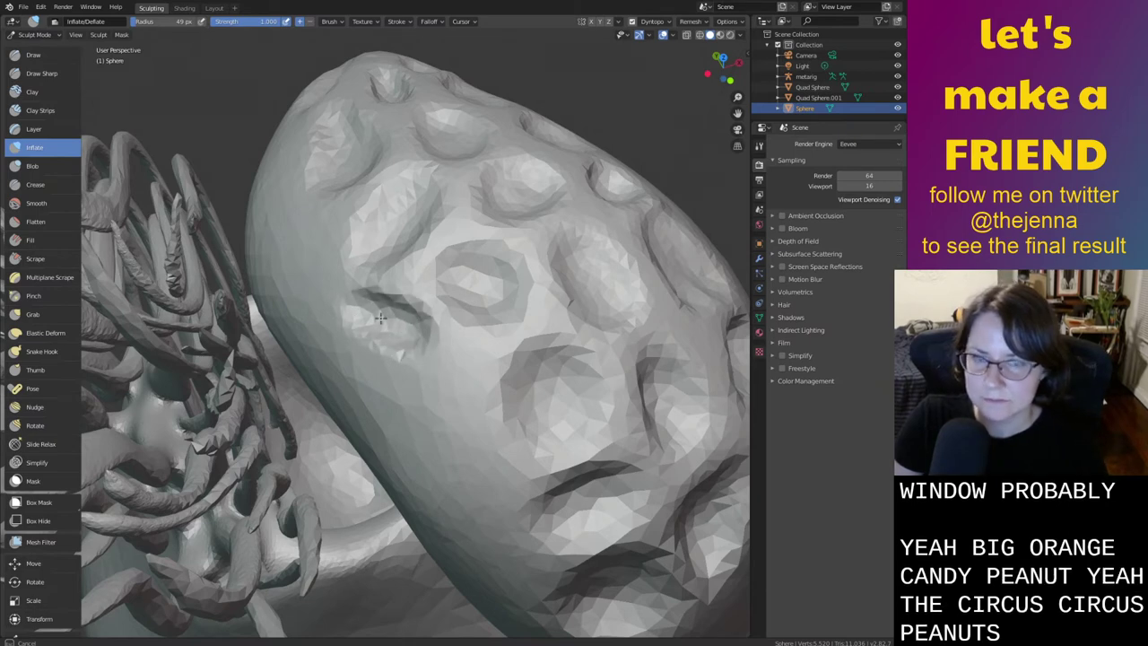
Start another column closer to the tendrils with a small wide pit and a taller oval pit below it
mouse_move(378, 312)
mouse_down()
mouse_move(420, 315)
mouse_move(391, 317)
mouse_up()
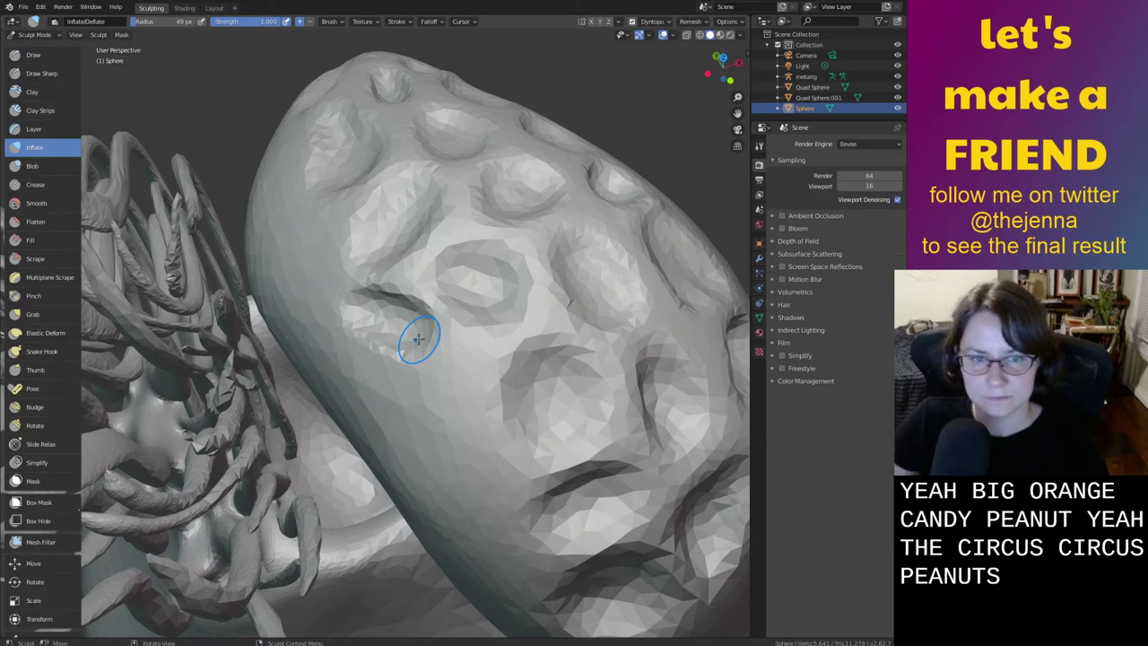
mouse_move(456, 398)
mouse_down()
mouse_move(451, 428)
mouse_move(429, 422)
mouse_move(436, 401)
mouse_up()
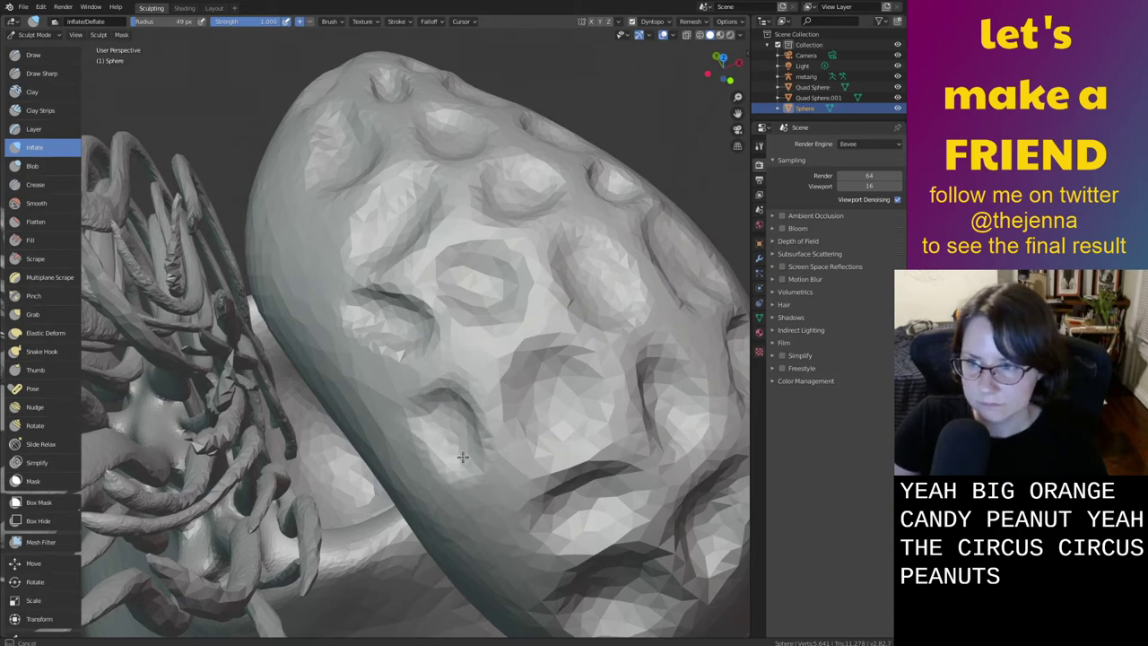
drag(463, 457, 465, 452)
Carve and deepen a wide pit below the oval one, along the pauldron's tendril-facing edge
middle_drag(470, 402, 475, 392)
middle_drag(565, 388, 505, 367)
mouse_move(503, 367)
mouse_down()
mouse_move(513, 319)
mouse_move(530, 399)
mouse_move(534, 323)
mouse_move(509, 369)
mouse_move(535, 358)
mouse_move(476, 332)
mouse_up()
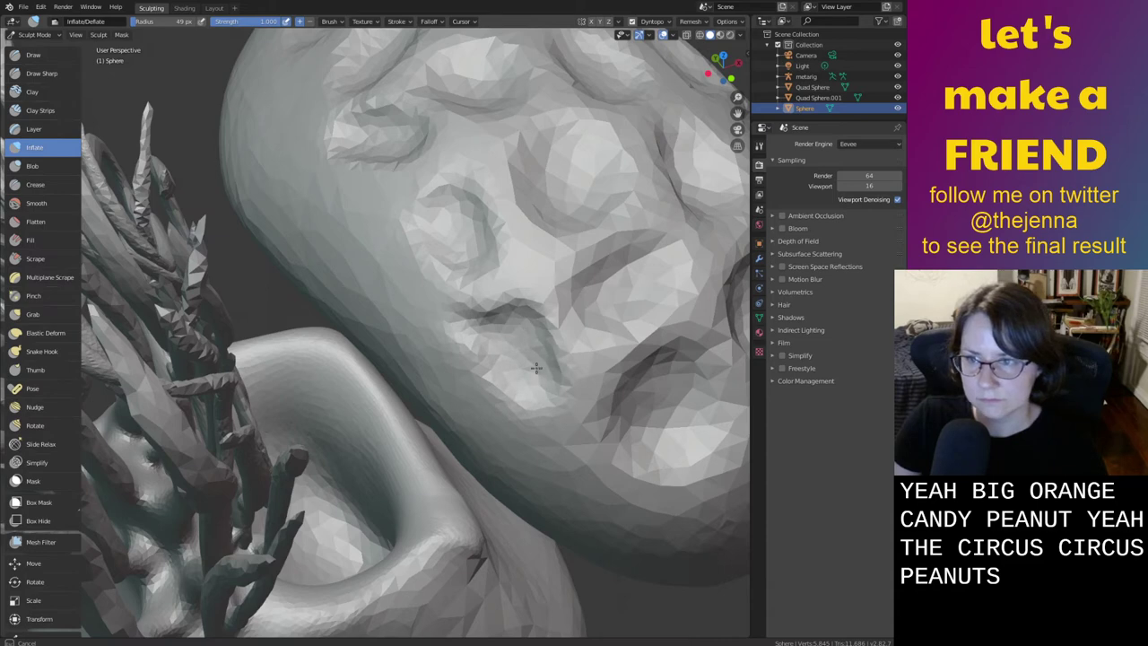
mouse_move(536, 368)
mouse_down()
mouse_move(509, 370)
mouse_move(558, 325)
mouse_move(573, 357)
mouse_up()
mouse_move(574, 351)
middle_down()
mouse_move(564, 334)
mouse_move(577, 302)
middle_up()
mouse_move(577, 302)
mouse_down()
mouse_move(518, 264)
mouse_move(550, 302)
mouse_move(500, 279)
mouse_move(570, 271)
mouse_move(529, 262)
mouse_move(508, 296)
mouse_move(570, 305)
mouse_move(574, 285)
mouse_move(508, 269)
mouse_move(592, 320)
mouse_move(519, 280)
mouse_move(565, 296)
mouse_up()
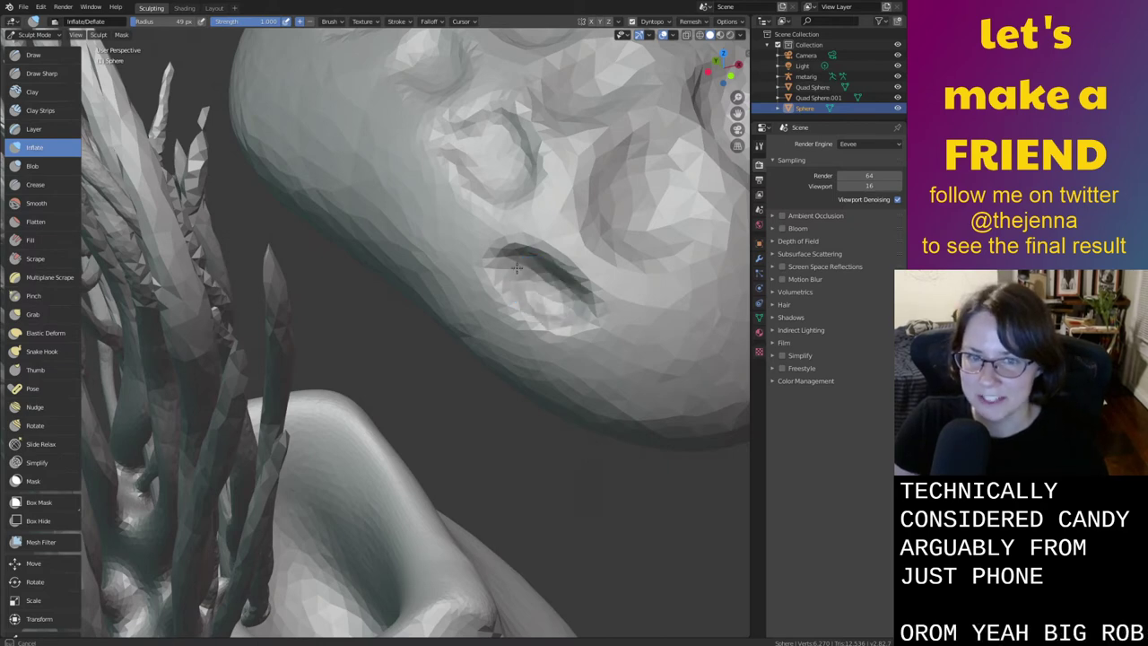
Carve and deepen a round pit under the large round pit near the pauldron's lower end
shift+middle_drag(569, 289, 467, 282)
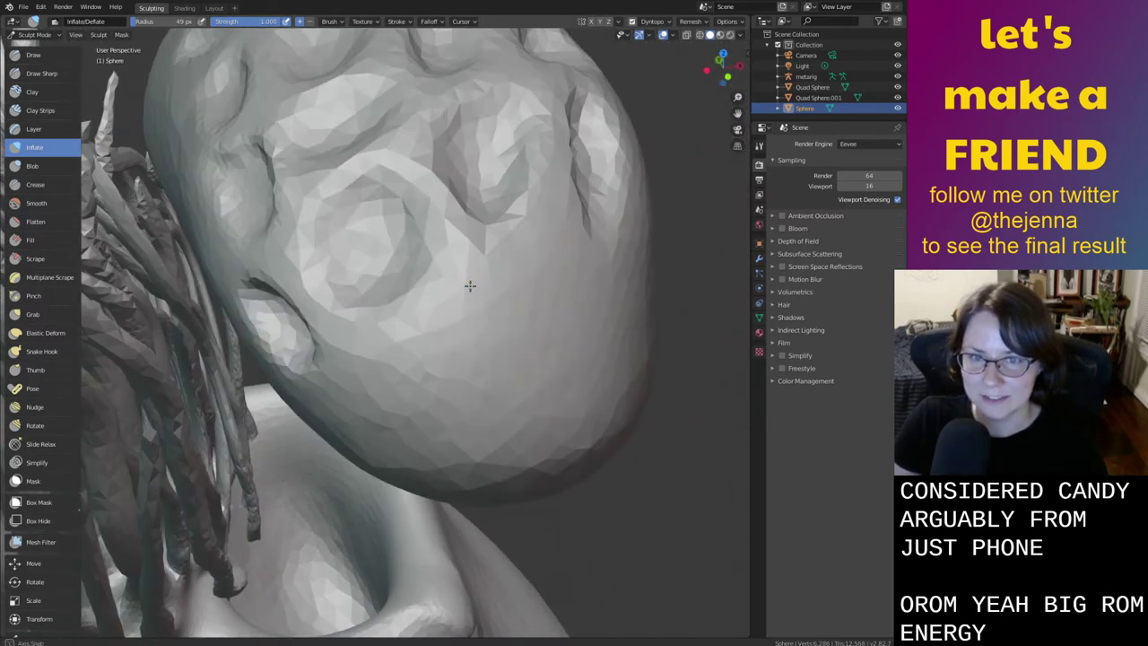
drag(474, 267, 504, 268)
mouse_move(531, 215)
mouse_down()
mouse_move(549, 116)
mouse_move(492, 191)
mouse_up()
middle_drag(492, 235, 505, 224)
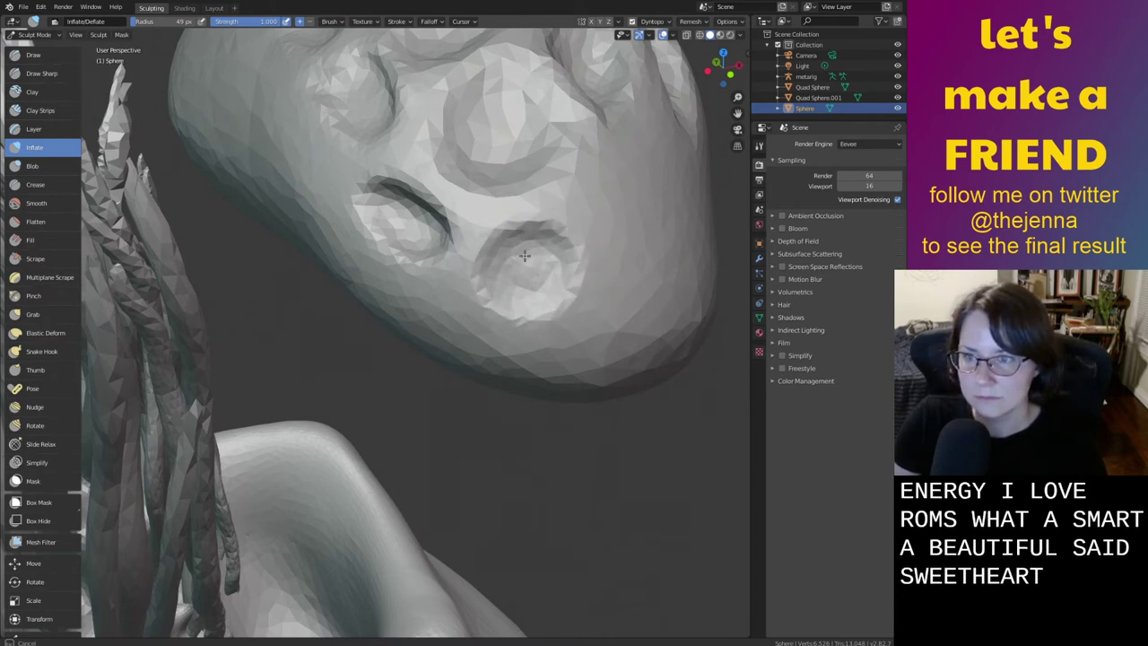
middle_drag(525, 256, 516, 290)
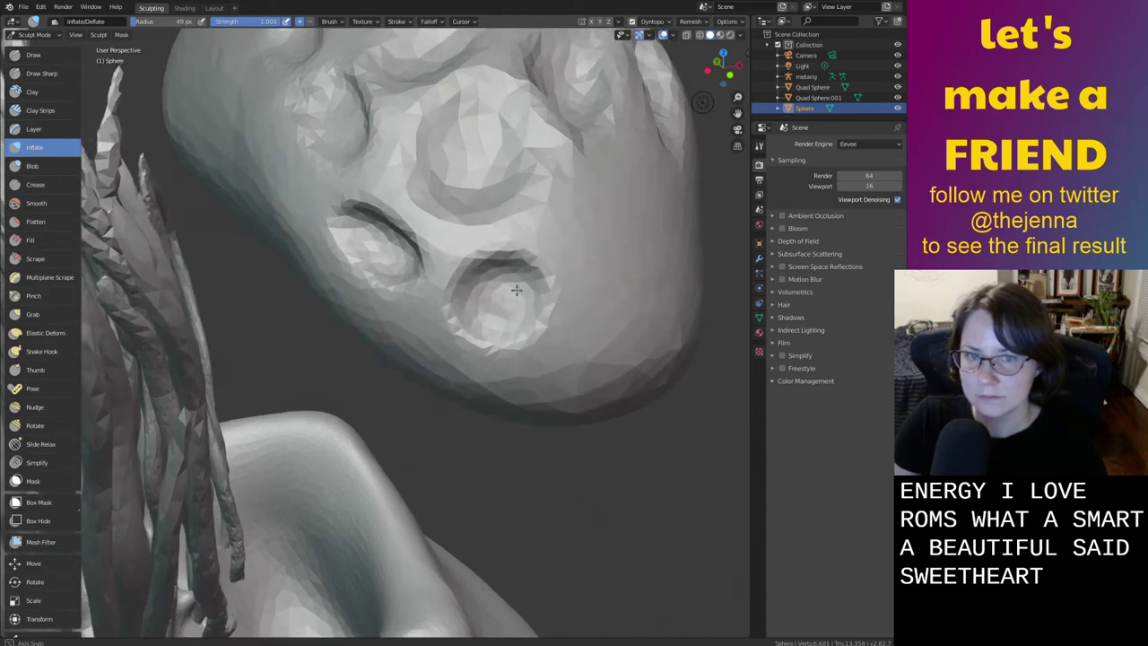
Carve a round pit and a narrow upright oval pit in a row across the front of the pauldron's lower end
middle_drag(517, 289, 518, 310)
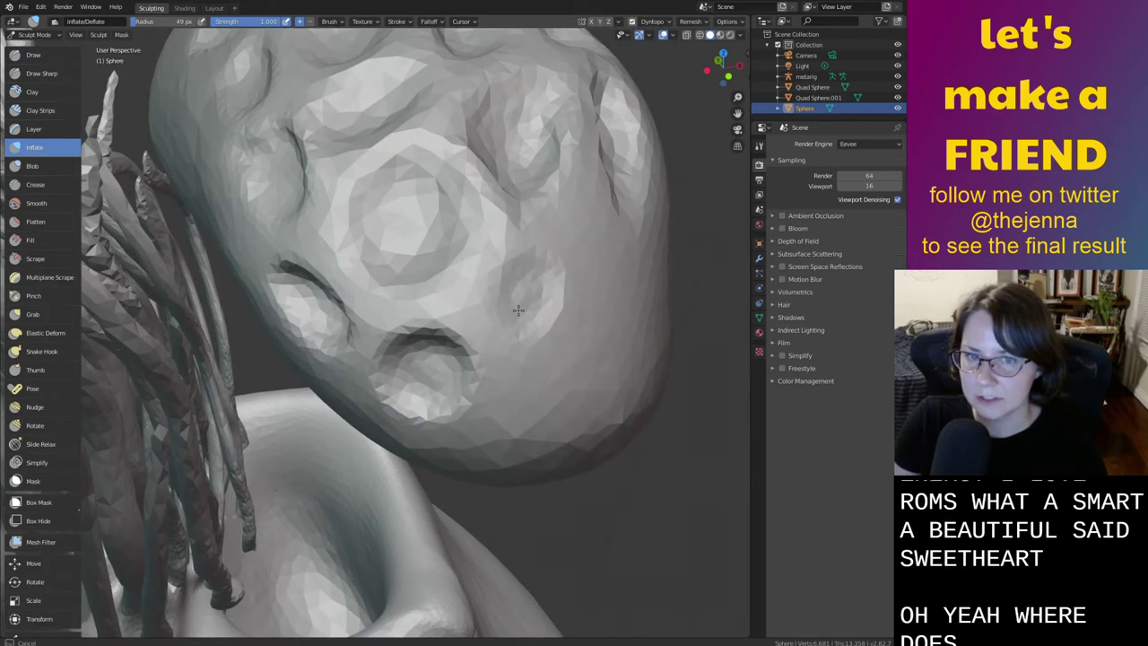
drag(518, 309, 529, 285)
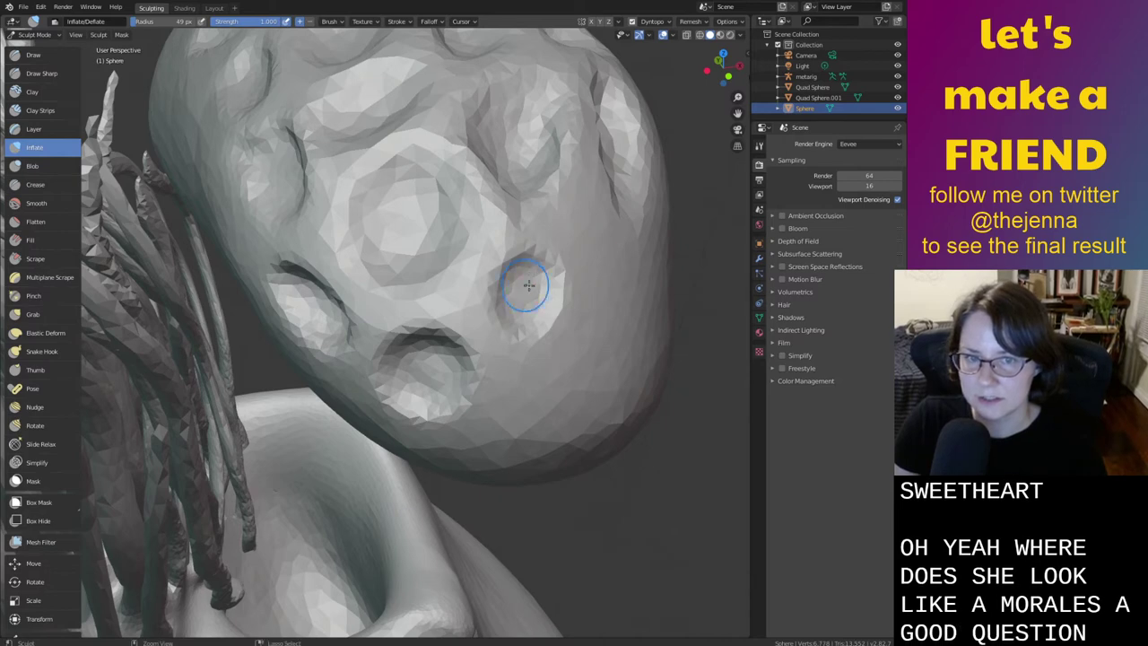
drag(529, 286, 518, 326)
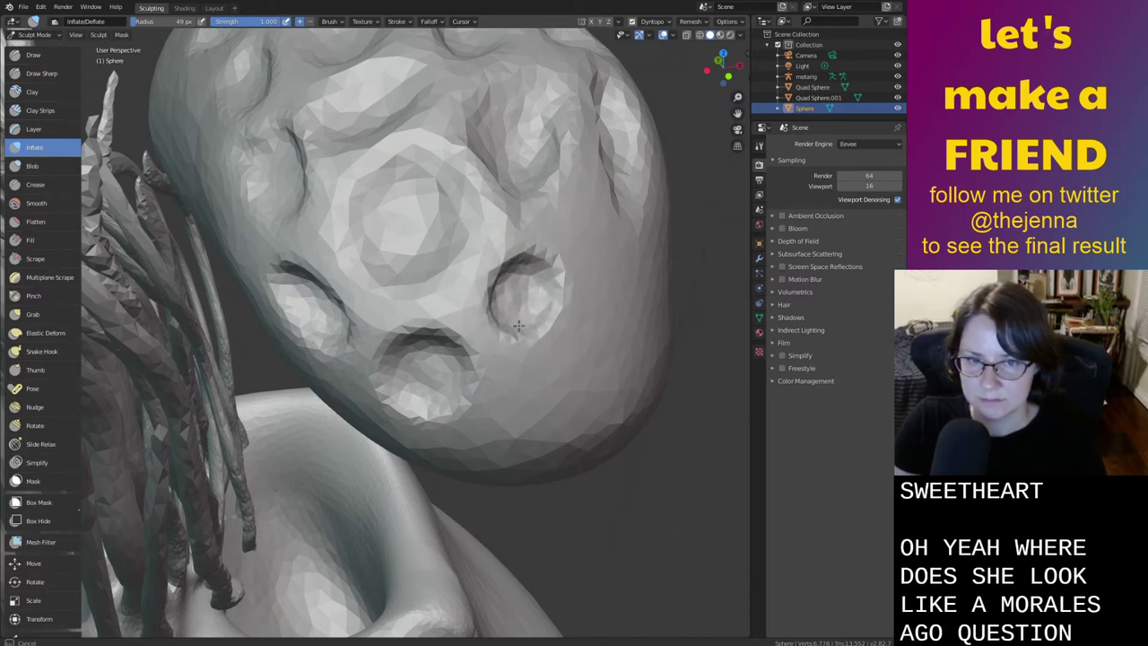
middle_drag(519, 326, 474, 311)
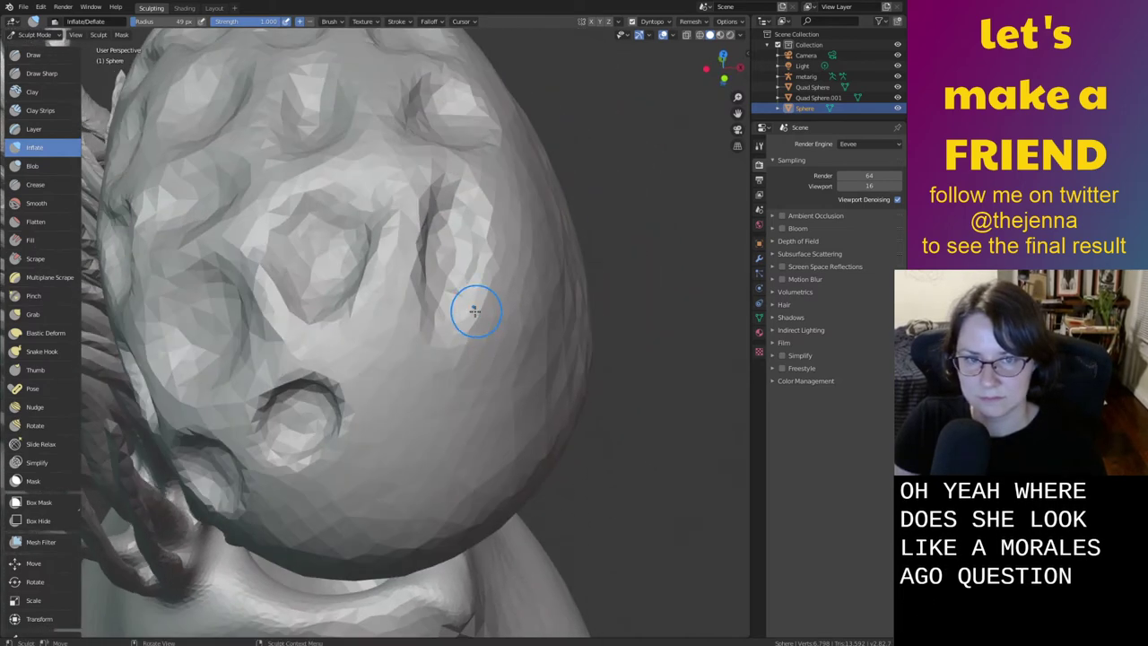
drag(395, 408, 387, 335)
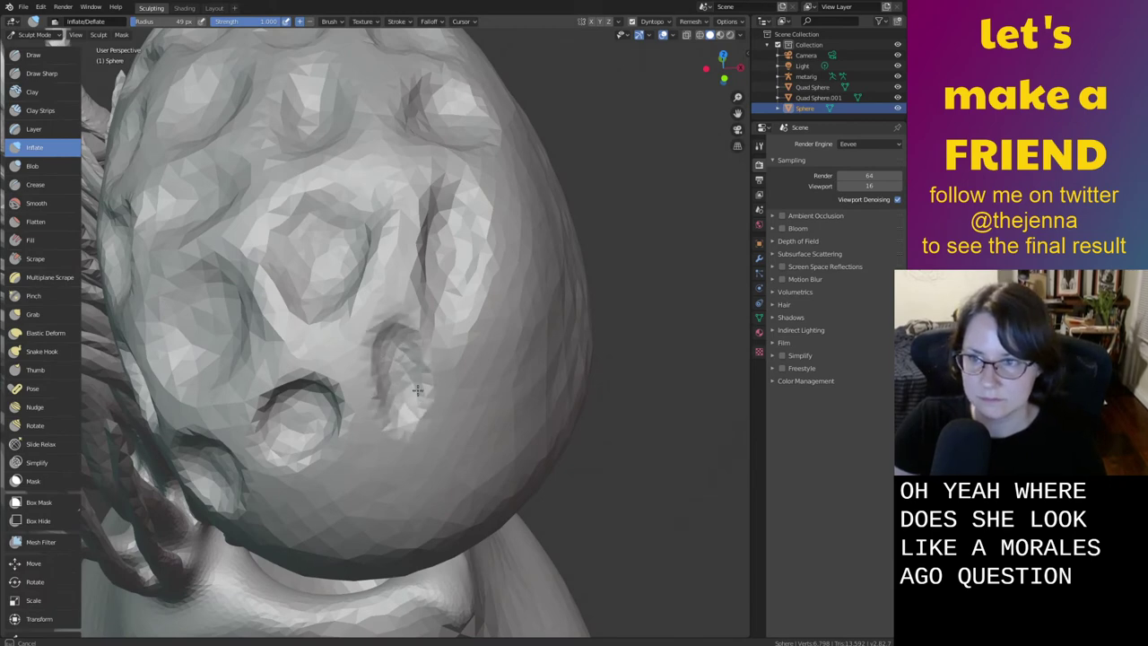
drag(417, 390, 397, 352)
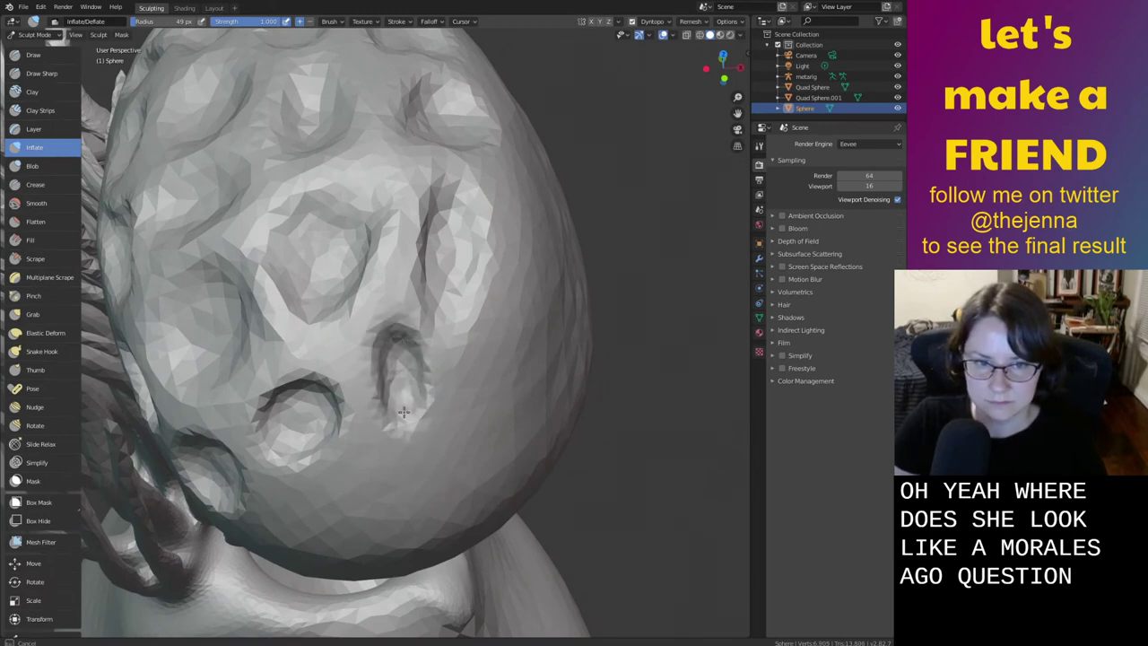
drag(403, 412, 385, 379)
Carve two more pits low on the pauldron, one beneath the round pit and one beneath the narrow oval
mouse_move(384, 380)
middle_down()
mouse_move(410, 351)
mouse_move(379, 310)
middle_up()
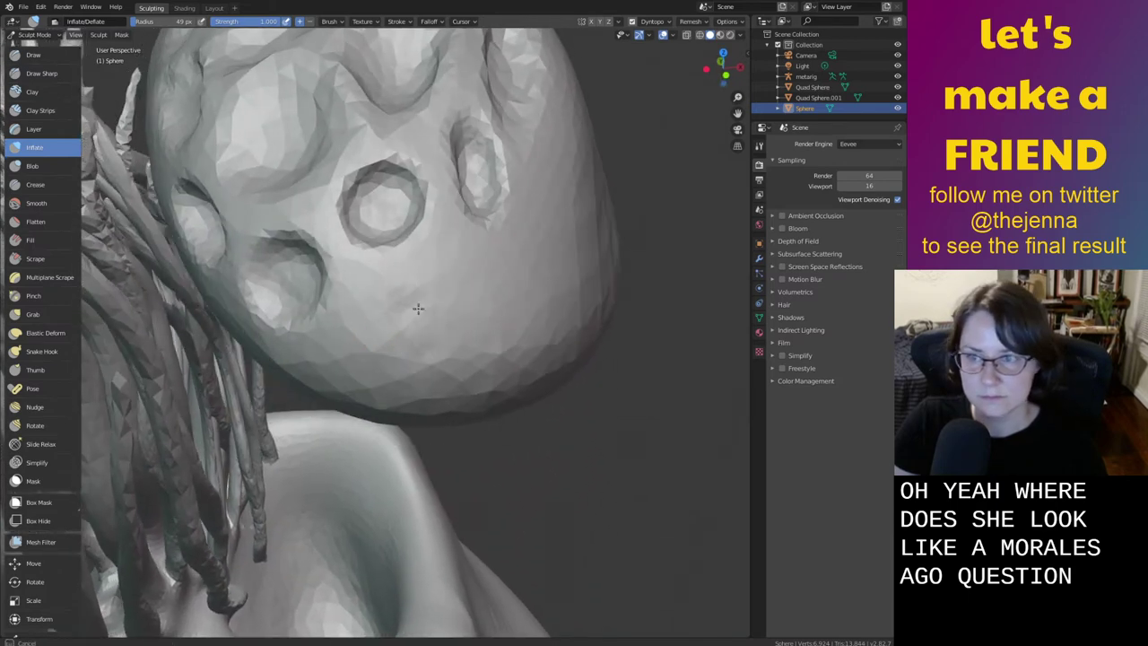
mouse_move(437, 314)
mouse_down()
mouse_move(384, 307)
mouse_move(429, 318)
mouse_move(400, 307)
mouse_move(390, 337)
mouse_up()
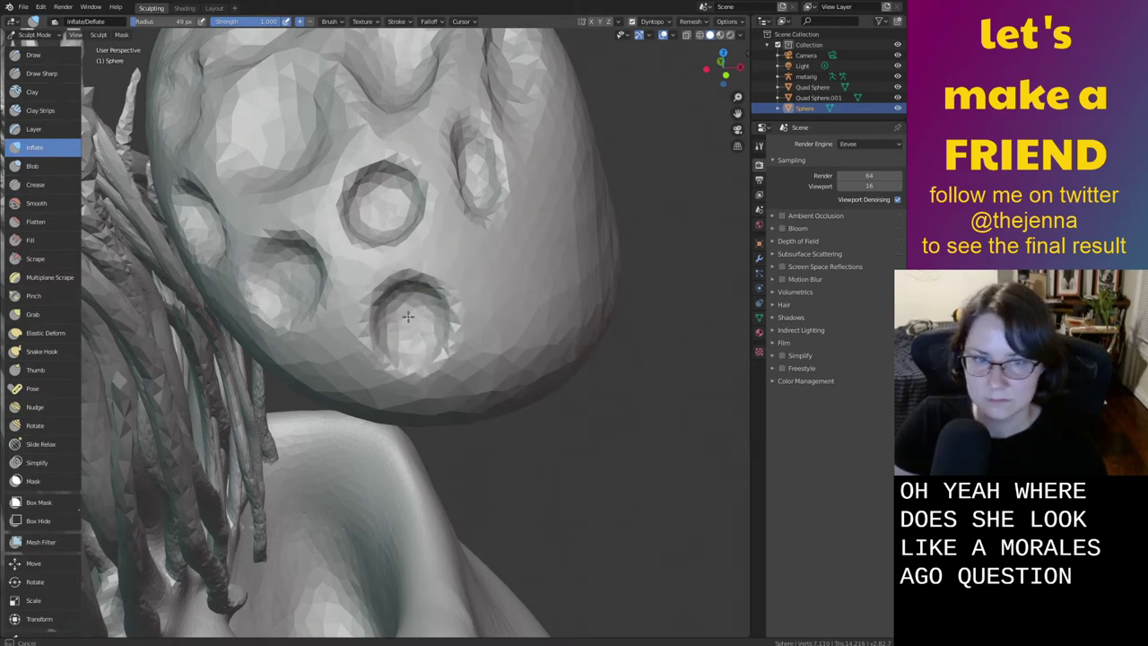
middle_drag(411, 323, 494, 315)
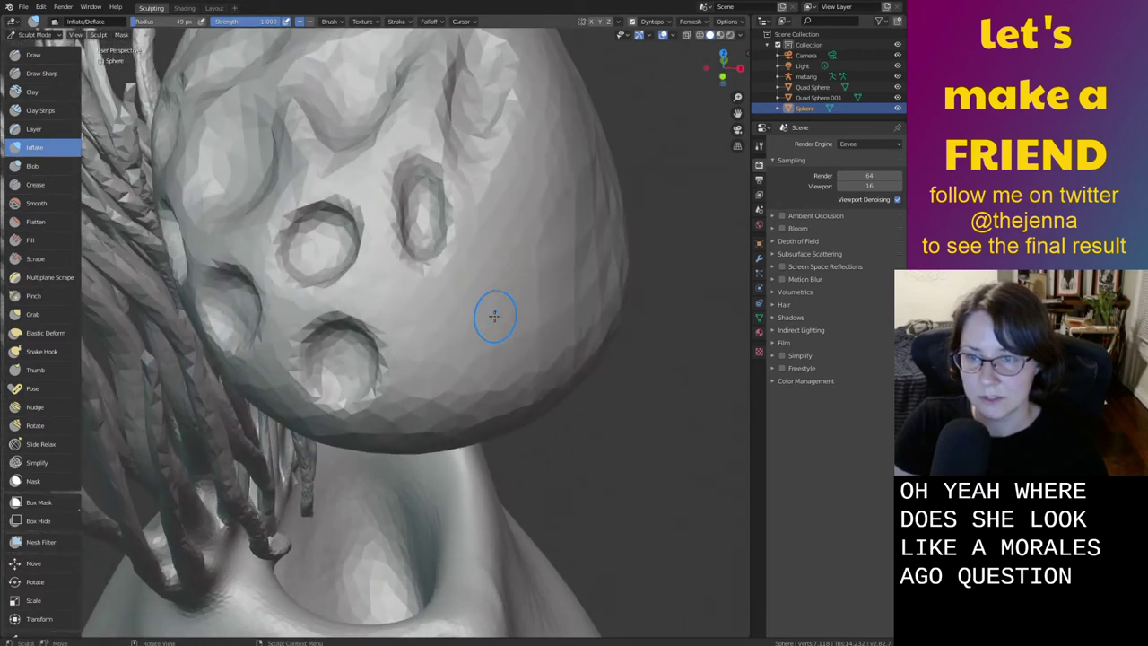
mouse_move(443, 308)
mouse_down()
mouse_move(425, 318)
mouse_move(444, 338)
mouse_move(438, 292)
mouse_move(465, 293)
mouse_move(447, 303)
mouse_up()
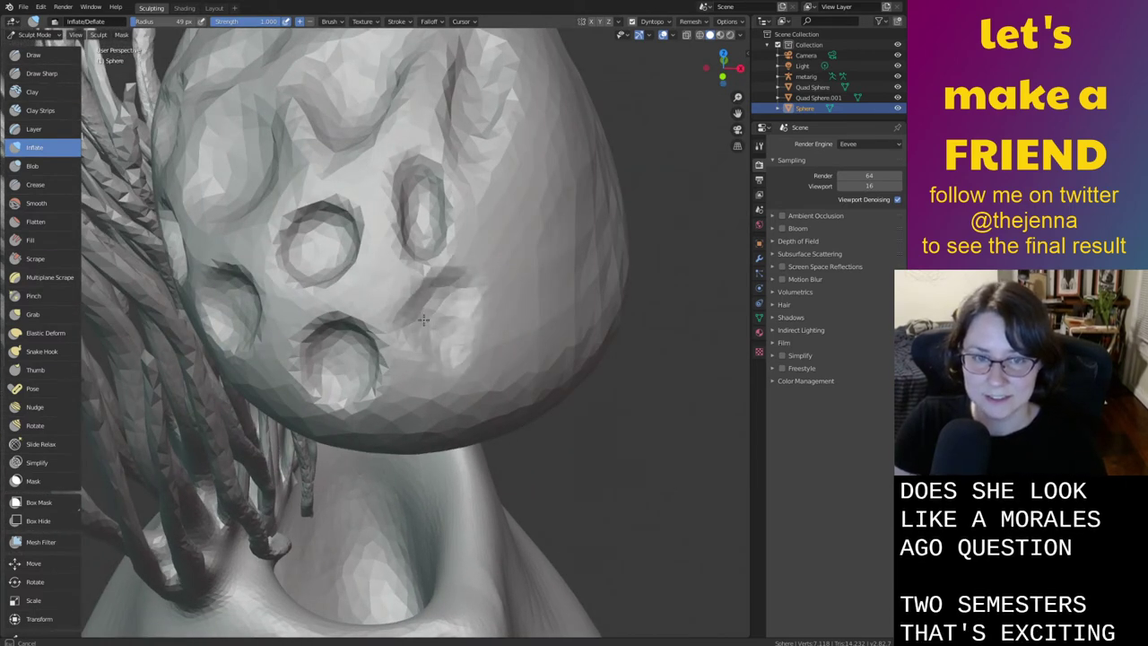
mouse_move(428, 343)
mouse_down()
mouse_move(448, 310)
mouse_move(444, 341)
mouse_move(446, 321)
mouse_up()
Deepen the shallow round pit in the pauldron's middle and redefine the pits along its outer side
middle_drag(418, 323, 463, 337)
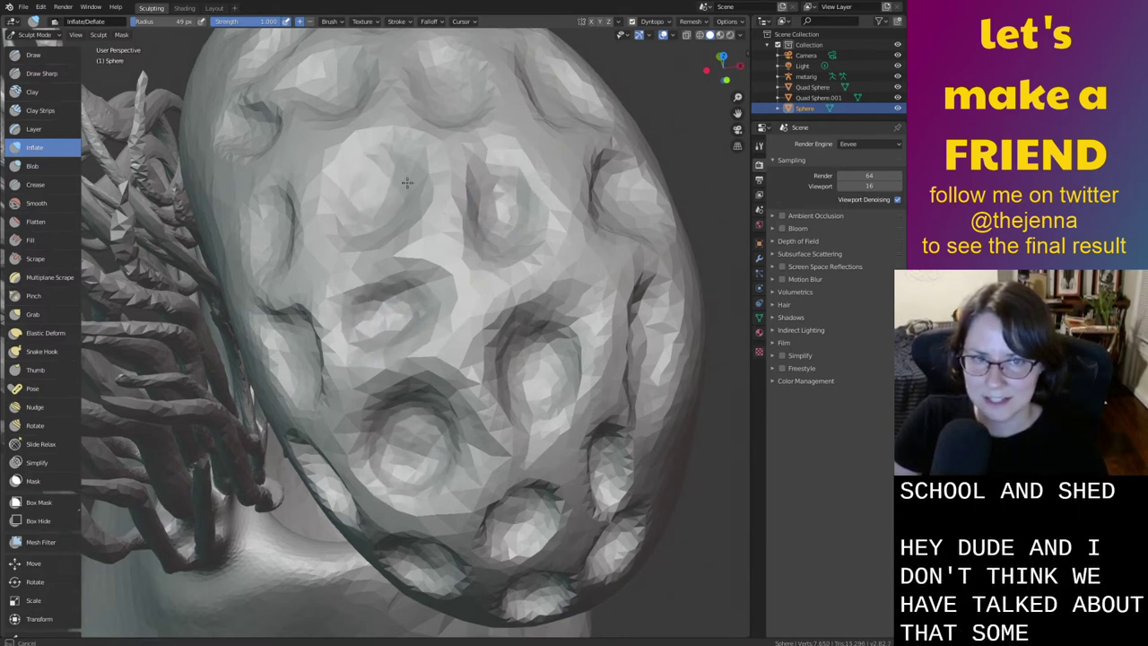
drag(364, 180, 582, 183)
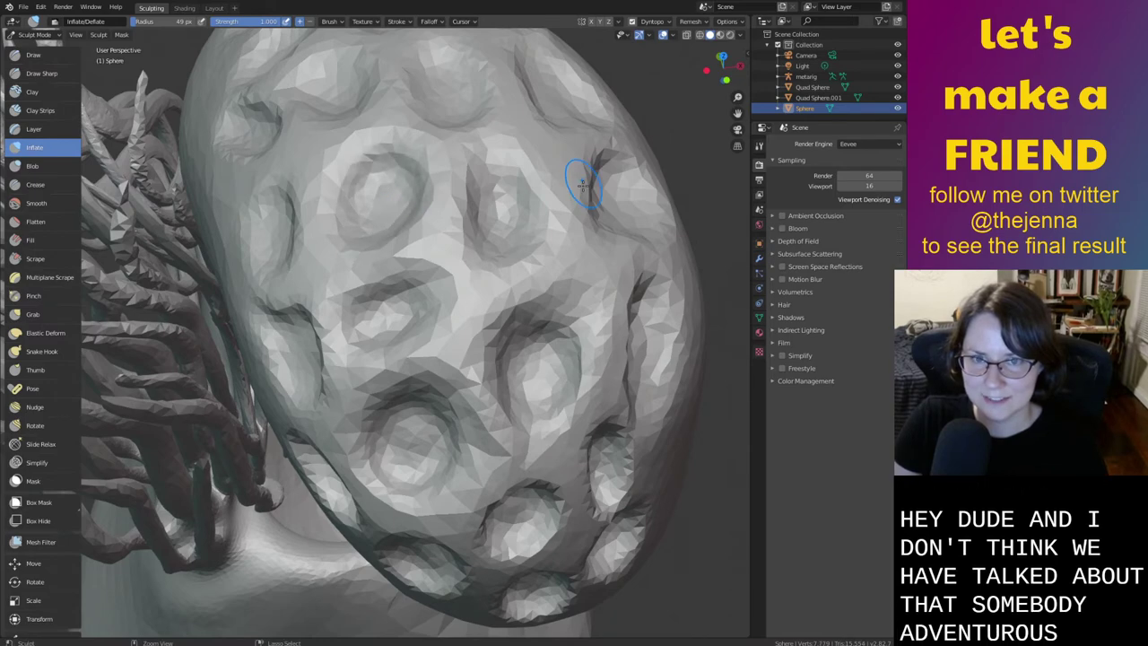
drag(615, 218, 609, 210)
middle_drag(614, 215, 607, 262)
mouse_move(606, 357)
mouse_down()
mouse_move(602, 369)
mouse_move(561, 265)
mouse_up()
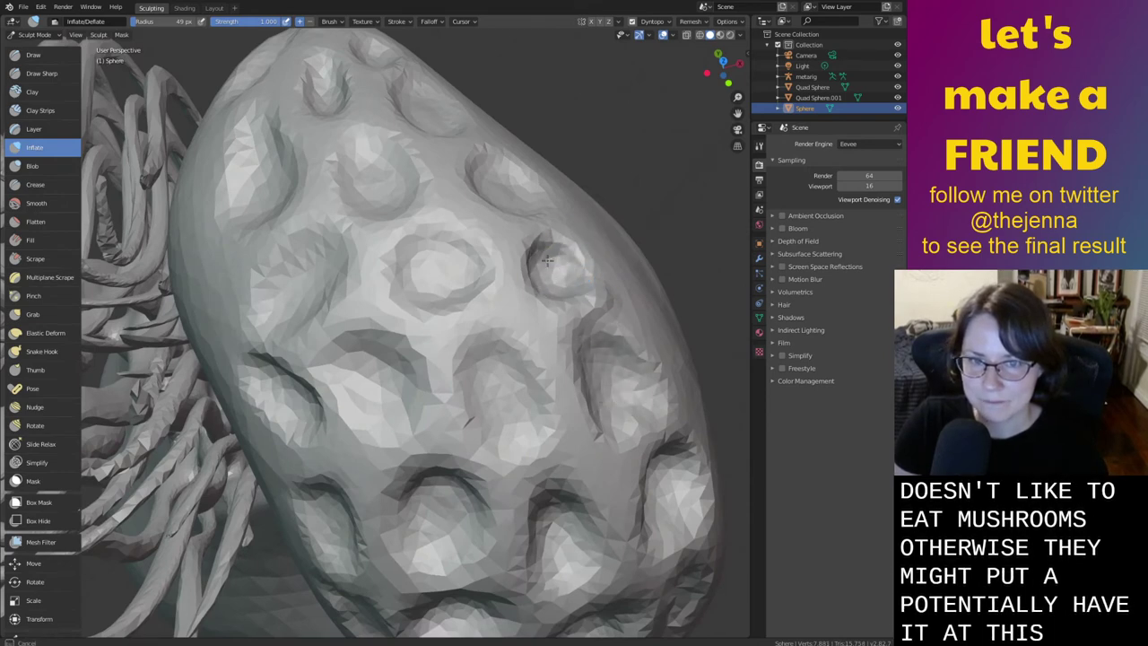
ctrl+drag(518, 170, 502, 180)
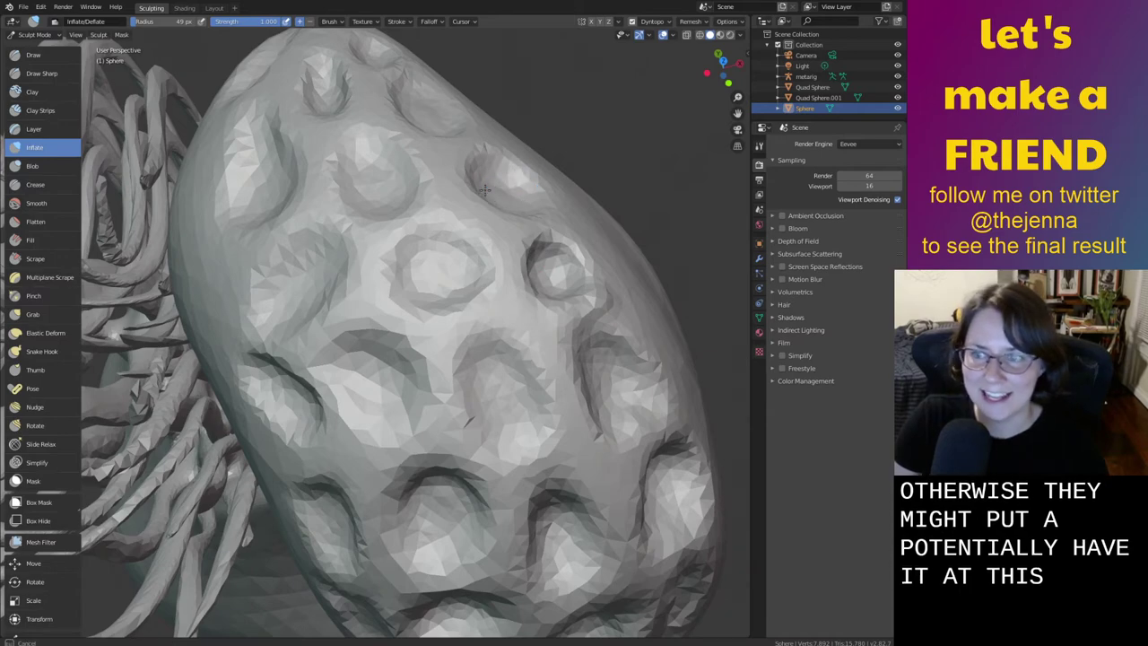
Carve and deepen a rounded pit below the upper tip pits, on the pauldron's tendril-facing edge
mouse_move(484, 189)
middle_down()
mouse_move(502, 184)
mouse_move(579, 265)
mouse_move(556, 294)
middle_up()
mouse_move(491, 388)
ctrl+mouse_down()
mouse_move(476, 398)
mouse_move(499, 419)
mouse_move(476, 383)
mouse_move(477, 414)
mouse_move(469, 393)
ctrl+mouse_up()
middle_drag(468, 394, 504, 340)
mouse_move(504, 340)
mouse_down()
mouse_move(523, 347)
mouse_move(479, 322)
mouse_move(503, 296)
mouse_up()
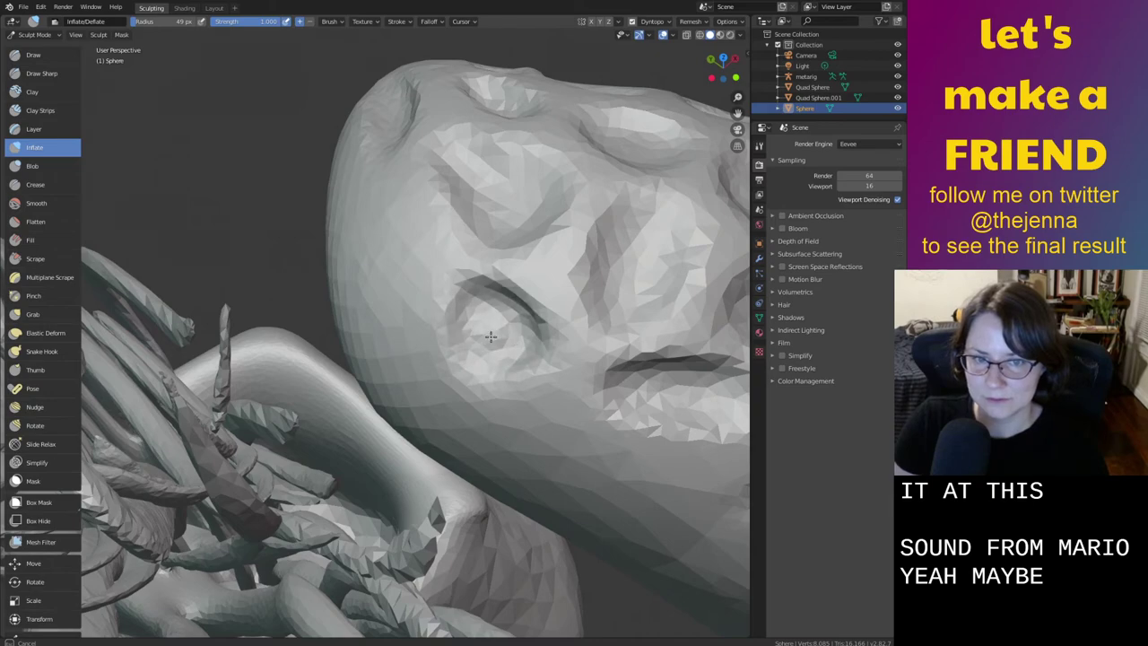
drag(517, 312, 487, 328)
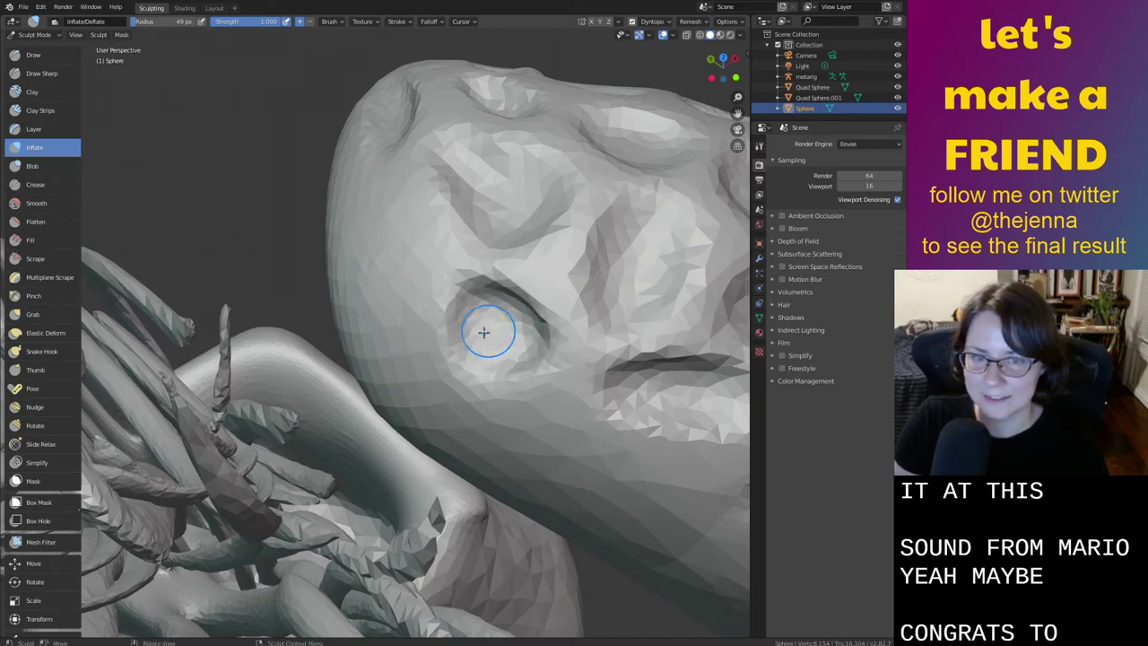
Deepen the round pit near the pauldron's tendril-facing edge and carve a horizontal pit between it and the curved pit above
mouse_move(487, 328)
middle_down()
mouse_move(513, 341)
mouse_move(575, 306)
middle_up()
mouse_move(581, 306)
mouse_down()
mouse_move(567, 298)
mouse_move(579, 303)
mouse_move(566, 329)
mouse_move(567, 305)
mouse_move(556, 310)
mouse_up()
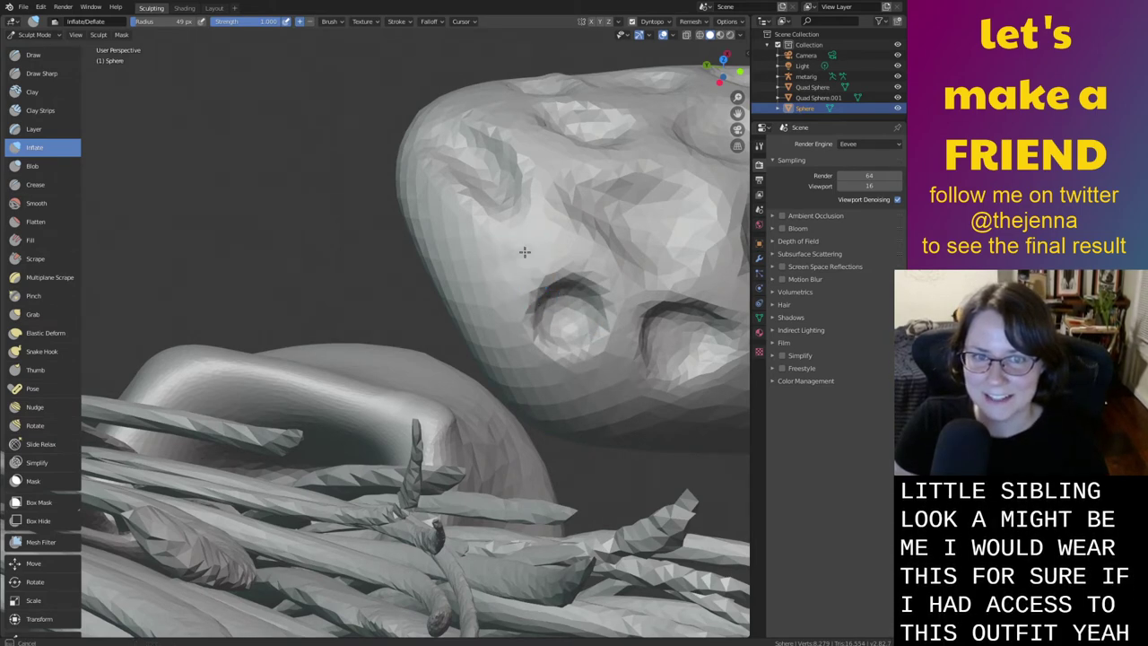
drag(525, 252, 454, 261)
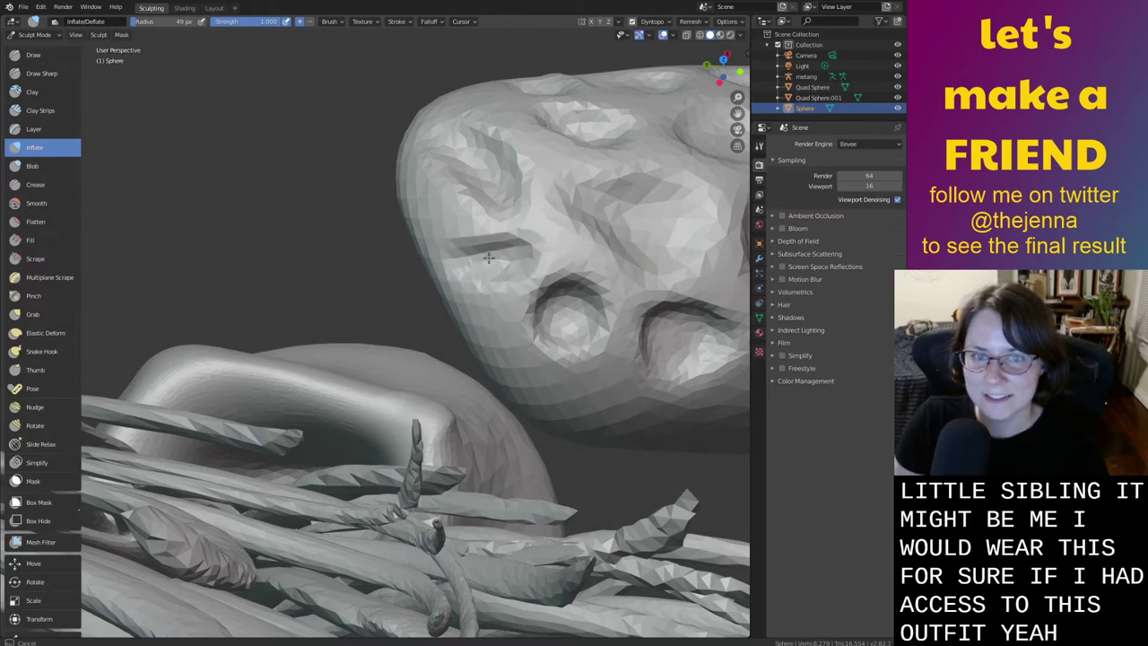
Carve a pit on the pauldron's edge beside the round pit and a wider arched one just beneath it
middle_drag(460, 276, 458, 279)
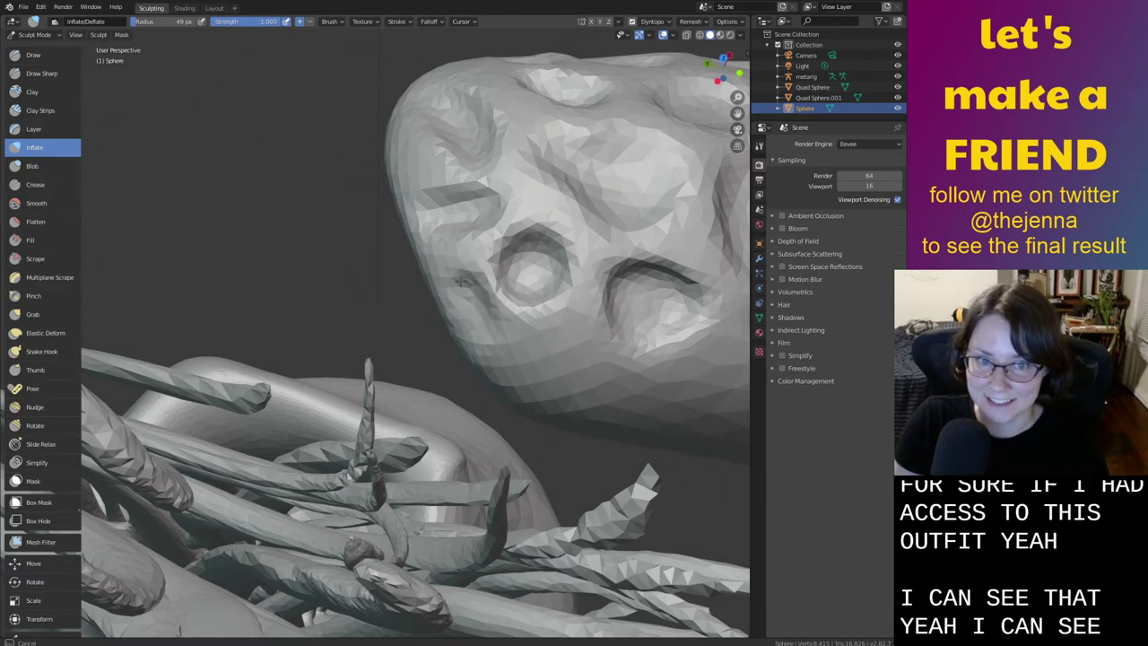
mouse_move(461, 281)
mouse_down()
mouse_move(485, 279)
mouse_move(502, 322)
mouse_up()
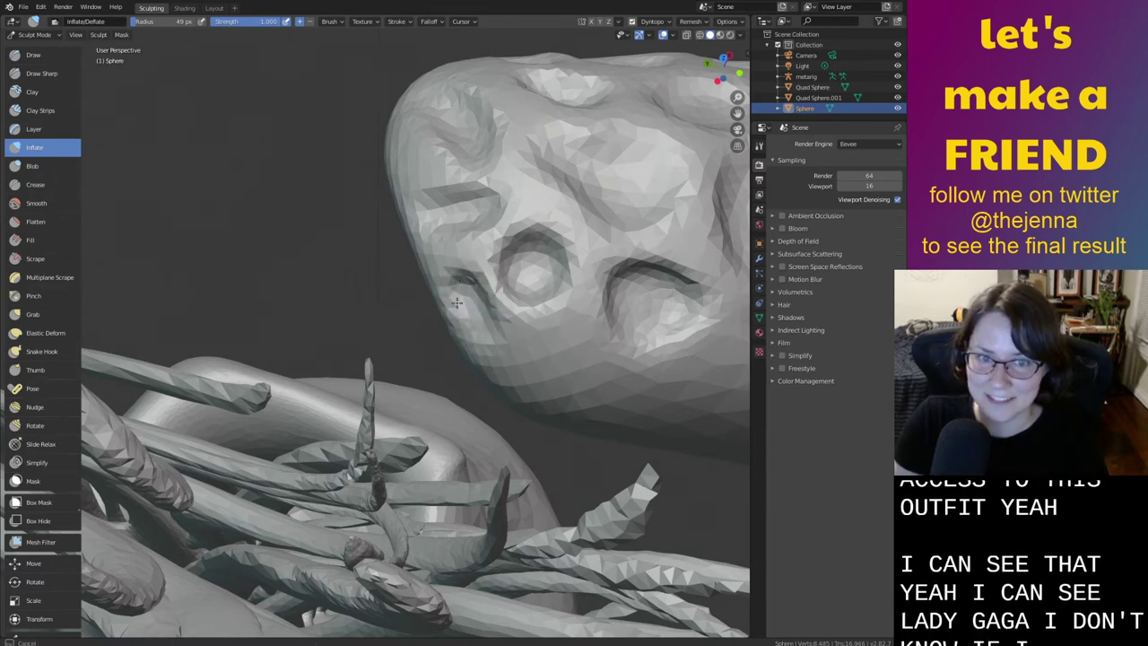
drag(460, 295, 479, 310)
drag(560, 351, 518, 364)
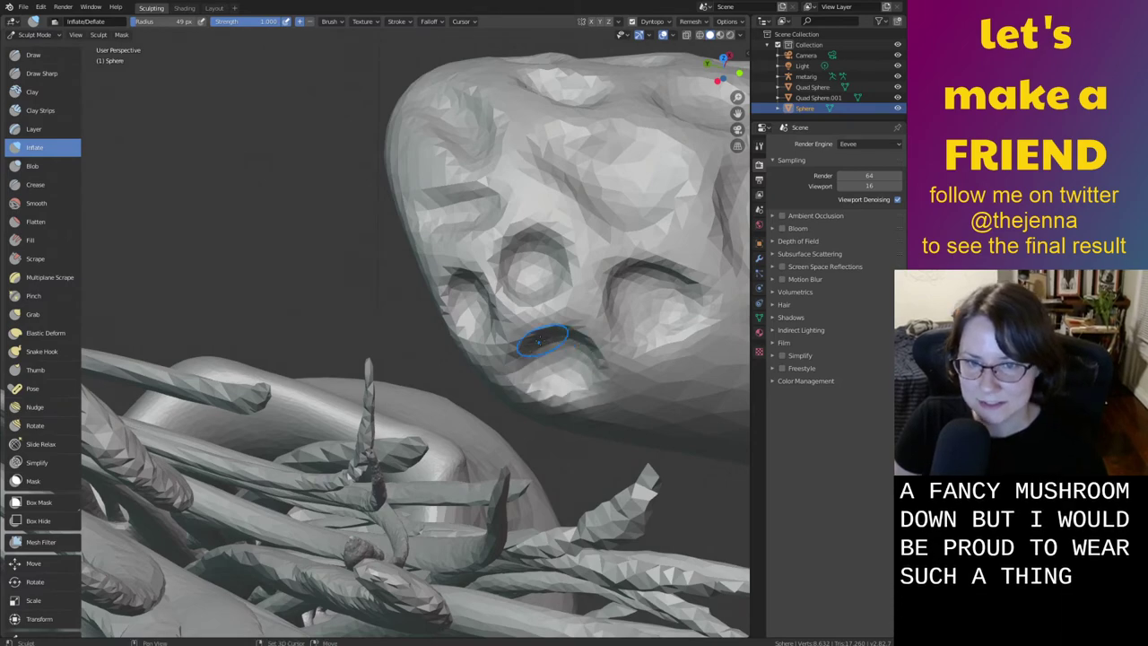
Carve another wide arched pit low on the pauldron's underside, next in line after the previous arched pit
middle_drag(539, 341, 463, 274)
mouse_move(495, 333)
mouse_down()
mouse_move(554, 299)
mouse_move(528, 330)
mouse_move(547, 333)
mouse_move(539, 356)
mouse_move(565, 327)
mouse_move(520, 324)
mouse_move(502, 345)
mouse_up()
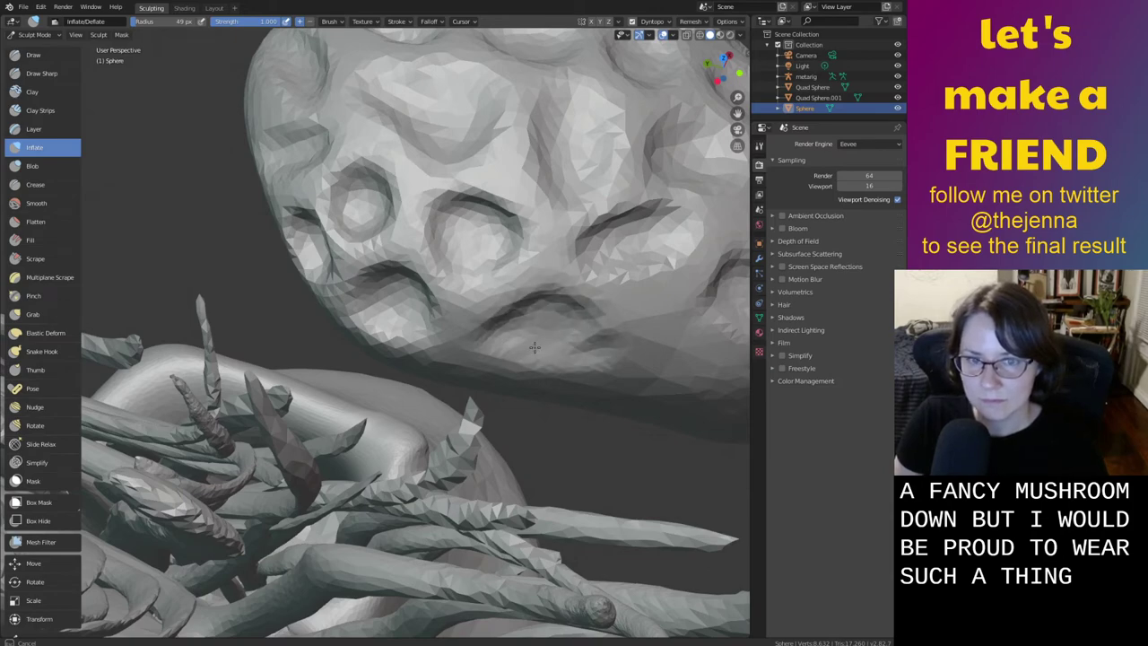
drag(572, 347, 544, 362)
middle_drag(544, 362, 546, 257)
mouse_move(546, 256)
mouse_down()
mouse_move(556, 220)
mouse_move(520, 233)
mouse_move(489, 180)
mouse_move(480, 201)
mouse_move(579, 220)
mouse_move(547, 225)
mouse_up()
Carve and deepen a narrow arched pit in the smooth gap along the pauldron's lower edge
middle_drag(546, 225, 515, 246)
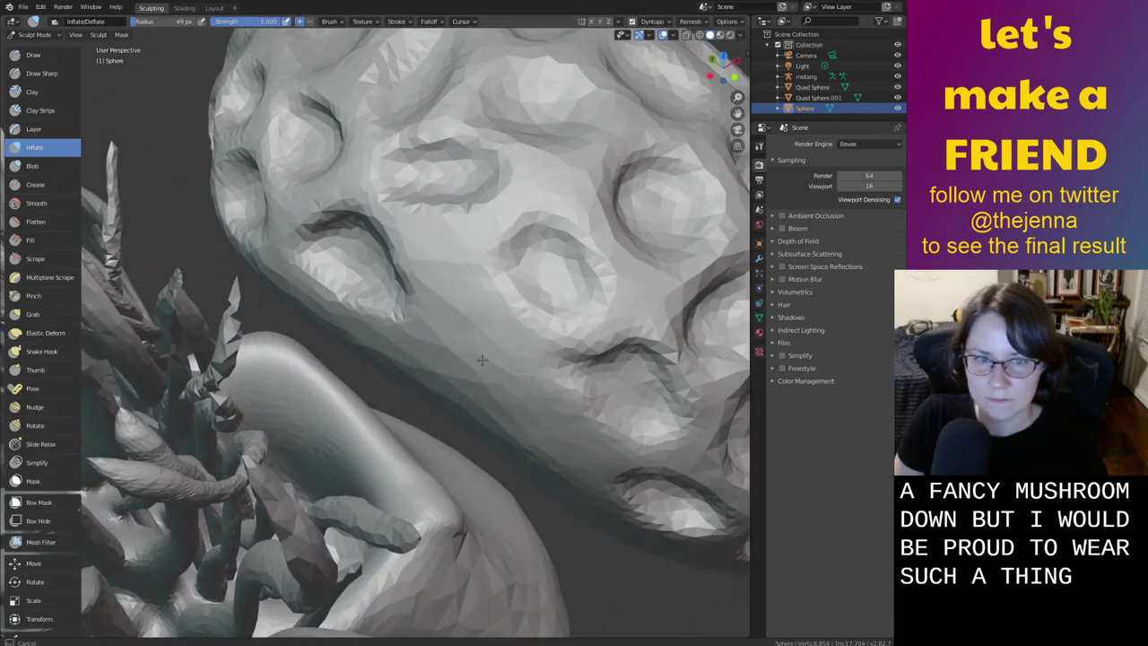
mouse_move(467, 309)
mouse_down()
mouse_move(476, 278)
mouse_move(459, 303)
mouse_up()
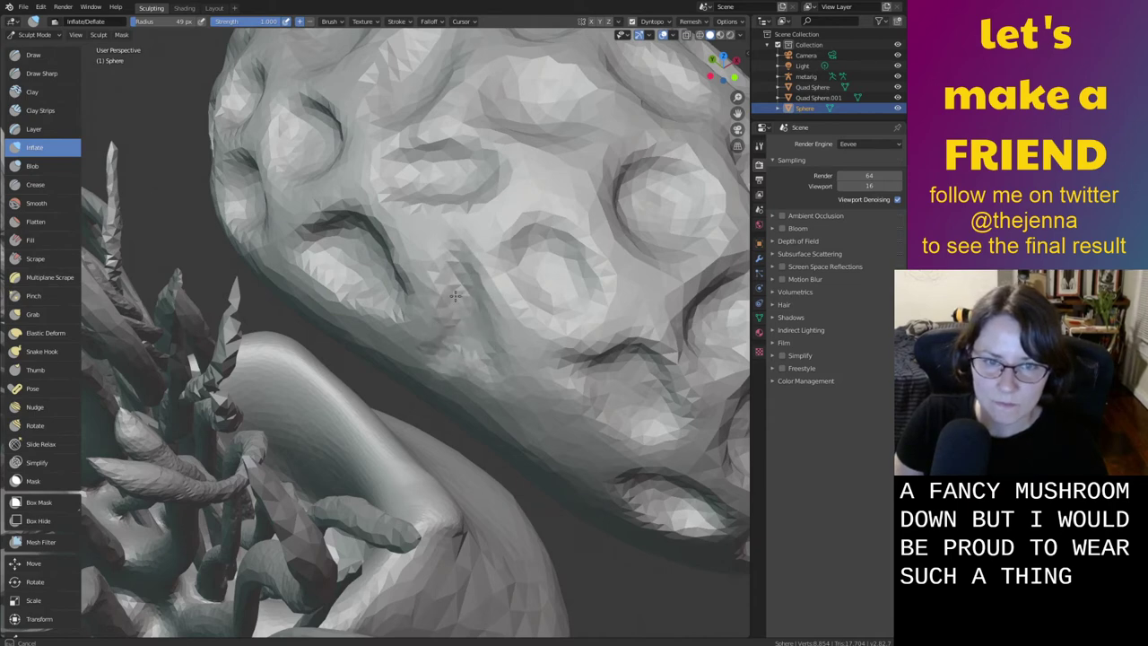
middle_drag(464, 341, 486, 288)
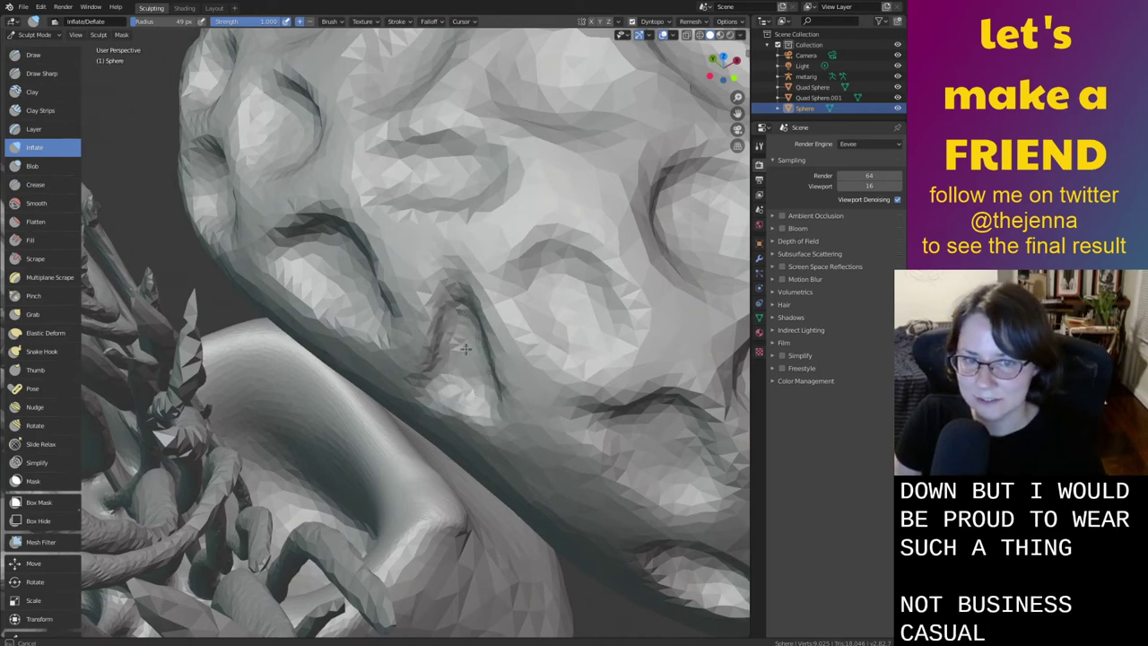
drag(466, 349, 471, 342)
Carve and deepen an arched pit on the pauldron's lower edge, between the narrow upright oval and the wide low pit
scroll(502, 312, down, 6)
mouse_move(565, 353)
middle_down()
mouse_move(602, 318)
mouse_move(587, 312)
middle_up()
scroll(583, 307, up, 3)
shift+middle_drag(533, 278, 463, 352)
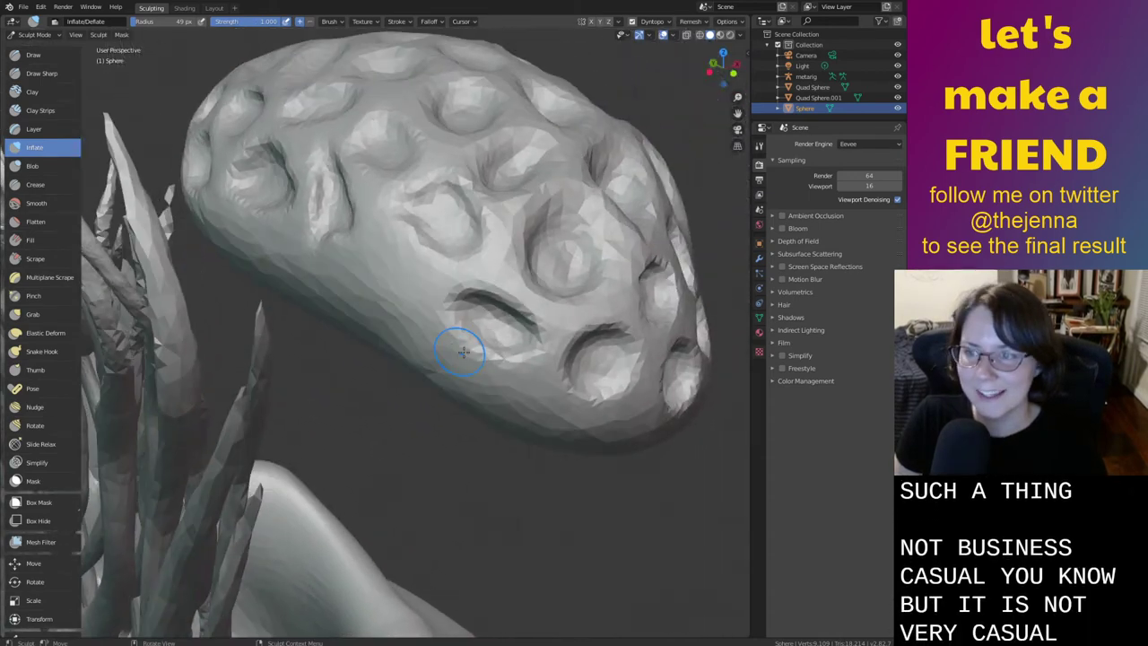
scroll(462, 352, up, 1)
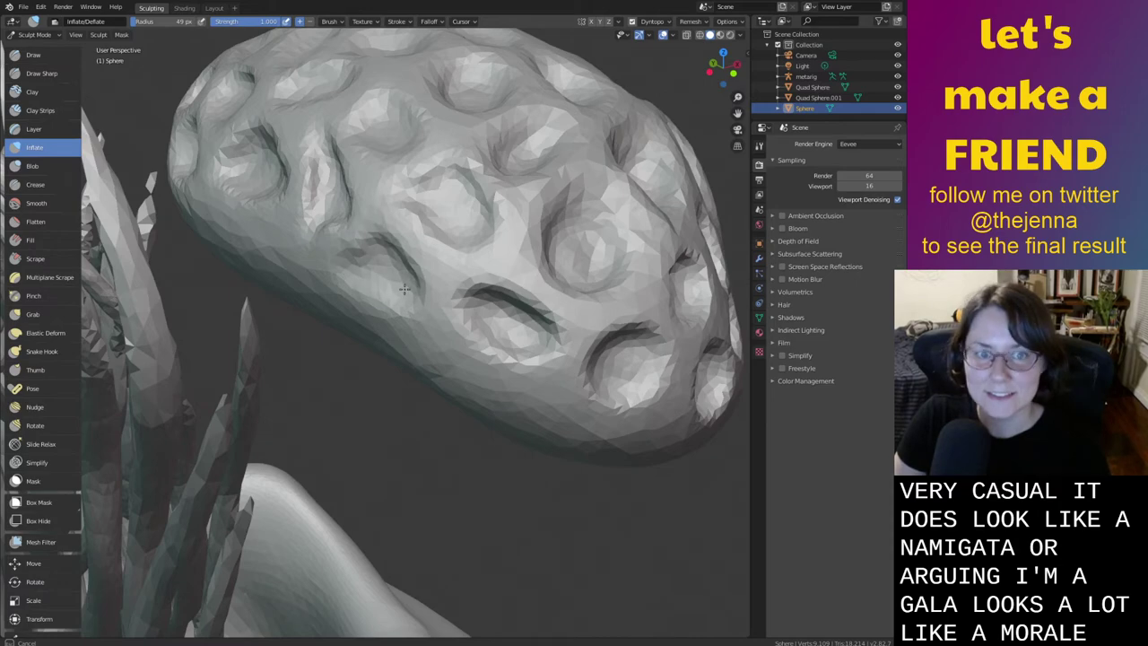
scroll(369, 246, up, 4)
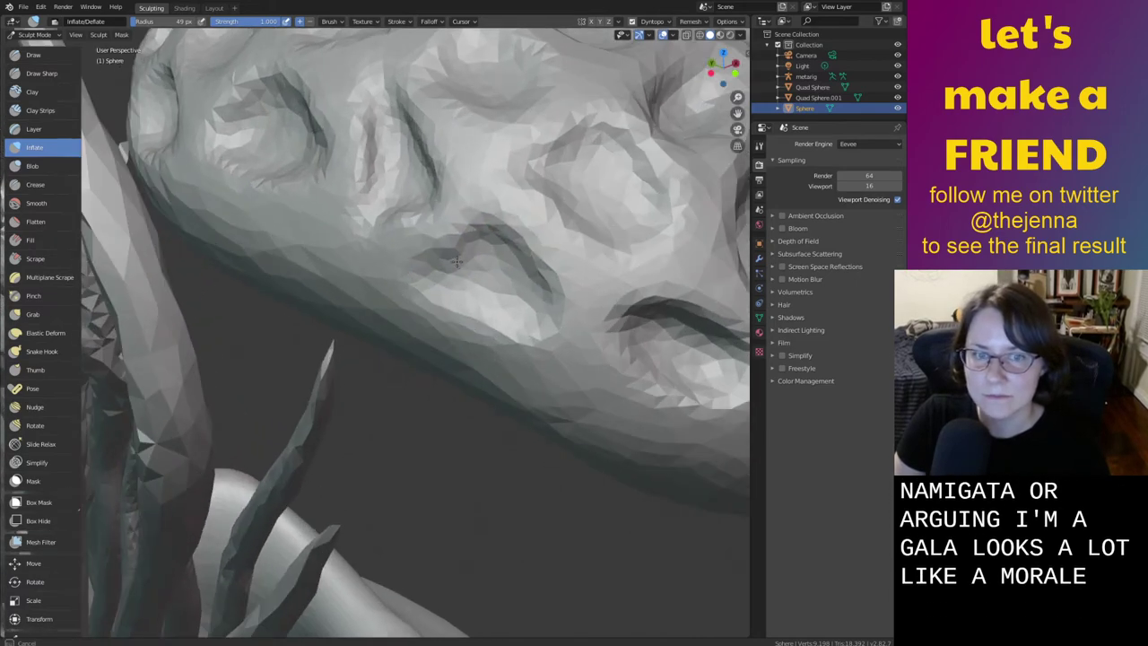
mouse_move(487, 279)
mouse_down()
mouse_move(507, 271)
mouse_move(525, 306)
mouse_move(489, 307)
mouse_move(503, 255)
mouse_move(509, 267)
mouse_up()
Switch to the Layout workspace and add a Mirror modifier to the pauldron
mouse_move(495, 194)
ctrl+middle_down()
mouse_move(579, 353)
mouse_move(408, 355)
mouse_move(561, 329)
mouse_move(448, 418)
ctrl+middle_up()
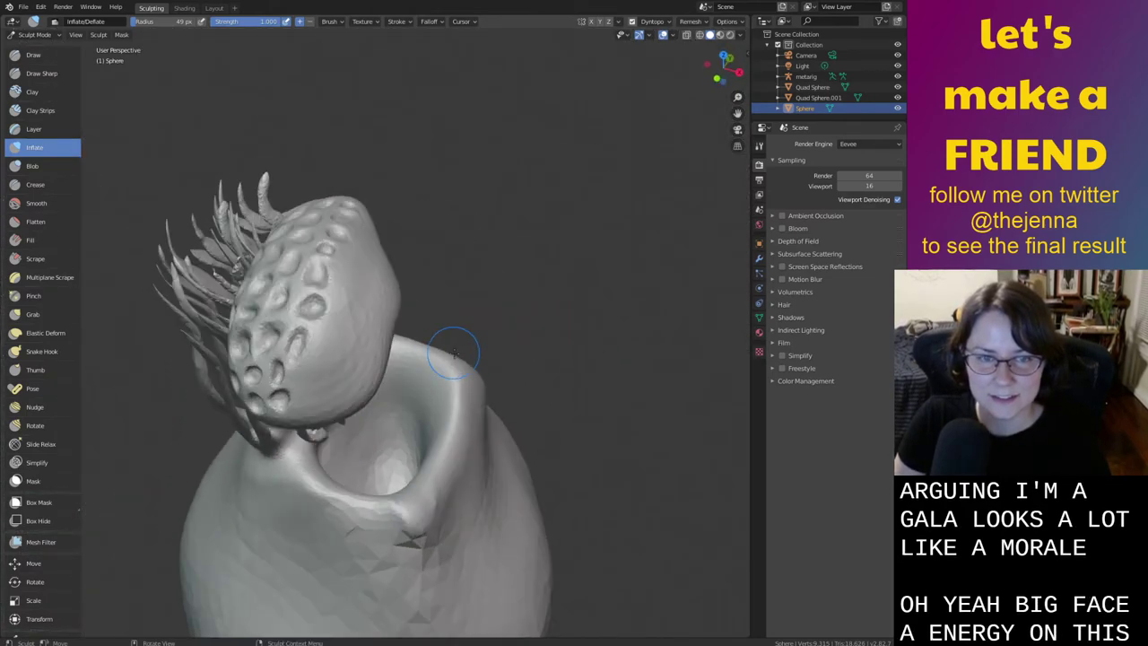
key(Tab)
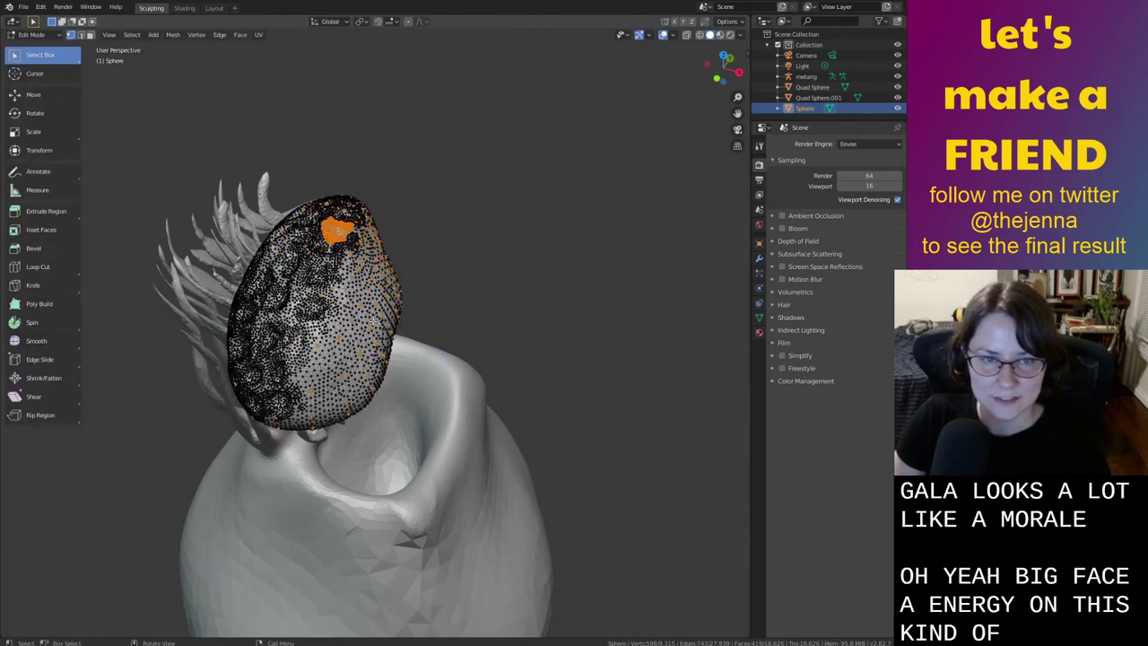
key(a)
click(216, 7)
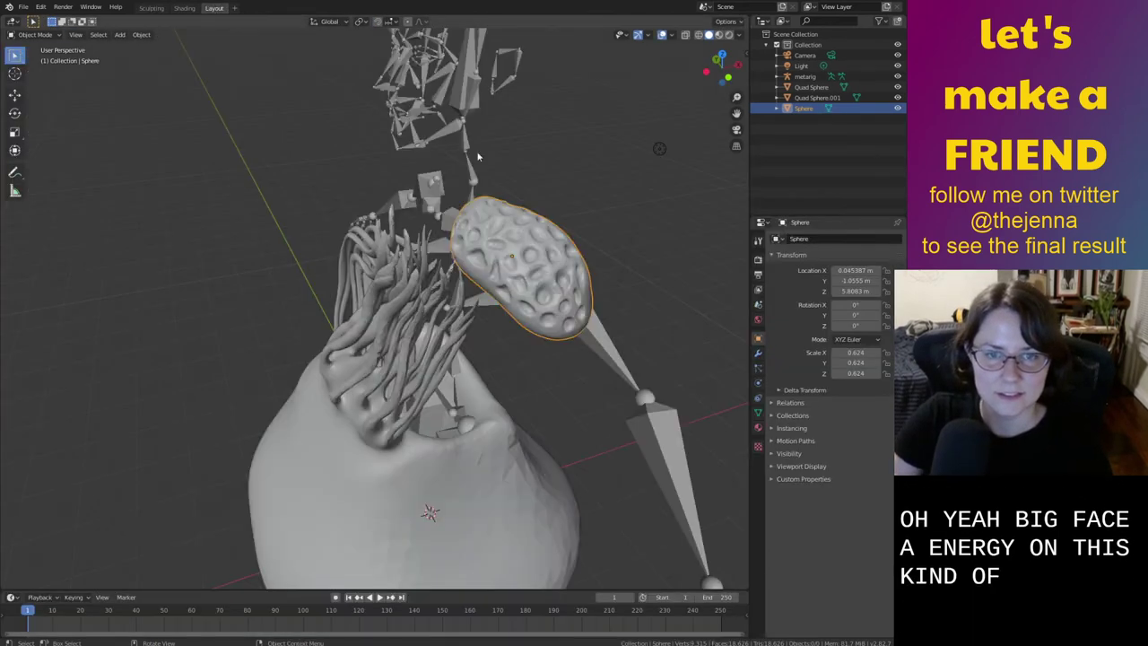
mouse_move(478, 157)
middle_down()
mouse_move(516, 269)
mouse_move(495, 299)
mouse_move(529, 309)
middle_up()
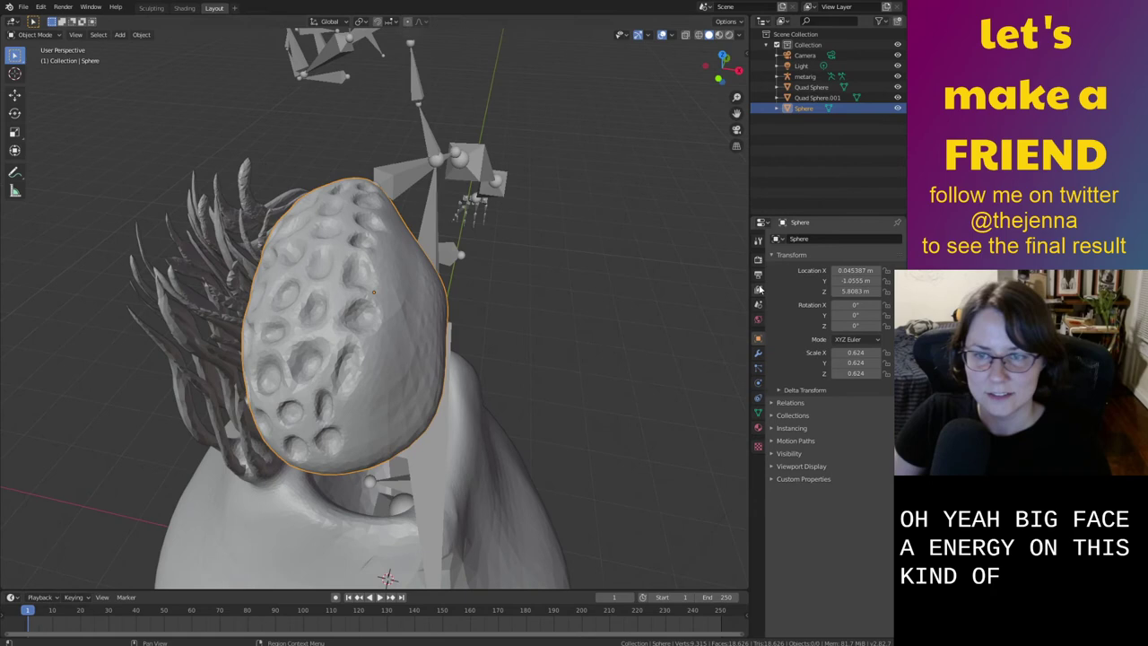
click(759, 354)
click(801, 239)
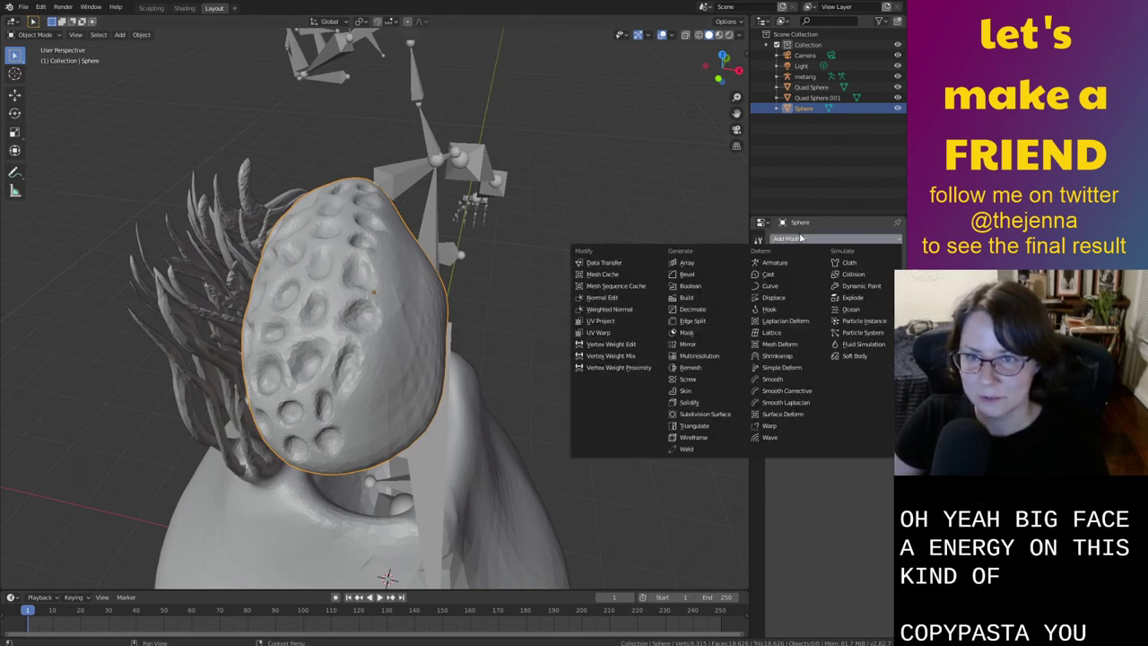
click(688, 344)
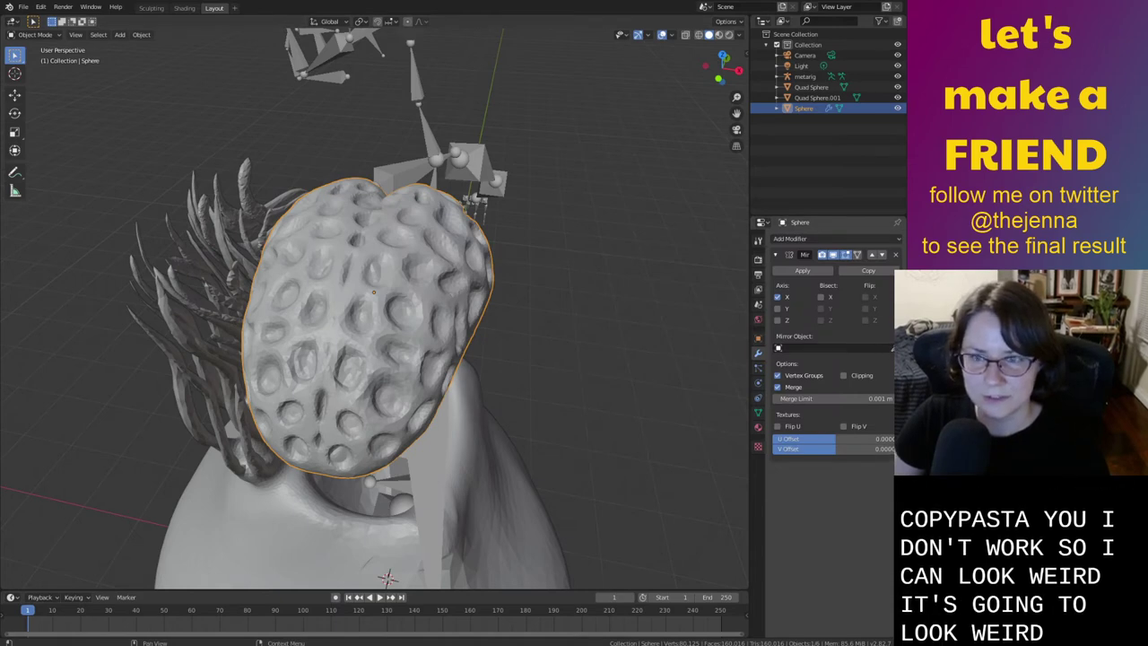
Try to pick a mirror object in the scene for the pauldron's Mirror modifier
click(895, 348)
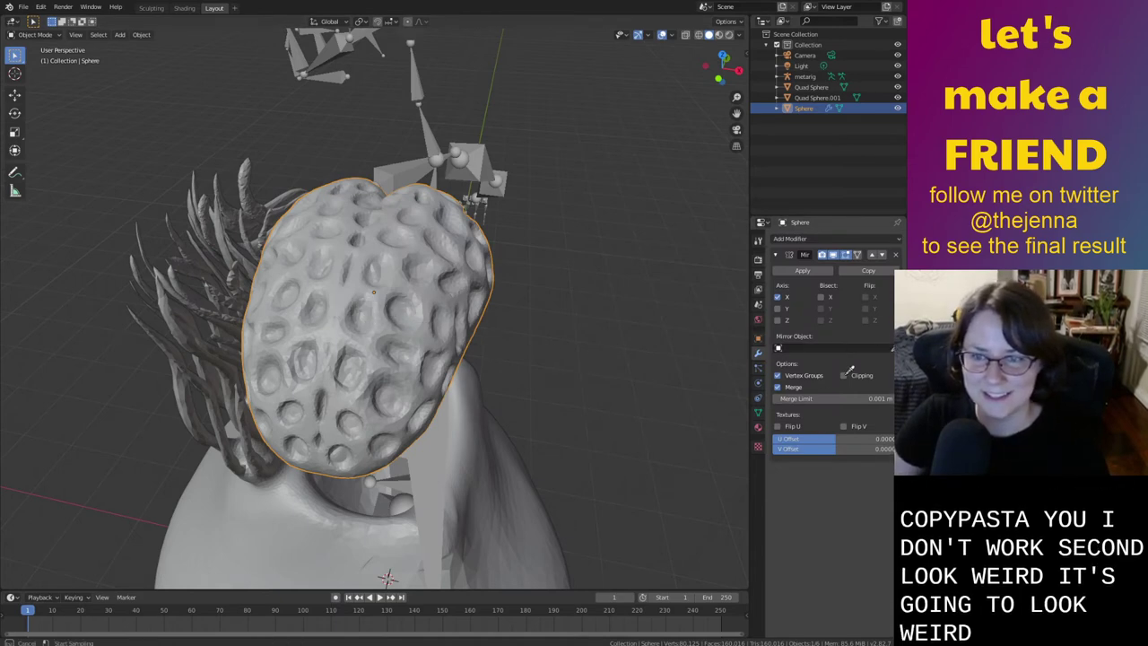
click(280, 287)
middle_drag(280, 287, 345, 333)
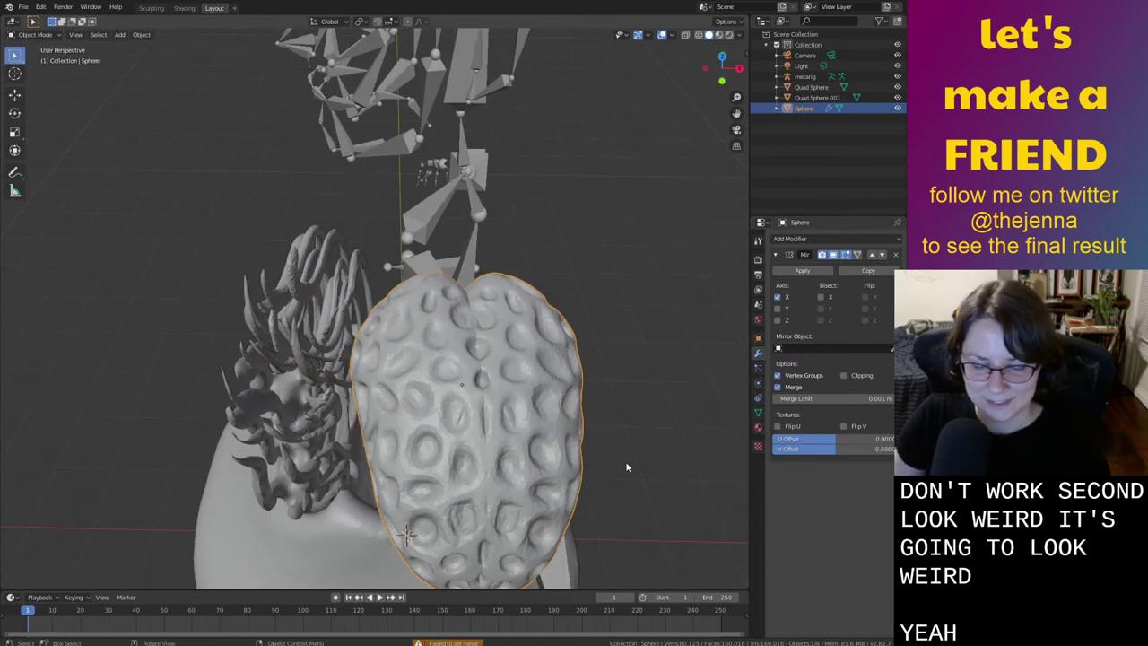
Try to rotate the mirrored pauldron about the global Z axis
key(r)
key(z)
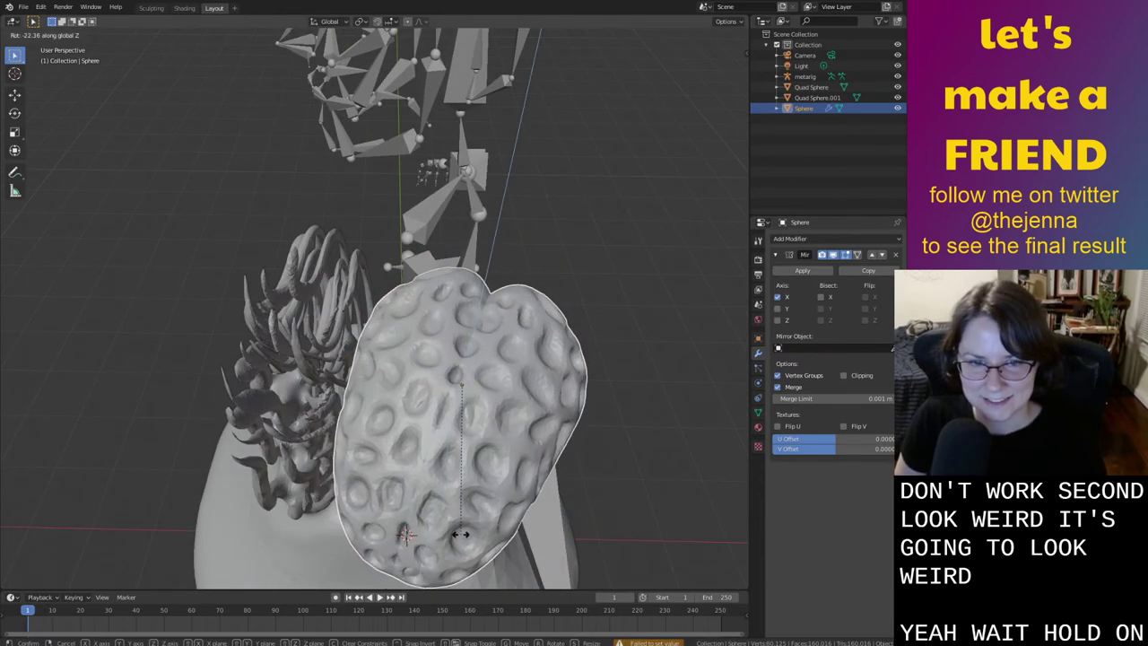
key(Escape)
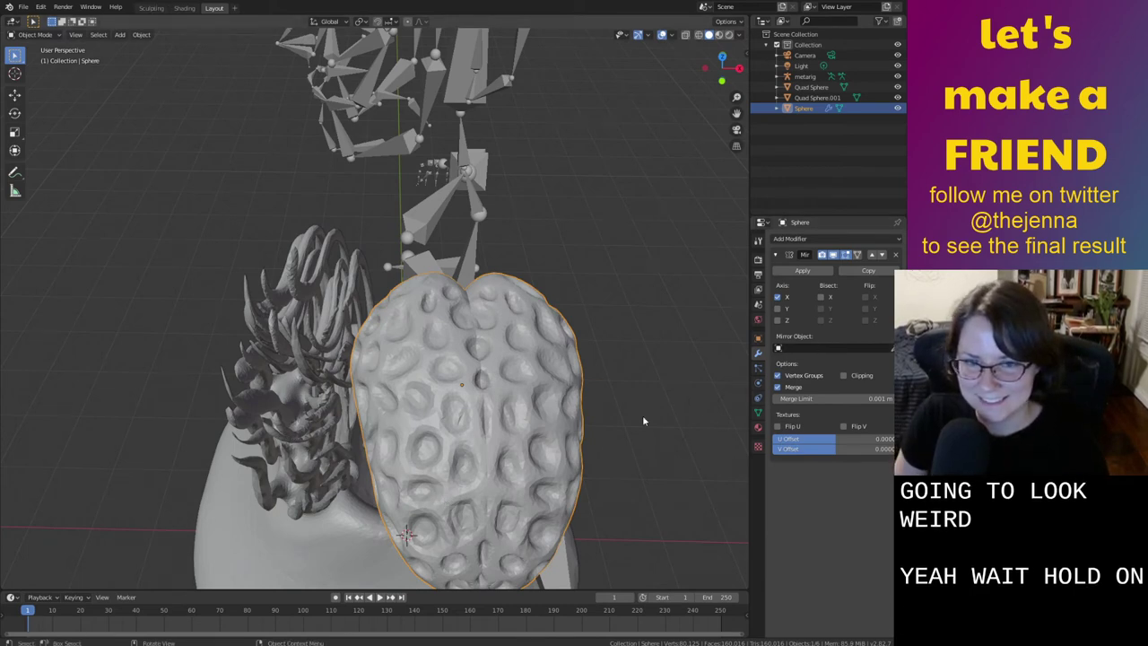
key(r)
key(z)
right_click(705, 470)
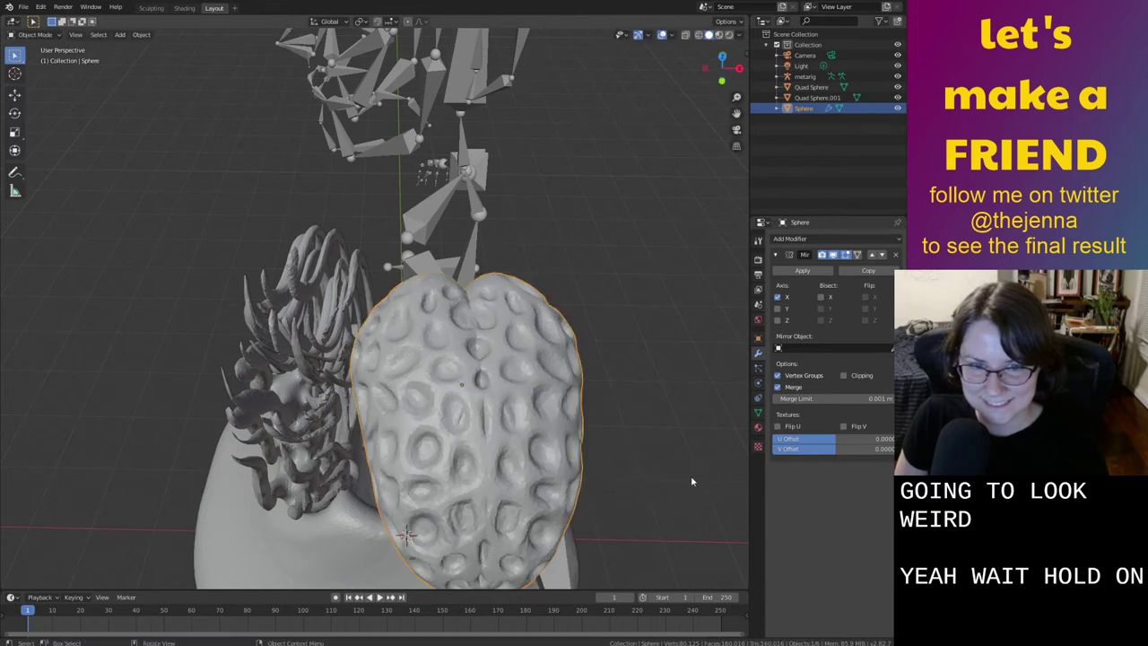
click(691, 476)
Turn off Merge in the Mirror modifier and try the Z rotation of the pauldron again
click(776, 386)
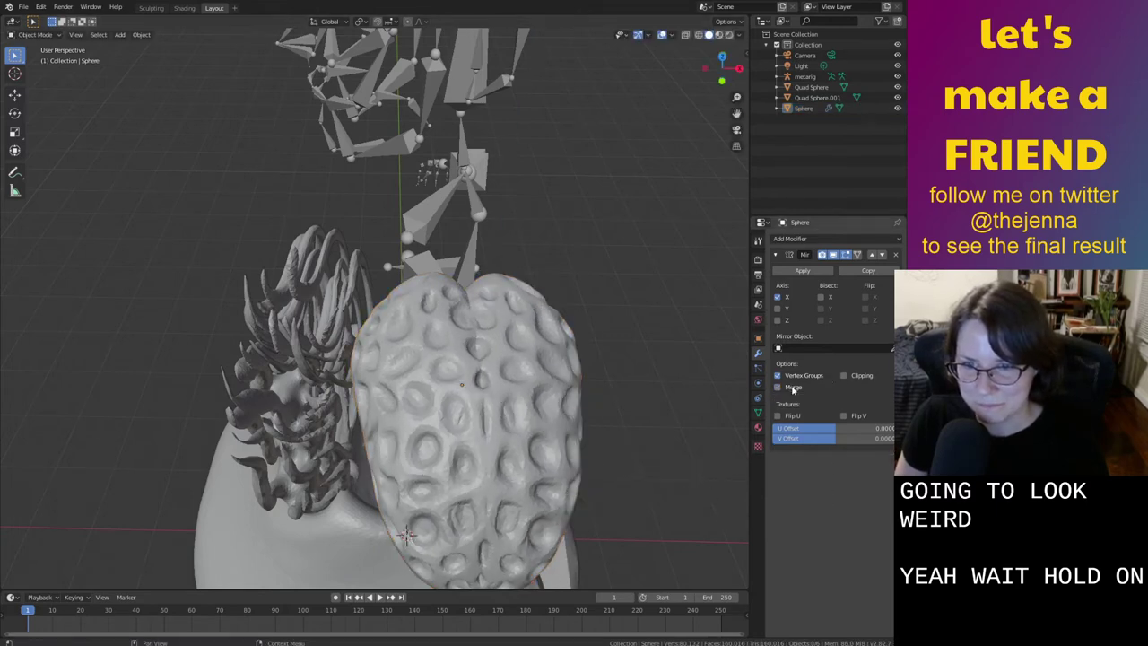
click(500, 535)
key(r)
key(z)
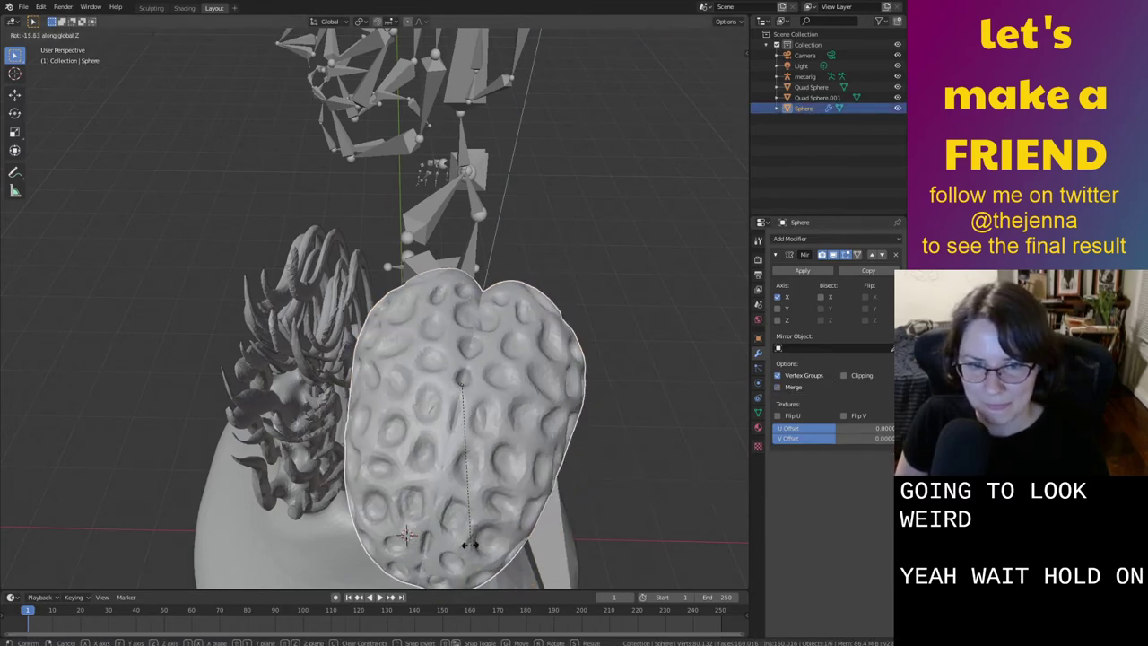
right_click(476, 549)
Remove the Mirror modifier from the pauldron
middle_drag(562, 536, 682, 422)
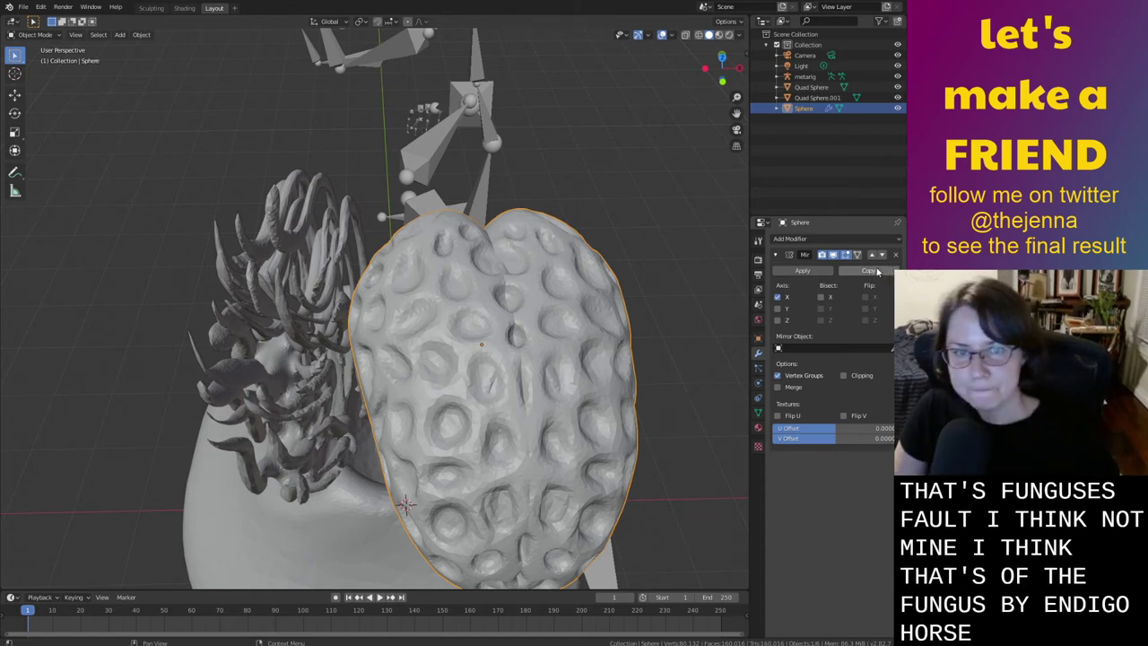
middle_drag(697, 382, 634, 435)
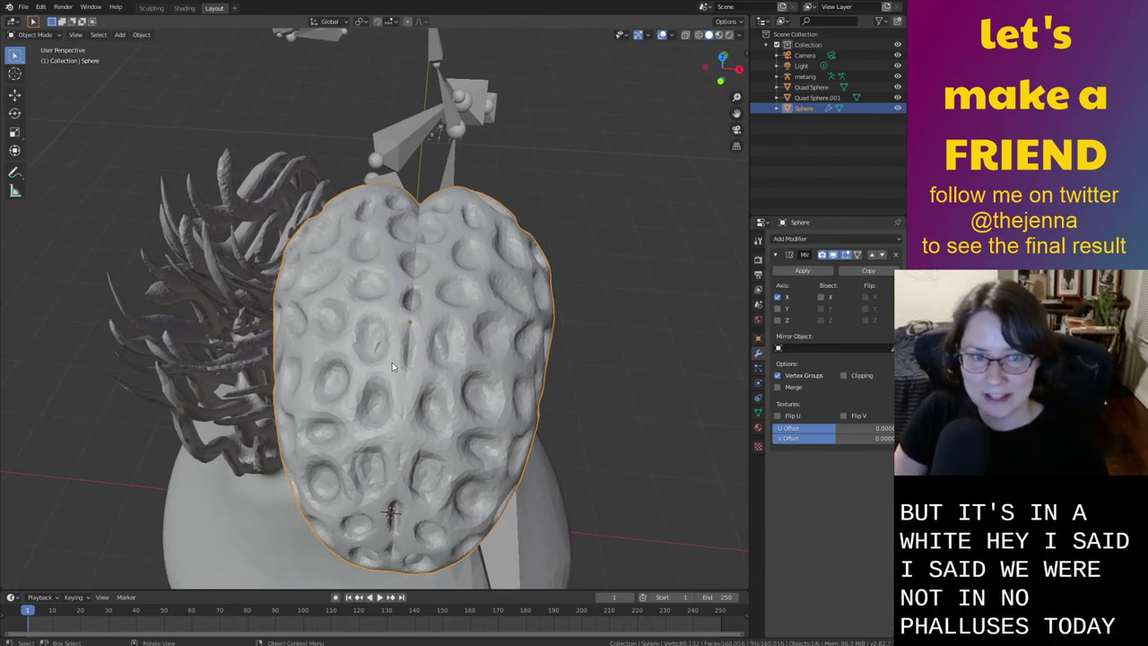
click(898, 256)
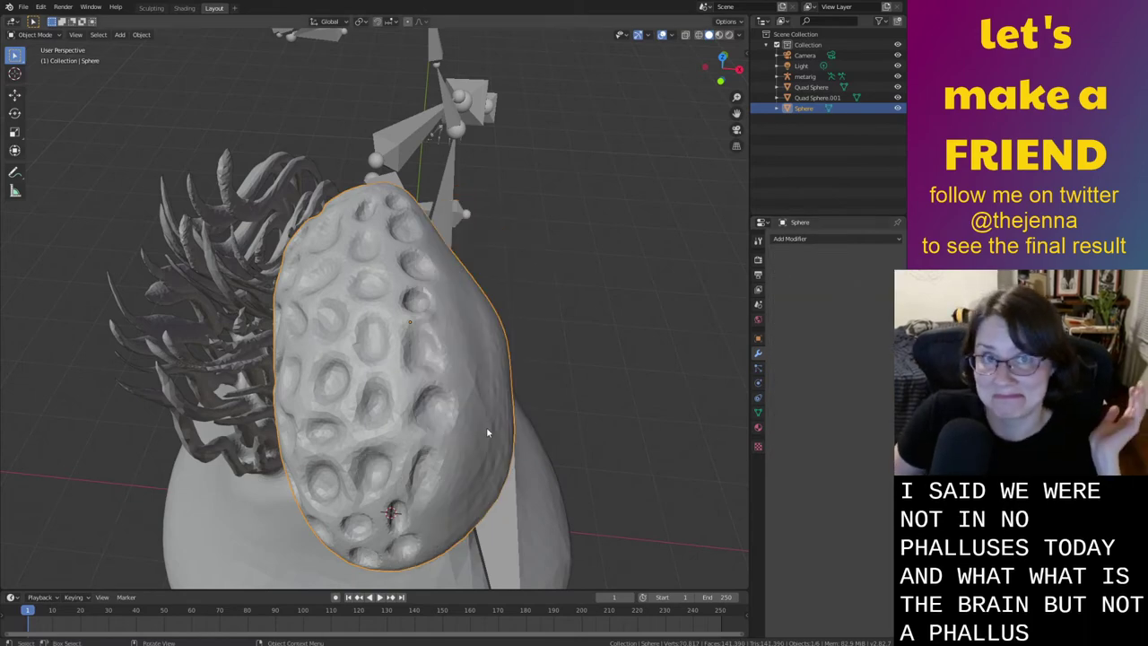
Switch the pauldron to the Sculpting workspace and carve a new pit near its lower edge with the Inflate brush
middle_drag(574, 352, 638, 373)
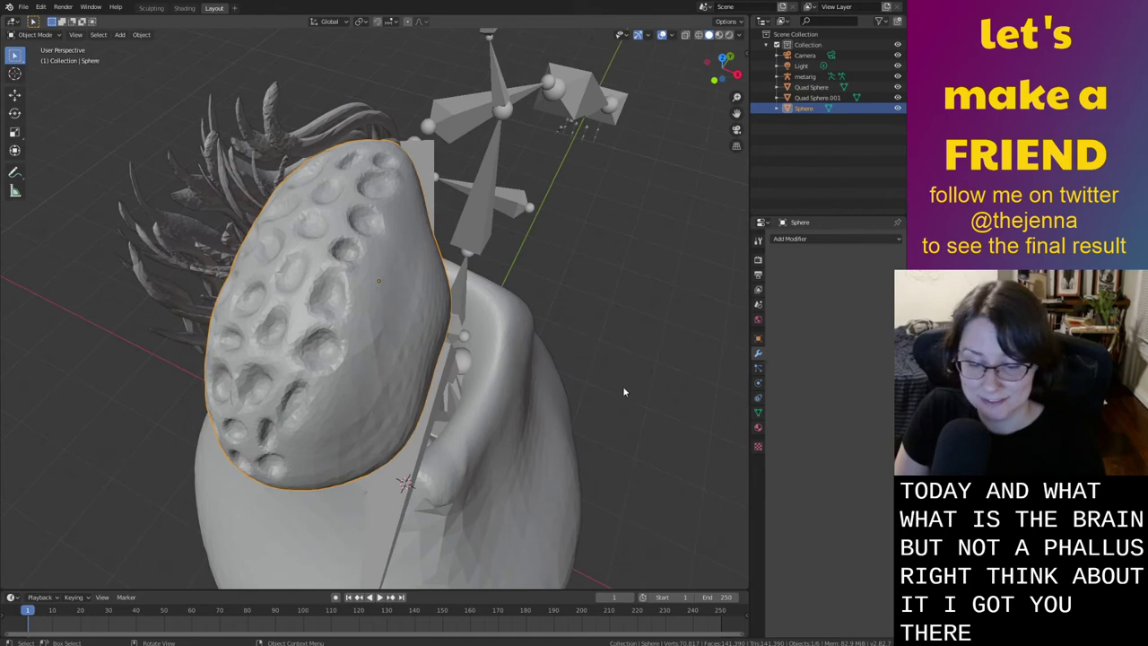
click(152, 8)
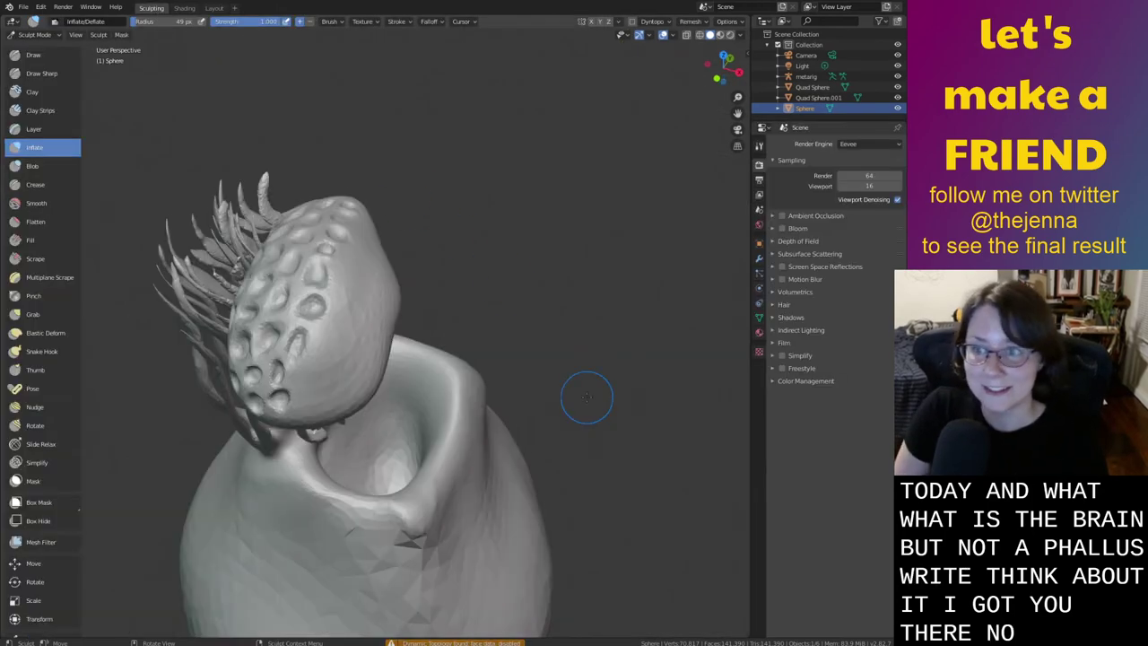
mouse_move(587, 398)
middle_down()
mouse_move(587, 461)
mouse_move(505, 315)
mouse_move(628, 421)
mouse_move(596, 407)
middle_up()
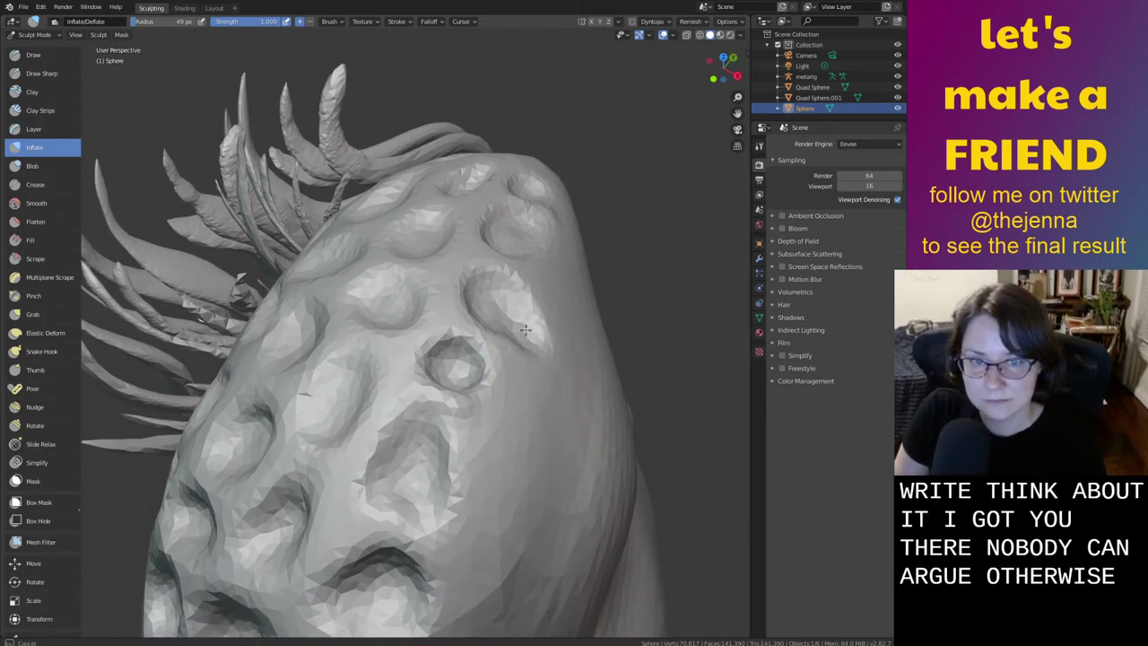
middle_drag(505, 330, 429, 395)
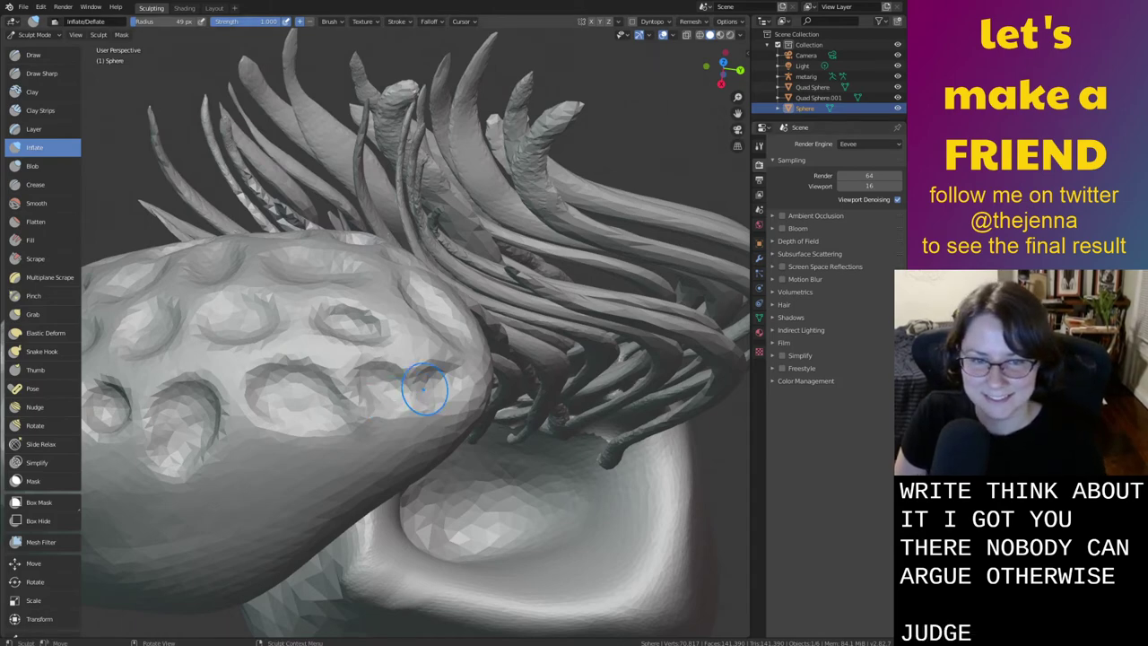
middle_drag(424, 388, 541, 432)
mouse_move(544, 465)
middle_down()
mouse_move(595, 472)
mouse_move(579, 397)
middle_up()
mouse_move(536, 389)
ctrl+mouse_down()
mouse_move(504, 380)
mouse_move(494, 394)
mouse_move(511, 400)
mouse_move(562, 354)
ctrl+mouse_up()
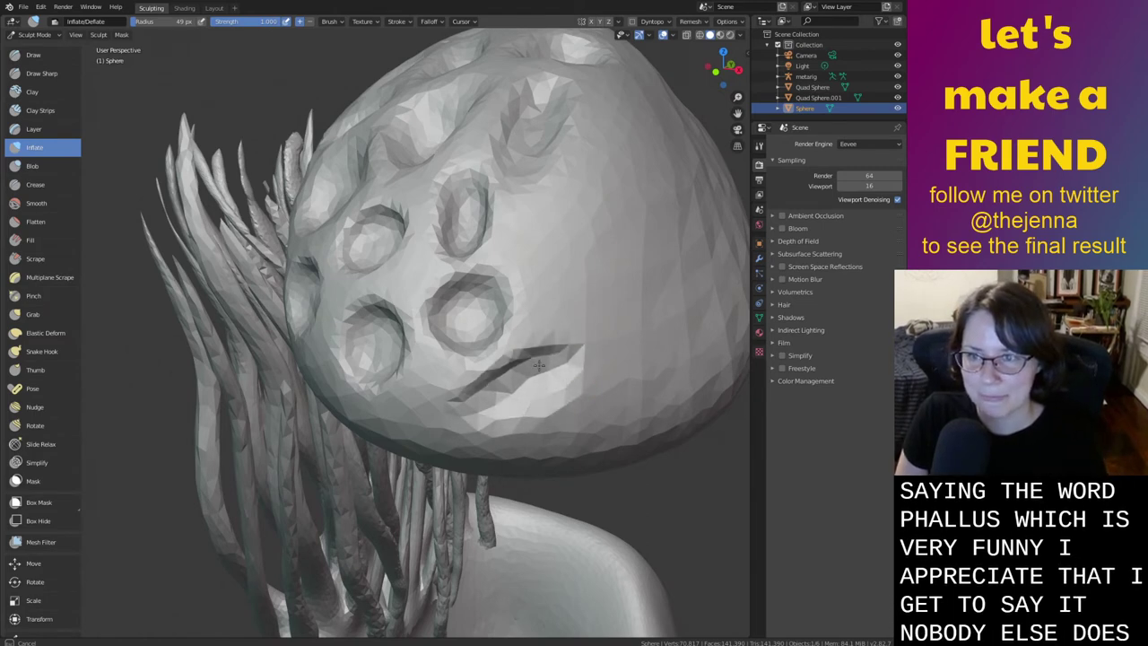
drag(515, 385, 494, 399)
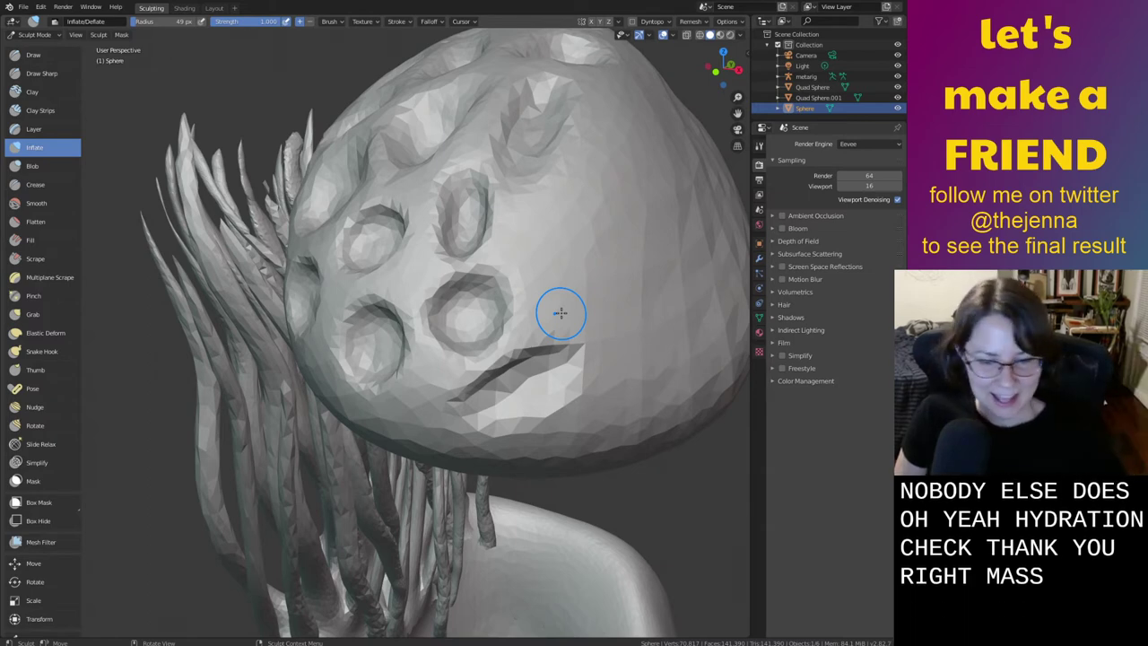
drag(521, 384, 539, 375)
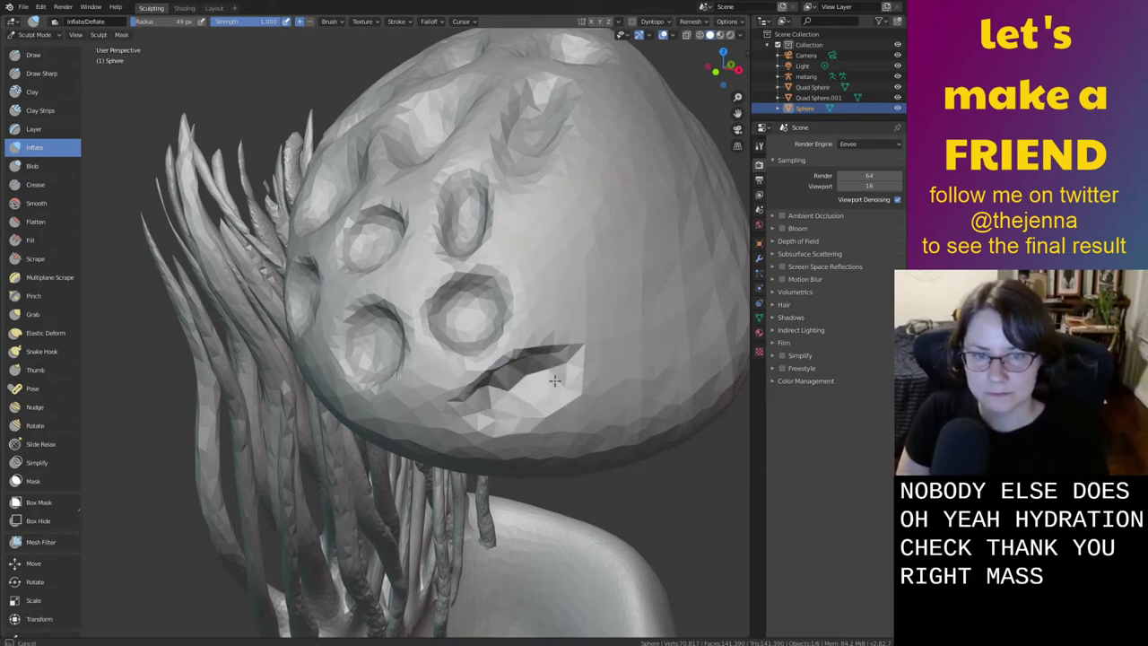
drag(495, 417, 498, 417)
Carve two more pits into the smooth side of the pauldron, just above the new pit at the lower edge
middle_drag(527, 414, 507, 430)
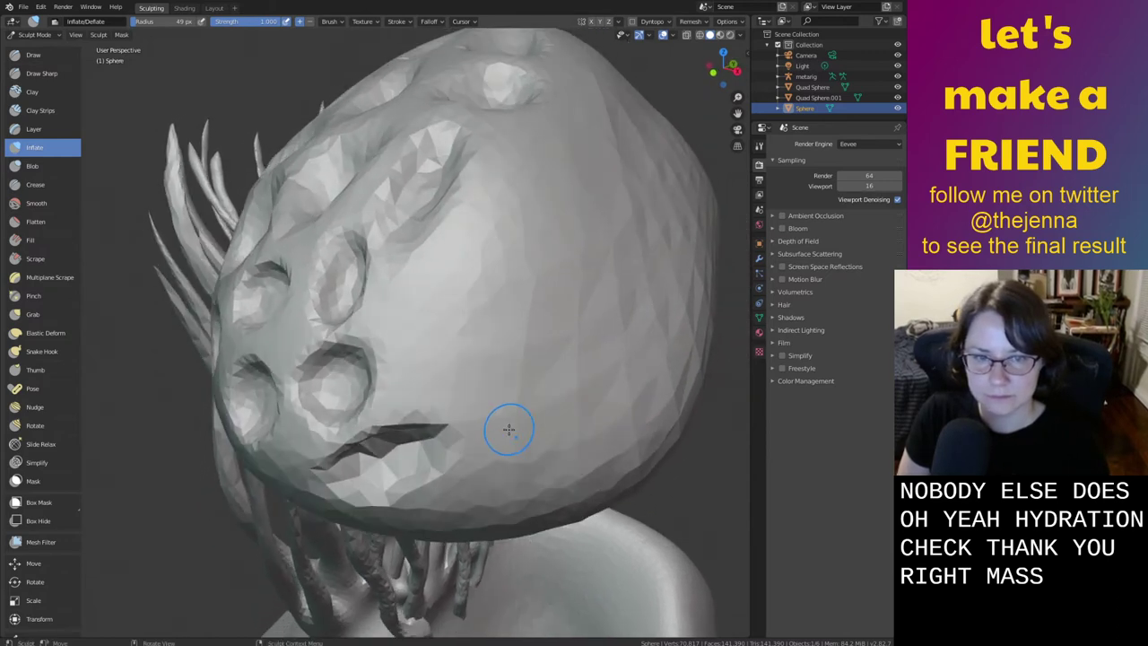
mouse_move(441, 341)
mouse_down()
mouse_move(439, 327)
mouse_move(432, 361)
mouse_move(451, 324)
mouse_move(418, 366)
mouse_move(444, 337)
mouse_move(427, 323)
mouse_move(467, 306)
mouse_move(450, 362)
mouse_up()
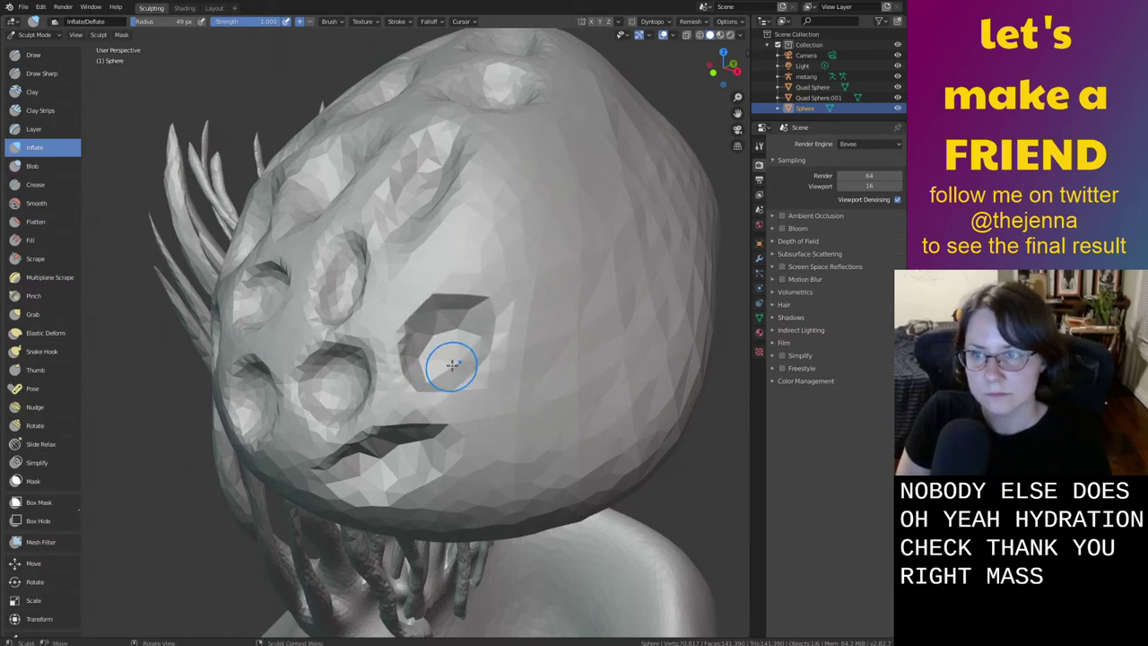
middle_drag(456, 360, 448, 383)
mouse_move(426, 363)
mouse_down()
mouse_move(443, 345)
mouse_move(466, 344)
mouse_move(466, 359)
mouse_up()
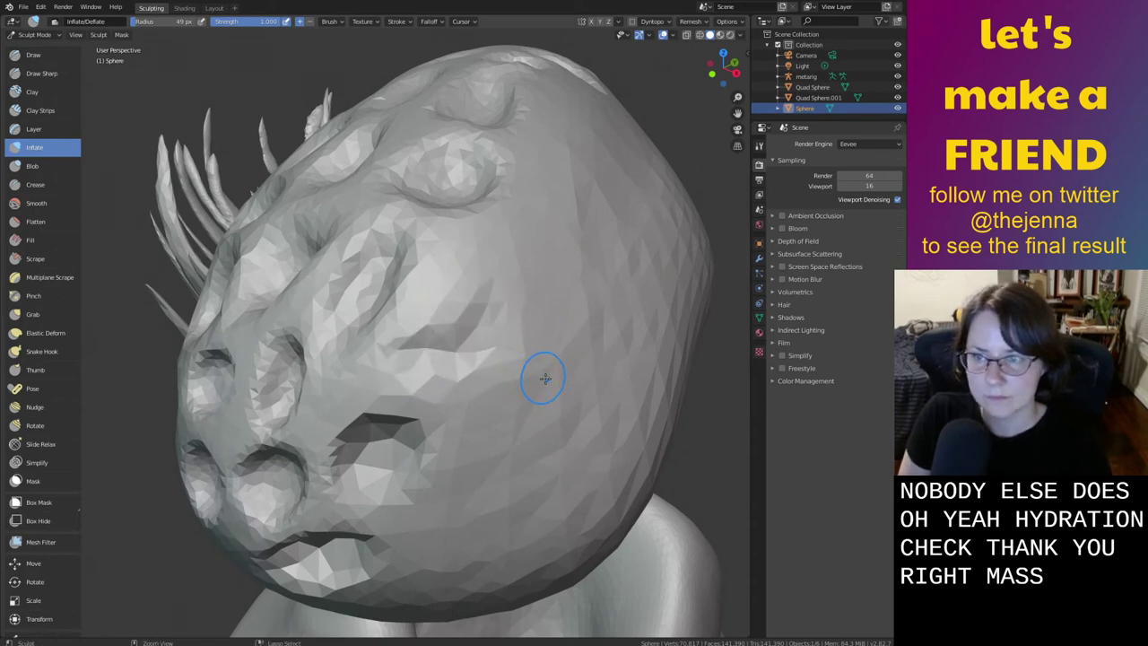
Turn on Dyntopo for the pauldron and rework the shallow upper pit on its smooth side
ctrl+middle_drag(544, 380, 536, 345)
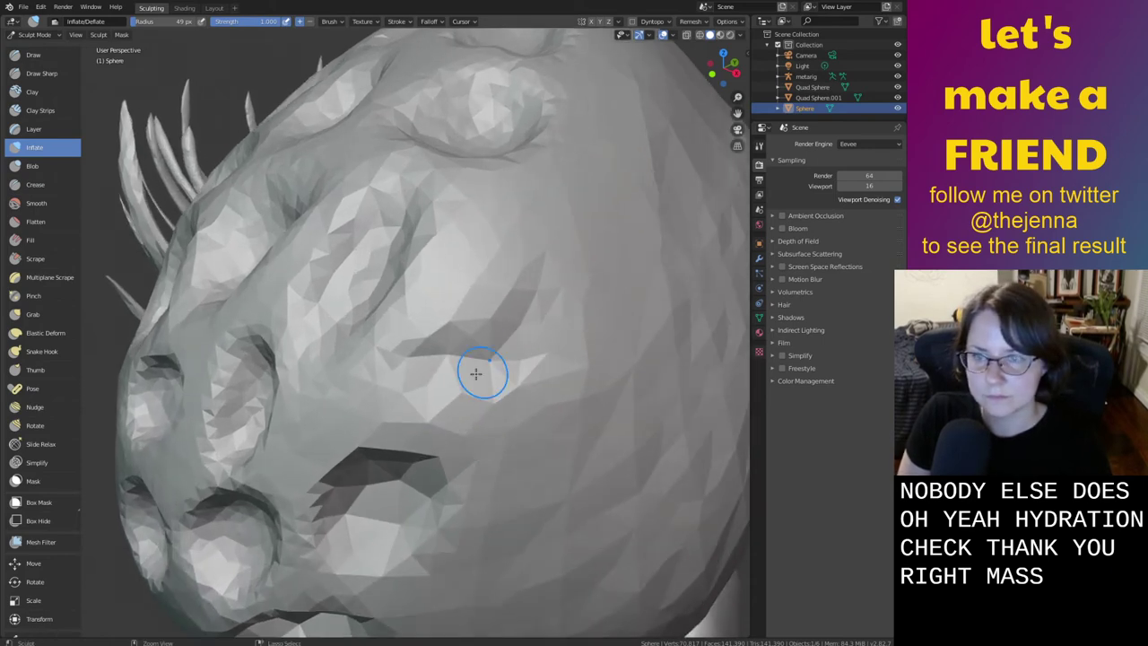
click(632, 22)
click(625, 54)
mouse_move(427, 385)
mouse_down()
mouse_move(499, 336)
mouse_move(485, 341)
mouse_up()
Deepen and round out the middle pit and the lower-edge pit on the pauldron's side with the Inflate brush
middle_drag(464, 378, 464, 338)
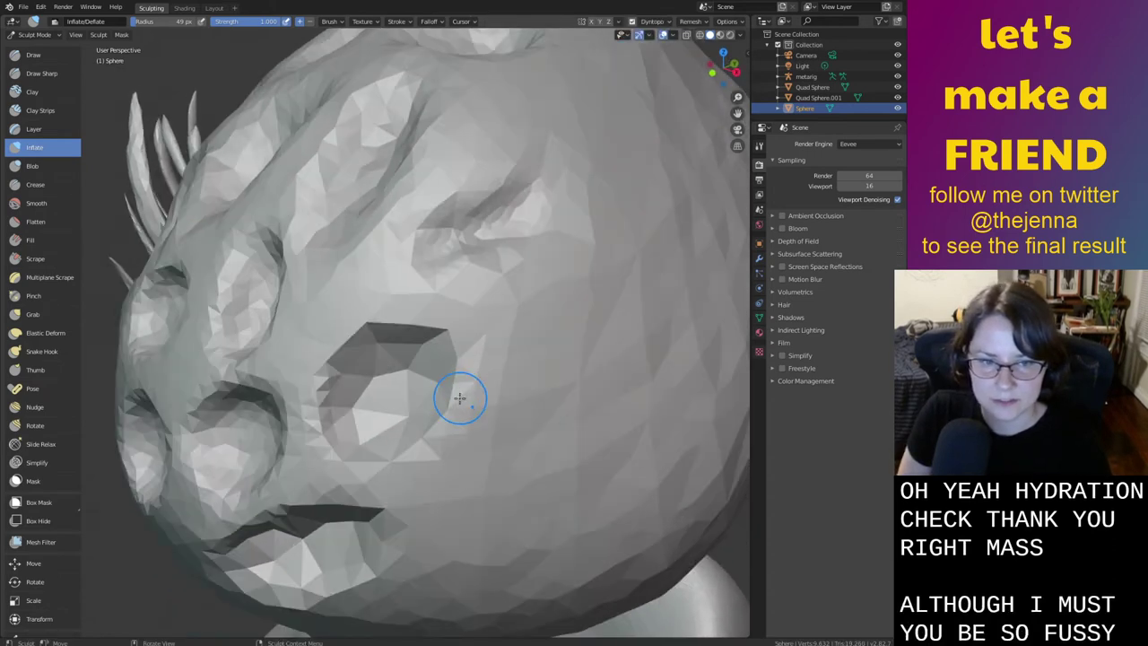
mouse_move(459, 398)
mouse_down()
mouse_move(430, 382)
mouse_move(402, 386)
mouse_move(386, 368)
mouse_move(353, 430)
mouse_up()
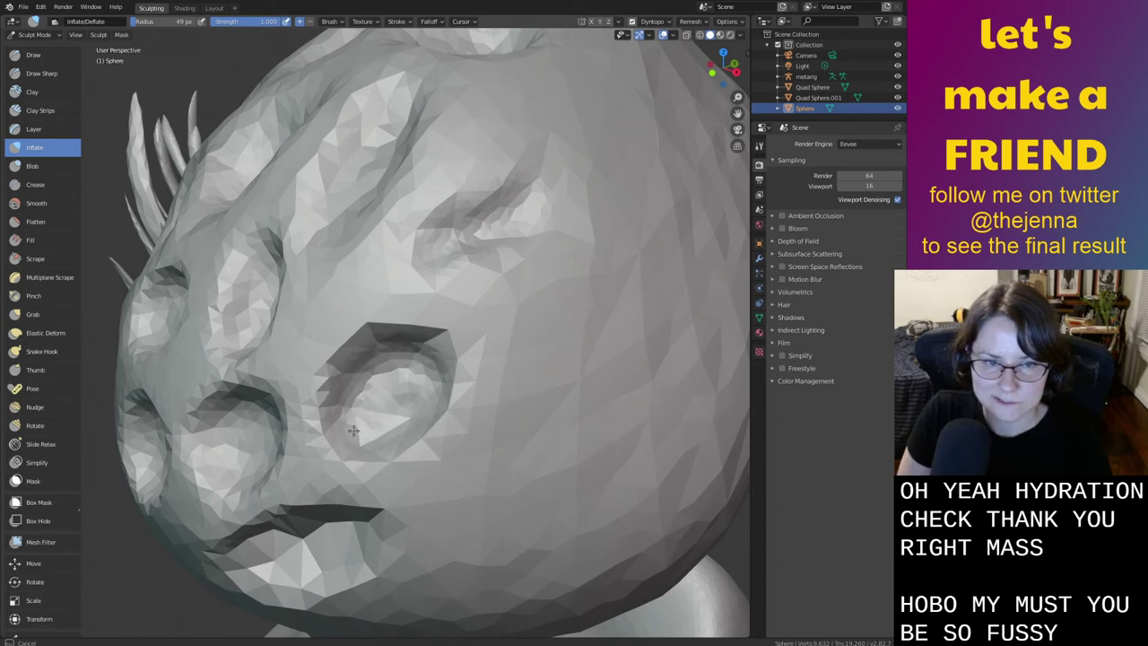
drag(359, 360, 434, 359)
drag(330, 555, 327, 534)
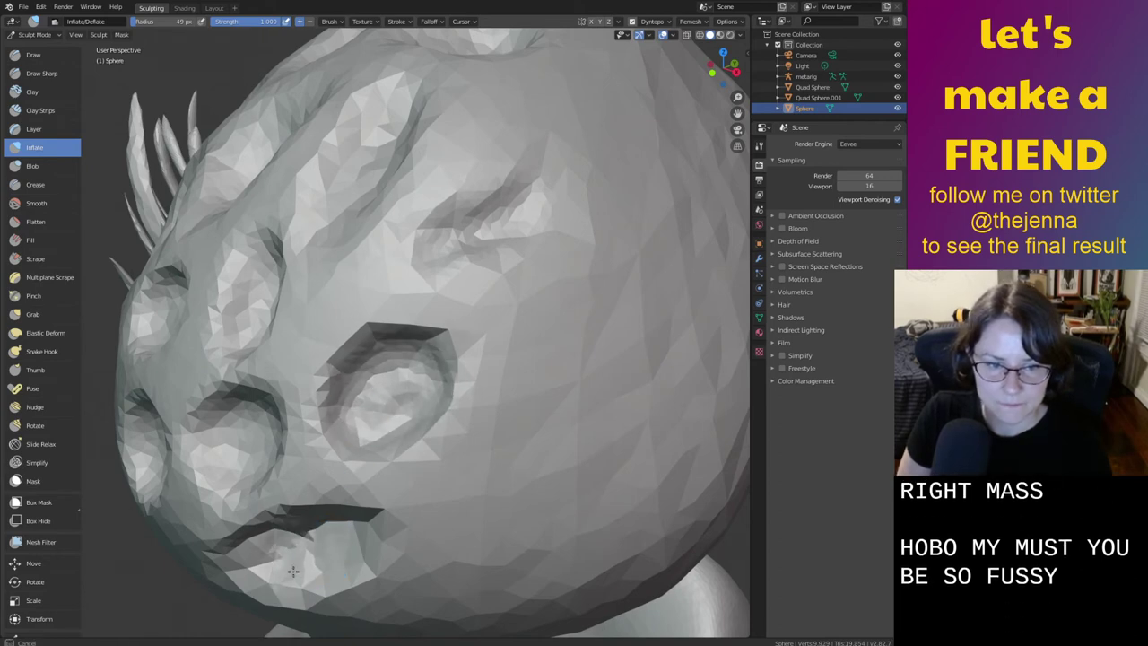
drag(292, 571, 274, 548)
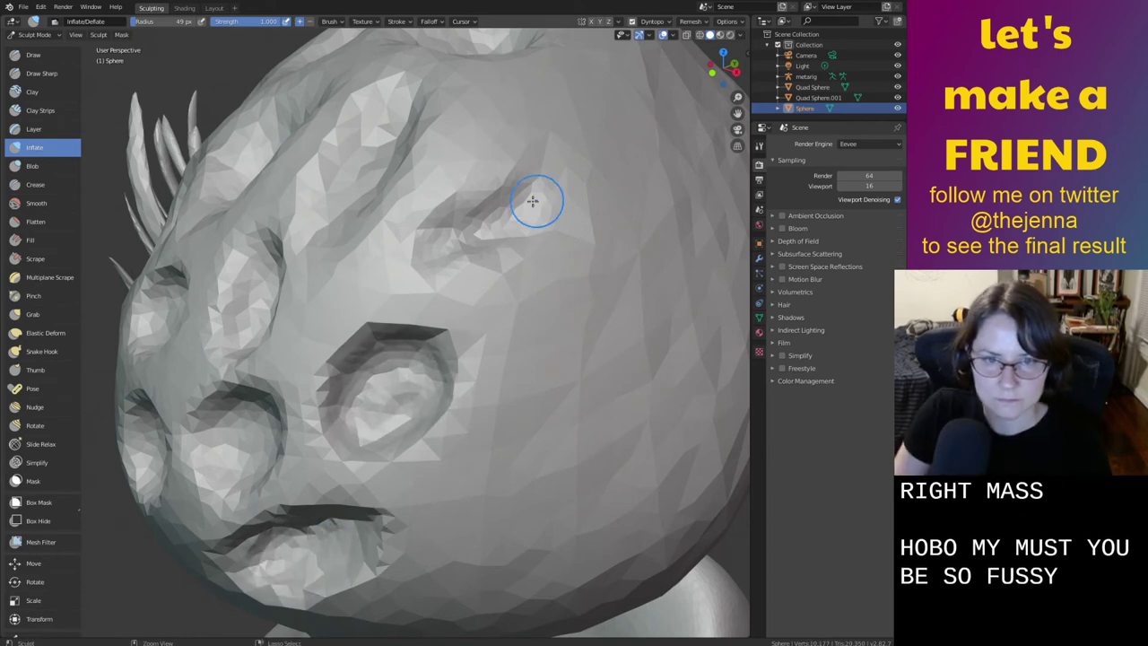
Deepen the slanted upper pit on the pauldron's side and extend its groove at both ends
mouse_move(535, 201)
mouse_down()
mouse_move(471, 217)
mouse_move(554, 155)
mouse_up()
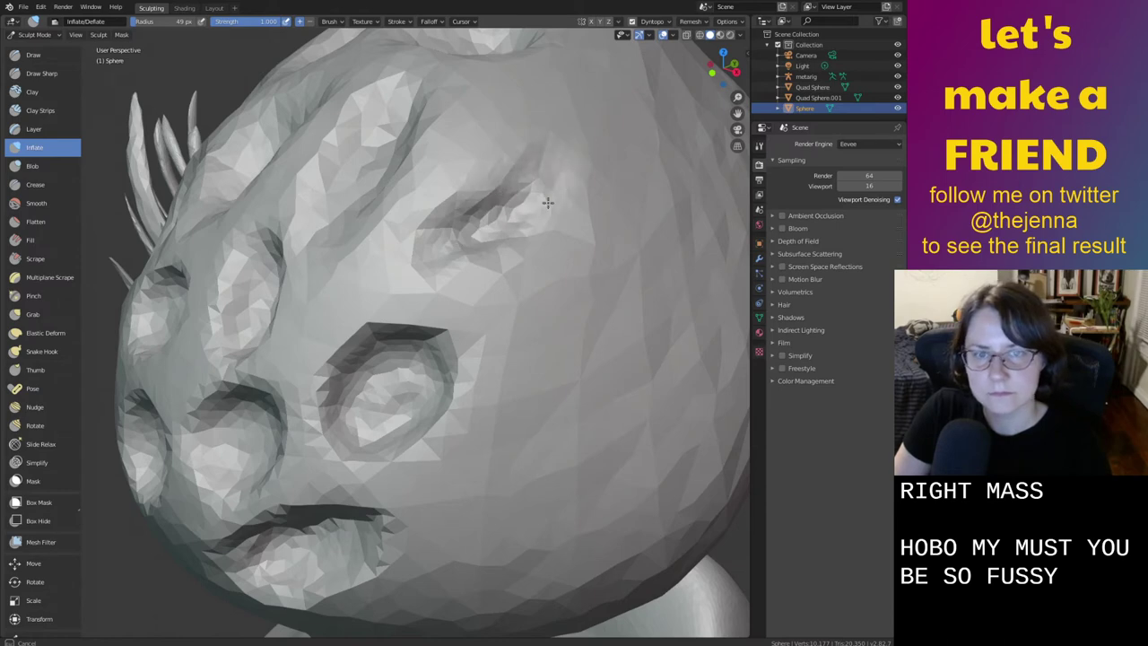
drag(453, 245, 437, 257)
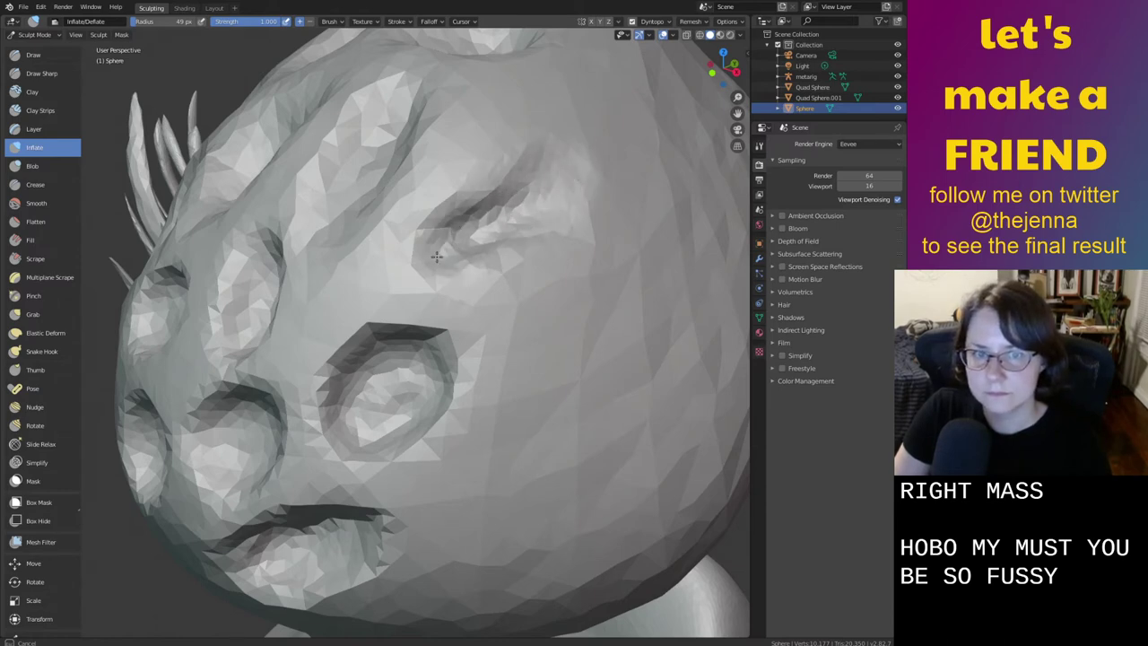
drag(561, 196, 546, 220)
Carve further pits across the smooth area between the slanted side pit and the pauldron's upper pits
shift+middle_drag(517, 253, 482, 320)
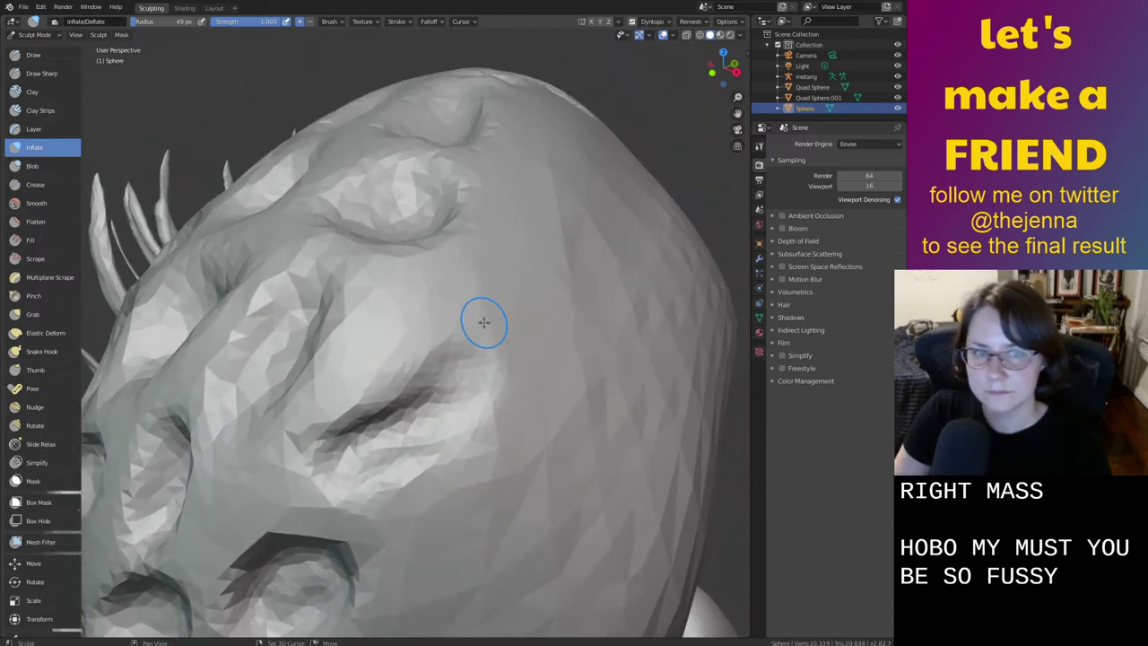
drag(409, 317, 400, 303)
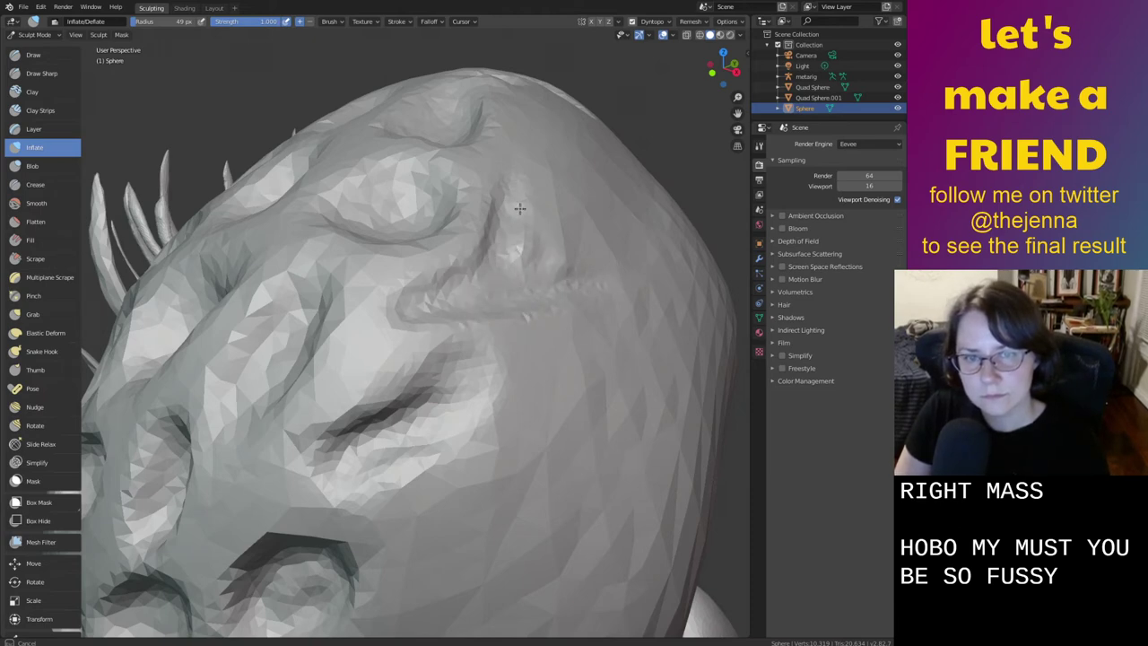
mouse_move(469, 284)
middle_down()
mouse_move(461, 297)
mouse_move(479, 323)
middle_up()
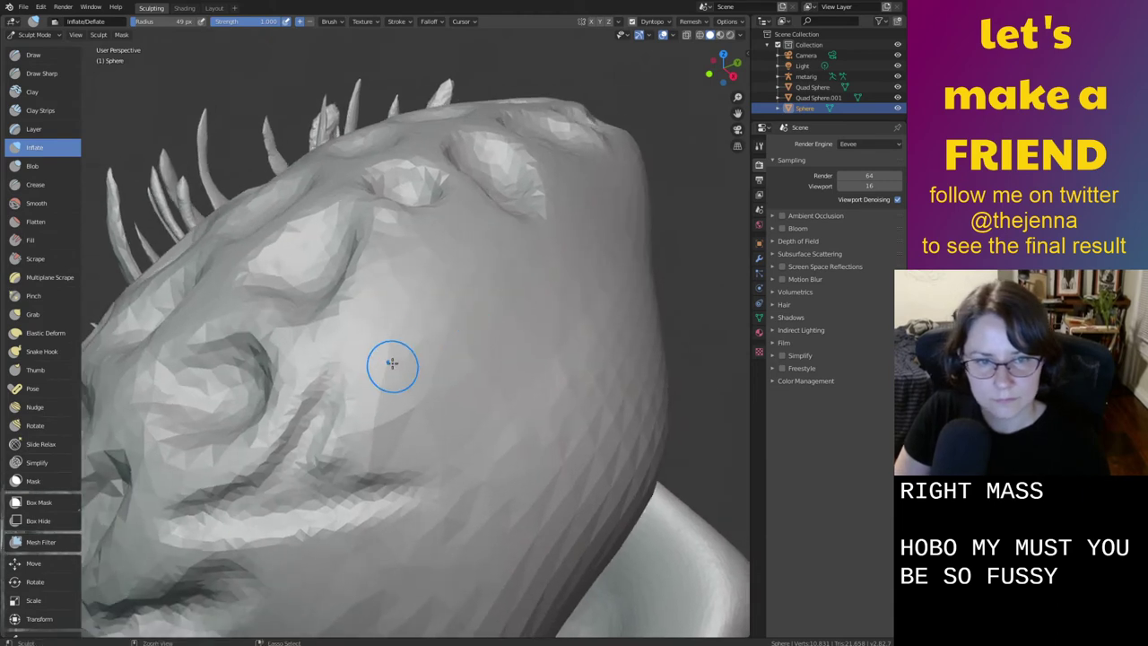
mouse_move(392, 365)
mouse_down()
mouse_move(384, 314)
mouse_move(403, 397)
mouse_move(395, 360)
mouse_move(385, 394)
mouse_move(391, 385)
mouse_up()
Carve more pits and grooves into the gaps between the existing pits on the pauldron's outer face
middle_drag(391, 385, 457, 358)
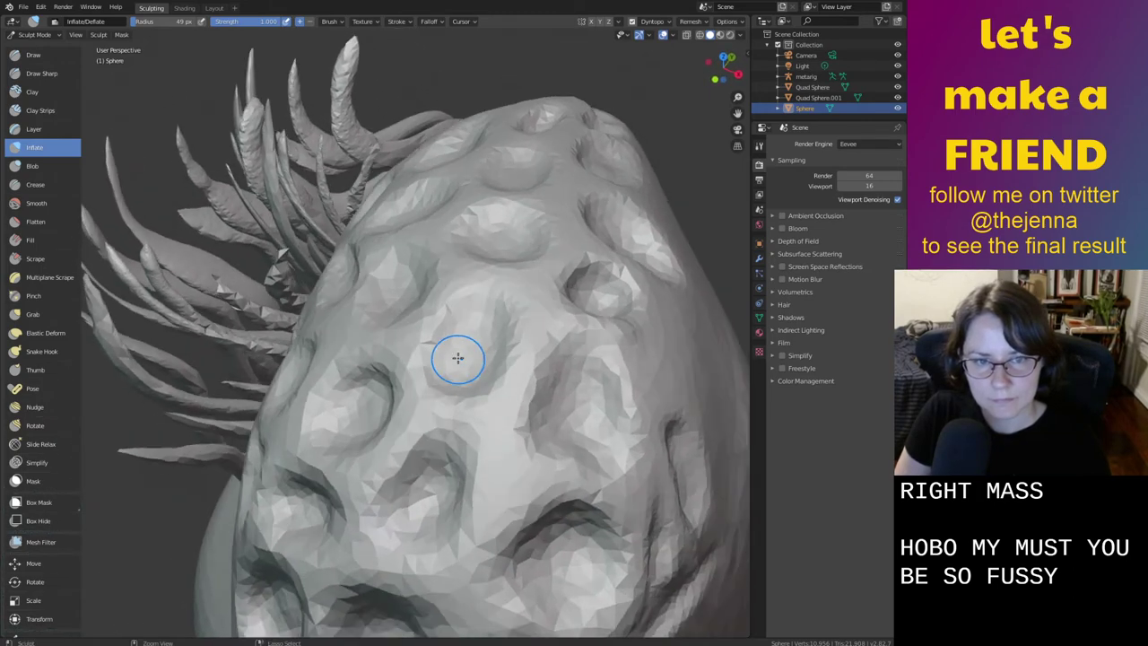
mouse_move(458, 358)
mouse_down()
mouse_move(446, 319)
mouse_move(489, 400)
mouse_move(495, 344)
mouse_up()
middle_drag(495, 344, 508, 387)
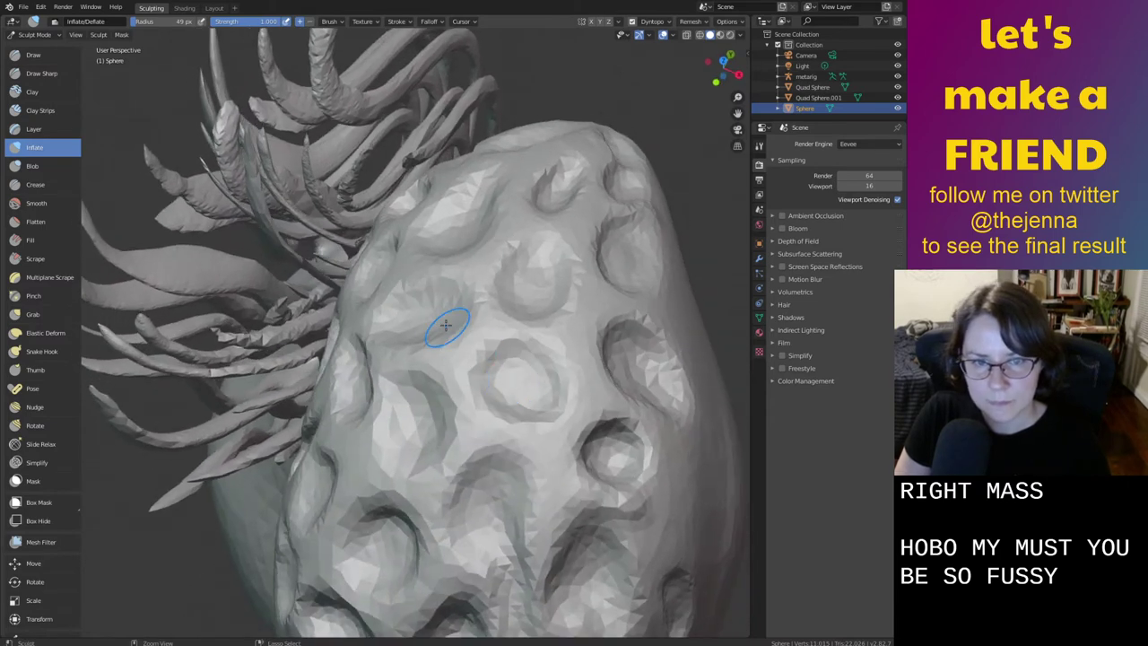
mouse_move(449, 327)
mouse_down()
mouse_move(453, 366)
mouse_move(546, 358)
mouse_move(579, 339)
mouse_move(561, 382)
mouse_move(571, 406)
mouse_up()
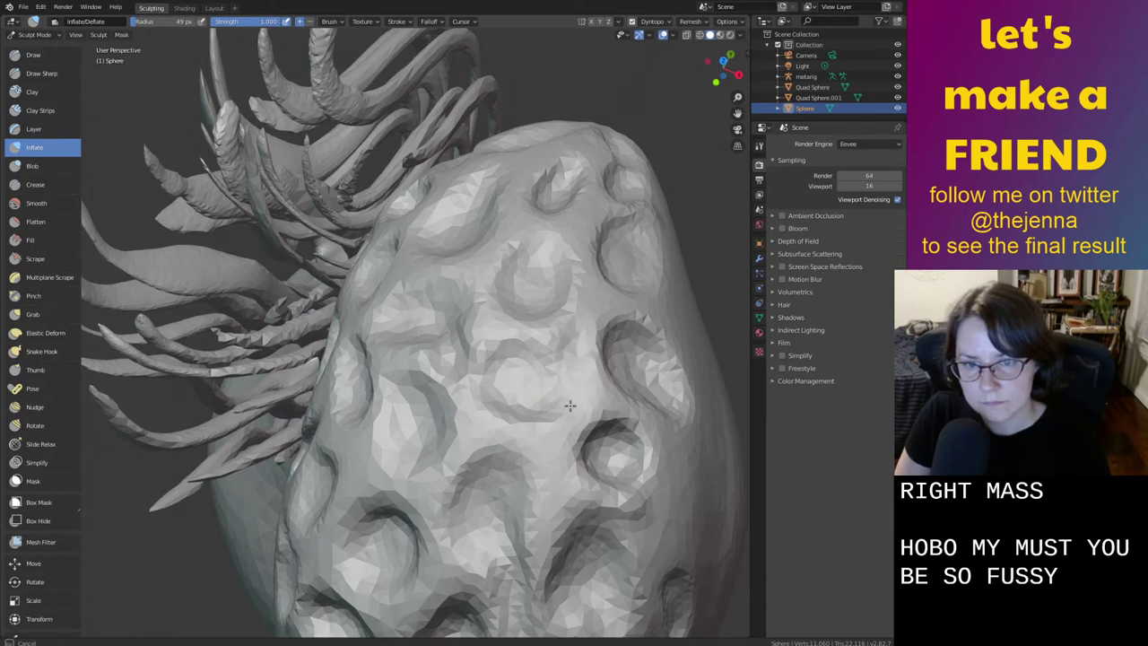
drag(549, 366, 533, 380)
Sculpt additional hollows and ridges between the pits toward the pauldron's narrow end
middle_drag(533, 379, 533, 364)
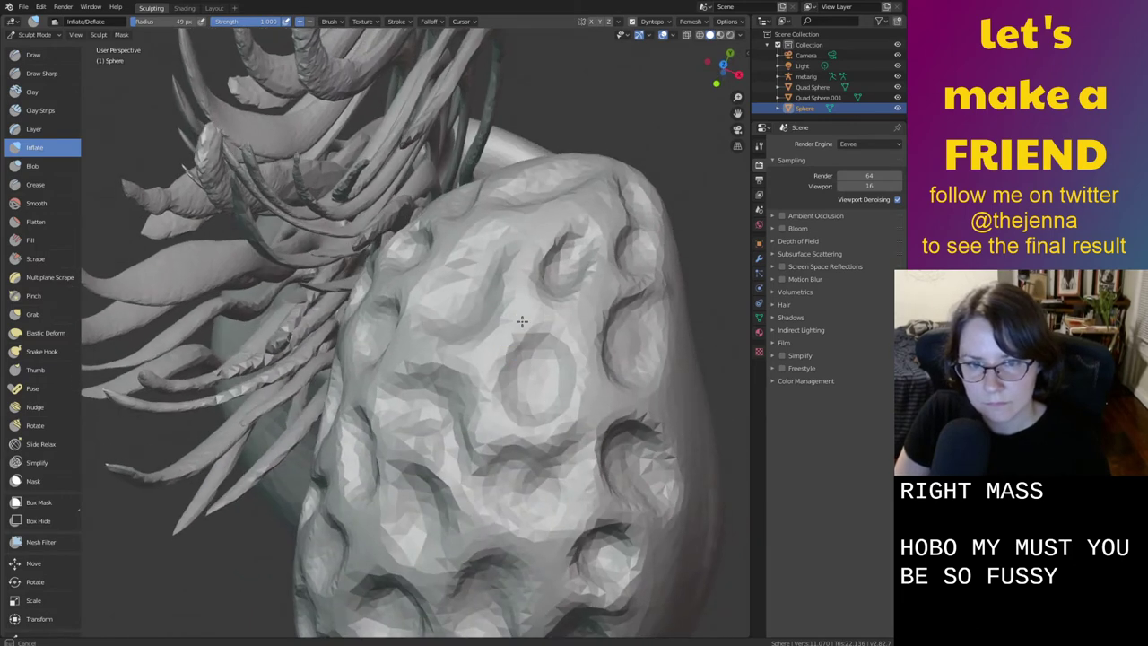
mouse_move(527, 345)
mouse_down()
mouse_move(559, 302)
mouse_move(543, 215)
mouse_up()
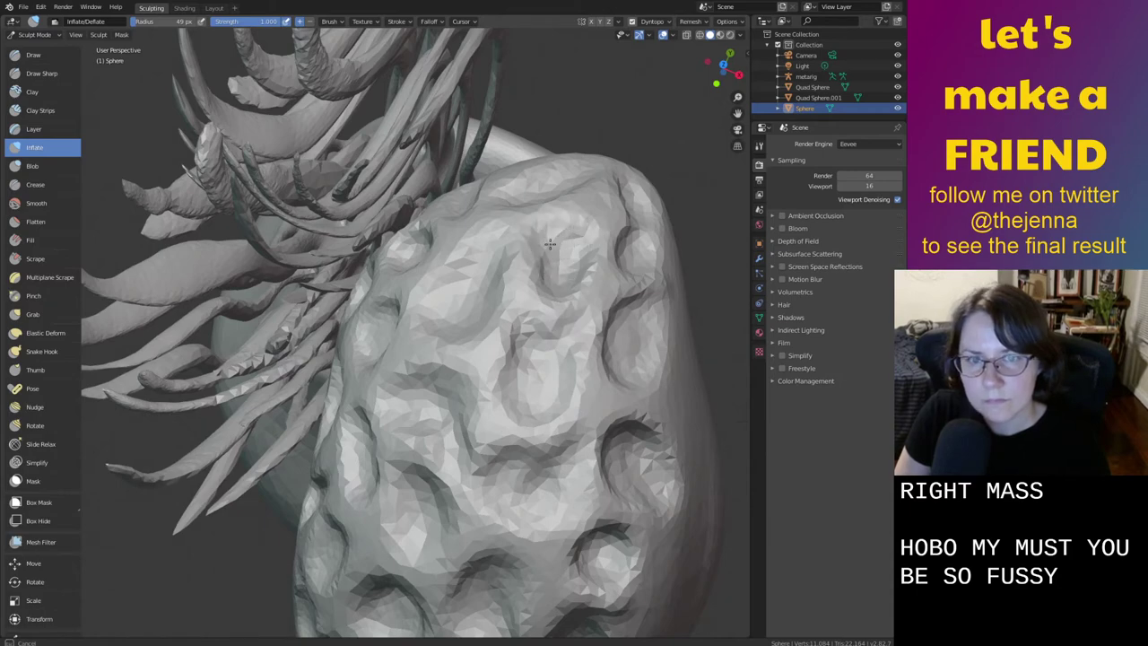
middle_drag(544, 278, 464, 241)
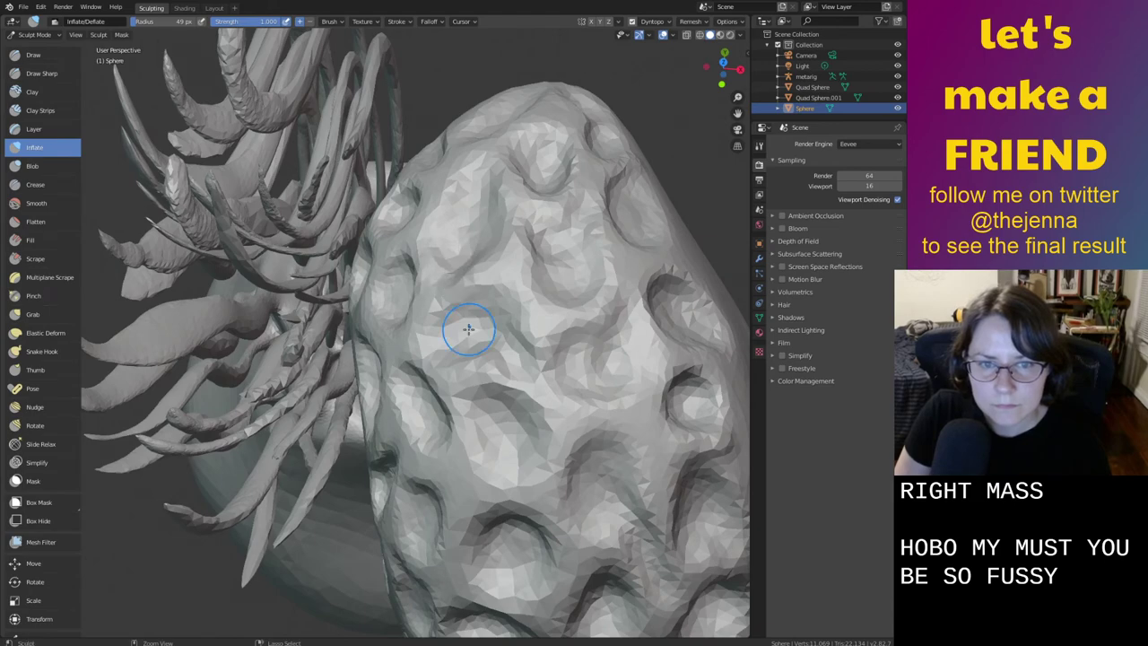
drag(473, 352, 507, 346)
middle_drag(508, 347, 529, 328)
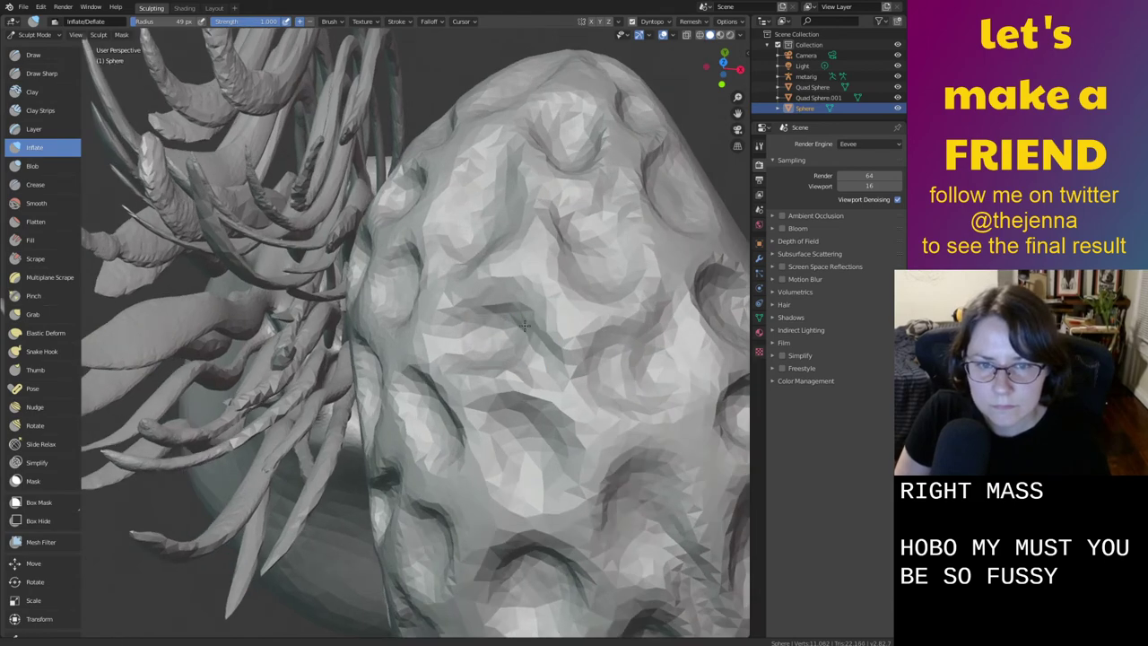
Carve and deepen pits on the side of the pauldron that faces the tendrils
scroll(541, 313, up, 3)
scroll(547, 327, down, 6)
mouse_move(579, 408)
middle_down()
mouse_move(560, 356)
mouse_move(511, 293)
middle_up()
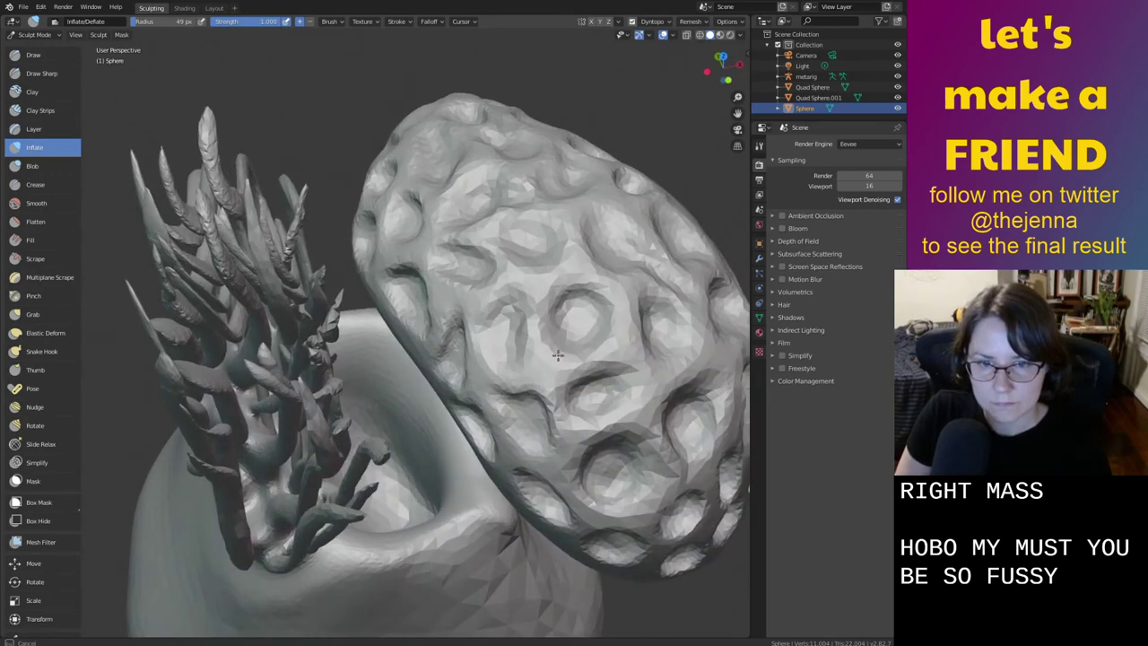
middle_drag(577, 359, 583, 338)
drag(581, 327, 516, 374)
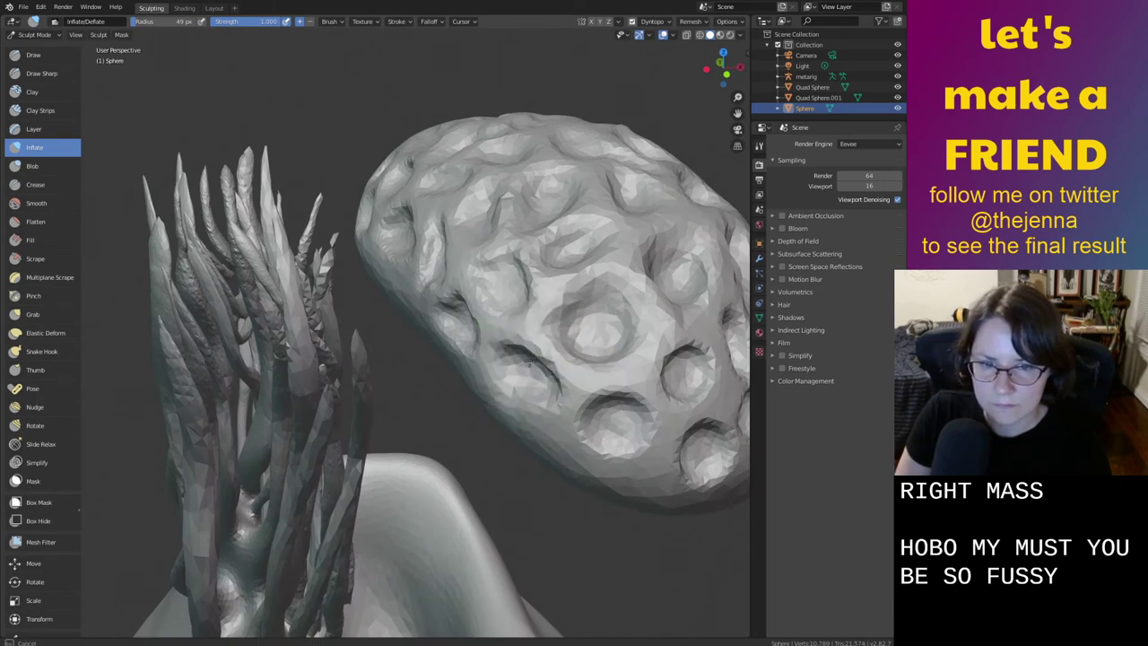
drag(545, 404, 596, 394)
Sculpt the ridges and gaps between the large pits at the pauldron's blunt lower end
scroll(597, 389, up, 2)
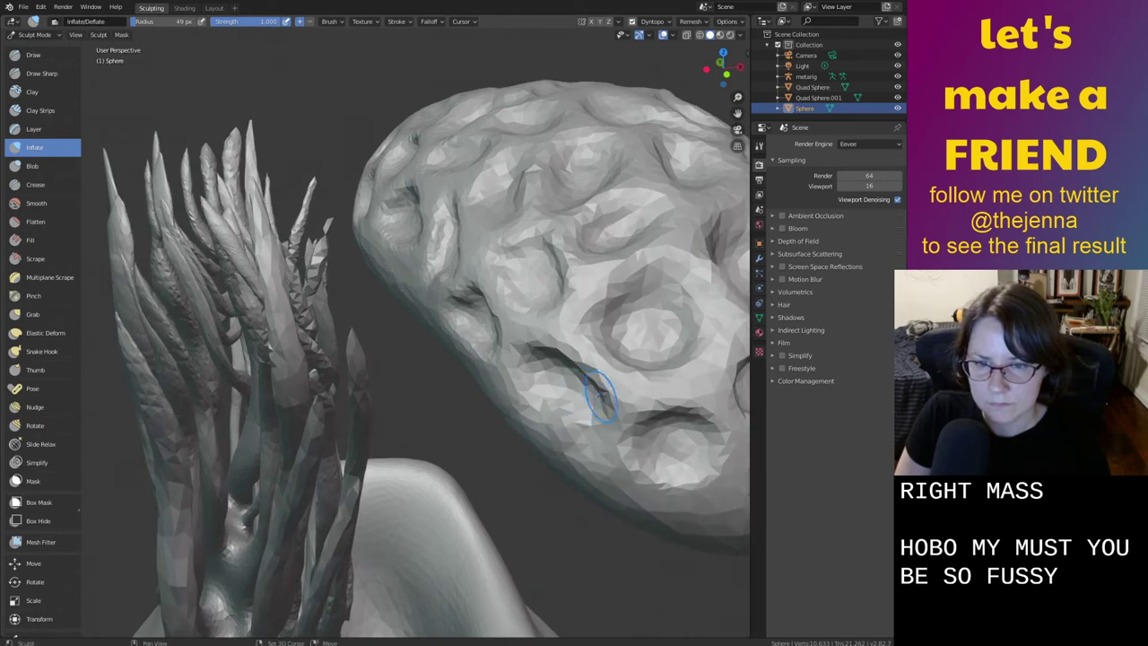
middle_drag(598, 389, 500, 354)
drag(500, 352, 506, 310)
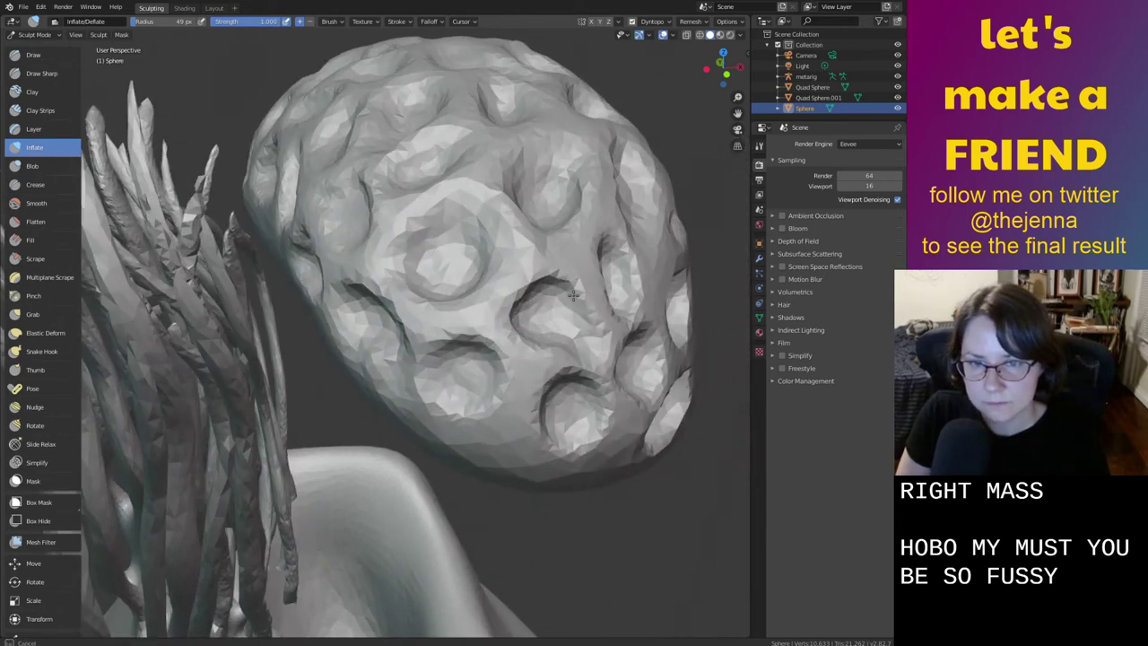
mouse_move(573, 295)
mouse_down()
mouse_move(564, 269)
mouse_move(574, 263)
mouse_up()
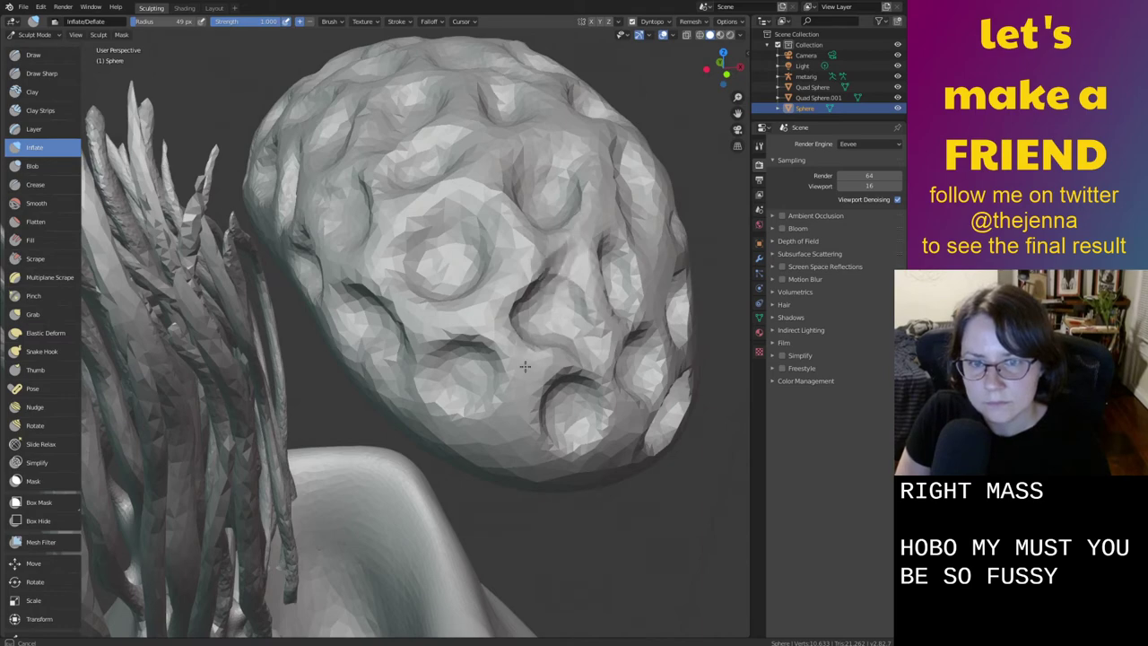
drag(525, 366, 519, 373)
Widen the round pit near the pauldron's underside and carve grooves around its rim
middle_drag(518, 374, 479, 341)
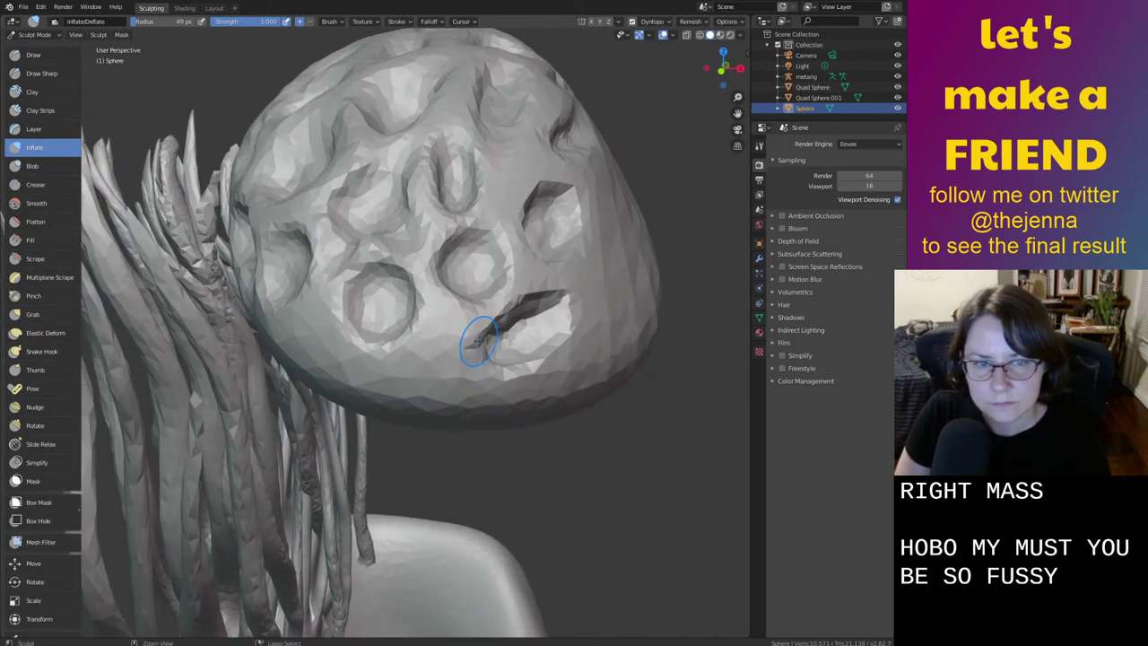
middle_drag(330, 313, 436, 303)
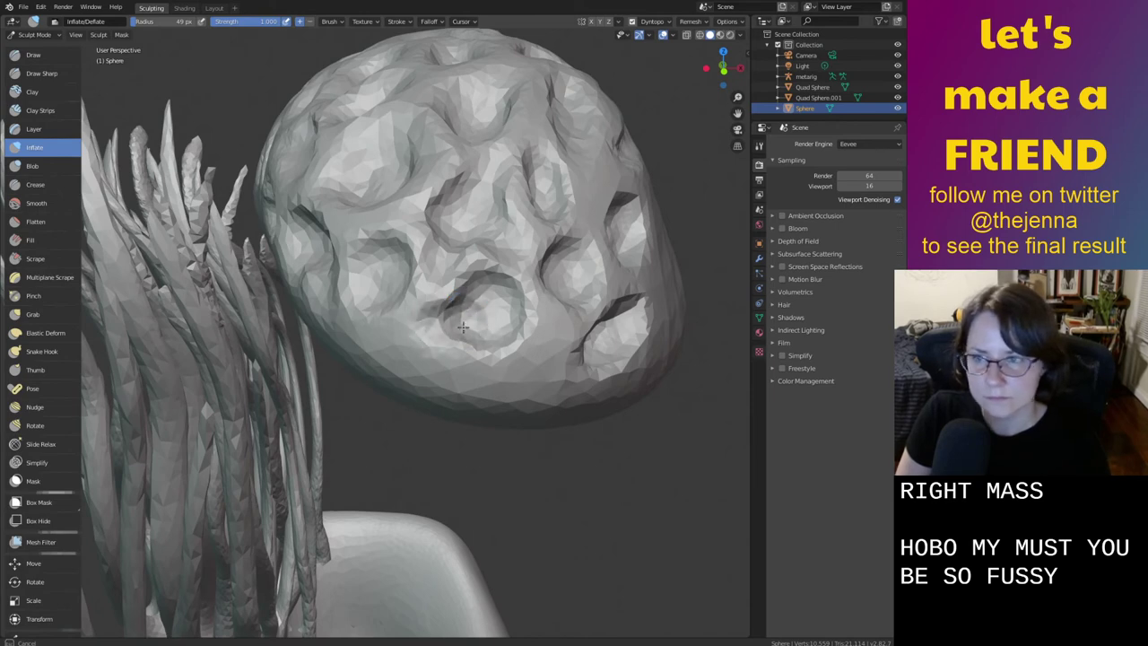
drag(528, 320, 524, 319)
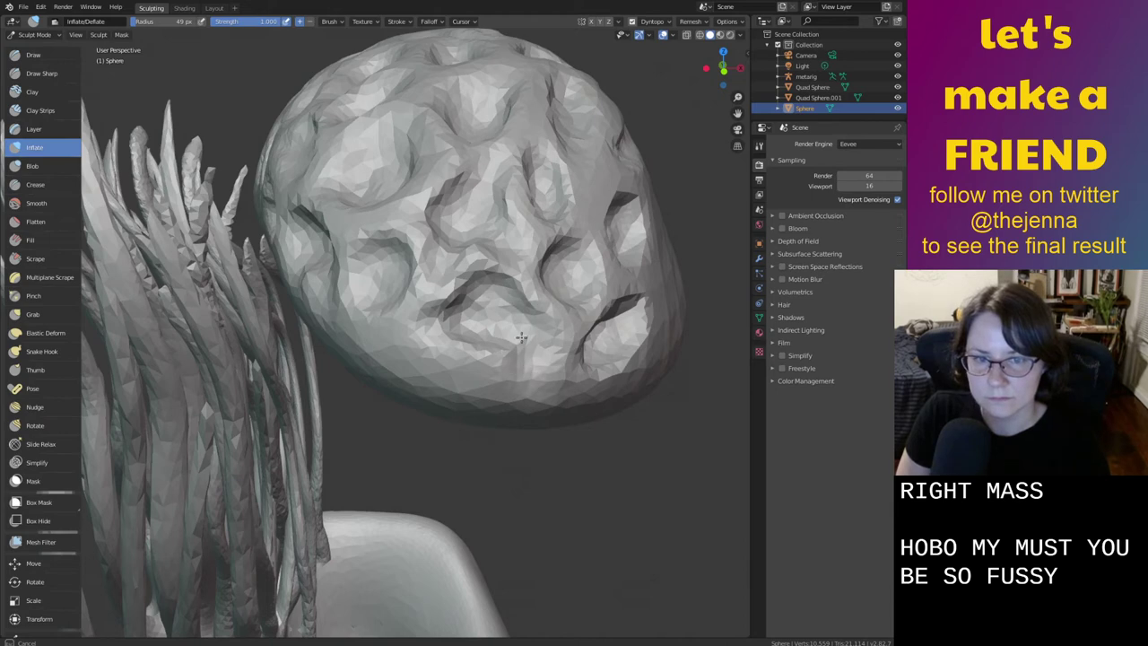
Sculpt the rim and surrounding ridges of the narrow oval pit on the pauldron's blunt end with the Inflate brush
middle_drag(431, 325, 487, 333)
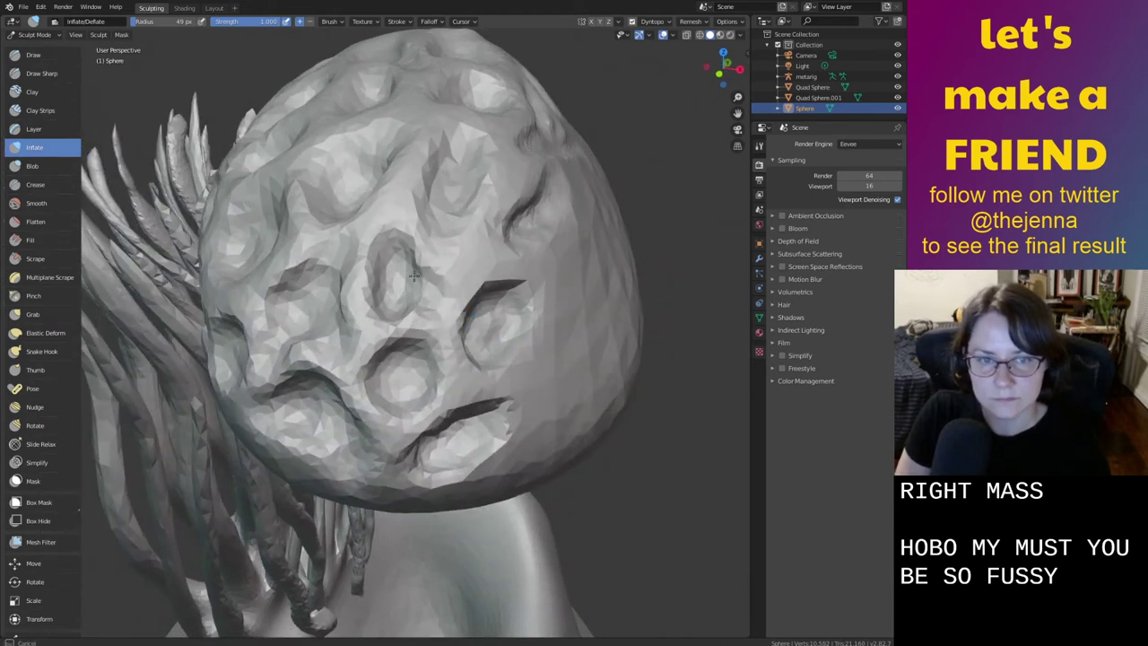
drag(413, 276, 431, 300)
mouse_move(431, 300)
middle_down()
mouse_move(517, 274)
mouse_move(514, 295)
mouse_move(548, 332)
mouse_move(494, 351)
middle_up()
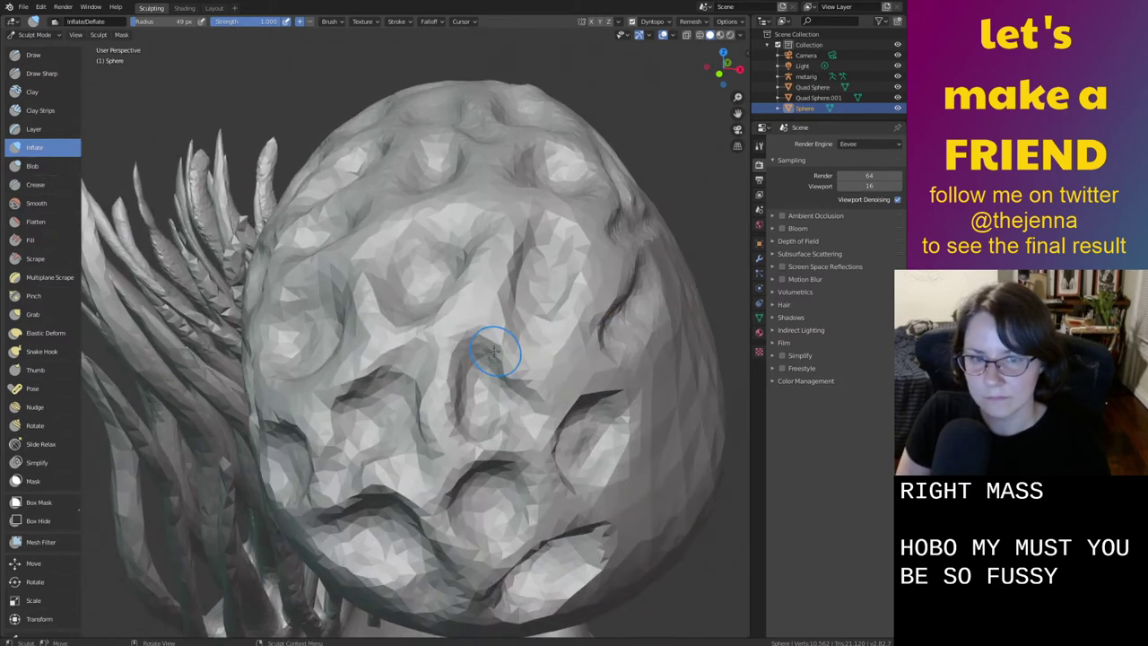
mouse_move(495, 351)
mouse_down()
mouse_move(465, 321)
mouse_move(519, 393)
mouse_up()
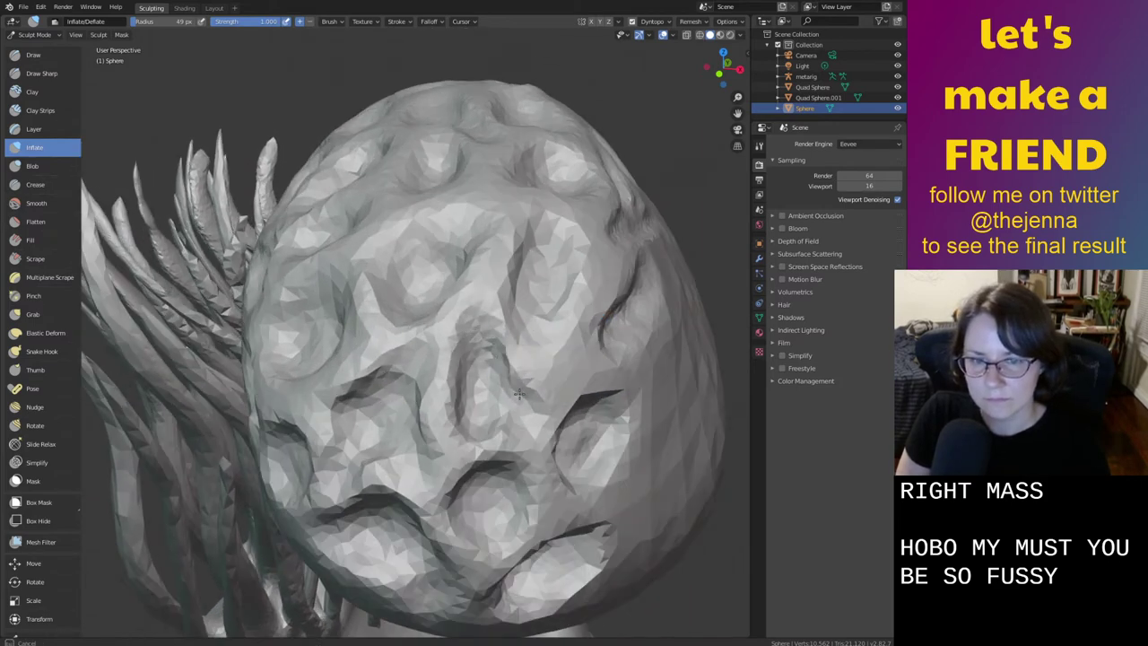
middle_drag(527, 432, 464, 436)
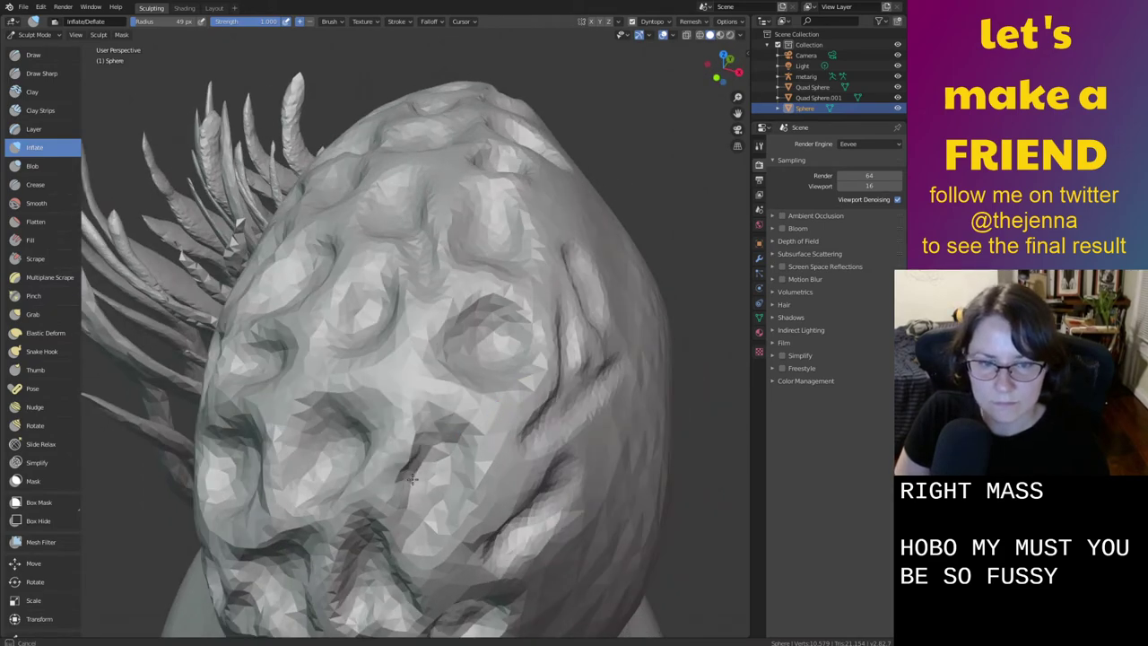
middle_drag(456, 448, 504, 408)
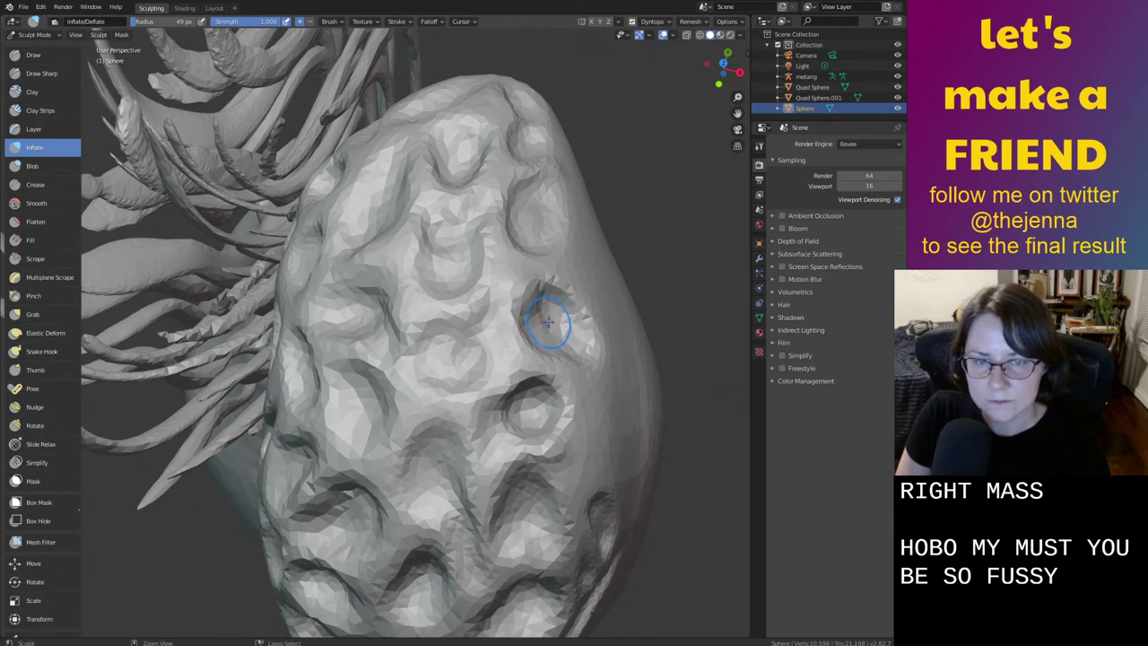
Reshape the pits and raised borders along the pauldron's upper surface toward its outer edge and narrow end
drag(521, 289, 534, 288)
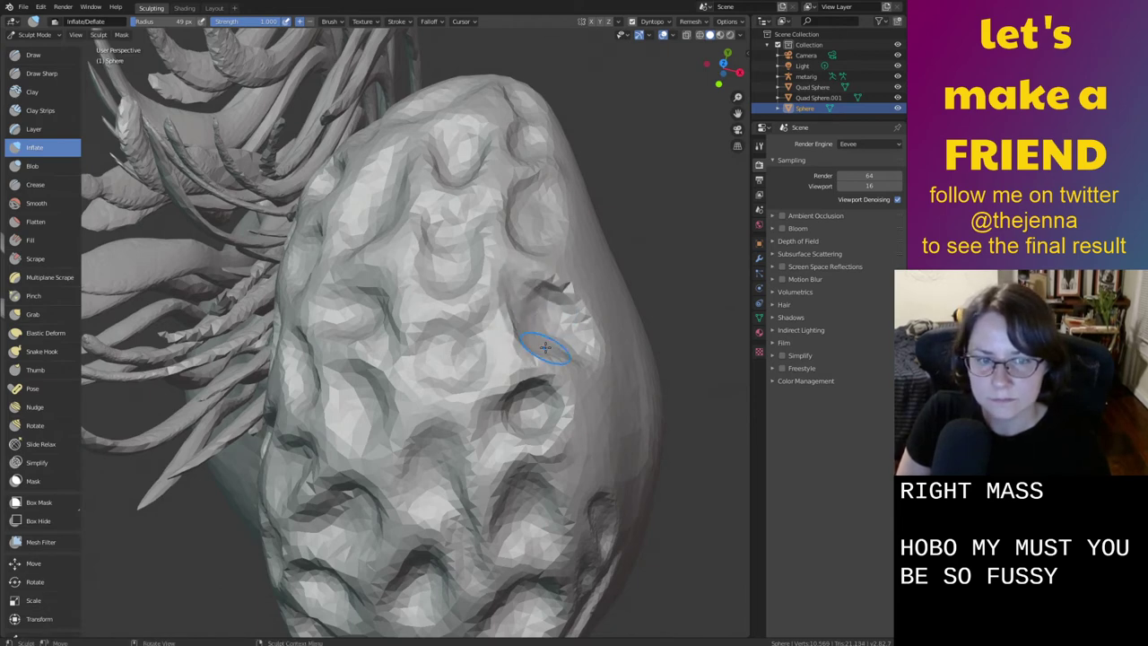
mouse_move(538, 341)
middle_down()
mouse_move(559, 351)
mouse_move(577, 293)
mouse_move(543, 303)
mouse_move(570, 427)
mouse_move(552, 385)
middle_up()
mouse_move(417, 318)
mouse_down()
mouse_move(435, 303)
mouse_move(427, 270)
mouse_move(442, 268)
mouse_up()
scroll(499, 338, up, 4)
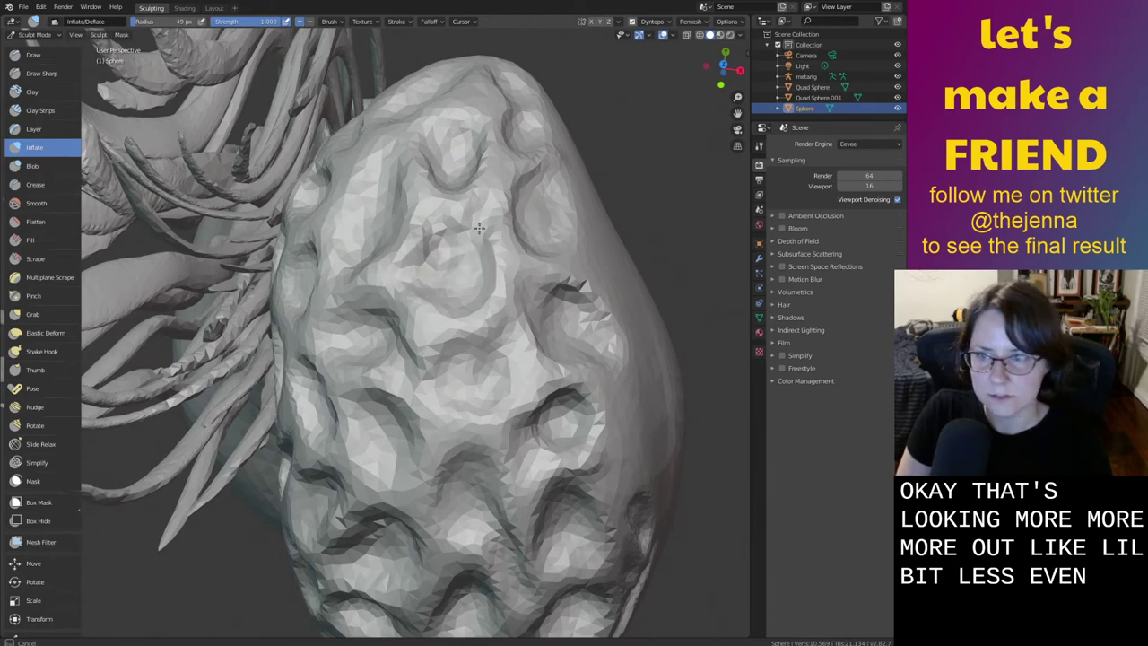
middle_drag(461, 261, 399, 261)
mouse_move(494, 268)
mouse_down()
mouse_move(516, 280)
mouse_move(431, 338)
mouse_up()
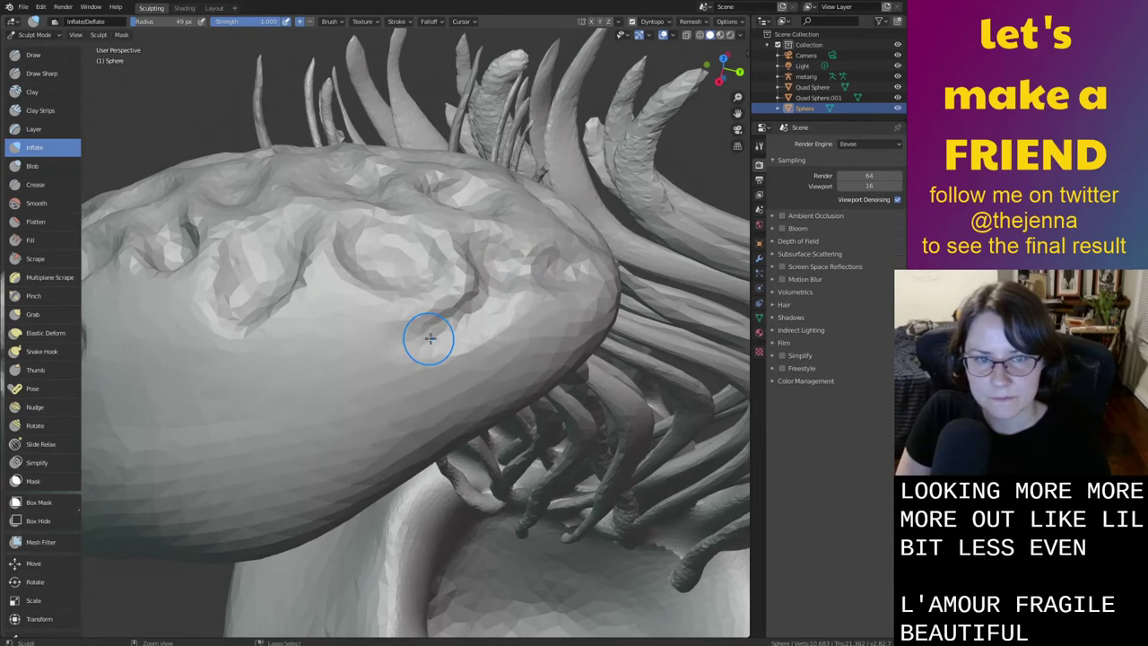
Build up ridges and carve grooves around the oval pit on the pauldron's outer flank
middle_drag(429, 339, 487, 332)
middle_drag(380, 309, 381, 308)
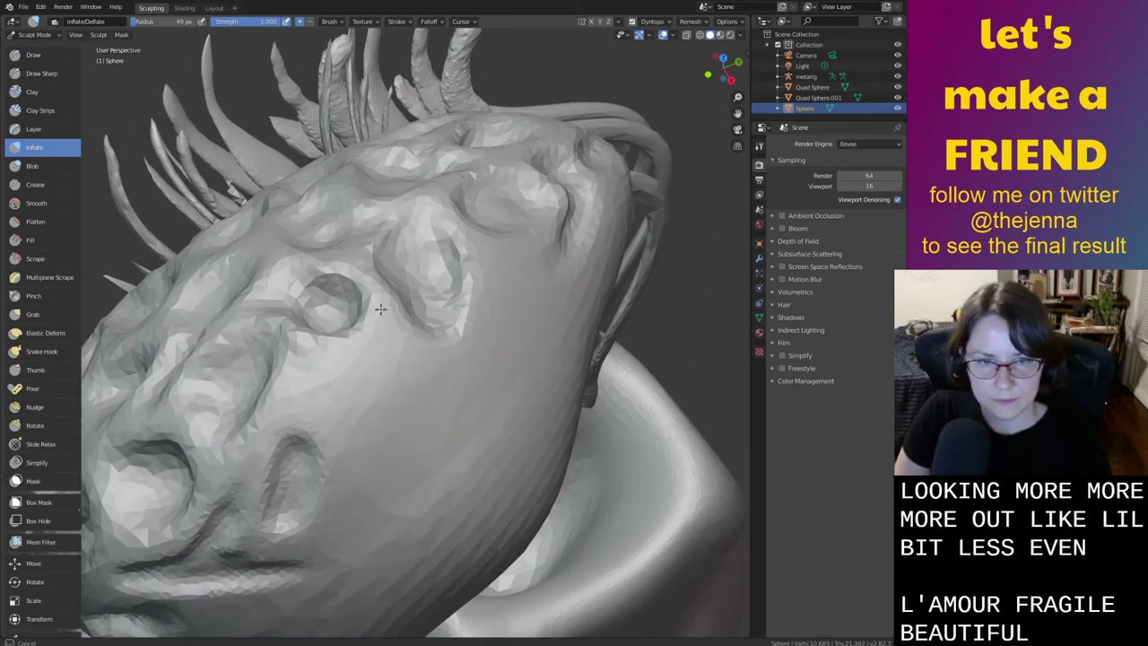
drag(380, 308, 338, 354)
drag(337, 355, 335, 352)
mouse_move(319, 392)
mouse_down()
mouse_move(310, 408)
mouse_move(327, 449)
mouse_move(314, 527)
mouse_move(292, 432)
mouse_move(243, 503)
mouse_up()
mouse_move(269, 474)
middle_down()
mouse_move(306, 404)
mouse_move(293, 405)
middle_up()
drag(323, 426, 383, 426)
middle_drag(390, 428, 333, 451)
mouse_move(332, 452)
mouse_down()
mouse_move(458, 398)
mouse_move(473, 472)
mouse_up()
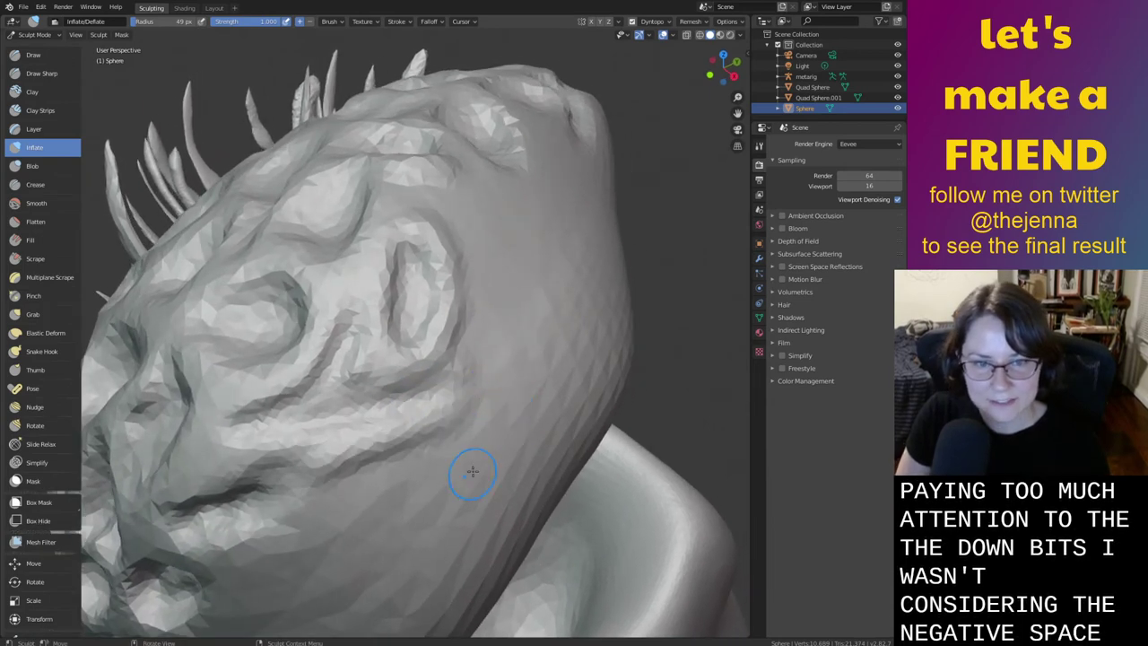
Raise the borders between the outermost pits and the smooth area of the pauldron's outer flank
drag(458, 362, 464, 310)
middle_drag(477, 257, 485, 297)
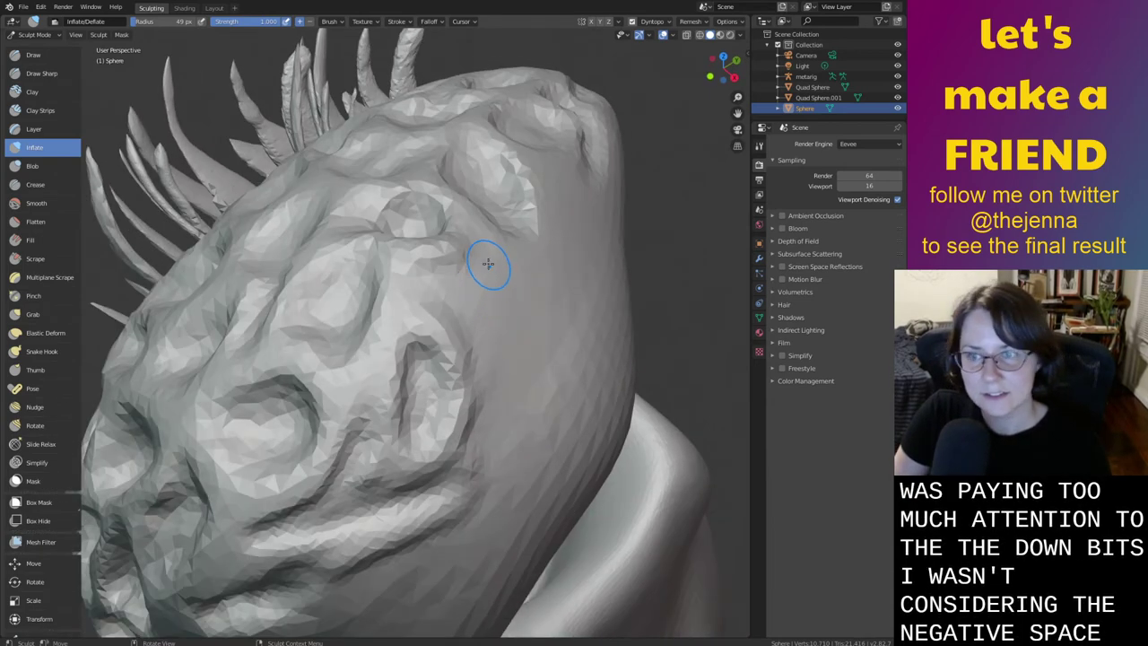
mouse_move(469, 251)
mouse_down()
mouse_move(489, 313)
mouse_move(487, 249)
mouse_up()
drag(487, 249, 558, 237)
drag(536, 178, 540, 199)
middle_drag(526, 263, 527, 240)
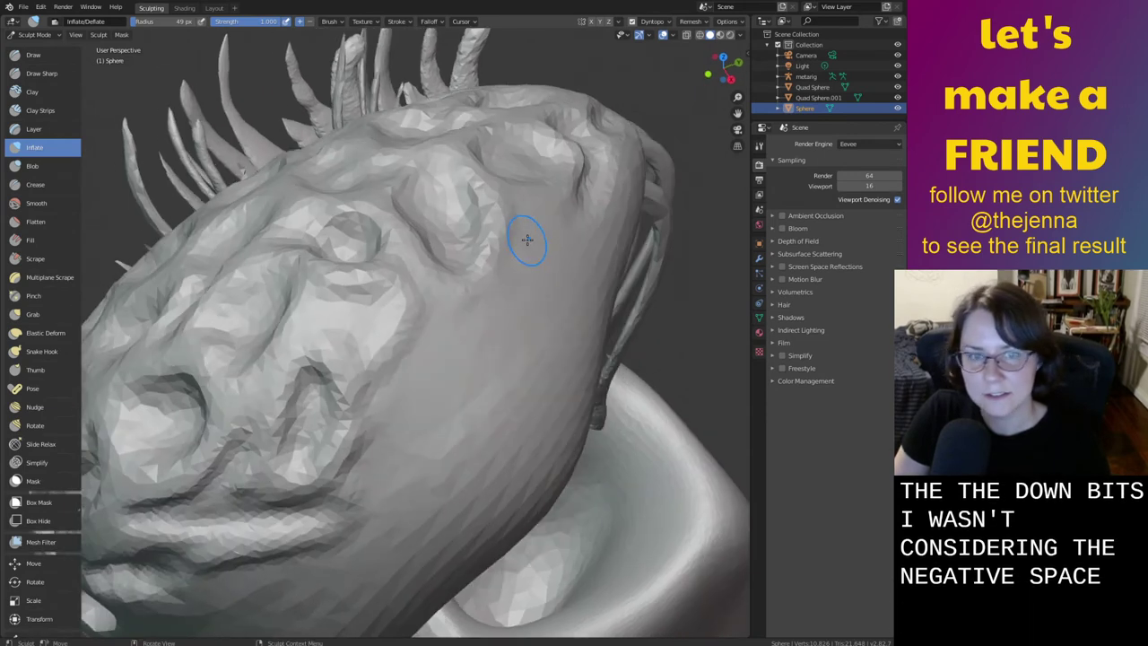
Carve a small hollow and a new elongated pit into the smooth outer flank near the pauldron's narrow end
mouse_move(354, 303)
mouse_down()
mouse_move(364, 310)
mouse_move(339, 314)
mouse_move(410, 329)
mouse_move(414, 363)
mouse_move(480, 303)
mouse_move(418, 374)
mouse_move(408, 421)
mouse_move(378, 446)
mouse_up()
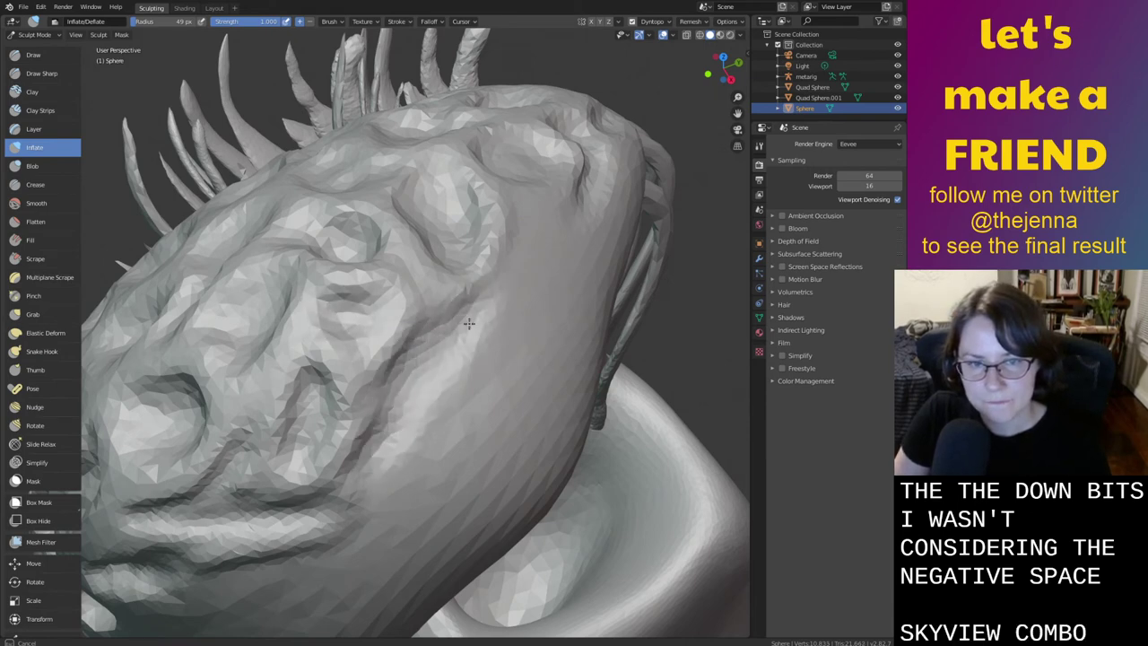
drag(469, 324, 505, 302)
middle_drag(505, 302, 480, 310)
mouse_move(480, 309)
mouse_down()
mouse_move(454, 312)
mouse_move(435, 352)
mouse_move(459, 354)
mouse_move(439, 341)
mouse_move(429, 371)
mouse_up()
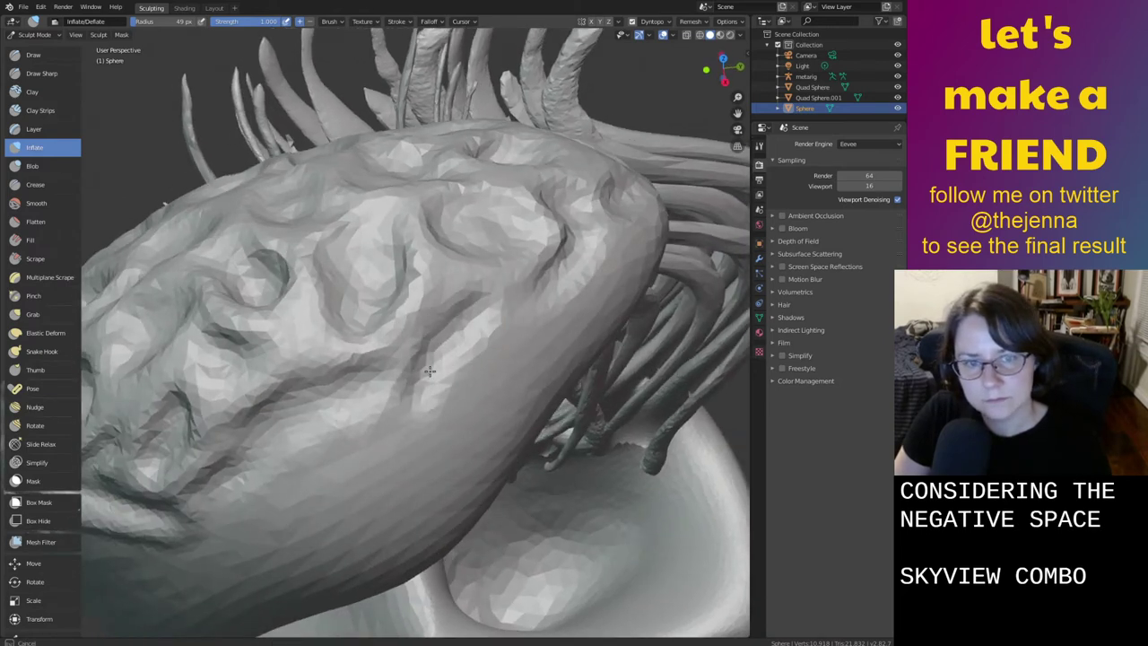
mouse_move(421, 322)
mouse_down()
mouse_move(440, 310)
mouse_move(469, 374)
mouse_up()
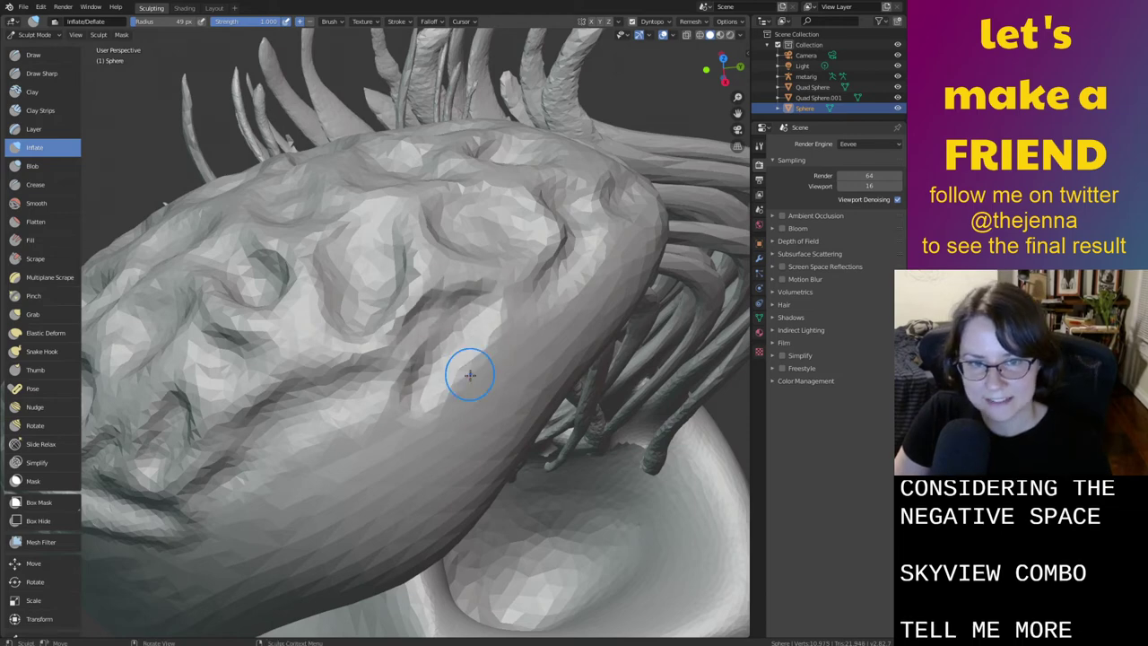
Deepen the elongated pits along the pauldron's outer flank and add another shallow pit below them
ctrl+middle_drag(469, 374, 457, 342)
mouse_move(479, 333)
mouse_down()
mouse_move(442, 391)
mouse_move(479, 328)
mouse_up()
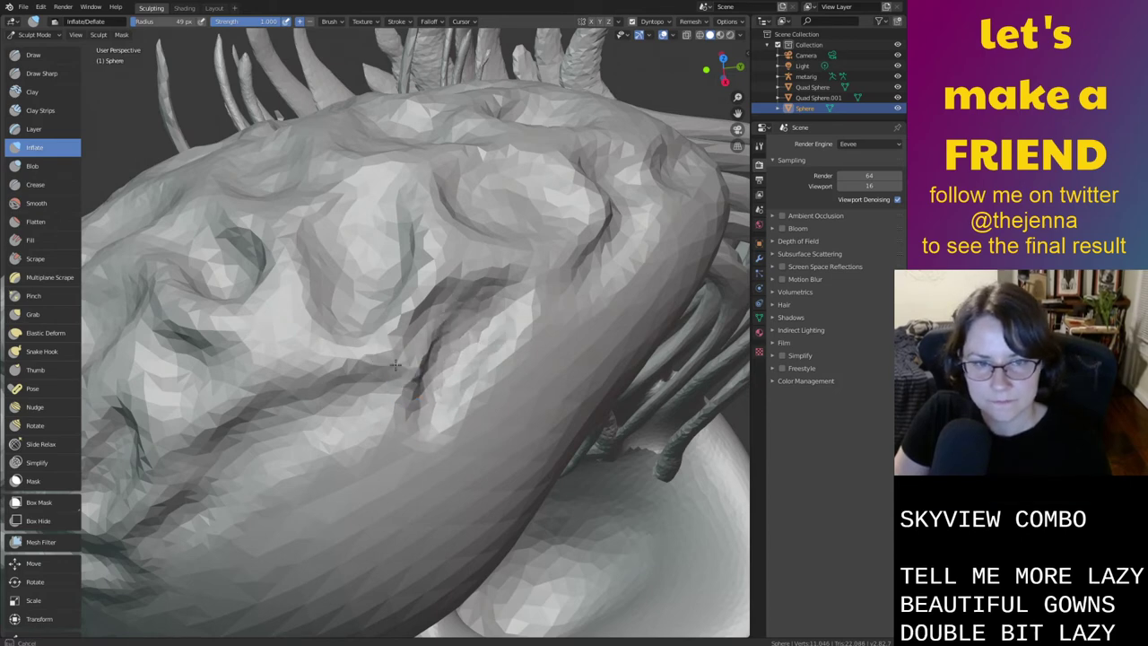
drag(395, 363, 403, 409)
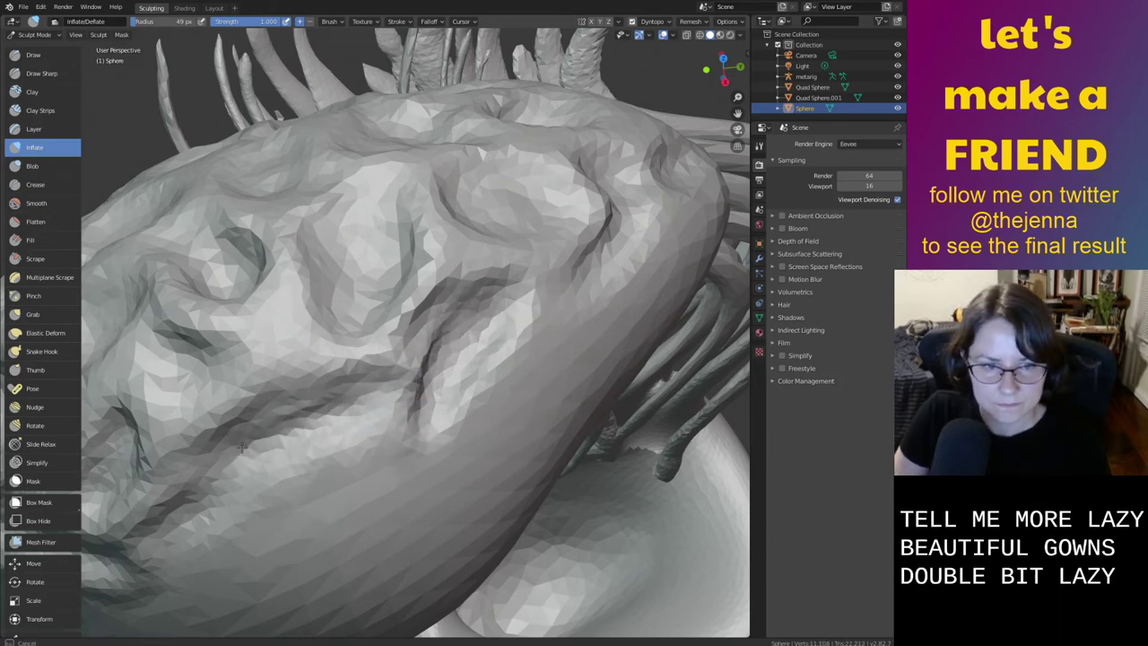
drag(242, 447, 359, 392)
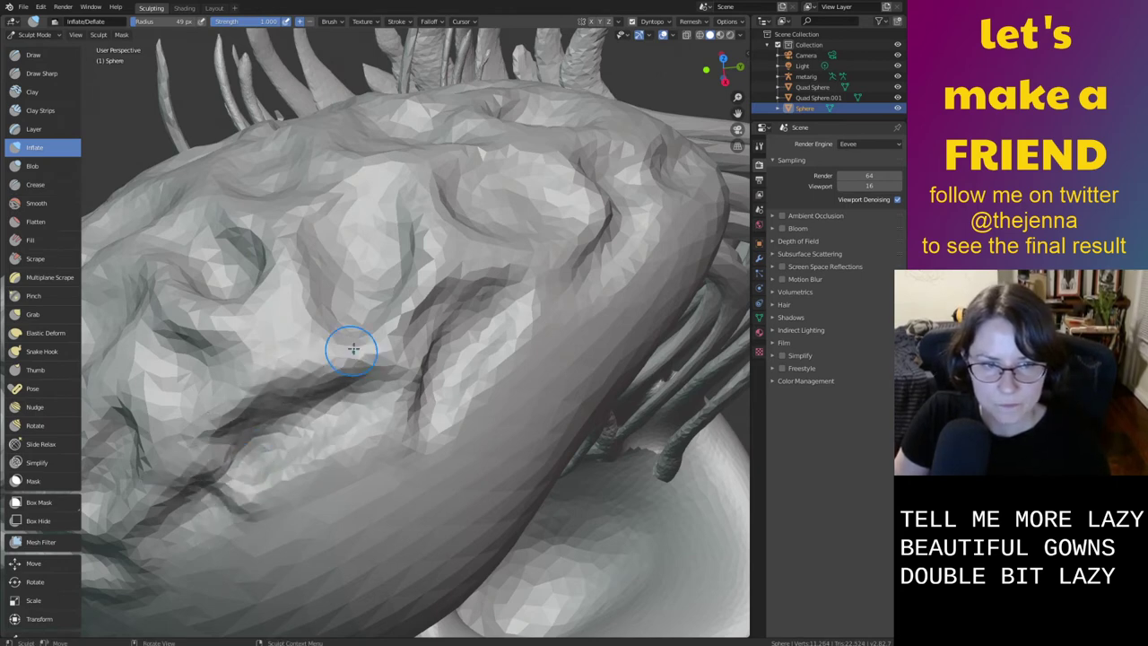
mouse_move(353, 349)
middle_down()
mouse_move(525, 275)
mouse_move(502, 259)
middle_up()
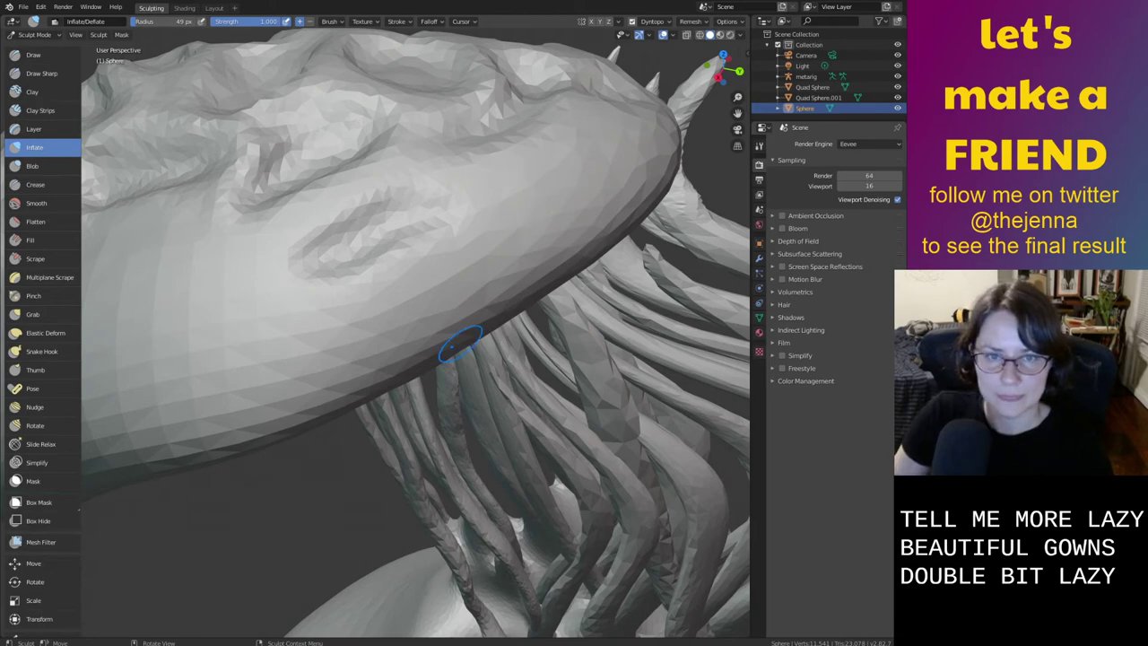
mouse_move(460, 344)
middle_down()
mouse_move(516, 330)
mouse_move(504, 321)
middle_up()
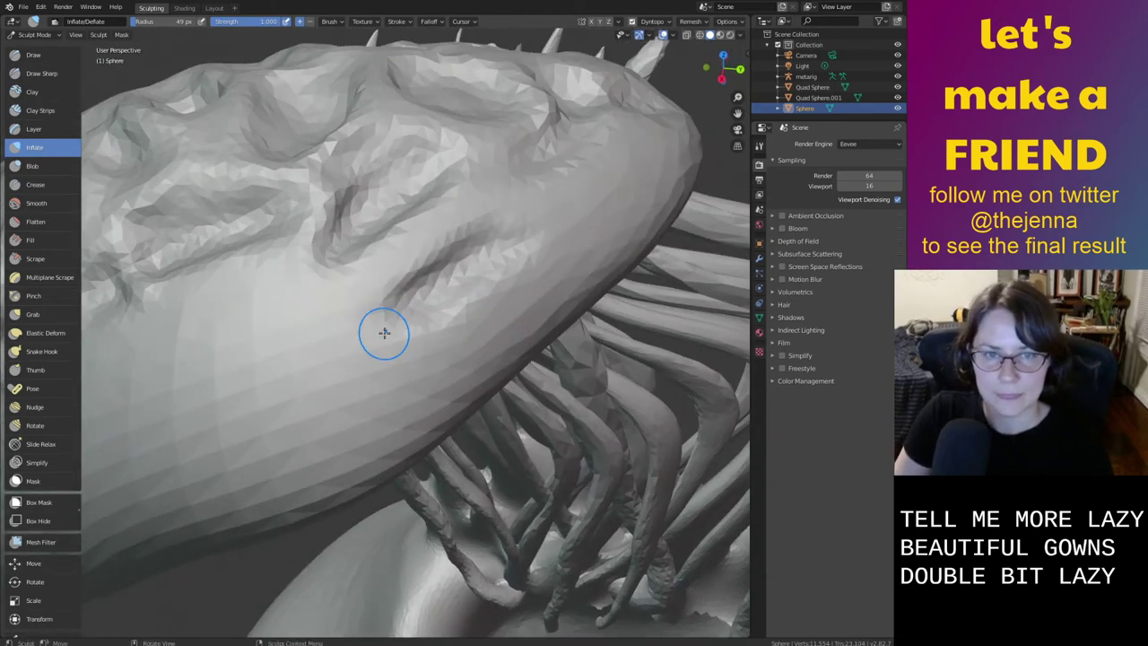
Carve a curved pit beside the large round pit on the outer side of the pauldron's blunt end
mouse_move(385, 333)
middle_down()
mouse_move(475, 326)
mouse_move(521, 458)
mouse_move(501, 439)
mouse_move(503, 420)
middle_up()
scroll(473, 322, down, 5)
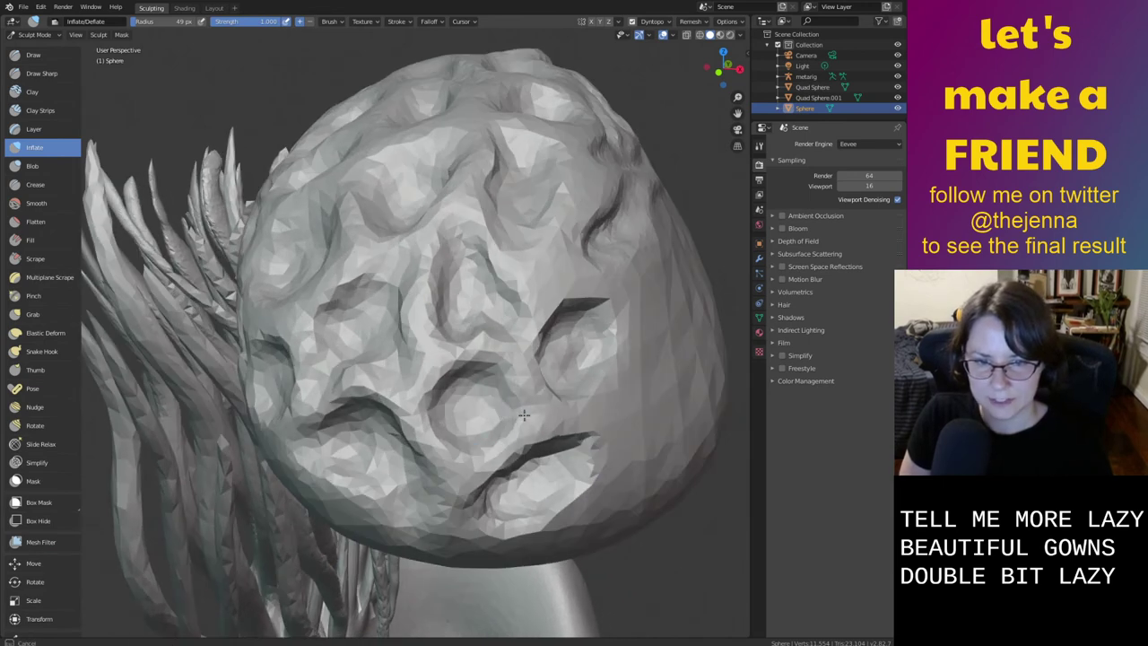
middle_drag(516, 404, 433, 441)
drag(446, 449, 463, 442)
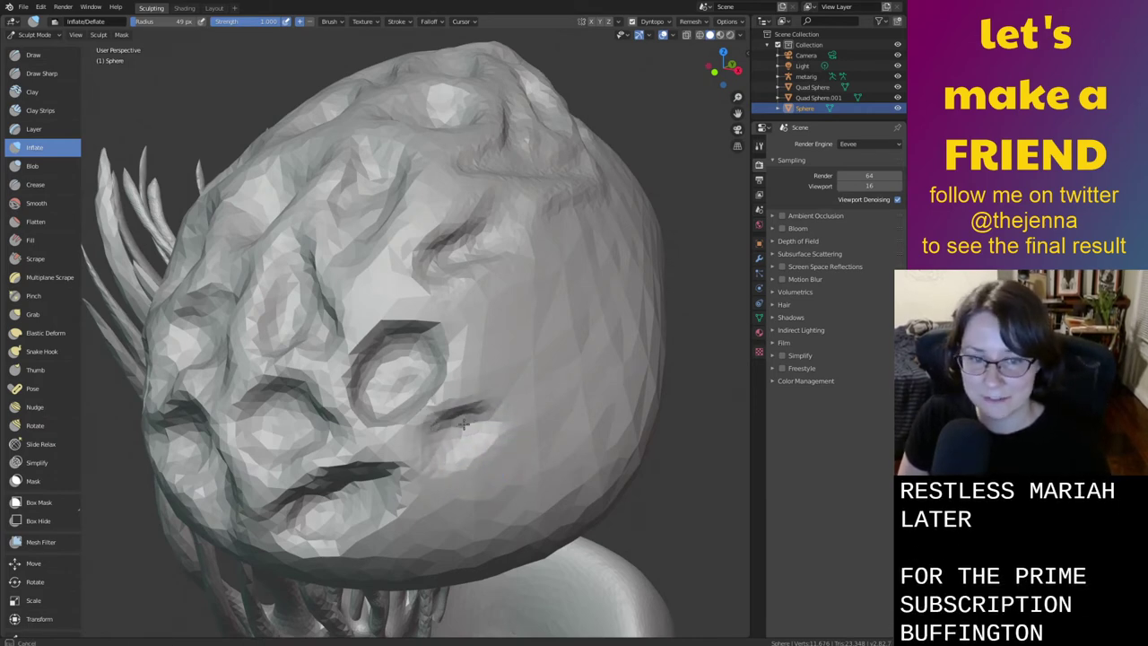
mouse_move(464, 424)
mouse_down()
mouse_move(428, 427)
mouse_move(434, 411)
mouse_move(407, 431)
mouse_up()
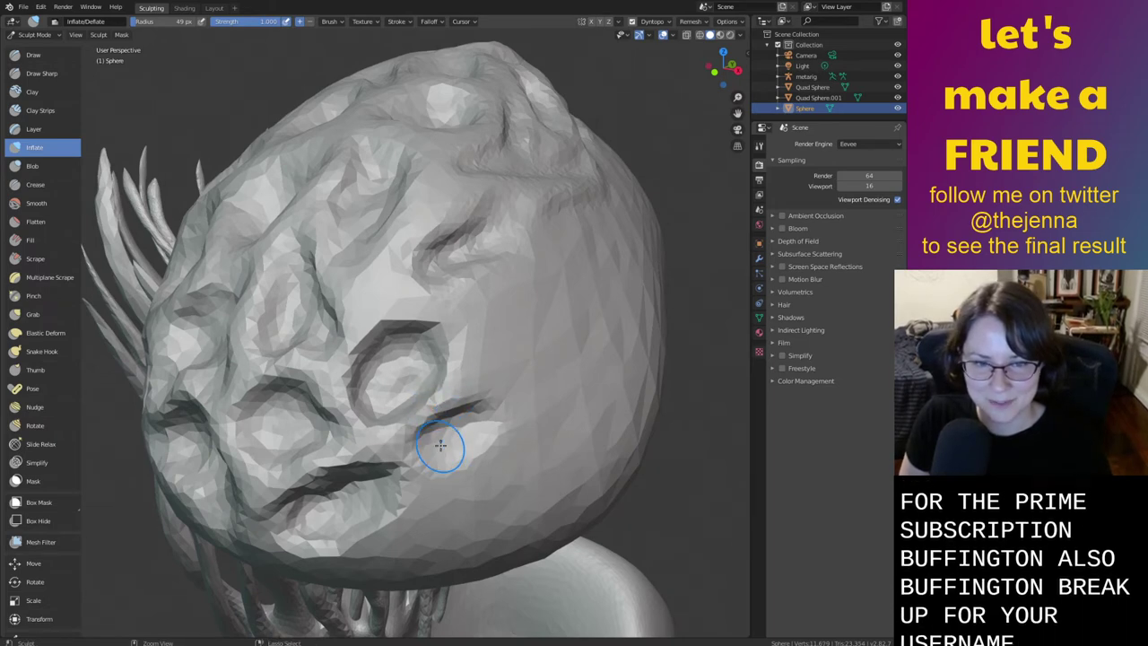
middle_drag(440, 444, 468, 401)
mouse_move(480, 376)
mouse_down()
mouse_move(496, 425)
mouse_move(501, 362)
mouse_up()
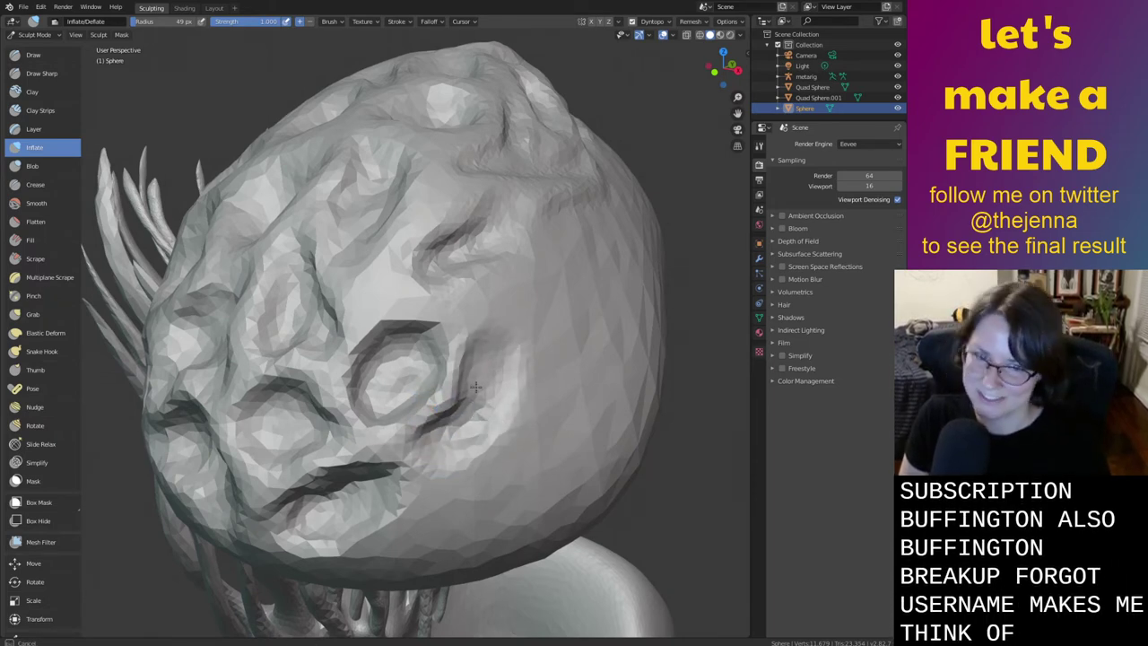
middle_drag(475, 387, 485, 398)
mouse_move(440, 445)
mouse_down()
mouse_move(489, 426)
mouse_move(509, 377)
mouse_up()
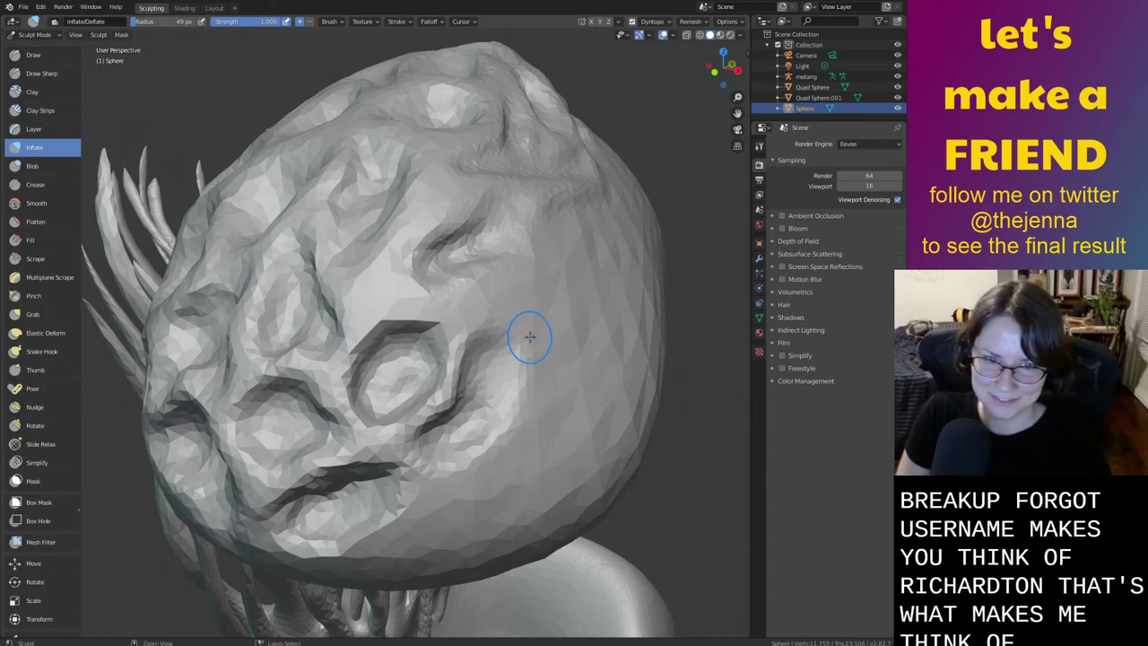
Extend the slanted pit above the round one, then soften its outer edge with the Smooth brush
middle_drag(437, 213, 397, 271)
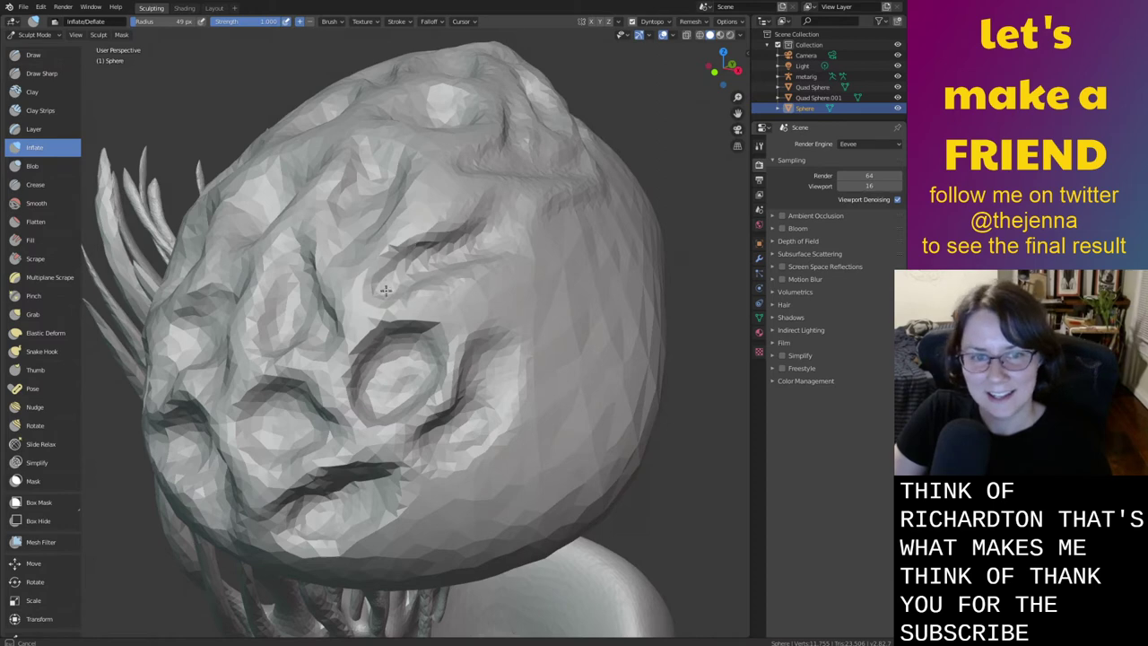
middle_drag(451, 199, 493, 213)
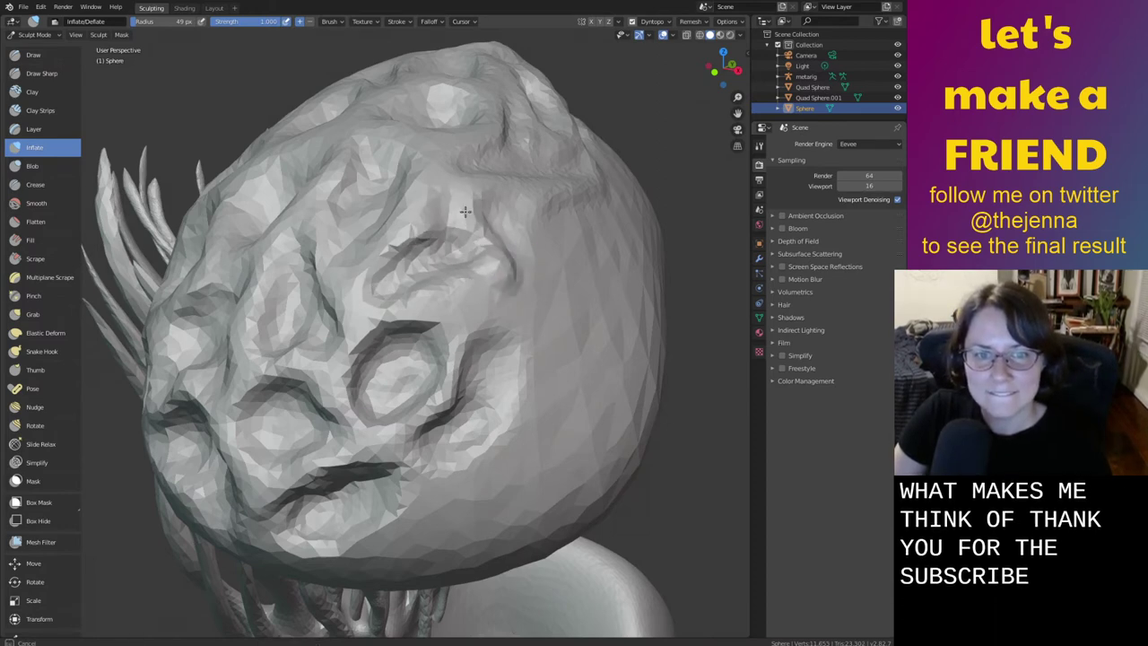
key(shift+s)
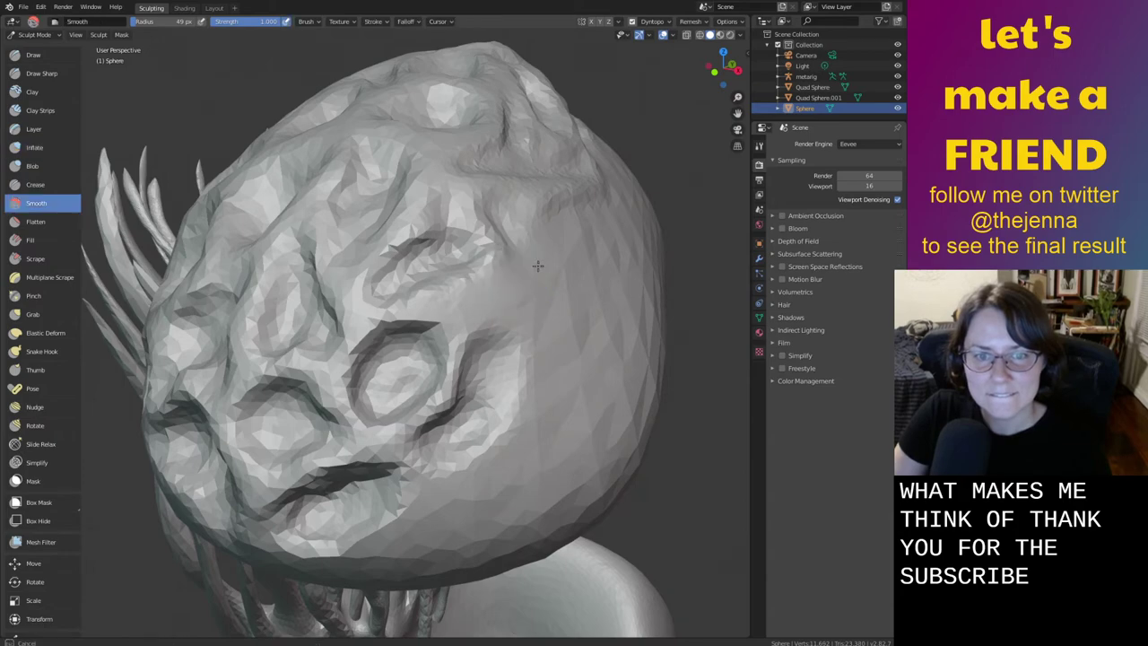
middle_drag(602, 375, 634, 405)
mouse_move(491, 334)
middle_down()
mouse_move(573, 426)
mouse_move(538, 440)
mouse_move(485, 435)
middle_up()
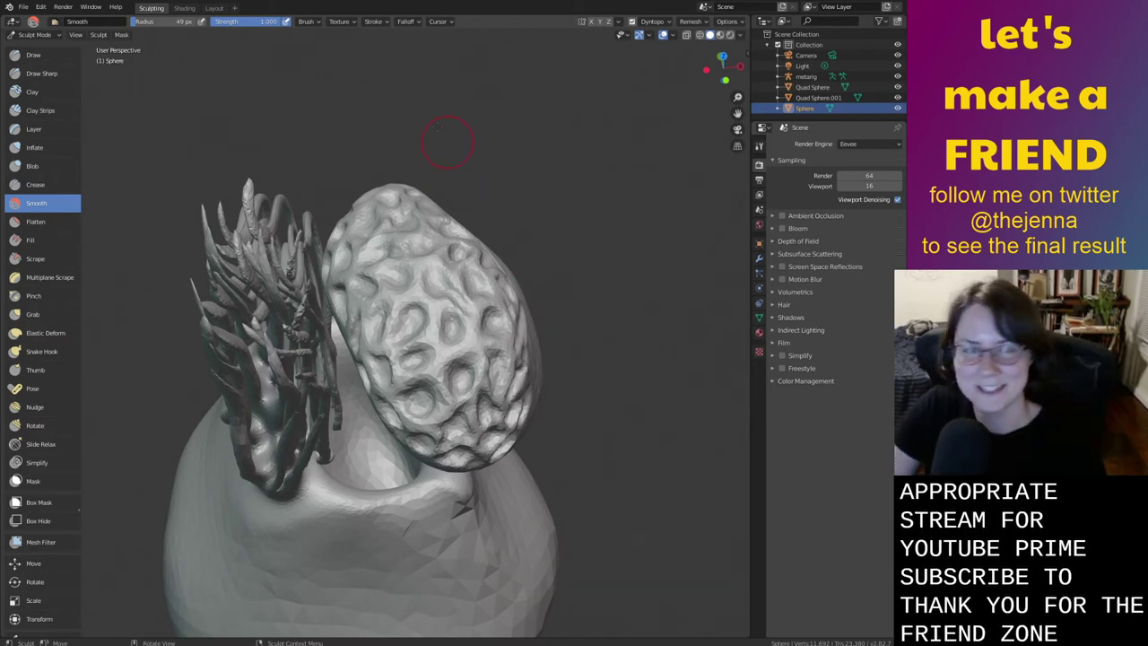
Switch to the Layout workspace and rotate the pauldron about the global Y axis, turning its pits toward the tendrils
click(214, 8)
mouse_move(633, 377)
middle_down()
mouse_move(671, 355)
mouse_move(715, 385)
middle_up()
scroll(635, 365, down, 3)
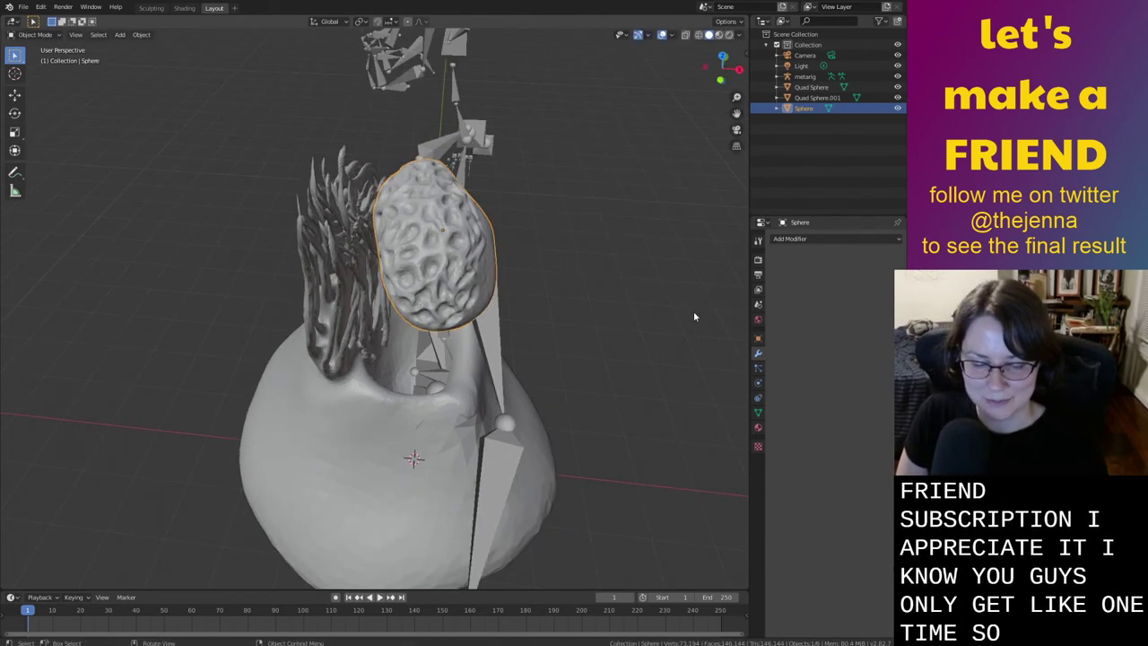
key(r)
key(y)
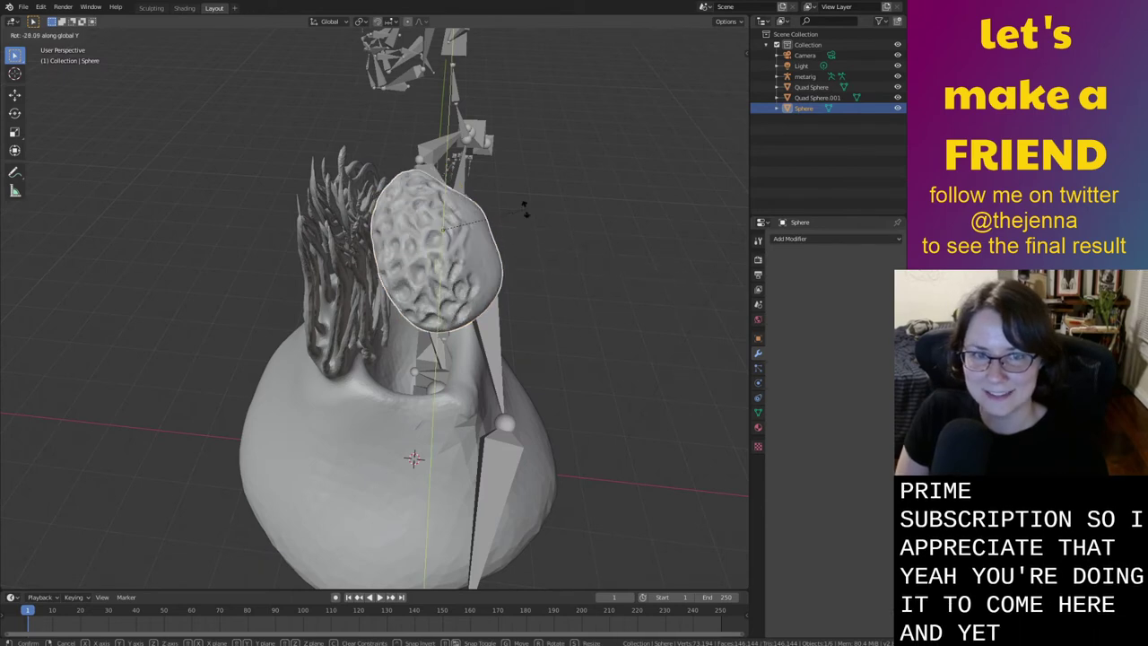
click(538, 225)
Fine-tune the pauldron's tilt about the Y axis so it rests over the metarig's shoulder
middle_drag(530, 230, 605, 292)
key(r)
key(y)
click(567, 203)
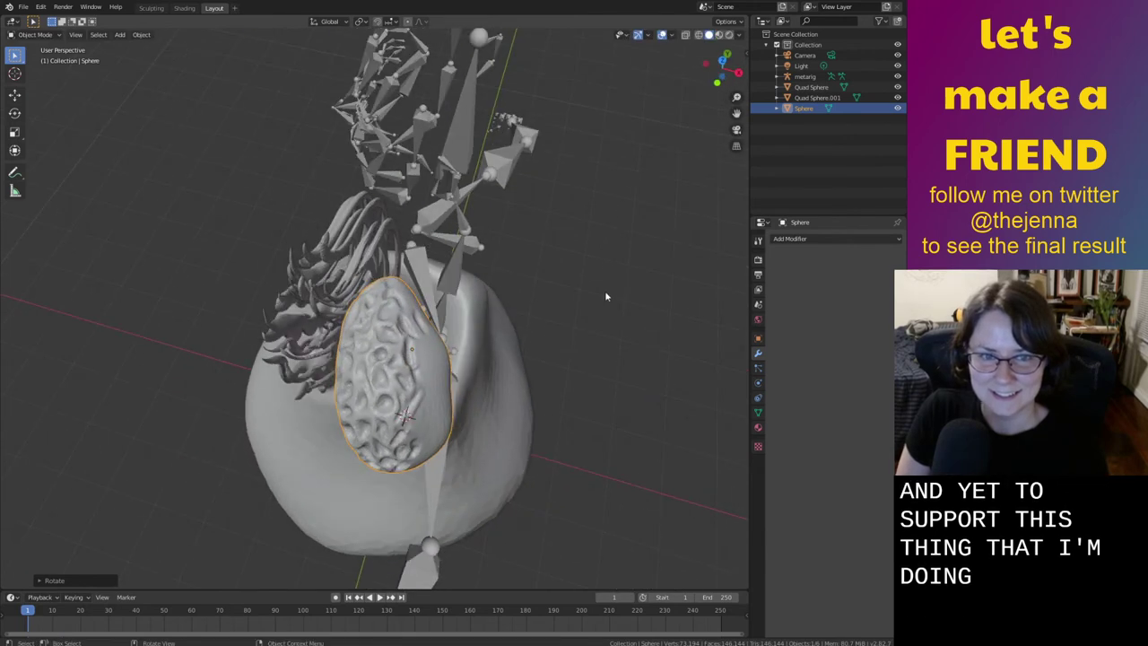
key(r)
key(y)
click(537, 383)
Deselect the pauldron, save the file, and inspect the monster's silhouette with the rig
middle_drag(538, 384, 579, 404)
click(618, 348)
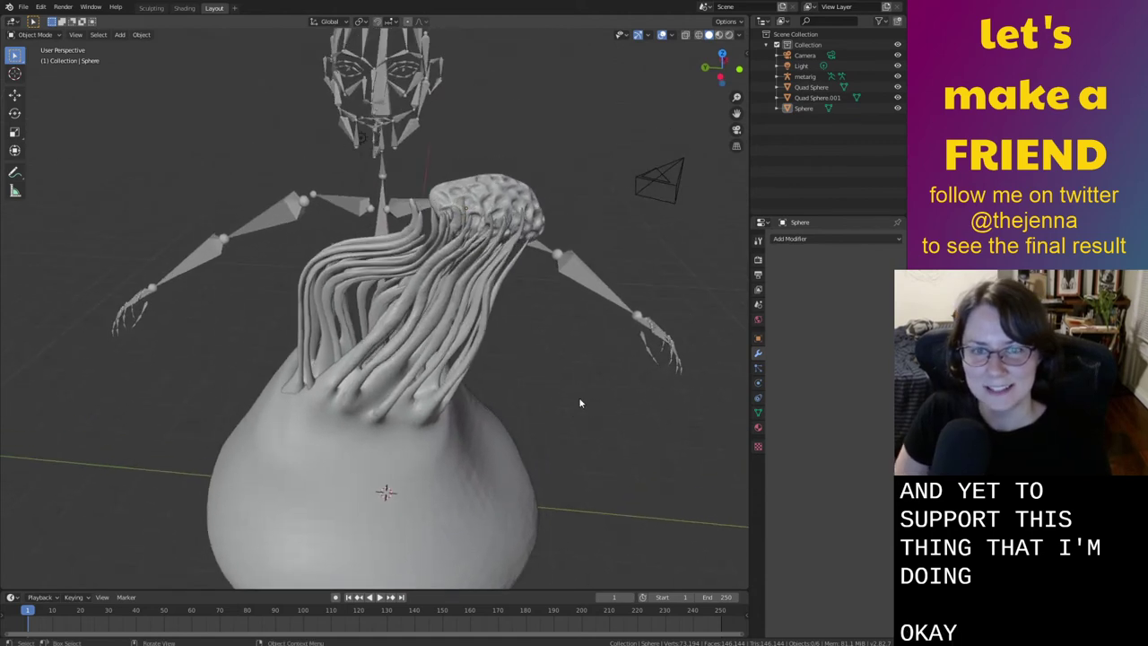
click(171, 91)
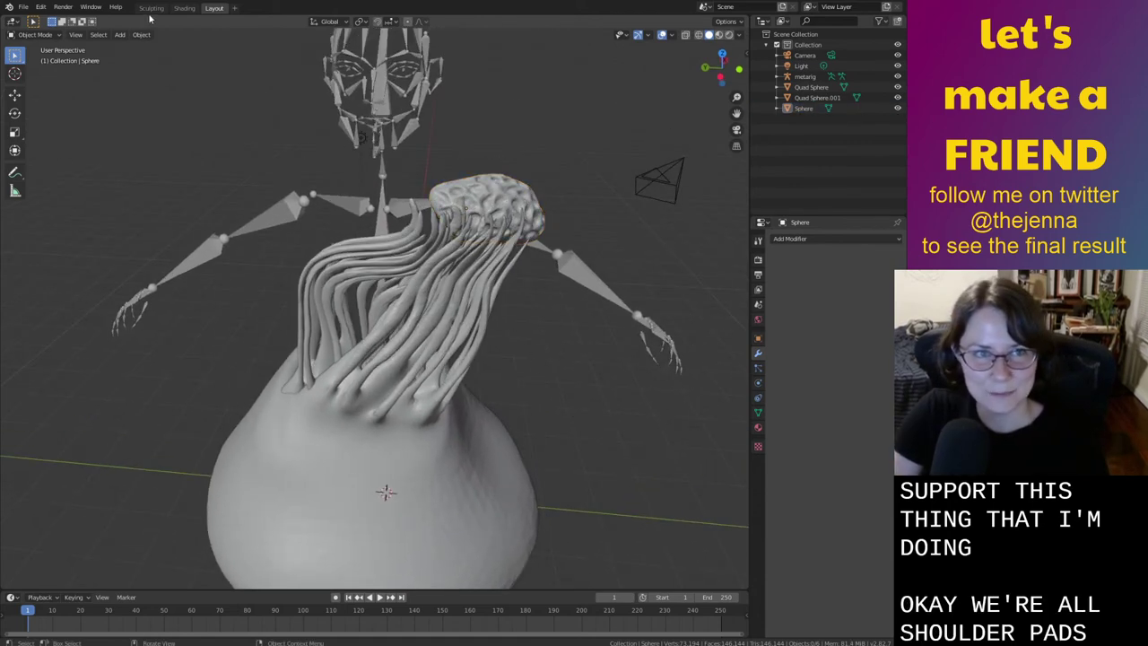
middle_drag(535, 460, 607, 318)
middle_drag(593, 370, 582, 389)
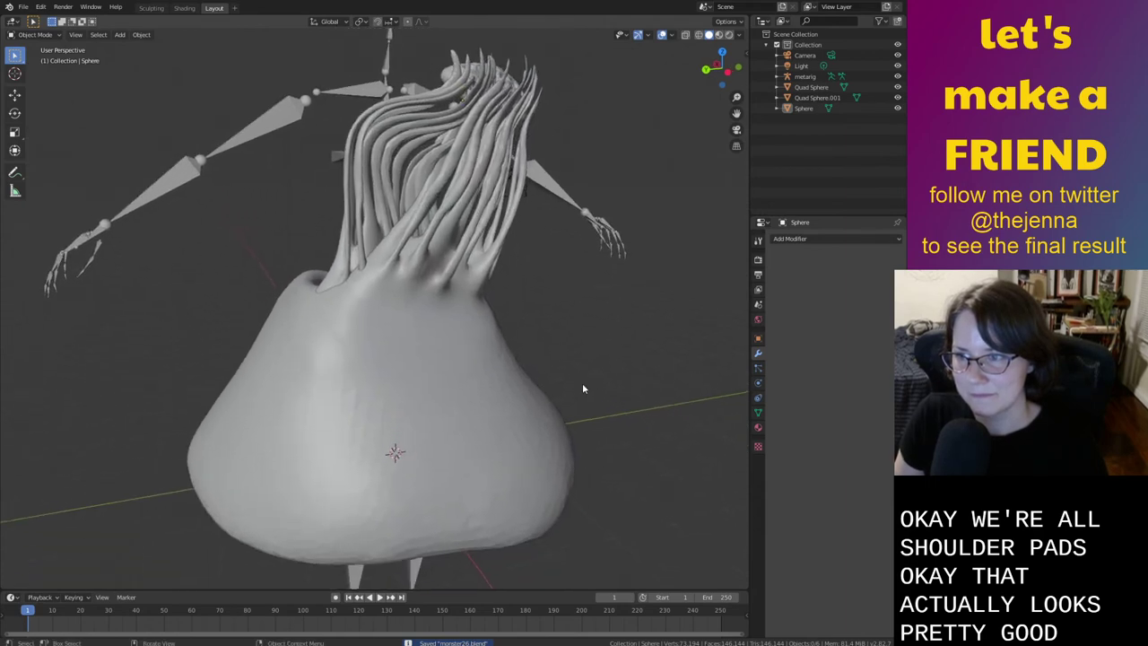
Select the mushroom skirt body and switch to the Sculpting workspace with the Smooth brush active
middle_drag(594, 429, 571, 416)
click(571, 417)
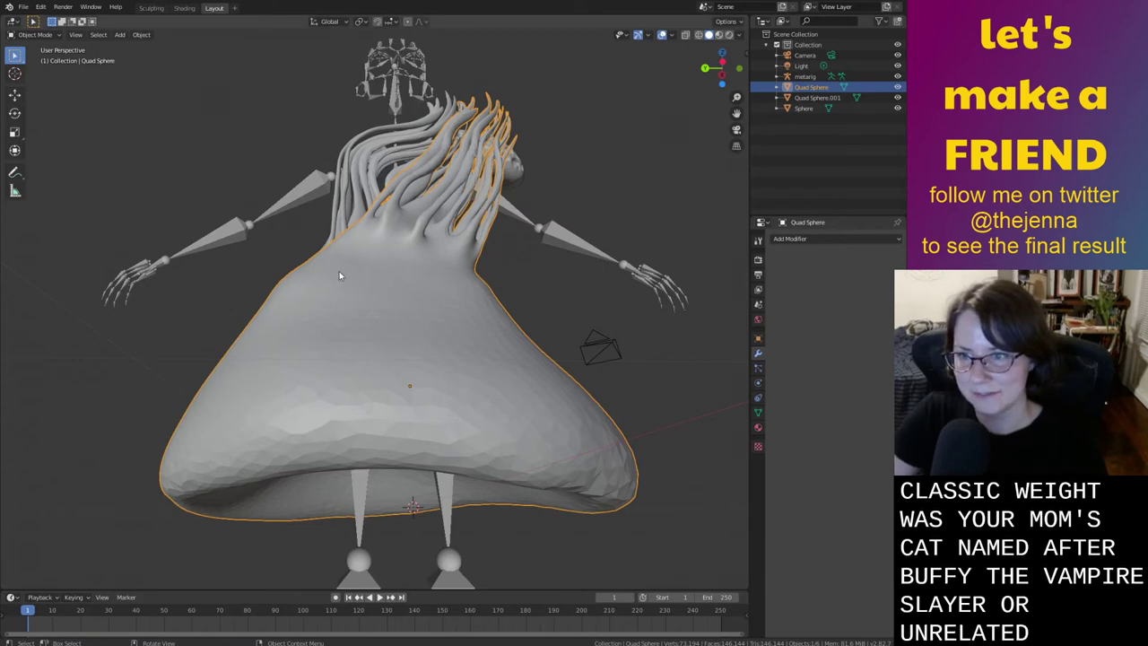
click(151, 8)
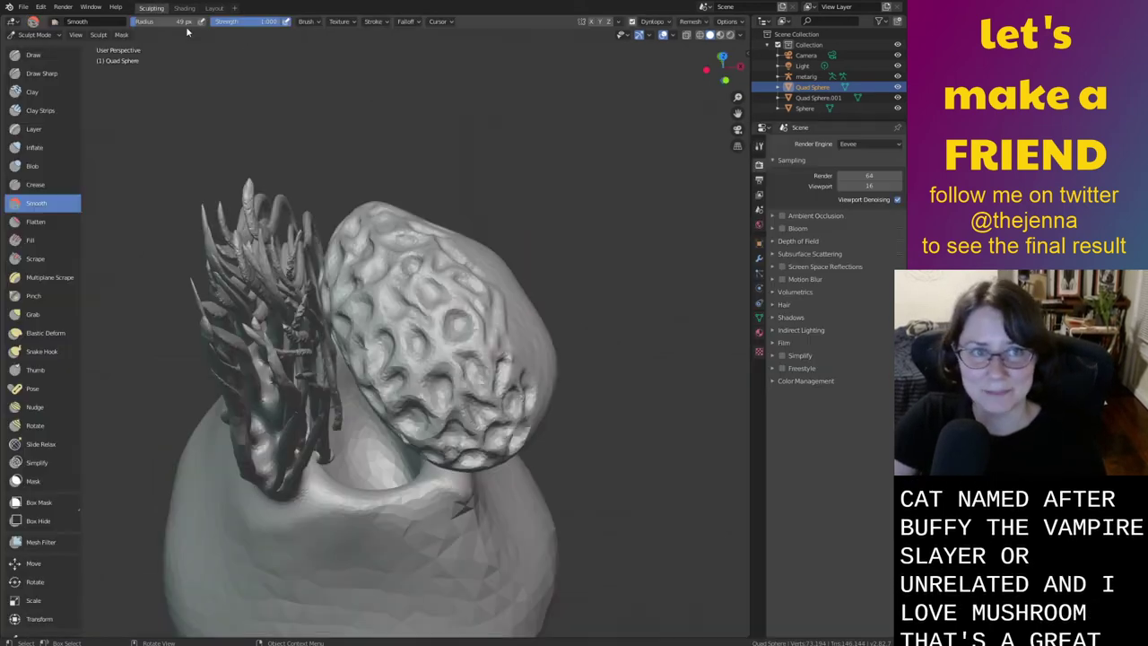
mouse_move(520, 453)
middle_down()
mouse_move(546, 274)
mouse_move(518, 462)
mouse_move(565, 300)
mouse_move(559, 511)
mouse_move(540, 504)
middle_up()
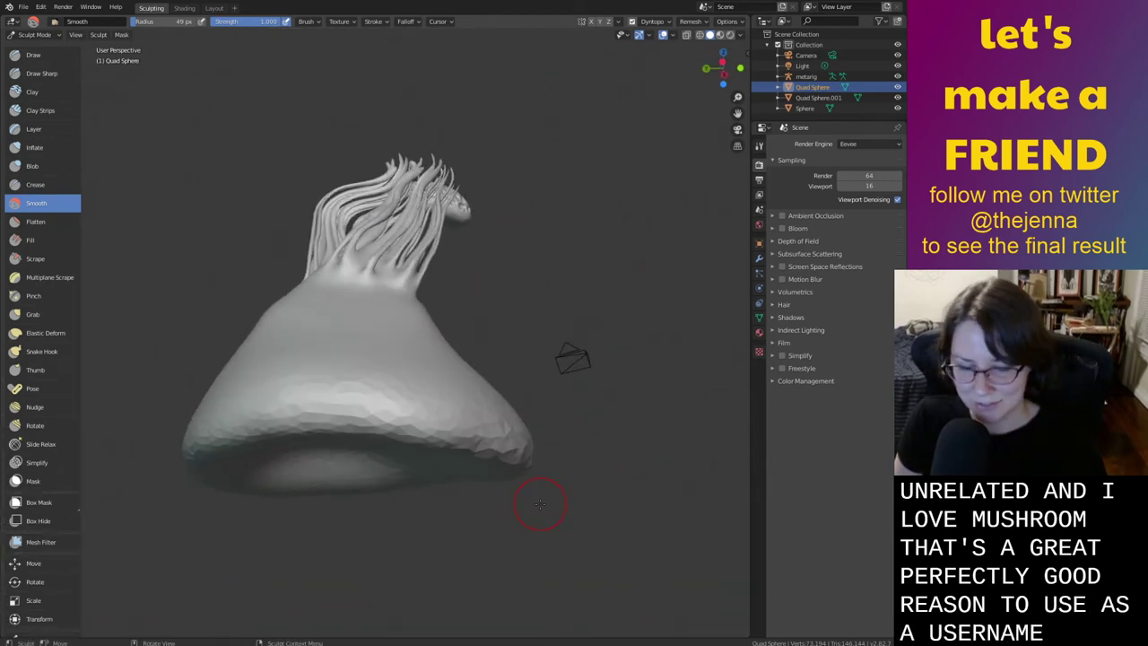
key(i)
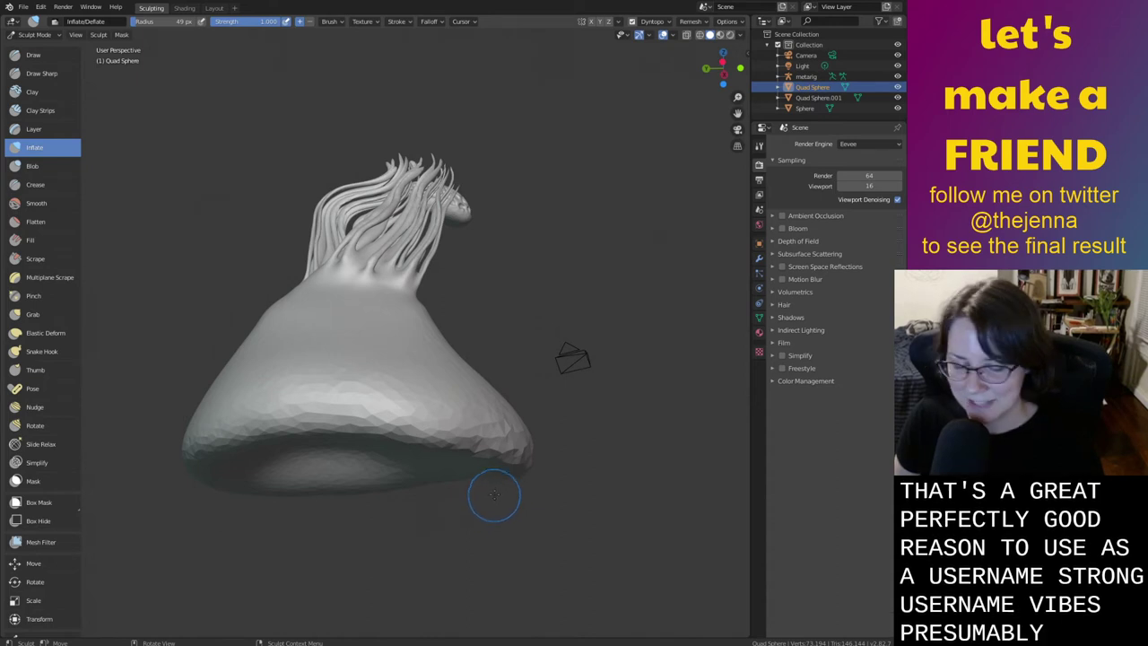
key(s)
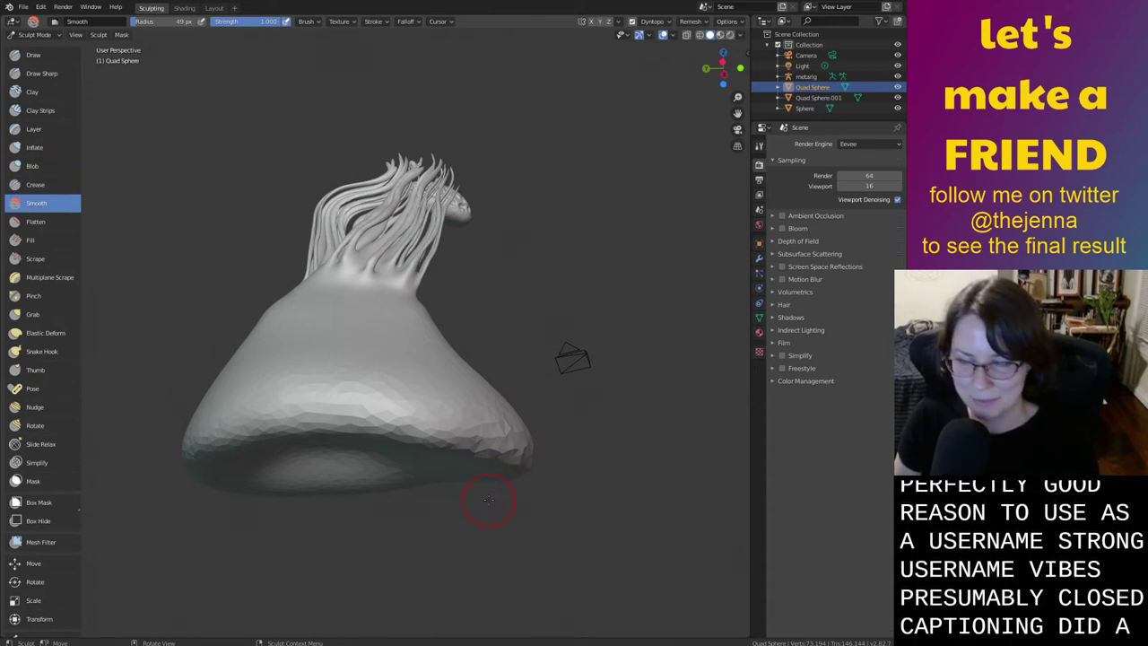
Enlarge the Smooth brush radius to 205 px and smooth out the faceted lower rim of the skirt
key(bracketright)
key(bracketright)
key(bracketright)
key(bracketright)
key(bracketright)
key(bracketright)
key(bracketright)
key(bracketright)
key(bracketright)
key(bracketright)
key(bracketright)
key(bracketright)
key(bracketright)
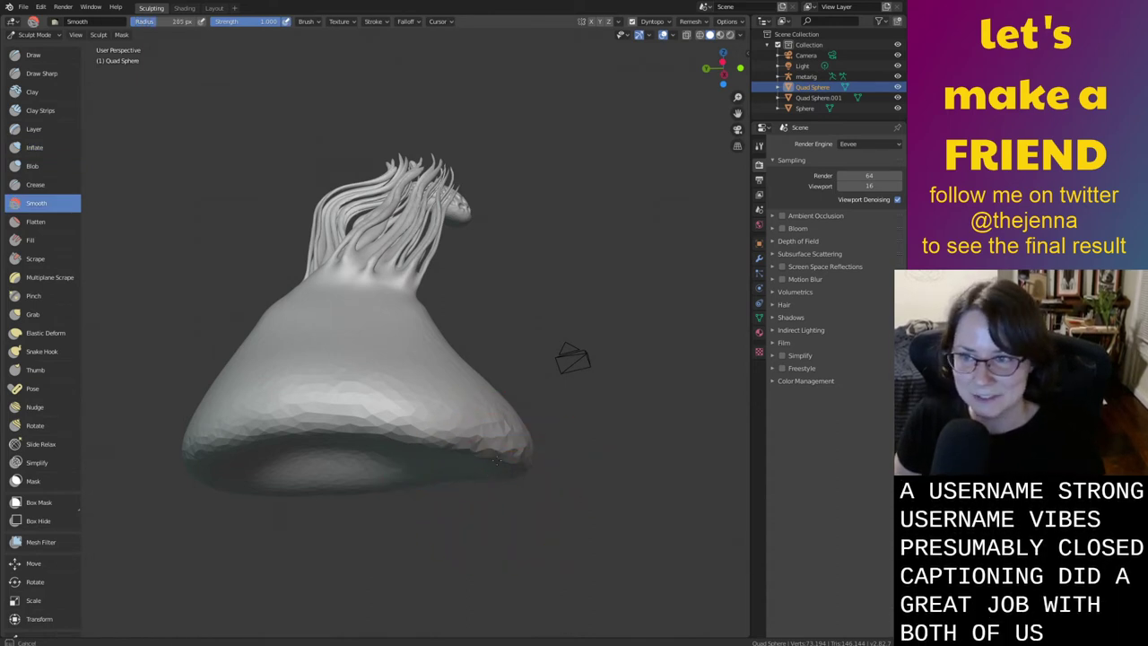
middle_drag(499, 461, 508, 446)
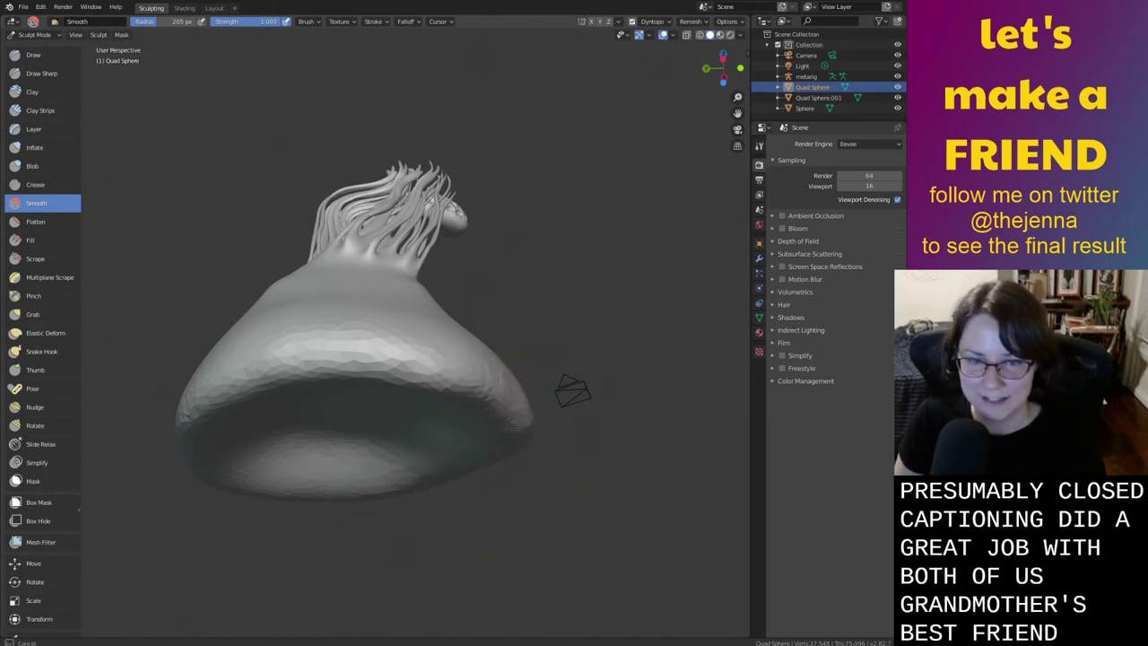
drag(510, 426, 323, 498)
mouse_move(330, 499)
middle_down()
mouse_move(361, 466)
mouse_move(502, 392)
mouse_move(482, 429)
mouse_move(431, 400)
mouse_move(479, 490)
mouse_move(311, 548)
mouse_move(243, 538)
middle_up()
Save the file, return to the Layout workspace, and view the whole figure with nothing selected
key(g)
key(ctrl+s)
mouse_move(499, 423)
middle_down()
mouse_move(448, 500)
mouse_move(395, 512)
mouse_move(513, 456)
mouse_move(389, 436)
middle_up()
click(214, 8)
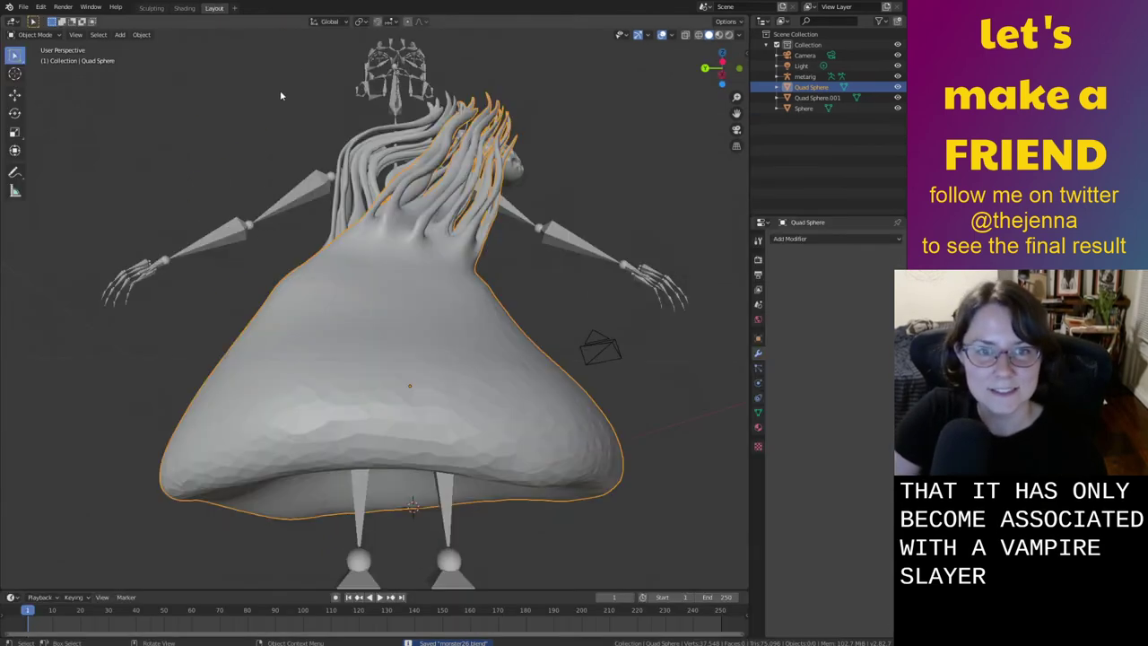
scroll(525, 376, down, 5)
click(577, 404)
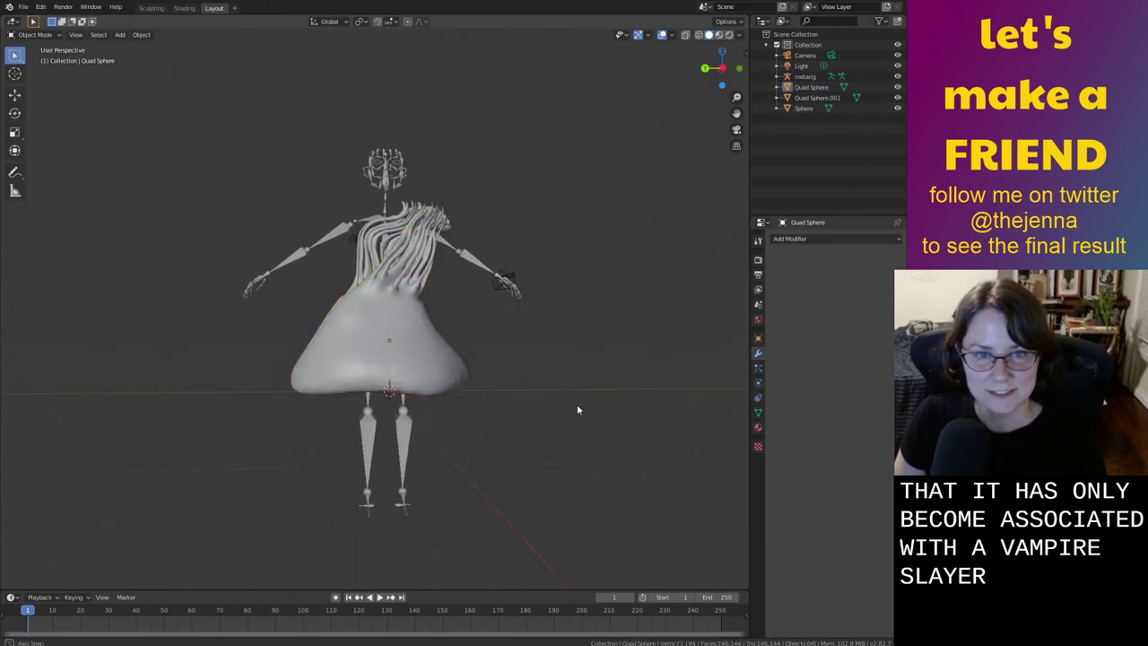
mouse_move(577, 404)
middle_down()
mouse_move(618, 415)
mouse_move(533, 430)
mouse_move(751, 430)
mouse_move(784, 477)
mouse_move(730, 487)
mouse_move(732, 446)
mouse_move(401, 379)
middle_up()
Select the skirt body again and return to the Sculpting workspace with the Smooth brush
click(401, 379)
key(Tab)
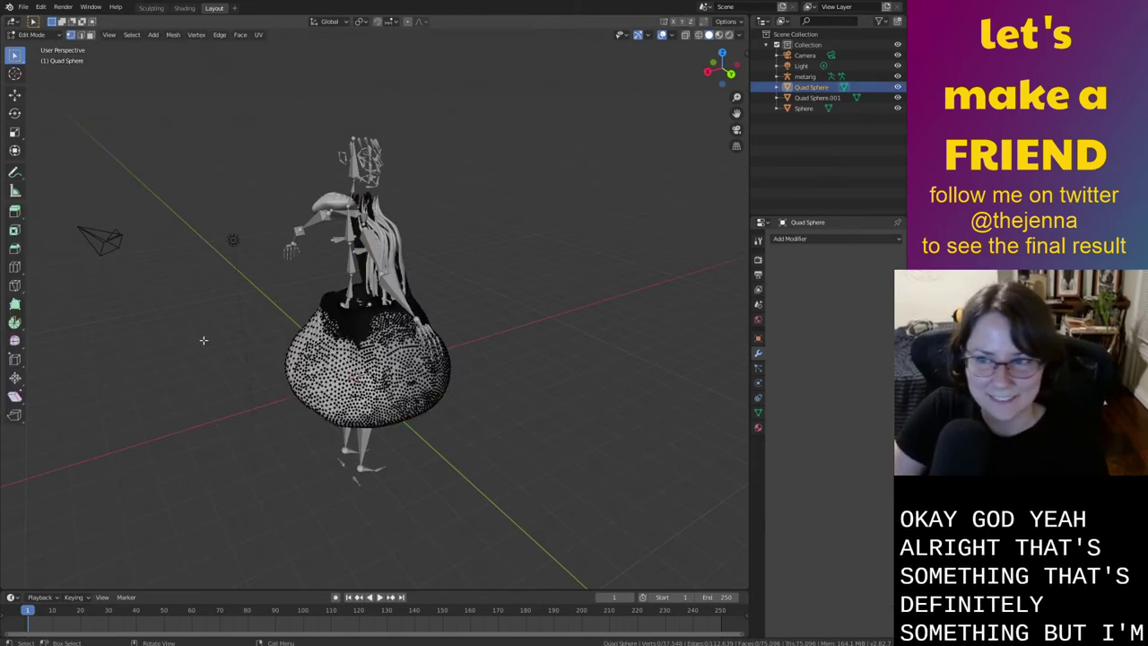
key(Tab)
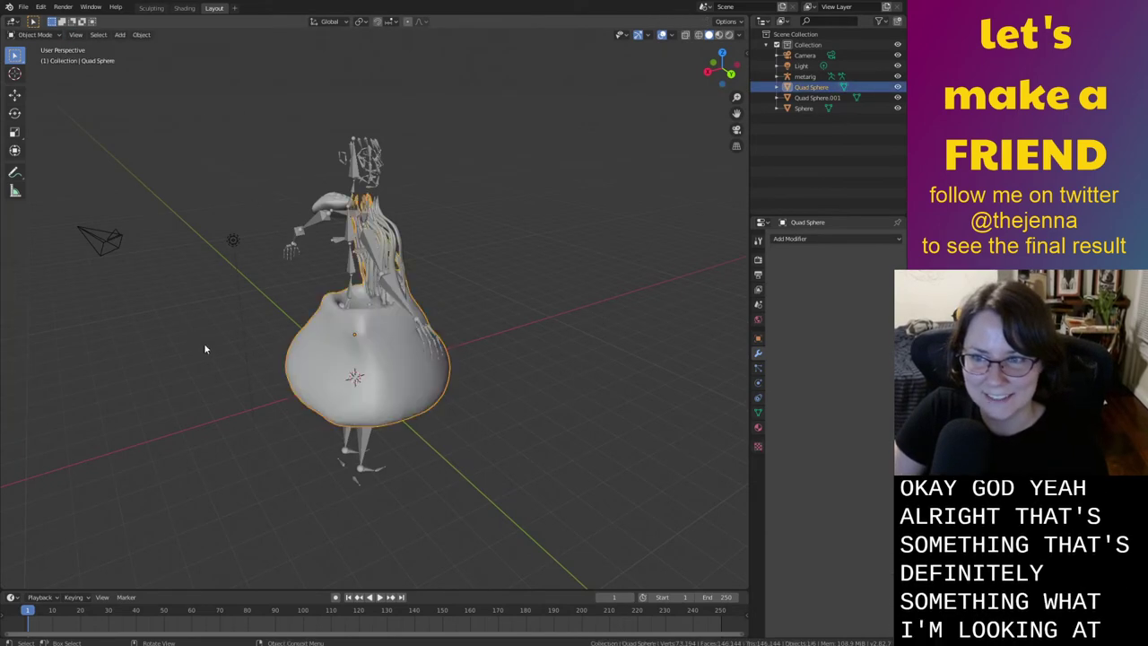
click(153, 8)
key(s)
middle_drag(389, 422, 222, 425)
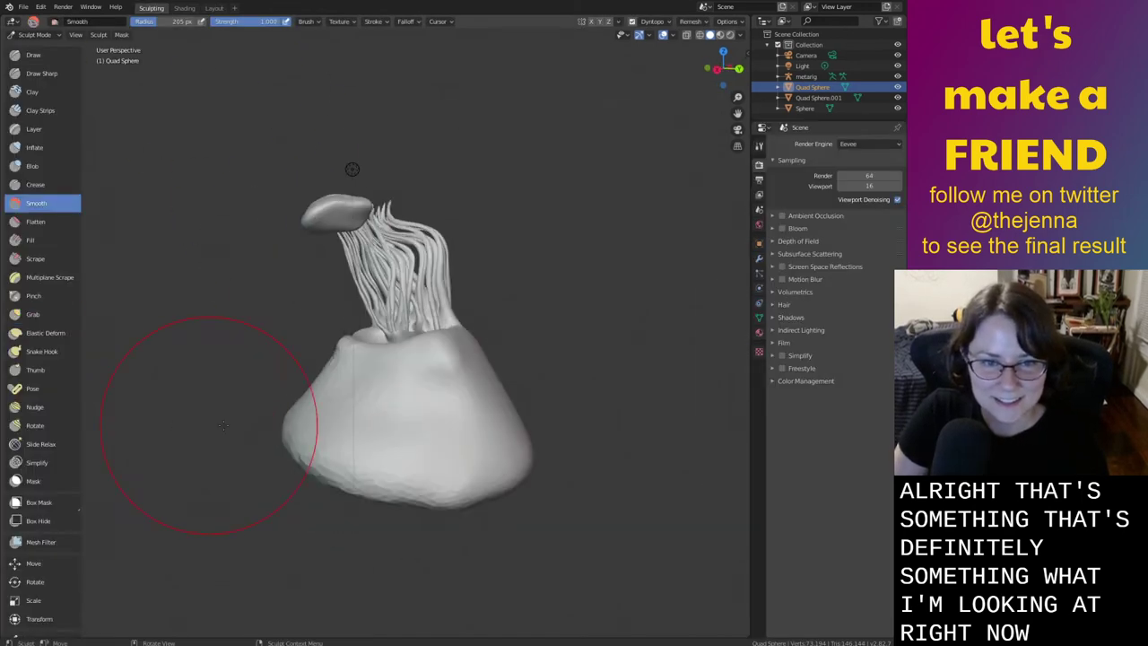
scroll(492, 392, up, 3)
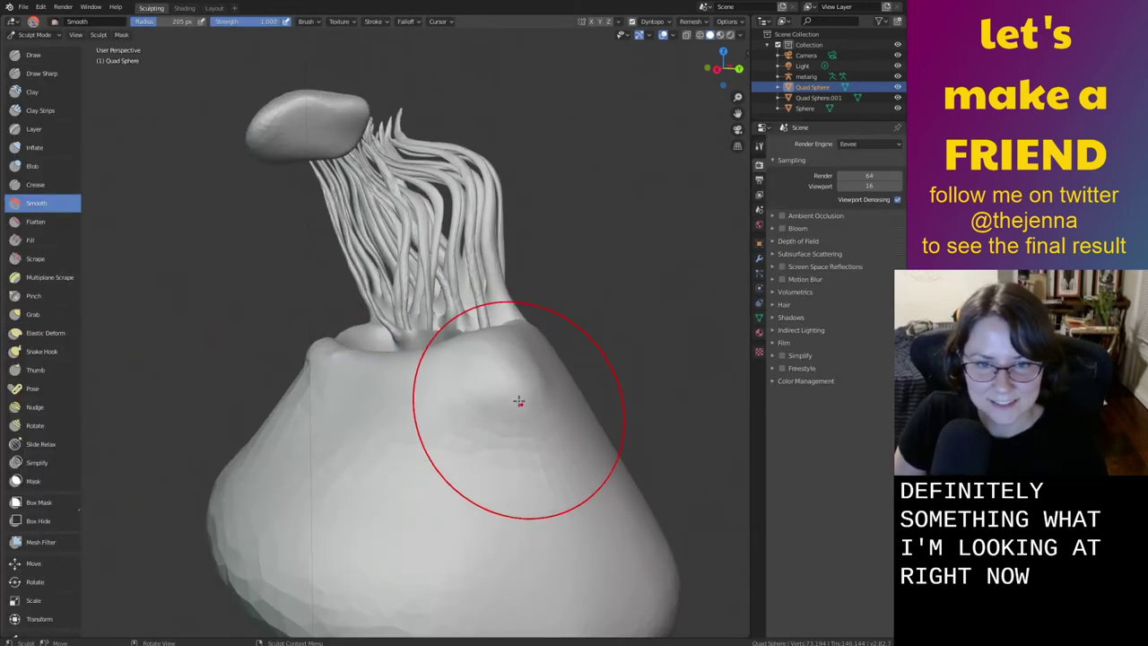
Smooth the bumps on the upper part of the skirt just below its waist opening
drag(518, 401, 537, 363)
drag(333, 378, 313, 371)
mouse_move(312, 377)
middle_down()
mouse_move(367, 405)
mouse_move(423, 409)
middle_up()
mouse_move(287, 403)
mouse_down()
mouse_move(316, 389)
mouse_move(348, 404)
mouse_move(328, 395)
mouse_move(307, 421)
mouse_move(336, 391)
mouse_move(375, 410)
mouse_up()
mouse_move(374, 410)
middle_down()
mouse_move(398, 390)
mouse_move(341, 361)
middle_up()
Reshape the rim of the skirt's waist opening with the Grab brush and save the file
key(g)
drag(344, 370, 328, 350)
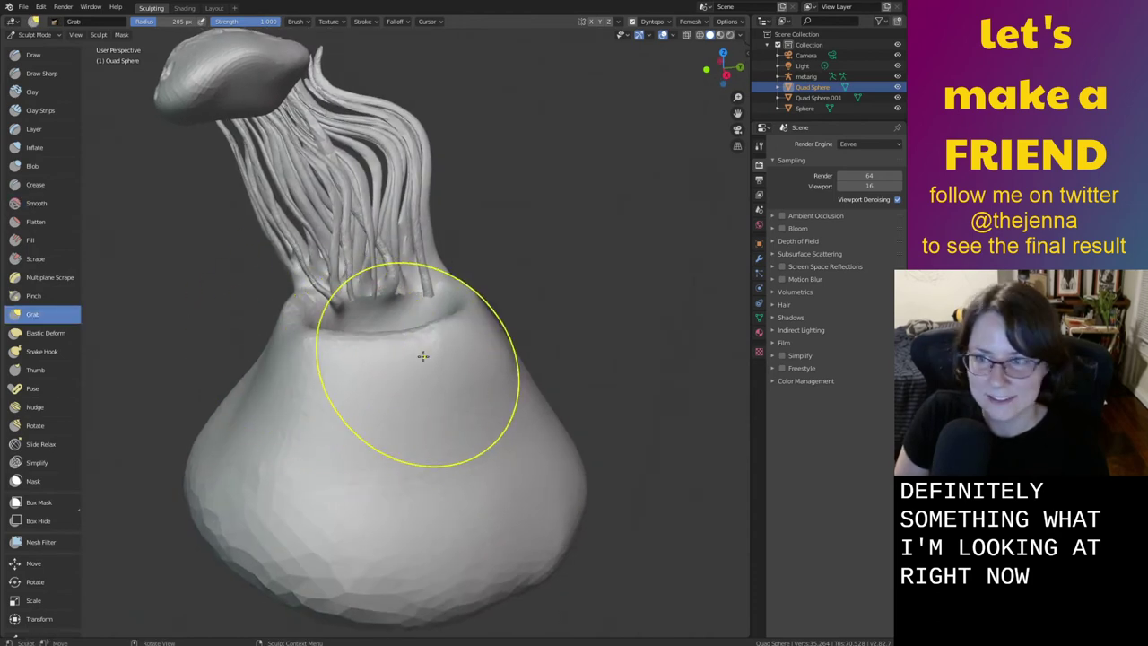
mouse_move(401, 356)
middle_down()
mouse_move(403, 394)
mouse_move(402, 359)
middle_up()
key(ctrl+s)
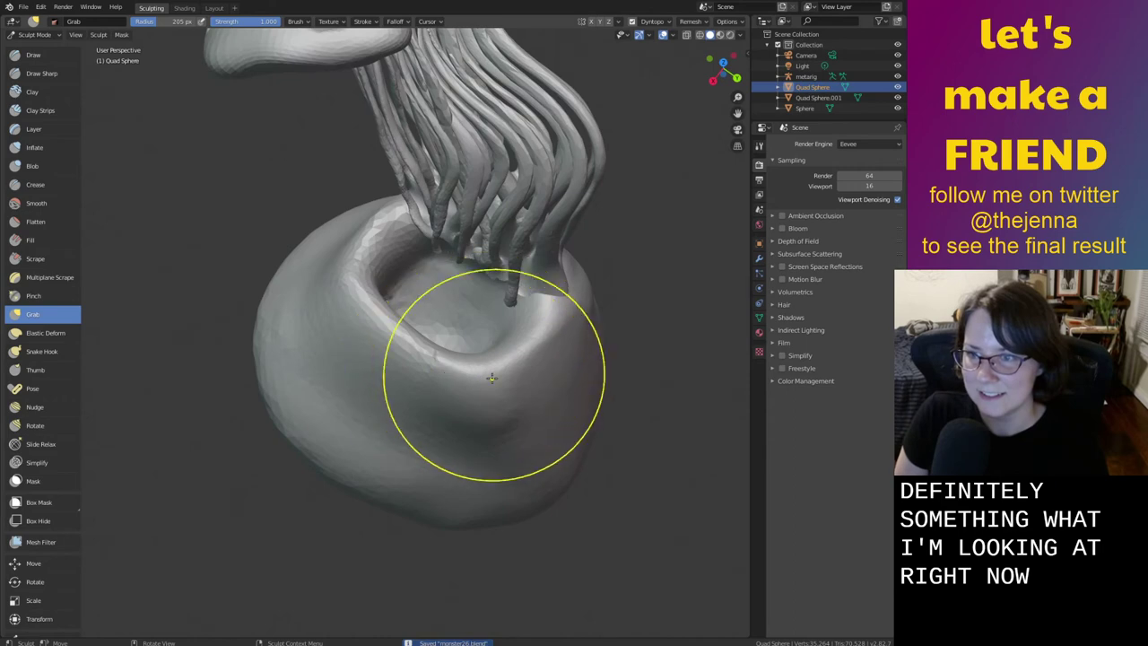
Return to the Layout workspace and examine the reshaped skirt together with the metarig
mouse_move(461, 384)
middle_down()
mouse_move(484, 414)
mouse_move(456, 461)
mouse_move(336, 215)
middle_up()
click(215, 8)
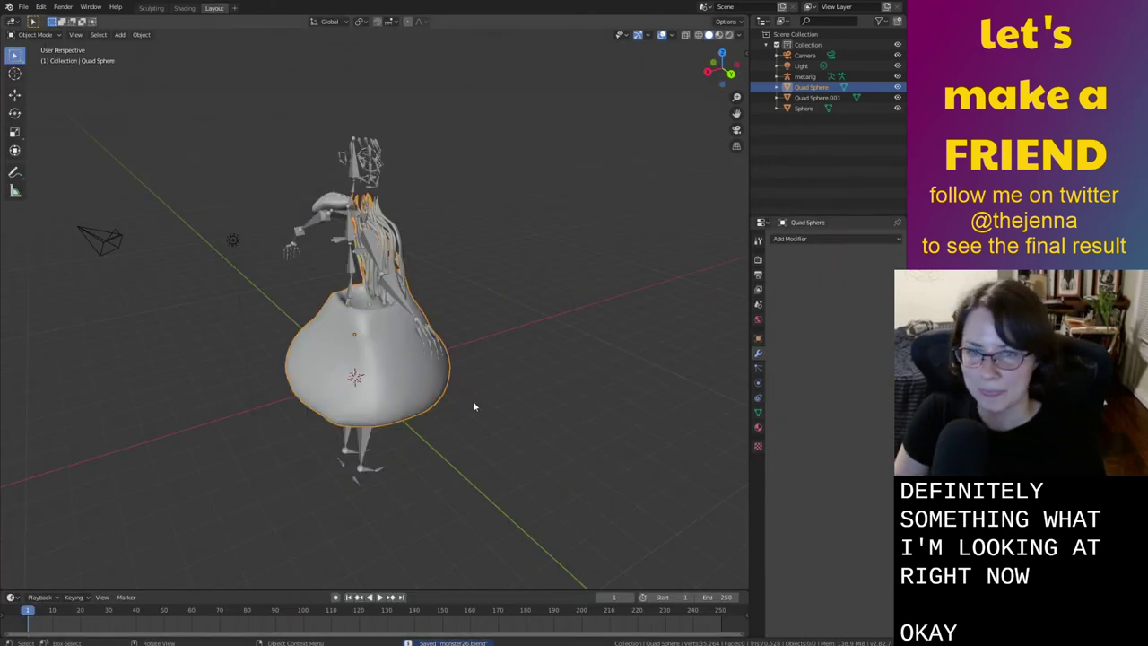
mouse_move(474, 401)
middle_down()
mouse_move(440, 397)
mouse_move(485, 441)
mouse_move(425, 403)
mouse_move(465, 427)
middle_up()
middle_drag(530, 446, 582, 416)
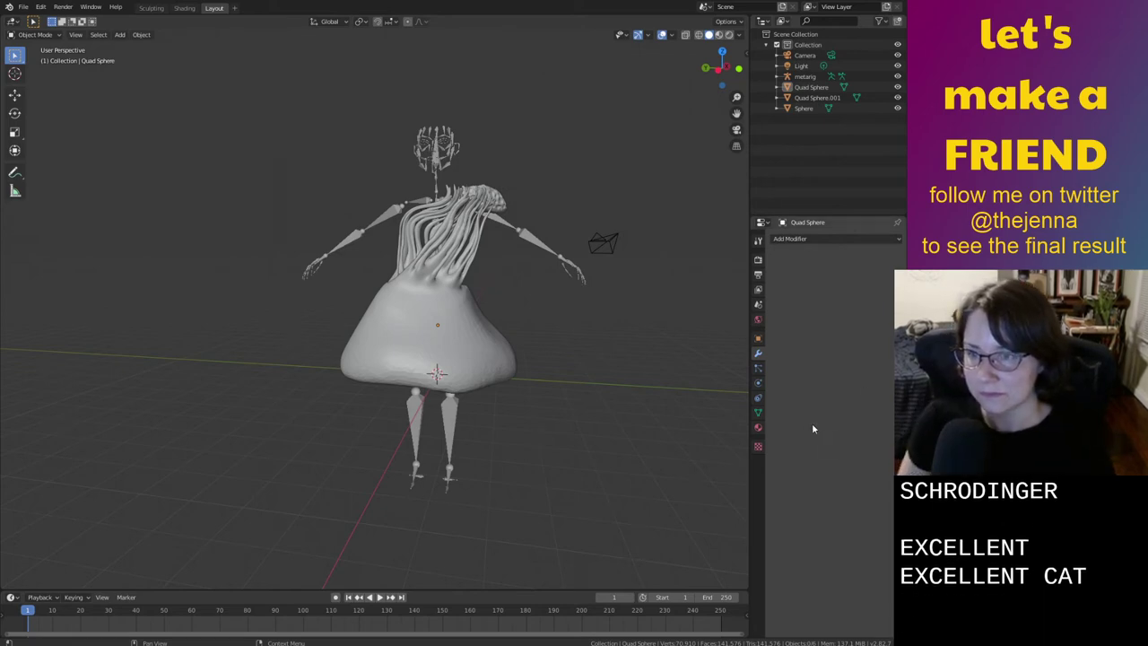
Select all objects and raise them about 2.8 m along global Z, then deselect everything and save the file
mouse_move(547, 462)
middle_down()
mouse_move(478, 502)
mouse_move(562, 474)
mouse_move(529, 509)
mouse_move(565, 487)
mouse_move(549, 481)
middle_up()
key(a)
key(g)
key(z)
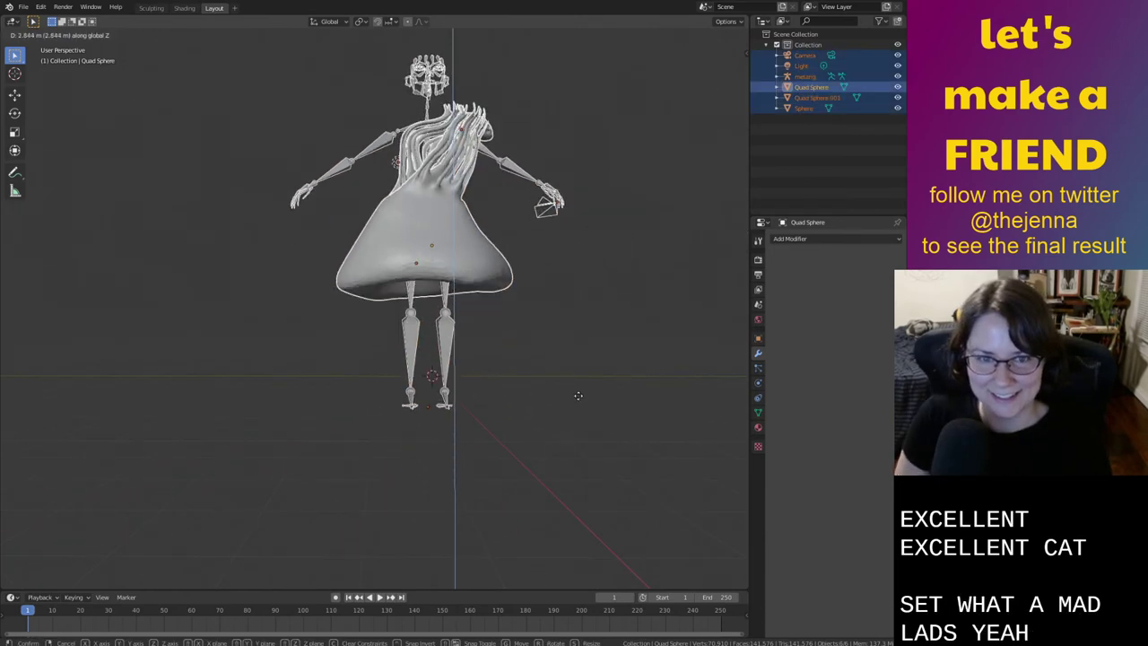
click(576, 395)
middle_drag(576, 401, 629, 444)
key(alt+a)
middle_drag(594, 432, 520, 445)
key(ctrl+s)
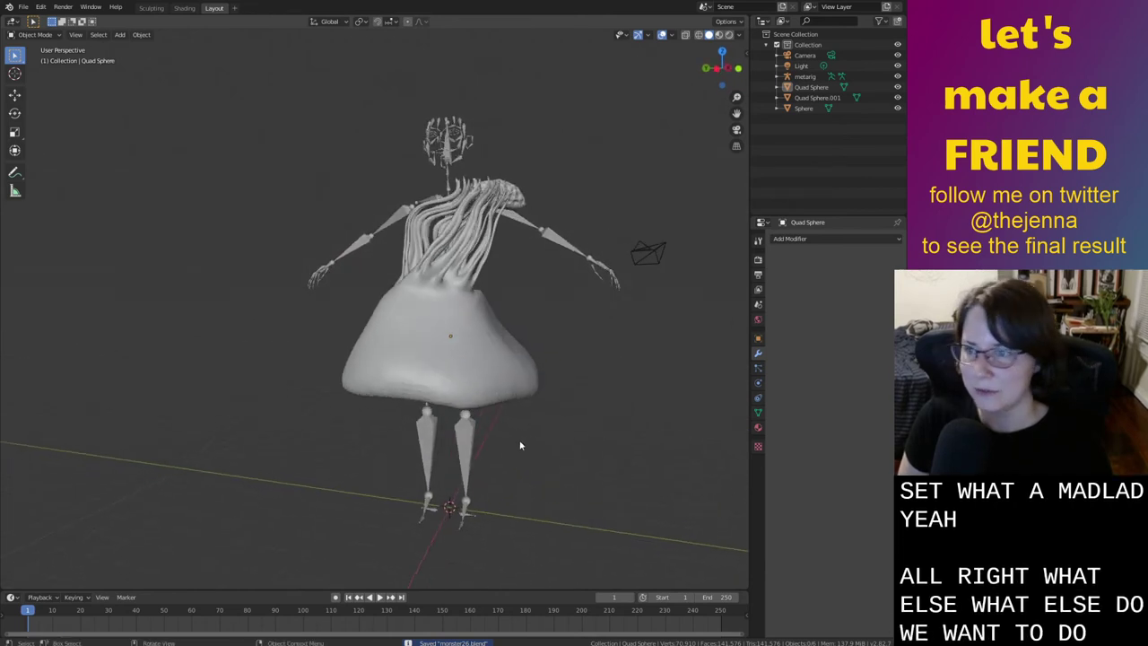
Examine how the metarig's torso bones sit against the tendrils and waist opening, then deselect everything and save
middle_drag(522, 385, 557, 391)
scroll(586, 325, up, 3)
middle_drag(586, 326, 633, 373)
drag(633, 372, 625, 392)
scroll(601, 334, up, 3)
click(549, 162)
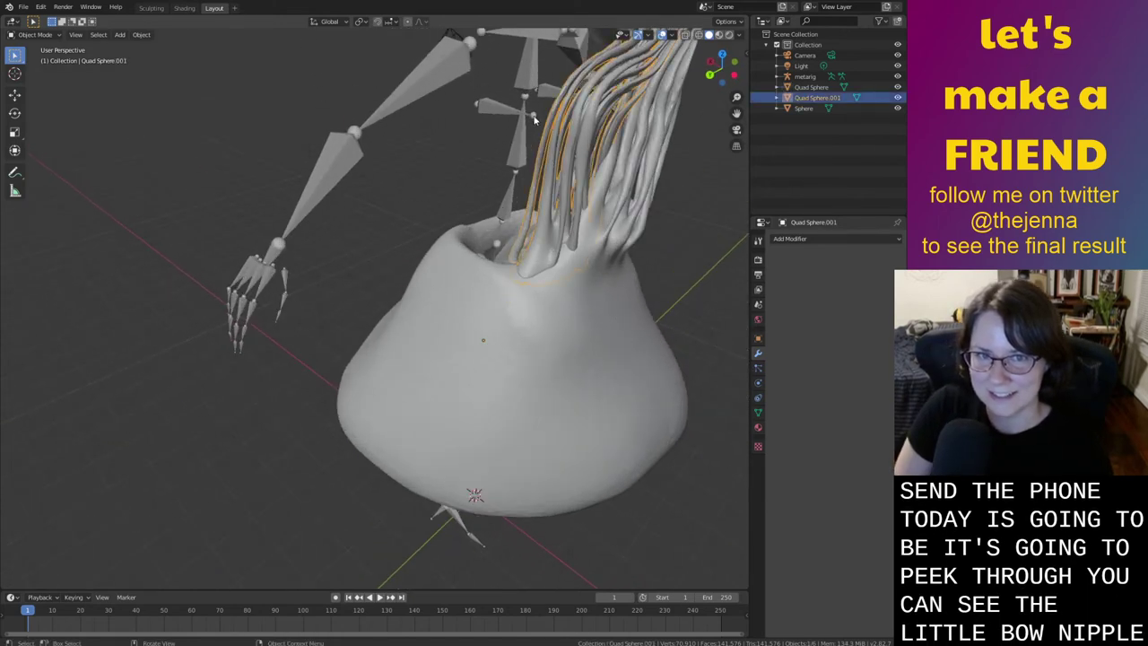
click(533, 120)
click(685, 288)
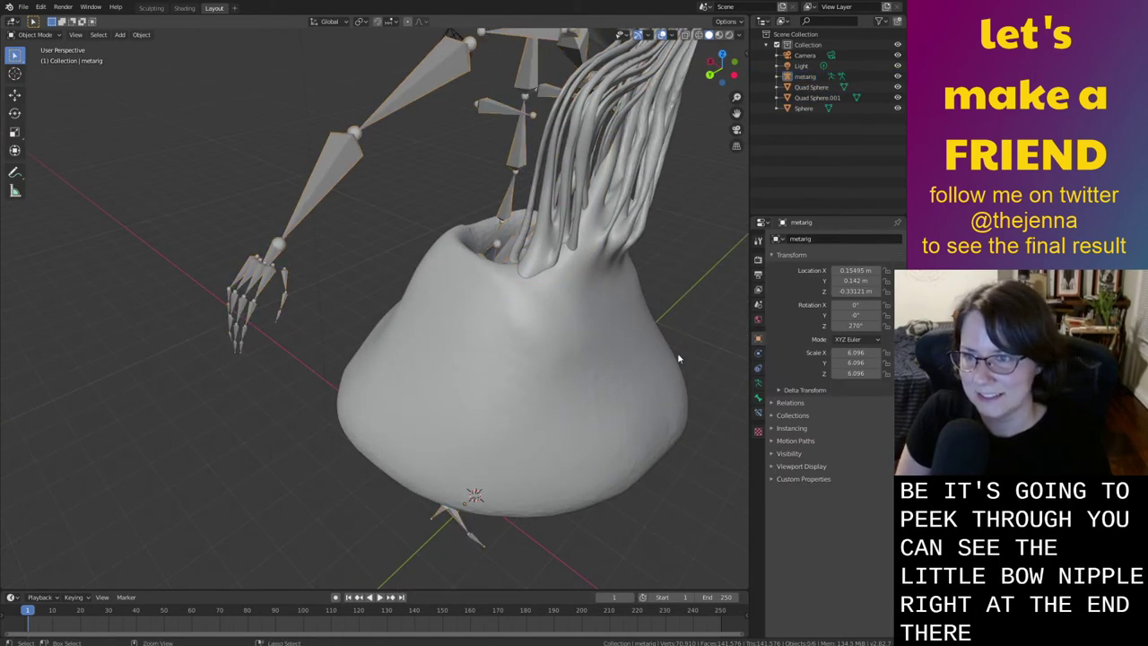
key(ctrl+s)
middle_drag(618, 371, 613, 474)
key(shift+a)
mouse_move(609, 445)
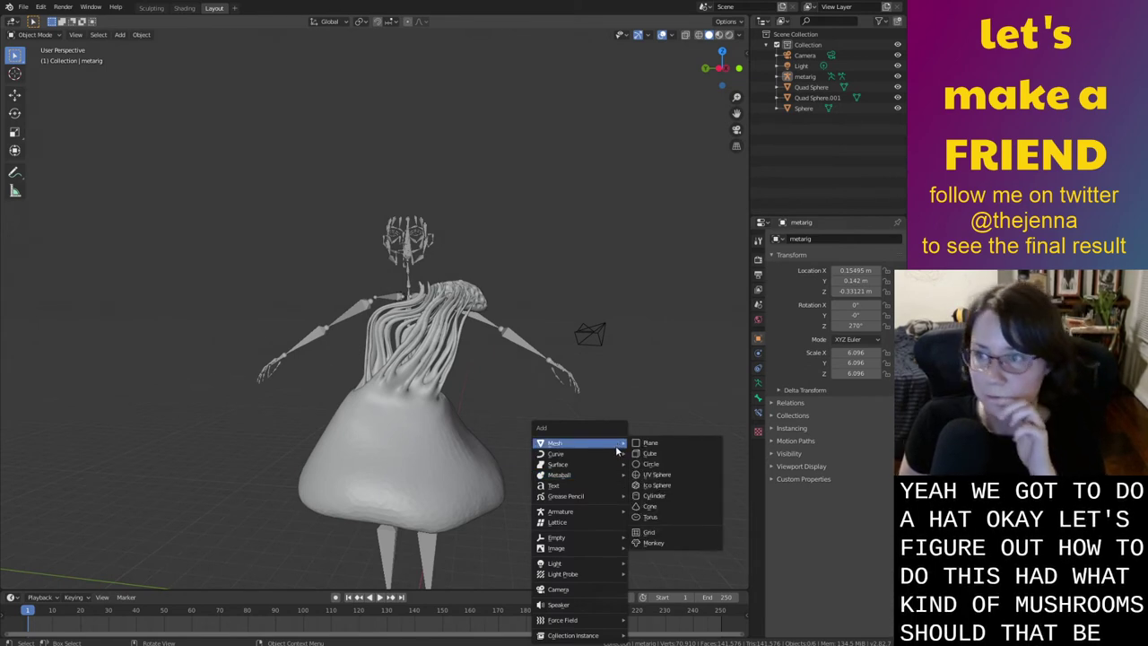
click(523, 536)
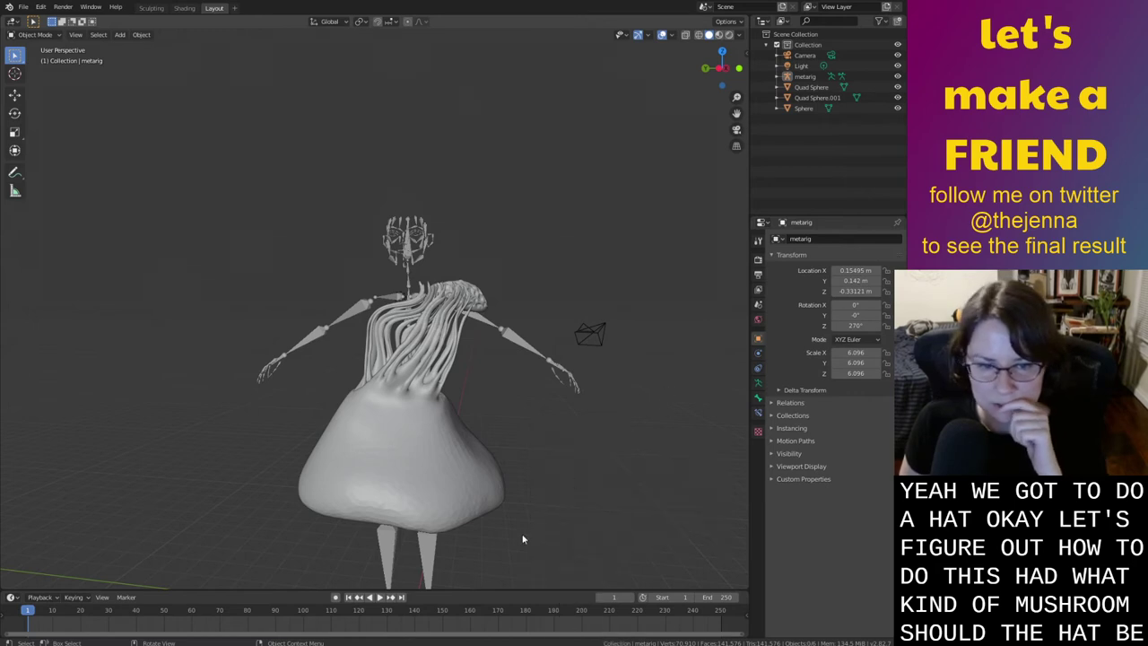
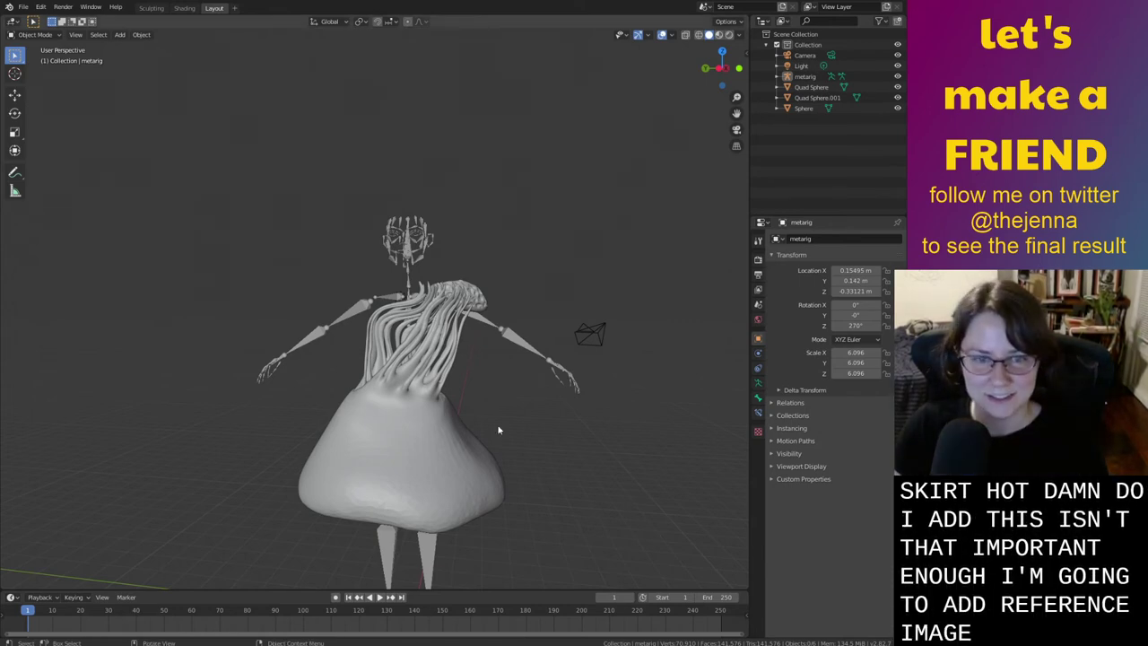
key(shift+a)
key(Escape)
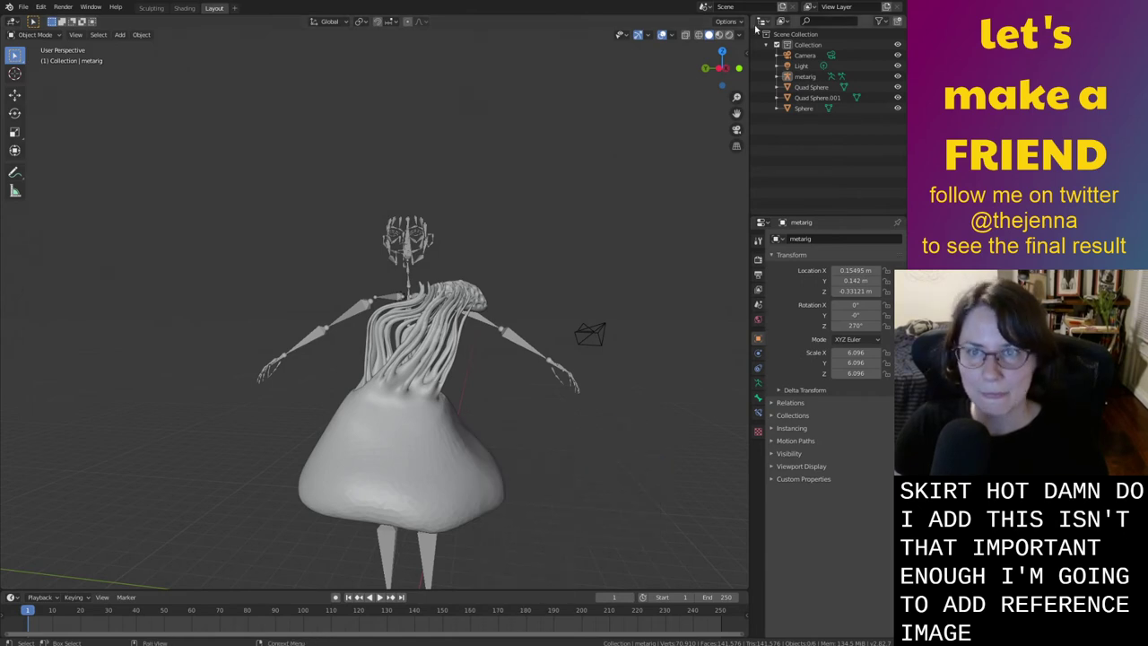
Switch to the Left orthographic view and add the photo of the dripping black mushroom cap as a reference image
click(725, 68)
click(722, 68)
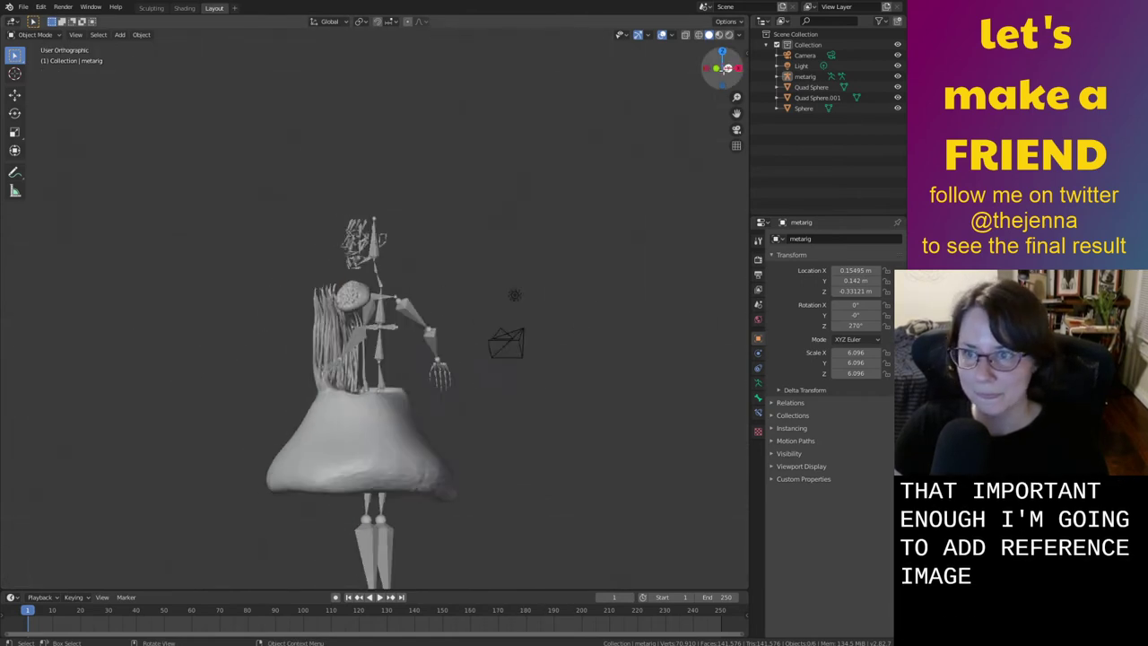
key(shift+a)
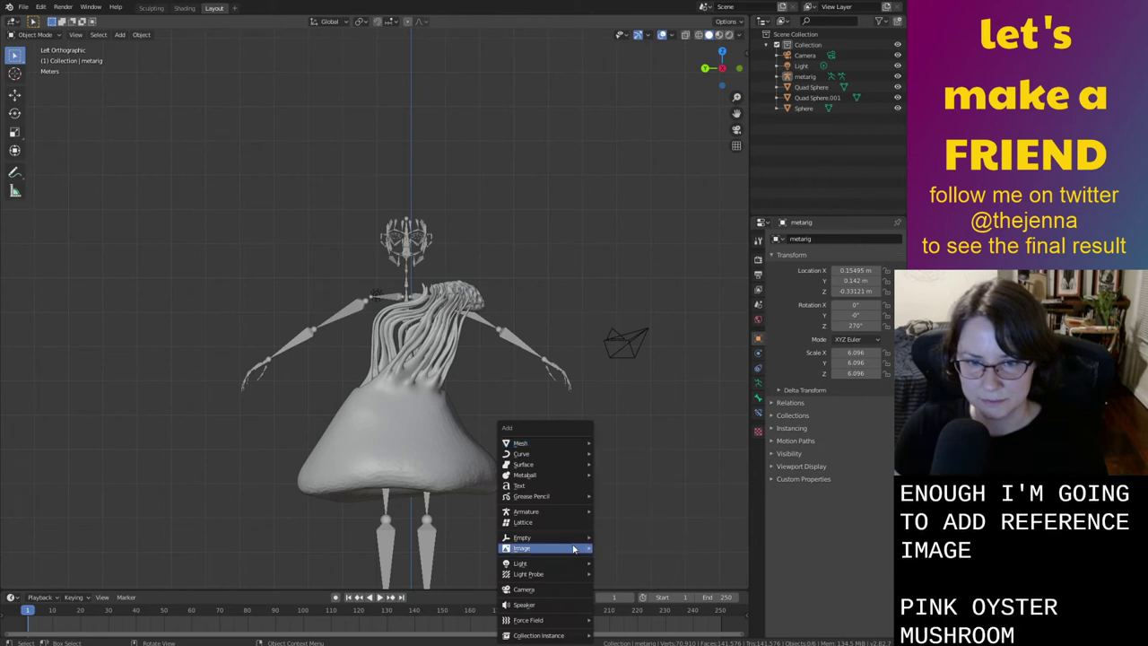
mouse_move(574, 549)
click(628, 549)
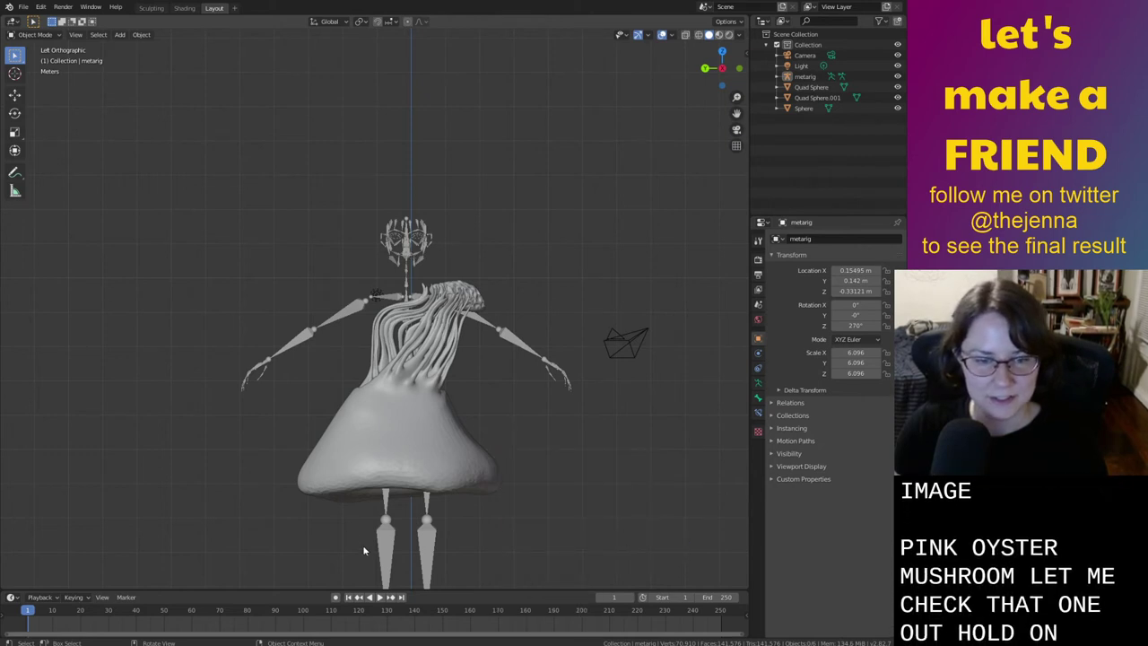
double_click(353, 225)
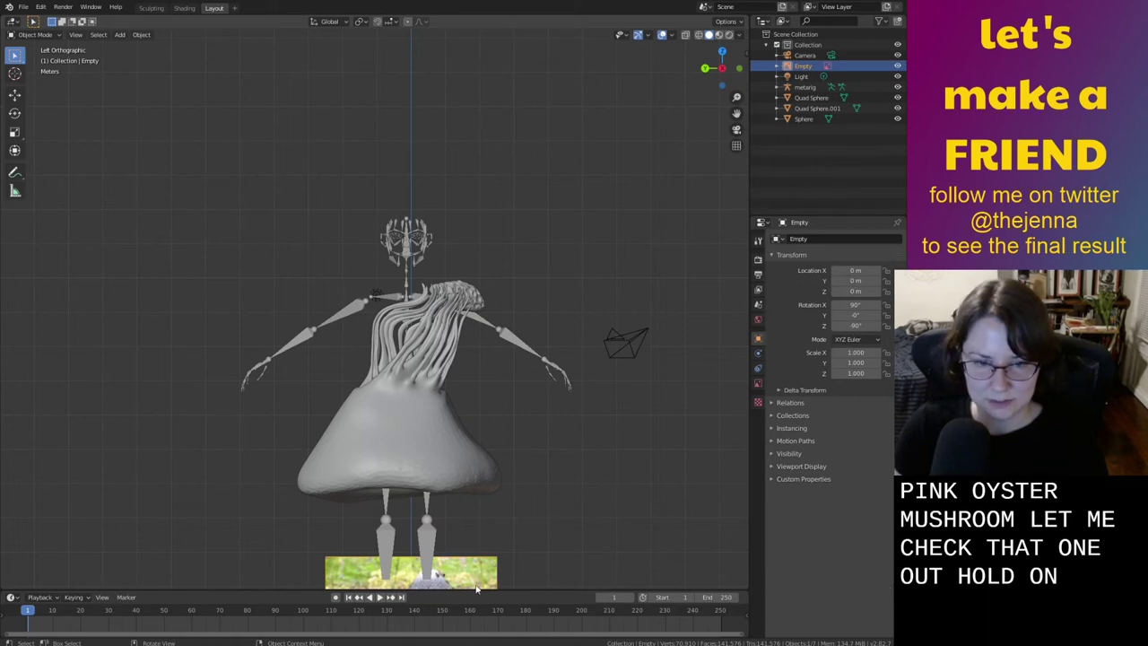
Raise the reference image to about 6.8 m in Z and scale it up to about 2 times its size
key(g)
click(505, 341)
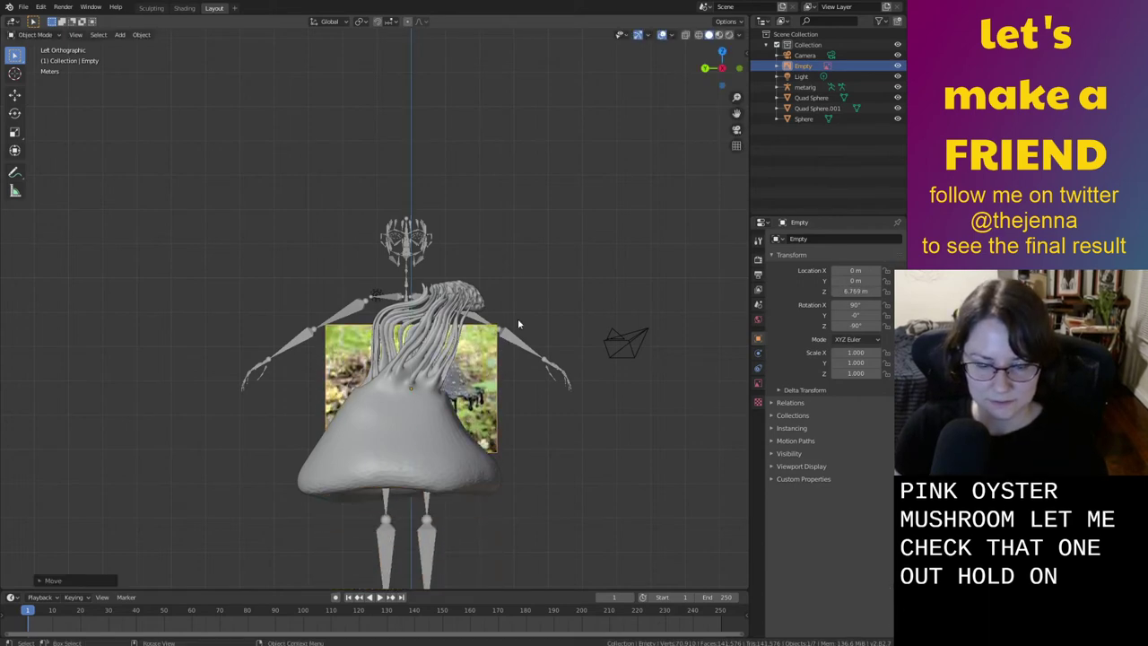
key(s)
click(656, 143)
Move the reference image beside the figure, to about 6.3 m along Y and 4.4 m along X
key(g)
key(y)
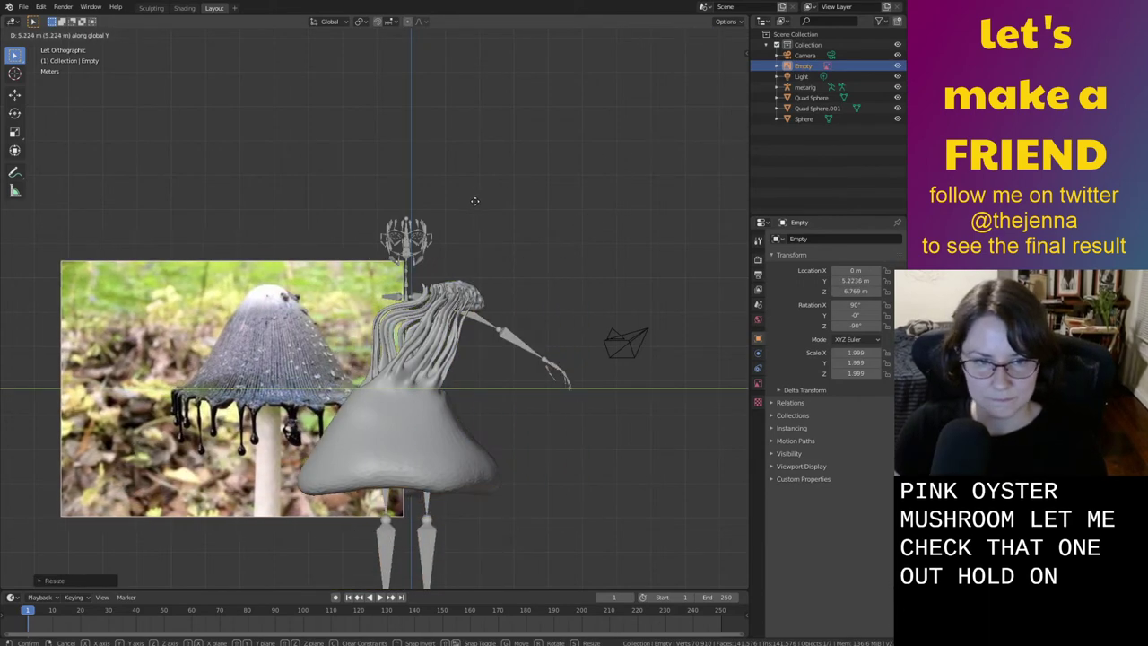
click(443, 200)
middle_drag(443, 201, 321, 363)
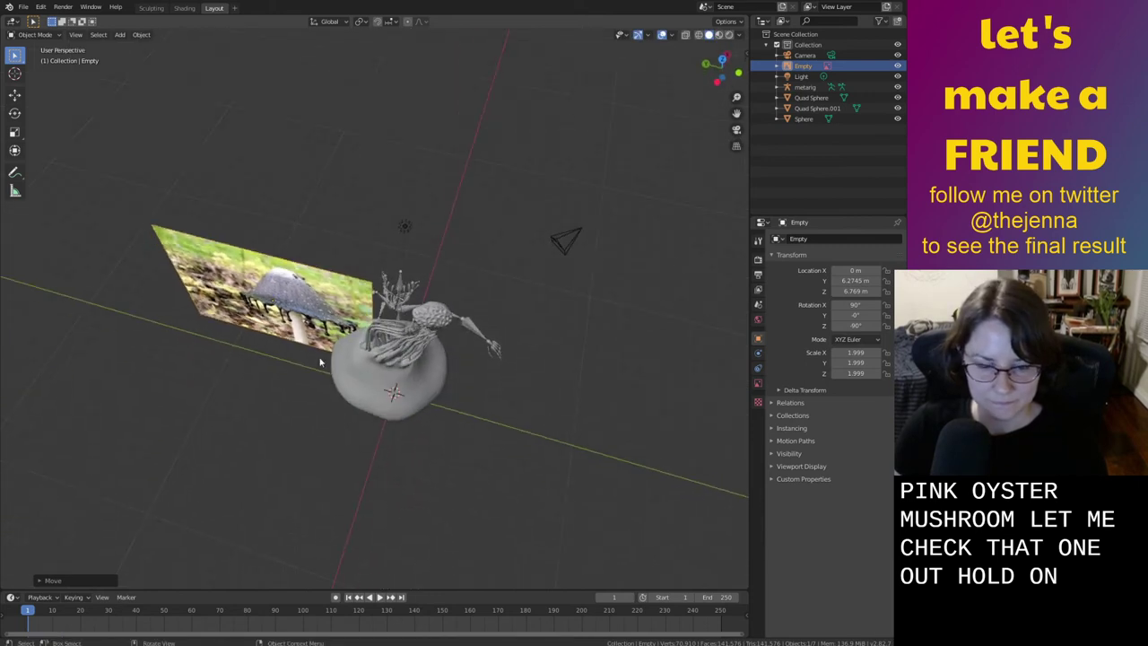
key(g)
key(x)
click(362, 286)
middle_drag(361, 296, 382, 235)
Lower the reference image to about 3.4 m in Z, shift it to about 8.1 m along Y, and deselect it
key(g)
key(z)
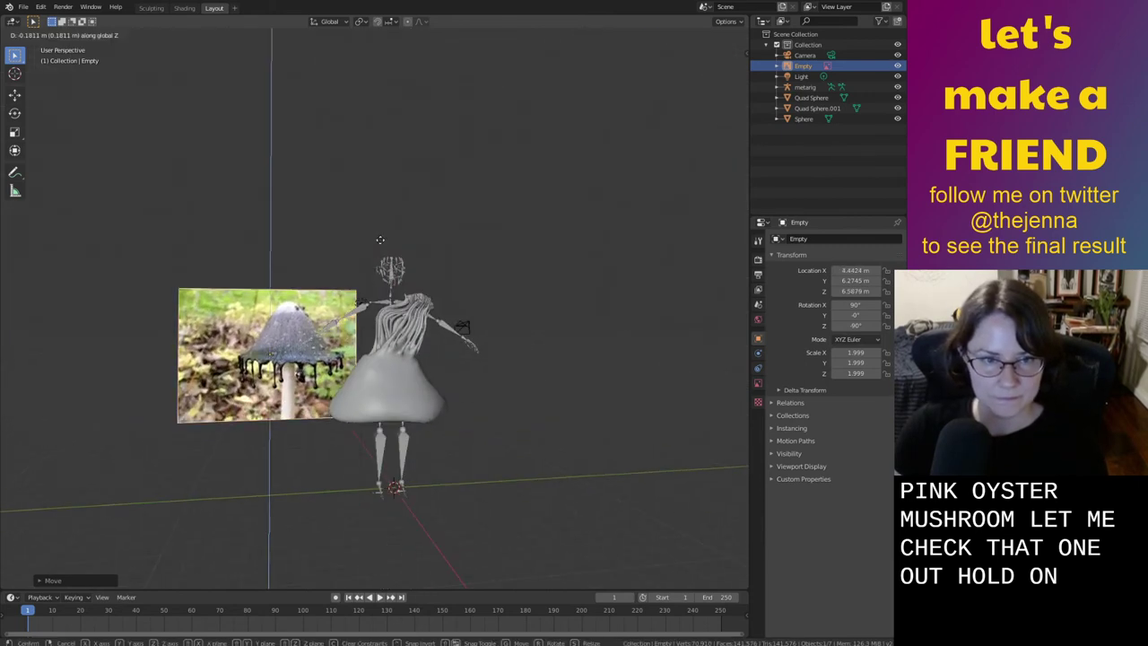
click(375, 302)
key(g)
key(y)
click(343, 303)
key(g)
key(z)
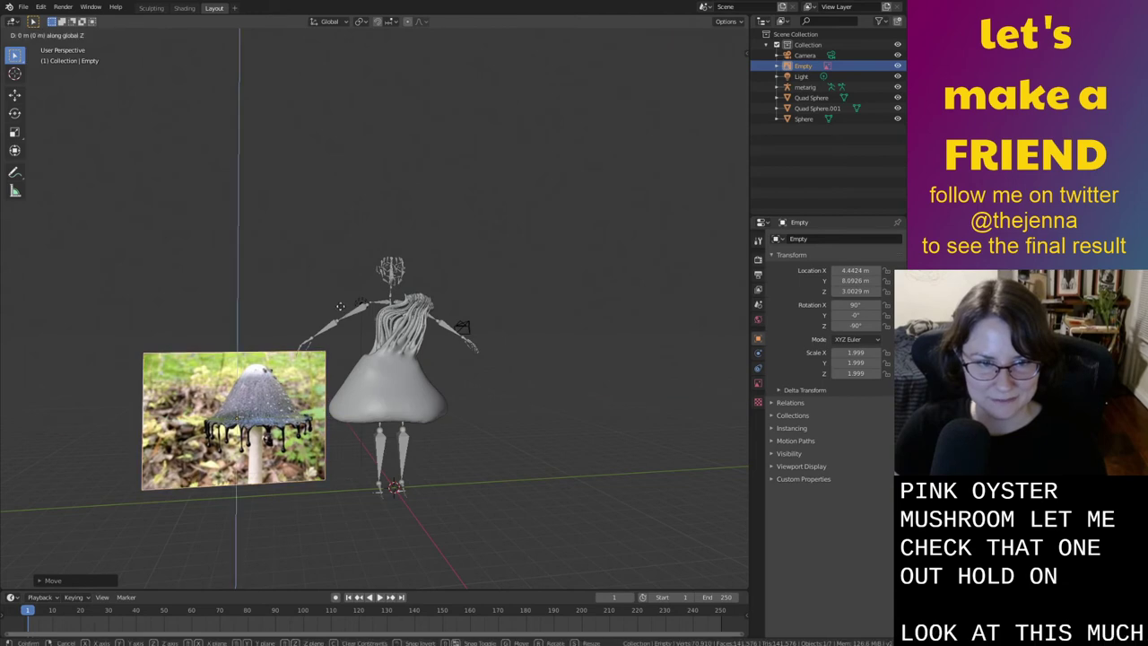
click(344, 299)
click(554, 452)
middle_drag(491, 417, 598, 396)
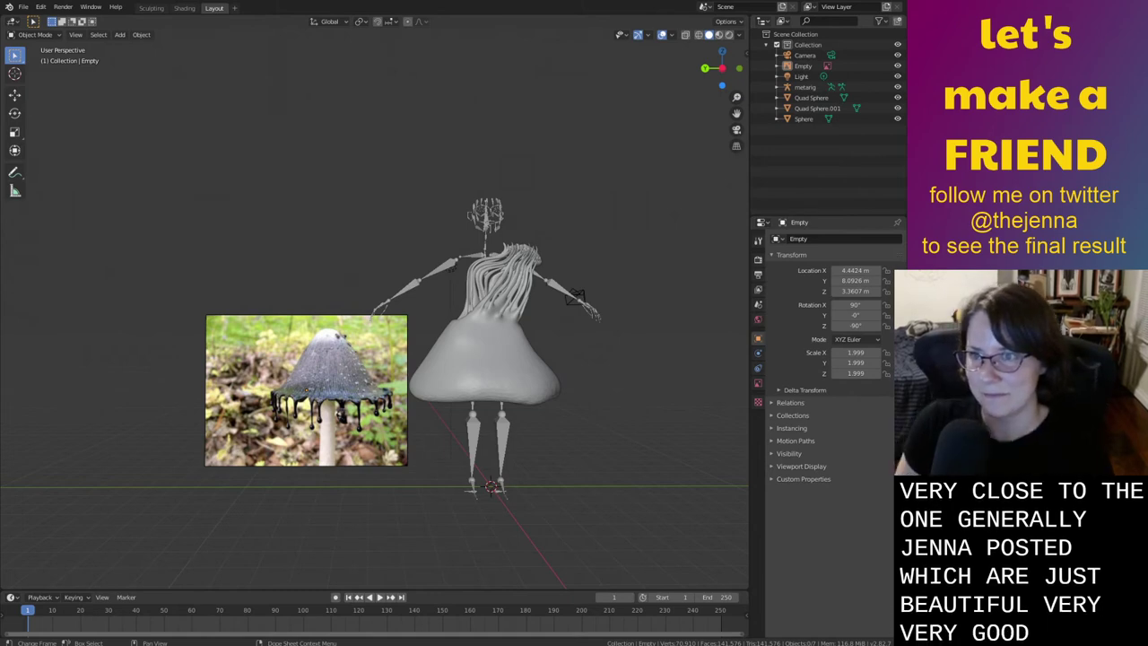
Save the file, then select the skirt mesh and open it for sculpting
key(ctrl+s)
middle_drag(564, 482, 593, 440)
click(561, 402)
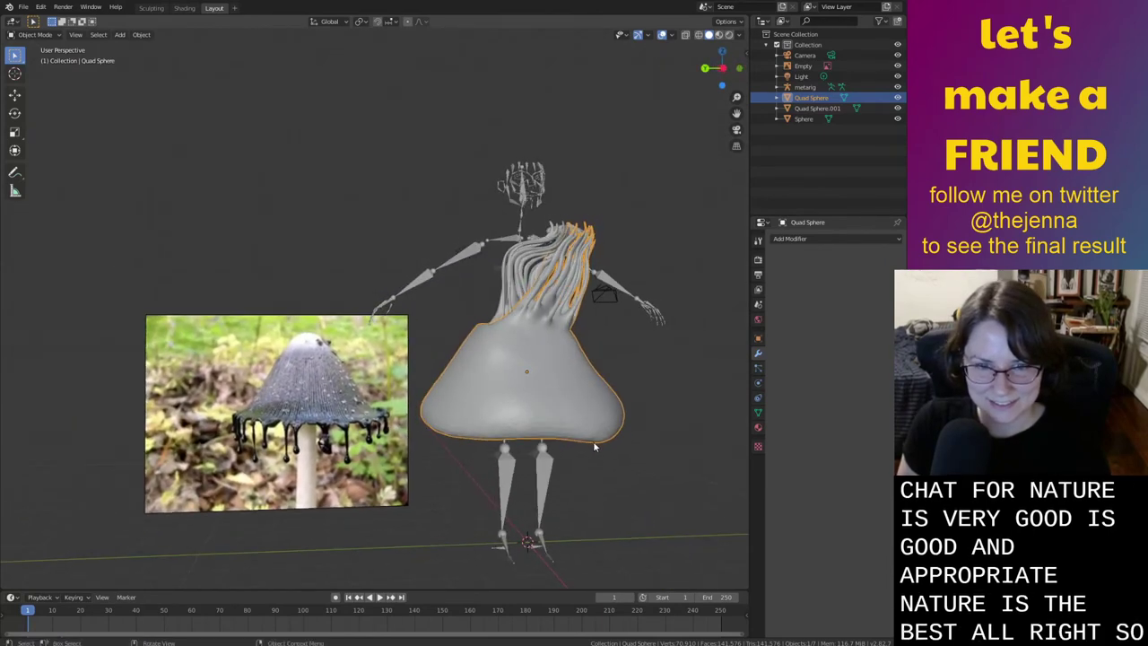
click(153, 9)
mouse_move(544, 407)
middle_down()
mouse_move(521, 391)
mouse_move(518, 402)
middle_up()
mouse_move(519, 402)
shift+middle_down()
mouse_move(612, 449)
mouse_move(590, 488)
shift+middle_up()
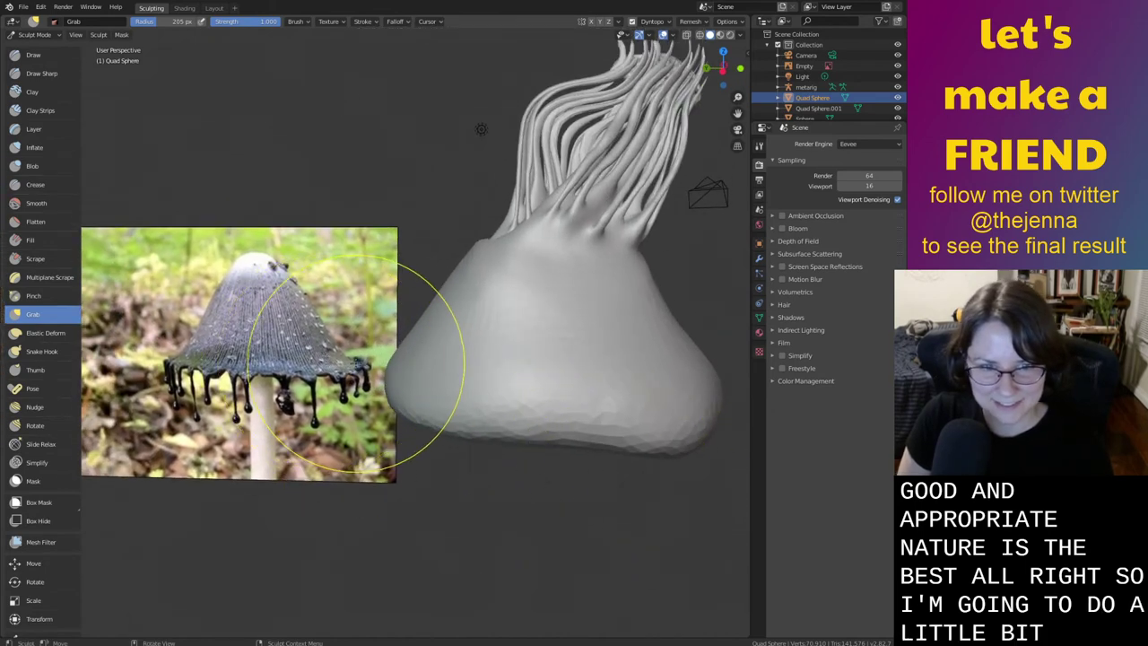
Smooth the skirt's lower surface and hem with the Smooth brush
key(shift+s)
middle_drag(467, 380, 450, 314)
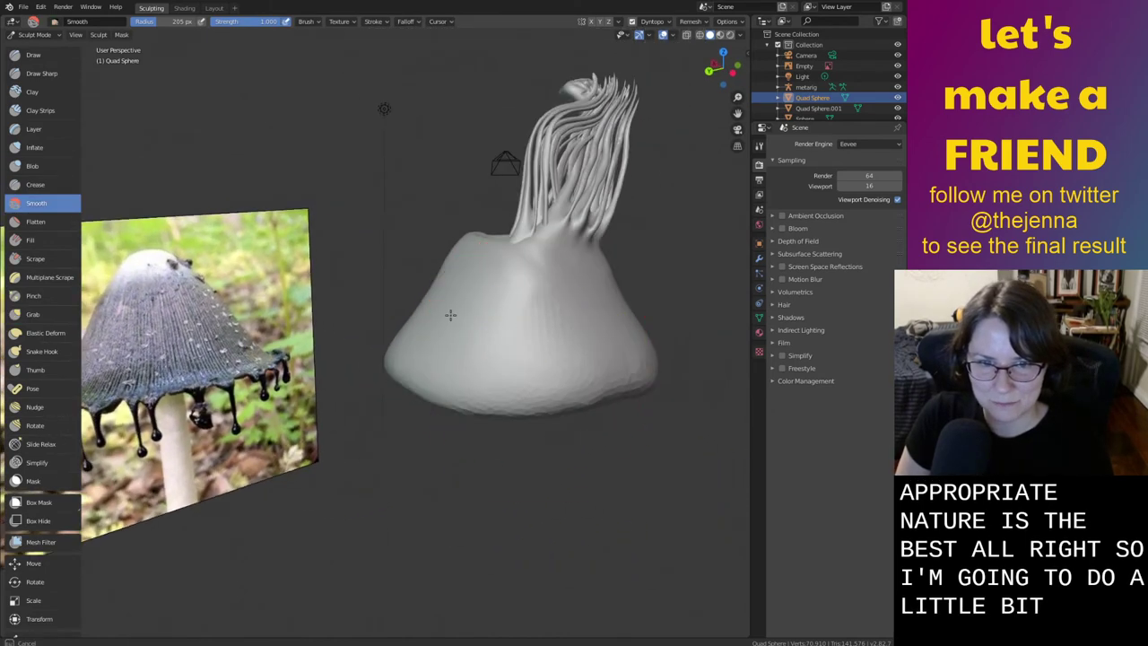
mouse_move(451, 315)
mouse_down()
mouse_move(467, 348)
mouse_move(544, 319)
mouse_up()
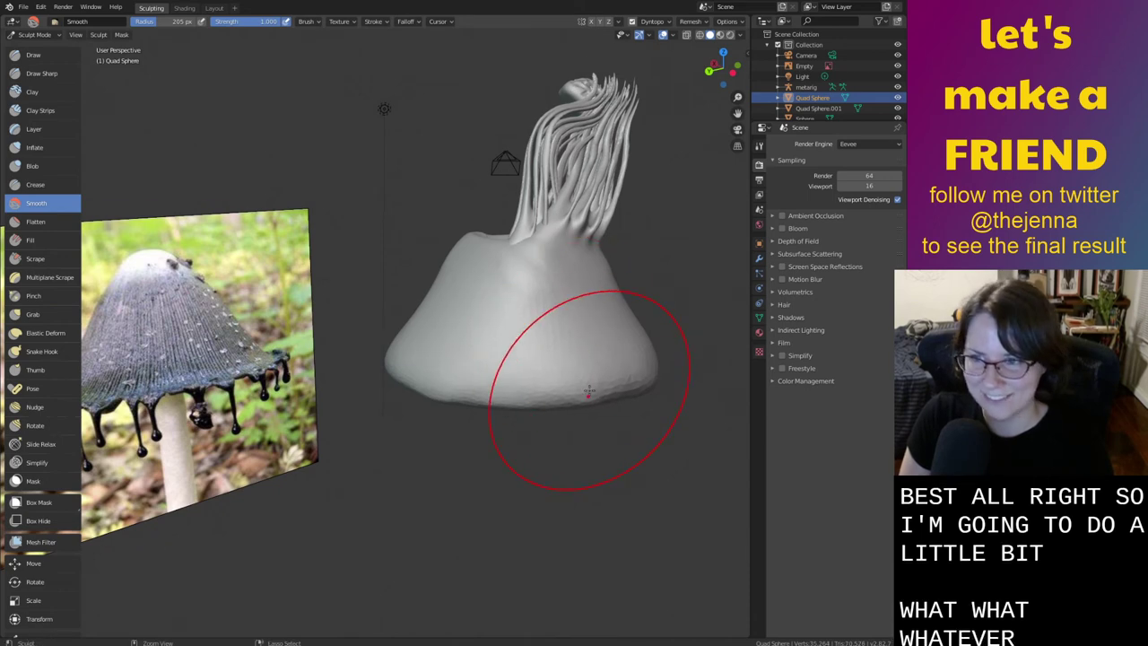
scroll(587, 391, up, 1)
mouse_move(499, 382)
middle_down()
mouse_move(500, 372)
mouse_move(467, 398)
middle_up()
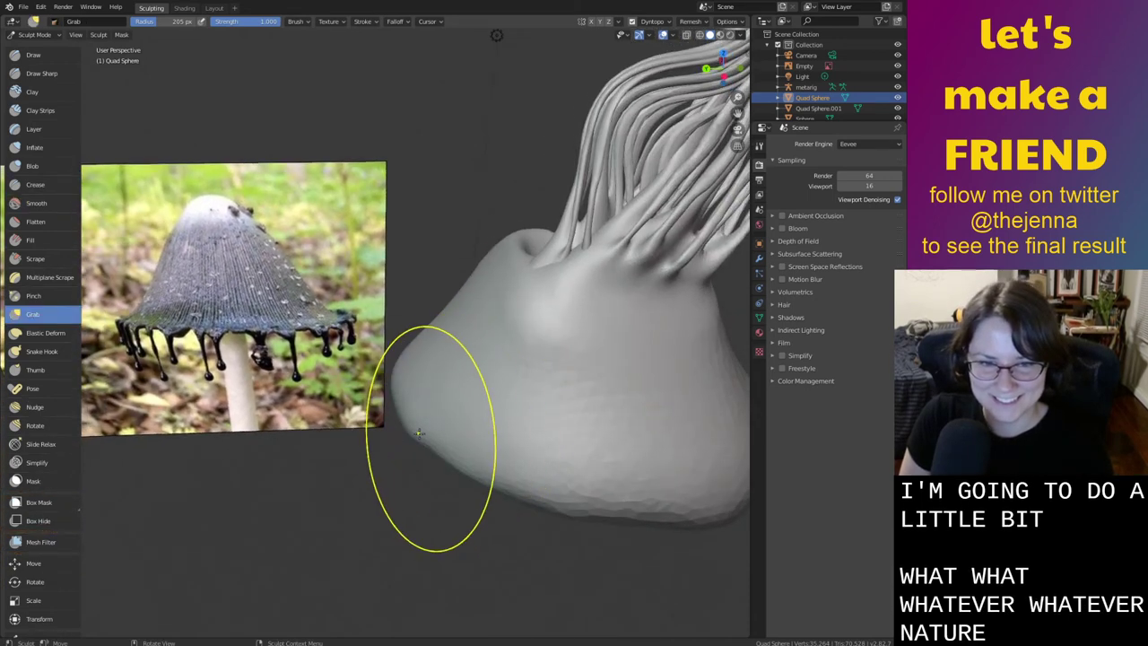
Change the sculpt symmetry from X to Y and use Grab to flare the skirt's lower corners and push the sides above them inward
key(g)
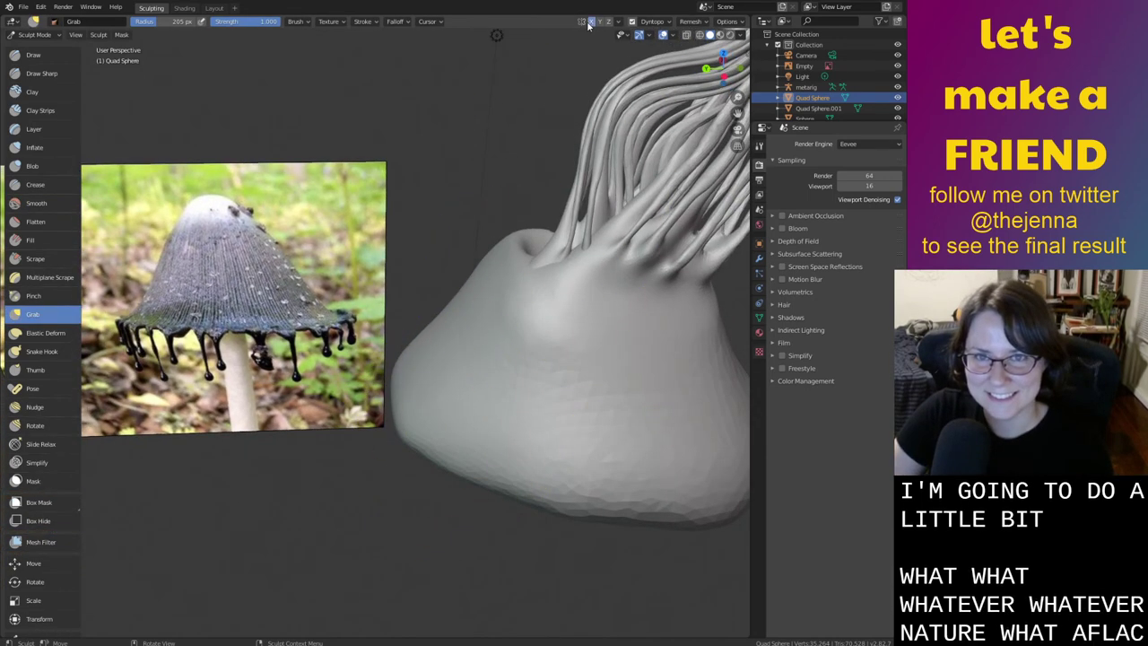
scroll(462, 385, down, 2)
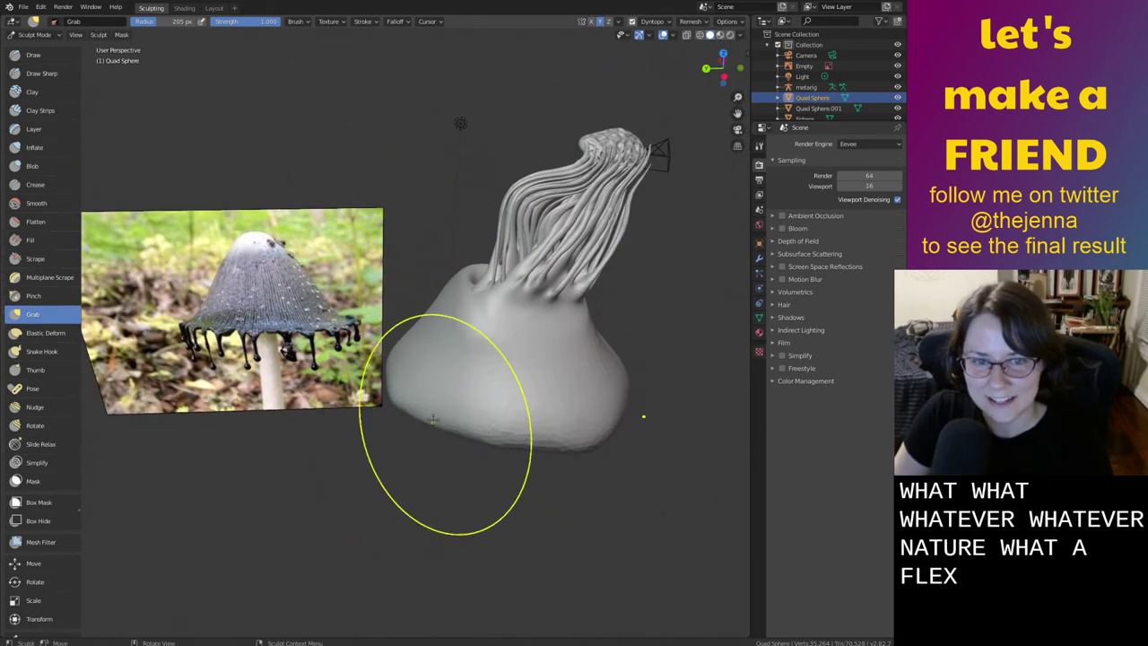
drag(431, 422, 402, 423)
drag(409, 383, 427, 386)
drag(409, 351, 420, 348)
drag(417, 348, 421, 348)
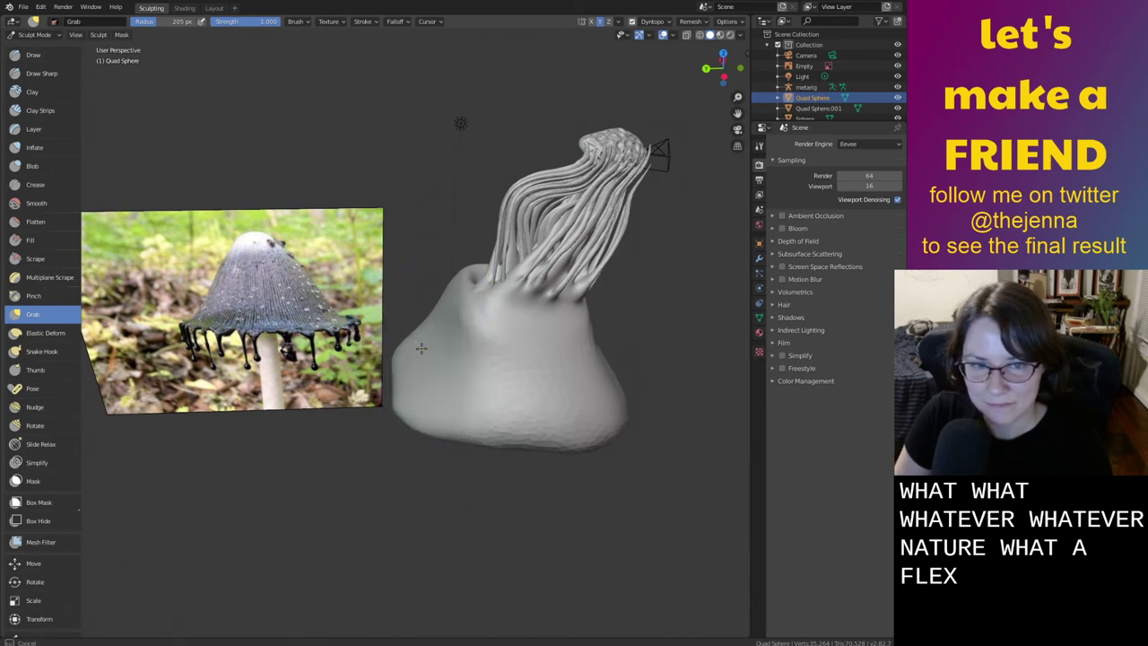
Lift the skirt's hem and pull its outer edge outward with the Grab brush
mouse_move(461, 435)
middle_down()
mouse_move(371, 538)
mouse_move(300, 543)
mouse_move(336, 445)
mouse_move(354, 466)
middle_up()
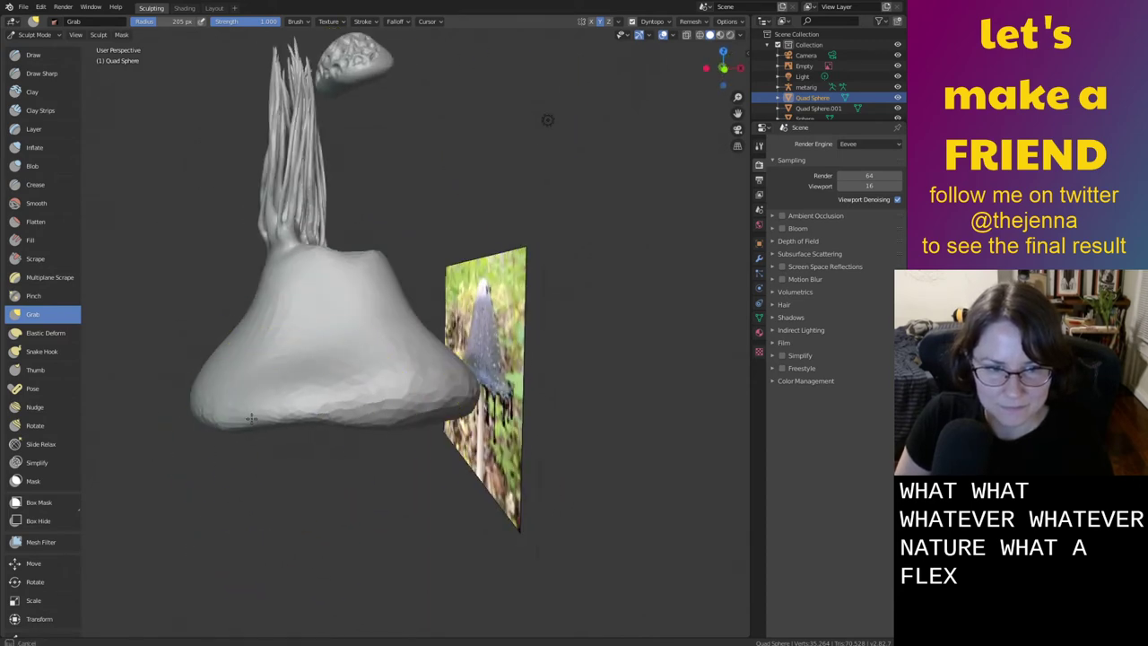
drag(251, 419, 250, 410)
mouse_move(243, 425)
mouse_down()
mouse_move(235, 411)
mouse_move(204, 410)
mouse_up()
drag(401, 420, 399, 412)
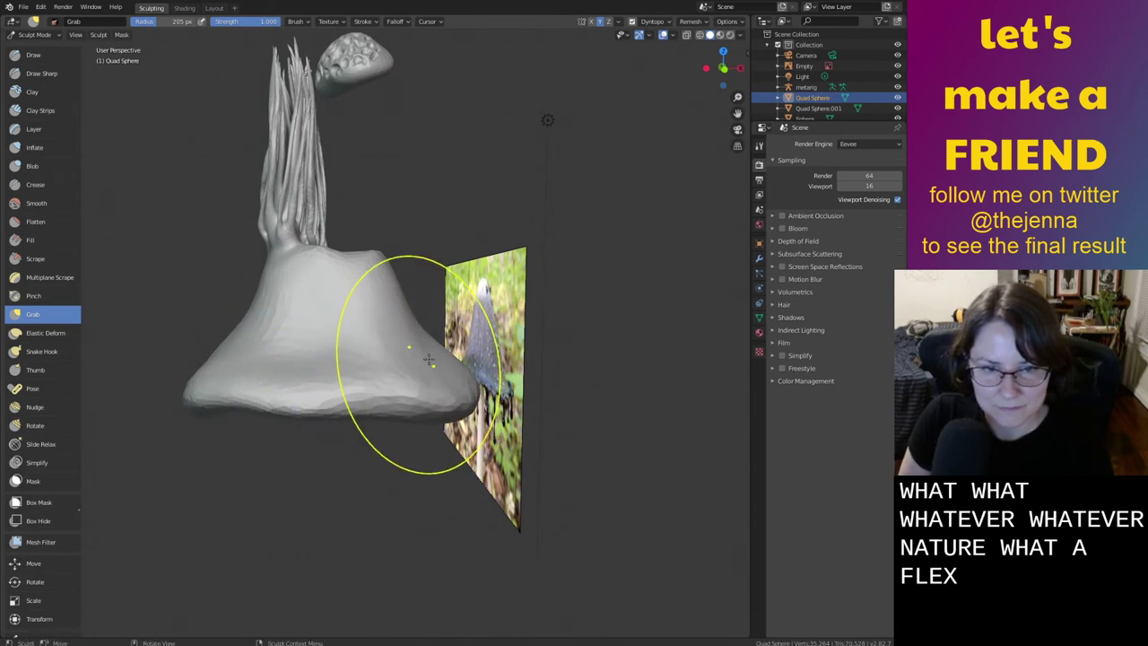
Smooth the skirt's lower flare and hem from several sides with the Smooth brush
middle_drag(436, 408, 399, 373)
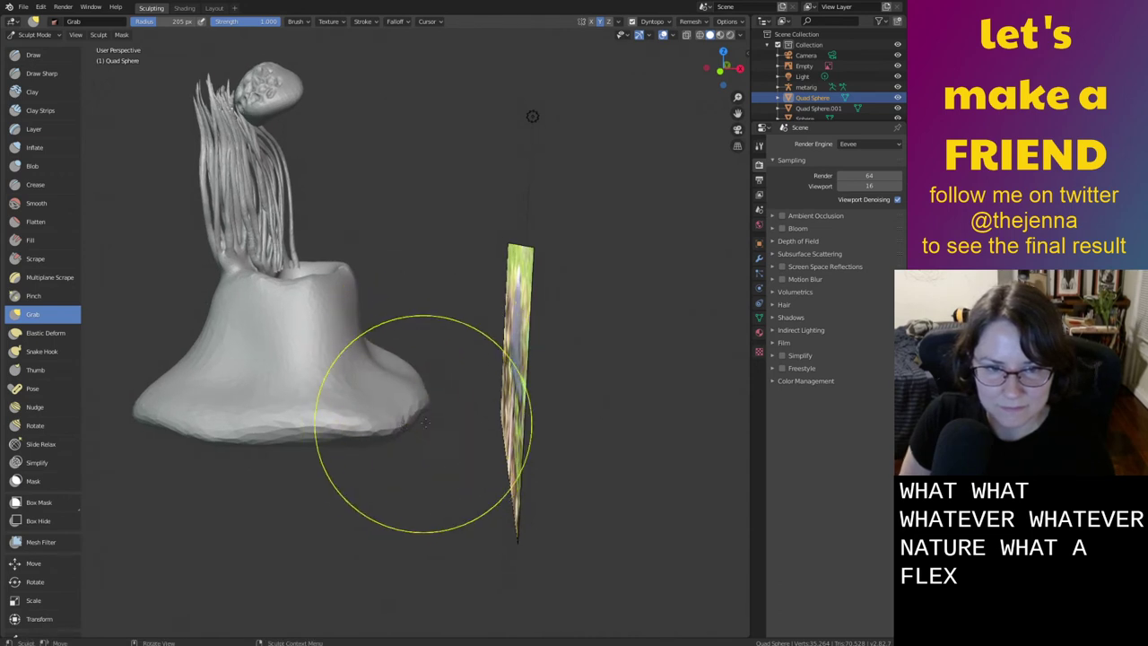
scroll(427, 422, up, 3)
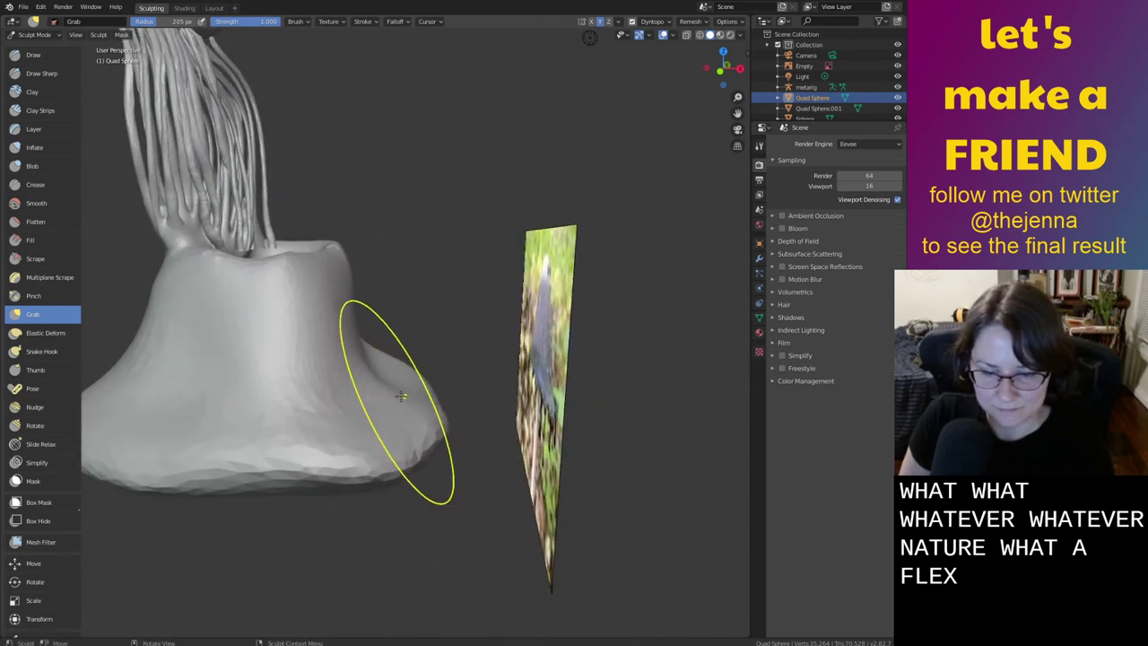
key(i)
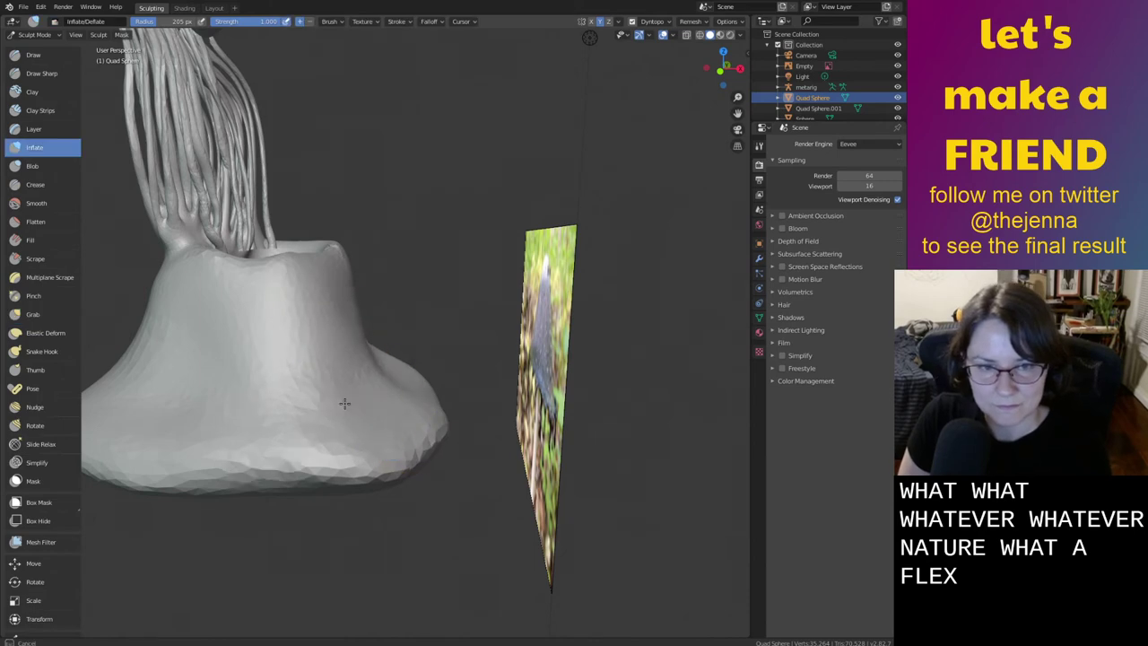
key(shift+s)
mouse_move(410, 379)
middle_down()
mouse_move(353, 415)
mouse_move(428, 469)
middle_up()
key(i)
key(shift+s)
drag(526, 387, 328, 377)
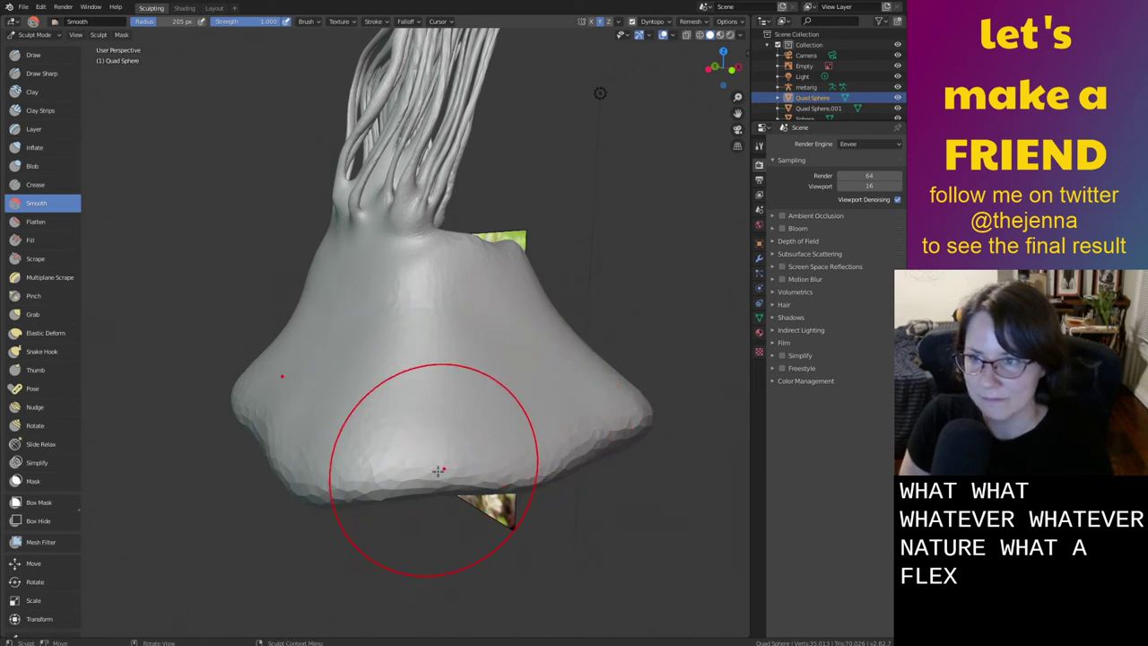
Reshape the corner of the skirt's hem with the Grab brush, pulling the rim into a rounder flare
mouse_move(431, 470)
middle_down()
mouse_move(503, 405)
mouse_move(469, 424)
middle_up()
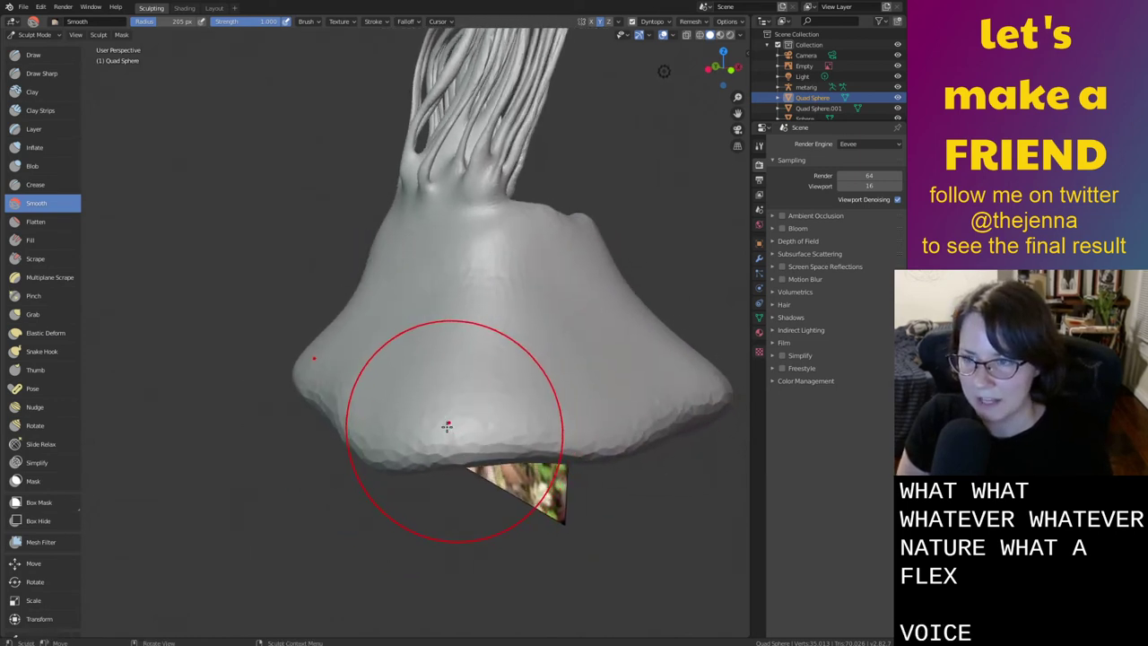
key(g)
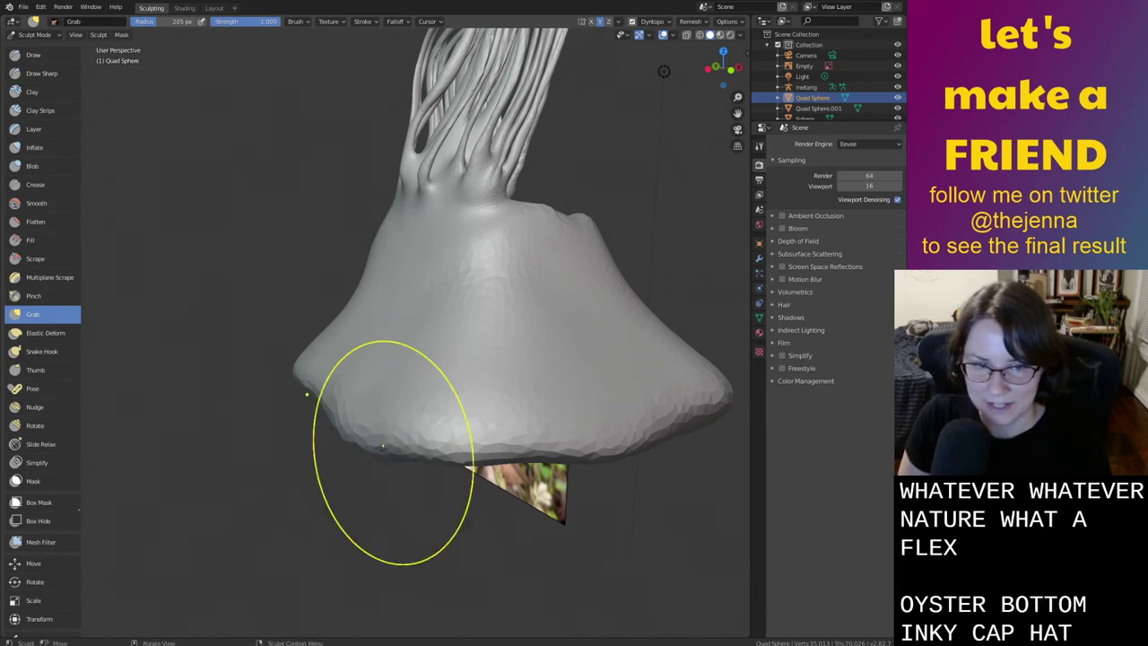
mouse_move(361, 447)
mouse_down()
mouse_move(366, 438)
mouse_move(406, 446)
mouse_up()
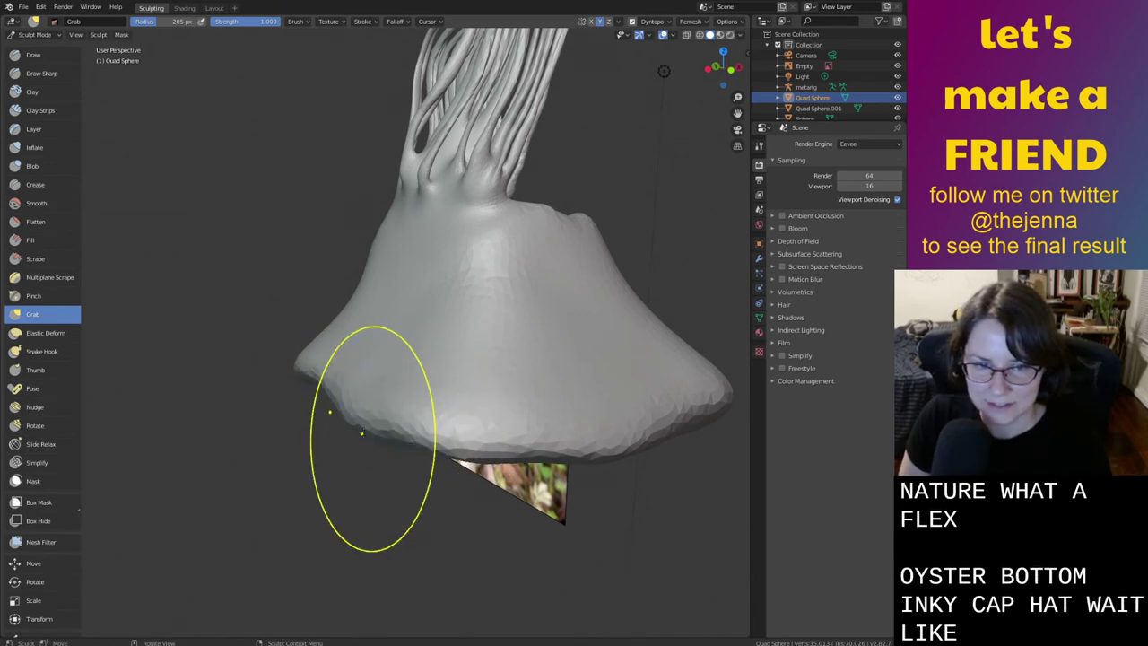
middle_drag(373, 438, 333, 461)
drag(335, 403, 294, 381)
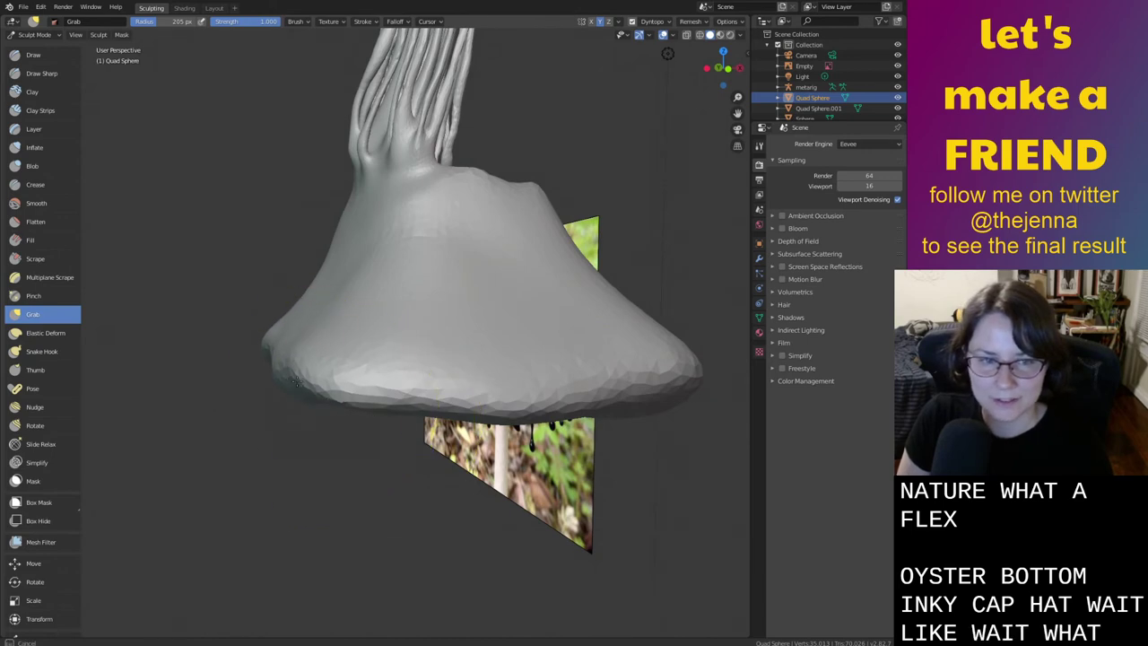
mouse_move(269, 361)
middle_down()
mouse_move(339, 387)
mouse_move(328, 386)
middle_up()
drag(328, 385, 333, 386)
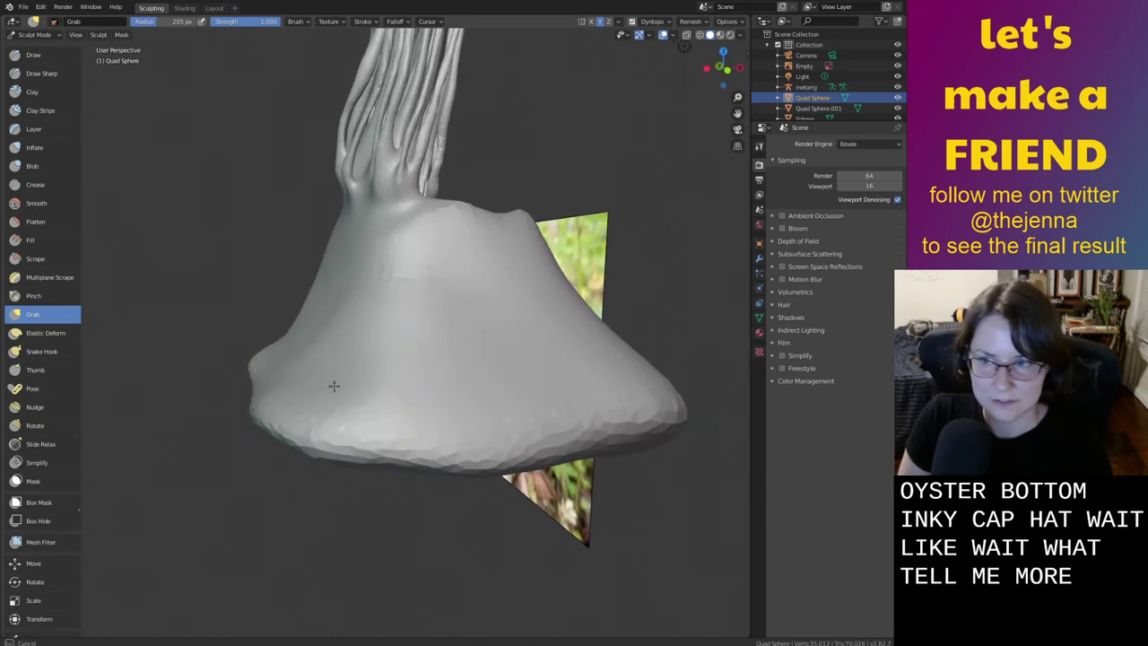
Even out the skirt's dipping hem with the Smooth brush and adjust its outer corner with Grab
middle_drag(401, 394, 521, 408)
middle_drag(654, 436, 525, 397)
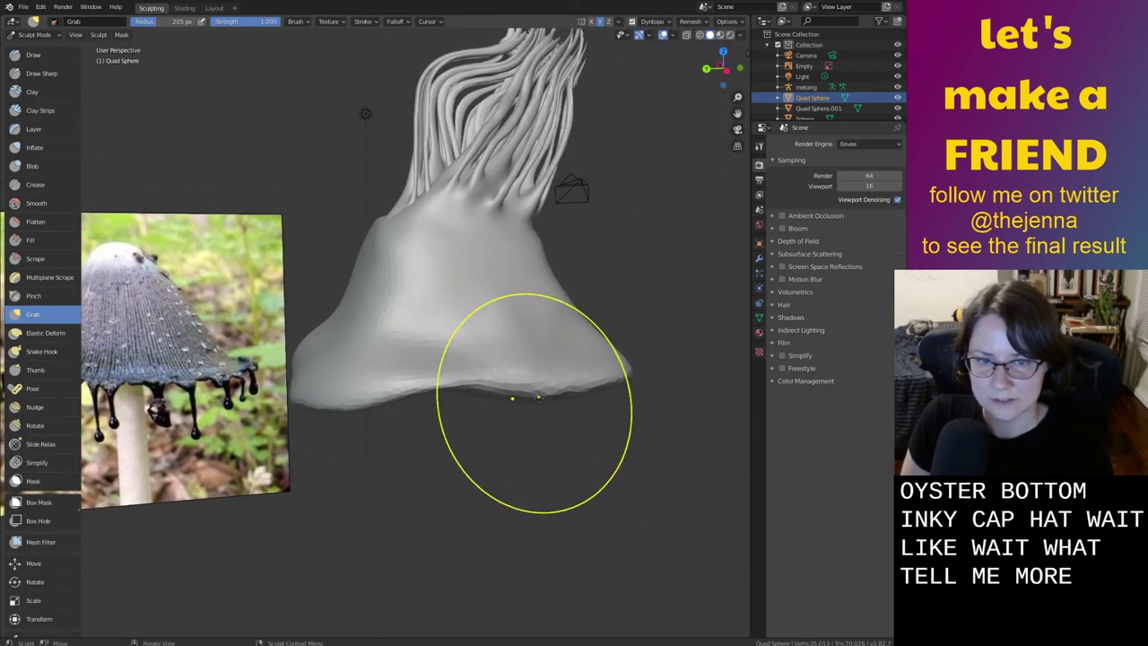
key(shift+s)
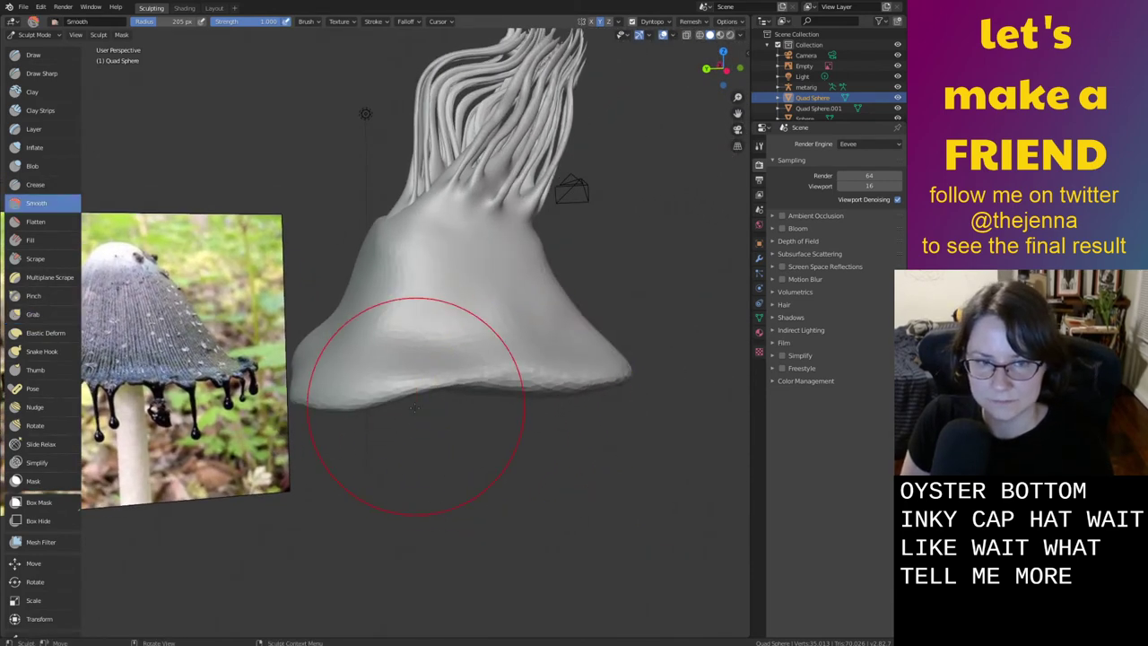
key(g)
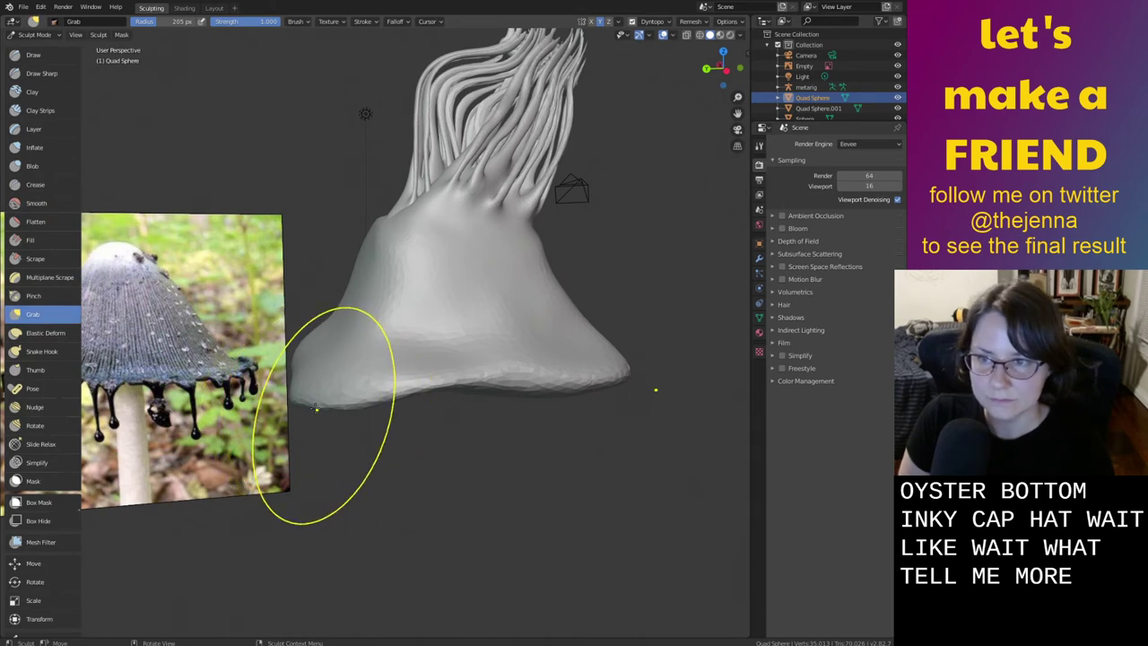
mouse_move(316, 395)
middle_down()
mouse_move(392, 382)
mouse_move(359, 373)
middle_up()
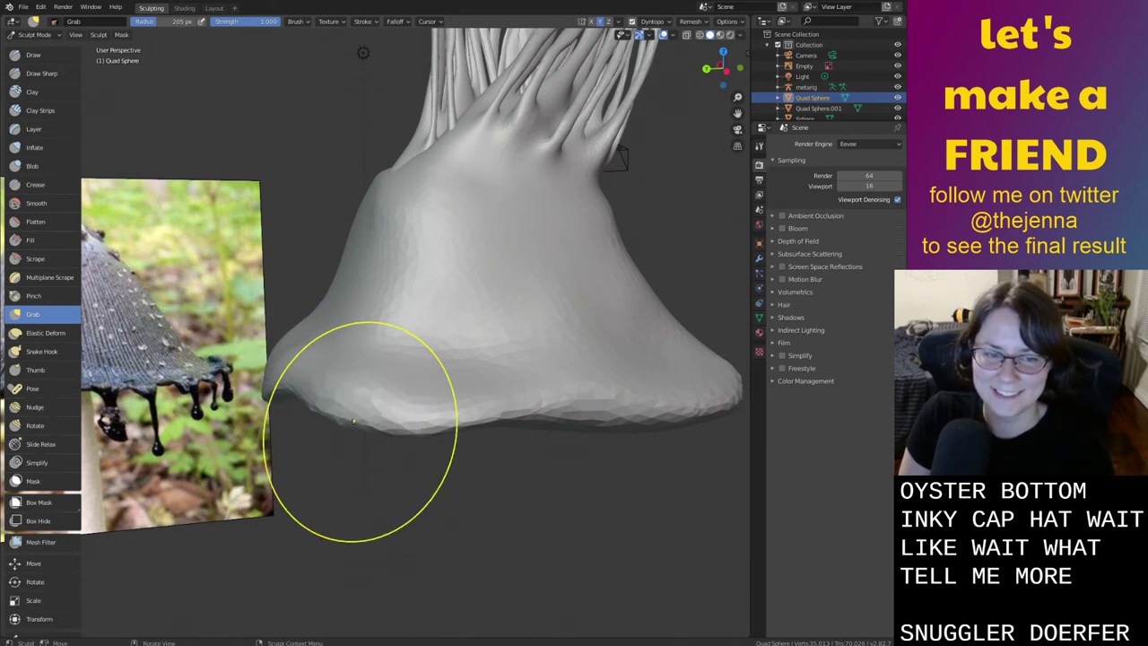
Smooth the skirt's flared rim and refine the hem with Grab to resemble the mushroom cap reference
middle_drag(407, 418, 329, 379)
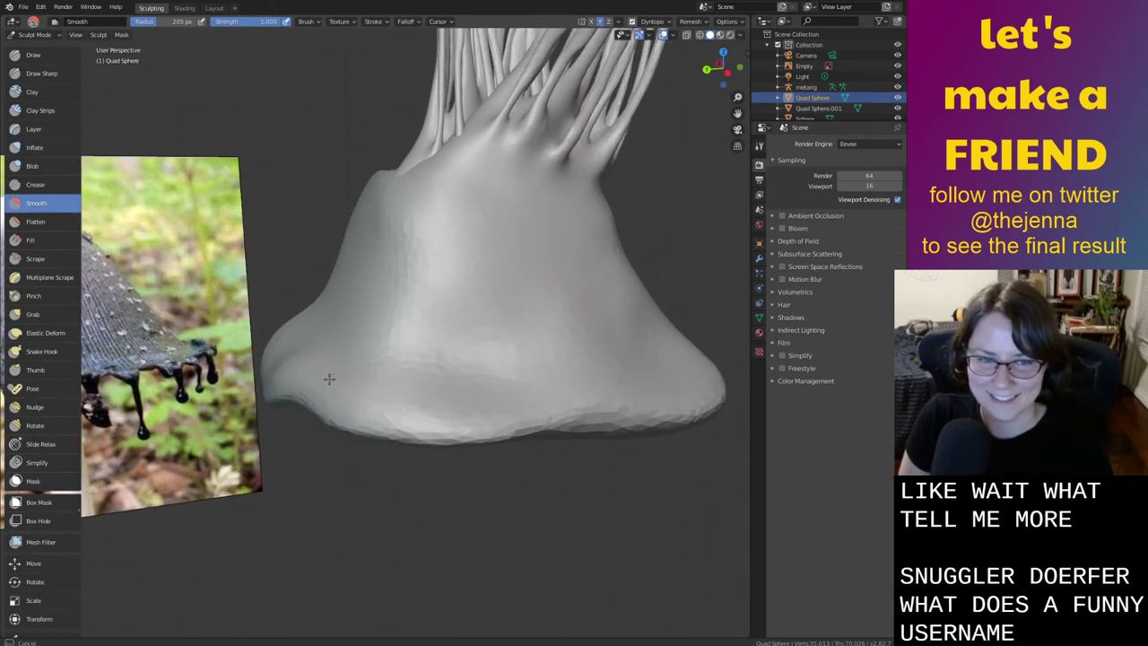
key(s)
mouse_move(418, 377)
middle_down()
mouse_move(477, 396)
mouse_move(339, 403)
mouse_move(462, 393)
mouse_move(438, 386)
mouse_move(533, 407)
mouse_move(619, 406)
middle_up()
scroll(438, 387, down, 1)
key(g)
middle_drag(449, 404, 341, 422)
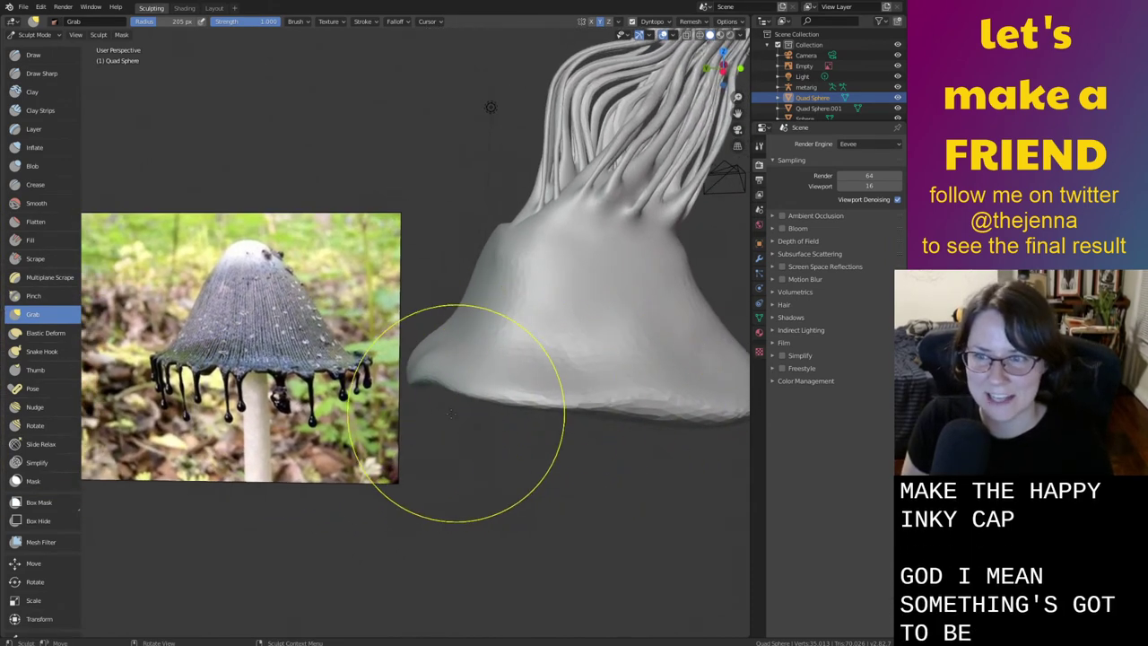
mouse_move(453, 418)
middle_down()
mouse_move(671, 393)
mouse_move(654, 382)
mouse_move(599, 433)
mouse_move(507, 429)
mouse_move(430, 487)
middle_up()
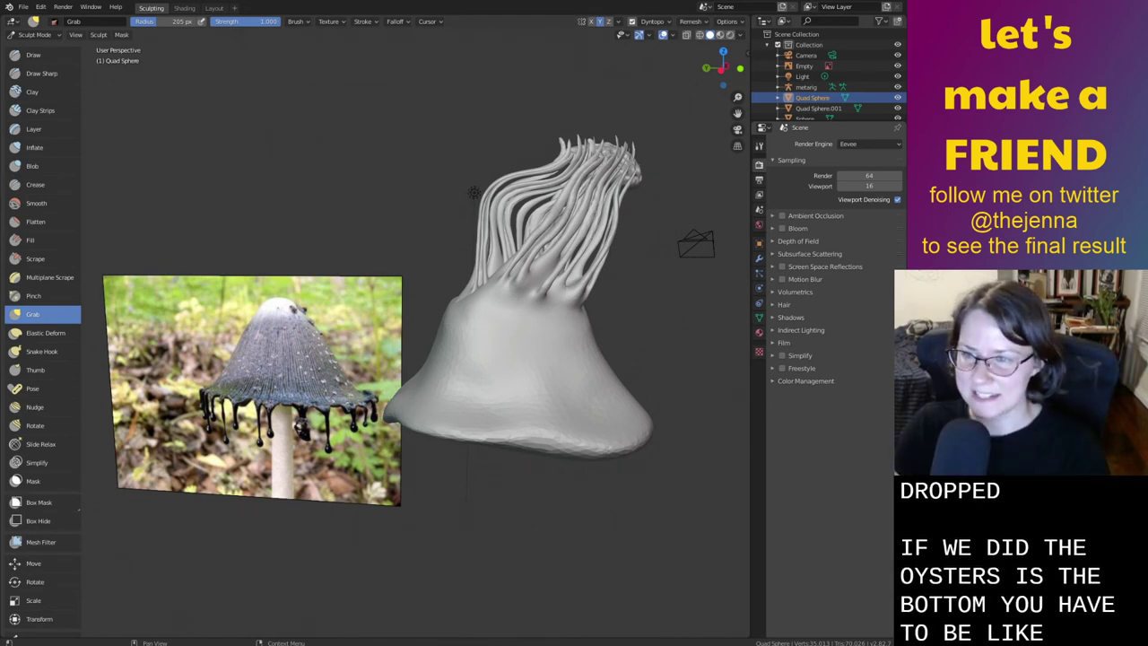
scroll(456, 493, down, 3)
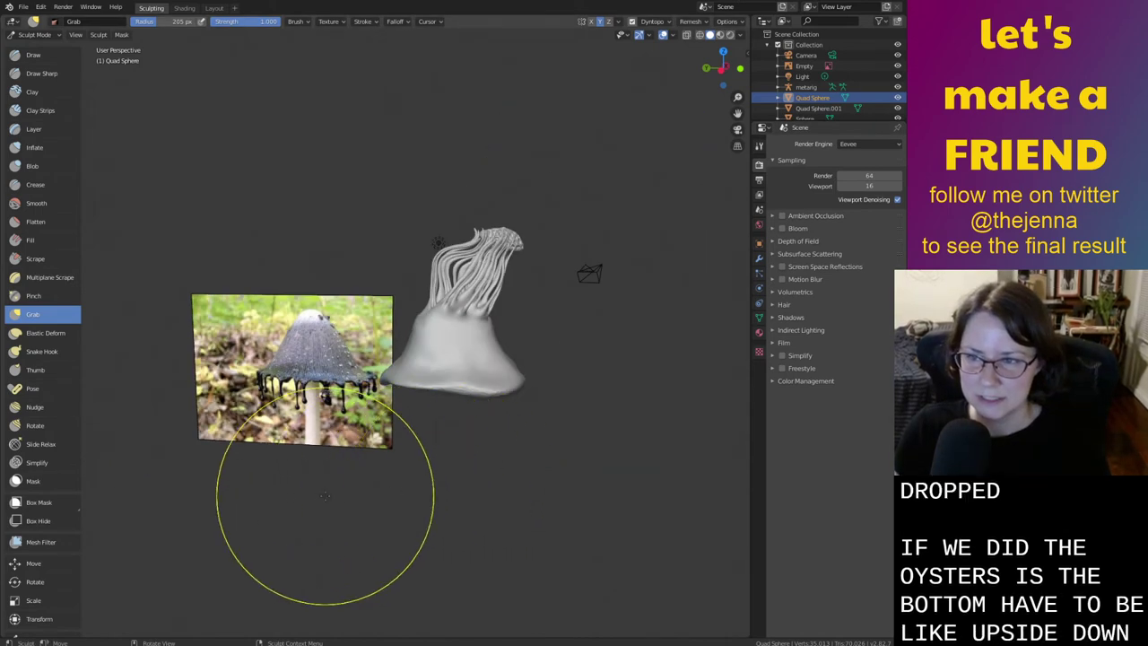
click(722, 72)
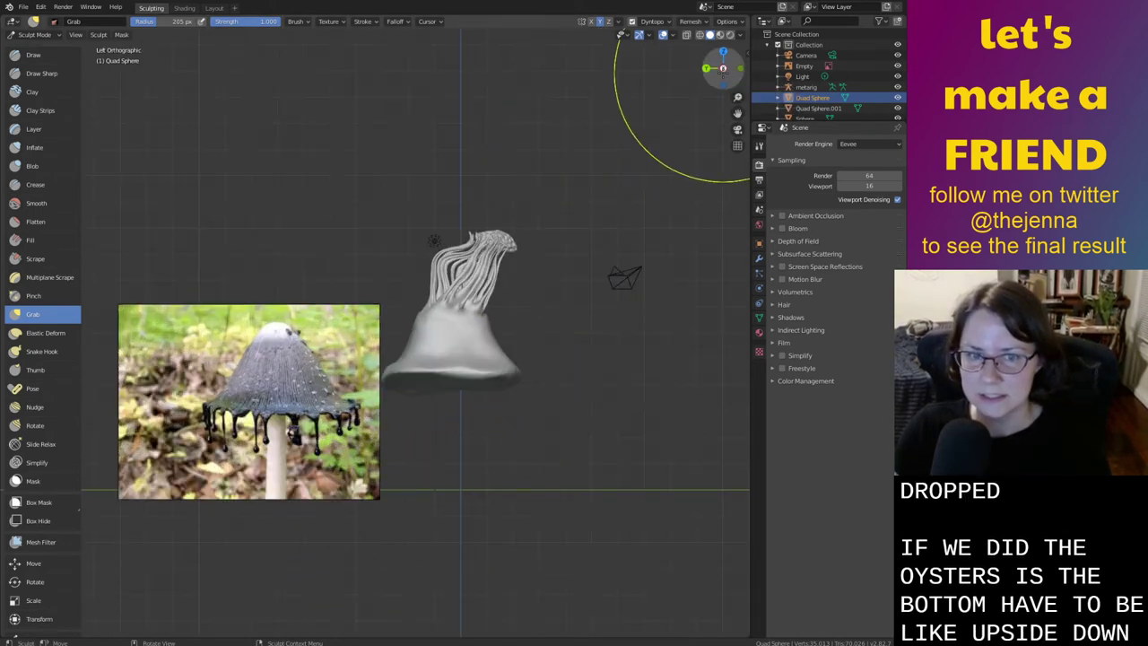
key(shift+a)
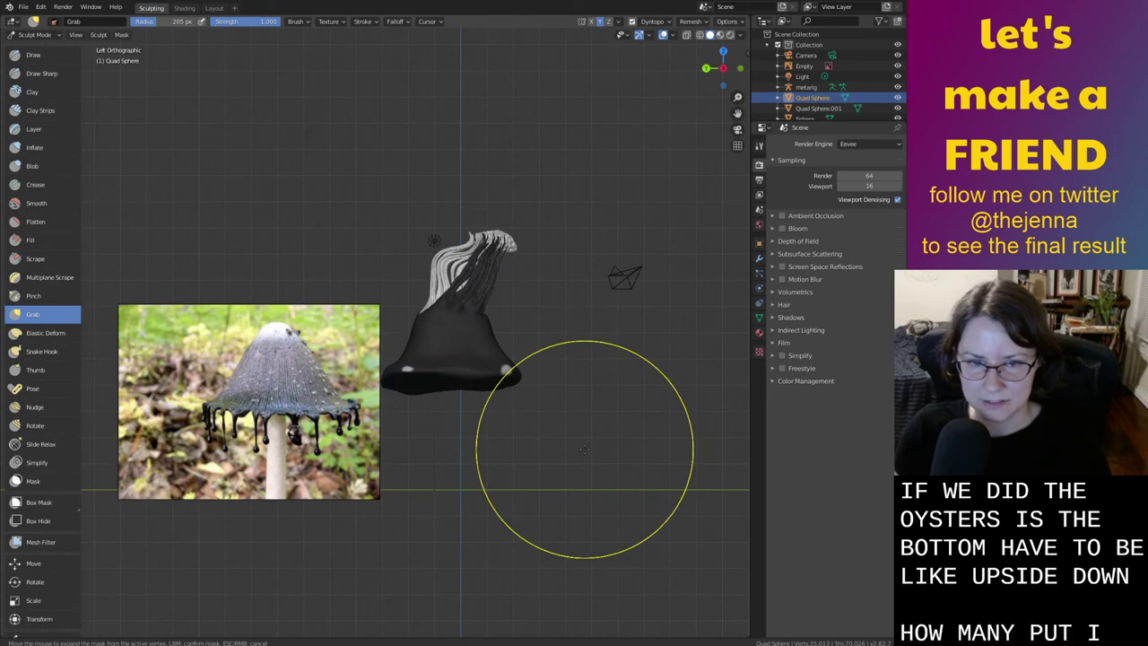
click(584, 448)
key(ctrl)
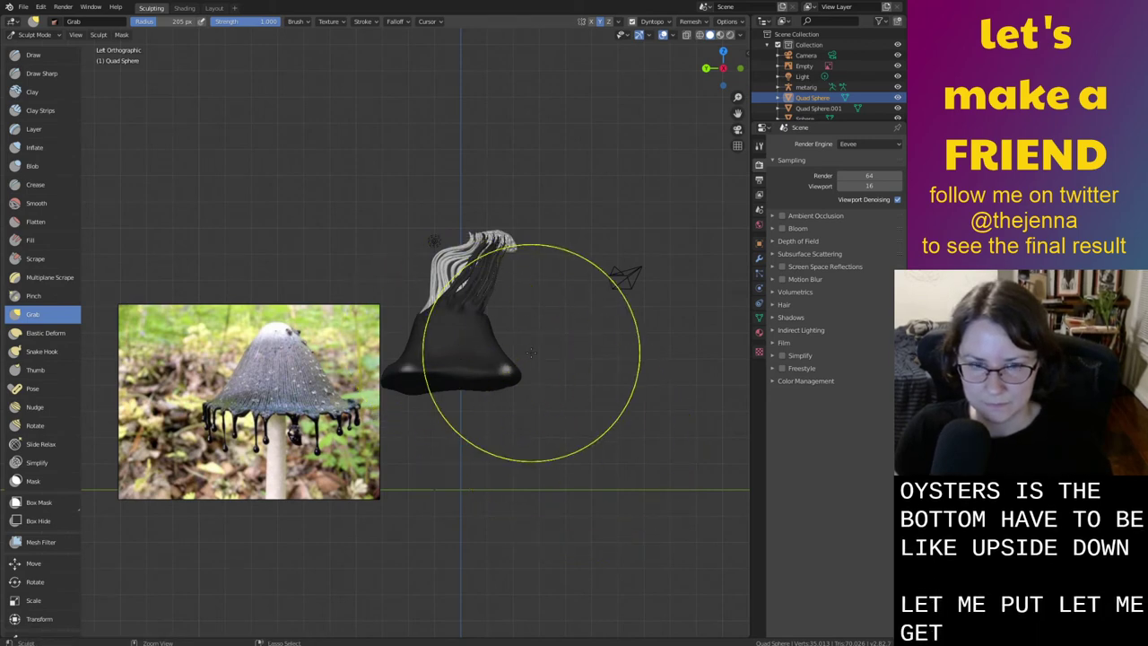
key(alt+m)
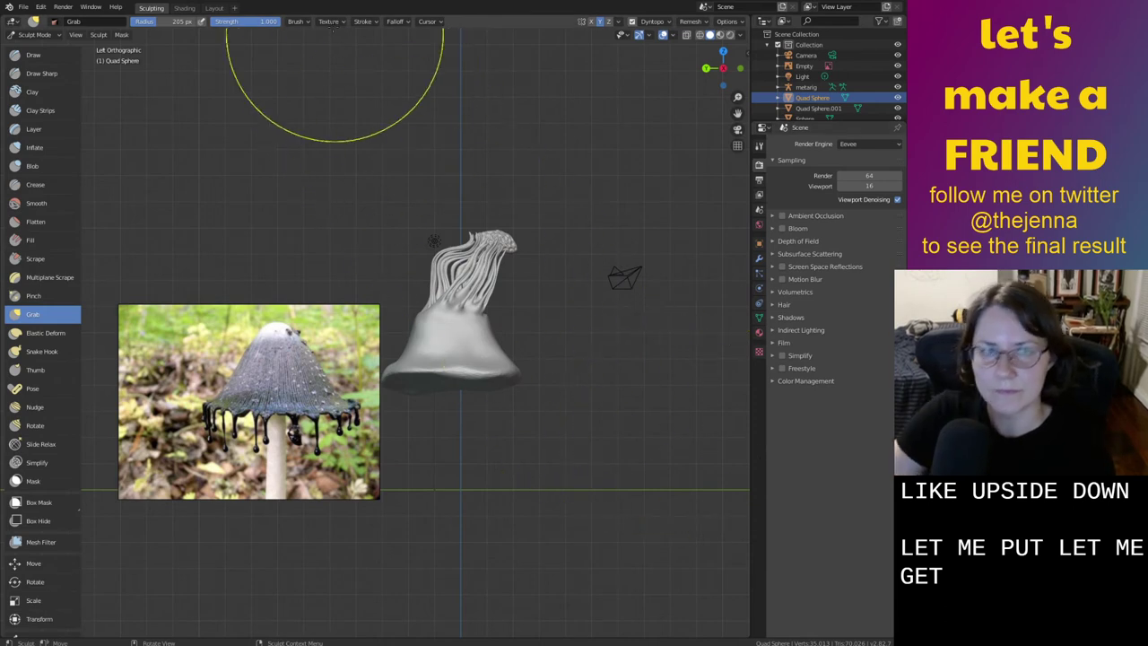
Add the yellow oyster mushroom photo as a reference image in the left view and move it beside the rig's feet
click(213, 8)
click(675, 328)
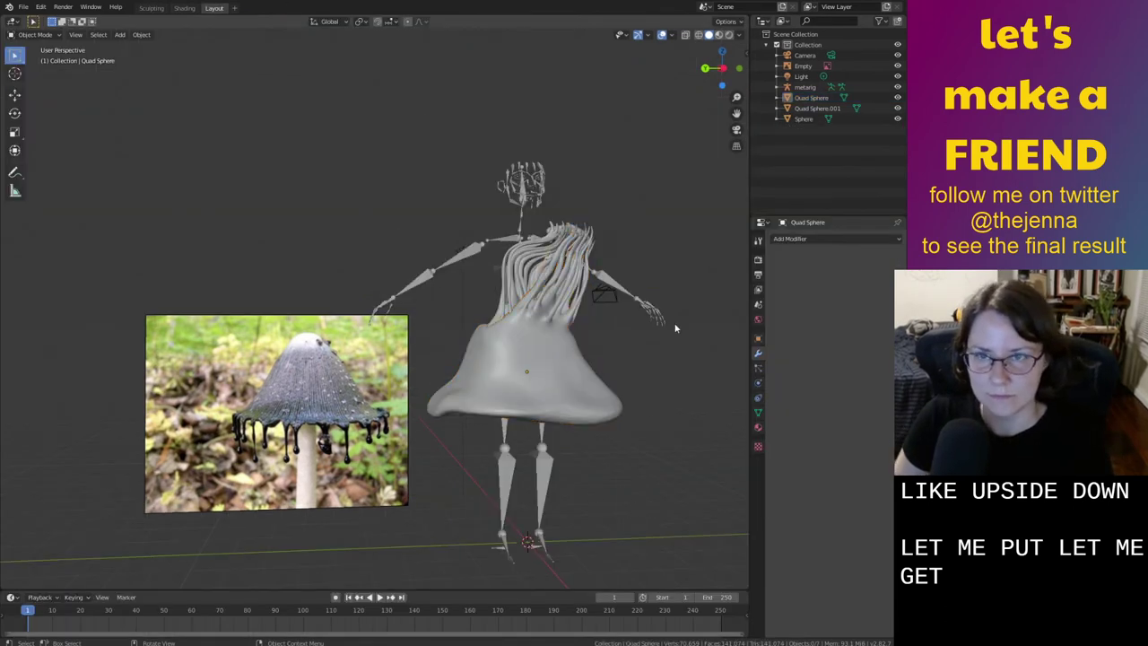
click(721, 69)
key(shift+a)
mouse_move(625, 492)
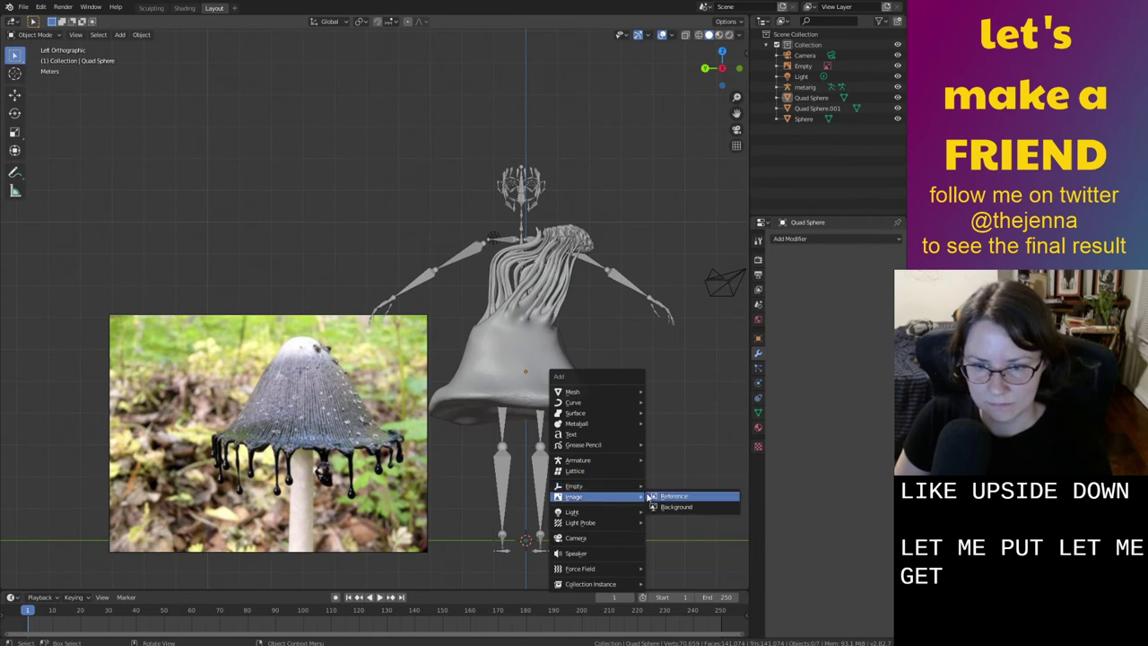
click(651, 497)
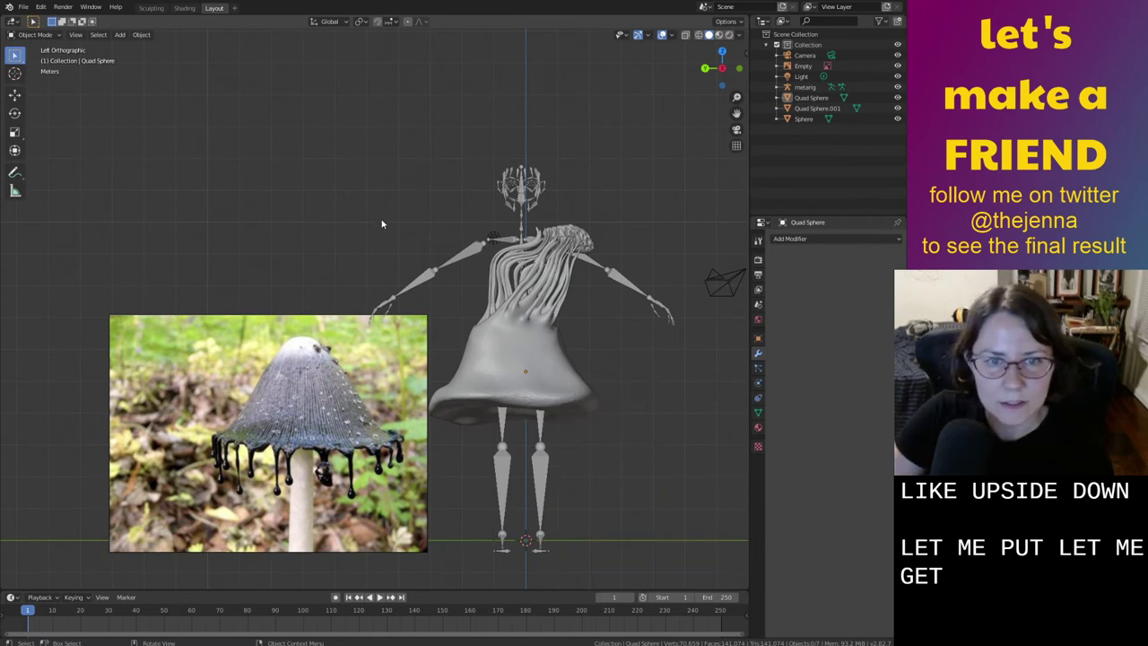
key(g)
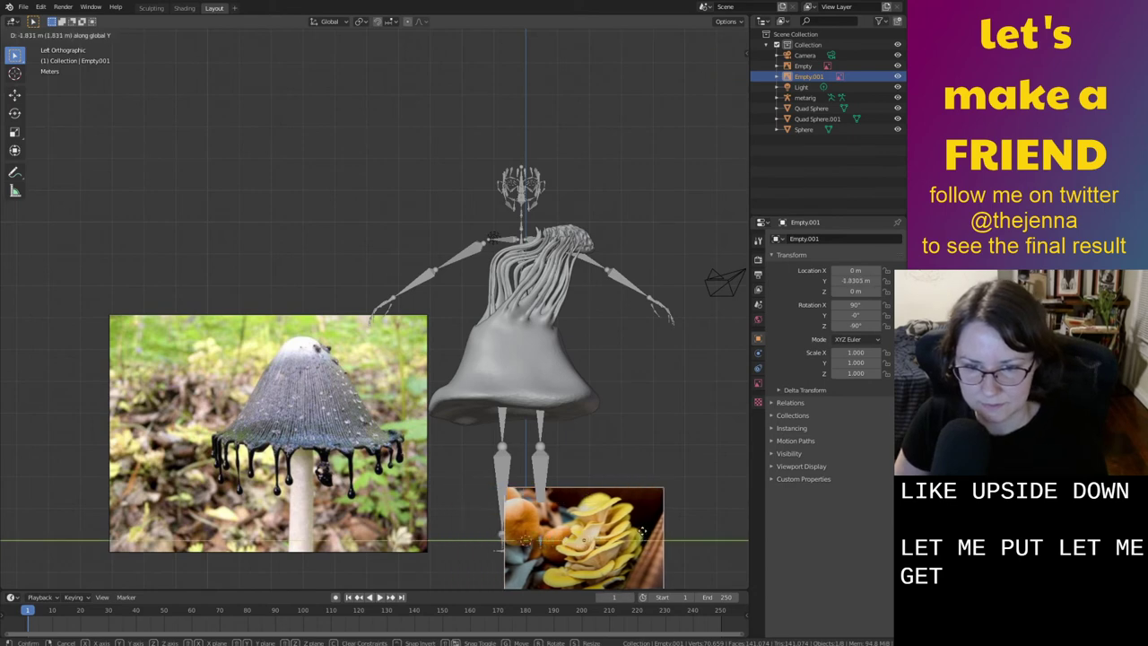
click(713, 479)
Scale the yellow mushroom reference image up to about 2.14
key(s)
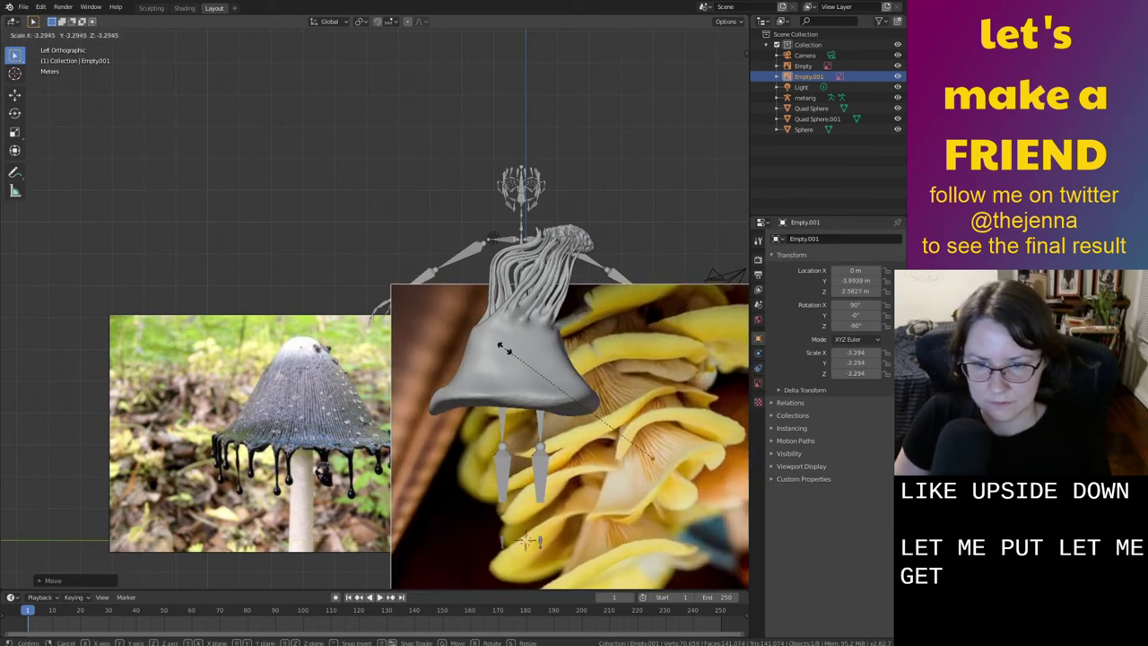
click(652, 455)
shift+middle_drag(703, 466, 565, 488)
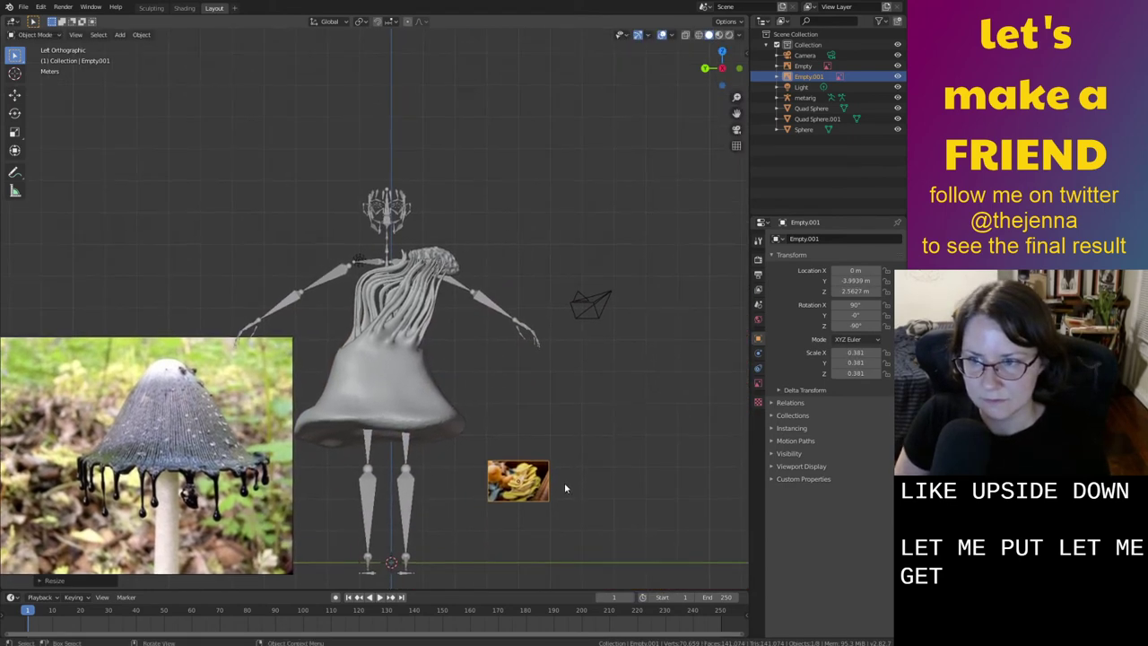
key(s)
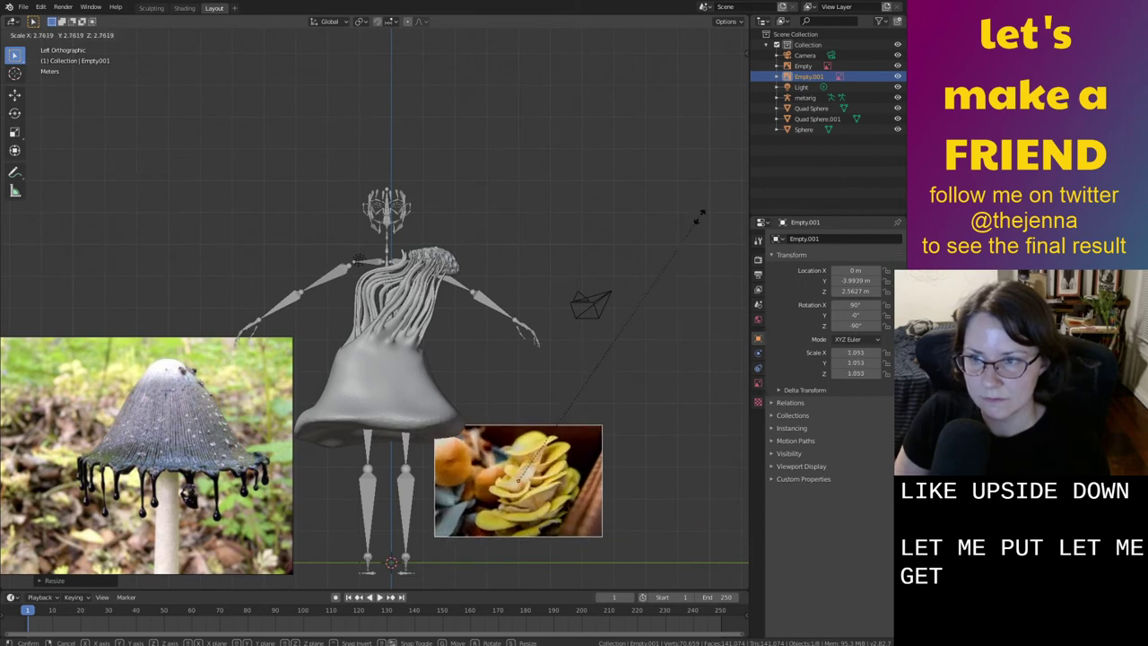
click(634, 341)
key(s)
click(665, 280)
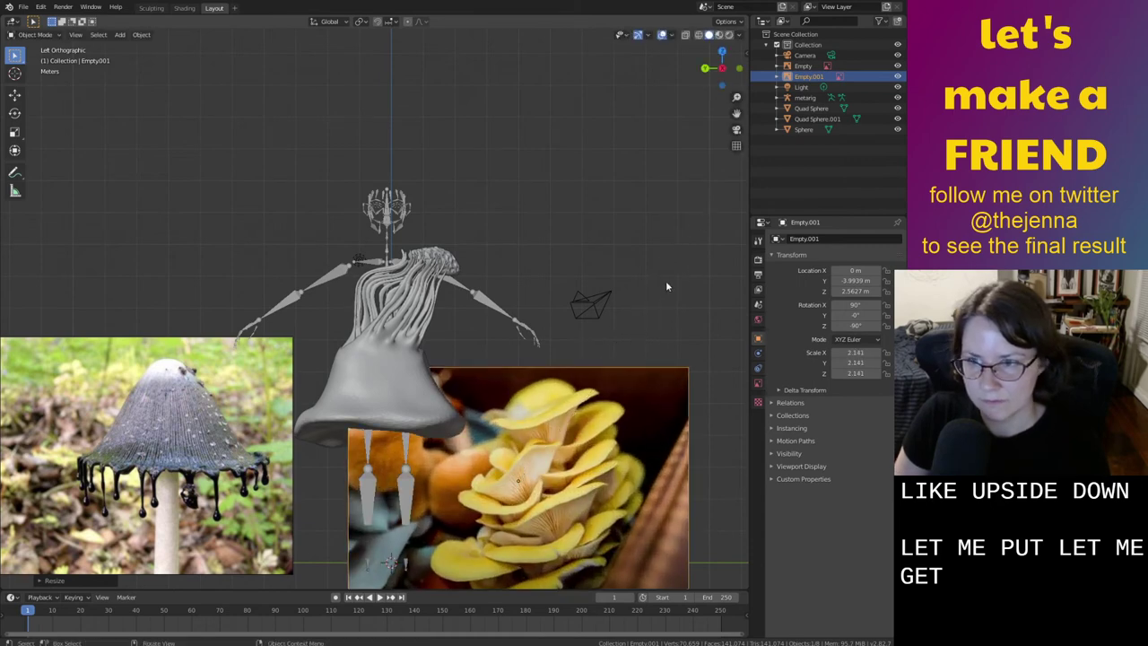
Move the yellow mushroom reference to about 4.96 m on X and -5.93 m on Y, beside the figure
scroll(645, 366, down, 1)
middle_drag(645, 366, 557, 359)
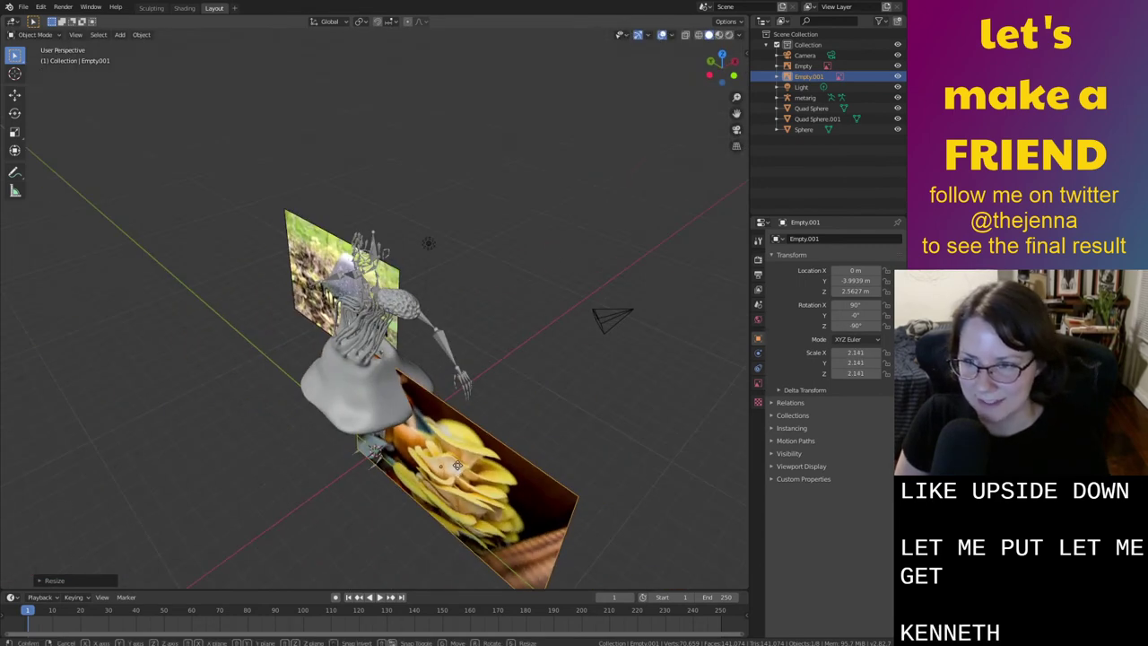
key(g)
key(x)
click(549, 418)
middle_drag(551, 418, 647, 371)
key(g)
key(x)
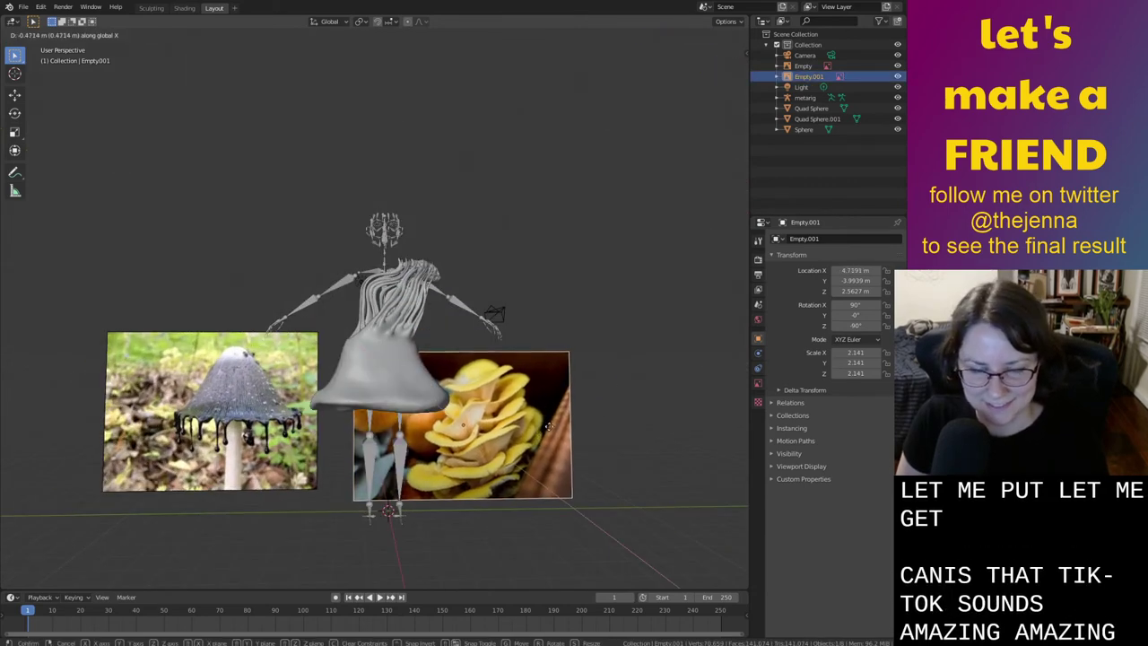
click(569, 426)
key(g)
key(y)
click(590, 376)
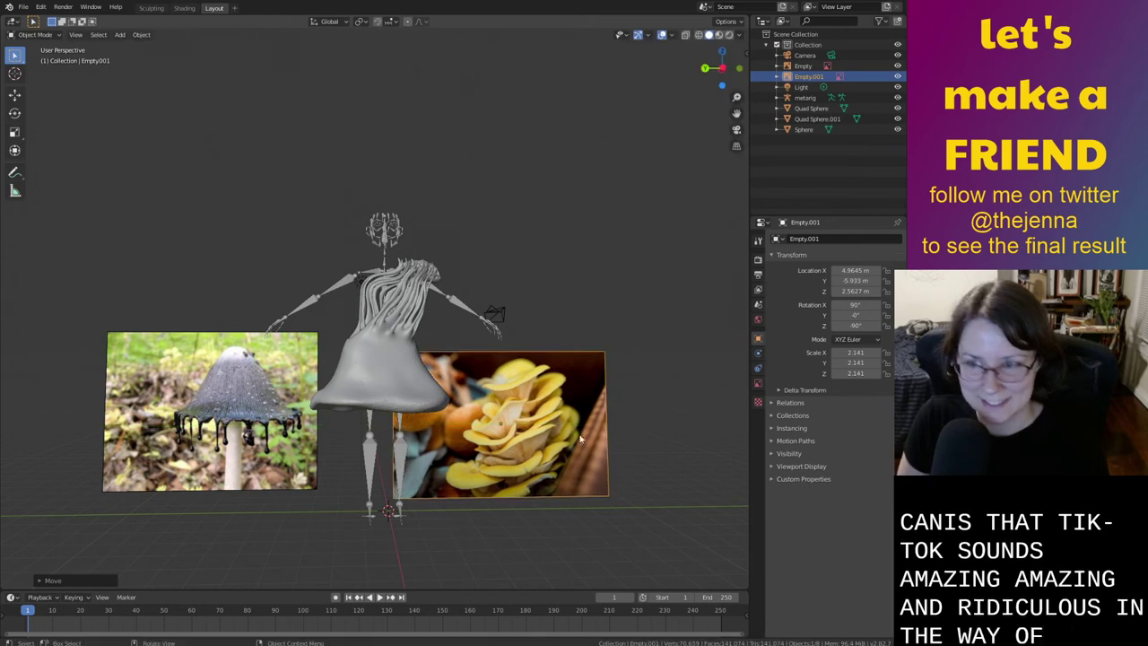
Enlarge the yellow mushroom reference to a scale of about 2.91 and save the file
key(s)
click(625, 390)
middle_drag(619, 404, 588, 503)
key(ctrl+s)
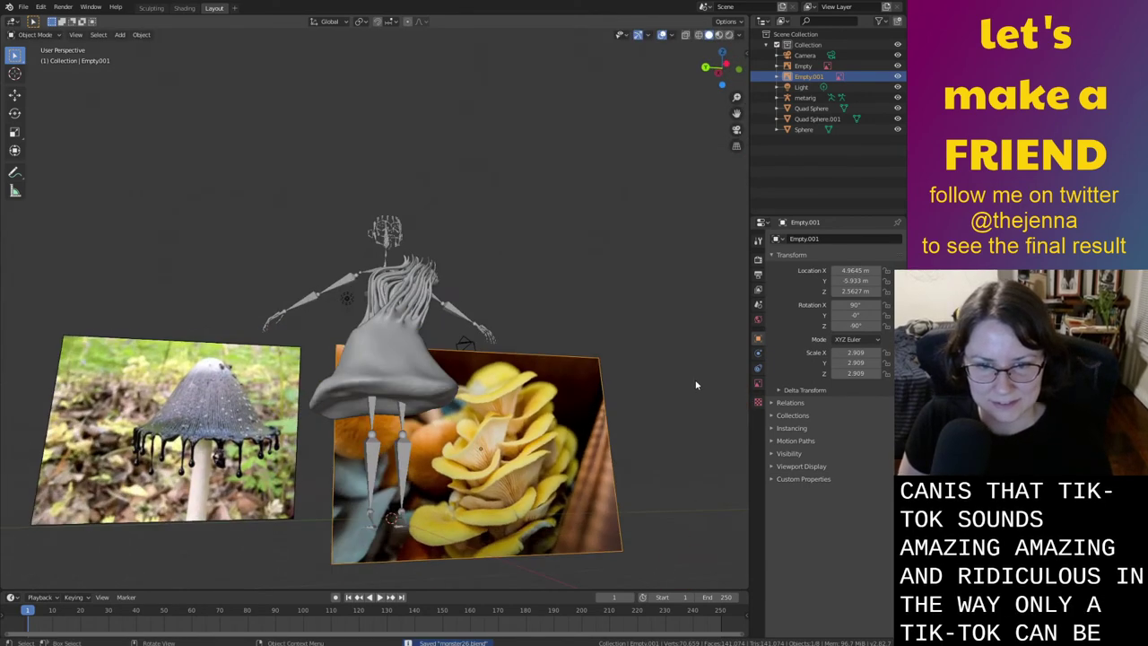
Compare the skirt's shape with the inky cap and yellow mushroom references from several angles
click(386, 388)
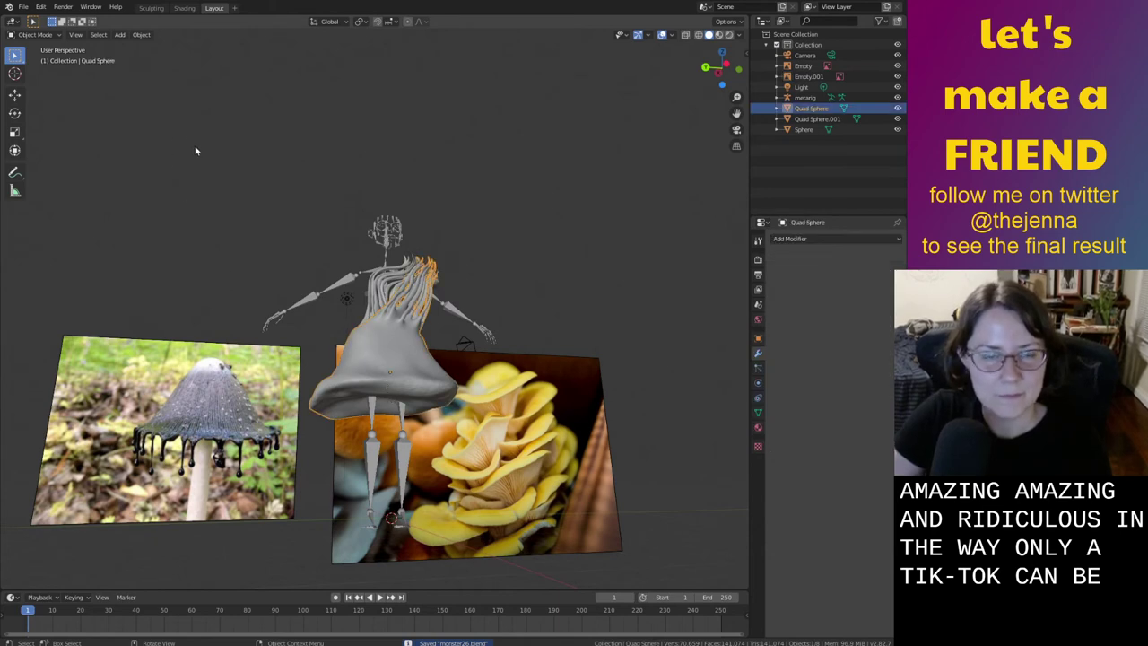
middle_drag(195, 151, 326, 357)
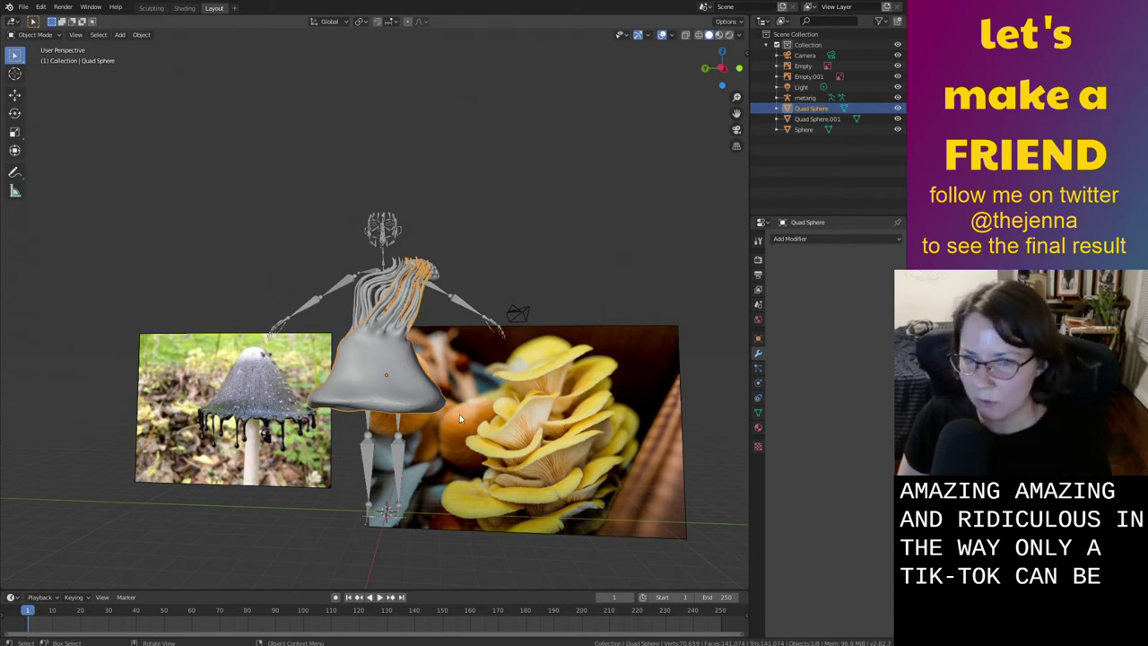
click(318, 437)
middle_drag(318, 437, 502, 405)
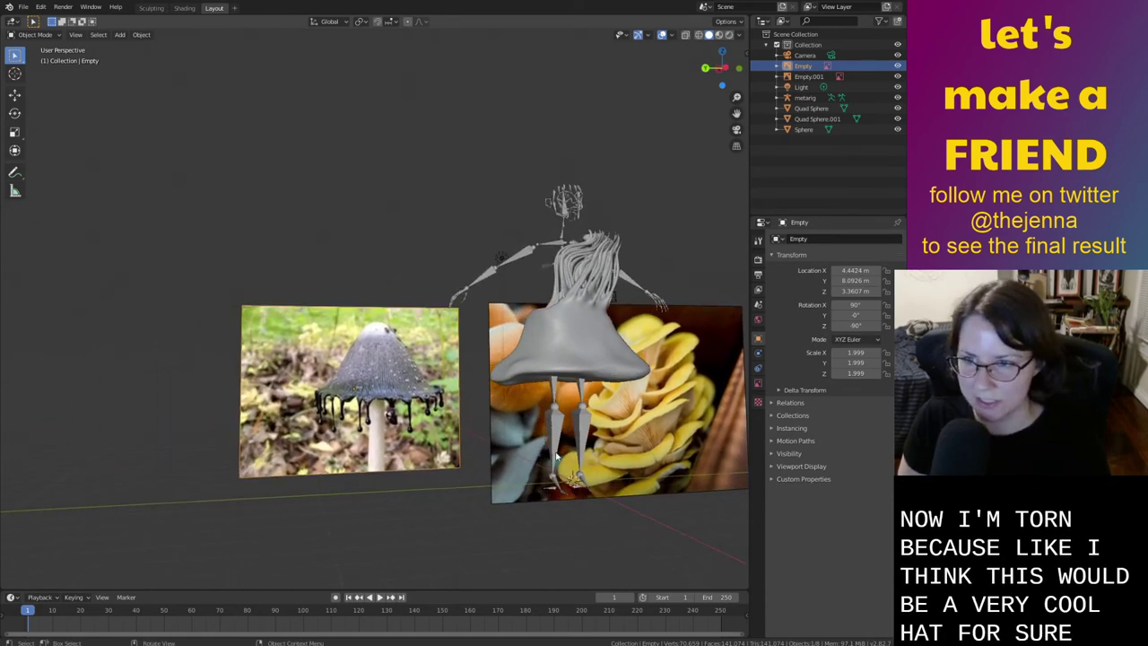
middle_drag(556, 456, 483, 320)
click(498, 352)
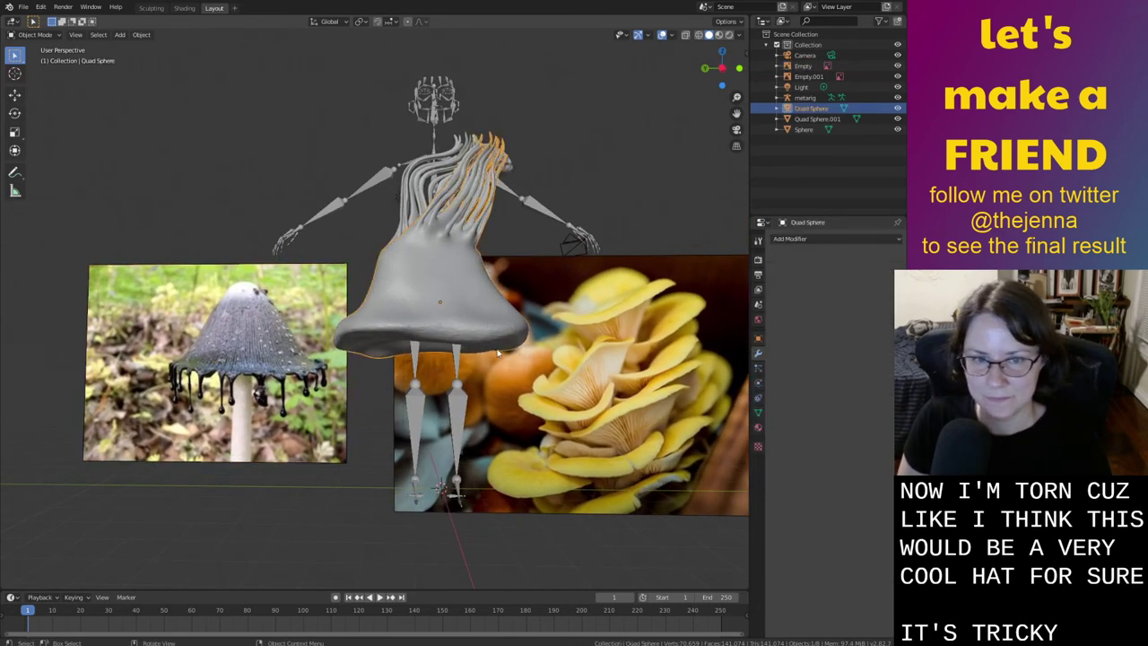
scroll(498, 353, up, 3)
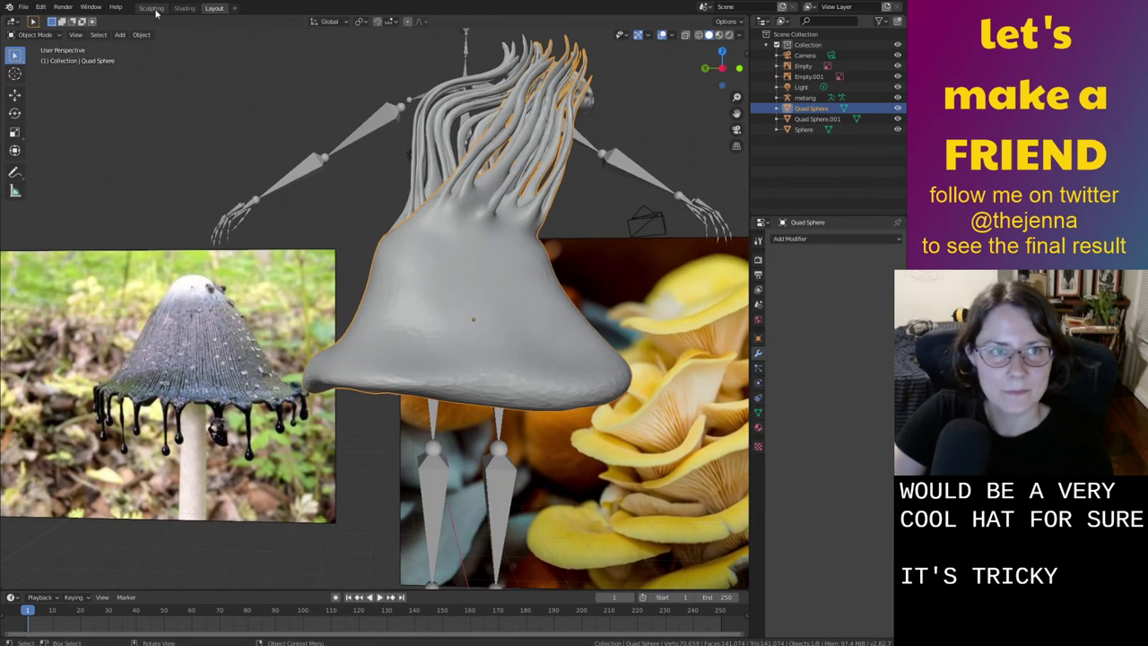
click(152, 8)
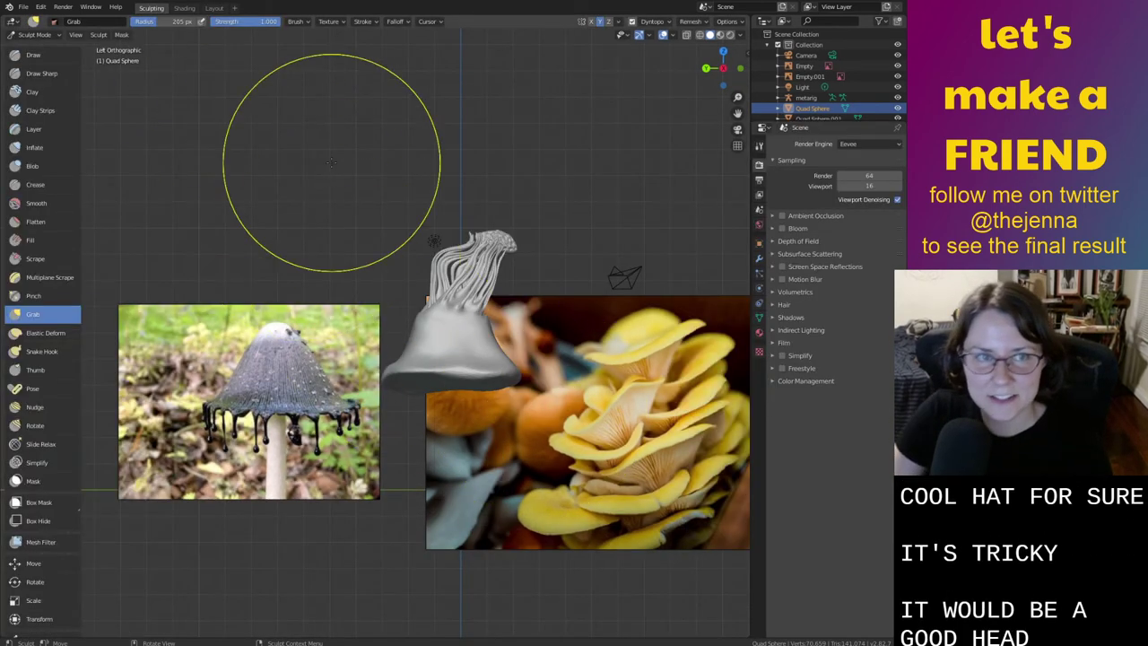
click(214, 9)
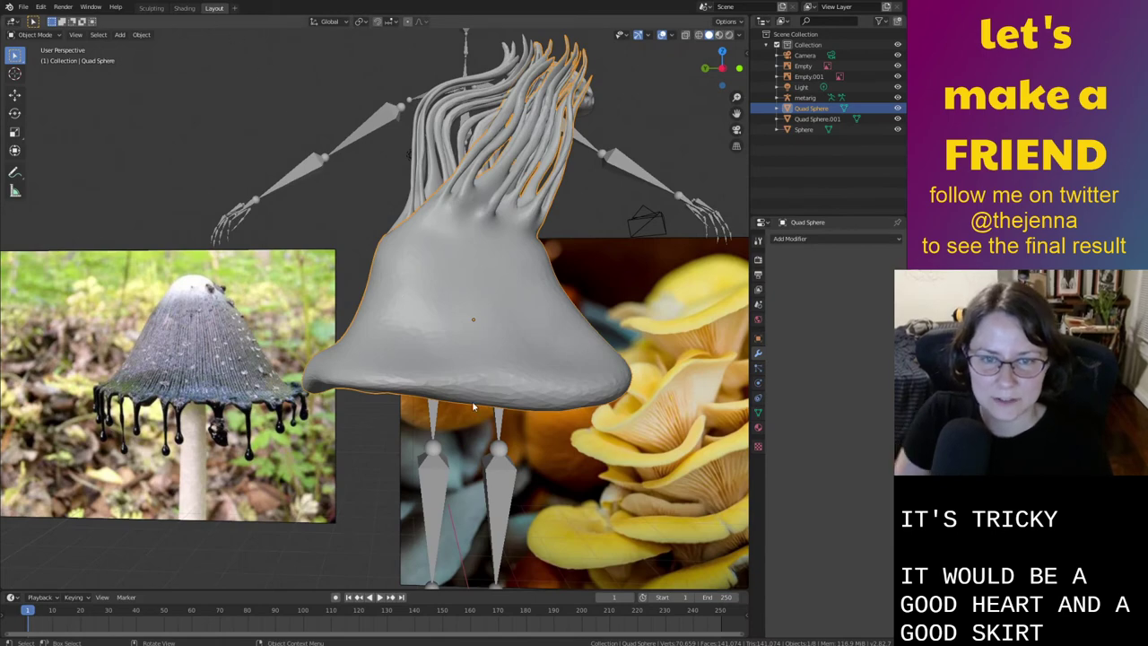
middle_drag(474, 407, 516, 359)
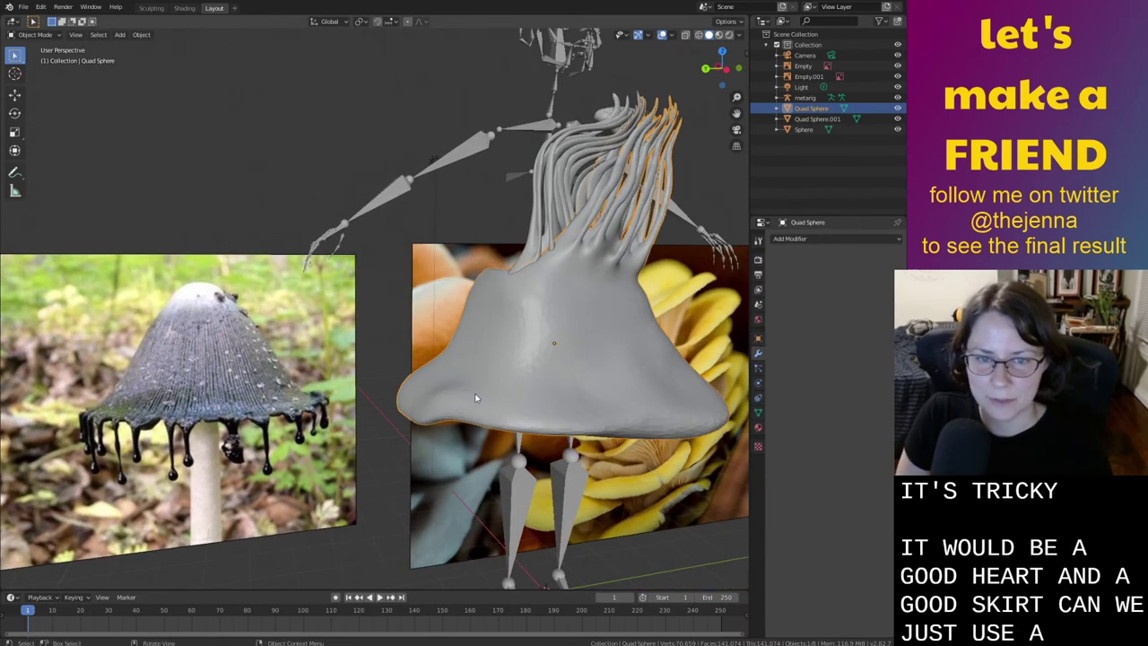
click(151, 8)
mouse_move(519, 457)
middle_down()
mouse_move(546, 426)
mouse_move(538, 396)
middle_up()
middle_drag(511, 435, 505, 406)
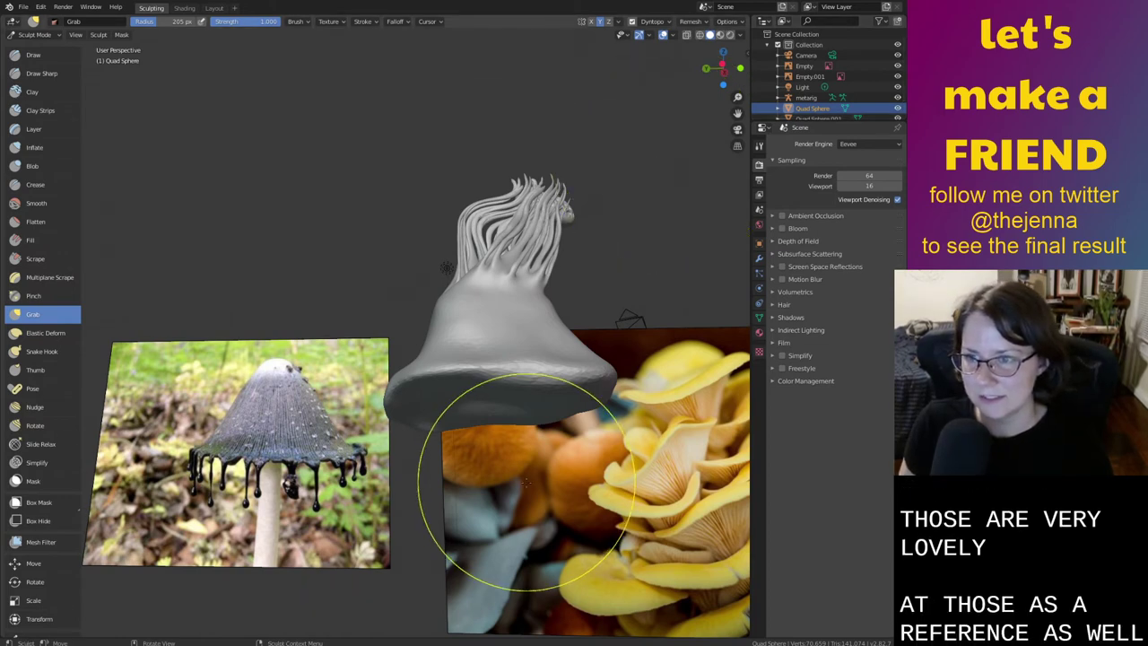
mouse_move(526, 493)
middle_down()
mouse_move(488, 436)
mouse_move(543, 466)
middle_up()
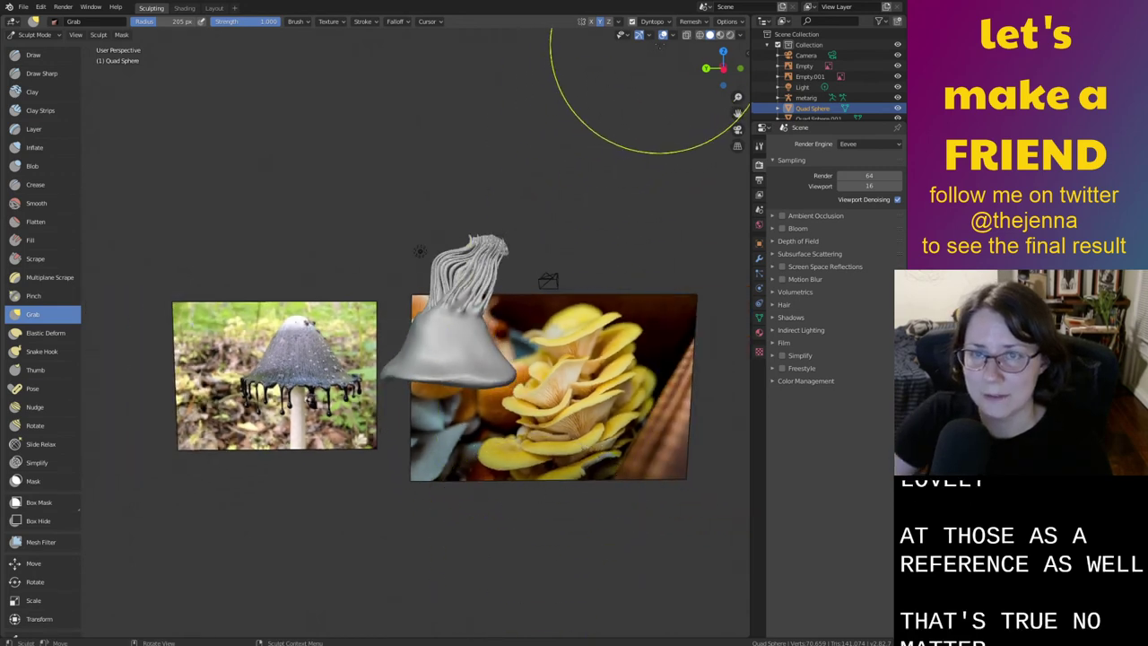
click(718, 61)
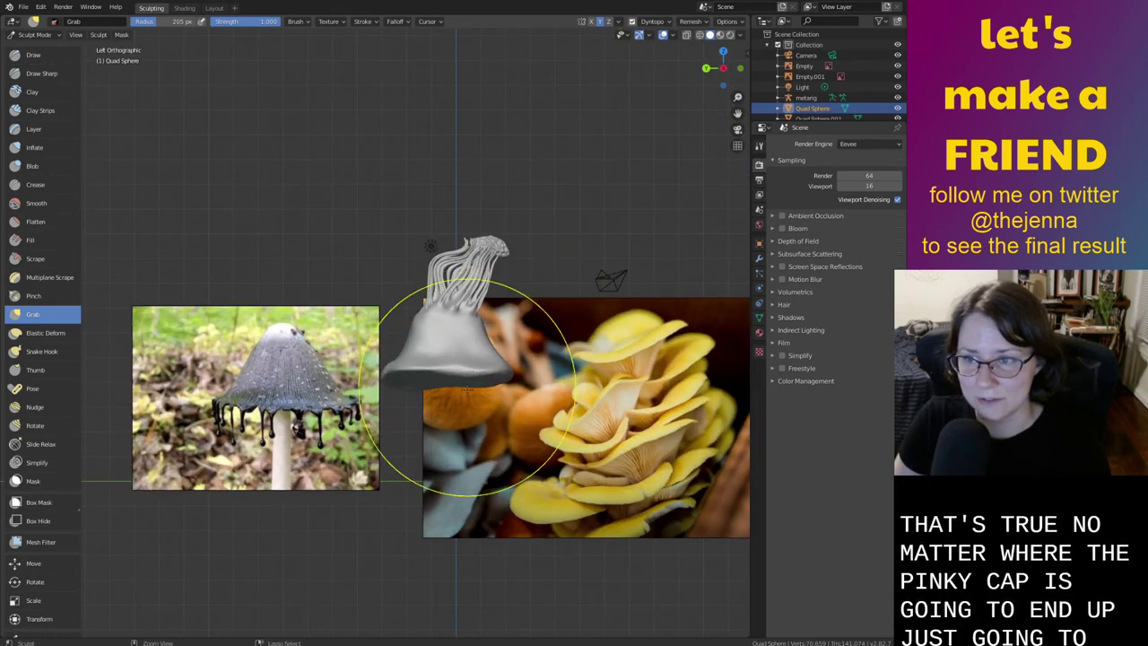
scroll(474, 397, down, 3)
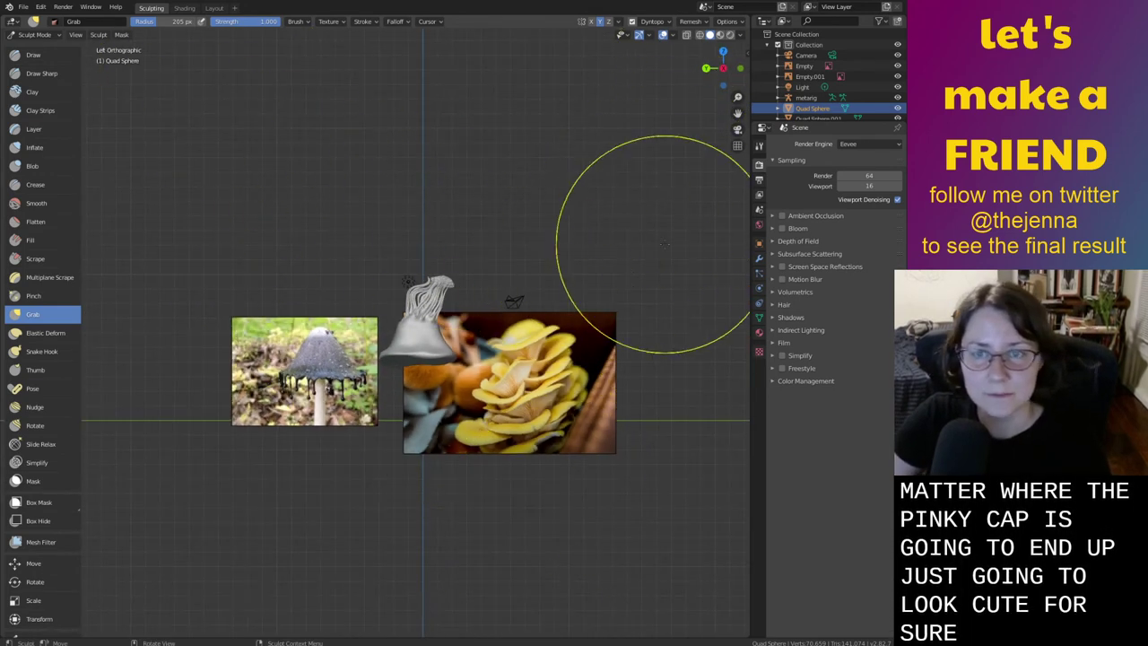
key(Tab)
key(shift+a)
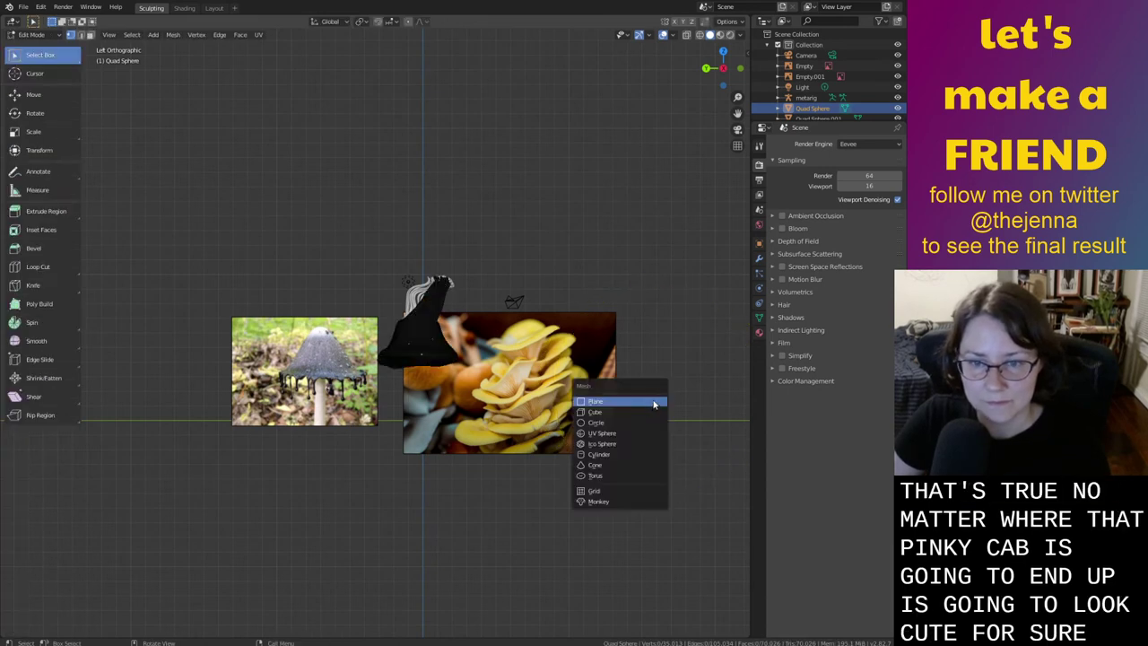
key(Escape)
key(shift+a)
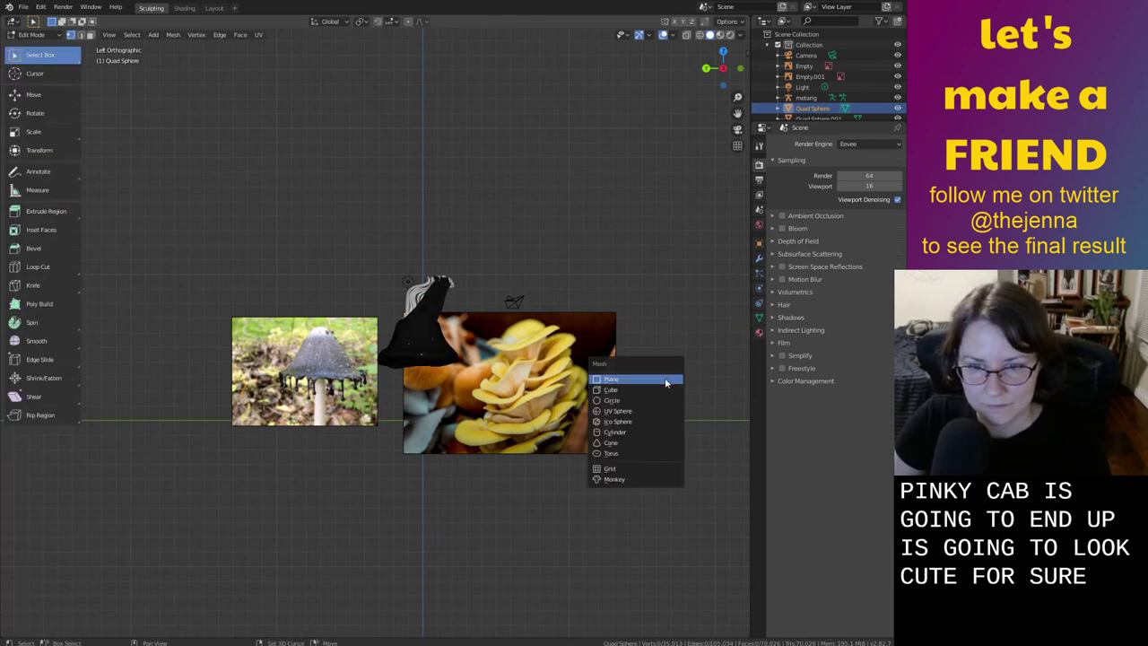
key(Escape)
Shrink the yellow mushroom reference image to a scale of about 1.54 in the left view of the Layout workspace
click(214, 7)
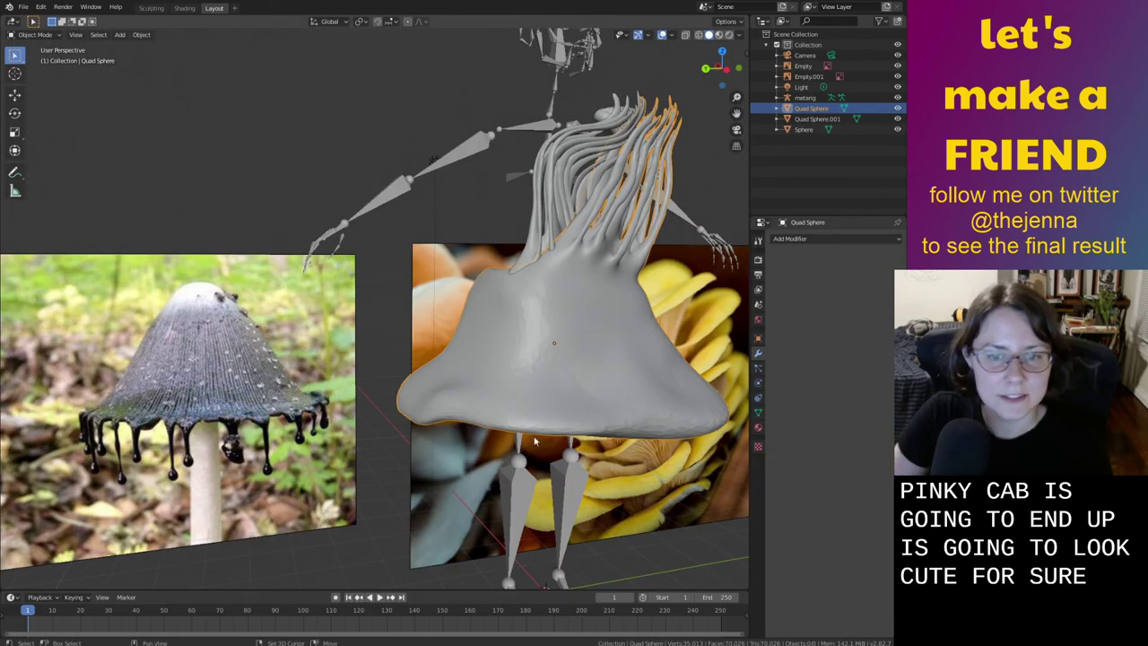
right_click(568, 389)
click(731, 70)
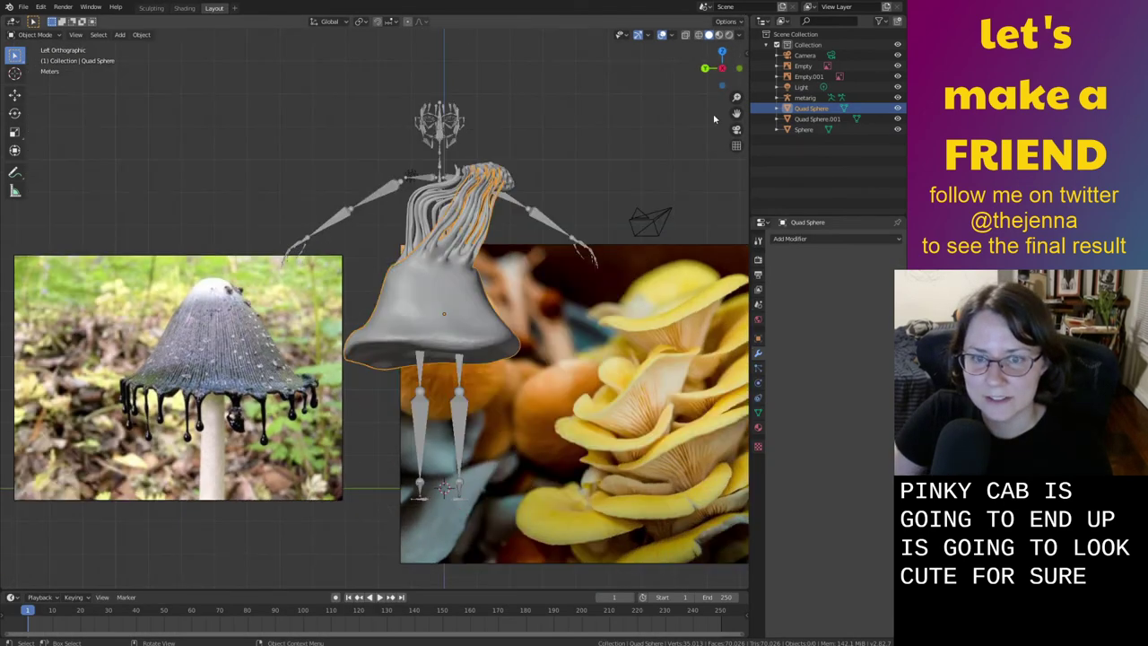
scroll(569, 348, down, 3)
click(620, 421)
key(s)
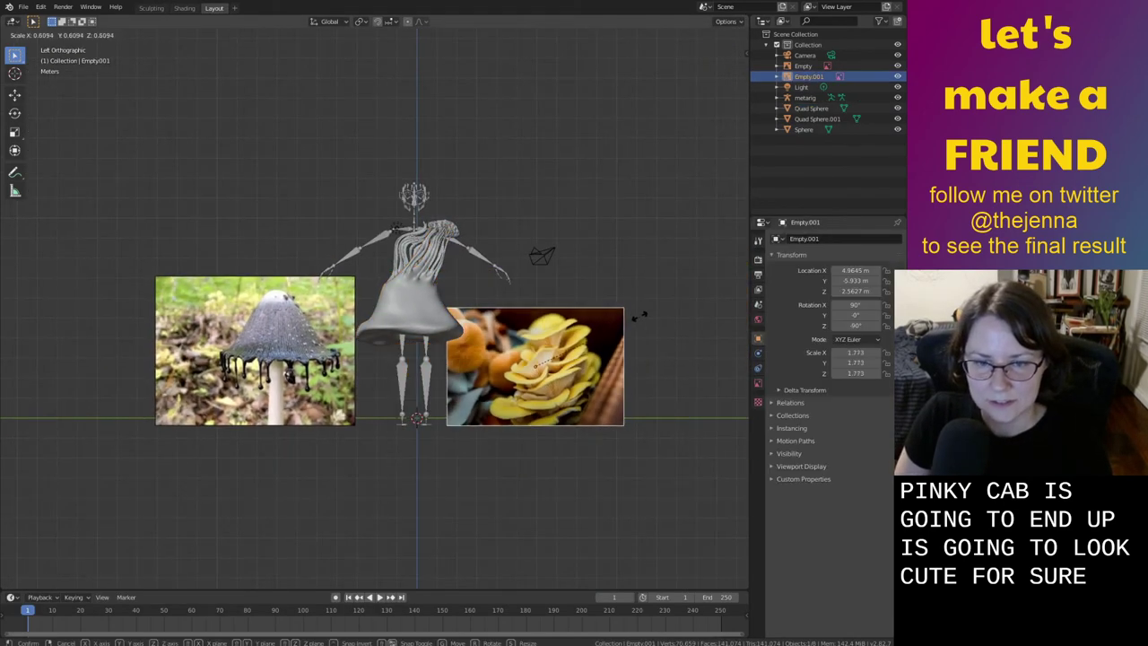
click(626, 327)
Add the red ruffled mushroom photo as another reference image and scale it to about 2.01
click(660, 367)
key(shift+a)
mouse_move(656, 377)
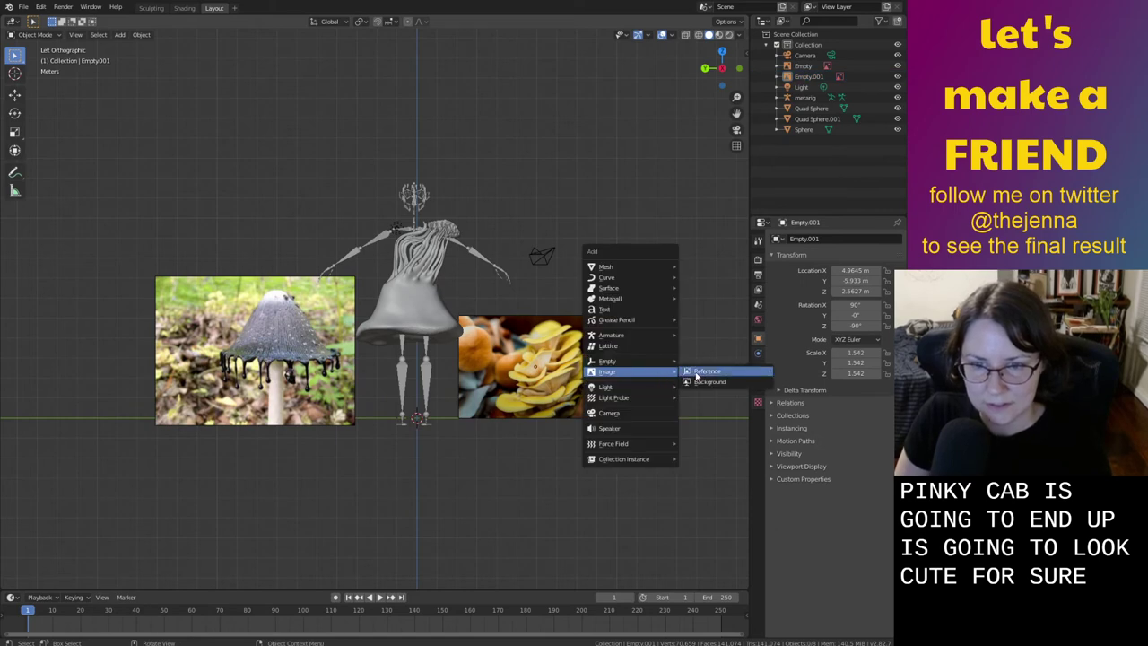
click(697, 373)
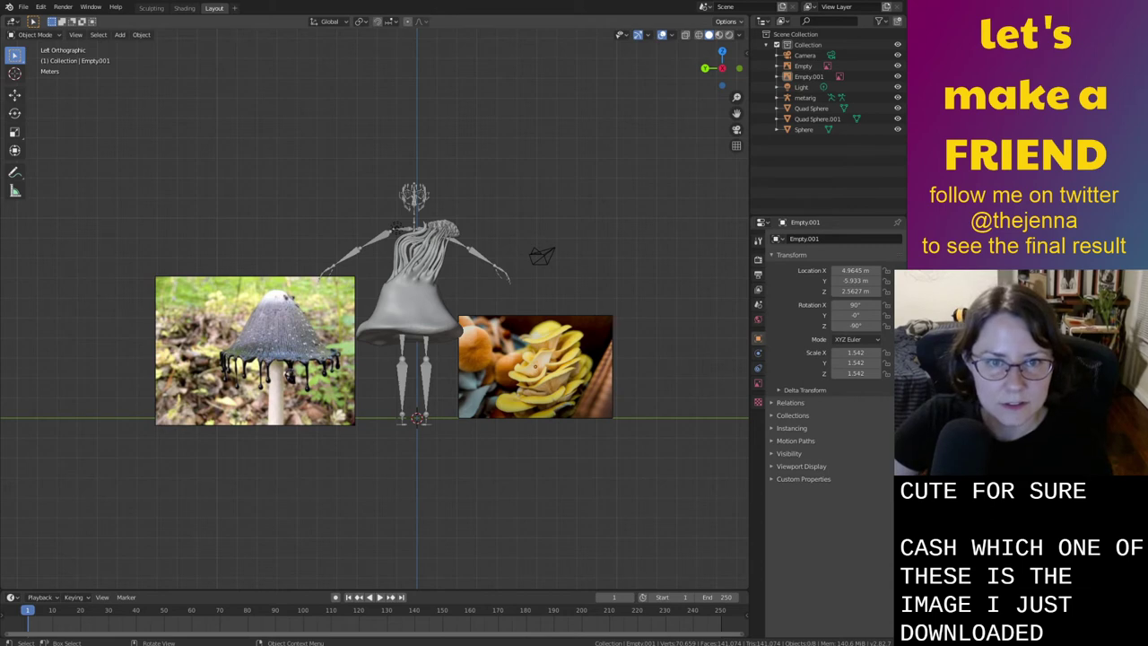
click(606, 552)
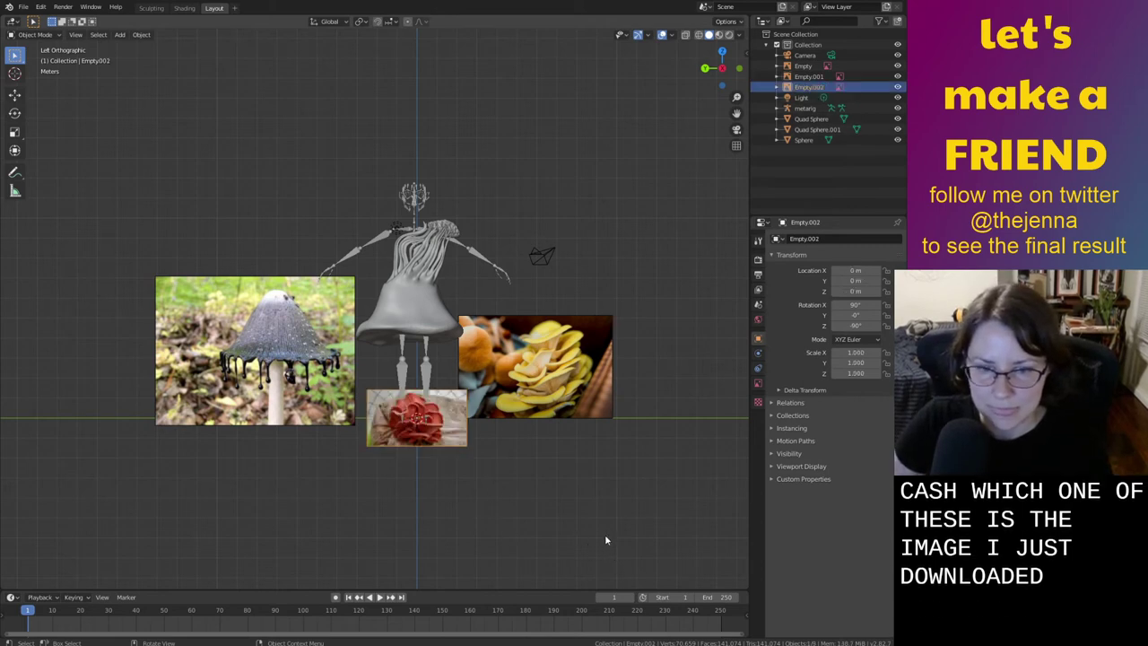
key(s)
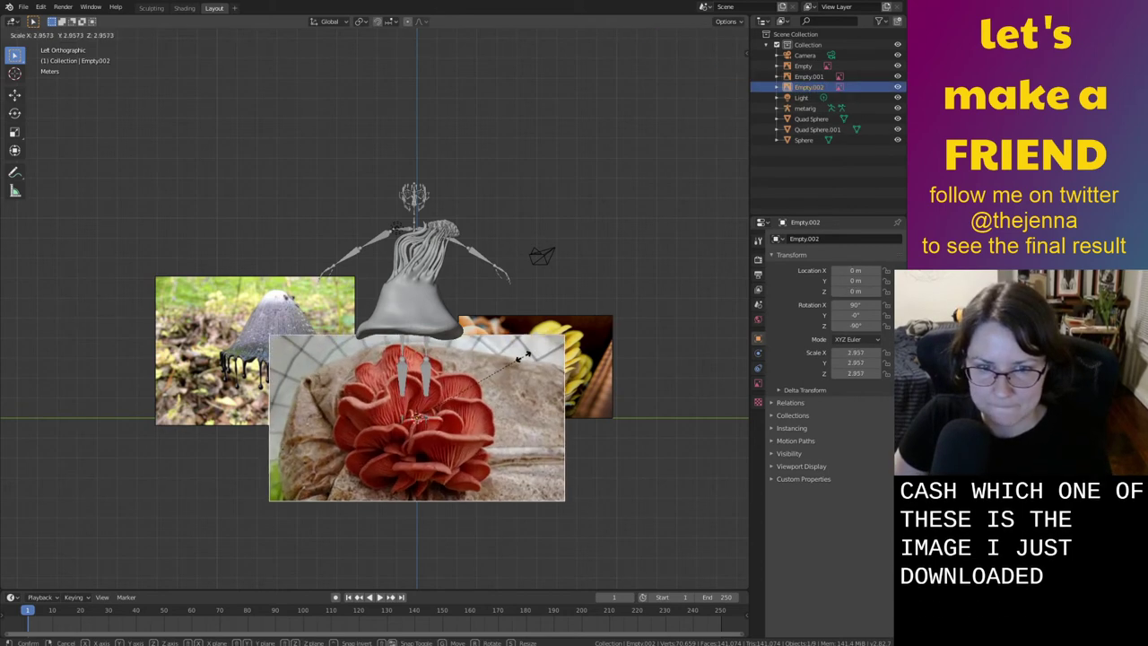
click(484, 399)
Move the red mushroom reference along Y to about -5.91 m and raise it to about 8.11 m in Z, above the yellow mushroom image
key(g)
key(y)
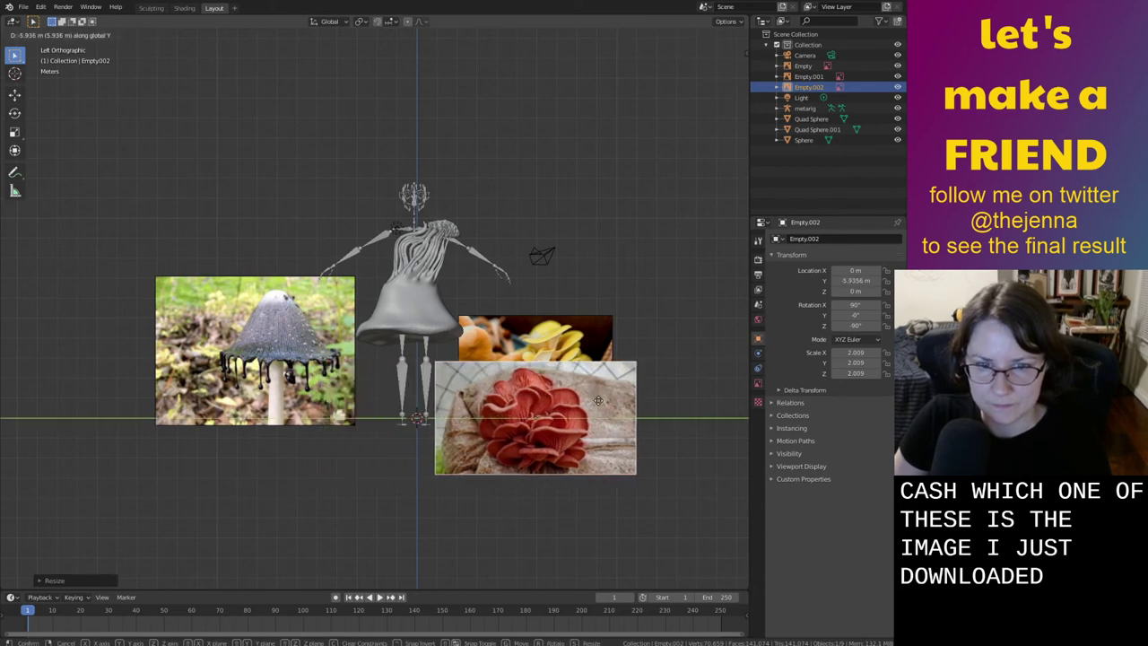
click(603, 395)
key(g)
key(x)
key(z)
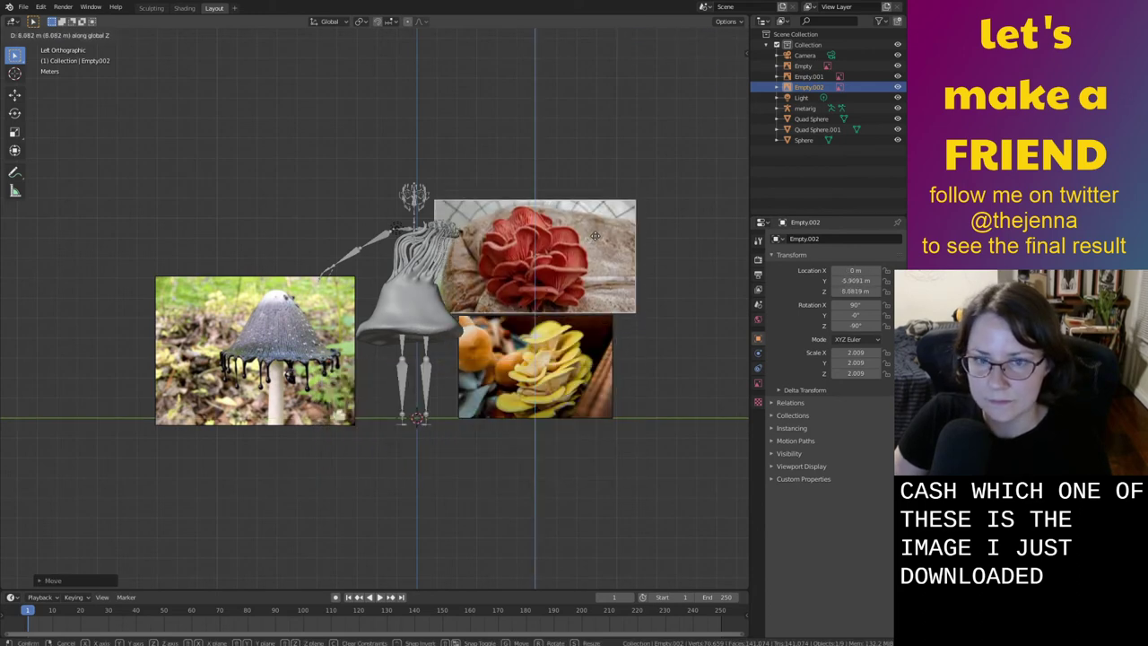
click(585, 234)
Move the red mushroom reference along X to about 5.14 m, toward the plane of the other reference images
middle_drag(585, 233, 542, 342)
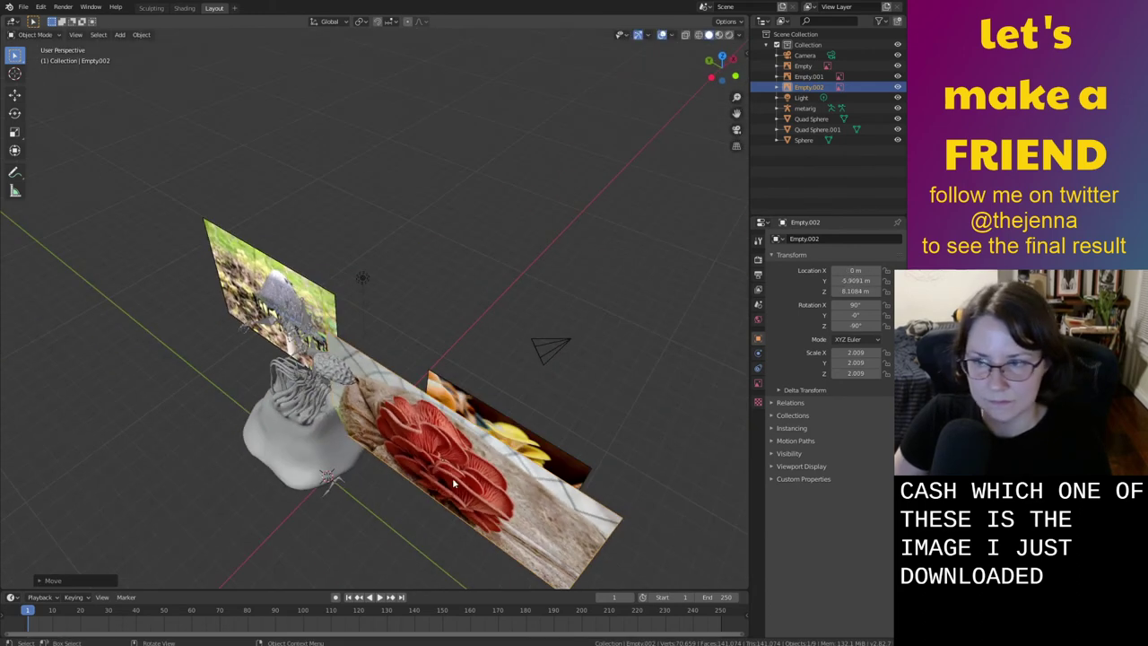
key(g)
key(x)
click(549, 386)
Shrink the red mushroom reference to a scale of about 1.53, lower it to about 7.33 m in Z, and save the file
middle_drag(549, 385, 603, 241)
key(s)
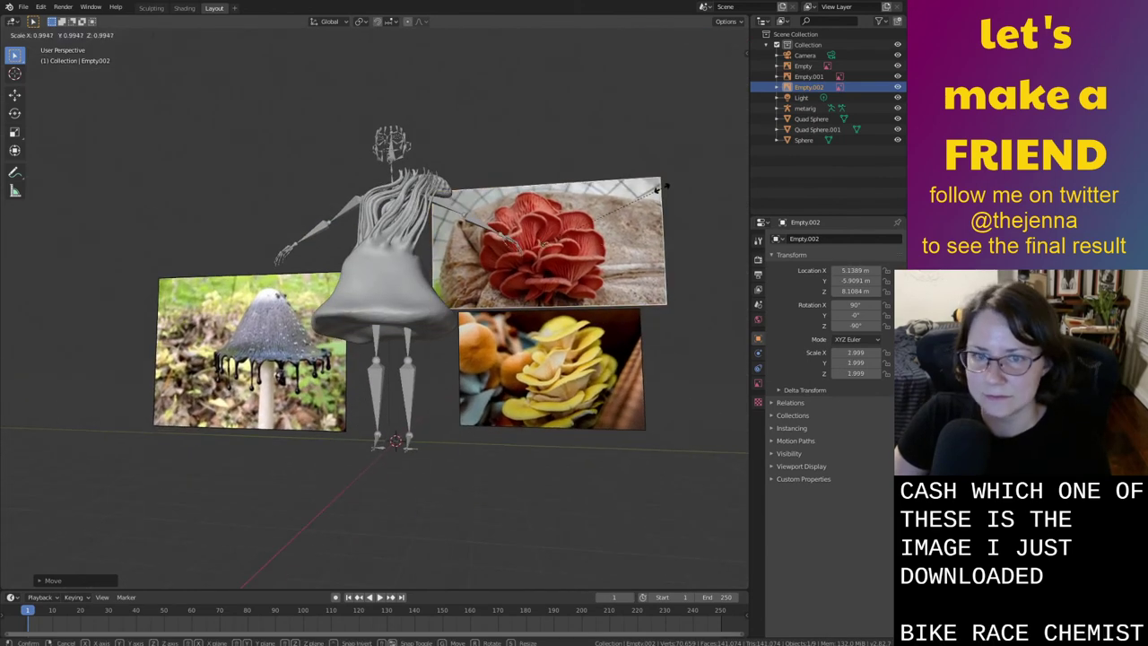
click(635, 208)
key(g)
key(z)
click(633, 225)
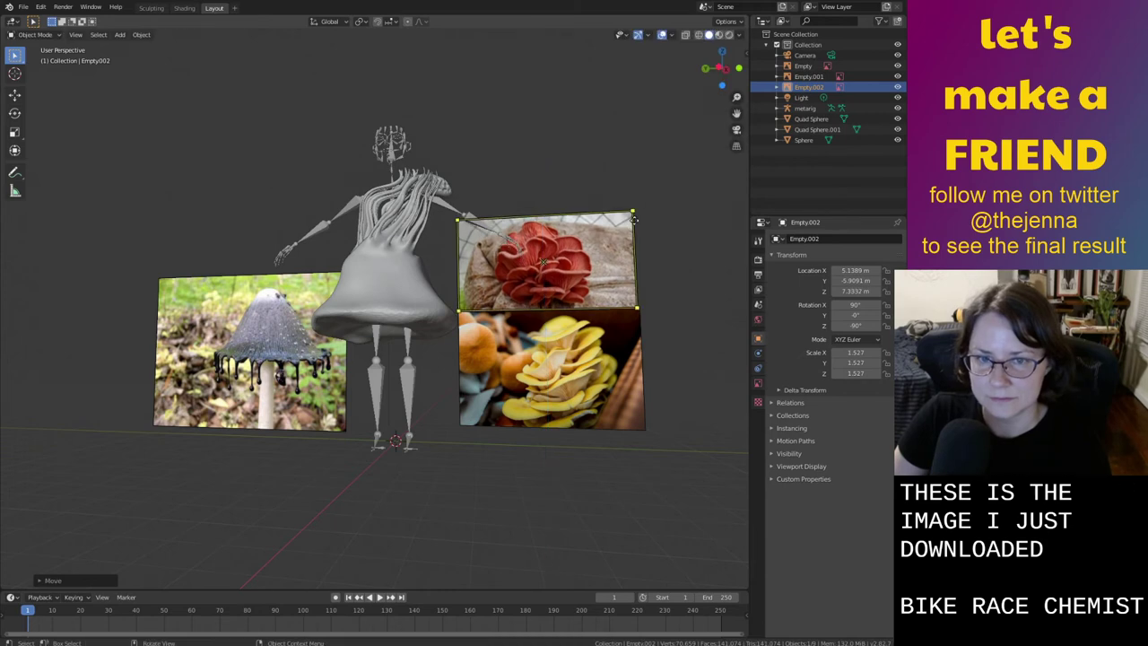
click(676, 240)
key(ctrl+s)
Select the mushroom-cap skirt and compare its flare and underside with the inky cap reference from several angles
middle_drag(489, 452, 541, 449)
scroll(540, 408, up, 2)
click(539, 408)
middle_drag(539, 407, 512, 418)
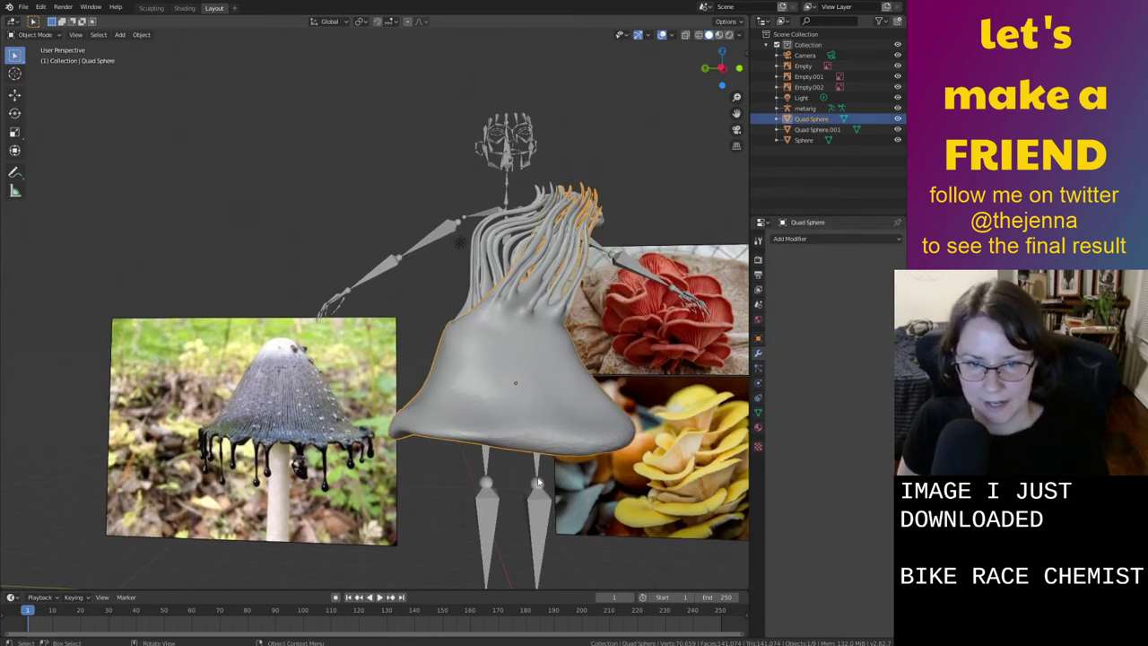
middle_drag(538, 483, 550, 412)
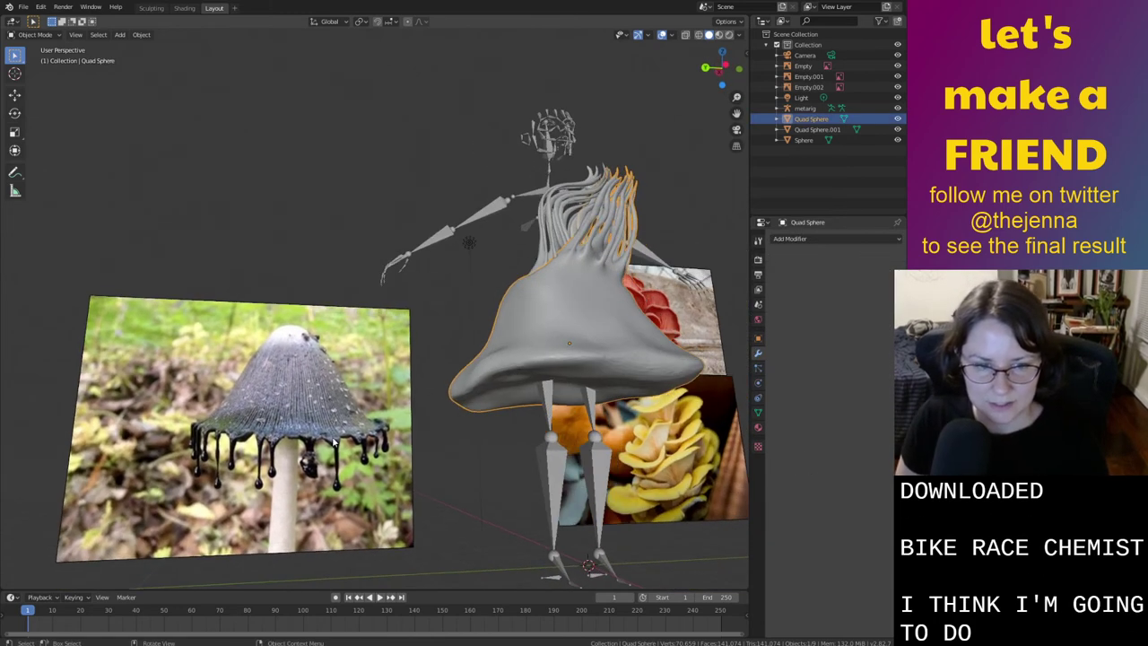
middle_drag(336, 441, 576, 356)
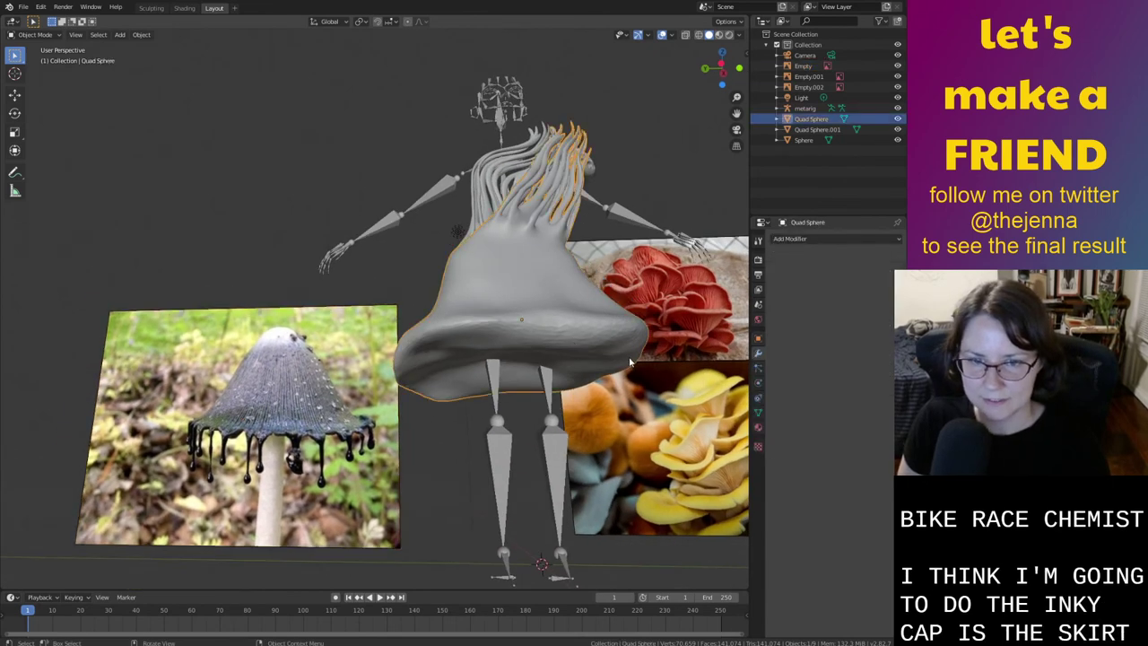
key(g)
key(shift+z)
right_click(601, 370)
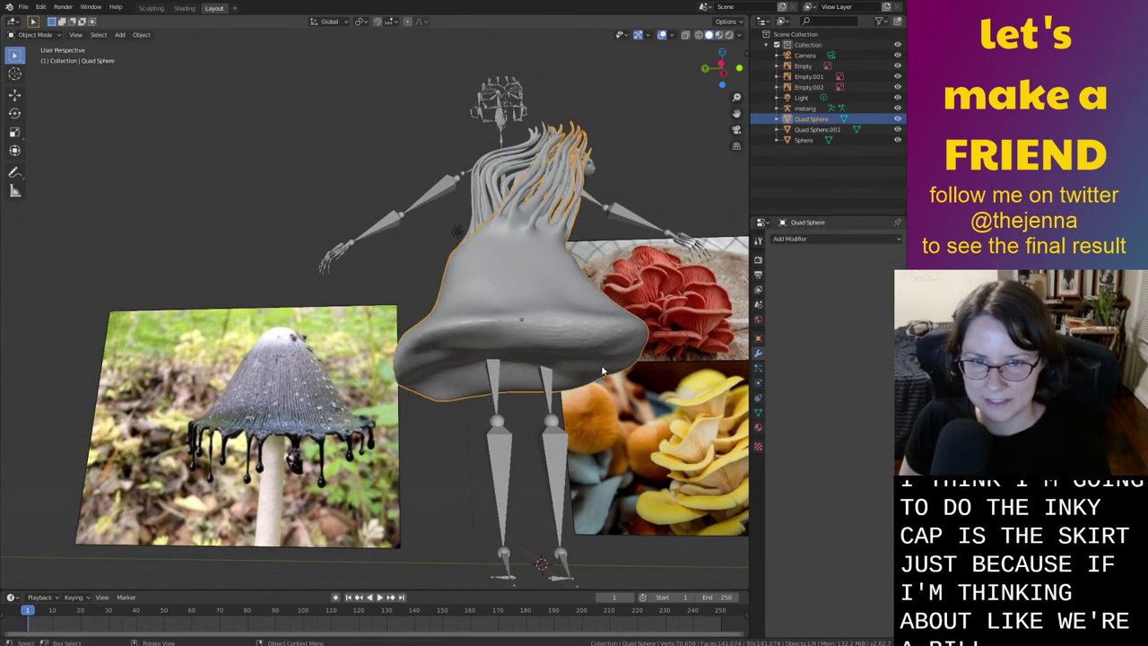
In the Sculpting workspace, push the lower rim of the skirt inward and upward with the Grab brush at a 205 px radius
click(151, 7)
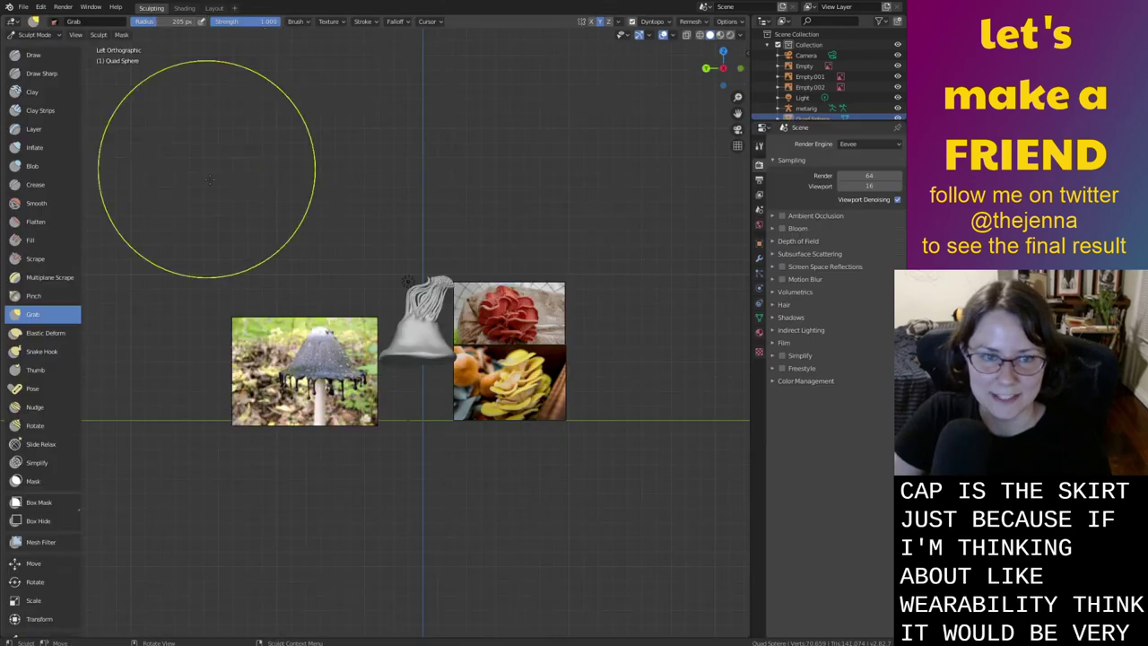
scroll(610, 416, up, 4)
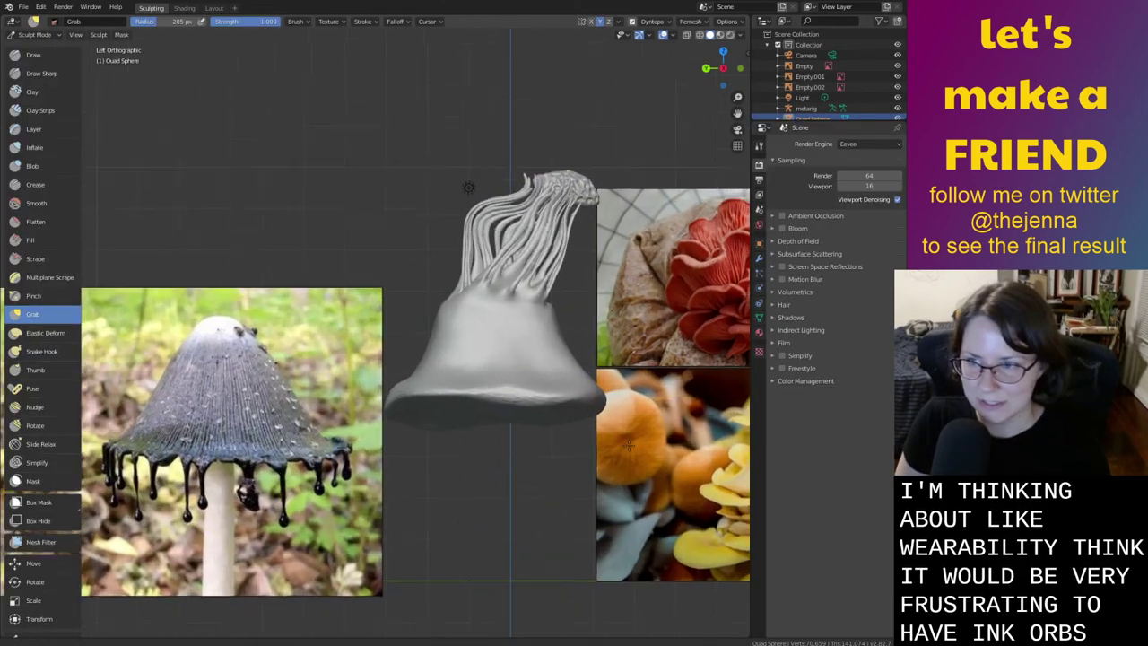
scroll(513, 429, up, 2)
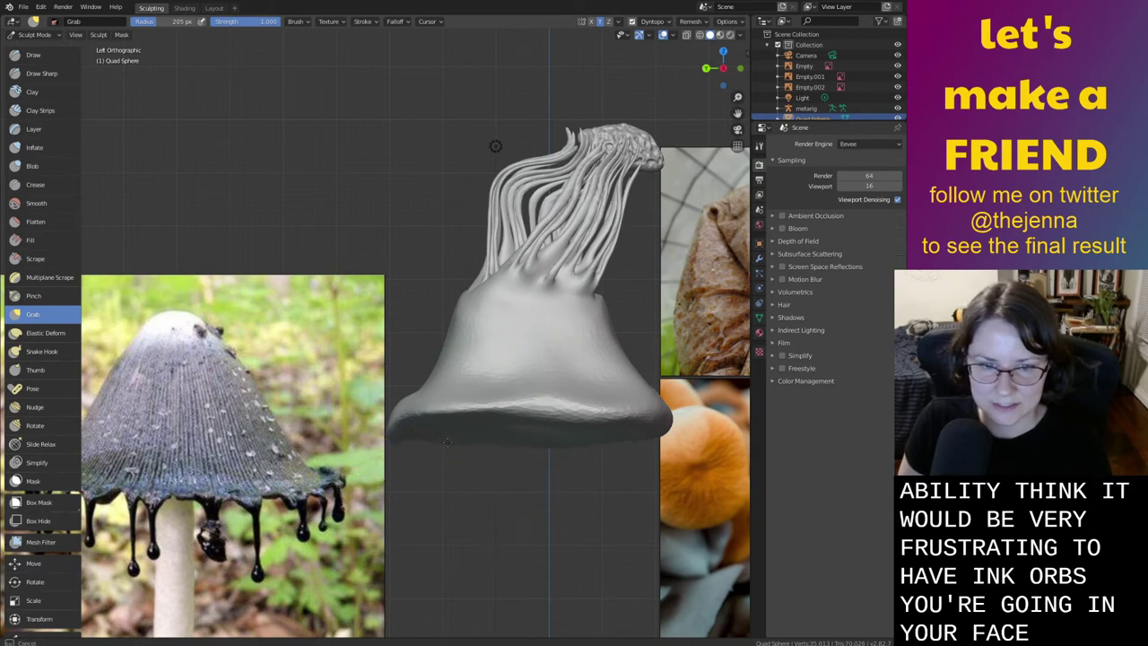
mouse_move(446, 442)
middle_down()
mouse_move(422, 422)
mouse_move(538, 420)
mouse_move(558, 444)
mouse_move(553, 460)
middle_up()
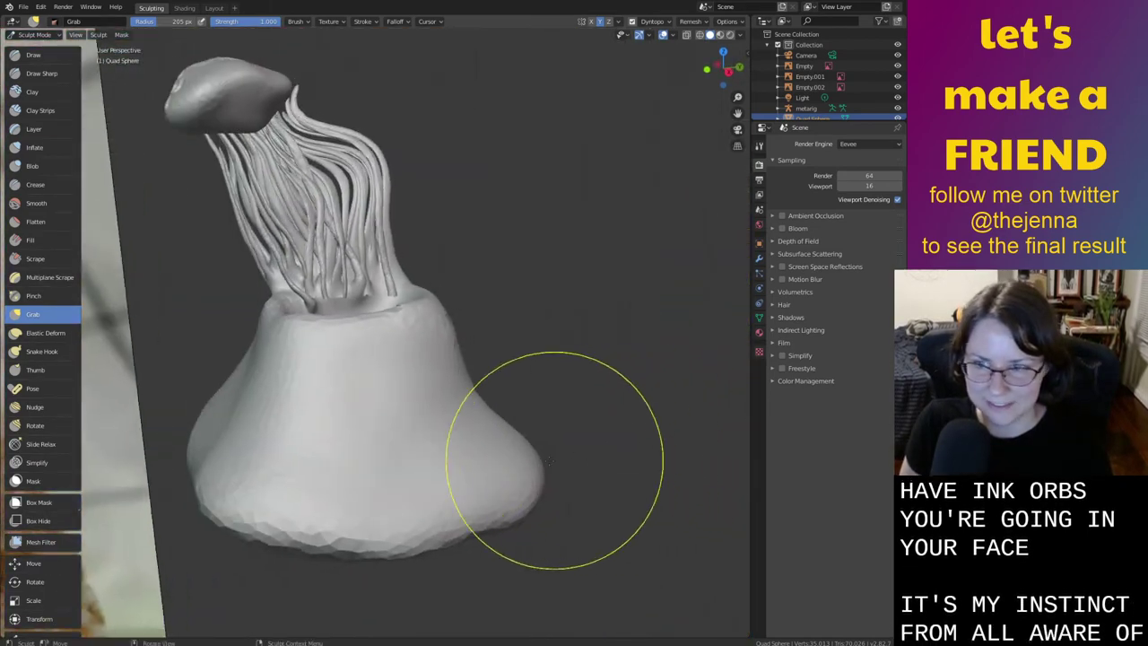
drag(524, 464, 509, 454)
drag(533, 495, 536, 481)
drag(482, 527, 479, 517)
drag(410, 554, 541, 484)
middle_drag(542, 484, 527, 430)
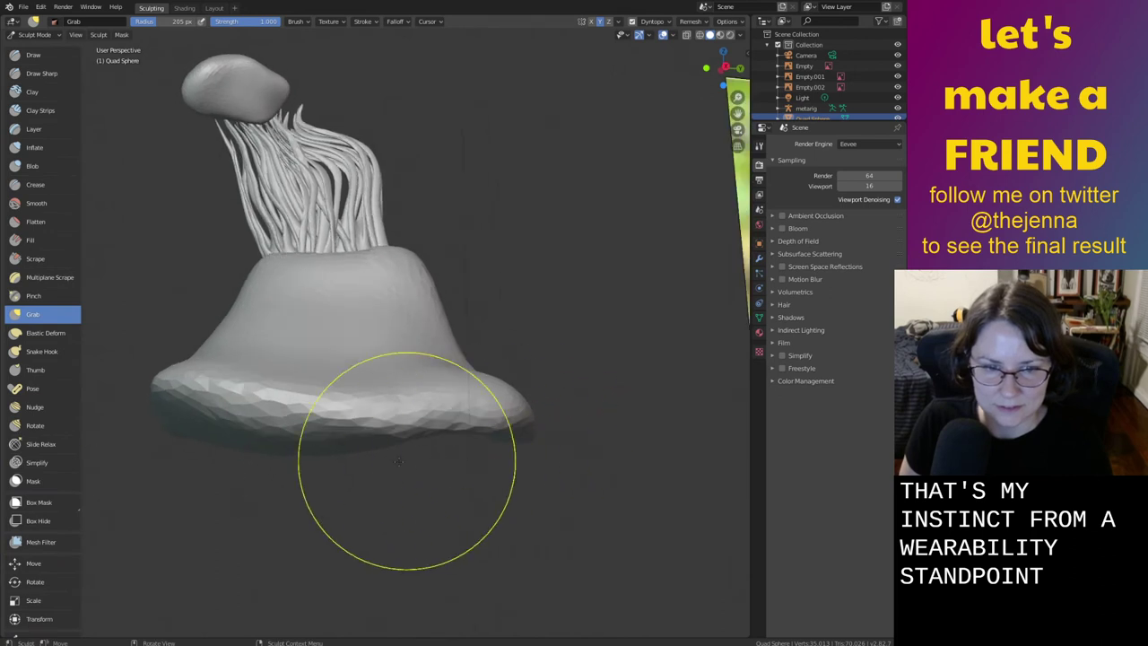
Pull the cap's wavy lower brim into a level edge using the Grab brush with a 205 px radius
drag(313, 446, 308, 432)
drag(182, 387, 164, 396)
drag(257, 392, 251, 415)
drag(357, 415, 394, 436)
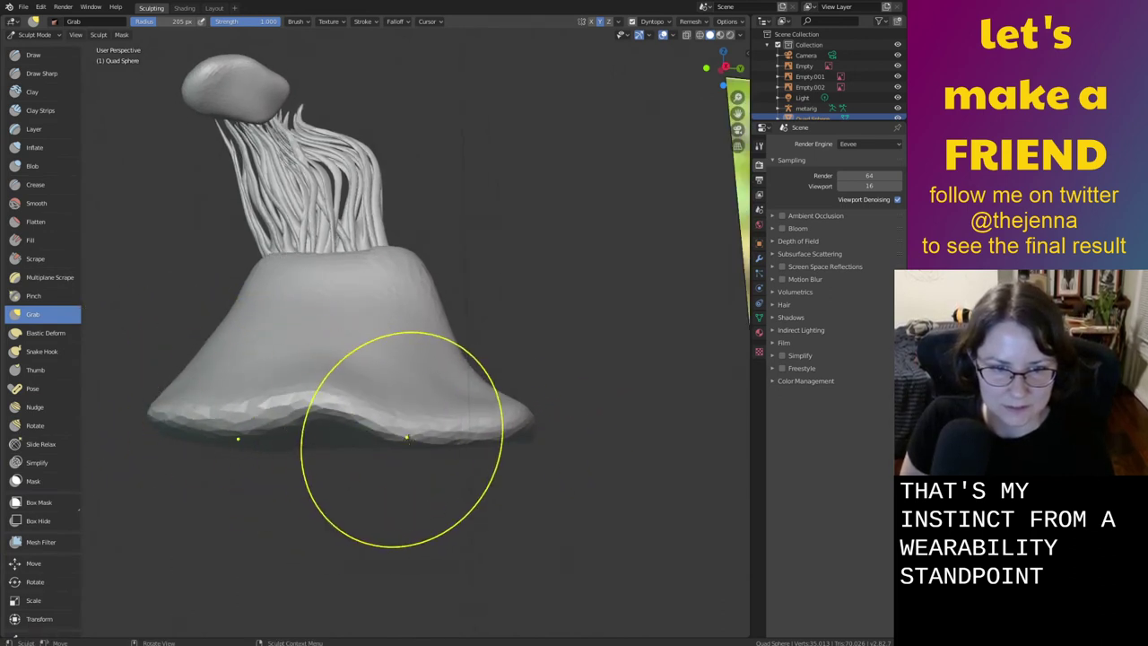
mouse_move(469, 421)
mouse_down()
mouse_move(474, 433)
mouse_move(408, 442)
mouse_up()
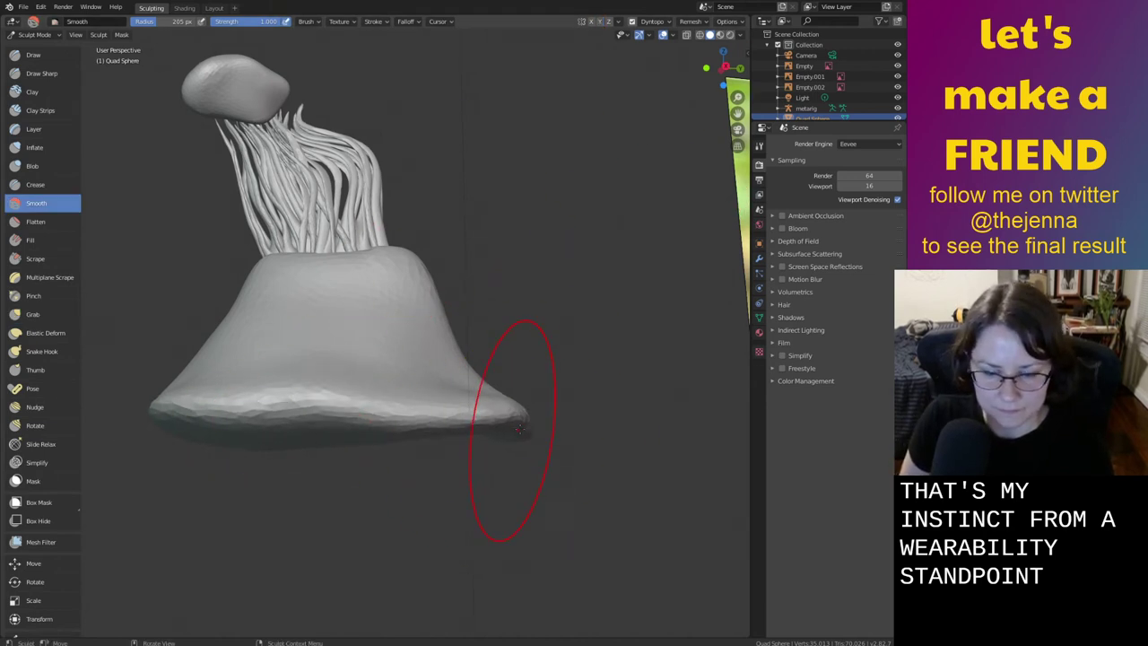
Reshape the brim from several sides with the Grab brush and smooth the underside of the cap
key(g)
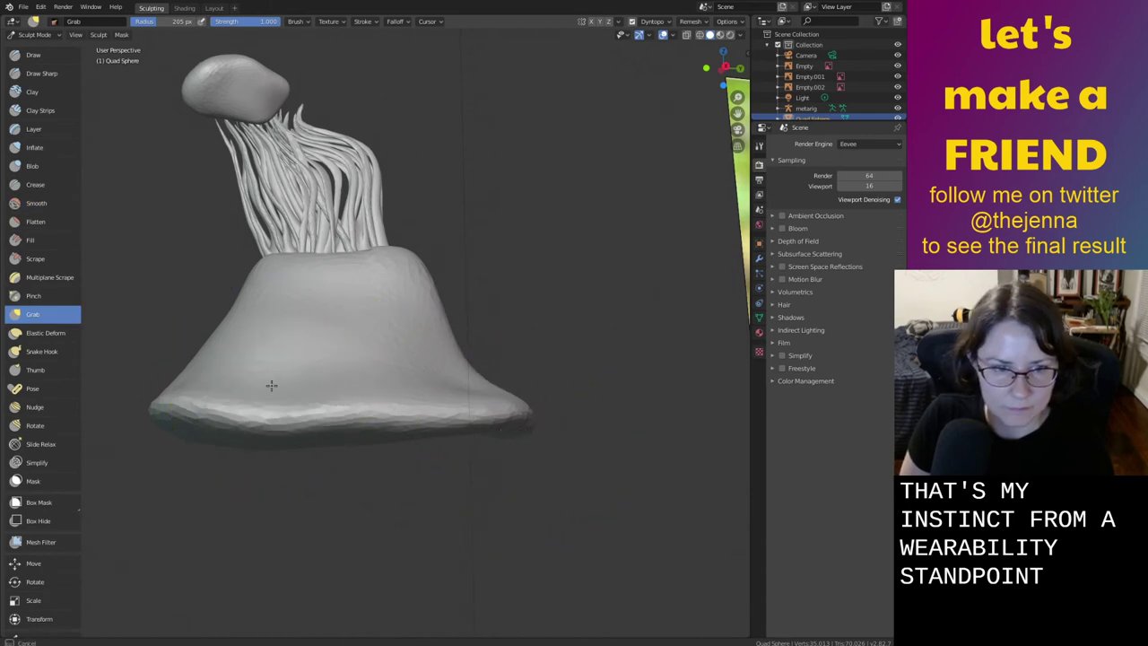
mouse_move(387, 387)
middle_down()
mouse_move(505, 389)
mouse_move(479, 403)
mouse_move(500, 451)
mouse_move(513, 426)
middle_up()
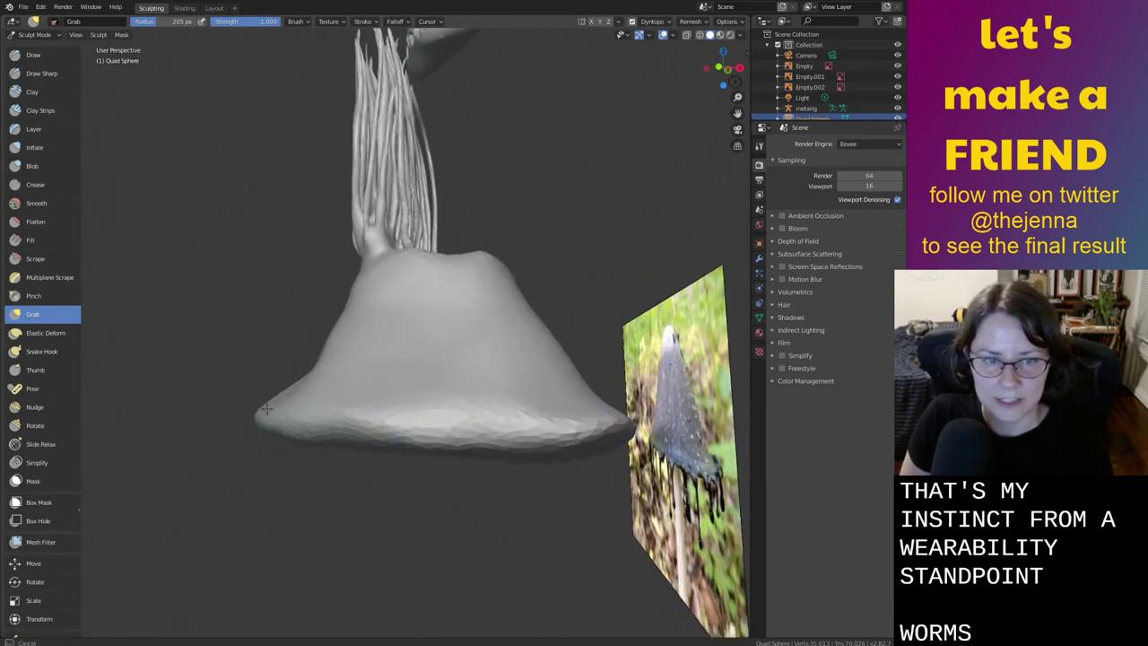
mouse_move(564, 418)
middle_down()
mouse_move(670, 425)
mouse_move(620, 395)
middle_up()
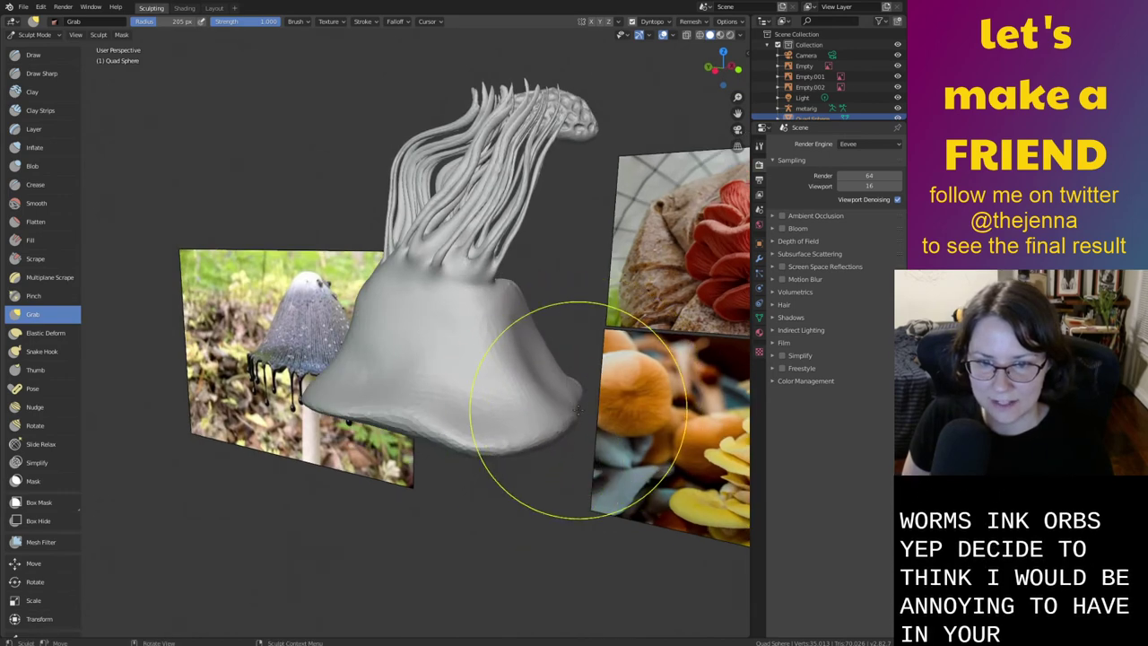
middle_drag(550, 426, 619, 407)
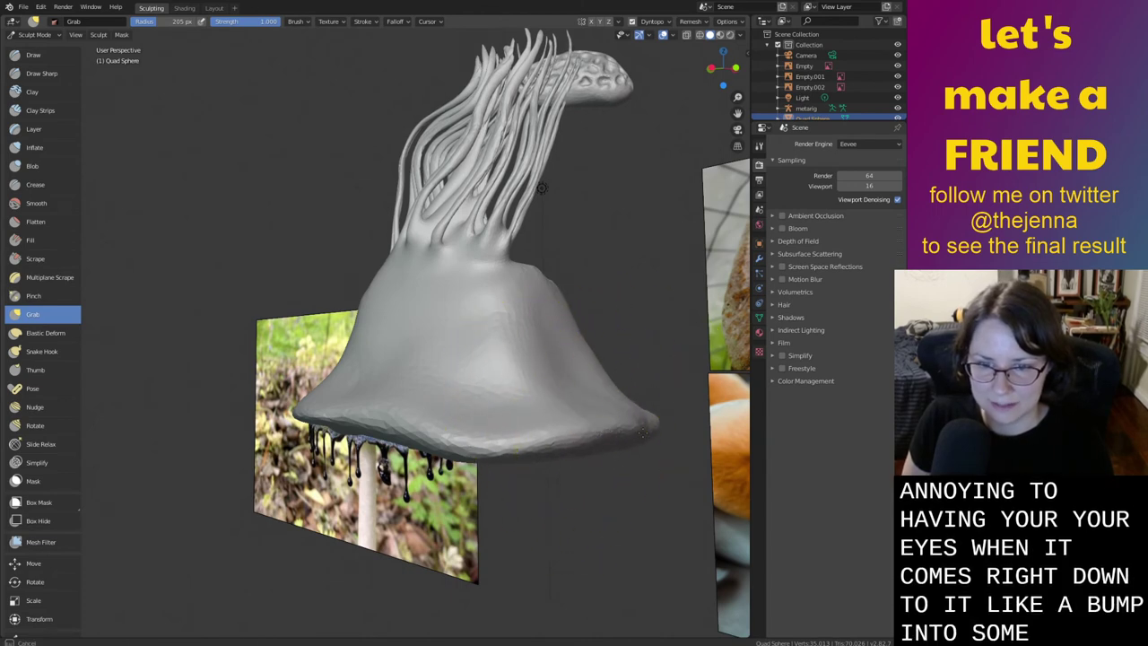
middle_drag(613, 432, 644, 372)
shift+drag(619, 386, 562, 401)
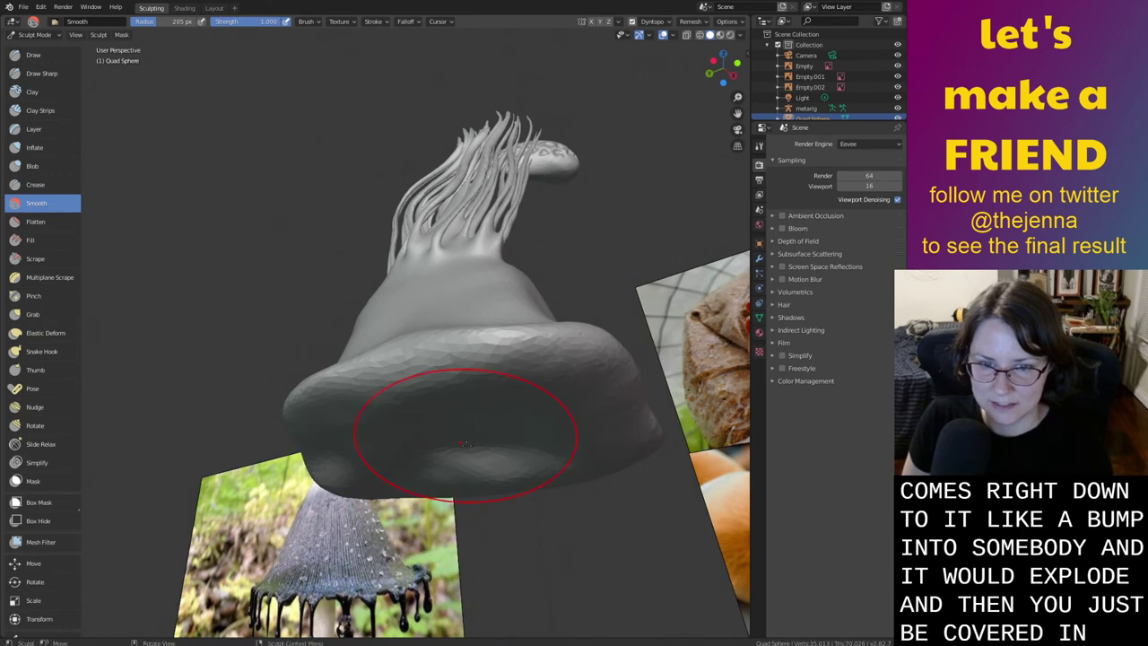
Adjust the brim's front edge and outer tip with the Grab brush, then smooth the reshaped edge
mouse_move(597, 453)
middle_down()
mouse_move(608, 499)
mouse_move(639, 502)
mouse_move(614, 464)
mouse_move(640, 461)
mouse_move(603, 454)
middle_up()
key(g)
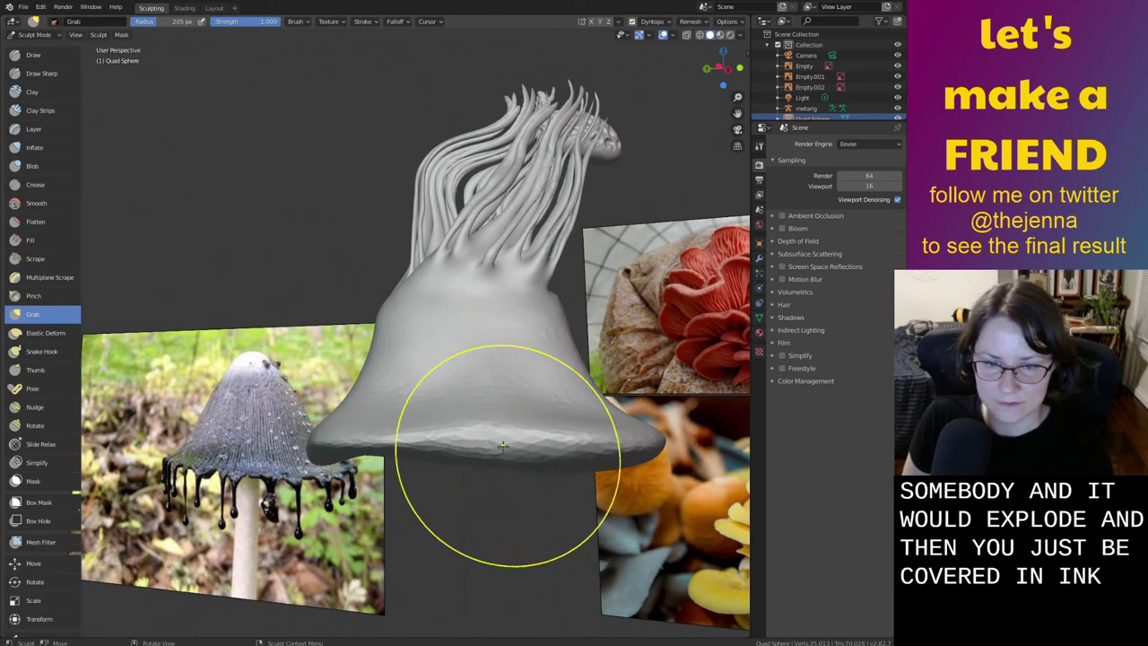
middle_drag(503, 444, 418, 460)
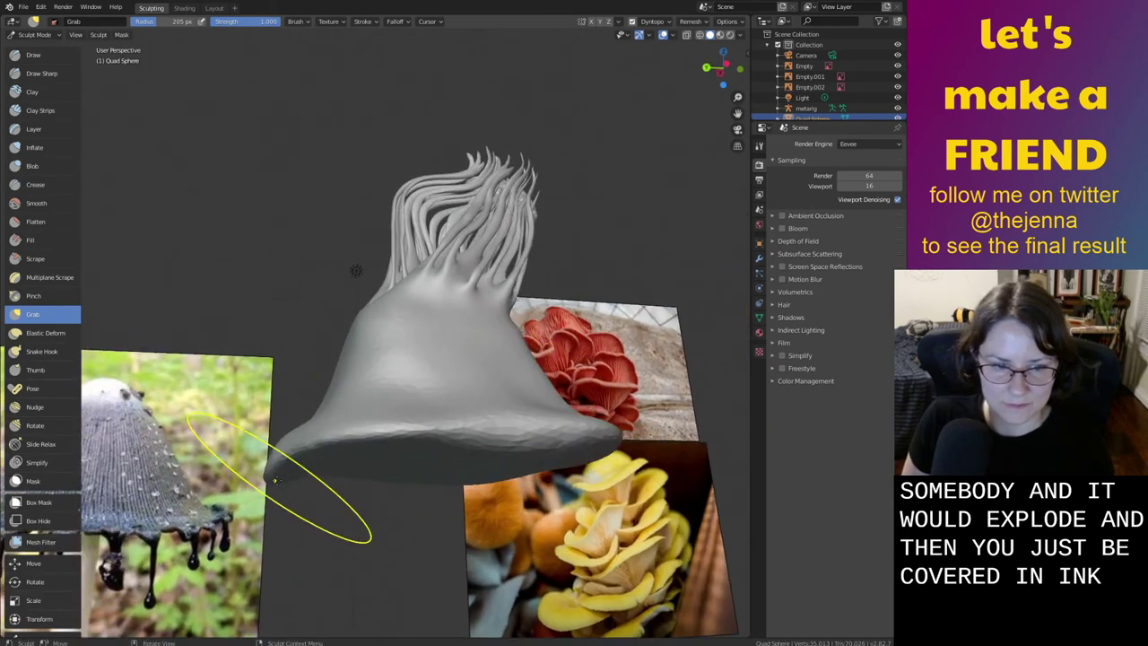
middle_drag(283, 431, 407, 424)
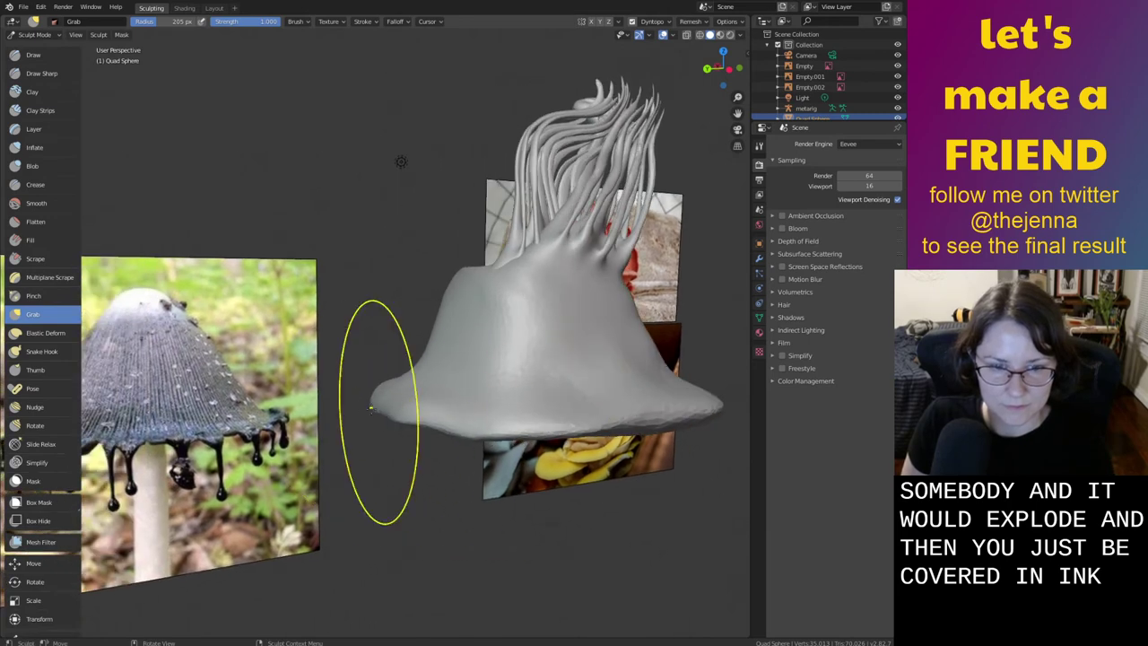
key(shift+s)
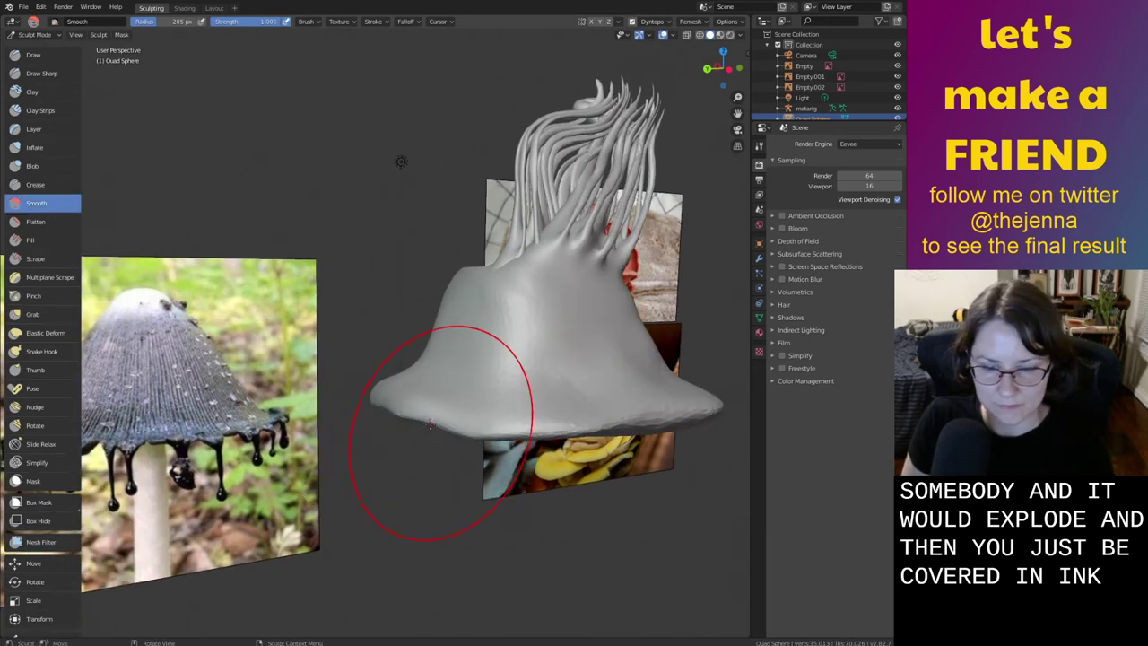
Thicken the brim all the way around the cap with the Inflate brush
key(i)
middle_drag(437, 439, 433, 415)
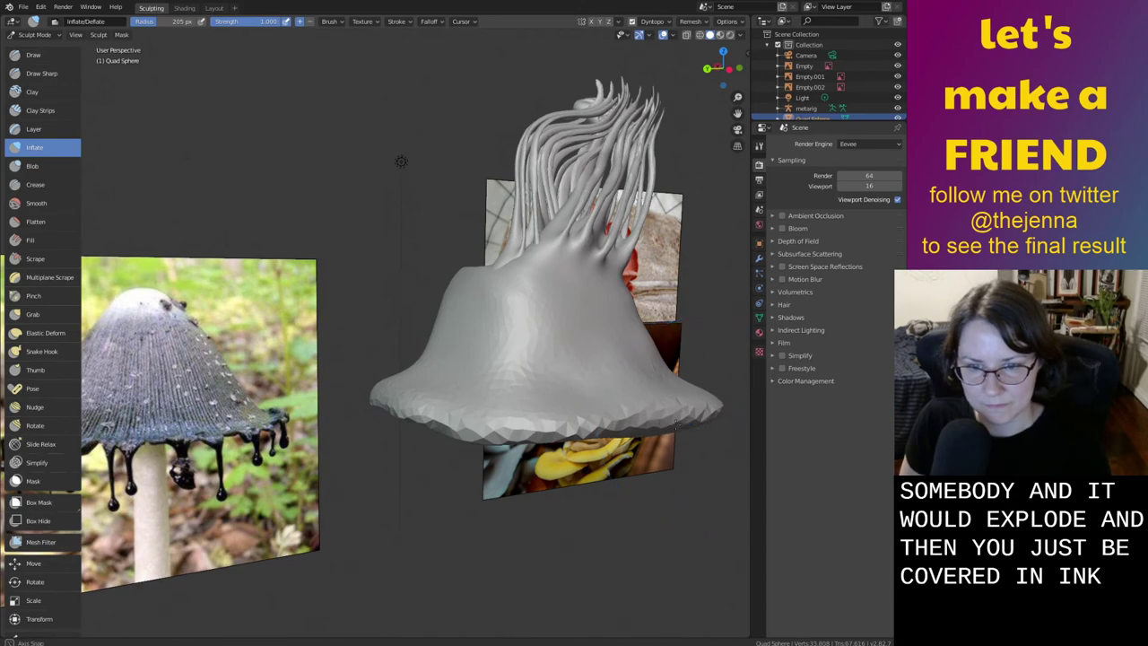
mouse_move(678, 424)
middle_down()
mouse_move(469, 405)
mouse_move(453, 444)
middle_up()
mouse_move(453, 449)
mouse_down()
mouse_move(476, 459)
mouse_move(528, 446)
mouse_up()
mouse_move(527, 446)
middle_down()
mouse_move(553, 432)
mouse_move(319, 456)
middle_up()
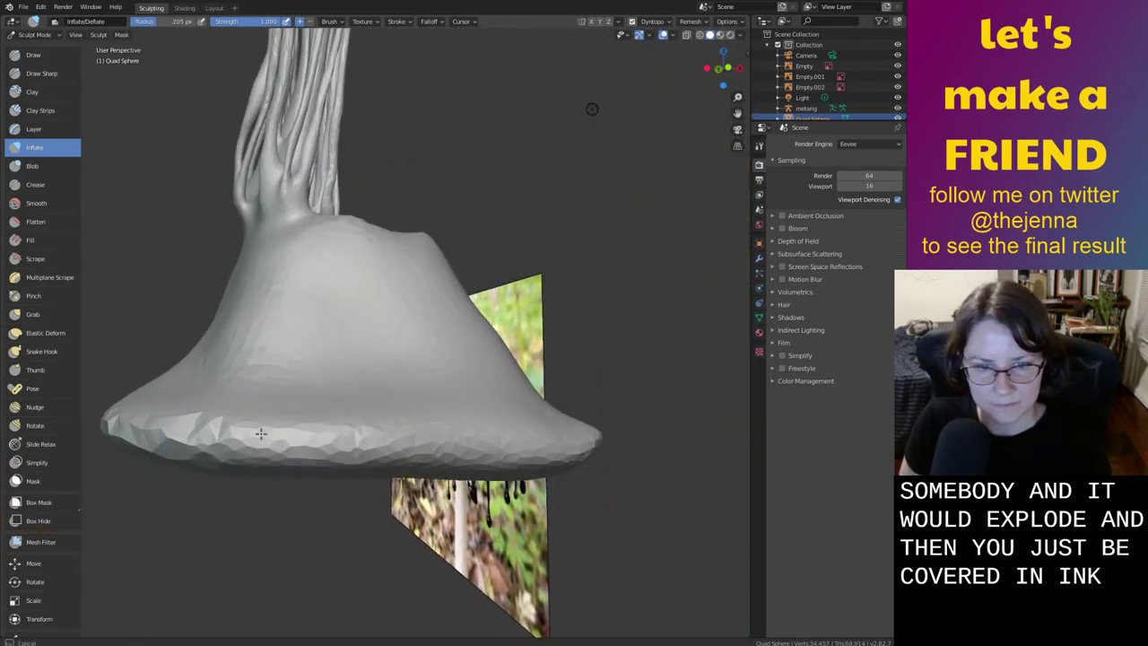
drag(600, 433, 616, 432)
middle_drag(617, 432, 377, 456)
drag(318, 458, 484, 449)
middle_drag(484, 449, 290, 443)
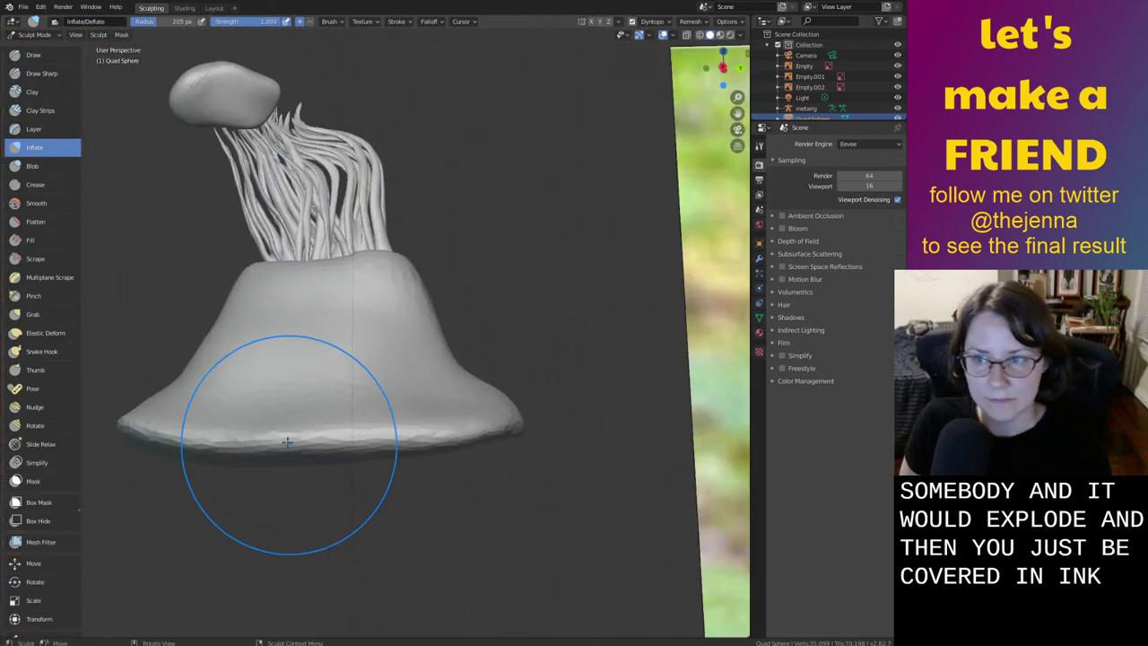
drag(289, 443, 529, 440)
mouse_move(592, 444)
middle_down()
mouse_move(546, 459)
mouse_move(418, 466)
mouse_move(572, 456)
mouse_move(472, 481)
middle_up()
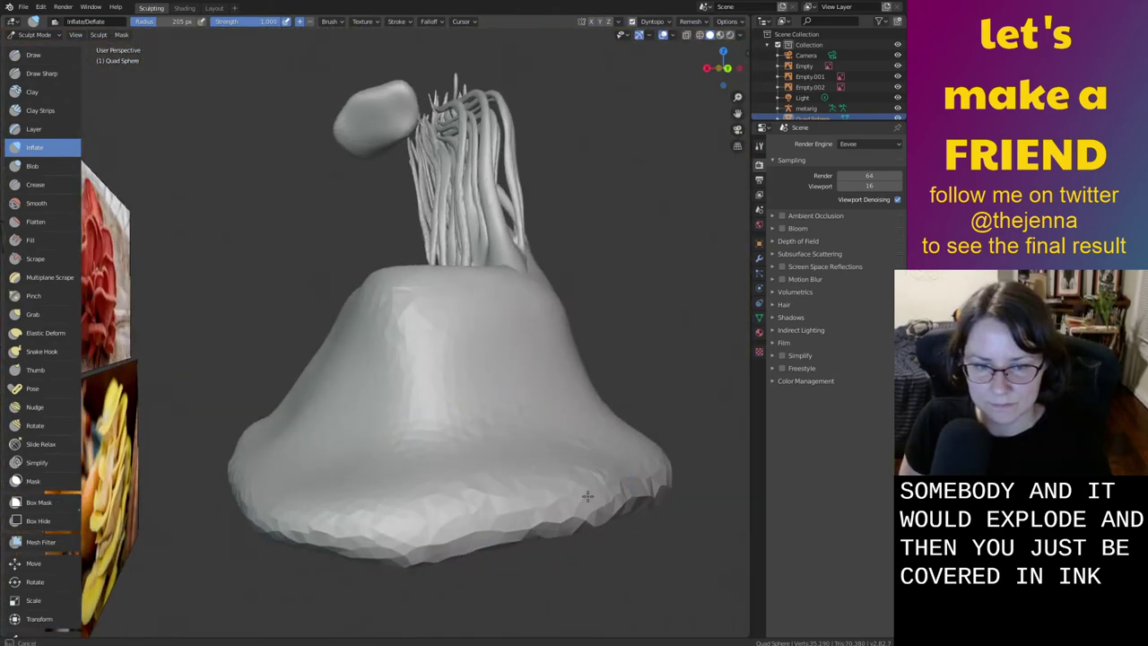
Smooth the jagged, faceted surface of the inflated brim around the cap
key(shift+s)
drag(429, 546, 505, 539)
middle_drag(509, 518, 492, 512)
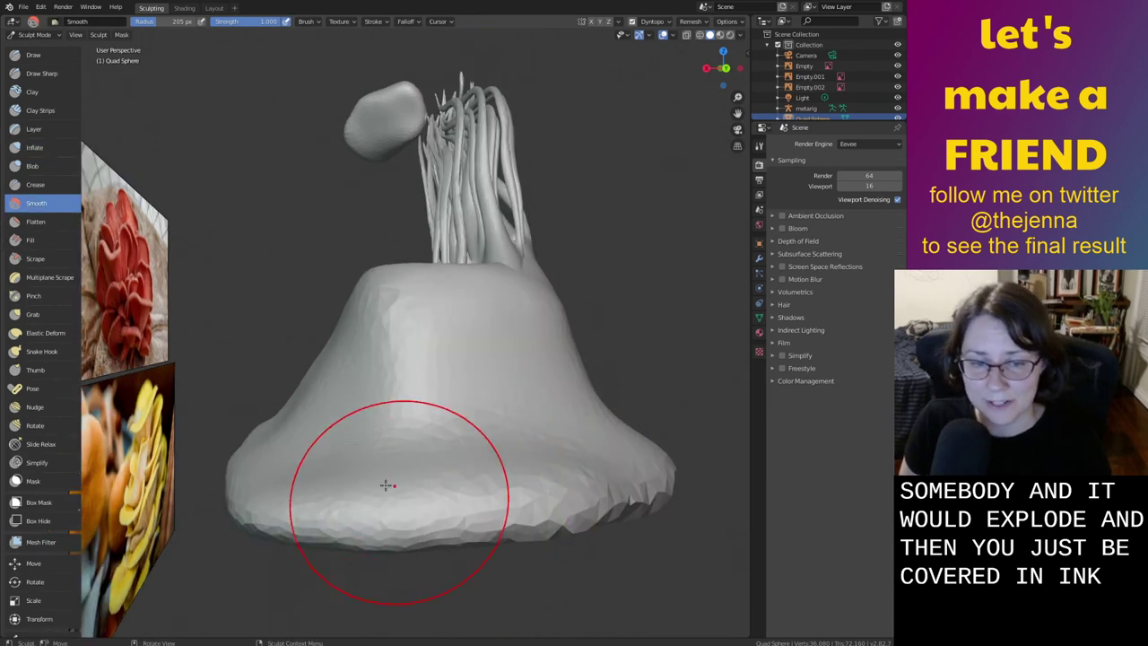
drag(395, 503, 668, 475)
middle_drag(695, 459, 474, 456)
drag(331, 514, 565, 465)
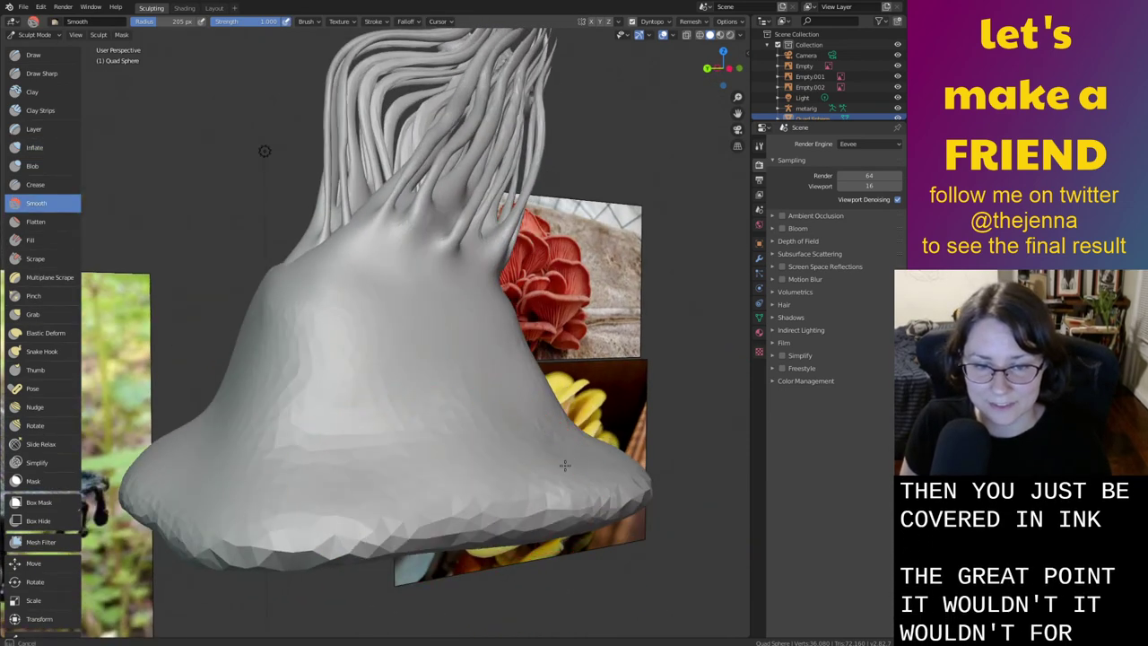
Smooth the upper body of the cap up to the edge of the opening below the strands
mouse_move(565, 465)
middle_down()
mouse_move(479, 476)
mouse_move(488, 446)
middle_up()
mouse_move(510, 393)
middle_down()
mouse_move(454, 423)
mouse_move(517, 415)
middle_up()
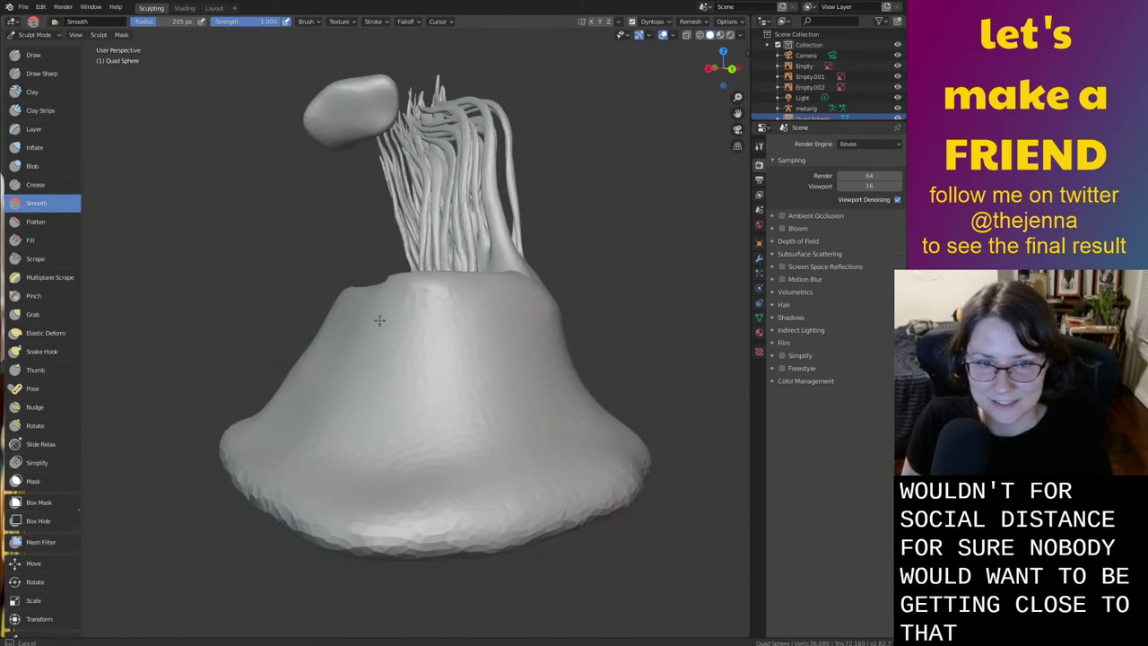
drag(380, 320, 496, 363)
mouse_move(496, 364)
middle_down()
mouse_move(536, 417)
mouse_move(525, 364)
mouse_move(504, 352)
middle_up()
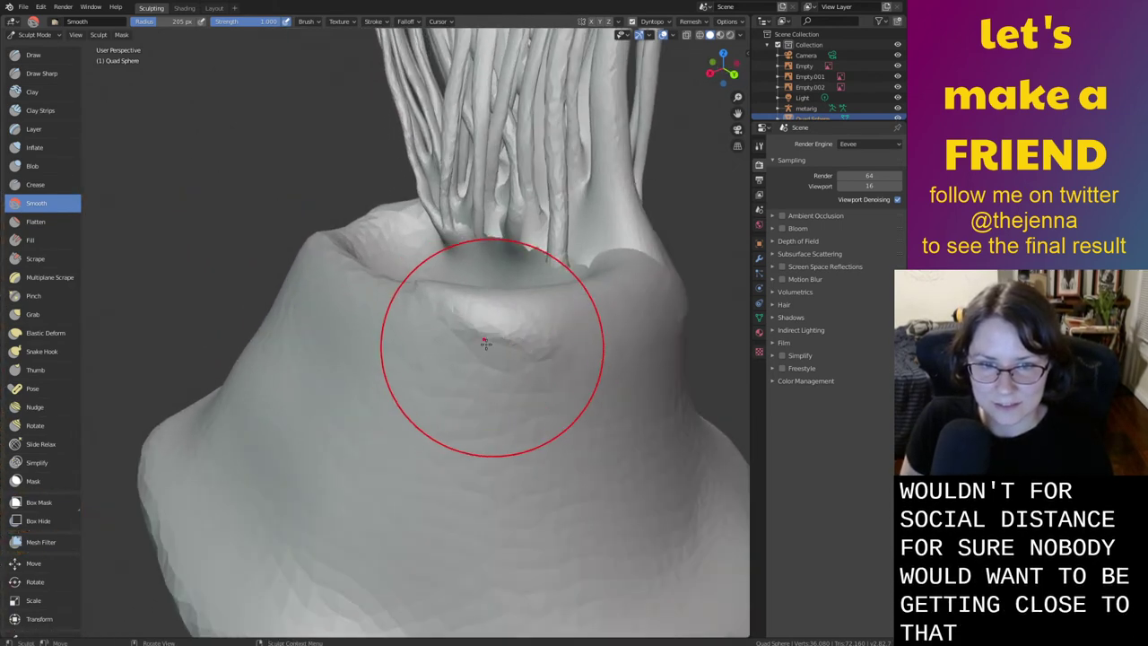
Inflate the rim of the opening at the top of the cap into a thicker lip
key(i)
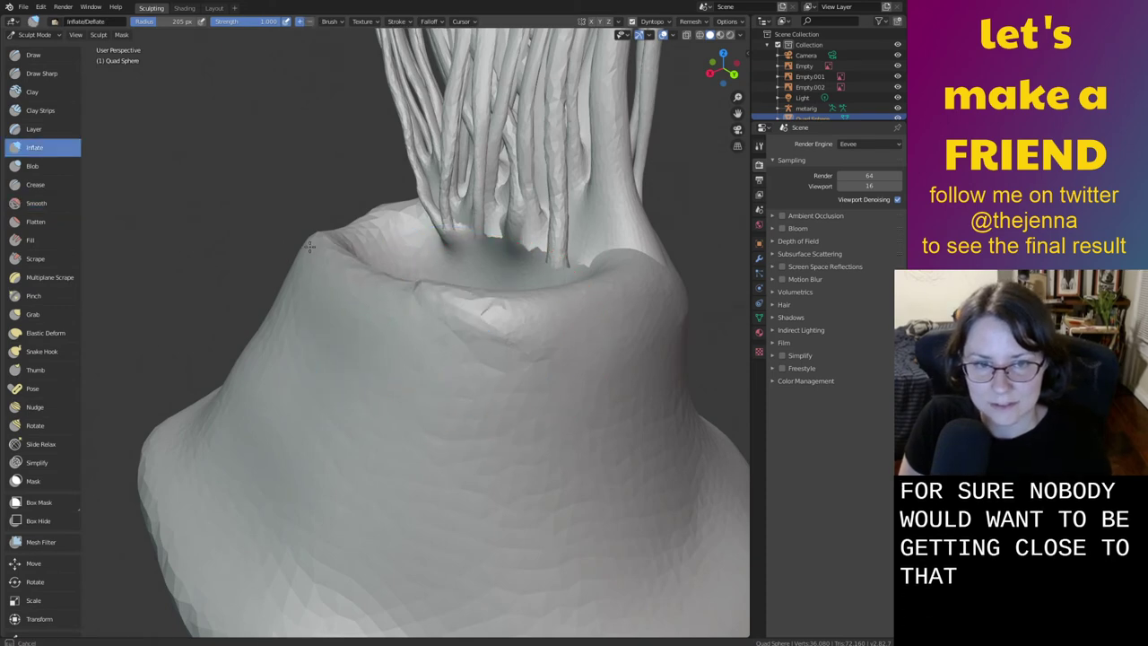
mouse_move(309, 246)
mouse_down()
mouse_move(550, 325)
mouse_move(625, 314)
mouse_move(295, 269)
mouse_move(406, 315)
mouse_up()
key(shift+s)
Smooth the thickened opening rim, the cap's side and the corner of the lower brim
mouse_move(406, 321)
middle_down()
mouse_move(474, 326)
mouse_move(436, 383)
middle_up()
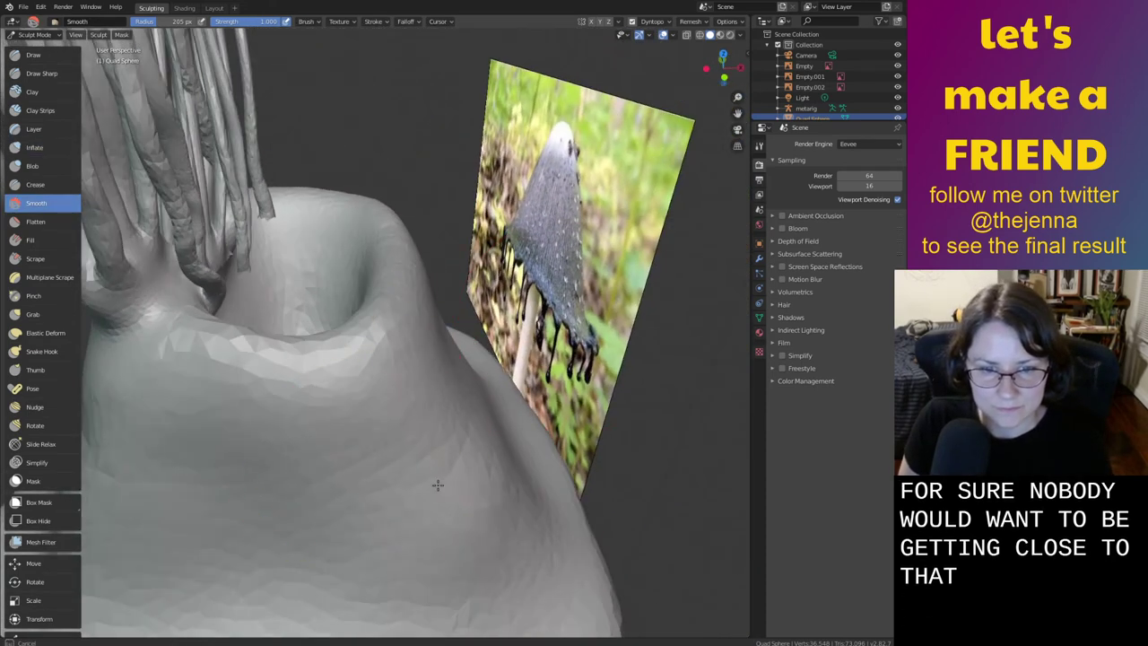
shift+middle_drag(554, 529, 522, 349)
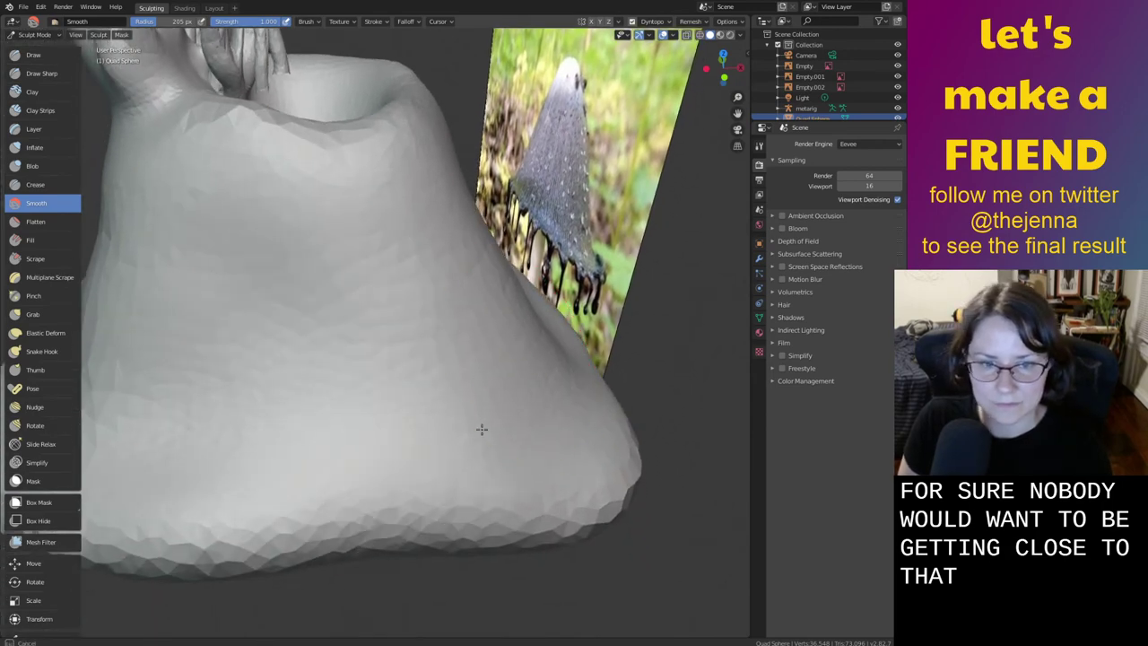
drag(482, 430, 513, 414)
scroll(515, 416, down, 2)
mouse_move(516, 420)
middle_down()
mouse_move(488, 503)
mouse_move(464, 499)
mouse_move(377, 396)
middle_up()
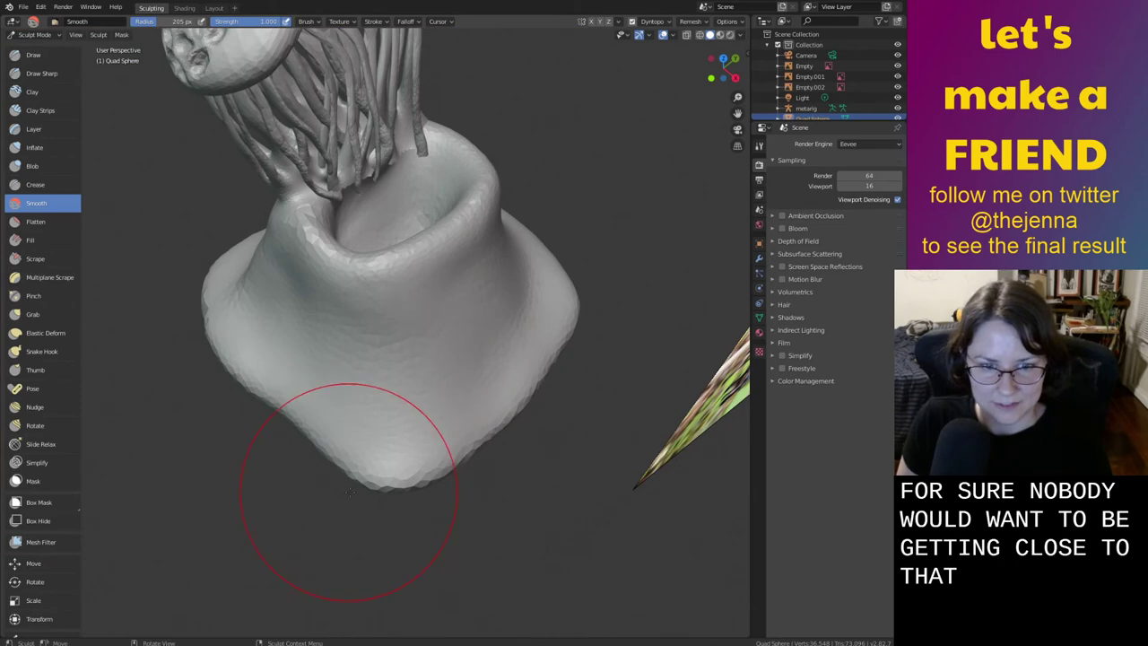
middle_drag(426, 451, 415, 472)
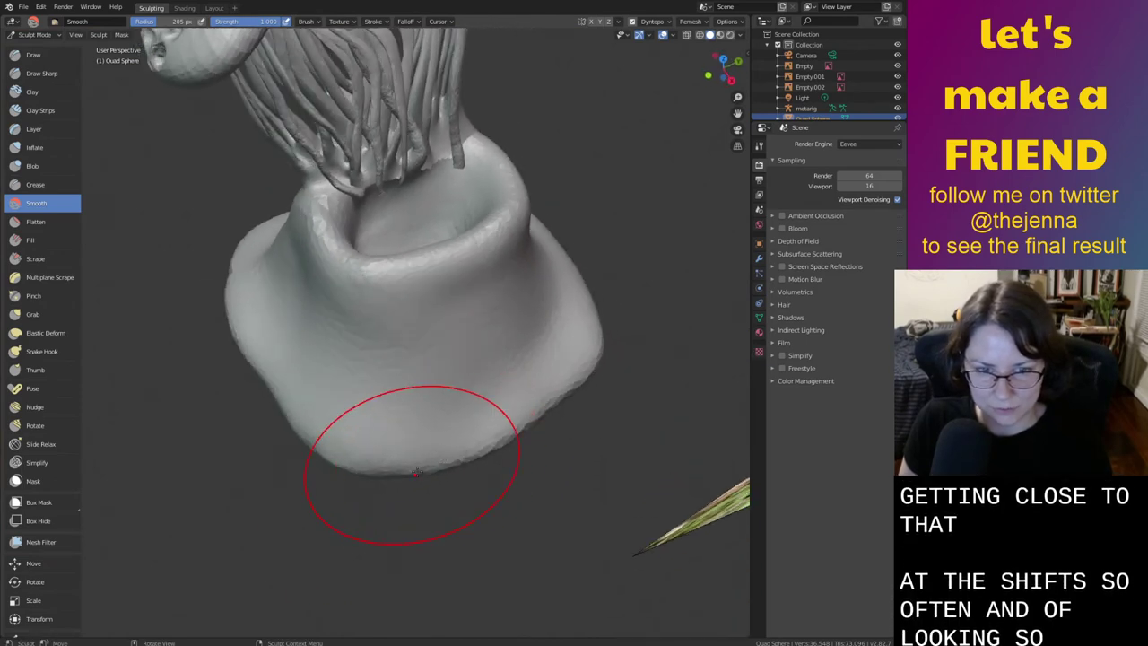
Pull the squarish brim outward with the Grab brush to give it a rounder outline
key(g)
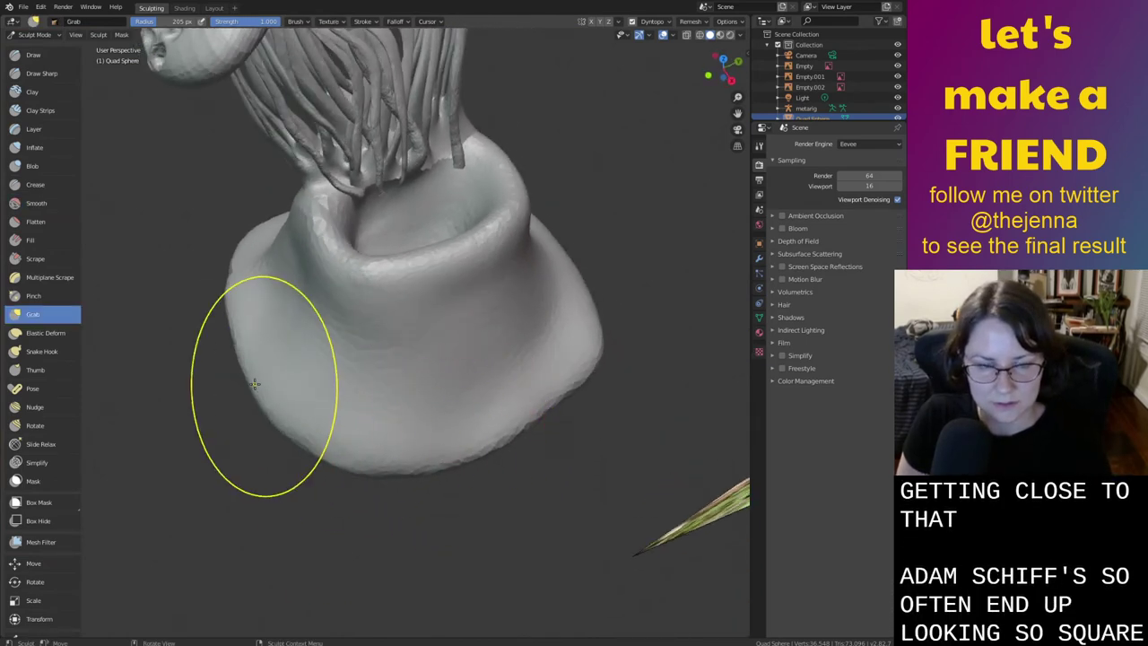
mouse_move(515, 422)
mouse_down()
mouse_move(529, 434)
mouse_move(546, 410)
mouse_up()
drag(441, 451, 445, 464)
drag(256, 387, 250, 373)
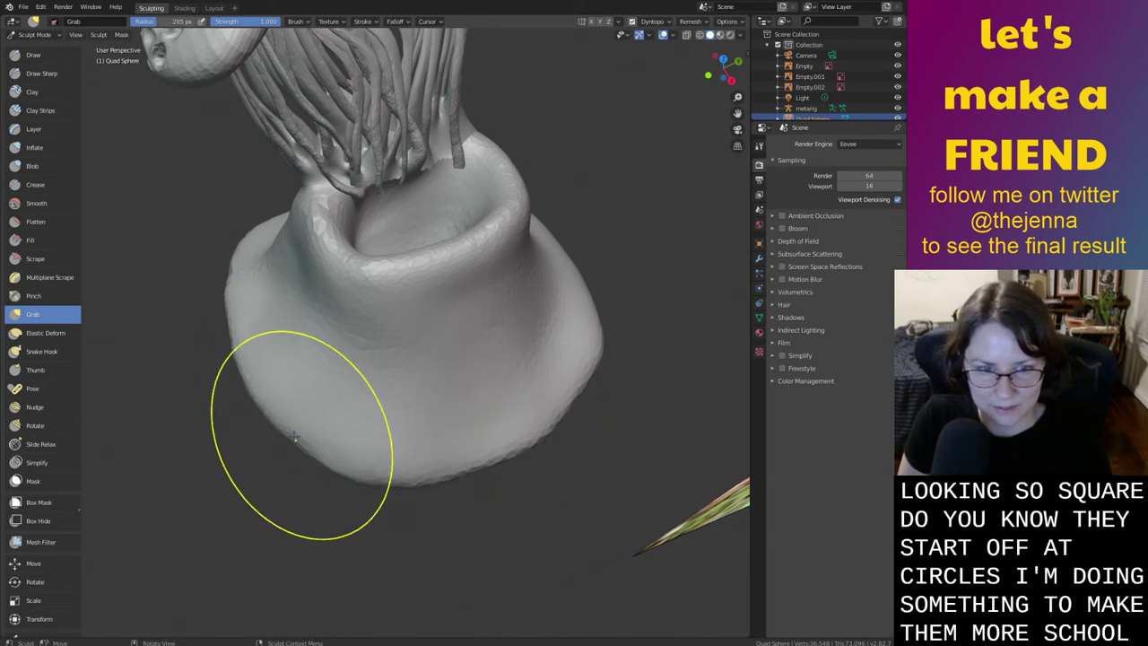
drag(361, 464, 369, 470)
middle_drag(392, 469, 317, 517)
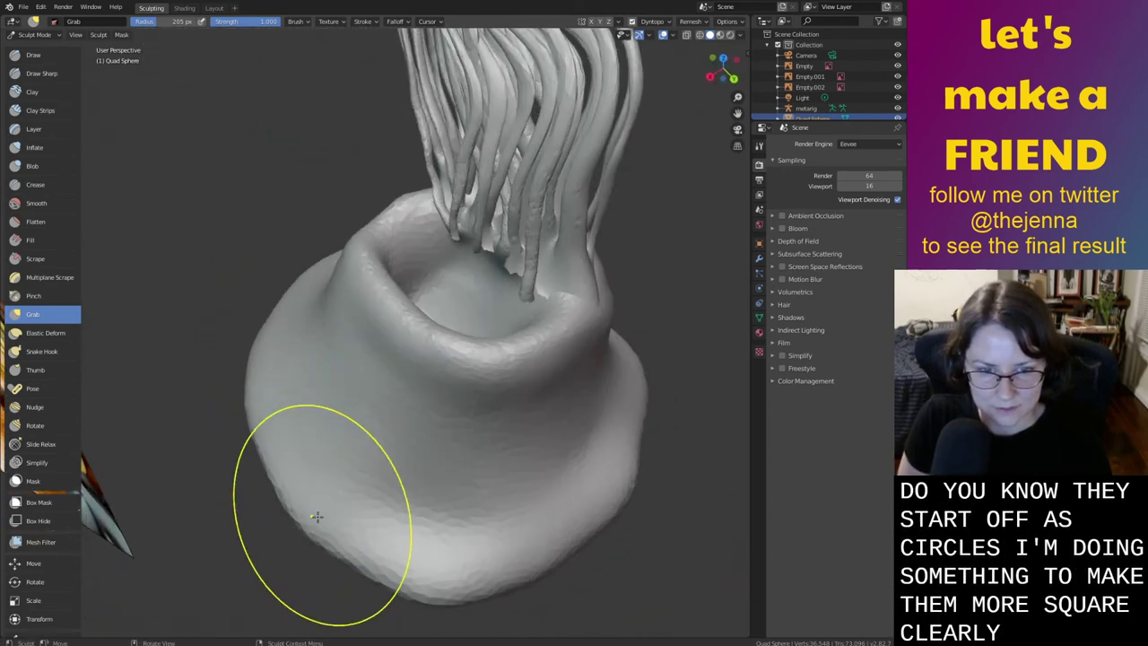
Round the flat stretches on the next side of the brim by pulling its edge outward with the Grab brush
mouse_move(428, 531)
middle_down()
mouse_move(430, 440)
mouse_move(415, 476)
middle_up()
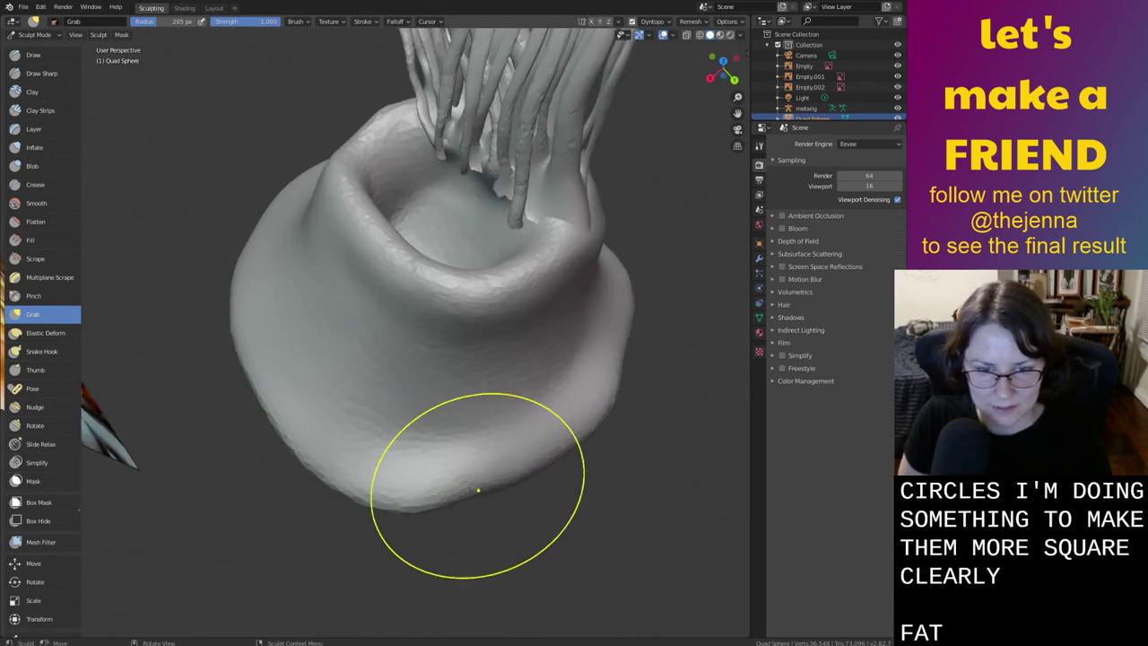
key(i)
key(g)
drag(470, 492, 484, 507)
drag(585, 434, 594, 447)
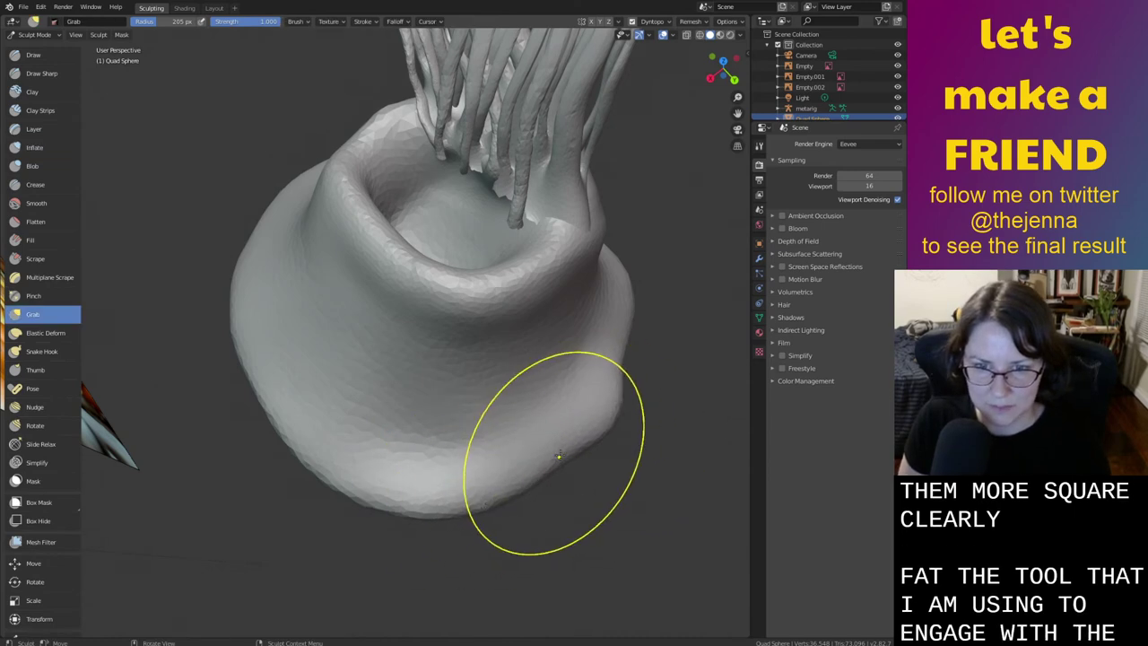
drag(633, 355, 629, 358)
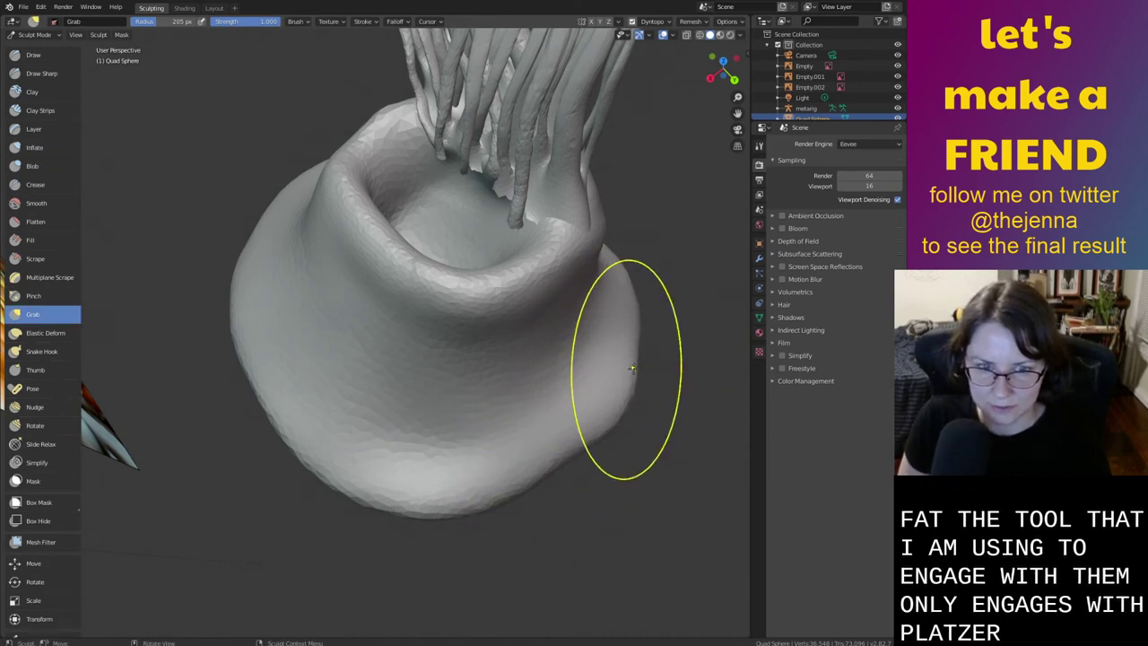
Round the brim's outline on the side beneath the hanging strands with the Grab brush
mouse_move(484, 462)
middle_down()
mouse_move(454, 459)
mouse_move(489, 485)
mouse_move(521, 544)
middle_up()
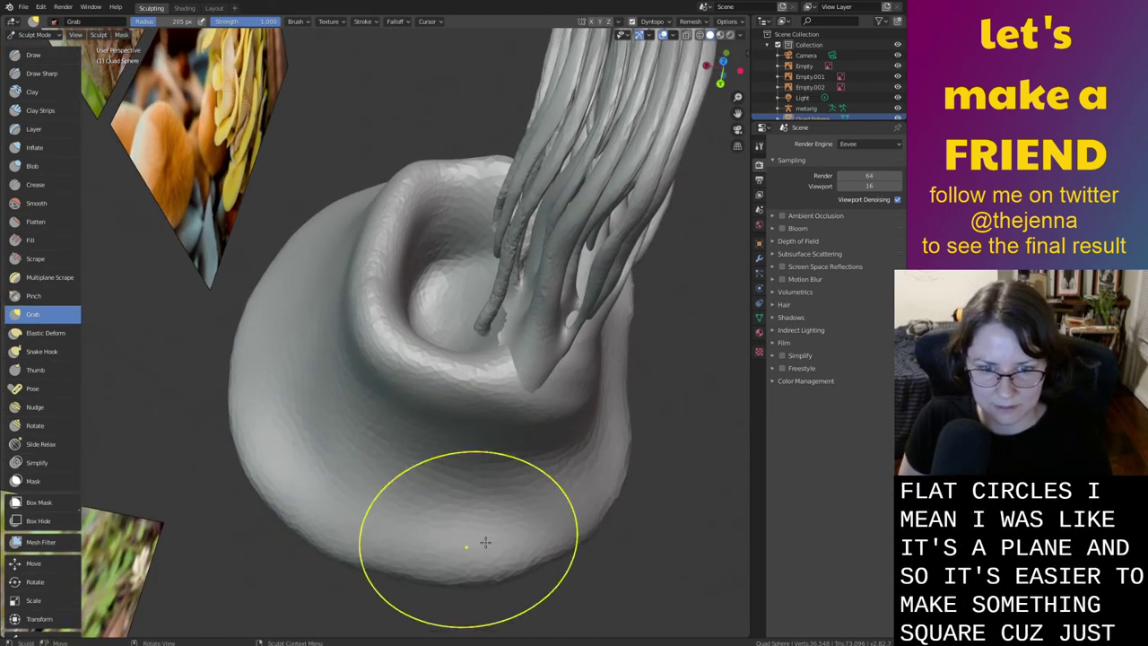
mouse_move(574, 485)
middle_down()
mouse_move(587, 464)
mouse_move(574, 441)
middle_up()
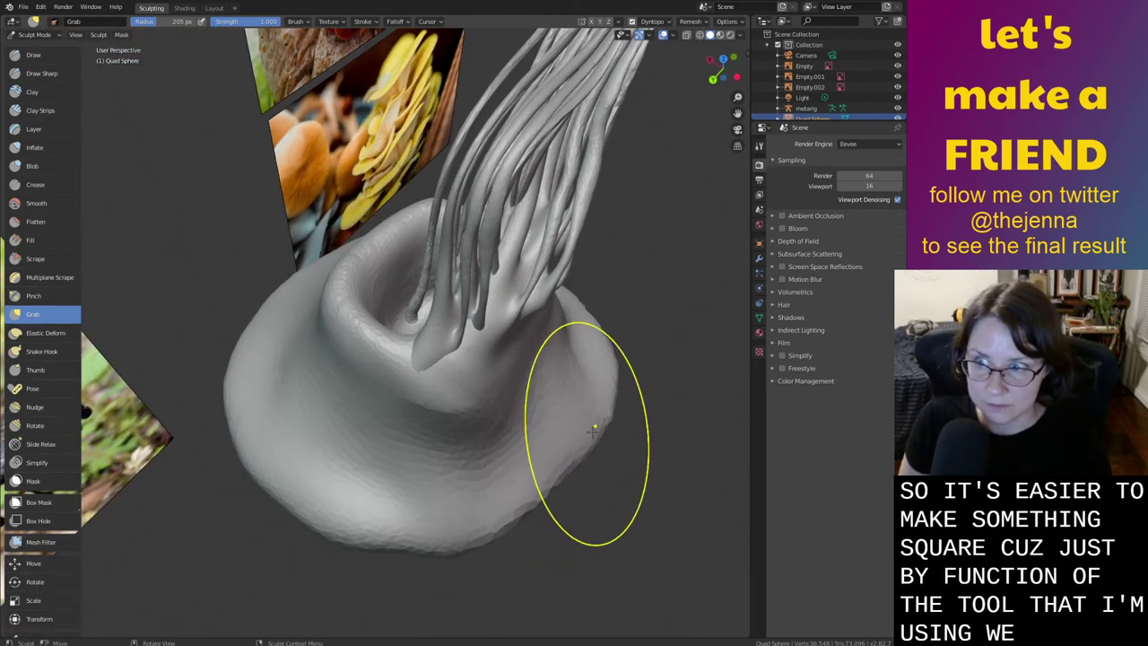
drag(528, 503, 538, 510)
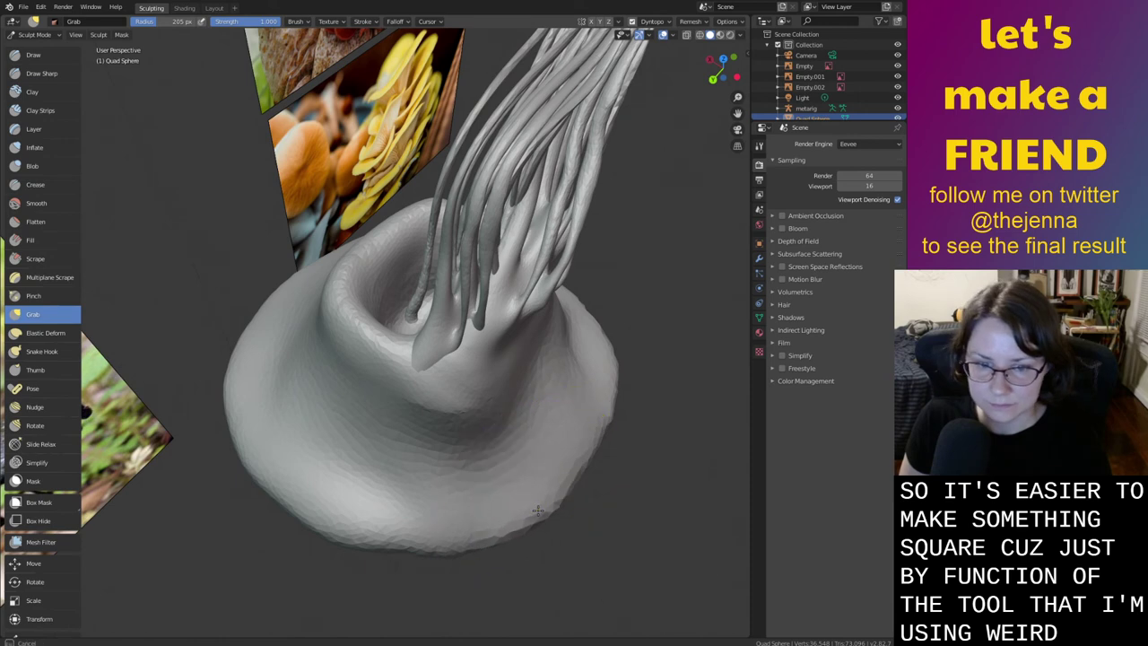
drag(452, 547, 416, 543)
middle_drag(487, 544, 592, 396)
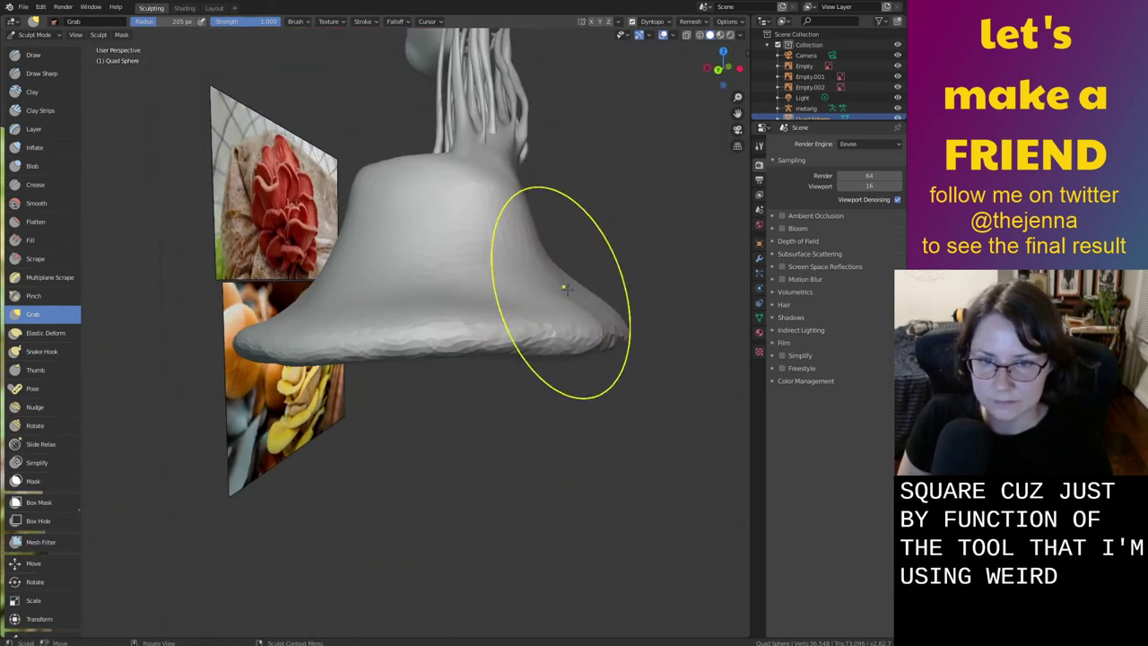
Nudge the brim's lower edge downward in side view with the Grab brush and save the file
mouse_move(574, 281)
middle_down()
mouse_move(418, 246)
mouse_move(359, 305)
mouse_move(512, 338)
mouse_move(461, 380)
middle_up()
drag(307, 359, 314, 377)
key(ctrl+s)
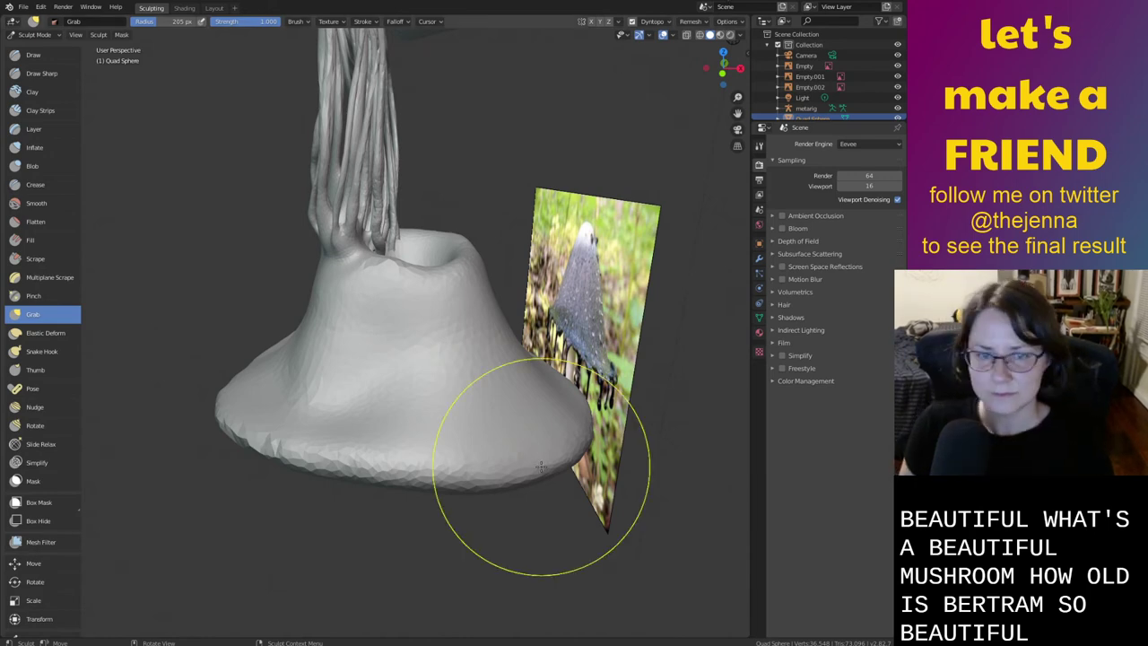
Smooth the faceted lower edge of the brim and save the file
mouse_move(555, 534)
middle_down()
mouse_move(646, 538)
mouse_move(709, 525)
mouse_move(520, 487)
mouse_move(622, 512)
middle_up()
key(i)
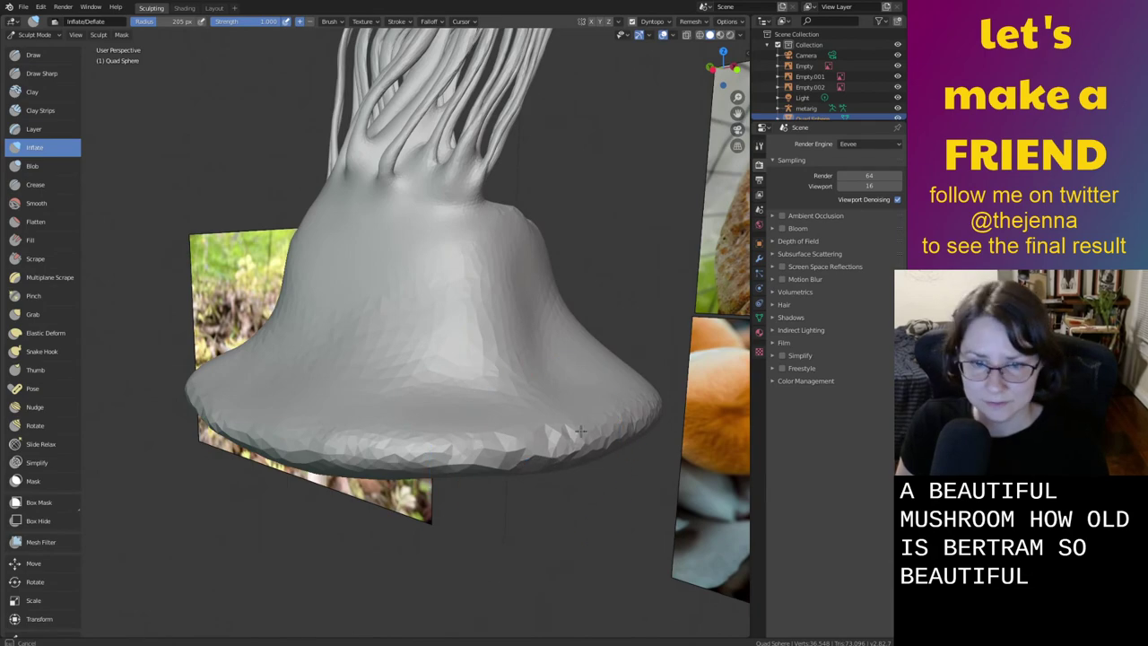
key(s)
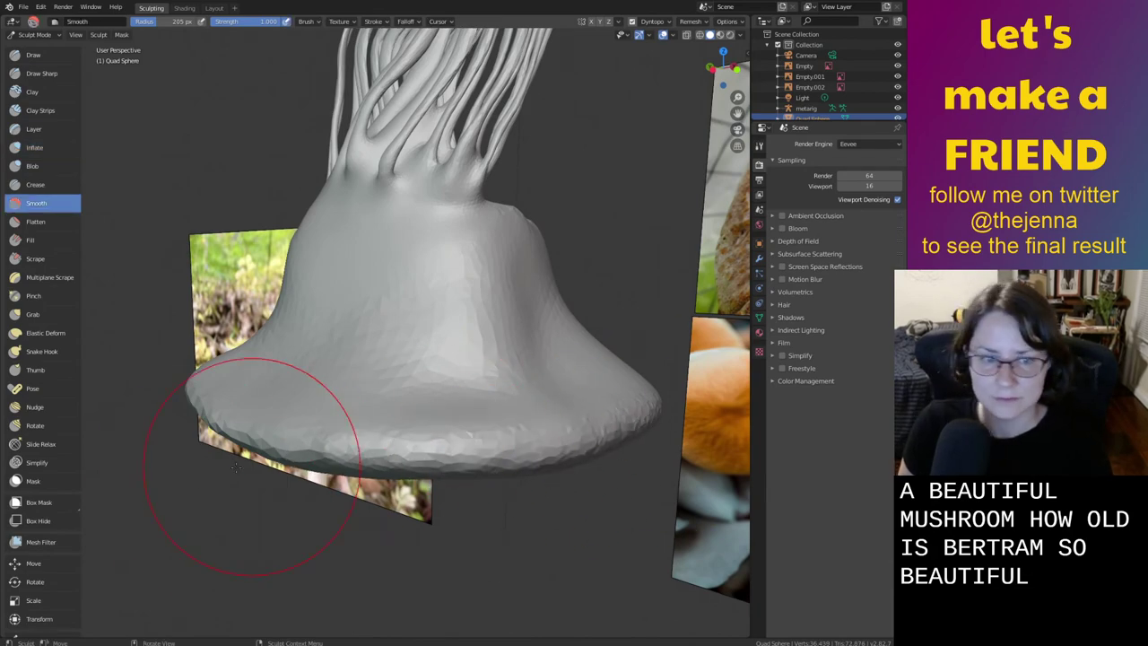
mouse_move(350, 453)
middle_down()
mouse_move(448, 440)
mouse_move(455, 431)
mouse_move(403, 417)
mouse_move(476, 403)
mouse_move(566, 436)
mouse_move(577, 495)
mouse_move(554, 543)
mouse_move(568, 538)
middle_up()
key(ctrl+s)
Examine the brim's outline from above and compare the cap's profile with the dripping ink cap reference photo
middle_drag(448, 529, 422, 397)
key(g)
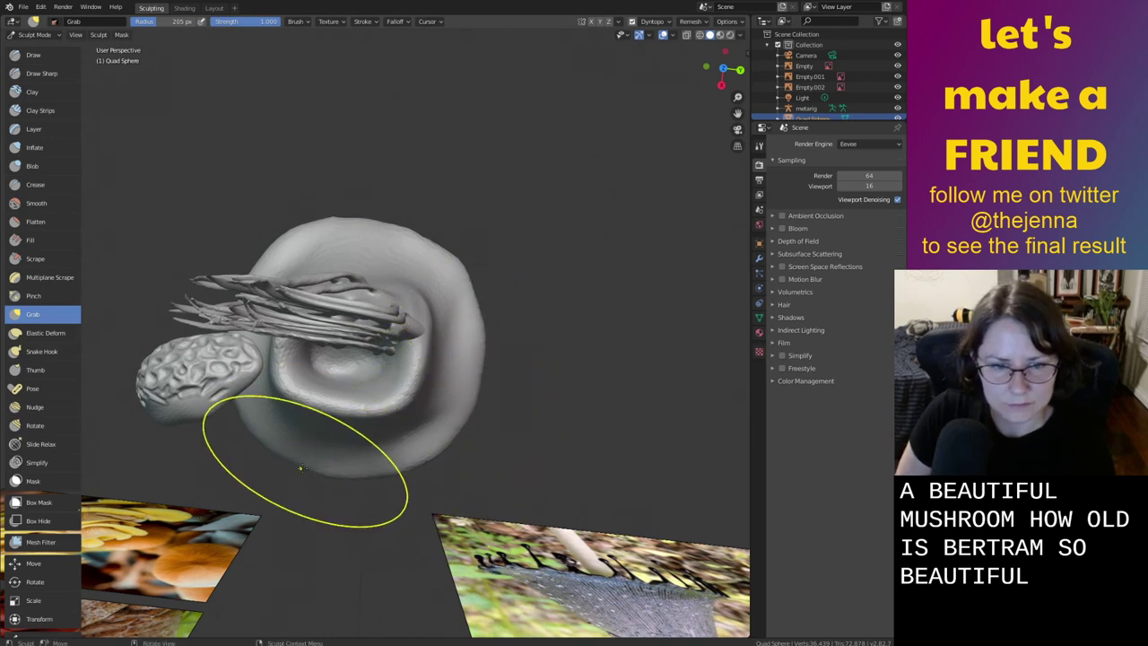
middle_drag(332, 442, 485, 430)
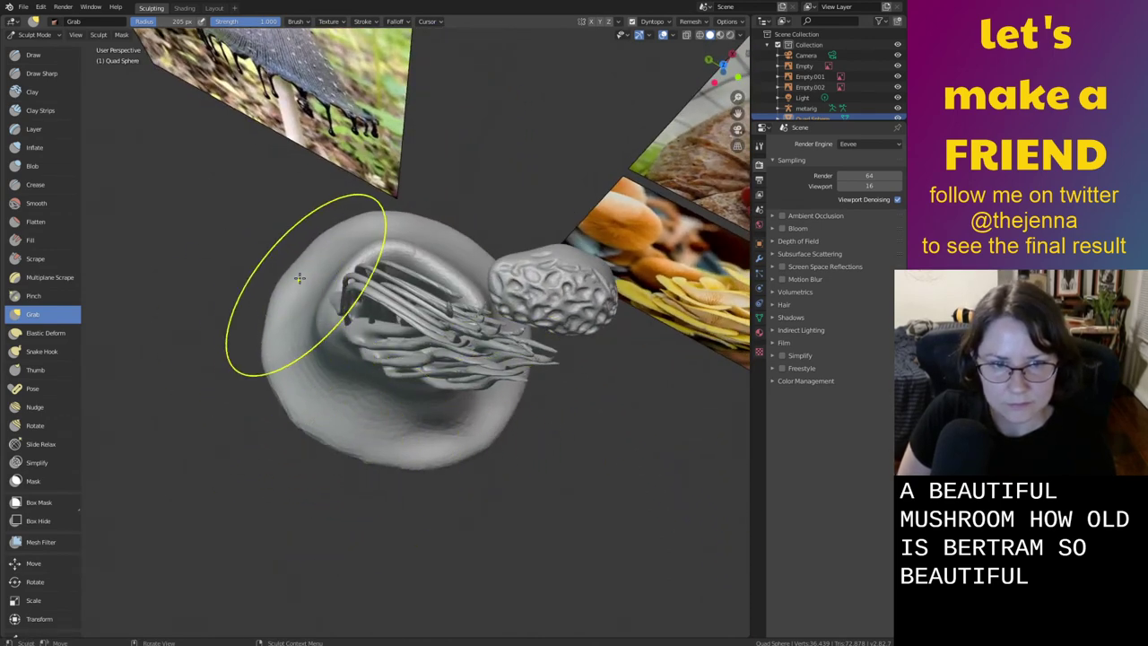
mouse_move(471, 458)
middle_down()
mouse_move(479, 398)
mouse_move(374, 328)
mouse_move(494, 330)
mouse_move(317, 342)
middle_up()
key(shift+s)
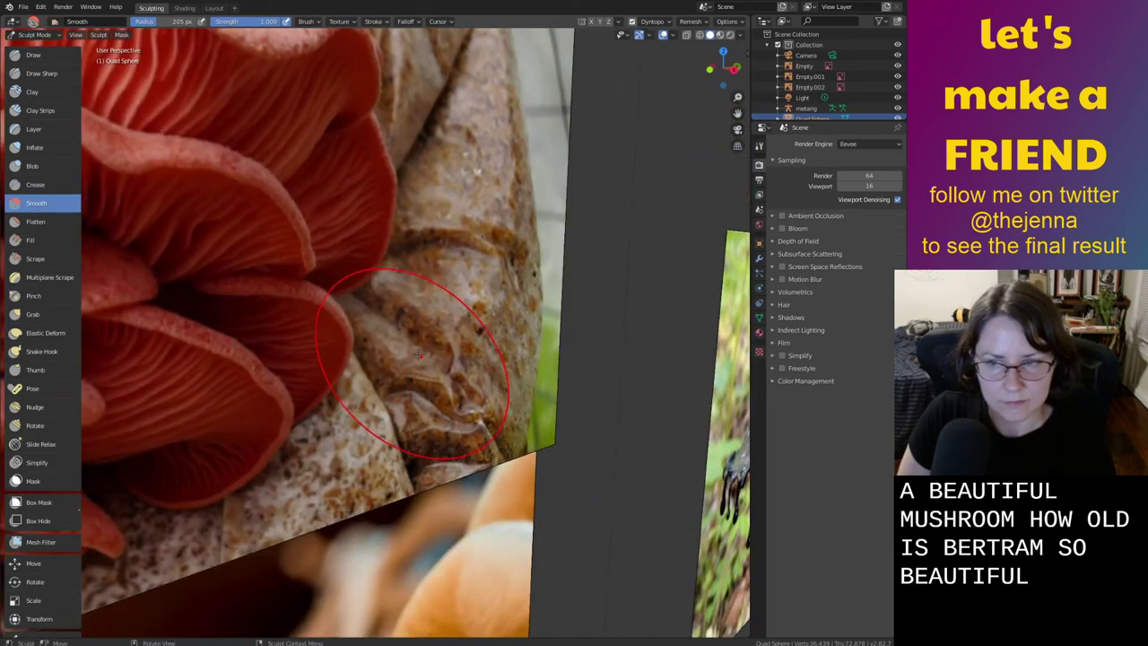
mouse_move(417, 356)
middle_down()
mouse_move(154, 135)
mouse_move(358, 364)
mouse_move(264, 192)
mouse_move(535, 331)
mouse_move(428, 351)
mouse_move(469, 367)
mouse_move(445, 469)
mouse_move(423, 499)
middle_up()
mouse_move(422, 459)
middle_down()
mouse_move(385, 475)
mouse_move(495, 540)
mouse_move(485, 529)
middle_up()
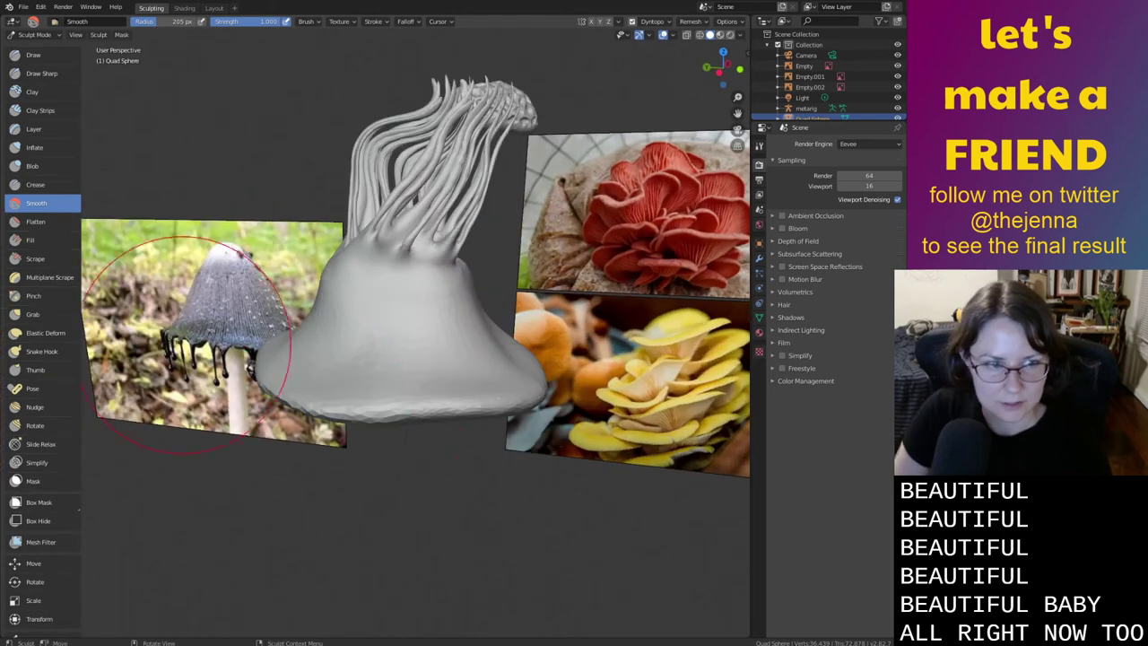
Turn on X and Y symmetry and try pulling mirrored points out of the brim's edge with the Snake Hook brush
click(42, 351)
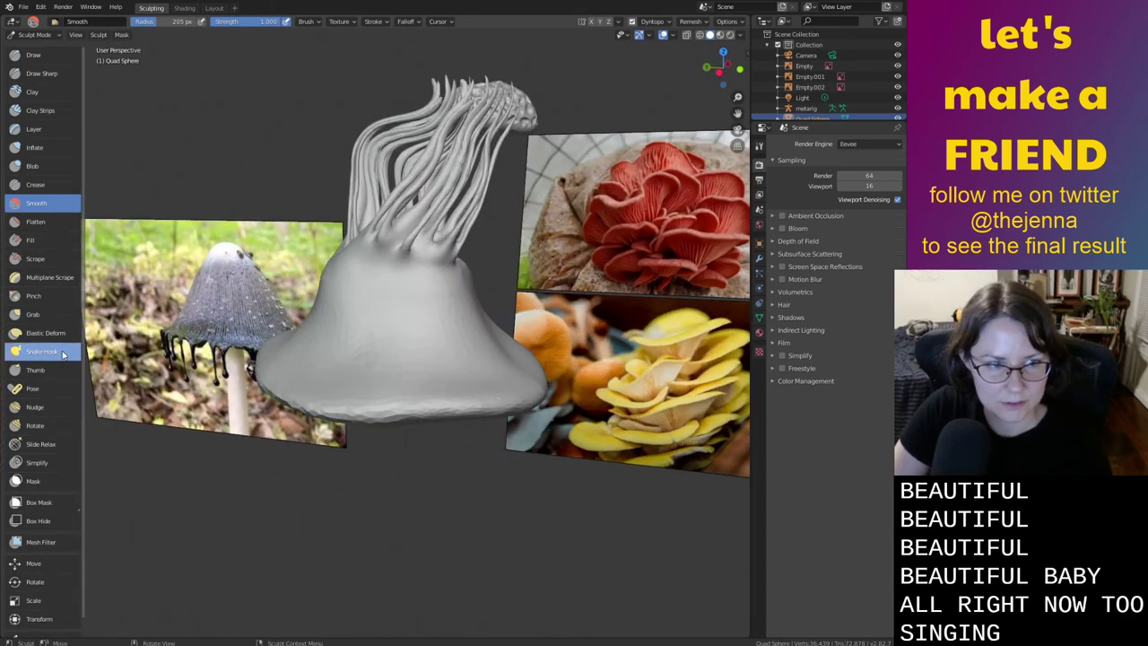
click(591, 23)
mouse_move(457, 402)
middle_down()
mouse_move(488, 470)
mouse_move(488, 423)
middle_up()
scroll(487, 422, up, 8)
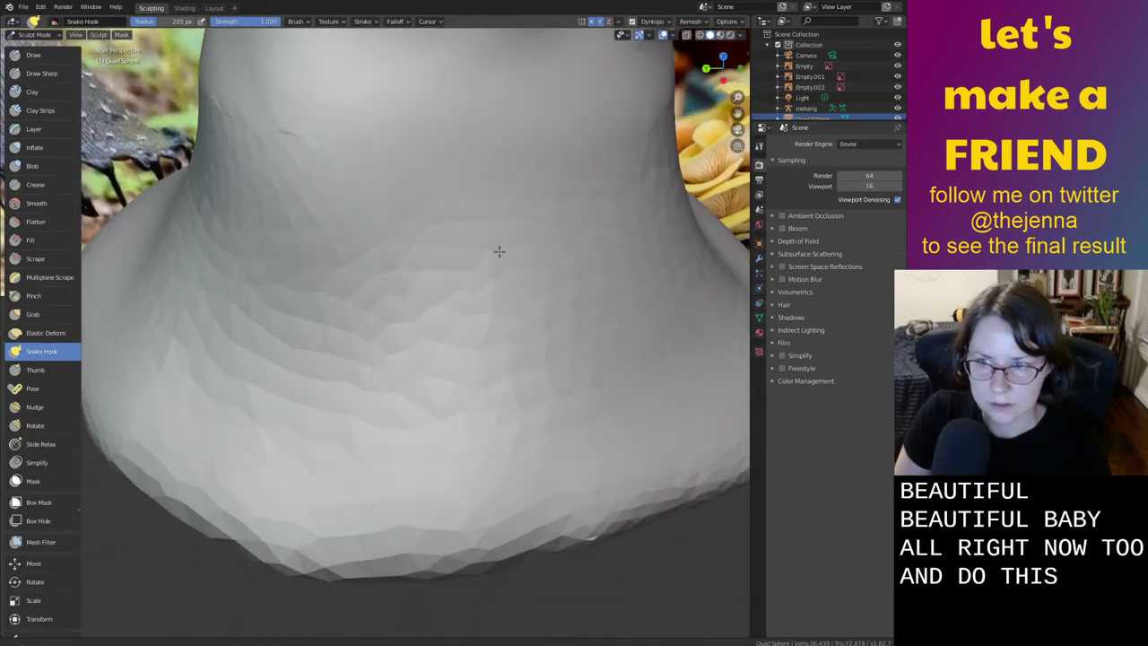
scroll(499, 251, down, 6)
middle_drag(472, 325, 479, 389)
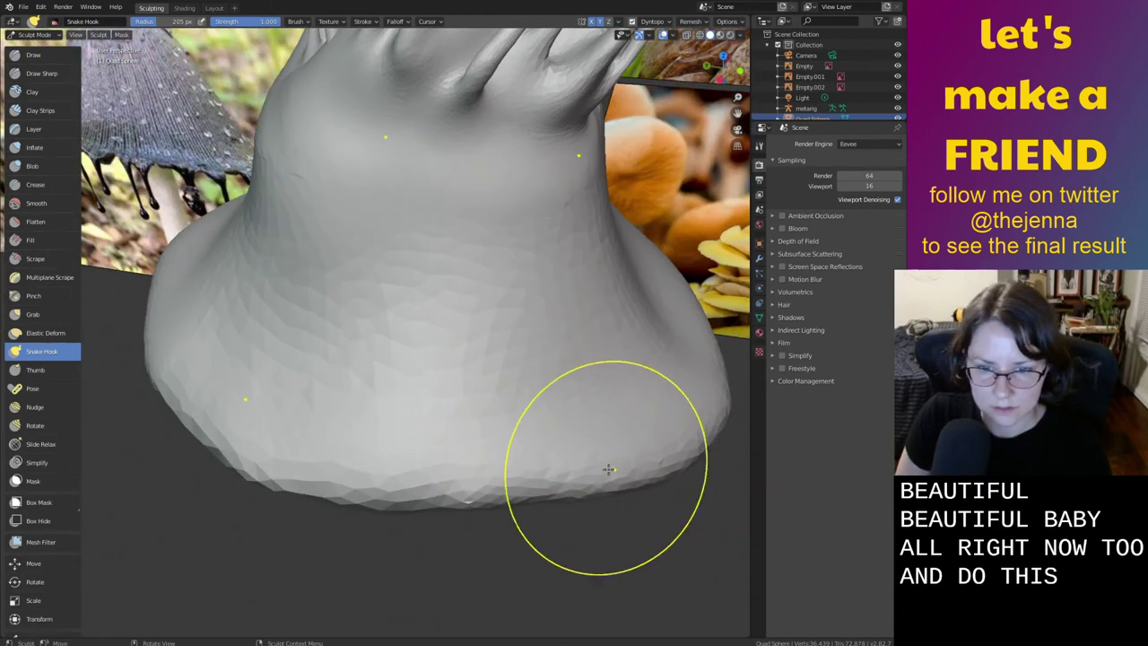
mouse_move(614, 474)
middle_down()
mouse_move(598, 436)
mouse_move(645, 418)
middle_up()
drag(645, 418, 677, 433)
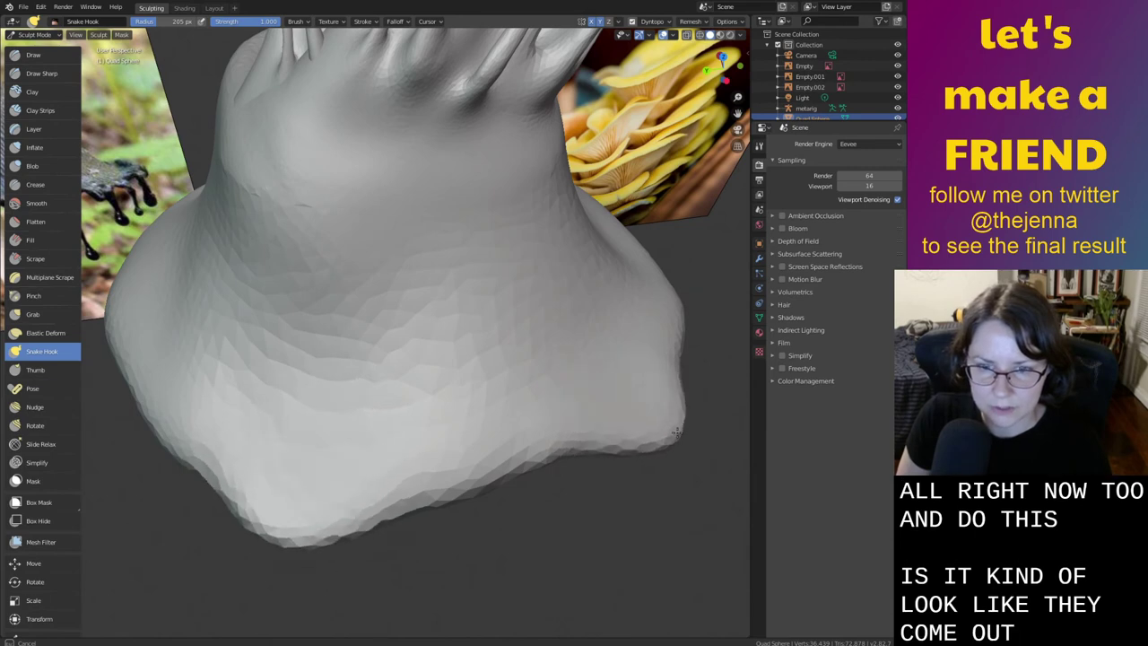
scroll(678, 439, up, 6)
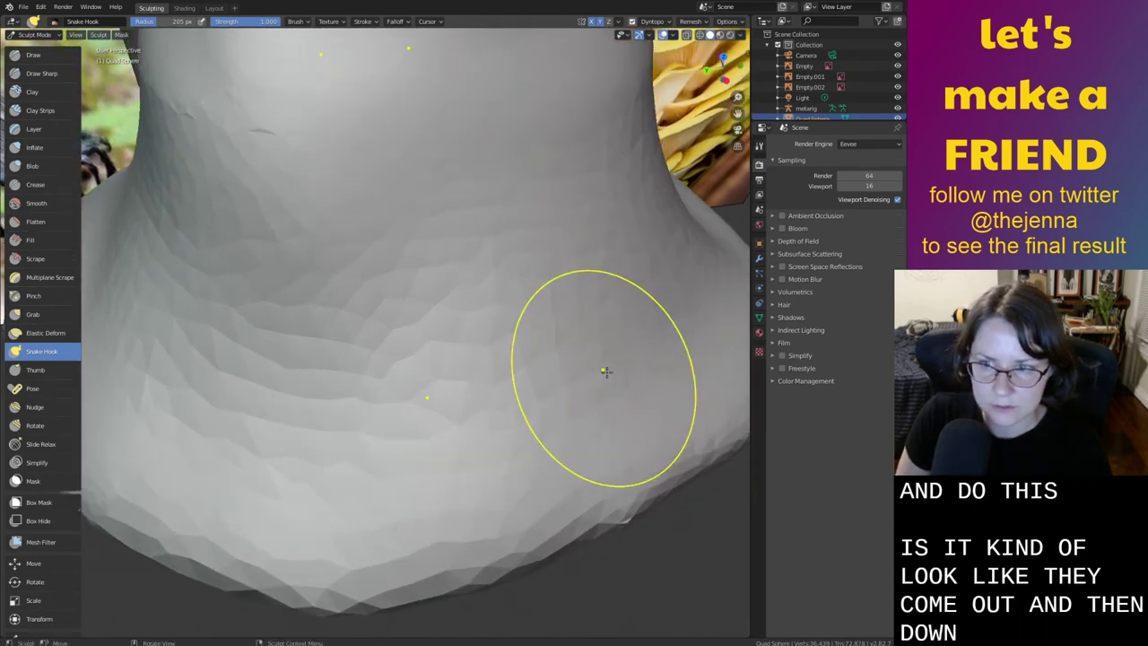
middle_drag(611, 405, 572, 461)
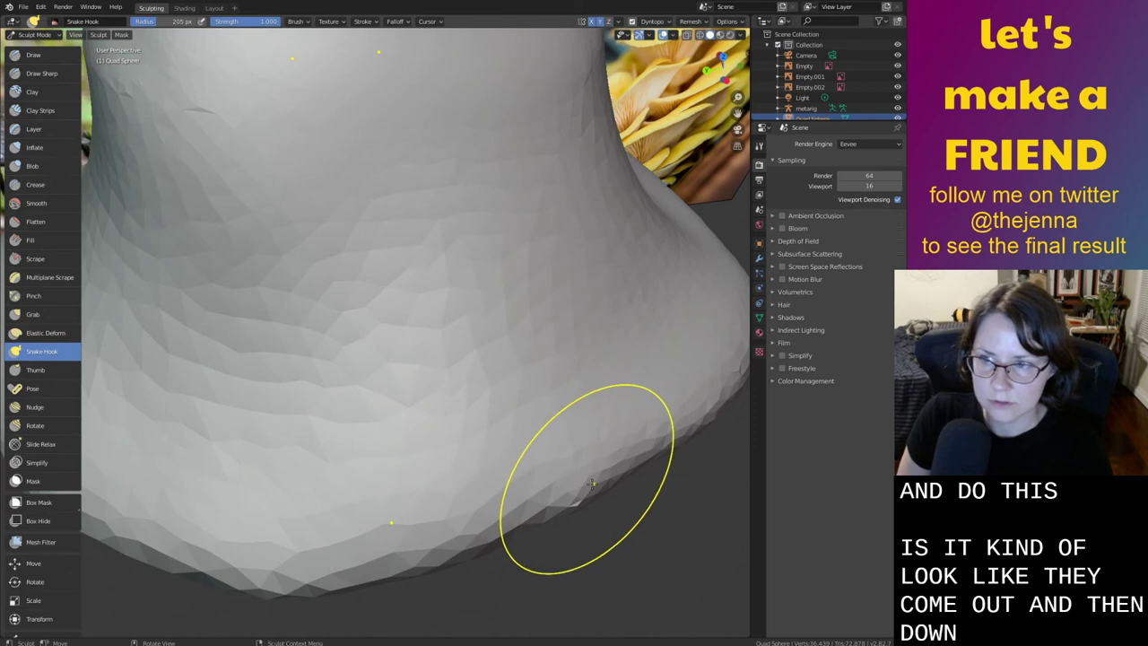
mouse_move(592, 483)
mouse_down()
mouse_move(657, 538)
mouse_move(666, 572)
mouse_move(654, 586)
mouse_up()
Pull a pointed spike outward from the side of the brim with Snake Hook, undoing the unwanted follow-up strokes
mouse_move(655, 577)
middle_down()
mouse_move(634, 424)
mouse_move(659, 405)
middle_up()
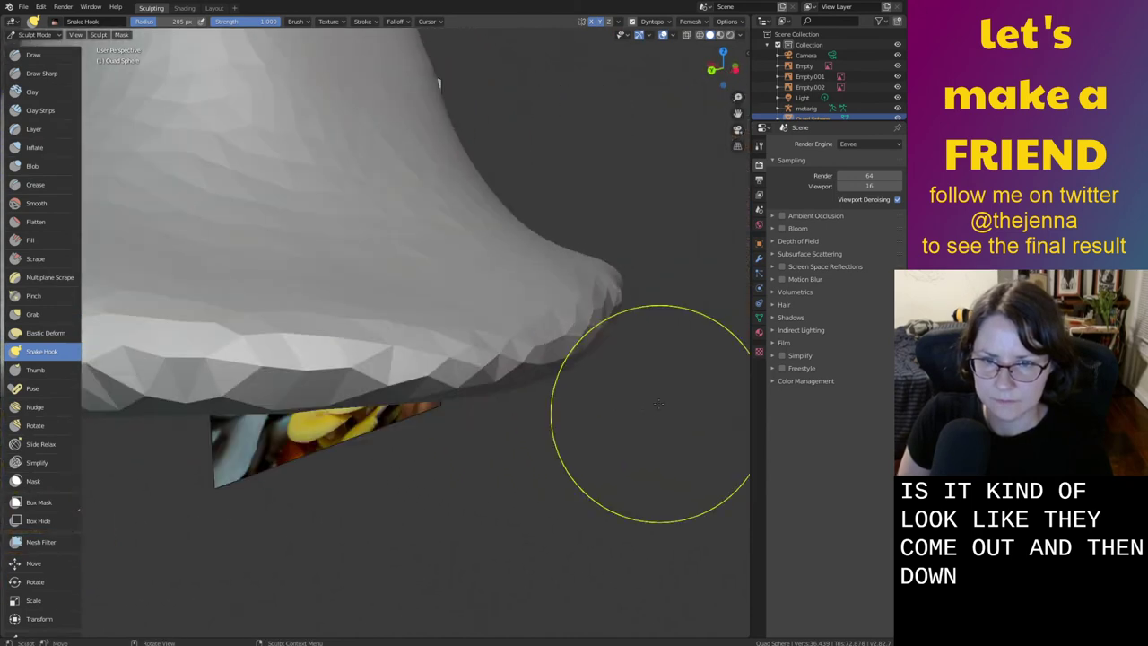
mouse_move(630, 283)
mouse_down()
mouse_move(672, 283)
mouse_move(628, 524)
mouse_move(669, 404)
mouse_up()
key(ctrl+z)
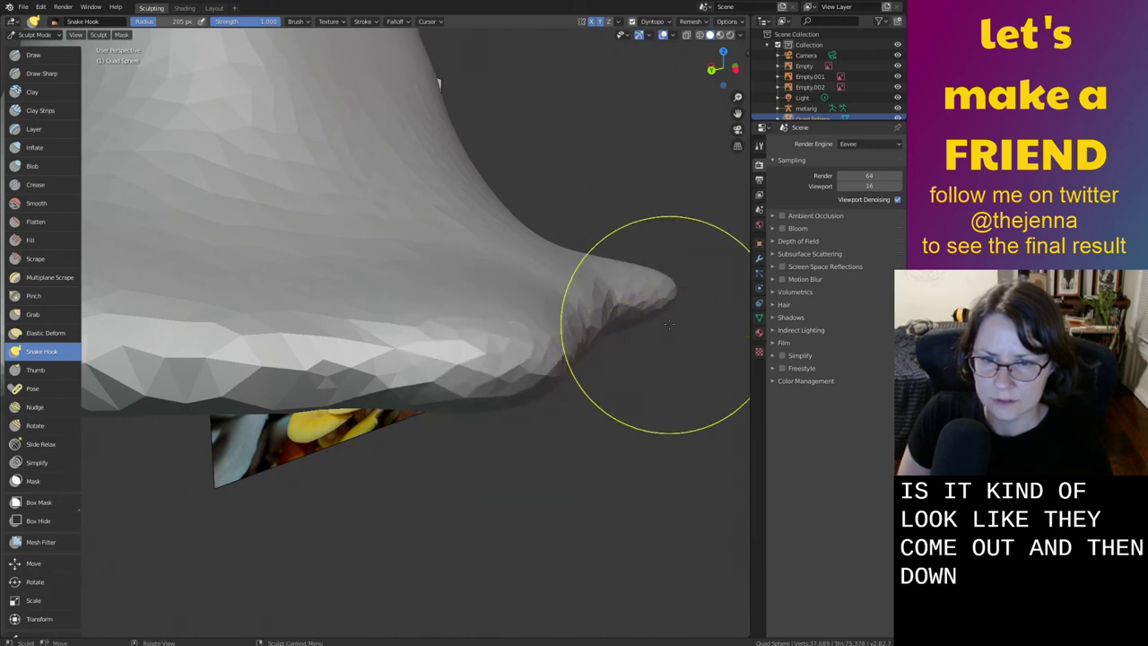
drag(659, 312, 660, 321)
key(ctrl+z)
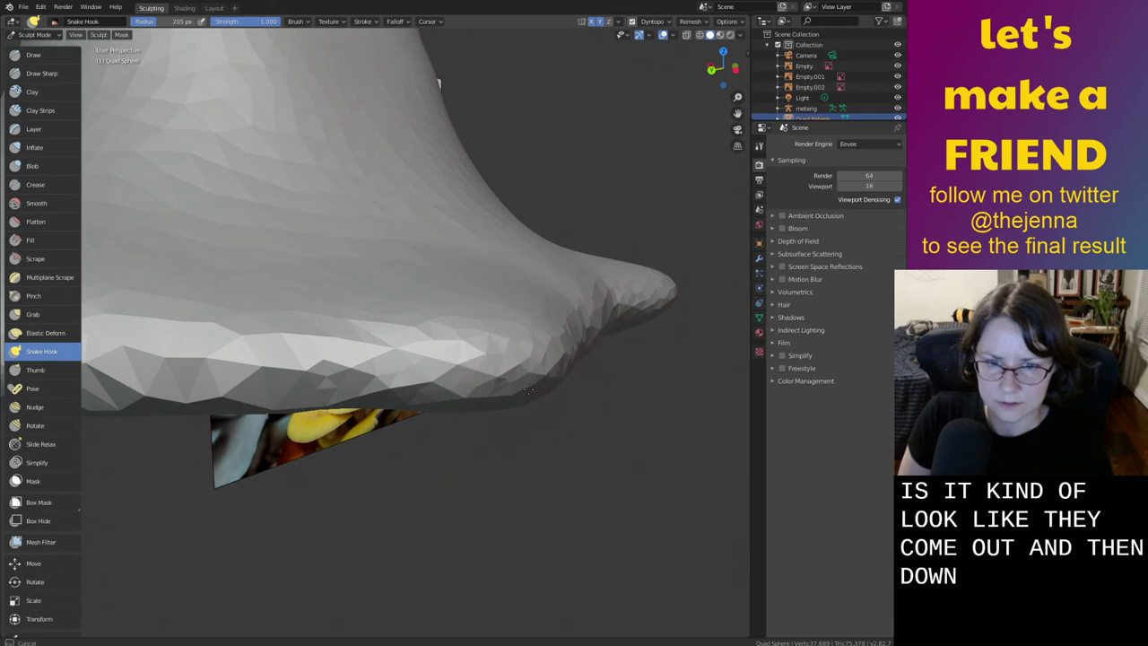
drag(519, 421, 538, 447)
key(ctrl+z)
Pull a long tapered drip straight down from the brim's edge with Snake Hook, undoing the first version and redoing it shorter
middle_drag(551, 452, 560, 421)
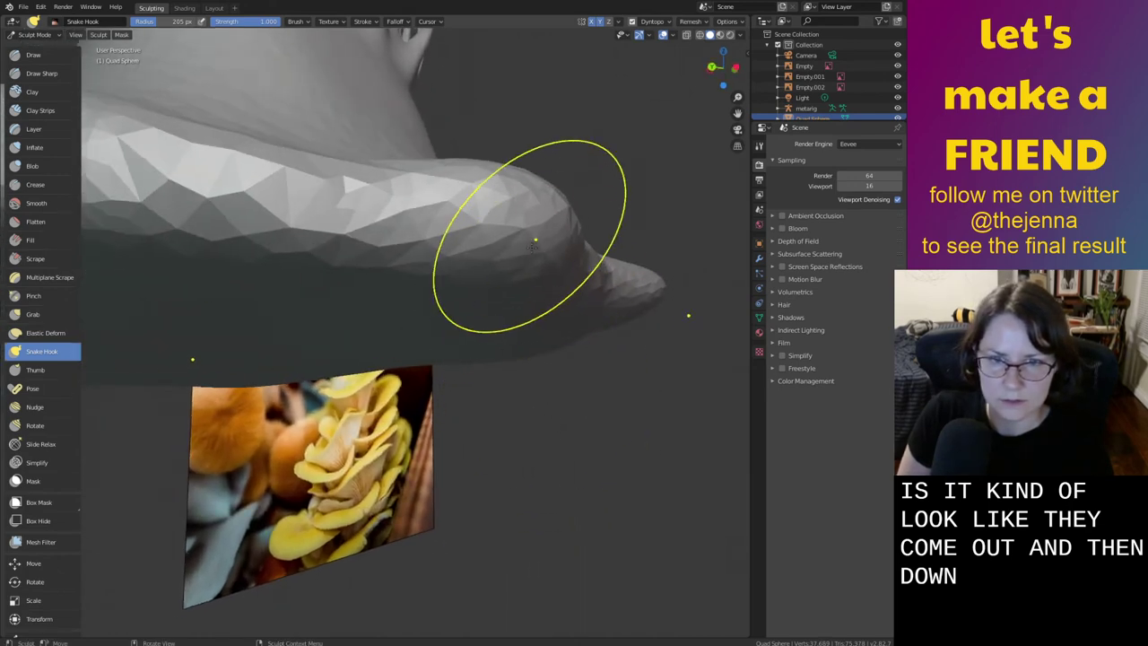
mouse_move(534, 238)
mouse_down()
mouse_move(547, 287)
mouse_move(530, 363)
mouse_move(544, 473)
mouse_up()
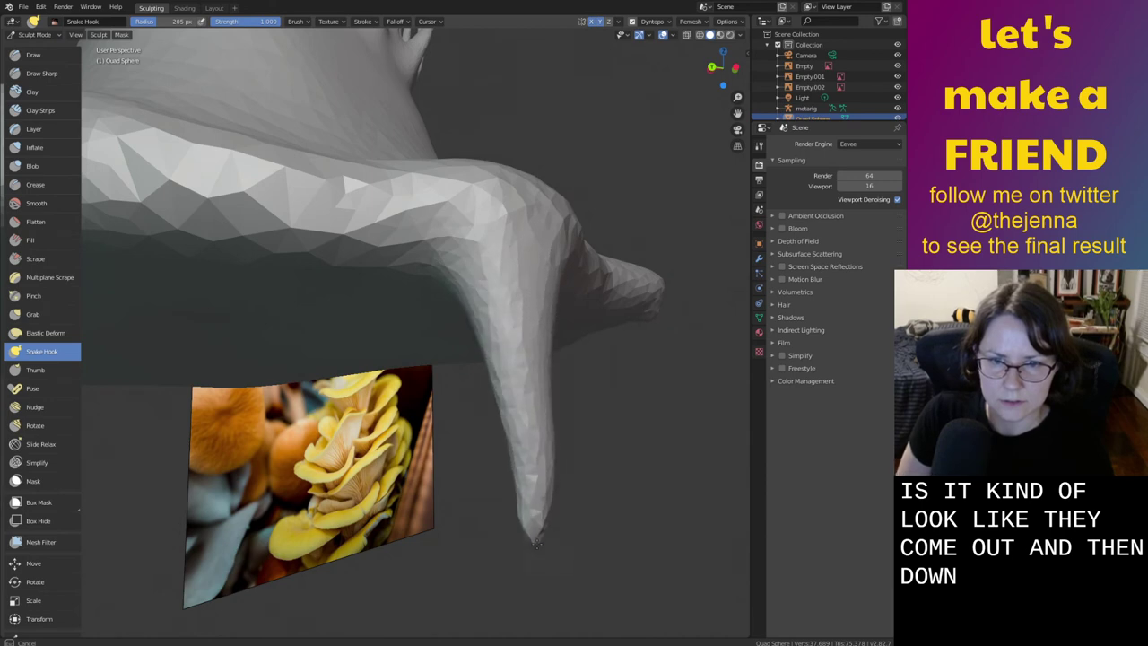
drag(538, 542, 539, 547)
key(ctrl+z)
drag(514, 262, 491, 484)
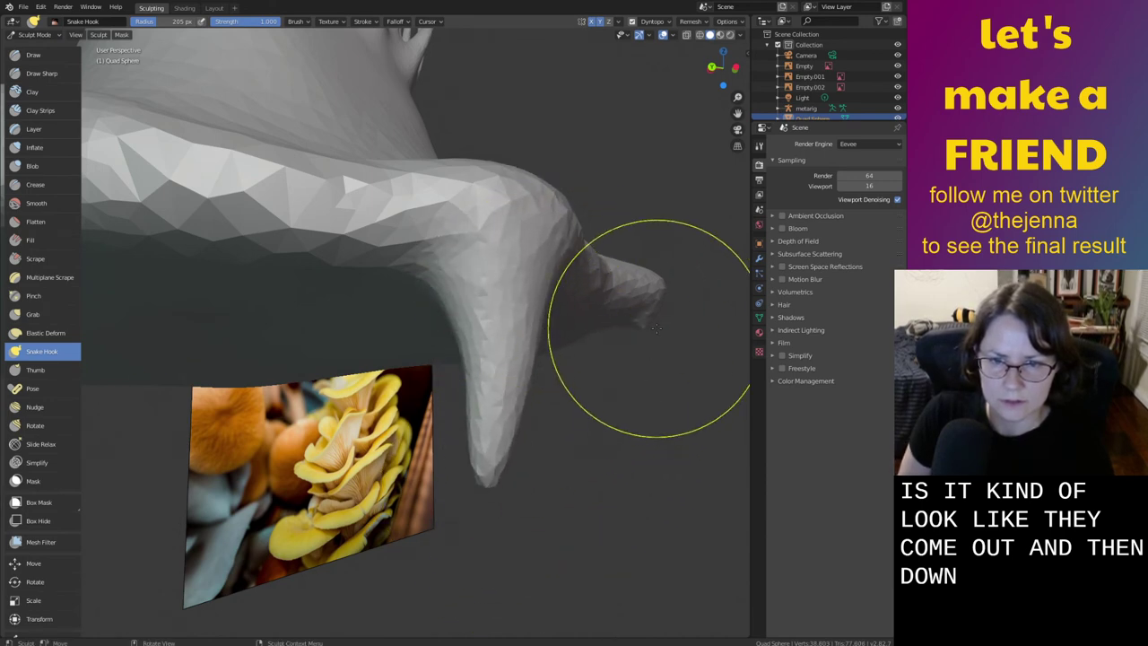
Turn off X and Y symmetry and pull a single drip down from the small point on the brim's underside
mouse_move(647, 319)
middle_down()
mouse_move(592, 359)
mouse_move(574, 355)
middle_up()
click(614, 21)
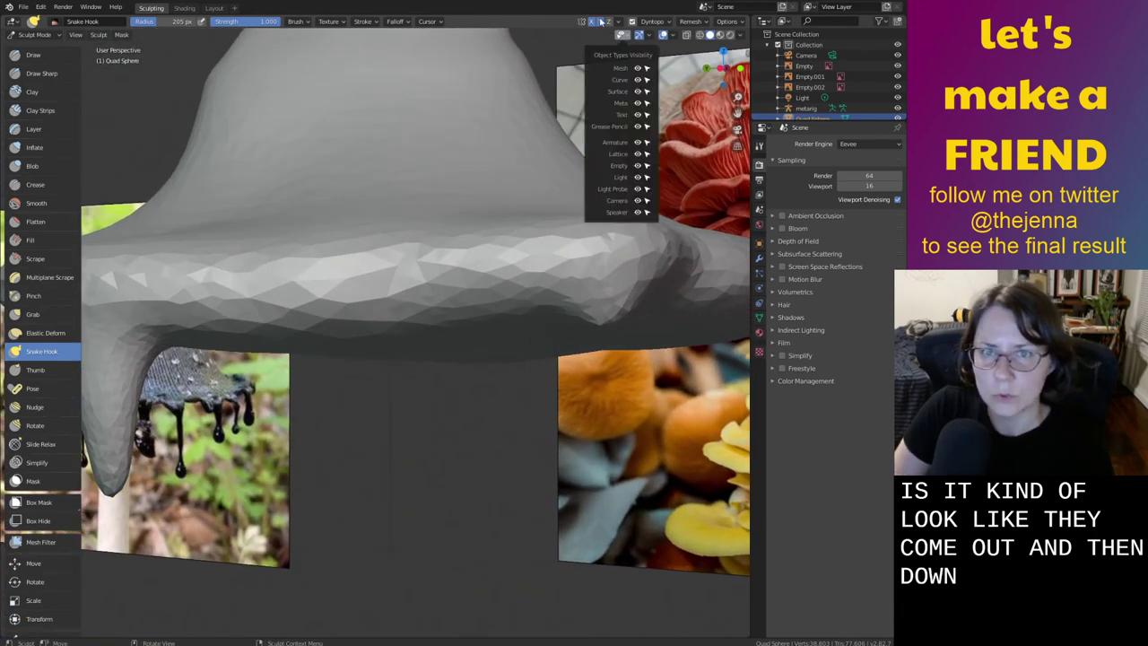
click(600, 21)
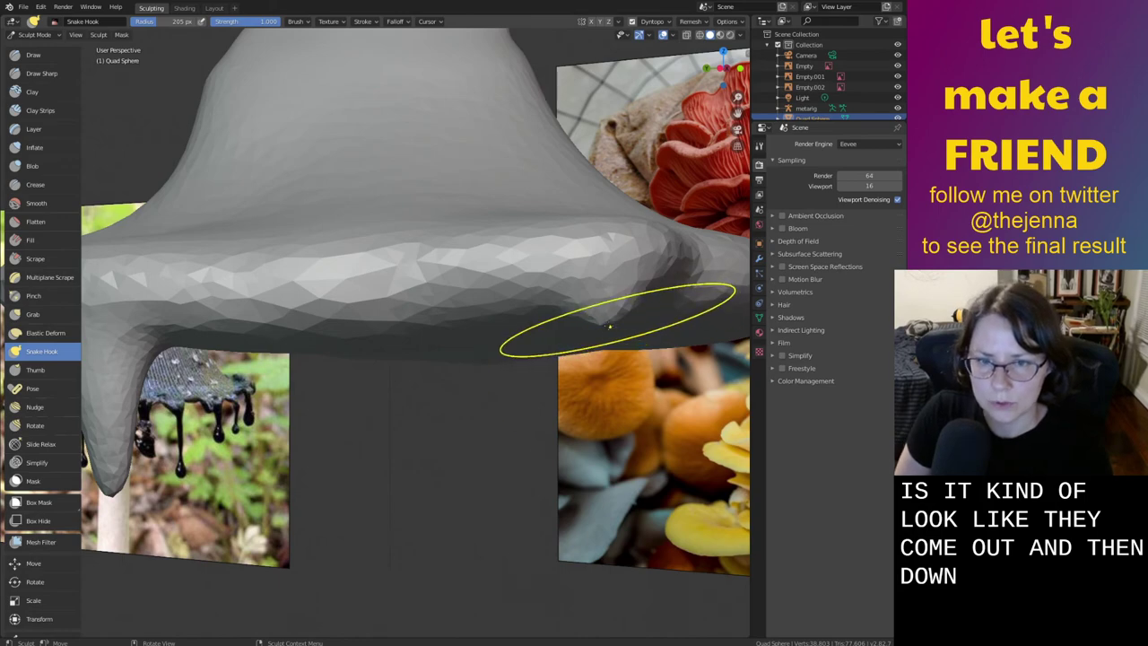
mouse_move(610, 328)
mouse_down()
mouse_move(590, 368)
mouse_move(594, 515)
mouse_up()
Pull the brim's edge between the existing drips outward and stretch it downward into another hanging drip with Snake Hook
mouse_move(551, 476)
middle_down()
mouse_move(601, 489)
mouse_move(605, 511)
middle_up()
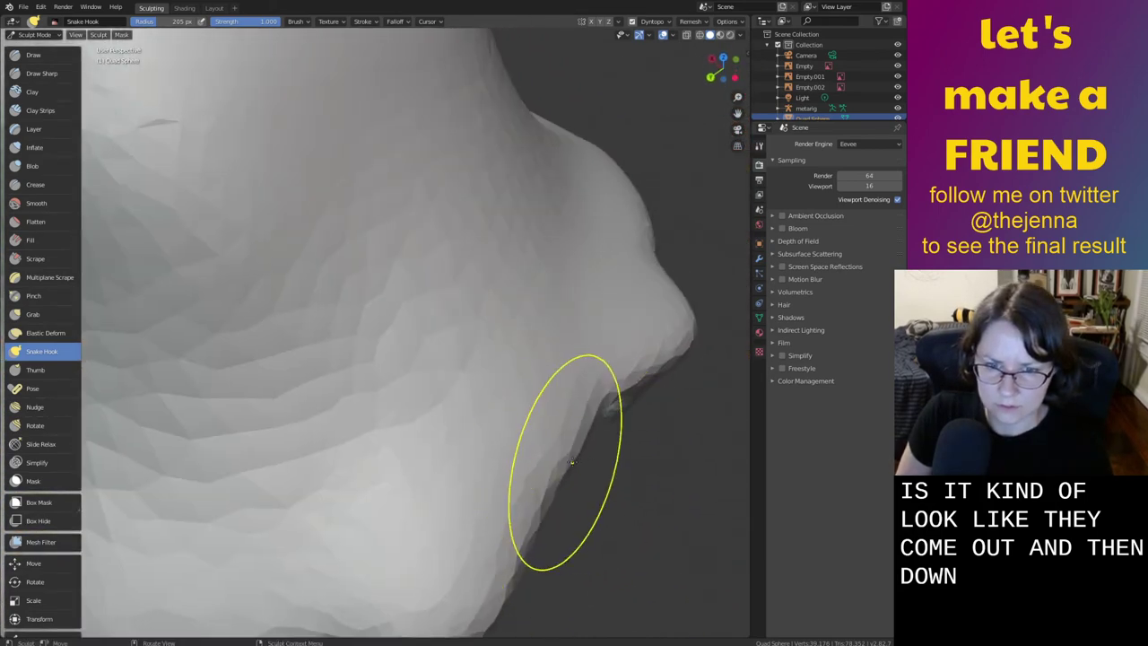
drag(572, 463, 623, 518)
middle_drag(624, 516, 625, 385)
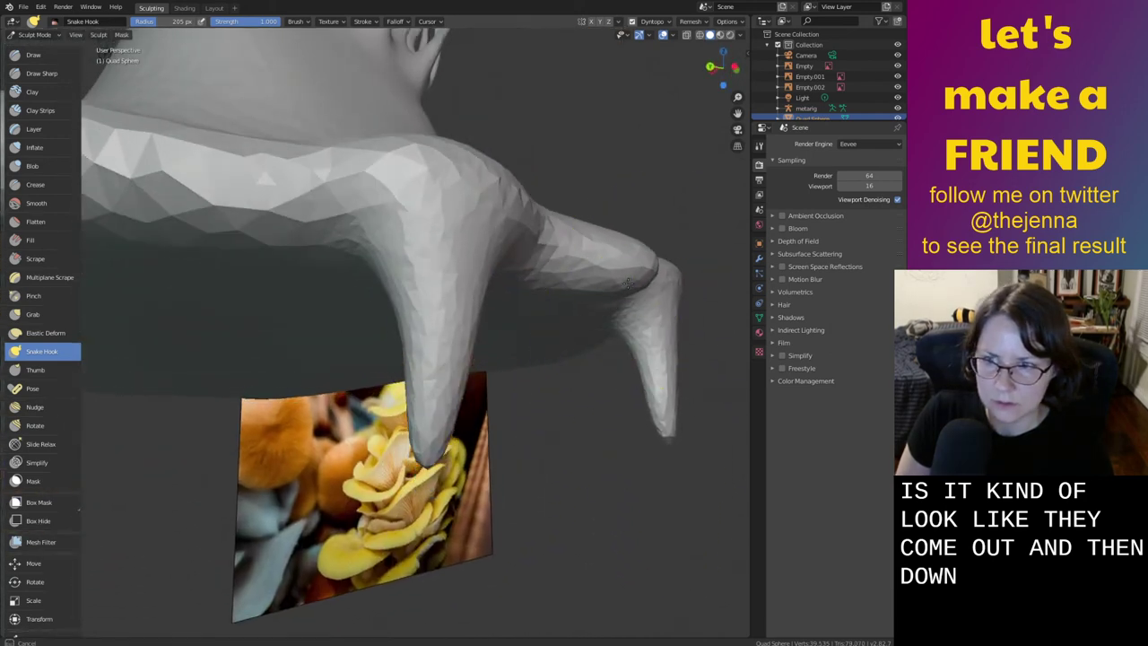
drag(629, 283, 631, 331)
middle_drag(632, 333, 593, 235)
drag(595, 240, 599, 244)
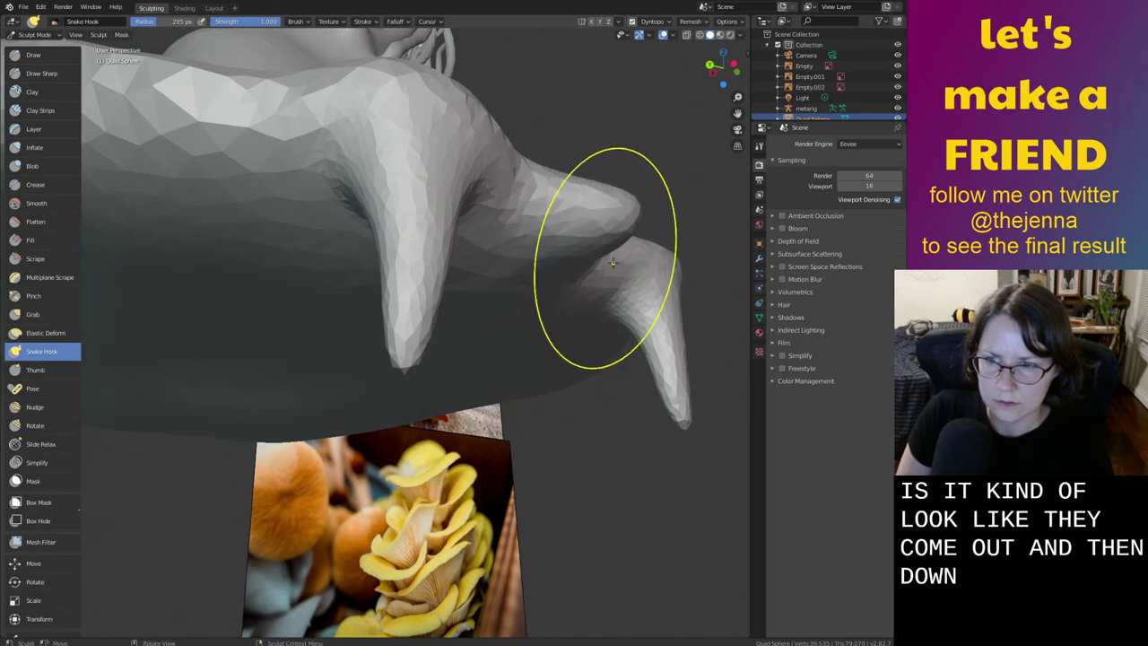
ctrl+middle_drag(607, 258, 655, 193)
drag(658, 203, 648, 411)
Pull three more drip points outward along the next undisturbed stretch of the brim with Snake Hook
mouse_move(607, 363)
middle_down()
mouse_move(571, 369)
mouse_move(552, 392)
mouse_move(539, 461)
mouse_move(467, 462)
mouse_move(510, 520)
middle_up()
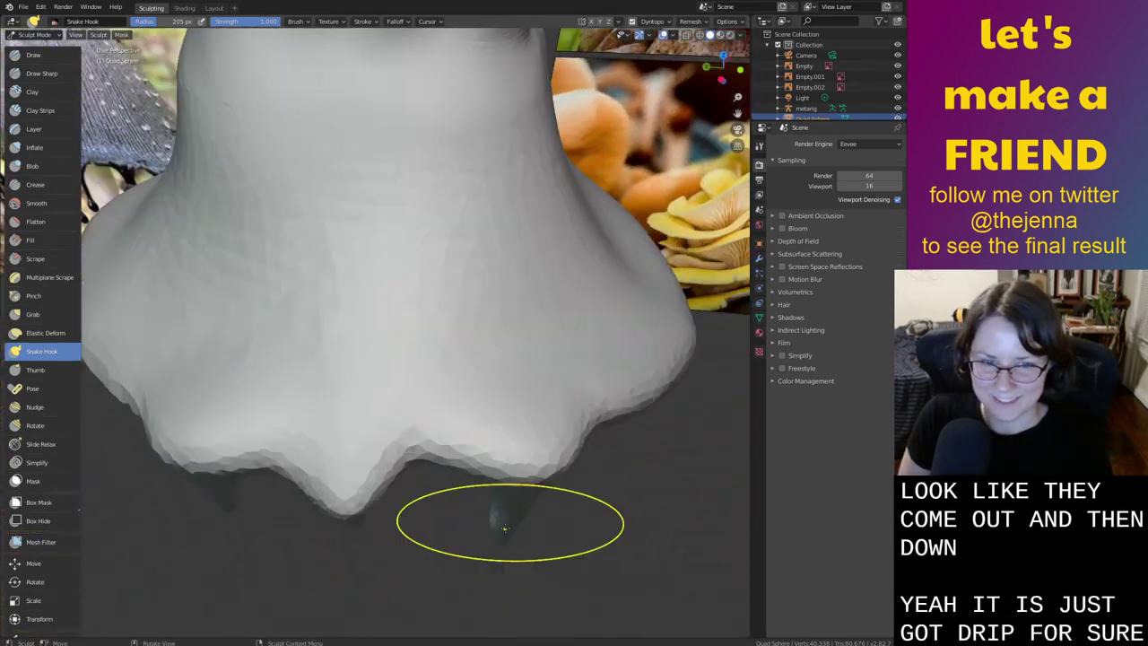
middle_drag(629, 414, 602, 474)
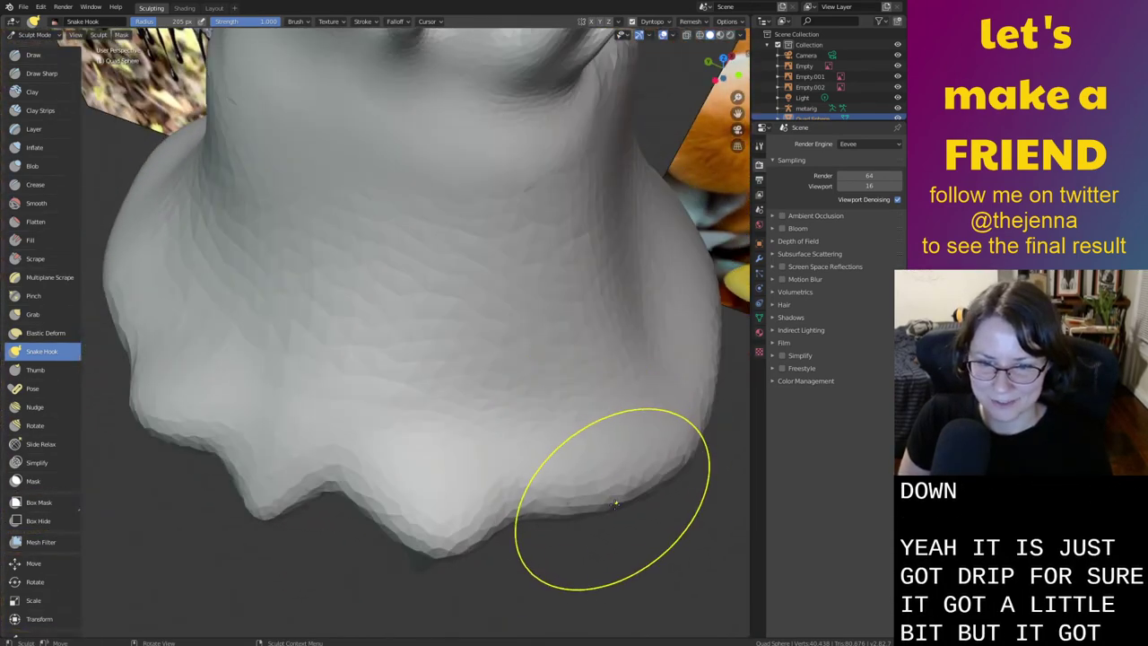
drag(616, 500, 619, 511)
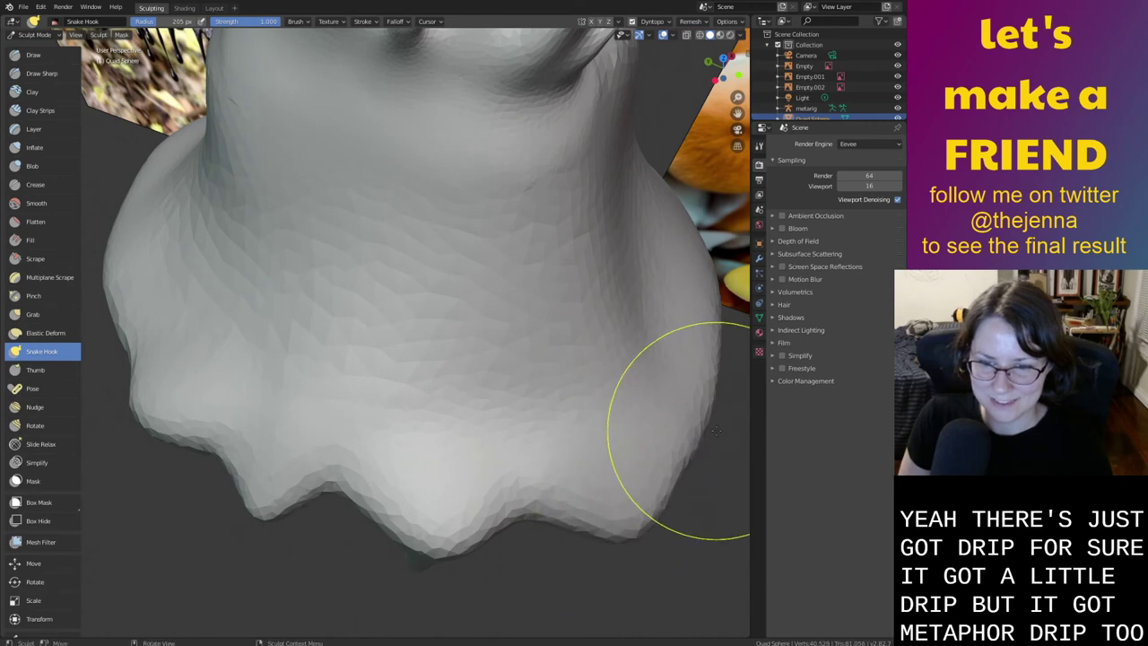
middle_drag(679, 436, 604, 441)
mouse_move(605, 441)
mouse_down()
mouse_move(646, 444)
mouse_move(659, 422)
mouse_up()
drag(636, 325, 662, 319)
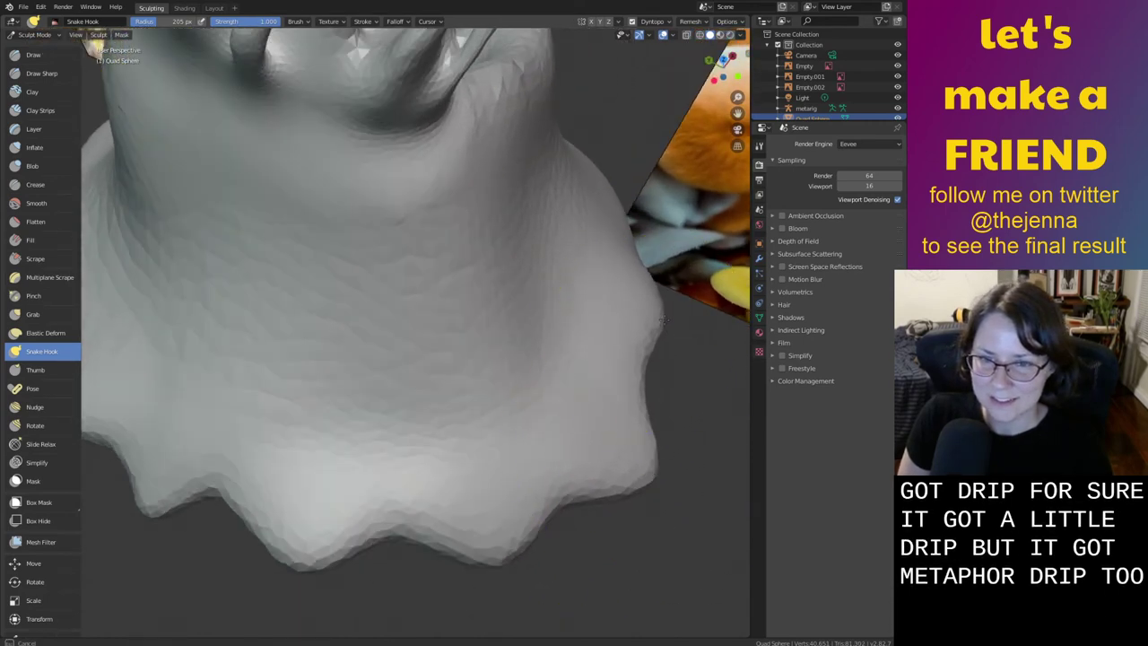
Continue the scalloped edge around the far side of the brim by pulling out four drip points with Snake Hook
mouse_move(684, 343)
middle_down()
mouse_move(576, 410)
mouse_move(541, 388)
middle_up()
drag(541, 388, 556, 431)
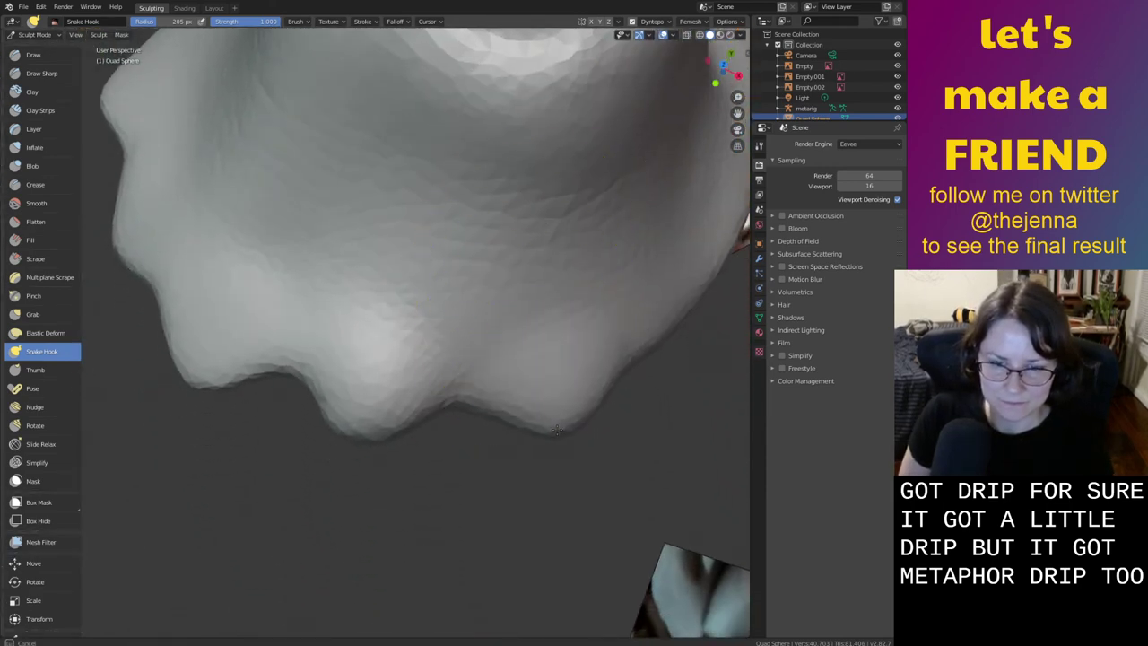
drag(665, 339, 710, 388)
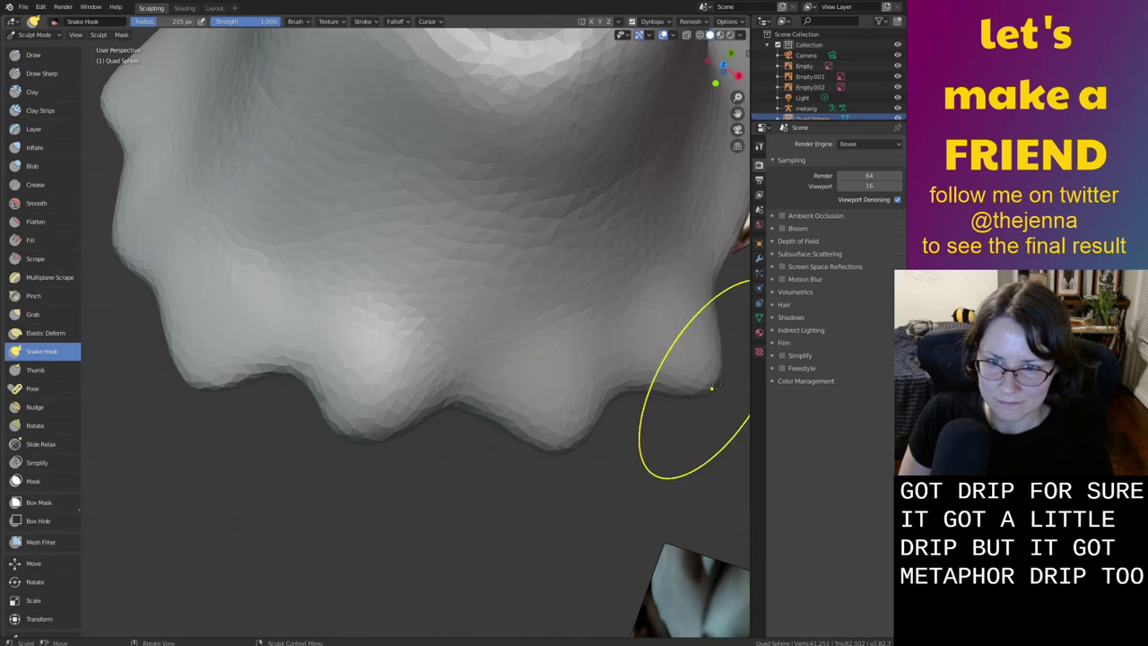
mouse_move(709, 387)
middle_down()
mouse_move(623, 326)
mouse_move(482, 259)
mouse_move(474, 398)
middle_up()
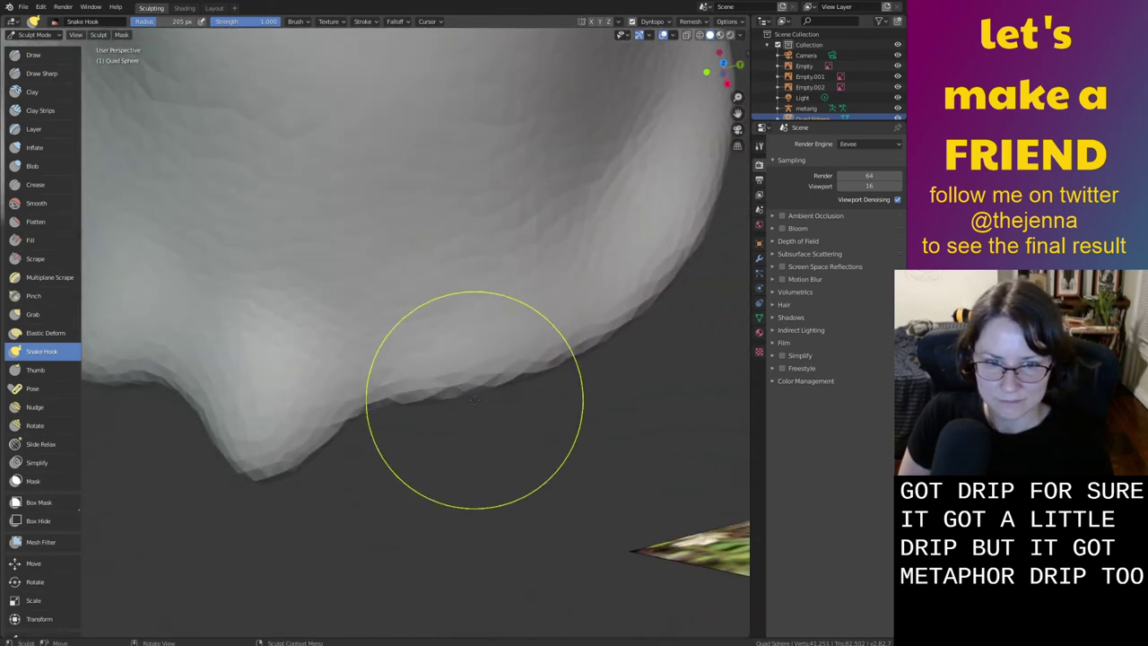
drag(463, 397, 480, 439)
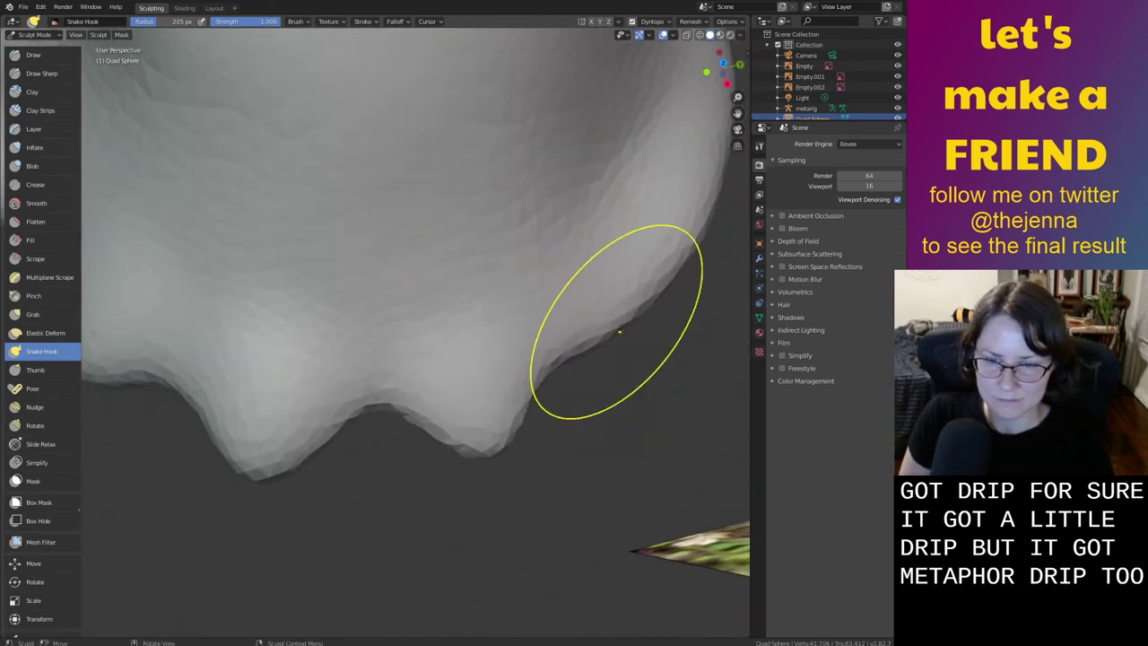
drag(619, 331, 675, 357)
Pull two further drip points out of the brim's remaining smooth curve with Snake Hook, reworking the first one's shape
mouse_move(694, 341)
shift+middle_down()
mouse_move(486, 442)
mouse_move(444, 534)
shift+middle_up()
drag(457, 400, 528, 400)
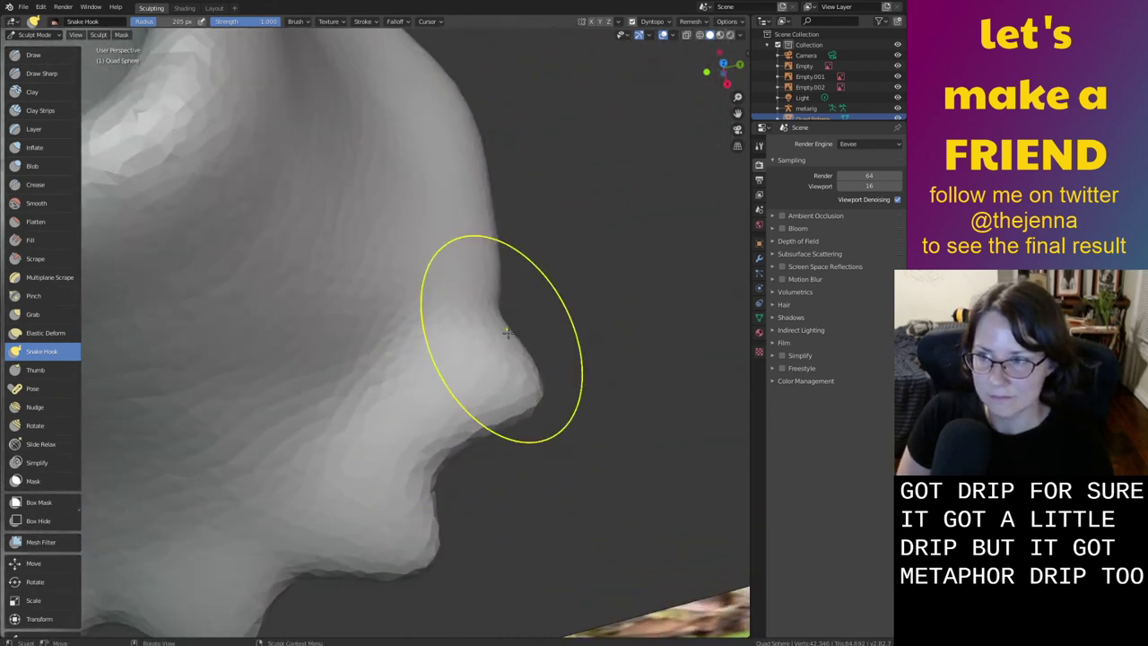
mouse_move(506, 332)
middle_down()
mouse_move(487, 302)
mouse_move(480, 378)
middle_up()
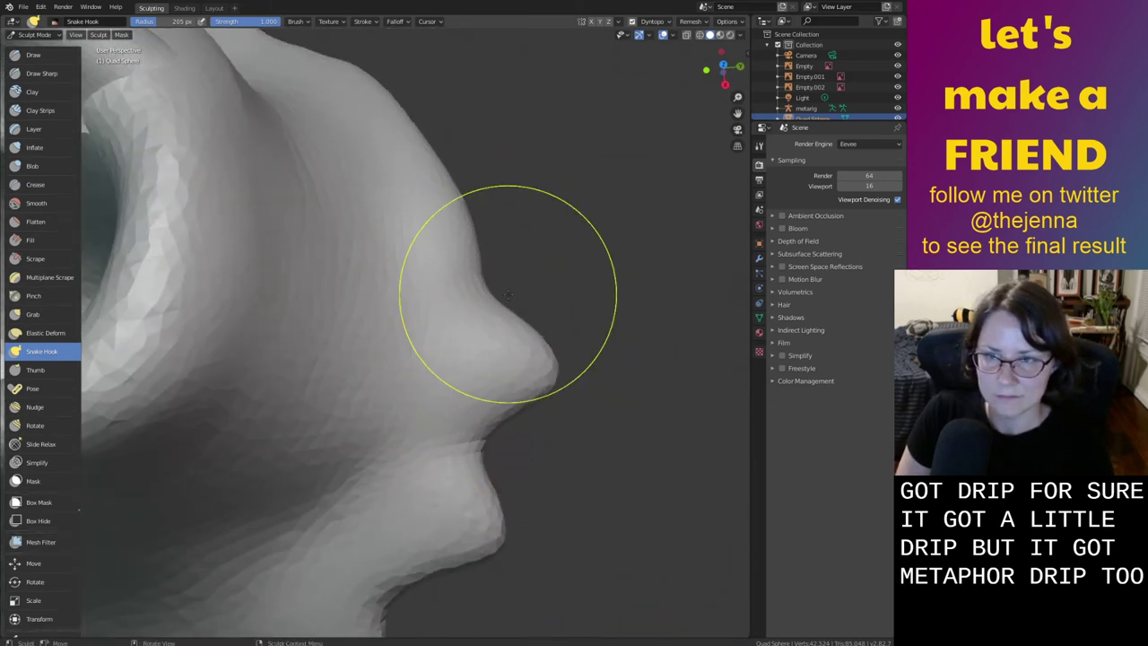
drag(489, 383, 487, 377)
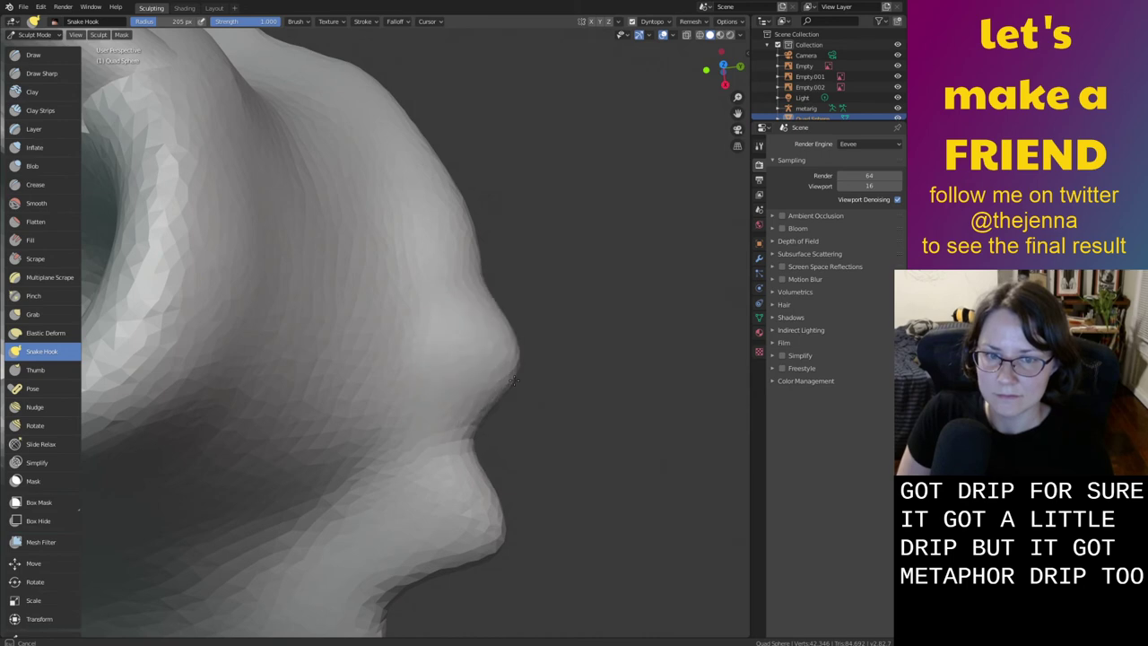
drag(485, 242, 487, 202)
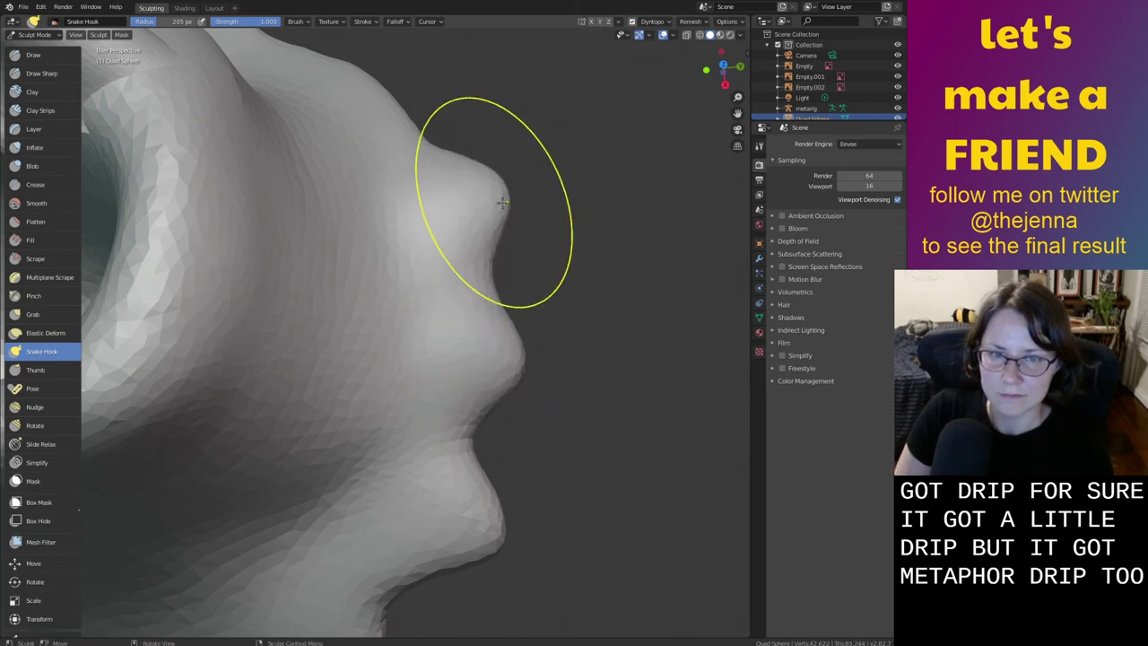
Pull the brim's remaining smooth curve outward into drip points with Snake Hook
mouse_move(502, 202)
middle_down()
mouse_move(515, 223)
mouse_move(379, 332)
mouse_move(426, 451)
middle_up()
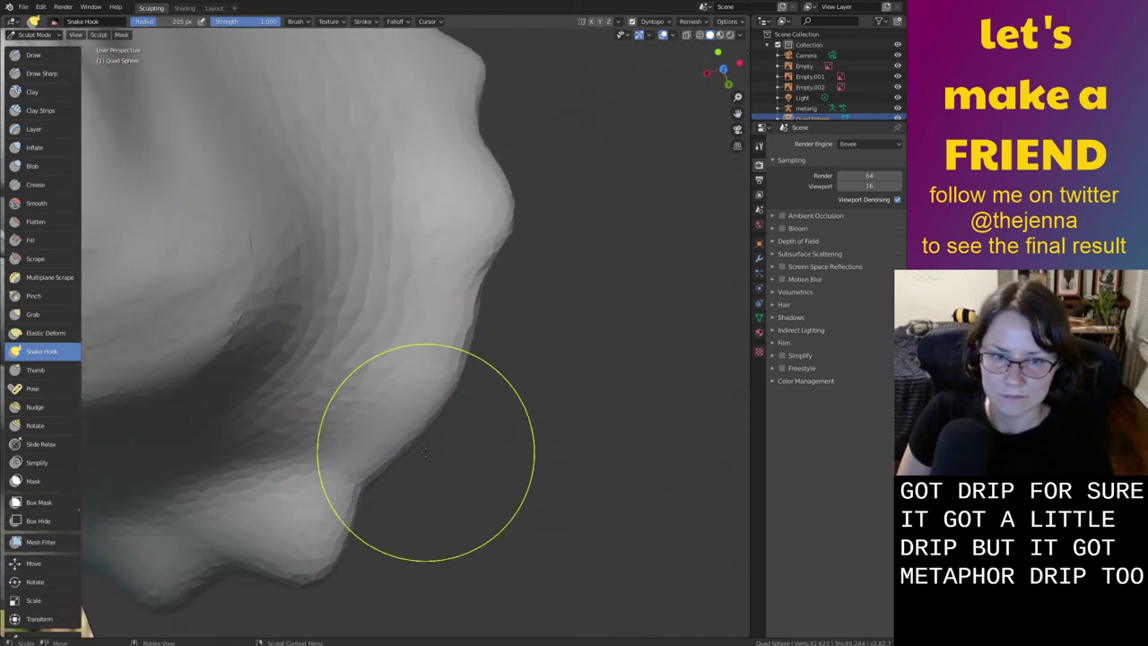
mouse_move(426, 451)
mouse_down()
mouse_move(428, 435)
mouse_move(404, 442)
mouse_up()
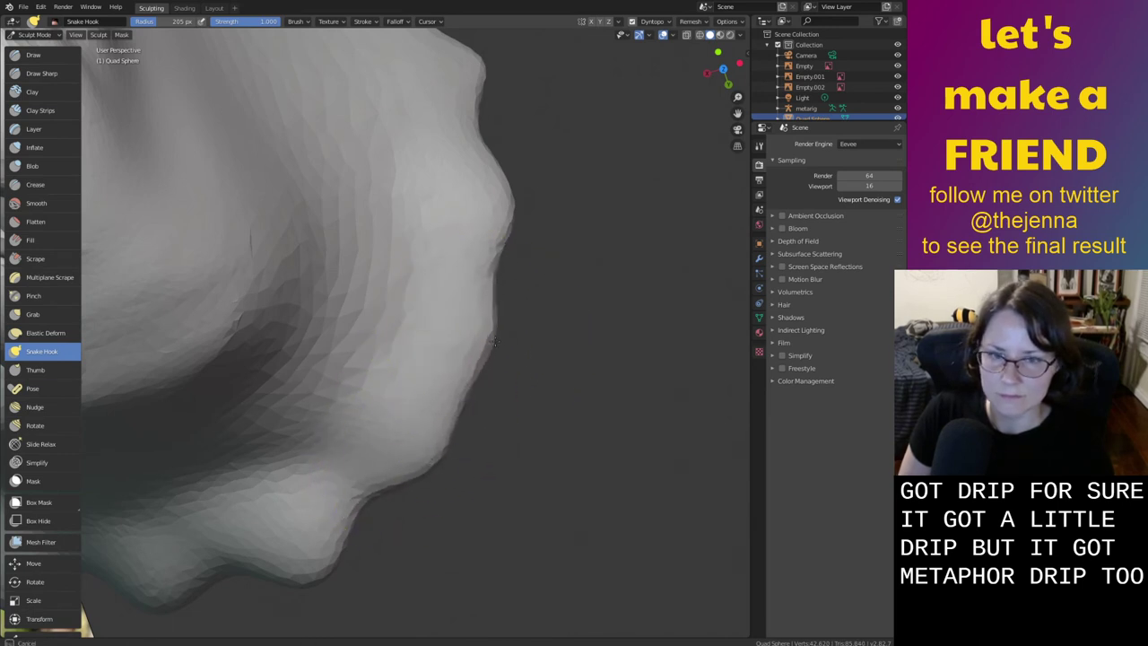
mouse_move(517, 331)
middle_down()
mouse_move(512, 181)
mouse_move(672, 275)
mouse_move(440, 246)
mouse_move(494, 225)
mouse_move(490, 264)
mouse_move(453, 256)
mouse_move(630, 249)
mouse_move(613, 271)
middle_up()
scroll(453, 256, up, 3)
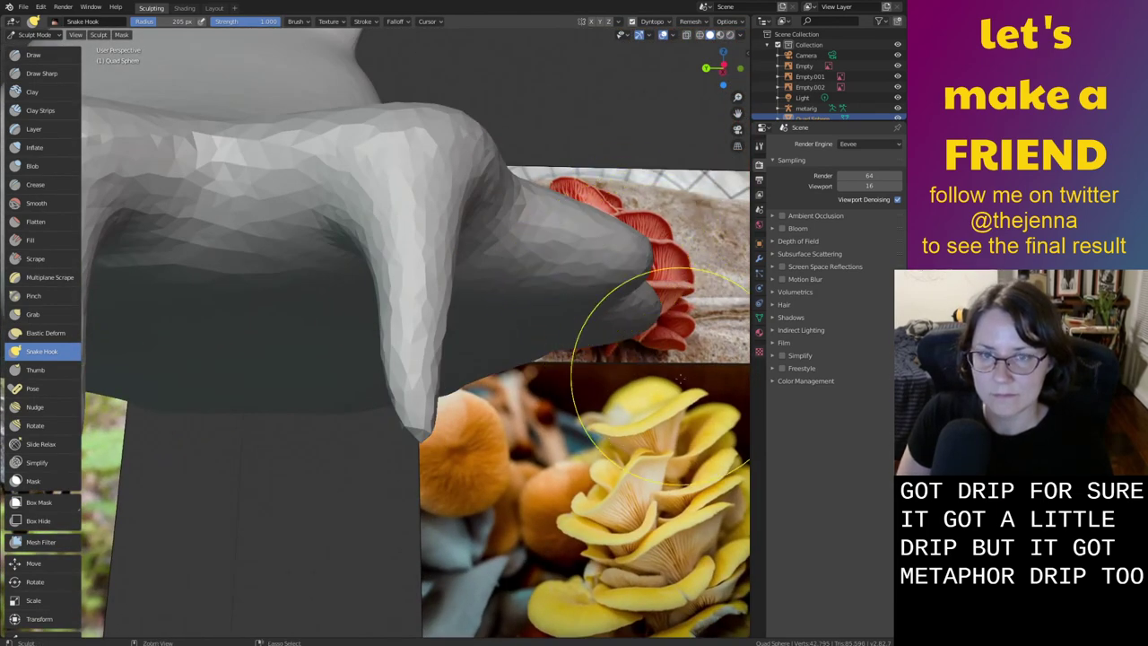
Stretch two neighbouring drip points beside the existing long drip downward into hanging drips with Snake Hook
mouse_move(616, 333)
middle_down()
mouse_move(633, 333)
mouse_move(594, 313)
middle_up()
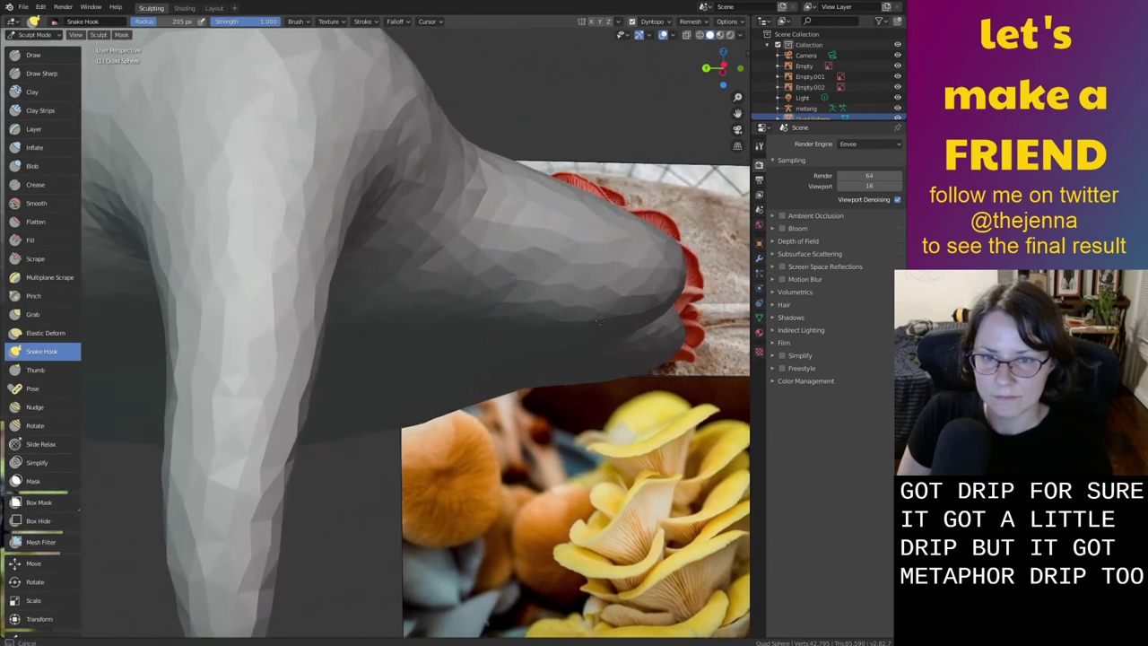
drag(596, 439, 593, 571)
middle_drag(606, 472, 426, 463)
mouse_move(631, 91)
middle_down()
mouse_move(526, 449)
mouse_move(551, 353)
middle_up()
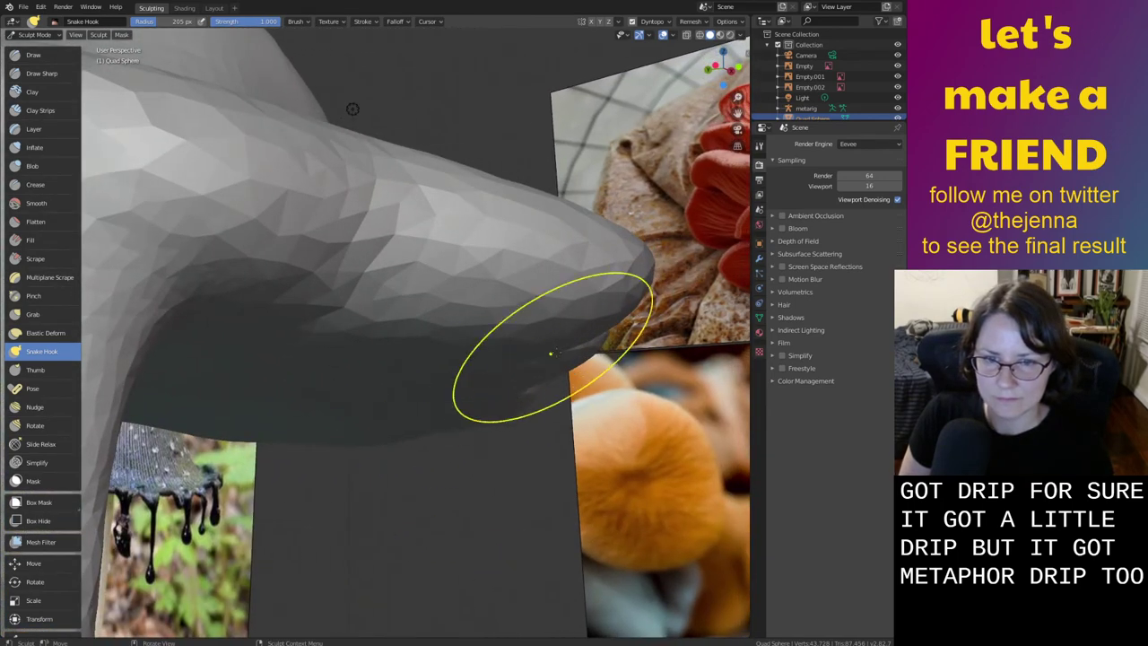
mouse_move(554, 339)
mouse_down()
mouse_move(526, 500)
mouse_move(529, 579)
mouse_up()
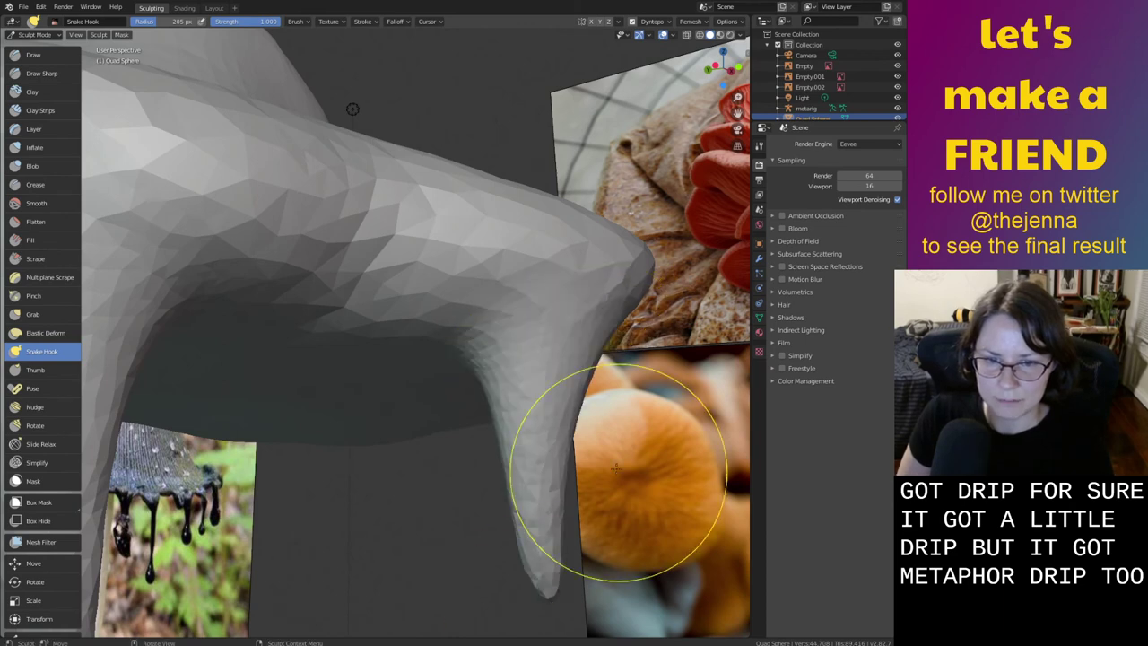
Pull the next two brim points beyond the new drips straight down into long, tapered drips with Snake Hook
mouse_move(615, 461)
middle_down()
mouse_move(508, 469)
mouse_move(590, 384)
middle_up()
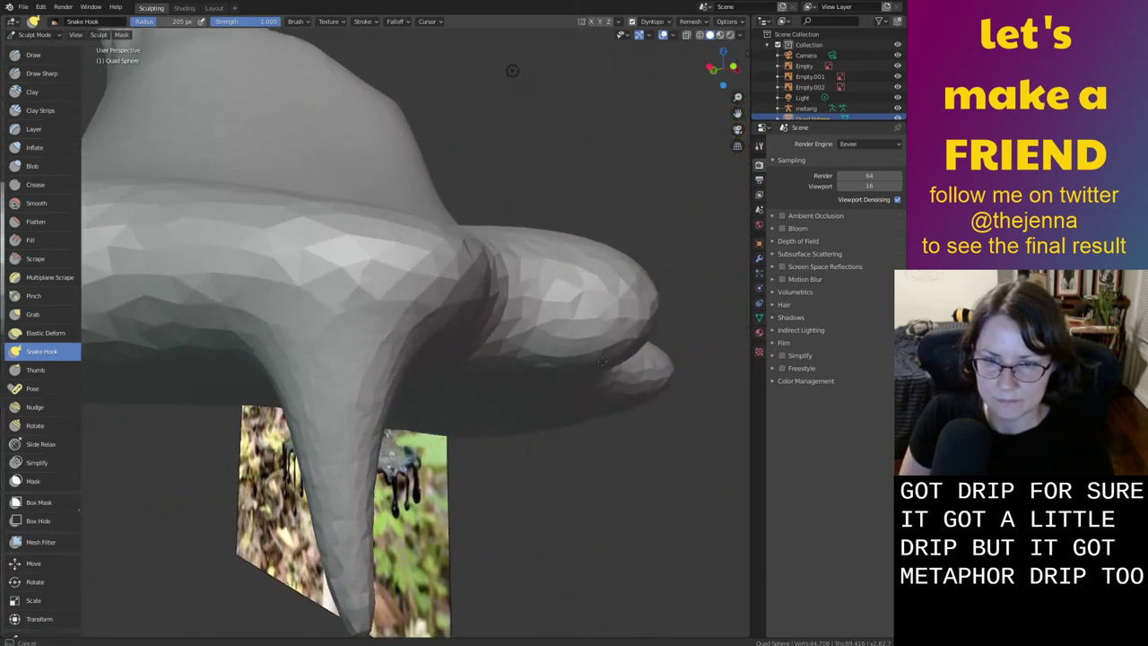
drag(602, 361, 595, 576)
mouse_move(666, 461)
middle_down()
mouse_move(558, 460)
mouse_move(545, 445)
middle_up()
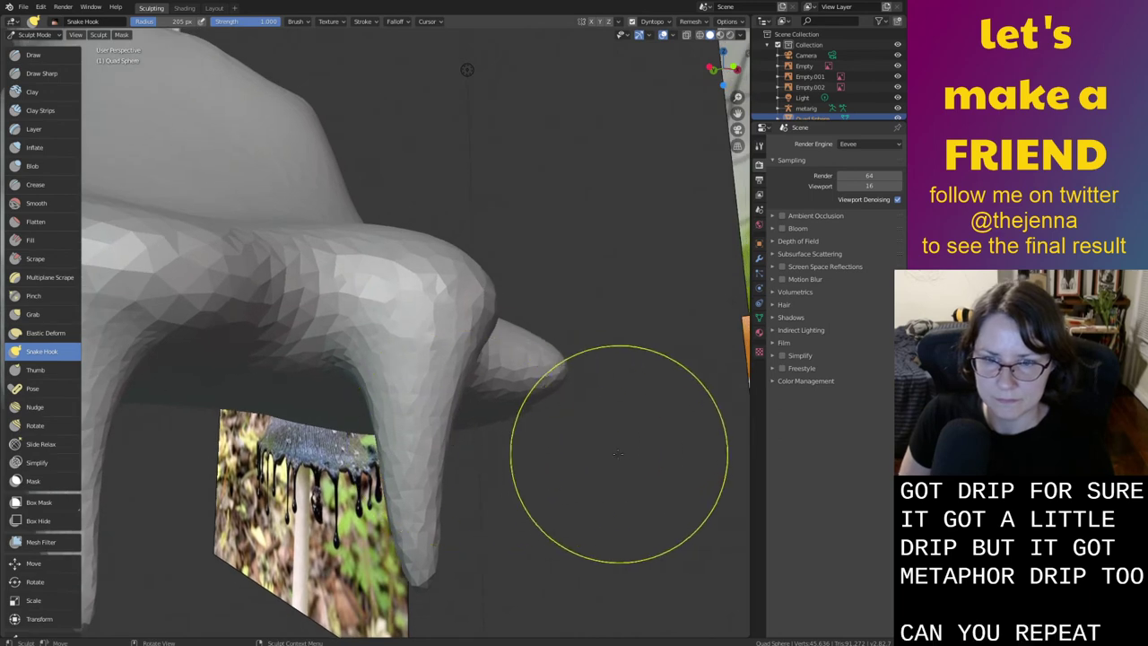
middle_drag(618, 453, 551, 426)
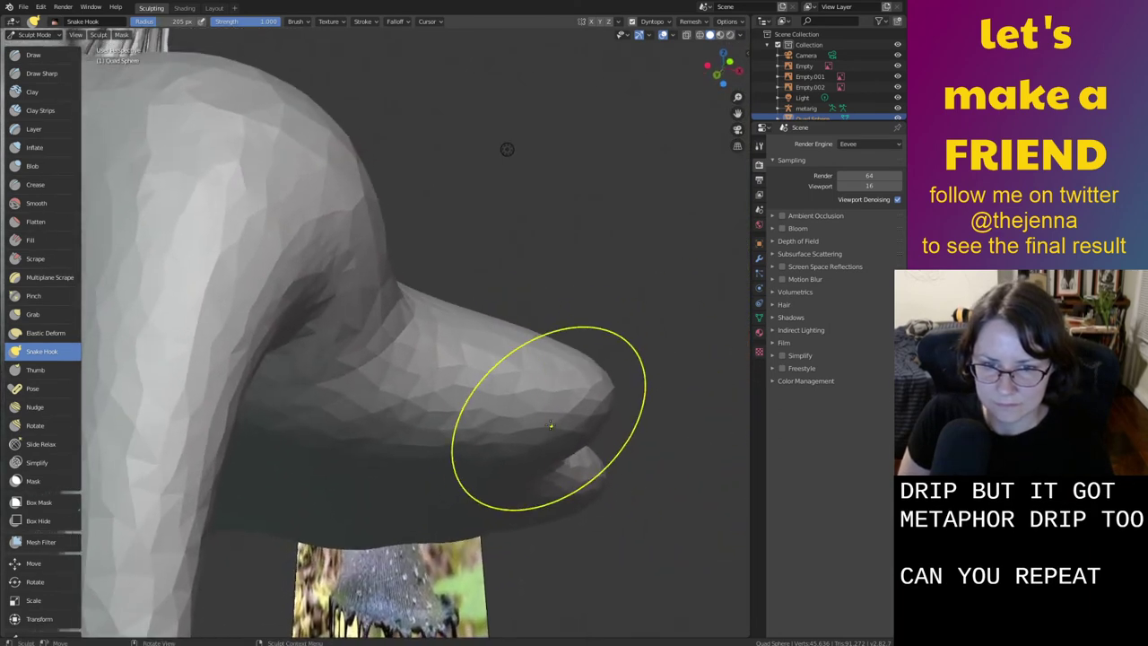
mouse_move(551, 426)
mouse_down()
mouse_move(561, 466)
mouse_move(538, 618)
mouse_up()
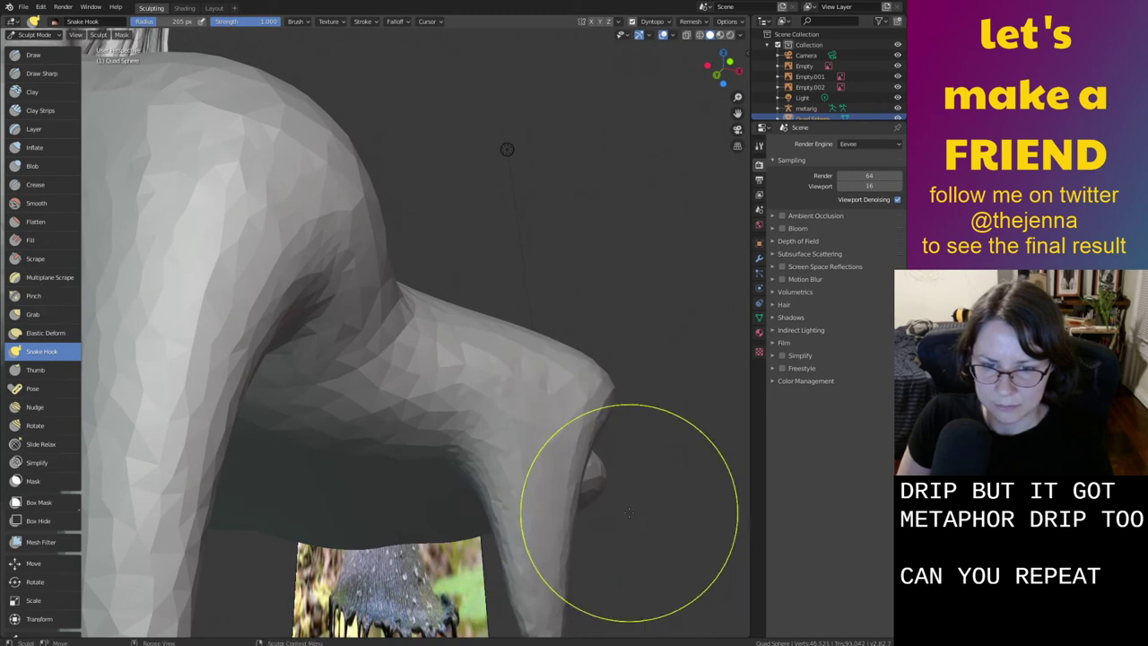
Draw two more brim points down into hanging drips with Snake Hook and undo the last unwanted stroke
mouse_move(628, 512)
middle_down()
mouse_move(574, 487)
mouse_move(526, 425)
mouse_move(611, 332)
mouse_move(605, 481)
mouse_move(628, 385)
middle_up()
drag(630, 292, 621, 528)
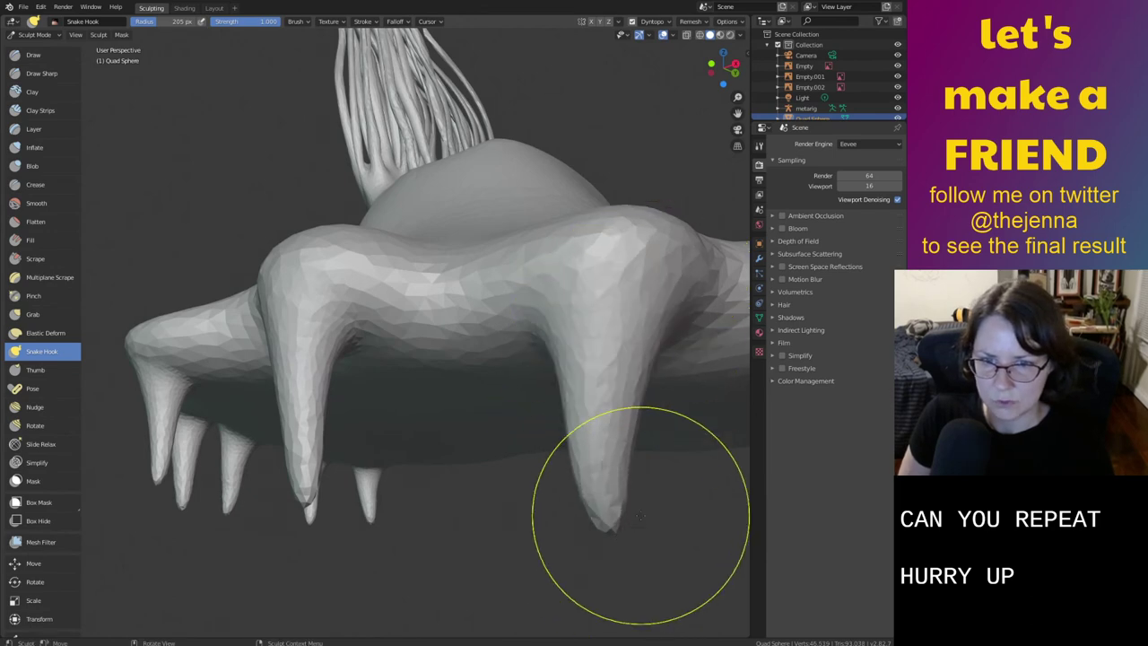
middle_drag(639, 503, 419, 359)
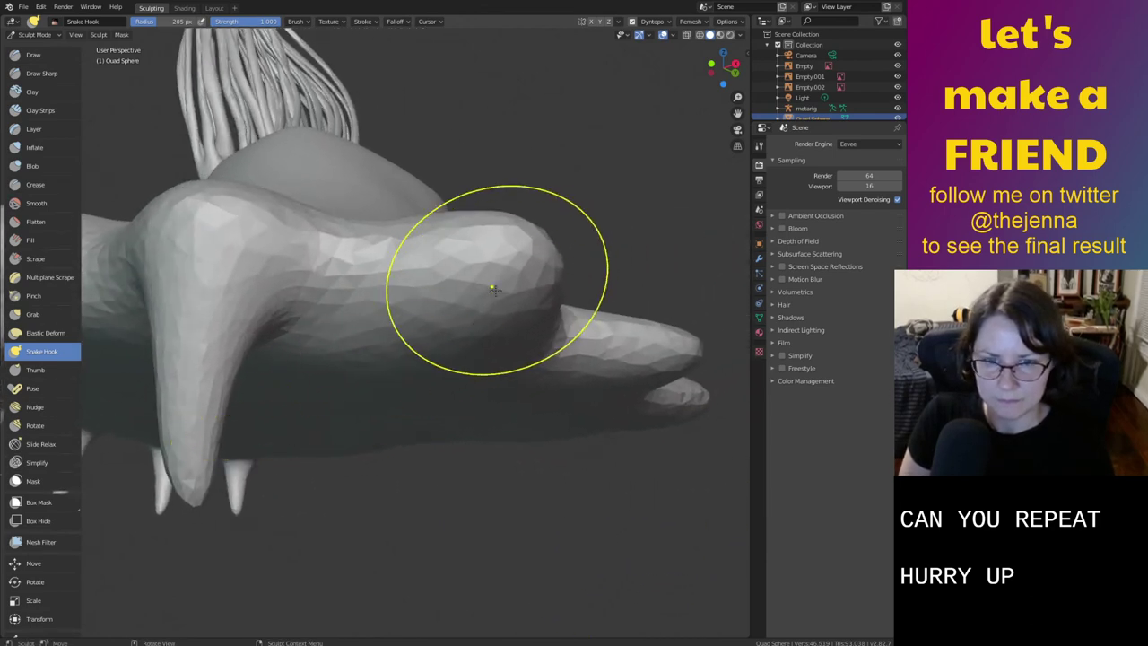
drag(495, 339, 509, 518)
mouse_move(538, 524)
middle_down()
mouse_move(441, 504)
mouse_move(491, 511)
mouse_move(522, 418)
mouse_move(518, 350)
middle_up()
key(ctrl+z)
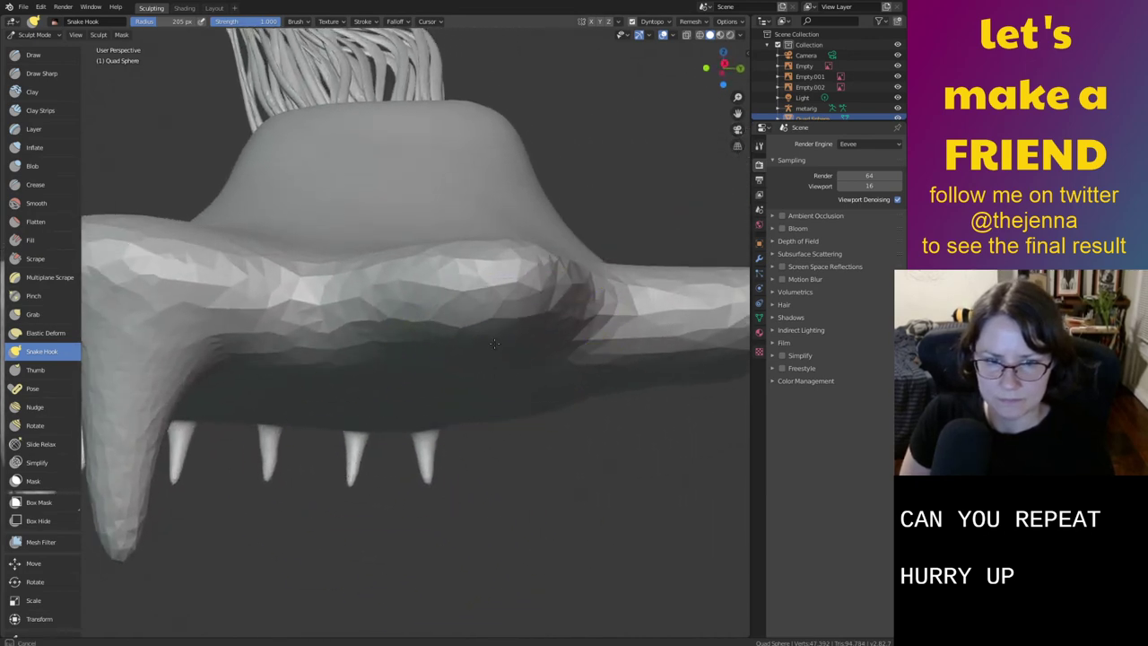
Continue around the brim, stretching its next undisturbed points downward into hanging drips with Snake Hook
mouse_move(610, 526)
middle_down()
mouse_move(526, 499)
mouse_move(431, 403)
middle_up()
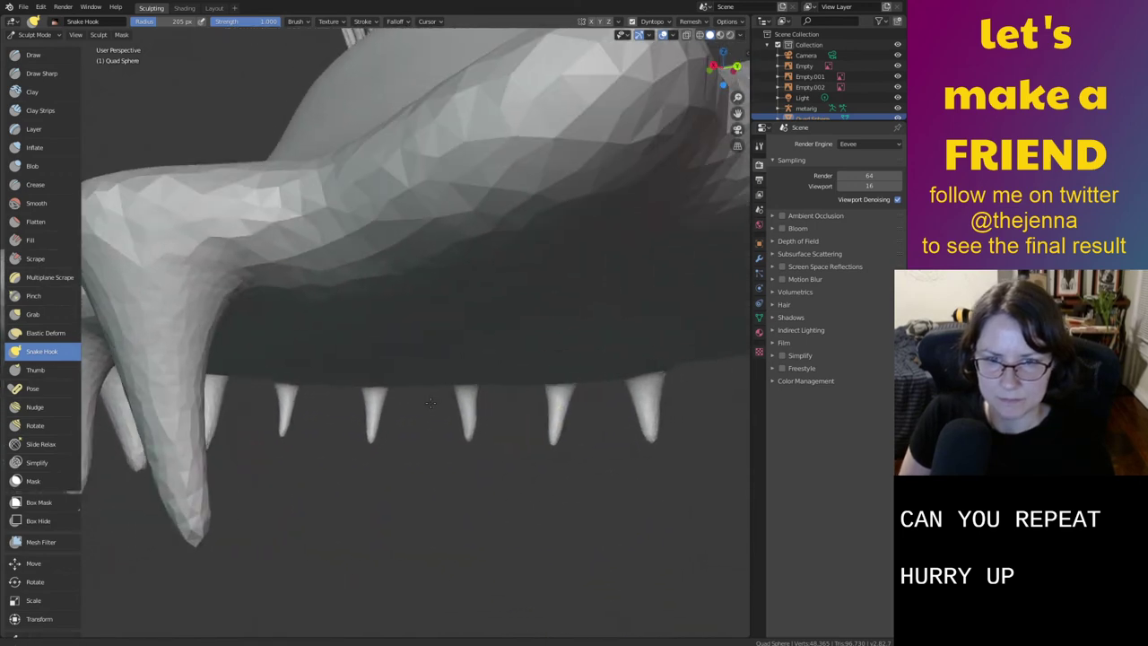
mouse_move(551, 380)
middle_down()
mouse_move(504, 464)
mouse_move(510, 484)
mouse_move(535, 435)
middle_up()
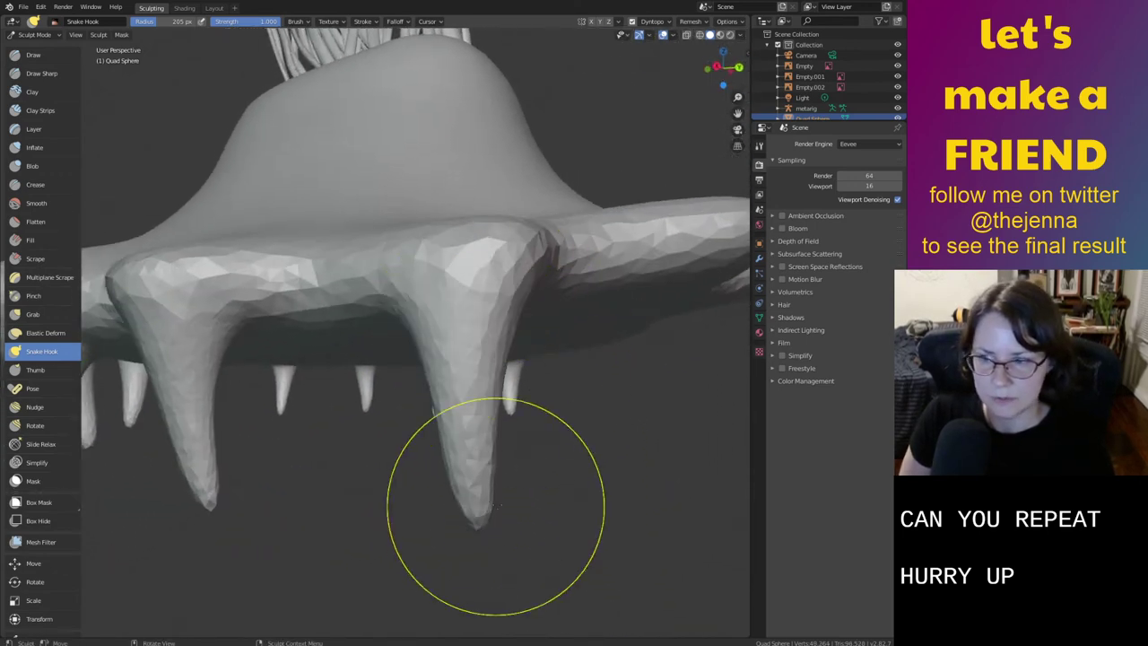
mouse_move(497, 502)
middle_down()
mouse_move(563, 454)
mouse_move(525, 439)
mouse_move(499, 500)
mouse_move(532, 483)
middle_up()
middle_drag(499, 339, 447, 269)
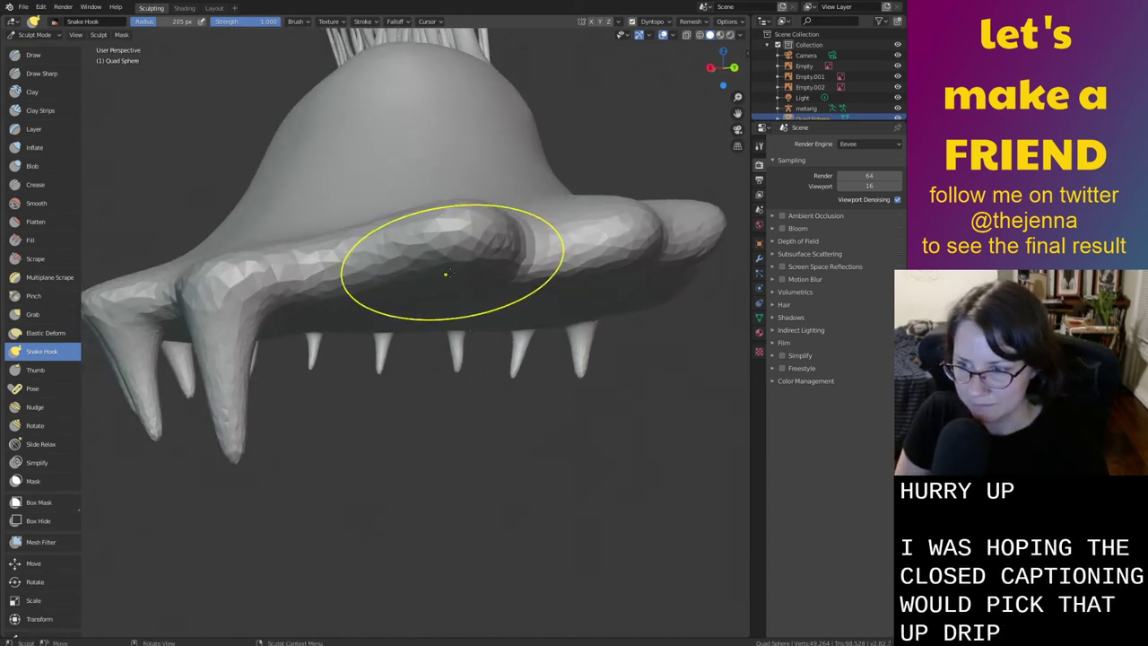
drag(449, 267, 455, 349)
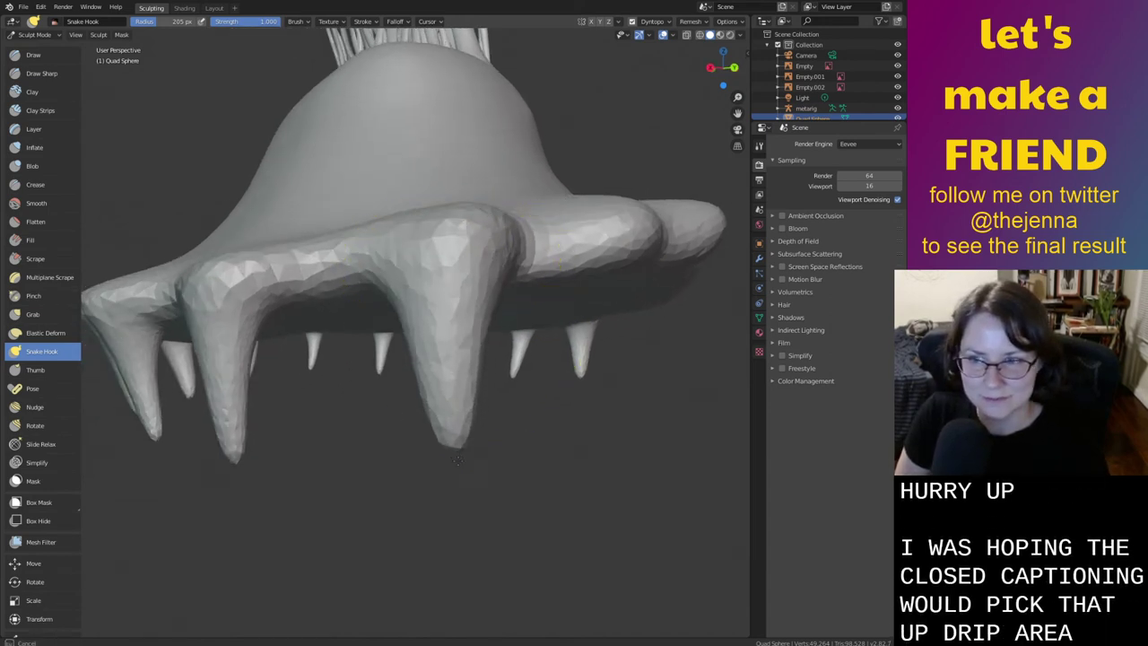
Pull the following two rounded brim lobes down into tapered drips with Snake Hook
middle_drag(499, 462, 495, 376)
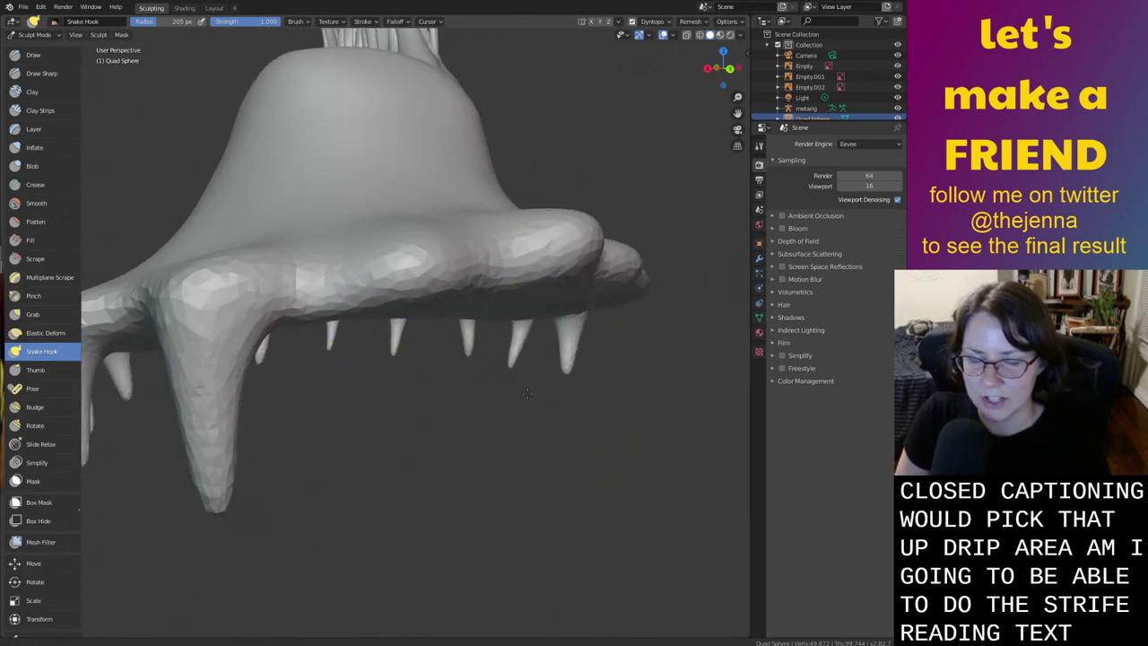
middle_drag(438, 309, 525, 364)
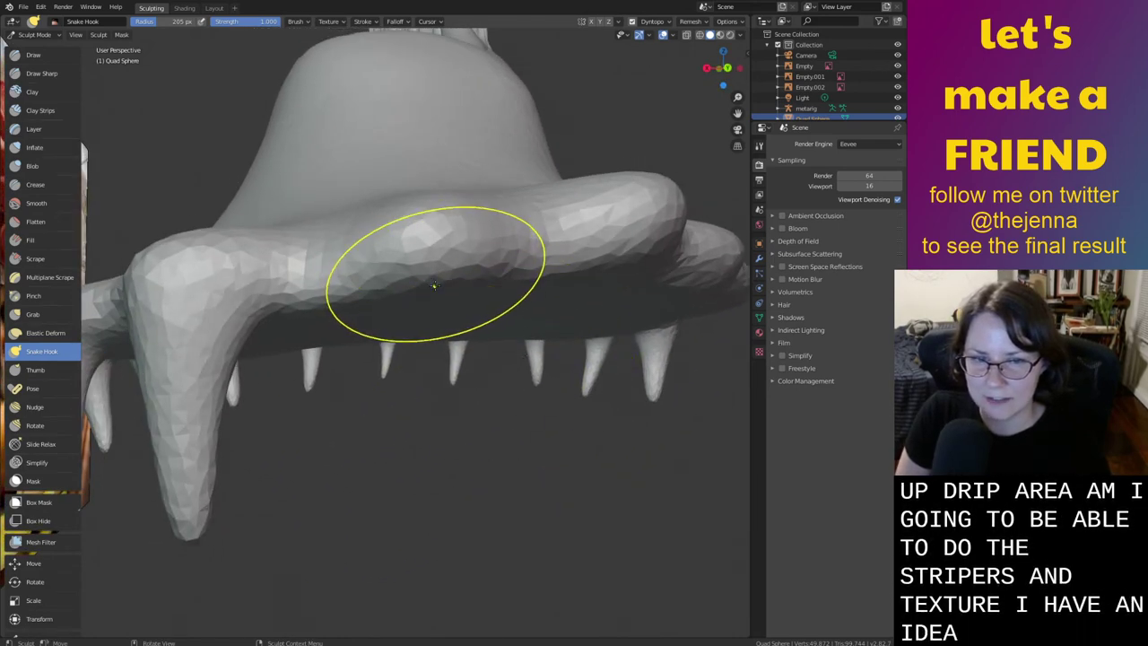
drag(420, 278, 453, 481)
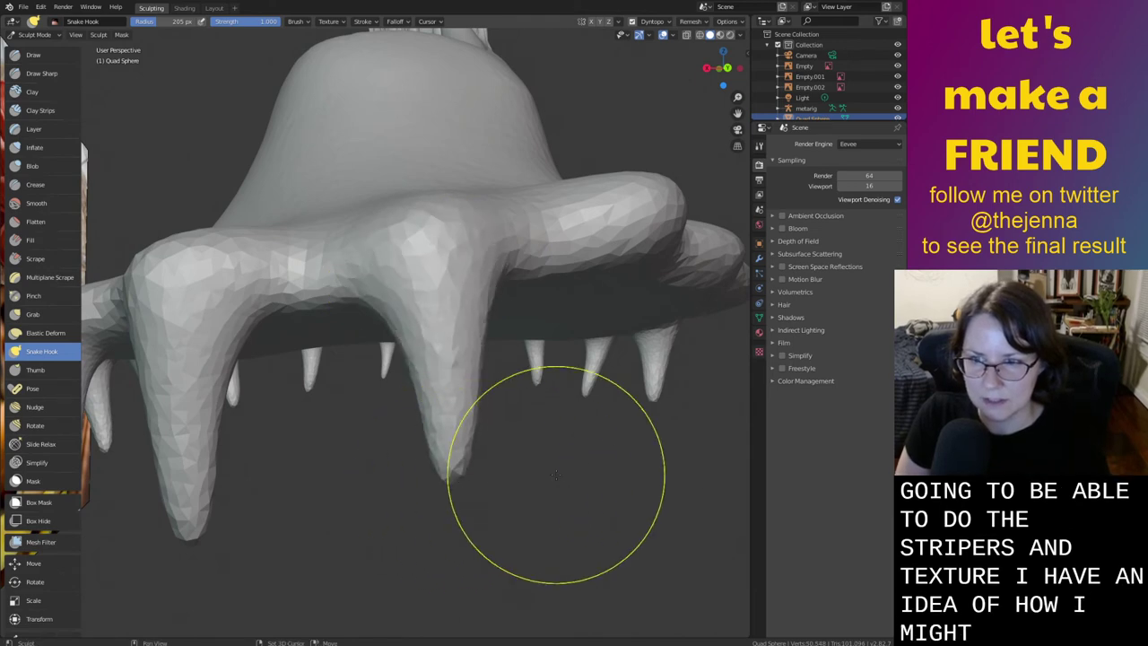
mouse_move(553, 474)
middle_down()
mouse_move(502, 440)
mouse_move(526, 315)
middle_up()
drag(525, 315, 512, 503)
Stretch the brim's last two undrawn points down into long drips with Snake Hook and save the file
middle_drag(512, 502, 380, 436)
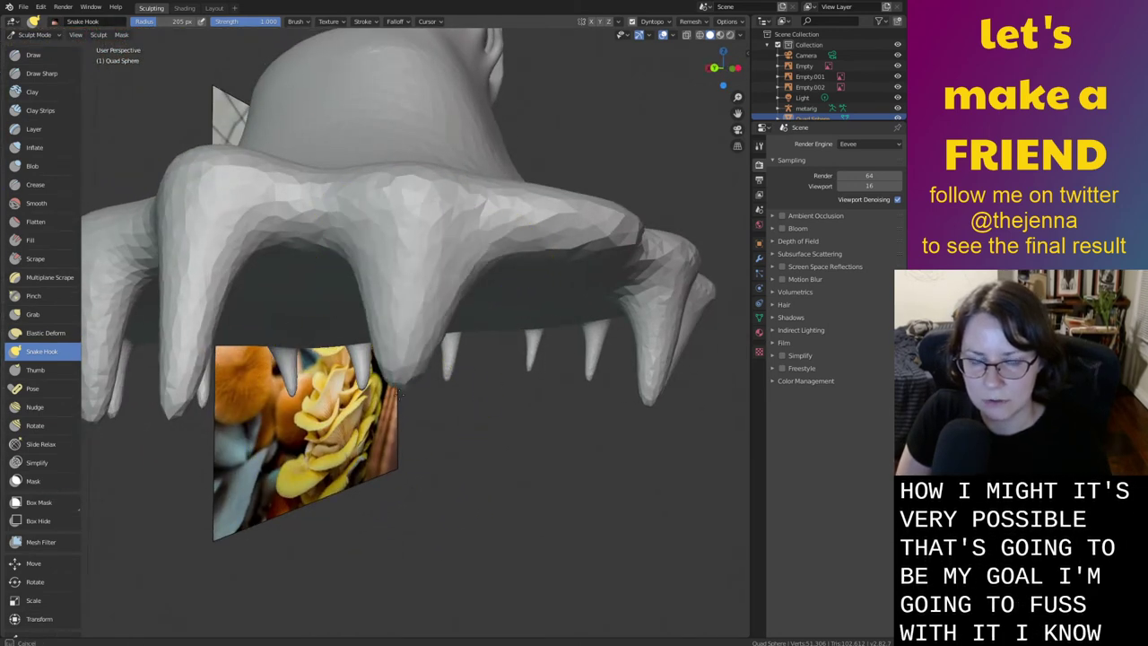
middle_drag(525, 383, 444, 266)
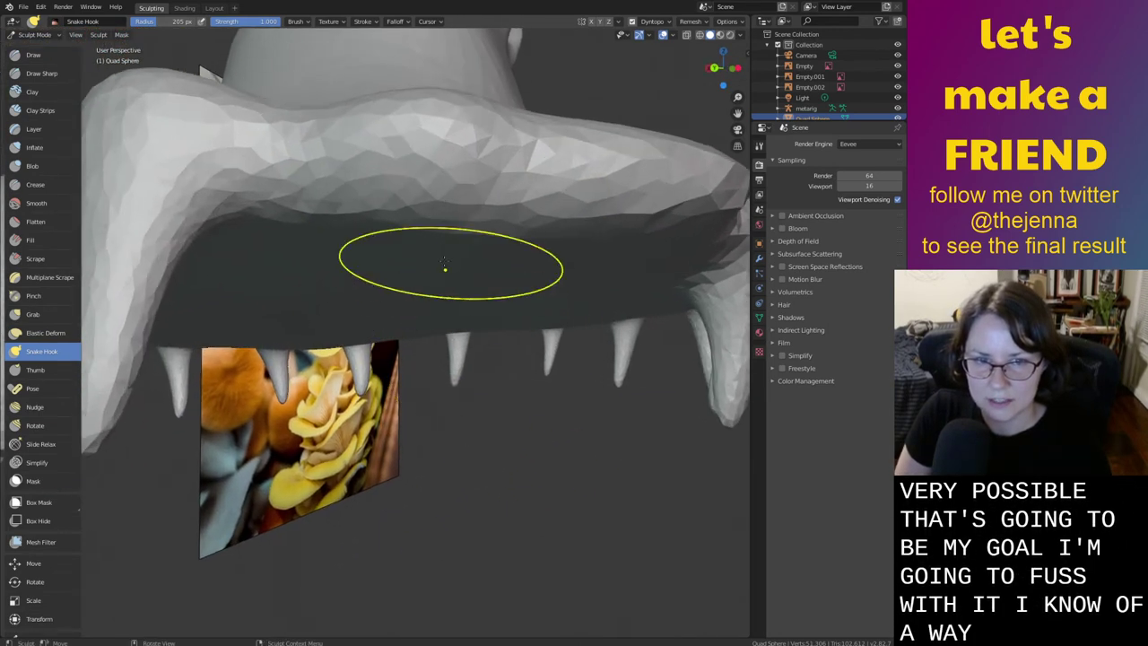
mouse_move(436, 197)
mouse_down()
mouse_move(426, 381)
mouse_move(435, 496)
mouse_up()
middle_drag(565, 458, 628, 269)
drag(637, 223, 625, 455)
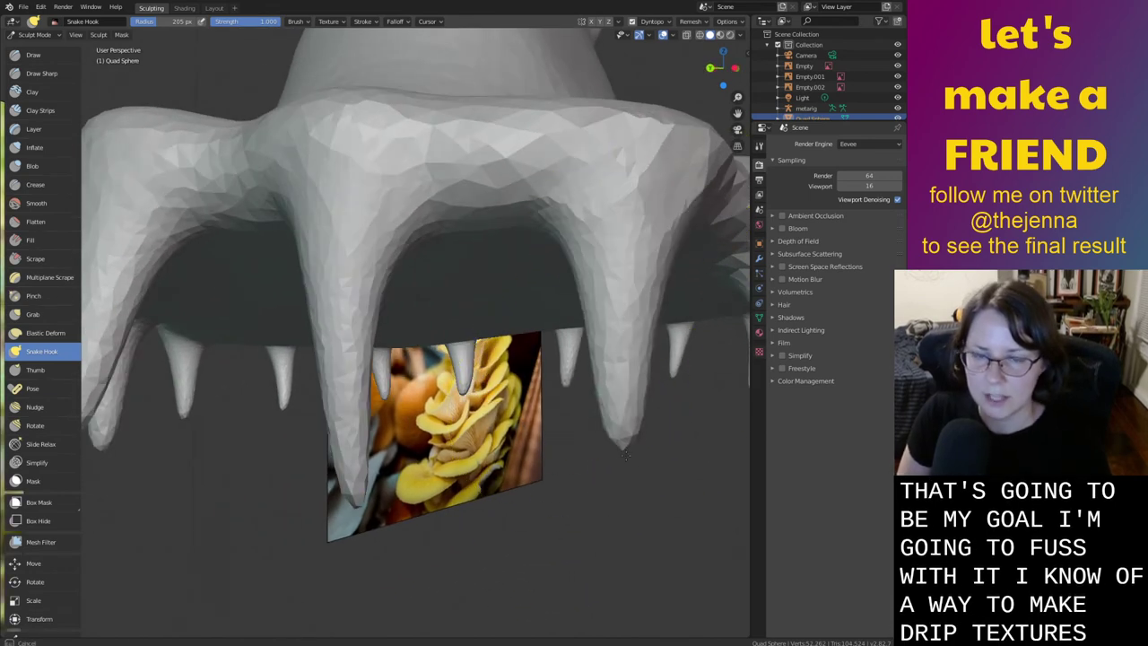
ctrl+middle_drag(636, 459, 473, 410)
key(ctrl+s)
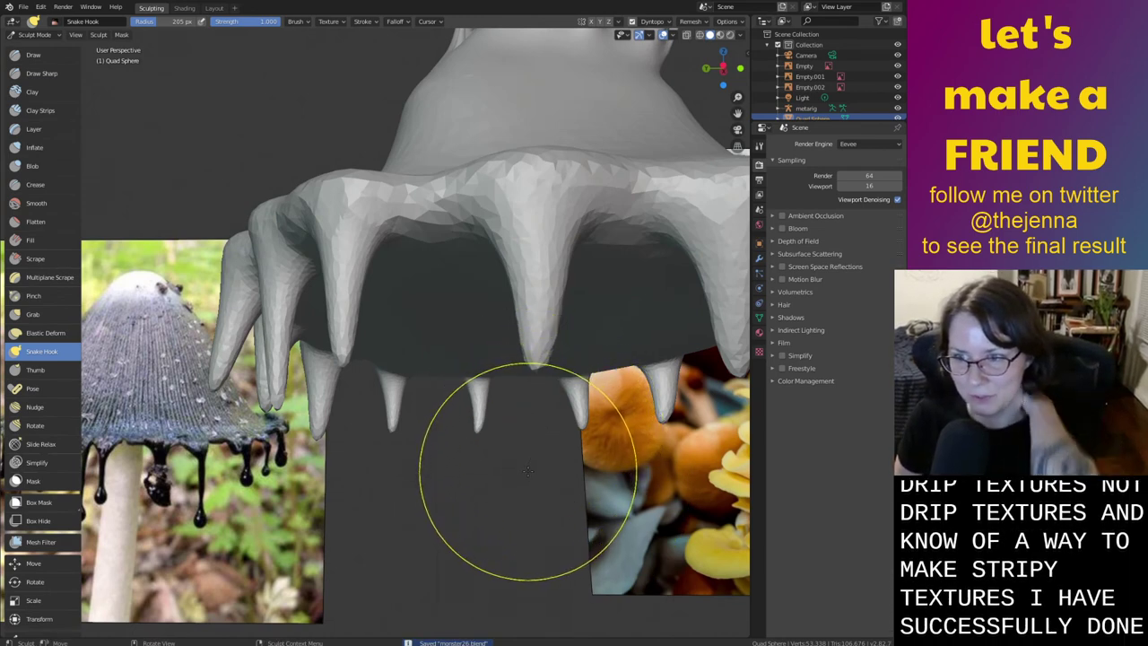
Swell one front drip's tip into a round droplet with Inflate and smooth its neck
key(i)
middle_drag(516, 441, 487, 474)
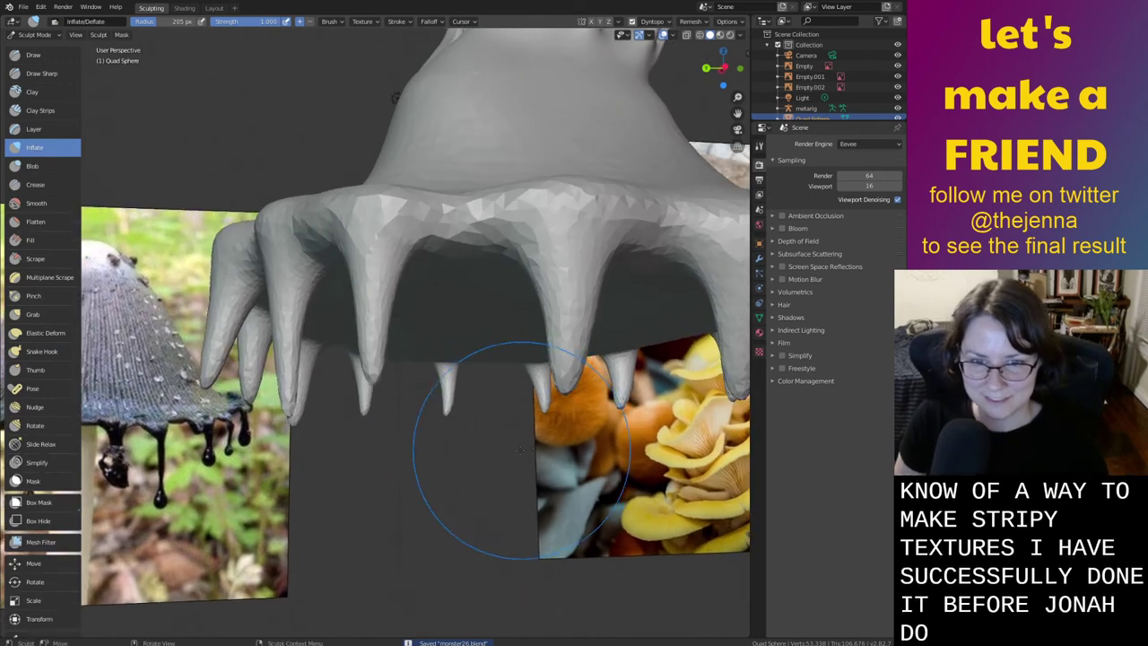
middle_drag(546, 333, 546, 367)
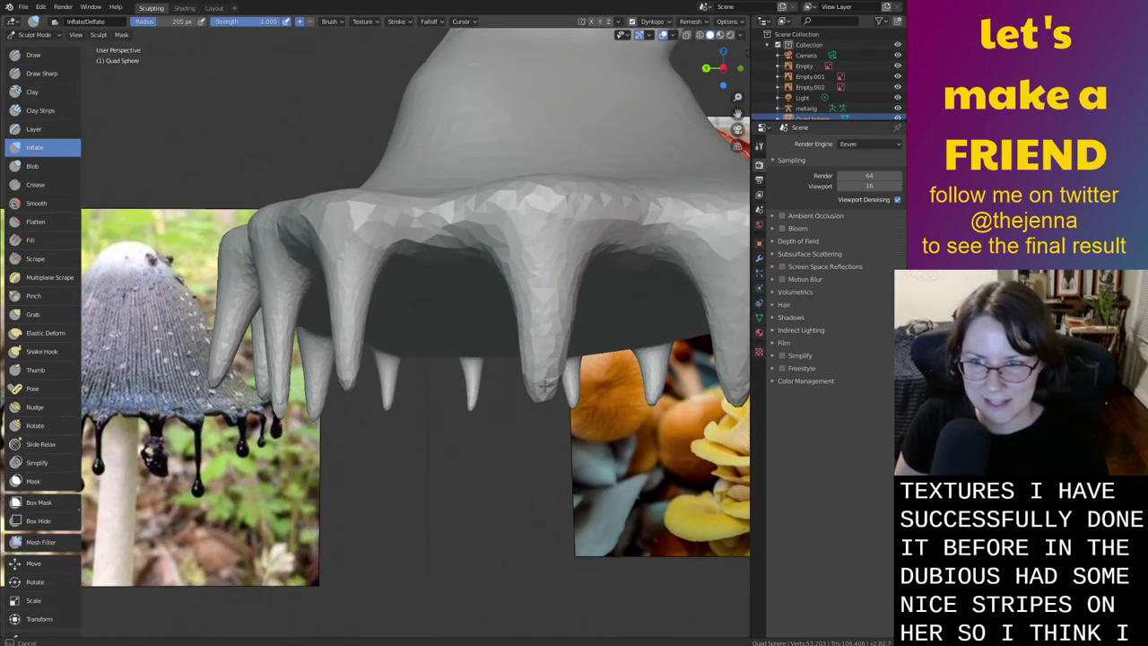
mouse_move(545, 386)
mouse_down()
mouse_move(544, 368)
mouse_move(538, 380)
mouse_up()
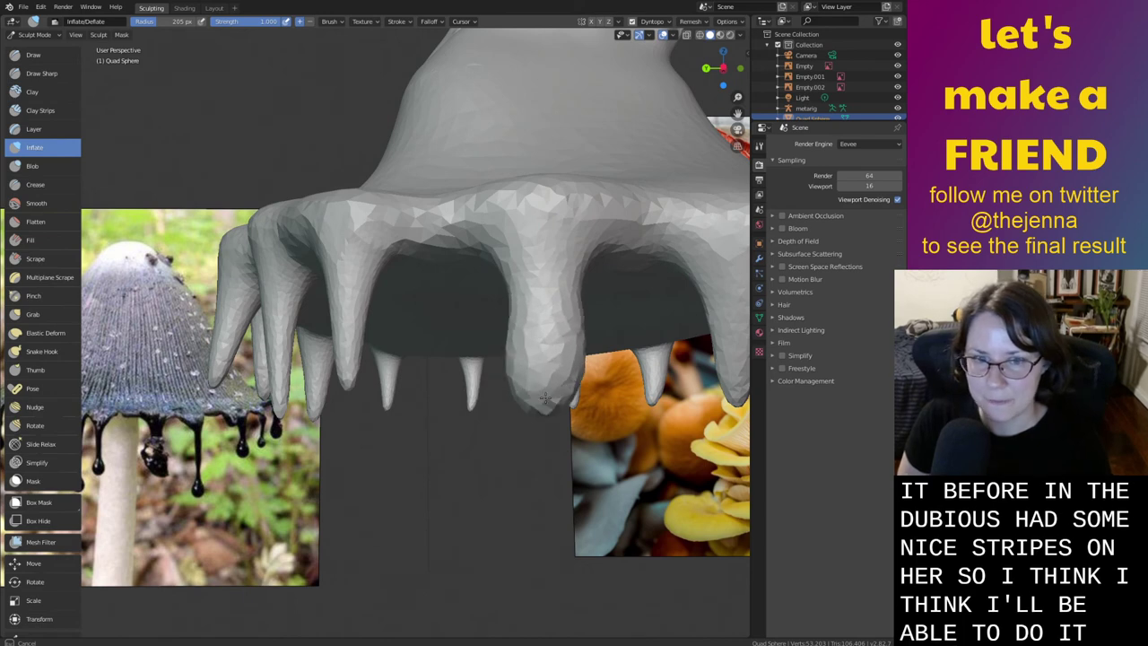
key(shift+s)
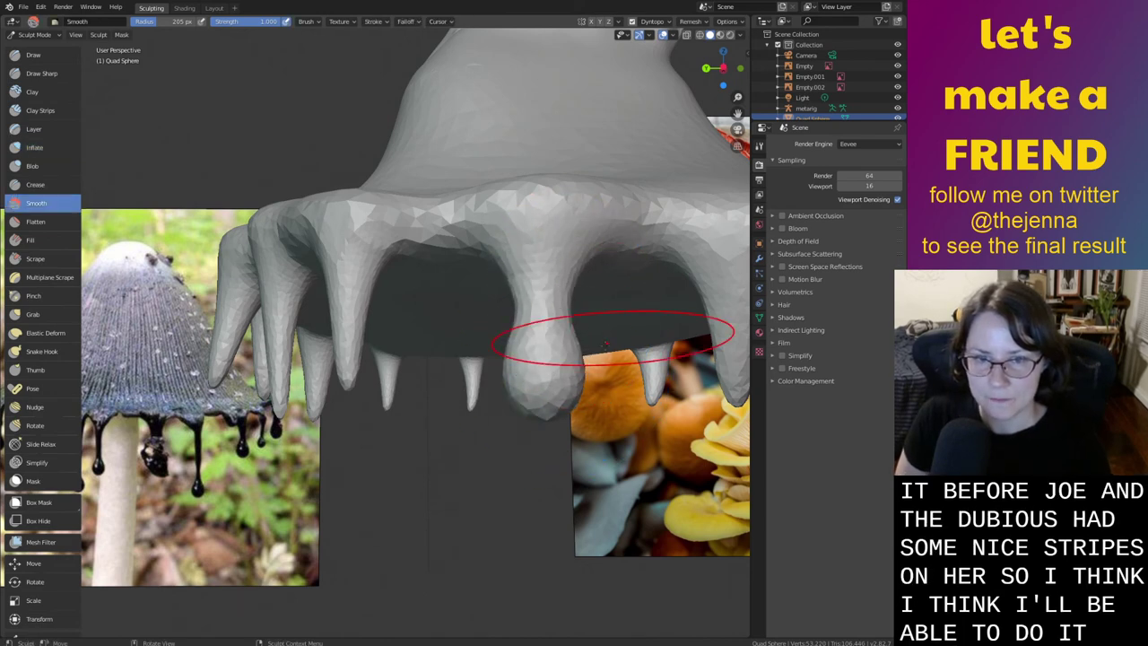
Lengthen the neighbouring drip with Grab, inflate its tip into a droplet and smooth the neck above it
middle_drag(550, 318, 568, 383)
key(g)
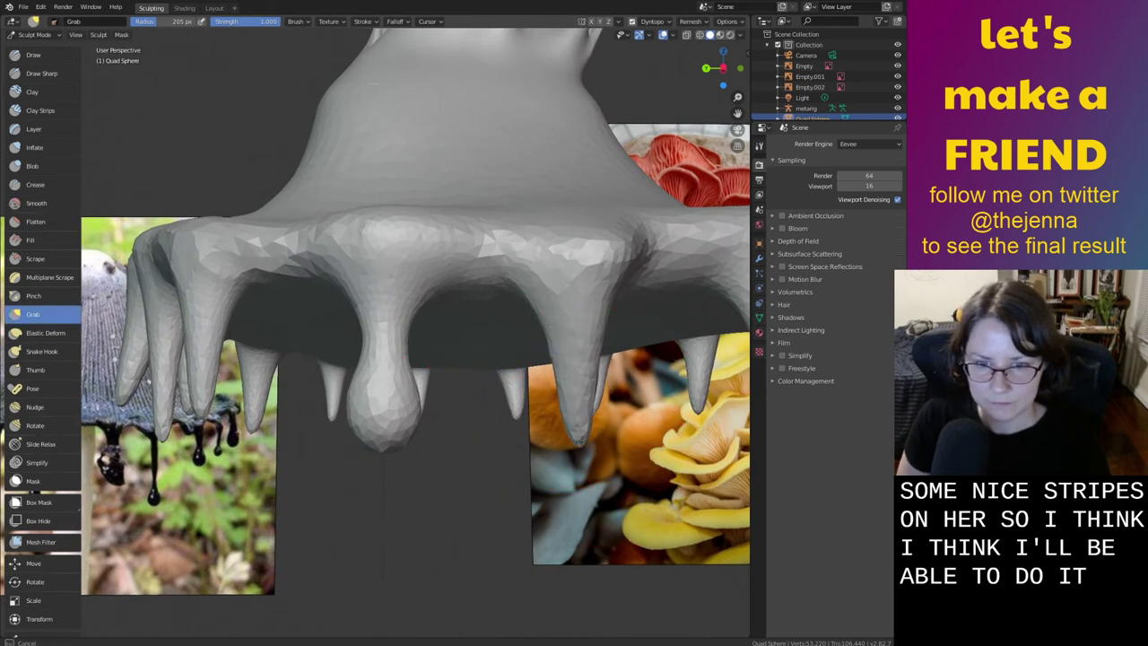
key(i)
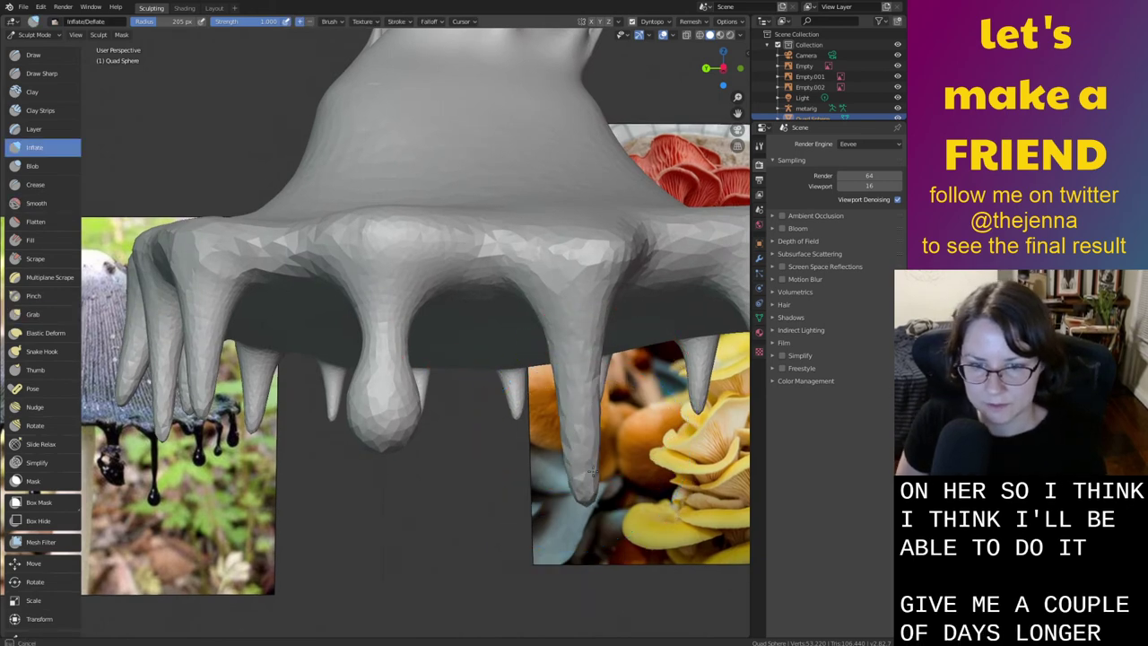
drag(590, 444, 587, 431)
key(s)
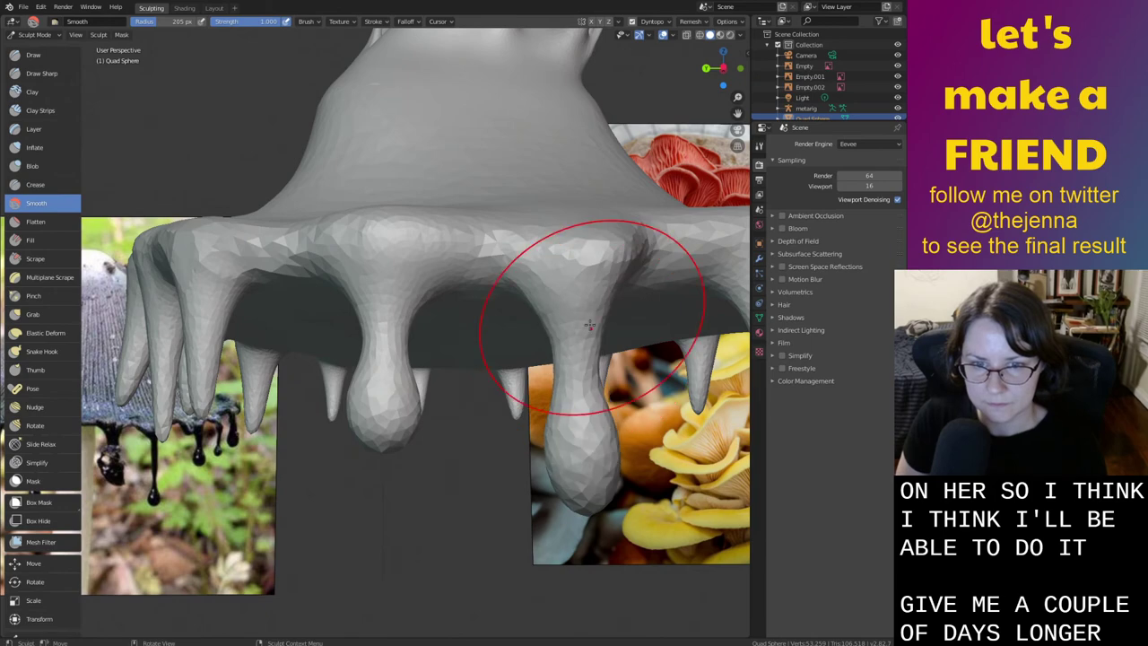
Inflate the third drip's tip into a small droplet and smooth the stretch between it and the brim
middle_drag(606, 318, 565, 391)
key(g)
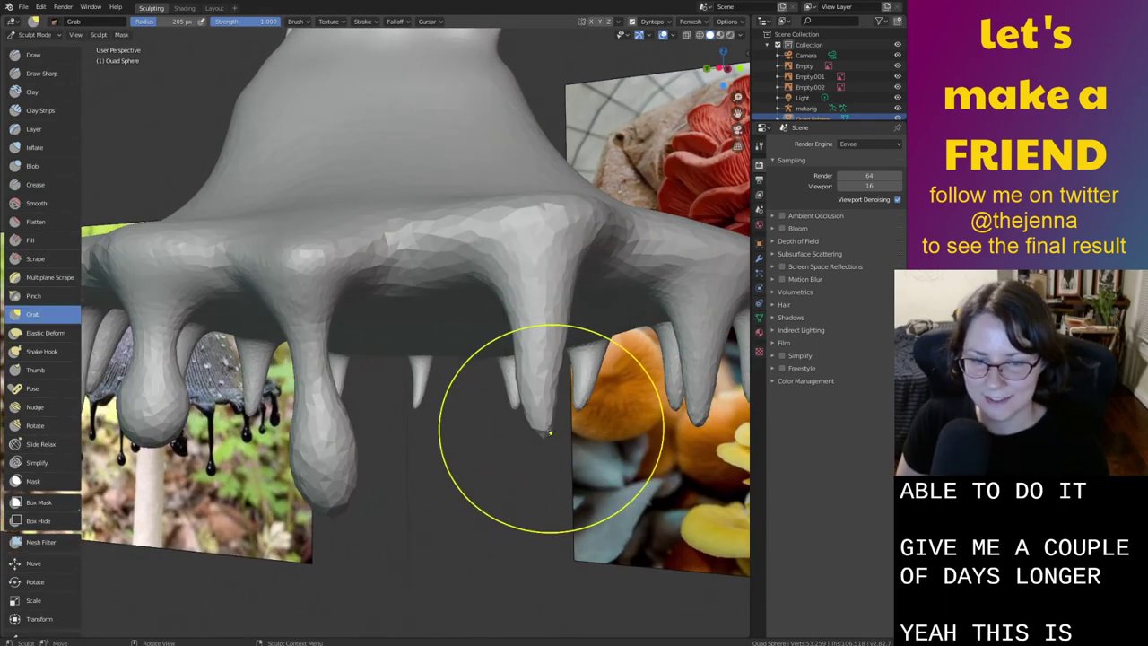
key(i)
mouse_move(540, 413)
mouse_down()
mouse_move(536, 388)
mouse_move(553, 406)
mouse_up()
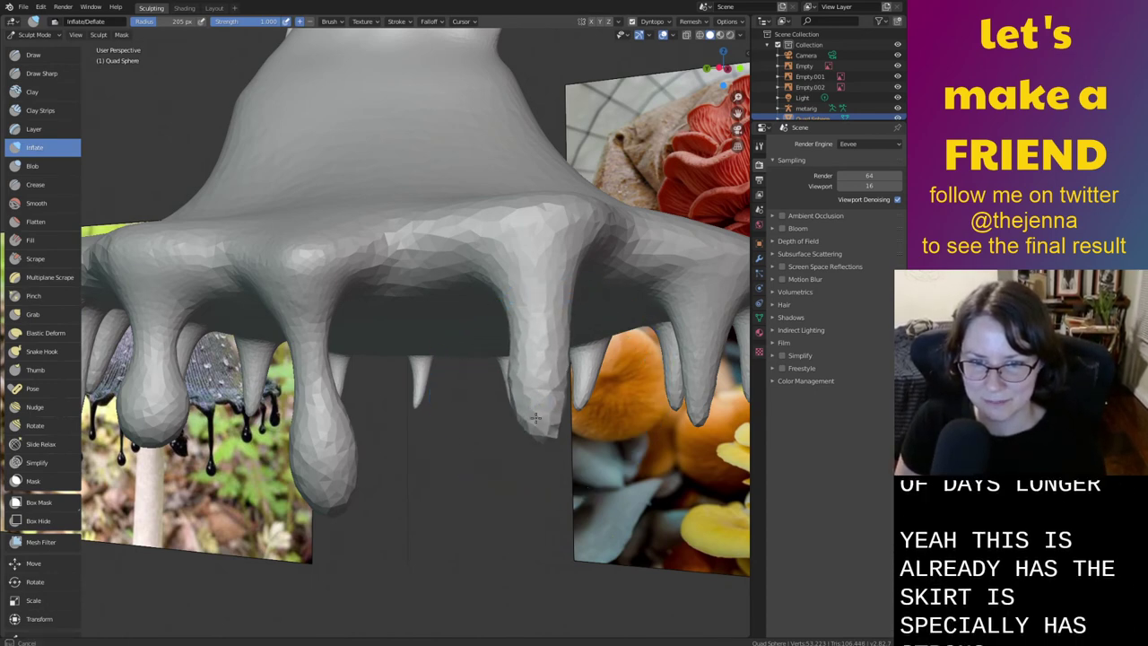
key(s)
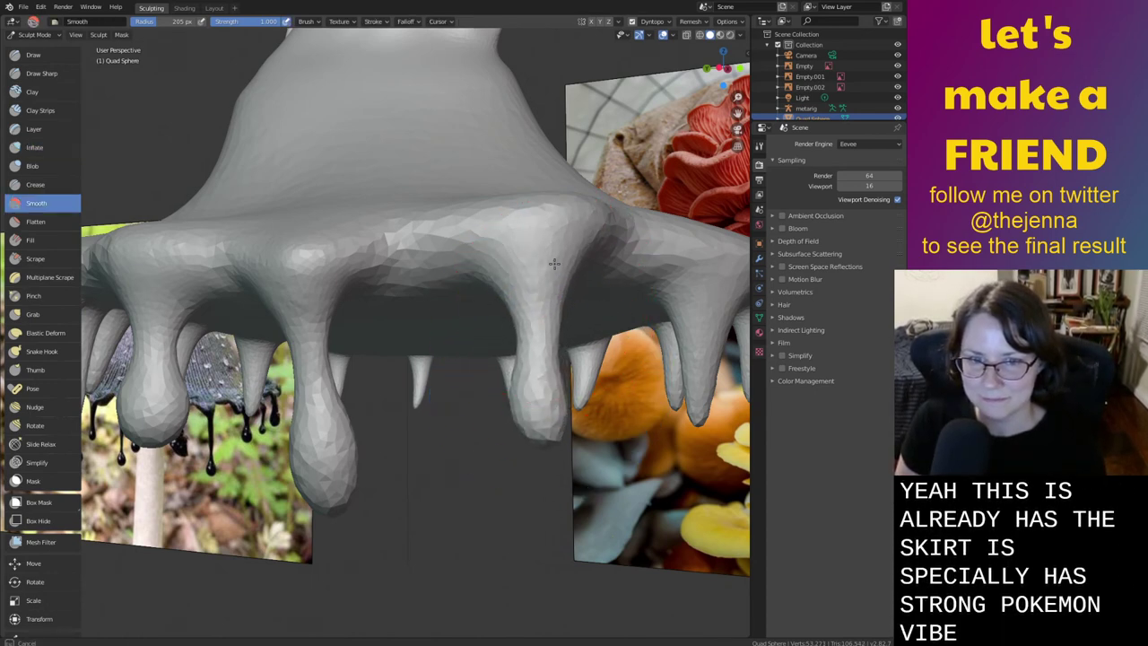
drag(554, 263, 536, 374)
middle_drag(594, 357, 584, 339)
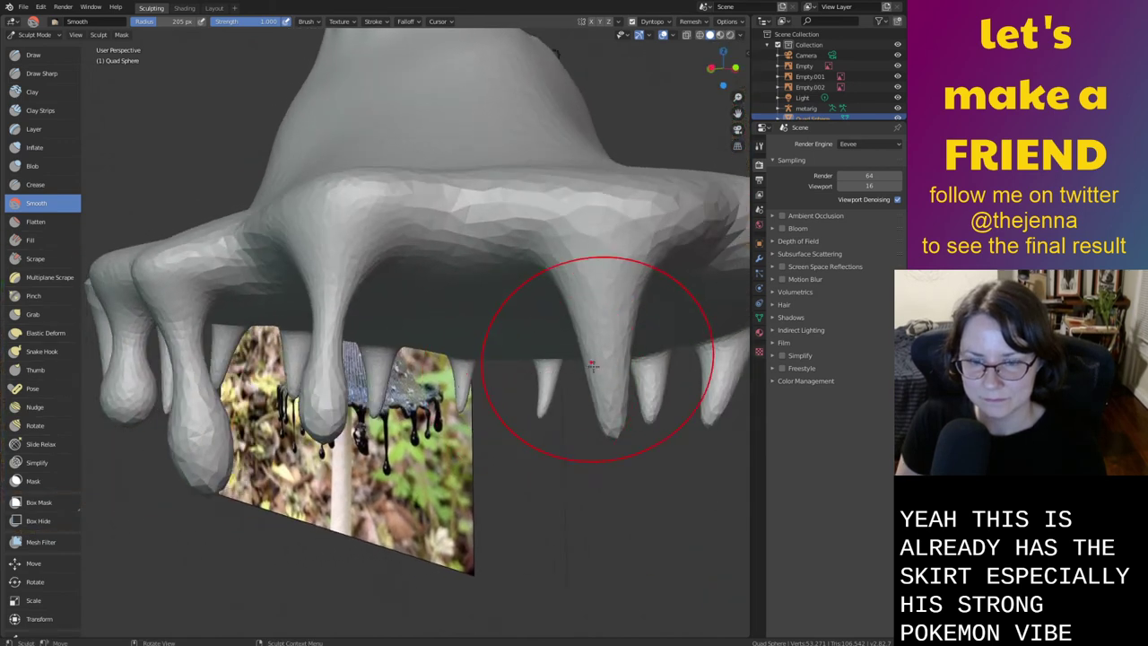
Lengthen the tapered drip beside the finished droplets with Grab, swell its tip with Inflate and smooth its neck
key(g)
drag(610, 427, 612, 463)
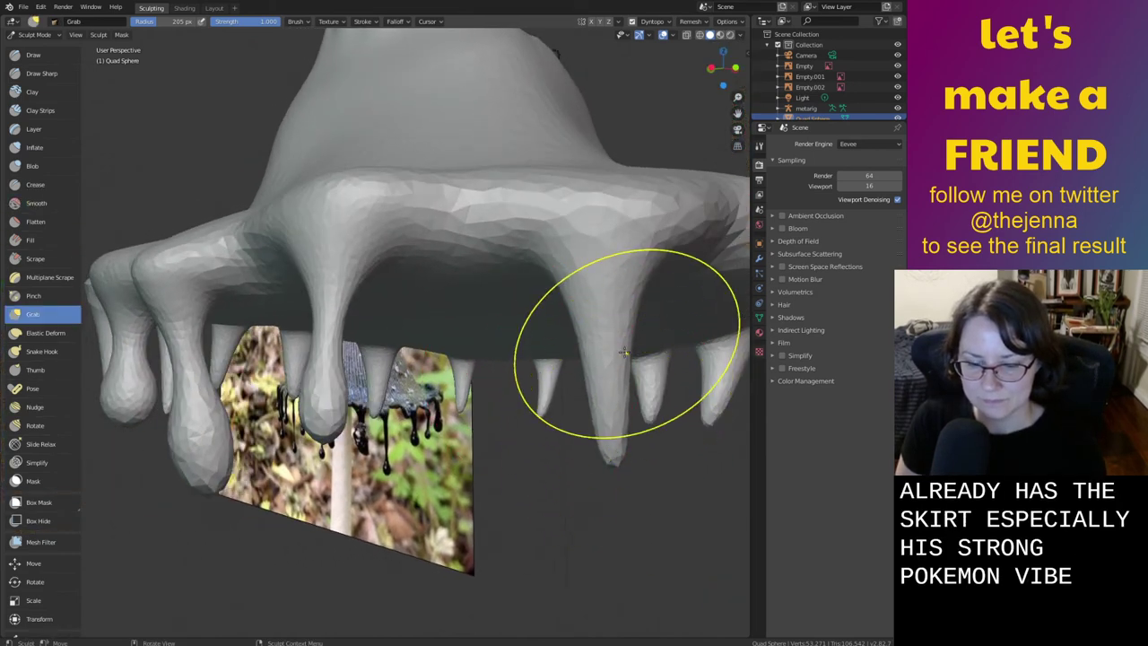
key(i)
mouse_move(607, 409)
mouse_down()
mouse_move(603, 446)
mouse_move(613, 430)
mouse_up()
key(shift+s)
key(i)
mouse_move(615, 432)
middle_down()
mouse_move(558, 420)
mouse_move(623, 423)
mouse_move(635, 440)
middle_up()
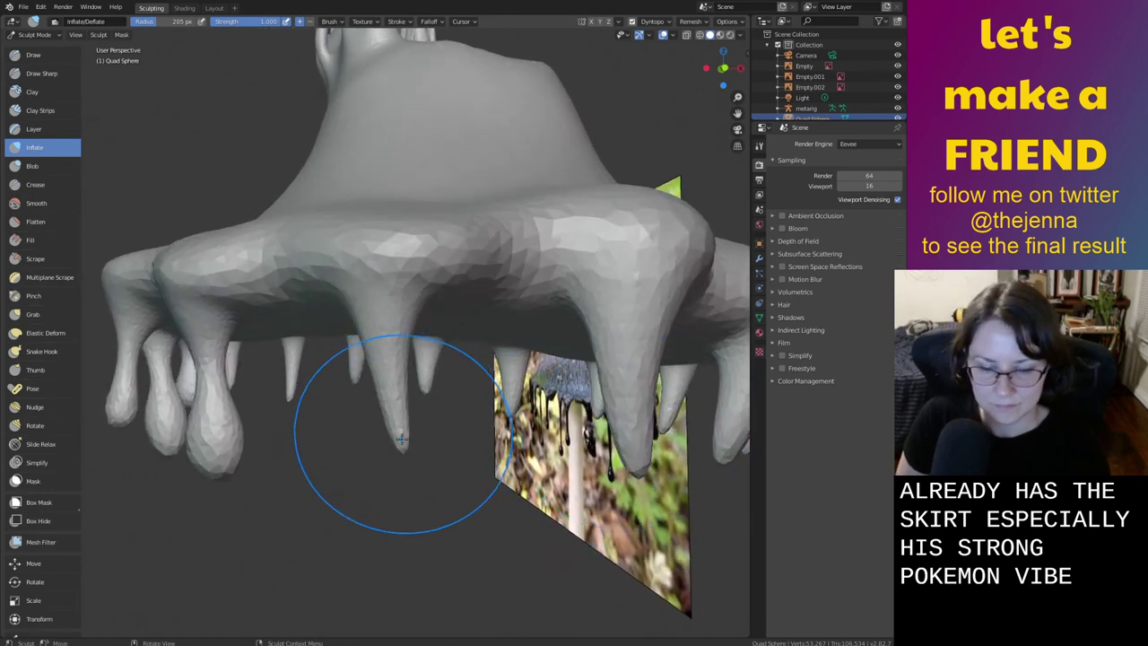
Shorten the next narrow drip with Grab, inflate its tip into a blunt droplet and smooth the result
key(g)
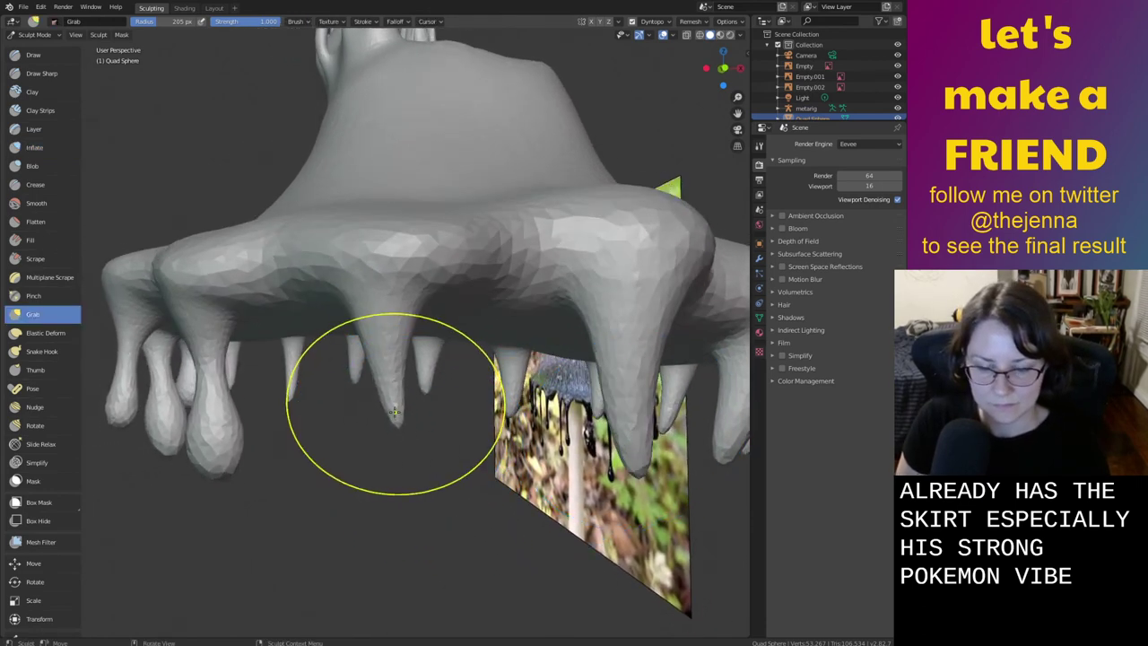
key(i)
mouse_move(391, 403)
mouse_down()
mouse_move(392, 359)
mouse_move(396, 408)
mouse_move(383, 389)
mouse_move(398, 400)
mouse_up()
key(s)
key(i)
key(shift+s)
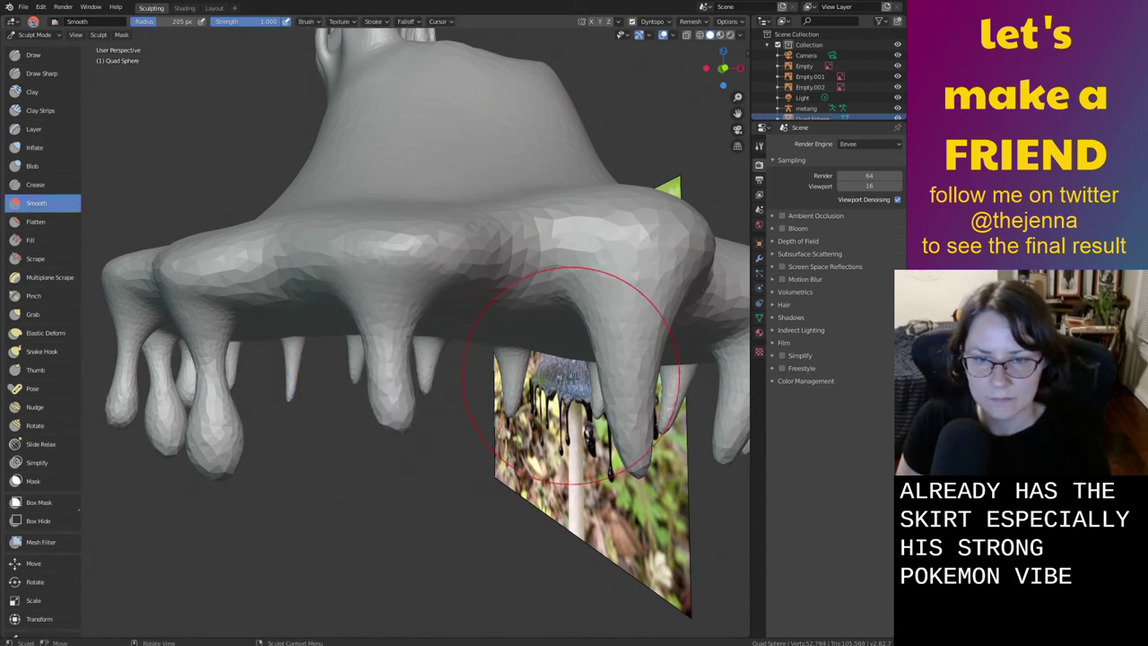
Pull the following wide drip far down with Grab, inflate its end into a large droplet and smooth its neck thin
key(g)
middle_drag(654, 436, 569, 538)
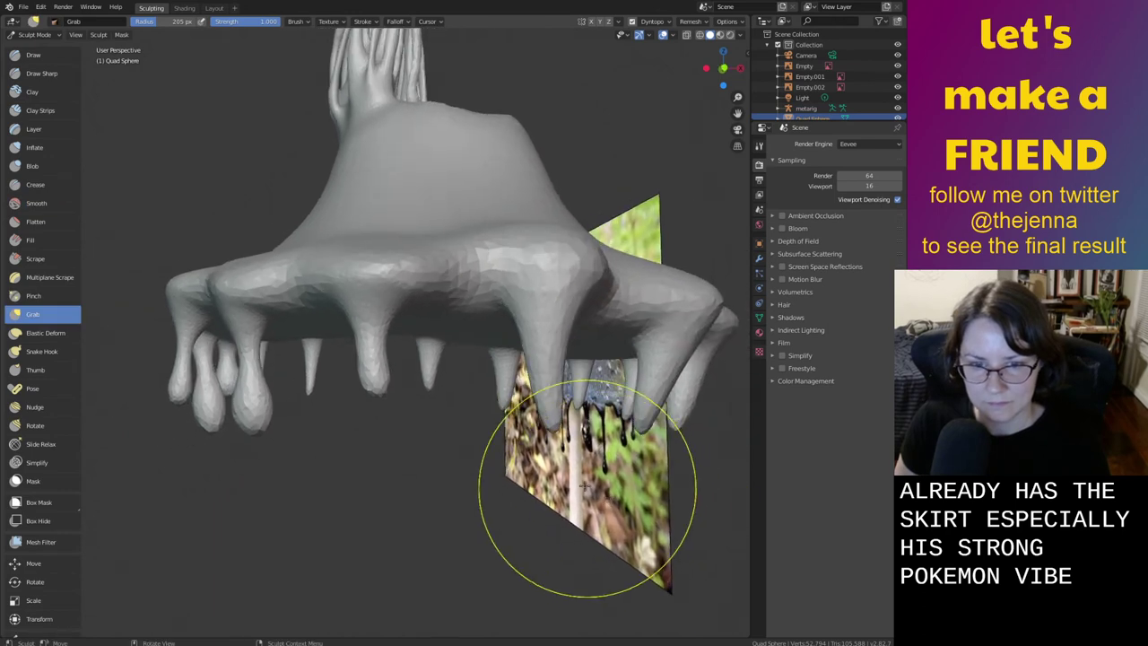
drag(555, 428, 547, 453)
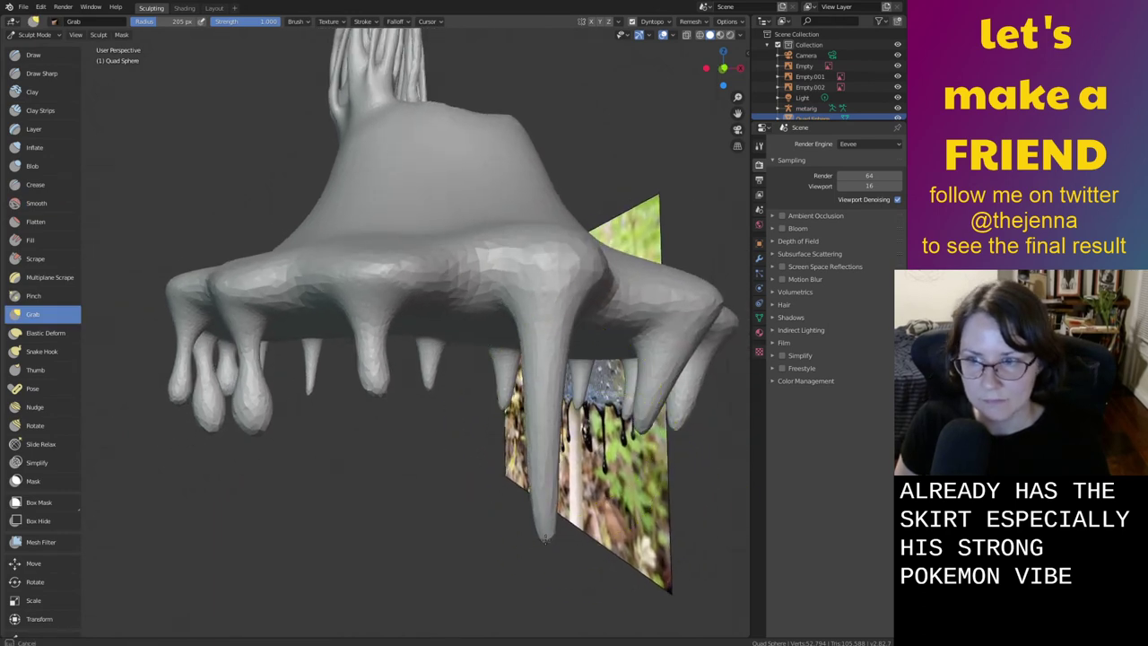
drag(544, 538, 538, 503)
key(i)
mouse_move(536, 504)
mouse_down()
mouse_move(544, 511)
mouse_move(531, 496)
mouse_up()
middle_drag(530, 494, 500, 485)
mouse_move(495, 484)
mouse_down()
mouse_move(485, 457)
mouse_move(493, 468)
mouse_up()
mouse_move(492, 462)
shift+mouse_down()
mouse_move(482, 388)
mouse_move(503, 274)
shift+mouse_up()
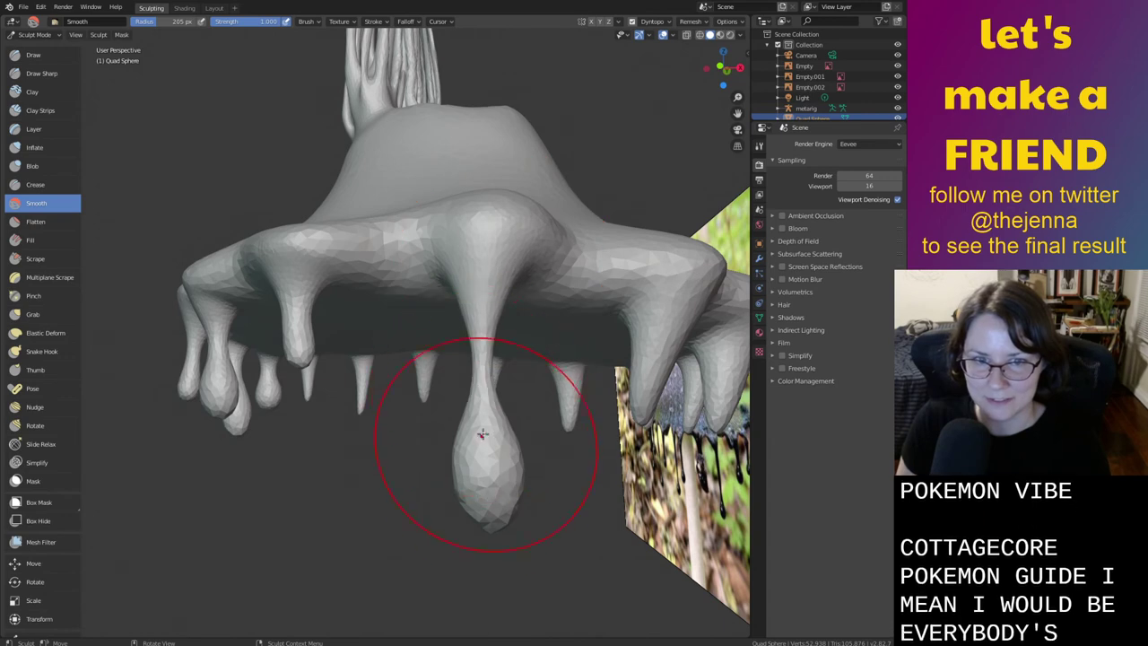
mouse_move(485, 476)
mouse_down()
mouse_move(487, 449)
mouse_move(488, 460)
mouse_up()
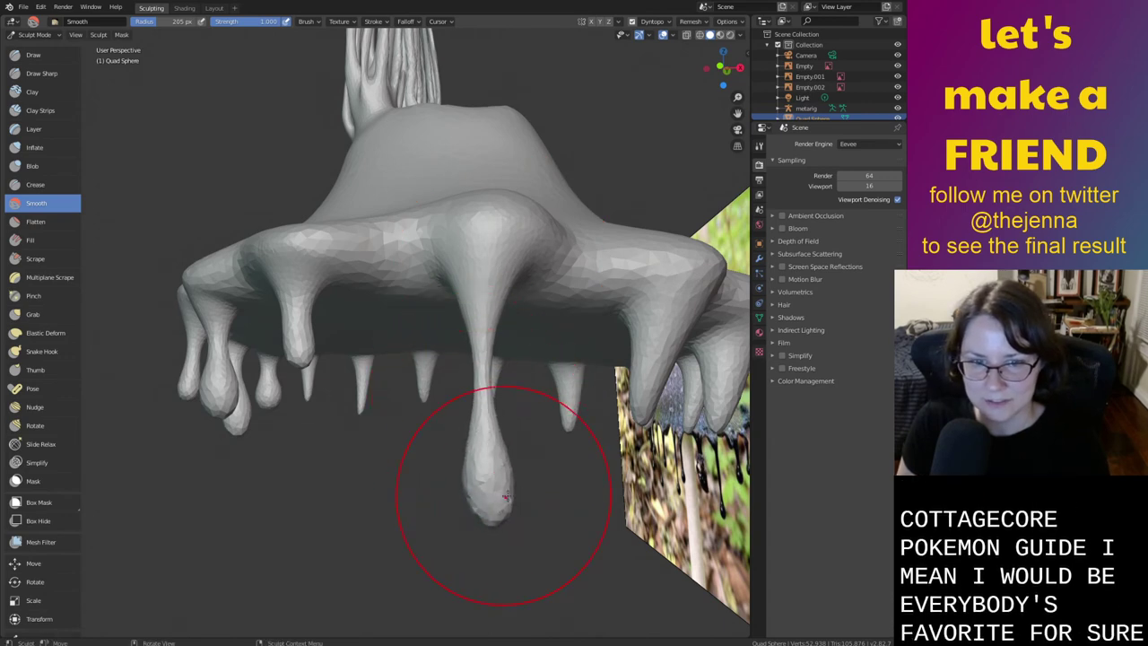
Shape the drip beside the long one into a short, blunt drip with Grab and Inflate, and smooth its upper part
mouse_move(505, 496)
middle_down()
mouse_move(519, 502)
mouse_move(466, 500)
mouse_move(508, 425)
middle_up()
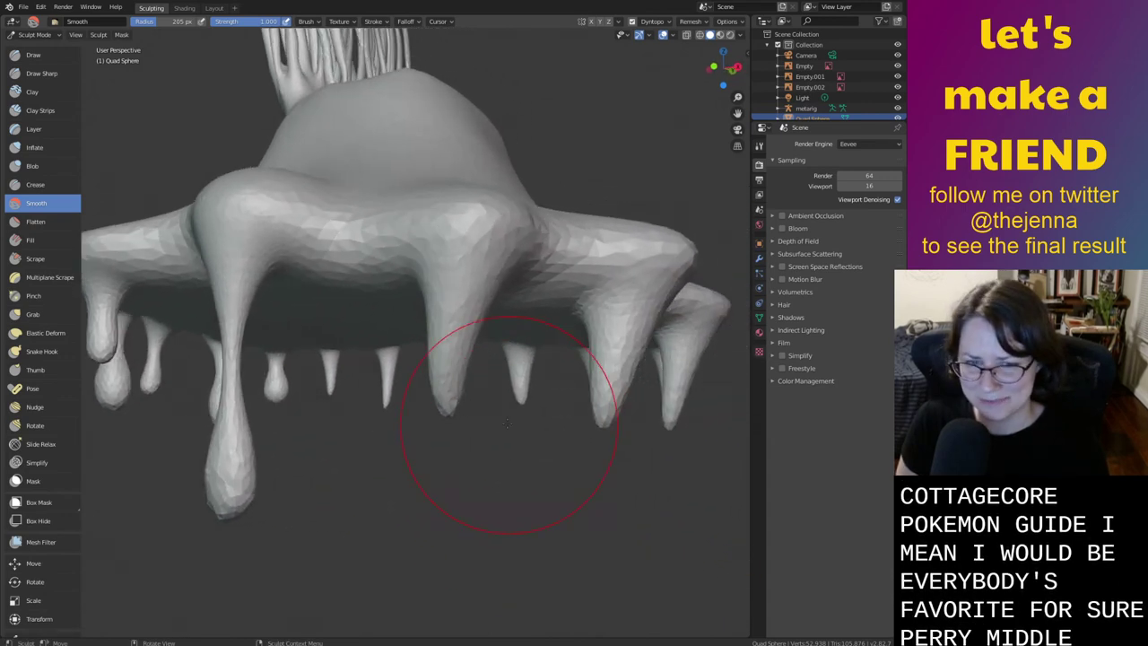
key(g)
drag(444, 408, 462, 366)
key(i)
key(shift+s)
key(i)
key(s)
drag(462, 364, 453, 314)
Stretch the next pointed drip downward with Grab, inflate its lower end and smooth the stretch above it
mouse_move(555, 404)
middle_down()
mouse_move(535, 390)
mouse_move(518, 398)
middle_up()
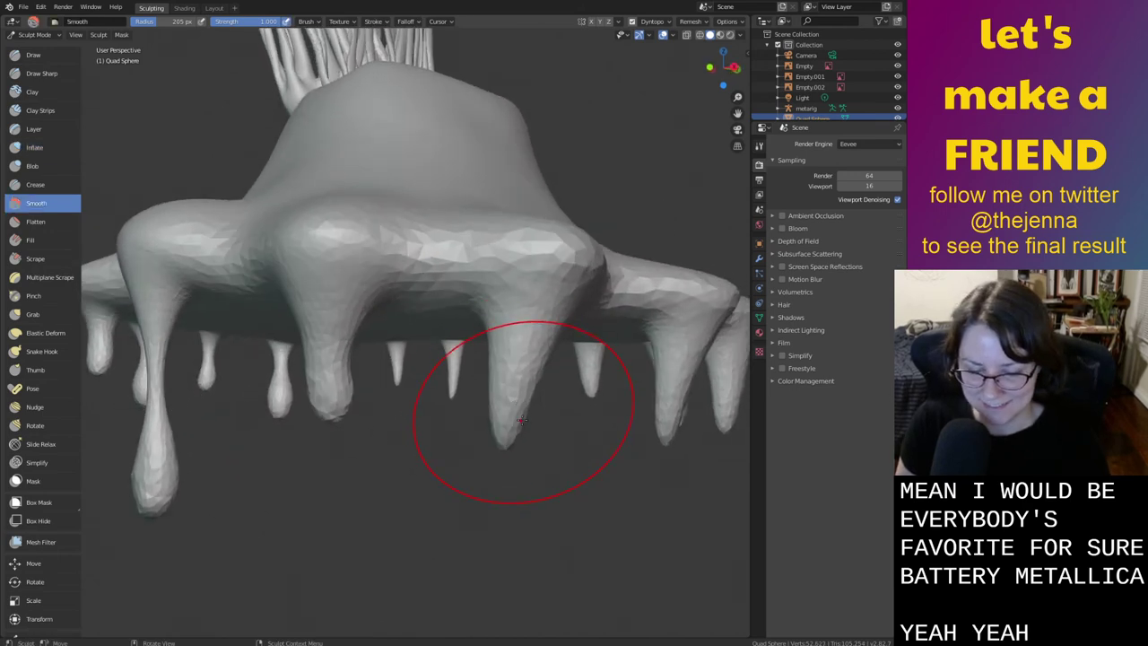
key(g)
drag(524, 440, 515, 453)
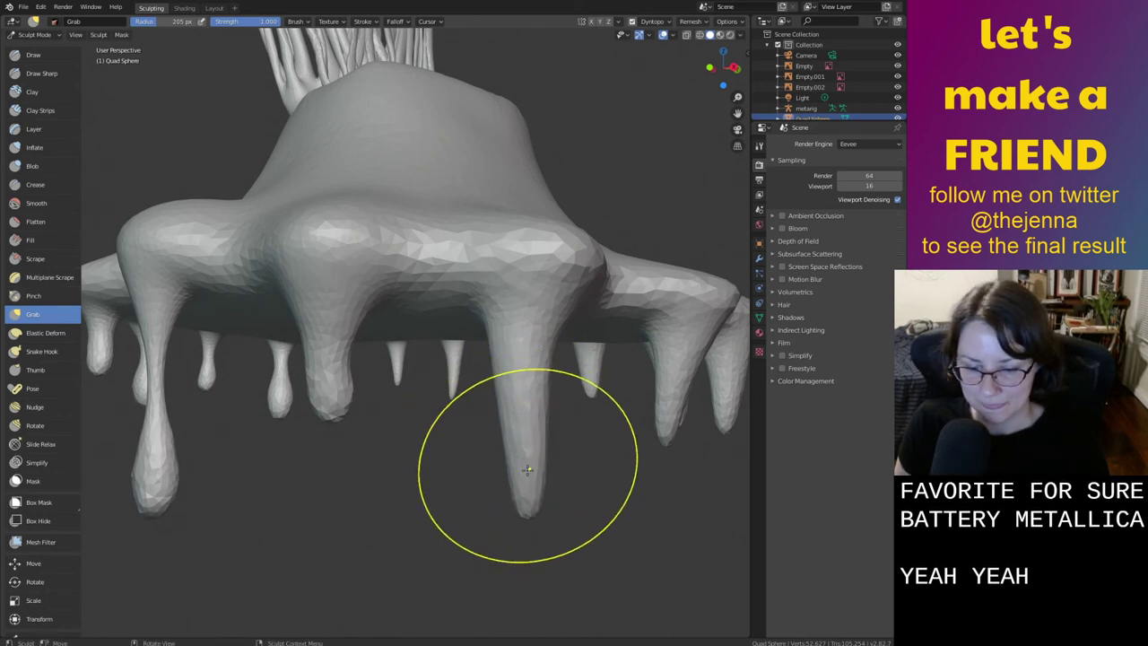
key(i)
key(g)
mouse_move(530, 509)
mouse_down()
mouse_move(528, 402)
mouse_move(534, 432)
mouse_up()
key(i)
middle_drag(534, 433, 448, 376)
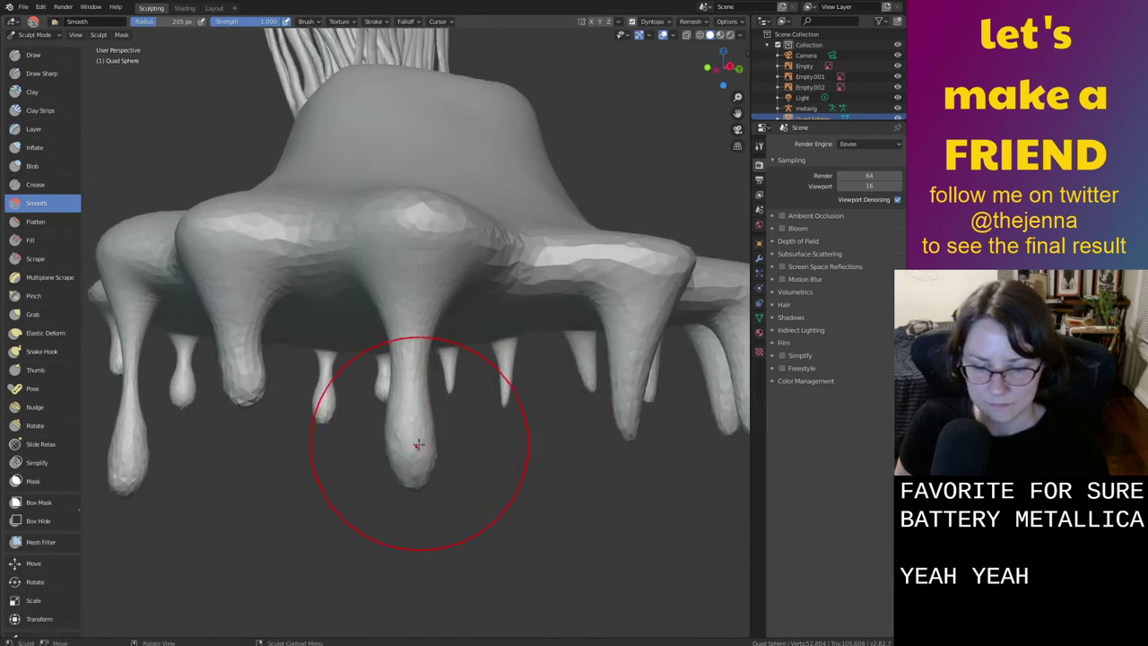
key(i)
Straighten the curved drip's tip with Grab, inflate it into a droplet and smooth the neck
middle_drag(547, 419, 513, 447)
key(g)
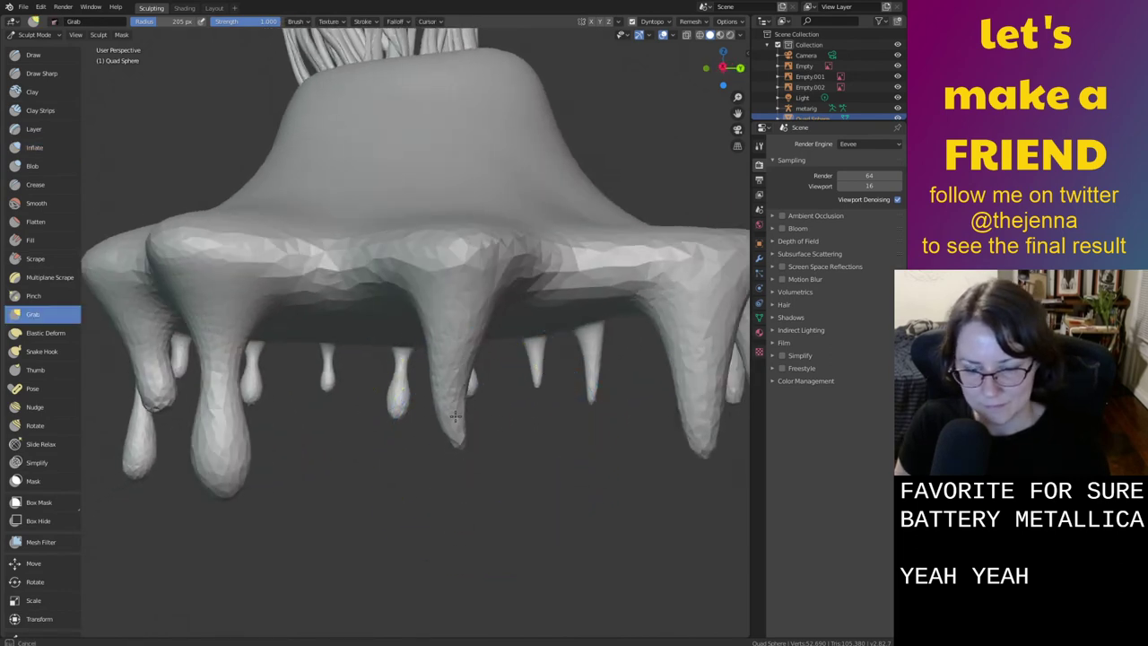
key(i)
drag(454, 399, 459, 405)
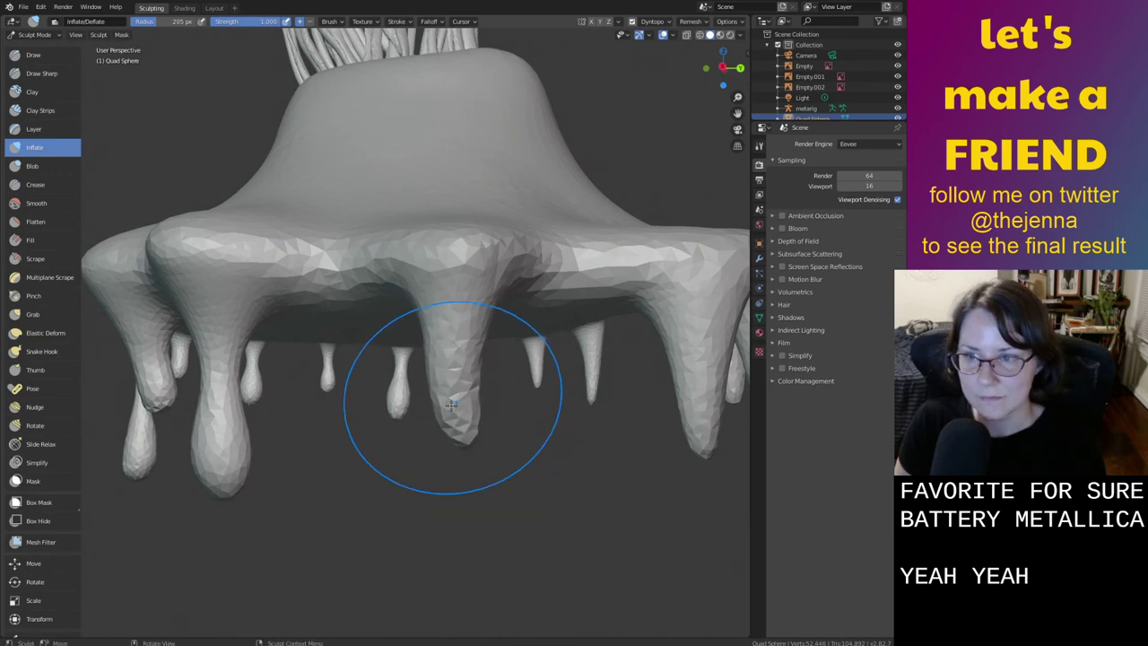
key(shift+s)
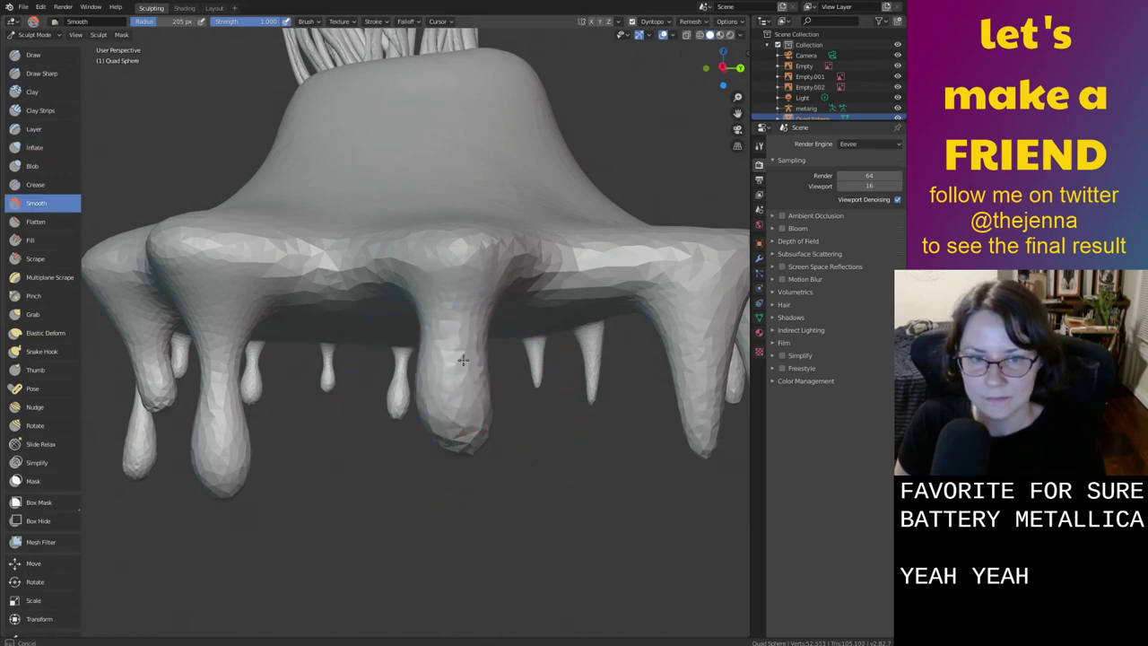
Lengthen the pointed drip near the brim's corner with Grab, round its tip with Inflate and smooth its neck
mouse_move(542, 426)
middle_down()
mouse_move(485, 430)
mouse_move(474, 443)
mouse_move(551, 429)
middle_up()
scroll(475, 443, down, 2)
key(g)
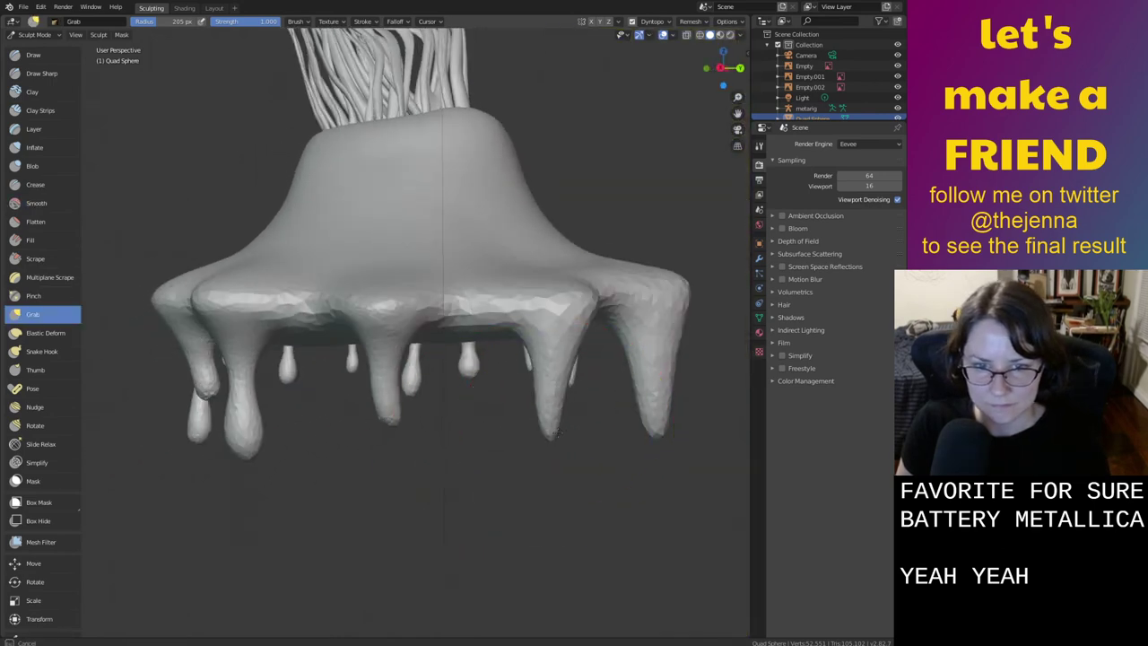
mouse_move(558, 460)
mouse_down()
mouse_move(567, 484)
mouse_move(552, 364)
mouse_up()
key(i)
key(shift+s)
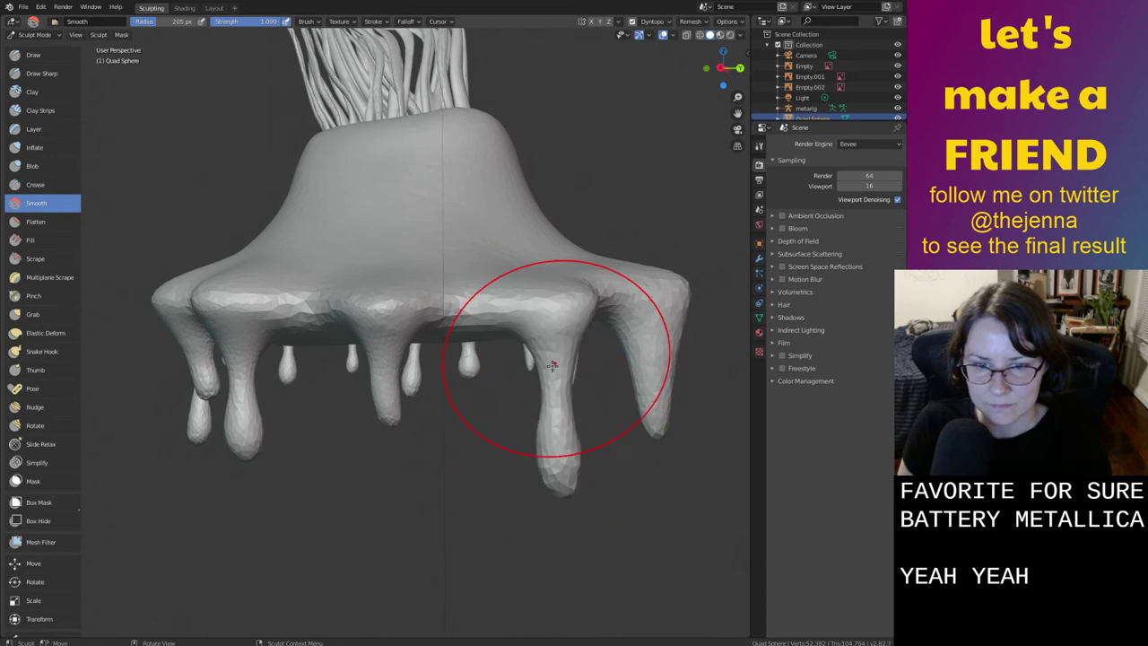
Thin the adjacent drip with Smooth, inflate its tip into a small droplet and smooth the neck again
middle_drag(636, 379, 543, 395)
key(g)
mouse_move(403, 451)
mouse_down()
mouse_move(401, 384)
mouse_move(387, 386)
mouse_up()
key(i)
key(shift+s)
drag(390, 333, 385, 362)
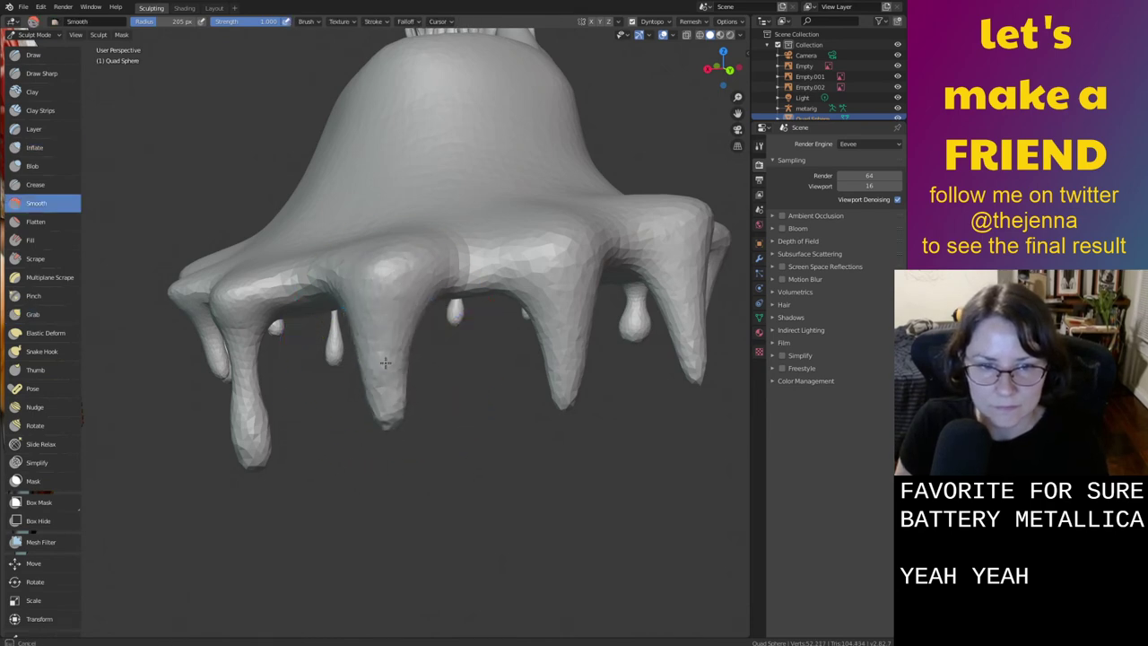
key(i)
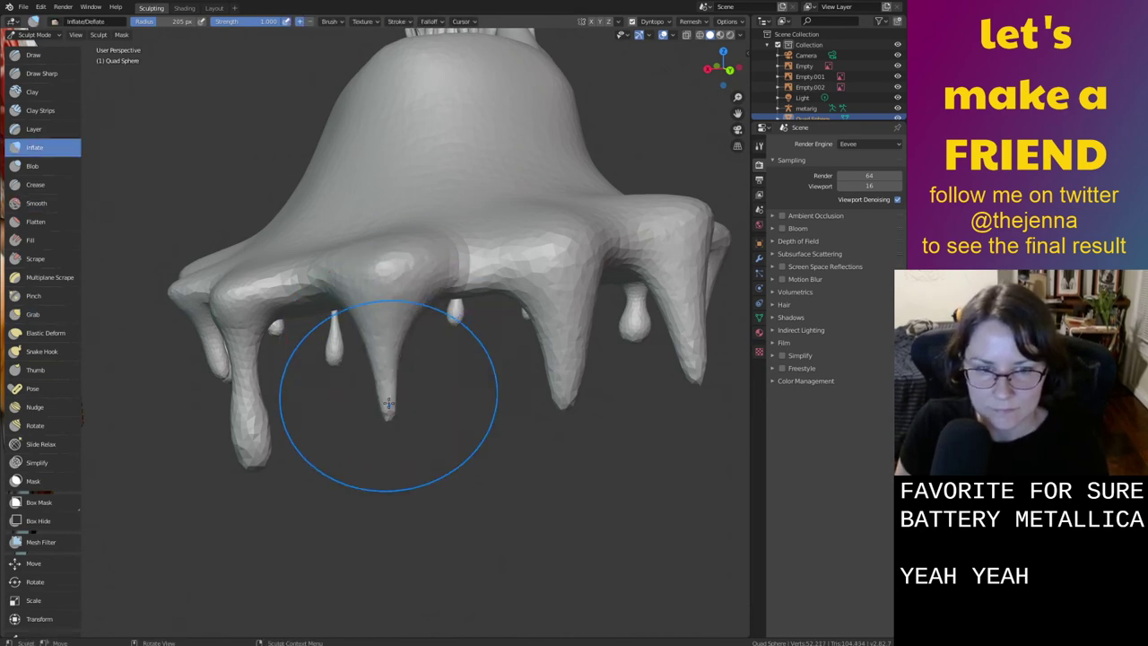
drag(390, 407, 391, 399)
key(s)
drag(390, 316, 387, 355)
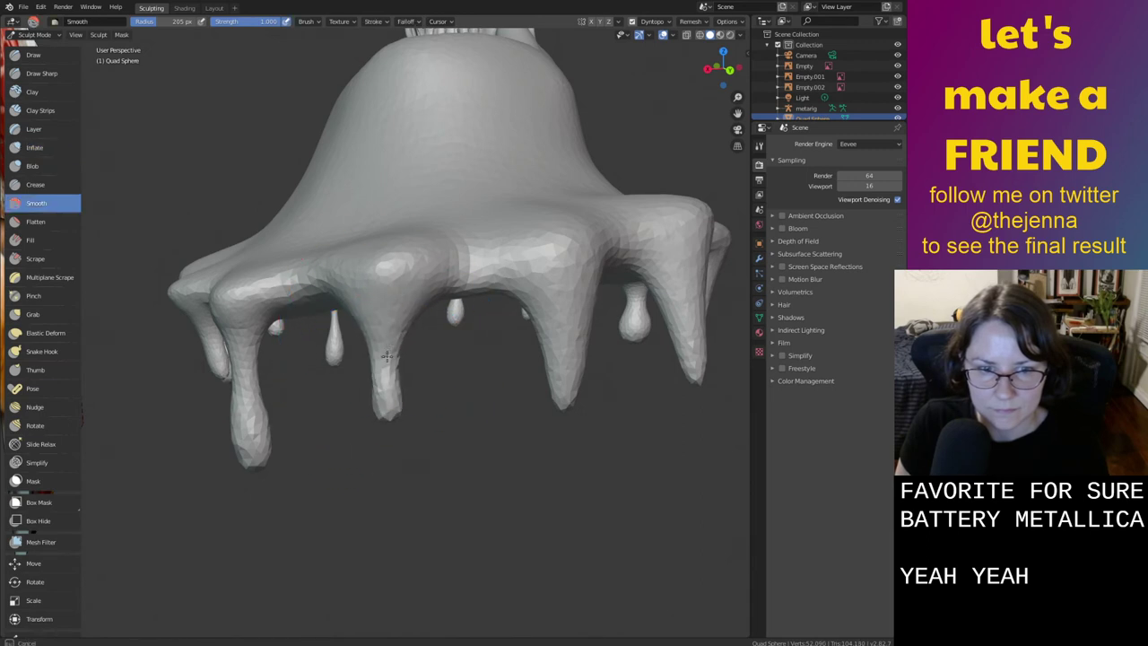
Reshape the next thick drip with Grab and Inflate, undo the excessive smoothing and smooth its neck more lightly
key(g)
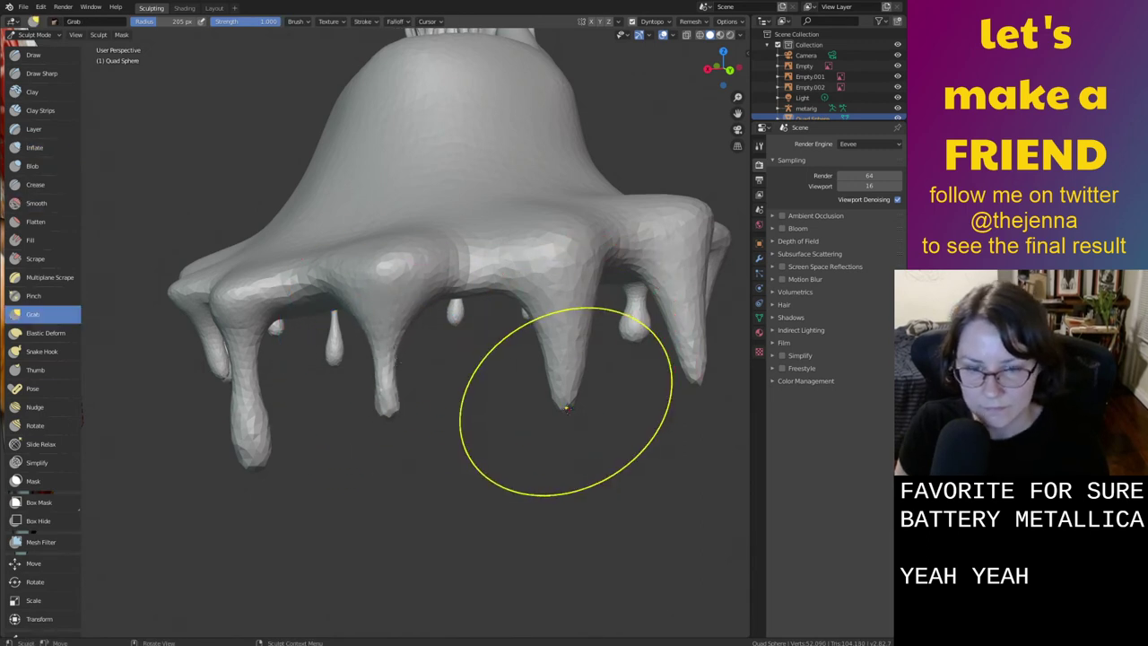
mouse_move(567, 406)
mouse_down()
mouse_move(567, 416)
mouse_move(572, 308)
mouse_up()
key(i)
key(s)
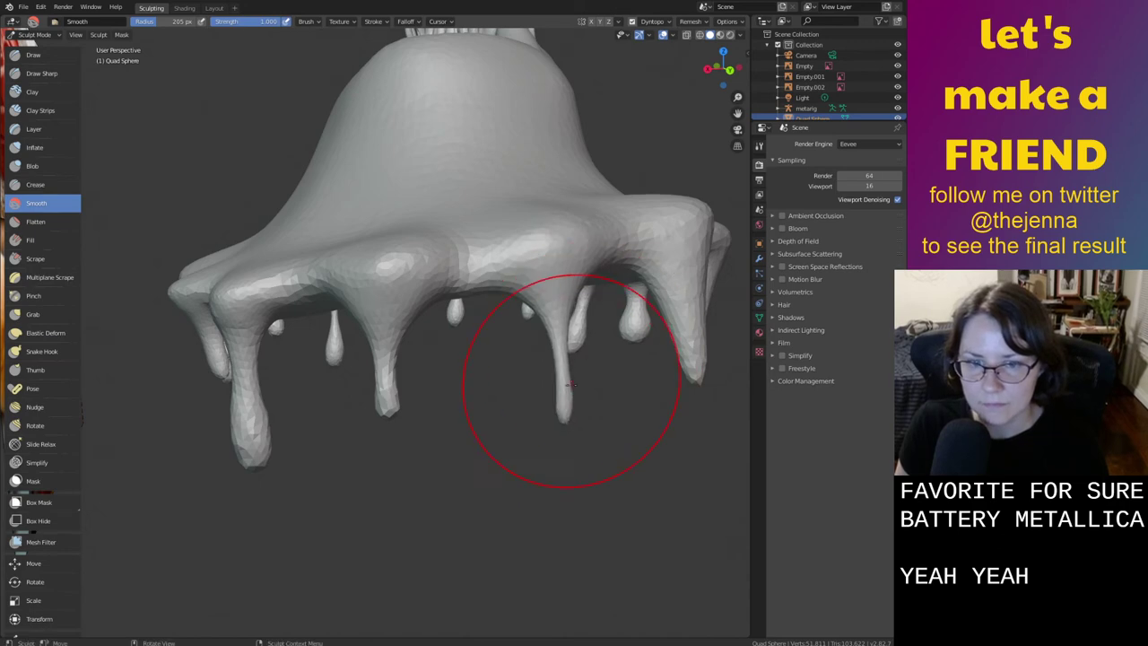
key(ctrl+z)
drag(566, 310, 576, 312)
Pull the prominent pointed drip into a long strand with Grab, inflate its tip into a droplet and smooth above it
middle_drag(563, 280, 449, 436)
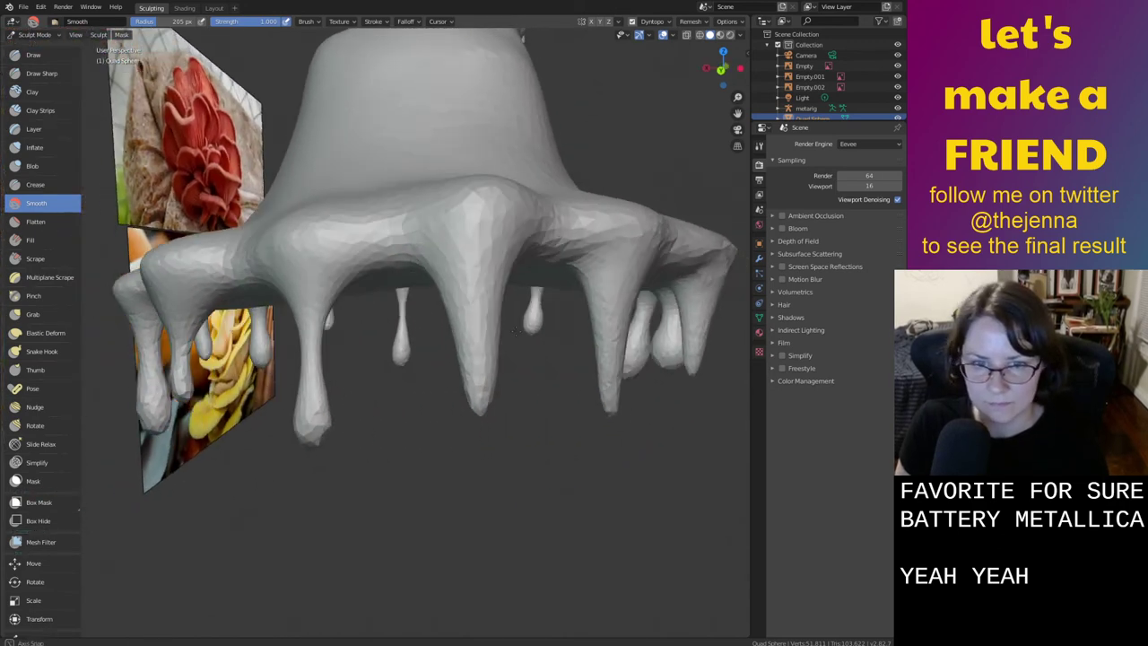
key(g)
mouse_move(484, 420)
mouse_down()
mouse_move(483, 524)
mouse_move(452, 501)
mouse_move(487, 392)
mouse_move(493, 278)
mouse_up()
key(i)
key(s)
Adjust the short pointed drip next to the finished droplet pair with Grab, inflate its tip and smooth its neck
mouse_move(506, 358)
middle_down()
mouse_move(512, 410)
mouse_move(538, 423)
mouse_move(466, 395)
middle_up()
key(g)
drag(448, 415, 439, 384)
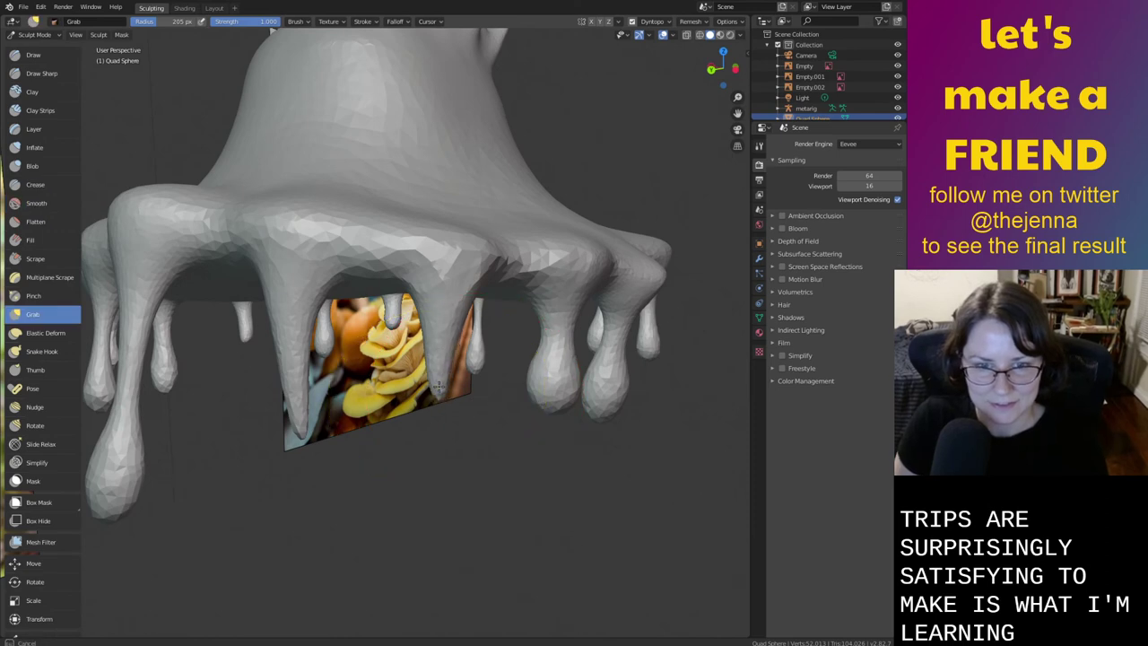
key(i)
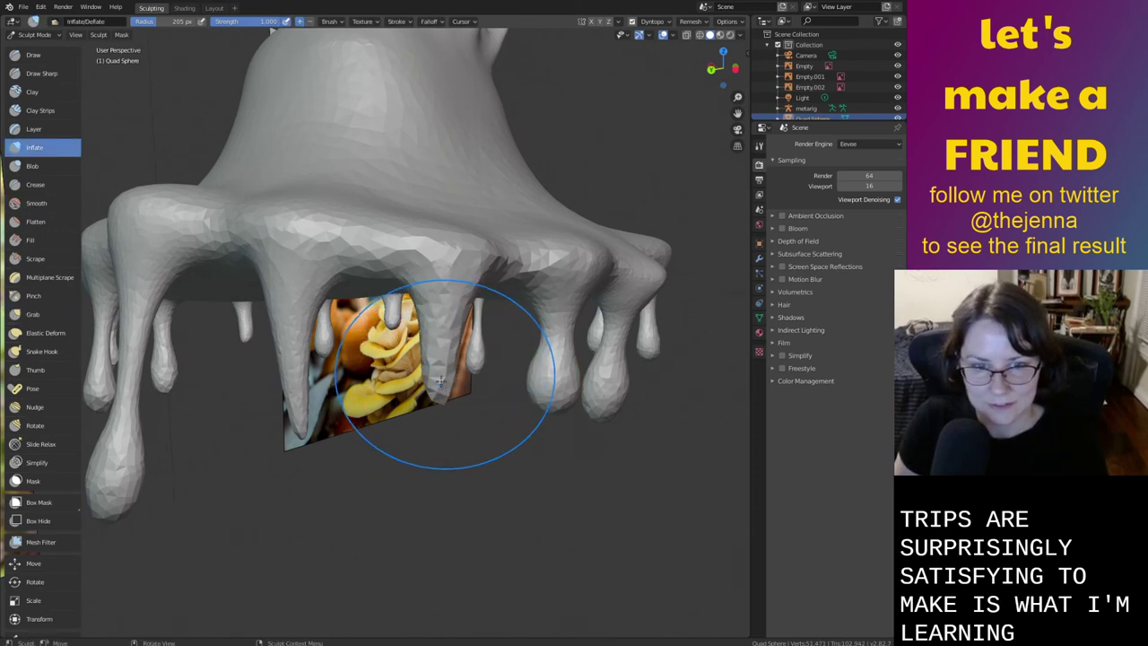
key(s)
drag(440, 321, 444, 310)
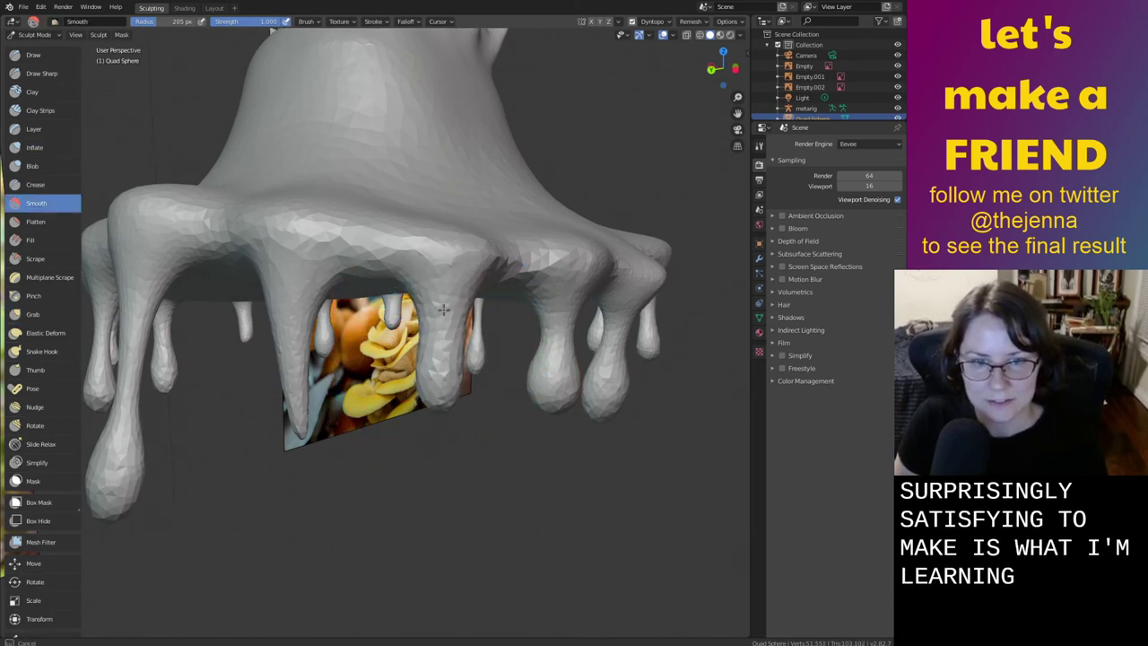
Inflate the last pointed drip's end into a large droplet, smooth its neck and lengthen it slightly with Grab
middle_drag(444, 303, 445, 358)
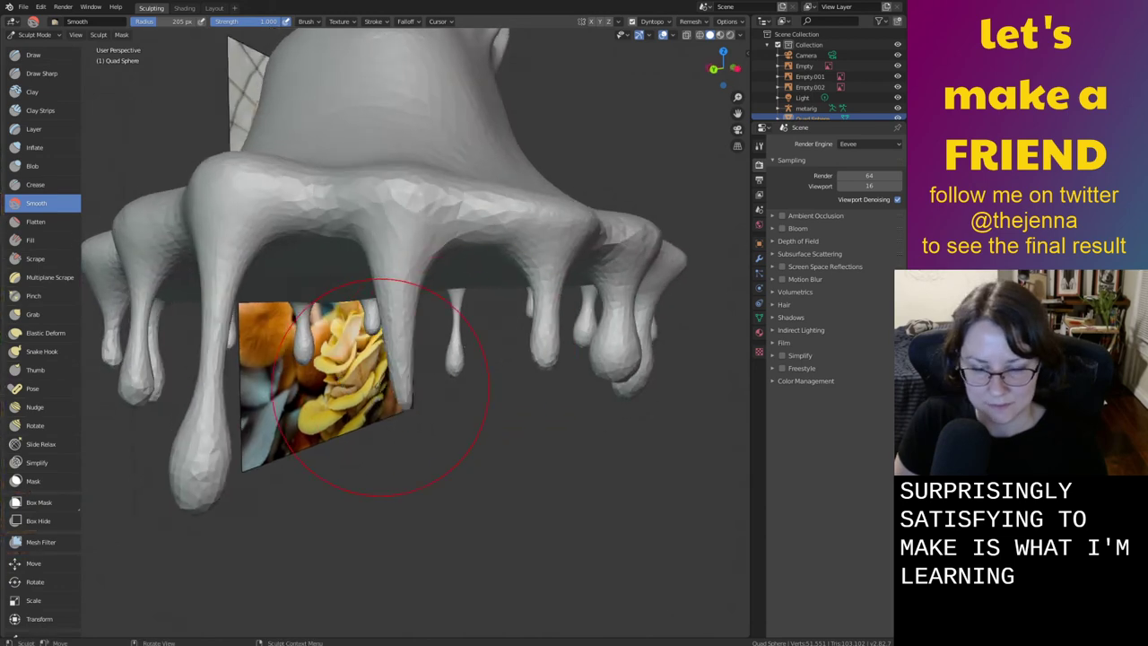
key(i)
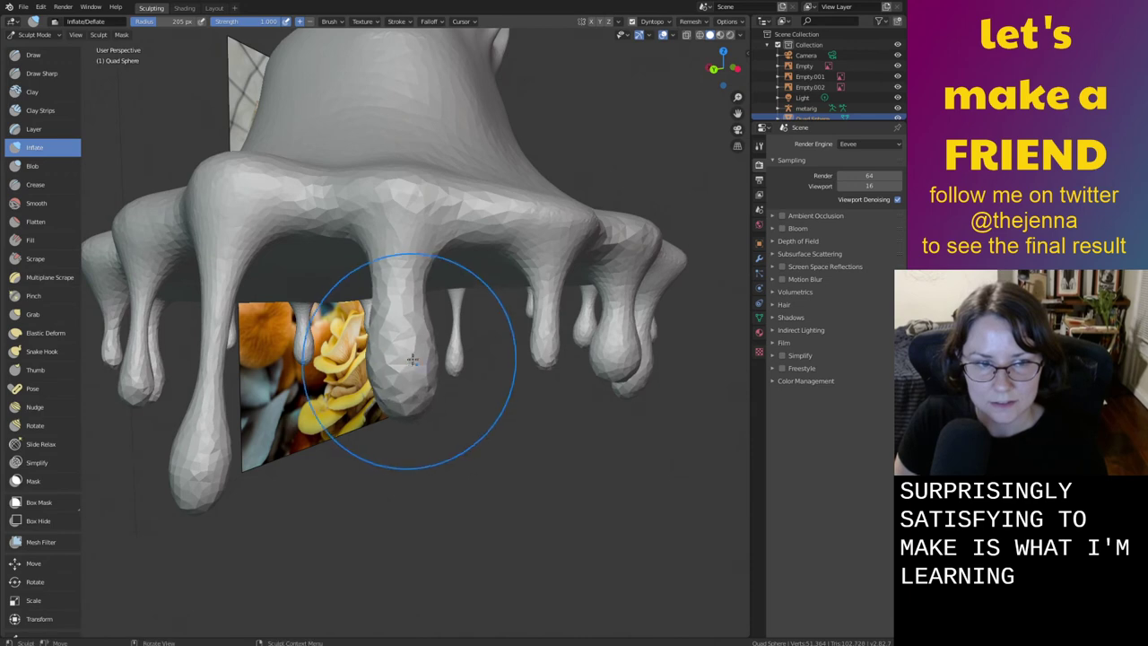
key(s)
drag(402, 334, 404, 314)
key(g)
drag(408, 405, 410, 411)
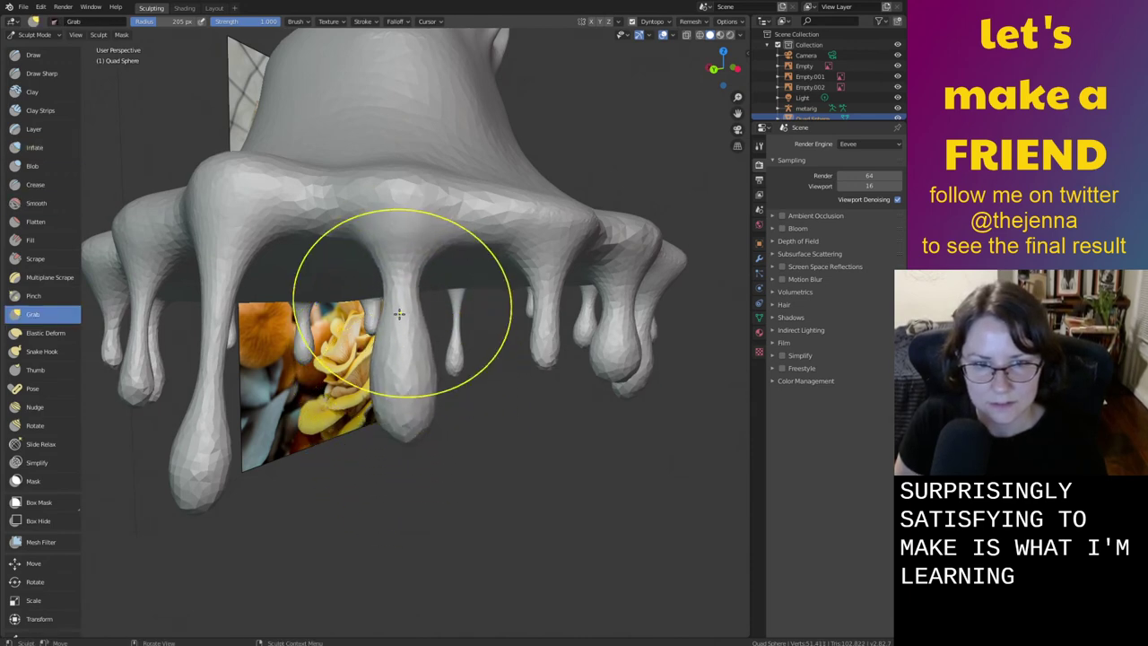
Refine the stubby drips along the brim by inflating their tips into fuller droplets and smoothing their necks
mouse_move(535, 355)
middle_down()
mouse_move(422, 421)
mouse_move(557, 426)
middle_up()
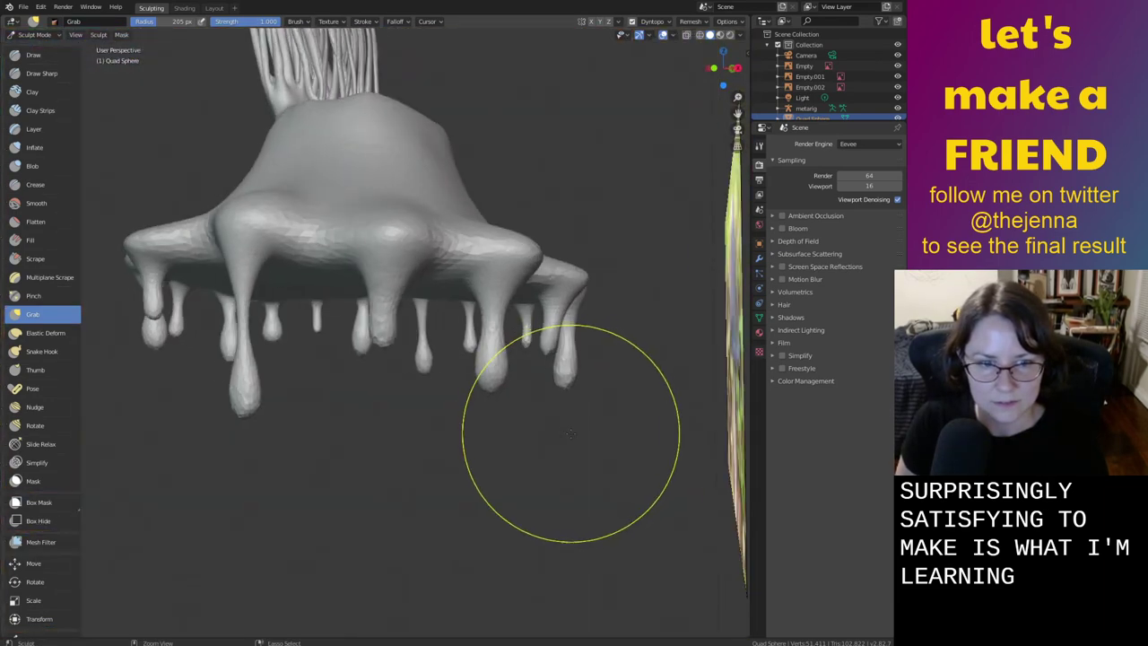
key(i)
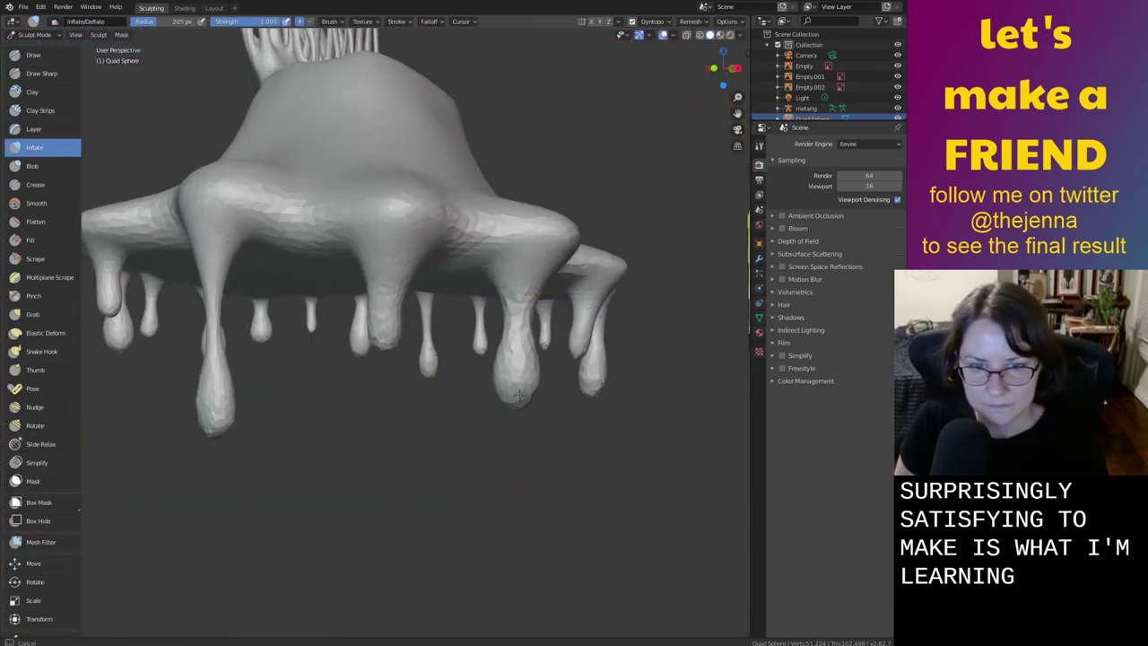
key(shift+s)
middle_drag(446, 395, 424, 314)
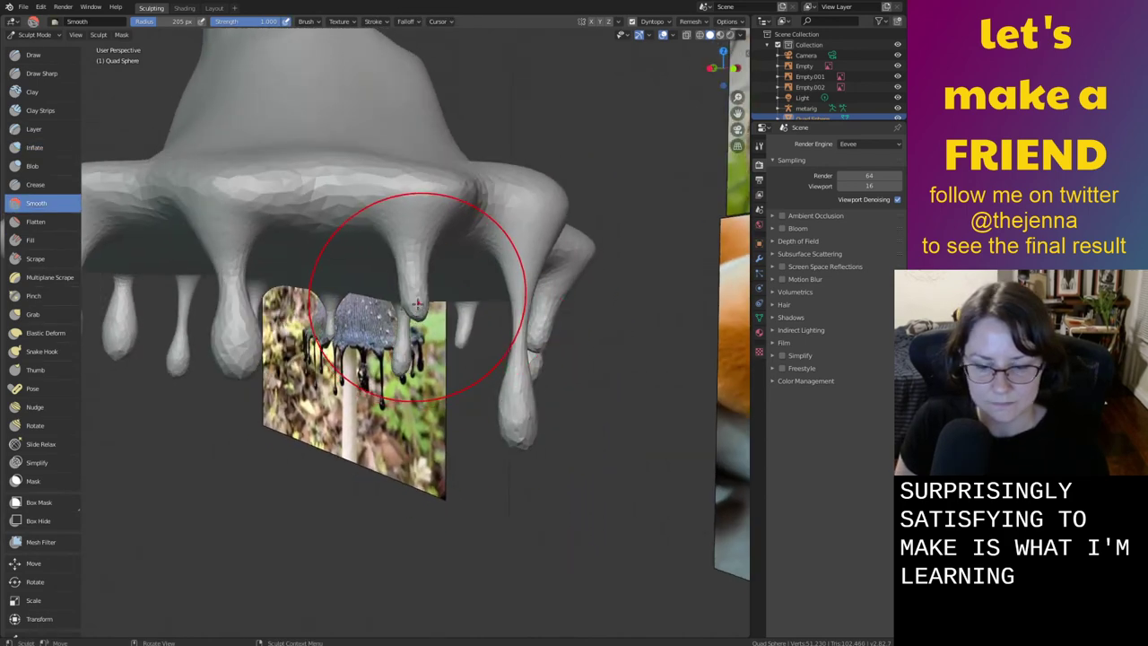
key(i)
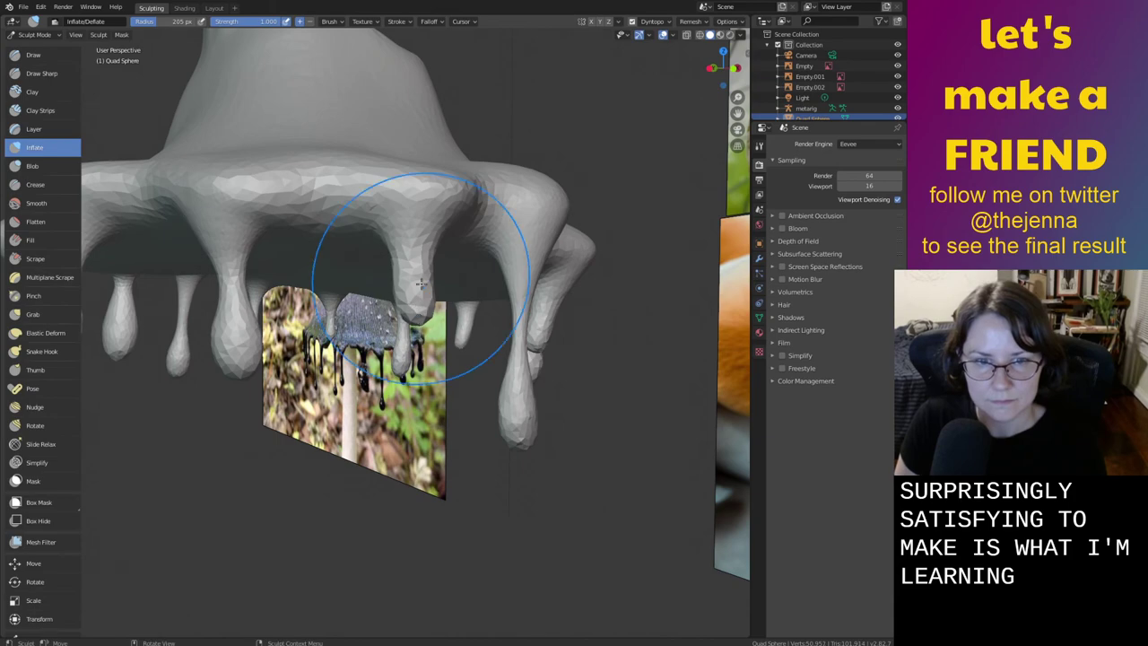
key(shift+s)
Pull one of the long drips further down with Grab and save the file
middle_drag(351, 314, 420, 321)
key(g)
drag(431, 448, 431, 490)
ctrl+middle_drag(418, 410, 444, 529)
key(ctrl+s)
Nudge the ends of the hanging droplets along the brim slightly with Grab and check them from several sides
mouse_move(457, 457)
middle_down()
mouse_move(477, 422)
mouse_move(438, 372)
mouse_move(549, 380)
middle_up()
drag(260, 389, 256, 400)
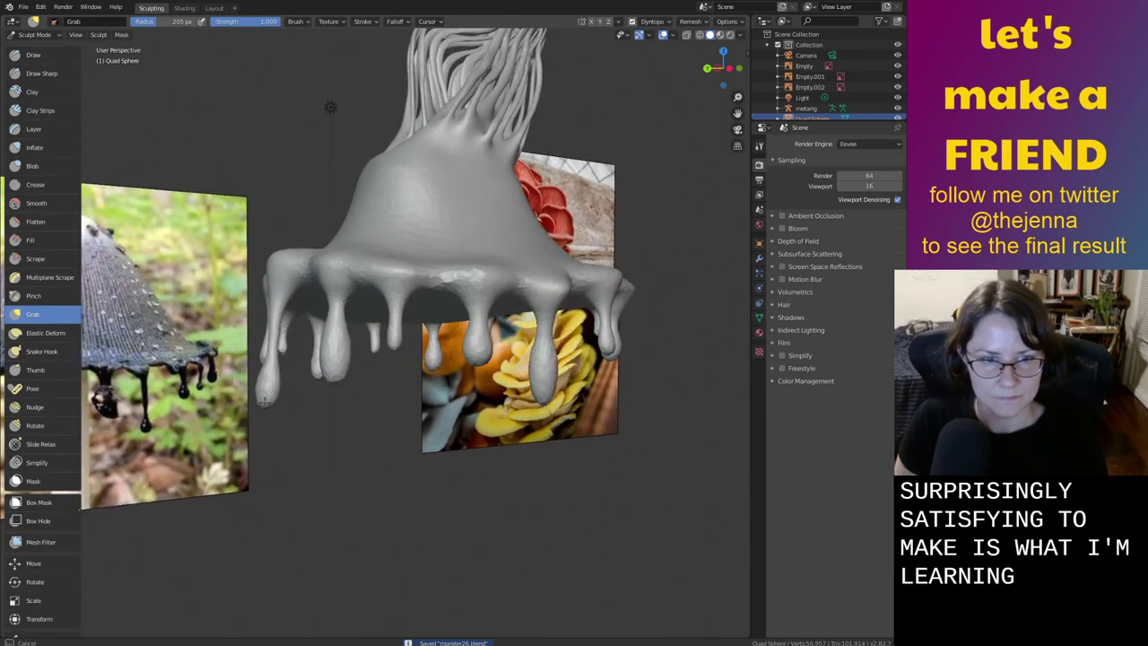
middle_drag(276, 402, 408, 404)
drag(385, 381, 386, 384)
mouse_move(376, 381)
middle_down()
mouse_move(287, 372)
mouse_move(258, 383)
mouse_move(327, 404)
mouse_move(285, 430)
middle_up()
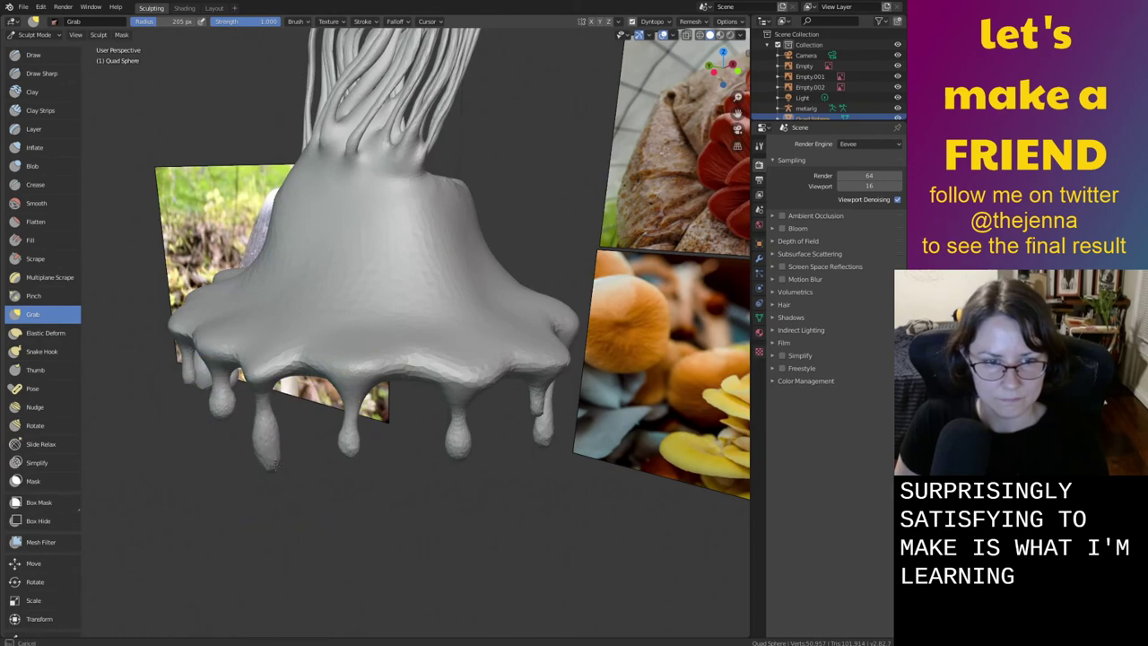
middle_drag(337, 441, 446, 449)
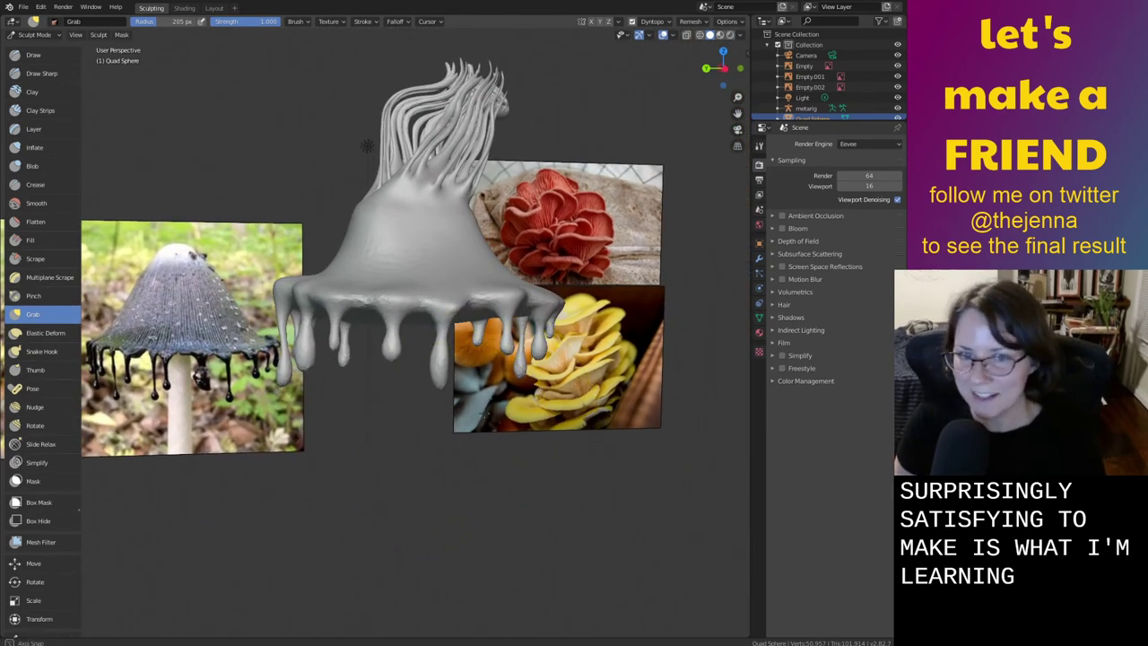
Inflate the tip of the stubby drip beside the longest droplet, smooth its neck and reshape it with Grab
mouse_move(367, 145)
middle_down()
mouse_move(494, 116)
mouse_move(456, 423)
mouse_move(498, 391)
mouse_move(512, 410)
mouse_move(338, 200)
mouse_move(321, 198)
mouse_move(463, 186)
middle_up()
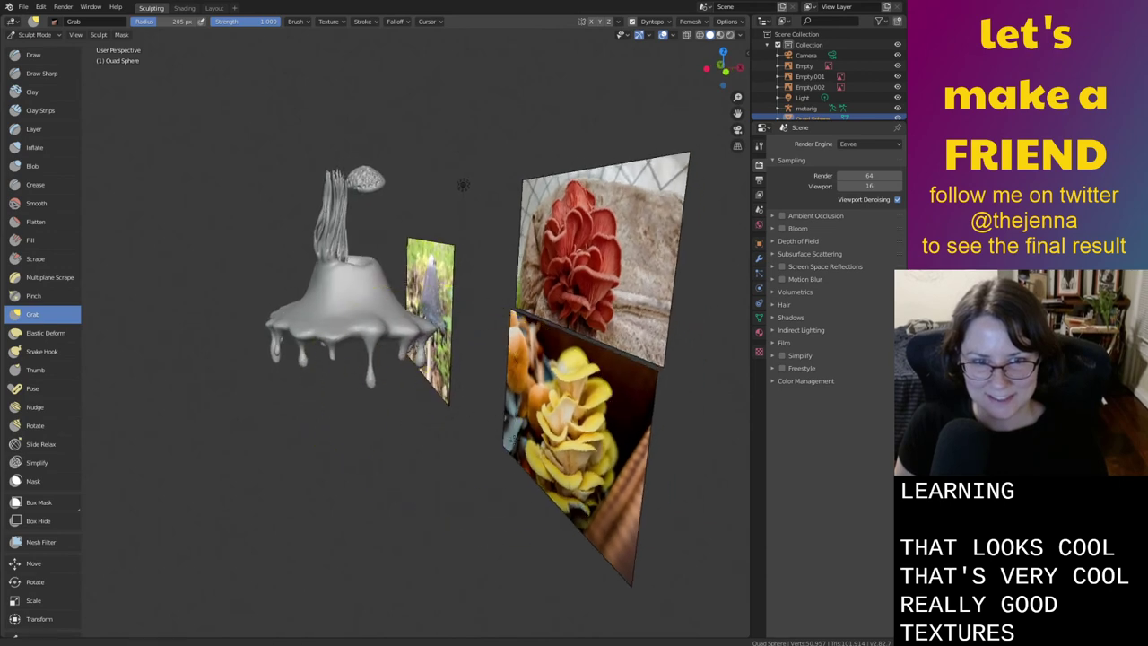
scroll(514, 441, up, 4)
scroll(323, 425, up, 1)
mouse_move(310, 423)
middle_down()
mouse_move(332, 426)
mouse_move(346, 381)
middle_up()
key(i)
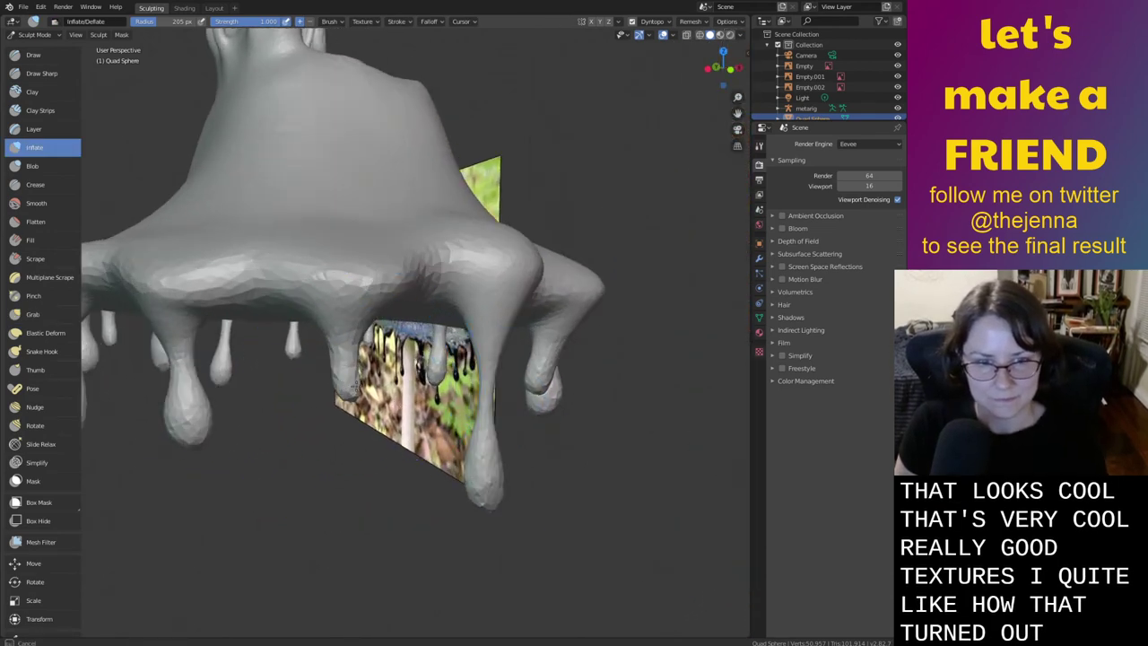
drag(349, 385, 354, 384)
key(shift+s)
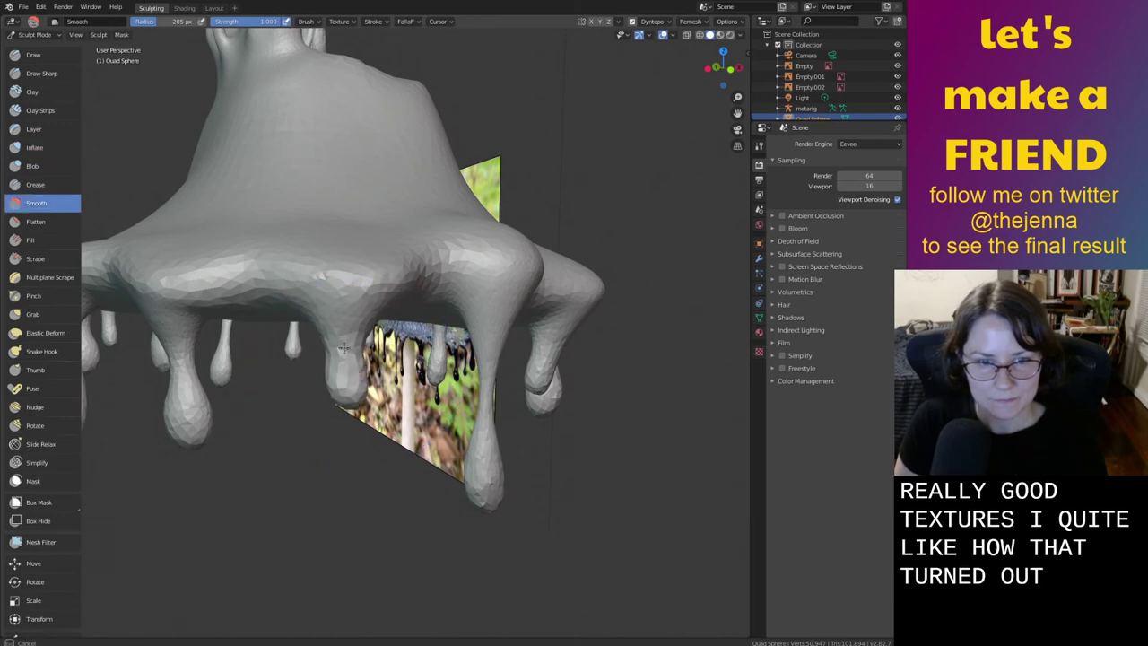
key(g)
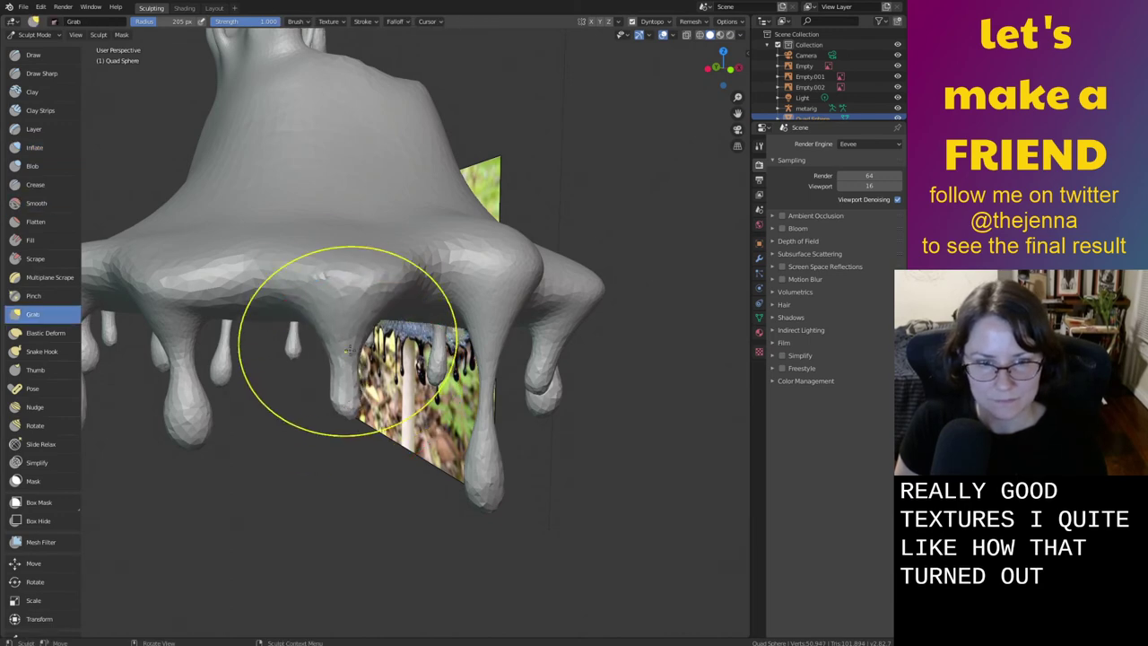
Round the same stubby drip's end into a fuller droplet with Inflate, slim its neck with Smooth and save the file
middle_drag(361, 307, 377, 389)
key(i)
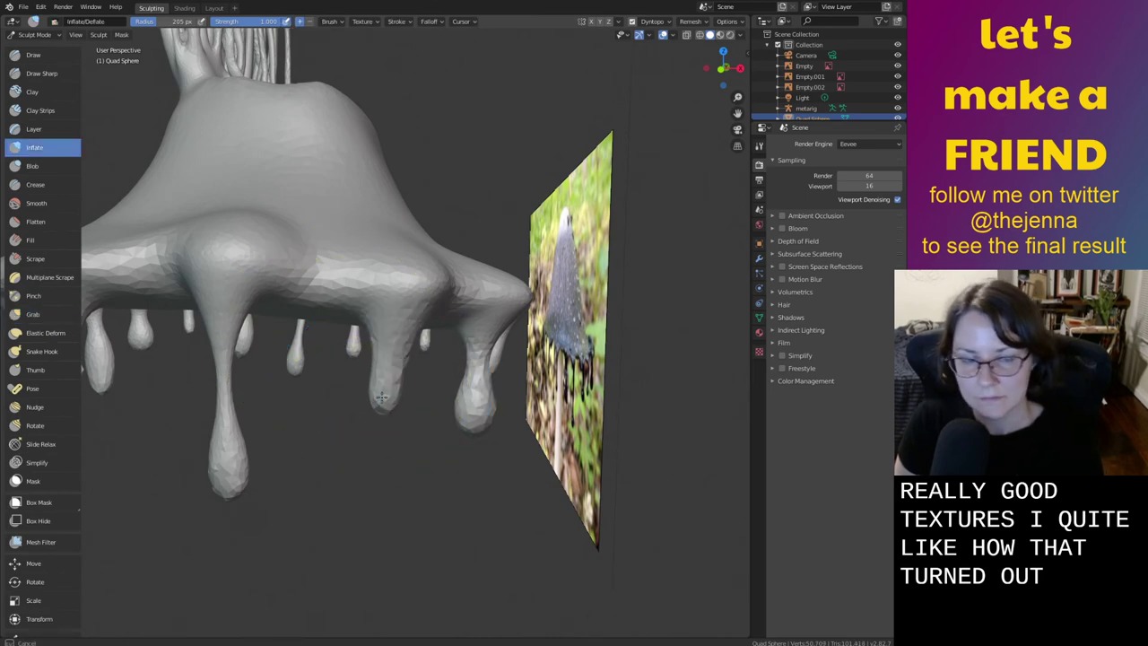
key(s)
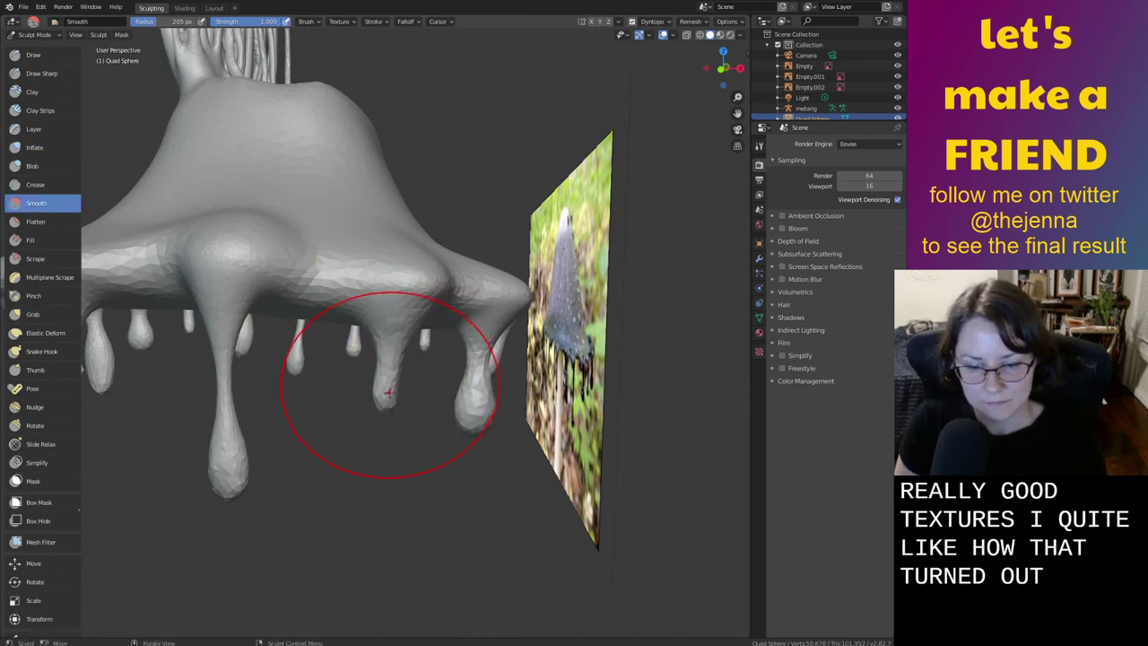
key(i)
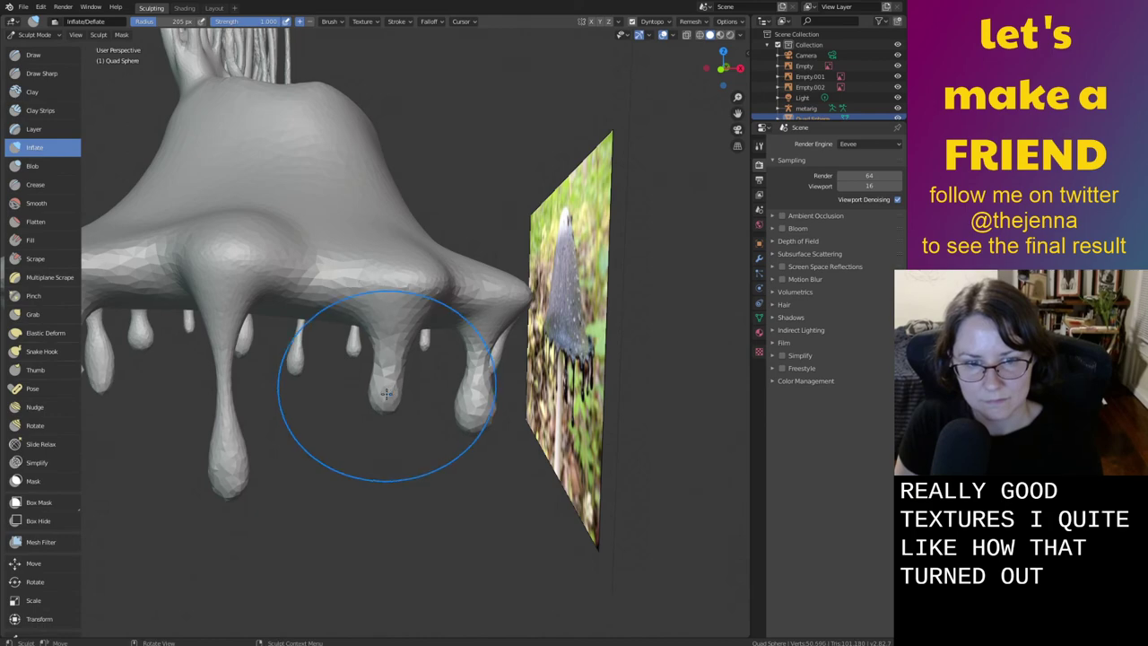
key(s)
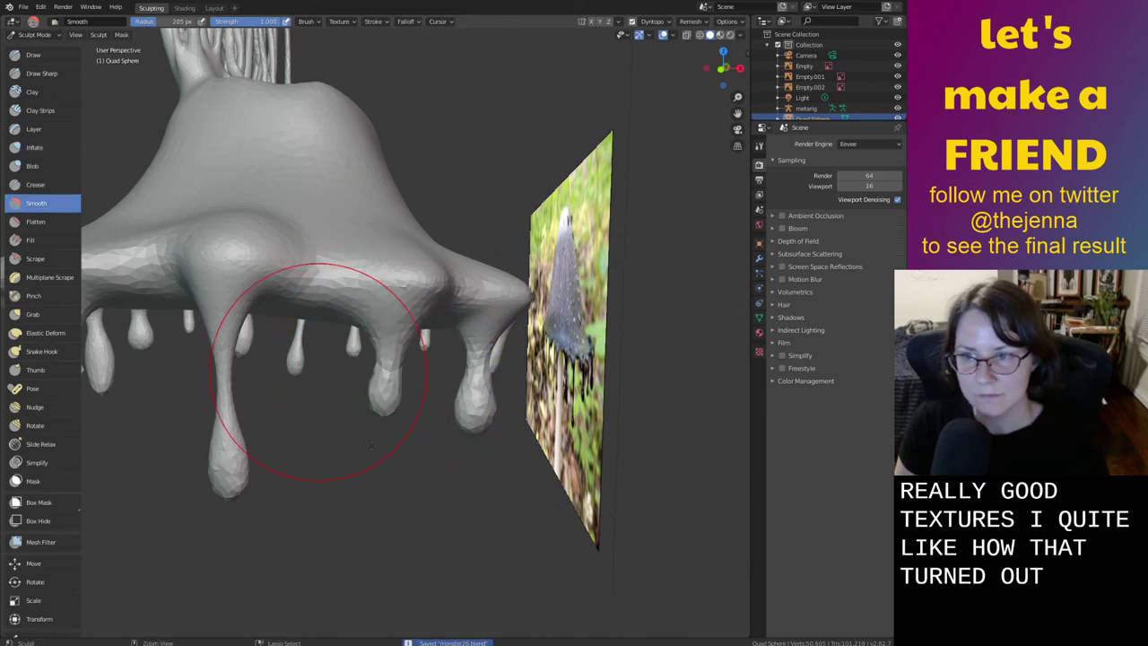
Review the whole dripping cap beside the mushroom reference photos from several angles and save the file
scroll(350, 421, down, 4)
middle_drag(323, 400, 480, 392)
scroll(476, 449, down, 3)
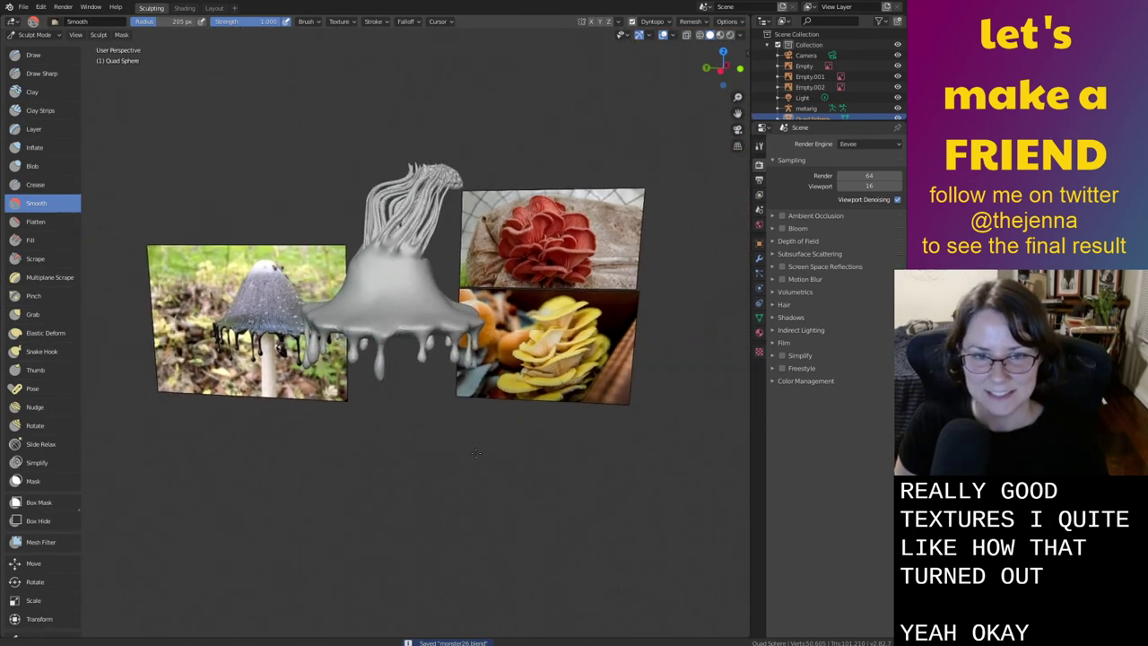
middle_drag(476, 453, 504, 422)
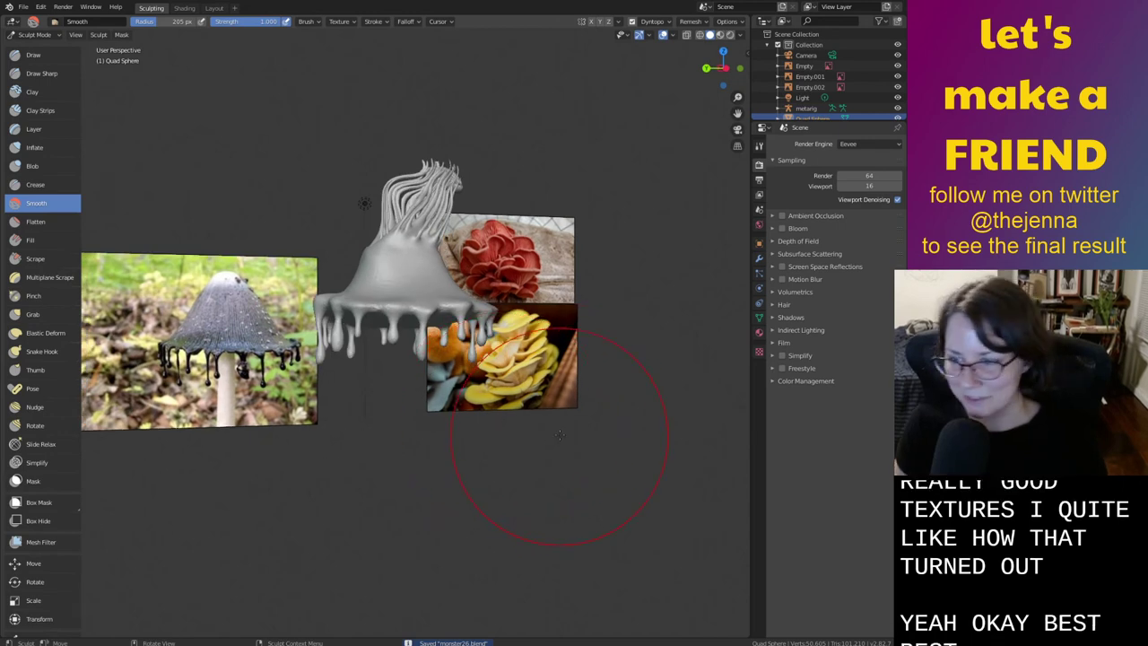
mouse_move(537, 433)
middle_down()
mouse_move(583, 421)
mouse_move(550, 415)
mouse_move(601, 418)
mouse_move(537, 429)
mouse_move(556, 422)
mouse_move(512, 392)
mouse_move(598, 461)
middle_up()
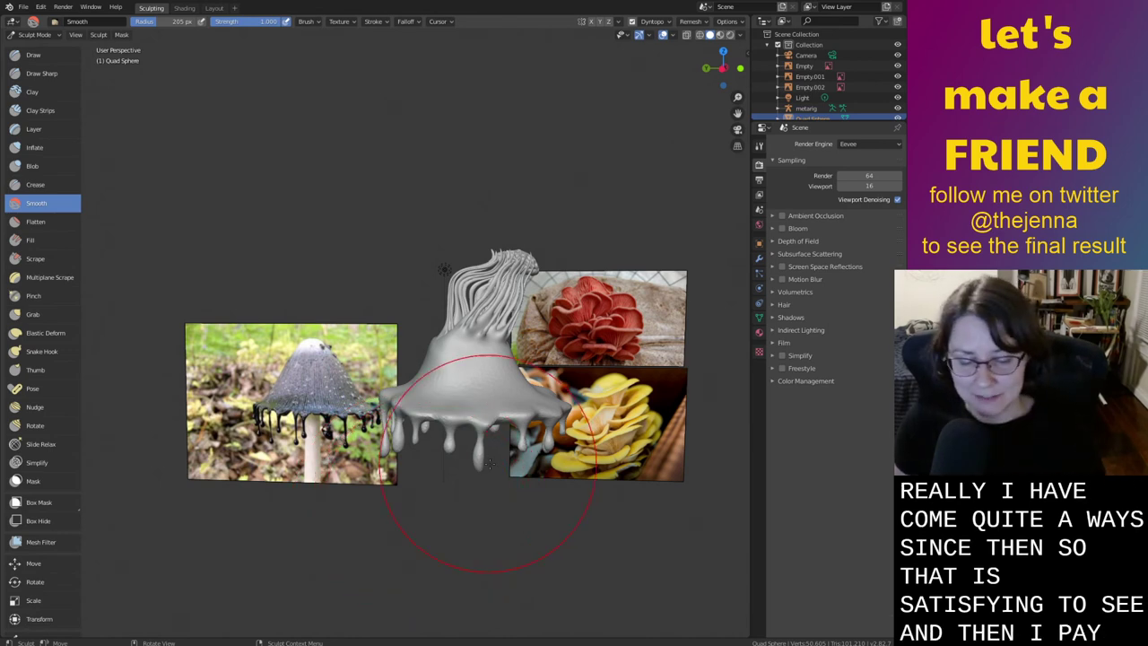
middle_drag(447, 463, 414, 478)
key(ctrl+s)
middle_drag(482, 454, 528, 438)
mouse_move(424, 279)
middle_down()
mouse_move(475, 238)
mouse_move(484, 244)
mouse_move(467, 448)
mouse_move(471, 437)
mouse_move(487, 461)
mouse_move(415, 441)
mouse_move(511, 431)
middle_up()
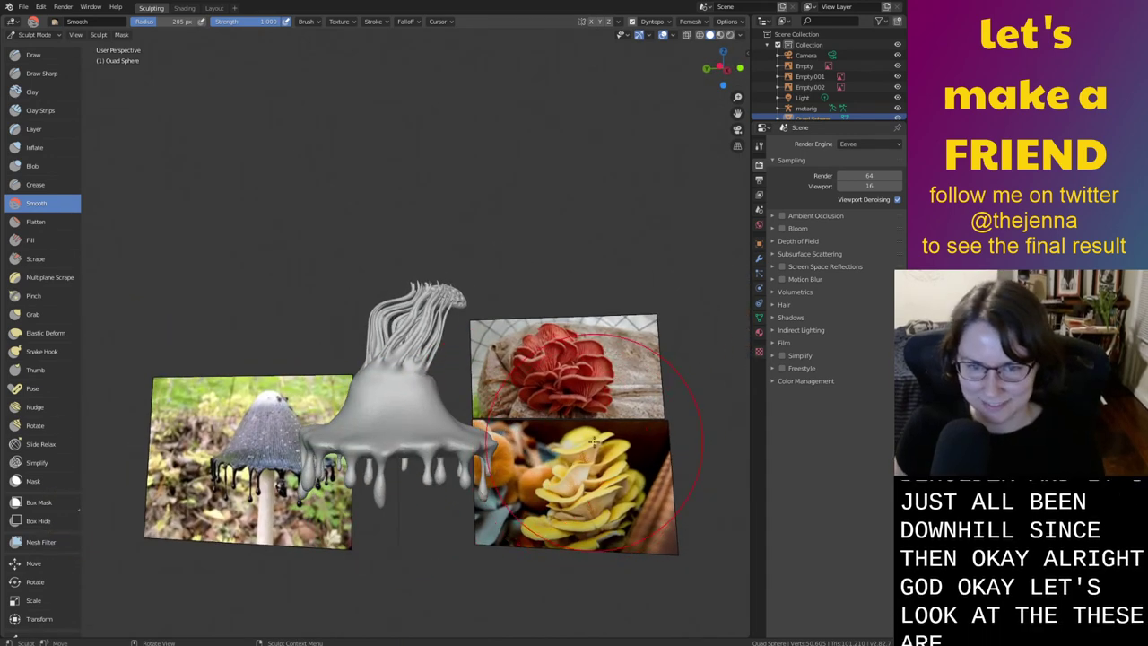
shift+middle_drag(600, 401, 514, 418)
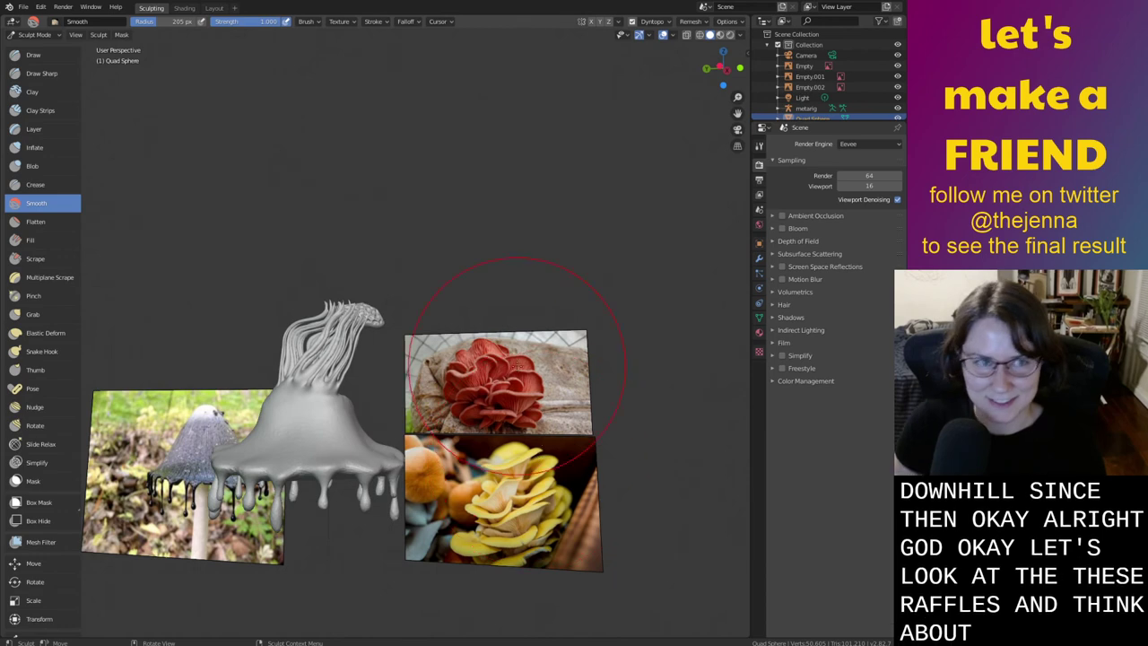
Switch to the Layout workspace and rotate the red mushroom reference image 180° about the global Z axis
click(214, 8)
middle_drag(656, 311, 514, 340)
scroll(527, 314, down, 2)
click(540, 316)
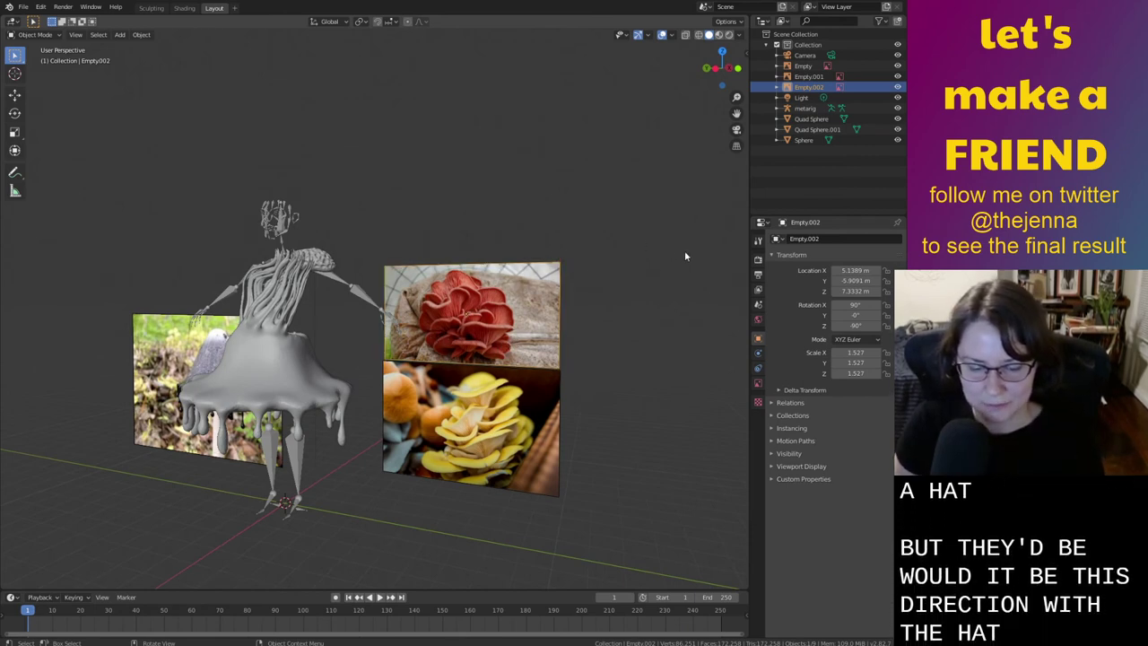
text(rz180)
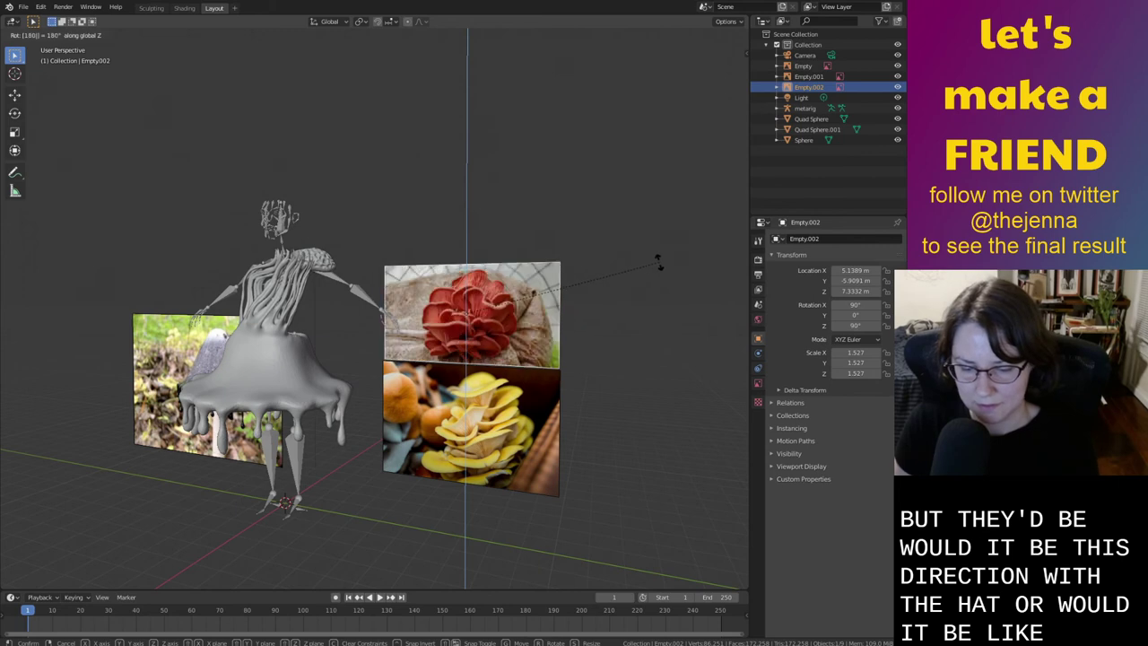
key(Return)
middle_drag(659, 262, 620, 242)
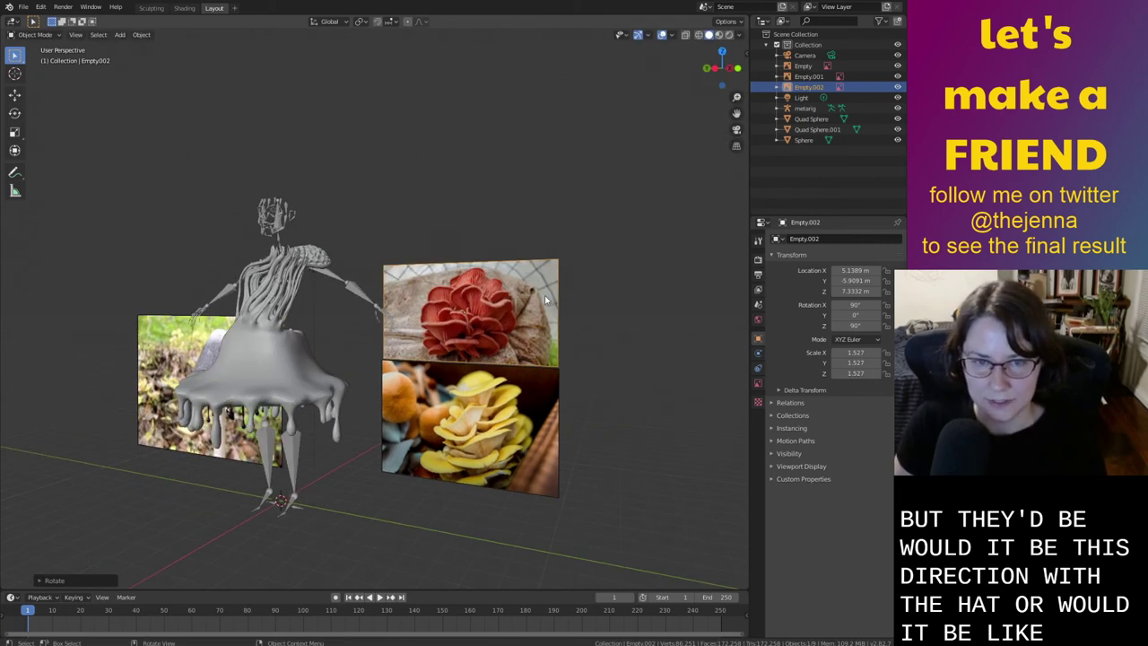
Turn the red mushroom reference image upside down by rotating it 180° about the global X axis, and study its gills
key(r)
key(Escape)
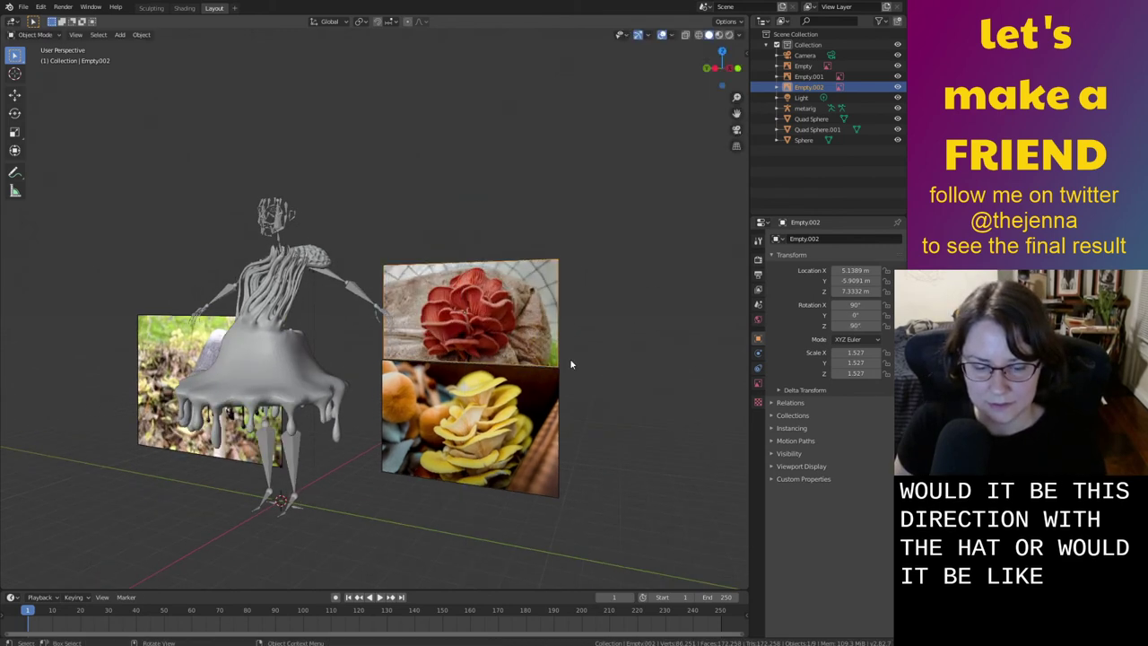
key(r)
key(y)
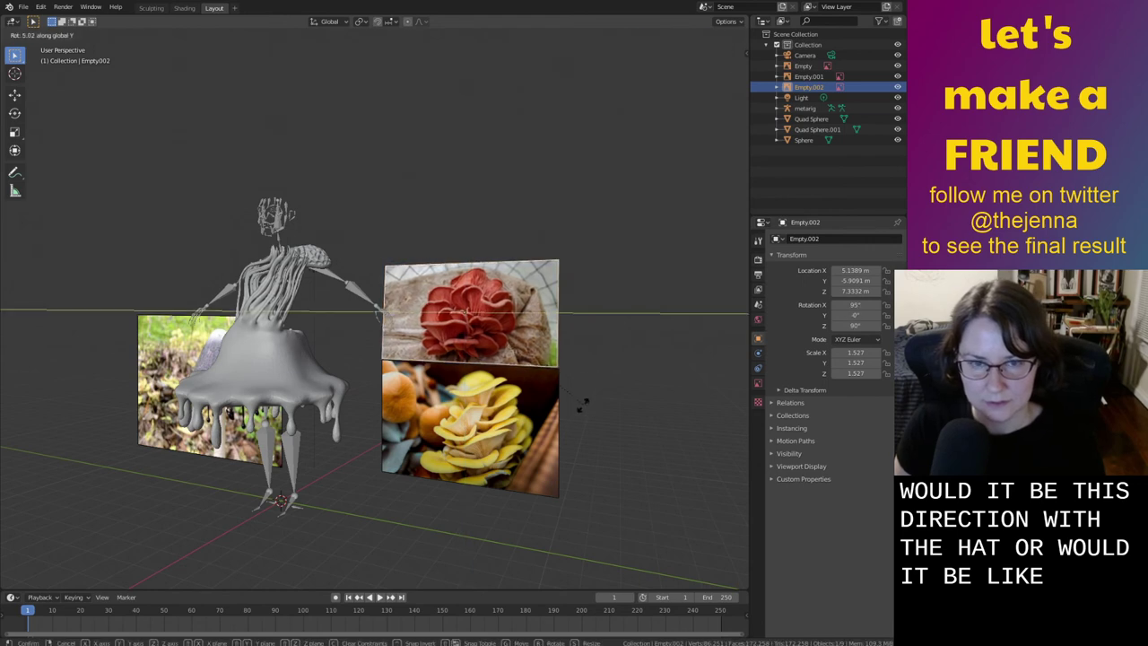
key(x)
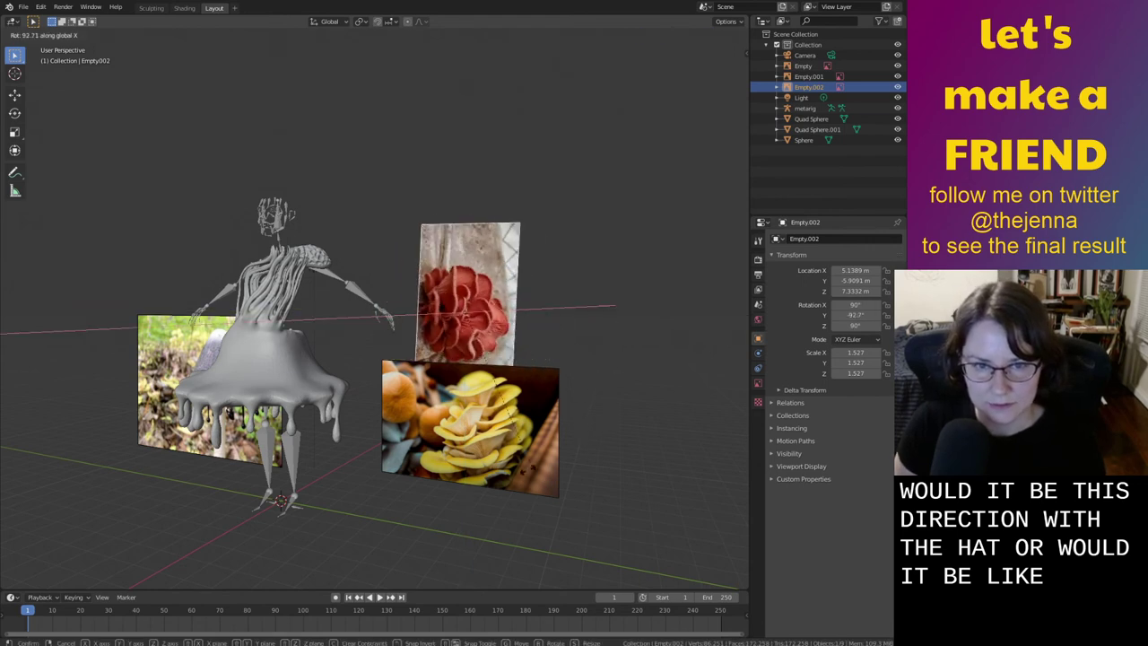
text(180)
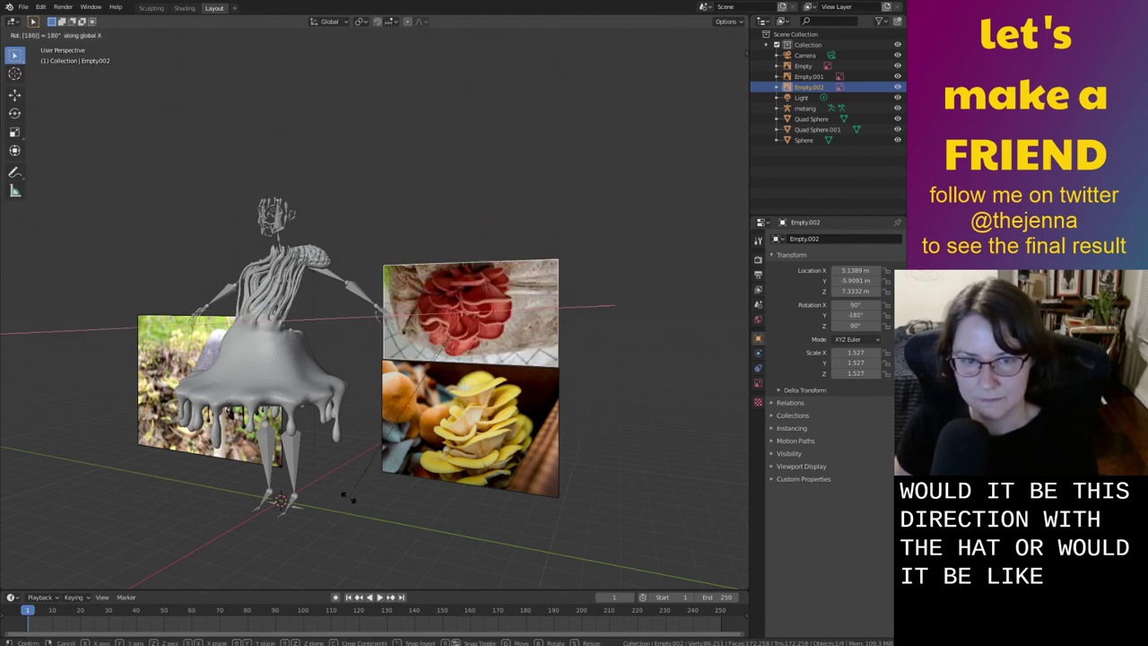
key(Return)
middle_drag(585, 364, 639, 385)
scroll(598, 384, up, 3)
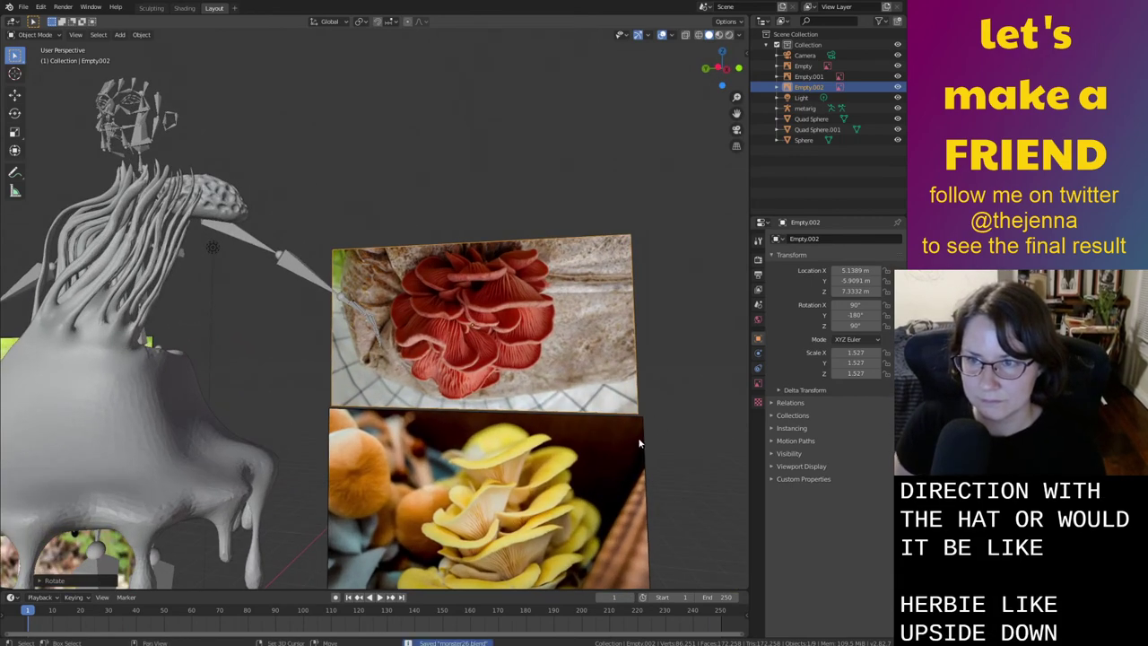
middle_drag(639, 444, 571, 391)
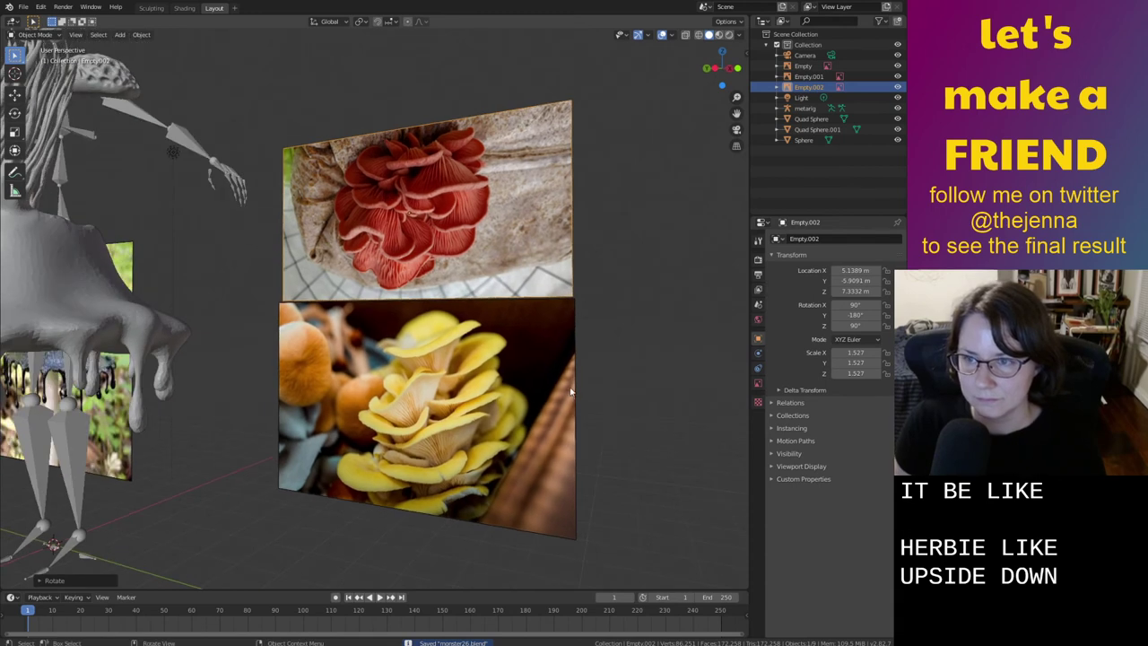
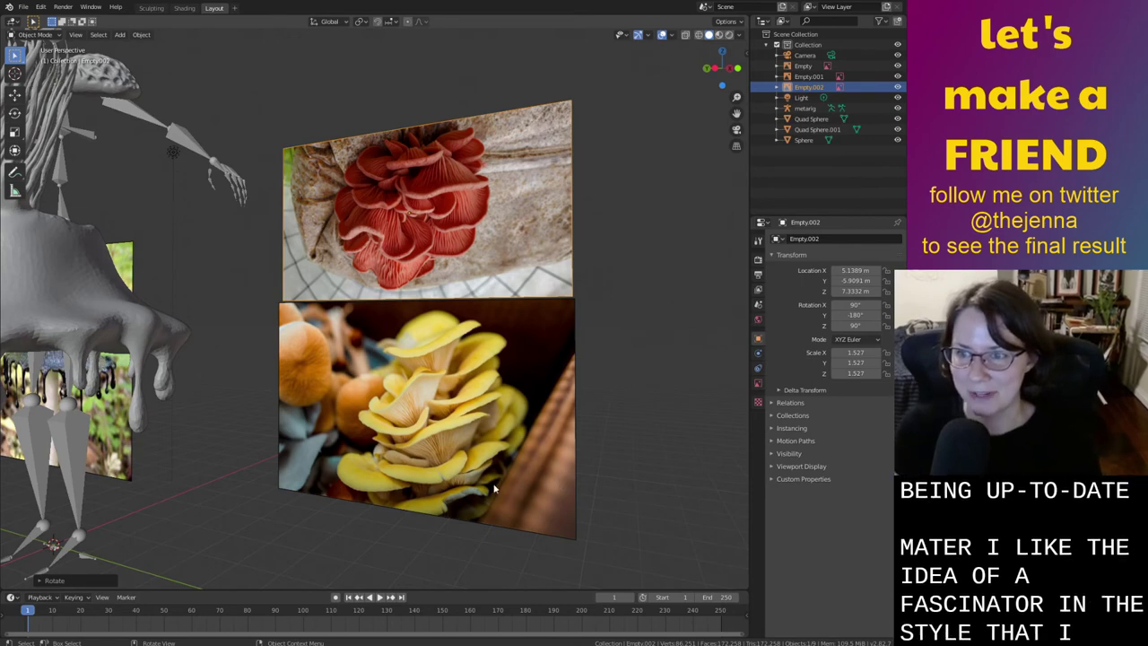
Turn the red mushroom reference image upright again with a further 180° rotation about the global X axis
middle_drag(465, 458, 518, 476)
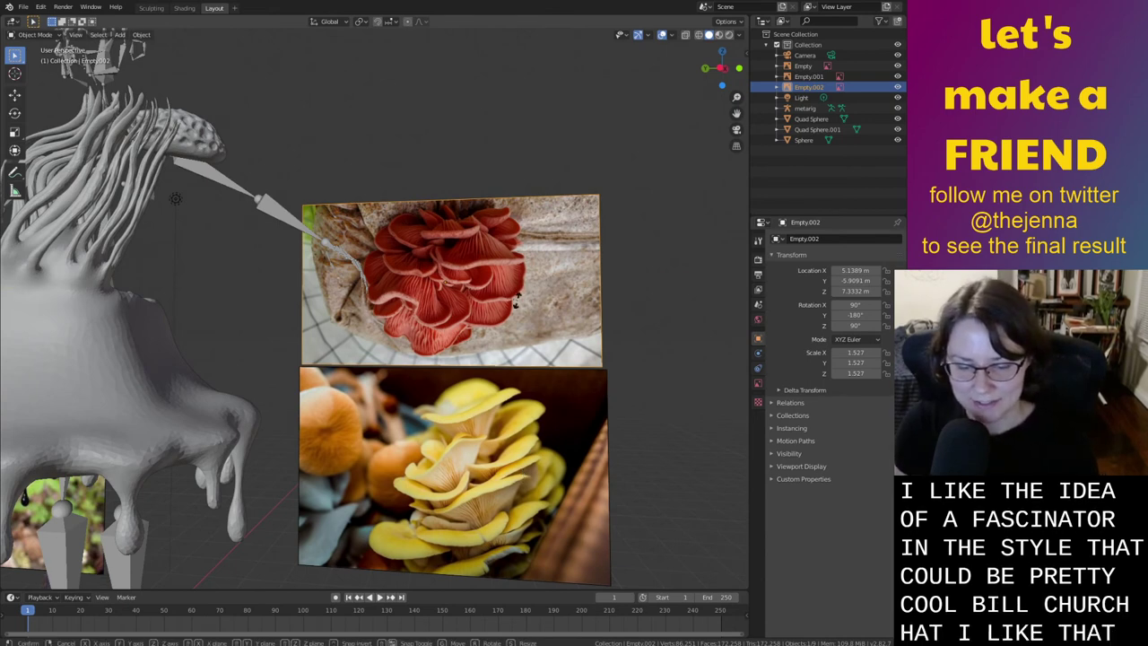
key(y)
right_click(518, 295)
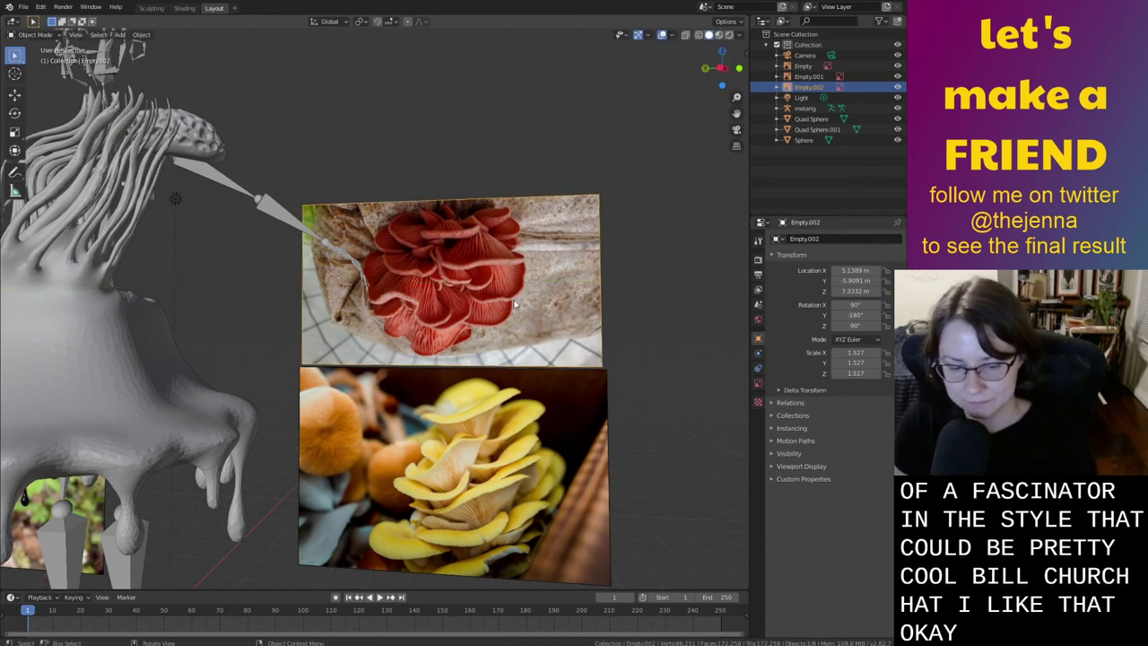
text(rx180)
key(Return)
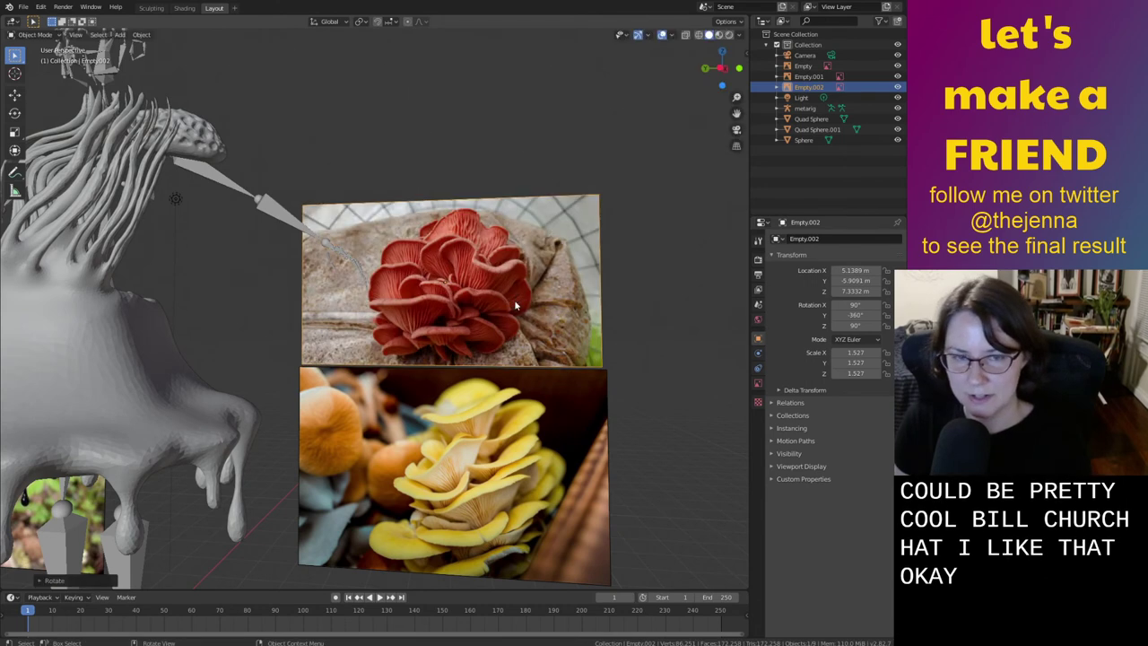
Examine the body's strands, the bumpy shoulder piece and the dripping skirt against the red and yellow mushroom photos
click(648, 345)
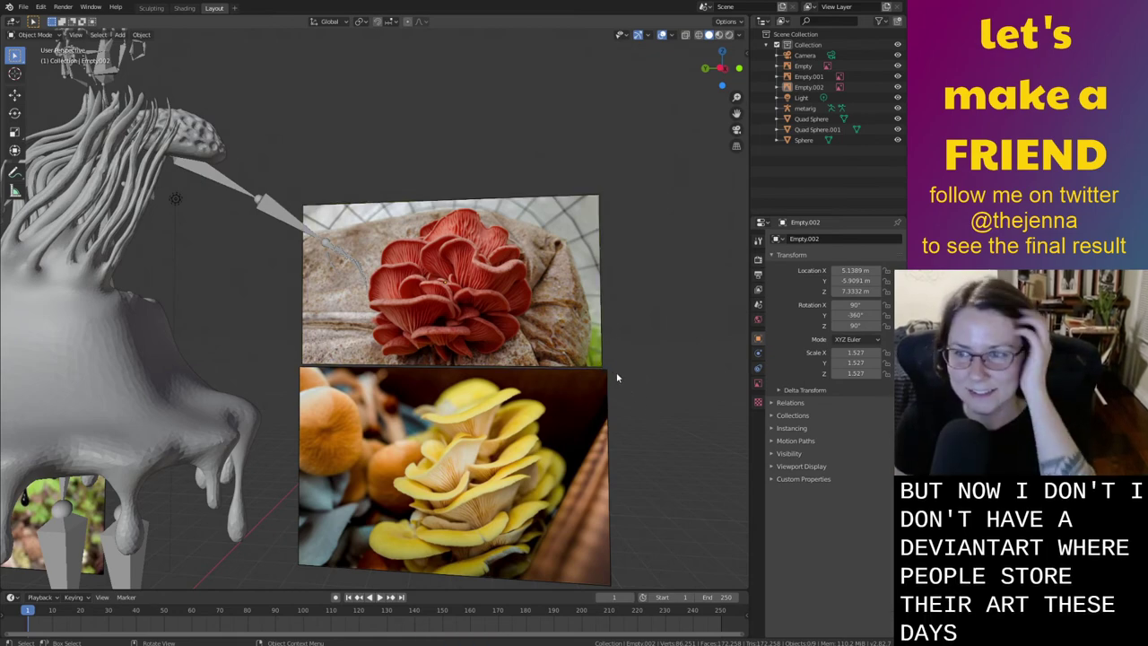
middle_drag(627, 392, 574, 388)
click(571, 384)
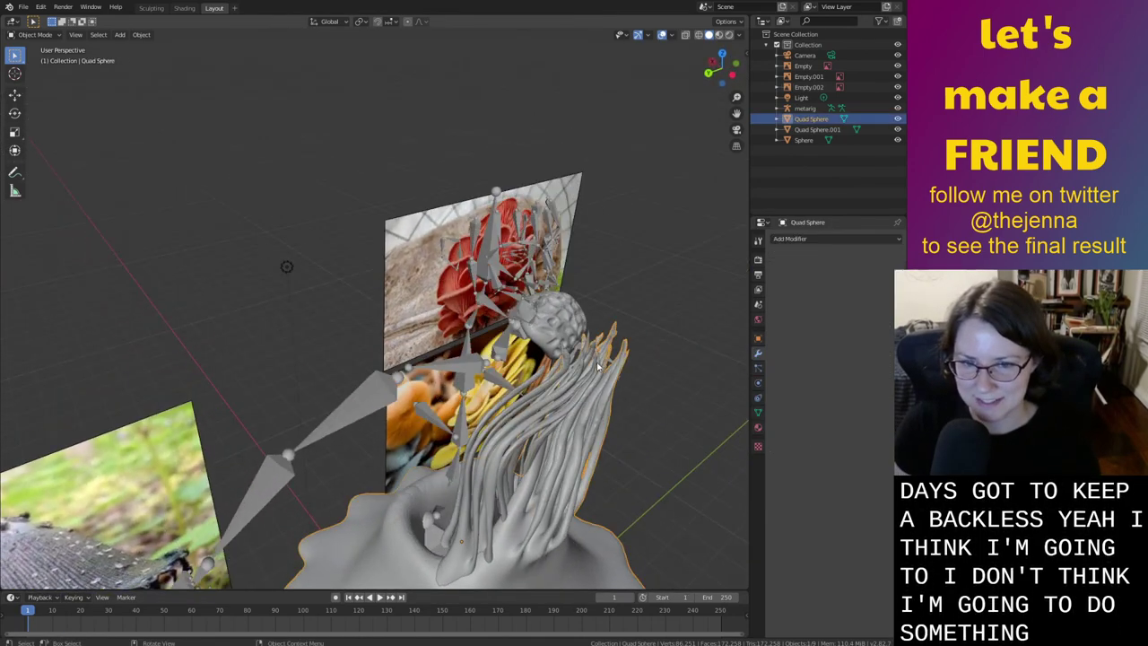
click(609, 397)
click(555, 323)
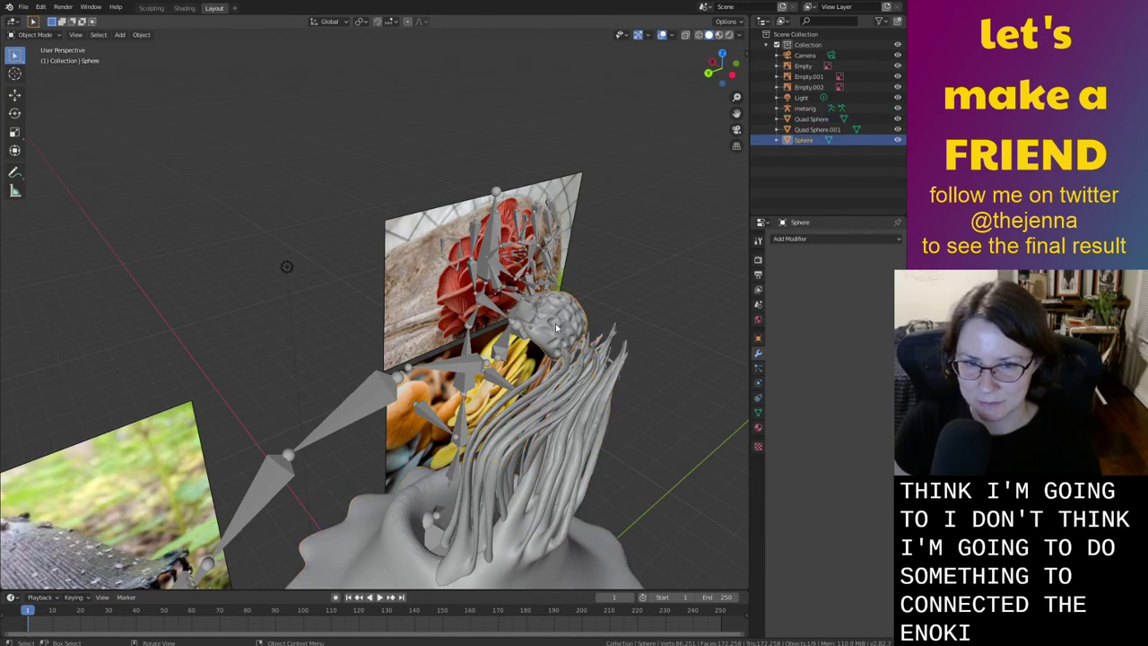
middle_drag(555, 323, 498, 356)
middle_drag(558, 429, 629, 471)
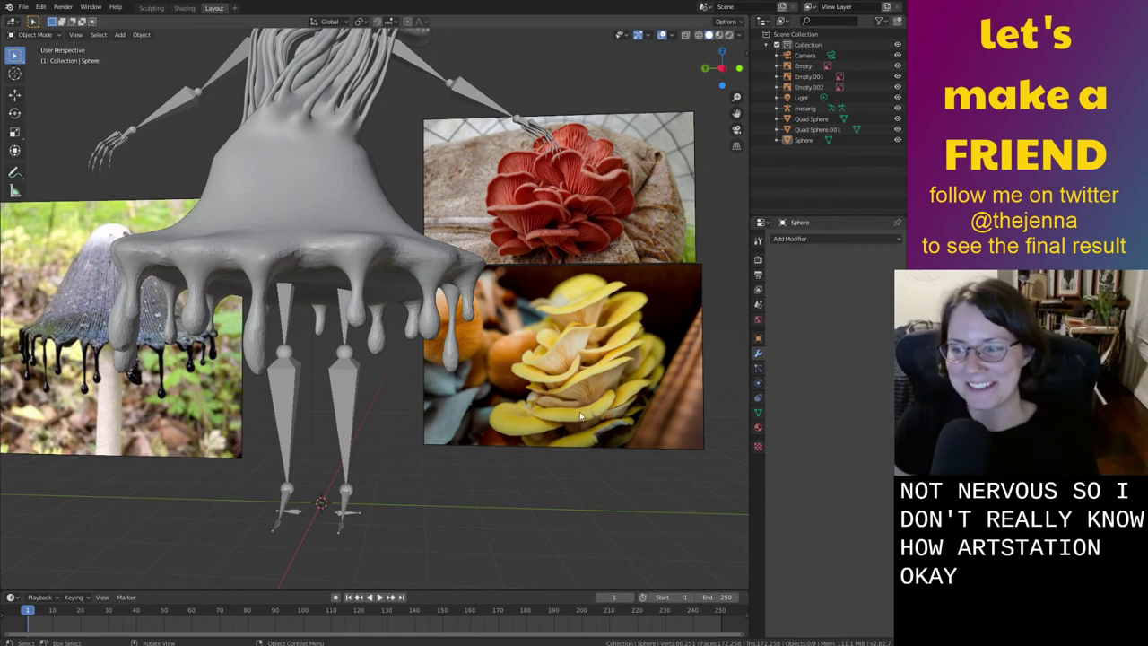
middle_drag(585, 415, 589, 349)
click(606, 318)
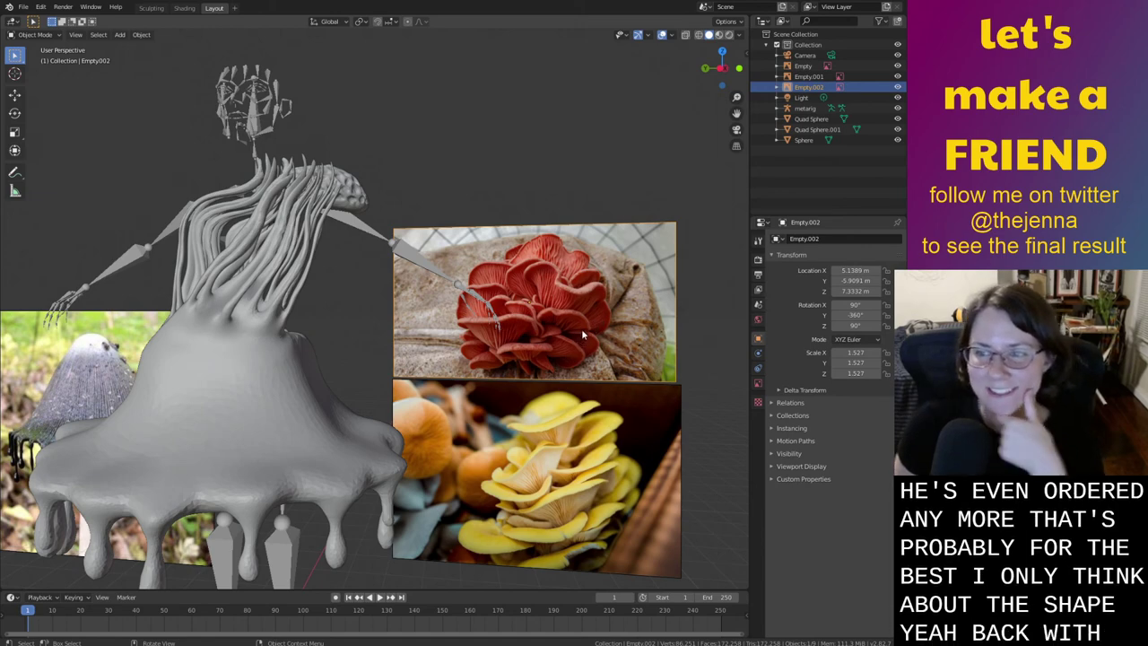
click(565, 392)
mouse_move(565, 392)
middle_down()
mouse_move(545, 374)
mouse_move(563, 372)
middle_up()
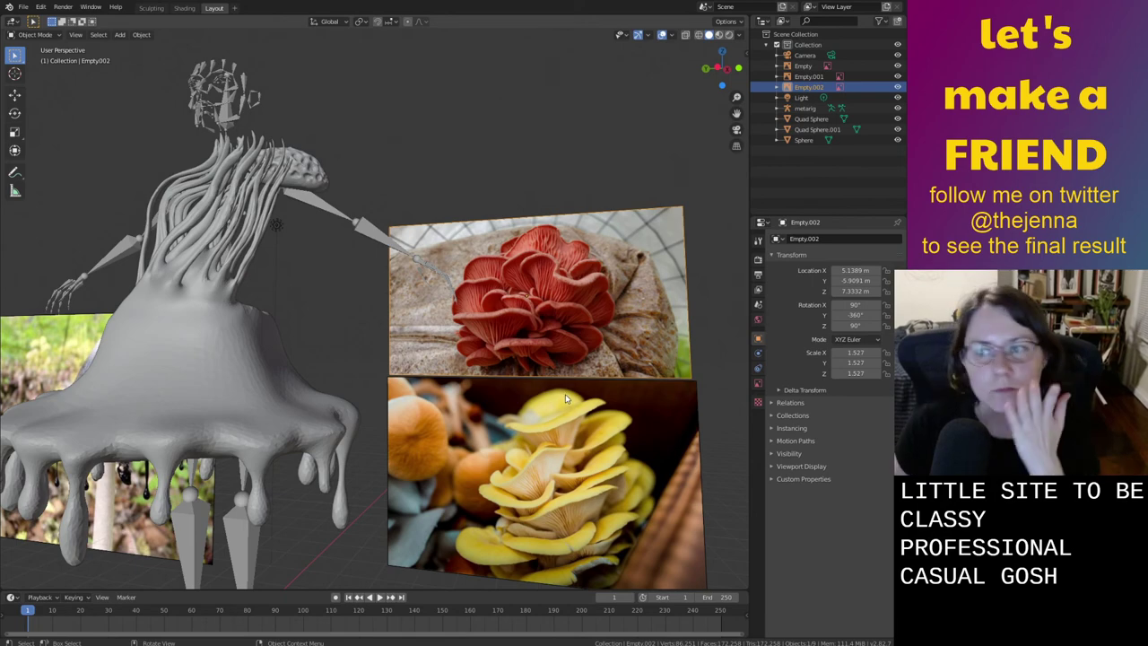
Study the red and yellow mushroom reference photos next to the creature from several angles and distances
click(570, 384)
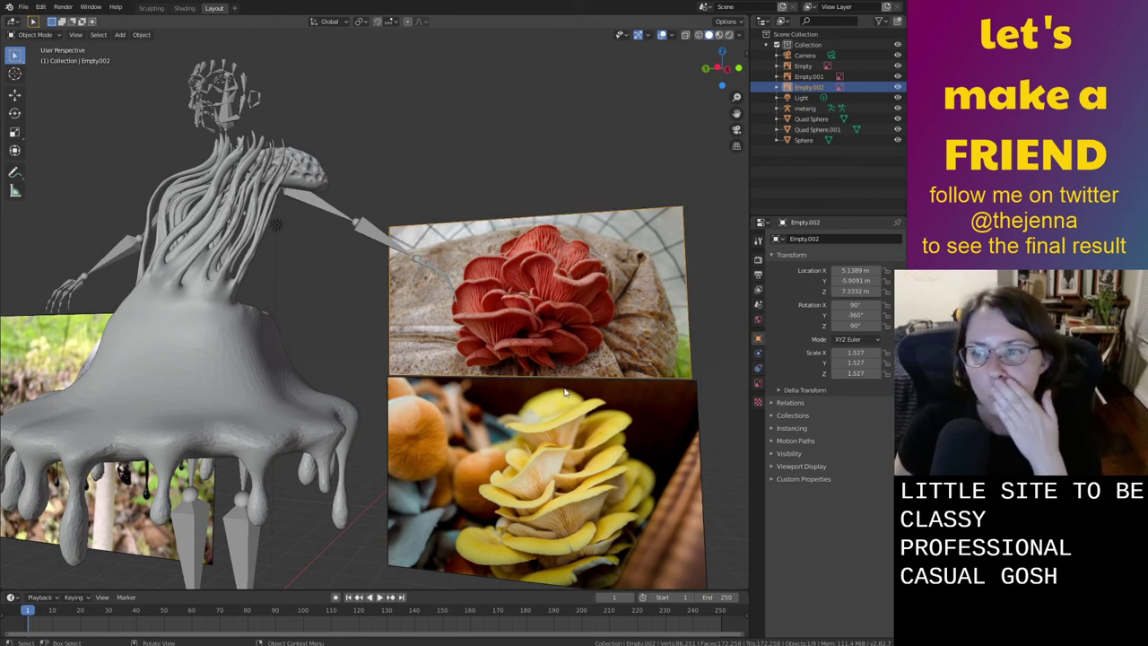
middle_drag(565, 396, 542, 366)
click(538, 404)
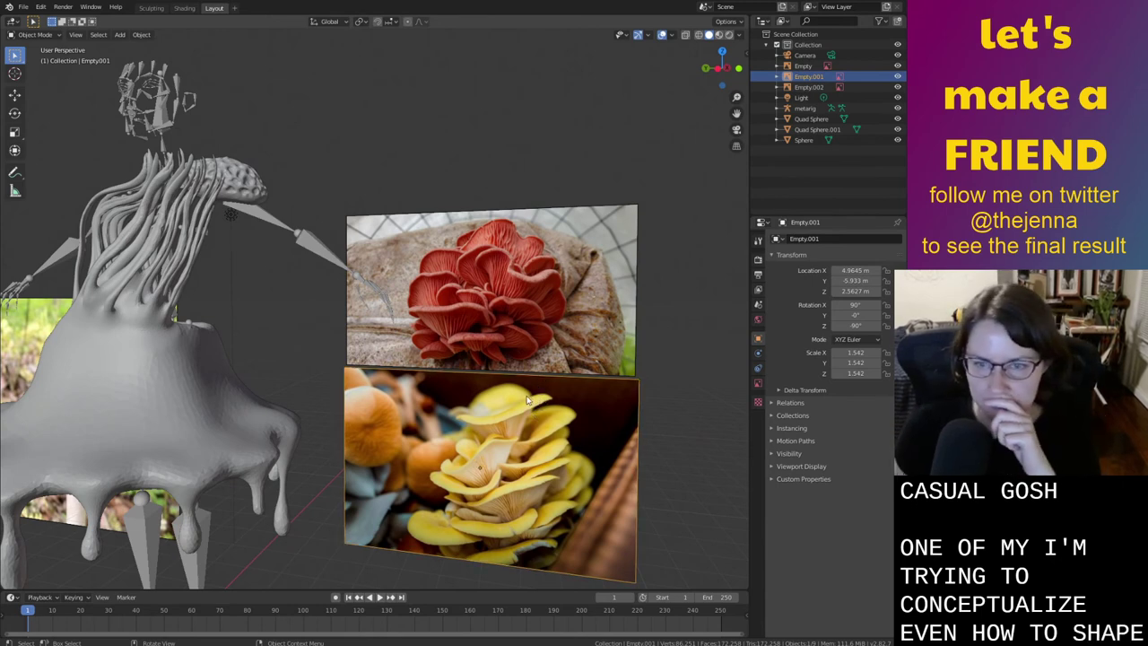
middle_drag(528, 401, 619, 426)
click(627, 428)
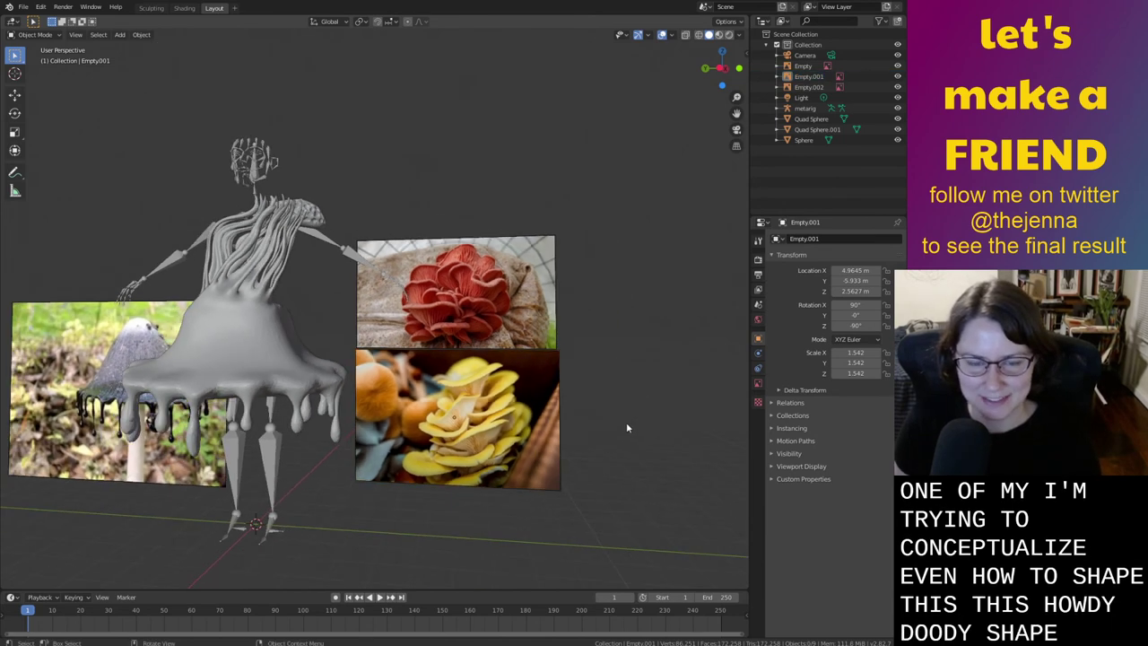
click(566, 457)
key(g)
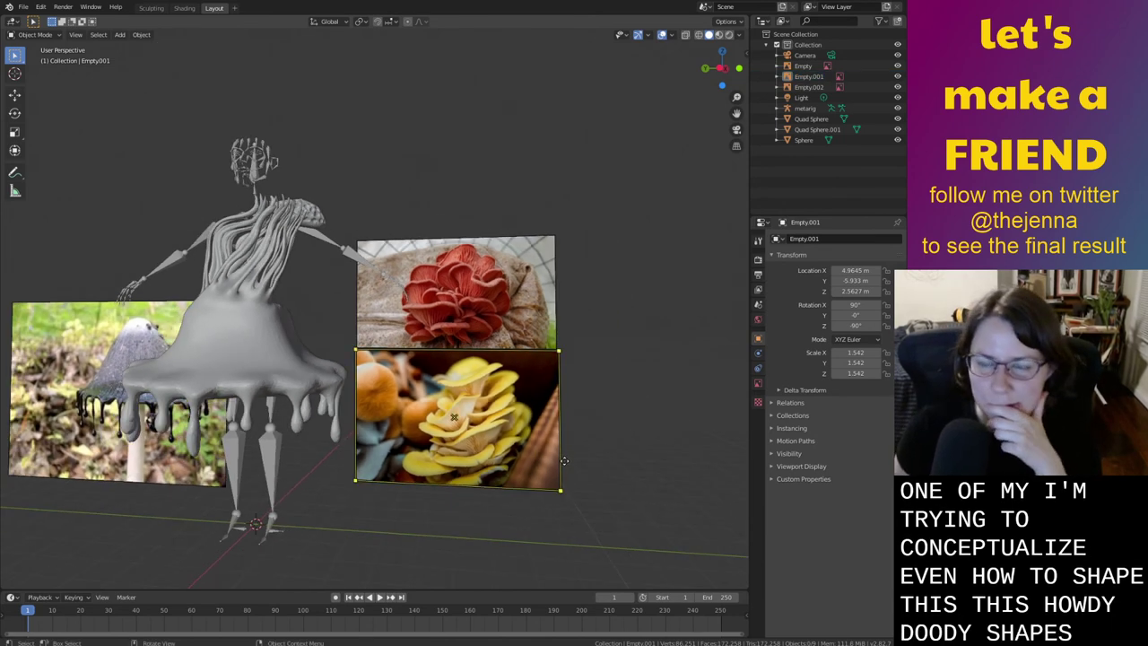
key(Escape)
key(alt+a)
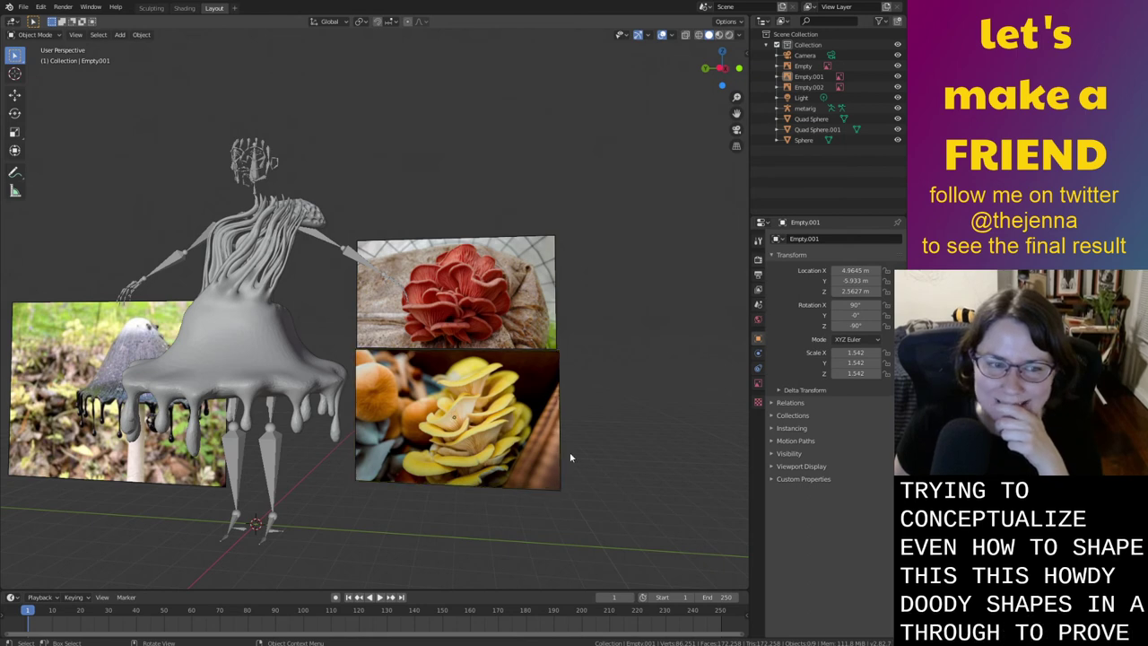
Delete the ink-cap mushroom reference image beside the dripping skirt
click(126, 454)
key(x)
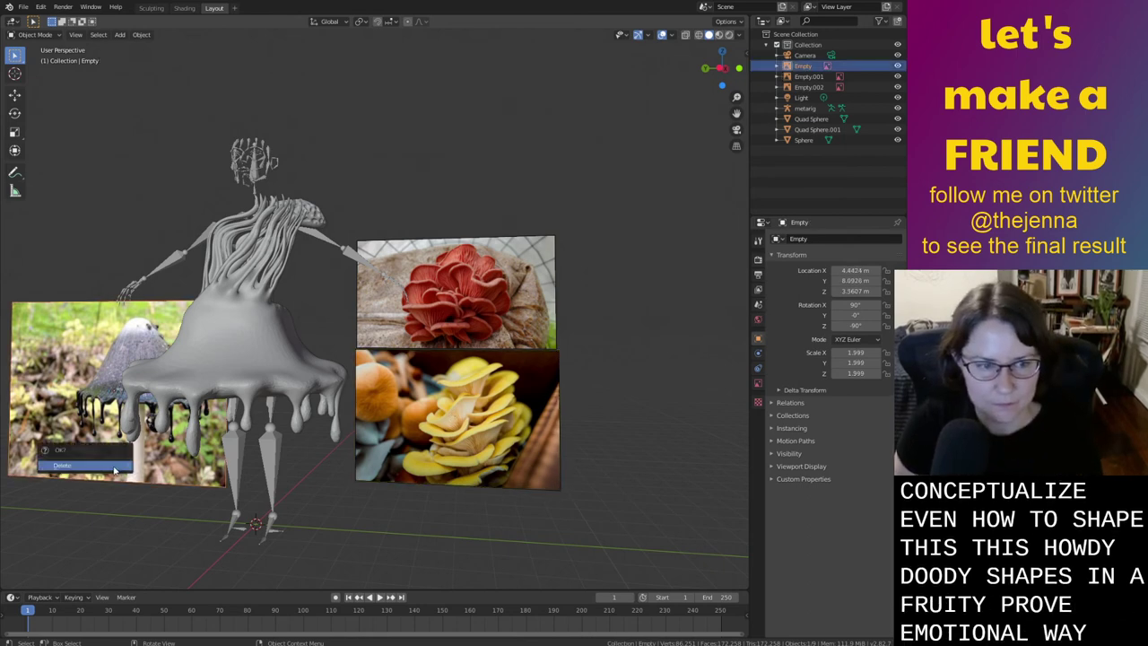
click(114, 466)
Compare the creature with the red and yellow mushroom photos, and save the file
click(508, 413)
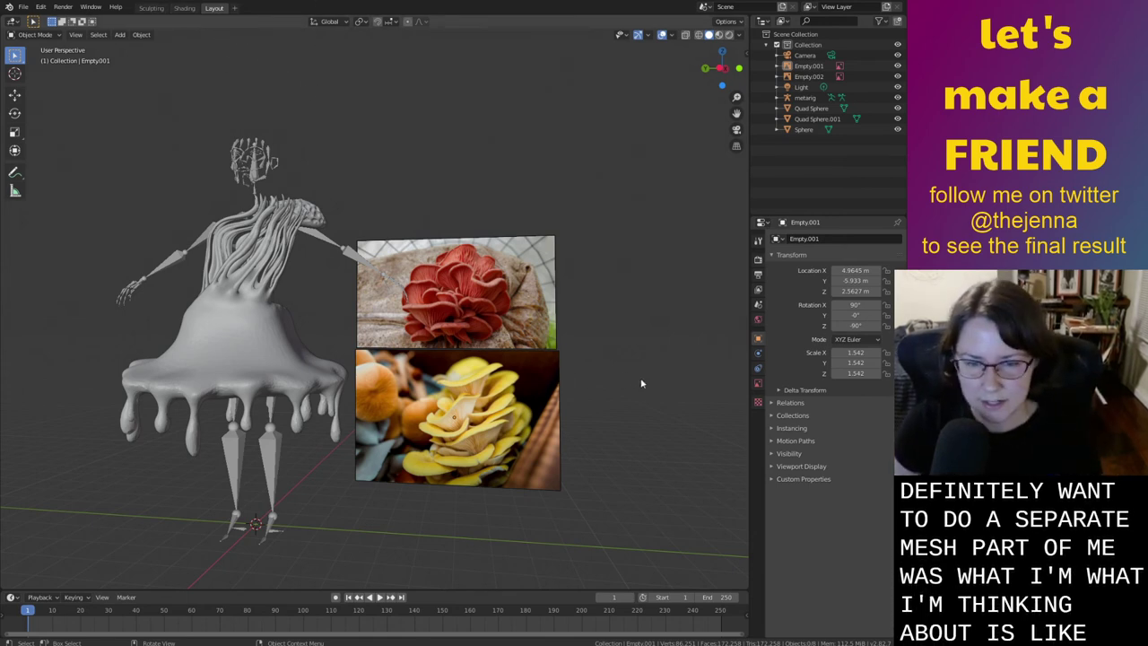
shift+middle_drag(628, 349, 565, 392)
scroll(565, 392, up, 5)
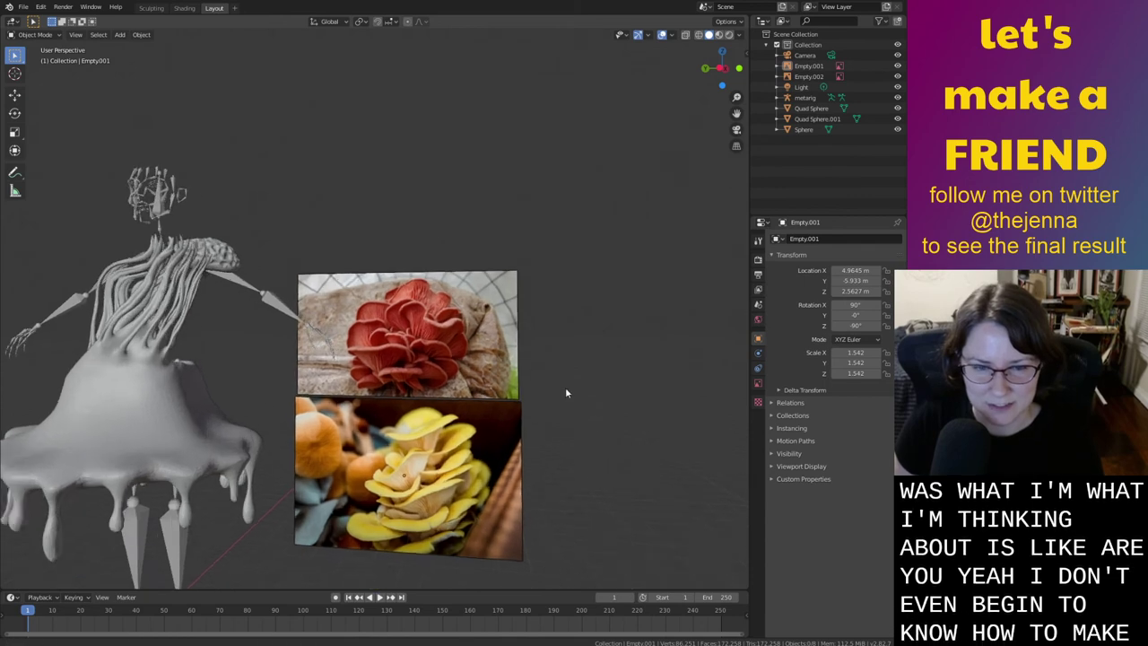
shift+middle_drag(565, 431, 569, 387)
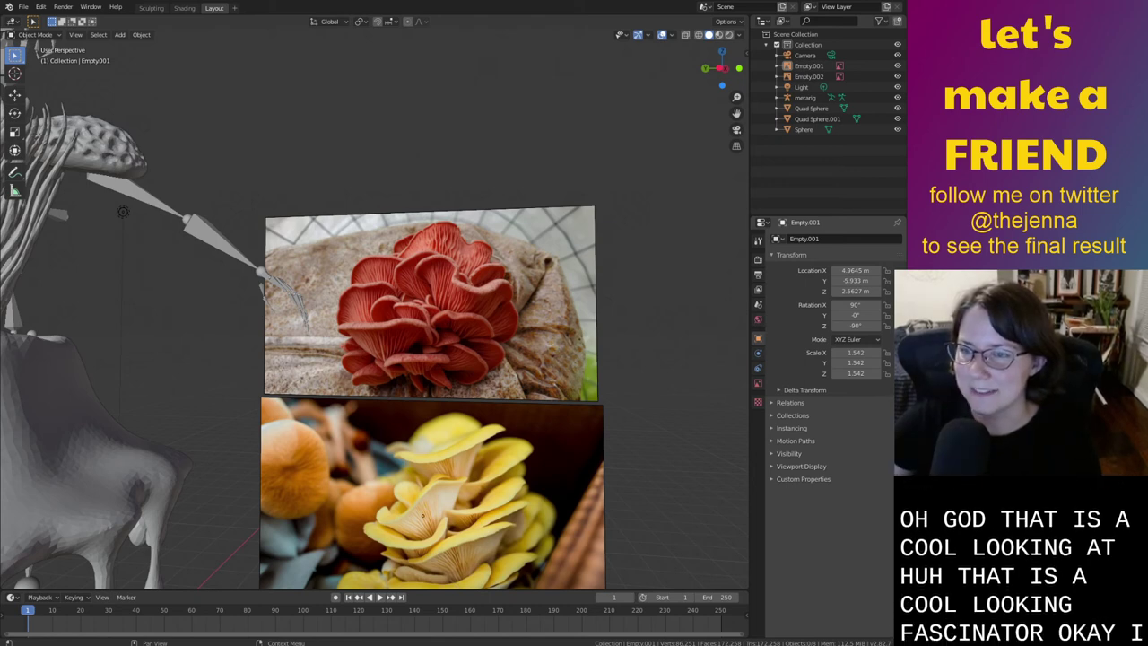
ctrl+middle_drag(523, 402, 538, 549)
shift+middle_drag(546, 462, 572, 427)
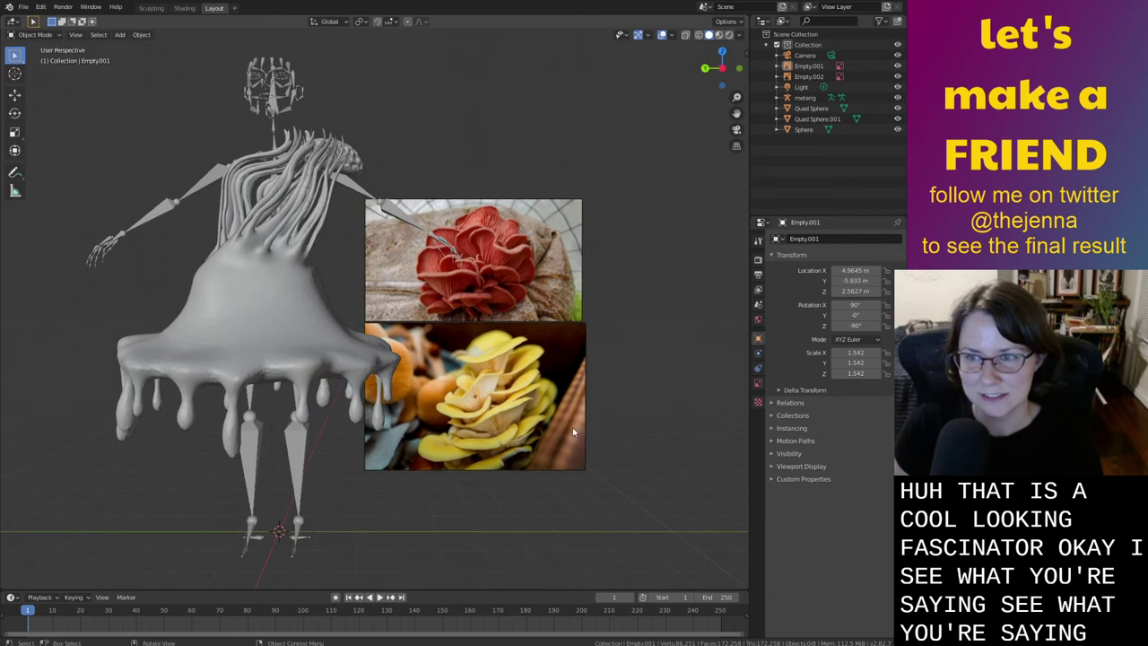
key(ctrl+s)
click(550, 266)
middle_drag(550, 267, 584, 428)
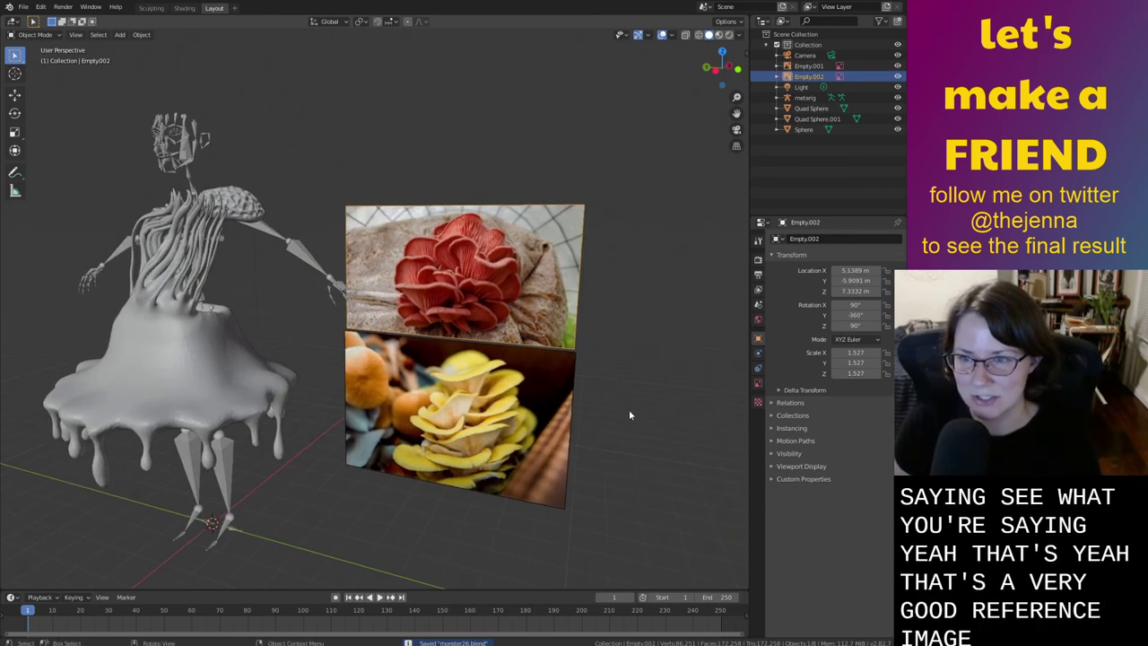
click(611, 429)
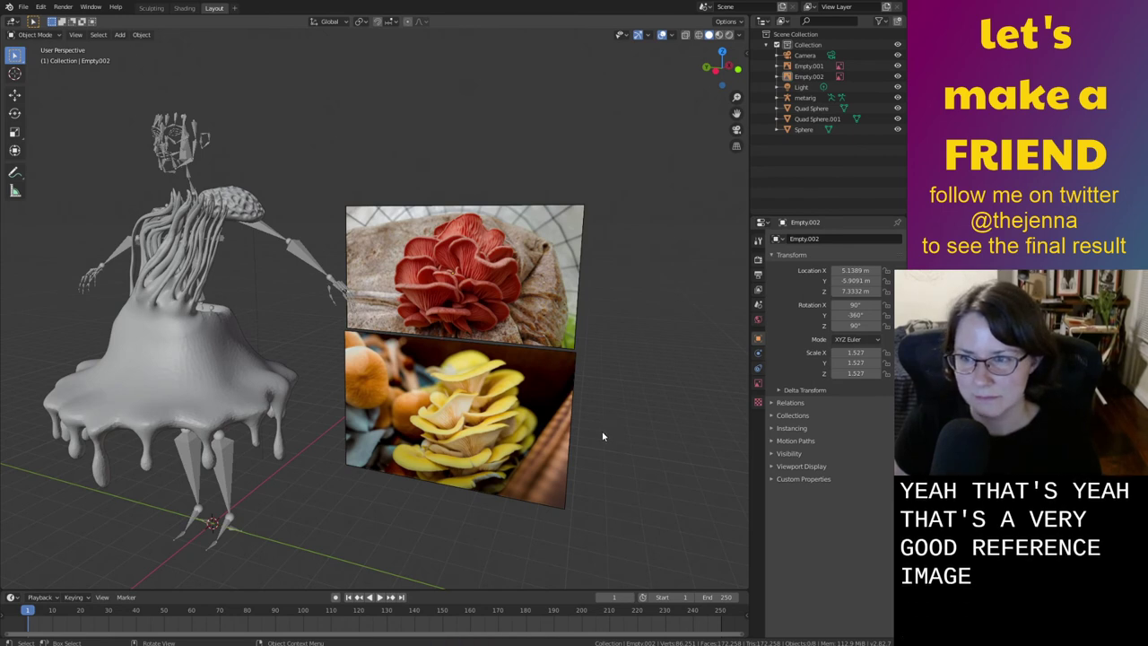
middle_drag(603, 436, 607, 430)
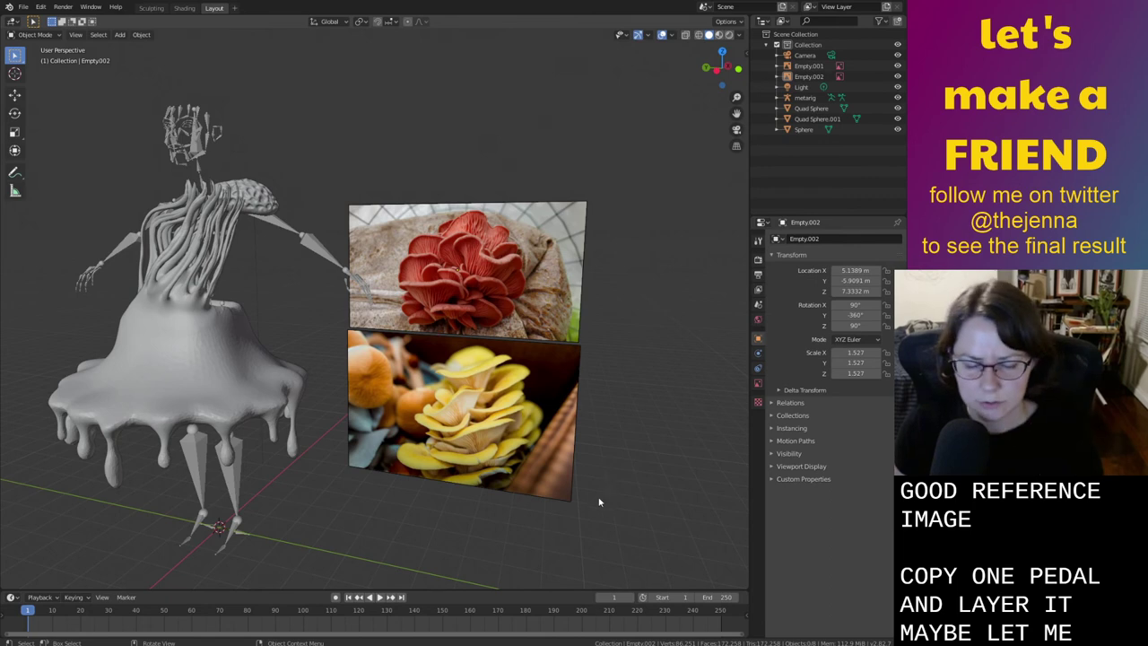
Add a UV sphere with 82 segments, 73 rings and a radius of 2.52 m at the world origin
key(shift+a)
mouse_move(563, 419)
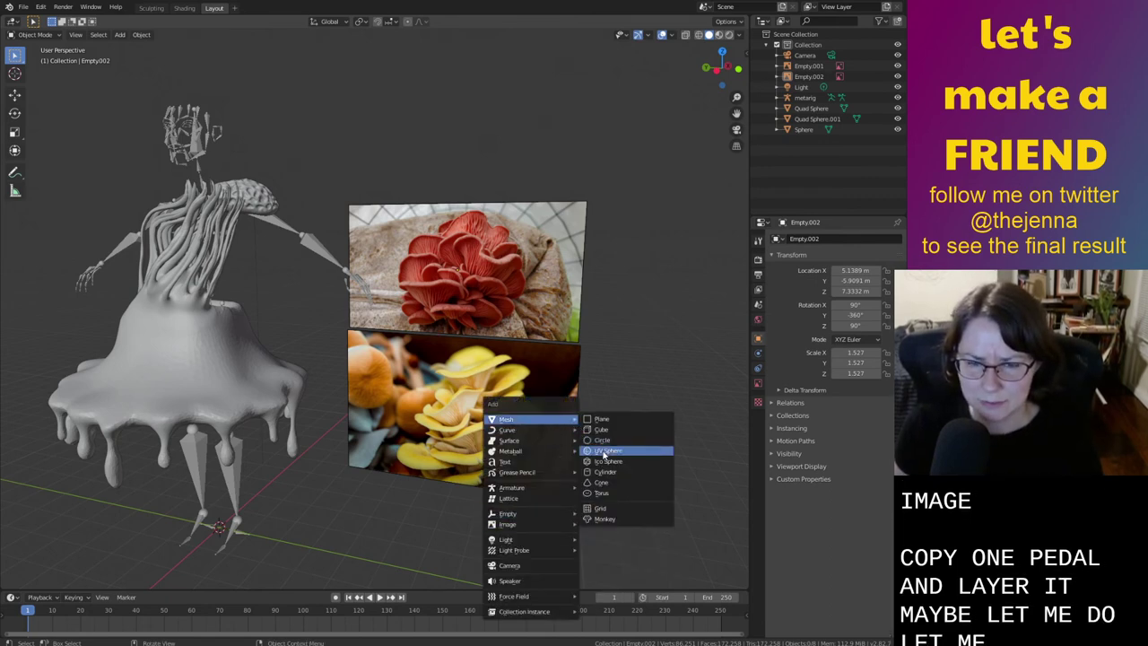
click(604, 451)
middle_drag(586, 485, 591, 484)
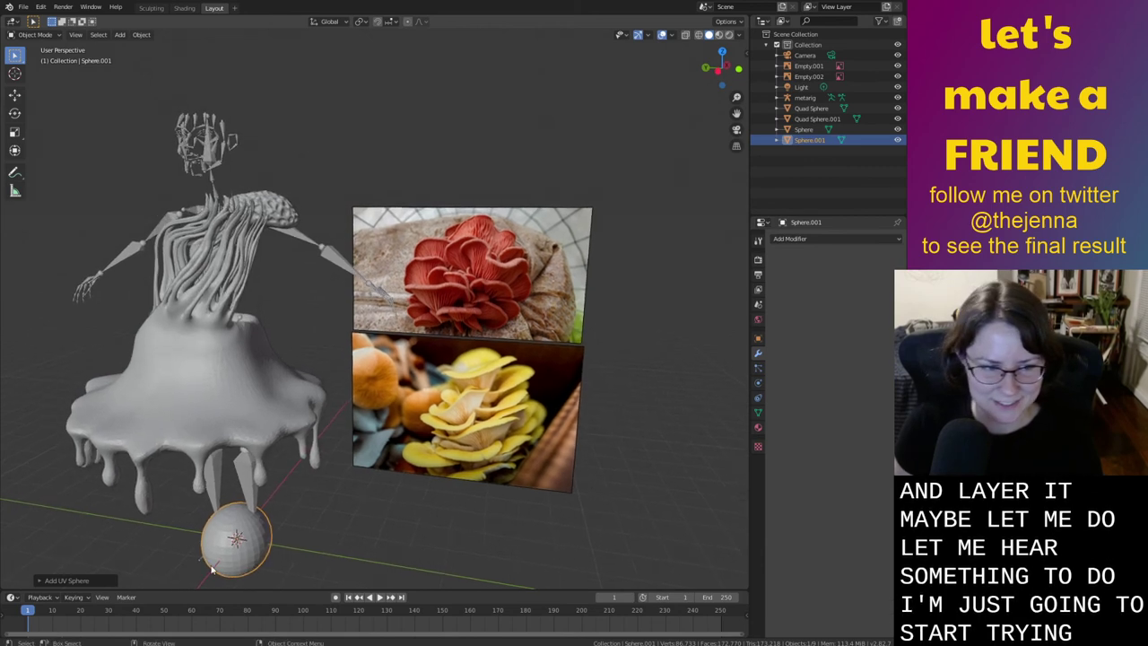
click(43, 582)
drag(137, 467, 316, 518)
Raise the new sphere 11.1 m along the global Z axis and scale it down to about 0.55
key(g)
key(z)
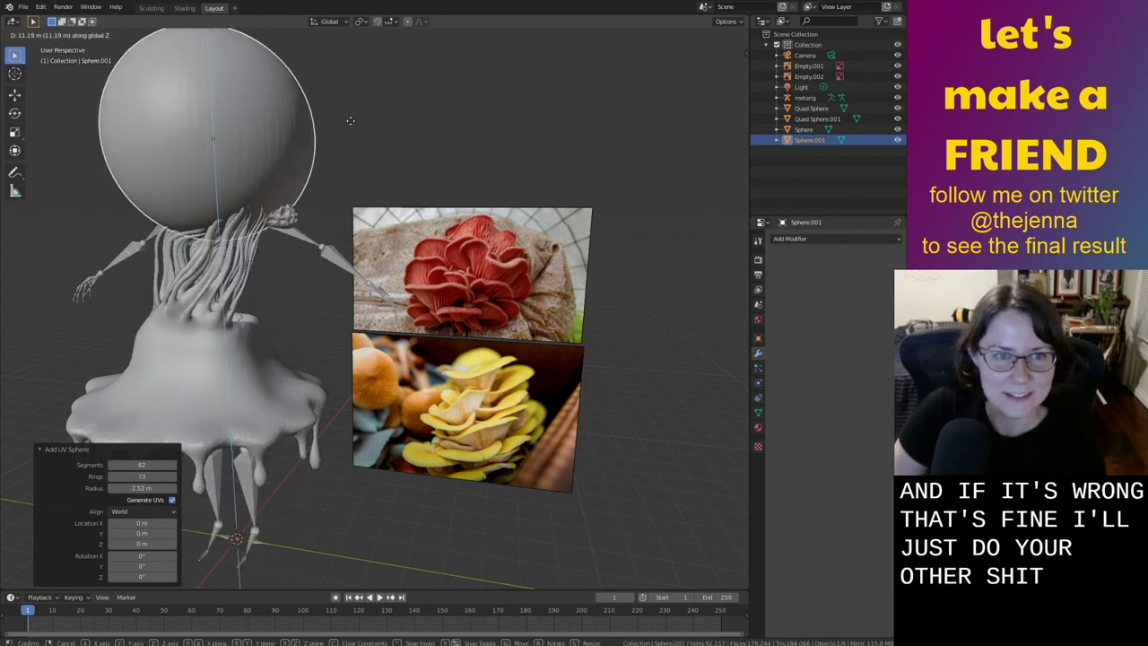
click(351, 120)
middle_drag(351, 121, 425, 208)
key(s)
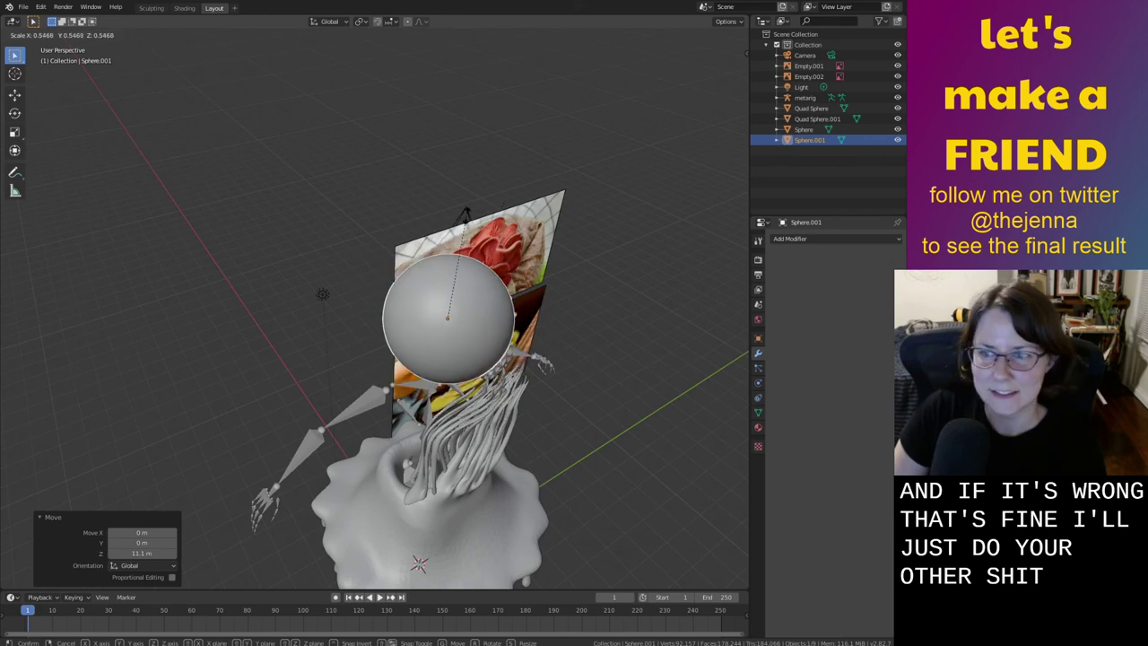
click(491, 224)
Move the sphere -0.721 m along the Y axis and 1.29 m up the Z axis so it sits over the head
middle_drag(491, 224, 375, 177)
key(g)
key(y)
click(410, 208)
key(g)
key(z)
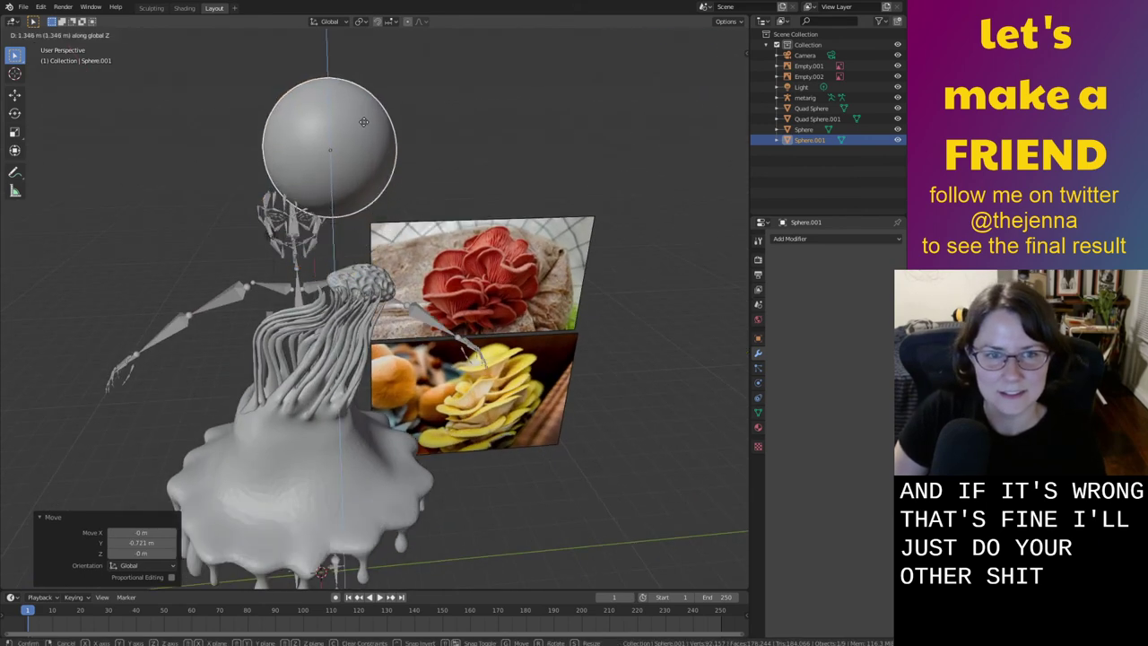
click(370, 124)
Start editing the sphere's mesh in face selection mode, leaving all its faces deselected
middle_drag(464, 142, 607, 366)
scroll(500, 347, up, 2)
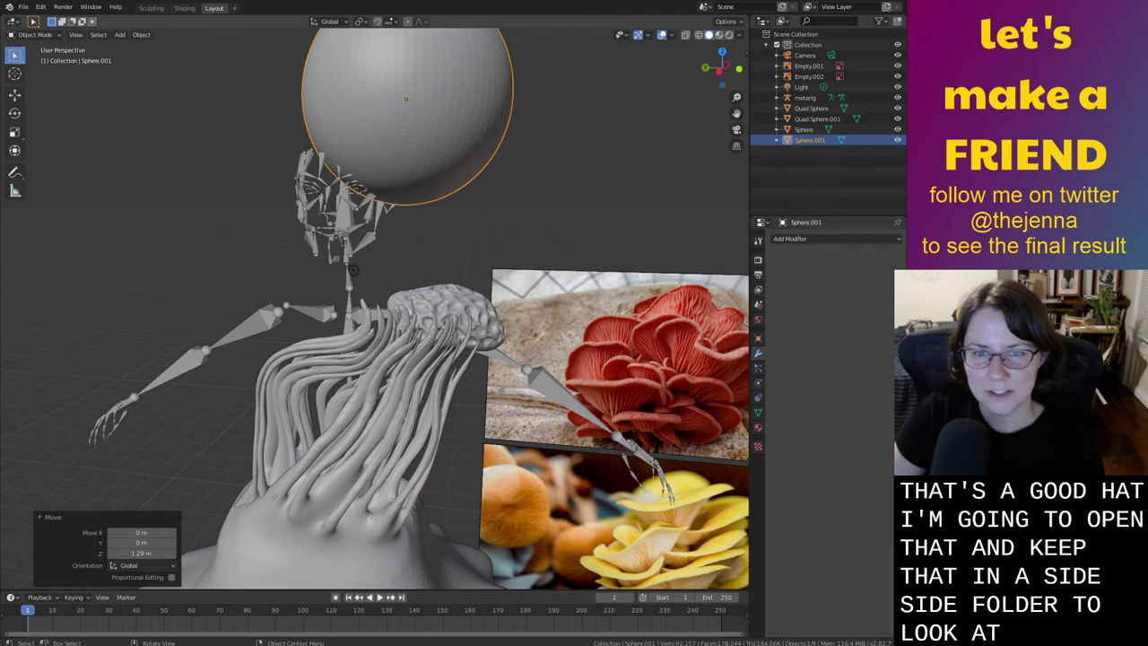
middle_drag(574, 135, 549, 239)
click(460, 270)
middle_drag(460, 266, 467, 301)
key(Tab)
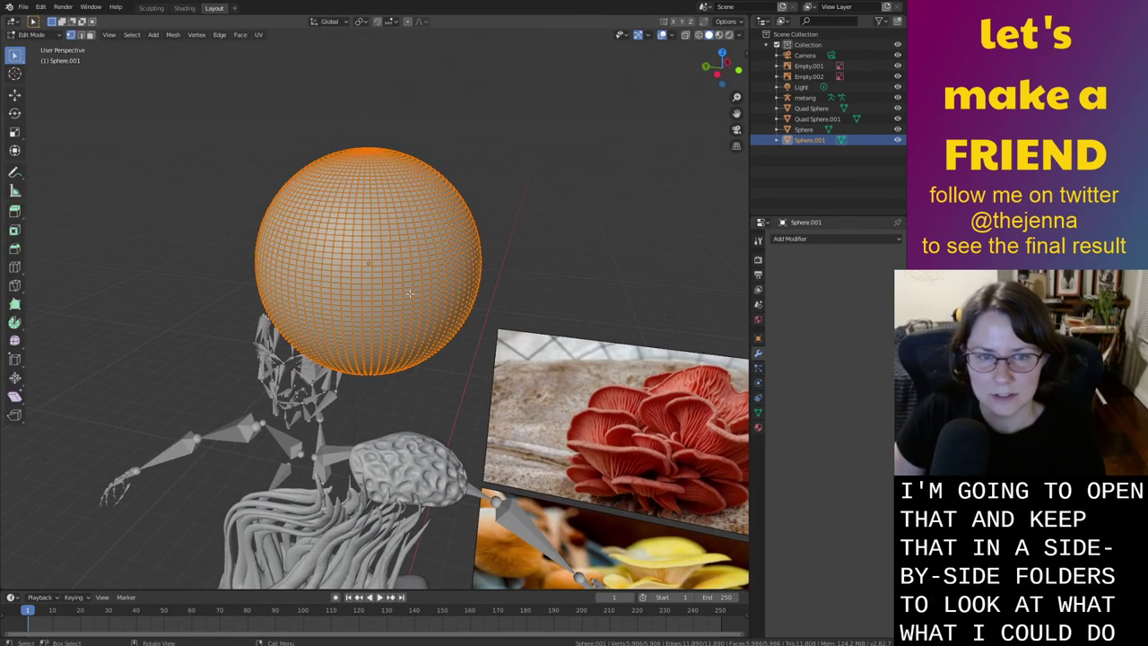
key(alt+a)
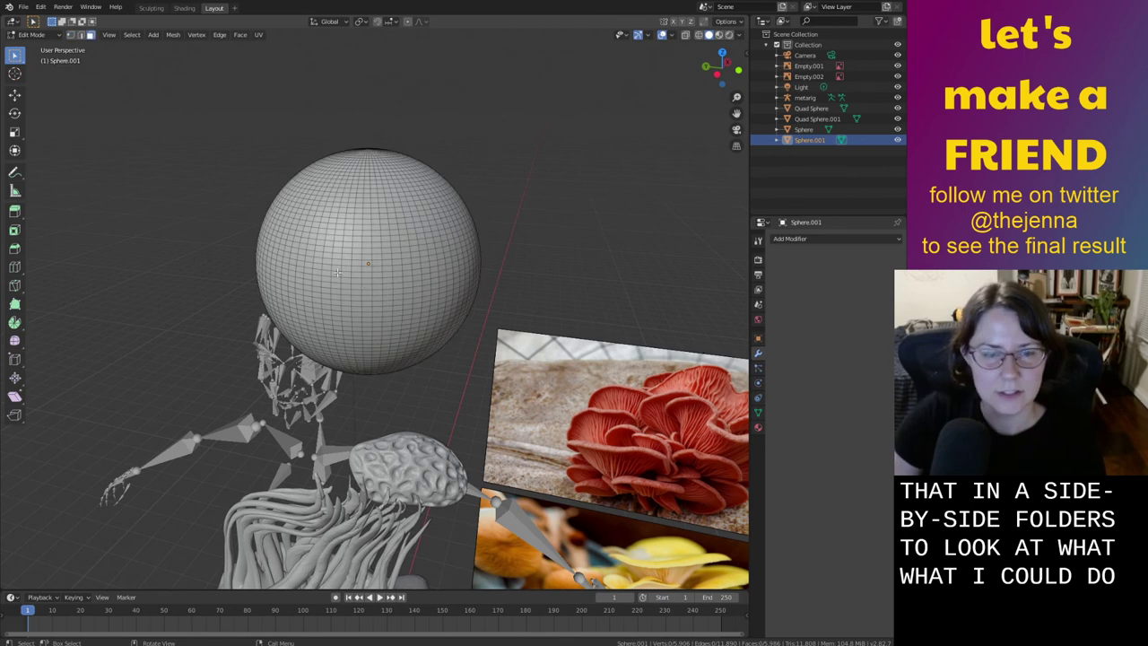
drag(459, 276, 462, 235)
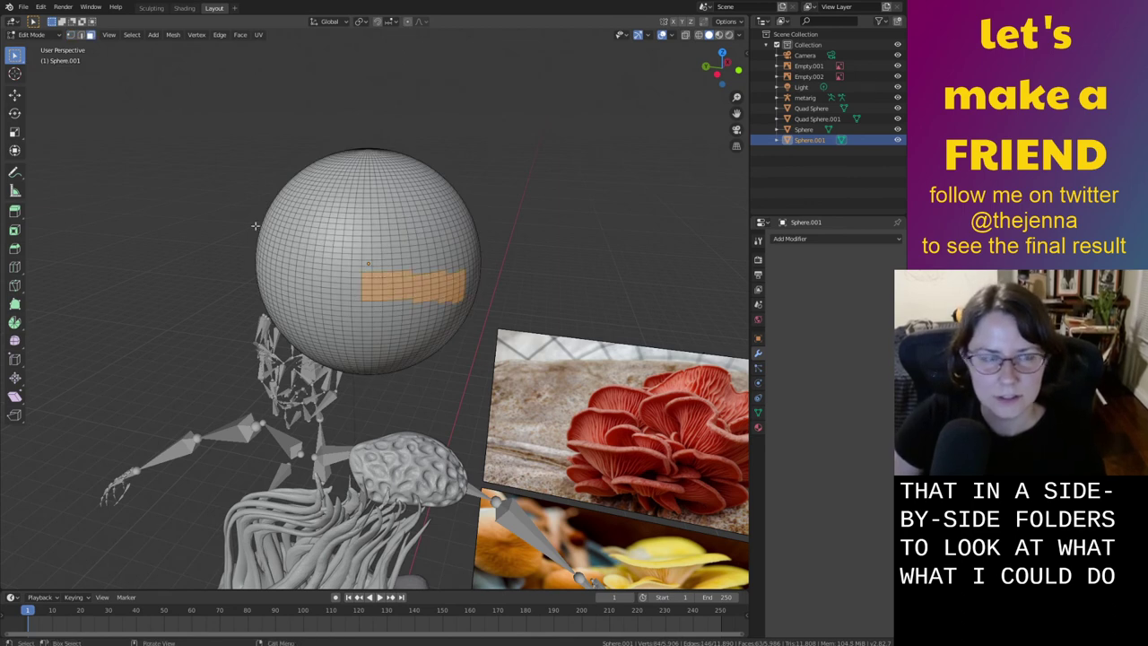
key(alt+a)
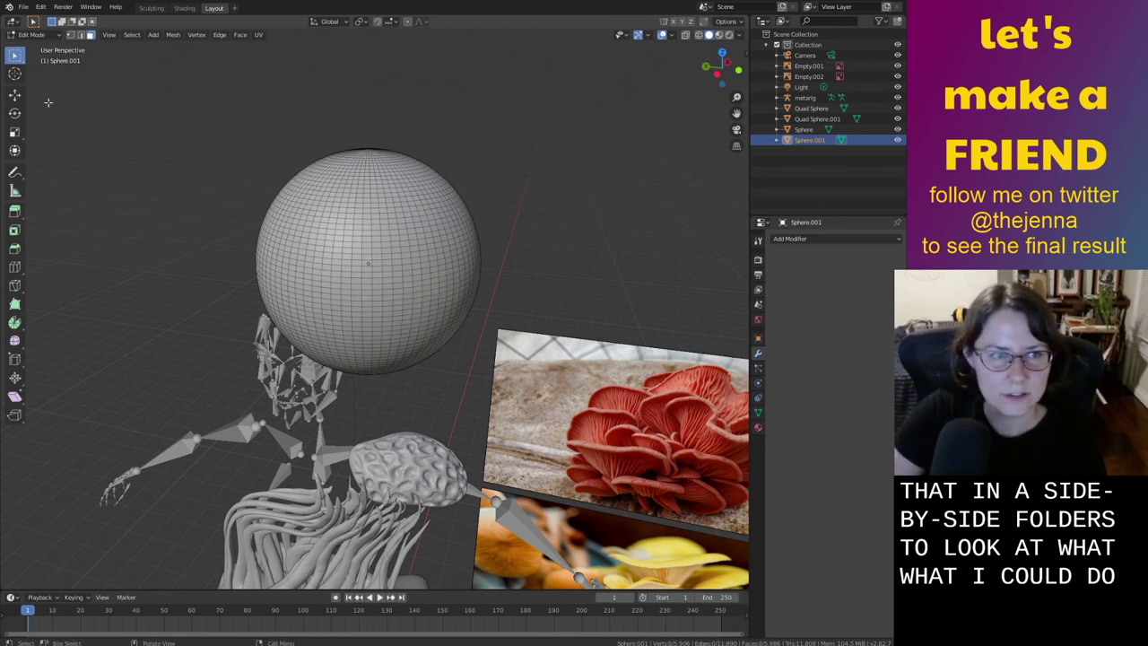
Switch to the Select Circle tool, try it on the sphere's lower faces and undo that selection
right_click(18, 60)
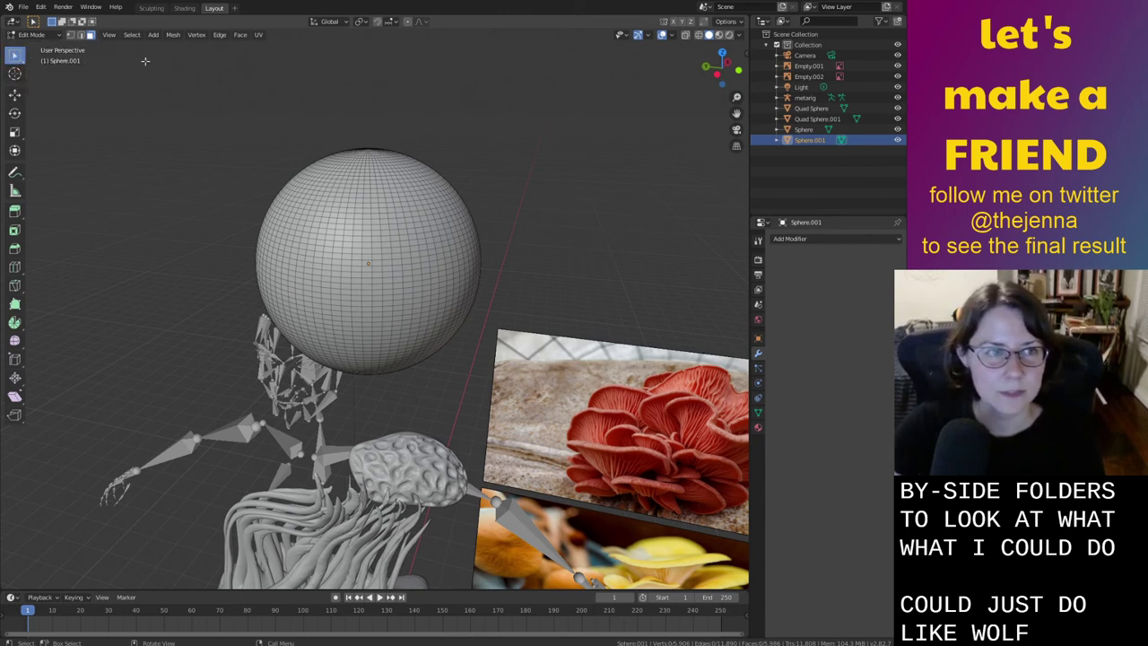
click(14, 55)
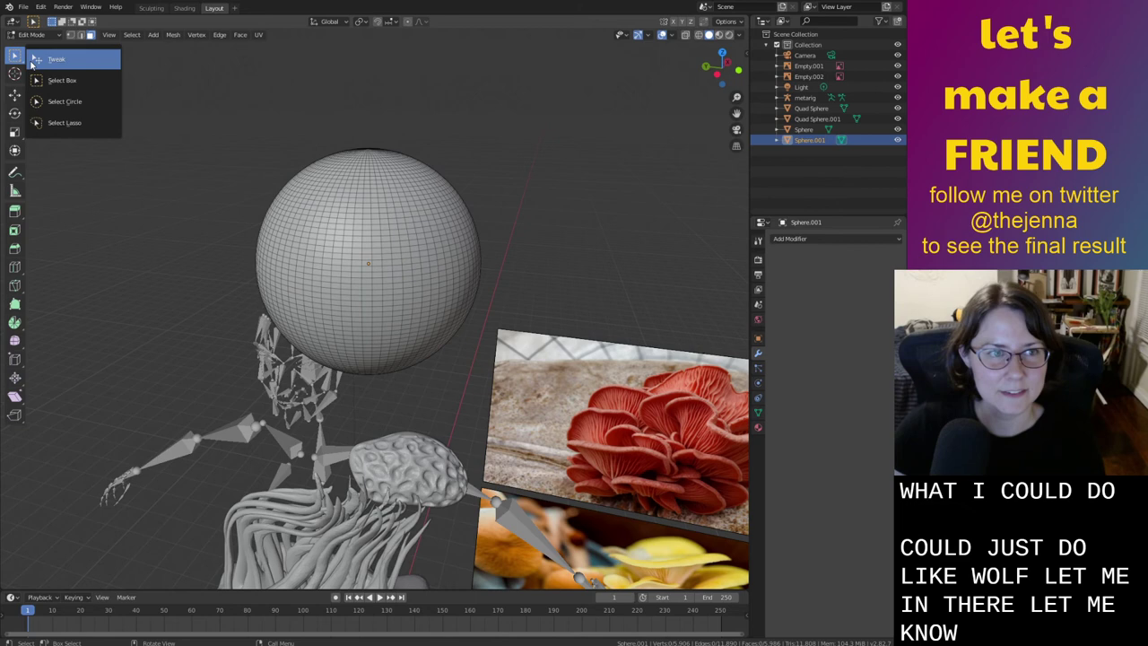
click(60, 98)
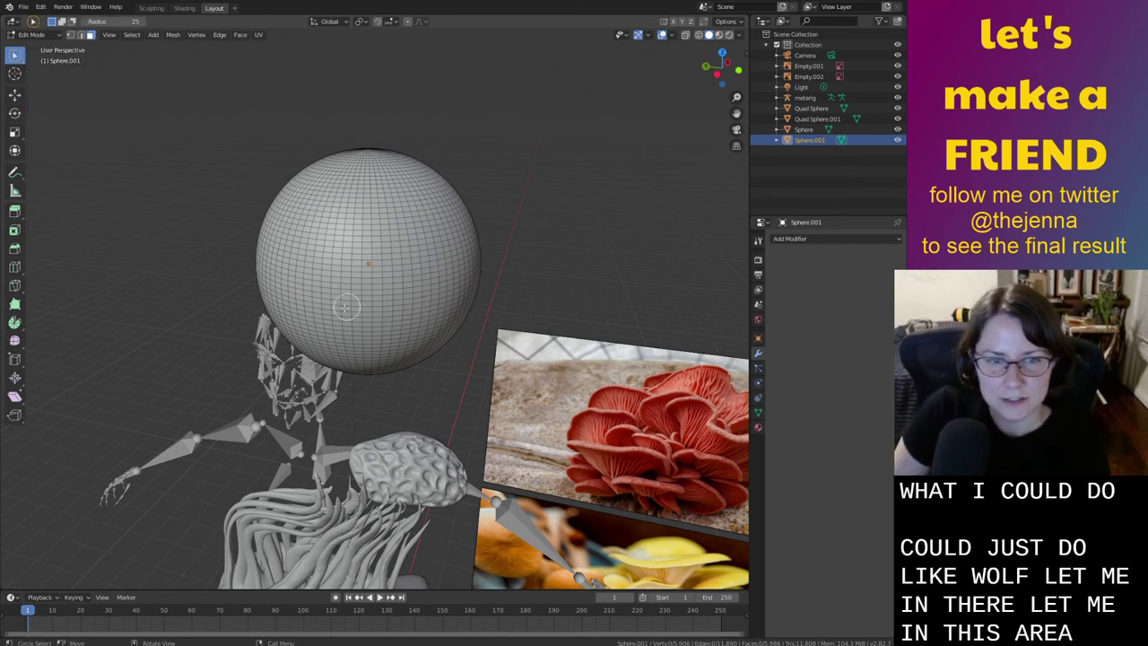
drag(323, 324, 373, 325)
key(ctrl+z)
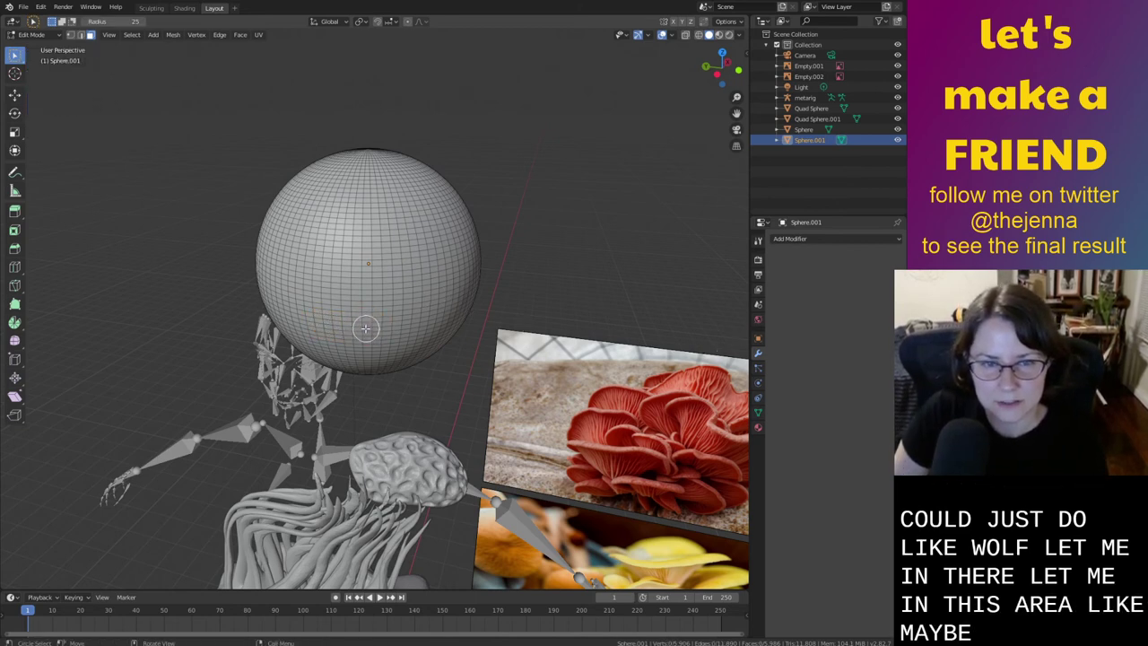
Select a wide band of faces low on the sphere's front and extrude it 0.161 m outward
scroll(439, 341, up, 3)
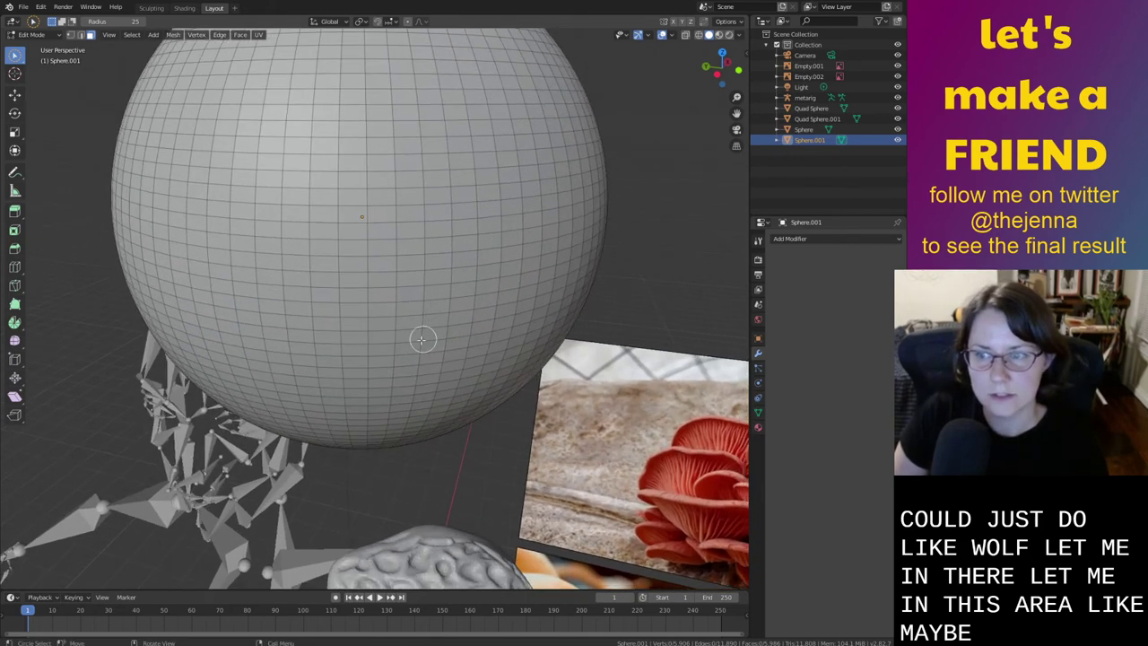
scroll(449, 341, up, 2)
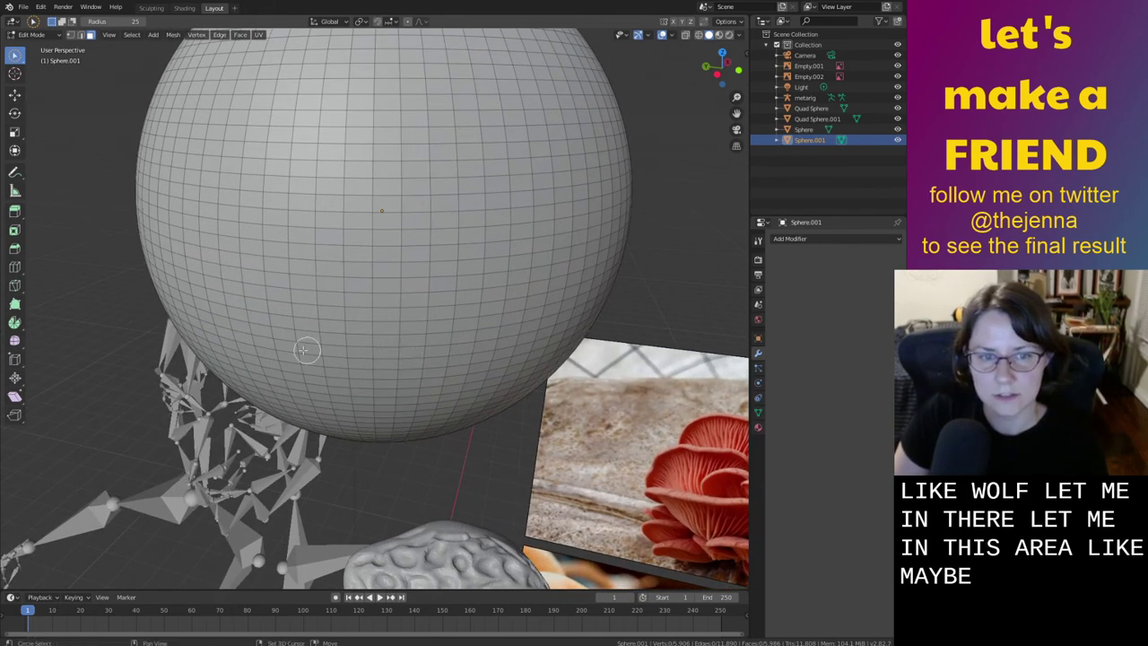
drag(302, 343, 503, 347)
key(e)
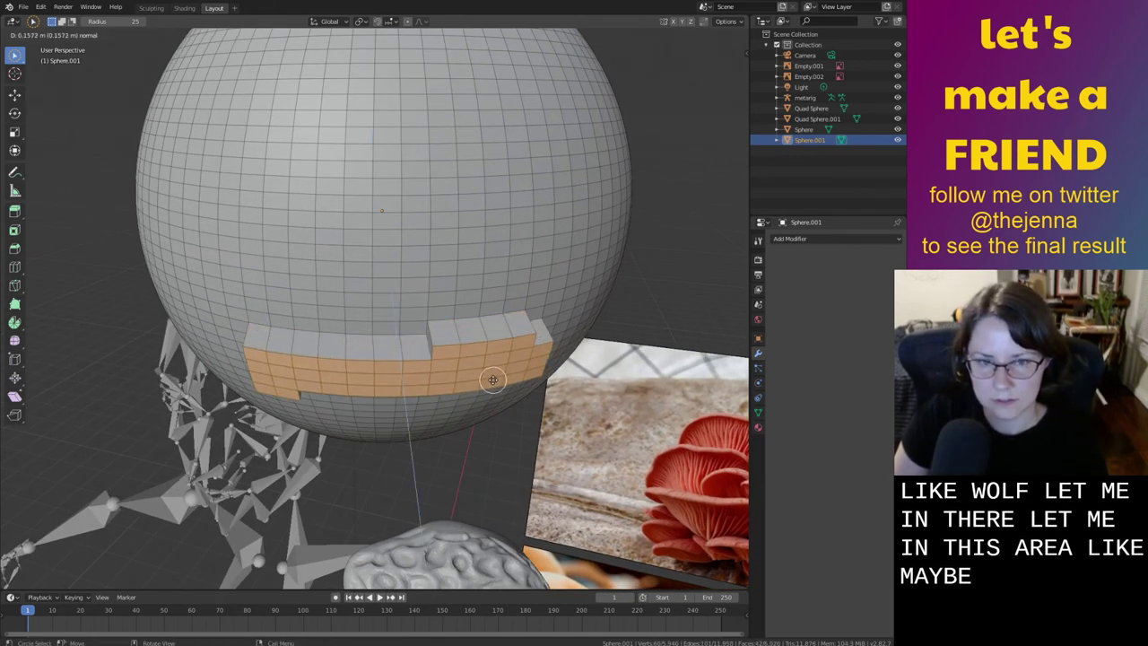
click(493, 377)
Lengthen the protruding face band with three further outward extrusions of 0.23 m, 0.216 m and 0.0823 m
scroll(470, 285, down, 2)
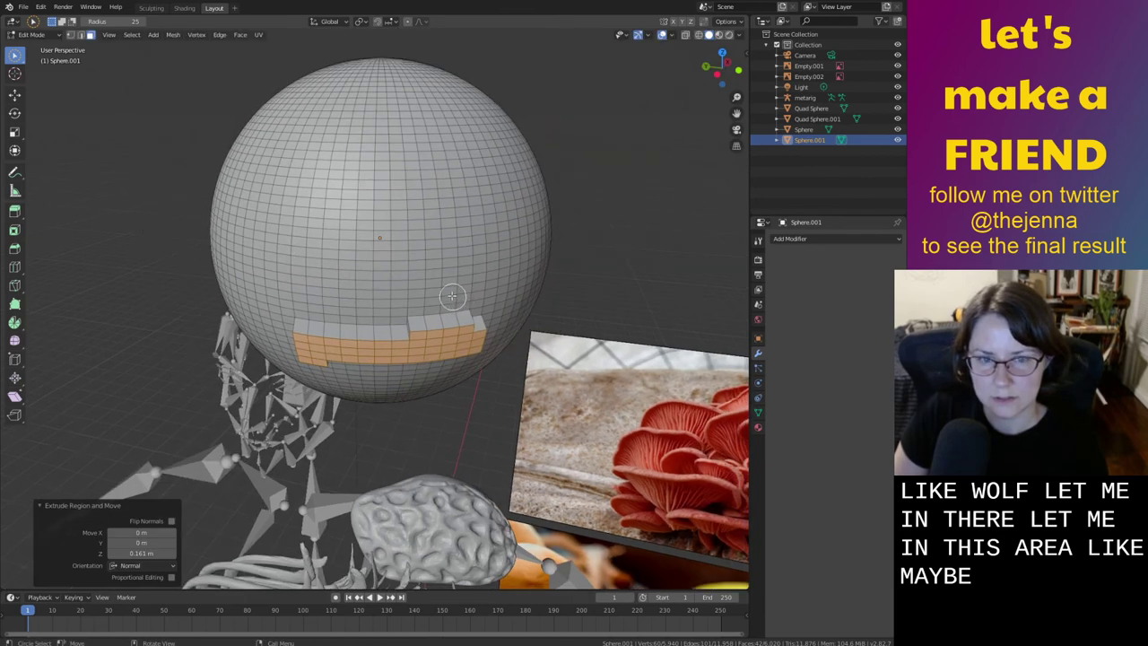
key(e)
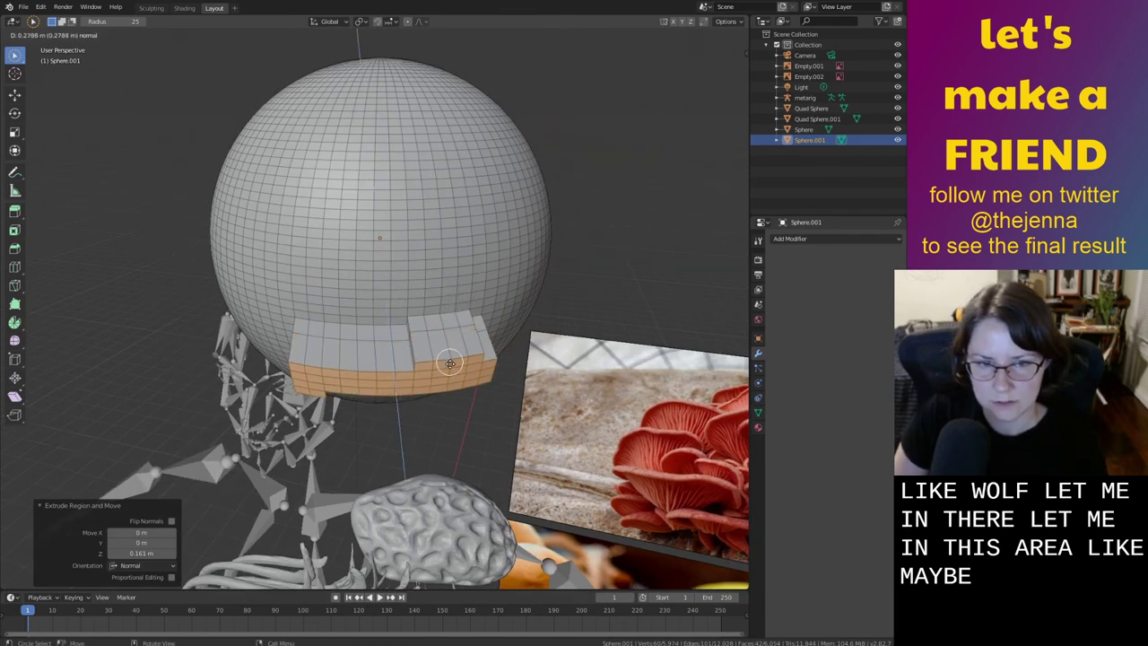
click(462, 350)
key(e)
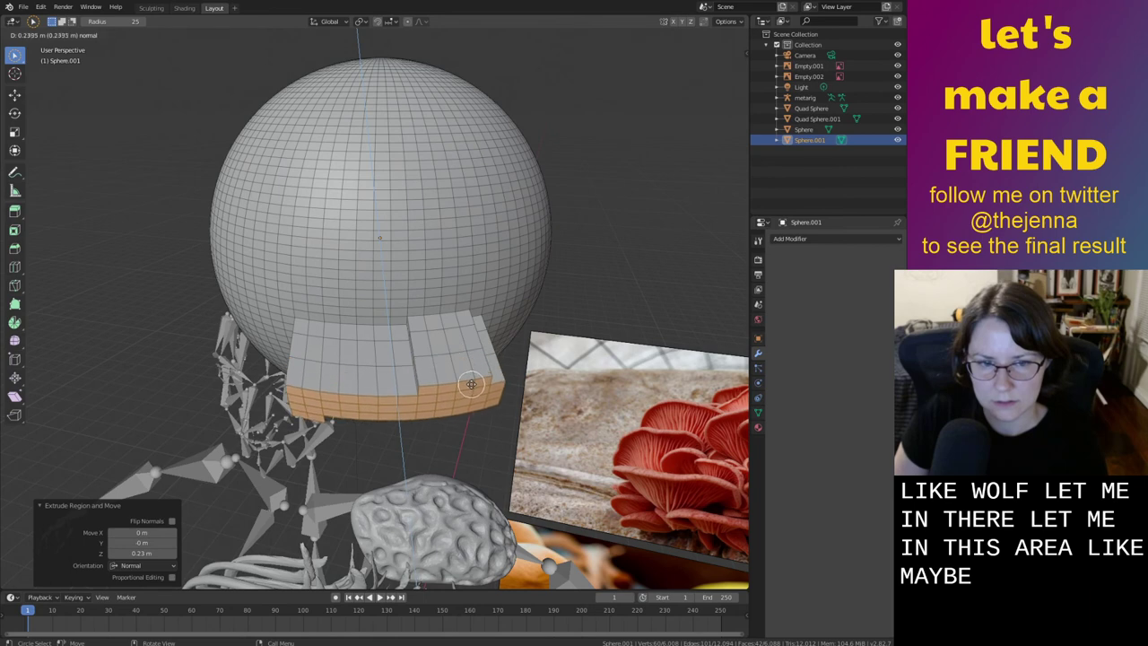
click(471, 388)
key(e)
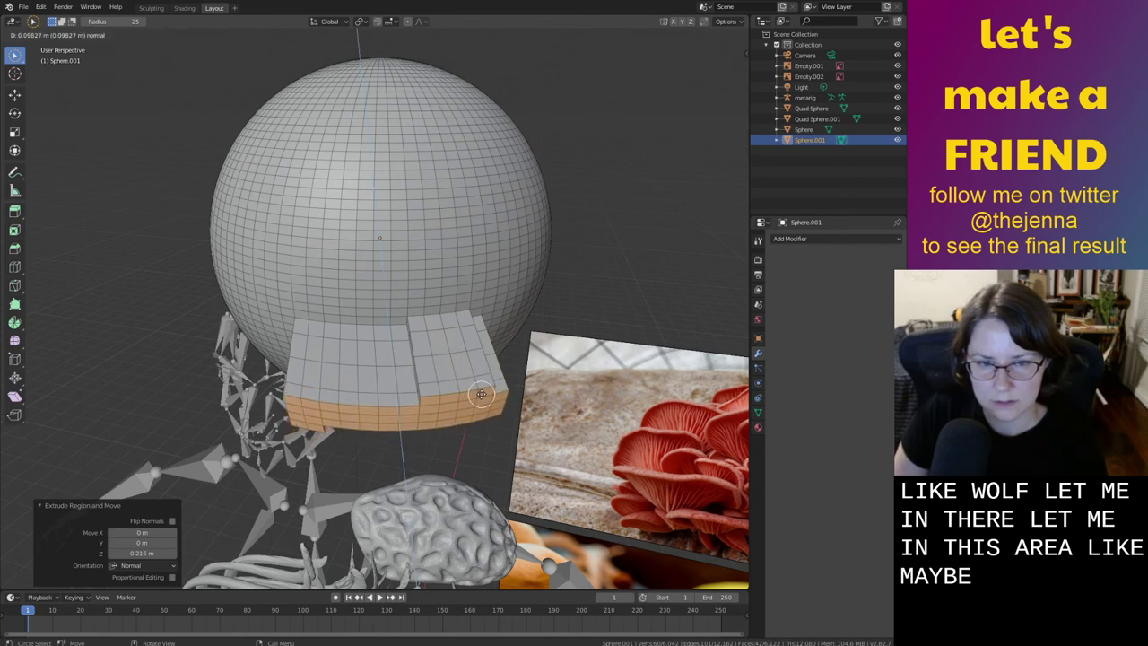
click(479, 391)
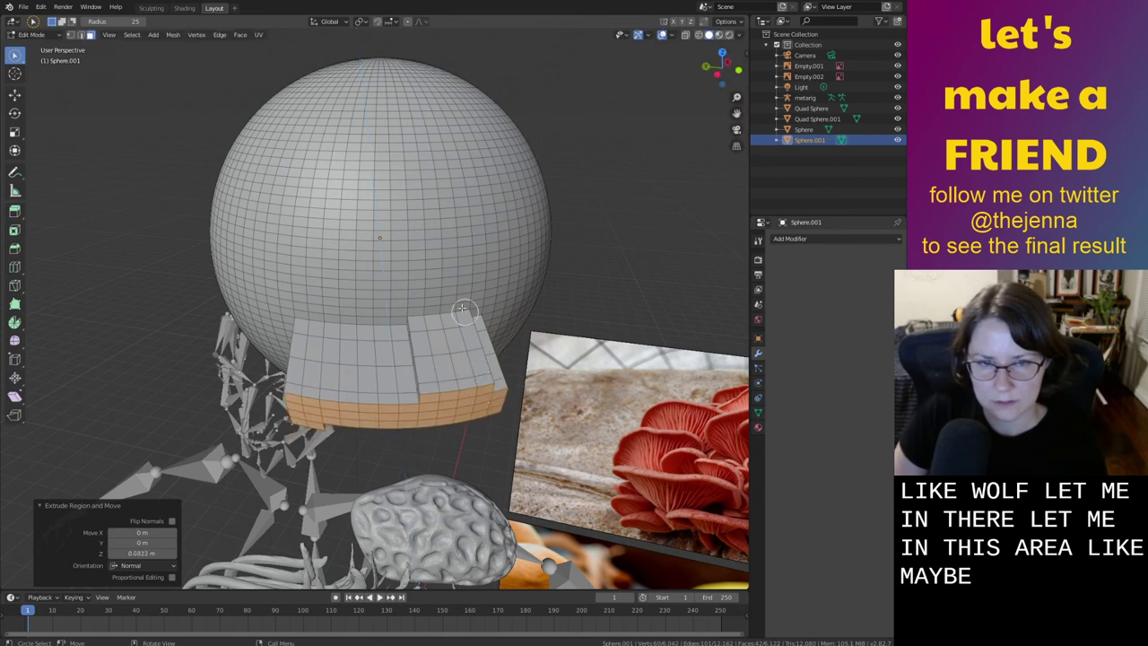
Select a band of faces above the protruding flap and extrude it outward by 0.168 m, followed by another 0.155 m
mouse_move(388, 267)
mouse_down()
mouse_move(367, 274)
mouse_move(453, 276)
mouse_move(498, 260)
mouse_move(512, 273)
mouse_up()
key(e)
click(523, 283)
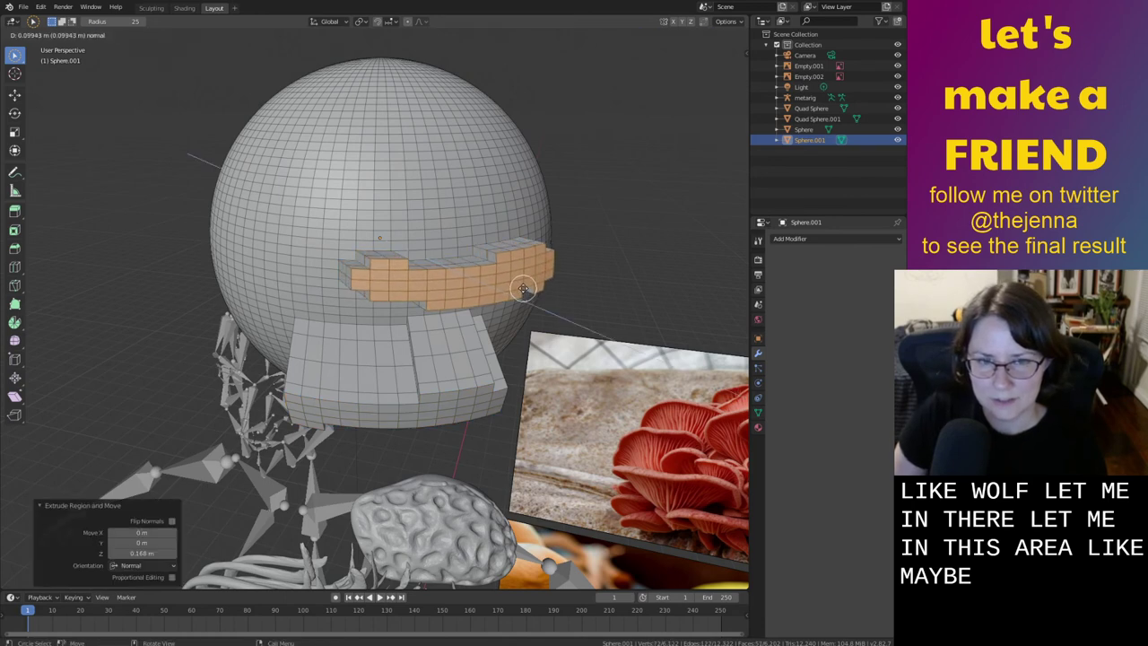
key(e)
click(538, 297)
shift+middle_drag(542, 274, 562, 304)
scroll(610, 351, down, 5)
middle_drag(610, 394, 560, 384)
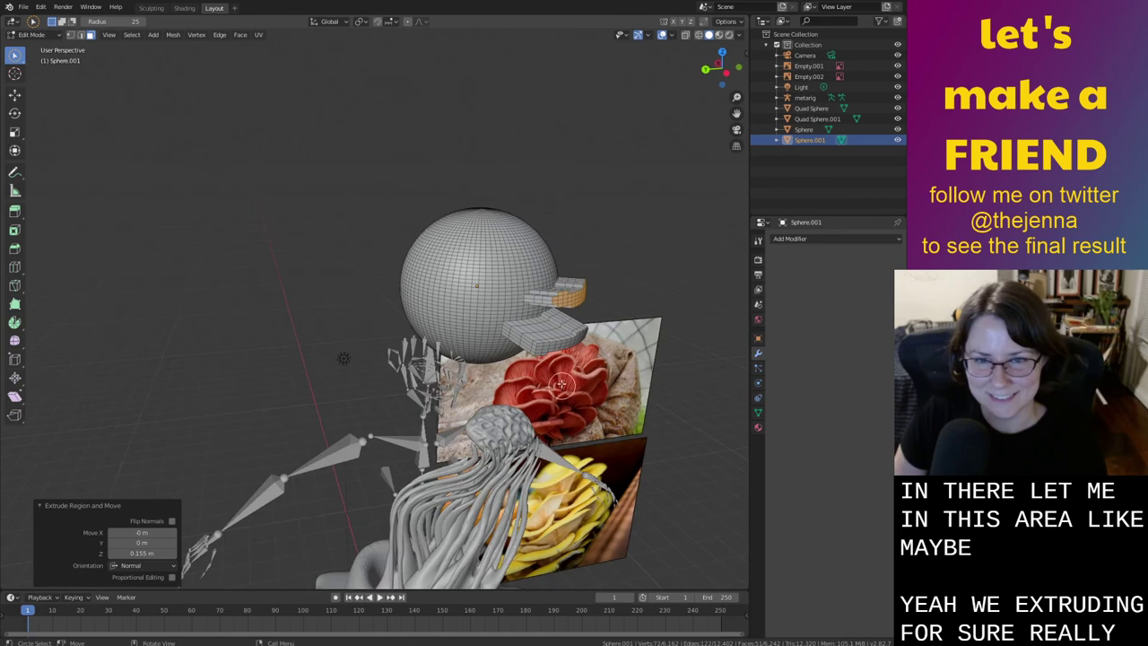
Select a wide, irregular band of faces low on the sphere, beside the two existing flaps
click(506, 307)
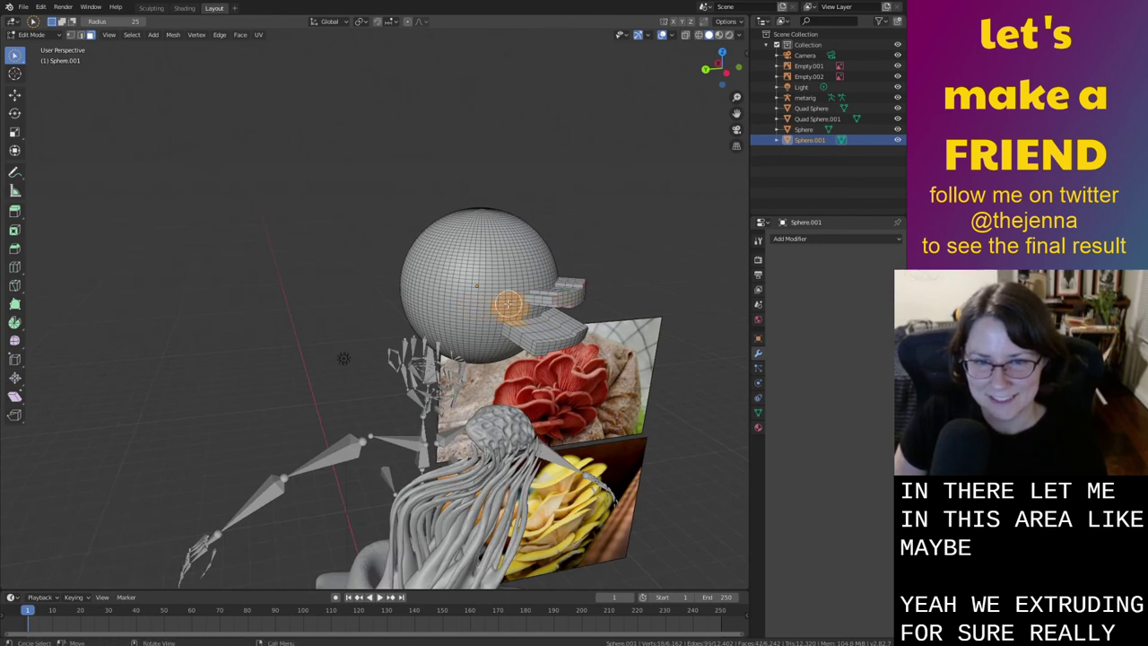
mouse_move(547, 321)
ctrl+middle_down()
mouse_move(549, 265)
mouse_move(327, 280)
ctrl+middle_up()
drag(416, 323, 373, 326)
shift+drag(273, 314, 324, 323)
key(e)
click(291, 337)
key(ctrl+z)
key(ctrl+z)
Extrude the selected band outward in successive stages, starting with 0.19 m and ending with 0.153 m
key(e)
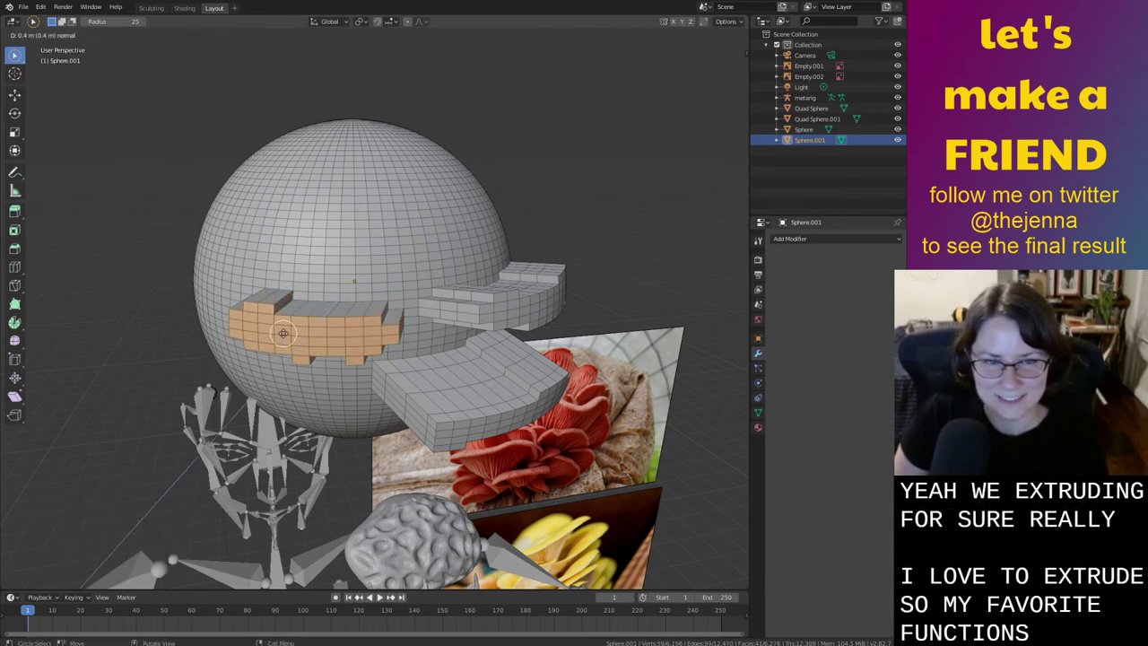
click(283, 339)
key(e)
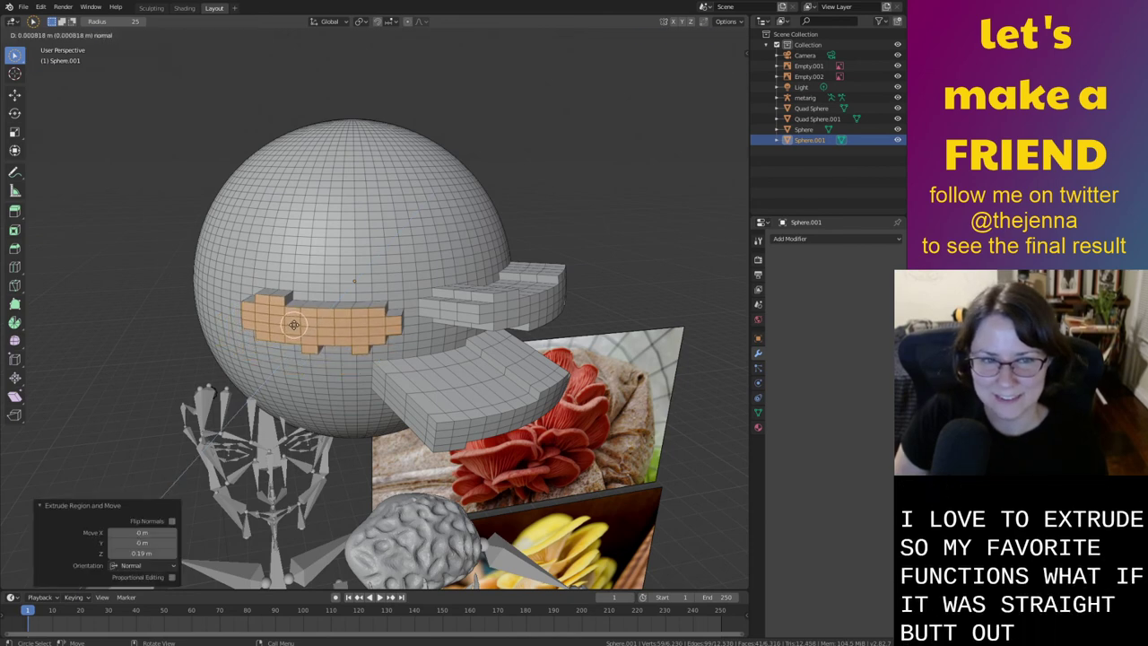
click(285, 348)
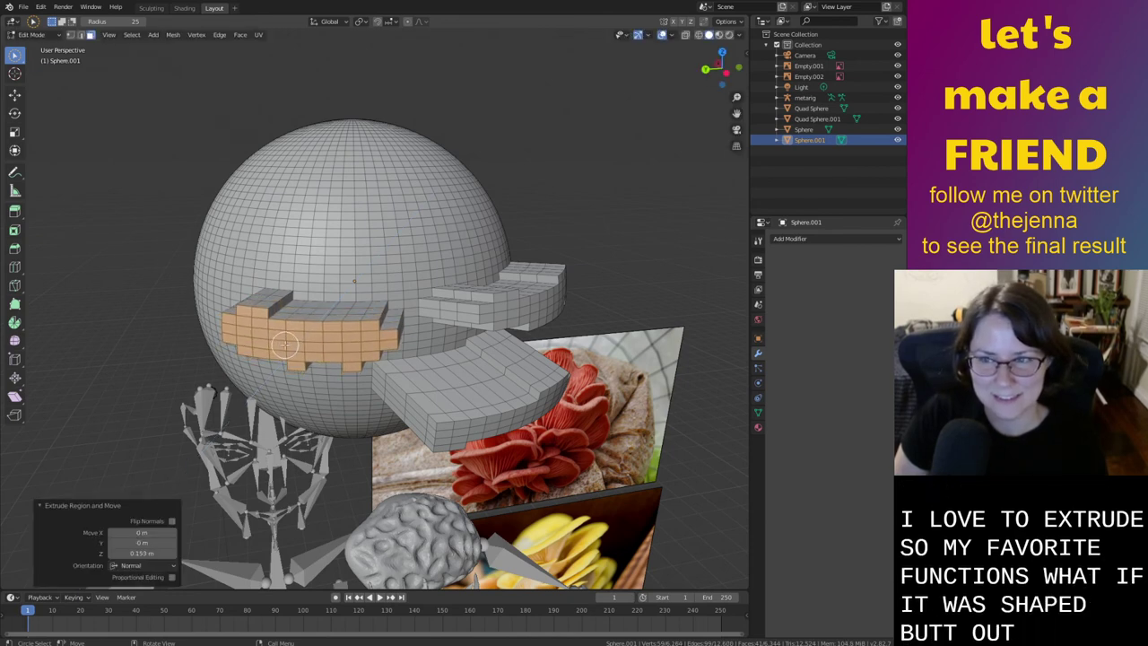
Circle-select a band of faces above the newest flap and extrude it 0.204 m outward
middle_drag(286, 349, 389, 307)
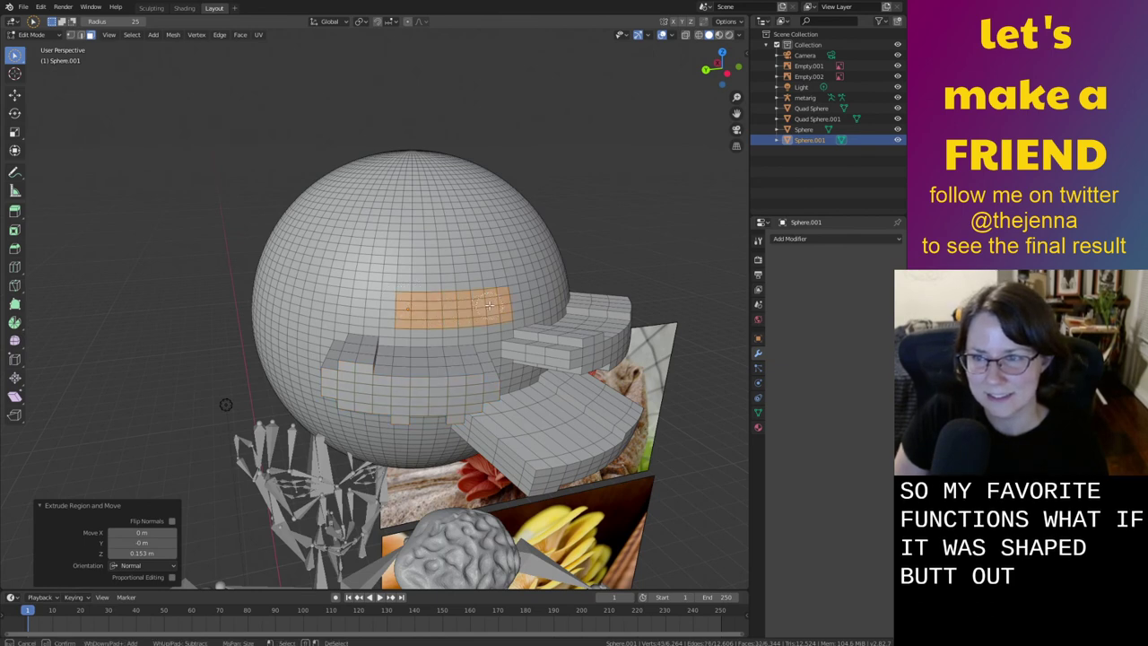
key(c)
click(512, 295)
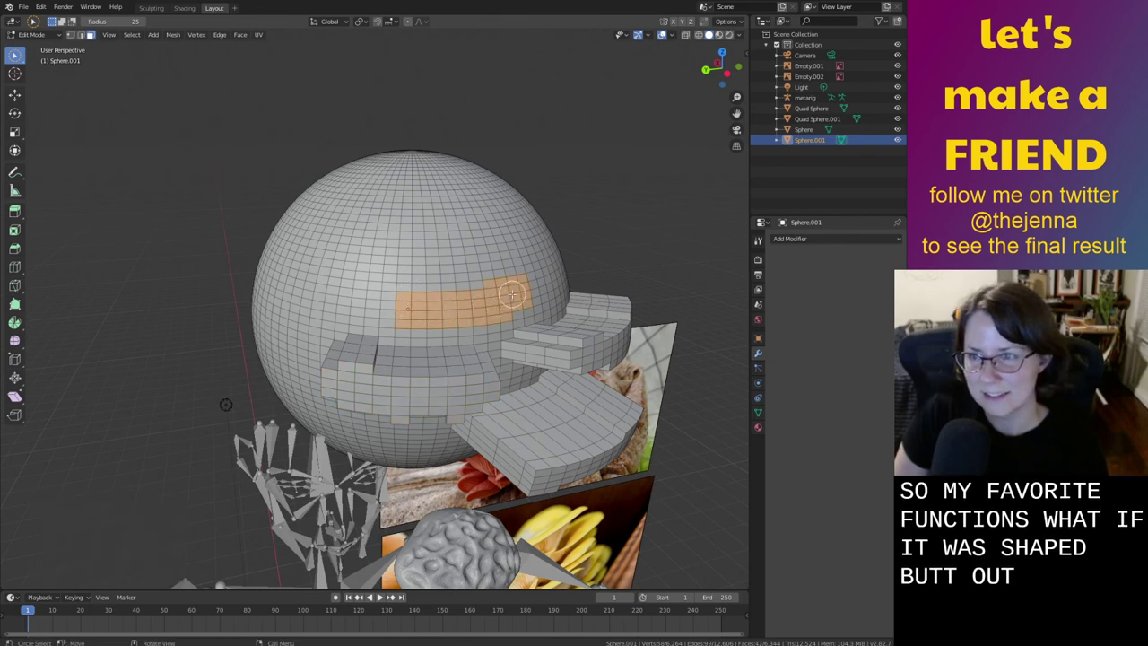
middle_drag(507, 309, 535, 363)
key(e)
click(481, 325)
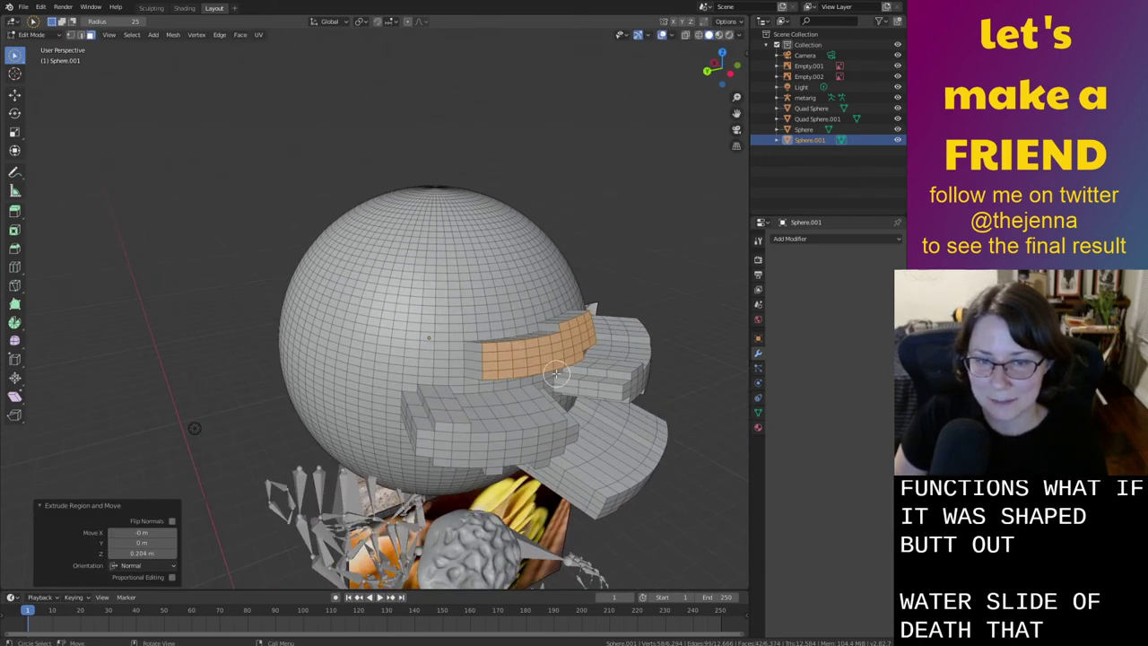
Move the extruded band 0.0951 m along X and extrude it outward twice more, the last time by 0.0879 m
key(g)
key(x)
click(545, 370)
key(e)
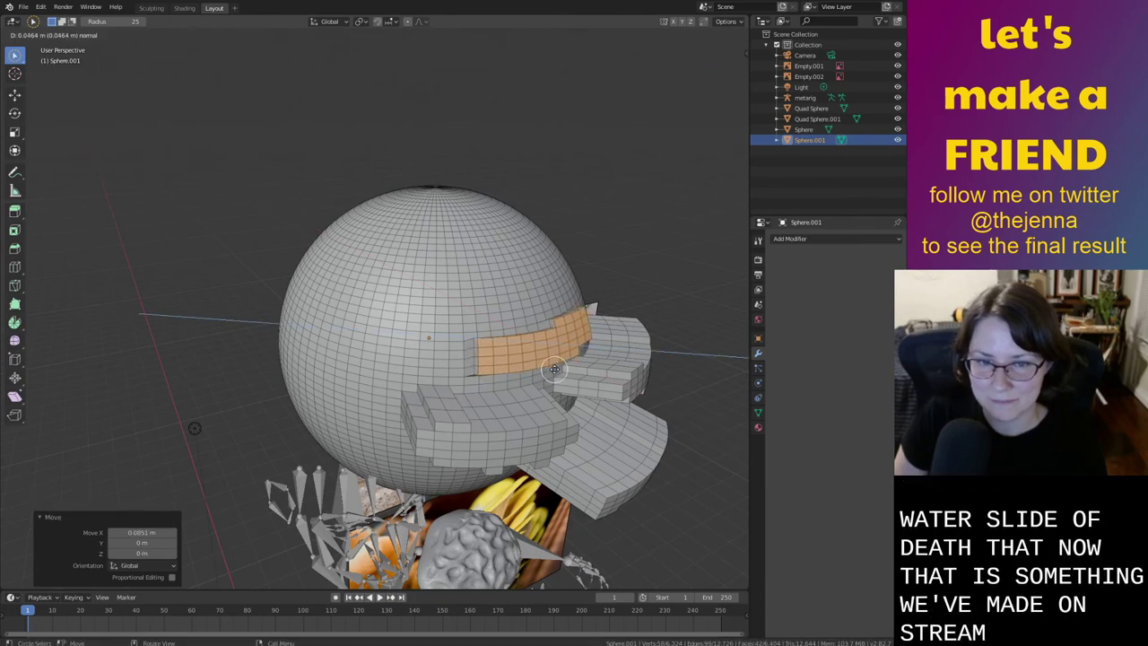
click(552, 371)
key(e)
click(561, 372)
middle_drag(561, 372, 543, 409)
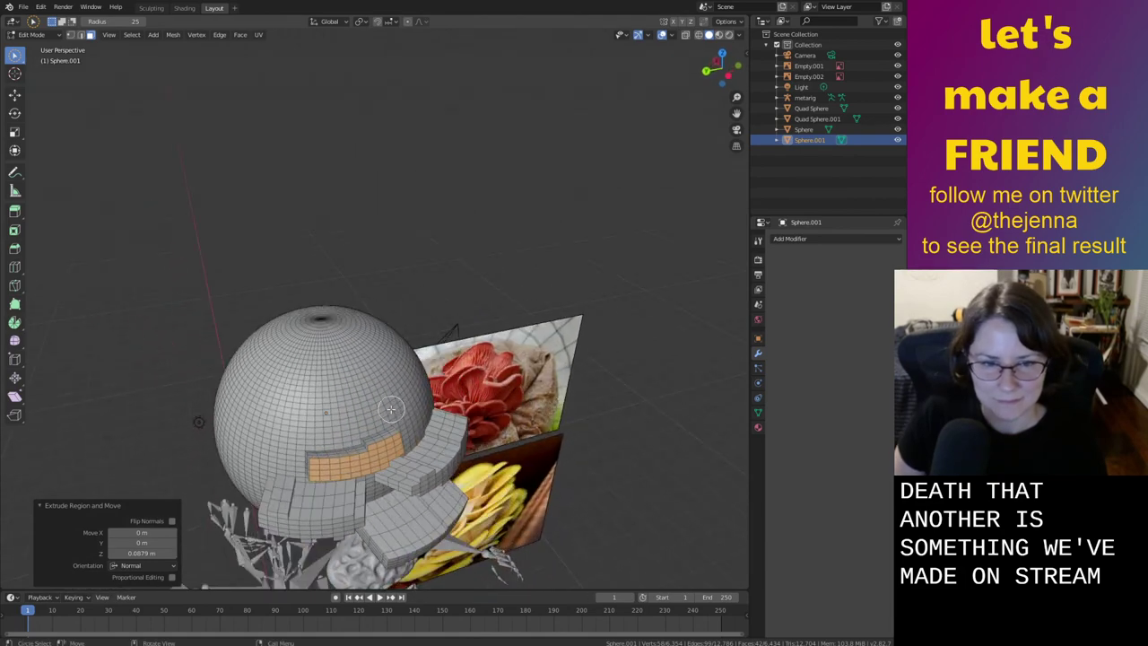
Select a long, slanting band of faces higher up on the sphere and extrude it 0.18 m outward
drag(381, 408, 389, 405)
ctrl+middle_drag(406, 401, 411, 377)
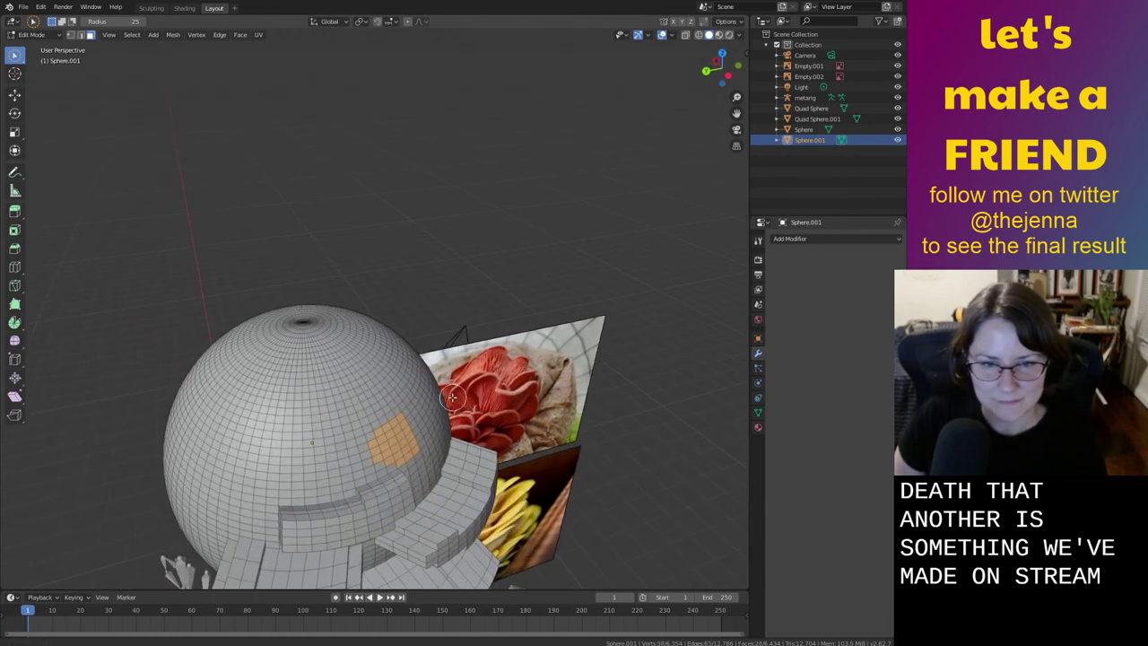
middle_drag(506, 438, 484, 408)
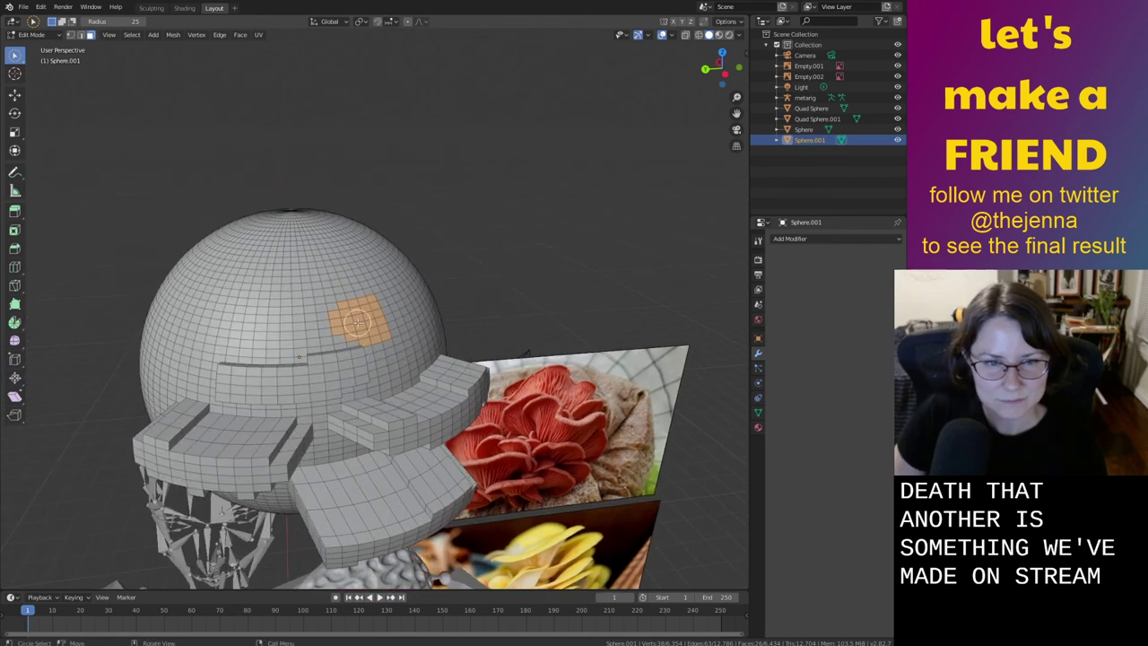
middle_drag(423, 292, 403, 305)
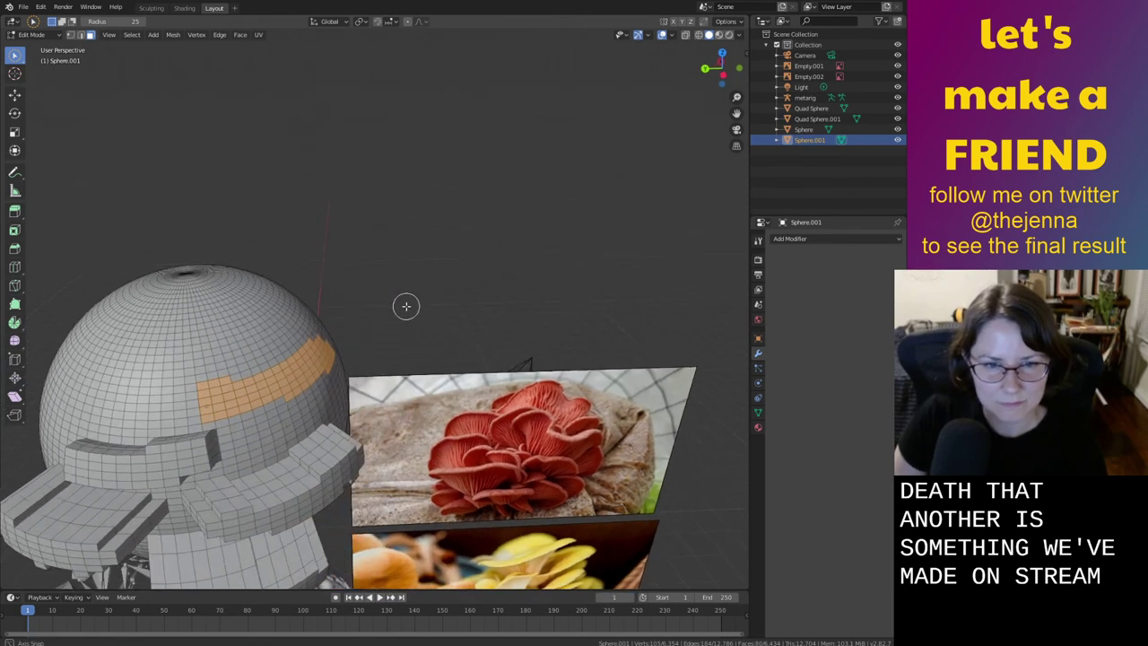
key(e)
click(301, 416)
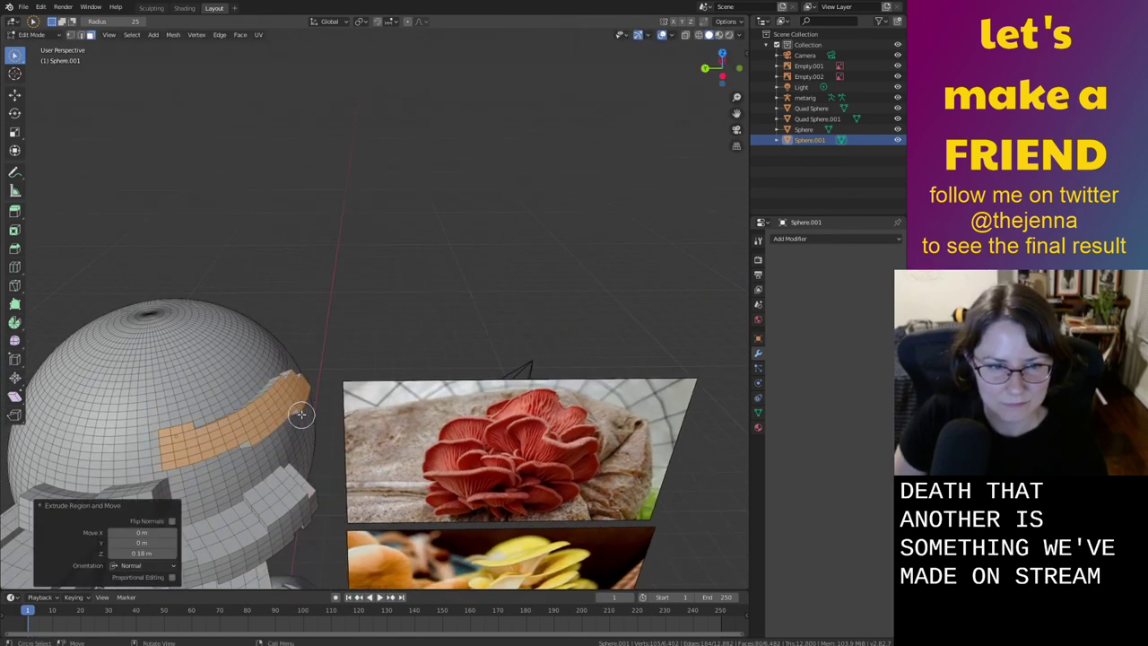
Lengthen the highest flap with three further outward extrusions, the first 0.0754 m and the last 0.083 m
middle_drag(300, 417, 482, 405)
key(e)
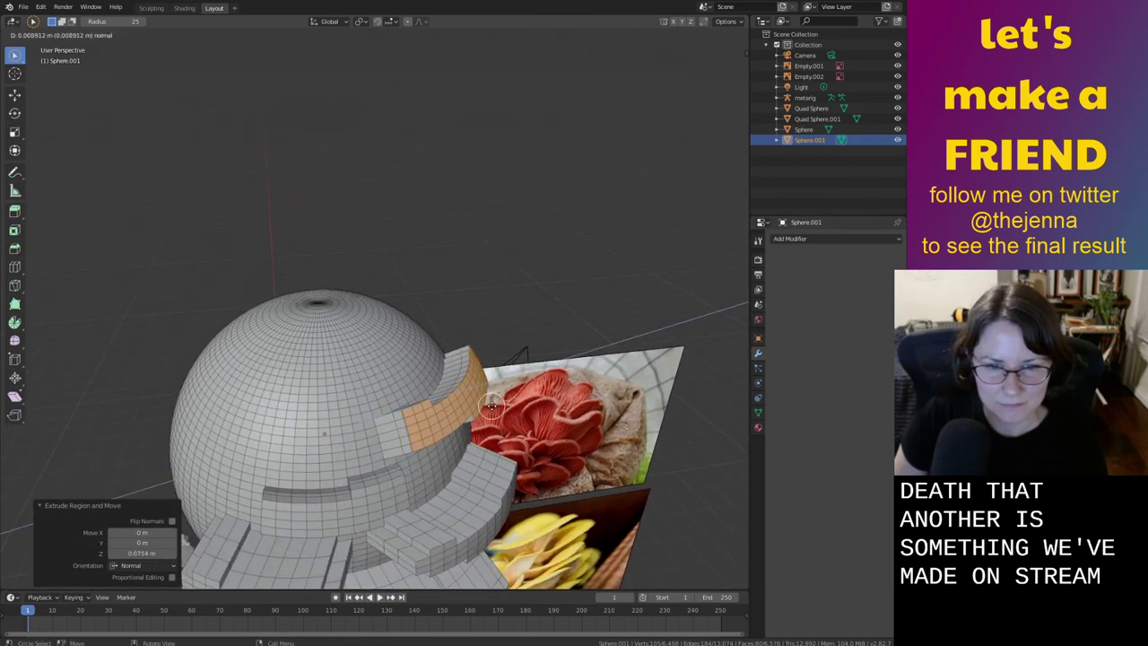
click(503, 405)
click(509, 403)
mouse_move(509, 403)
middle_down()
mouse_move(526, 393)
mouse_move(533, 424)
mouse_move(493, 424)
mouse_move(484, 394)
middle_up()
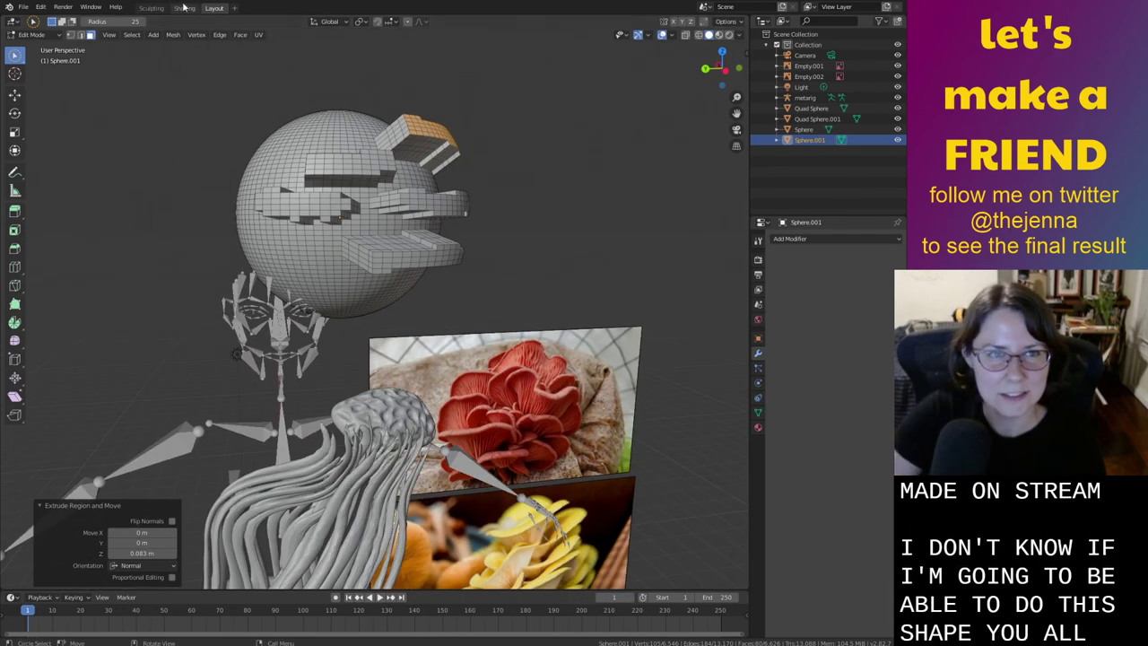
Switch to the Sculpting workspace and enable Dyntopo for the sphere with the extruded flaps
click(152, 9)
middle_drag(389, 200, 489, 286)
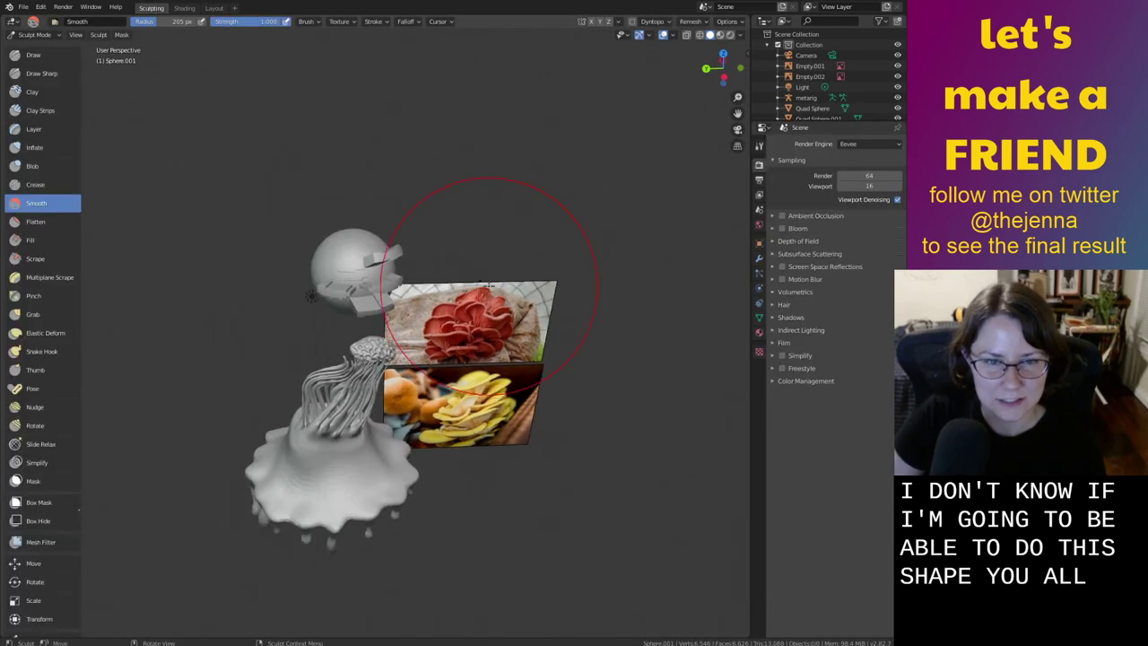
mouse_move(425, 258)
ctrl+middle_down()
mouse_move(366, 203)
mouse_move(410, 315)
mouse_move(572, 350)
mouse_move(592, 45)
ctrl+middle_up()
click(631, 22)
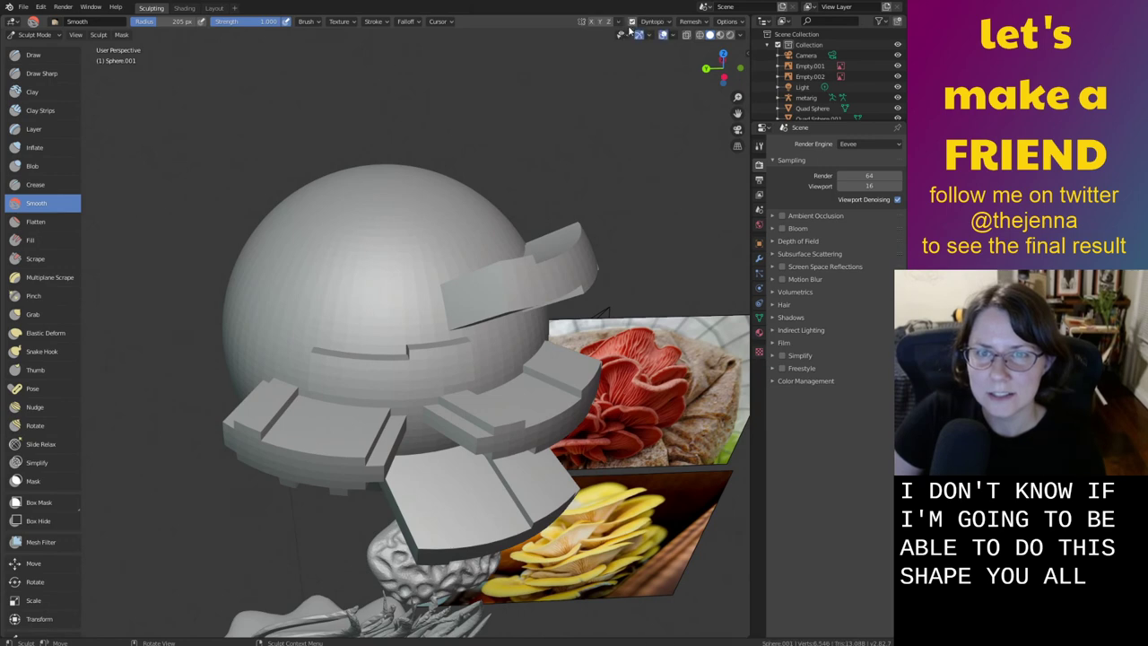
Puff up the extruded flaps with the Inflate brush and round off their blocky edges with the Smooth brush
key(i)
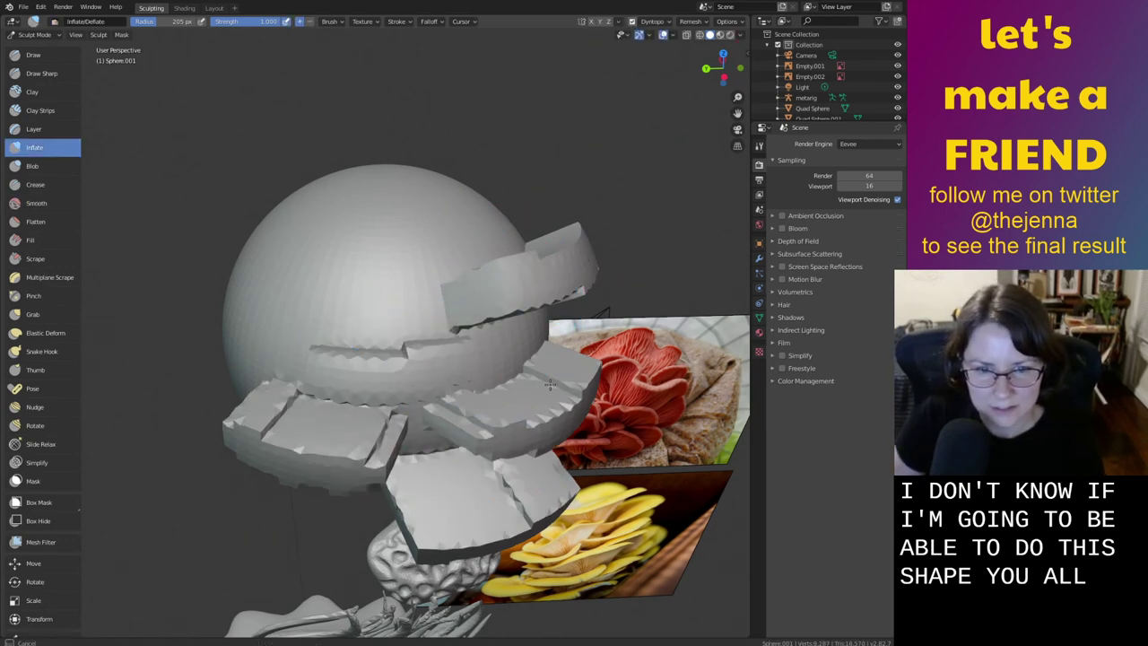
mouse_move(439, 460)
middle_down()
mouse_move(251, 384)
mouse_move(462, 403)
middle_up()
key(s)
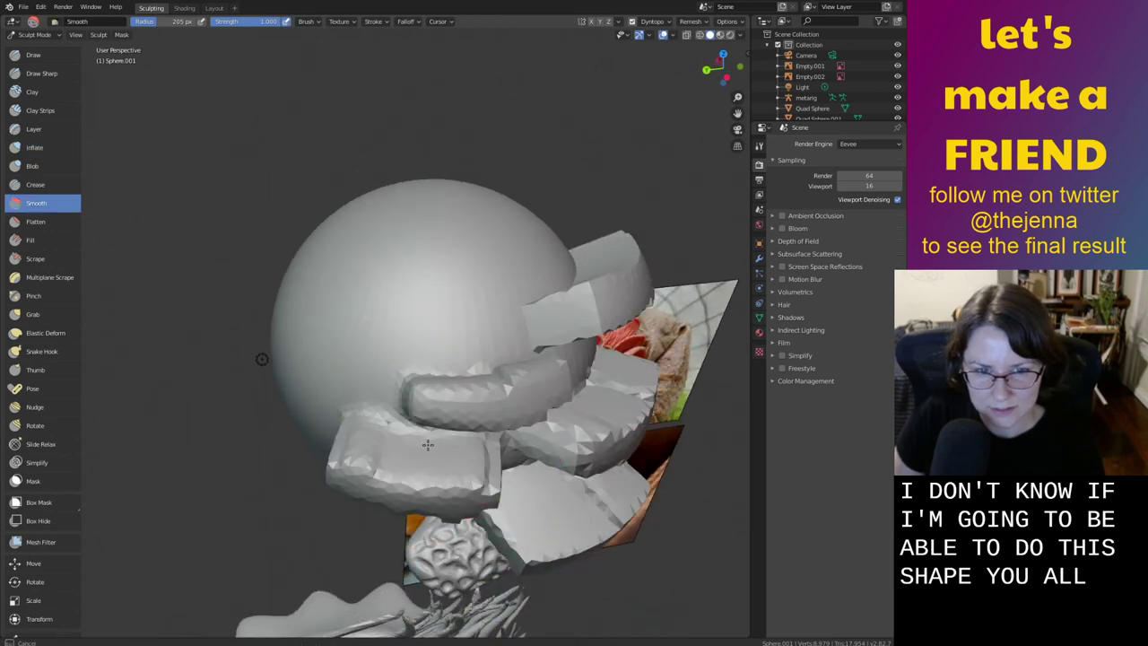
middle_drag(586, 462, 581, 440)
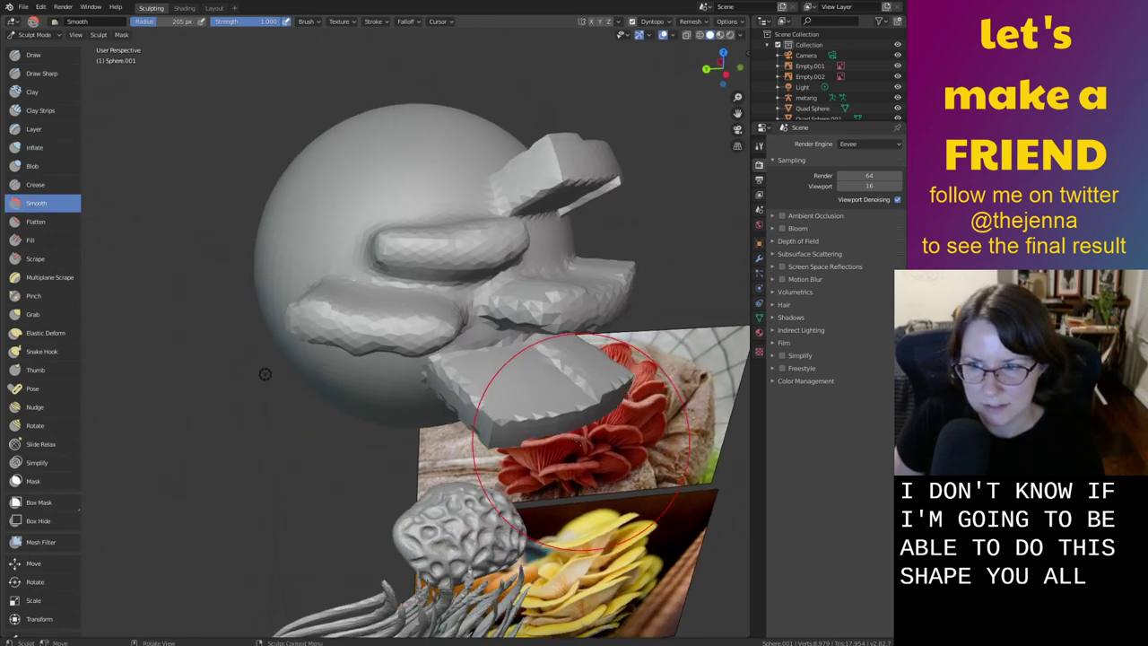
middle_drag(616, 364, 565, 362)
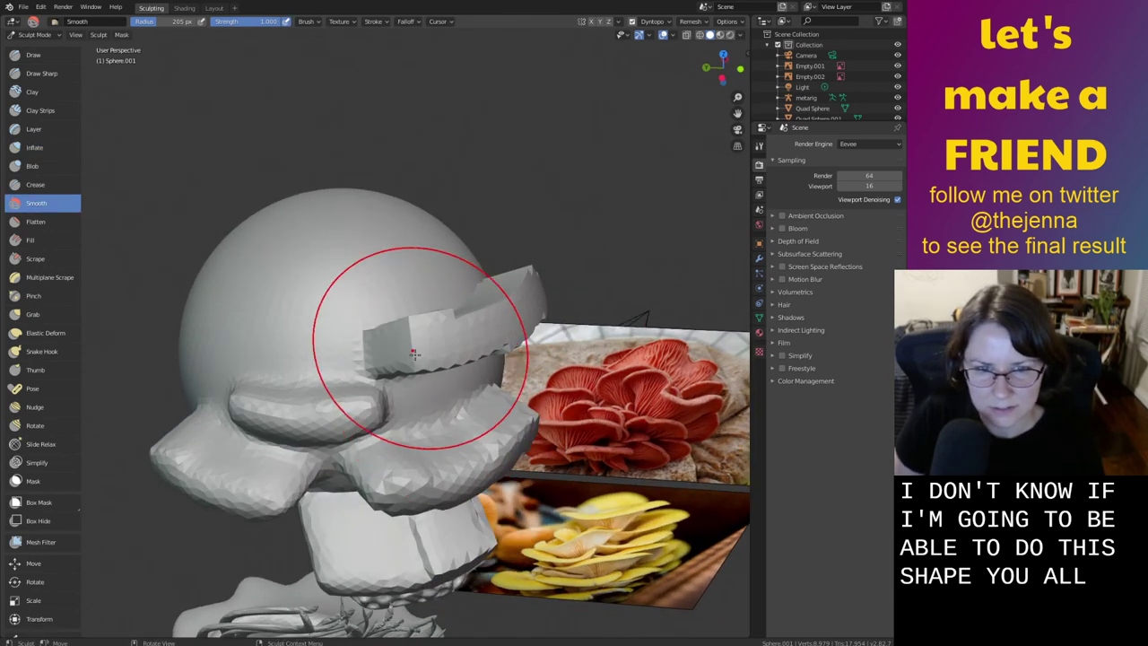
mouse_move(497, 349)
middle_down()
mouse_move(422, 379)
mouse_move(494, 357)
middle_up()
ctrl+middle_drag(615, 327, 619, 238)
mouse_move(426, 300)
shift+middle_down()
mouse_move(467, 305)
mouse_move(522, 366)
shift+middle_up()
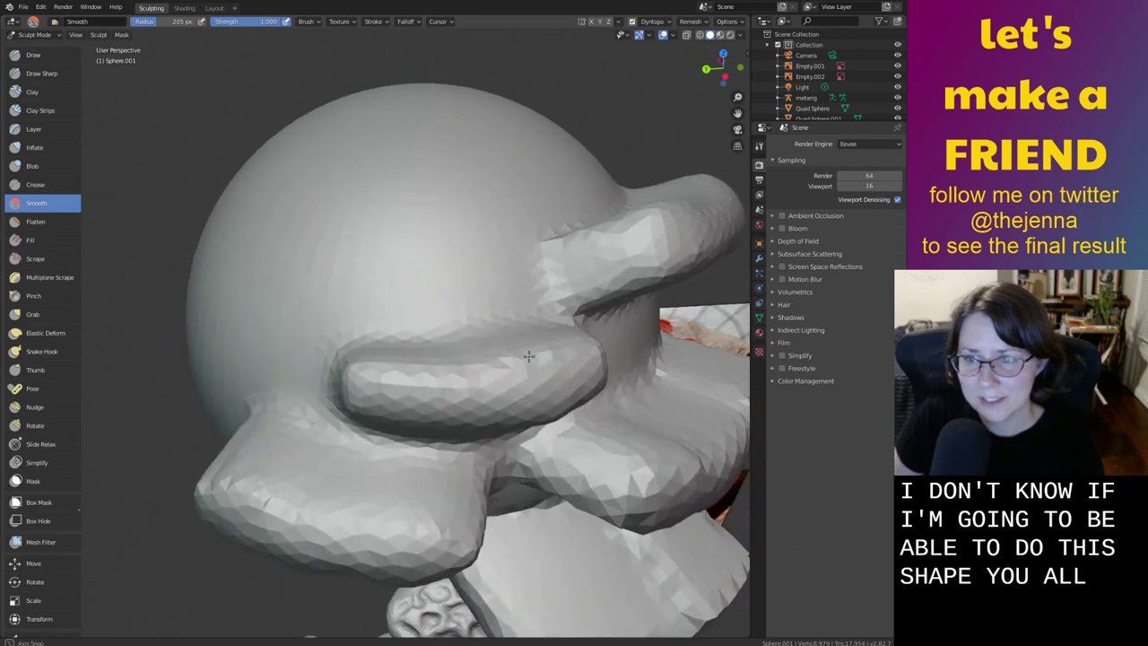
Pull the upper edges of the middle and lower flaps downward with the Grab brush to bend them into wavy curves
key(g)
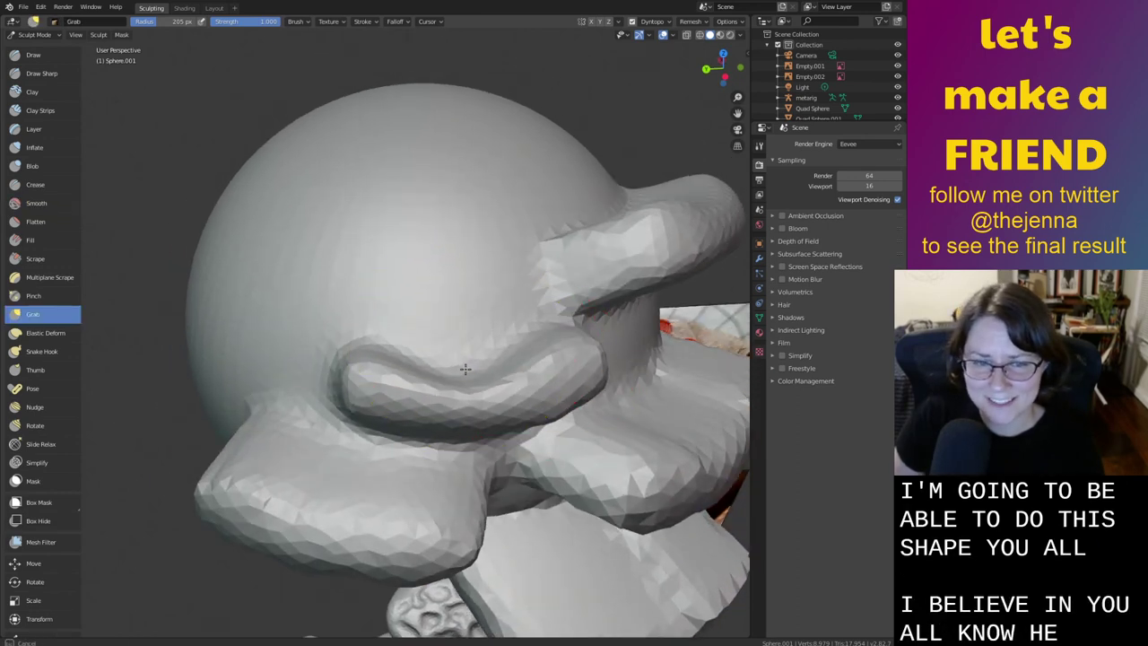
drag(466, 369, 466, 381)
drag(364, 466, 348, 490)
middle_drag(348, 490, 319, 370)
middle_drag(394, 383, 455, 403)
drag(609, 476, 596, 454)
middle_drag(601, 455, 499, 455)
Smooth and inflate the lowest flap, and grab the middle of the flap above it downward into a curve
key(shift+s)
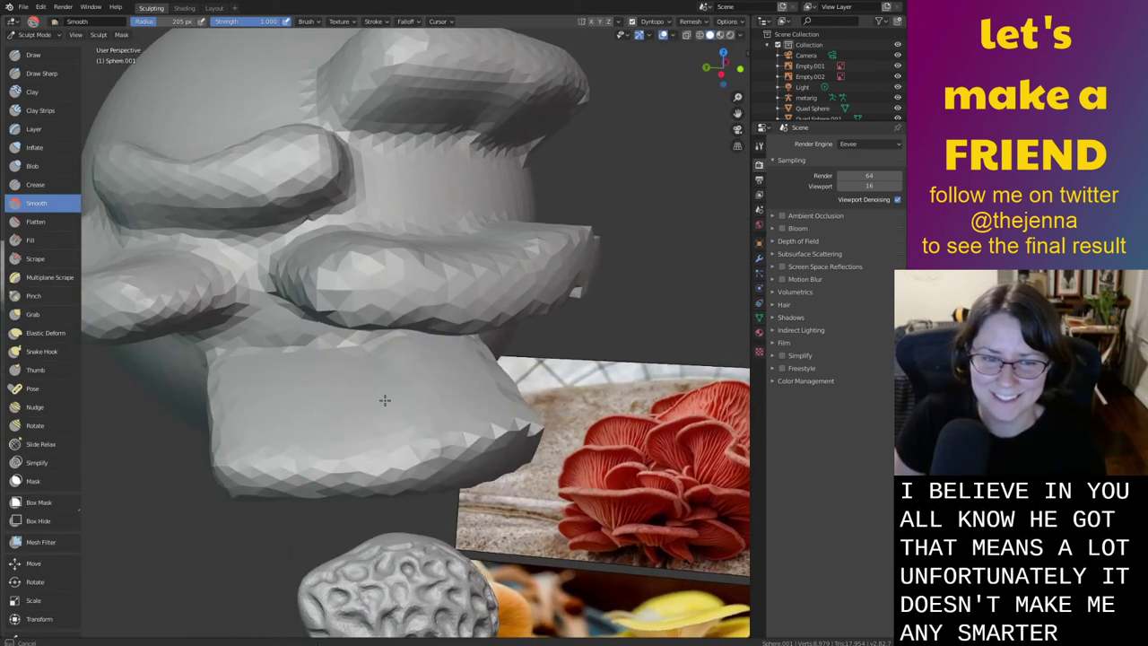
key(i)
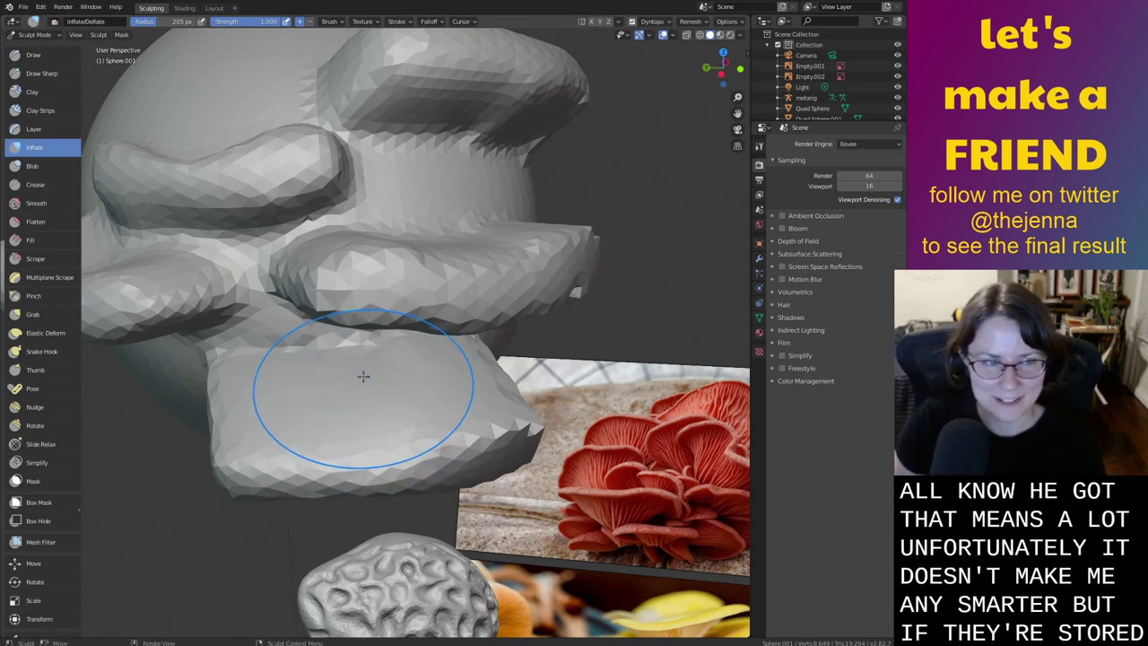
key(g)
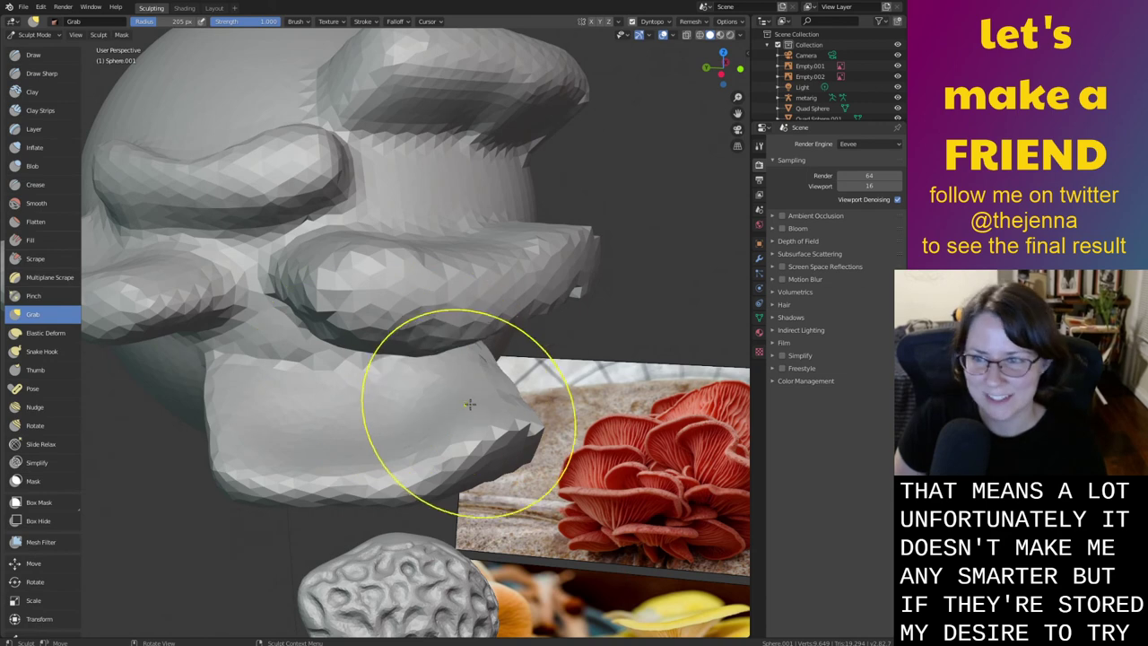
mouse_move(433, 241)
mouse_down()
mouse_move(428, 282)
mouse_move(381, 280)
mouse_move(416, 276)
mouse_up()
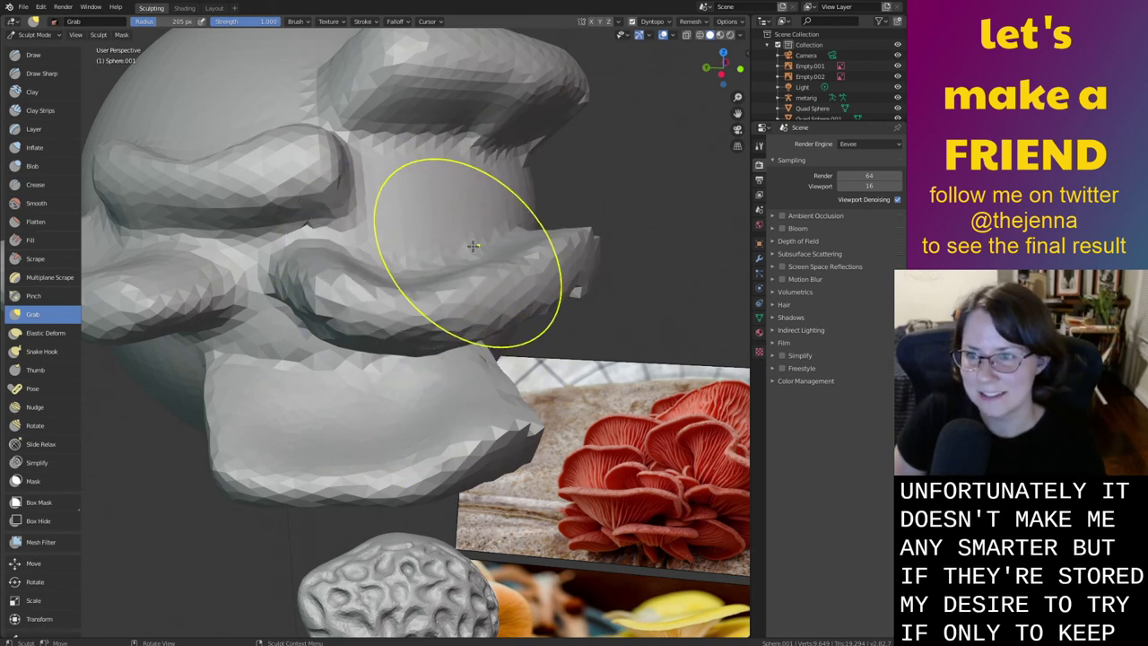
mouse_move(472, 247)
middle_down()
mouse_move(456, 251)
mouse_move(526, 261)
mouse_move(510, 266)
middle_up()
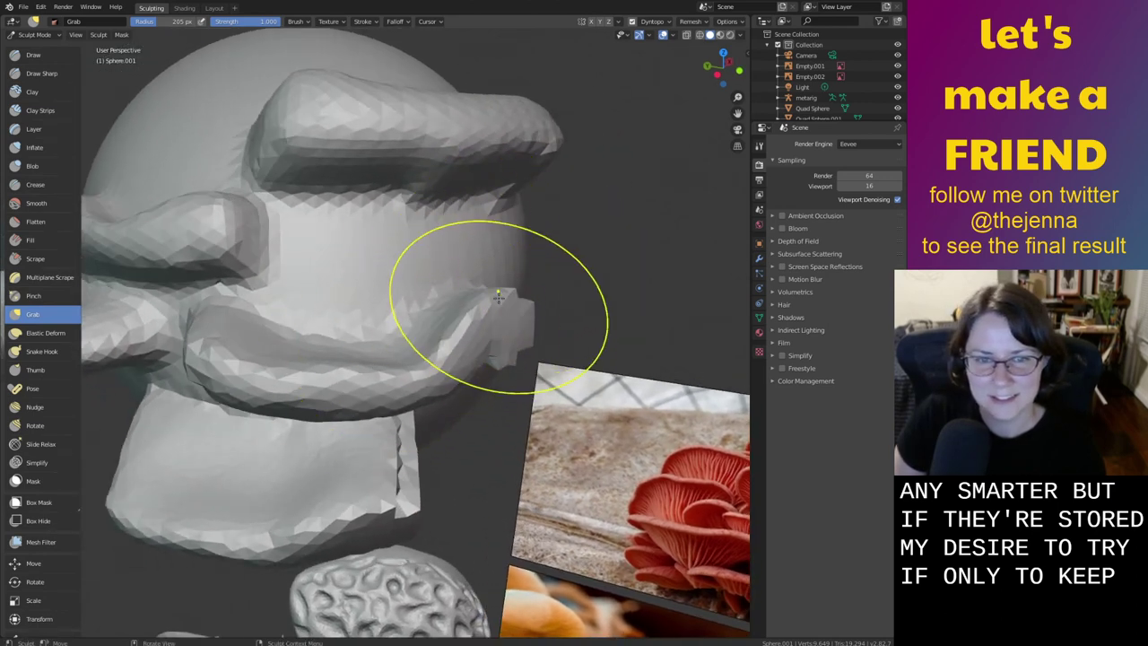
Smooth the far end of the curved flap and pull the highest flap's upper edge downward with the Grab brush
middle_drag(493, 350, 412, 336)
shift+drag(269, 295, 229, 236)
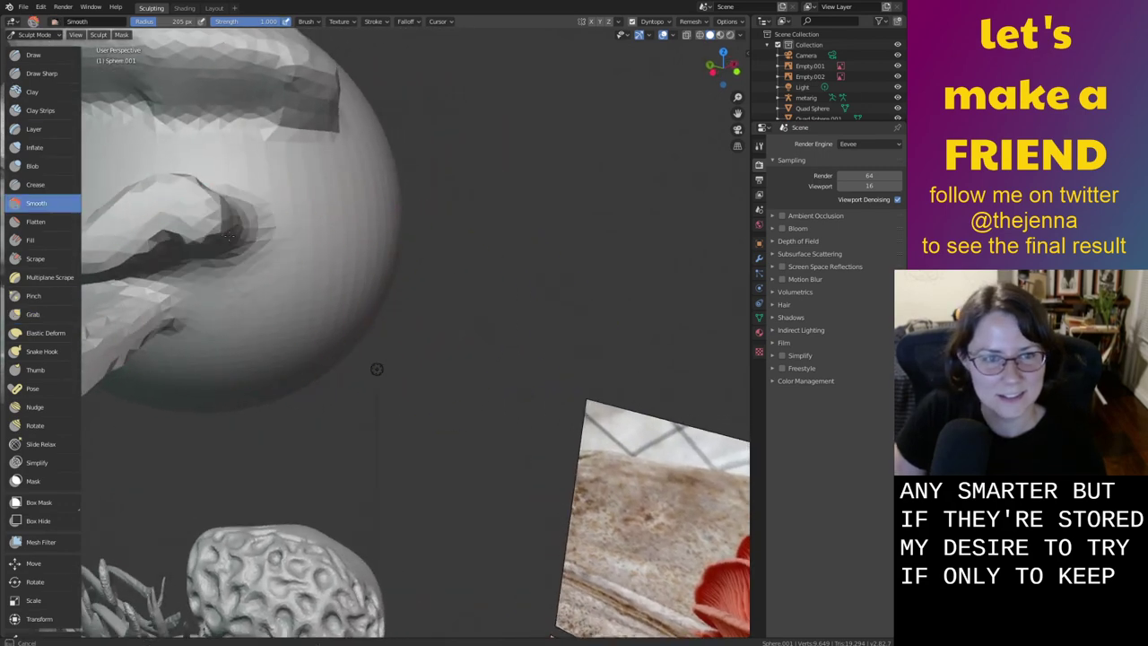
mouse_move(219, 238)
middle_down()
mouse_move(508, 325)
mouse_move(466, 277)
middle_up()
key(g)
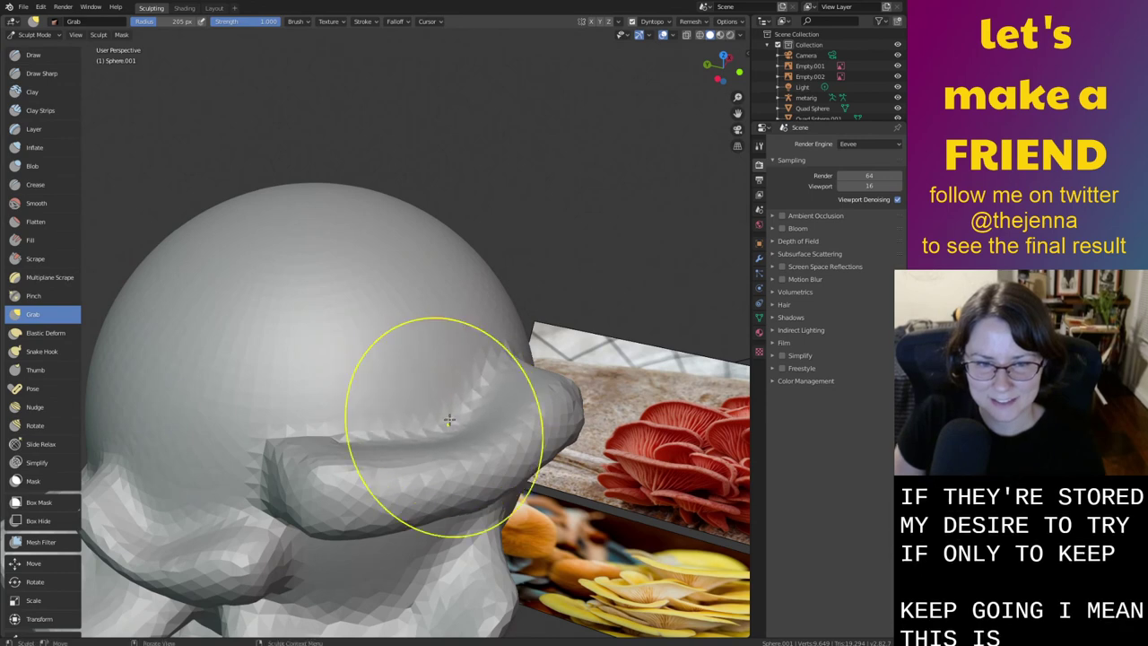
drag(360, 469, 353, 485)
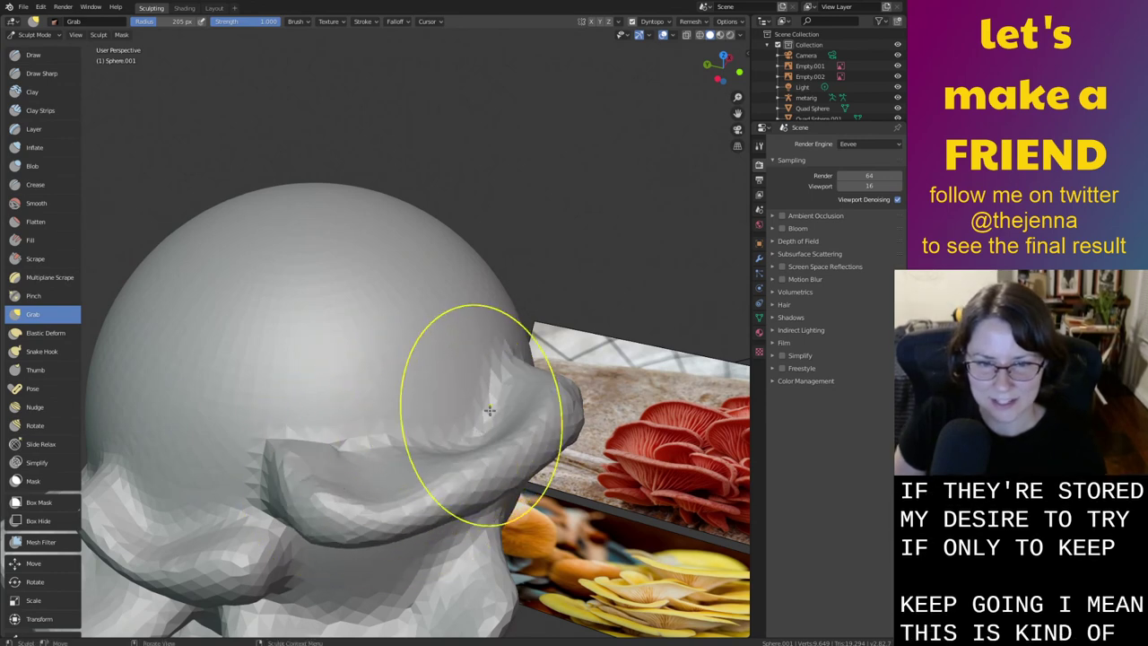
Smooth the jagged outer end and rim of the lowest flap with the Smooth brush
mouse_move(490, 410)
middle_down()
mouse_move(453, 398)
mouse_move(456, 428)
mouse_move(446, 375)
mouse_move(377, 380)
mouse_move(456, 381)
middle_up()
key(shift+s)
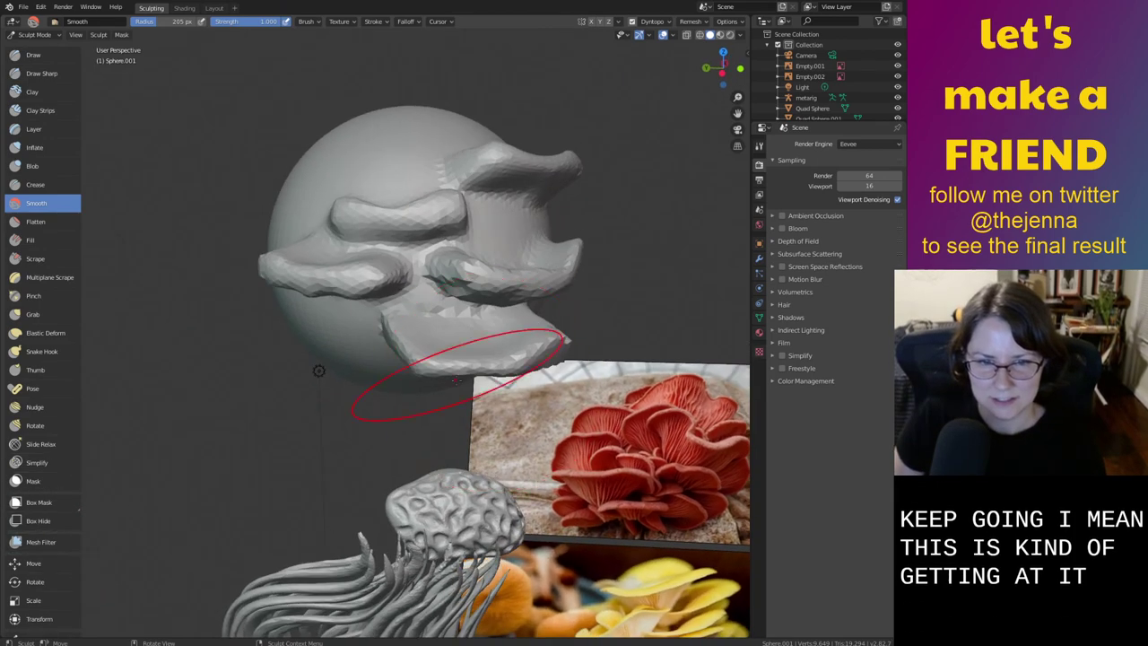
scroll(523, 417, up, 2)
drag(469, 385, 664, 345)
middle_drag(310, 377, 333, 465)
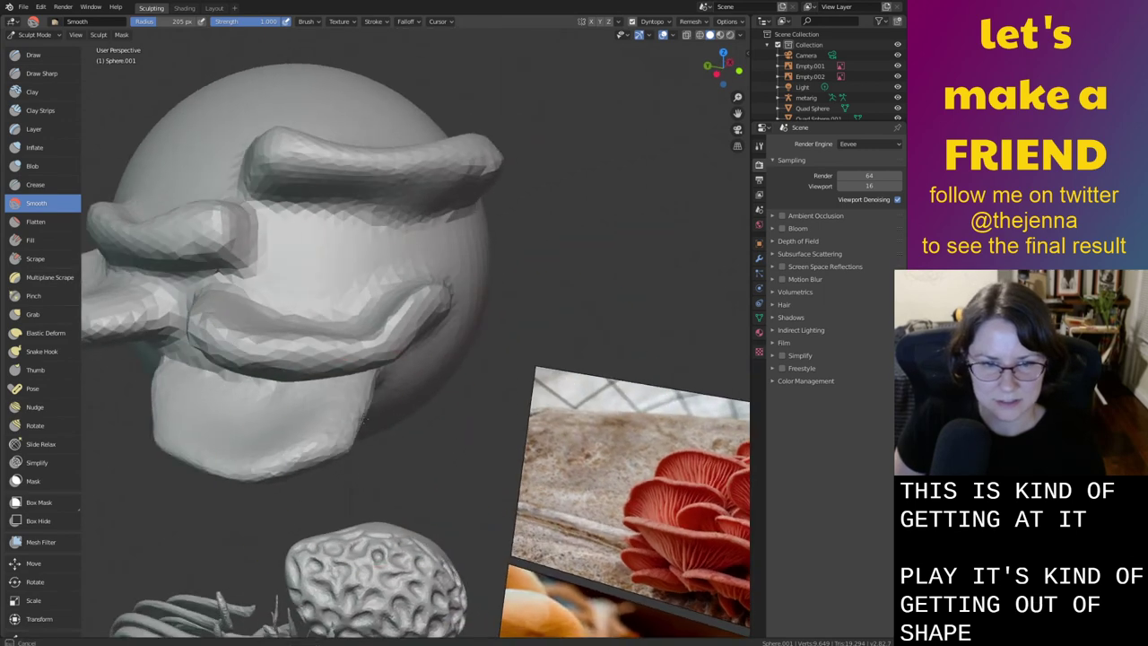
Push the plain back of the sphere inward with the Grab brush to start hollowing it out behind the flaps
mouse_move(446, 305)
middle_down()
mouse_move(461, 423)
mouse_move(420, 490)
middle_up()
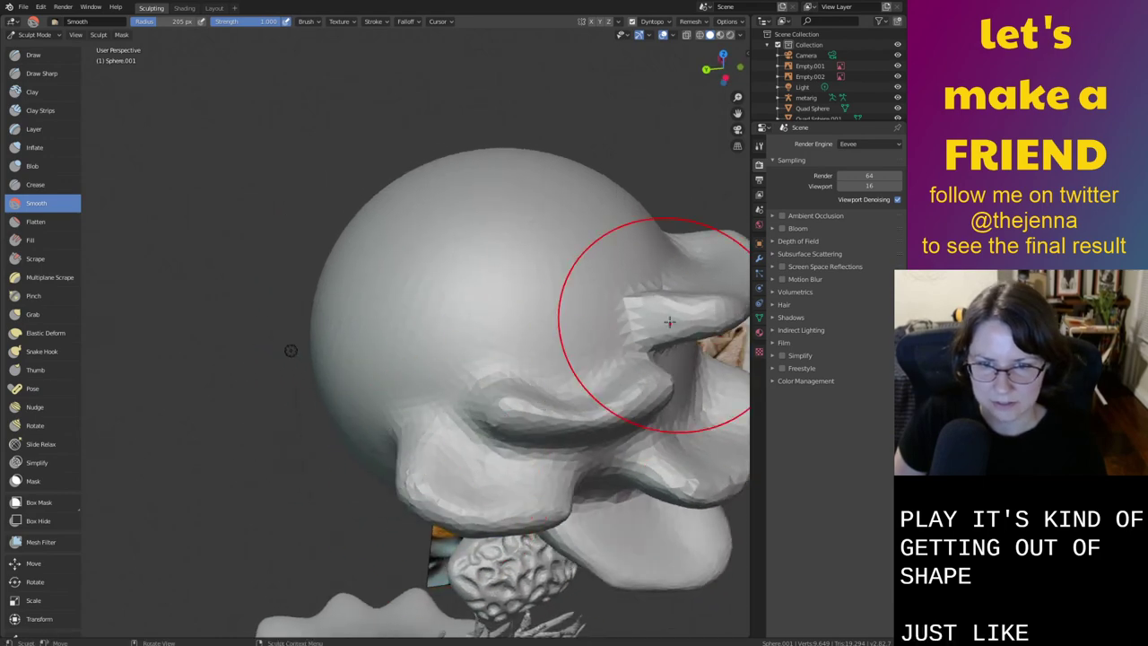
mouse_move(669, 321)
middle_down()
mouse_move(417, 410)
mouse_move(490, 399)
middle_up()
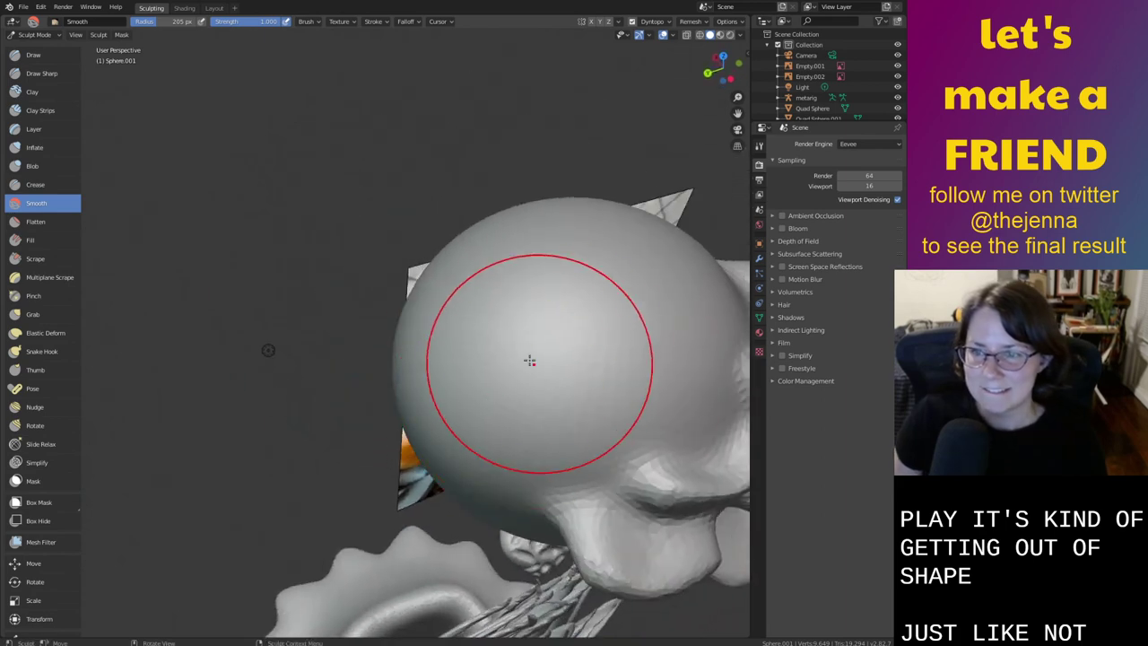
mouse_move(587, 335)
middle_down()
mouse_move(559, 426)
mouse_move(580, 409)
mouse_move(536, 373)
mouse_move(518, 333)
middle_up()
key(g)
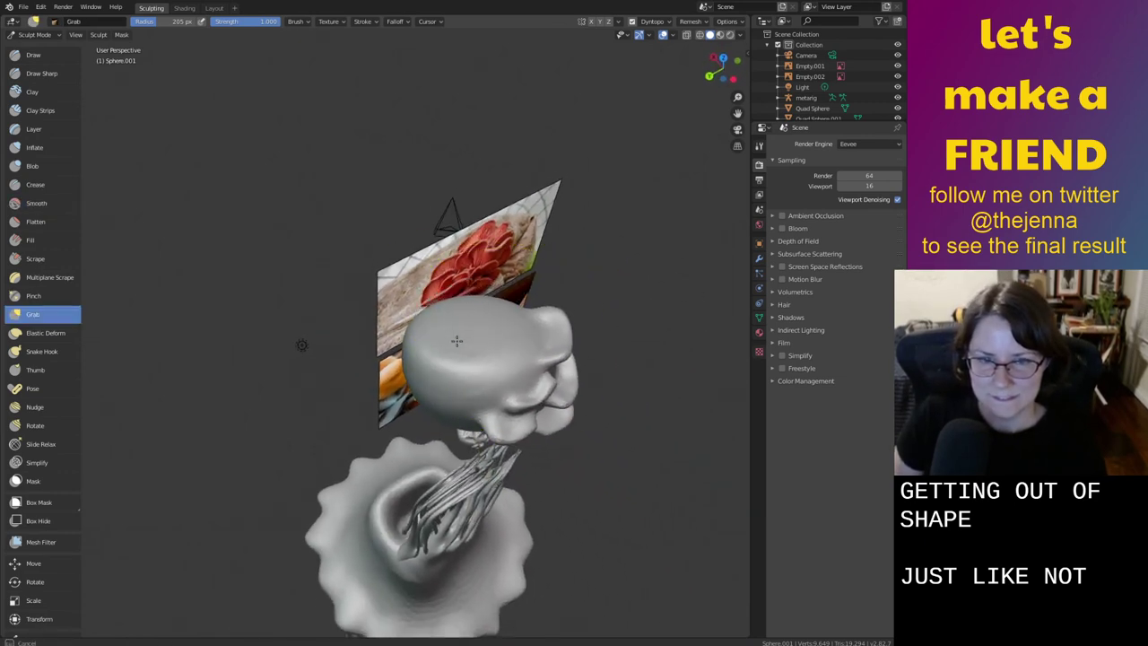
mouse_move(432, 391)
middle_down()
mouse_move(522, 351)
mouse_move(525, 269)
middle_up()
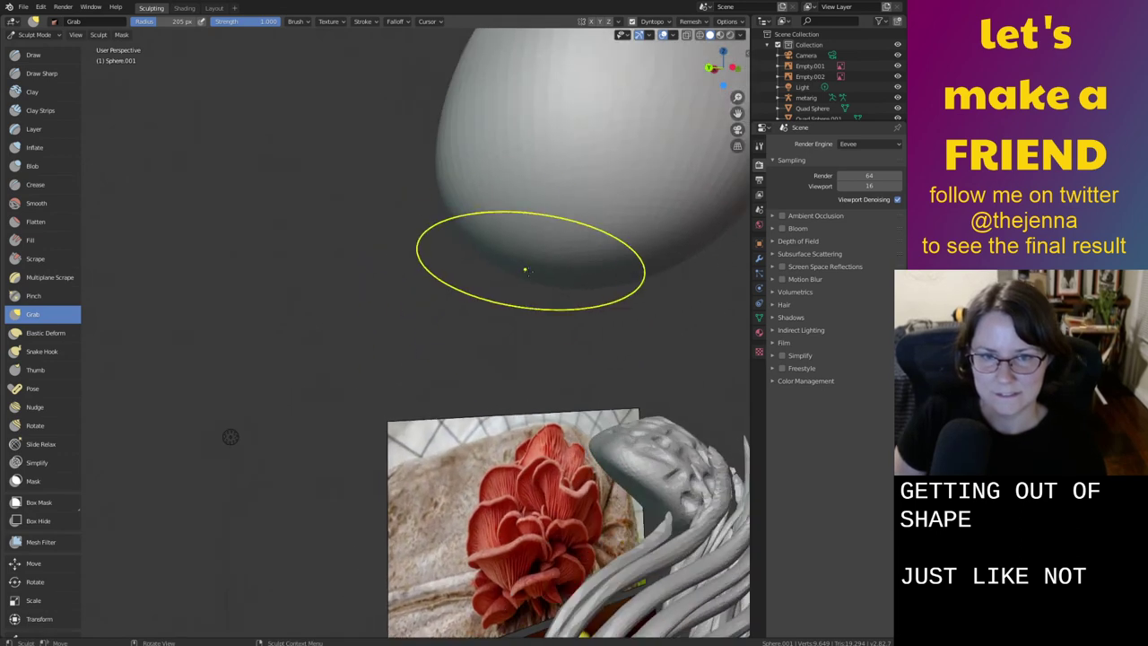
mouse_move(461, 295)
ctrl+middle_down()
mouse_move(559, 363)
mouse_move(499, 436)
mouse_move(524, 404)
ctrl+middle_up()
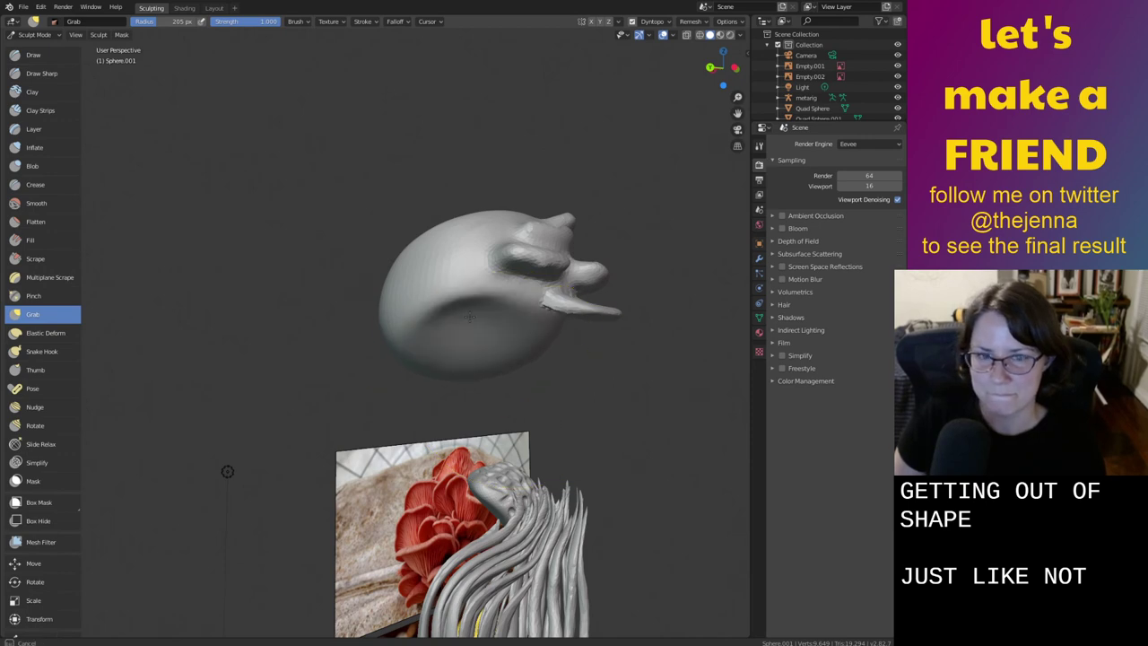
Deepen the hollow on the sphere's underside with the Grab brush to turn the body into a curved shell
middle_drag(466, 311, 498, 362)
middle_drag(435, 391, 457, 340)
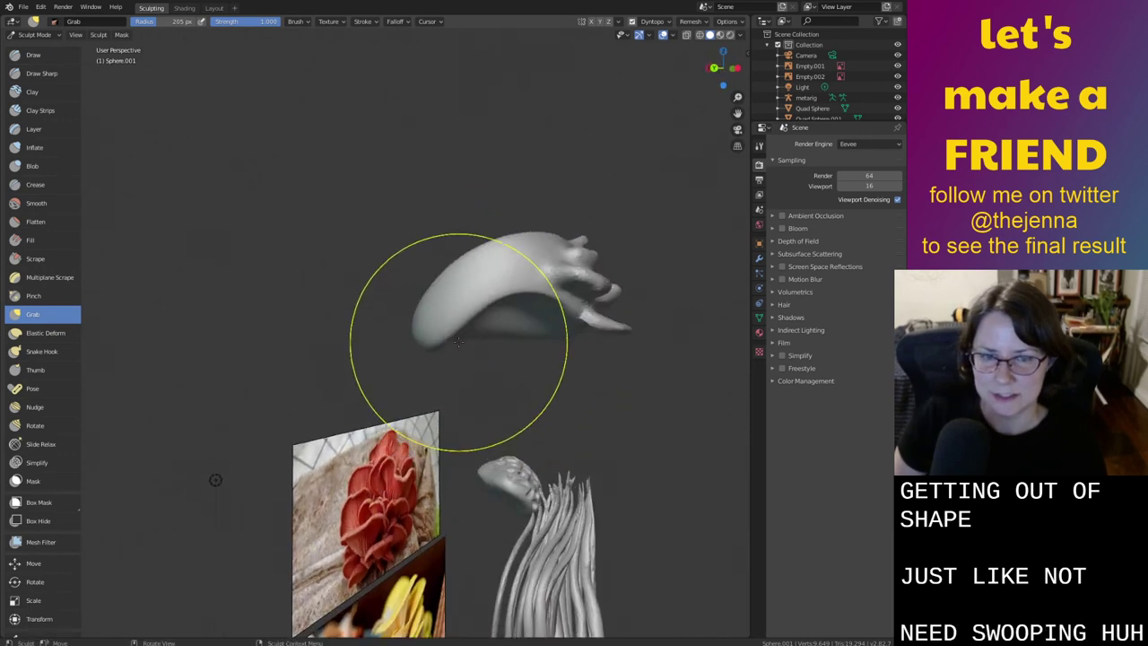
mouse_move(489, 289)
middle_down()
mouse_move(474, 302)
mouse_move(485, 362)
middle_up()
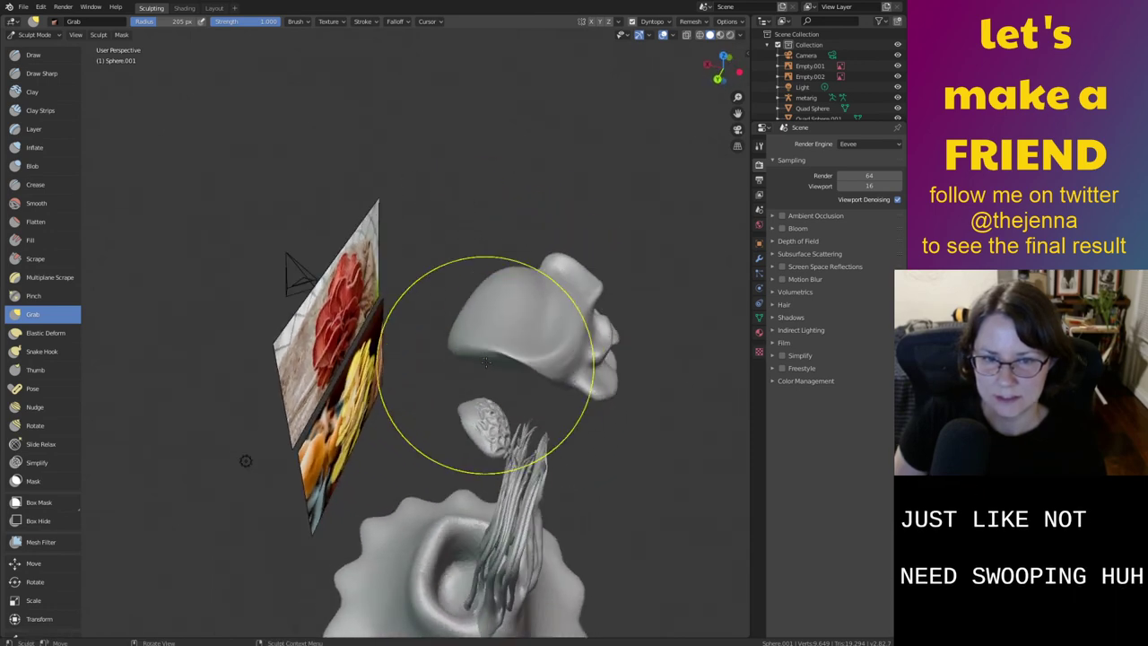
middle_drag(489, 322, 538, 347)
scroll(520, 274, up, 2)
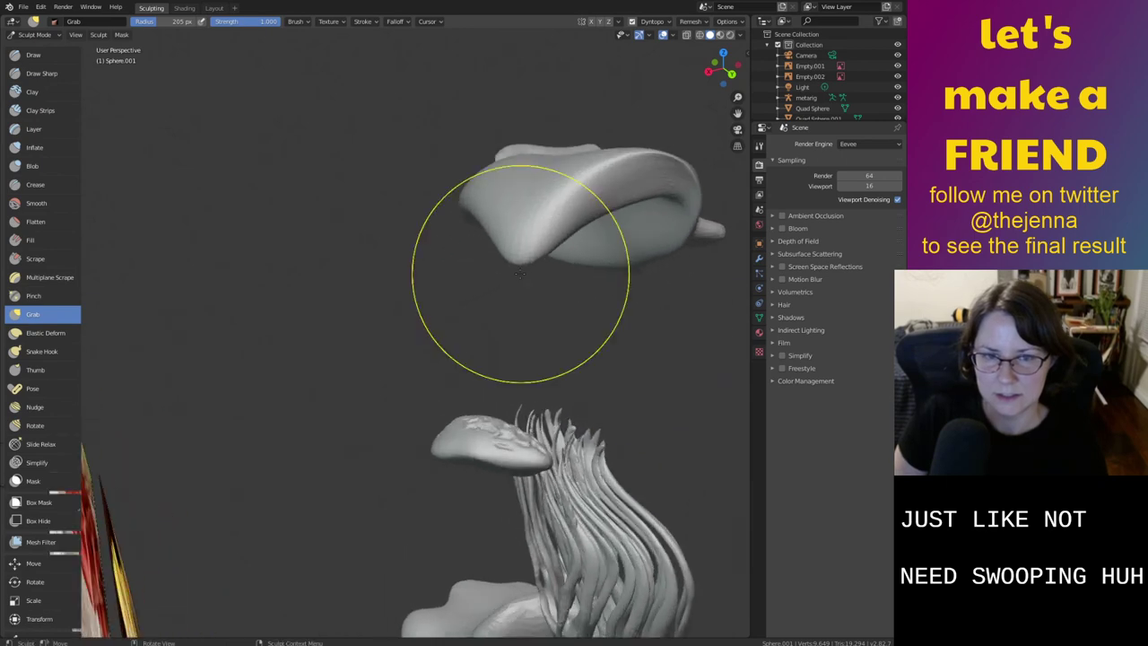
middle_drag(511, 215, 509, 354)
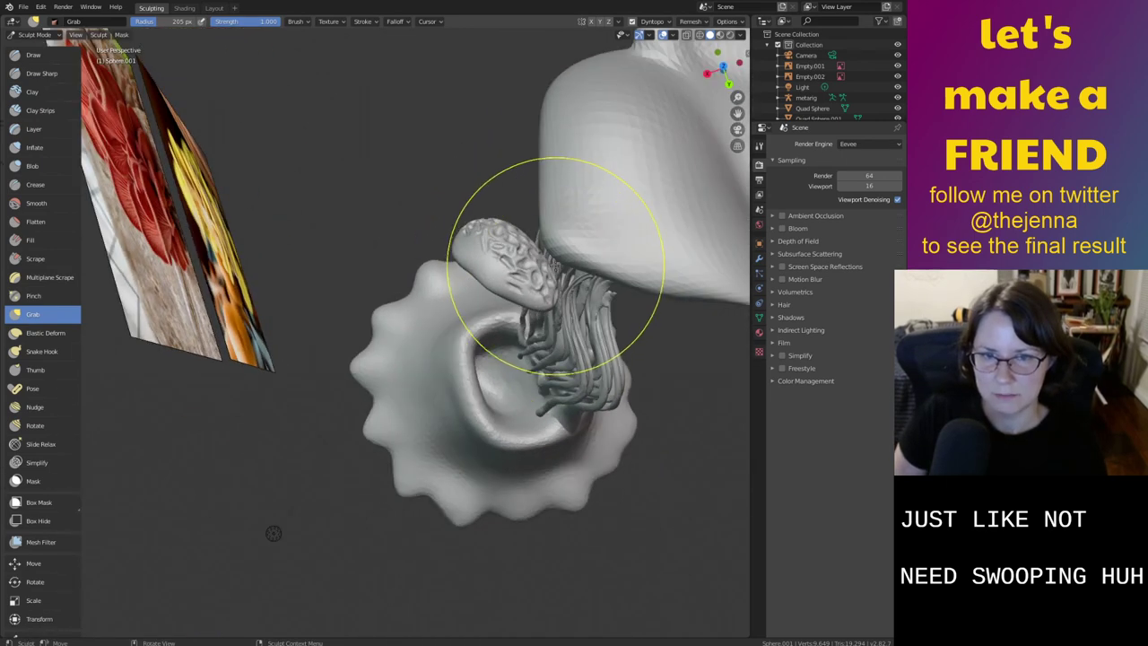
Pull the shell's protruding rear corner inward with the Grab brush, smooth it, and reshape the adjoining rim
mouse_move(576, 226)
mouse_down()
mouse_move(585, 206)
mouse_move(644, 224)
mouse_move(562, 148)
mouse_up()
key(i)
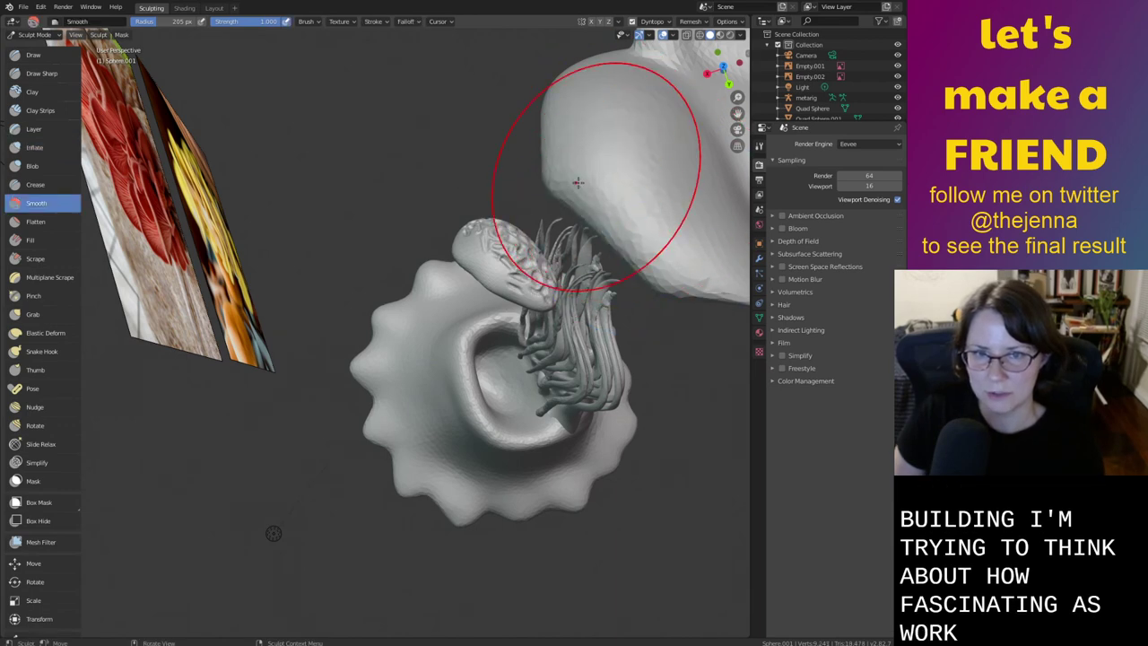
key(g)
mouse_move(617, 223)
middle_down()
mouse_move(440, 328)
mouse_move(588, 261)
middle_up()
drag(391, 291, 379, 257)
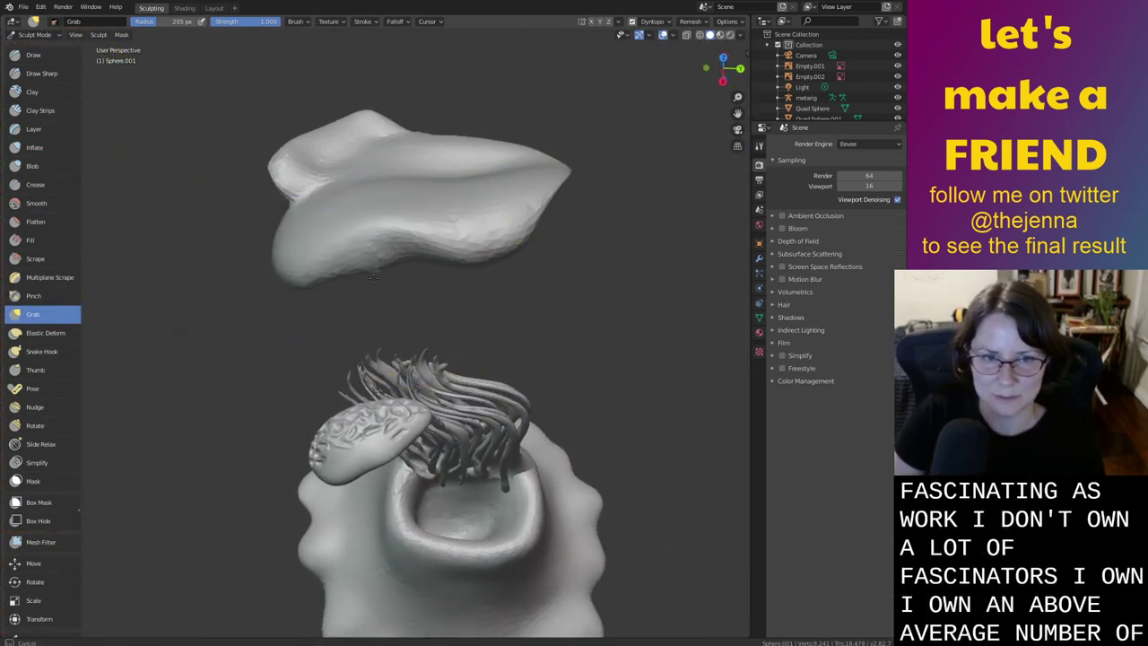
Push the shell's inner surface further up with the Grab brush and smooth its thinned rim
middle_drag(364, 282, 431, 251)
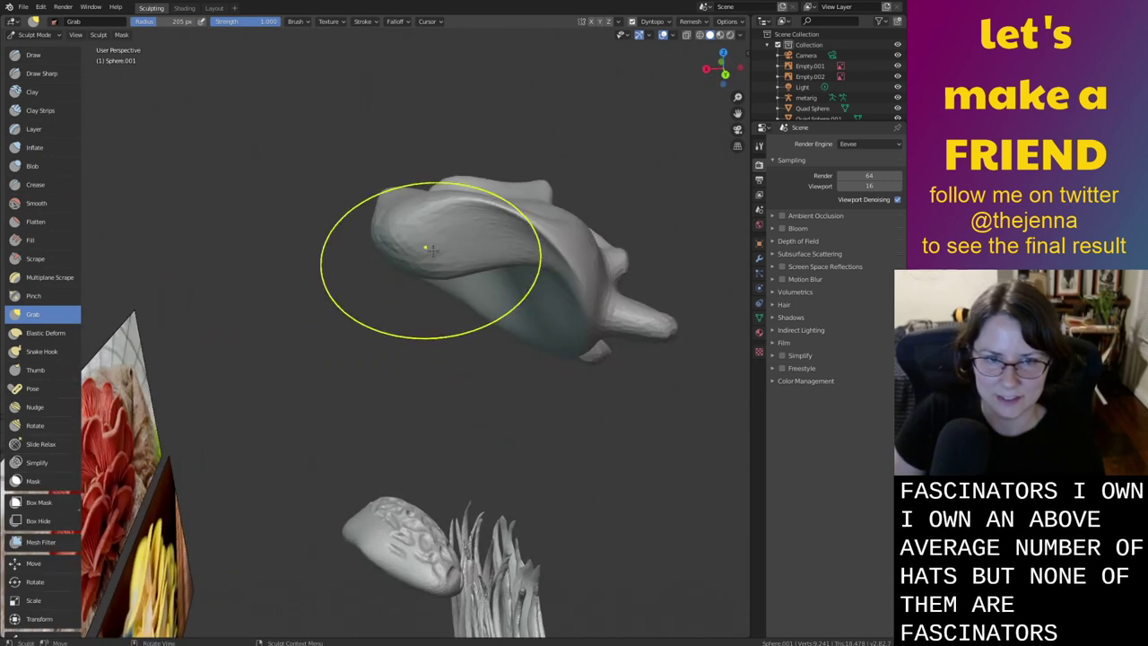
drag(440, 251, 465, 240)
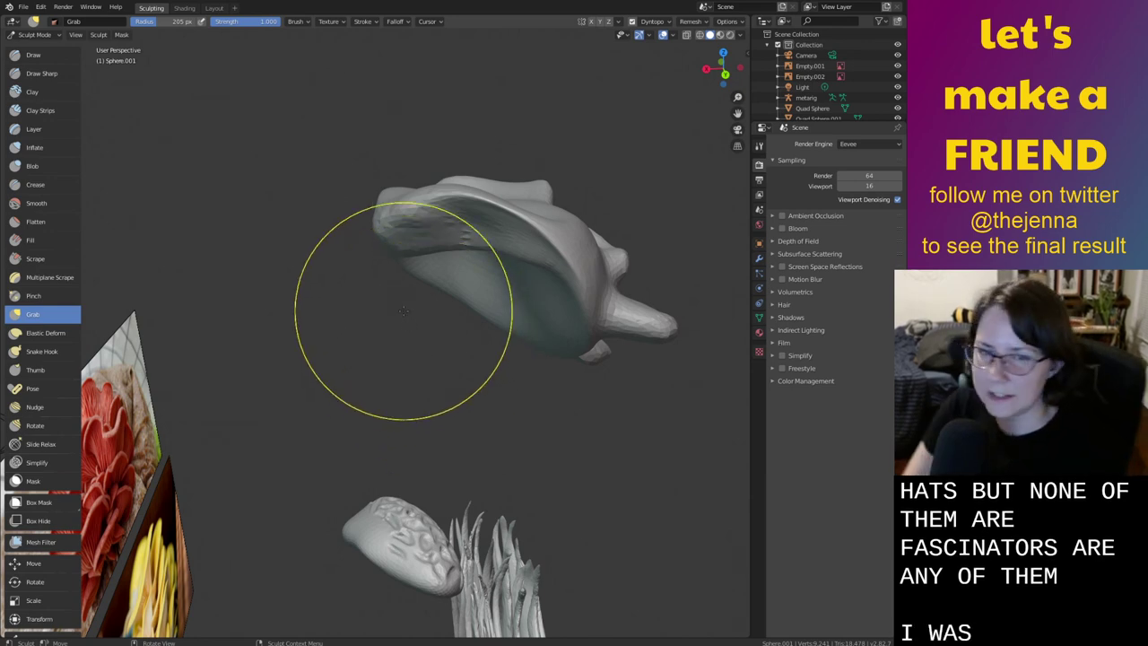
key(shift+s)
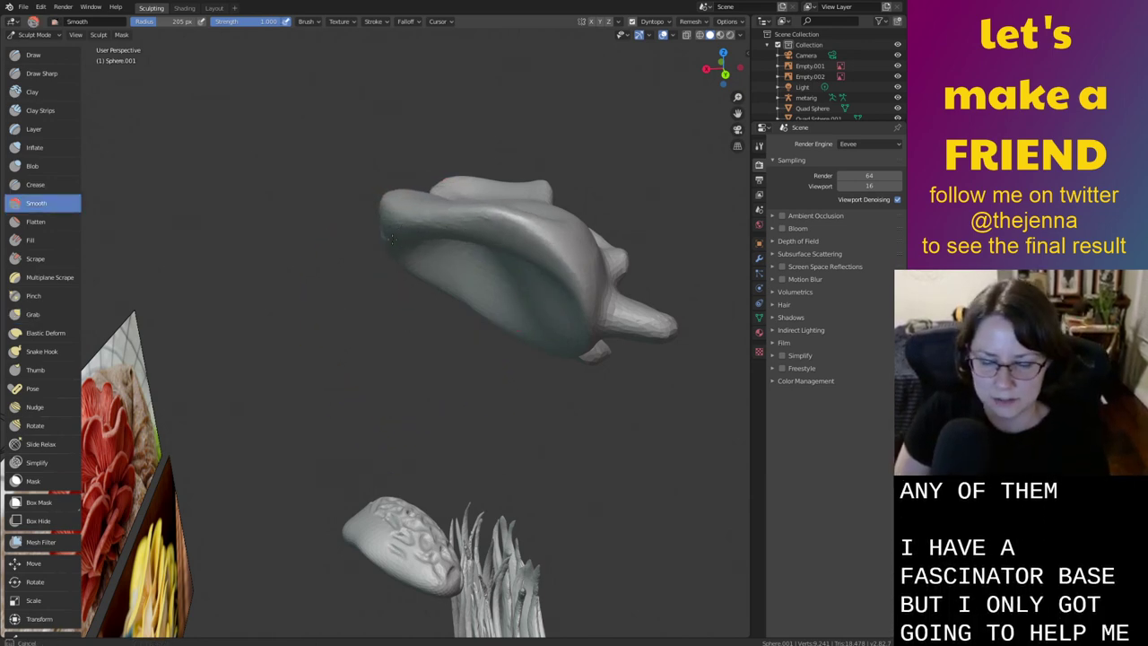
mouse_move(390, 238)
middle_down()
mouse_move(559, 321)
mouse_move(444, 287)
mouse_move(410, 218)
mouse_move(445, 225)
mouse_move(436, 288)
mouse_move(410, 321)
middle_up()
Push the shell's underside and rear rim further inward with the Grab brush, undoing one misplaced stroke
key(i)
key(shift+s)
key(g)
drag(345, 330, 361, 301)
drag(413, 370, 423, 347)
key(ctrl+z)
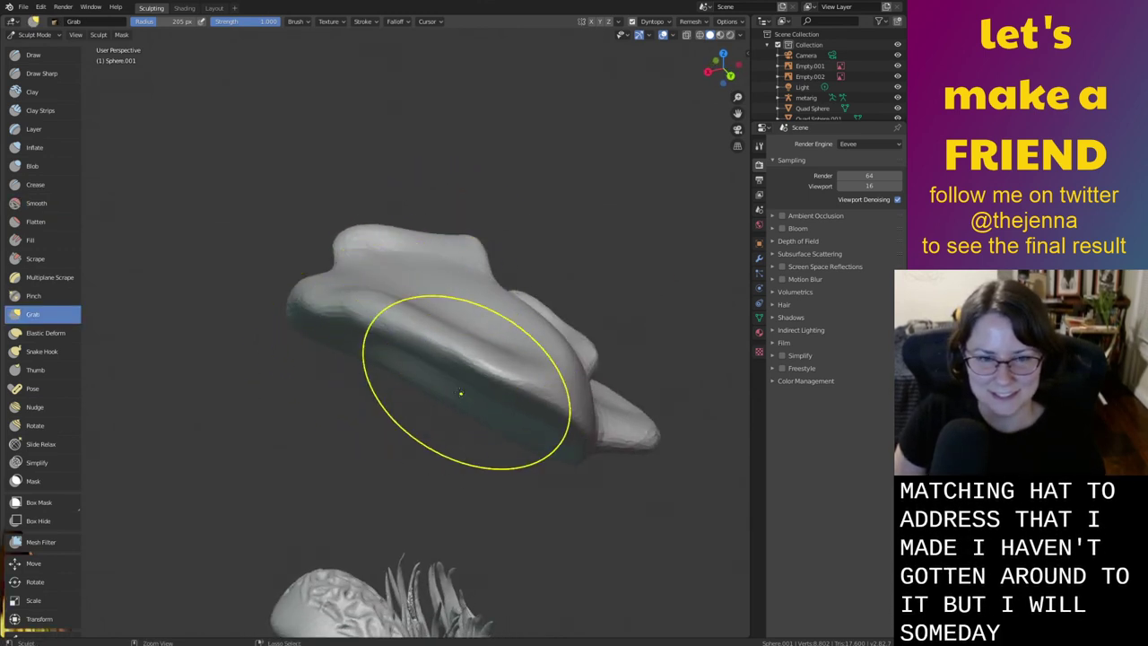
ctrl+middle_drag(461, 393, 453, 424)
middle_drag(454, 423, 469, 375)
mouse_move(367, 314)
mouse_down()
mouse_move(374, 295)
mouse_move(396, 298)
mouse_up()
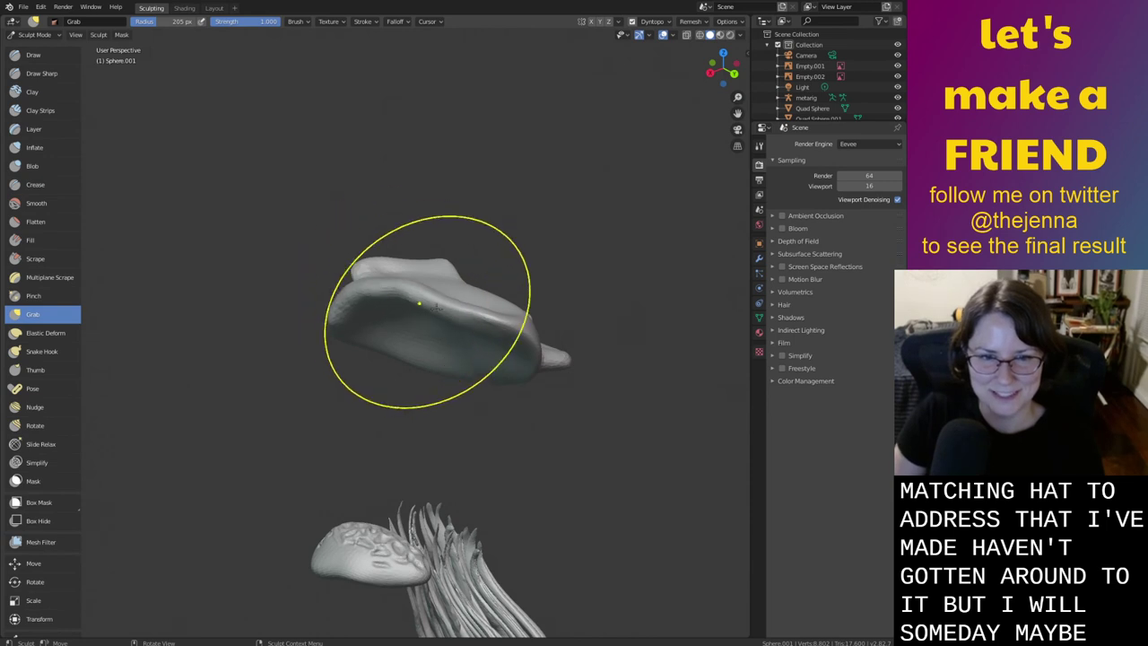
mouse_move(465, 324)
mouse_down()
mouse_move(477, 308)
mouse_move(503, 321)
mouse_up()
Even out the inside of the hollowed shell with the Smooth brush and save the file
key(s)
mouse_move(509, 324)
middle_down()
mouse_move(541, 290)
mouse_move(544, 251)
middle_up()
mouse_move(531, 240)
mouse_down()
mouse_move(524, 224)
mouse_move(550, 218)
mouse_up()
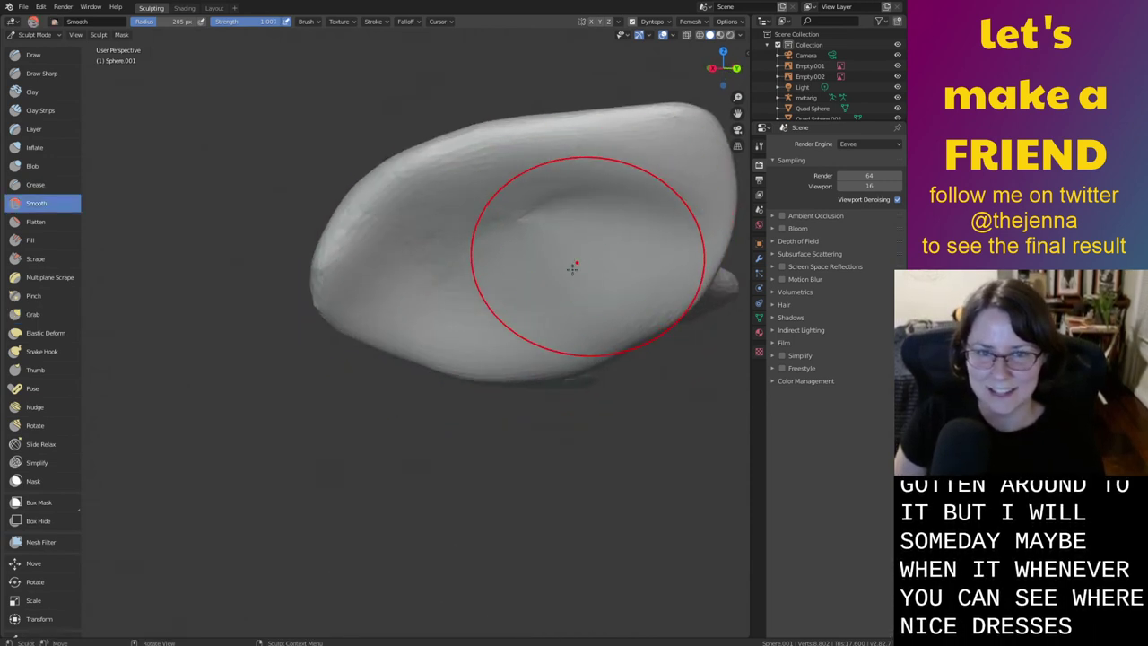
key(ctrl+s)
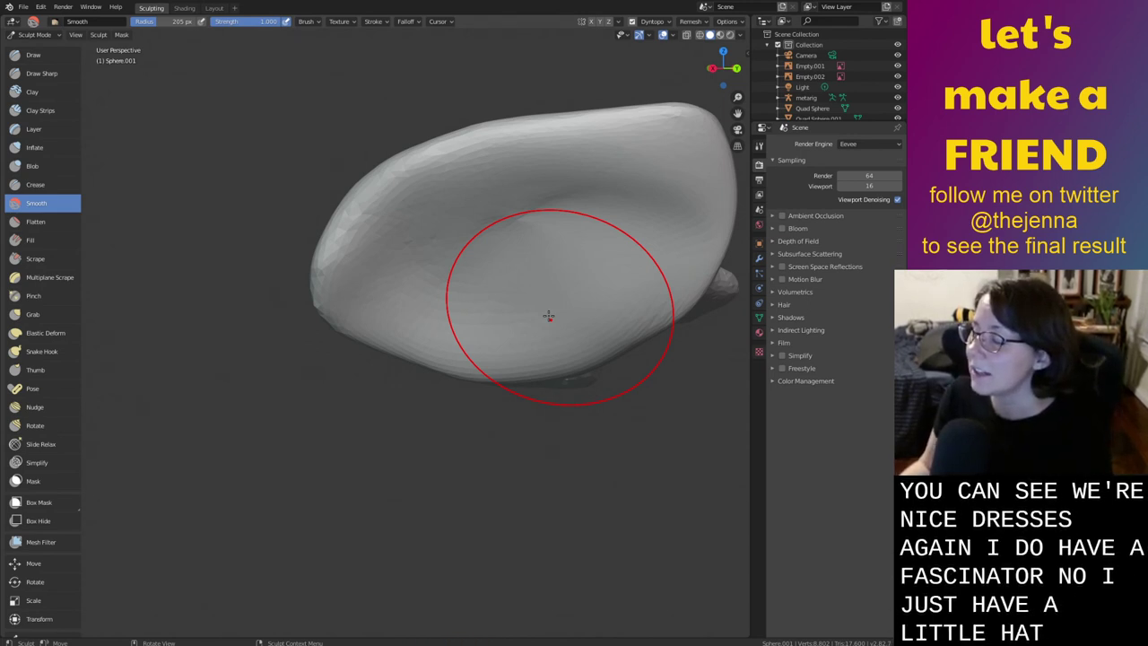
Pull the middle of the lowest flap's rim downward and bend its near side upward with the Grab brush
mouse_move(548, 315)
middle_down()
mouse_move(413, 404)
mouse_move(408, 395)
middle_up()
mouse_move(408, 395)
shift+middle_down()
mouse_move(613, 417)
mouse_move(588, 373)
shift+middle_up()
mouse_move(402, 321)
shift+middle_down()
mouse_move(538, 388)
mouse_move(546, 424)
mouse_move(567, 442)
mouse_move(620, 444)
mouse_move(397, 431)
mouse_move(553, 568)
mouse_move(558, 469)
mouse_move(617, 415)
shift+middle_up()
mouse_move(541, 336)
middle_down()
mouse_move(456, 379)
mouse_move(463, 409)
middle_up()
key(g)
drag(386, 398, 391, 466)
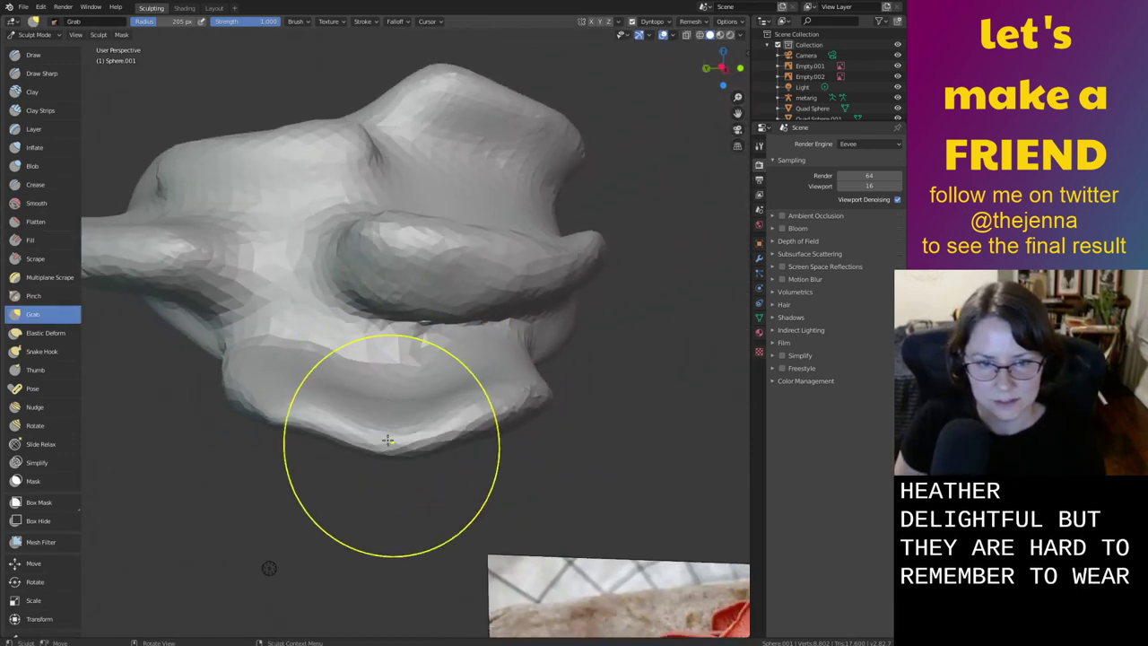
mouse_move(278, 405)
mouse_down()
mouse_move(300, 416)
mouse_move(300, 388)
mouse_move(266, 380)
mouse_up()
middle_drag(305, 388, 378, 386)
drag(314, 357, 328, 329)
Lift the near end of the central flap and tuck in the lowest flap's far edge with the Grab brush
mouse_move(332, 314)
middle_down()
mouse_move(361, 369)
mouse_move(415, 387)
middle_up()
drag(690, 436, 721, 418)
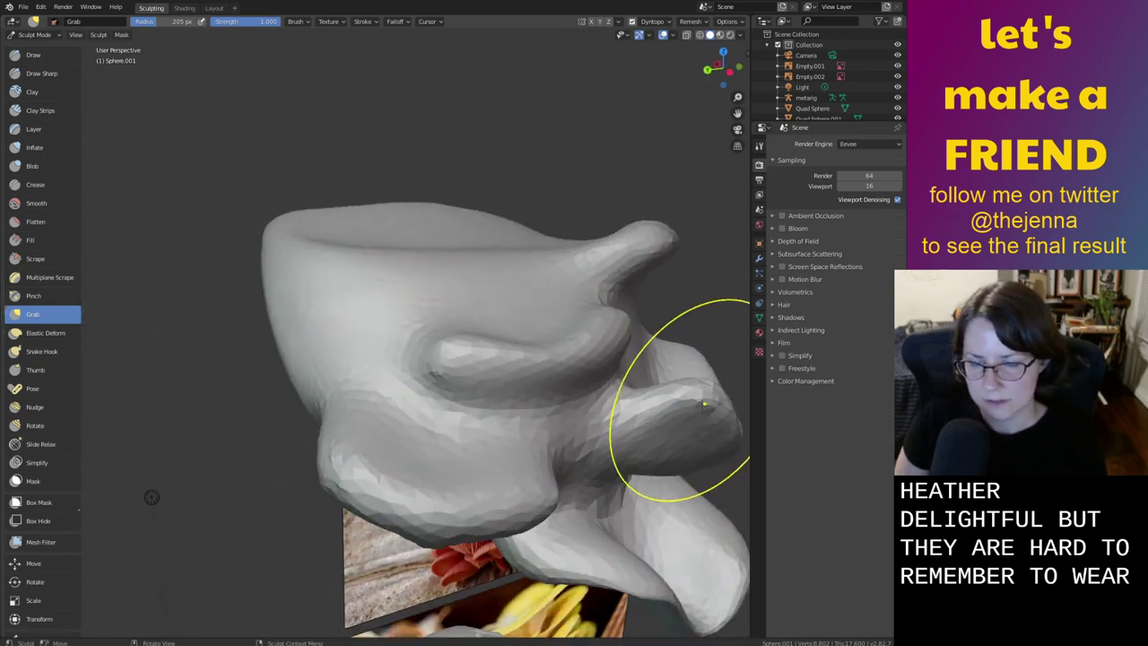
mouse_move(705, 405)
middle_down()
mouse_move(425, 400)
mouse_move(449, 397)
mouse_move(403, 492)
middle_up()
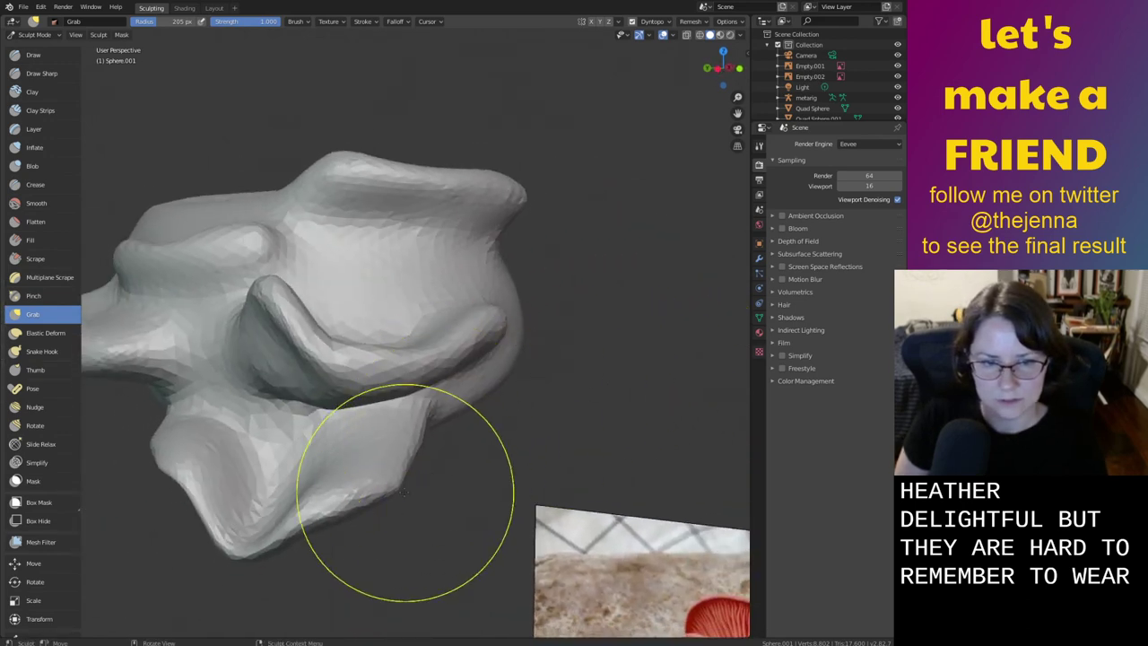
drag(400, 482, 412, 459)
middle_drag(398, 467, 385, 487)
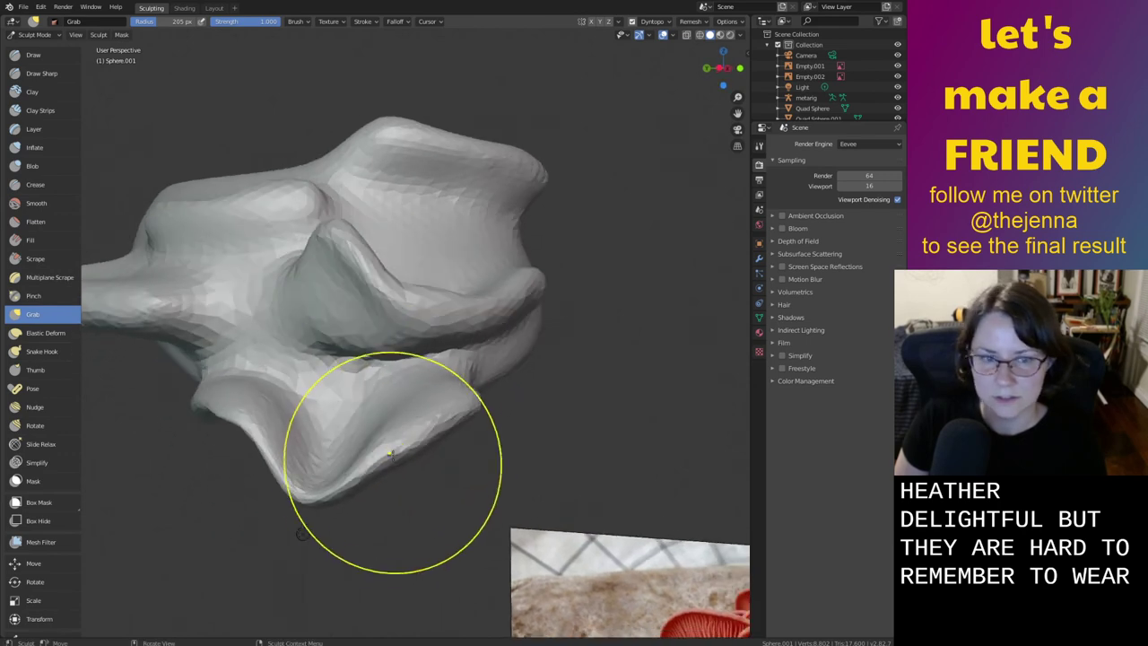
Bend the central flap's far end and pull the highest flap's middle downward into a deep wave with the Grab brush
drag(453, 325, 472, 346)
drag(483, 307, 447, 329)
middle_drag(476, 165, 461, 205)
mouse_move(437, 252)
mouse_down()
mouse_move(424, 296)
mouse_move(384, 305)
mouse_move(457, 294)
mouse_up()
drag(450, 283, 450, 300)
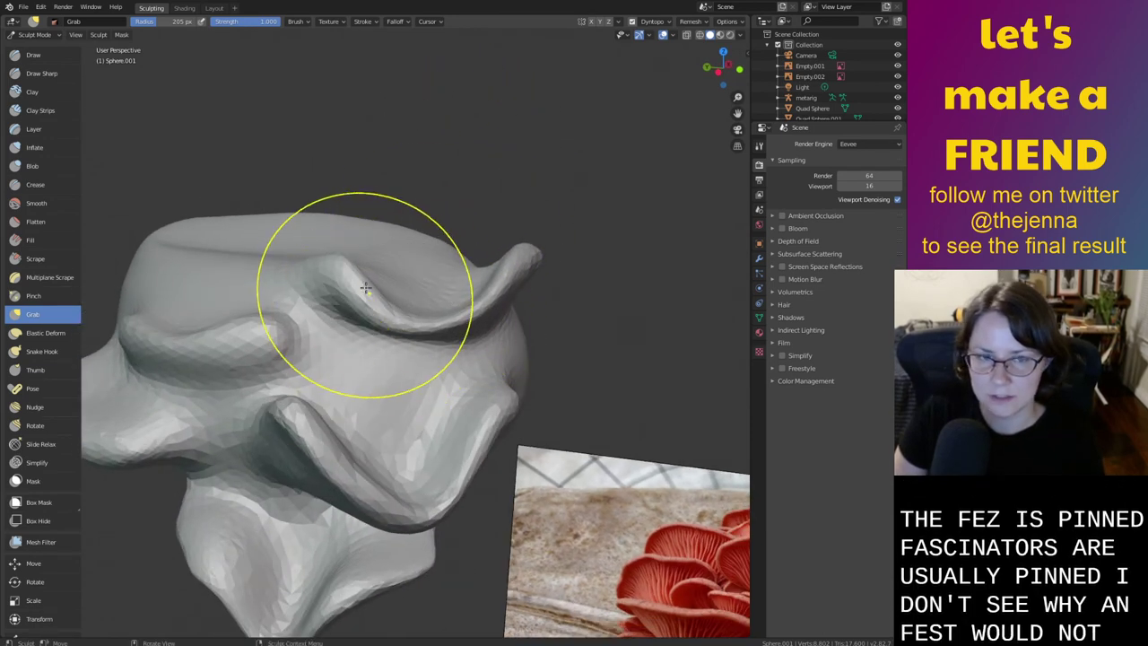
mouse_move(366, 289)
mouse_down()
mouse_move(361, 298)
mouse_move(397, 273)
mouse_up()
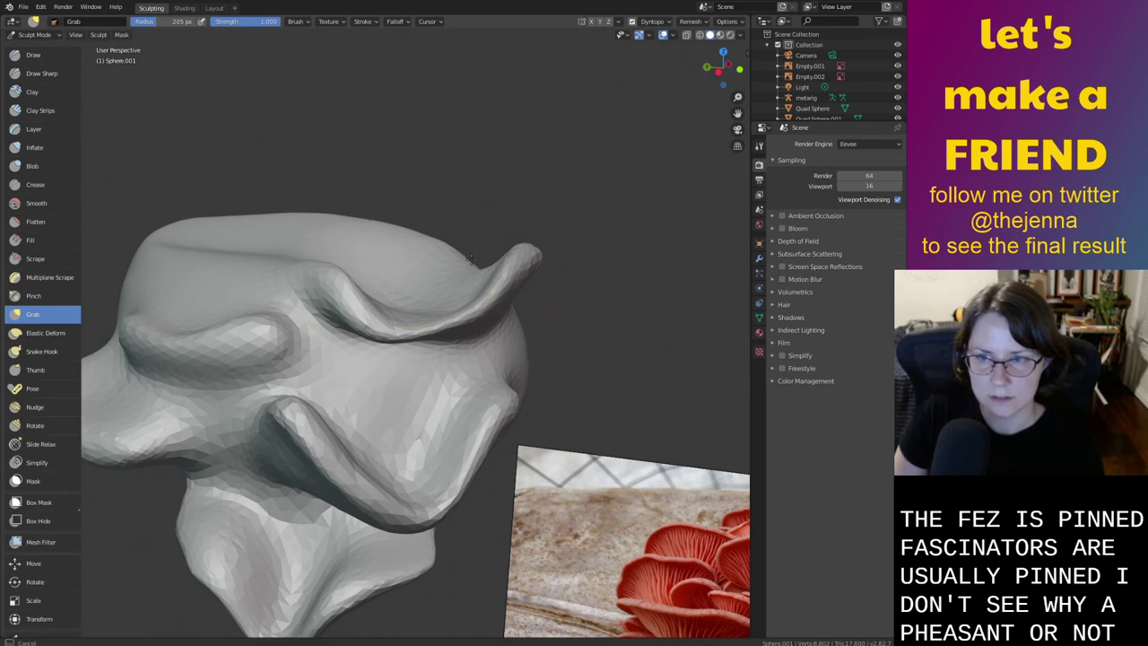
mouse_move(471, 260)
mouse_down()
mouse_move(461, 283)
mouse_move(512, 277)
mouse_move(461, 302)
mouse_up()
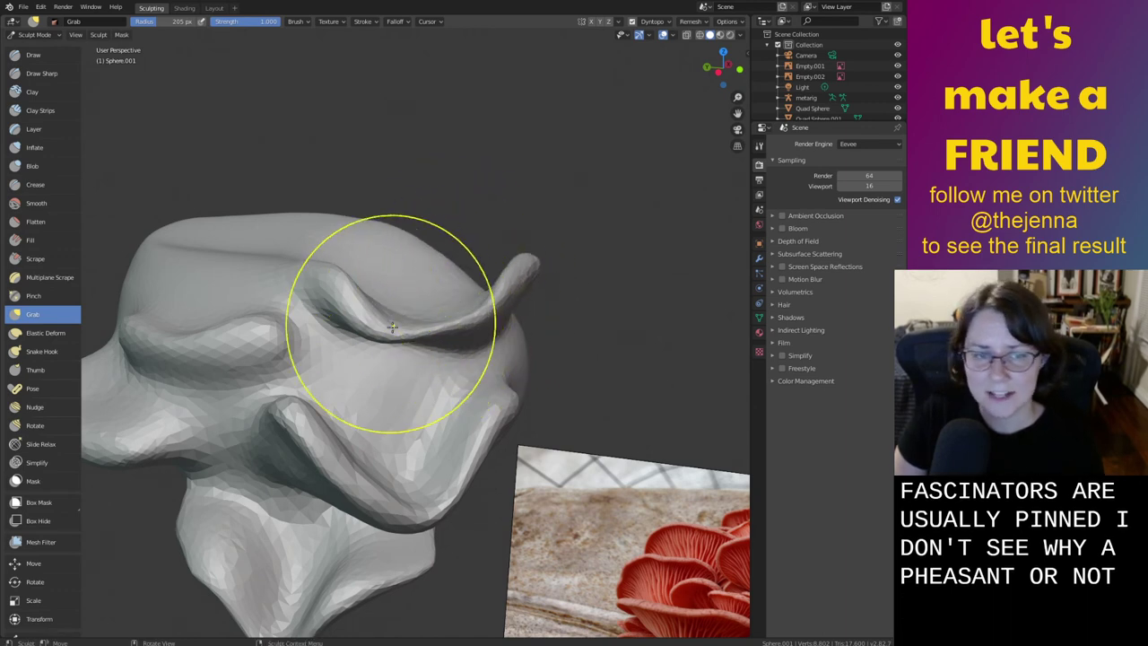
Push the upper side flap closer to the body and curve its inner end upward with the Grab brush
middle_drag(392, 327, 459, 313)
middle_drag(512, 281, 647, 350)
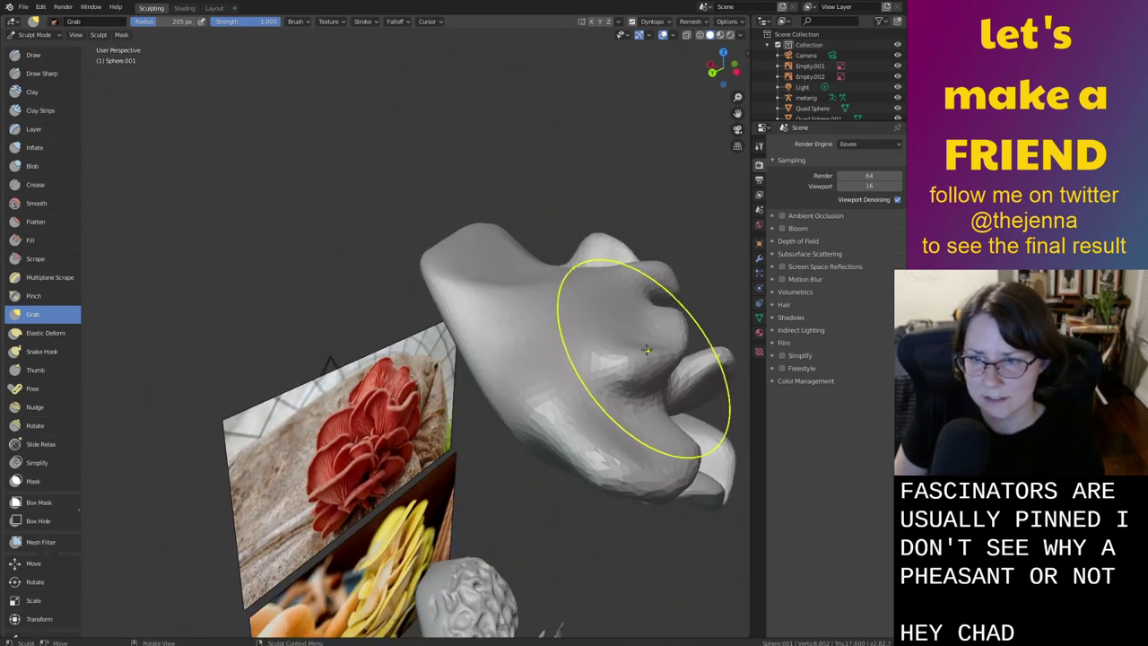
mouse_move(647, 350)
mouse_down()
mouse_move(628, 357)
mouse_move(615, 334)
mouse_move(603, 344)
mouse_up()
middle_drag(656, 393, 632, 390)
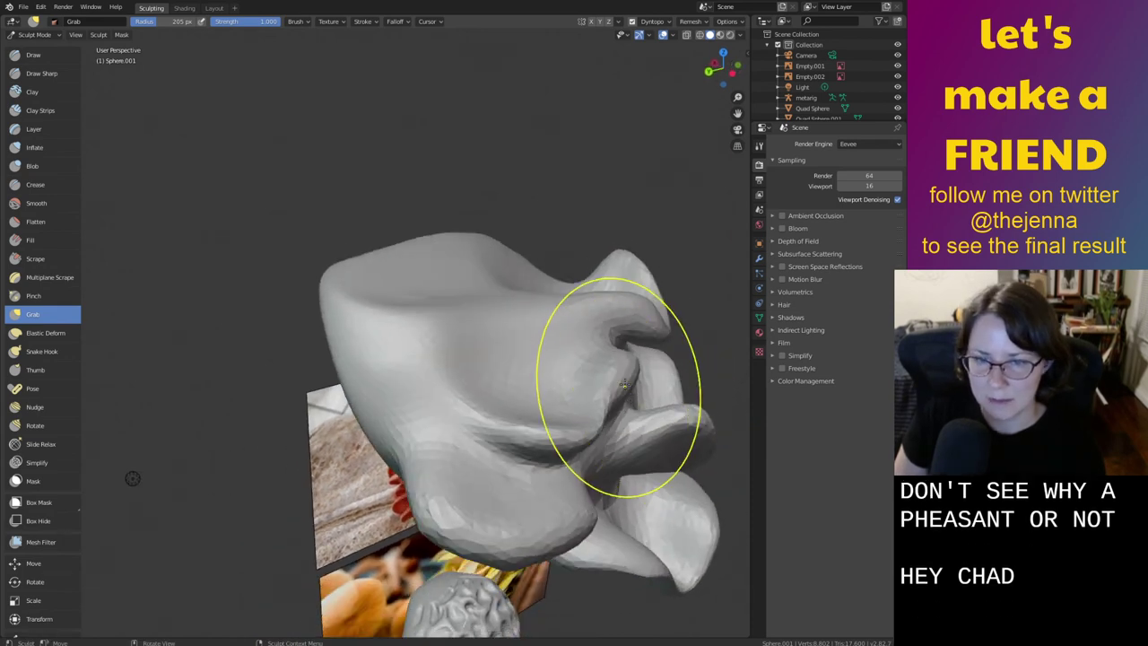
drag(627, 383, 636, 371)
middle_drag(636, 369, 661, 340)
mouse_move(667, 310)
mouse_down()
mouse_move(674, 292)
mouse_move(602, 351)
mouse_up()
middle_drag(602, 350, 569, 351)
drag(569, 351, 538, 345)
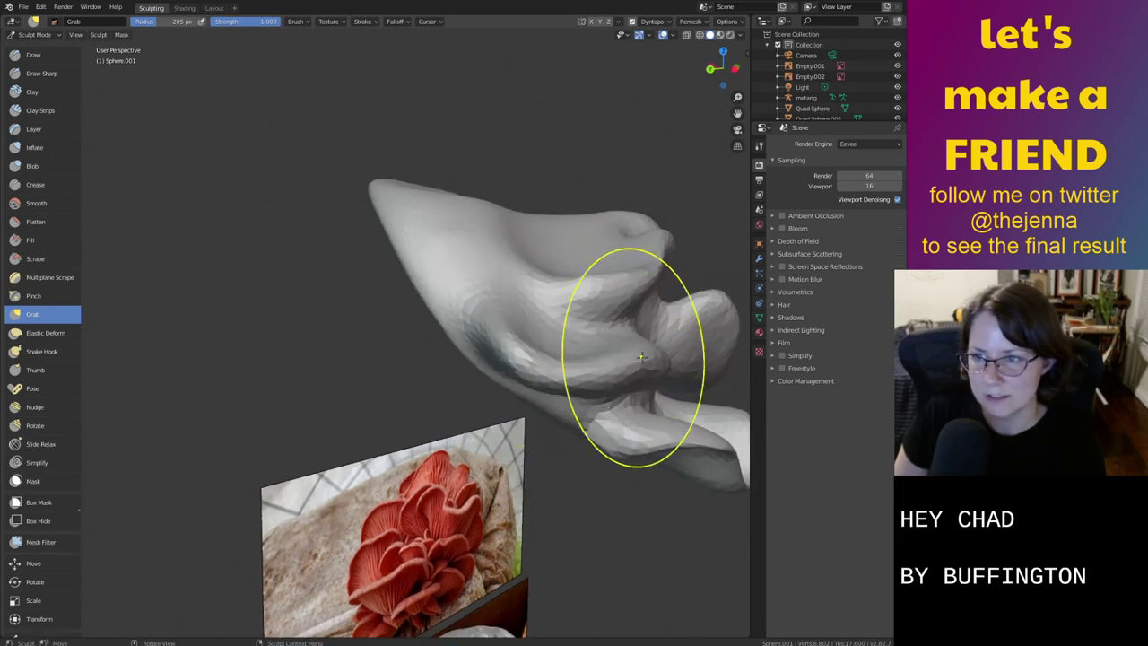
Draw out the inner end of the lower side flap and curl its rim upward with the Grab brush
mouse_move(656, 377)
middle_down()
mouse_move(627, 346)
mouse_move(589, 427)
middle_up()
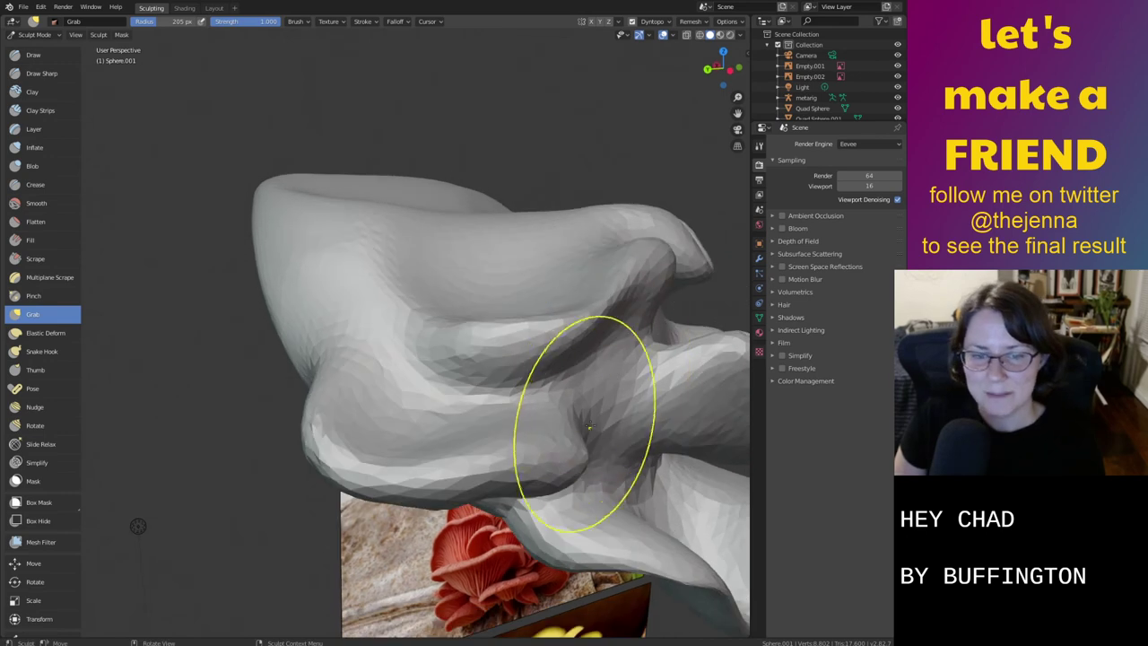
drag(604, 413, 605, 415)
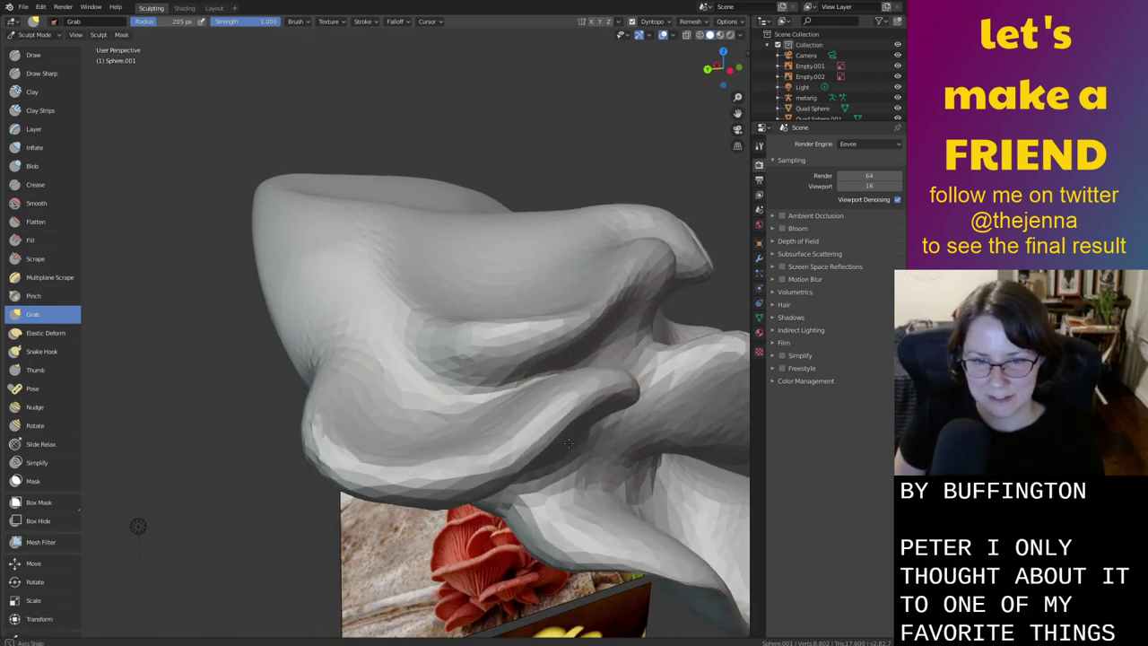
middle_drag(574, 456, 528, 438)
drag(461, 439, 475, 409)
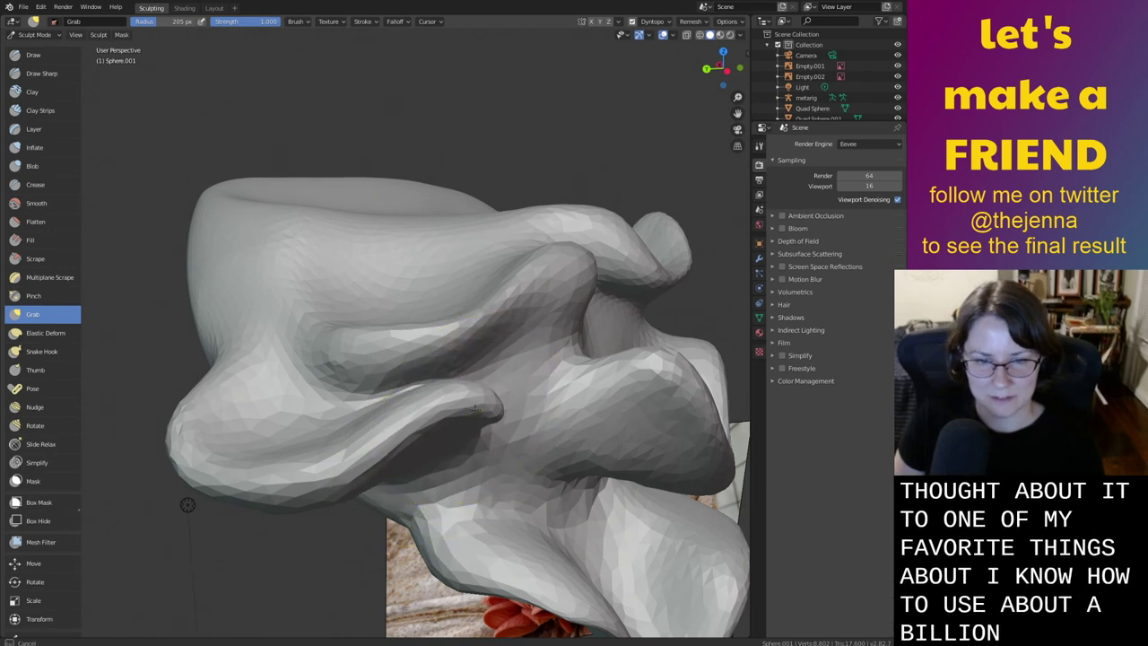
middle_drag(512, 403, 566, 427)
mouse_move(422, 428)
mouse_down()
mouse_move(368, 417)
mouse_move(397, 397)
mouse_move(408, 404)
mouse_up()
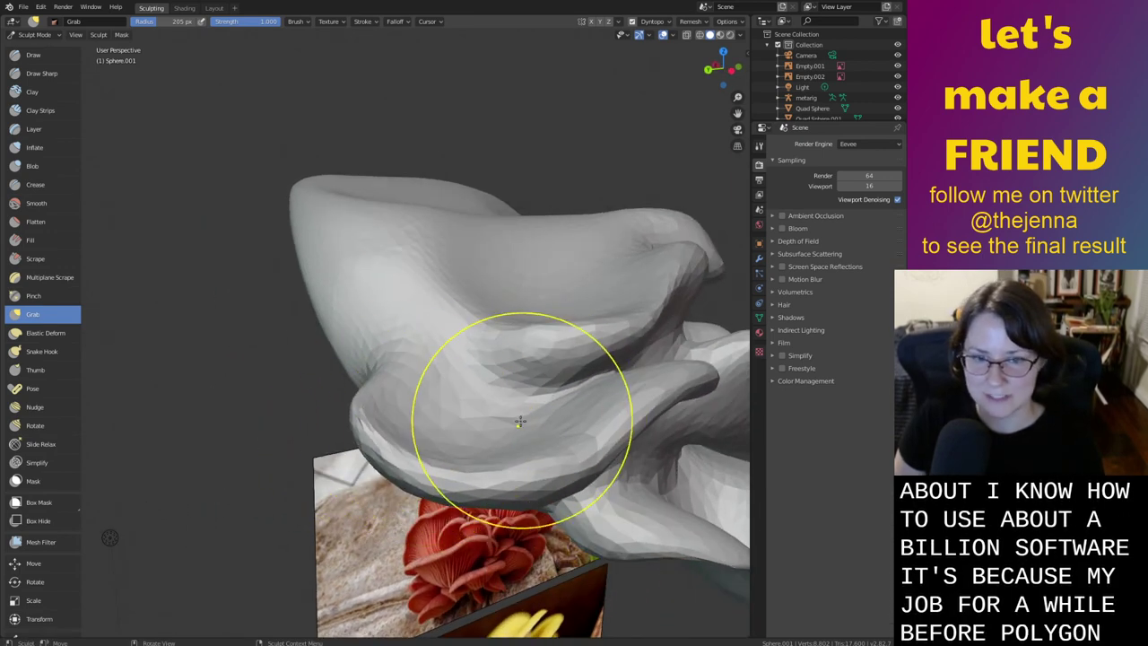
Reshape the lowest flap's near edge and pull the central flap's surface downward with the Grab brush
middle_drag(548, 435, 511, 428)
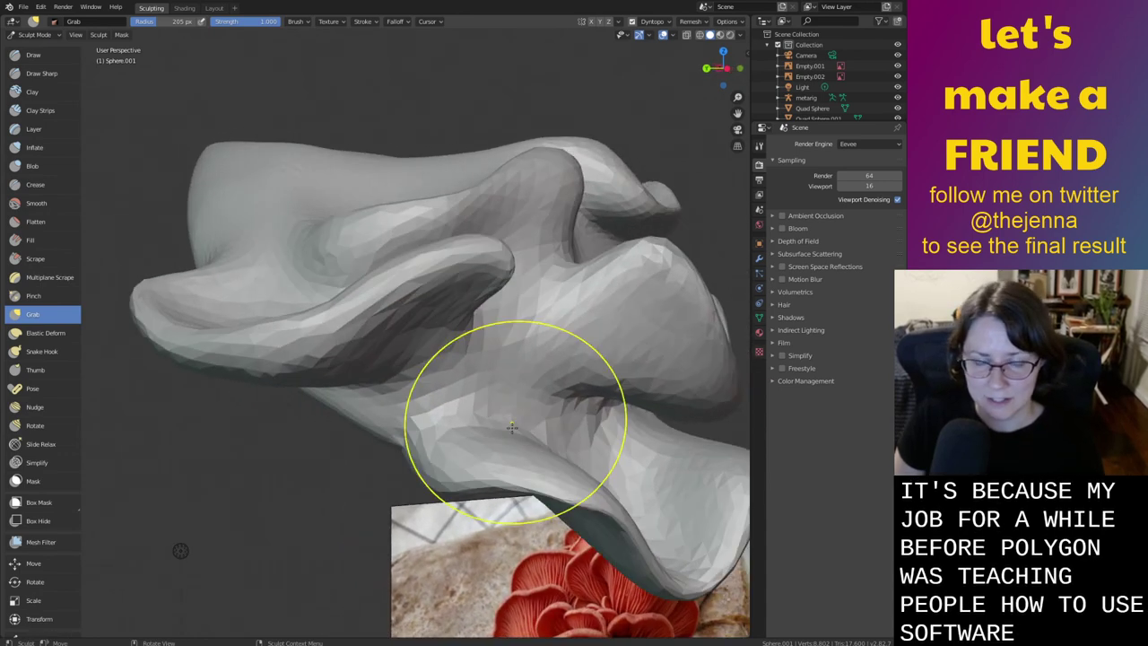
drag(455, 436, 453, 424)
mouse_move(454, 497)
mouse_down()
mouse_move(459, 479)
mouse_move(450, 485)
mouse_up()
mouse_move(448, 490)
middle_down()
mouse_move(425, 495)
mouse_move(428, 506)
middle_up()
mouse_move(531, 341)
mouse_down()
mouse_move(454, 404)
mouse_move(420, 461)
mouse_up()
middle_drag(459, 419, 474, 439)
drag(531, 352, 540, 394)
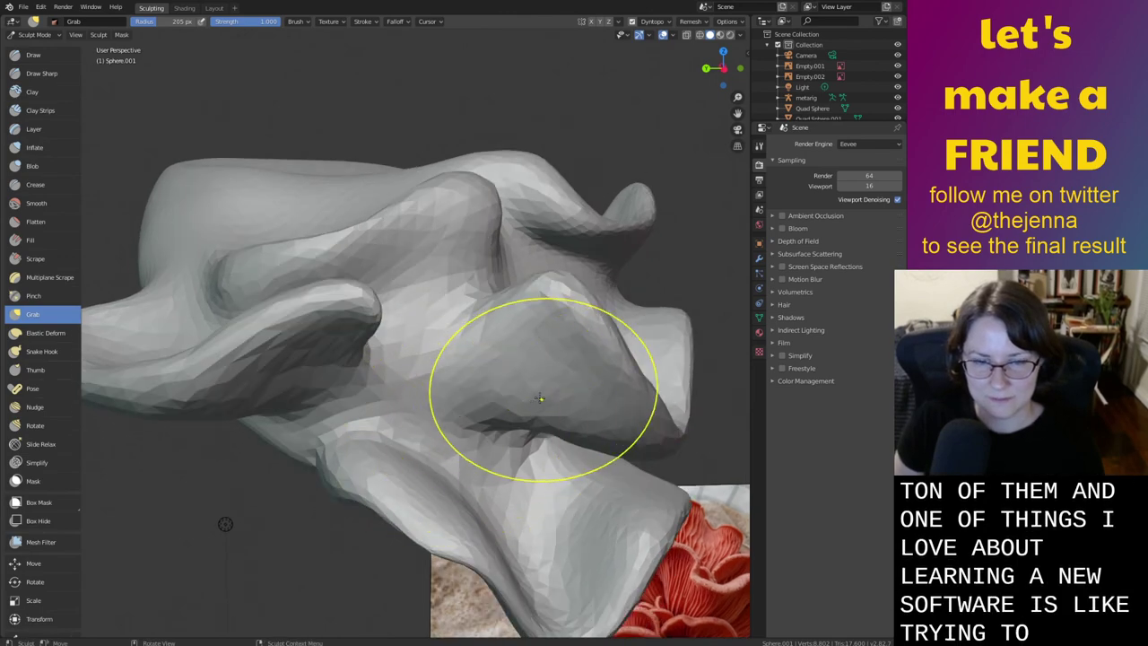
mouse_move(540, 394)
middle_down()
mouse_move(529, 462)
mouse_move(487, 410)
mouse_move(456, 500)
middle_up()
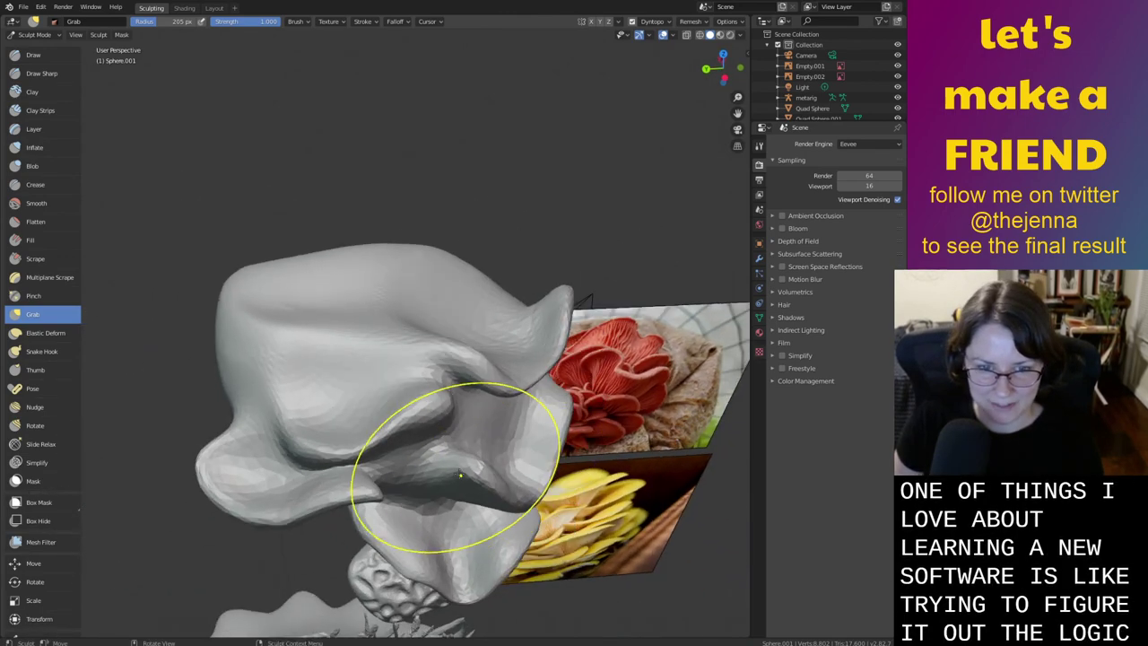
Raise the central flap's surface and draw its inner end outward and down with the Grab brush
drag(456, 500, 467, 473)
mouse_move(479, 471)
middle_down()
mouse_move(546, 464)
mouse_move(572, 440)
middle_up()
scroll(572, 441, up, 3)
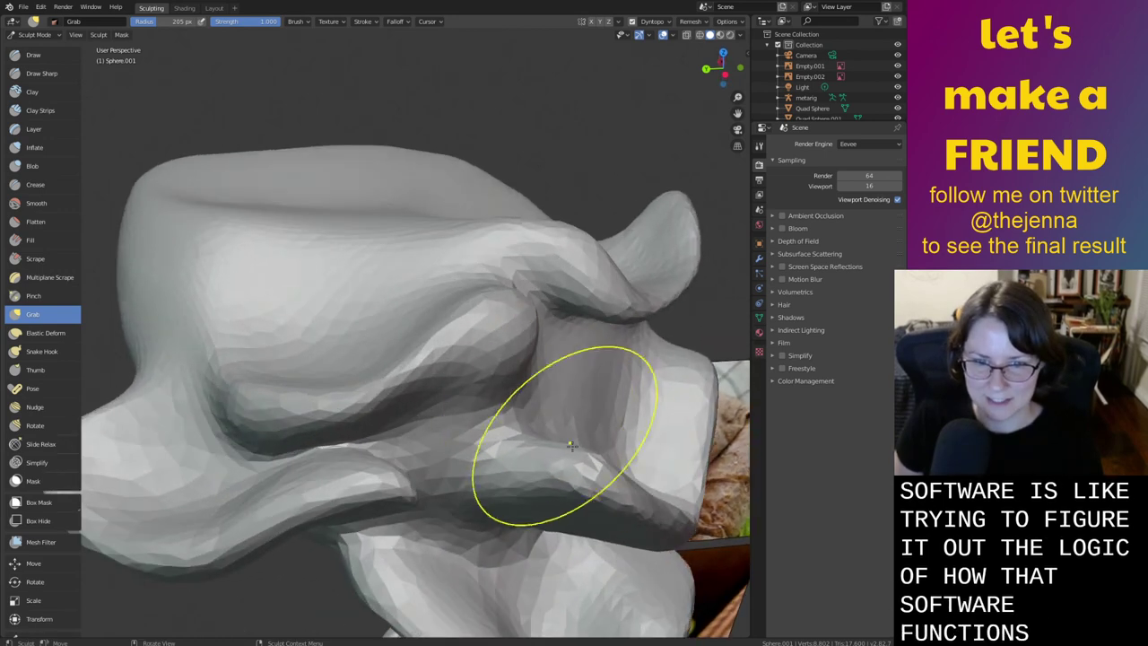
mouse_move(608, 459)
mouse_down()
mouse_move(571, 480)
mouse_move(550, 533)
mouse_move(558, 543)
mouse_up()
middle_drag(621, 511, 602, 463)
scroll(597, 502, down, 3)
middle_drag(595, 515, 566, 493)
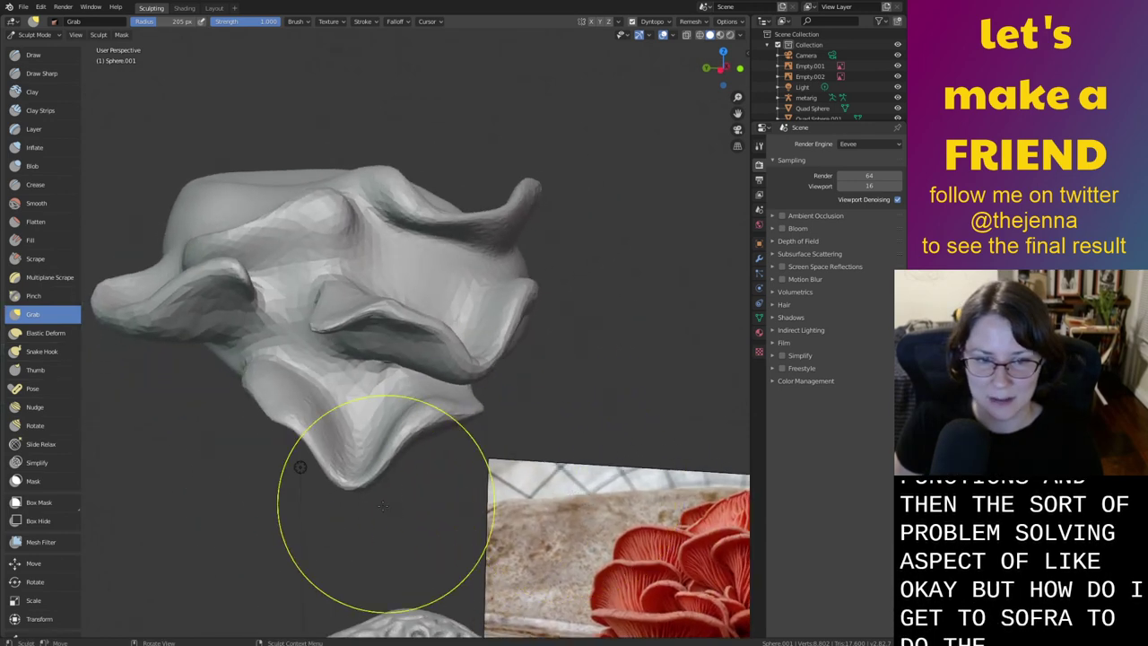
Push the lowest flap's pointed middle upward into a shallow wave with the Grab brush
drag(382, 505, 379, 454)
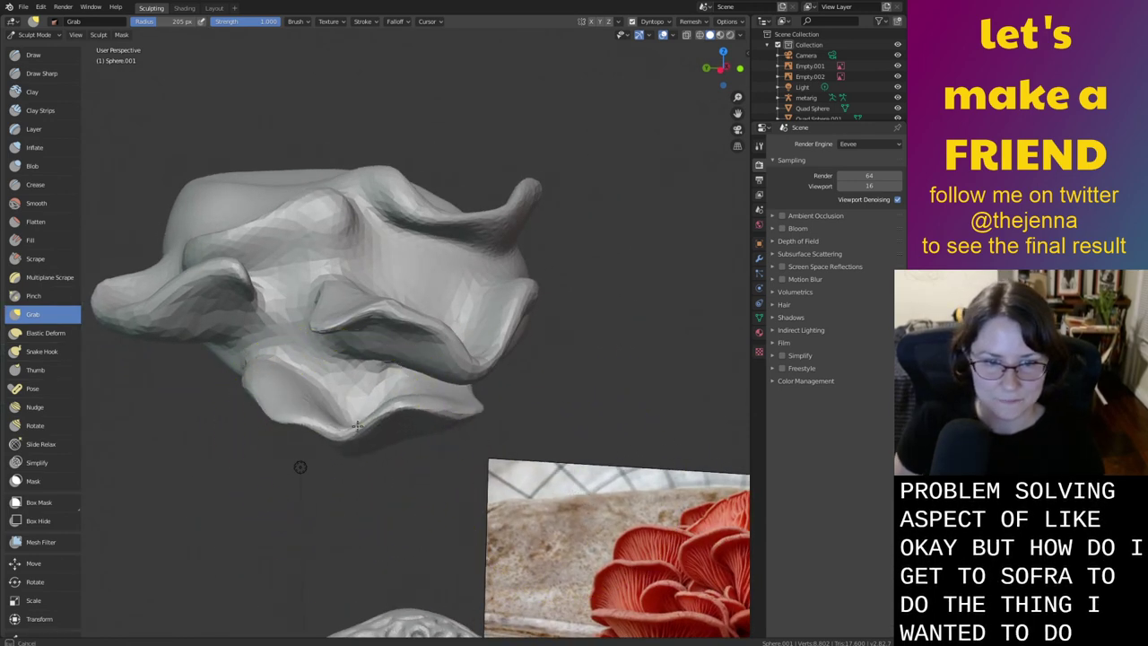
drag(363, 405, 377, 433)
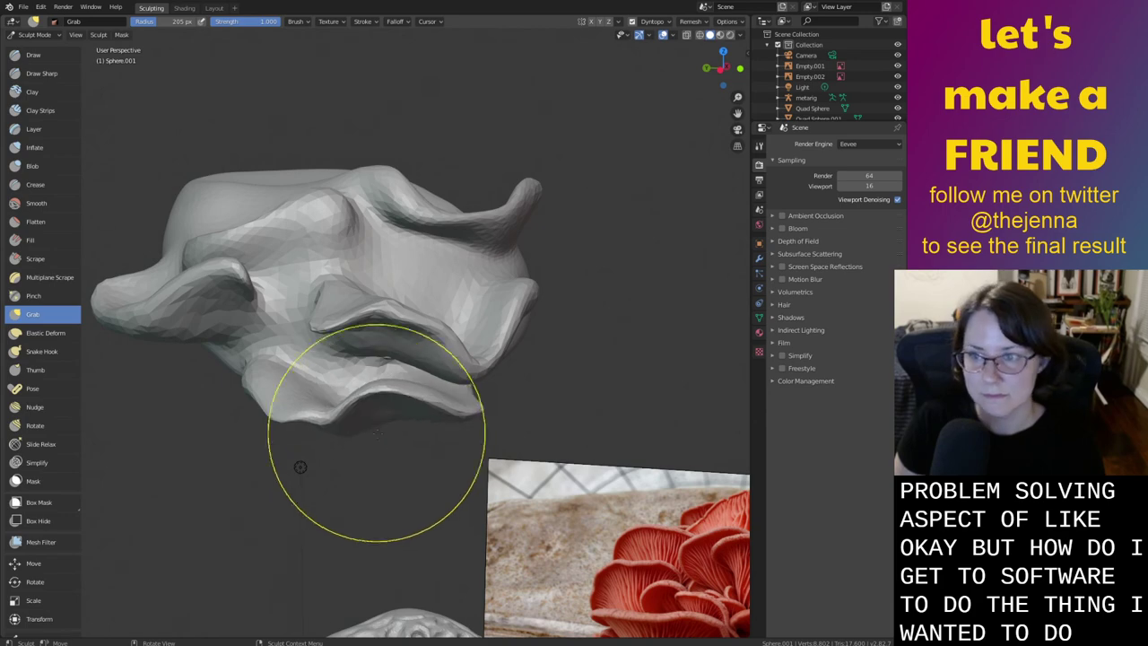
middle_drag(437, 424, 458, 465)
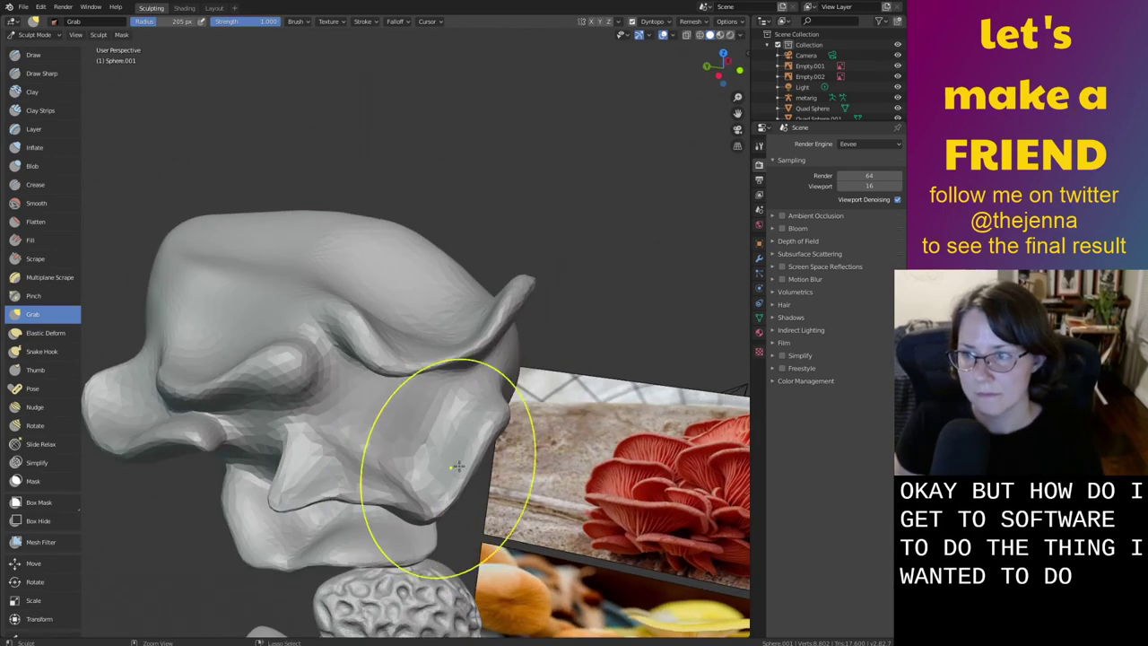
mouse_move(527, 438)
middle_down()
mouse_move(385, 435)
mouse_move(521, 469)
mouse_move(540, 424)
mouse_move(490, 411)
middle_up()
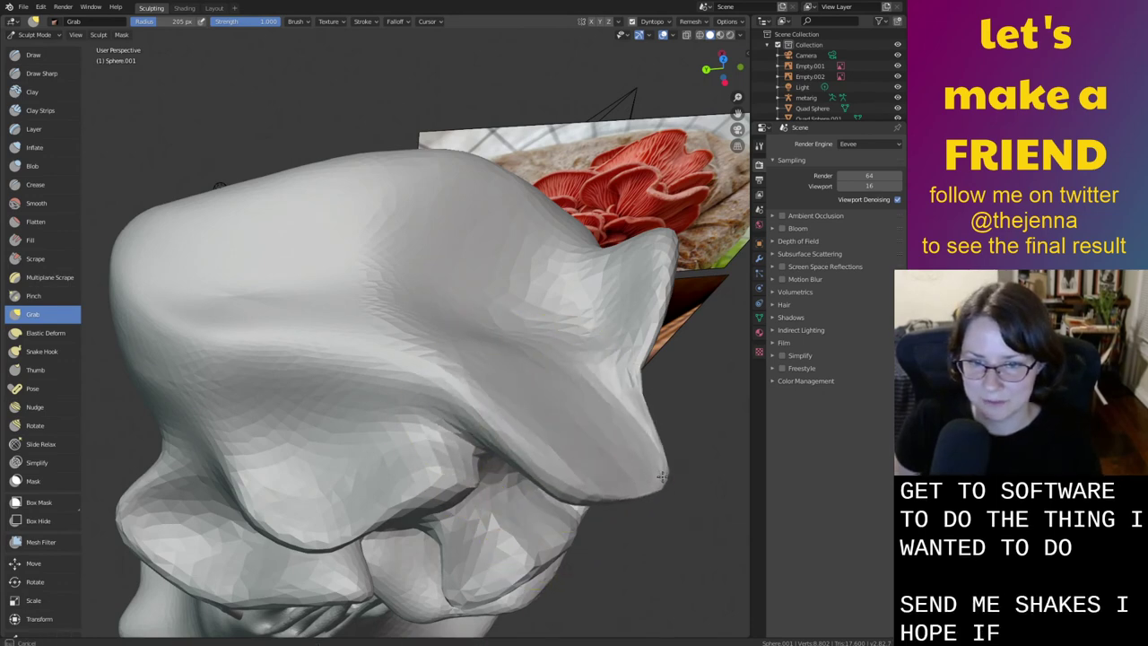
Thicken and smooth the highest flap, and pull the upper side flap's edge upward with the Grab brush
mouse_move(654, 410)
middle_down()
mouse_move(662, 389)
mouse_move(633, 431)
middle_up()
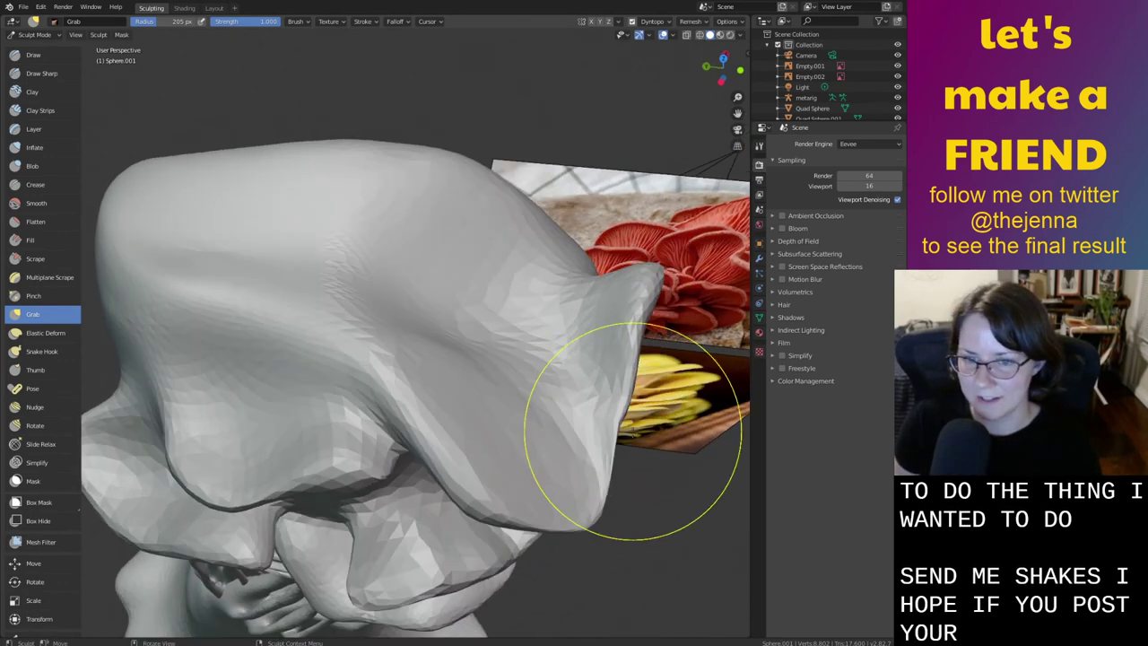
key(i)
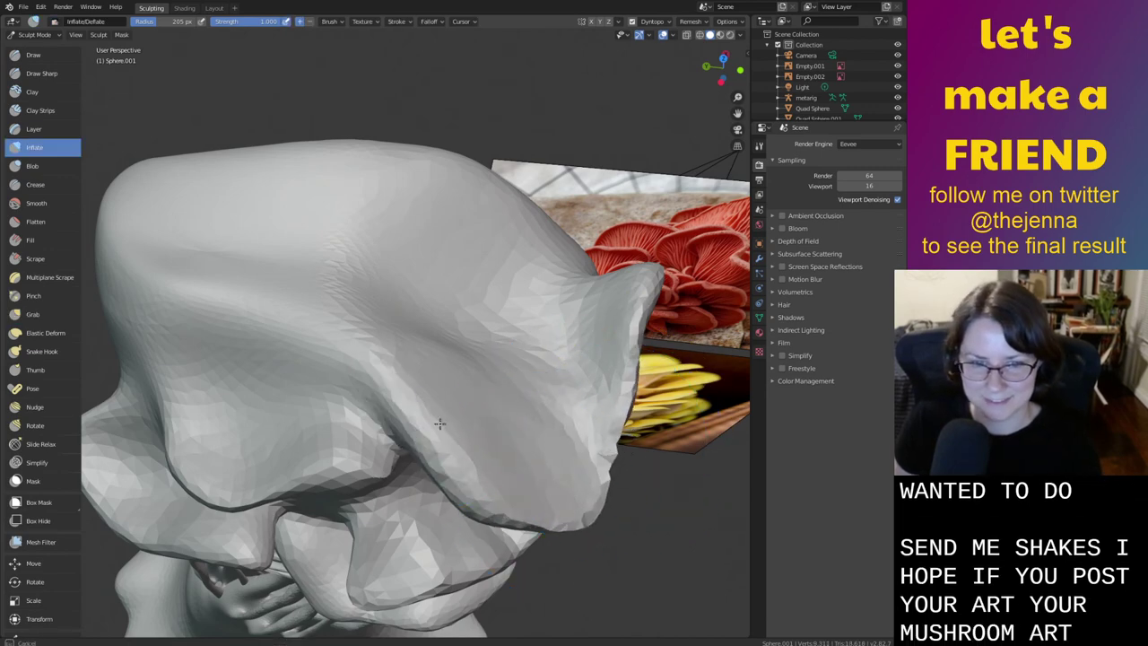
key(shift+s)
middle_drag(441, 430, 455, 362)
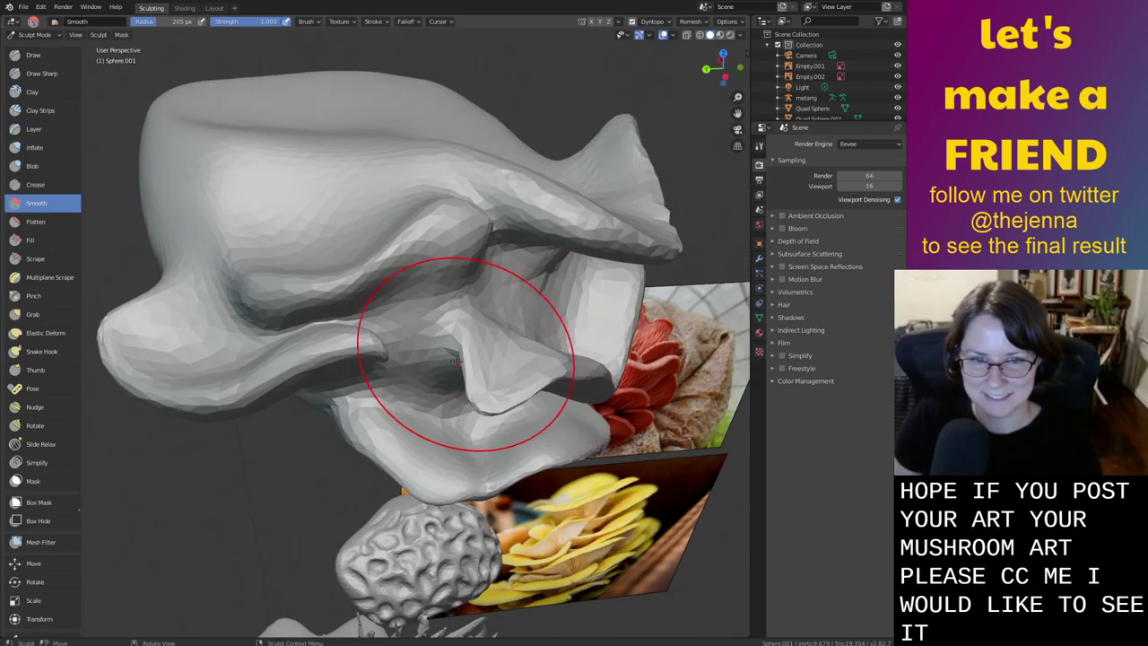
key(g)
drag(461, 257, 456, 218)
Compare the headpiece's overall shape with the red and yellow oyster mushroom reference photos
scroll(427, 336, down, 3)
middle_drag(427, 335, 448, 435)
shift+middle_drag(504, 471, 390, 354)
scroll(394, 359, down, 1)
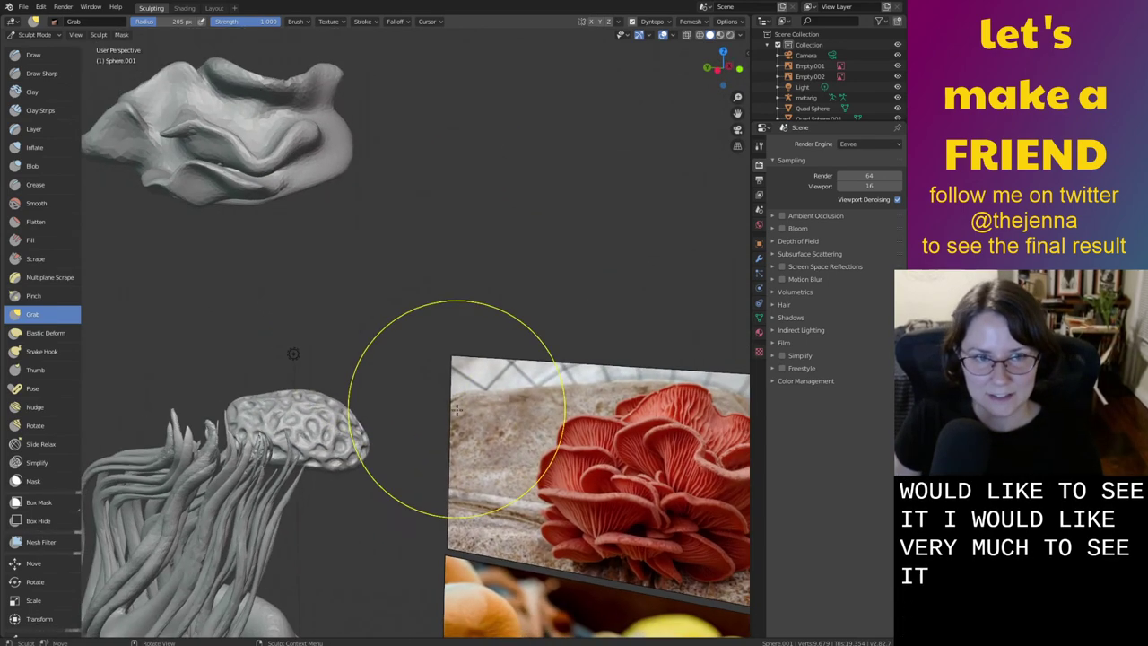
middle_drag(456, 410, 479, 409)
mouse_move(422, 377)
middle_down()
mouse_move(565, 423)
mouse_move(577, 512)
middle_up()
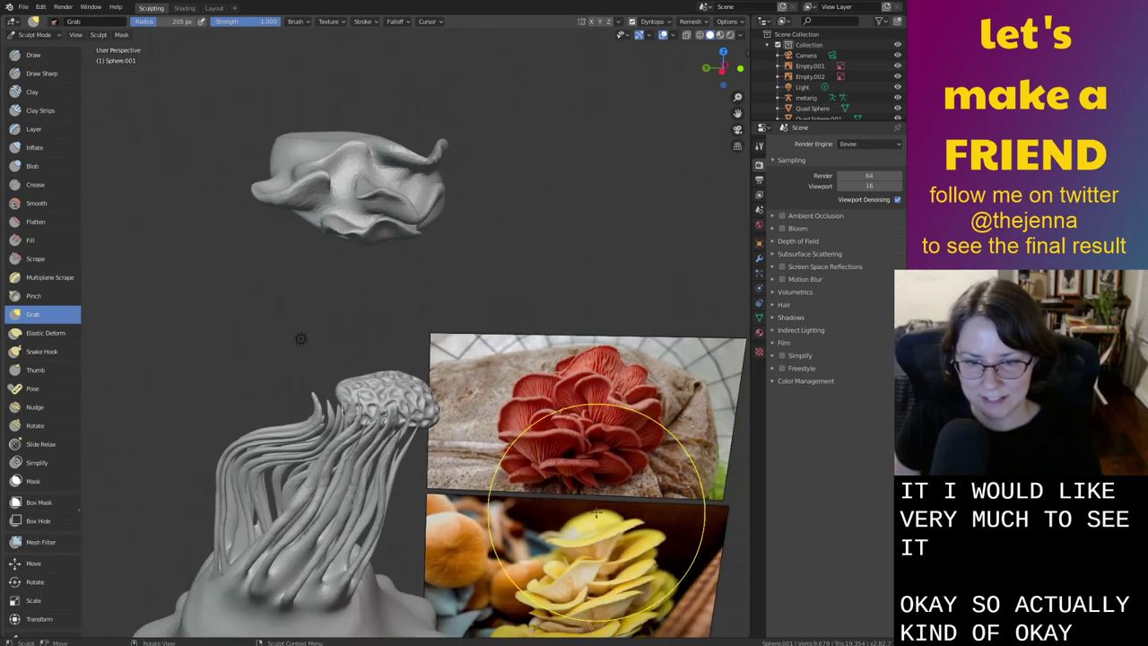
middle_drag(569, 462, 644, 489)
Tilt the central flap's rim and far end upward with the Grab brush
scroll(525, 398, up, 6)
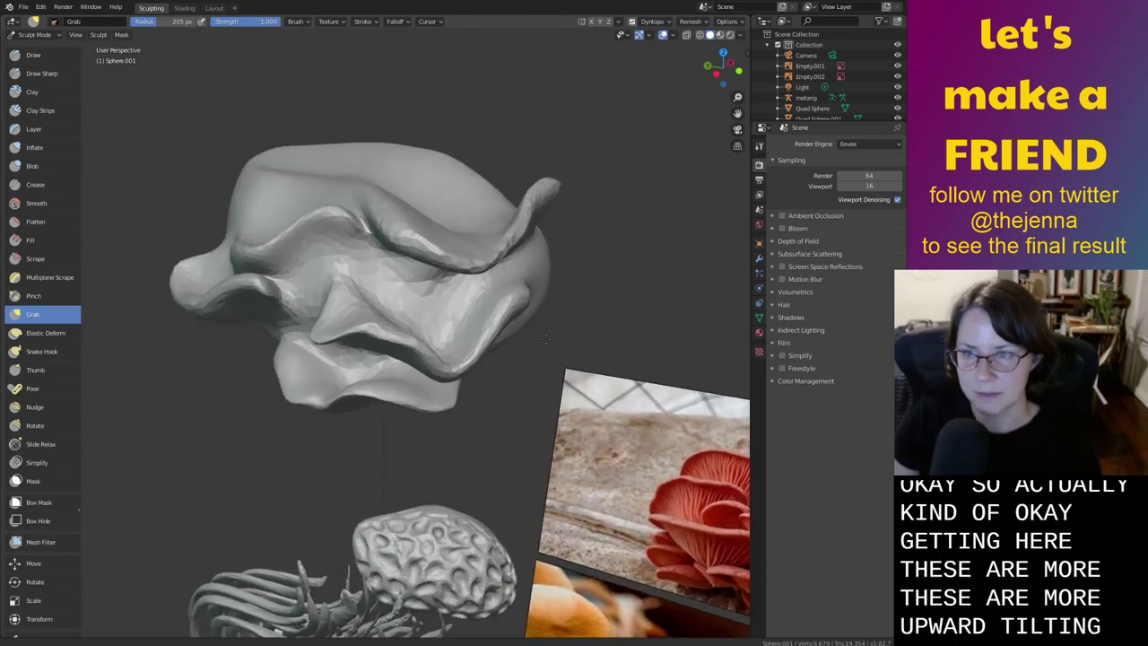
mouse_move(495, 375)
mouse_down()
mouse_move(485, 362)
mouse_move(510, 334)
mouse_up()
mouse_move(542, 283)
mouse_down()
mouse_move(549, 272)
mouse_move(538, 258)
mouse_up()
mouse_move(596, 289)
middle_down()
mouse_move(556, 301)
mouse_move(591, 293)
middle_up()
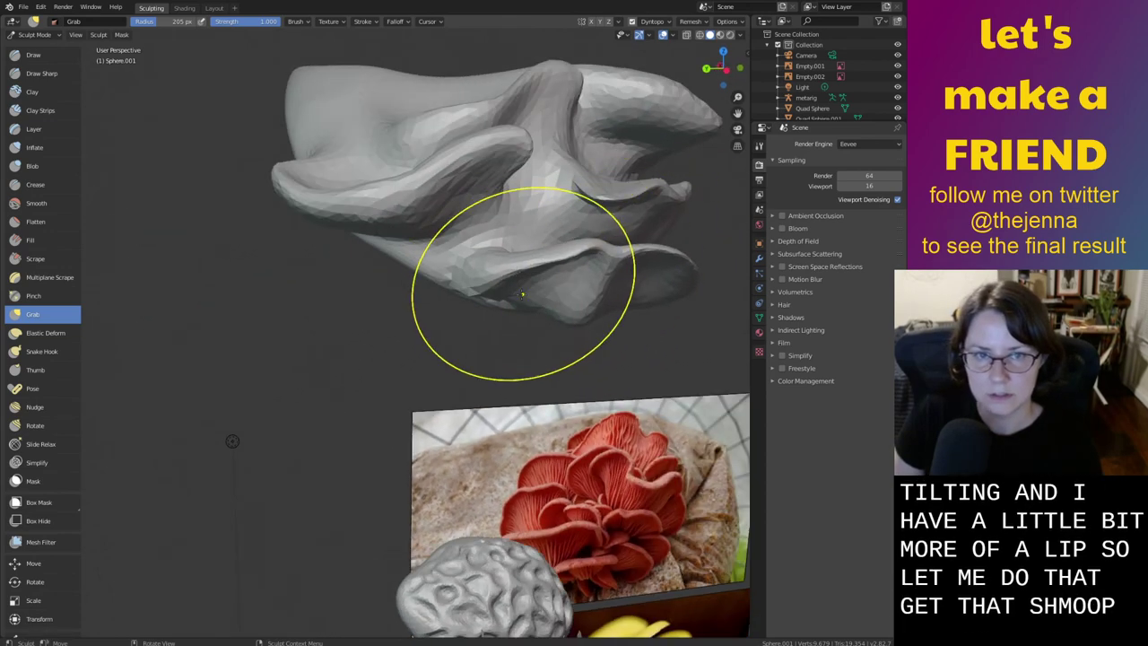
Reshape the lower side flap and lift the middle of the upper side flap's rim with the Grab brush
middle_drag(508, 285, 507, 316)
mouse_move(464, 246)
mouse_down()
mouse_move(459, 216)
mouse_move(401, 200)
mouse_move(405, 192)
mouse_up()
middle_drag(538, 215, 556, 289)
drag(470, 310, 477, 269)
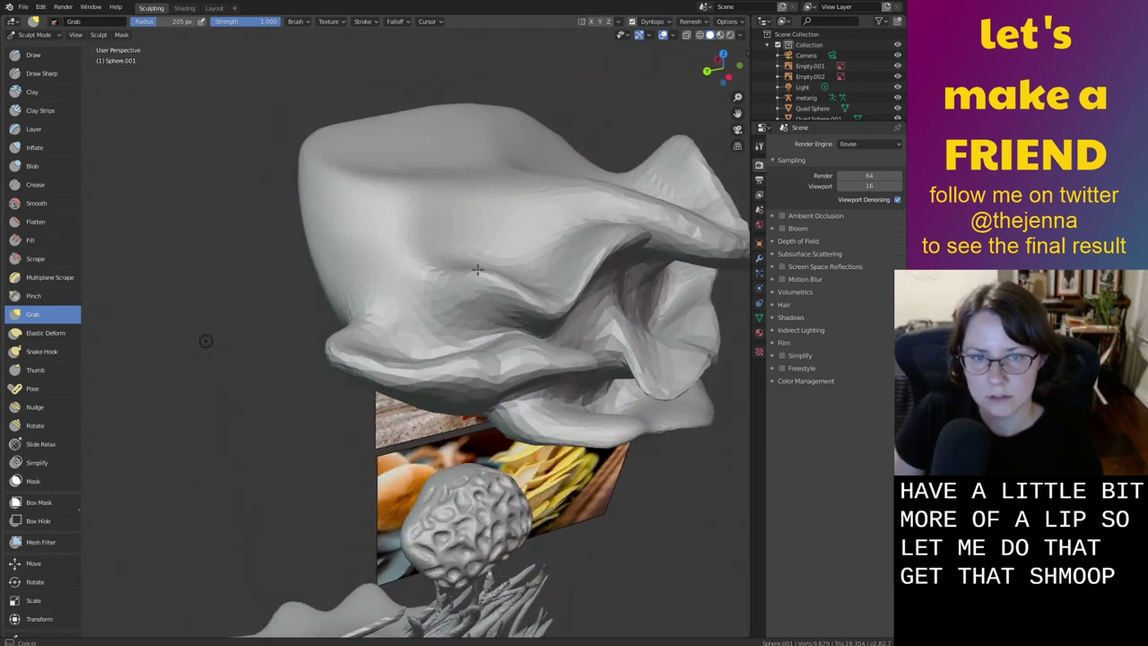
Build up the surface in the fold between the upper and lower side flaps with the Inflate brush
ctrl+middle_drag(578, 388, 661, 303)
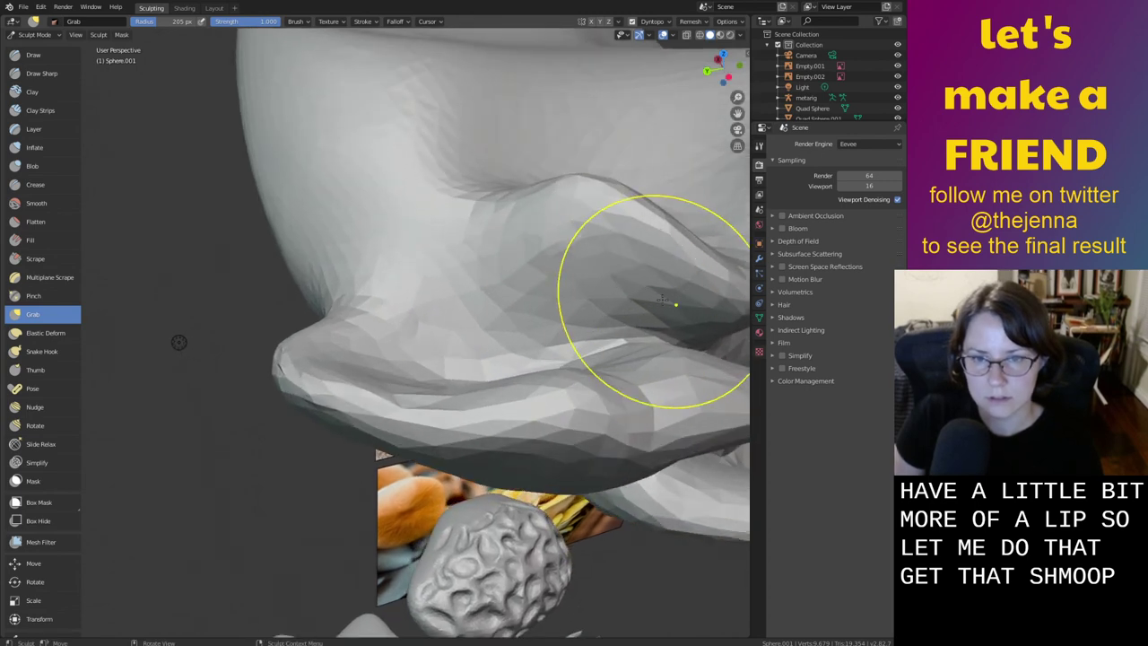
key(i)
mouse_move(632, 330)
mouse_down()
mouse_move(669, 341)
mouse_move(593, 343)
mouse_up()
drag(671, 328, 552, 331)
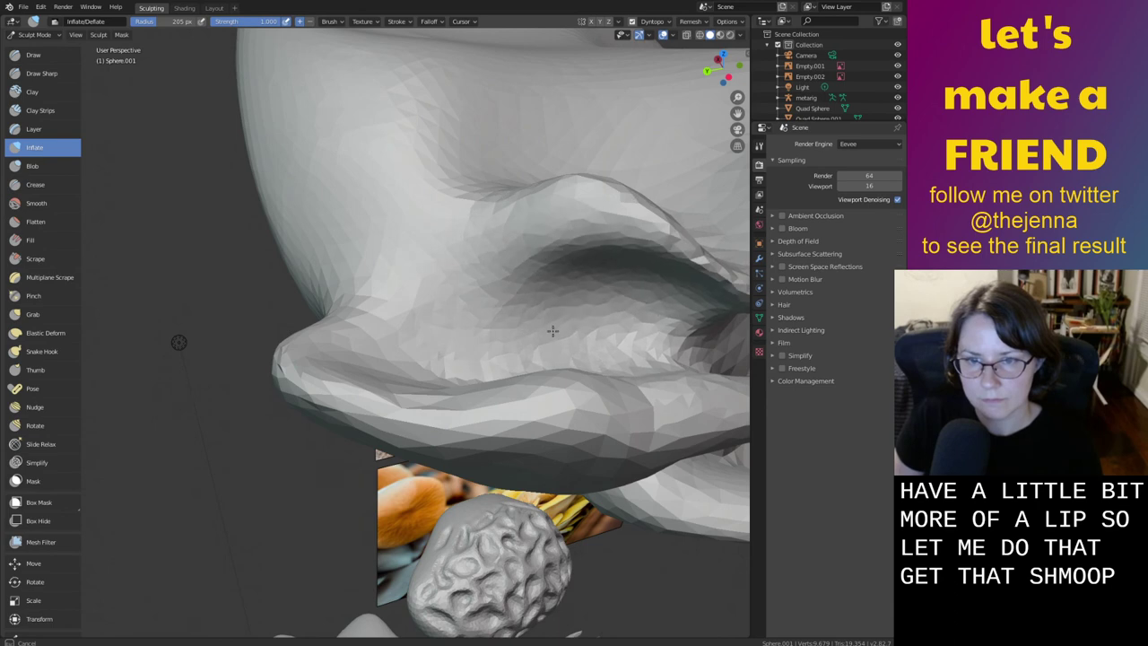
mouse_move(679, 339)
middle_down()
mouse_move(525, 341)
mouse_move(563, 391)
mouse_move(574, 368)
mouse_move(602, 359)
middle_up()
Pull the upper side flap's rim up into a raised lip with the Grab brush
key(g)
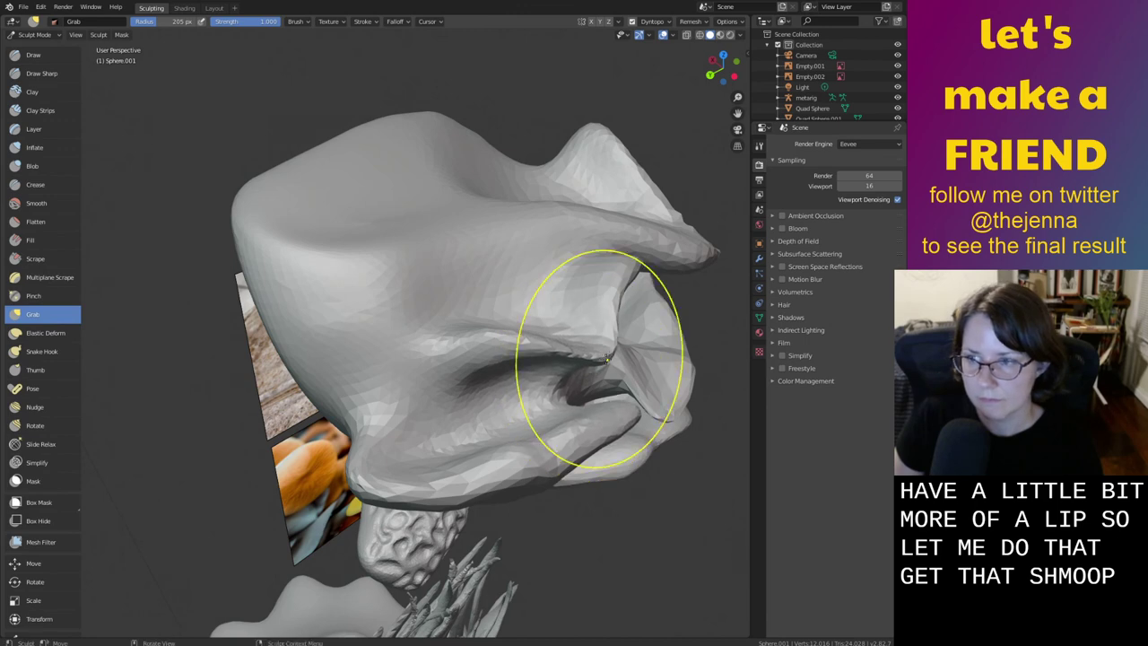
scroll(637, 341, up, 4)
middle_drag(582, 333, 550, 366)
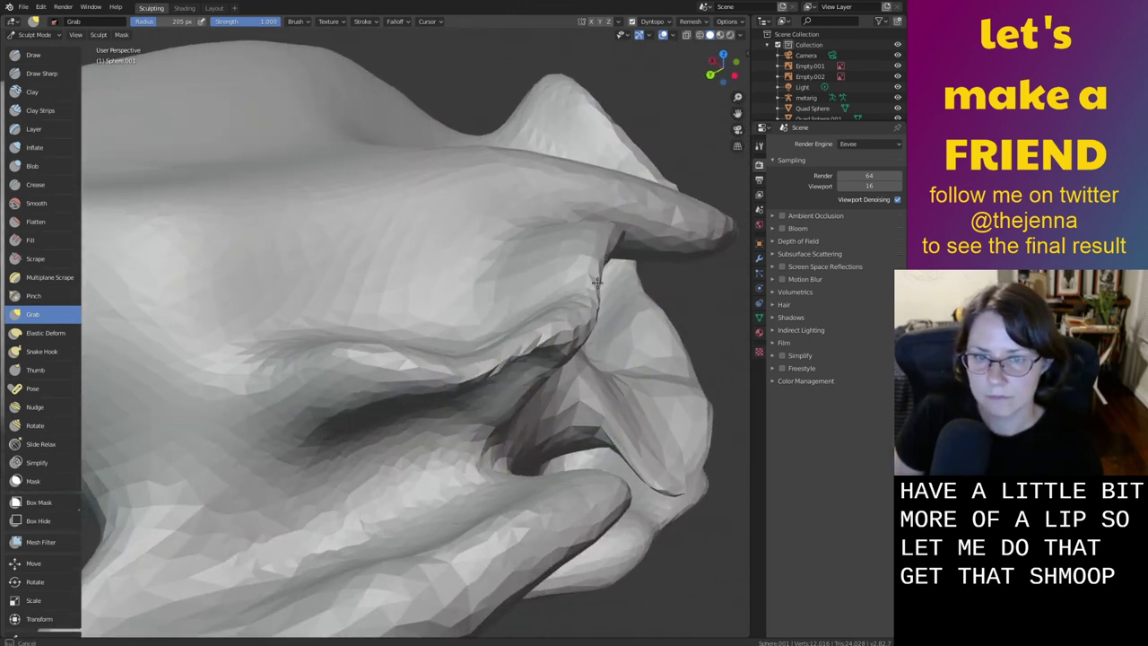
drag(489, 325, 551, 332)
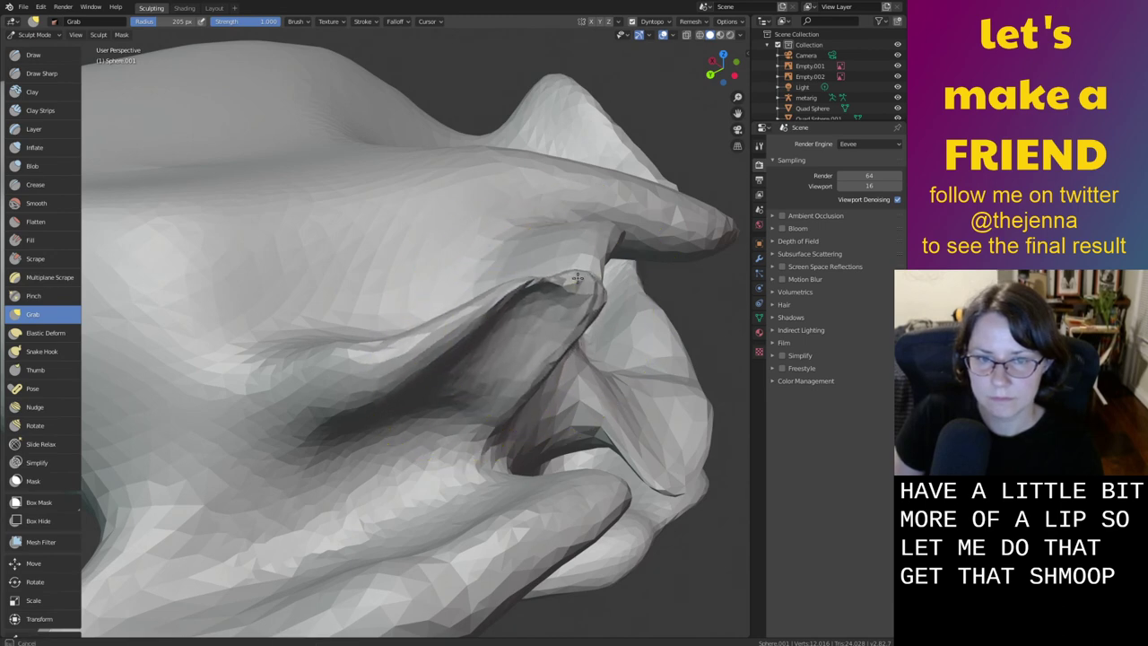
drag(382, 373, 443, 315)
Thicken the upper side flap's underside with the Inflate brush and smooth it
key(i)
drag(454, 370, 394, 378)
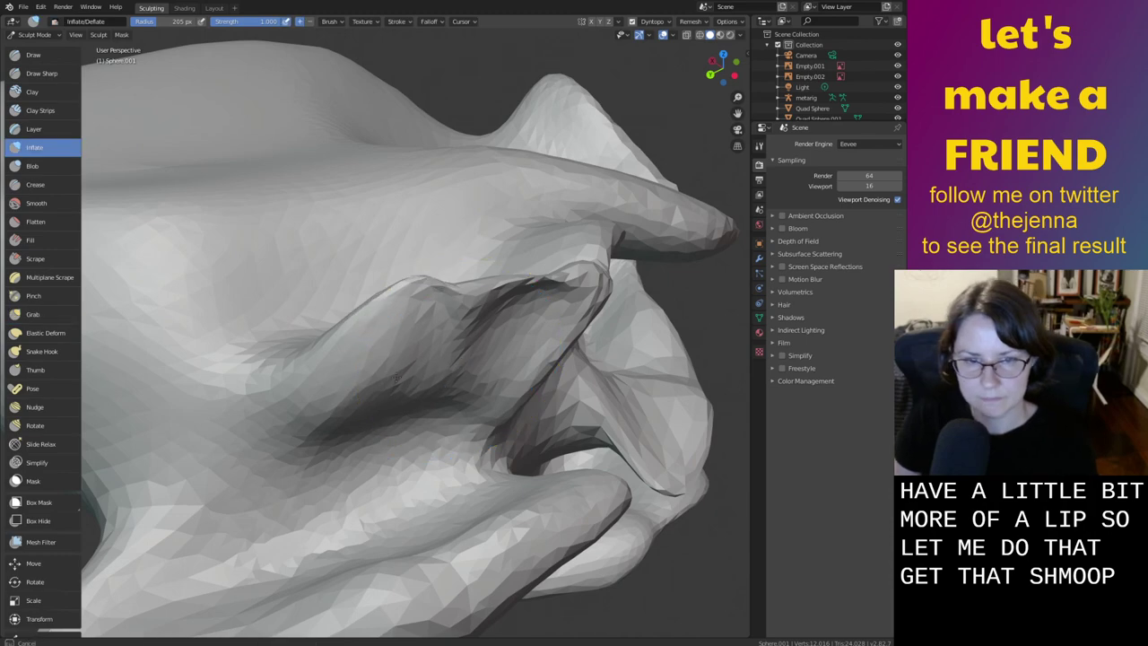
drag(548, 348, 402, 381)
key(s)
mouse_move(471, 359)
middle_down()
mouse_move(395, 359)
mouse_move(541, 381)
middle_up()
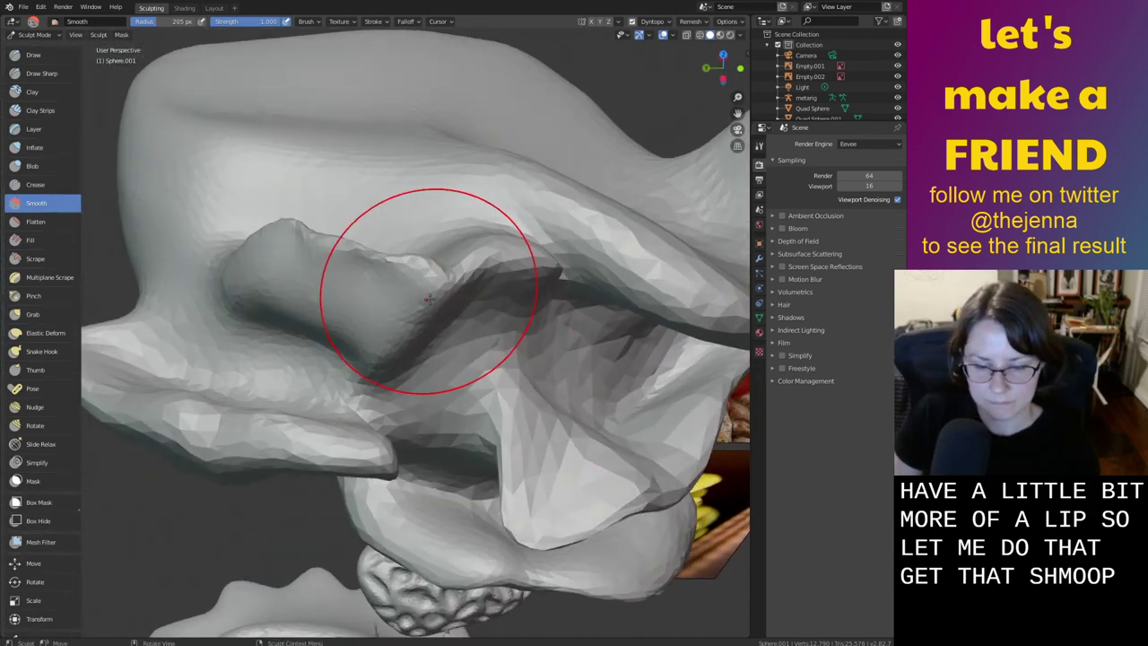
Inflate along the upper side flap's raised rim and smooth the lumpy edge
key(g)
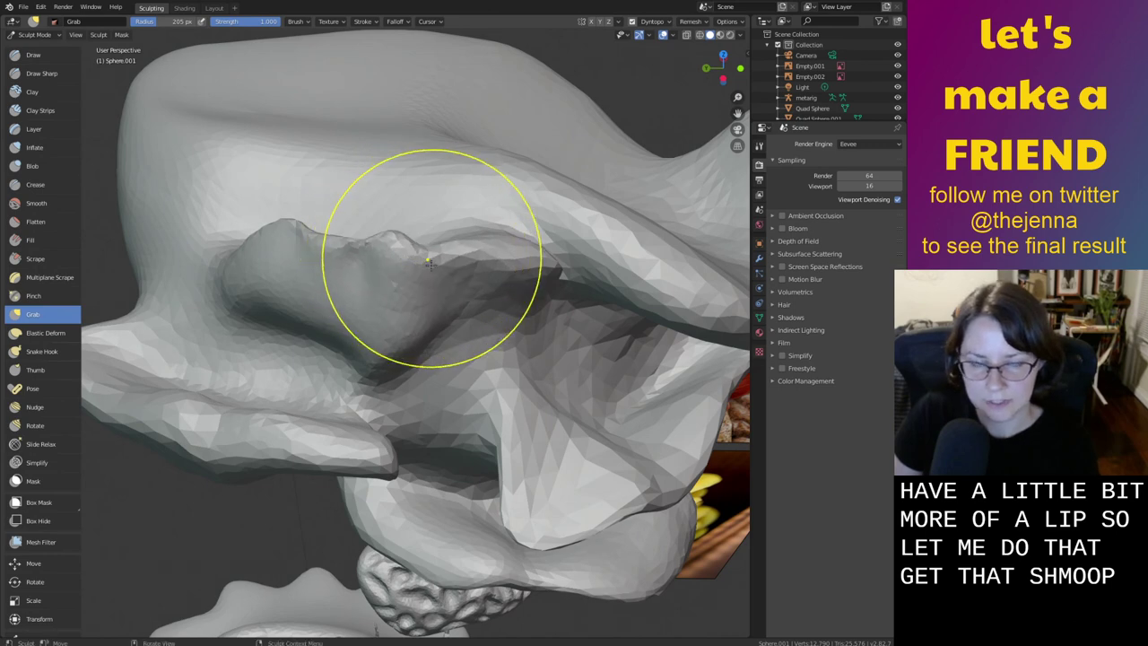
key(i)
mouse_move(429, 266)
shift+mouse_down()
mouse_move(347, 263)
mouse_move(396, 254)
shift+mouse_up()
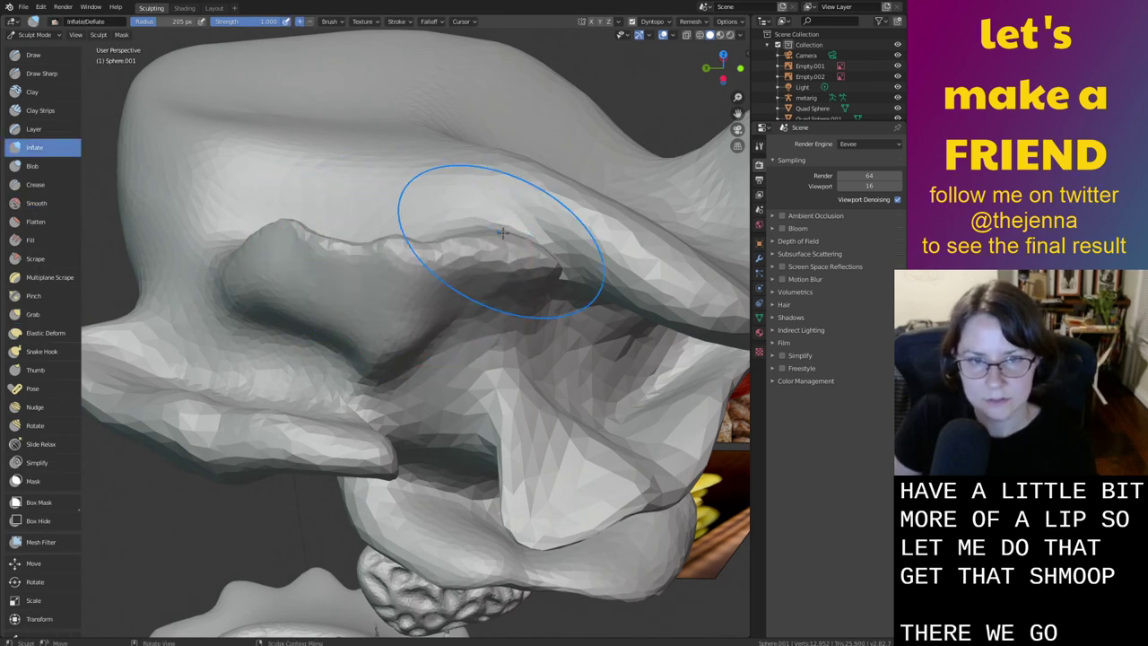
drag(504, 233, 359, 243)
key(s)
Lift the central flap's drooping inner end upward with the Grab brush
middle_drag(635, 362, 540, 397)
key(g)
drag(518, 412, 538, 383)
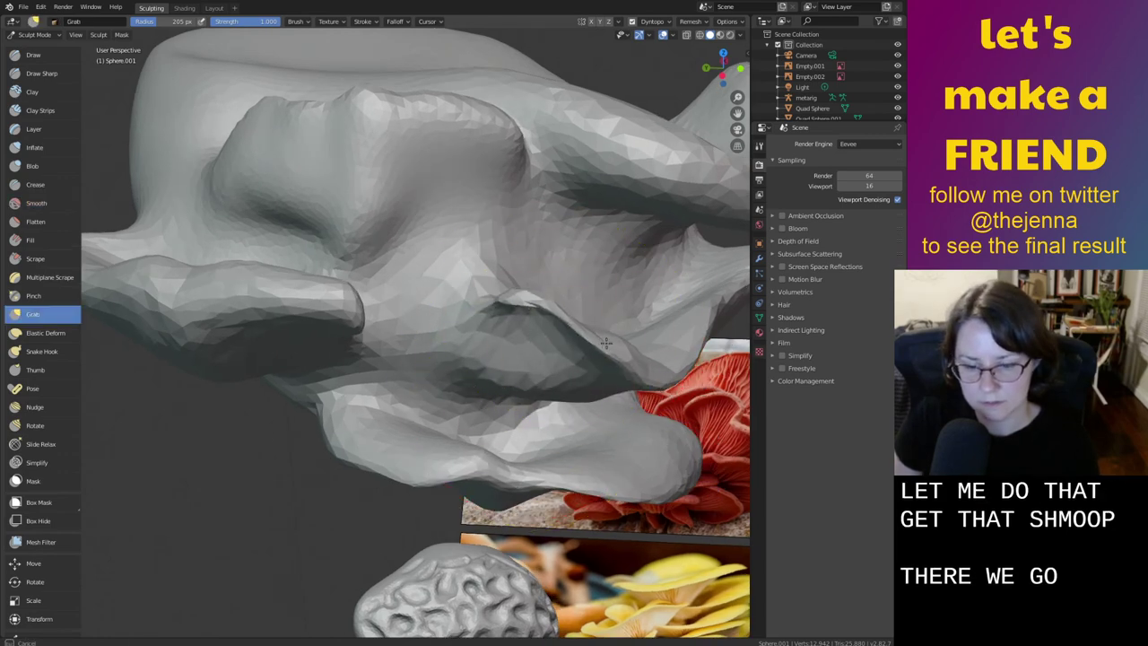
Thicken the rims of the central and highest flaps with the Inflate brush, and save the file
key(i)
middle_drag(646, 357, 583, 355)
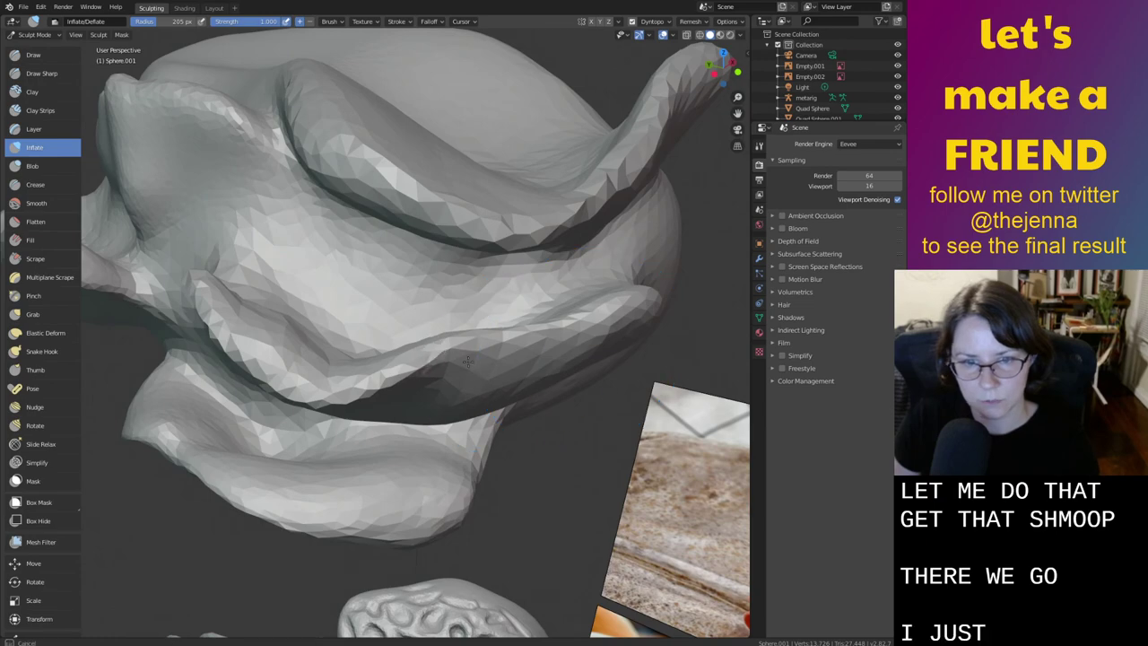
mouse_move(468, 360)
middle_down()
mouse_move(569, 345)
mouse_move(582, 354)
mouse_move(540, 348)
mouse_move(547, 375)
middle_up()
key(s)
Pull the middle of the highest flap's rim upward with the Grab brush
key(g)
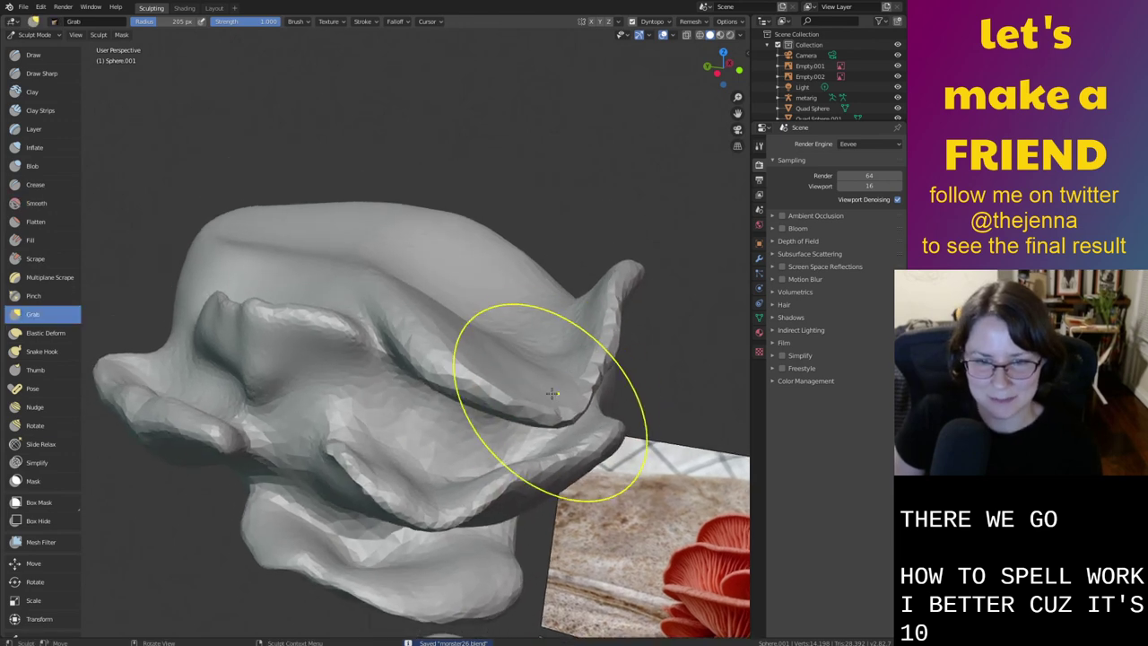
drag(612, 310, 621, 312)
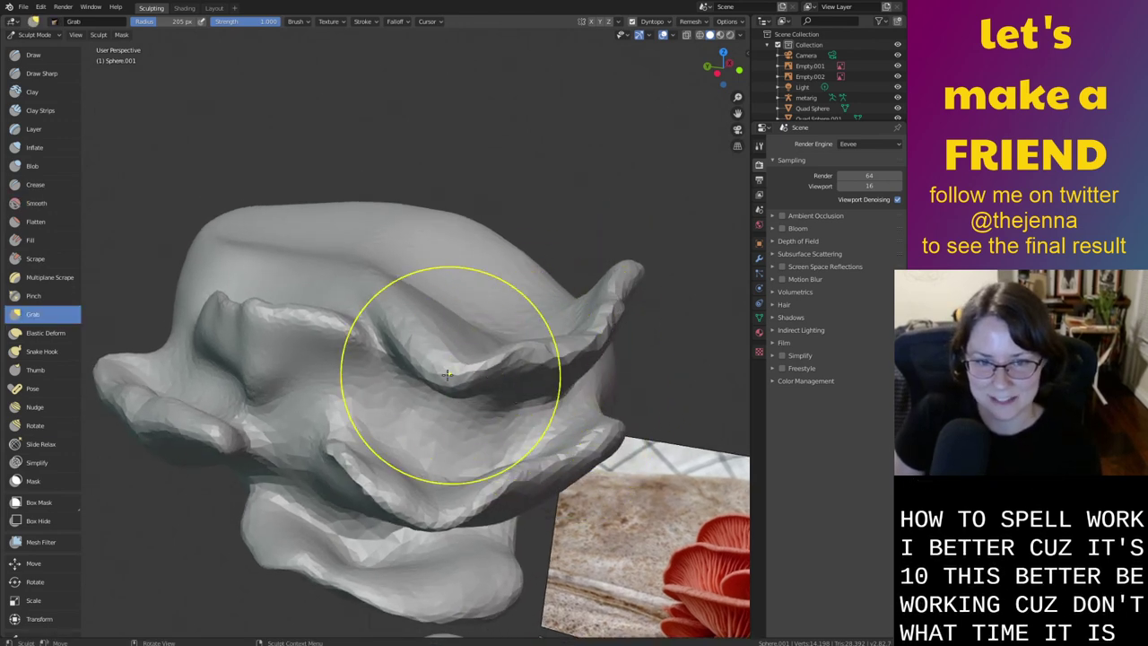
drag(451, 370, 474, 286)
Inflate the highest flap's rim and smooth its upper surface and underside
middle_drag(474, 282, 468, 399)
key(i)
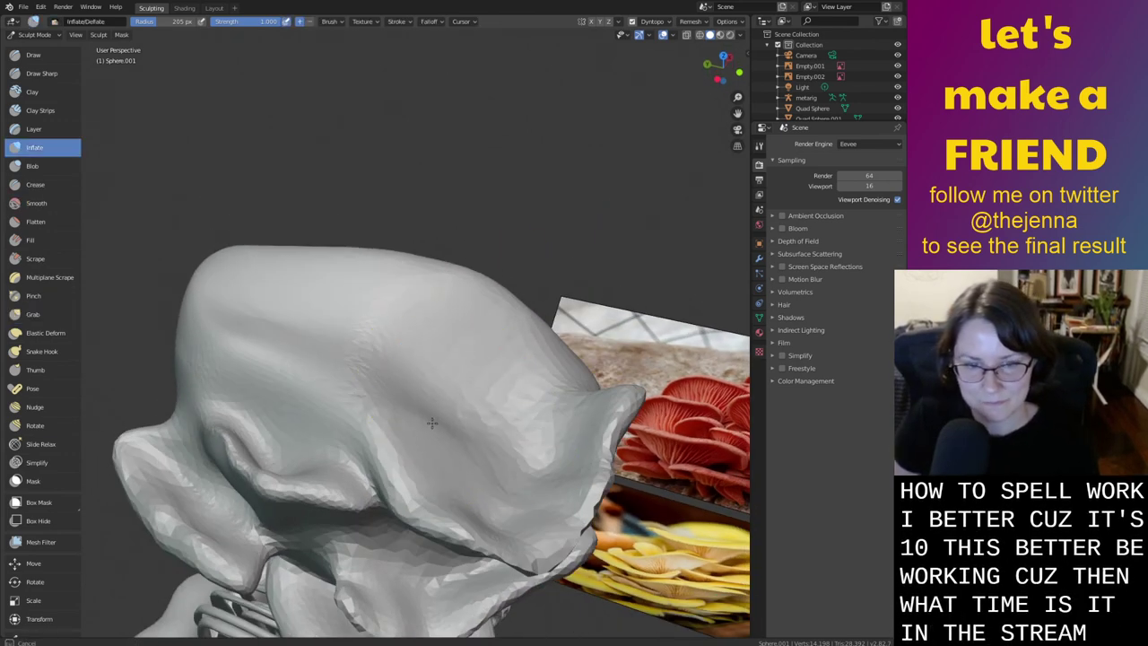
key(s)
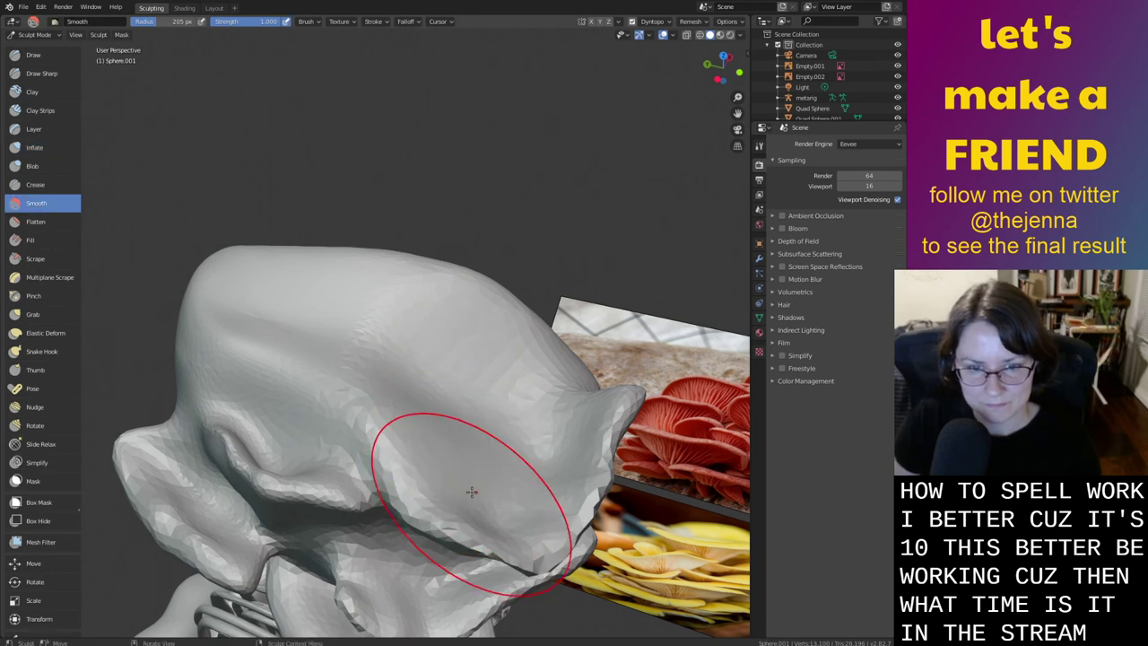
middle_drag(473, 493, 493, 409)
mouse_move(495, 455)
middle_down()
mouse_move(498, 386)
mouse_move(526, 380)
middle_up()
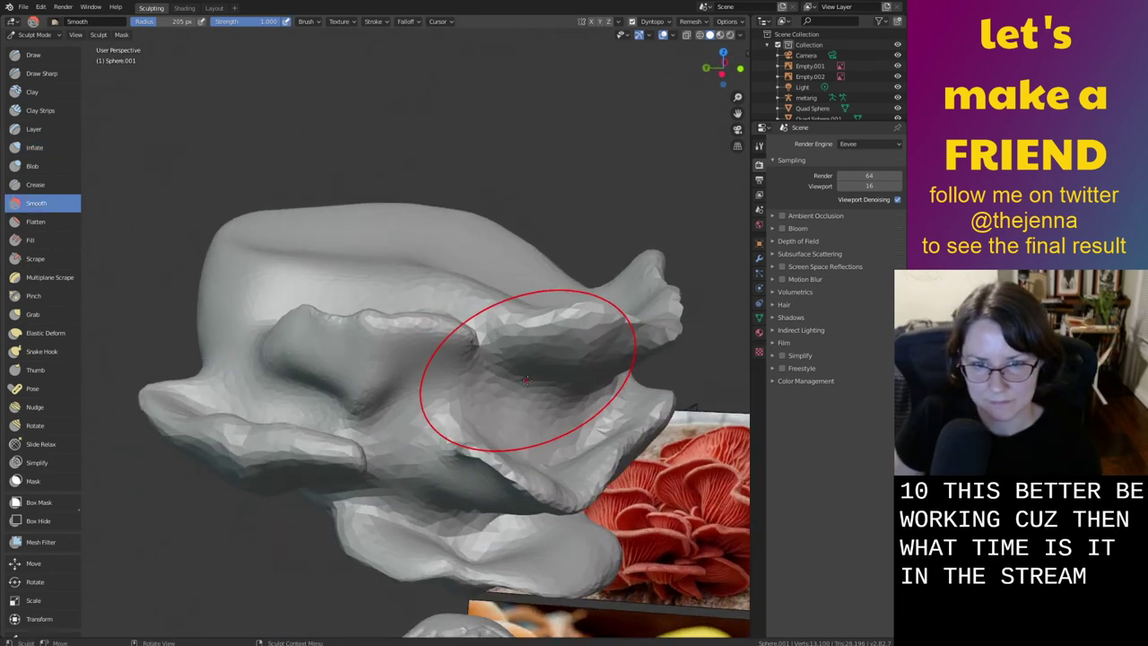
Reshape the highest flap's underside near its far end with the Grab brush
key(g)
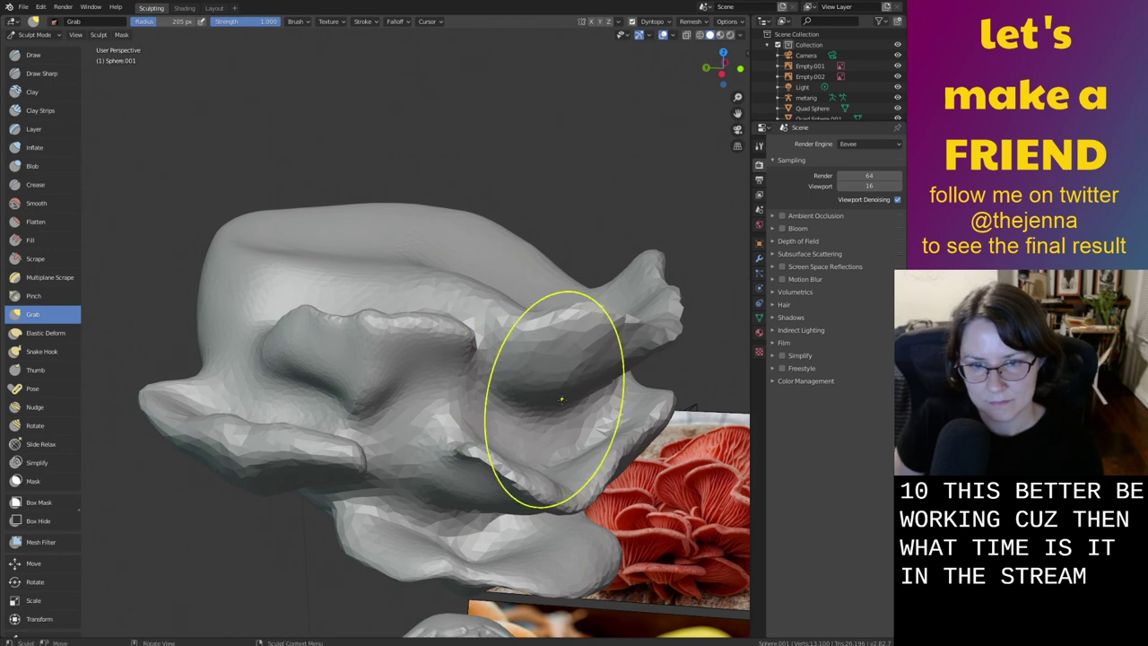
middle_drag(592, 392, 536, 375)
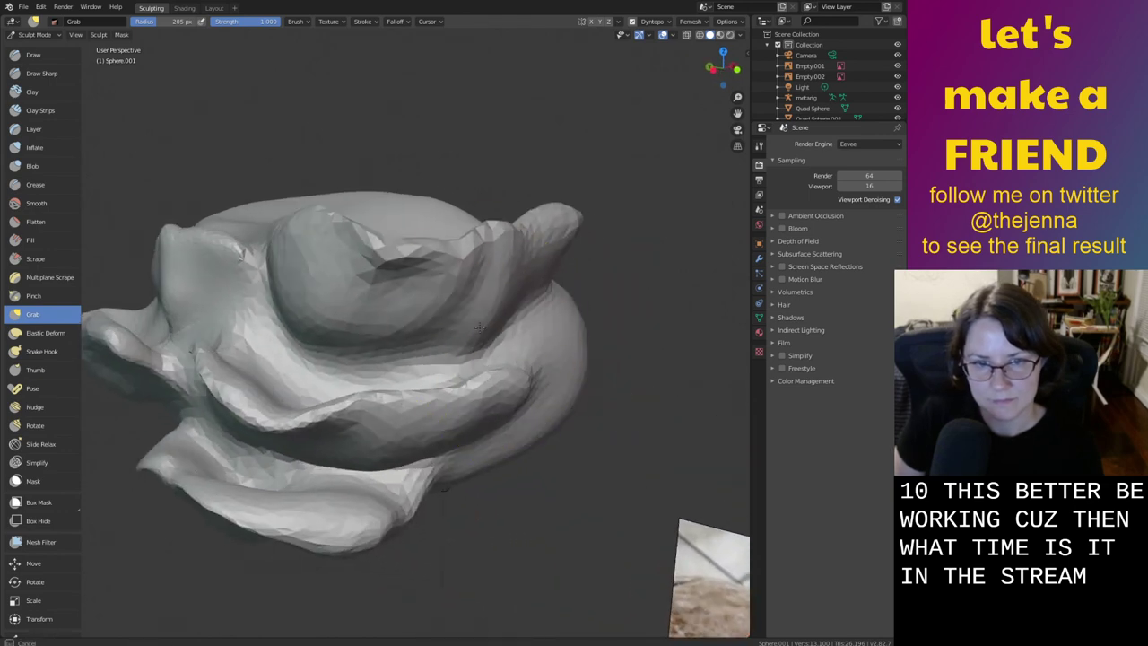
drag(479, 326, 456, 329)
Examine the ruffled headpiece's flaps and hollow back from all sides
middle_drag(438, 406, 555, 381)
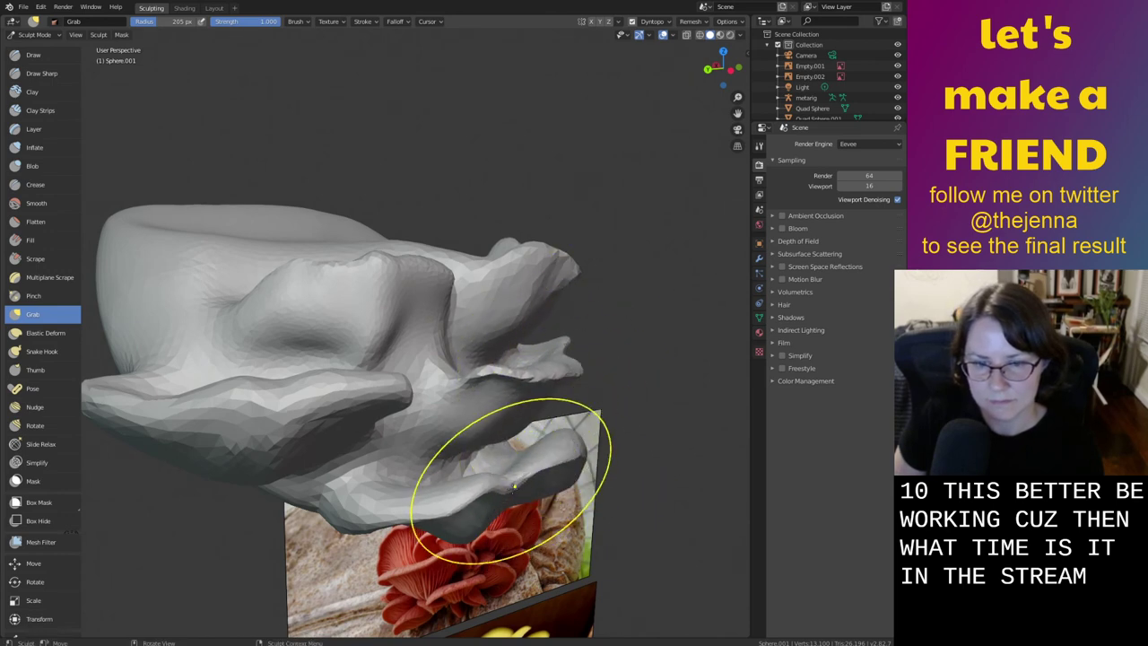
middle_drag(469, 461, 271, 498)
middle_drag(599, 467, 475, 497)
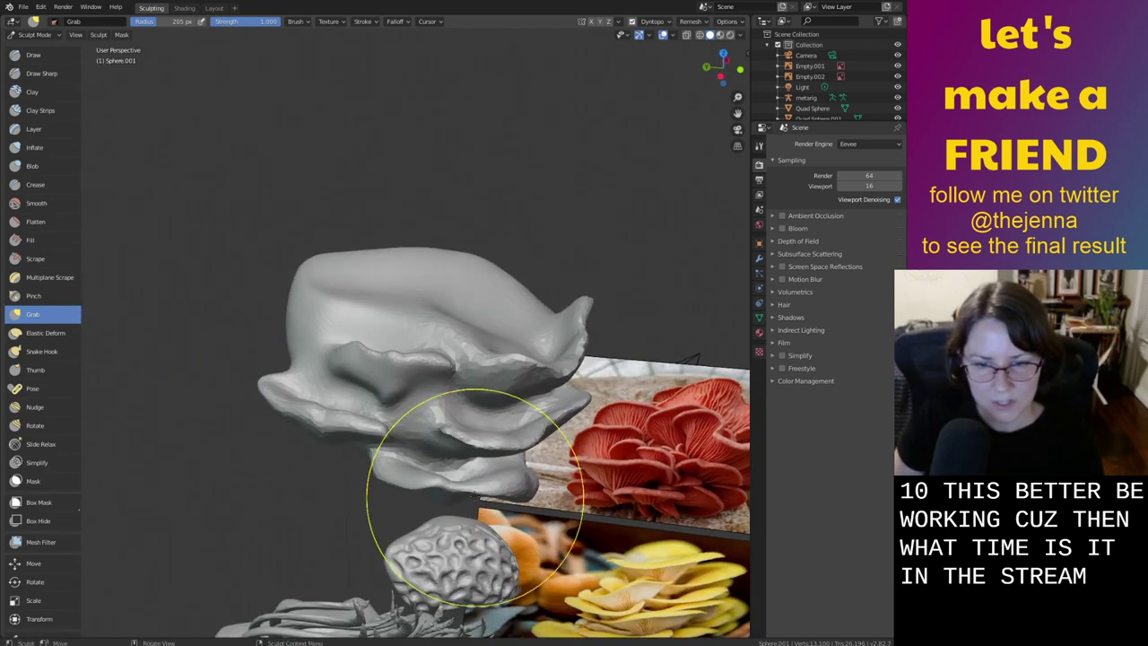
mouse_move(592, 467)
middle_down()
mouse_move(487, 410)
mouse_move(461, 475)
middle_up()
mouse_move(461, 475)
mouse_down()
mouse_move(431, 461)
mouse_move(473, 471)
mouse_up()
mouse_move(482, 476)
middle_down()
mouse_move(507, 448)
mouse_move(544, 436)
mouse_move(482, 358)
mouse_move(488, 370)
mouse_move(493, 357)
mouse_move(472, 398)
middle_up()
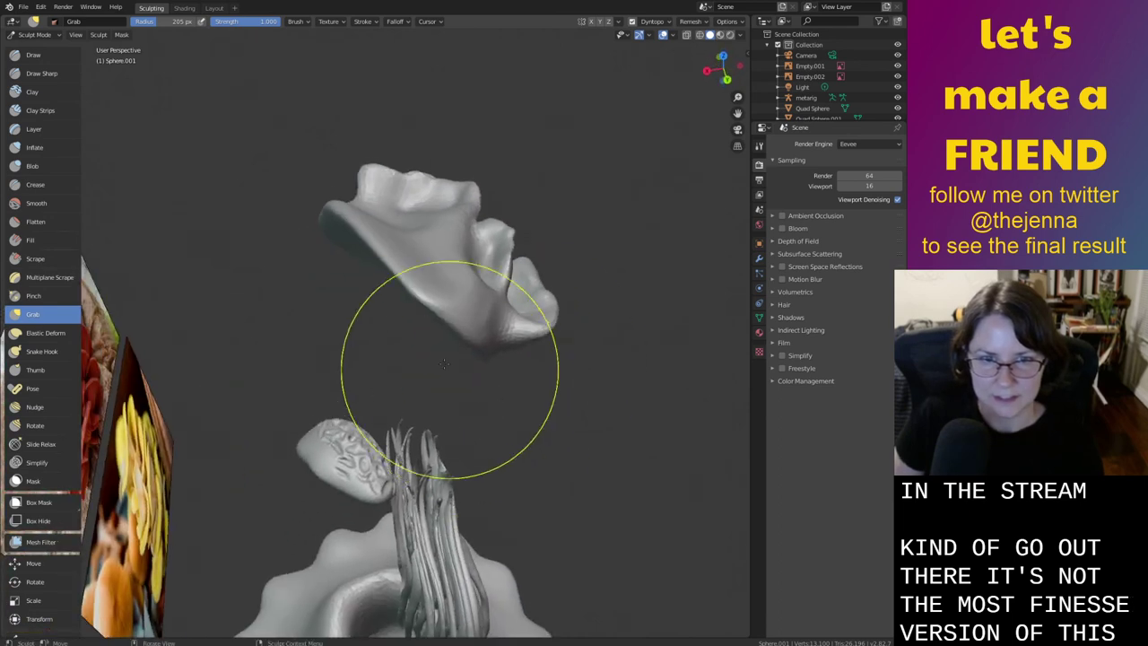
Reshape the headpiece's back edge with the Grab brush, pulling its upper corner inward
drag(408, 289, 395, 297)
mouse_move(363, 215)
mouse_down()
mouse_move(347, 205)
mouse_move(317, 220)
mouse_up()
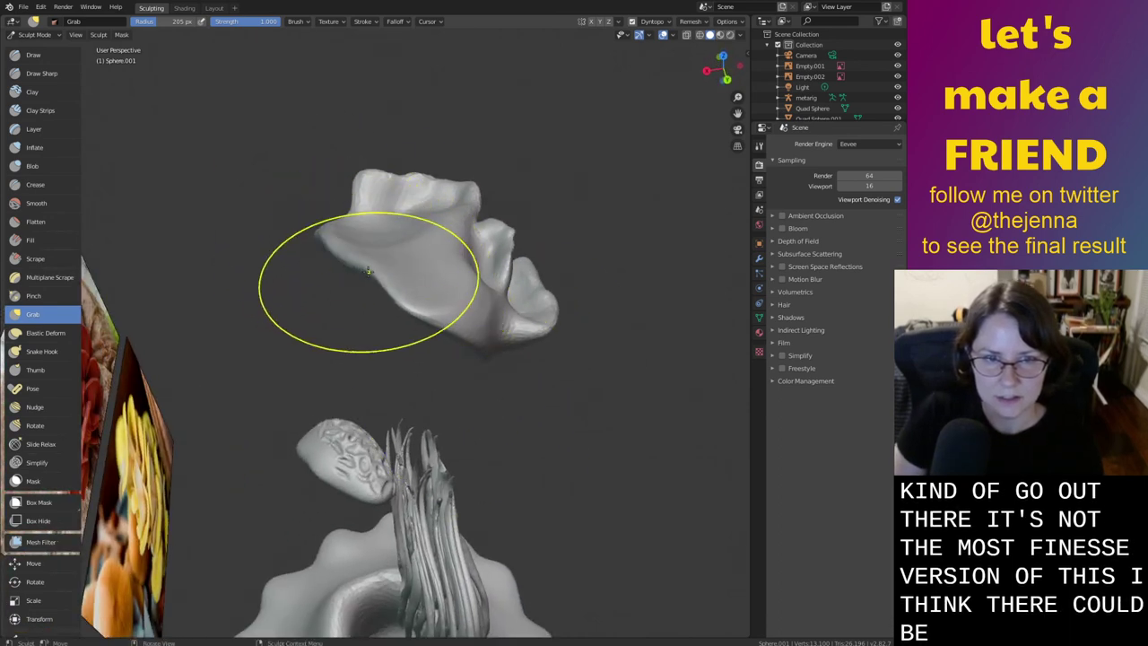
mouse_move(367, 271)
middle_down()
mouse_move(260, 273)
mouse_move(295, 297)
middle_up()
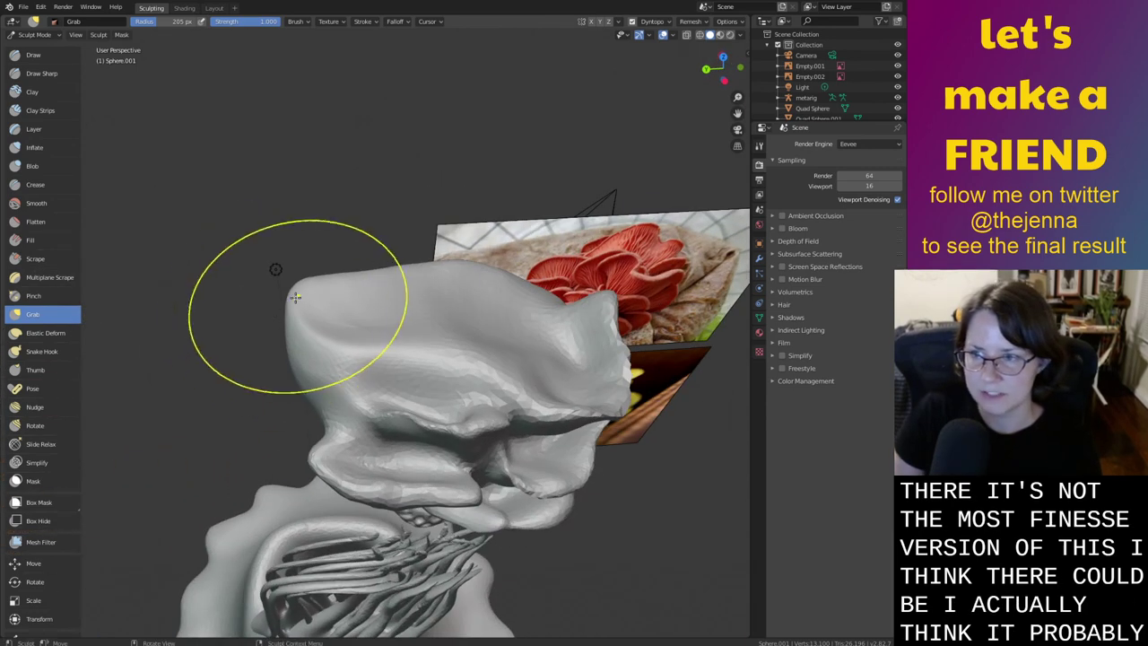
drag(296, 300, 406, 270)
mouse_move(387, 279)
middle_down()
mouse_move(380, 216)
mouse_move(350, 299)
mouse_move(365, 336)
mouse_move(277, 335)
mouse_move(238, 286)
middle_up()
Refine the curved rim of the headpiece's hollow back with the Grab brush and smooth it
key(s)
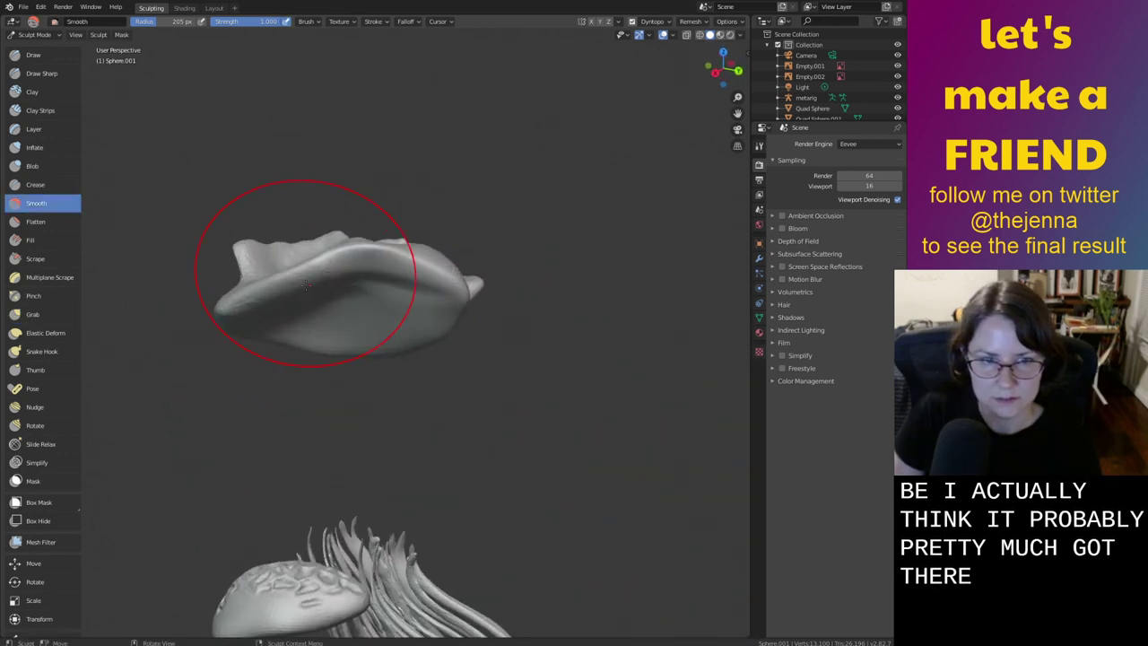
mouse_move(425, 361)
middle_down()
mouse_move(299, 305)
mouse_move(496, 326)
mouse_move(458, 311)
mouse_move(399, 348)
middle_up()
key(g)
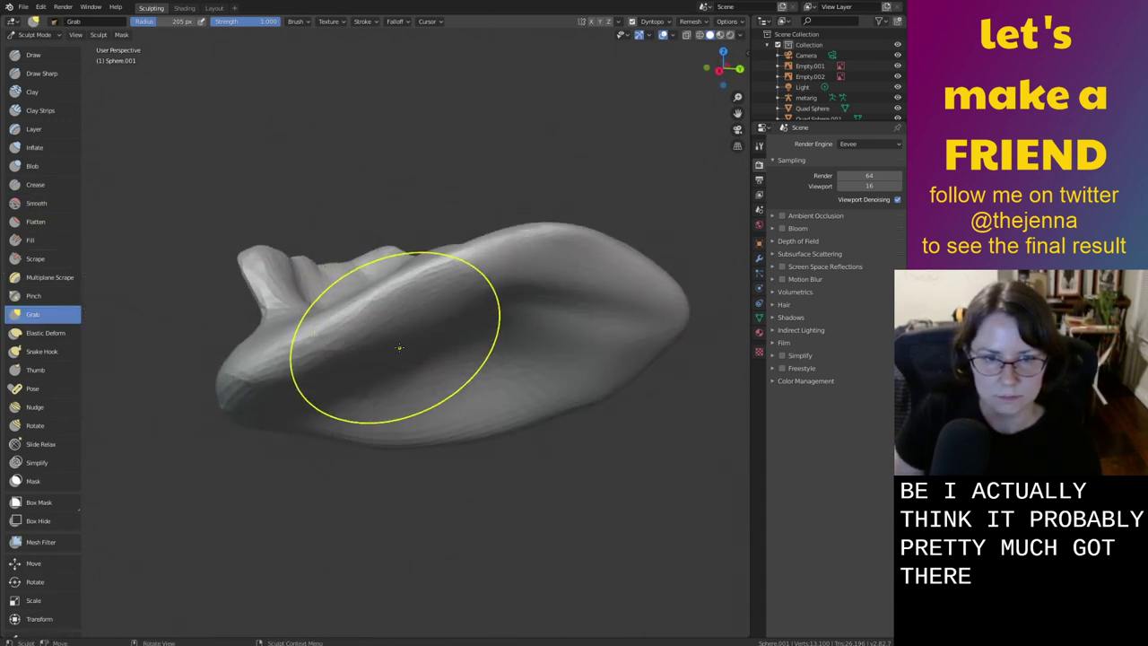
drag(342, 360, 333, 350)
mouse_move(446, 317)
mouse_down()
mouse_move(464, 295)
mouse_move(482, 298)
mouse_up()
mouse_move(584, 329)
middle_down()
mouse_move(575, 323)
mouse_move(502, 374)
middle_up()
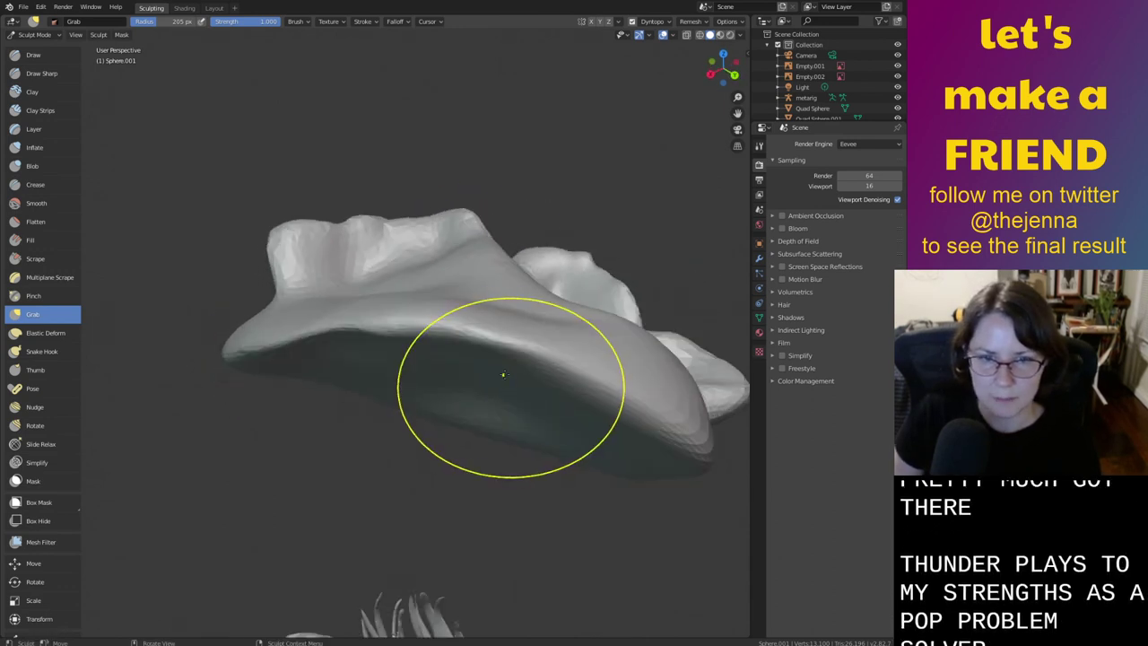
mouse_move(531, 392)
mouse_down()
mouse_move(583, 405)
mouse_move(535, 396)
mouse_up()
middle_drag(436, 359, 413, 356)
key(s)
mouse_move(413, 356)
mouse_down()
mouse_move(507, 310)
mouse_move(315, 404)
mouse_move(418, 380)
mouse_up()
Inflate a thicker lip along the middle front flap's rim out to its tip, using a 35 px brush radius
mouse_move(418, 379)
middle_down()
mouse_move(514, 374)
mouse_move(660, 398)
mouse_move(410, 385)
mouse_move(398, 577)
mouse_move(295, 410)
mouse_move(231, 428)
middle_up()
mouse_move(578, 415)
middle_down()
mouse_move(522, 369)
mouse_move(602, 515)
mouse_move(387, 251)
mouse_move(569, 488)
middle_up()
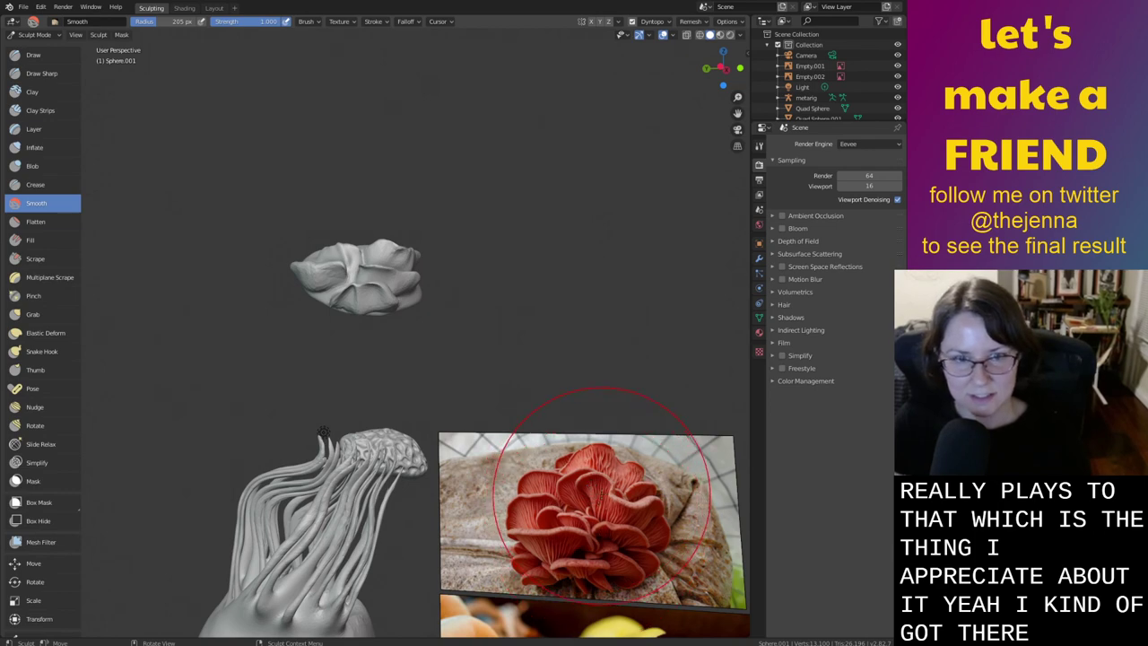
mouse_move(633, 396)
ctrl+middle_down()
mouse_move(512, 230)
mouse_move(508, 539)
mouse_move(529, 592)
ctrl+middle_up()
mouse_move(597, 402)
middle_down()
mouse_move(568, 400)
mouse_move(474, 292)
middle_up()
key(i)
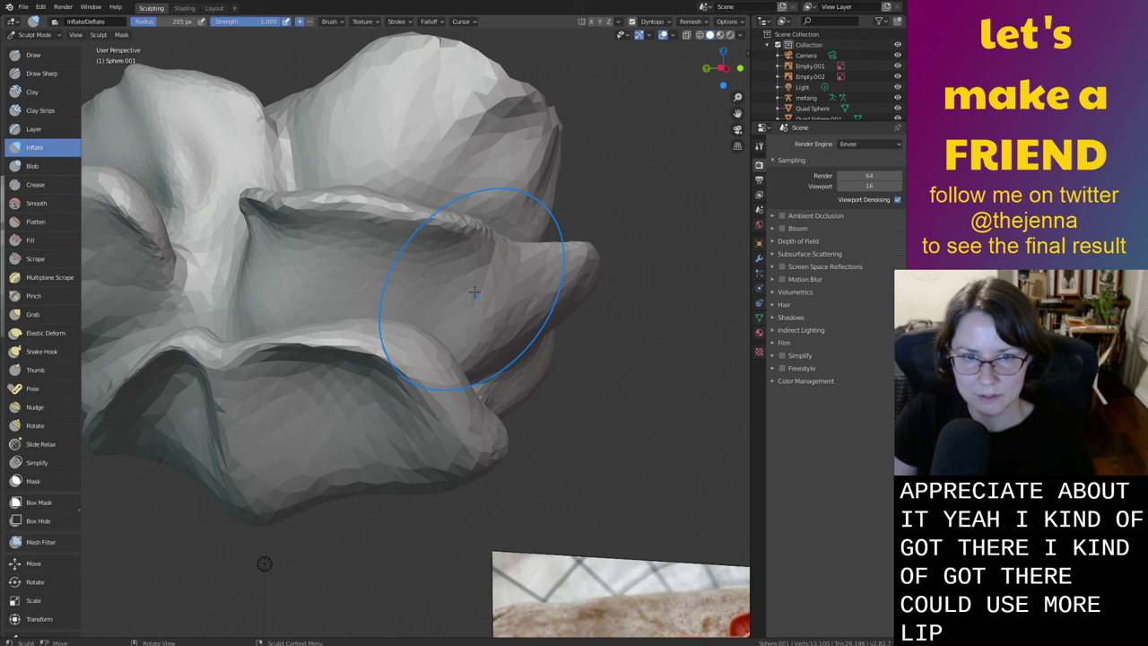
middle_drag(590, 299, 552, 285)
right_click(574, 300)
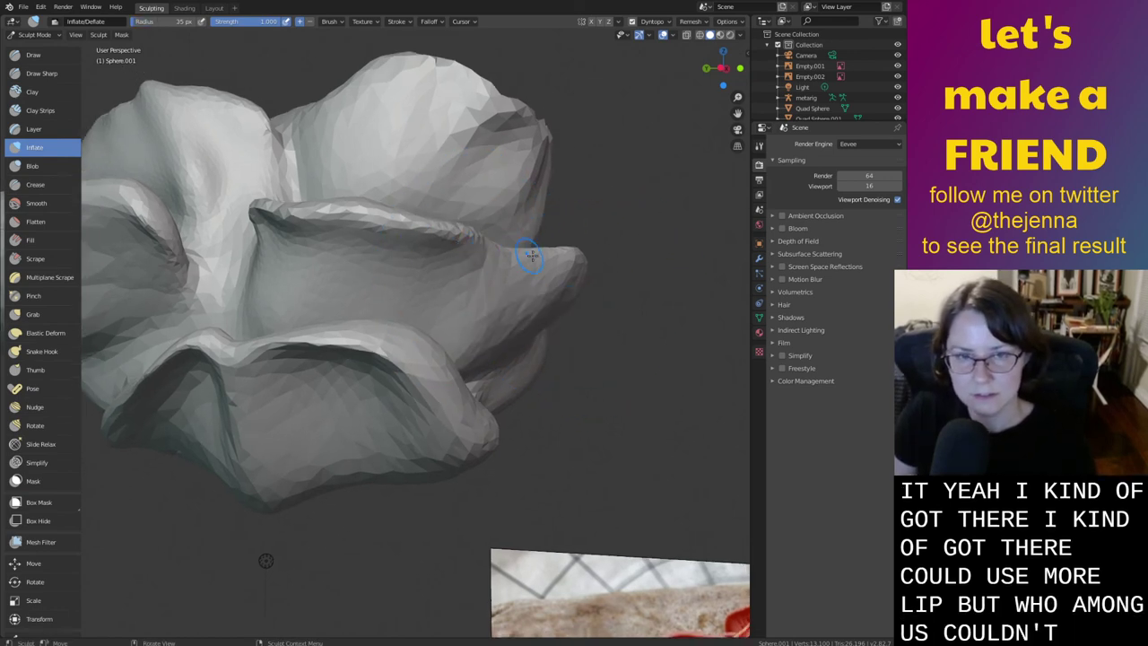
drag(459, 245, 520, 262)
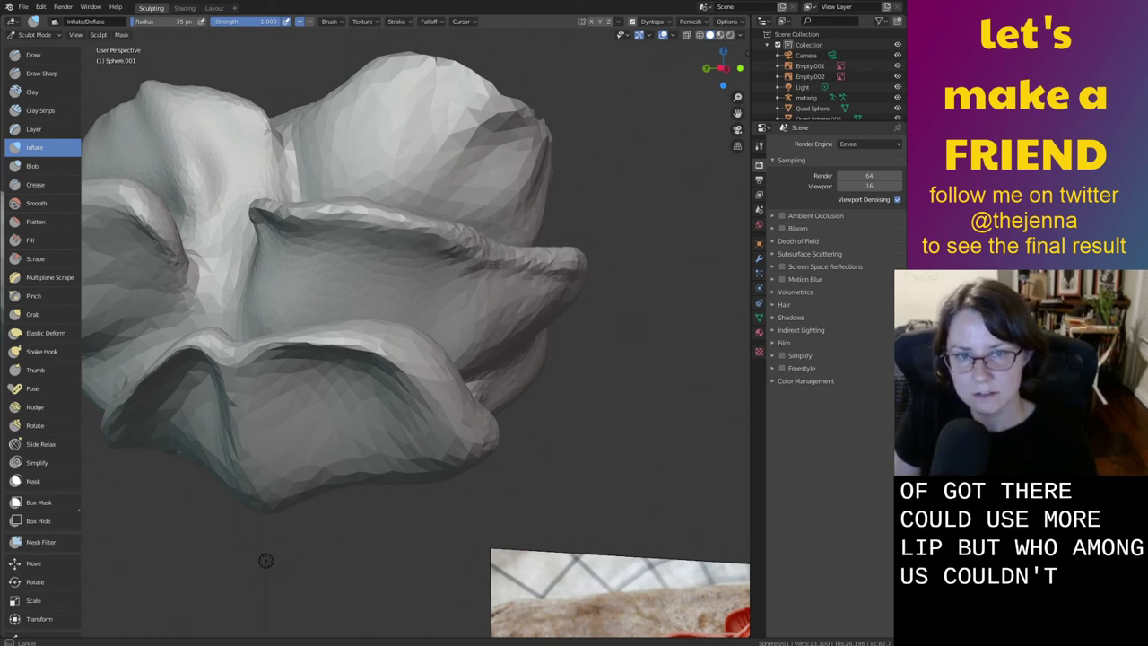
drag(467, 233, 471, 235)
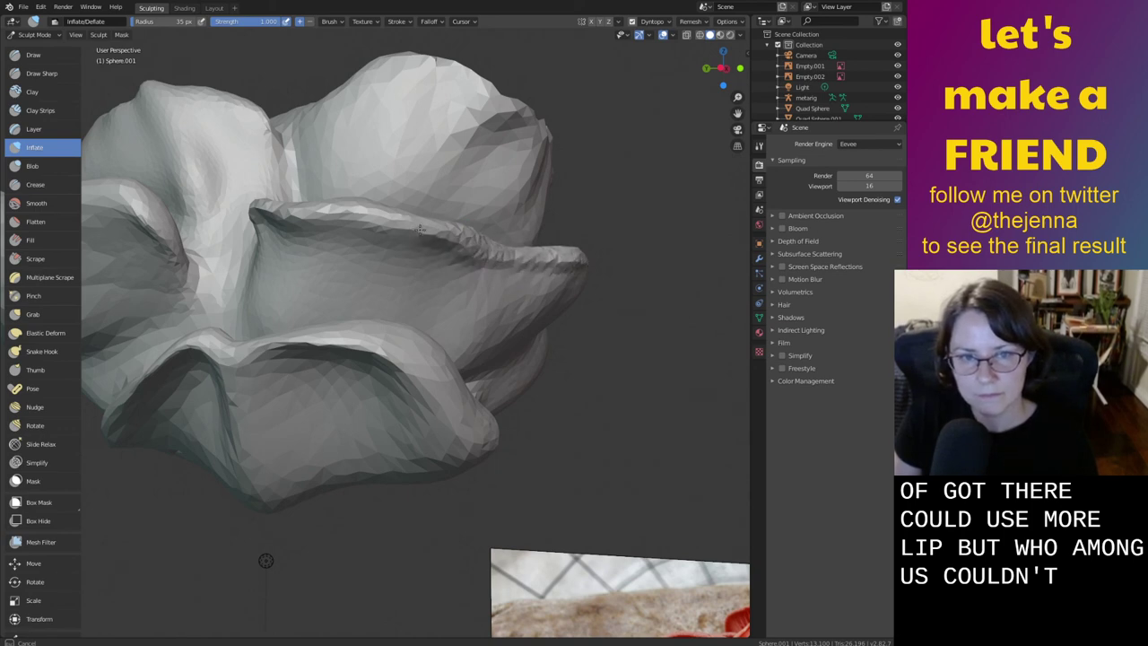
Inflate a raised lip along the full wavy rim of the highest flap
mouse_move(520, 263)
middle_down()
mouse_move(475, 264)
mouse_move(515, 361)
middle_up()
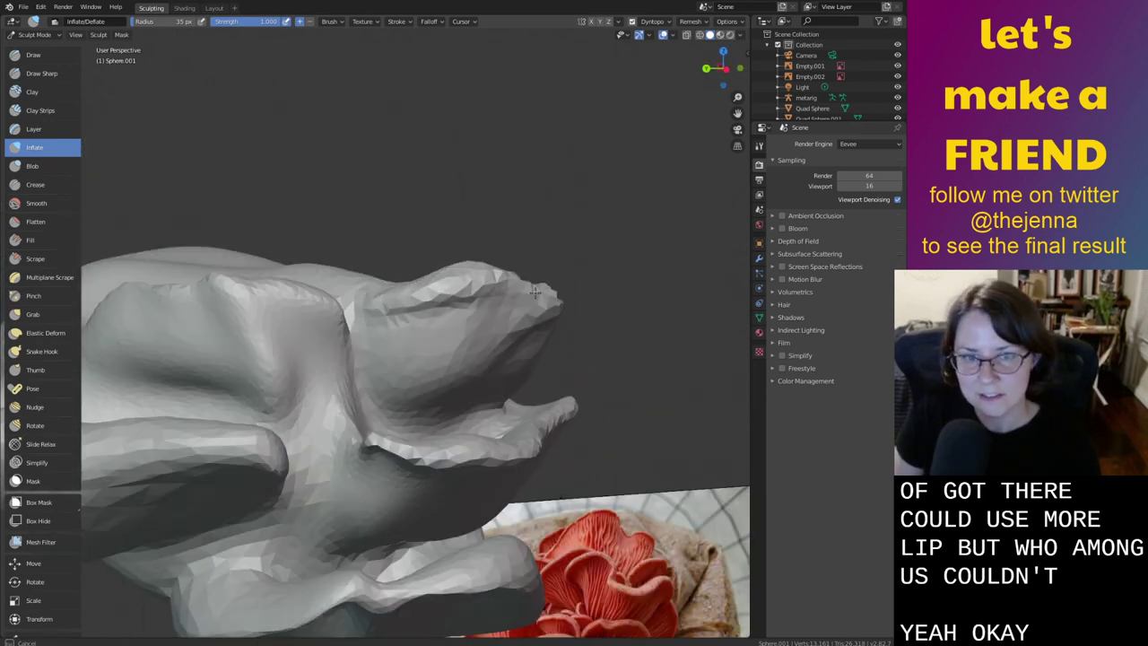
drag(545, 305, 358, 305)
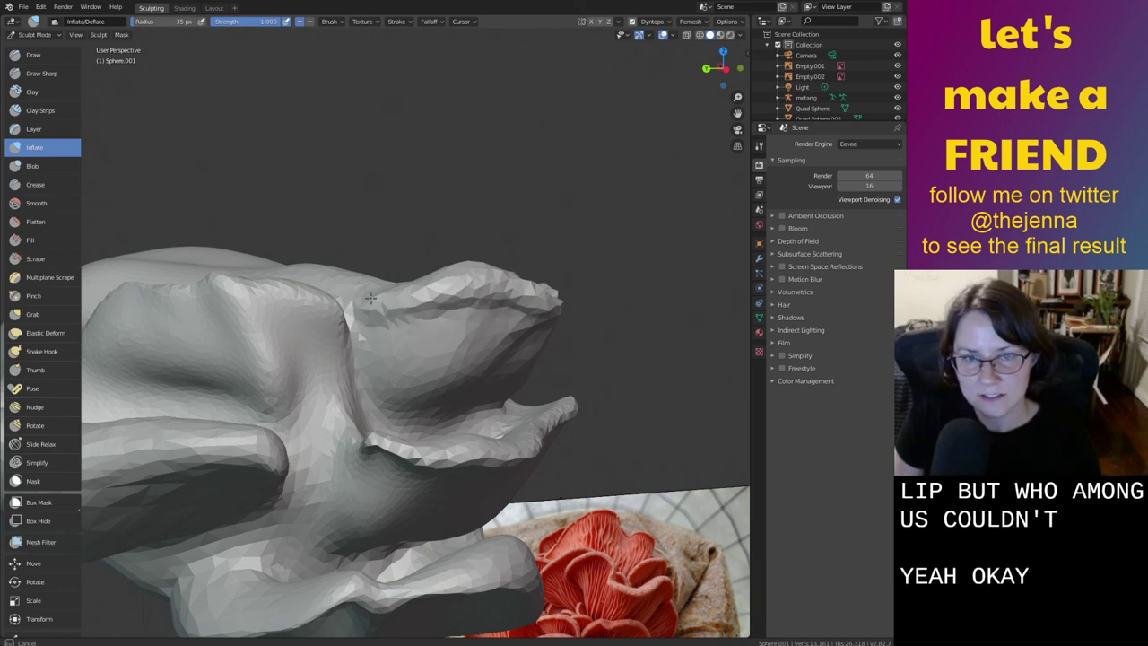
middle_drag(425, 314, 366, 313)
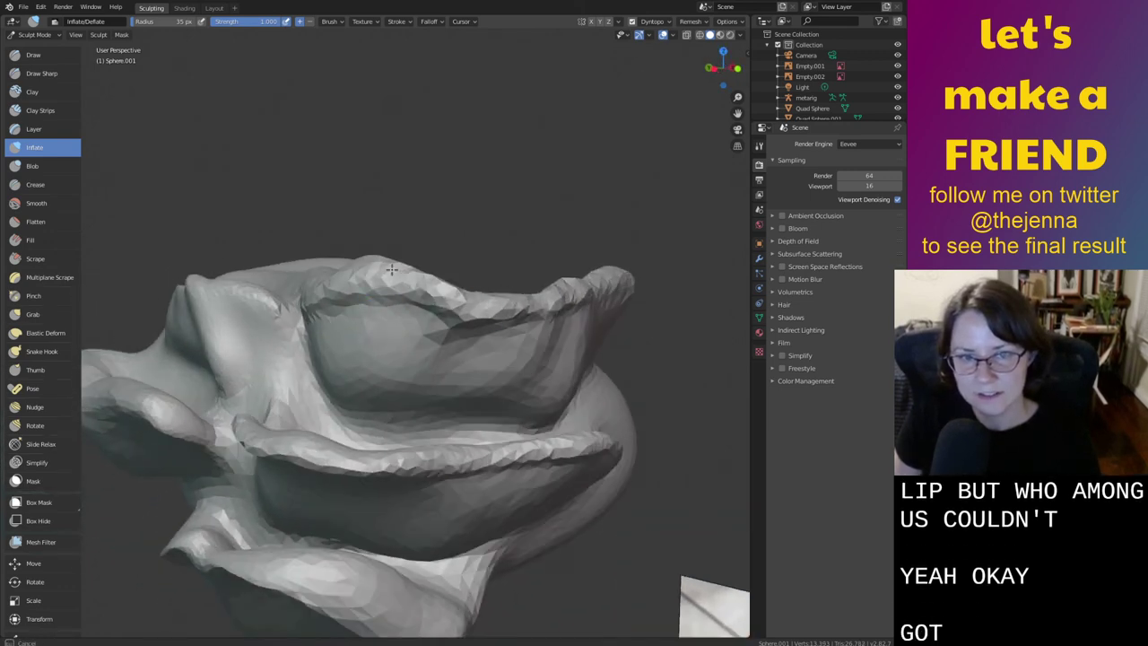
drag(474, 296, 587, 288)
middle_drag(564, 297, 517, 327)
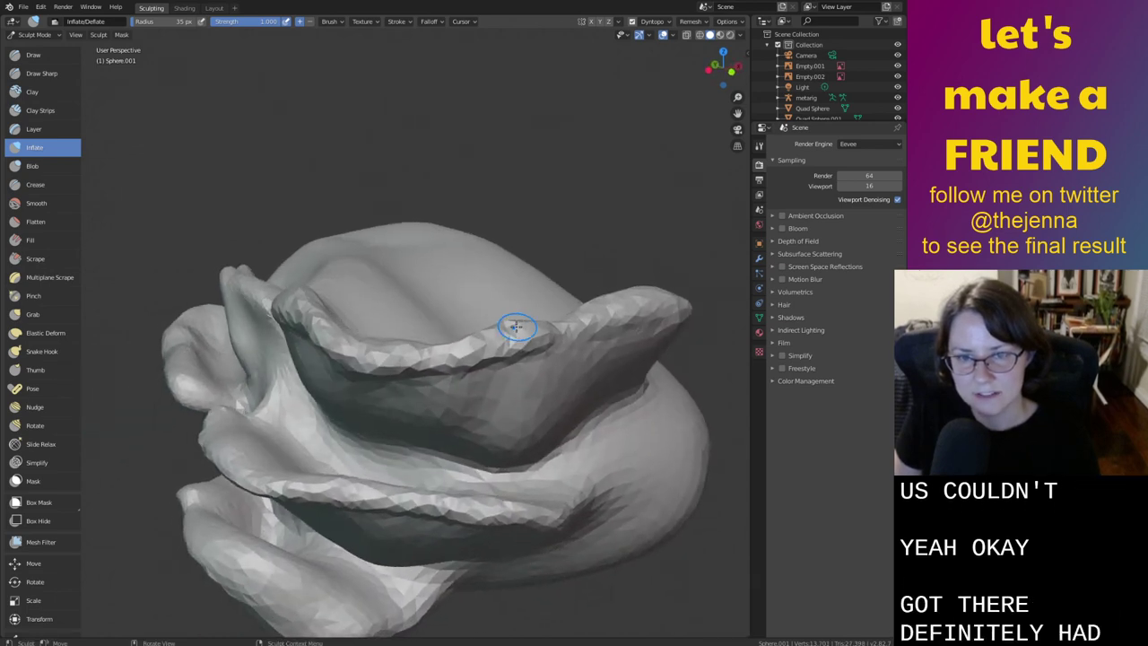
drag(520, 346, 680, 315)
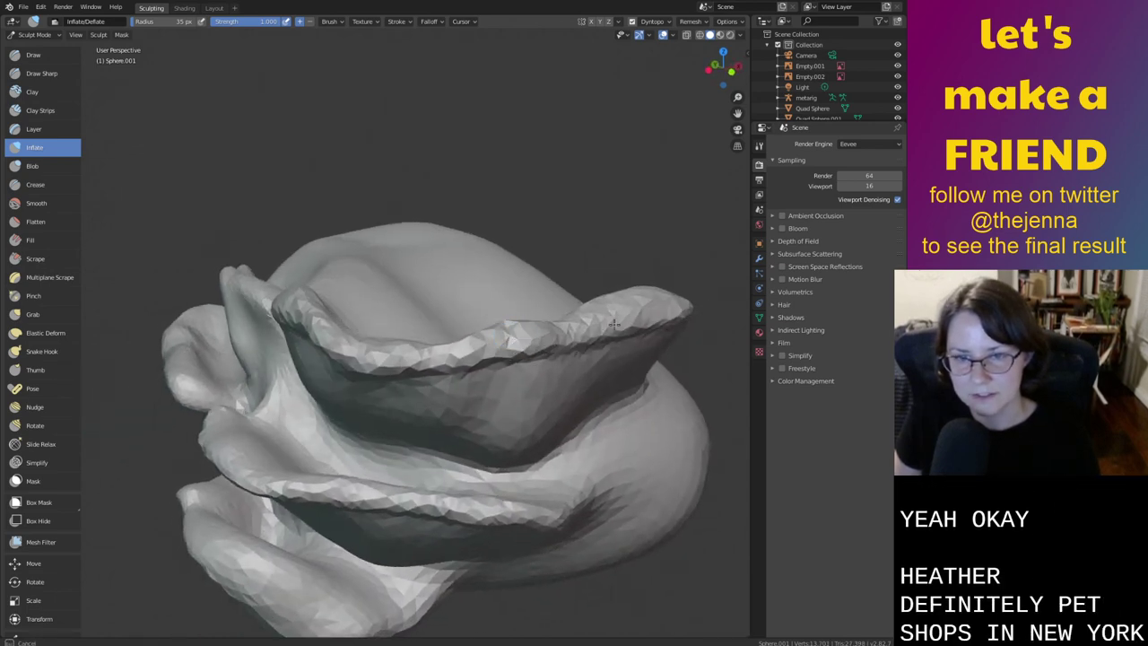
middle_drag(666, 300, 618, 289)
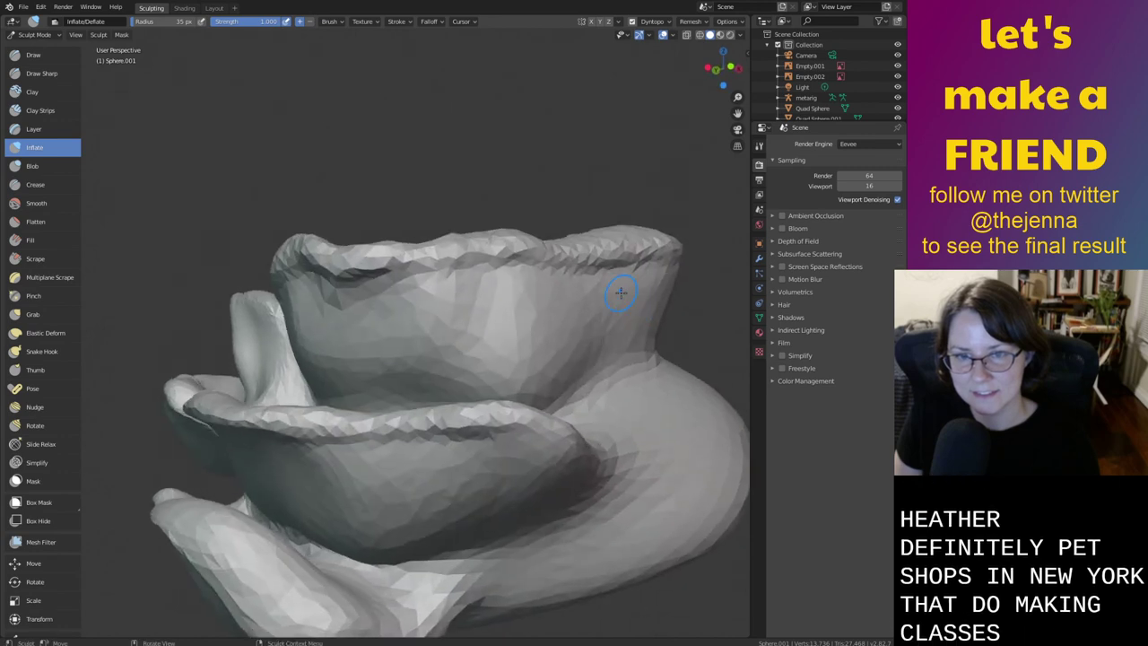
Thicken the lips of the highest flap and the flap below it further with the Inflate brush
key(shift+s)
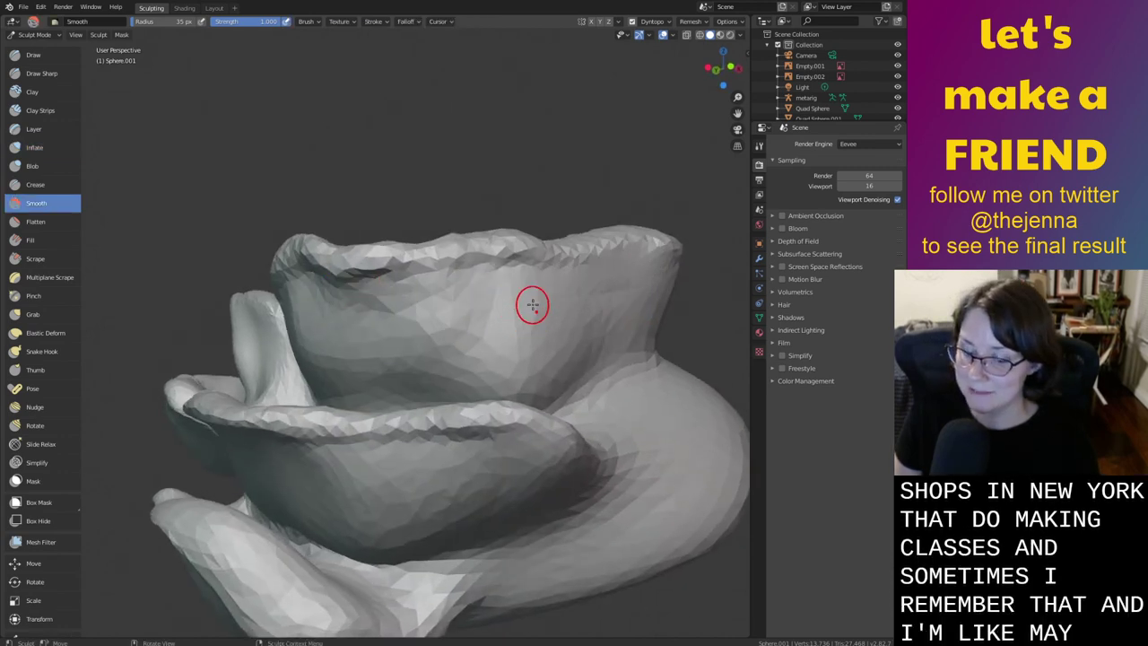
key(i)
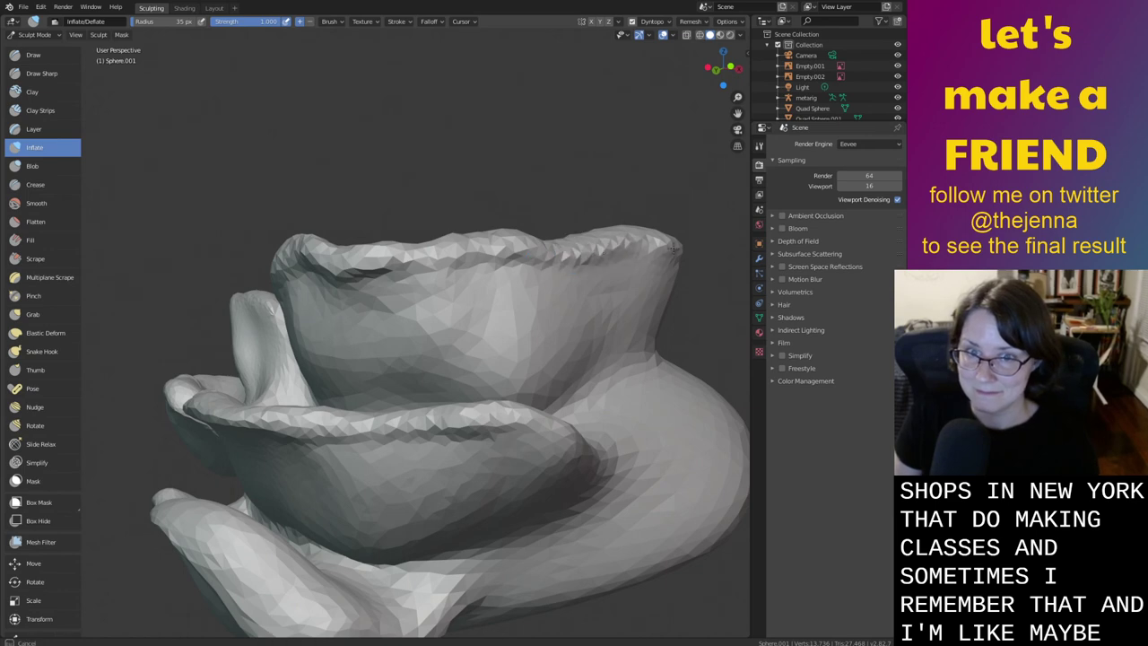
middle_drag(648, 237, 518, 445)
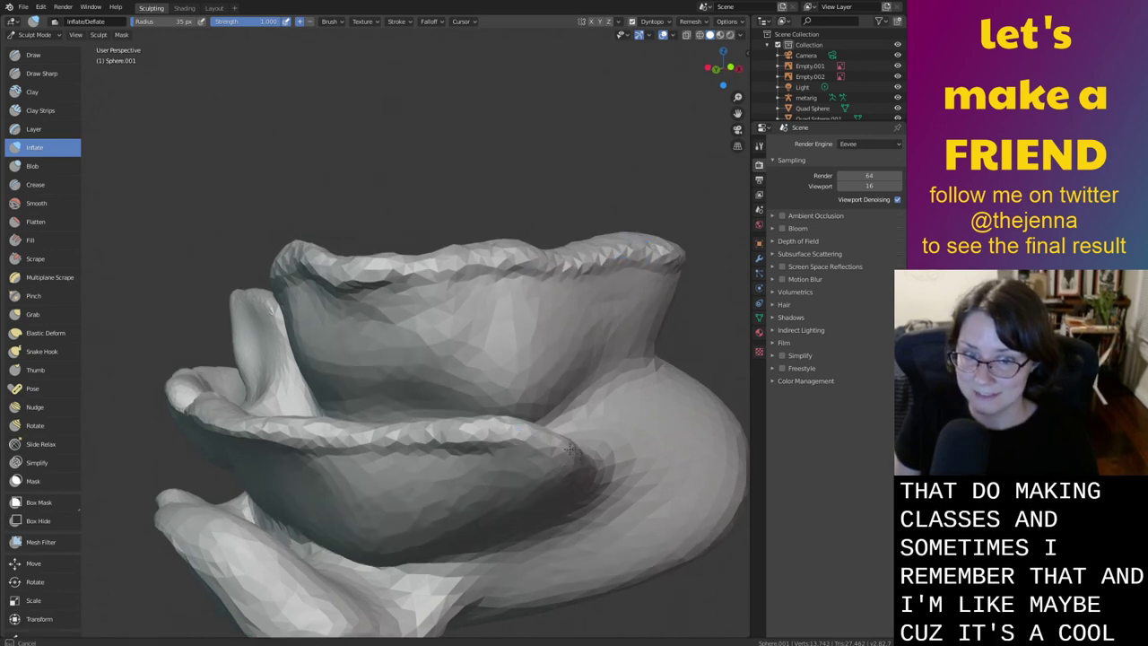
mouse_move(308, 410)
middle_down()
mouse_move(487, 405)
mouse_move(721, 422)
middle_up()
Pull the lower side flap's rim outward with the Grab brush at a 75 px radius
scroll(610, 389, down, 4)
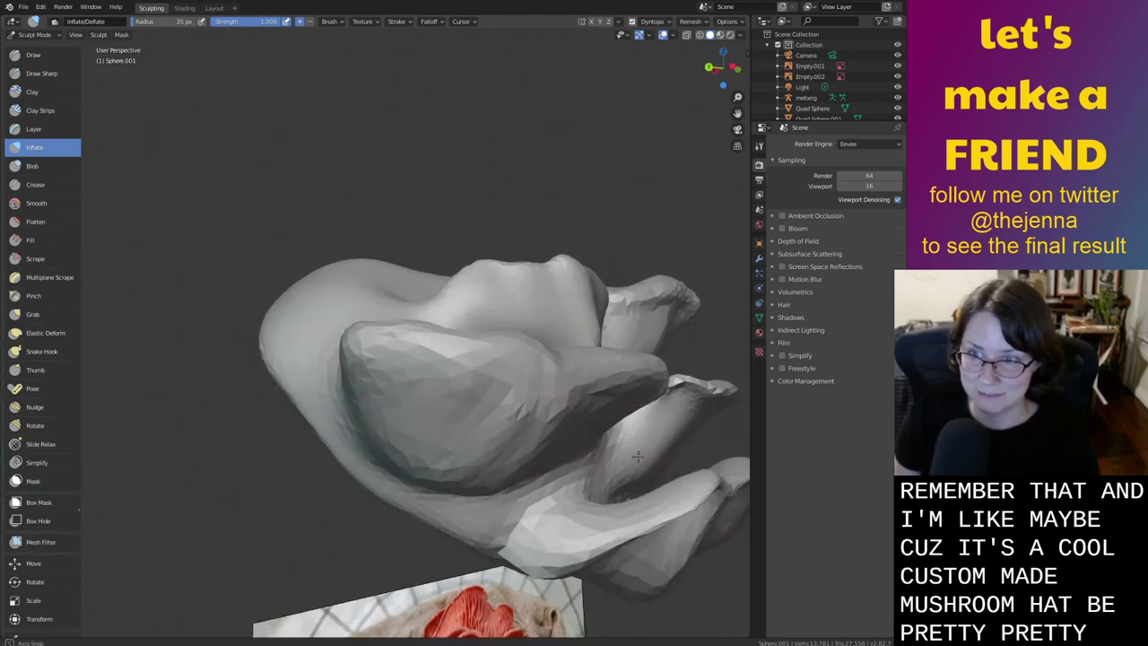
middle_drag(503, 408, 626, 436)
key(g)
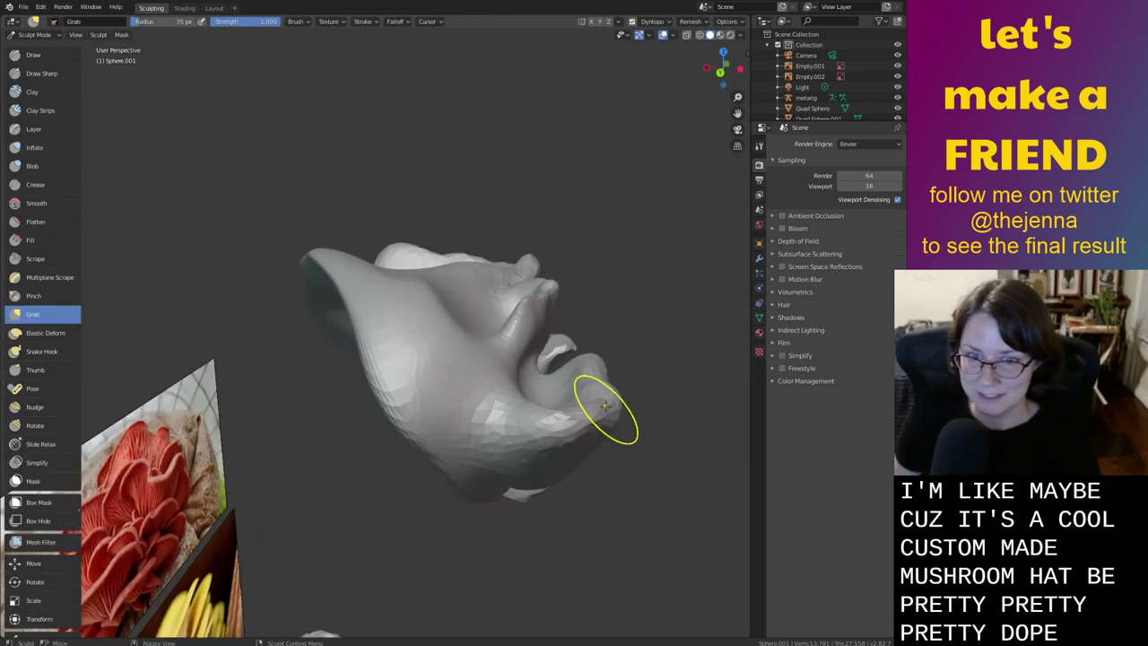
drag(596, 426, 614, 377)
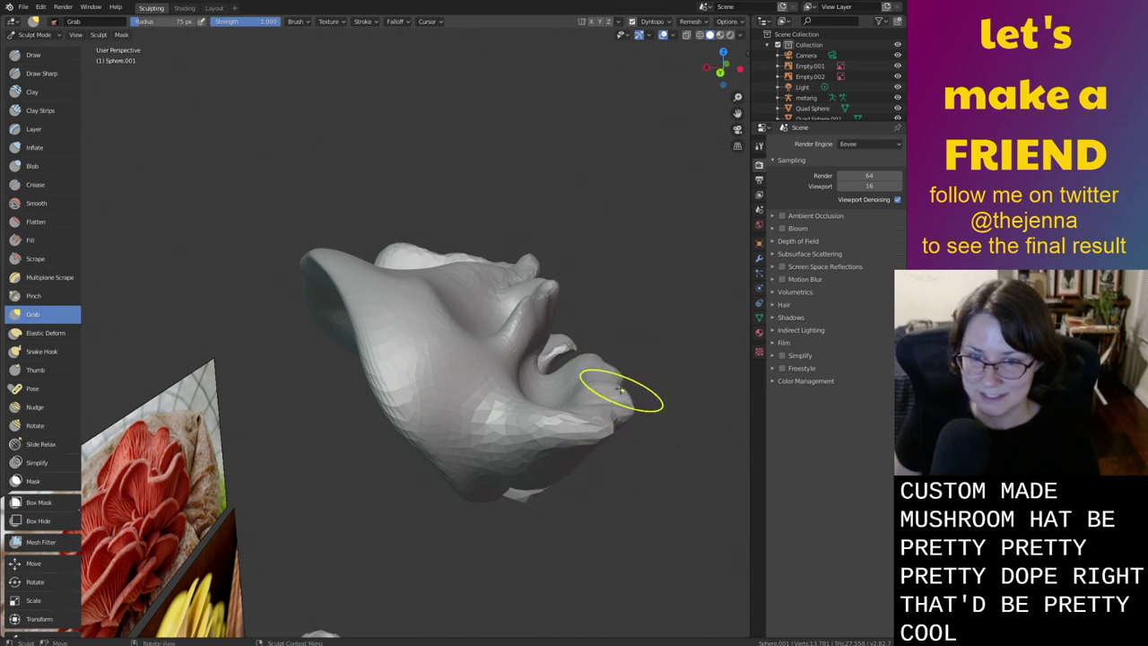
mouse_move(625, 379)
middle_down()
mouse_move(592, 379)
mouse_move(626, 381)
mouse_move(650, 435)
middle_up()
drag(615, 473, 631, 478)
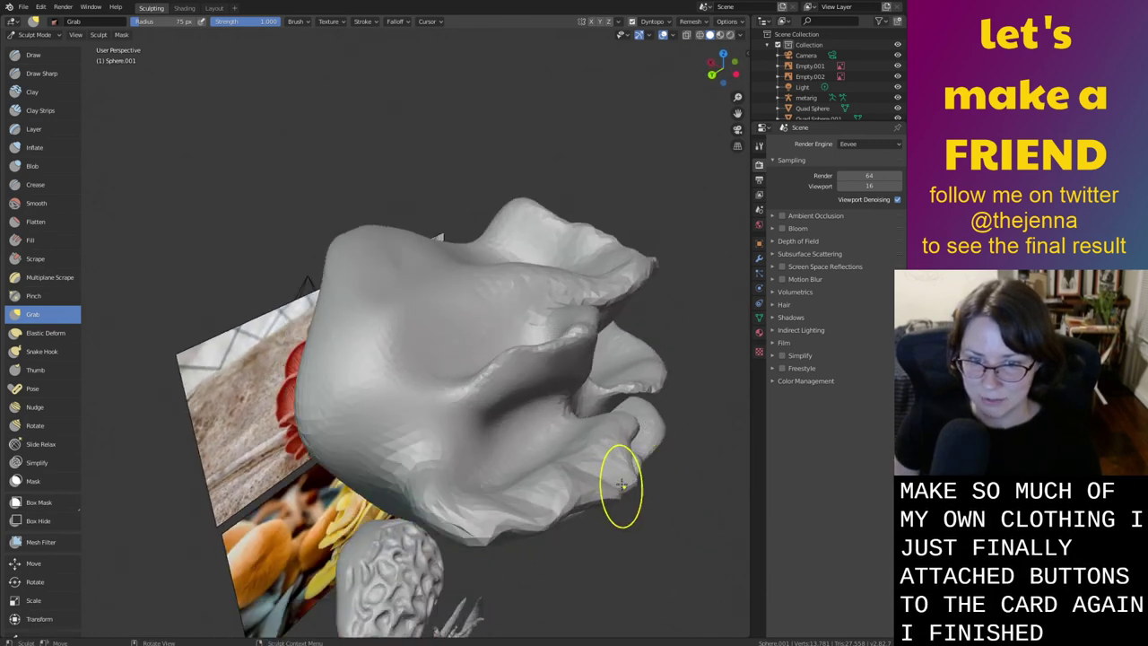
mouse_move(621, 485)
middle_down()
mouse_move(589, 502)
mouse_move(646, 463)
mouse_move(672, 422)
middle_up()
Even out the lower side flap's wavy edge with the Grab and Smooth brushes and save the file
key(shift+s)
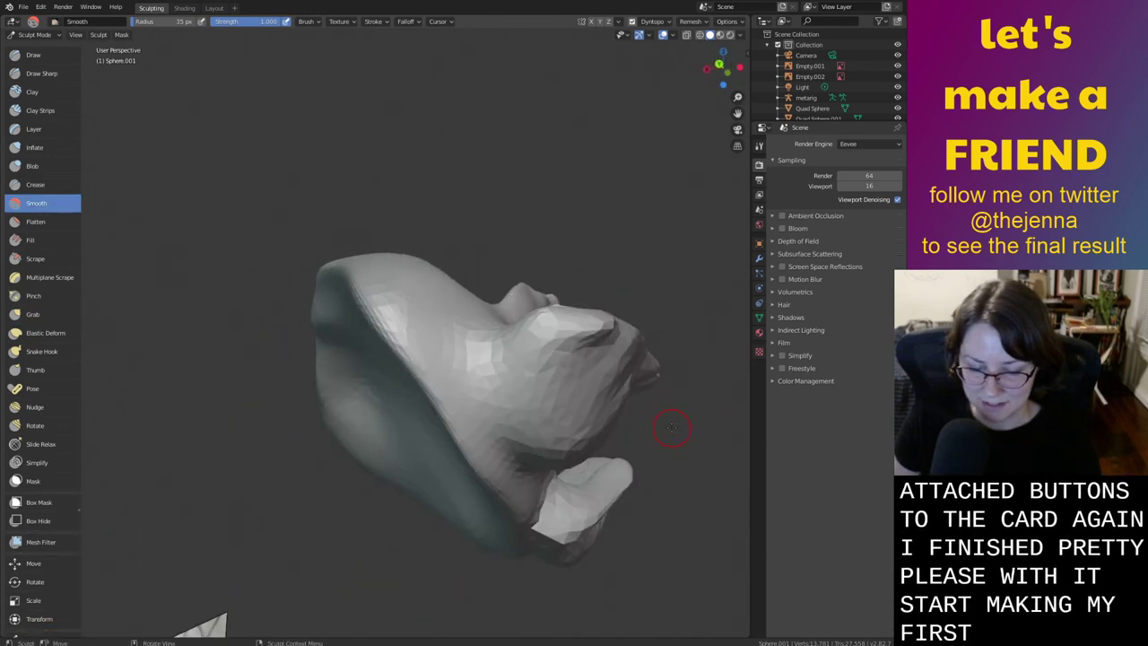
key(g)
mouse_move(601, 375)
middle_down()
mouse_move(620, 364)
mouse_move(594, 370)
mouse_move(604, 384)
mouse_move(647, 352)
mouse_move(617, 392)
mouse_move(543, 358)
mouse_move(522, 427)
middle_up()
key(shift+s)
key(g)
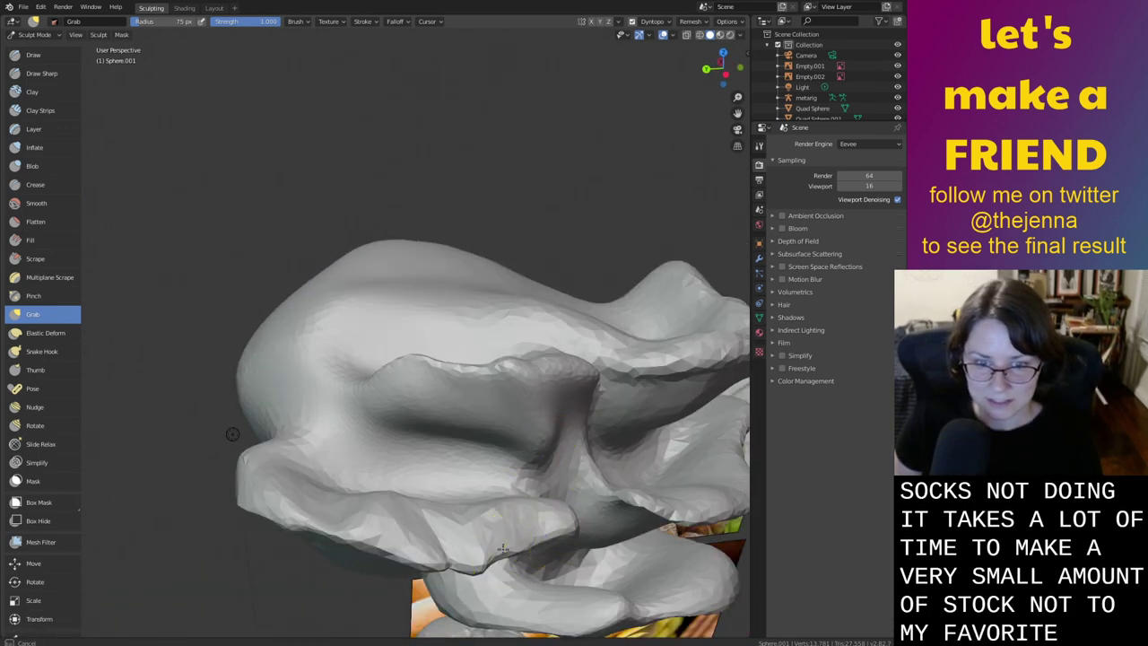
key(shift+s)
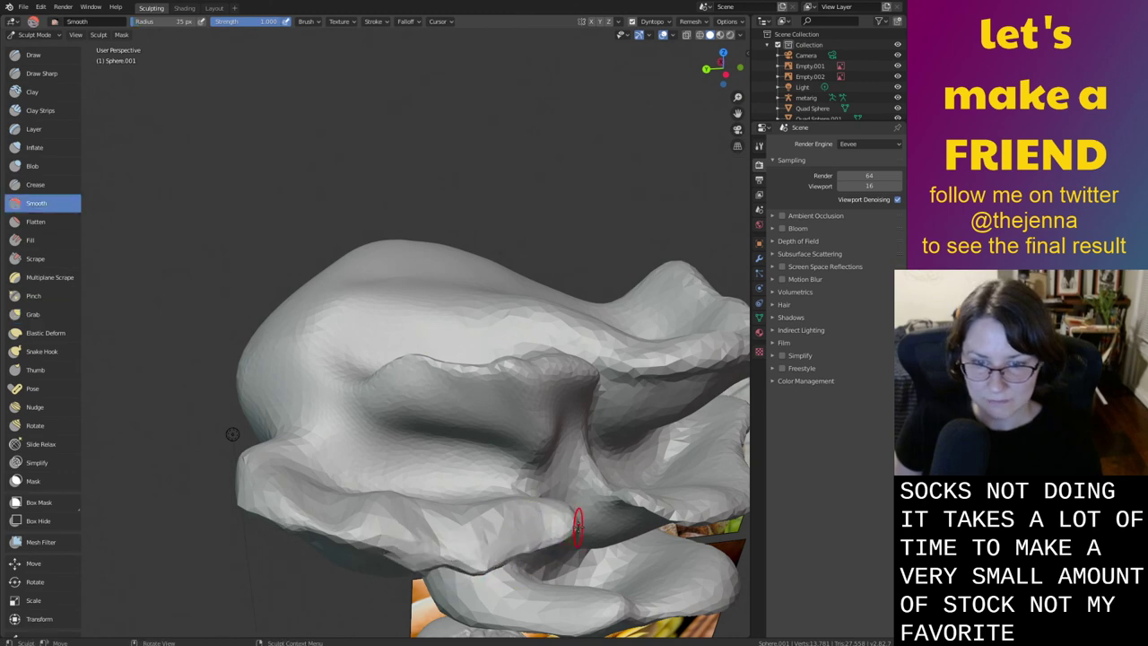
middle_drag(578, 528, 583, 482)
scroll(617, 491, down, 3)
key(ctrl+s)
Reshape the outer end of the upper side flap's rim with the Grab brush
middle_drag(613, 423, 583, 444)
mouse_move(652, 473)
ctrl+middle_down()
mouse_move(581, 401)
mouse_move(672, 431)
mouse_move(619, 422)
mouse_move(605, 441)
mouse_move(546, 397)
mouse_move(450, 476)
ctrl+middle_up()
scroll(579, 397, down, 2)
key(g)
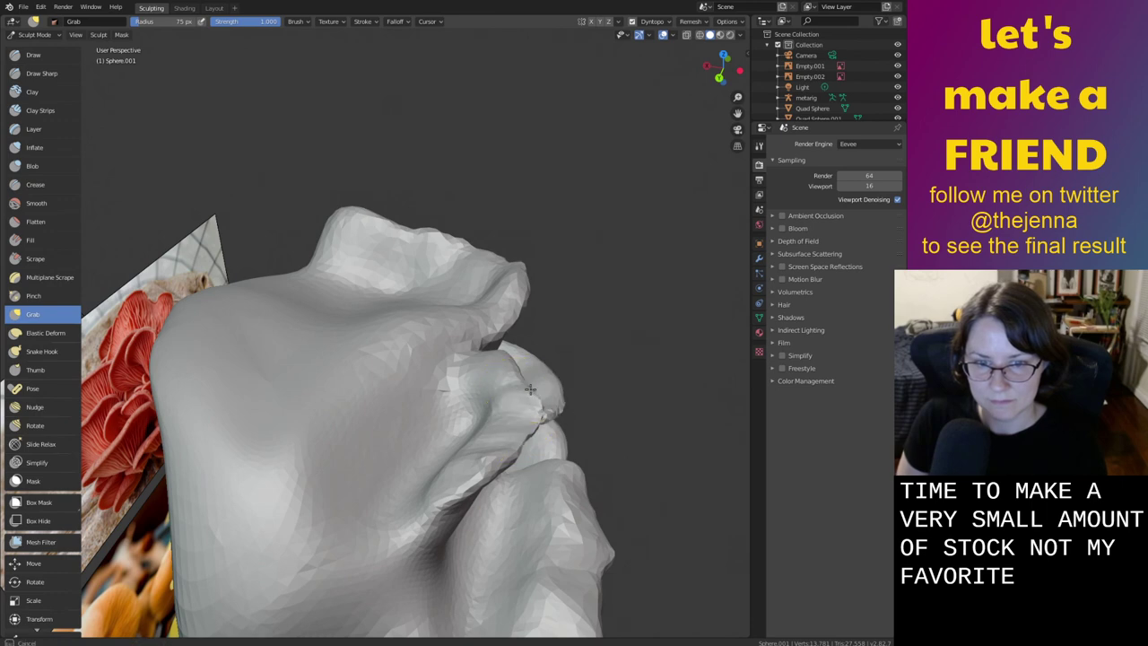
mouse_move(528, 383)
middle_down()
mouse_move(512, 357)
mouse_move(551, 376)
mouse_move(524, 393)
middle_up()
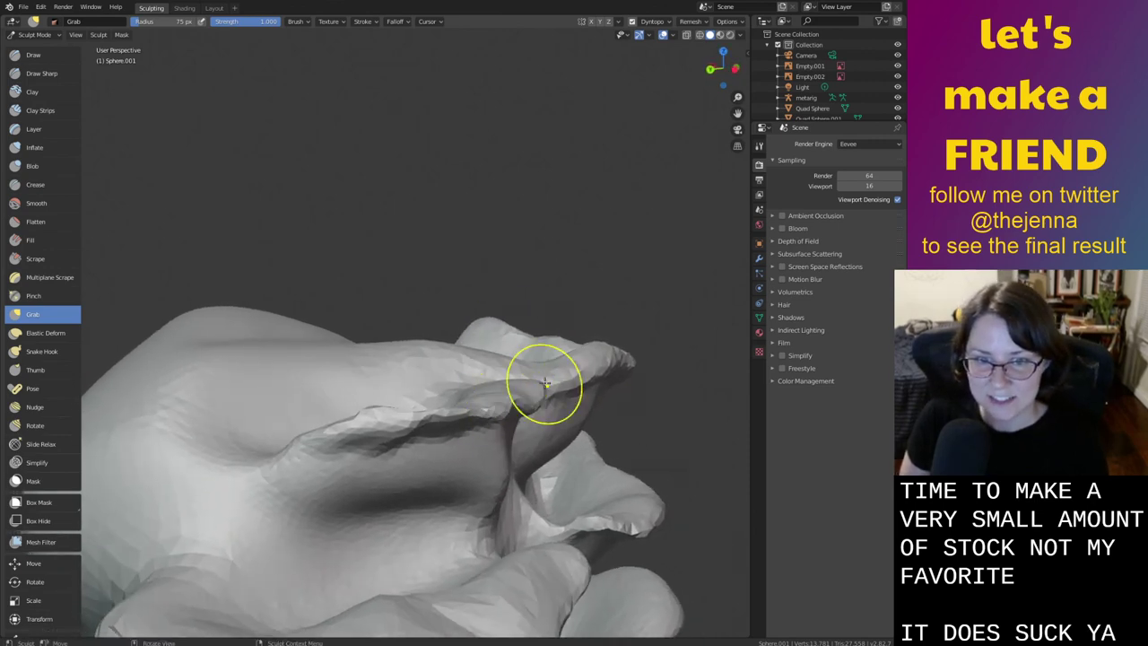
drag(508, 401, 519, 399)
mouse_move(427, 415)
middle_down()
mouse_move(515, 436)
mouse_move(538, 385)
mouse_move(461, 368)
middle_up()
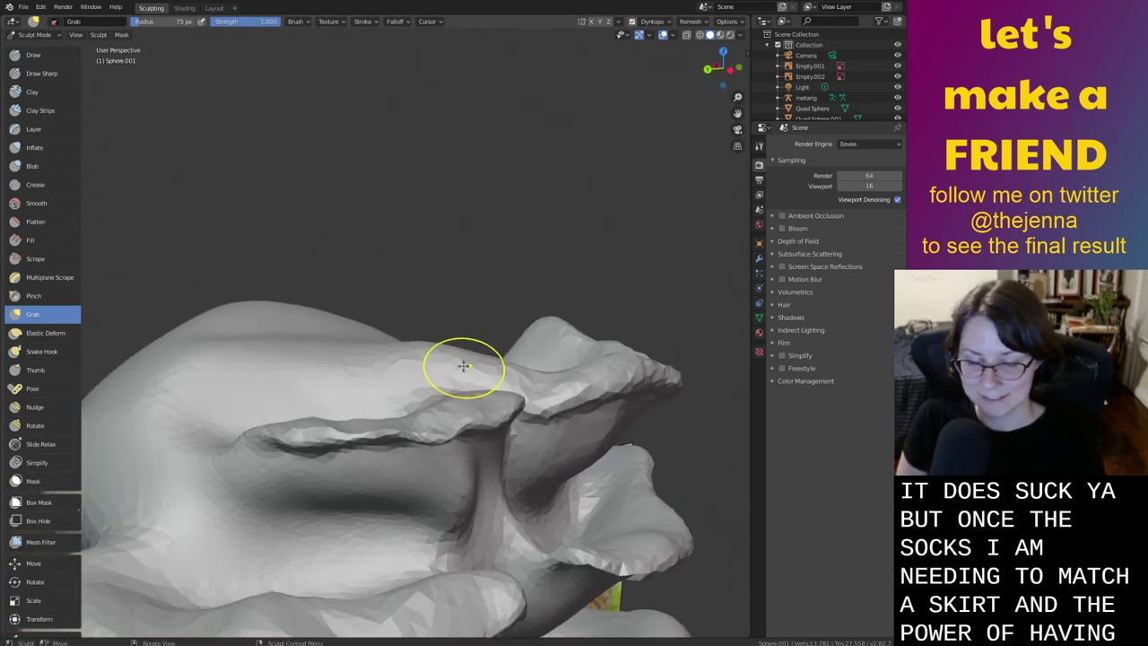
Inflate a lip along the upper side flap's rim and smooth its outer end
key(i)
drag(457, 428, 309, 435)
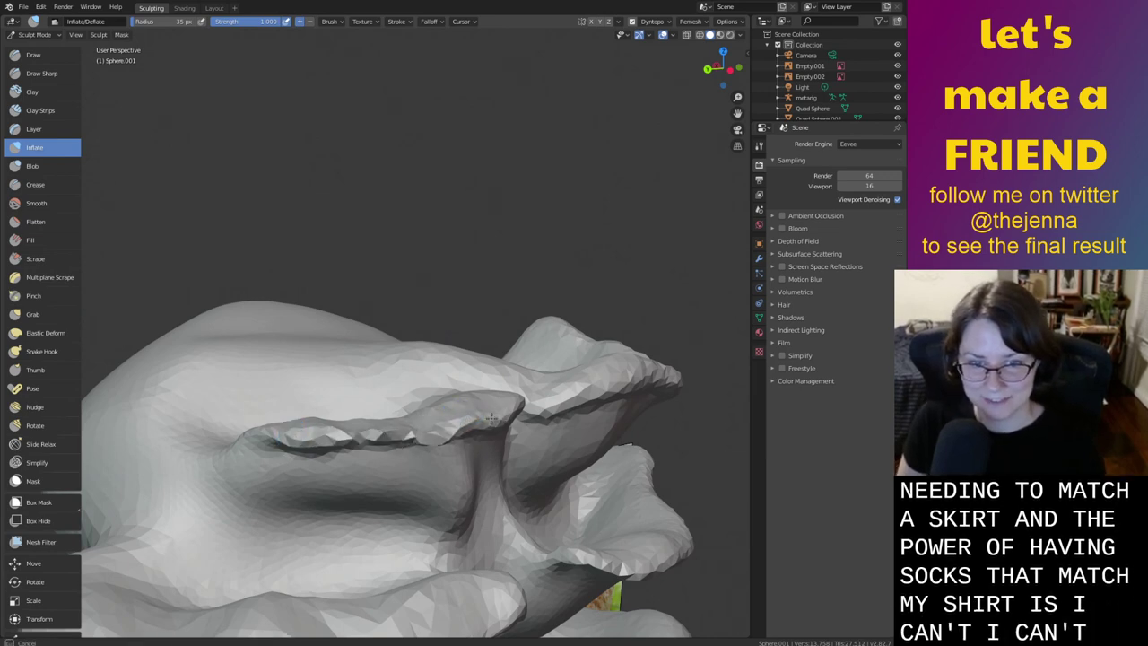
key(s)
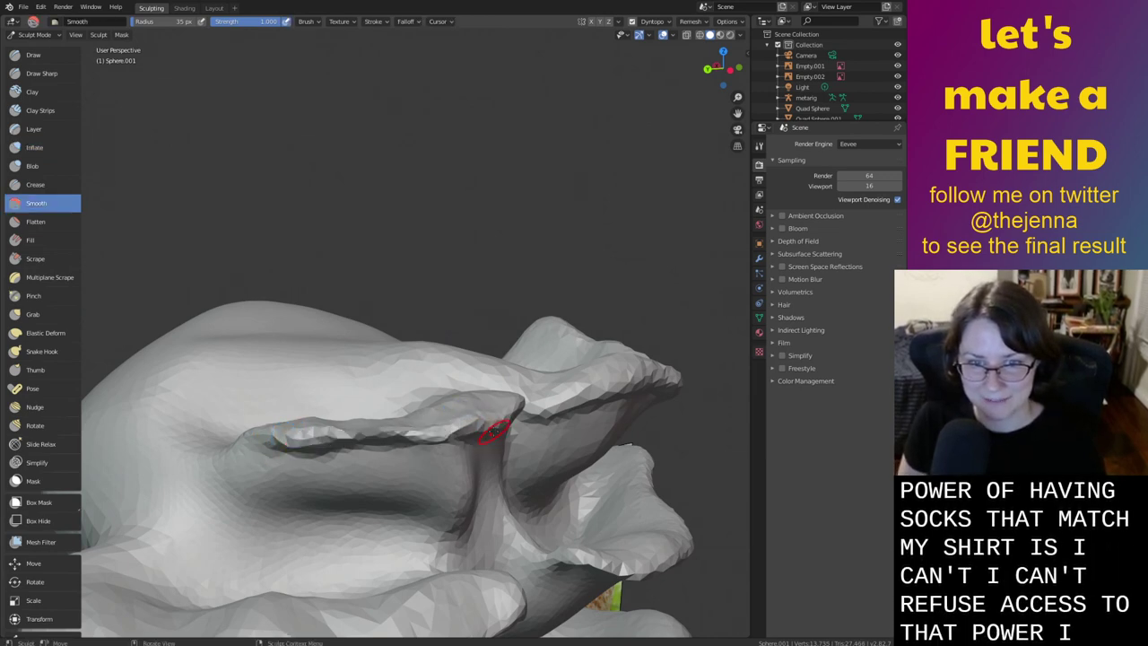
middle_drag(473, 413, 436, 410)
drag(332, 427, 429, 453)
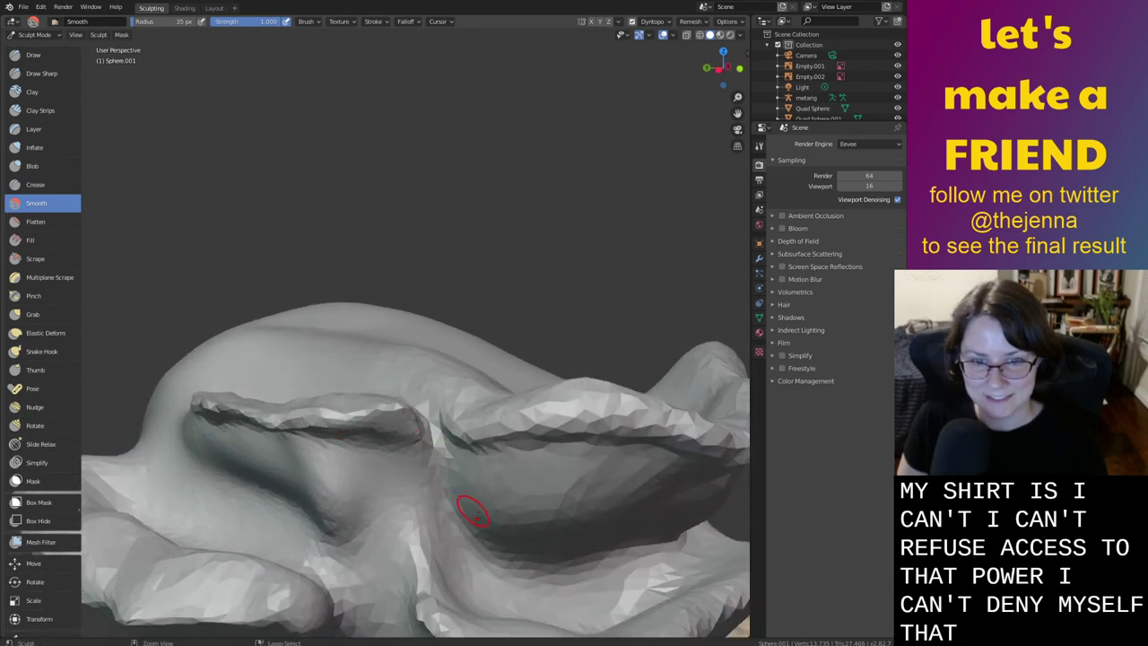
Pull the highest flap's rim outward beside the upper side flap with the Grab brush
key(g)
mouse_move(487, 405)
middle_down()
mouse_move(577, 466)
mouse_move(559, 361)
middle_up()
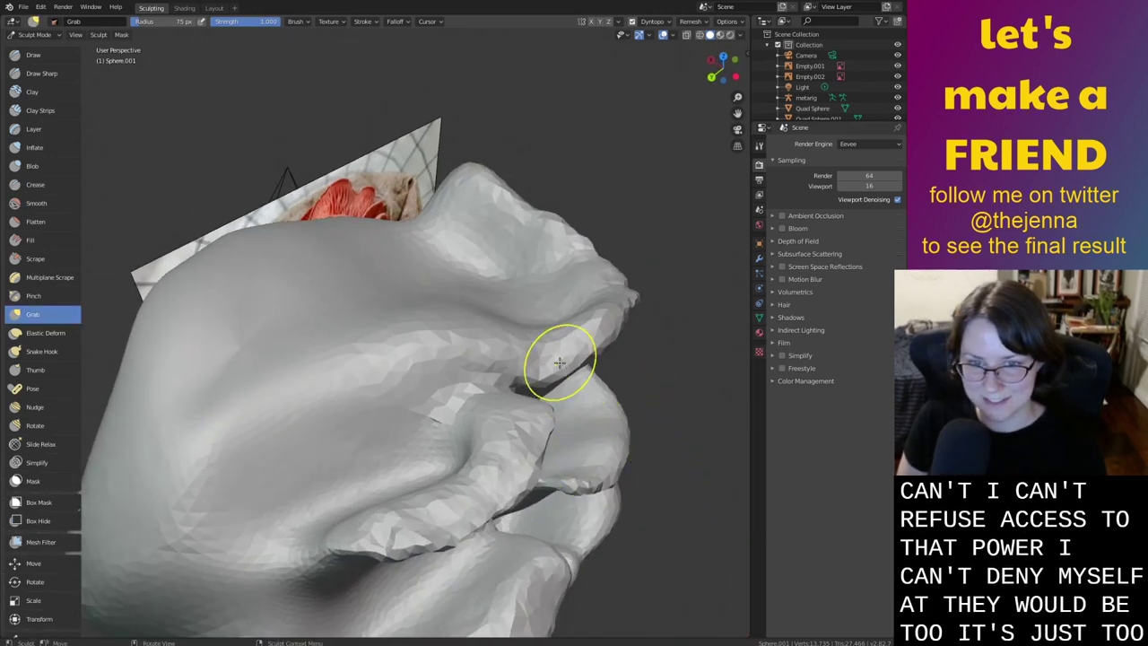
drag(558, 361, 619, 353)
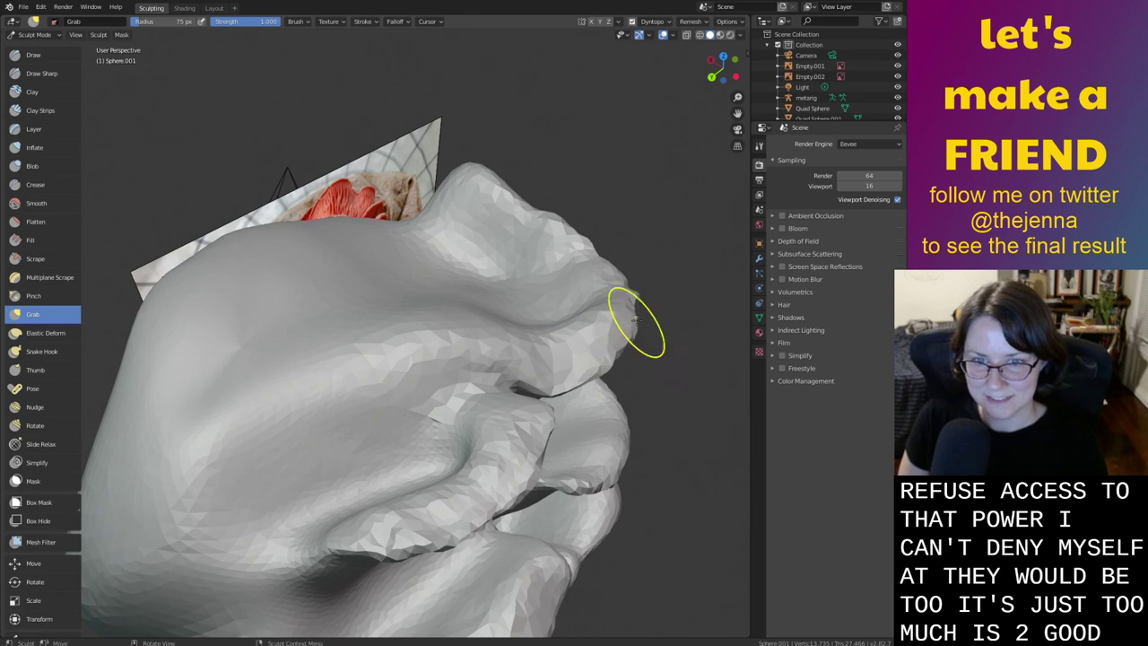
middle_drag(633, 320, 550, 433)
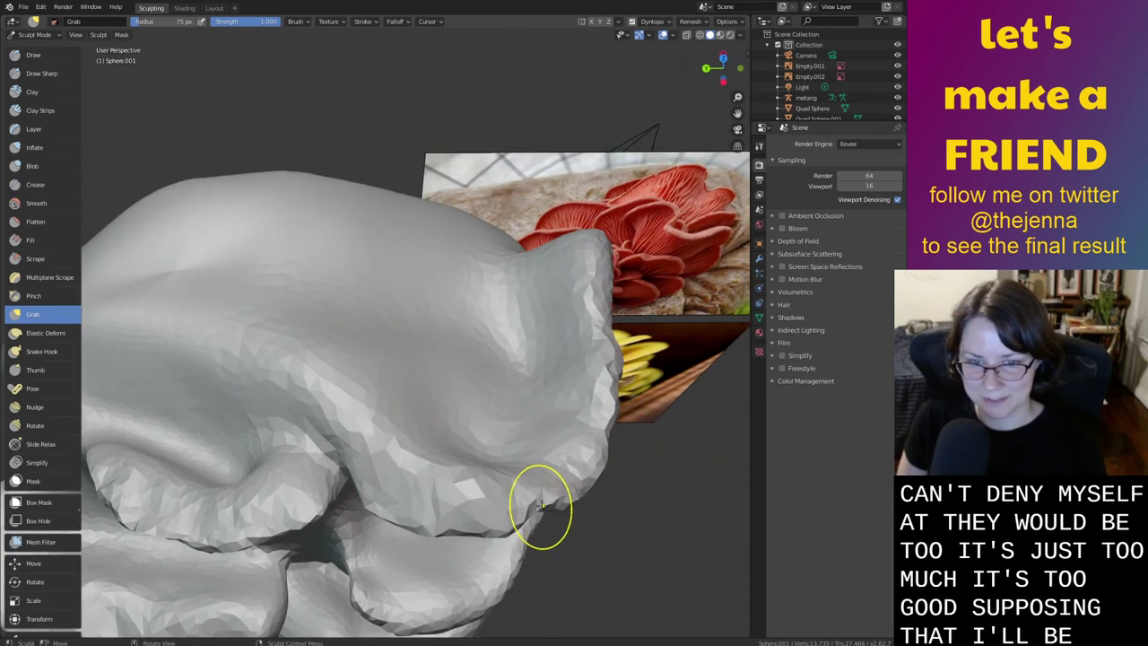
Pull the upper side flap's outer rim further outward with the Grab brush and save the file
mouse_move(540, 506)
mouse_down()
mouse_move(564, 524)
mouse_move(560, 504)
mouse_up()
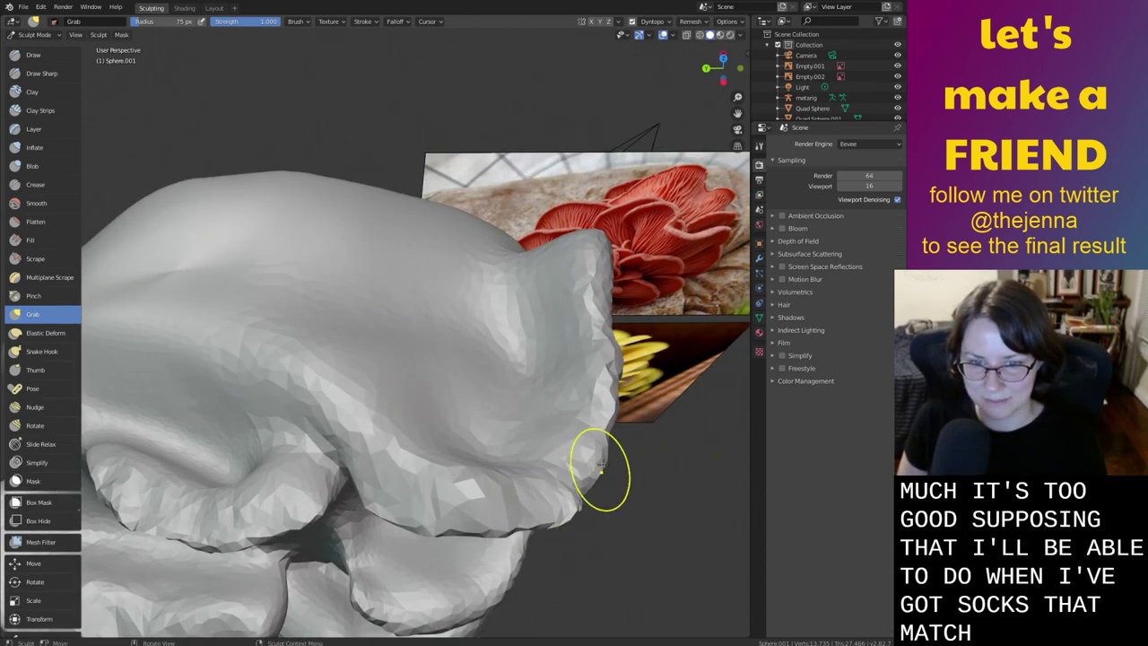
mouse_move(600, 468)
mouse_down()
mouse_move(622, 440)
mouse_move(615, 404)
mouse_move(628, 371)
mouse_move(610, 312)
mouse_move(619, 258)
mouse_up()
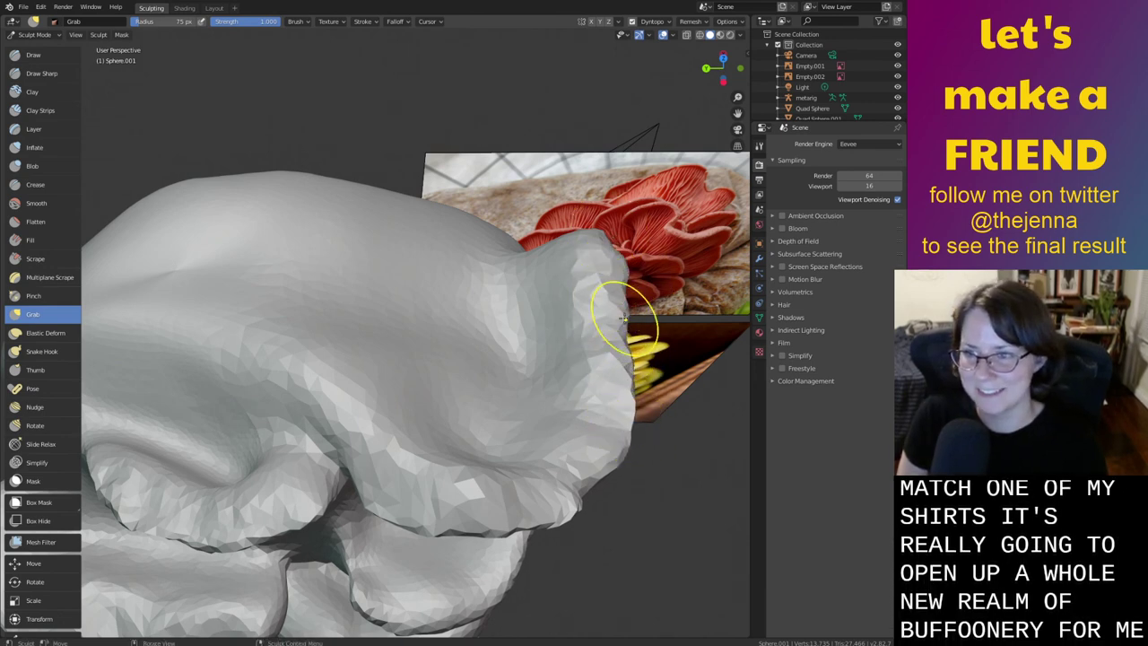
key(ctrl+s)
Pull the near end of the lowest flap's rim up and outward with the Grab brush
scroll(580, 314, down, 3)
mouse_move(621, 475)
middle_down()
mouse_move(602, 335)
mouse_move(604, 436)
mouse_move(666, 478)
mouse_move(654, 467)
mouse_move(651, 497)
mouse_move(545, 448)
mouse_move(575, 435)
mouse_move(630, 515)
middle_up()
scroll(560, 443, up, 2)
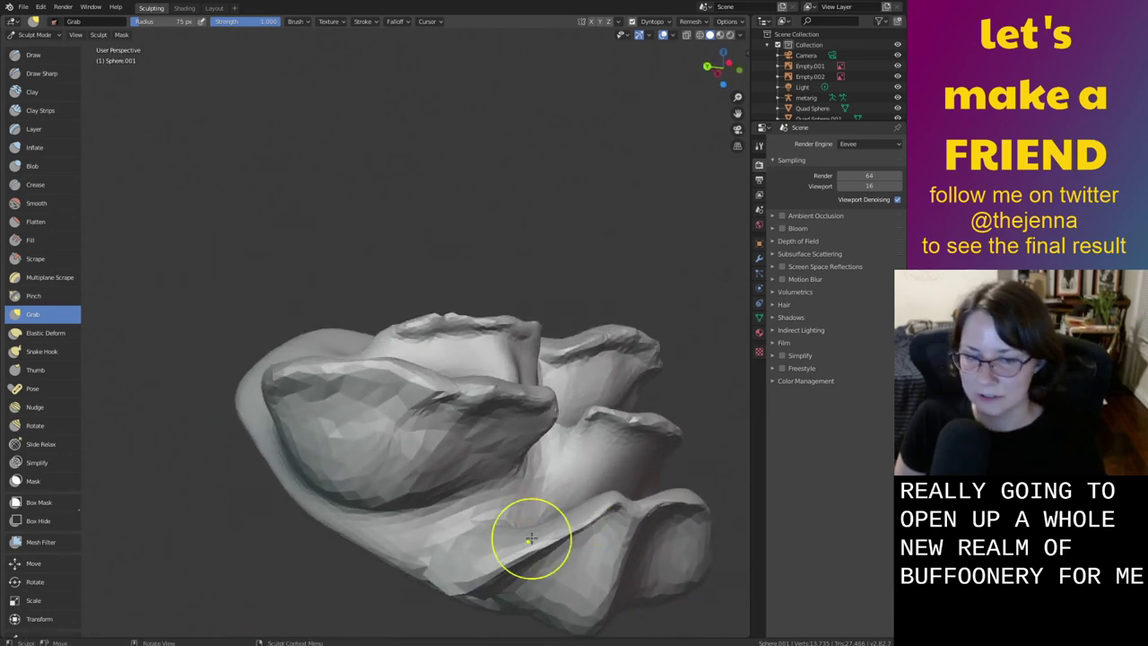
drag(456, 581, 453, 538)
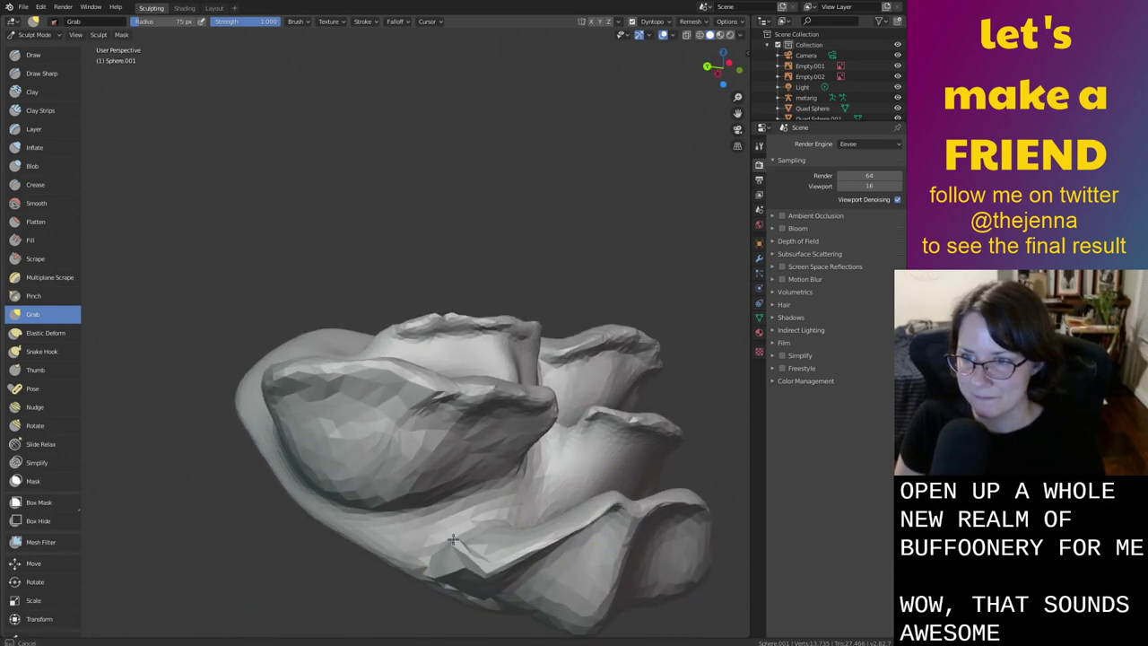
shift+middle_drag(596, 565, 587, 444)
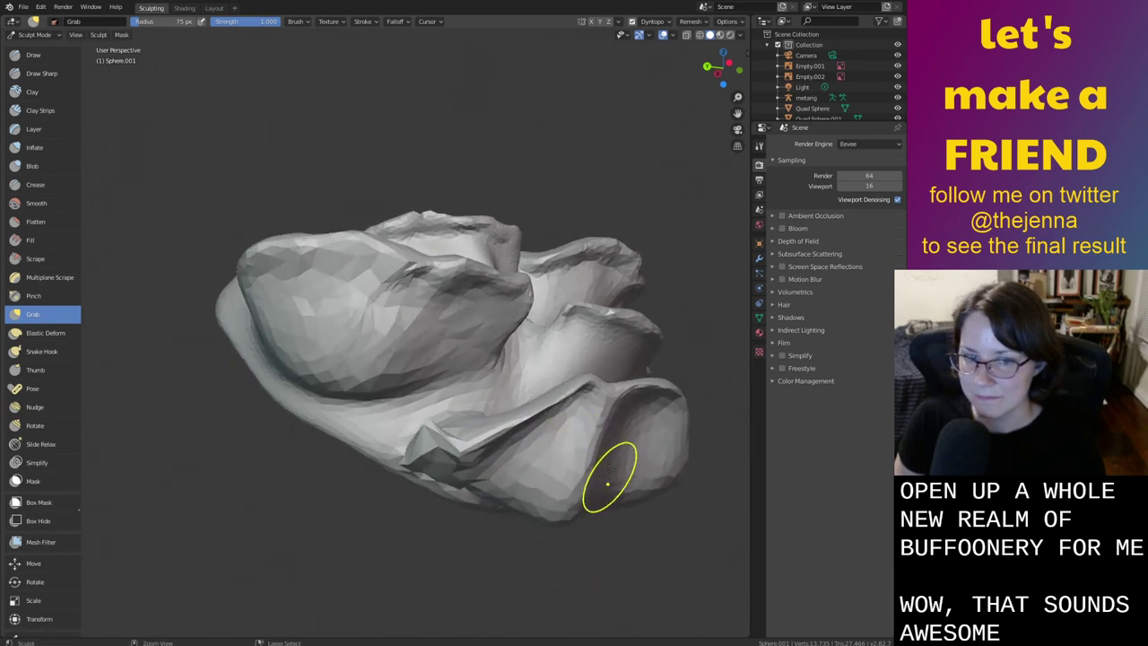
scroll(605, 475, up, 1)
mouse_move(482, 470)
mouse_down()
mouse_move(493, 437)
mouse_move(552, 416)
mouse_move(566, 422)
mouse_move(449, 465)
mouse_up()
Inflate a lip along the lowest flap's rim and smooth the surface beneath it
key(i)
drag(505, 439, 543, 434)
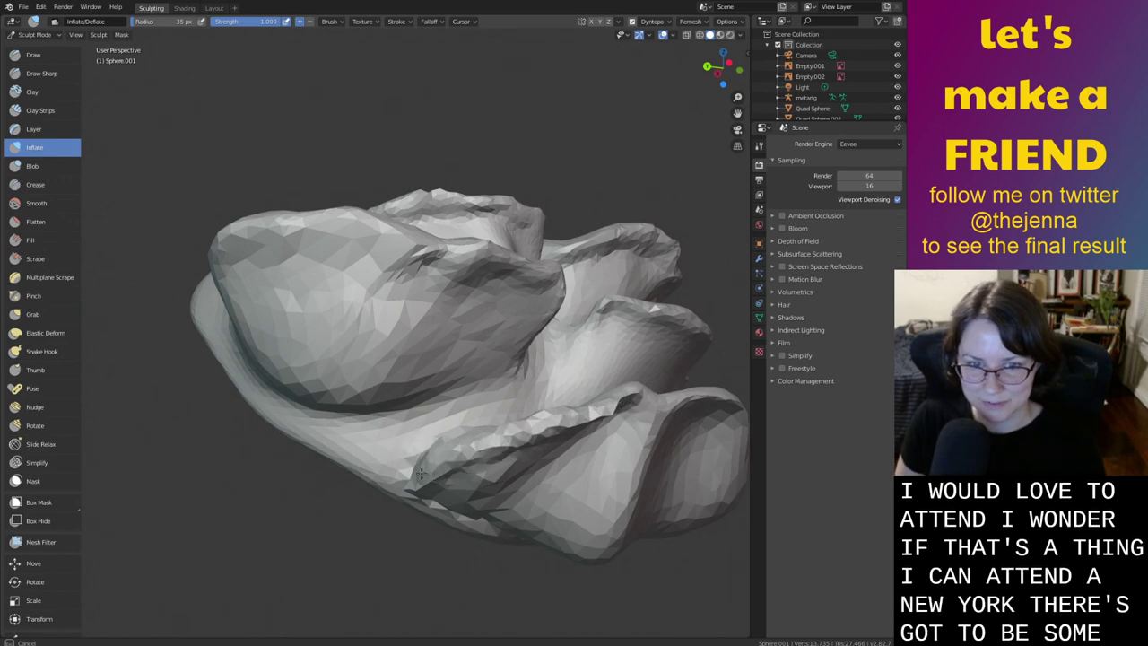
key(s)
mouse_move(482, 493)
mouse_down()
mouse_move(521, 459)
mouse_move(489, 502)
mouse_move(566, 525)
mouse_up()
middle_drag(593, 495, 564, 487)
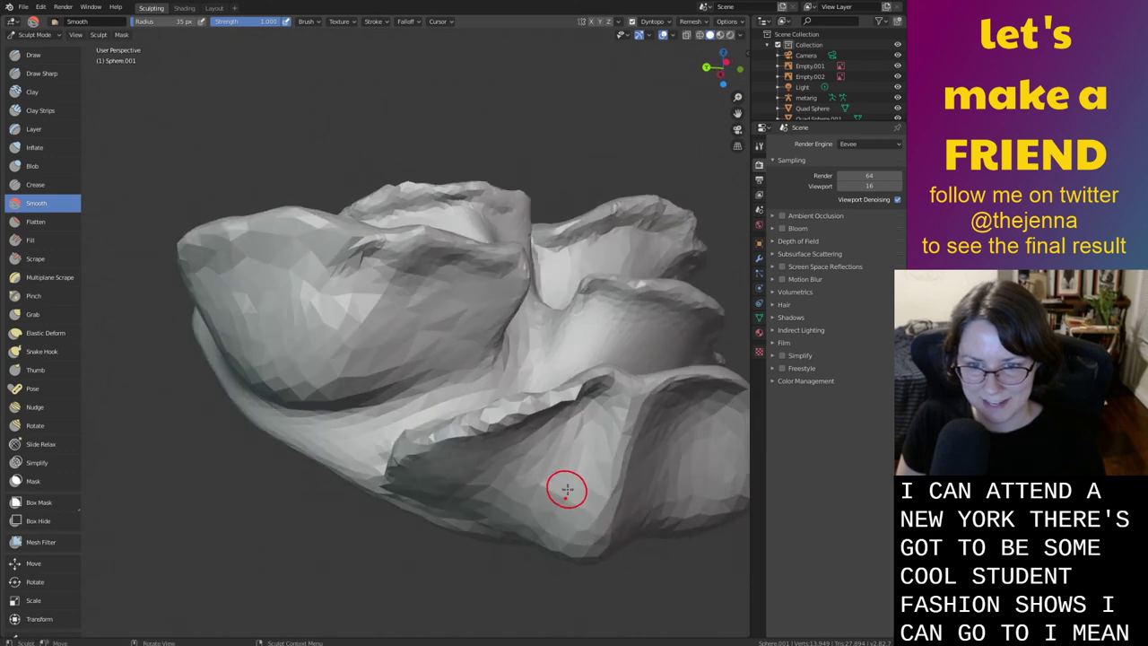
Enlarge the Smooth brush radius to 125 px, smooth the lowest flap's outer surface, and save the file
right_click(517, 475)
drag(517, 475, 534, 475)
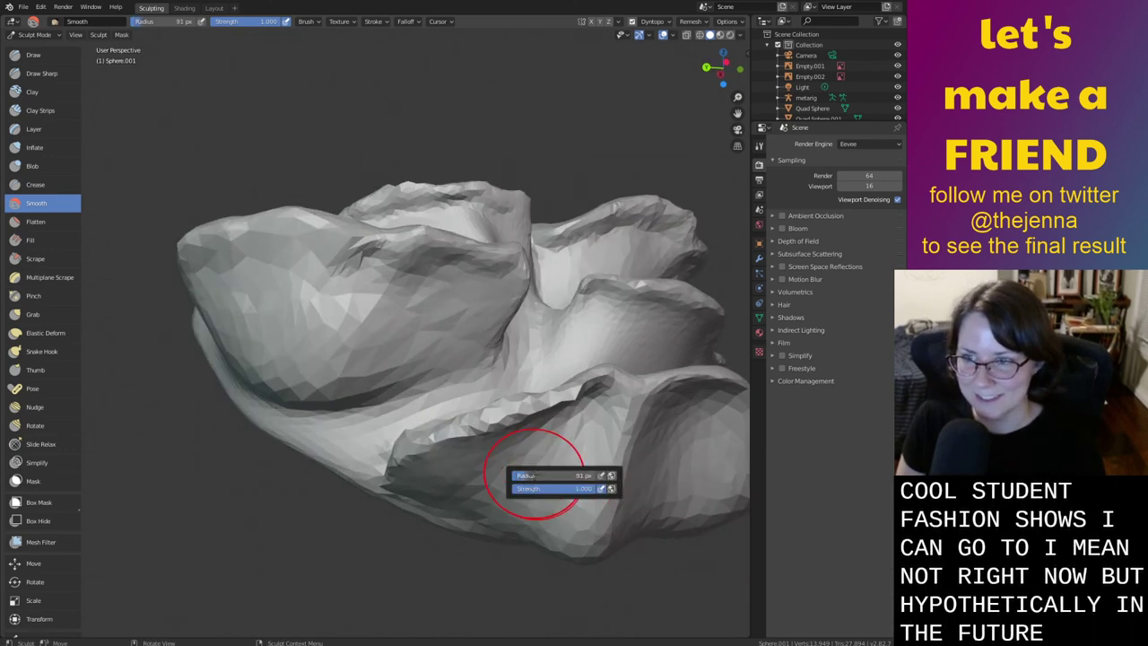
mouse_move(609, 460)
mouse_down()
mouse_move(595, 474)
mouse_move(597, 461)
mouse_move(671, 466)
mouse_up()
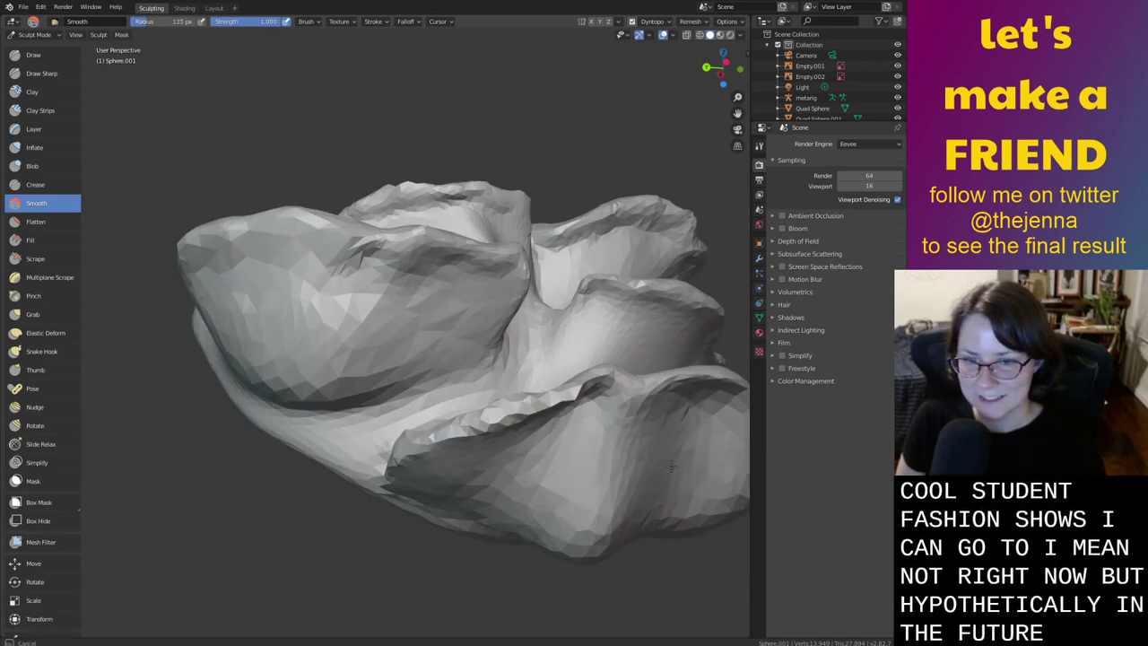
key(ctrl+s)
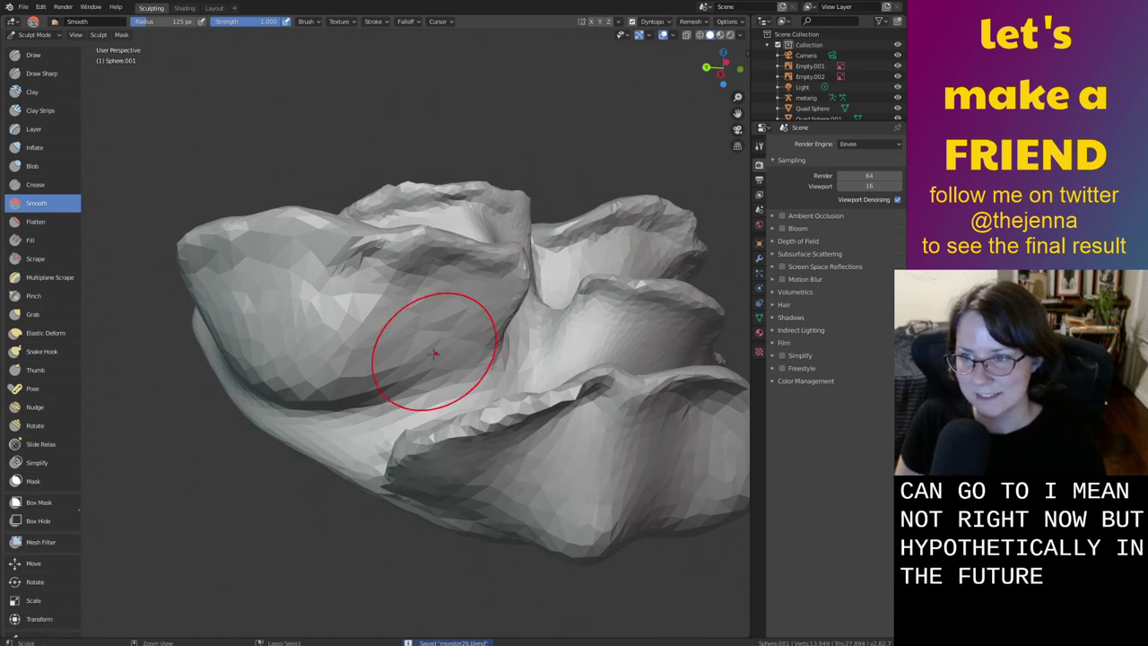
Examine the headpiece together with the hanging strands and dripping skirt from several angles
scroll(558, 480, down, 3)
scroll(558, 479, down, 1)
shift+middle_drag(572, 476, 583, 363)
scroll(500, 384, down, 4)
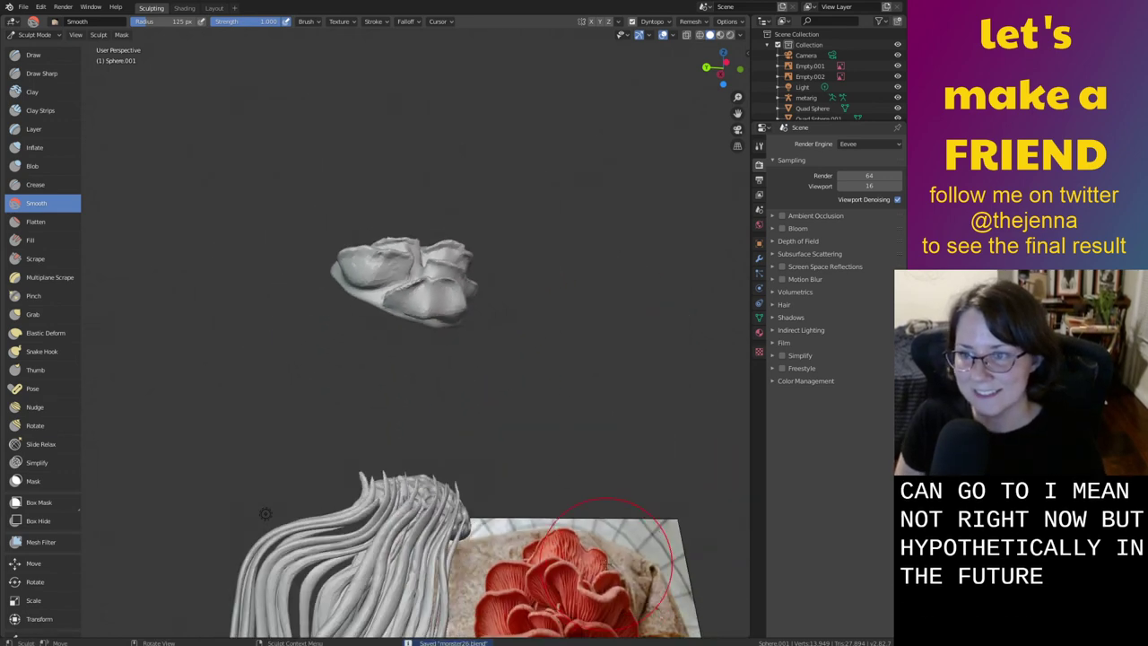
middle_drag(540, 445, 623, 433)
scroll(624, 434, up, 8)
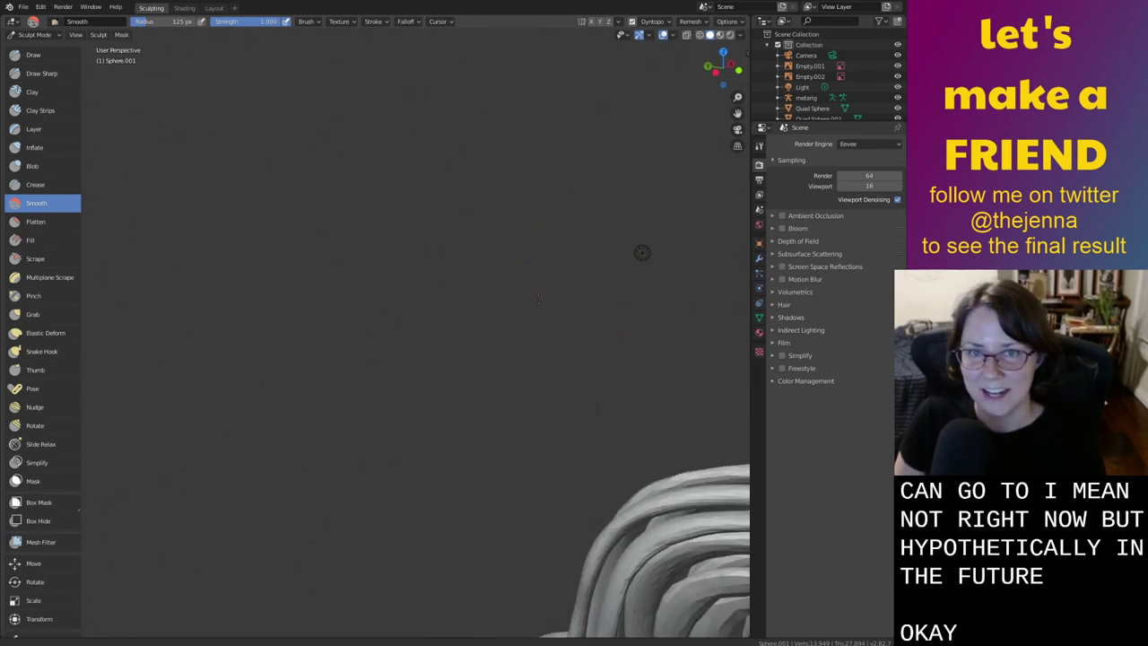
middle_drag(467, 410, 620, 436)
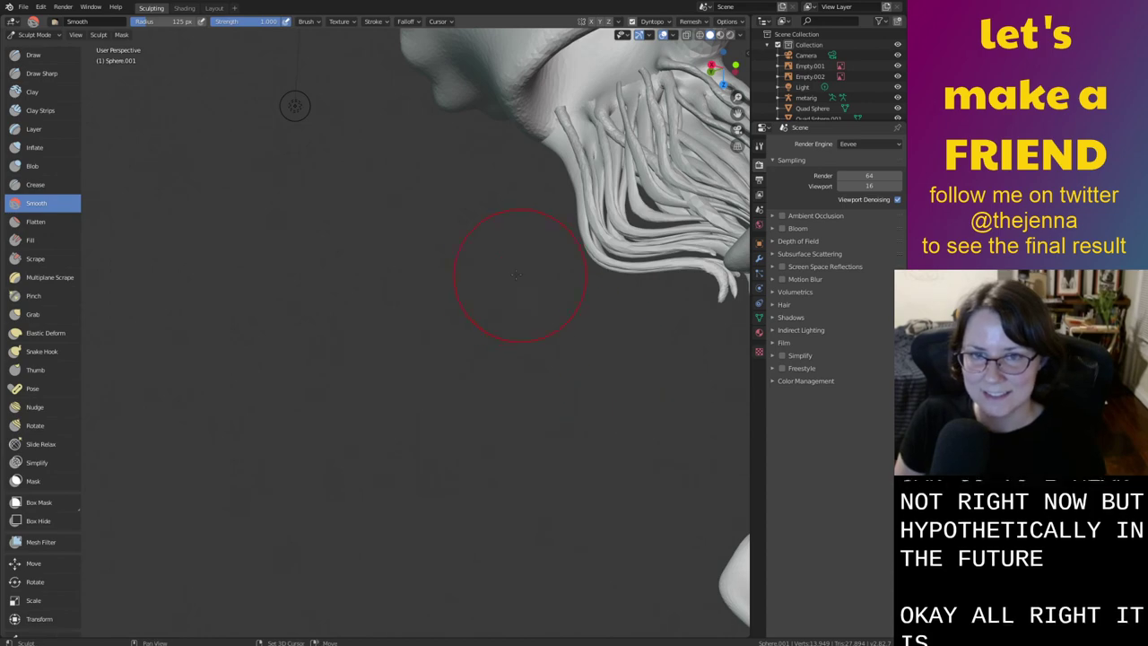
middle_drag(520, 277, 453, 353)
scroll(503, 405, down, 6)
mouse_move(547, 454)
middle_down()
mouse_move(574, 259)
mouse_move(621, 231)
mouse_move(596, 414)
mouse_move(634, 443)
mouse_move(689, 366)
mouse_move(585, 391)
middle_up()
shift+middle_drag(585, 391, 638, 449)
scroll(638, 449, down, 2)
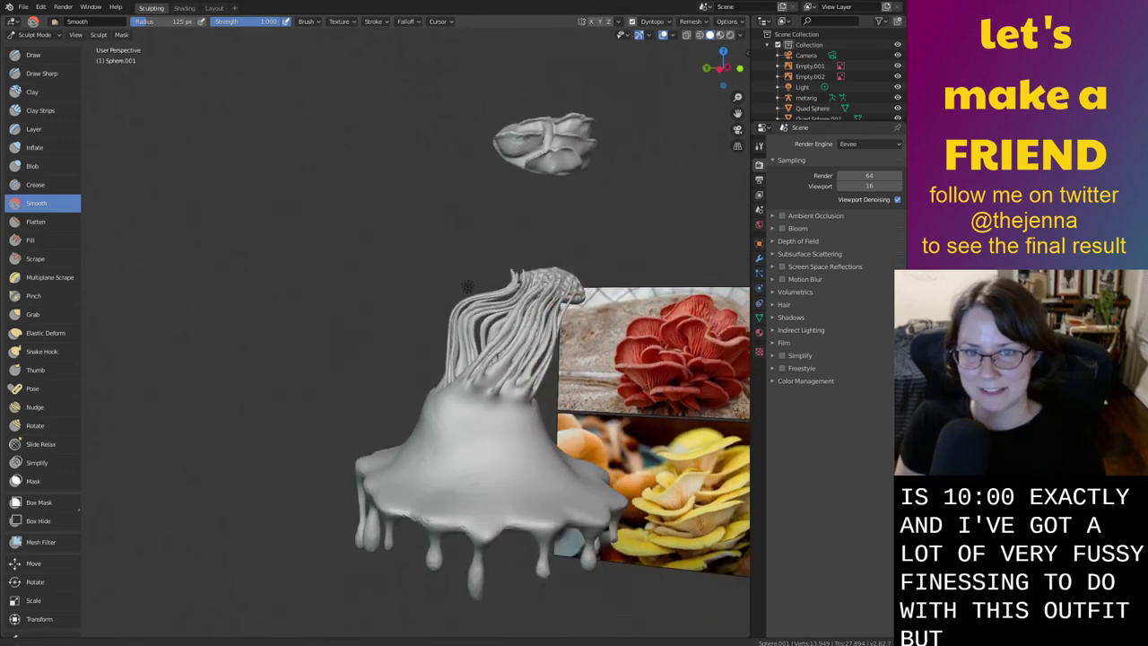
In the Layout workspace, move the headpiece about 0.57 m along Y and 1.47 m down toward the rig's head
click(214, 8)
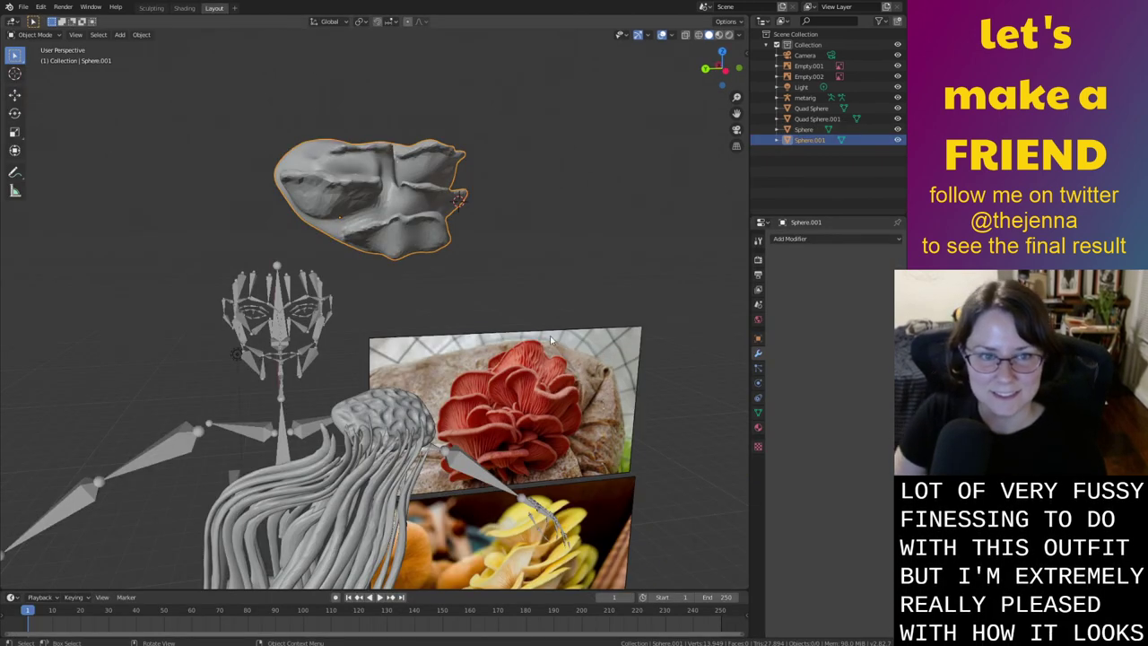
middle_drag(416, 289, 502, 296)
key(g)
key(y)
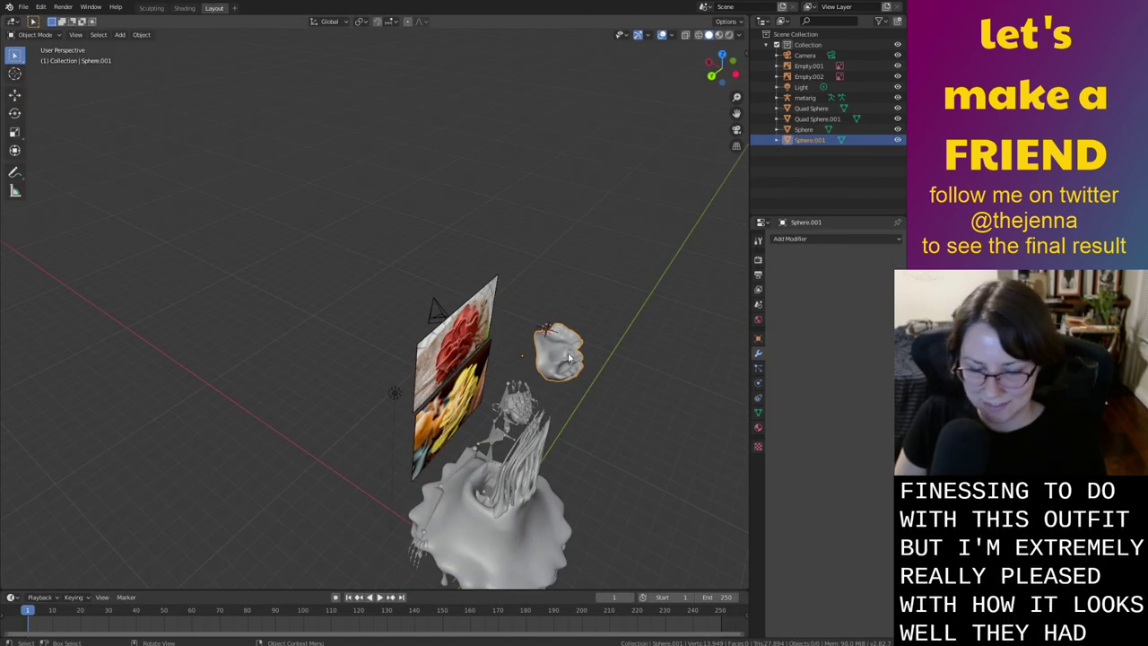
click(559, 369)
key(g)
key(z)
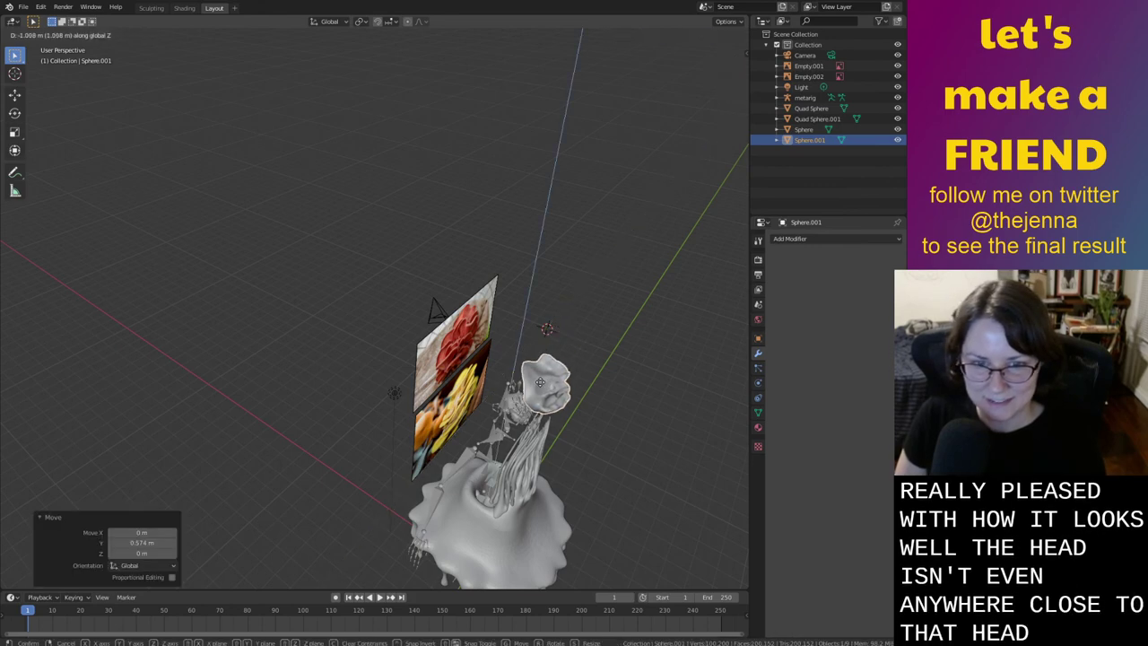
click(536, 392)
middle_drag(536, 392, 458, 342)
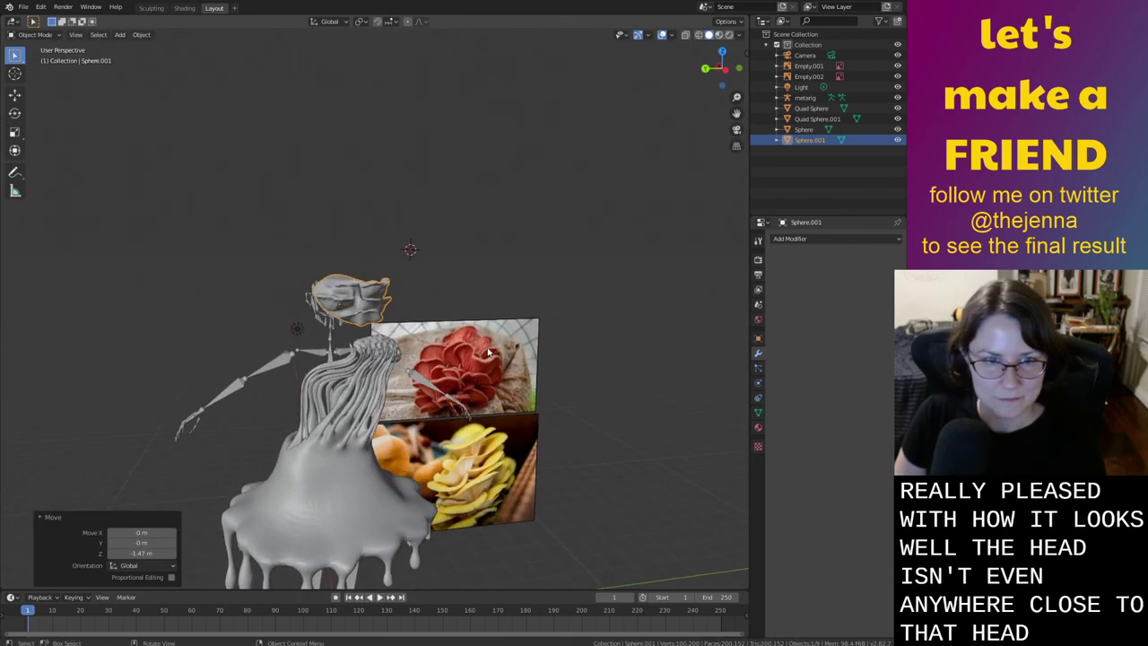
Shift the headpiece about -0.05 m along Y and reposition it along X over the rig's head
key(g)
key(y)
click(456, 334)
key(g)
key(x)
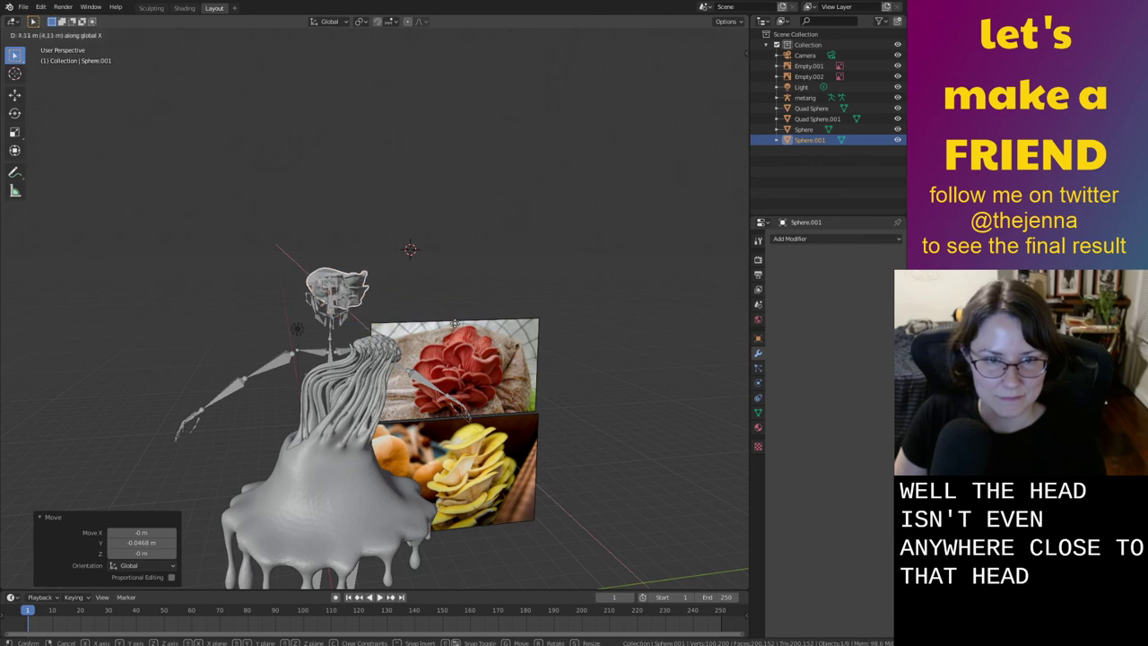
click(463, 330)
Raise the headpiece about 0.64 m, and shift it about -0.14 m along Y and -0.44 m along X
key(g)
key(z)
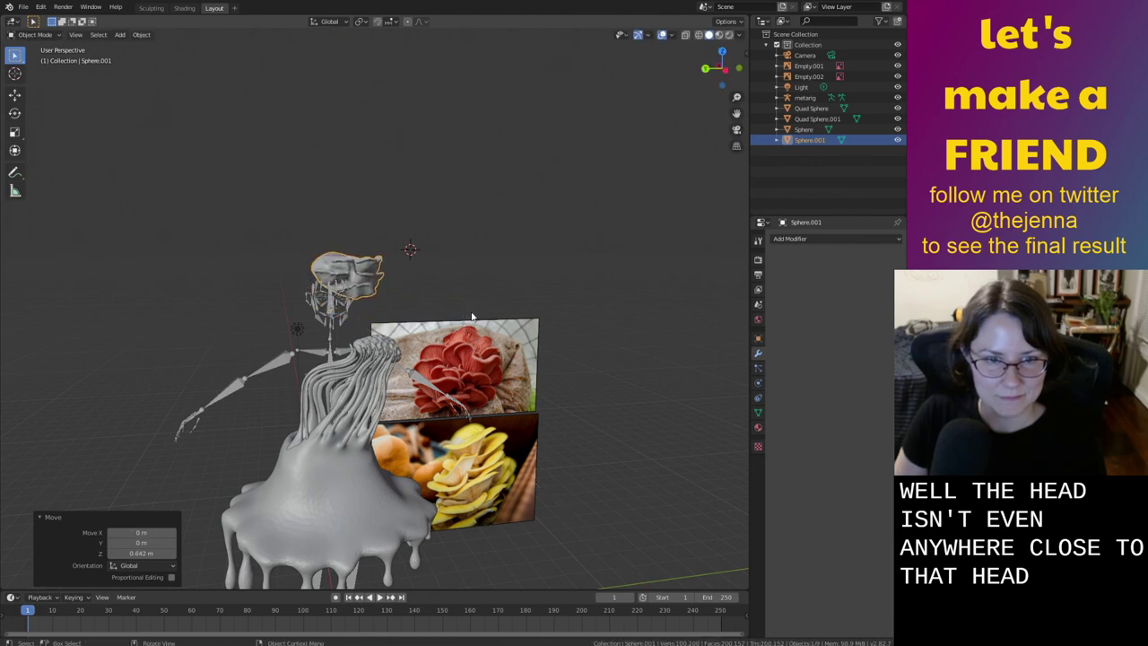
key(y)
click(469, 323)
key(g)
key(x)
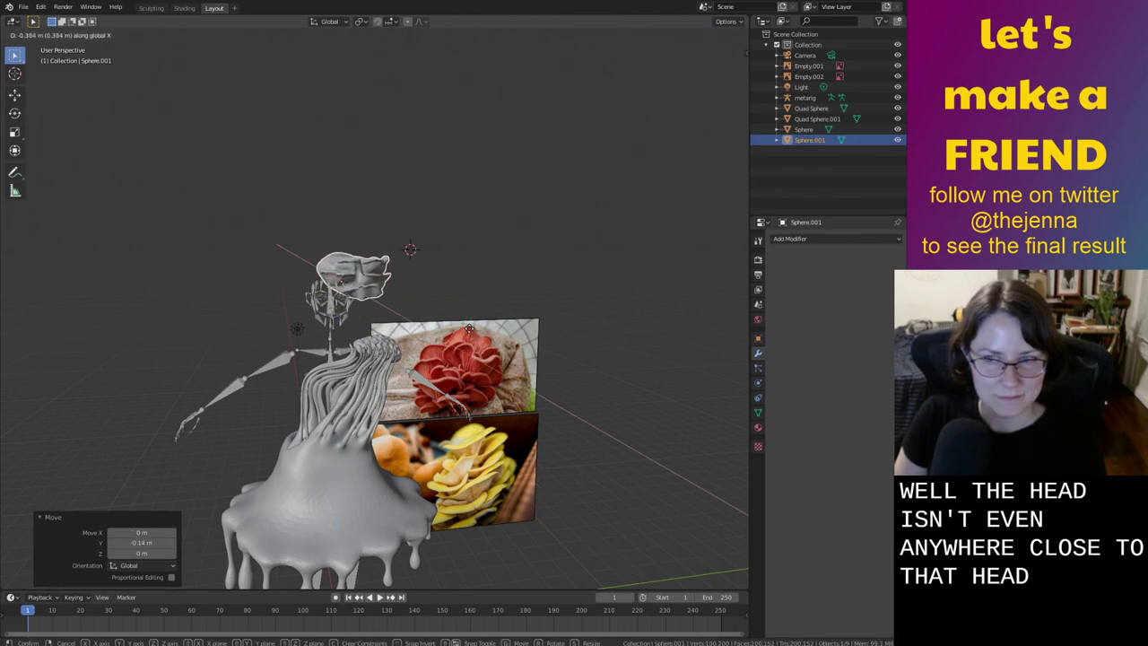
click(469, 330)
Scale the headpiece down twice by a factor of about 0.86 to suit the rig's head
middle_drag(469, 329, 534, 302)
scroll(547, 331, up, 1)
scroll(534, 302, up, 3)
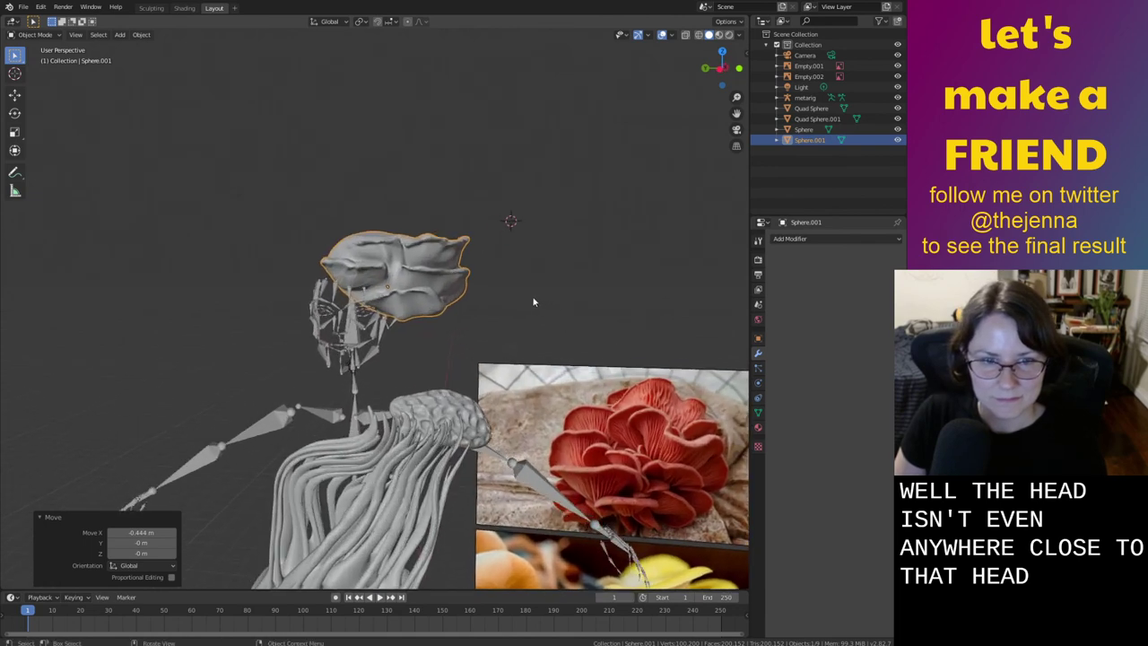
key(s)
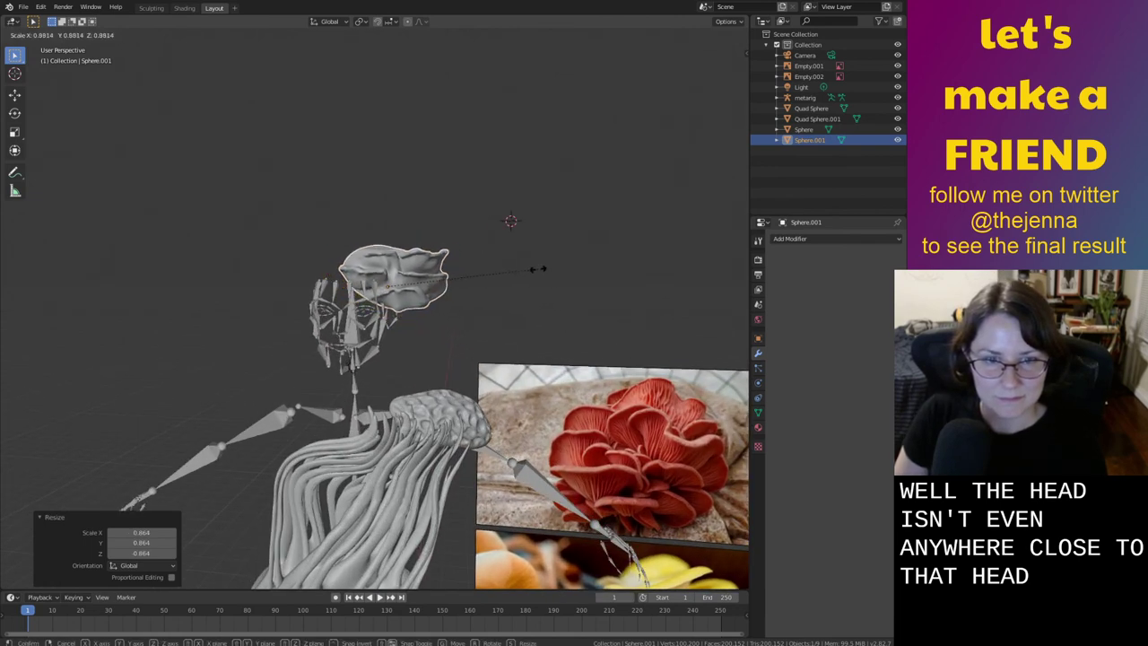
click(555, 281)
Rotate the headpiece slightly around the Z axis and about 5° around the X axis
middle_drag(555, 280, 583, 294)
key(r)
key(z)
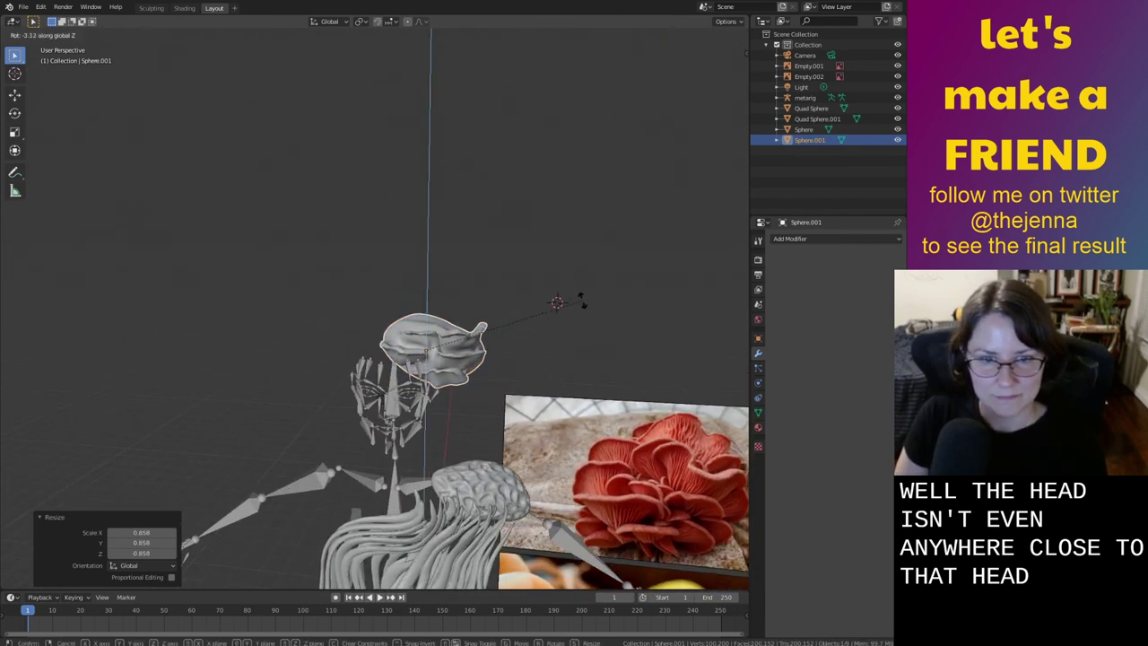
click(582, 308)
key(r)
key(x)
click(584, 321)
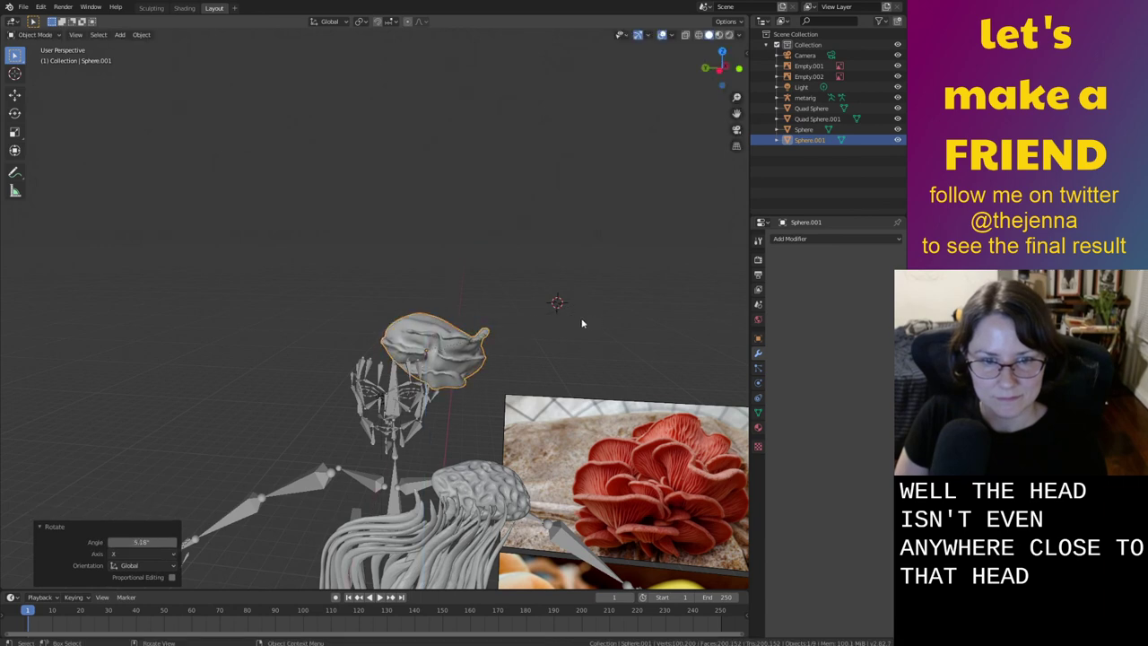
Shift the headpiece along Y and backward along X to line it up with the rig's head
middle_drag(584, 323, 576, 370)
key(g)
key(y)
click(559, 409)
key(g)
key(x)
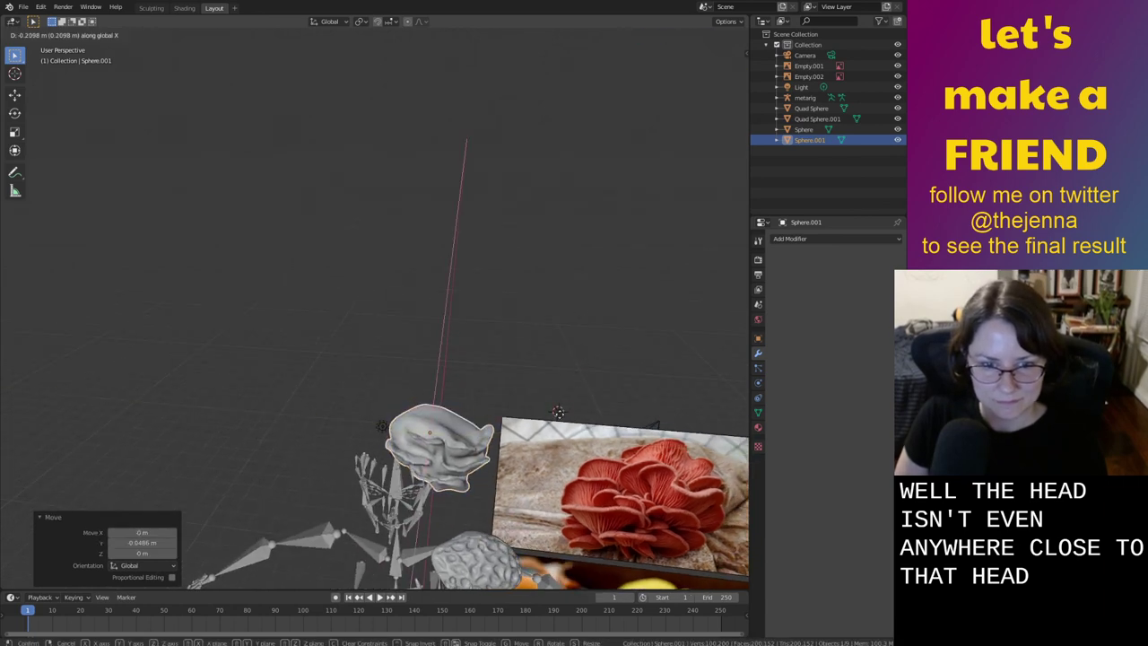
click(557, 416)
Raise the headpiece about 0.52 m and readjust its position along X
key(g)
key(z)
click(556, 397)
key(g)
key(y)
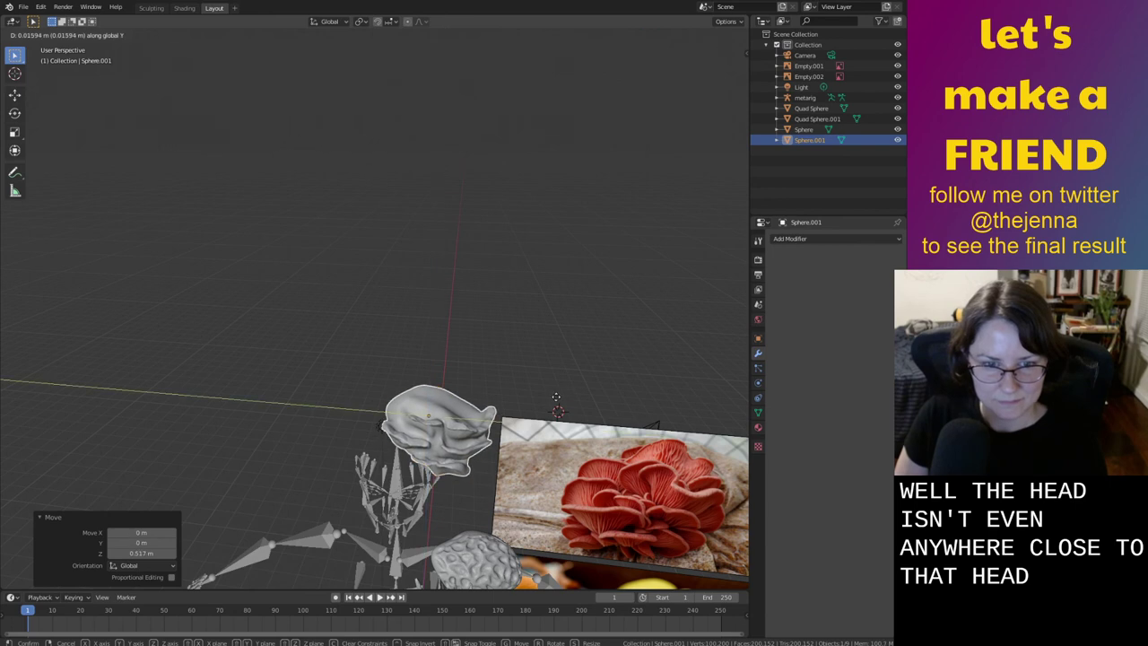
key(x)
click(556, 410)
click(590, 361)
mouse_move(589, 359)
middle_down()
mouse_move(593, 333)
mouse_move(605, 358)
mouse_move(590, 360)
middle_up()
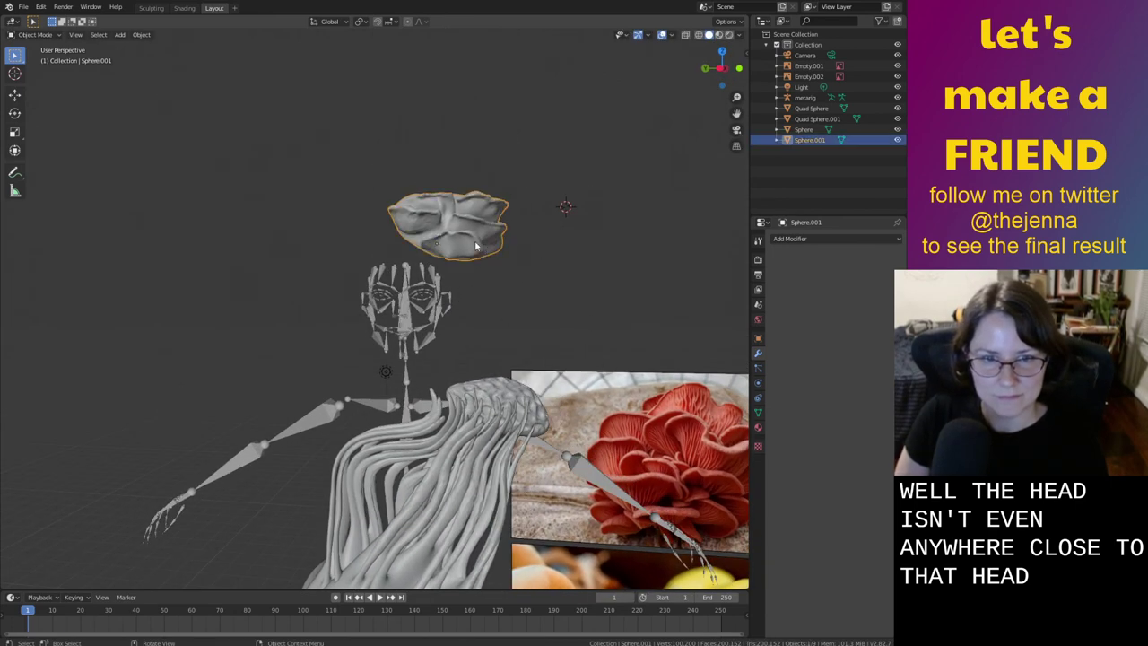
Lower the headpiece onto the crown of the rig's head and align it along Y and X
key(g)
key(z)
click(478, 256)
middle_drag(478, 255, 615, 425)
key(g)
key(y)
click(601, 341)
key(g)
key(x)
click(589, 335)
Deselect the headpiece and save the file with the whole figure in view
click(599, 348)
scroll(613, 371, down, 4)
scroll(592, 364, up, 2)
key(ctrl+s)
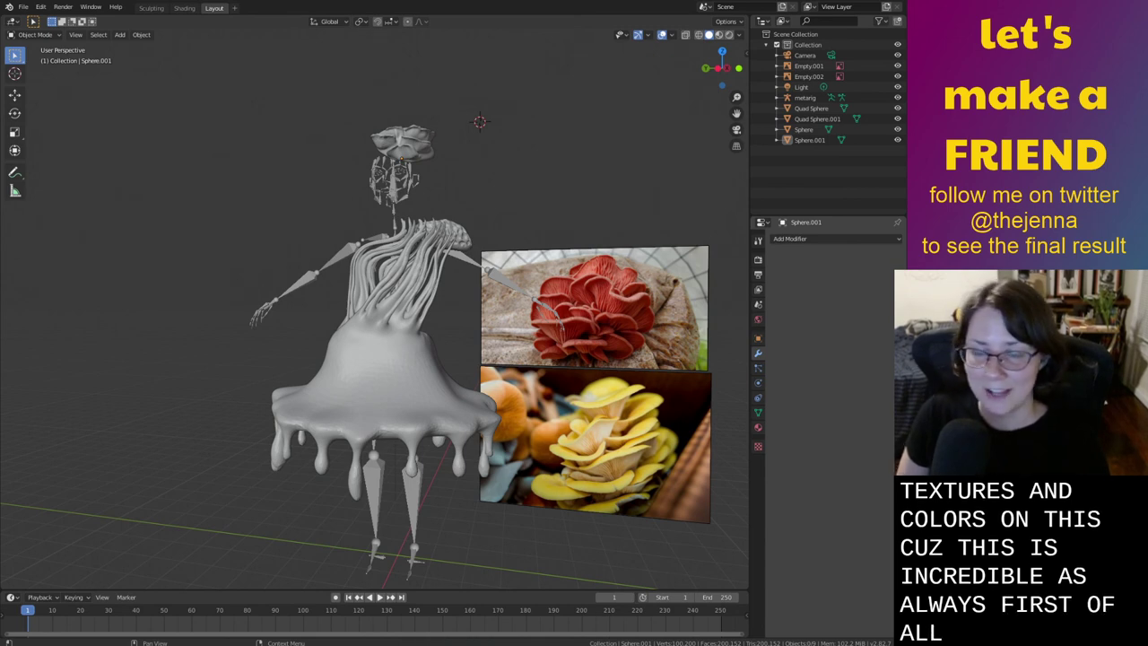
Select the yellow mushroom reference image, look over the outfit from above, and save the file
click(556, 458)
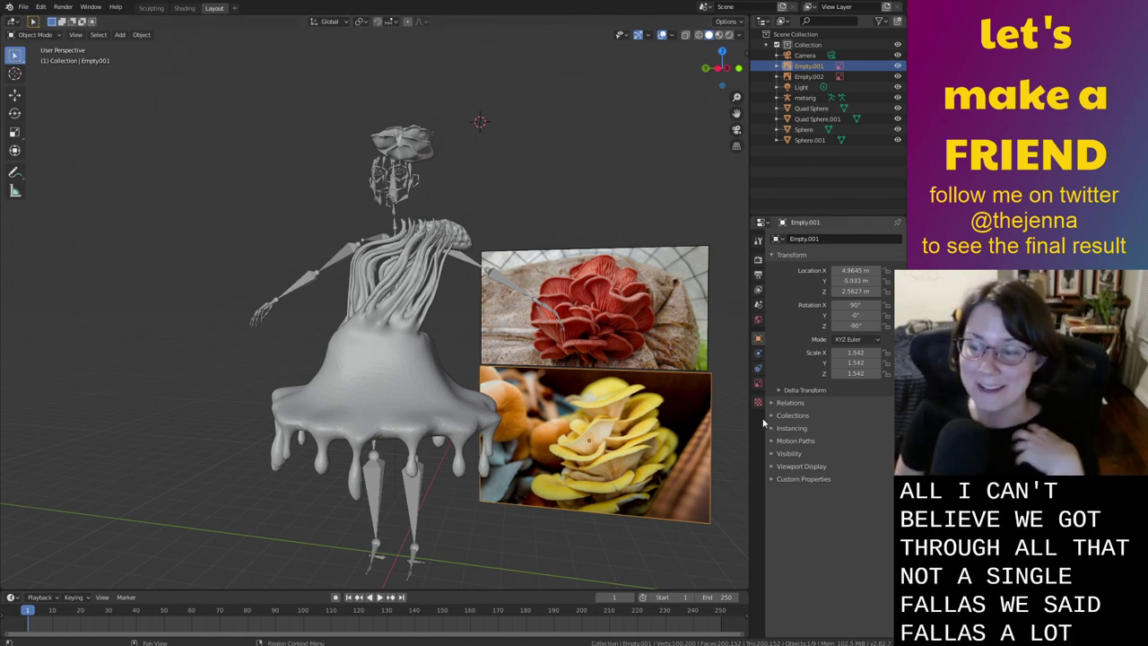
middle_drag(520, 531, 551, 505)
middle_drag(644, 518, 691, 466)
key(ctrl+s)
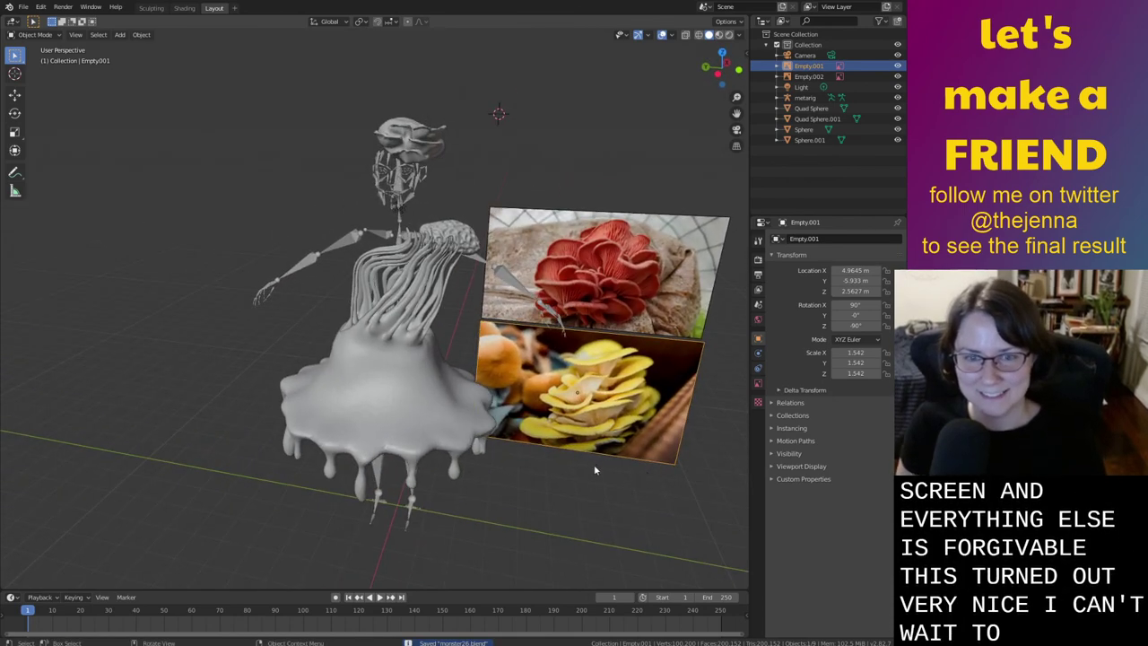
Select the dripping skirt mesh, view the whole figure from a lower angle, and clear the selection
click(420, 293)
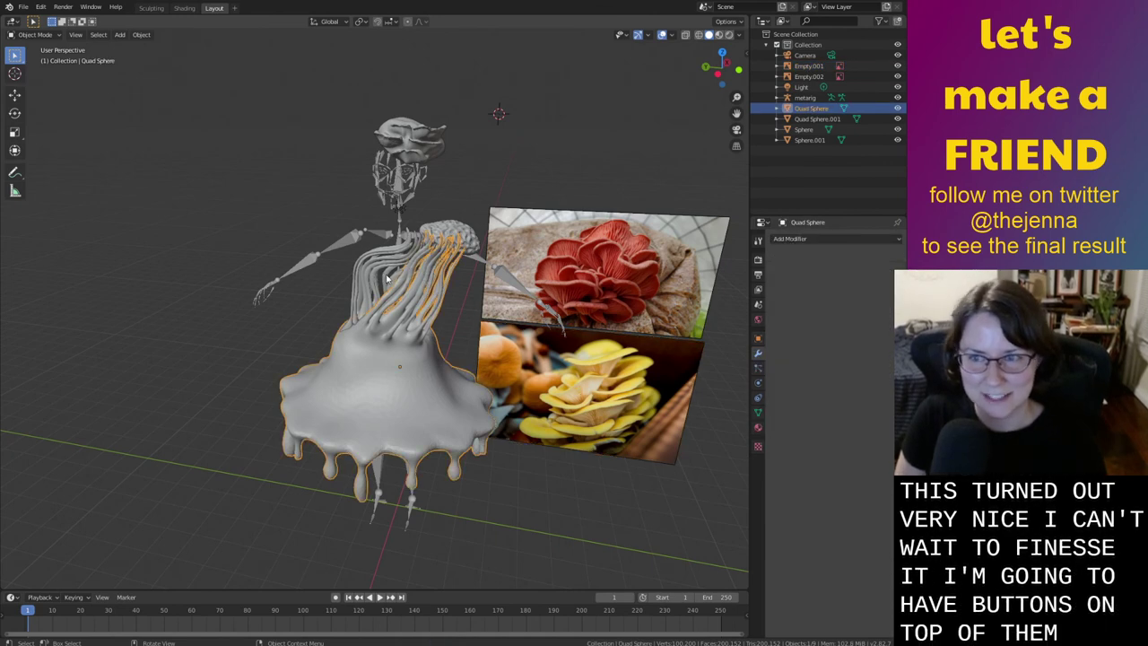
click(431, 440)
click(431, 439)
middle_drag(431, 439, 646, 511)
click(645, 487)
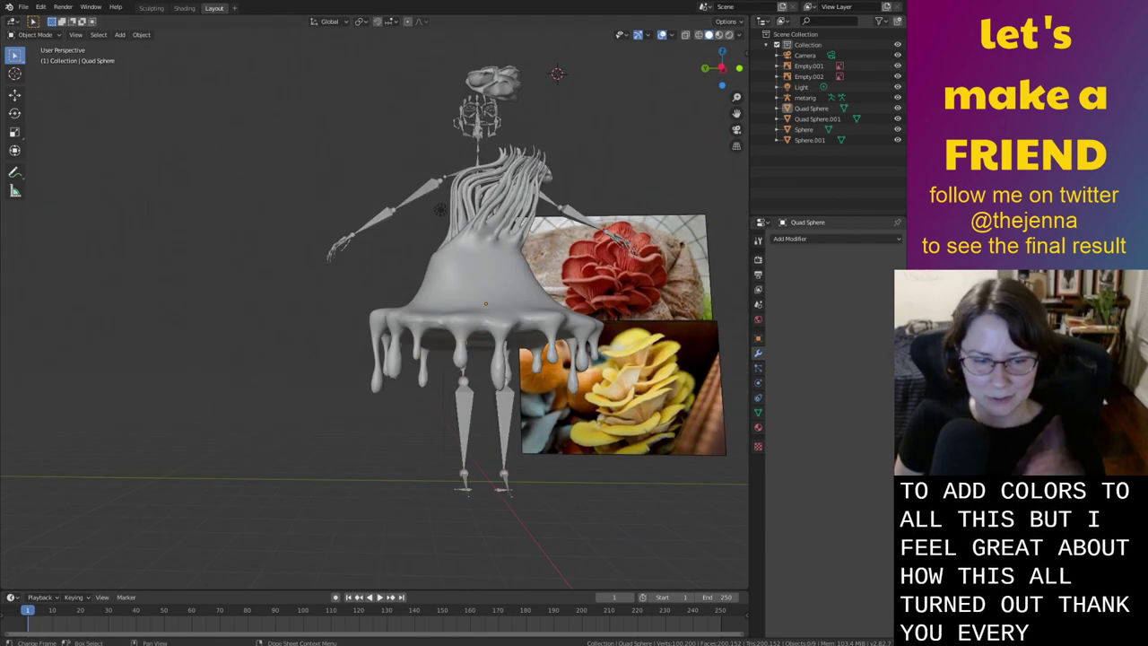